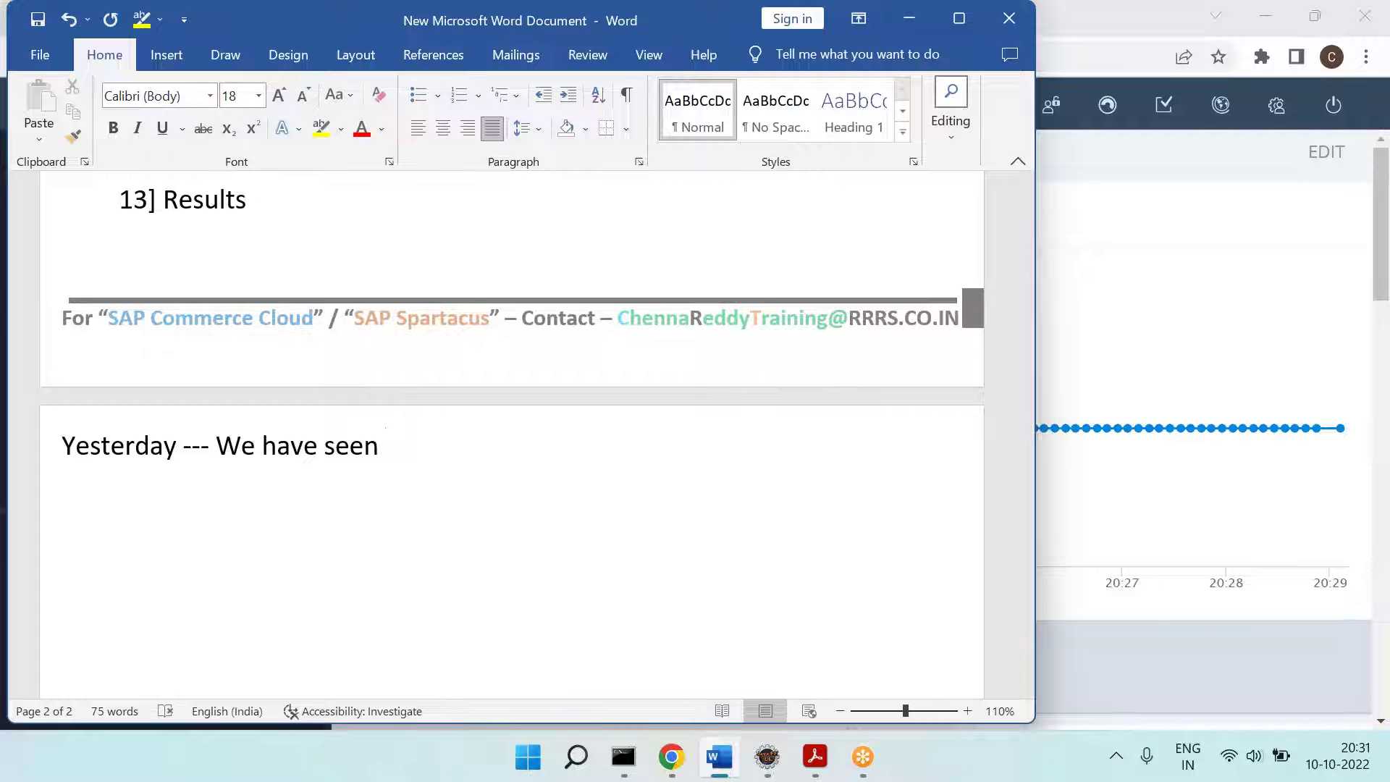
Step: Type the recap 'how to do the backoffice customizations' listing Creating Tabs, Creating Node, Sub Nodes and proper naming
{"action": "type", "text": "how to do the "}
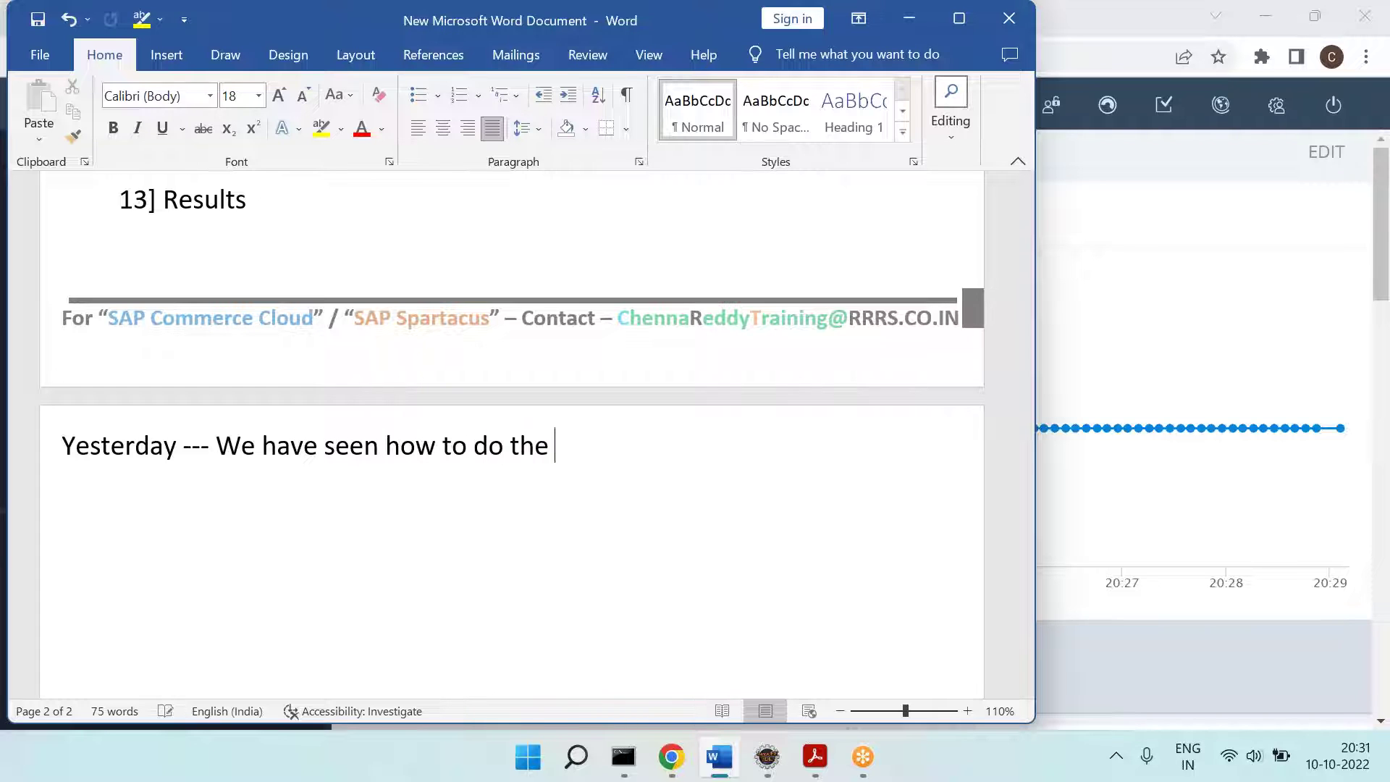
{"action": "type", "text": "backoffice custim"}
{"action": "key", "text": "BackSpace"}
{"action": "key", "text": "BackSpace"}
{"action": "type", "text": "tomizations"}
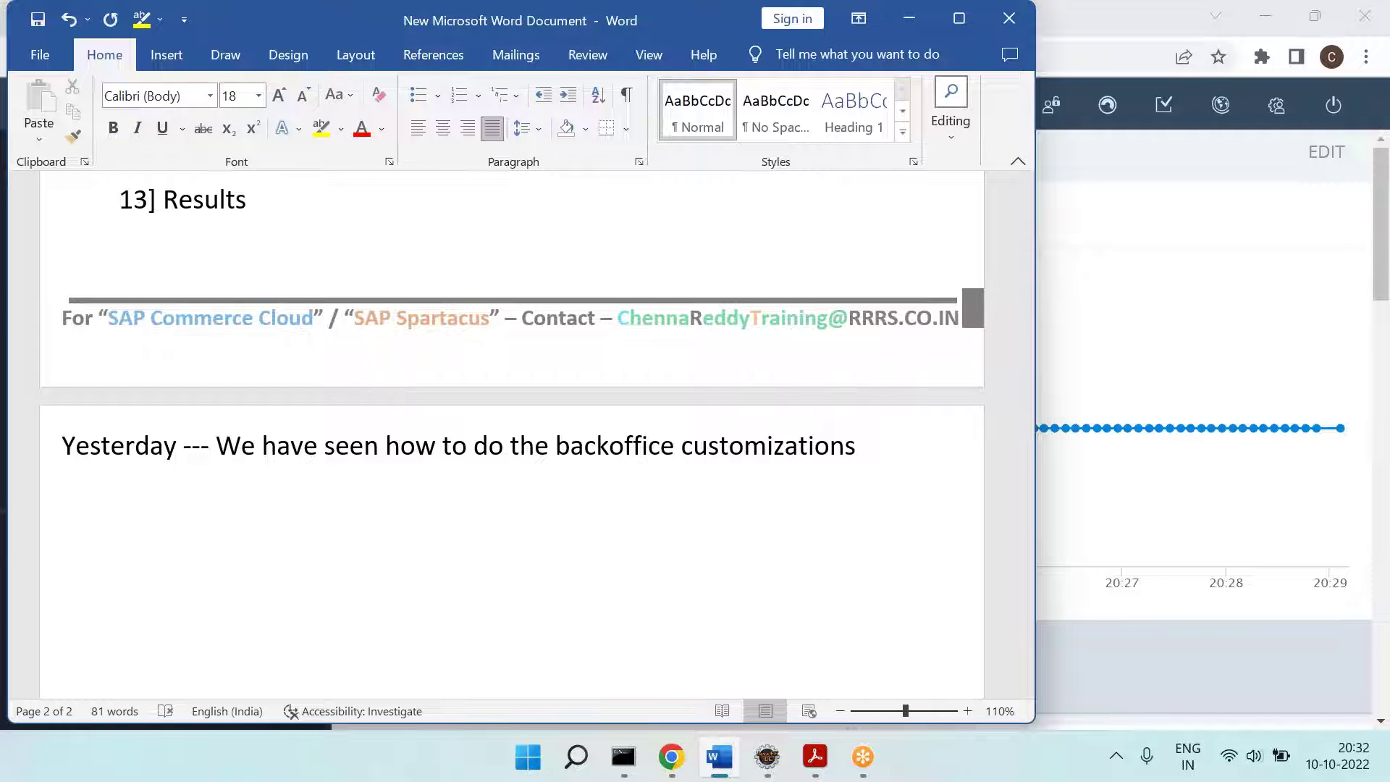
{"action": "type", "text": "Like --- "}
{"action": "type", "text": "Creating Tab"}
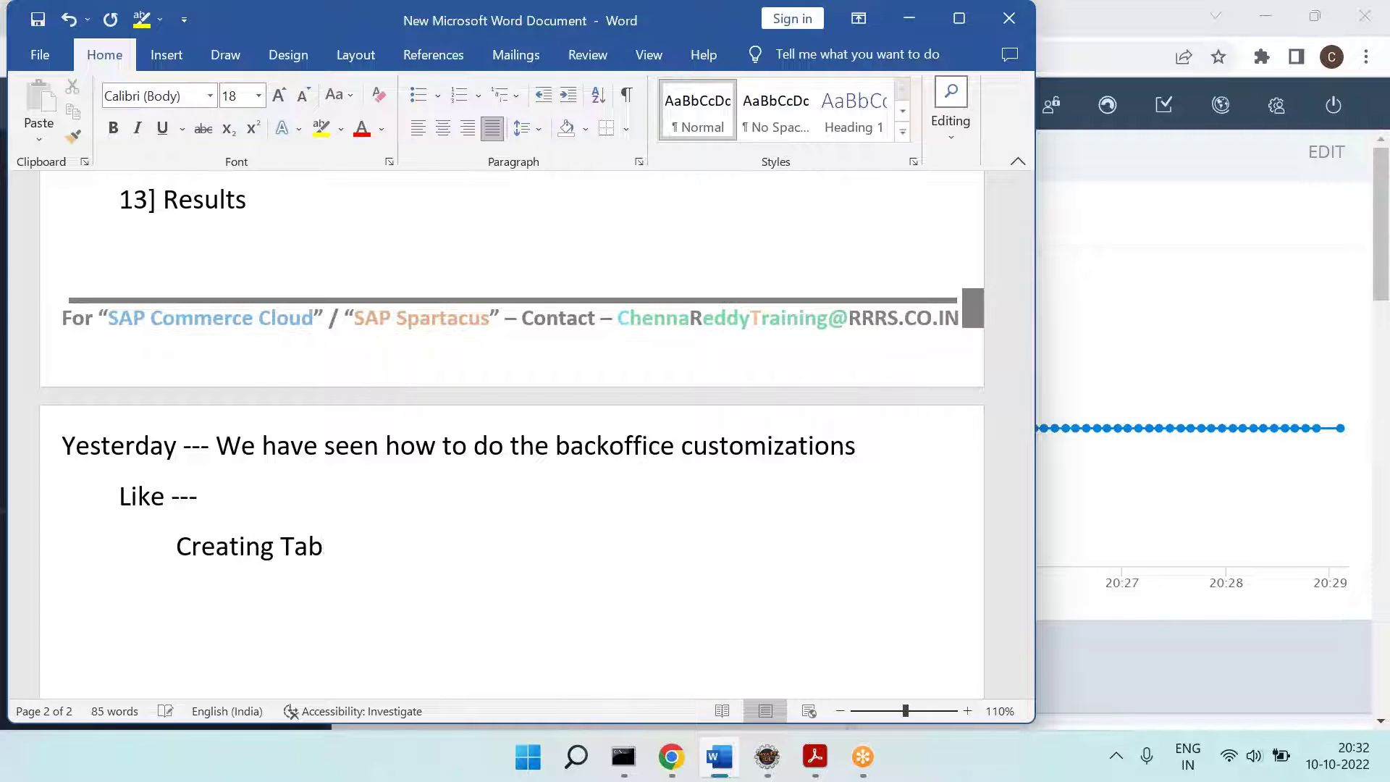
{"action": "type", "text": "s ... Create"}
{"action": "key", "text": "BackSpace"}
{"action": "type", "text": "ing Node ... Sub Nodes .."}
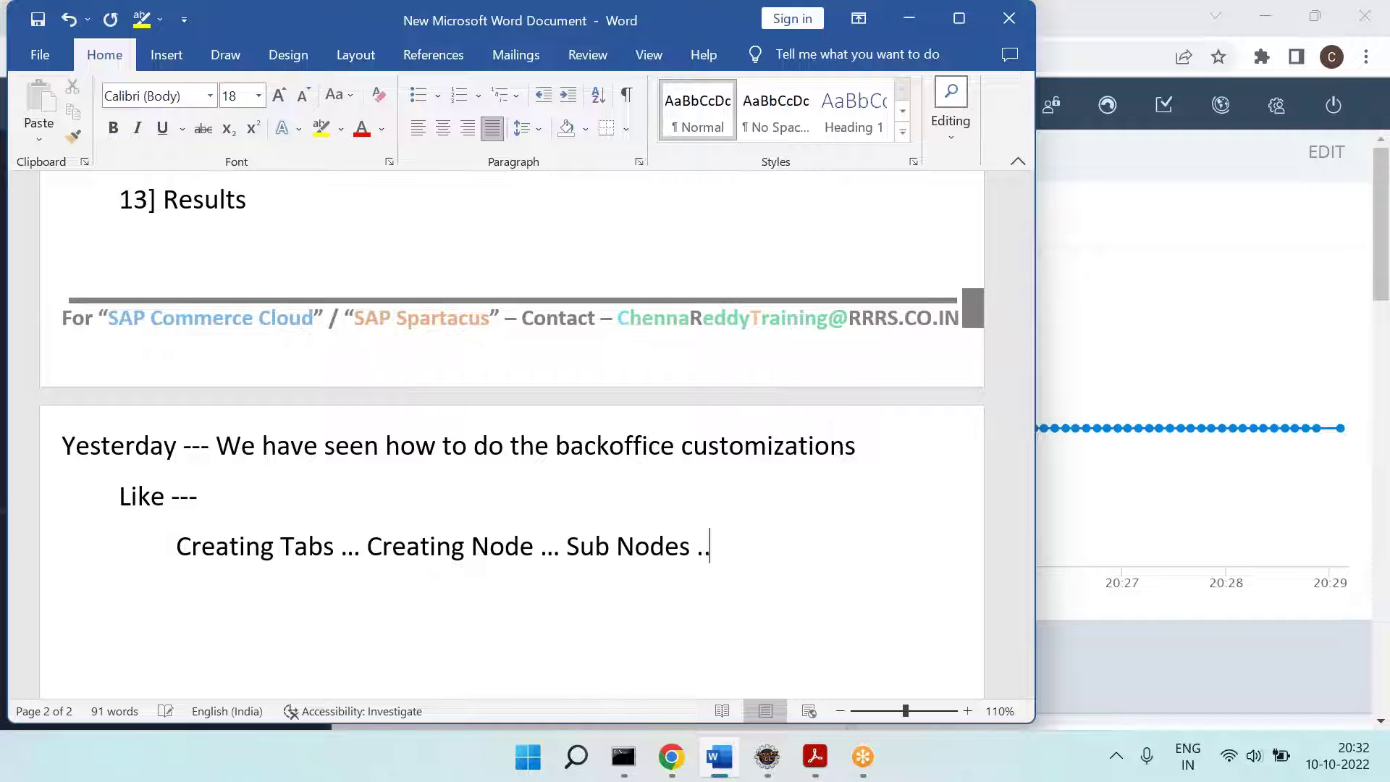
{"action": "type", "text": ". ===="}
{"action": "type", "text": "Giving proper"}
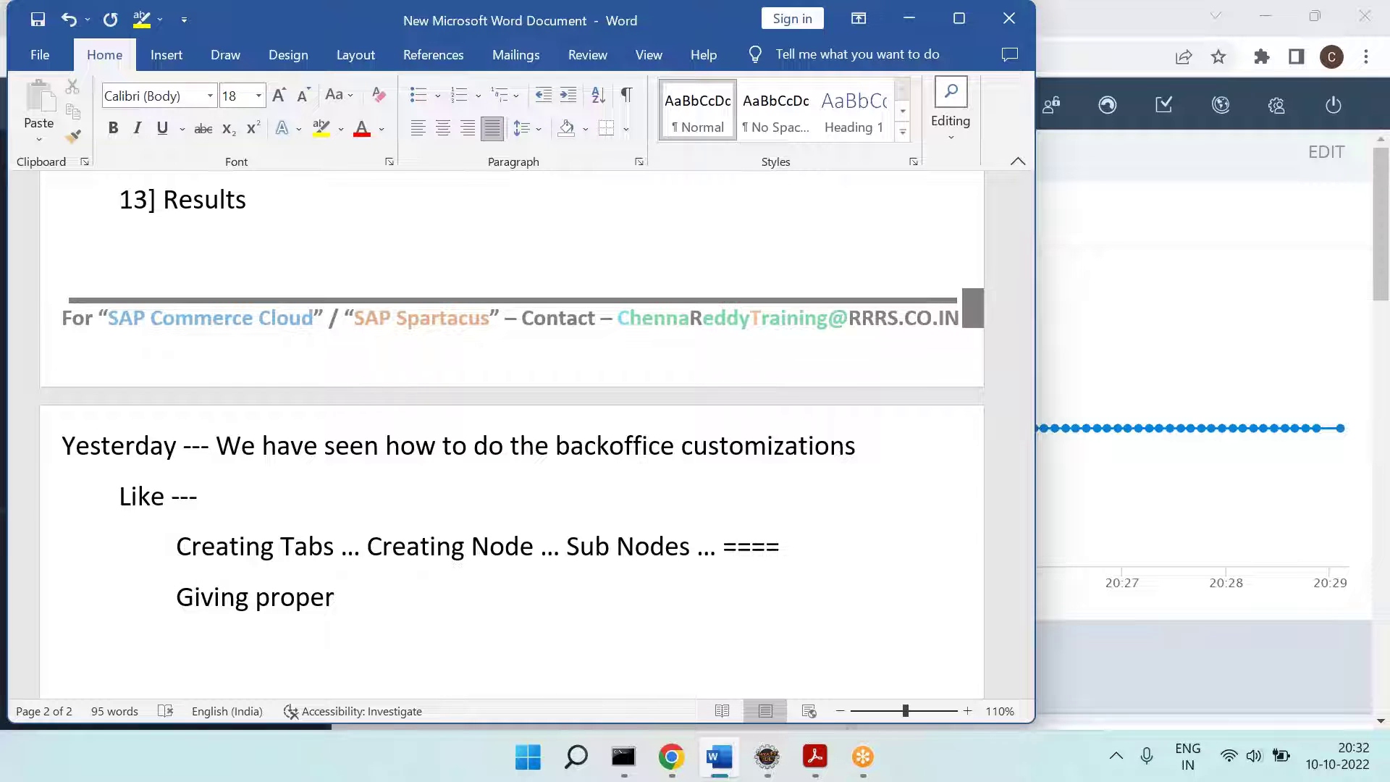
{"action": "type", "text": " t"}
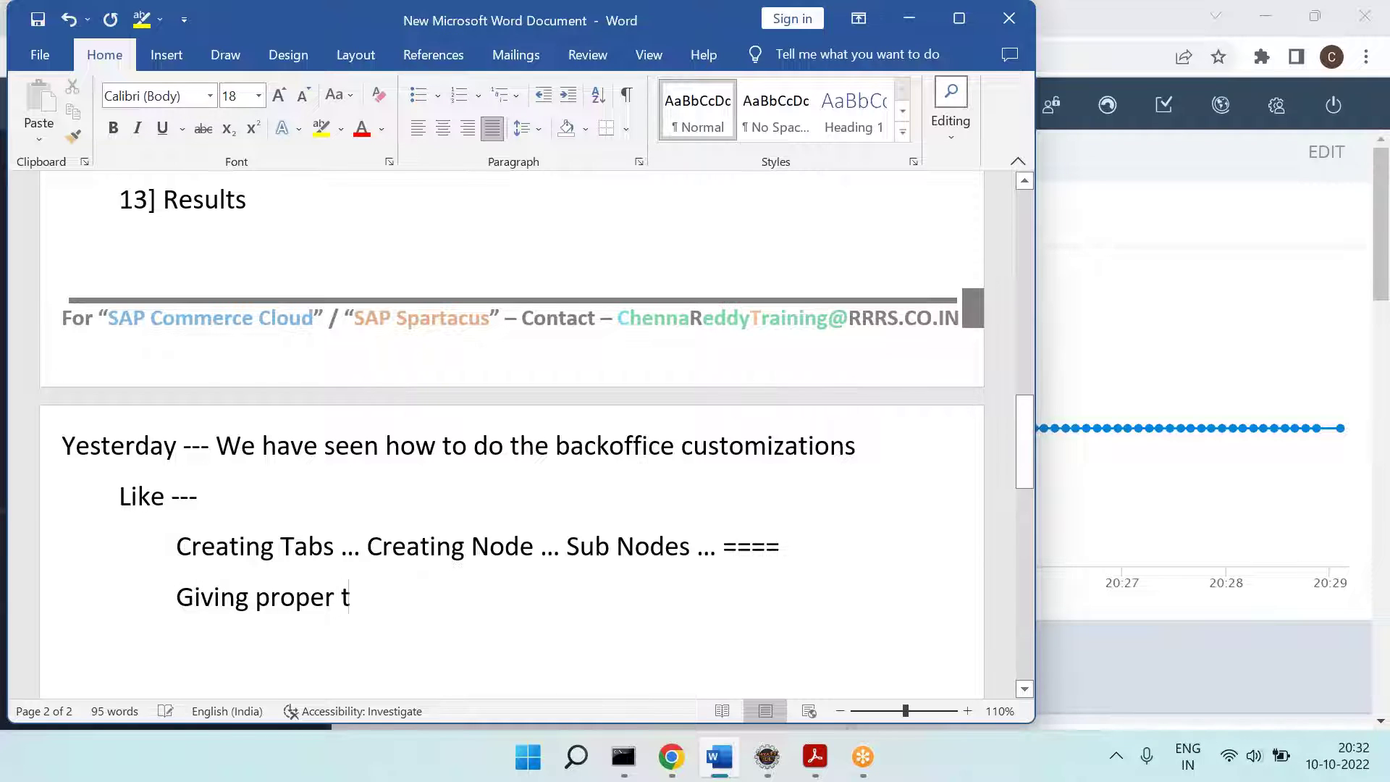
{"action": "type", "text": "ype names"}
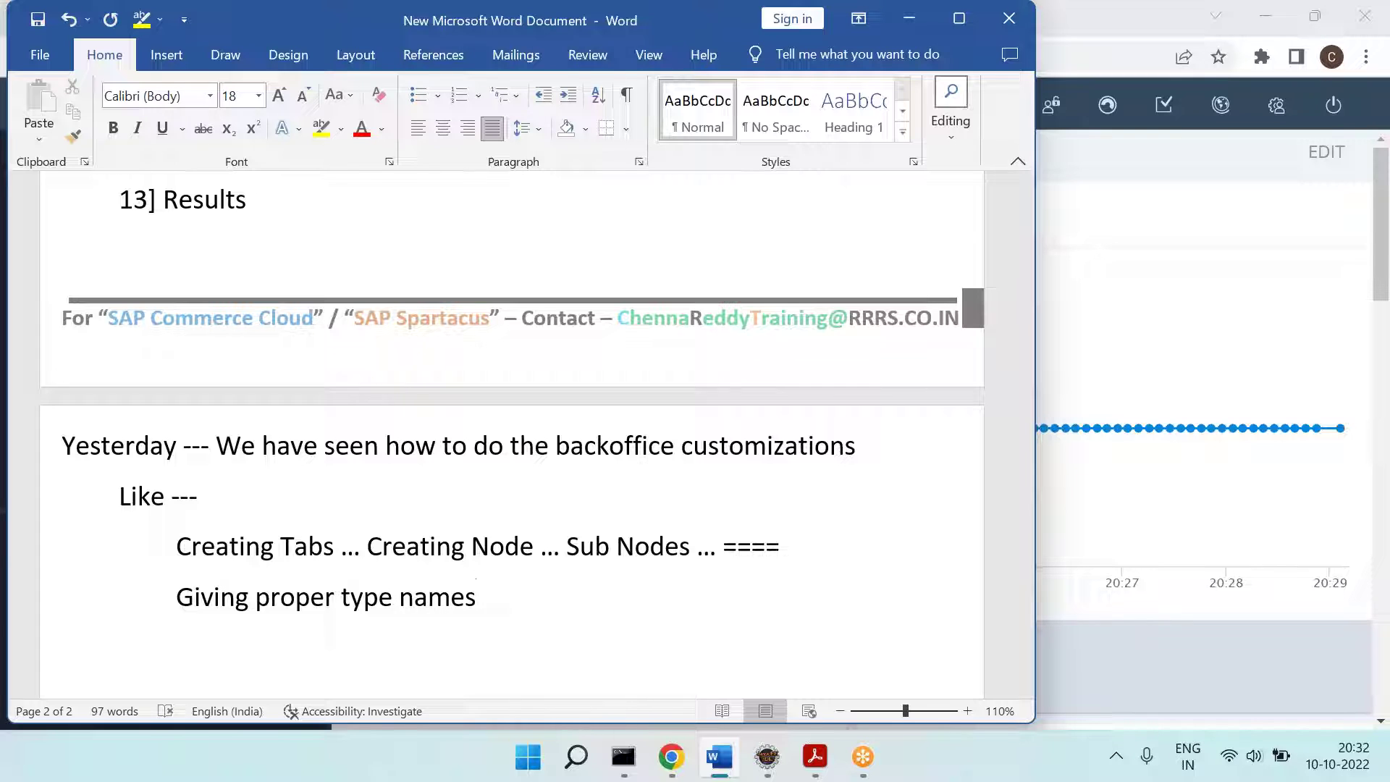
{"action": "type", "text": ", attribute names"}
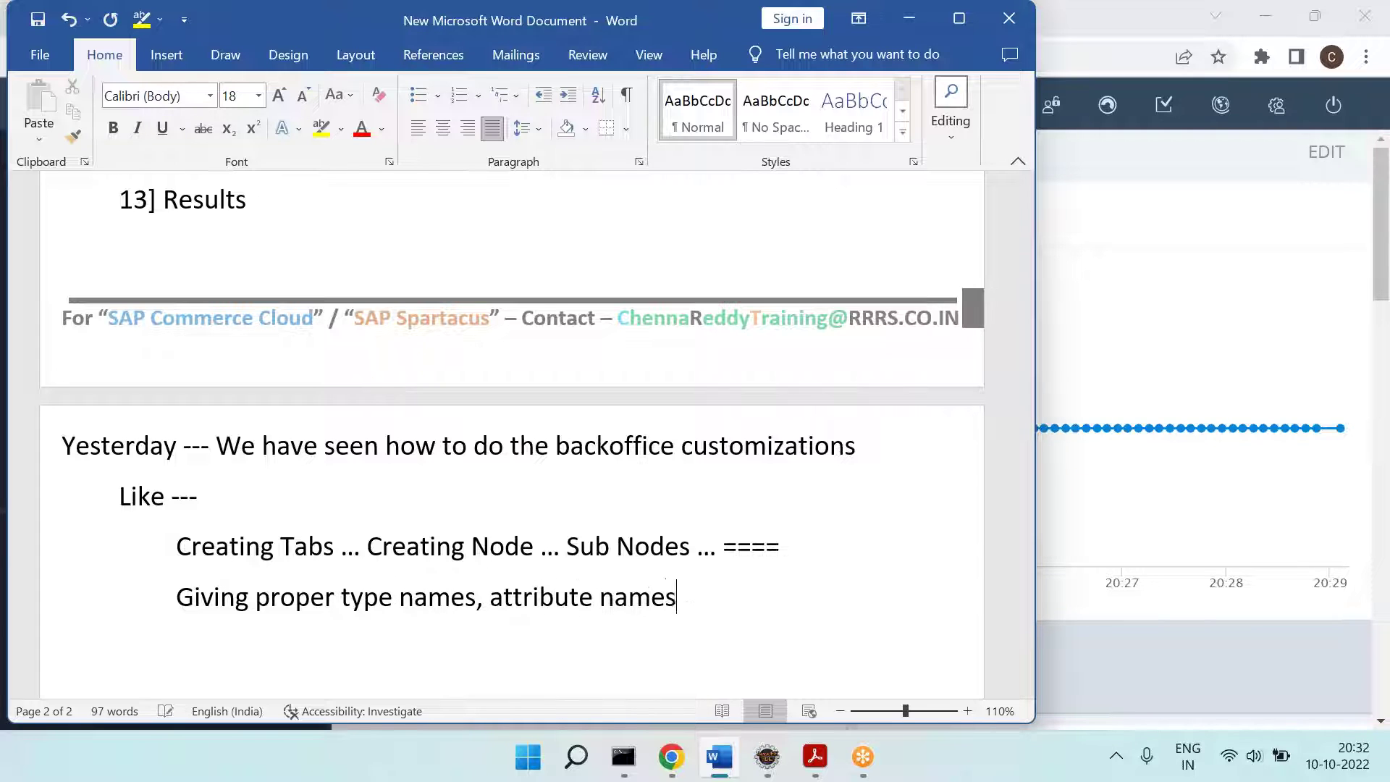
{"action": "type", "text": ", backoffice label names ..."}
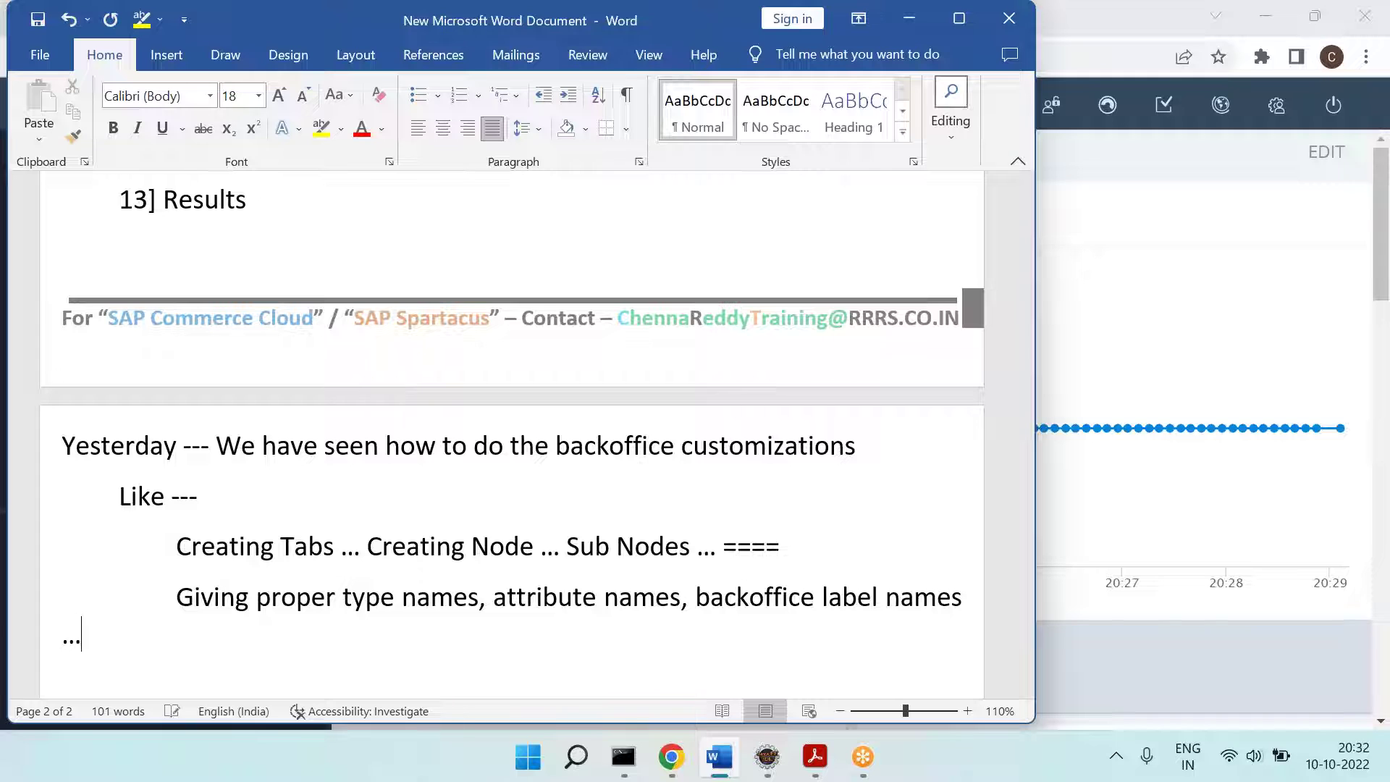
Step: Outdent the 'Giving proper type names', 'Like ---' and 'Creating Tabs' lines and tidy the list
{"action": "key", "text": "Delete"}
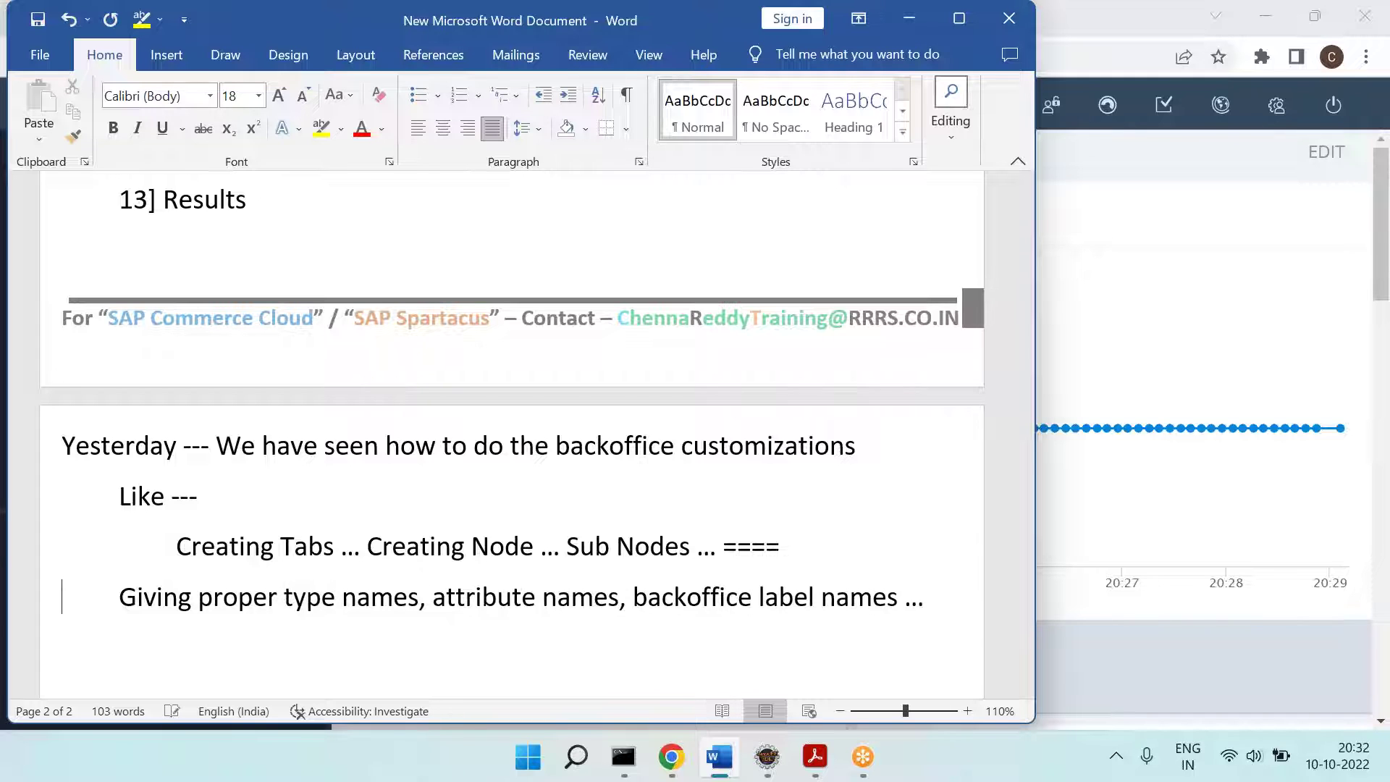
{"action": "key", "text": "Delete"}
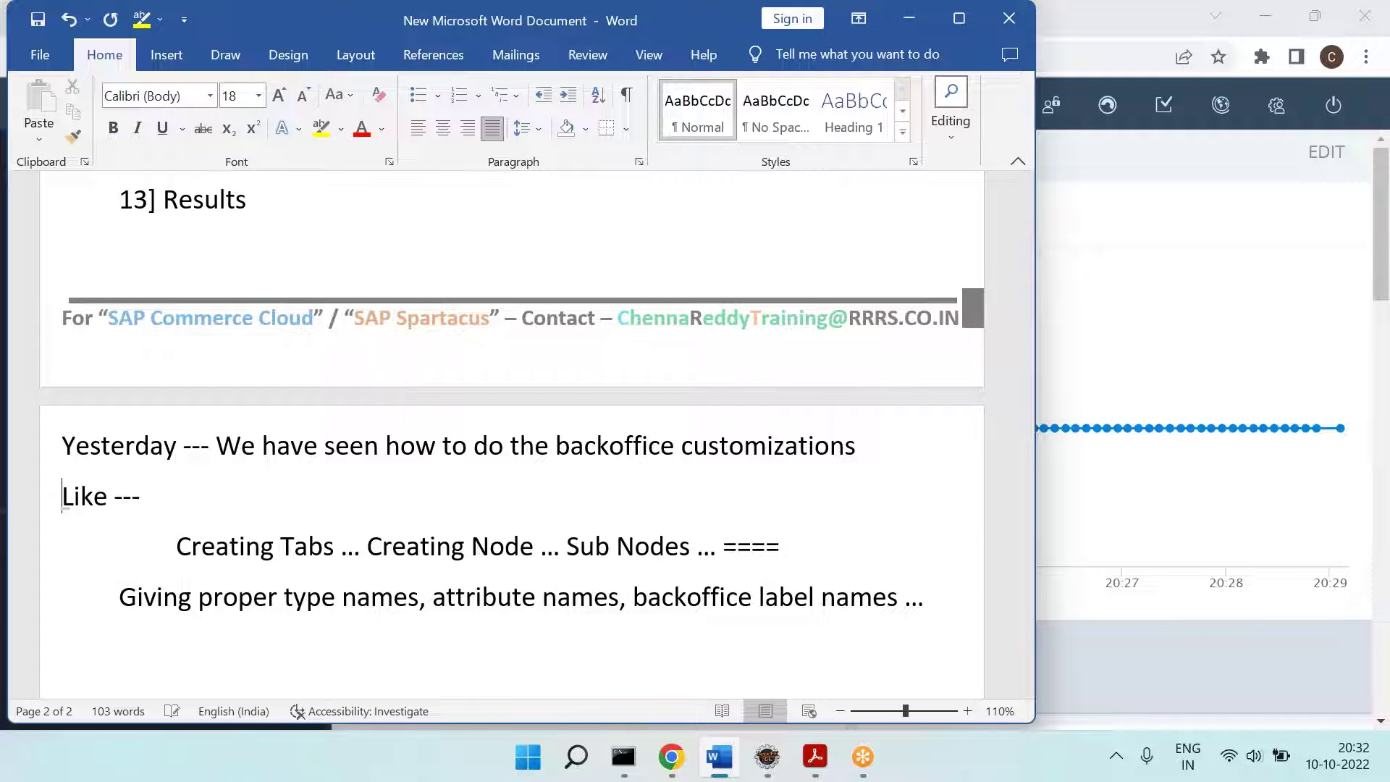
{"action": "key", "text": "Delete"}
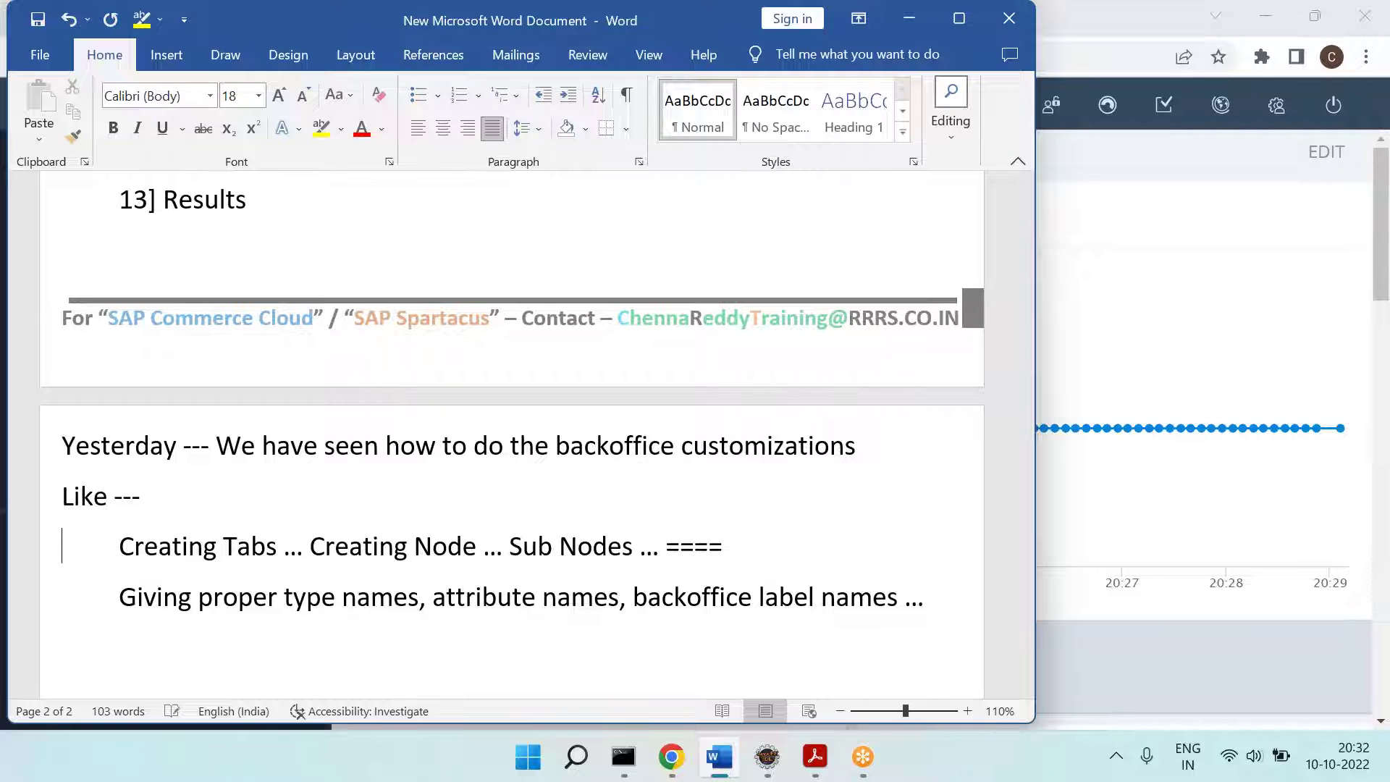
{"action": "left_click", "coordinate": [974, 620]}
{"action": "key", "text": "Return"}
{"action": "left_click_drag", "start_coordinate": [379, 448], "coordinate": [858, 449]}
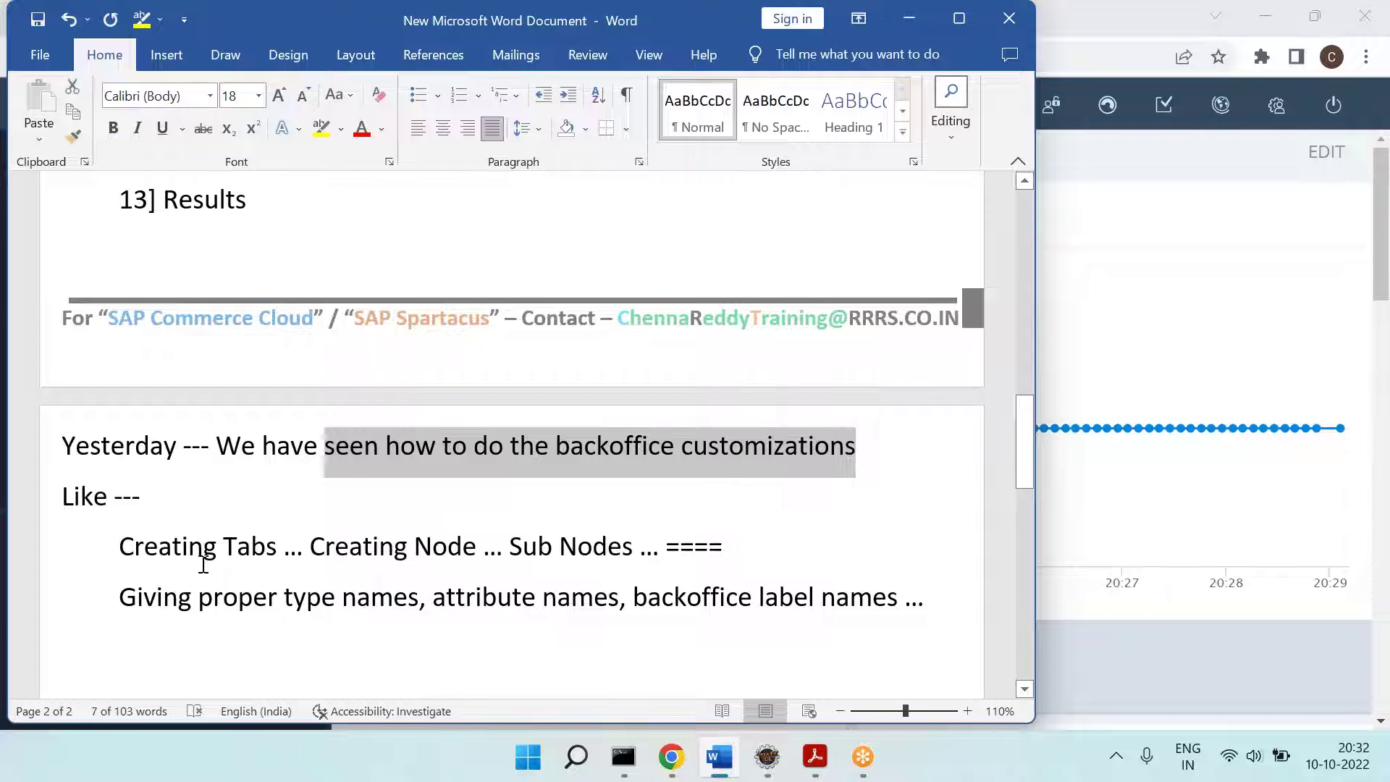
{"action": "left_click", "coordinate": [380, 551]}
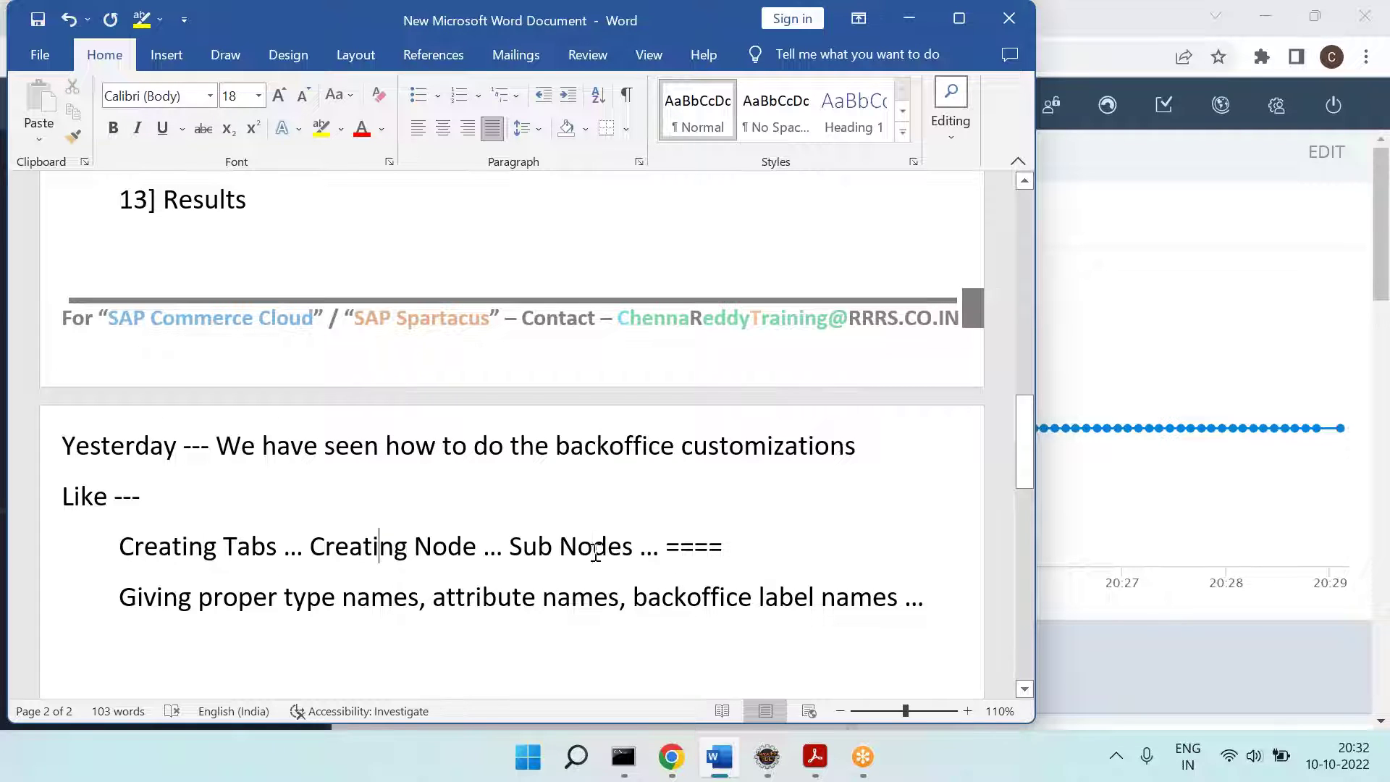
{"action": "left_click", "coordinate": [376, 588]}
Step: Start a new '==== Sometimes, even though' line, accepting the 'even though' spelling suggestion
{"action": "key", "text": "Return"}
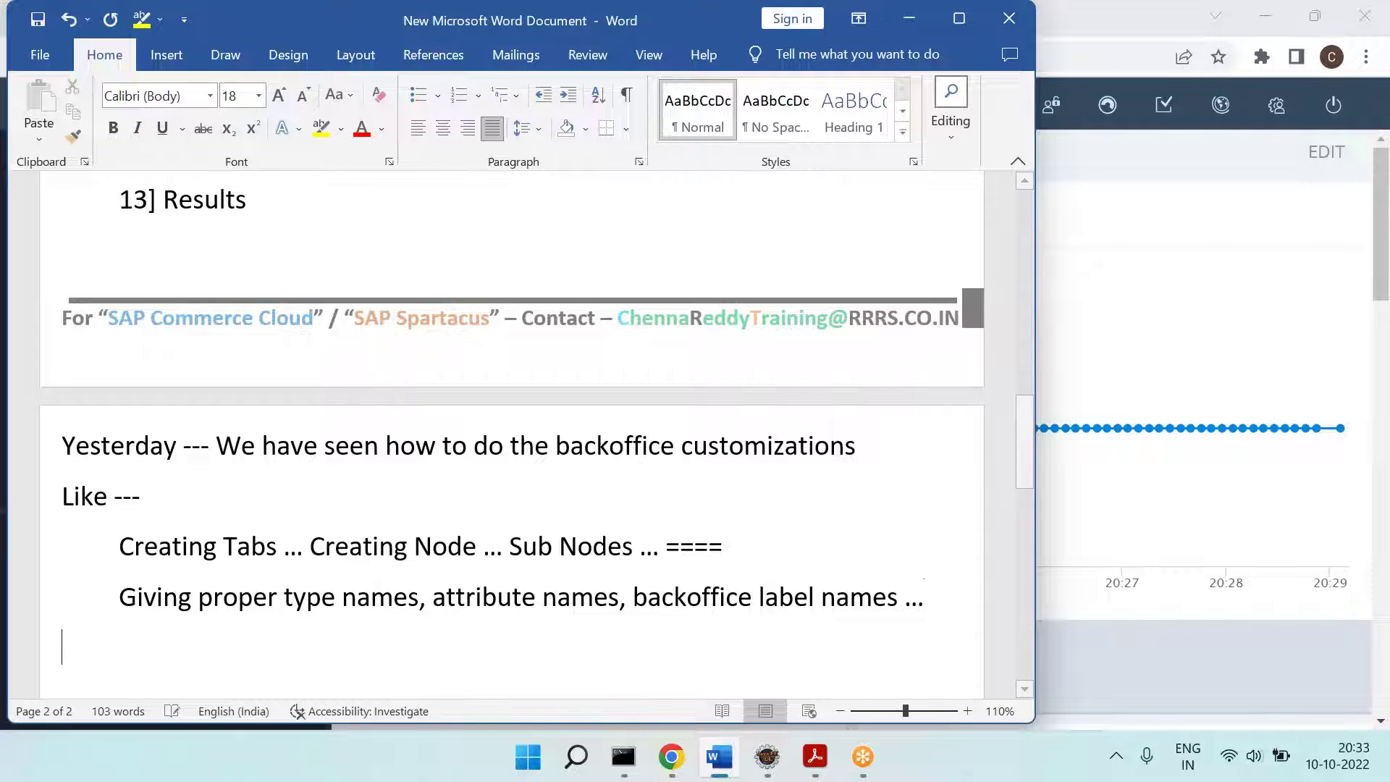
{"action": "type", "text": "==== s"}
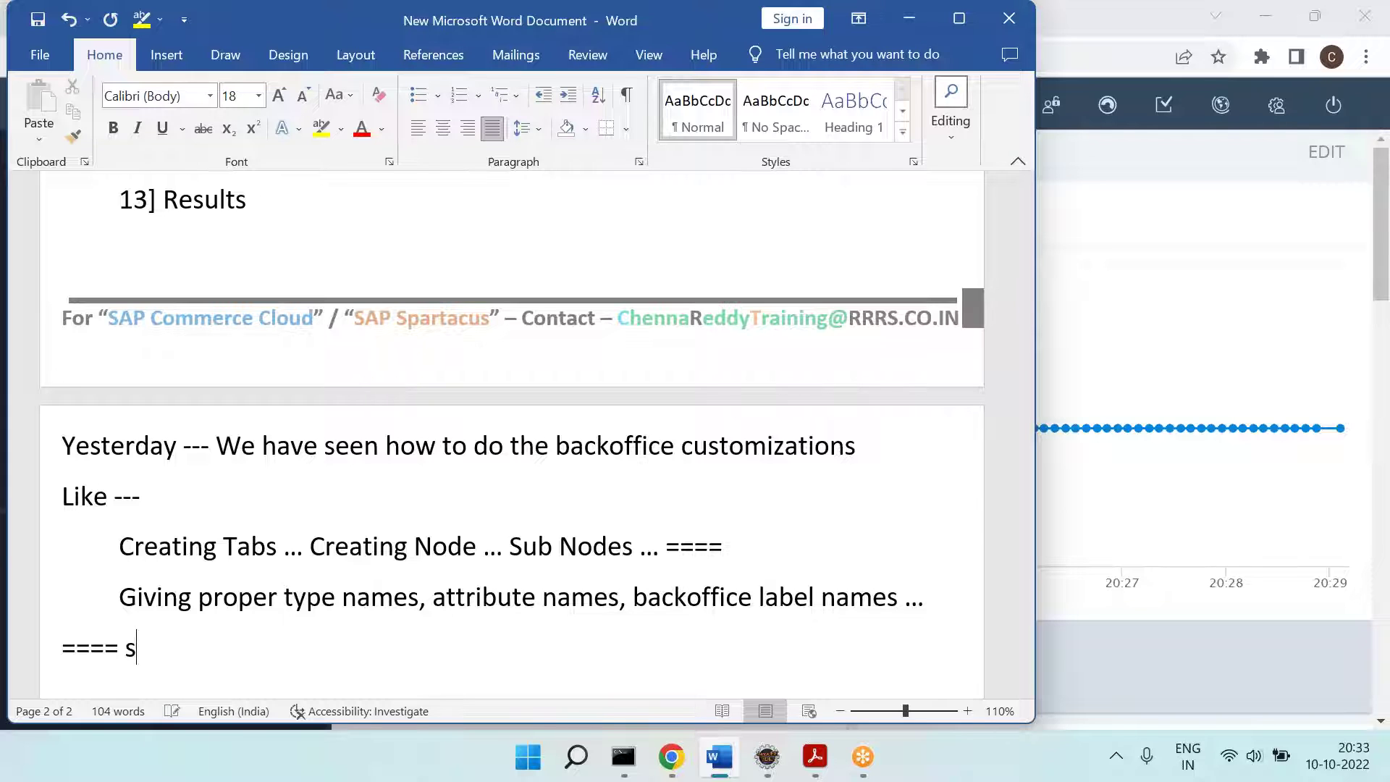
{"action": "key", "text": "BackSpace"}
{"action": "type", "text": "E"}
{"action": "key", "text": "BackSpace"}
{"action": "type", "text": "Someti"}
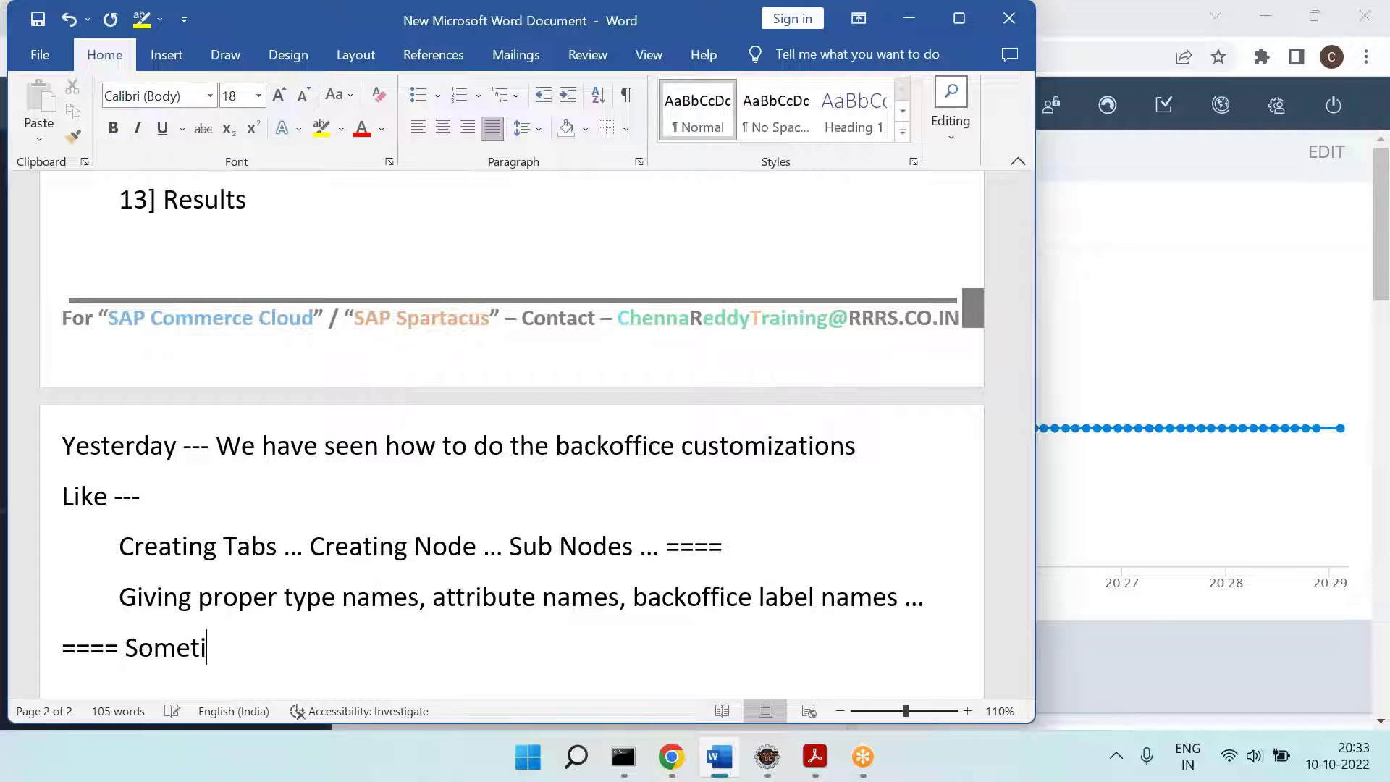
{"action": "type", "text": "mes, eventhough"}
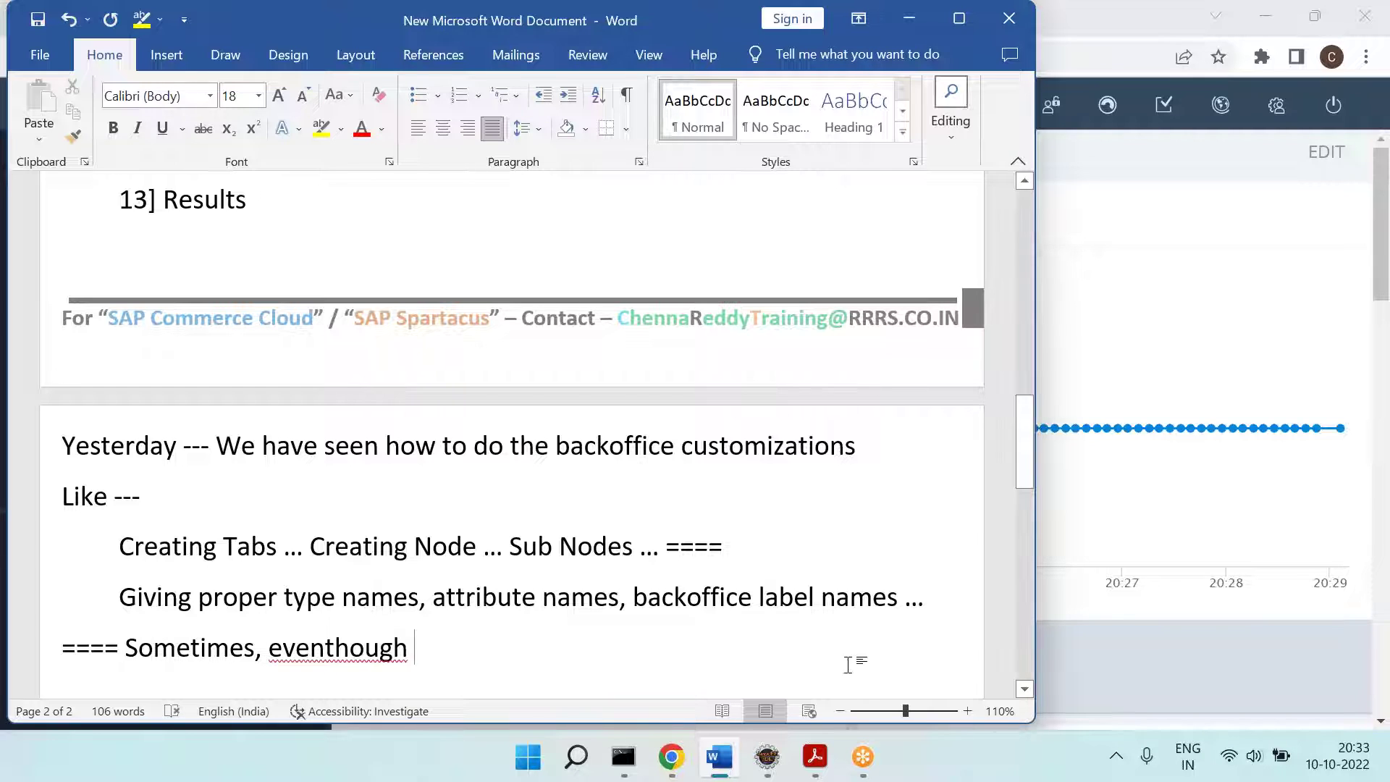
{"action": "right_click", "coordinate": [328, 647]}
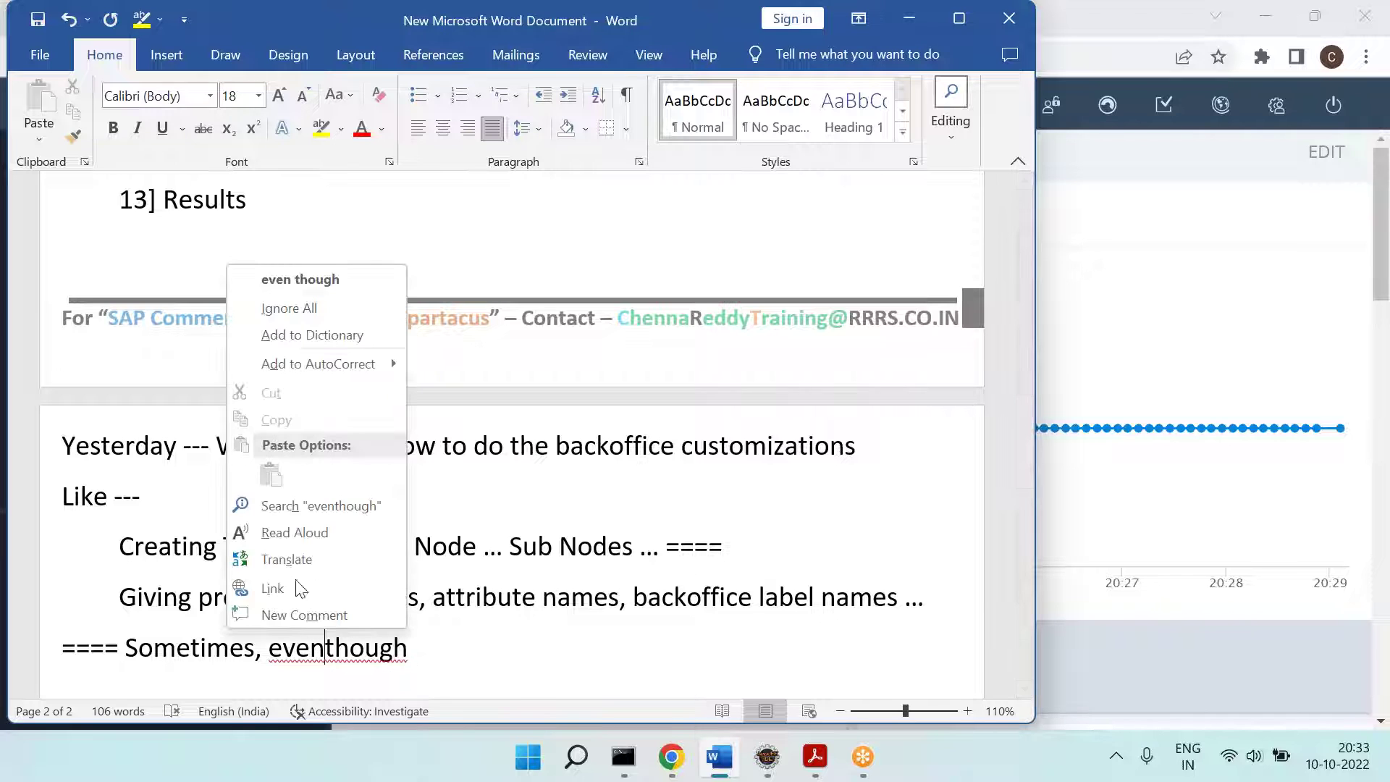
{"action": "left_click", "coordinate": [352, 275]}
Step: Finish the sentence with 'we have done everything correctly, still we will not see expected results in backoffice.'
{"action": "type", "text": "we have done "}
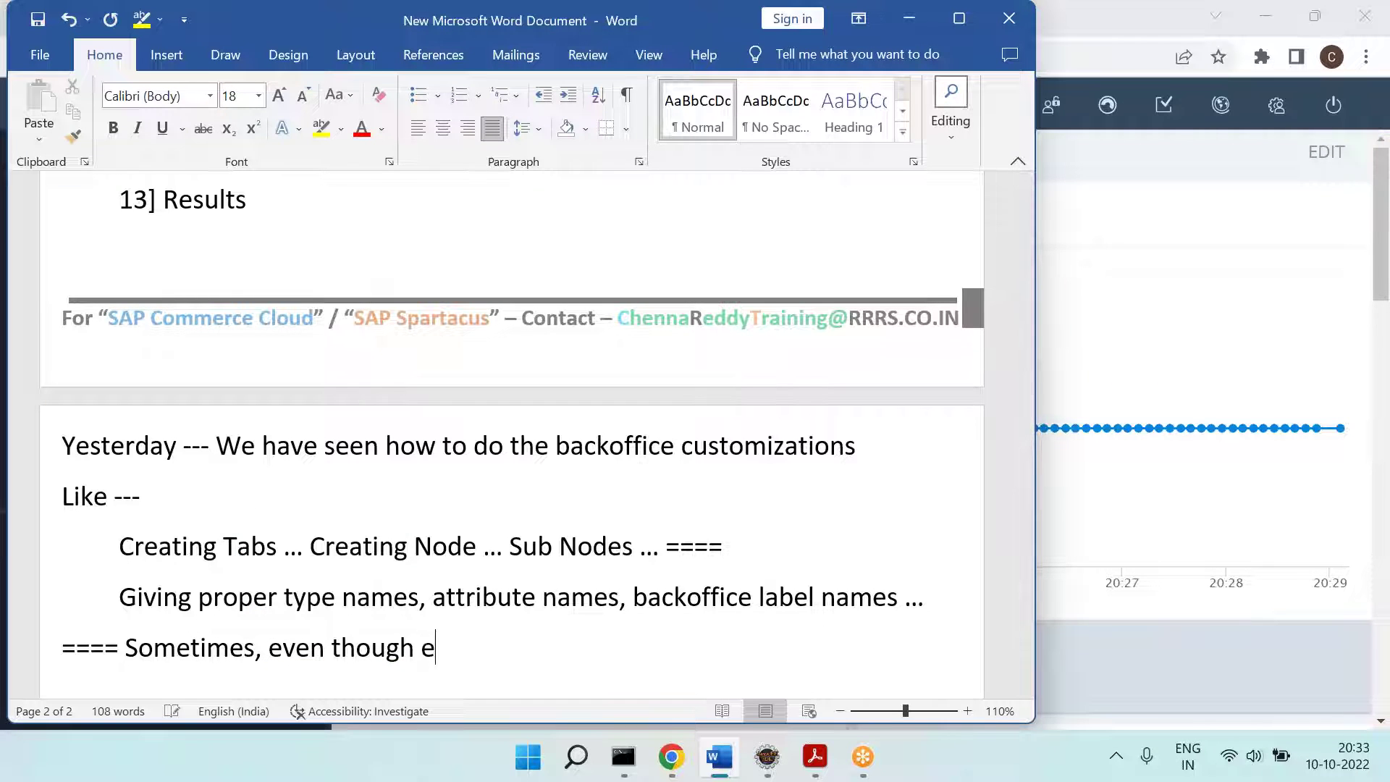
{"action": "type", "text": "ev"}
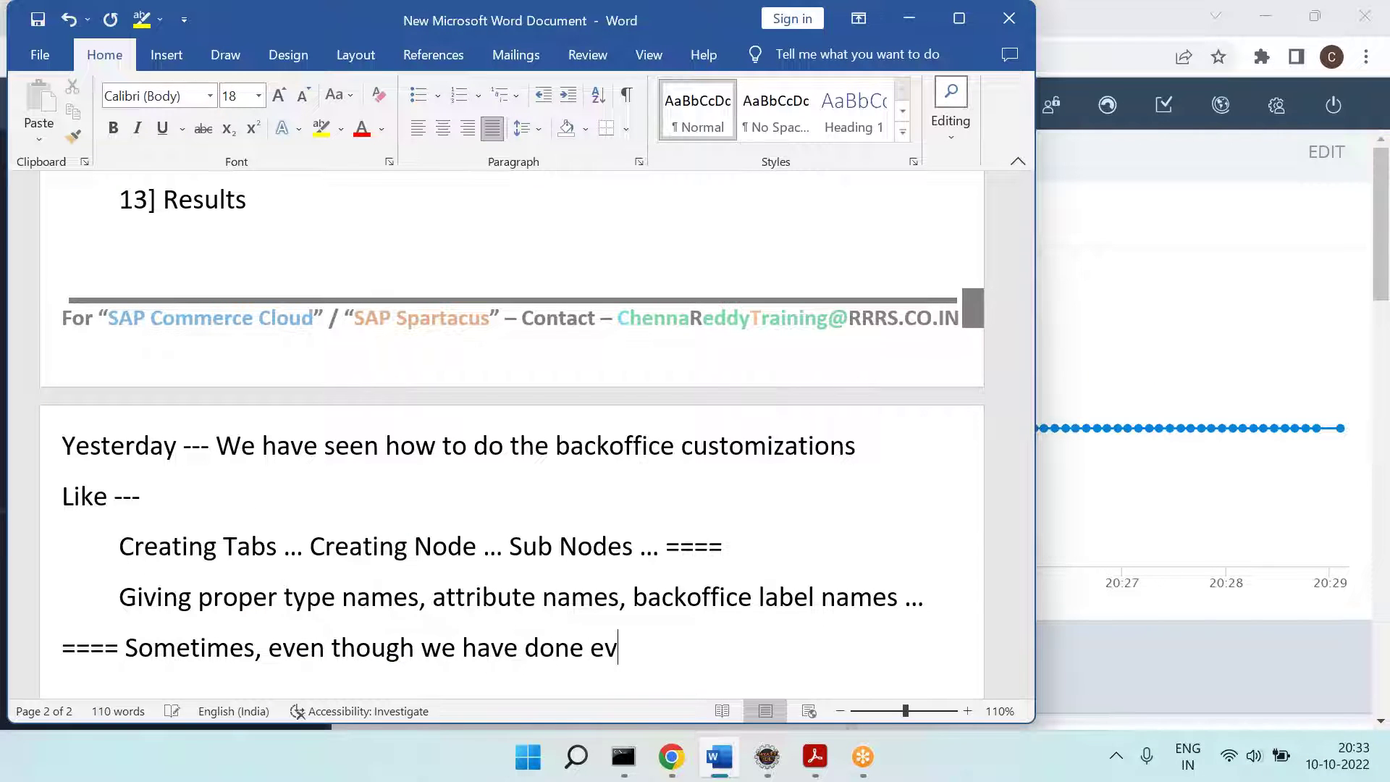
{"action": "type", "text": "erything corre"}
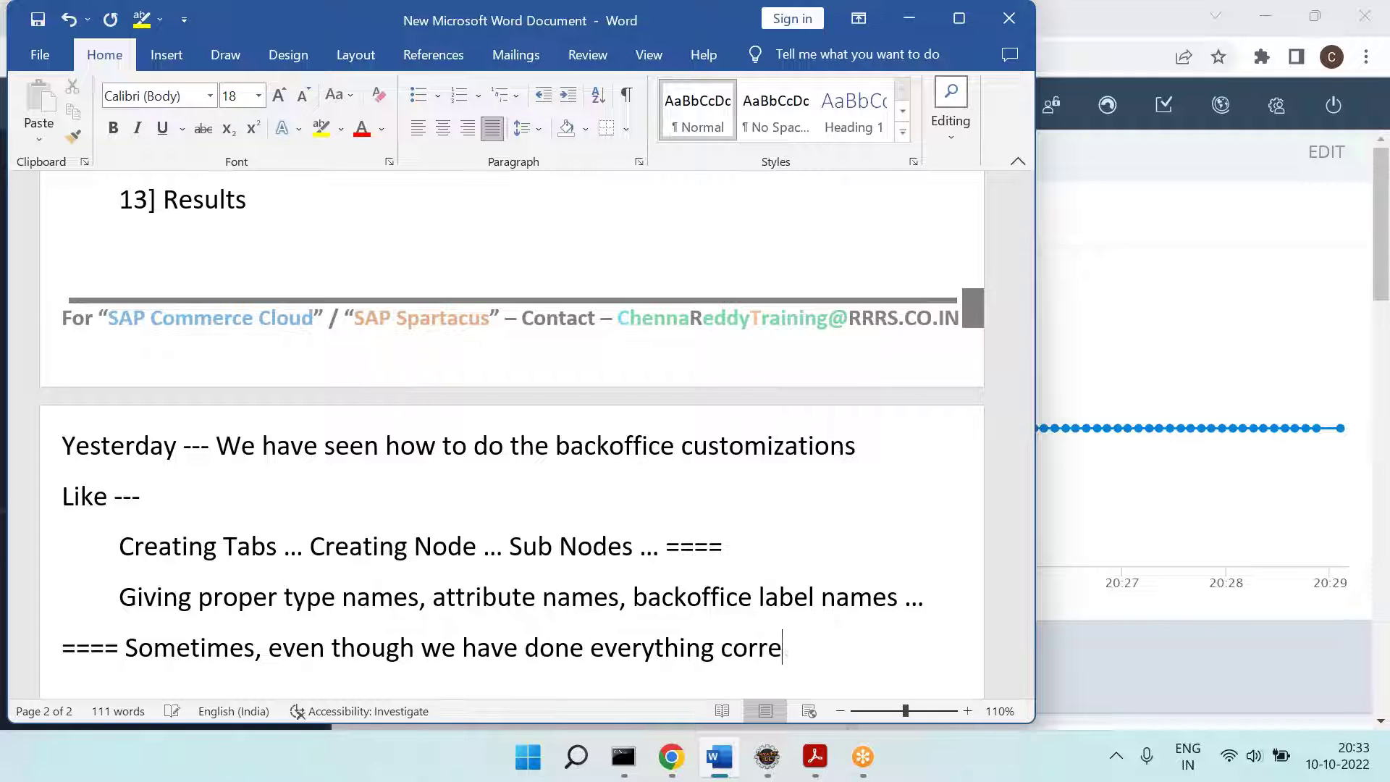
{"action": "type", "text": "ctly, still we will not see"}
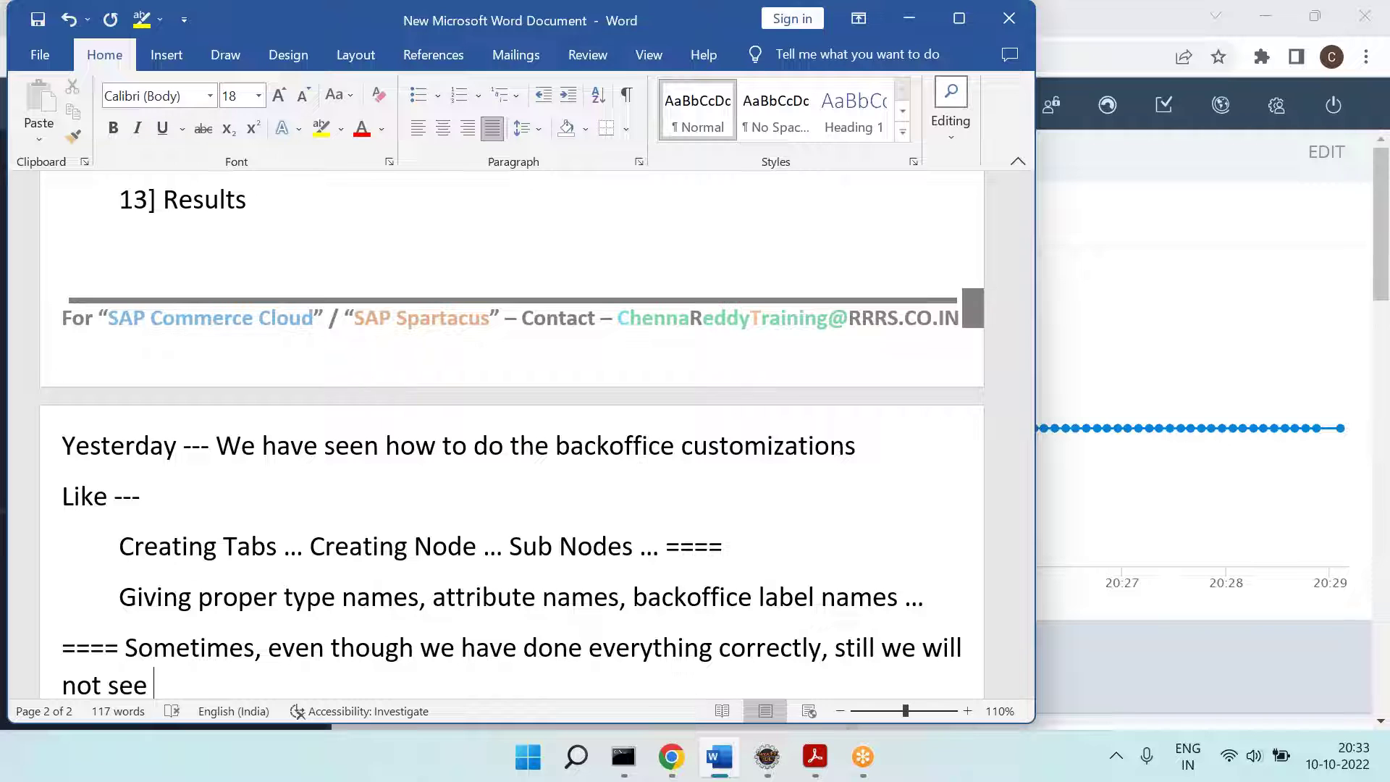
{"action": "scroll", "coordinate": [507, 435], "scroll_direction": "down", "scroll_amount": 2}
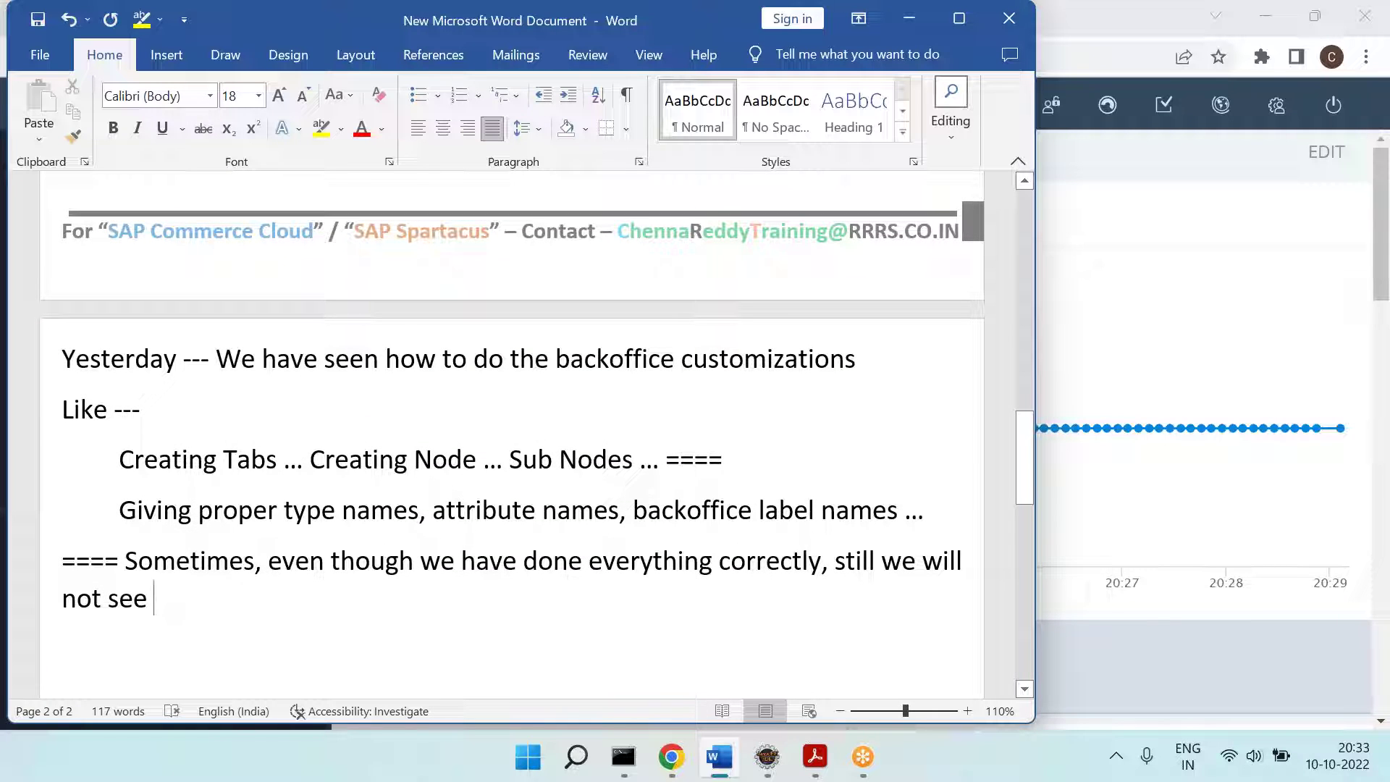
{"action": "type", "text": "resul"}
{"action": "key", "text": "BackSpace"}
{"action": "key", "text": "BackSpace"}
{"action": "key", "text": "BackSpace"}
{"action": "key", "text": "BackSpace"}
{"action": "key", "text": "BackSpace"}
{"action": "type", "text": "epsec"}
{"action": "key", "text": "BackSpace"}
{"action": "key", "text": "BackSpace"}
{"action": "key", "text": "BackSpace"}
{"action": "key", "text": "BackSpace"}
{"action": "key", "text": "BackSpace"}
{"action": "type", "text": "xpected results"}
{"action": "type", "text": " in backoffic"}
{"action": "type", "text": "e -"}
{"action": "key", "text": "BackSpace"}
{"action": "type", "text": "."}
{"action": "key", "text": "Return"}
{"action": "key", "text": "Tab"}
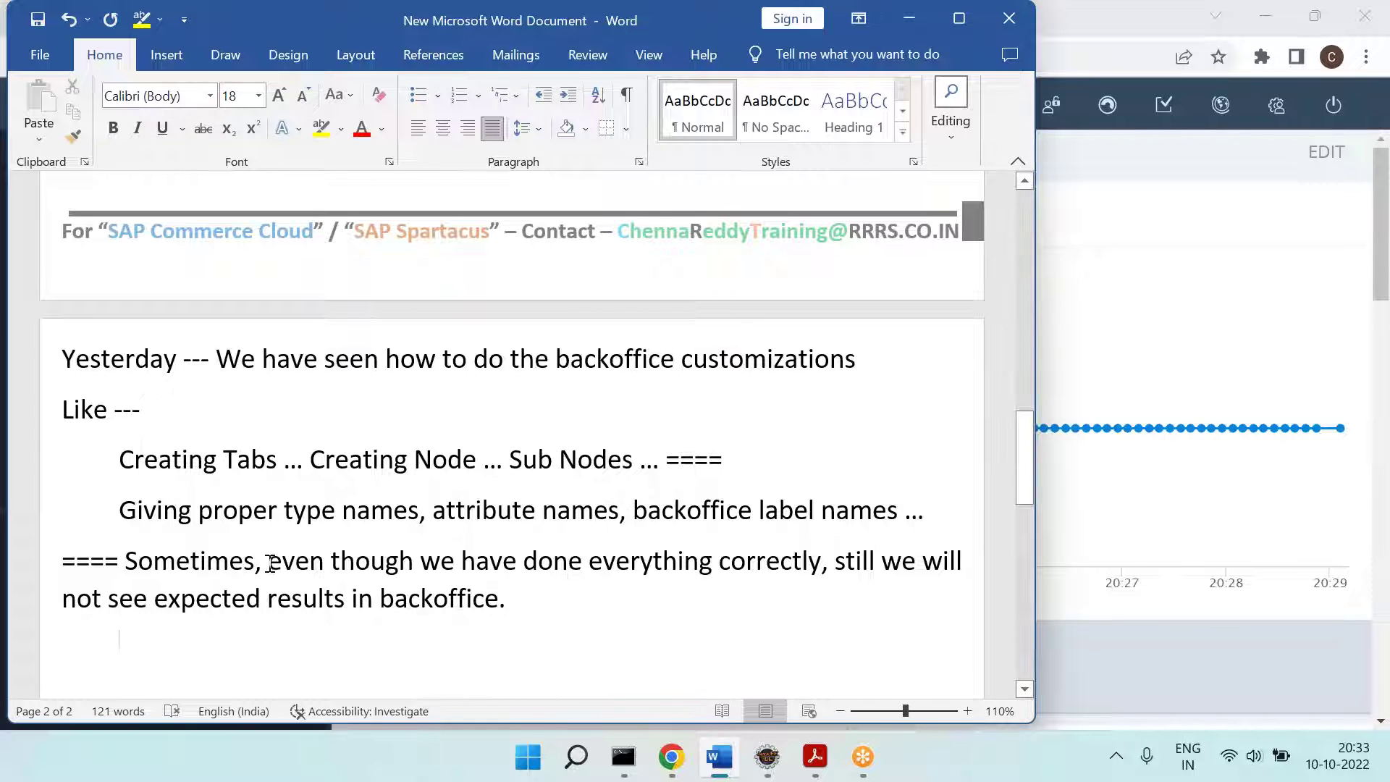
Step: Insert '[Based on scenario]' right after 'Sometimes'
{"action": "double_click", "coordinate": [199, 561]}
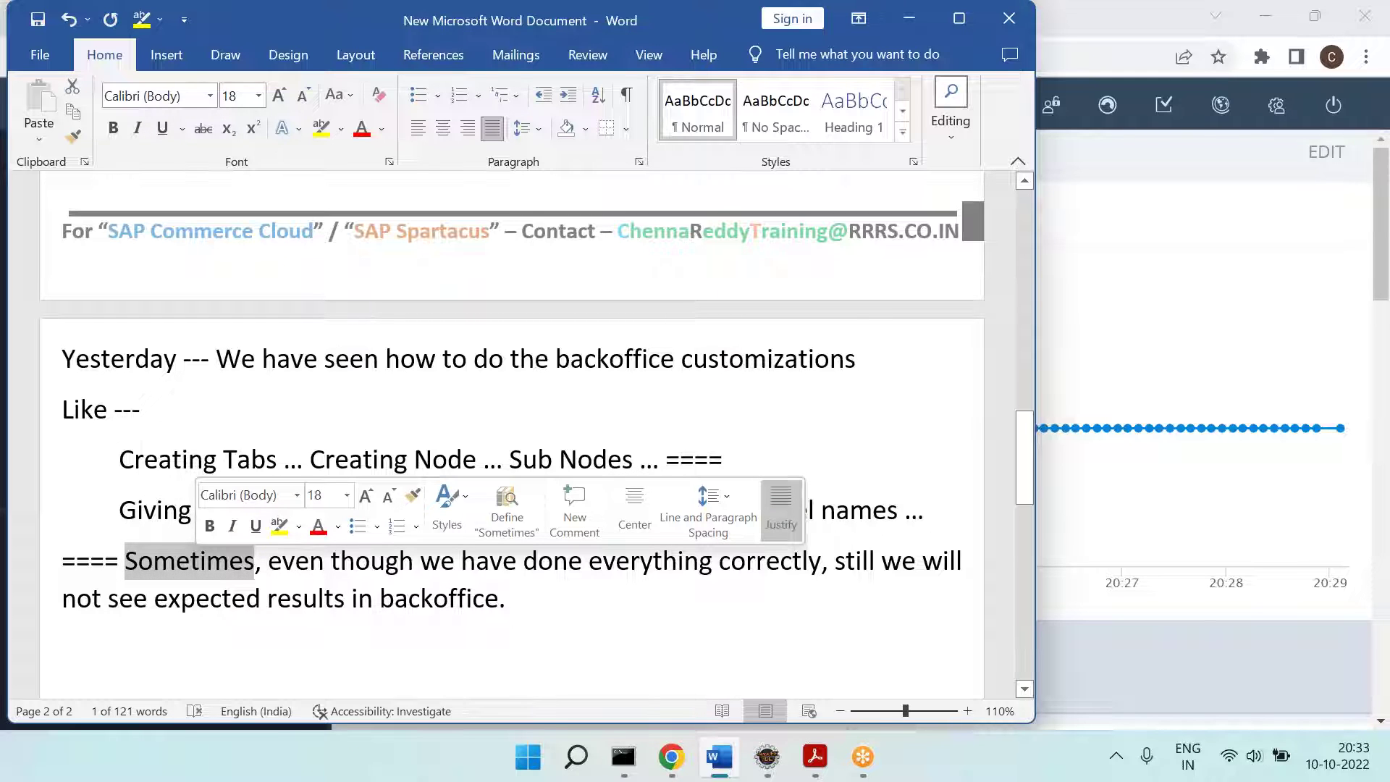
{"action": "left_click", "coordinate": [245, 572]}
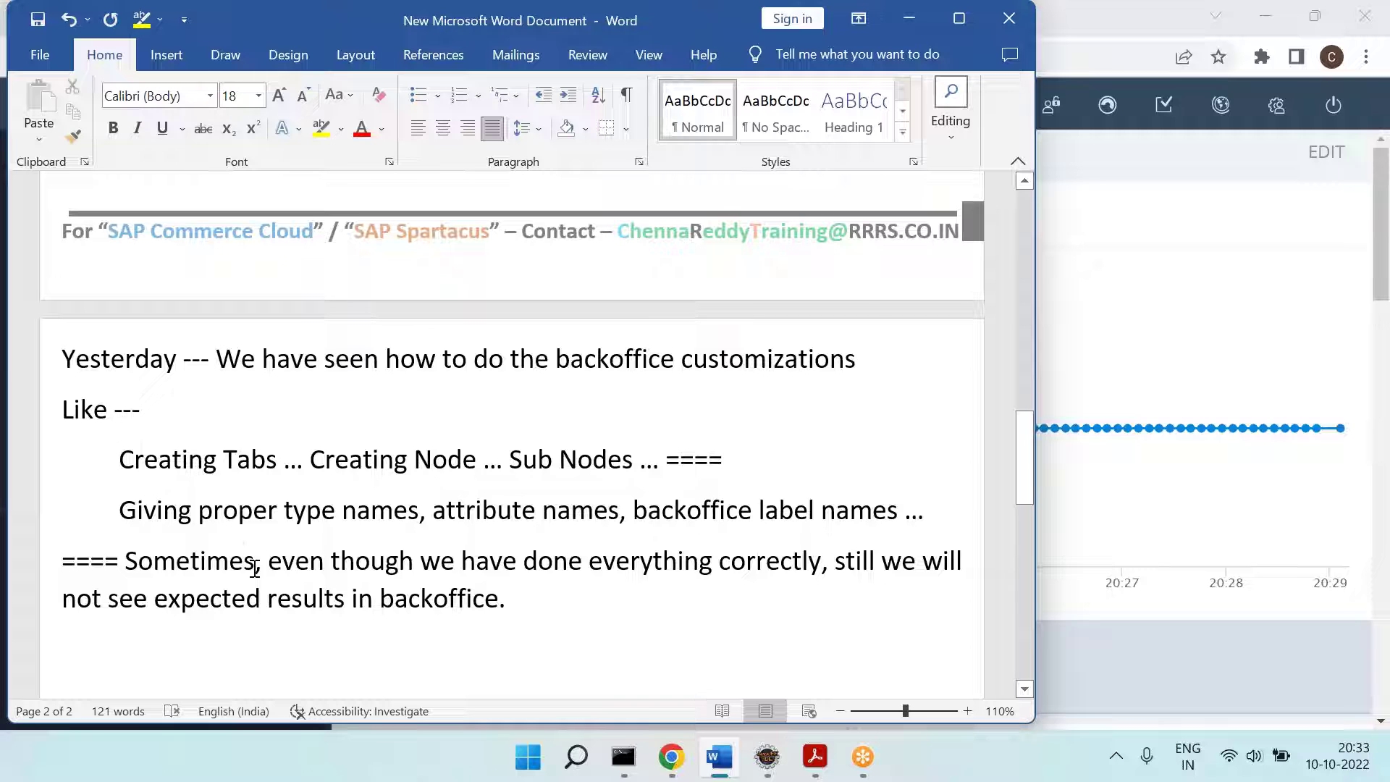
{"action": "type", "text": "["}
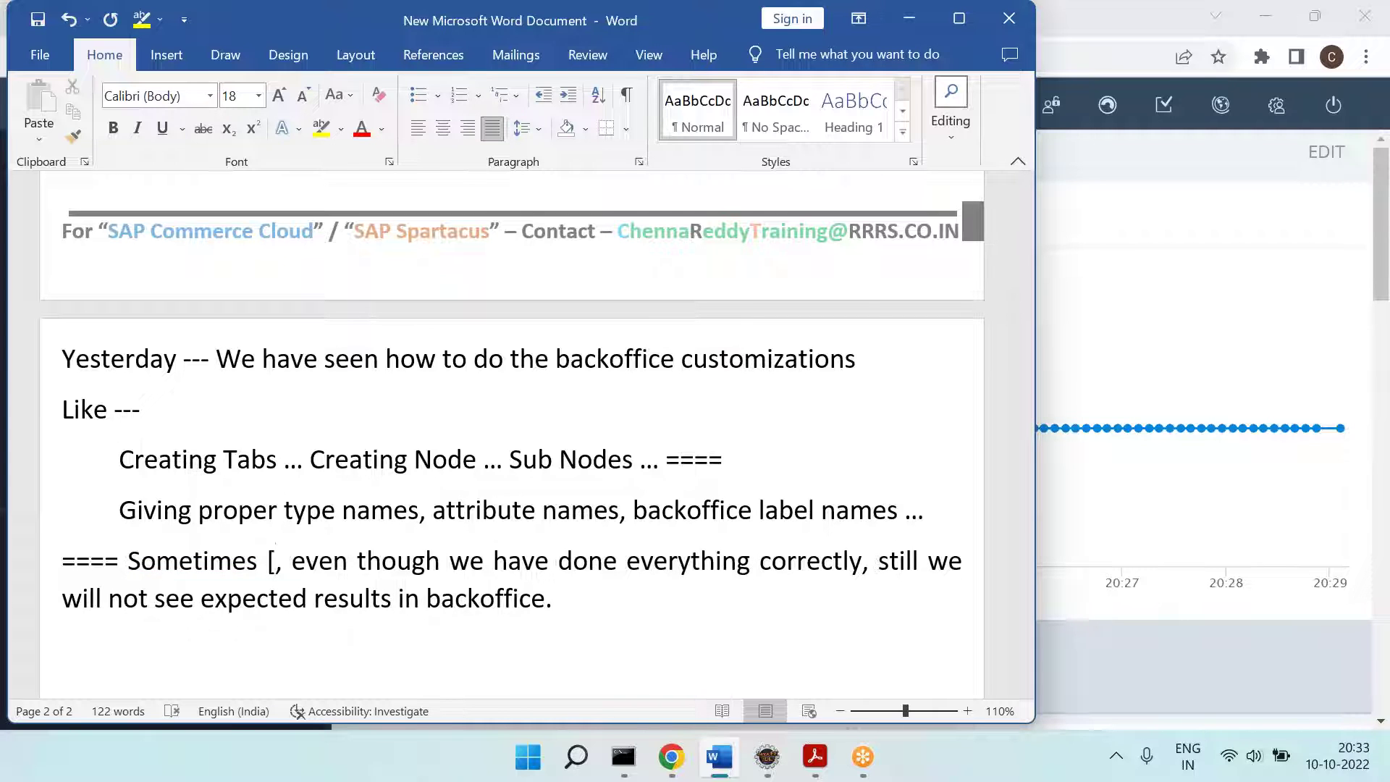
{"action": "type", "text": "Based on scena"}
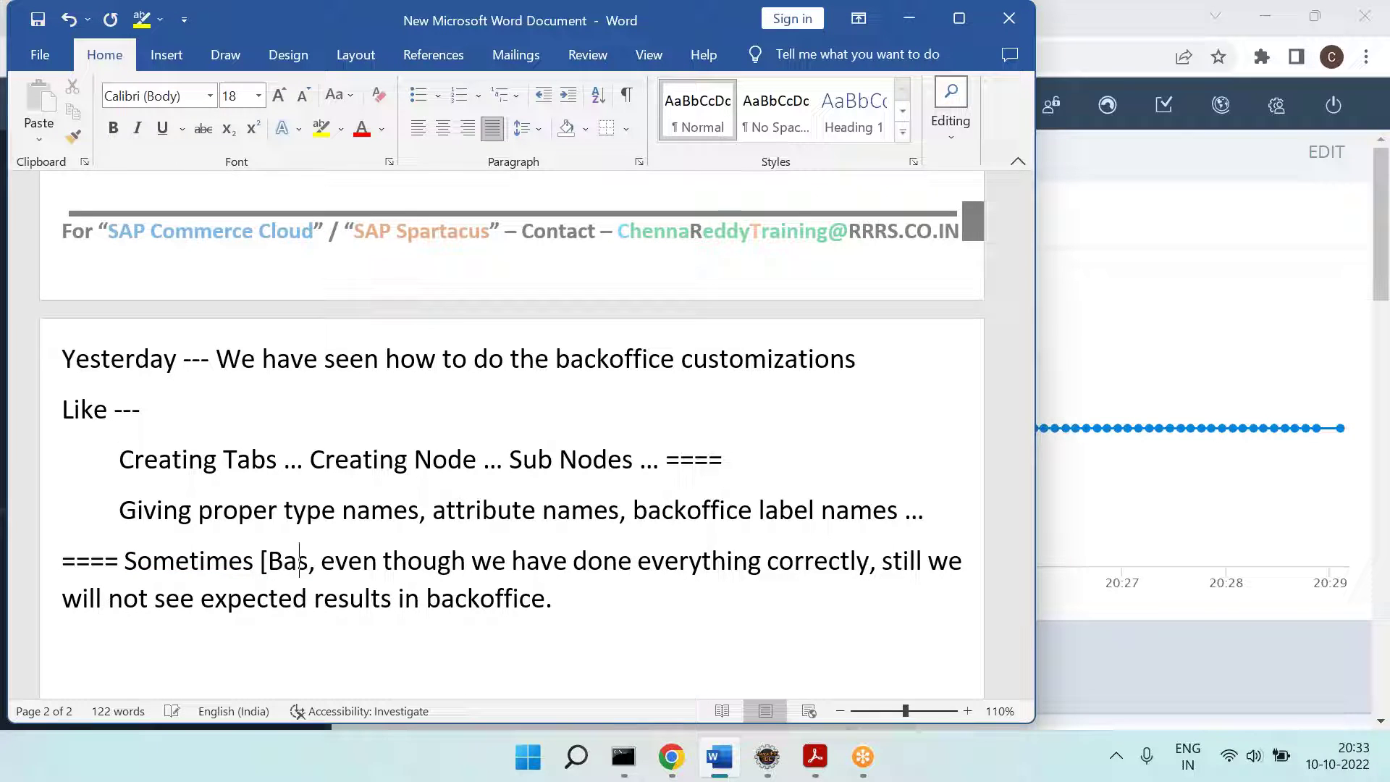
{"action": "type", "text": "rio]"}
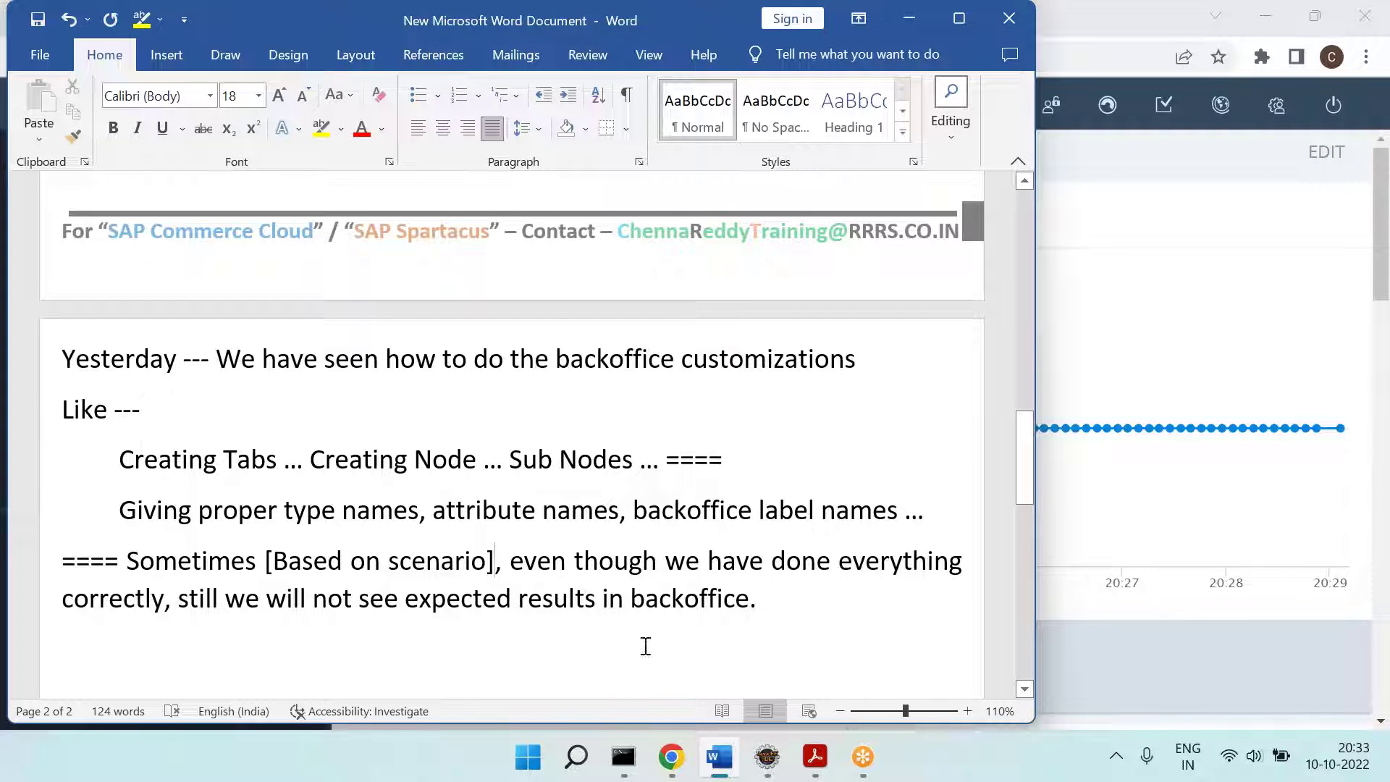
Step: Highlight the phrase 'still we will not see expected' in red
{"action": "left_click_drag", "start_coordinate": [179, 598], "coordinate": [517, 598]}
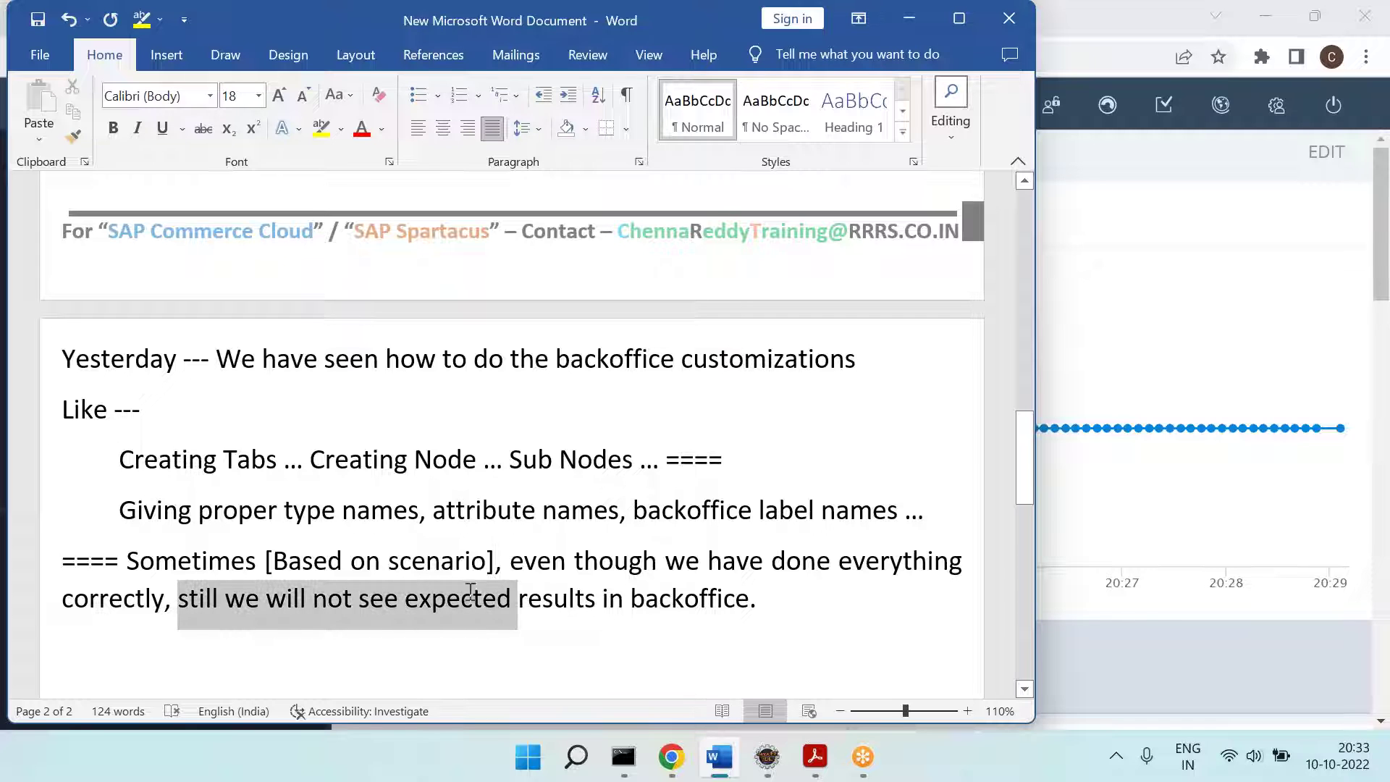
{"action": "left_click", "coordinate": [347, 129]}
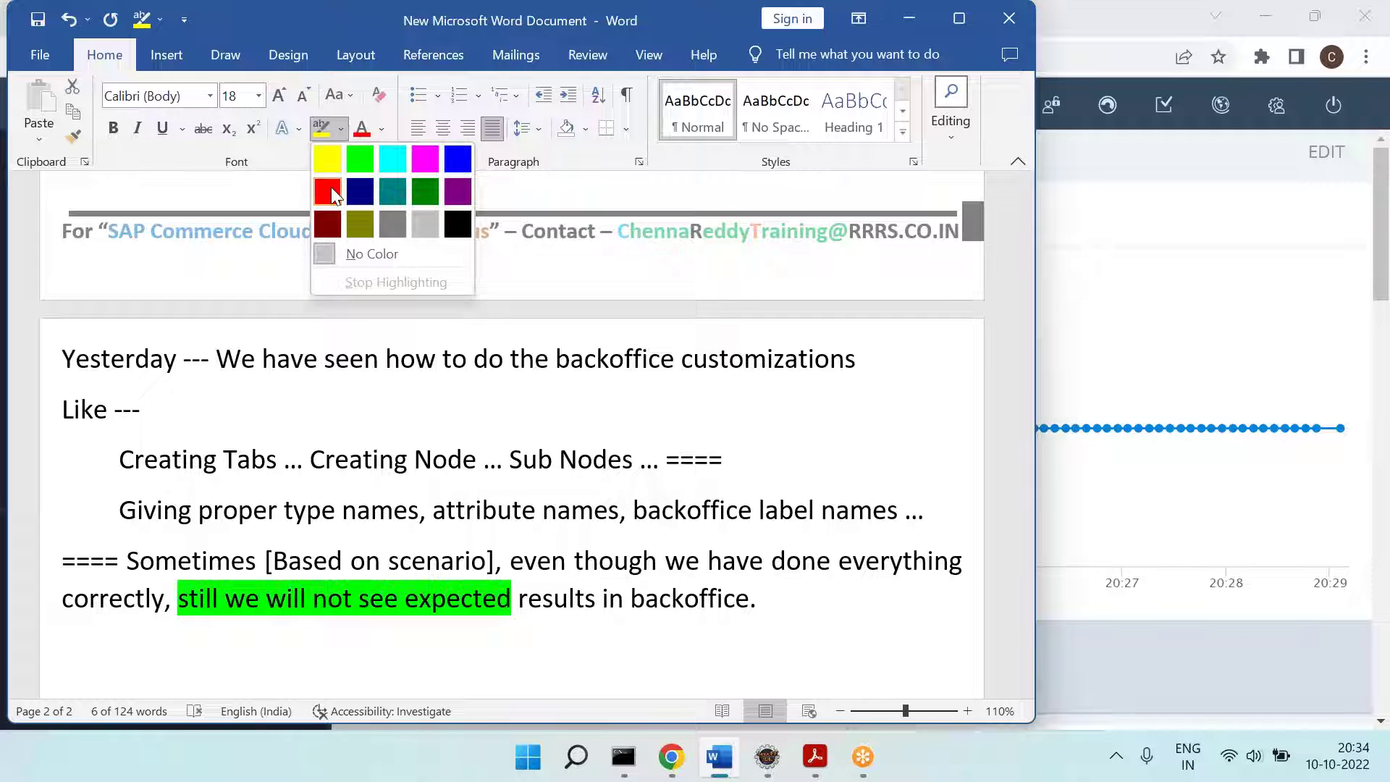
{"action": "key", "text": "Escape"}
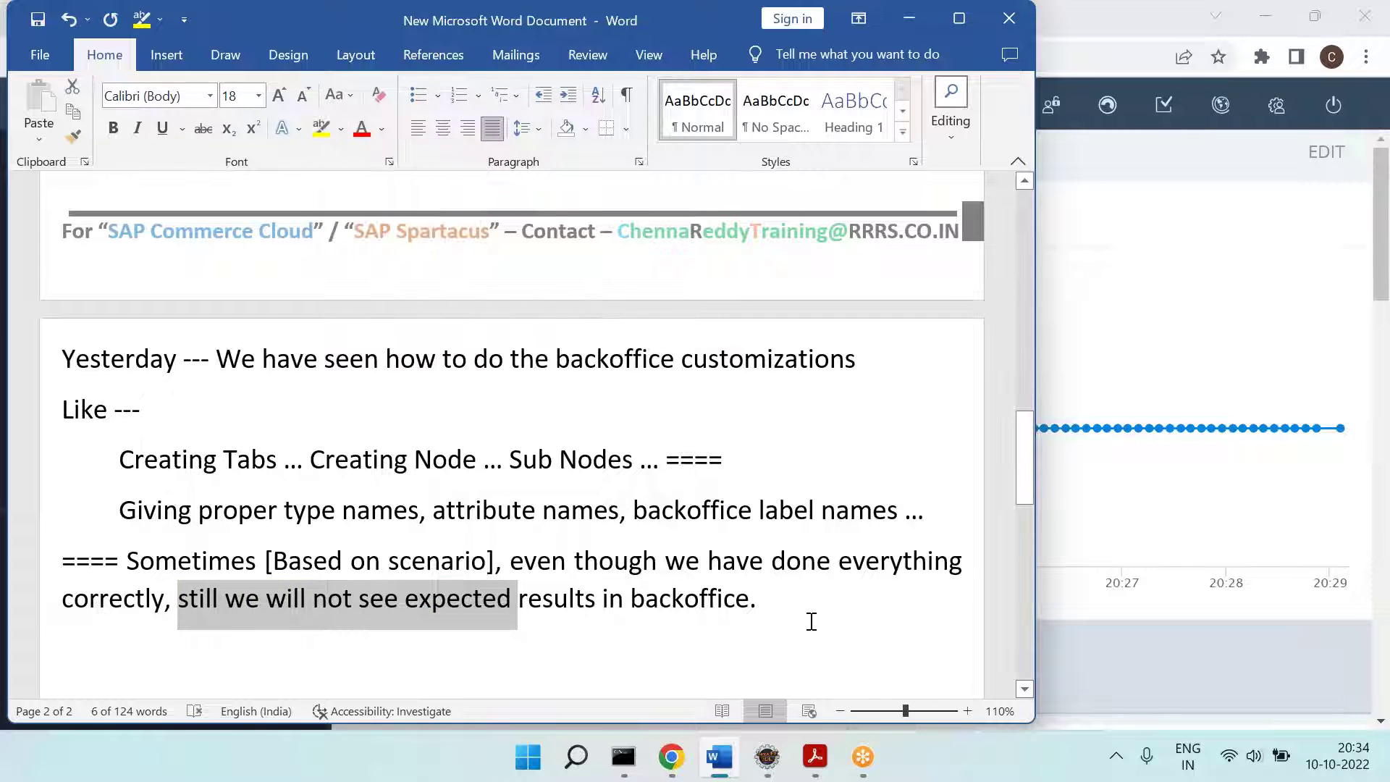
{"action": "left_click", "coordinate": [812, 621]}
{"action": "left_click_drag", "start_coordinate": [181, 607], "coordinate": [464, 609]}
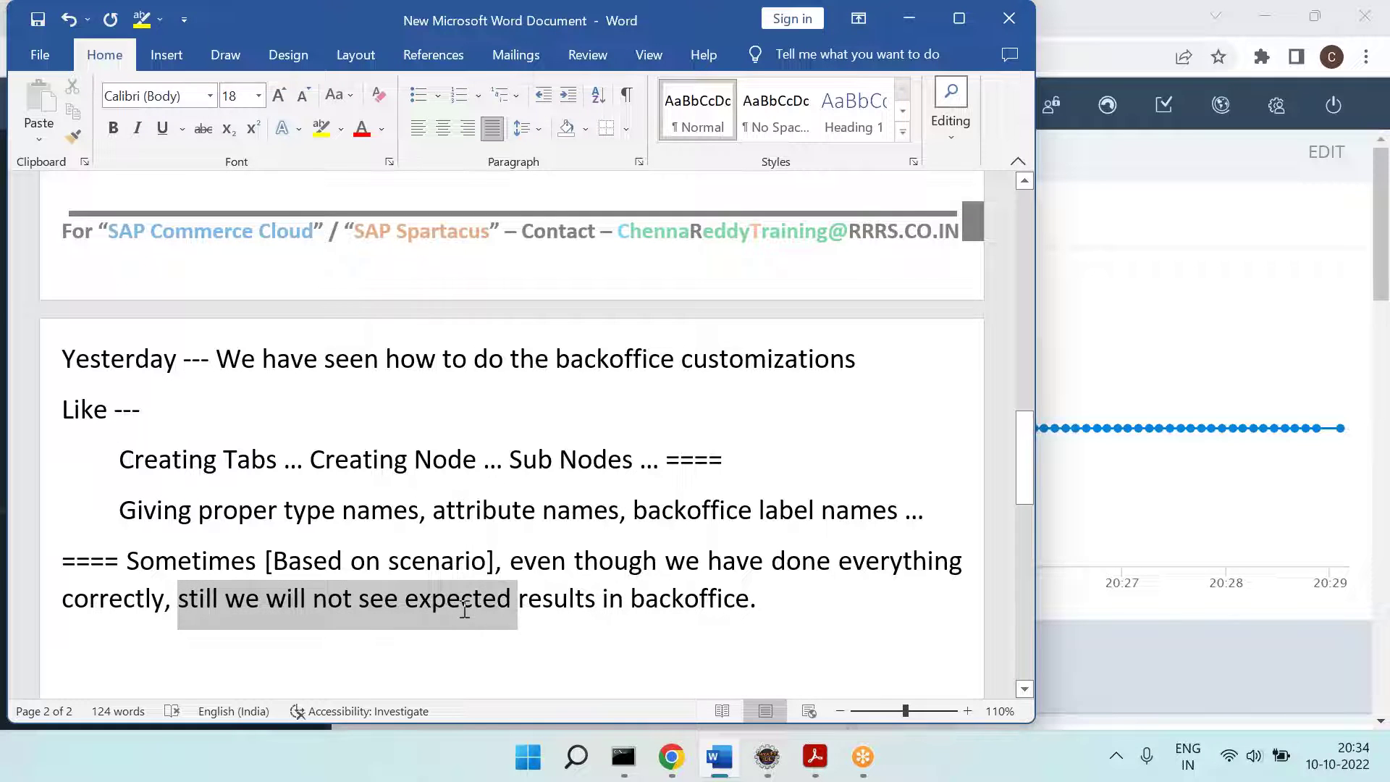
{"action": "left_click", "coordinate": [341, 129]}
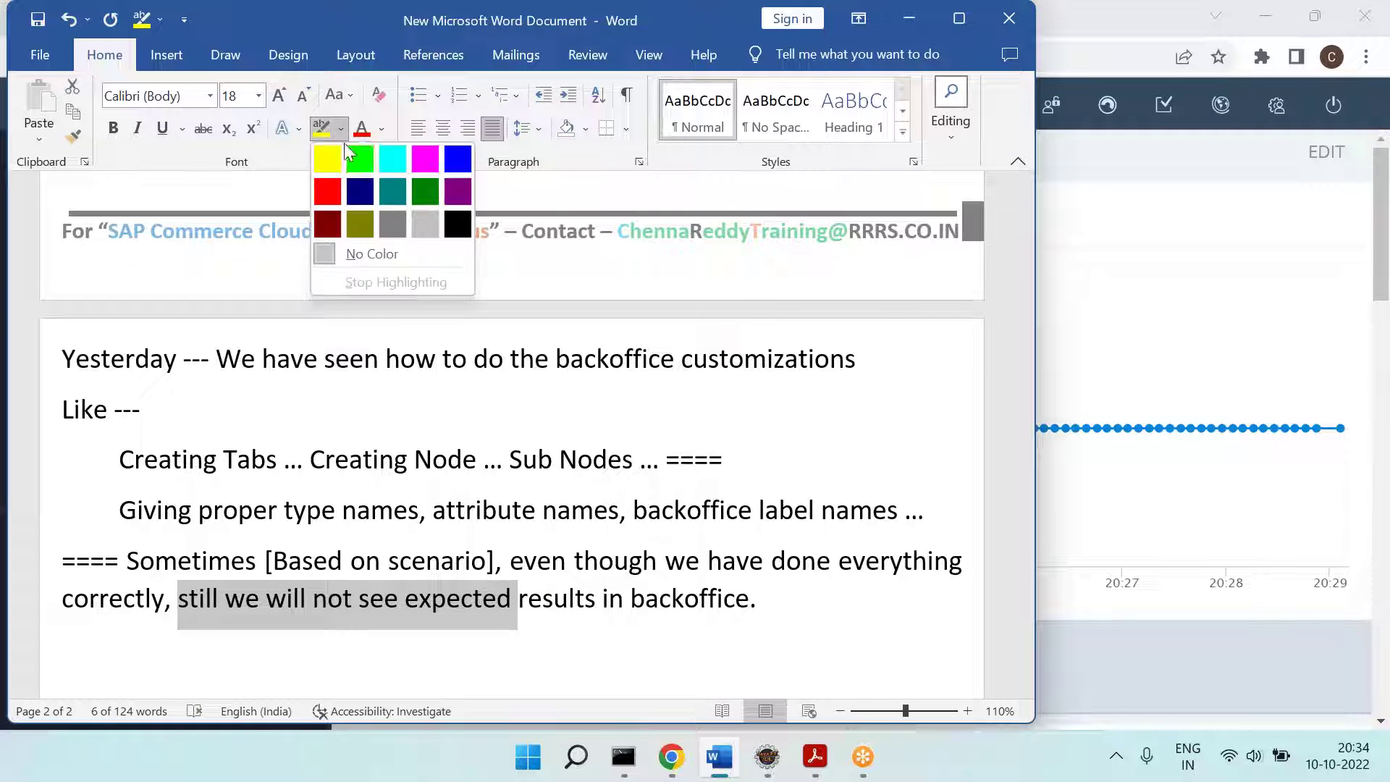
{"action": "left_click", "coordinate": [327, 191]}
Step: Append 'Then what to do?' and add an indented '==== Orchestration Mode [F4]' line below
{"action": "left_click", "coordinate": [797, 633]}
{"action": "type", "text": "Then what to do?"}
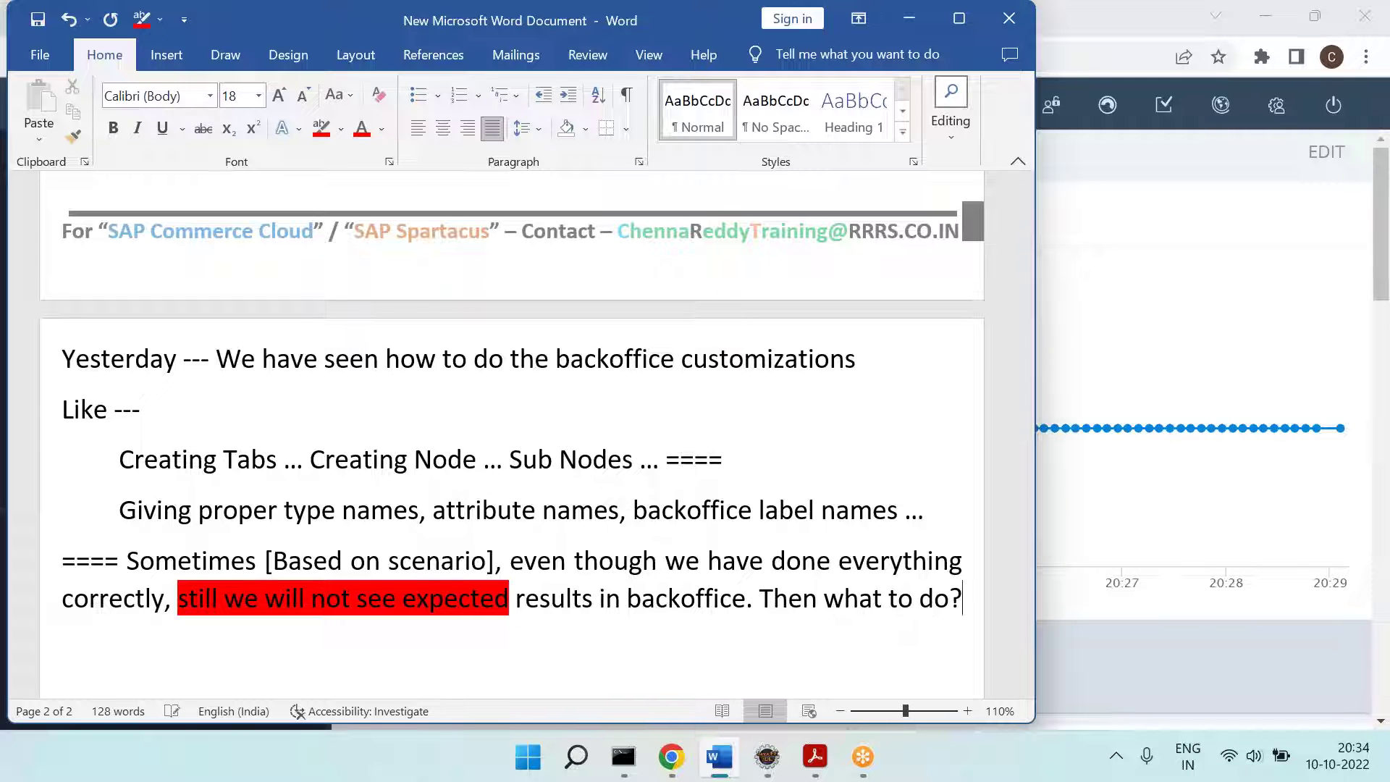
{"action": "key", "text": "Return"}
{"action": "key", "text": "Tab"}
{"action": "type", "text": "==== Orchestr"}
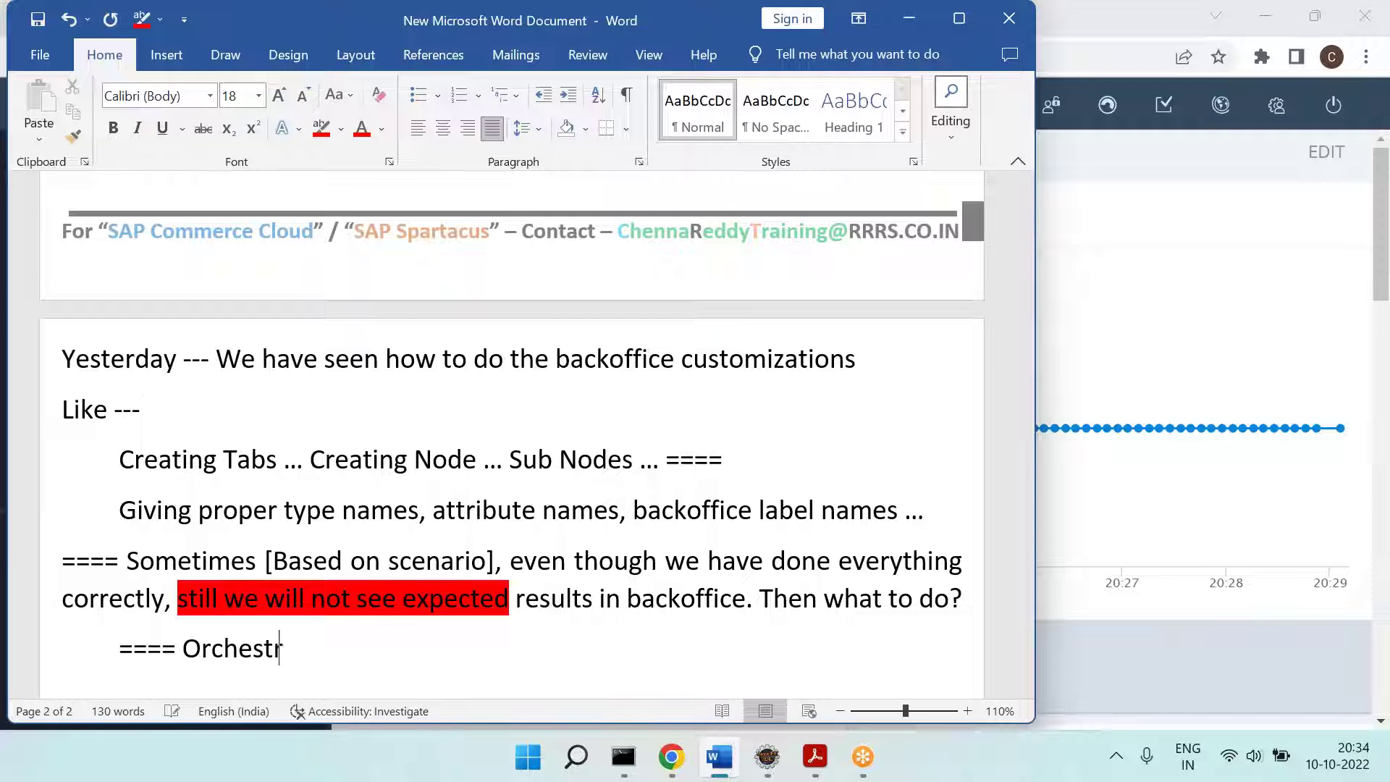
{"action": "type", "text": "ation Mode ["}
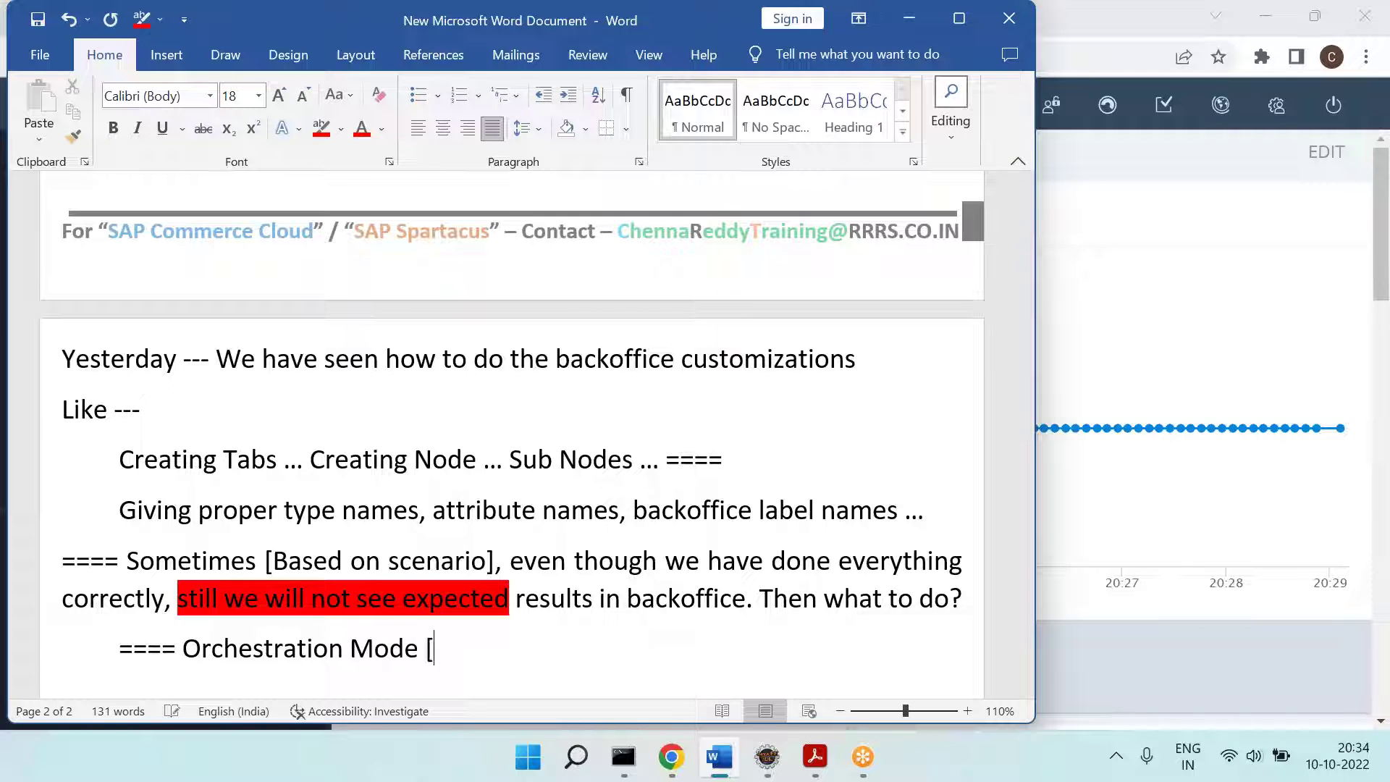
{"action": "type", "text": "F4]"}
{"action": "key", "text": "Return"}
{"action": "key", "text": "Tab"}
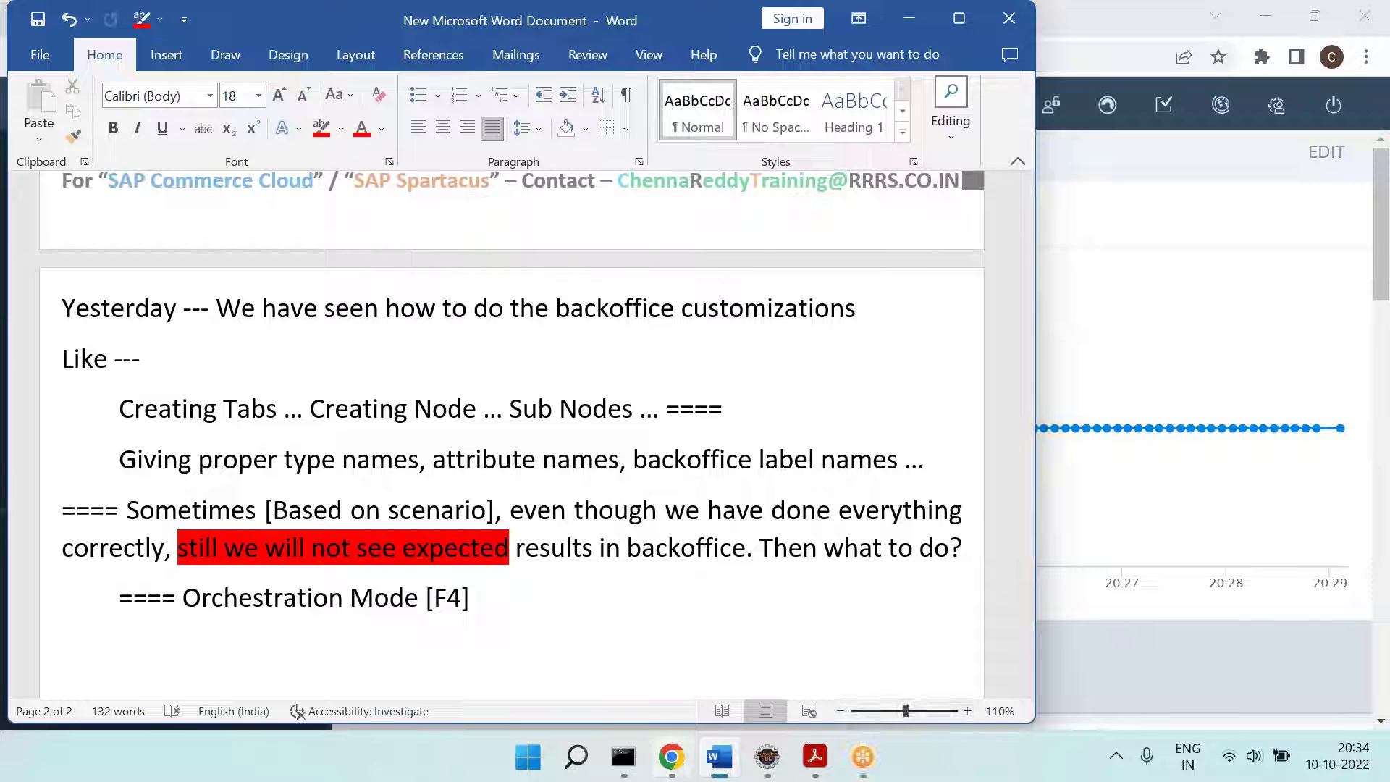
Step: In Backoffice orchestration mode, choose Reset Everything from the admin menu and confirm YES
{"action": "left_click", "coordinate": [674, 760]}
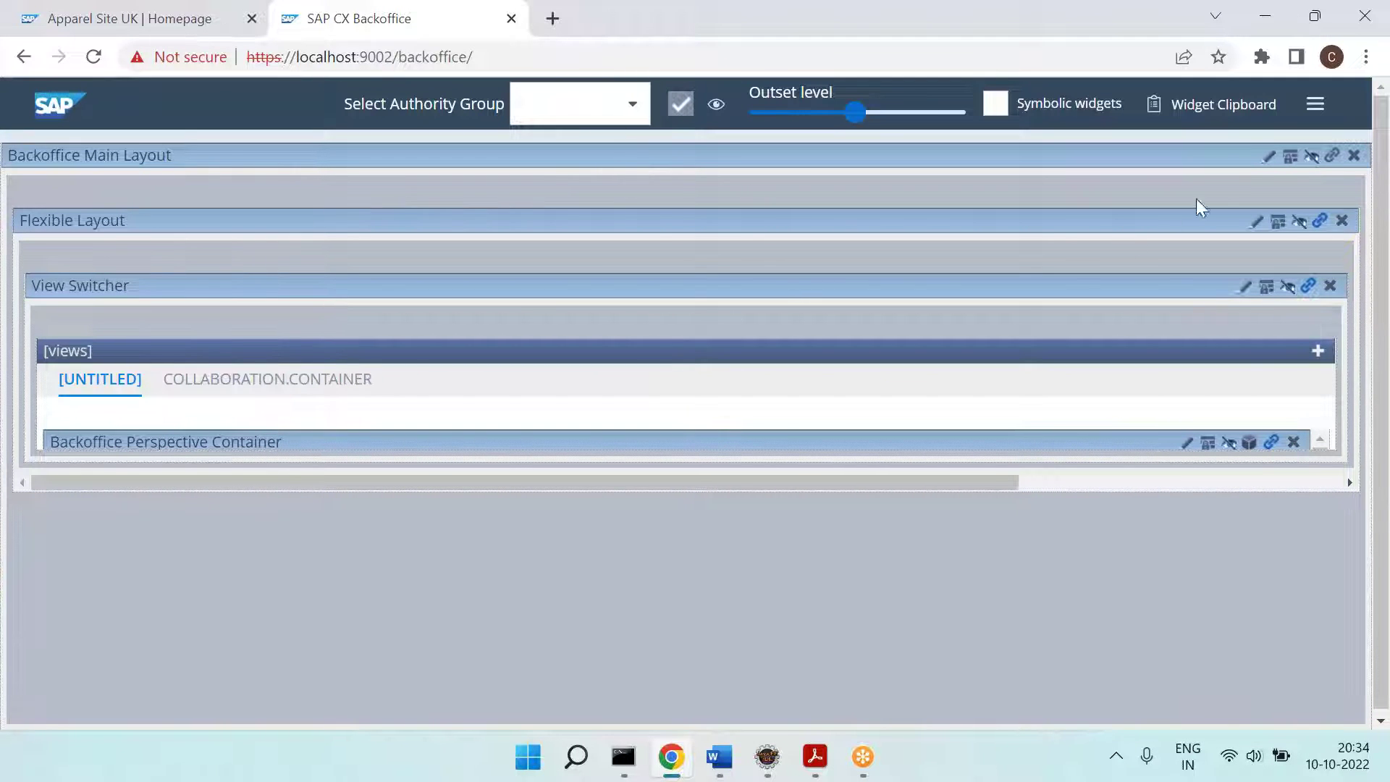
{"action": "left_click", "coordinate": [1316, 107]}
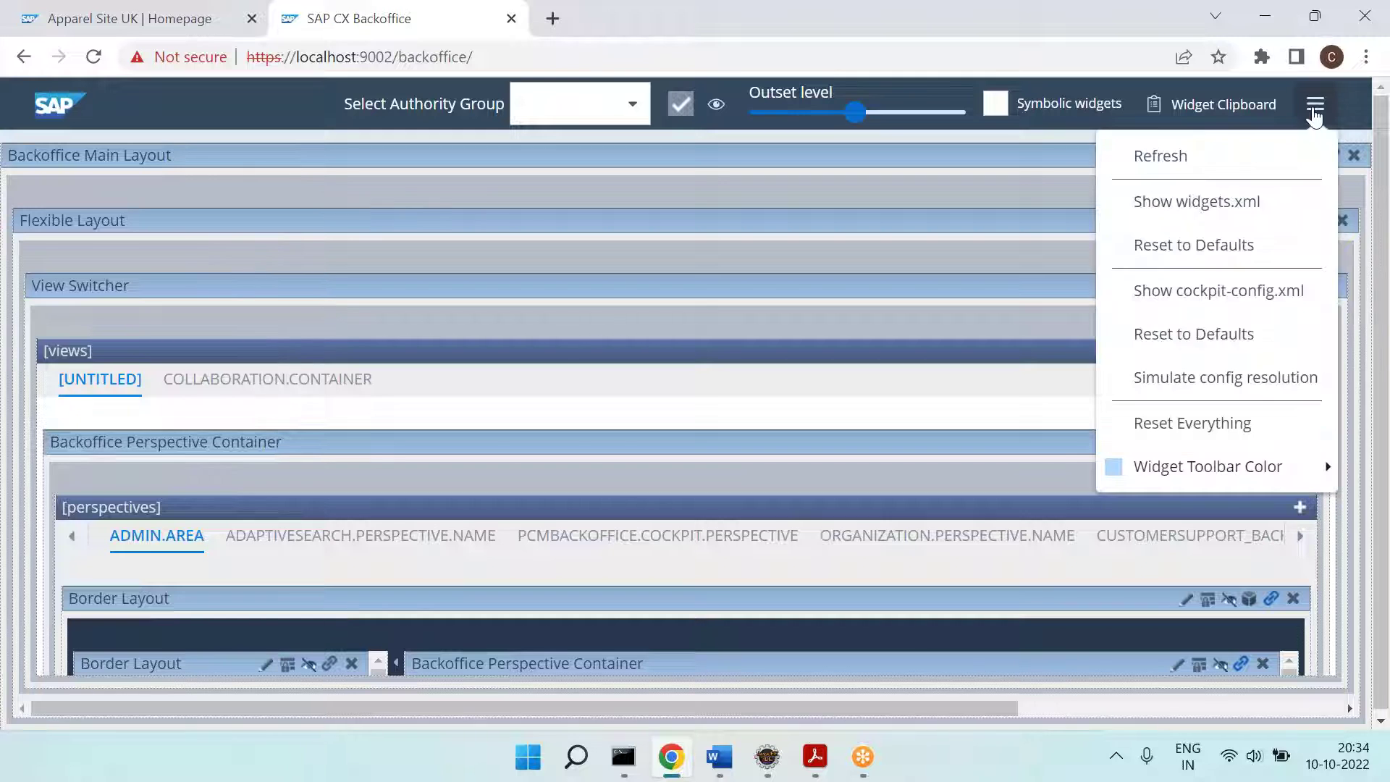
{"action": "left_click", "coordinate": [1202, 425]}
{"action": "left_click", "coordinate": [800, 424]}
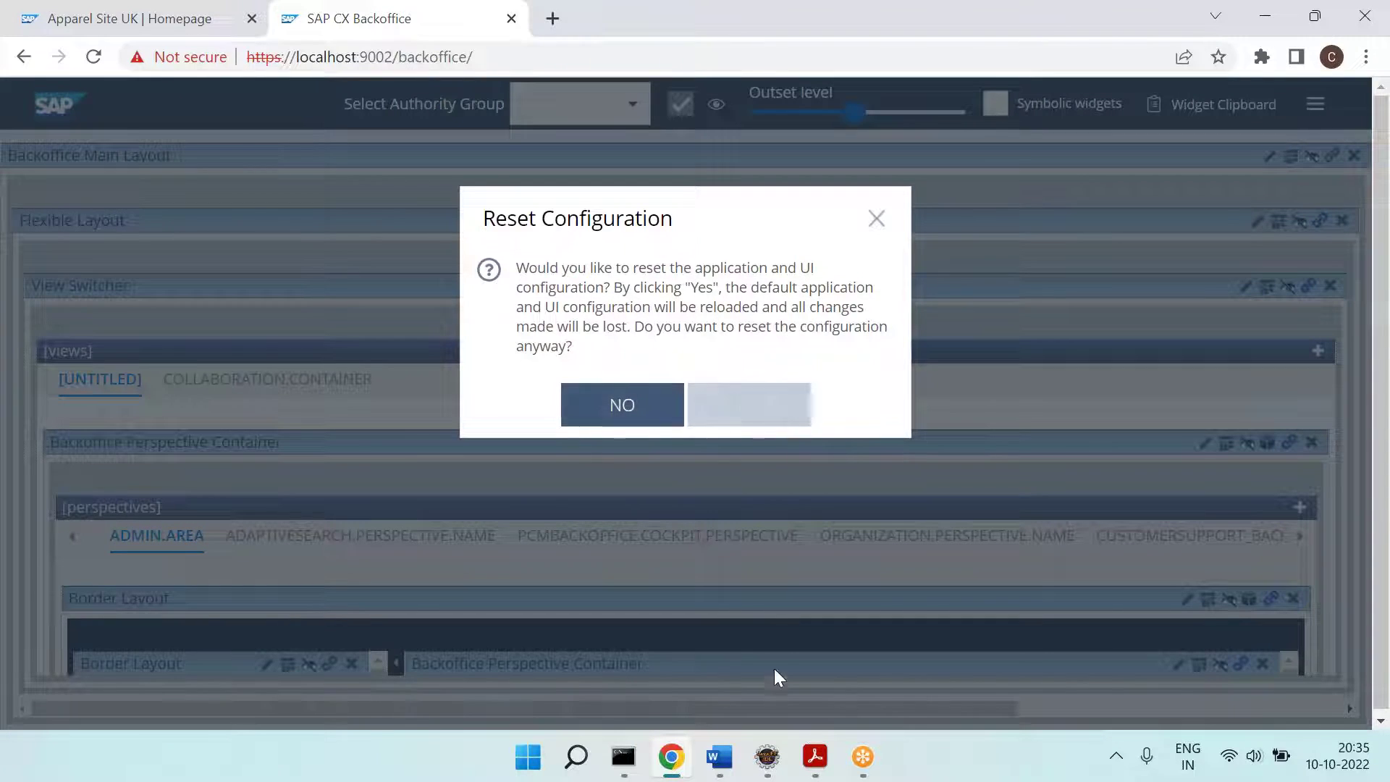
Step: Note 'Reset Everything -- Yes' on the indented line under Orchestration Mode [F4]
{"action": "left_click", "coordinate": [719, 775]}
{"action": "type", "text": "Re"}
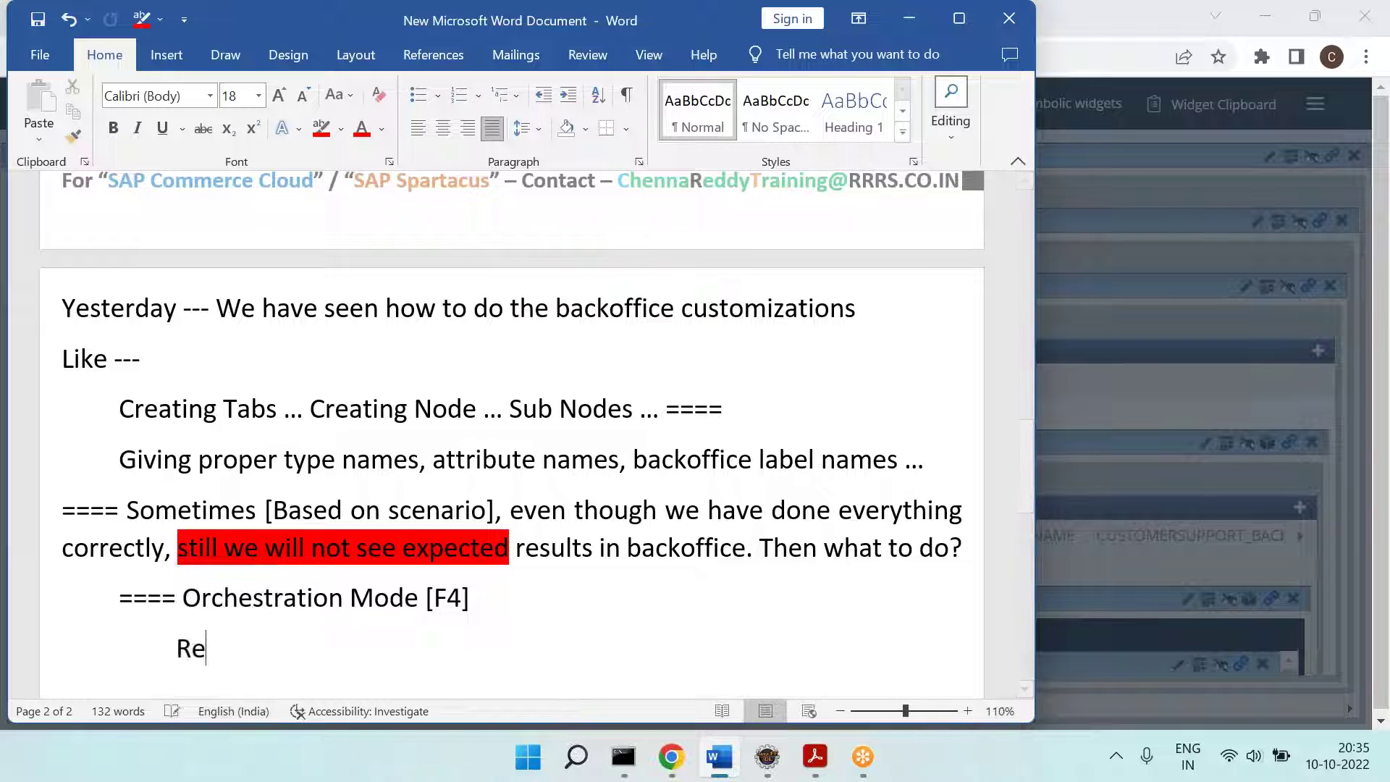
{"action": "type", "text": "set Everything -- Yes"}
{"action": "key", "text": "Return"}
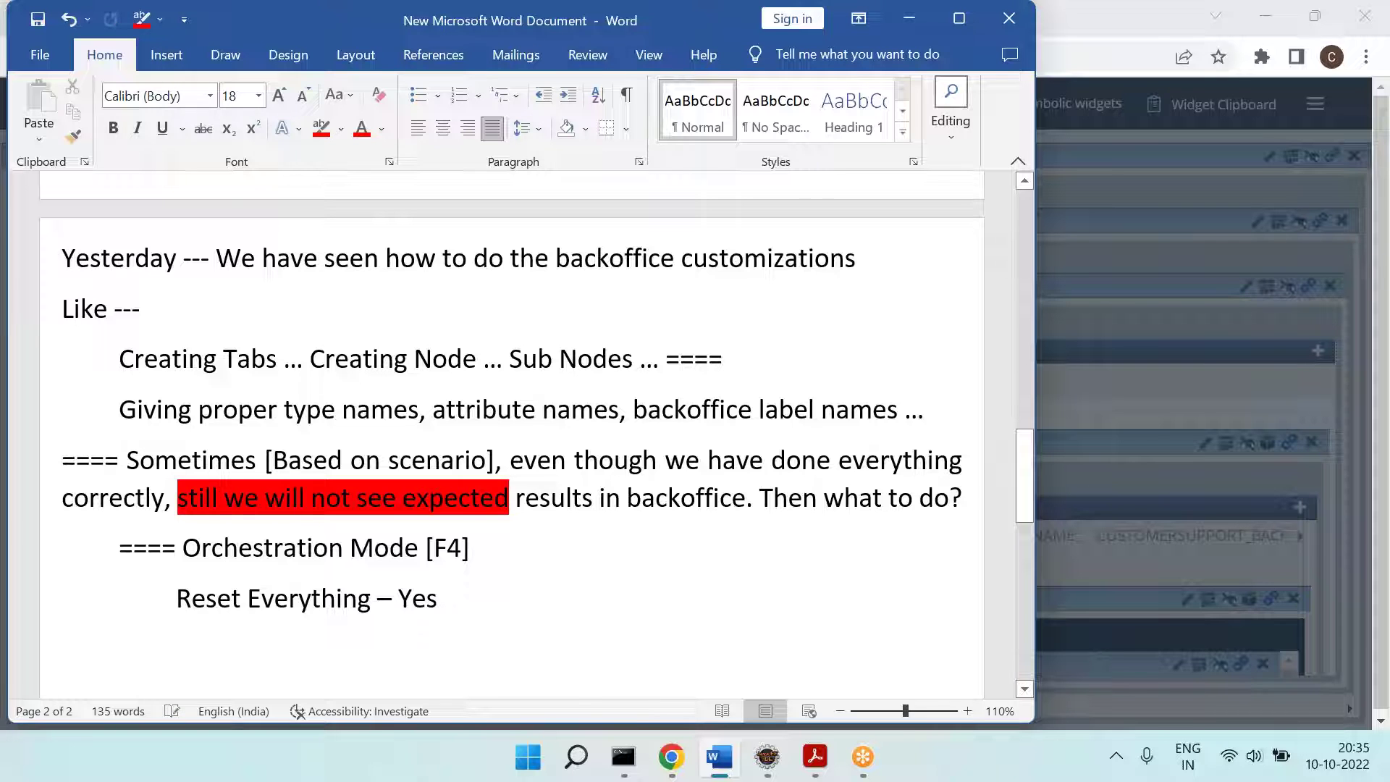
{"action": "left_click", "coordinate": [671, 756]}
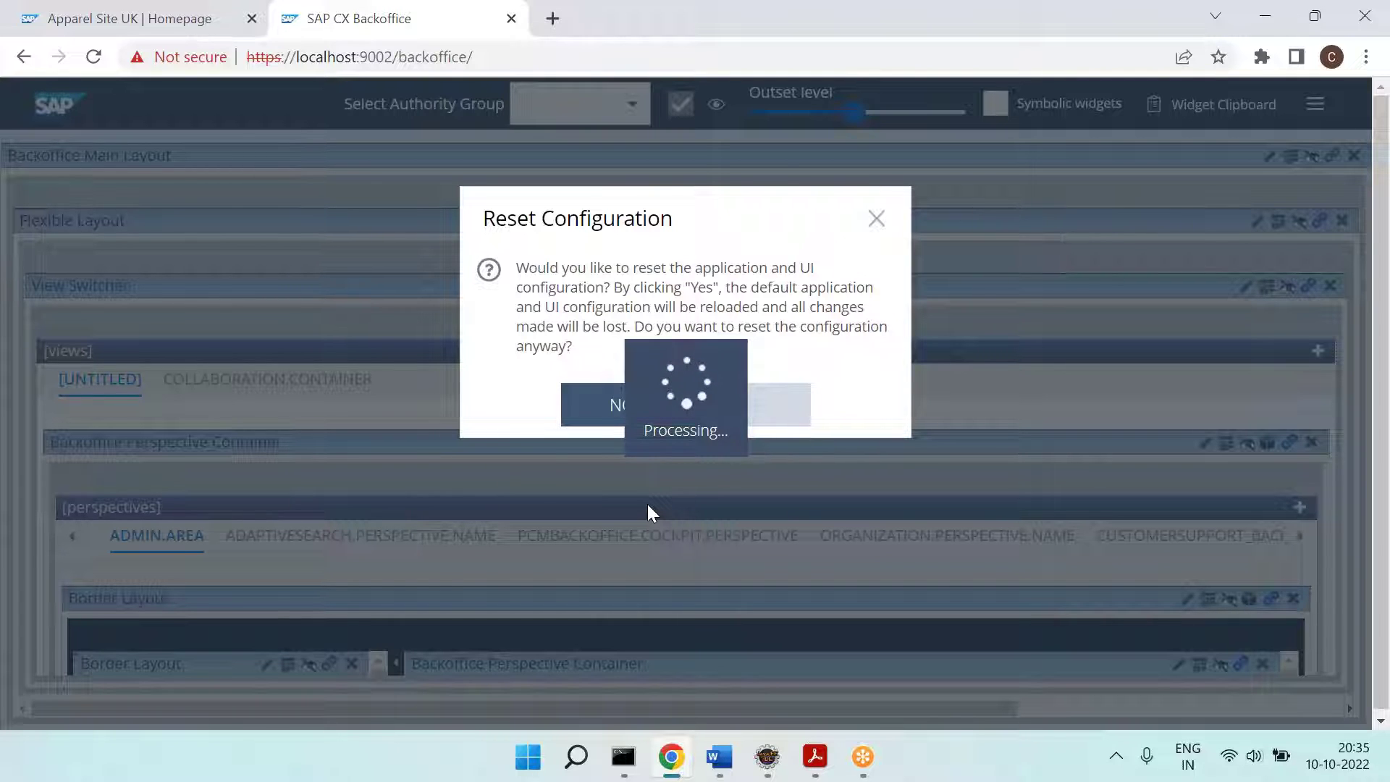
{"action": "left_click", "coordinate": [719, 757]}
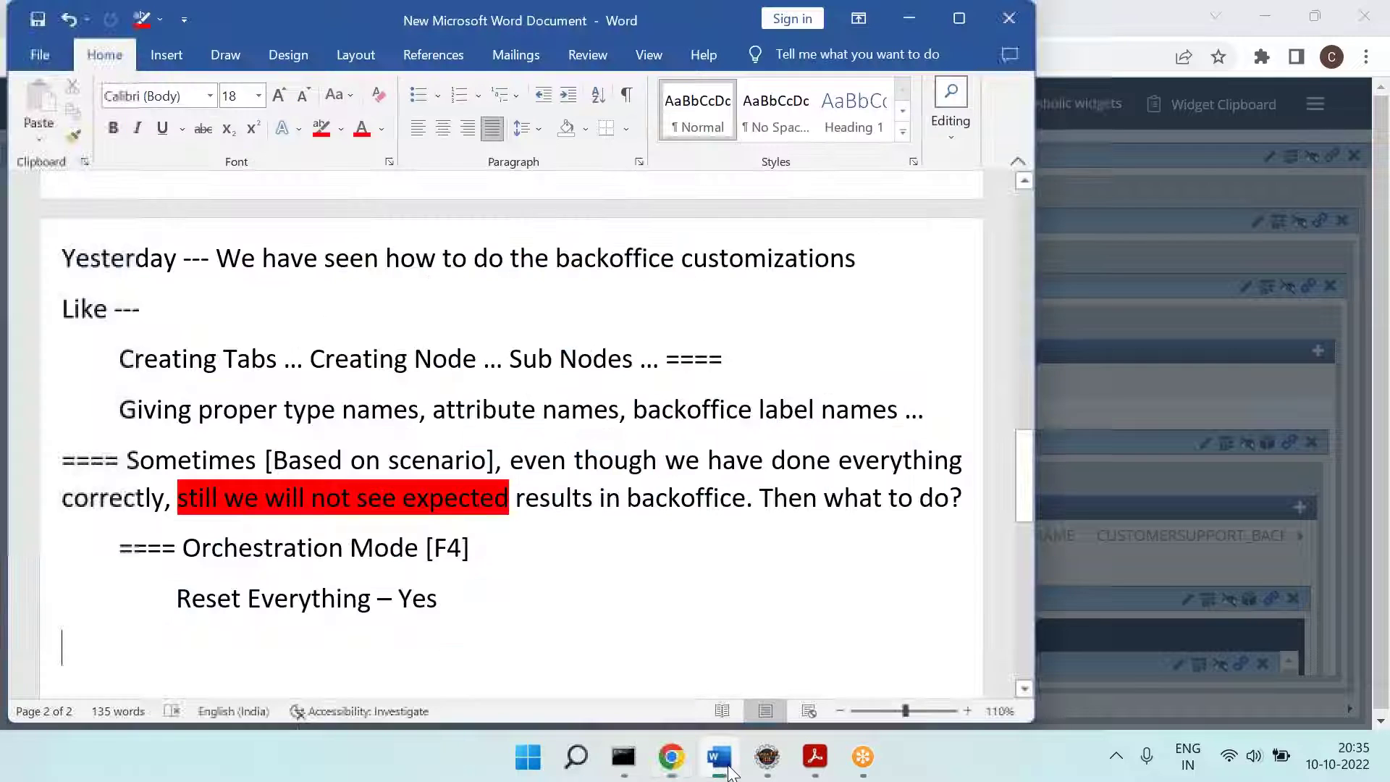
Step: Review the notes, select the 'Reset Everything – Yes' line and check the Backoffice reset
{"action": "left_click_drag", "start_coordinate": [270, 241], "coordinate": [854, 259]}
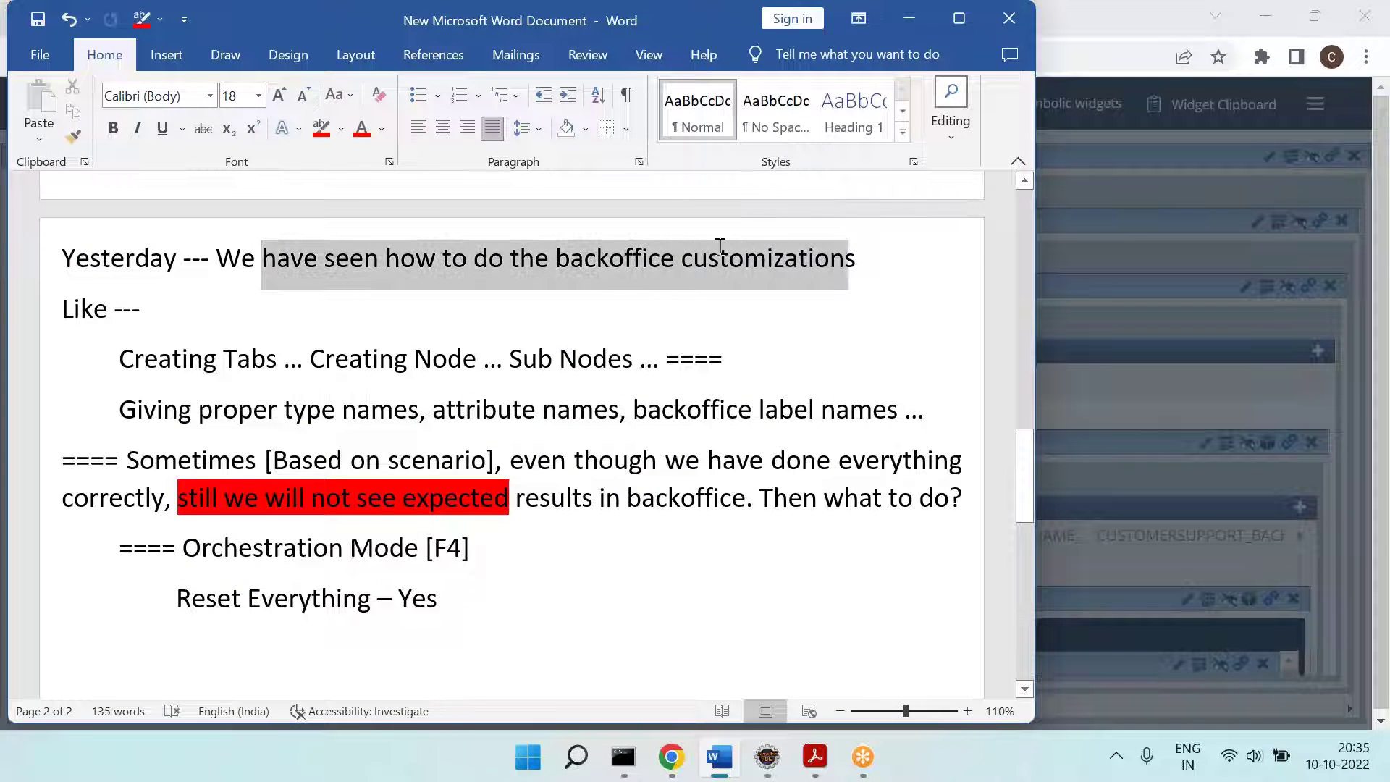
{"action": "left_click", "coordinate": [312, 359]}
{"action": "left_click", "coordinate": [415, 360]}
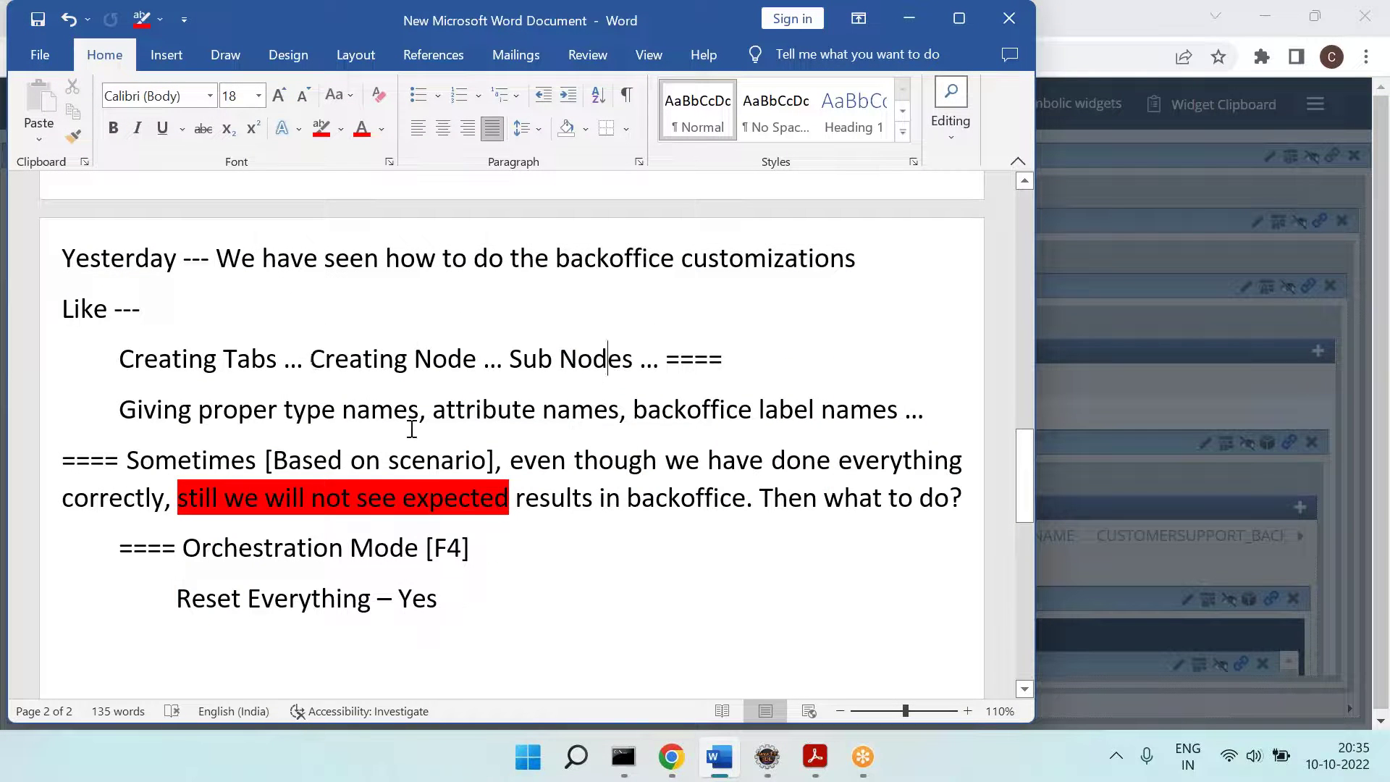
{"action": "left_click", "coordinate": [363, 425]}
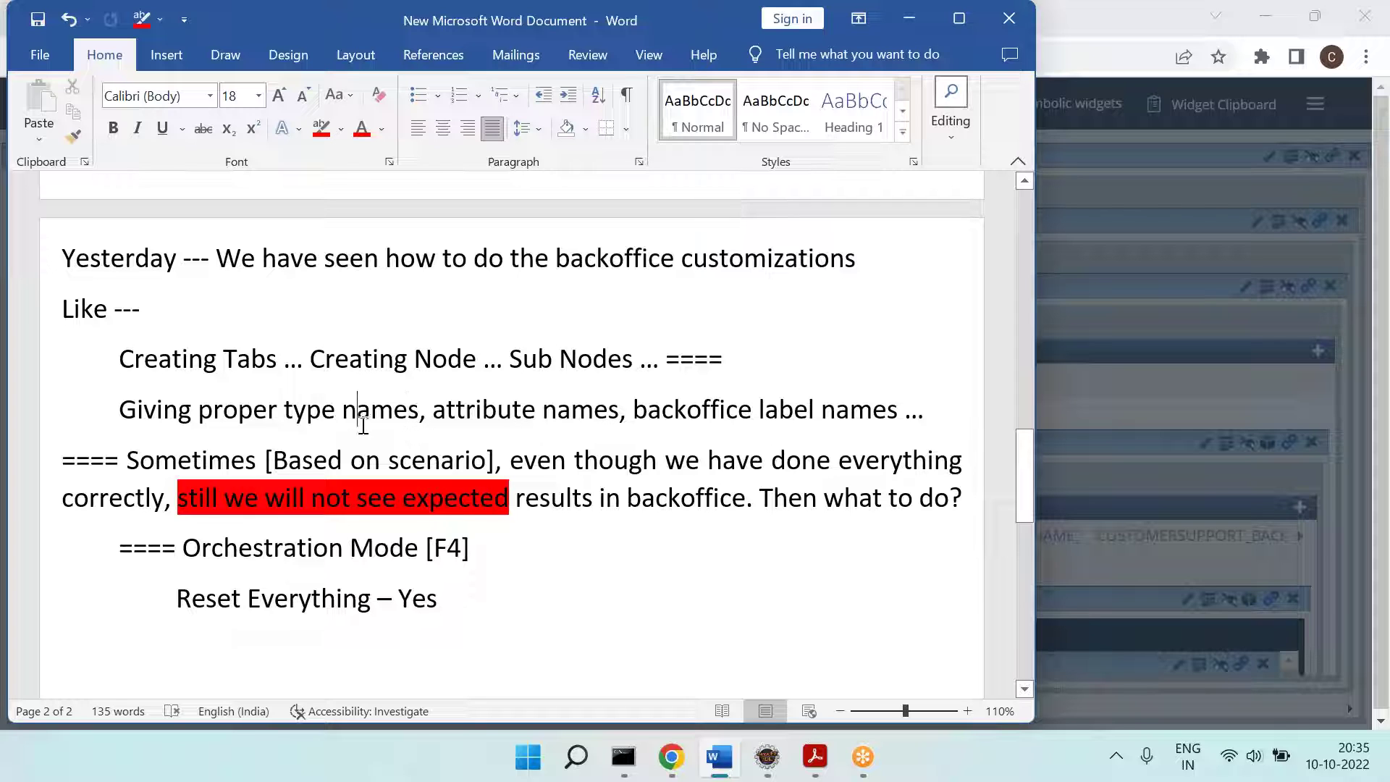
{"action": "left_click", "coordinate": [564, 408]}
{"action": "left_click_drag", "start_coordinate": [199, 607], "coordinate": [455, 599]}
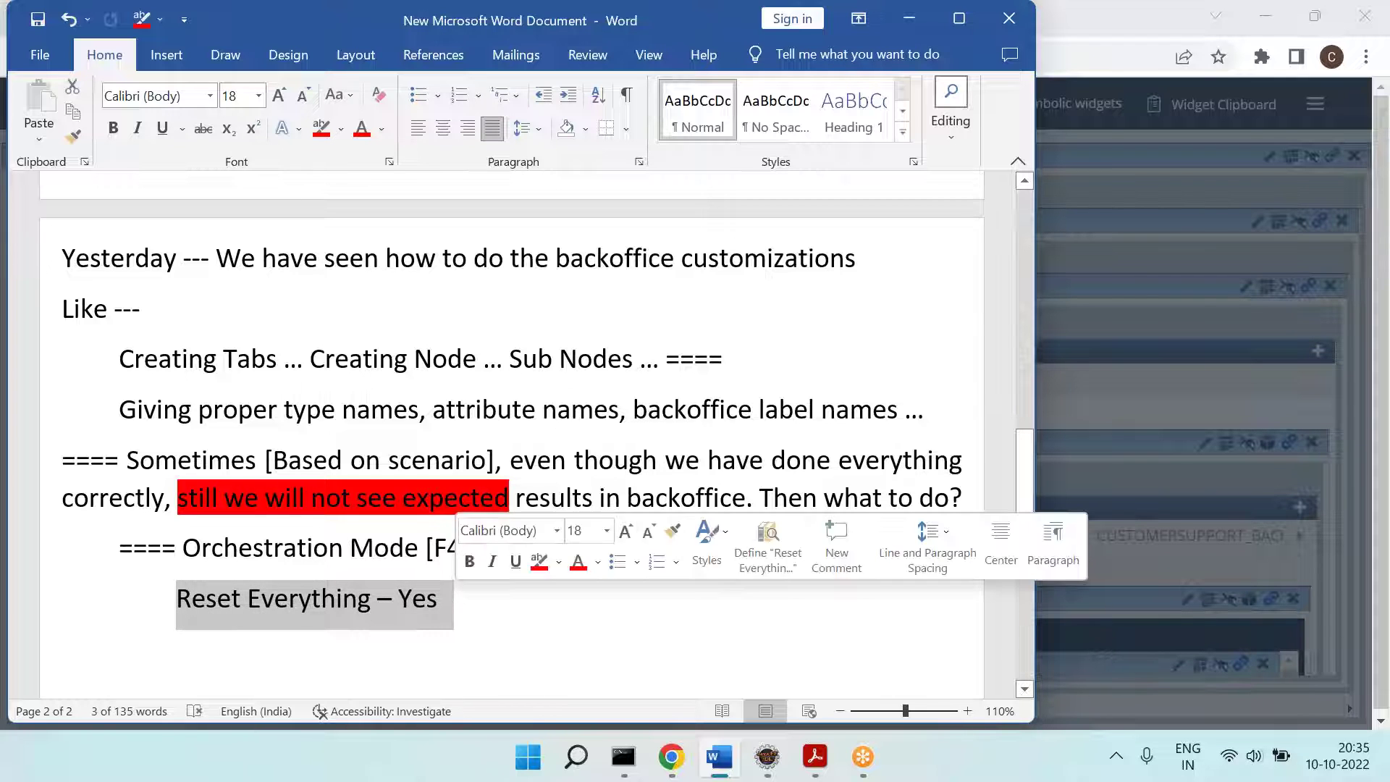
{"action": "key", "text": "alt+Tab"}
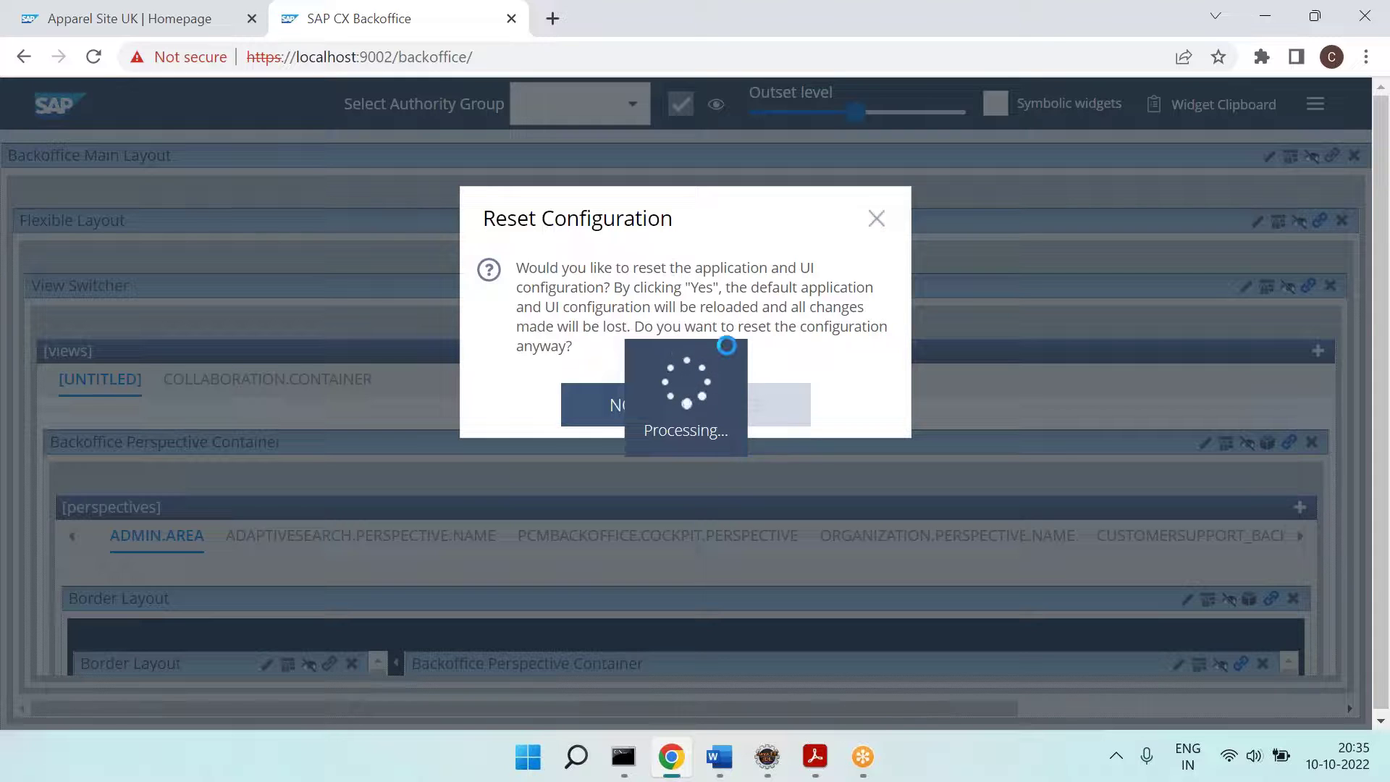
{"action": "key", "text": "alt+Tab"}
Step: Change the note to 'Reset Everything [Configuration] -- Yes', save, and return to Backoffice
{"action": "left_click", "coordinate": [373, 602]}
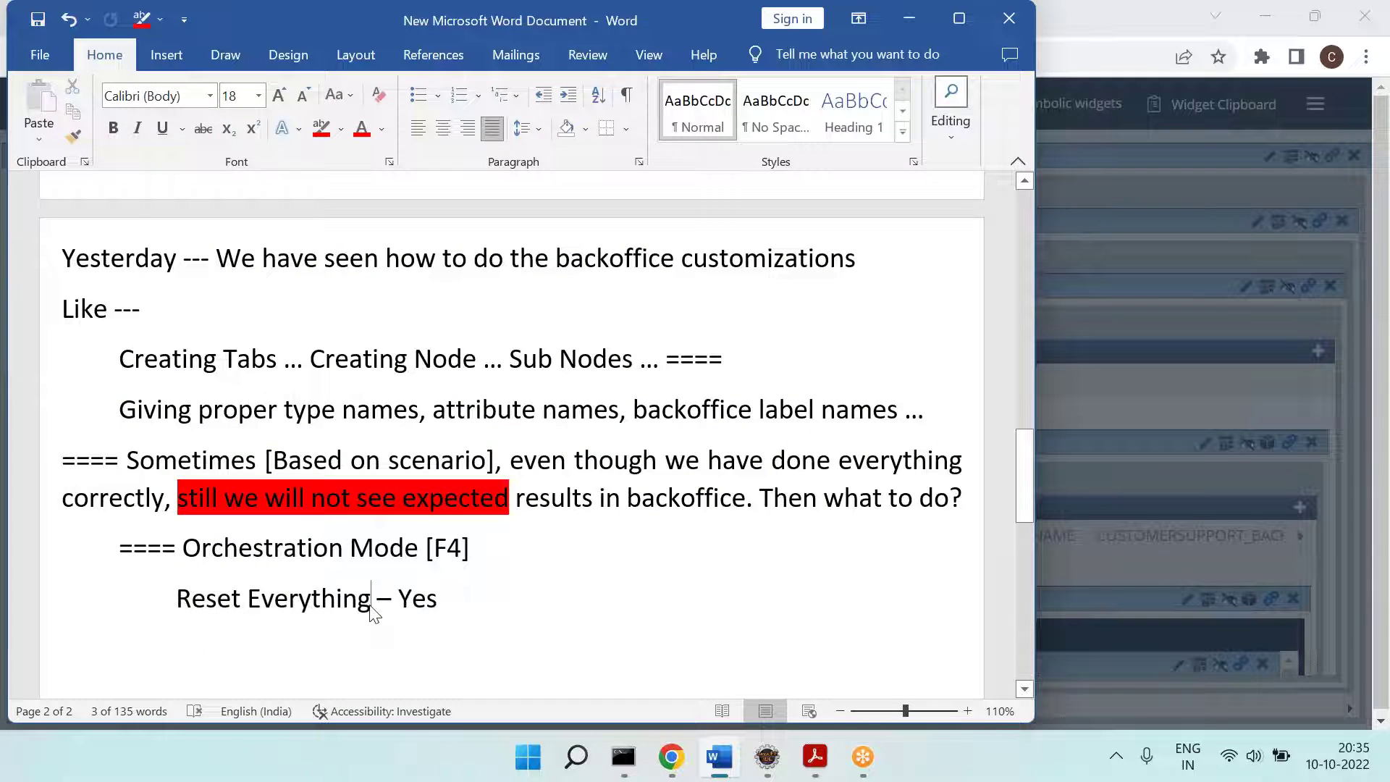
{"action": "type", "text": "[Config"}
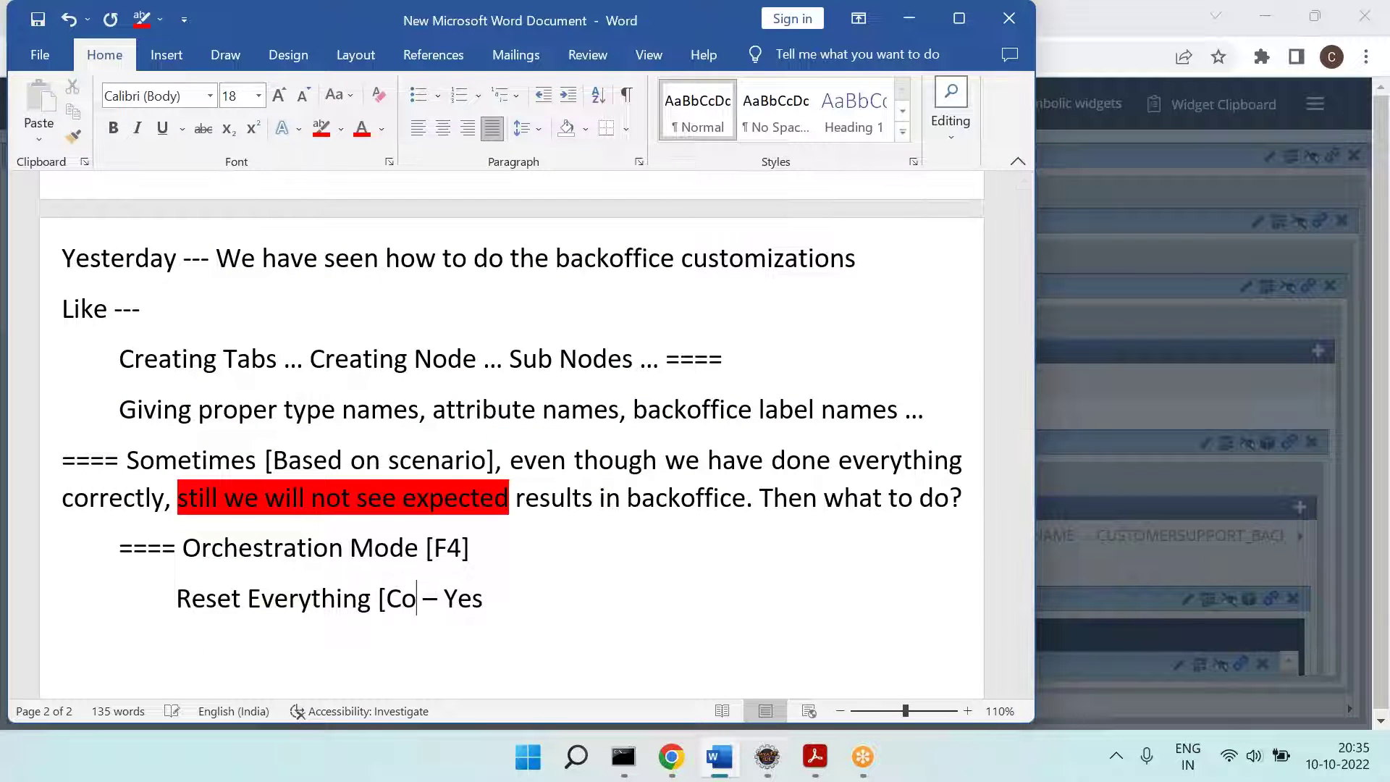
{"action": "type", "text": "urati0n"}
{"action": "key", "text": "BackSpace"}
{"action": "key", "text": "BackSpace"}
{"action": "type", "text": "on]"}
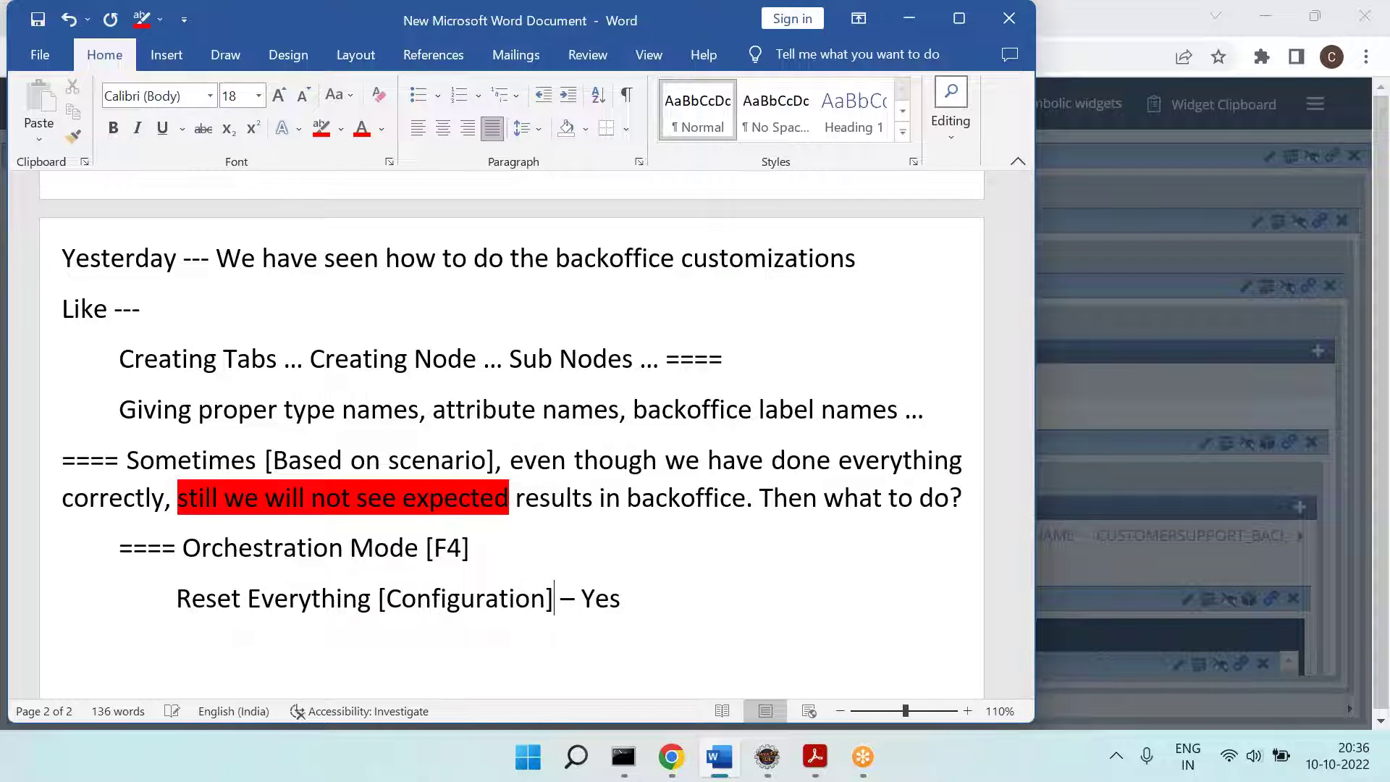
{"action": "key", "text": "ctrl+s"}
{"action": "key", "text": "alt+Tab"}
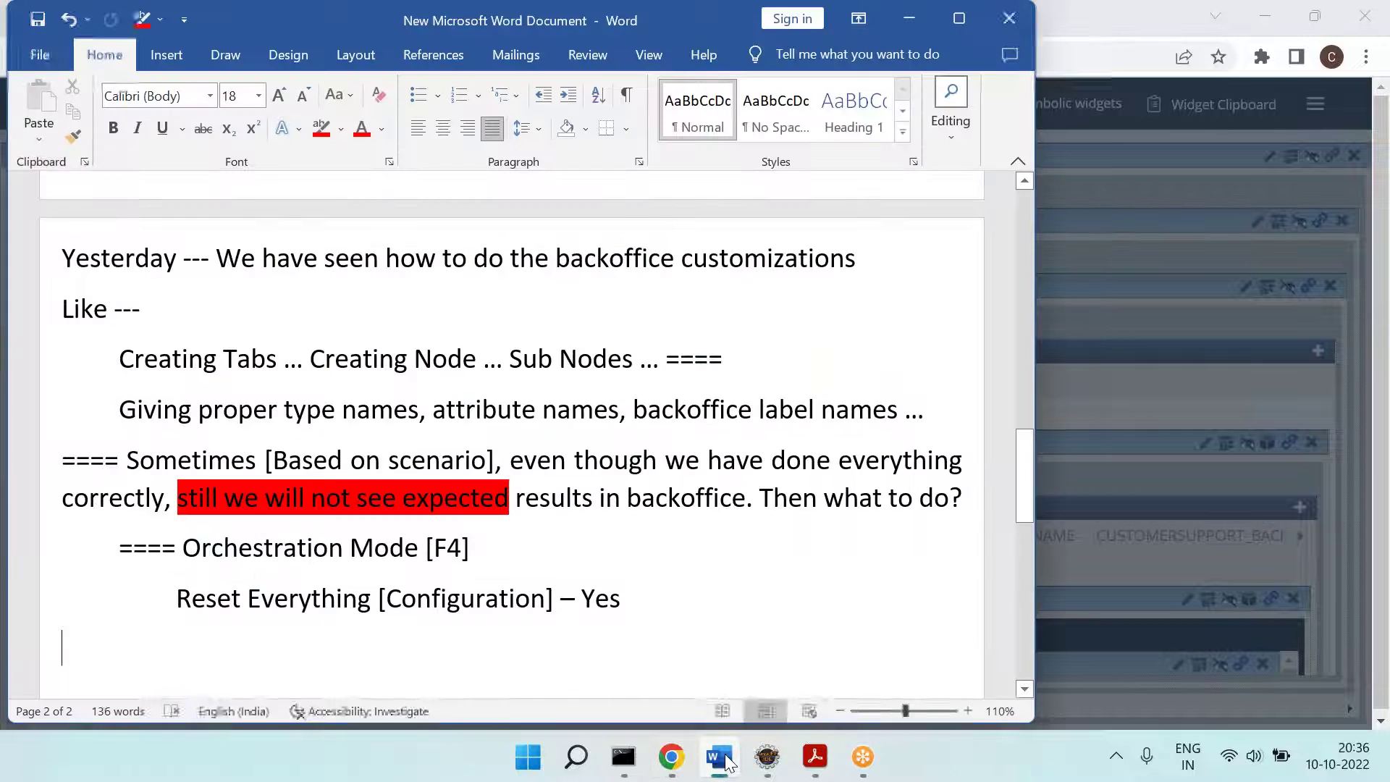
Step: Add a '====' line to the notes while checking that Backoffice is reloading
{"action": "left_click", "coordinate": [719, 757]}
{"action": "scroll", "coordinate": [685, 550], "scroll_direction": "up", "scroll_amount": 3}
{"action": "scroll", "coordinate": [685, 551], "scroll_direction": "down", "scroll_amount": 3}
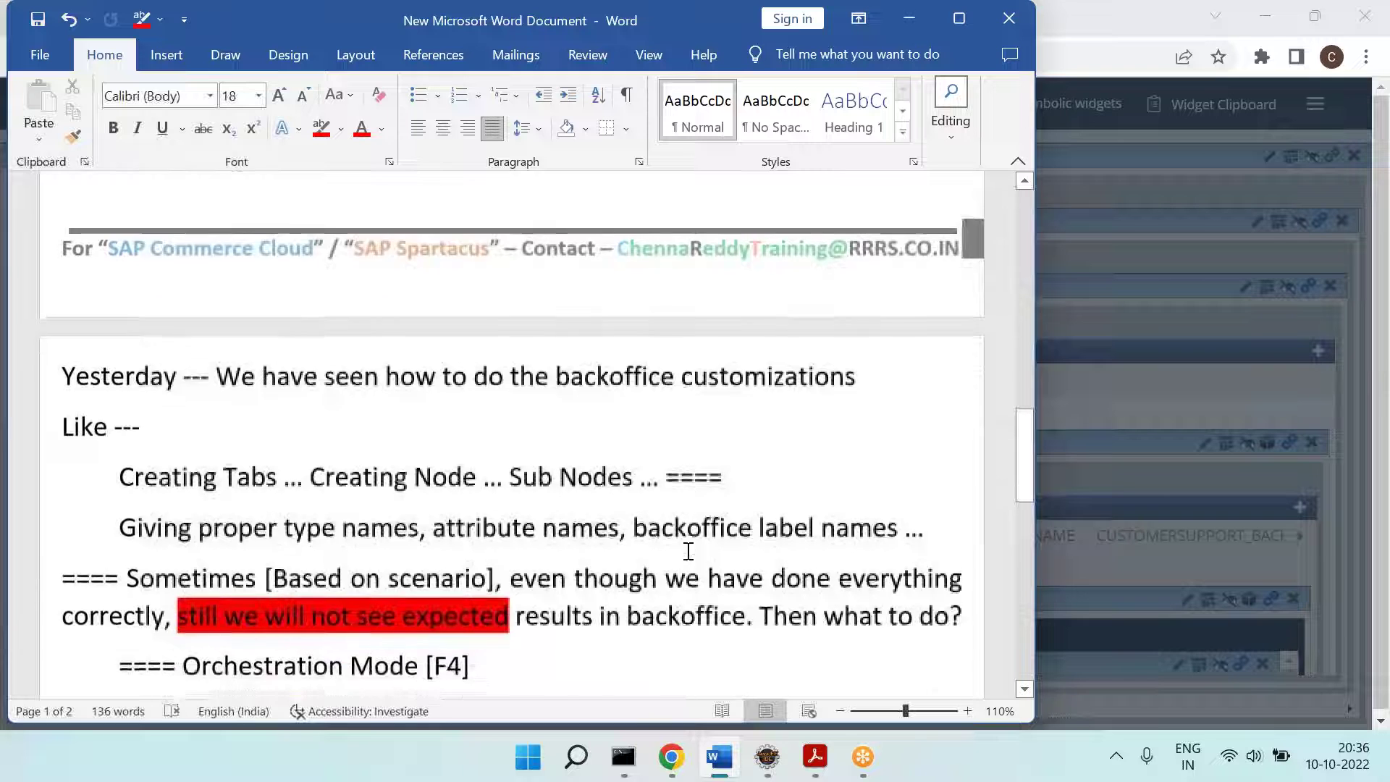
{"action": "scroll", "coordinate": [689, 552], "scroll_direction": "down", "scroll_amount": 1}
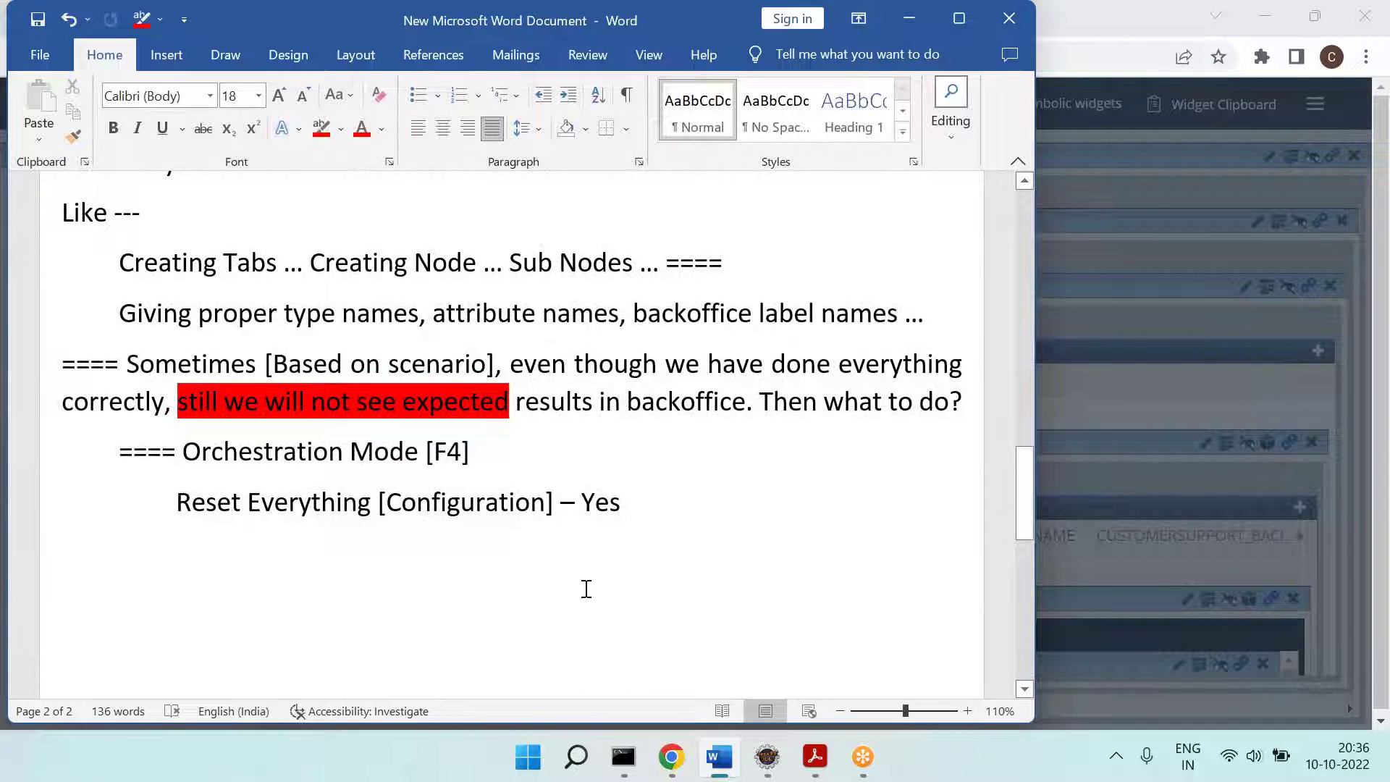
{"action": "type", "text": "===="}
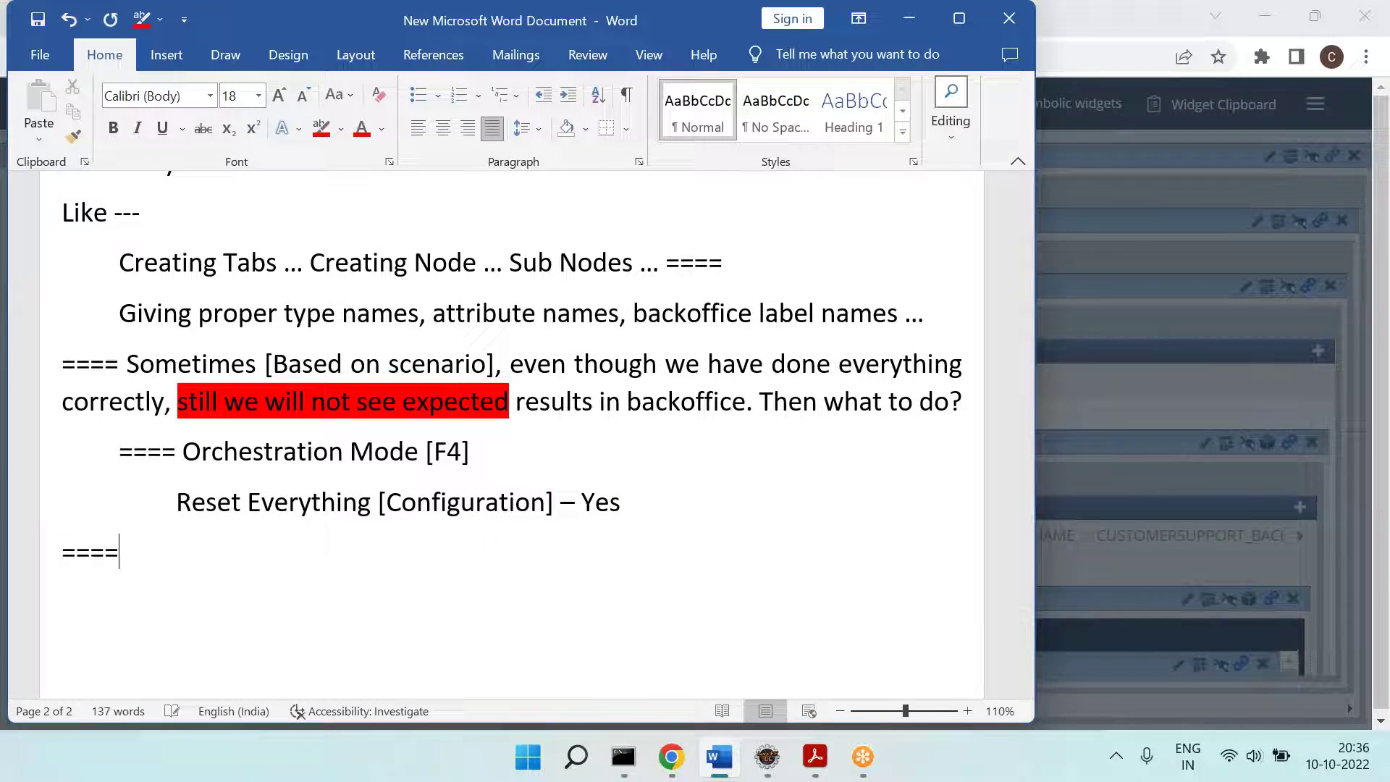
{"action": "key", "text": "alt+Tab"}
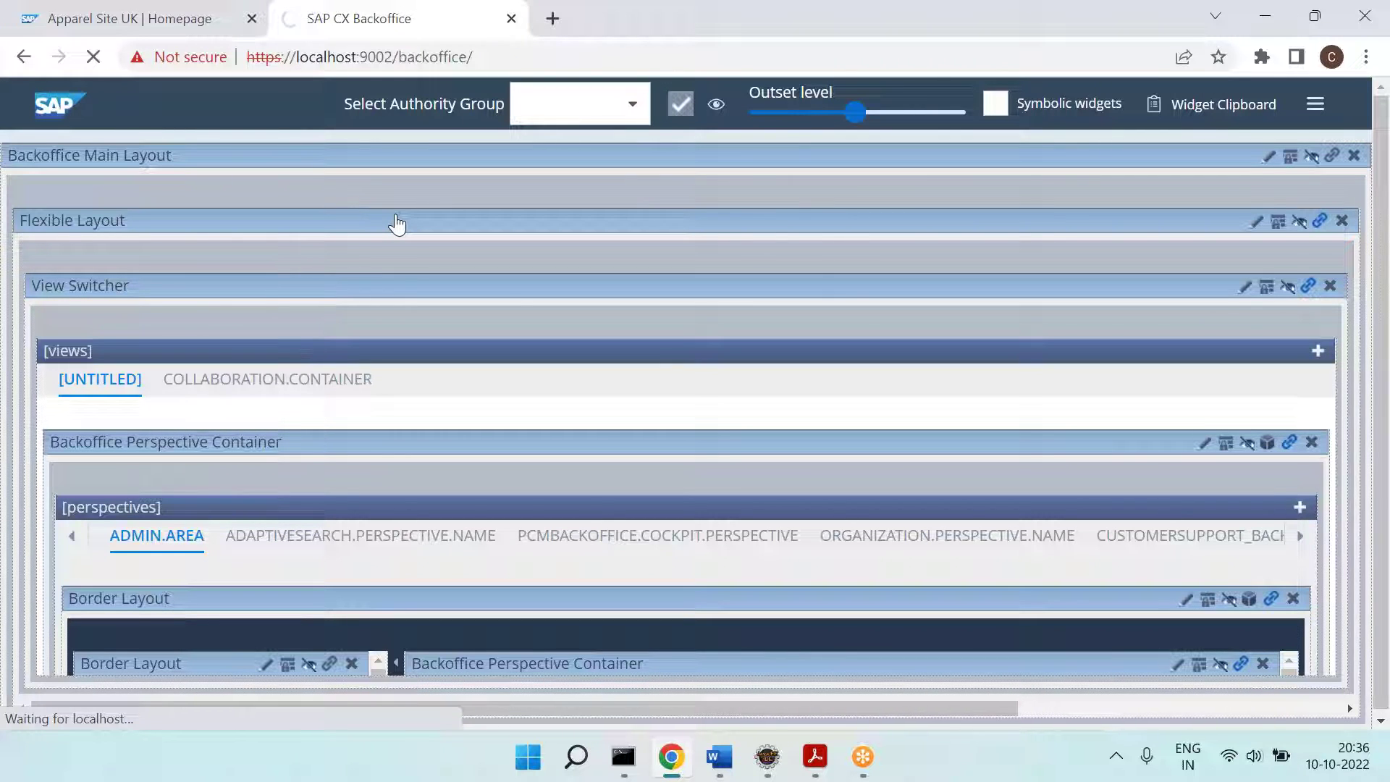
{"action": "left_click", "coordinate": [719, 756]}
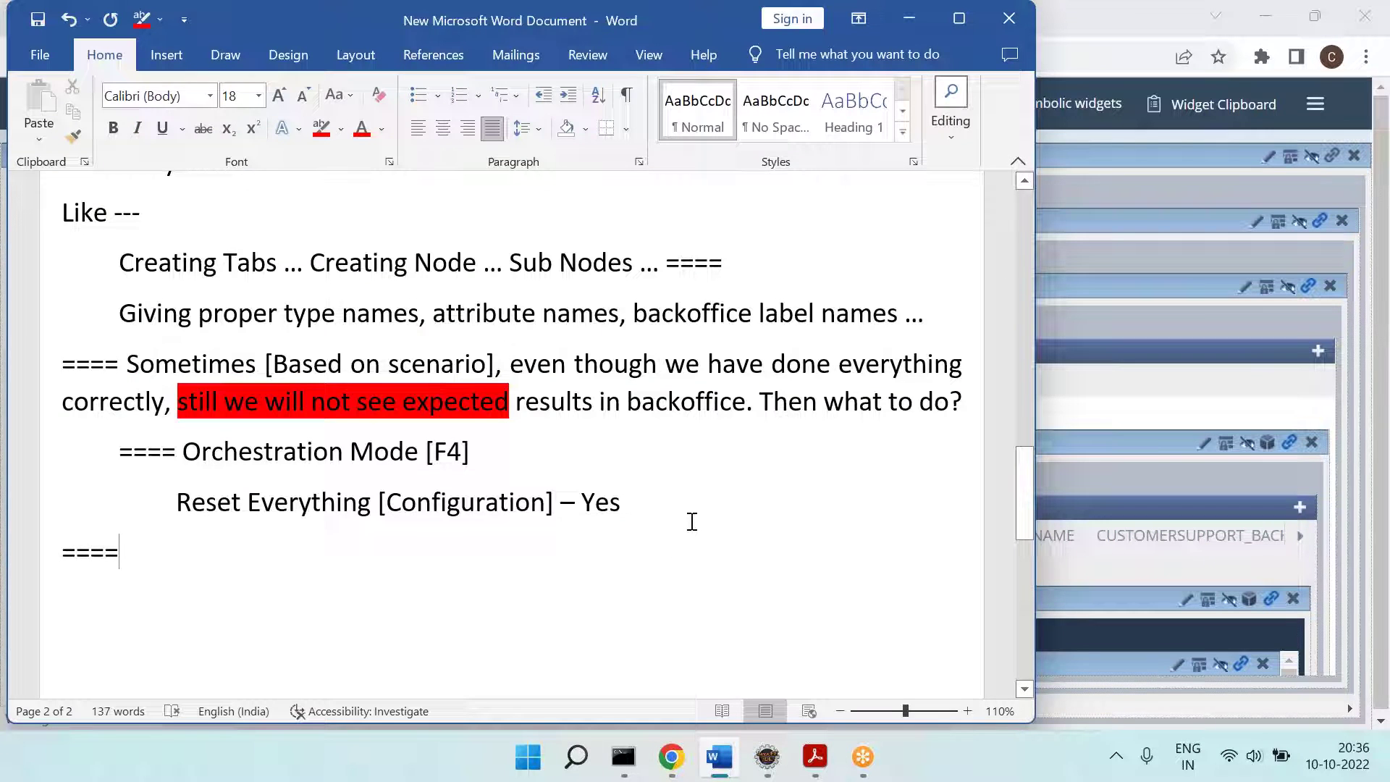
Step: Write 'To come out from Orchestration Mode -- F4', undoing the automatic border on '===='
{"action": "key", "text": "Return"}
{"action": "key", "text": "BackSpace"}
{"action": "type", "text": "To"}
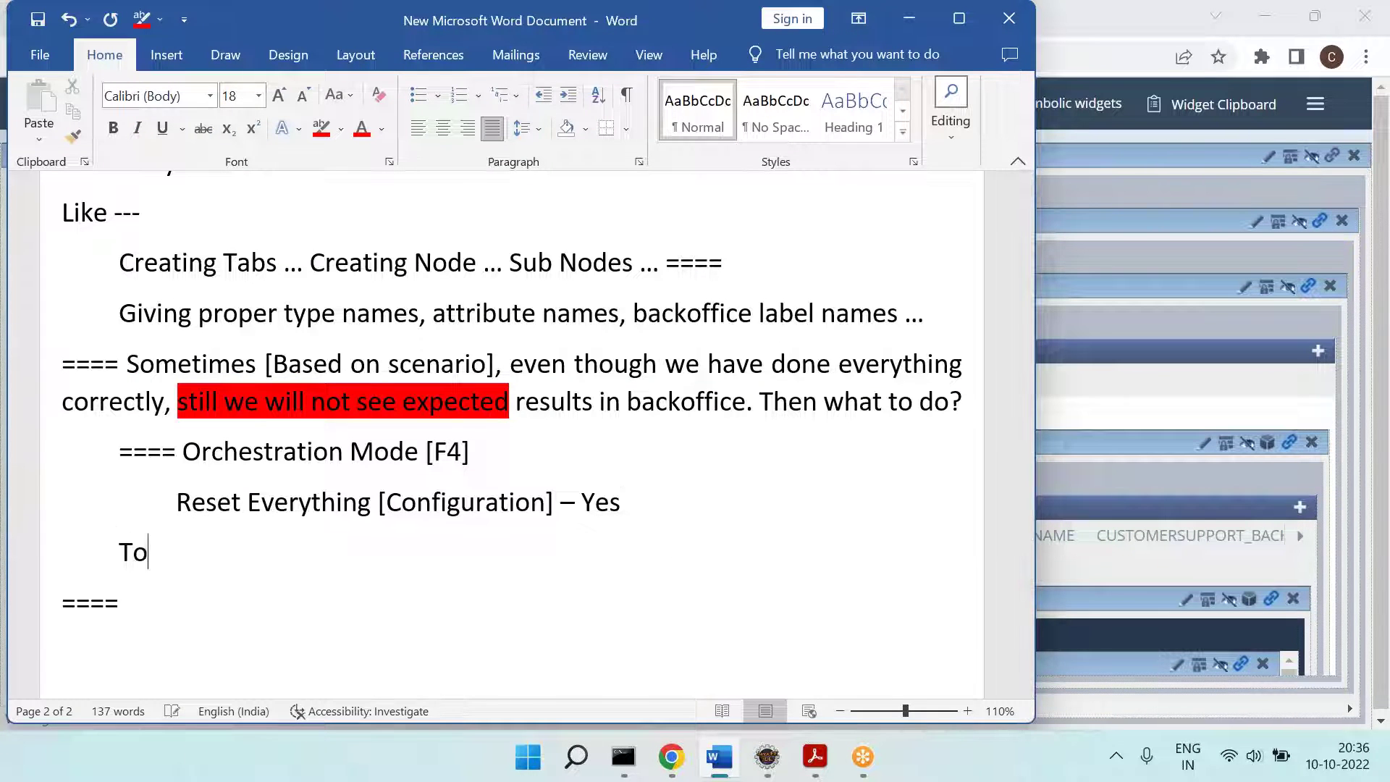
{"action": "type", "text": " come out from"}
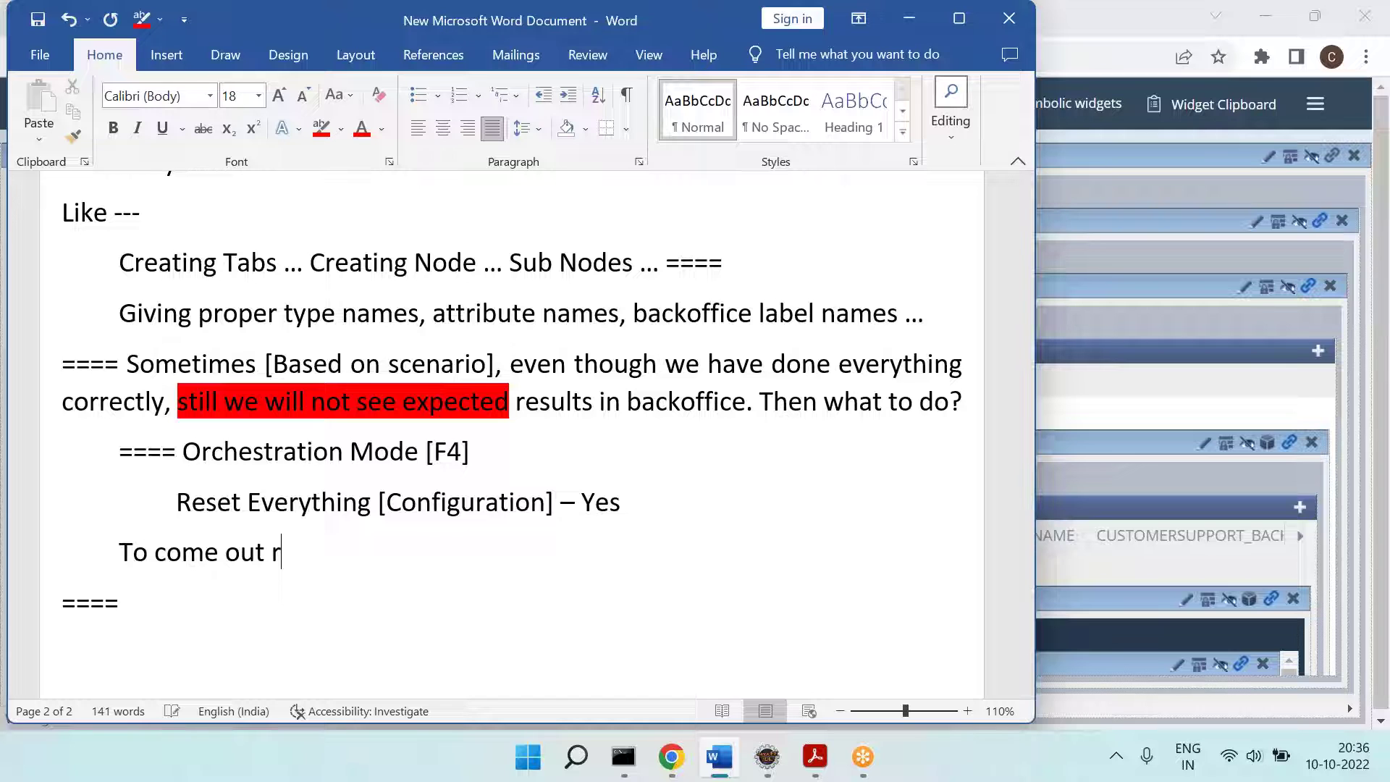
{"action": "mouse_move", "coordinate": [183, 454]}
{"action": "left_mouse_down"}
{"action": "mouse_move", "coordinate": [423, 459]}
{"action": "mouse_move", "coordinate": [186, 461]}
{"action": "left_mouse_up"}
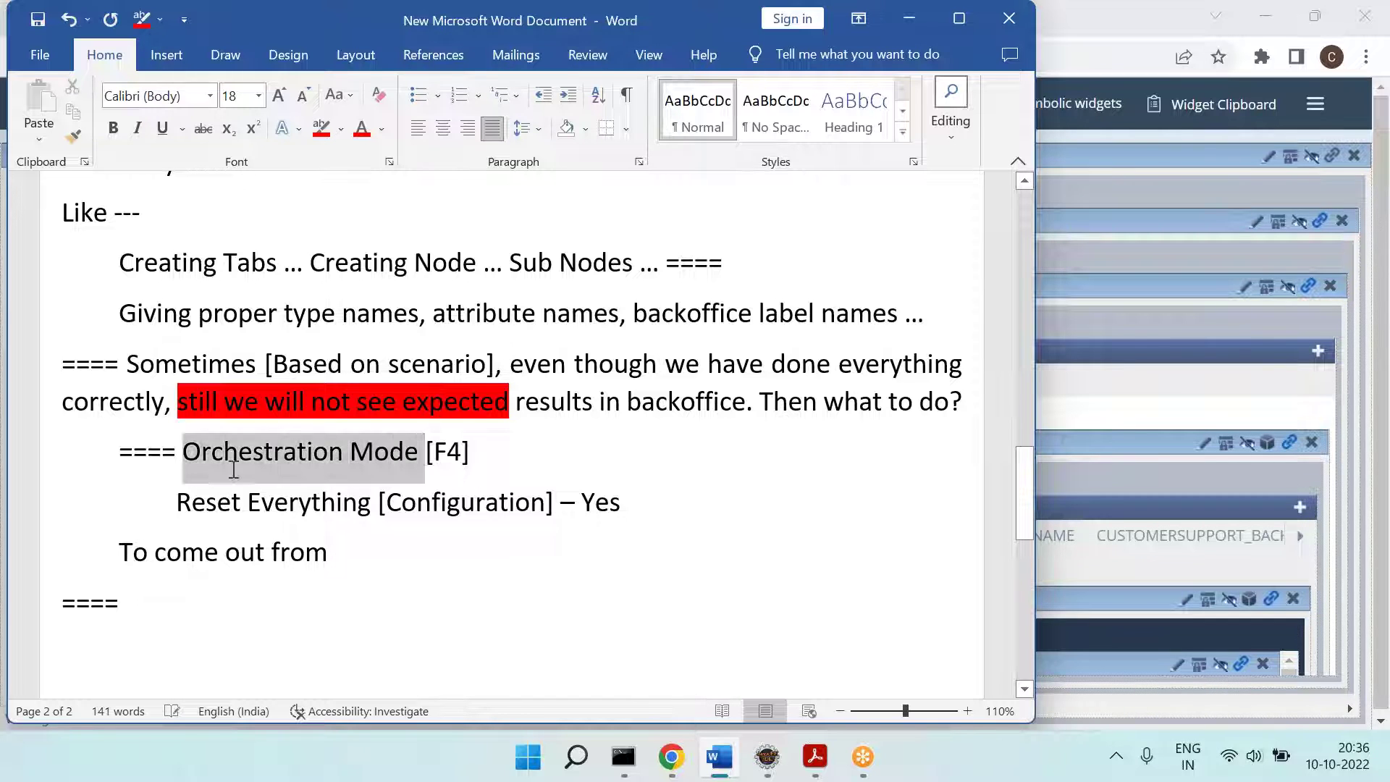
{"action": "key", "text": "ctrl+c"}
{"action": "left_click", "coordinate": [368, 574]}
{"action": "key", "text": "ctrl+v"}
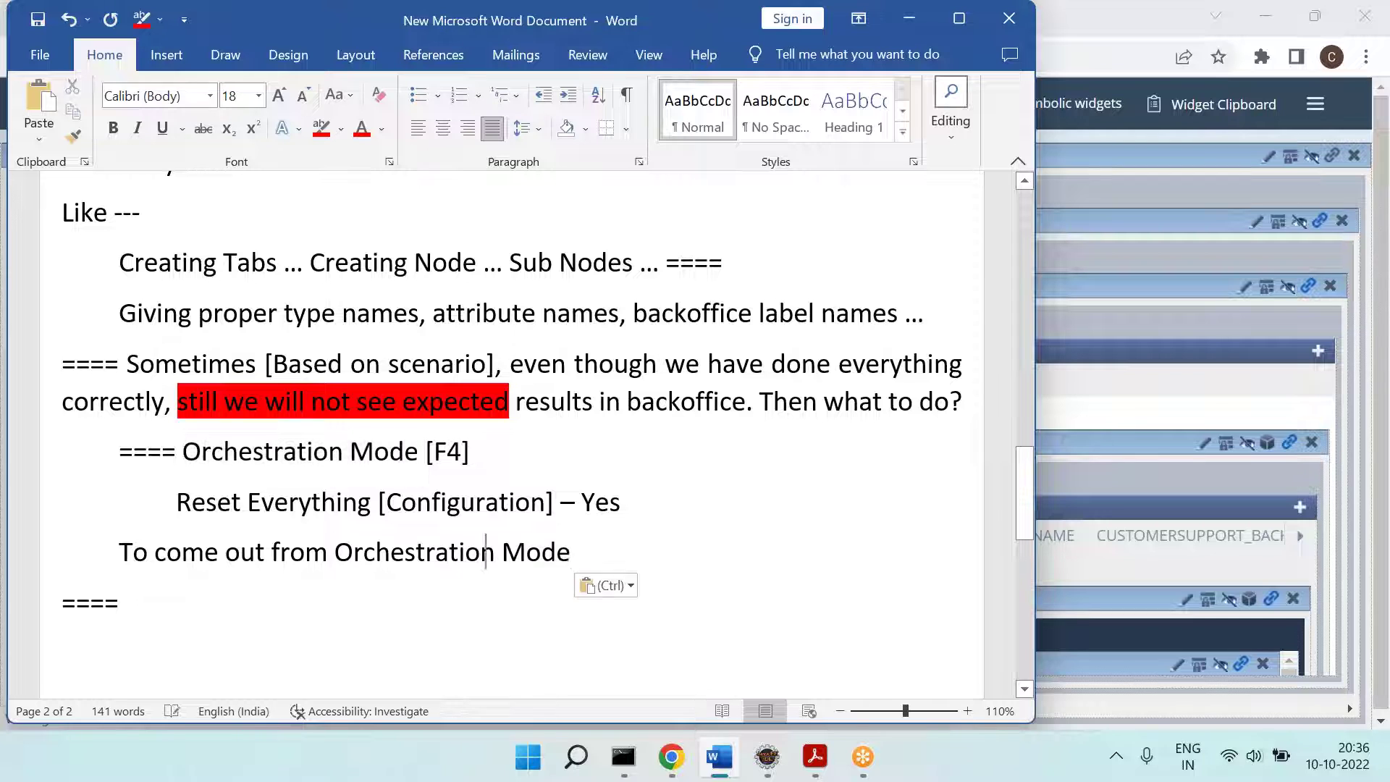
{"action": "type", "text": "-- F"}
{"action": "type", "text": "4"}
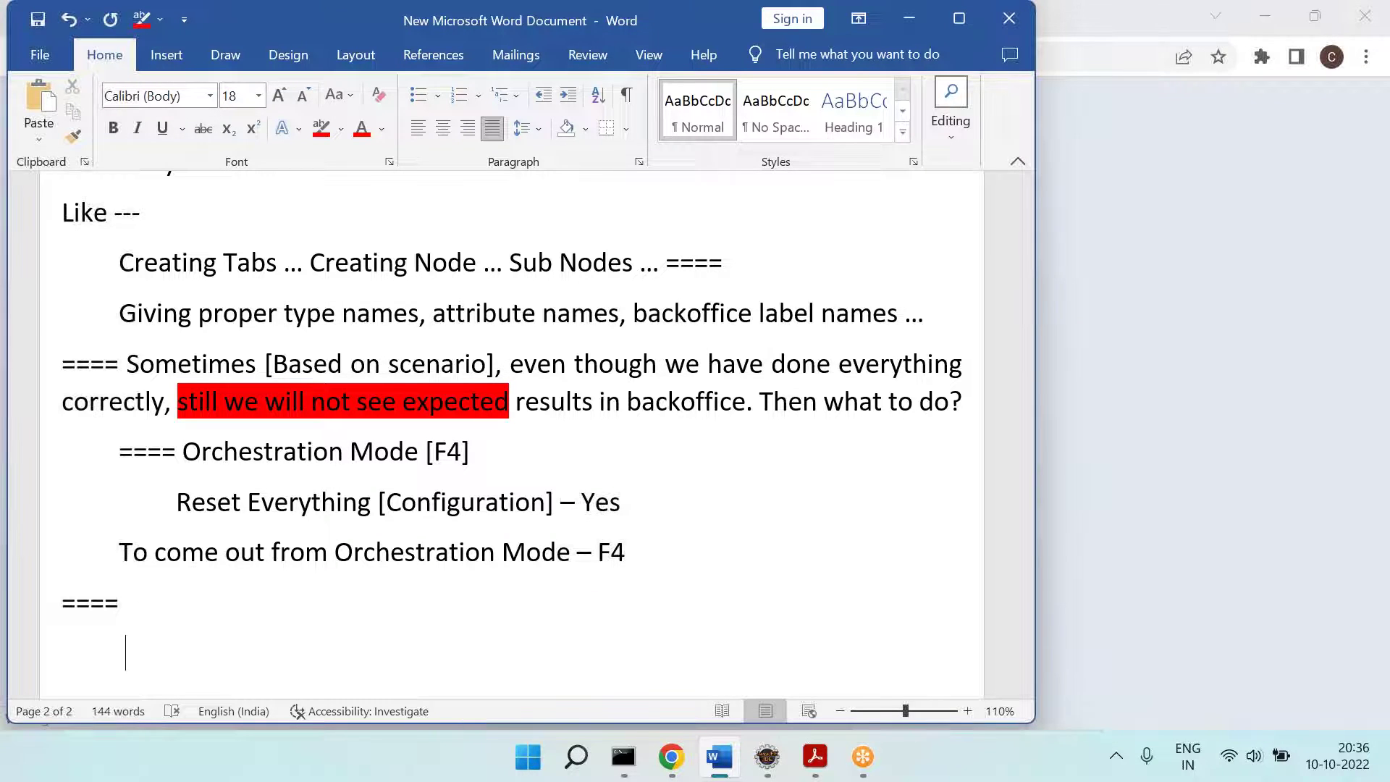
{"action": "key", "text": "BackSpace"}
{"action": "key", "text": "BackSpace"}
{"action": "key", "text": "Return"}
{"action": "key", "text": "ctrl+z"}
{"action": "key", "text": "alt+Tab"}
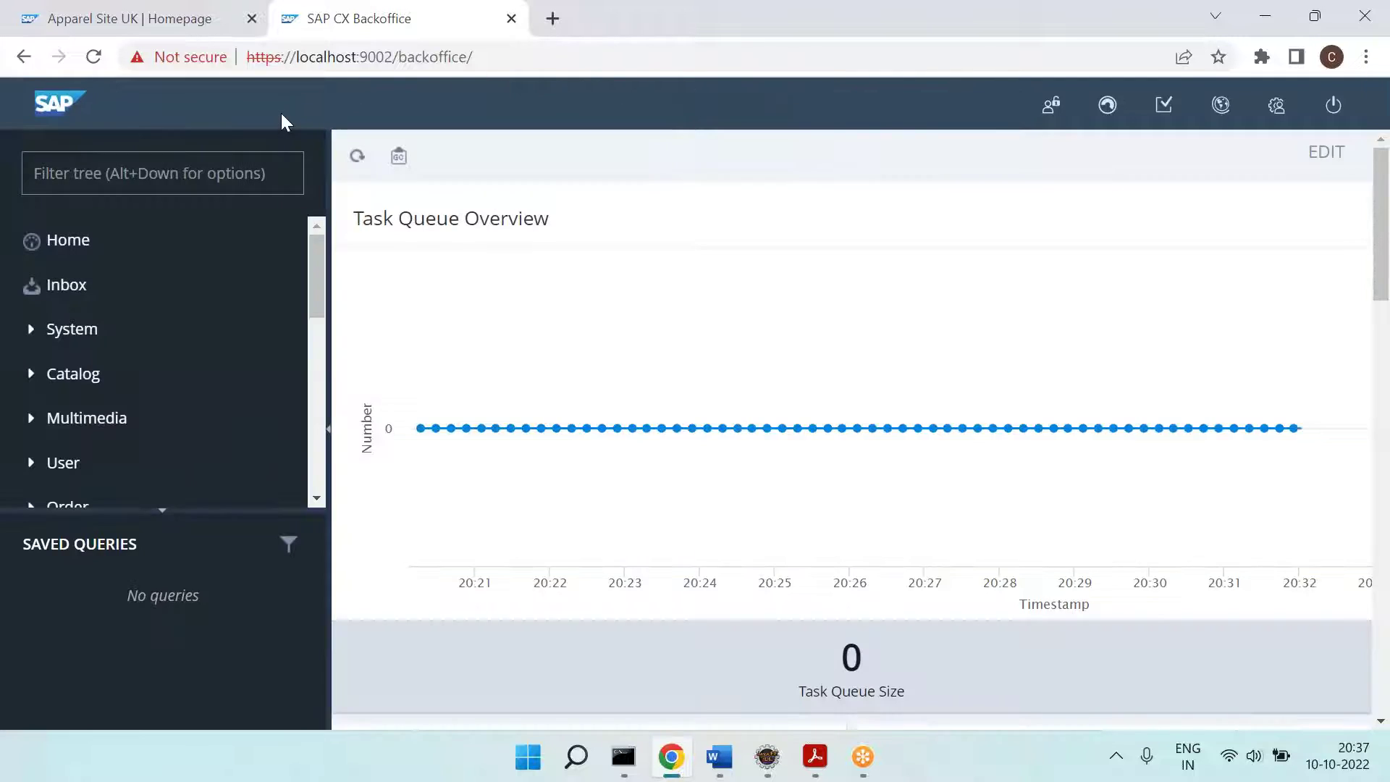
Step: Switch between Eclipse and Word, then select the full Backoffice login page URL in Chrome
{"action": "scroll", "coordinate": [374, 333], "scroll_direction": "down", "scroll_amount": 6}
{"action": "scroll", "coordinate": [374, 333], "scroll_direction": "up", "scroll_amount": 6}
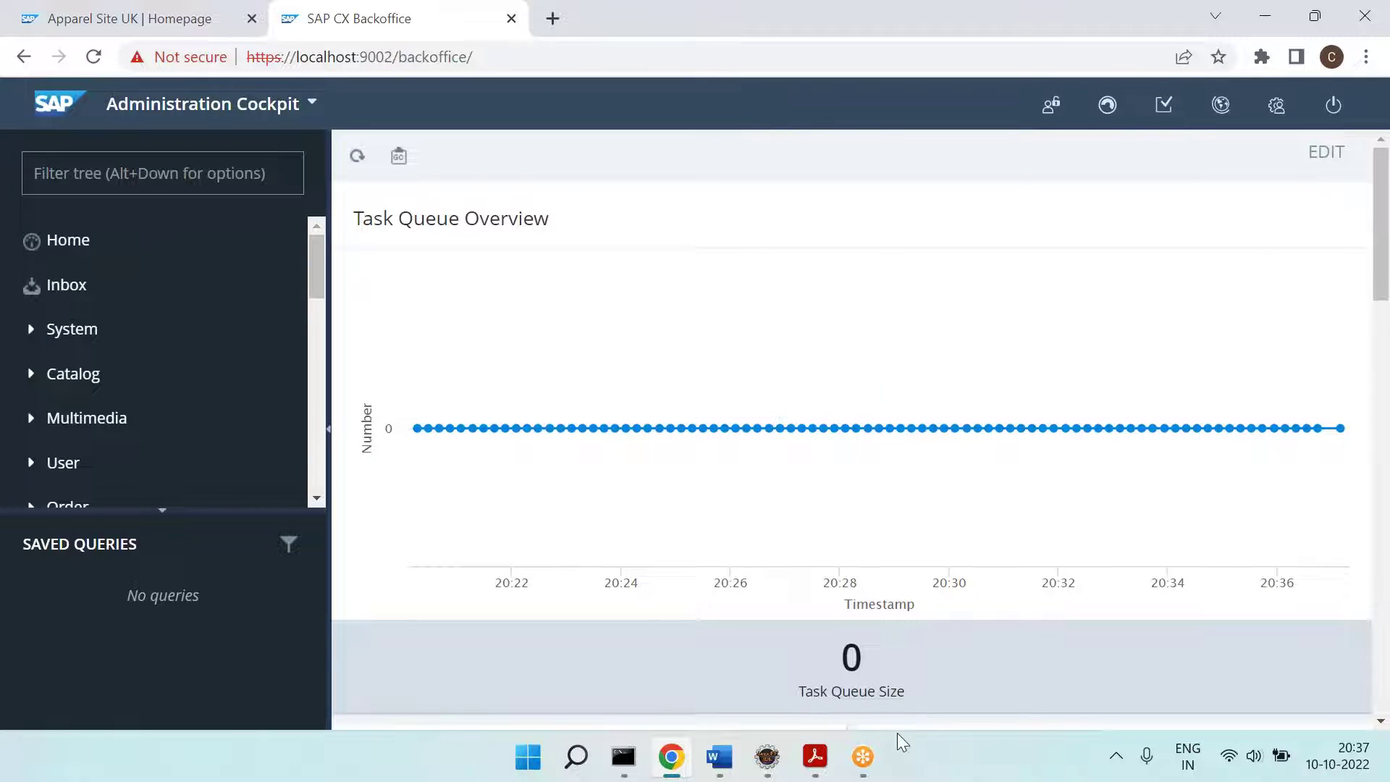
{"action": "left_click", "coordinate": [764, 764]}
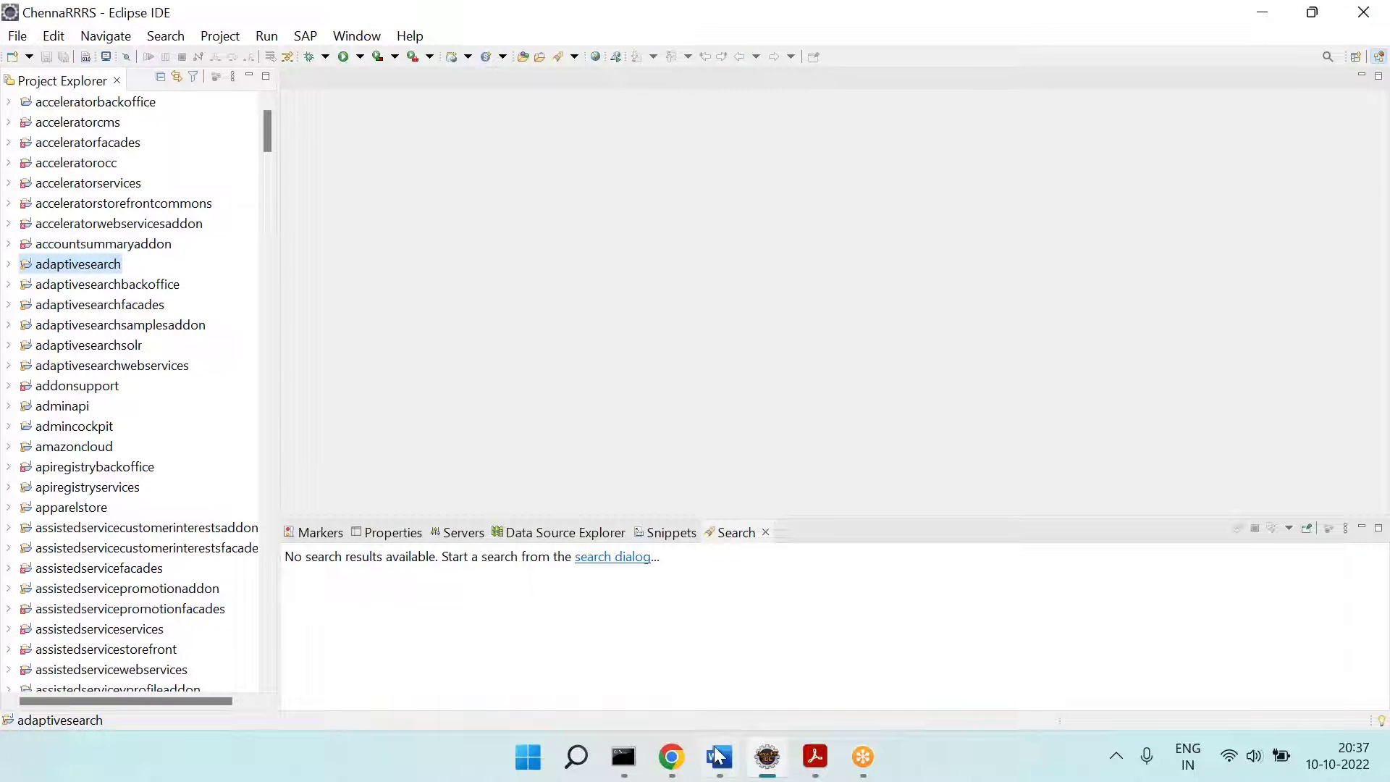
{"action": "left_click", "coordinate": [719, 758]}
{"action": "key", "text": "alt+Tab"}
{"action": "left_click", "coordinate": [720, 758]}
{"action": "left_click", "coordinate": [671, 757]}
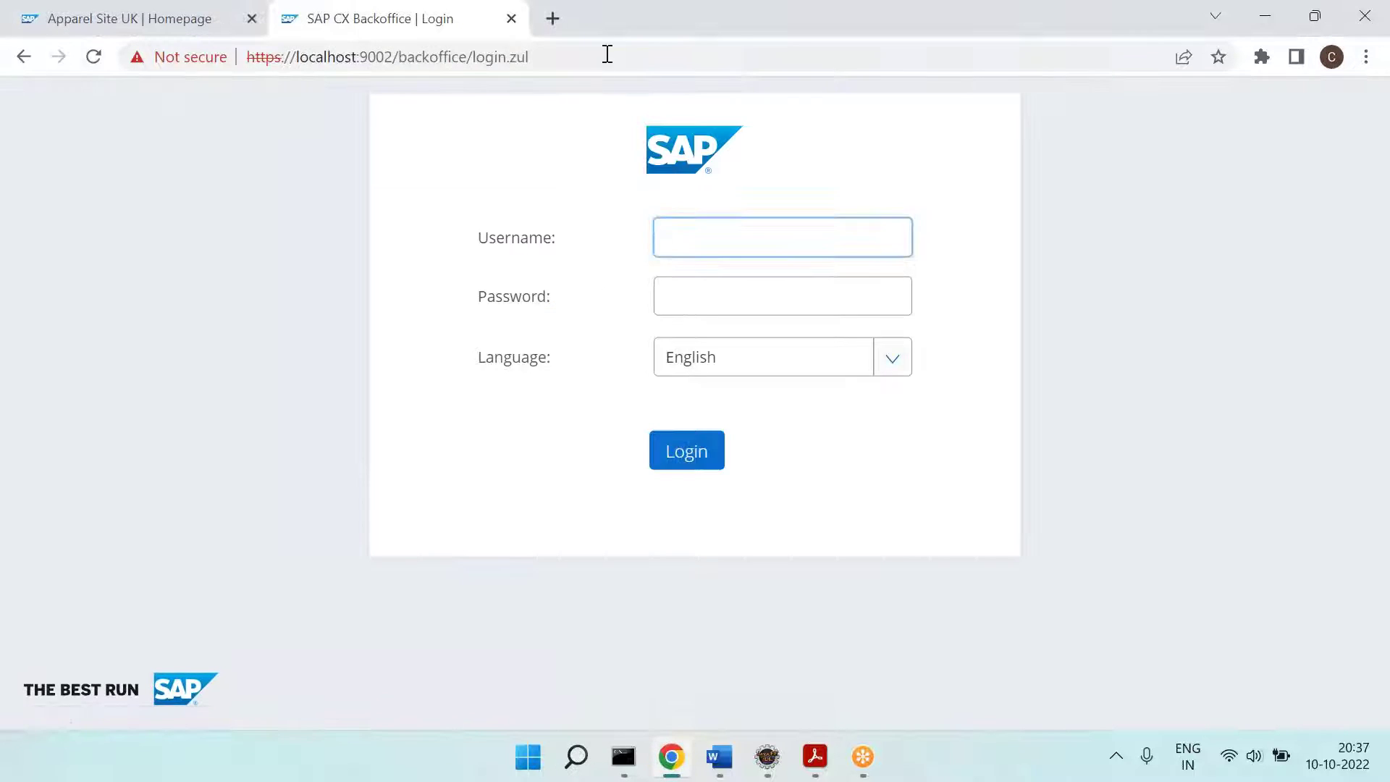
{"action": "left_click", "coordinate": [605, 55]}
Step: Paste the Backoffice login URL on an indented line and highlight '.zul' in bright green
{"action": "left_click", "coordinate": [719, 757]}
{"action": "key", "text": "Tab"}
{"action": "key", "text": "ctrl+v"}
{"action": "key", "text": "Return"}
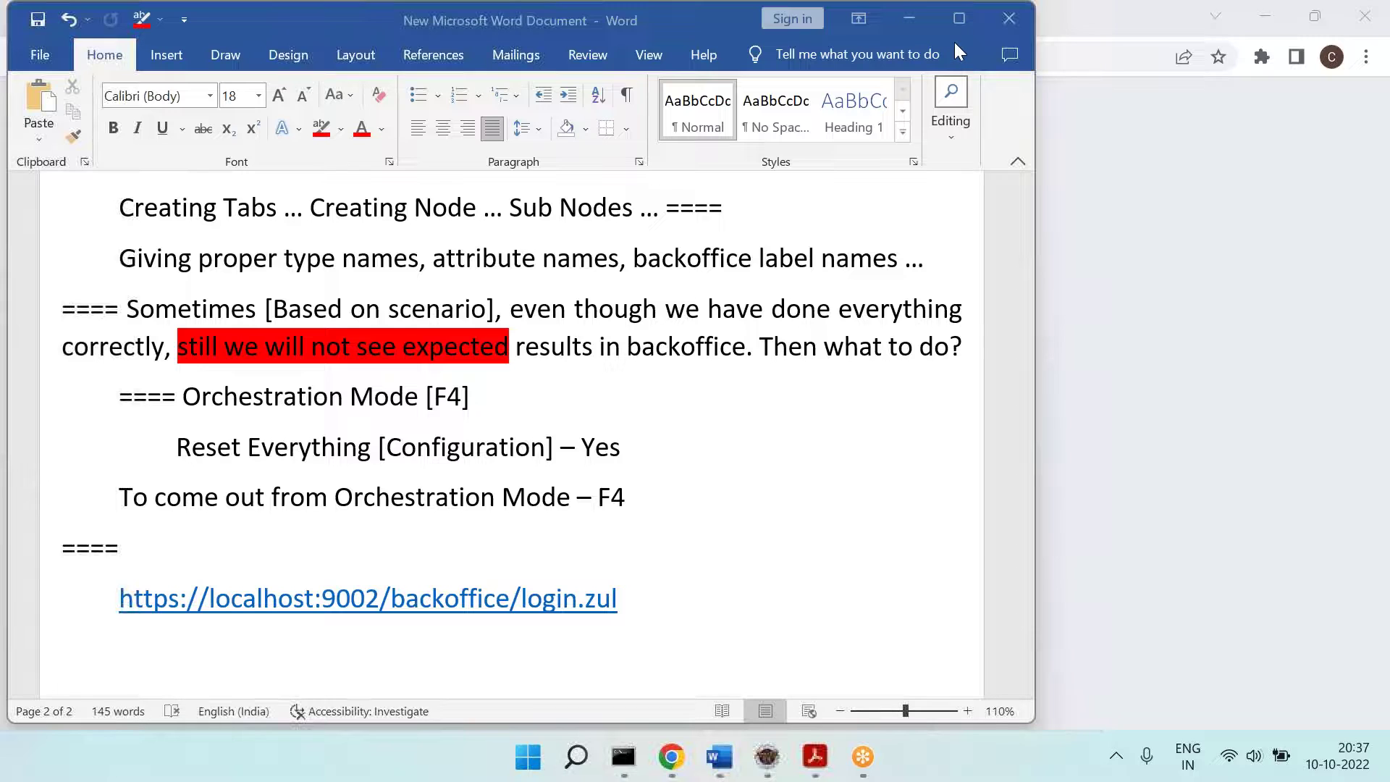
{"action": "left_click_drag", "start_coordinate": [631, 605], "coordinate": [578, 605]}
{"action": "left_click", "coordinate": [342, 131]}
{"action": "left_click", "coordinate": [353, 153]}
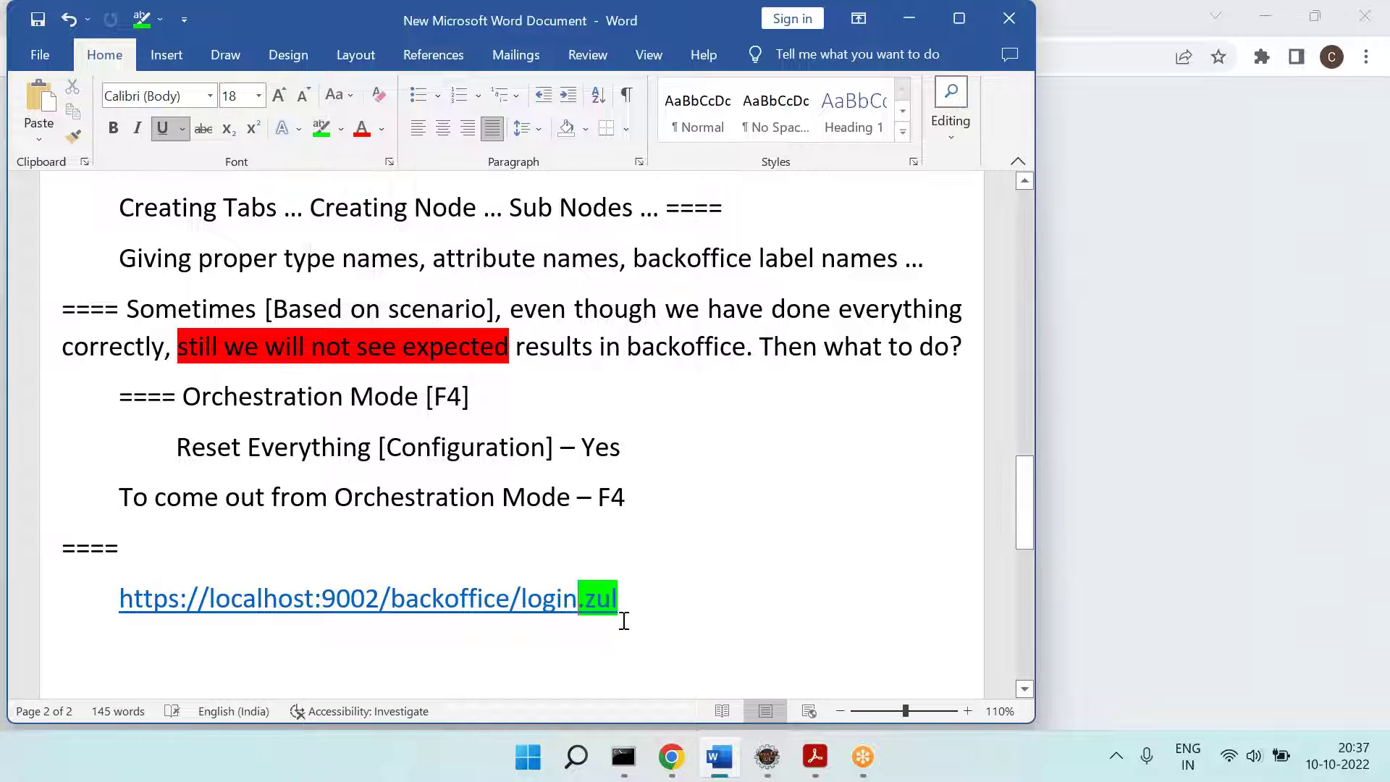
Step: Add the indented line 'We have seen .html ... .jsp ... .asp' below the URL
{"action": "left_click", "coordinate": [593, 657]}
{"action": "key", "text": "Tab"}
{"action": "type", "text": "We"}
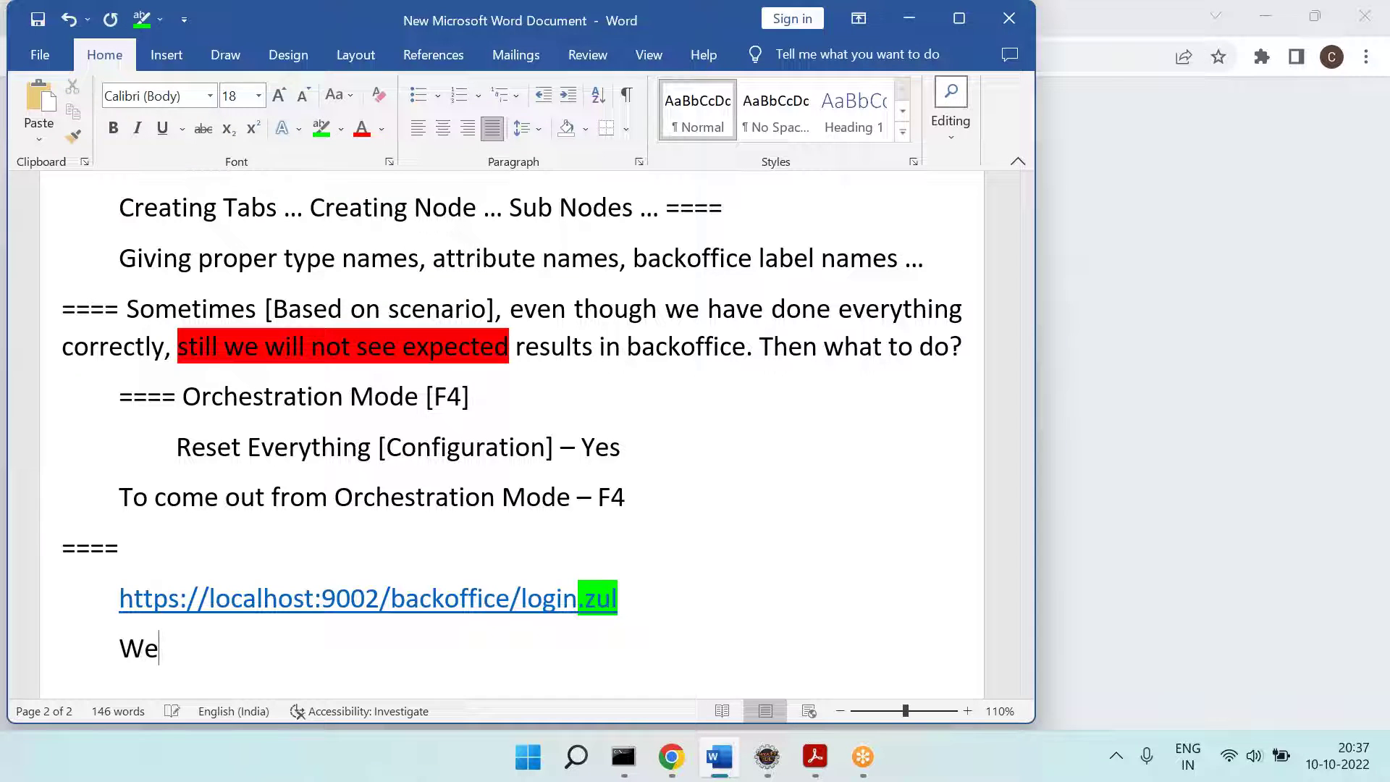
{"action": "type", "text": " have seen .h"}
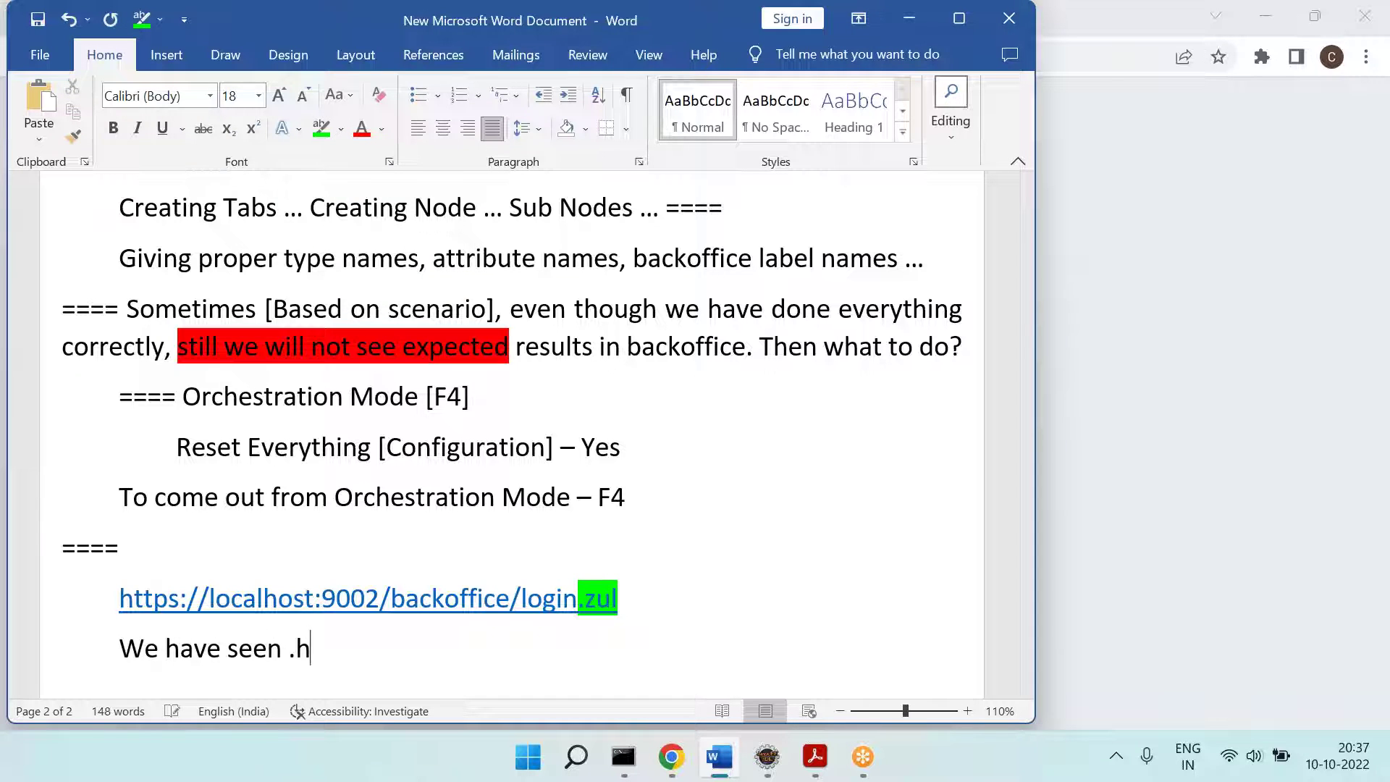
{"action": "type", "text": "tml ... .js"}
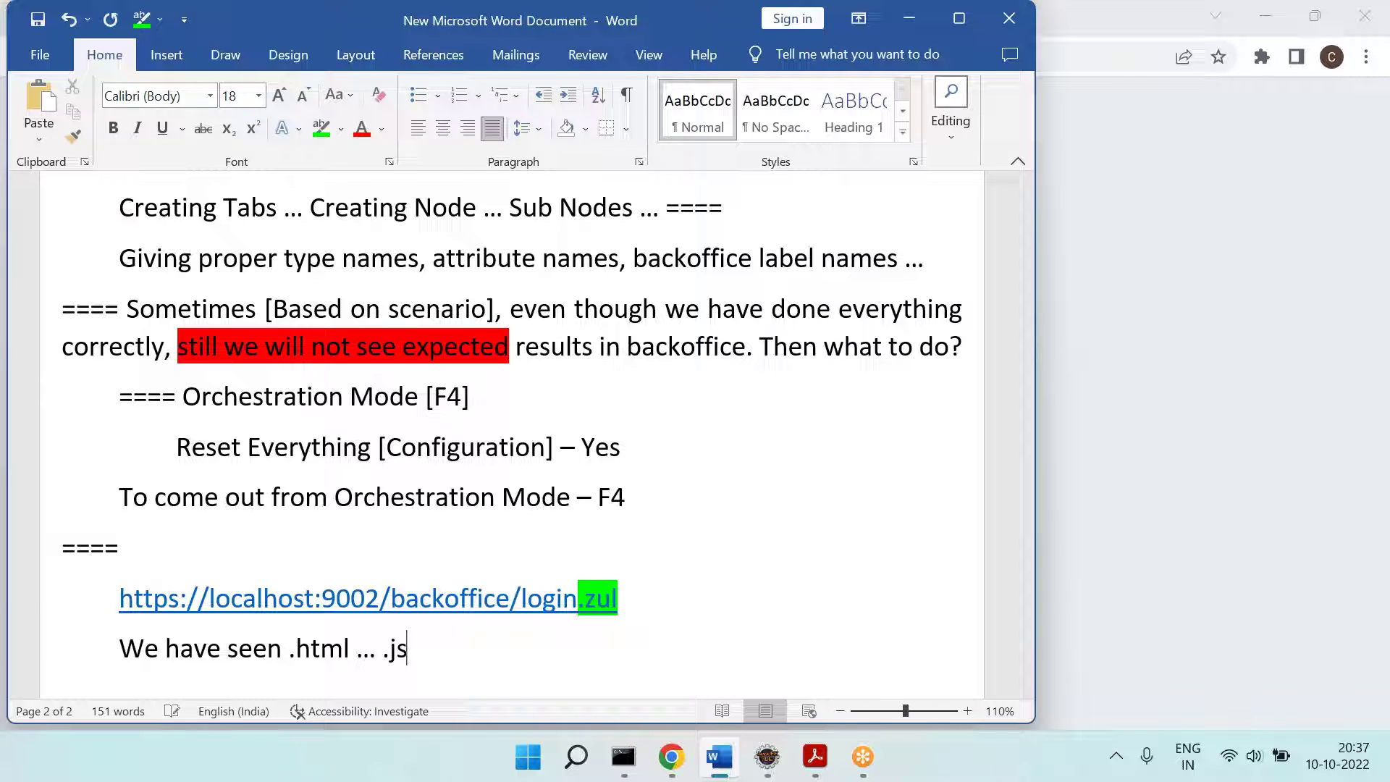
{"action": "type", "text": "p ... ."}
{"action": "type", "text": "asp …"}
{"action": "key", "text": "Return"}
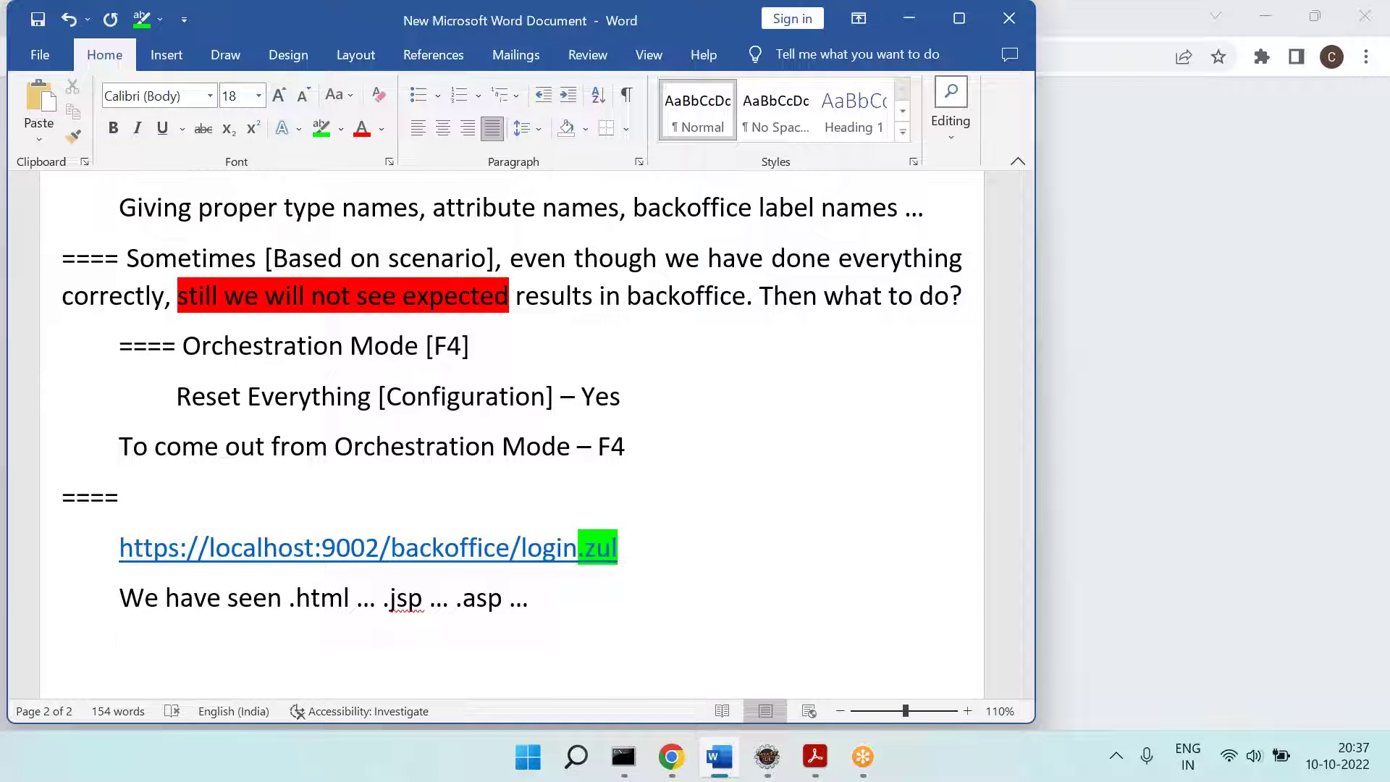
{"action": "left_click_drag", "start_coordinate": [542, 607], "coordinate": [288, 590]}
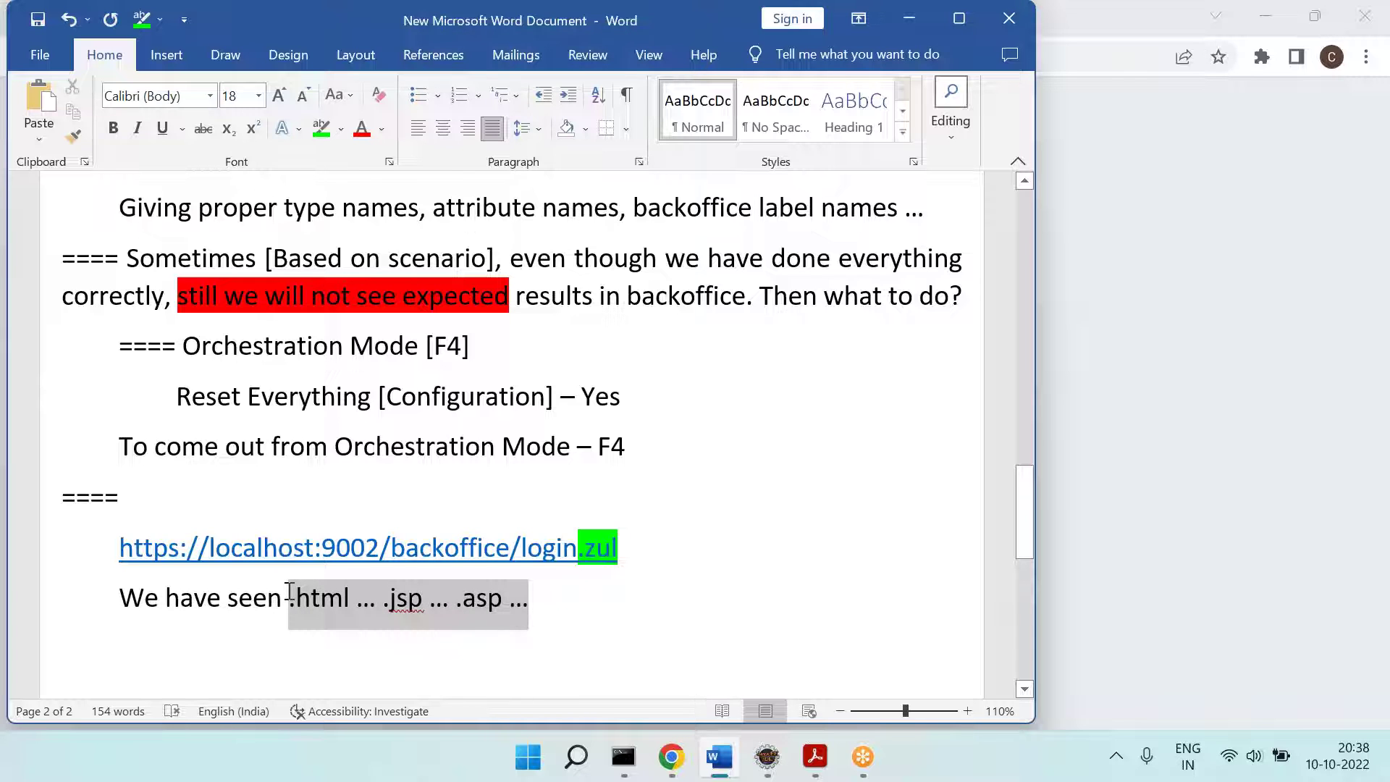
{"action": "double_click", "coordinate": [320, 600]}
{"action": "double_click", "coordinate": [385, 603]}
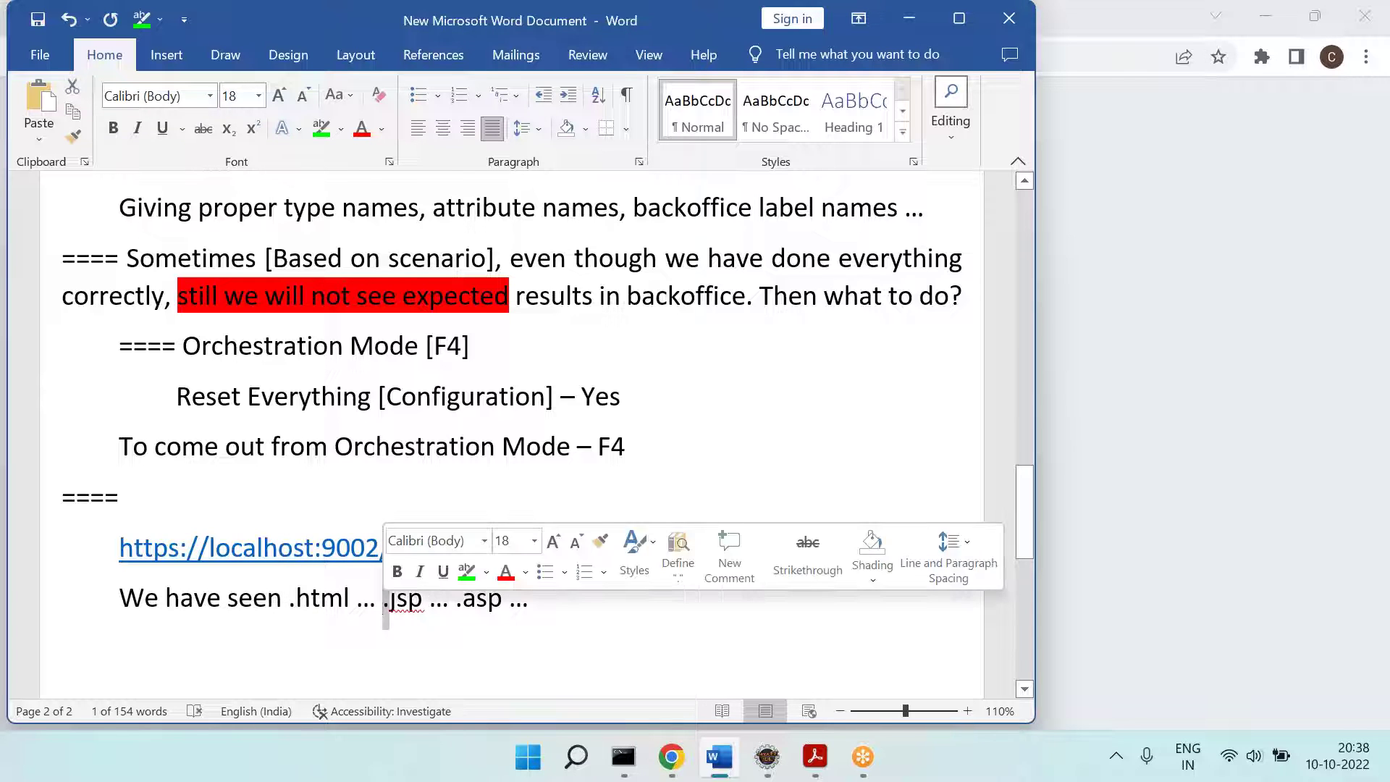
{"action": "double_click", "coordinate": [466, 602]}
{"action": "left_click", "coordinate": [574, 607]}
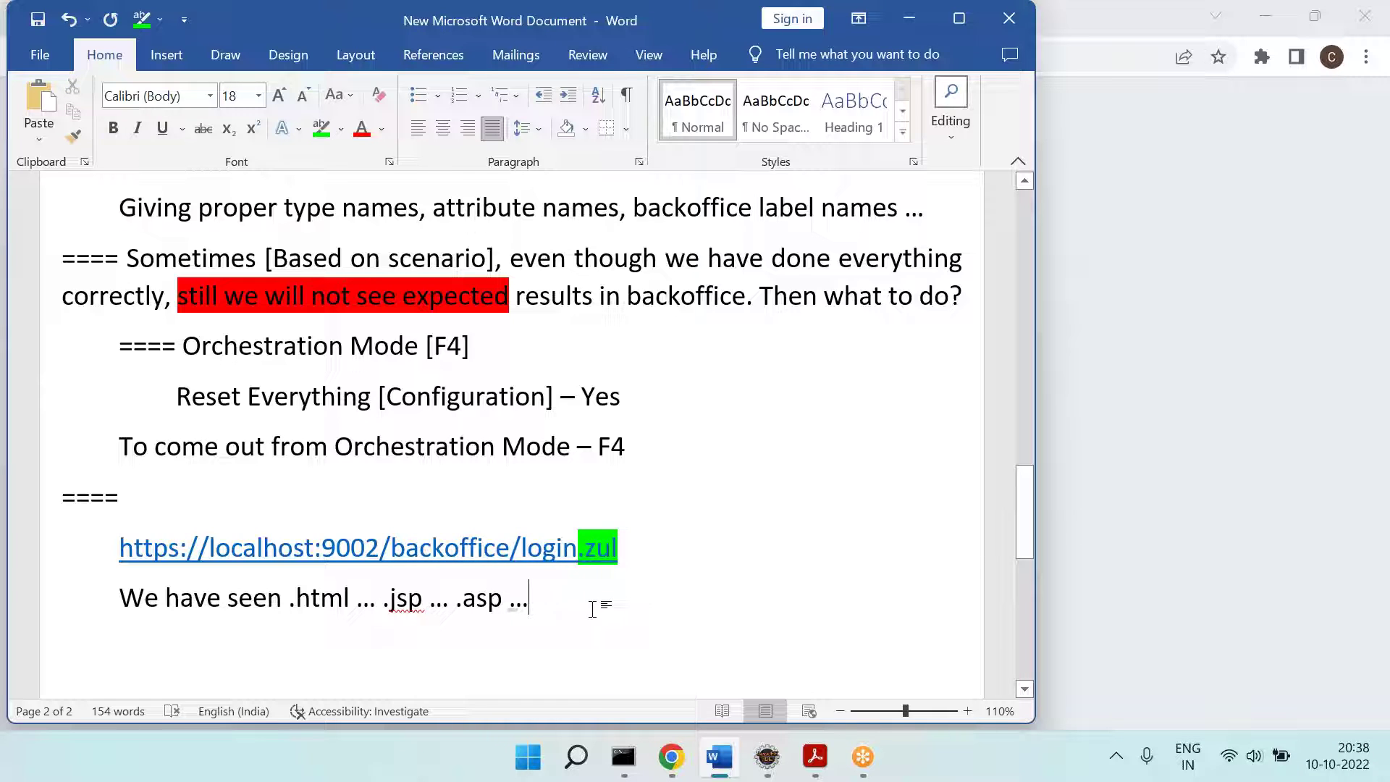
Step: Add indented notes 'ZUL Pages ---' and 'Based on ZK FWK', then return to Chrome
{"action": "key", "text": "Return"}
{"action": "type", "text": "ZUL ==="}
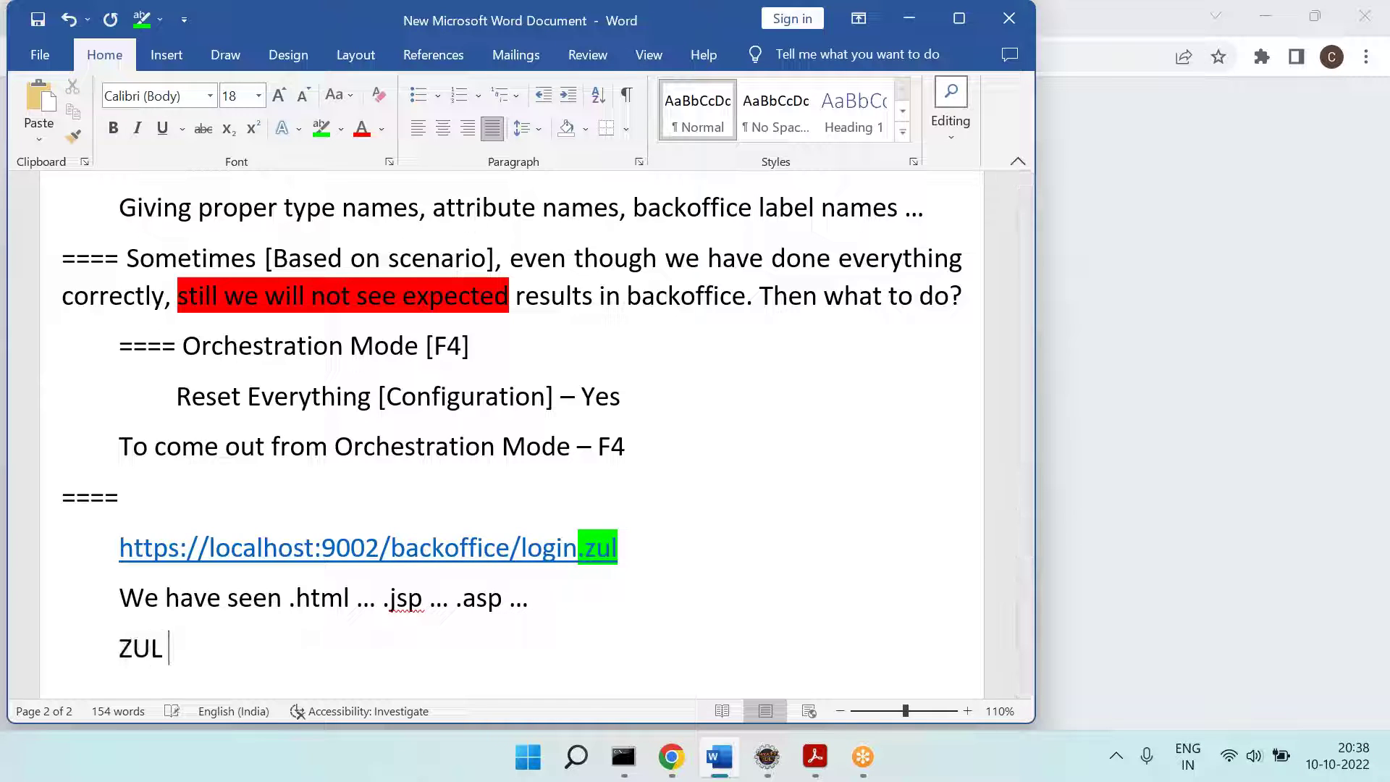
{"action": "key", "text": "BackSpace"}
{"action": "key", "text": "BackSpace"}
{"action": "key", "text": "BackSpace"}
{"action": "type", "text": "Pages ---"}
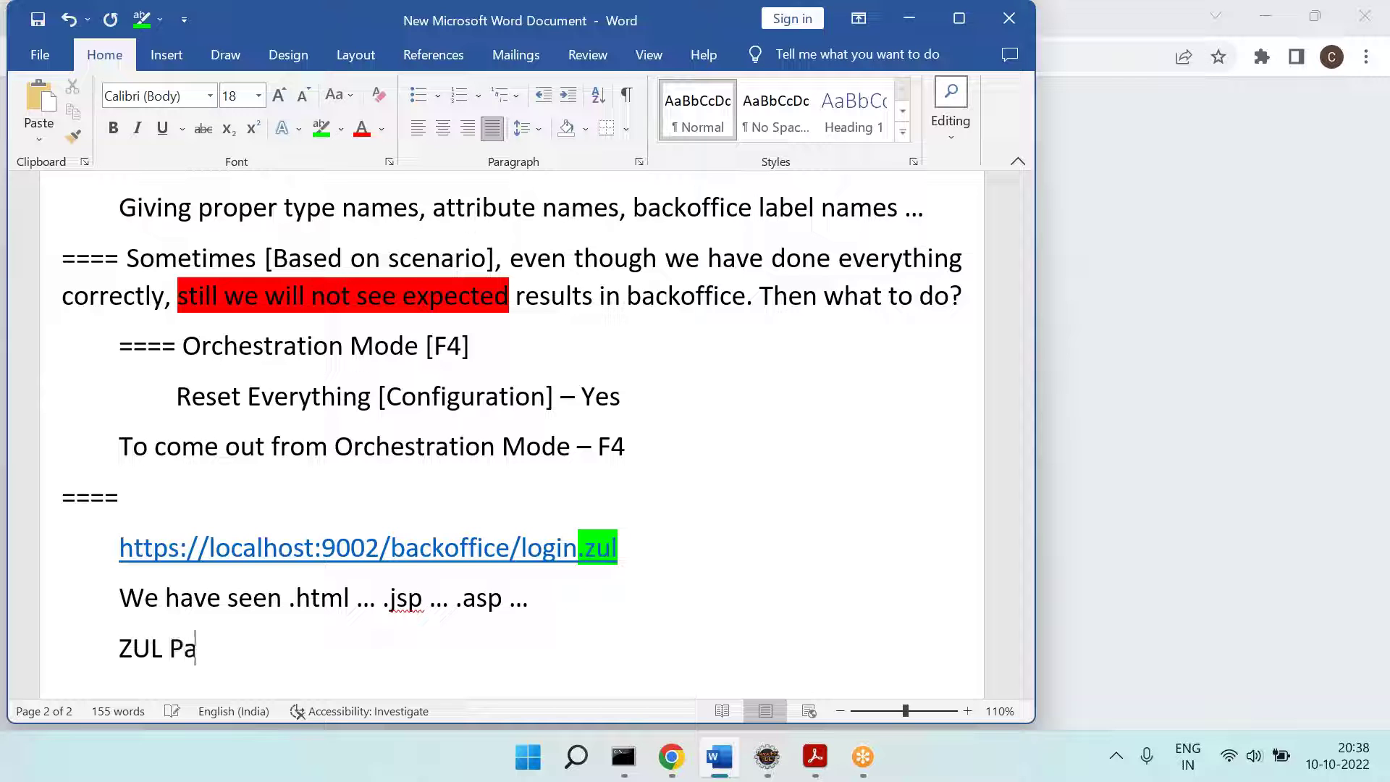
{"action": "key", "text": "Return"}
{"action": "key", "text": "Tab"}
{"action": "type", "text": "Basedo n"}
{"action": "key", "text": "BackSpace"}
{"action": "key", "text": "BackSpace"}
{"action": "key", "text": "BackSpace"}
{"action": "type", "text": "on ZK FWK"}
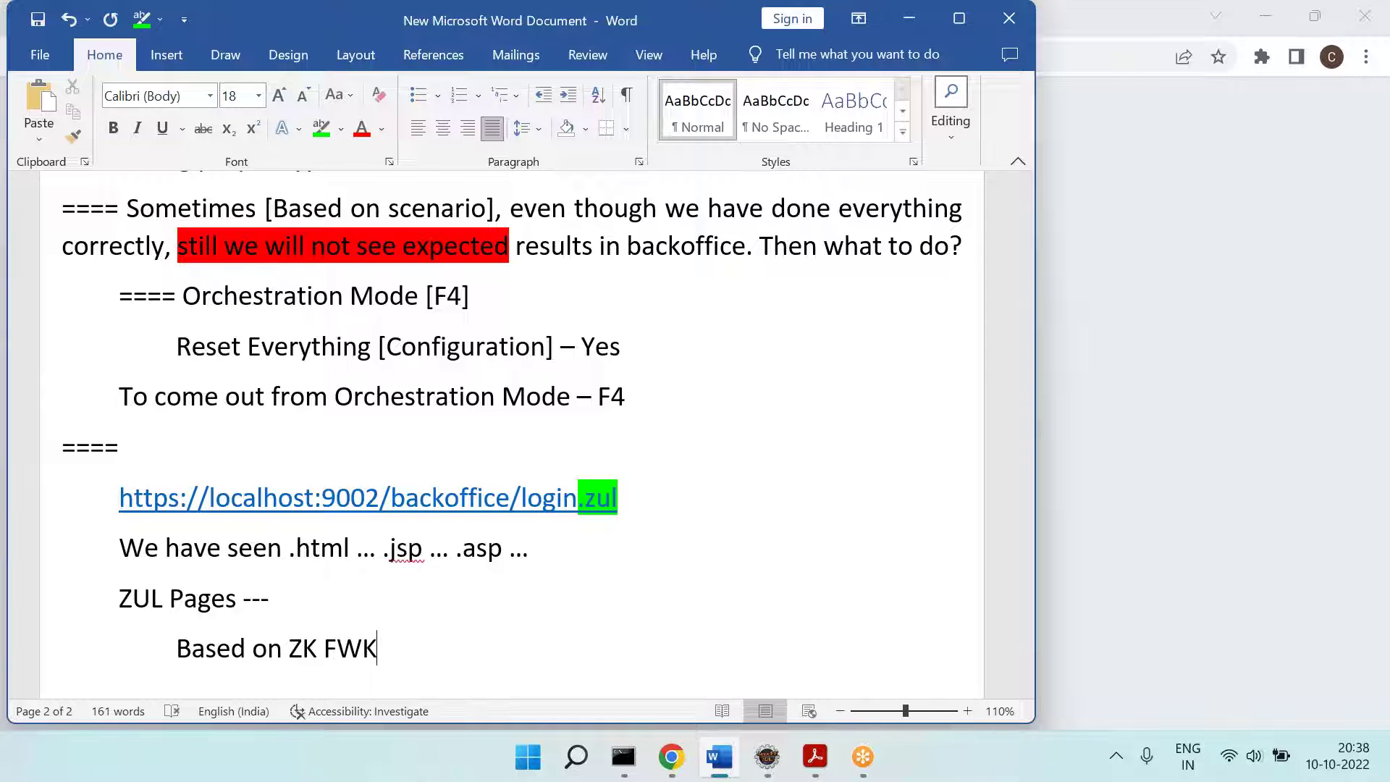
{"action": "key", "text": "Return"}
{"action": "key", "text": "Tab"}
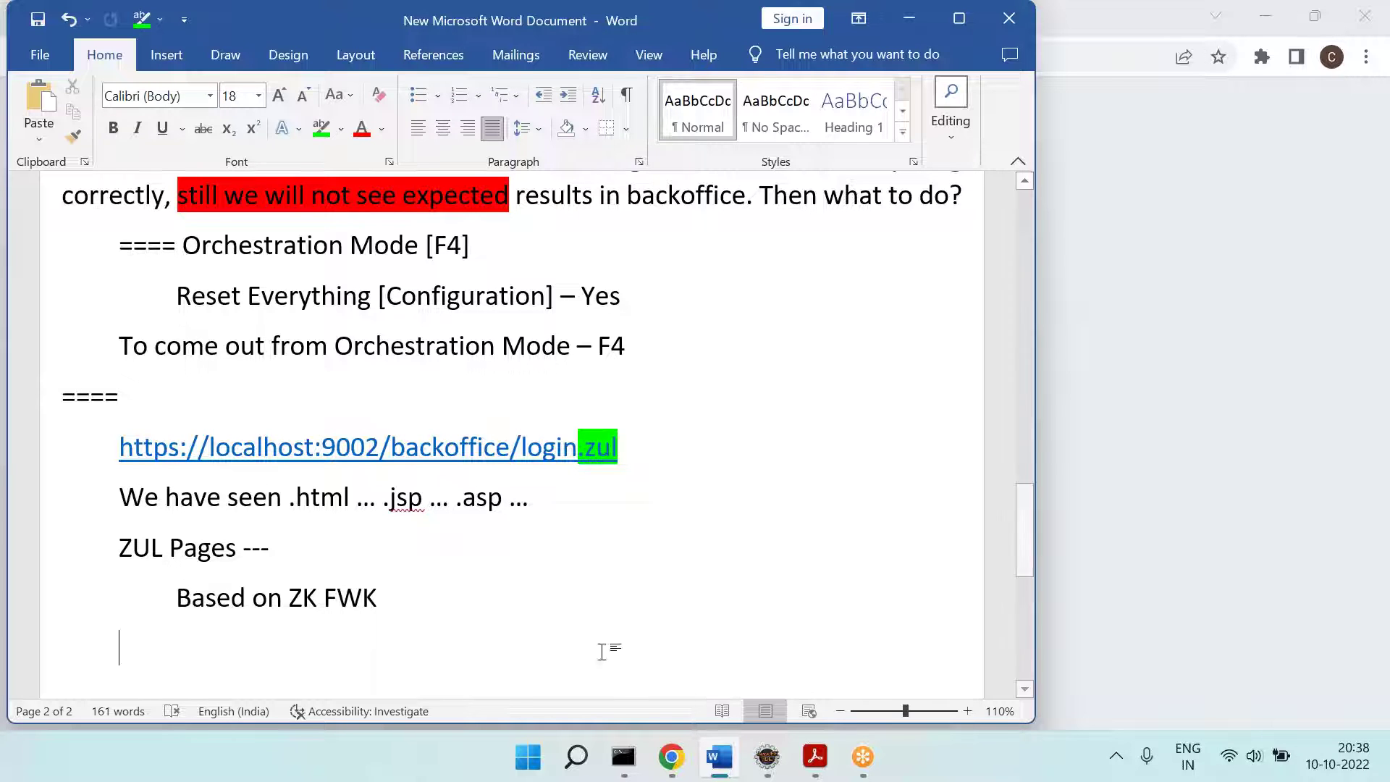
{"action": "key", "text": "alt+Tab"}
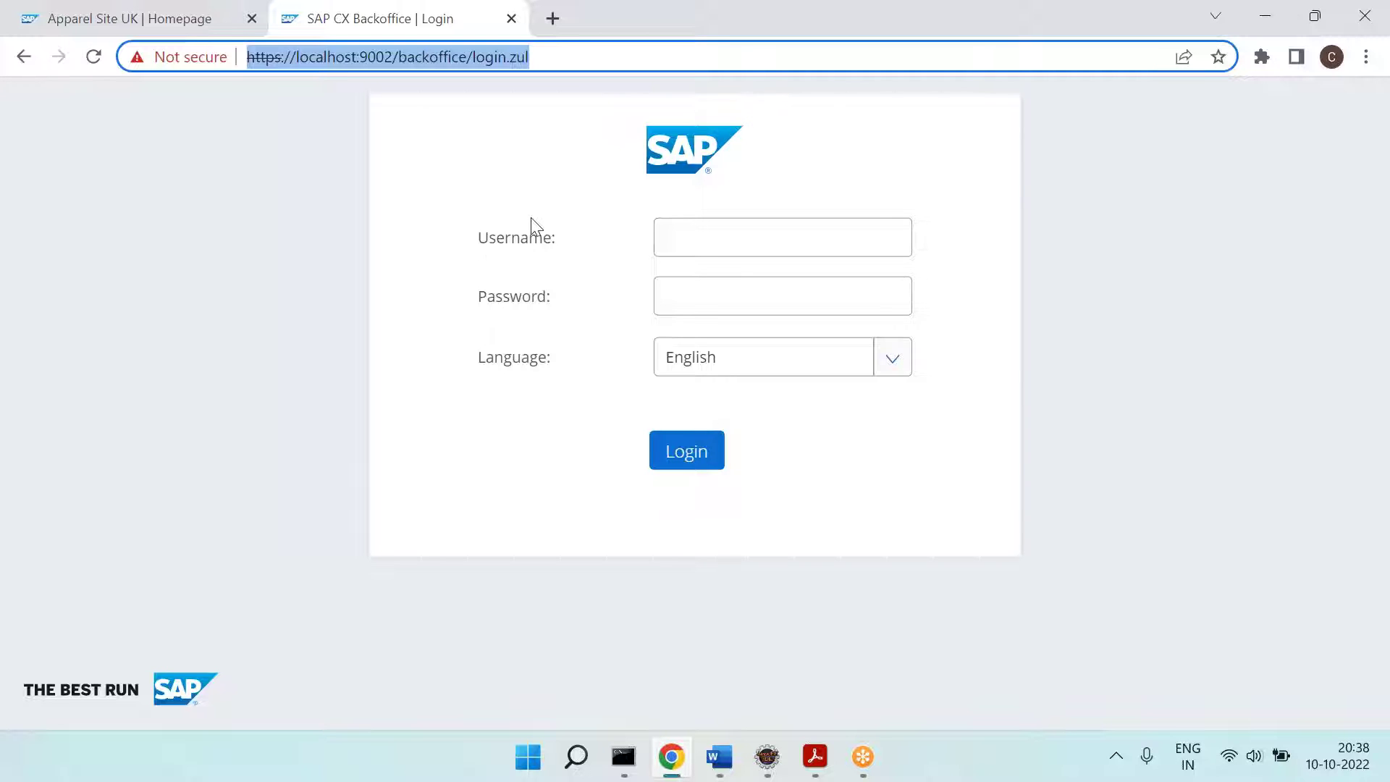
Step: Search Google for 'zk fwk' in the first tab, then refine the query to 'zkoss framework'
{"action": "left_click", "coordinate": [128, 1]}
{"action": "key", "text": "ctrl+l"}
{"action": "type", "text": "go"}
{"action": "key", "text": "Return"}
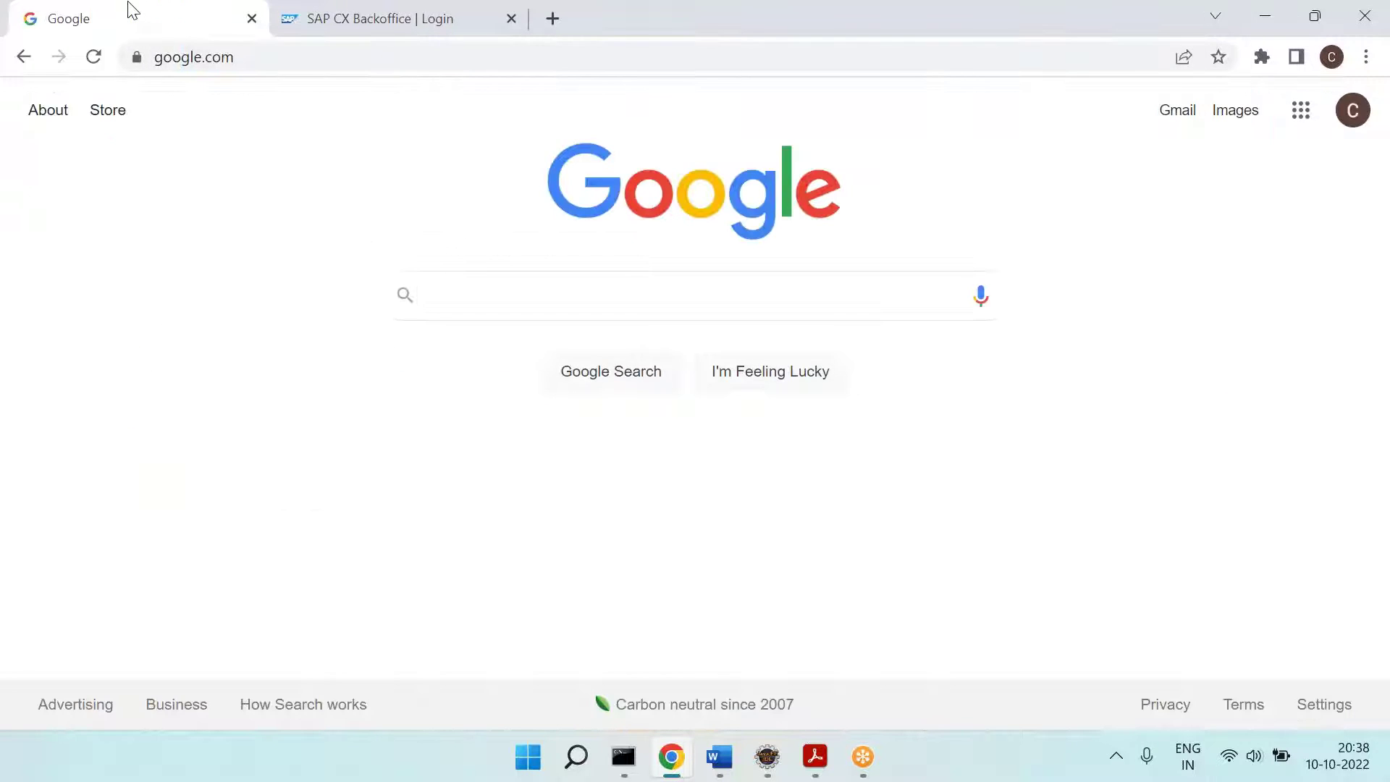
{"action": "type", "text": "zk fwk"}
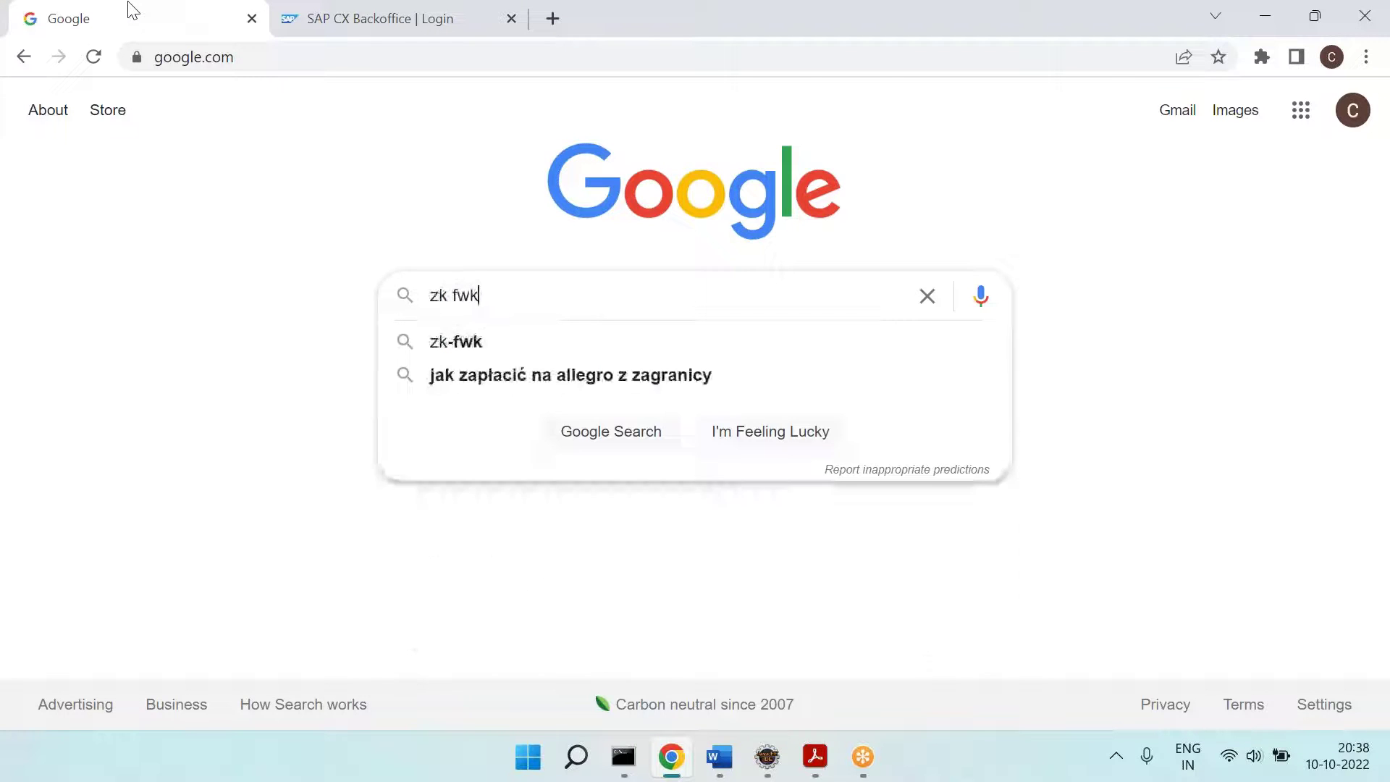
{"action": "key", "text": "Return"}
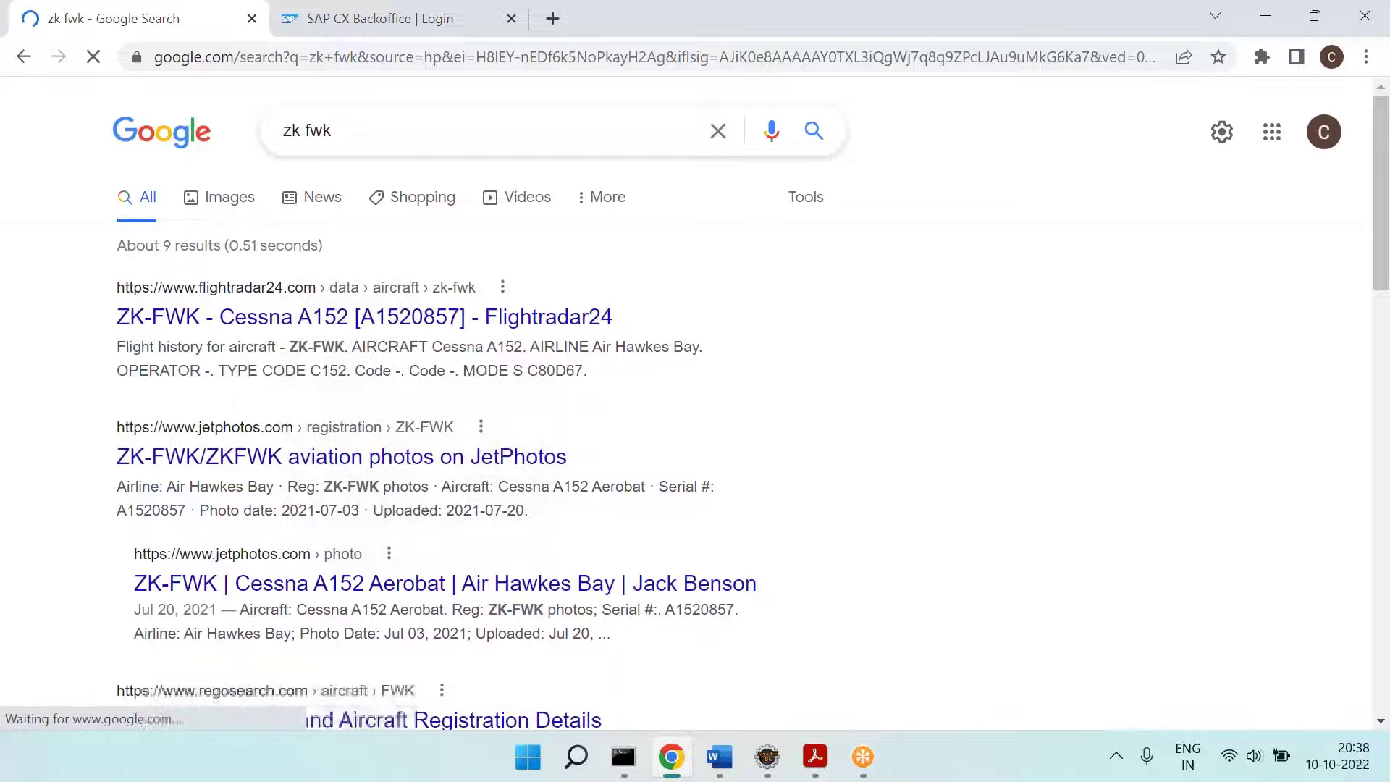
{"action": "left_click", "coordinate": [369, 135]}
{"action": "key", "text": "BackSpace"}
{"action": "key", "text": "BackSpace"}
{"action": "key", "text": "BackSpace"}
{"action": "key", "text": "BackSpace"}
{"action": "type", "text": "oss f"}
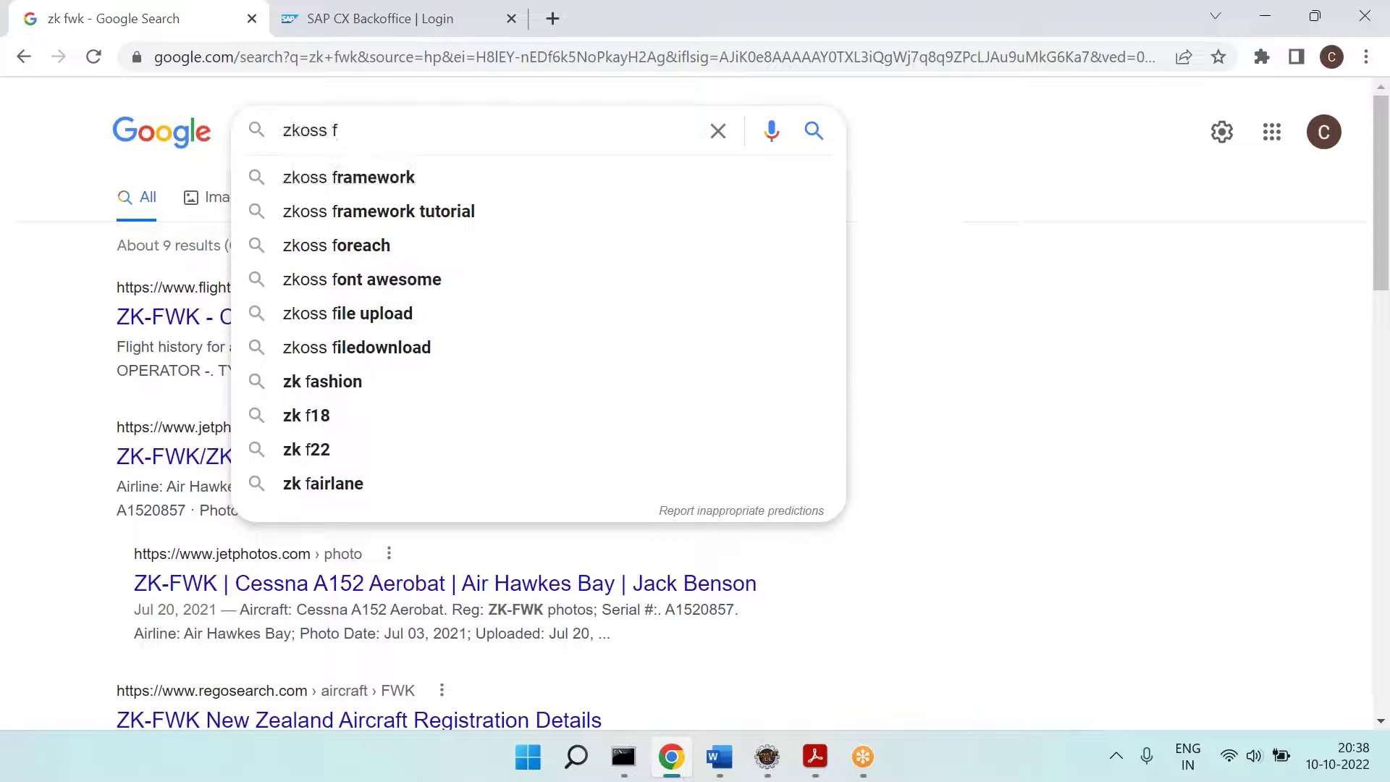
{"action": "key", "text": "Down"}
{"action": "key", "text": "Return"}
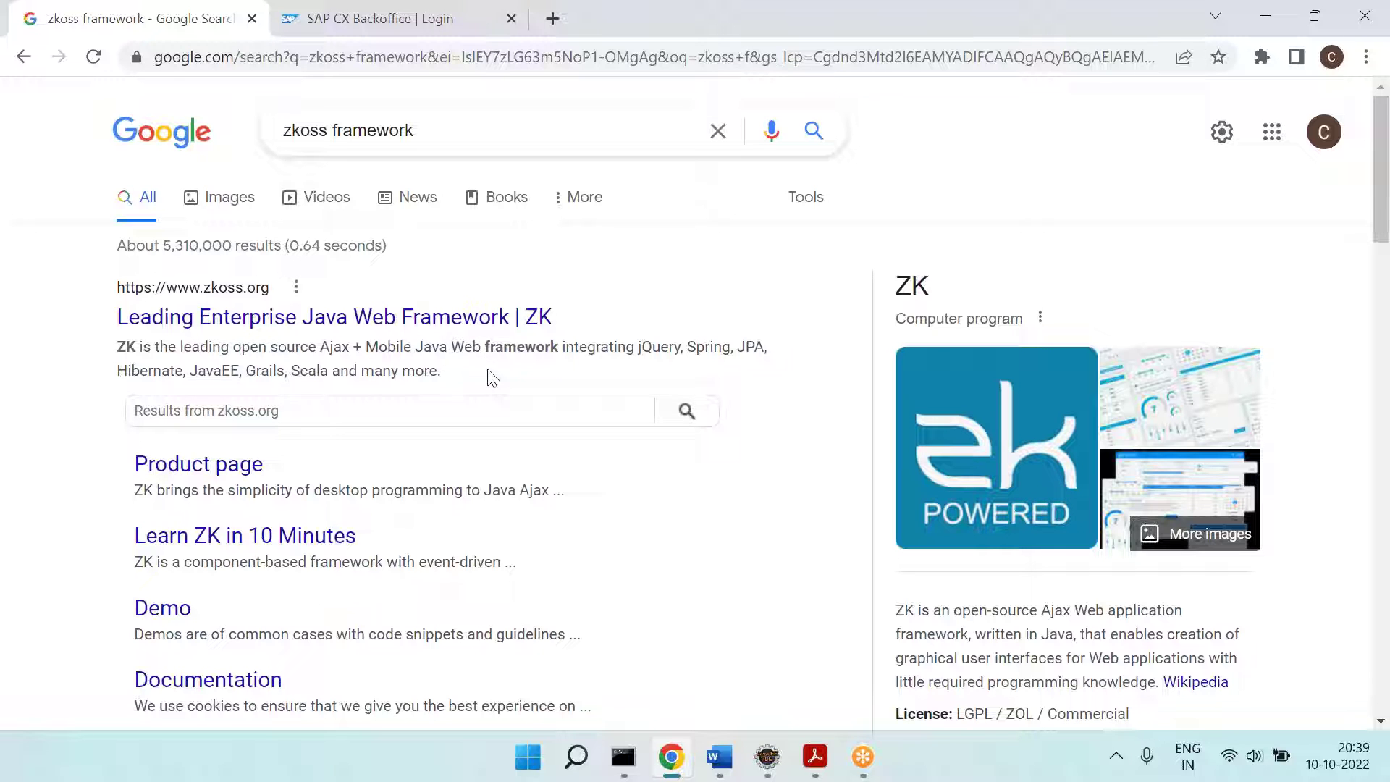
Step: Bring the Word notes forward and select the words jsp, asp and ZUL for review
{"action": "left_click", "coordinate": [719, 757]}
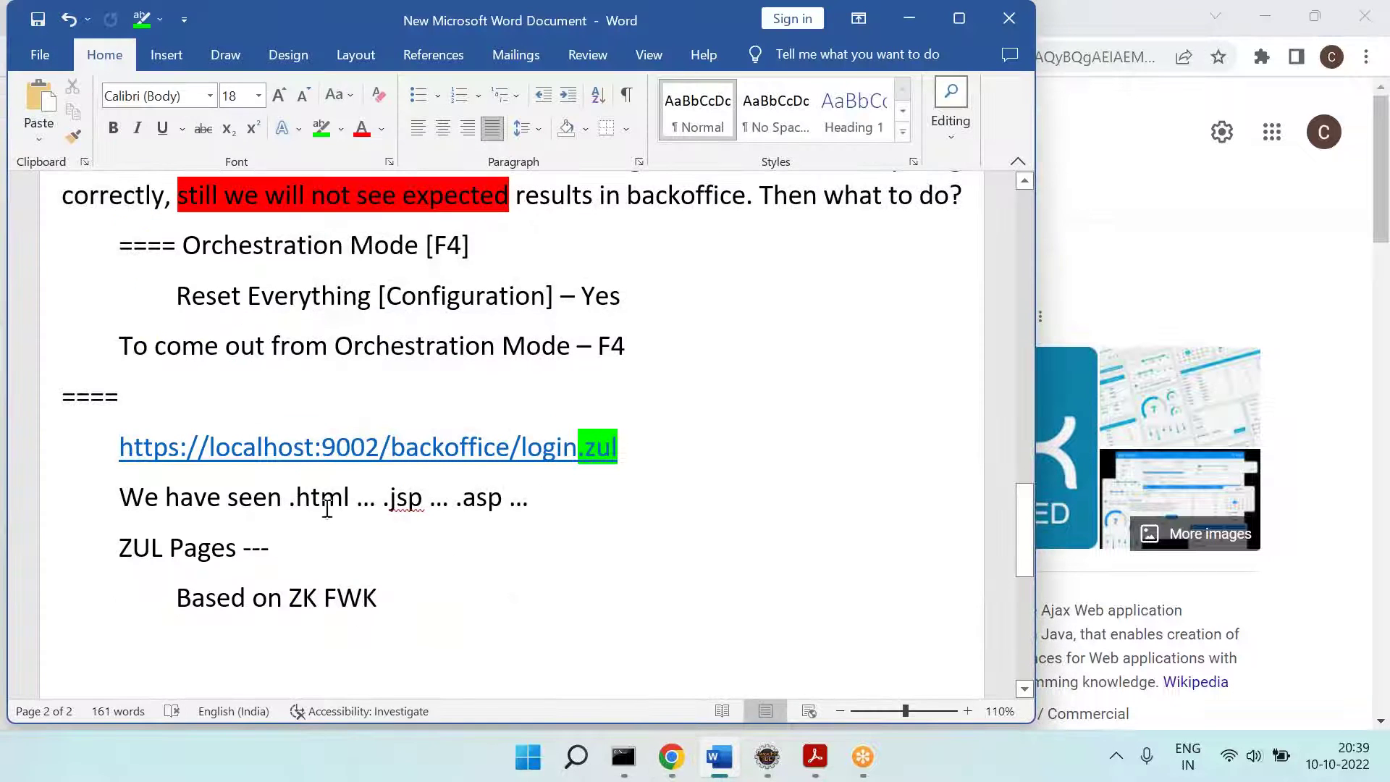
{"action": "double_click", "coordinate": [405, 498]}
{"action": "double_click", "coordinate": [485, 499]}
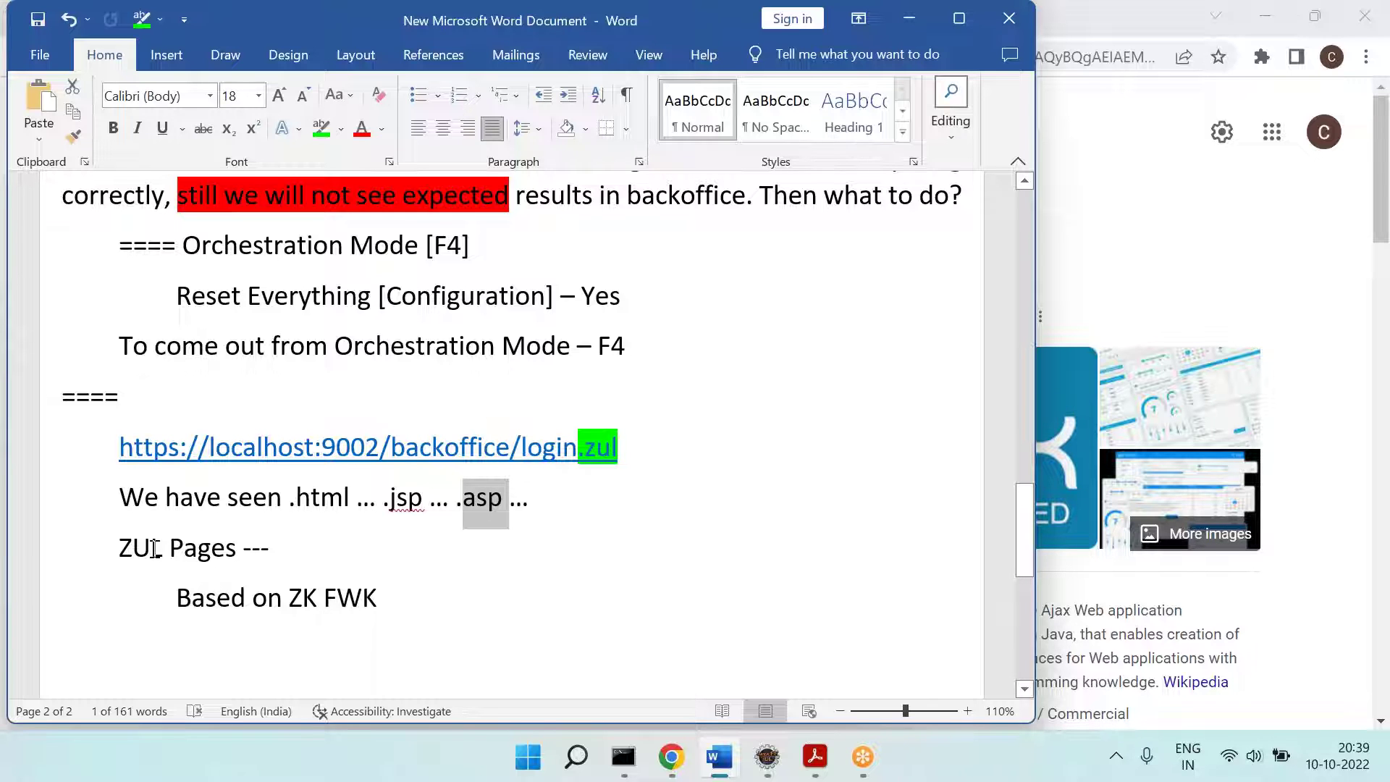
{"action": "left_click", "coordinate": [297, 569]}
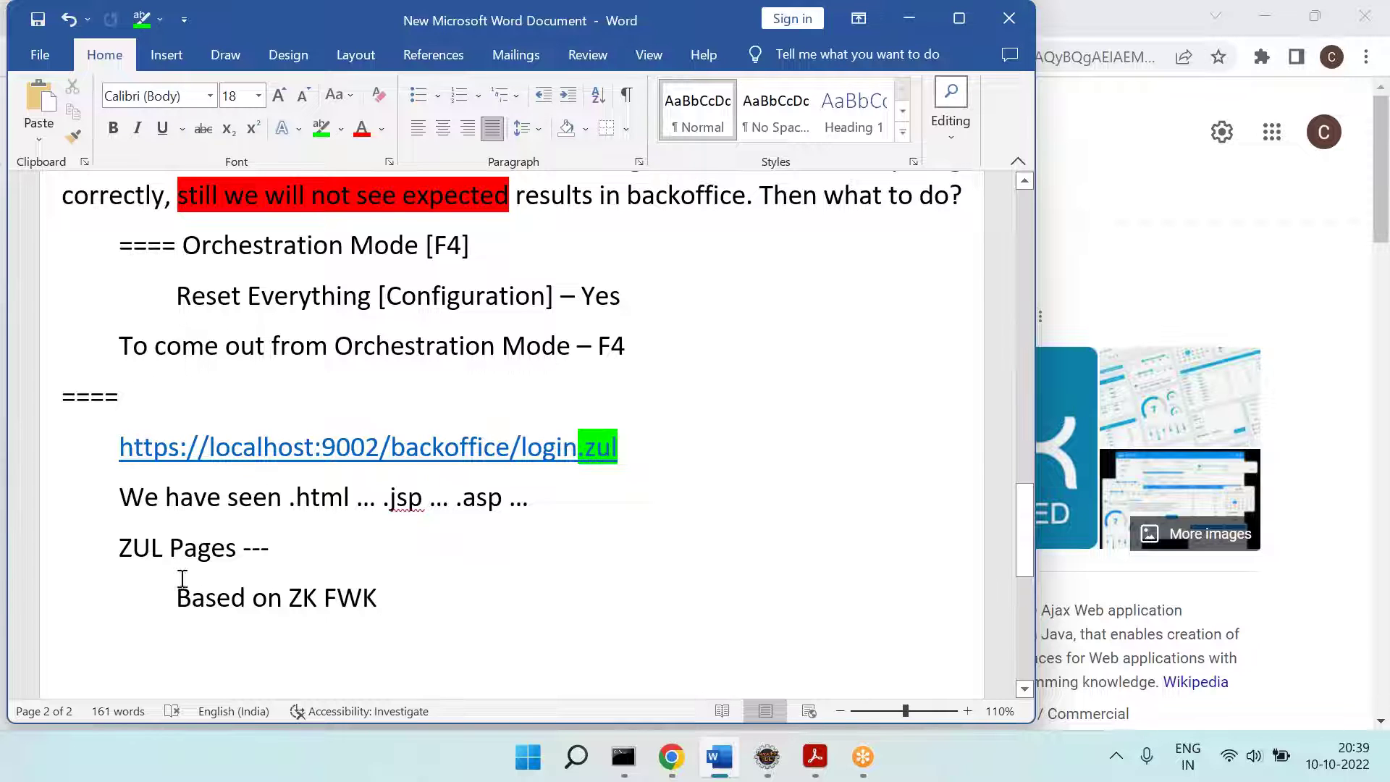
{"action": "double_click", "coordinate": [152, 548]}
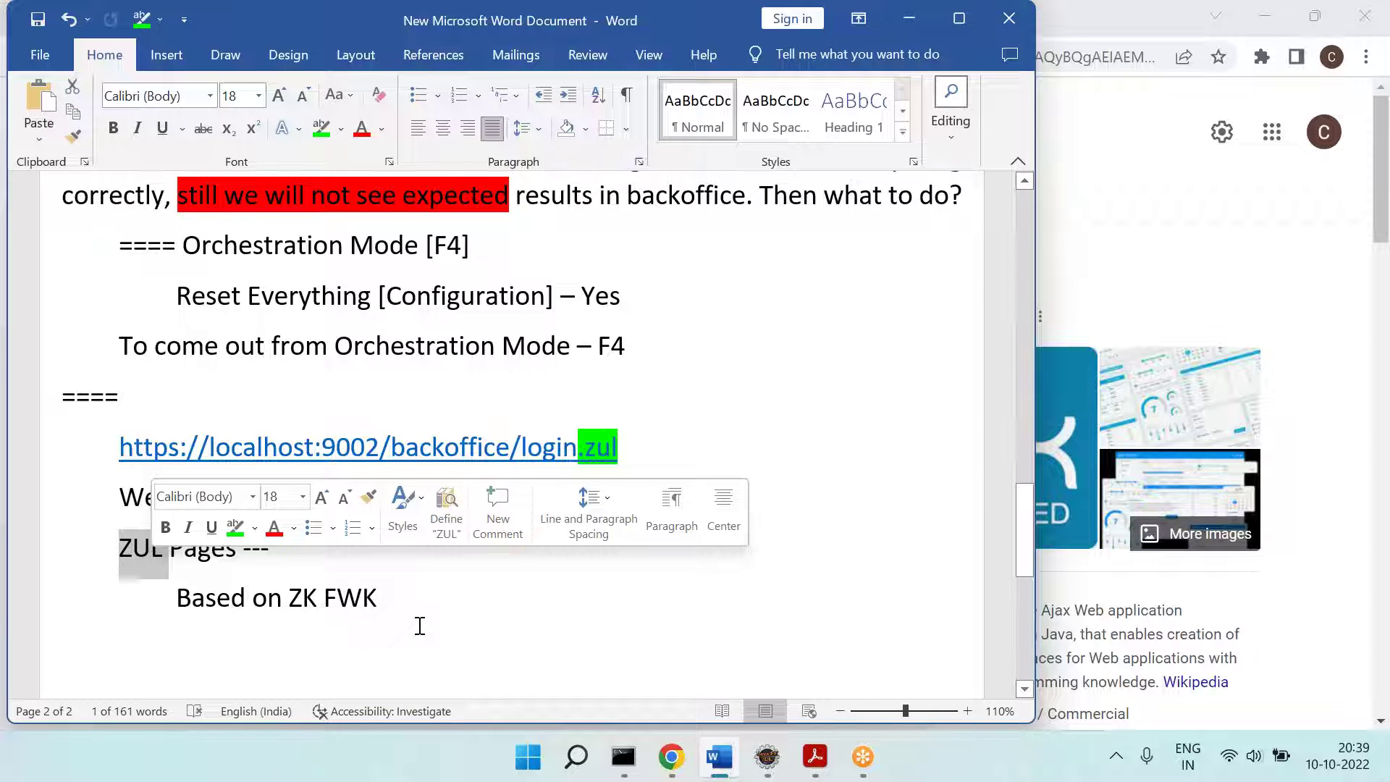
Step: Add the indented line 'Q = Which of the following is true for backoffice?' below Based on ZK FWK
{"action": "left_click", "coordinate": [420, 626]}
{"action": "key", "text": "Return"}
{"action": "key", "text": "Tab"}
{"action": "type", "text": "Q = "}
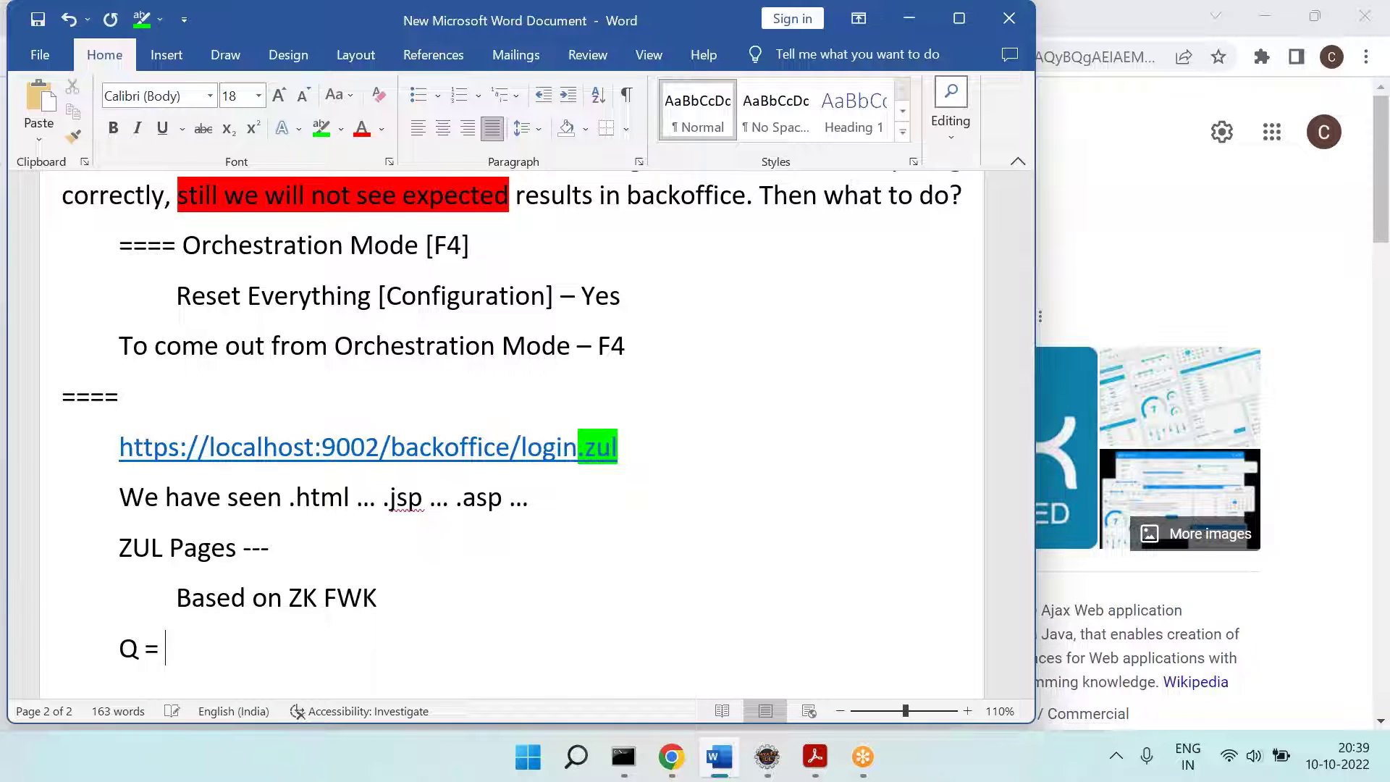
{"action": "type", "text": "Whci"}
{"action": "key", "text": "BackSpace"}
{"action": "key", "text": "BackSpace"}
{"action": "type", "text": "ich of the following "}
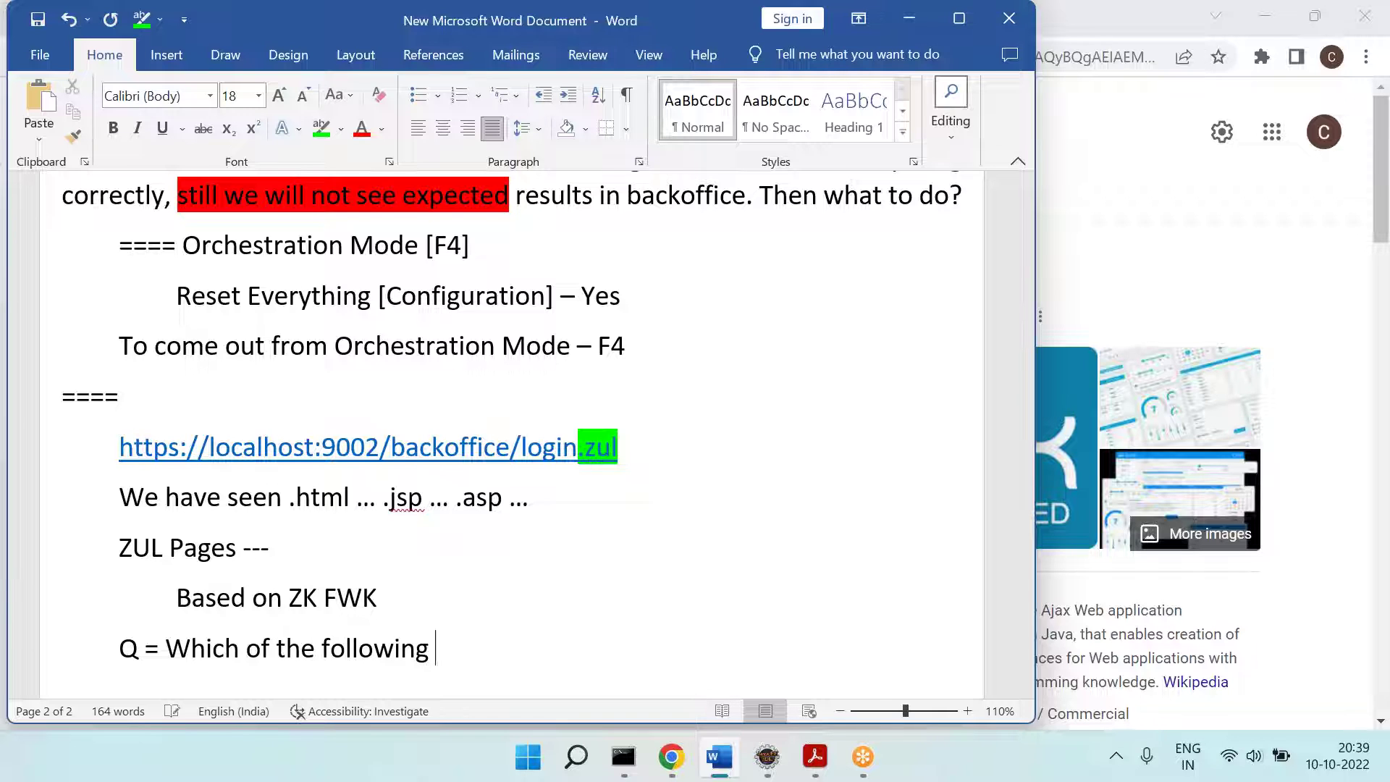
{"action": "type", "text": "is true for "}
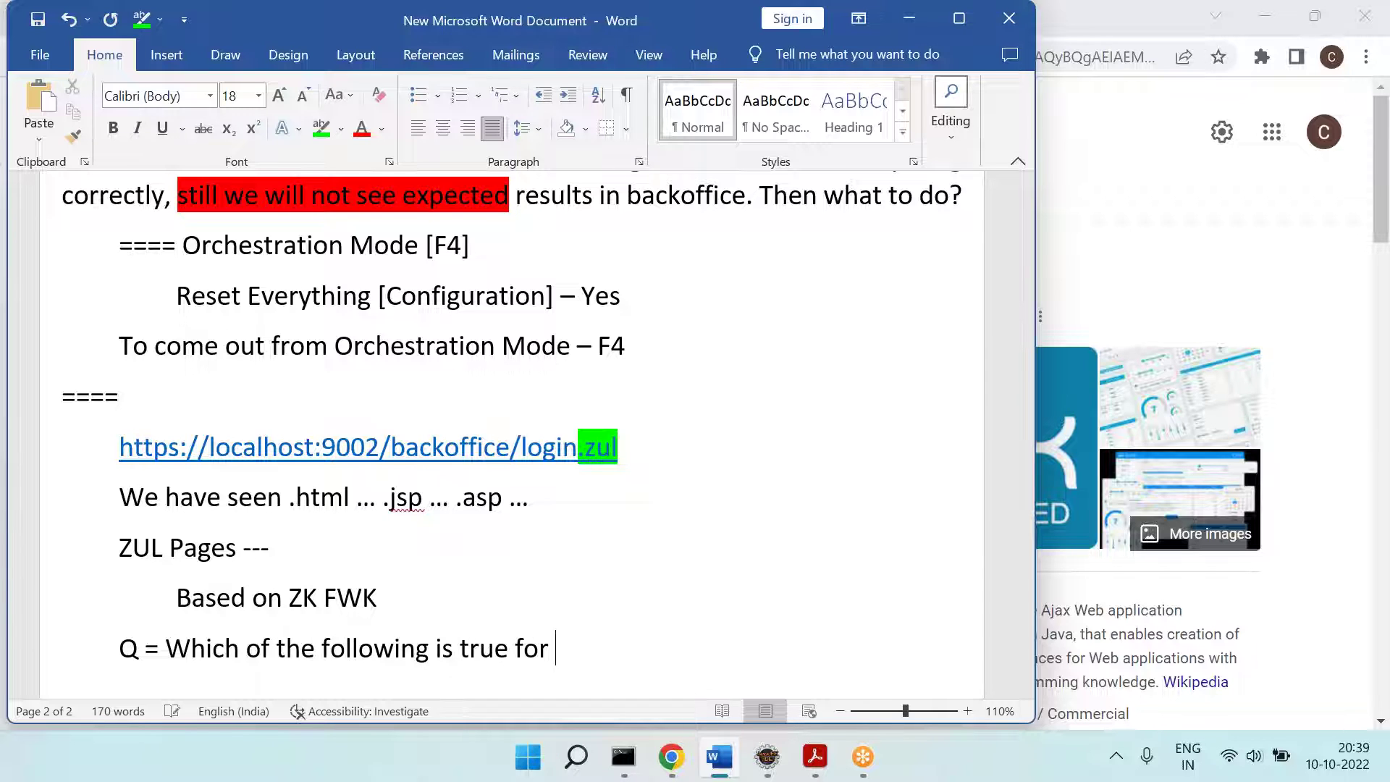
{"action": "type", "text": "backoffice?"}
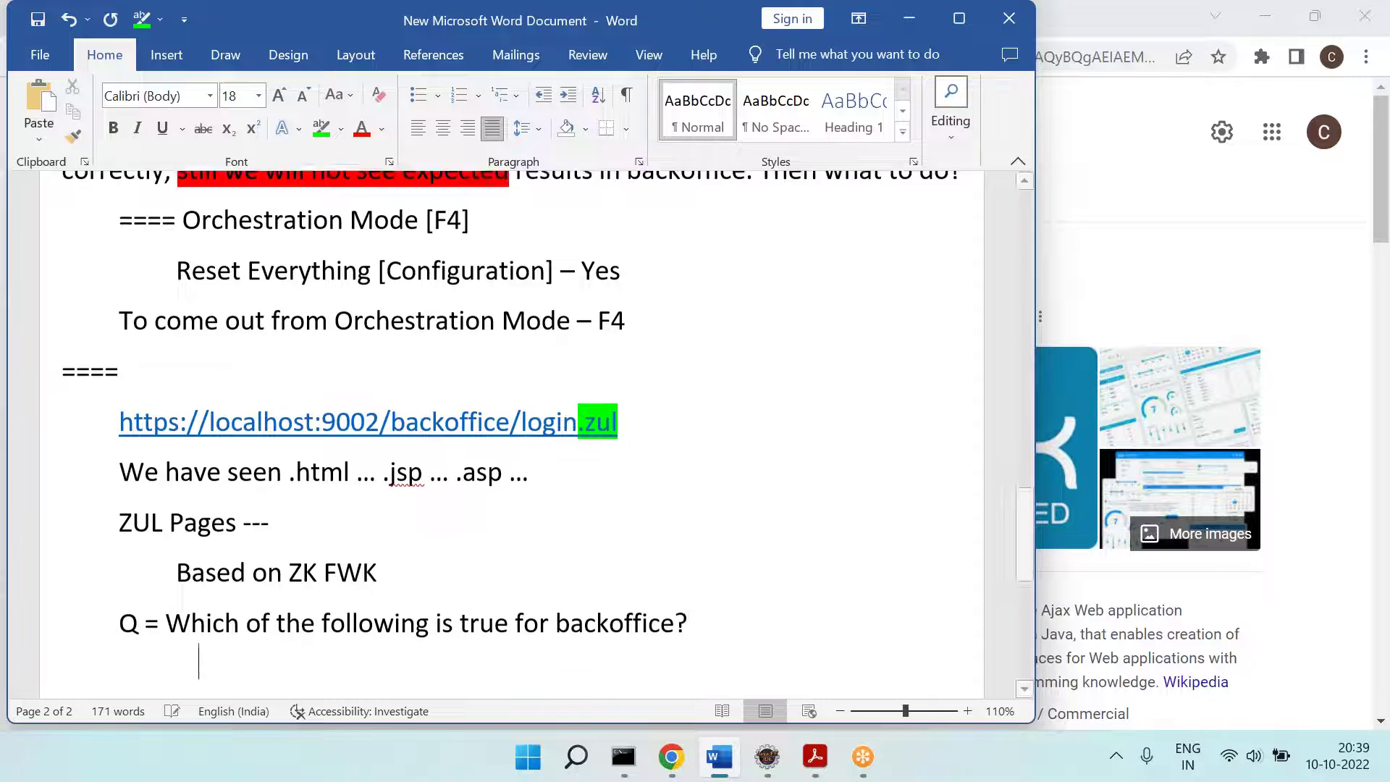
Step: List options 1] ZK FWK, 2] Java Based, 3] JSP Based and 4] ZUL Pages
{"action": "key", "text": "Return"}
{"action": "key", "text": "Tab"}
{"action": "type", "text": "1] ZK FWK"}
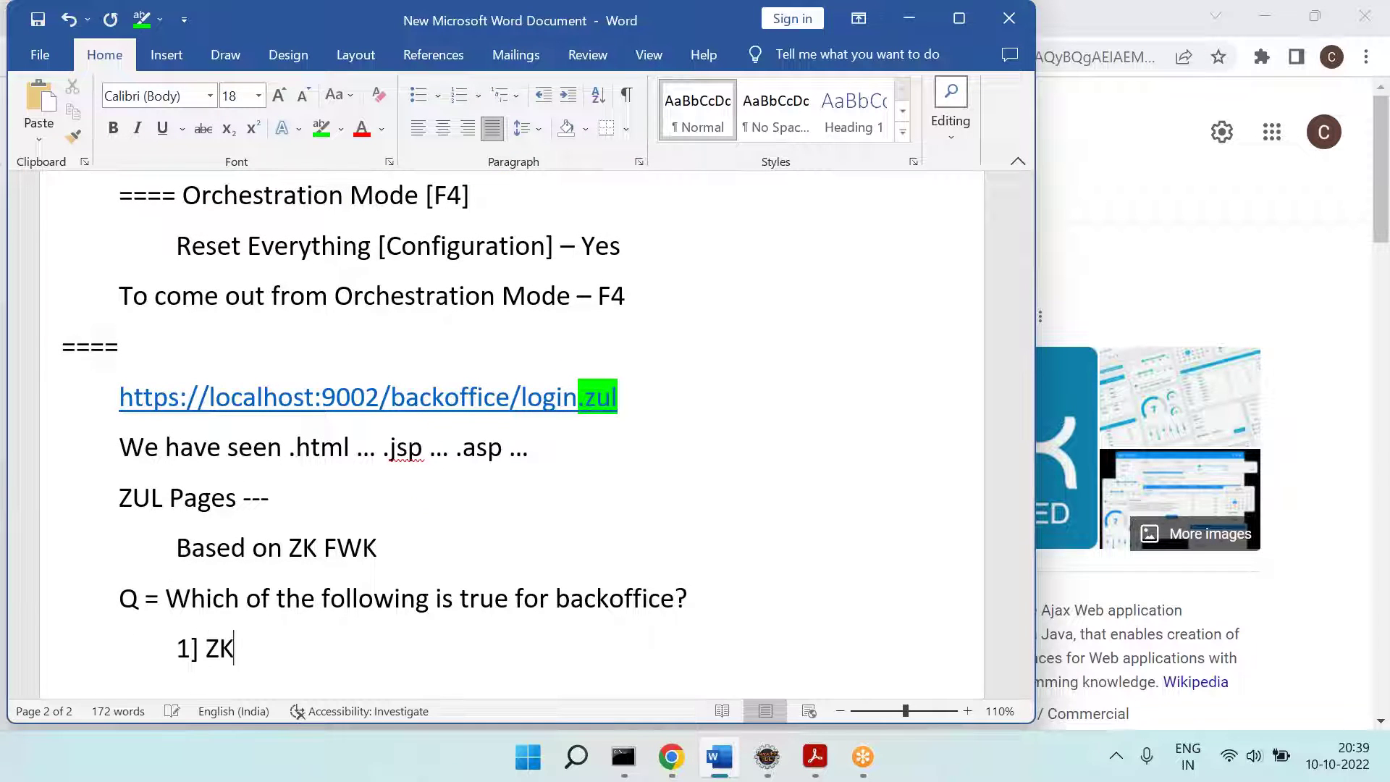
{"action": "key", "text": "Return"}
{"action": "type", "text": "2] Java Based"}
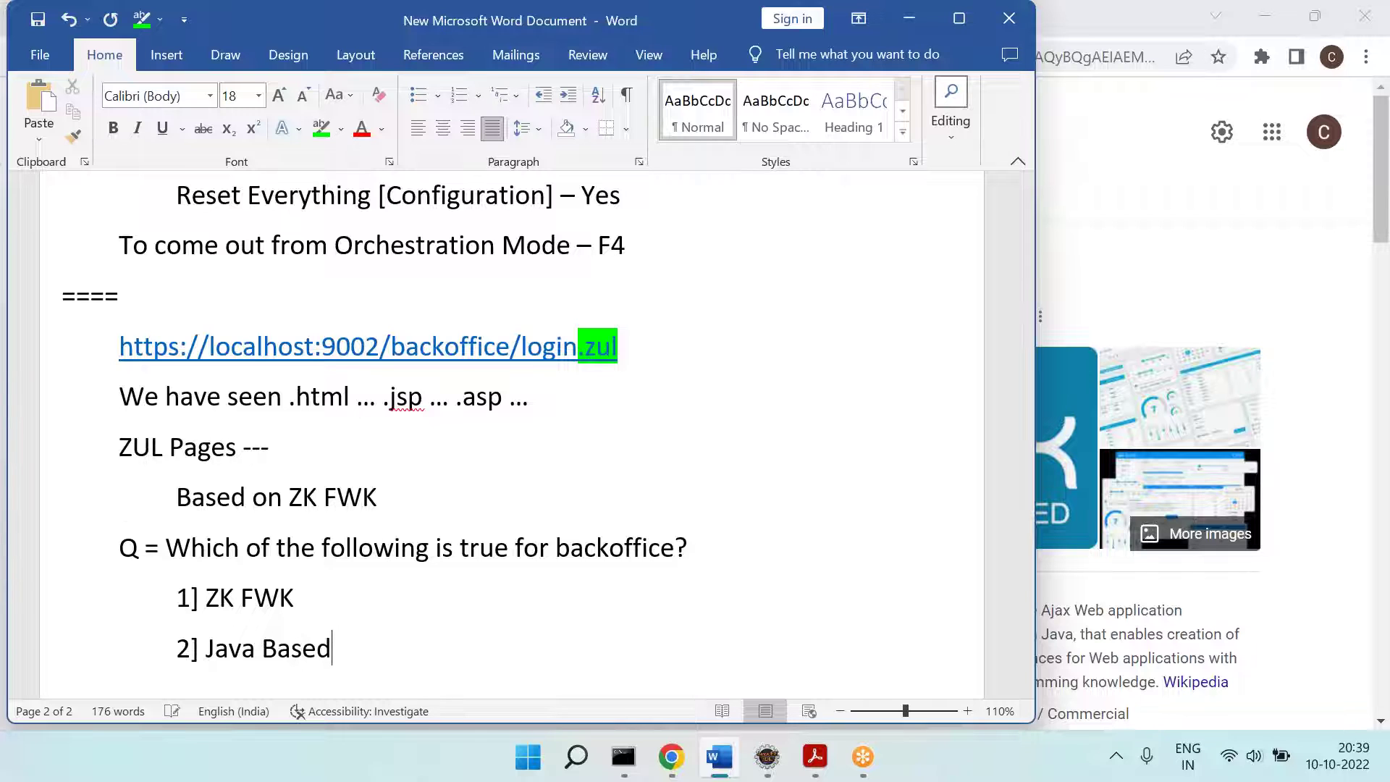
{"action": "key", "text": "Return"}
{"action": "type", "text": "3] "}
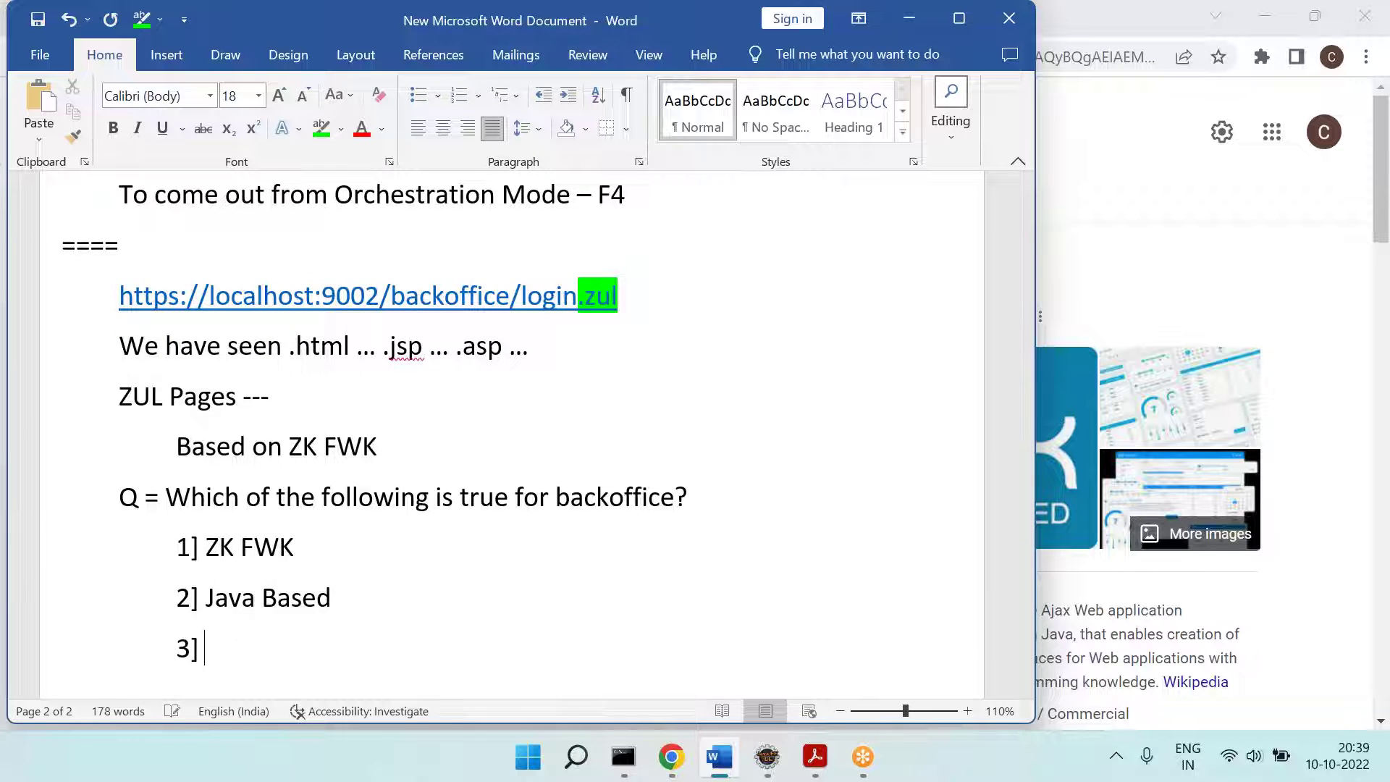
{"action": "type", "text": "JSP Based"}
{"action": "key", "text": "Return"}
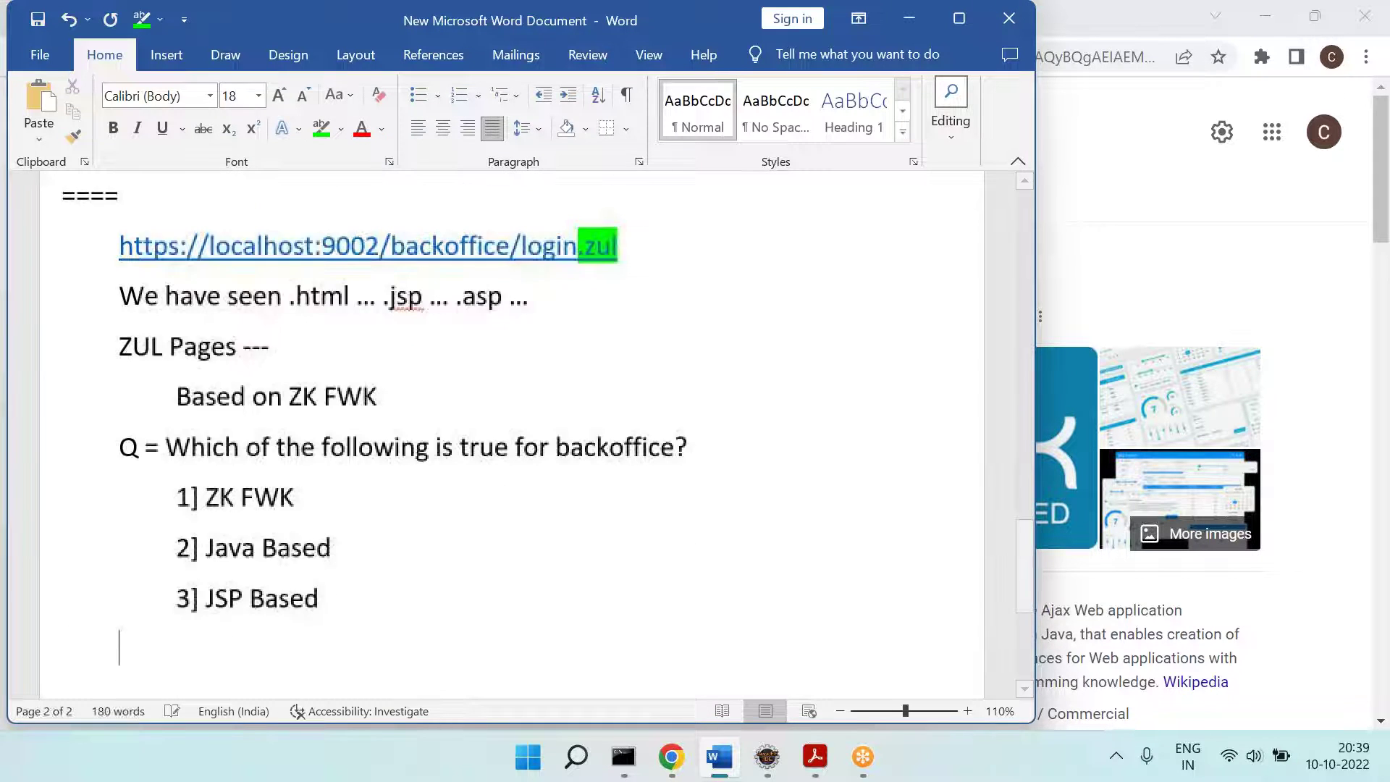
{"action": "type", "text": "4] ZU"}
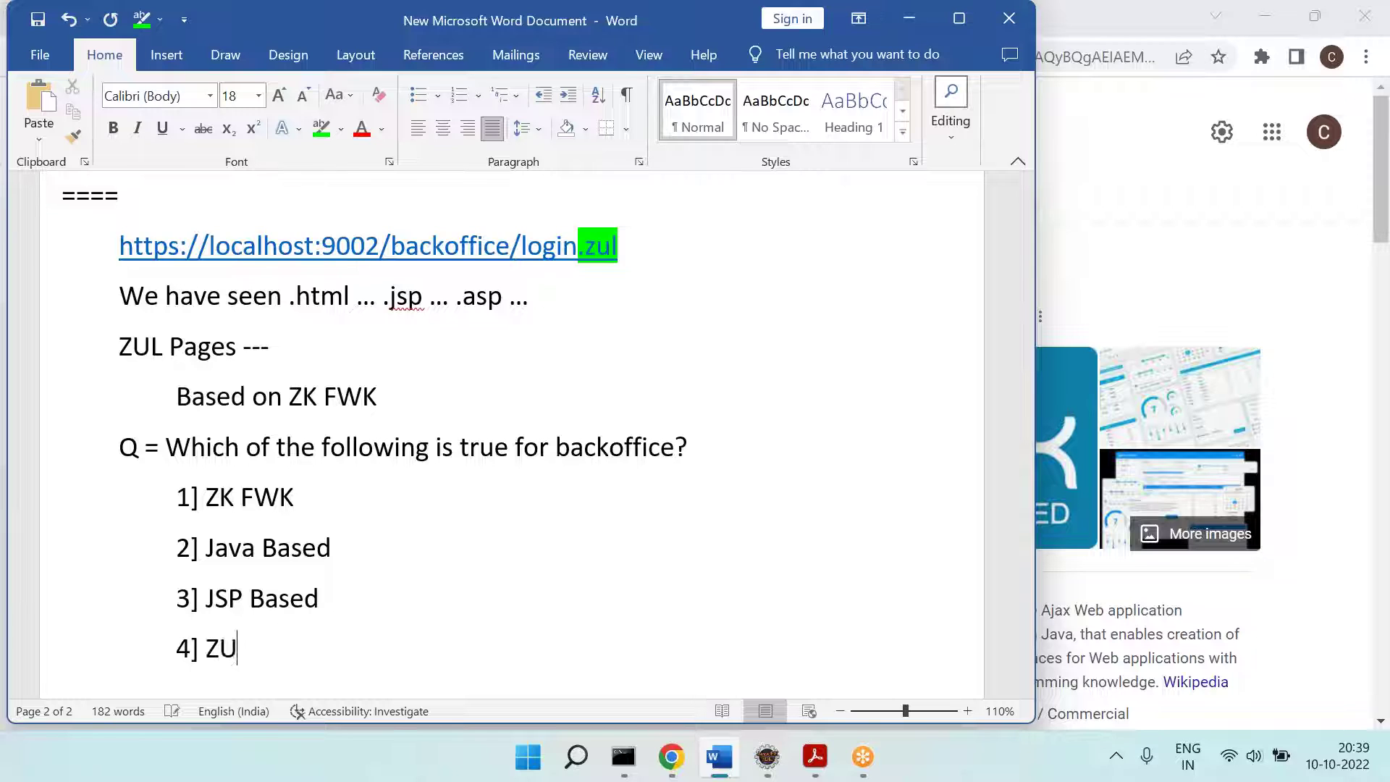
{"action": "type", "text": "L Pages"}
Step: Change option 3 to JSP Pages and add 5] AJAX and 6] All Above
{"action": "left_click", "coordinate": [319, 598]}
{"action": "key", "text": "BackSpace"}
{"action": "key", "text": "BackSpace"}
{"action": "key", "text": "BackSpace"}
{"action": "key", "text": "BackSpace"}
{"action": "key", "text": "BackSpace"}
{"action": "type", "text": "Pages"}
{"action": "key", "text": "Down"}
{"action": "key", "text": "Return"}
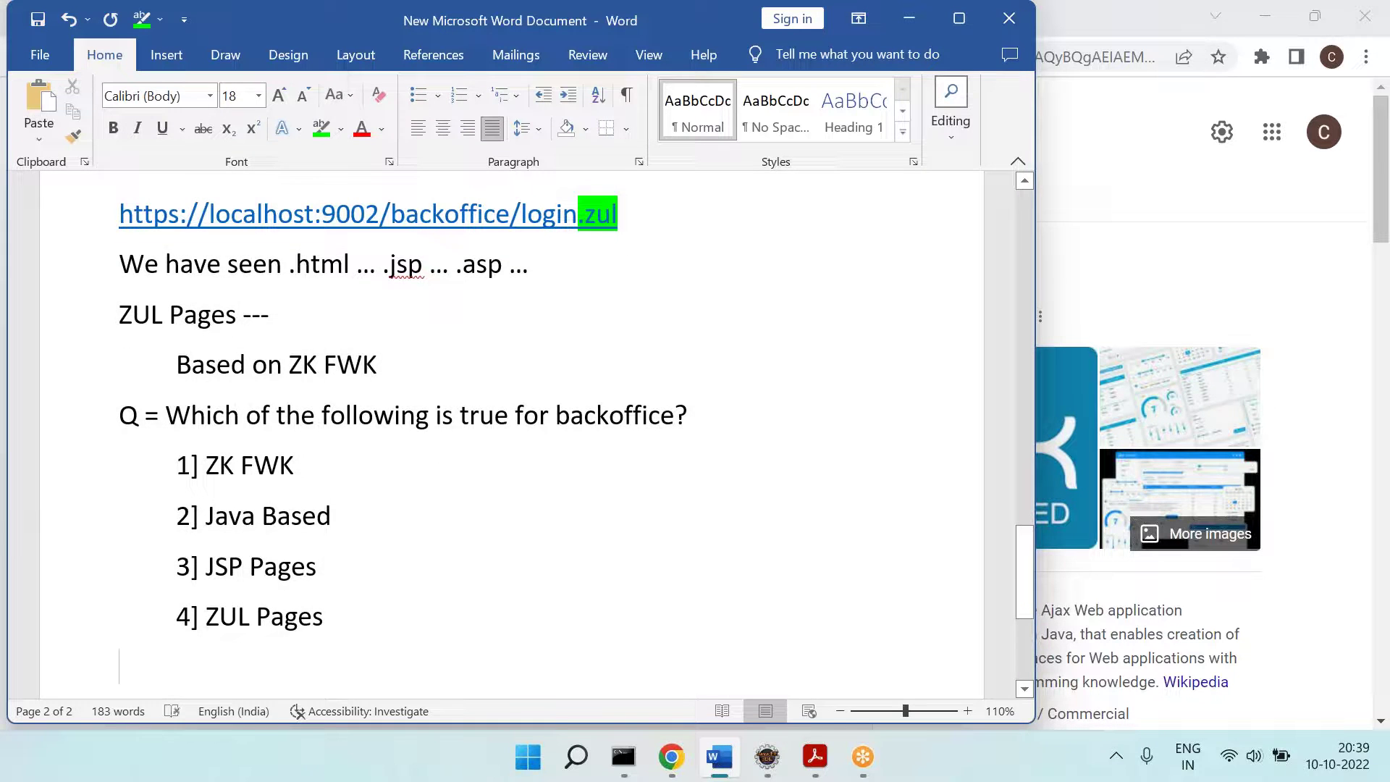
{"action": "type", "text": "5] "}
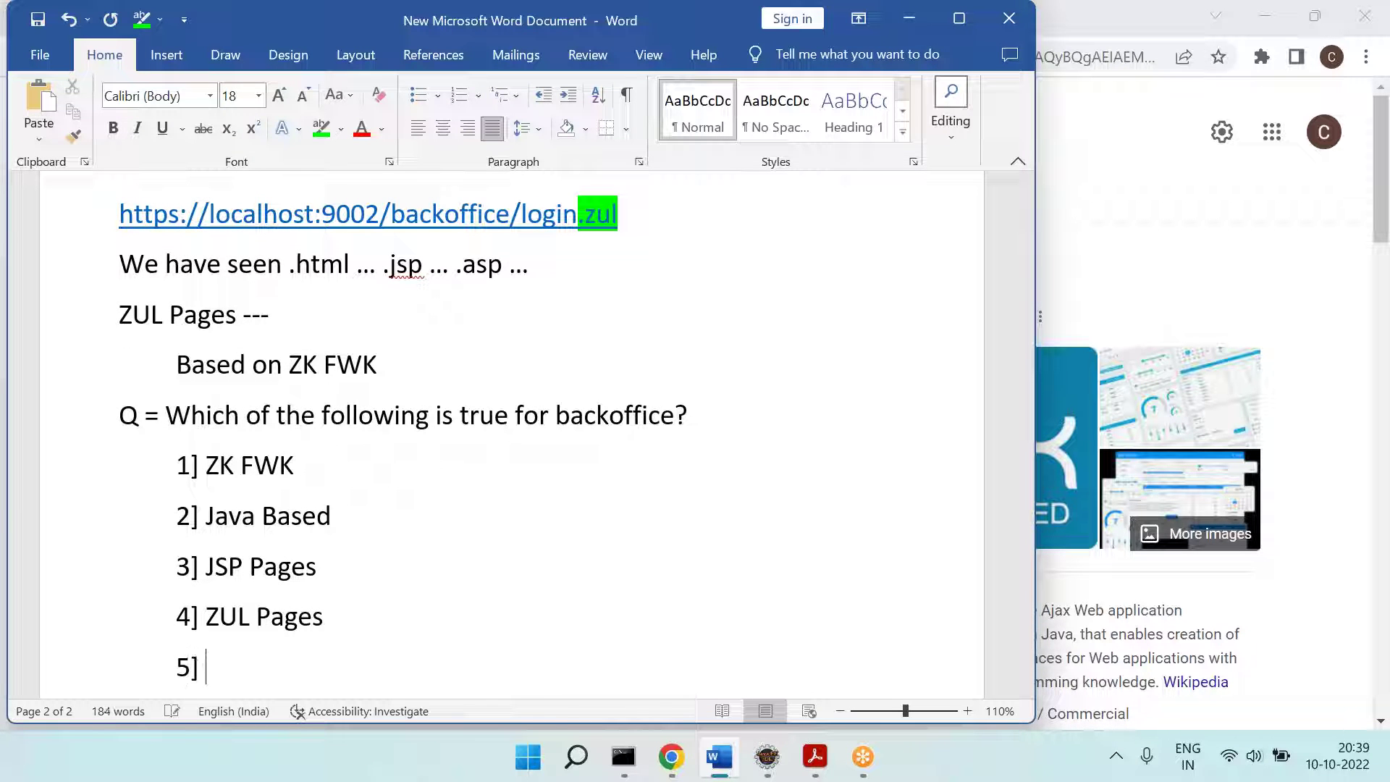
{"action": "type", "text": "AJAX\t\t6] "}
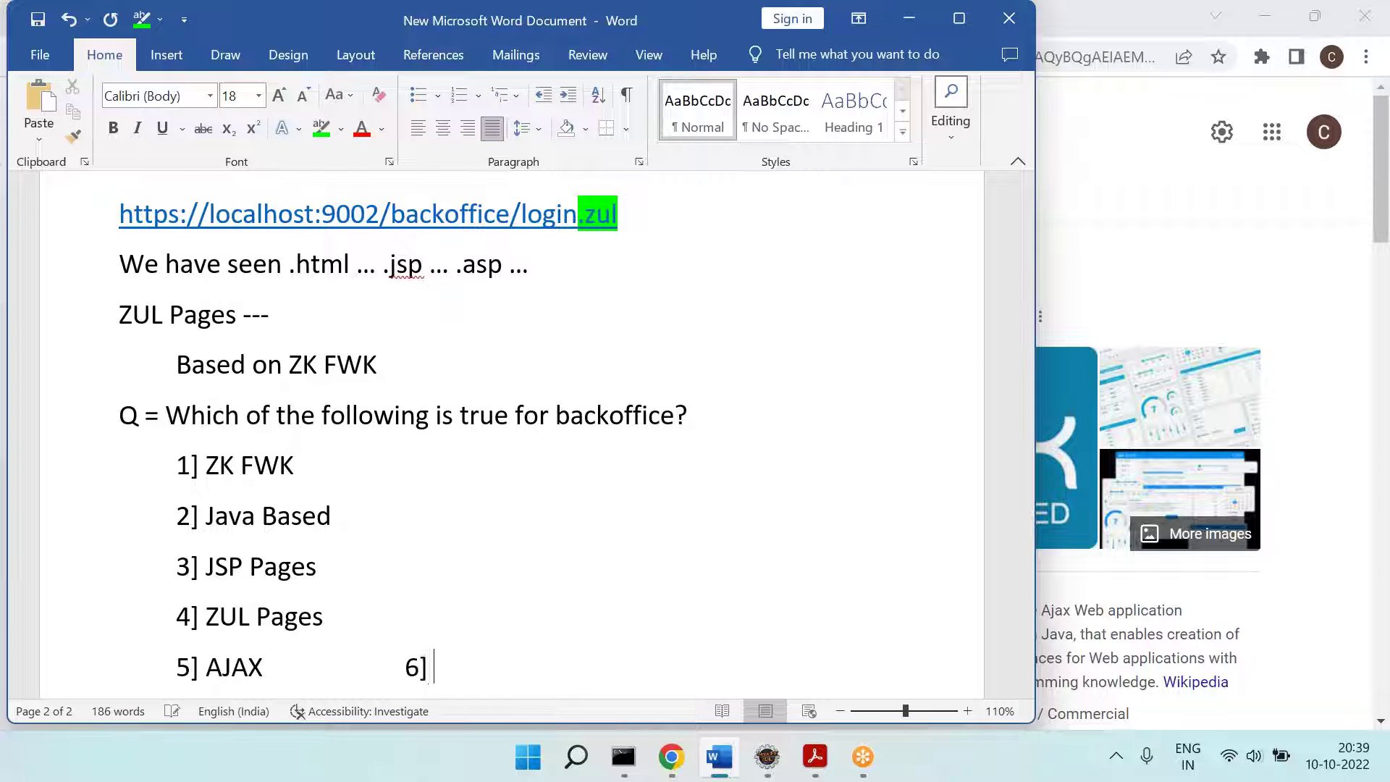
{"action": "type", "text": "All Above"}
{"action": "key", "text": "Return"}
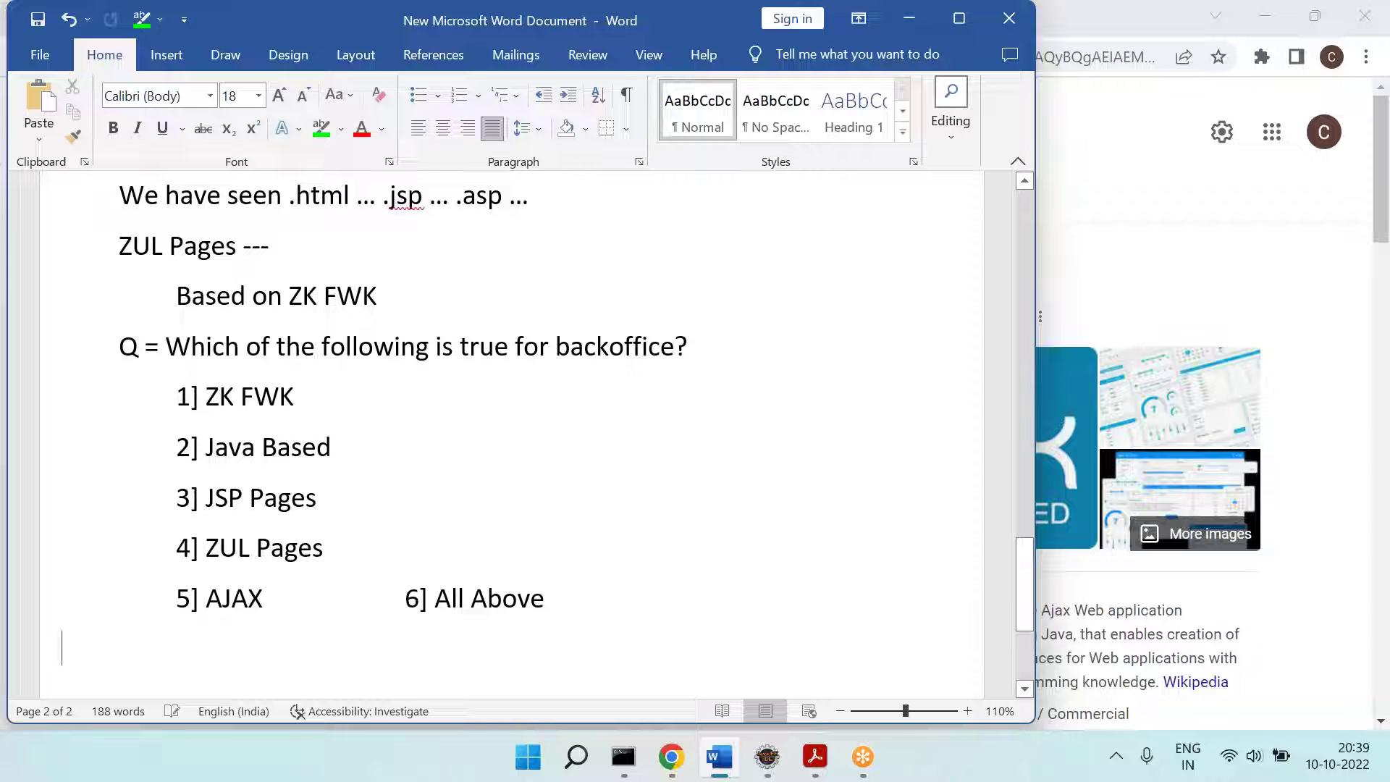
Step: Highlight the 'Q =' label in red
{"action": "left_click_drag", "start_coordinate": [166, 348], "coordinate": [108, 347]}
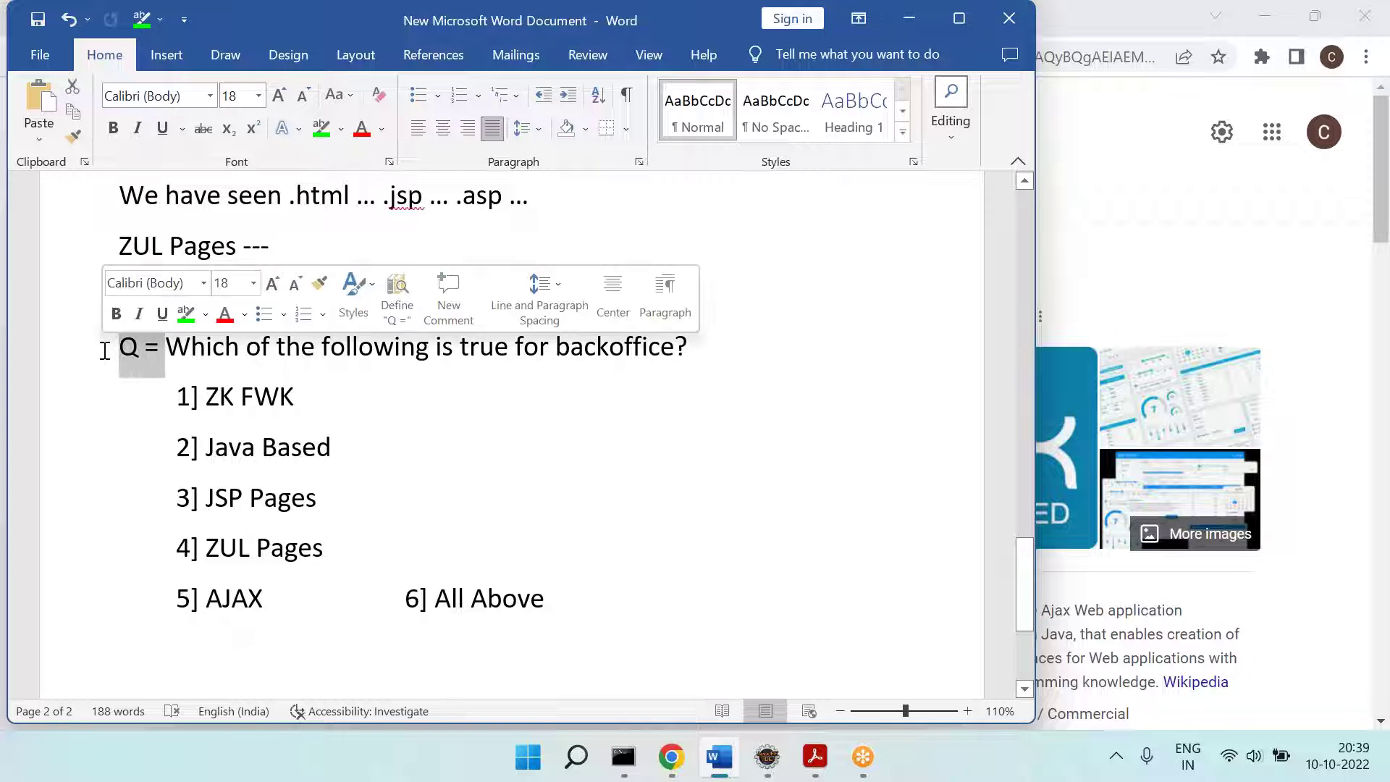
{"action": "left_click", "coordinate": [339, 134]}
{"action": "left_click", "coordinate": [325, 189]}
{"action": "left_click", "coordinate": [535, 571]}
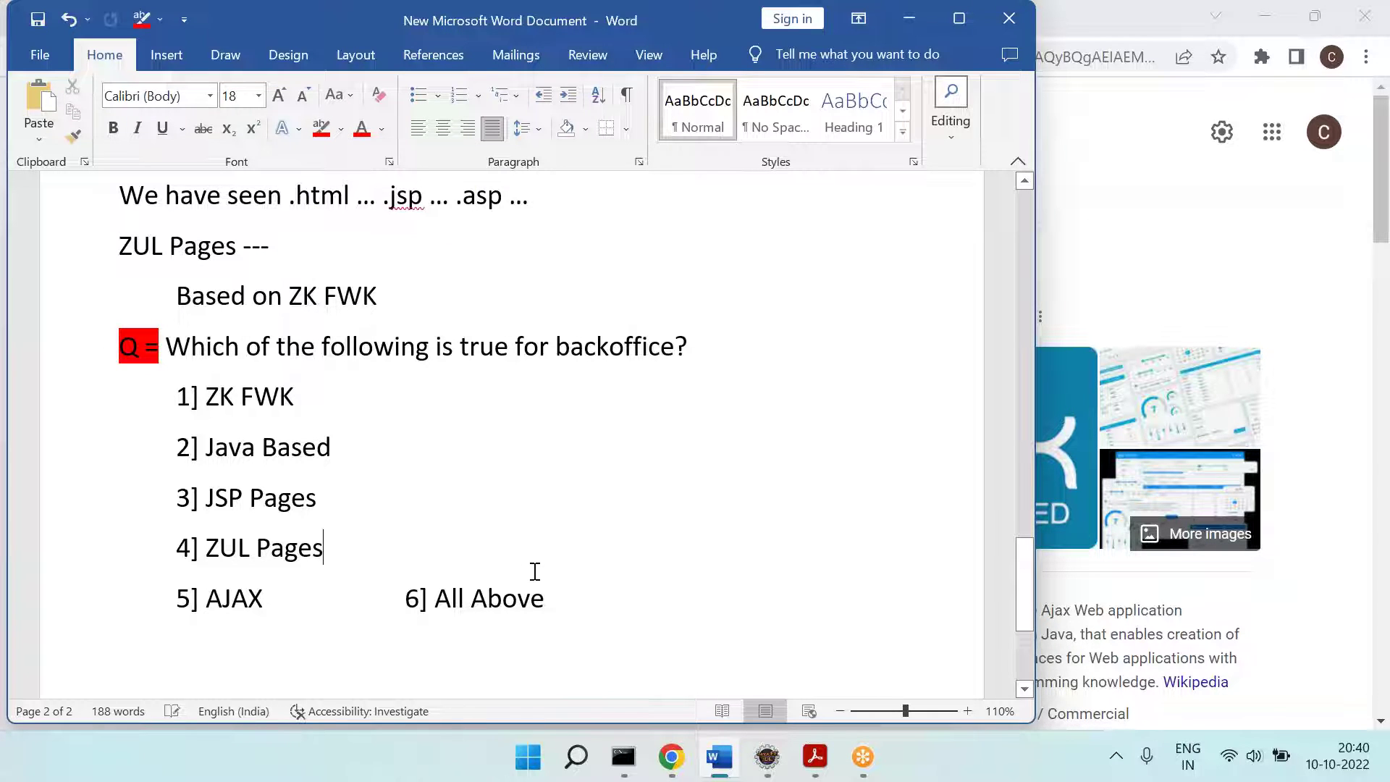
Step: Make the '3] JSP Pages' option red text
{"action": "scroll", "coordinate": [535, 571], "scroll_direction": "up", "scroll_amount": 1}
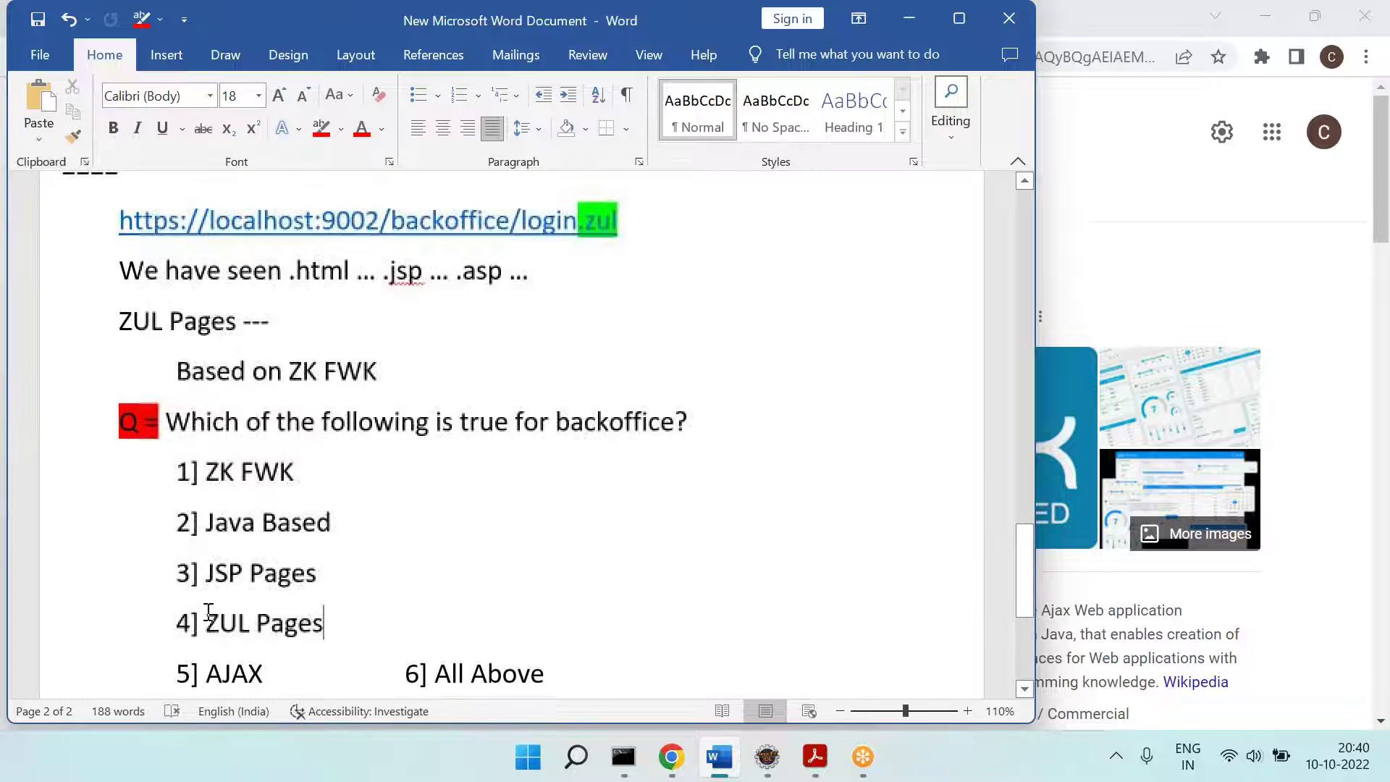
{"action": "left_click_drag", "start_coordinate": [177, 572], "coordinate": [333, 565]}
{"action": "left_click", "coordinate": [360, 129]}
{"action": "left_click", "coordinate": [551, 592]}
Step: Point out jsp, asp, ZUL Pages and JSP, then place the caret below the options
{"action": "scroll", "coordinate": [550, 593], "scroll_direction": "down", "scroll_amount": 3}
{"action": "scroll", "coordinate": [323, 406], "scroll_direction": "up", "scroll_amount": 4}
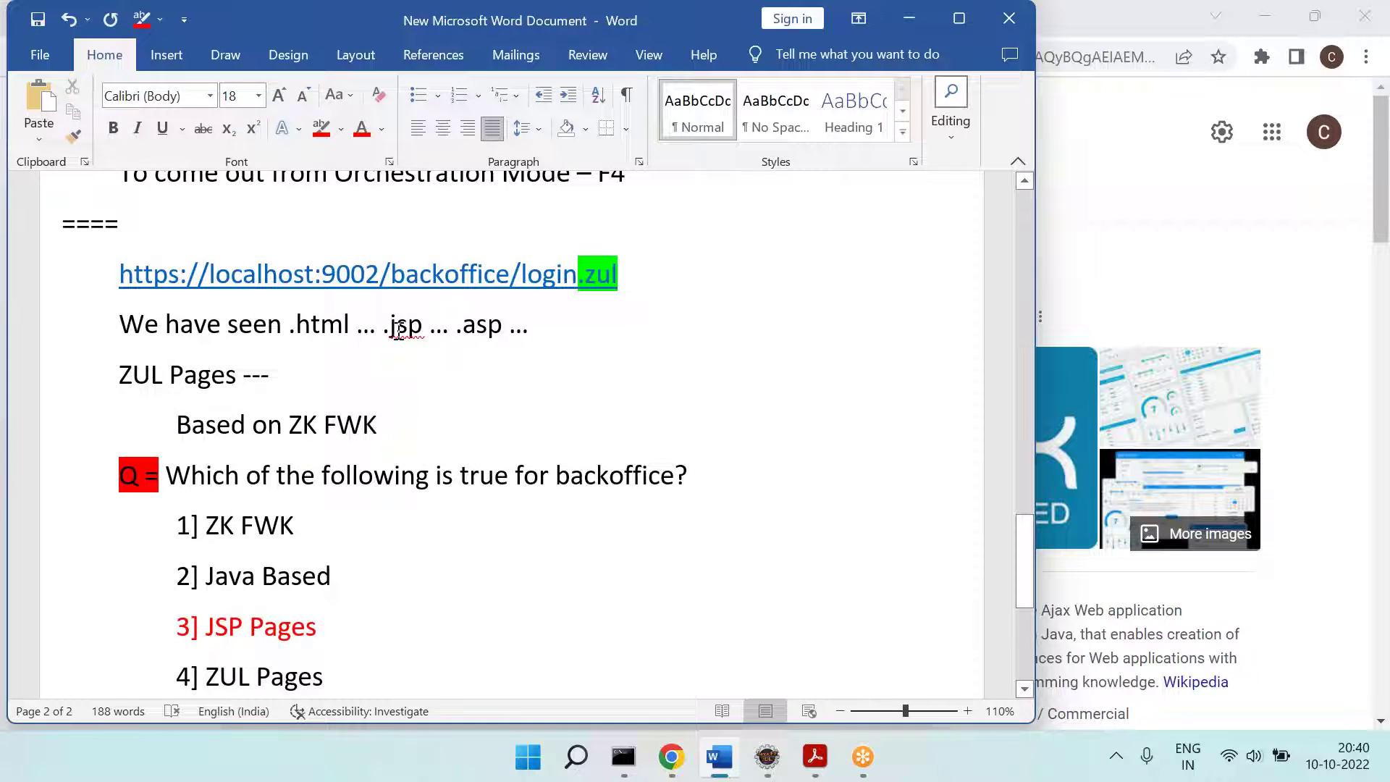
{"action": "double_click", "coordinate": [400, 328]}
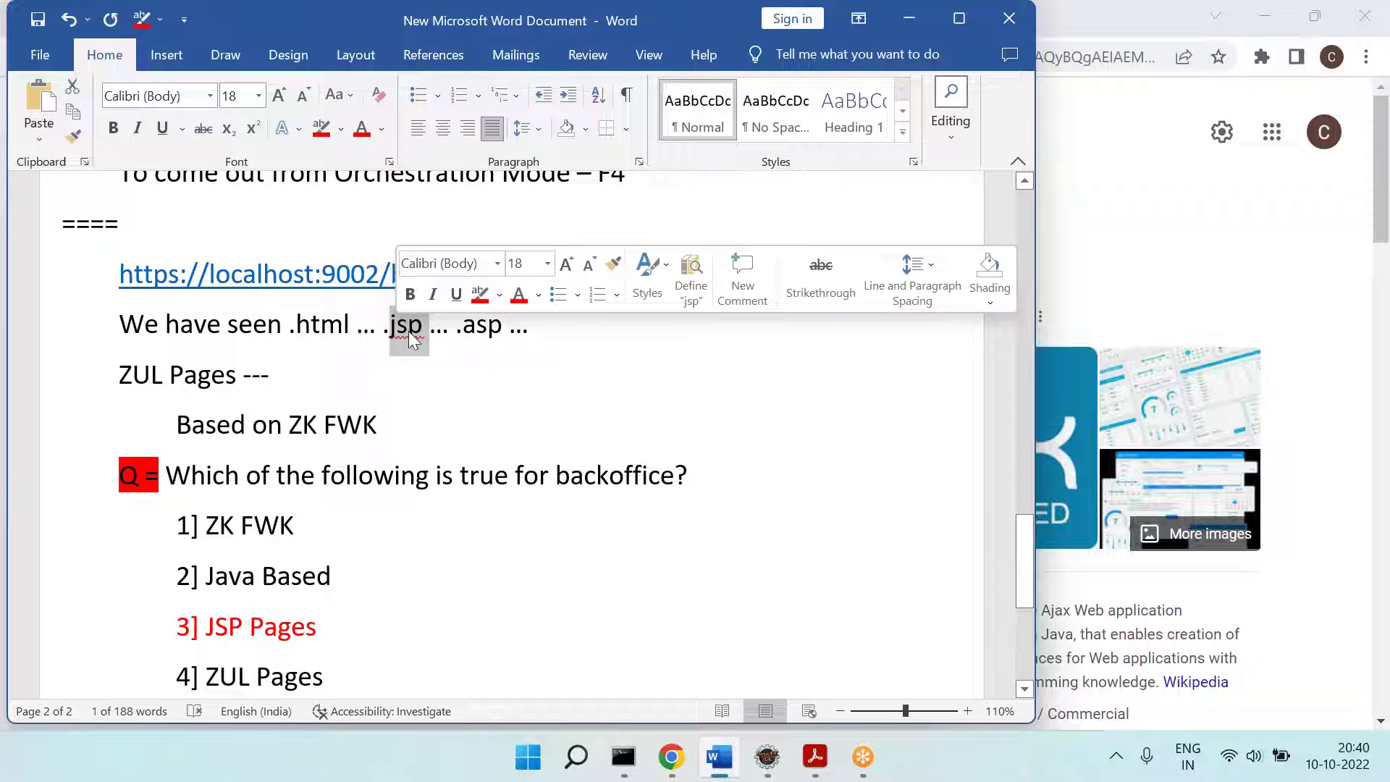
{"action": "double_click", "coordinate": [479, 327]}
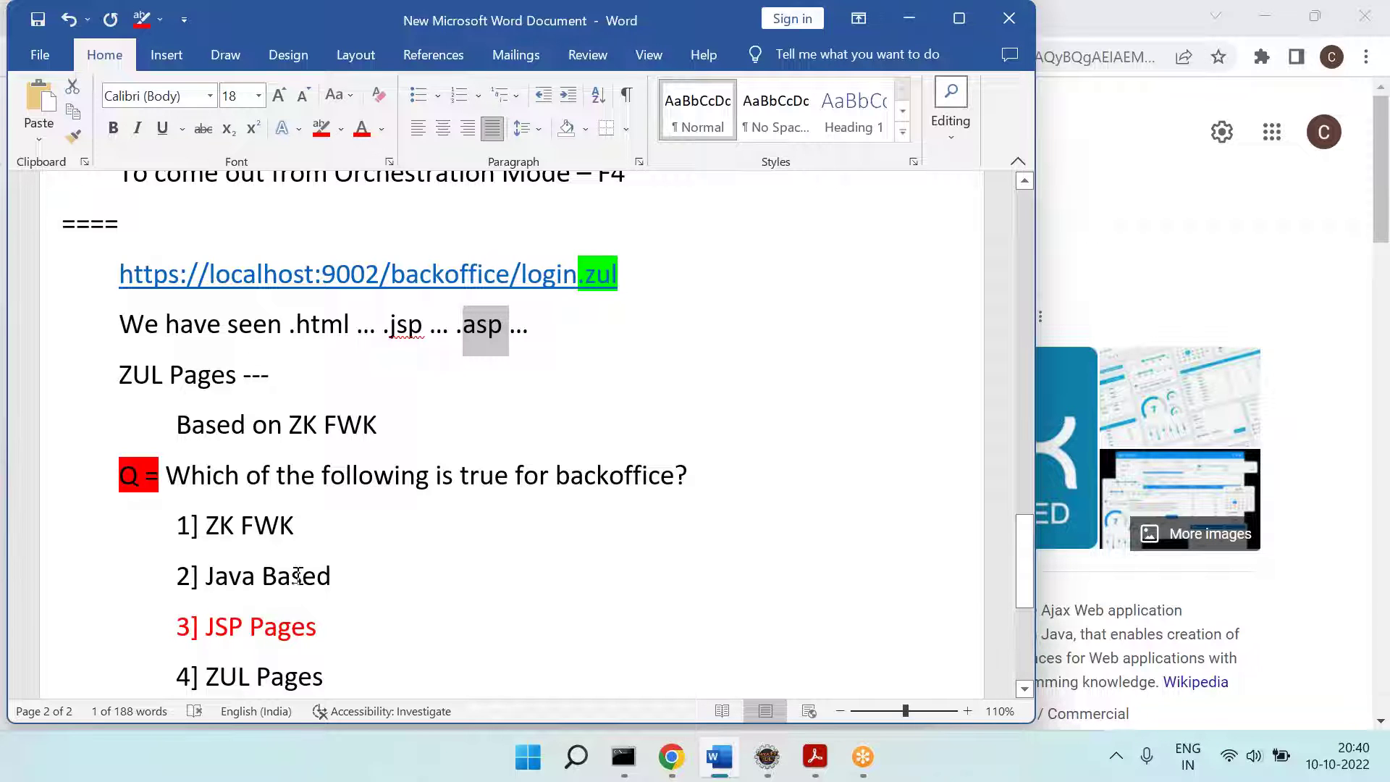
{"action": "scroll", "coordinate": [297, 576], "scroll_direction": "down", "scroll_amount": 3}
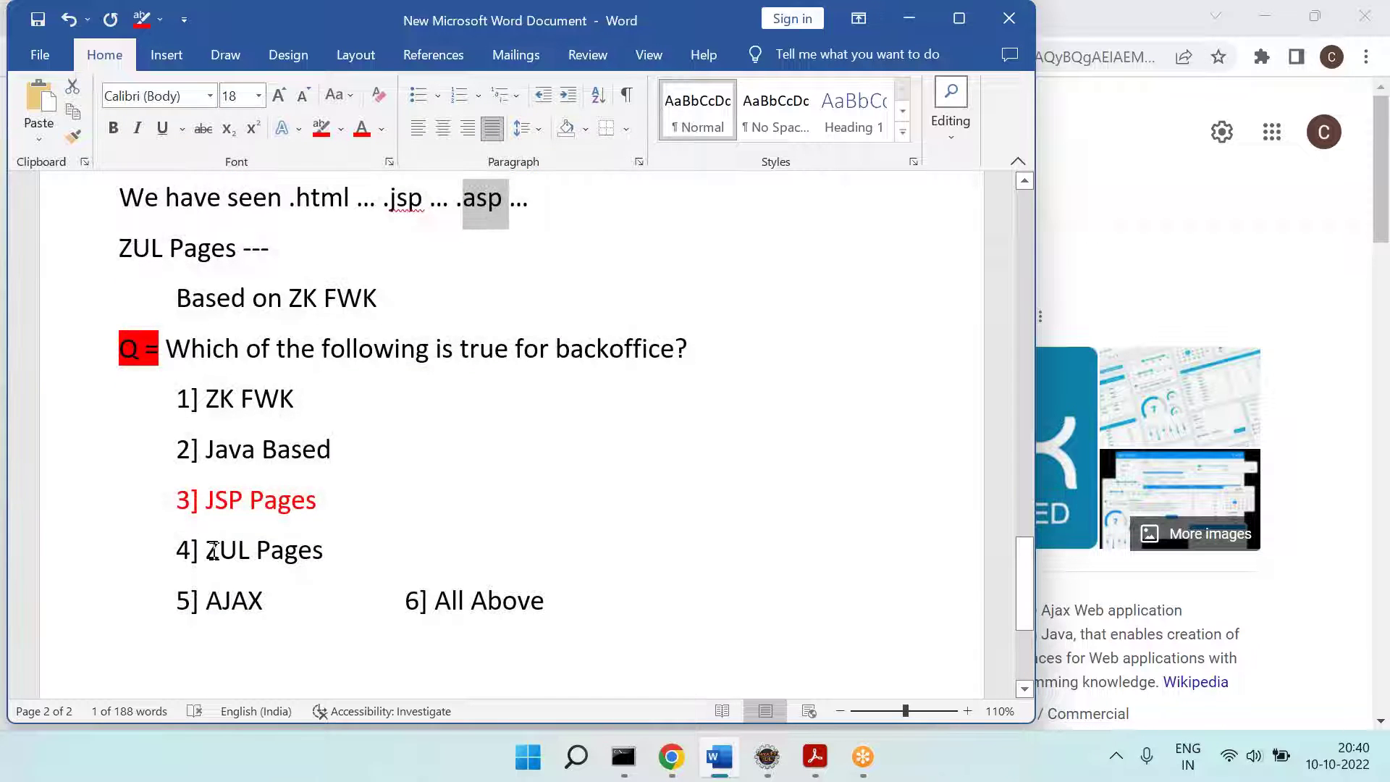
{"action": "left_click_drag", "start_coordinate": [212, 550], "coordinate": [324, 539]}
{"action": "double_click", "coordinate": [224, 500]}
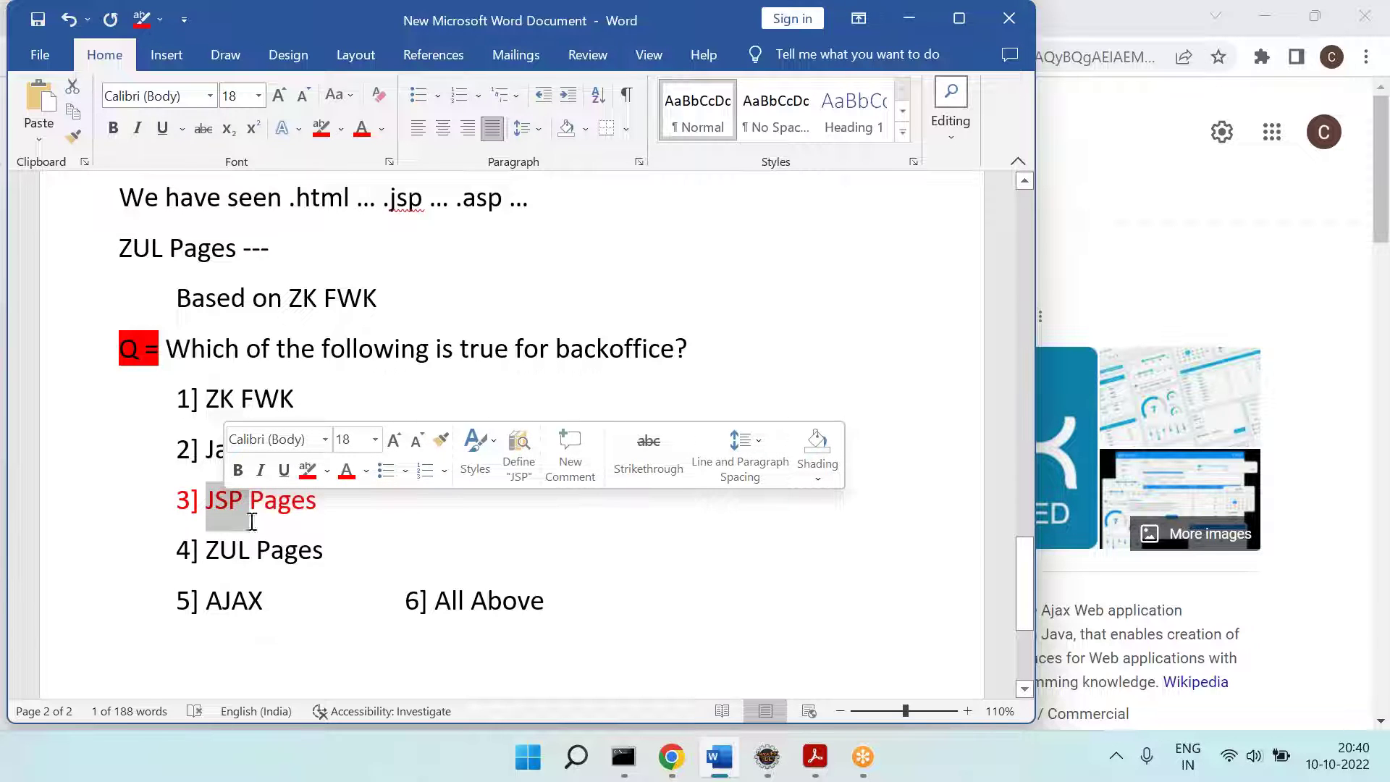
{"action": "left_click", "coordinate": [302, 561]}
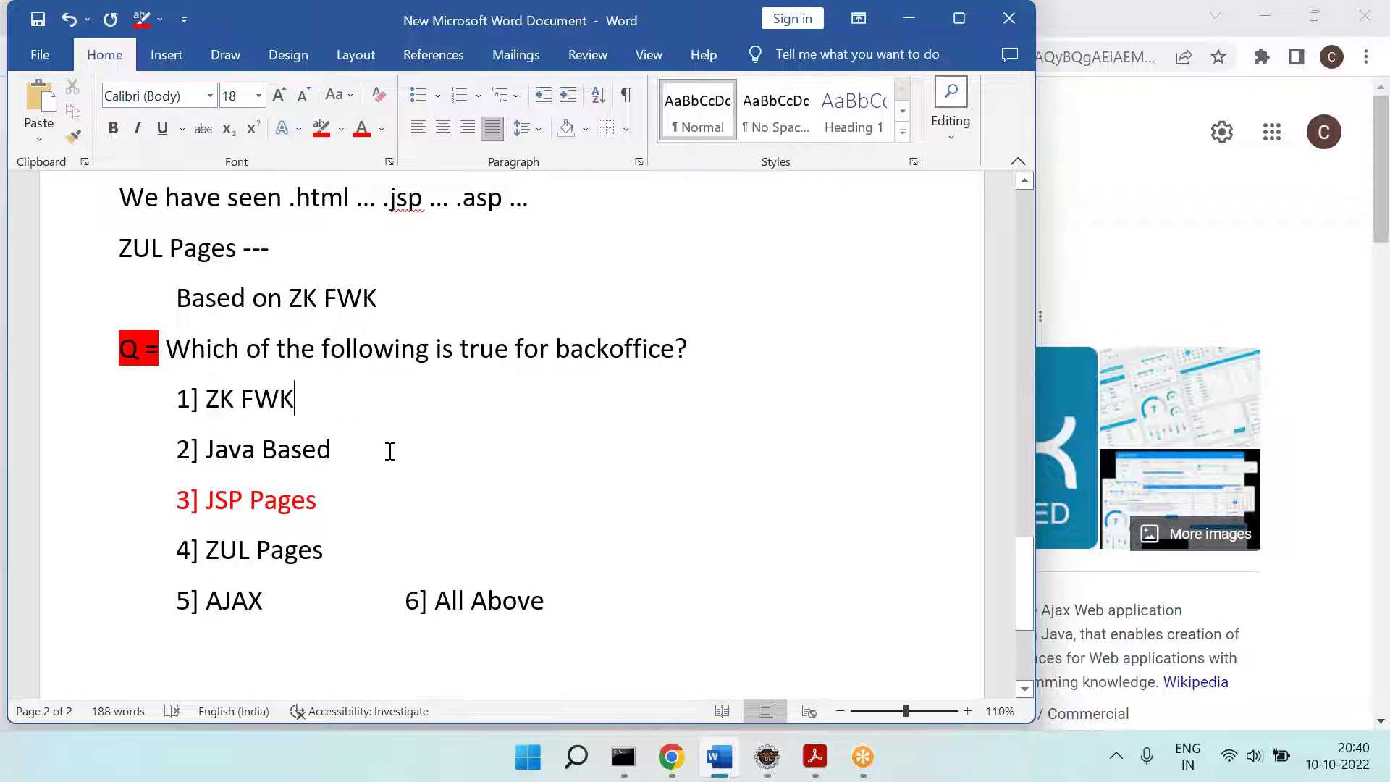
{"action": "left_click", "coordinate": [378, 589]}
{"action": "scroll", "coordinate": [347, 605], "scroll_direction": "down", "scroll_amount": 3}
{"action": "left_click", "coordinate": [529, 484]}
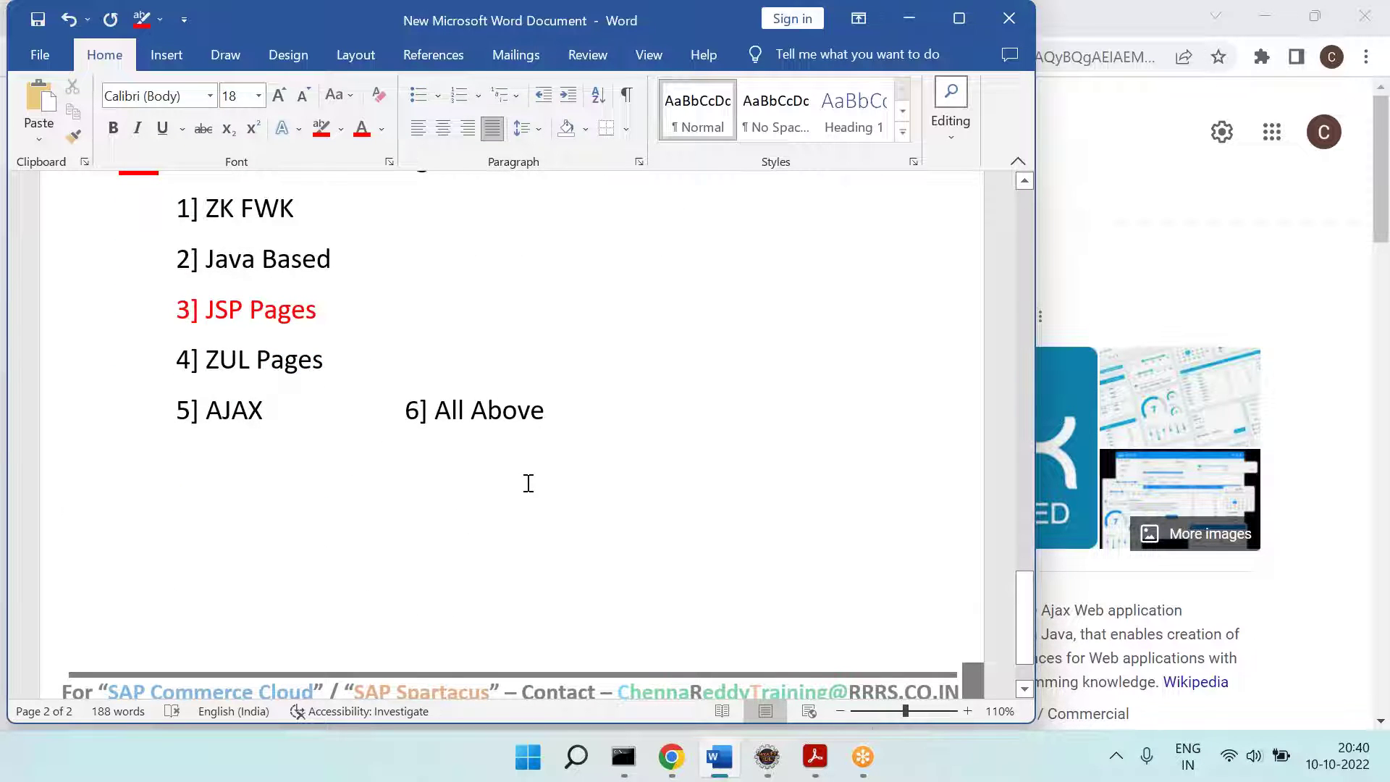
Step: Switch to Chrome and close the Google zkoss search results tab
{"action": "key", "text": "alt+Tab"}
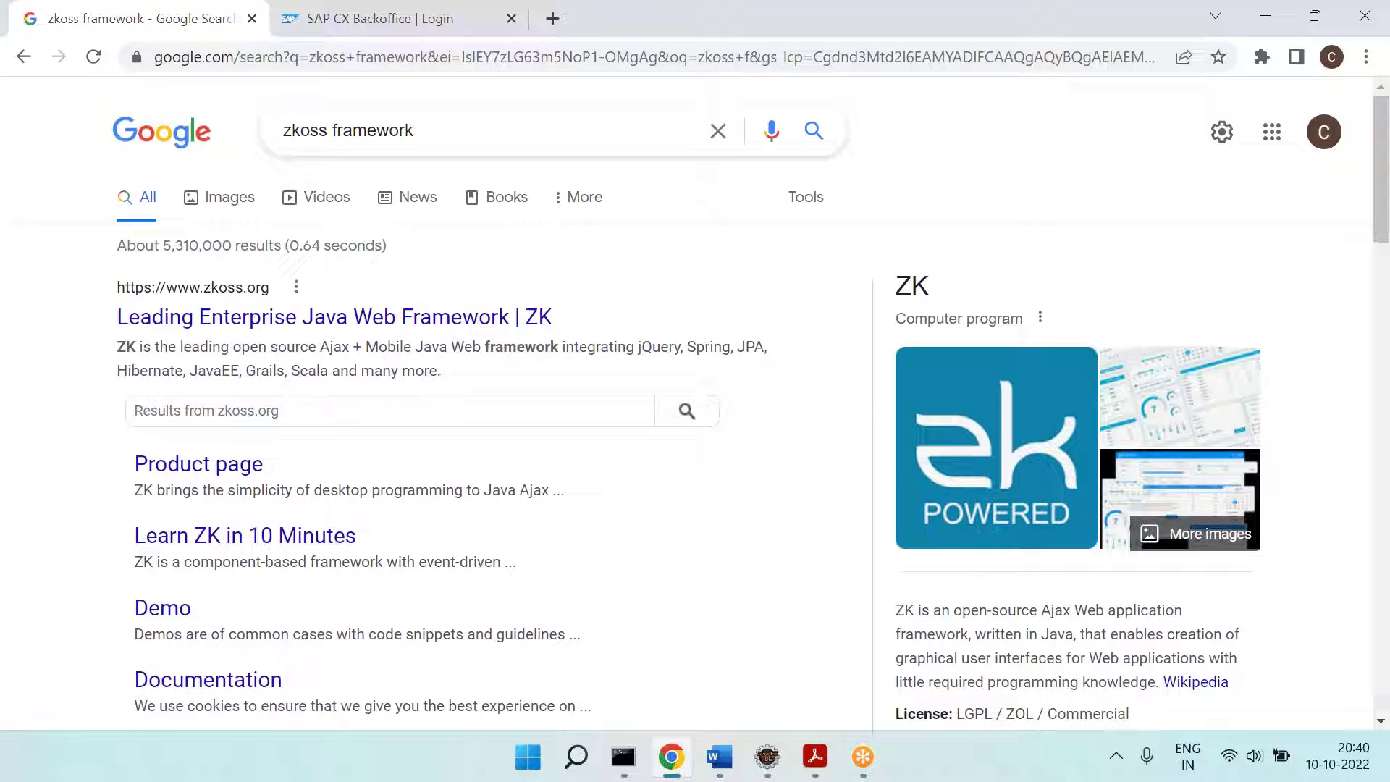
{"action": "left_click", "coordinate": [252, 18]}
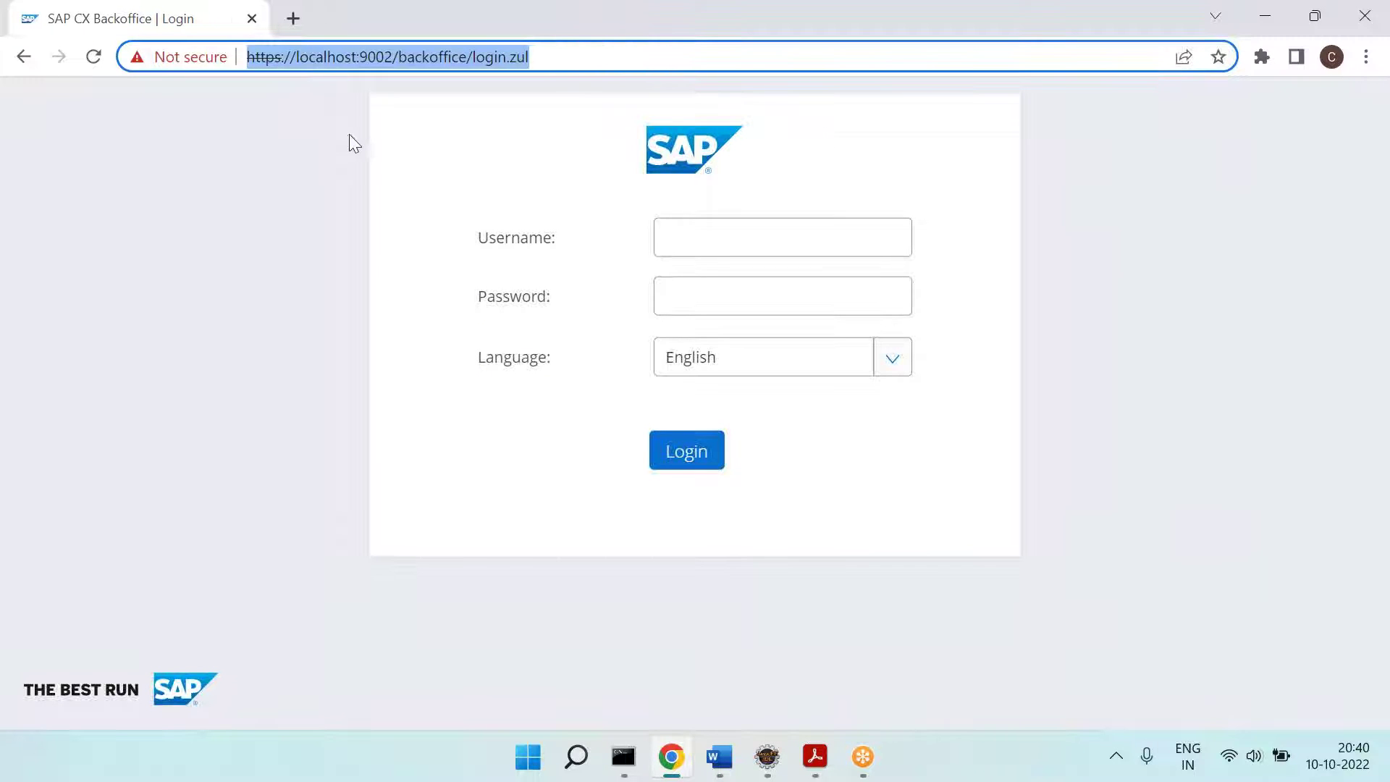
{"action": "left_click", "coordinate": [433, 272]}
Step: Enter the administrator username and password on the Backoffice login and submit
{"action": "left_click", "coordinate": [758, 236]}
{"action": "key", "text": "BackSpace"}
{"action": "key", "text": "Tab"}
{"action": "key", "text": "Return"}
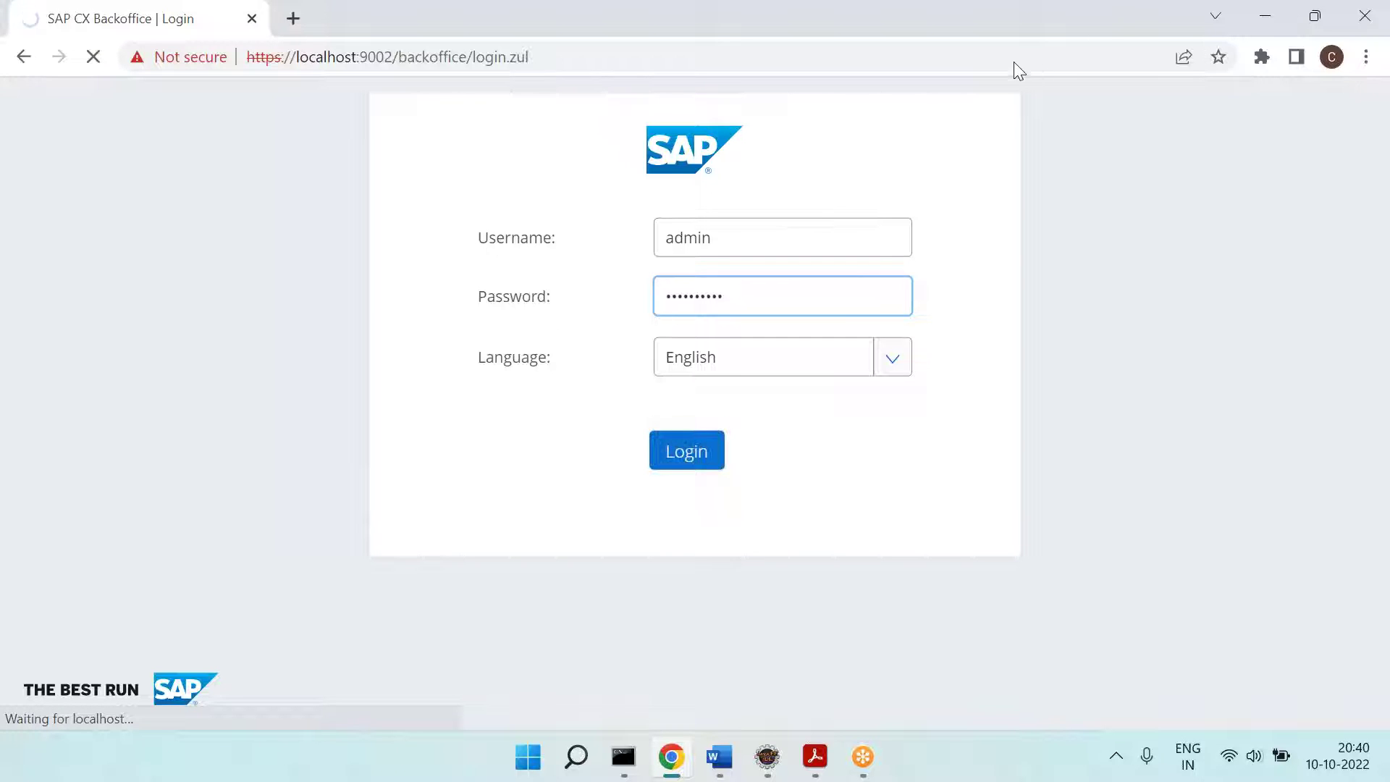
Step: Add the line '==== Backoffice is created with collection of widgets' in the Word notes
{"action": "left_click", "coordinate": [719, 757]}
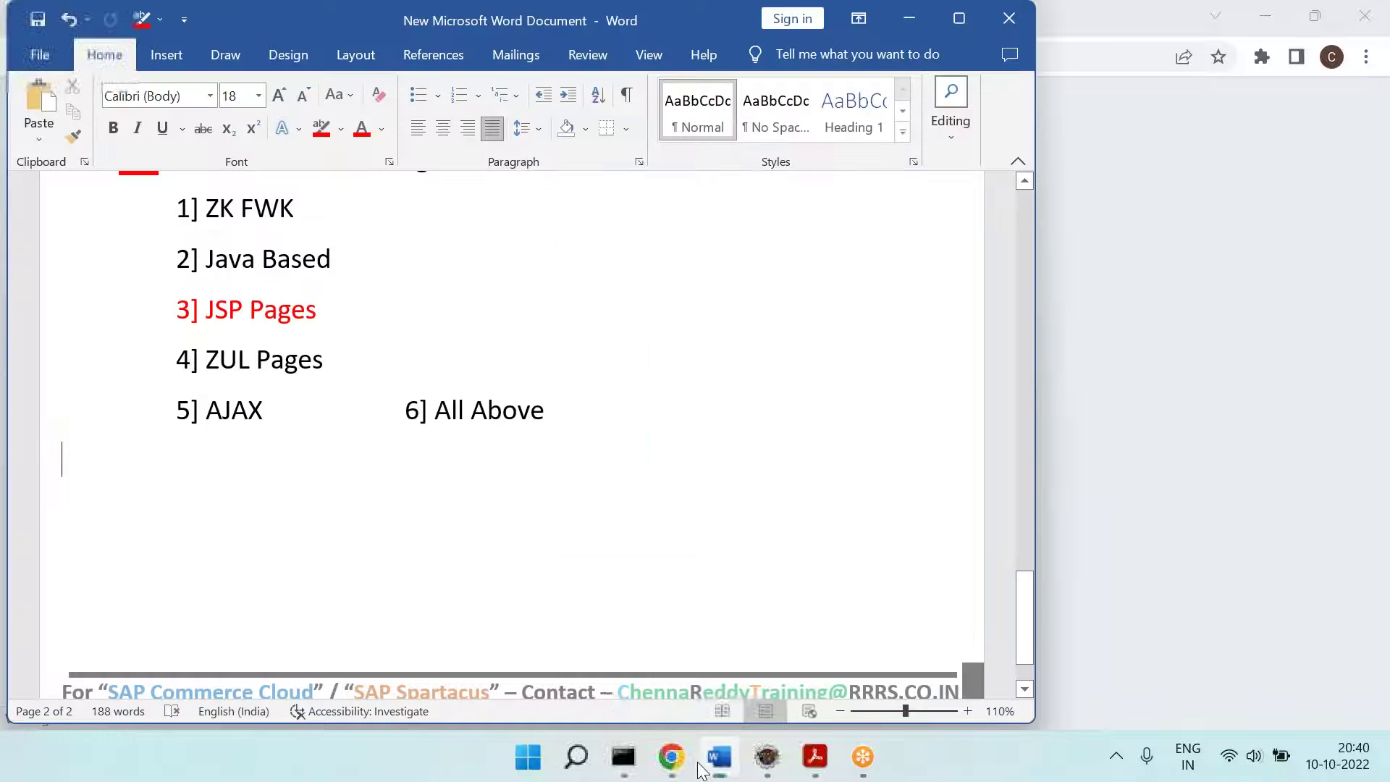
{"action": "type", "text": "==== "}
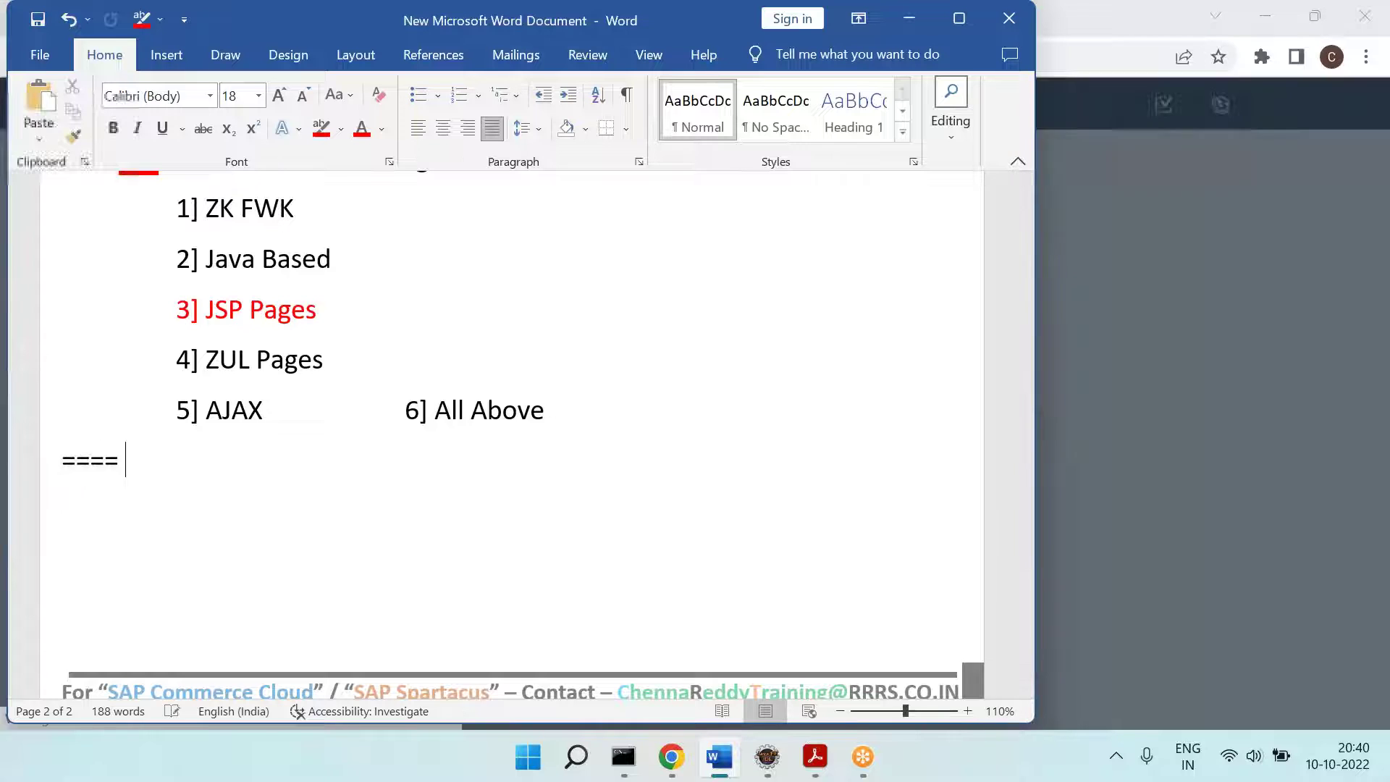
{"action": "type", "text": "Backoffice is cr"}
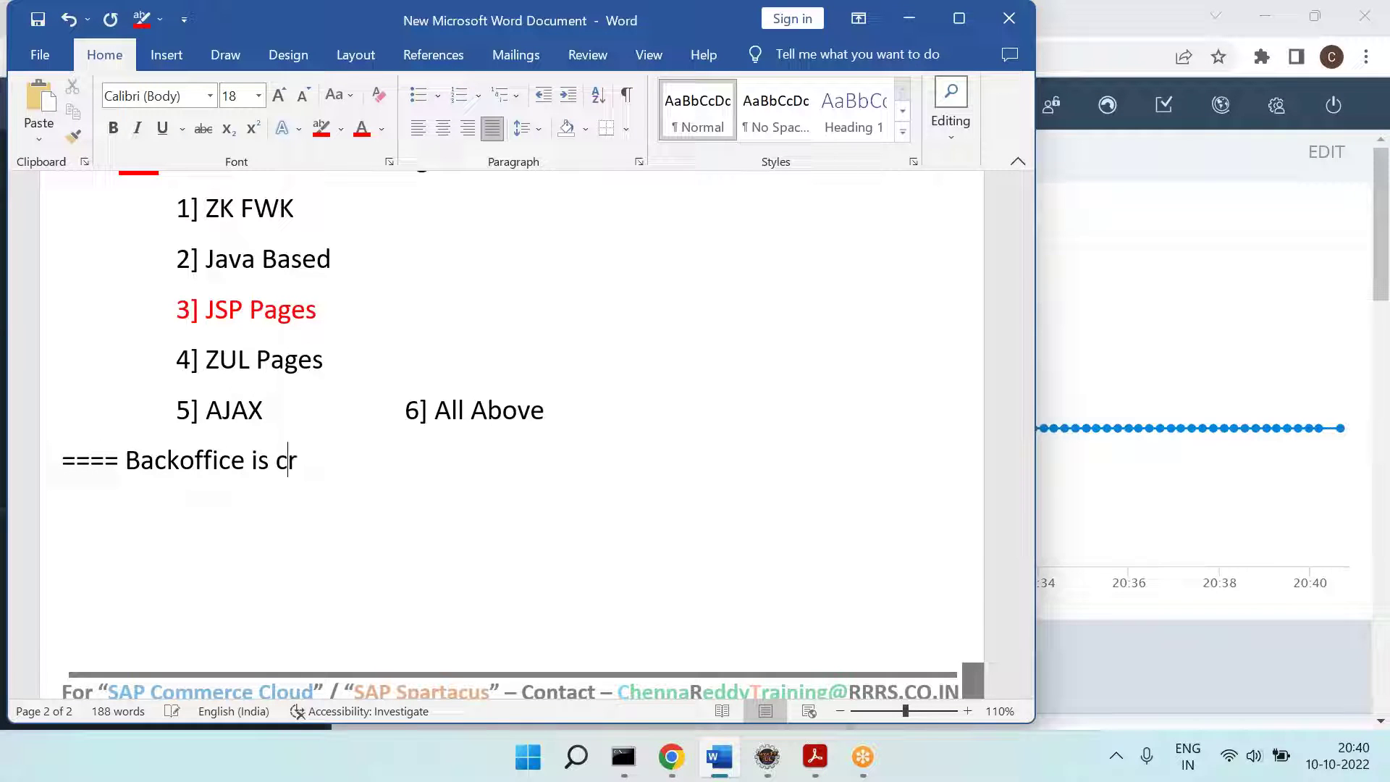
{"action": "type", "text": "eated with co"}
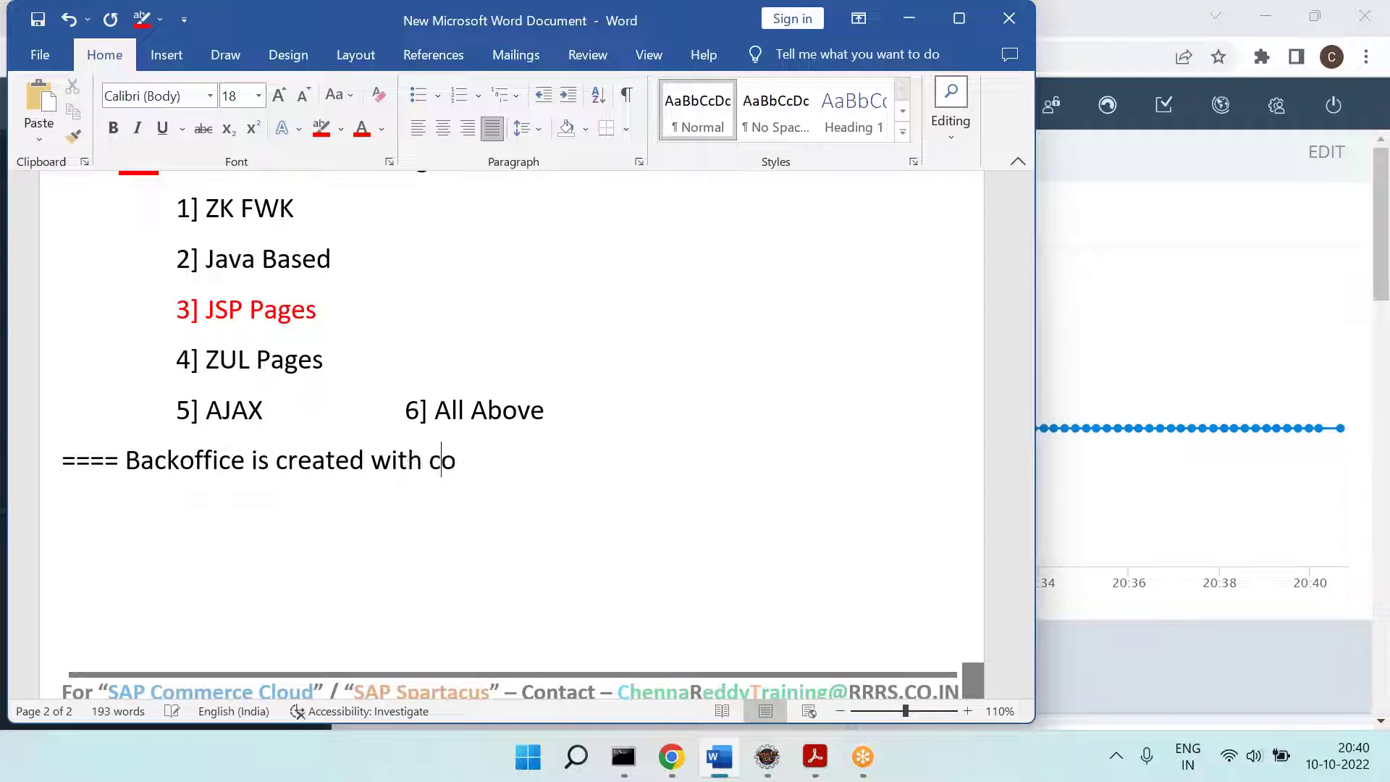
{"action": "type", "text": "llection of widgets"}
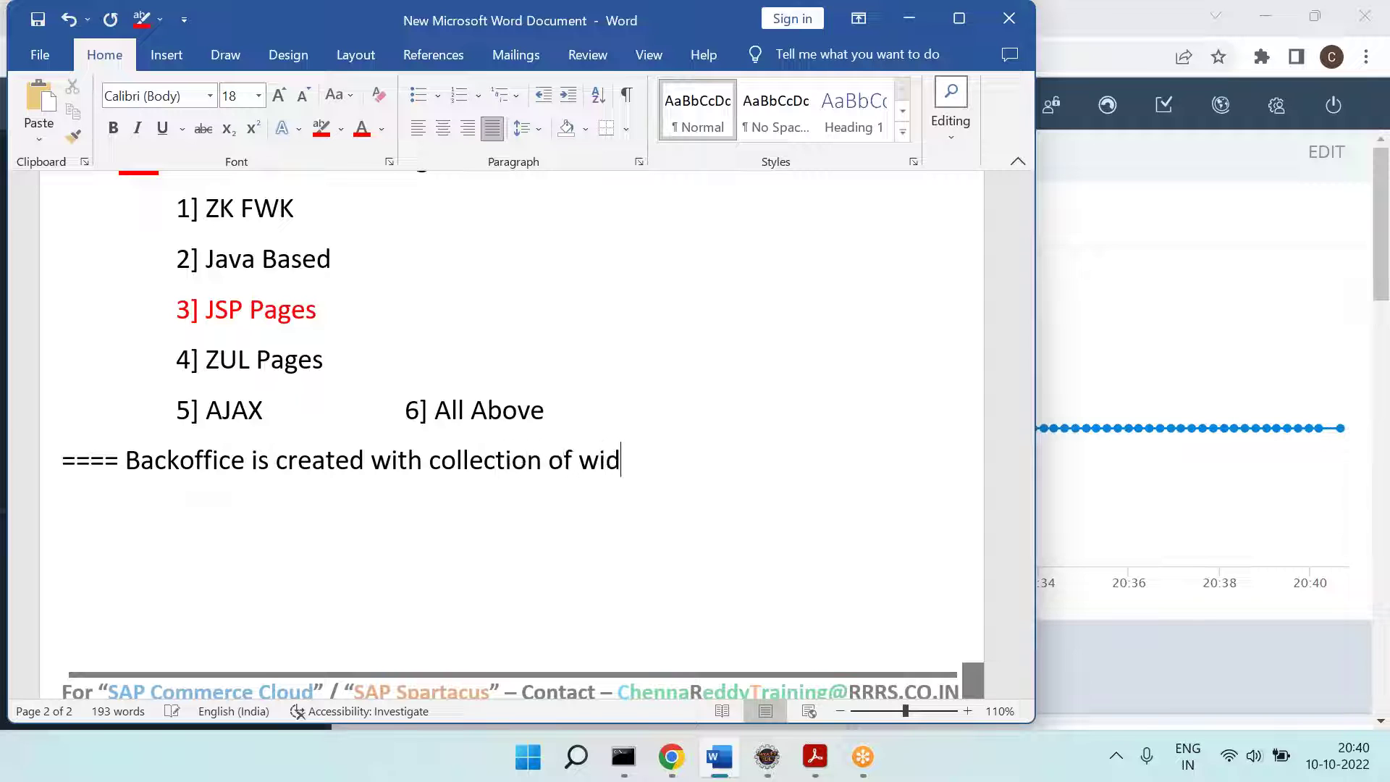
{"action": "key", "text": "Return"}
{"action": "key", "text": "Tab"}
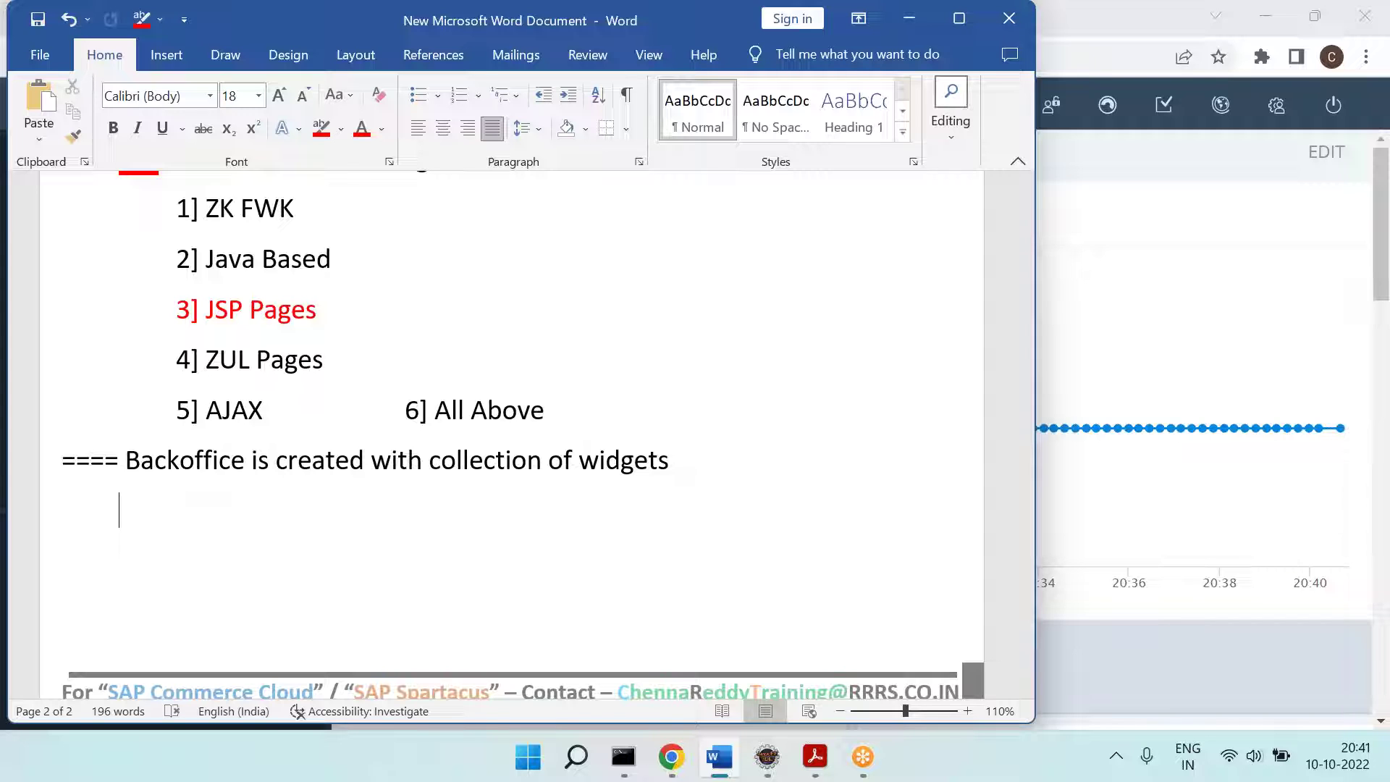
Step: Type the question 'How do i see the backoffice widget details:'
{"action": "type", "text": "How do i see th e ba"}
{"action": "key", "text": "BackSpace"}
{"action": "key", "text": "BackSpace"}
{"action": "key", "text": "BackSpace"}
{"action": "key", "text": "BackSpace"}
{"action": "key", "text": "BackSpace"}
{"action": "type", "text": "e backoffice widdget"}
{"action": "key", "text": "BackSpace"}
{"action": "key", "text": "BackSpace"}
{"action": "key", "text": "BackSpace"}
{"action": "key", "text": "BackSpace"}
{"action": "key", "text": "BackSpace"}
{"action": "type", "text": "get "}
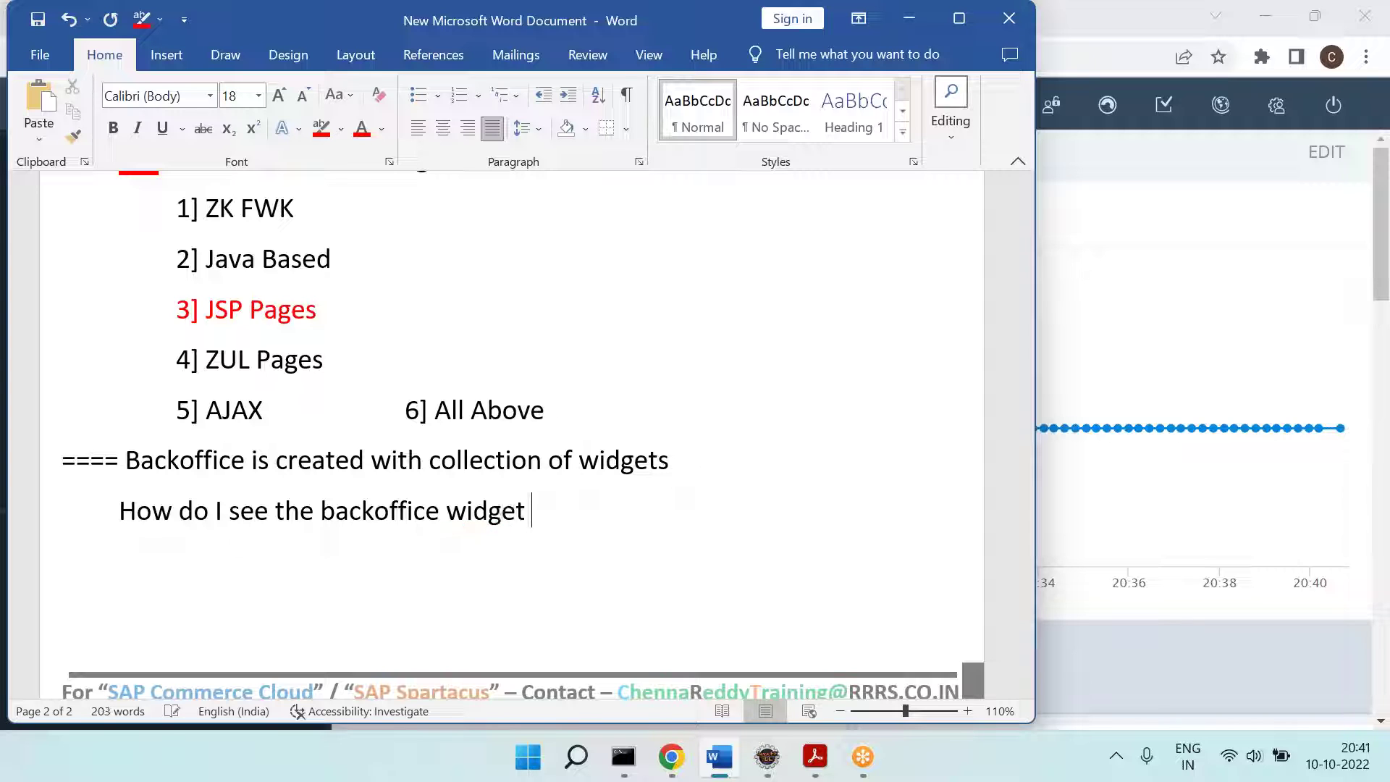
{"action": "type", "text": "details:"}
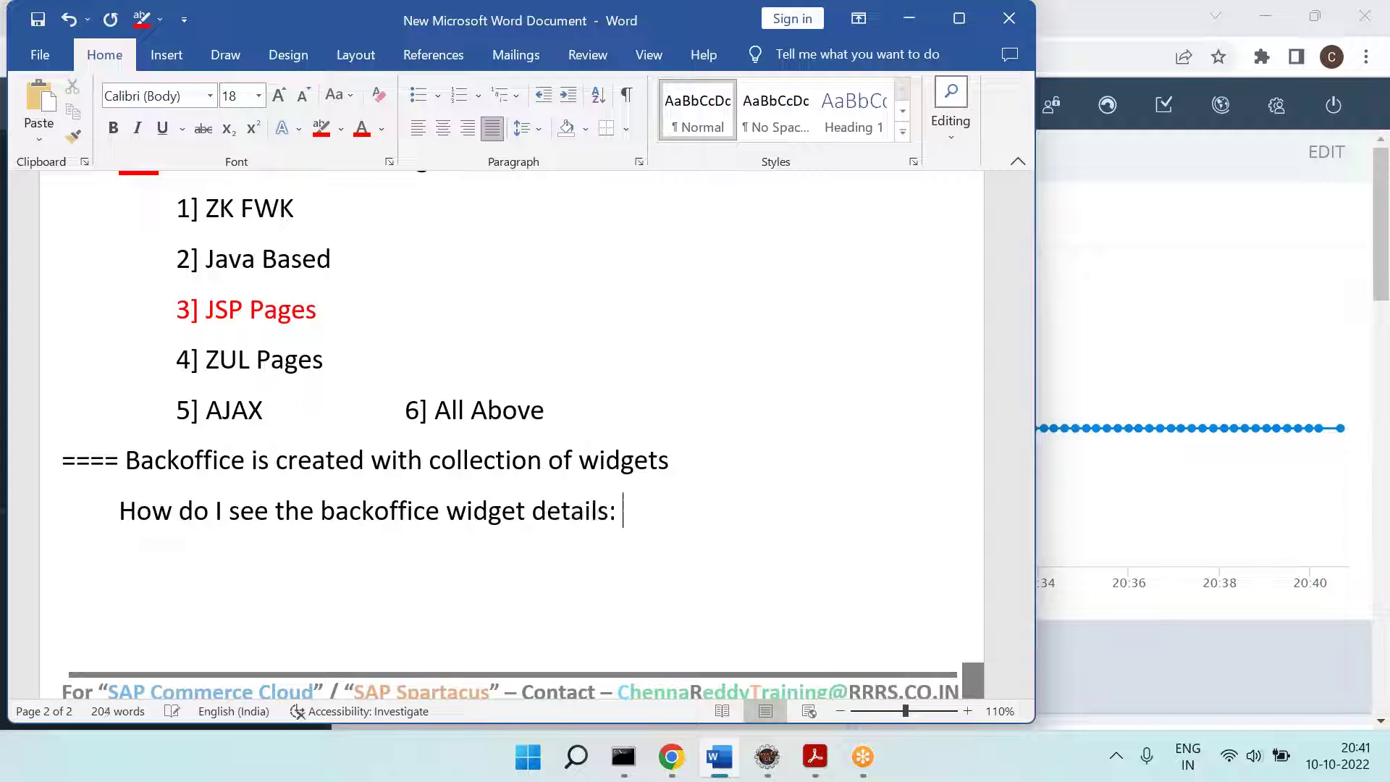
Step: Add indented 'F4' and '====' lines beneath, then return to Backoffice
{"action": "key", "text": "Tab"}
{"action": "type", "text": "F4"}
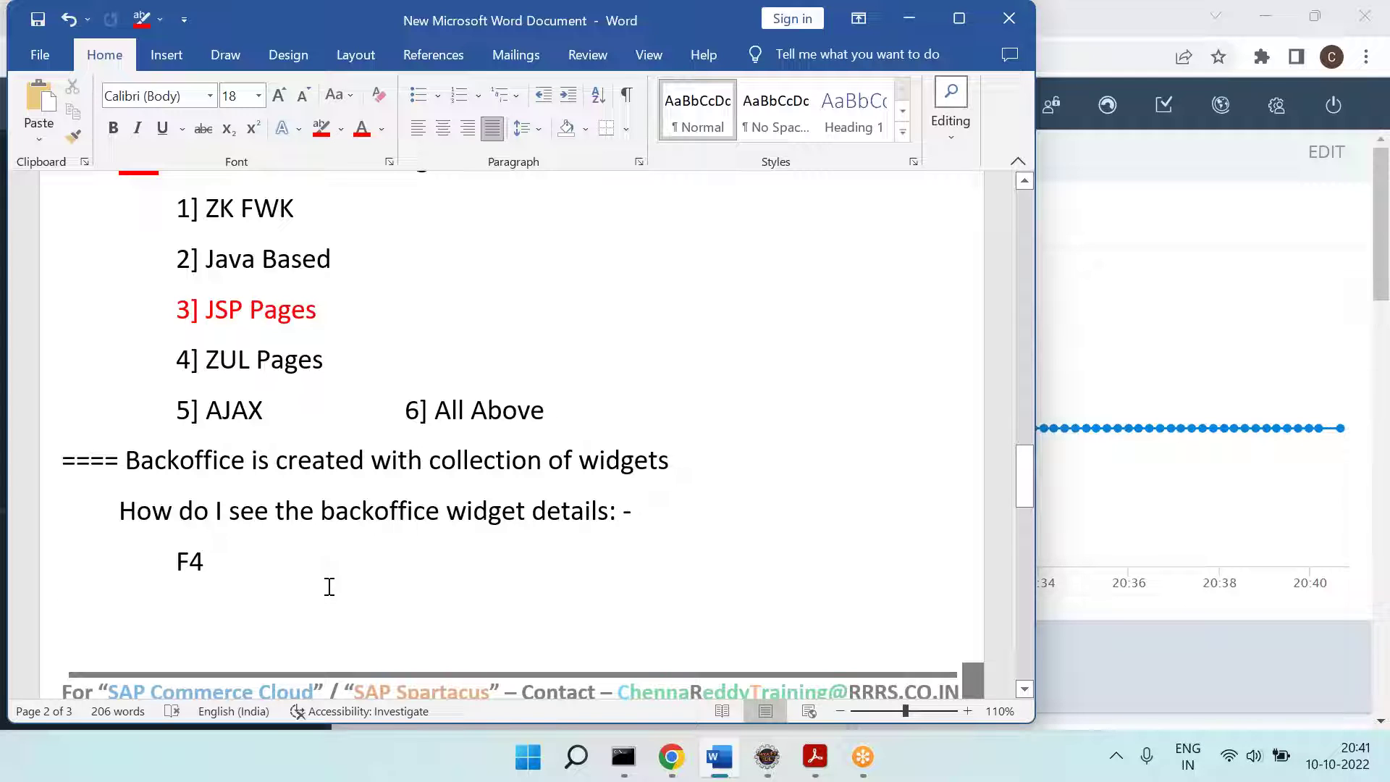
{"action": "key", "text": "Tab"}
{"action": "key", "text": "Tab"}
{"action": "type", "text": "==="}
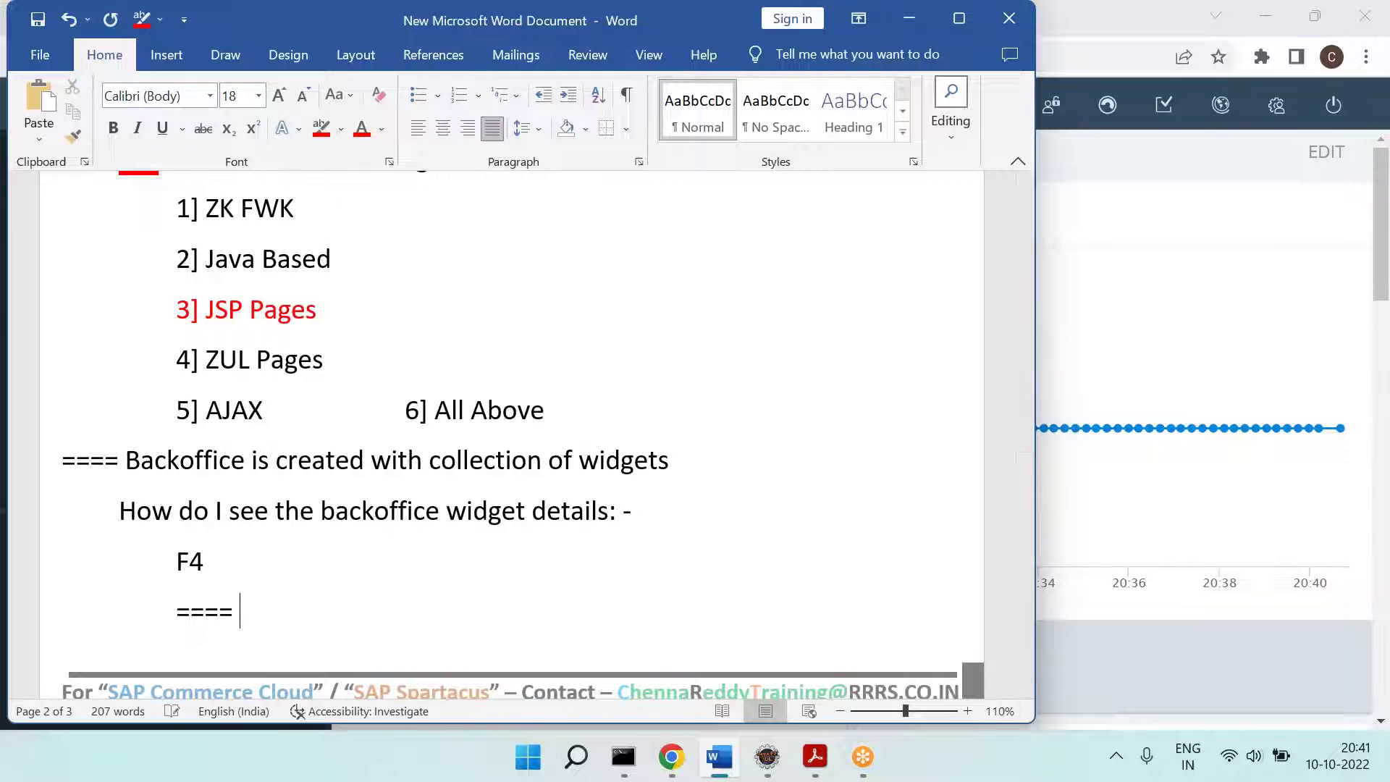
{"action": "type", "text": "="}
{"action": "key", "text": "Return"}
{"action": "key", "text": "alt+Tab"}
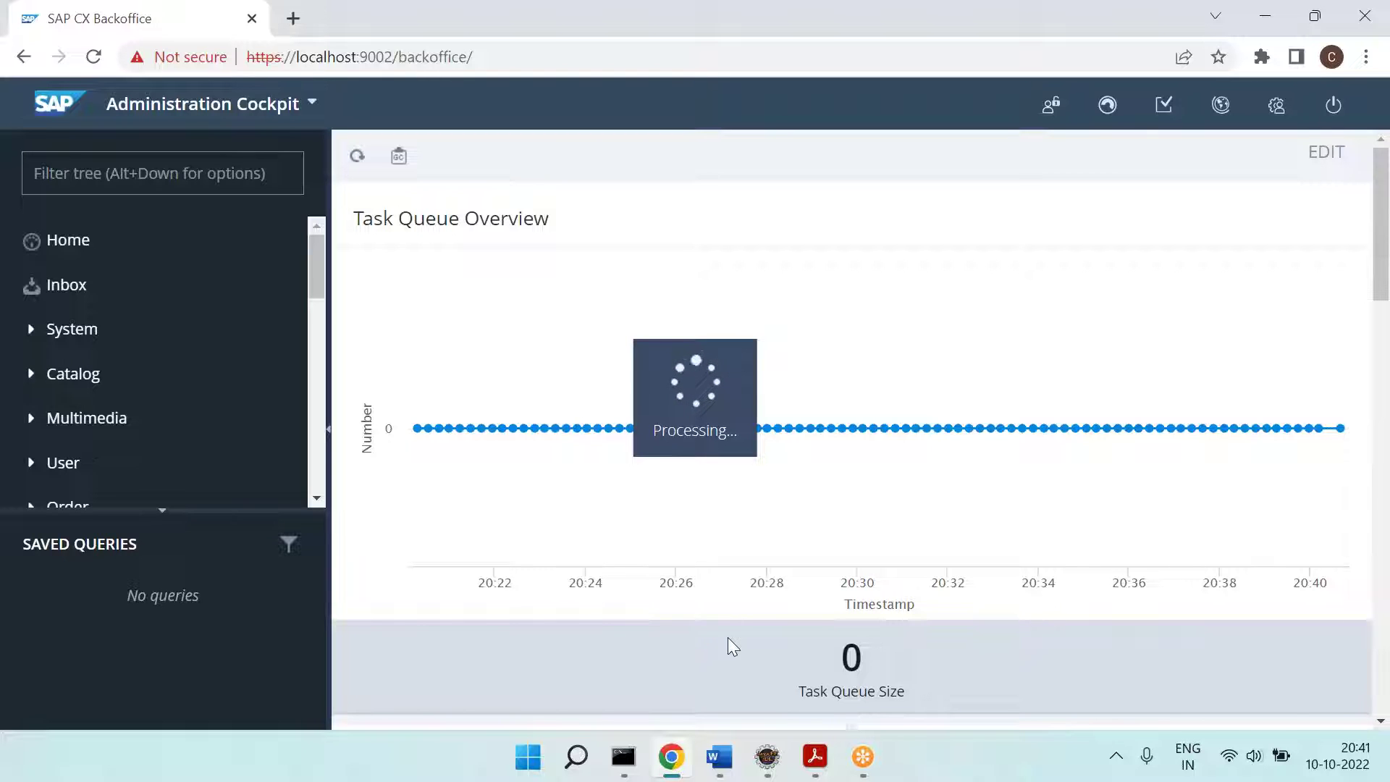
Step: Return from Word to Backoffice and scroll through the F4 layout view's nested containers
{"action": "left_click", "coordinate": [719, 756]}
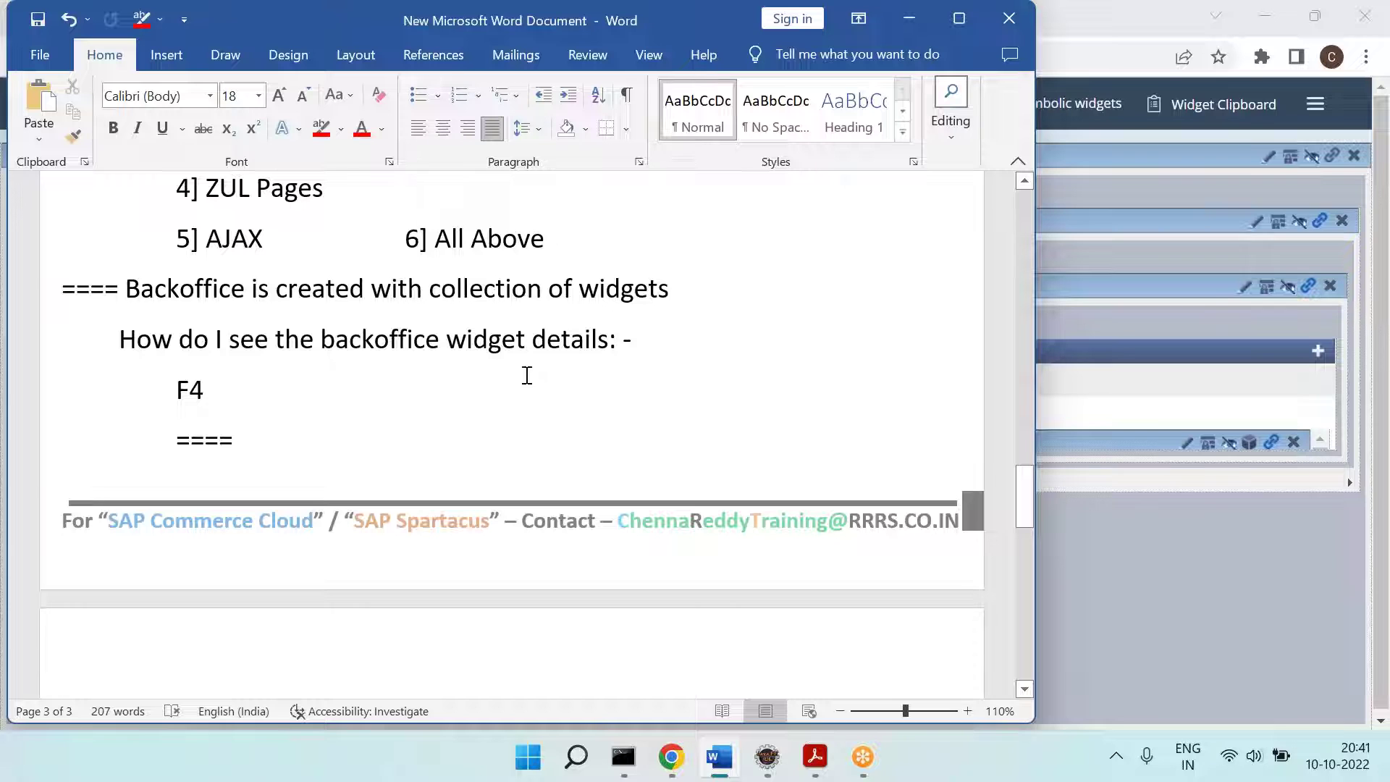
{"action": "key", "text": "alt+Tab"}
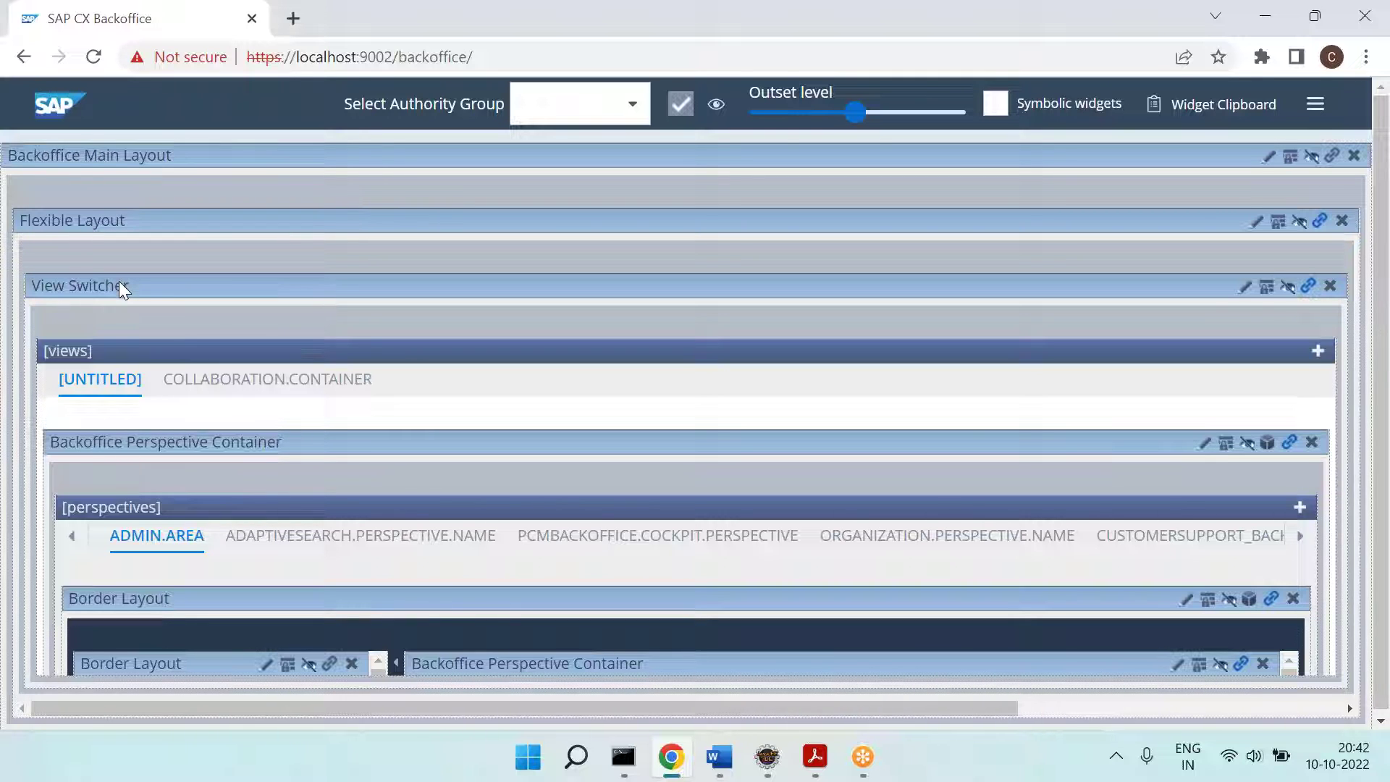
{"action": "scroll", "coordinate": [127, 459], "scroll_direction": "down", "scroll_amount": 1}
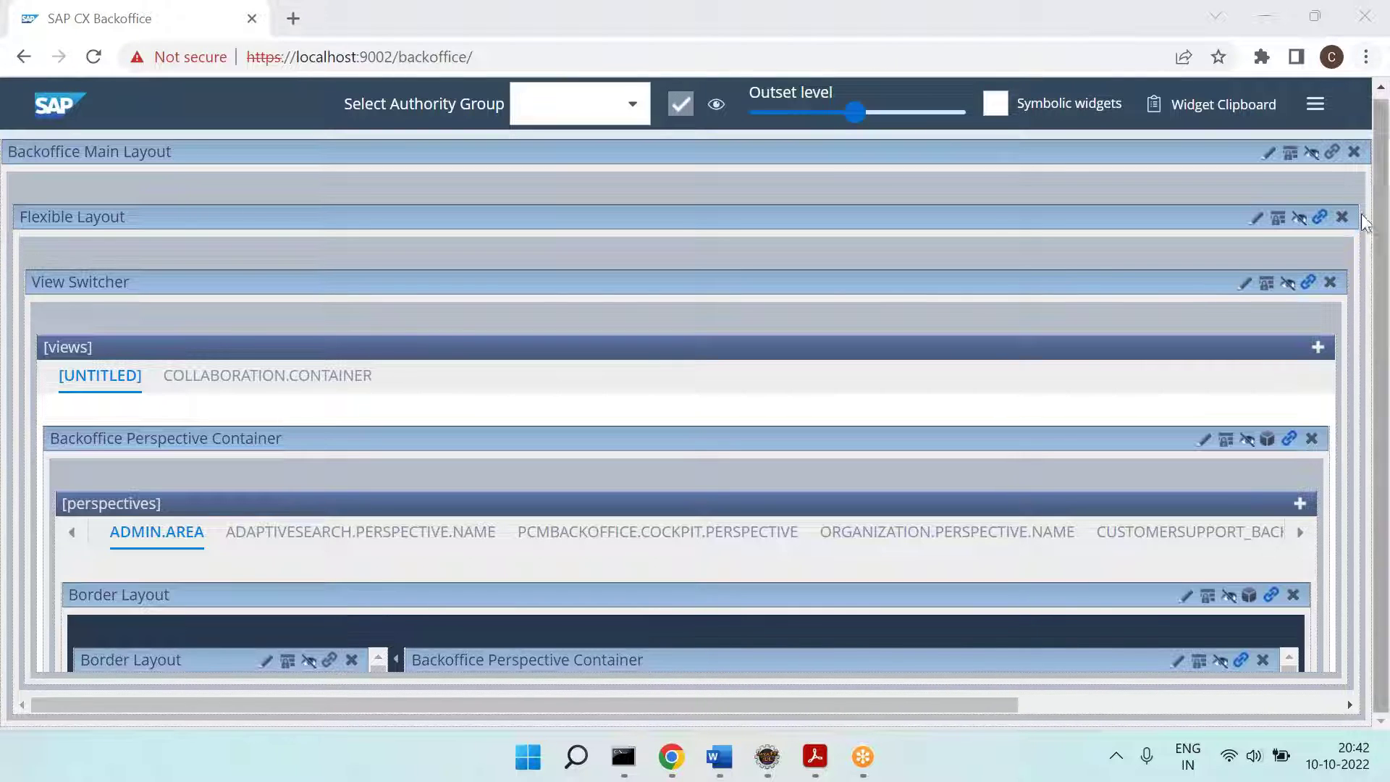
Step: Zoom the Backoffice page out from 100% to 67% using Chrome's zoom controls
{"action": "left_click", "coordinate": [1366, 56]}
{"action": "left_click", "coordinate": [1227, 264]}
{"action": "left_click", "coordinate": [1227, 263]}
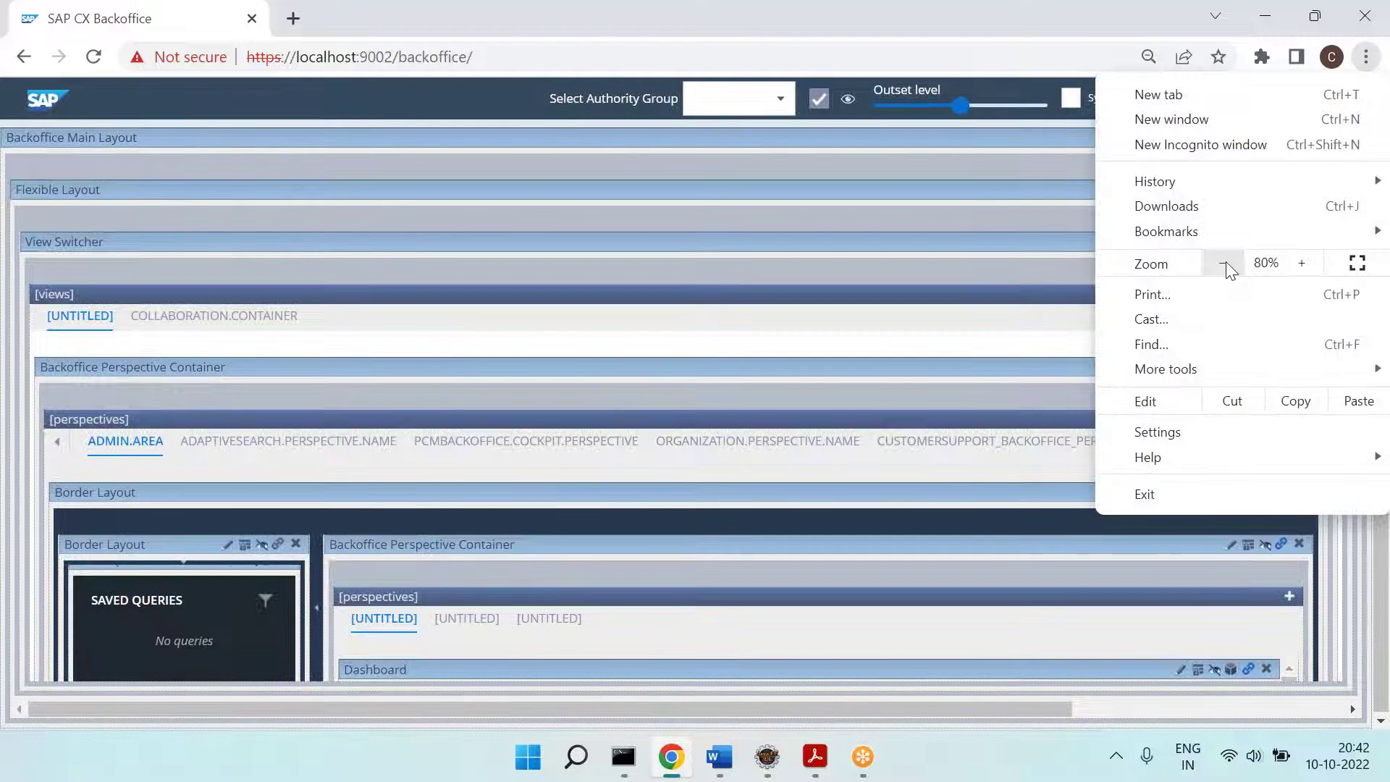
{"action": "left_click", "coordinate": [1227, 262]}
{"action": "left_click", "coordinate": [1227, 263]}
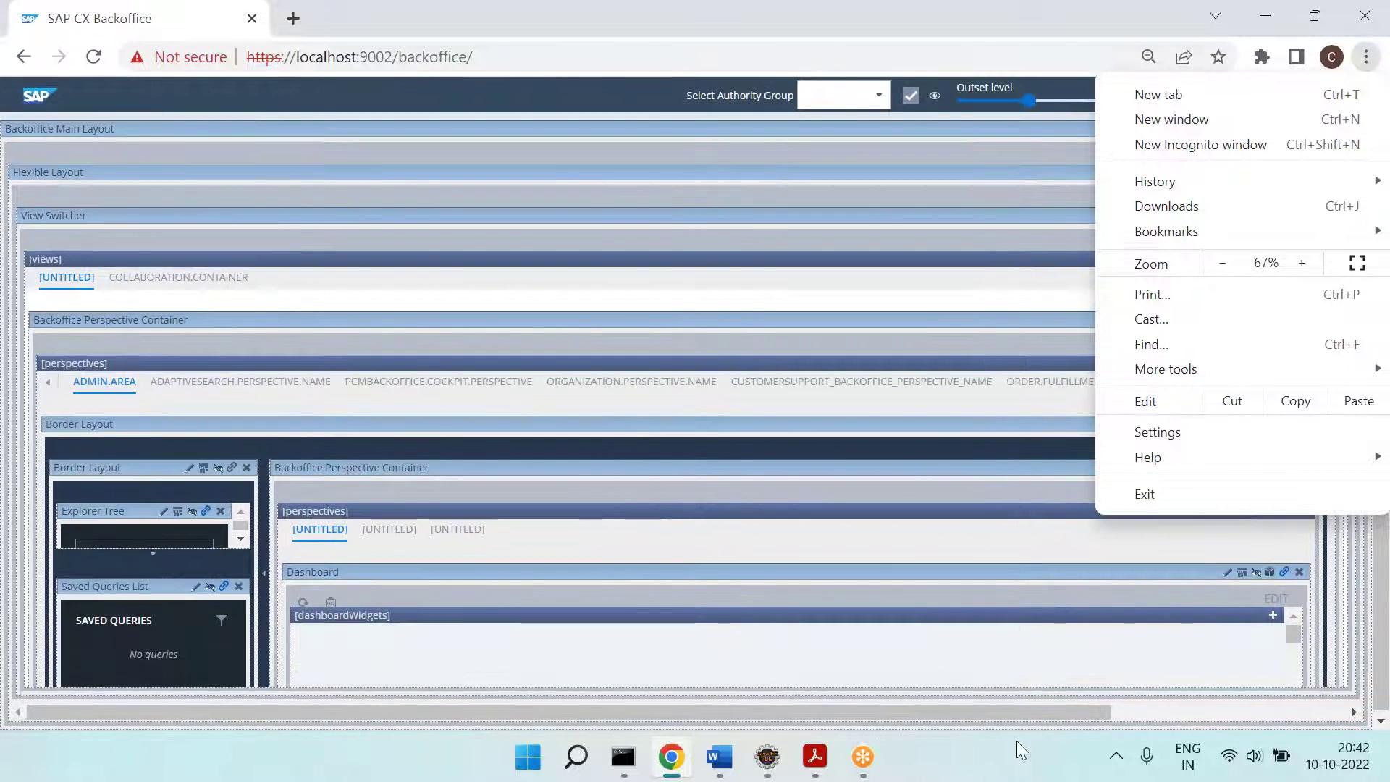
{"action": "left_click", "coordinate": [1021, 749]}
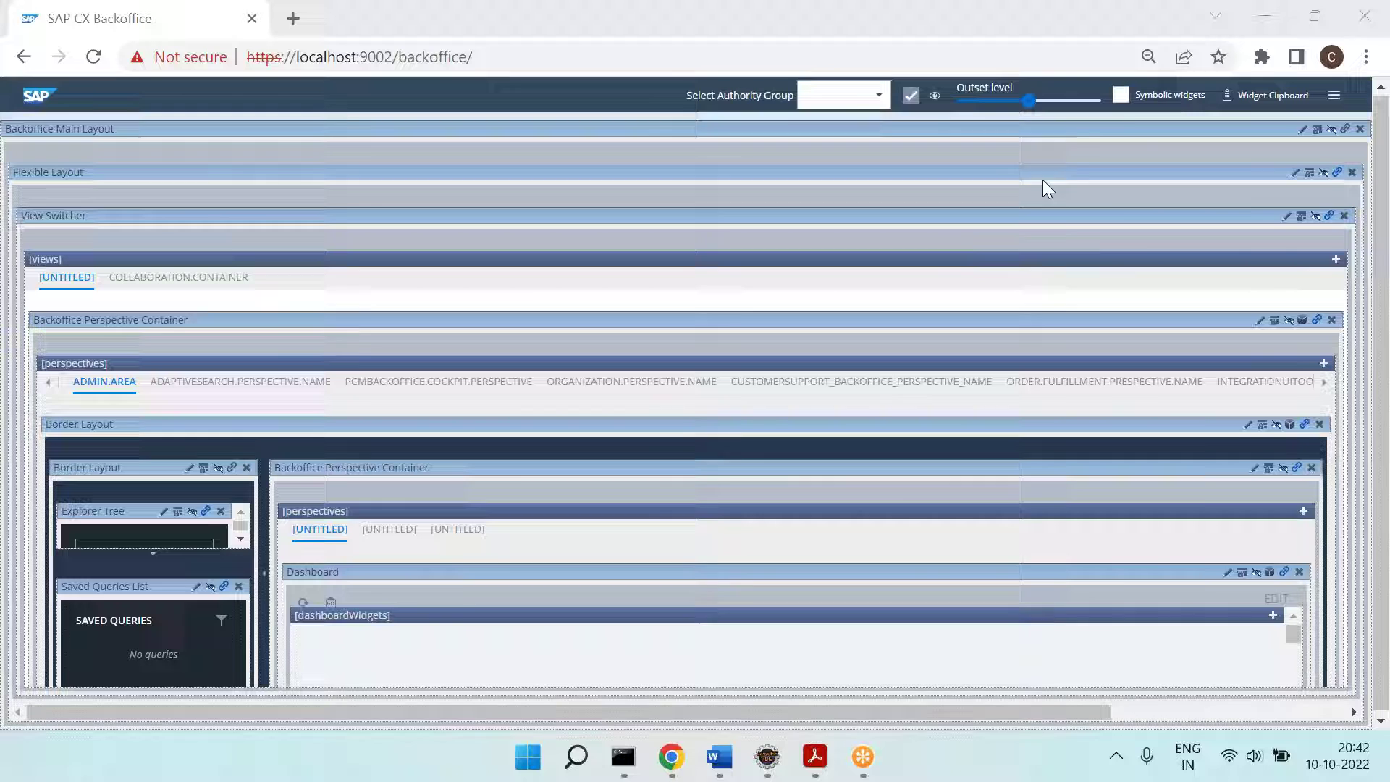
Step: Turn on Symbolic widgets and scroll the widget tree from Backoffice Main Layout downward
{"action": "left_click", "coordinate": [1123, 100]}
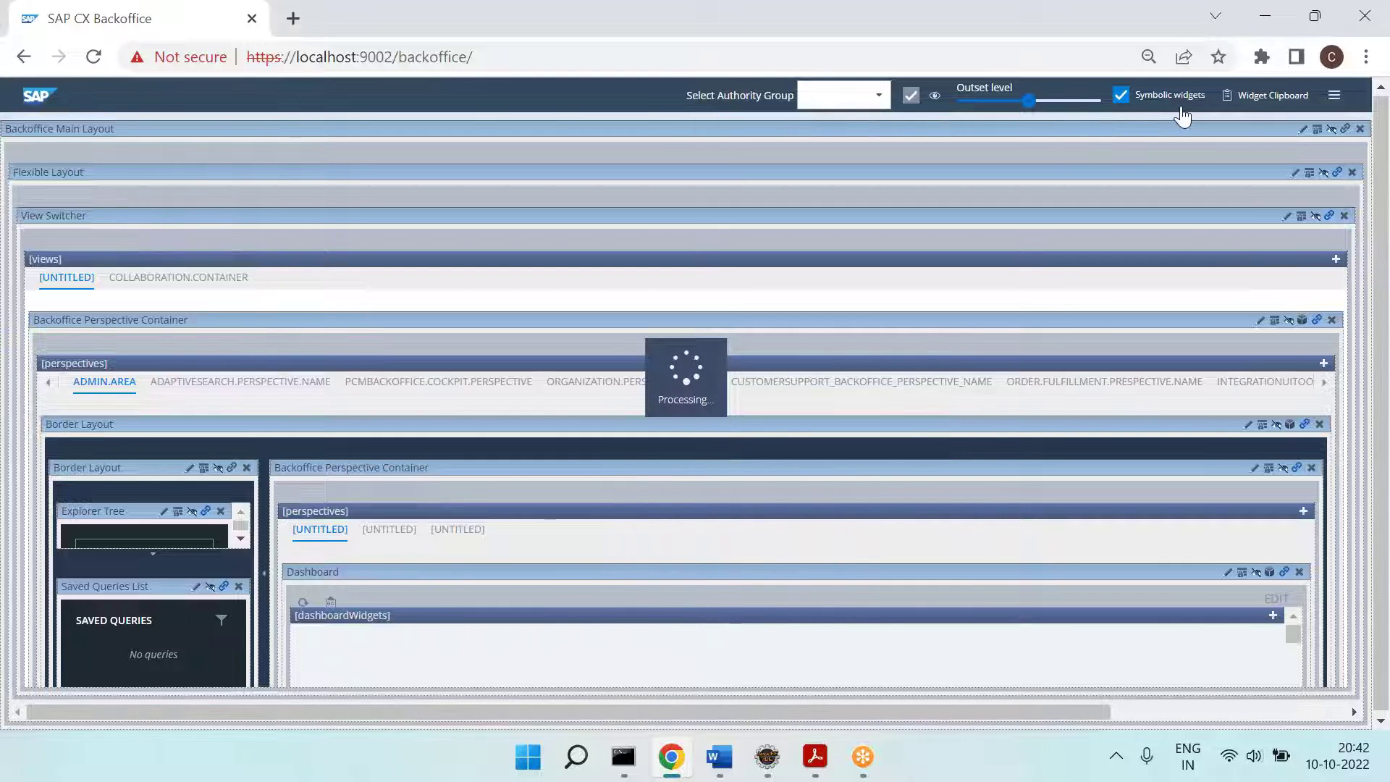
{"action": "scroll", "coordinate": [911, 391], "scroll_direction": "down", "scroll_amount": 5}
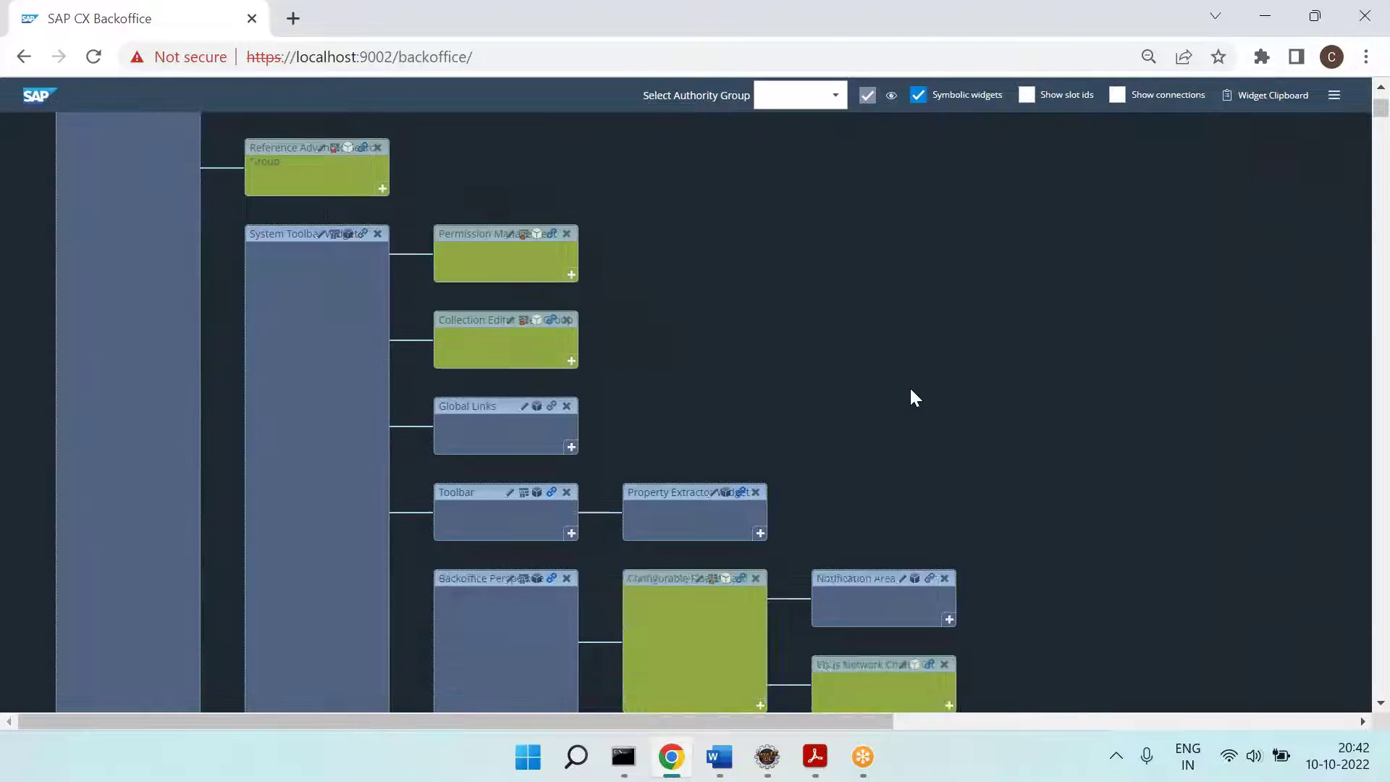
{"action": "scroll", "coordinate": [911, 391], "scroll_direction": "up", "scroll_amount": 5}
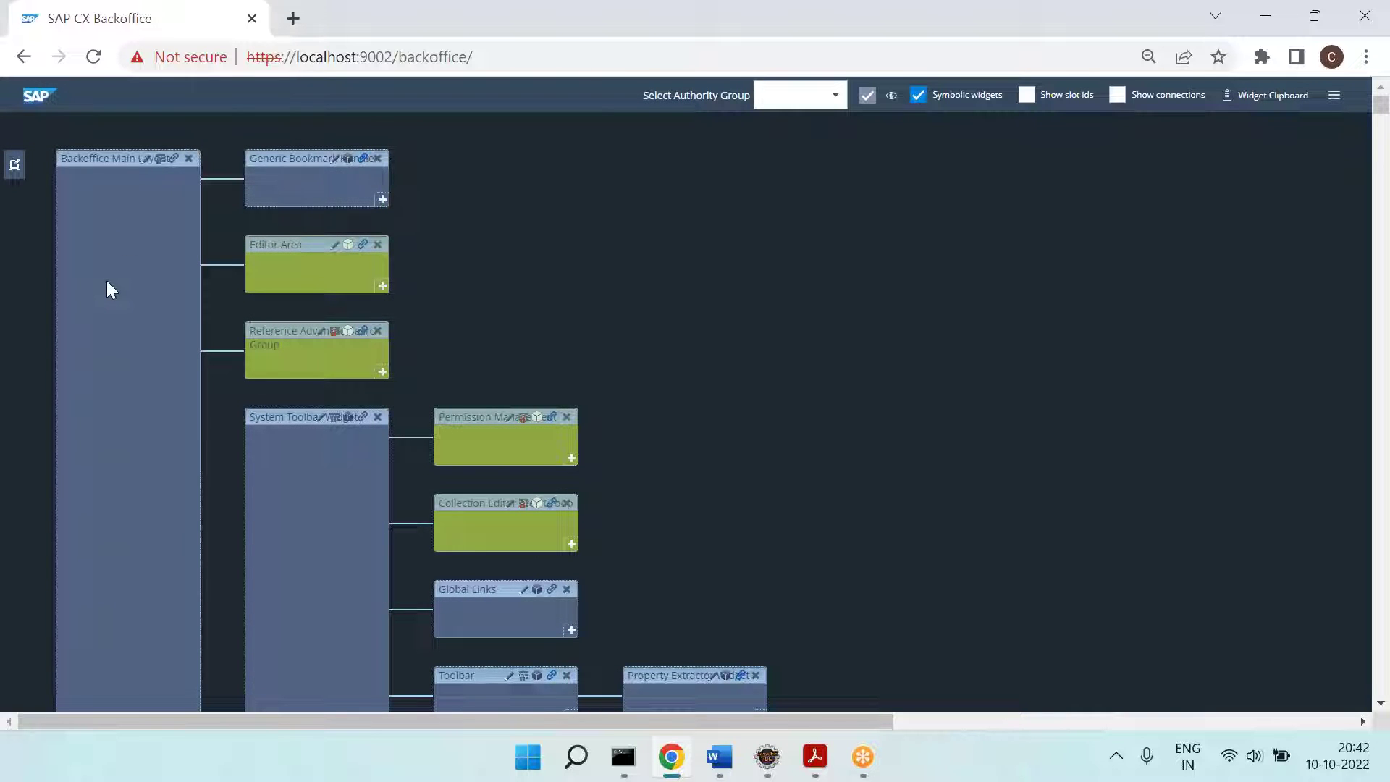
{"action": "scroll", "coordinate": [327, 520], "scroll_direction": "down", "scroll_amount": 3}
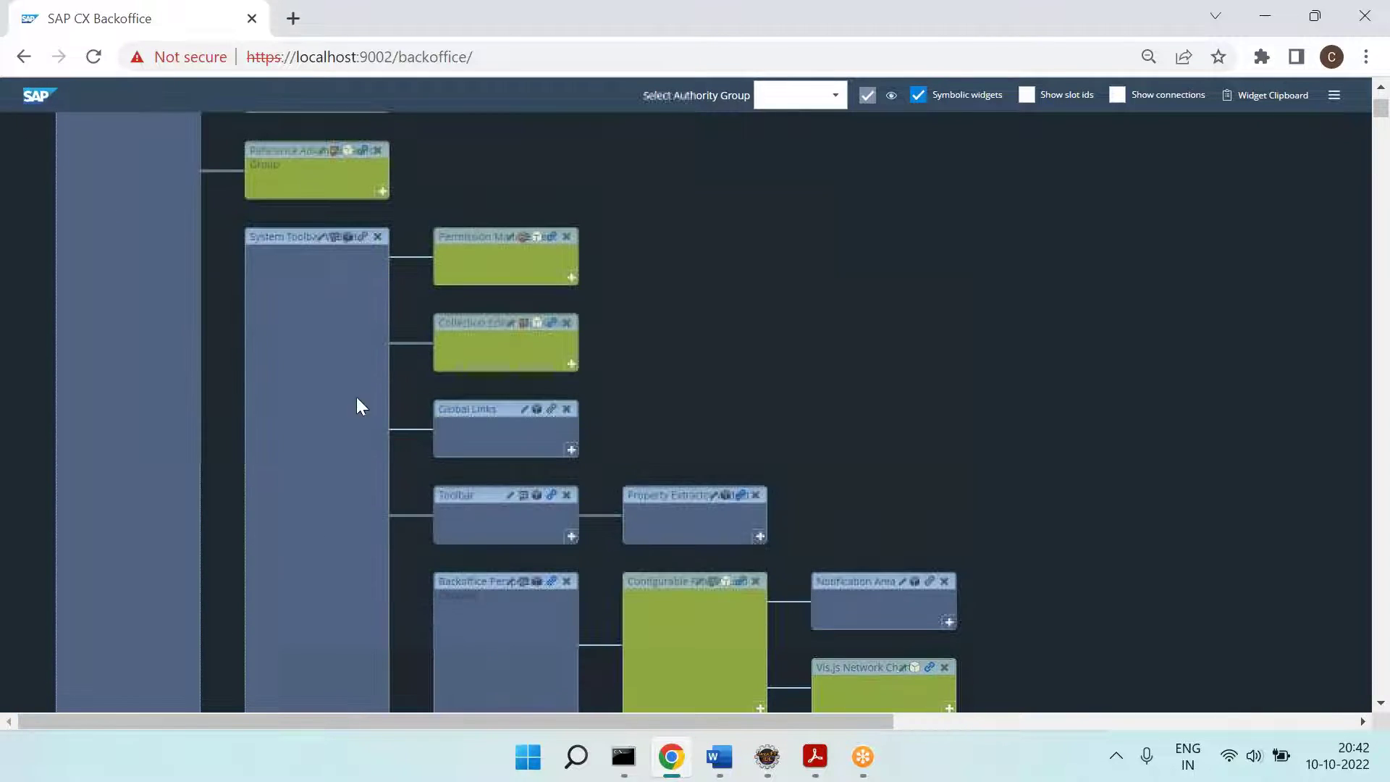
{"action": "scroll", "coordinate": [520, 520], "scroll_direction": "down", "scroll_amount": 3}
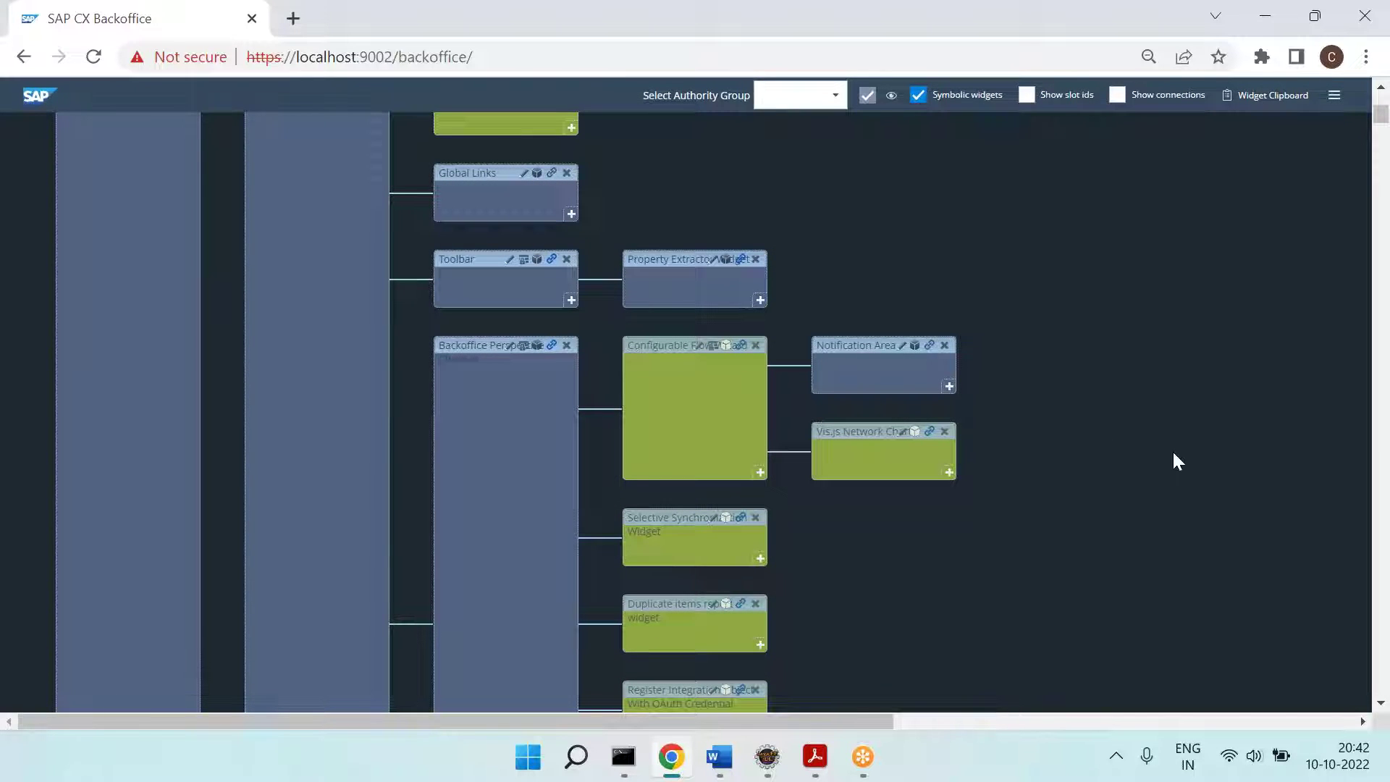
Step: On the next page, type '1 widget is connected with another widget.'
{"action": "scroll", "coordinate": [1179, 456], "scroll_direction": "up", "scroll_amount": 5}
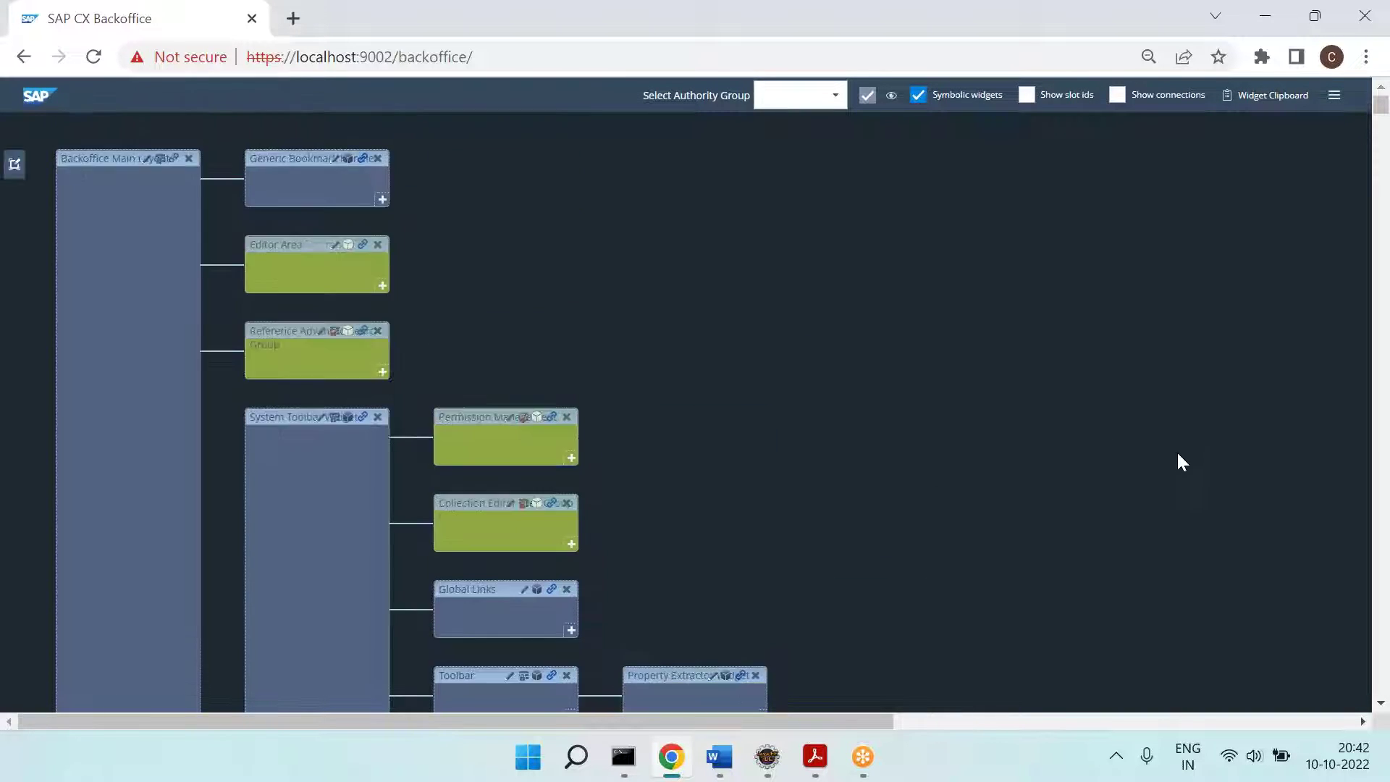
{"action": "left_click", "coordinate": [719, 757]}
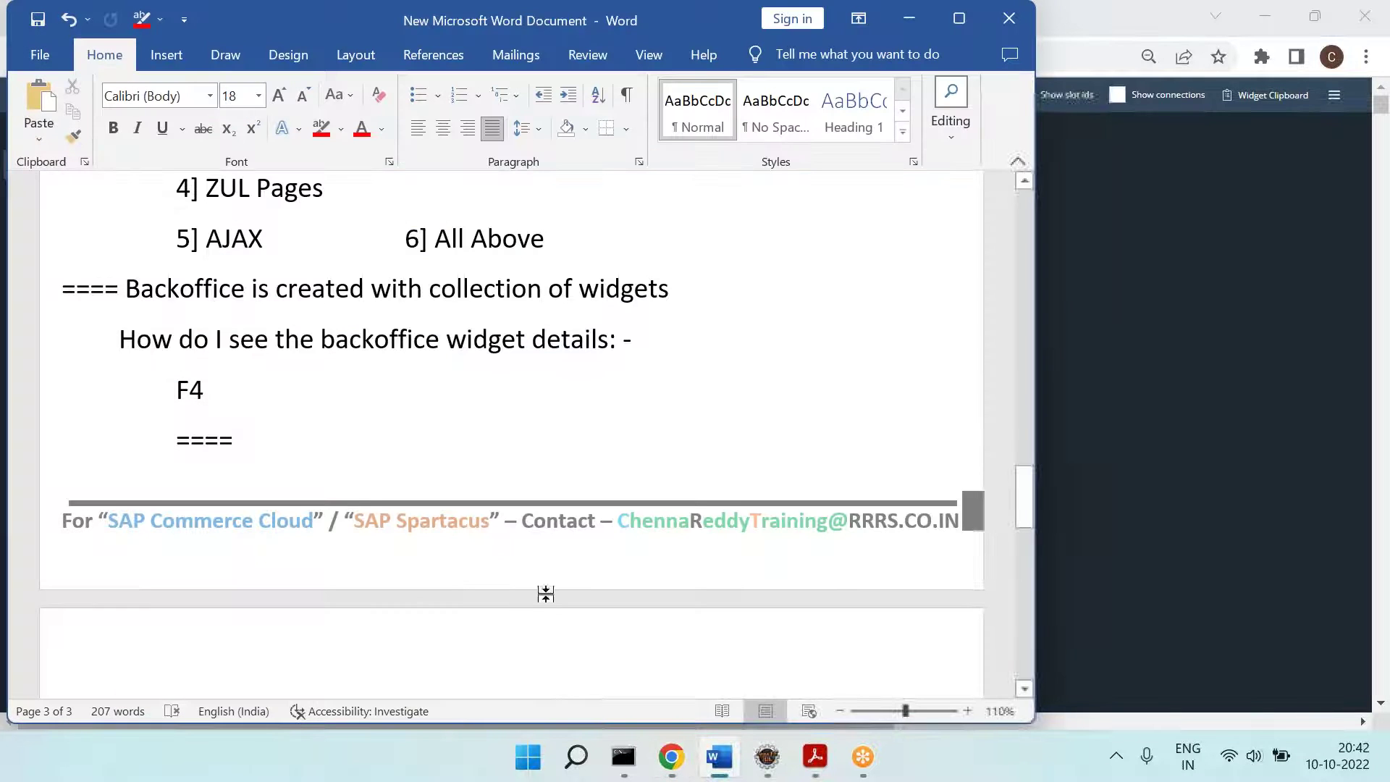
{"action": "left_click", "coordinate": [605, 617]}
{"action": "key", "text": "Tab"}
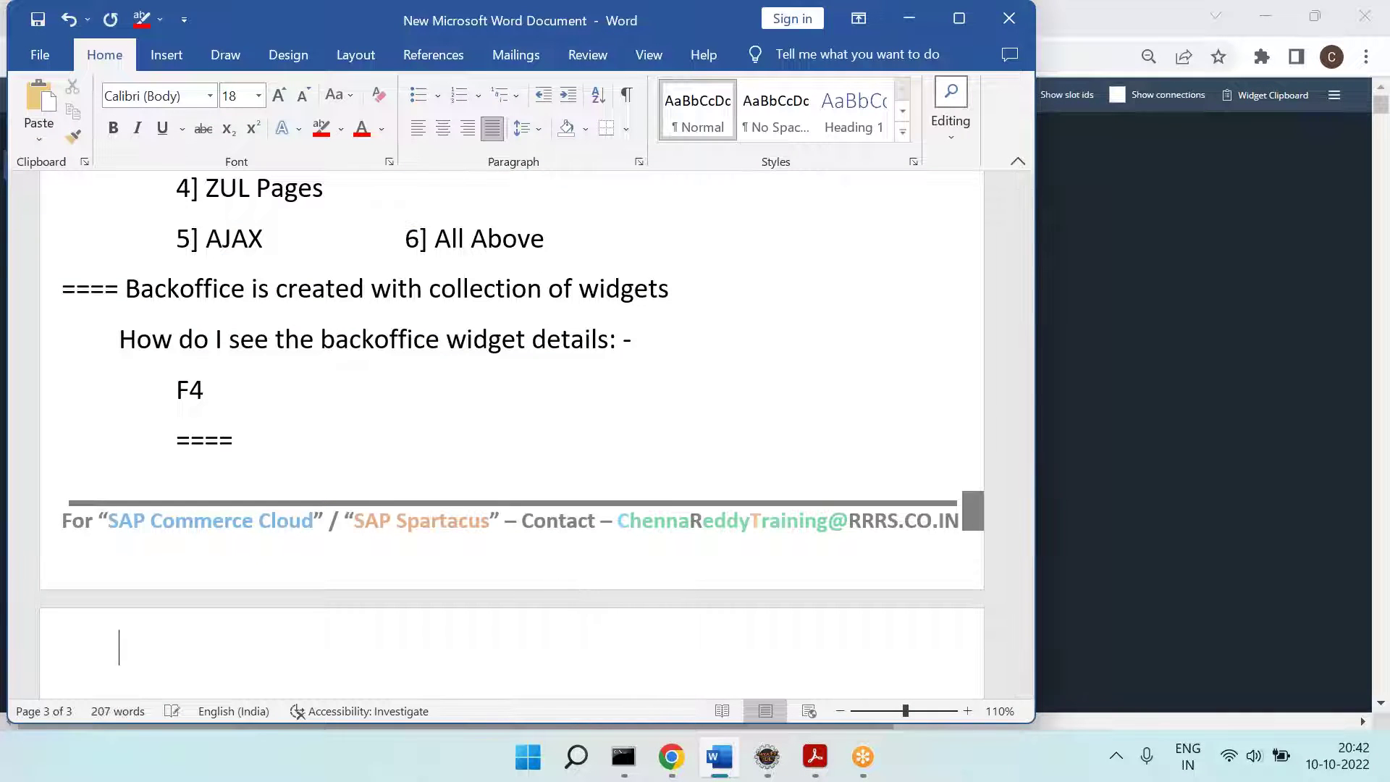
{"action": "type", "text": "1 widget is con"}
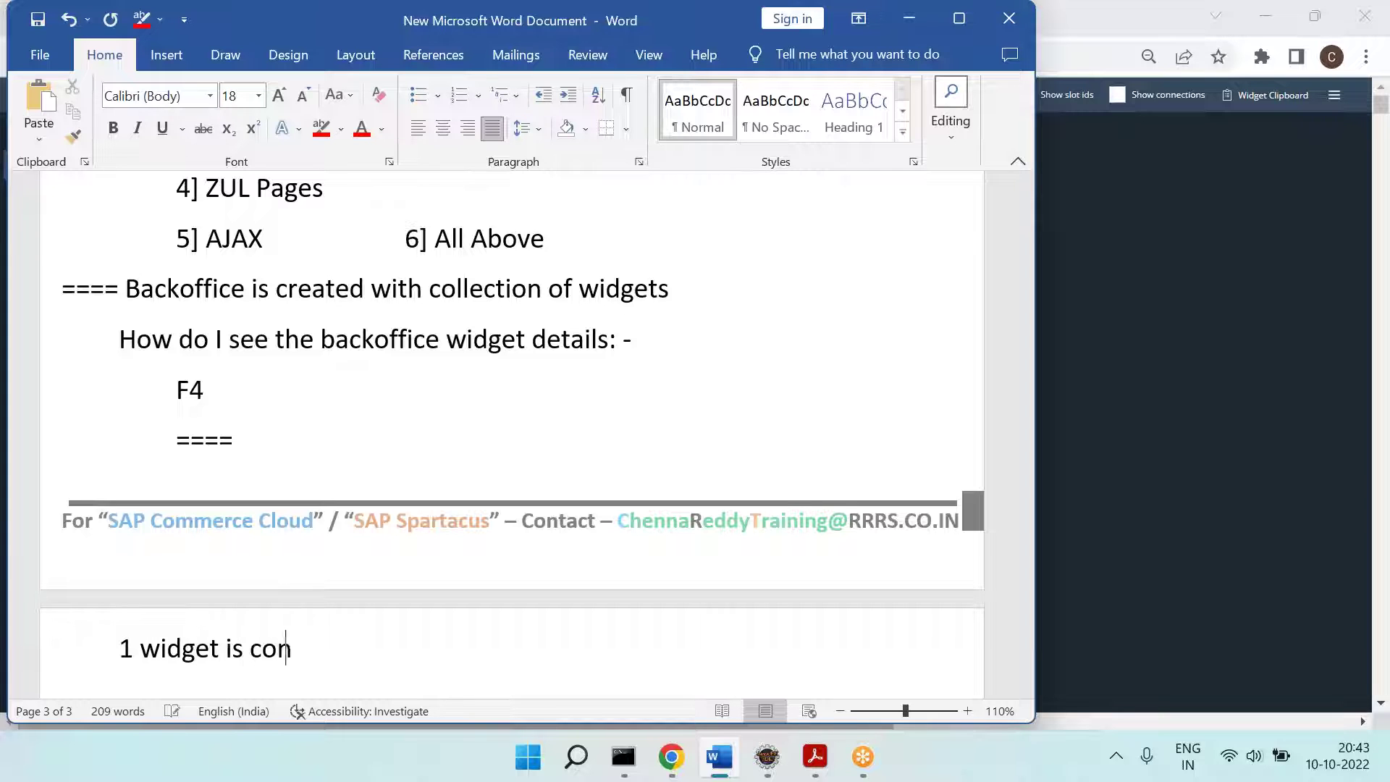
{"action": "type", "text": "nected with  a nother"}
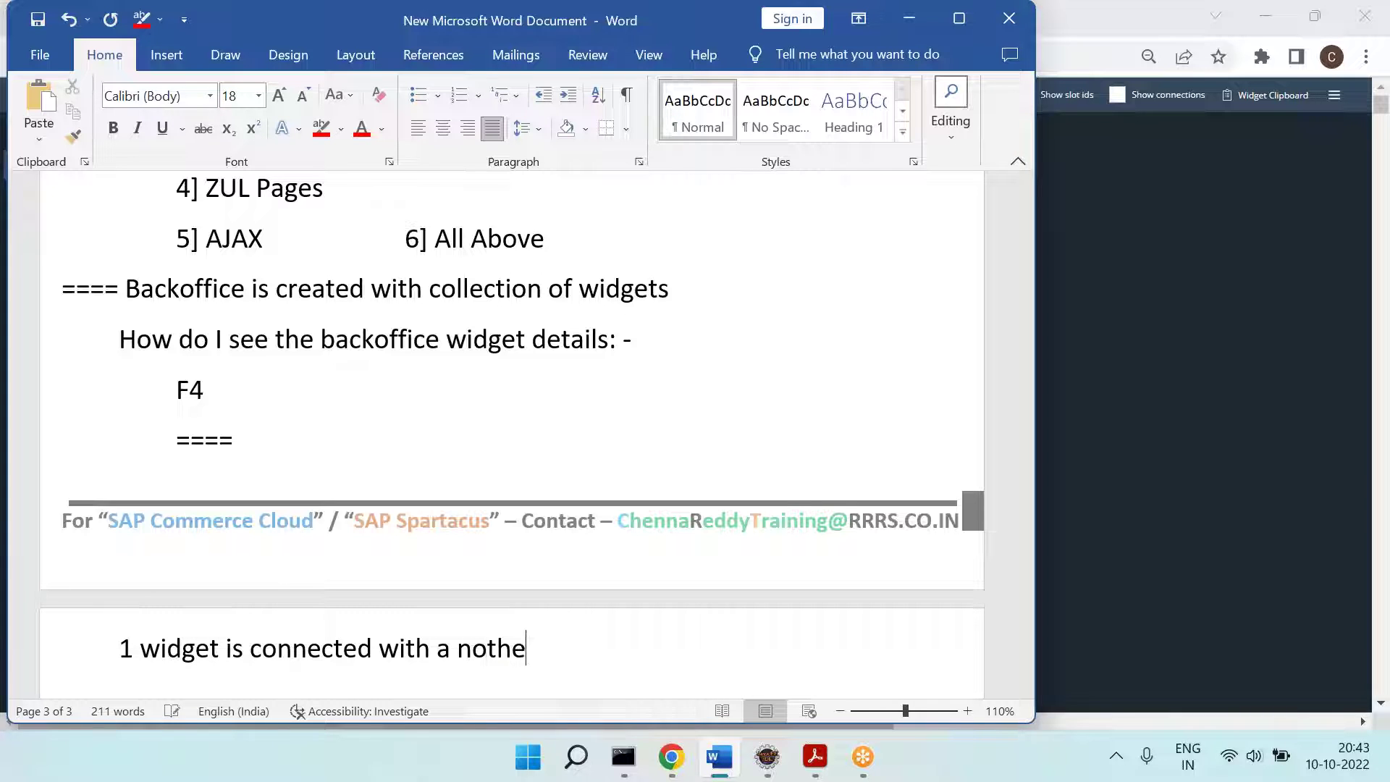
{"action": "key", "text": "BackSpace"}
{"action": "key", "text": "BackSpace"}
{"action": "key", "text": "BackSpace"}
{"action": "key", "text": "BackSpace"}
{"action": "key", "text": "BackSpace"}
{"action": "key", "text": "BackSpace"}
{"action": "key", "text": "BackSpace"}
{"action": "type", "text": "ot"}
{"action": "key", "text": "BackSpace"}
{"action": "key", "text": "BackSpace"}
{"action": "type", "text": "nother widget."}
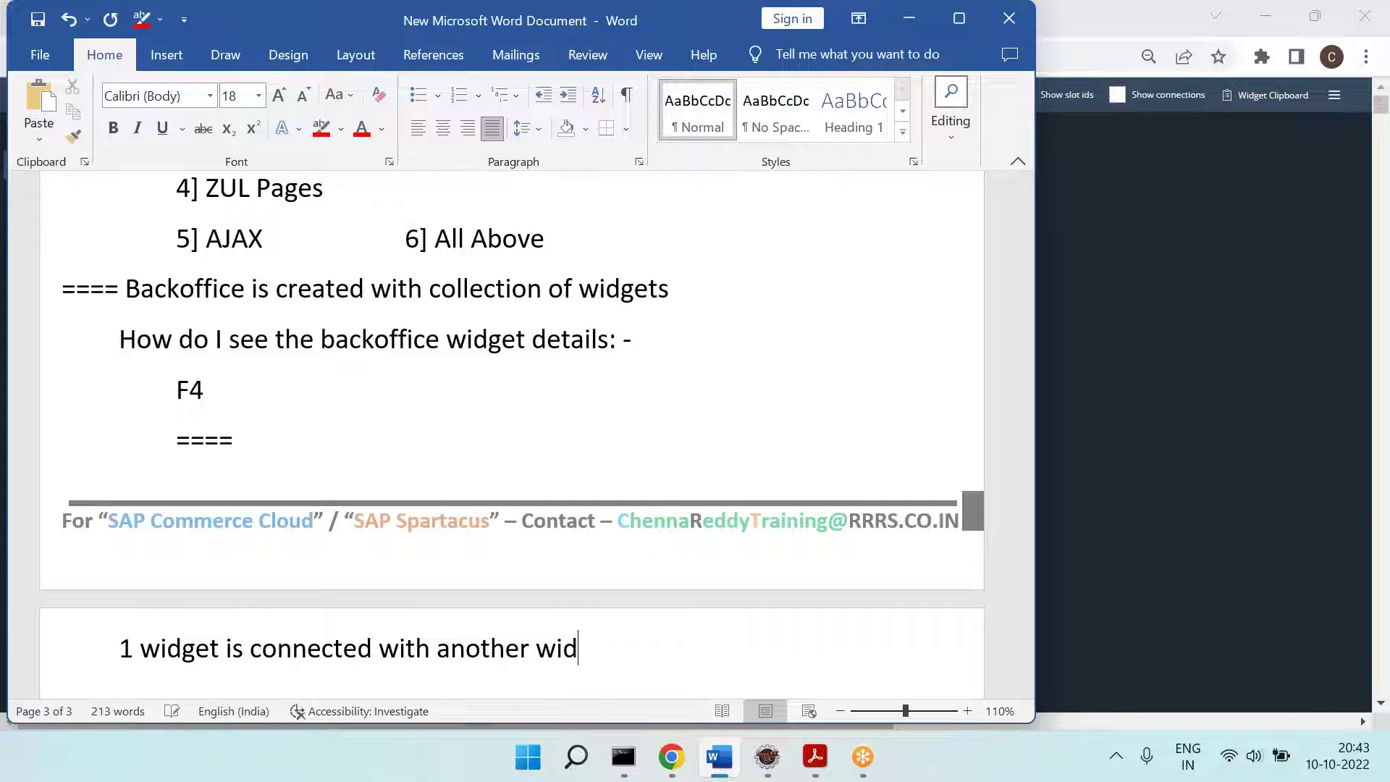
Step: Add '=== We want see that connection widget details?' below, then switch back to Backoffice
{"action": "key", "text": "Return"}
{"action": "type", "text": "==="}
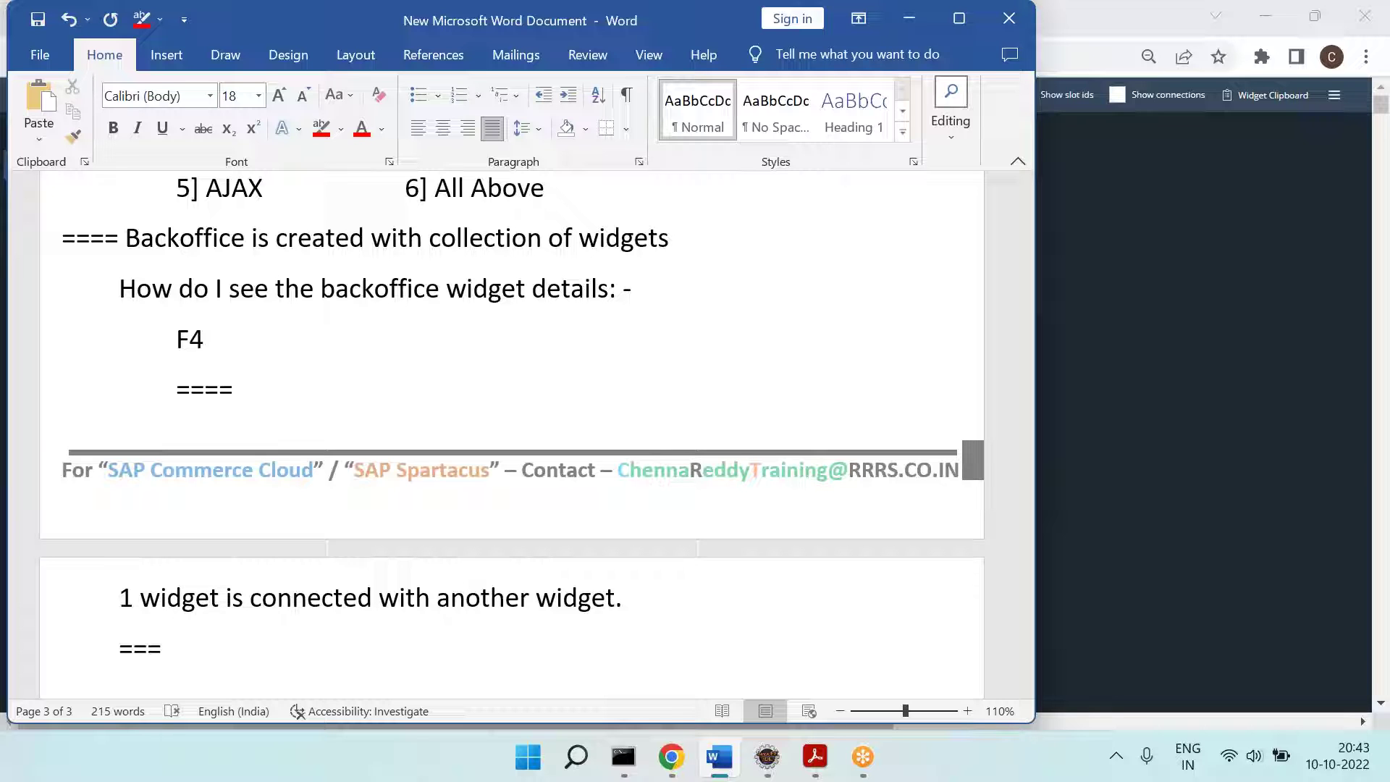
{"action": "type", "text": " U"}
{"action": "key", "text": "BackSpace"}
{"action": "type", "text": "We want "}
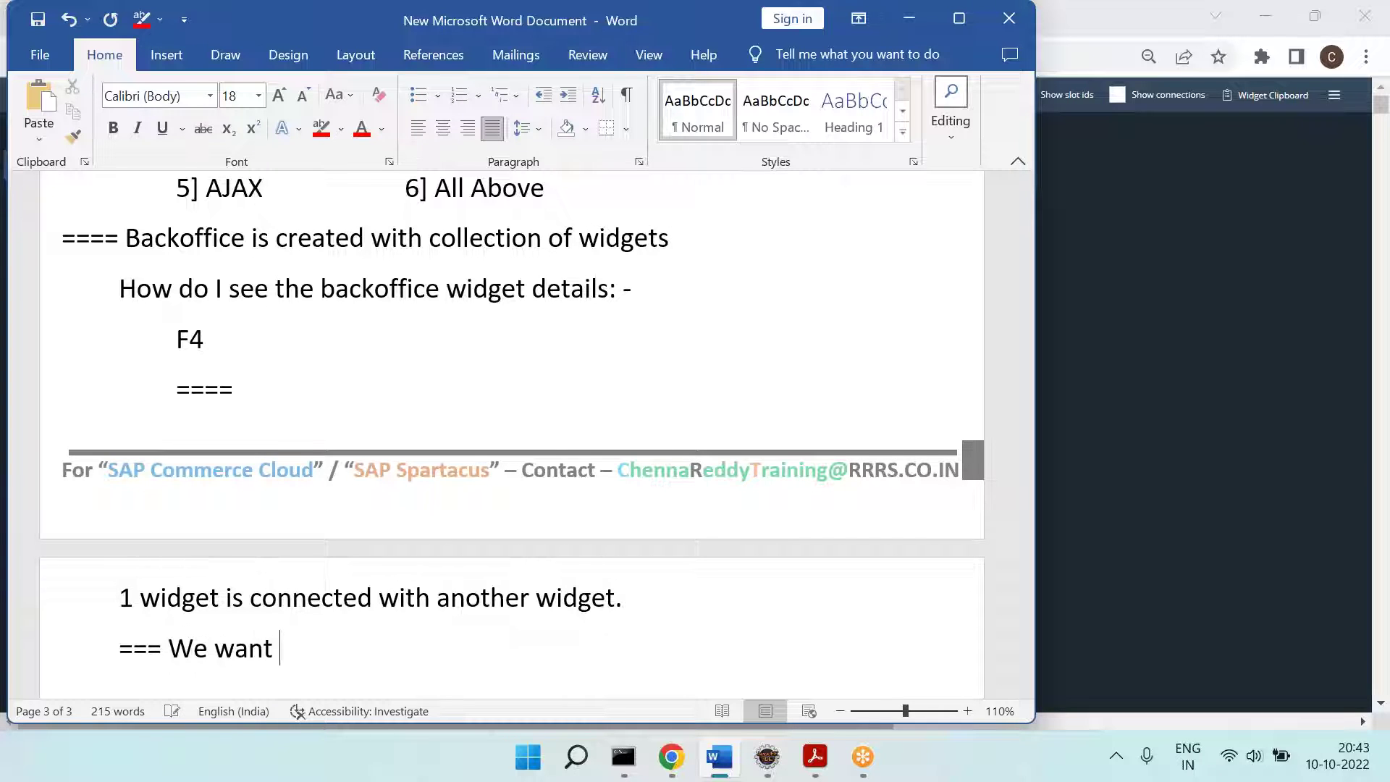
{"action": "type", "text": "see that connection widget"}
{"action": "key", "text": "BackSpace"}
{"action": "type", "text": "et details?"}
{"action": "key", "text": "Return"}
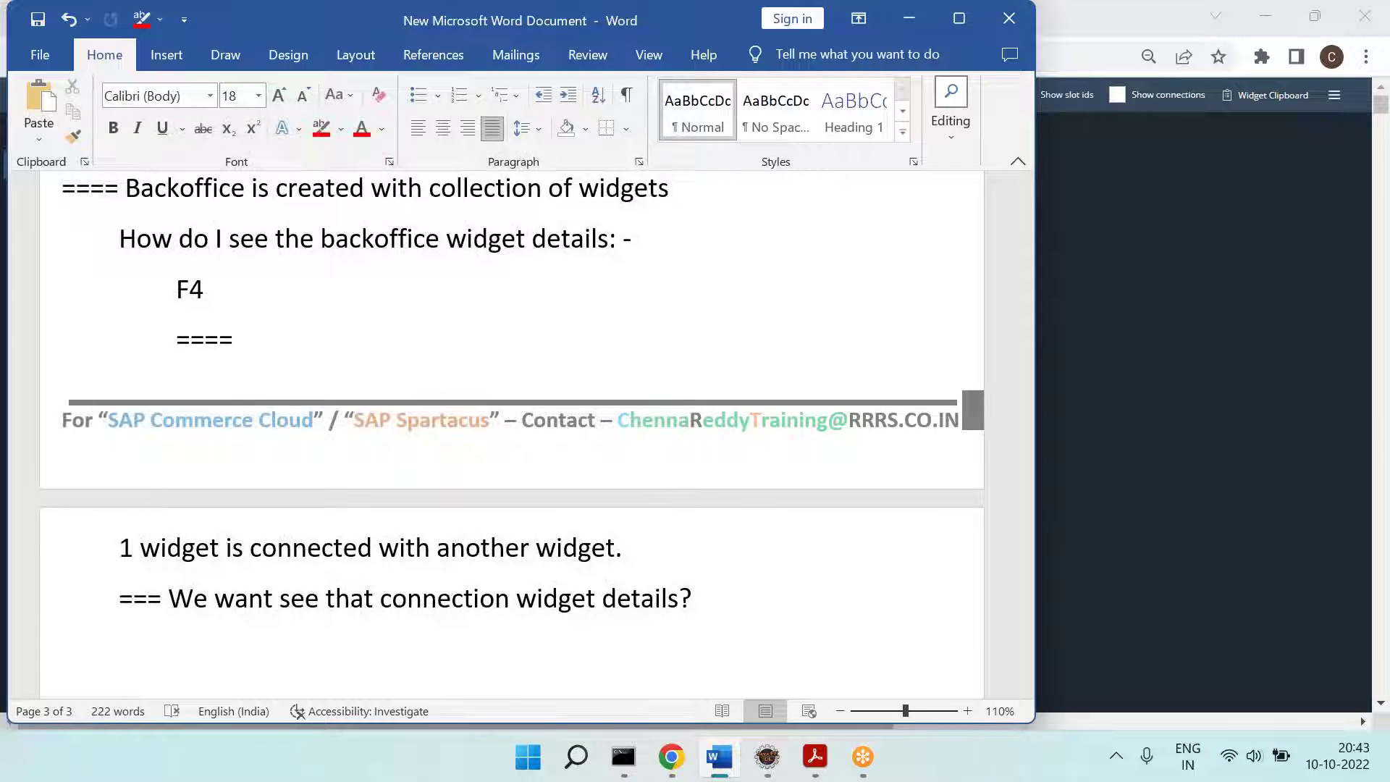
{"action": "key", "text": "alt+Tab"}
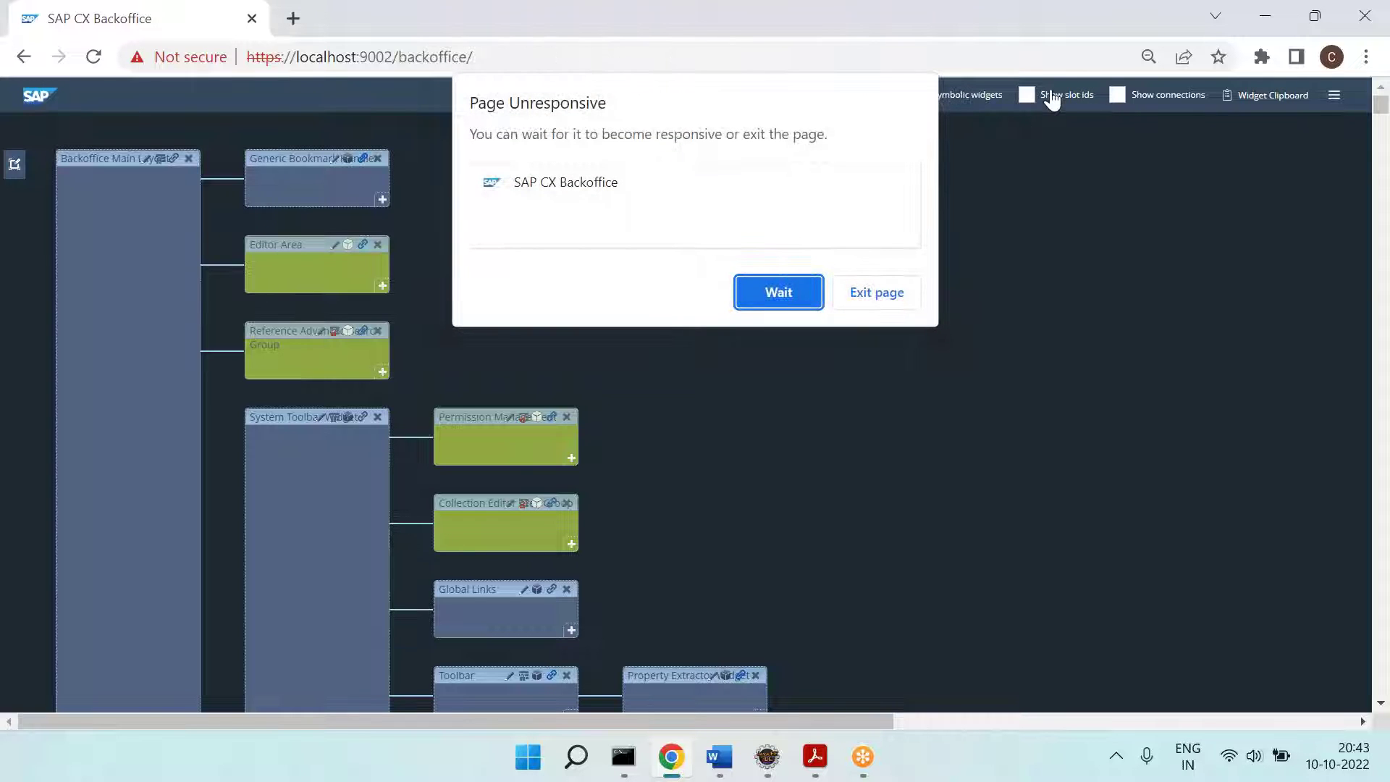
Step: Wait out Chrome's Page Unresponsive warning and return to the Word notes
{"action": "left_click", "coordinate": [780, 293]}
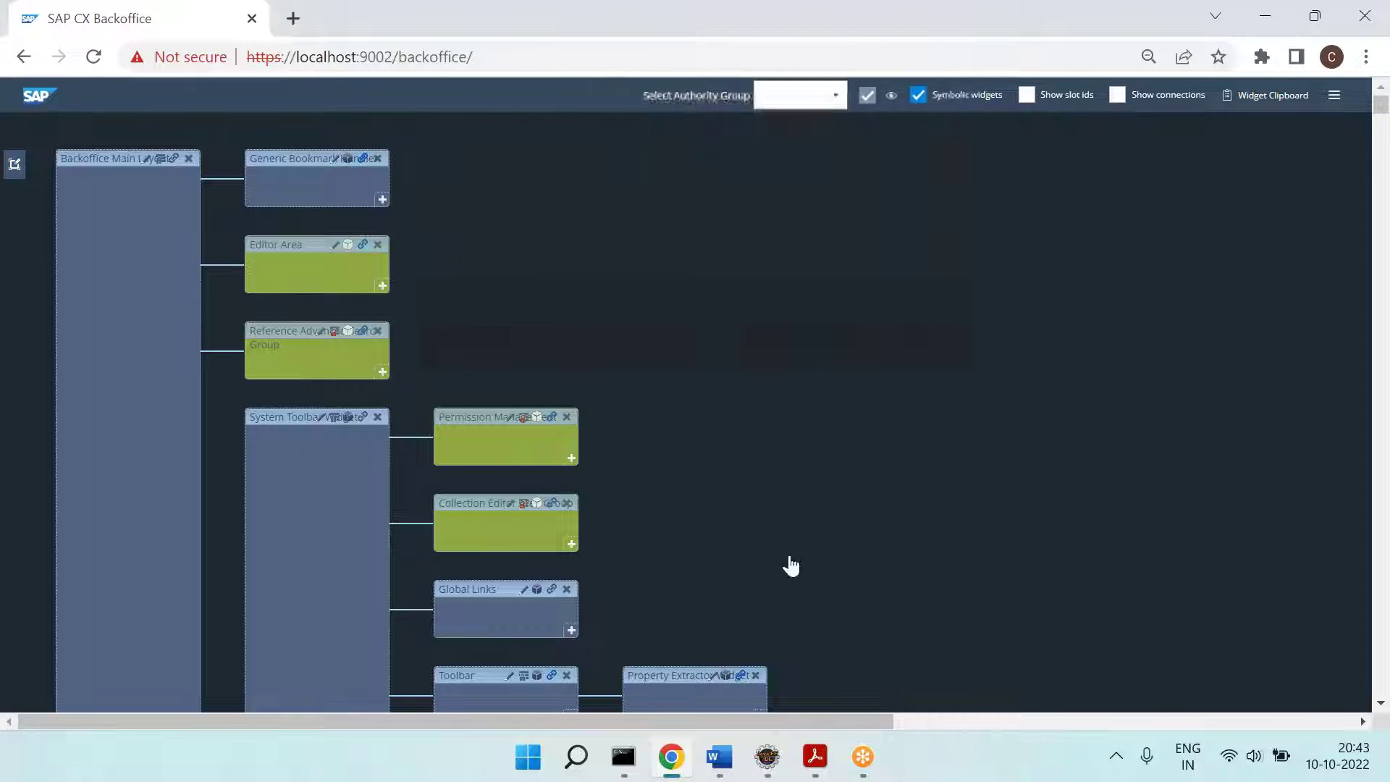
{"action": "left_click", "coordinate": [719, 757]}
{"action": "scroll", "coordinate": [401, 524], "scroll_direction": "up", "scroll_amount": 4}
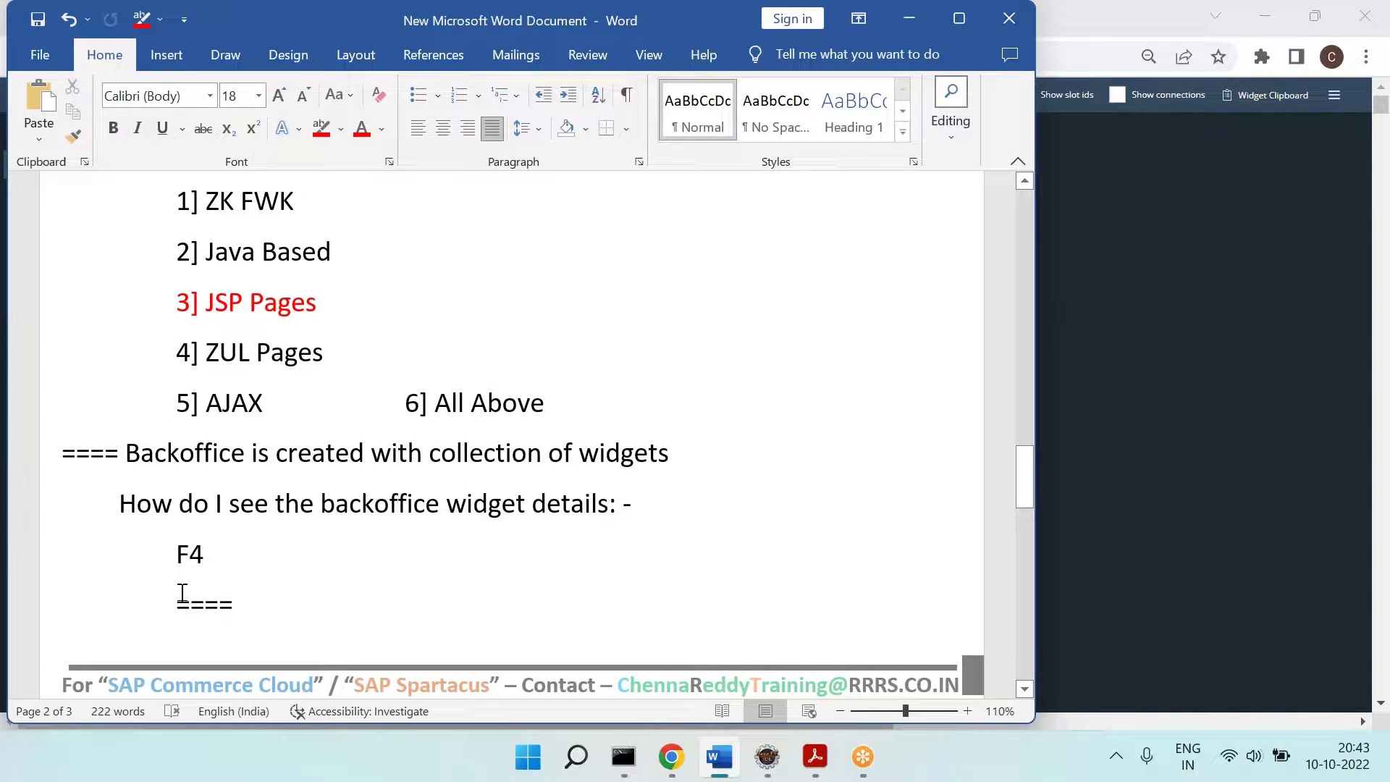
Step: Prefix F4 with 'Go to --' and highlight F4 in yellow
{"action": "left_click", "coordinate": [165, 559]}
{"action": "type", "text": "Go to "}
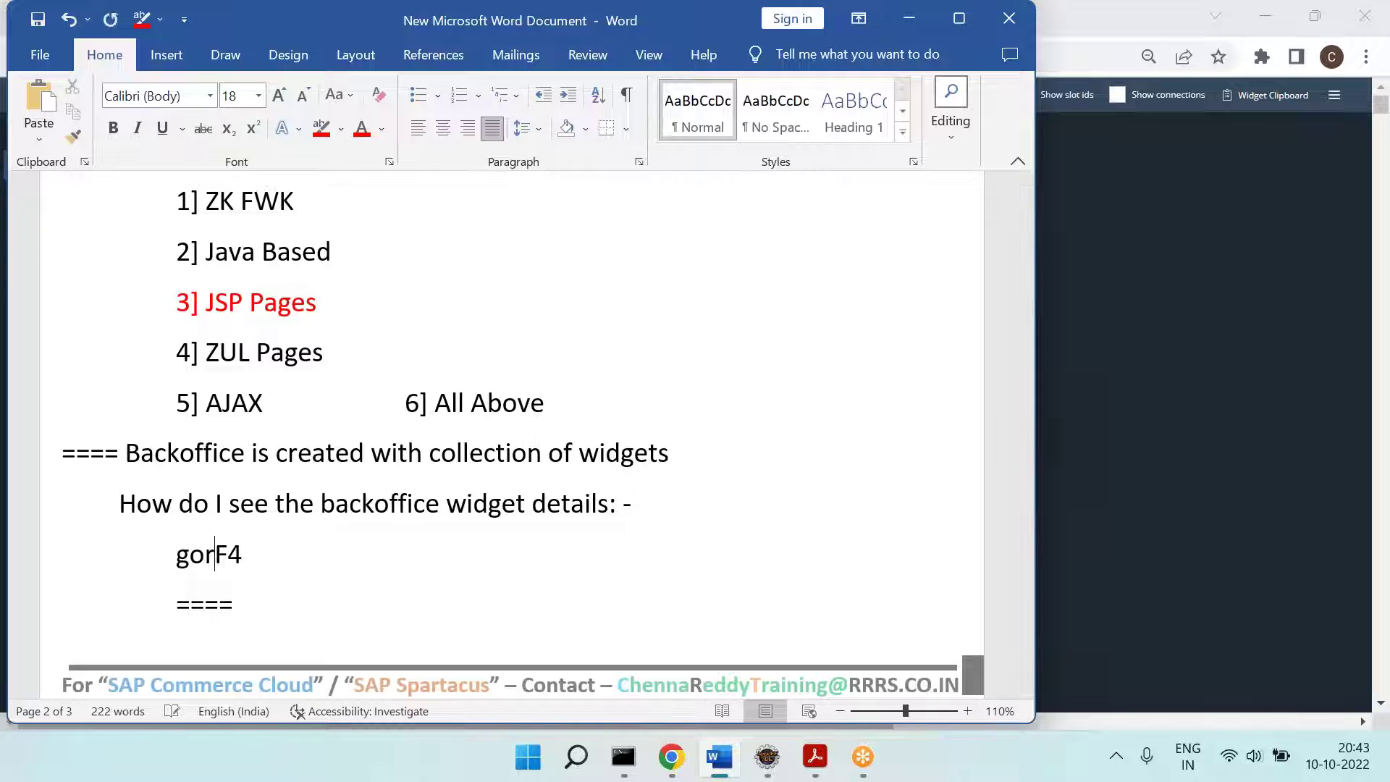
{"action": "type", "text": "--"}
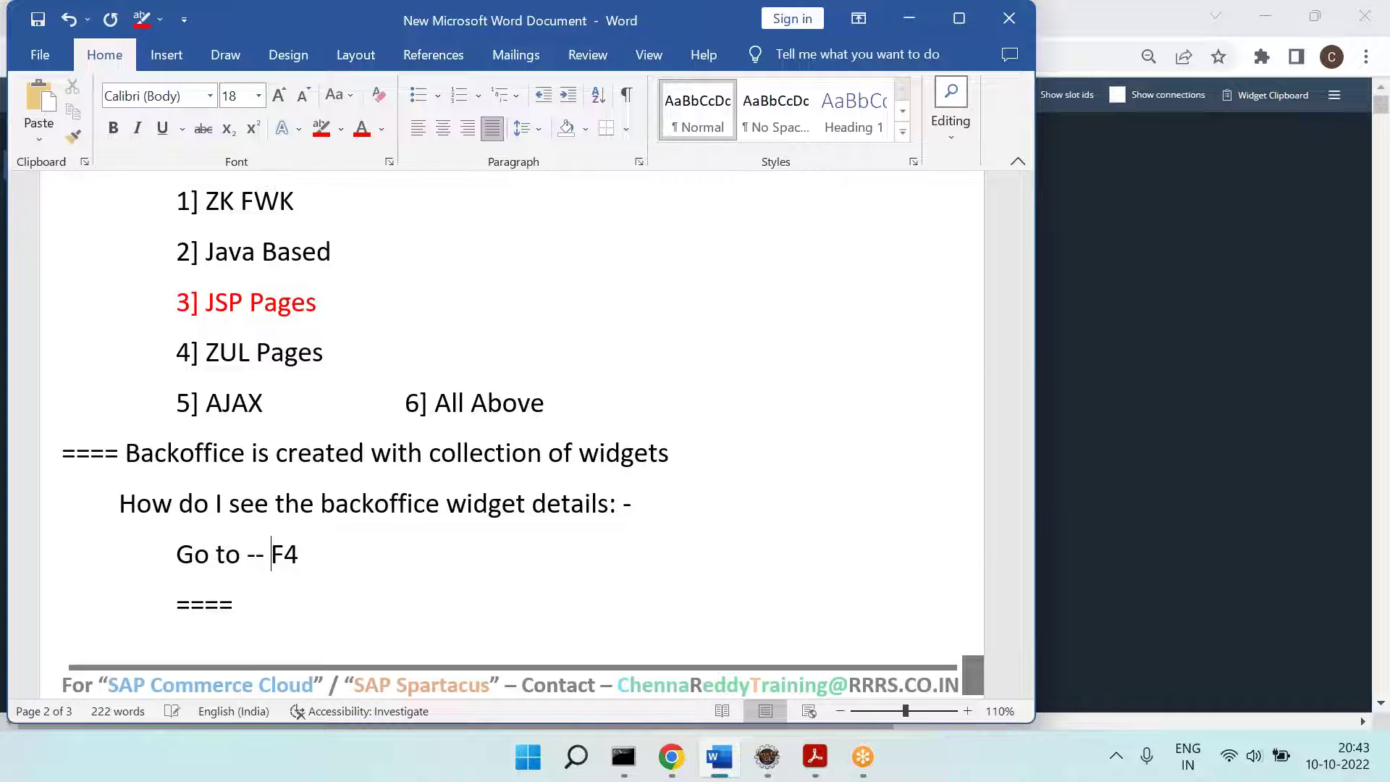
{"action": "double_click", "coordinate": [271, 554]}
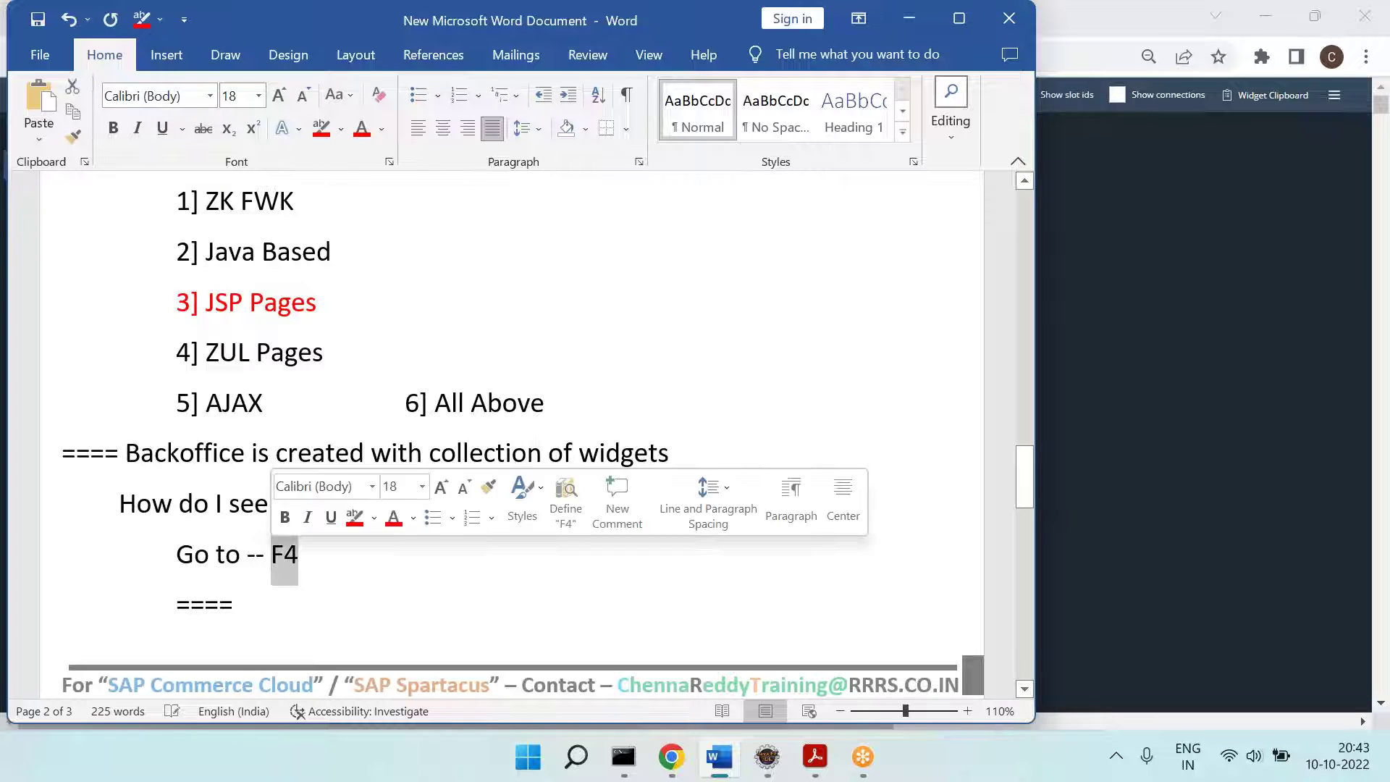
{"action": "left_click", "coordinate": [342, 130]}
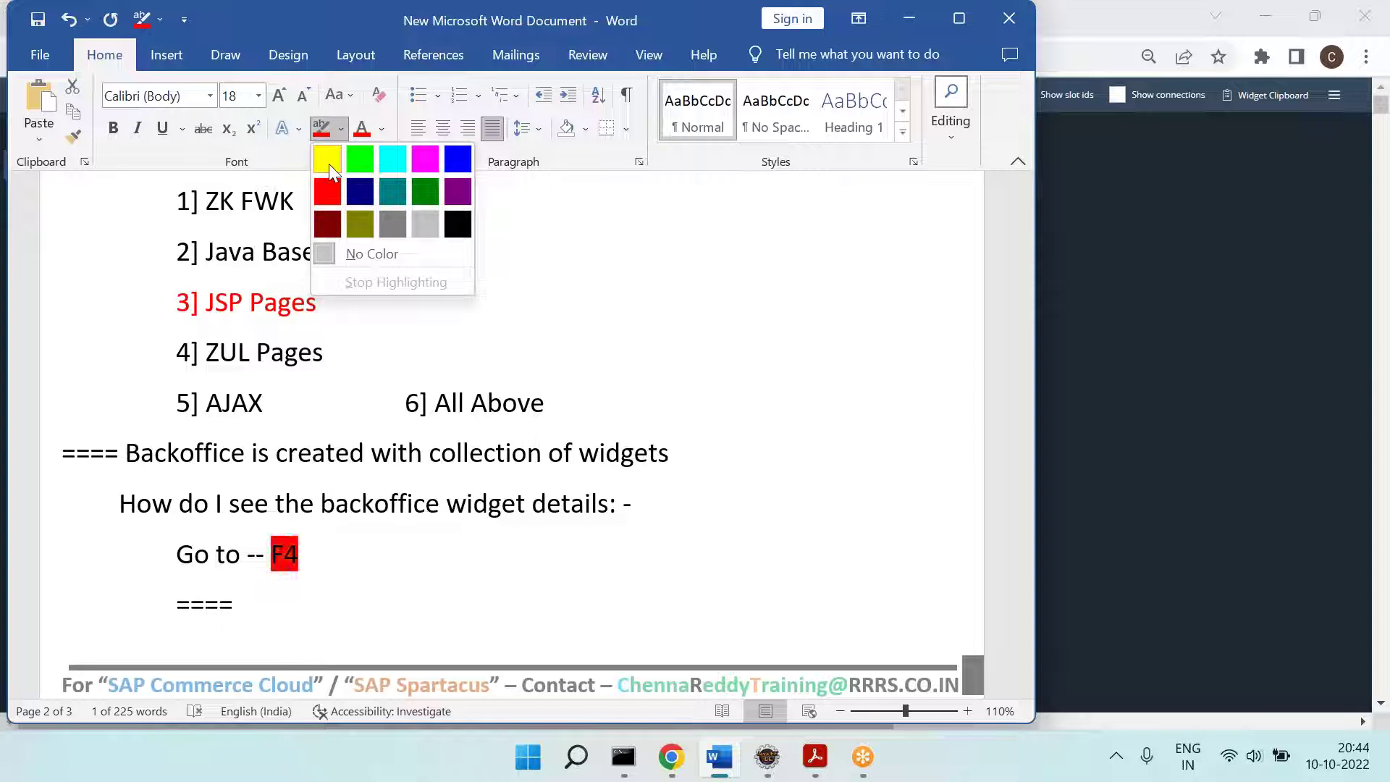
{"action": "left_click", "coordinate": [327, 158]}
{"action": "left_click", "coordinate": [354, 562]}
{"action": "scroll", "coordinate": [211, 497], "scroll_direction": "down", "scroll_amount": 6}
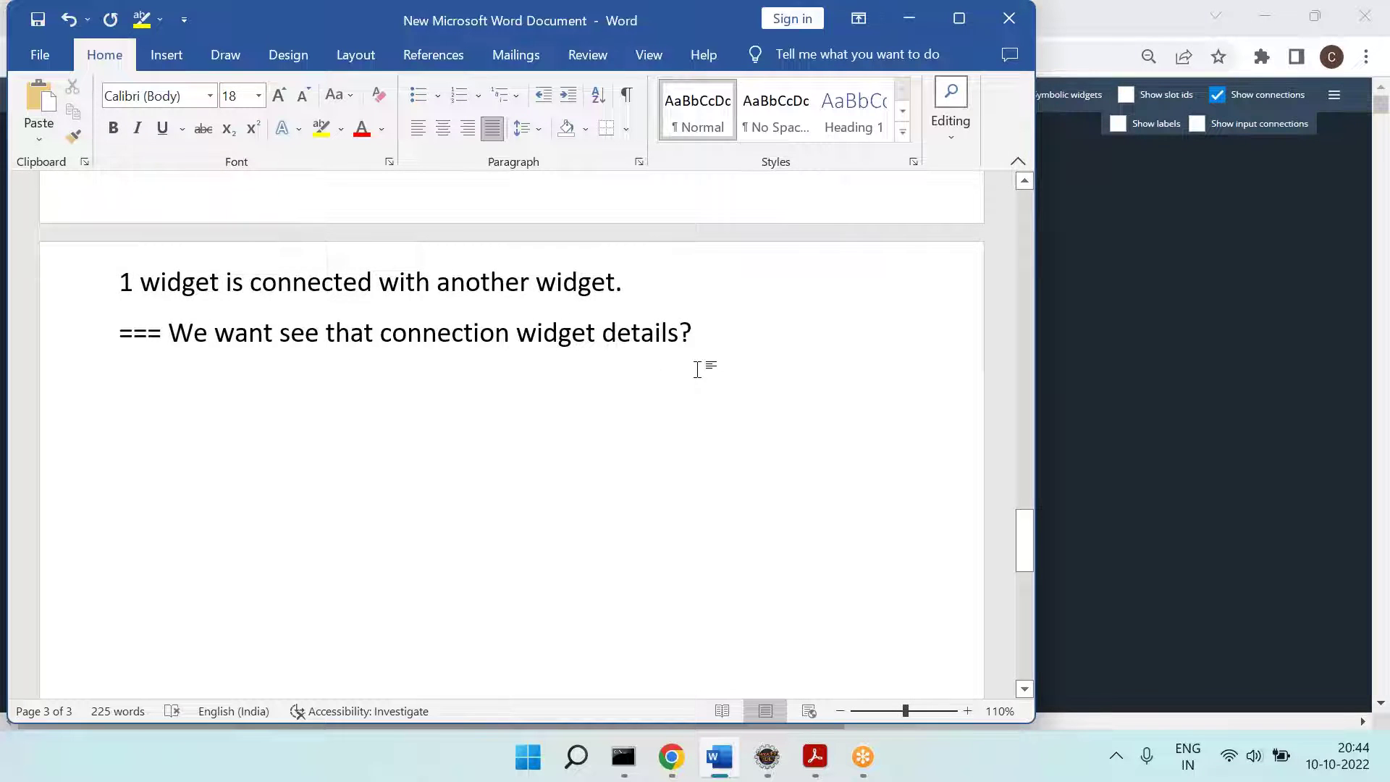
Step: Return to the Backoffice widget diagram and scroll through its arrowed connections and back to the top
{"action": "key", "text": "alt+Tab"}
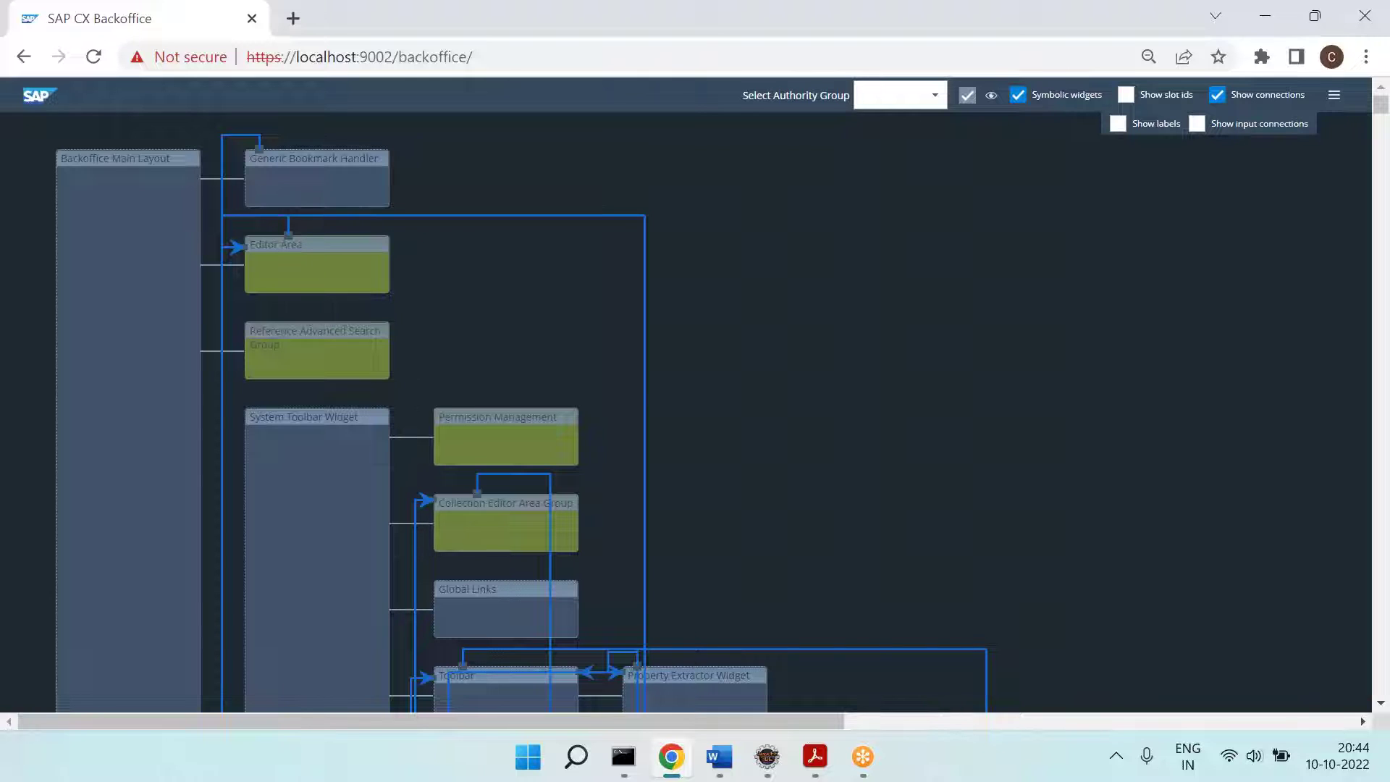
{"action": "scroll", "coordinate": [796, 413], "scroll_direction": "down", "scroll_amount": 4}
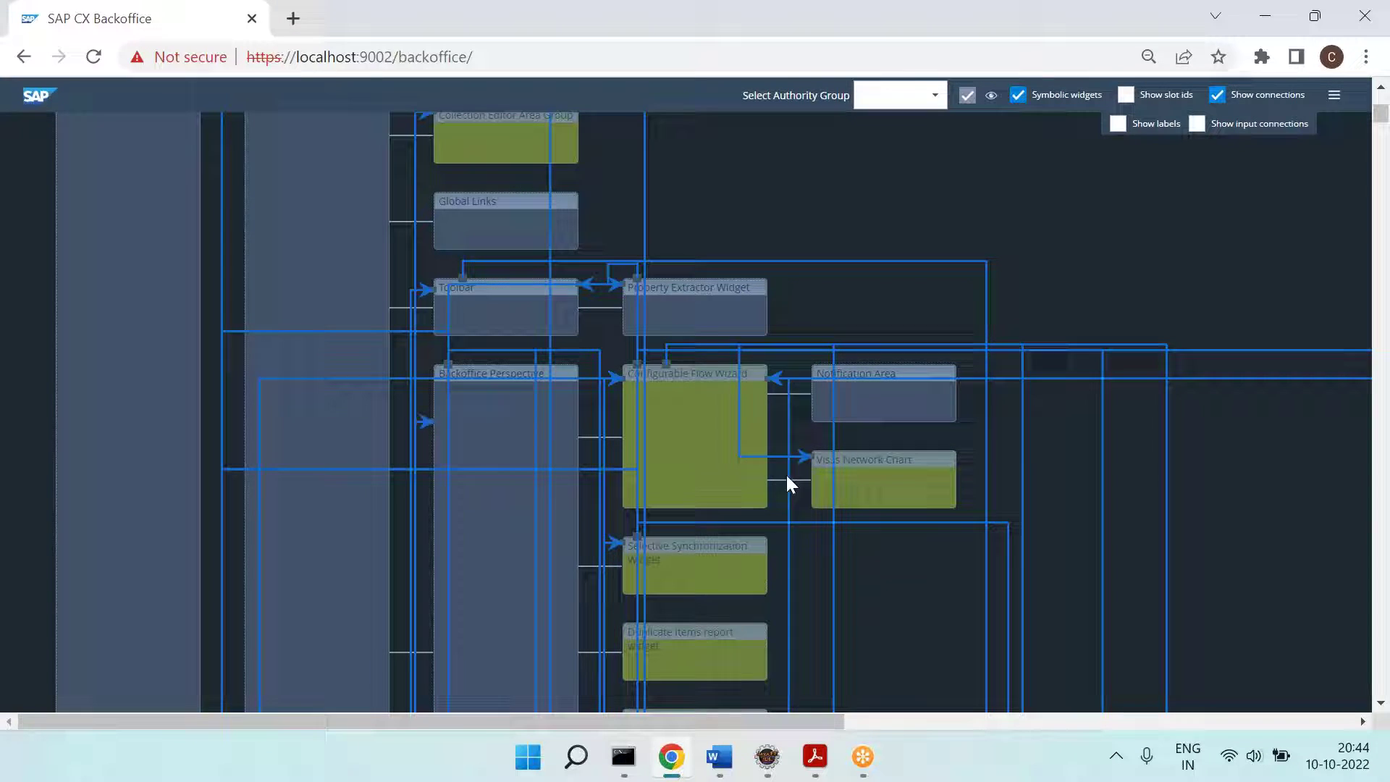
{"action": "scroll", "coordinate": [747, 504], "scroll_direction": "up", "scroll_amount": 5}
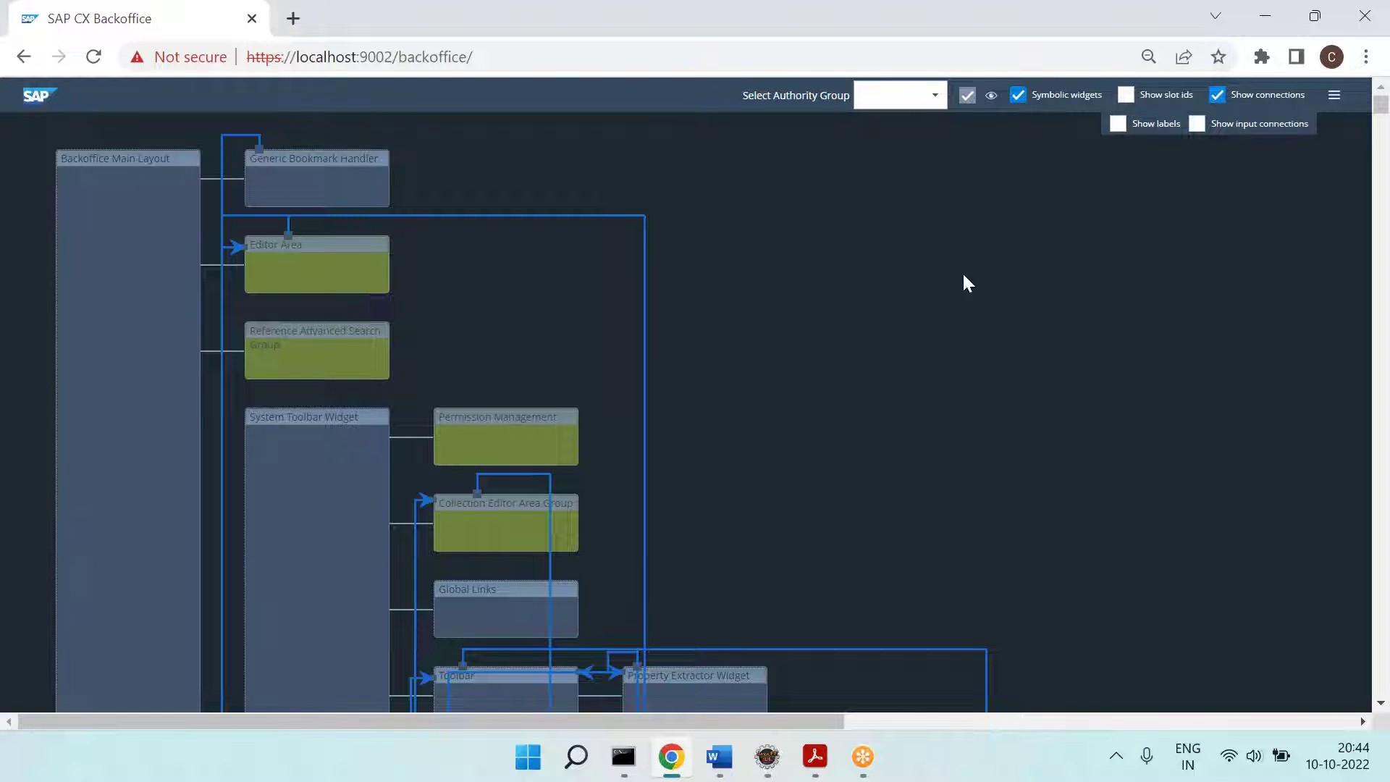
Step: Turn on Show labels and Show slot ids, then scroll down through the widget diagram
{"action": "left_click", "coordinate": [1116, 127]}
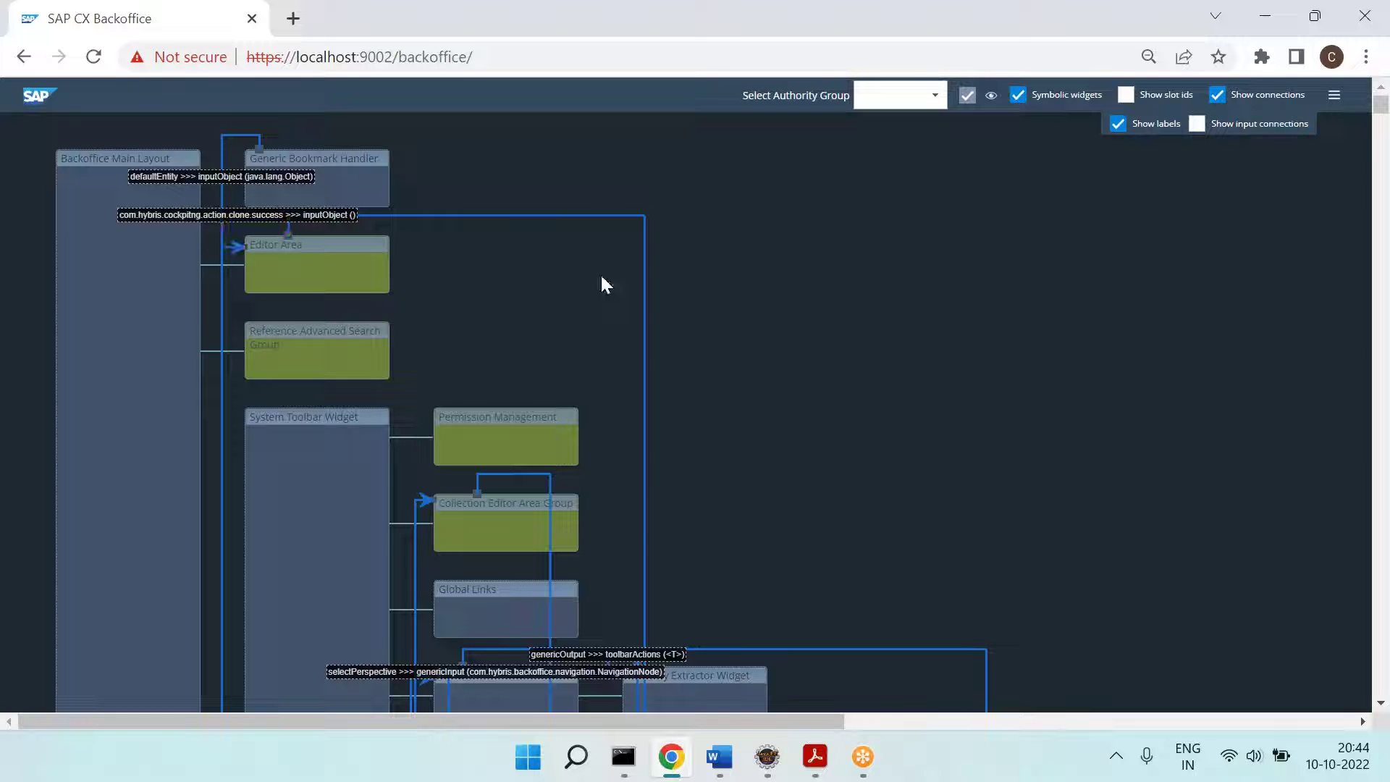
{"action": "left_click", "coordinate": [1127, 97]}
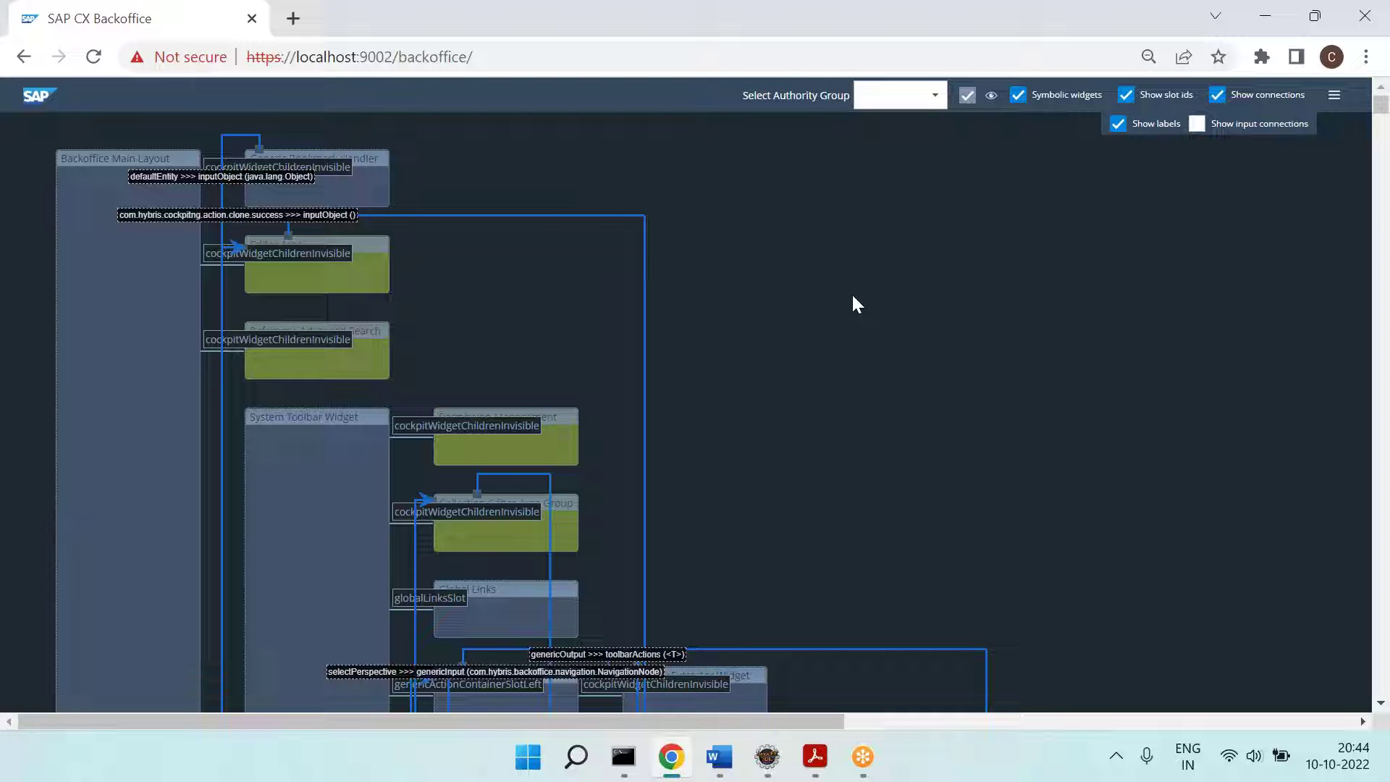
{"action": "scroll", "coordinate": [782, 460], "scroll_direction": "down", "scroll_amount": 7}
{"action": "scroll", "coordinate": [782, 467], "scroll_direction": "down", "scroll_amount": 5}
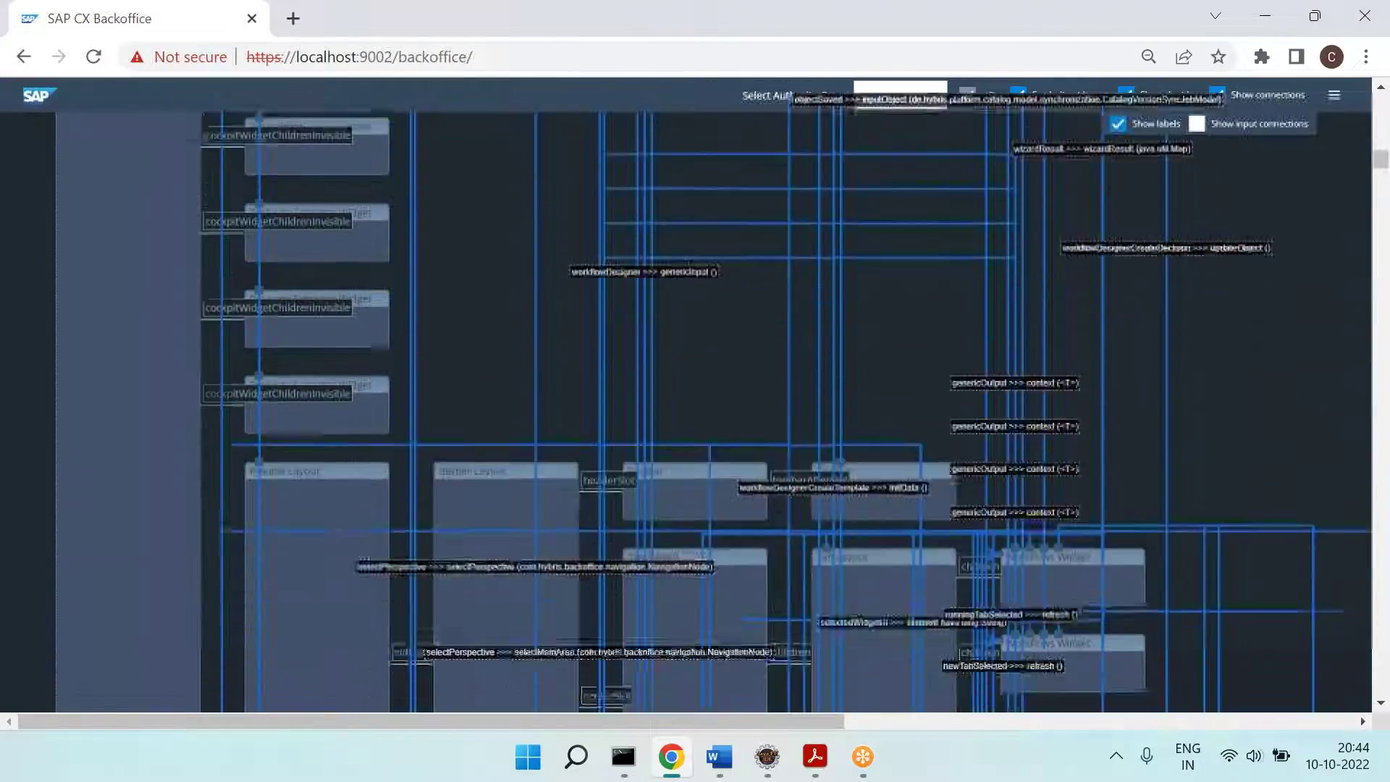
{"action": "scroll", "coordinate": [782, 394], "scroll_direction": "down", "scroll_amount": 5}
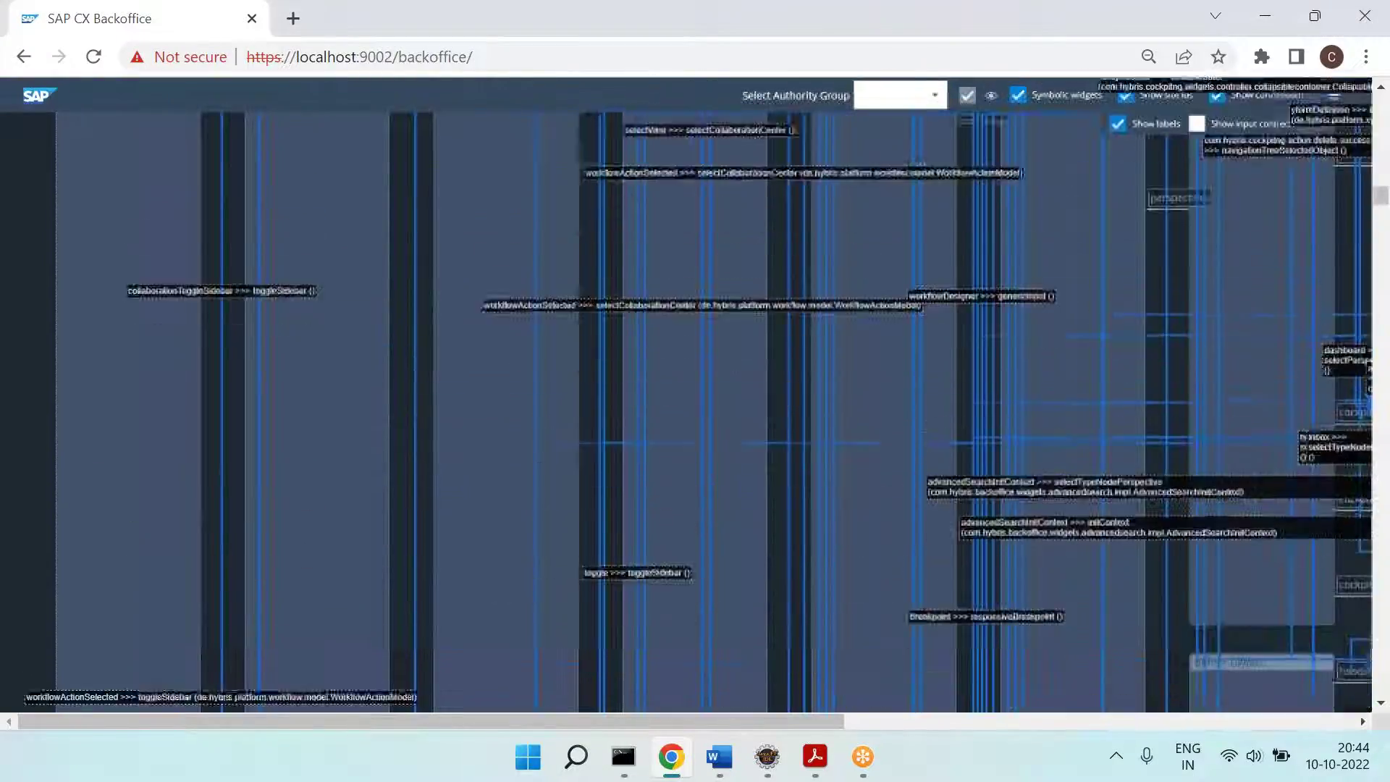
{"action": "scroll", "coordinate": [782, 395], "scroll_direction": "down", "scroll_amount": 6}
{"action": "scroll", "coordinate": [782, 395], "scroll_direction": "down", "scroll_amount": 5}
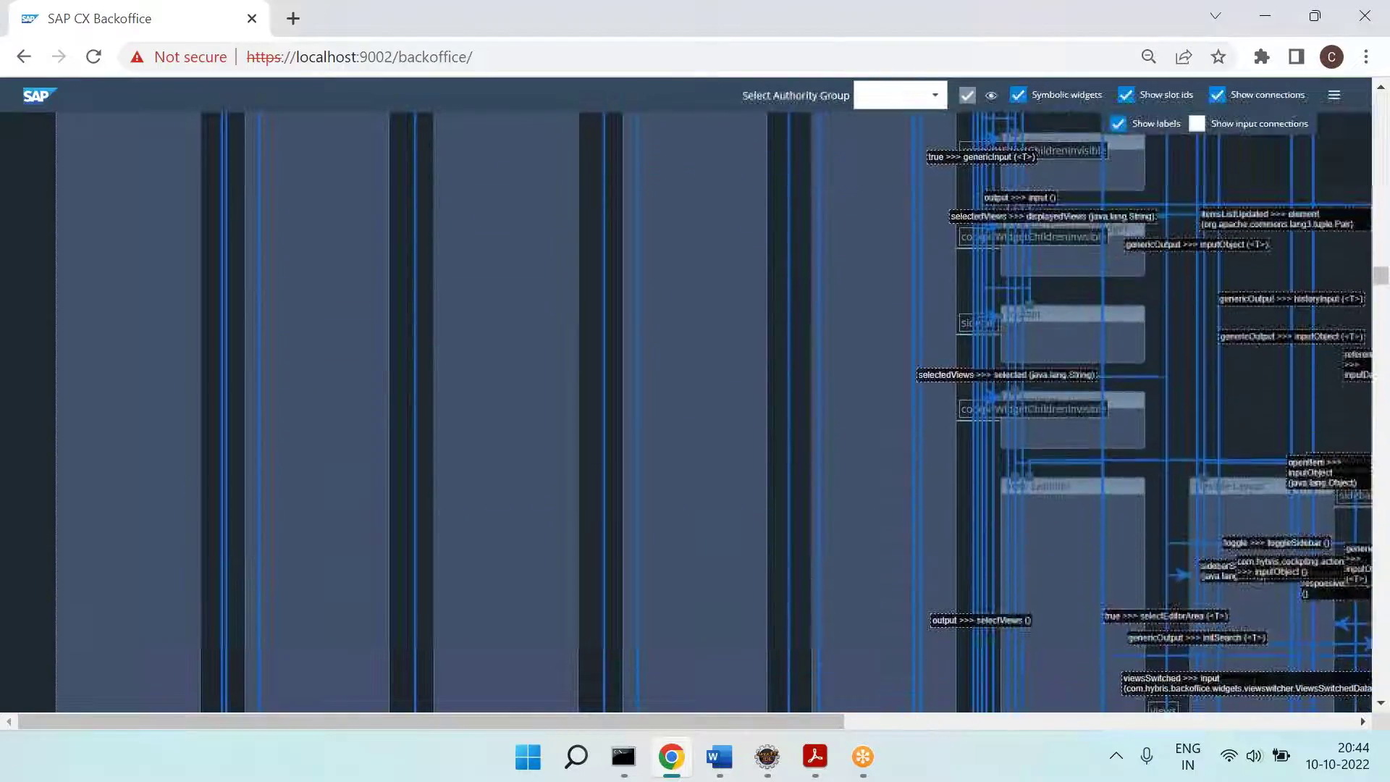
Step: Scroll back to the top of the diagram and bring the Word notes to the front
{"action": "scroll", "coordinate": [782, 395], "scroll_direction": "up", "scroll_amount": 5}
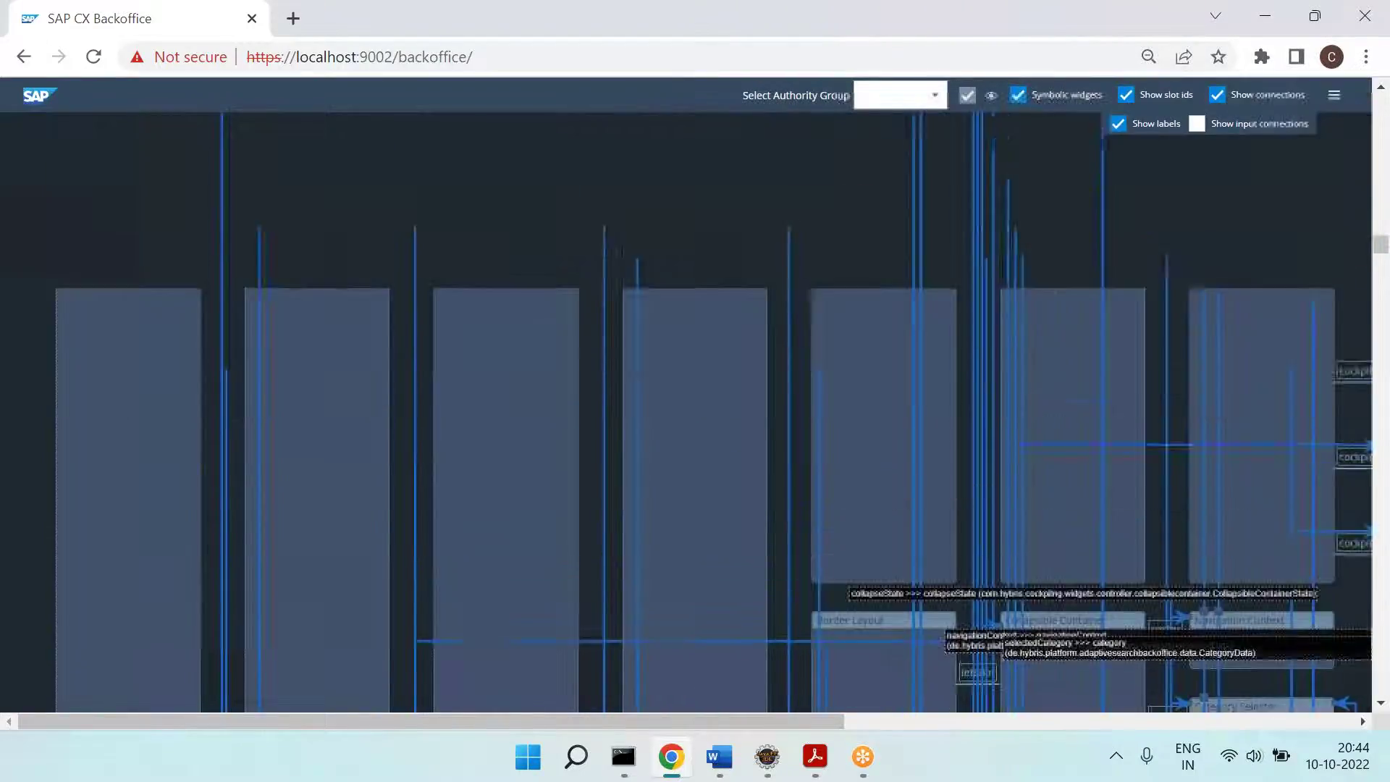
{"action": "scroll", "coordinate": [782, 394], "scroll_direction": "up", "scroll_amount": 6}
{"action": "scroll", "coordinate": [782, 395], "scroll_direction": "up", "scroll_amount": 3}
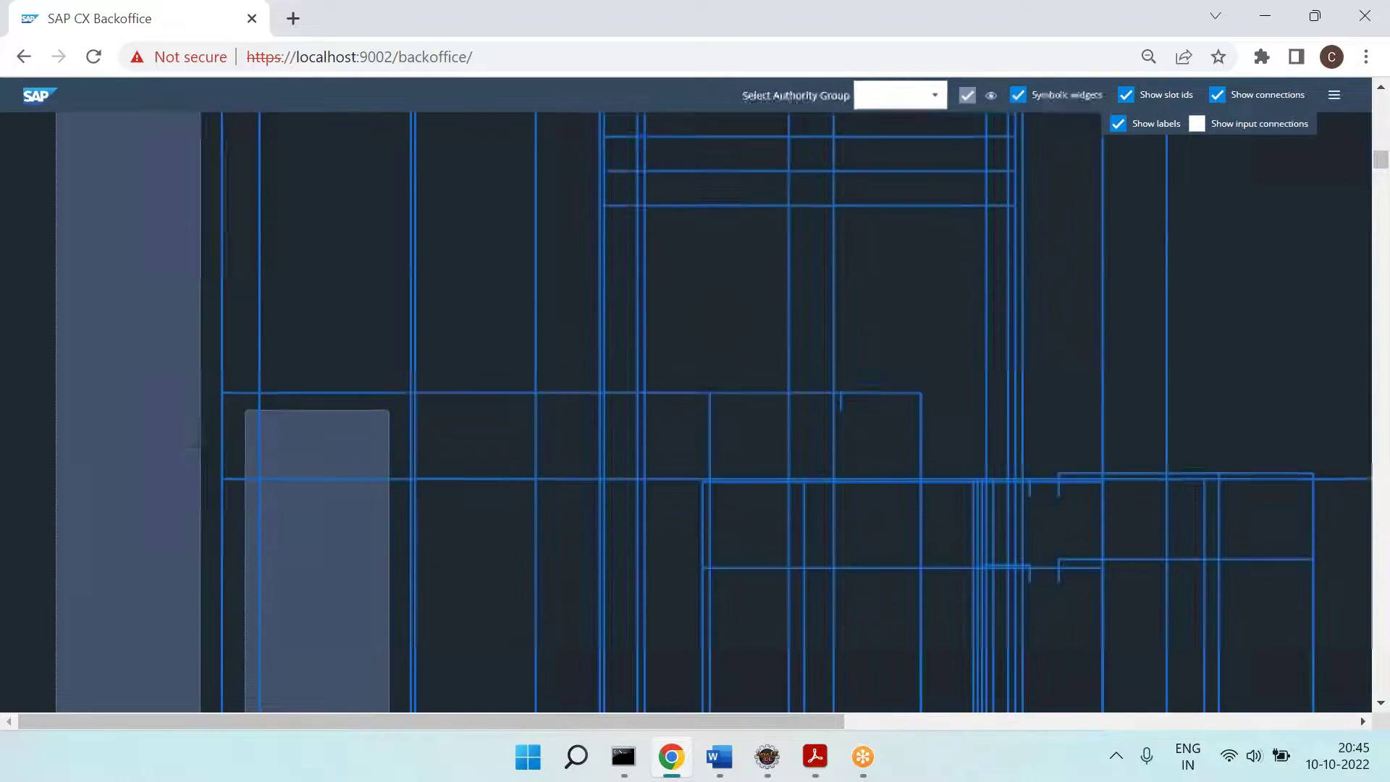
{"action": "scroll", "coordinate": [782, 395], "scroll_direction": "up", "scroll_amount": 6}
{"action": "scroll", "coordinate": [782, 395], "scroll_direction": "up", "scroll_amount": 10}
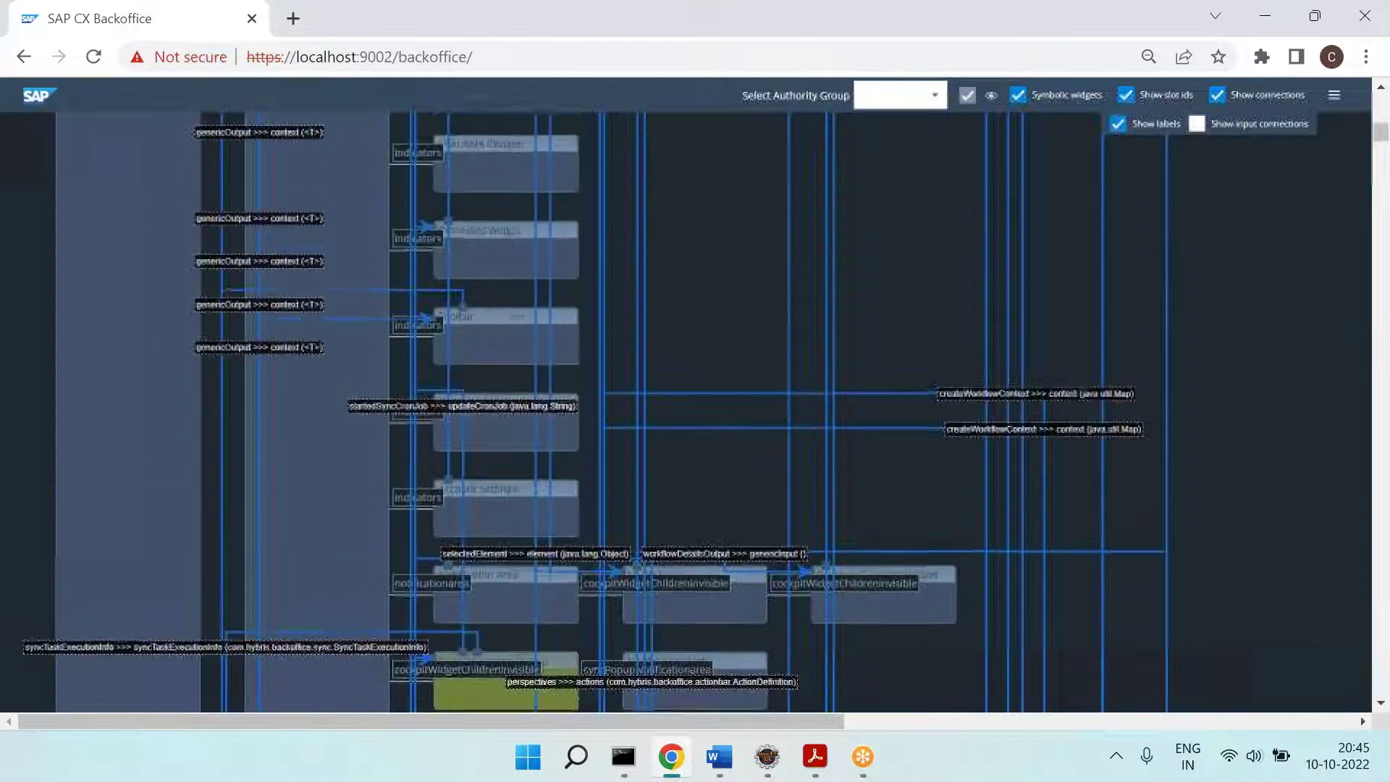
{"action": "scroll", "coordinate": [782, 395], "scroll_direction": "up", "scroll_amount": 3}
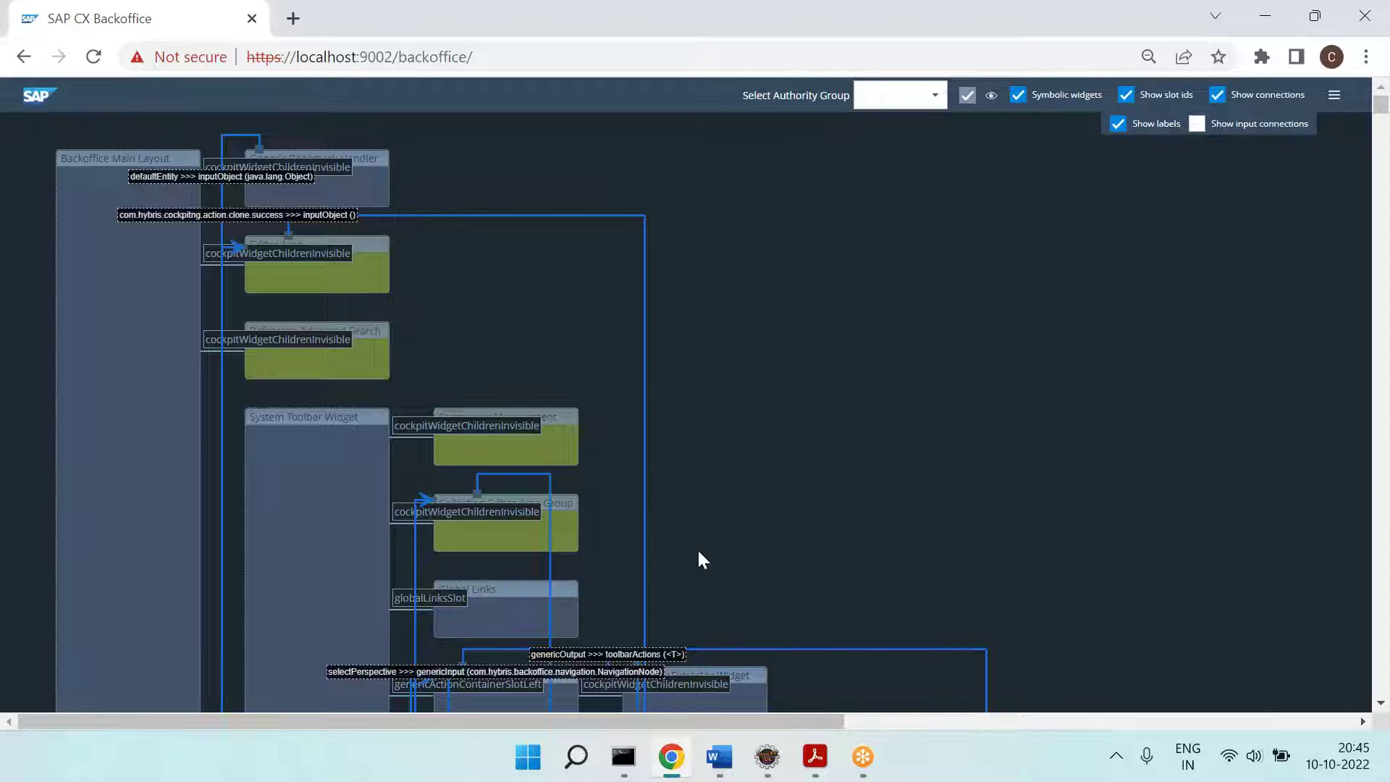
{"action": "left_click", "coordinate": [719, 756]}
{"action": "scroll", "coordinate": [507, 434], "scroll_direction": "up", "scroll_amount": 7}
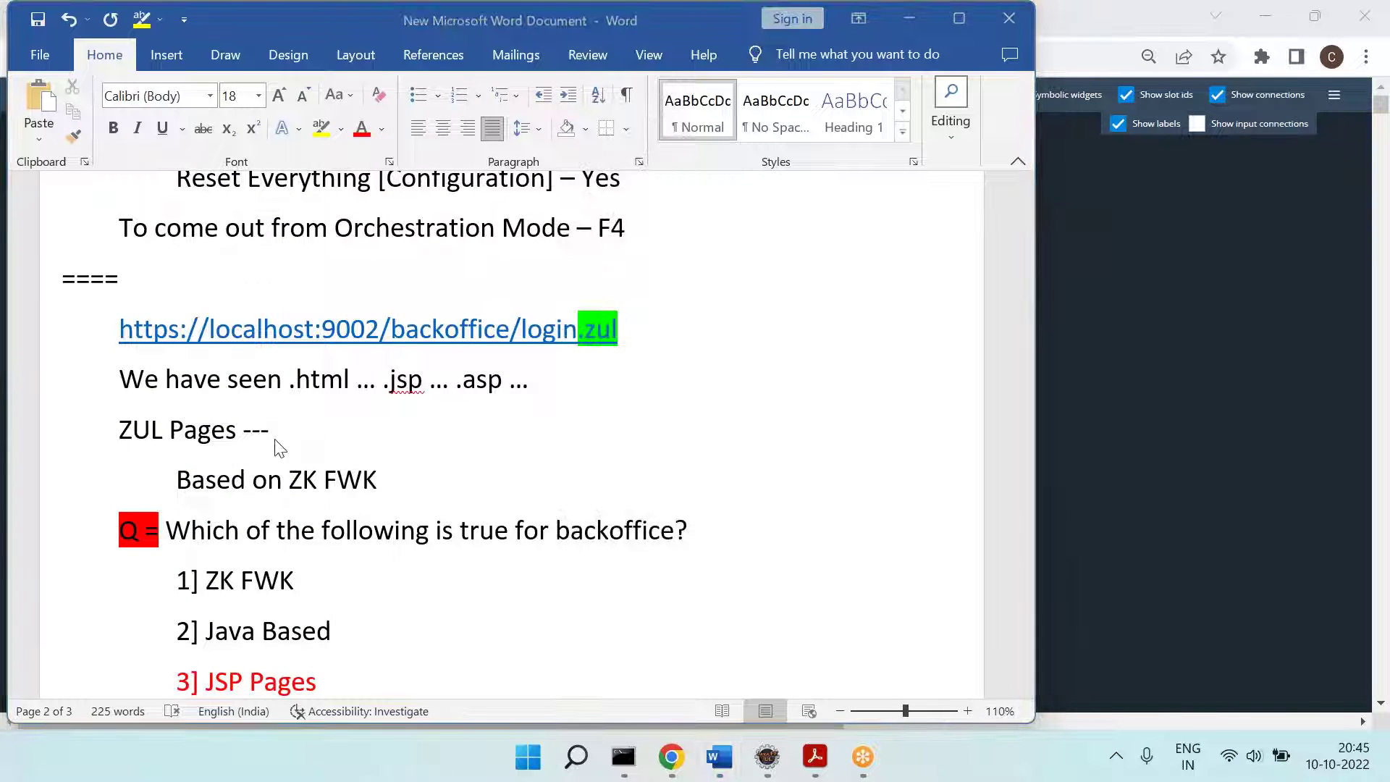
Step: Scroll through the Word notes, selecting and then deselecting the quiz question
{"action": "scroll", "coordinate": [185, 486], "scroll_direction": "down", "scroll_amount": 3}
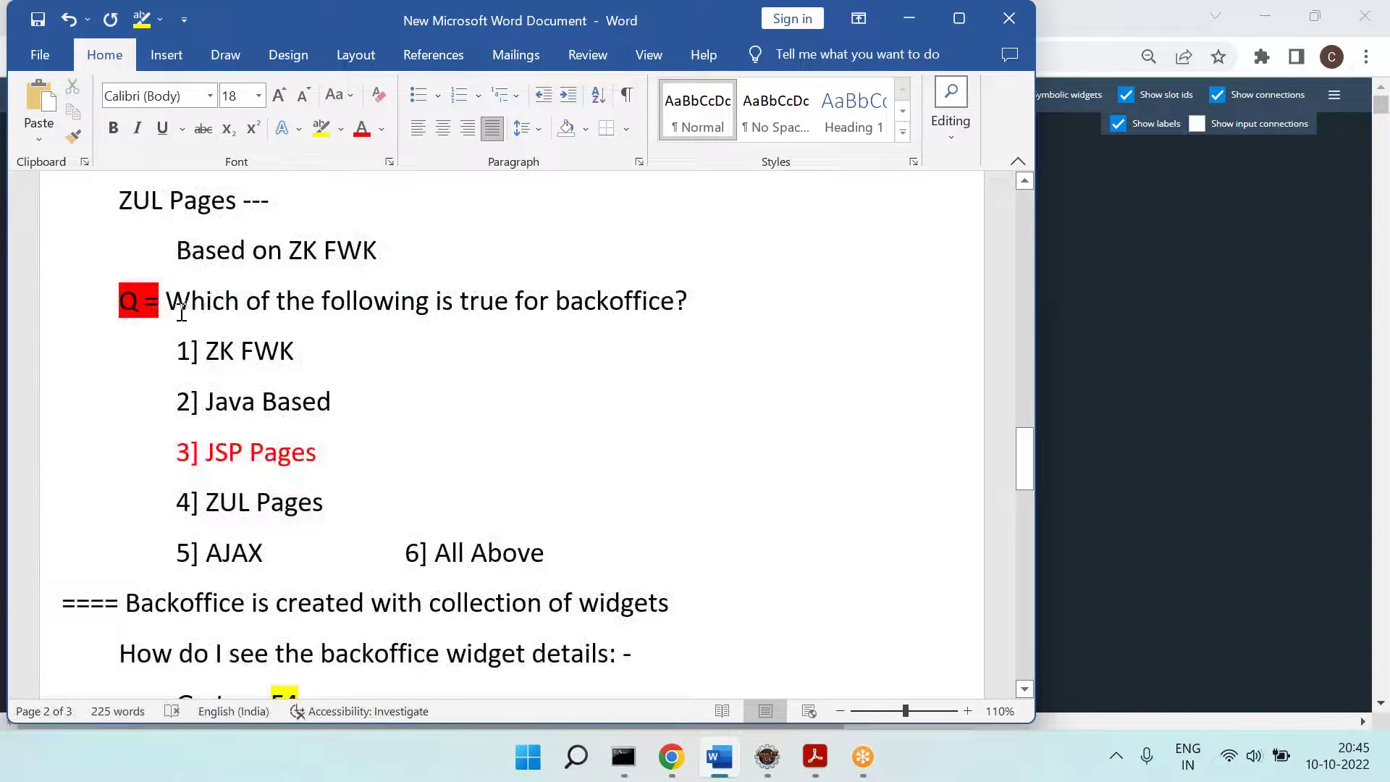
{"action": "left_click_drag", "start_coordinate": [181, 313], "coordinate": [553, 546]}
{"action": "scroll", "coordinate": [308, 349], "scroll_direction": "down", "scroll_amount": 5}
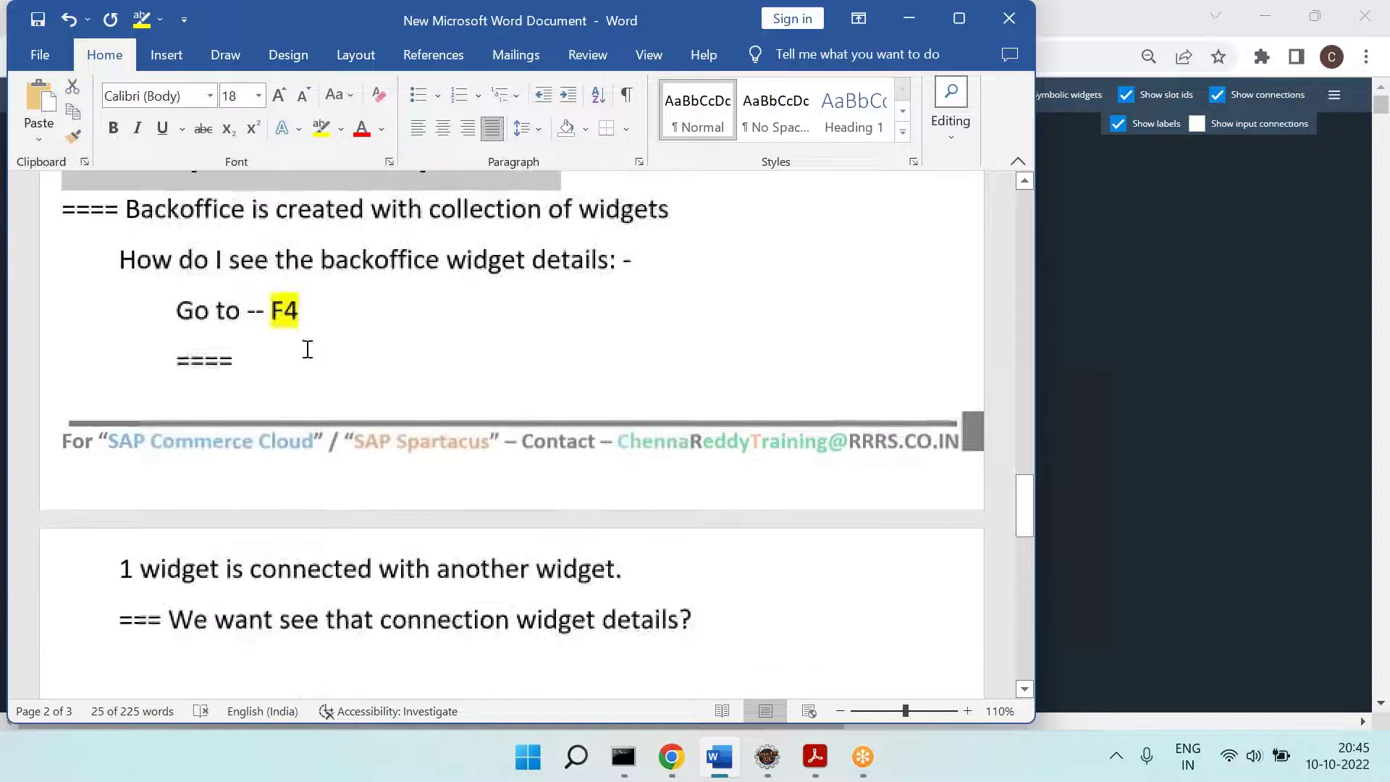
{"action": "left_click", "coordinate": [186, 207]}
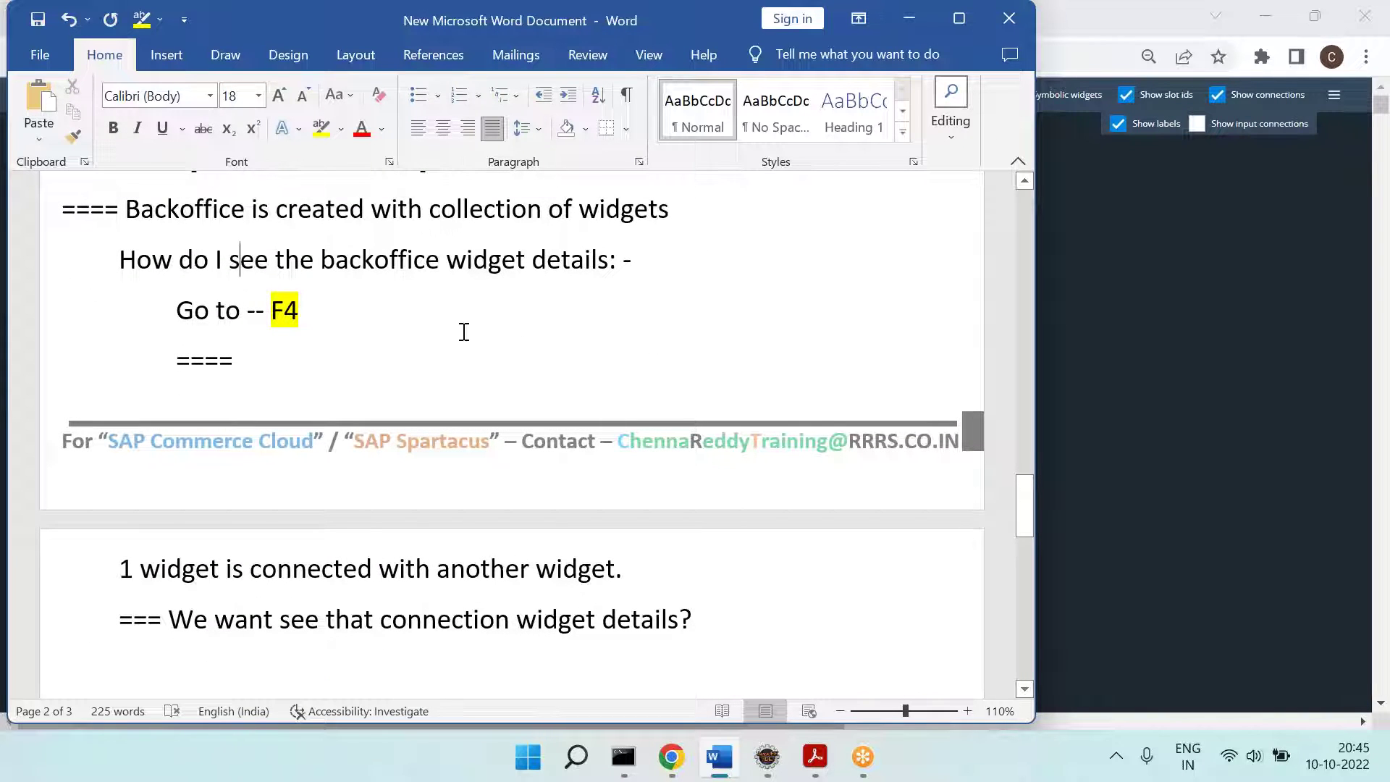
{"action": "scroll", "coordinate": [778, 353], "scroll_direction": "down", "scroll_amount": 3}
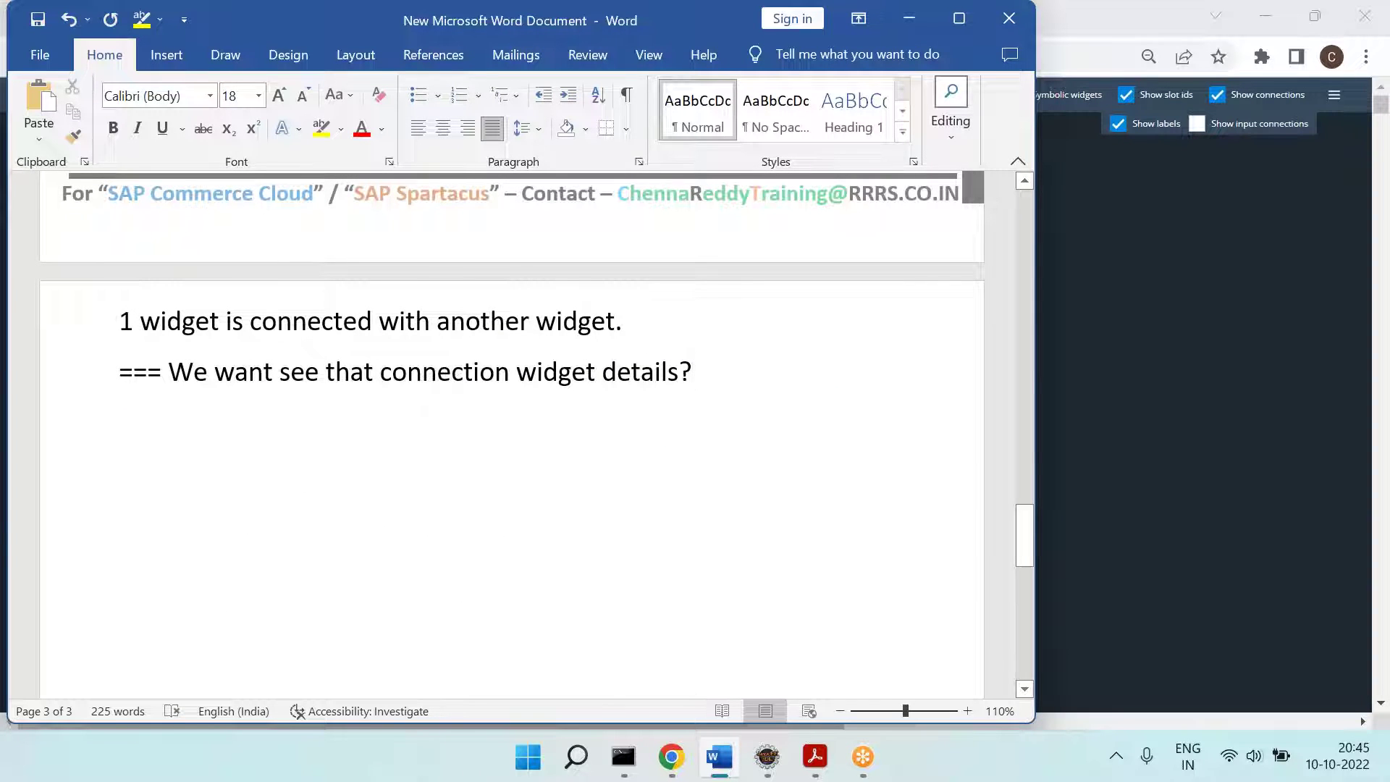
Step: Save the Word notes and return to the labelled Backoffice widget diagram
{"action": "key", "text": "ctrl+s"}
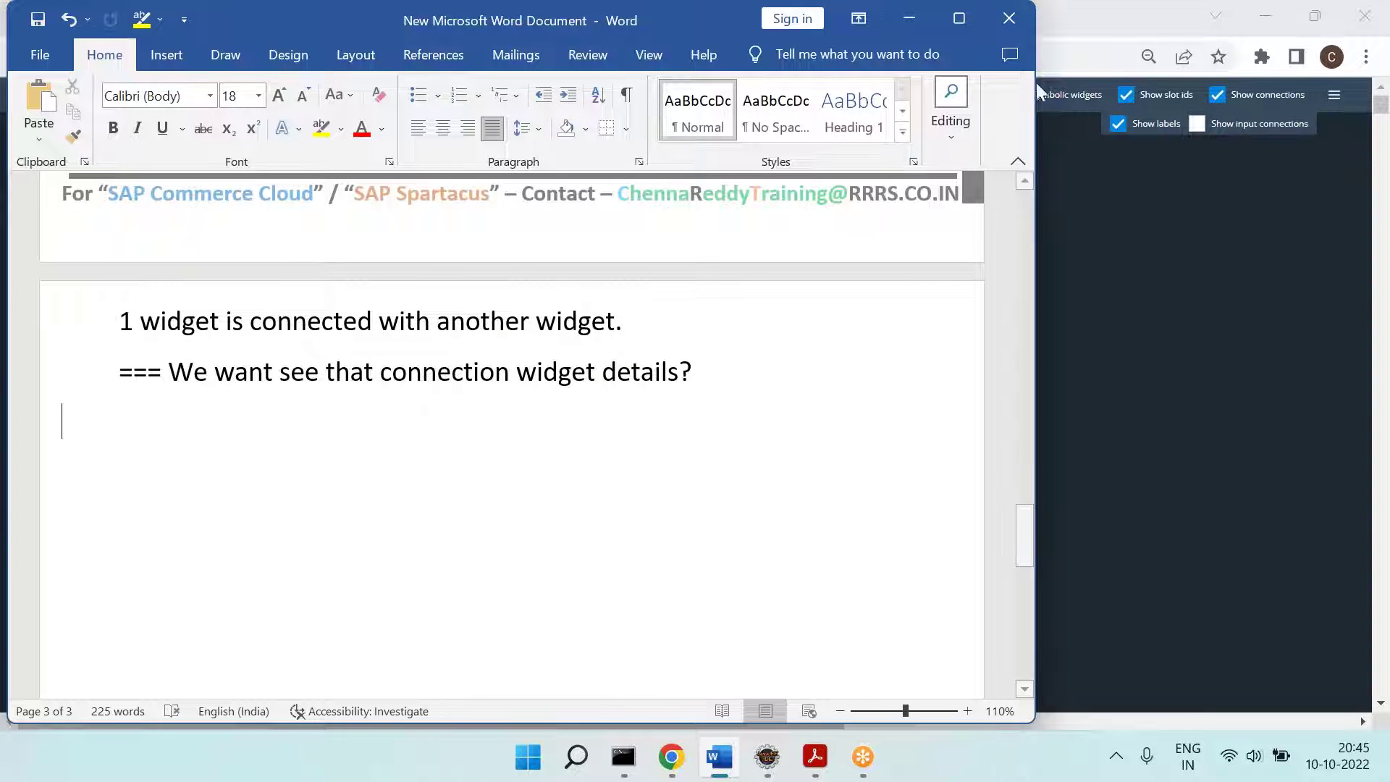
{"action": "left_click", "coordinate": [956, 133]}
{"action": "left_click", "coordinate": [818, 251]}
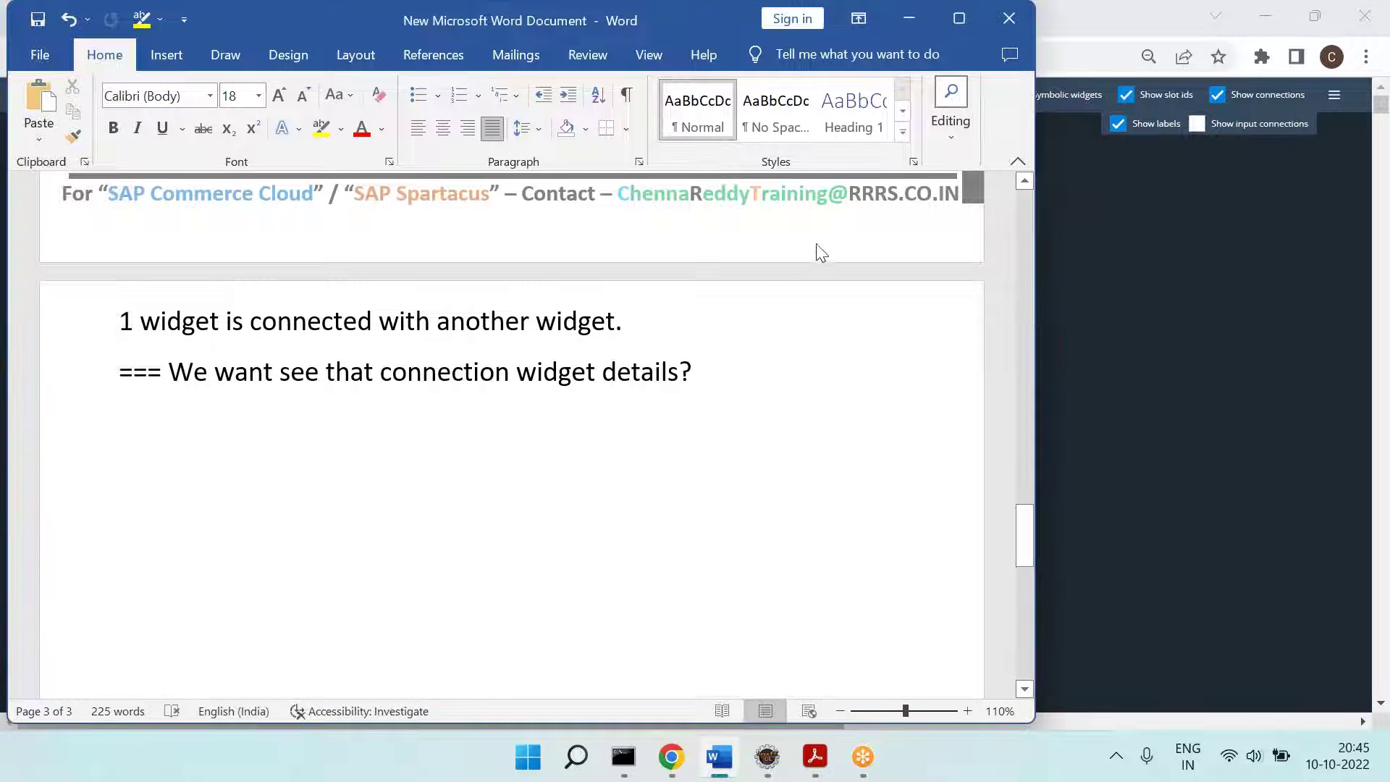
{"action": "left_click", "coordinate": [1049, 358]}
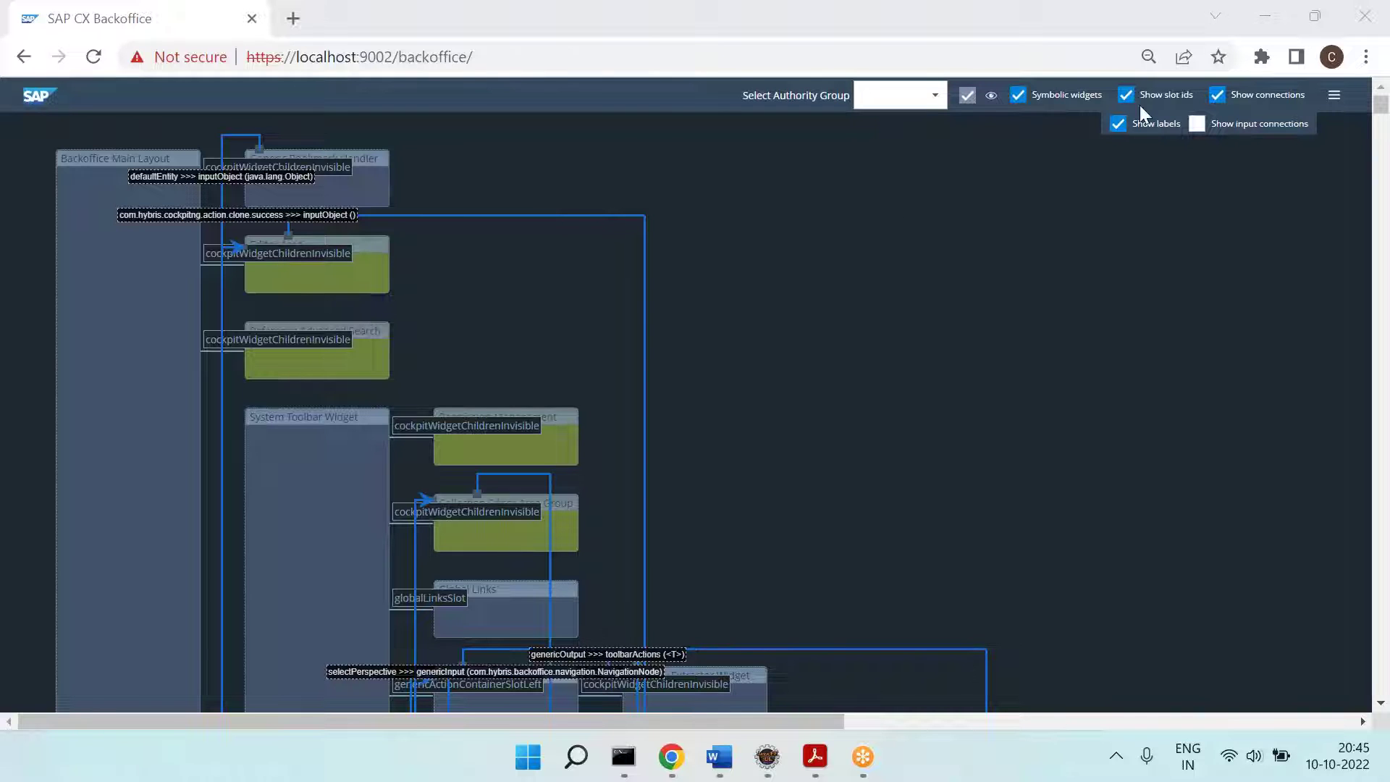
Step: Set the Backoffice page zoom back to 100% from Chrome's menu
{"action": "left_click", "coordinate": [510, 112]}
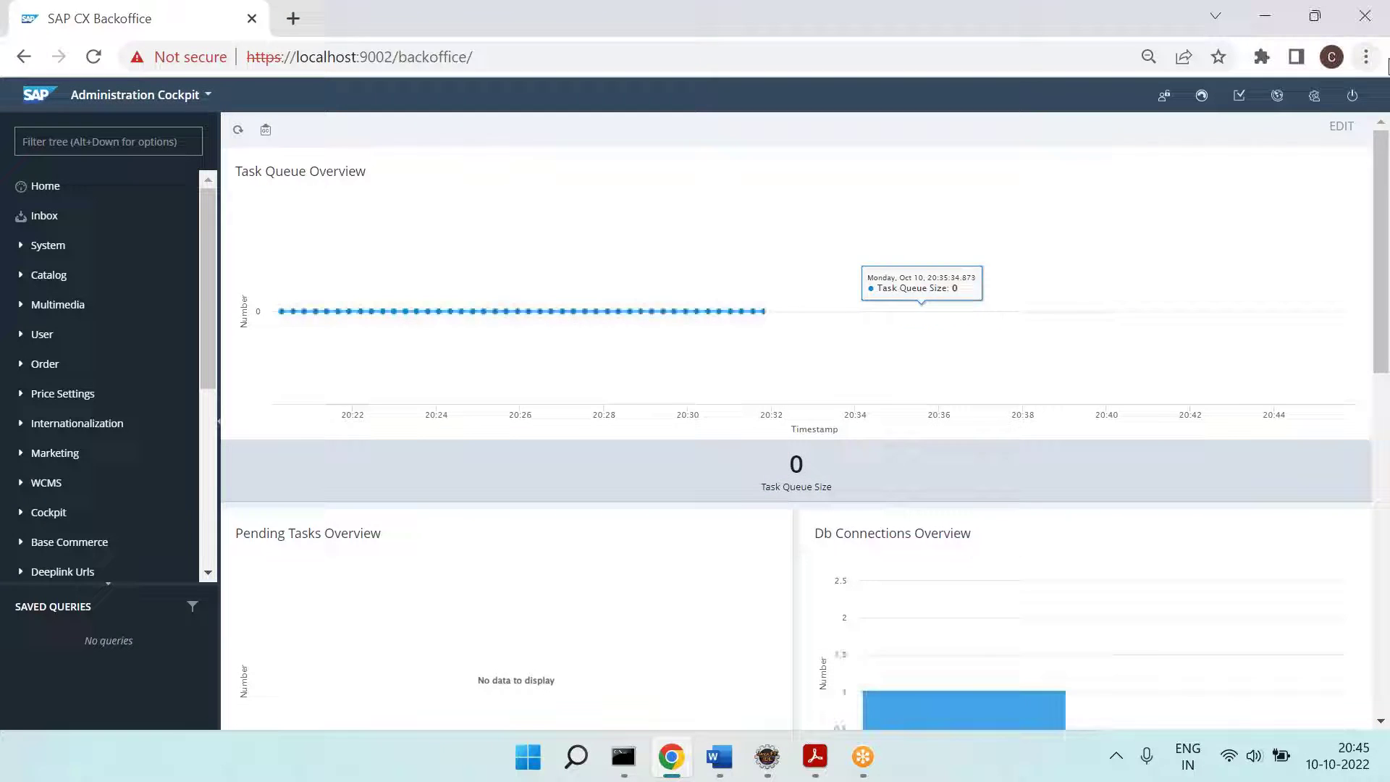
{"action": "left_click", "coordinate": [1367, 57]}
{"action": "left_click", "coordinate": [1311, 263]}
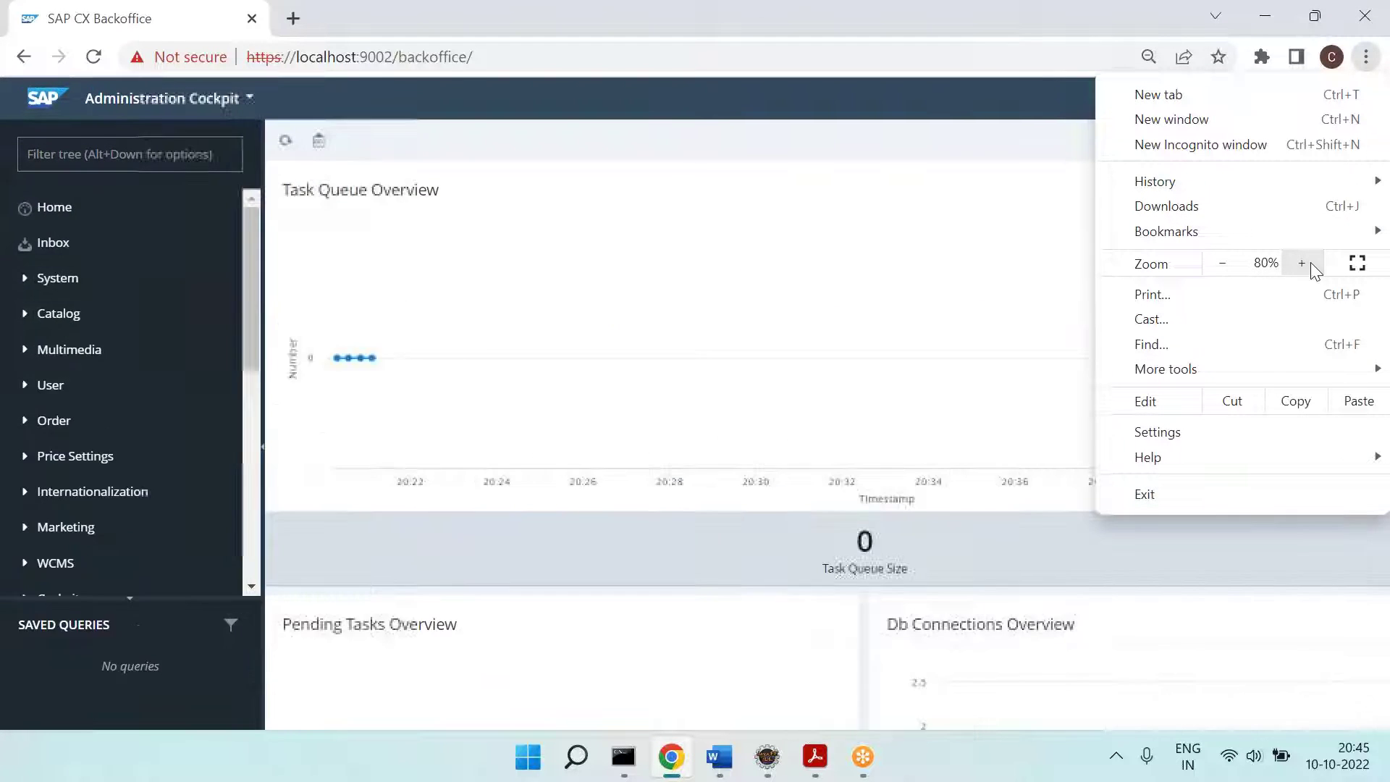
{"action": "left_click", "coordinate": [1301, 263]}
{"action": "left_click", "coordinate": [1302, 263]}
{"action": "left_click", "coordinate": [1302, 263]}
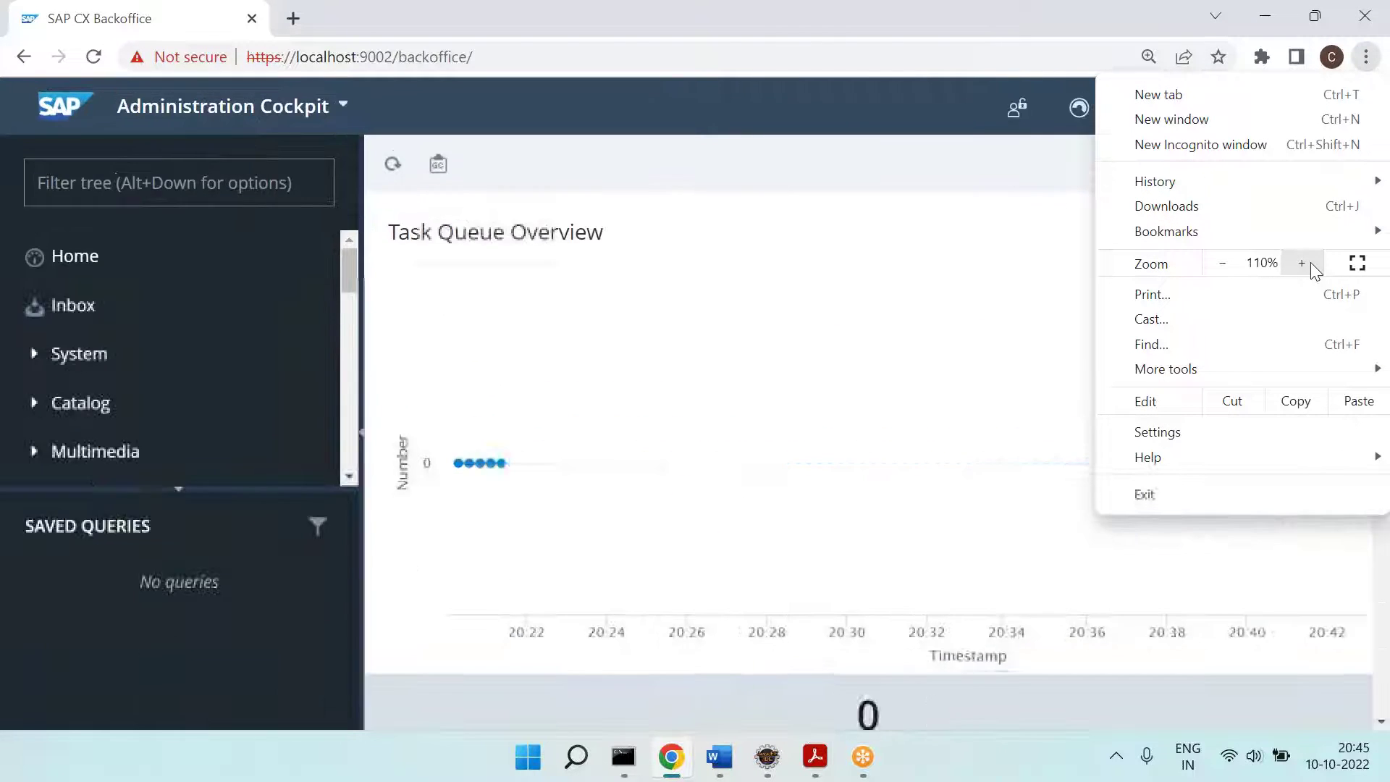
{"action": "left_click", "coordinate": [1222, 263]}
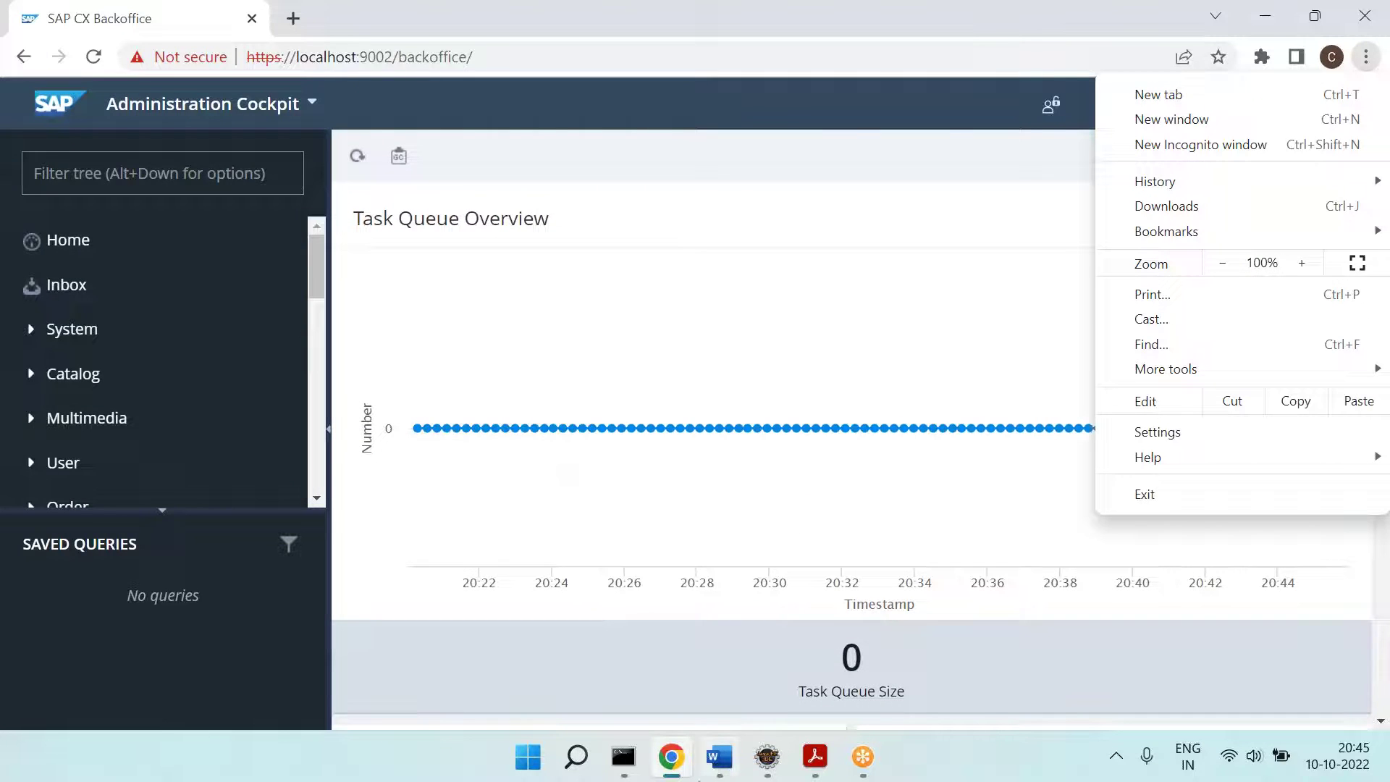
Step: Add a '==== Req ====' line to the Word notes and return to Backoffice
{"action": "left_click", "coordinate": [704, 763]}
{"action": "scroll", "coordinate": [497, 463], "scroll_direction": "up", "scroll_amount": 4}
{"action": "scroll", "coordinate": [497, 463], "scroll_direction": "down", "scroll_amount": 4}
{"action": "scroll", "coordinate": [513, 434], "scroll_direction": "down", "scroll_amount": 2}
{"action": "type", "text": "==== Re"}
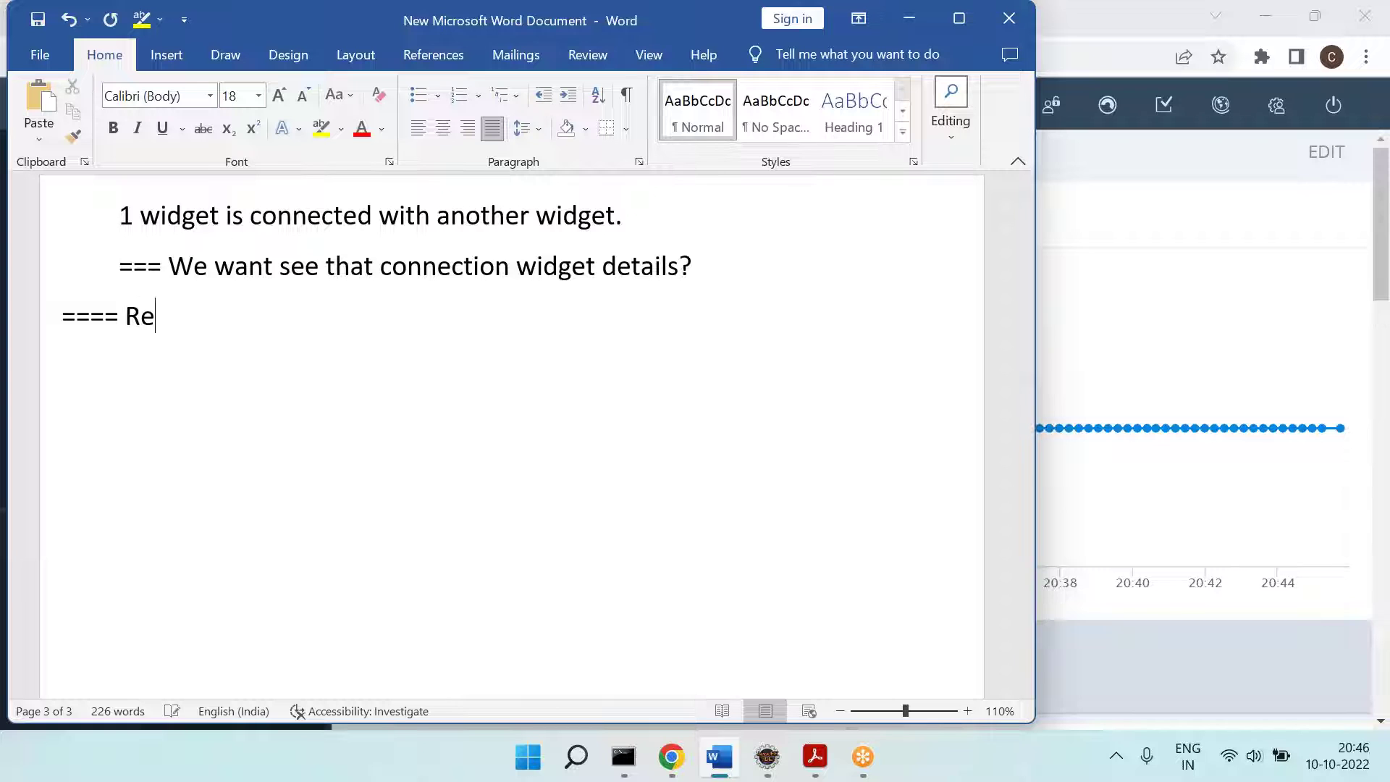
{"action": "scroll", "coordinate": [512, 435], "scroll_direction": "up", "scroll_amount": 4}
{"action": "type", "text": "q ===="}
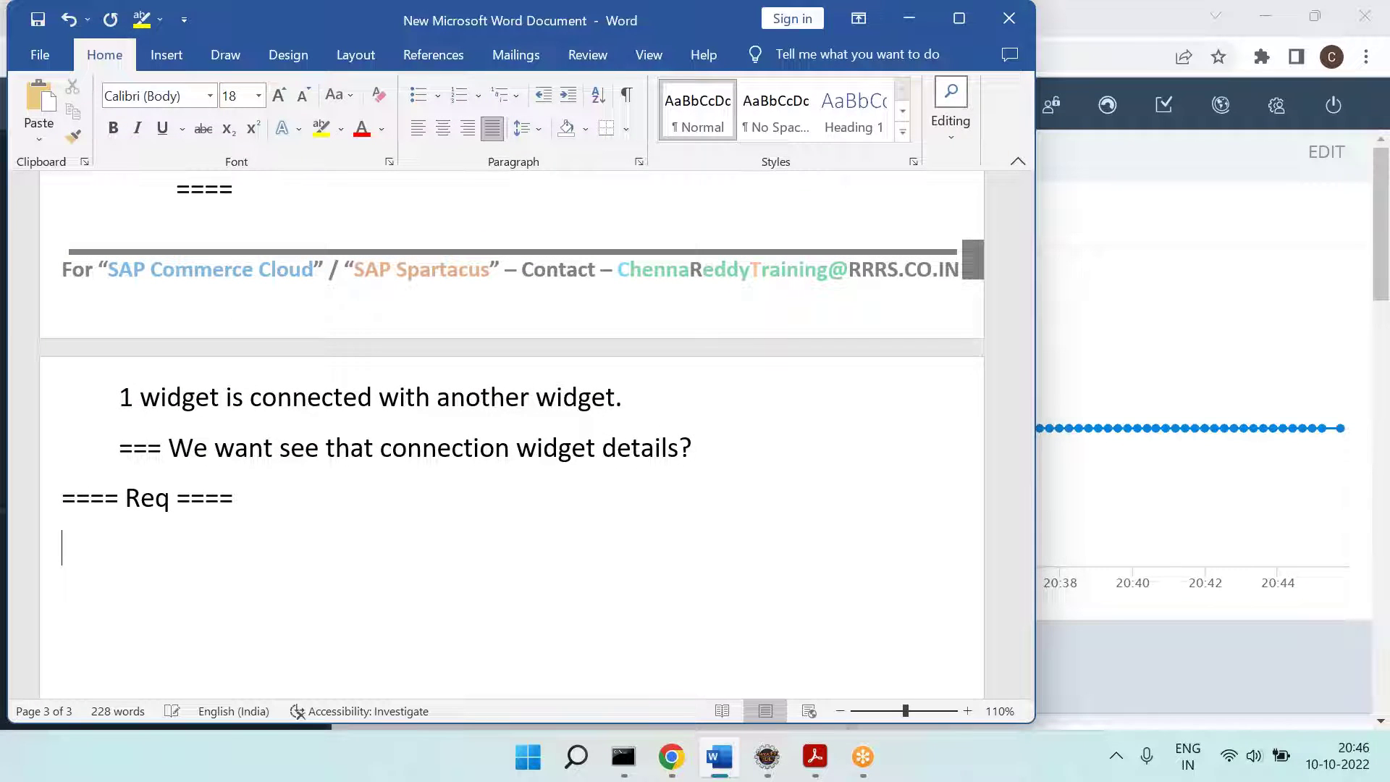
{"action": "key", "text": "alt+Tab"}
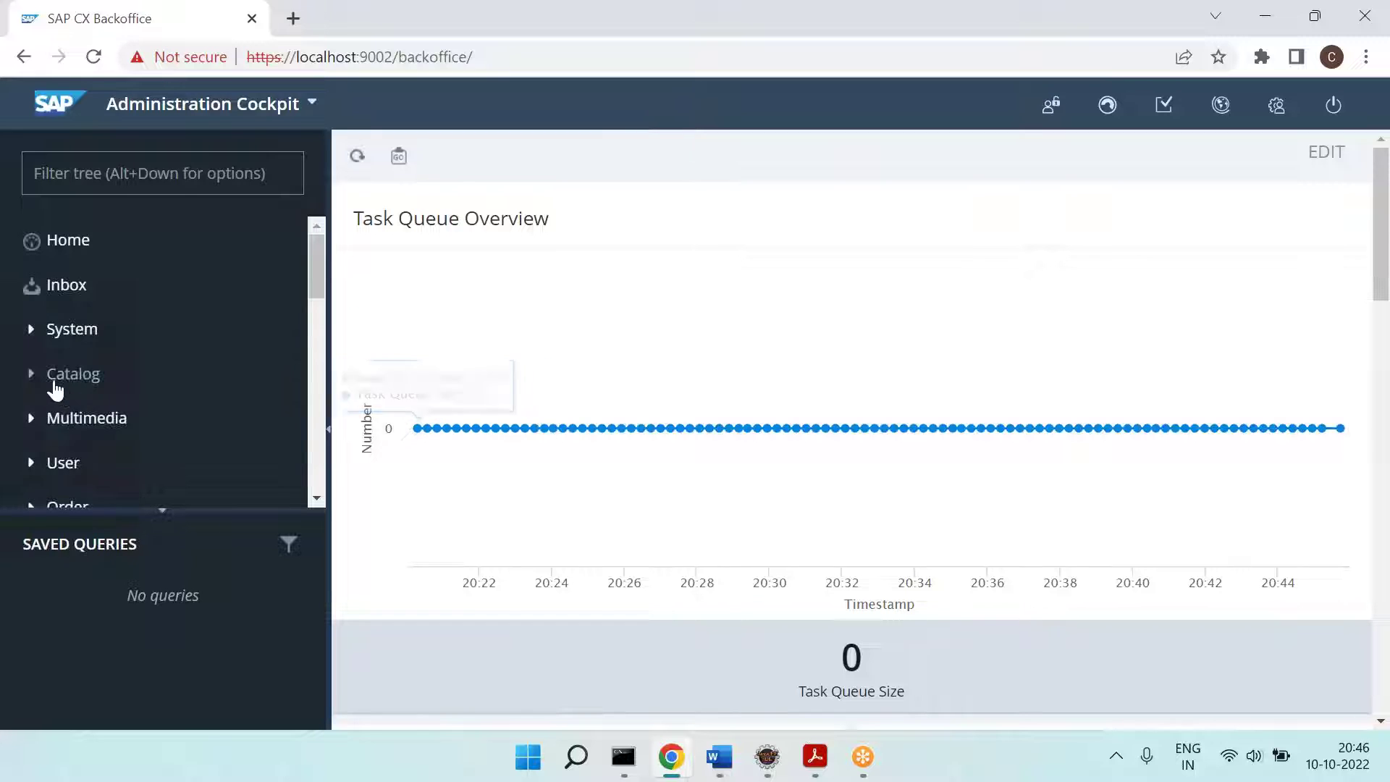
Step: Open the Catalog Products list from the Backoffice navigation tree
{"action": "left_click", "coordinate": [26, 376]}
{"action": "scroll", "coordinate": [152, 464], "scroll_direction": "down", "scroll_amount": 2}
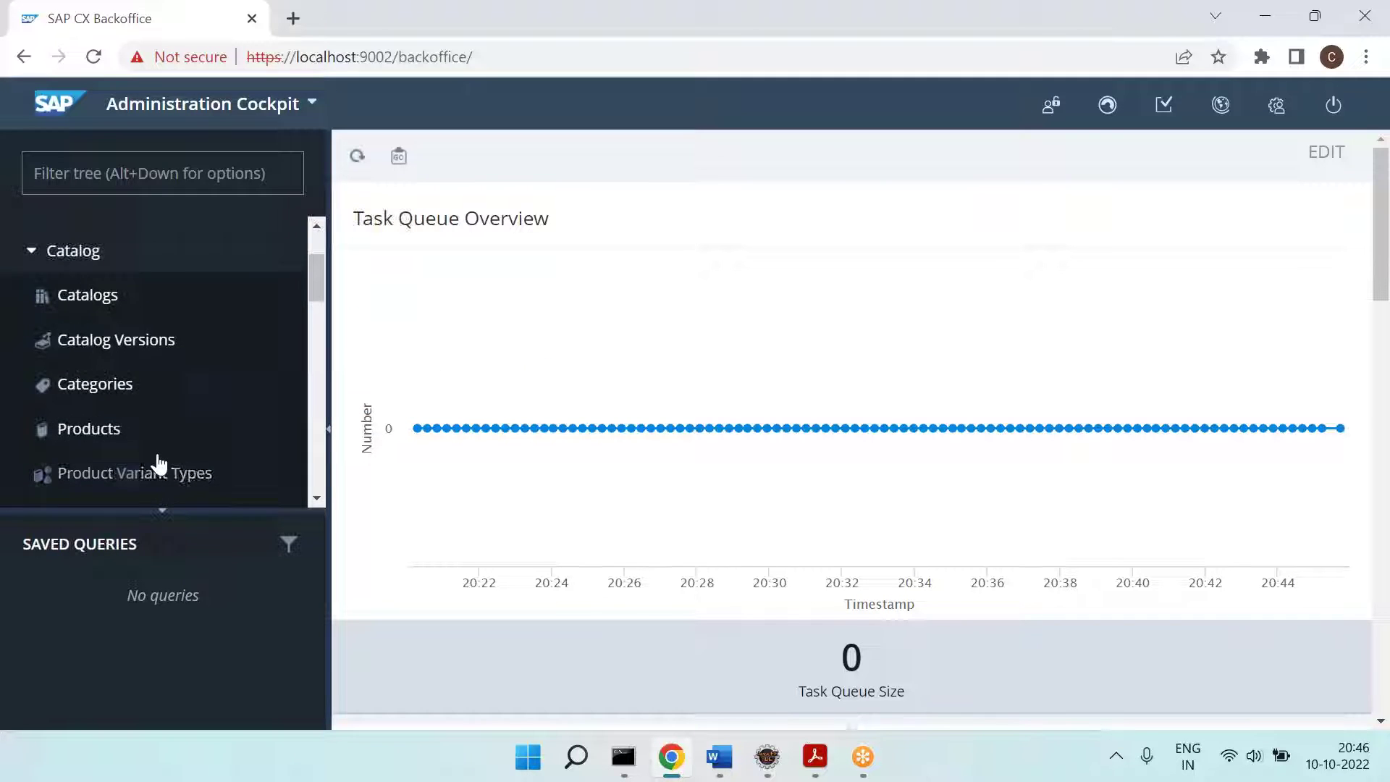
{"action": "left_click", "coordinate": [88, 430]}
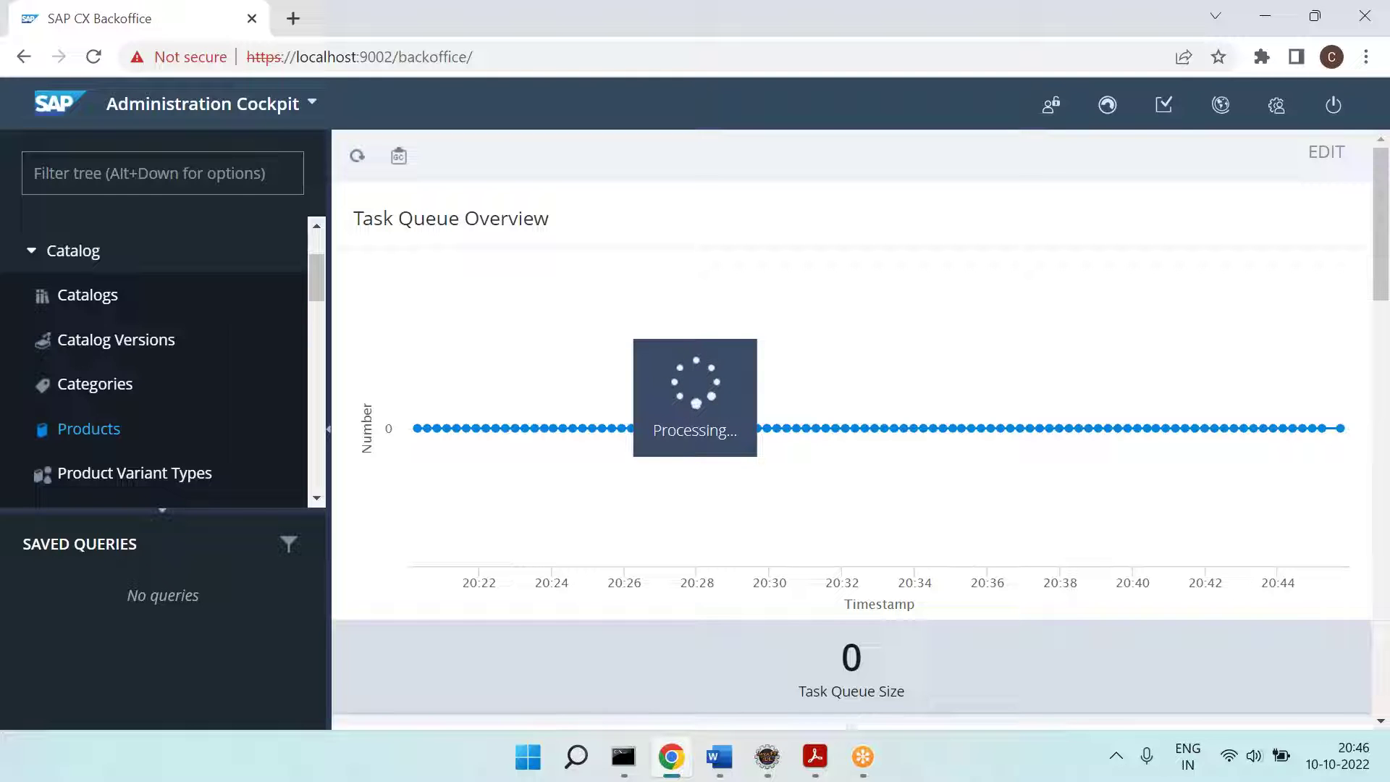
Step: Launch Paint from the Start search with 'pa'
{"action": "left_click", "coordinate": [521, 769]}
{"action": "type", "text": "pa"}
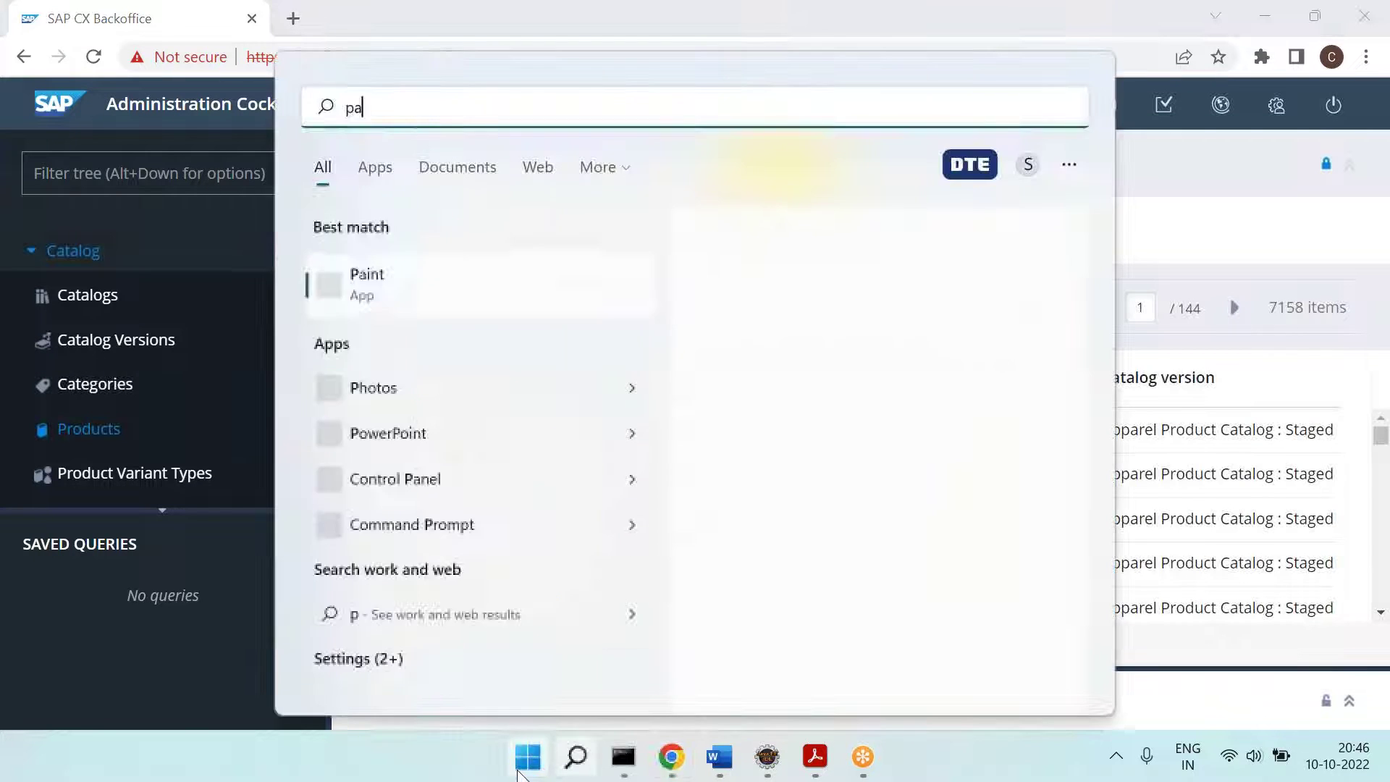
{"action": "key", "text": "Return"}
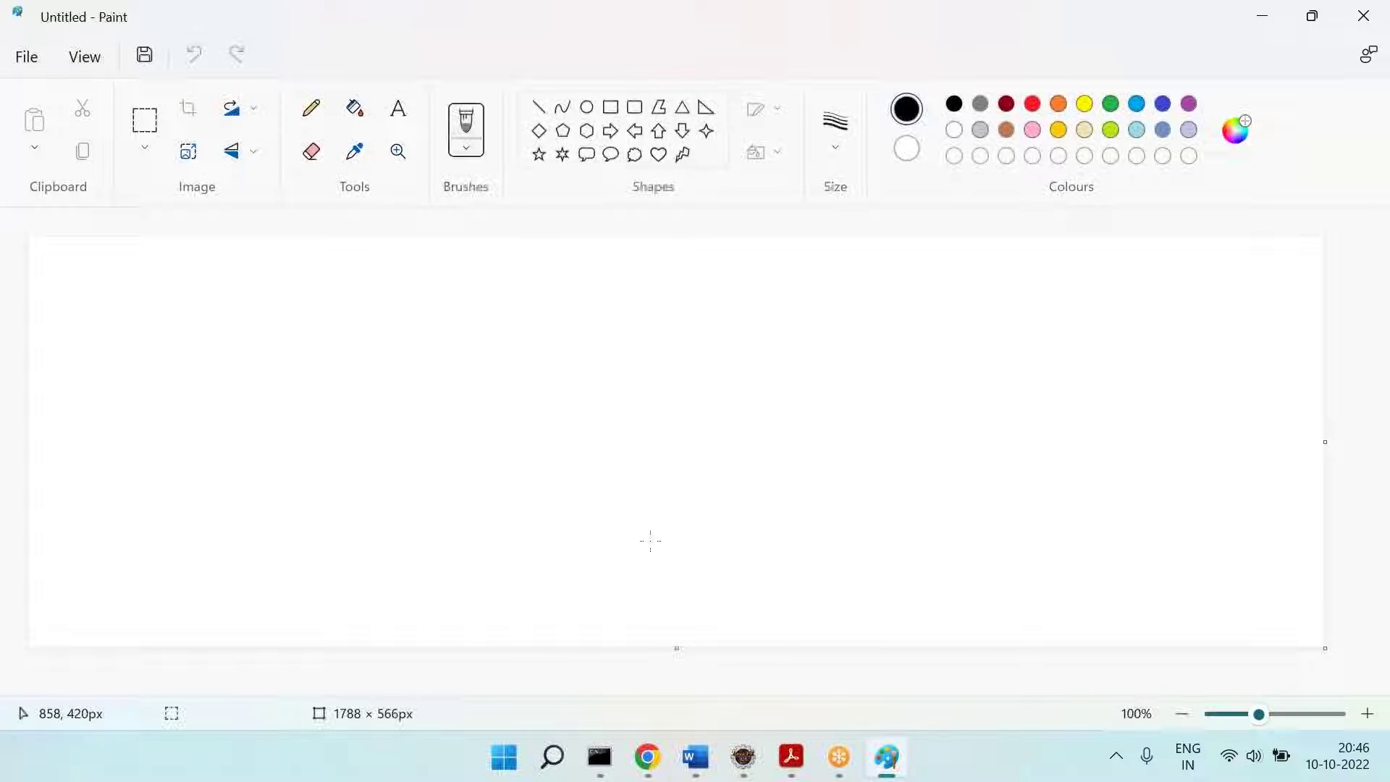
Step: Paste the Products list screenshot into Paint and move it up and left
{"action": "key", "text": "alt+Tab"}
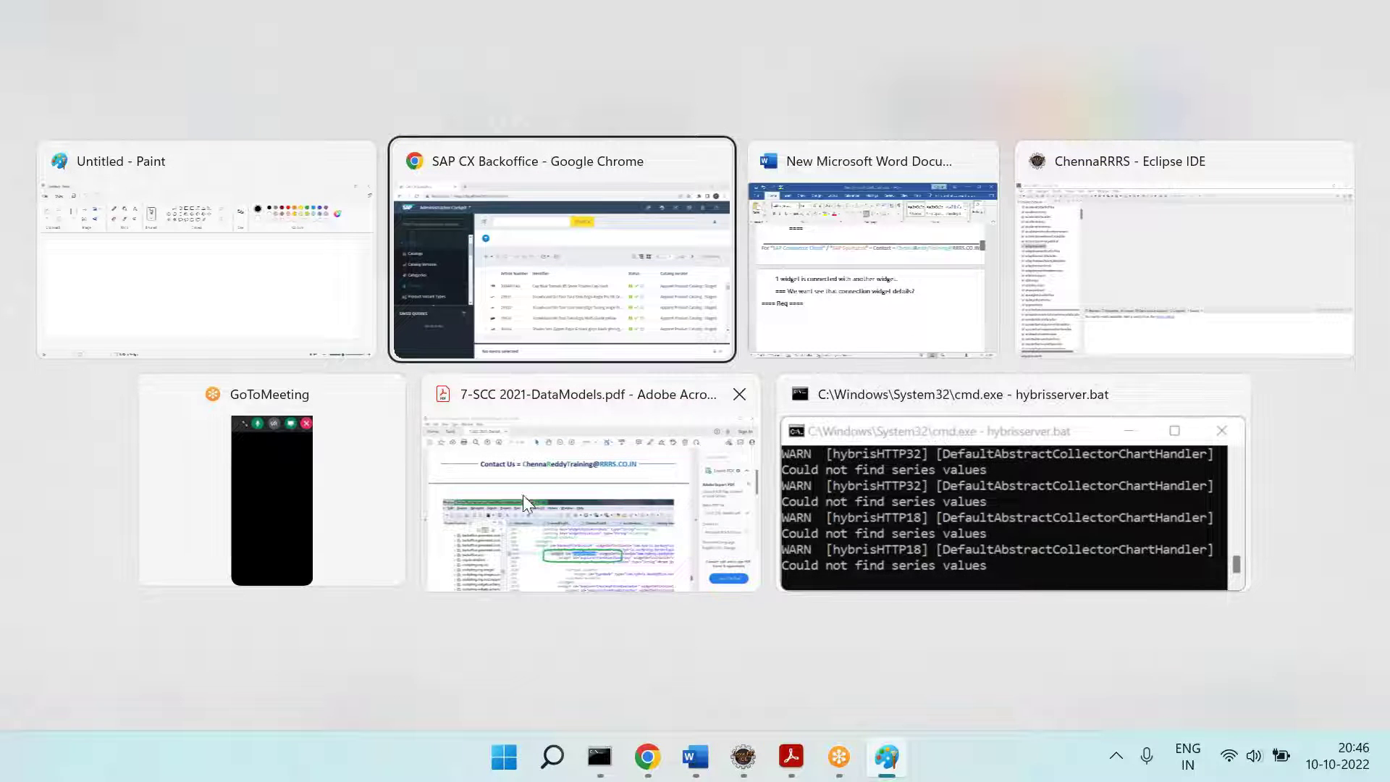
{"action": "left_click", "coordinate": [601, 259]}
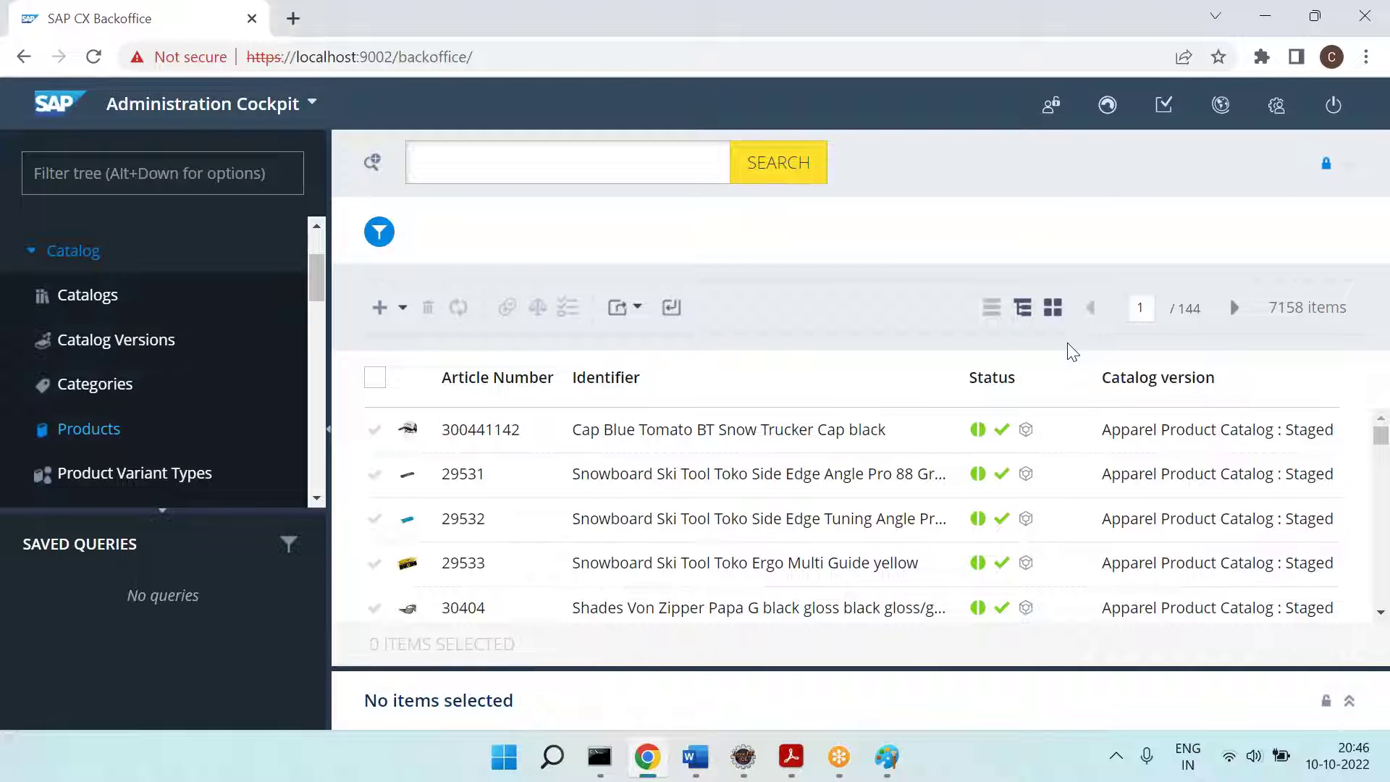
{"action": "left_click", "coordinate": [887, 756]}
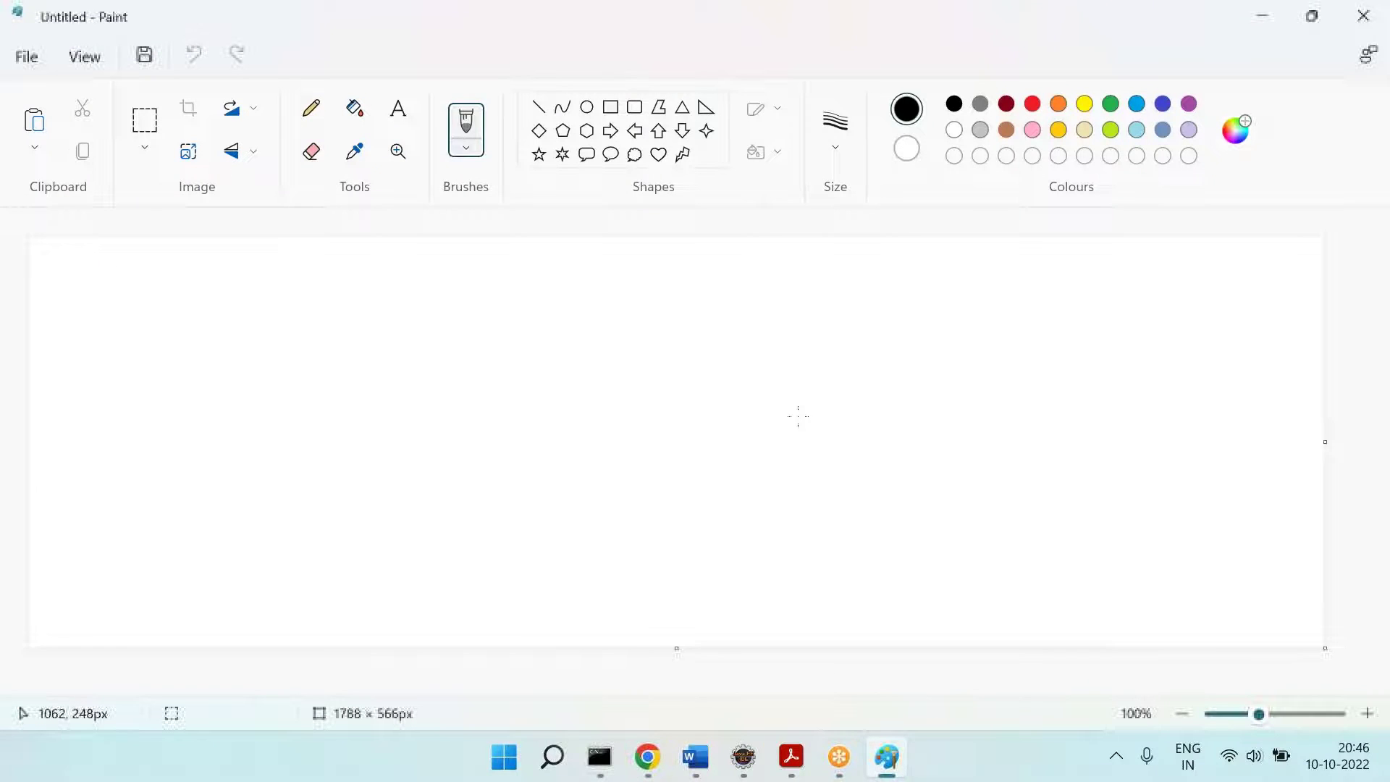
{"action": "key", "text": "ctrl+v"}
{"action": "mouse_move", "coordinate": [772, 424]}
{"action": "left_mouse_down"}
{"action": "mouse_move", "coordinate": [776, 258]}
{"action": "mouse_move", "coordinate": [745, 258]}
{"action": "left_mouse_up"}
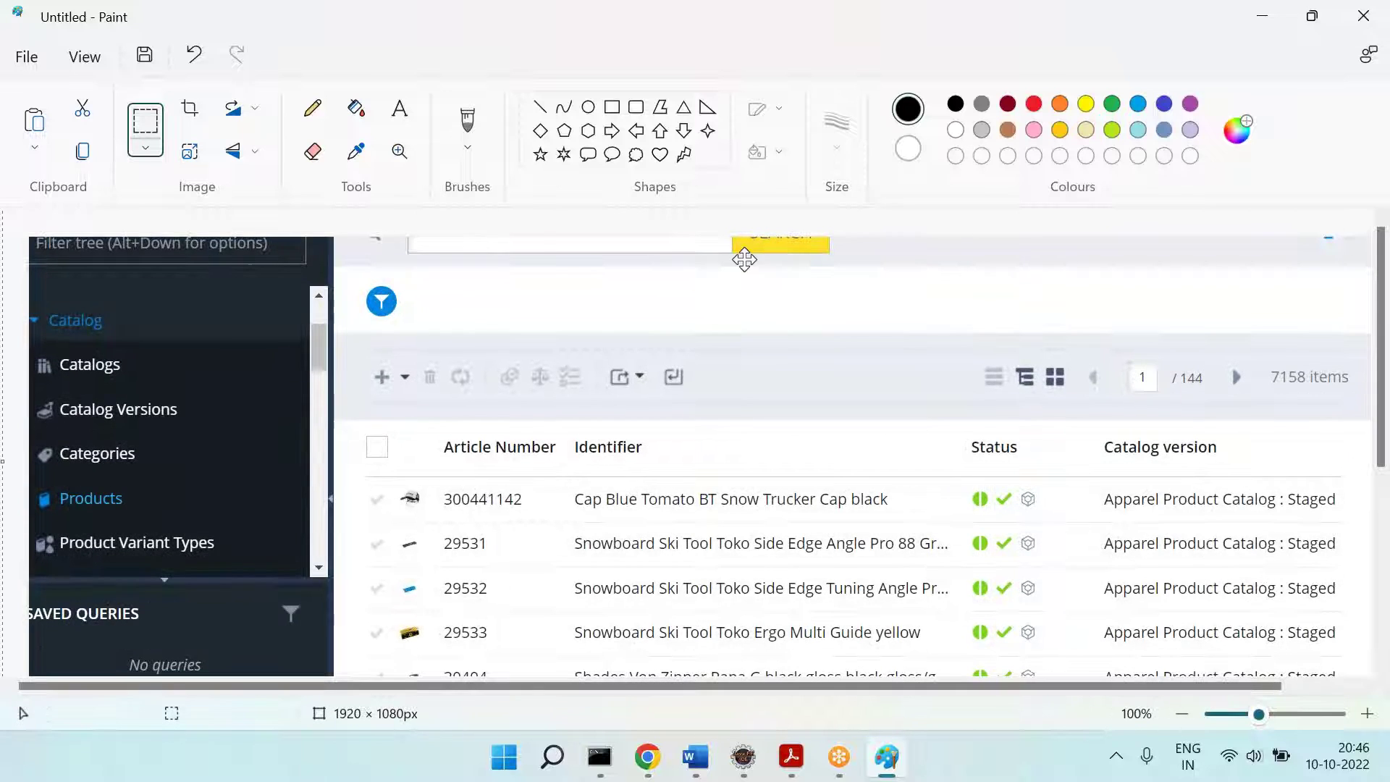
Step: Draw an orange rectangle around the 1 / 144 paging control
{"action": "left_click", "coordinate": [612, 107]}
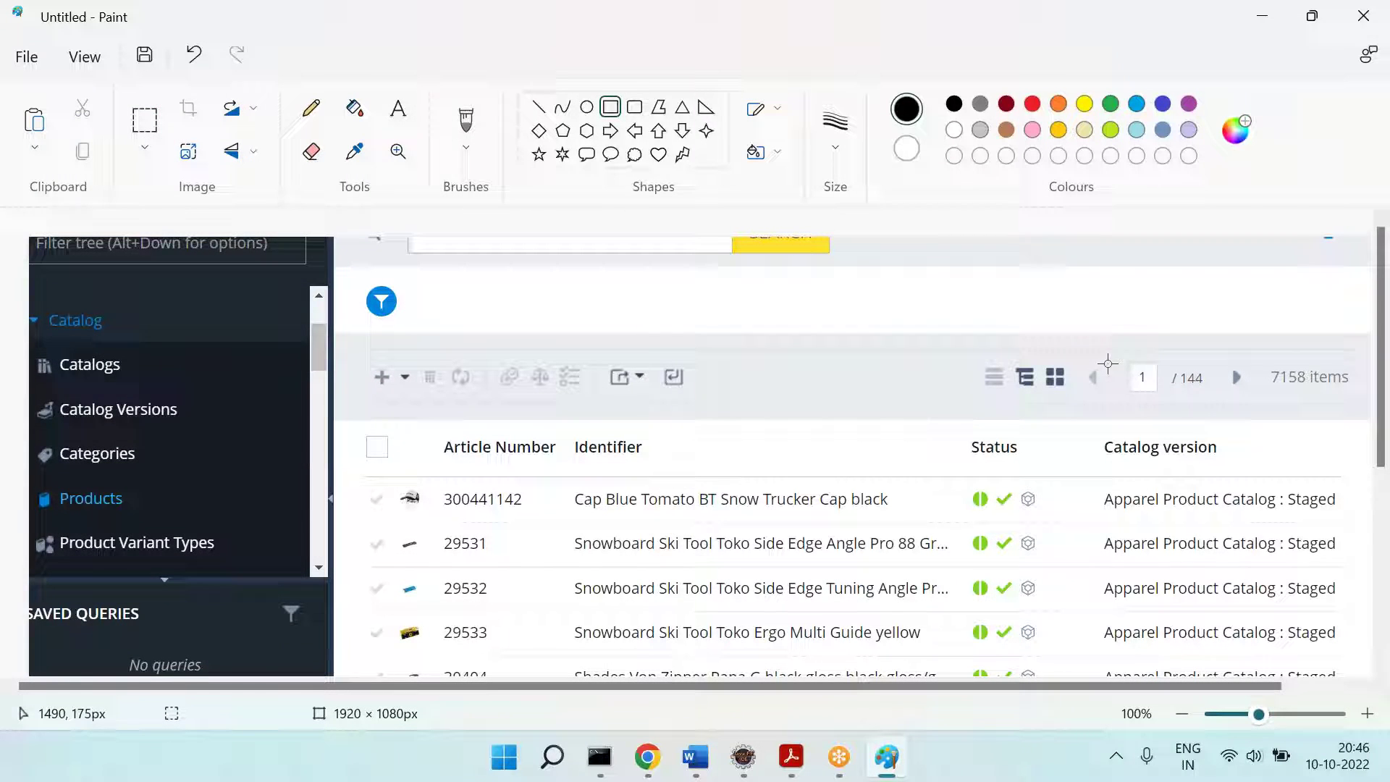
{"action": "left_click_drag", "start_coordinate": [1074, 348], "coordinate": [1250, 396]}
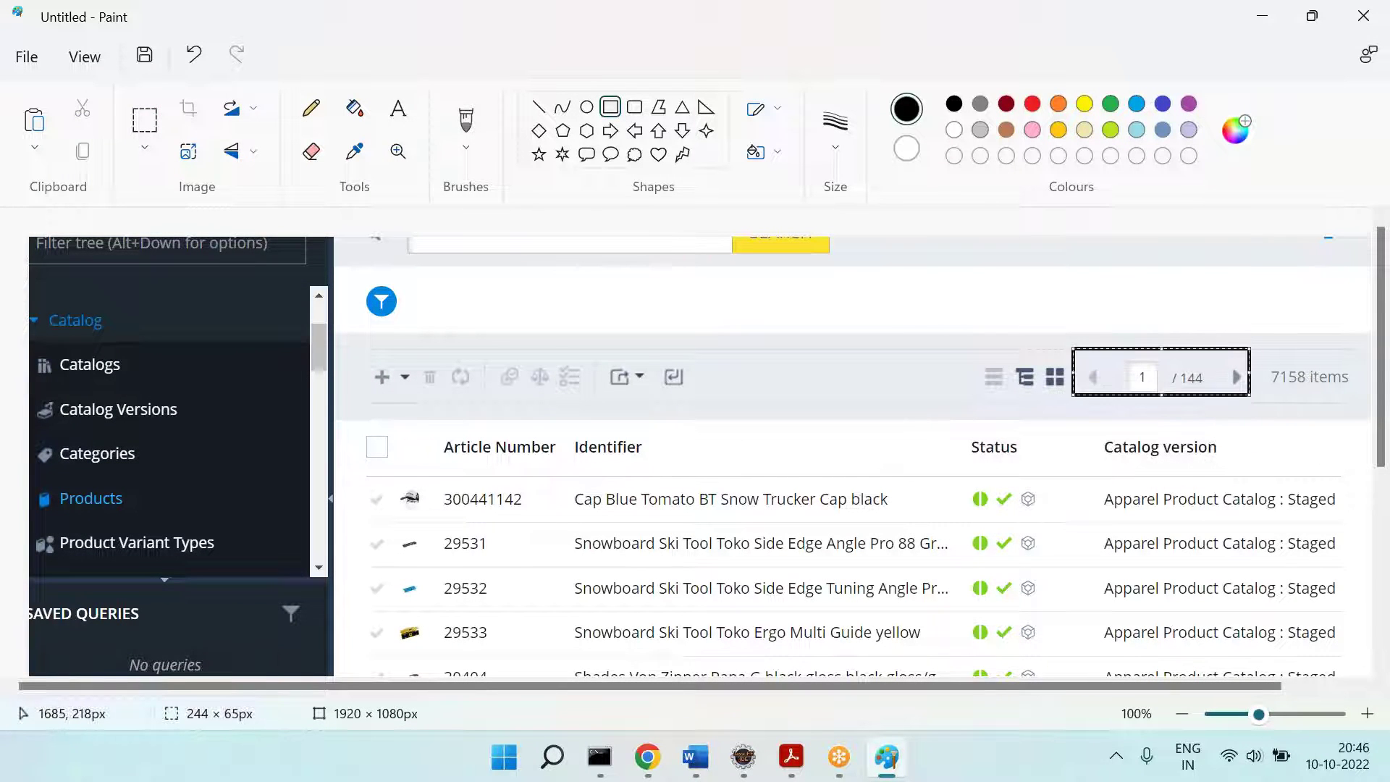
{"action": "left_click", "coordinate": [1058, 103]}
{"action": "left_click", "coordinate": [683, 301]}
Step: Add the red label 'Req = Show down' above the paging control
{"action": "left_click", "coordinate": [411, 112]}
{"action": "left_click", "coordinate": [1033, 104]}
{"action": "left_click_drag", "start_coordinate": [1059, 295], "coordinate": [1281, 339]}
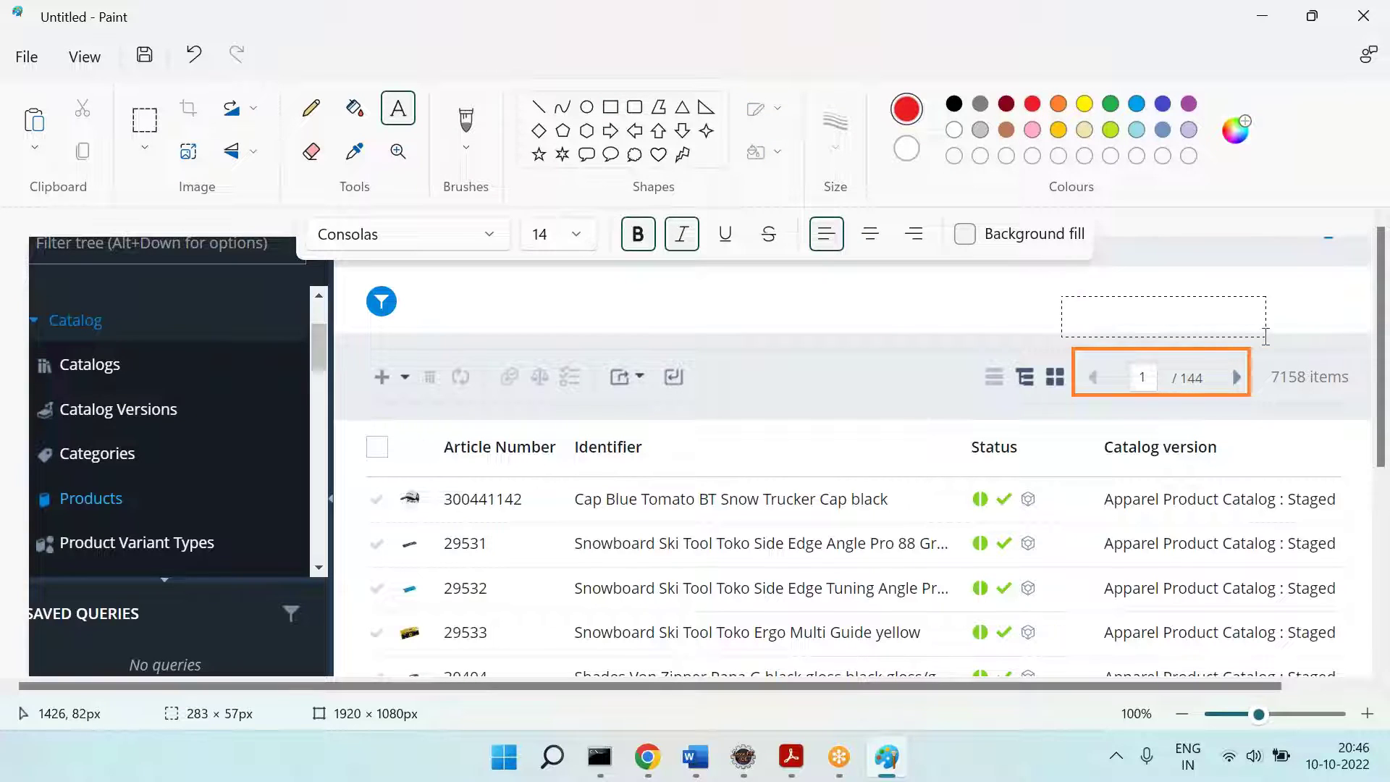
{"action": "type", "text": "Req = Show down"}
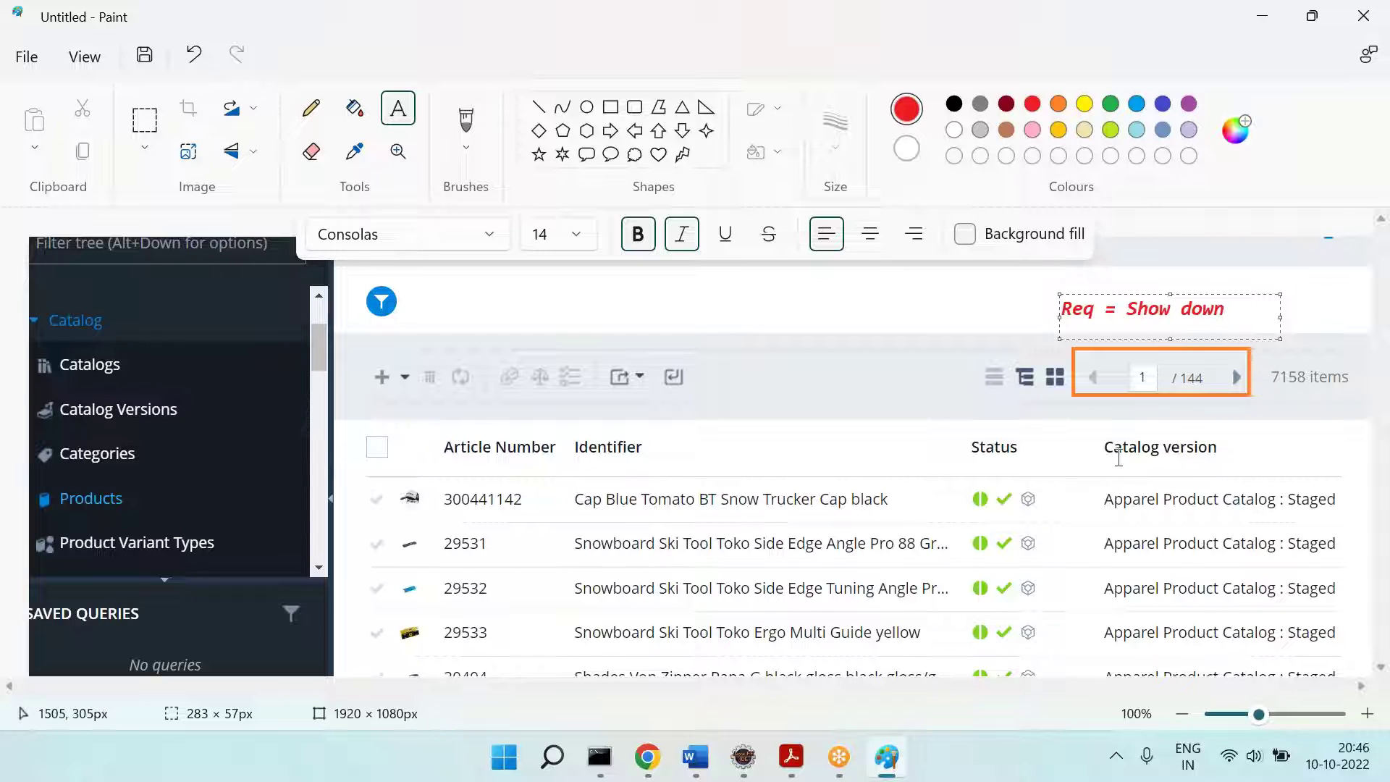
{"action": "left_click", "coordinate": [1188, 413]}
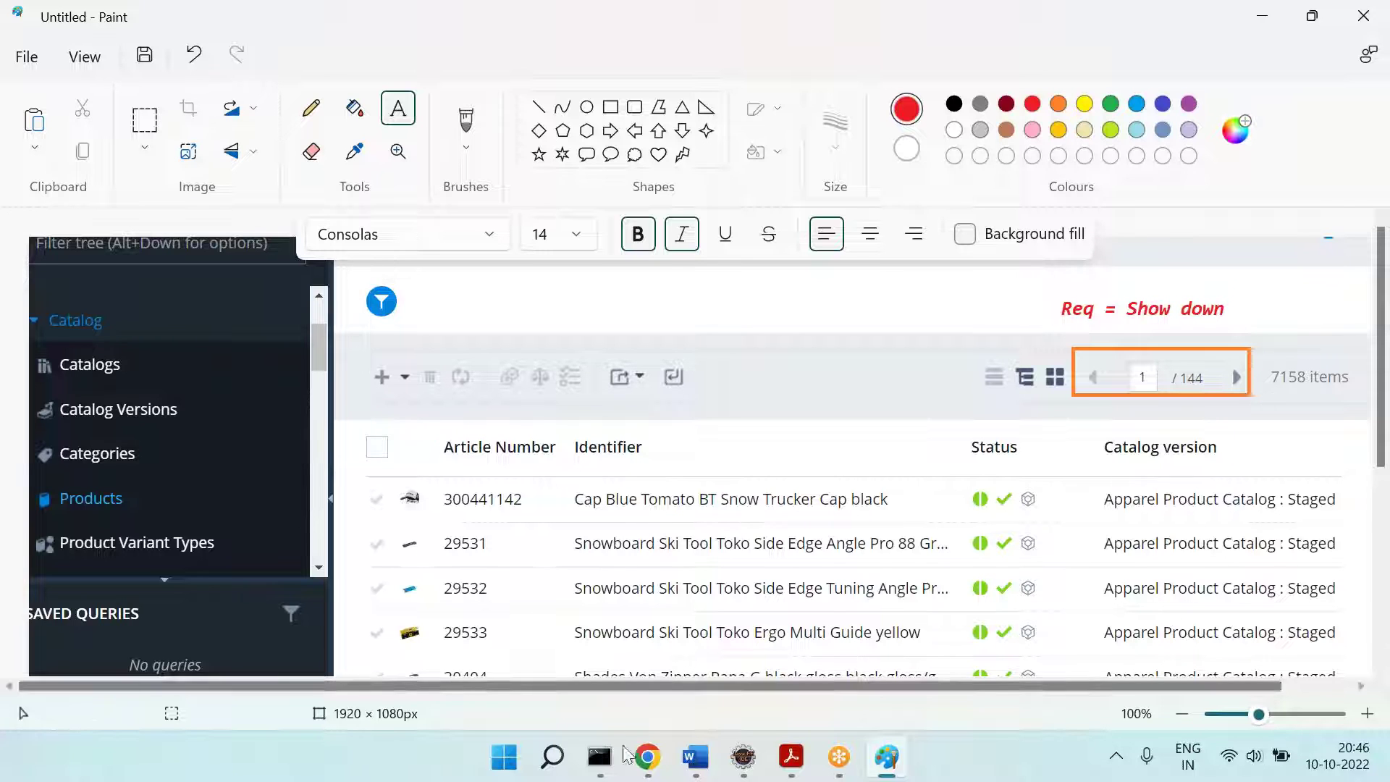
Step: Tick and untick product rows 300441142, 29531 and 29532 together to demonstrate multi-select
{"action": "left_click", "coordinate": [646, 757]}
{"action": "left_click", "coordinate": [376, 434]}
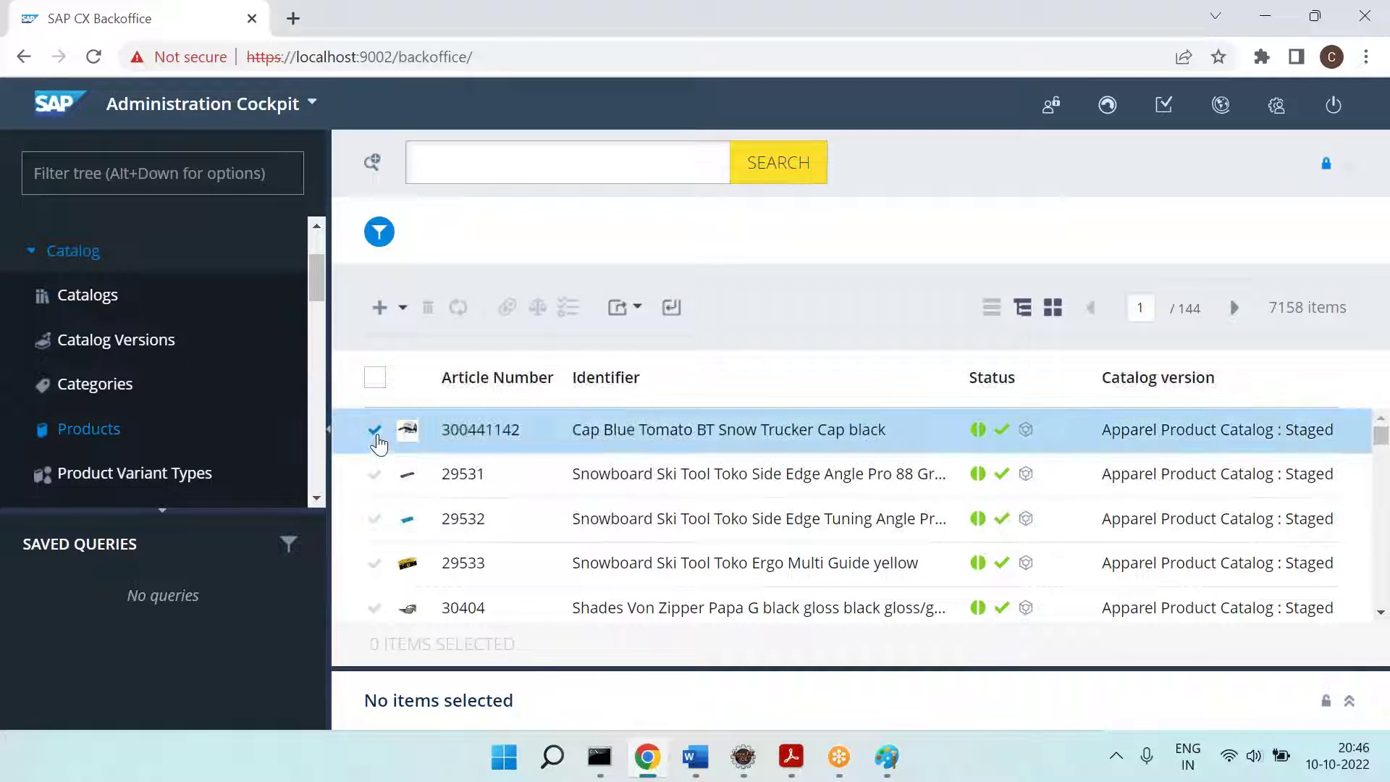
{"action": "left_click", "coordinate": [377, 478]}
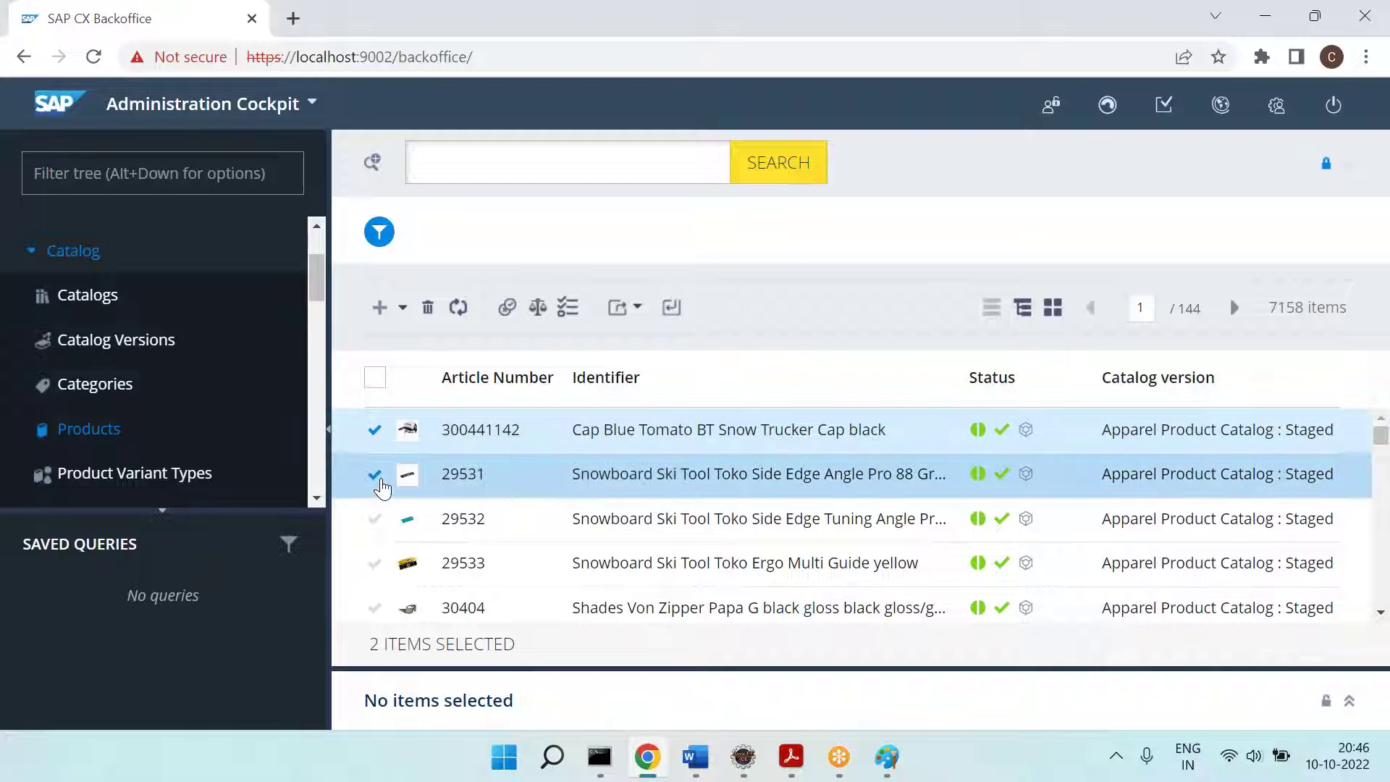
{"action": "left_click", "coordinate": [375, 433]}
{"action": "left_click", "coordinate": [373, 477]}
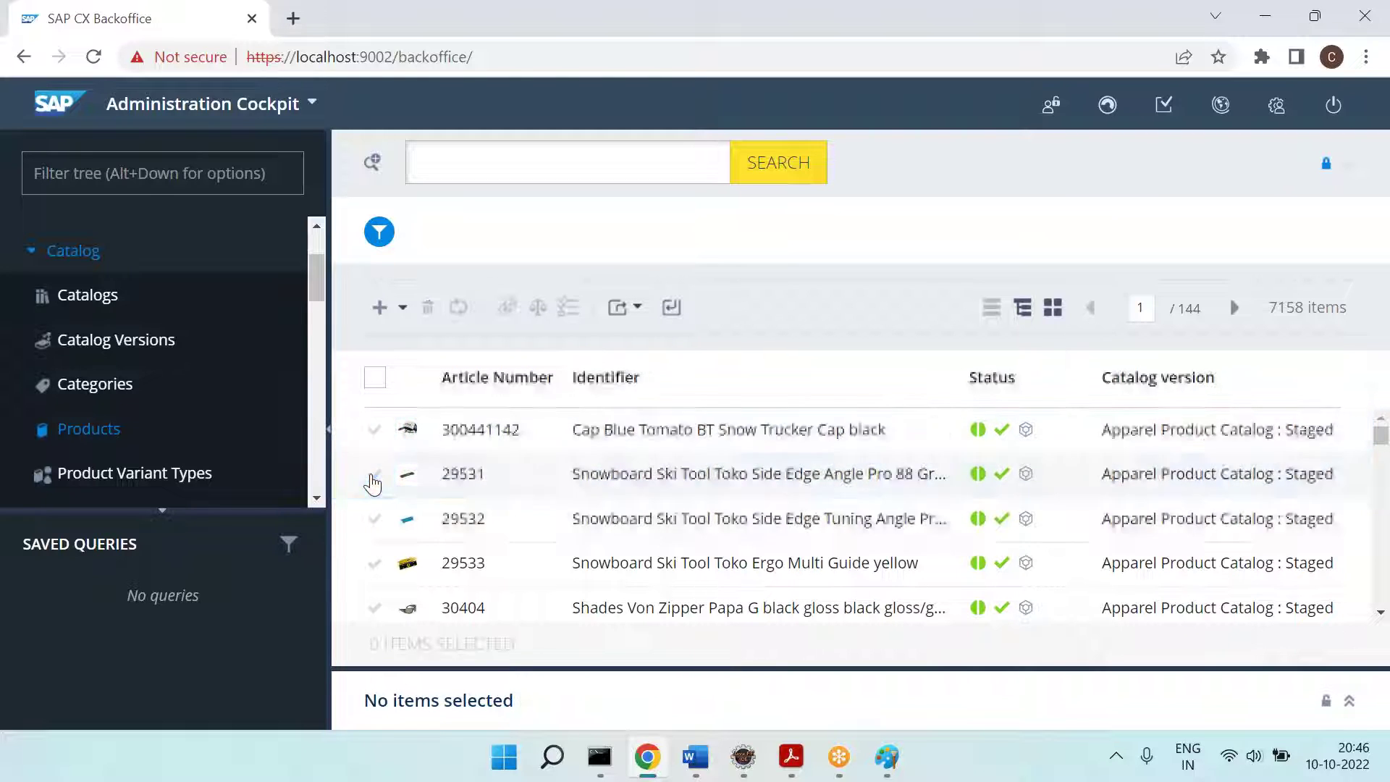
{"action": "left_click", "coordinate": [374, 521]}
{"action": "left_click", "coordinate": [374, 478]}
{"action": "left_click", "coordinate": [376, 434]}
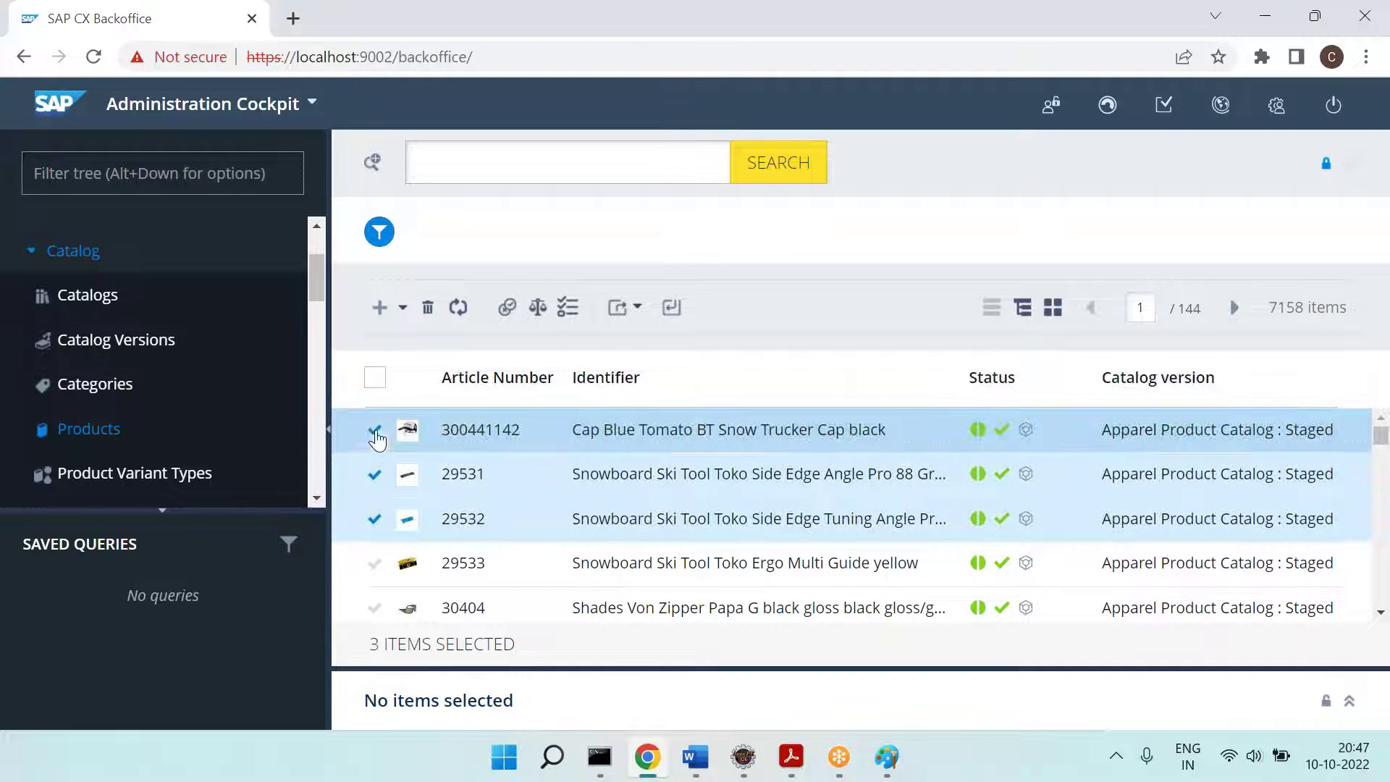
{"action": "left_click", "coordinate": [375, 475]}
{"action": "left_click", "coordinate": [376, 521]}
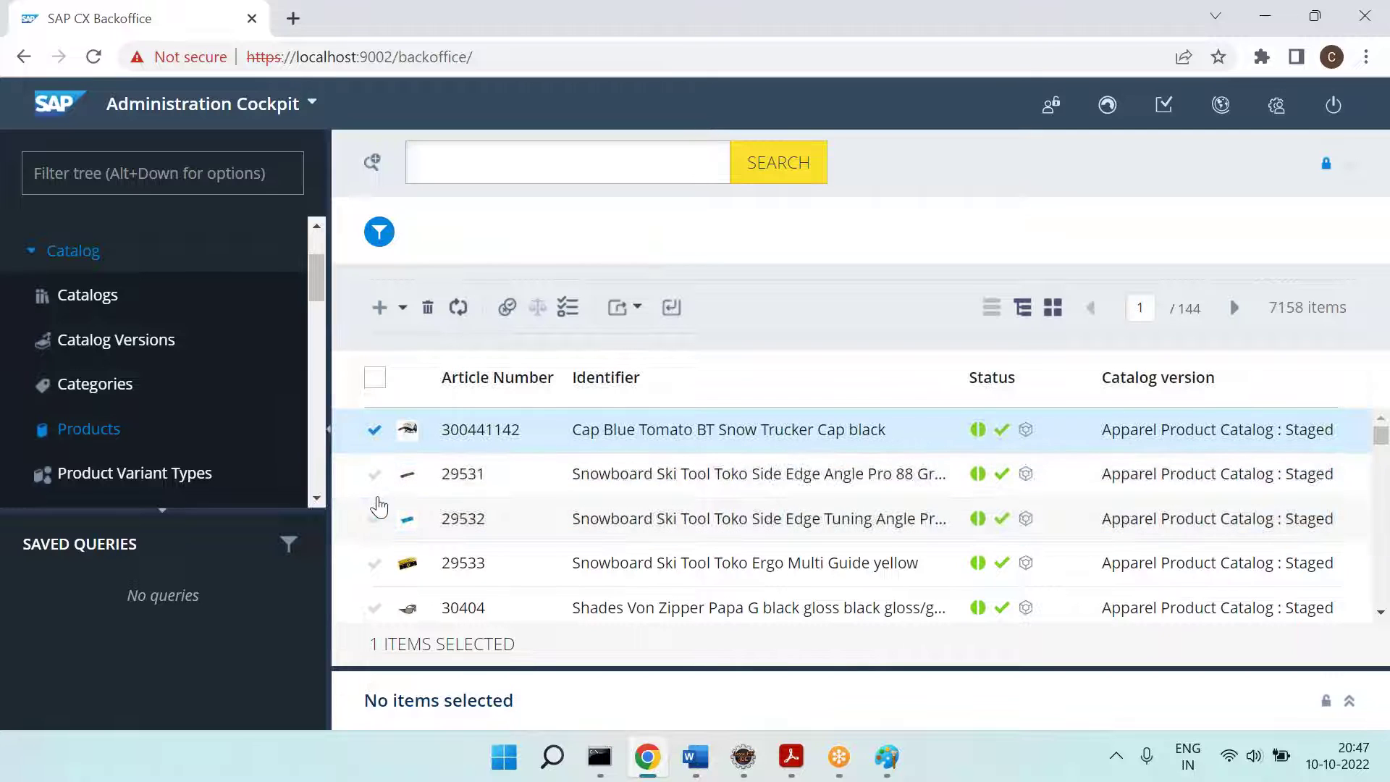
{"action": "left_click", "coordinate": [376, 436]}
Step: Box the checkbox column in red and label it 'Req = Single Select'
{"action": "key", "text": "alt+Tab"}
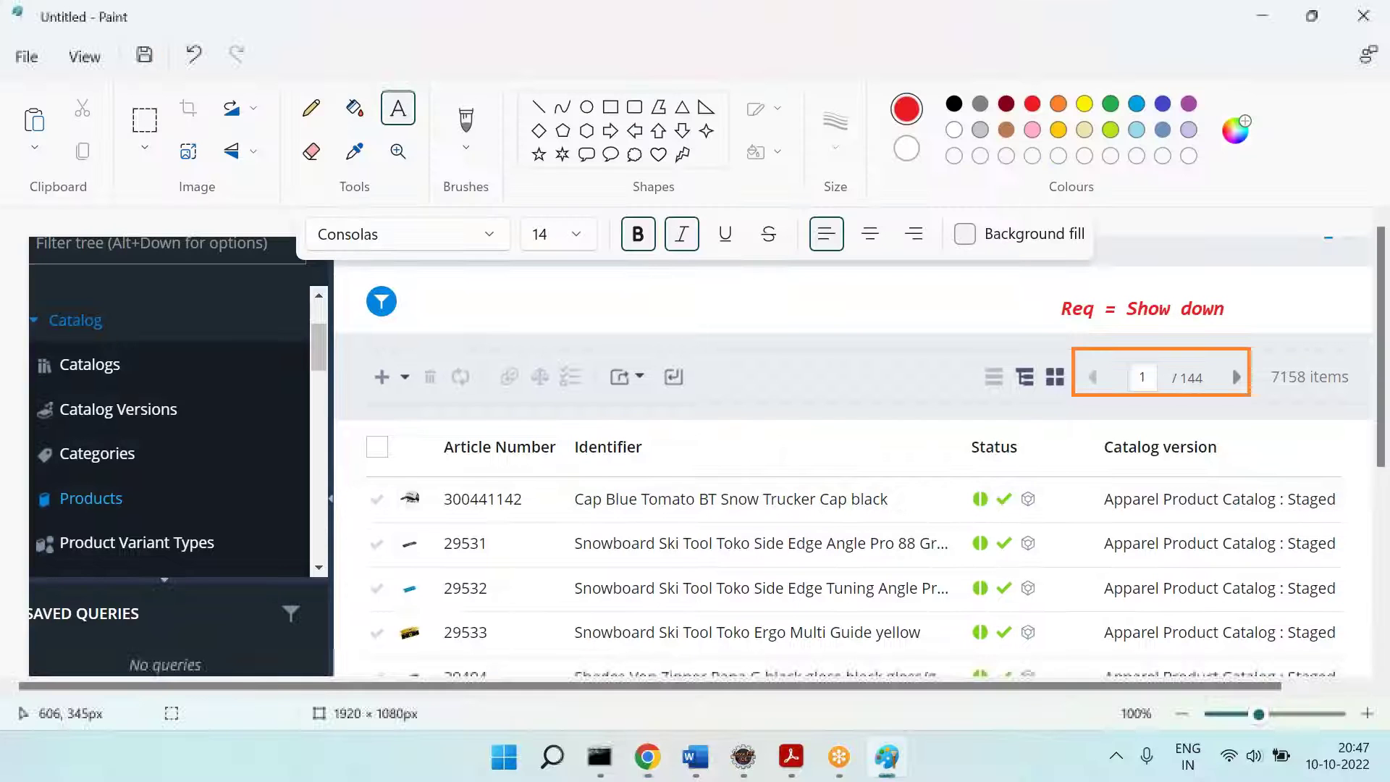
{"action": "left_click", "coordinate": [610, 107]}
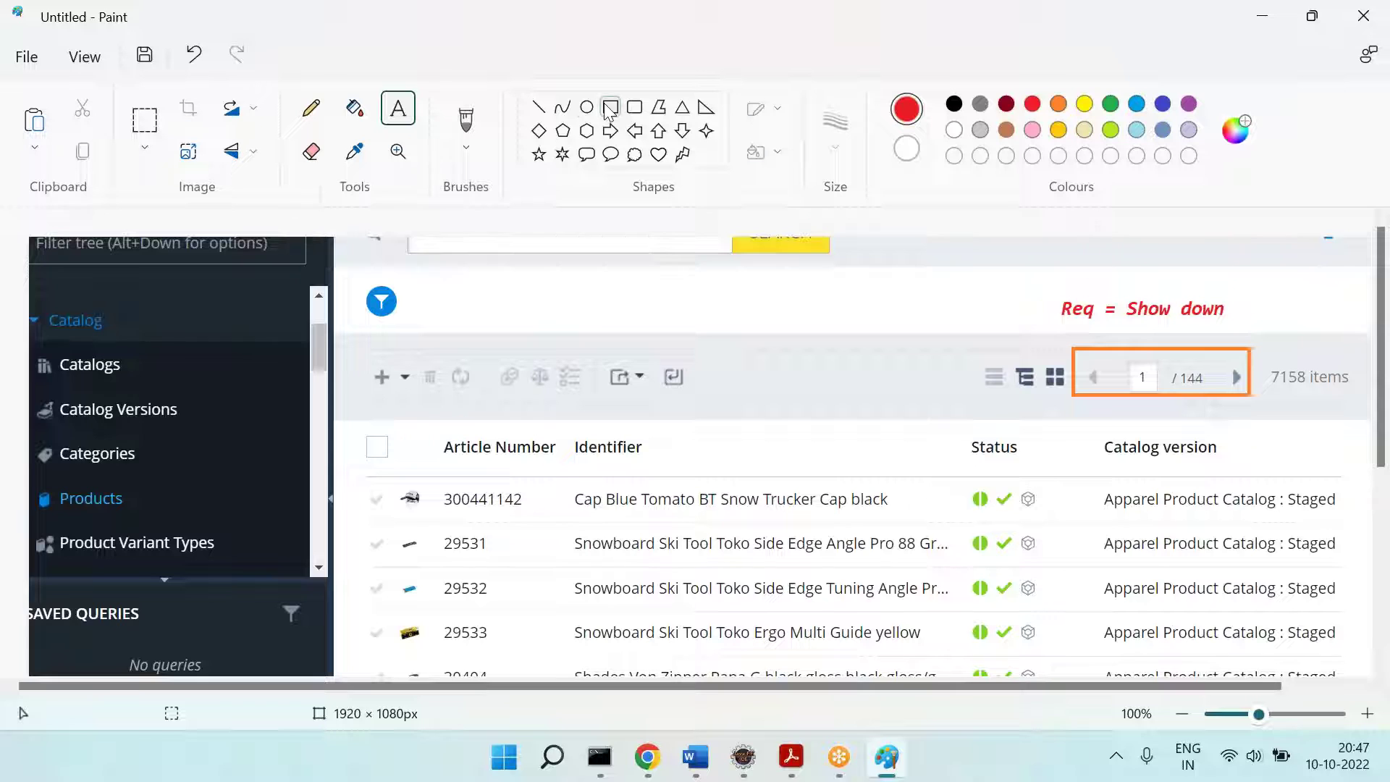
{"action": "mouse_move", "coordinate": [352, 420]}
{"action": "left_mouse_down"}
{"action": "mouse_move", "coordinate": [396, 595]}
{"action": "mouse_move", "coordinate": [392, 657]}
{"action": "left_mouse_up"}
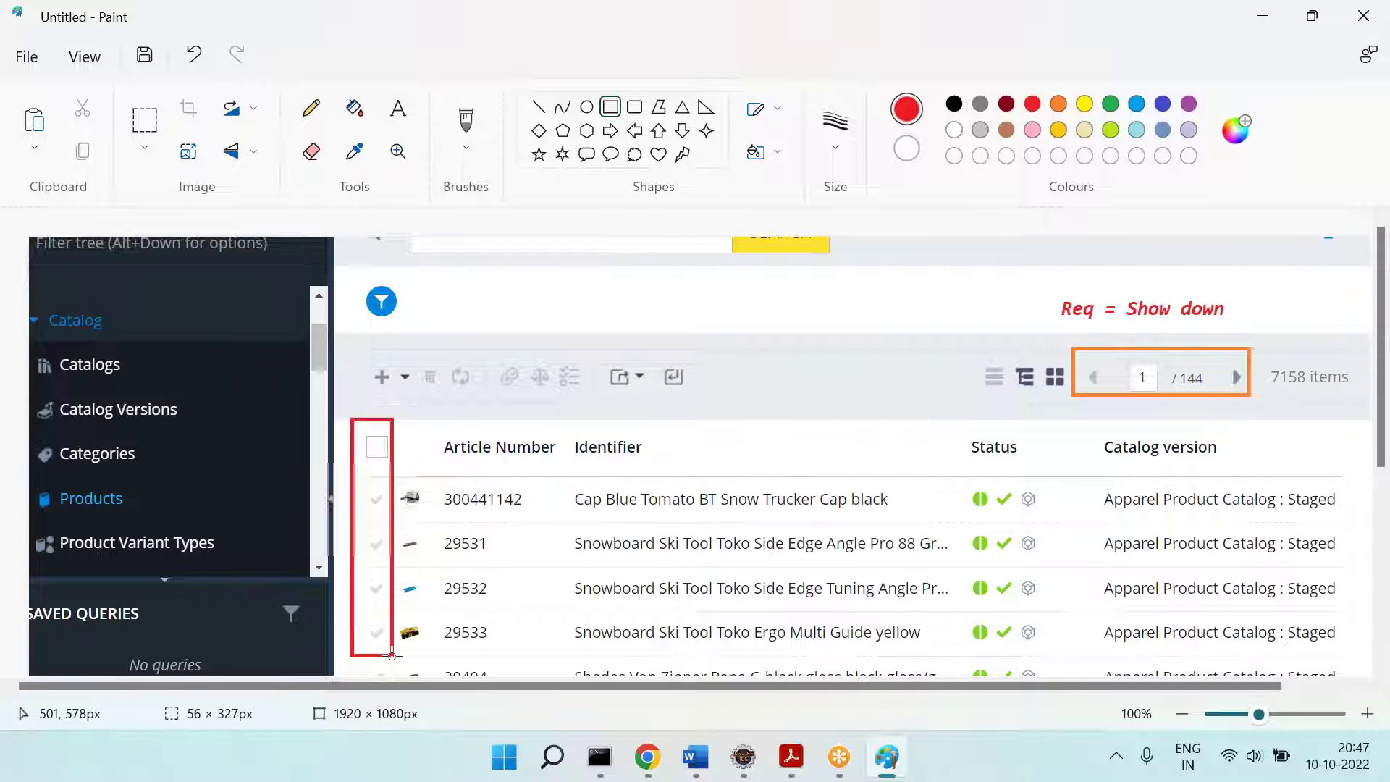
{"action": "left_click", "coordinate": [410, 116]}
{"action": "left_click_drag", "start_coordinate": [393, 394], "coordinate": [736, 420]}
{"action": "type", "text": "Req = Single Select"}
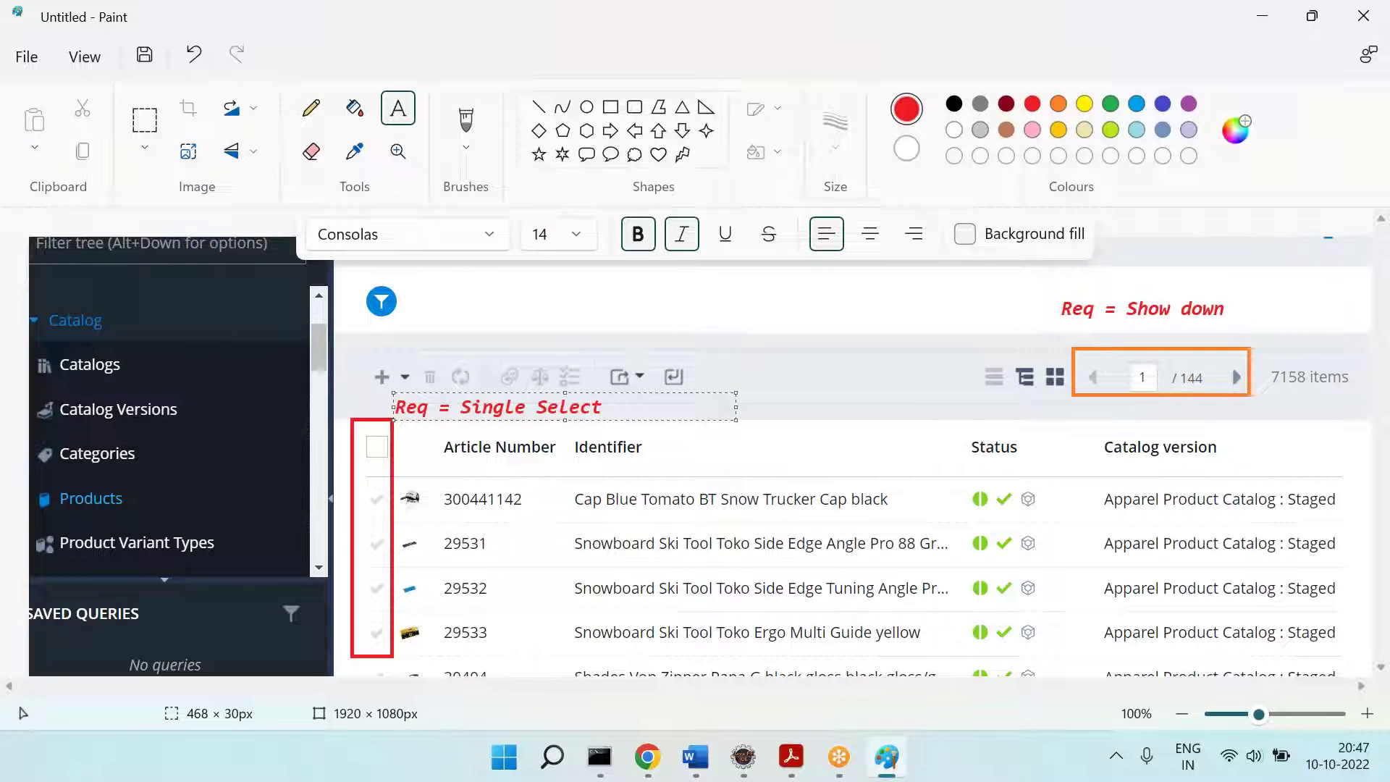
{"action": "left_click", "coordinate": [857, 466]}
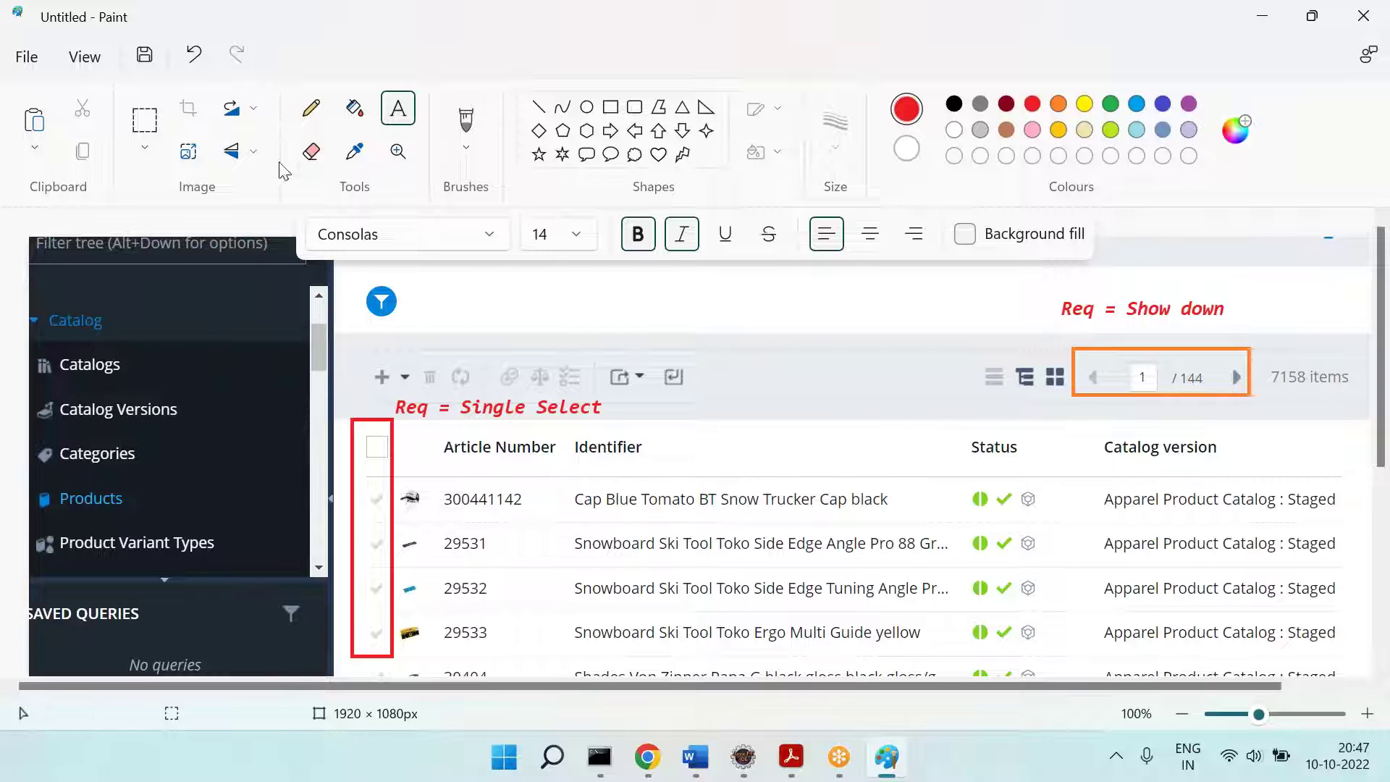
Step: Draw a yellow up-arrow beside the Catalog tree with the red label 'Req = Color'
{"action": "left_click", "coordinate": [659, 130]}
{"action": "left_click_drag", "start_coordinate": [225, 331], "coordinate": [259, 443]}
{"action": "left_click", "coordinate": [1086, 105]}
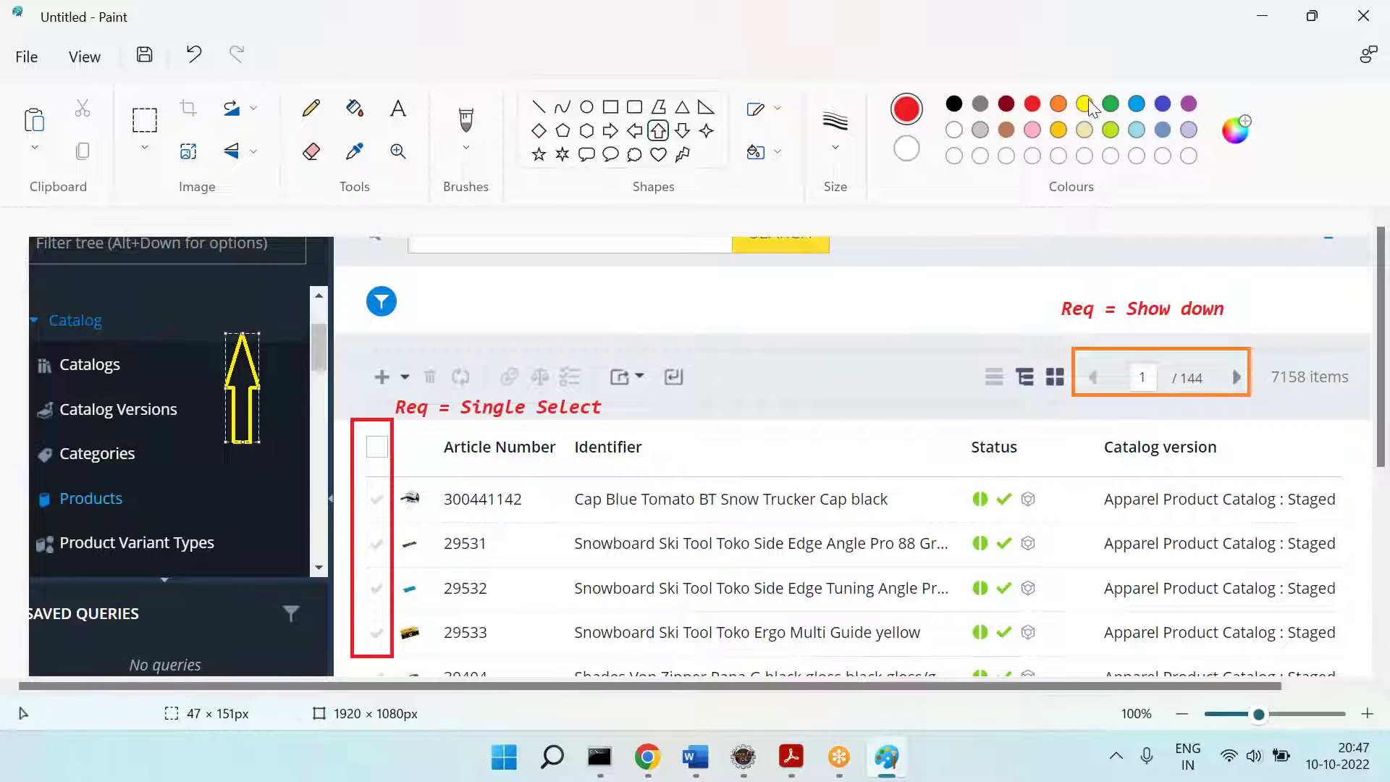
{"action": "left_click", "coordinate": [204, 302]}
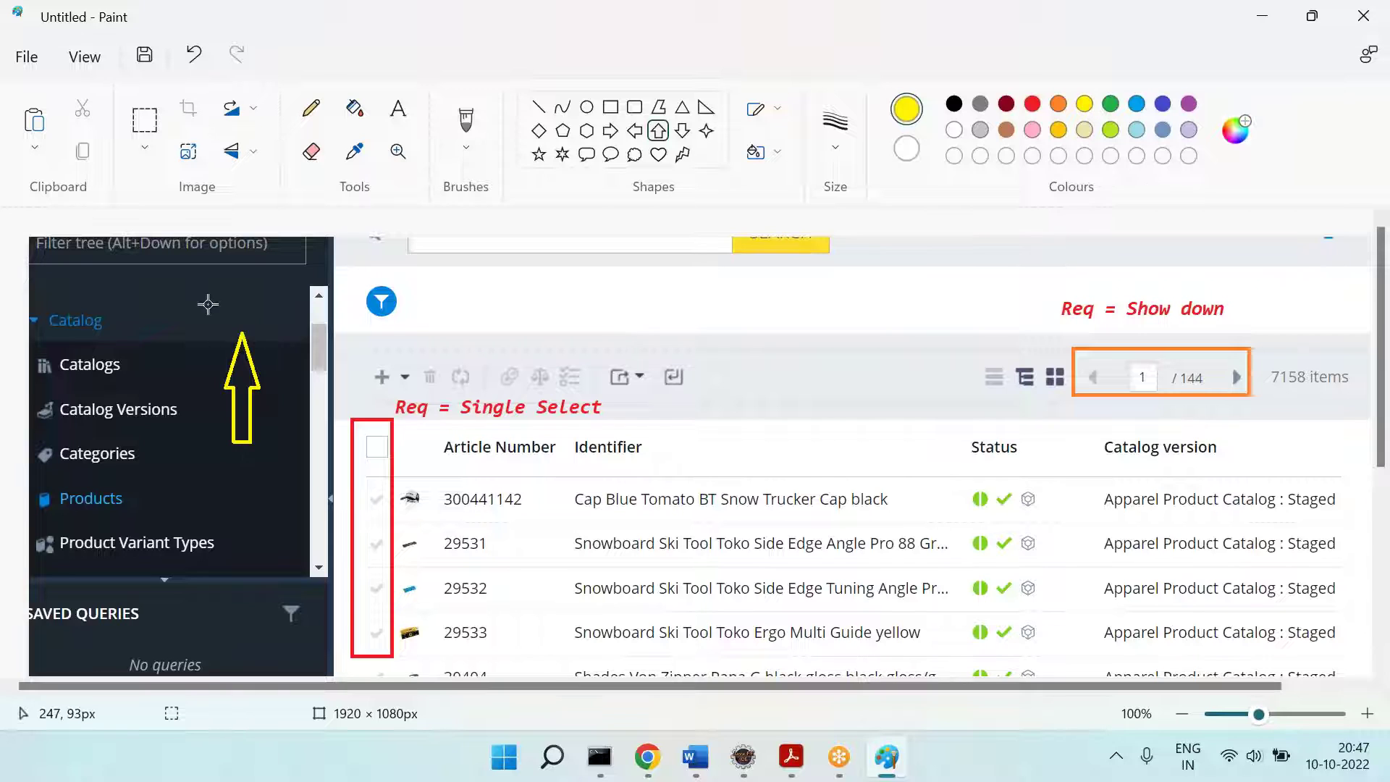
{"action": "left_click", "coordinate": [401, 110]}
{"action": "left_click_drag", "start_coordinate": [168, 288], "coordinate": [313, 325]}
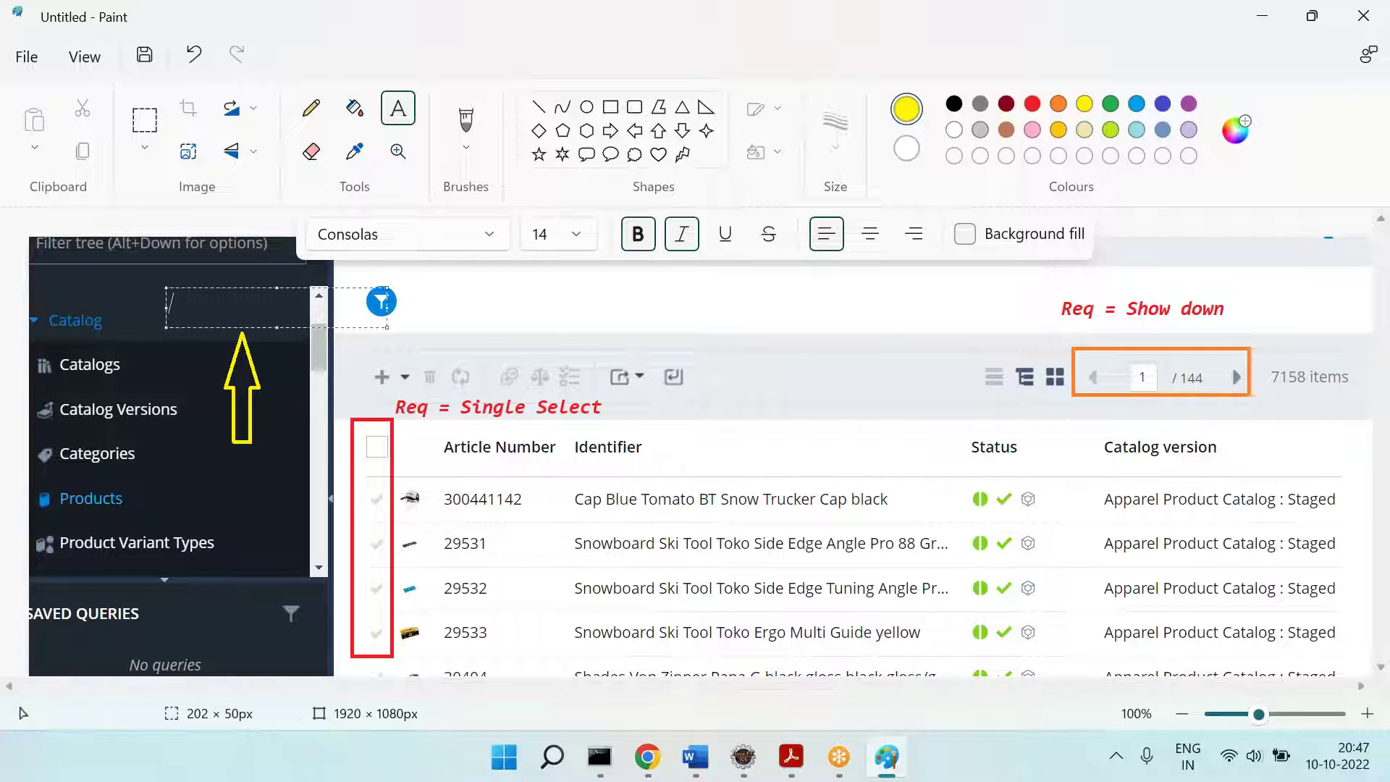
{"action": "left_click", "coordinate": [1033, 106]}
{"action": "type", "text": "Req = Color"}
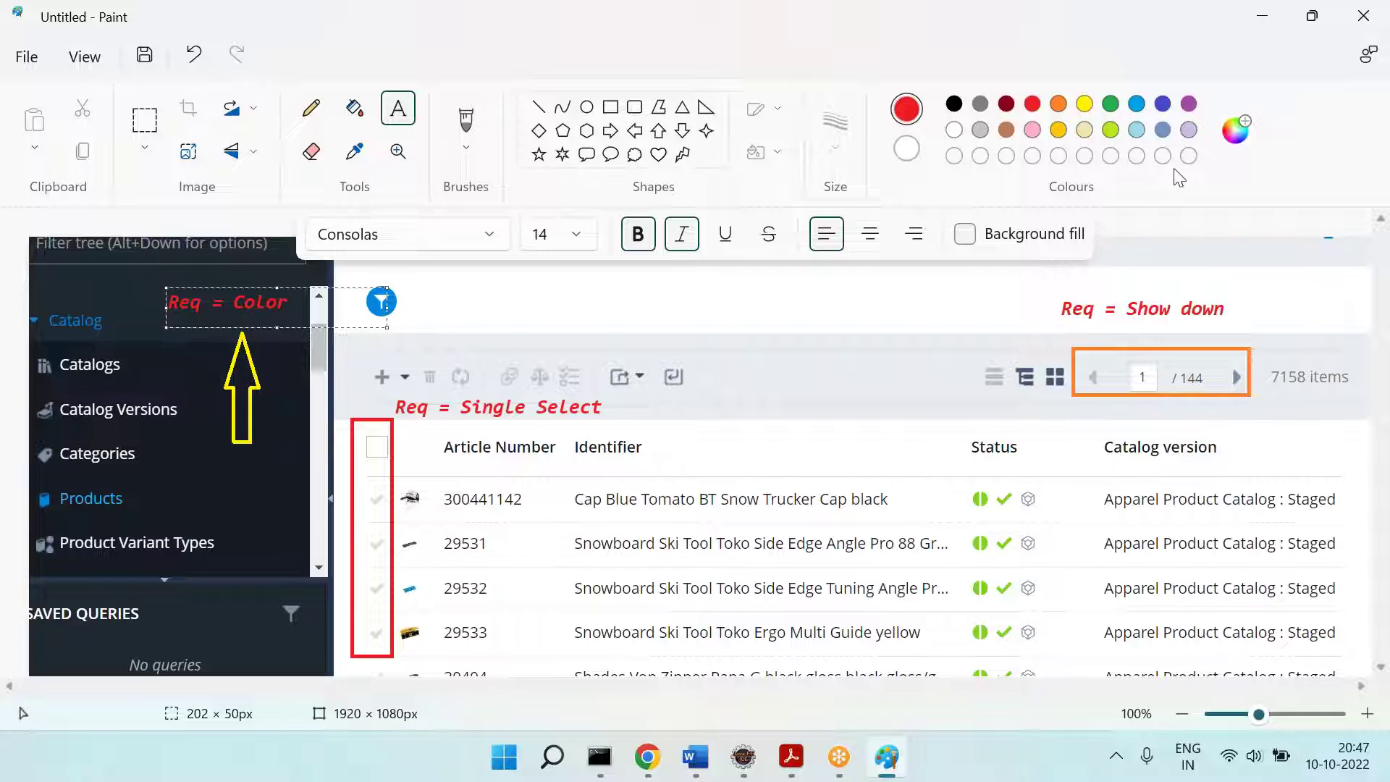
{"action": "left_click", "coordinate": [840, 476]}
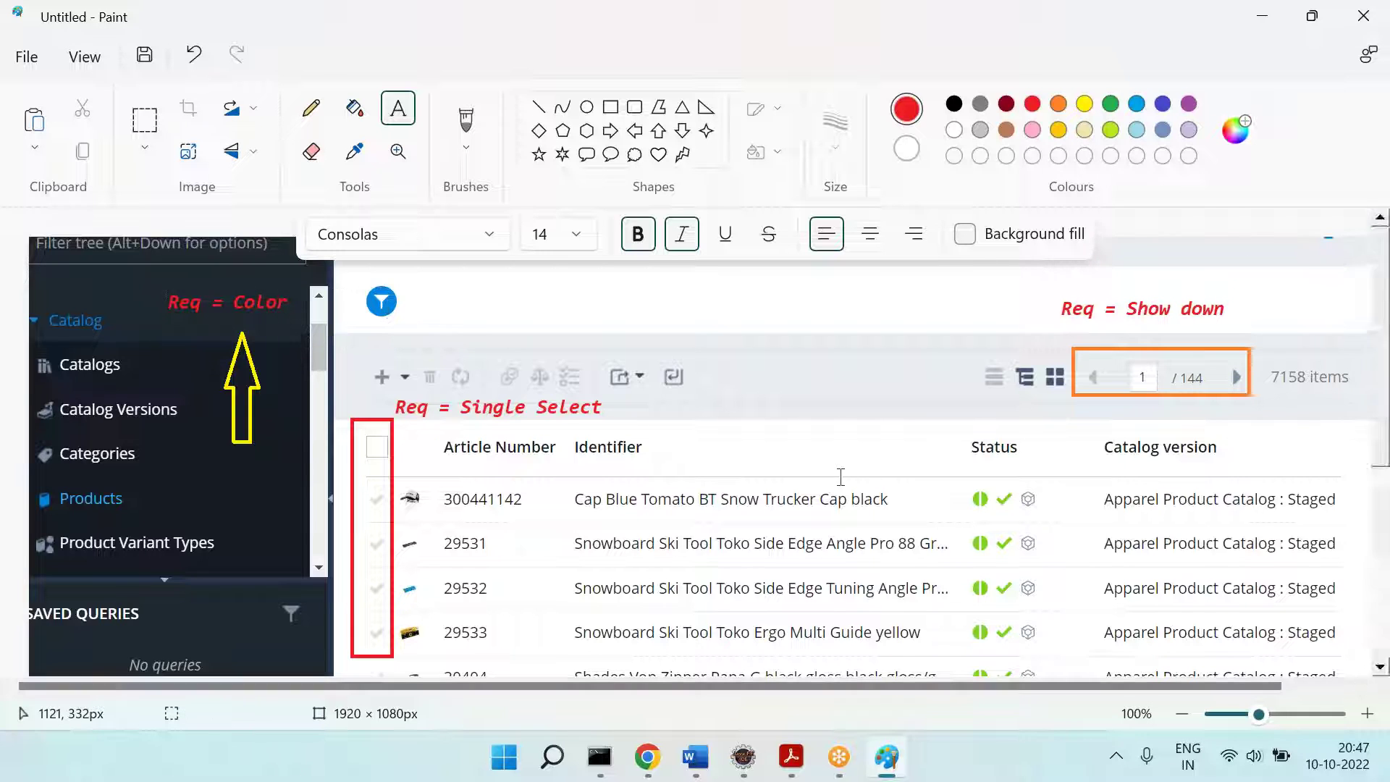
Step: Select the whole annotated screenshot, cut it to the clipboard, then undo to restore it
{"action": "left_click", "coordinate": [143, 119]}
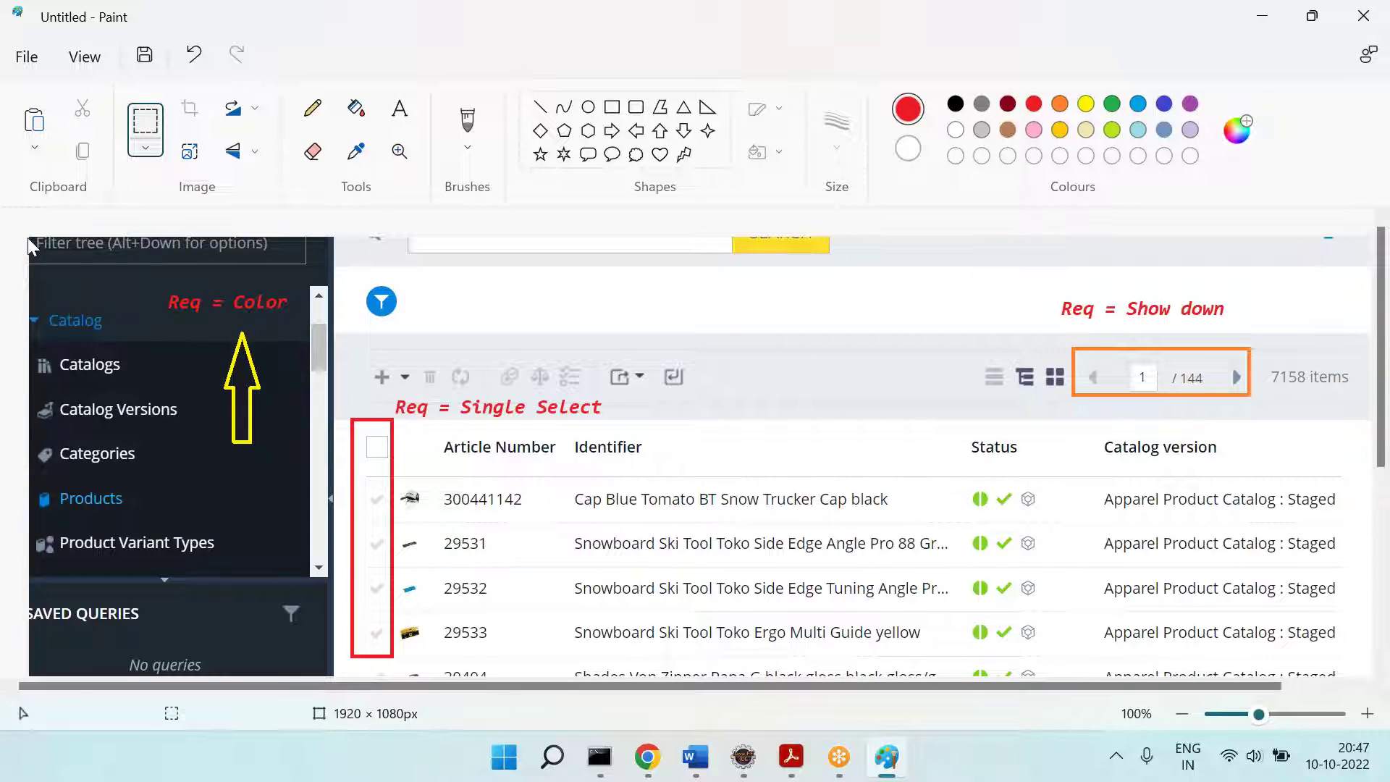
{"action": "mouse_move", "coordinate": [31, 238]}
{"action": "left_mouse_down"}
{"action": "mouse_move", "coordinate": [1282, 677]}
{"action": "mouse_move", "coordinate": [1354, 677]}
{"action": "left_mouse_up"}
{"action": "key", "text": "ctrl+x"}
{"action": "key", "text": "ctrl+z"}
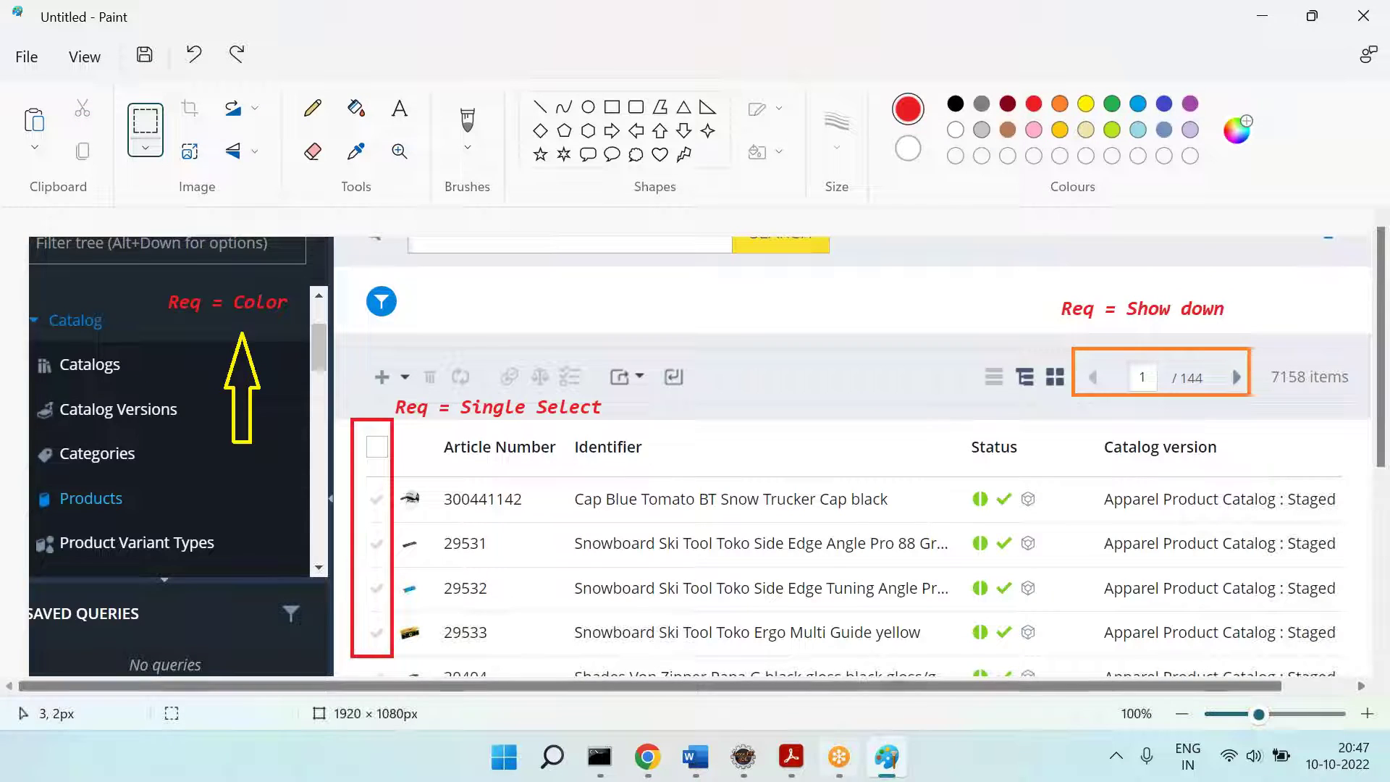
Step: Paste the annotated screenshot into the Word notes under the Req heading
{"action": "left_click", "coordinate": [791, 756]}
{"action": "left_click", "coordinate": [695, 757]}
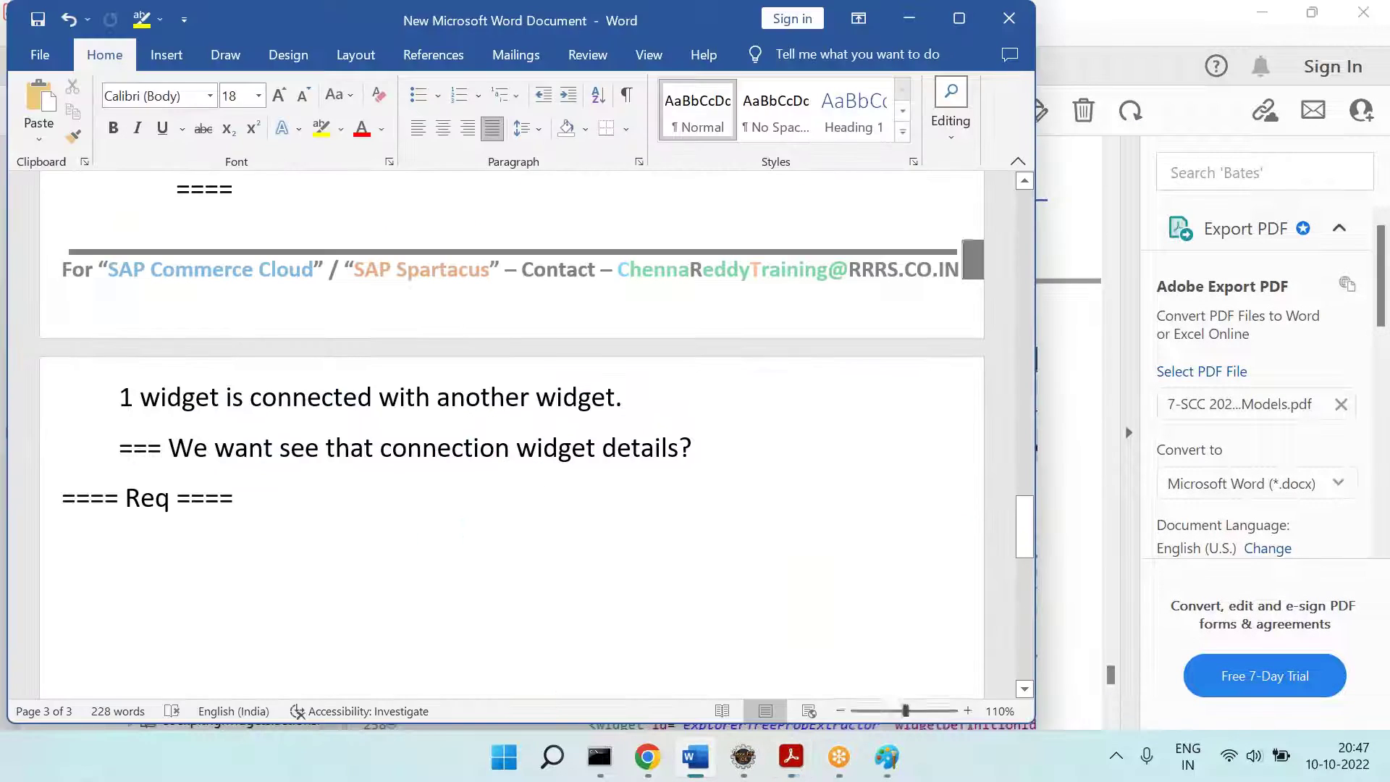
{"action": "key", "text": "ctrl+v"}
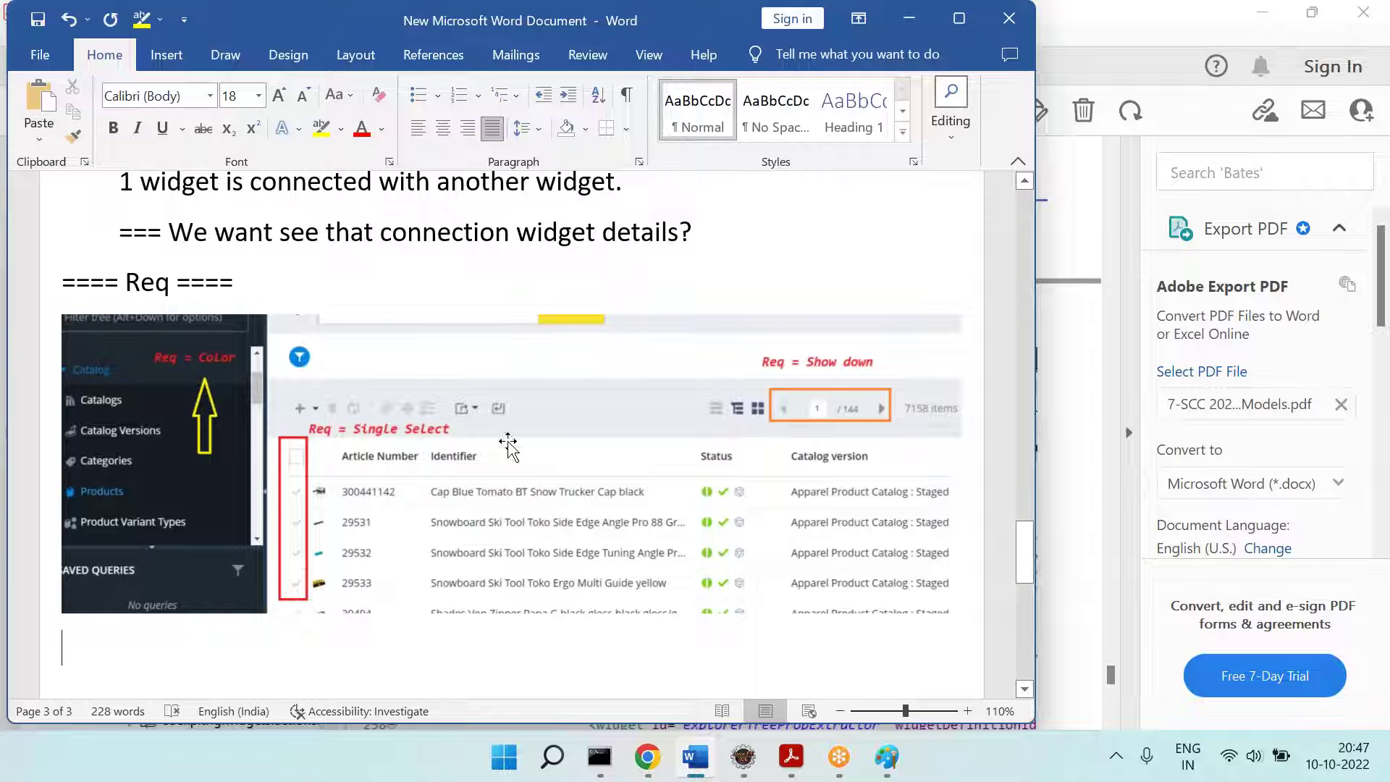
{"action": "scroll", "coordinate": [522, 472], "scroll_direction": "down", "scroll_amount": 2}
Step: Write 'Sol1 = We can do from backoffice ---' with Sol1 highlighted yellow
{"action": "type", "text": "Sol1 ="}
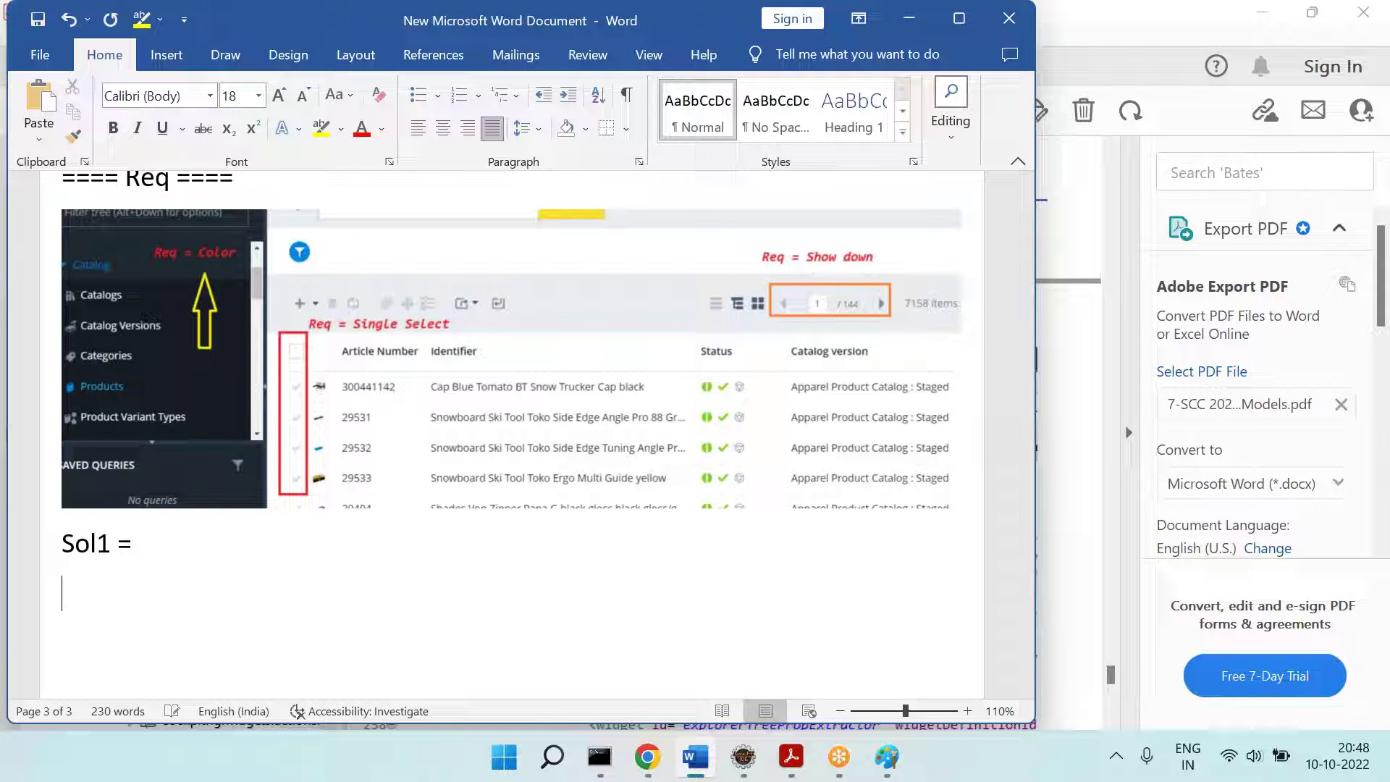
{"action": "double_click", "coordinate": [103, 543]}
{"action": "left_click", "coordinate": [321, 128]}
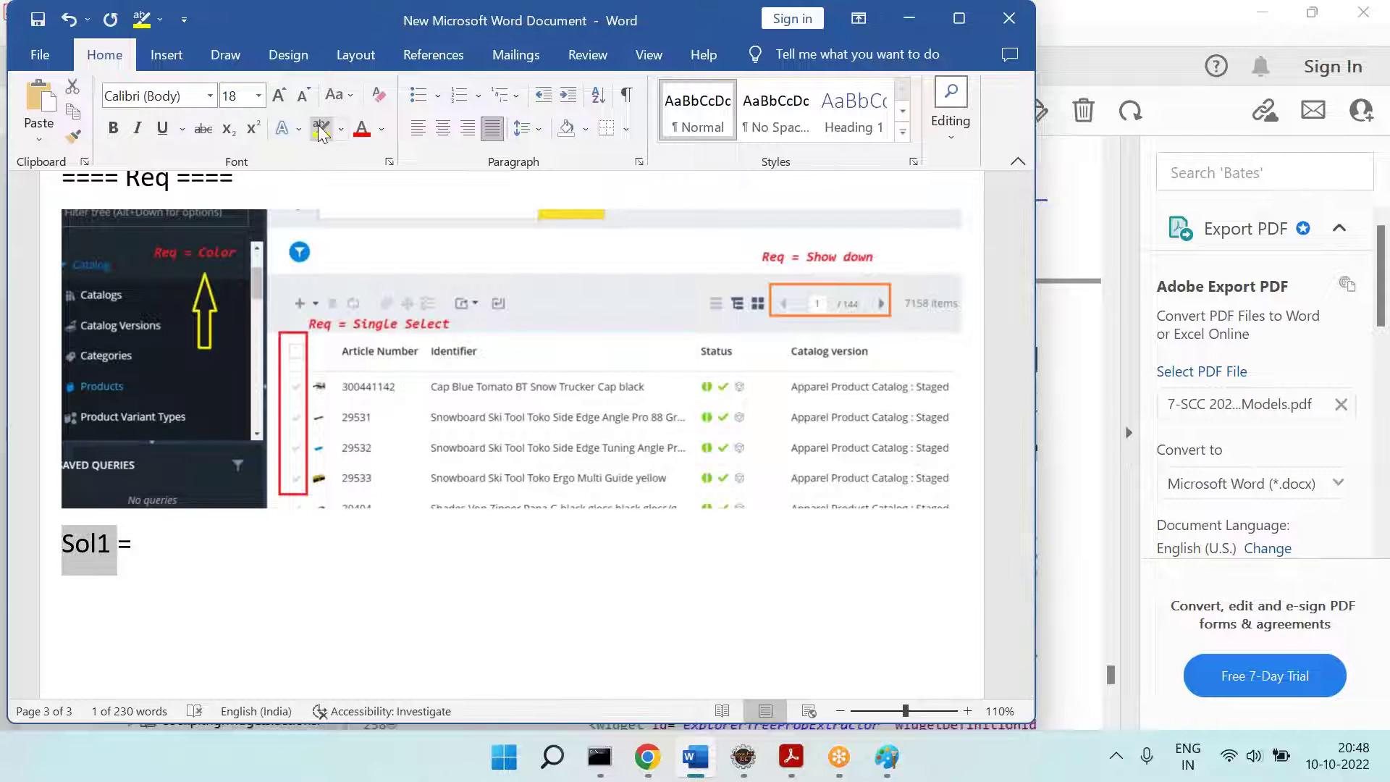
{"action": "key", "text": "Right"}
{"action": "type", "text": "= we"}
{"action": "key", "text": "BackSpace"}
{"action": "key", "text": "BackSpace"}
{"action": "type", "text": "We can do from backoffic"}
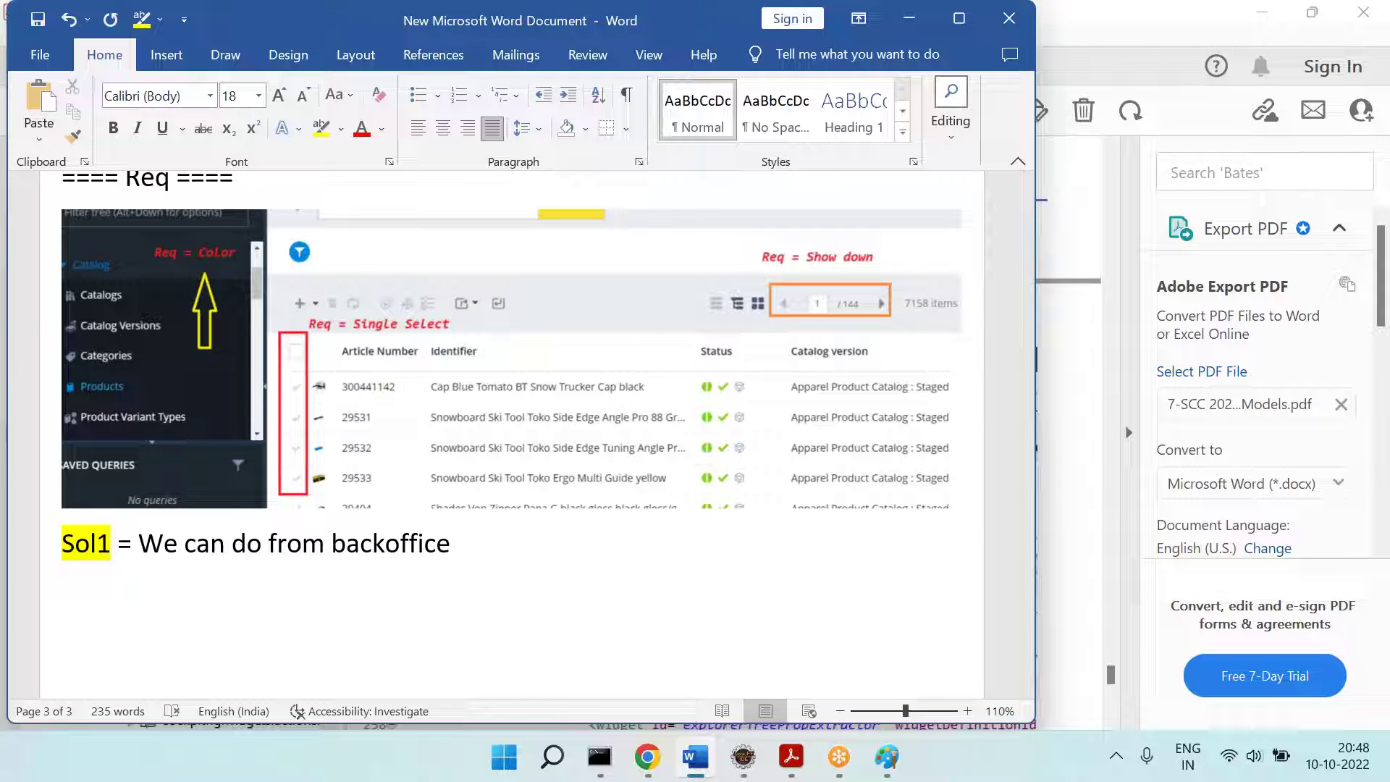
{"action": "type", "text": "e ---"}
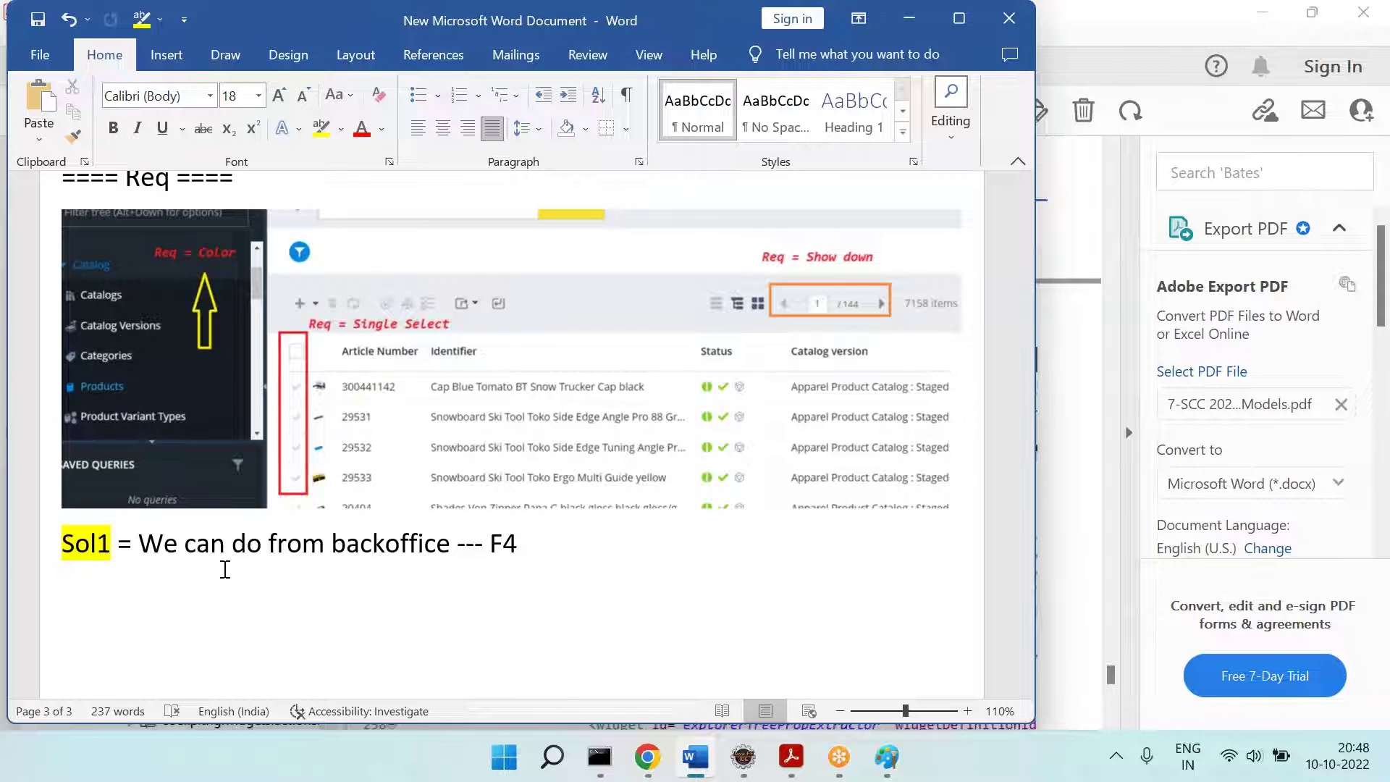
Step: Finish the line with 'from F4' and highlight F4 yellow
{"action": "type", "text": "from"}
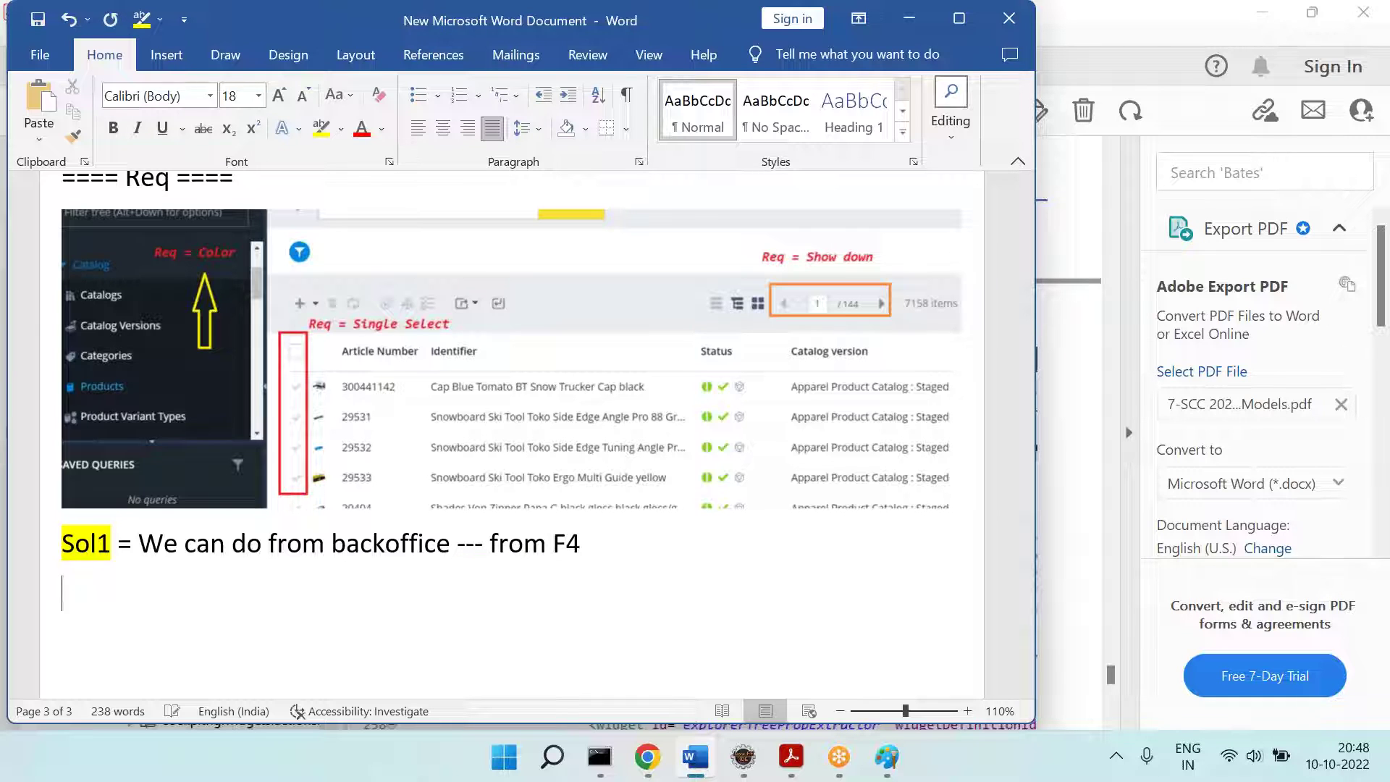
{"action": "double_click", "coordinate": [569, 541]}
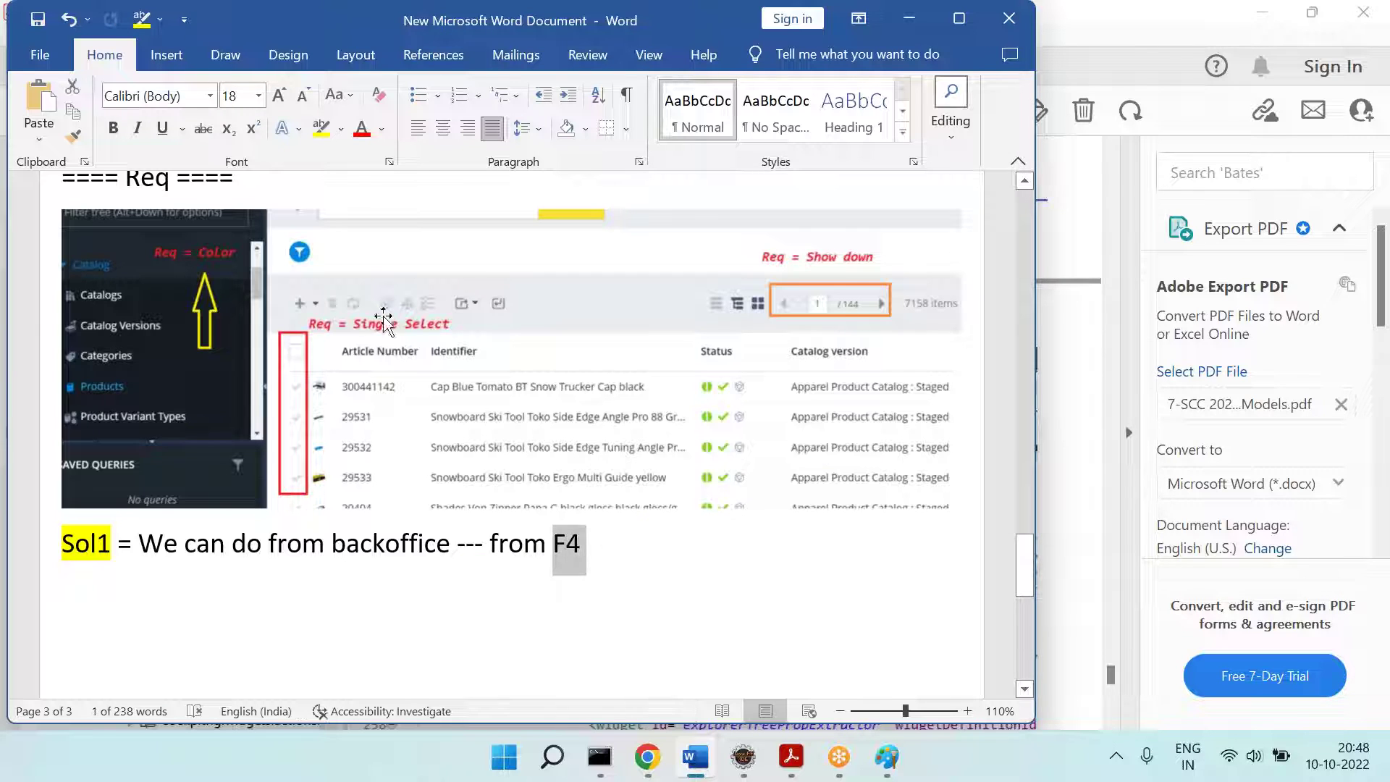
{"action": "left_click", "coordinate": [321, 128]}
{"action": "left_click", "coordinate": [254, 599]}
Step: Return to Backoffice, enter layout mode with F4, and choose Wait on the unresponsive-page prompt
{"action": "key", "text": "alt+Tab"}
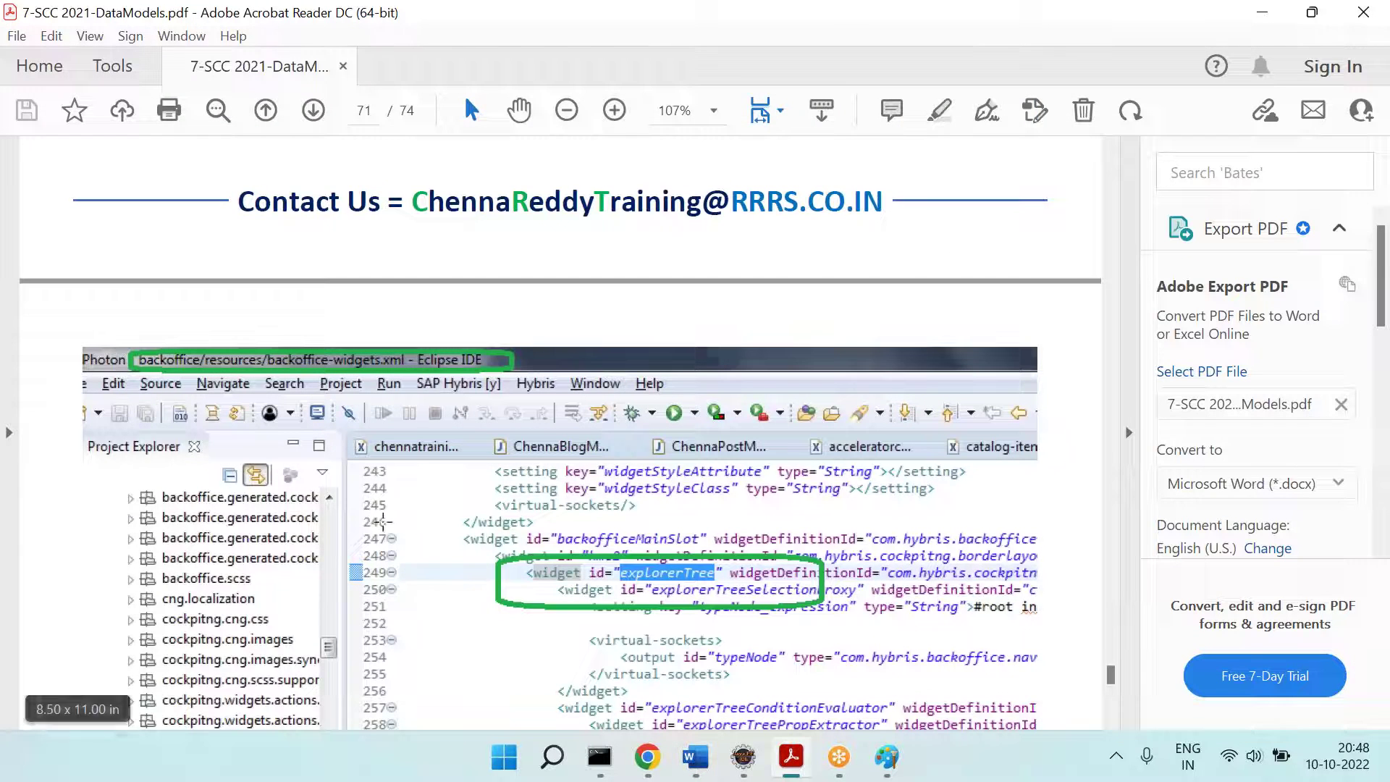
{"action": "left_click", "coordinate": [655, 759]}
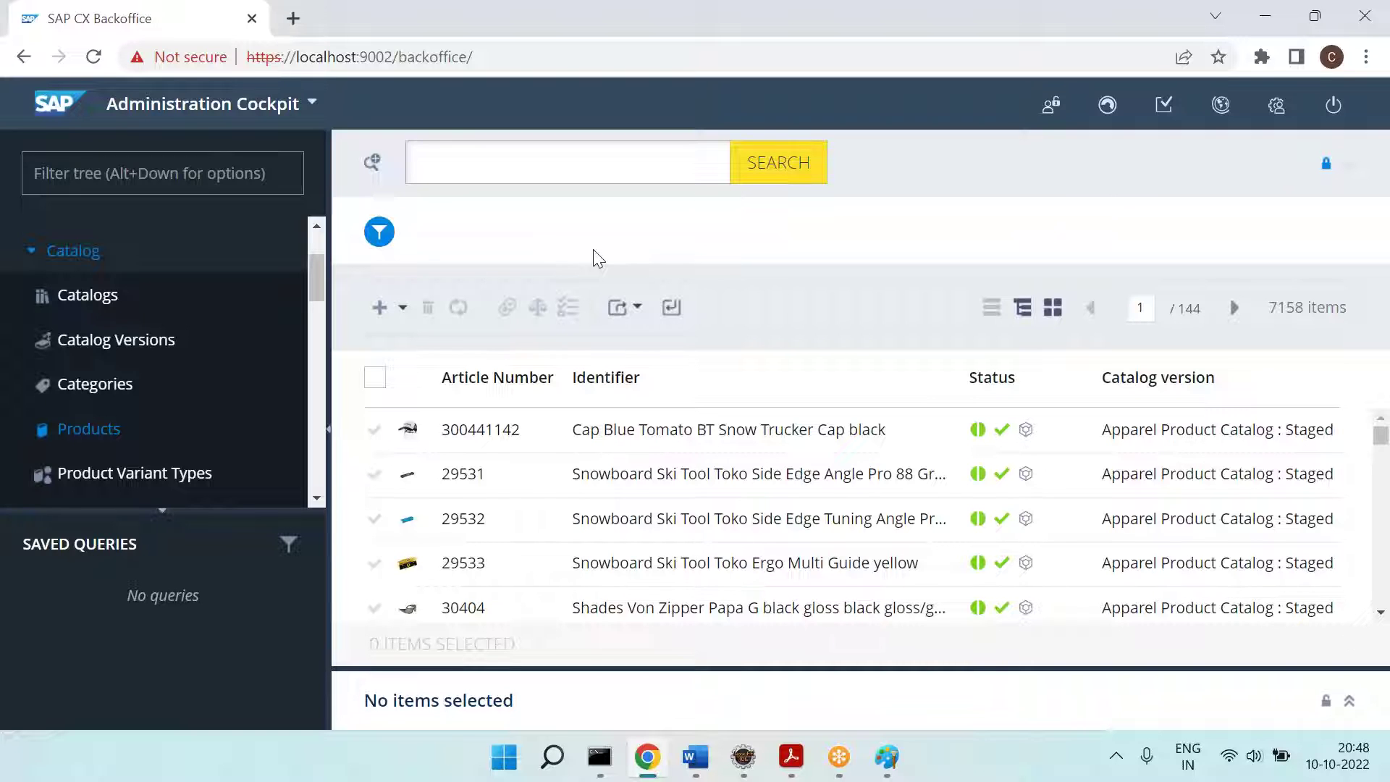
{"action": "key", "text": "F4"}
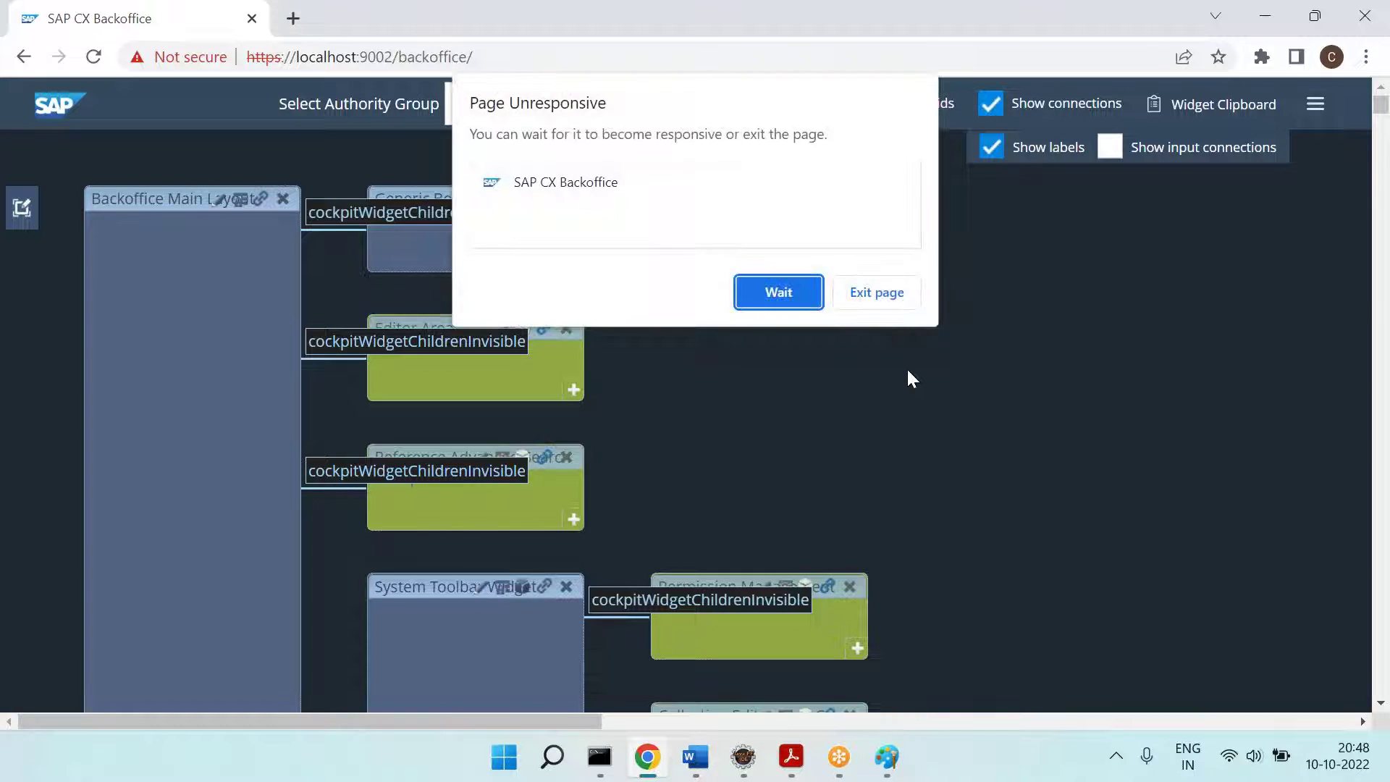
{"action": "left_click", "coordinate": [809, 290]}
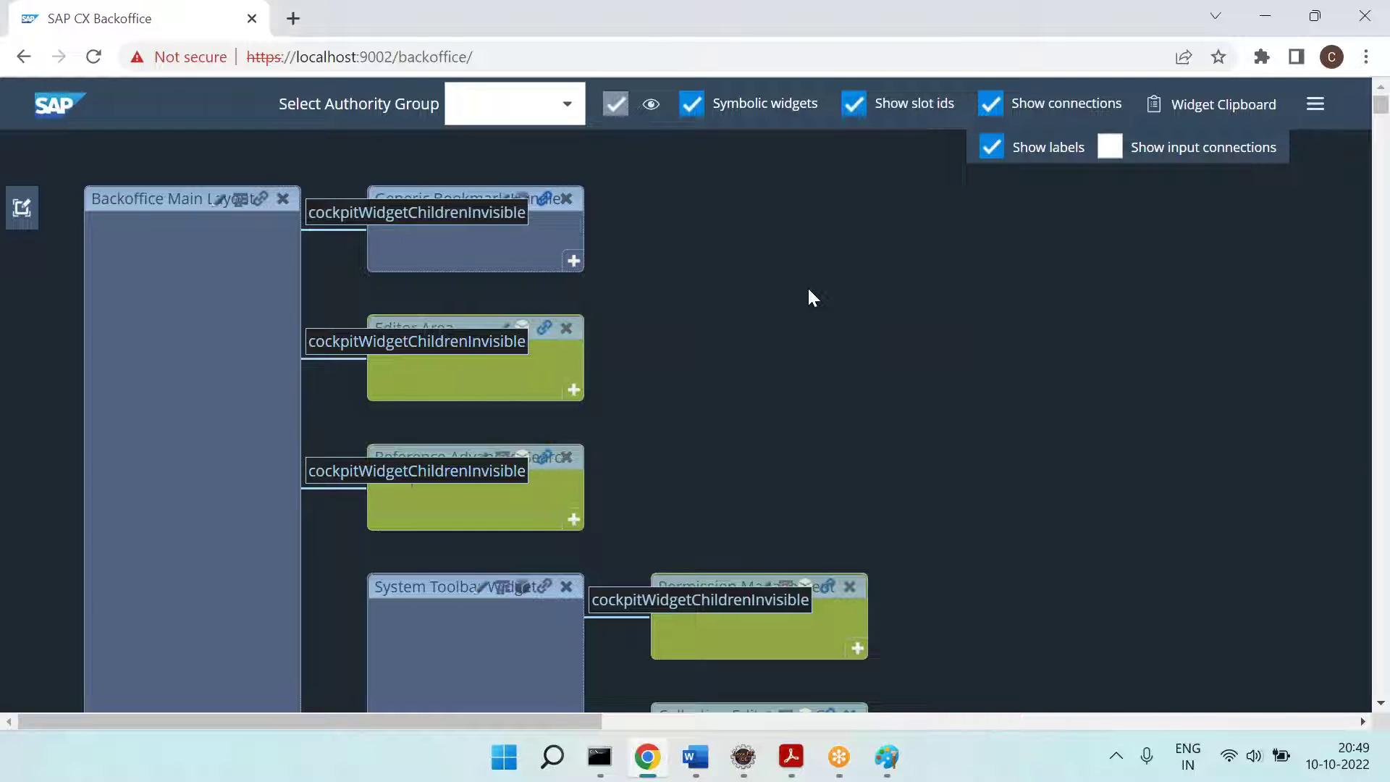
Step: Dismiss the unresponsive-page warning, untick Show slot ids, Show connections and Symbolic widgets, then return to Paint
{"action": "left_click", "coordinate": [806, 291]}
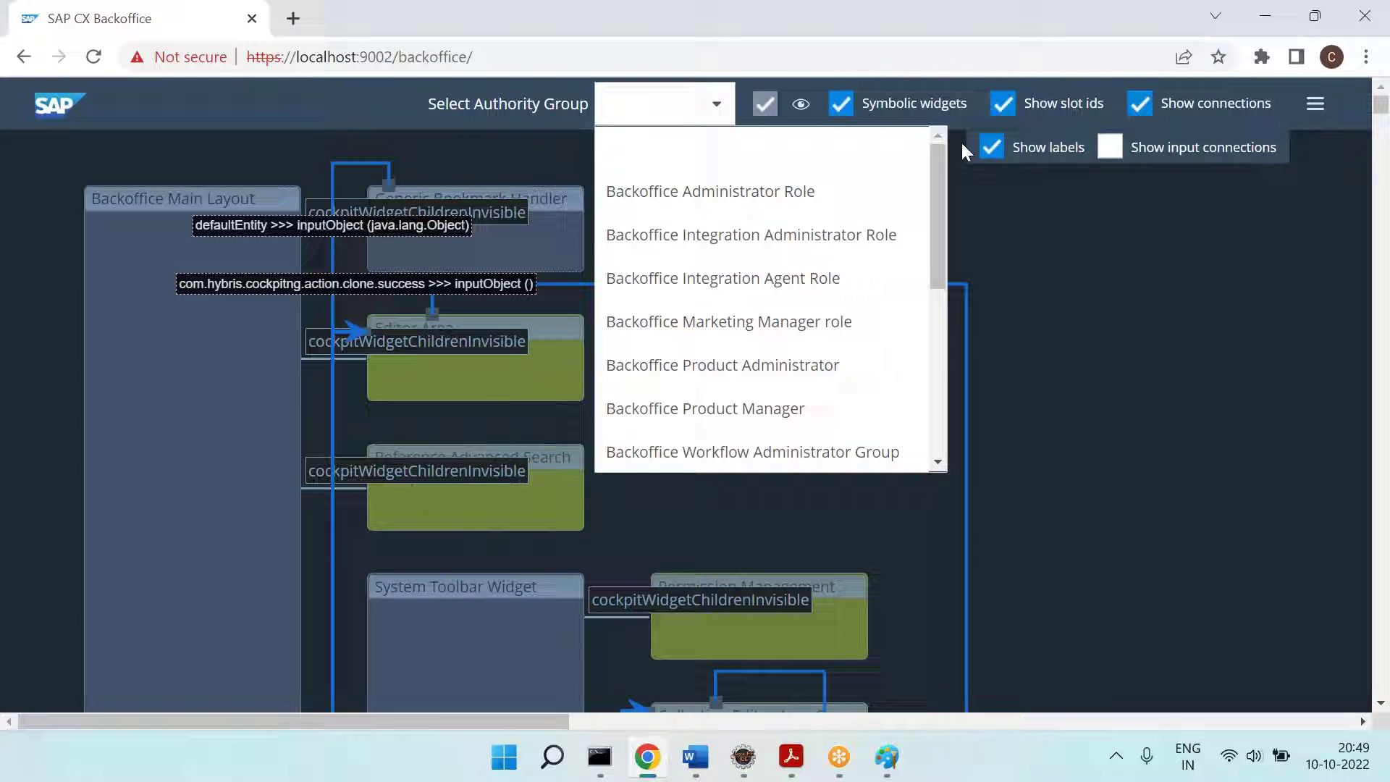
{"action": "left_click", "coordinate": [1006, 109]}
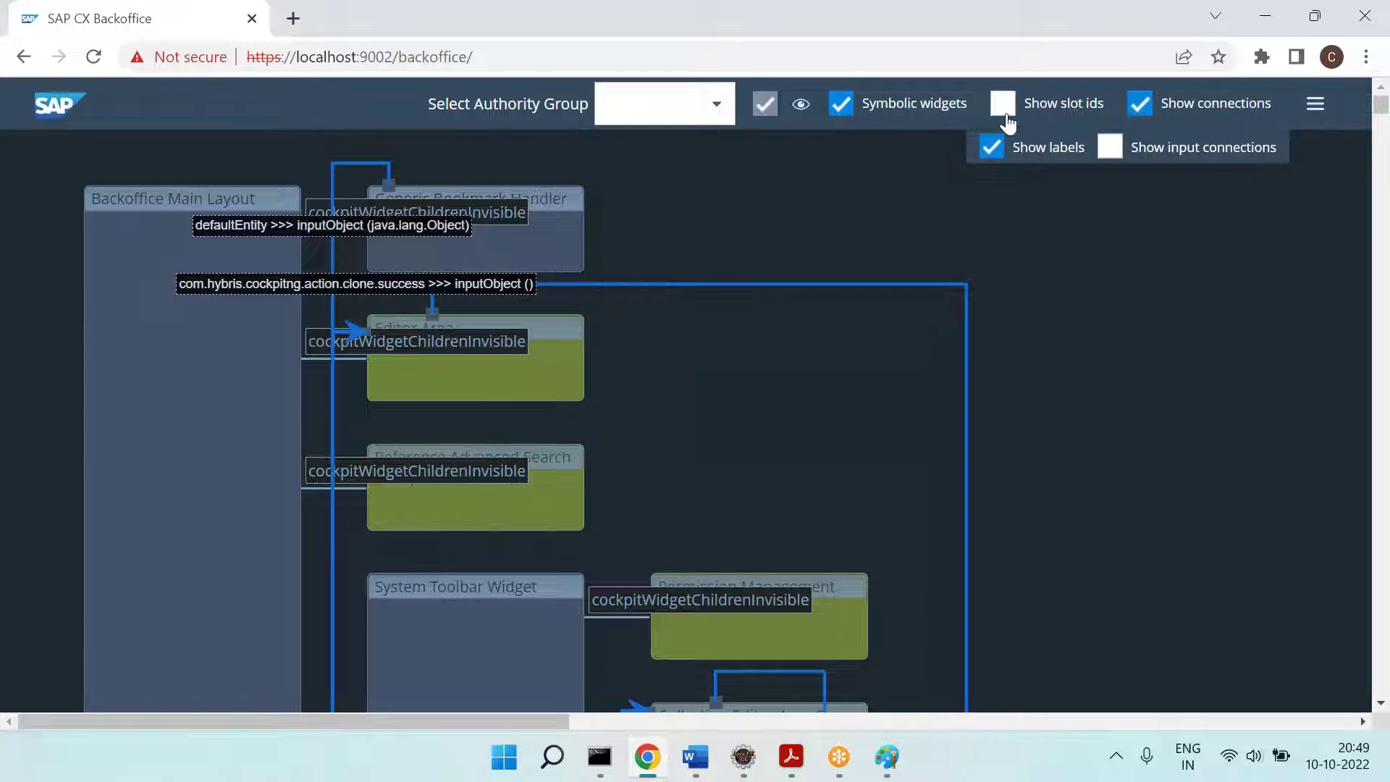
{"action": "left_click", "coordinate": [1141, 106]}
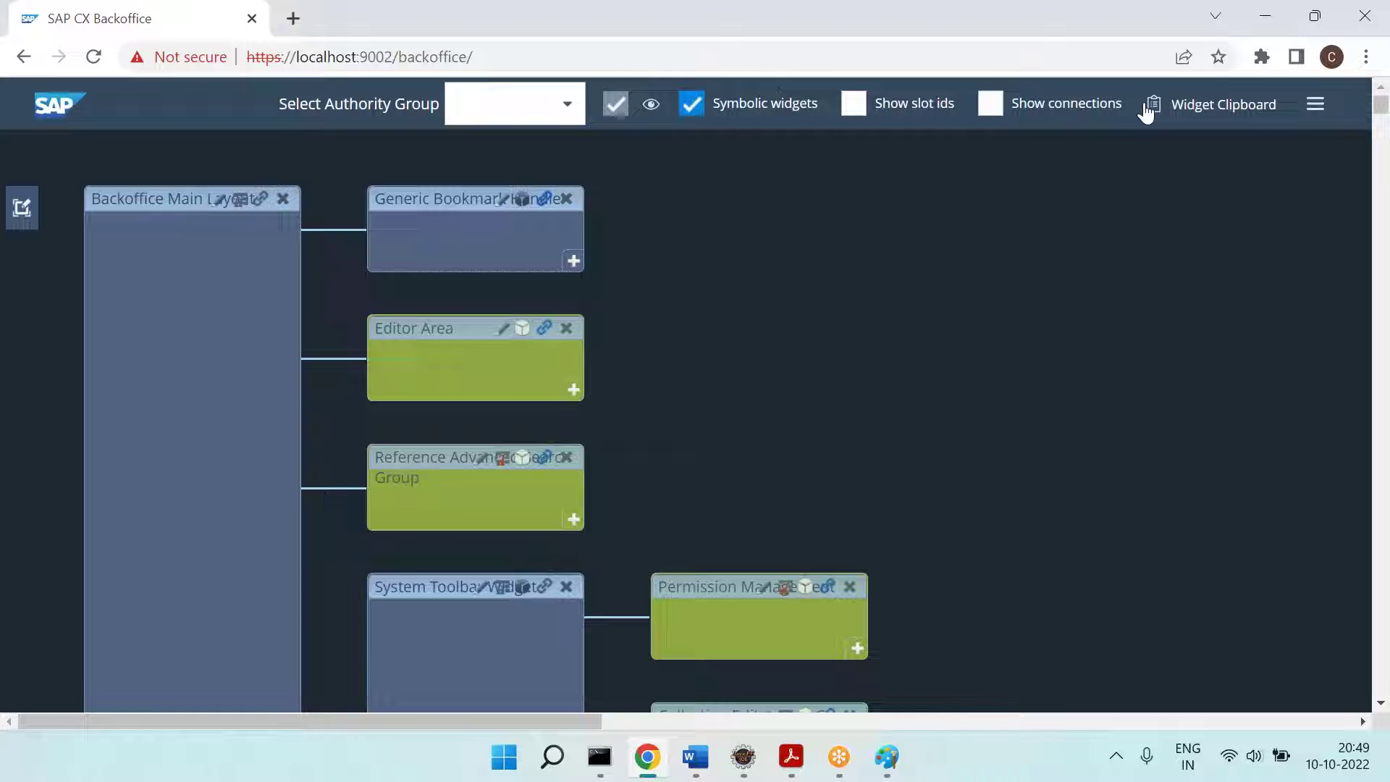
{"action": "left_click", "coordinate": [693, 115]}
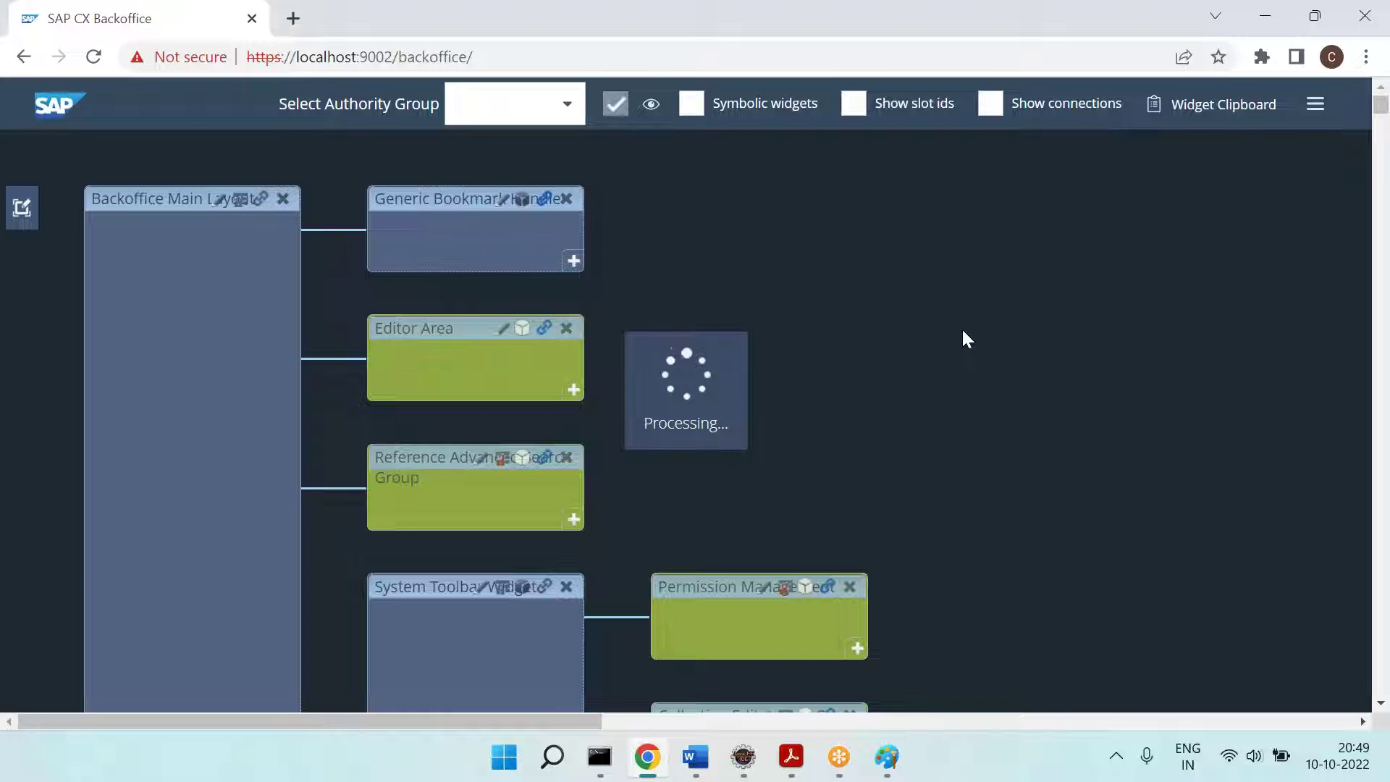
{"action": "left_click", "coordinate": [887, 757]}
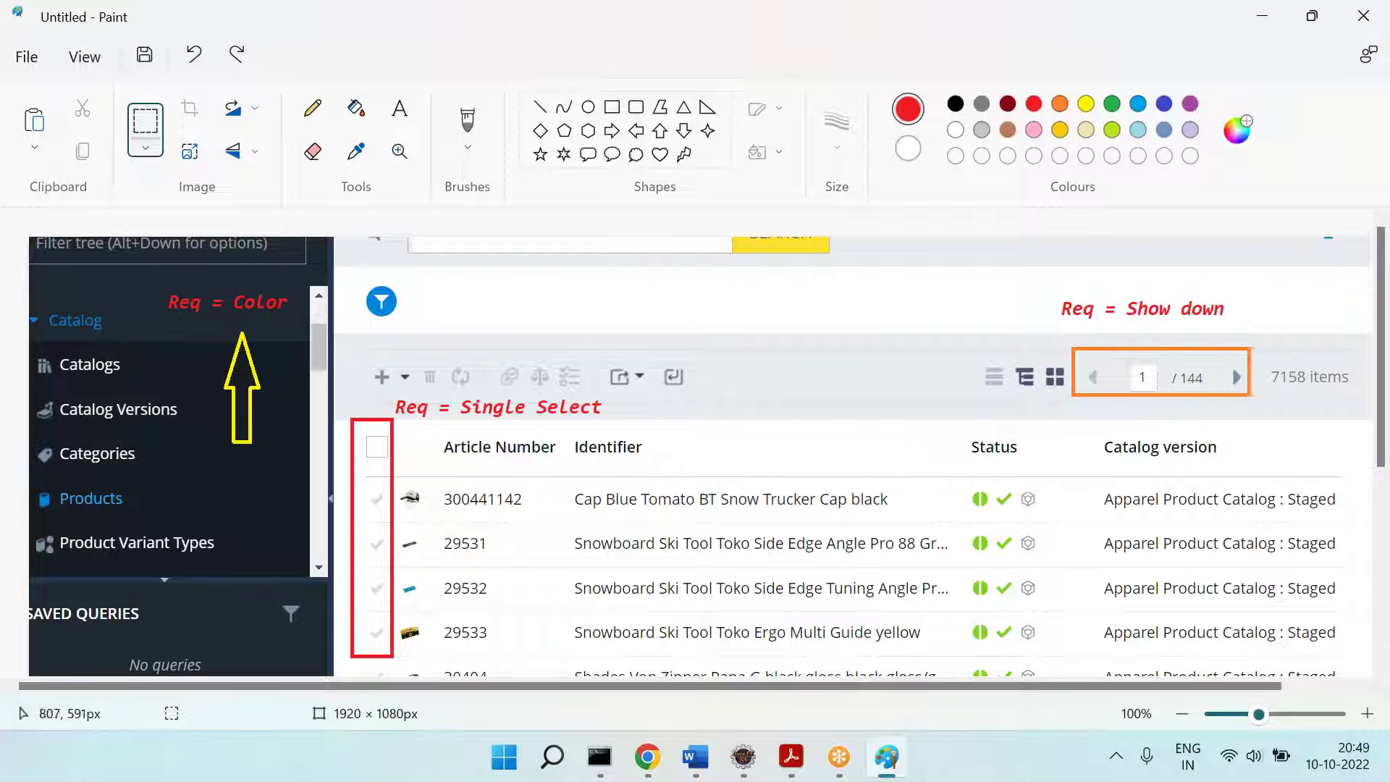
Step: Zoom the Backoffice layout page out to 50% to reveal the nested widgets, then return to Paint
{"action": "left_click", "coordinate": [684, 768]}
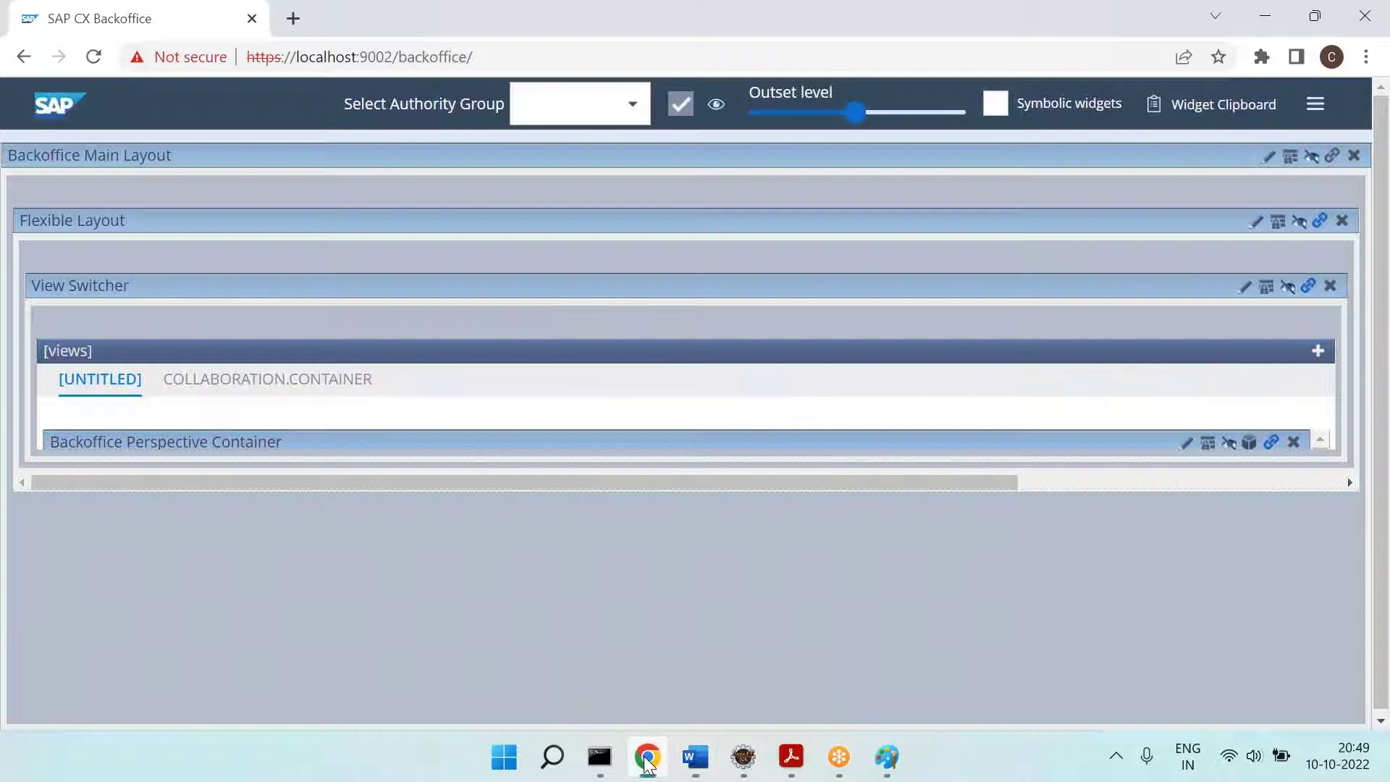
{"action": "left_click", "coordinate": [647, 757]}
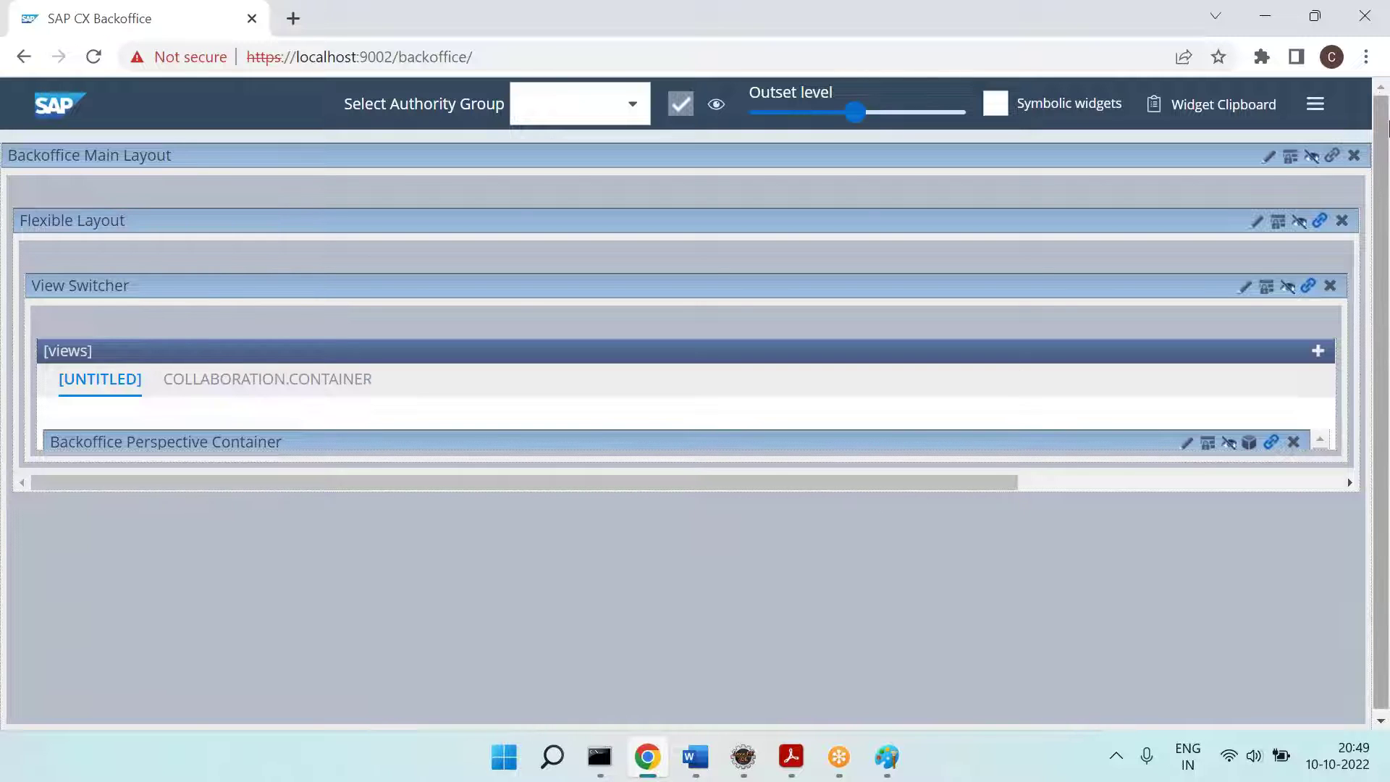
{"action": "left_click", "coordinate": [1365, 56]}
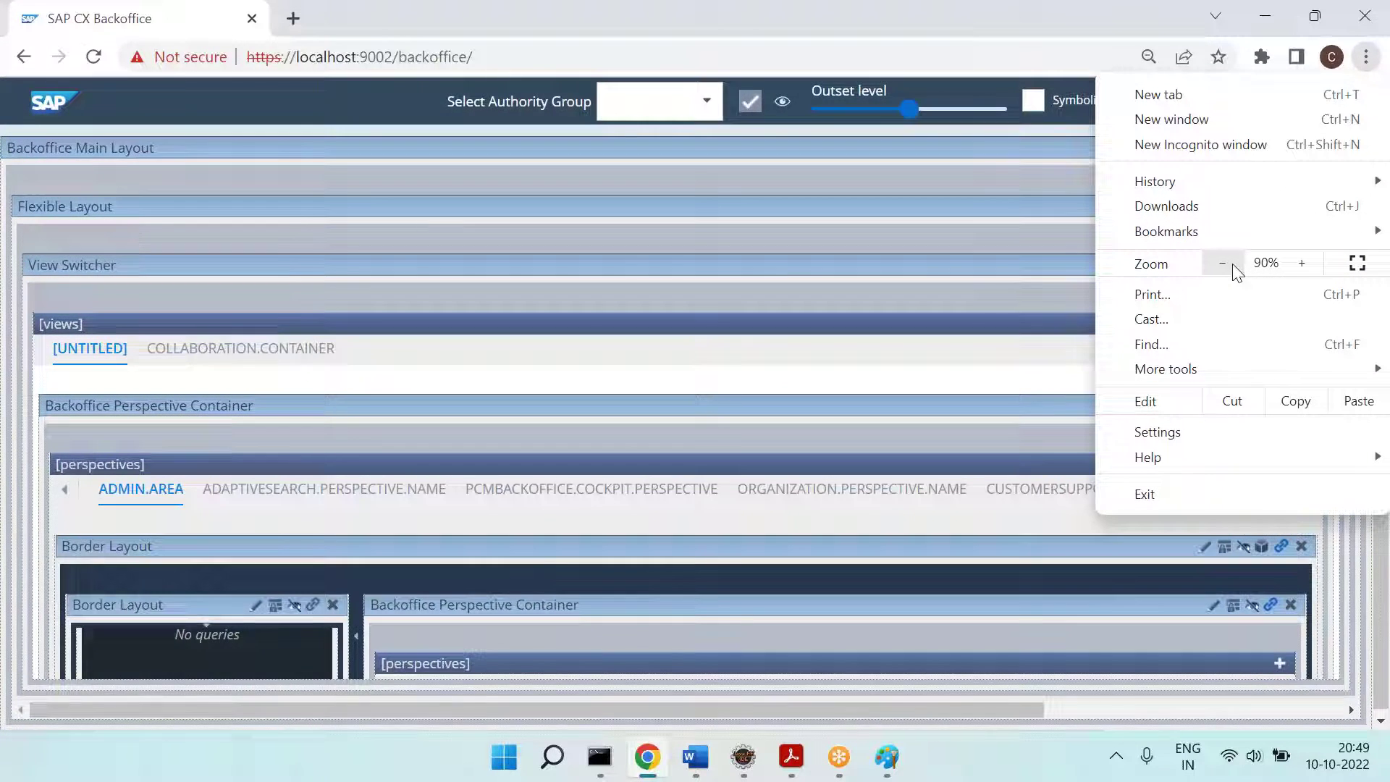
{"action": "left_click", "coordinate": [1234, 265]}
{"action": "left_click", "coordinate": [1233, 265]}
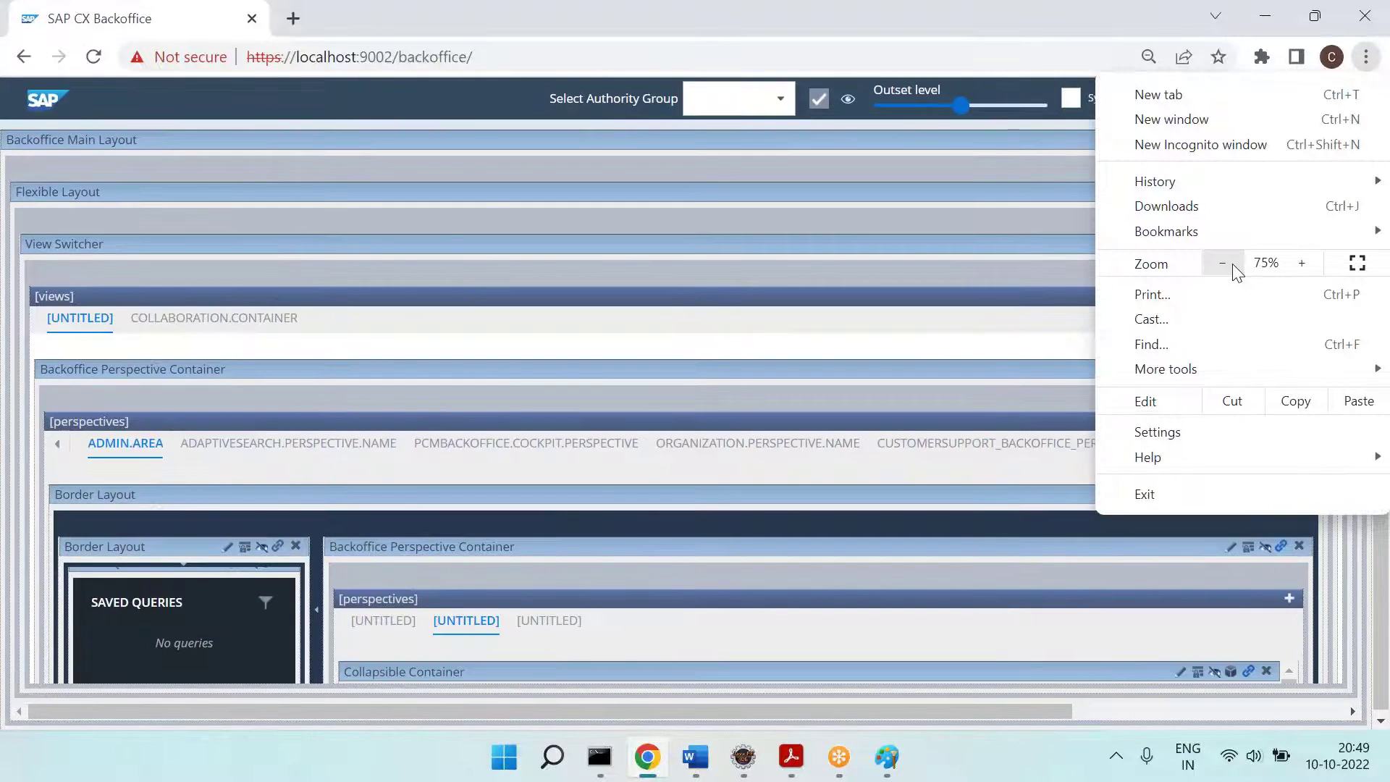
{"action": "left_click", "coordinate": [1233, 265]}
{"action": "left_click", "coordinate": [1232, 263]}
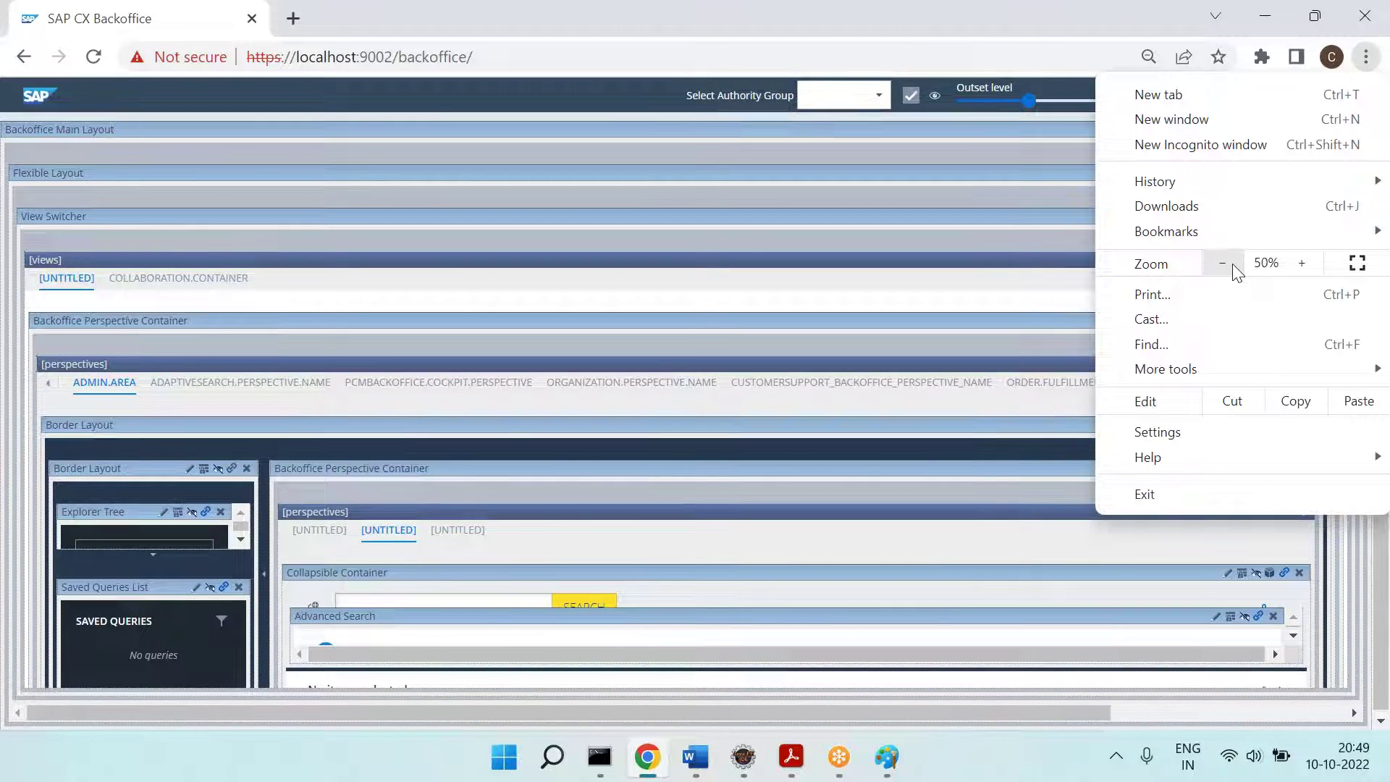
{"action": "left_click", "coordinate": [979, 703]}
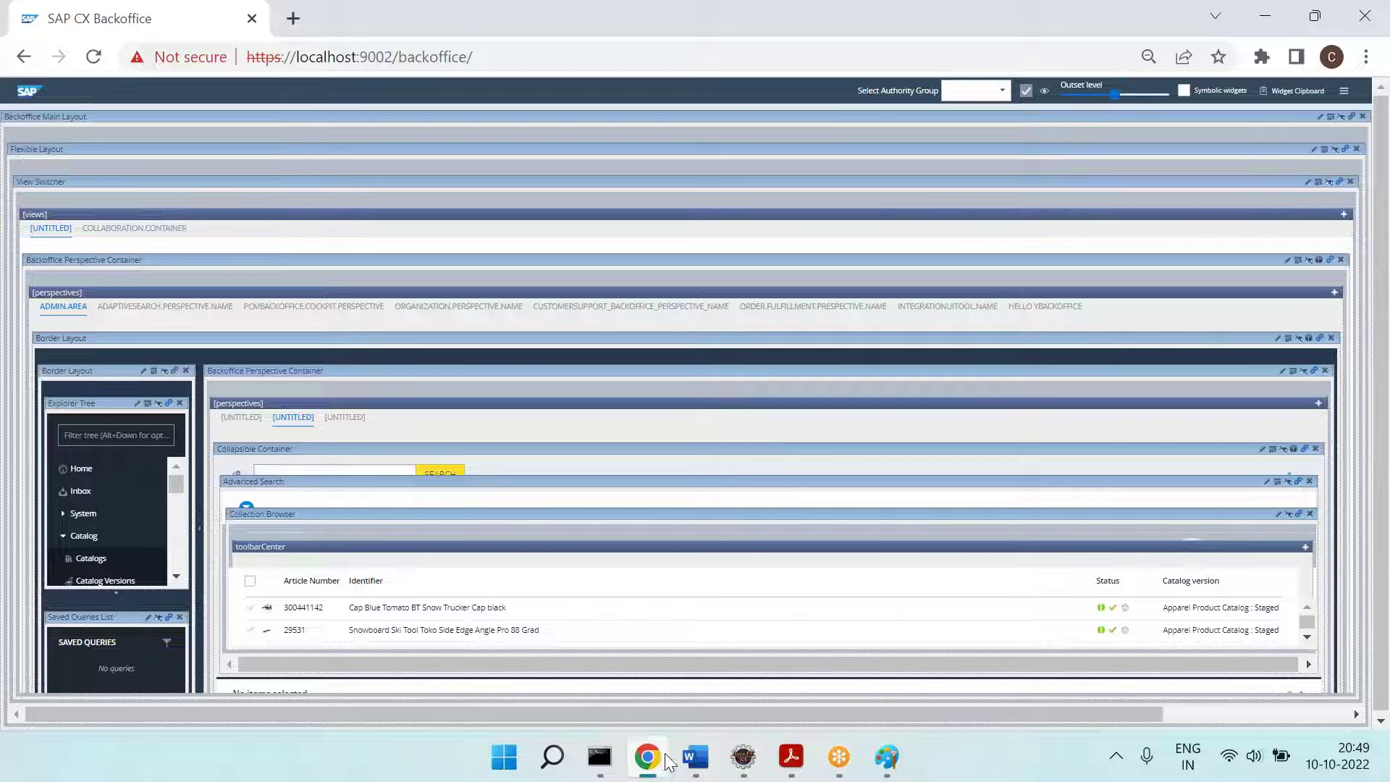
{"action": "left_click", "coordinate": [887, 756]}
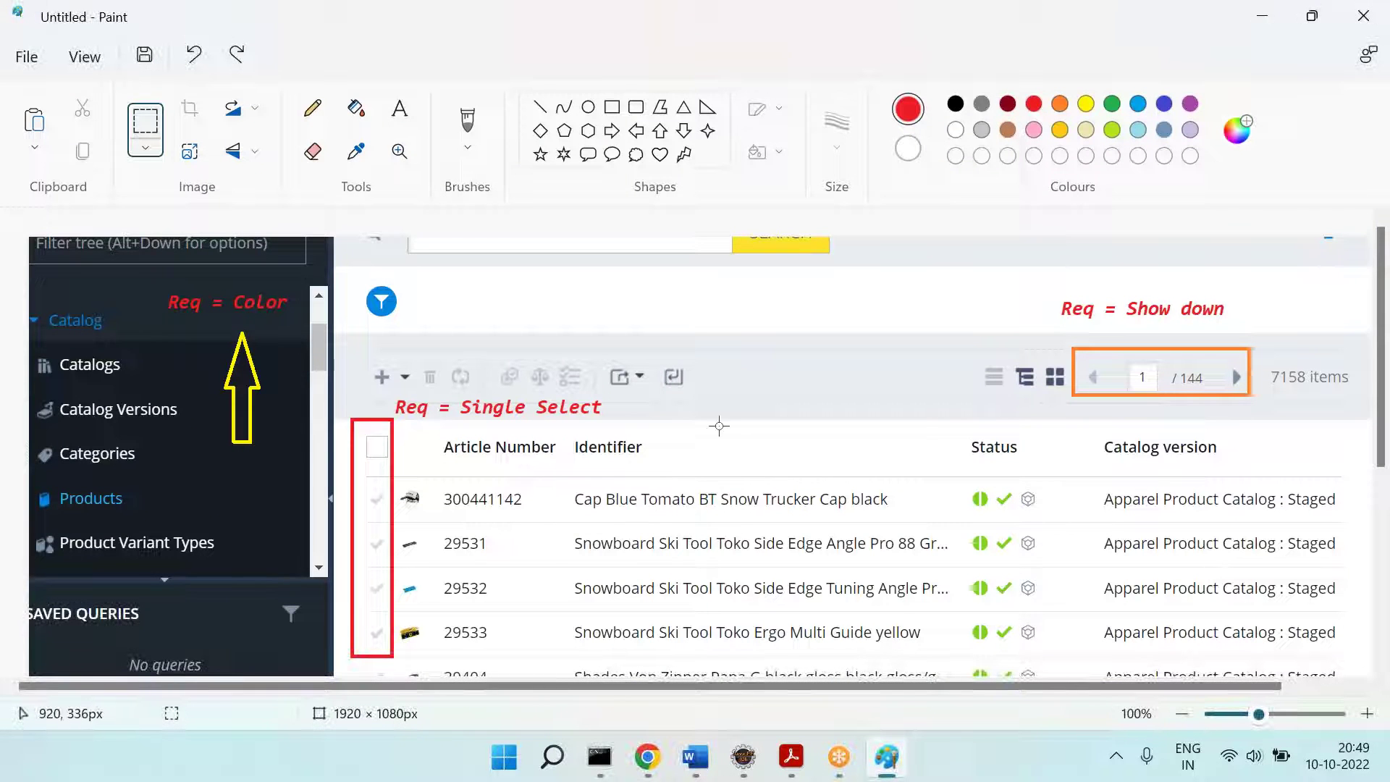
{"action": "left_click", "coordinate": [612, 107]}
{"action": "left_click_drag", "start_coordinate": [341, 326], "coordinate": [1350, 677]}
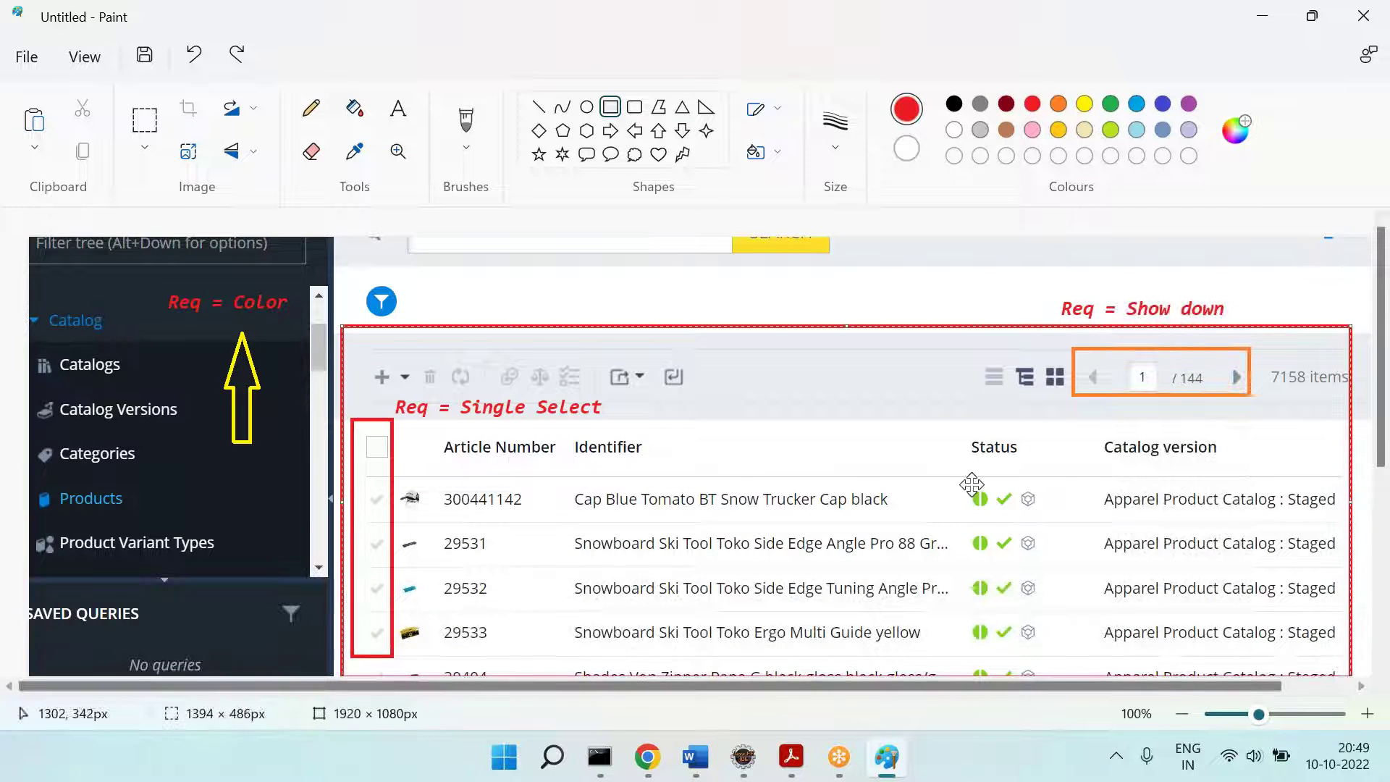
{"action": "key", "text": "alt+Tab"}
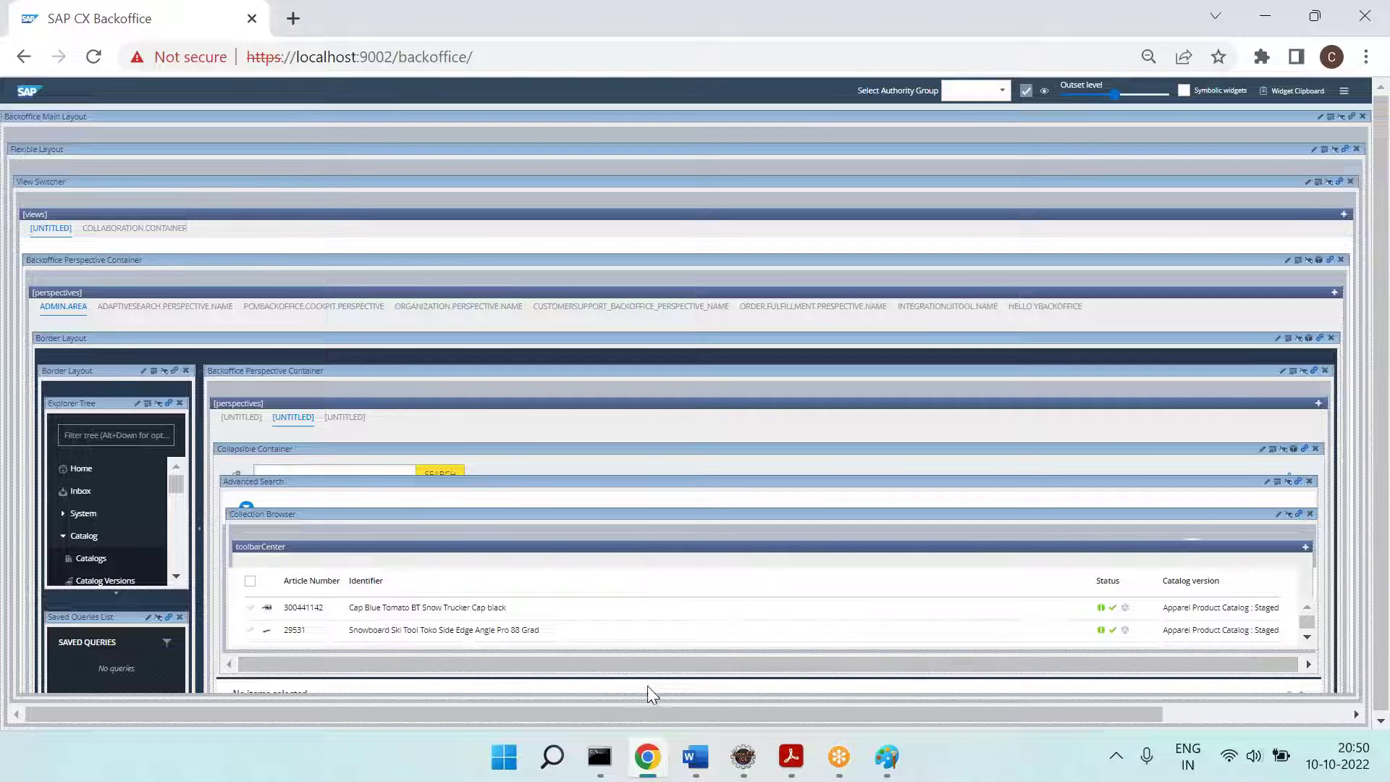
{"action": "left_click", "coordinate": [647, 756]}
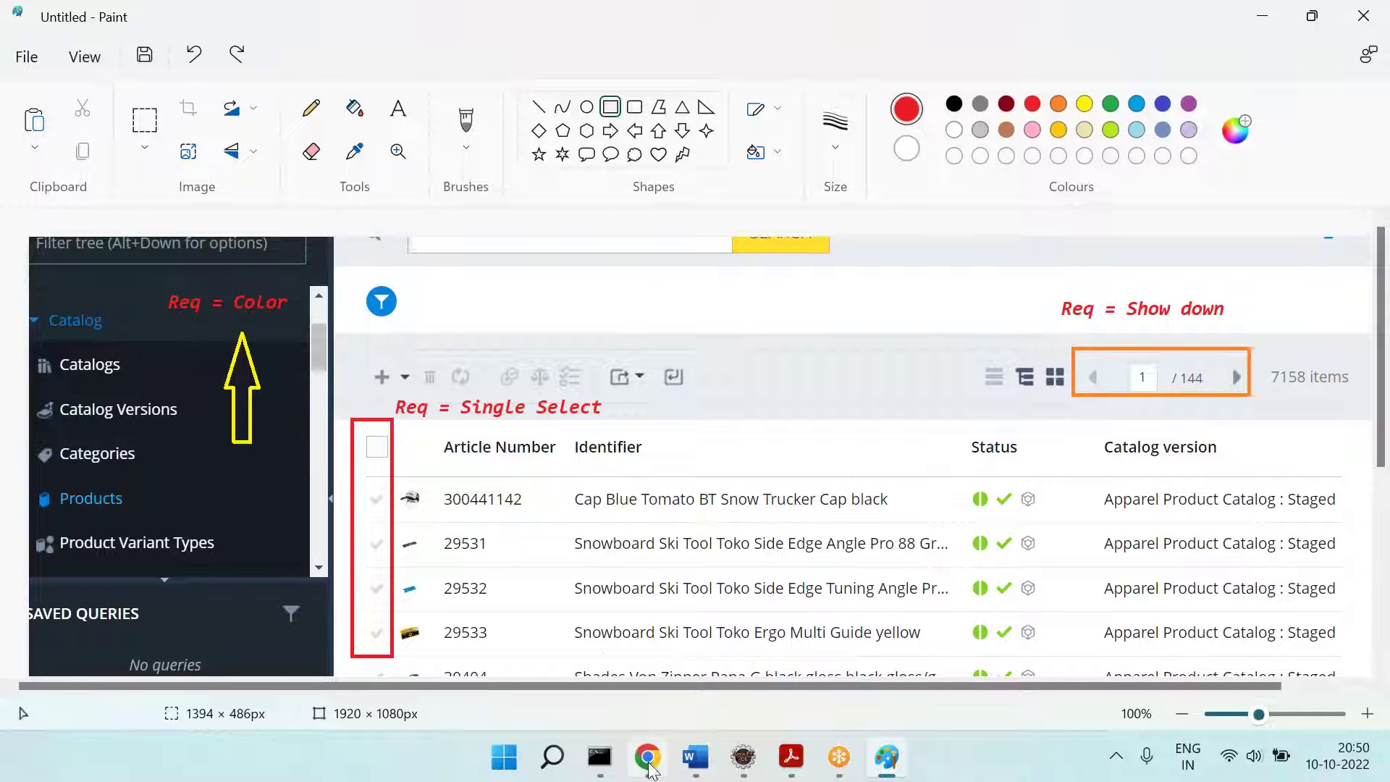
{"action": "left_click", "coordinate": [647, 757]}
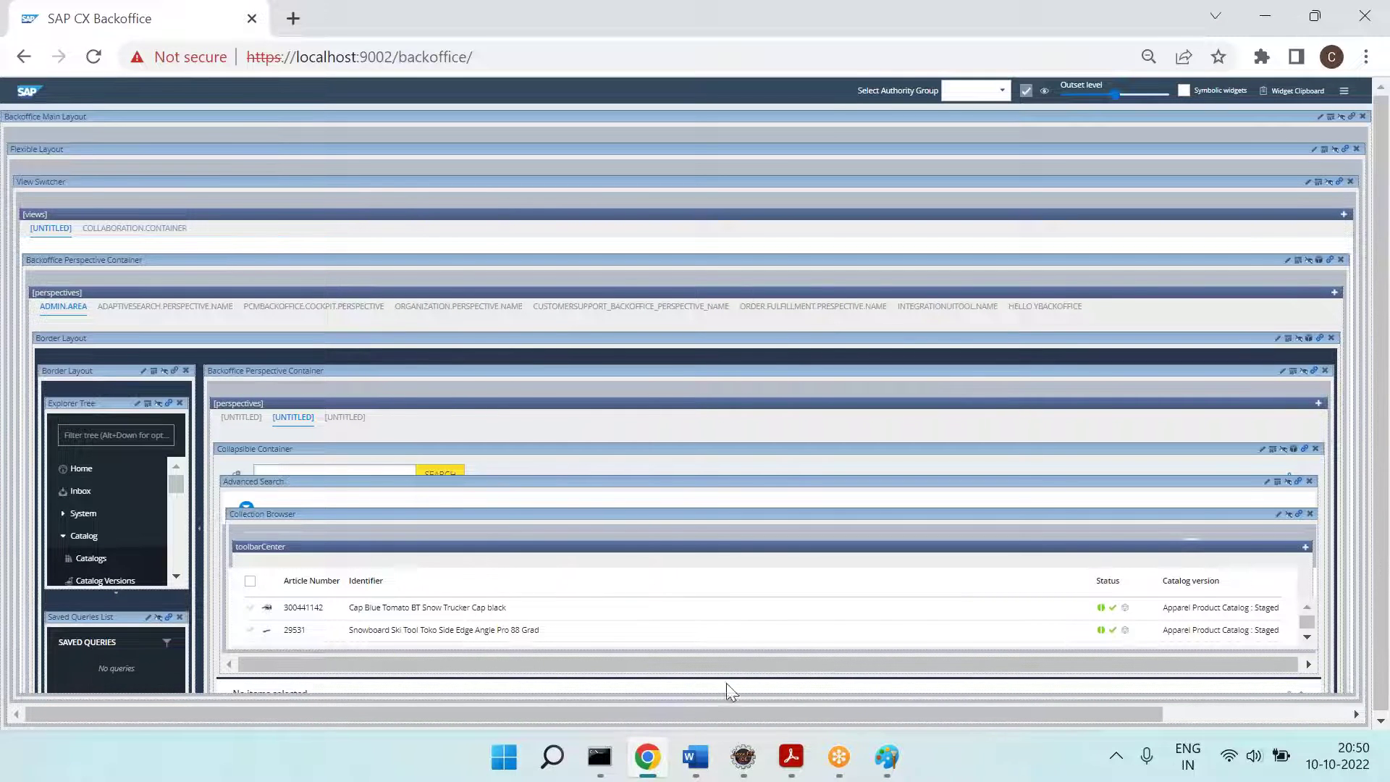
{"action": "left_click", "coordinate": [887, 757]}
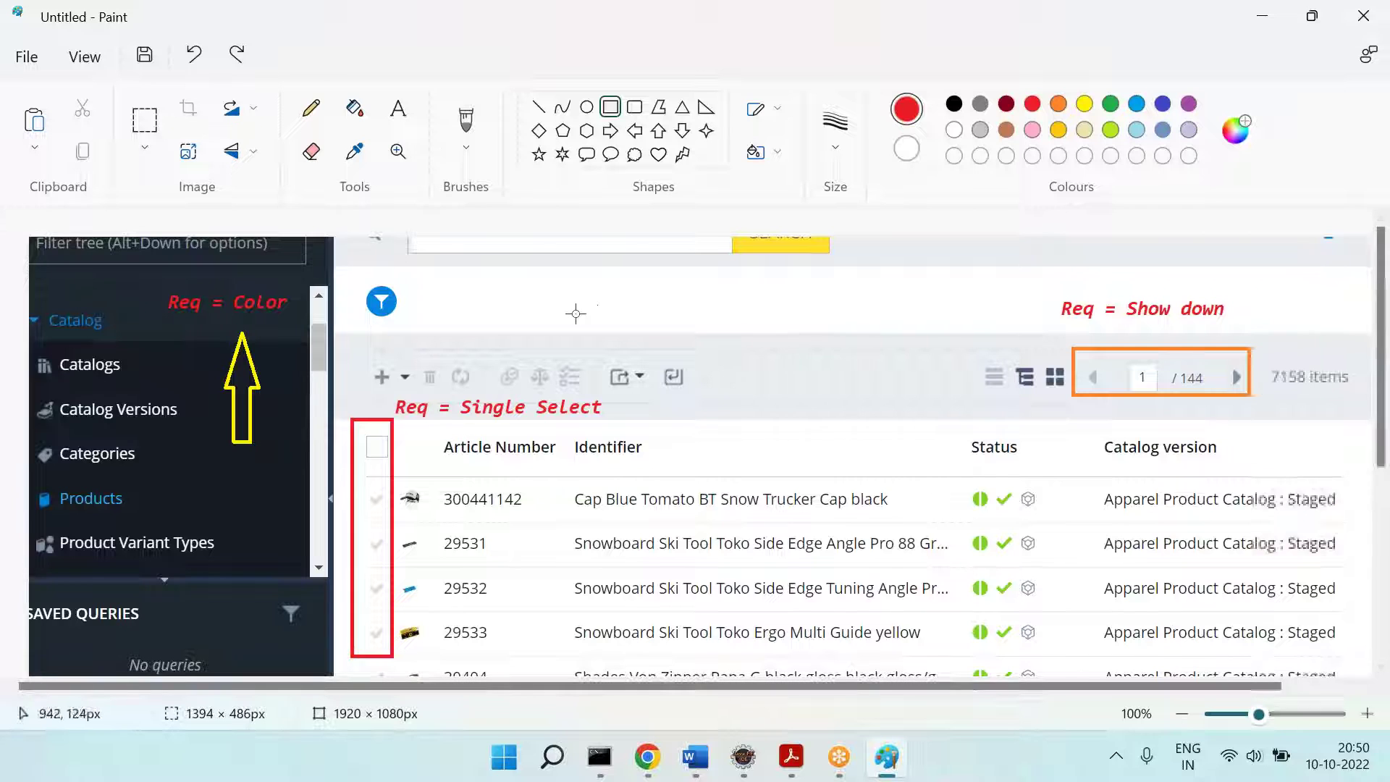
{"action": "mouse_move", "coordinate": [441, 253]}
{"action": "left_mouse_down"}
{"action": "mouse_move", "coordinate": [547, 313]}
{"action": "mouse_move", "coordinate": [609, 326]}
{"action": "left_mouse_up"}
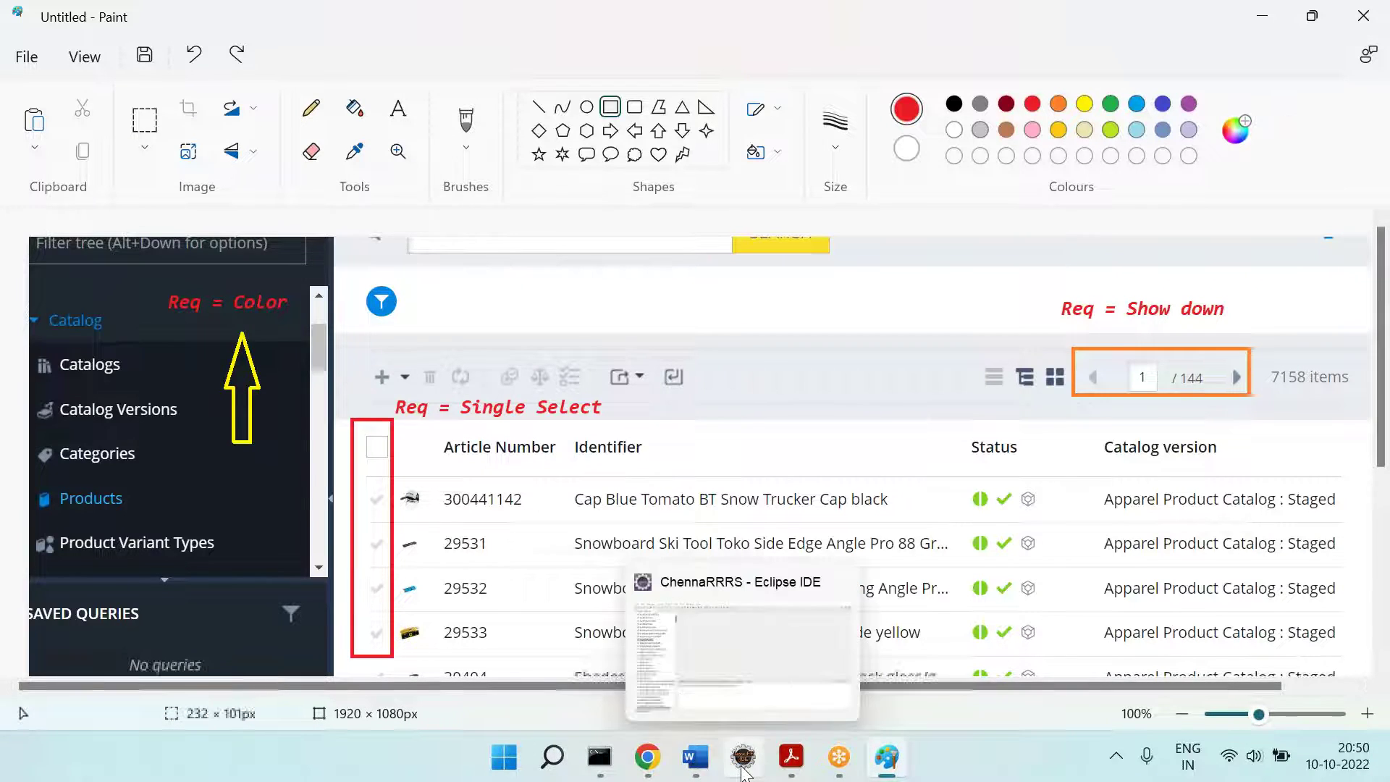
{"action": "left_click", "coordinate": [646, 769]}
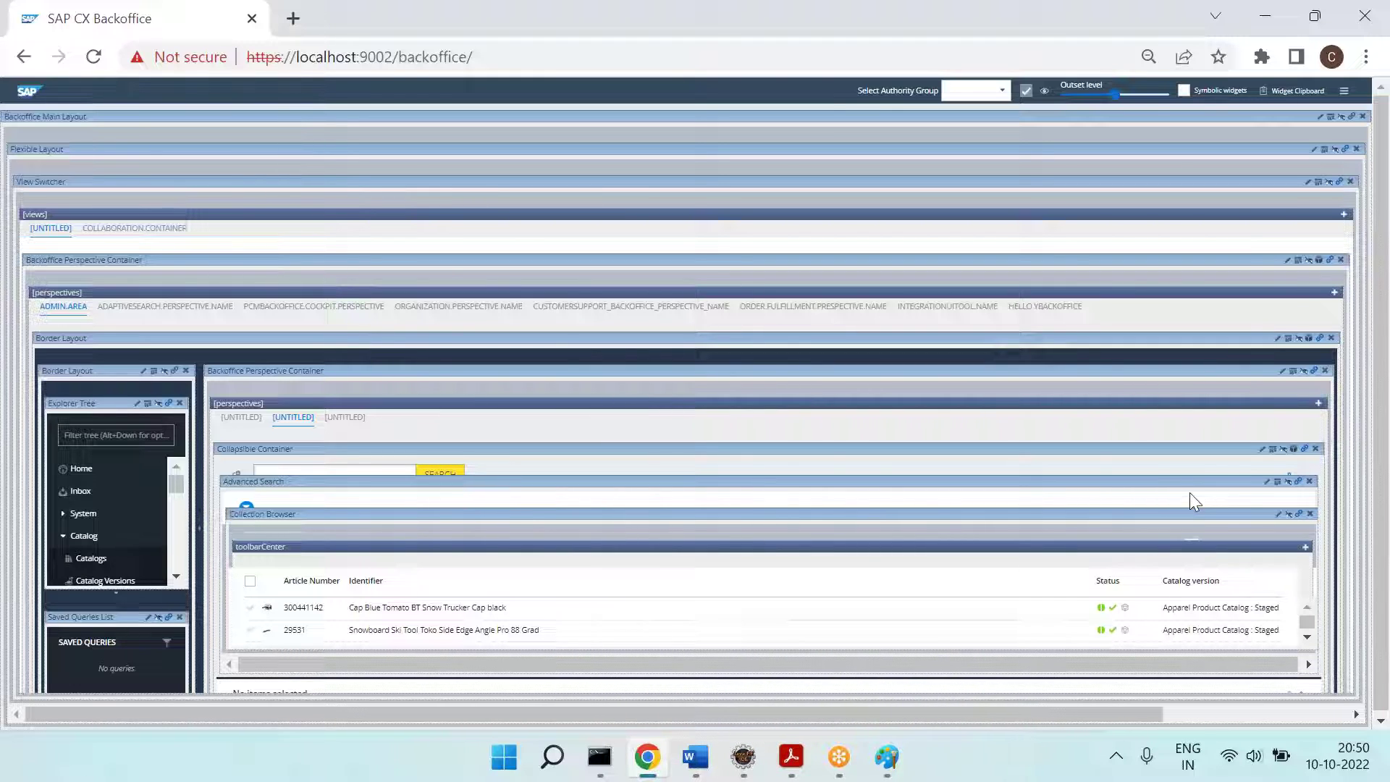
Step: Open the advancedSearch widget settings and zoom the browser page in to 80%
{"action": "left_click", "coordinate": [1267, 483]}
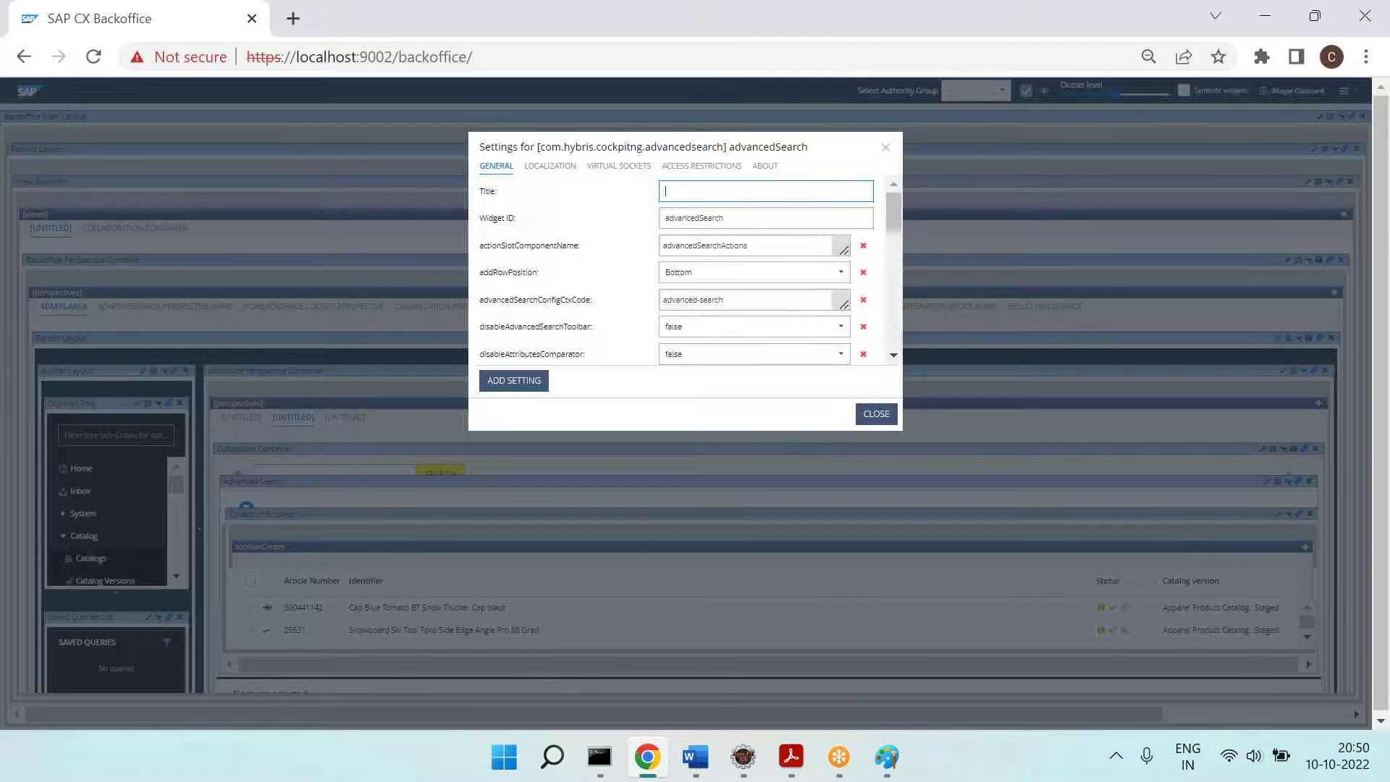
{"action": "left_click", "coordinate": [1366, 56]}
{"action": "left_click", "coordinate": [1309, 254]}
{"action": "left_click", "coordinate": [1310, 254]}
{"action": "left_click", "coordinate": [1309, 253]}
{"action": "left_click", "coordinate": [945, 465]}
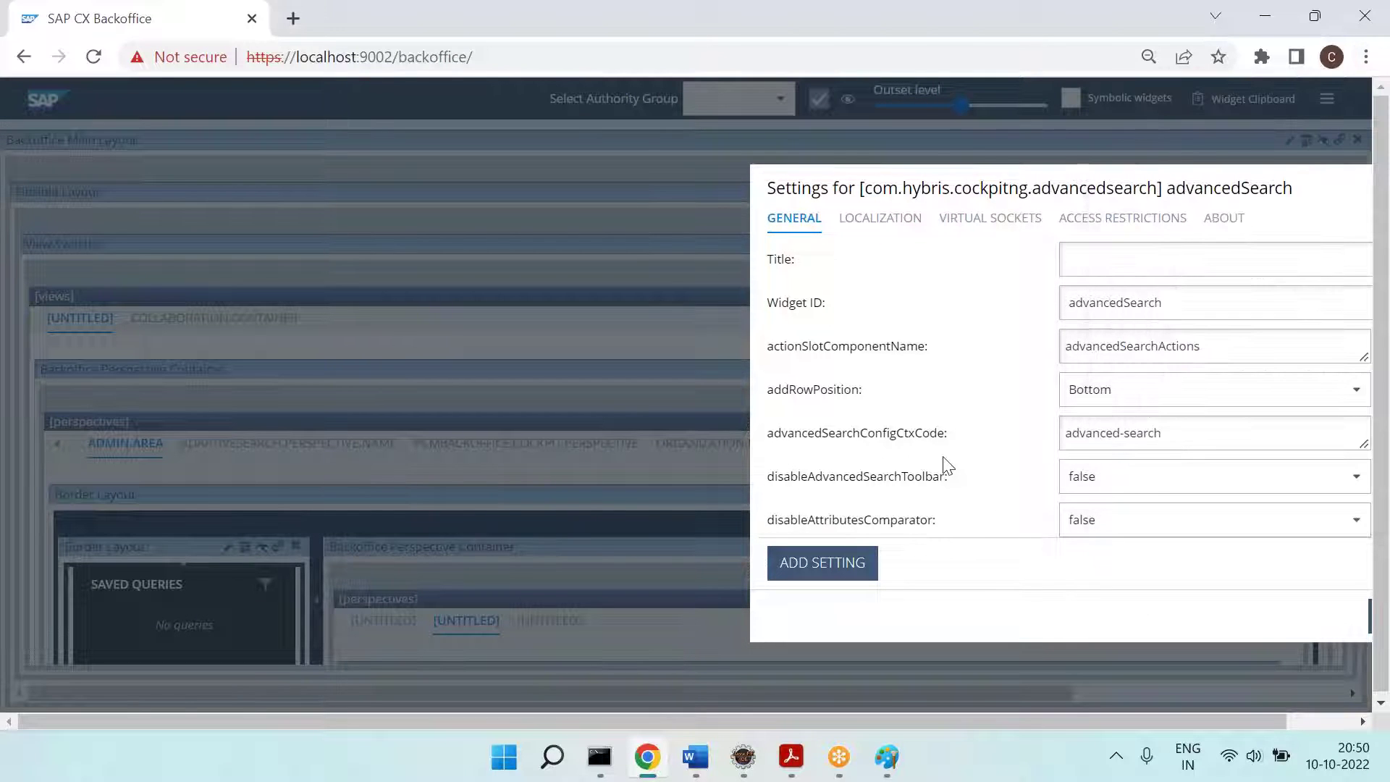
Step: Scroll through the General tab settings and close the dialog without changes
{"action": "left_click_drag", "start_coordinate": [1125, 729], "coordinate": [1270, 727]}
{"action": "scroll", "coordinate": [1039, 437], "scroll_direction": "down", "scroll_amount": 3}
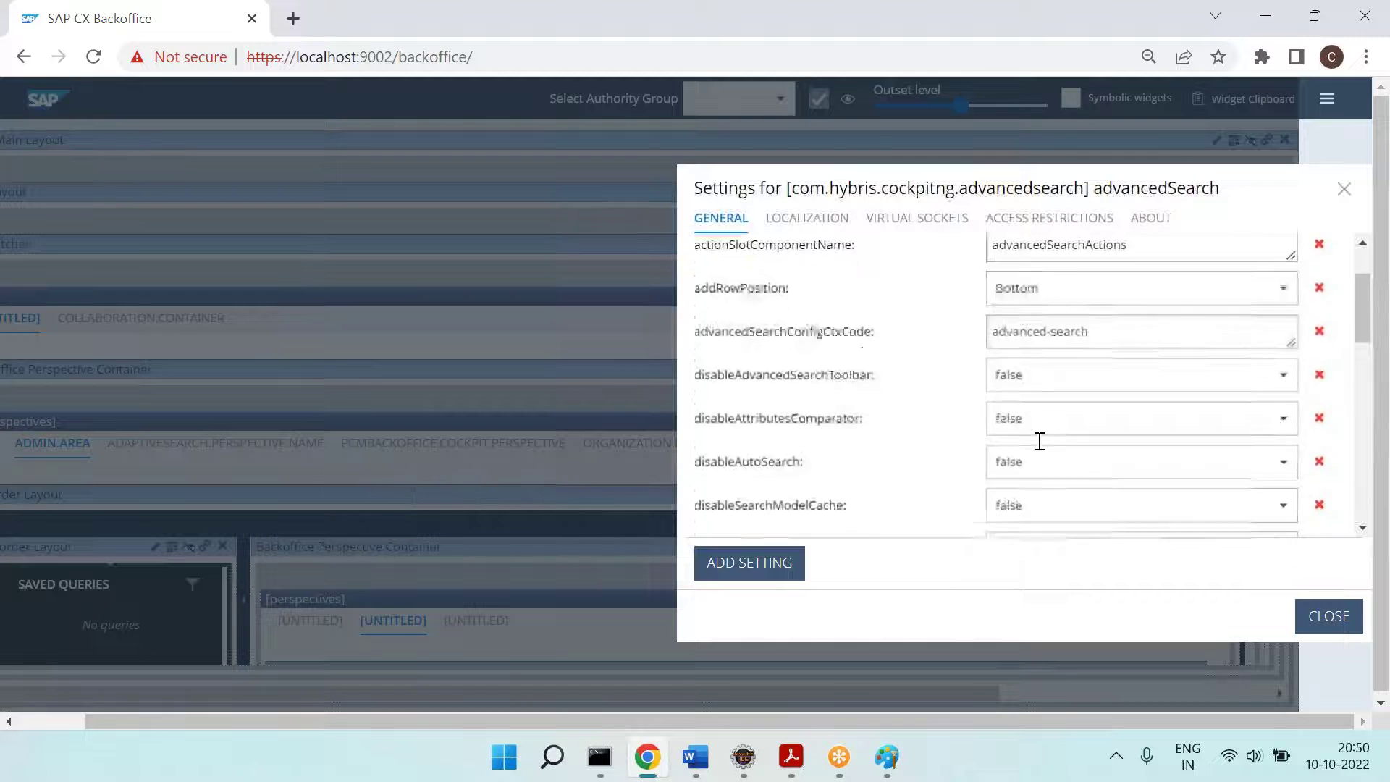
{"action": "scroll", "coordinate": [1039, 441], "scroll_direction": "down", "scroll_amount": 3}
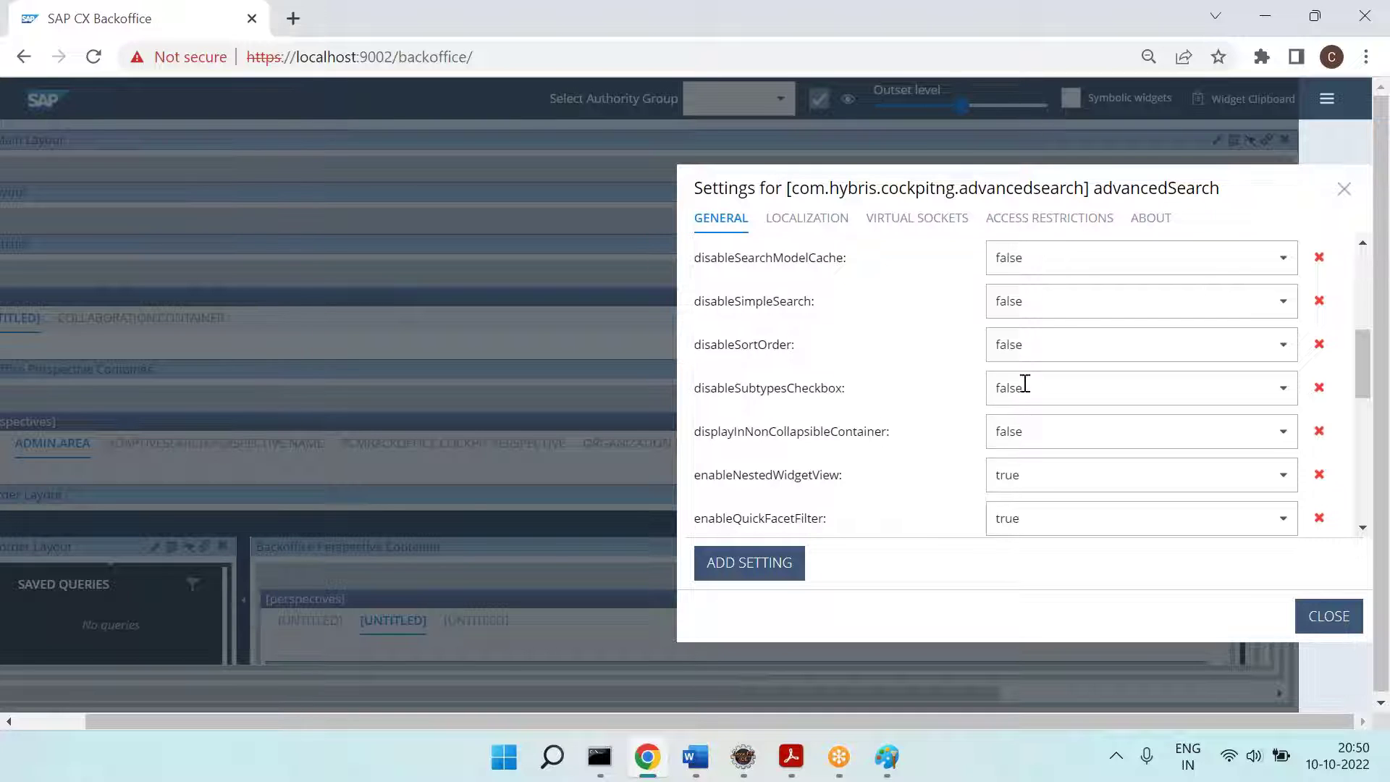
{"action": "scroll", "coordinate": [924, 467], "scroll_direction": "down", "scroll_amount": 5}
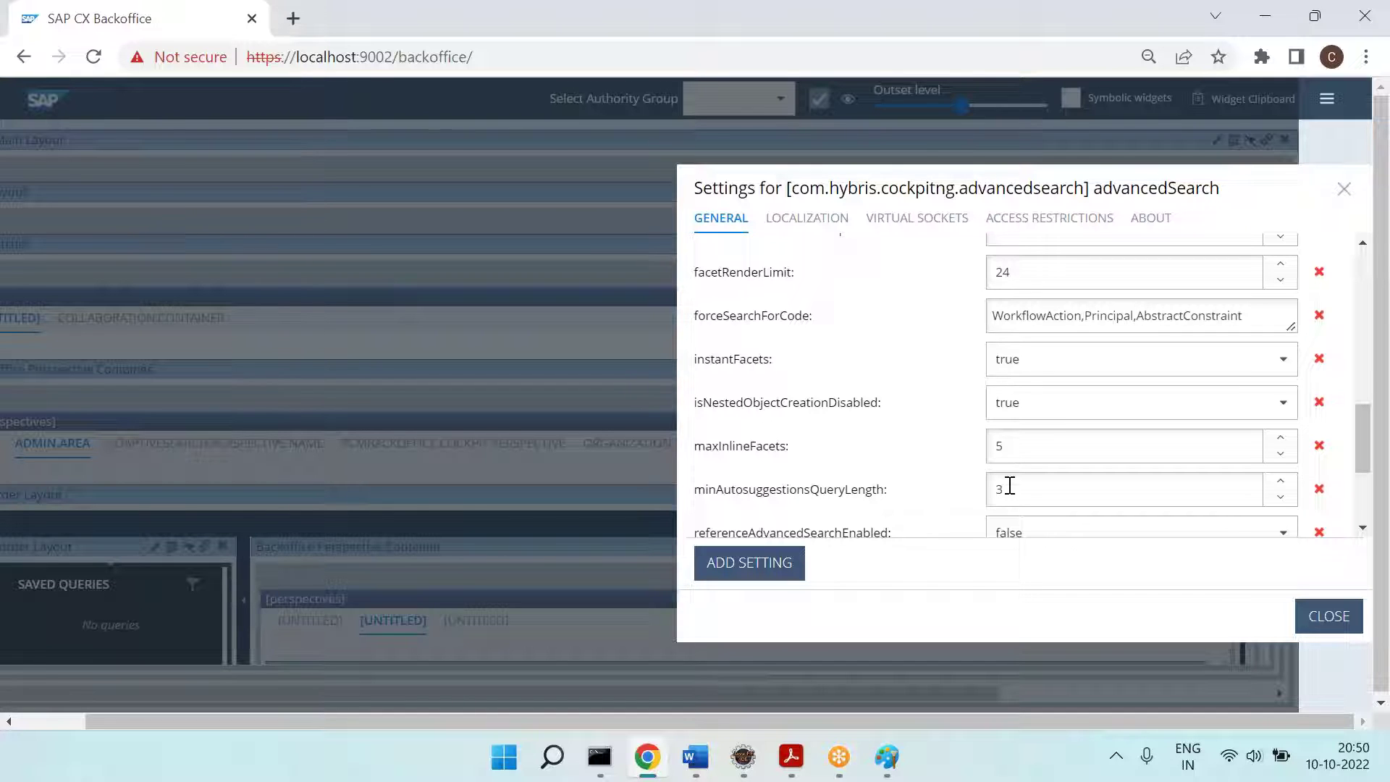
{"action": "scroll", "coordinate": [869, 516], "scroll_direction": "down", "scroll_amount": 3}
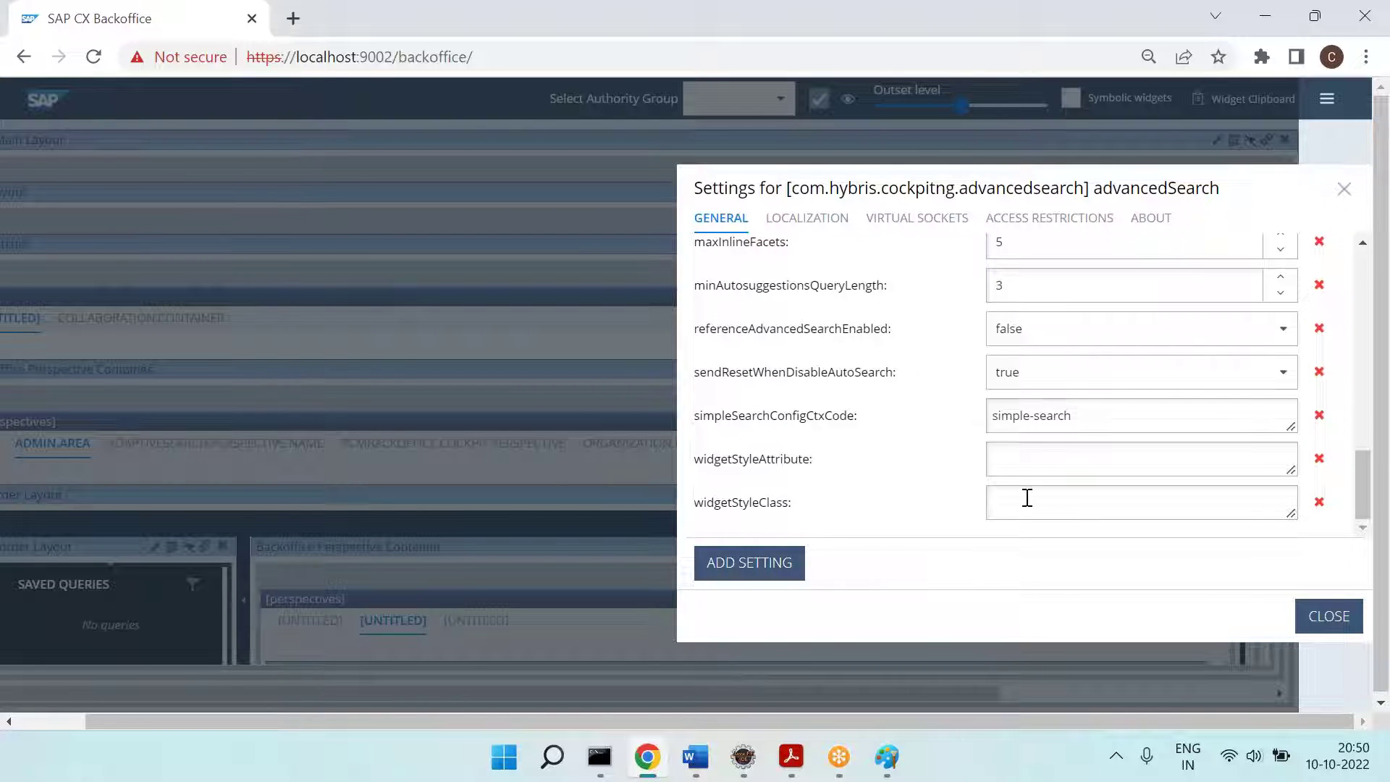
{"action": "left_click", "coordinate": [1332, 612]}
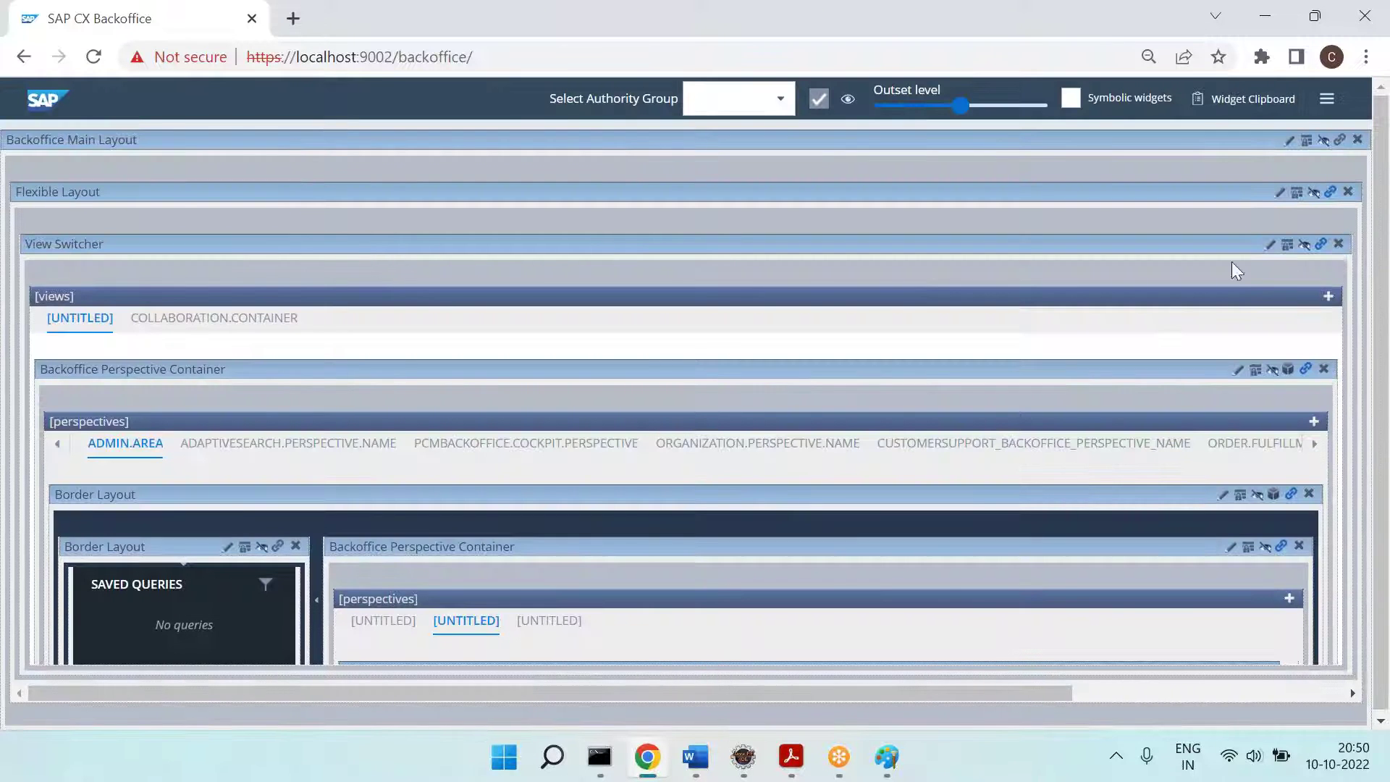
Step: Zoom the page out to 50% and open the Collection Browser (hmc2list) widget settings
{"action": "left_click", "coordinate": [1367, 56]}
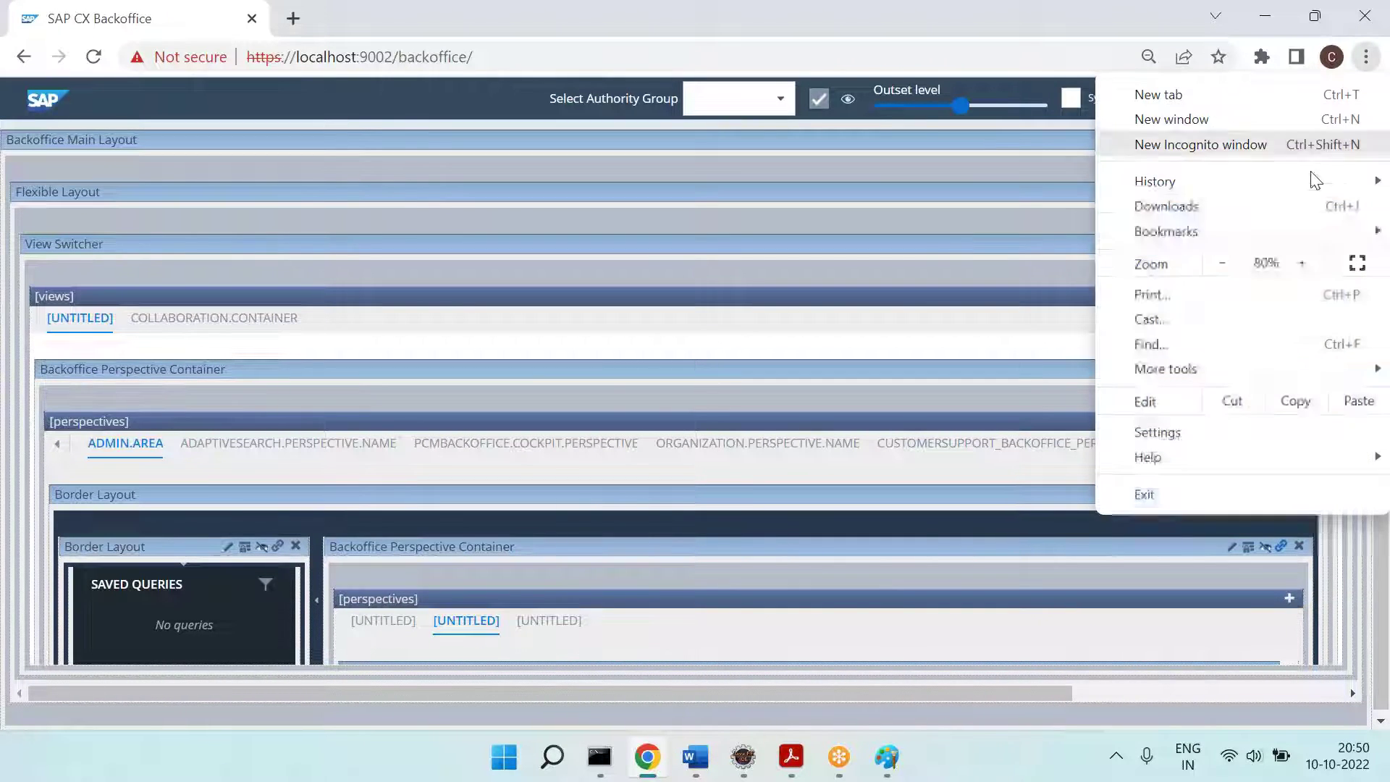
{"action": "left_click", "coordinate": [1224, 265]}
{"action": "left_click", "coordinate": [1224, 265]}
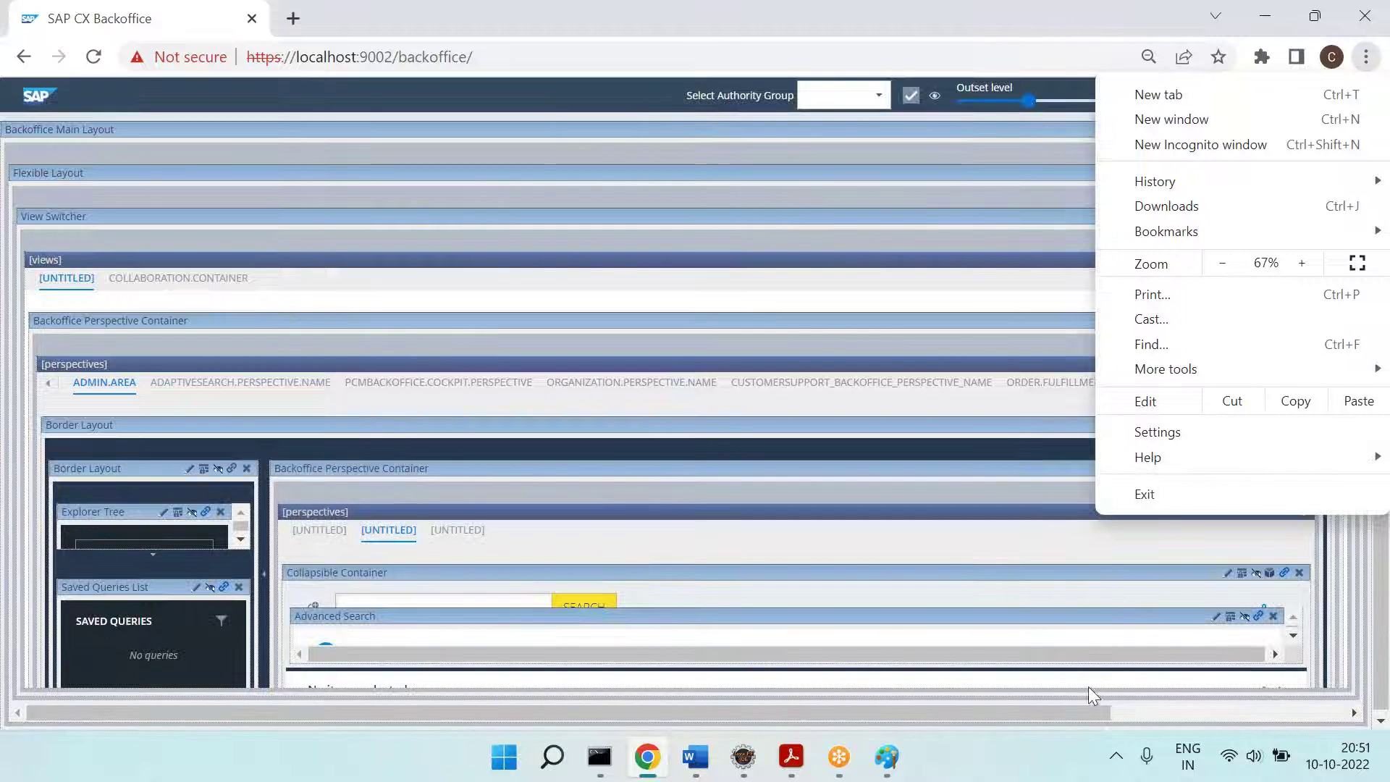
{"action": "left_click", "coordinate": [1038, 778]}
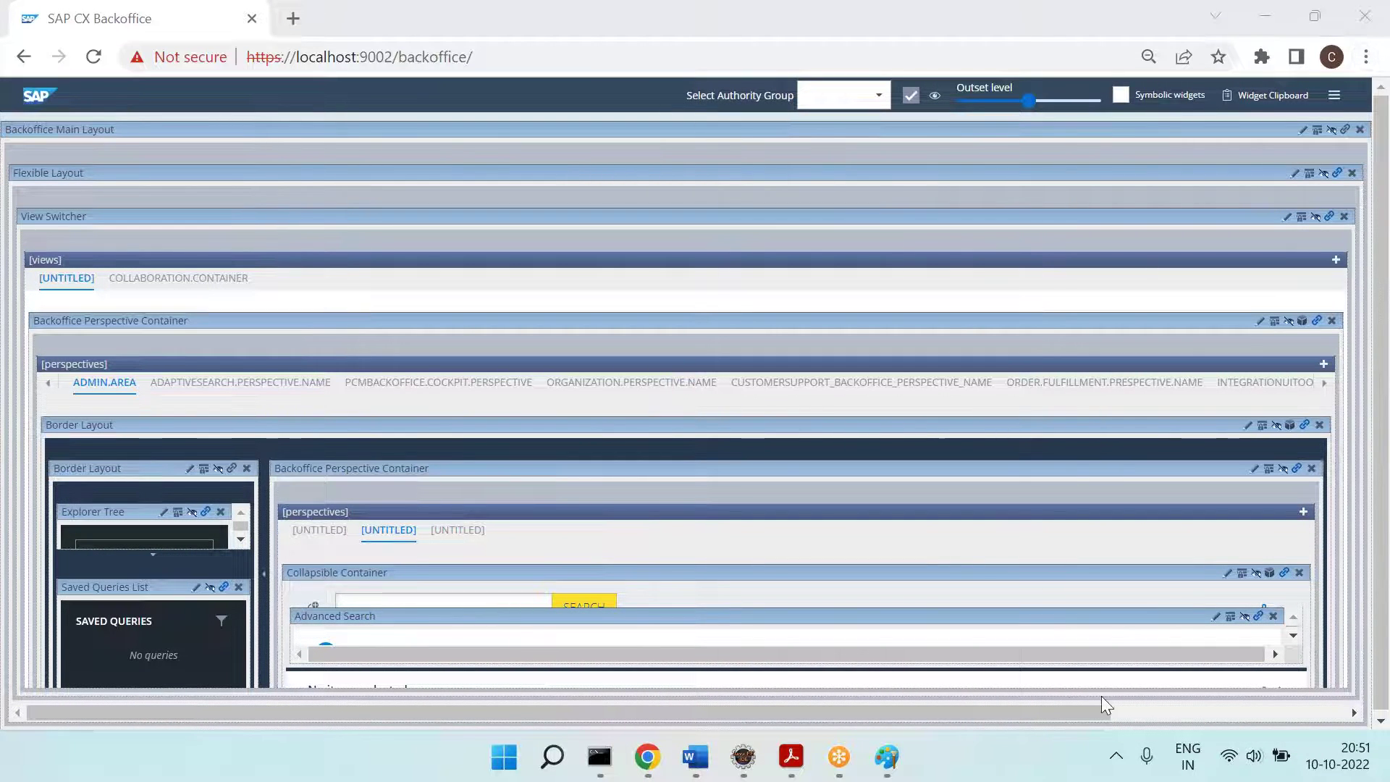
{"action": "left_click", "coordinate": [1366, 56]}
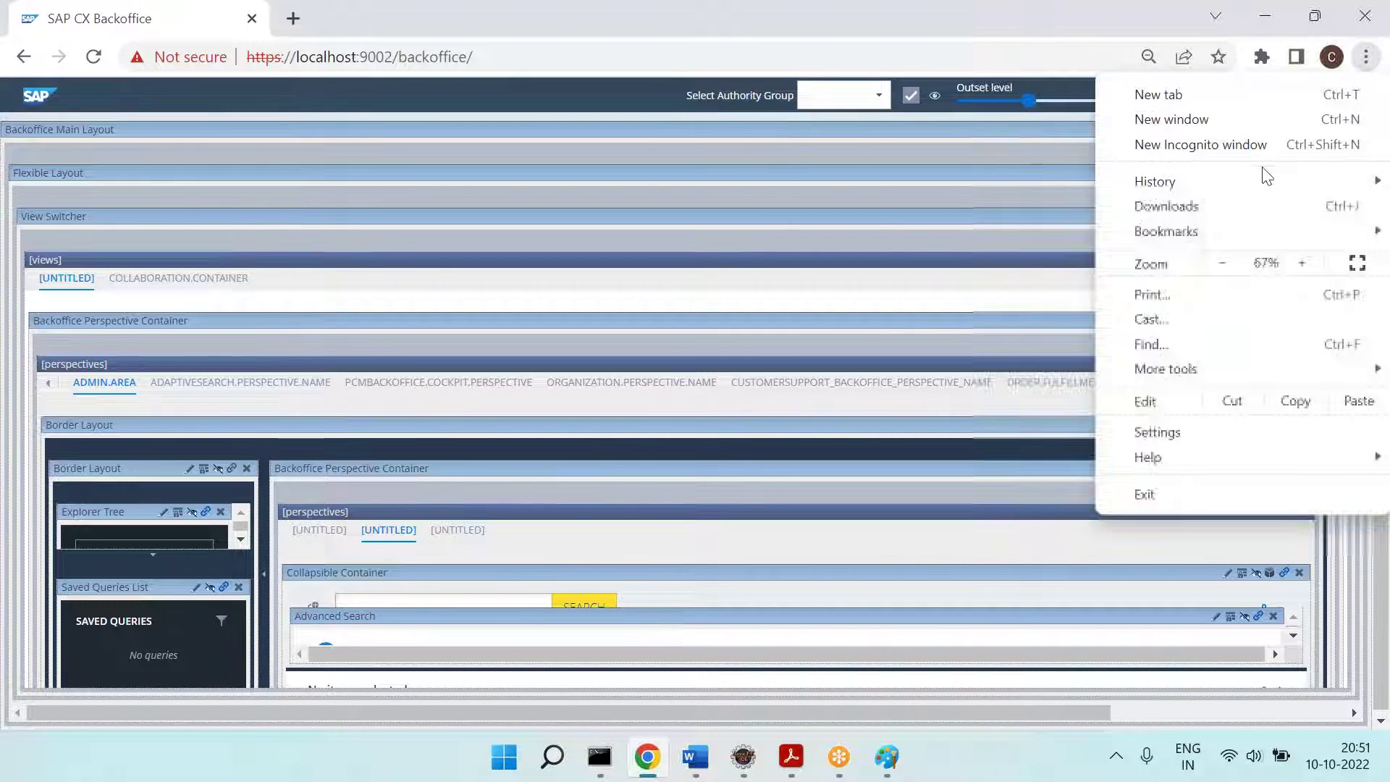
{"action": "left_click", "coordinate": [1224, 263]}
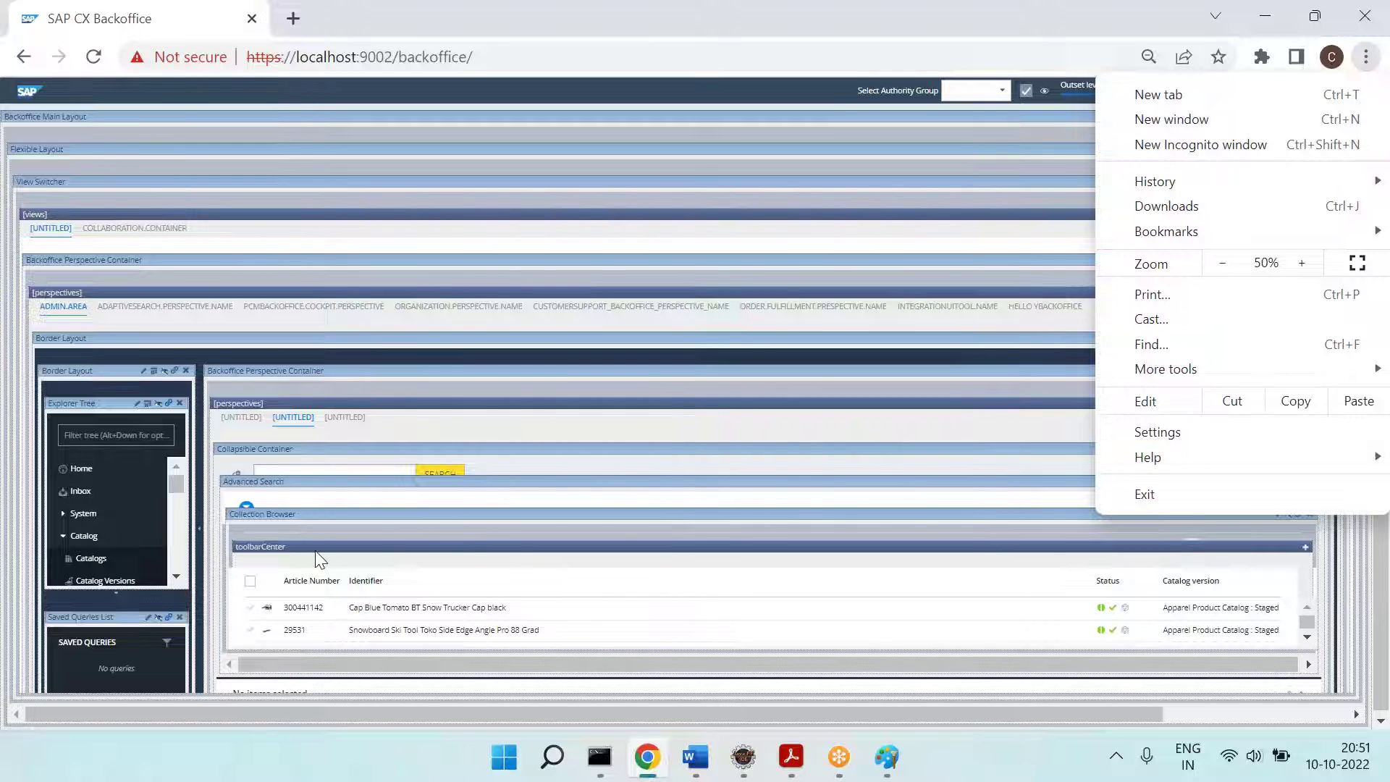
{"action": "left_click", "coordinate": [993, 746]}
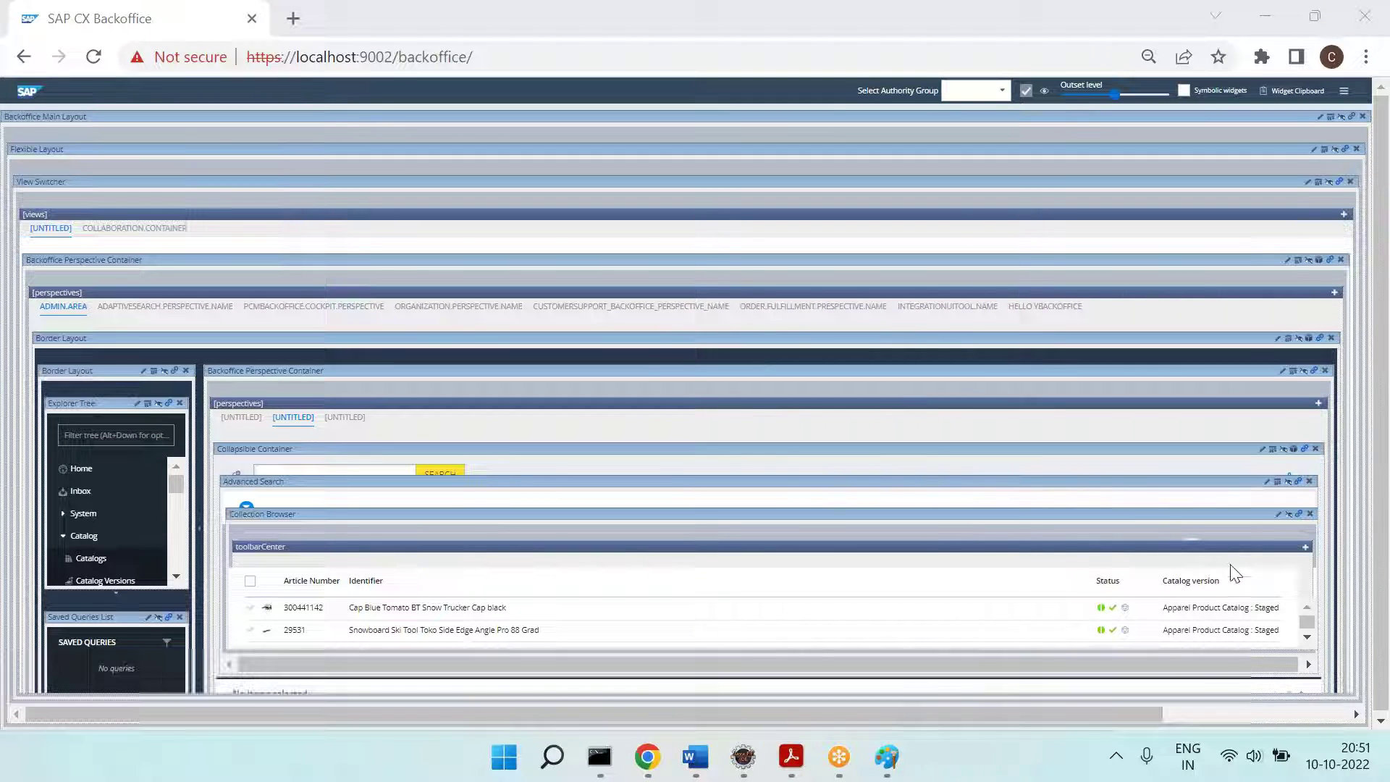
{"action": "left_click", "coordinate": [1278, 516]}
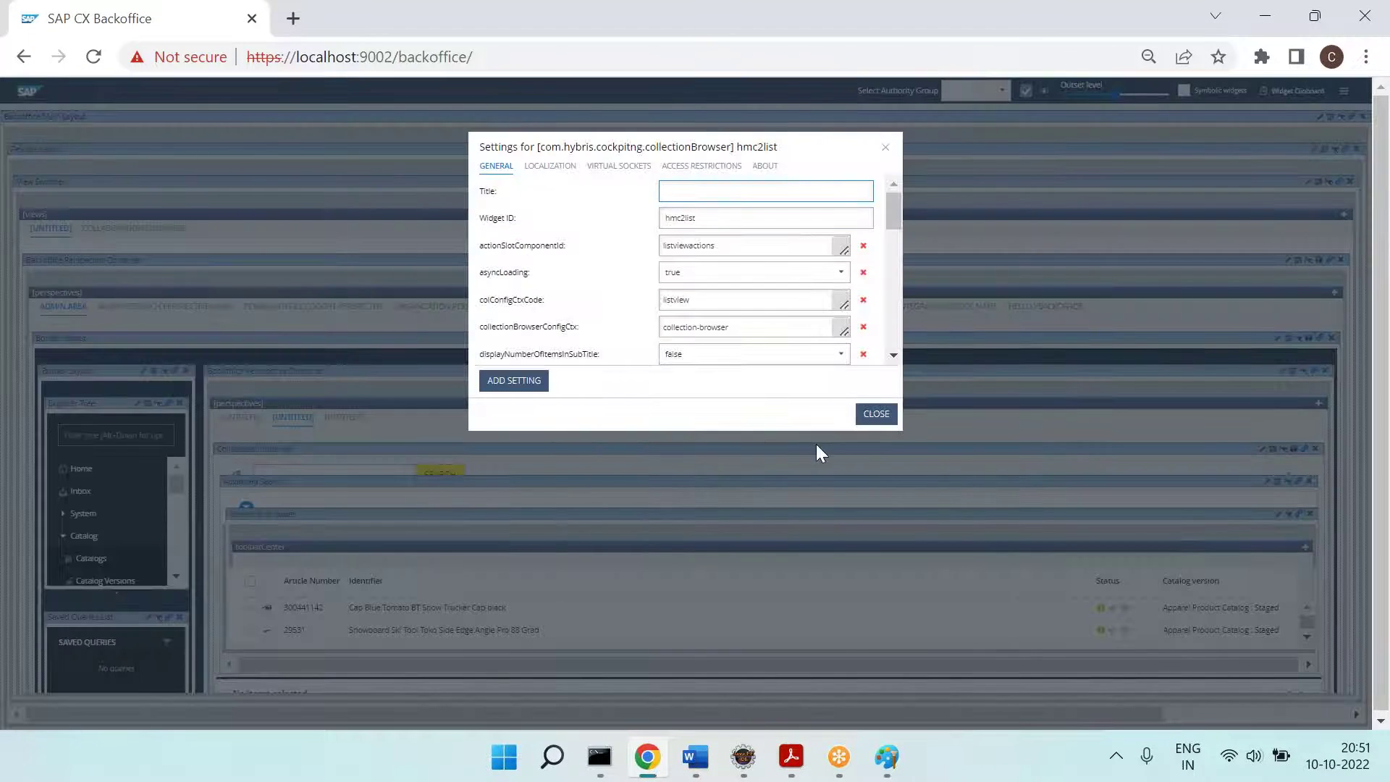
Step: Zoom back in to 75% and check the annotated requirements in Paint before returning
{"action": "left_click", "coordinate": [1366, 57]}
{"action": "left_click", "coordinate": [1302, 265]}
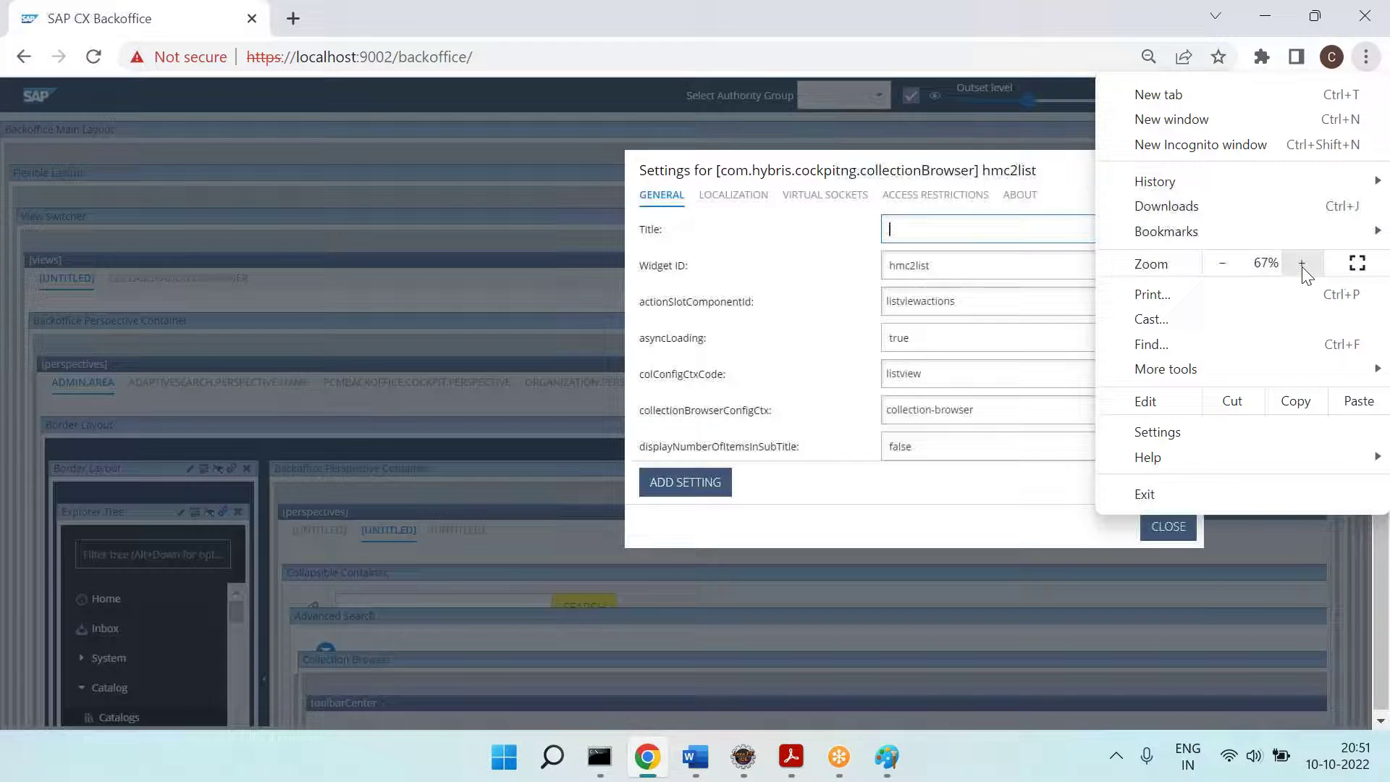
{"action": "left_click", "coordinate": [1301, 264]}
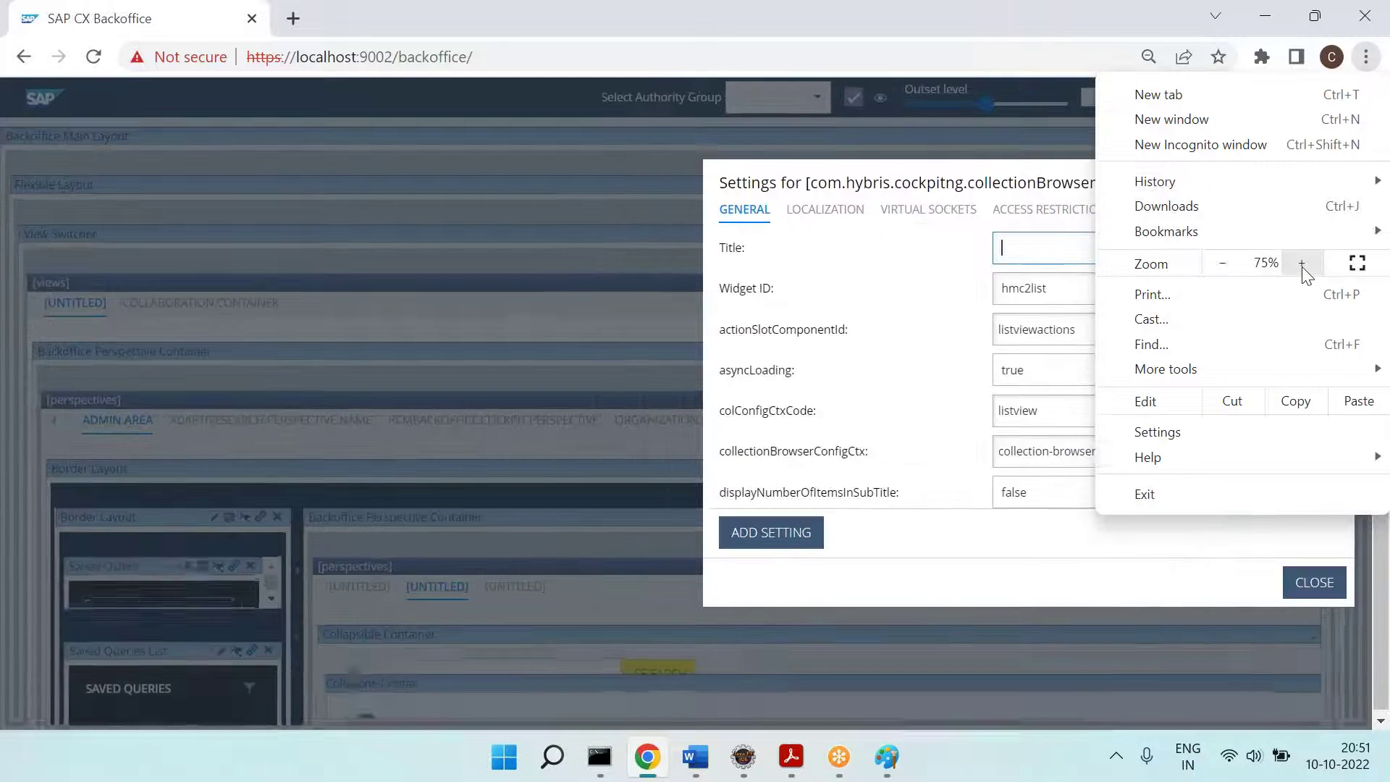
{"action": "left_click", "coordinate": [1050, 718]}
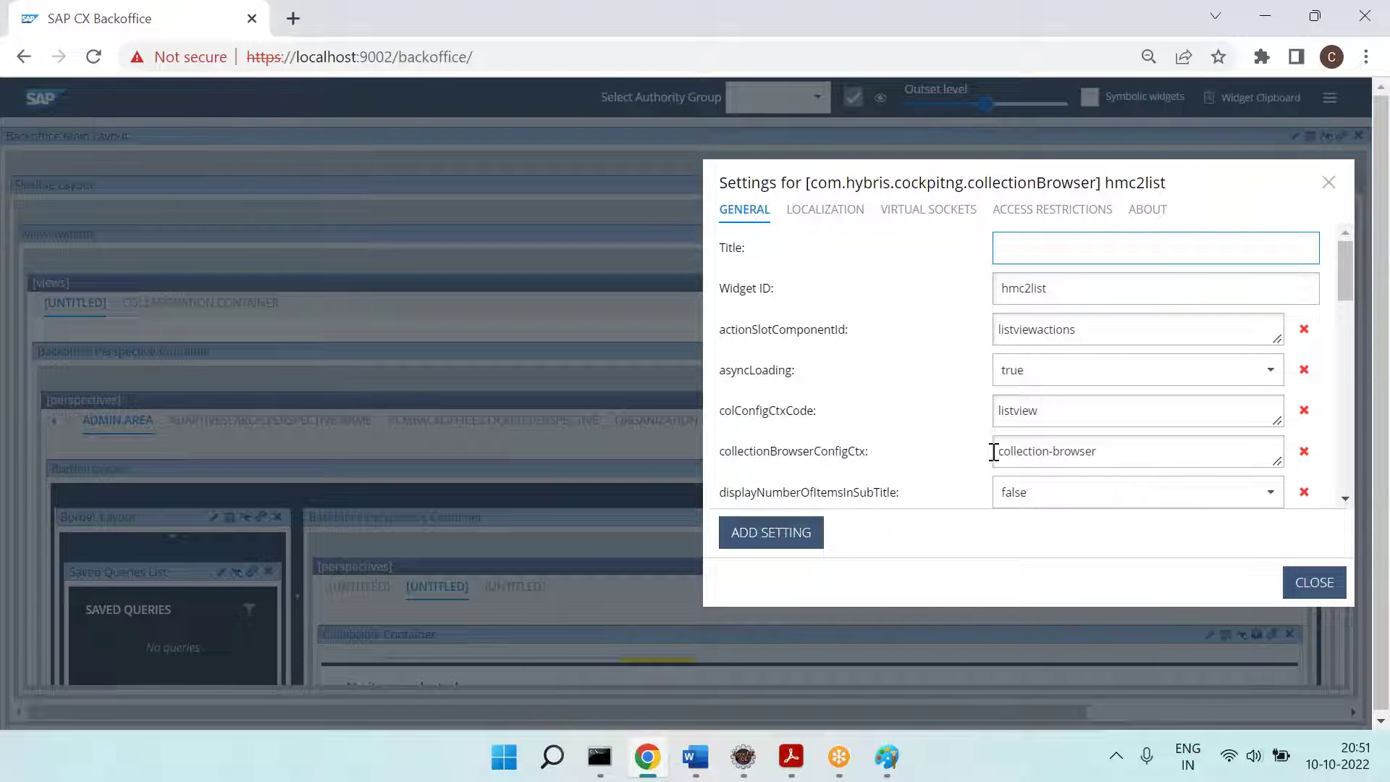
{"action": "left_click", "coordinate": [887, 757]}
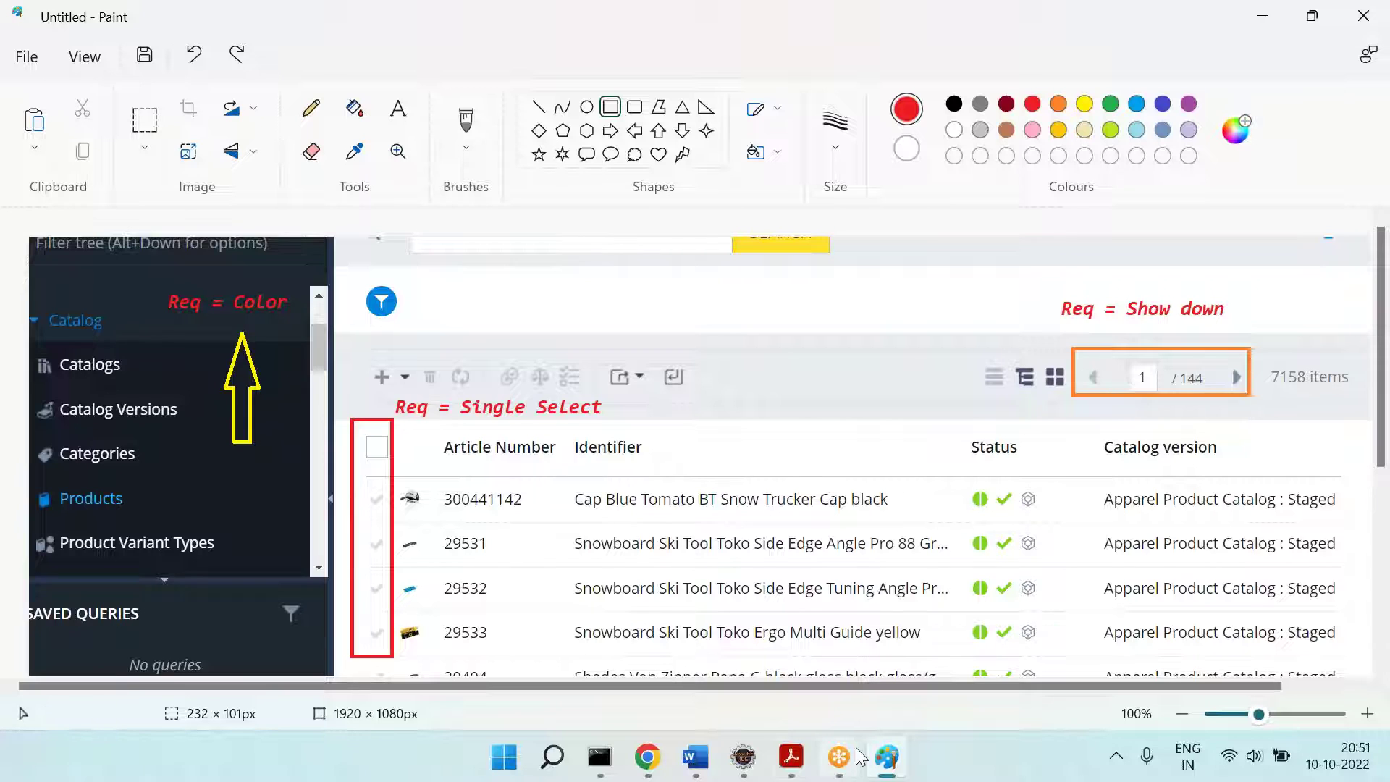
{"action": "left_click", "coordinate": [646, 758]}
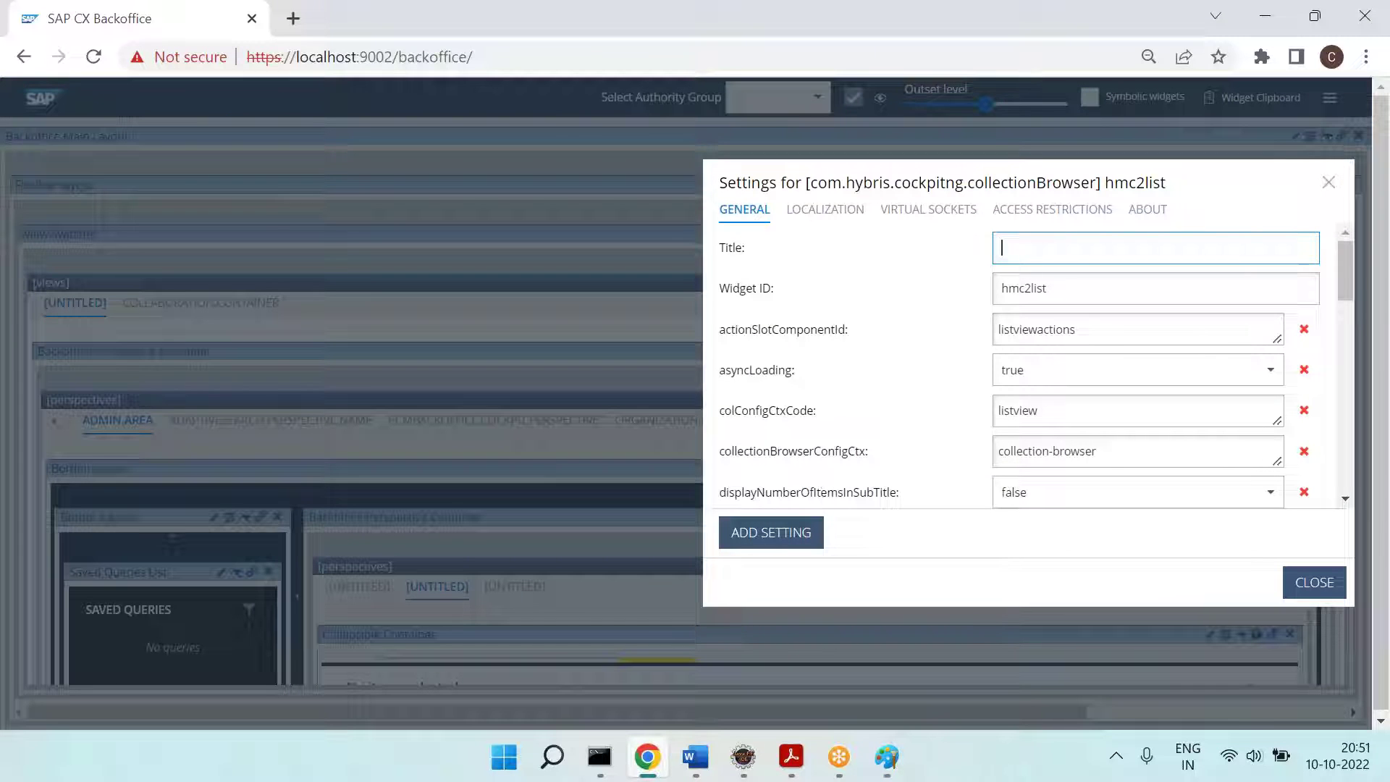
Step: Set pagingPosition to bottom and multiSelect to false, then close the settings
{"action": "left_click_drag", "start_coordinate": [1347, 278], "coordinate": [1373, 398]}
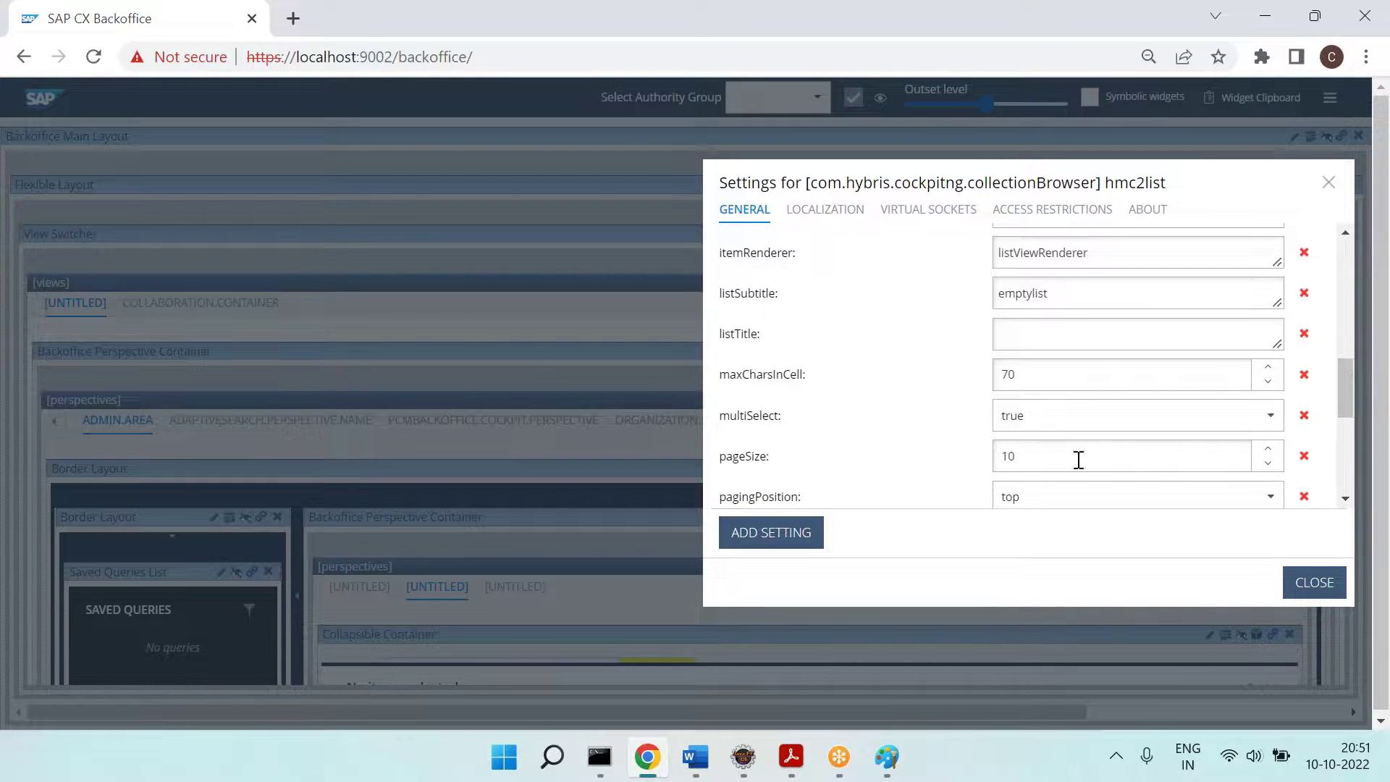
{"action": "scroll", "coordinate": [800, 474], "scroll_direction": "down", "scroll_amount": 1}
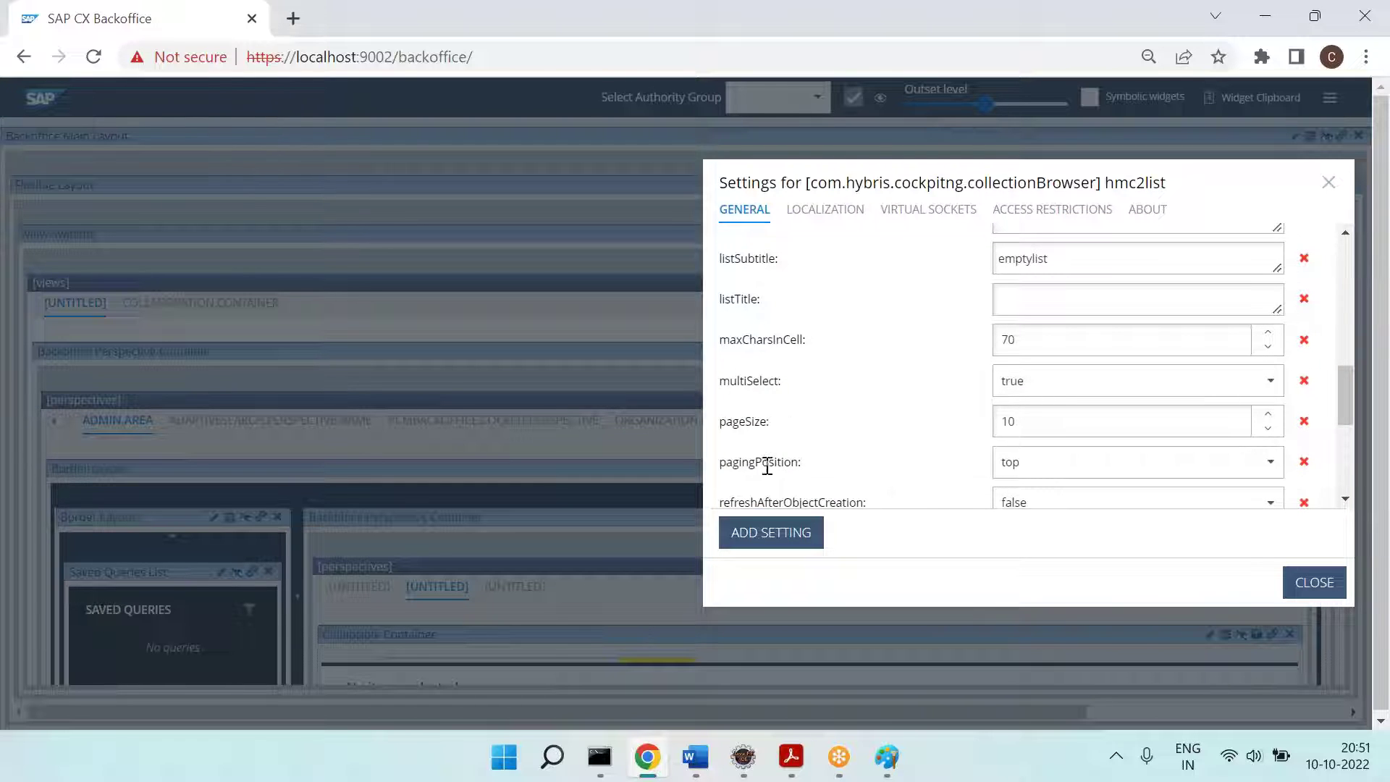
{"action": "left_click", "coordinate": [1271, 462]}
{"action": "left_click", "coordinate": [1049, 536]}
{"action": "left_click", "coordinate": [883, 467]}
{"action": "left_click", "coordinate": [1270, 382]}
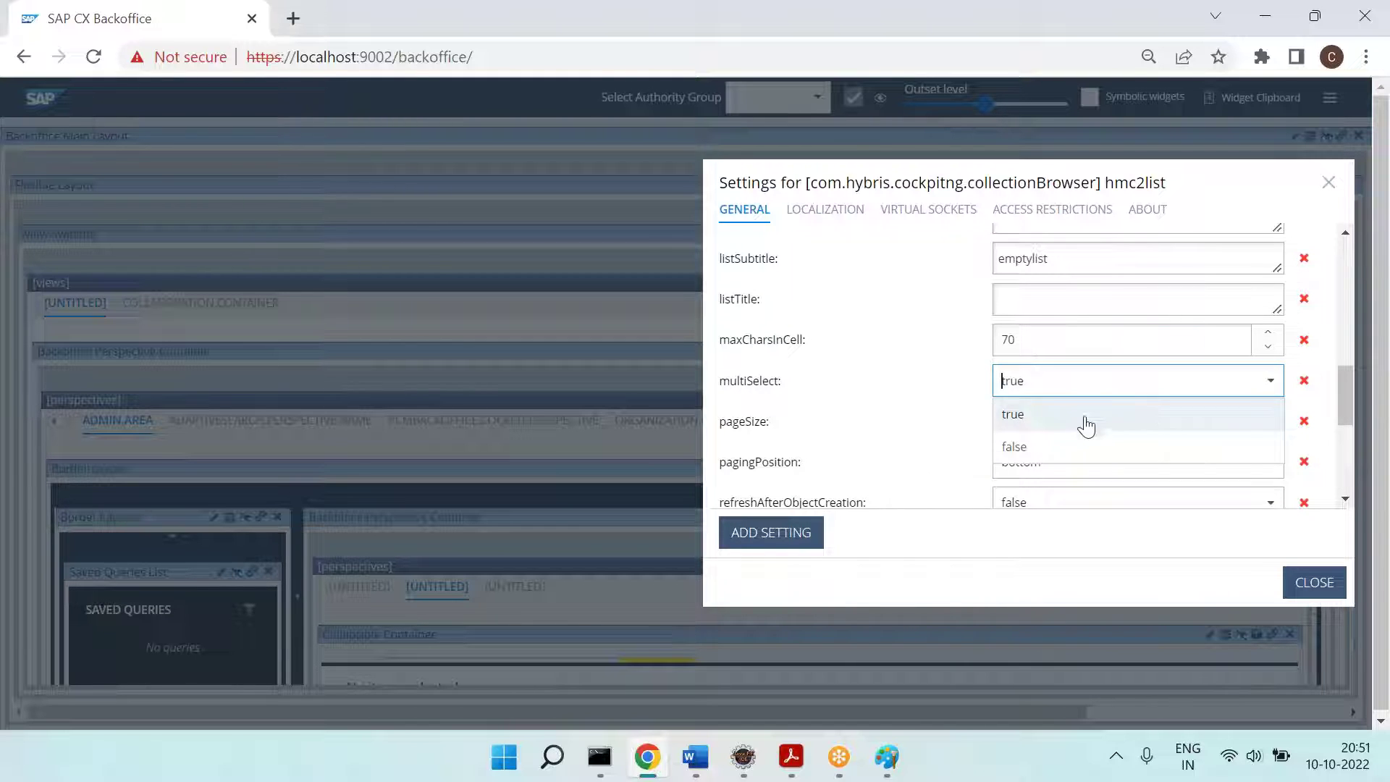
{"action": "left_click", "coordinate": [1023, 447]}
{"action": "left_click", "coordinate": [1320, 587]}
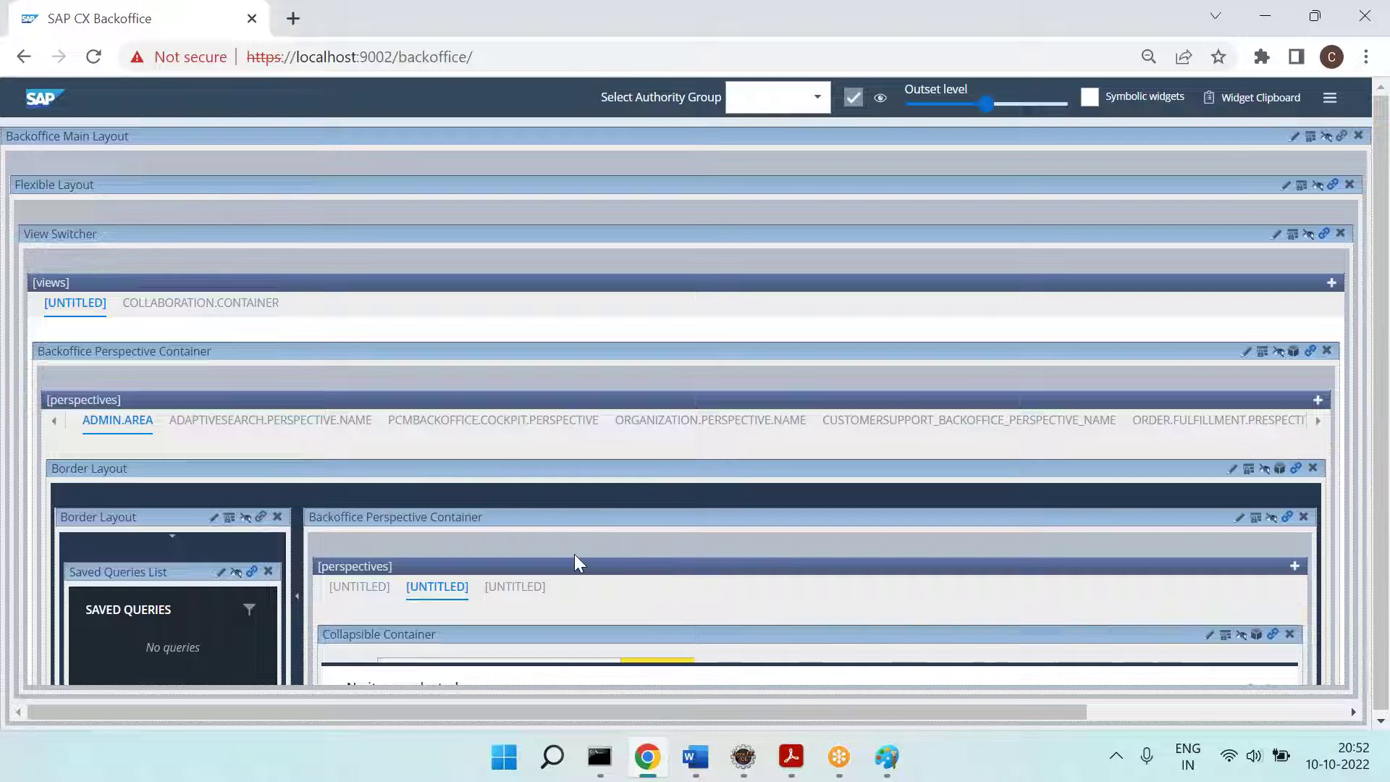
Step: Review the next requirement in Paint, zoom Backoffice to 67% and open the Explorer Tree settings
{"action": "left_click", "coordinate": [887, 758]}
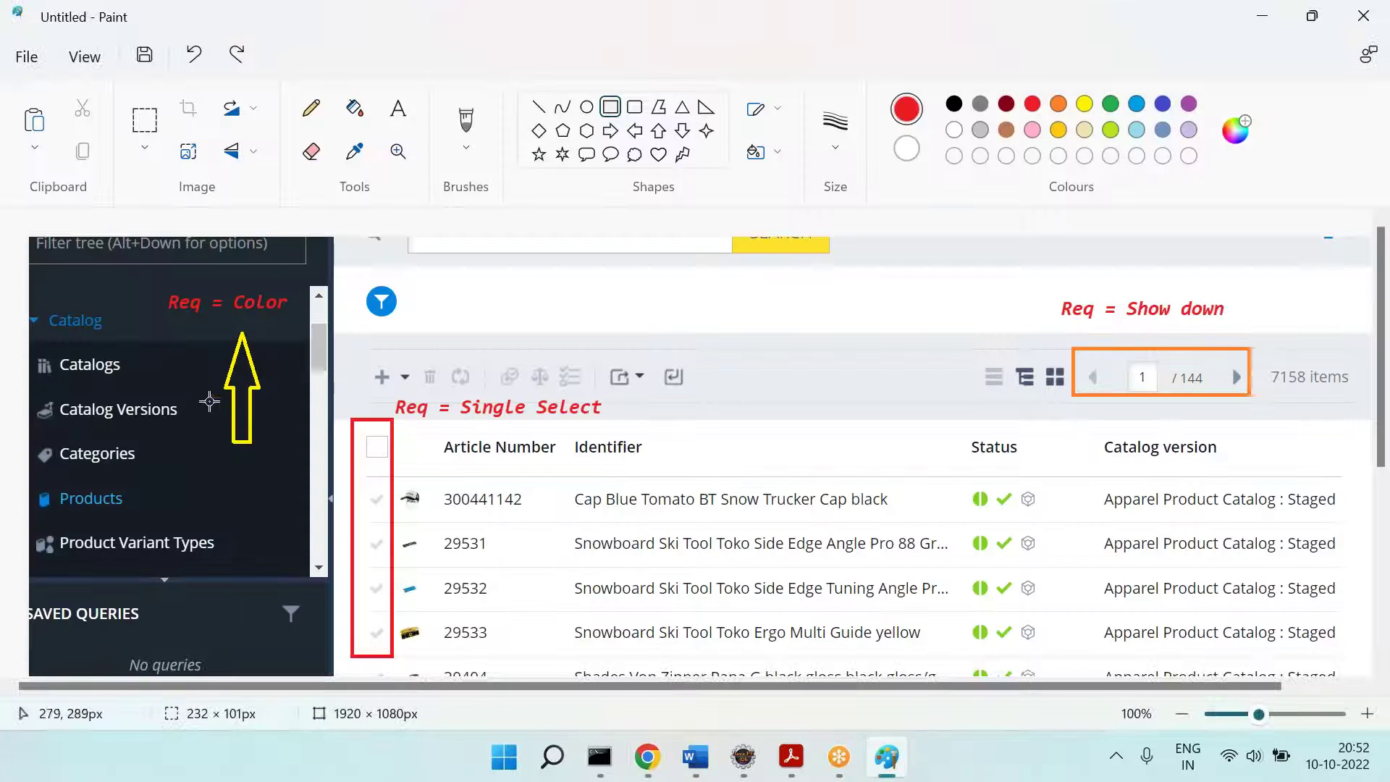
{"action": "key", "text": "alt+Tab"}
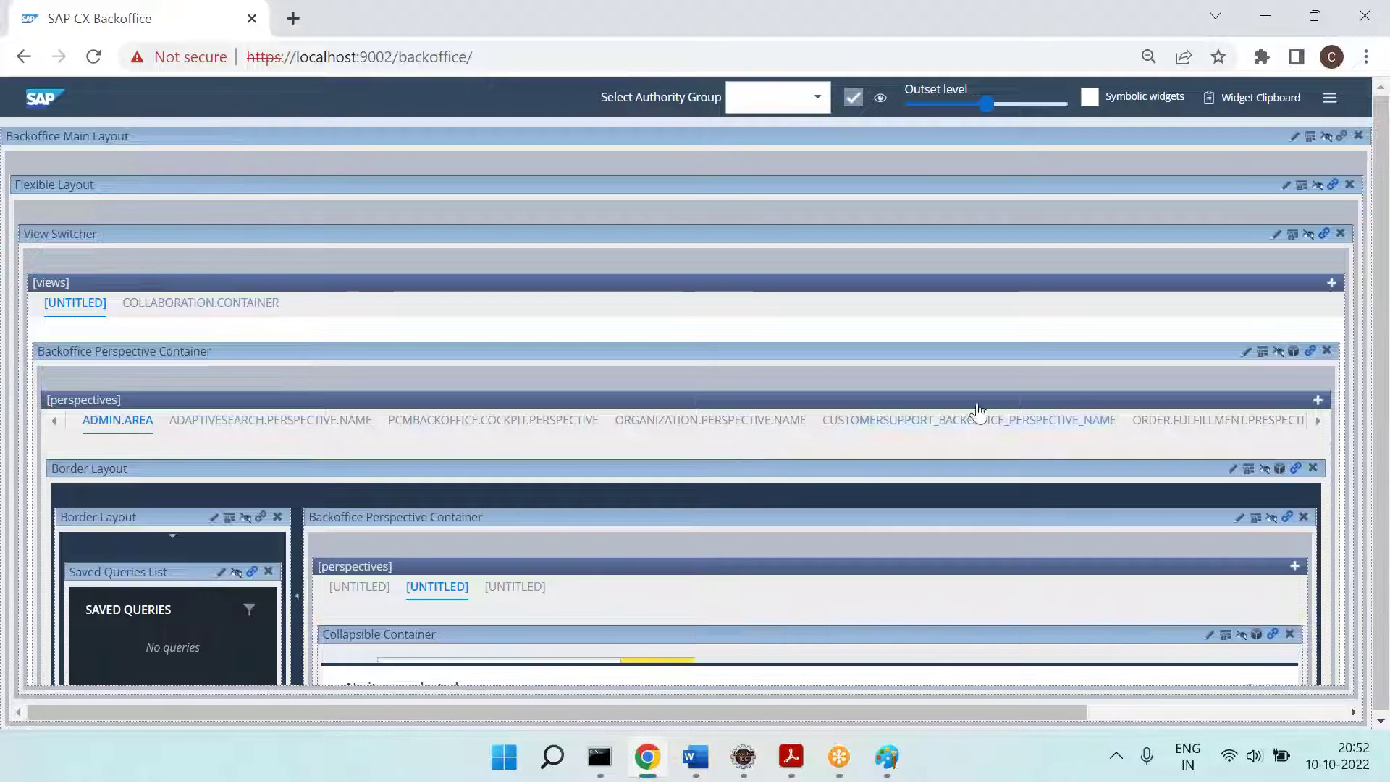
{"action": "left_click", "coordinate": [1367, 57]}
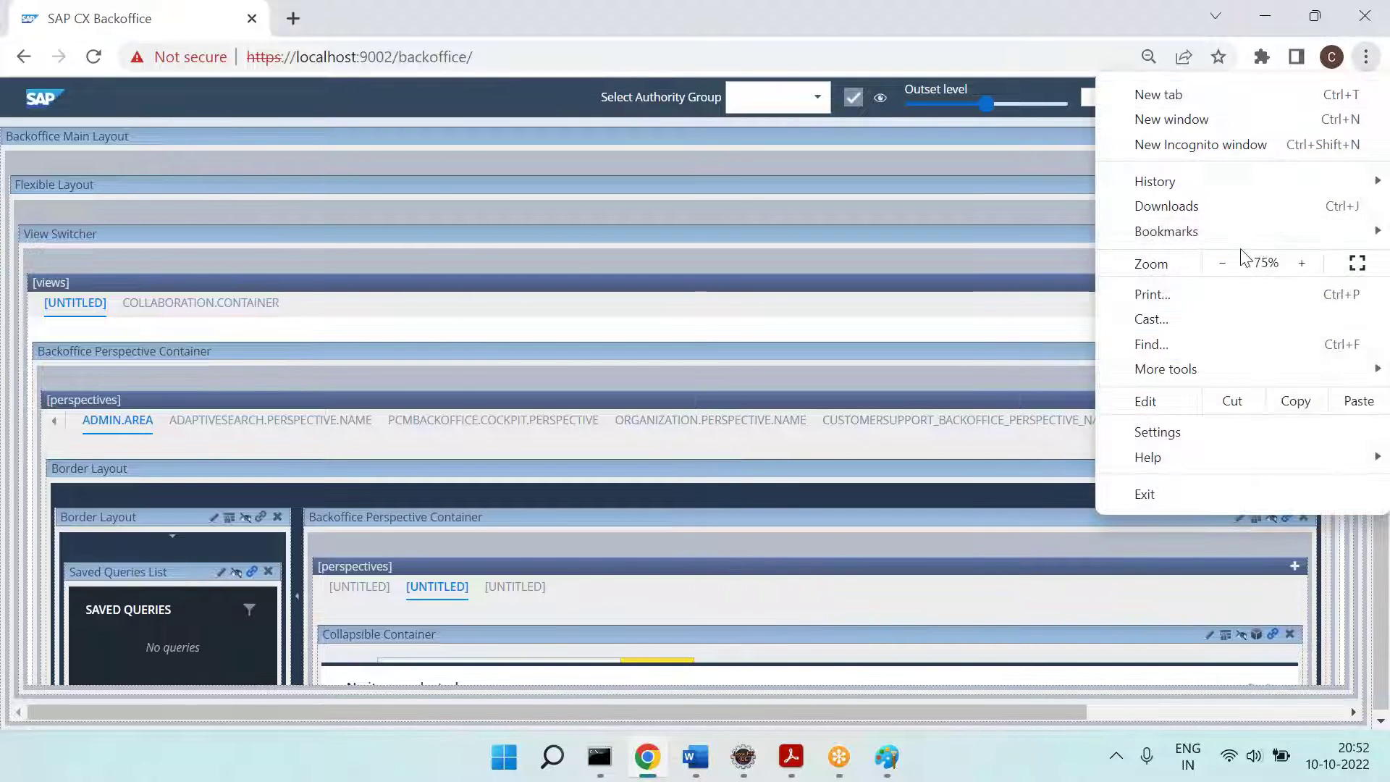
{"action": "left_click", "coordinate": [1234, 263]}
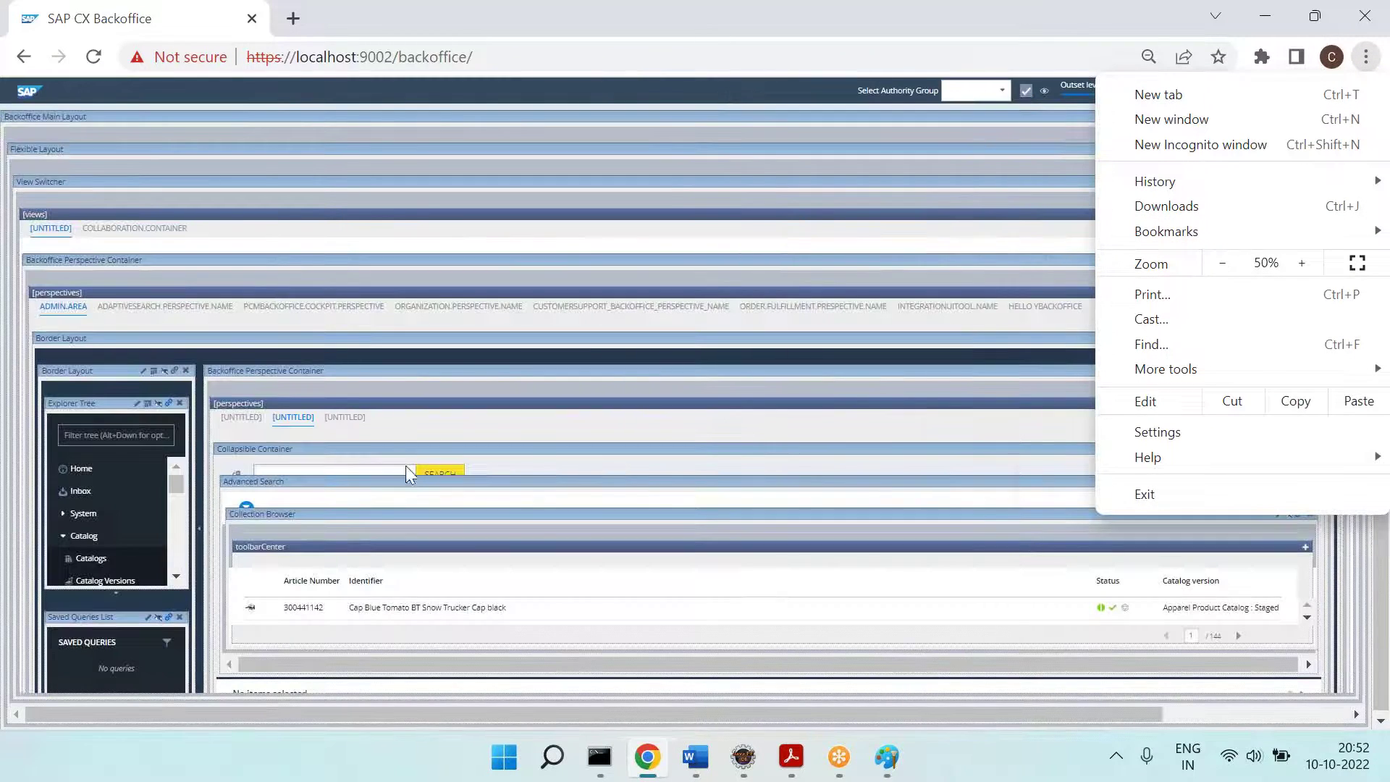
{"action": "left_click", "coordinate": [134, 403]}
{"action": "left_click", "coordinate": [136, 404]}
Step: Zoom the settings dialog back in past 75% and scroll to the widgetMold setting
{"action": "left_click", "coordinate": [1366, 56]}
{"action": "left_click", "coordinate": [1303, 264]}
{"action": "left_click", "coordinate": [1303, 264]}
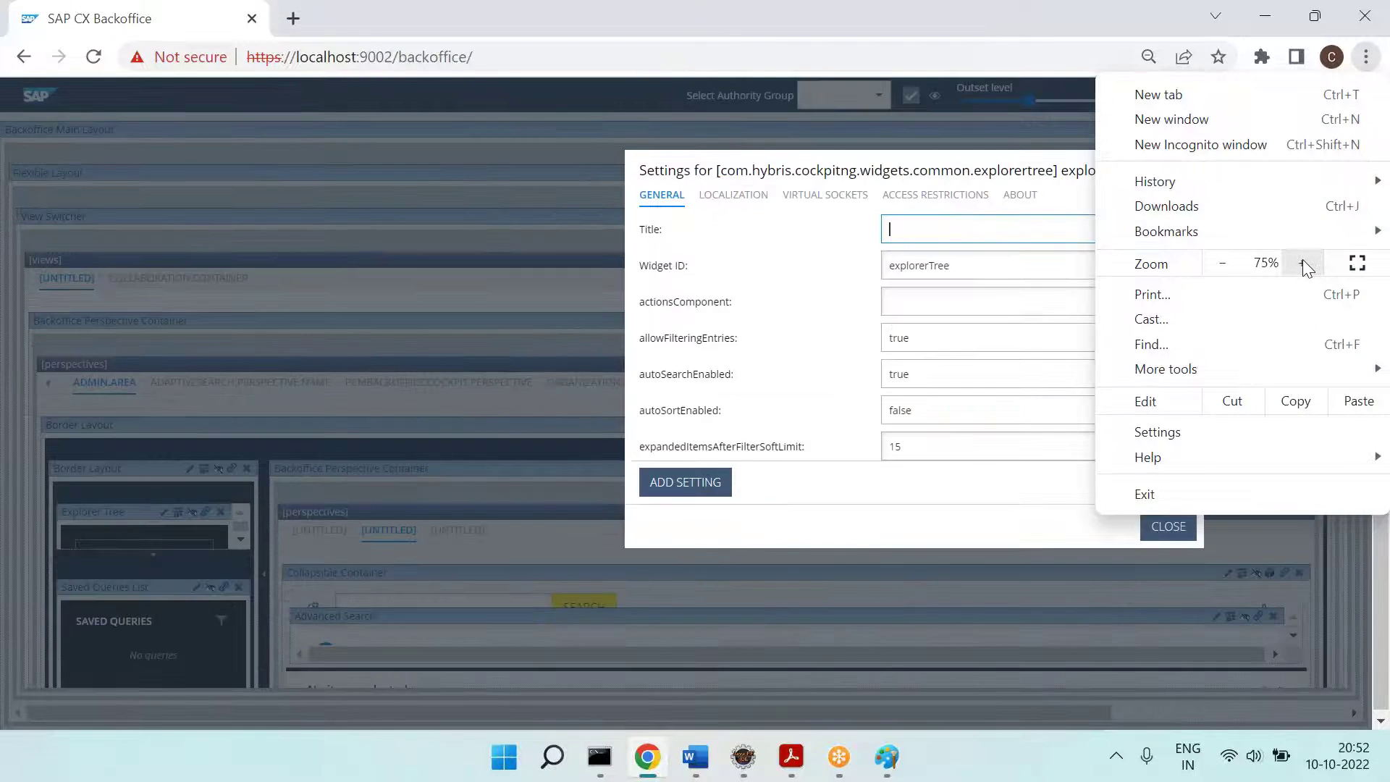
{"action": "left_click", "coordinate": [1304, 264]}
{"action": "left_click", "coordinate": [911, 449]}
{"action": "scroll", "coordinate": [911, 449], "scroll_direction": "down", "scroll_amount": 3}
{"action": "scroll", "coordinate": [911, 449], "scroll_direction": "down", "scroll_amount": 6}
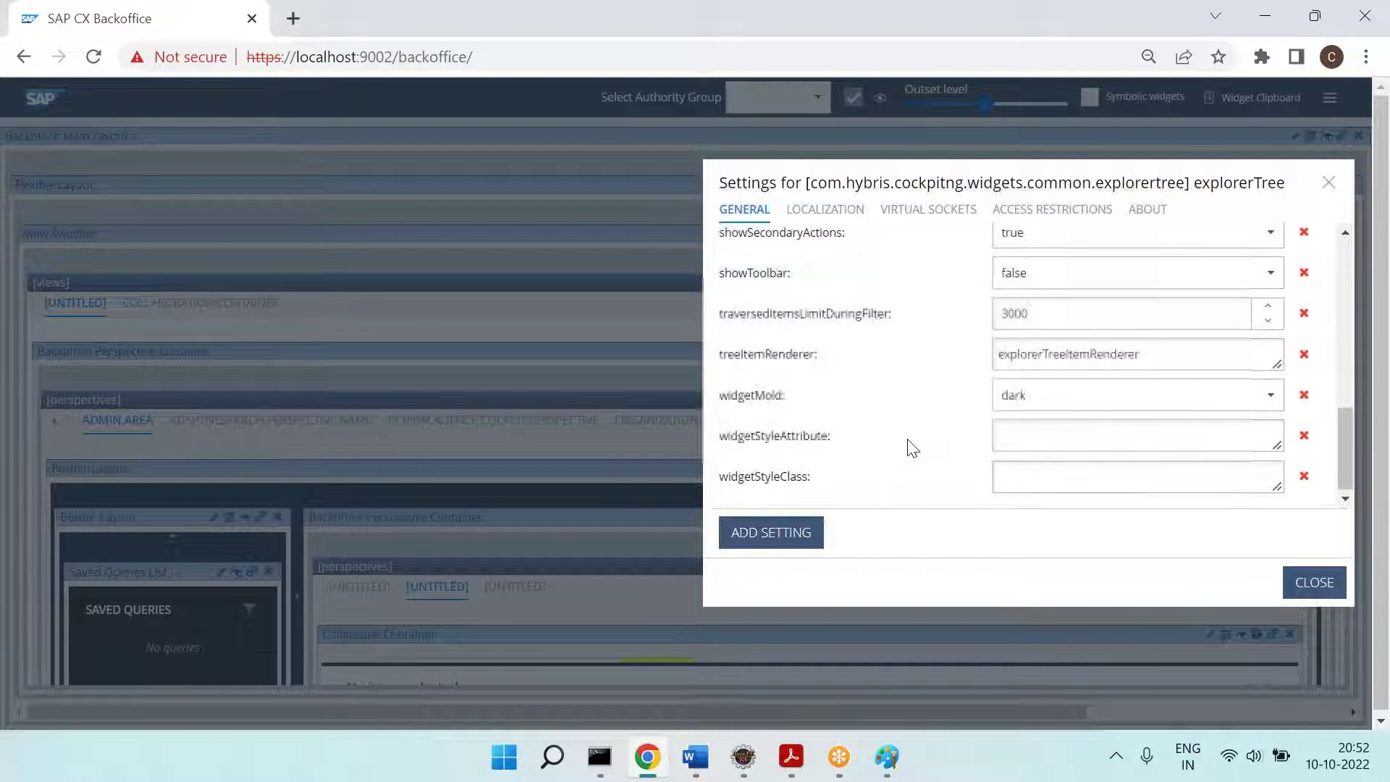
{"action": "scroll", "coordinate": [910, 449], "scroll_direction": "up", "scroll_amount": 1}
{"action": "scroll", "coordinate": [911, 449], "scroll_direction": "up", "scroll_amount": 1}
Step: Change widgetMold from dark to light and close the settings
{"action": "double_click", "coordinate": [738, 475]}
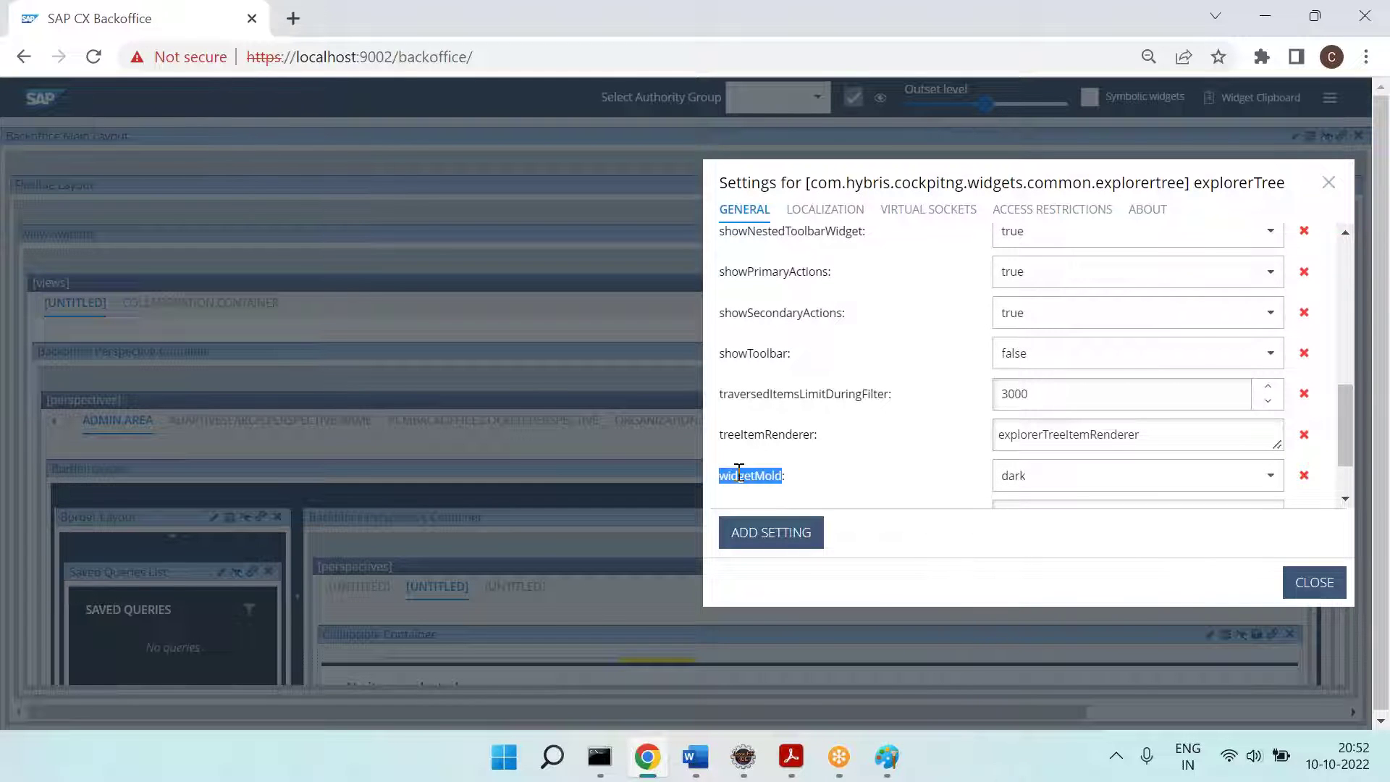
{"action": "left_click", "coordinate": [739, 471]}
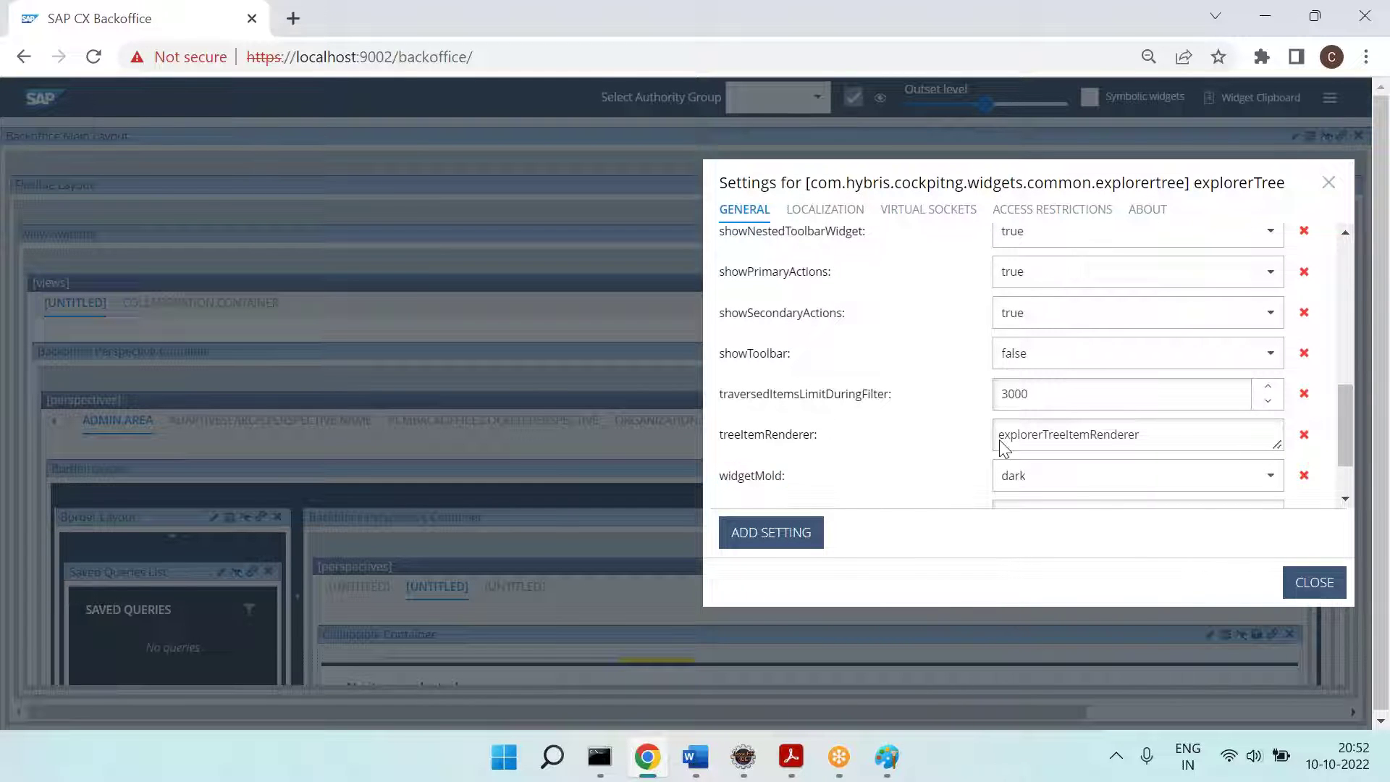
{"action": "left_click", "coordinate": [1272, 478]}
{"action": "left_click", "coordinate": [1052, 509]}
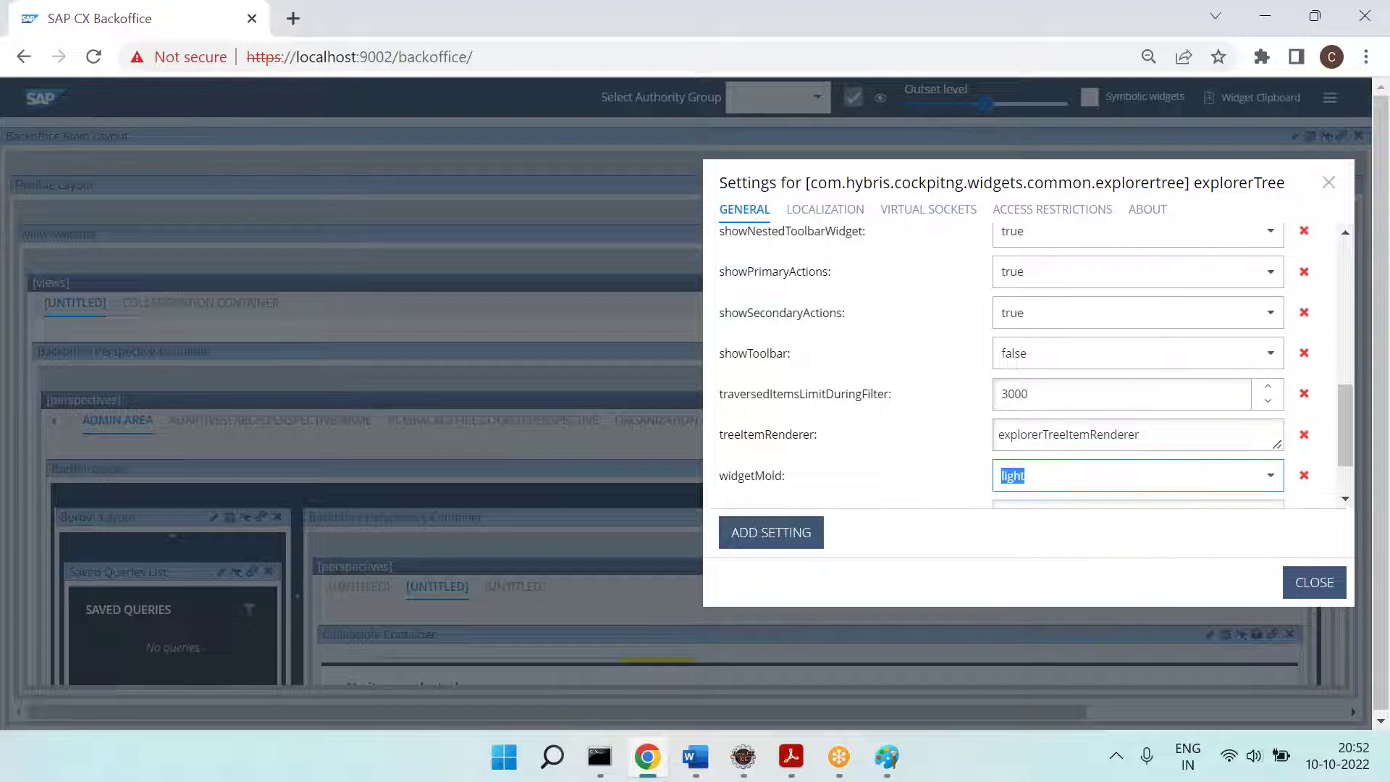
{"action": "left_click", "coordinate": [1315, 582]}
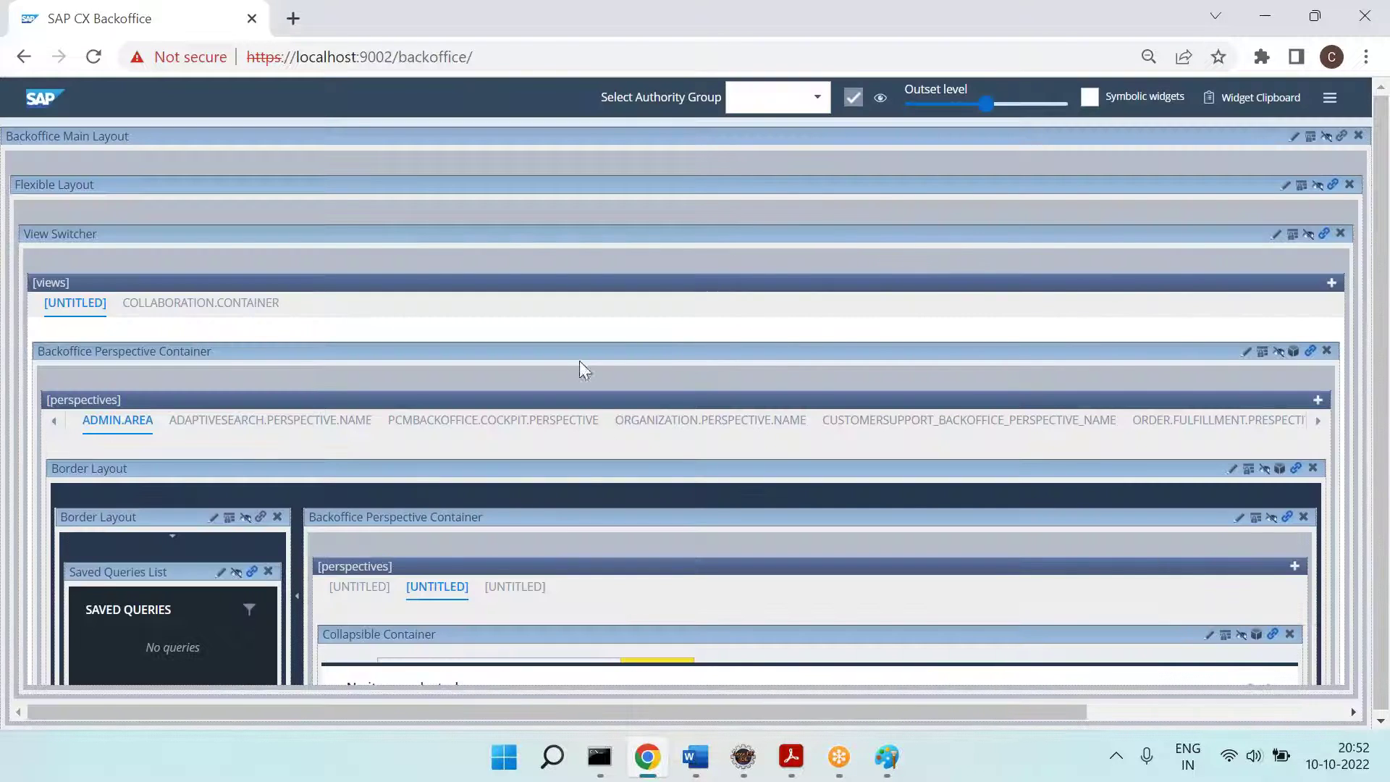
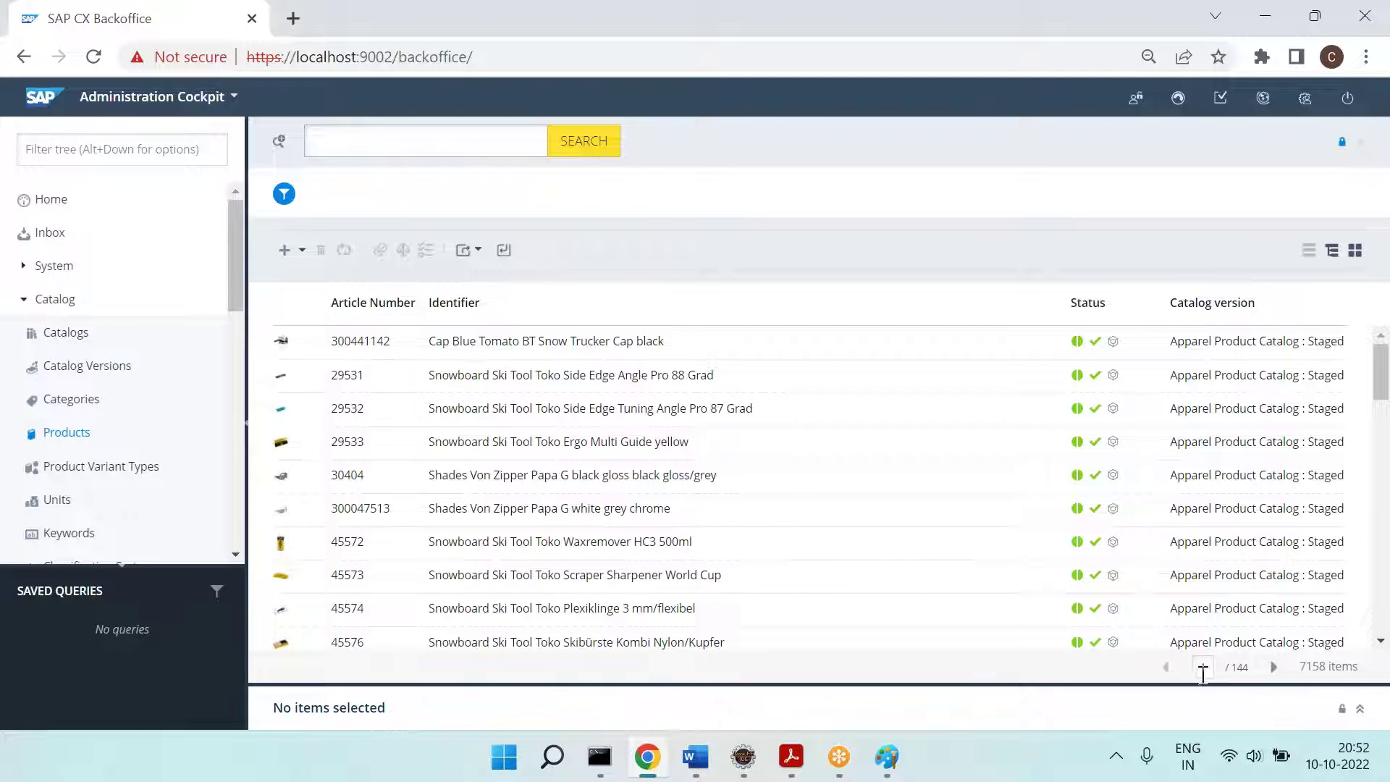
Step: Zoom Chrome from 75% back to 100% on the Backoffice product list
{"action": "left_click", "coordinate": [1366, 56]}
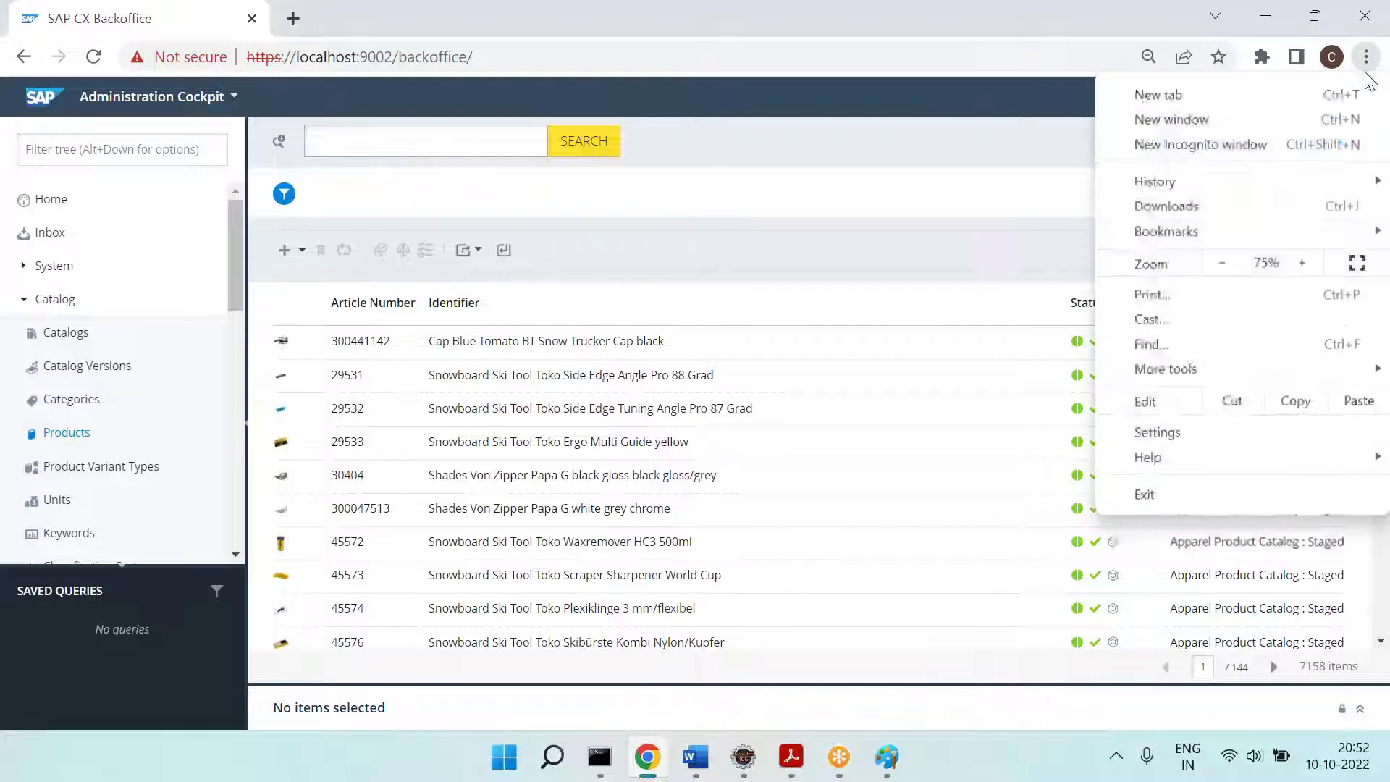
{"action": "left_click", "coordinate": [1304, 261]}
{"action": "left_click", "coordinate": [1305, 261]}
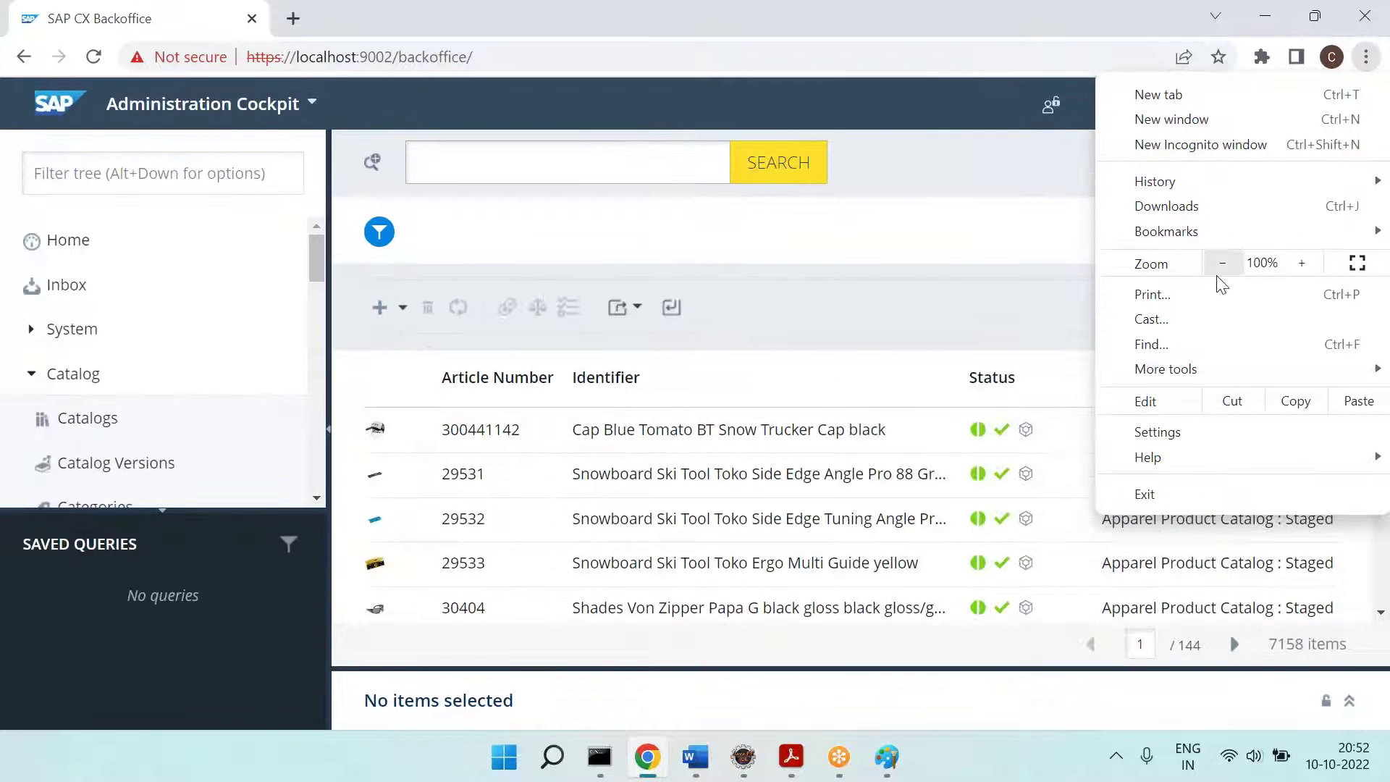
{"action": "left_click", "coordinate": [928, 271]}
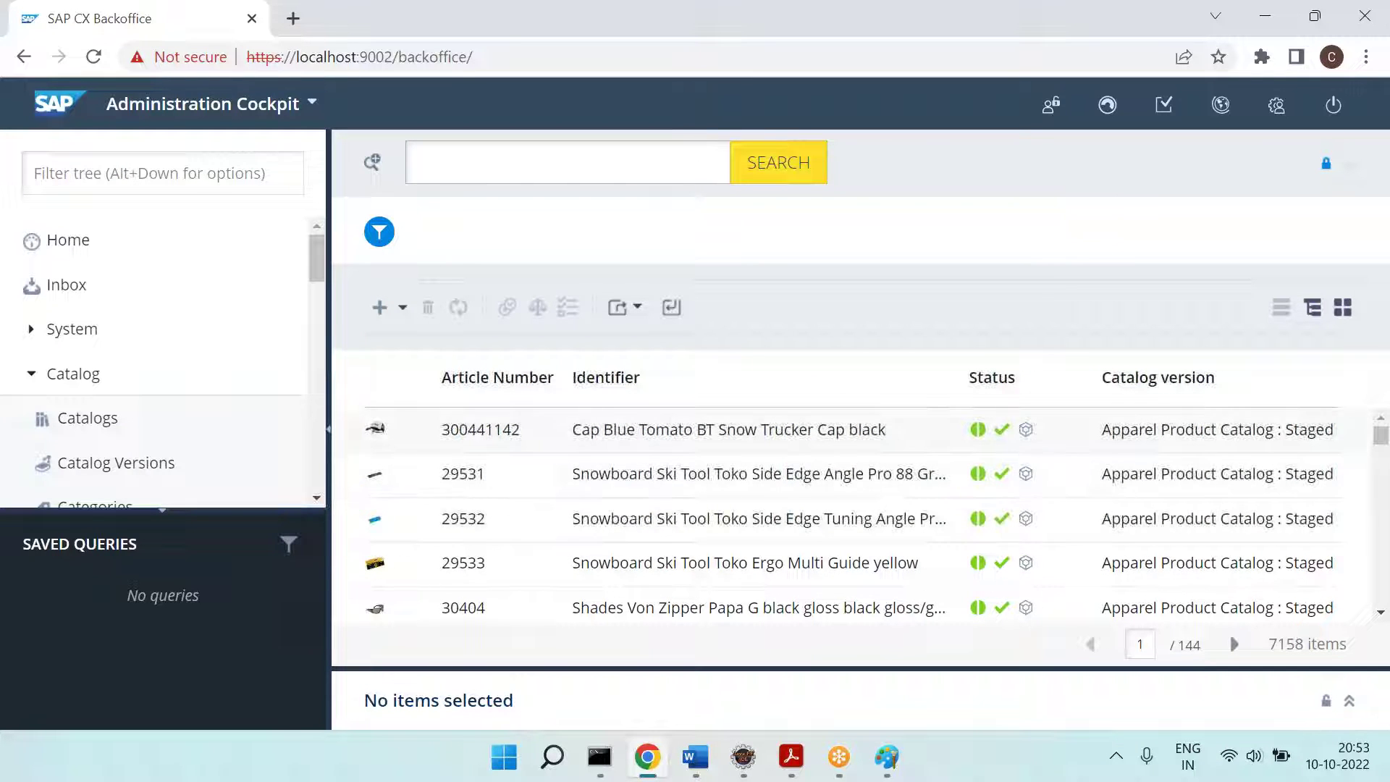
{"action": "left_click", "coordinate": [887, 756]}
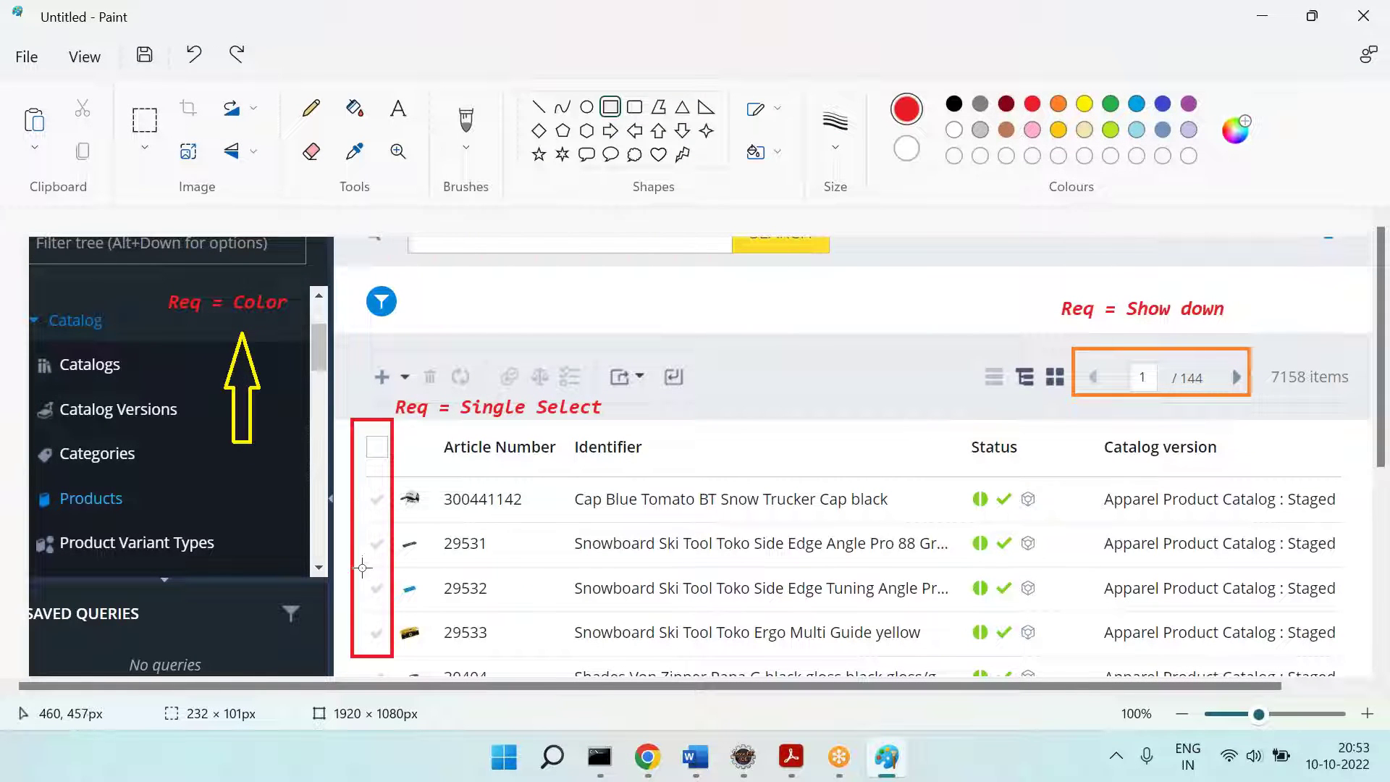
Step: Compare the annotated Paint screenshot with the live Backoffice list, ending on Chrome
{"action": "key", "text": "alt+Tab"}
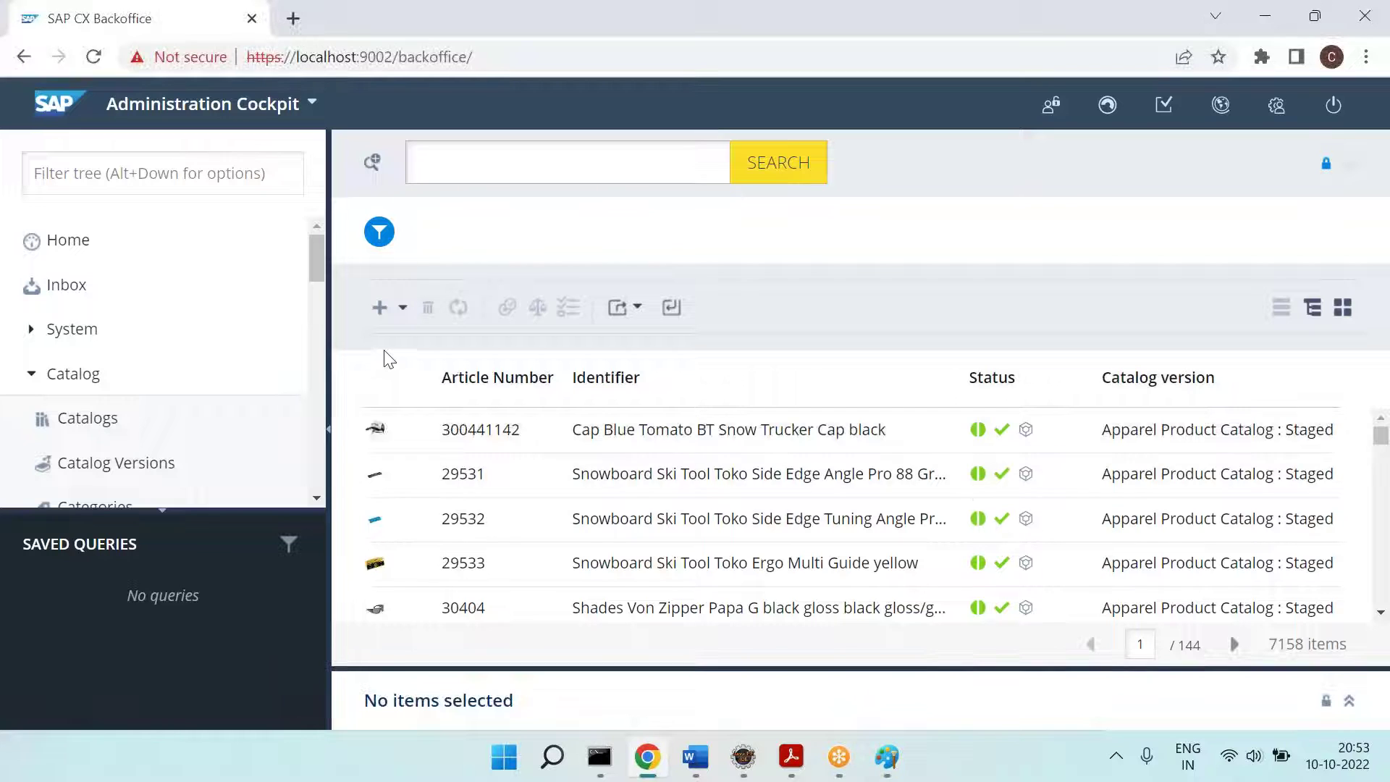
{"action": "key", "text": "alt+Tab"}
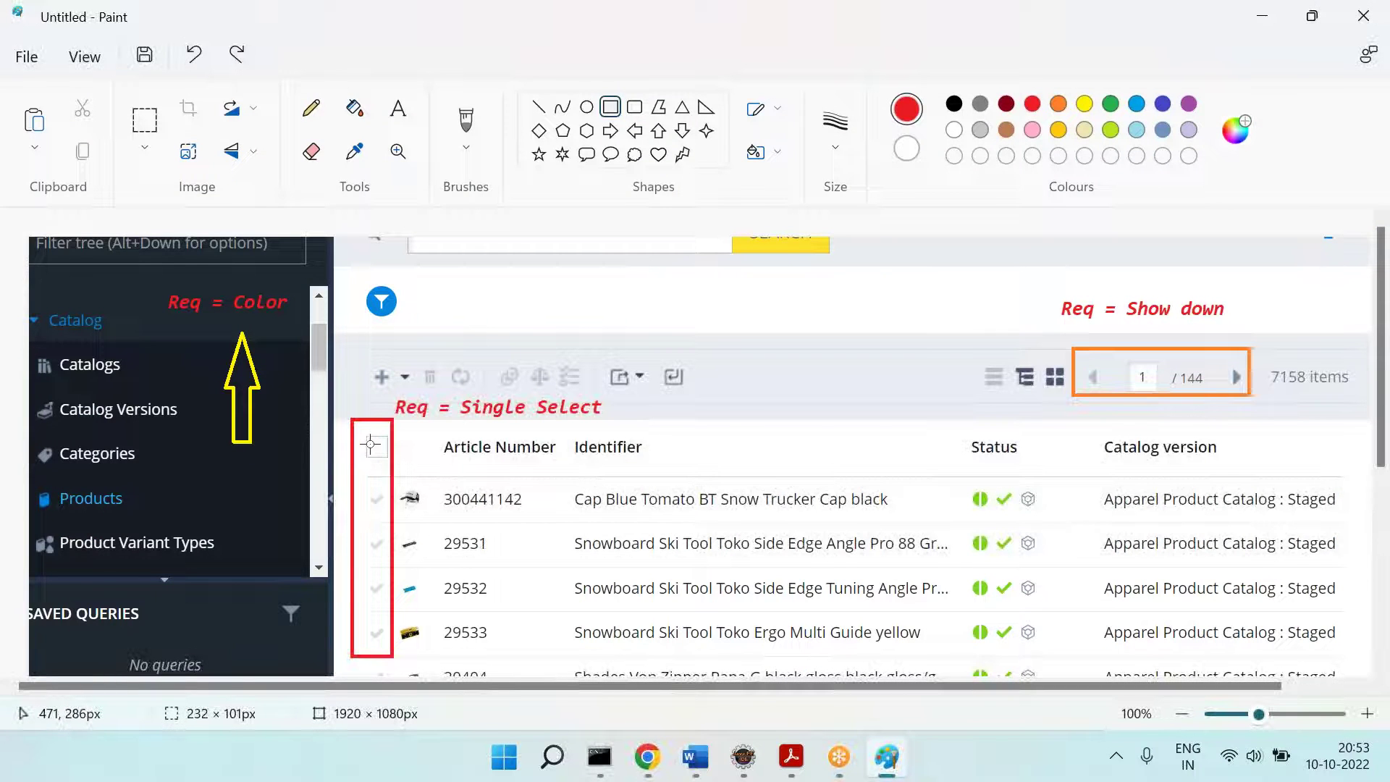
{"action": "key", "text": "alt+Tab"}
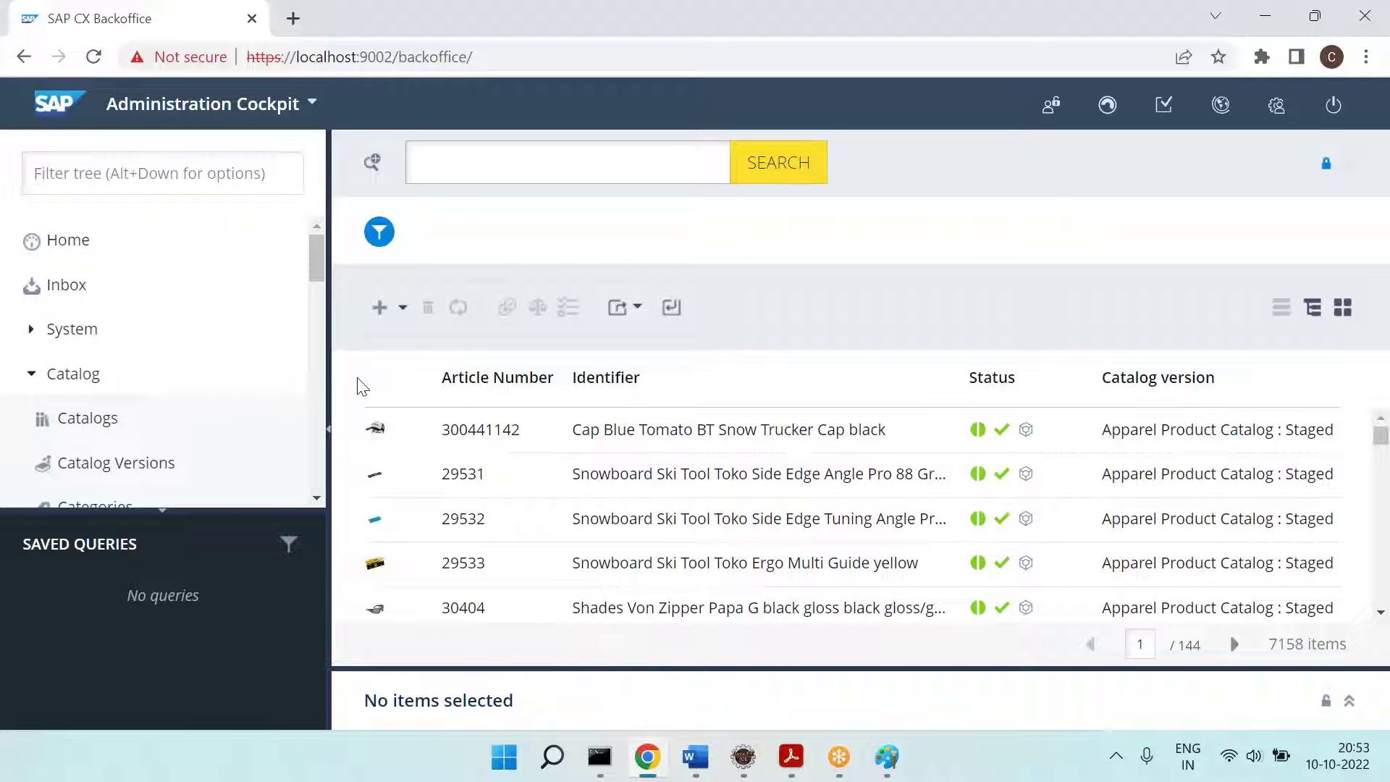
Step: Add the indented Word note '==== Like this you can do the changes from backoffice directly.'
{"action": "left_click", "coordinate": [693, 757]}
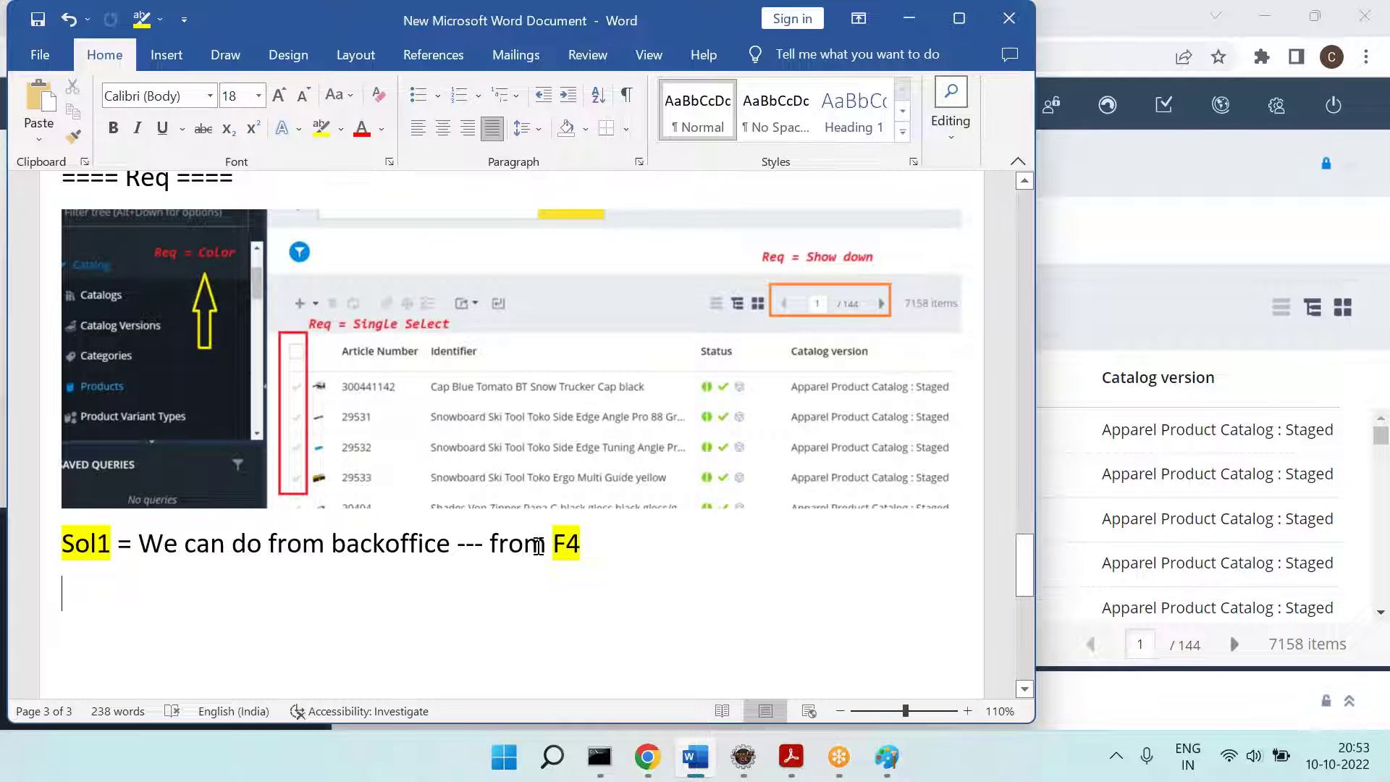
{"action": "key", "text": "Tab"}
{"action": "type", "text": "==== Like this you can do the changes from backoff"}
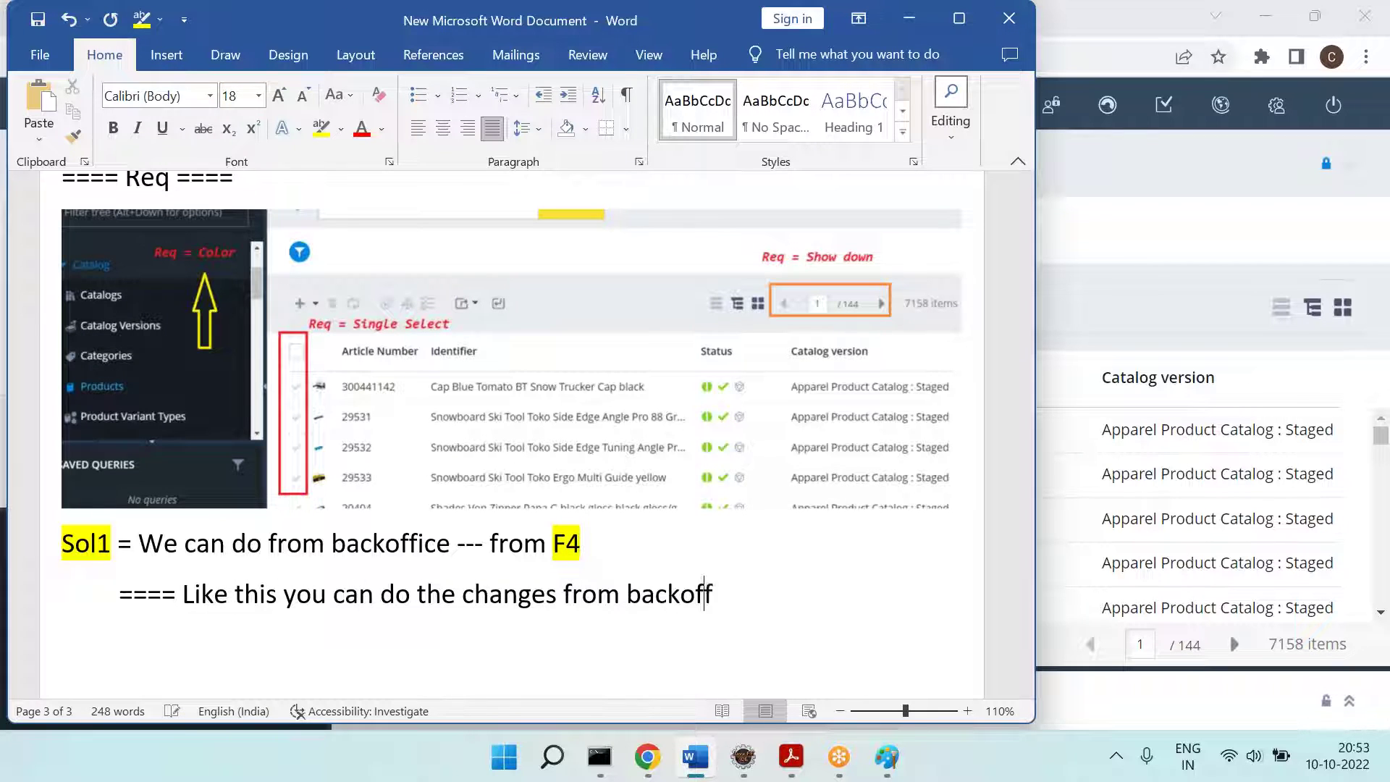
{"action": "type", "text": "ice directly."}
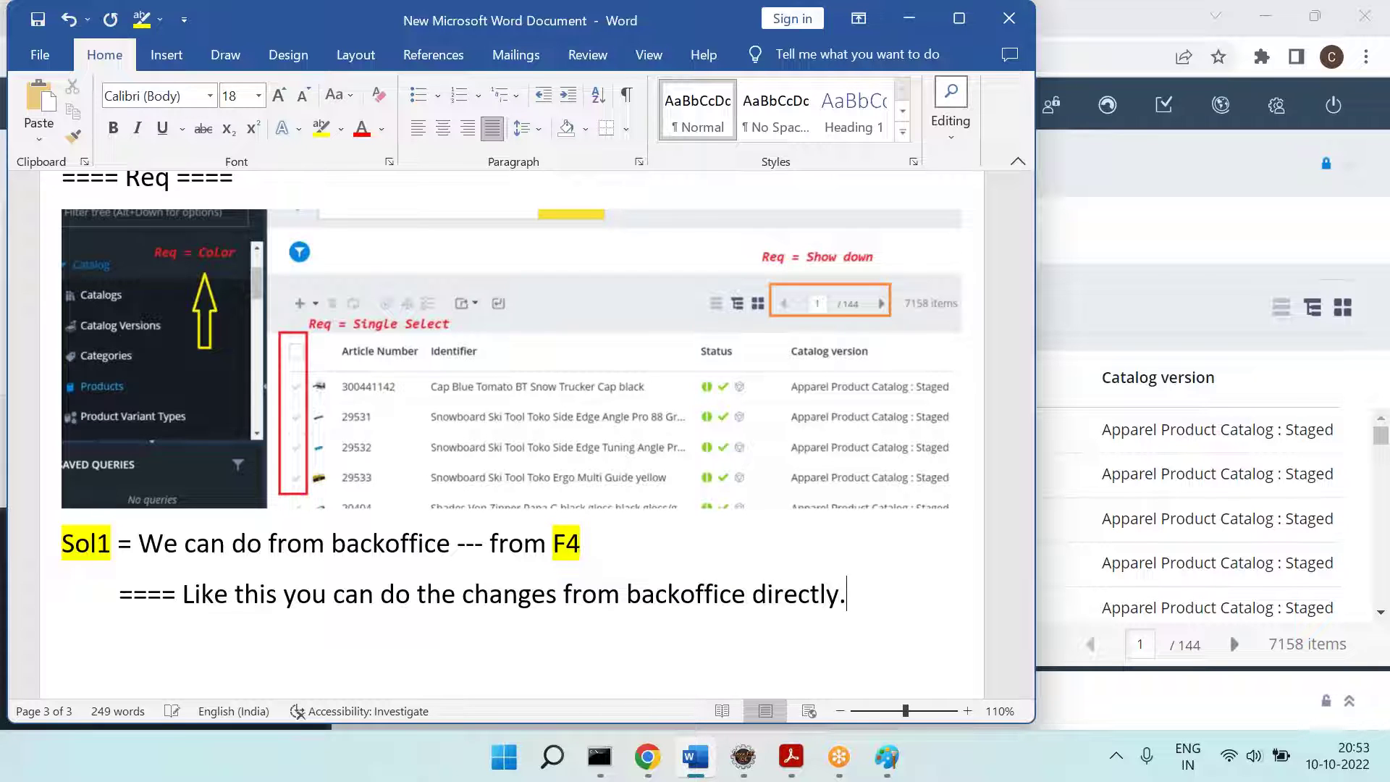
{"action": "left_click", "coordinate": [909, 18]}
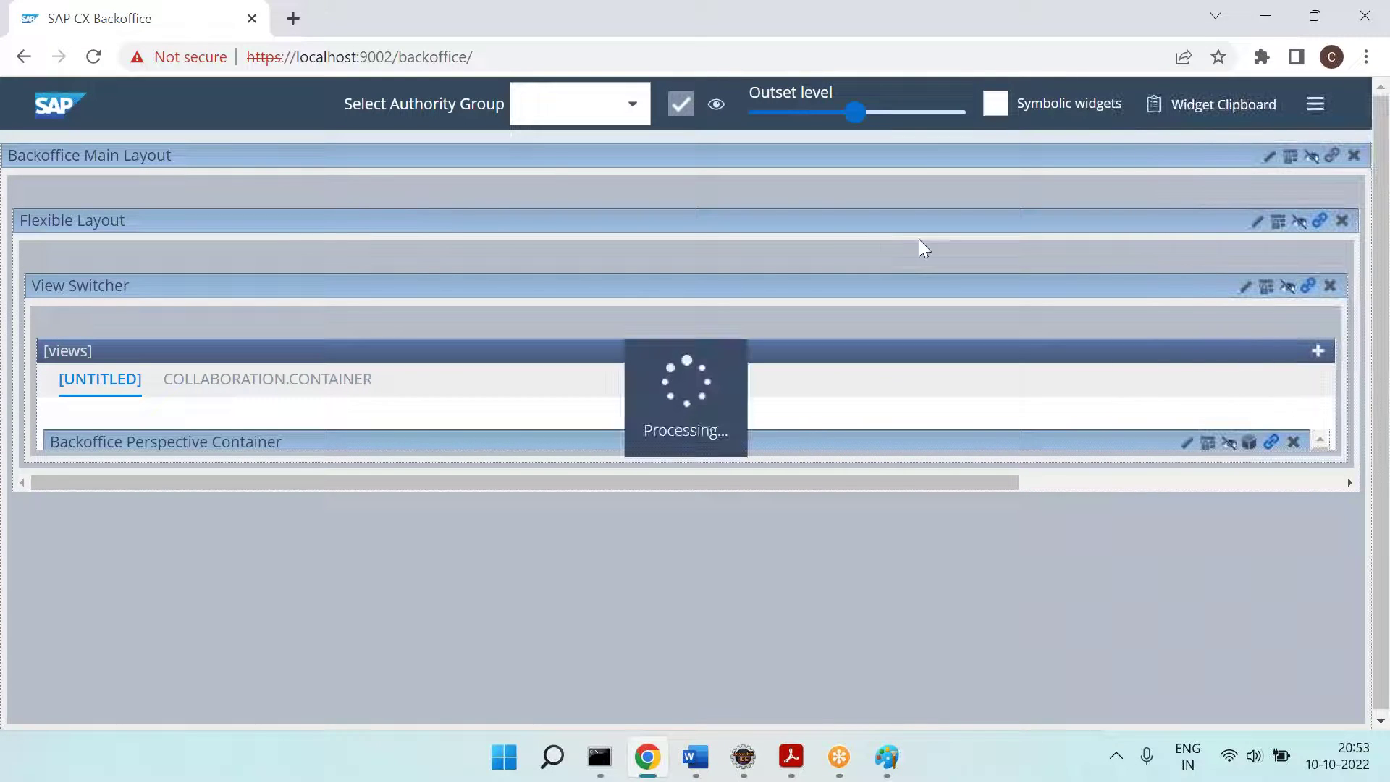
Step: Zoom the Backoffice layout editor out to 50% in Chrome
{"action": "left_click", "coordinate": [1366, 57]}
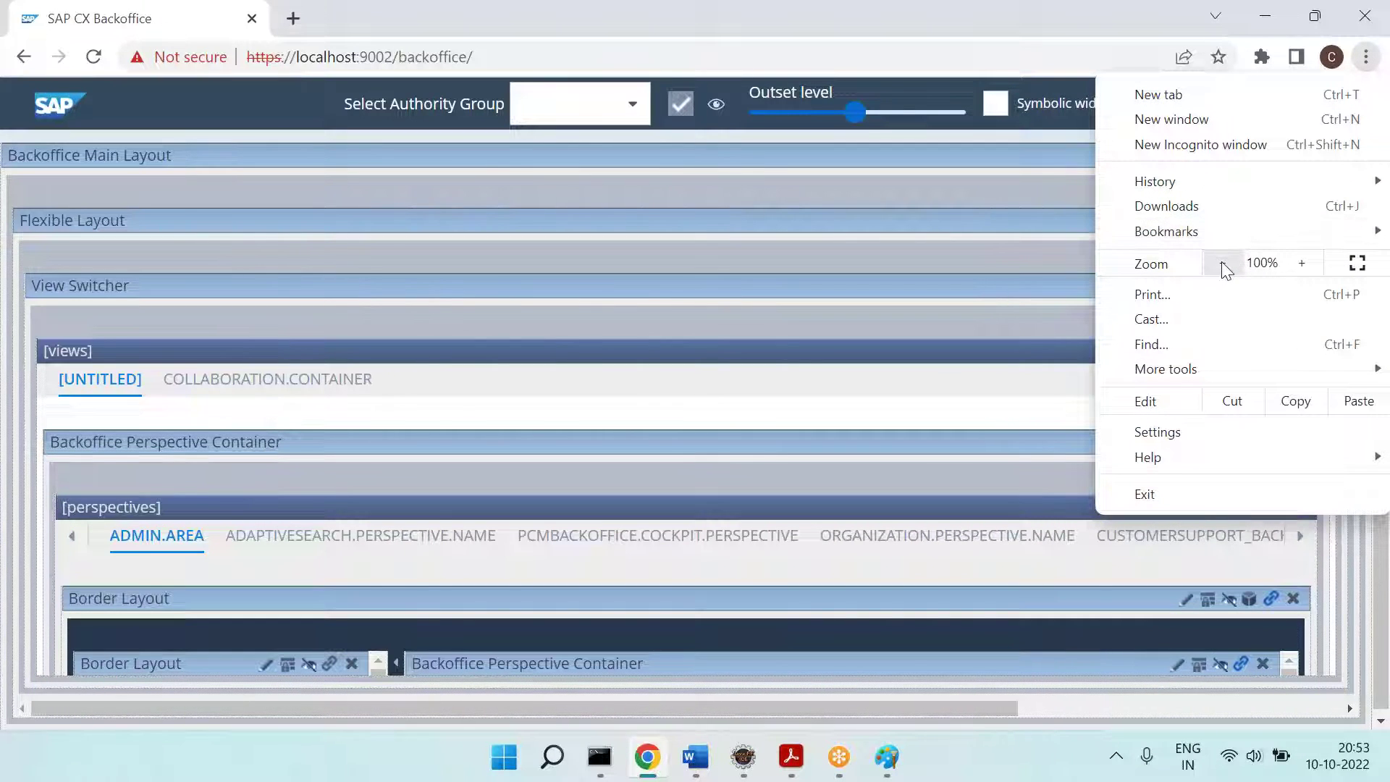
{"action": "left_click", "coordinate": [1222, 264]}
{"action": "left_click", "coordinate": [1223, 265]}
{"action": "left_click", "coordinate": [1224, 267]}
{"action": "left_click", "coordinate": [1224, 268]}
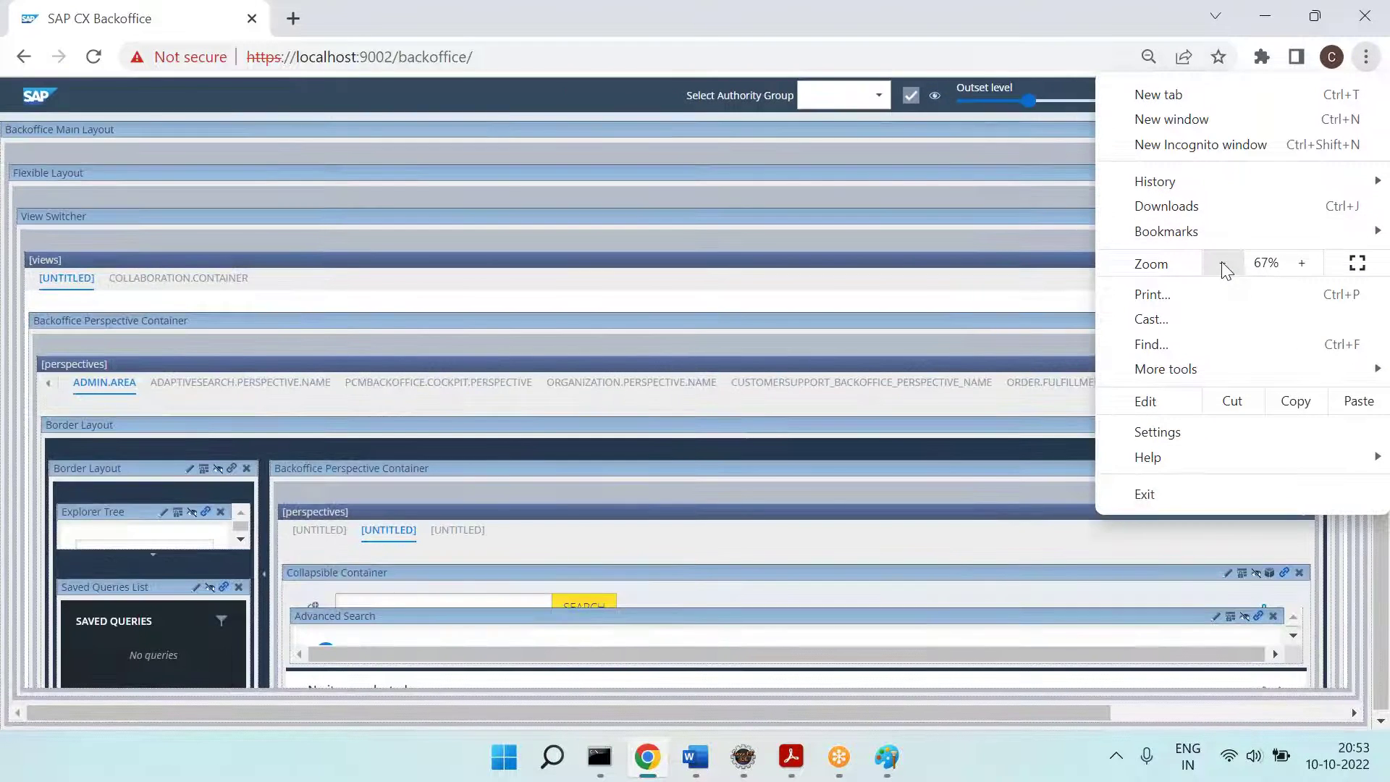
{"action": "left_click", "coordinate": [1224, 268]}
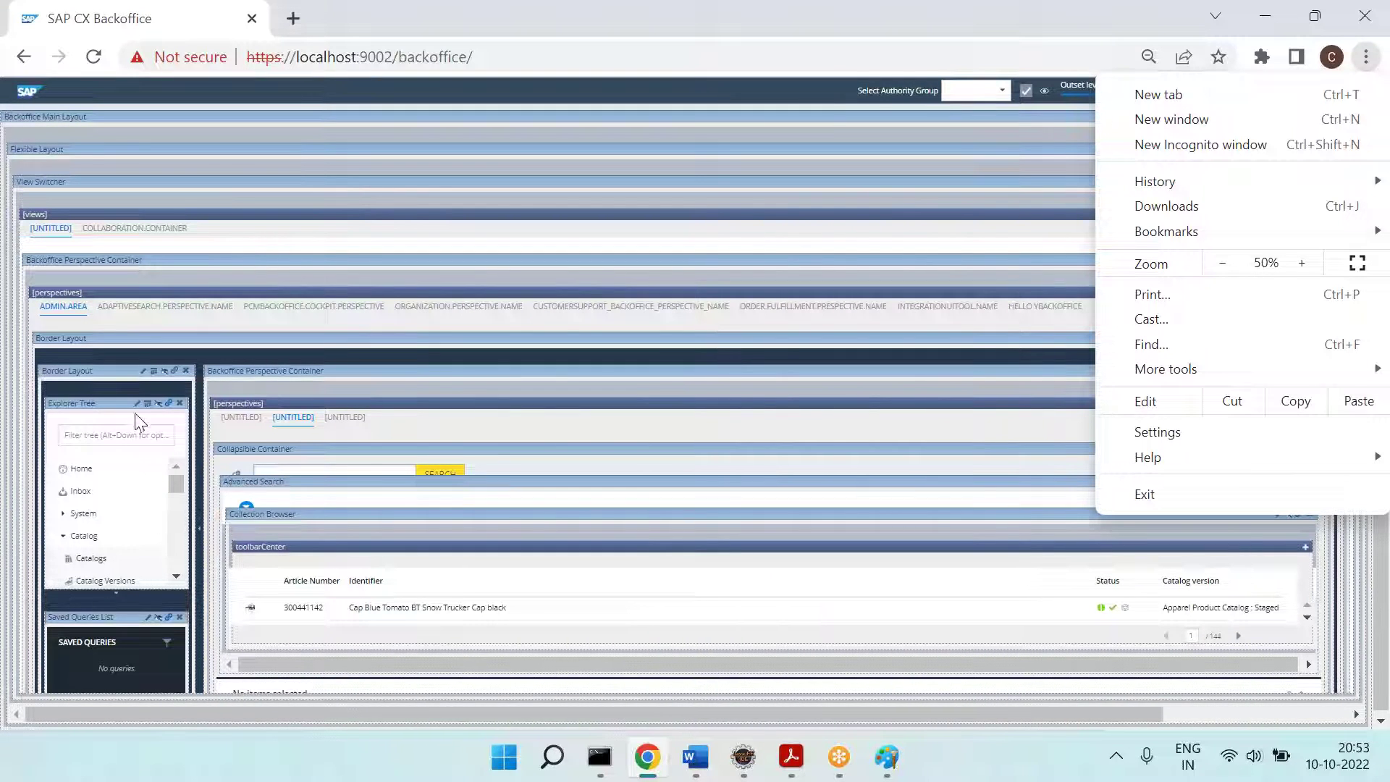
{"action": "left_click", "coordinate": [139, 415]}
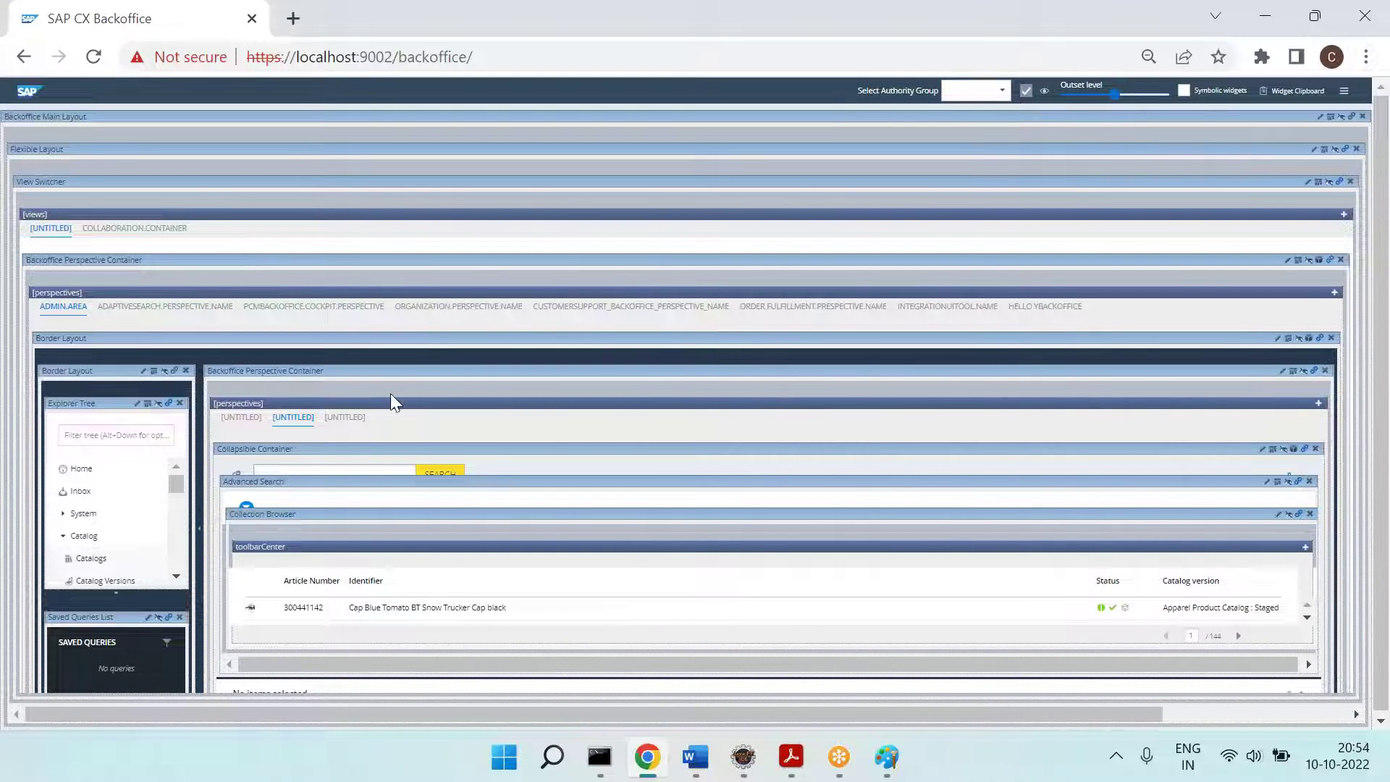
Step: Set the Explorer Tree widget's widgetMold to dark and close its settings
{"action": "left_click", "coordinate": [138, 404]}
{"action": "left_click_drag", "start_coordinate": [888, 218], "coordinate": [911, 314]}
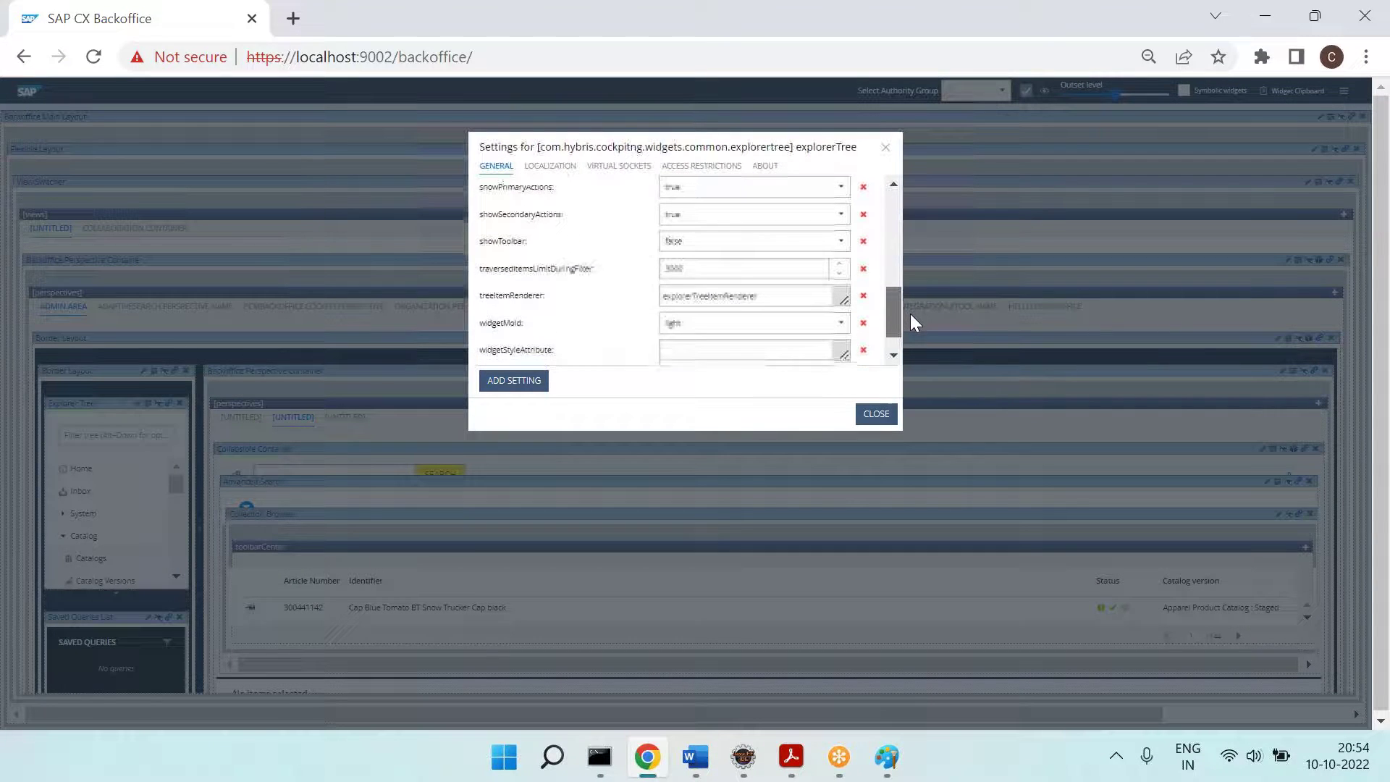
{"action": "left_click", "coordinate": [842, 327]}
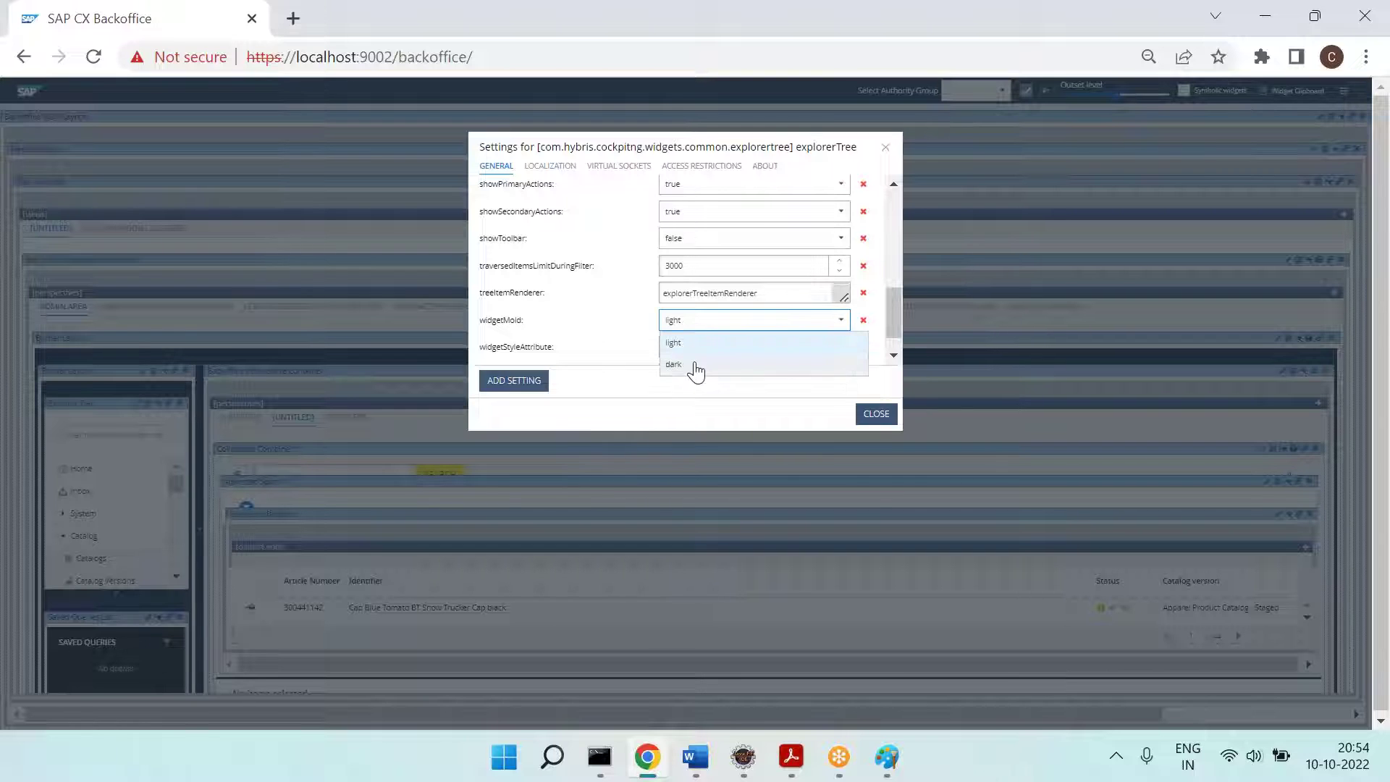
{"action": "left_click", "coordinate": [695, 366]}
{"action": "left_click", "coordinate": [875, 416]}
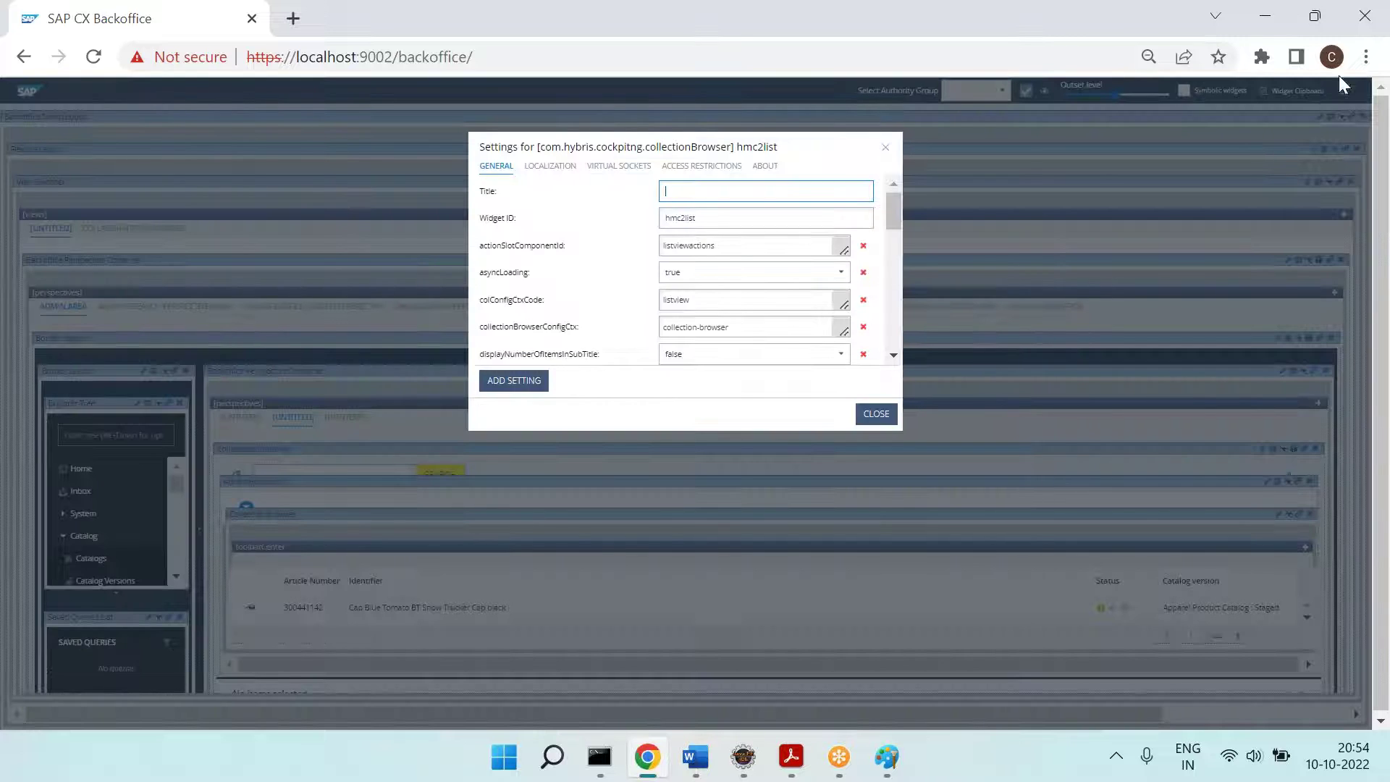
{"action": "left_click", "coordinate": [1366, 56]}
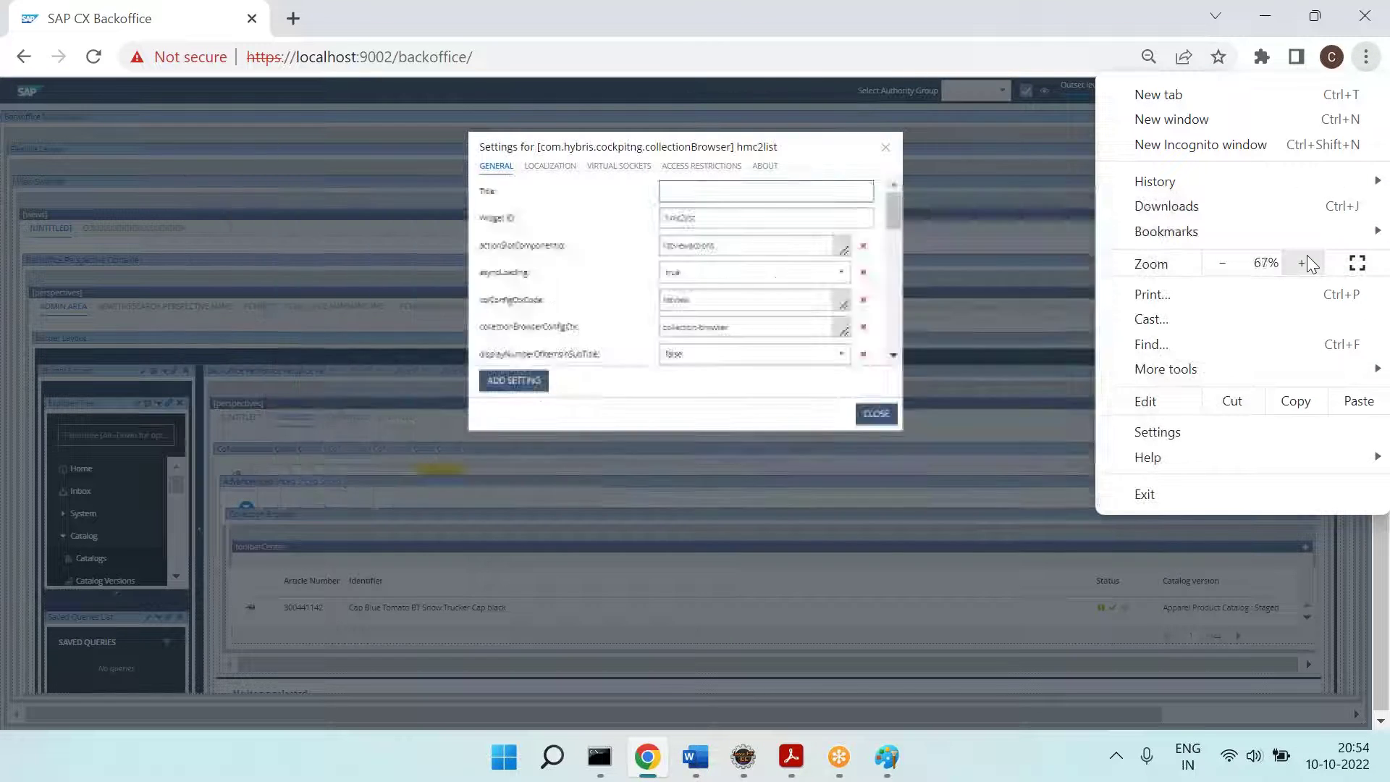
{"action": "left_click", "coordinate": [1304, 263]}
{"action": "left_click", "coordinate": [1303, 262]}
{"action": "left_click", "coordinate": [1303, 263]}
{"action": "left_click", "coordinate": [1303, 263]}
{"action": "left_click", "coordinate": [1063, 562]}
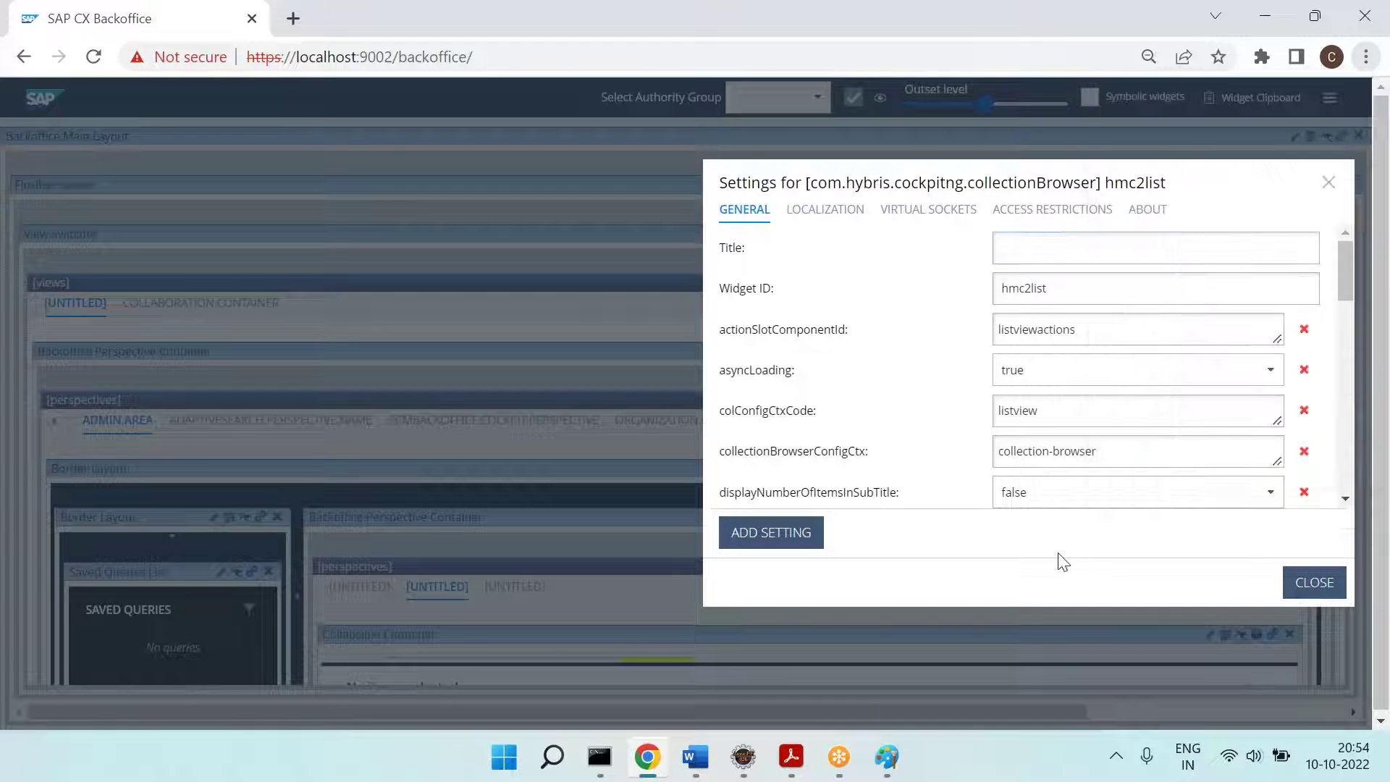
{"action": "scroll", "coordinate": [911, 396], "scroll_direction": "down", "scroll_amount": 5}
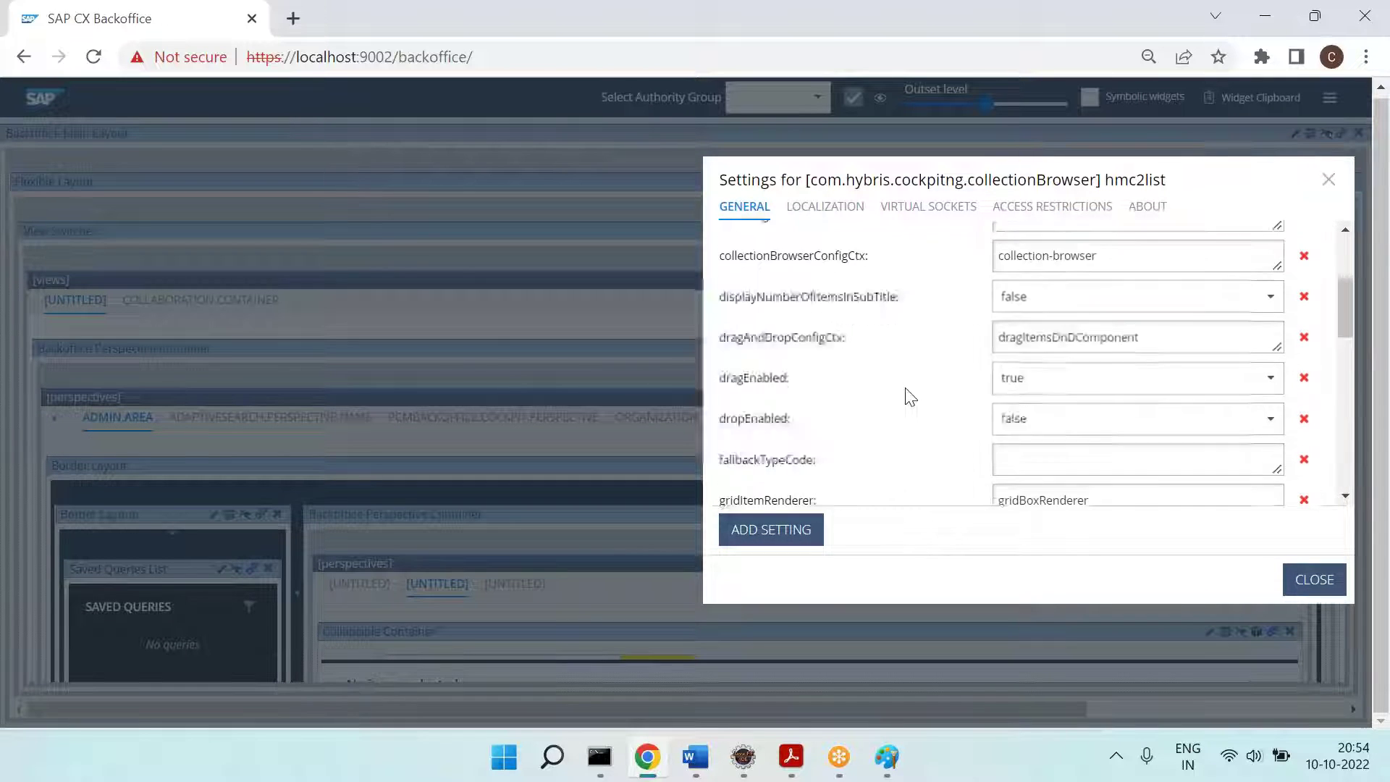
{"action": "scroll", "coordinate": [911, 396], "scroll_direction": "down", "scroll_amount": 5}
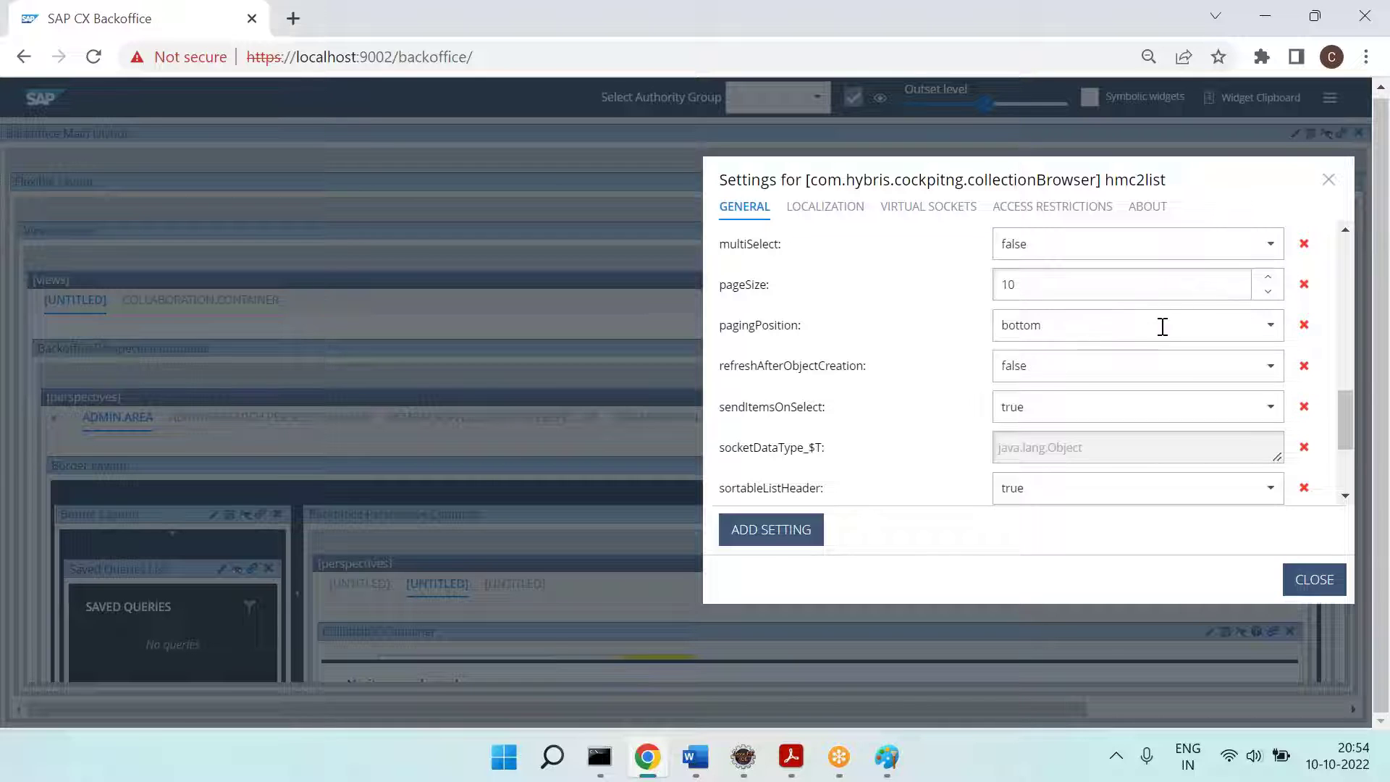
{"action": "left_click", "coordinate": [1257, 324]}
{"action": "left_click", "coordinate": [1037, 371]}
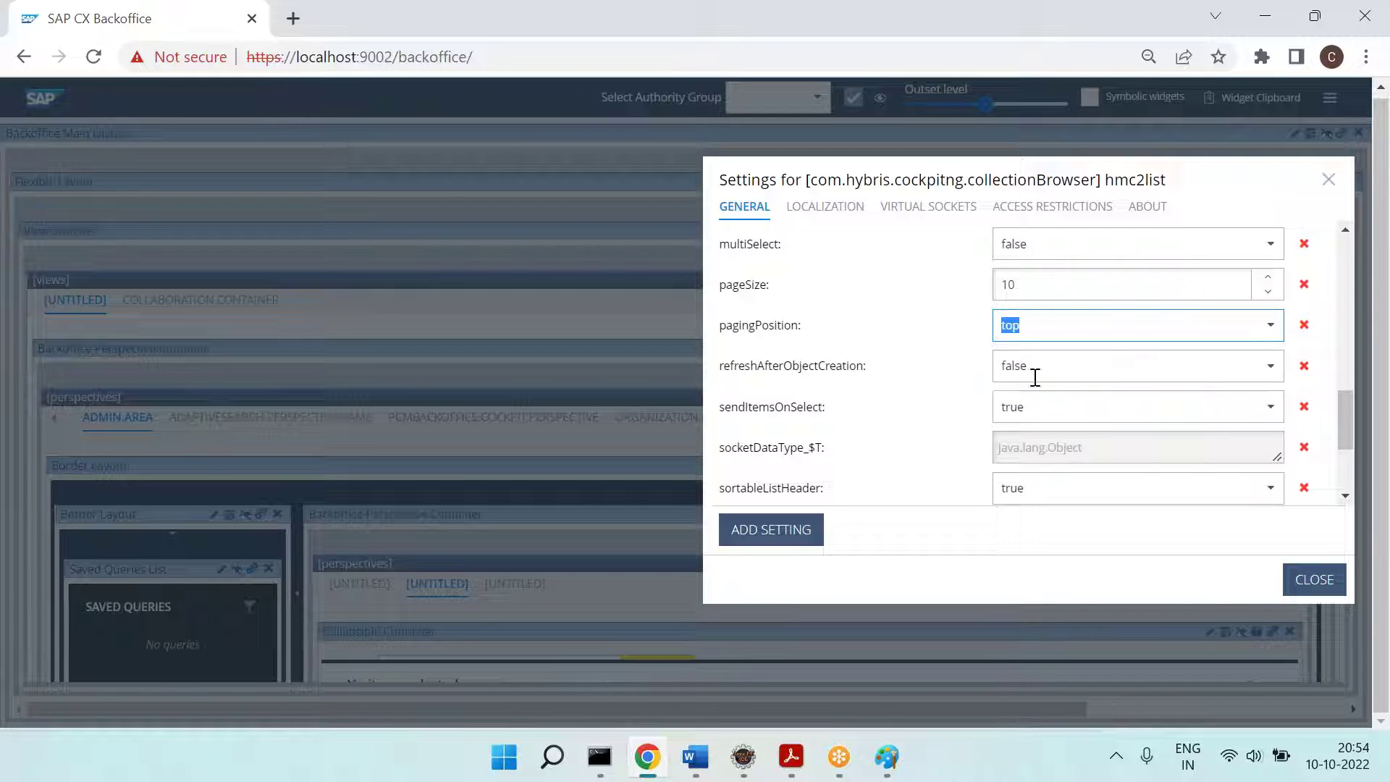
{"action": "left_click", "coordinate": [1260, 234]}
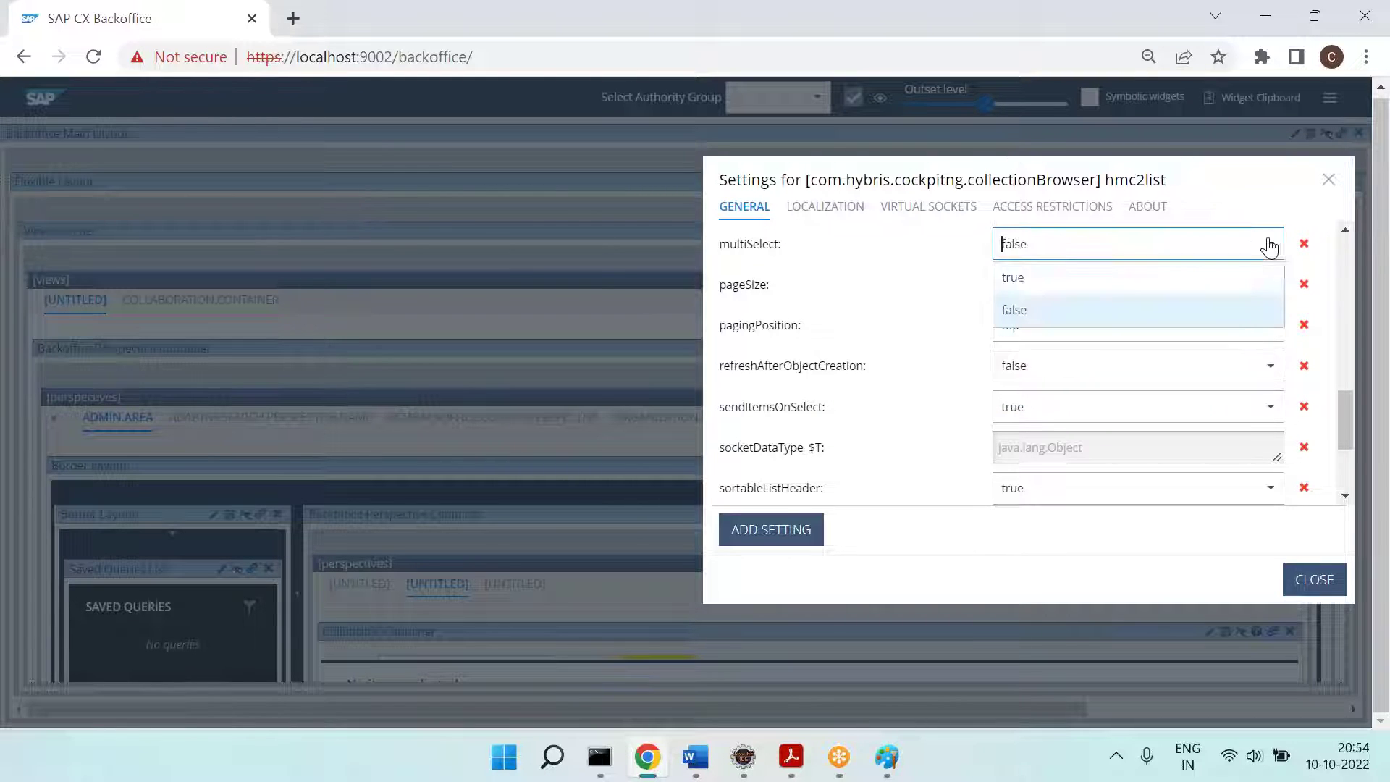
{"action": "left_click", "coordinate": [1031, 279]}
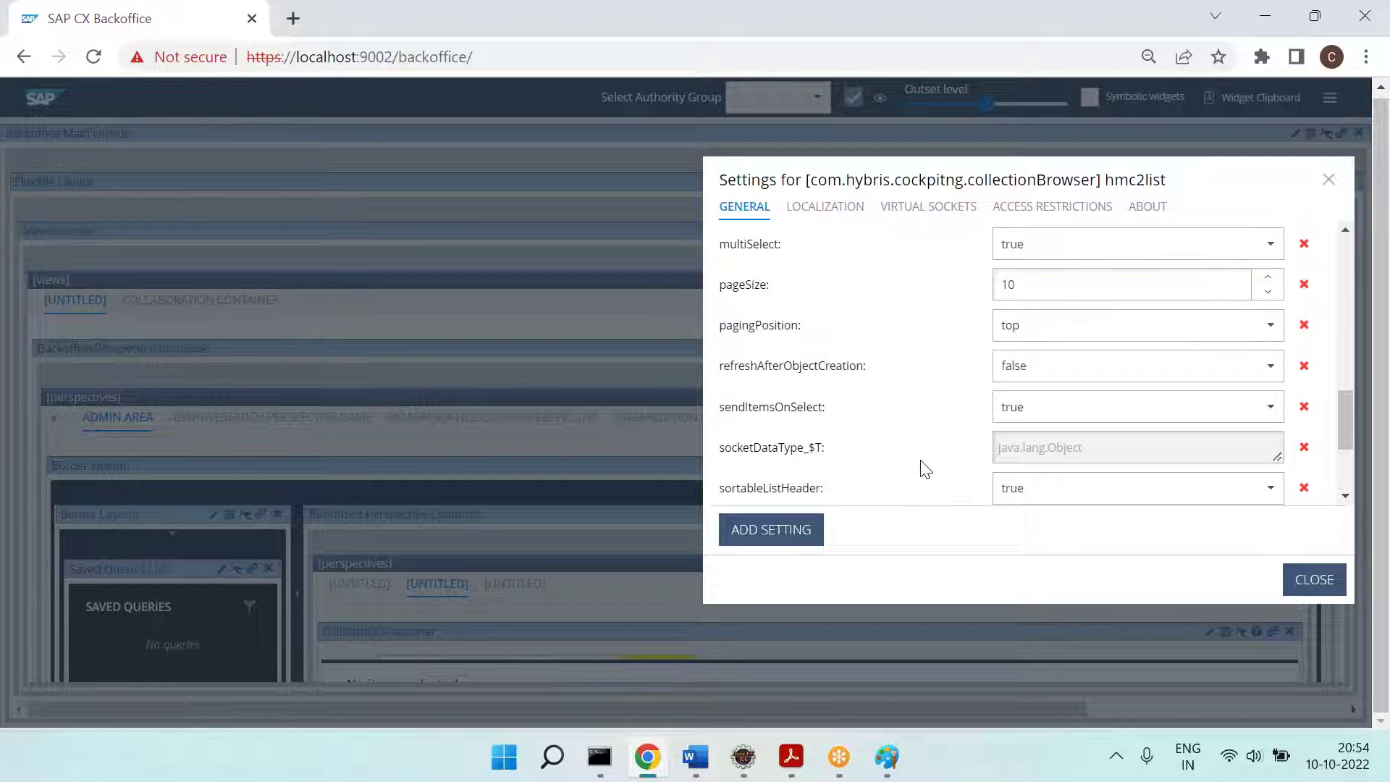
{"action": "scroll", "coordinate": [926, 469], "scroll_direction": "up", "scroll_amount": 4}
{"action": "scroll", "coordinate": [924, 467], "scroll_direction": "up", "scroll_amount": 6}
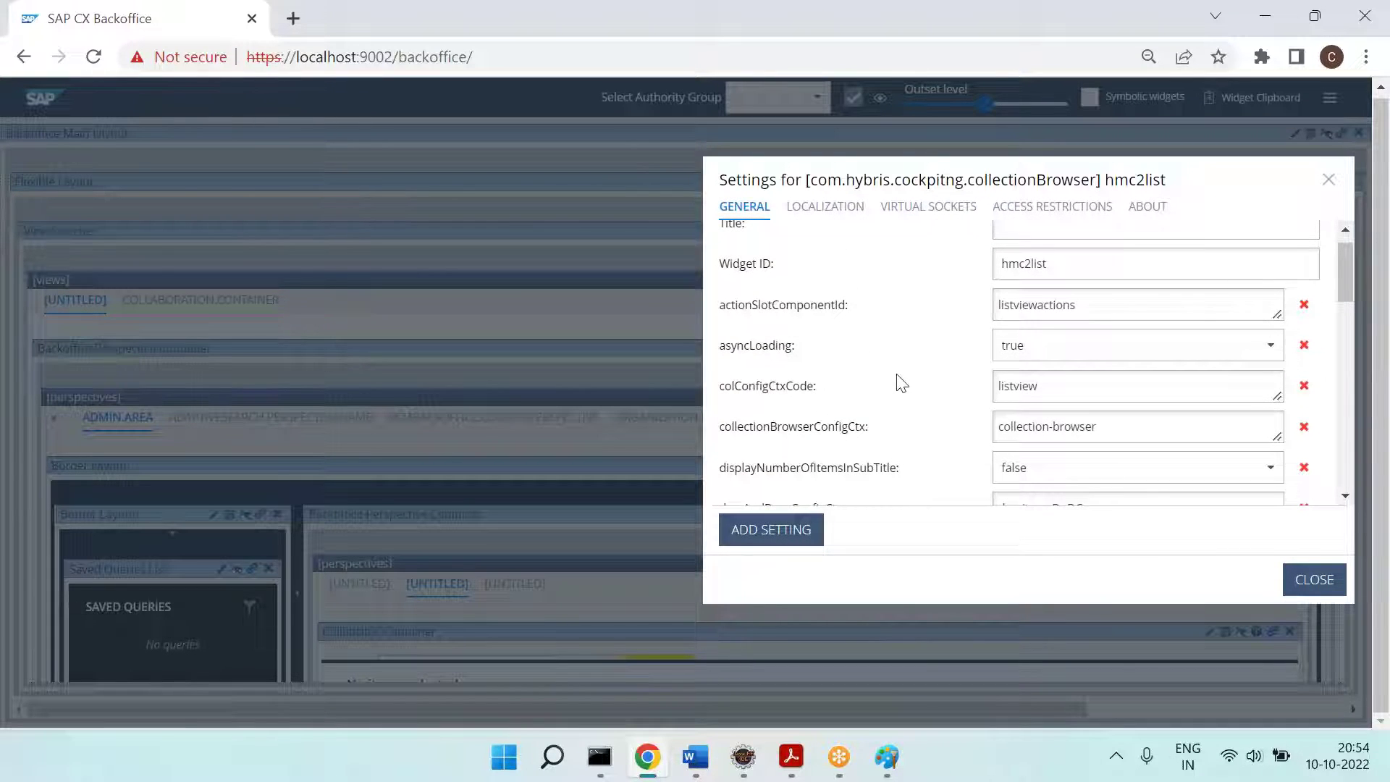
{"action": "scroll", "coordinate": [901, 383], "scroll_direction": "down", "scroll_amount": 4}
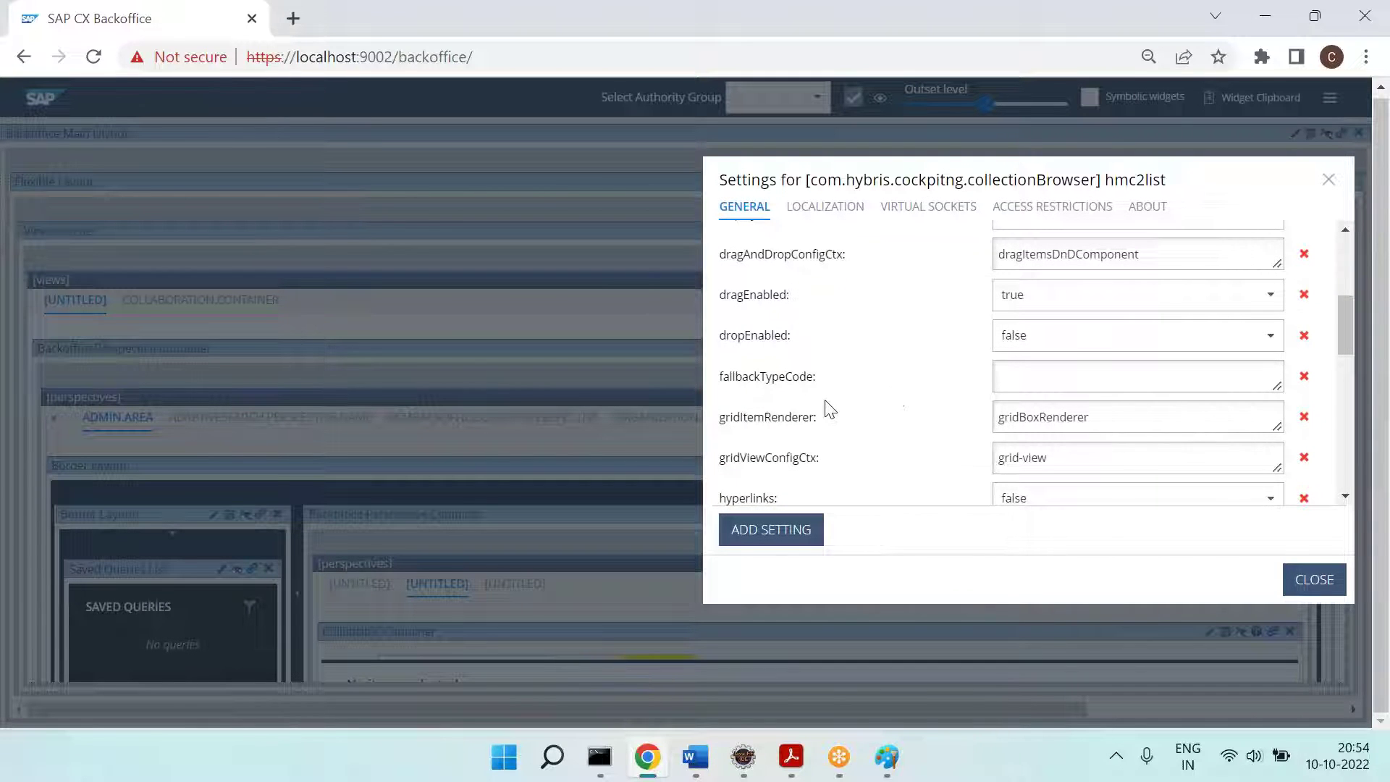
{"action": "scroll", "coordinate": [818, 410], "scroll_direction": "down", "scroll_amount": 1}
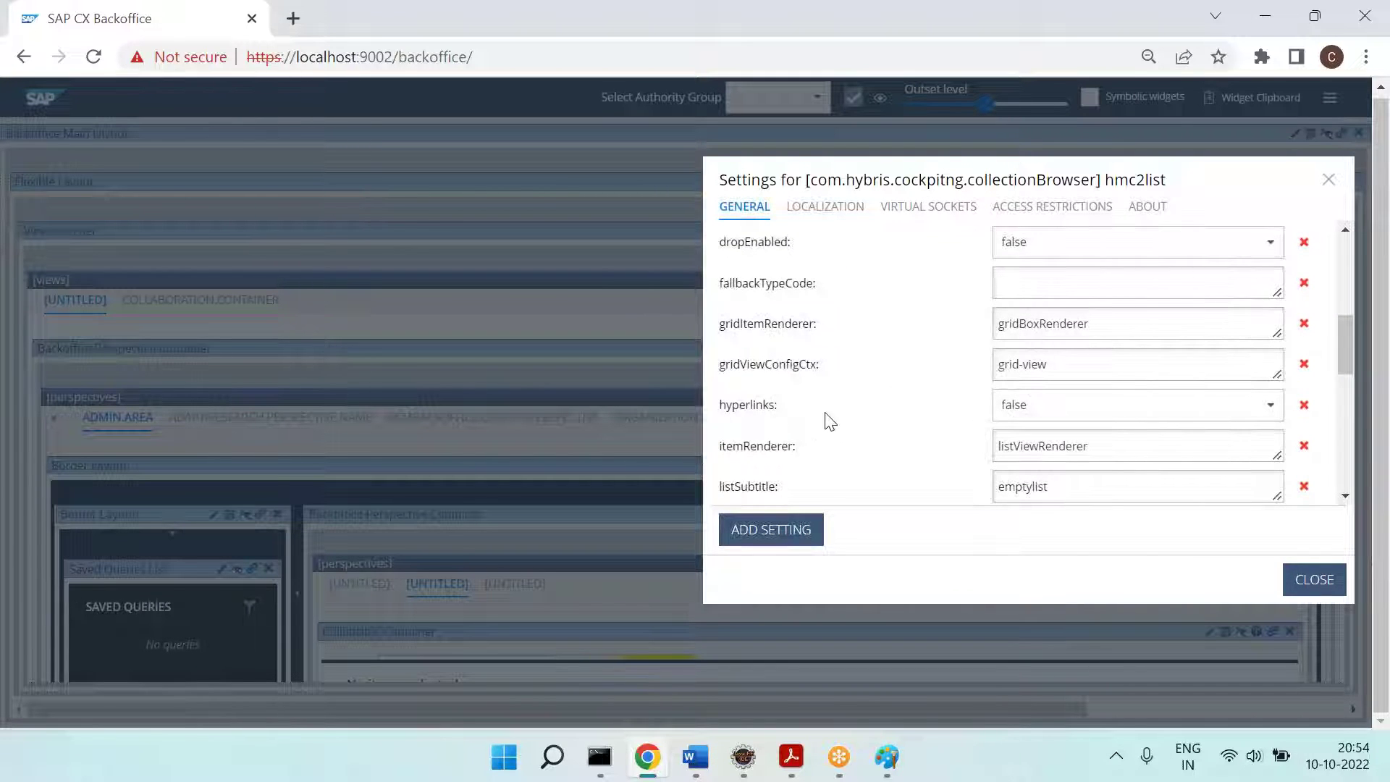
{"action": "scroll", "coordinate": [838, 422], "scroll_direction": "down", "scroll_amount": 1}
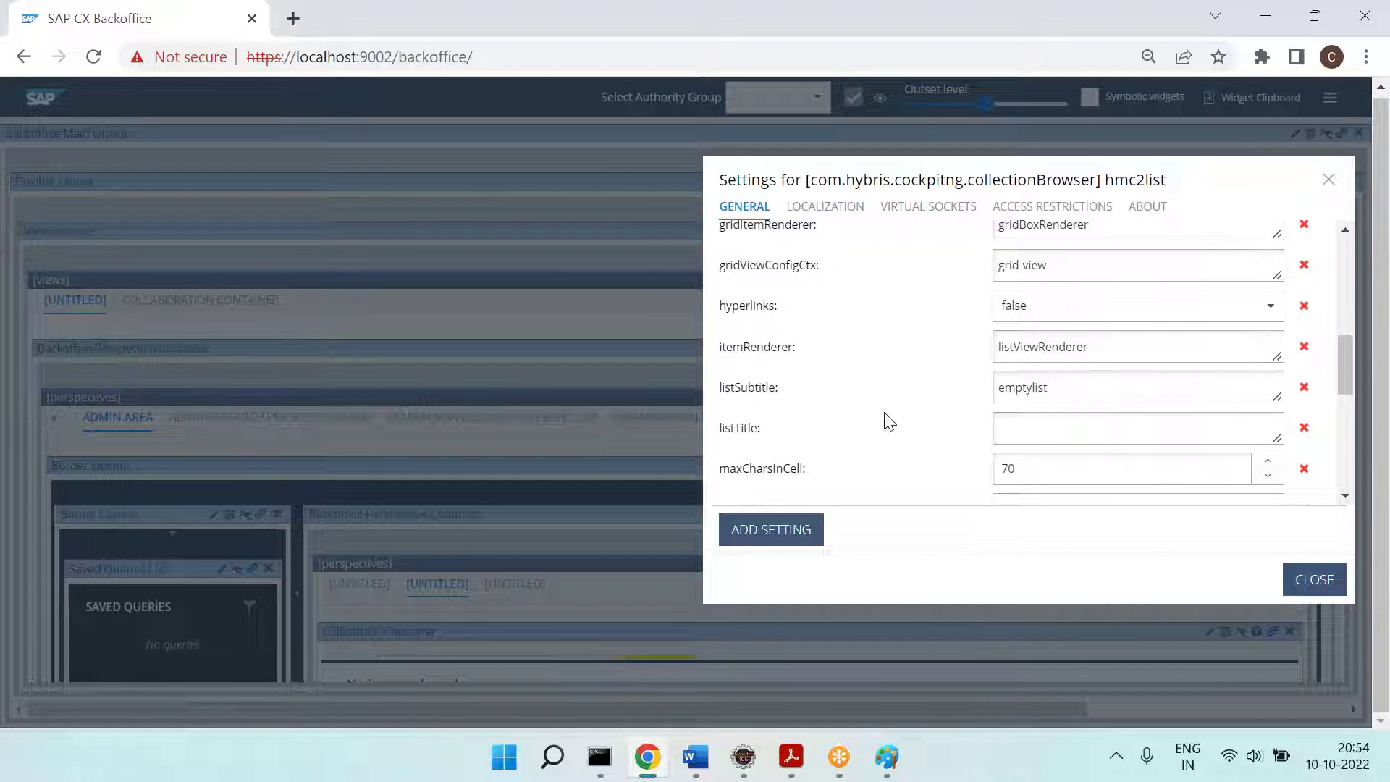
{"action": "scroll", "coordinate": [889, 421], "scroll_direction": "down", "scroll_amount": 1}
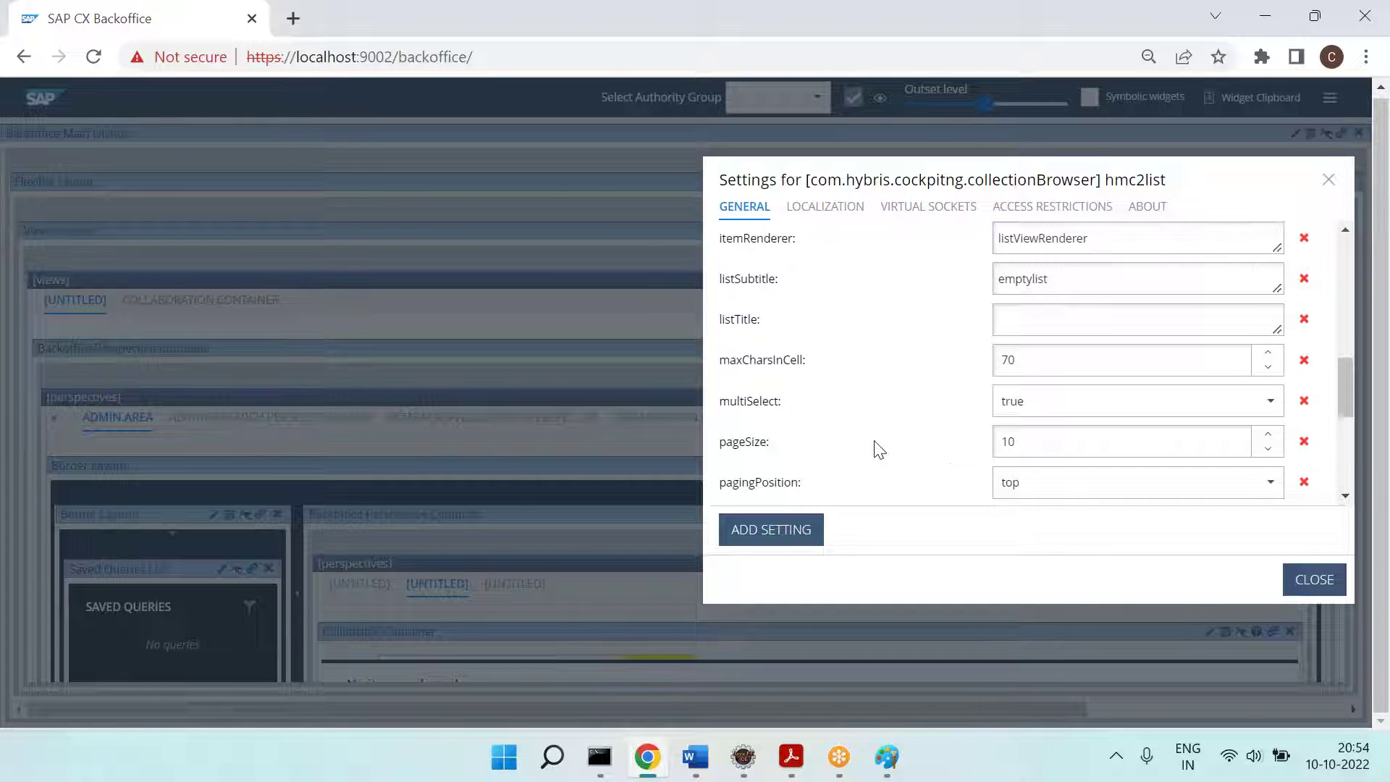
{"action": "scroll", "coordinate": [875, 450], "scroll_direction": "down", "scroll_amount": 1}
{"action": "scroll", "coordinate": [880, 450], "scroll_direction": "down", "scroll_amount": 3}
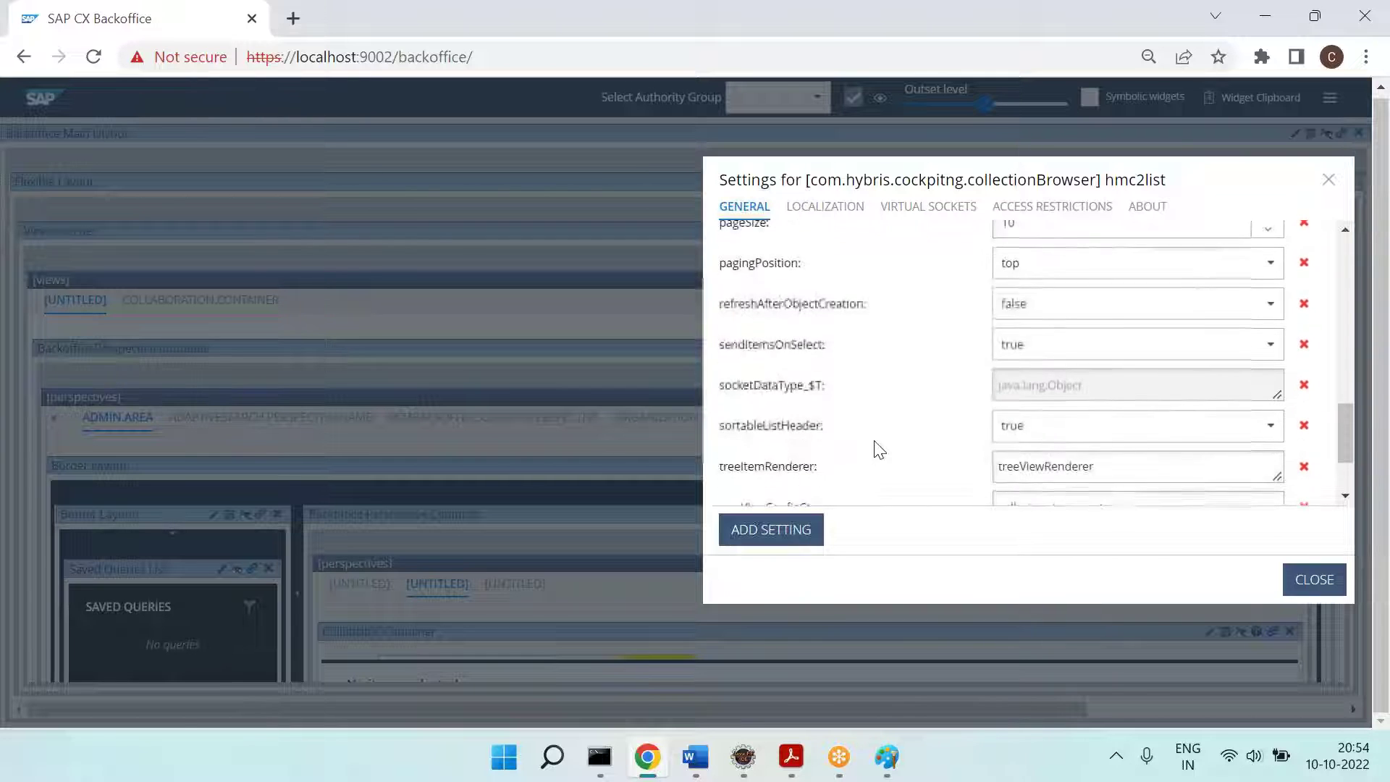
{"action": "scroll", "coordinate": [880, 449], "scroll_direction": "up", "scroll_amount": 3}
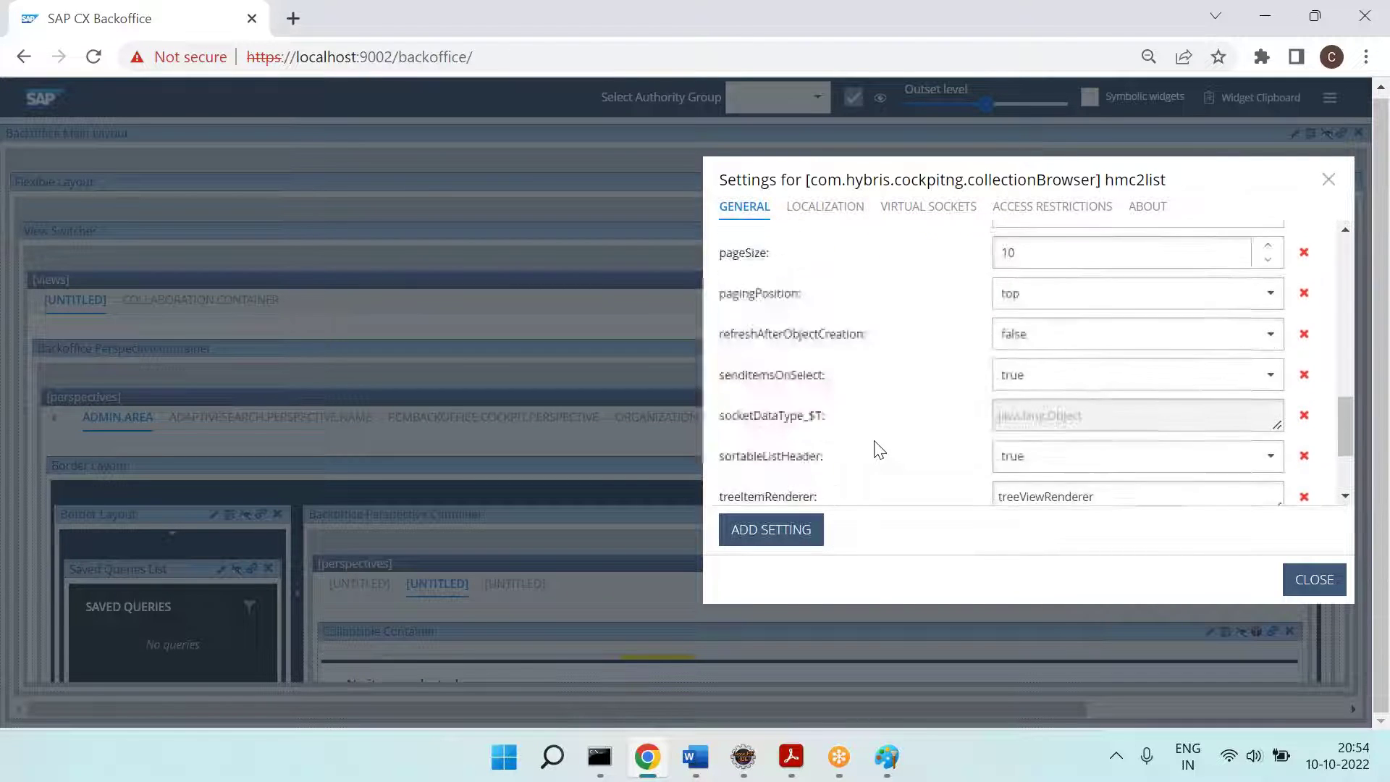
{"action": "scroll", "coordinate": [880, 450], "scroll_direction": "up", "scroll_amount": 2}
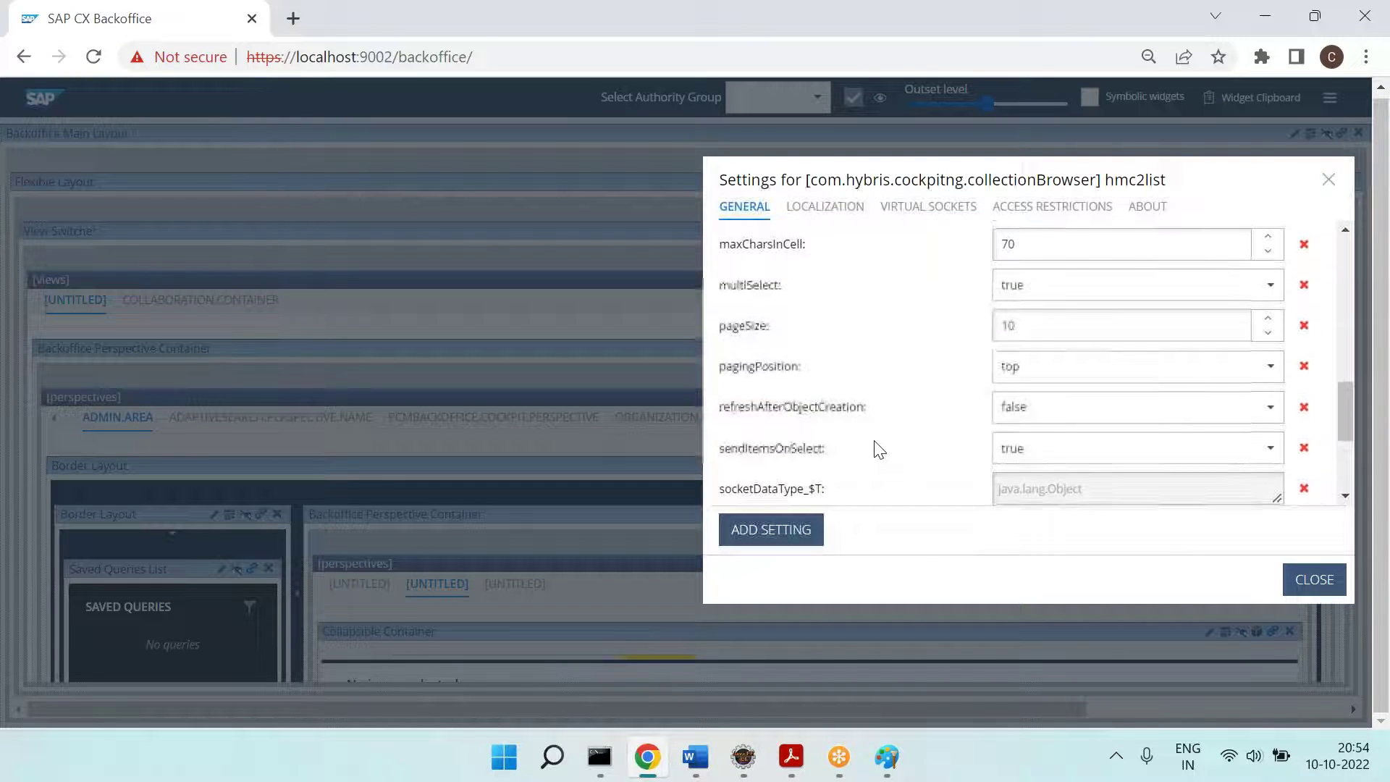
{"action": "scroll", "coordinate": [880, 450], "scroll_direction": "down", "scroll_amount": 1}
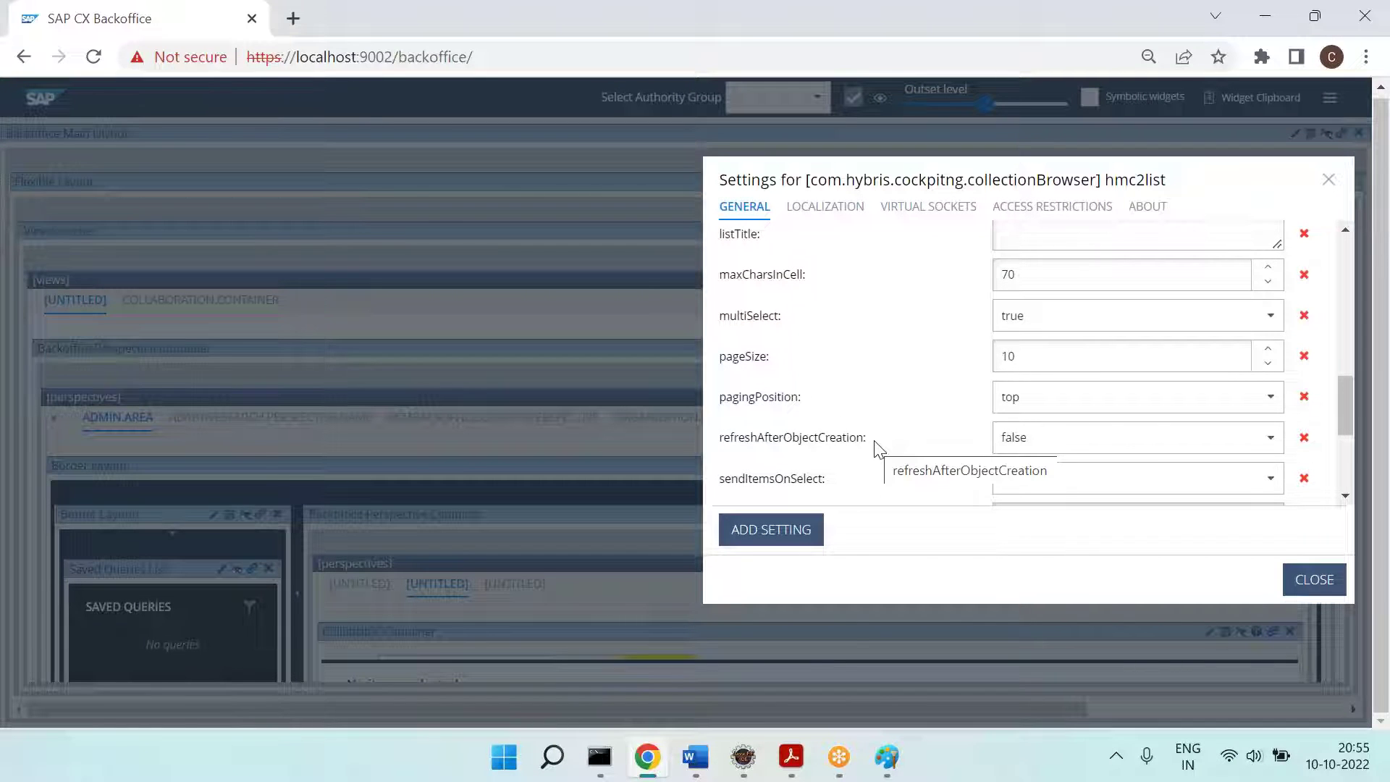
Step: Paste the Backoffice screenshot in Paint and cut out the hmc2list settings dialog
{"action": "left_click", "coordinate": [886, 754]}
{"action": "key", "text": "ctrl+v"}
{"action": "mouse_move", "coordinate": [717, 474]}
{"action": "left_mouse_down"}
{"action": "mouse_move", "coordinate": [587, 329]}
{"action": "mouse_move", "coordinate": [471, 329]}
{"action": "left_mouse_up"}
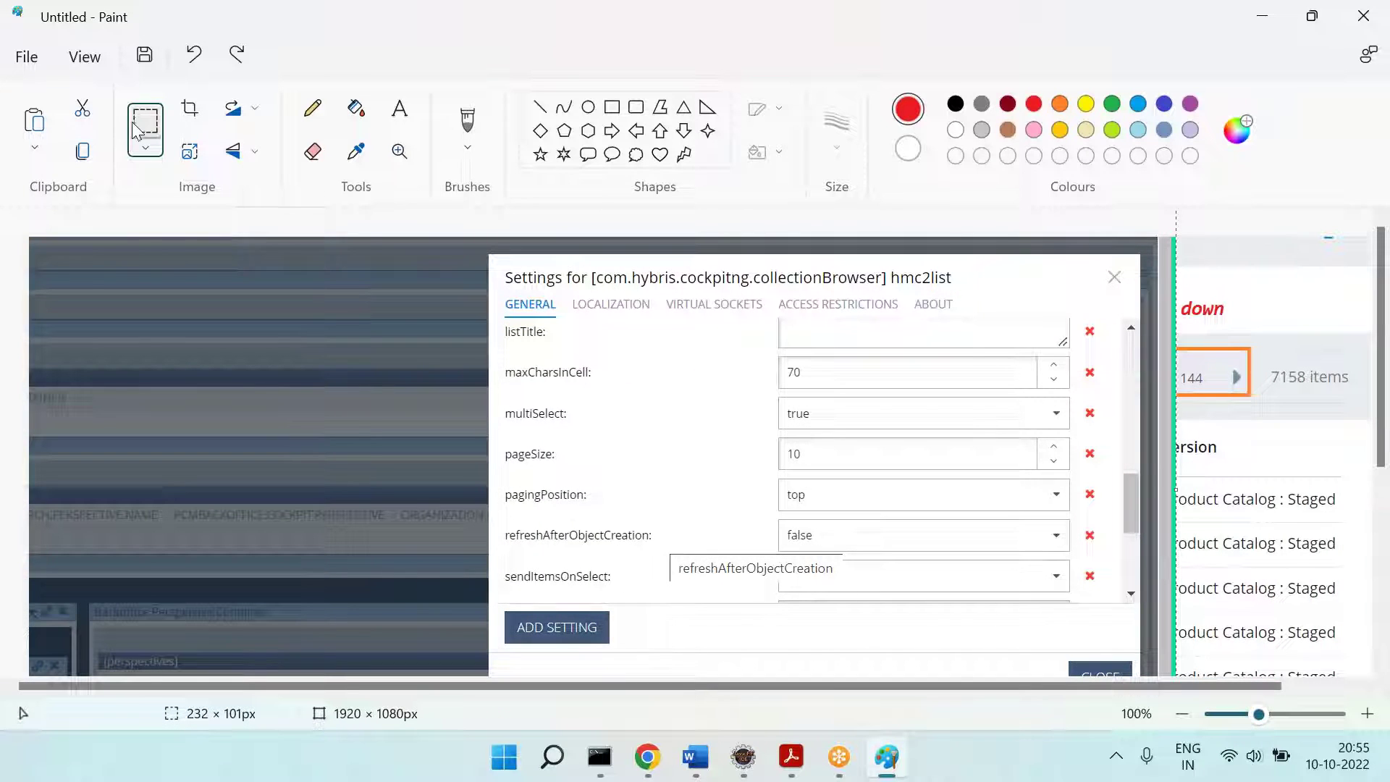
{"action": "left_click_drag", "start_coordinate": [490, 265], "coordinate": [1141, 649]}
{"action": "key", "text": "ctrl+x"}
{"action": "key", "text": "ctrl+z"}
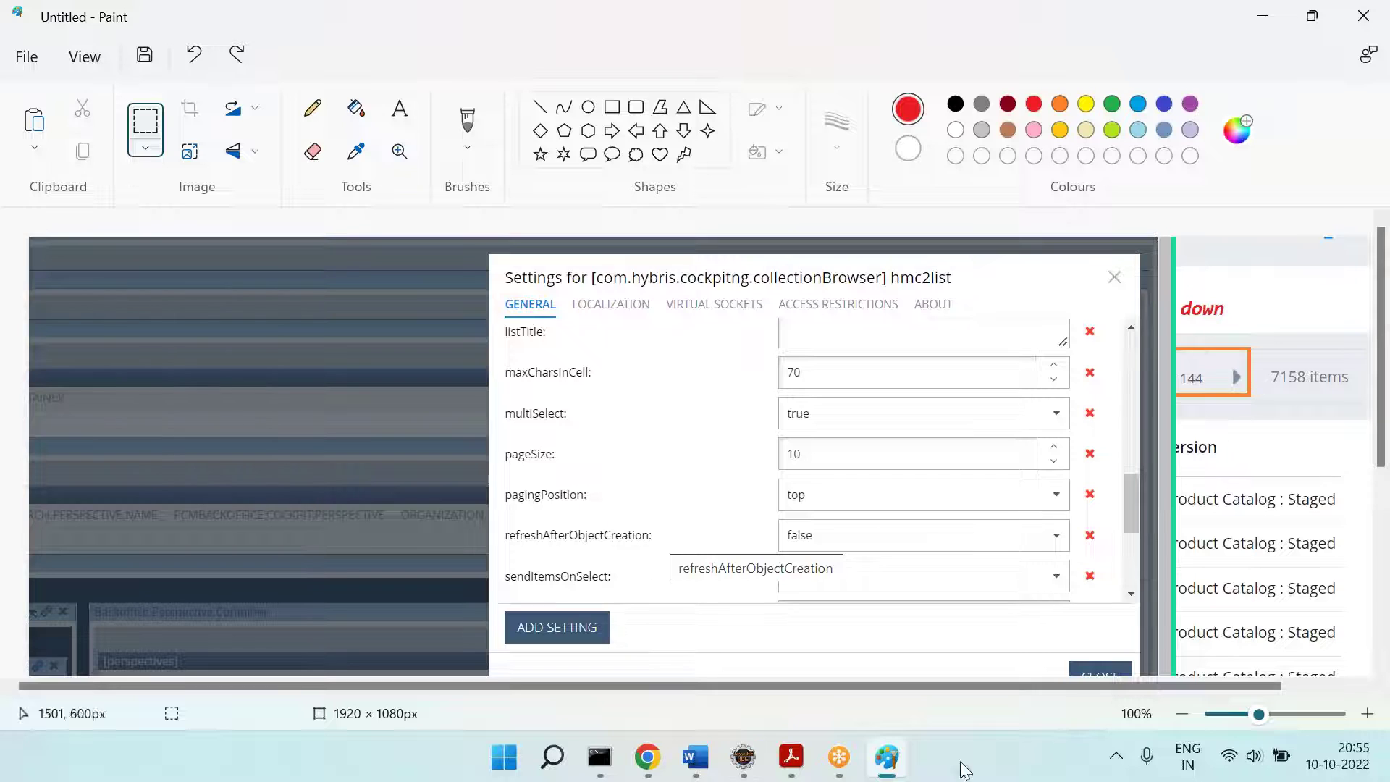
{"action": "left_click", "coordinate": [693, 757]}
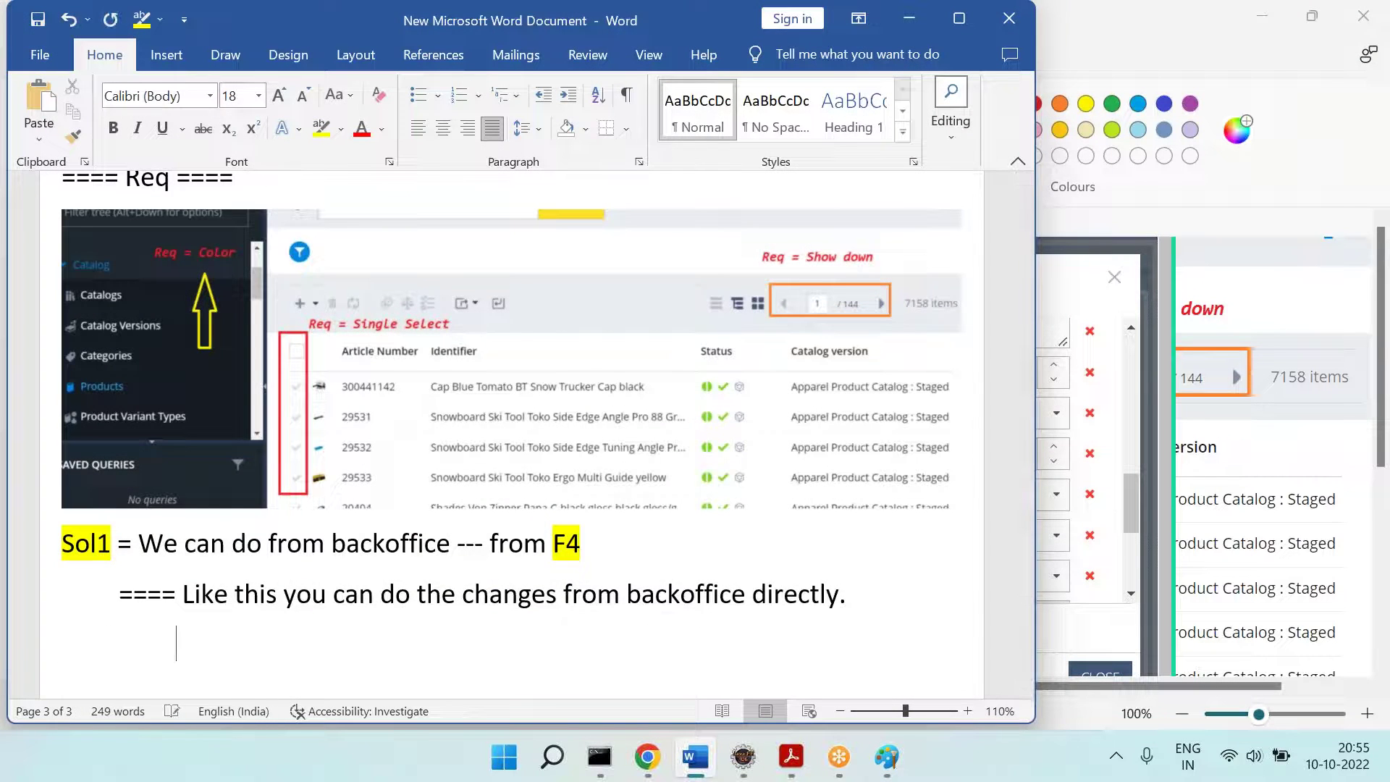
Step: Paste the hmc2list settings image into the Word notes and shrink it
{"action": "key", "text": "ctrl+v"}
{"action": "left_click", "coordinate": [897, 528]}
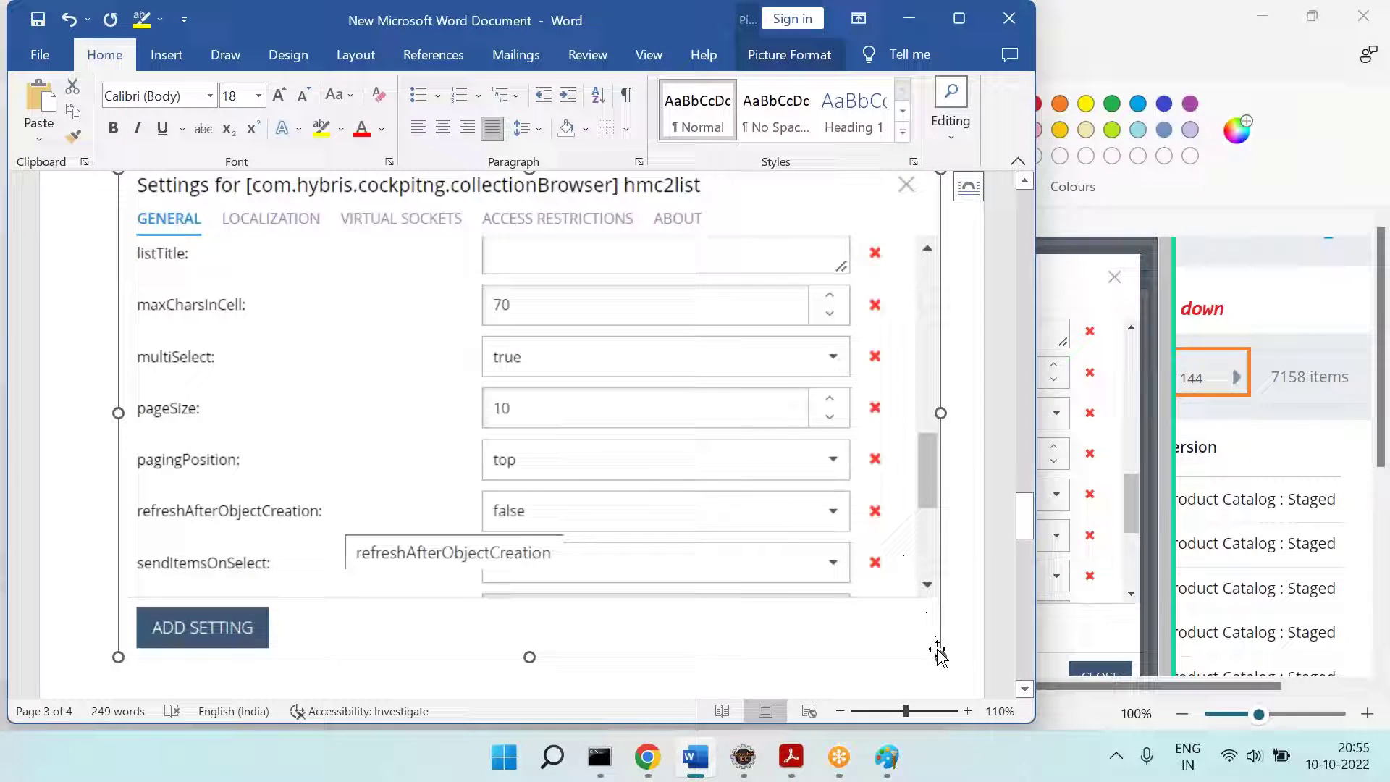
{"action": "left_click_drag", "start_coordinate": [941, 657], "coordinate": [813, 506]}
{"action": "scroll", "coordinate": [492, 221], "scroll_direction": "up", "scroll_amount": 7}
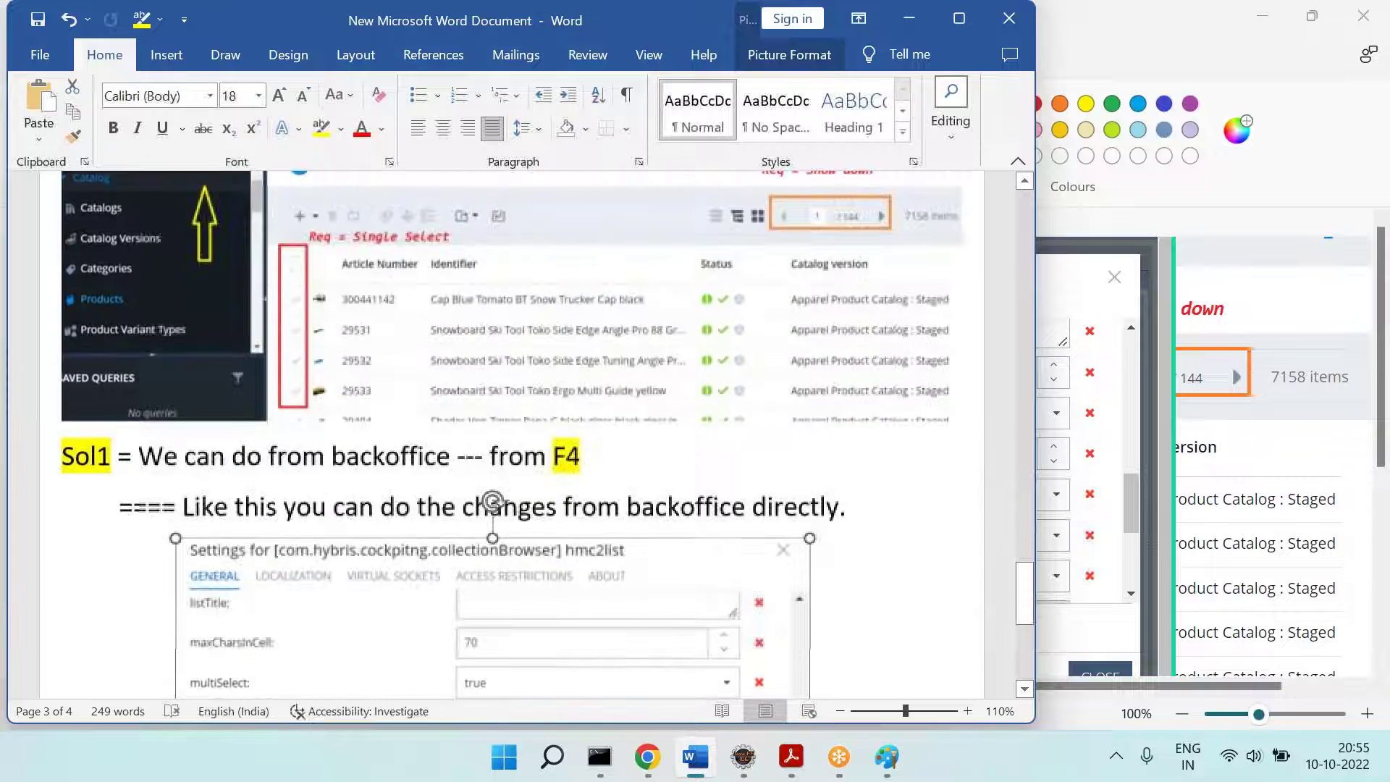
{"action": "scroll", "coordinate": [493, 221], "scroll_direction": "down", "scroll_amount": 6}
{"action": "scroll", "coordinate": [492, 220], "scroll_direction": "down", "scroll_amount": 4}
{"action": "scroll", "coordinate": [805, 471], "scroll_direction": "up", "scroll_amount": 4}
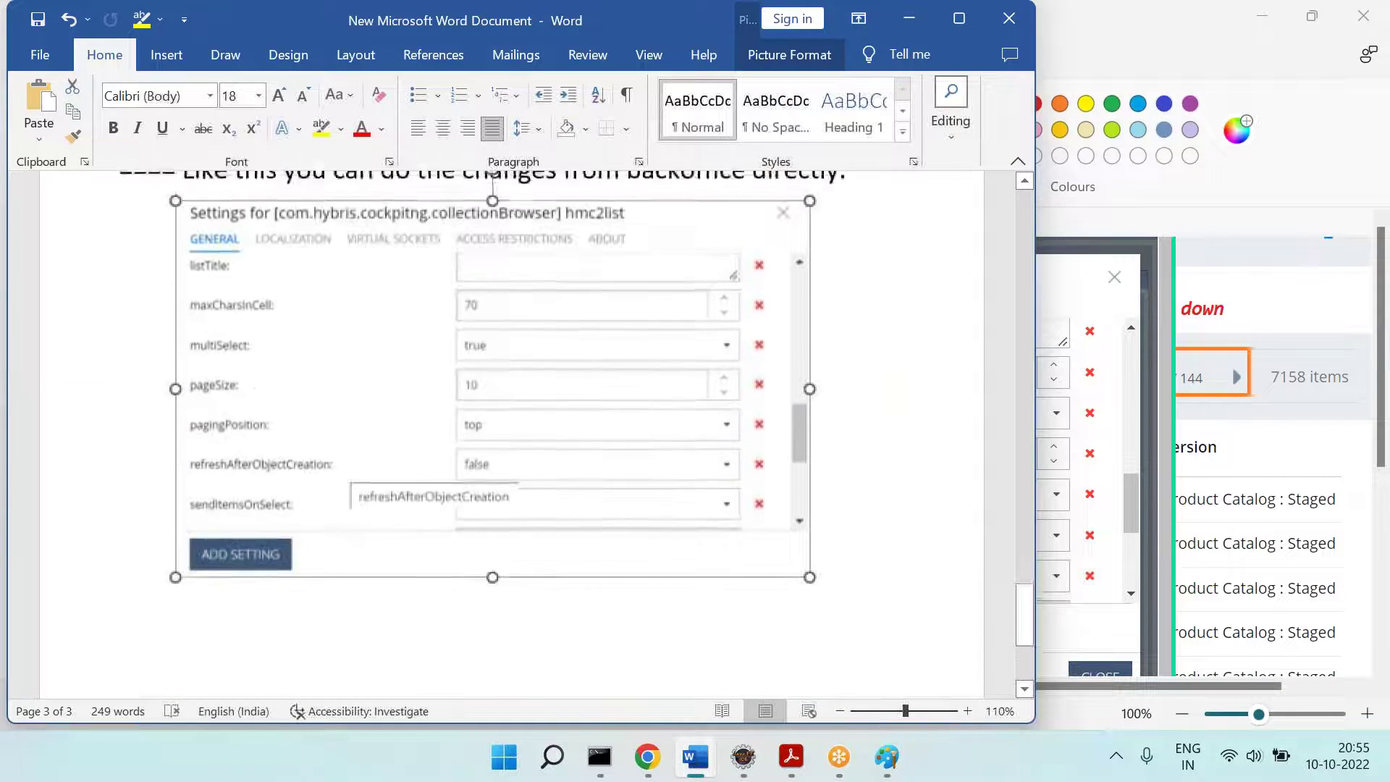
{"action": "left_click", "coordinate": [901, 534]}
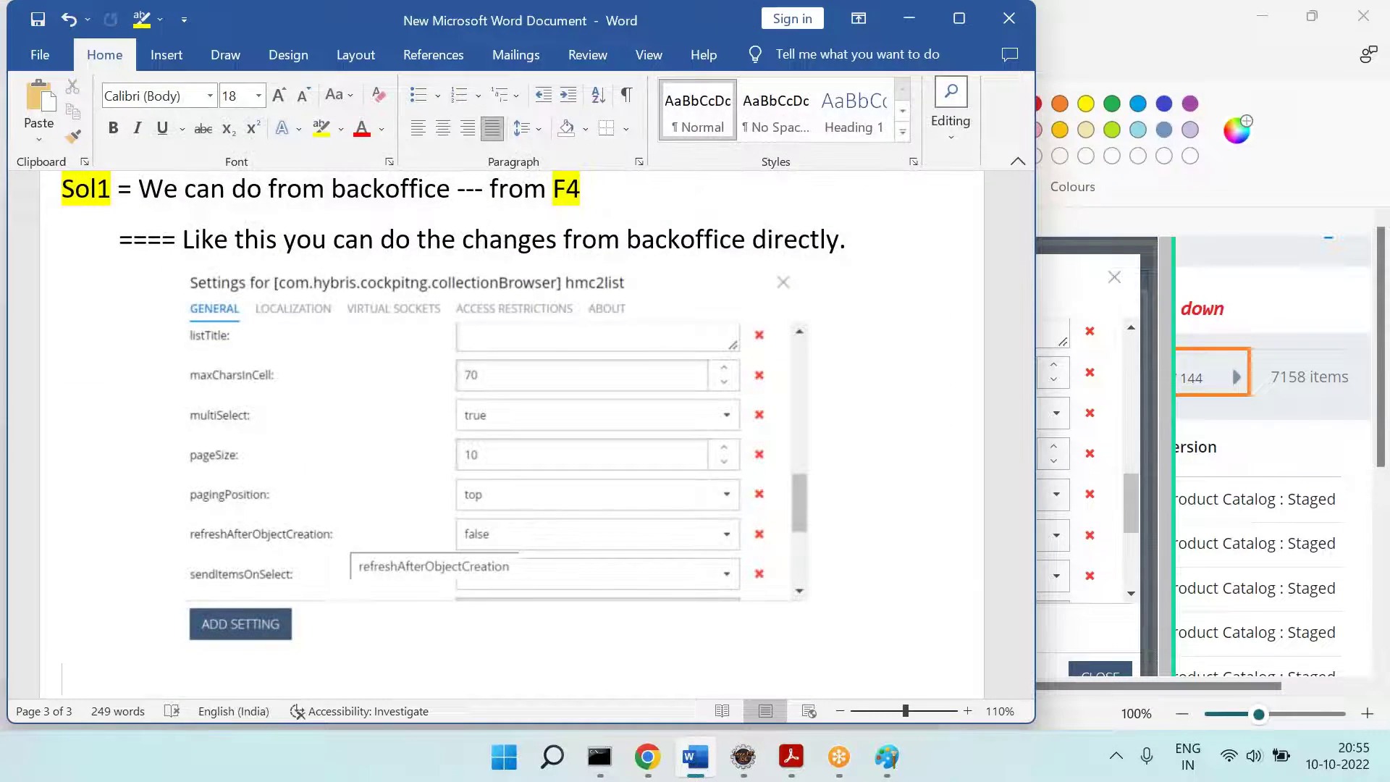
Step: Close the hmc2list settings dialog in Backoffice
{"action": "key", "text": "alt+Tab"}
{"action": "left_click", "coordinate": [647, 764]}
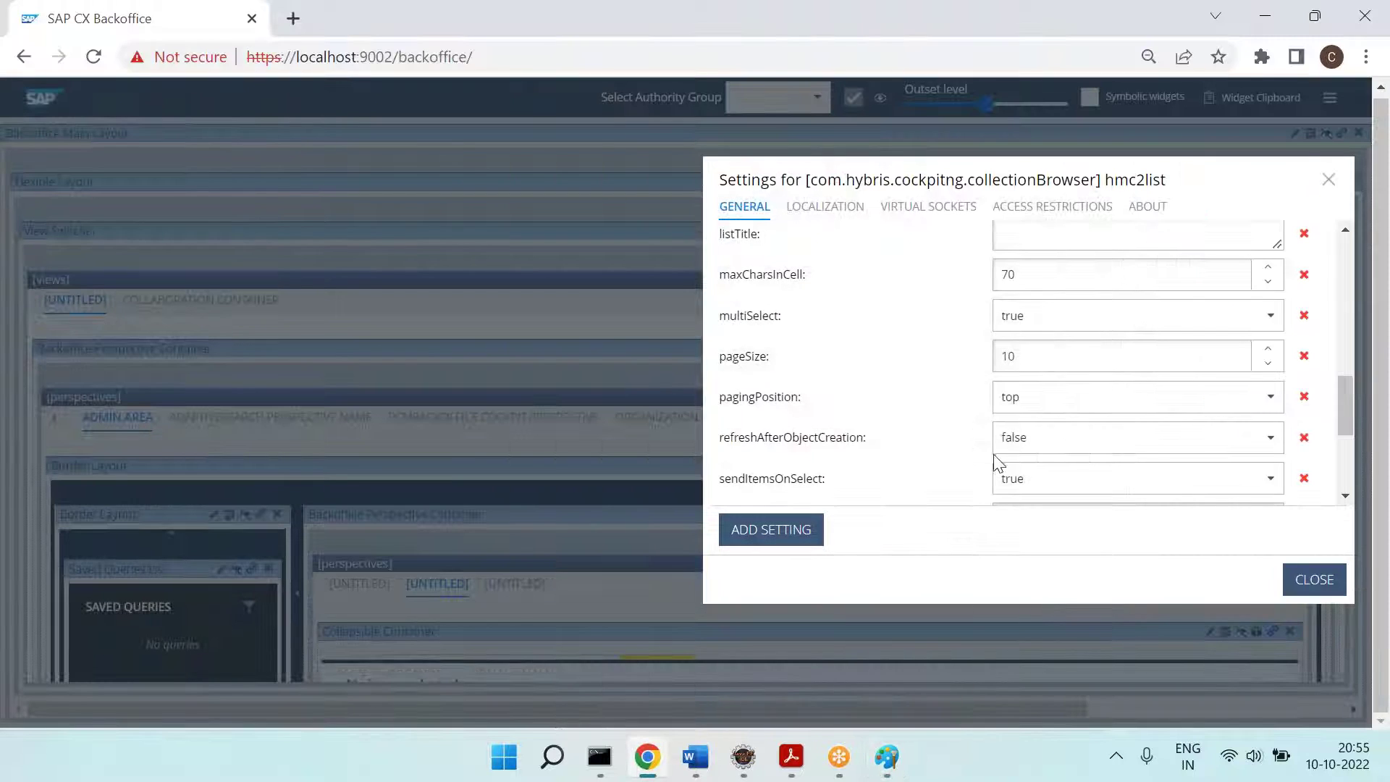
{"action": "left_click", "coordinate": [1314, 579]}
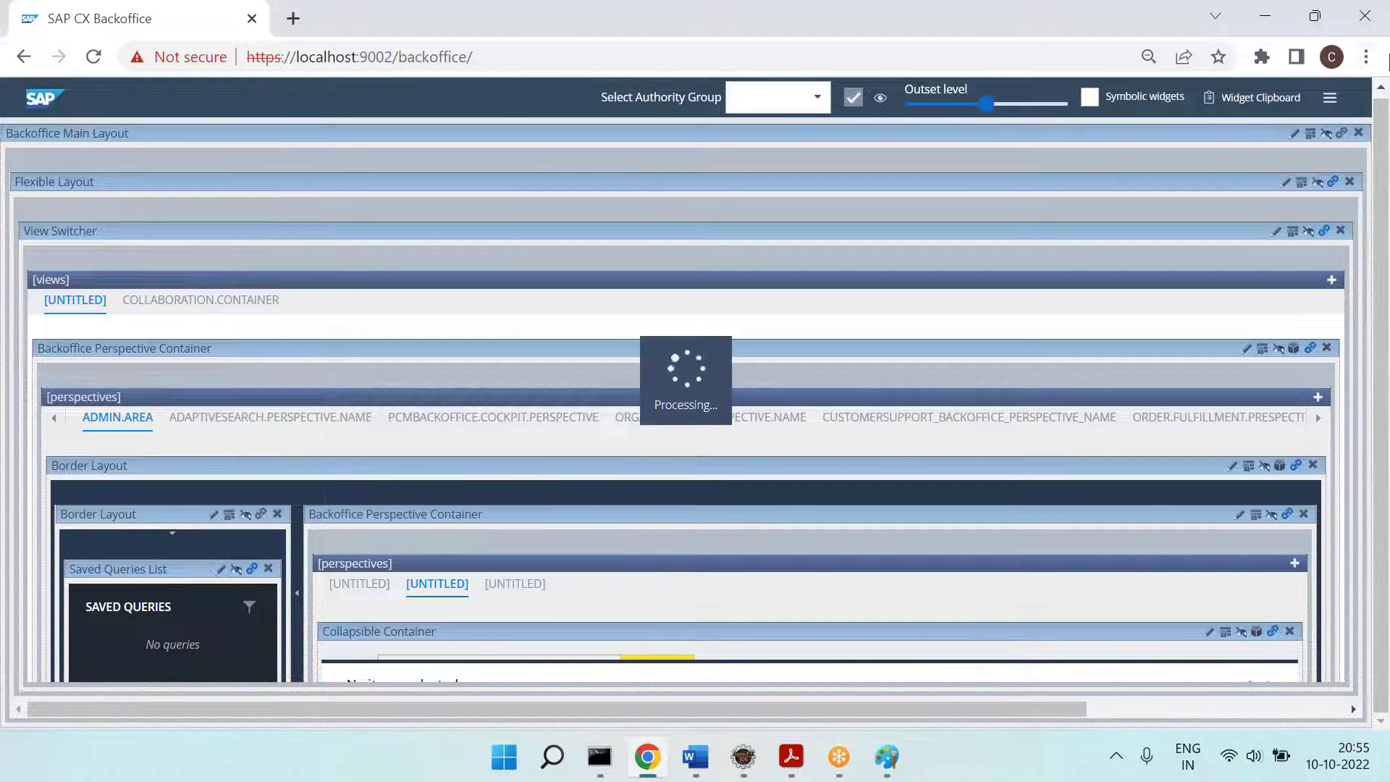
Step: Restore Chrome's page zoom to 100% on the Backoffice page
{"action": "left_click", "coordinate": [1366, 56]}
{"action": "left_click", "coordinate": [1297, 255]}
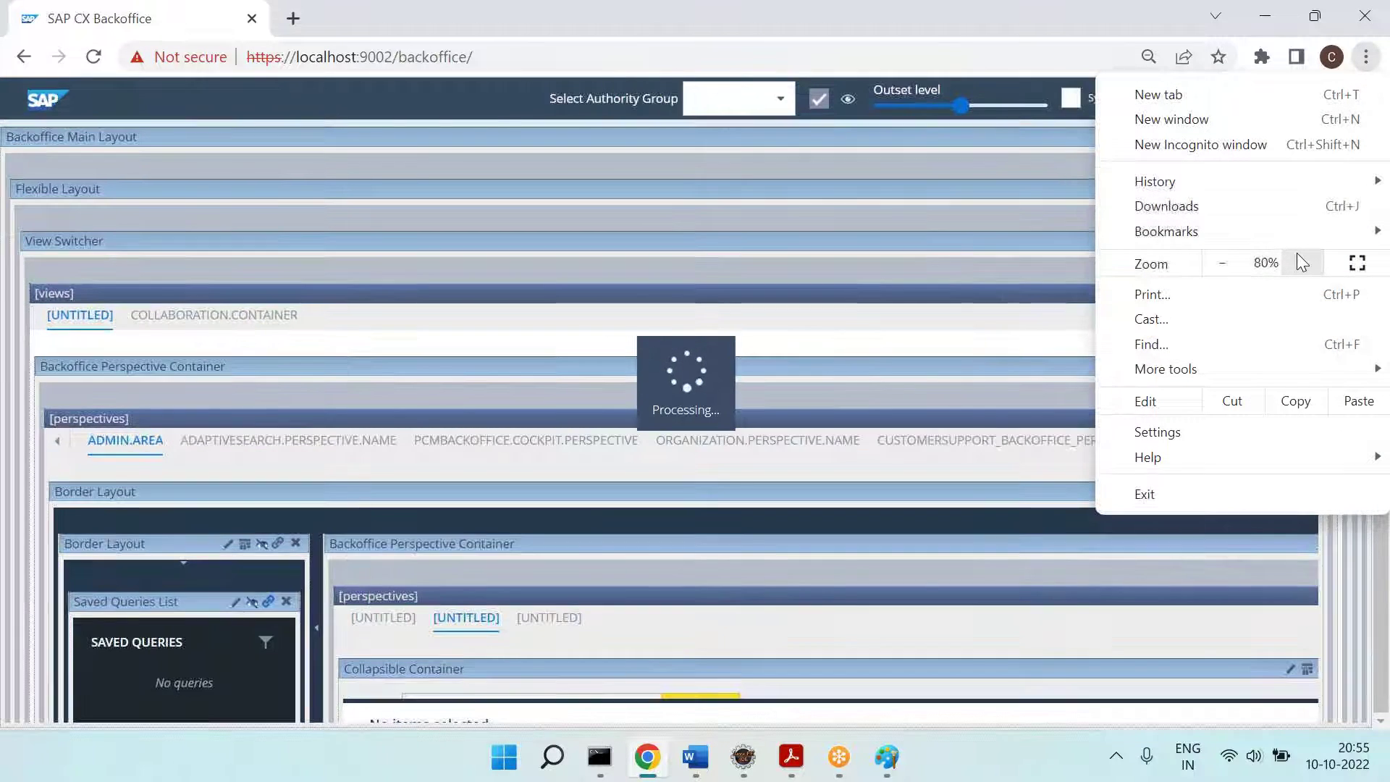
{"action": "left_click", "coordinate": [1297, 255]}
{"action": "left_click", "coordinate": [1297, 255]}
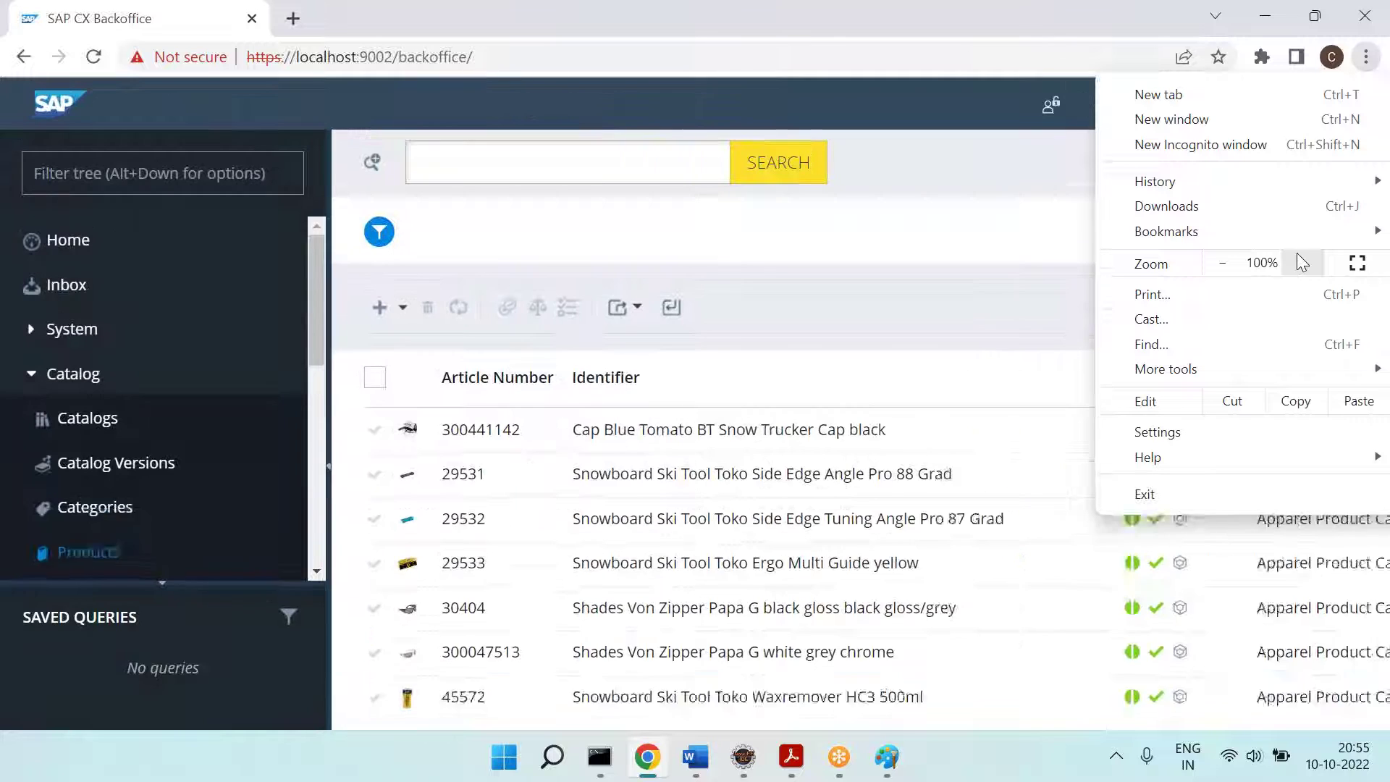
{"action": "left_click", "coordinate": [1071, 250]}
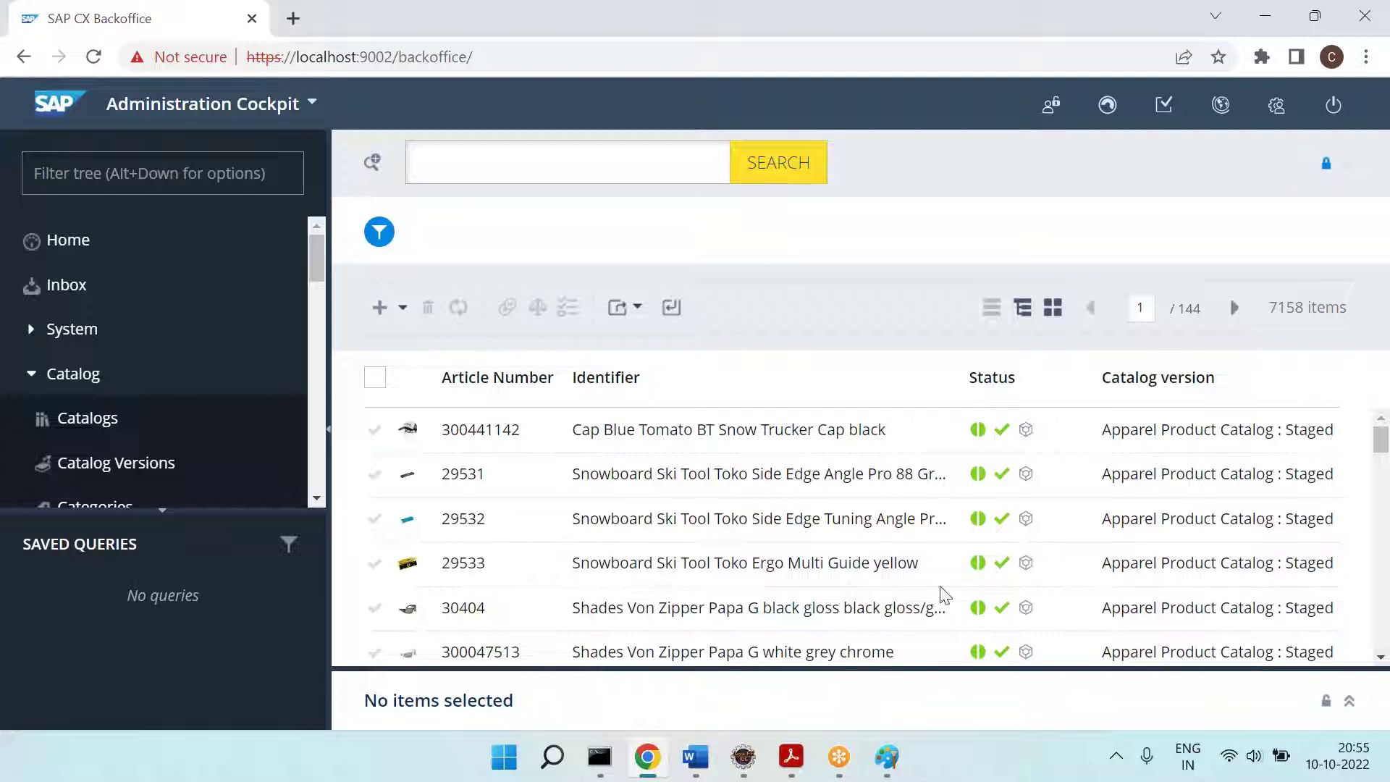
{"action": "left_click", "coordinate": [689, 758]}
Step: Type 'Like this -- You can explore other options.' below the settings screenshot
{"action": "scroll", "coordinate": [589, 599], "scroll_direction": "down", "scroll_amount": 3}
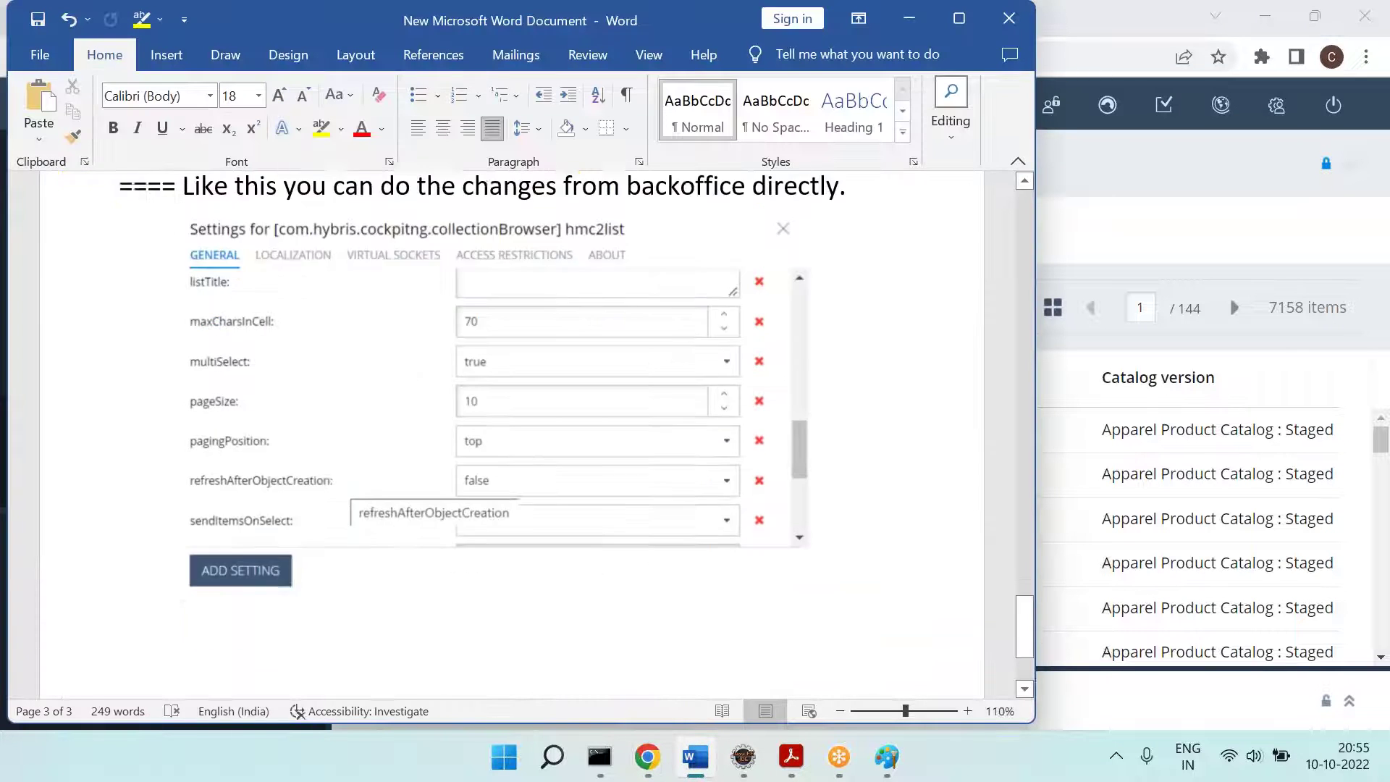
{"action": "type", "text": "ike this"}
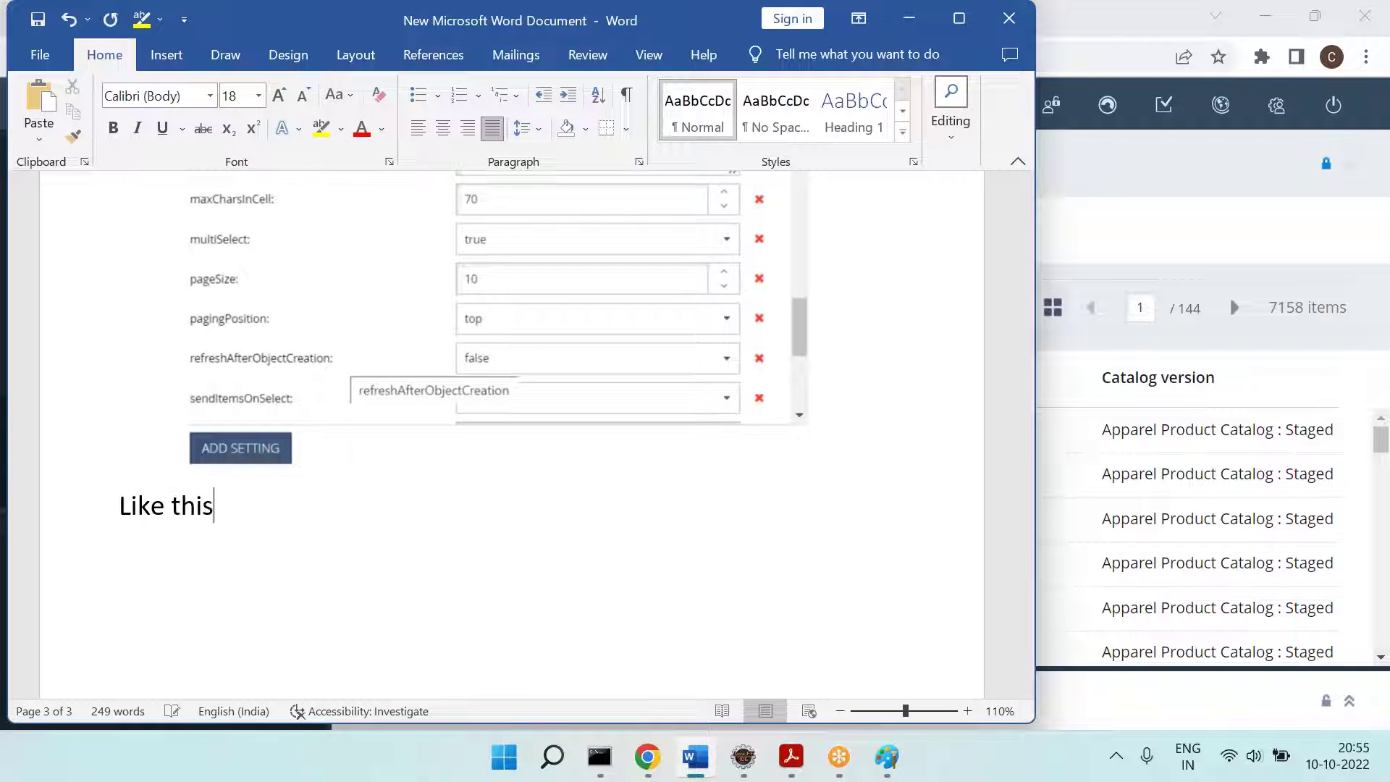
{"action": "type", "text": " -- You can expl"}
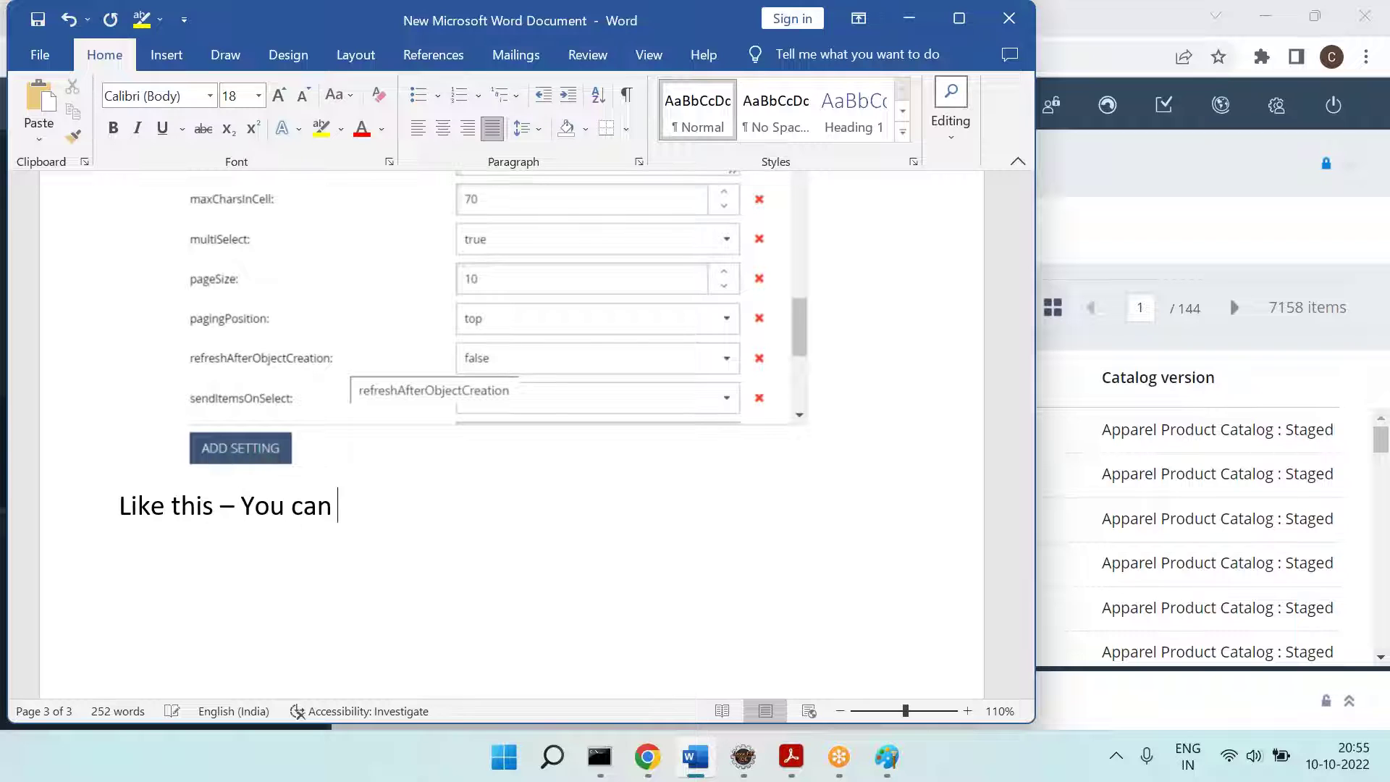
{"action": "type", "text": "ore other "}
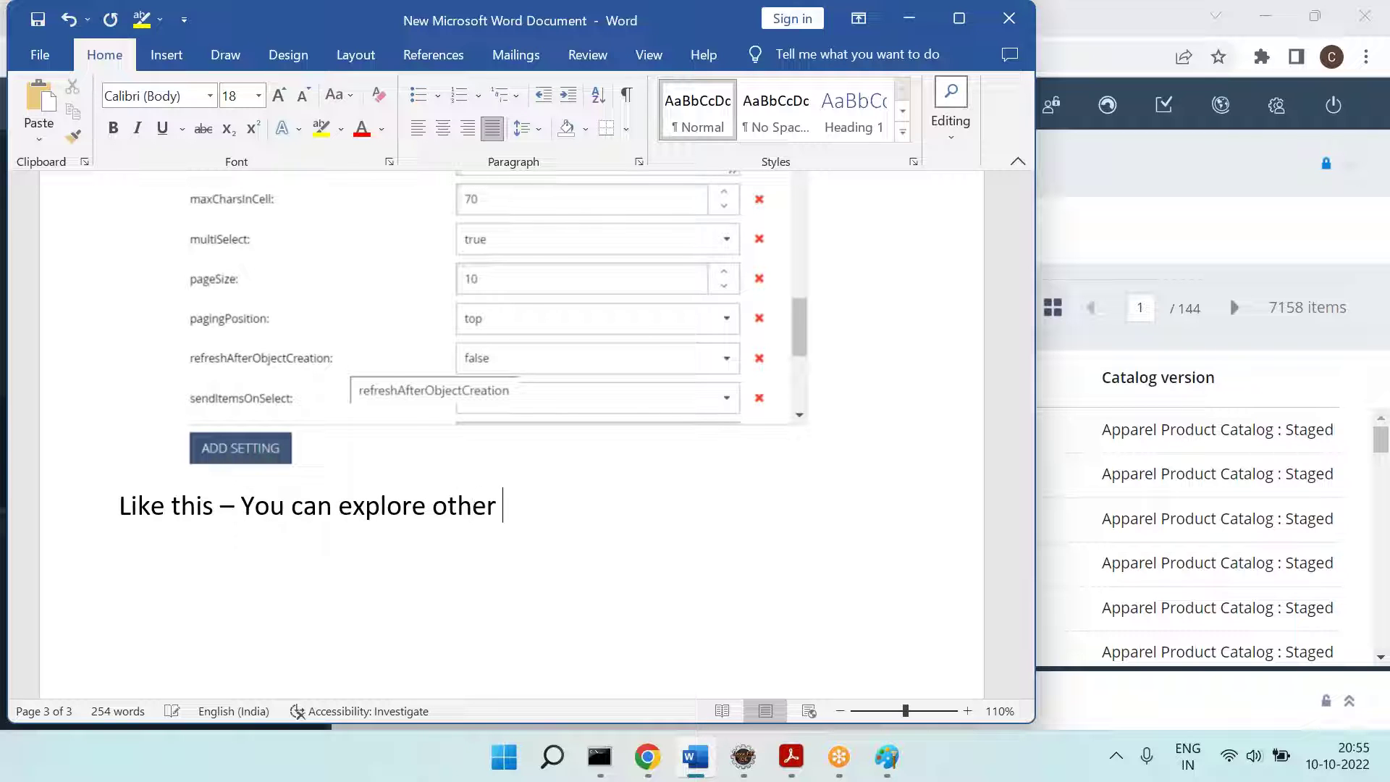
{"action": "type", "text": "options."}
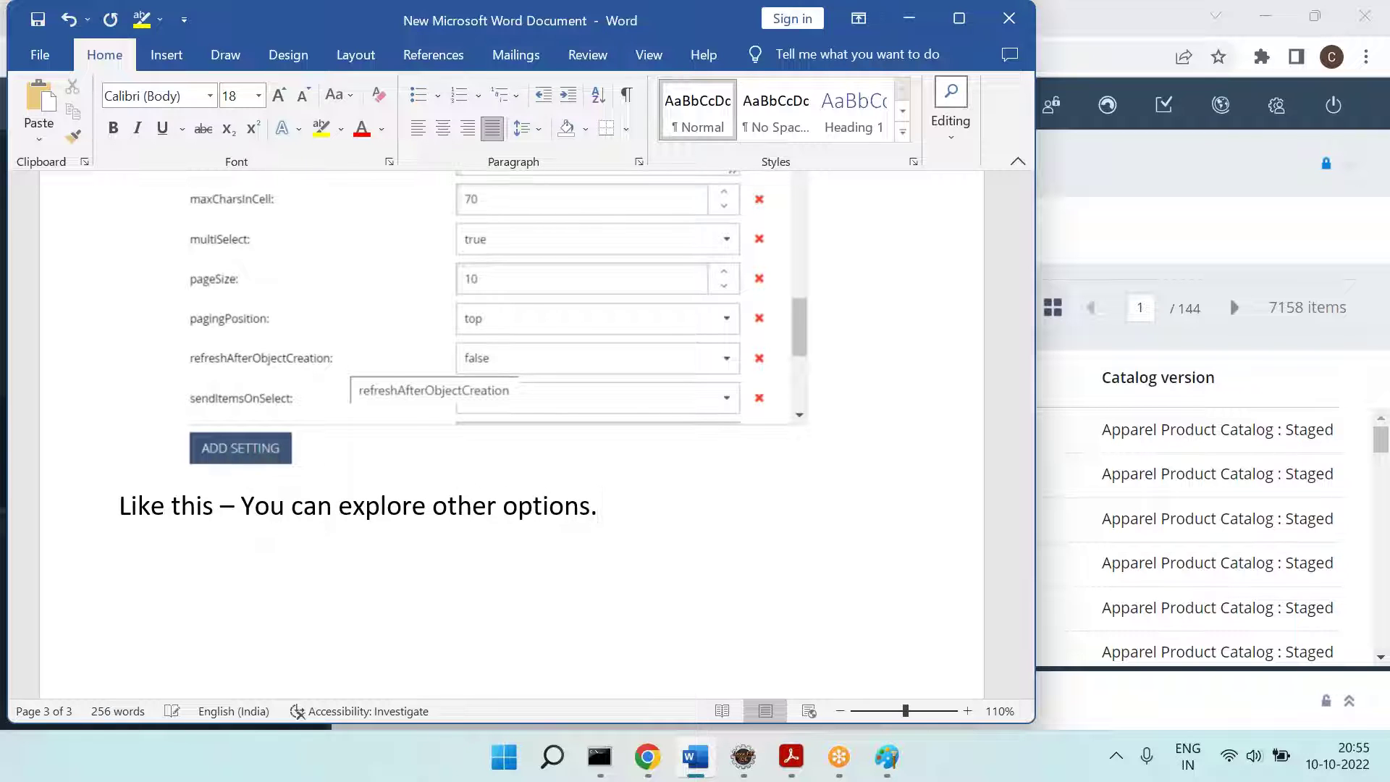
{"action": "scroll", "coordinate": [506, 435], "scroll_direction": "up", "scroll_amount": 10}
{"action": "scroll", "coordinate": [507, 434], "scroll_direction": "down", "scroll_amount": 4}
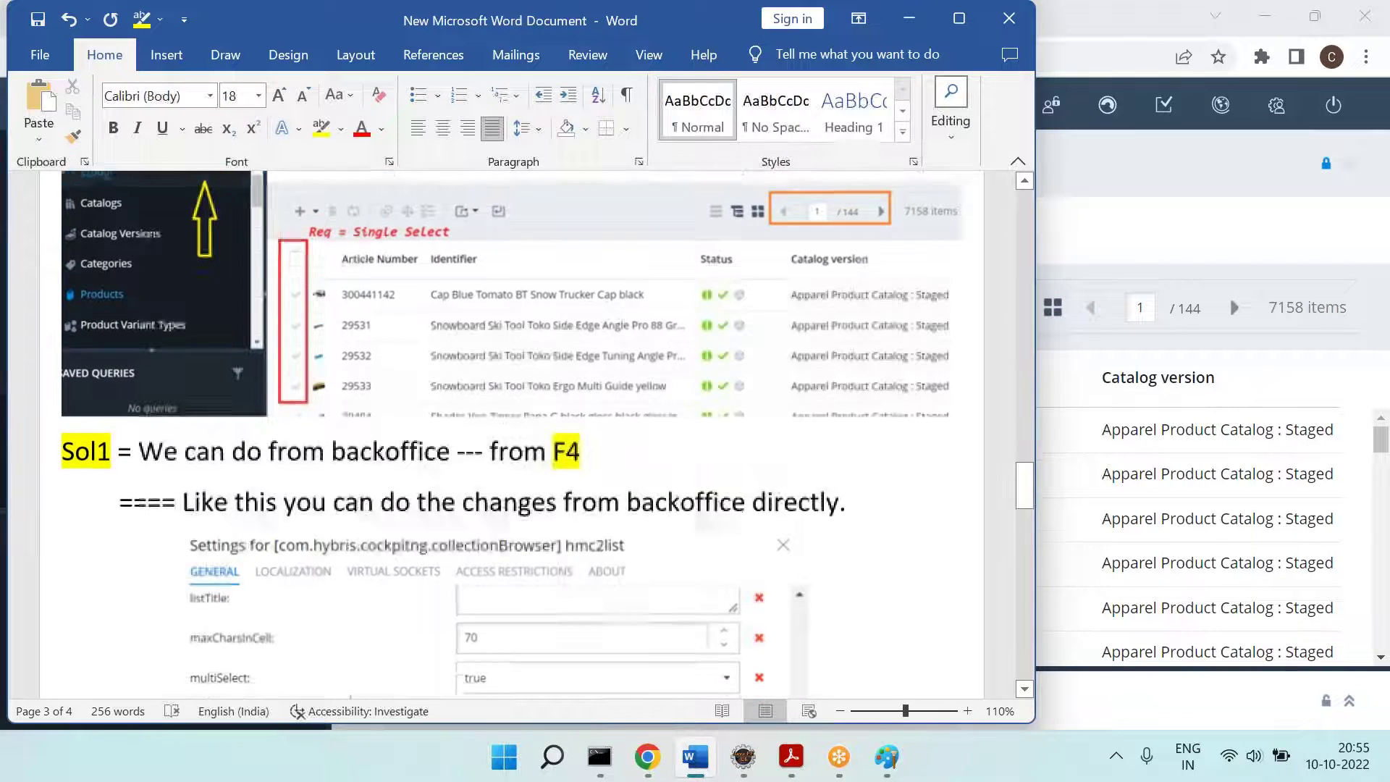
{"action": "scroll", "coordinate": [506, 434], "scroll_direction": "down", "scroll_amount": 5}
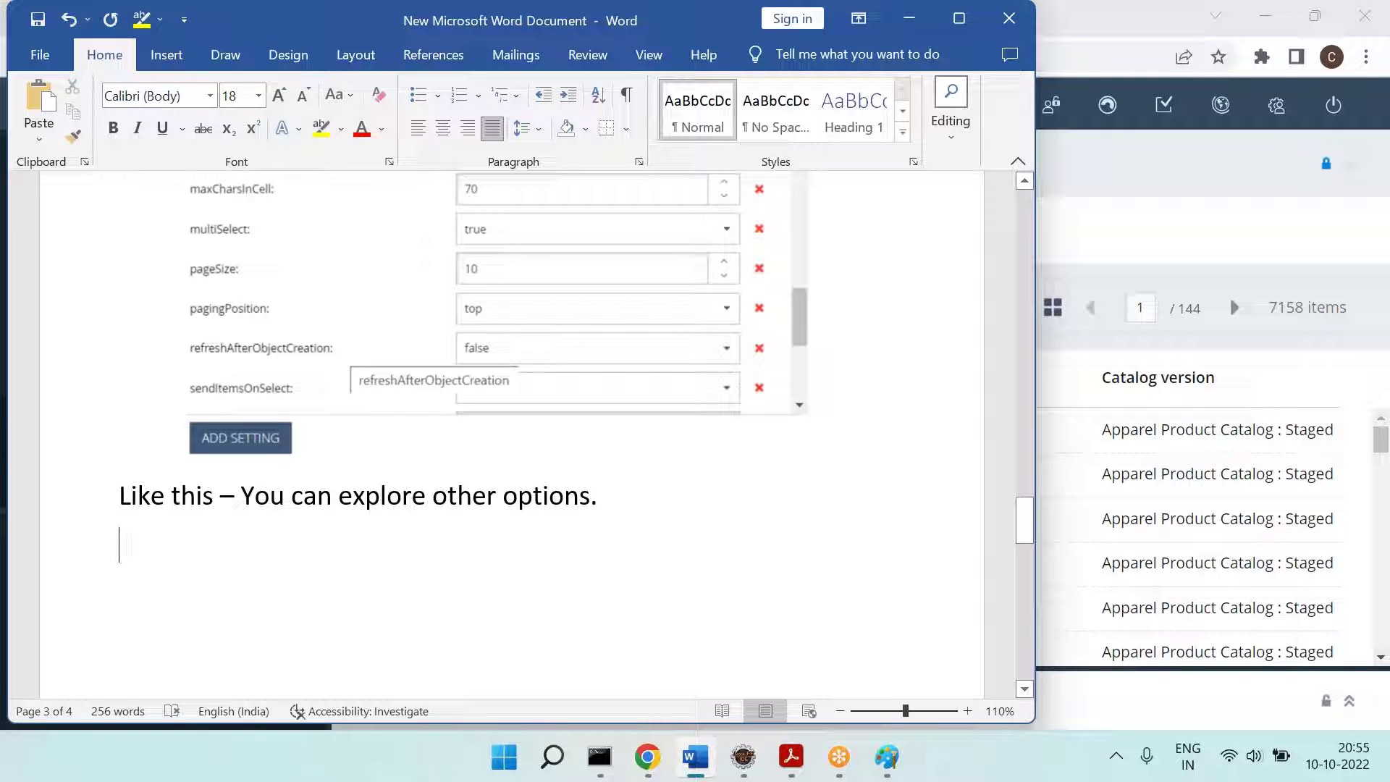
Step: Add the line 'Challenge with Sol1 =' and start a new line
{"action": "type", "text": "Challenge ="}
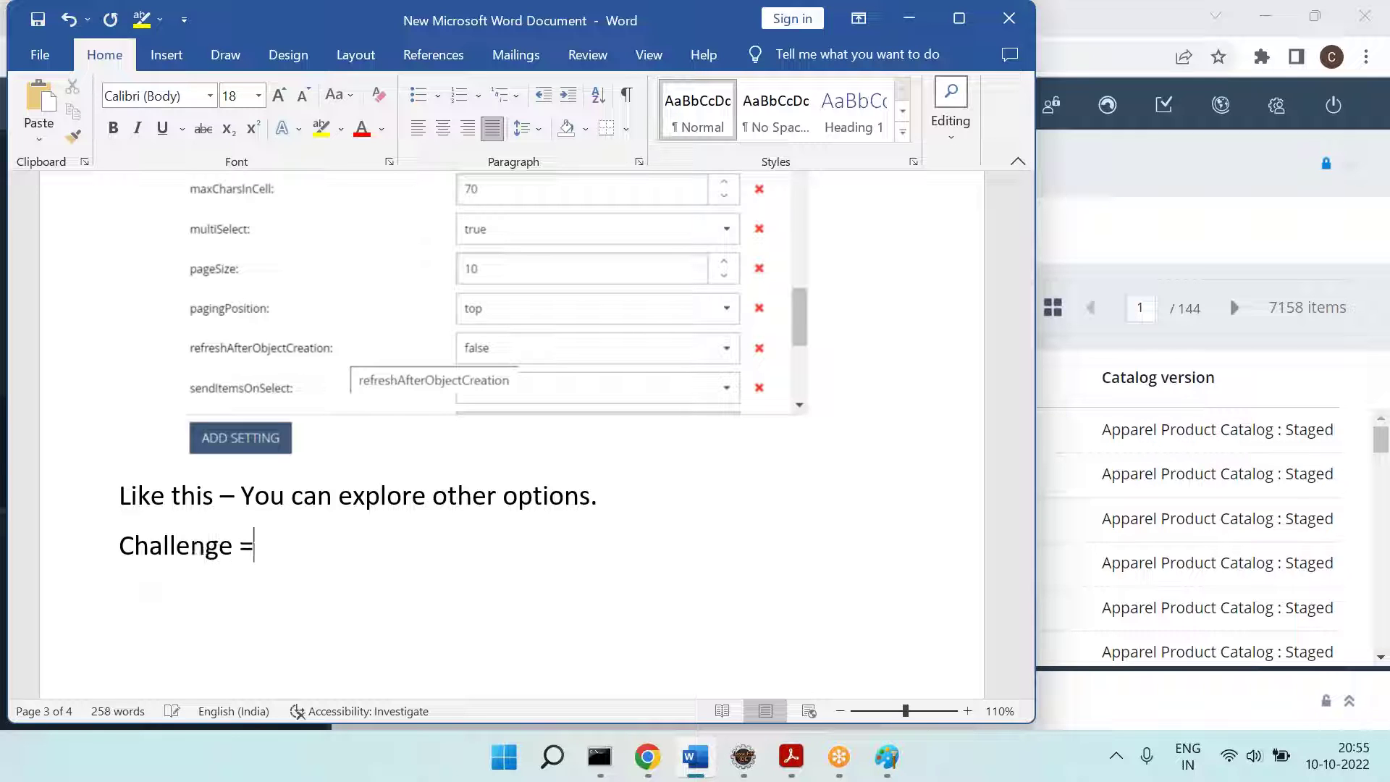
{"action": "key", "text": "BackSpace"}
{"action": "type", "text": "Sol"}
{"action": "key", "text": "BackSpace"}
{"action": "key", "text": "BackSpace"}
{"action": "key", "text": "BackSpace"}
{"action": "type", "text": "with Sol1 ="}
{"action": "key", "text": "Return"}
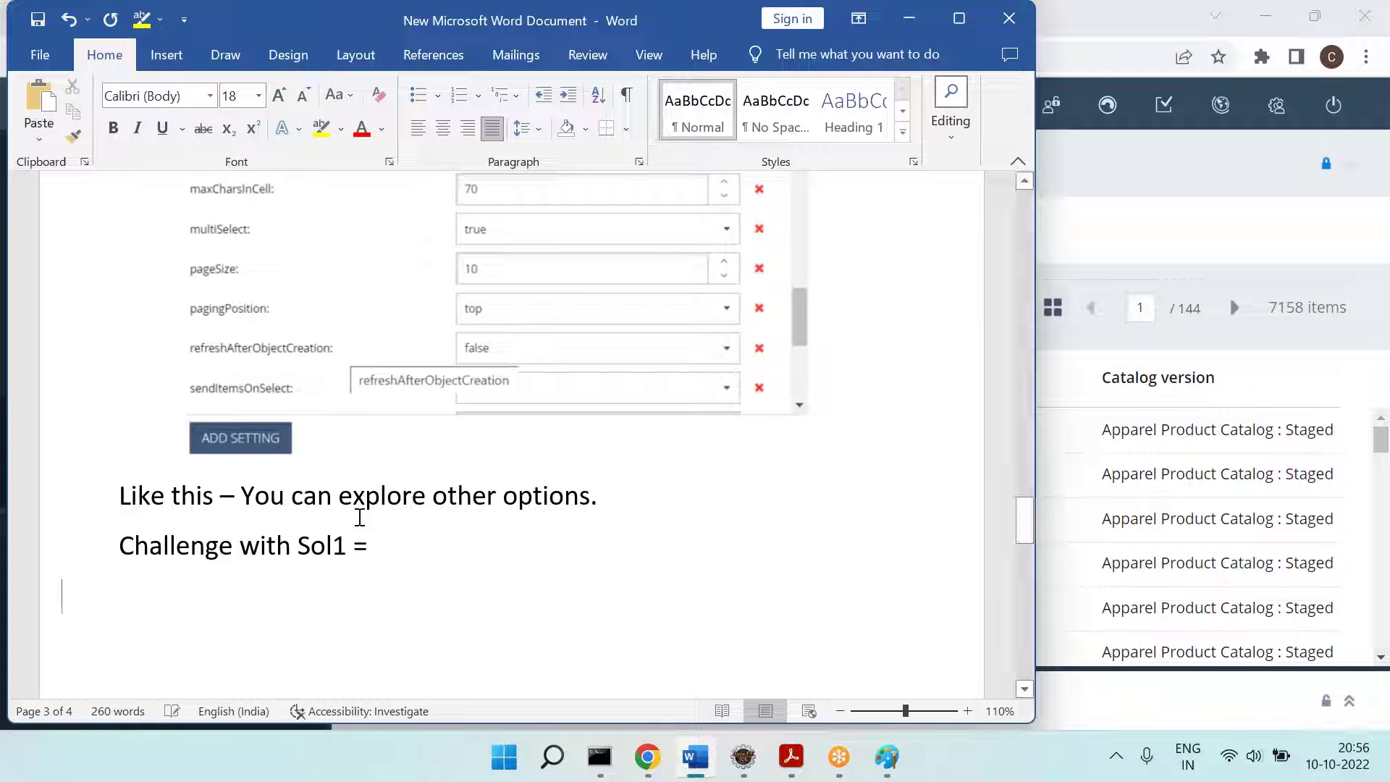
Step: Highlight 'Challenge with Sol1' in yellow and start an indented line beneath it
{"action": "left_click_drag", "start_coordinate": [137, 545], "coordinate": [352, 547]}
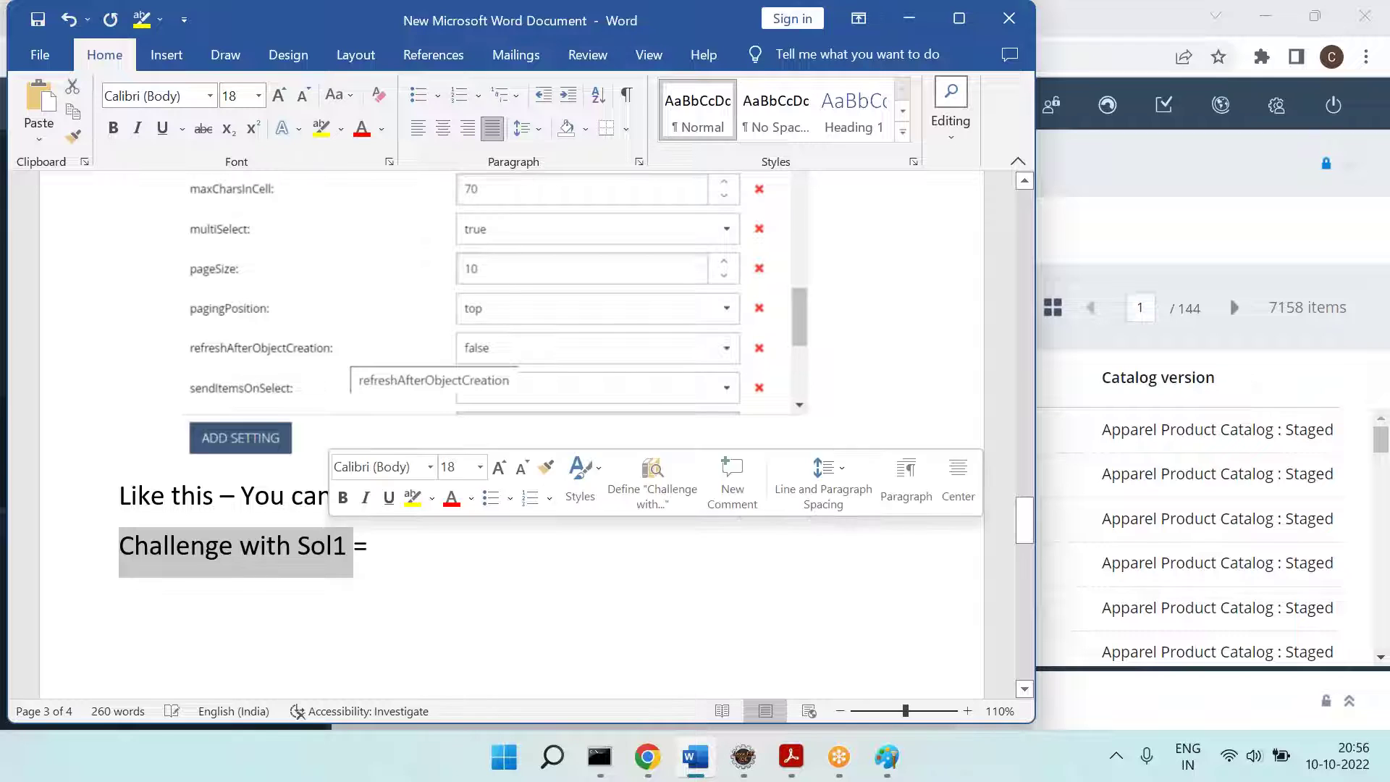
{"action": "left_click", "coordinate": [320, 129]}
{"action": "left_click", "coordinate": [397, 556]}
{"action": "key", "text": "Return"}
{"action": "key", "text": "Tab"}
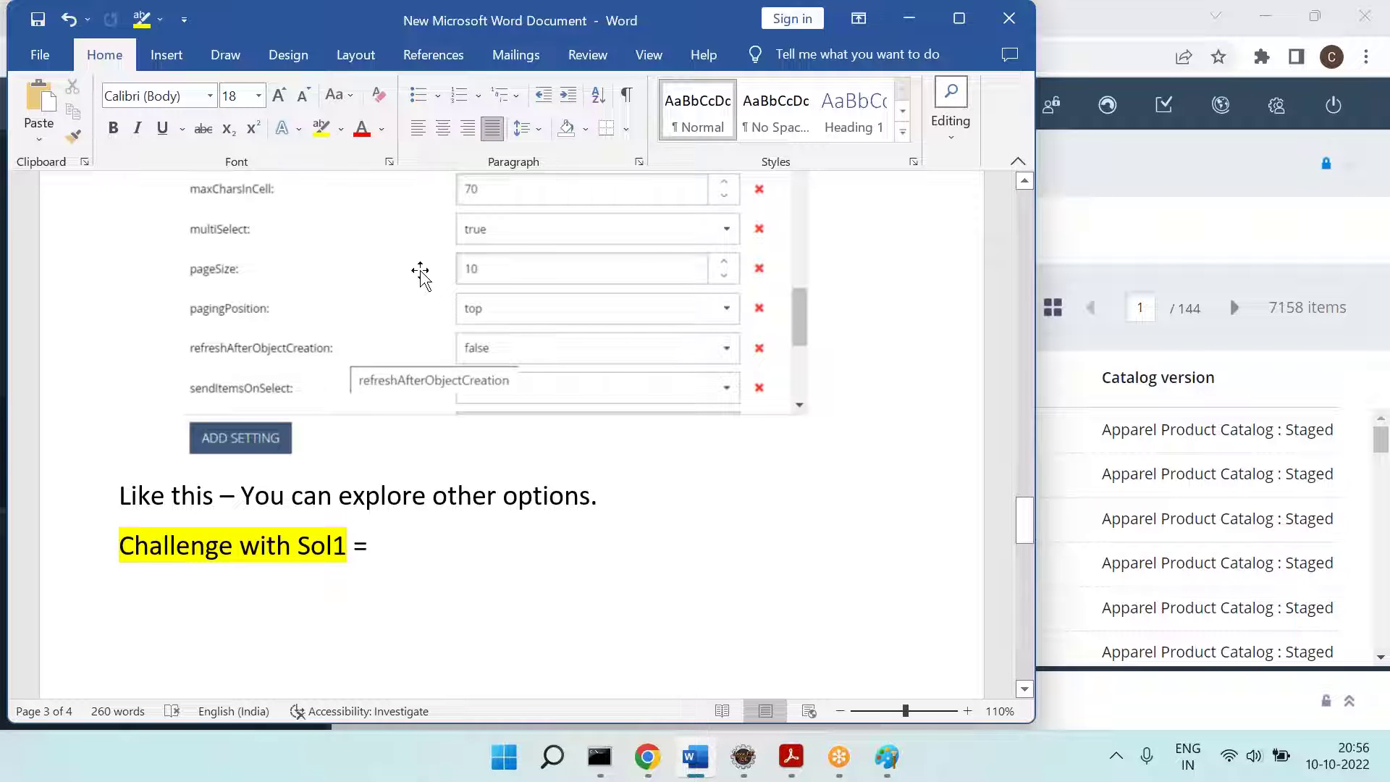
{"action": "left_click", "coordinate": [682, 29]}
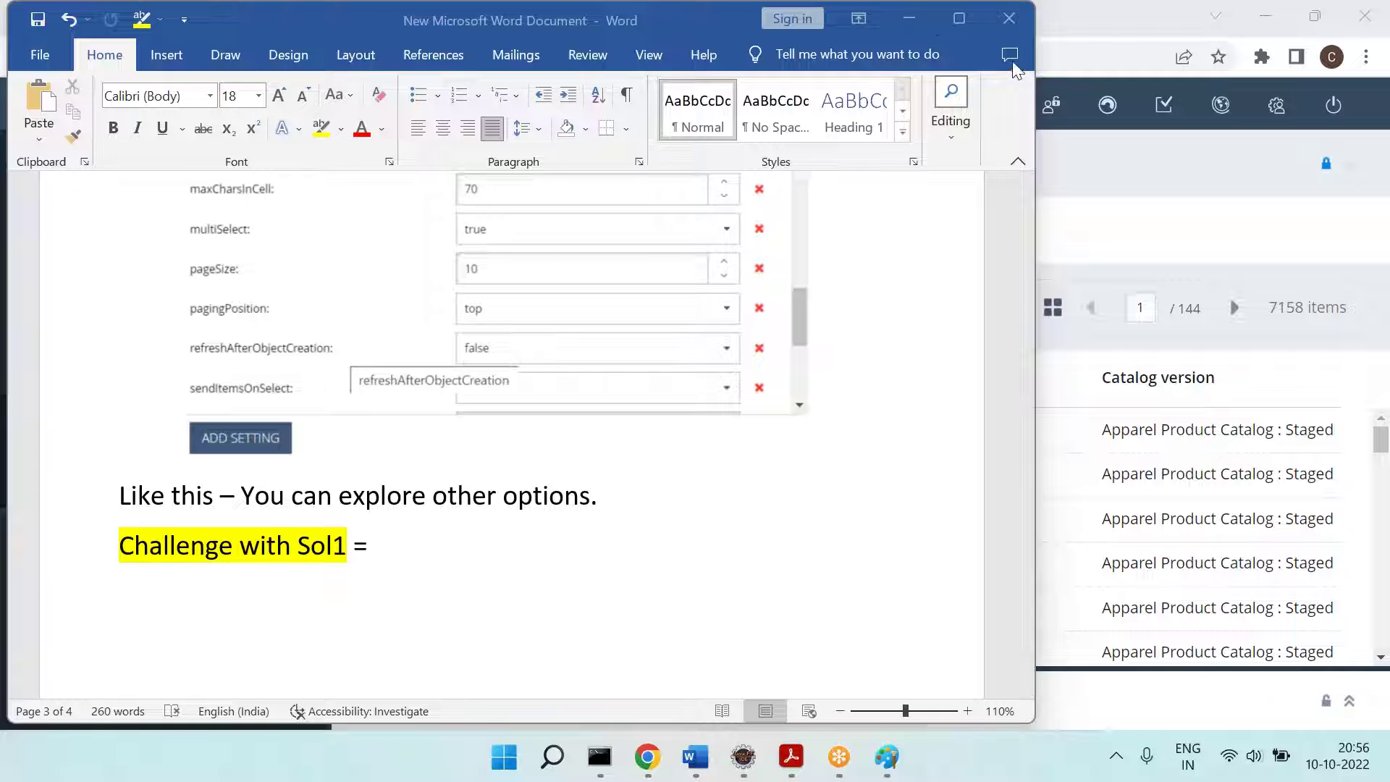
Step: Type 'U have done these changes in Dev System.' and the QA/UAT/Prod migration question
{"action": "left_click", "coordinate": [307, 609]}
{"action": "type", "text": "U have done these changes in Dev System."}
{"action": "key", "text": "Return"}
{"action": "key", "text": "Tab"}
{"action": "type", "text": "Q = How to mov"}
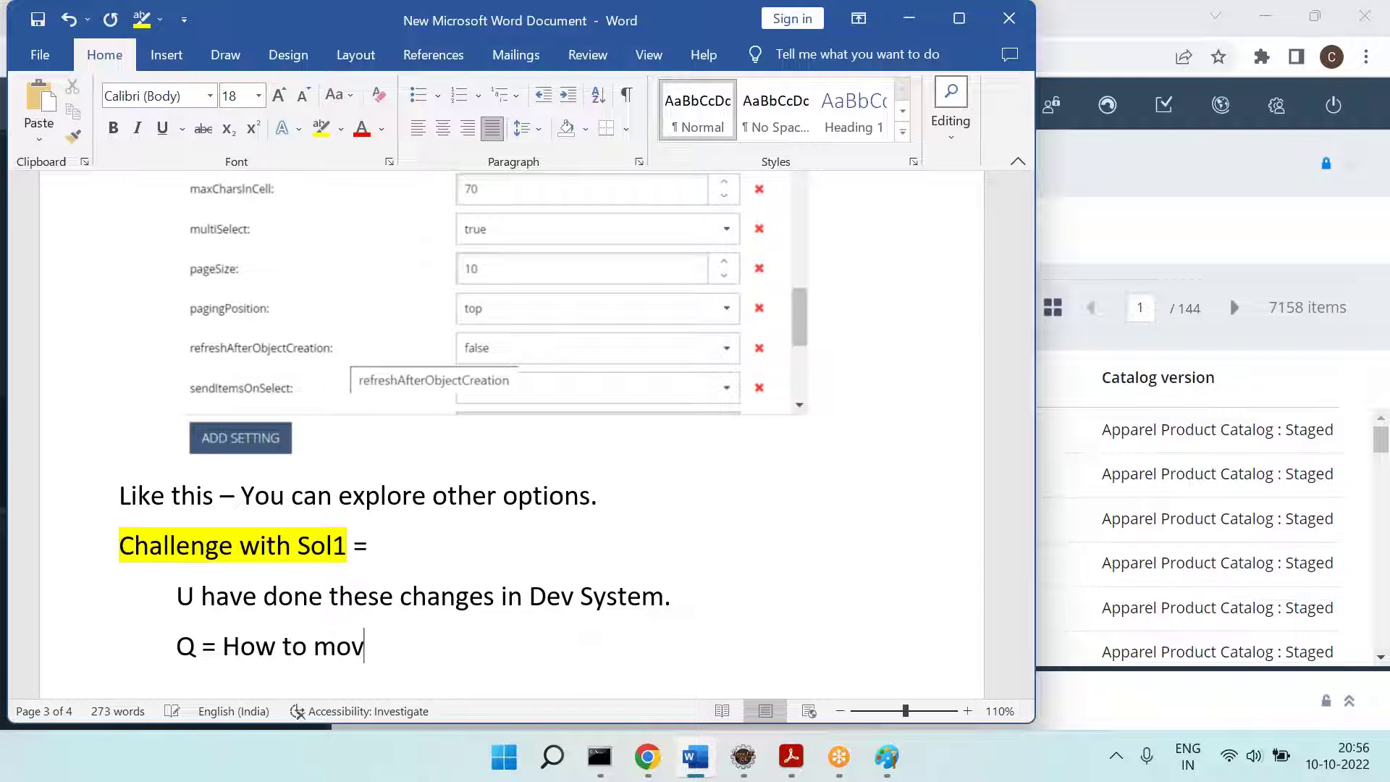
{"action": "type", "text": "e those to other "}
{"action": "type", "text": "Env [Q"}
{"action": "type", "text": "A "}
{"action": "type", "text": "--"}
{"action": "key", "text": "BackSpace"}
{"action": "key", "text": "BackSpace"}
{"action": "type", "text": "... UAT ... Prod ."}
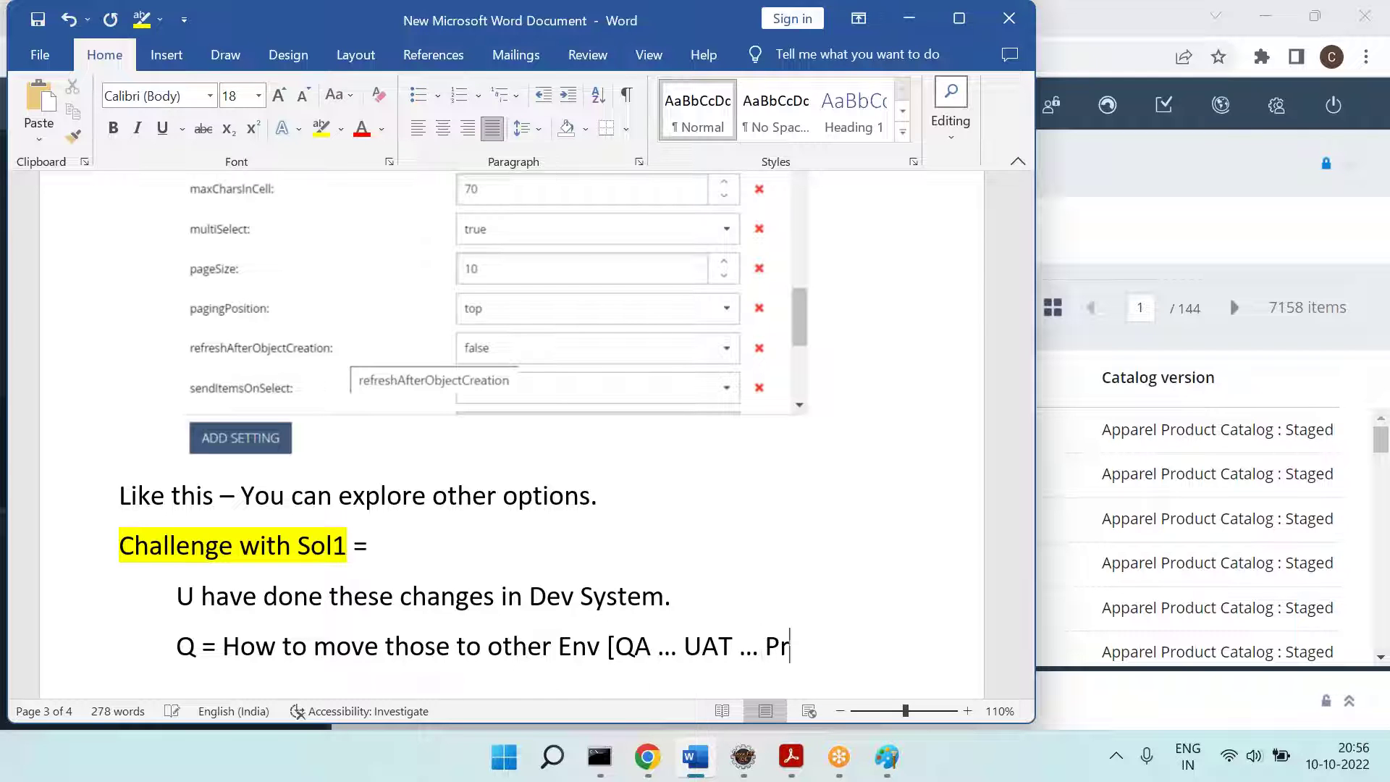
{"action": "key", "text": "Down"}
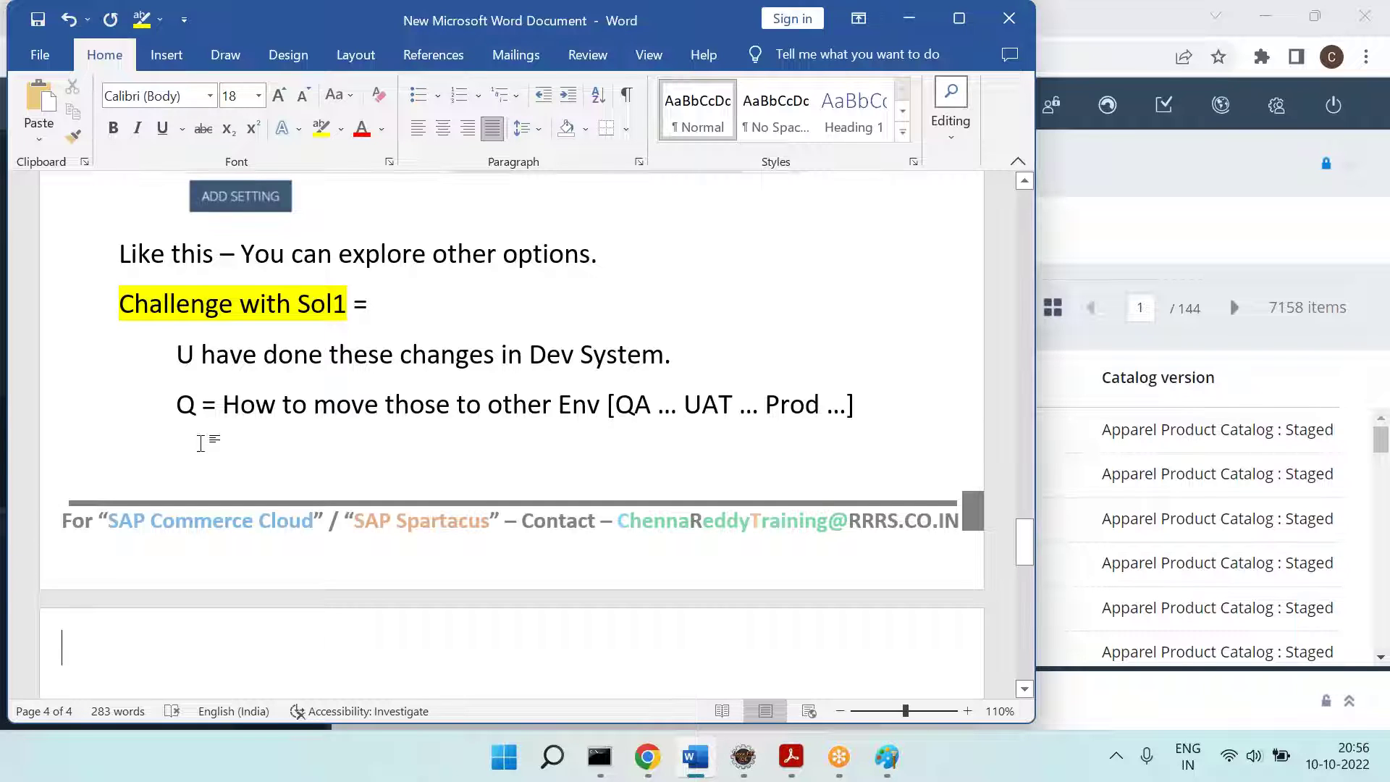
Step: Join the Dev System sentence onto the Challenge line and select key phrases to point them out
{"action": "left_click", "coordinate": [457, 312]}
{"action": "key", "text": "Delete"}
{"action": "key", "text": "Delete"}
{"action": "key", "text": "Delete"}
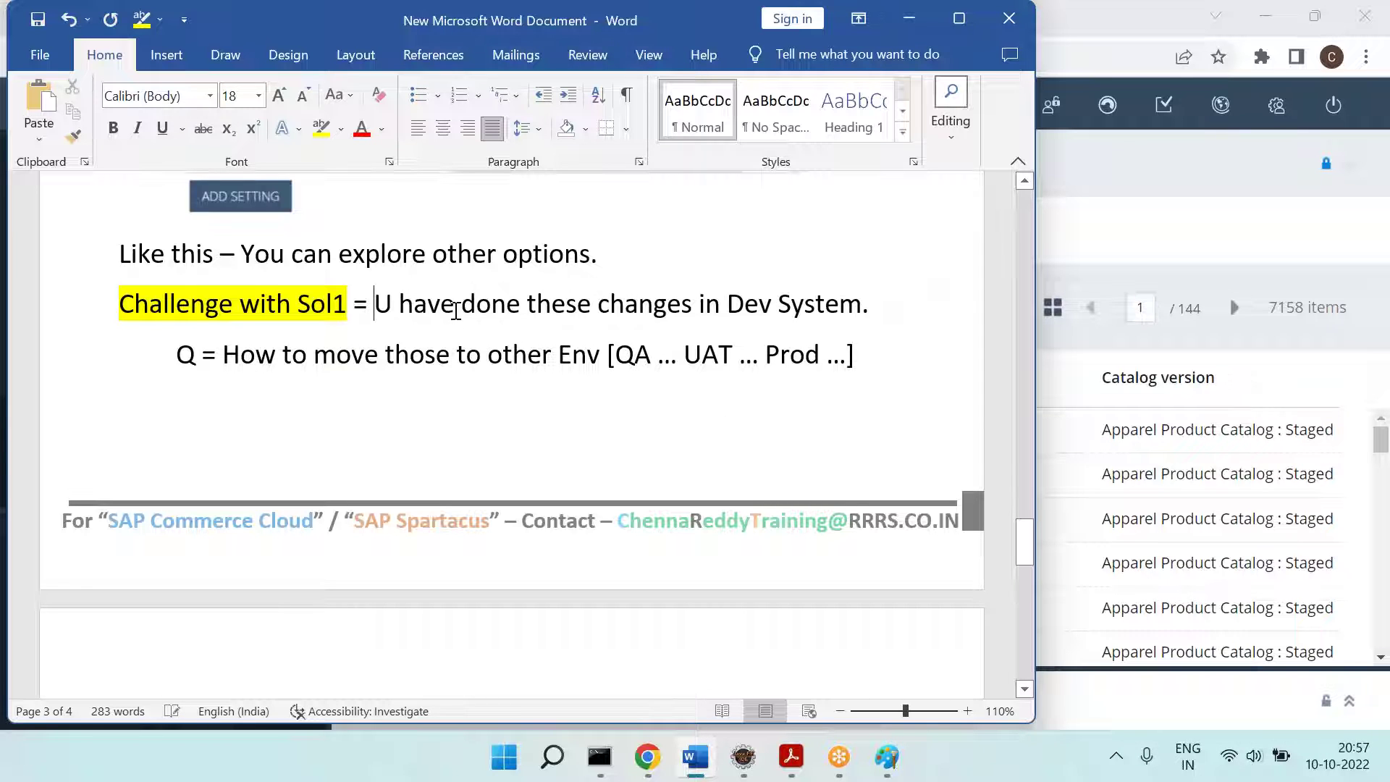
{"action": "left_click_drag", "start_coordinate": [713, 304], "coordinate": [835, 303]}
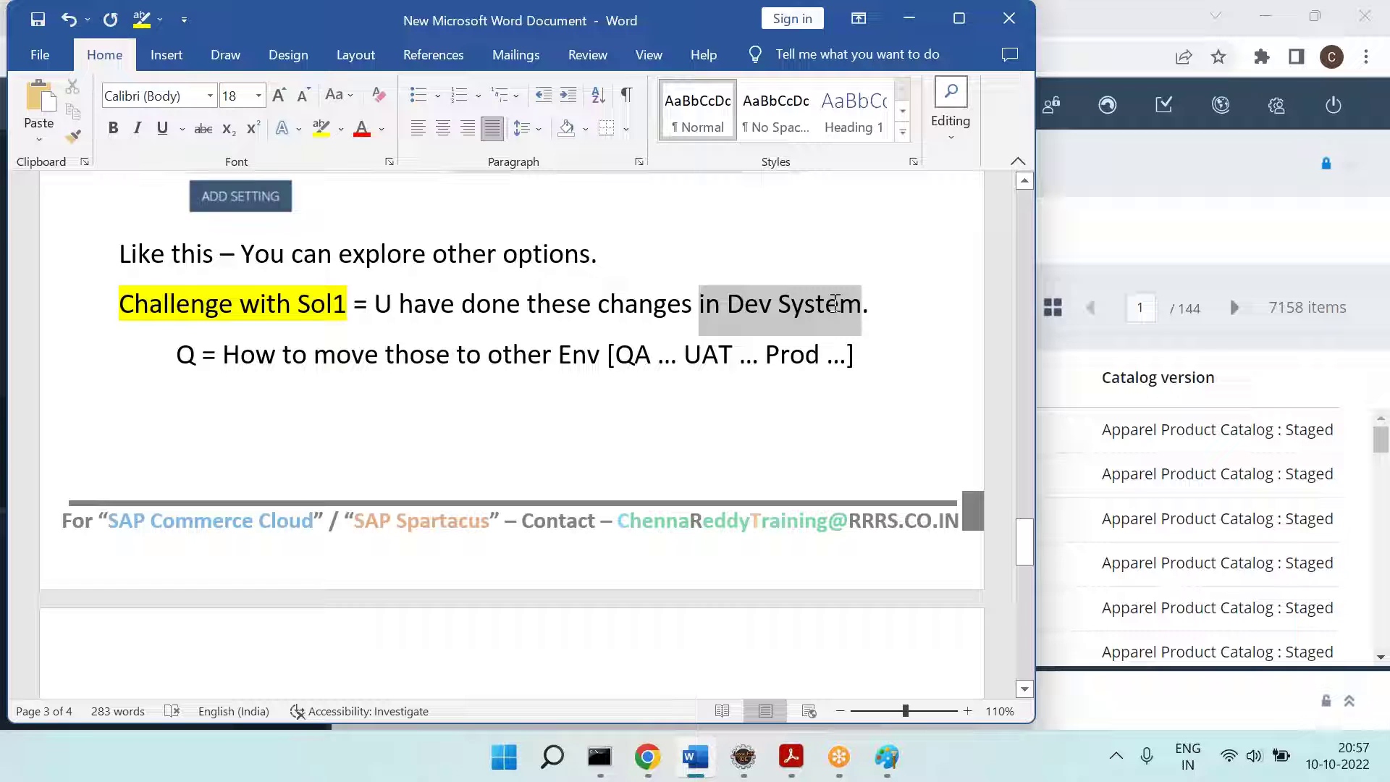
{"action": "left_click", "coordinate": [378, 440]}
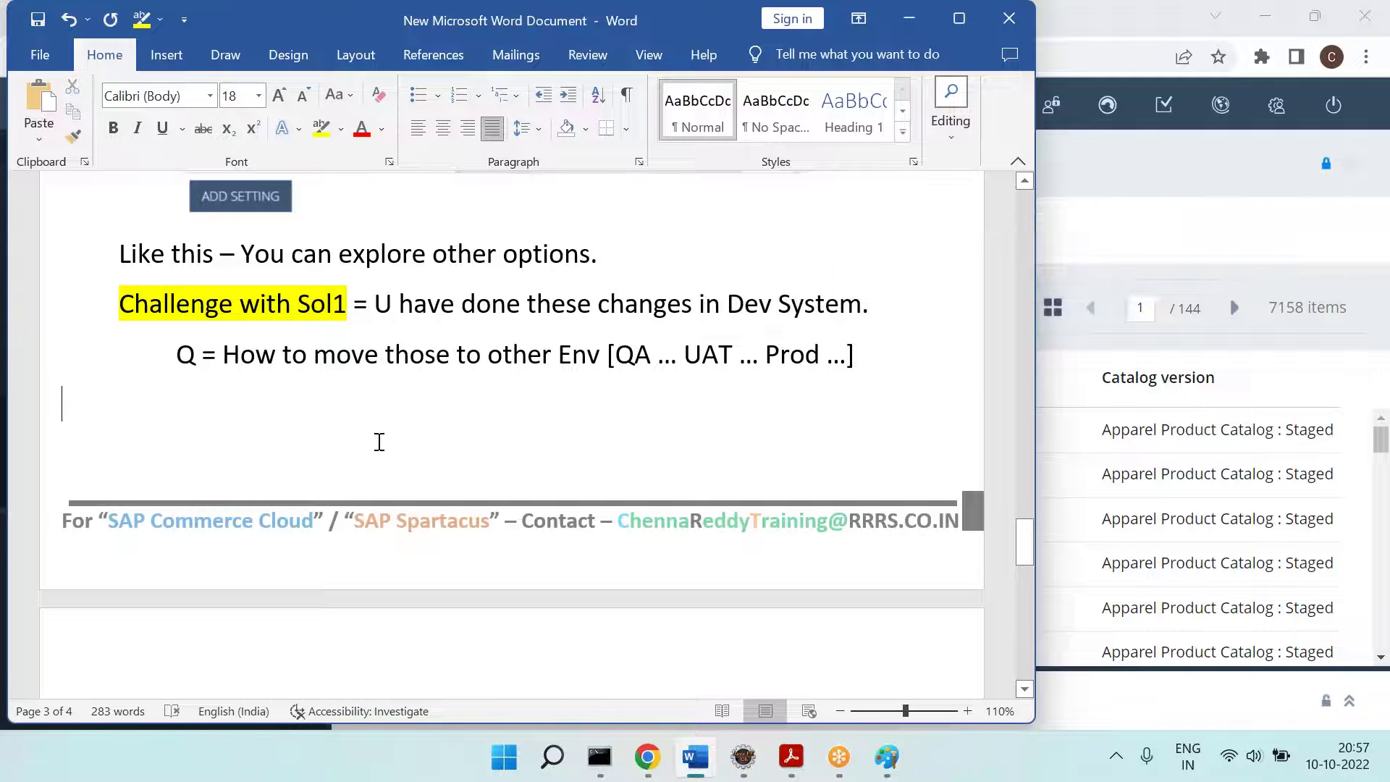
{"action": "left_click_drag", "start_coordinate": [572, 375], "coordinate": [865, 350]}
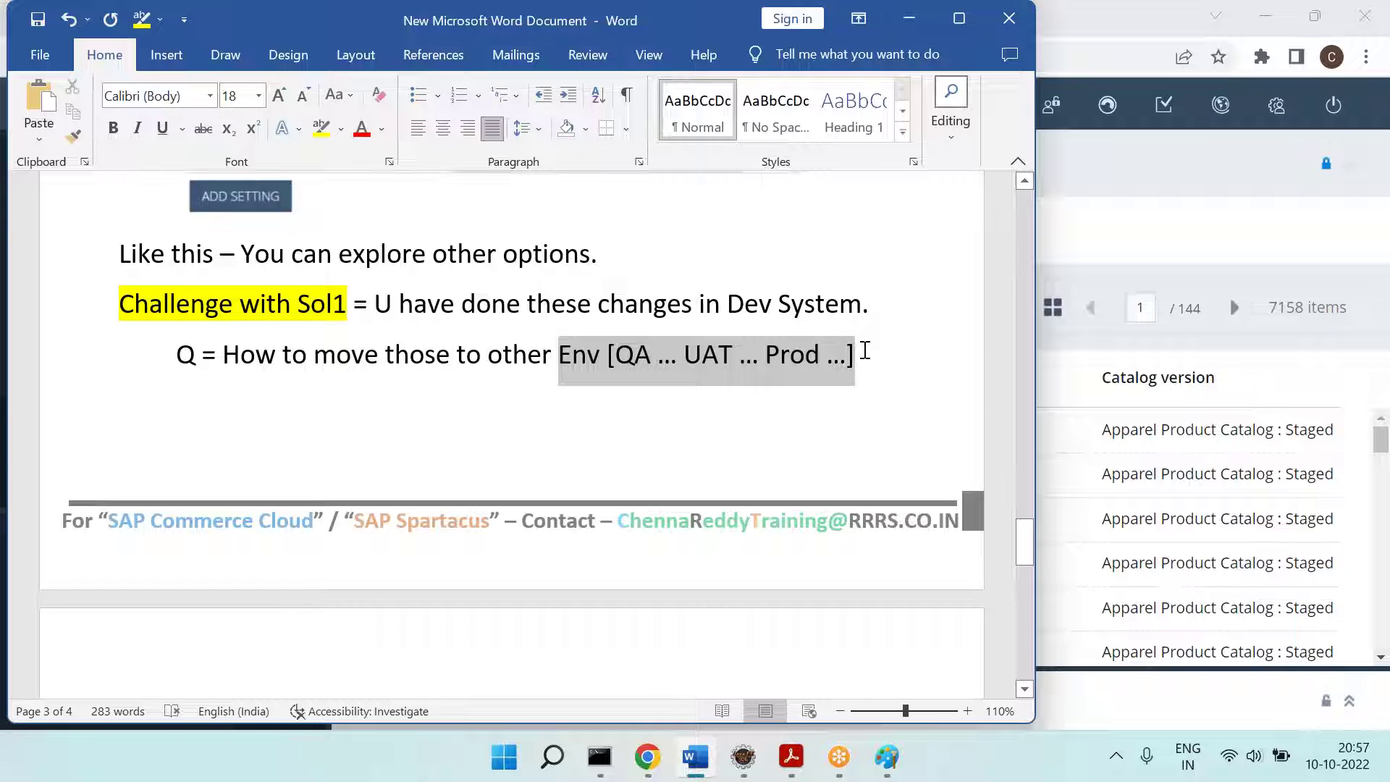
{"action": "left_click", "coordinate": [688, 283]}
{"action": "left_click_drag", "start_coordinate": [638, 307], "coordinate": [839, 313]}
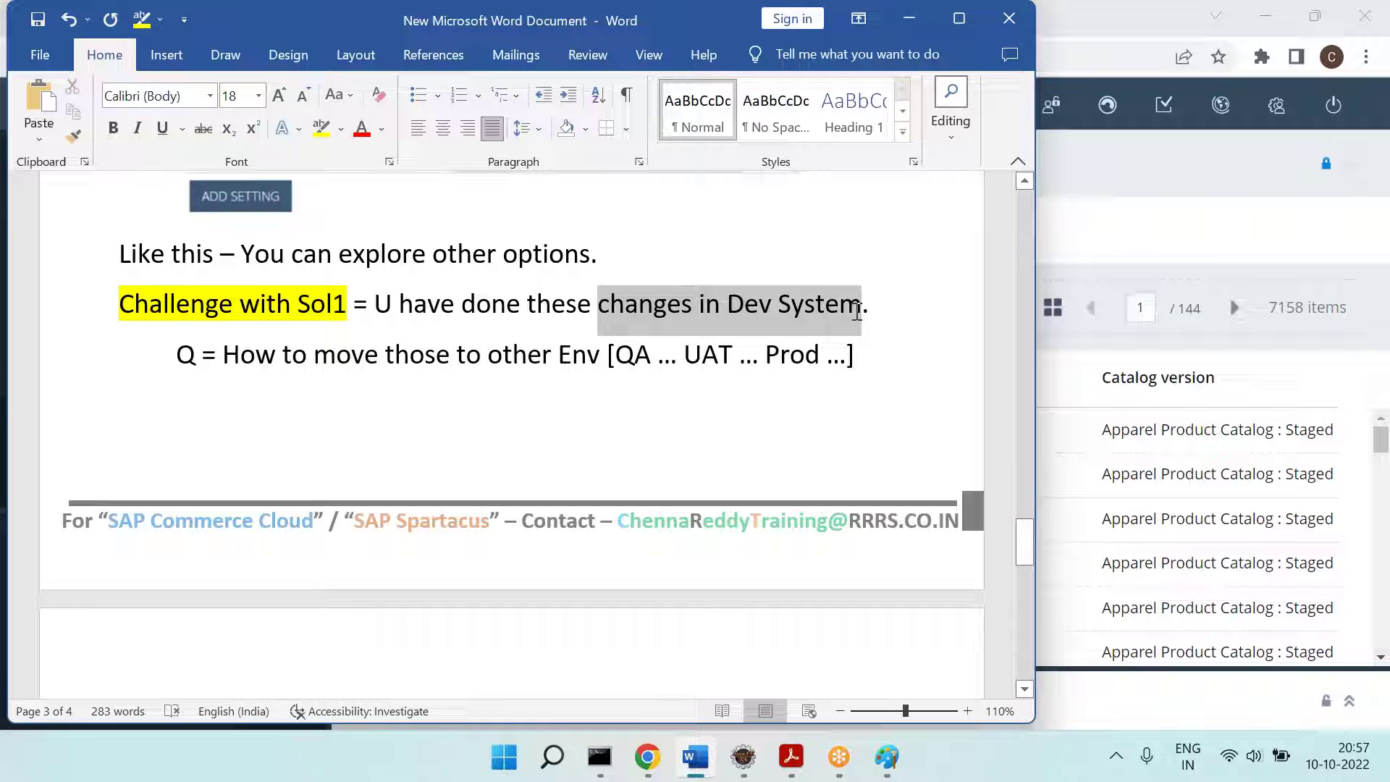
{"action": "left_click_drag", "start_coordinate": [659, 355], "coordinate": [863, 348]}
Step: Add 'Is the challenge. ====' on a new line below the question
{"action": "left_click", "coordinate": [339, 453]}
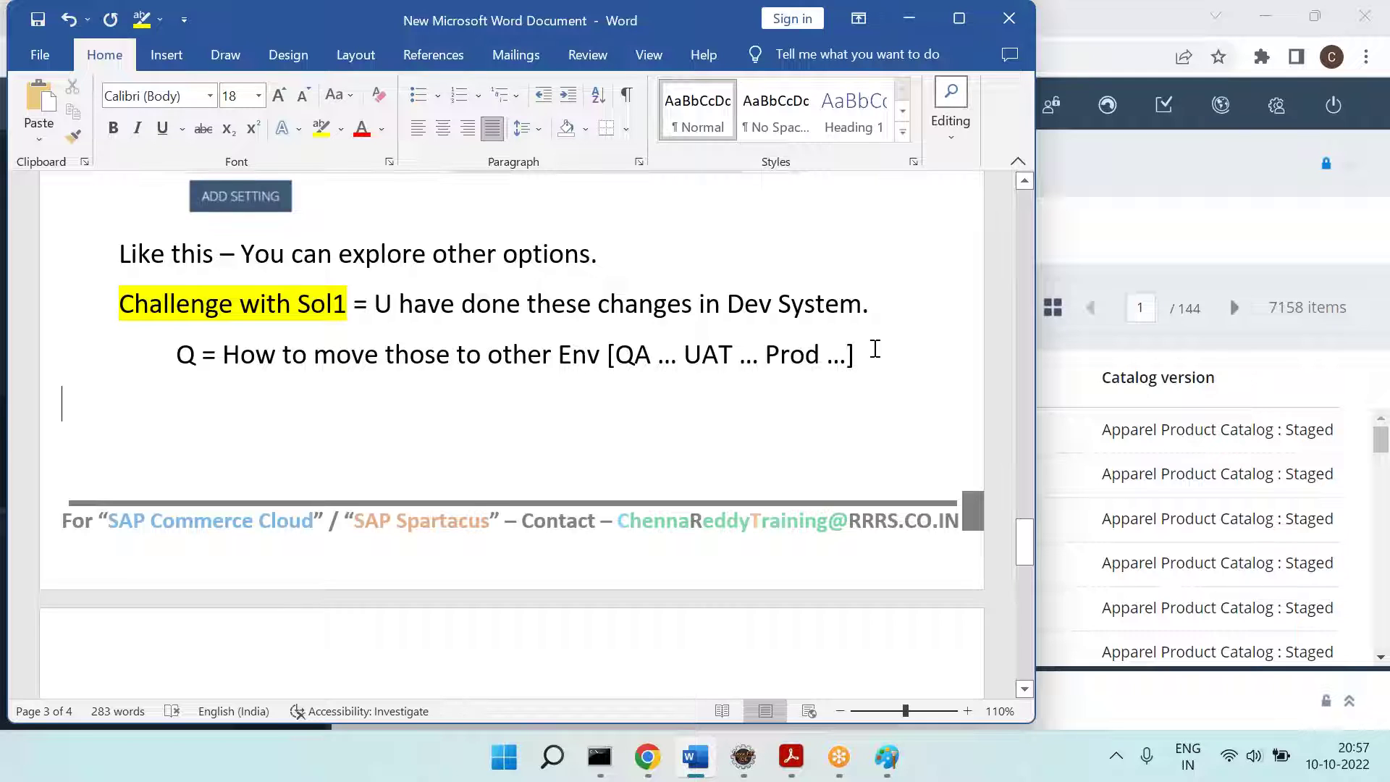
{"action": "key", "text": "Return"}
{"action": "type", "text": "Is t"}
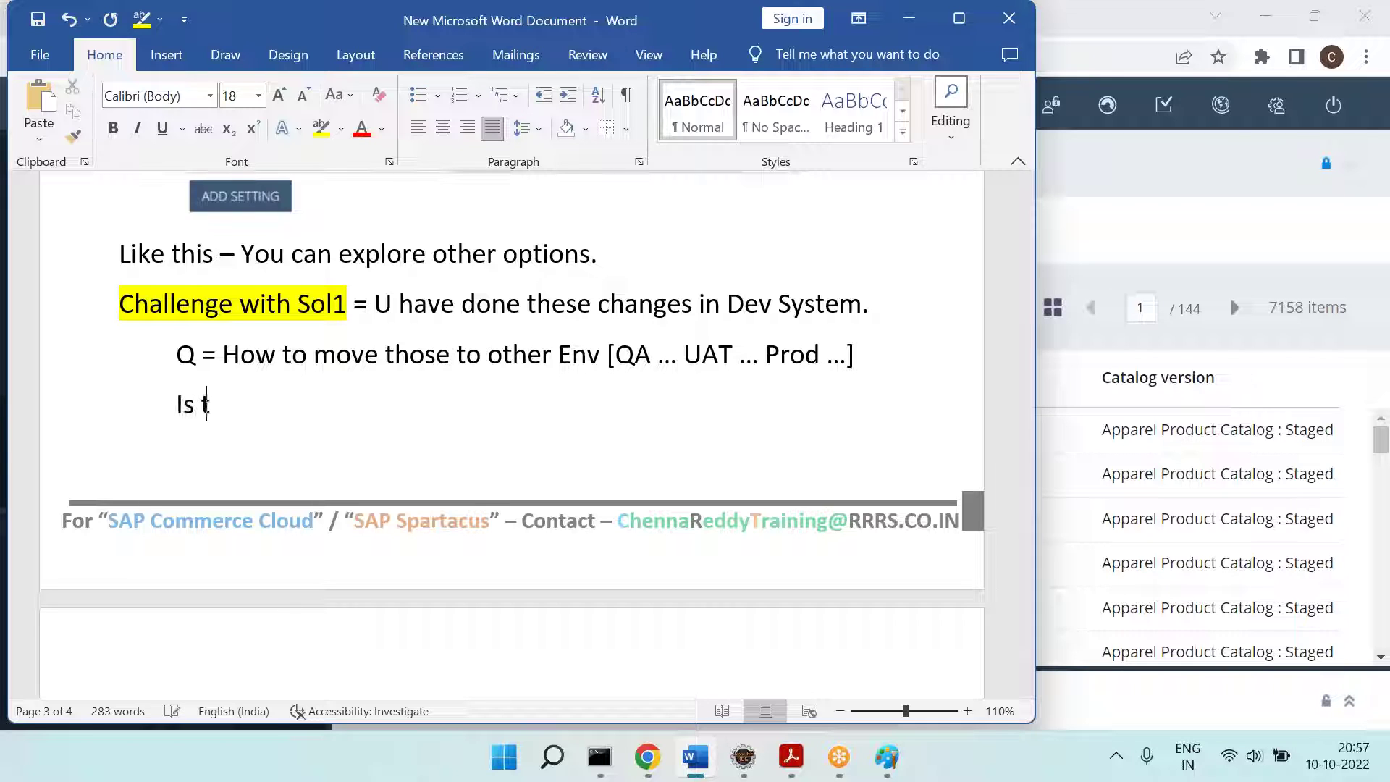
{"action": "type", "text": "he challenge. "}
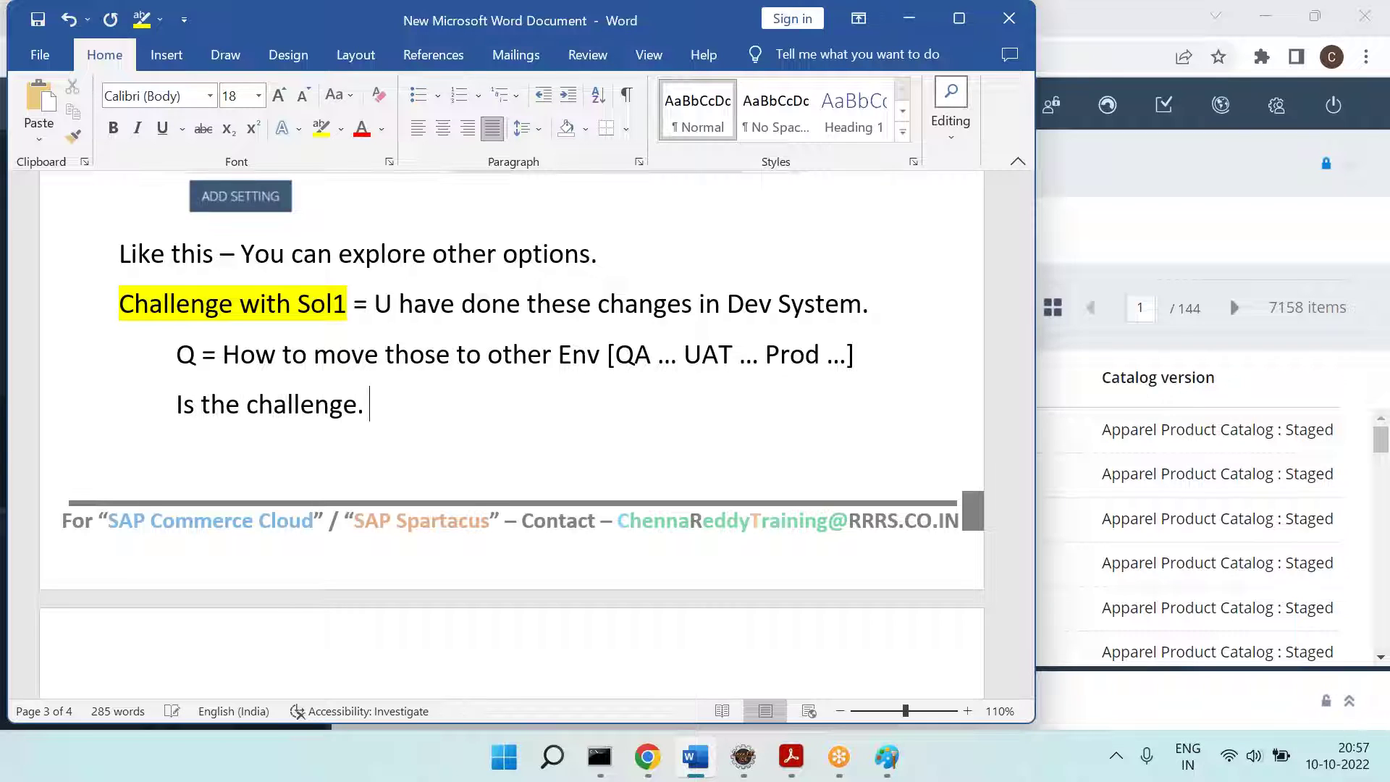
{"action": "type", "text": "===="}
Step: Delete the 'Is the challenge' wording and relabel the question from Q1 to C1
{"action": "key", "text": "BackSpace"}
{"action": "key", "text": "BackSpace"}
{"action": "key", "text": "BackSpace"}
{"action": "key", "text": "BackSpace"}
{"action": "key", "text": "BackSpace"}
{"action": "key", "text": "BackSpace"}
{"action": "key", "text": "BackSpace"}
{"action": "key", "text": "BackSpace"}
{"action": "key", "text": "BackSpace"}
{"action": "key", "text": "BackSpace"}
{"action": "key", "text": "BackSpace"}
{"action": "key", "text": "BackSpace"}
{"action": "key", "text": "BackSpace"}
{"action": "key", "text": "BackSpace"}
{"action": "key", "text": "BackSpace"}
{"action": "key", "text": "BackSpace"}
{"action": "key", "text": "BackSpace"}
{"action": "key", "text": "BackSpace"}
{"action": "key", "text": "BackSpace"}
{"action": "key", "text": "BackSpace"}
{"action": "key", "text": "BackSpace"}
{"action": "key", "text": "Right"}
{"action": "type", "text": "1"}
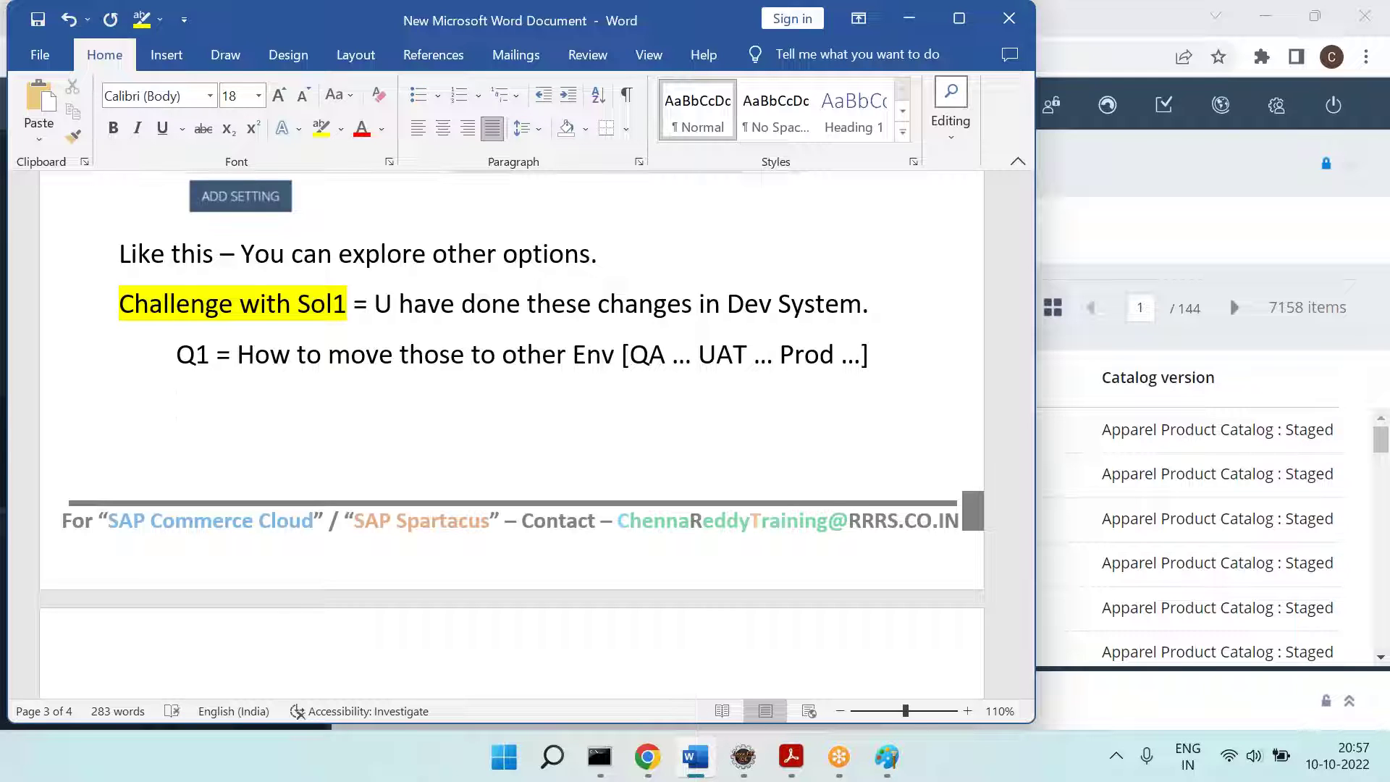
{"action": "key", "text": "BackSpace"}
{"action": "key", "text": "BackSpace"}
{"action": "type", "text": "C1"}
Step: Add a line below reading 'C2 = Tracking the changes is difficult', followed by a '===' note
{"action": "key", "text": "Down"}
{"action": "type", "text": "C2 ="}
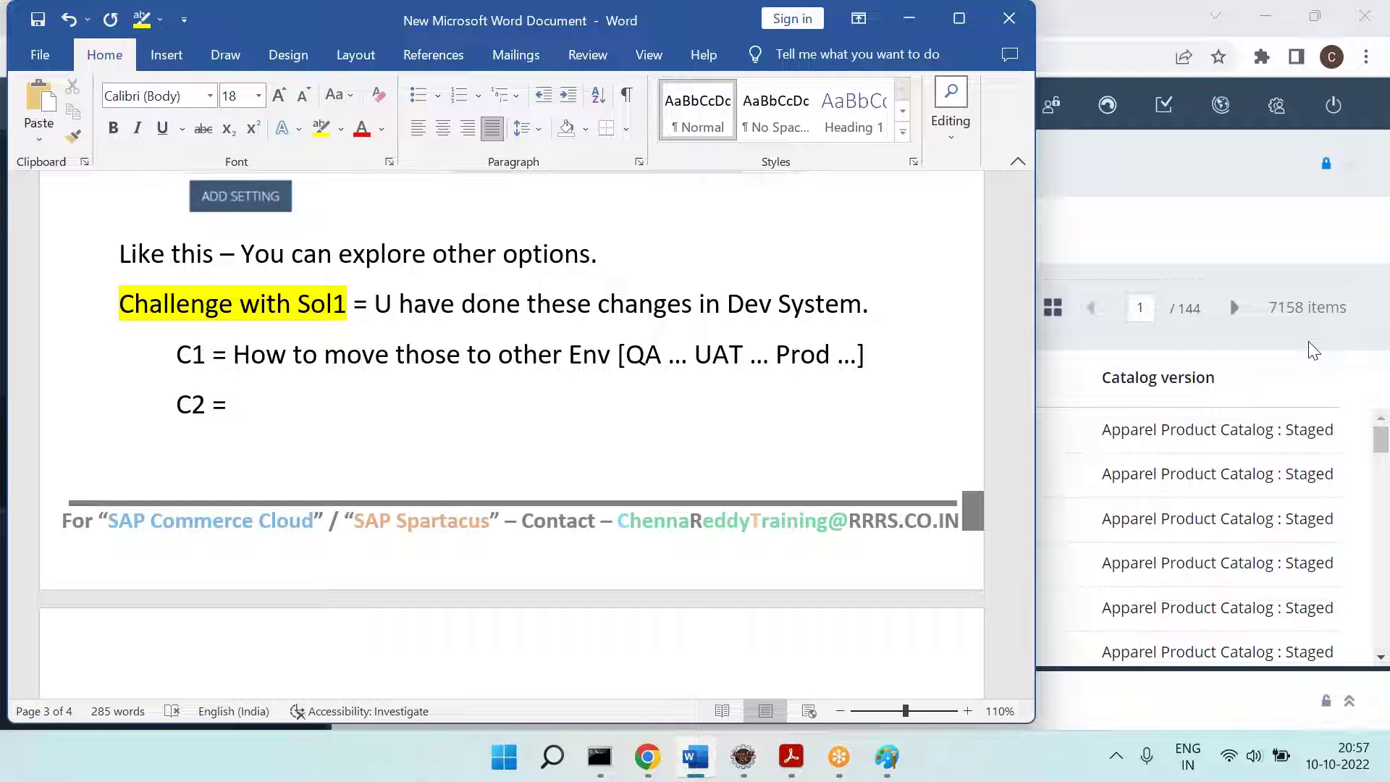
{"action": "type", "text": "Trackign"}
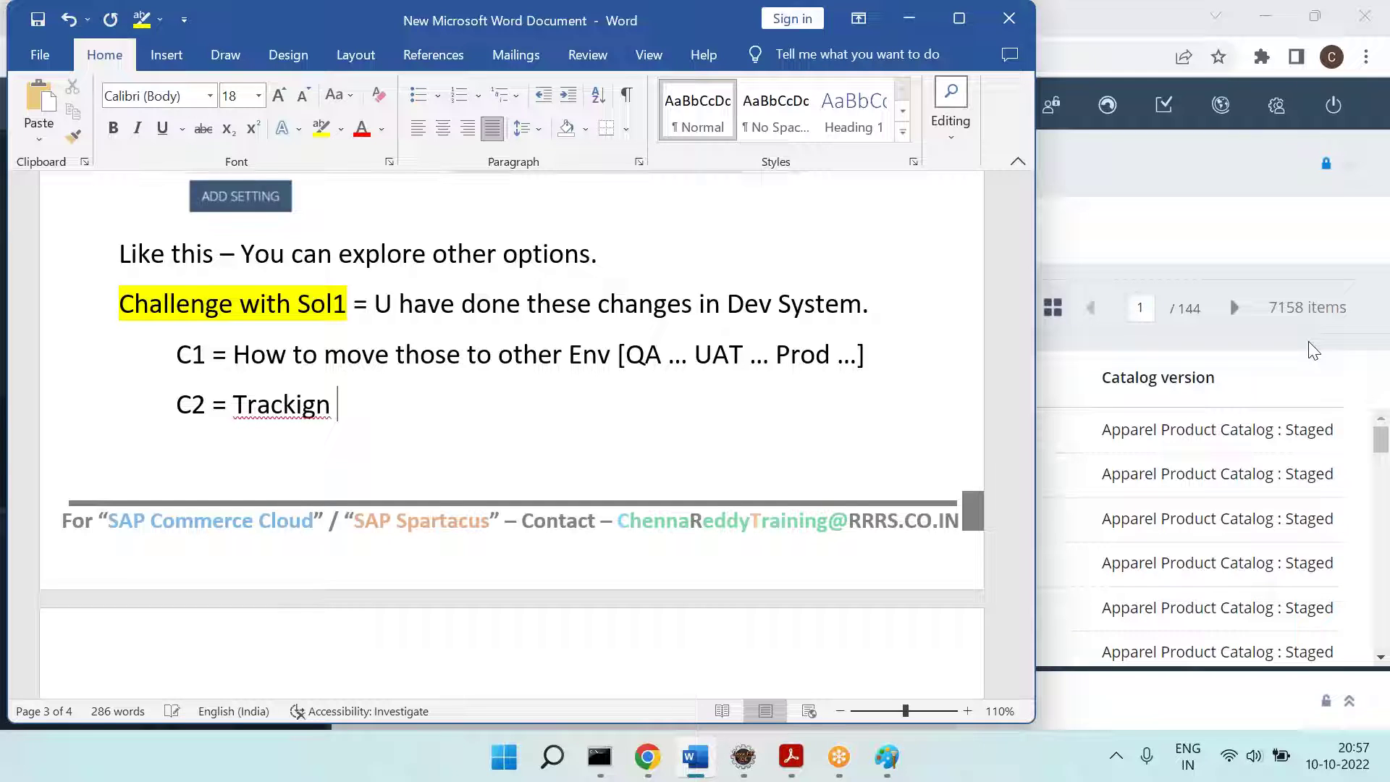
{"action": "key", "text": "BackSpace"}
{"action": "key", "text": "BackSpace"}
{"action": "type", "text": "ng the chagnes"}
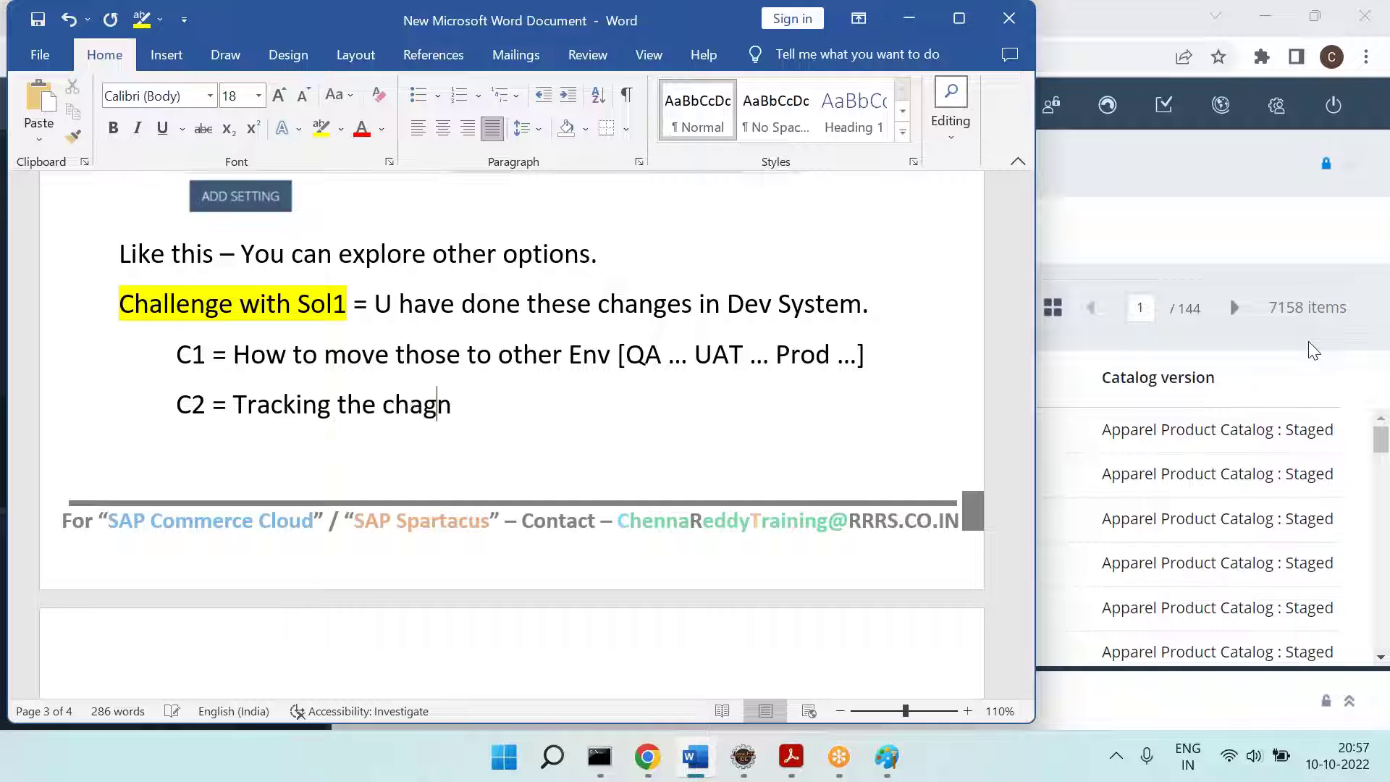
{"action": "type", "text": " is diff"}
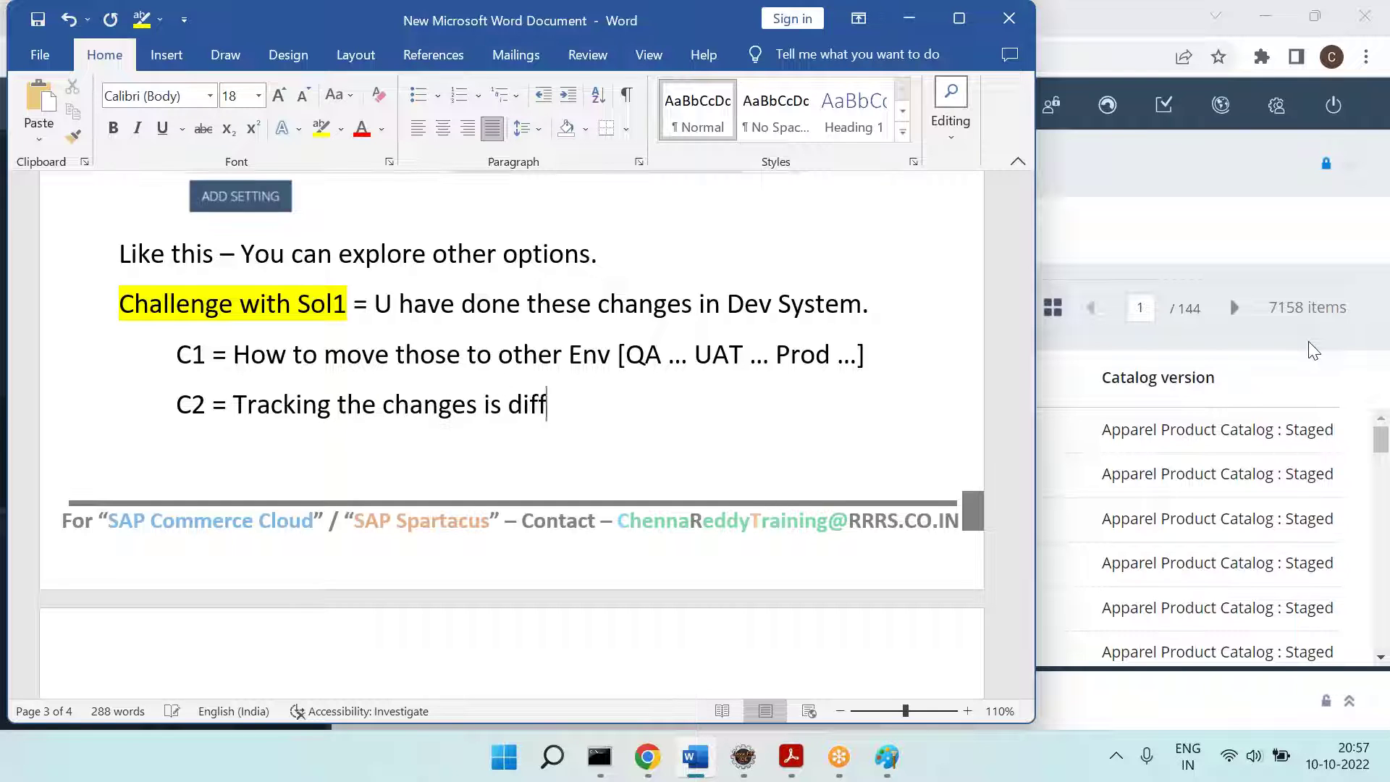
{"action": "type", "text": "icult ."}
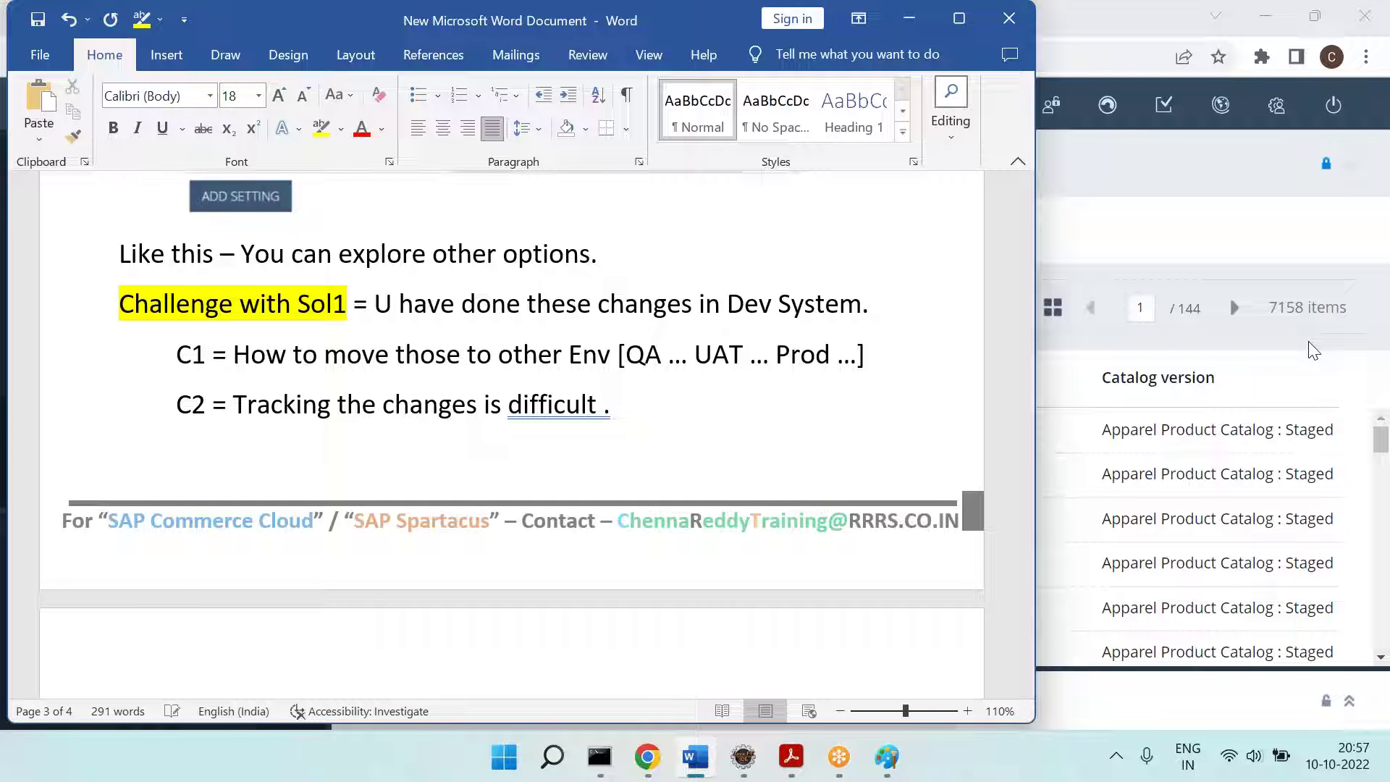
{"action": "type", "text": "=== To over thse"}
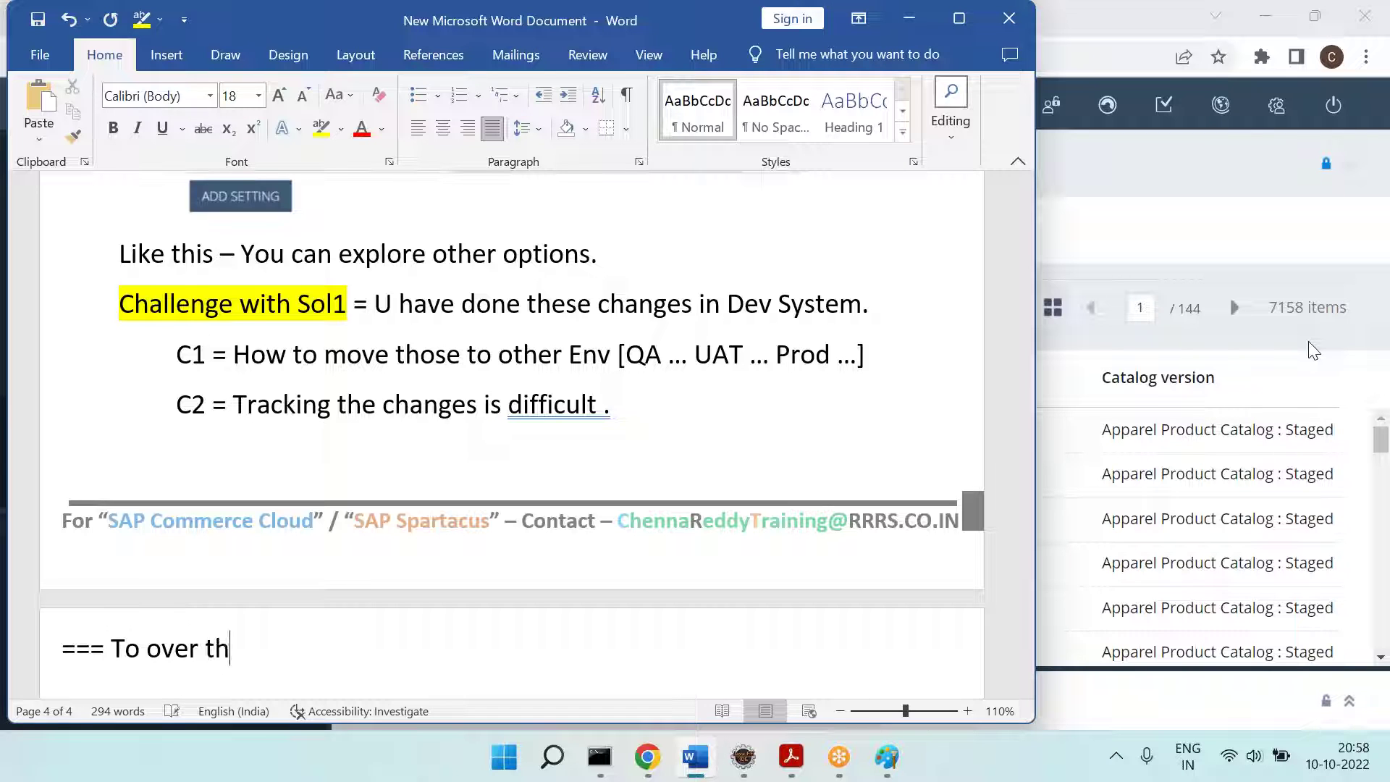
Step: Finish the C2 note about overcoming these challenges with '.... Go with Sol2.'
{"action": "key", "text": "BackSpace"}
{"action": "key", "text": "BackSpace"}
{"action": "type", "text": "ese challenge wi"}
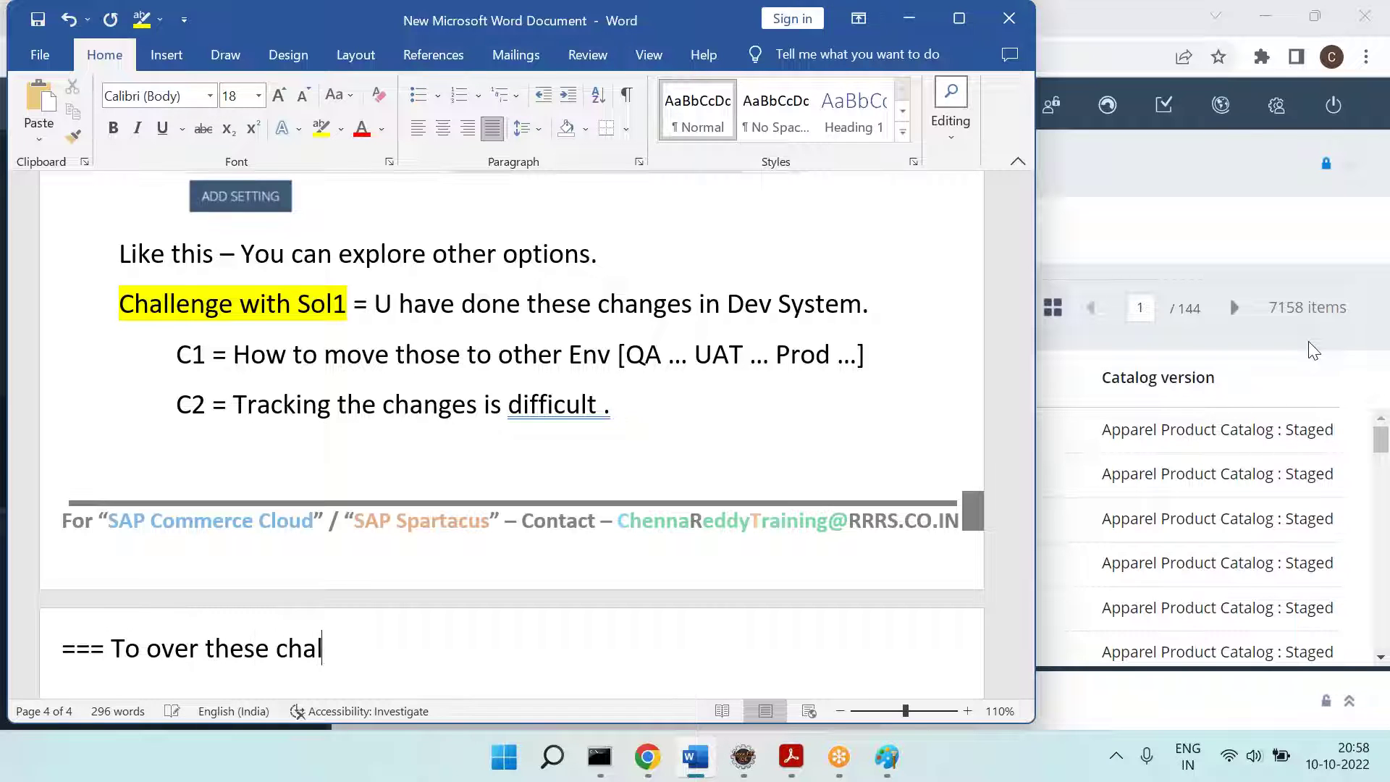
{"action": "key", "text": "BackSpace"}
{"action": "key", "text": "BackSpace"}
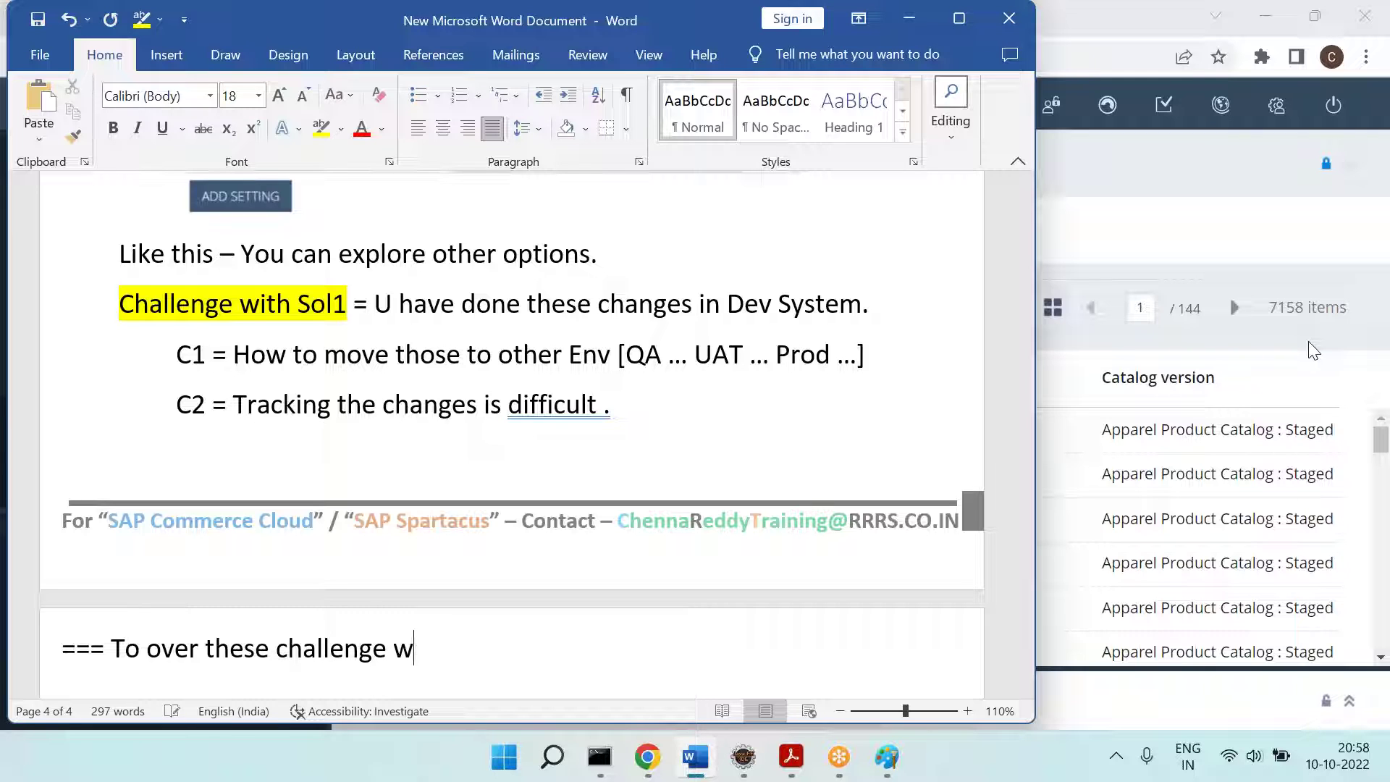
{"action": "type", "text": ".... Go with So"}
{"action": "type", "text": "l2"}
{"action": "type", "text": "."}
Step: Add a 'Sol2 = Do the changes from the code.' line with Sol2 highlighted yellow
{"action": "key", "text": "Return"}
{"action": "type", "text": "Sol2 ="}
{"action": "key", "text": "Return"}
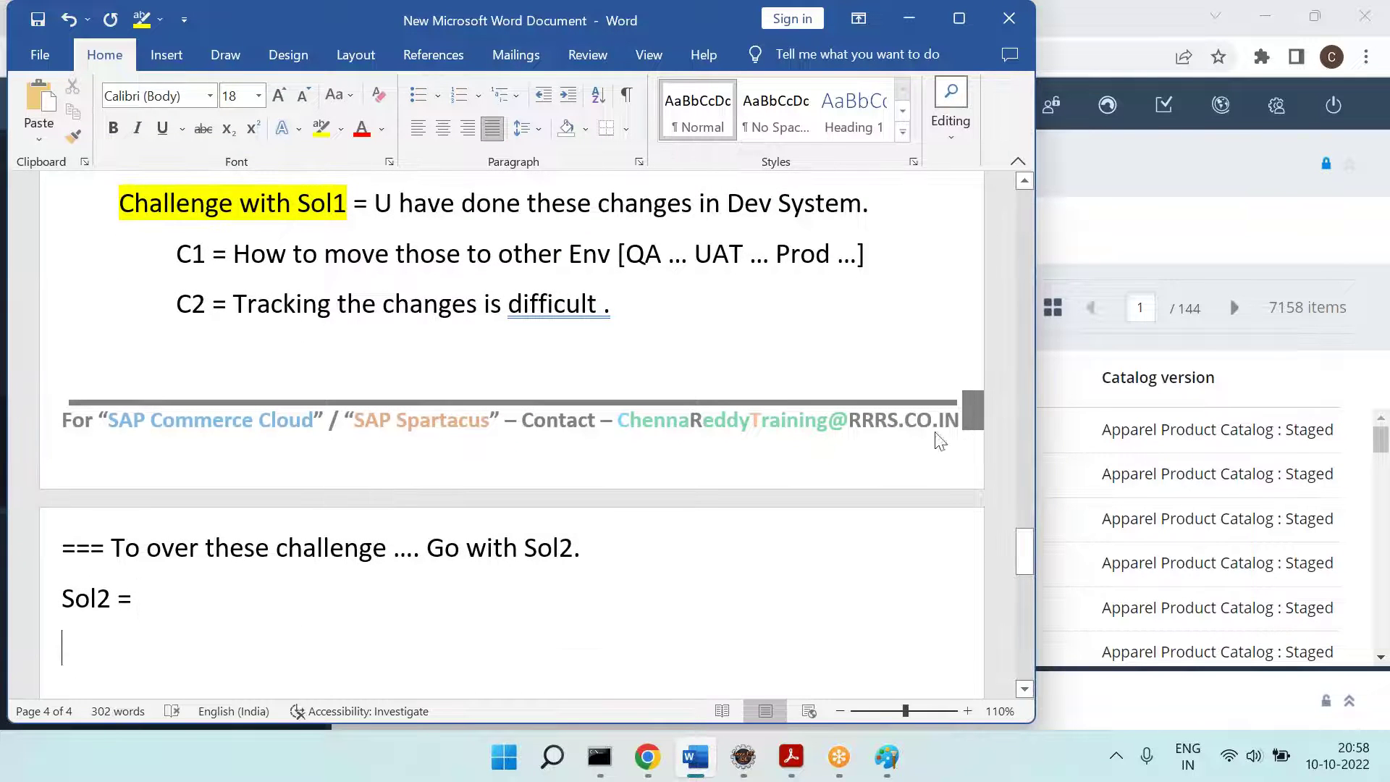
{"action": "double_click", "coordinate": [76, 607]}
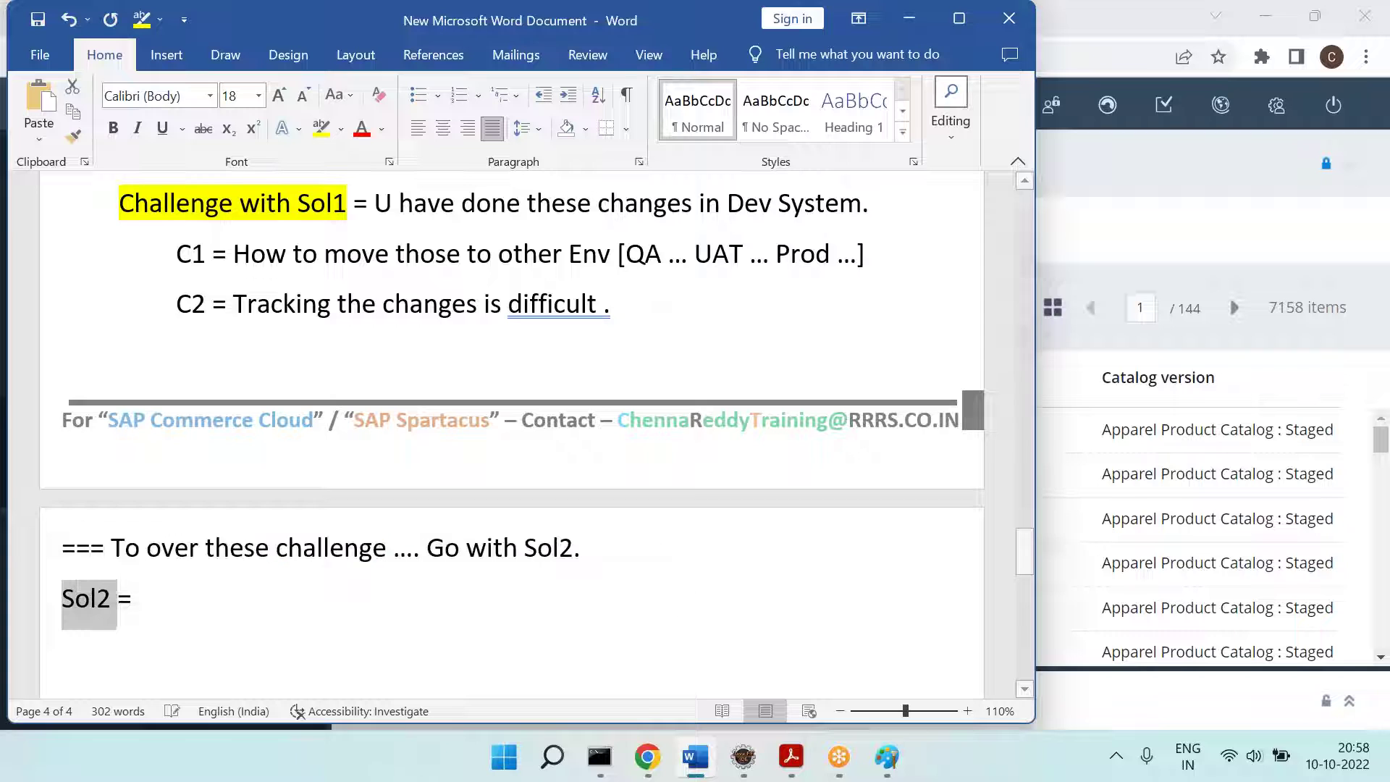
{"action": "left_click", "coordinate": [321, 128]}
{"action": "type", "text": "Do"}
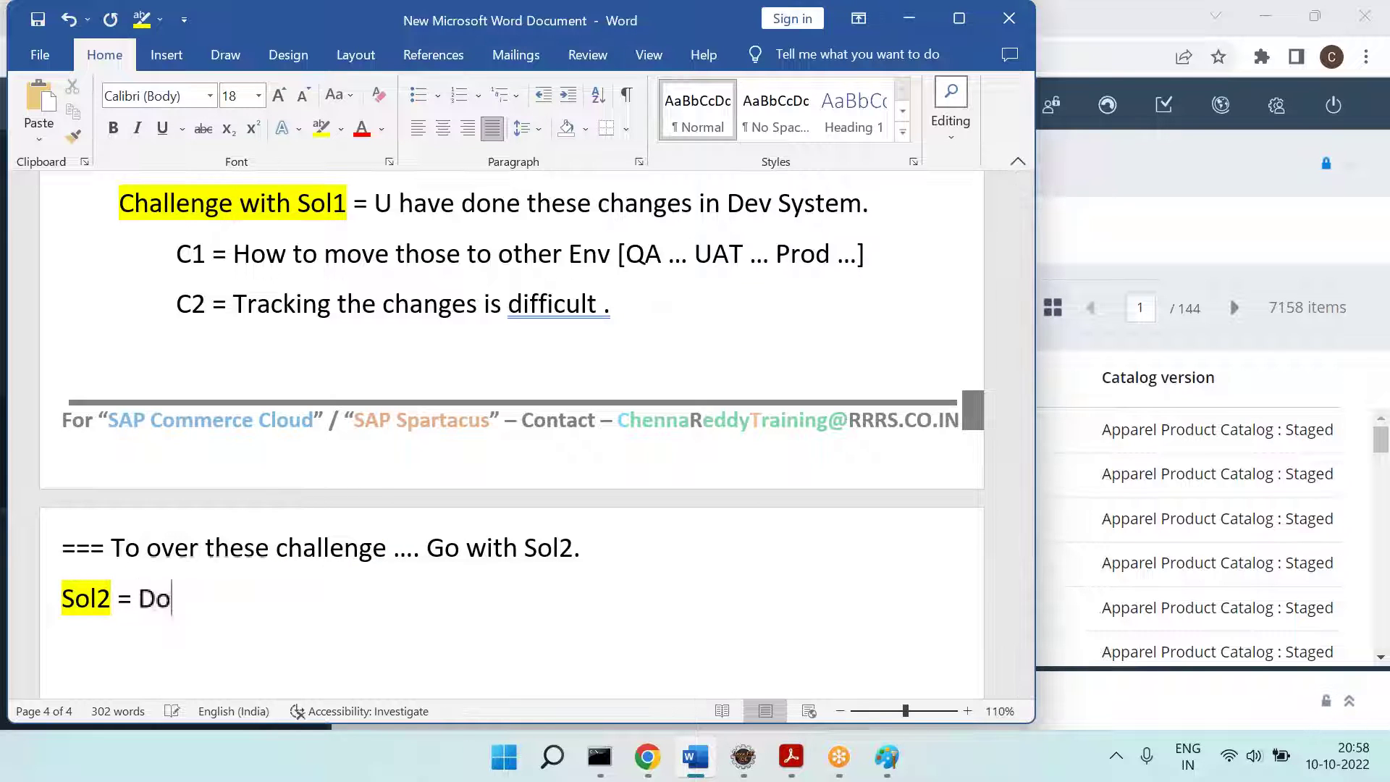
{"action": "type", "text": " the changes f"}
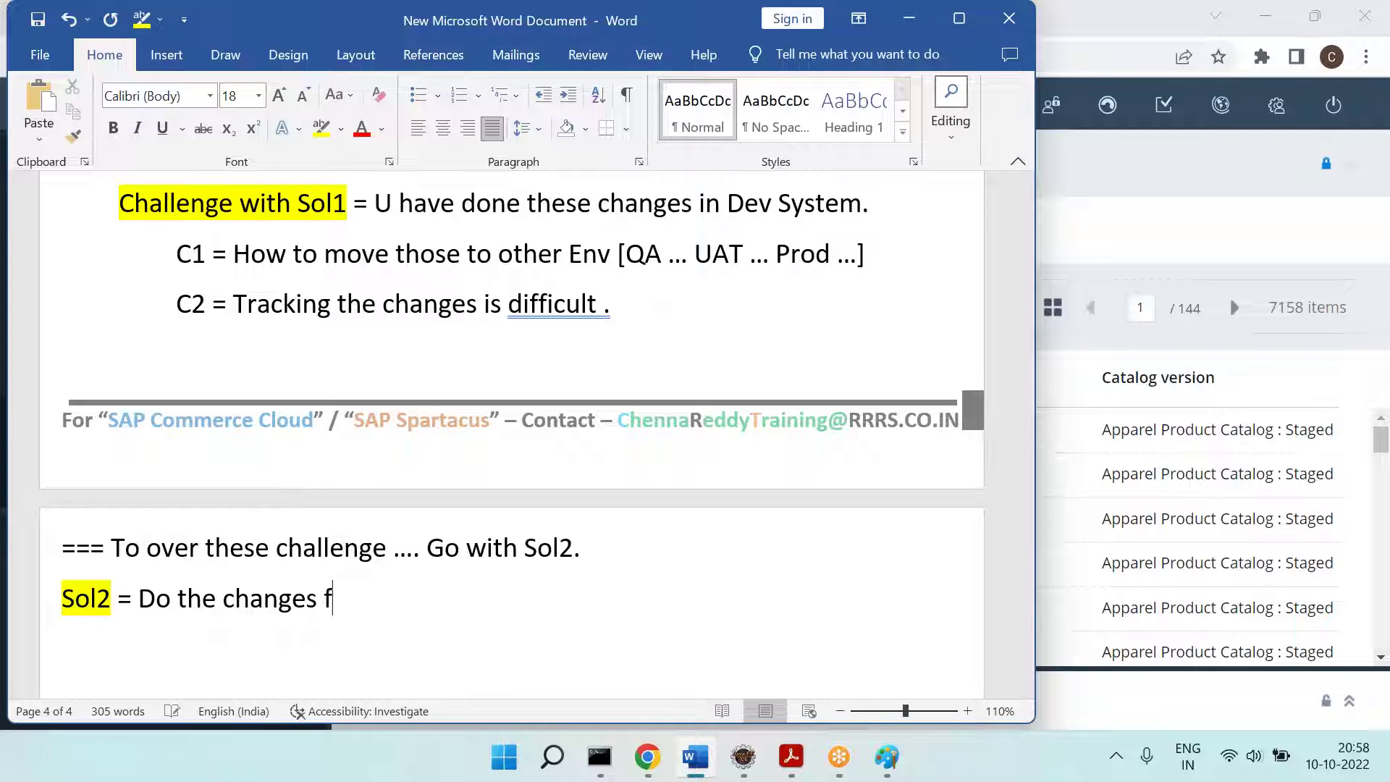
{"action": "type", "text": "rom the code."}
{"action": "key", "text": "Return"}
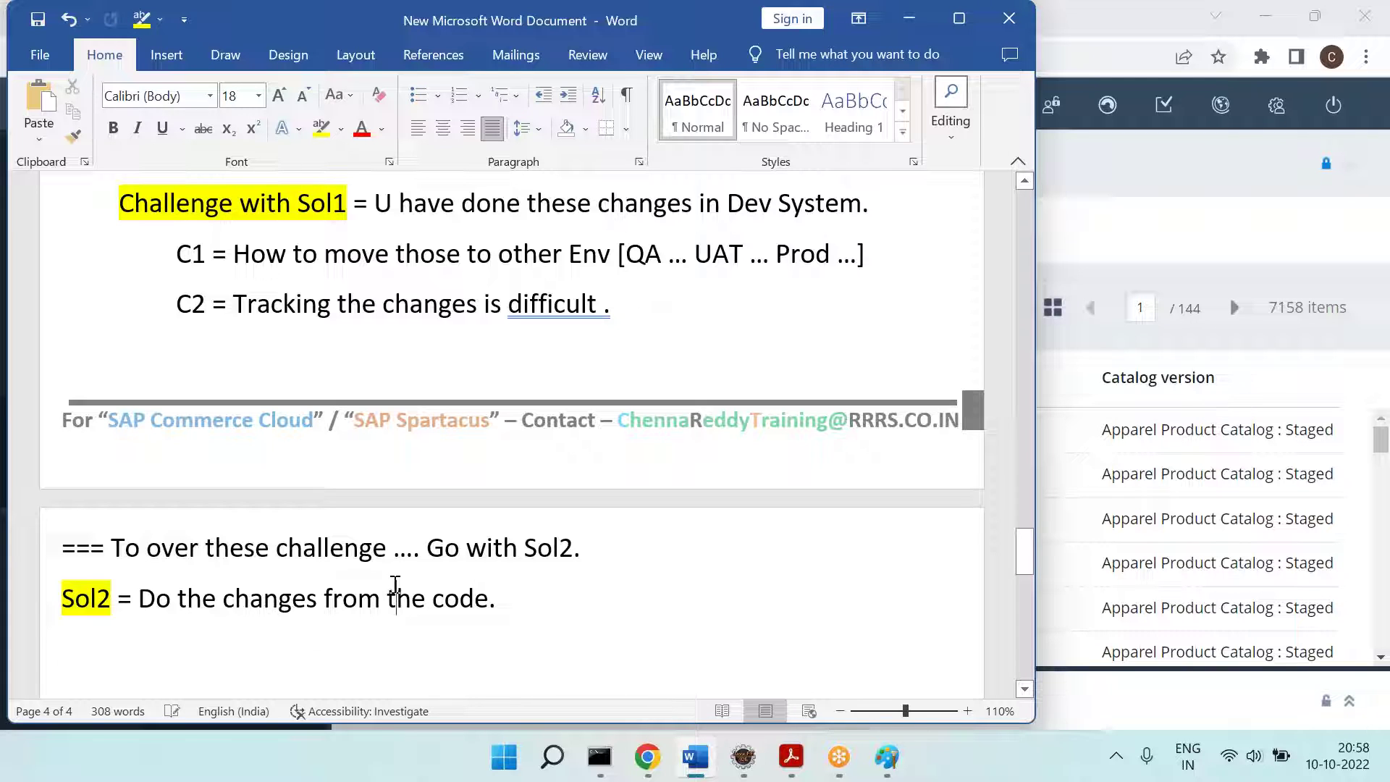
Step: Tidy the C2 line so it ends 'Tracking the changes is difficult.'
{"action": "left_click", "coordinate": [375, 253]}
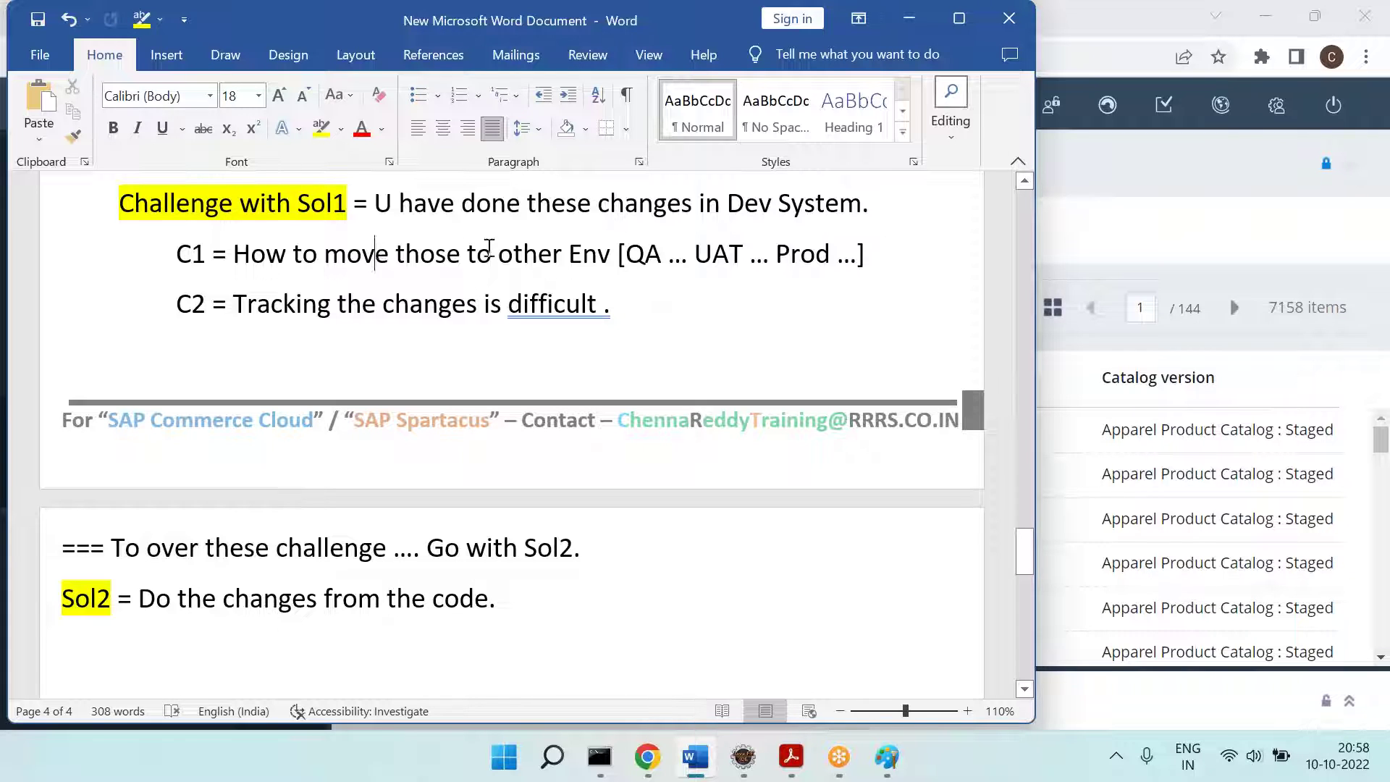
{"action": "left_click", "coordinate": [641, 250]}
{"action": "left_click", "coordinate": [817, 258]}
{"action": "left_click", "coordinate": [600, 305]}
{"action": "key", "text": "Delete"}
{"action": "type", "text": "."}
{"action": "key", "text": "Return"}
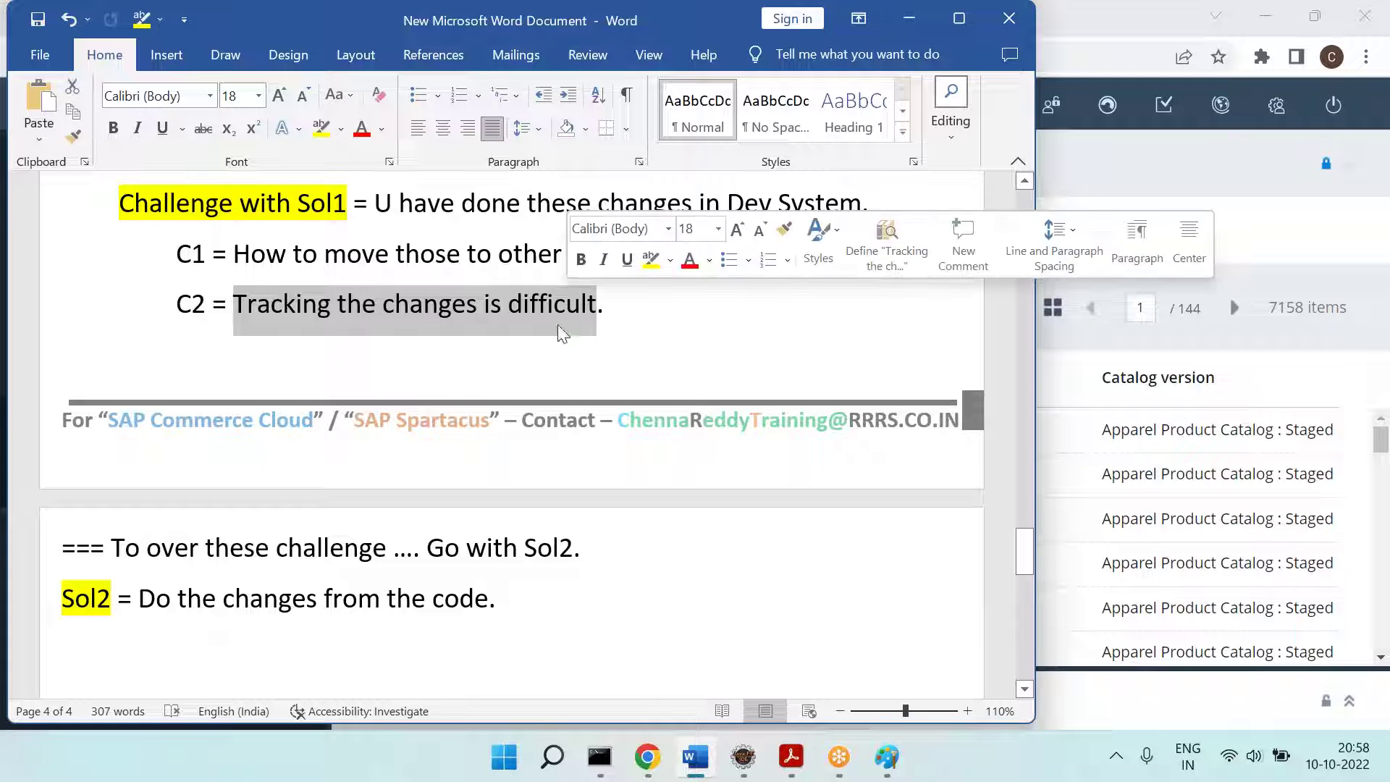
Step: Add an indented line 'How to find the code?' under Sol2
{"action": "left_click", "coordinate": [362, 683]}
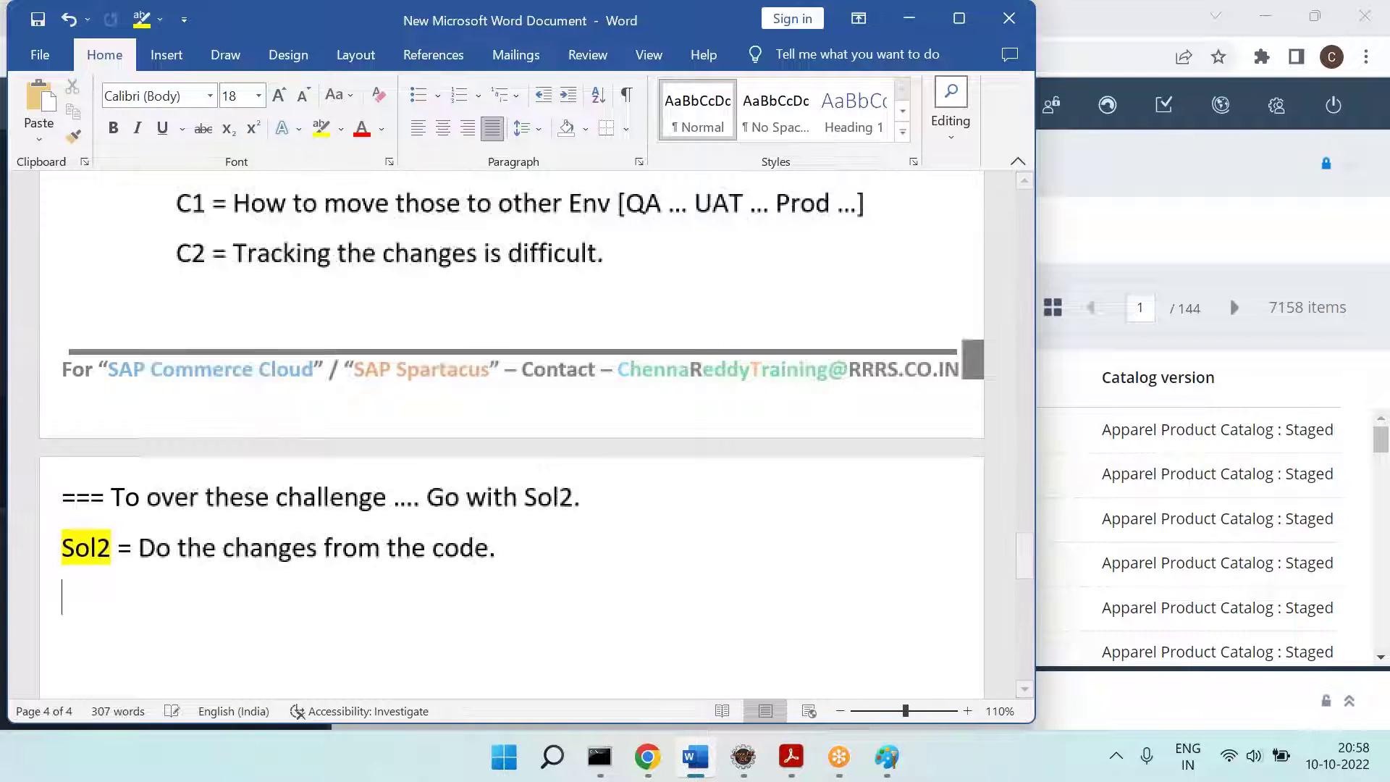
{"action": "key", "text": "Tab"}
{"action": "type", "text": "J"}
{"action": "type", "text": "How to "}
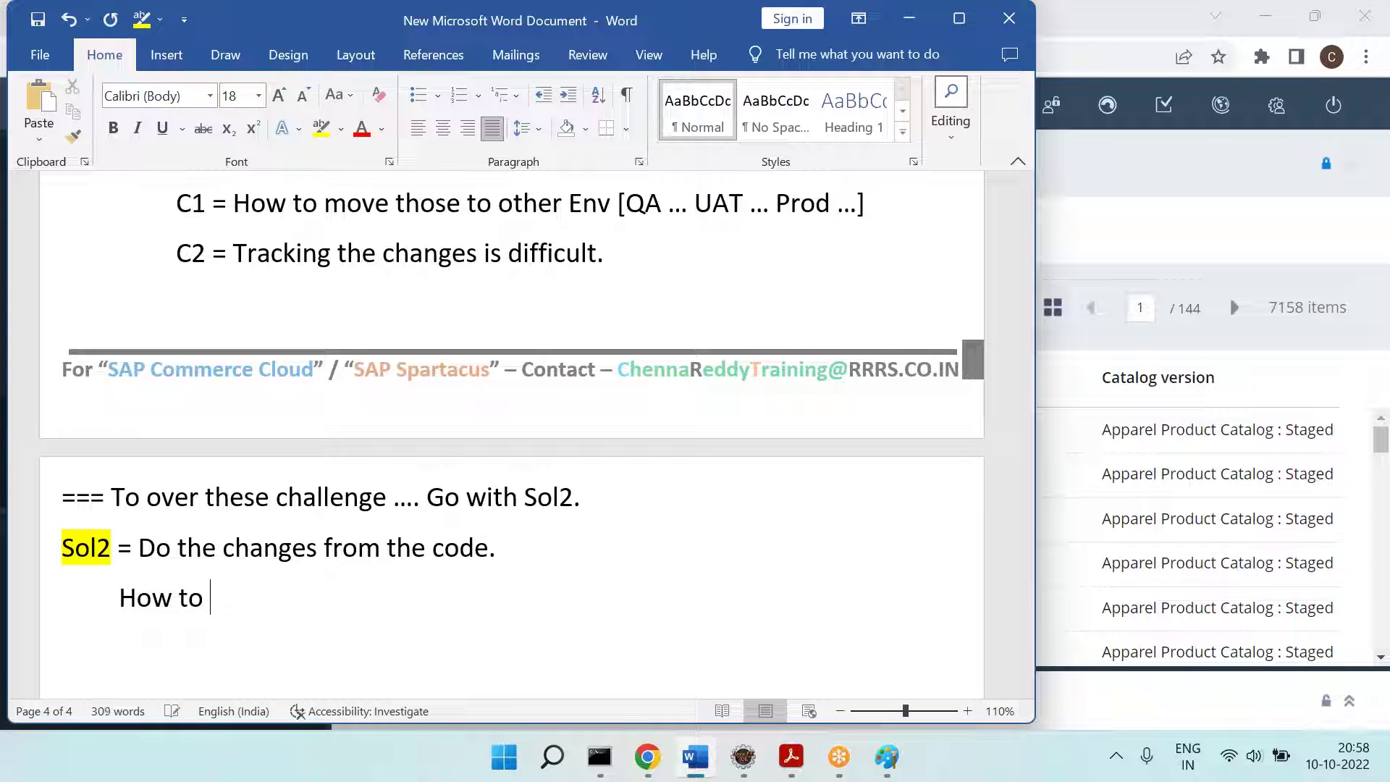
{"action": "type", "text": "fidn the code?"}
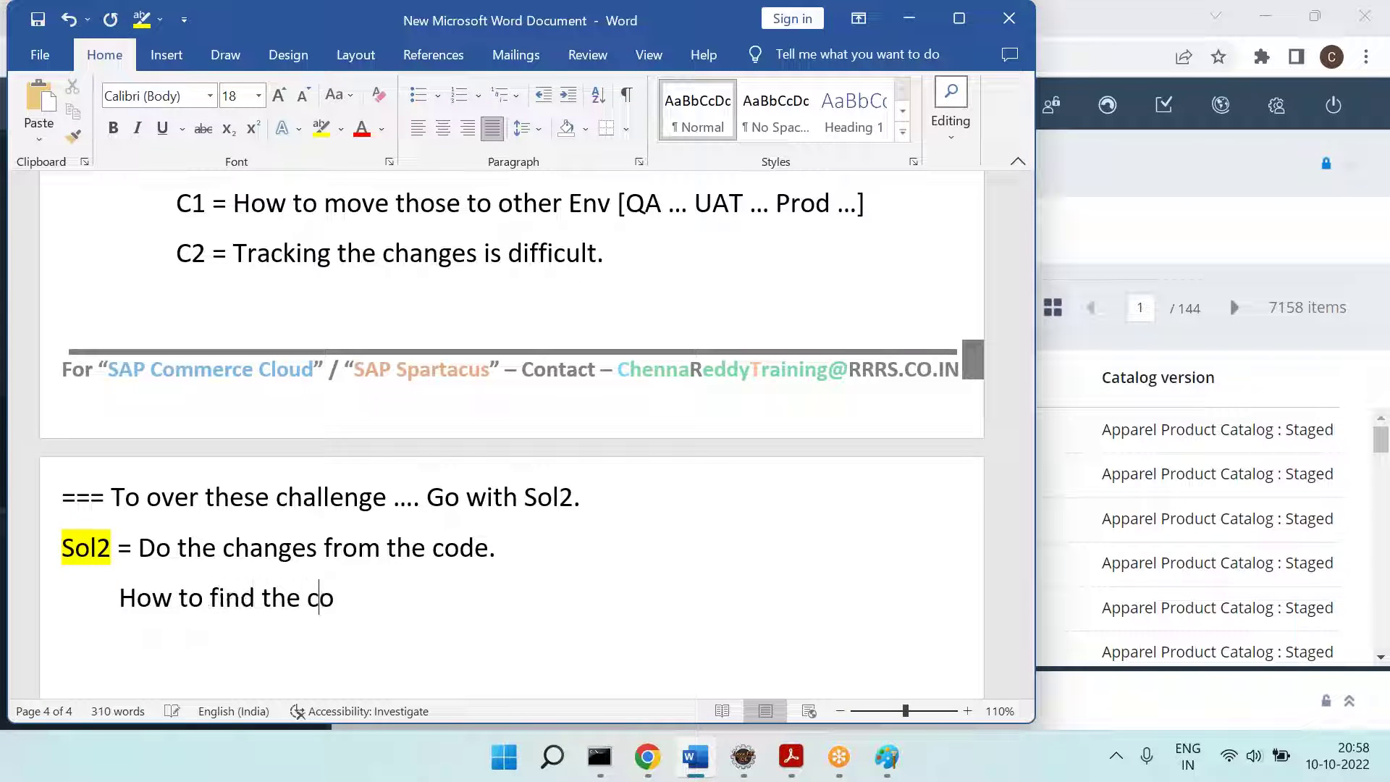
{"action": "key", "text": "Return"}
Step: Add a '===' separator to the notes and check the setting name in the Paint screenshot
{"action": "type", "text": "==="}
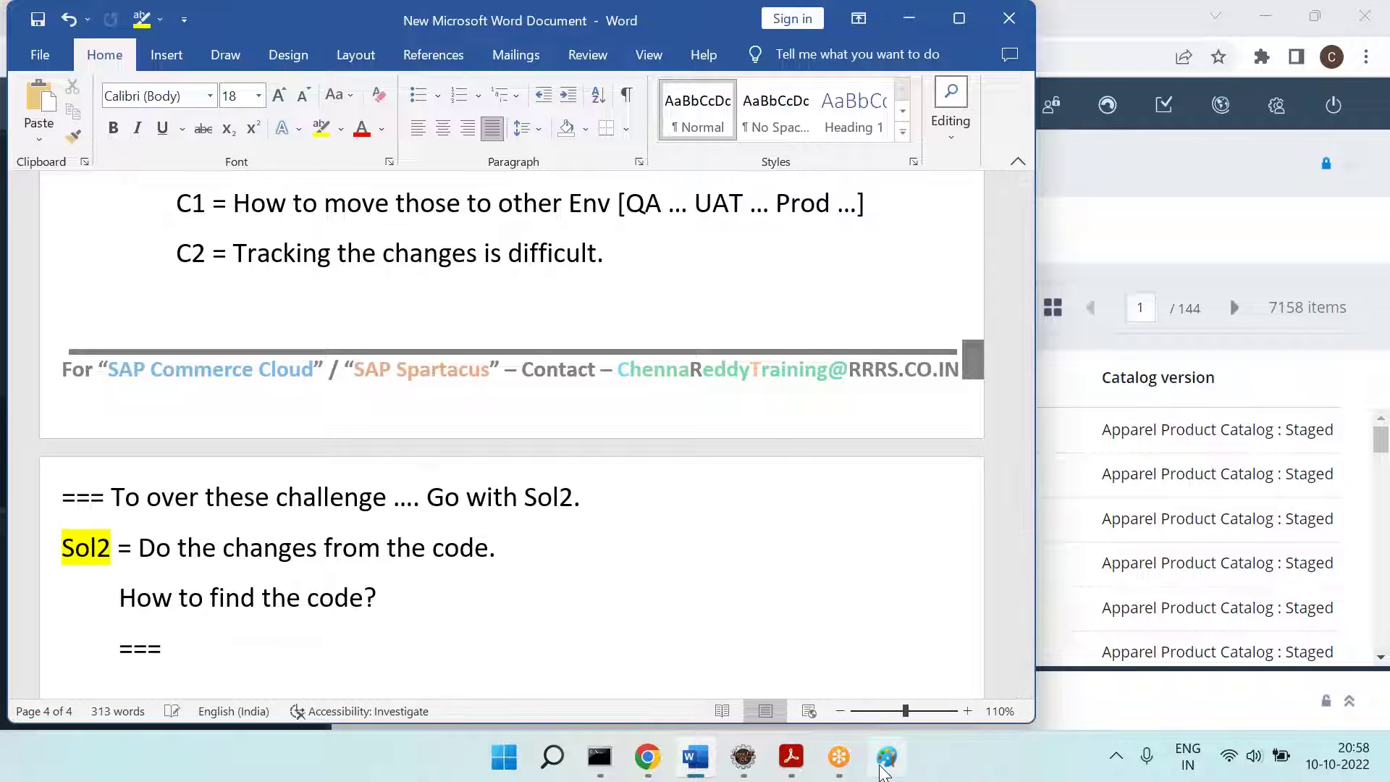
{"action": "left_click", "coordinate": [886, 758]}
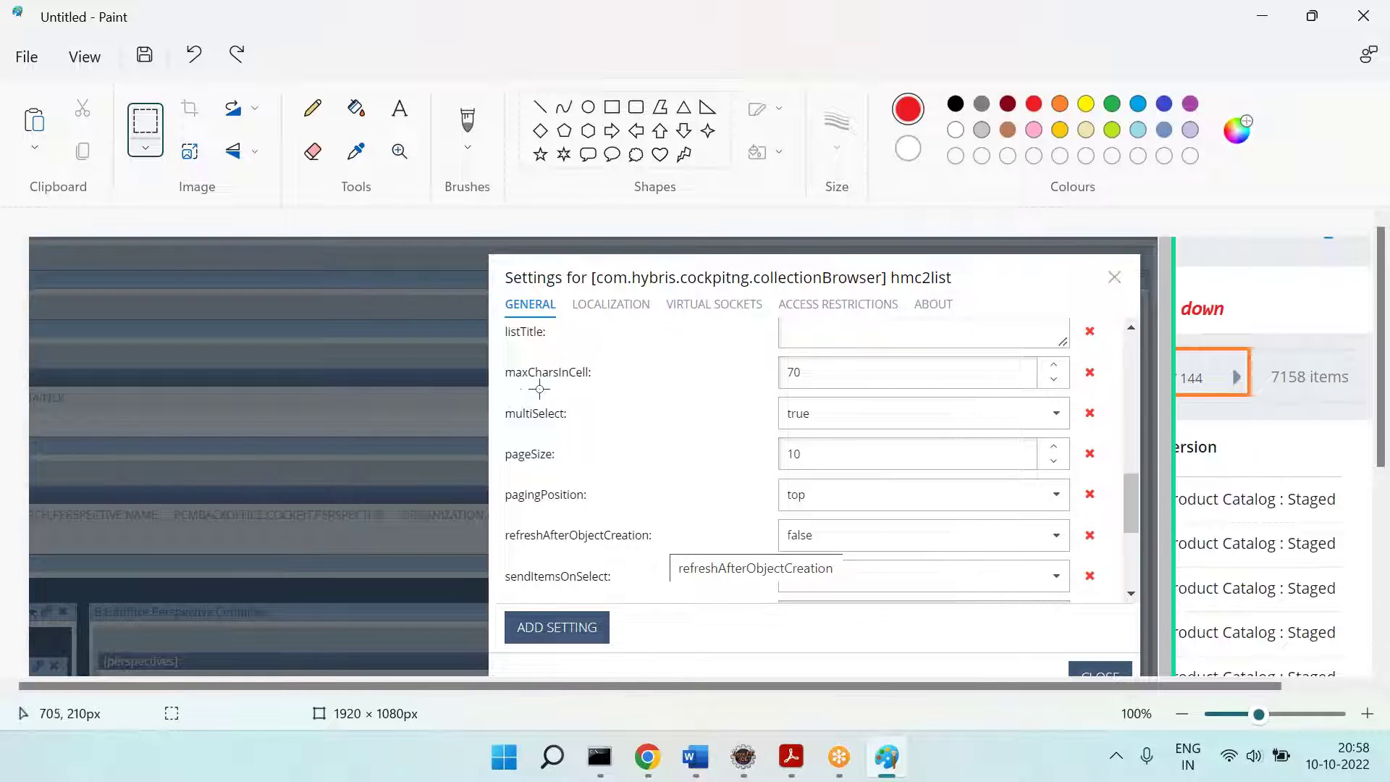
{"action": "left_click", "coordinate": [744, 758]}
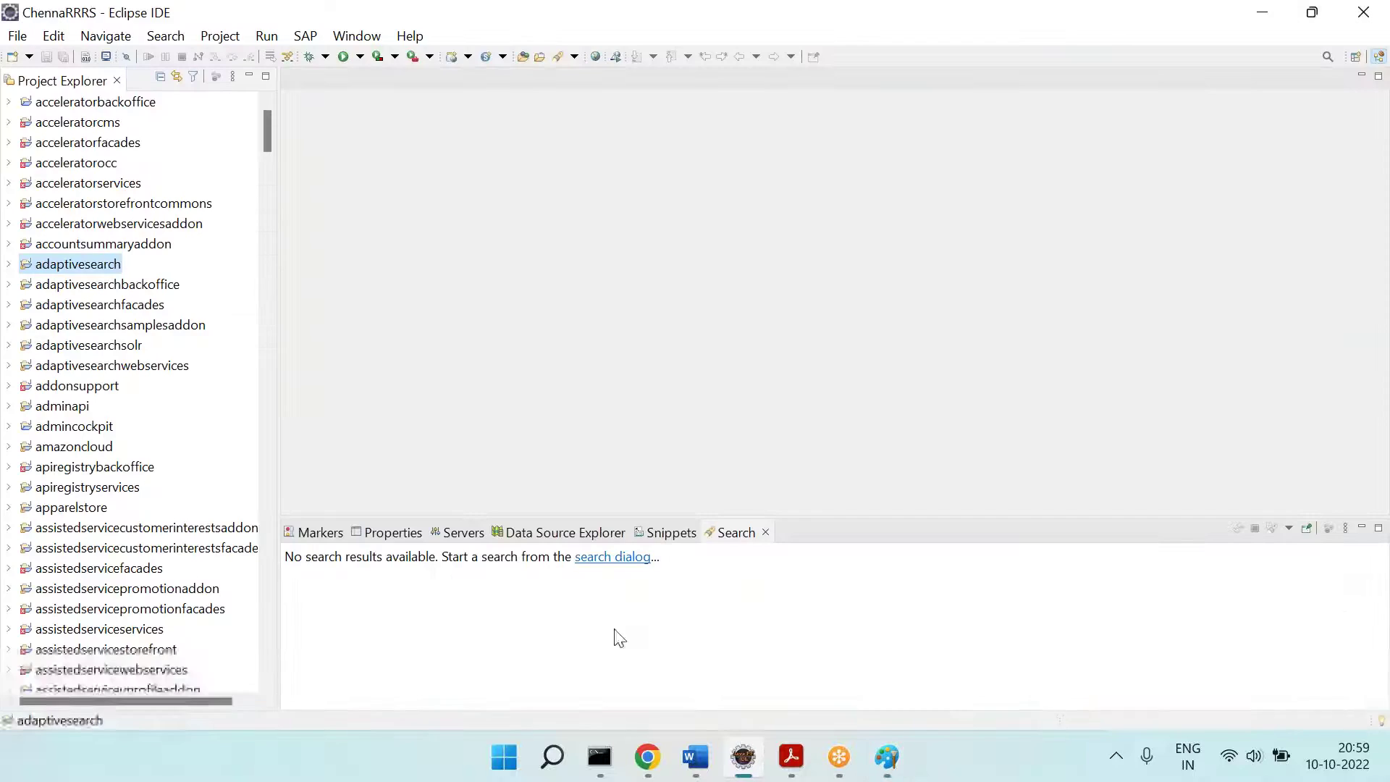
Step: Run a File Search of the workspace XML files for maxCharsInCell, which finds 25 matches
{"action": "left_click", "coordinate": [167, 36]}
{"action": "left_click", "coordinate": [192, 81]}
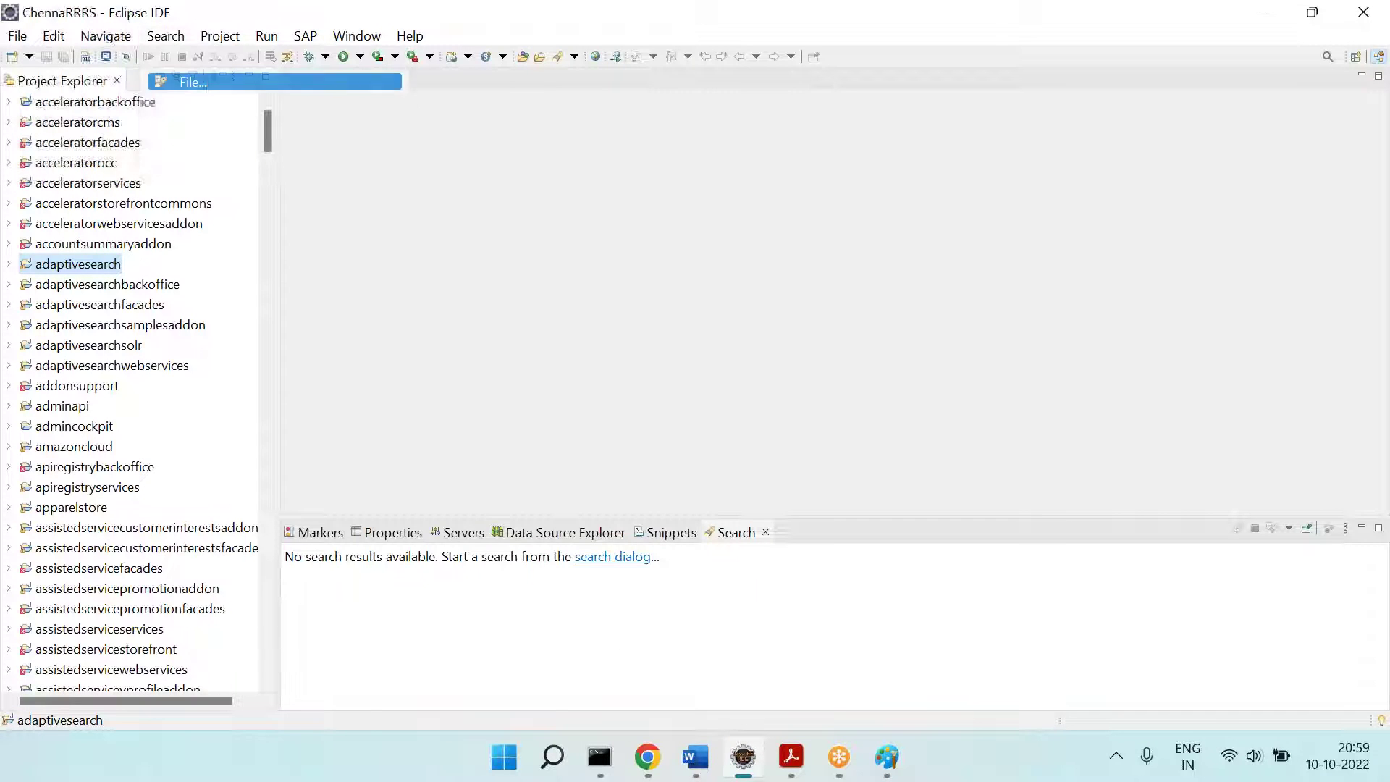
{"action": "type", "text": "max"}
{"action": "key", "text": "alt+Tab"}
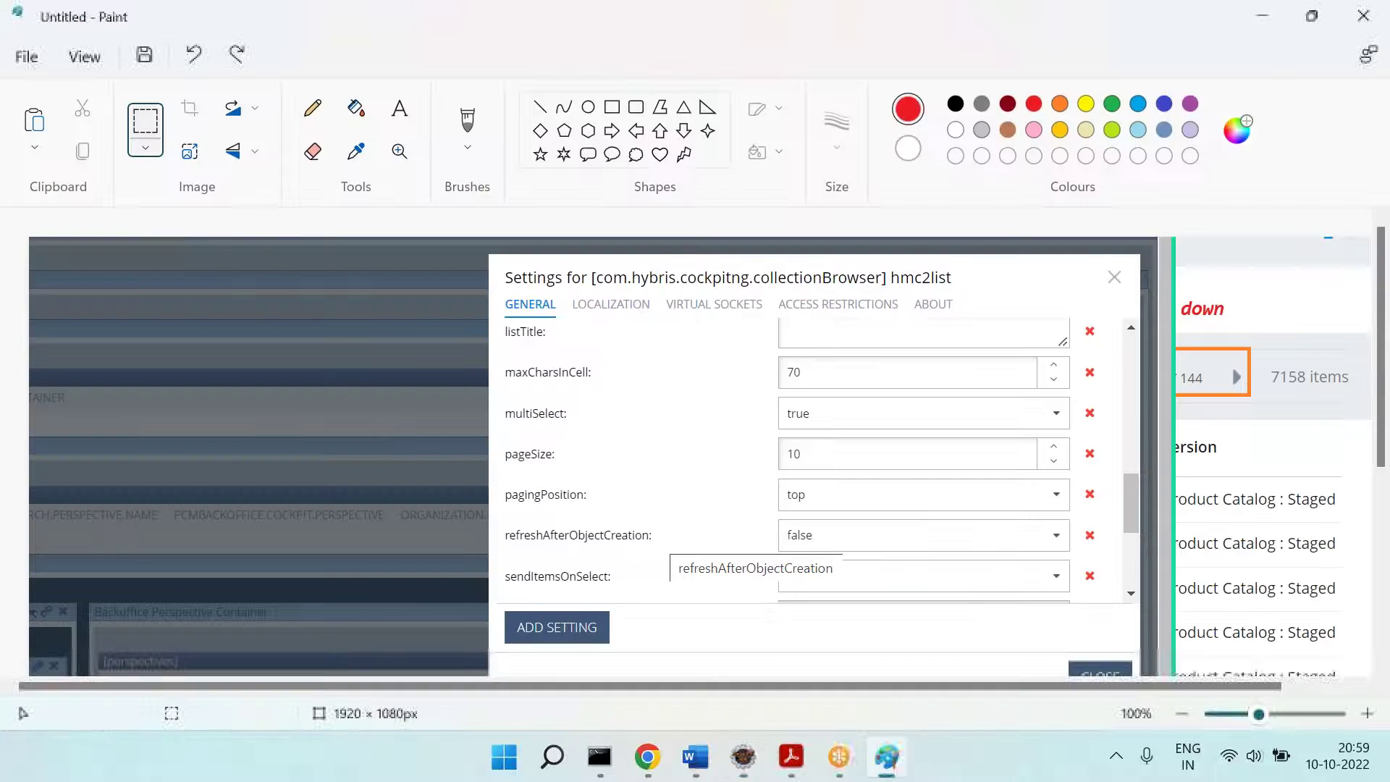
{"action": "key", "text": "alt+Tab"}
{"action": "type", "text": "C"}
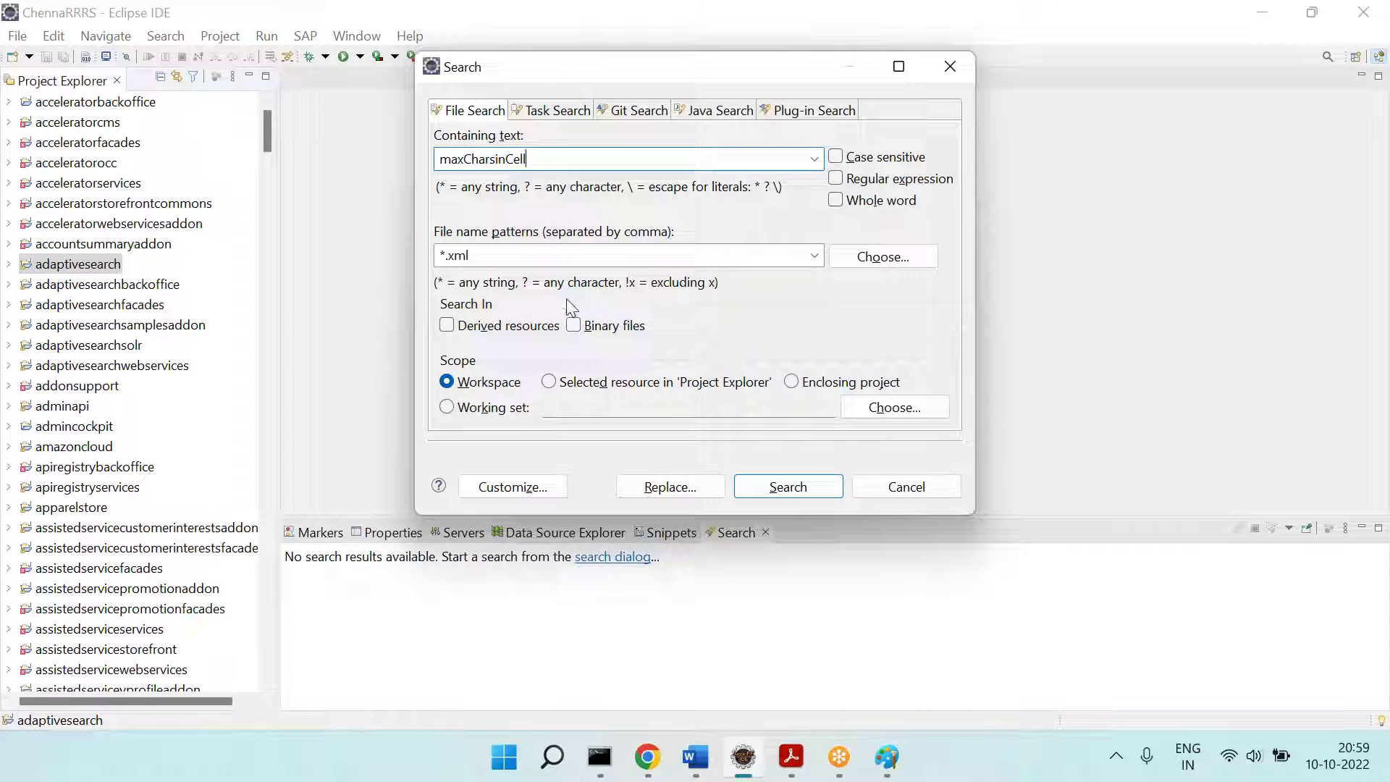
{"action": "left_click", "coordinate": [798, 489]}
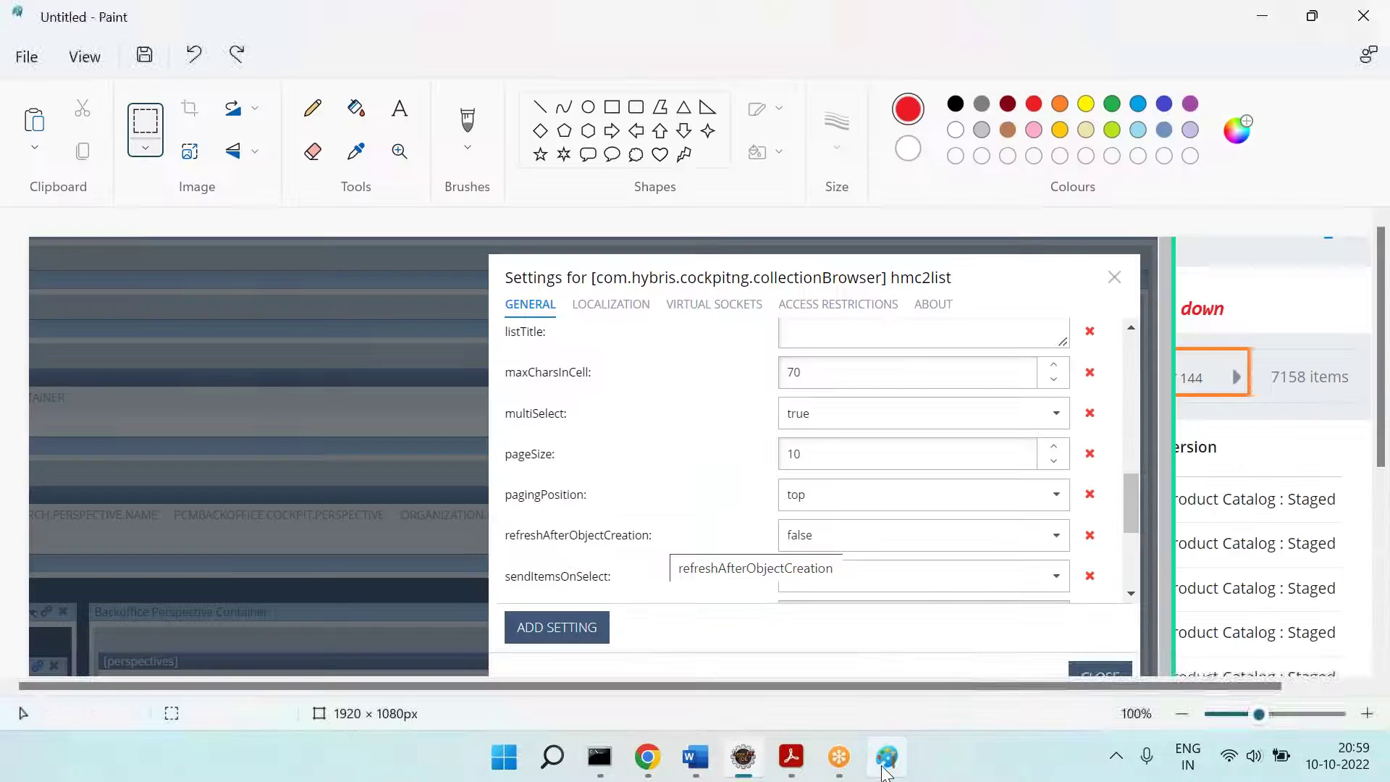
{"action": "left_click", "coordinate": [885, 762]}
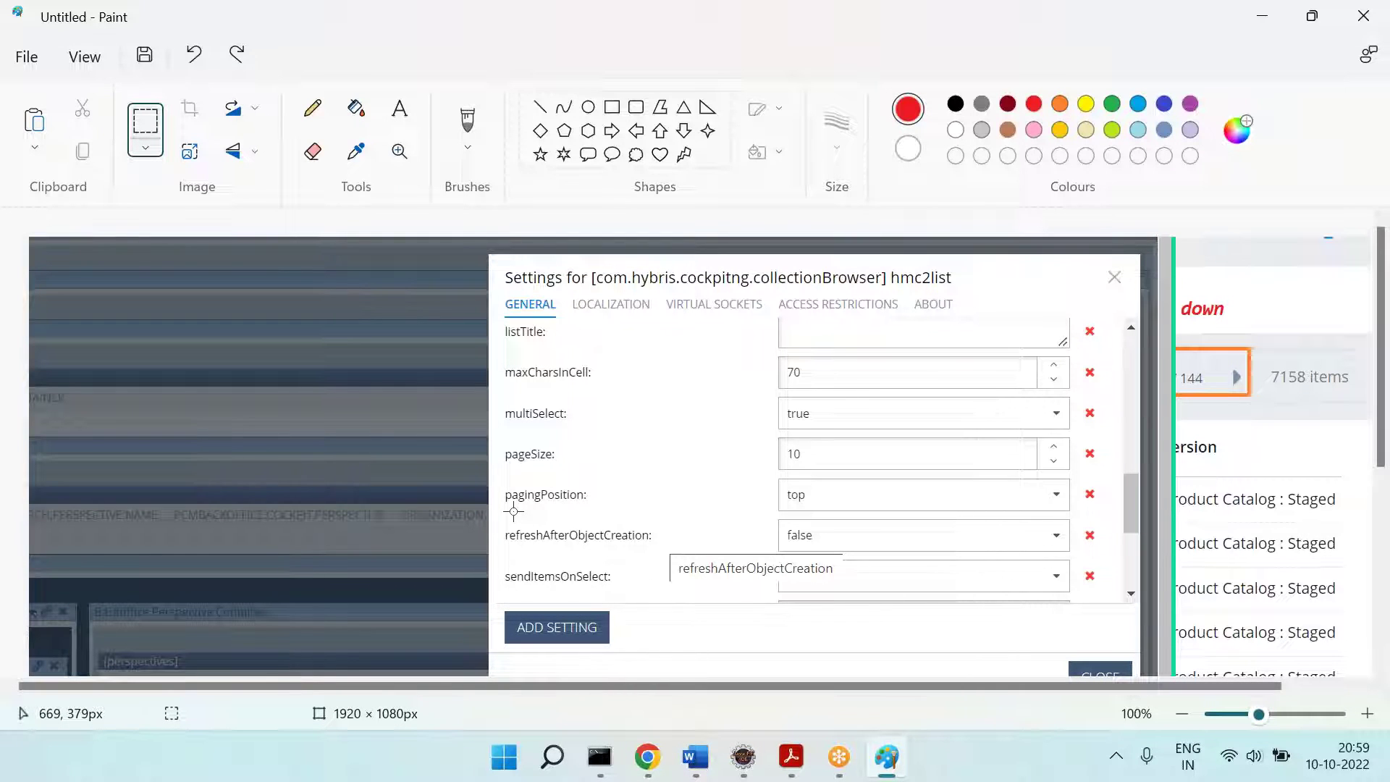
Step: File-search the workspace XML for pagingPosition, finding 5 matches across backoffice and pcmbackoffice
{"action": "left_click", "coordinate": [738, 758]}
{"action": "left_click", "coordinate": [166, 36]}
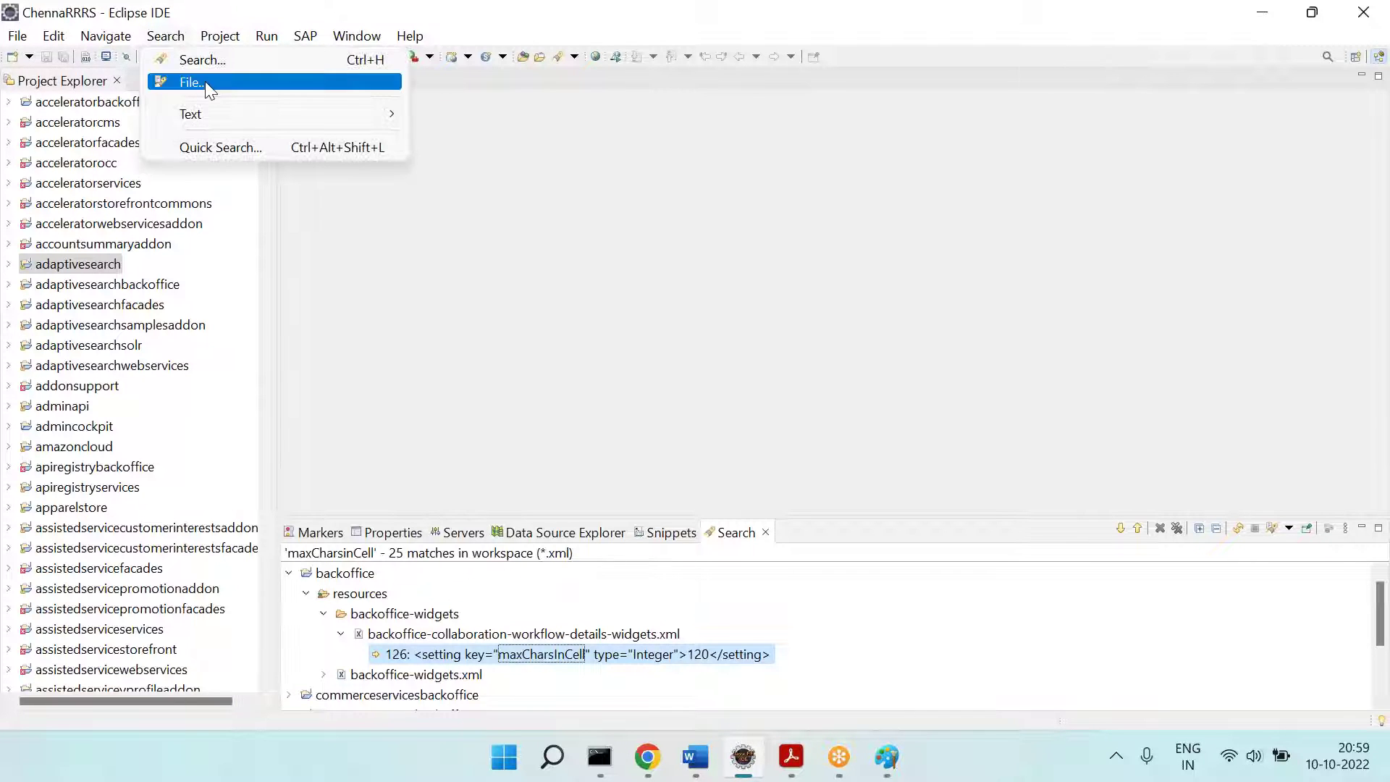
{"action": "left_click", "coordinate": [206, 81]}
{"action": "type", "text": "paging"}
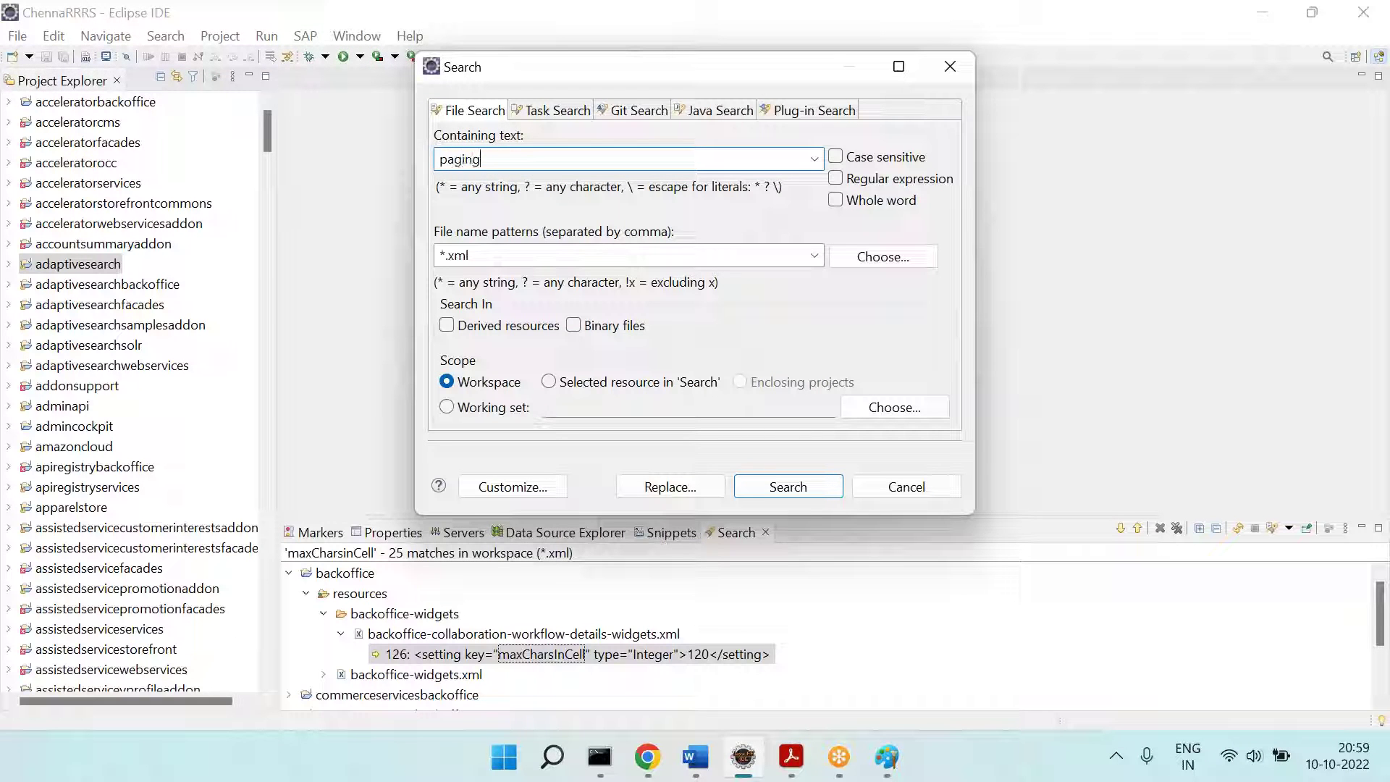
{"action": "key", "text": "alt+Tab"}
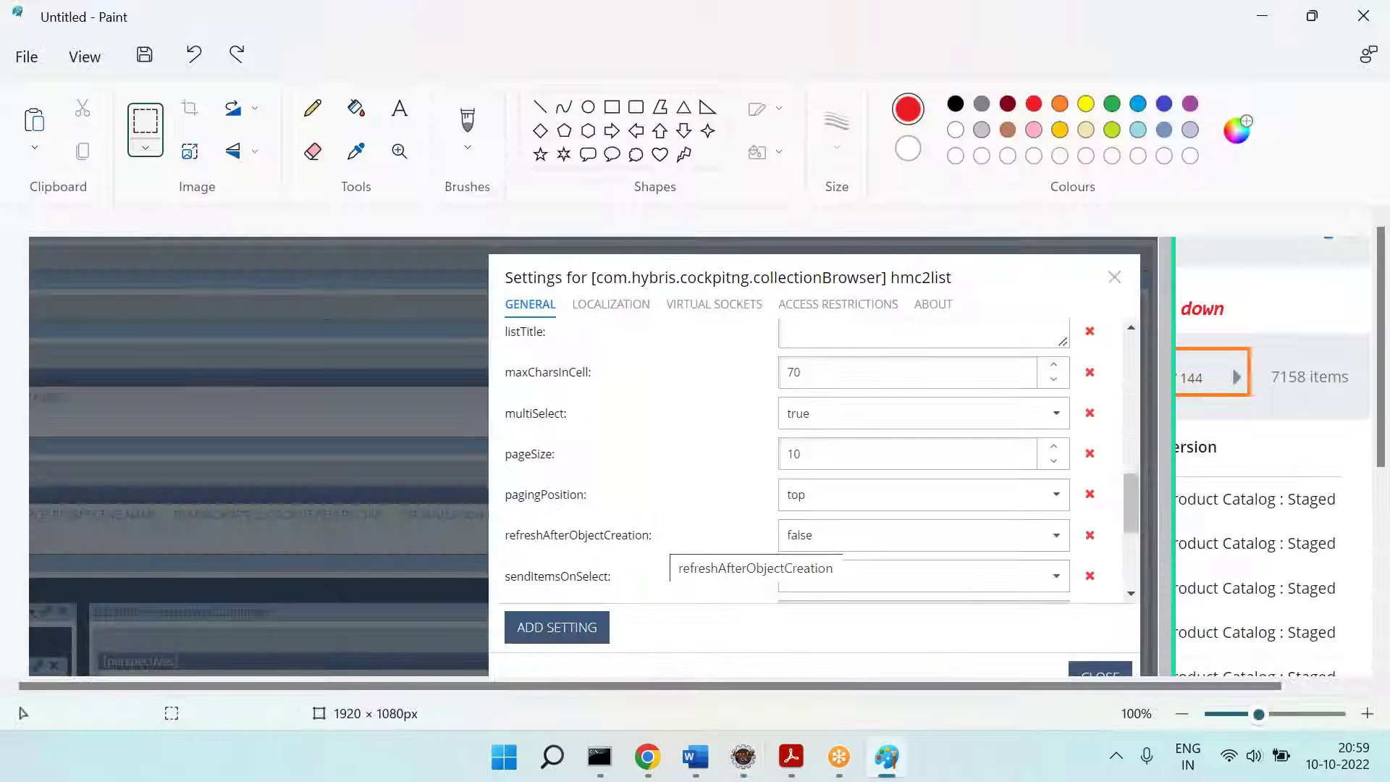
{"action": "key", "text": "alt+Tab"}
{"action": "key", "text": "End"}
{"action": "type", "text": "P"}
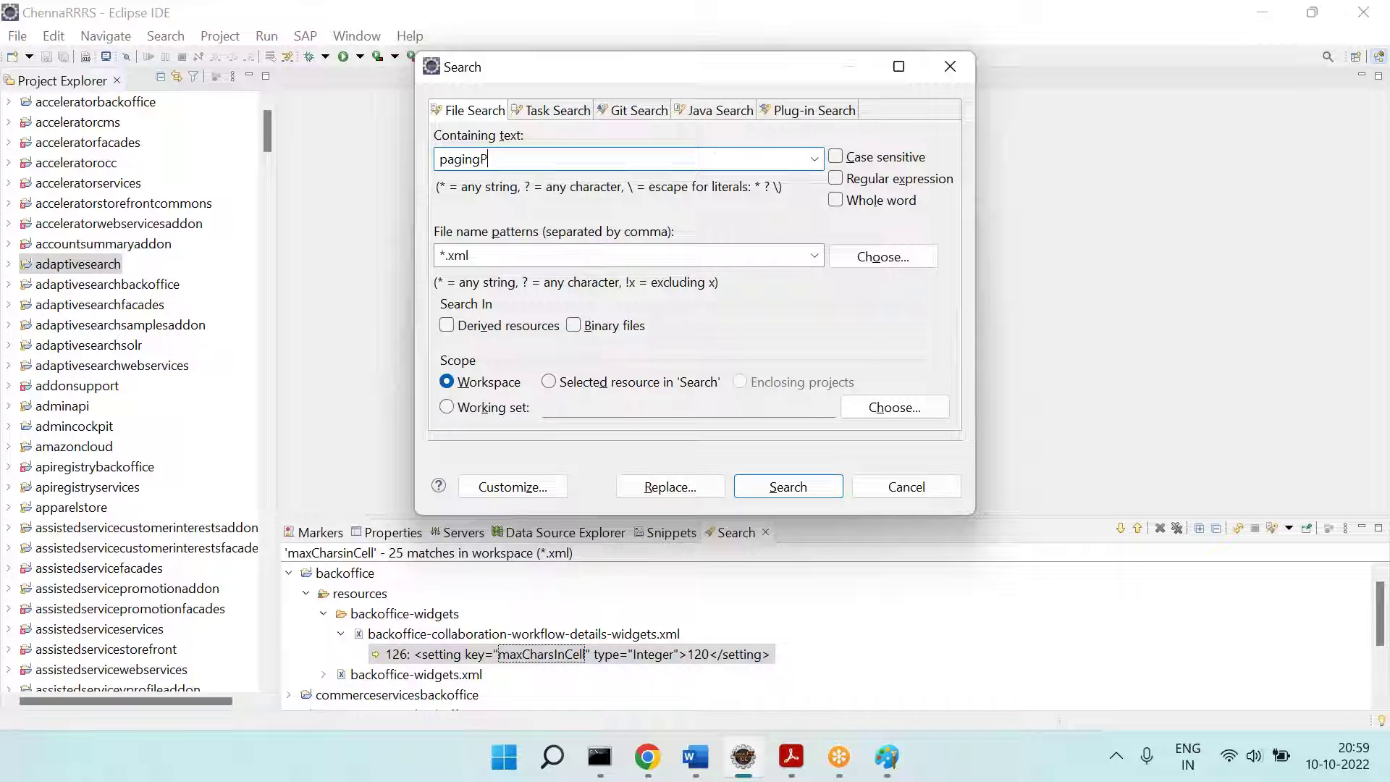
{"action": "type", "text": "osition"}
{"action": "key", "text": "alt+Tab"}
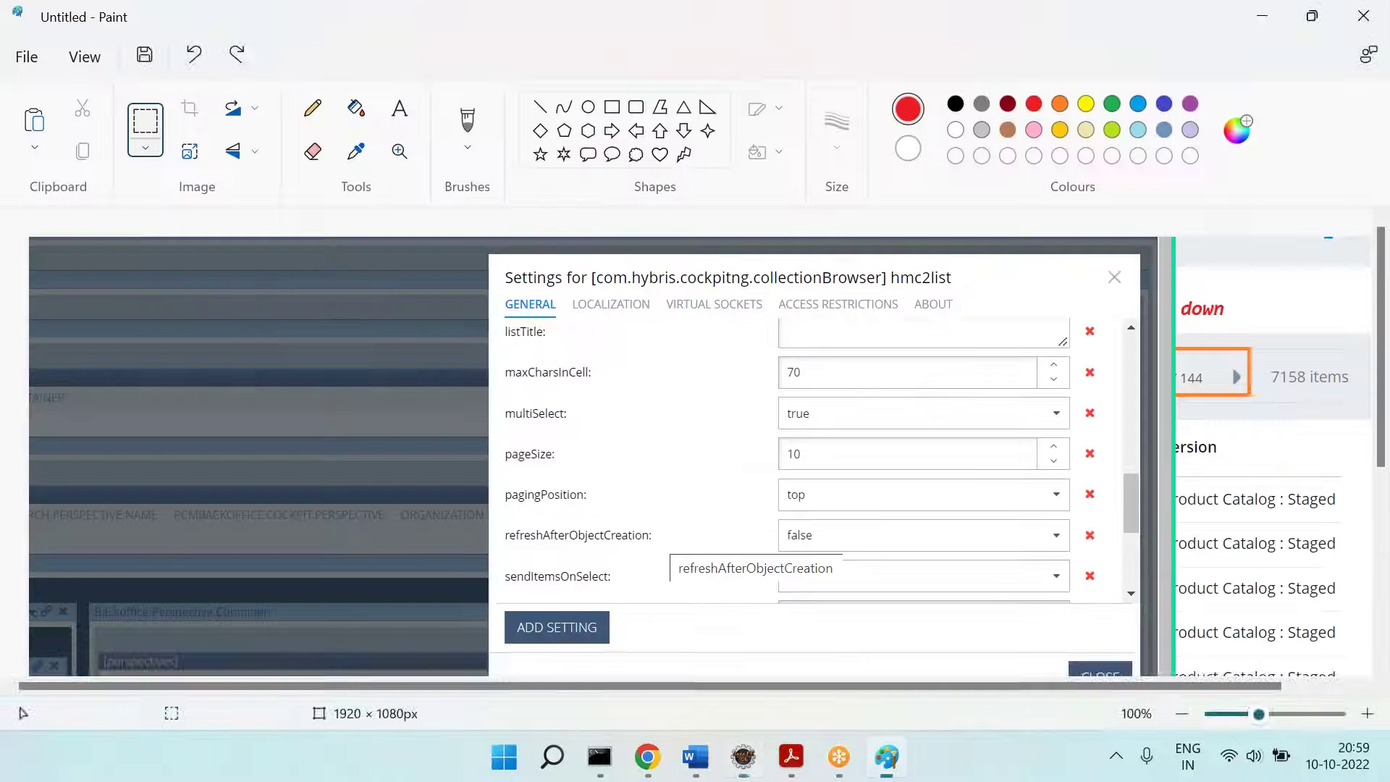
{"action": "key", "text": "alt+Tab"}
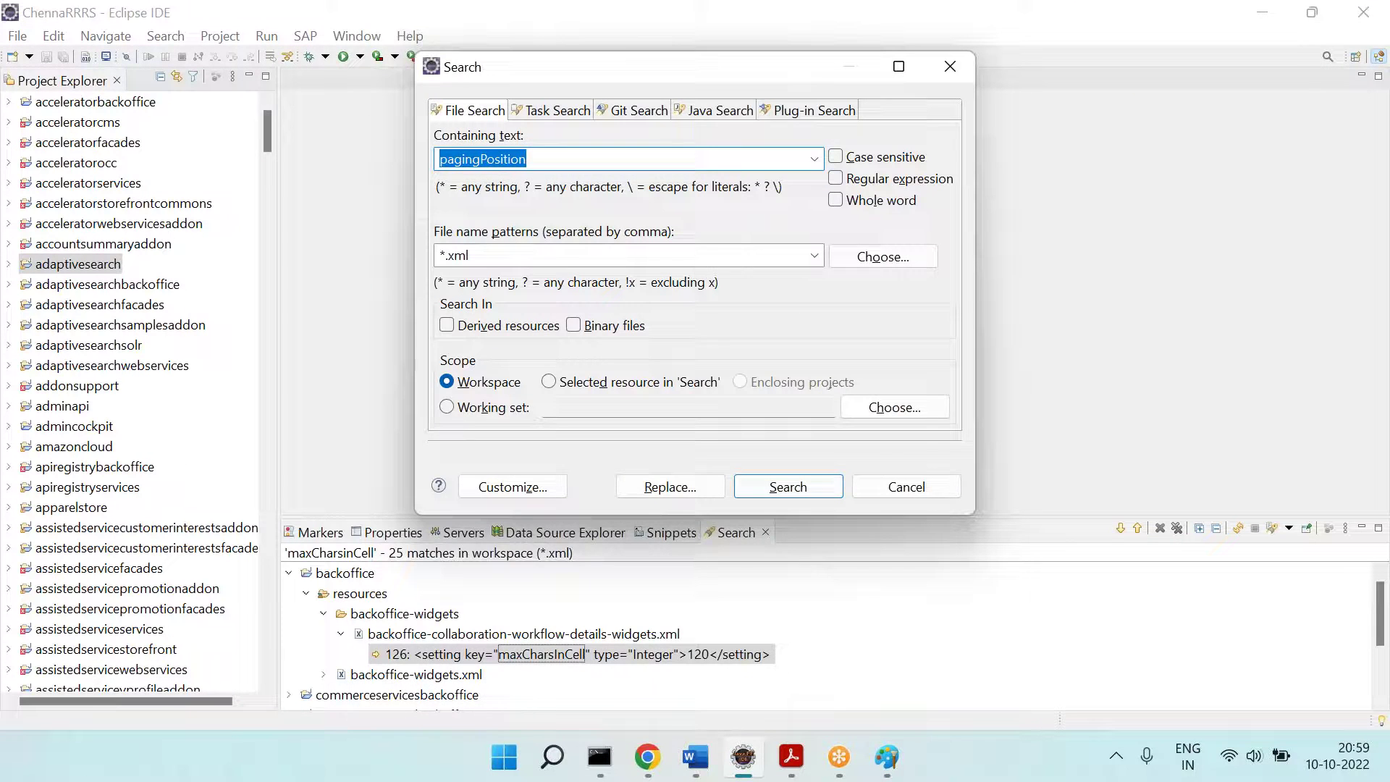
{"action": "key", "text": "Return"}
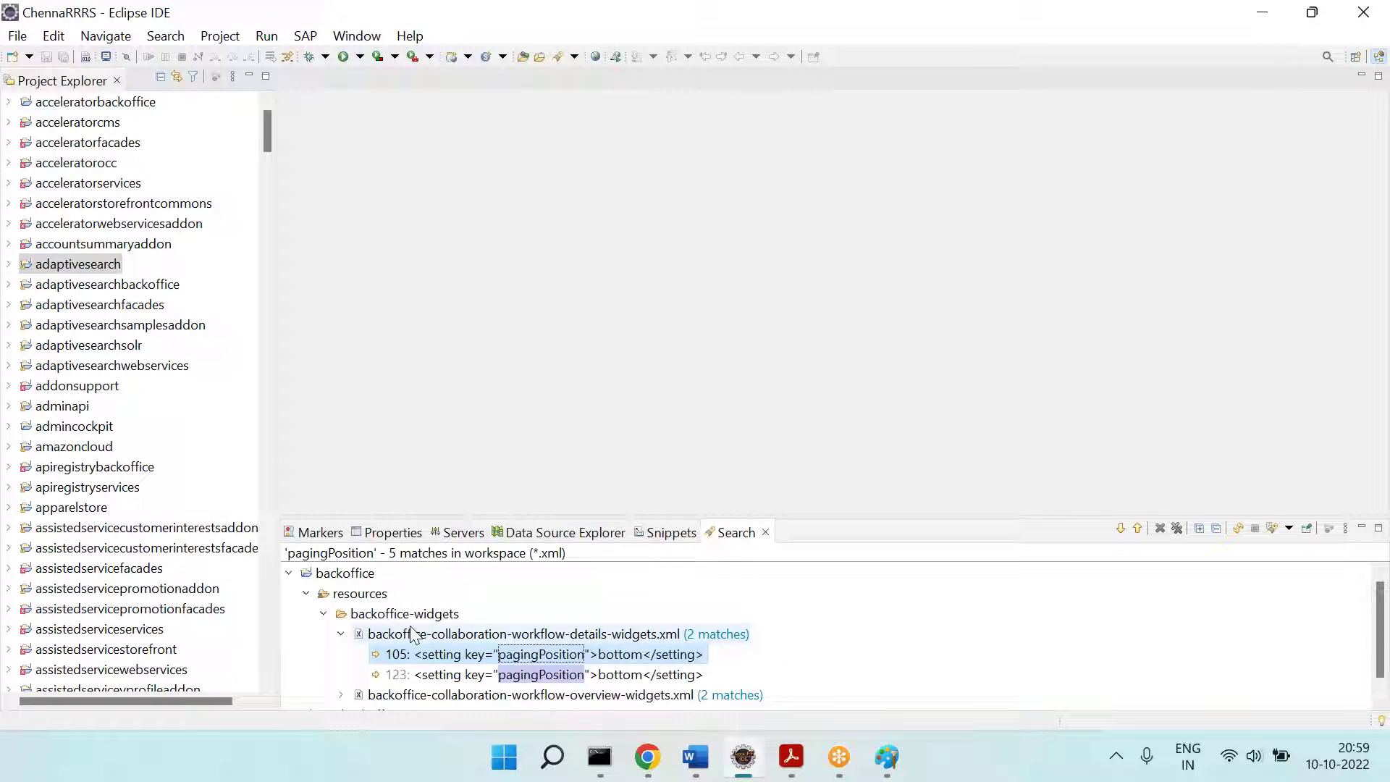
{"action": "left_click", "coordinate": [289, 574]}
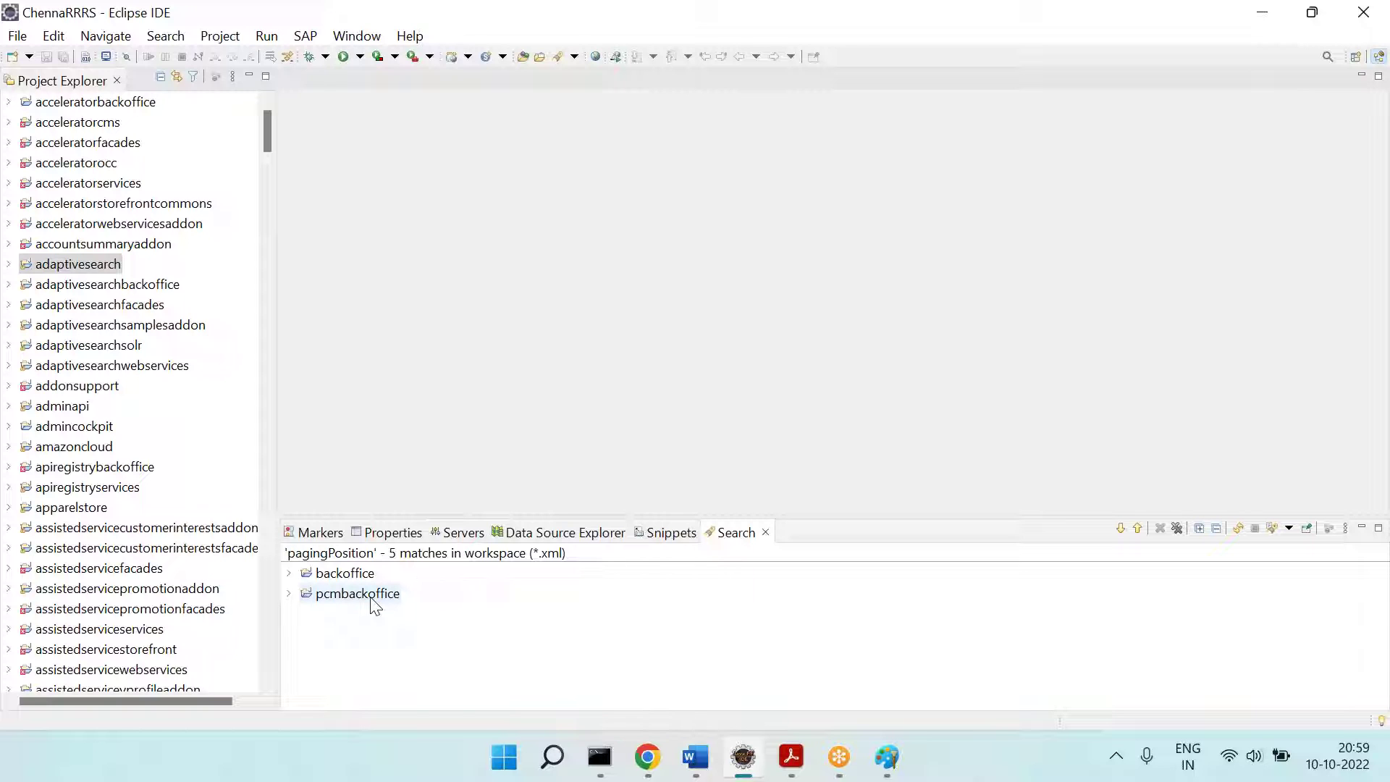
{"action": "left_click", "coordinate": [887, 756]}
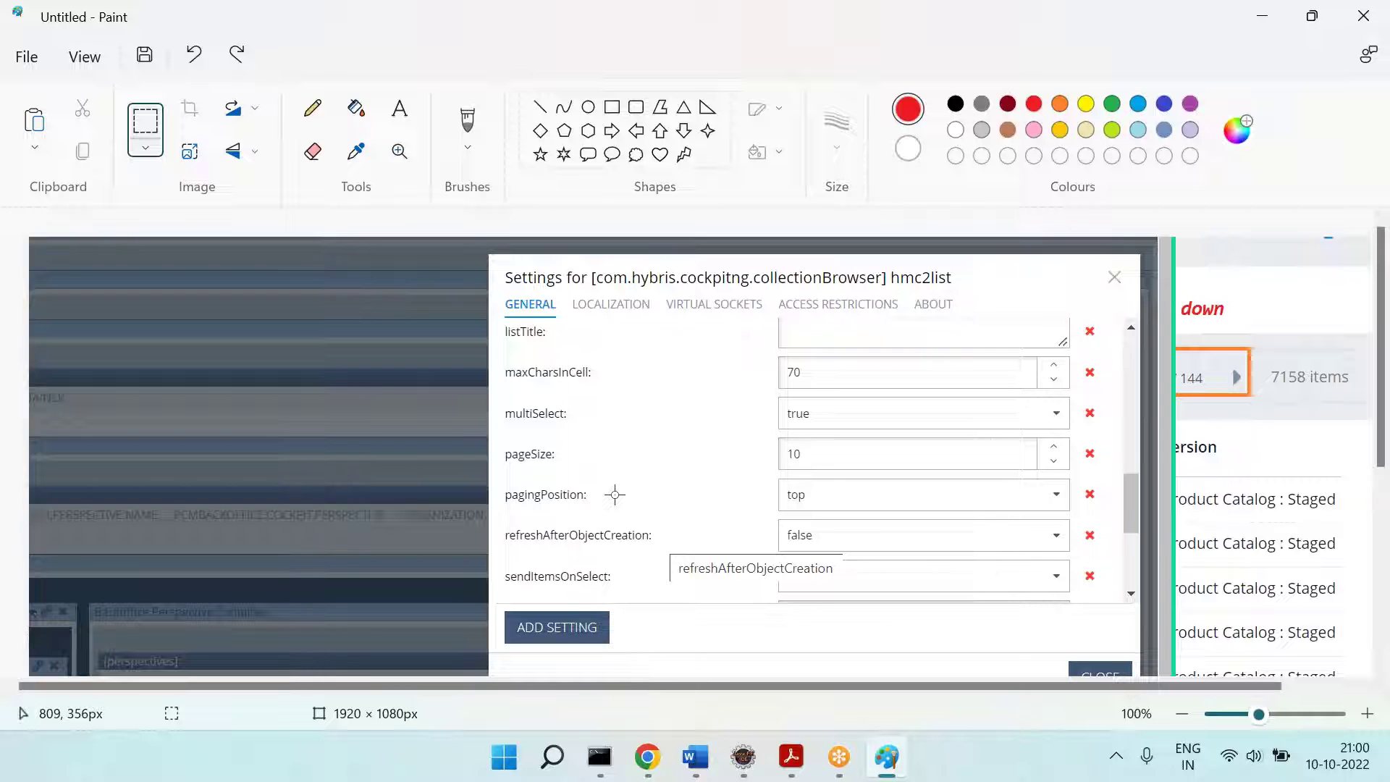
Step: Cycle through the pagingPosition matches at lines 105, 123, 37, 145 and 77
{"action": "left_click", "coordinate": [743, 757]}
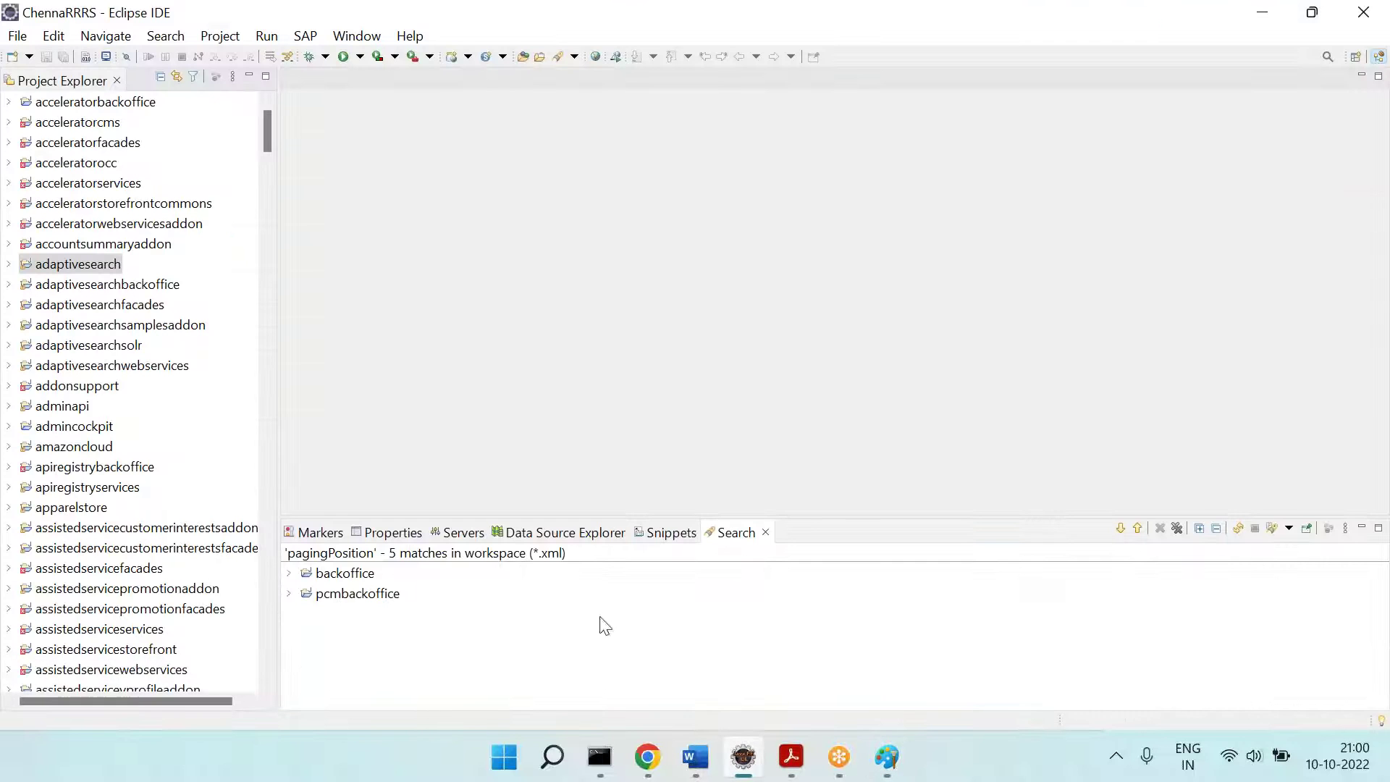
{"action": "left_click", "coordinate": [1122, 528]}
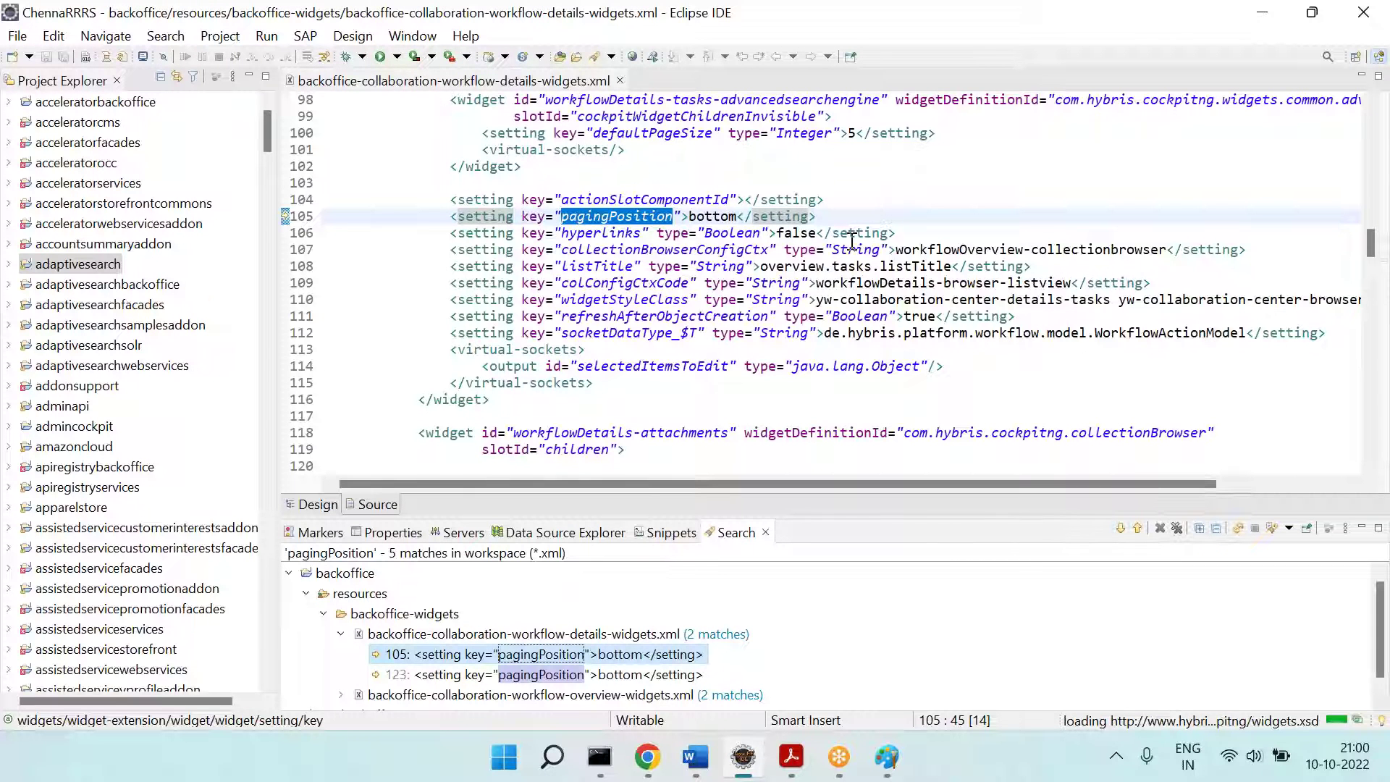
{"action": "left_click", "coordinate": [1121, 529]}
{"action": "left_click", "coordinate": [1121, 529]}
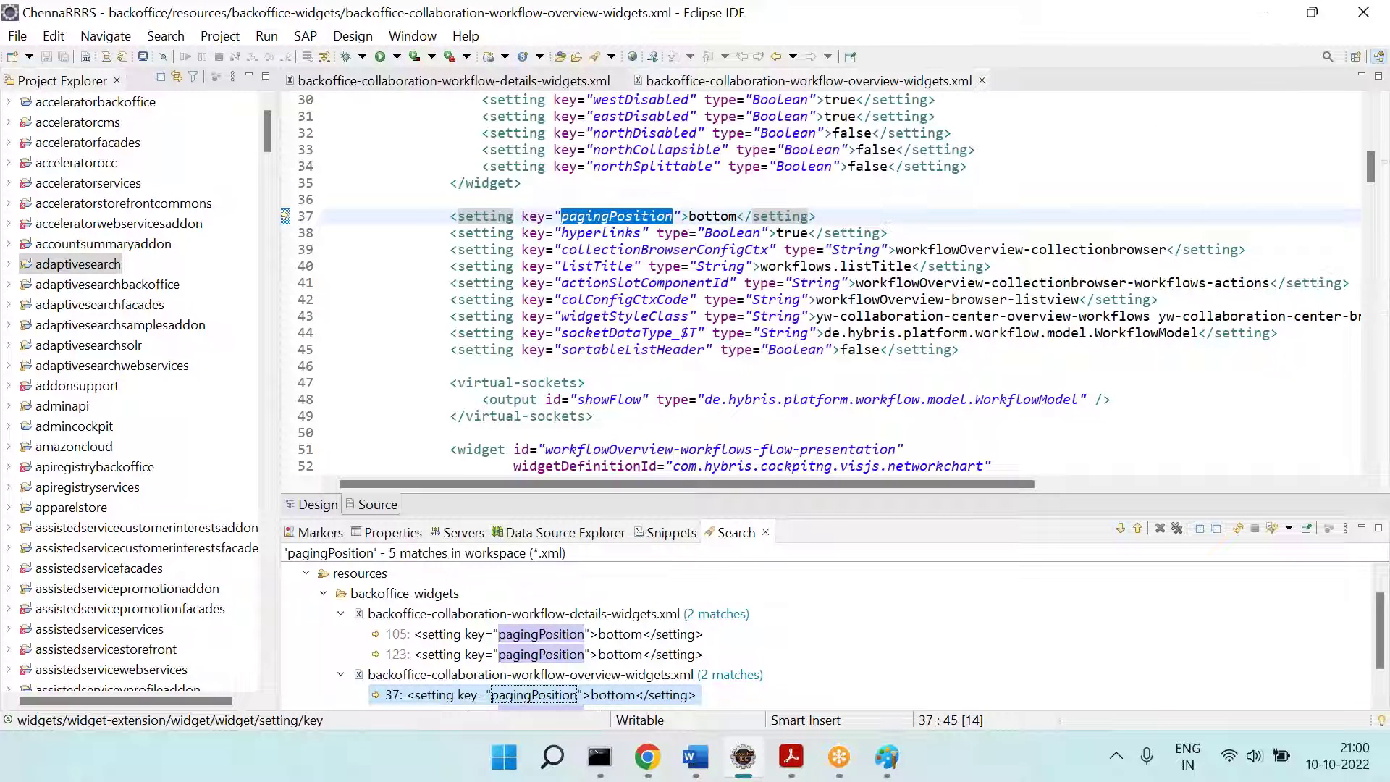
{"action": "left_click", "coordinate": [1121, 529]}
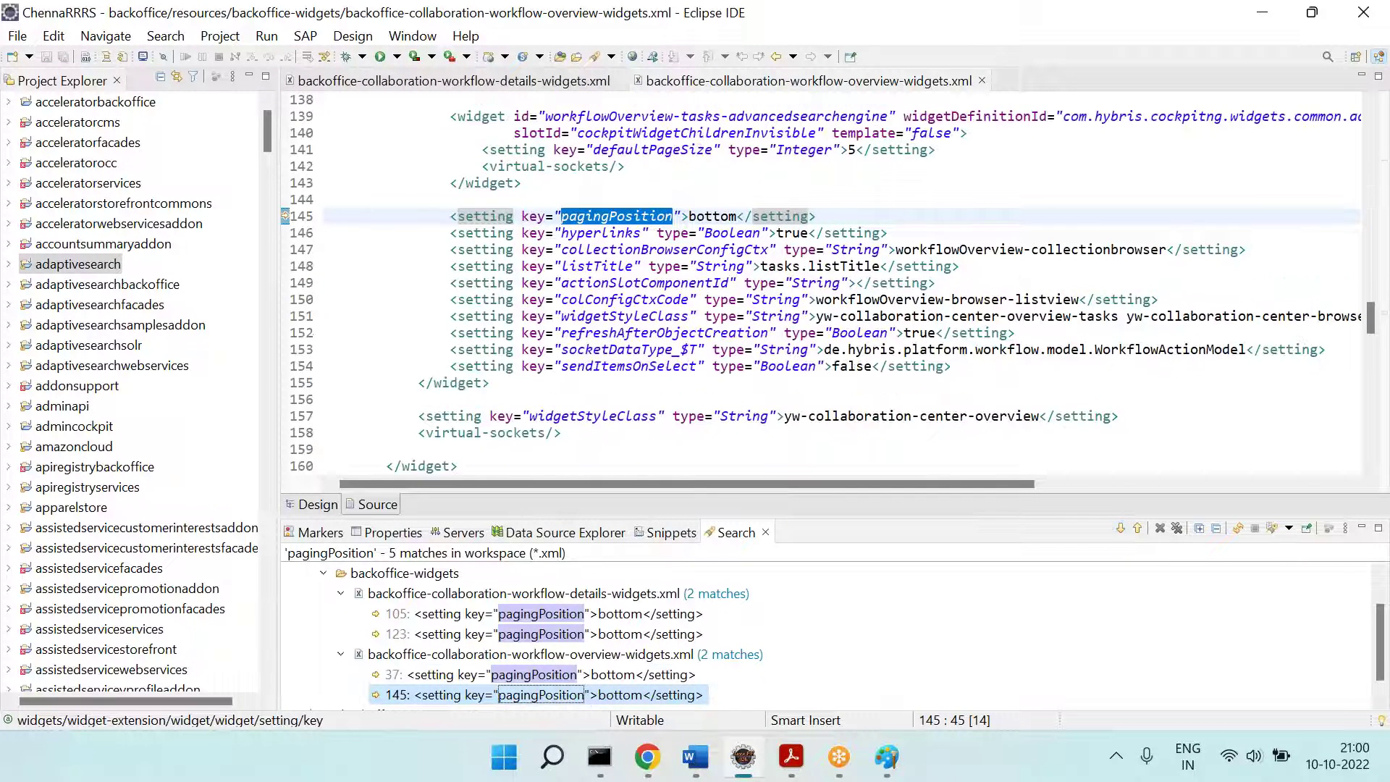
{"action": "left_click", "coordinate": [1121, 529]}
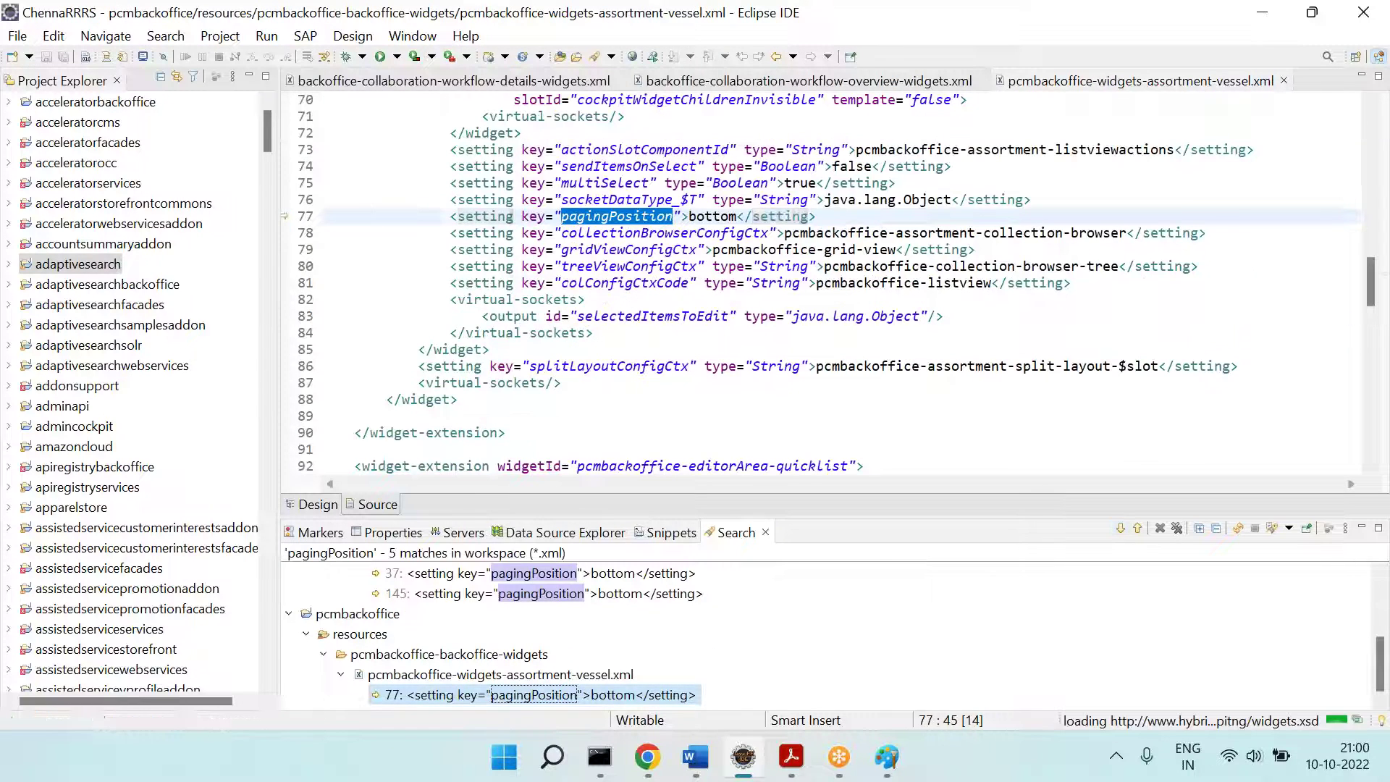
{"action": "left_click", "coordinate": [1121, 528]}
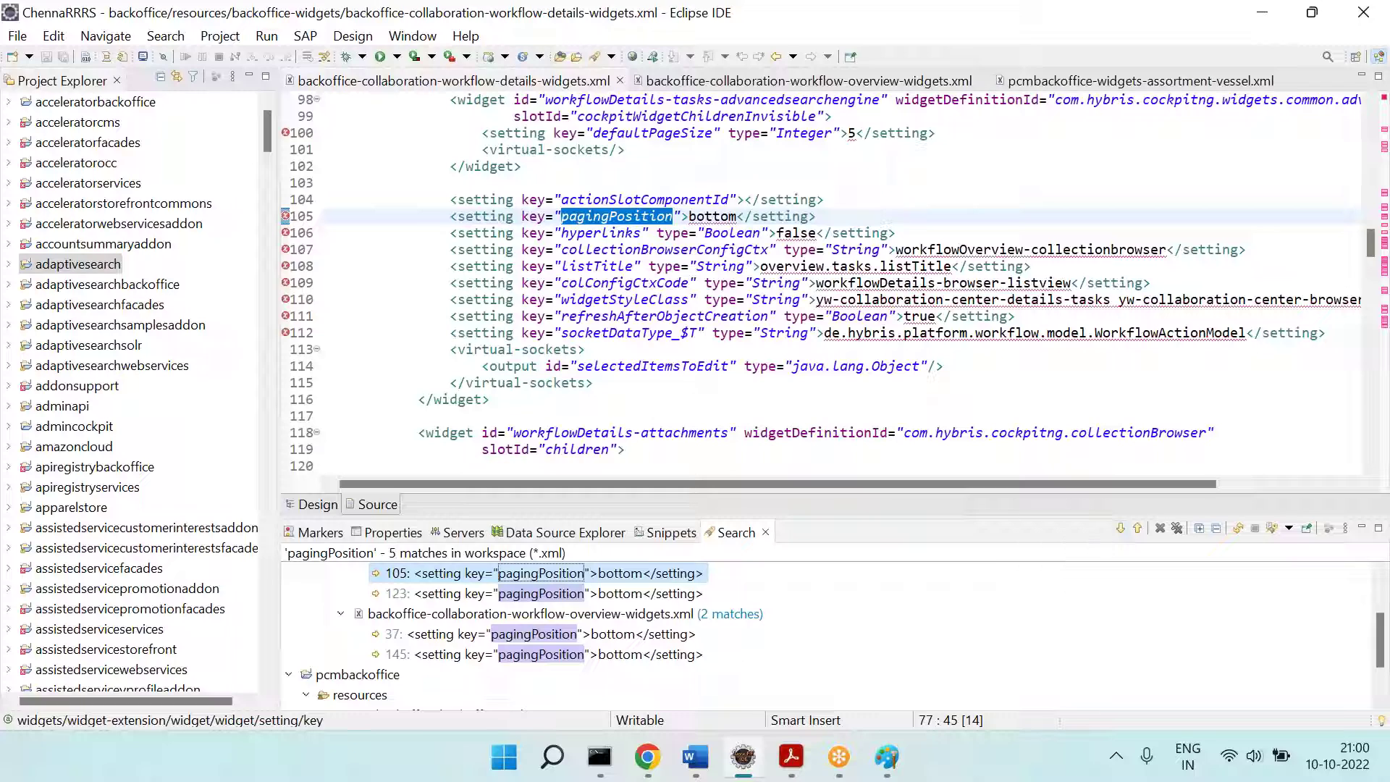
{"action": "left_click", "coordinate": [1121, 528]}
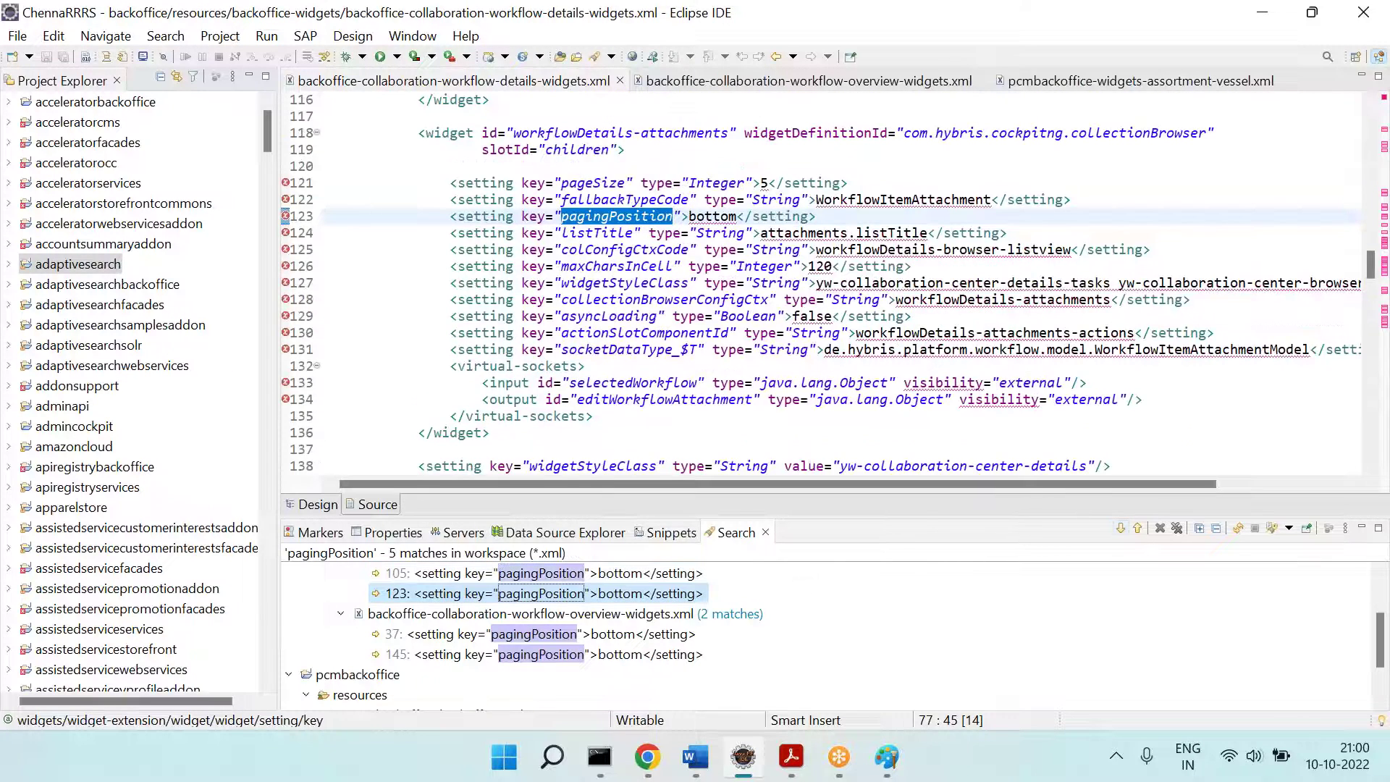
{"action": "left_click", "coordinate": [1121, 528]}
{"action": "left_click", "coordinate": [1120, 529]}
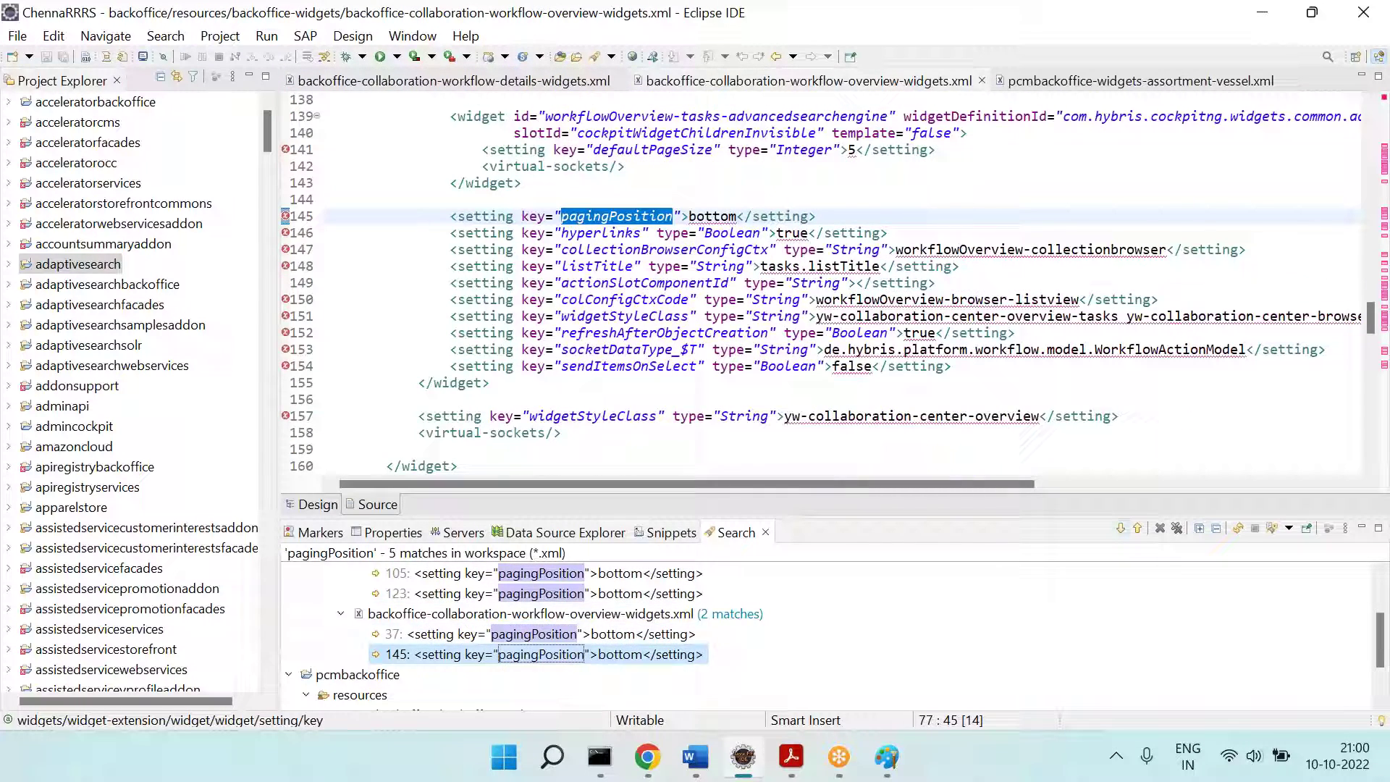
{"action": "left_click", "coordinate": [1121, 528]}
{"action": "left_click", "coordinate": [1121, 529]}
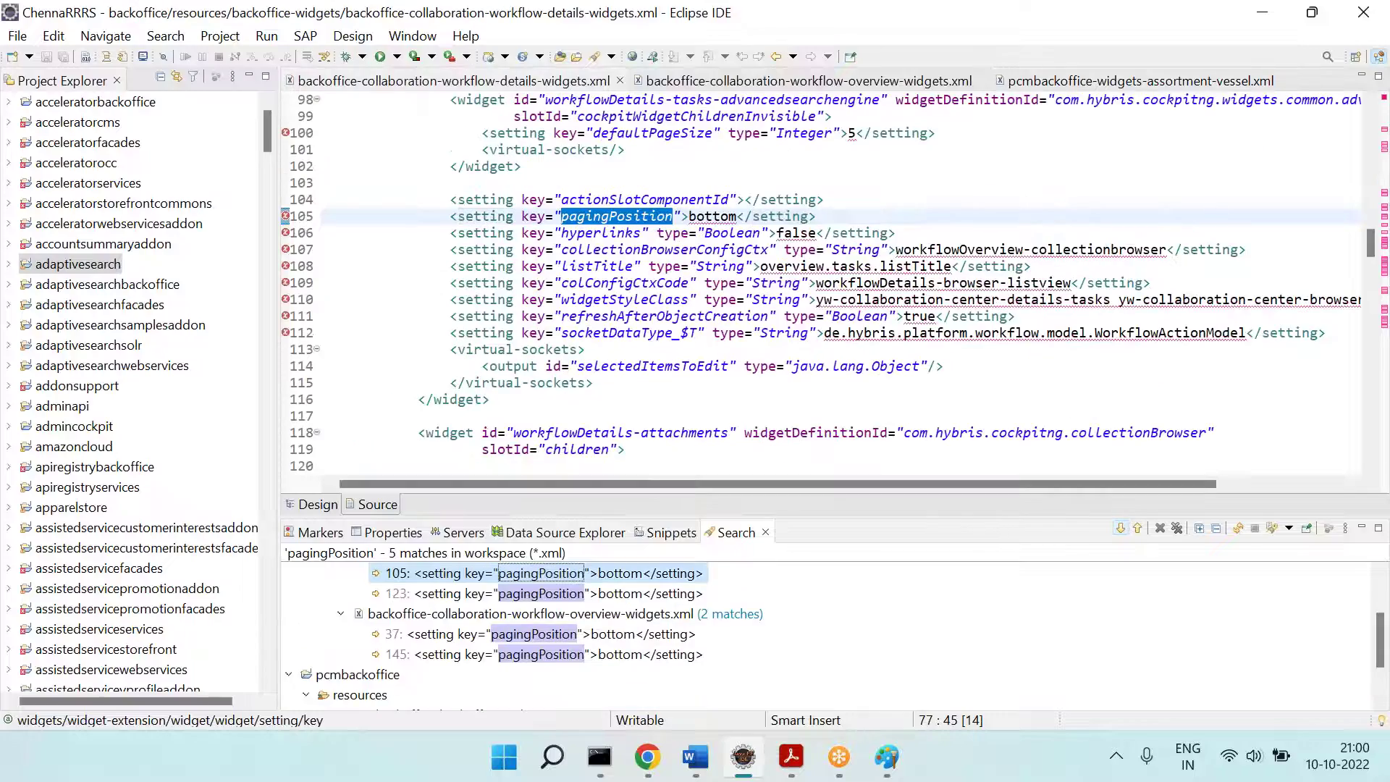
Step: Review the details widgets file at the line 123 match and compare pageSize with the screenshot
{"action": "left_click", "coordinate": [1014, 388]}
{"action": "scroll", "coordinate": [1014, 387], "scroll_direction": "up", "scroll_amount": 8}
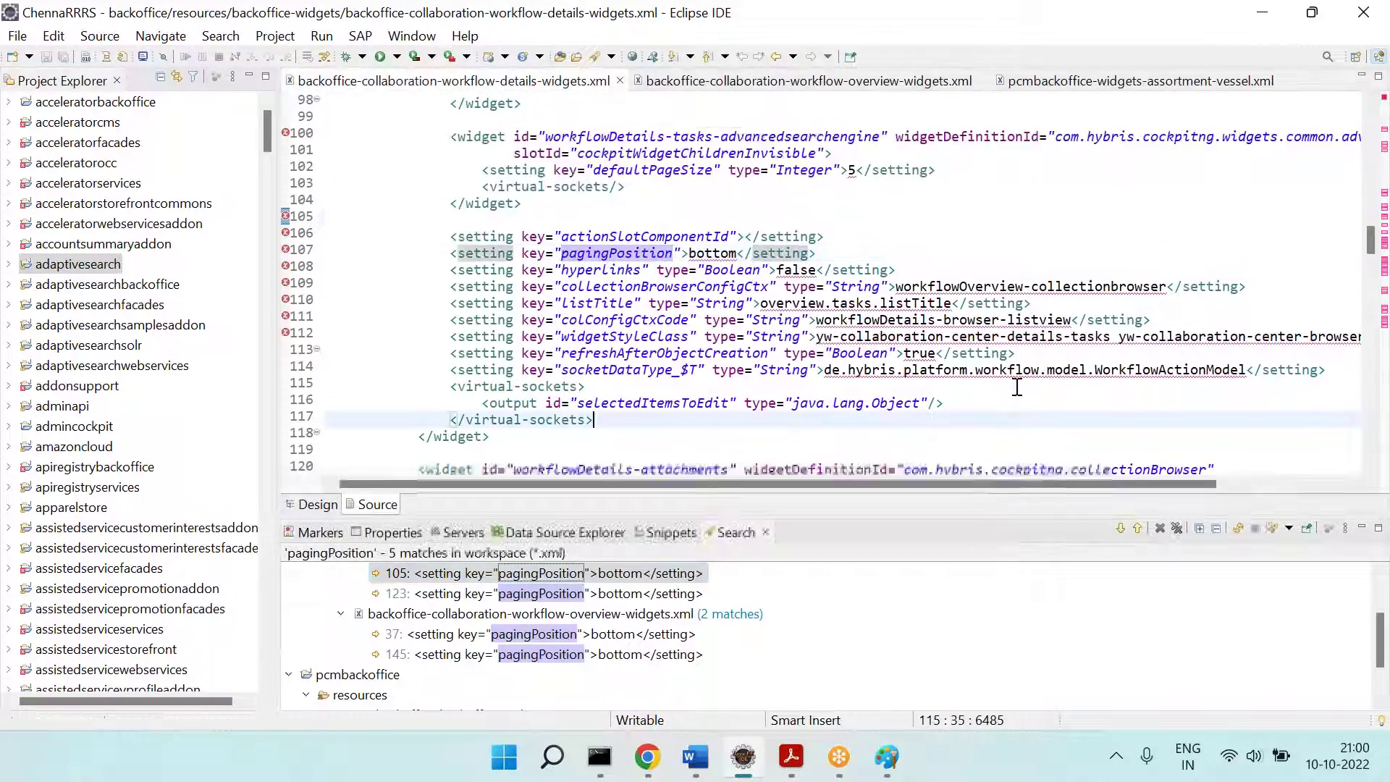
{"action": "scroll", "coordinate": [1017, 388], "scroll_direction": "down", "scroll_amount": 1}
{"action": "scroll", "coordinate": [1017, 387], "scroll_direction": "up", "scroll_amount": 16}
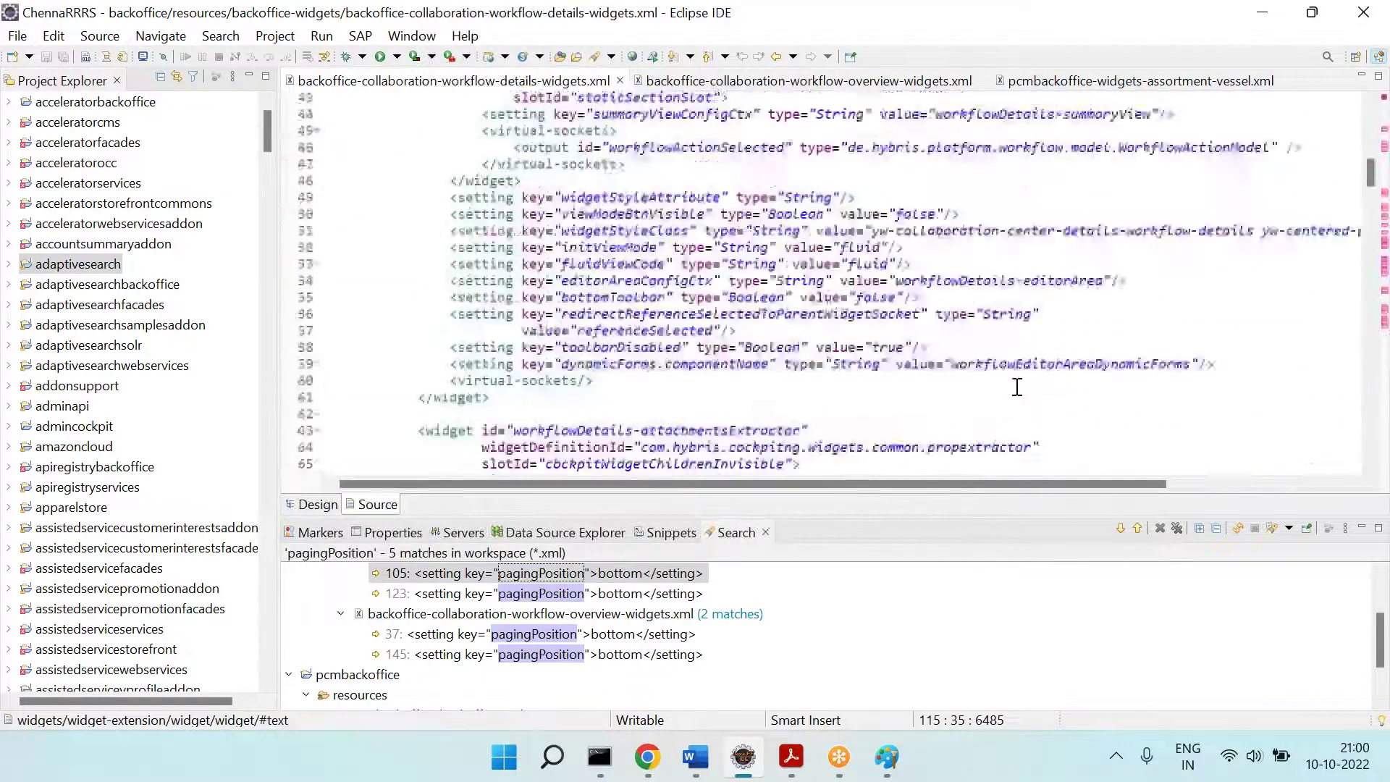
{"action": "scroll", "coordinate": [1017, 387], "scroll_direction": "up", "scroll_amount": 9}
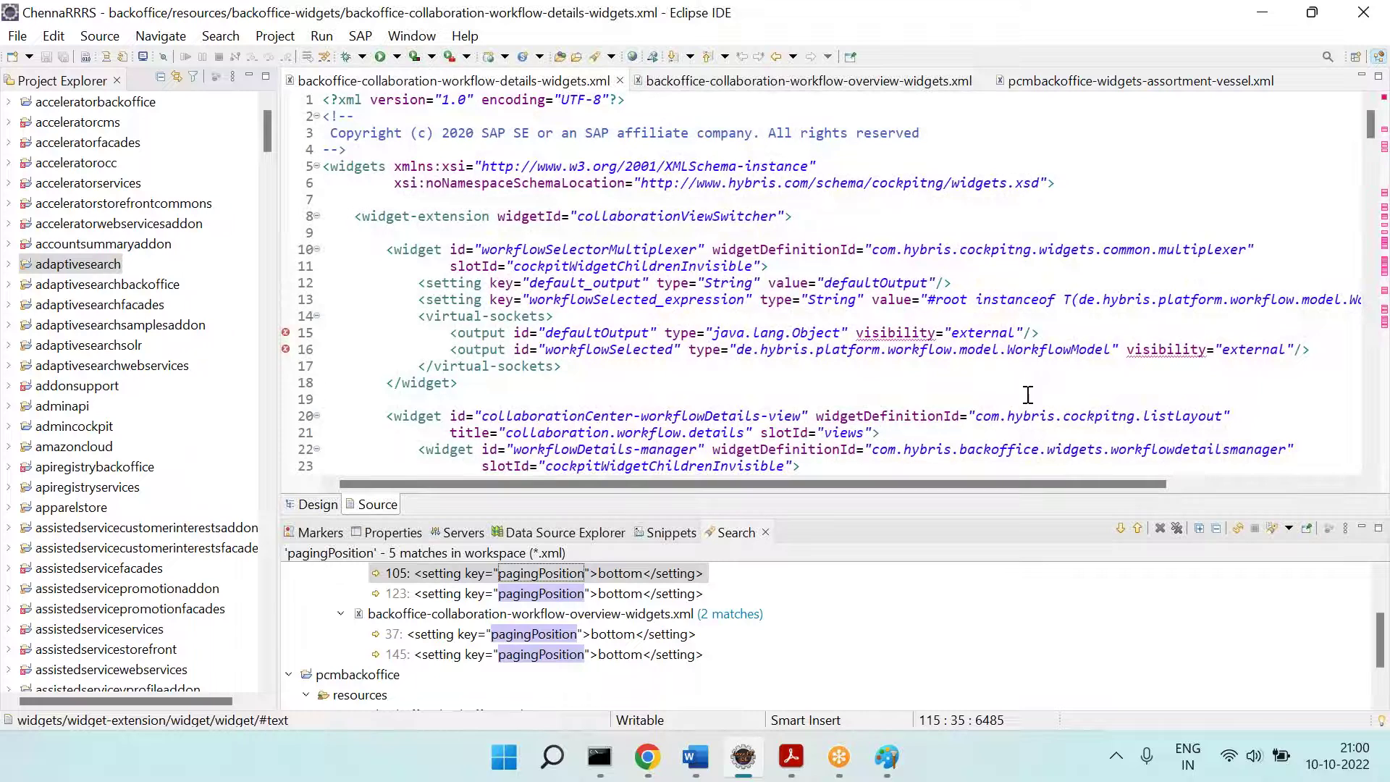
{"action": "left_click", "coordinate": [1120, 530]}
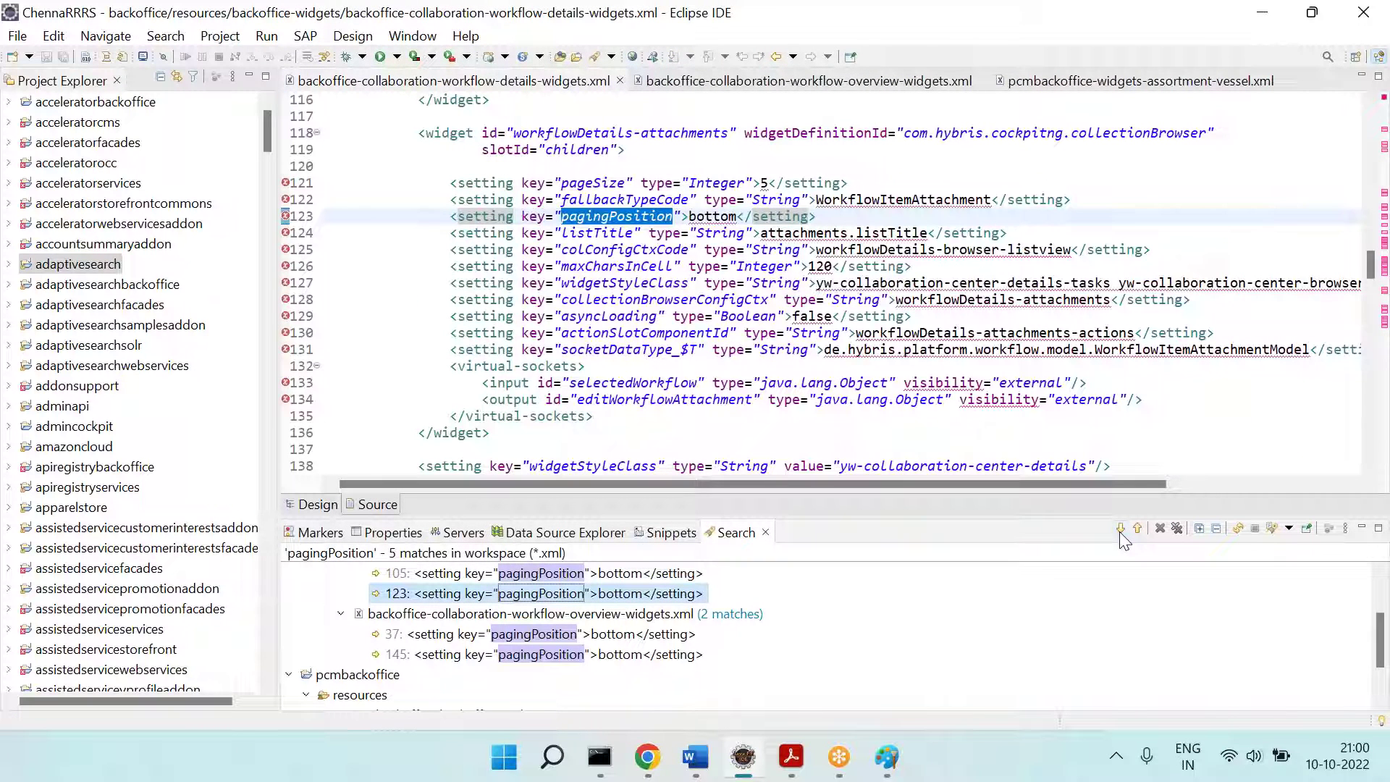
{"action": "double_click", "coordinate": [607, 183]}
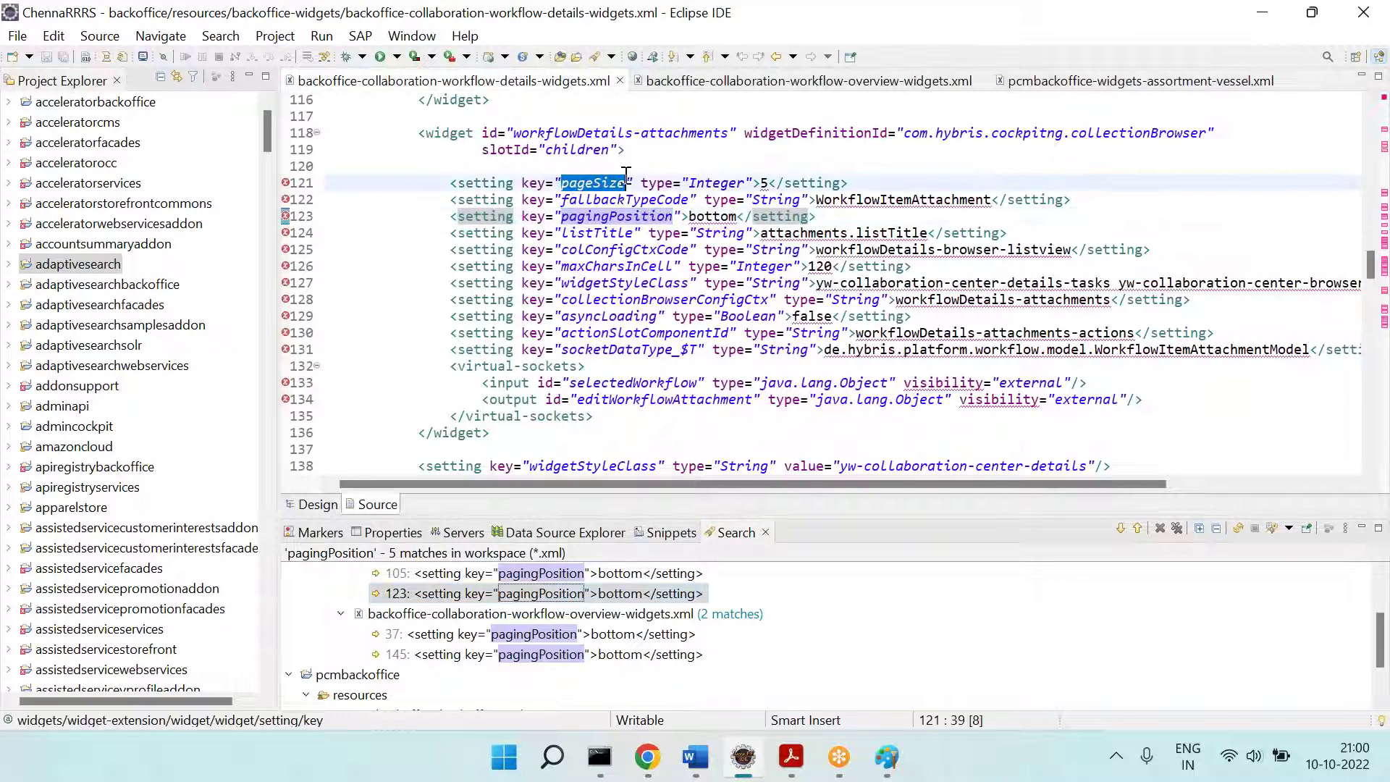
{"action": "left_click", "coordinate": [887, 757]}
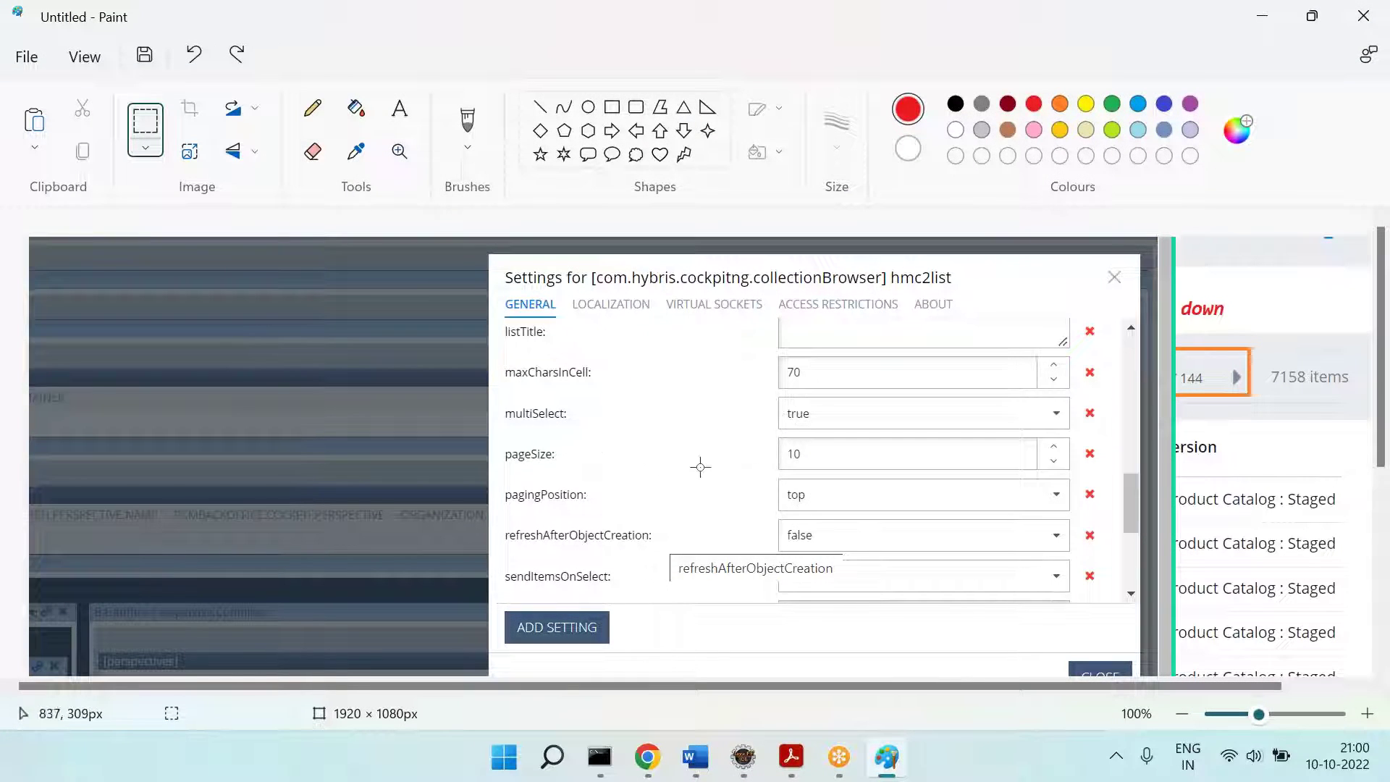
{"action": "key", "text": "alt+Tab"}
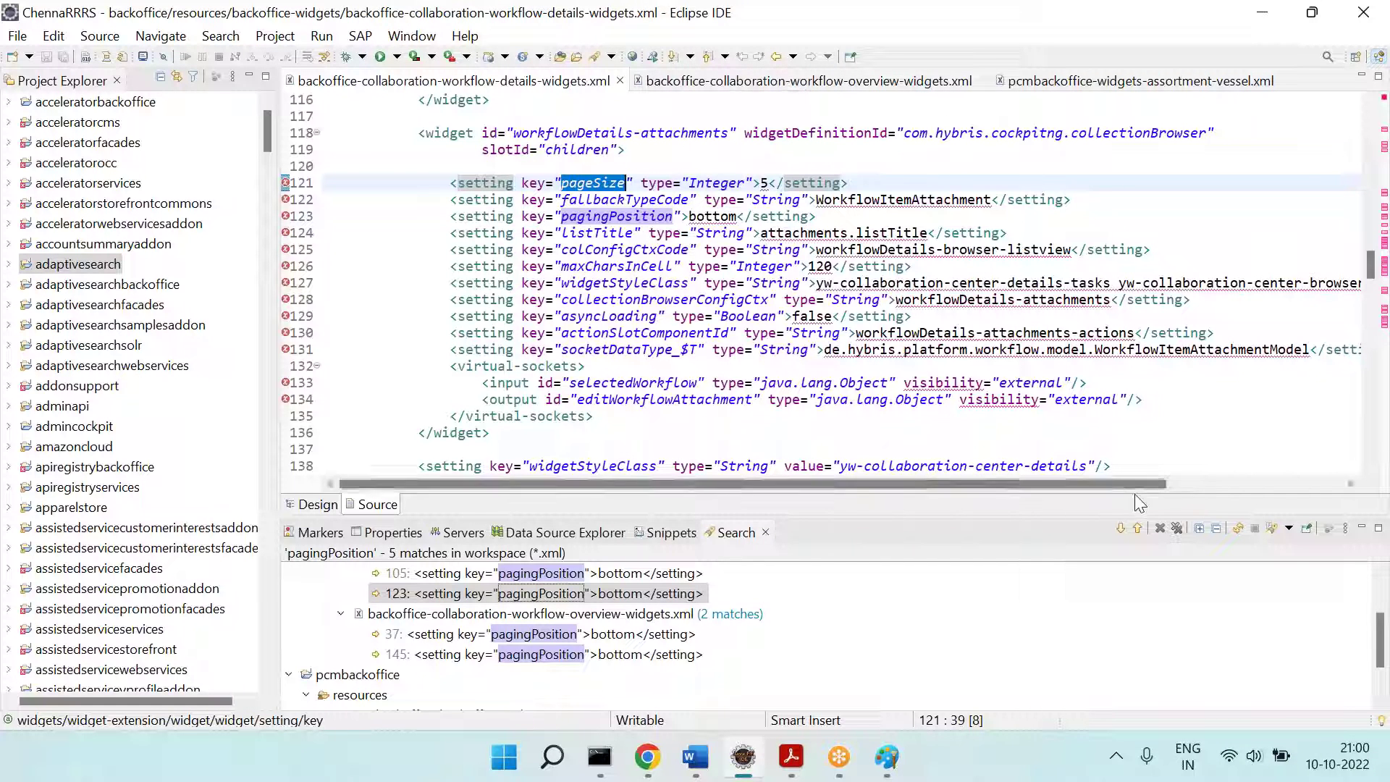
Step: Open the line 77 match in pcmbackoffice-widgets-assortment-vessel.xml and select the multiSelect setting line
{"action": "left_click", "coordinate": [1120, 529]}
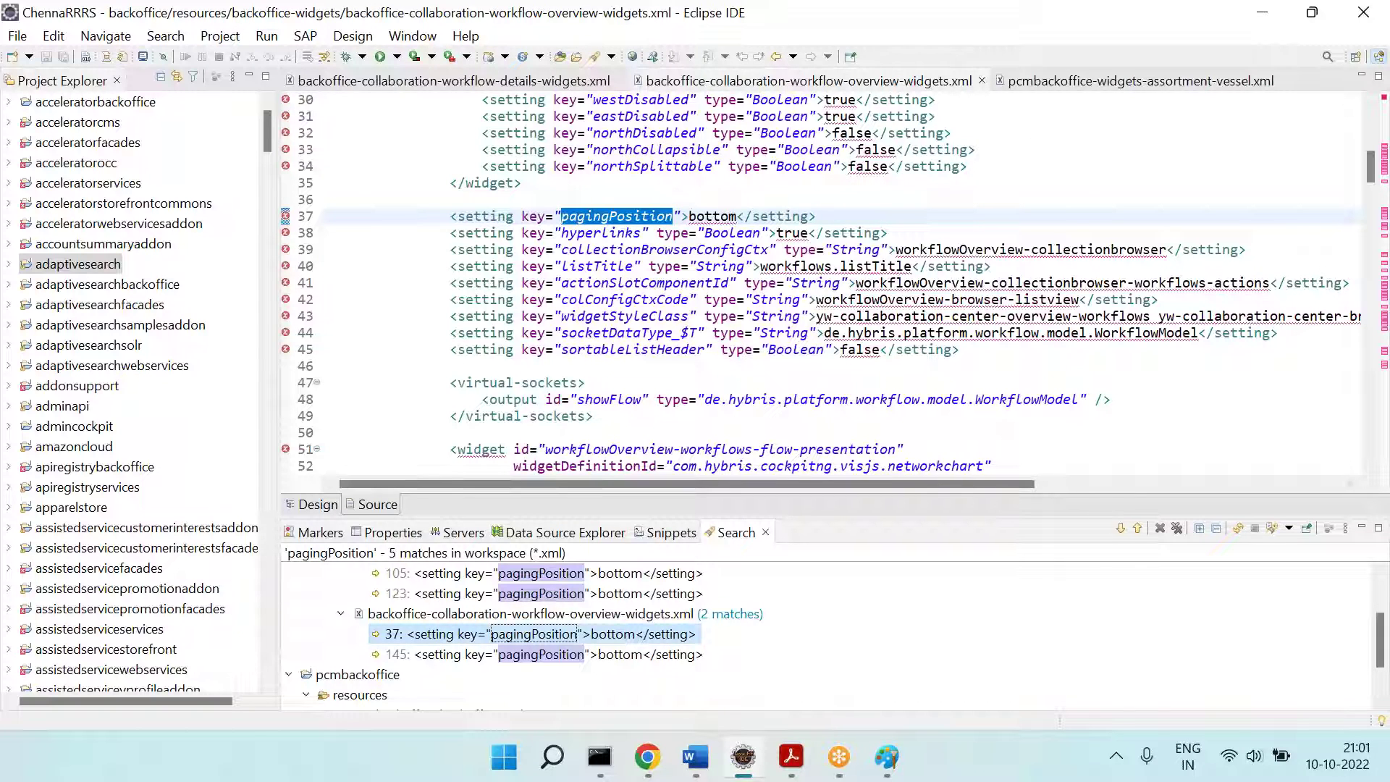
{"action": "left_click", "coordinate": [1120, 529]}
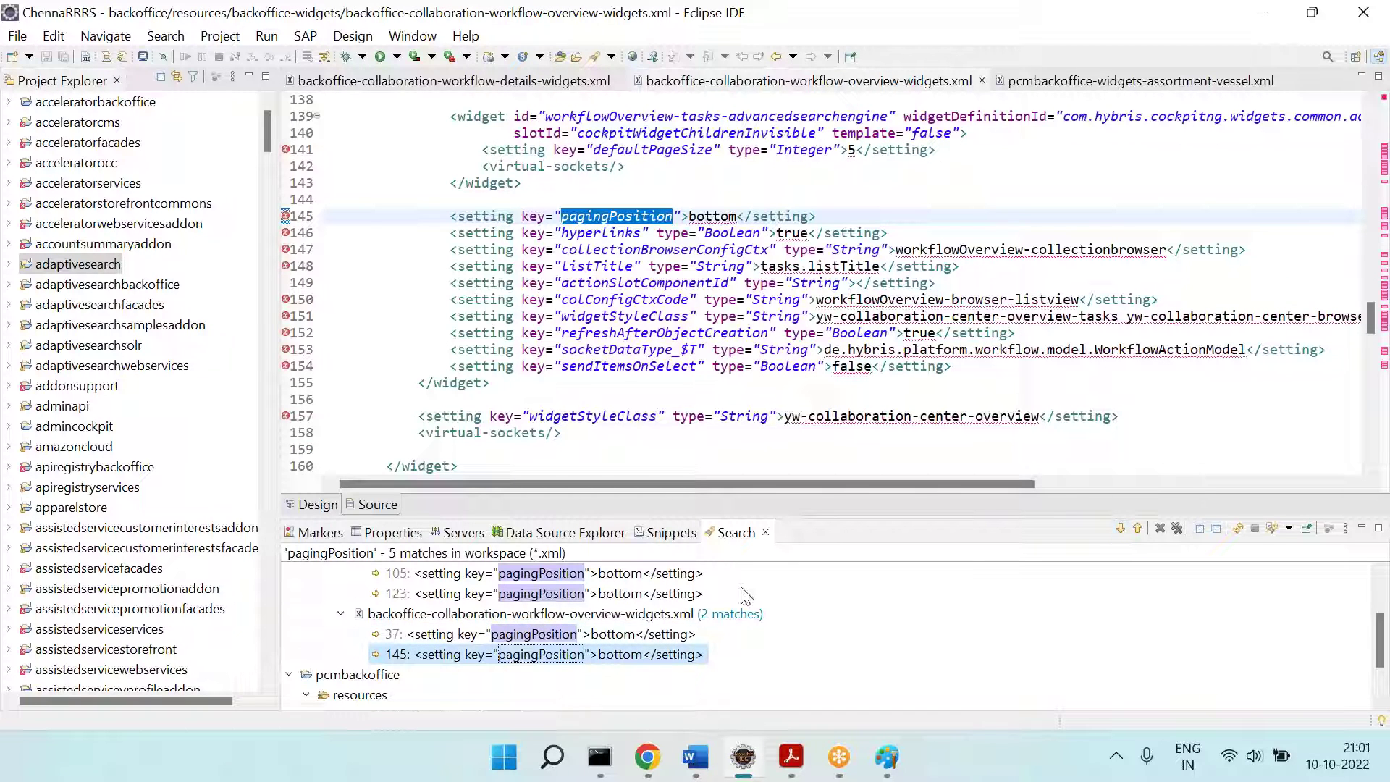
{"action": "scroll", "coordinate": [745, 595], "scroll_direction": "down", "scroll_amount": 1}
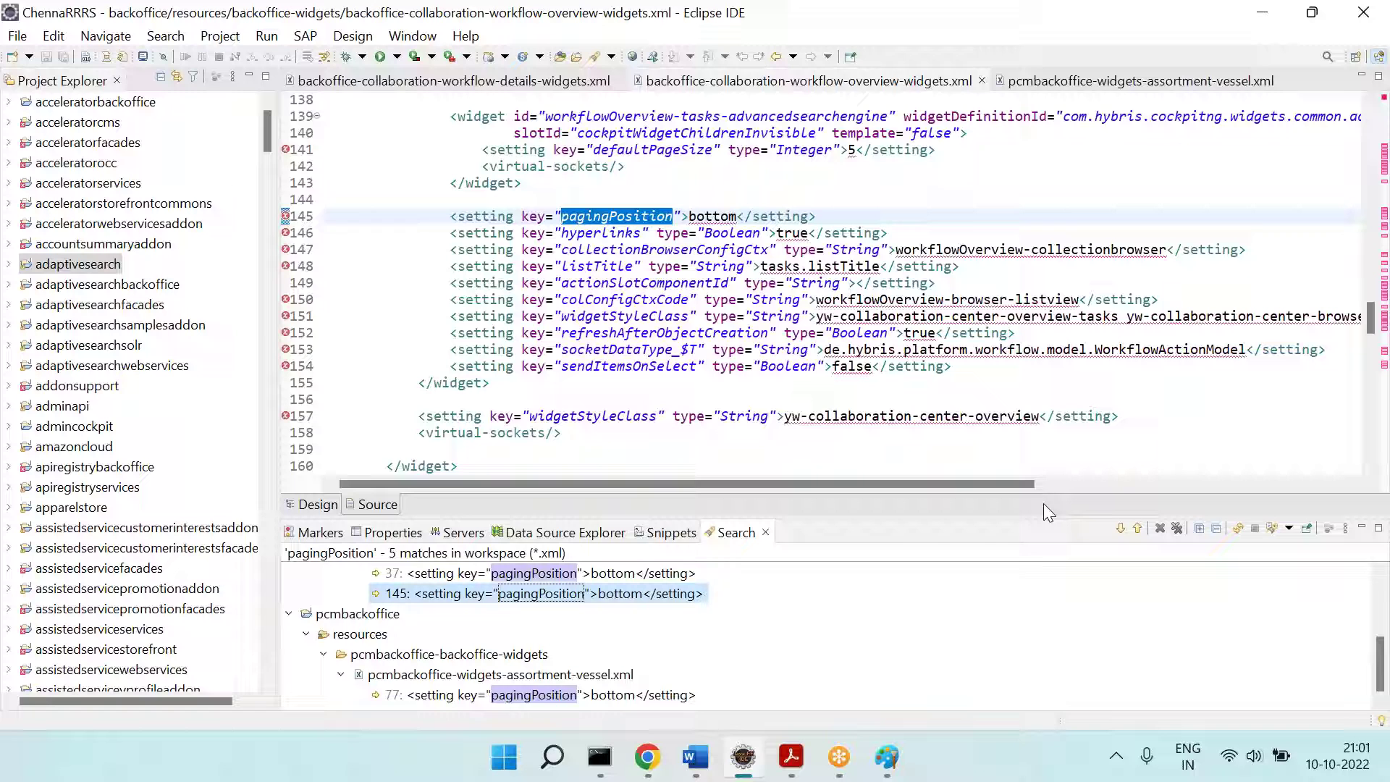
{"action": "left_click", "coordinate": [1124, 522]}
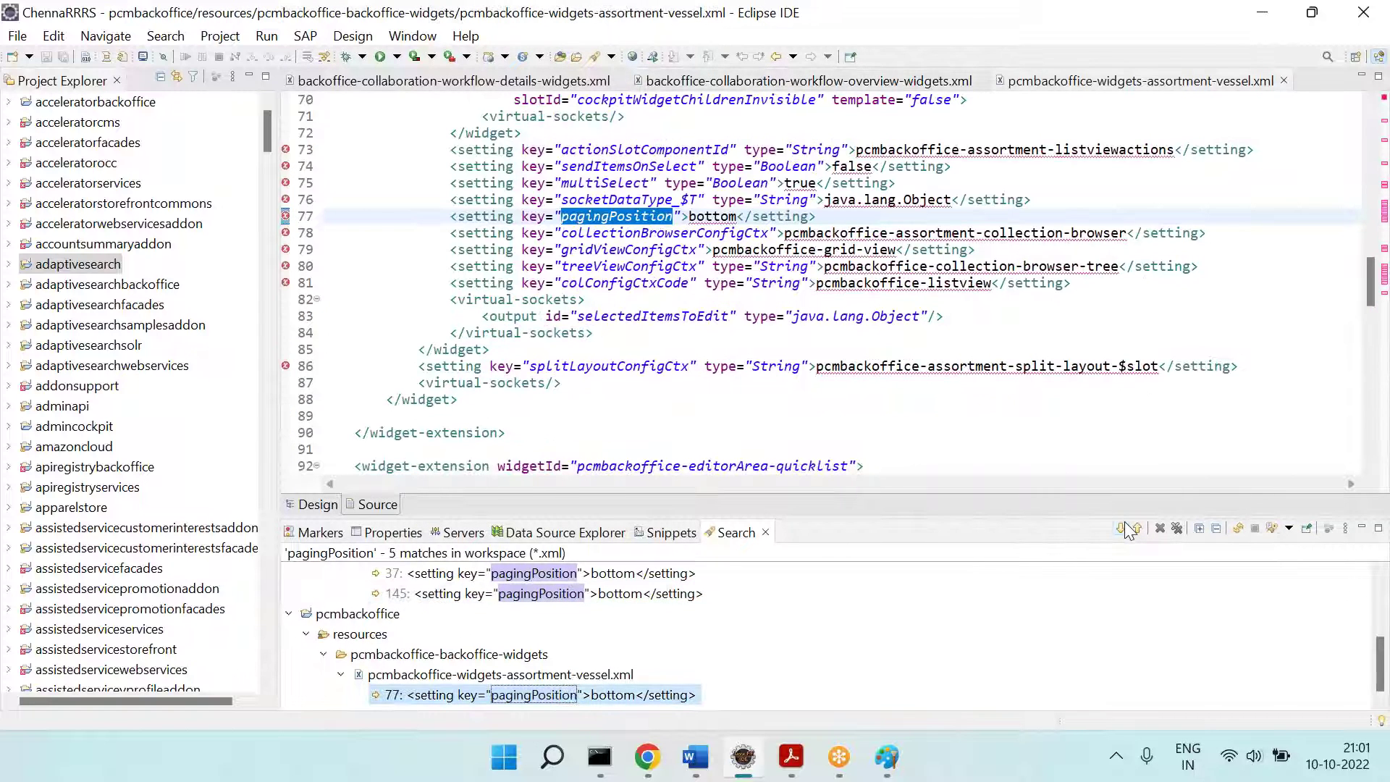
{"action": "scroll", "coordinate": [900, 302], "scroll_direction": "up", "scroll_amount": 1}
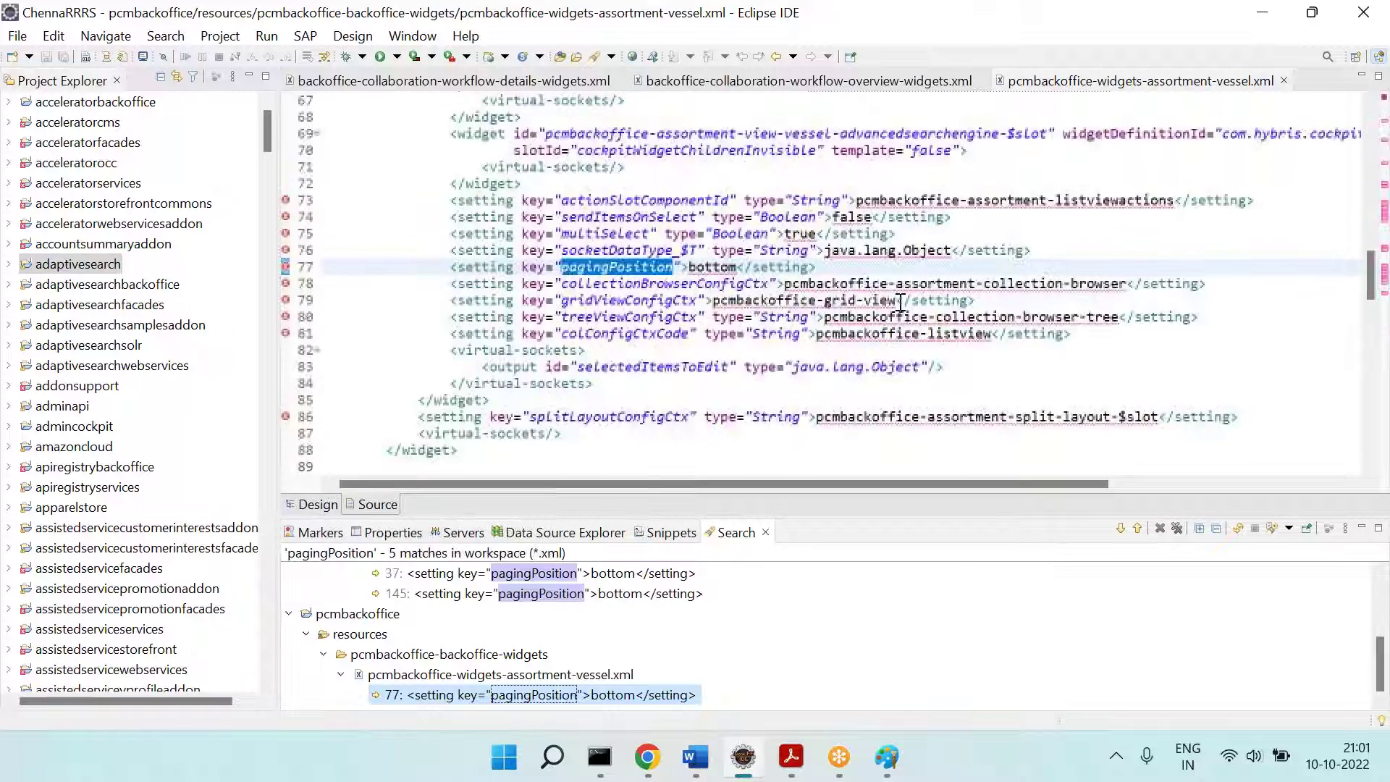
{"action": "double_click", "coordinate": [586, 234]}
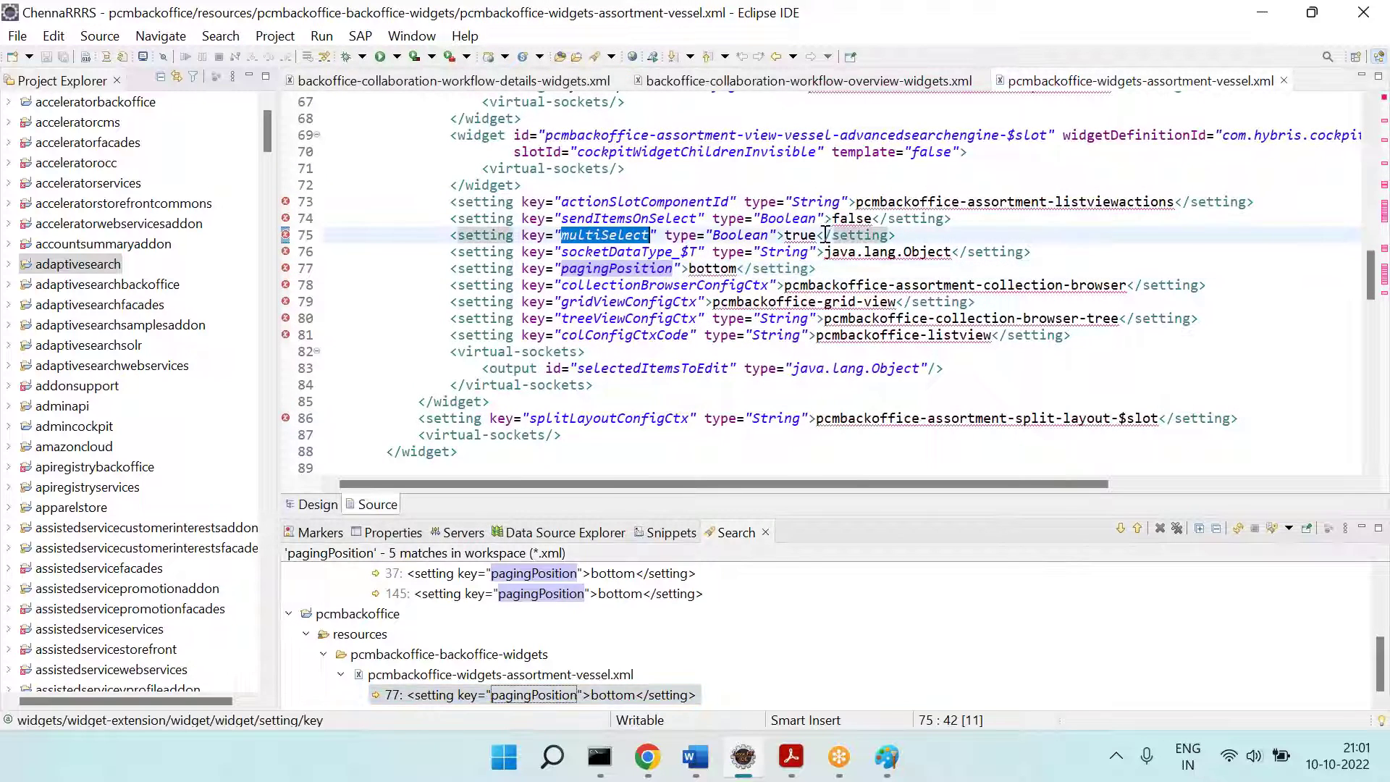
{"action": "triple_click", "coordinate": [828, 234]}
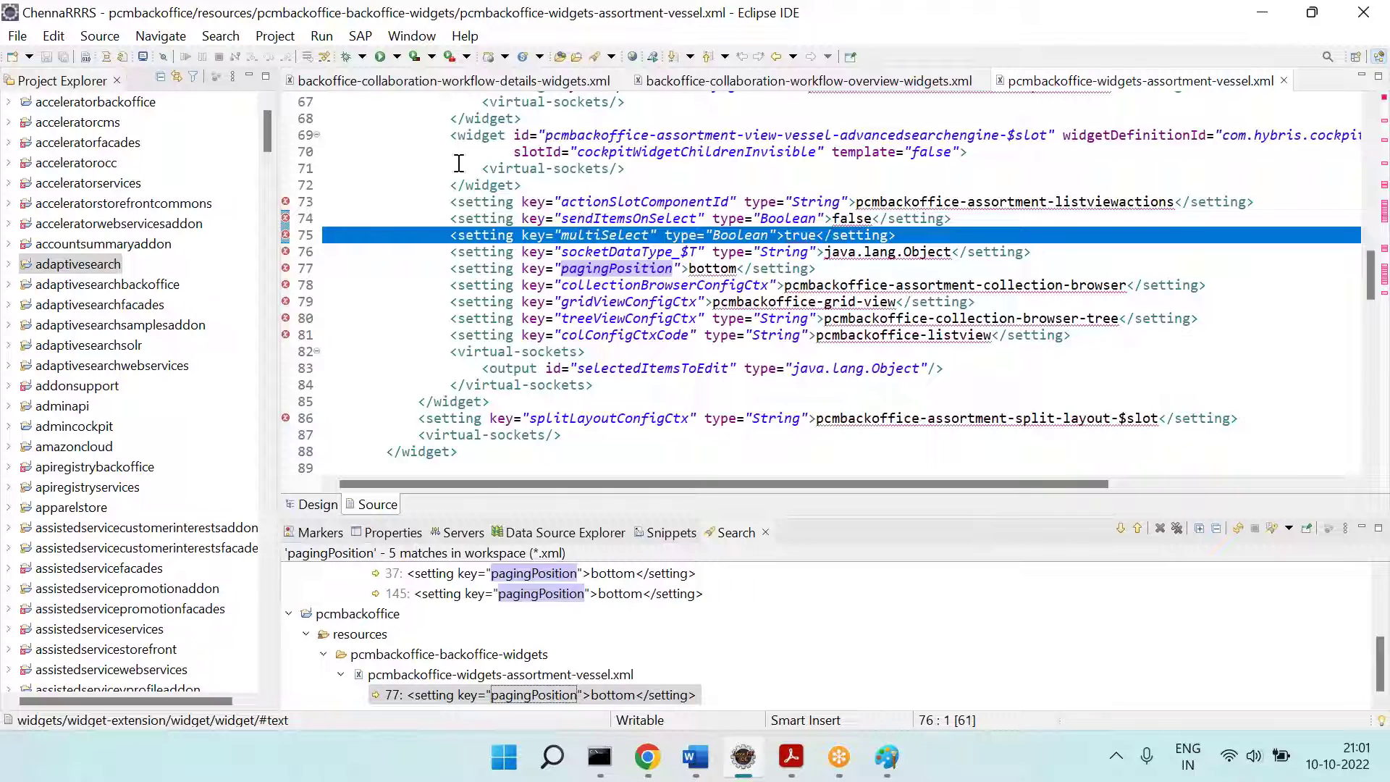
{"action": "right_click", "coordinate": [420, 82]}
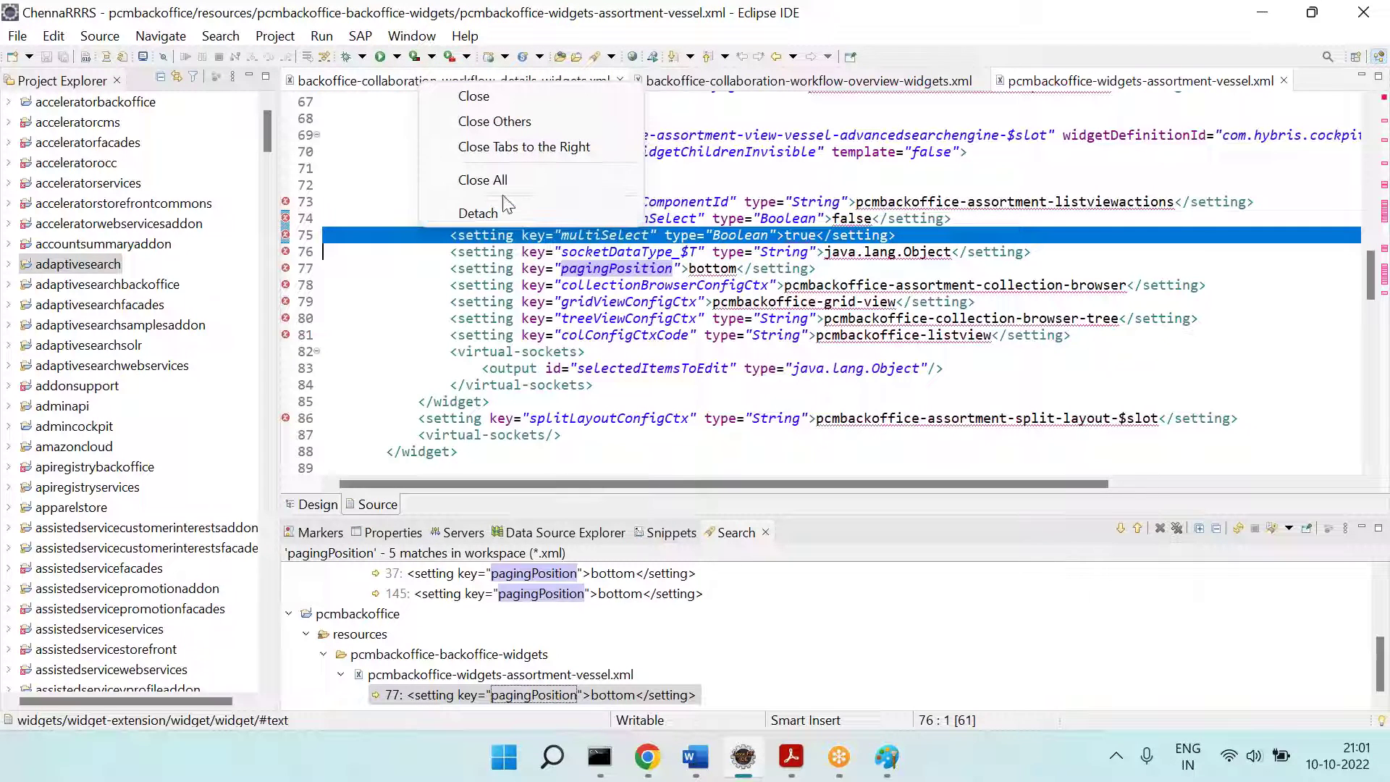
Step: Close all editors, review the backoffice and pcmbackoffice matches, and open the workflow details widgets file
{"action": "left_click", "coordinate": [482, 179]}
{"action": "scroll", "coordinate": [352, 590], "scroll_direction": "up", "scroll_amount": 3}
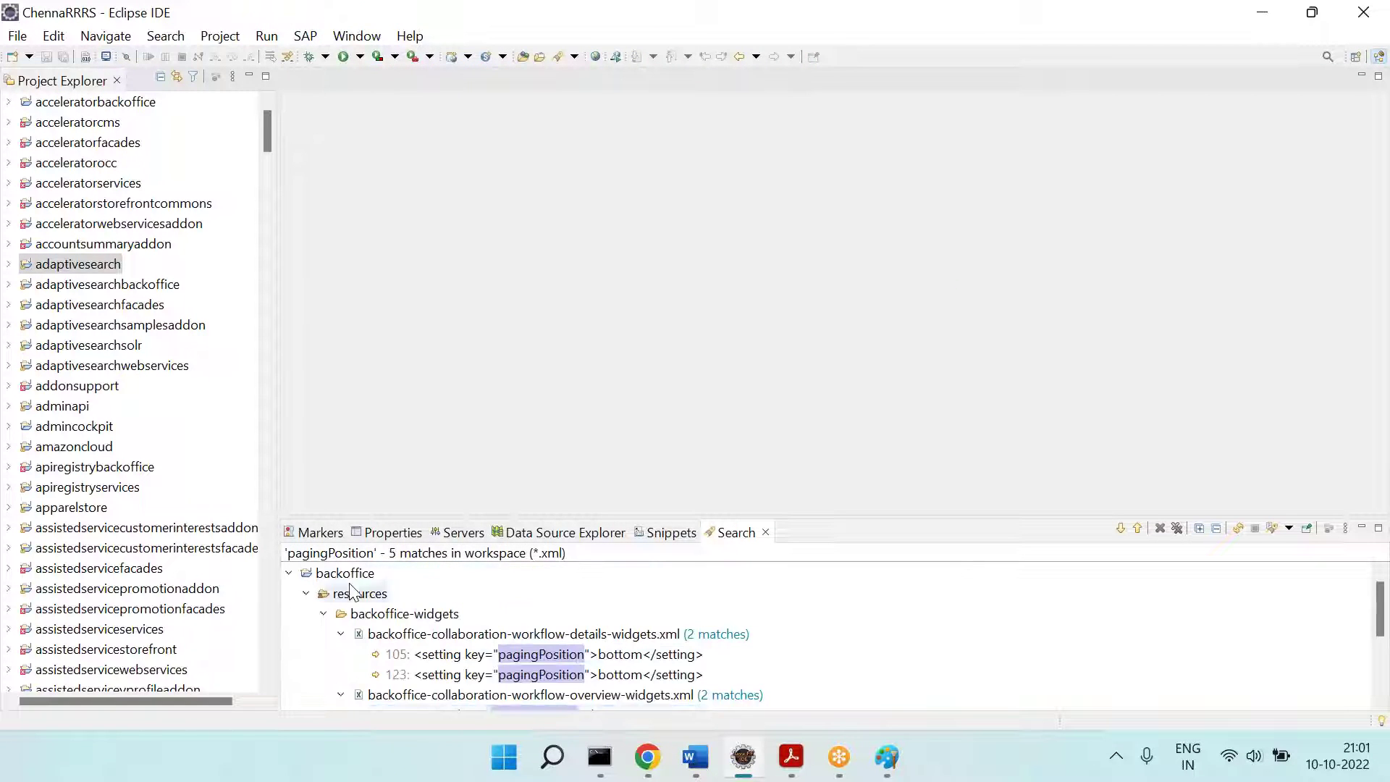
{"action": "left_click", "coordinate": [289, 573]}
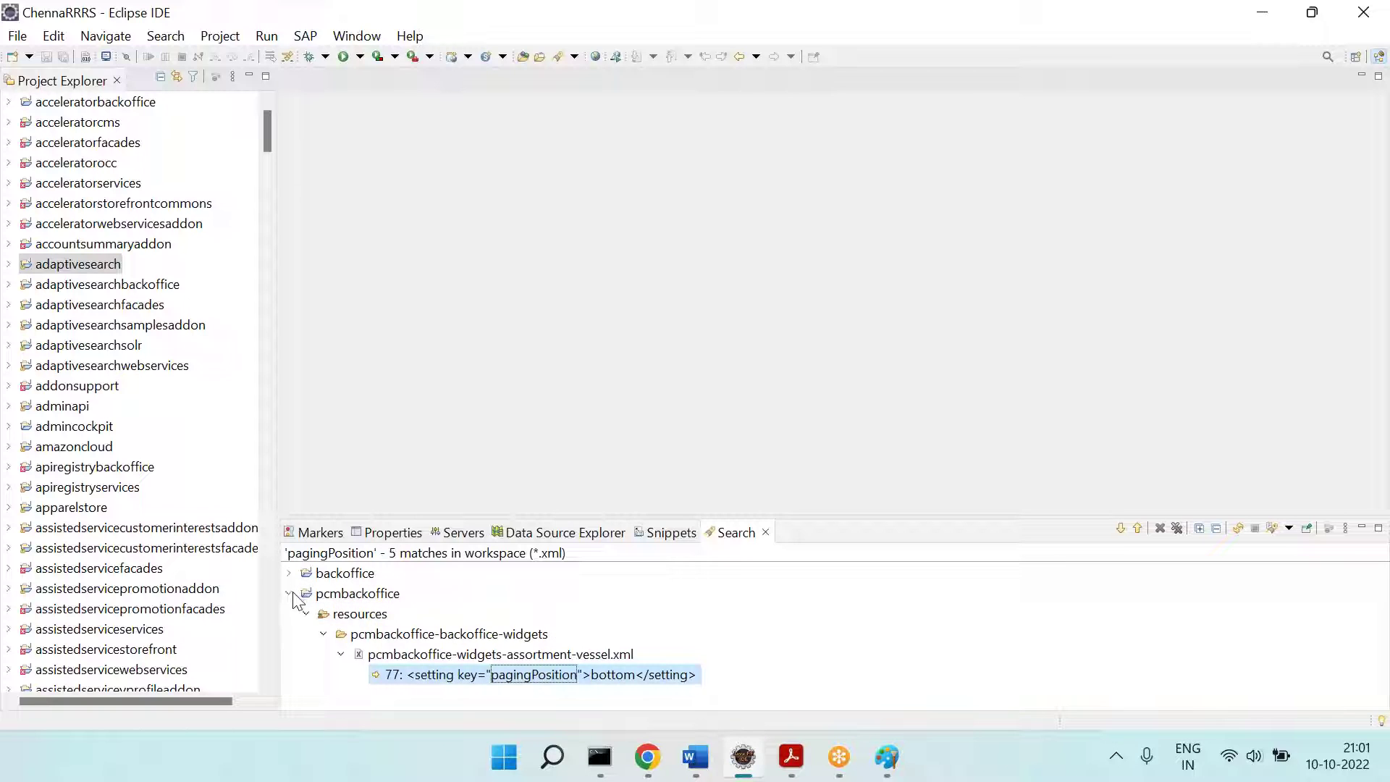
{"action": "left_click", "coordinate": [289, 593]}
{"action": "left_click", "coordinate": [288, 573]}
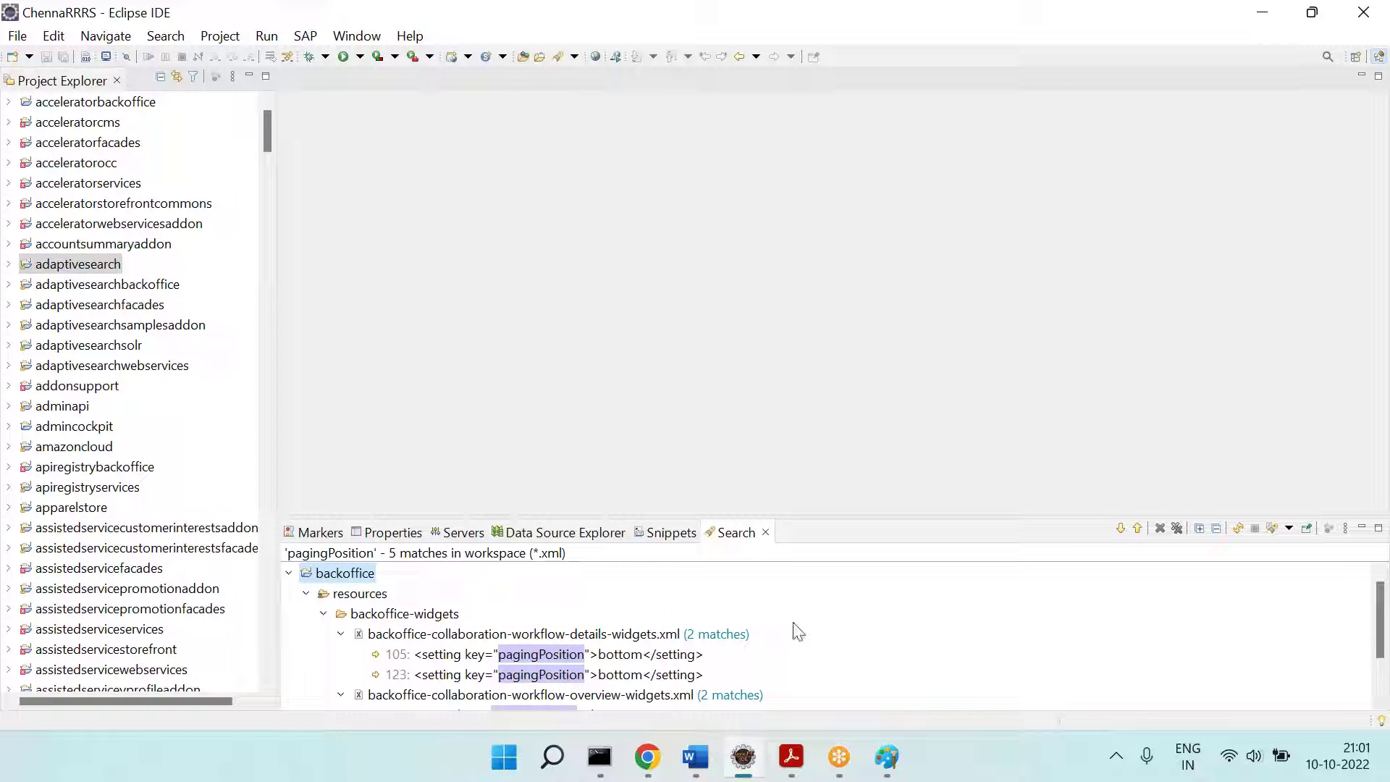
{"action": "scroll", "coordinate": [798, 632], "scroll_direction": "down", "scroll_amount": 1}
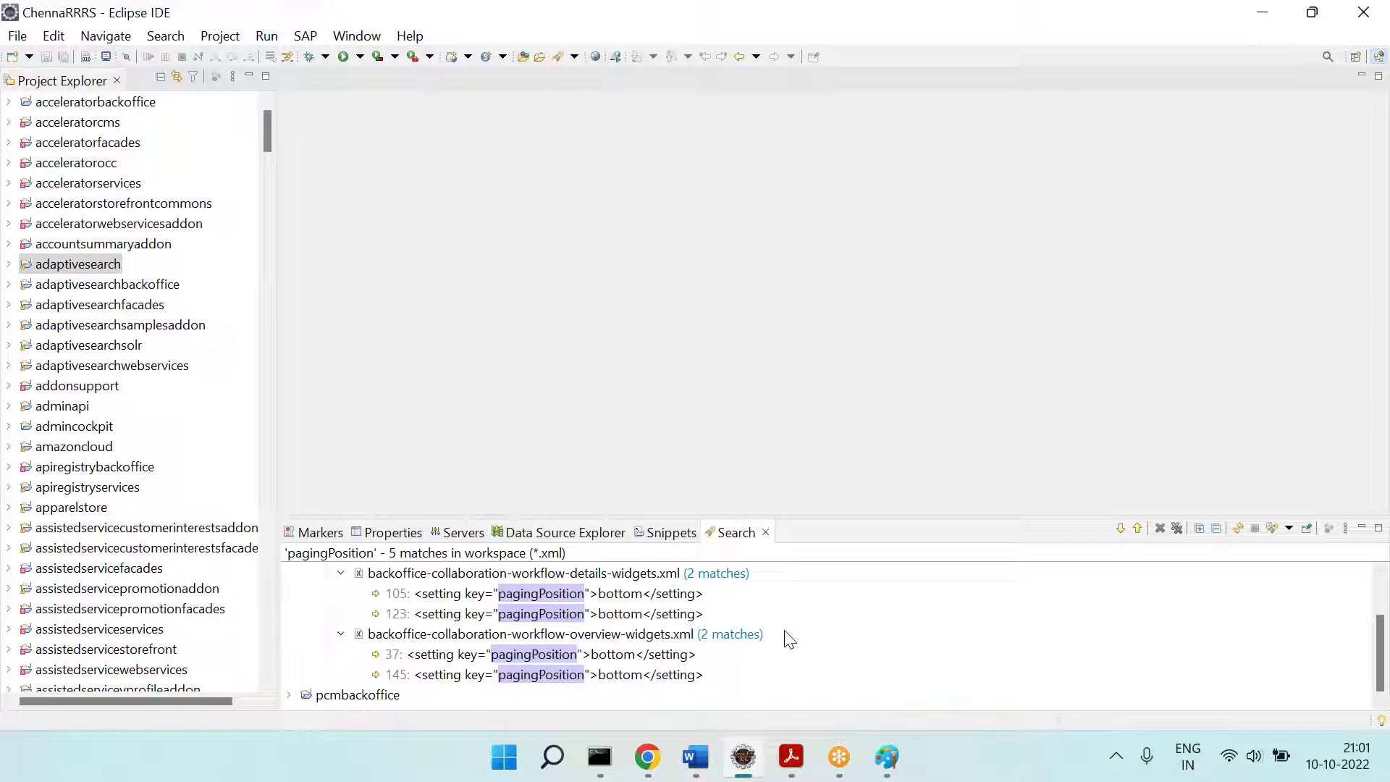
{"action": "left_click", "coordinate": [289, 696]}
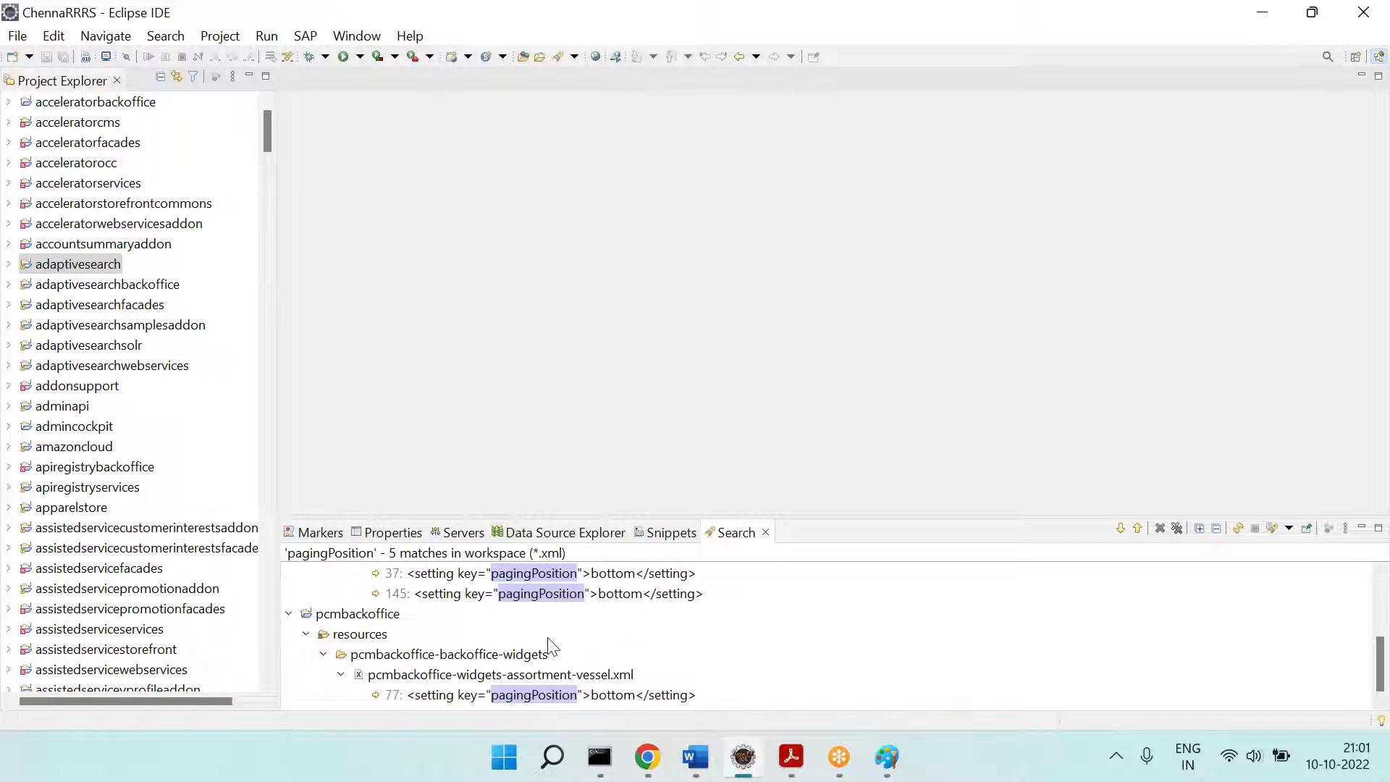
{"action": "scroll", "coordinate": [547, 637], "scroll_direction": "up", "scroll_amount": 1}
{"action": "scroll", "coordinate": [548, 638], "scroll_direction": "up", "scroll_amount": 1}
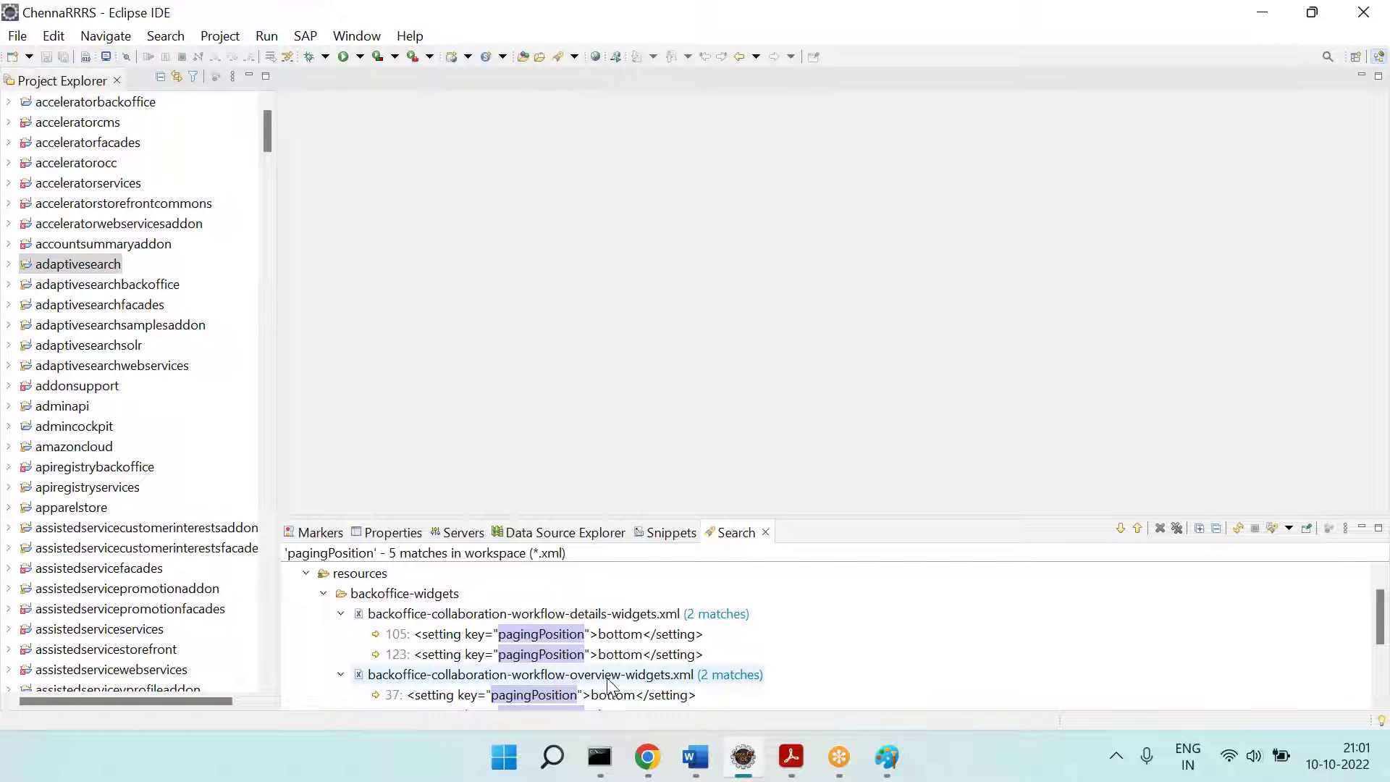
{"action": "double_click", "coordinate": [622, 614]}
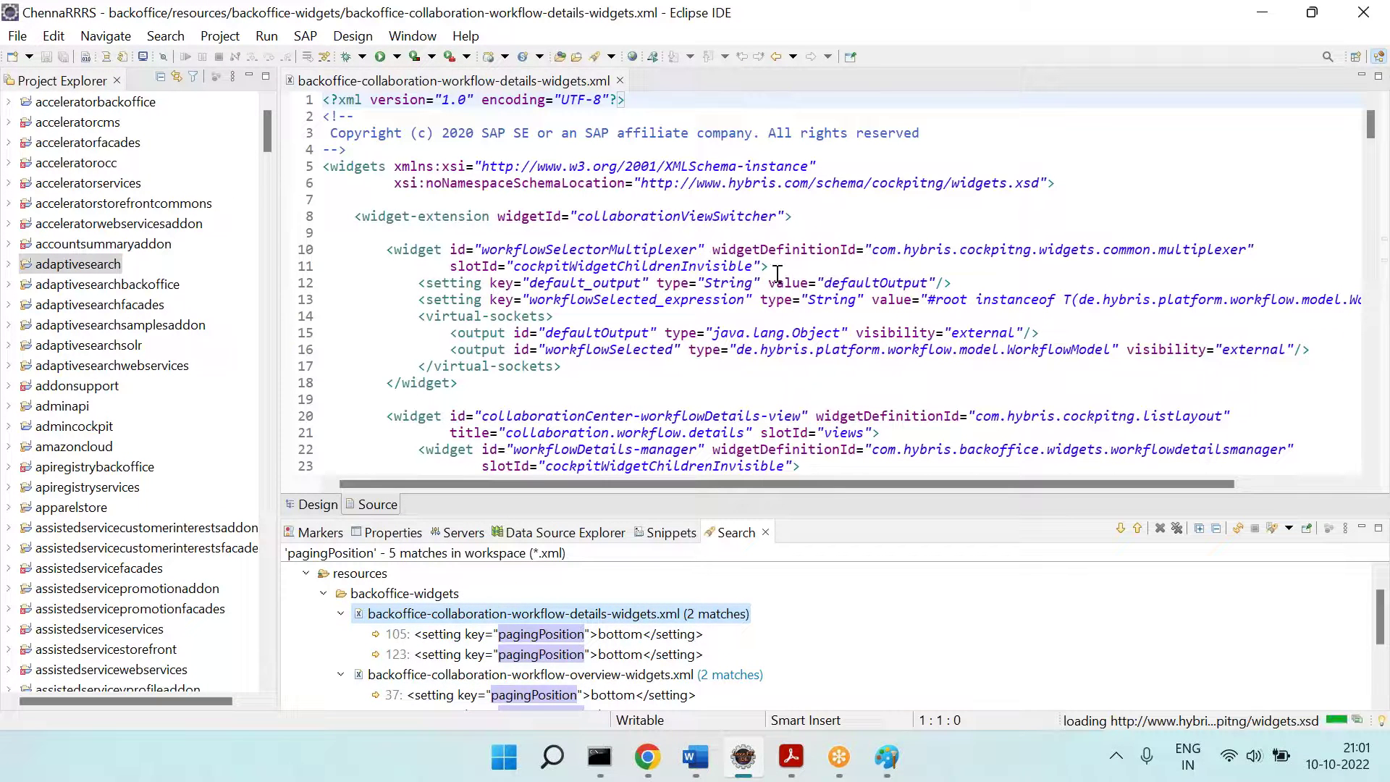
Step: Go to the line 105 and 123 matches and select maxCharsInCell's type="Integer">120</setting> text
{"action": "left_click", "coordinate": [1121, 528]}
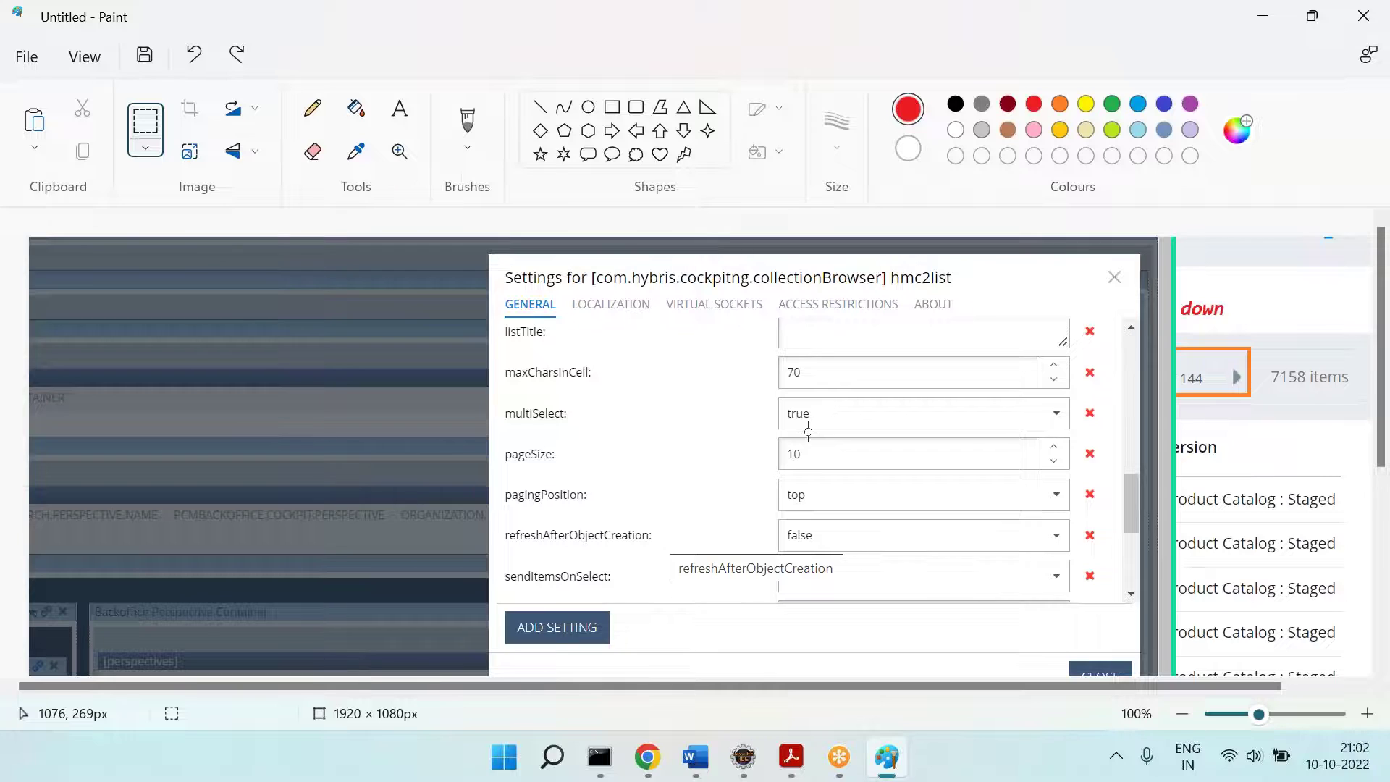
{"action": "key", "text": "alt+Tab"}
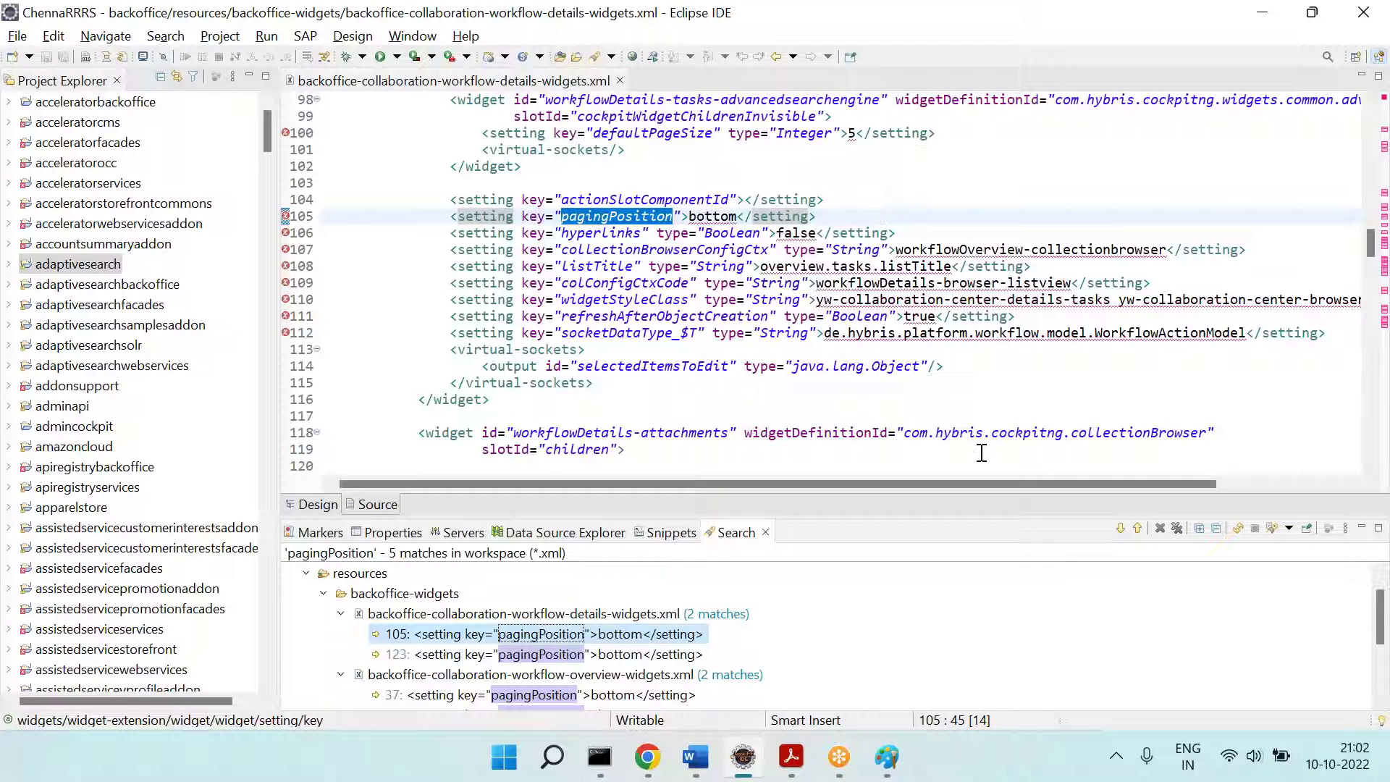
{"action": "left_click", "coordinate": [1119, 530]}
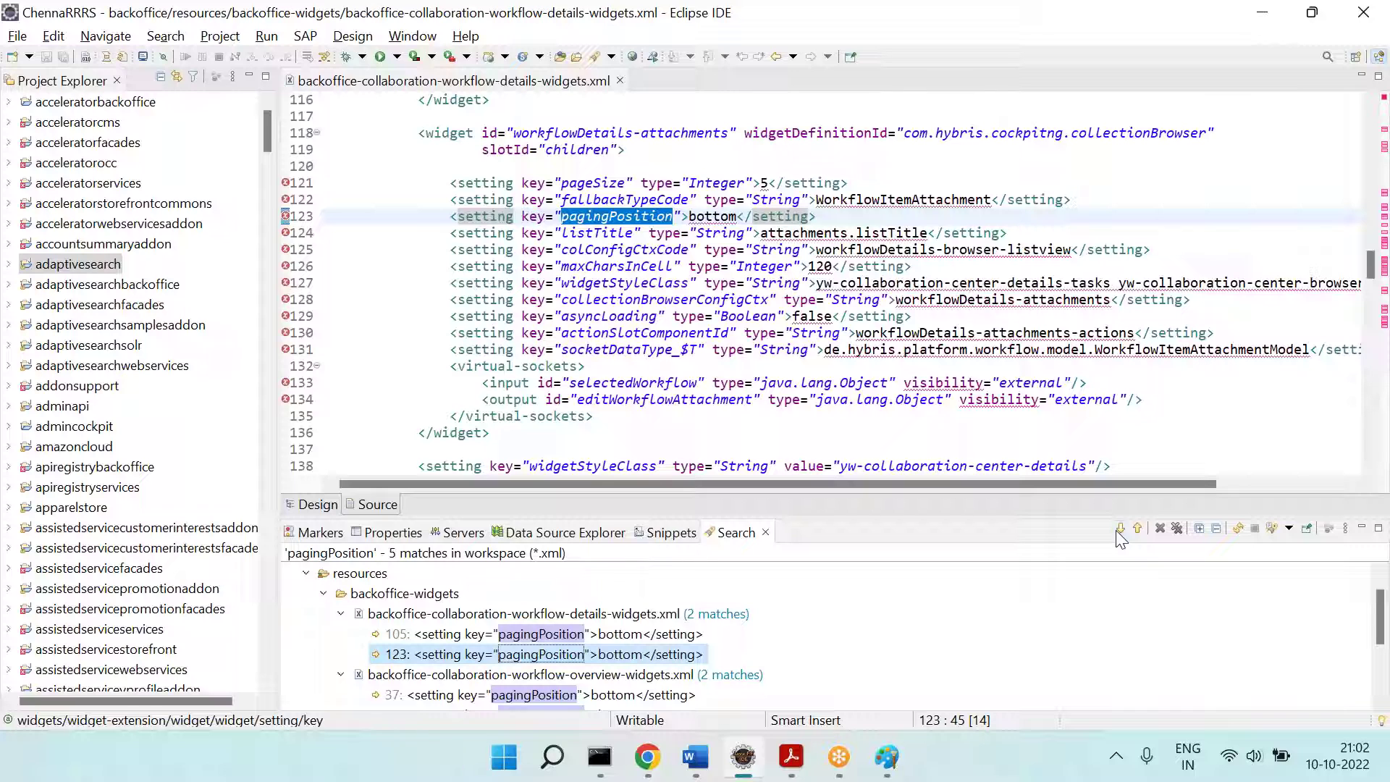
{"action": "left_click", "coordinate": [639, 267]}
{"action": "double_click", "coordinate": [640, 266]}
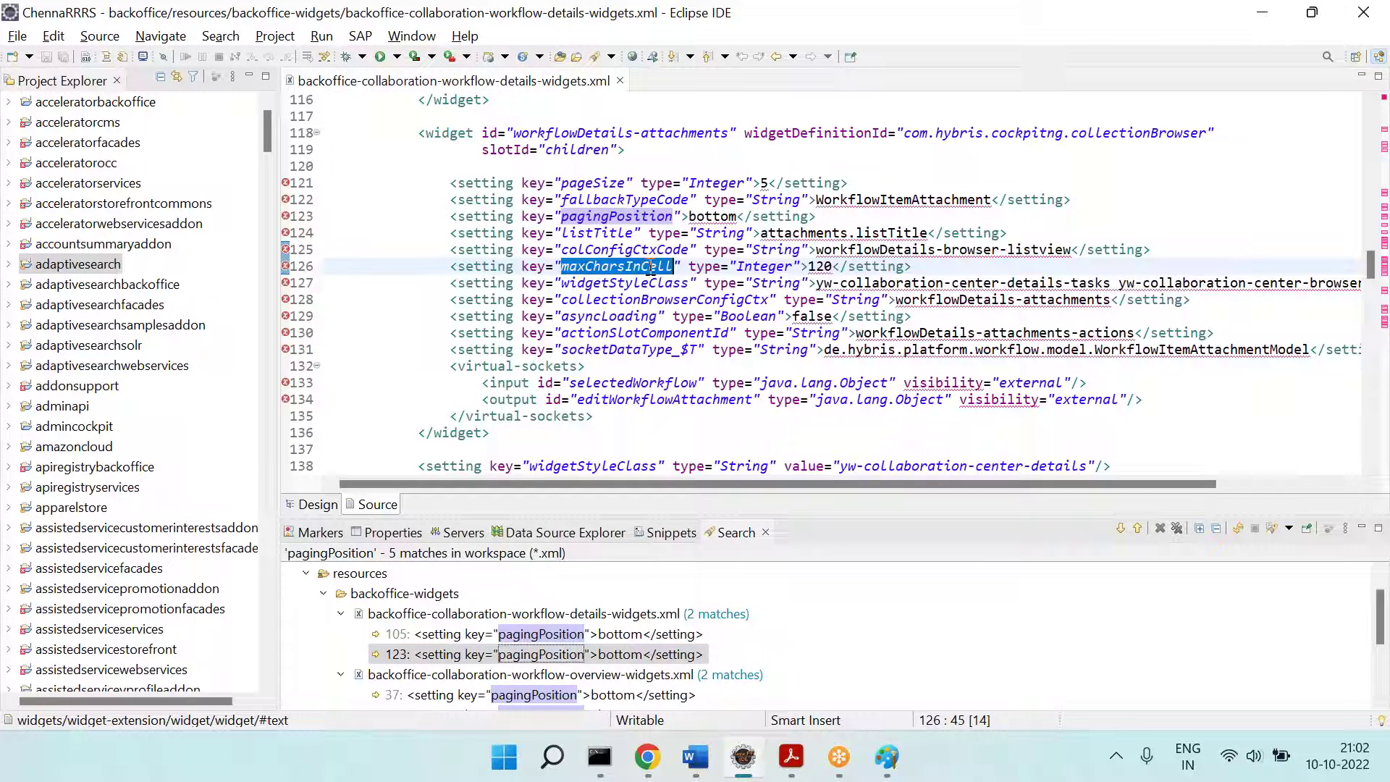
{"action": "double_click", "coordinate": [821, 265]}
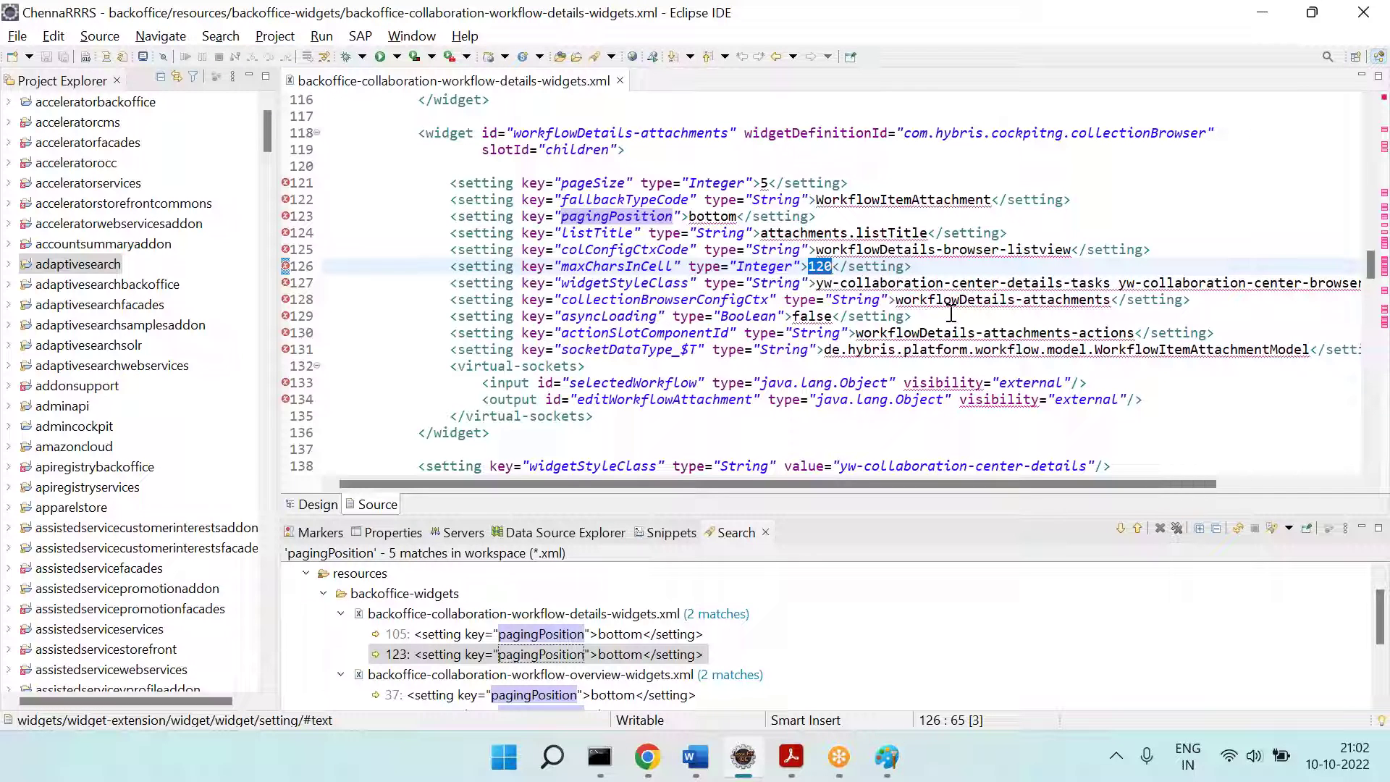
{"action": "left_click_drag", "start_coordinate": [926, 266], "coordinate": [689, 266]}
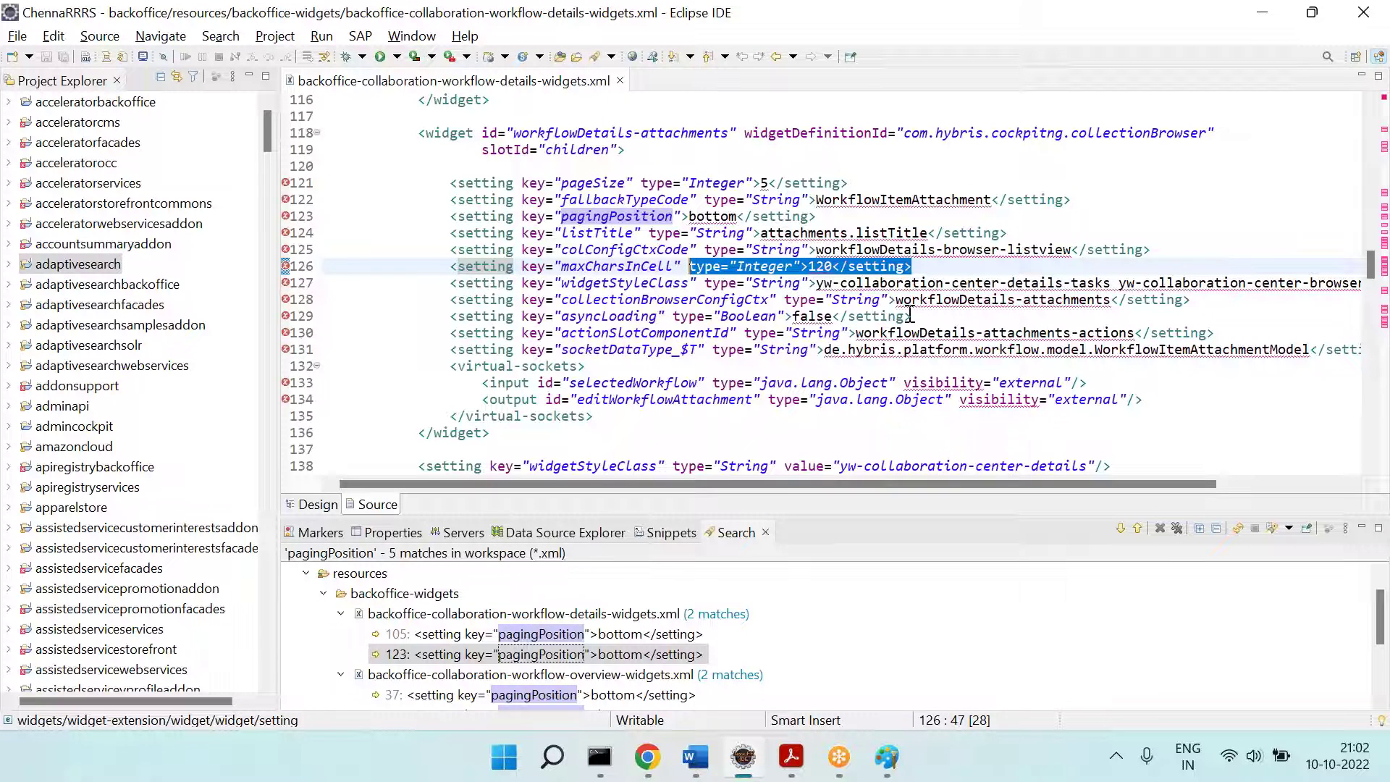
Step: Search the workspace XML for type="Integer">70</setting> (21 matches) and open the backoffice-widgets.xml hit
{"action": "left_click", "coordinate": [220, 36]}
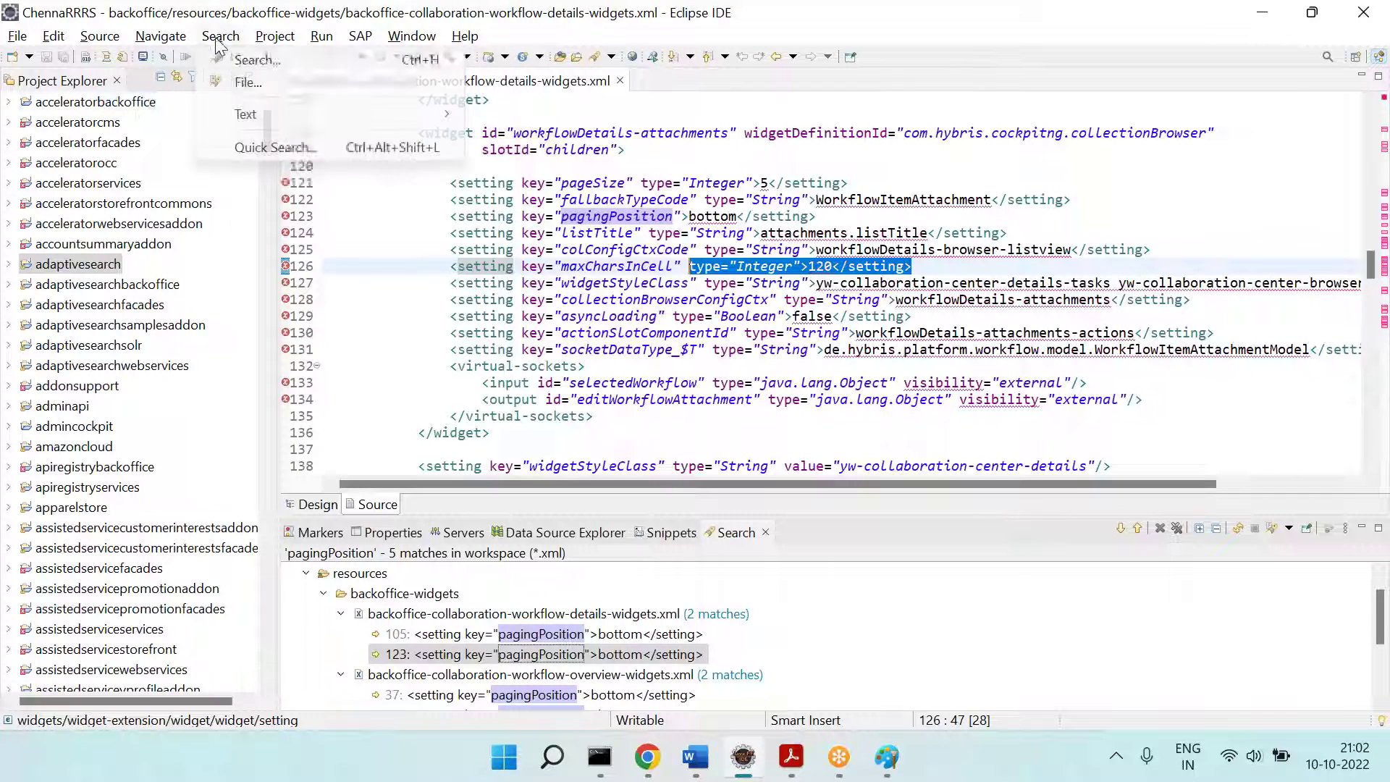
{"action": "left_click", "coordinate": [249, 82]}
{"action": "left_click", "coordinate": [554, 159]}
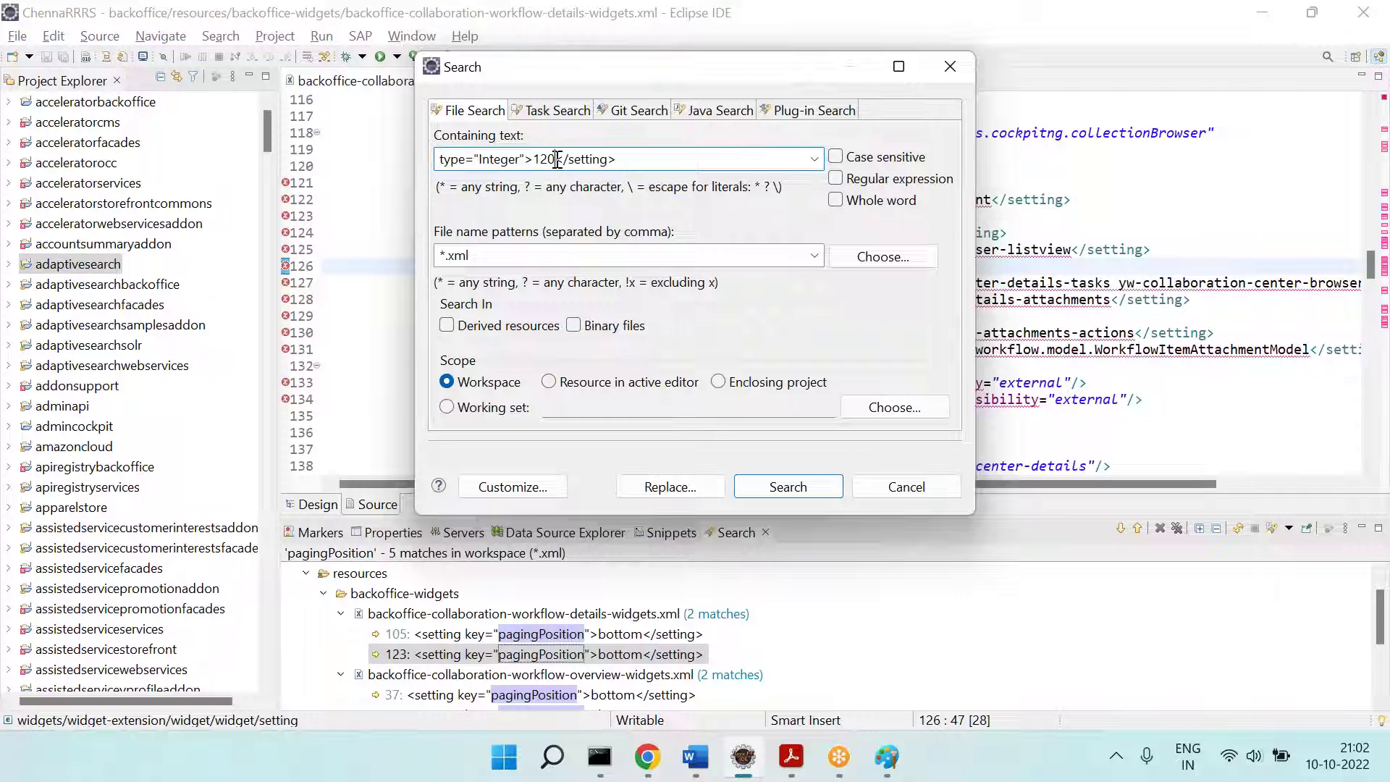
{"action": "key", "text": "BackSpace"}
{"action": "key", "text": "BackSpace"}
{"action": "key", "text": "BackSpace"}
{"action": "type", "text": "70"}
{"action": "key", "text": "Return"}
{"action": "left_click_drag", "start_coordinate": [601, 200], "coordinate": [785, 316]}
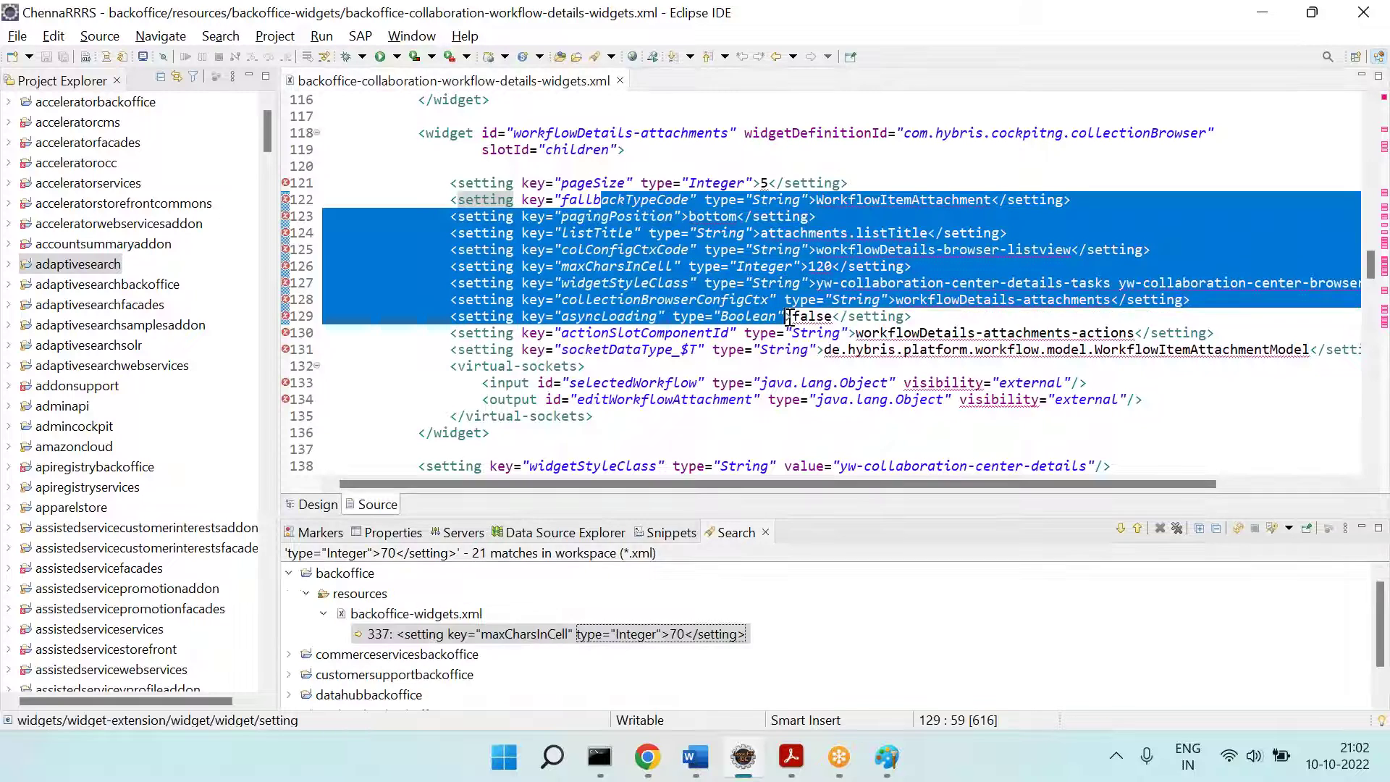
{"action": "left_click", "coordinate": [723, 319]}
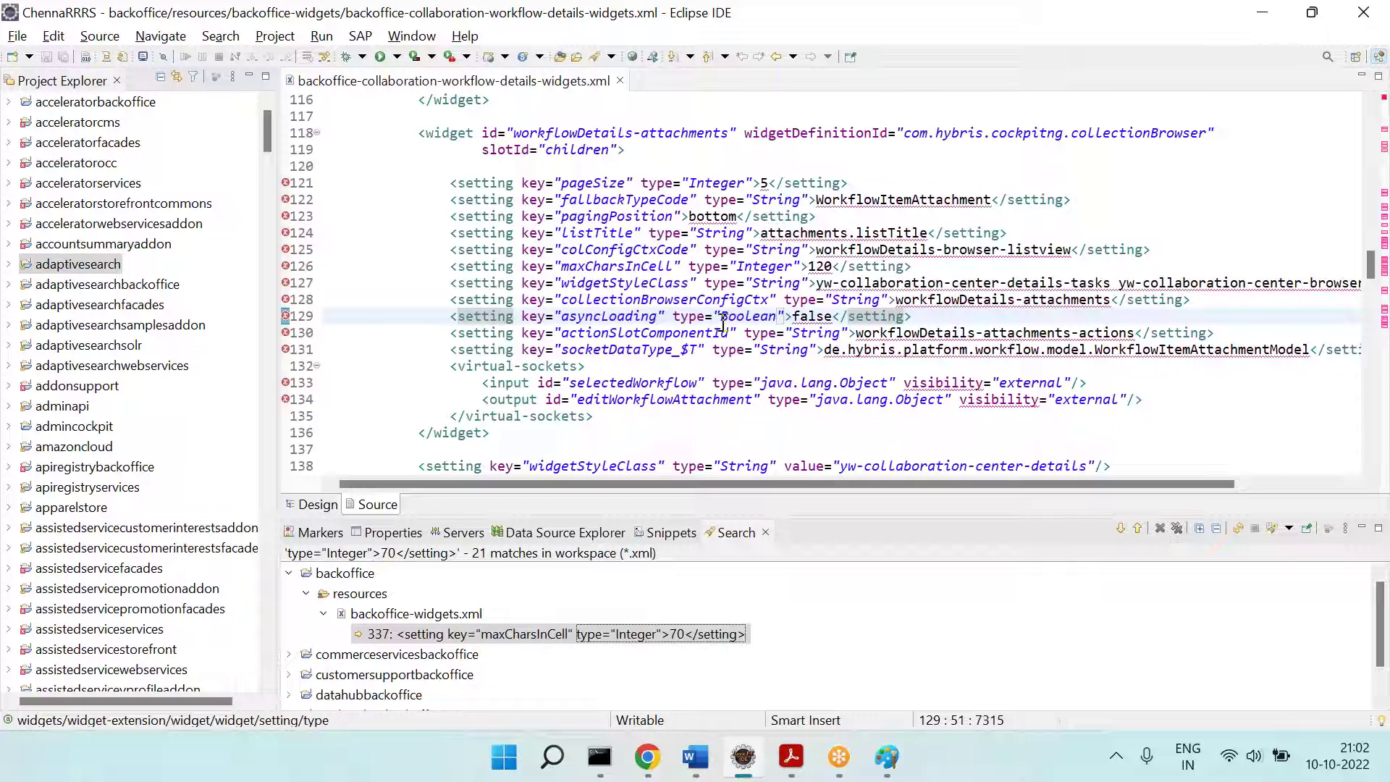
{"action": "left_click", "coordinate": [804, 384]}
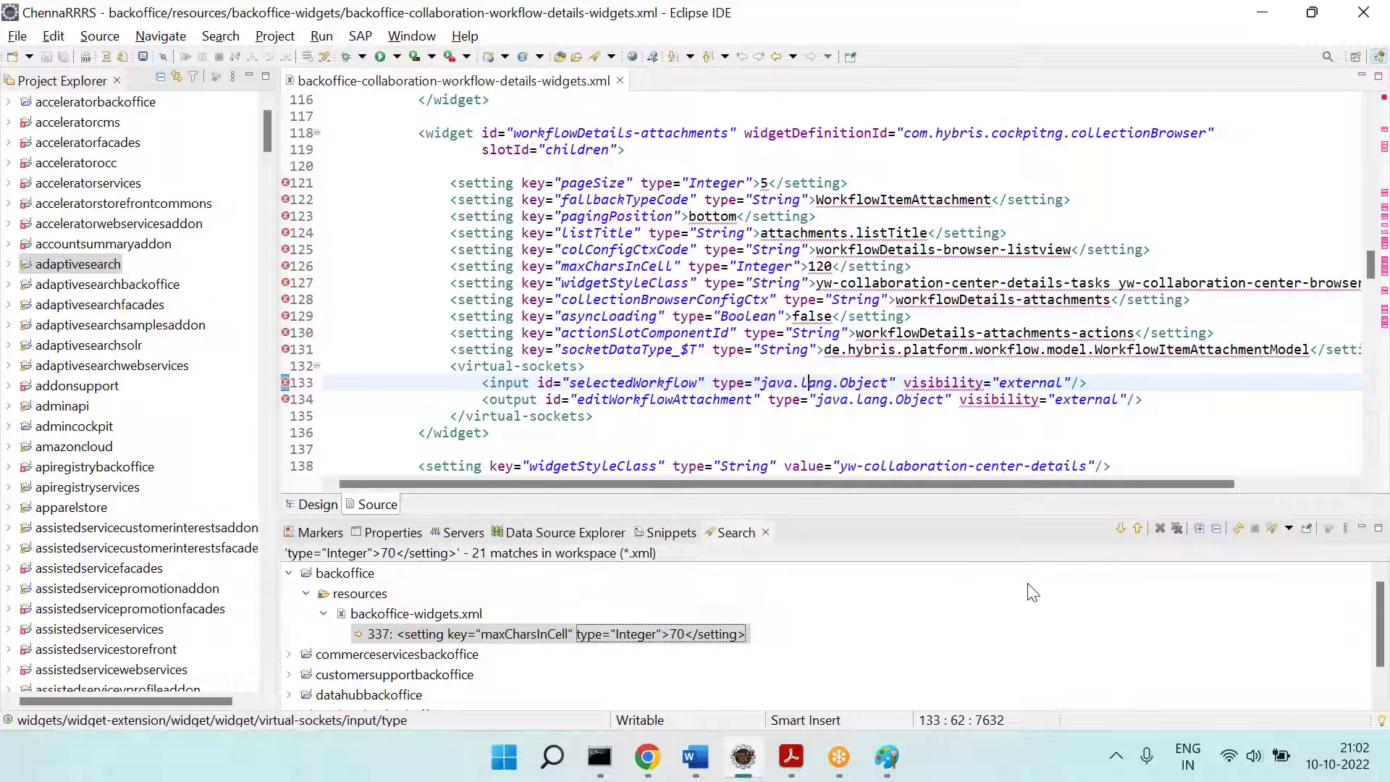
{"action": "left_click", "coordinate": [1126, 528]}
{"action": "scroll", "coordinate": [914, 325], "scroll_direction": "down", "scroll_amount": 3}
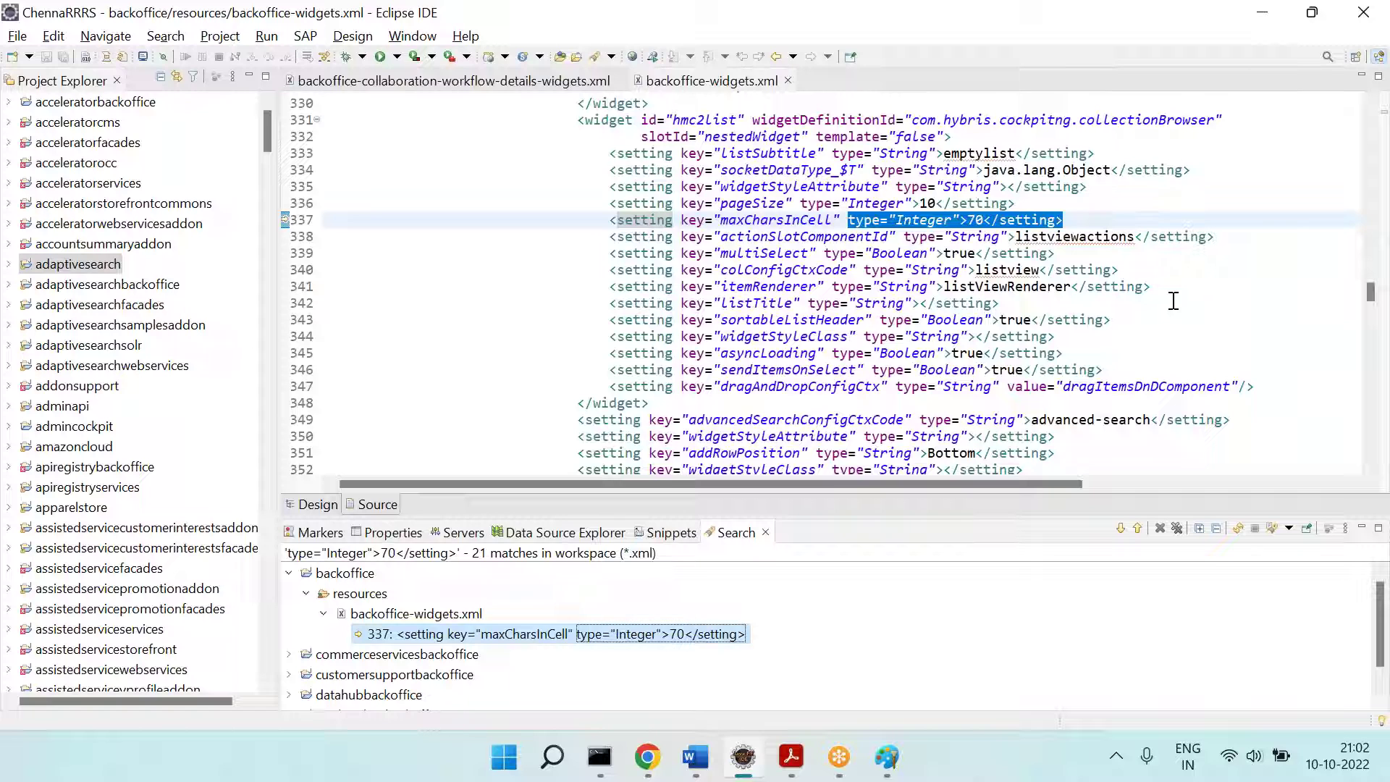
{"action": "triple_click", "coordinate": [651, 224]}
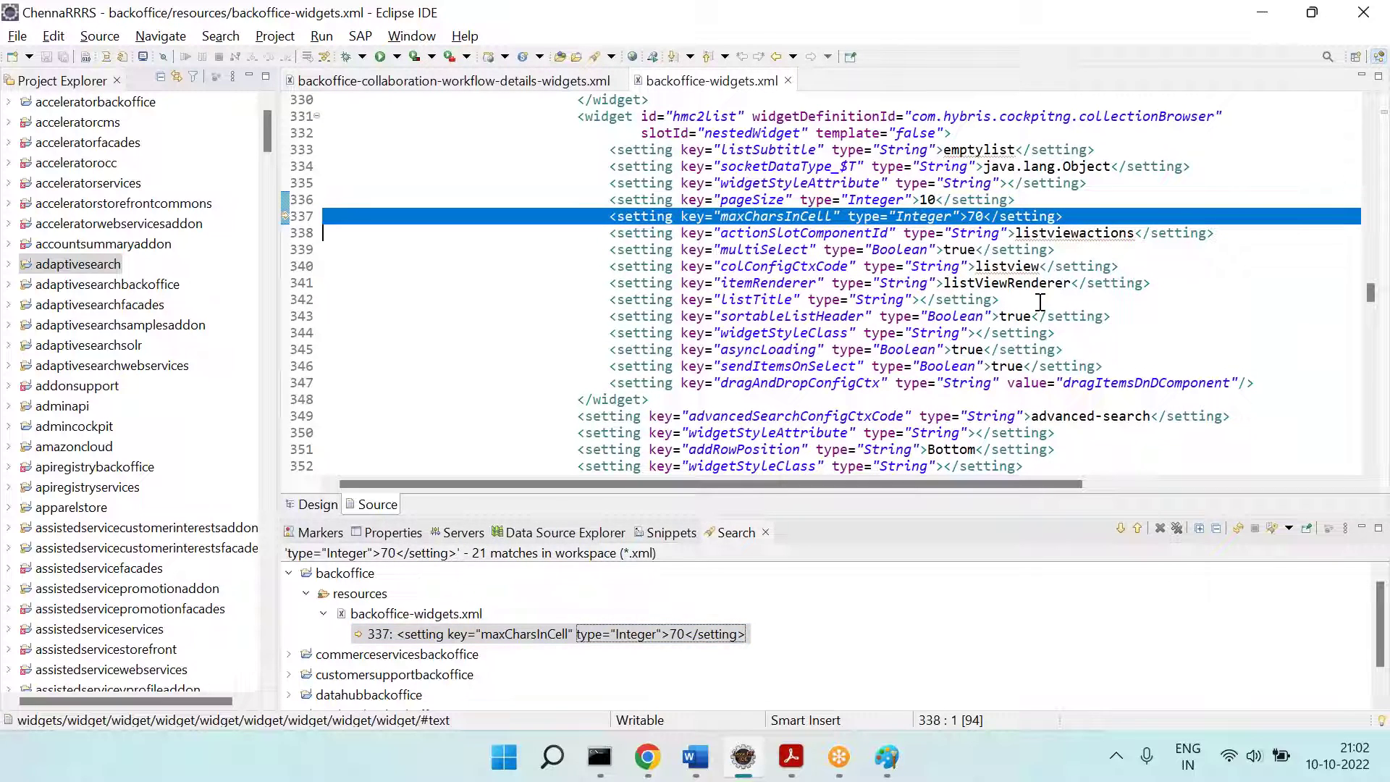
{"action": "key", "text": "alt+Tab"}
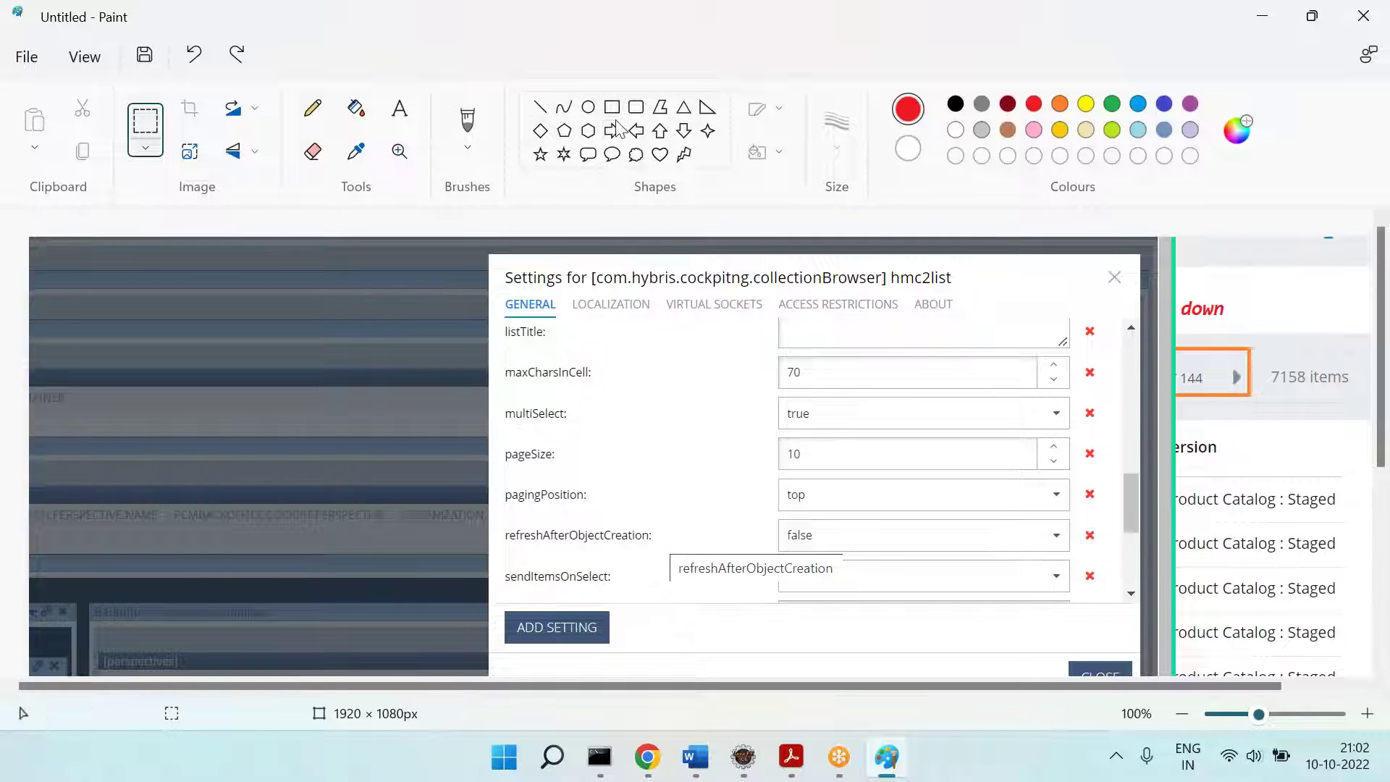
{"action": "left_click", "coordinate": [612, 130]}
{"action": "left_click_drag", "start_coordinate": [535, 352], "coordinate": [716, 376]}
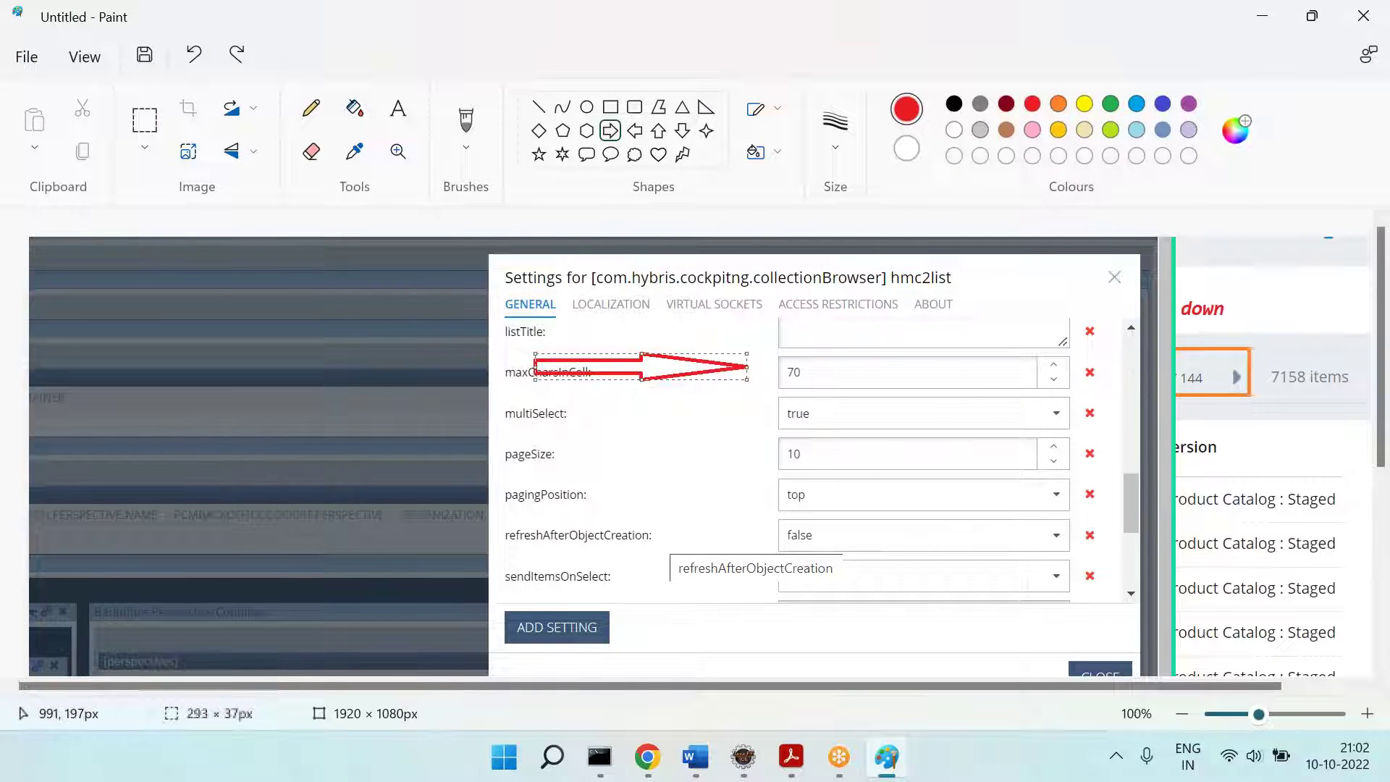
{"action": "key", "text": "alt+Tab"}
{"action": "triple_click", "coordinate": [1091, 217]}
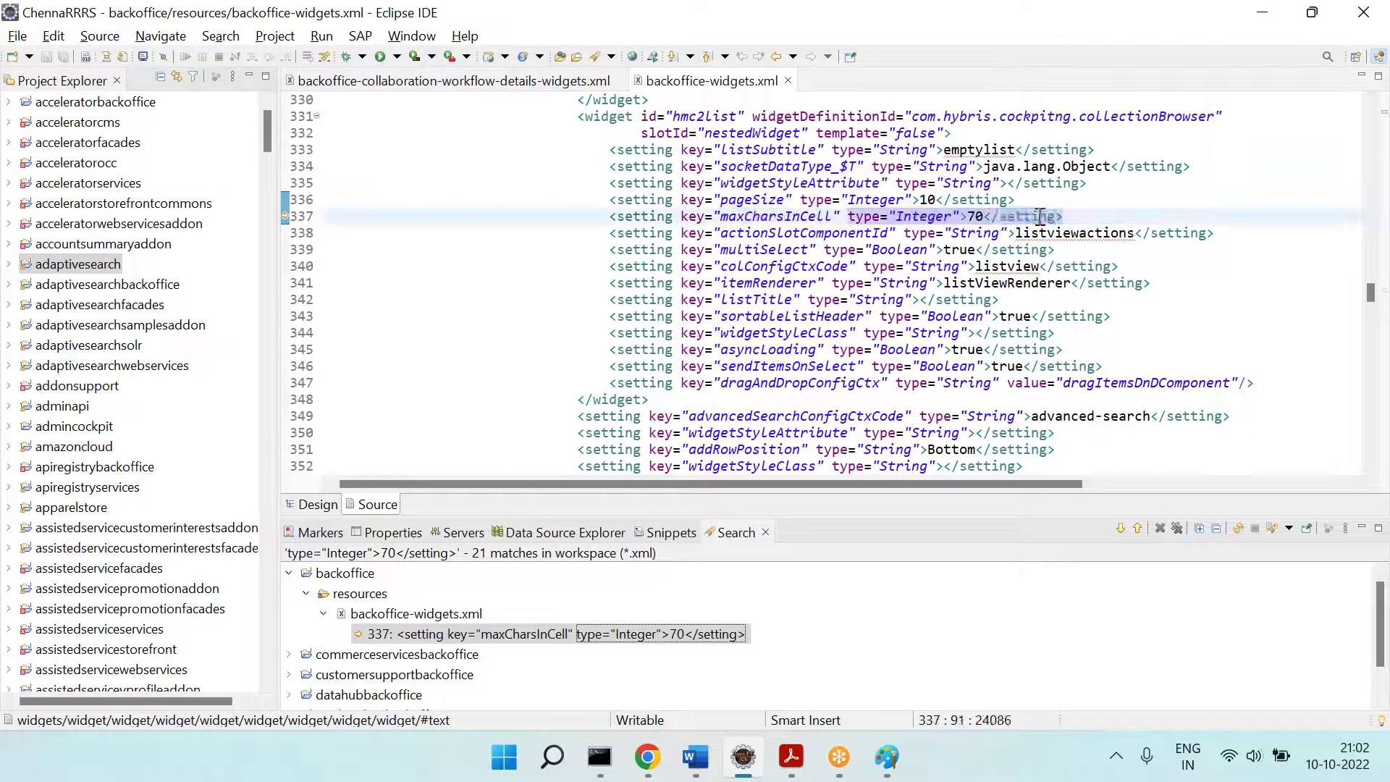
{"action": "key", "text": "alt+Tab"}
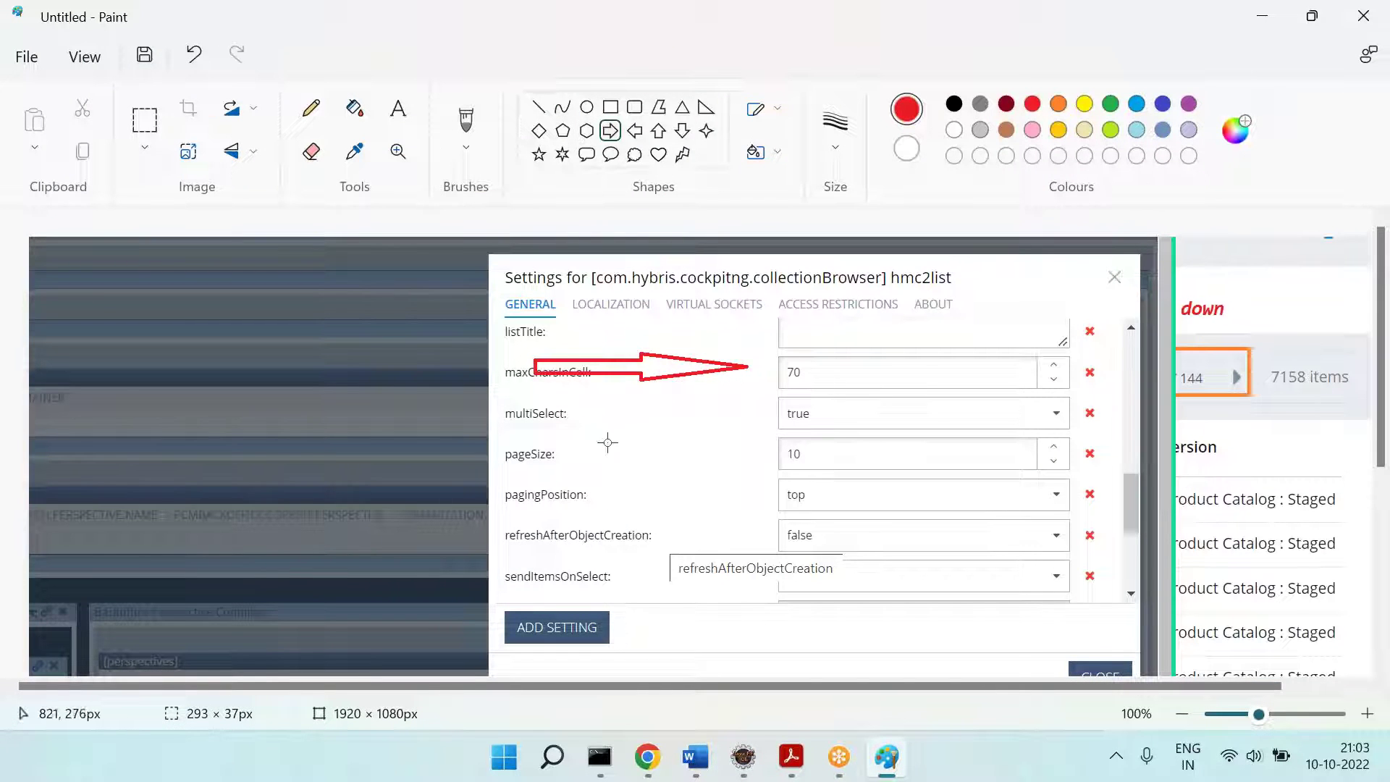
{"action": "left_click_drag", "start_coordinate": [572, 448], "coordinate": [769, 466]}
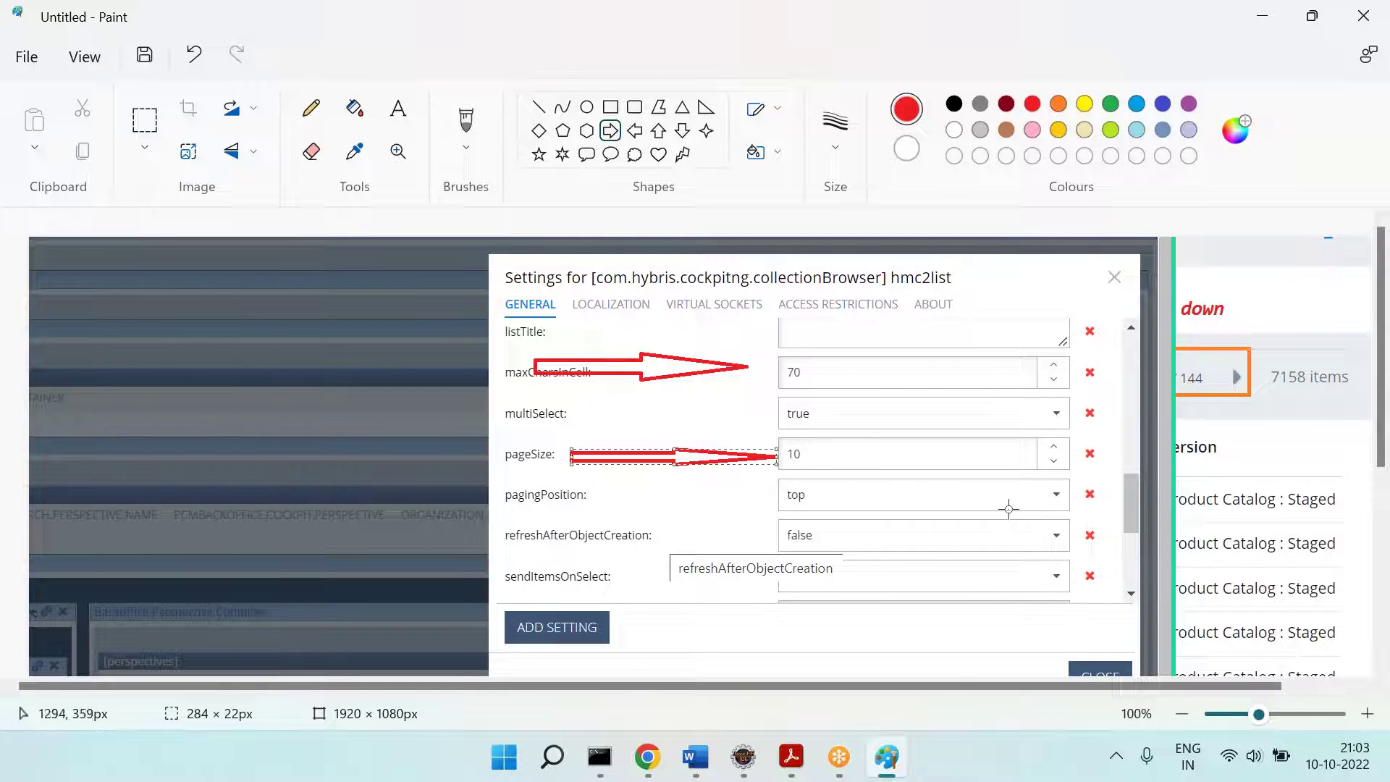
{"action": "key", "text": "alt+Tab"}
{"action": "left_click", "coordinate": [934, 201]}
{"action": "triple_click", "coordinate": [934, 201]}
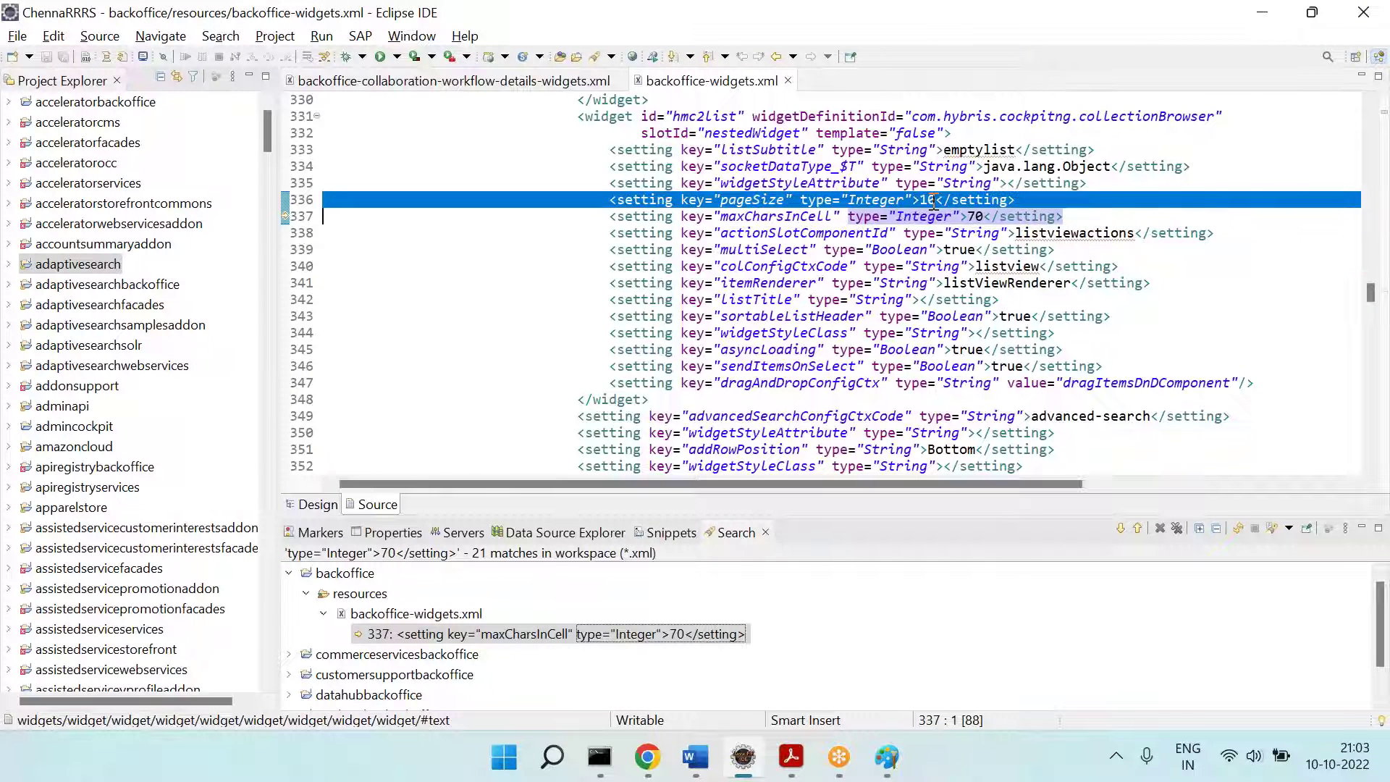
{"action": "key", "text": "alt+Tab"}
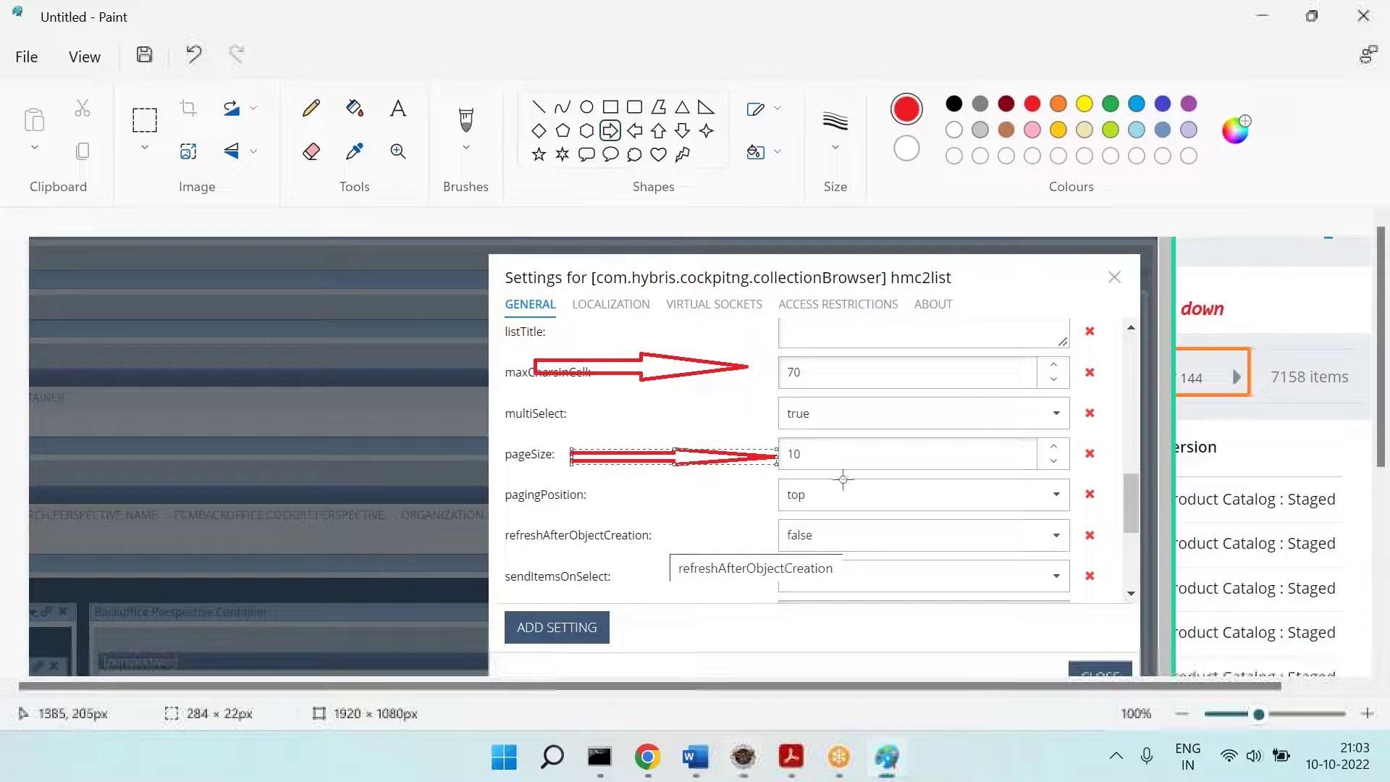
{"action": "key", "text": "alt+Tab"}
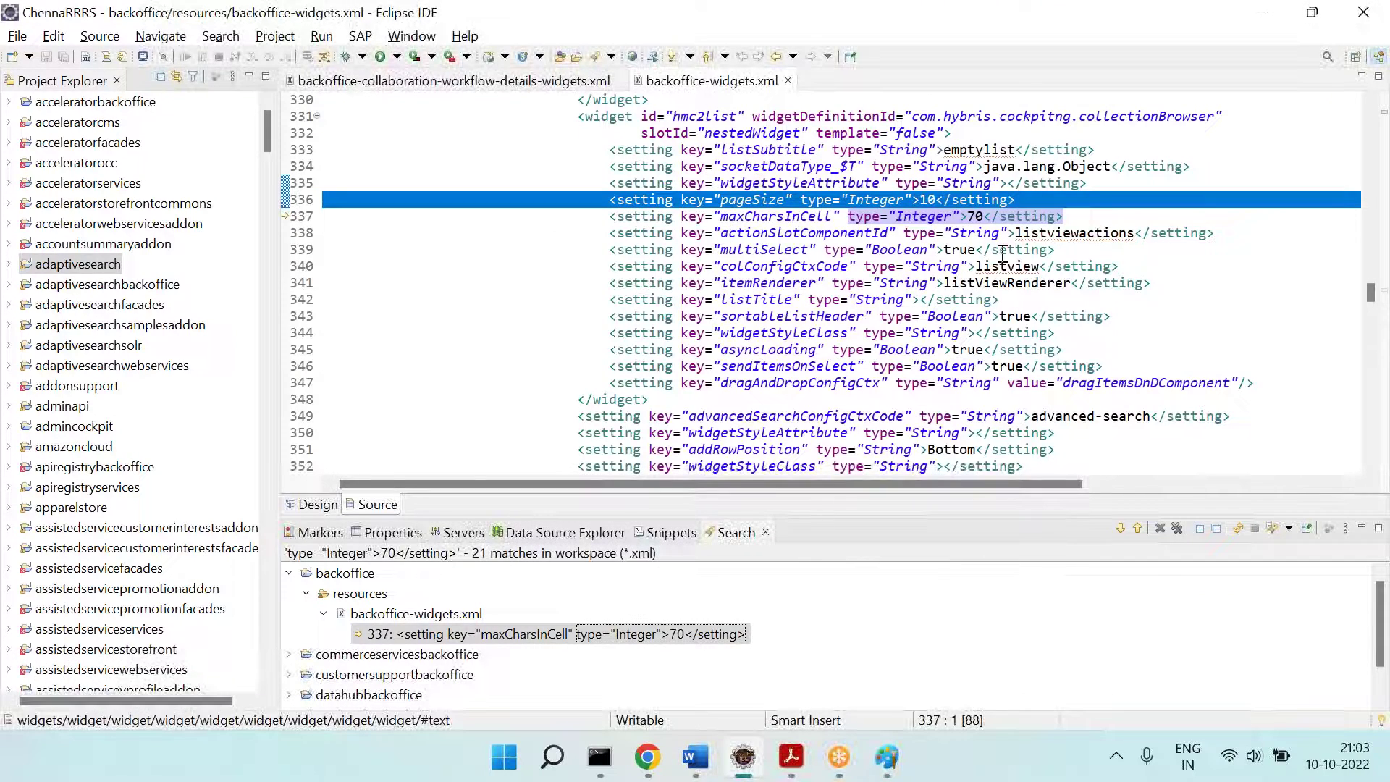
{"action": "key", "text": "alt+Tab"}
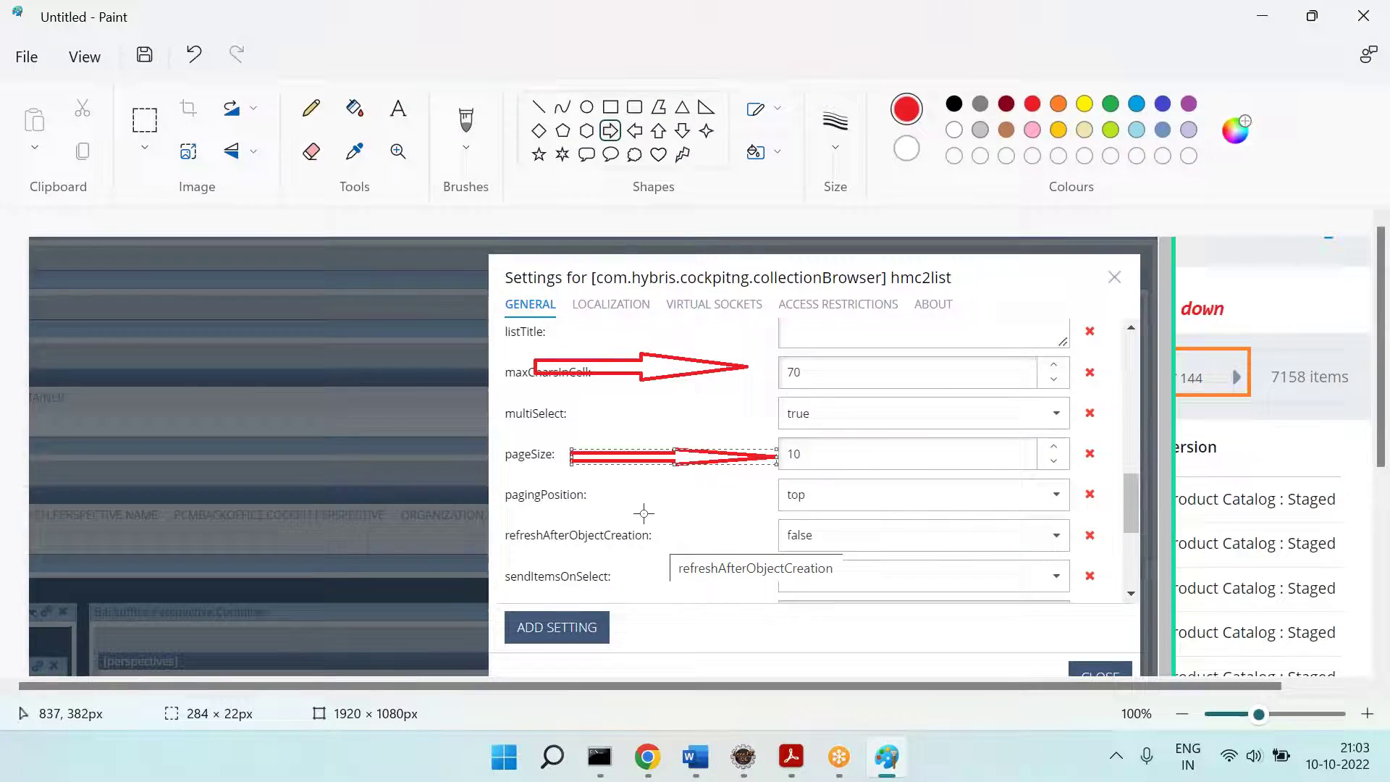
{"action": "key", "text": "alt+Tab"}
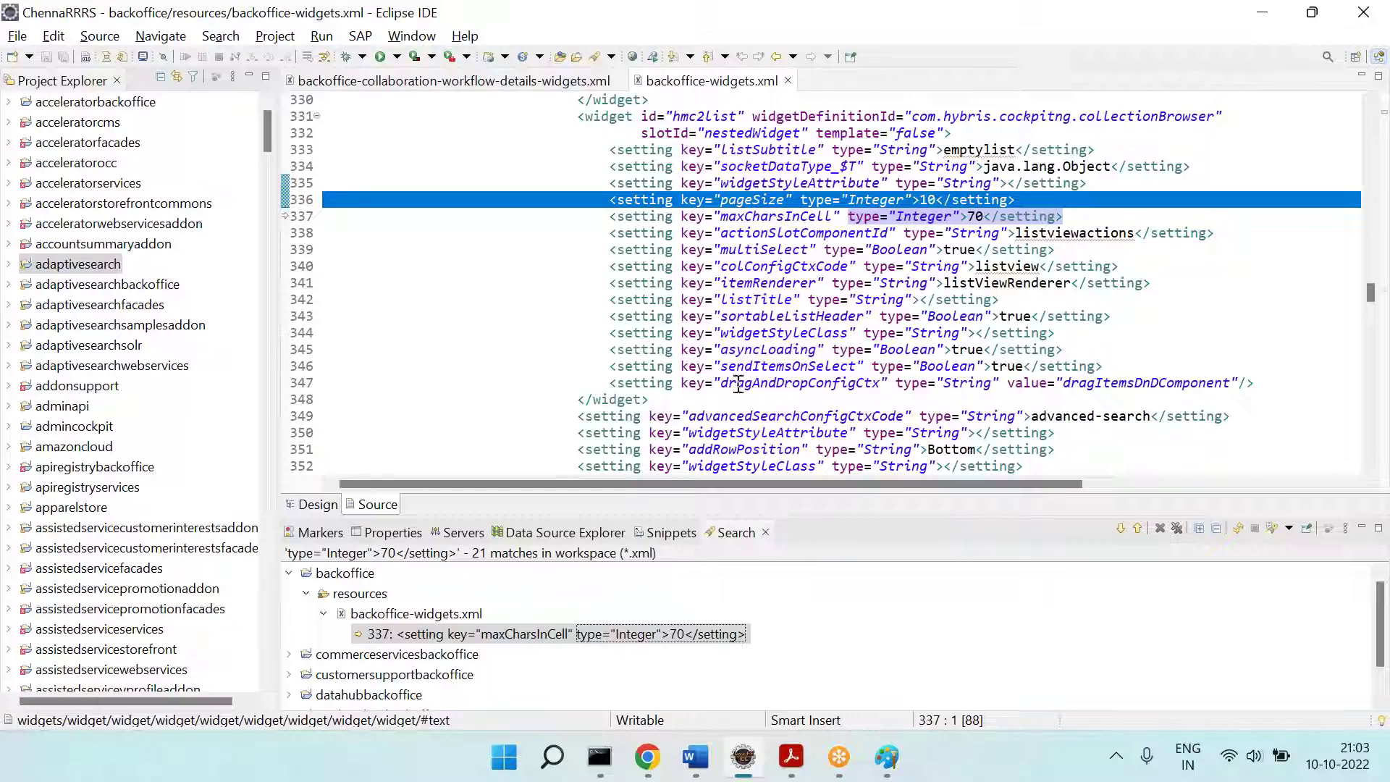
{"action": "scroll", "coordinate": [821, 256], "scroll_direction": "up", "scroll_amount": 2}
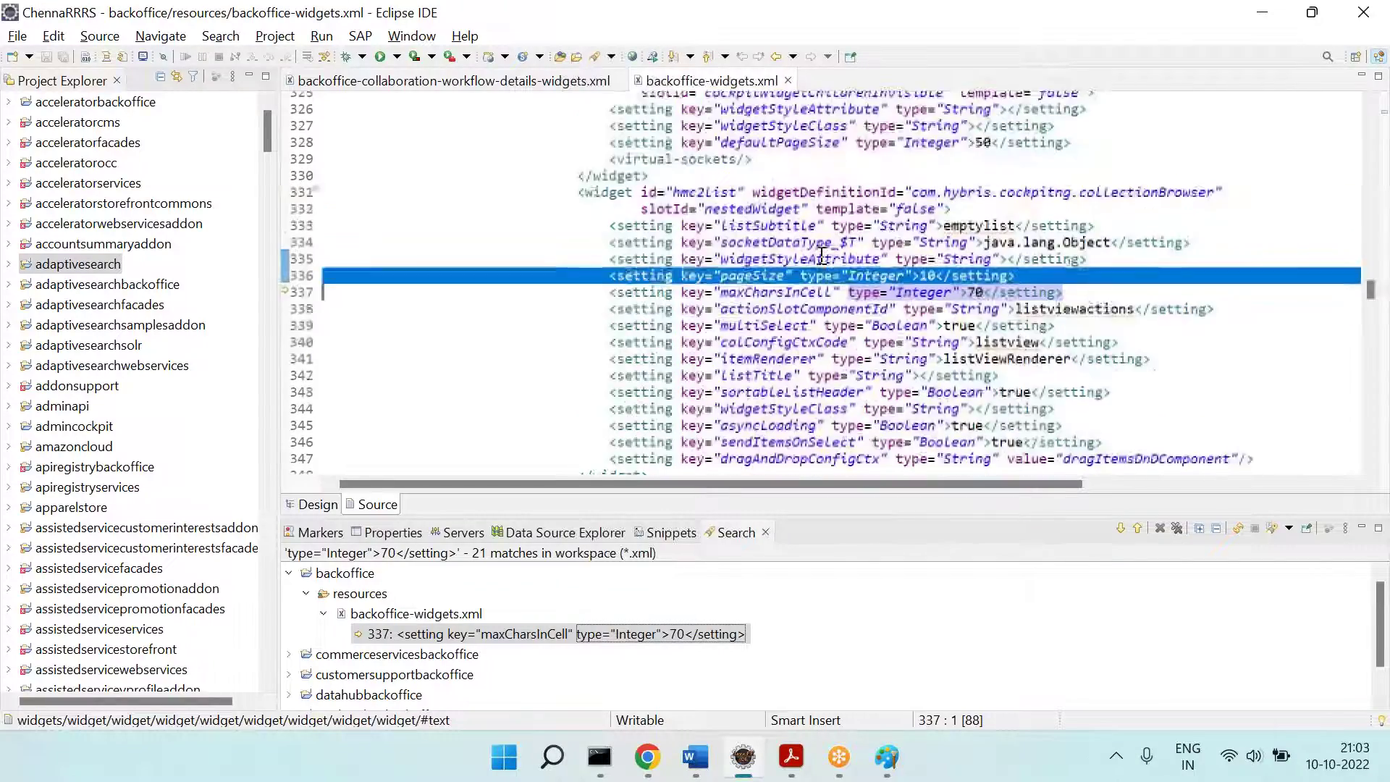
{"action": "scroll", "coordinate": [822, 256], "scroll_direction": "down", "scroll_amount": 1}
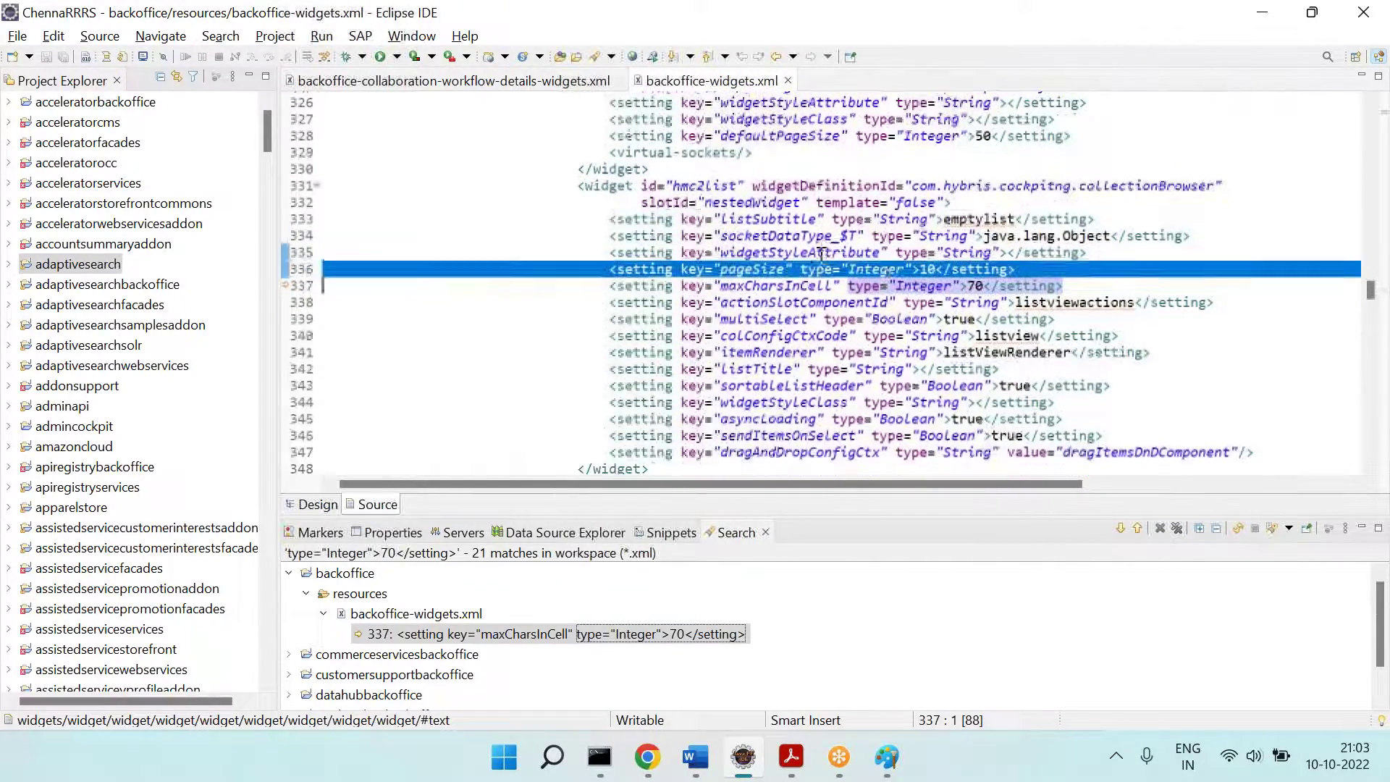
{"action": "scroll", "coordinate": [817, 407], "scroll_direction": "down", "scroll_amount": 2}
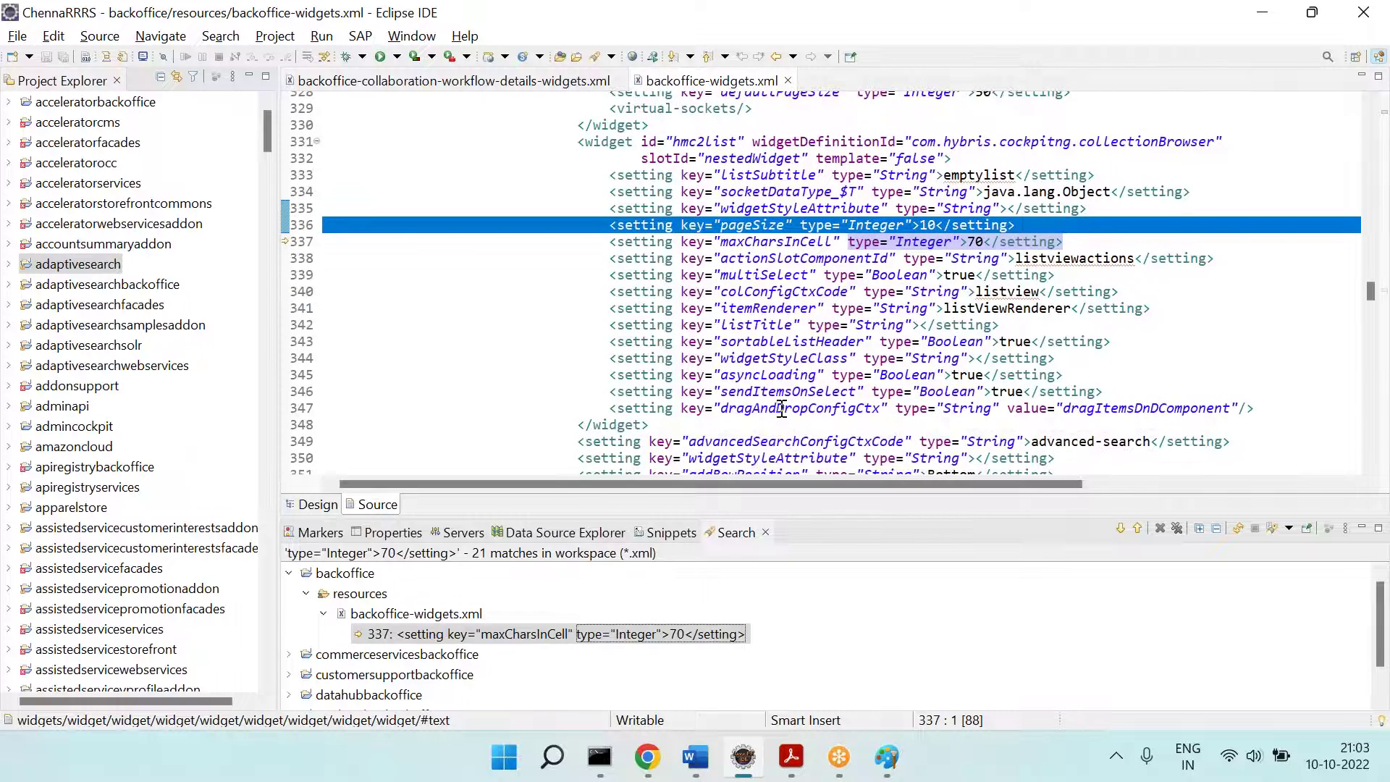
{"action": "left_click", "coordinate": [782, 410]}
{"action": "left_click", "coordinate": [766, 373]}
{"action": "left_click", "coordinate": [764, 309]}
{"action": "left_click", "coordinate": [762, 275]}
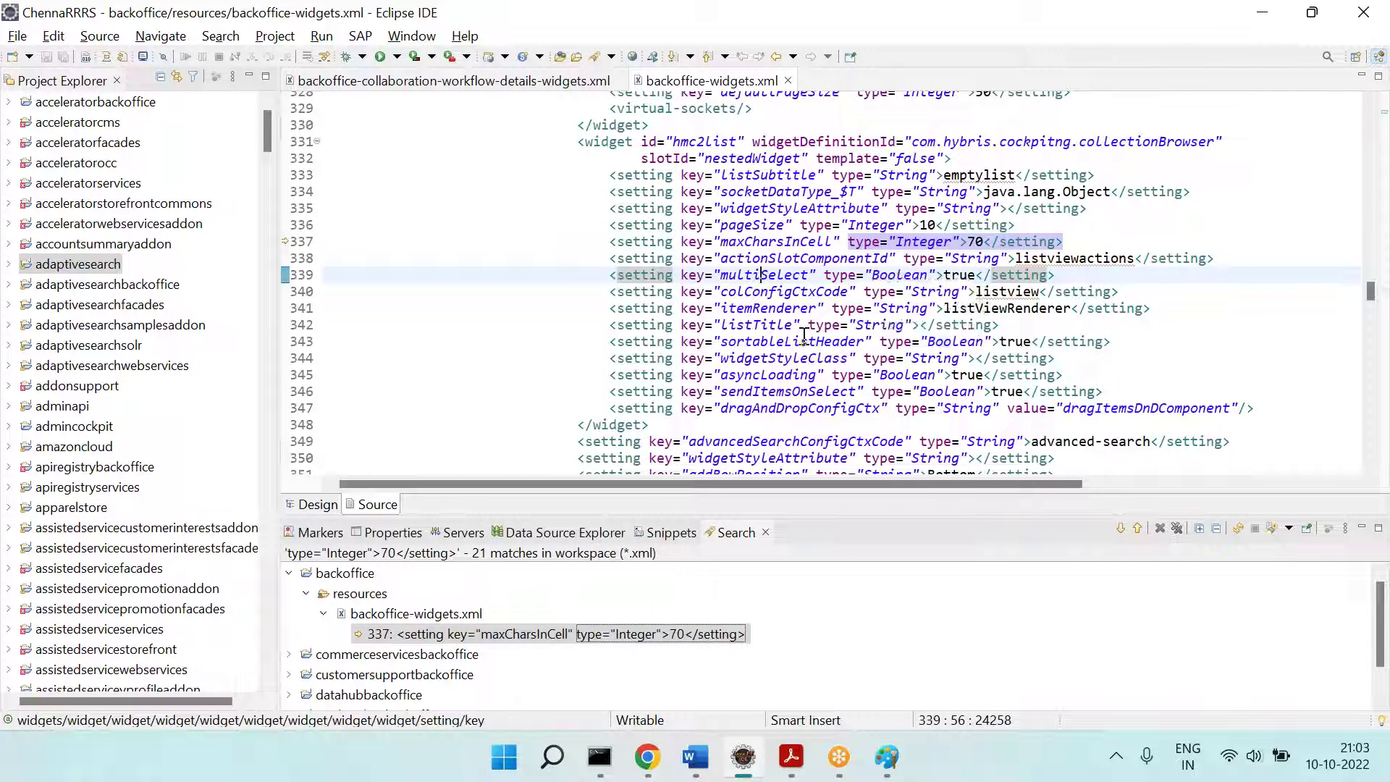
{"action": "scroll", "coordinate": [848, 344], "scroll_direction": "down", "scroll_amount": 2}
{"action": "scroll", "coordinate": [847, 344], "scroll_direction": "down", "scroll_amount": 1}
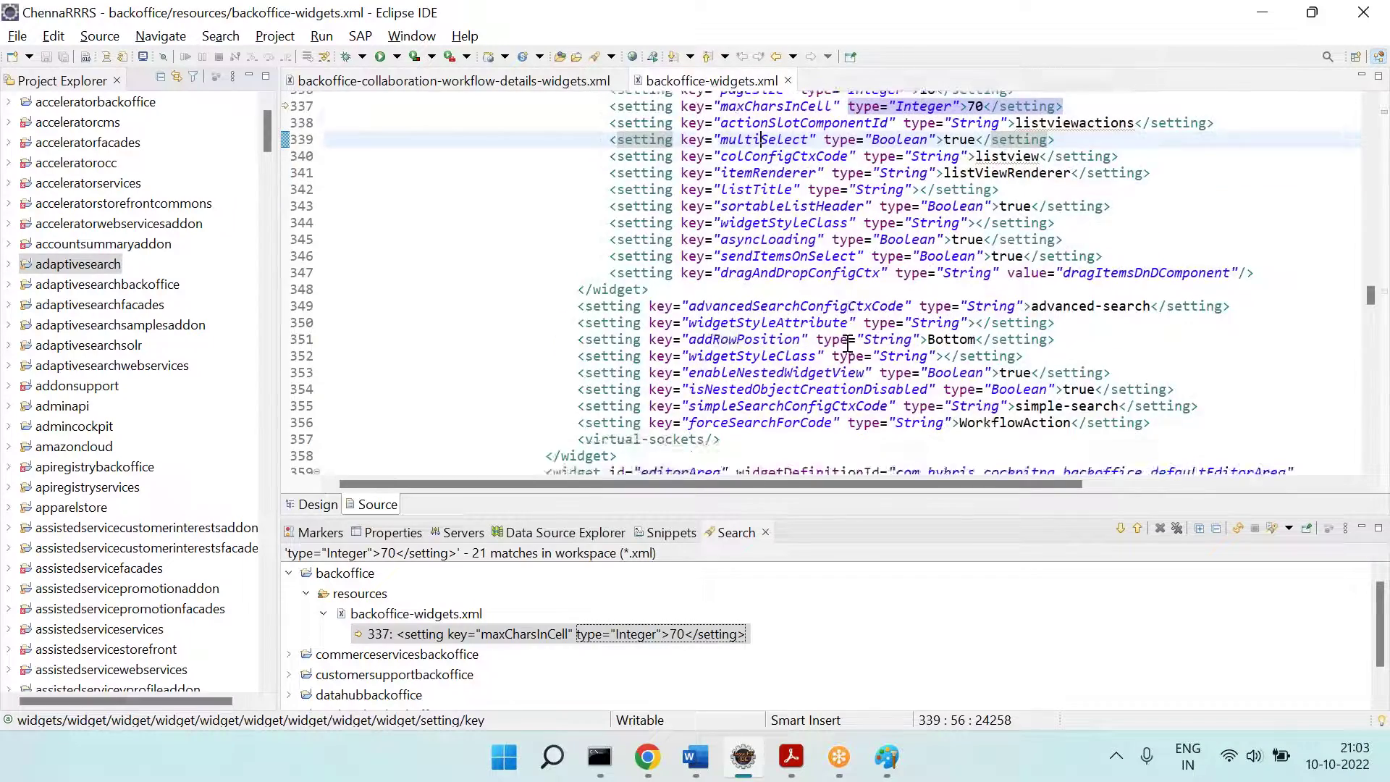
{"action": "scroll", "coordinate": [847, 343], "scroll_direction": "up", "scroll_amount": 3}
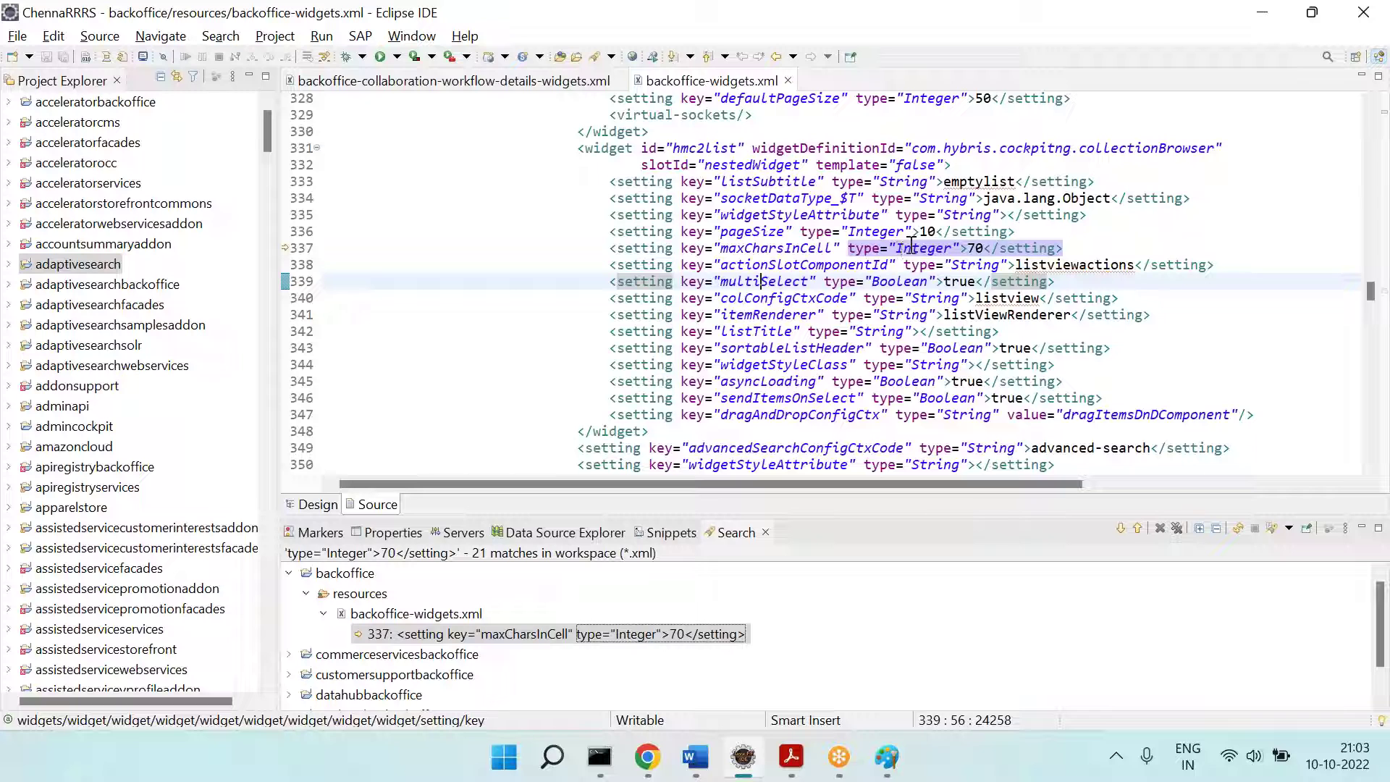
{"action": "left_click", "coordinate": [756, 412]}
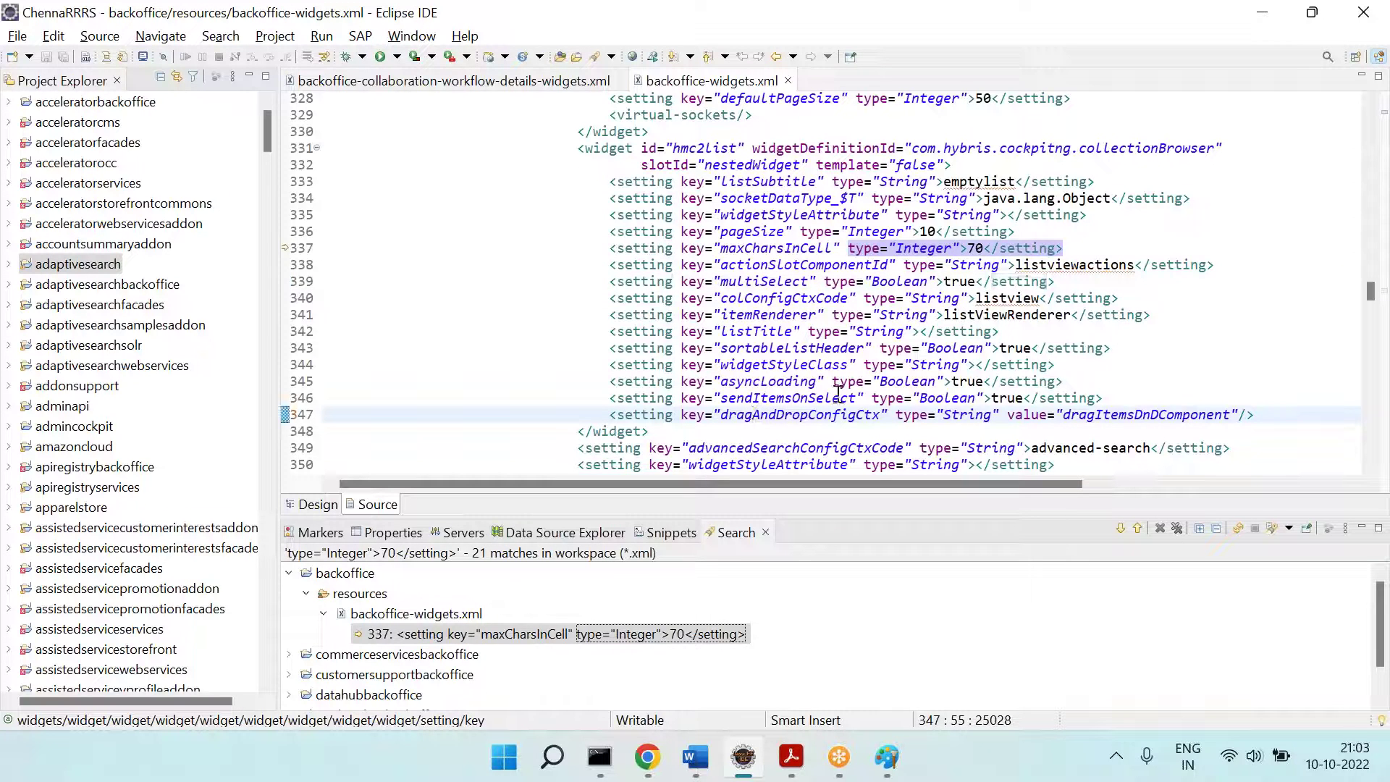
{"action": "left_click", "coordinate": [919, 397]}
{"action": "left_click", "coordinate": [857, 382]}
{"action": "left_click", "coordinate": [804, 364]}
{"action": "left_click", "coordinate": [764, 331]}
{"action": "left_click", "coordinate": [753, 298]}
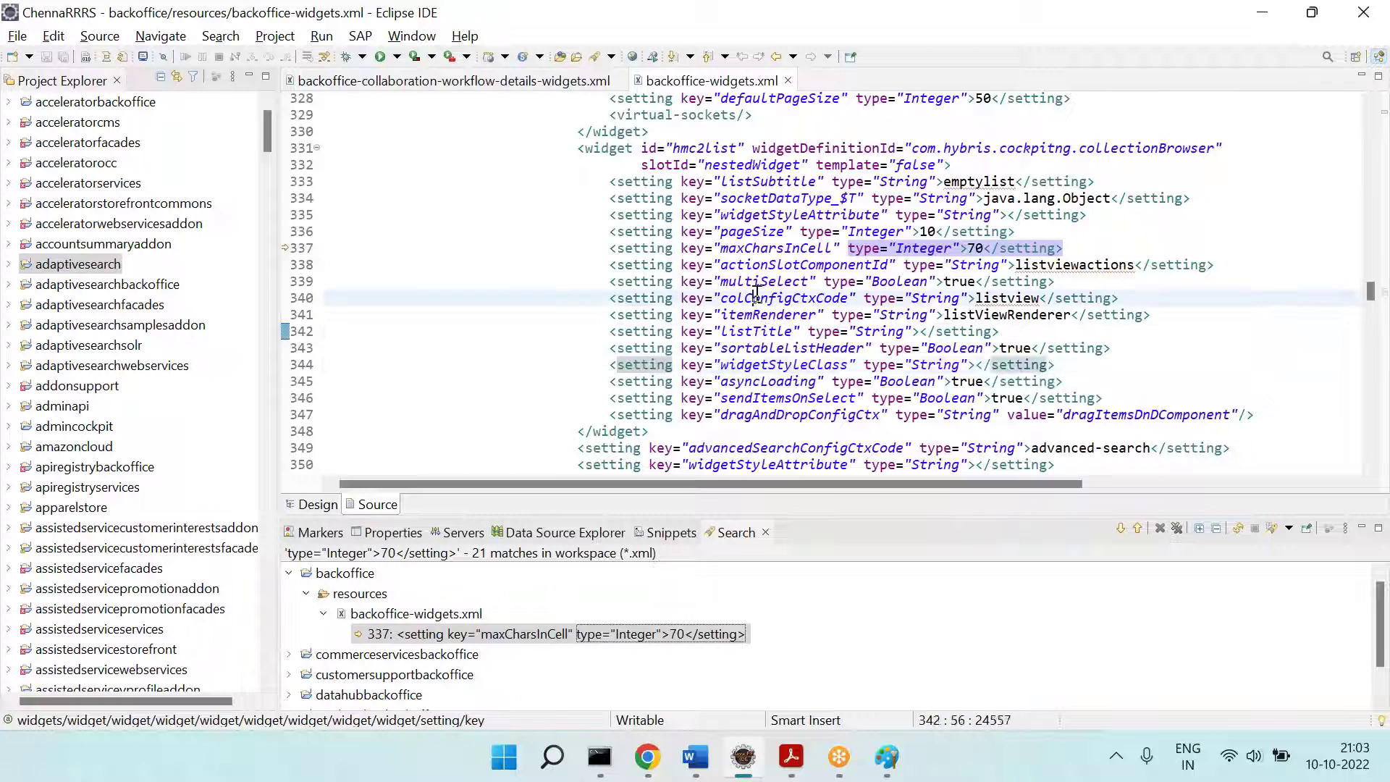
{"action": "left_click", "coordinate": [748, 265]}
{"action": "left_click", "coordinate": [756, 216]}
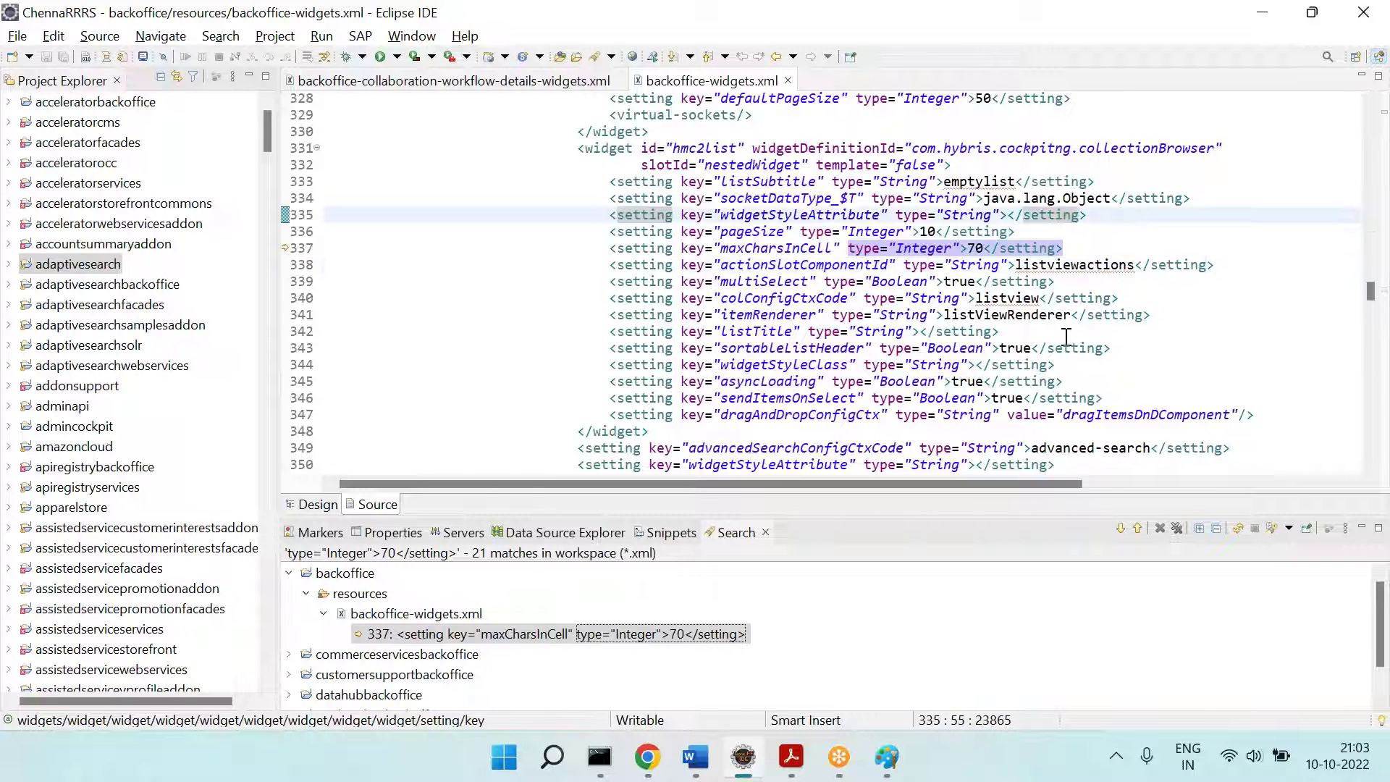
{"action": "key", "text": "alt+Tab"}
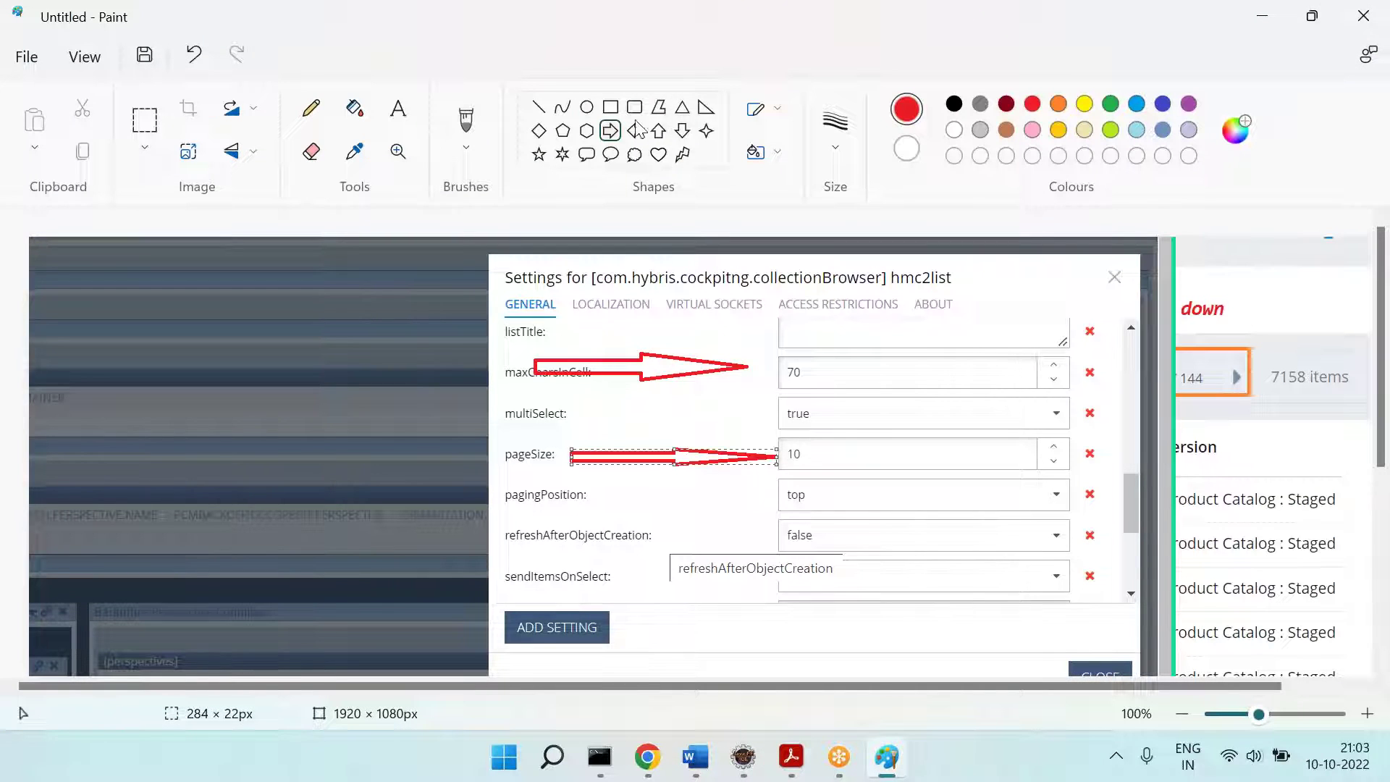
{"action": "left_click_drag", "start_coordinate": [616, 404], "coordinate": [781, 420]}
{"action": "key", "text": "alt+Tab"}
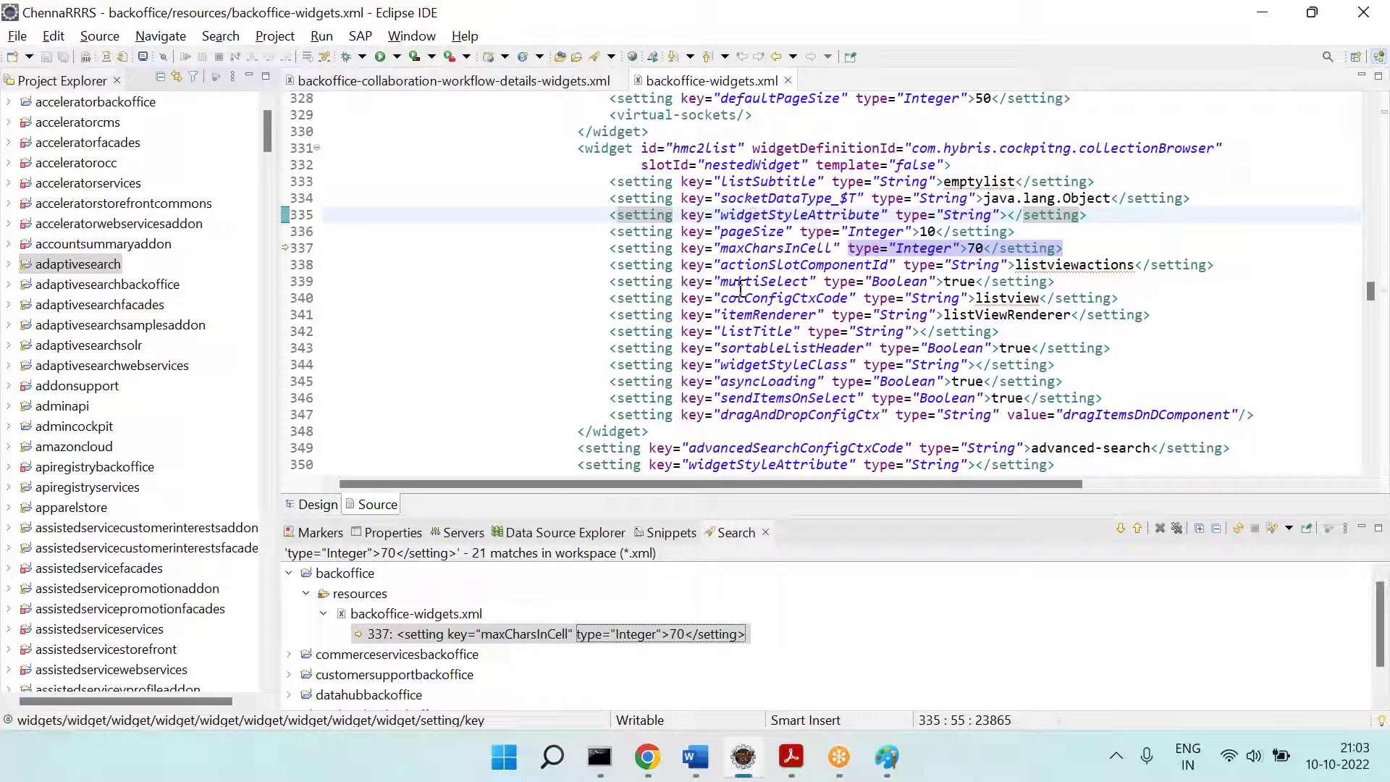
{"action": "triple_click", "coordinate": [739, 282]}
{"action": "key", "text": "alt+Tab"}
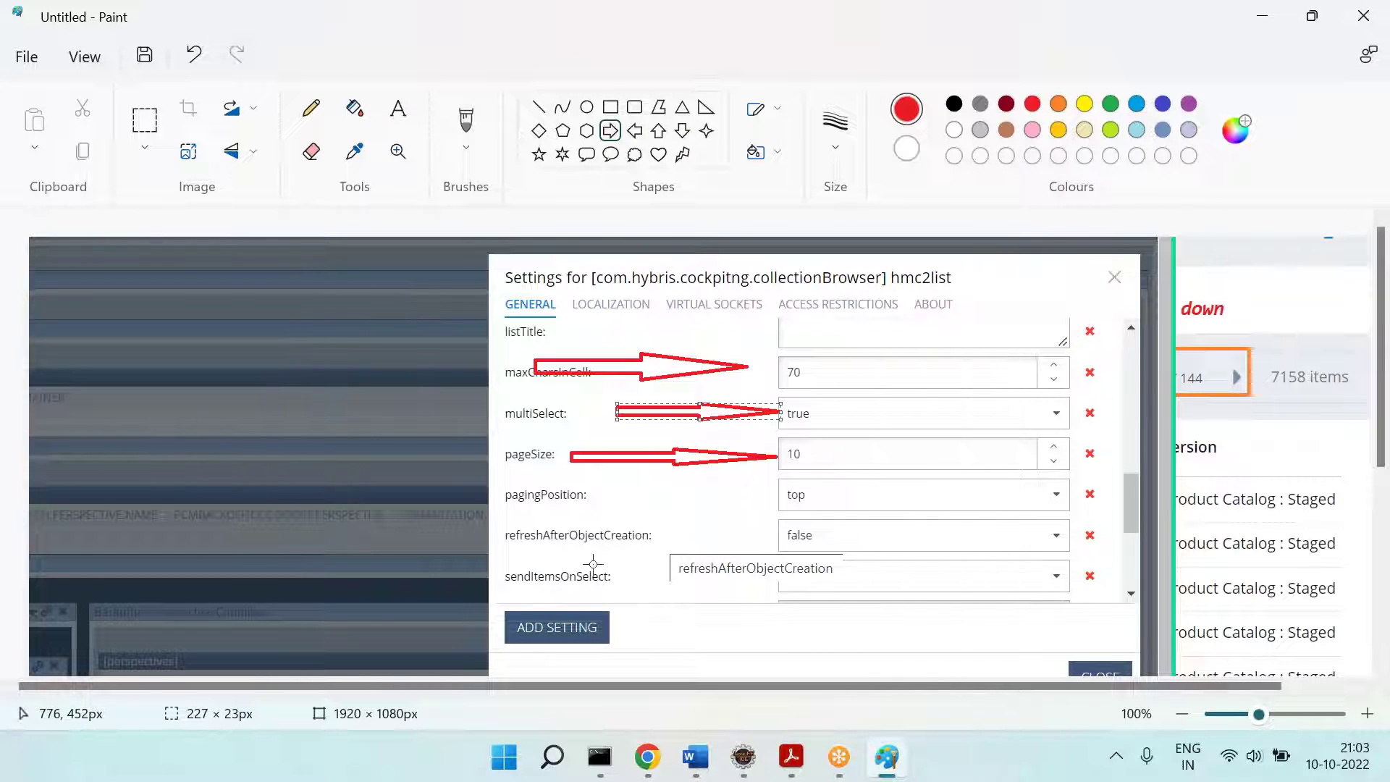
{"action": "key", "text": "alt+Tab"}
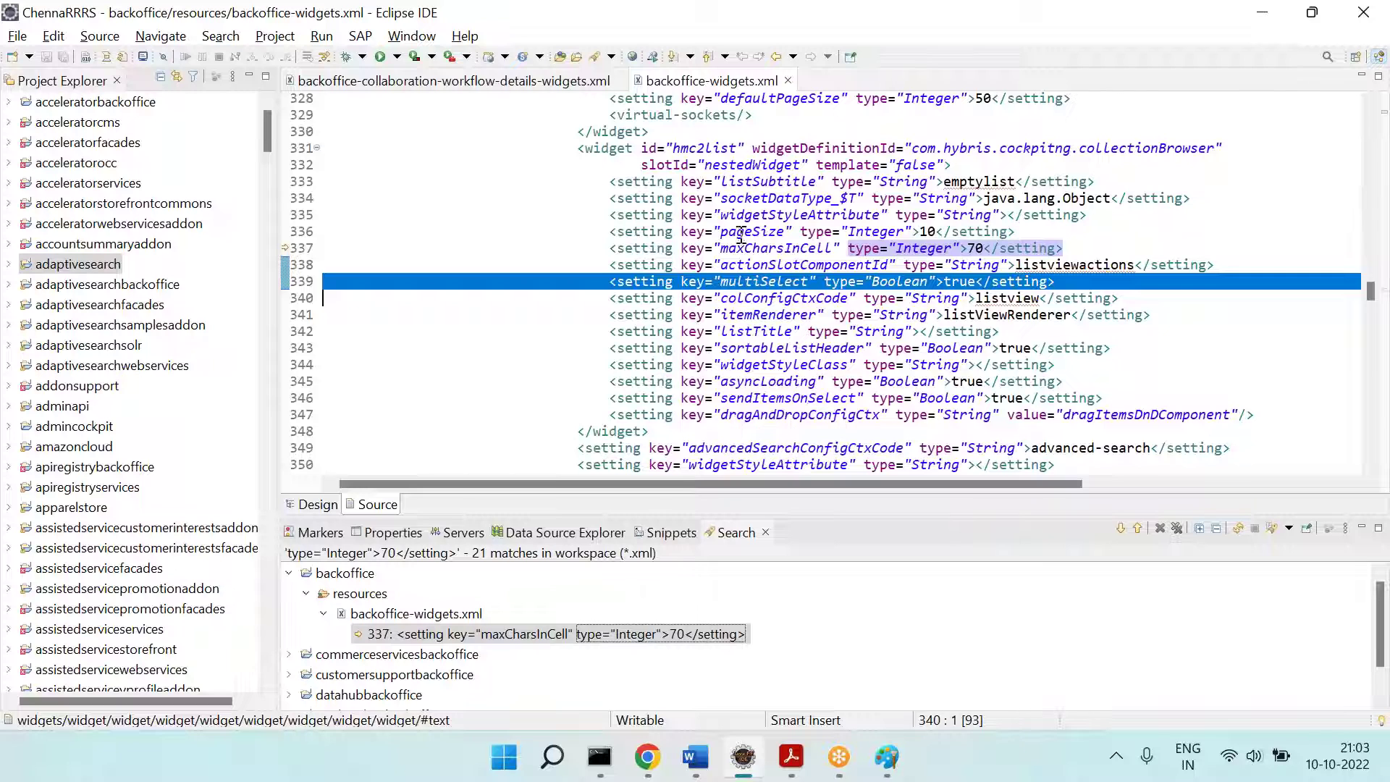
{"action": "double_click", "coordinate": [746, 165]}
{"action": "left_click", "coordinate": [1068, 200]}
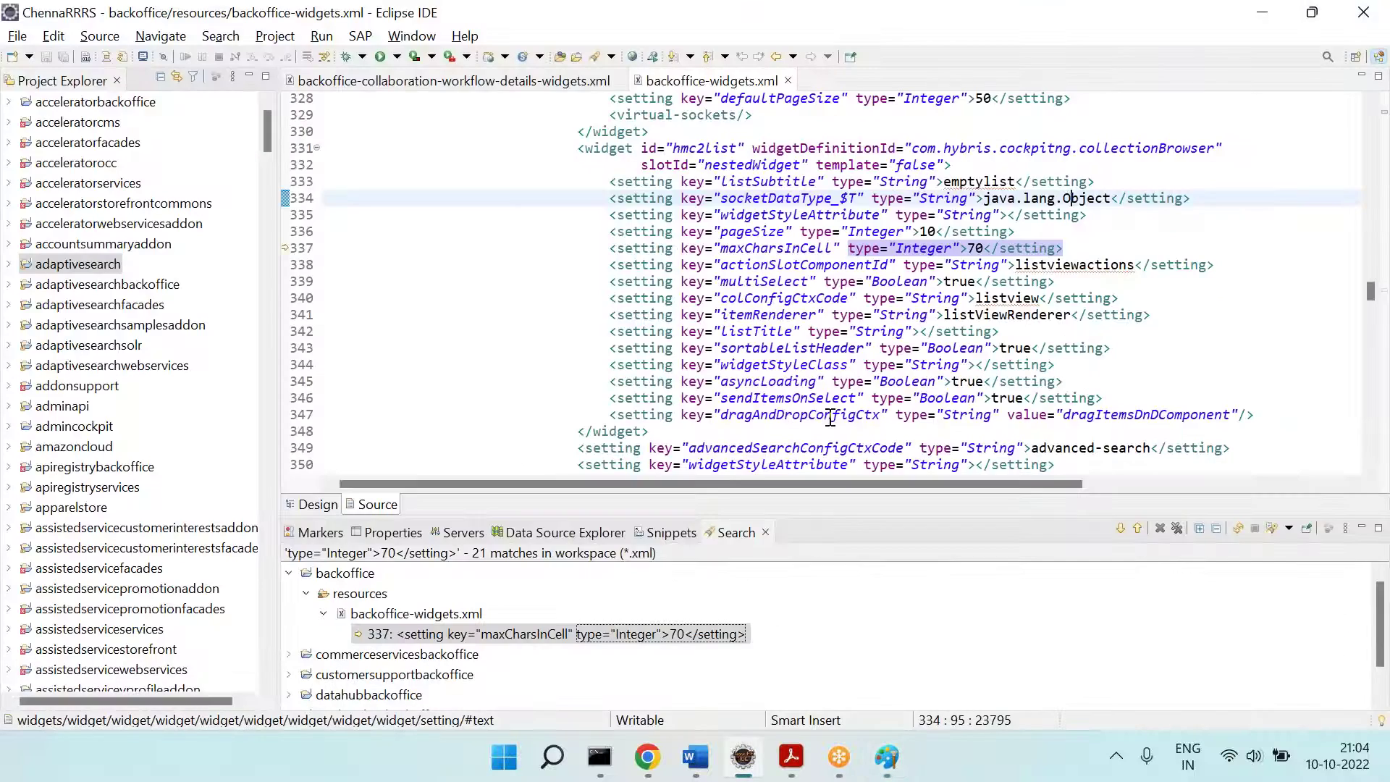
Step: Step through the maxCharsInCell matches, including the commerceservices and customersupport backoffice widgets files
{"action": "left_click", "coordinate": [1120, 528]}
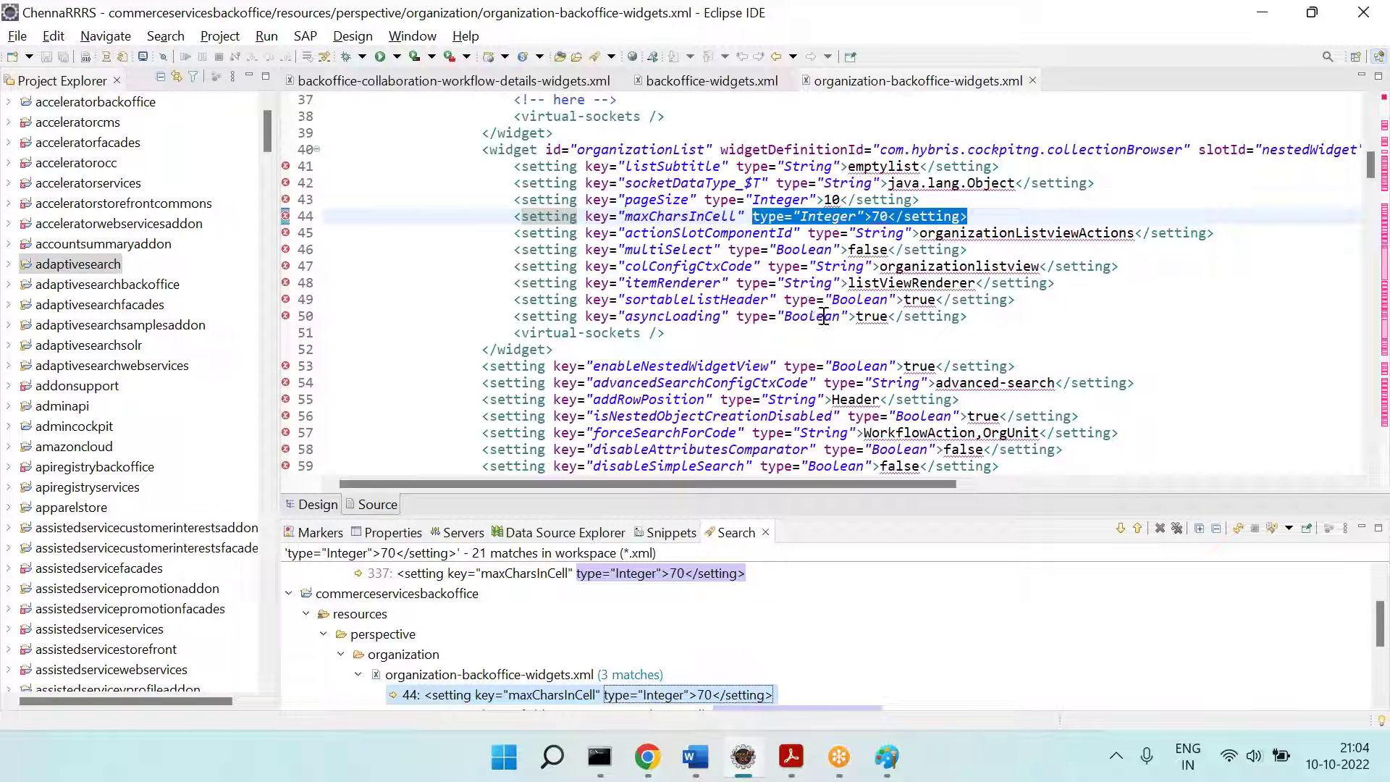
{"action": "scroll", "coordinate": [337, 680], "scroll_direction": "up", "scroll_amount": 1}
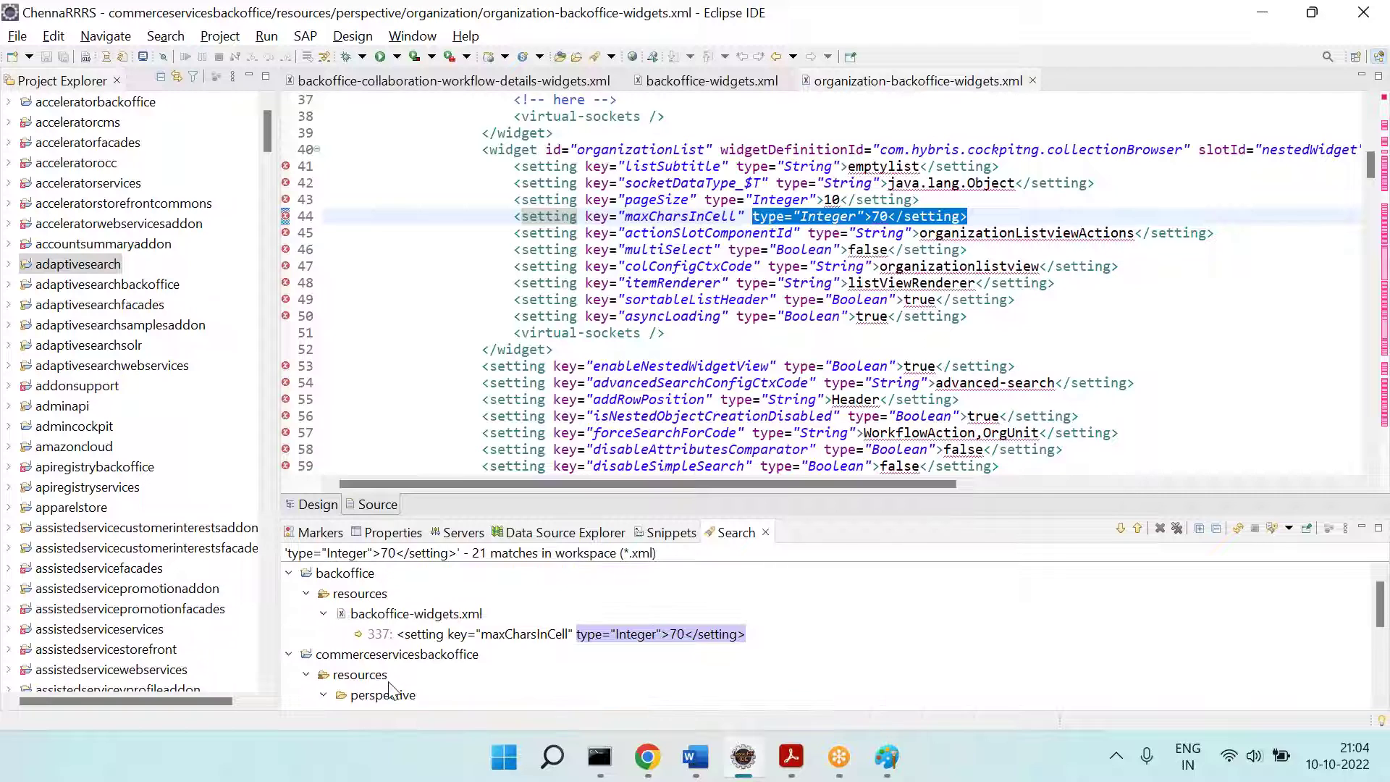
{"action": "double_click", "coordinate": [528, 636]}
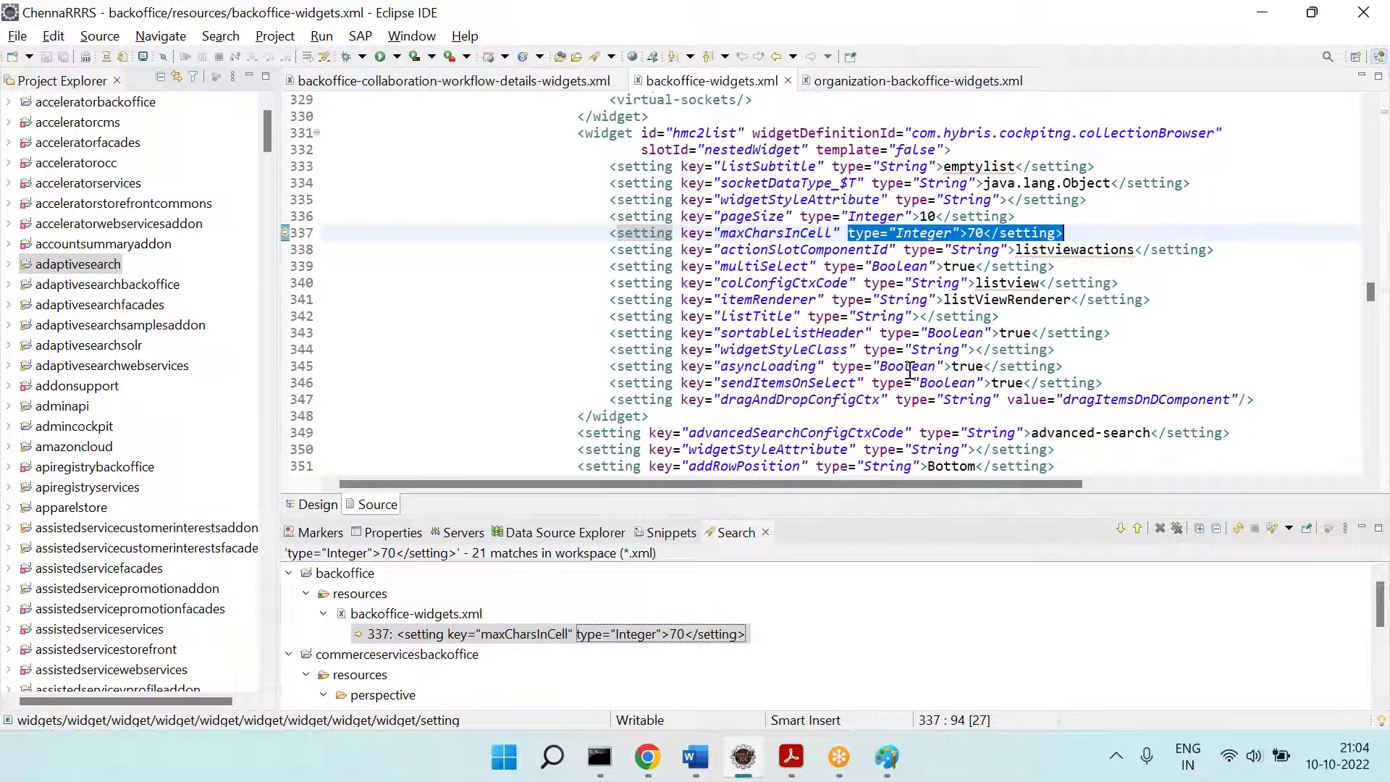
{"action": "left_click", "coordinate": [1120, 530]}
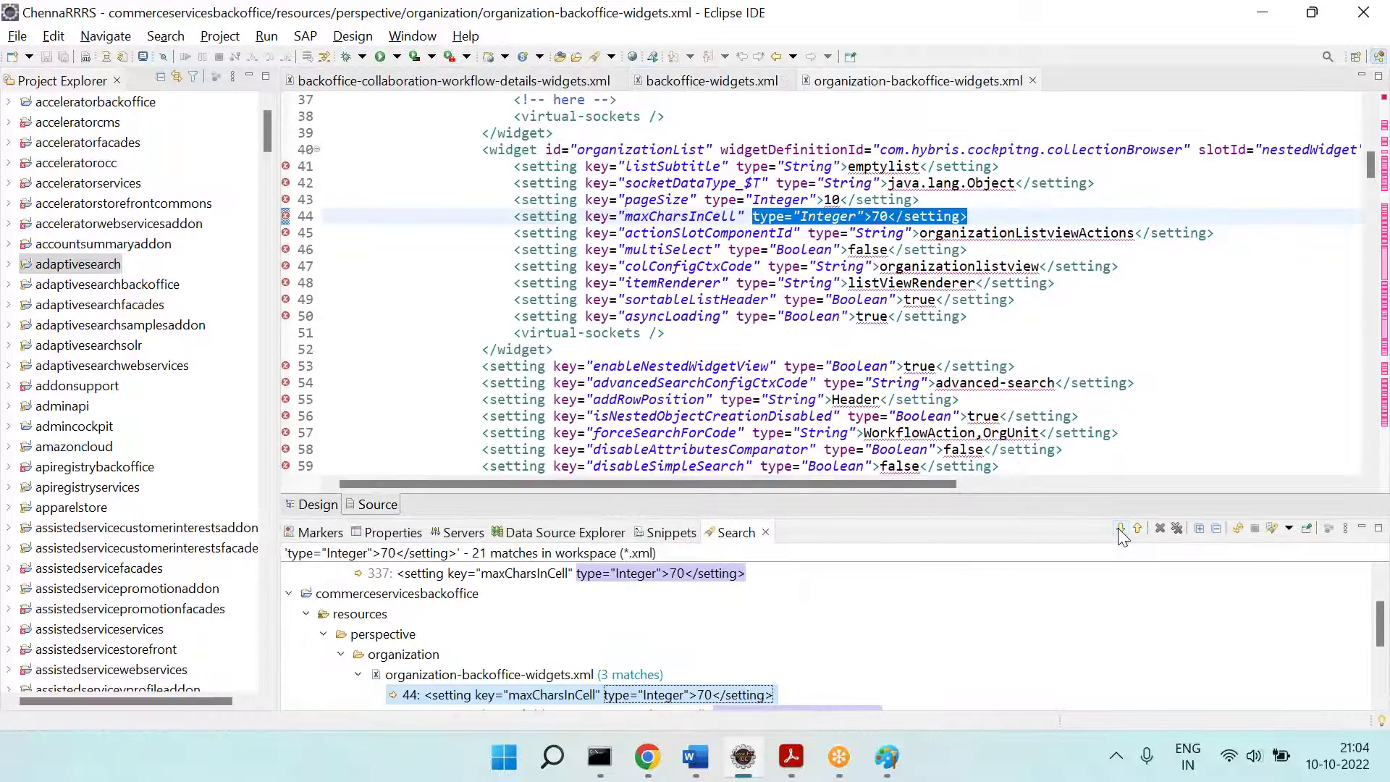
{"action": "left_click", "coordinate": [1120, 530]}
{"action": "left_click", "coordinate": [1121, 532]}
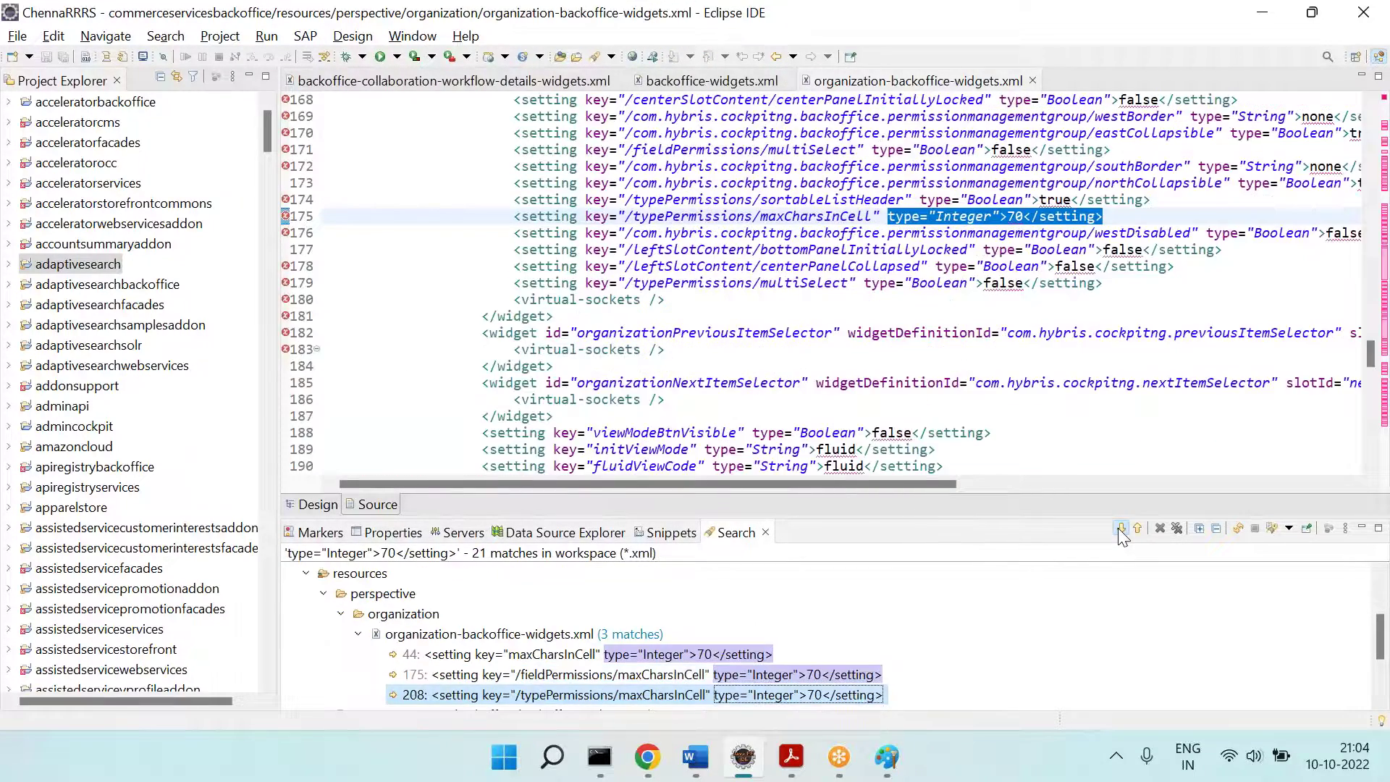
{"action": "left_click", "coordinate": [1120, 533]}
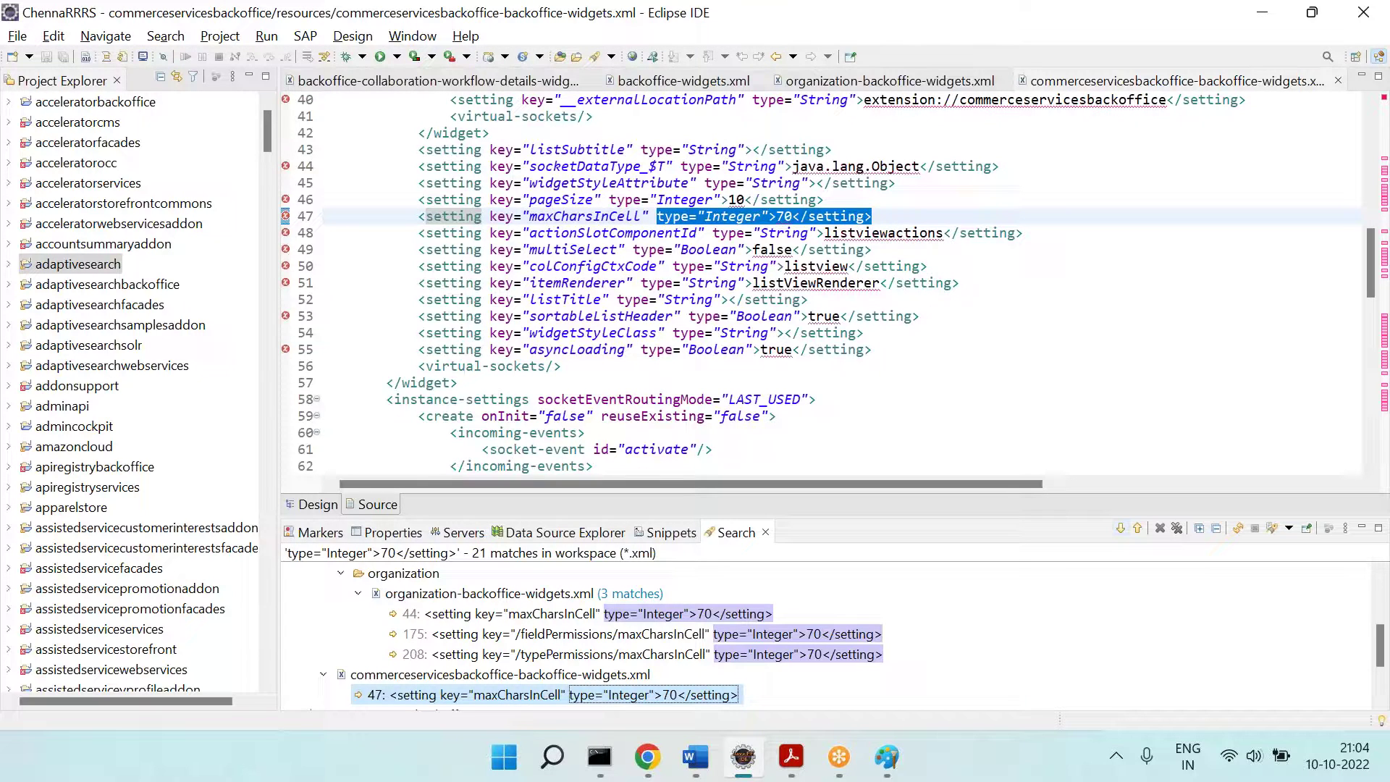
{"action": "left_click", "coordinate": [1120, 532]}
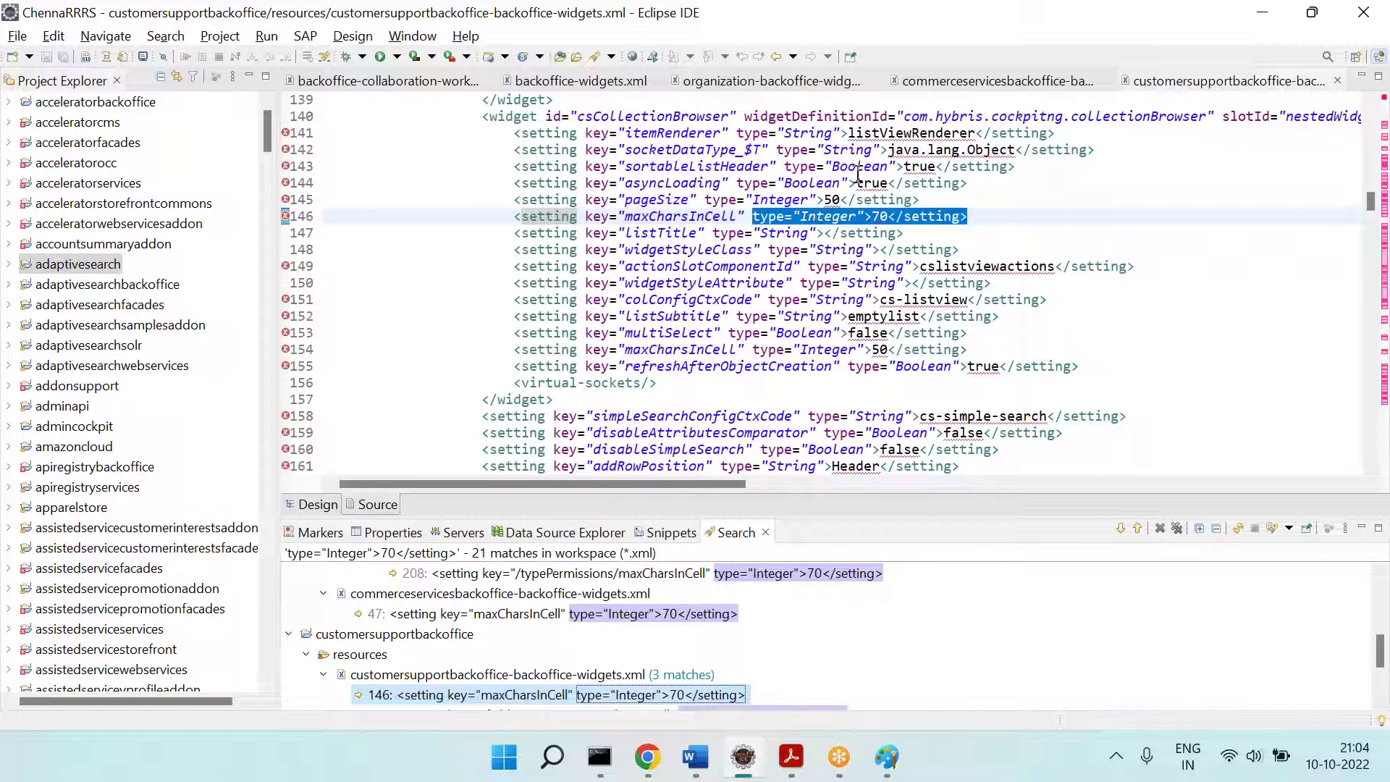
{"action": "triple_click", "coordinate": [834, 200]}
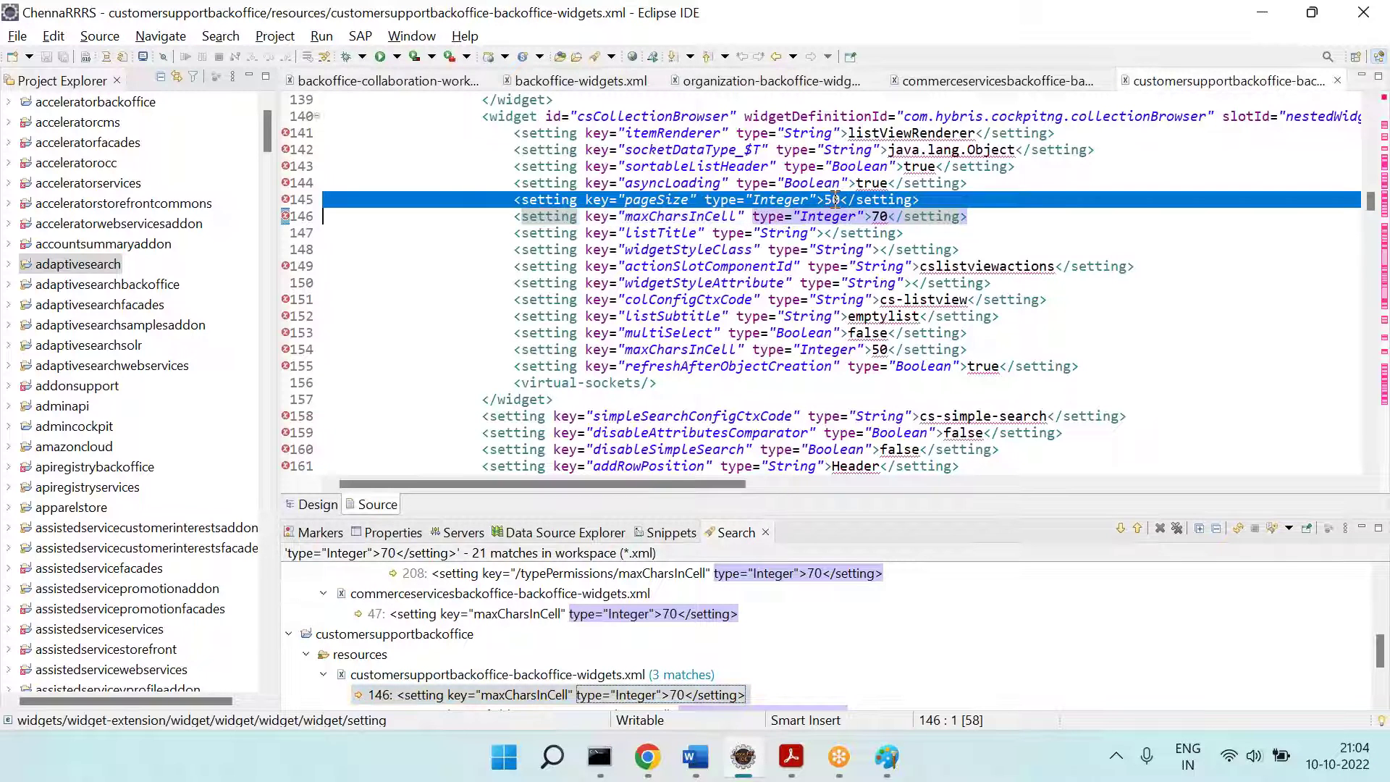
Step: Close the customersupport, commerceservices, organization and workflow details widget files, leaving backoffice-widgets.xml
{"action": "left_click", "coordinate": [1338, 81]}
{"action": "left_click", "coordinate": [1338, 80]}
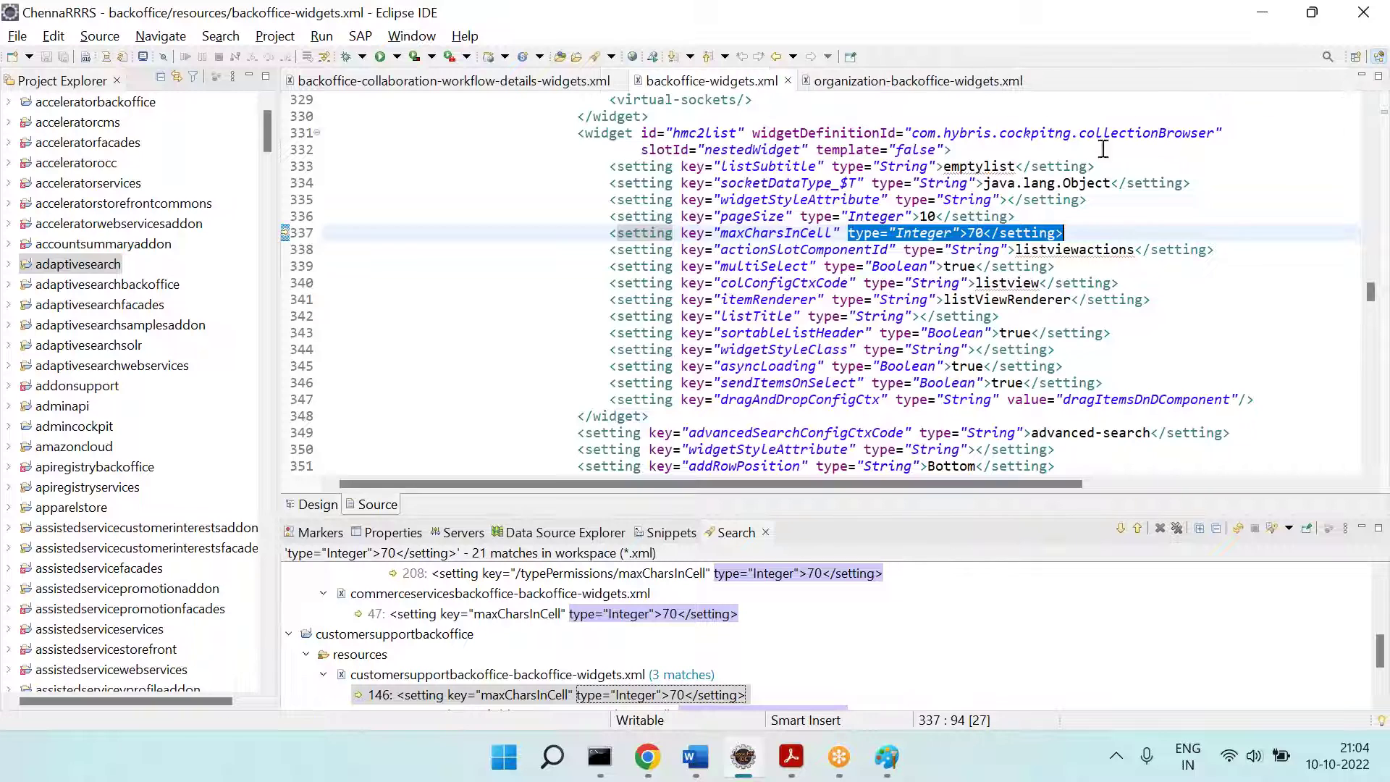
{"action": "left_click", "coordinate": [1024, 85]}
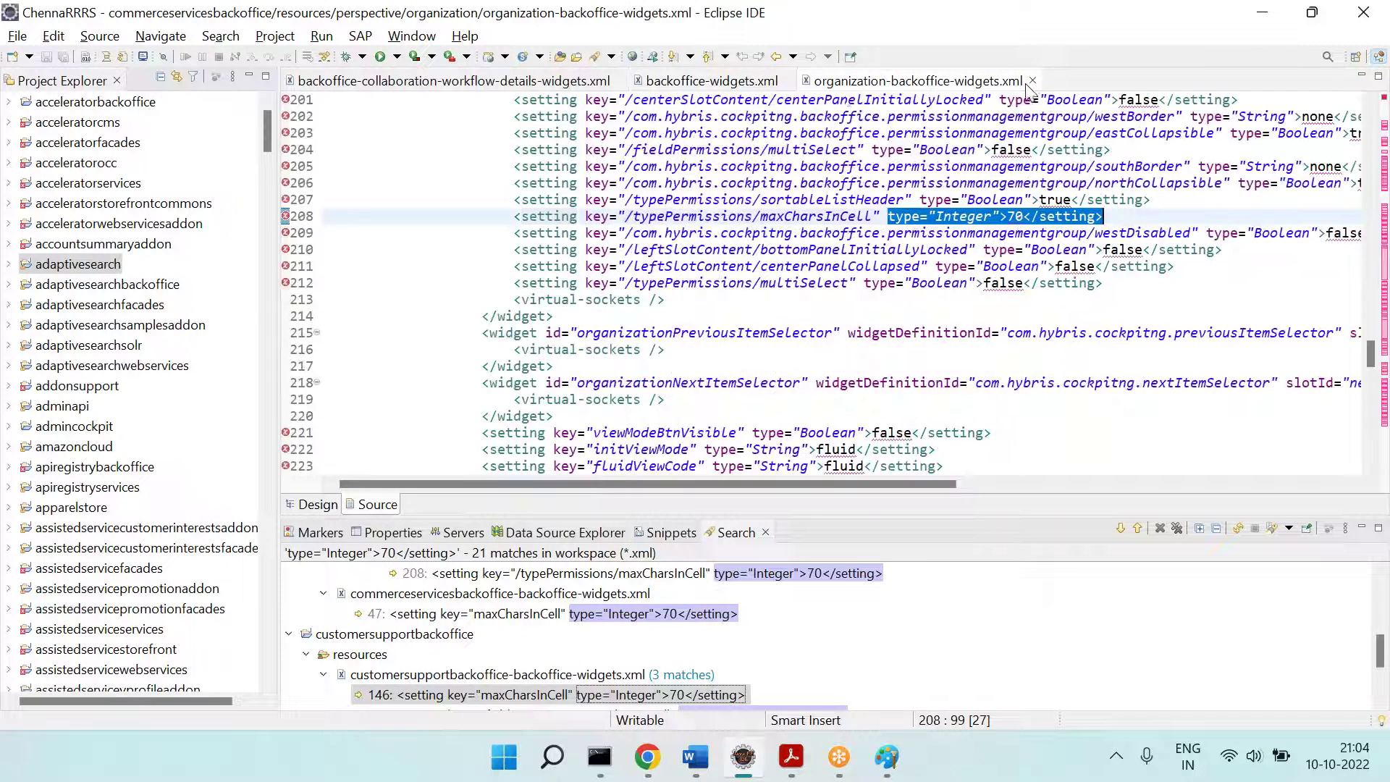
{"action": "left_click", "coordinate": [1033, 80]}
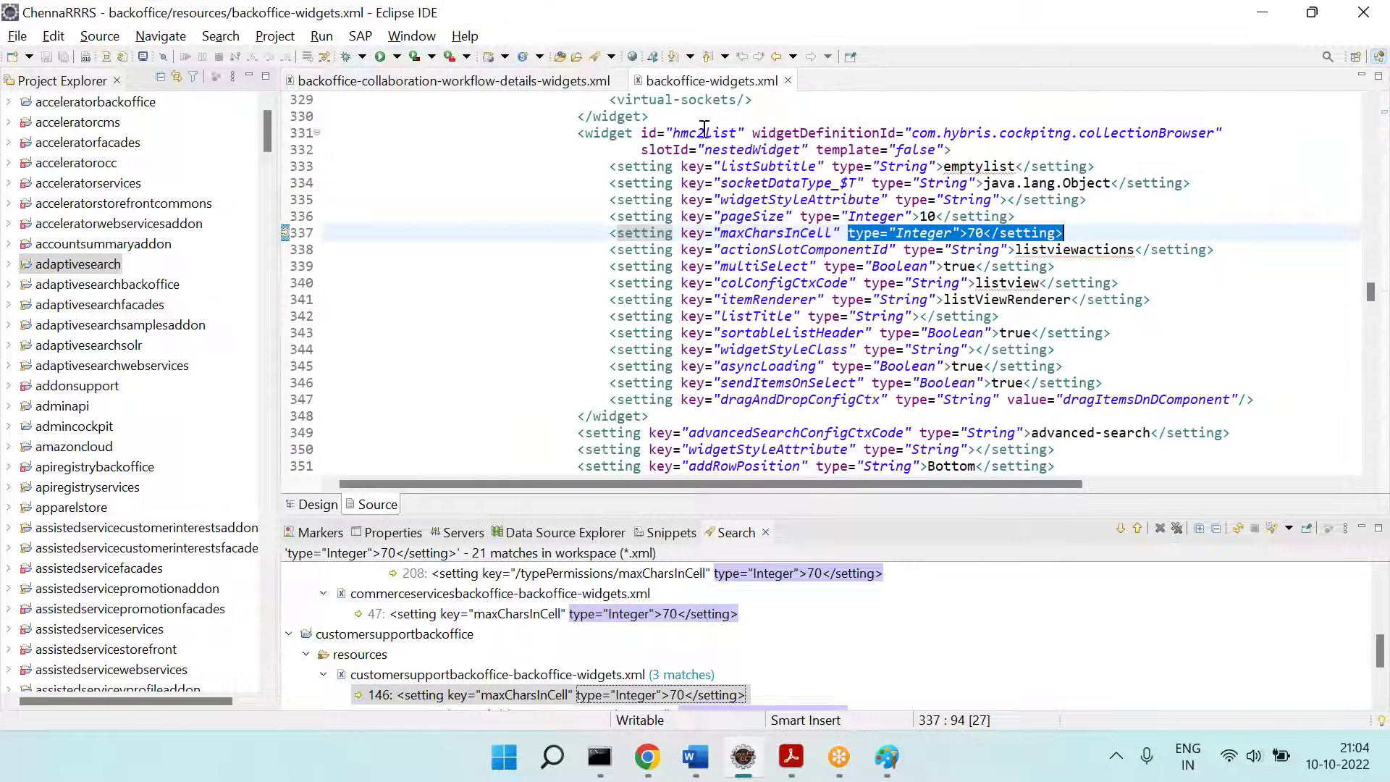
{"action": "left_click", "coordinate": [615, 86]}
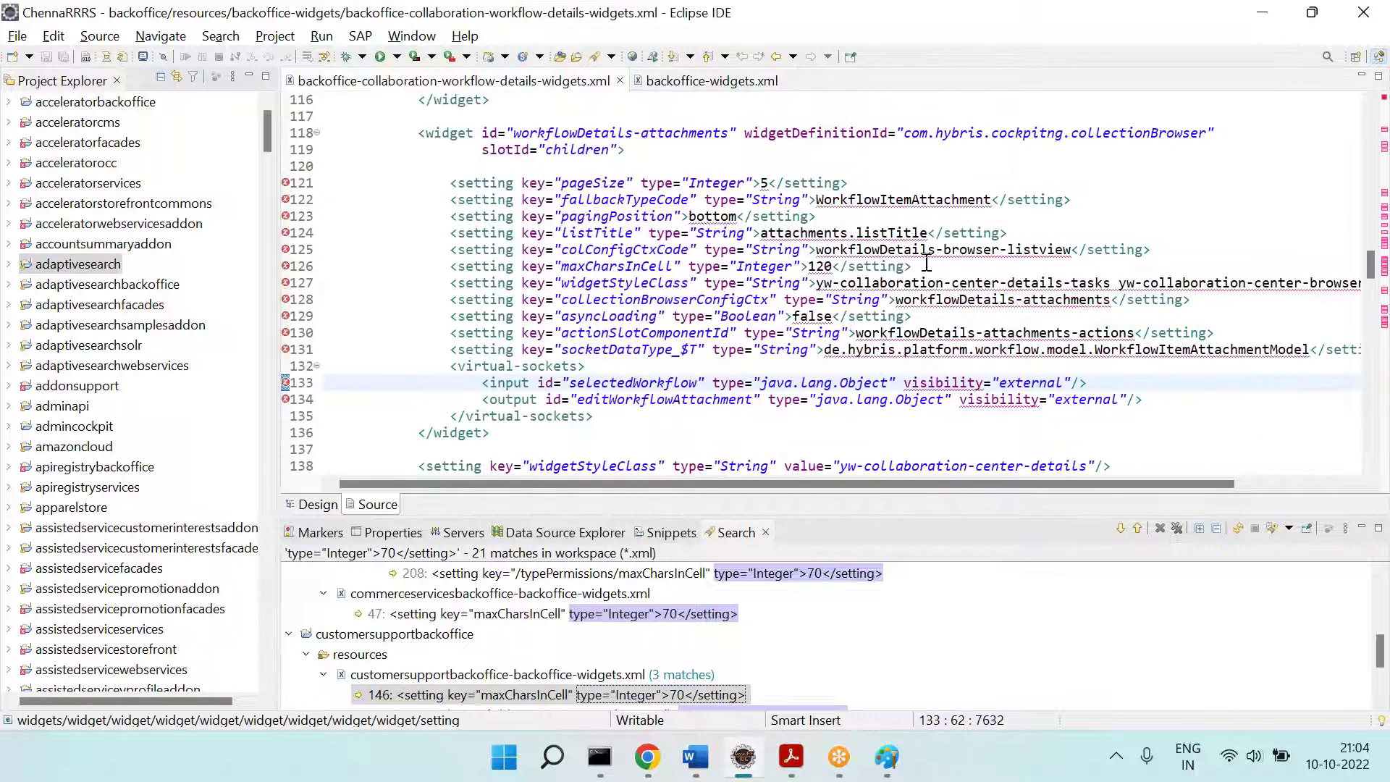
{"action": "key", "text": "alt+Tab"}
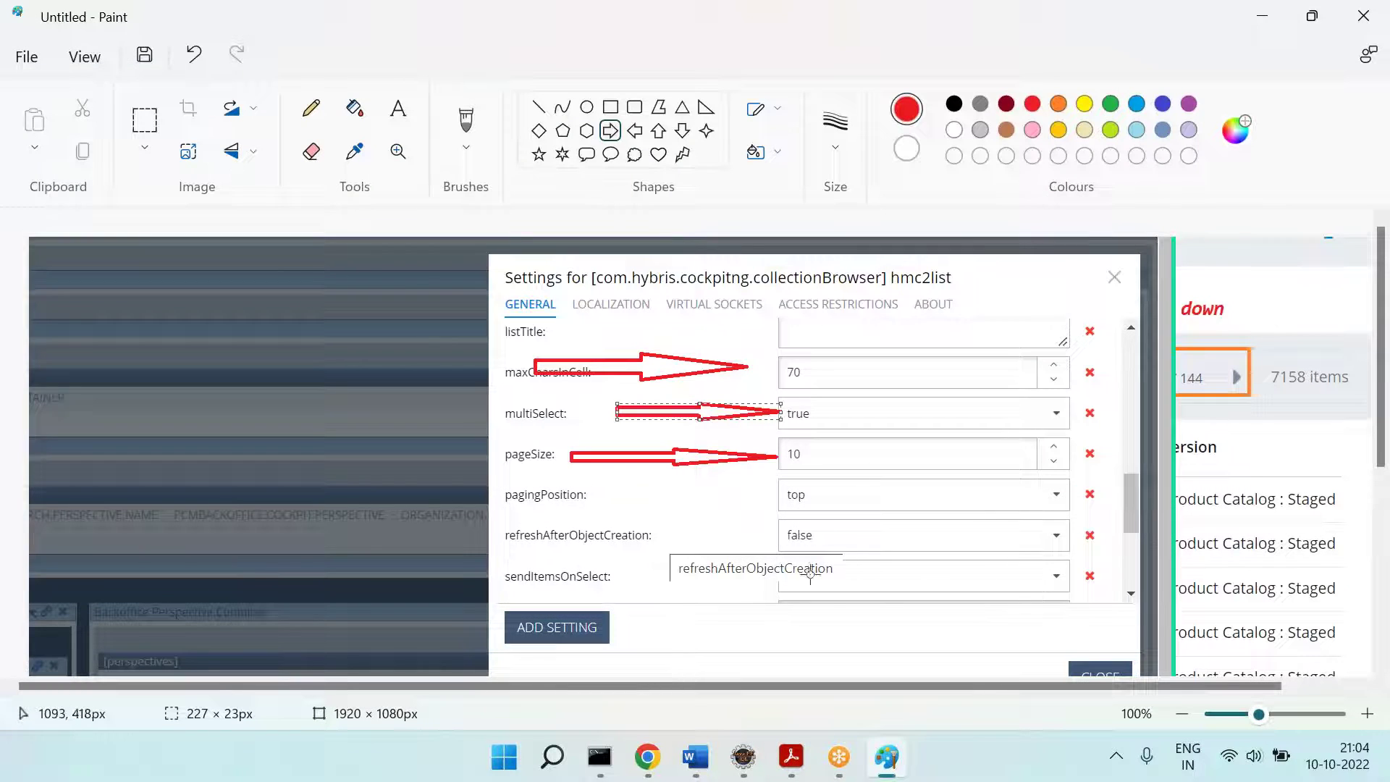
{"action": "left_click", "coordinate": [789, 759]}
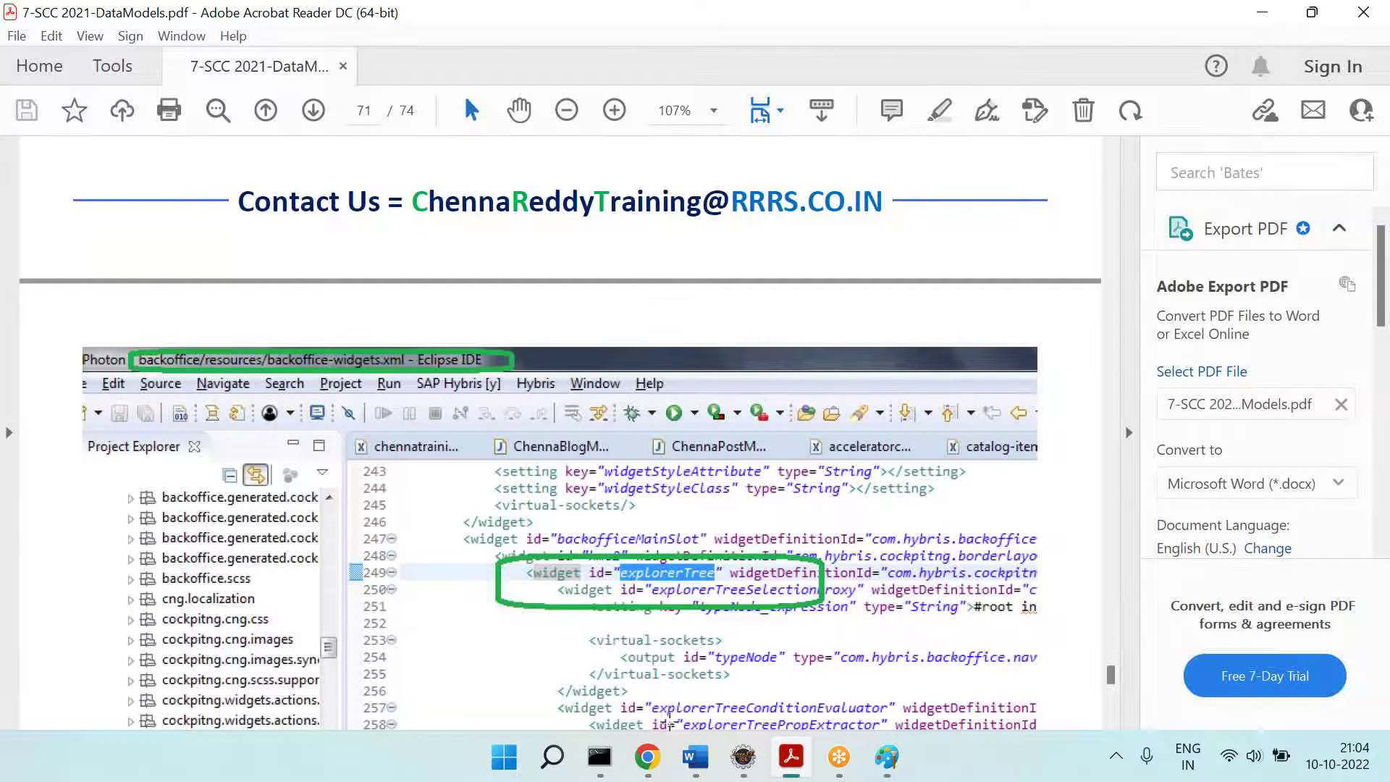
{"action": "left_click", "coordinate": [734, 759]}
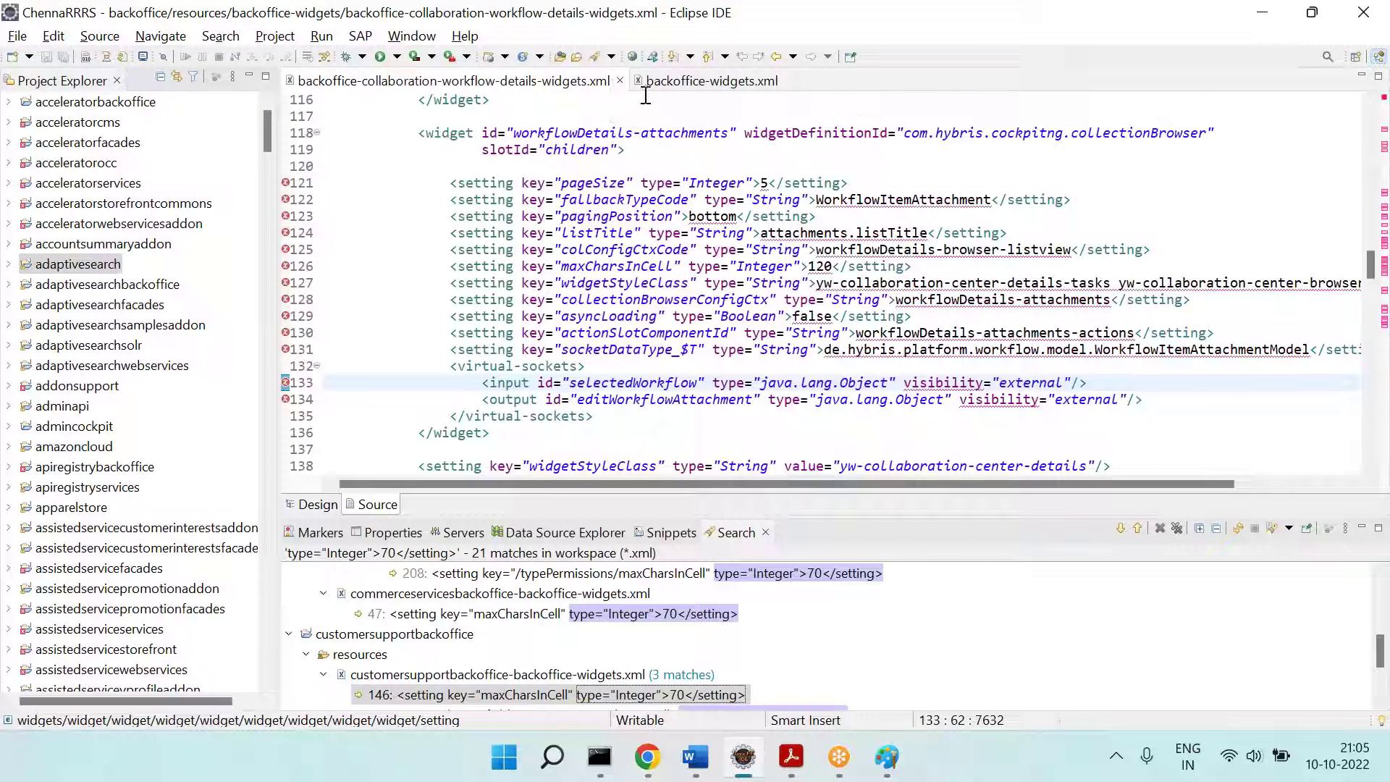
{"action": "left_click", "coordinate": [620, 81]}
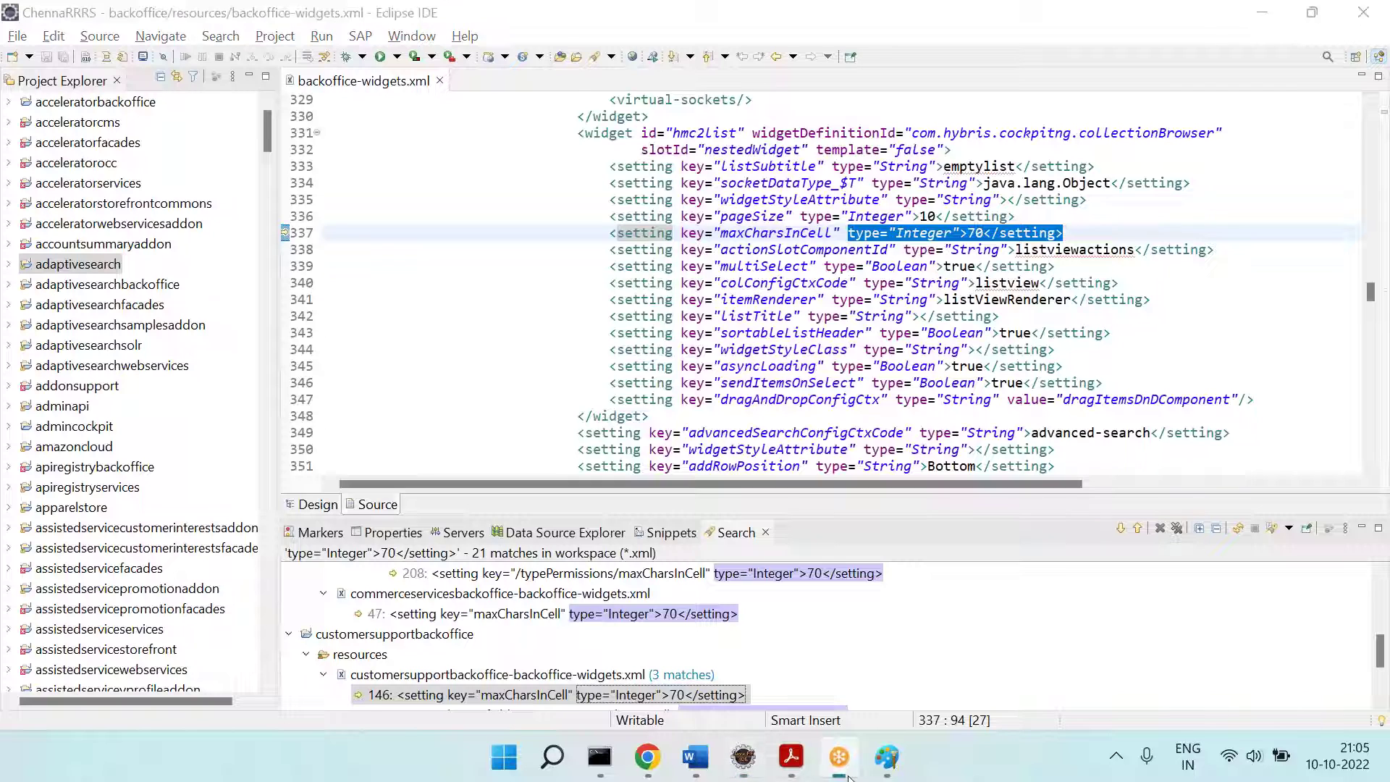
Step: Change hmc2list's maxCharsInCell from 70 to 111 on line 337, then view the Backoffice product list
{"action": "left_click", "coordinate": [878, 295]}
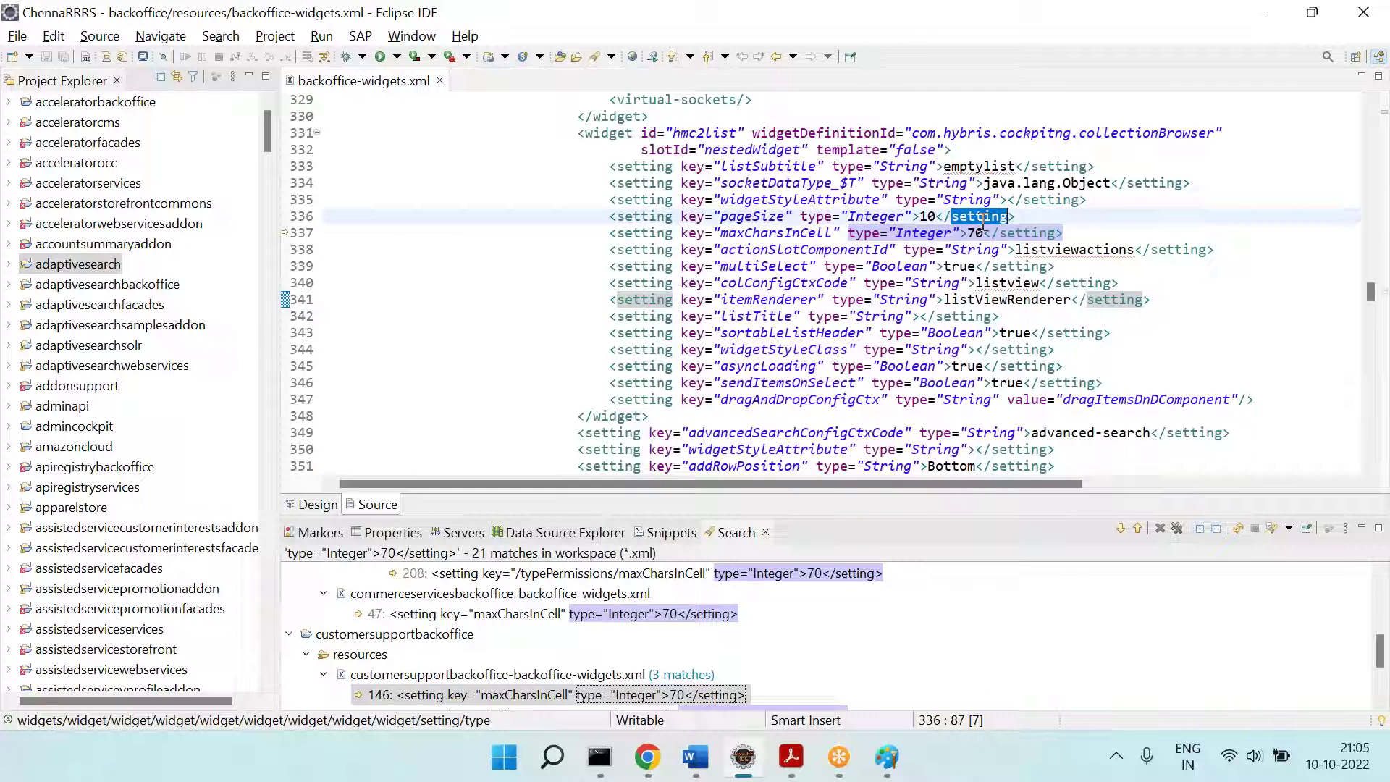
{"action": "double_click", "coordinate": [979, 232]}
{"action": "type", "text": "111"}
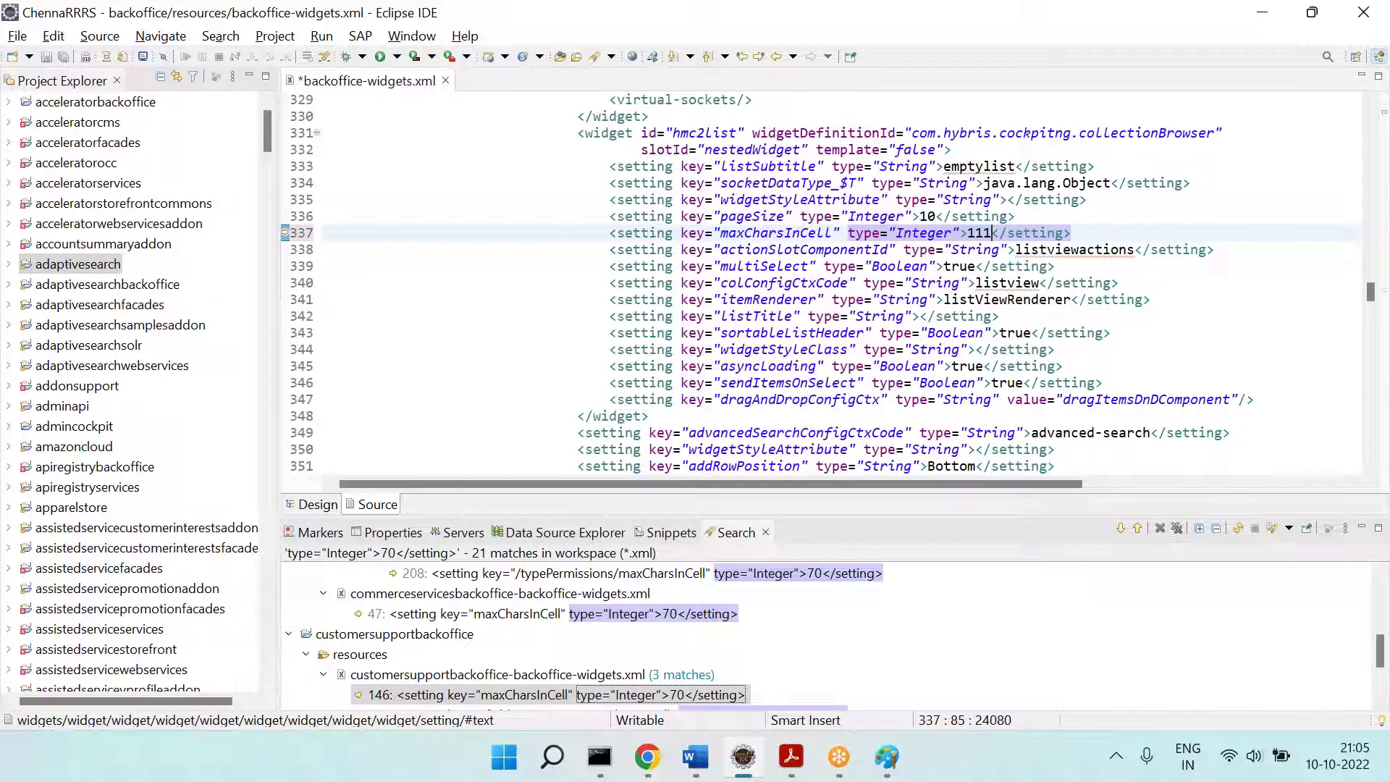
{"action": "triple_click", "coordinate": [971, 233]}
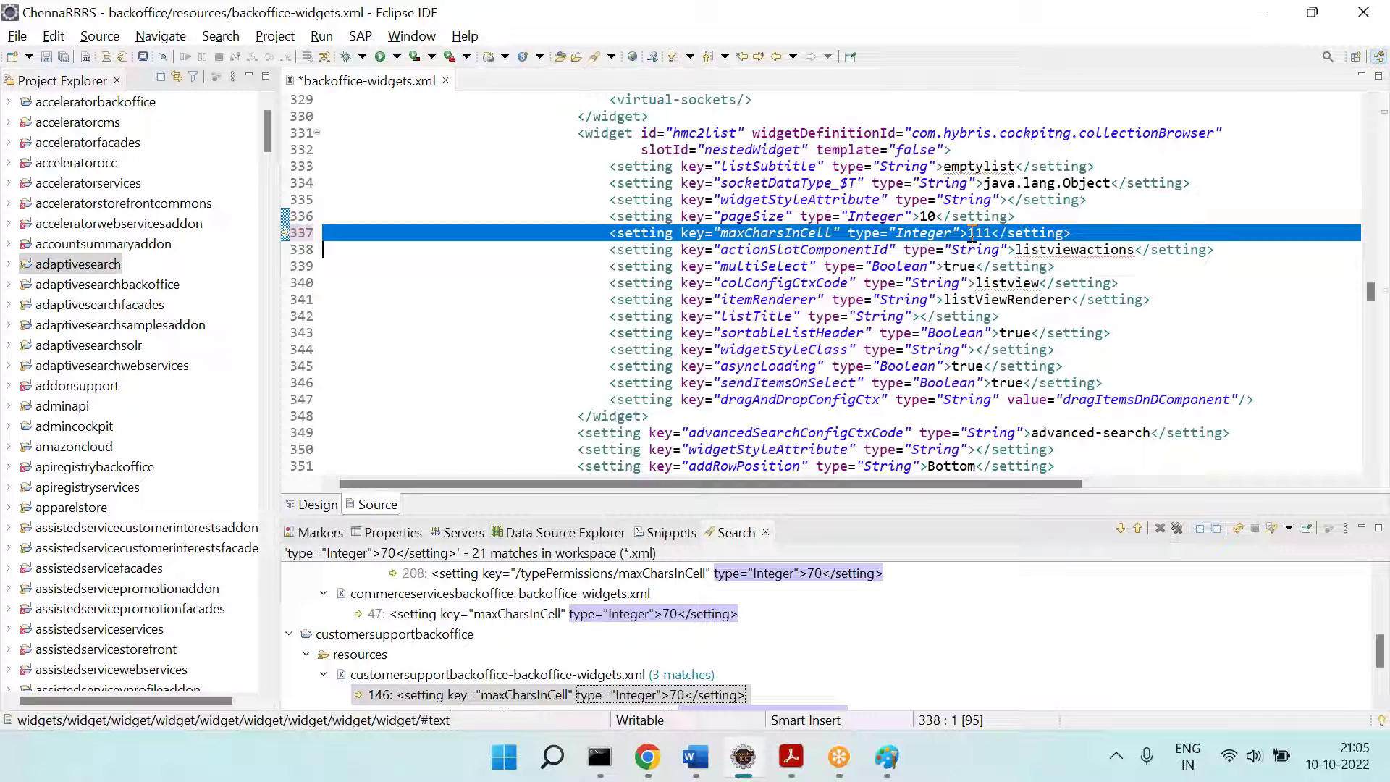
{"action": "double_click", "coordinate": [1142, 132]}
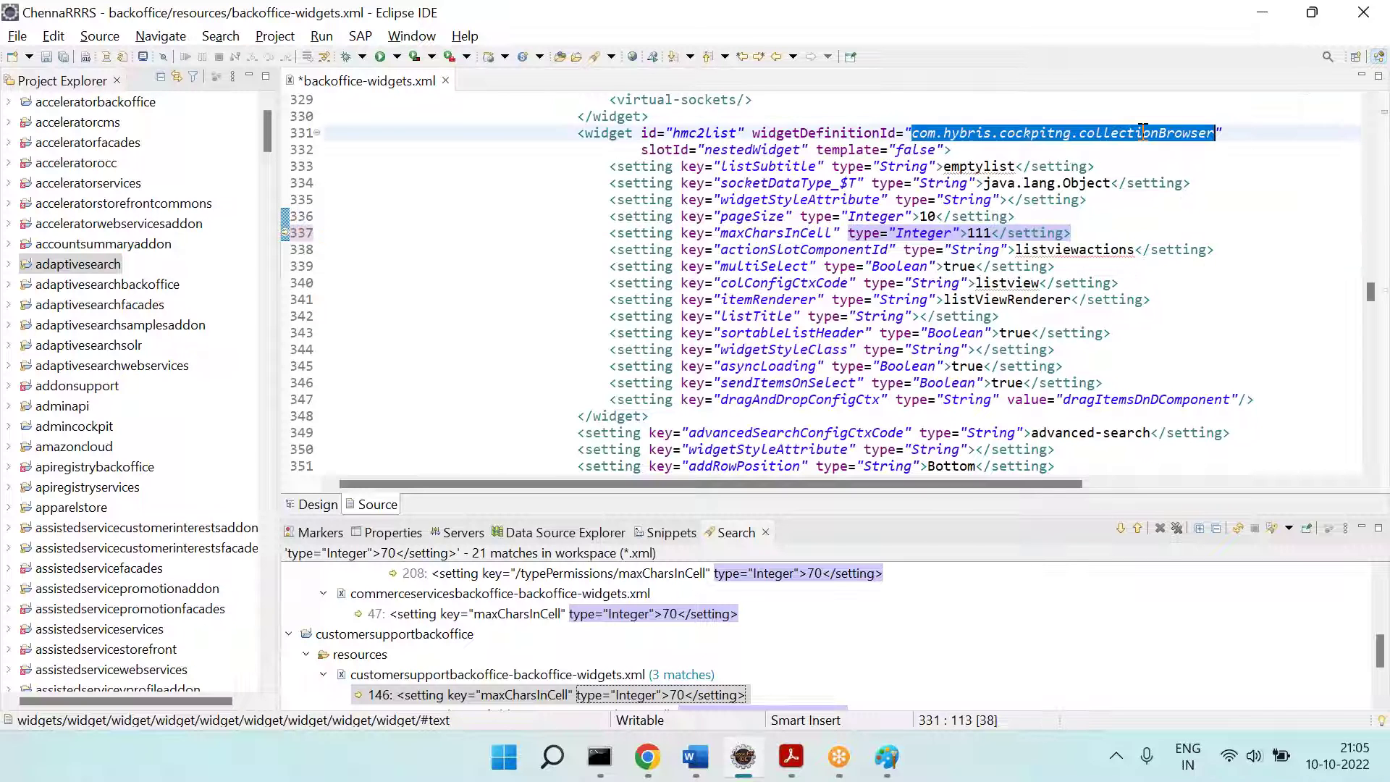
{"action": "left_click", "coordinate": [650, 777]}
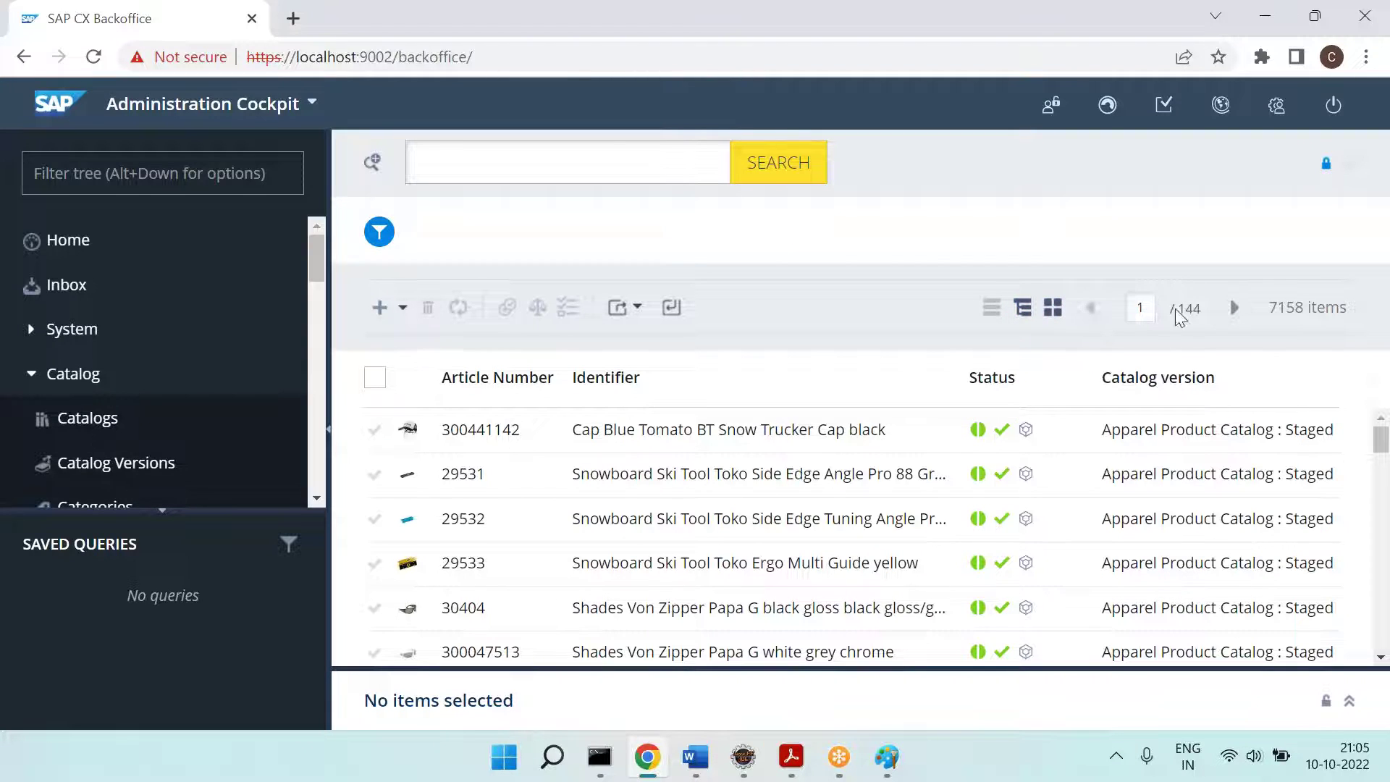
Step: Revert hmc2list's maxCharsInCell from 111 back to 70 and save backoffice-widgets.xml
{"action": "key", "text": "alt+Tab"}
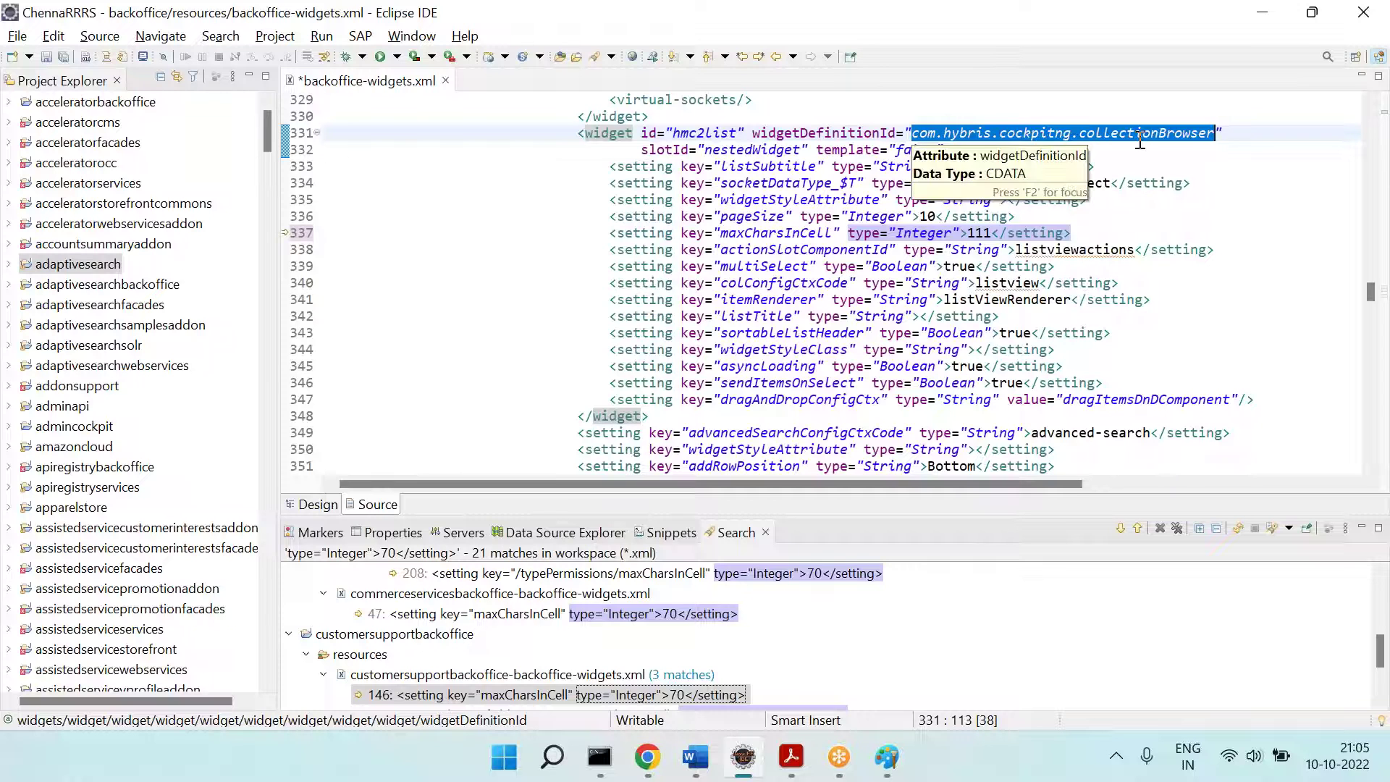
{"action": "left_click", "coordinate": [1136, 134]}
{"action": "left_click_drag", "start_coordinate": [612, 182], "coordinate": [1139, 410]}
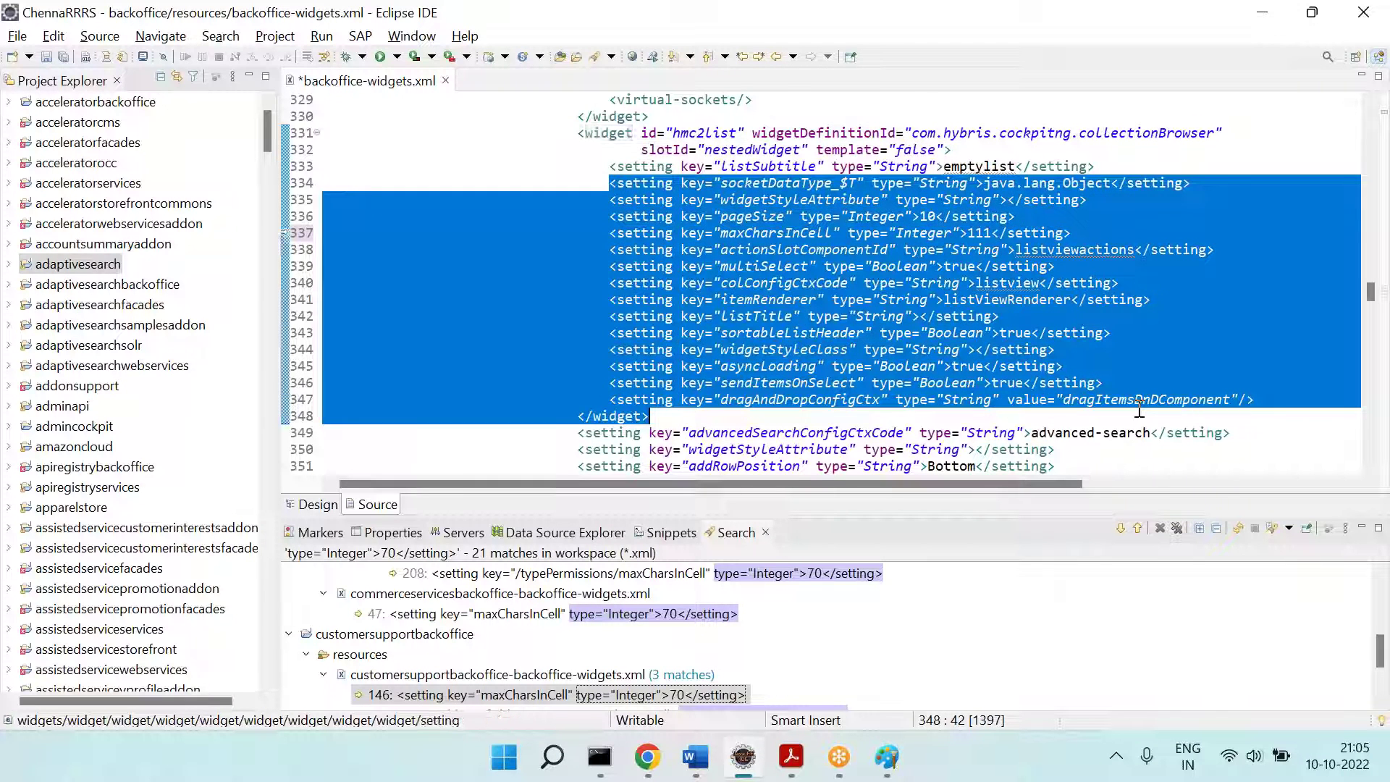
{"action": "left_click", "coordinate": [1002, 367]}
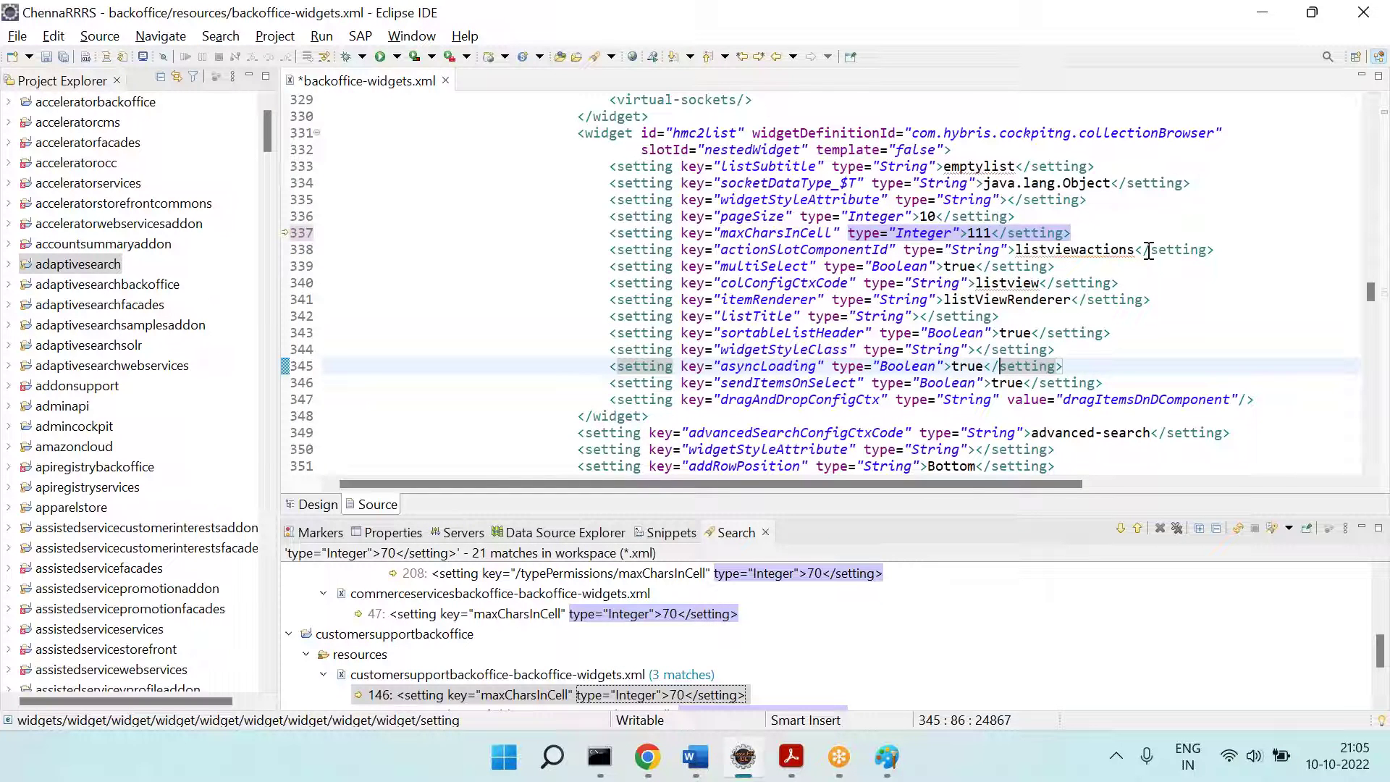
{"action": "key", "text": "ctrl+z"}
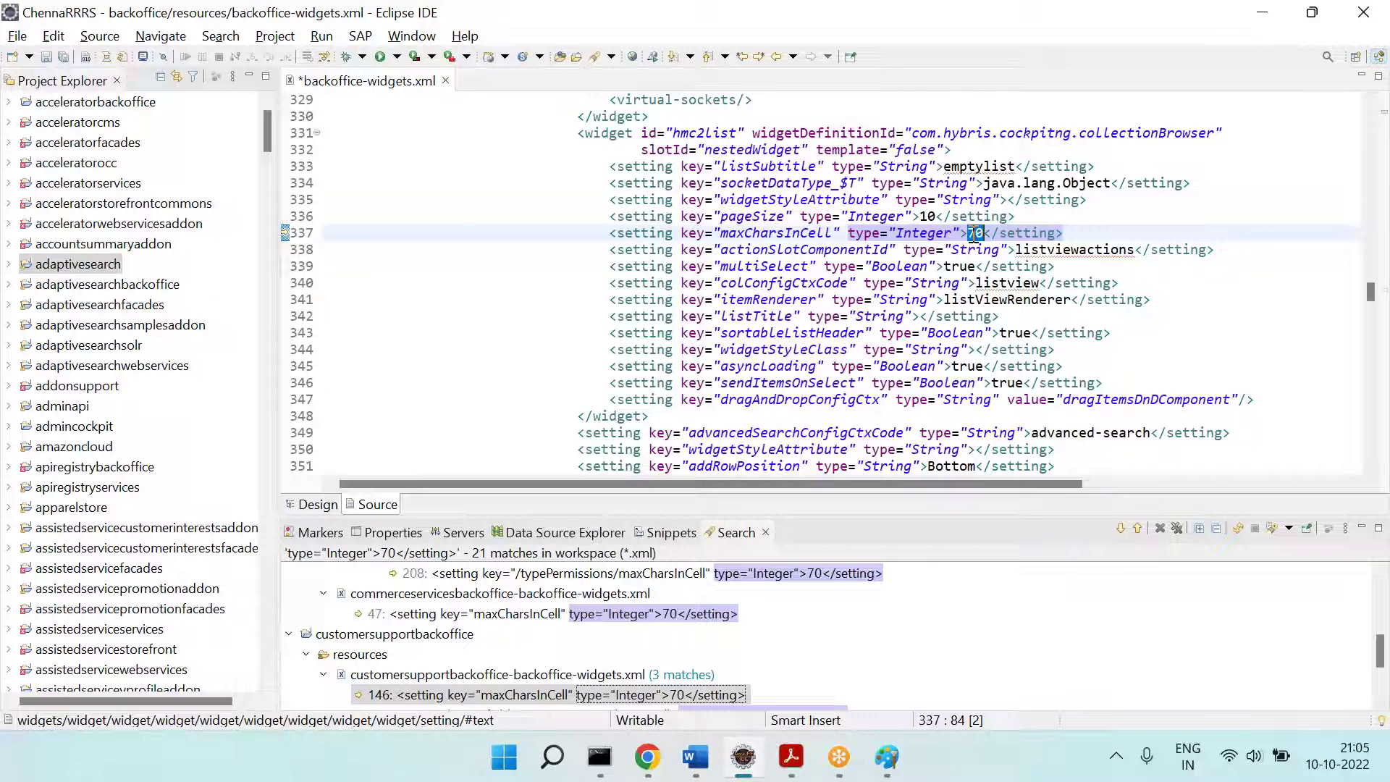
{"action": "type", "text": "111"}
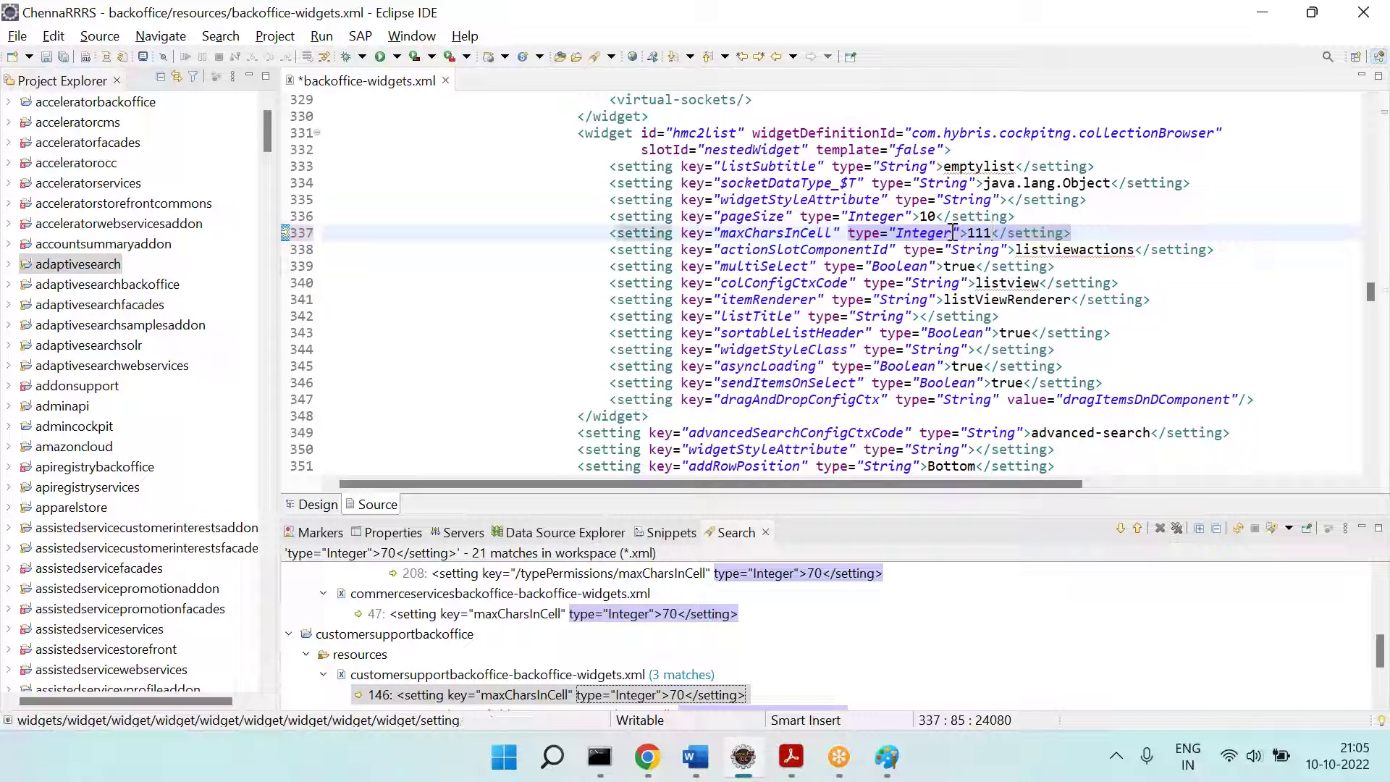
{"action": "triple_click", "coordinate": [951, 232]}
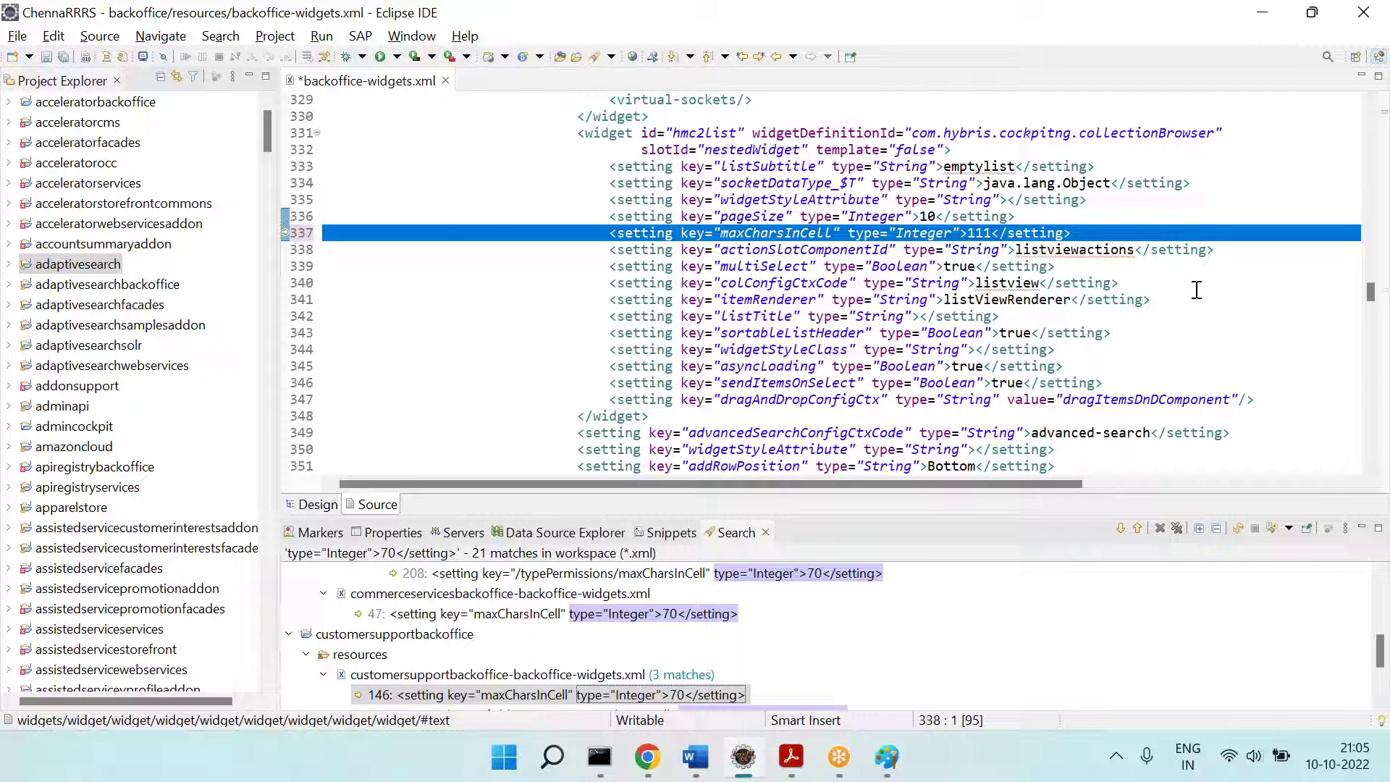
{"action": "key", "text": "ctrl+z"}
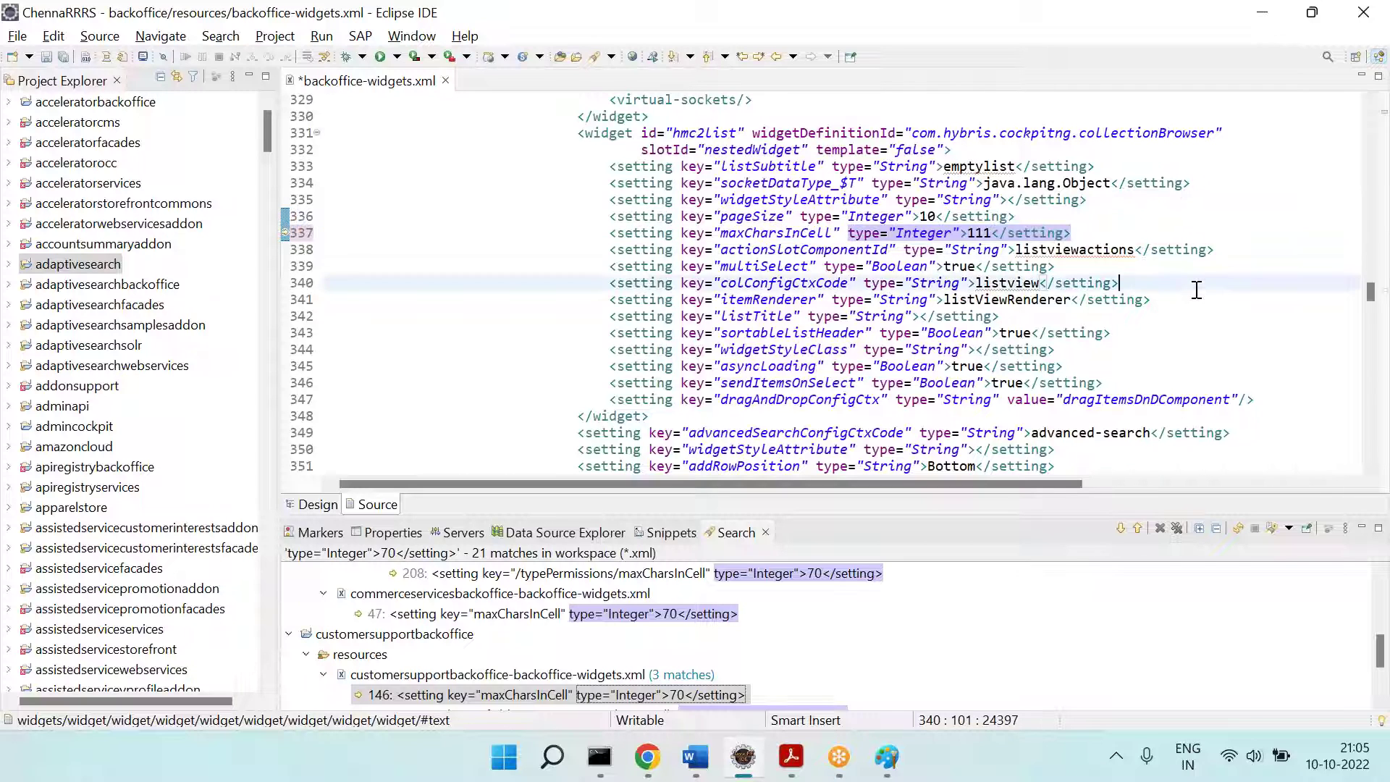
{"action": "key", "text": "ctrl+z"}
{"action": "key", "text": "ctrl+s"}
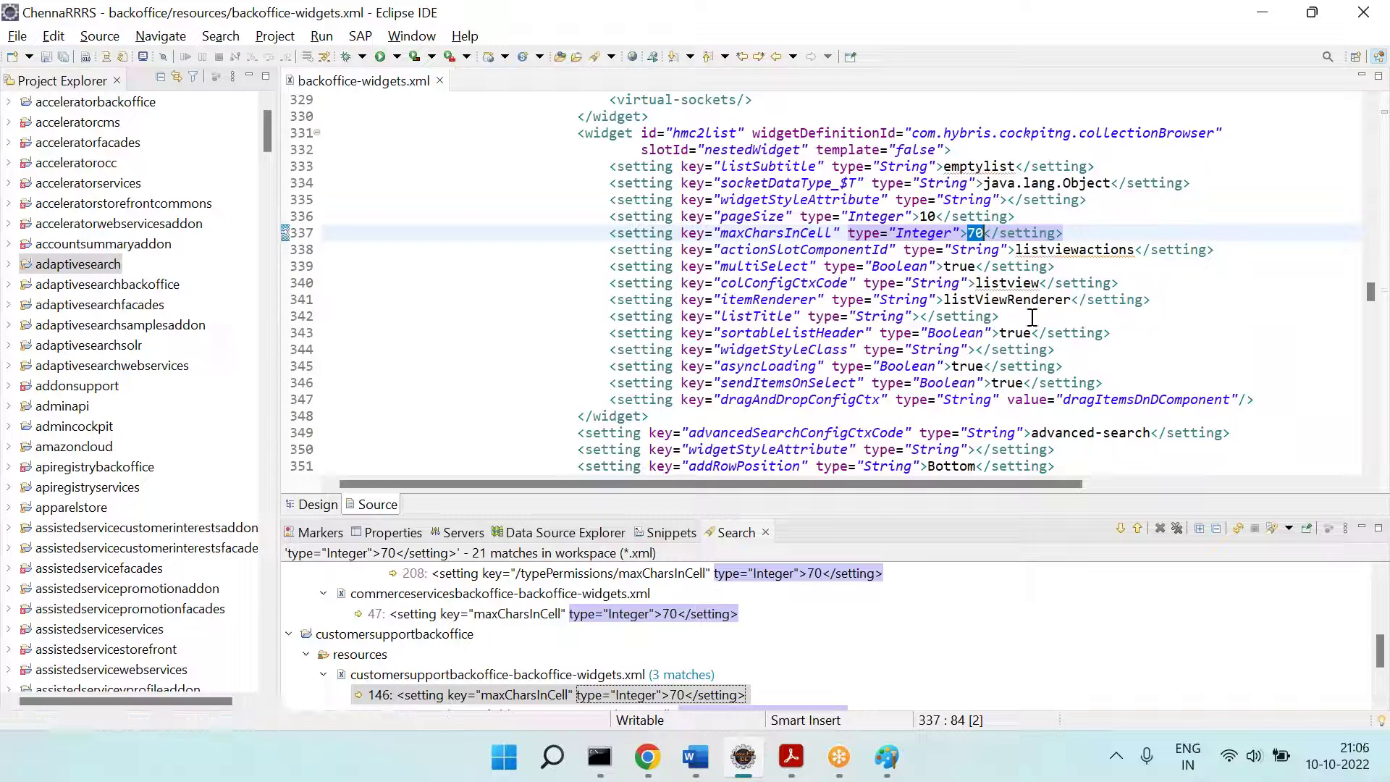
Step: Expand the chennarrrstrainingbackoffice project in Project Explorer
{"action": "scroll", "coordinate": [107, 368], "scroll_direction": "down", "scroll_amount": 4}
{"action": "scroll", "coordinate": [107, 368], "scroll_direction": "down", "scroll_amount": 11}
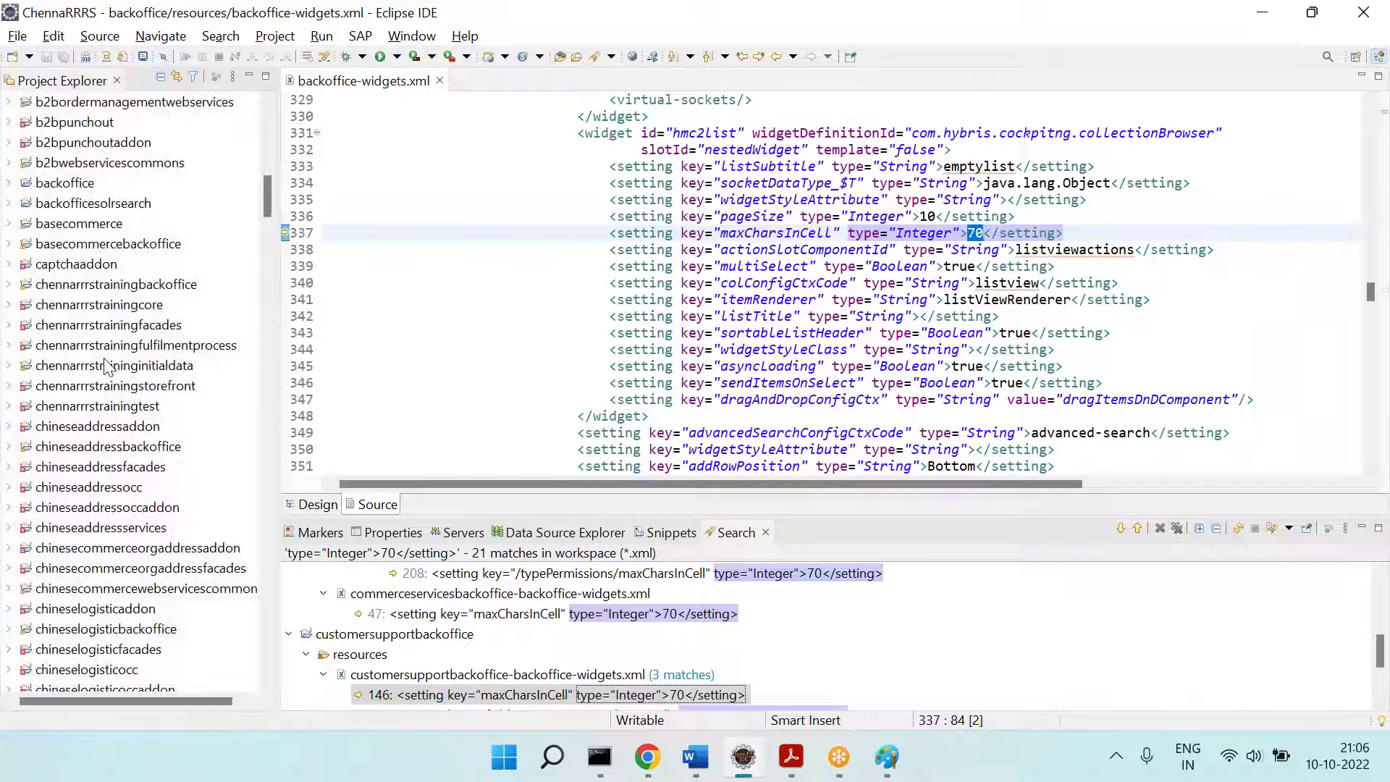
{"action": "left_click", "coordinate": [108, 284]}
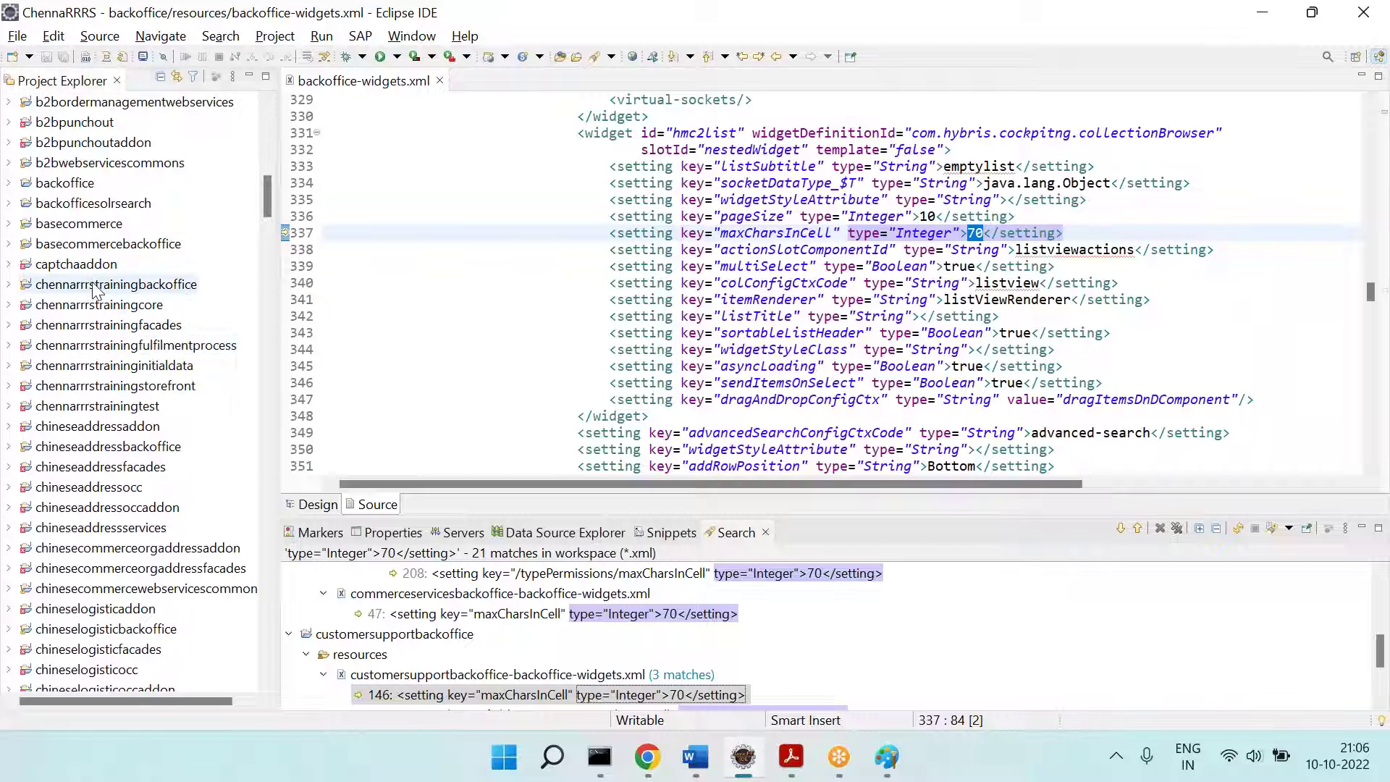
{"action": "left_click", "coordinate": [9, 284]}
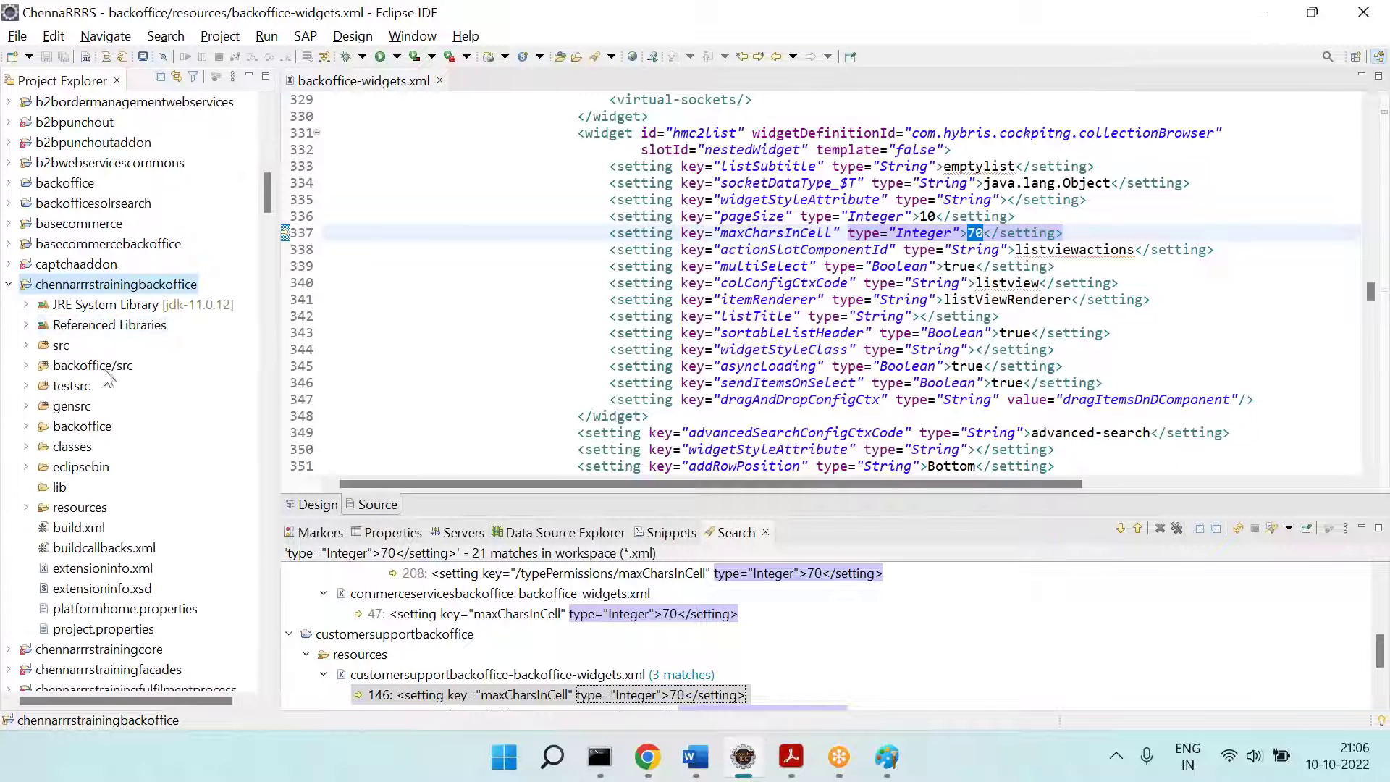
Step: Open chennarrrstrainingbackoffice-backoffice-widgets.xml from the project's resources folder and inspect its empty widgets element
{"action": "left_click", "coordinate": [26, 507]}
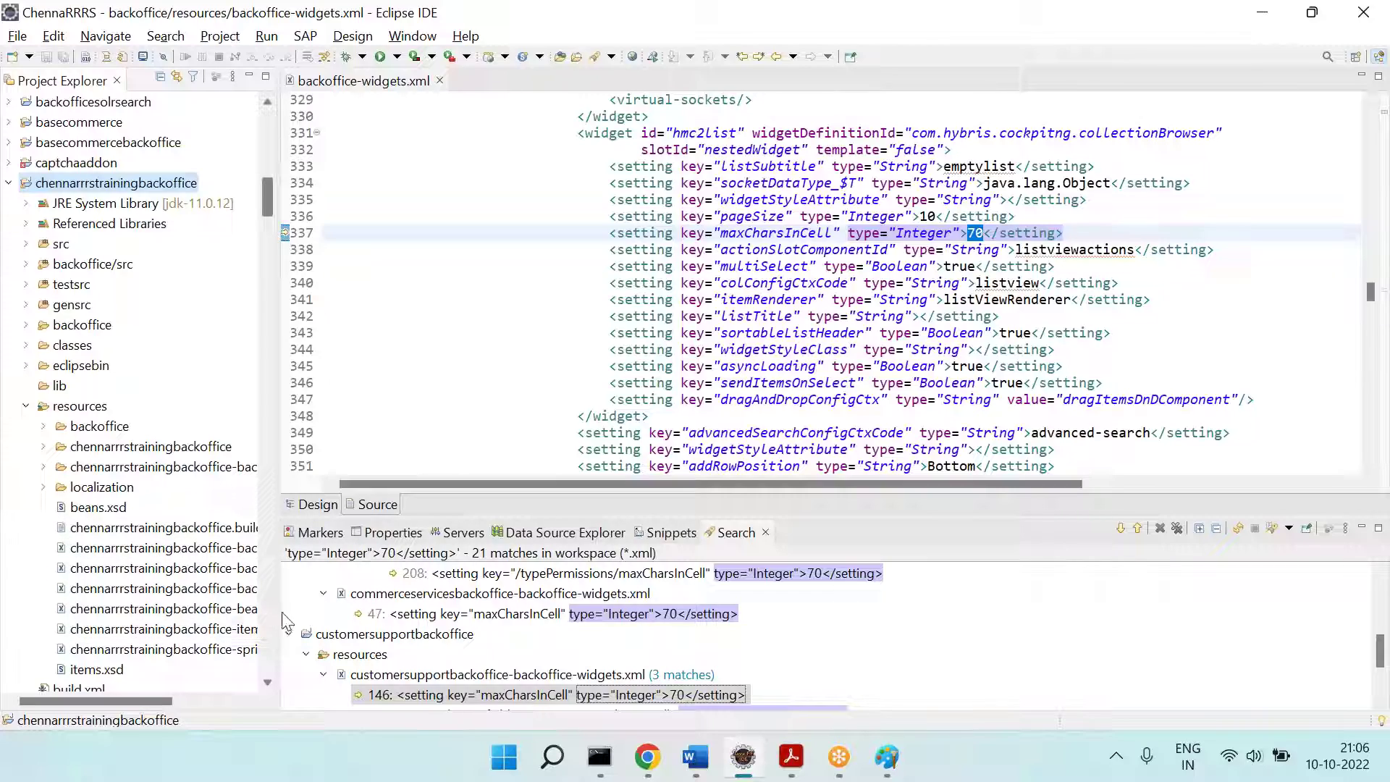
{"action": "left_click_drag", "start_coordinate": [280, 617], "coordinate": [396, 611]}
{"action": "left_click", "coordinate": [258, 588]}
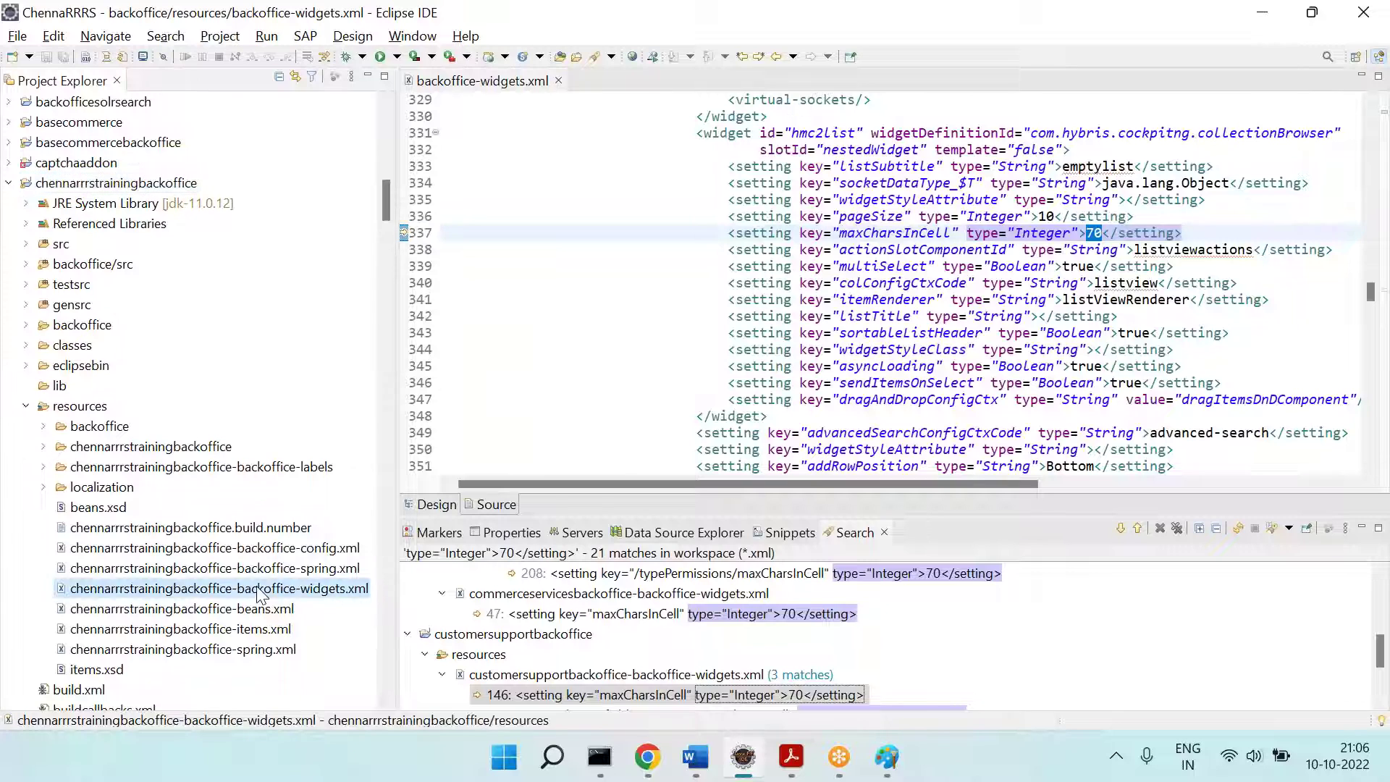
{"action": "double_click", "coordinate": [260, 590]}
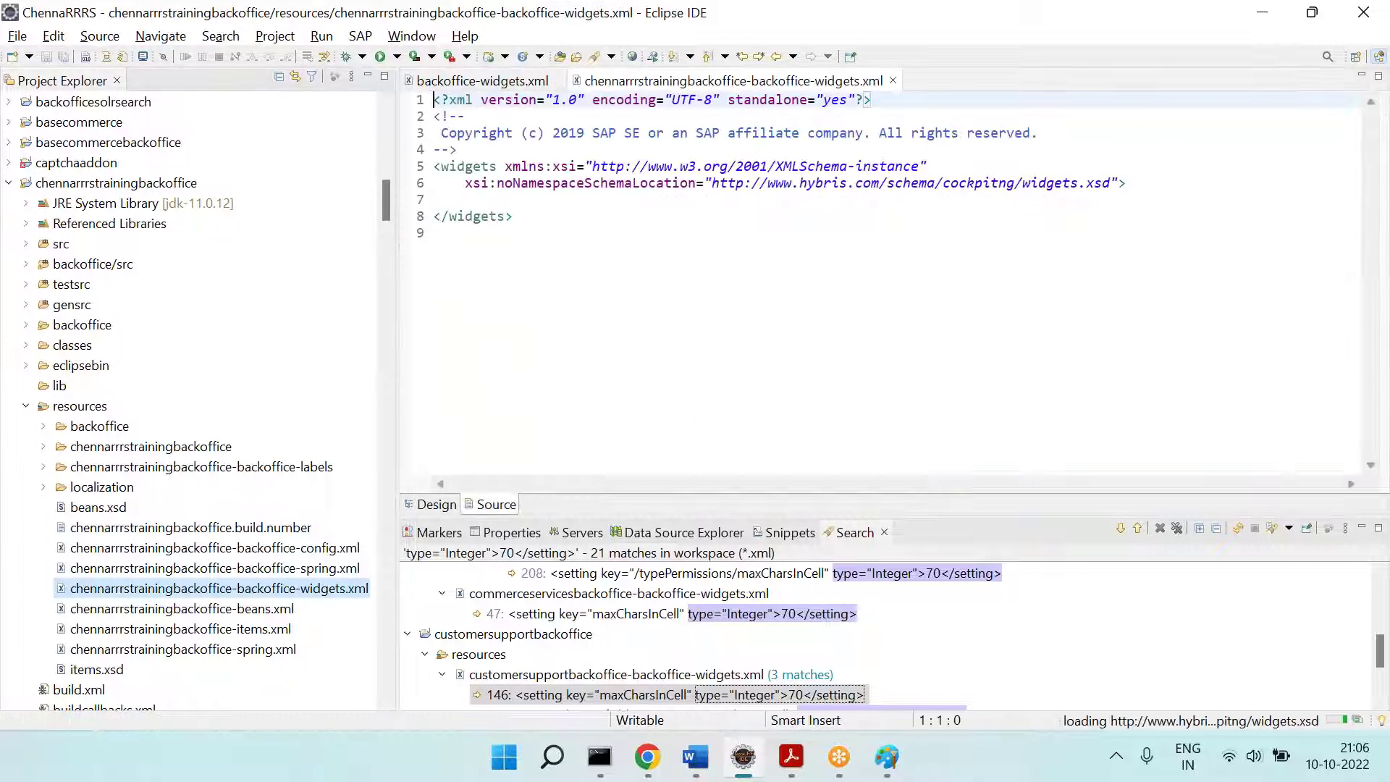
{"action": "left_click", "coordinate": [470, 167]}
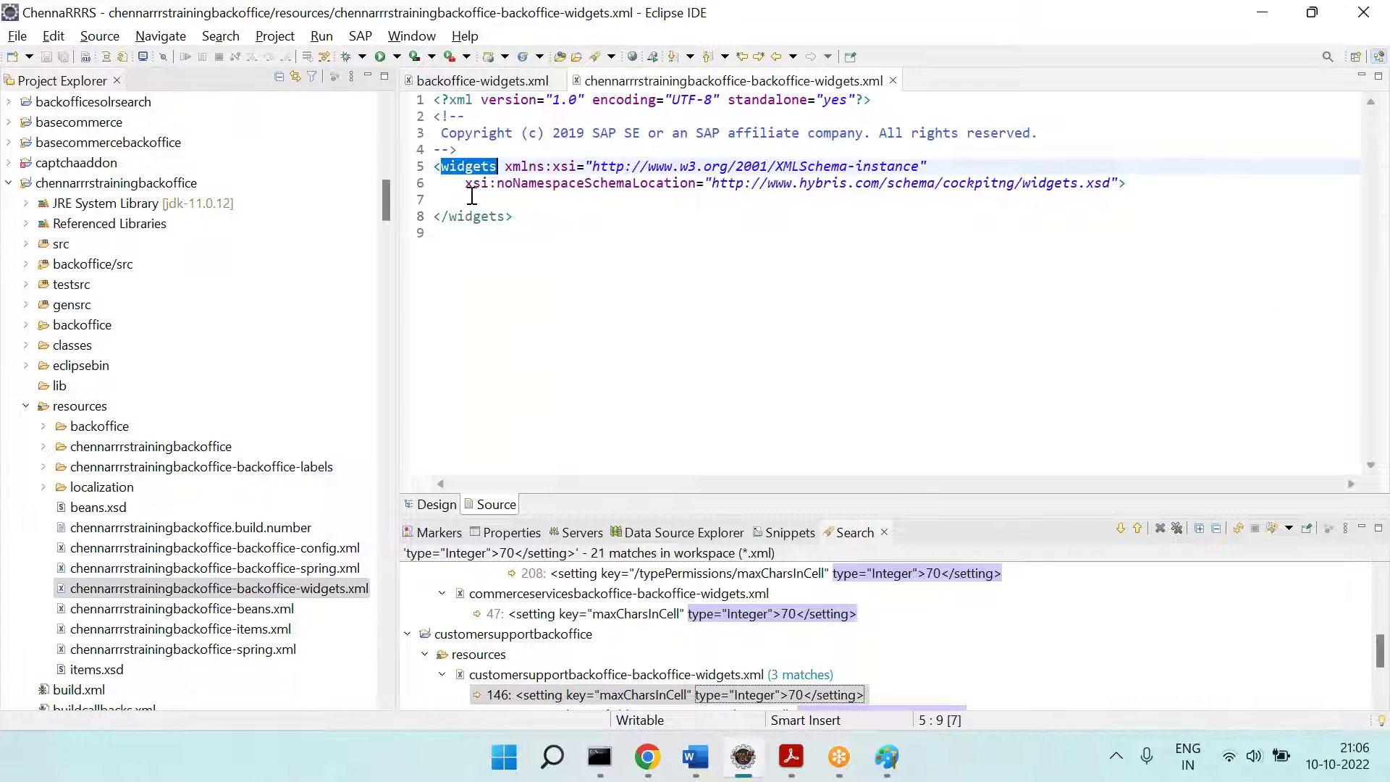
{"action": "double_click", "coordinate": [474, 216]}
Step: Compare the hmc2list widget definition in backoffice-widgets.xml with the custom file's empty widgets element
{"action": "left_click", "coordinate": [533, 81]}
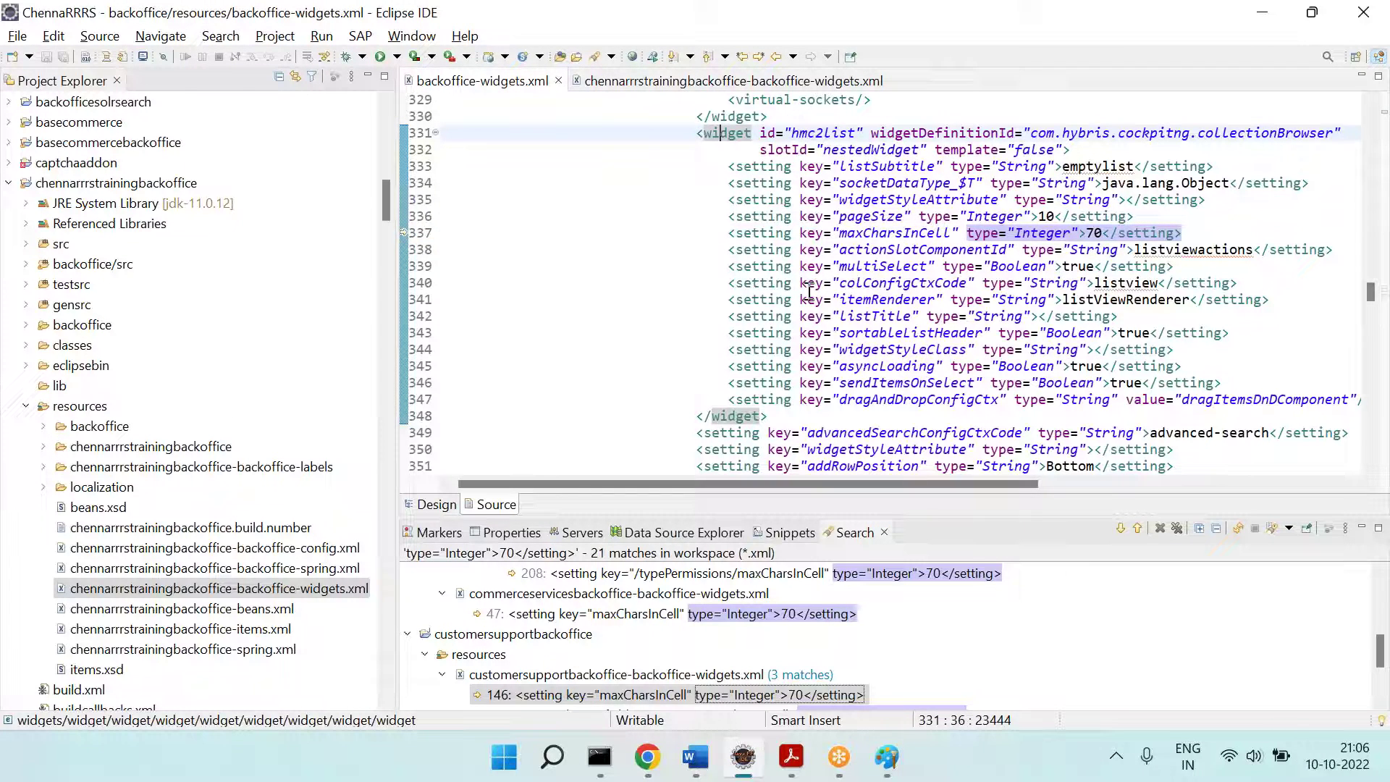
{"action": "left_click_drag", "start_coordinate": [698, 134], "coordinate": [822, 409]}
{"action": "left_click", "coordinate": [731, 81]}
{"action": "left_click_drag", "start_coordinate": [579, 232], "coordinate": [433, 150]}
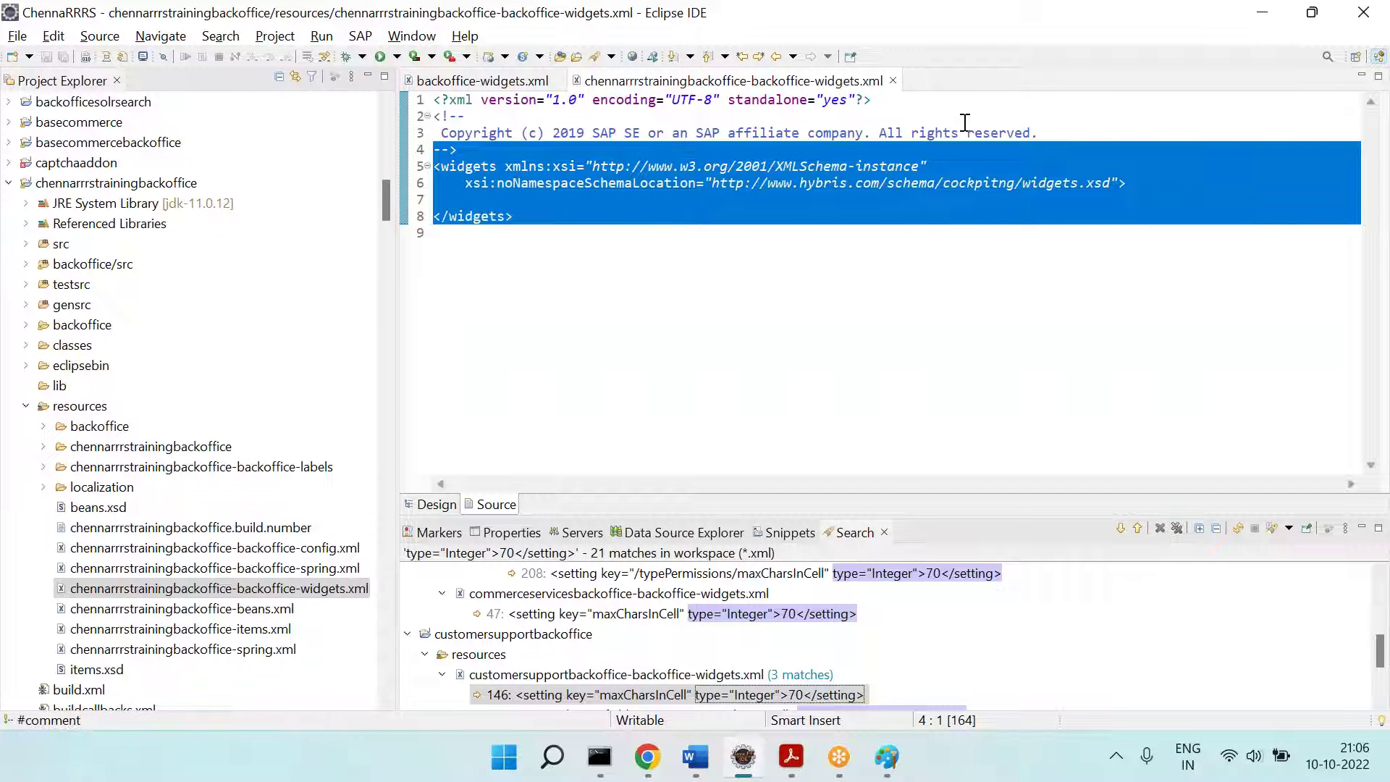
{"action": "left_click", "coordinate": [958, 38]}
{"action": "left_click", "coordinate": [814, 285]}
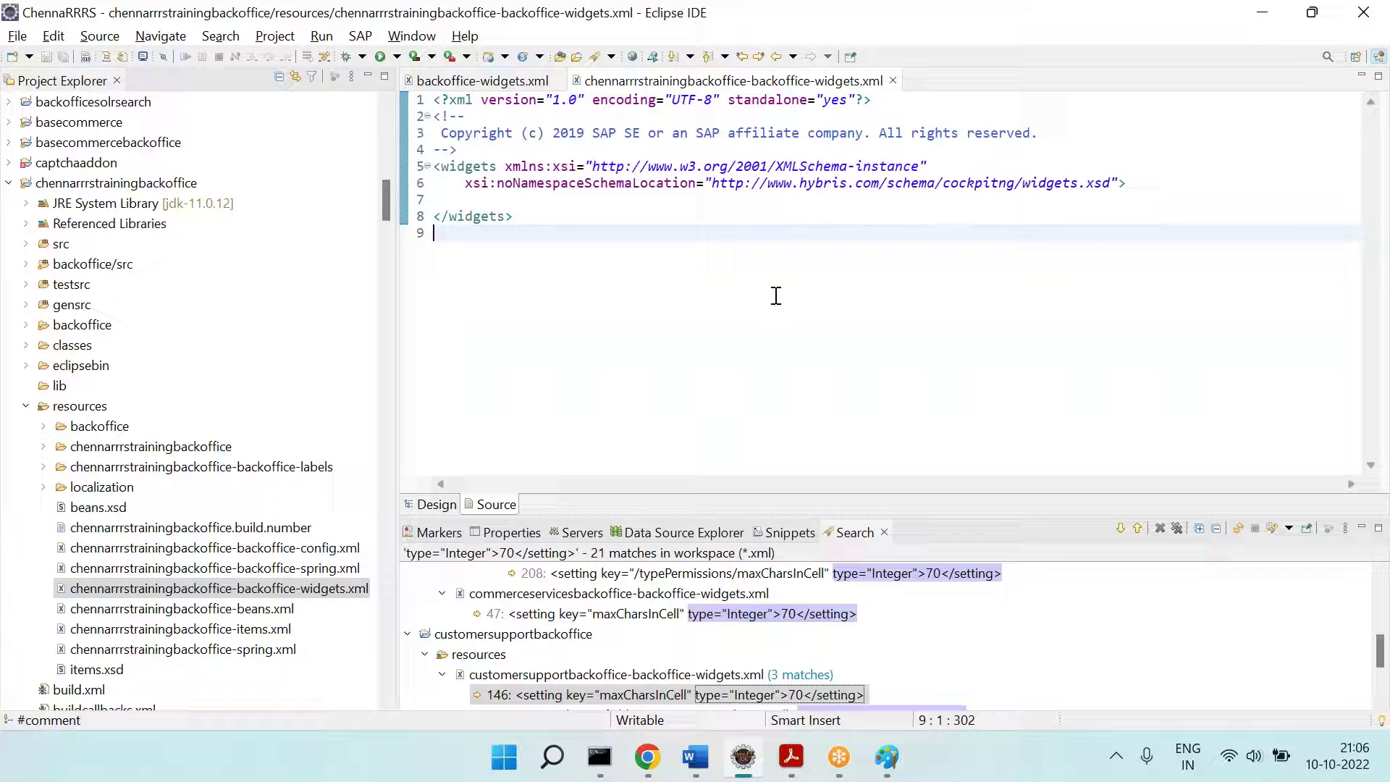
{"action": "left_click", "coordinate": [483, 81]}
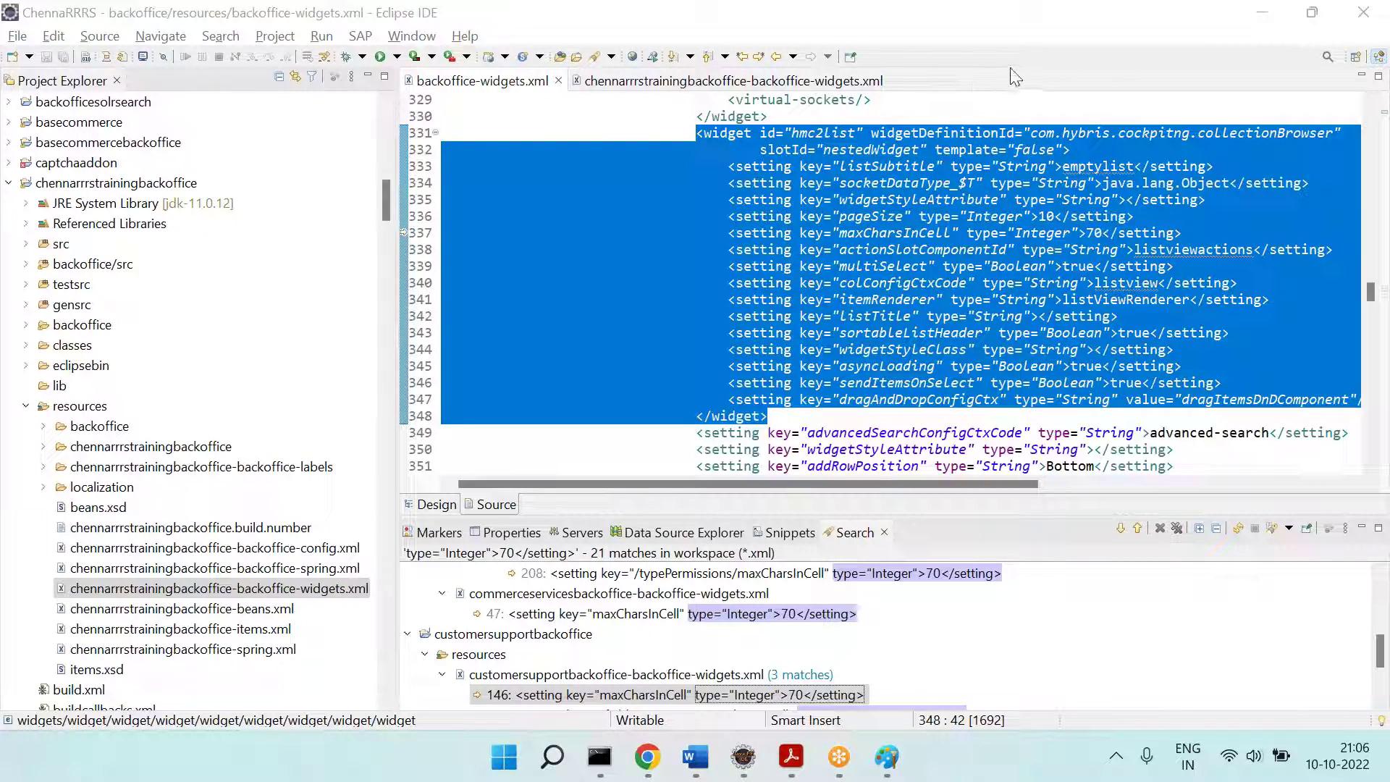
Step: Cut the mainSlot widget definition (lines 10–20) from backoffice-widgets.xml, then undo the cut
{"action": "left_click", "coordinate": [697, 266]}
{"action": "scroll", "coordinate": [695, 304], "scroll_direction": "up", "scroll_amount": 20}
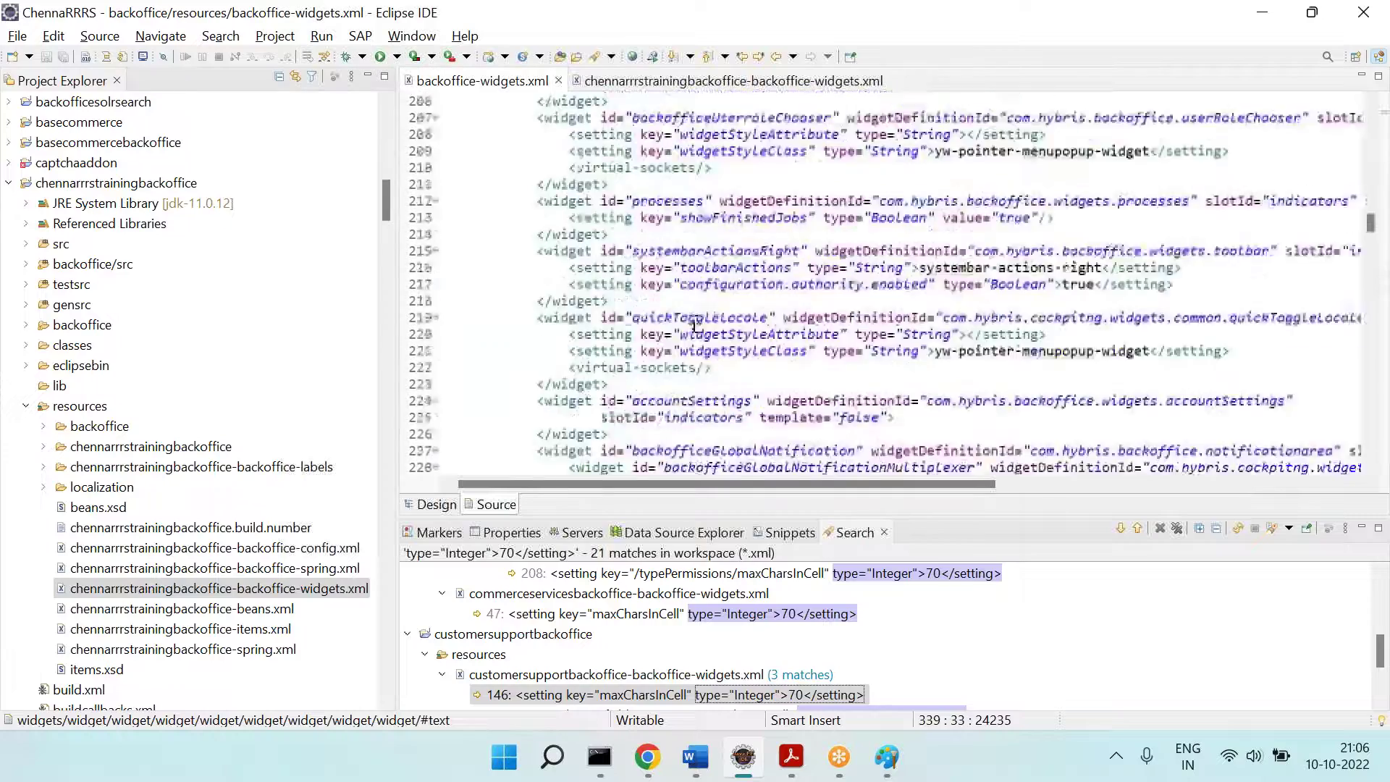
{"action": "scroll", "coordinate": [695, 325], "scroll_direction": "up", "scroll_amount": 20}
{"action": "left_click", "coordinate": [486, 166]}
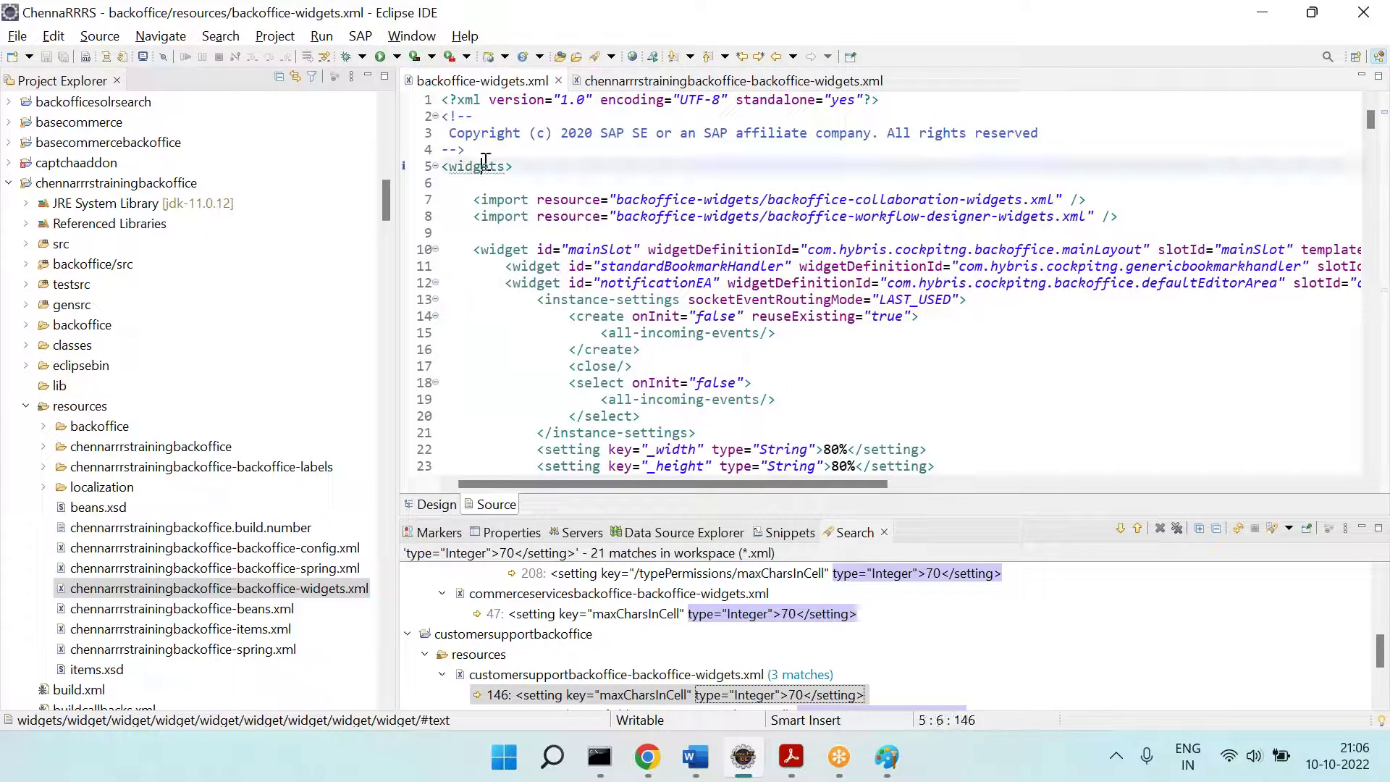
{"action": "left_click_drag", "start_coordinate": [465, 233], "coordinate": [720, 405]}
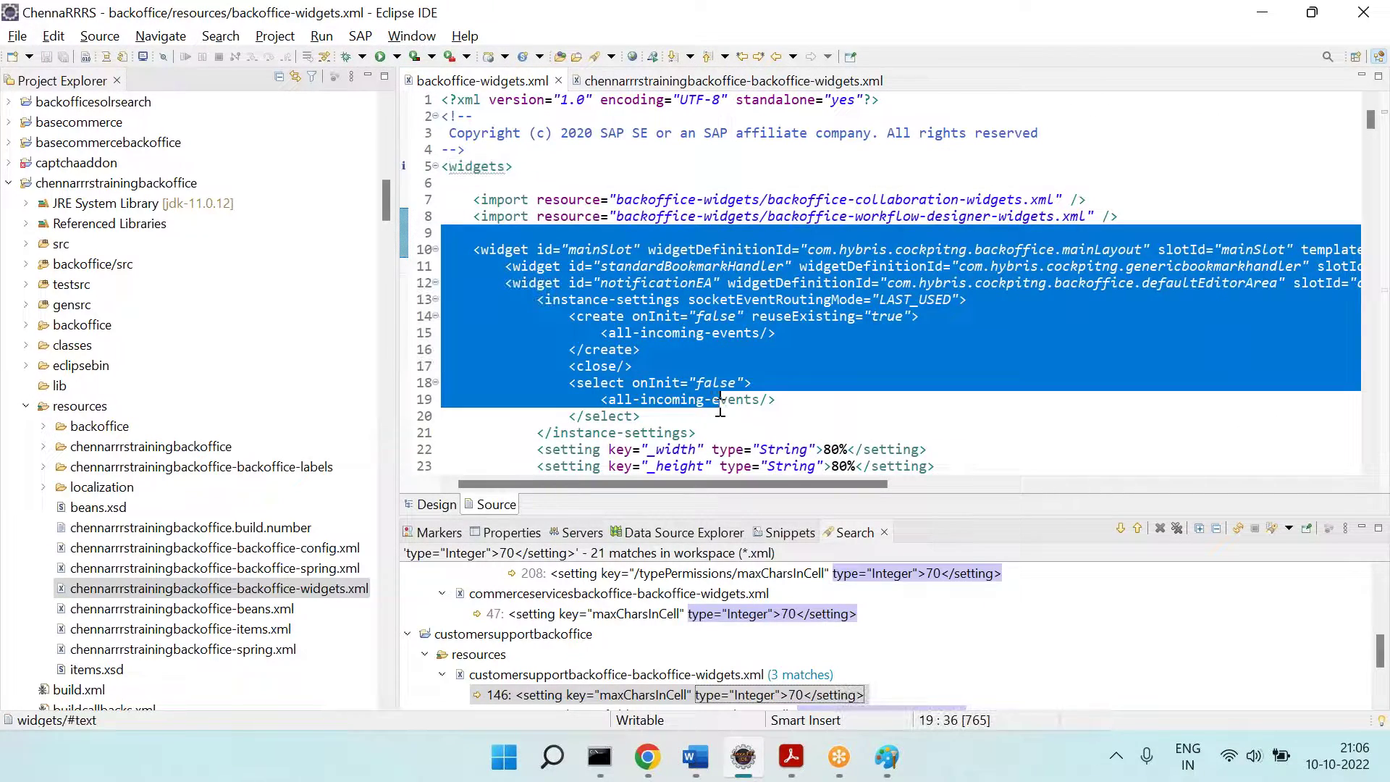
{"action": "left_click", "coordinate": [709, 85]}
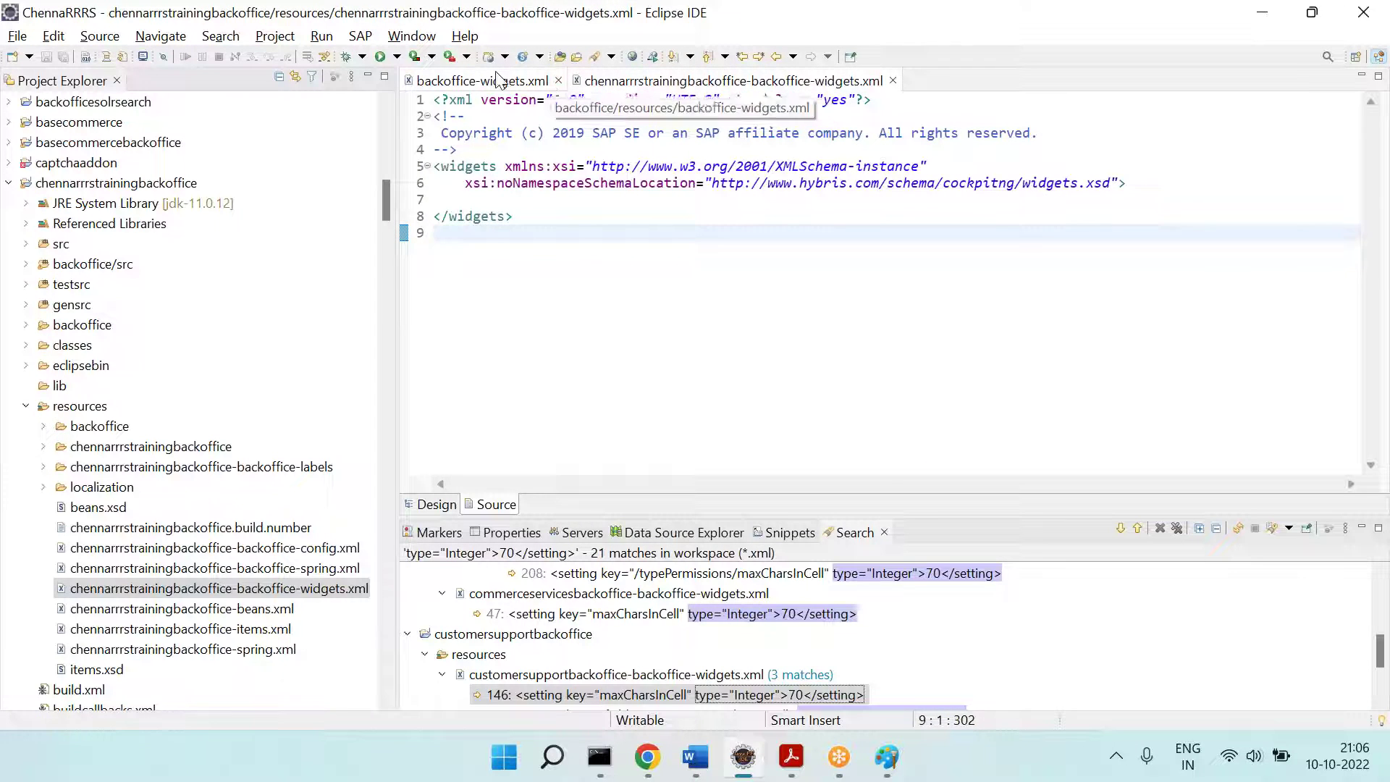
{"action": "left_click", "coordinate": [496, 81]}
{"action": "left_click", "coordinate": [554, 331]}
{"action": "left_click_drag", "start_coordinate": [466, 249], "coordinate": [690, 413]}
{"action": "key", "text": "ctrl+x"}
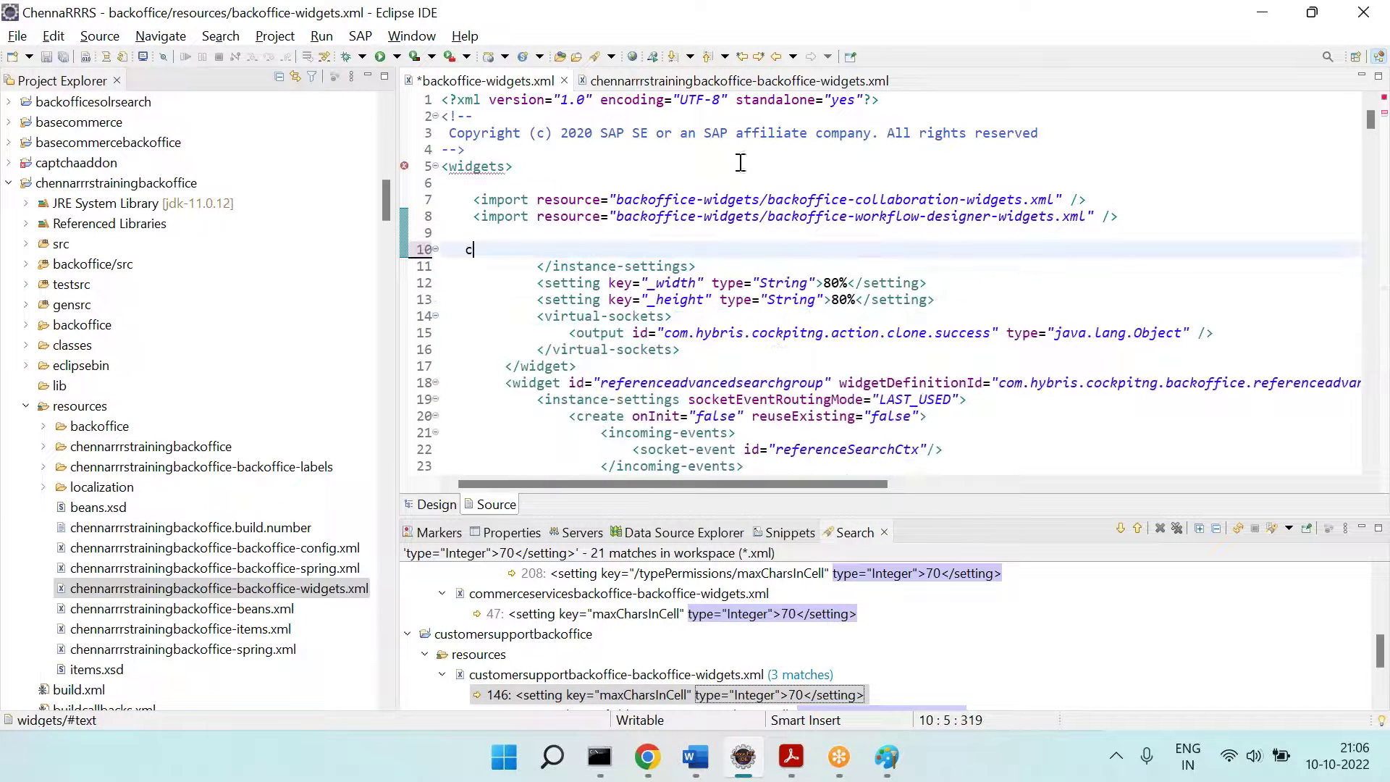
{"action": "key", "text": "ctrl+z"}
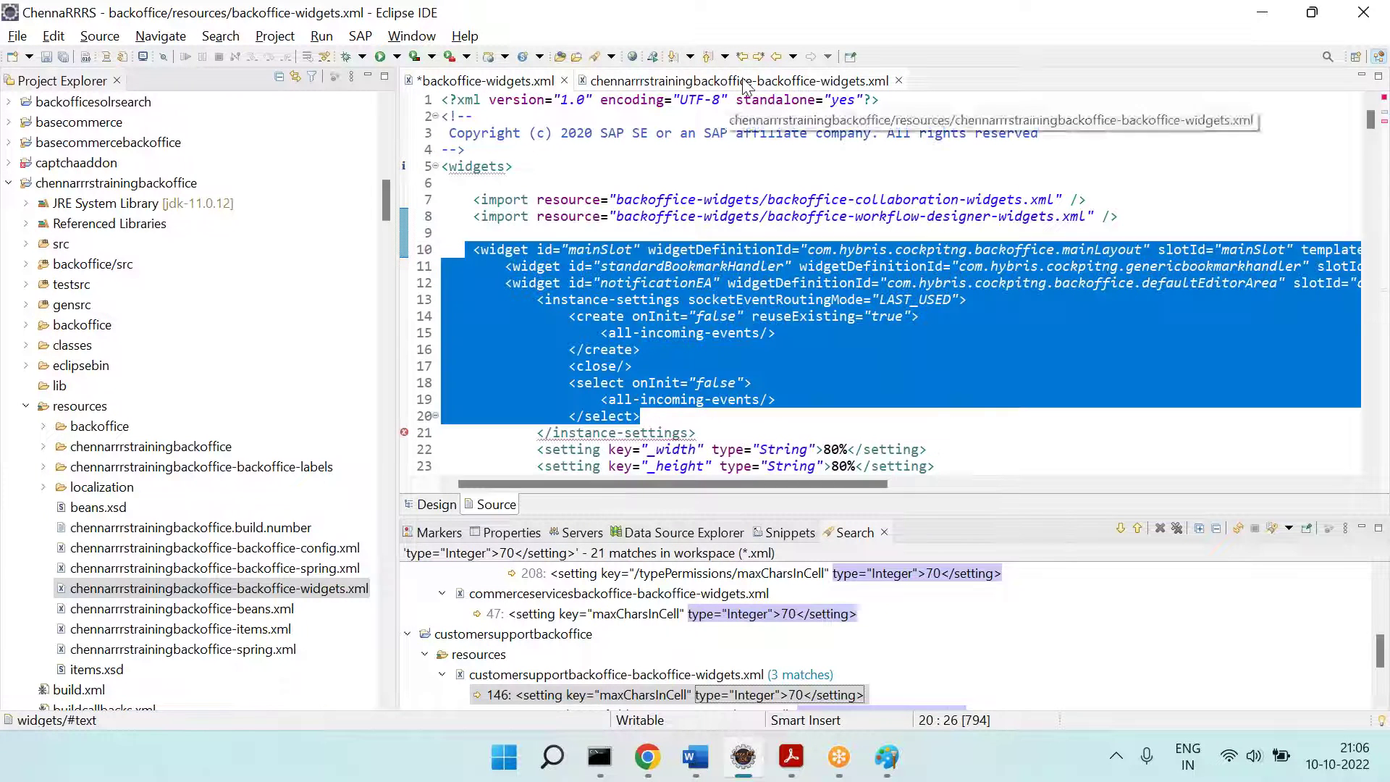
Step: Paste the widget lines into the custom widgets file, undo the paste, and save it empty
{"action": "left_click", "coordinate": [746, 83]}
{"action": "left_click", "coordinate": [588, 215]}
{"action": "left_click", "coordinate": [564, 201]}
{"action": "key", "text": "Return"}
{"action": "key", "text": "ctrl+v"}
{"action": "key", "text": "ctrl+z"}
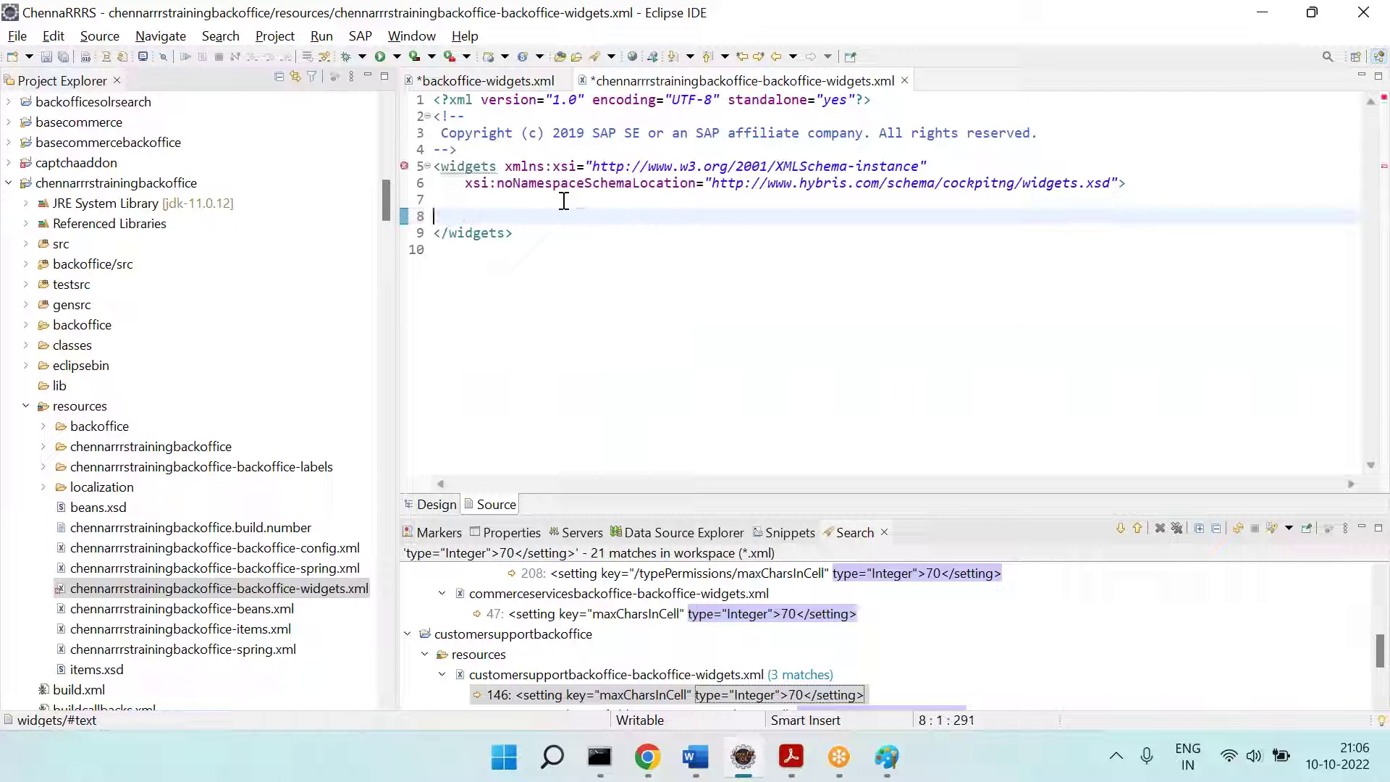
{"action": "key", "text": "ctrl+z"}
{"action": "key", "text": "ctrl+s"}
Step: Save backoffice-widgets.xml unchanged and scroll further down the file
{"action": "left_click", "coordinate": [507, 81]}
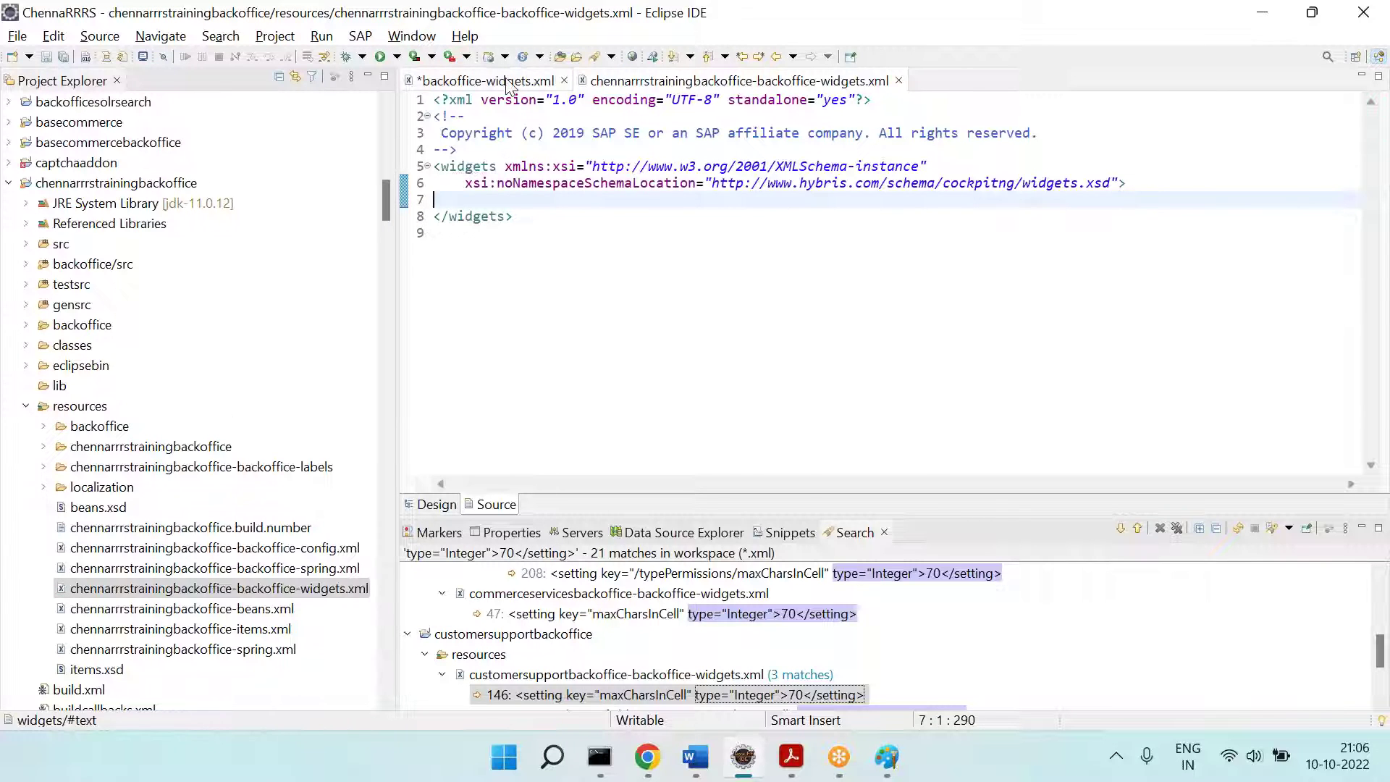
{"action": "left_click", "coordinate": [704, 255]}
{"action": "key", "text": "ctrl+s"}
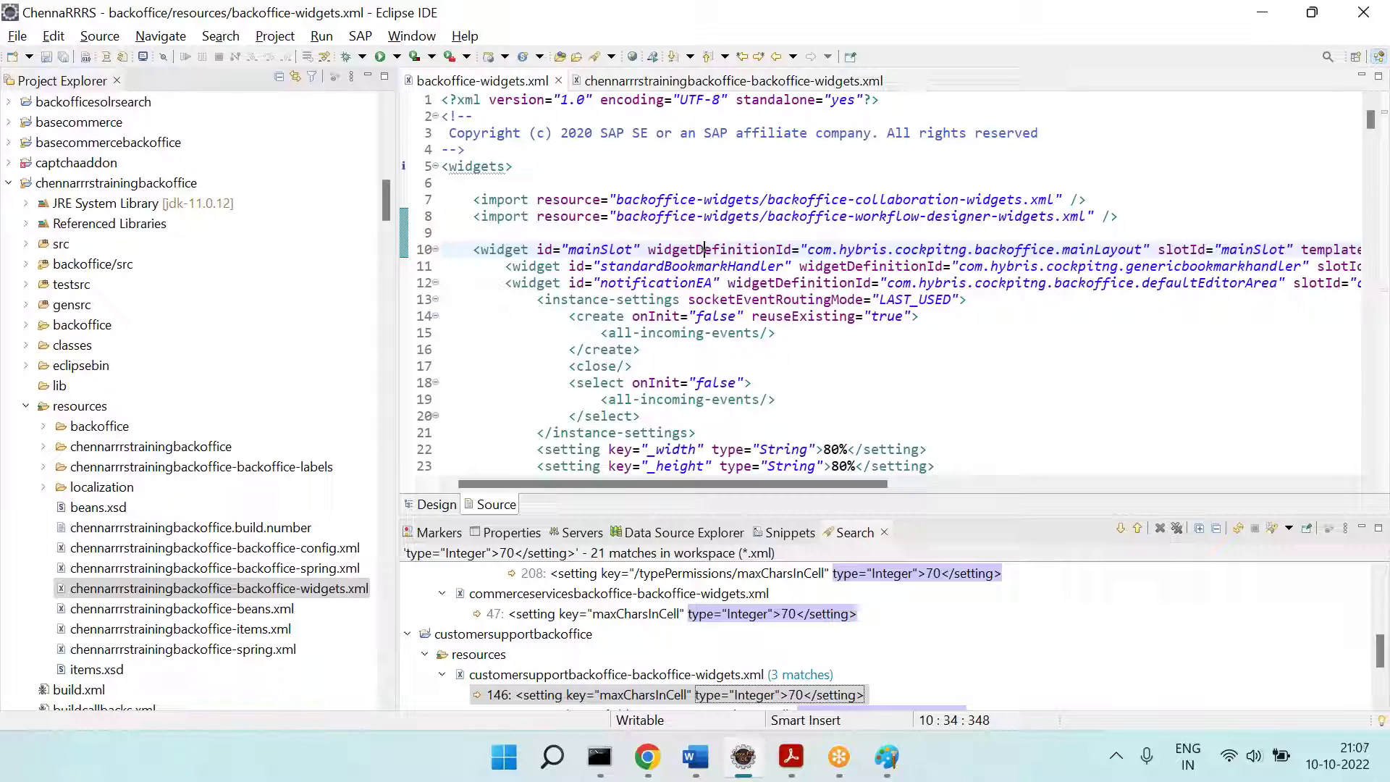
{"action": "scroll", "coordinate": [641, 345], "scroll_direction": "down", "scroll_amount": 11}
{"action": "scroll", "coordinate": [640, 345], "scroll_direction": "down", "scroll_amount": 20}
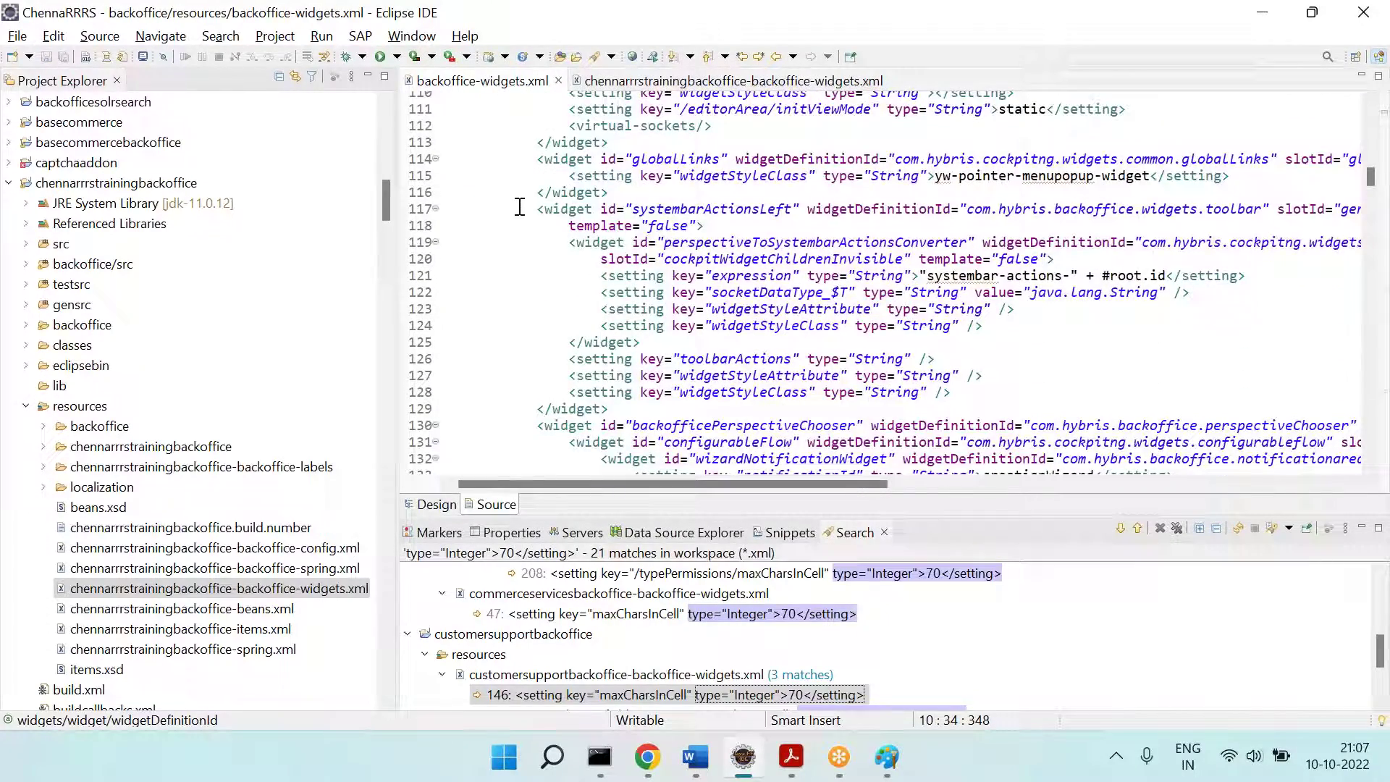
Step: Paste the systembarActionsLeft widget (lines 117–129) into the custom file, undo it, save, and close it
{"action": "left_click_drag", "start_coordinate": [531, 210], "coordinate": [651, 414]}
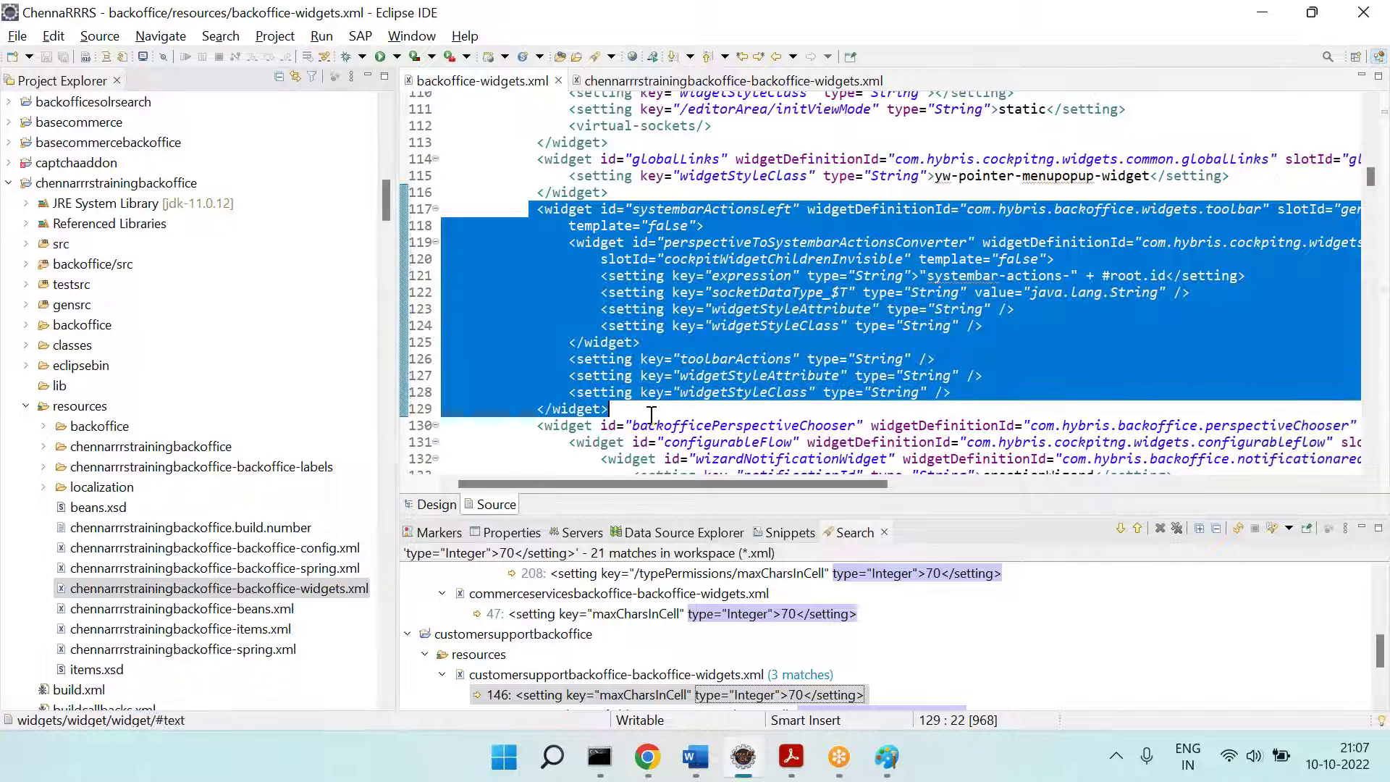
{"action": "left_click", "coordinate": [733, 80]}
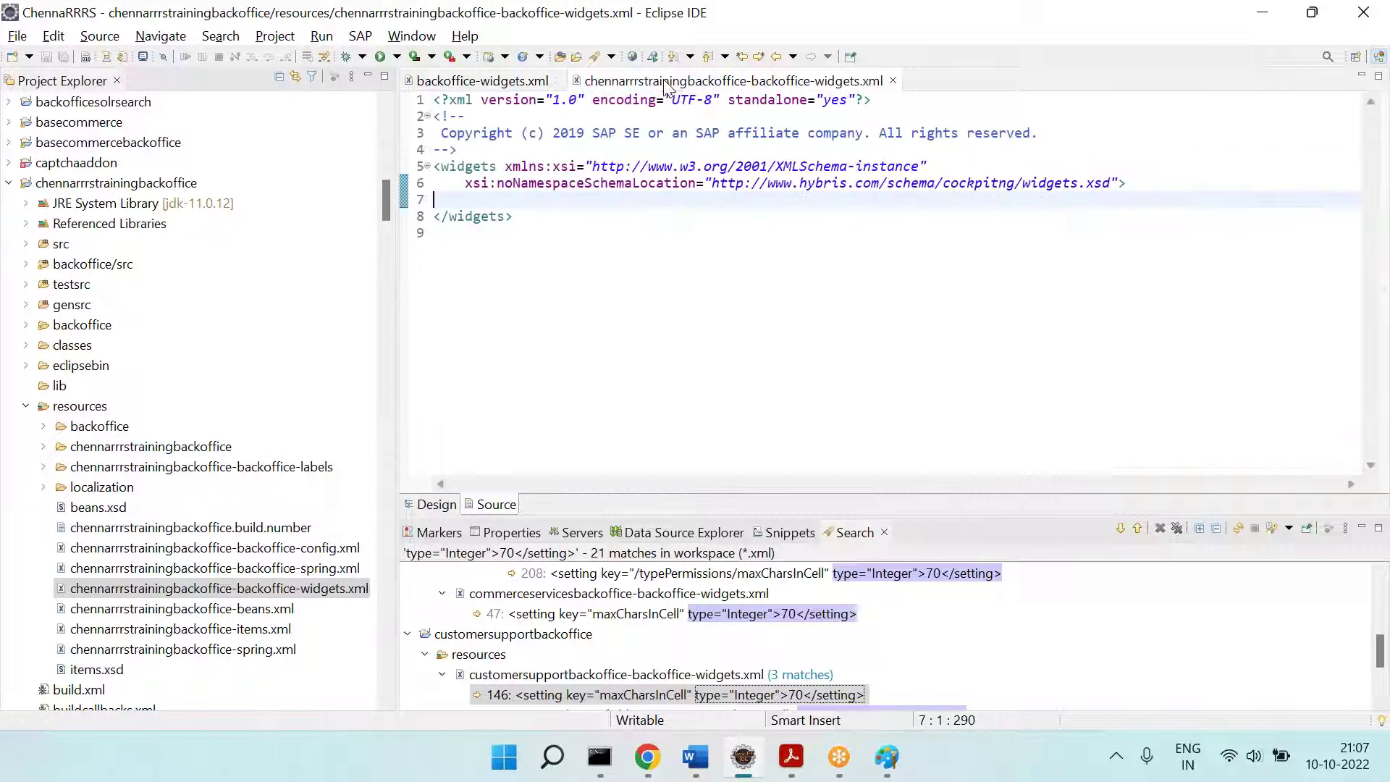
{"action": "key", "text": "Return"}
{"action": "key", "text": "ctrl+v"}
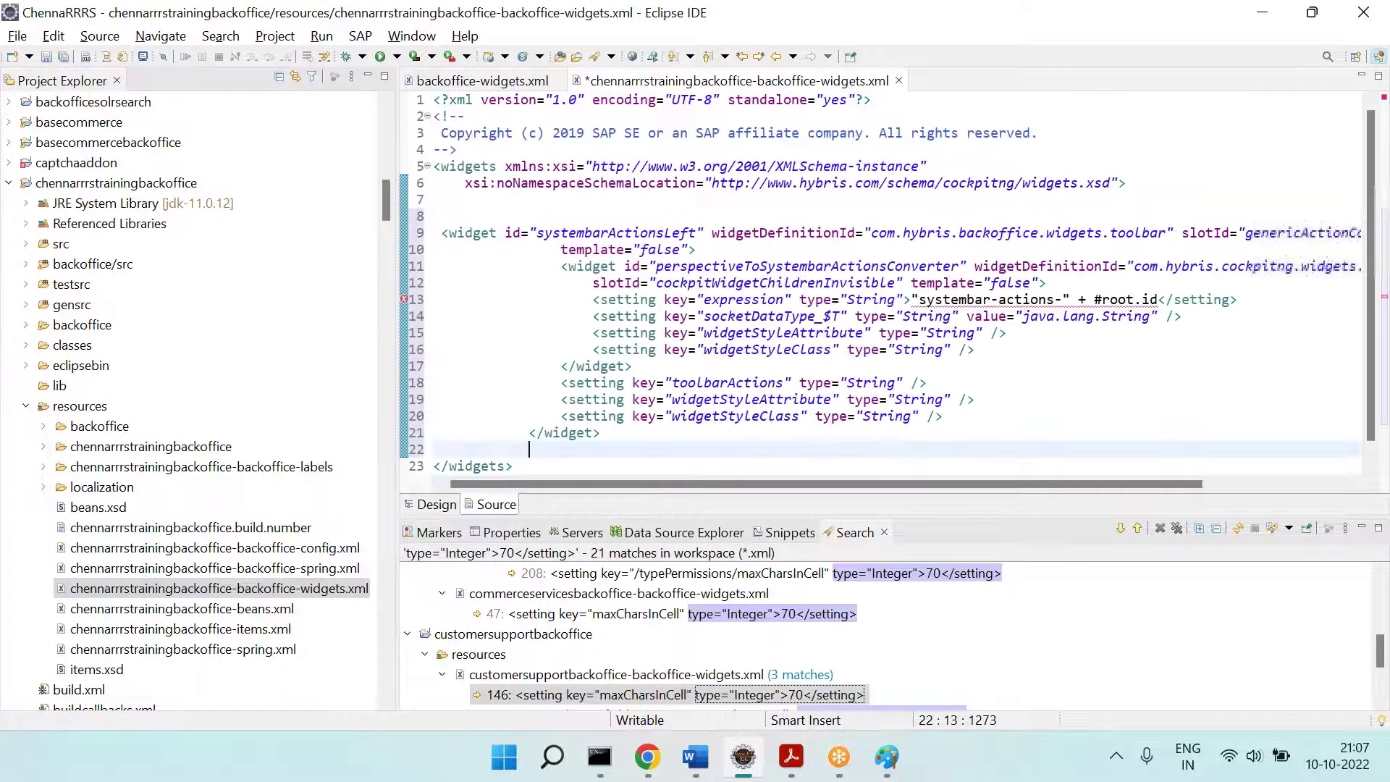
{"action": "key", "text": "BackSpace"}
{"action": "key", "text": "BackSpace"}
{"action": "key", "text": "BackSpace"}
{"action": "key", "text": "BackSpace"}
{"action": "key", "text": "BackSpace"}
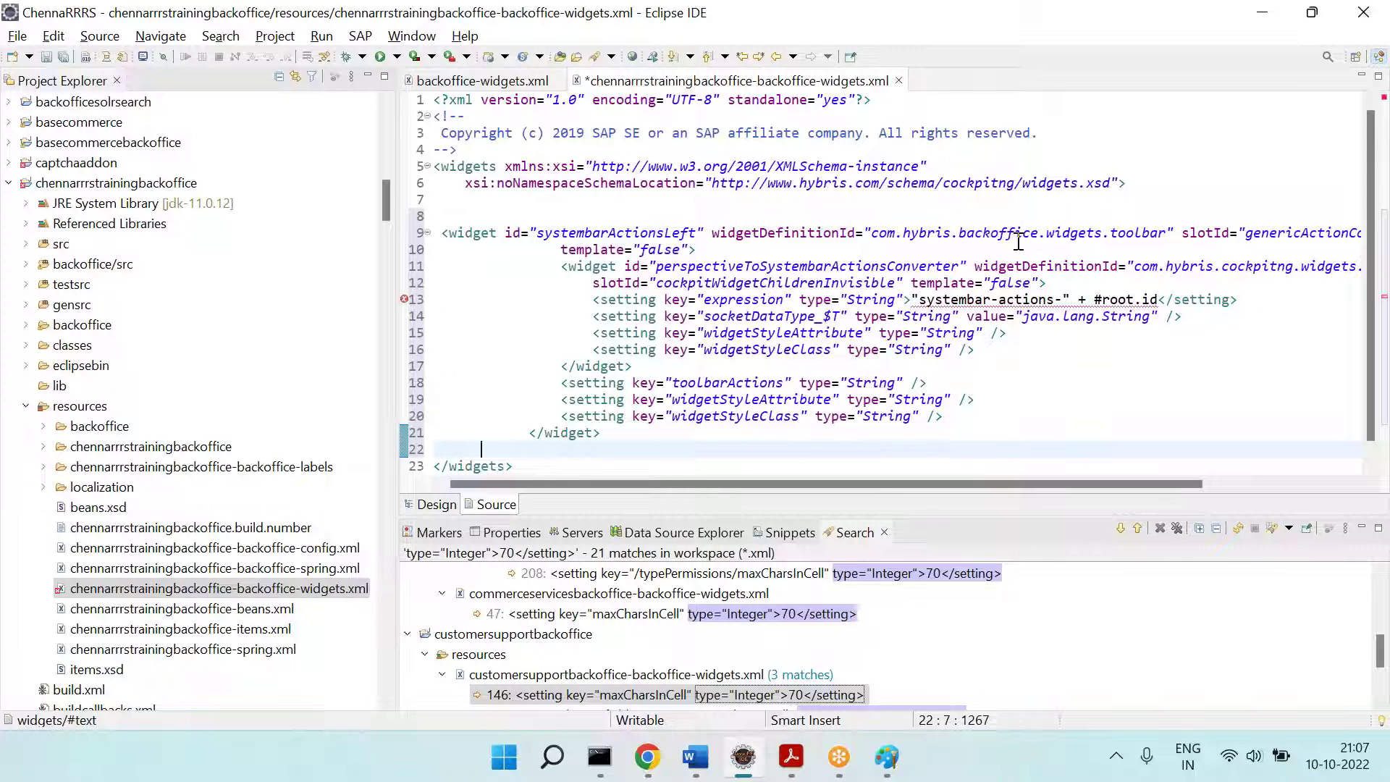
{"action": "key", "text": "ctrl+z"}
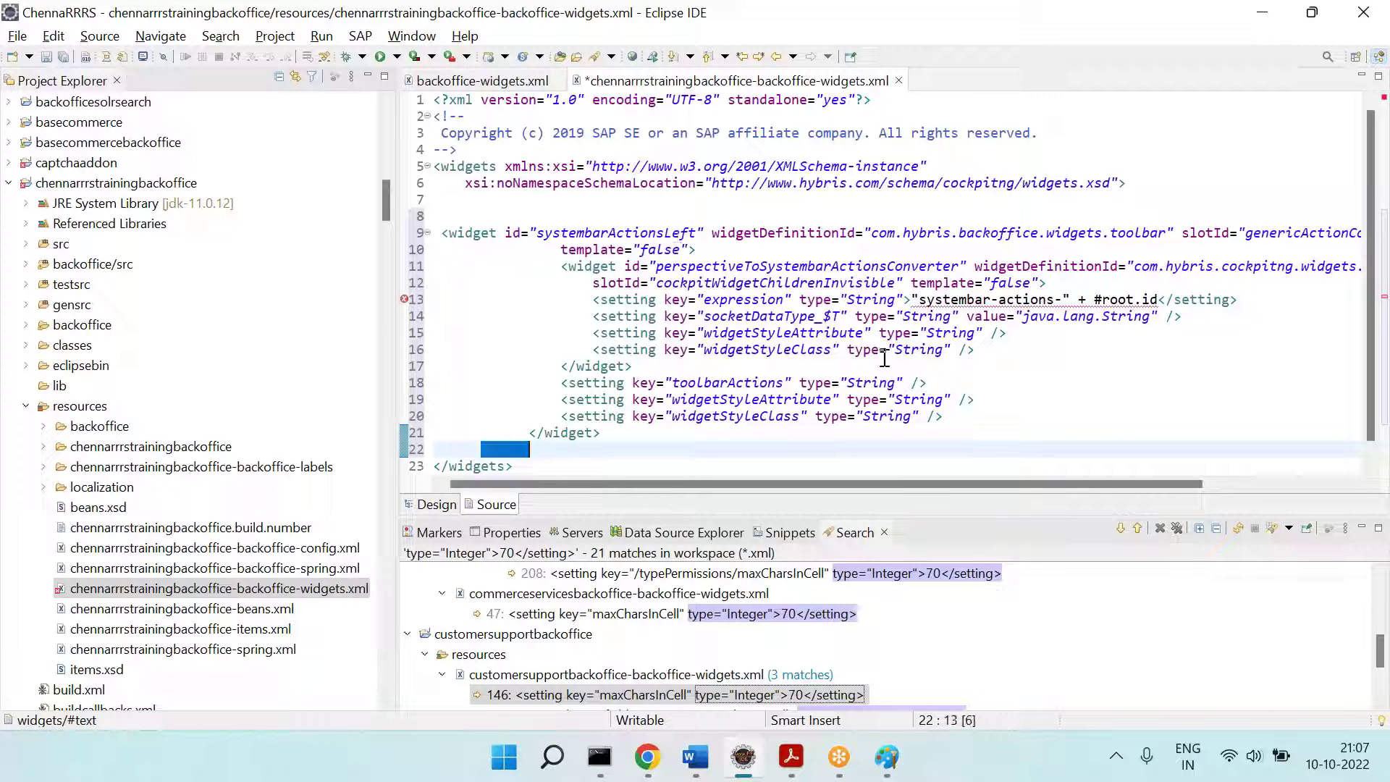
{"action": "key", "text": "ctrl+z"}
{"action": "key", "text": "ctrl+s"}
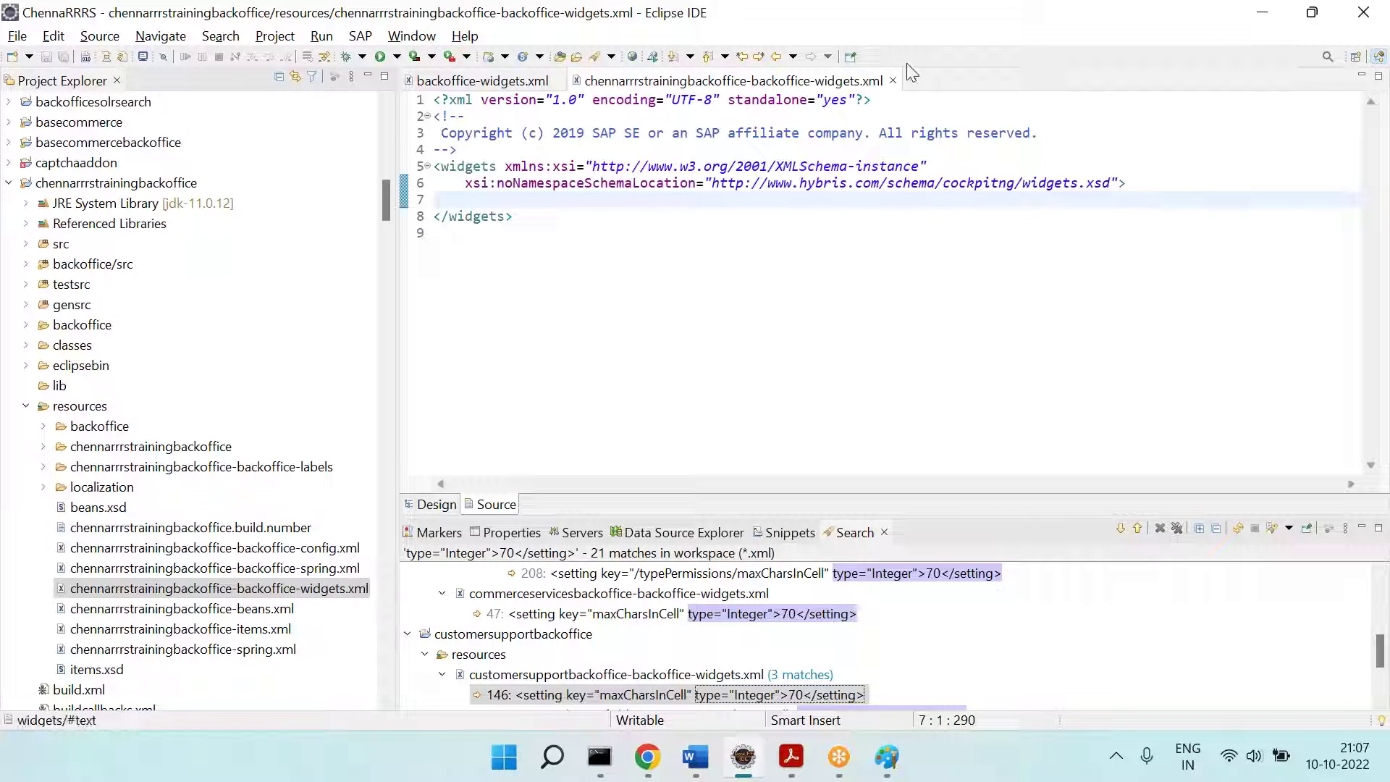
{"action": "left_click", "coordinate": [894, 81]}
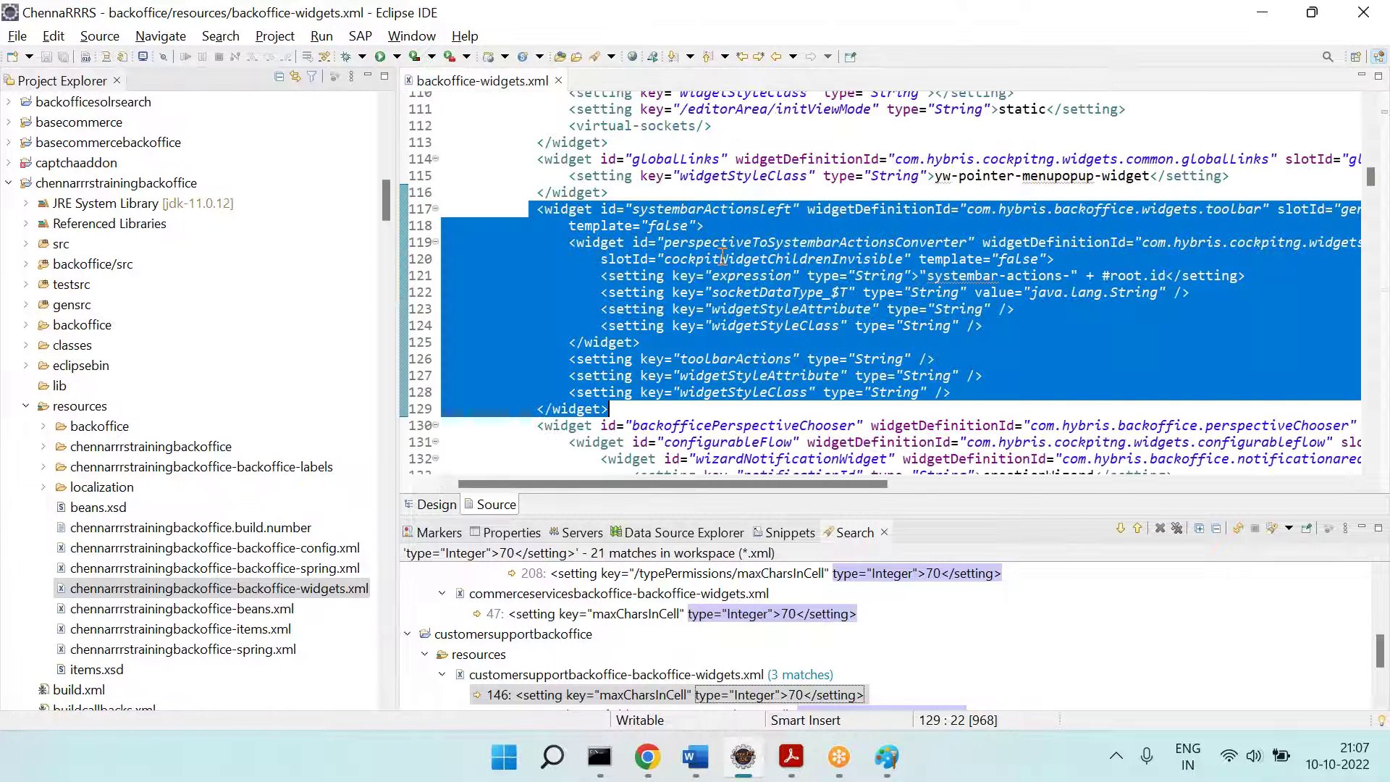
{"action": "left_click", "coordinate": [722, 258]}
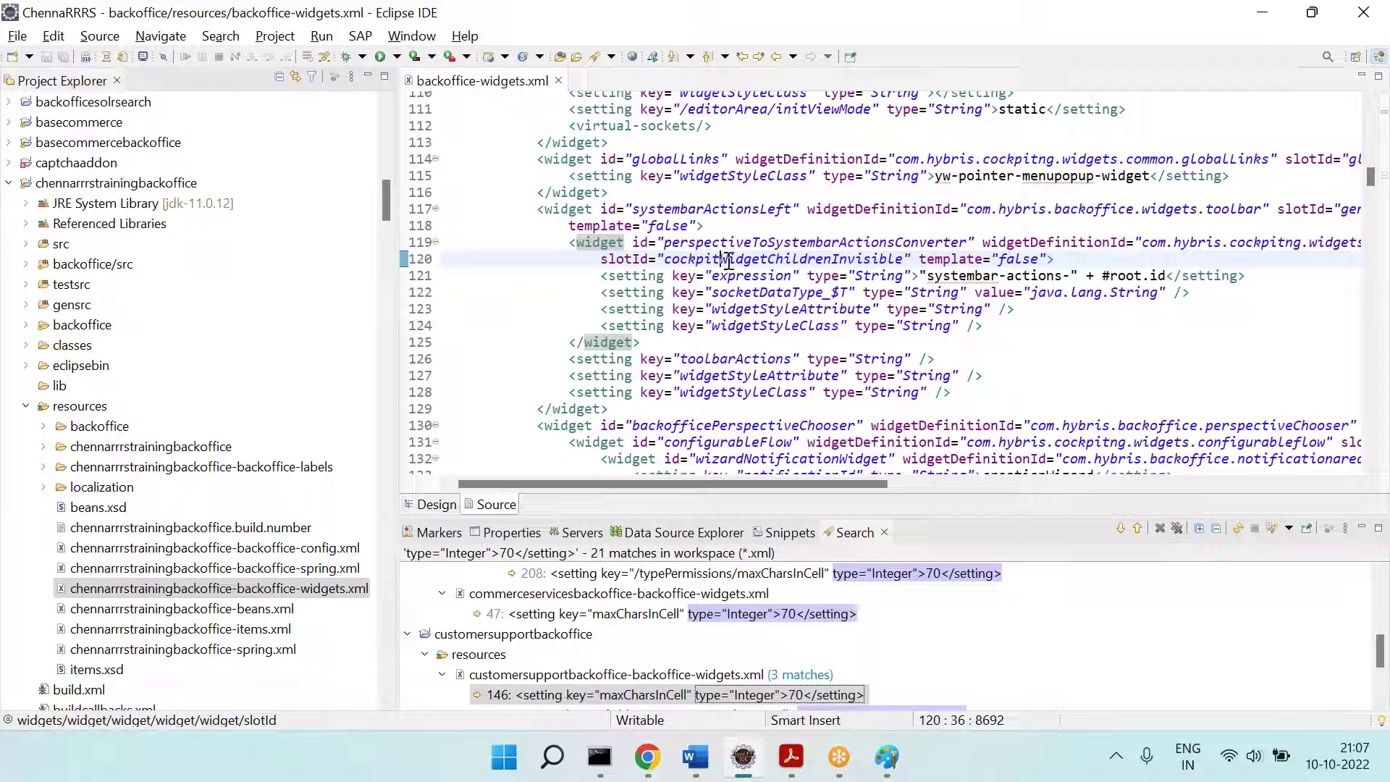
Step: Close backoffice-widgets.xml, check SAP Backoffice and the Word notes, then reopen the custom widgets file
{"action": "left_click", "coordinate": [559, 81]}
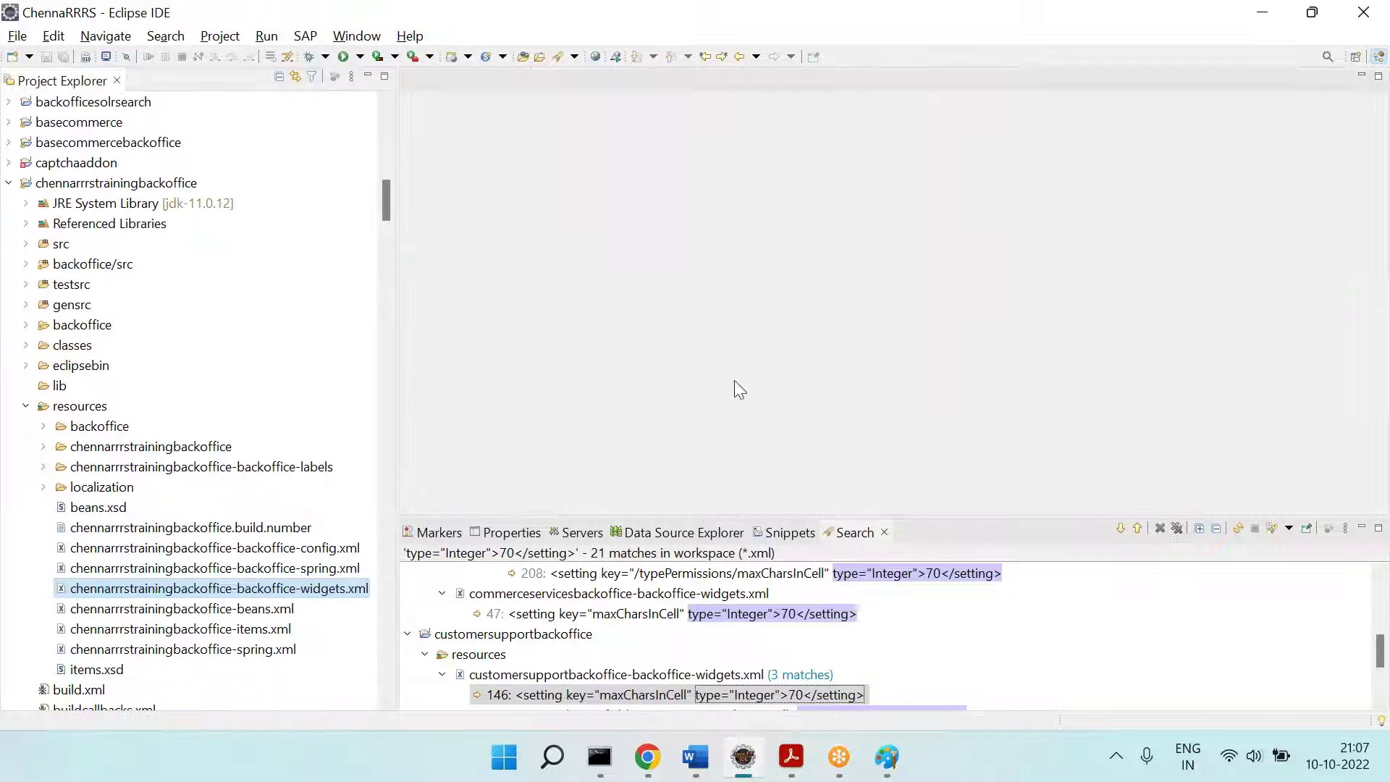
{"action": "left_click", "coordinate": [651, 767]}
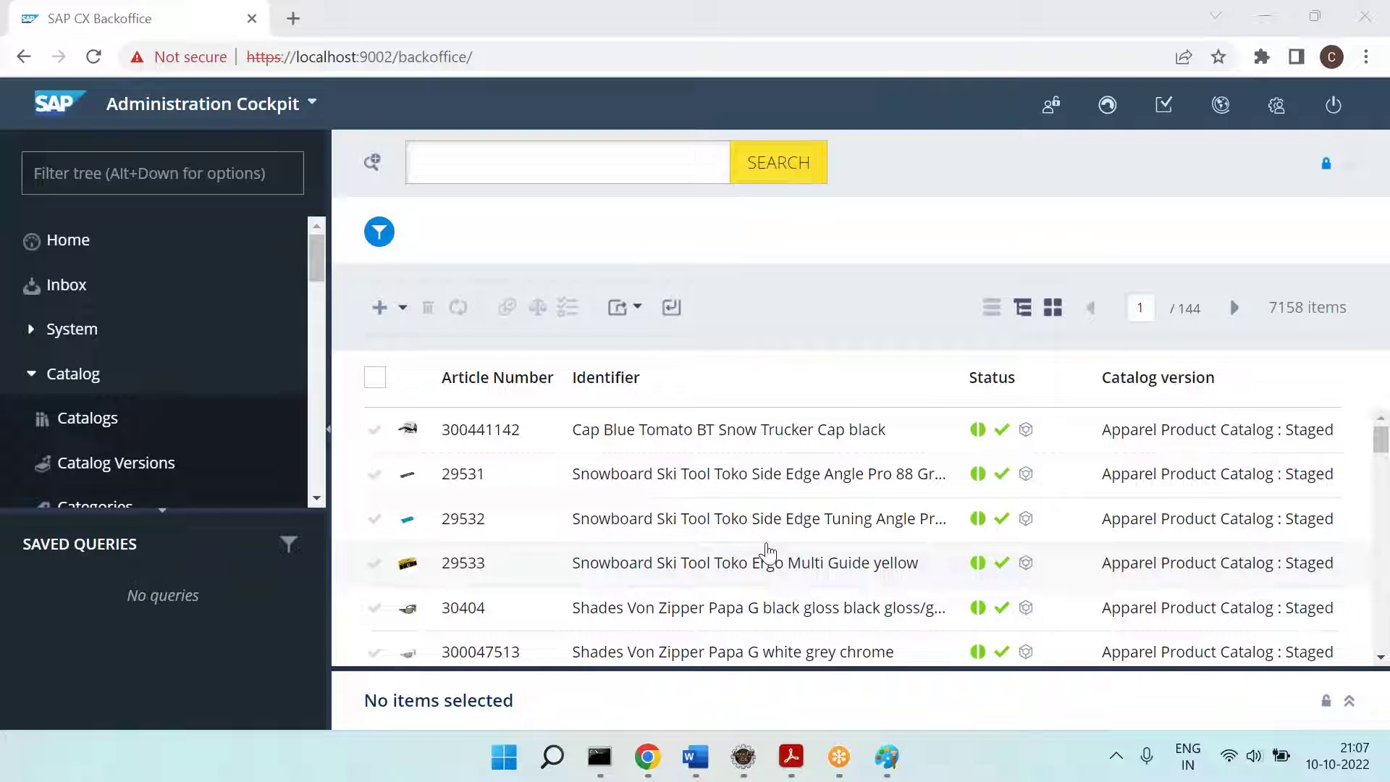
{"action": "key", "text": "alt+Tab"}
{"action": "scroll", "coordinate": [617, 470], "scroll_direction": "down", "scroll_amount": 1}
{"action": "key", "text": "Return"}
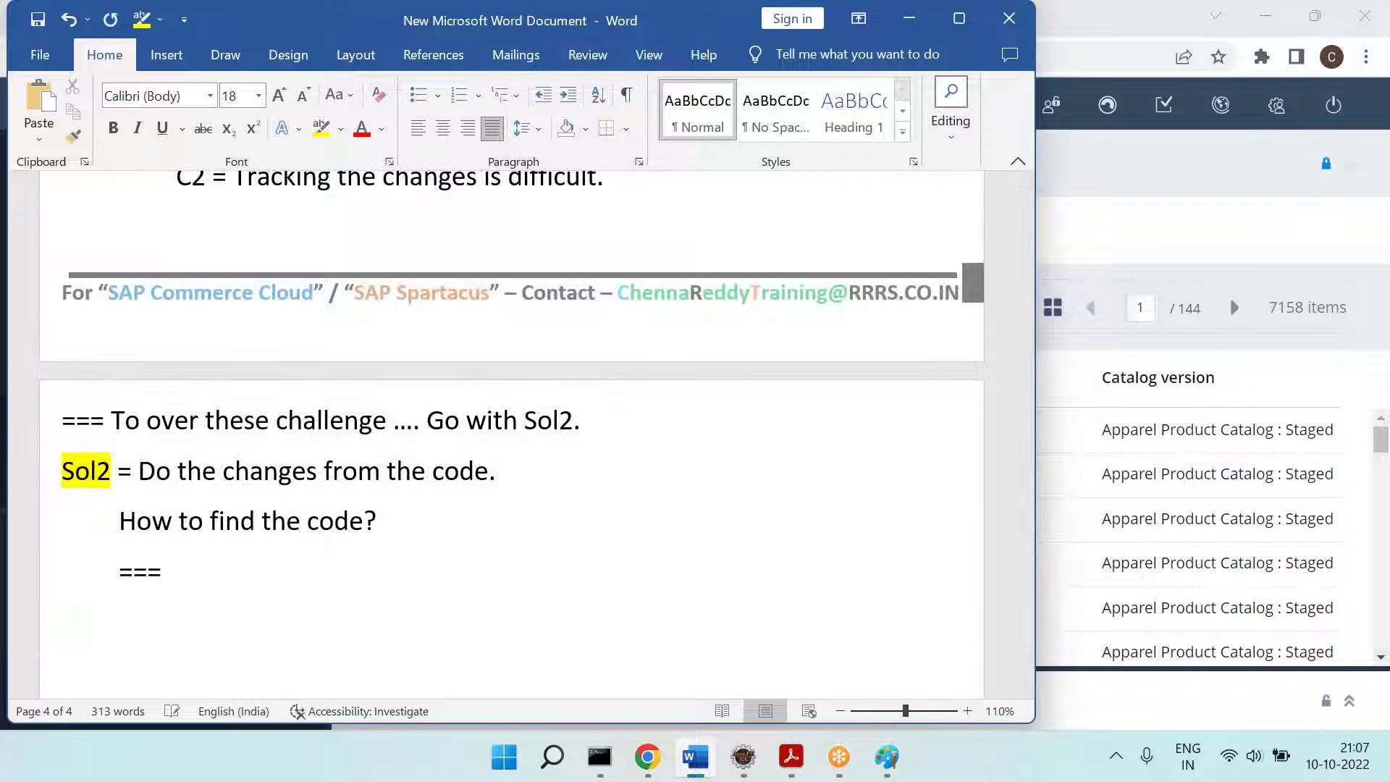
{"action": "left_click", "coordinate": [743, 757]}
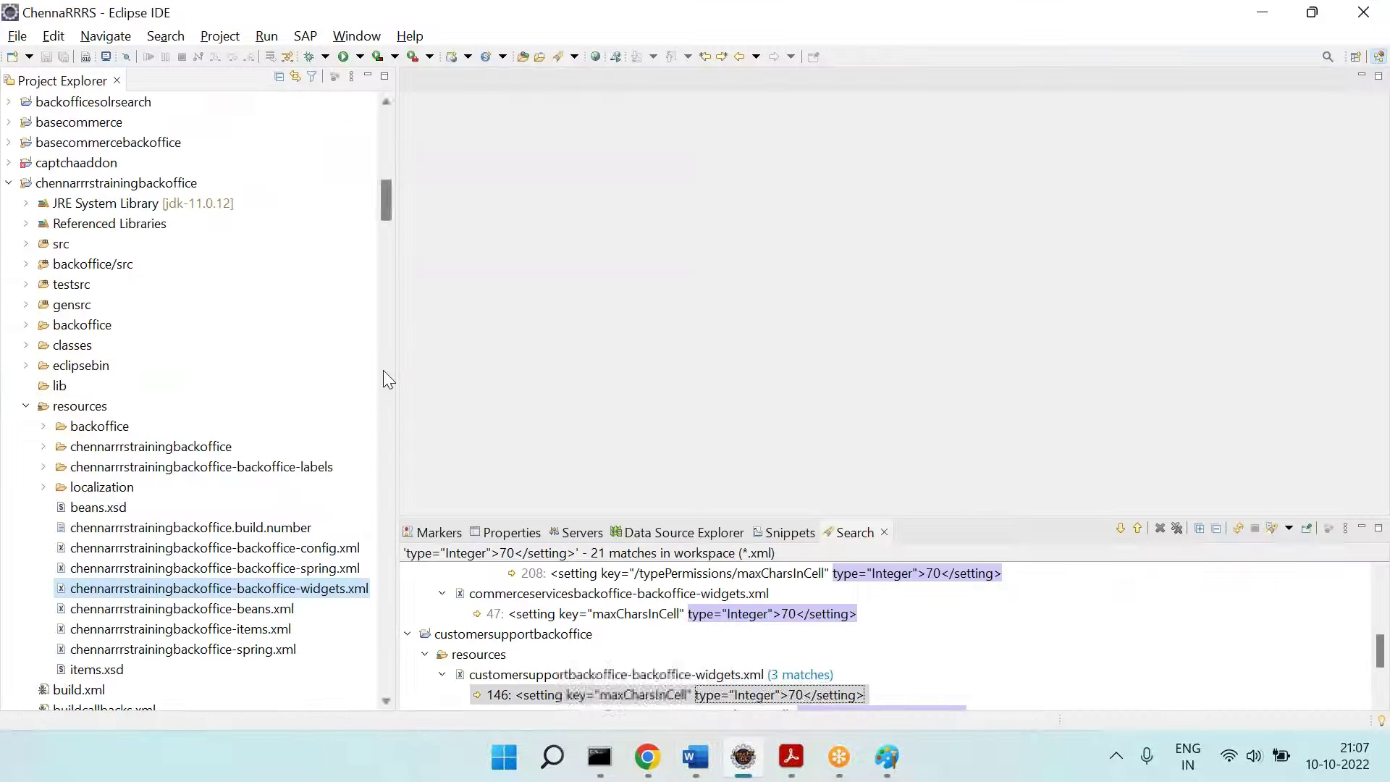
{"action": "double_click", "coordinate": [250, 589]}
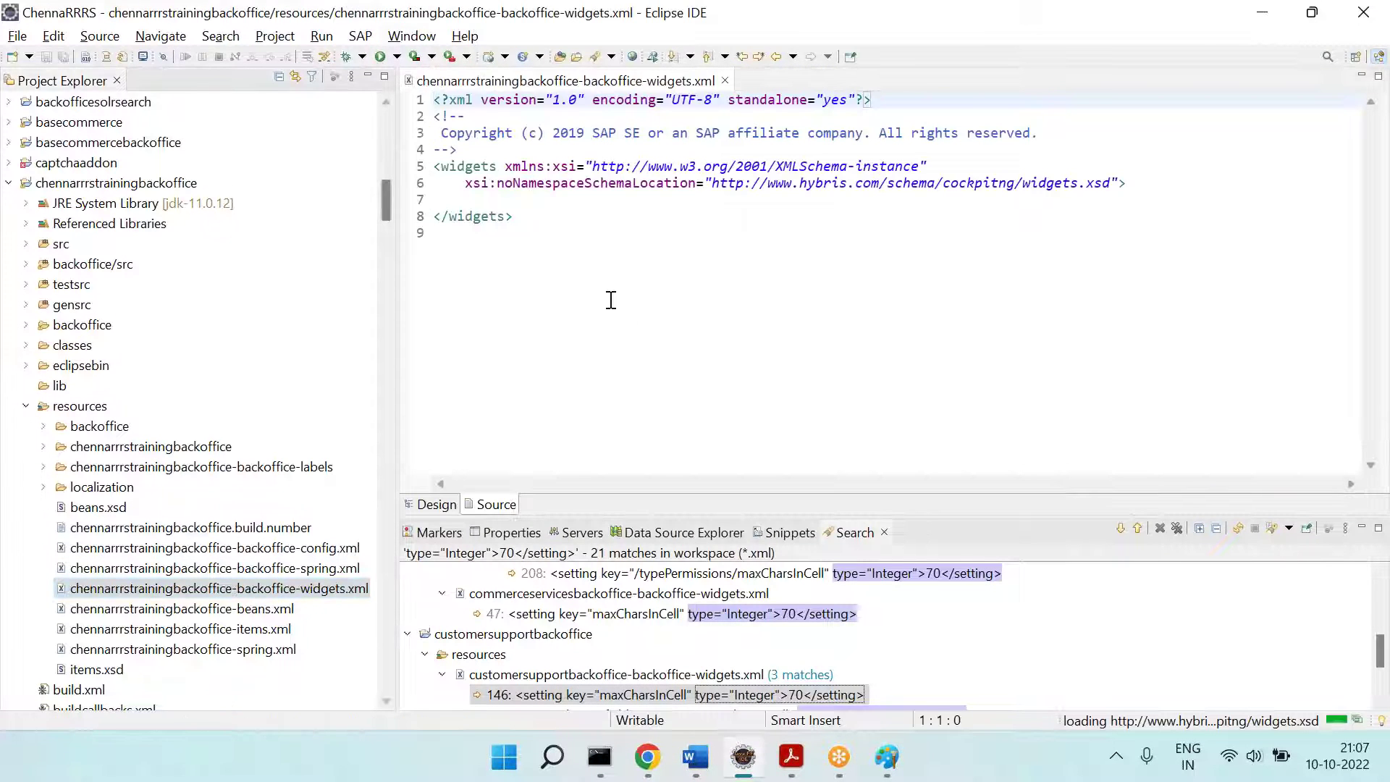
Step: Highlight the Sol1 challenges C1 (moving changes) and C2 (tracking changes), then place the cursor below ===
{"action": "left_click", "coordinate": [695, 757]}
{"action": "scroll", "coordinate": [627, 455], "scroll_direction": "up", "scroll_amount": 3}
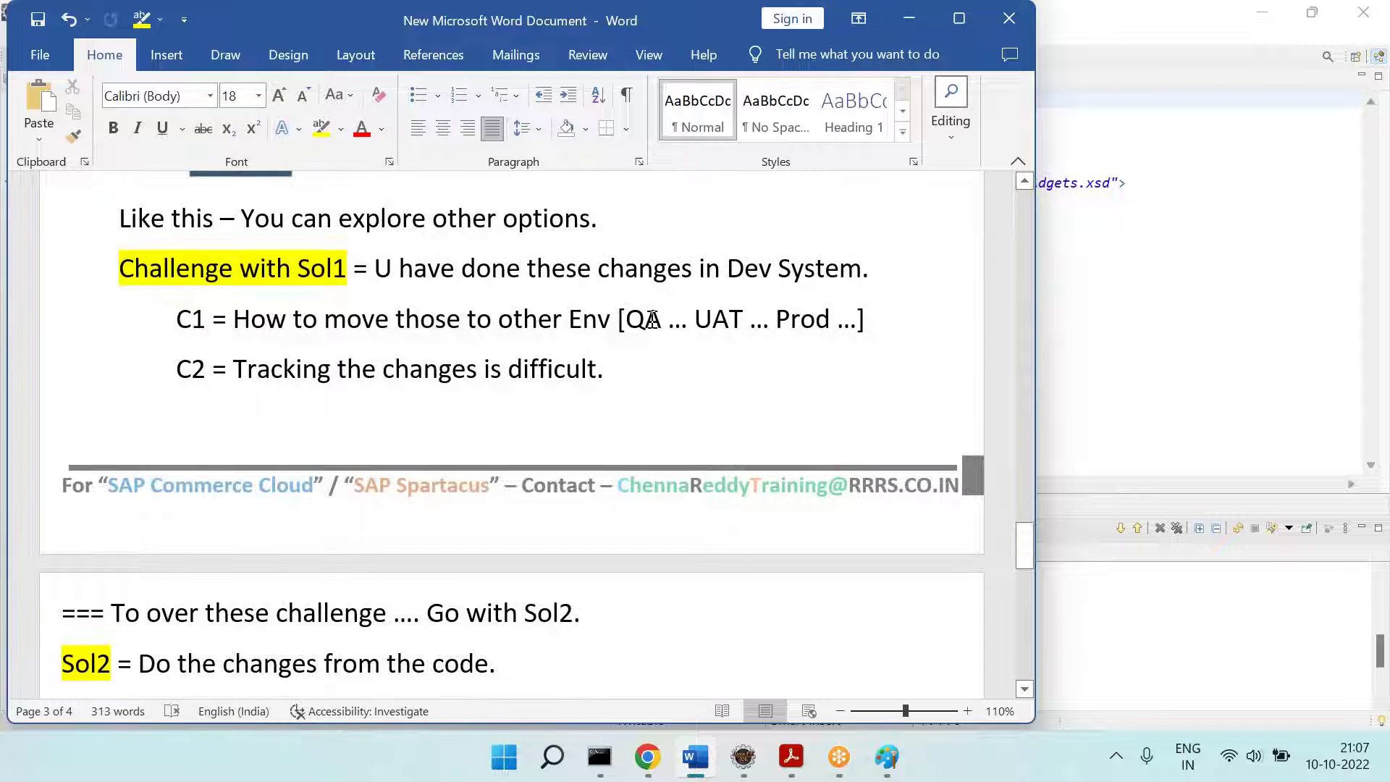
{"action": "left_click", "coordinate": [728, 323]}
{"action": "left_click_drag", "start_coordinate": [327, 320], "coordinate": [827, 310]}
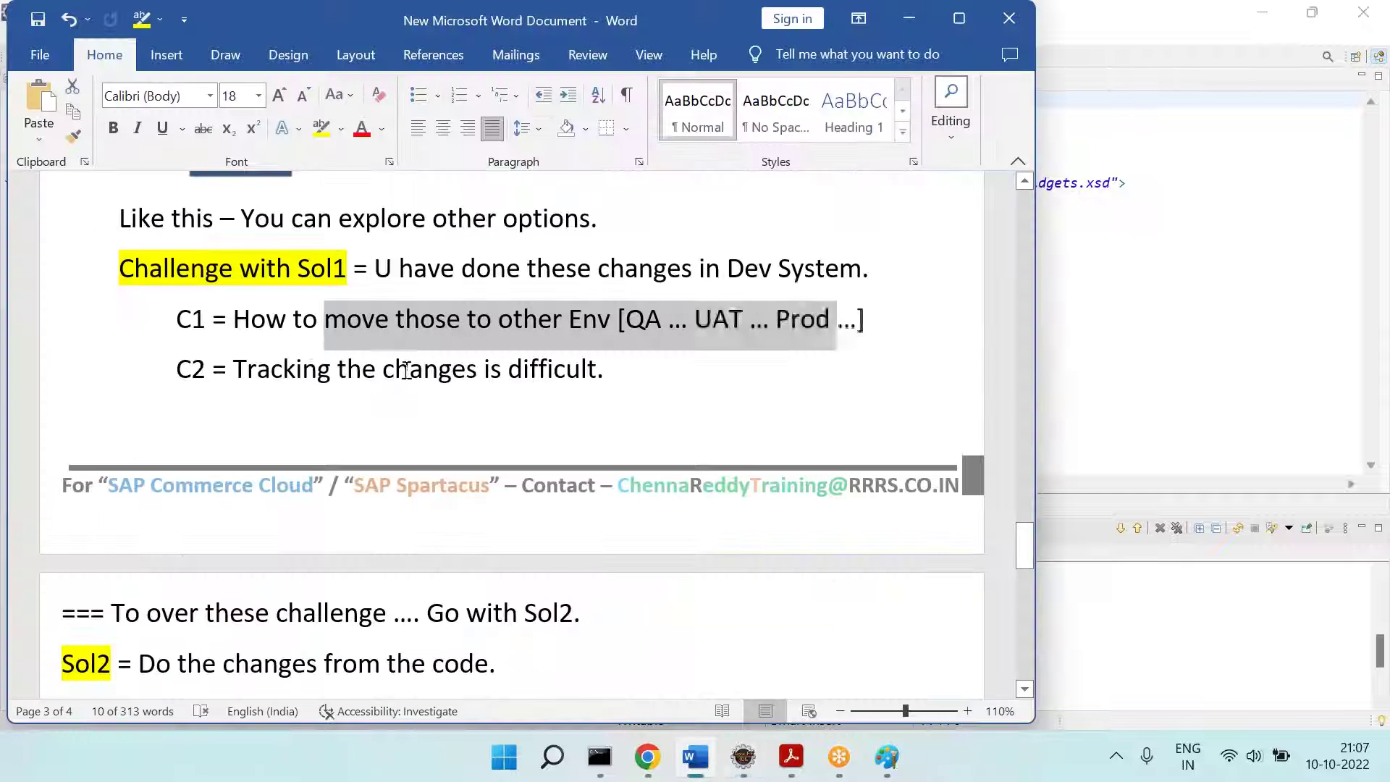
{"action": "left_click_drag", "start_coordinate": [234, 369], "coordinate": [592, 364]}
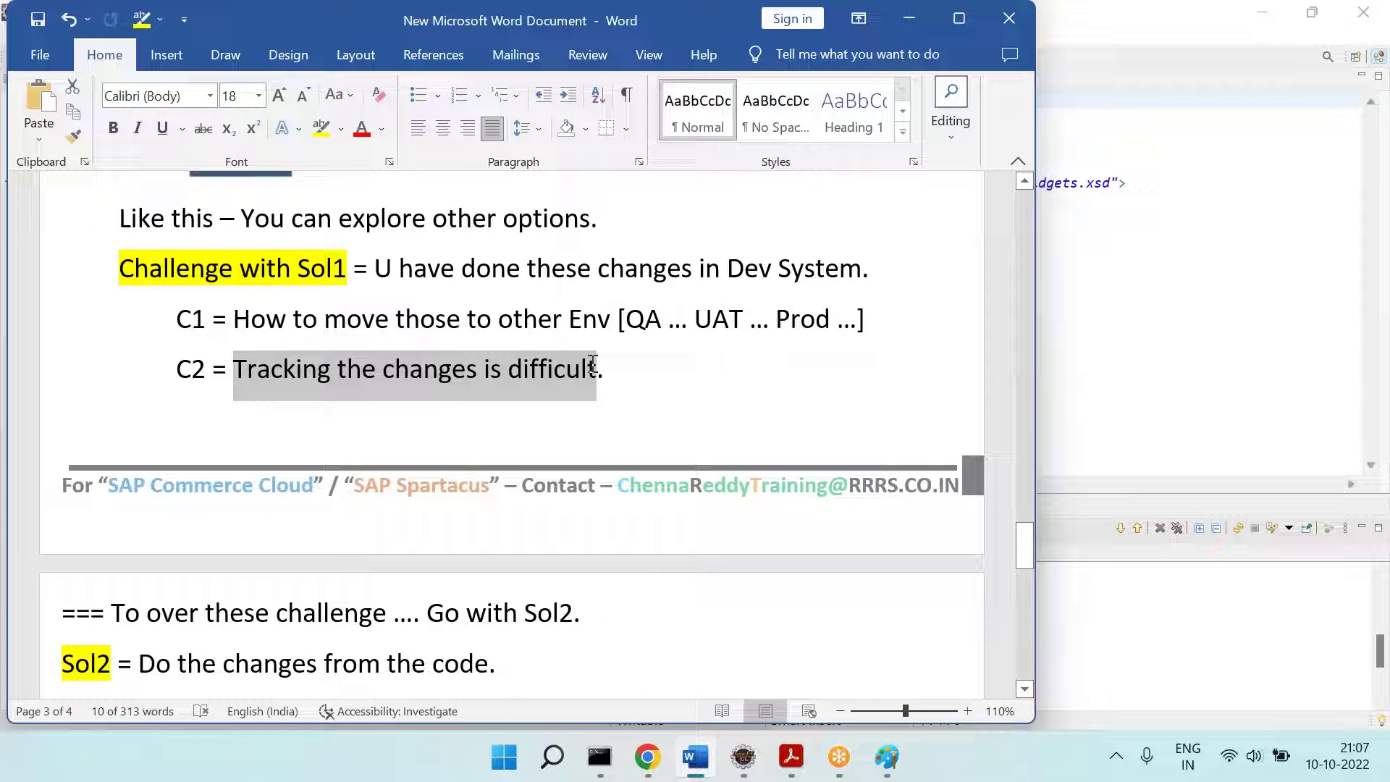
{"action": "scroll", "coordinate": [224, 608], "scroll_direction": "down", "scroll_amount": 3}
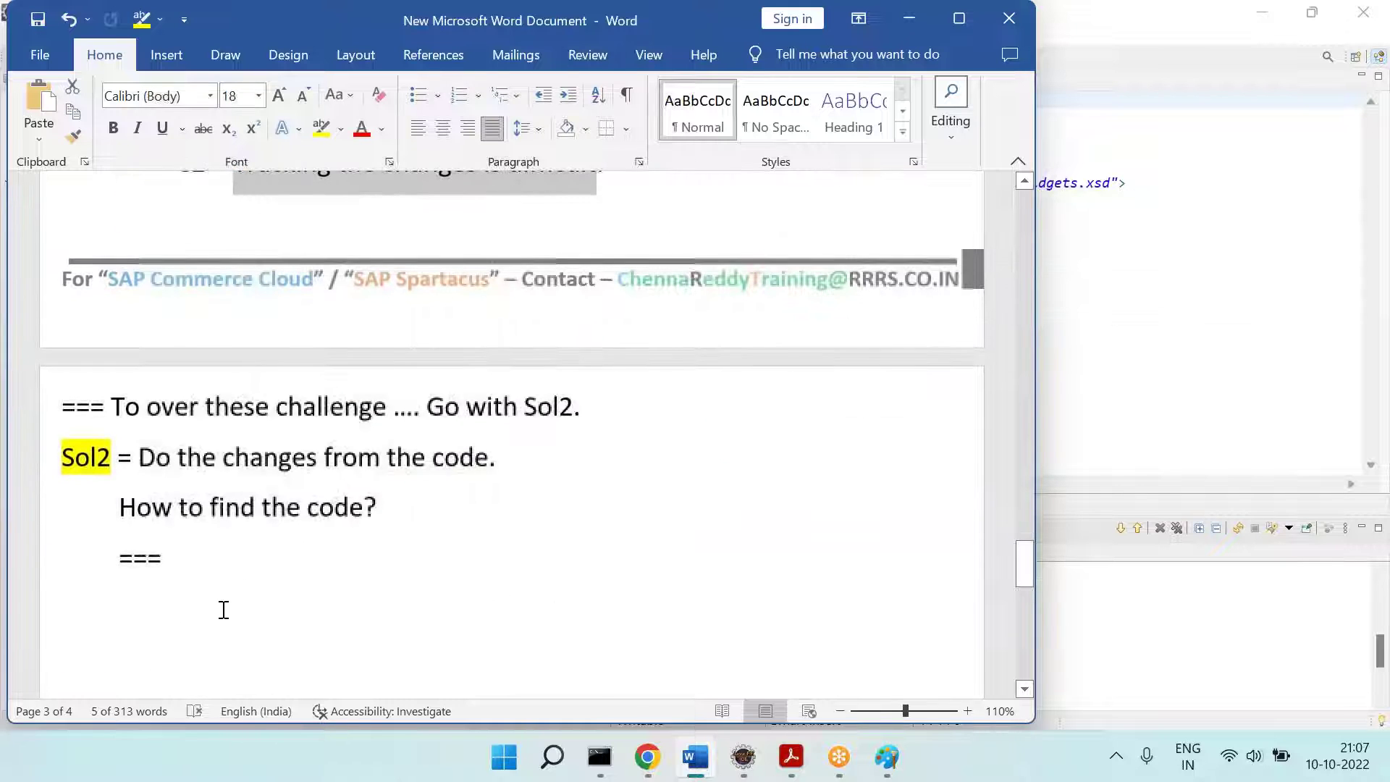
{"action": "left_click", "coordinate": [224, 609]}
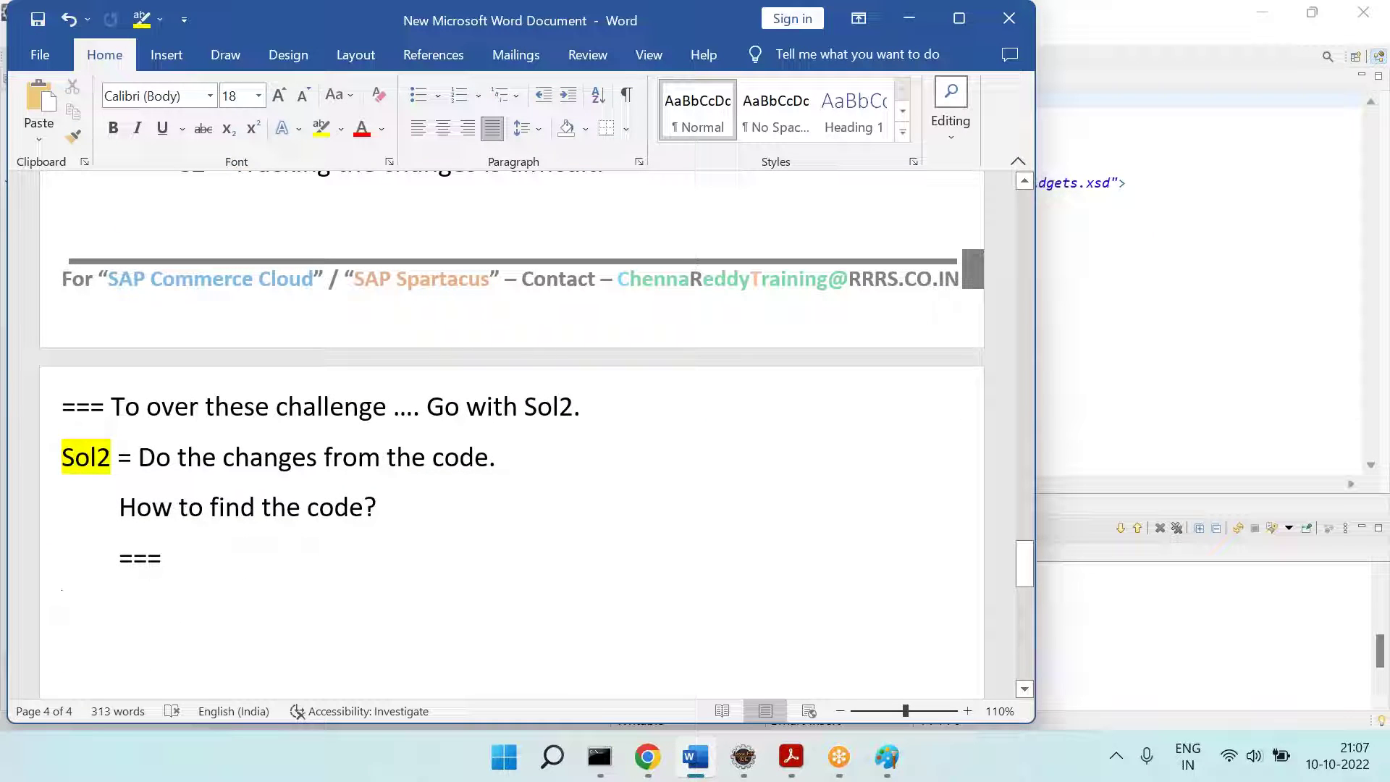
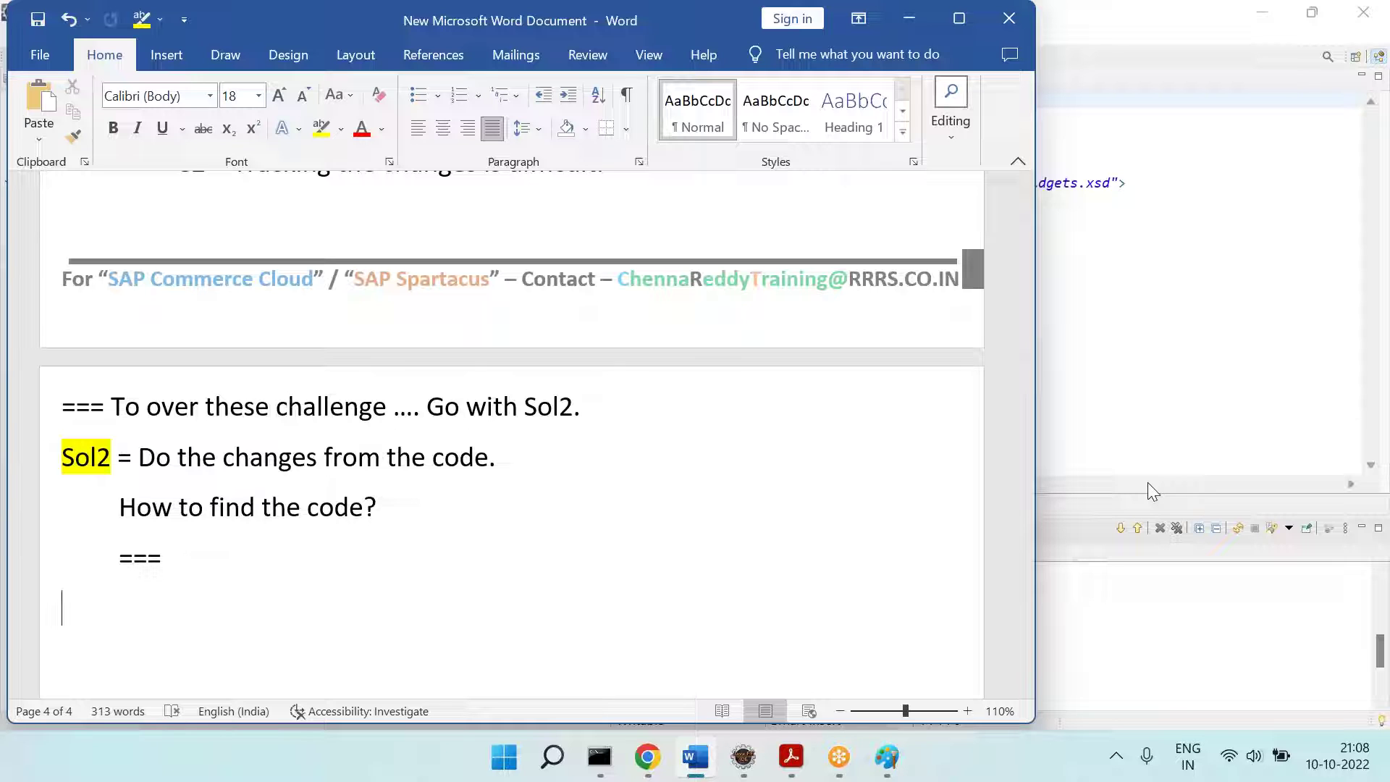
Step: Add a '=====' line below the === line in the Word notes
{"action": "key", "text": "Return"}
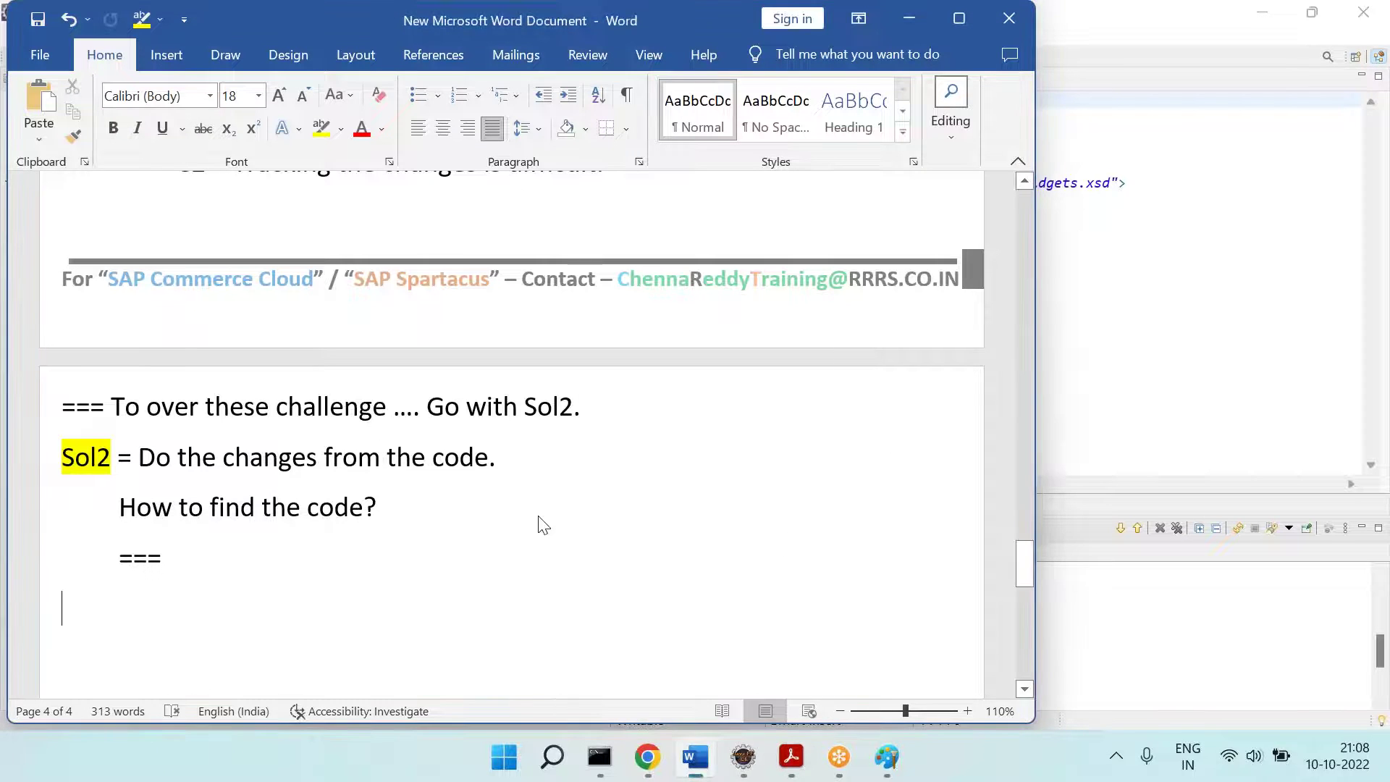
{"action": "key", "text": "alt+Tab"}
{"action": "left_click", "coordinate": [656, 773]}
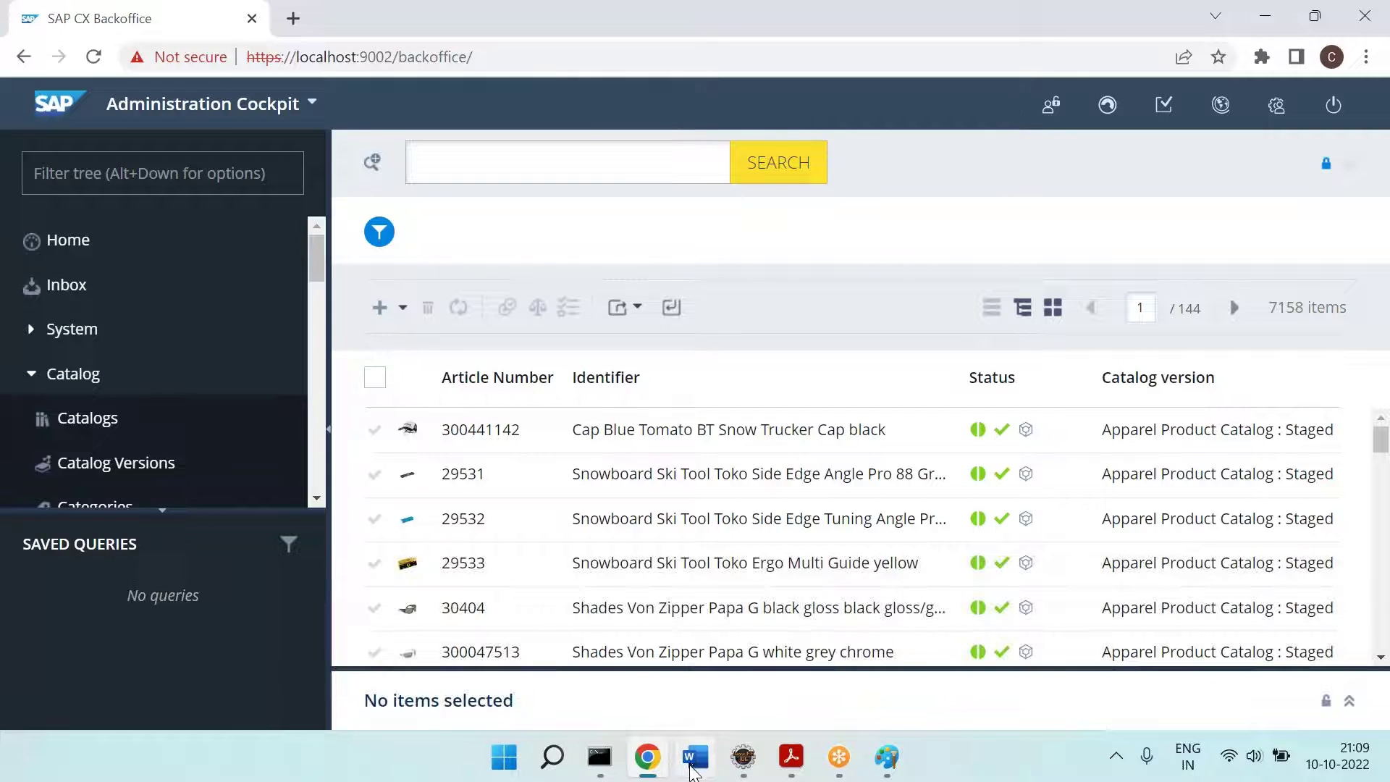
{"action": "left_click", "coordinate": [695, 757]}
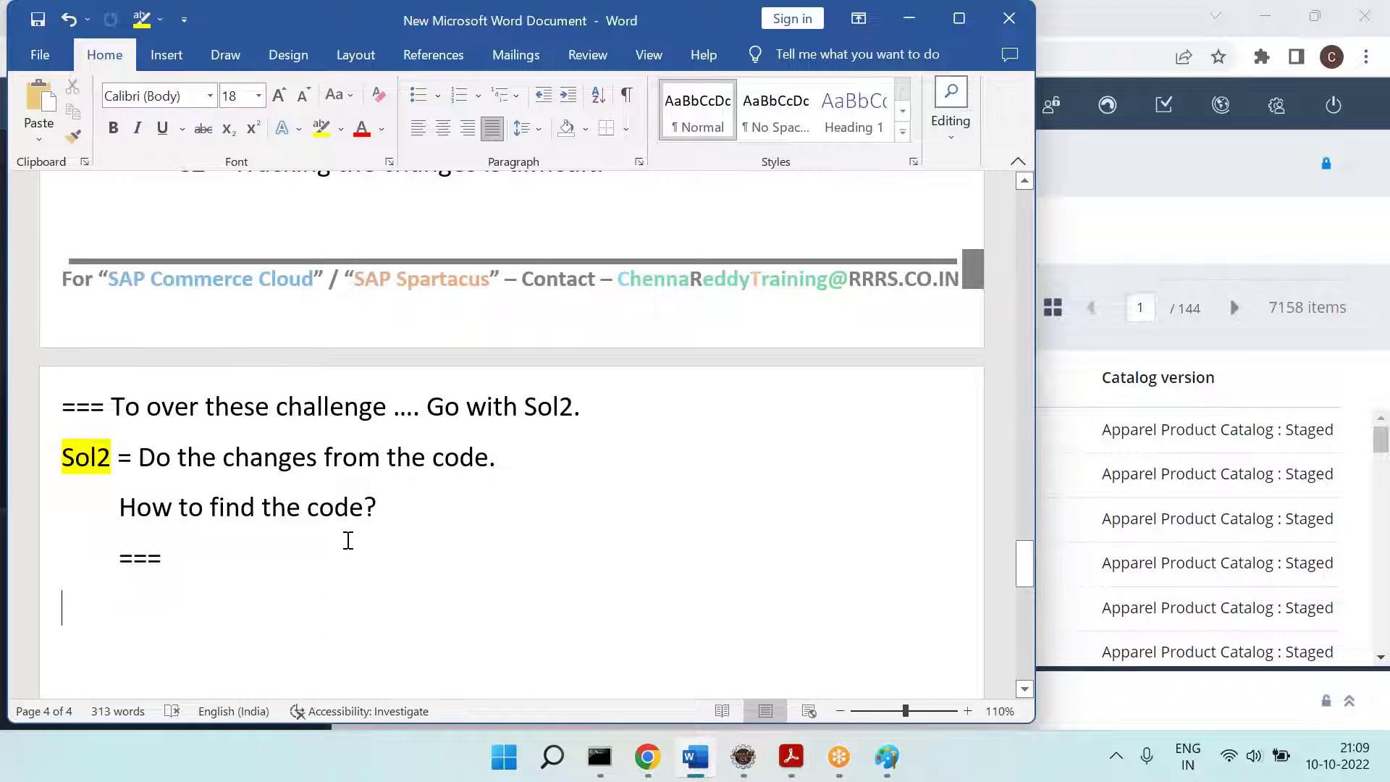
{"action": "type", "text": "====="}
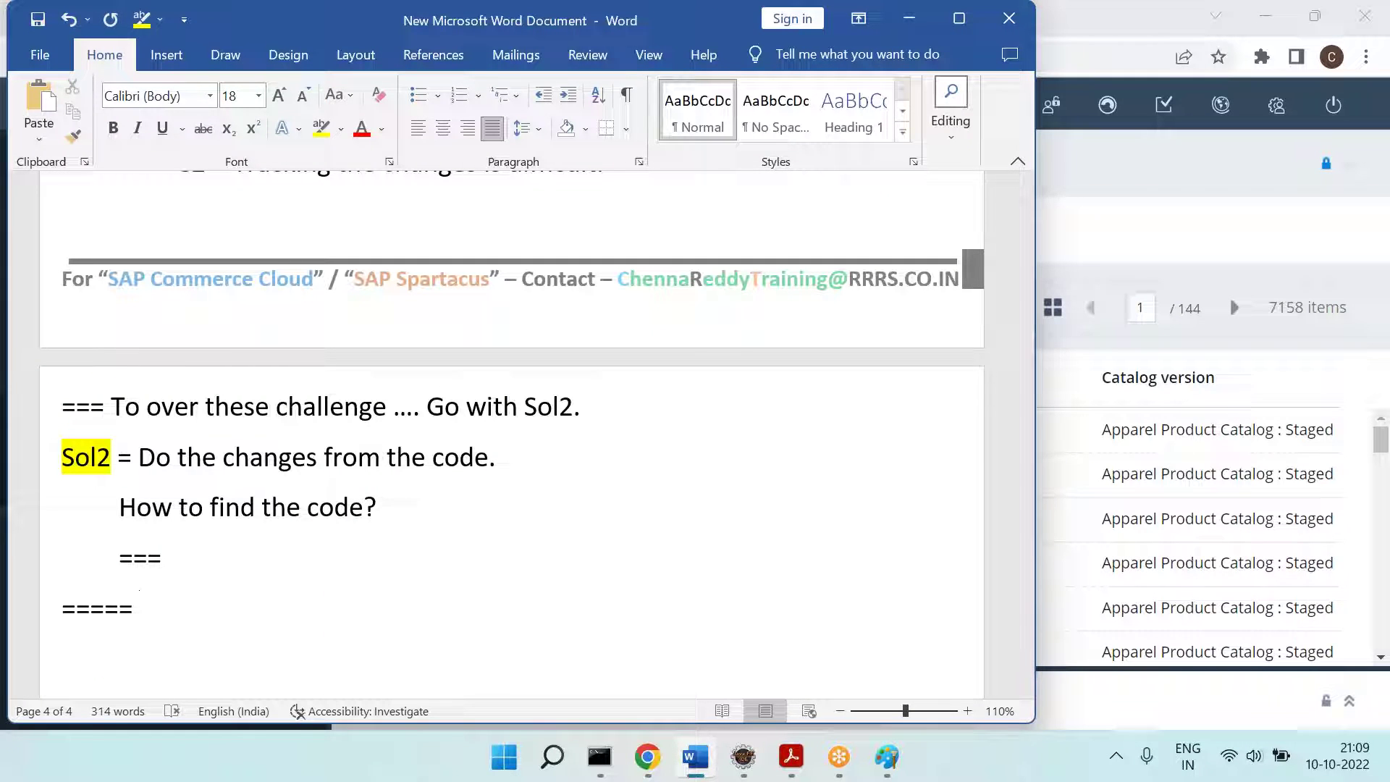
Step: In the Backoffice tree, collapse Catalog, expand Chenna RRRS Tables and select Chenna Training Product 4
{"action": "key", "text": "alt+Tab"}
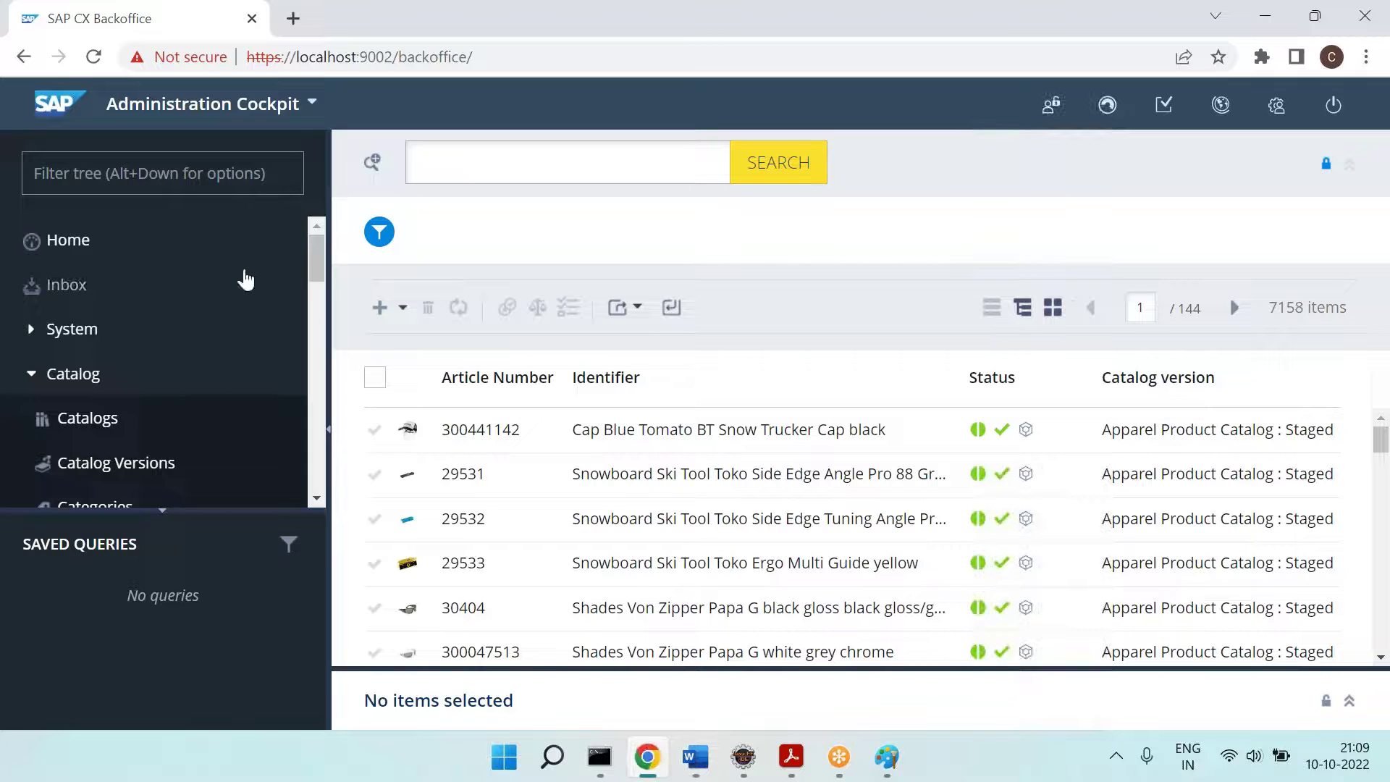
{"action": "left_click", "coordinate": [32, 375]}
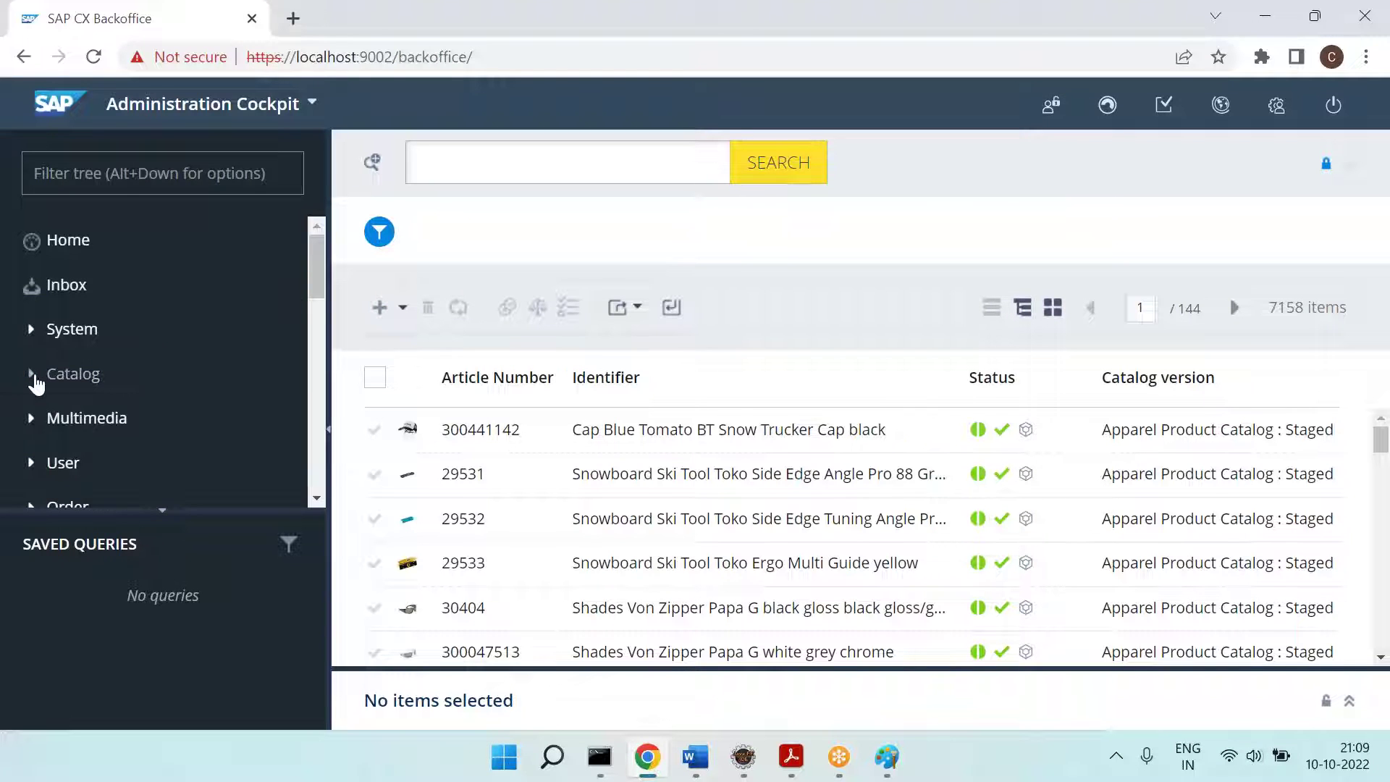
{"action": "scroll", "coordinate": [174, 347], "scroll_direction": "down", "scroll_amount": 5}
{"action": "scroll", "coordinate": [183, 354], "scroll_direction": "down", "scroll_amount": 4}
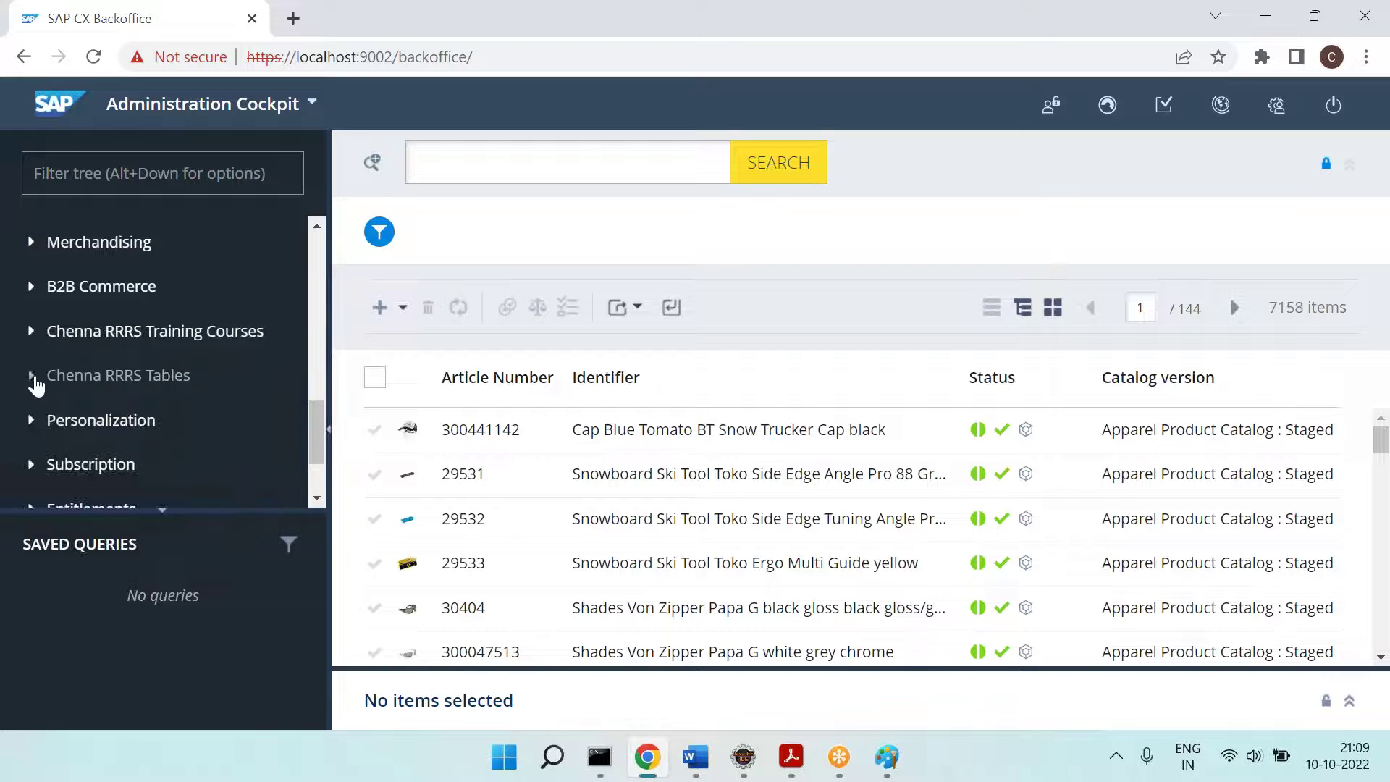
{"action": "left_click", "coordinate": [33, 376]}
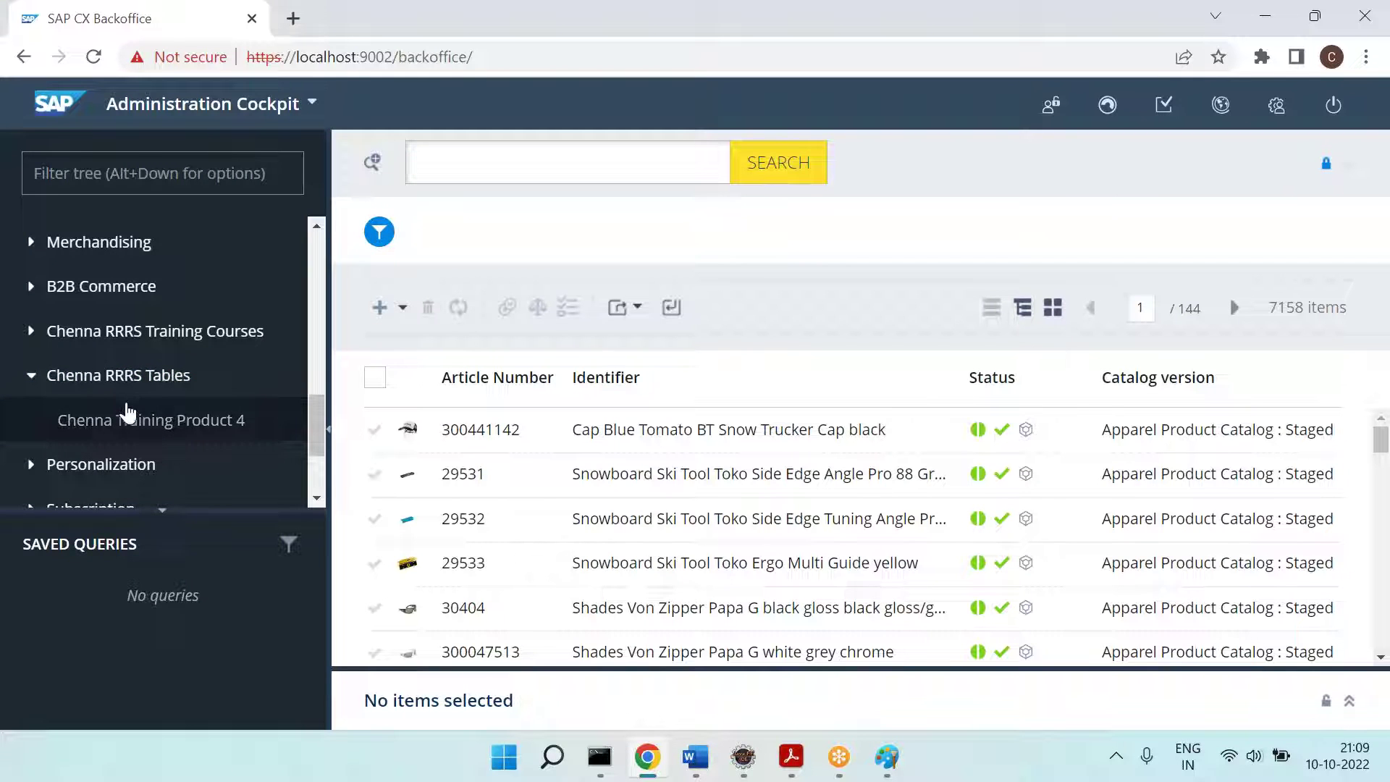
{"action": "left_click", "coordinate": [172, 427]}
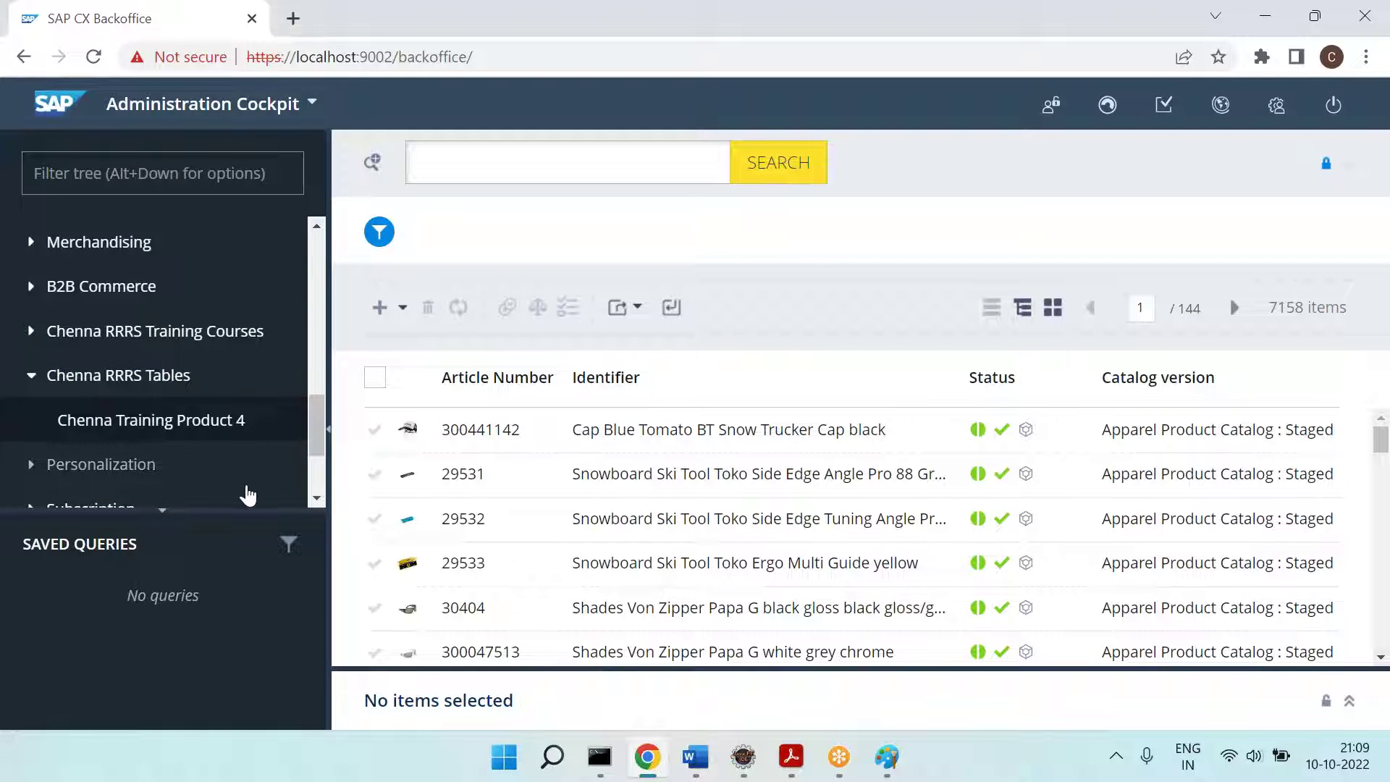
{"action": "left_click", "coordinate": [1002, 58]}
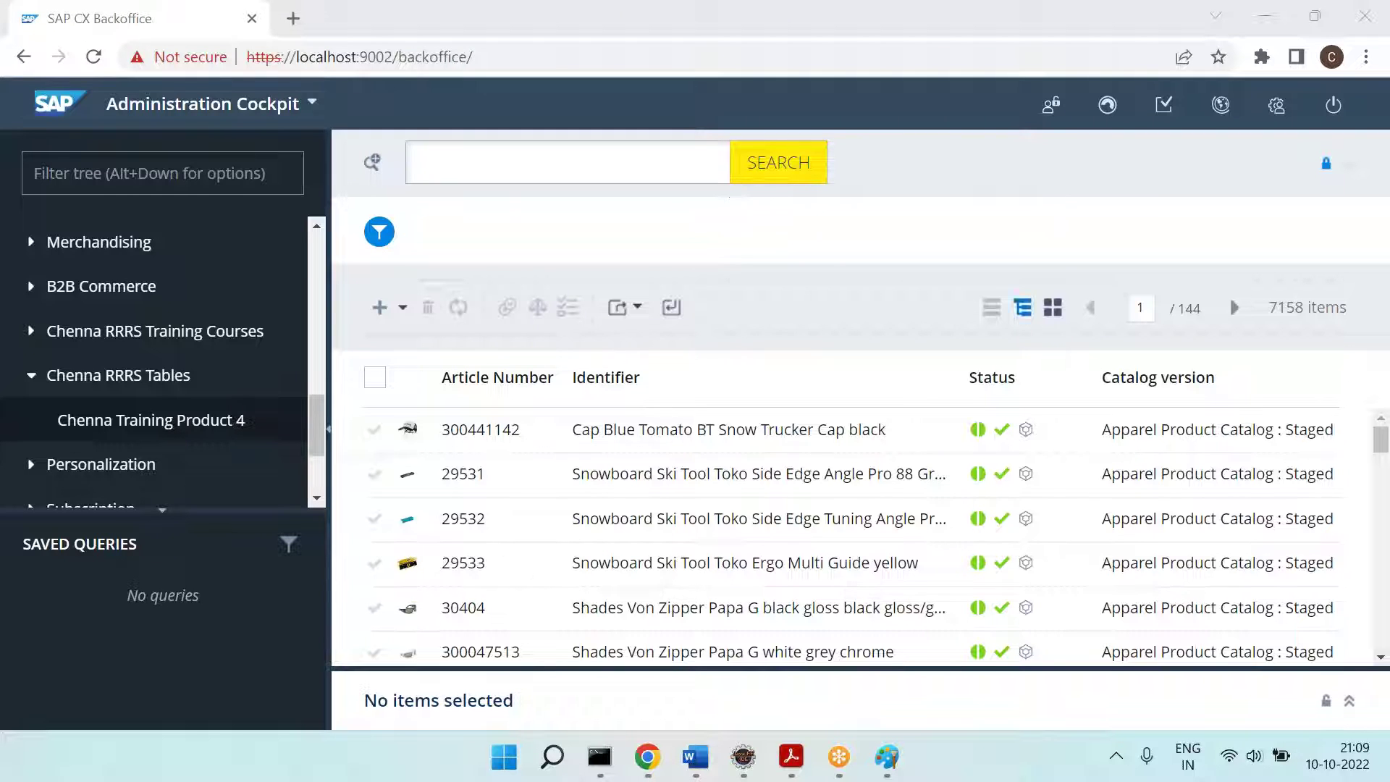
Step: Paste the Backoffice screenshot into Paint
{"action": "left_click", "coordinate": [887, 756]}
{"action": "key", "text": "ctrl+v"}
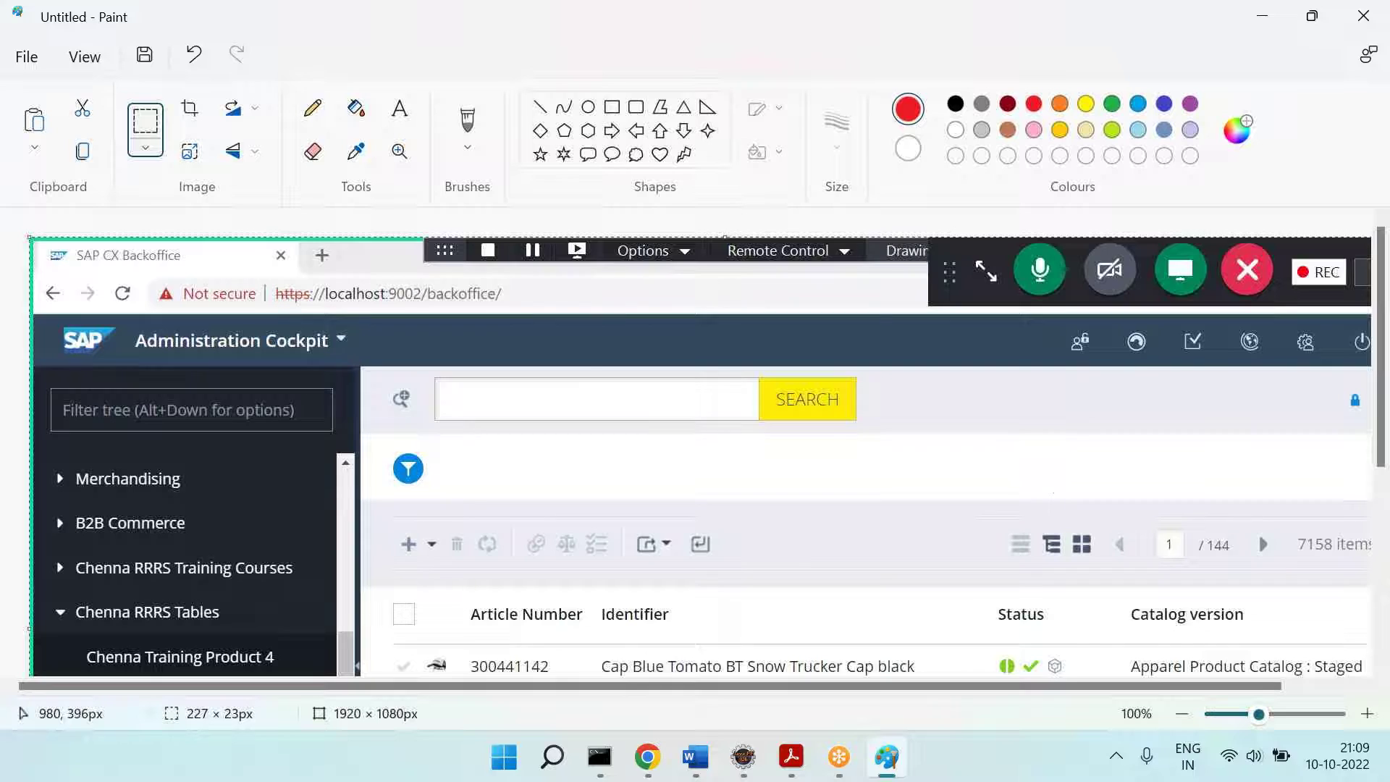
{"action": "scroll", "coordinate": [679, 466], "scroll_direction": "down", "scroll_amount": 3}
{"action": "key", "text": "alt+Tab"}
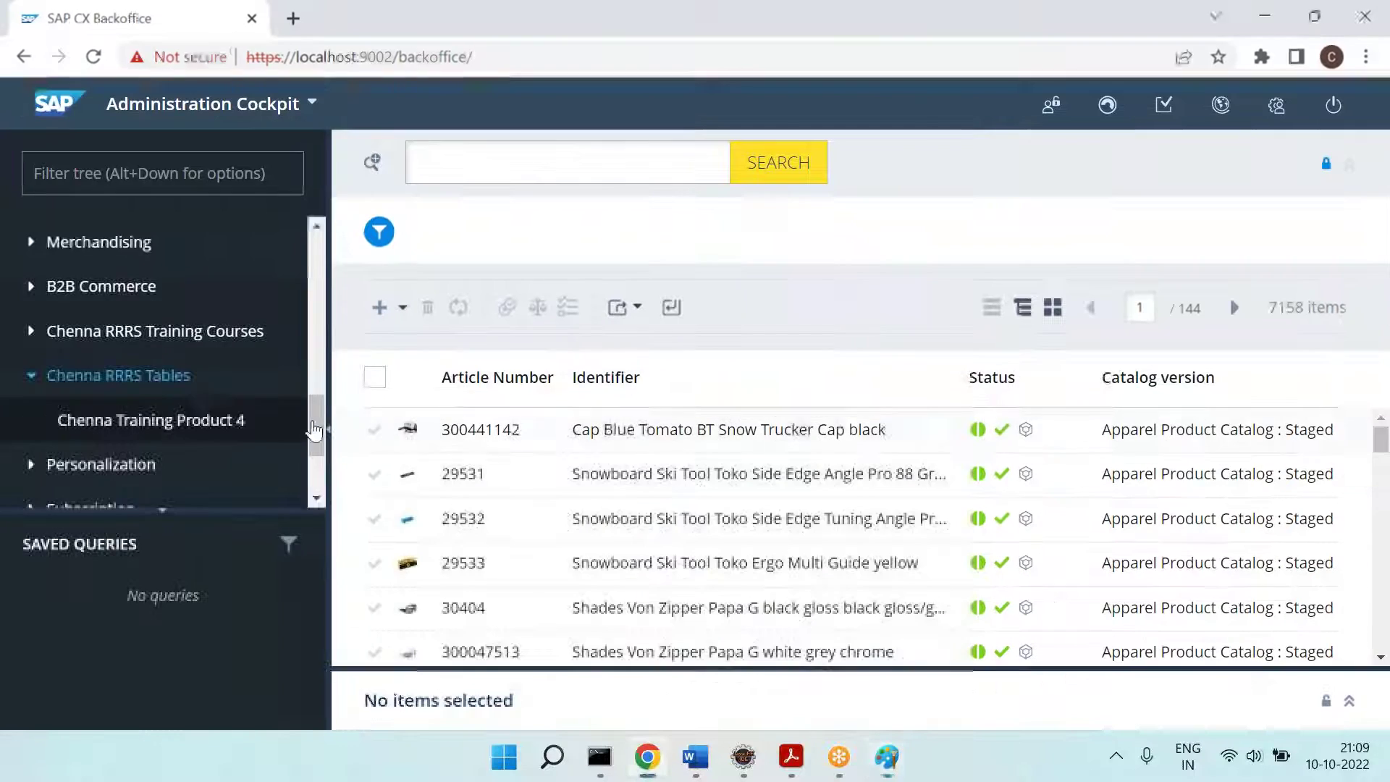
{"action": "scroll", "coordinate": [171, 301], "scroll_direction": "up", "scroll_amount": 3}
{"action": "key", "text": "alt+Tab"}
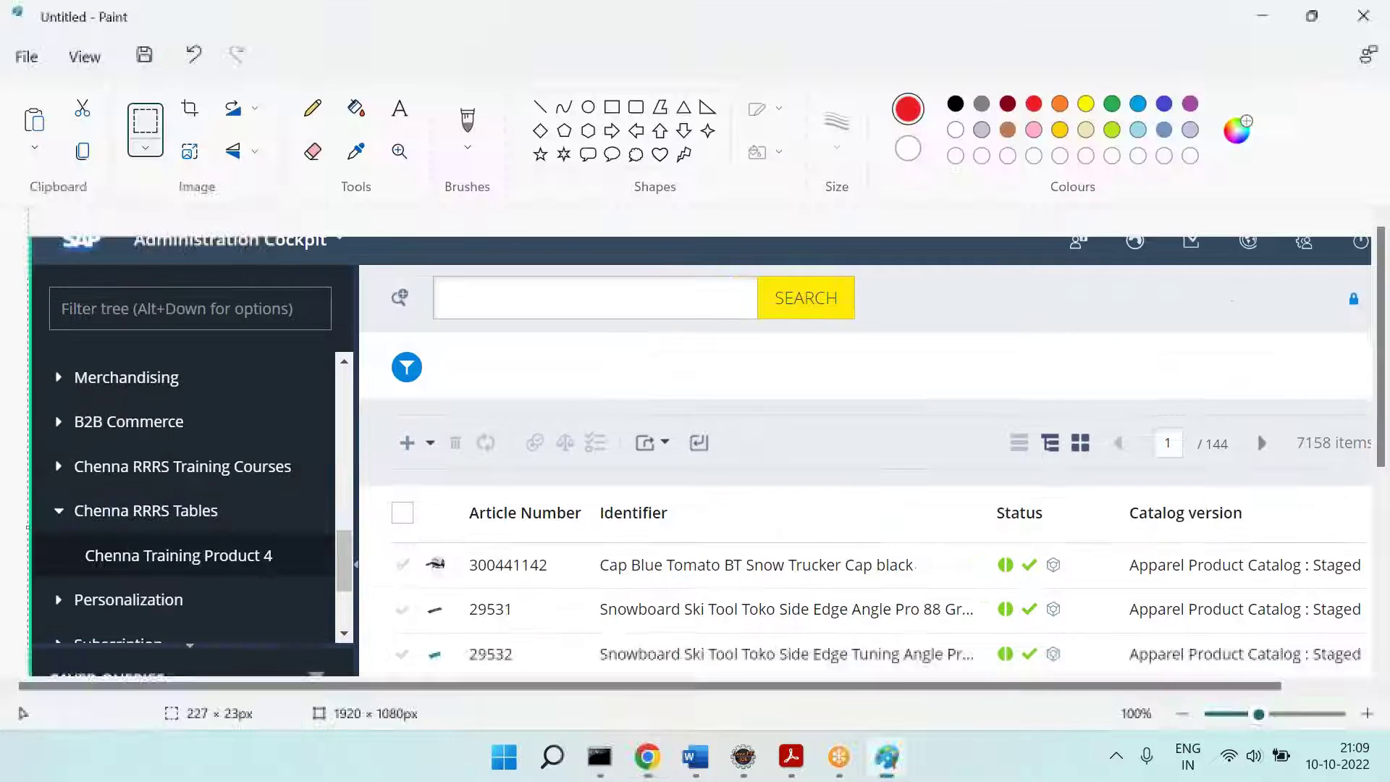
Step: Add a red 'Explorer Tree' label above the explorer tree in the screenshot
{"action": "left_click", "coordinate": [400, 108]}
{"action": "left_click_drag", "start_coordinate": [230, 336], "coordinate": [451, 369]}
{"action": "type", "text": "Explorer Tree"}
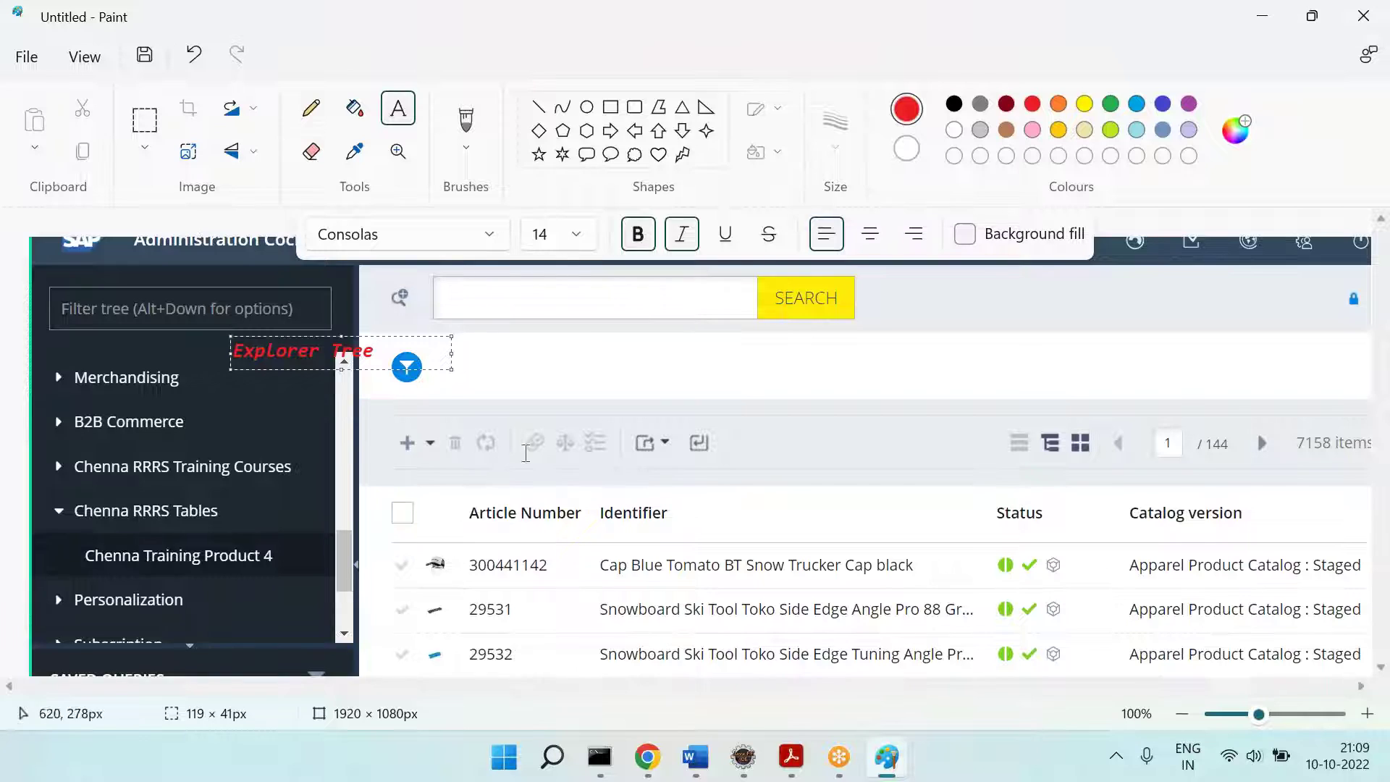
{"action": "key", "text": "alt+Tab"}
{"action": "key", "text": "alt+Tab"}
{"action": "left_click", "coordinate": [564, 403]}
Step: Outline Chenna RRRS Tables with a yellow rectangle and add a two-line 'We created' note beside it
{"action": "left_click", "coordinate": [610, 107]}
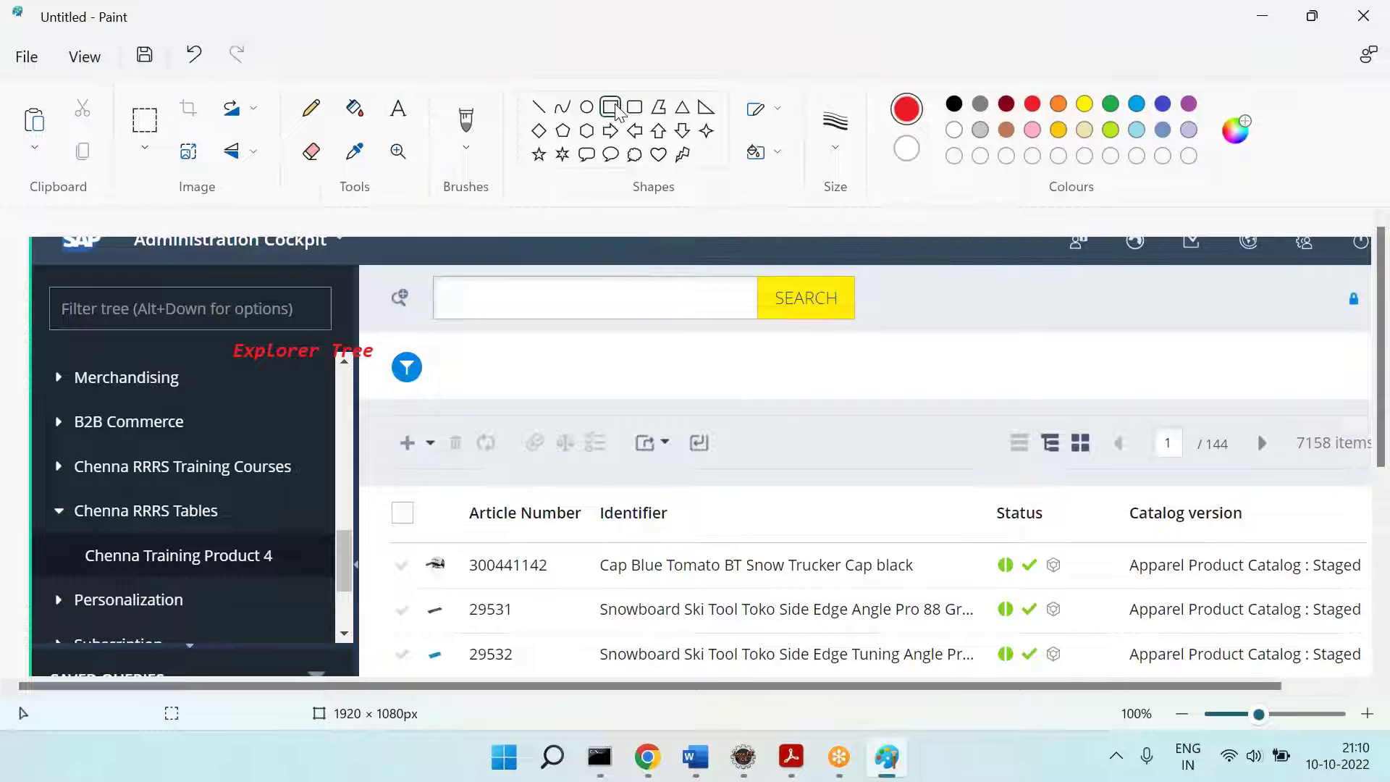
{"action": "left_click_drag", "start_coordinate": [51, 490], "coordinate": [323, 573]}
{"action": "left_click", "coordinate": [1084, 104]}
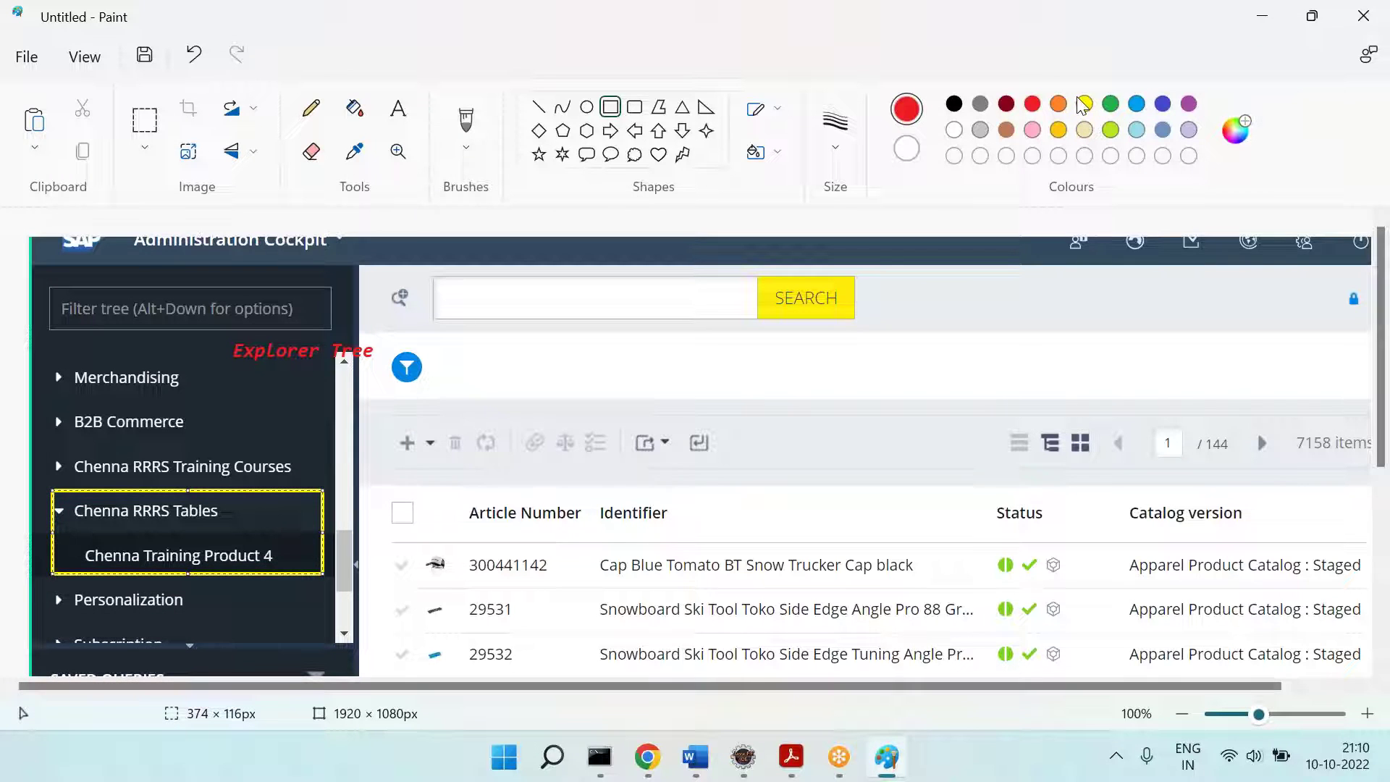
{"action": "left_click", "coordinate": [600, 397]}
{"action": "left_click", "coordinate": [399, 109]}
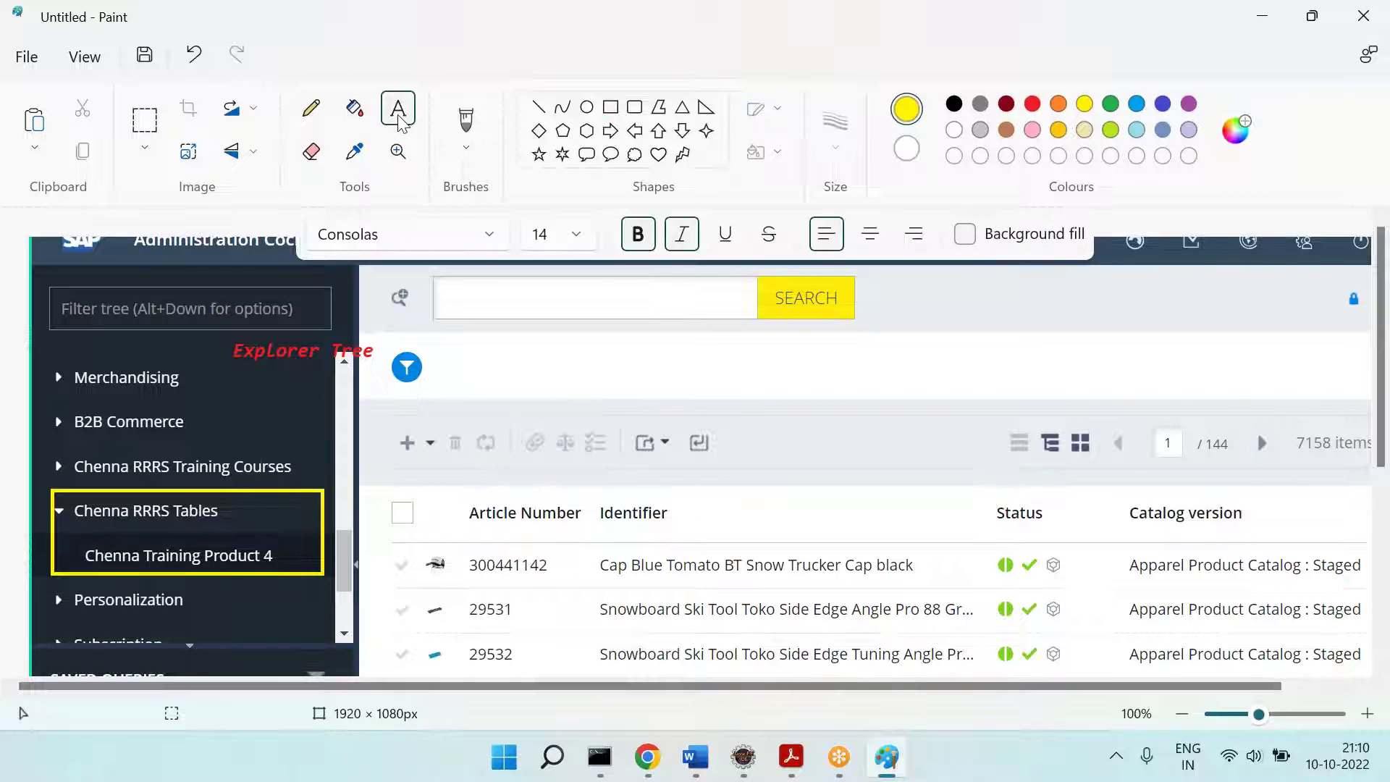
{"action": "left_click", "coordinate": [231, 499]}
{"action": "type", "text": "We"}
{"action": "key", "text": "Return"}
{"action": "type", "text": "c"}
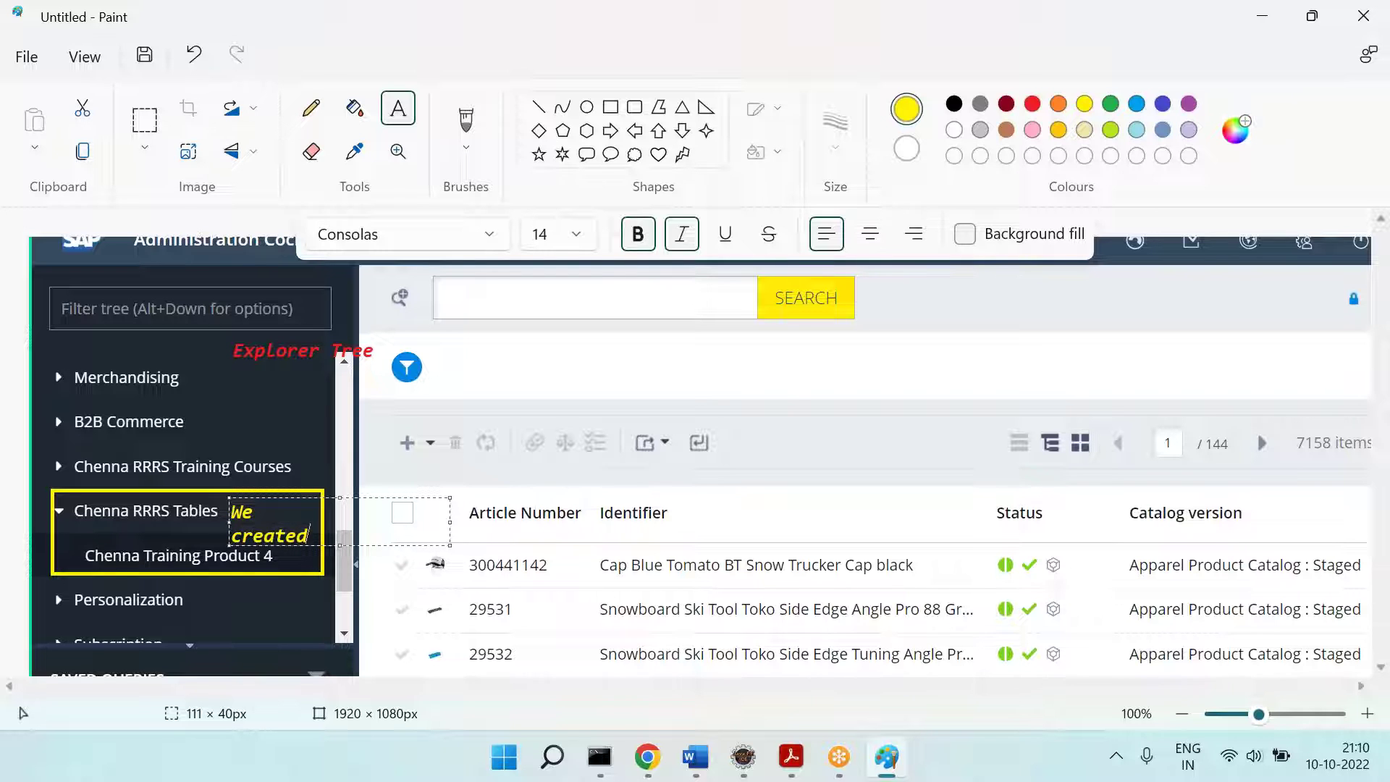
{"action": "type", "text": "reated"}
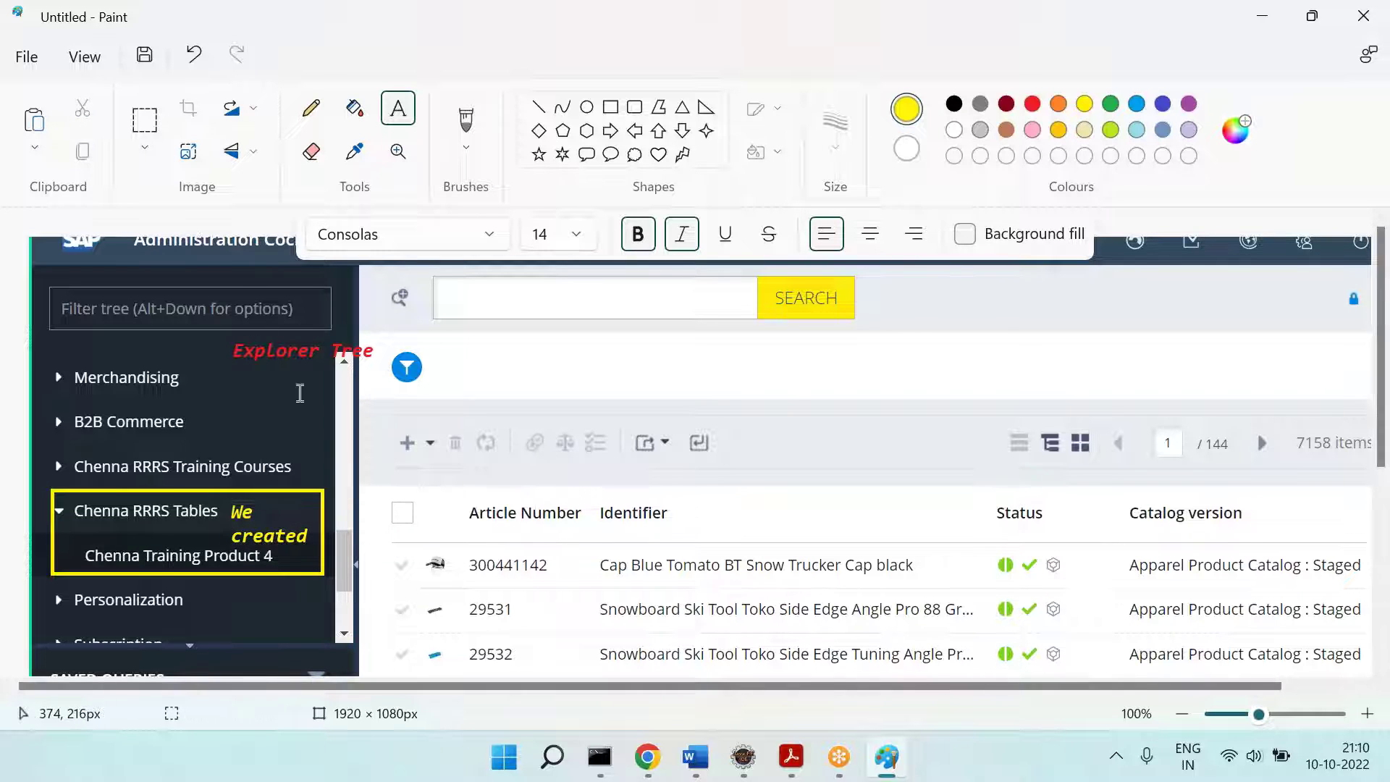
Step: Expand the System node in the Backoffice explorer tree
{"action": "key", "text": "alt+Tab"}
{"action": "scroll", "coordinate": [280, 304], "scroll_direction": "up", "scroll_amount": 5}
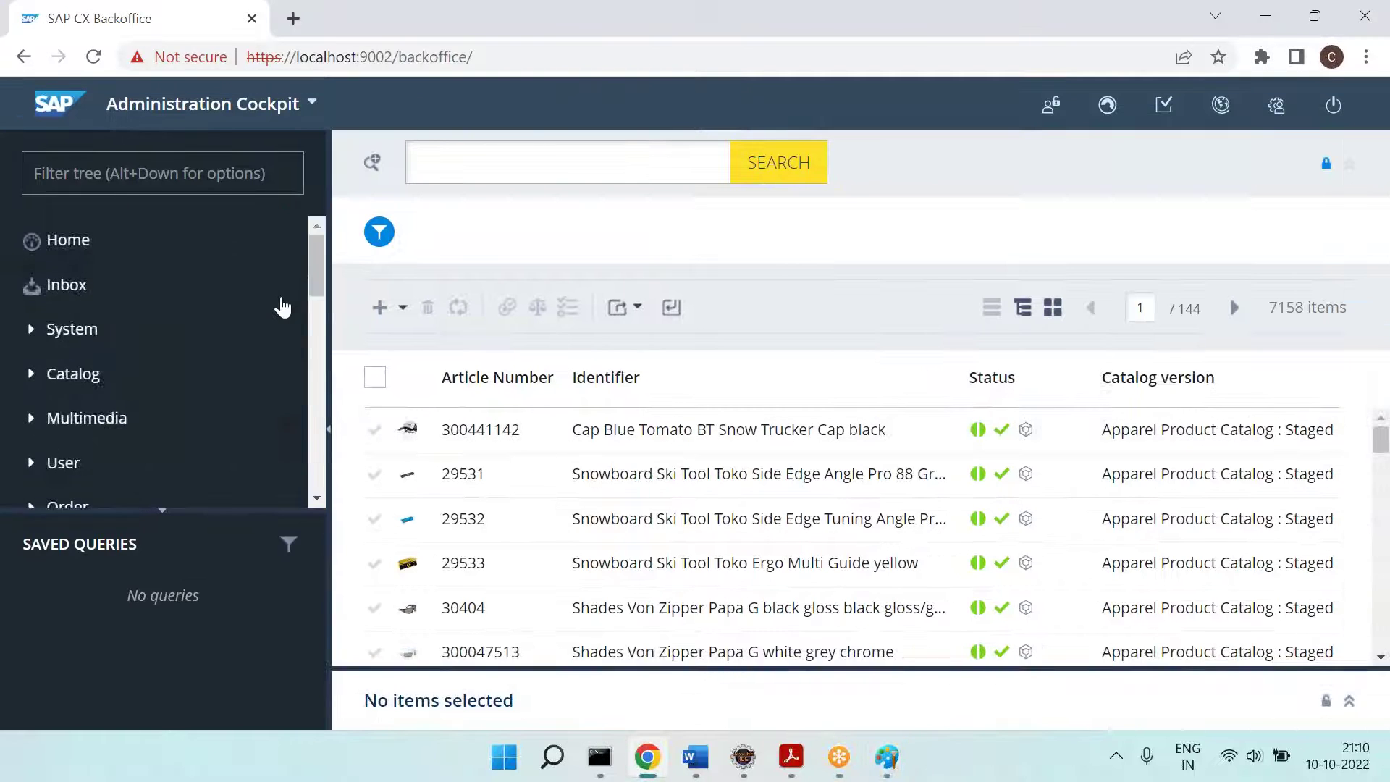
{"action": "left_click", "coordinate": [42, 330]}
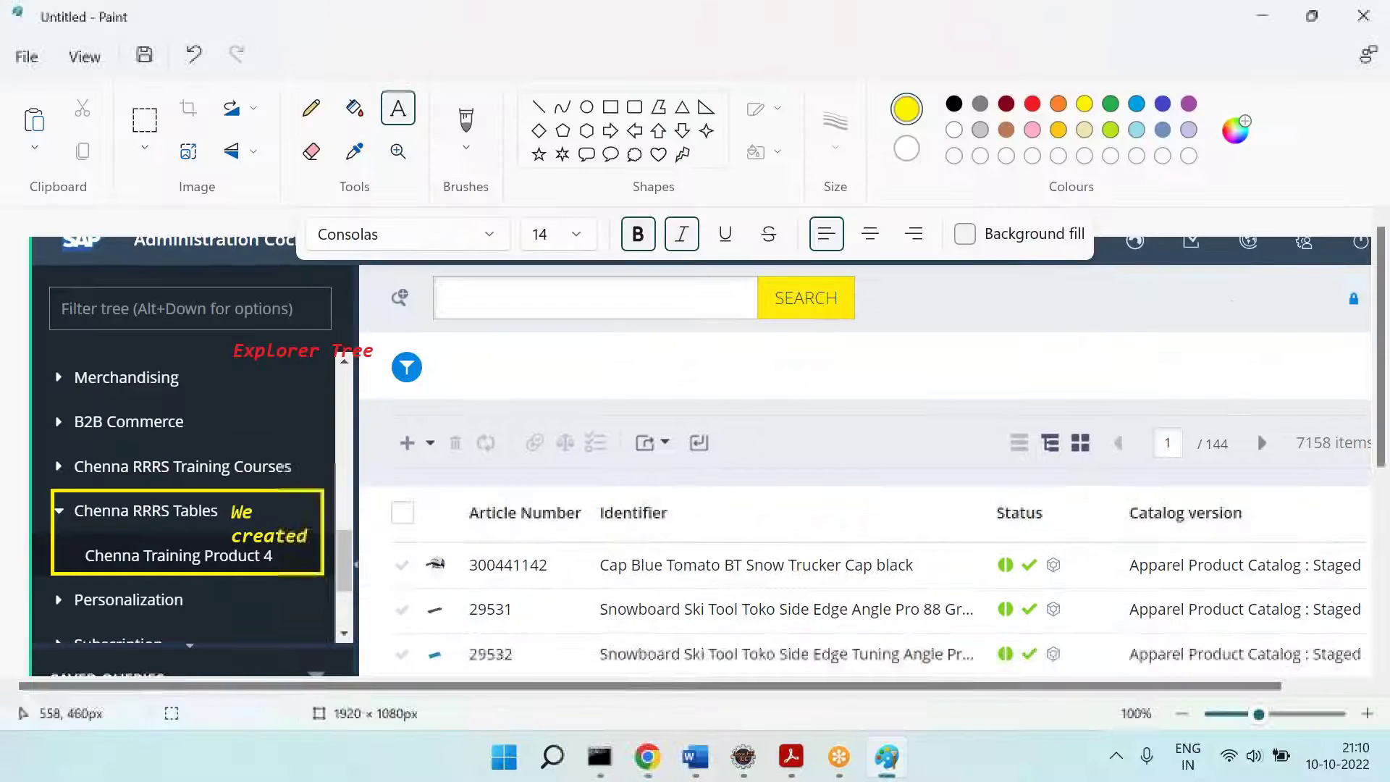
Step: Draw a blue arrow pointing at Merchandising in the screenshot
{"action": "left_click", "coordinate": [641, 311]}
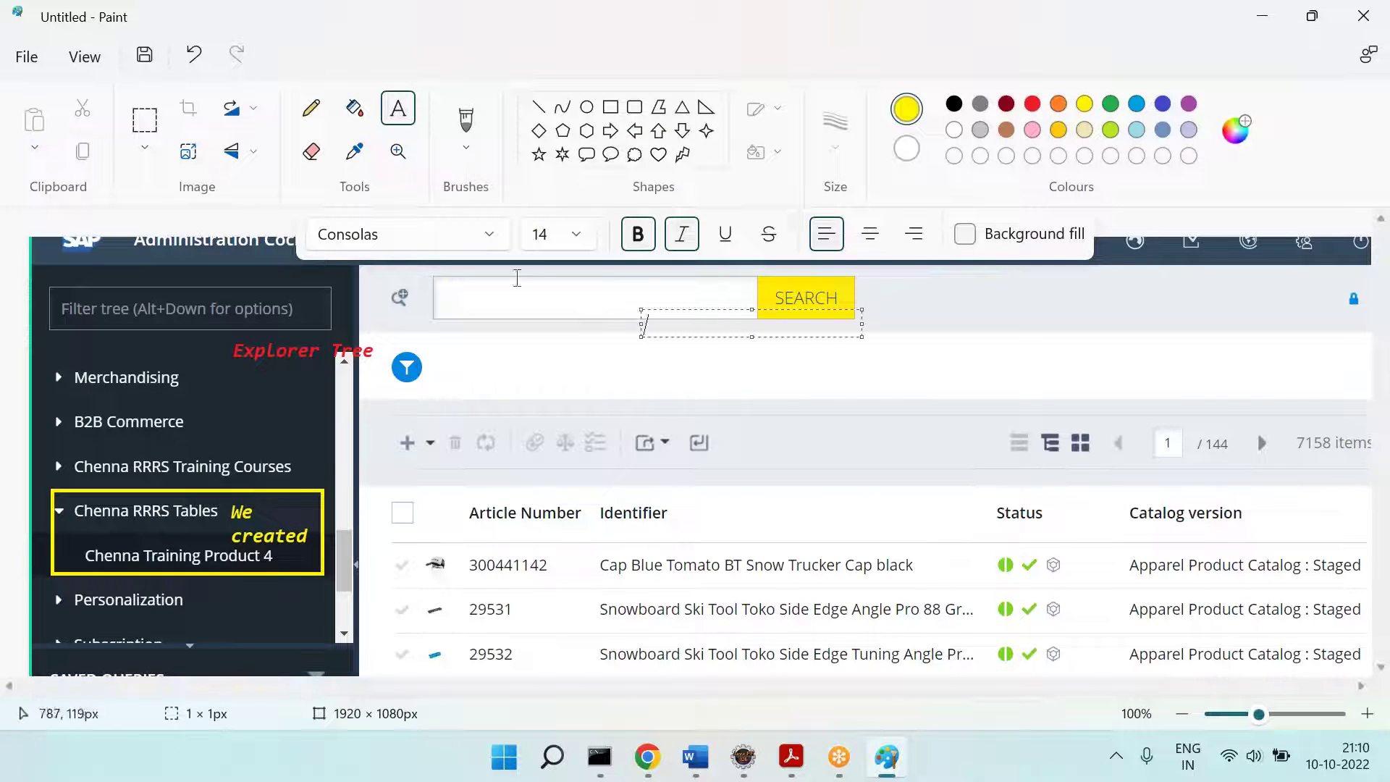
{"action": "left_click", "coordinate": [633, 134]}
{"action": "left_click_drag", "start_coordinate": [206, 380], "coordinate": [557, 412]}
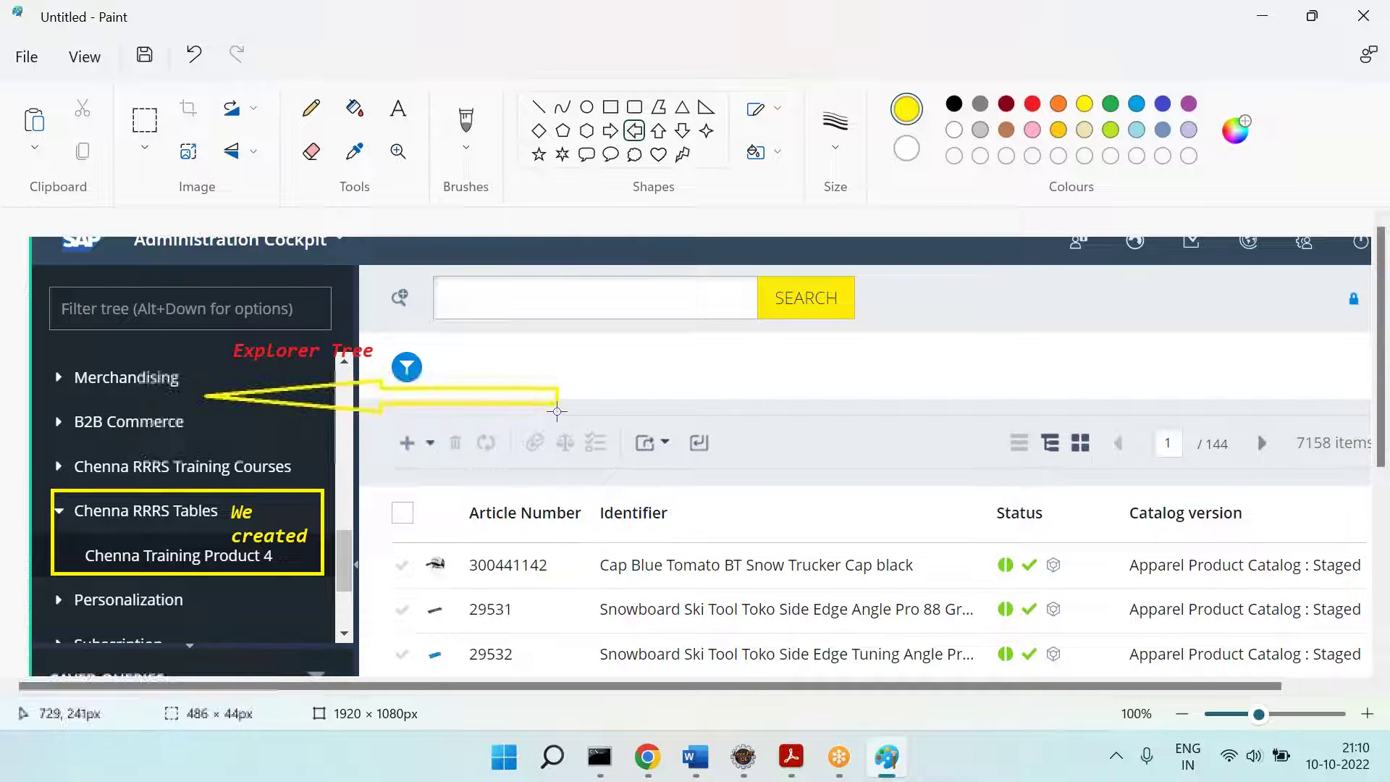
{"action": "left_click", "coordinate": [1162, 104]}
Step: Add a 'Can we see the OOTB Code' note beside the arrow, resized and aligned
{"action": "left_click", "coordinate": [398, 108]}
{"action": "left_click_drag", "start_coordinate": [574, 360], "coordinate": [929, 487]}
{"action": "type", "text": "Can we see the OOTB Code"}
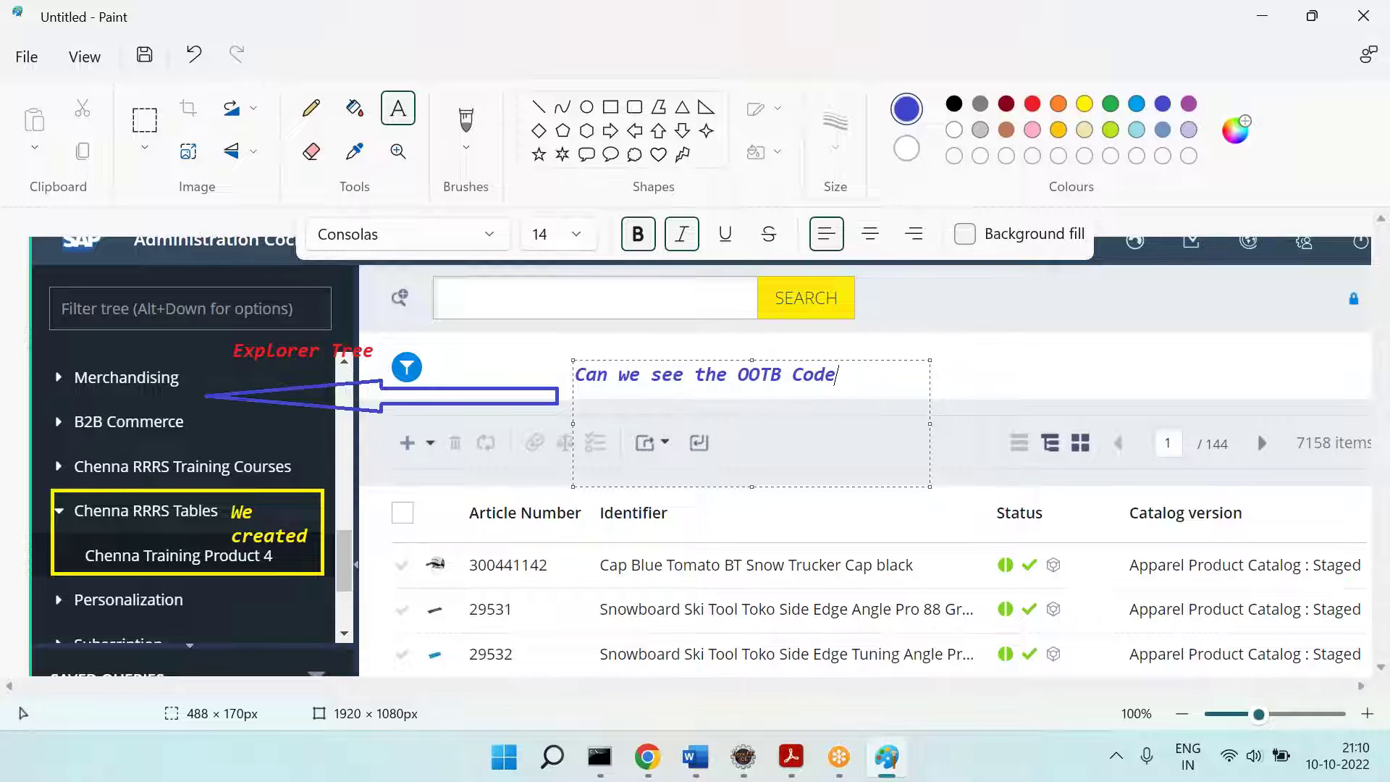
{"action": "key", "text": "ctrl+a"}
{"action": "key", "text": "ctrl+shift+period"}
{"action": "key", "text": "ctrl+shift+period"}
{"action": "key", "text": "ctrl+shift+period"}
{"action": "key", "text": "ctrl+shift+period"}
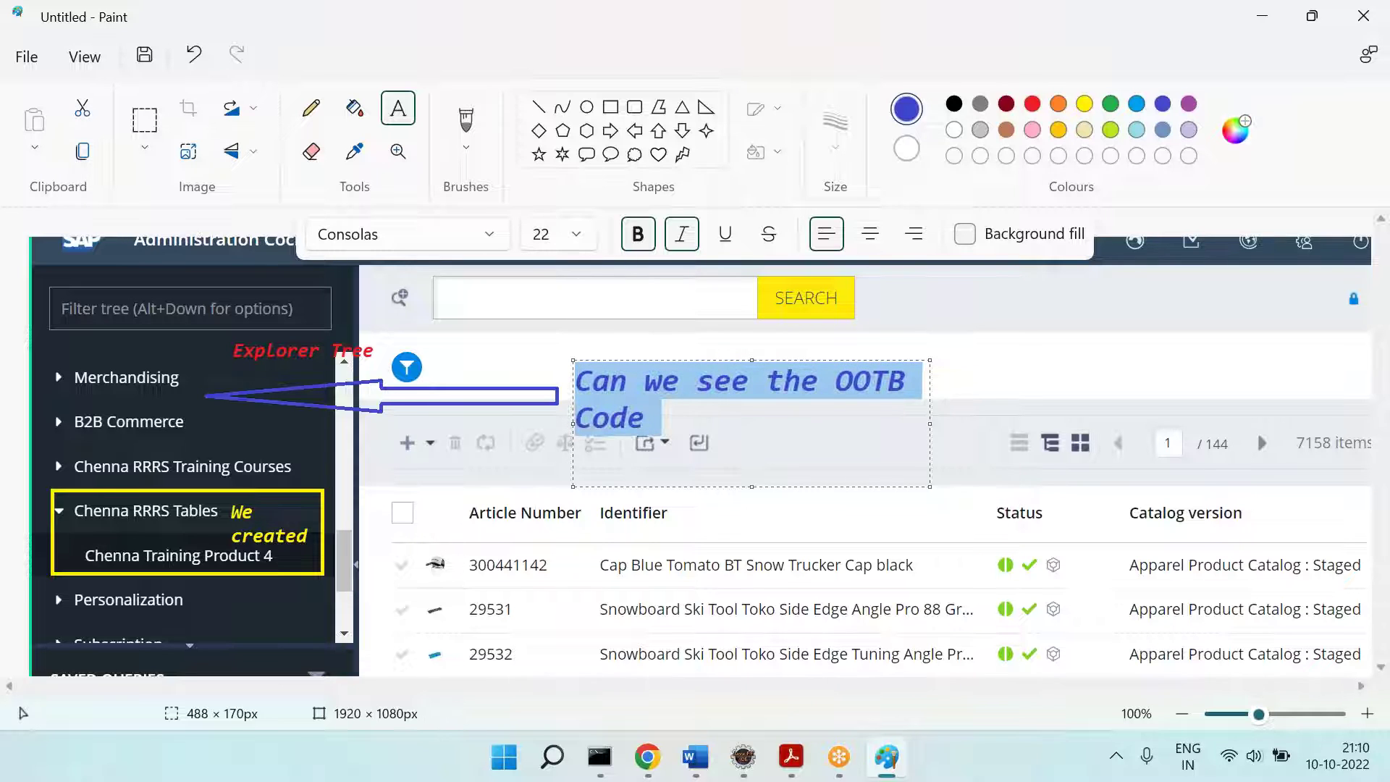
{"action": "key", "text": "ctrl+shift+comma"}
{"action": "key", "text": "ctrl+shift+comma"}
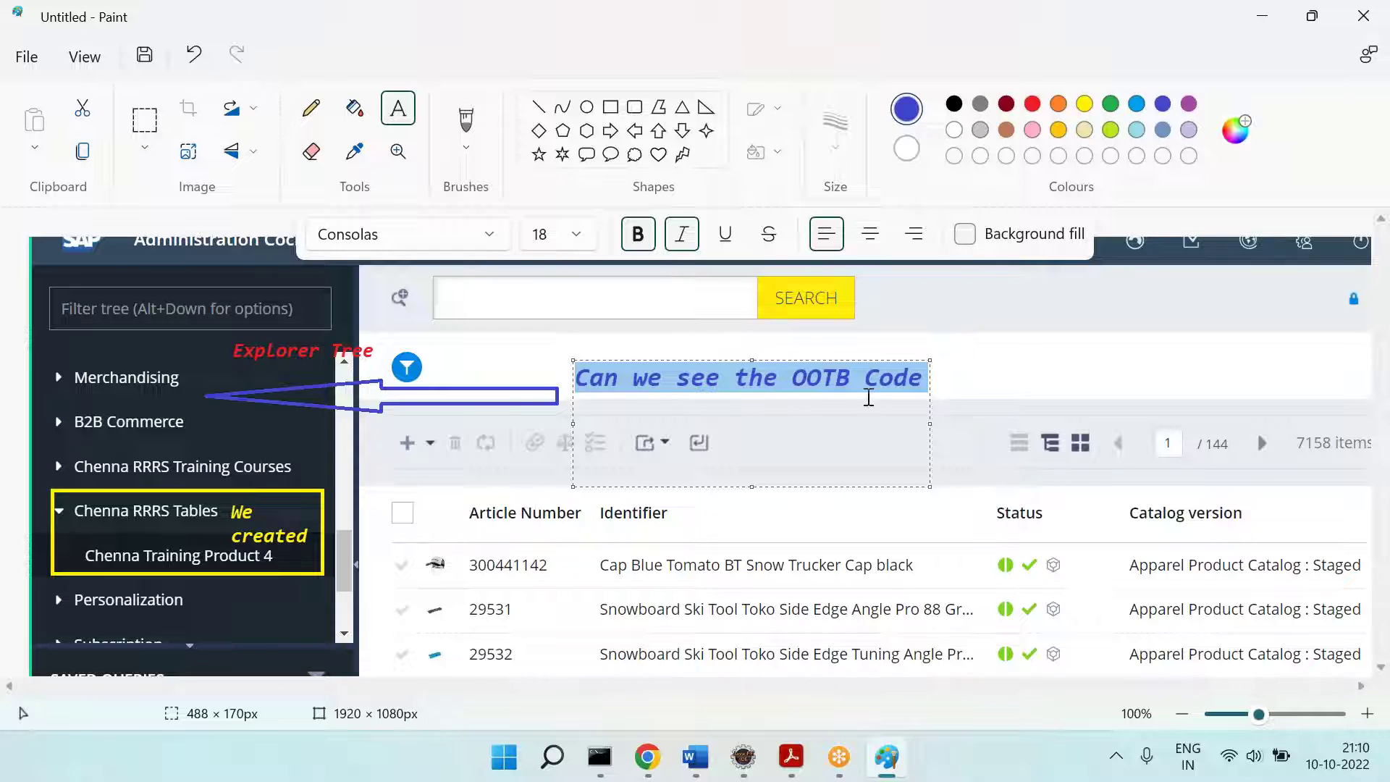
{"action": "left_click_drag", "start_coordinate": [838, 360], "coordinate": [838, 374]}
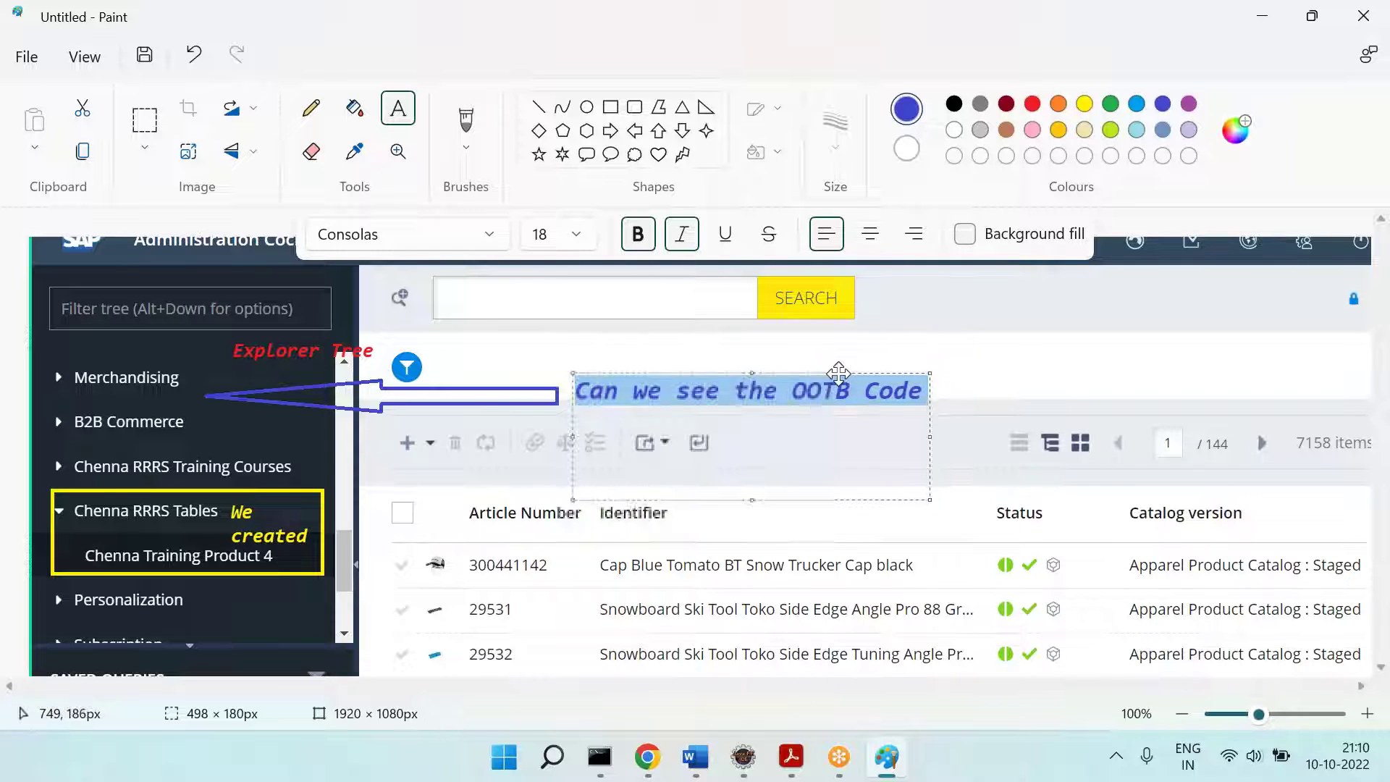
{"action": "left_click", "coordinate": [170, 356]}
Step: Cut the annotated screenshot from Paint and paste it into Word below '====='
{"action": "left_click", "coordinate": [144, 120]}
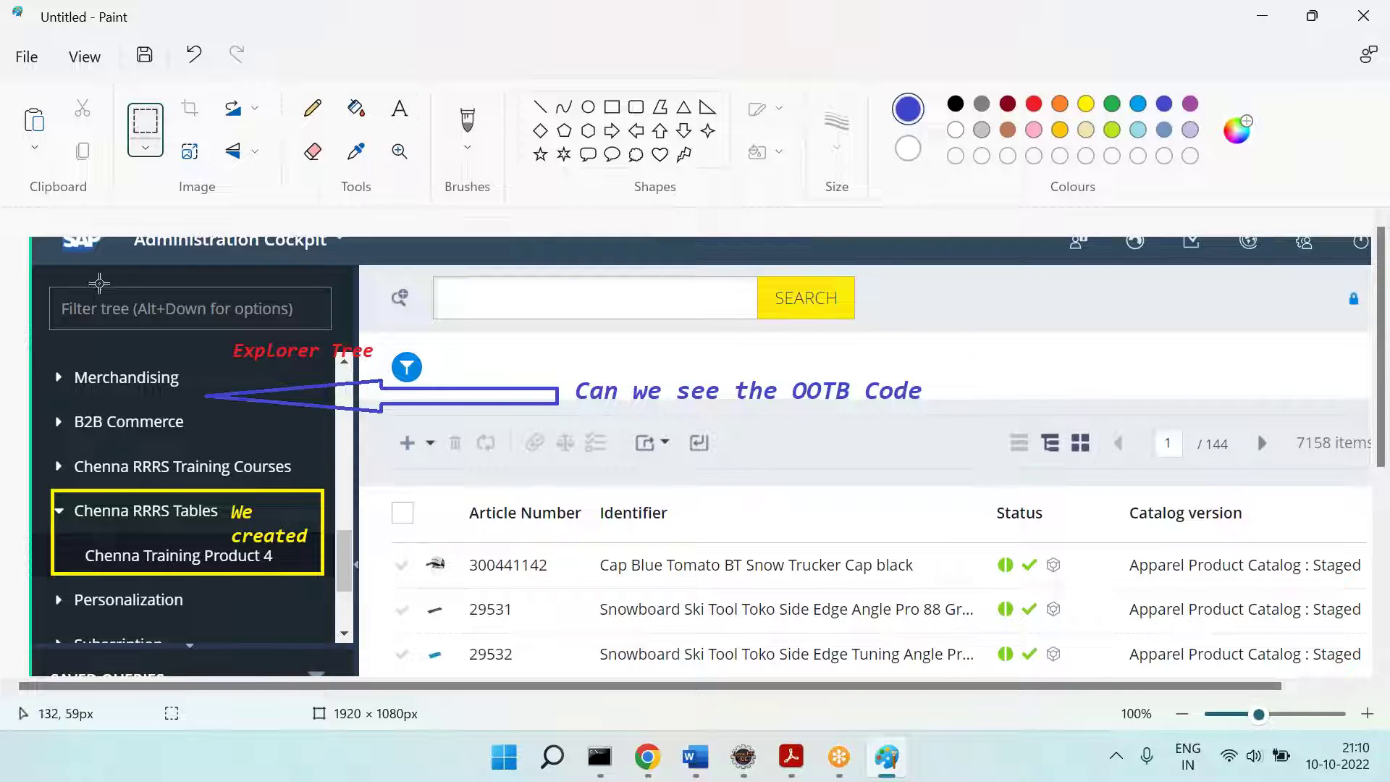
{"action": "left_click_drag", "start_coordinate": [33, 268], "coordinate": [1350, 642]}
{"action": "key", "text": "ctrl+x"}
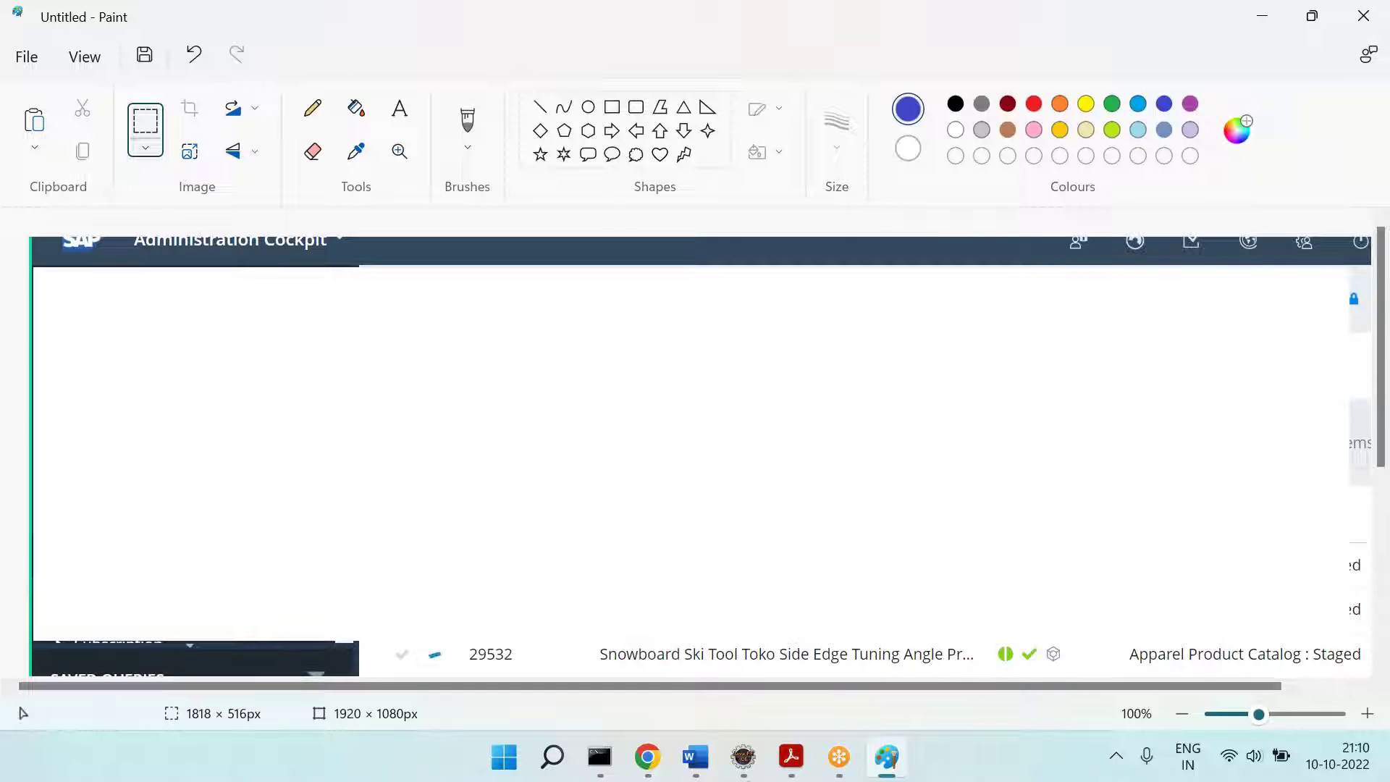
{"action": "left_click", "coordinate": [695, 757]}
{"action": "key", "text": "Return"}
{"action": "key", "text": "ctrl+v"}
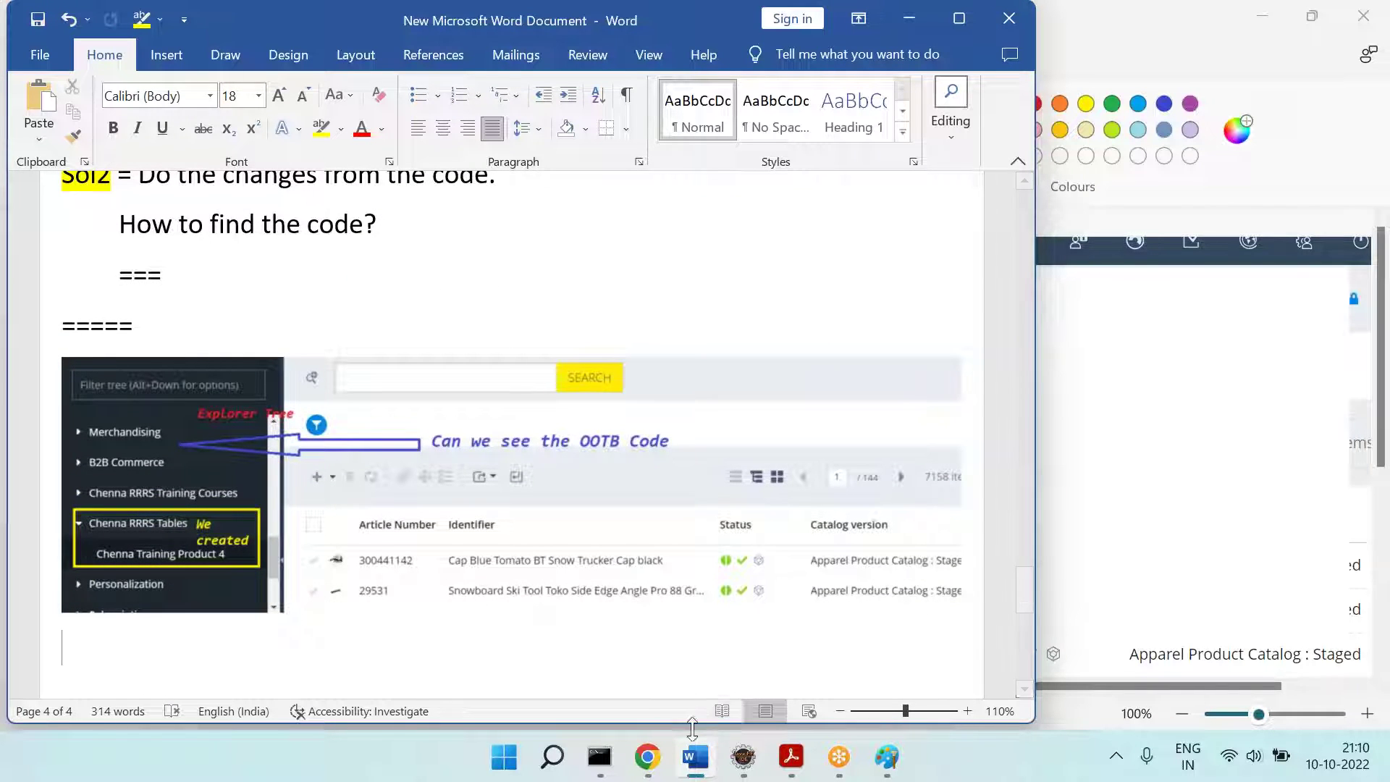
{"action": "left_click", "coordinate": [648, 757]}
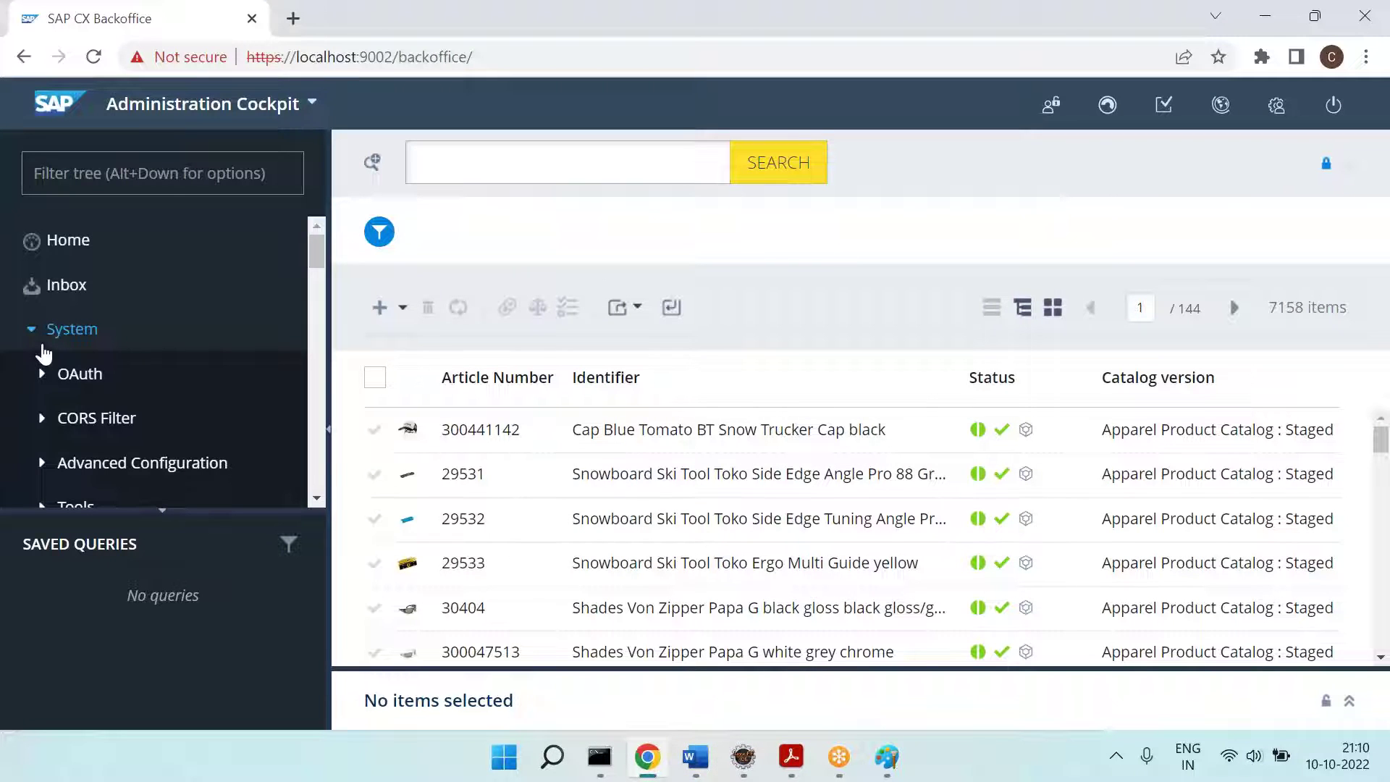
Step: Collapse System and expand User to show Agreements in the Backoffice explorer tree
{"action": "left_click", "coordinate": [44, 350]}
{"action": "scroll", "coordinate": [87, 347], "scroll_direction": "down", "scroll_amount": 3}
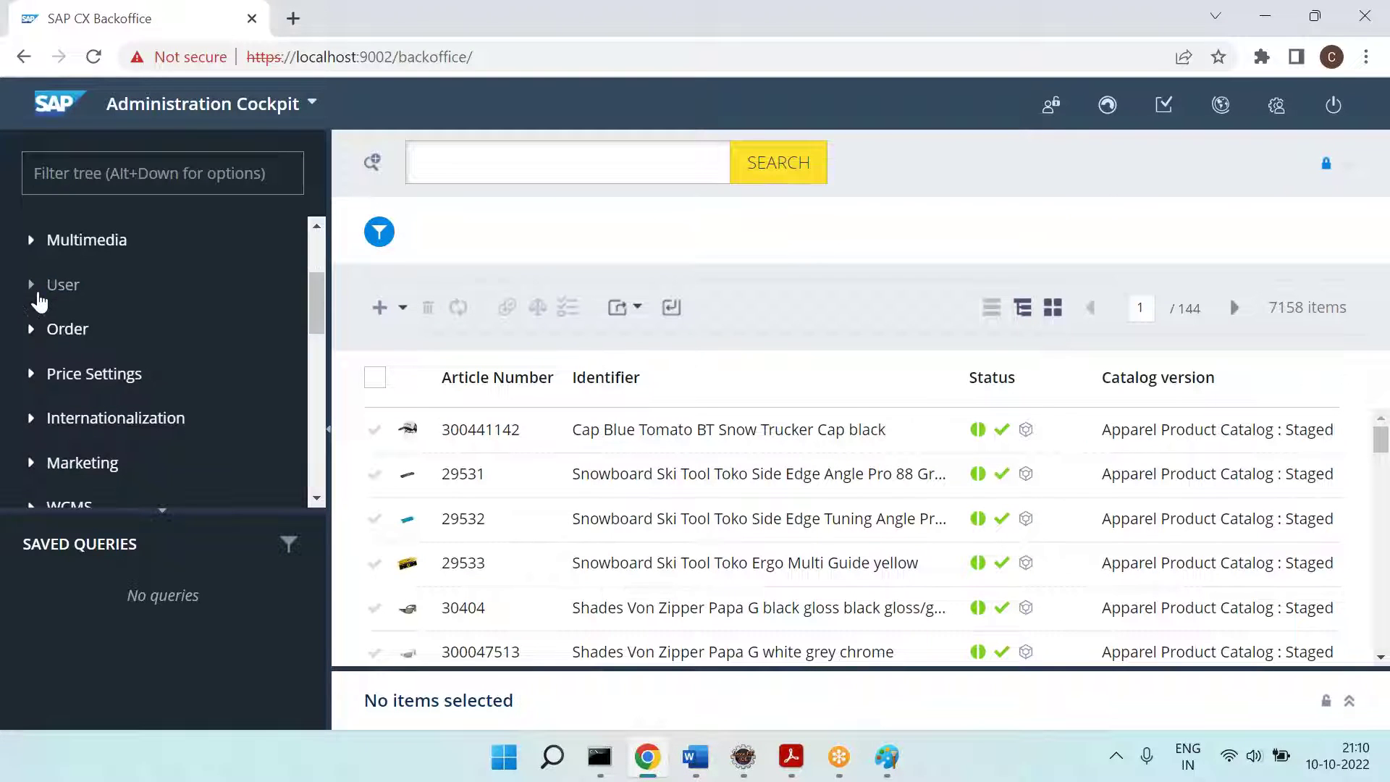
{"action": "left_click", "coordinate": [78, 303]}
{"action": "scroll", "coordinate": [71, 291], "scroll_direction": "down", "scroll_amount": 1}
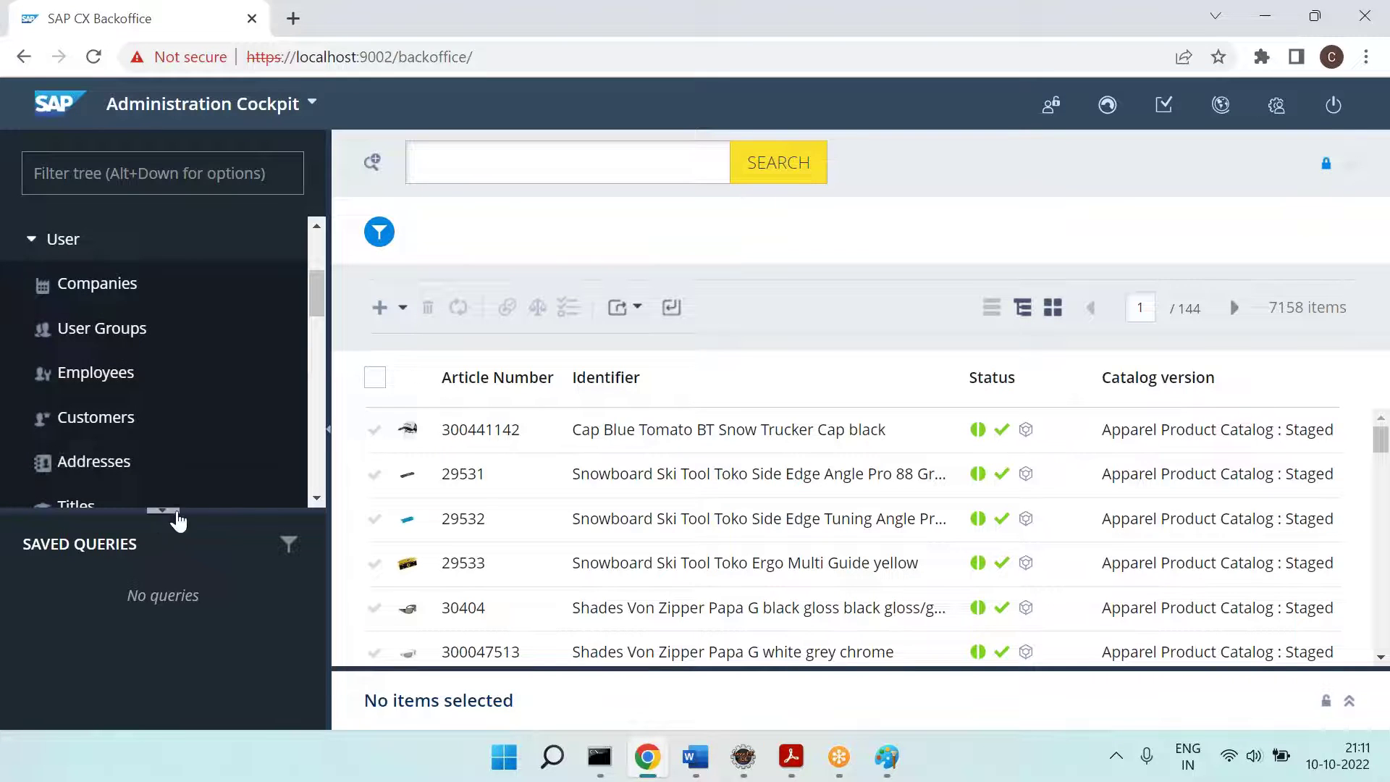
{"action": "left_click_drag", "start_coordinate": [189, 511], "coordinate": [191, 581]}
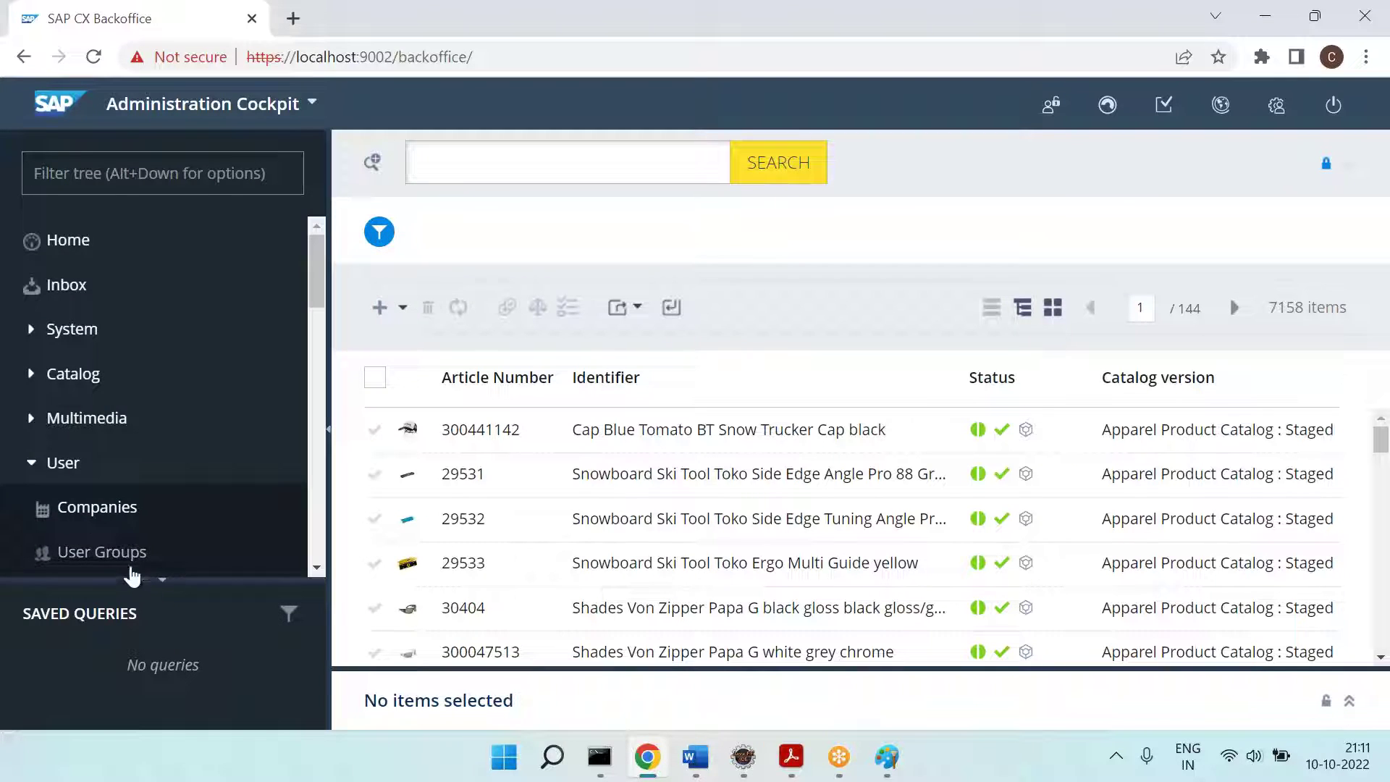
{"action": "scroll", "coordinate": [124, 442], "scroll_direction": "down", "scroll_amount": 3}
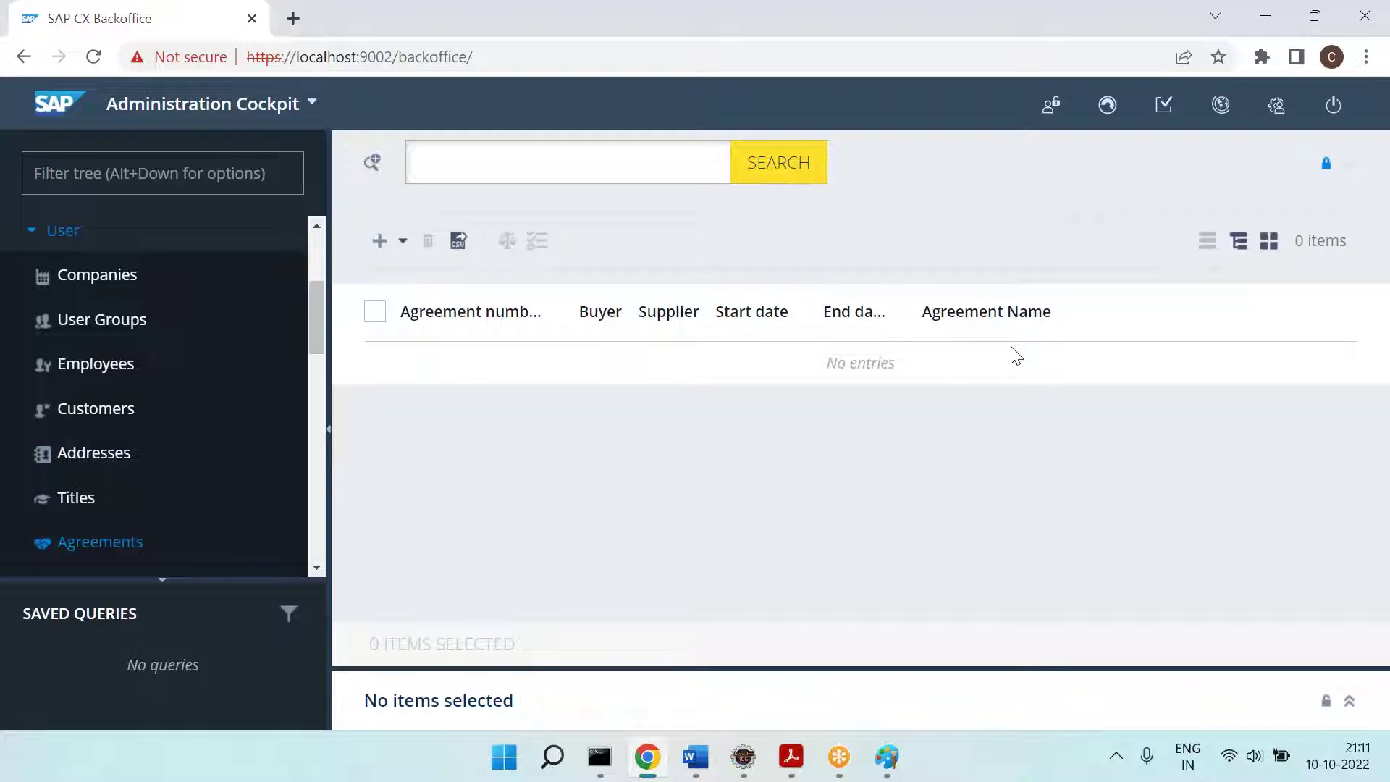
Step: Paste the new Backoffice screenshot into Paint and box User and Agreements in yellow
{"action": "left_click", "coordinate": [889, 756]}
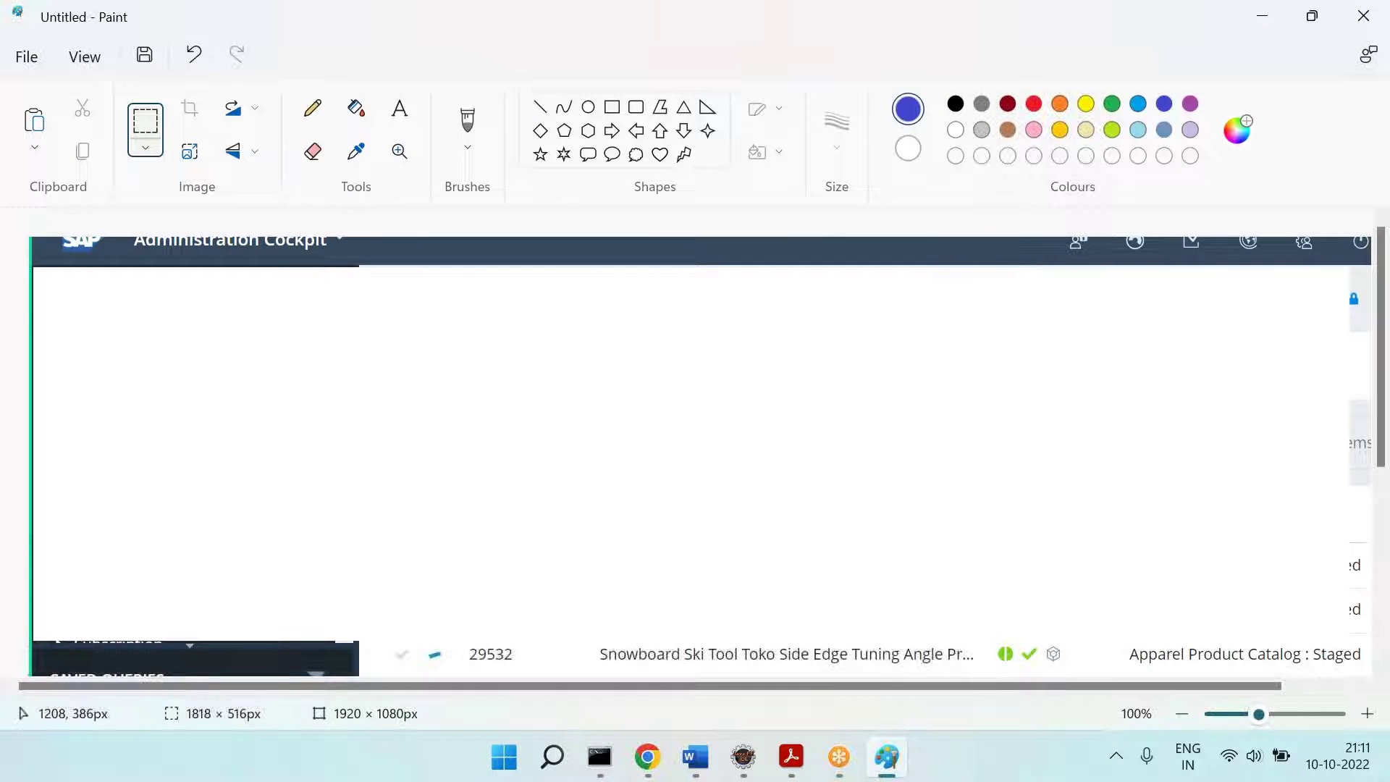
{"action": "key", "text": "ctrl+v"}
{"action": "mouse_move", "coordinate": [875, 468]}
{"action": "left_mouse_down"}
{"action": "mouse_move", "coordinate": [865, 391]}
{"action": "mouse_move", "coordinate": [893, 355]}
{"action": "left_mouse_up"}
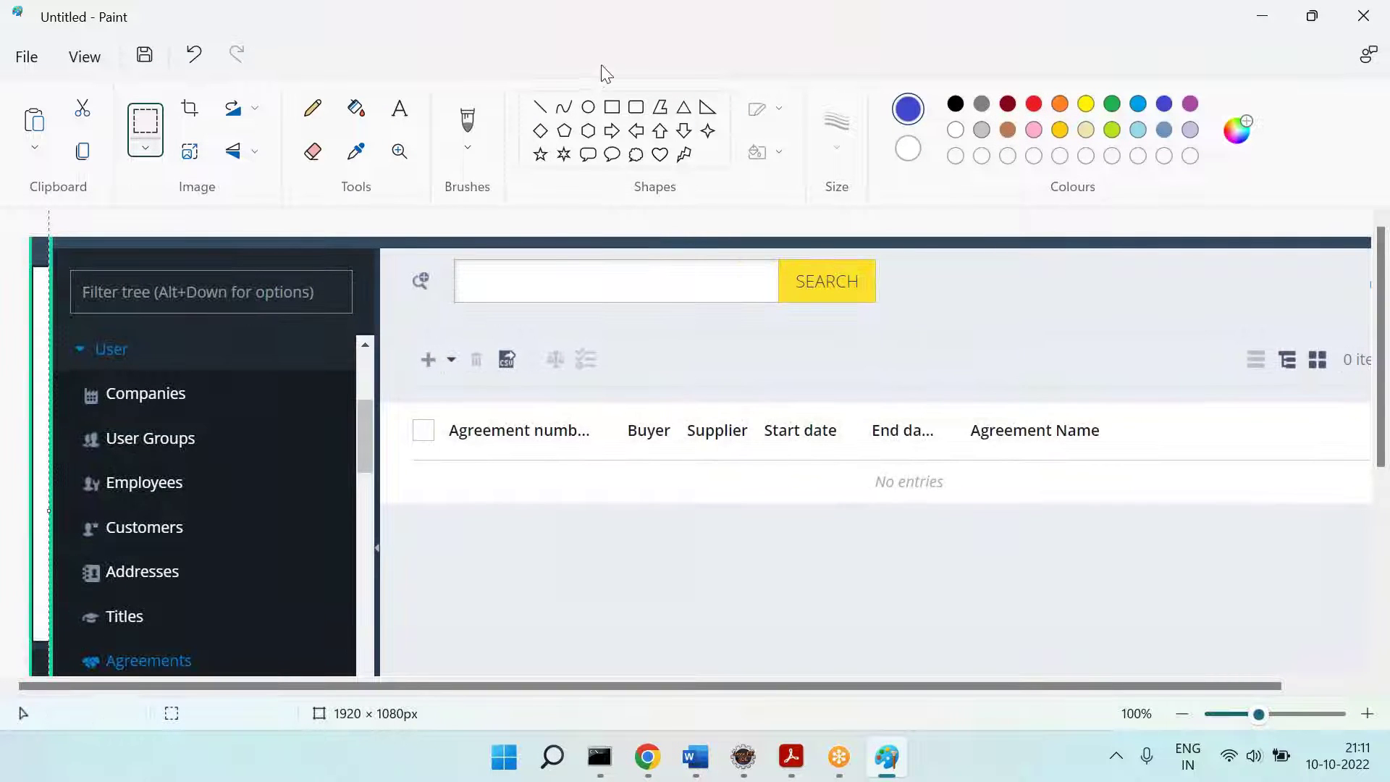
{"action": "left_click", "coordinate": [633, 107]}
{"action": "left_click", "coordinate": [611, 107]}
{"action": "left_click_drag", "start_coordinate": [75, 333], "coordinate": [161, 359]}
{"action": "left_click", "coordinate": [1085, 103]}
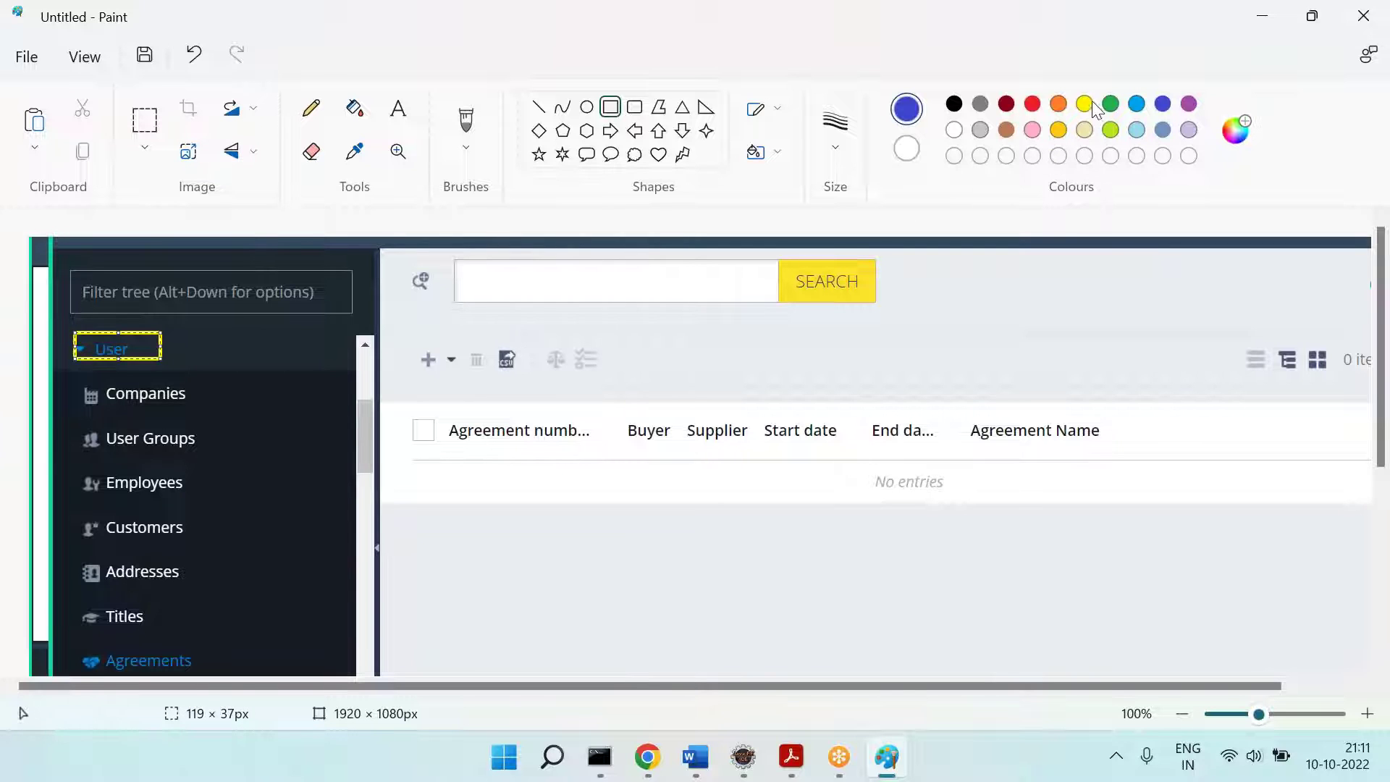
{"action": "left_click_drag", "start_coordinate": [80, 641], "coordinate": [240, 675]}
{"action": "left_click", "coordinate": [597, 526]}
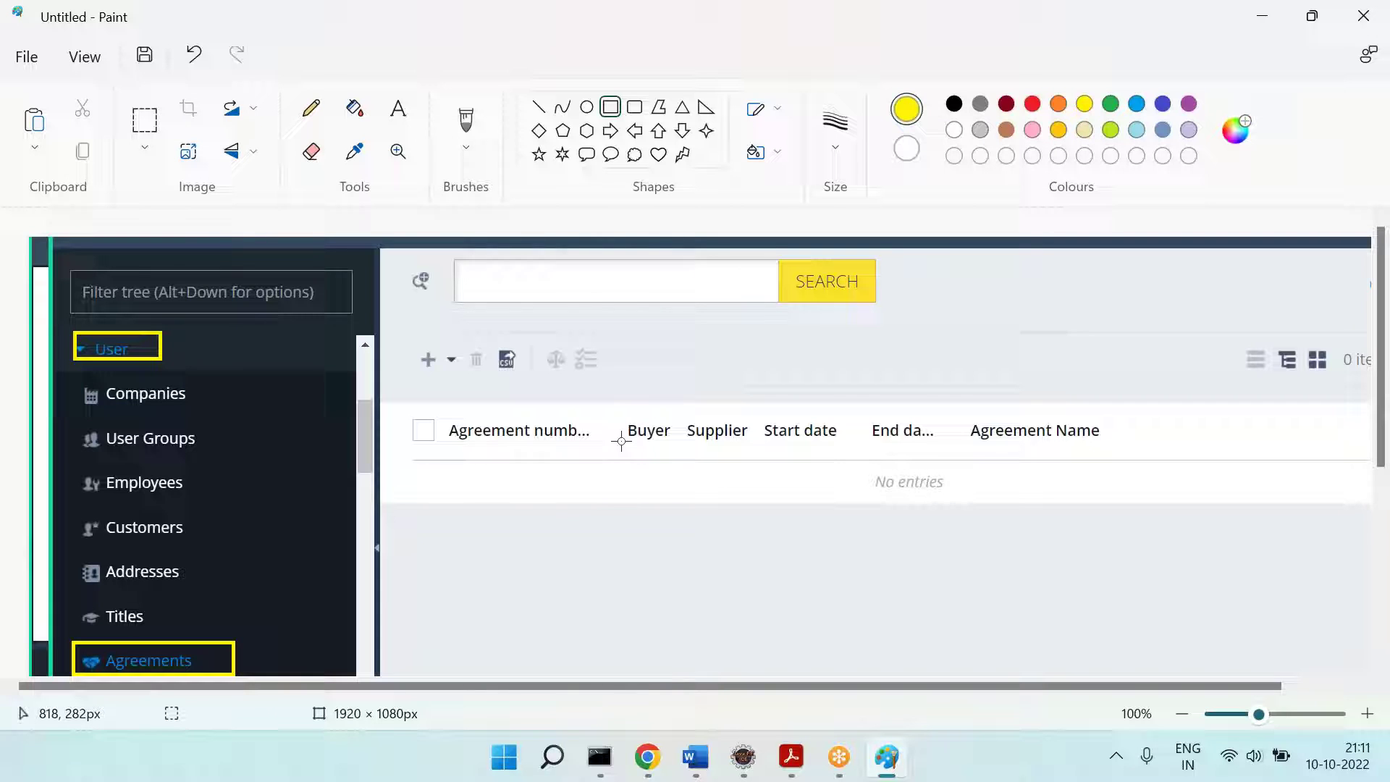
{"action": "left_click", "coordinate": [753, 746]}
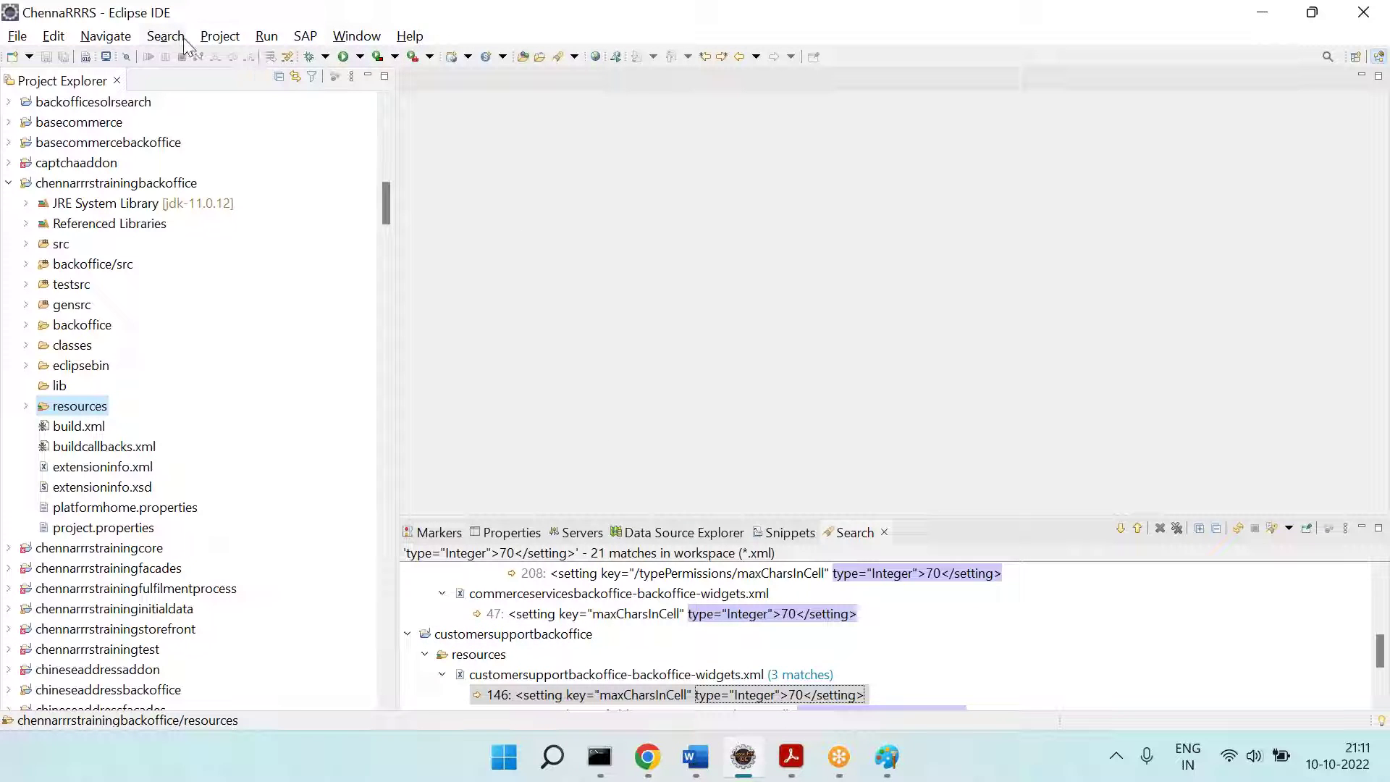
Step: Search the workspace *.xml files for <widget id="explorerTree"
{"action": "left_click", "coordinate": [165, 36]}
{"action": "left_click", "coordinate": [186, 81]}
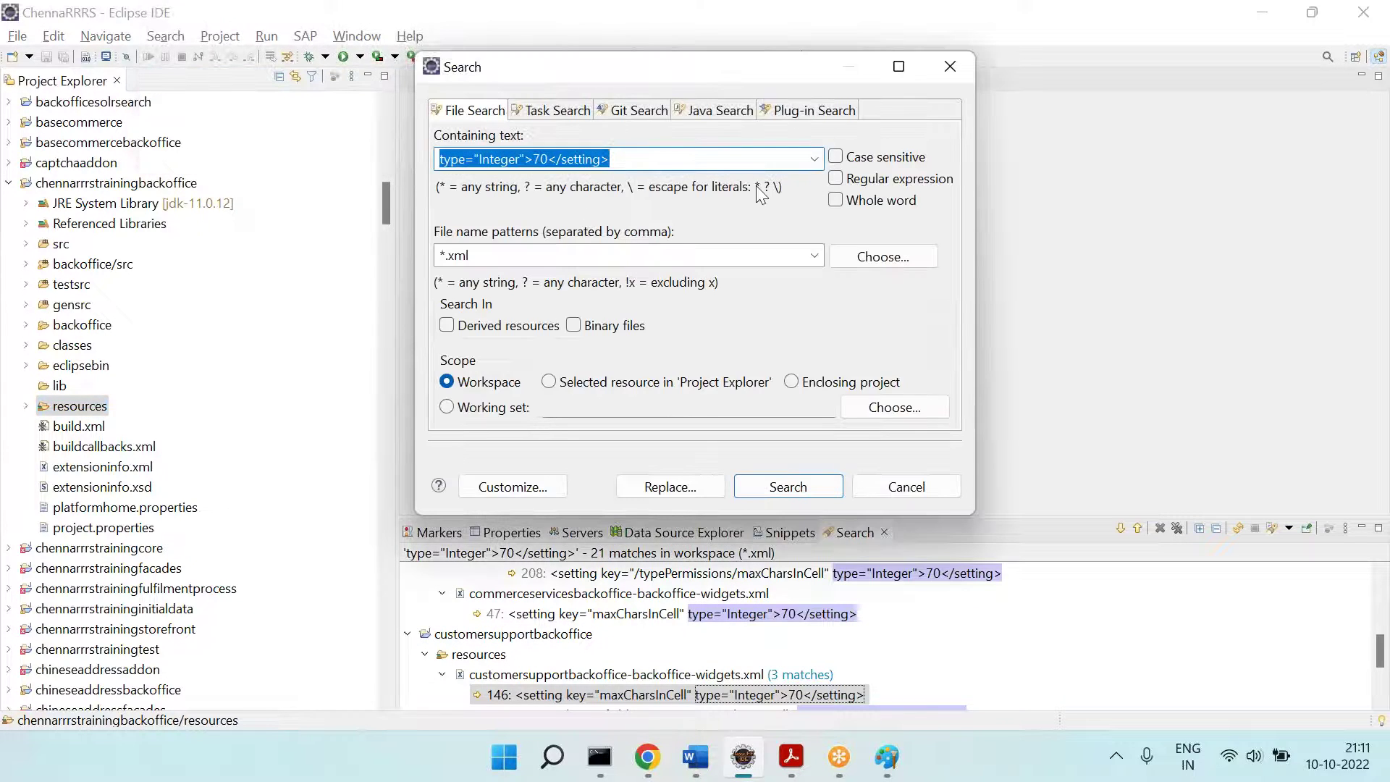
{"action": "type", "text": "h"}
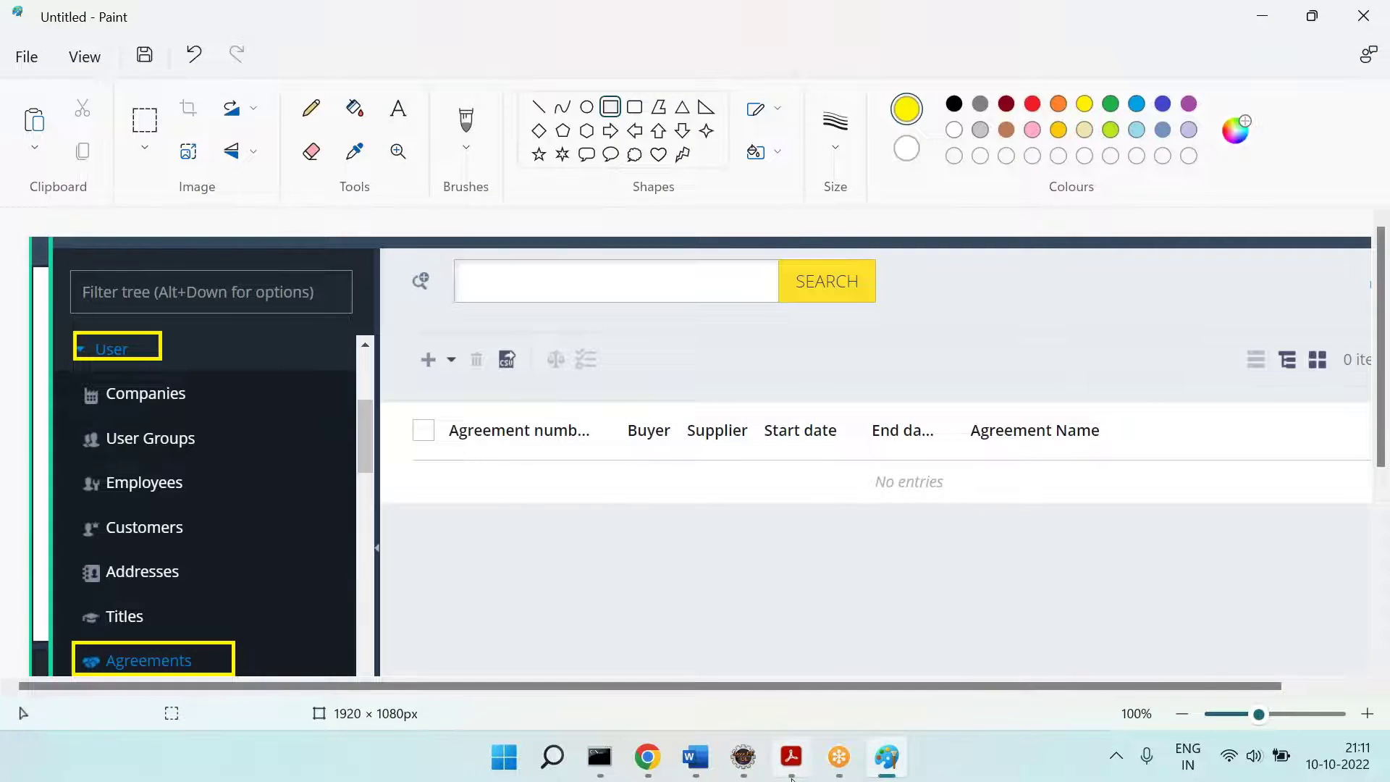
{"action": "left_click", "coordinate": [791, 756]}
{"action": "scroll", "coordinate": [646, 397], "scroll_direction": "up", "scroll_amount": 15}
{"action": "scroll", "coordinate": [647, 397], "scroll_direction": "down", "scroll_amount": 5}
{"action": "scroll", "coordinate": [559, 432], "scroll_direction": "down", "scroll_amount": 15}
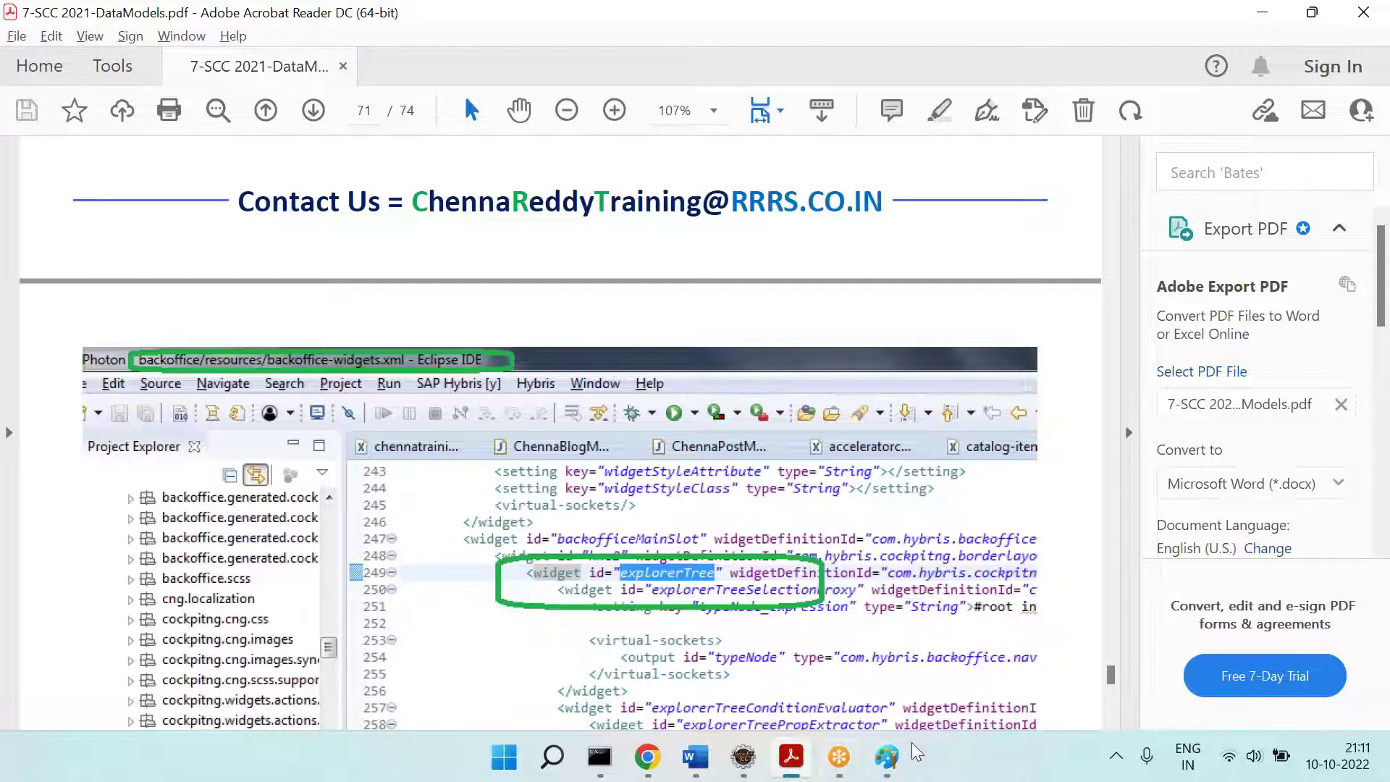
{"action": "left_click", "coordinate": [740, 758]}
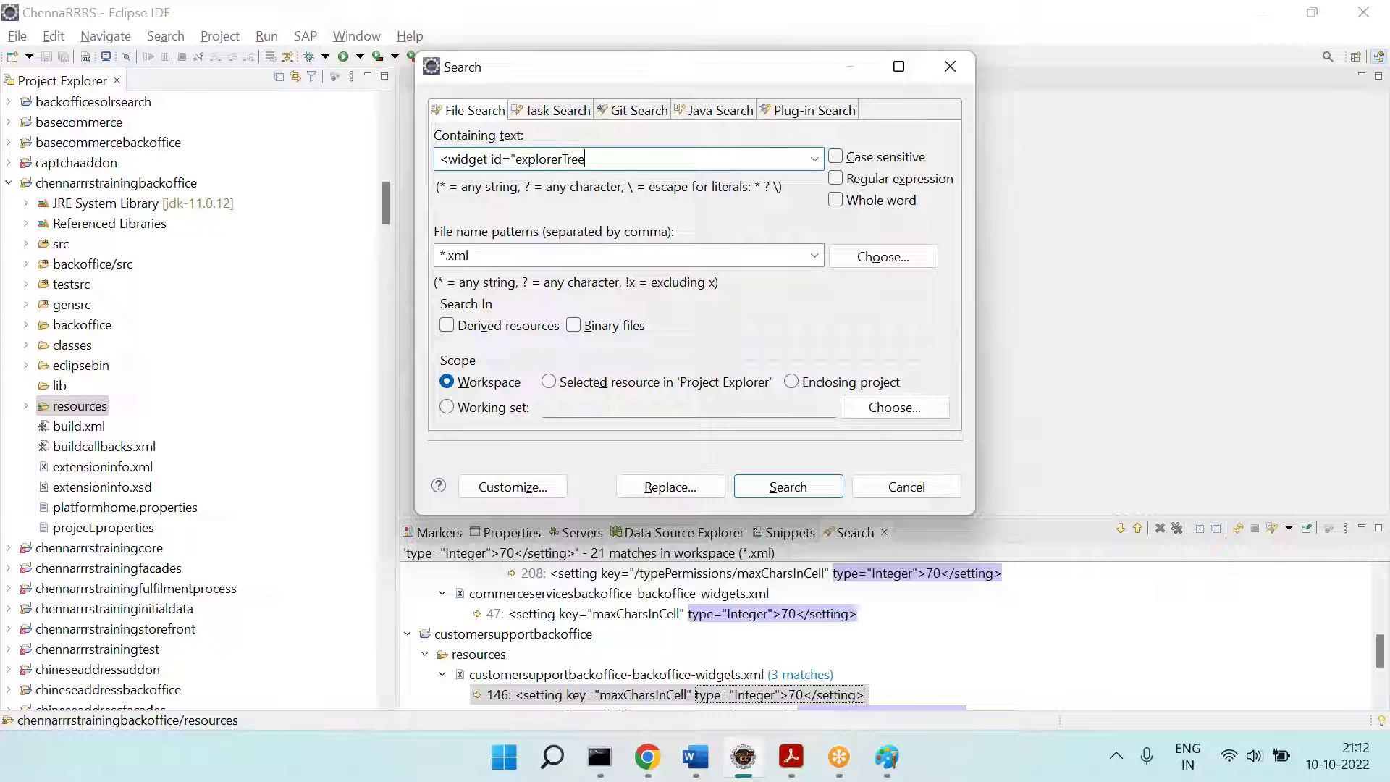
{"action": "type", "text": "\""}
{"action": "key", "text": "Return"}
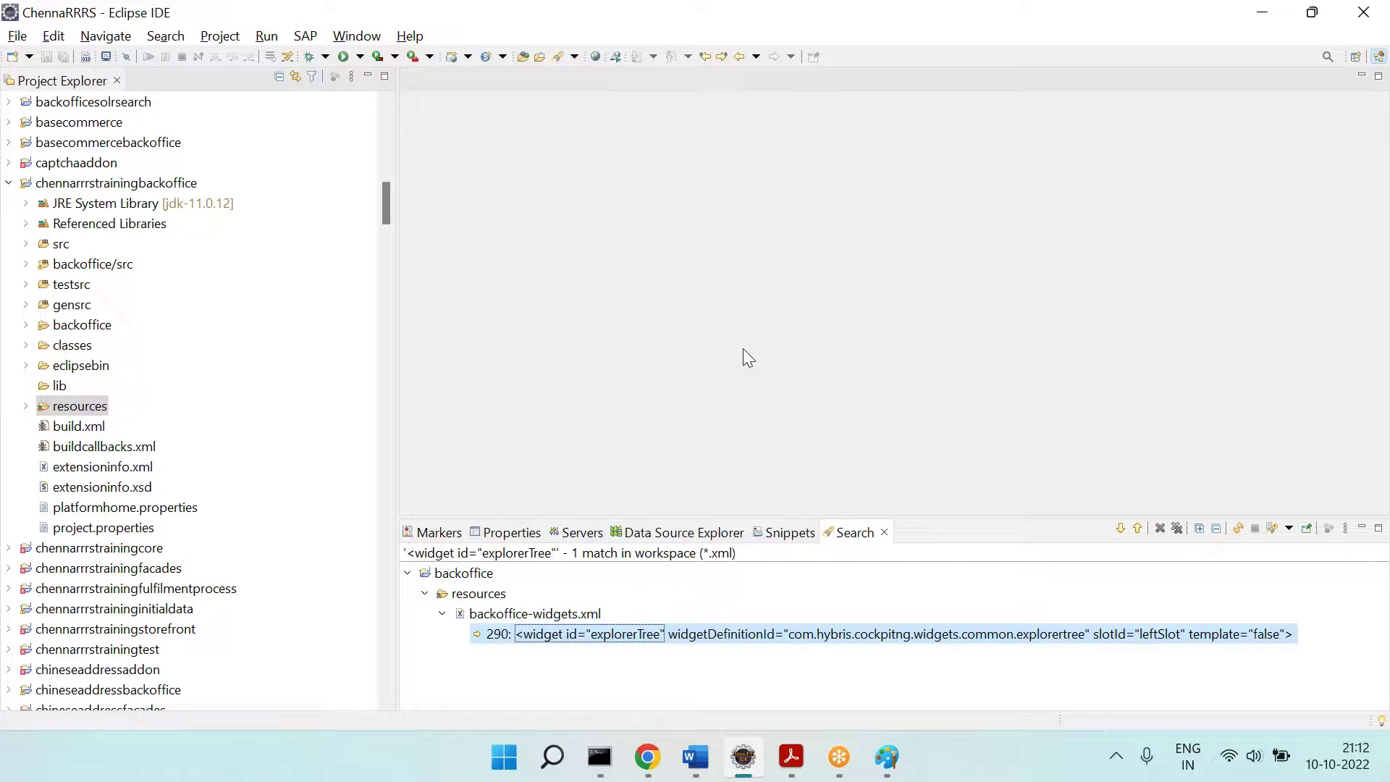
Step: Open backoffice-widgets.xml at the explorerTree match on line 290 and review the hmc2list settings
{"action": "double_click", "coordinate": [796, 637]}
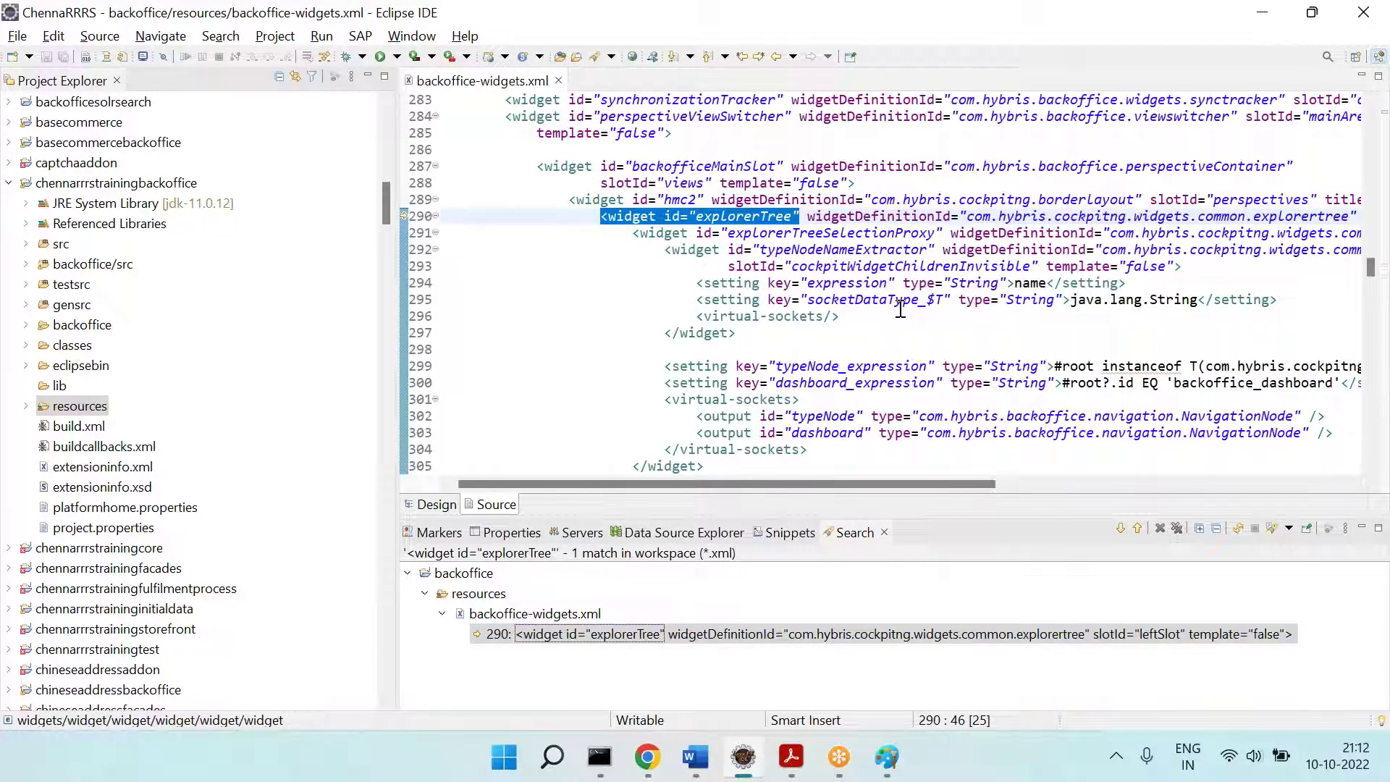
{"action": "scroll", "coordinate": [900, 309], "scroll_direction": "down", "scroll_amount": 12}
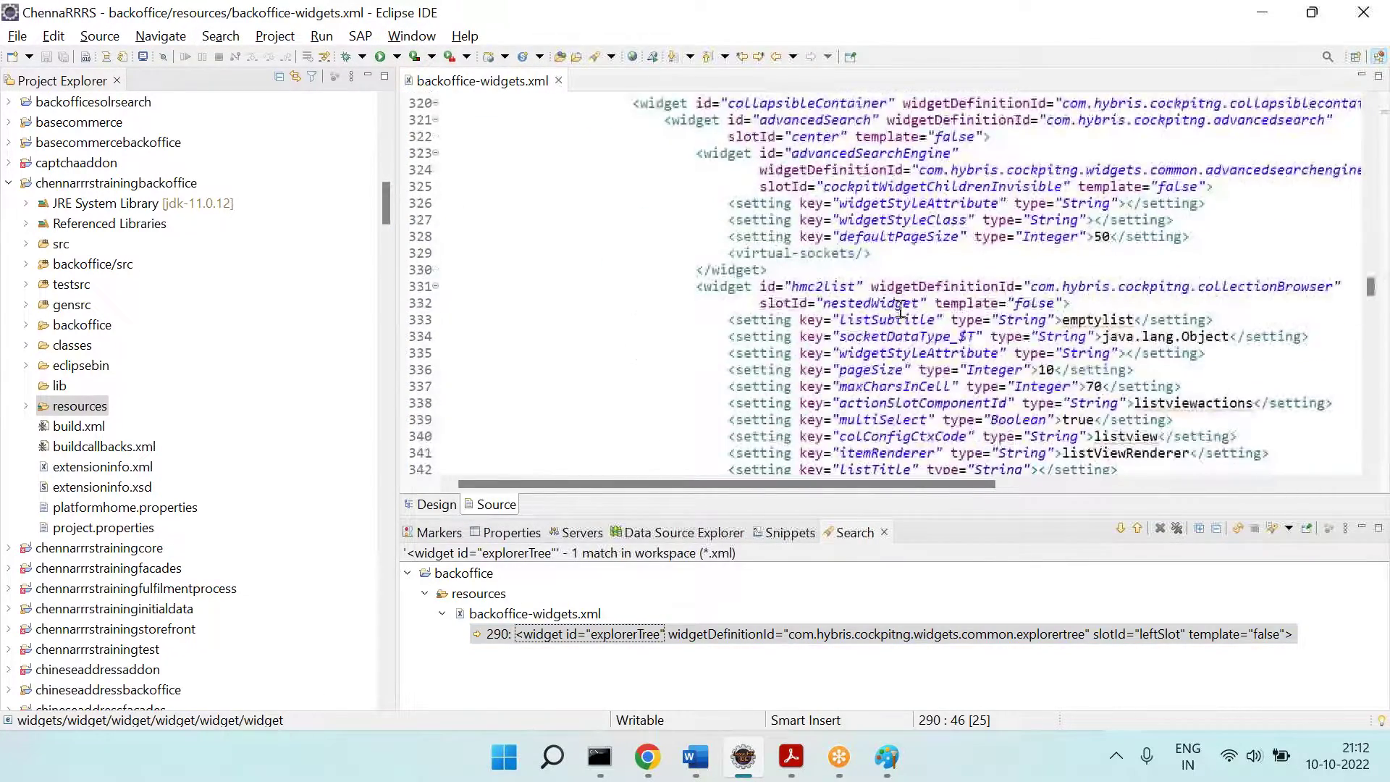
{"action": "scroll", "coordinate": [901, 310], "scroll_direction": "down", "scroll_amount": 3}
{"action": "scroll", "coordinate": [900, 309], "scroll_direction": "down", "scroll_amount": 13}
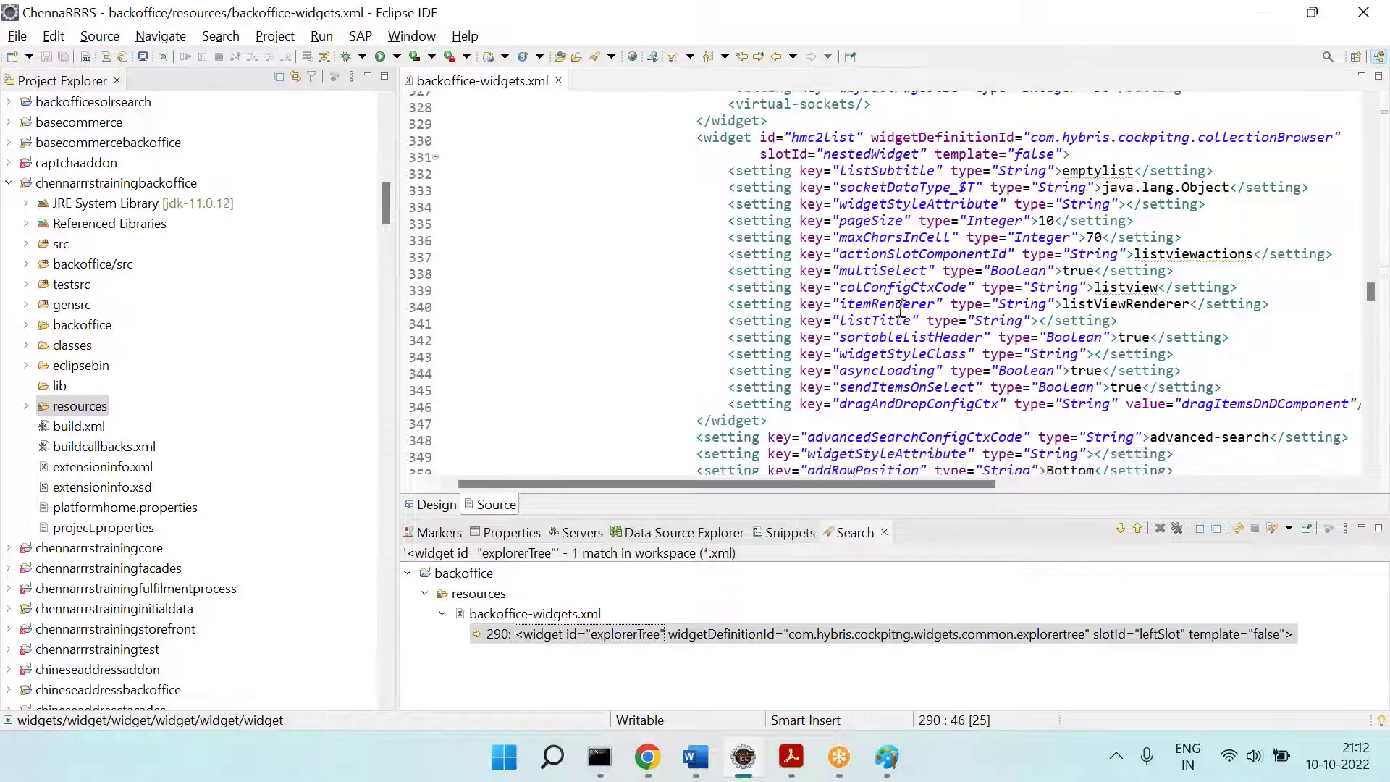
{"action": "scroll", "coordinate": [901, 309], "scroll_direction": "down", "scroll_amount": 16}
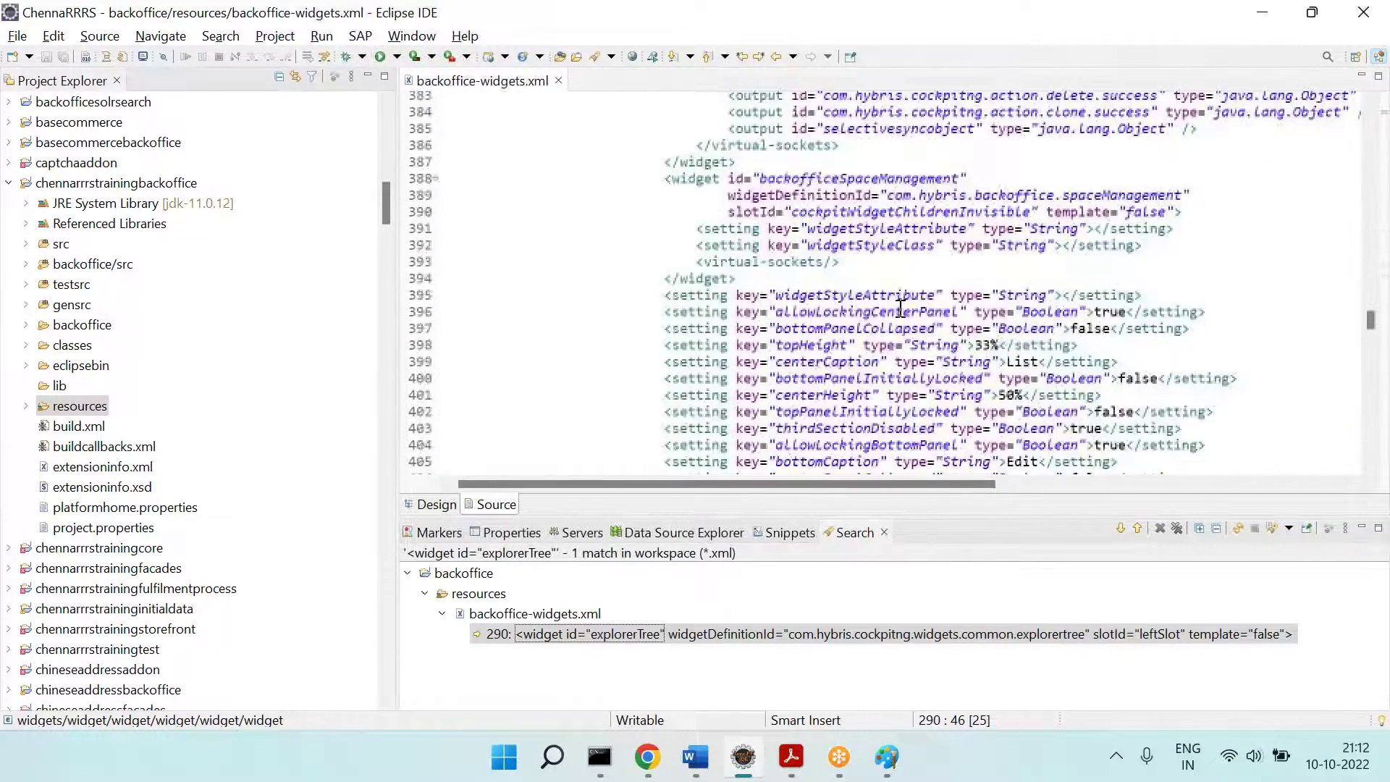
Step: Scroll the training PDF to page 58's Example 7 code with the MyAgreement node and agreementName column
{"action": "key", "text": "alt+Tab"}
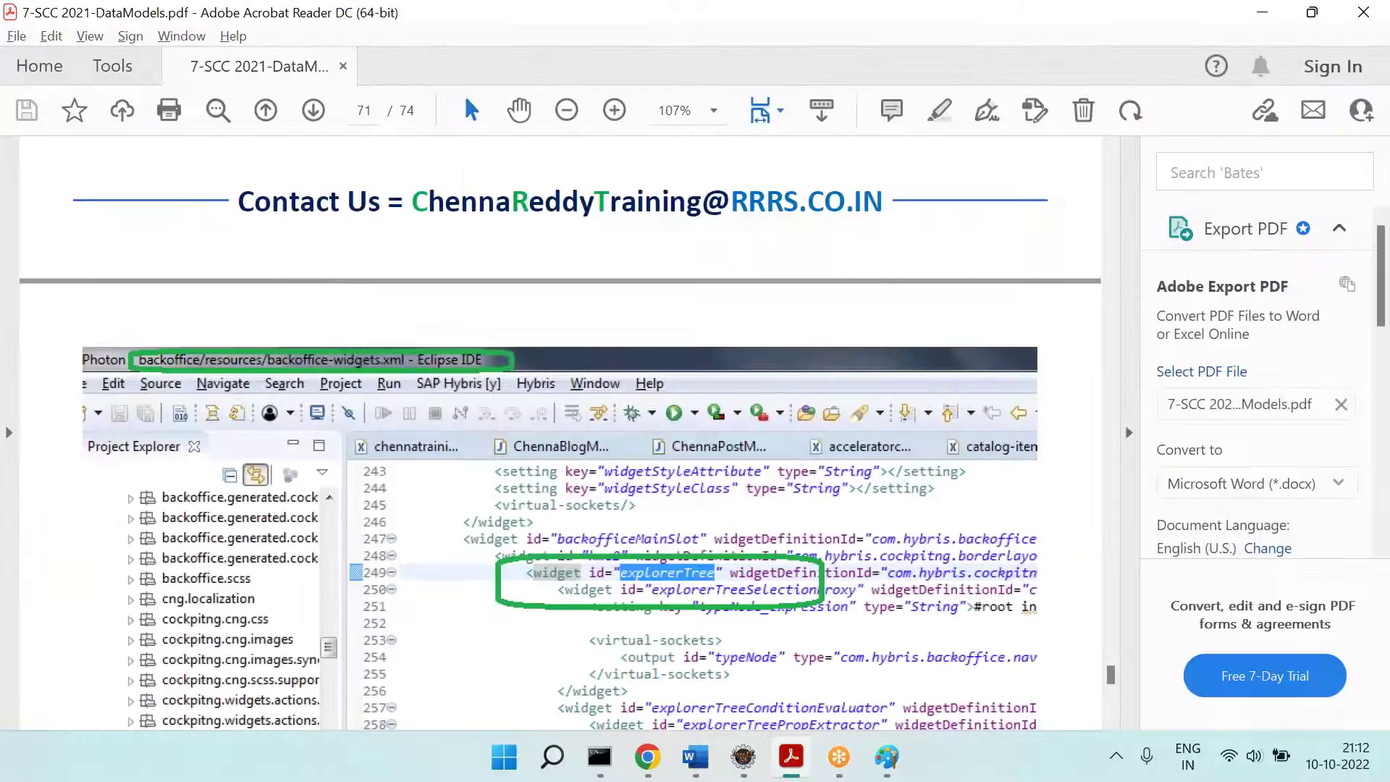
{"action": "scroll", "coordinate": [560, 433], "scroll_direction": "down", "scroll_amount": 5}
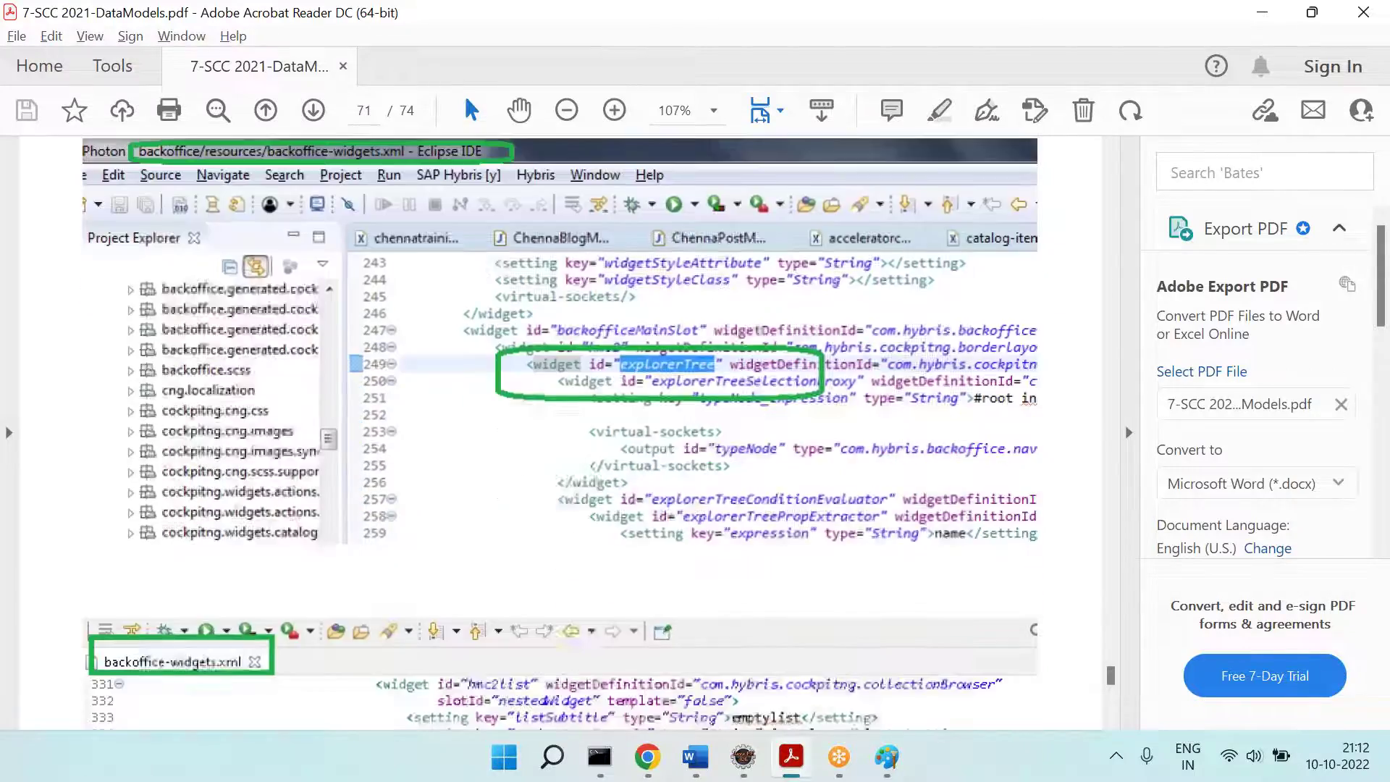
{"action": "scroll", "coordinate": [561, 433], "scroll_direction": "up", "scroll_amount": 10}
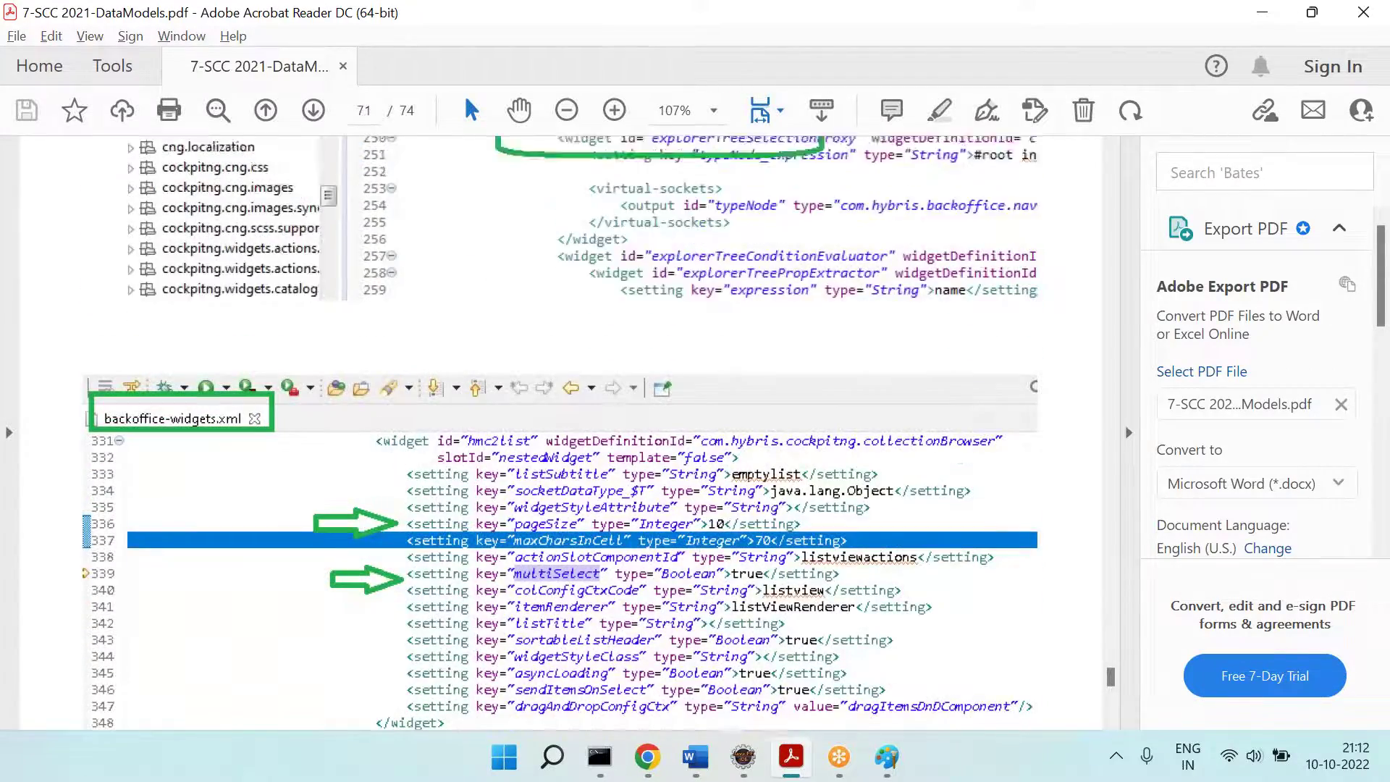
{"action": "scroll", "coordinate": [561, 433], "scroll_direction": "up", "scroll_amount": 20}
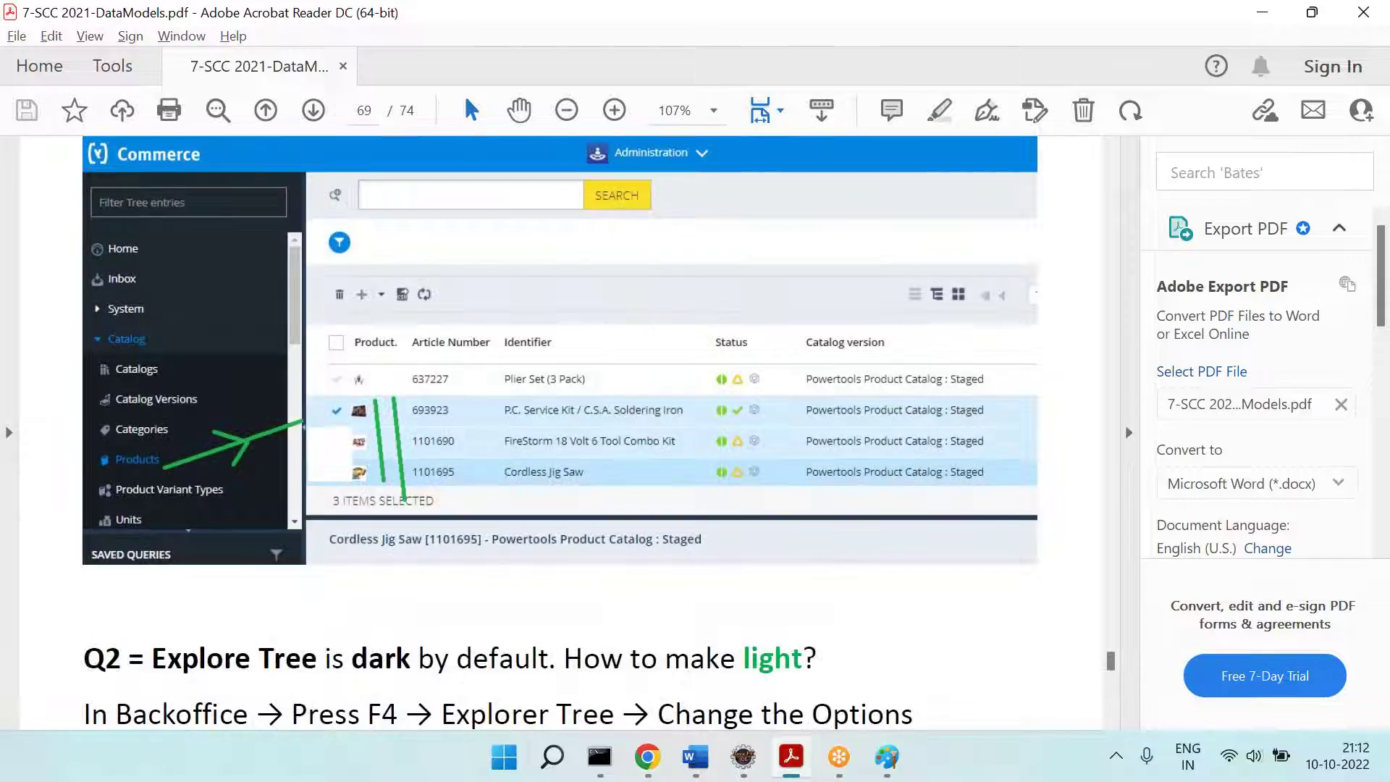
{"action": "scroll", "coordinate": [560, 433], "scroll_direction": "up", "scroll_amount": 20}
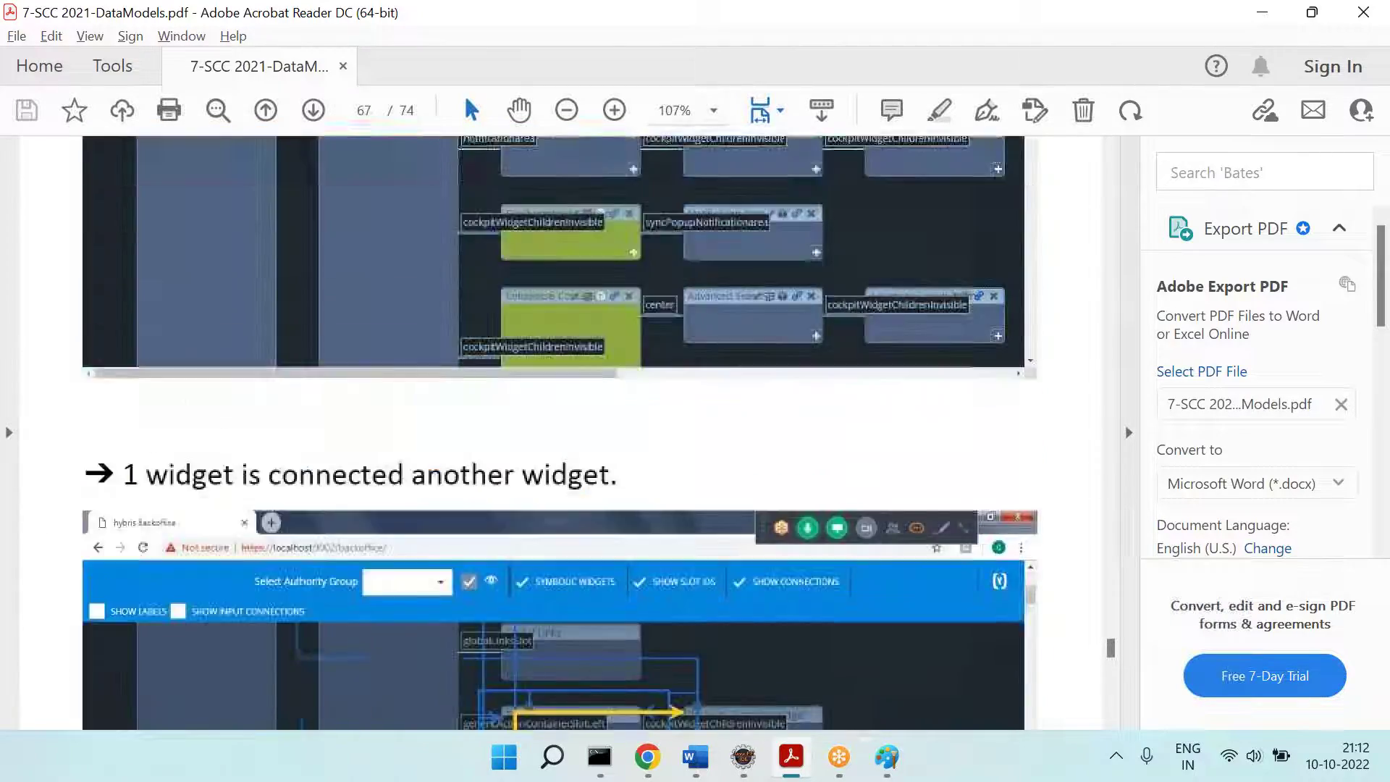
{"action": "scroll", "coordinate": [560, 433], "scroll_direction": "up", "scroll_amount": 10}
{"action": "scroll", "coordinate": [561, 433], "scroll_direction": "up", "scroll_amount": 12}
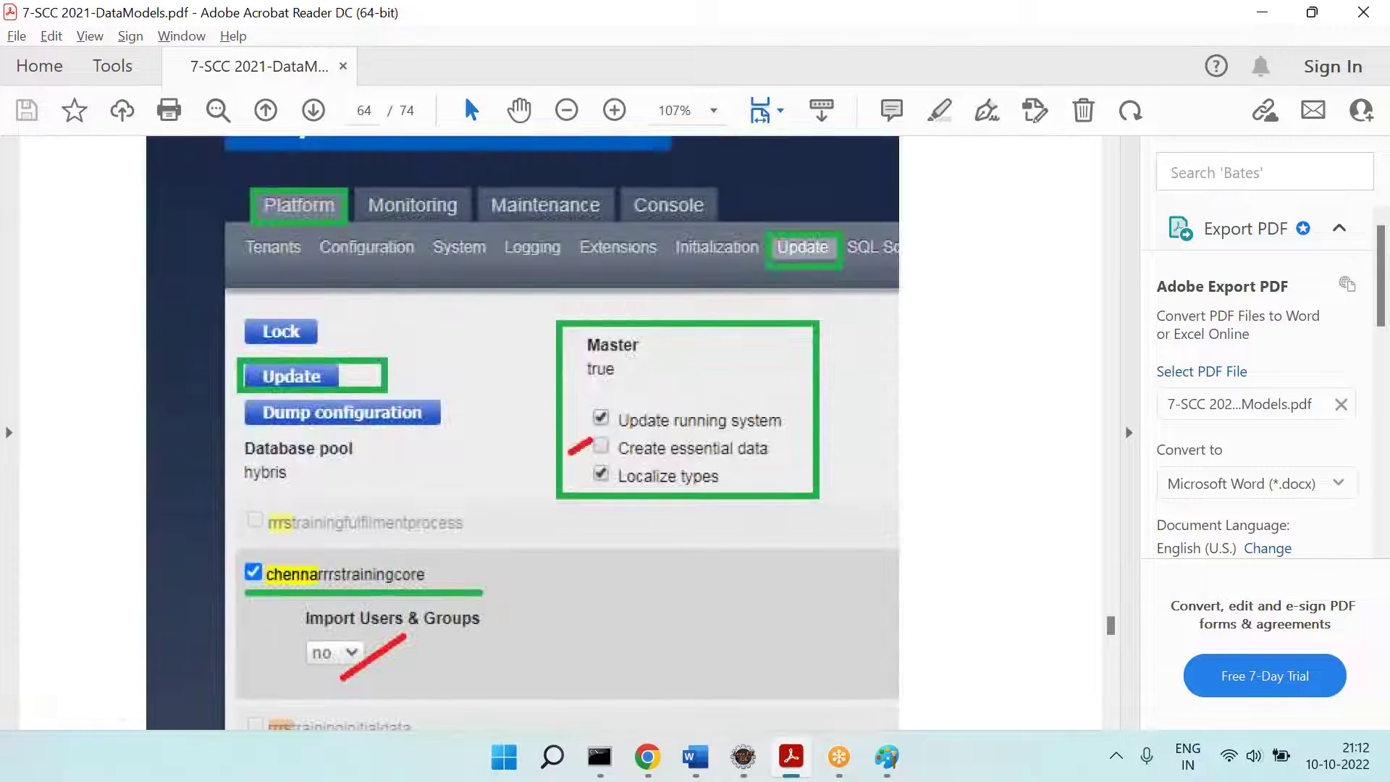
{"action": "scroll", "coordinate": [561, 433], "scroll_direction": "down", "scroll_amount": 15}
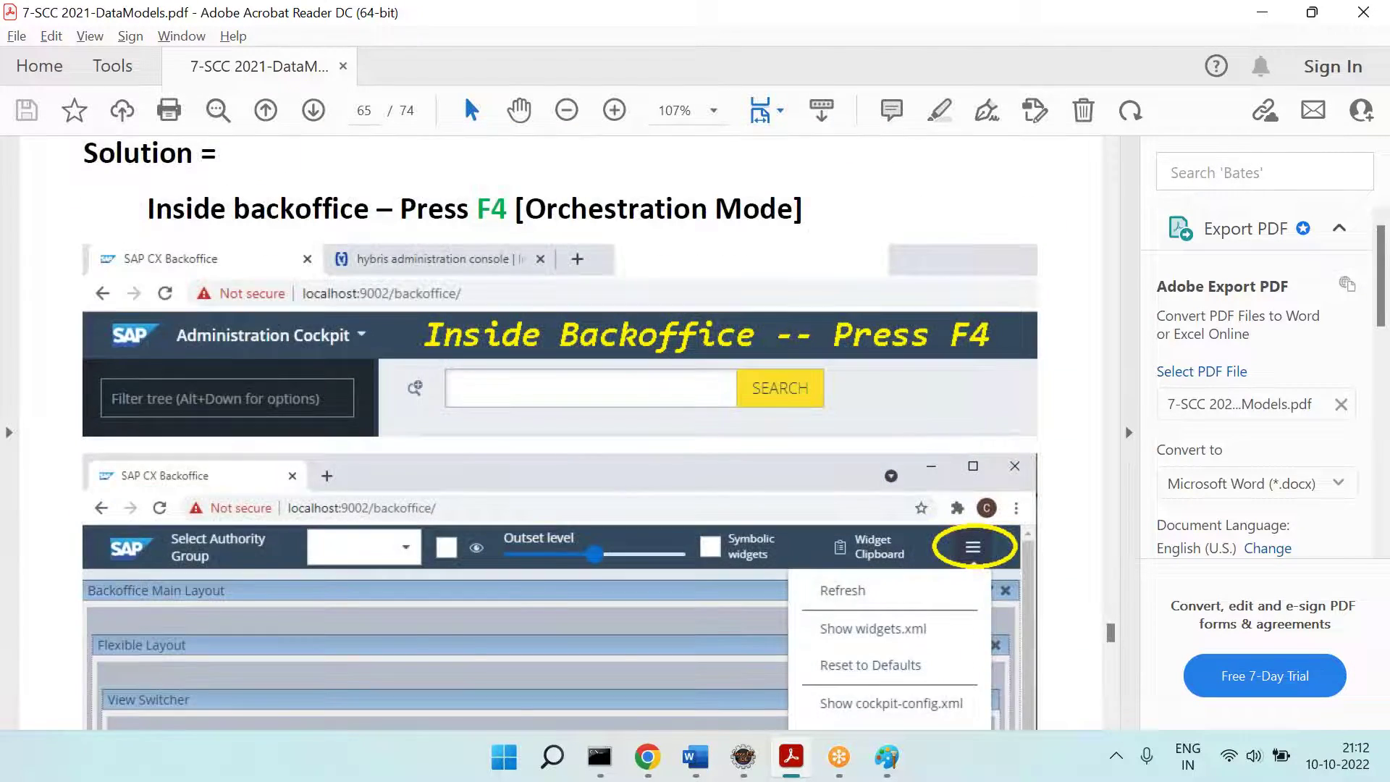
{"action": "scroll", "coordinate": [561, 433], "scroll_direction": "down", "scroll_amount": 20}
{"action": "scroll", "coordinate": [560, 433], "scroll_direction": "down", "scroll_amount": 8}
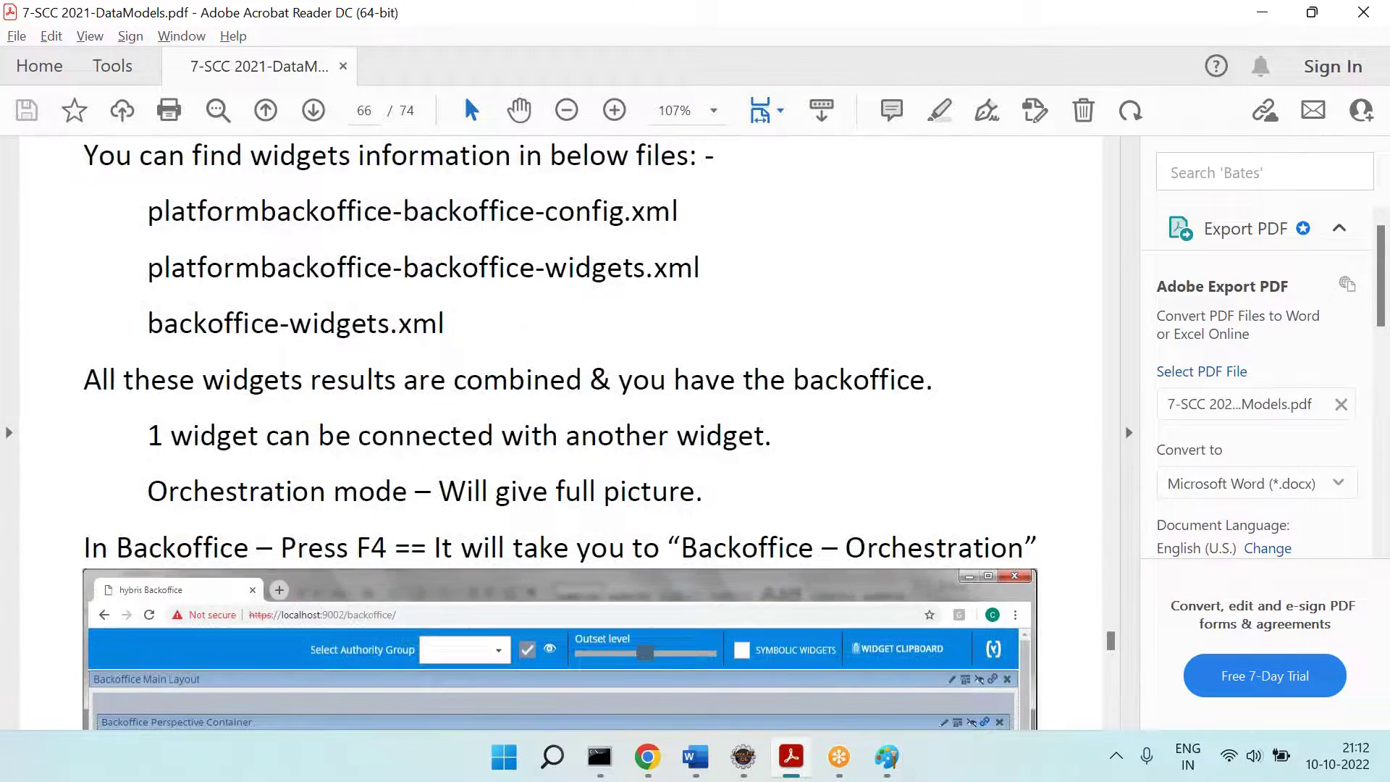
{"action": "scroll", "coordinate": [560, 433], "scroll_direction": "down", "scroll_amount": 20}
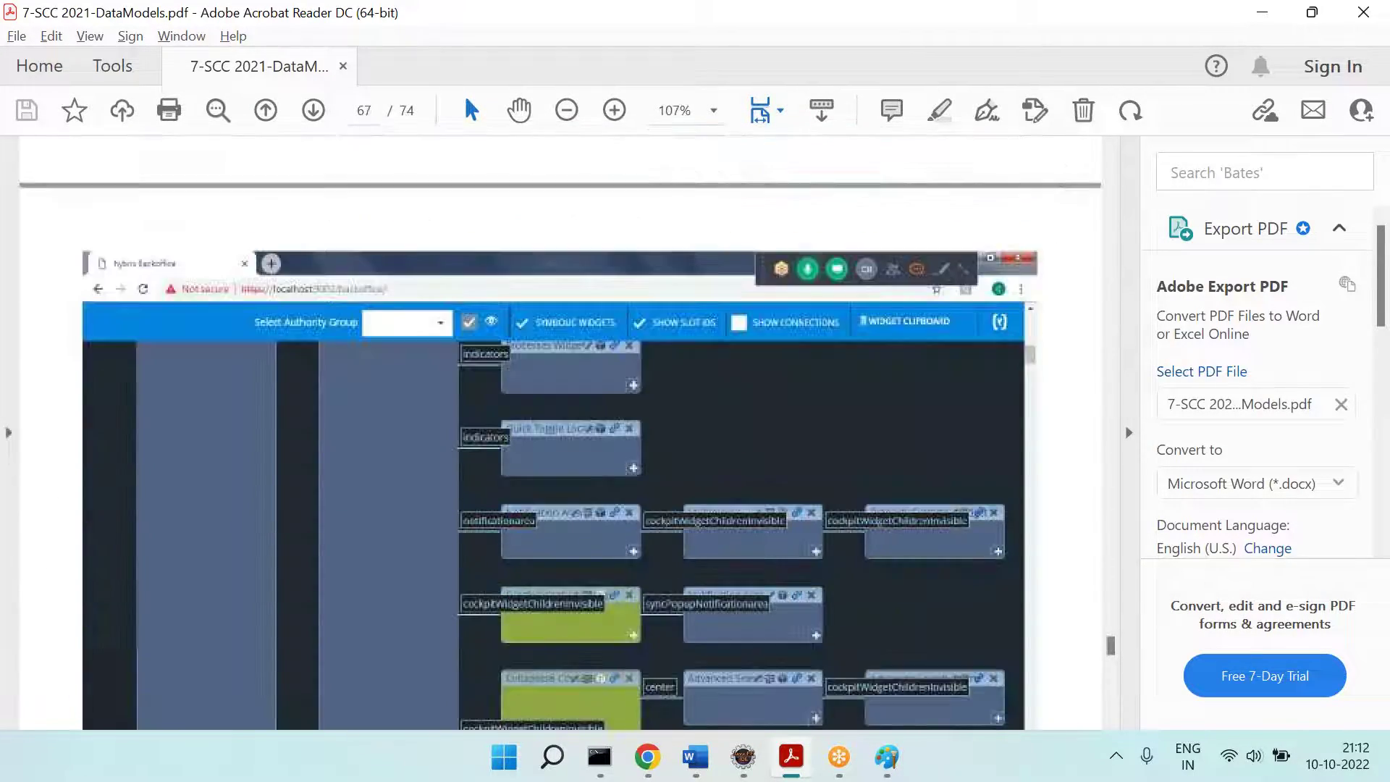
{"action": "scroll", "coordinate": [560, 433], "scroll_direction": "down", "scroll_amount": 20}
{"action": "scroll", "coordinate": [560, 433], "scroll_direction": "down", "scroll_amount": 20}
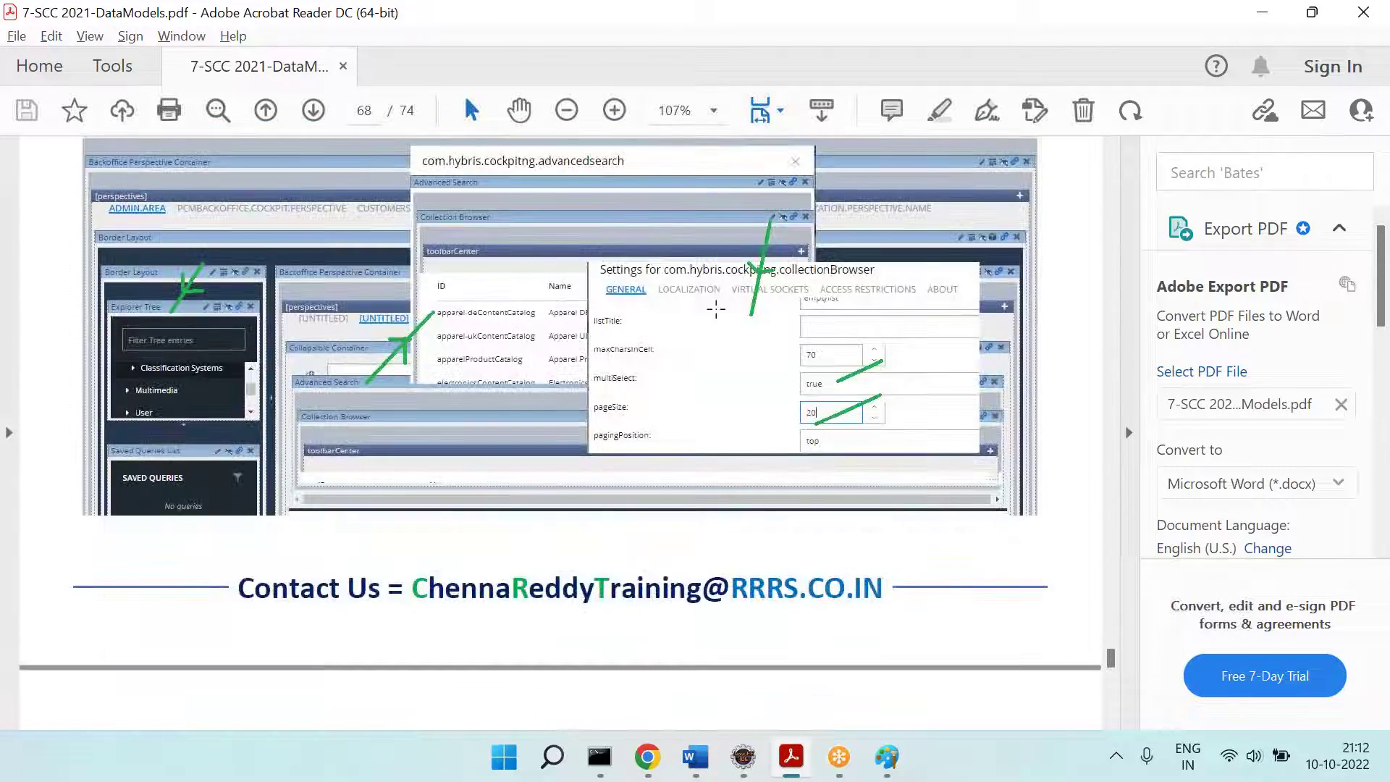
{"action": "scroll", "coordinate": [744, 270], "scroll_direction": "down", "scroll_amount": 20}
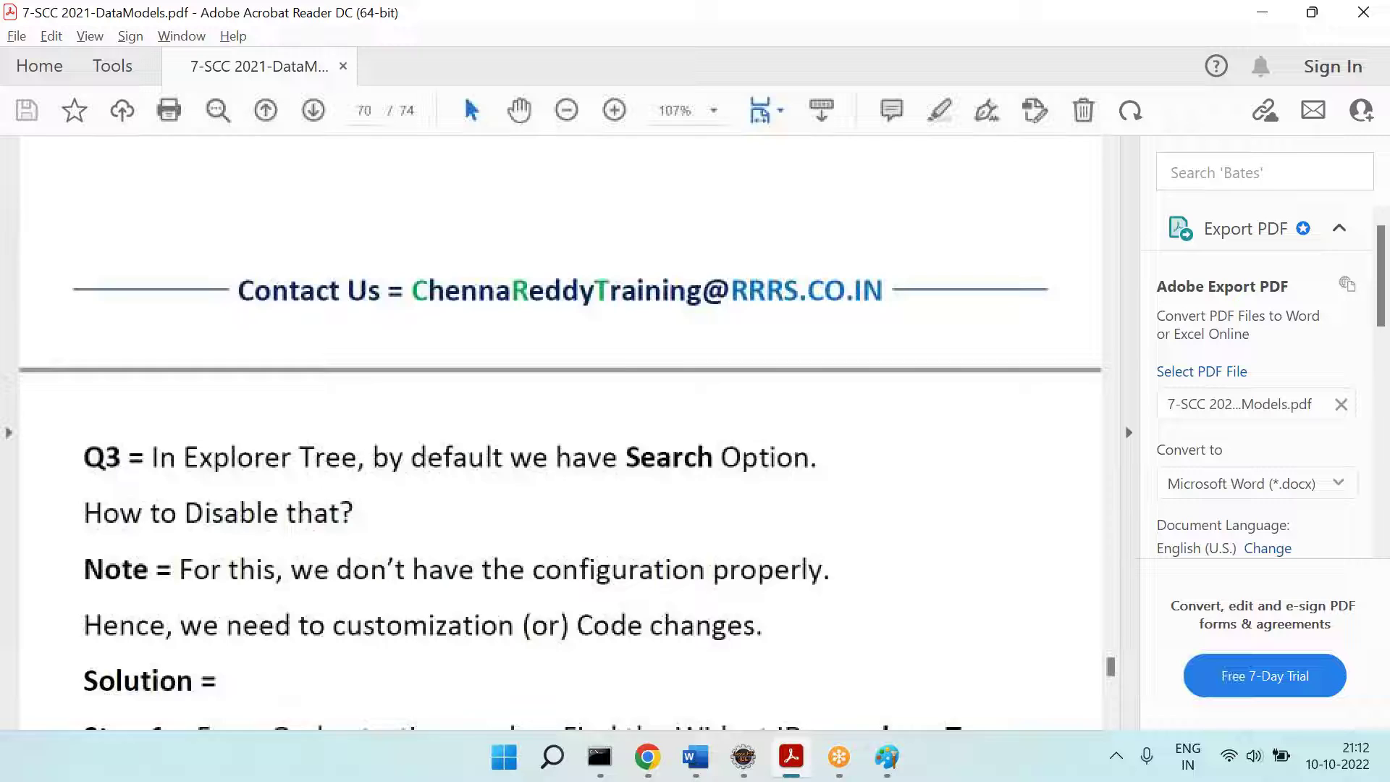
{"action": "scroll", "coordinate": [560, 433], "scroll_direction": "down", "scroll_amount": 9}
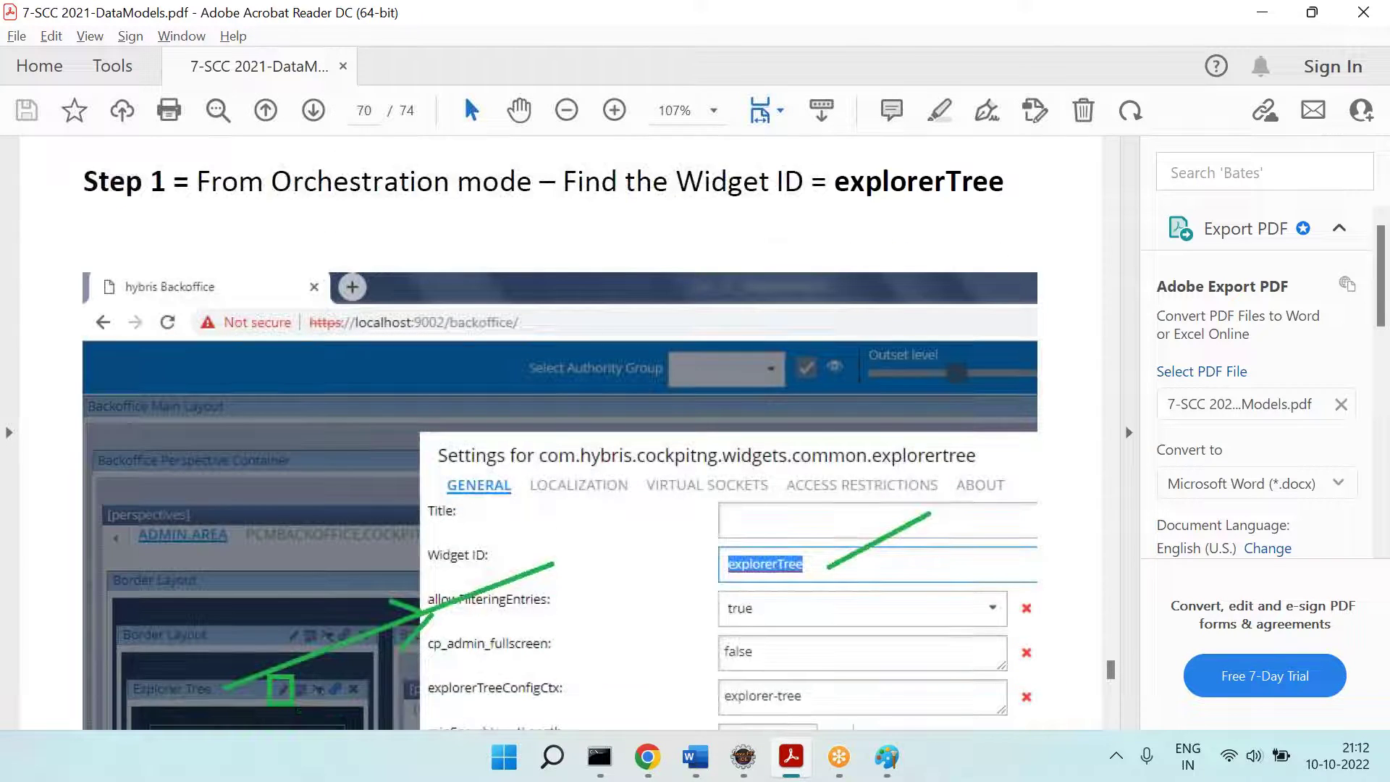
{"action": "scroll", "coordinate": [560, 433], "scroll_direction": "down", "scroll_amount": 2}
{"action": "scroll", "coordinate": [981, 243], "scroll_direction": "down", "scroll_amount": 5}
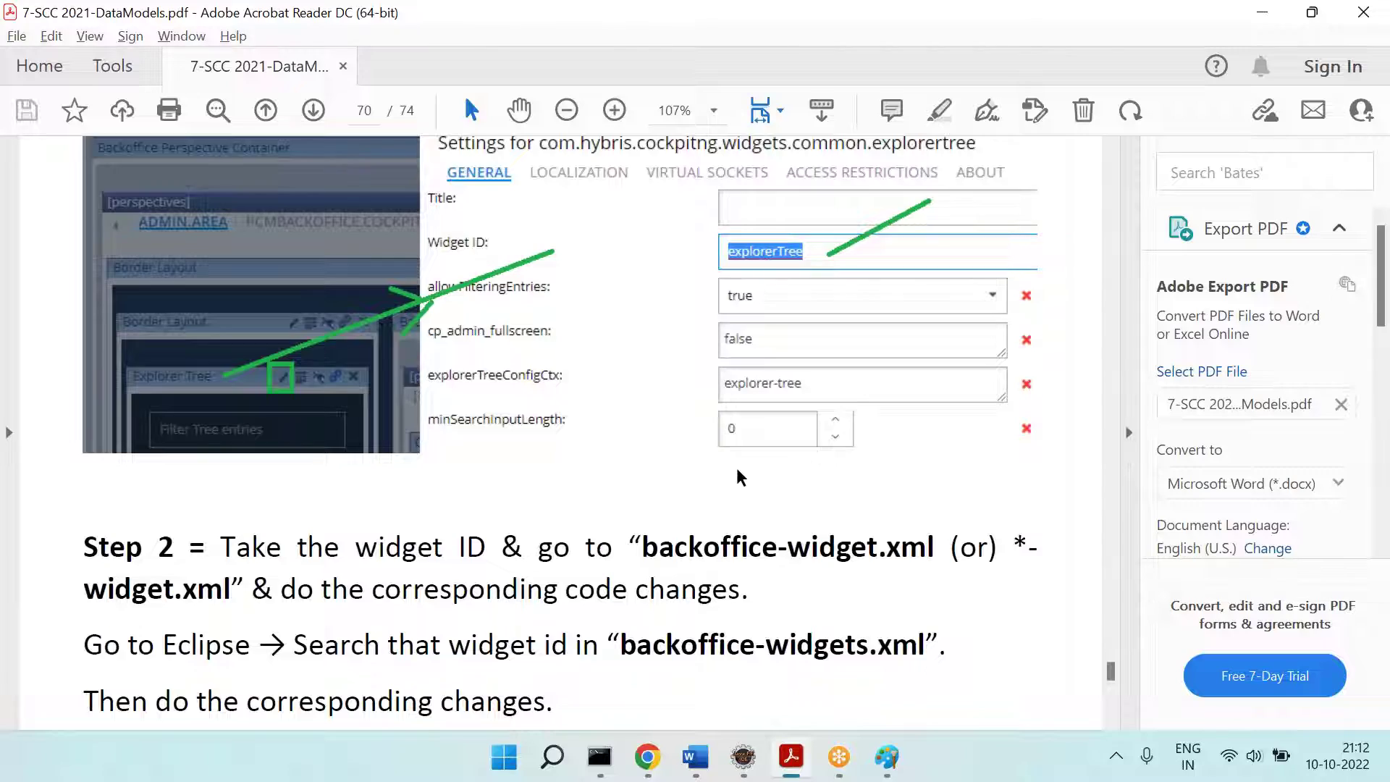
{"action": "scroll", "coordinate": [557, 435], "scroll_direction": "down", "scroll_amount": 8}
{"action": "scroll", "coordinate": [557, 434], "scroll_direction": "down", "scroll_amount": 1}
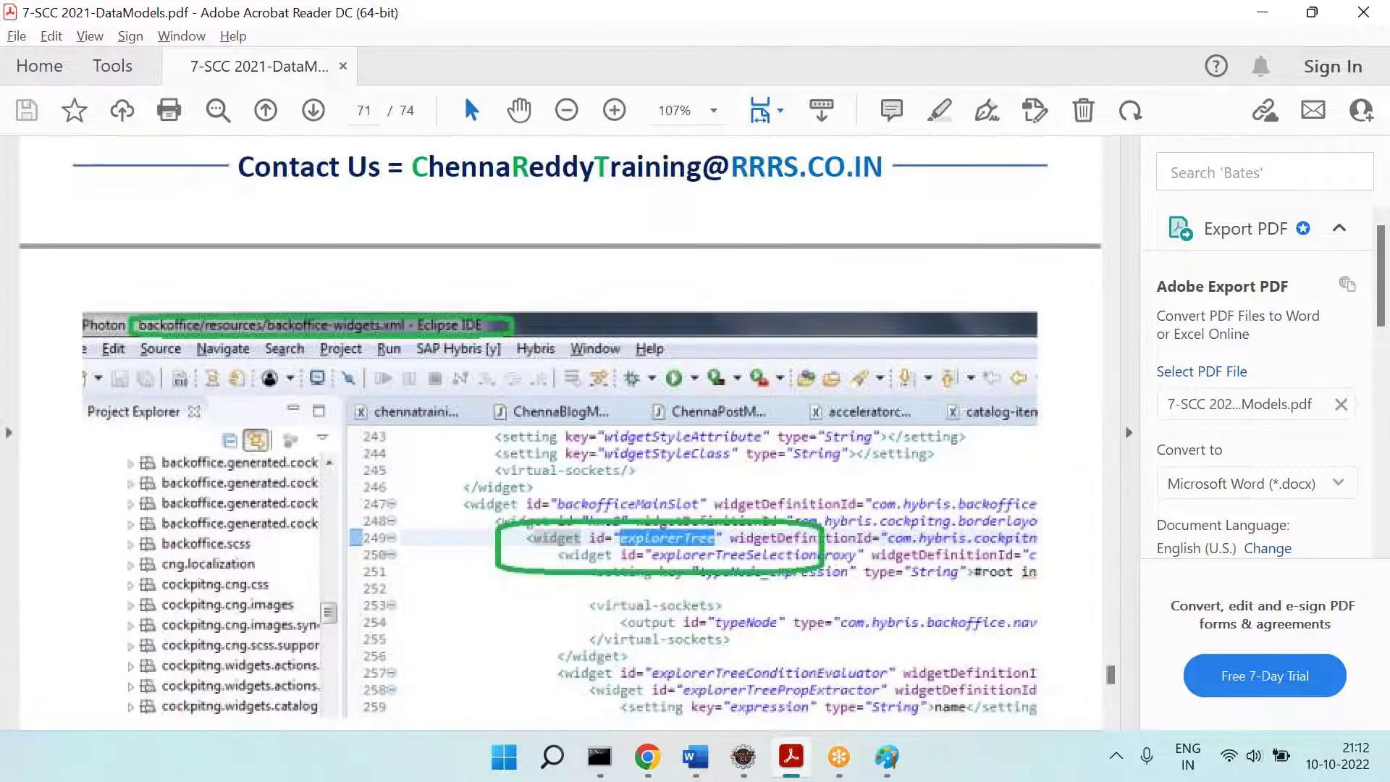
{"action": "scroll", "coordinate": [557, 434], "scroll_direction": "down", "scroll_amount": 15}
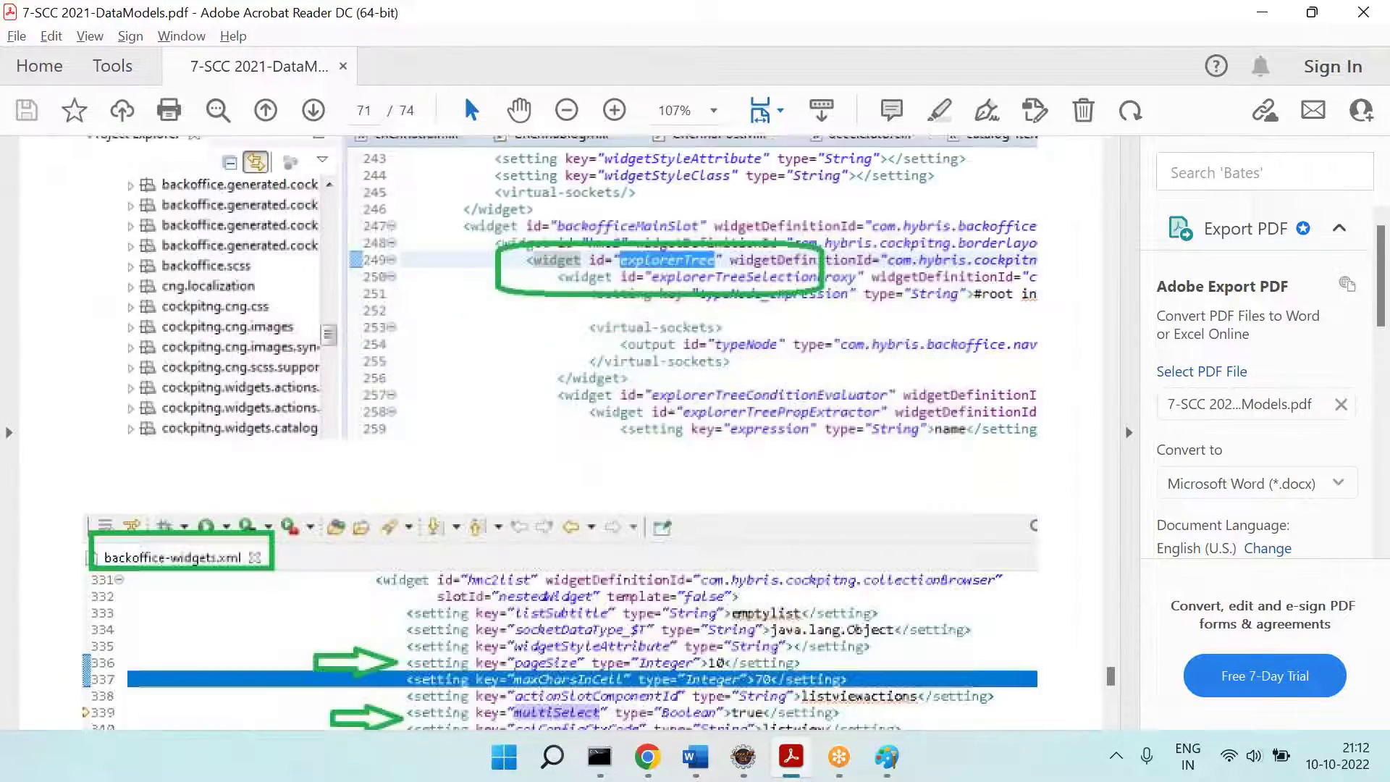
{"action": "scroll", "coordinate": [558, 434], "scroll_direction": "down", "scroll_amount": 20}
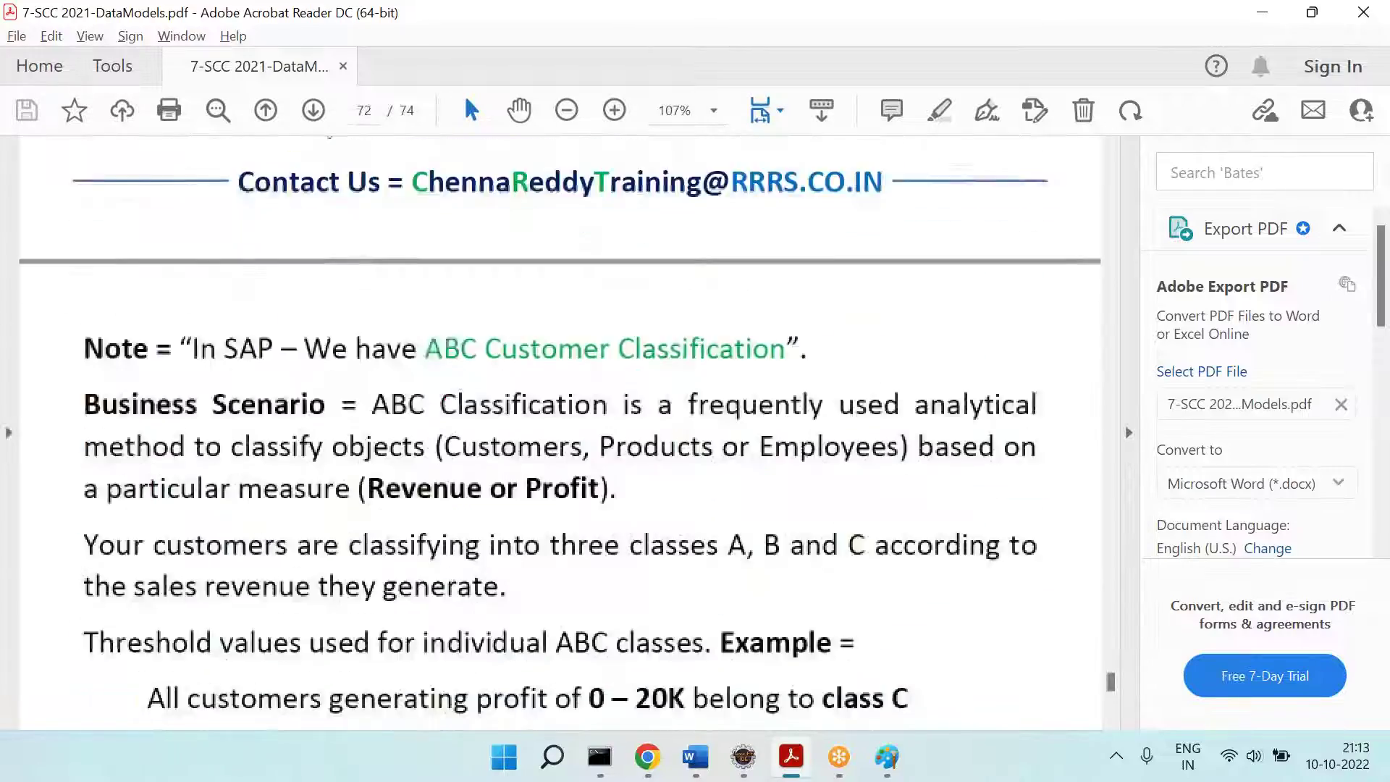
{"action": "scroll", "coordinate": [558, 434], "scroll_direction": "down", "scroll_amount": 20}
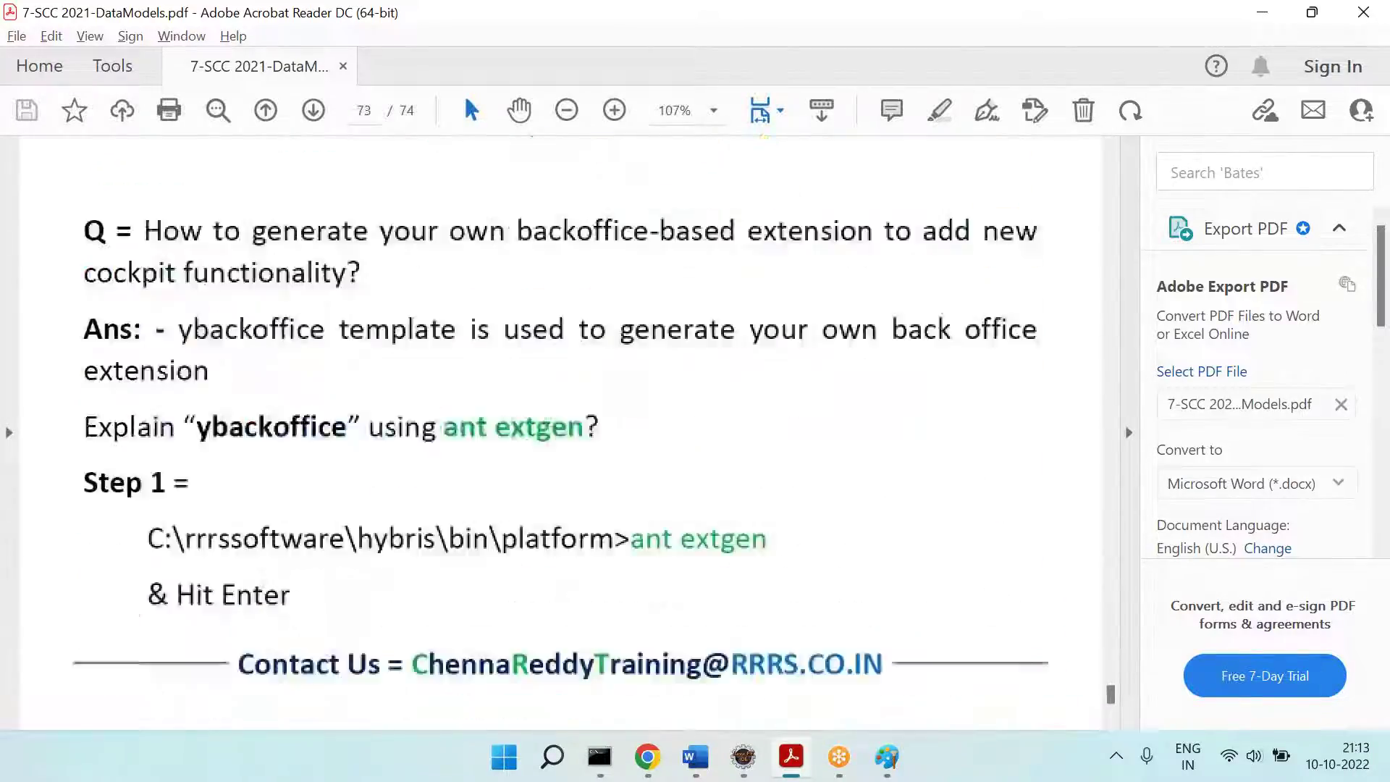
{"action": "scroll", "coordinate": [558, 435], "scroll_direction": "up", "scroll_amount": 20}
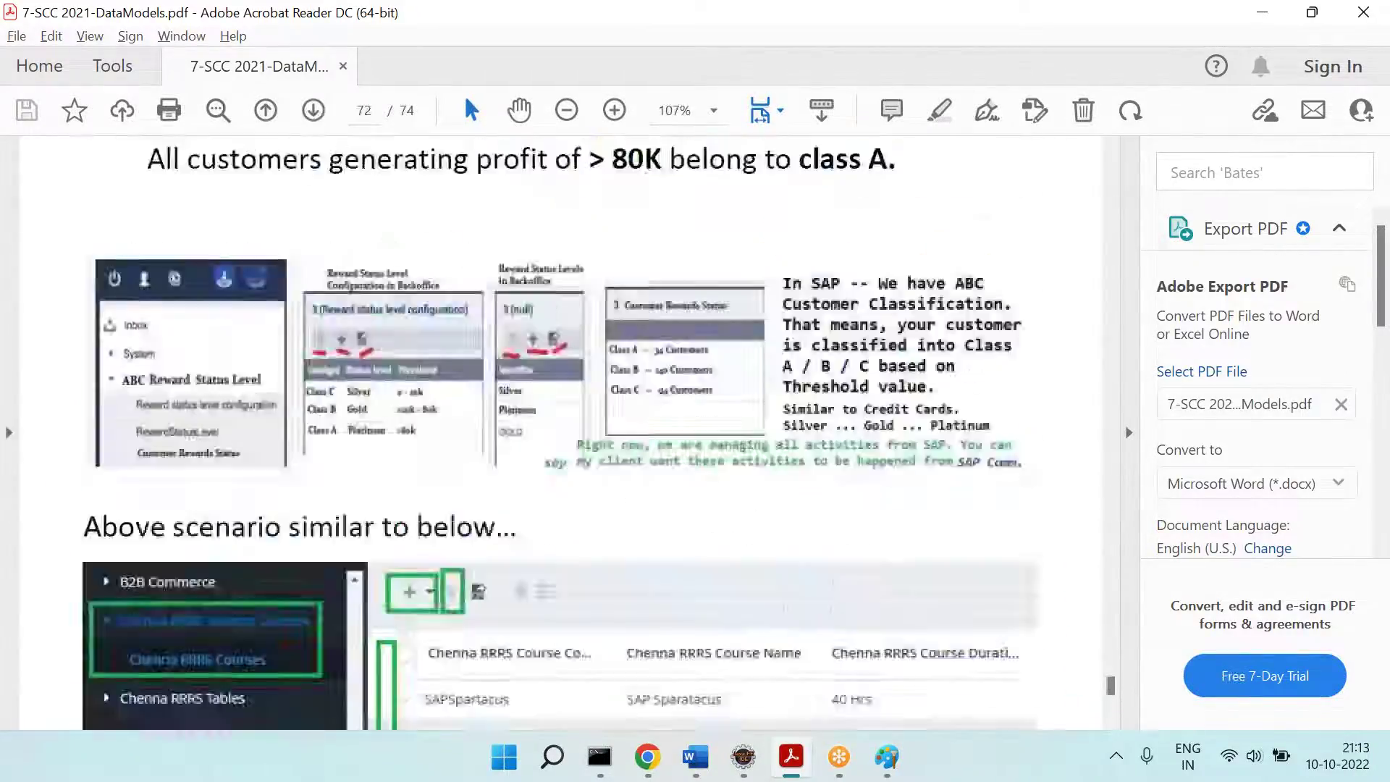
{"action": "scroll", "coordinate": [558, 434], "scroll_direction": "up", "scroll_amount": 20}
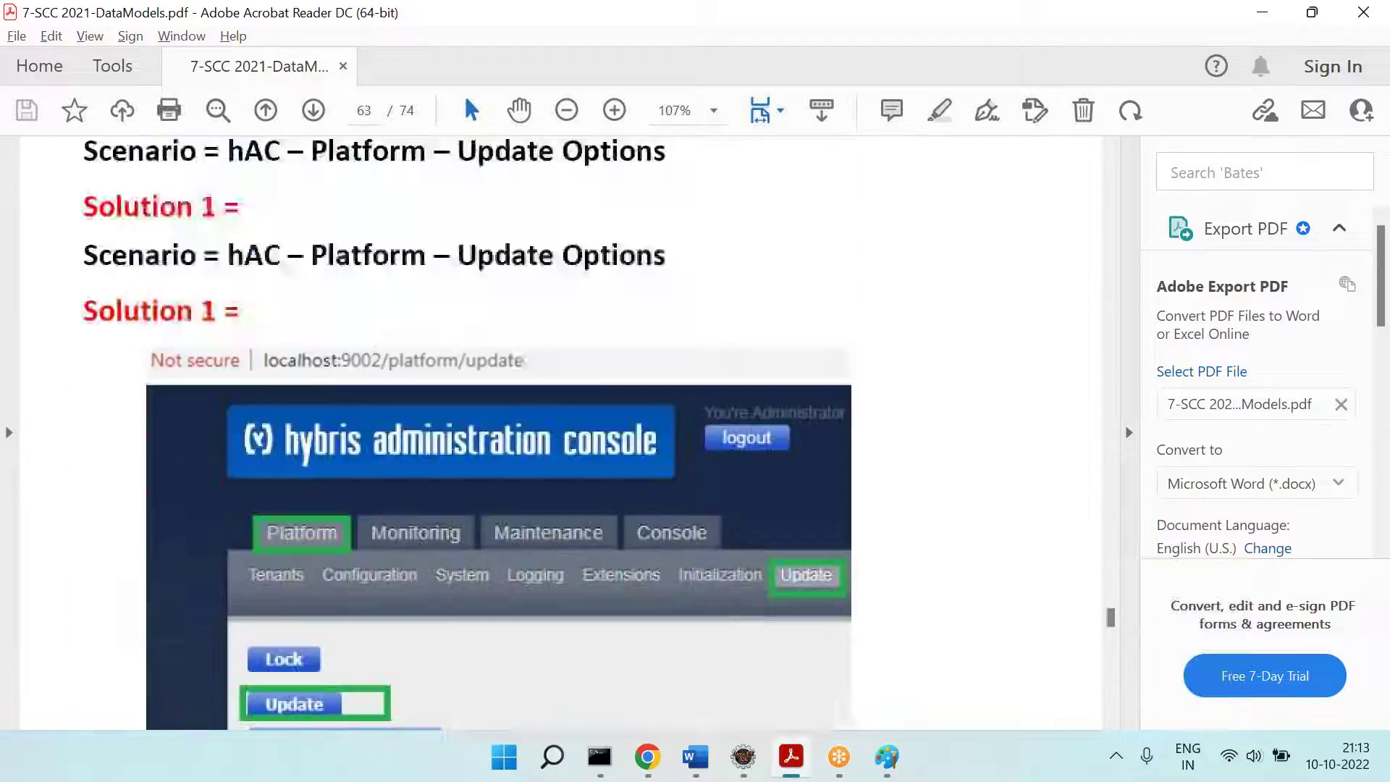
{"action": "scroll", "coordinate": [557, 434], "scroll_direction": "up", "scroll_amount": 20}
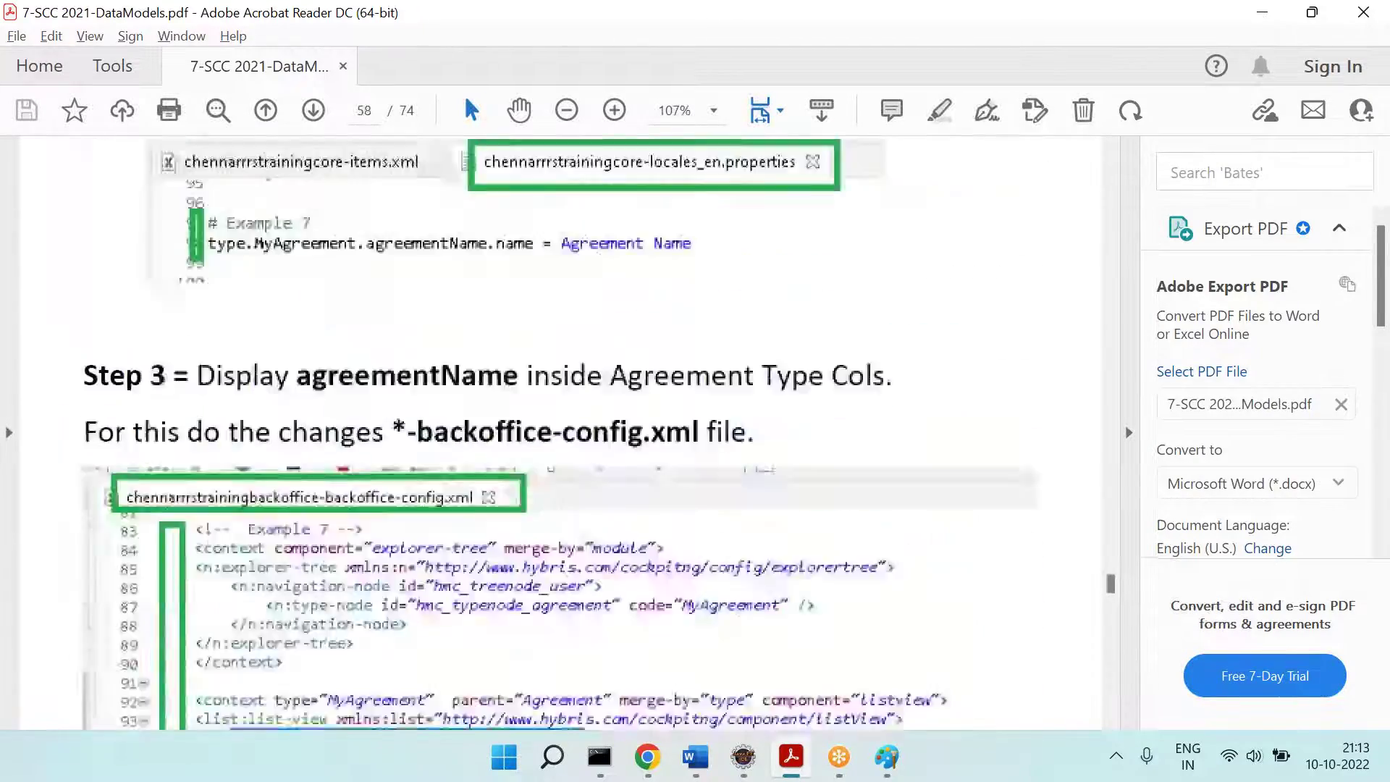
{"action": "scroll", "coordinate": [557, 435], "scroll_direction": "up", "scroll_amount": 20}
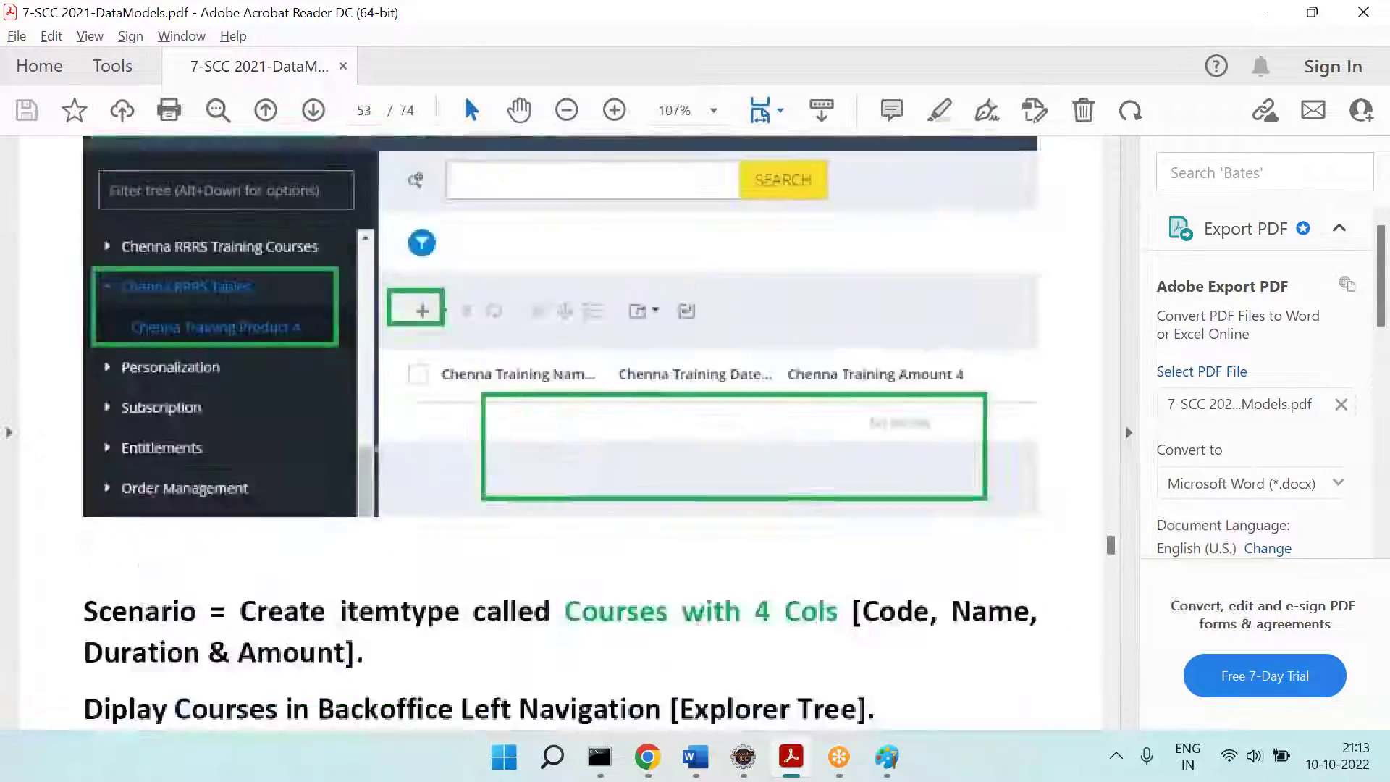
{"action": "scroll", "coordinate": [558, 435], "scroll_direction": "up", "scroll_amount": 12}
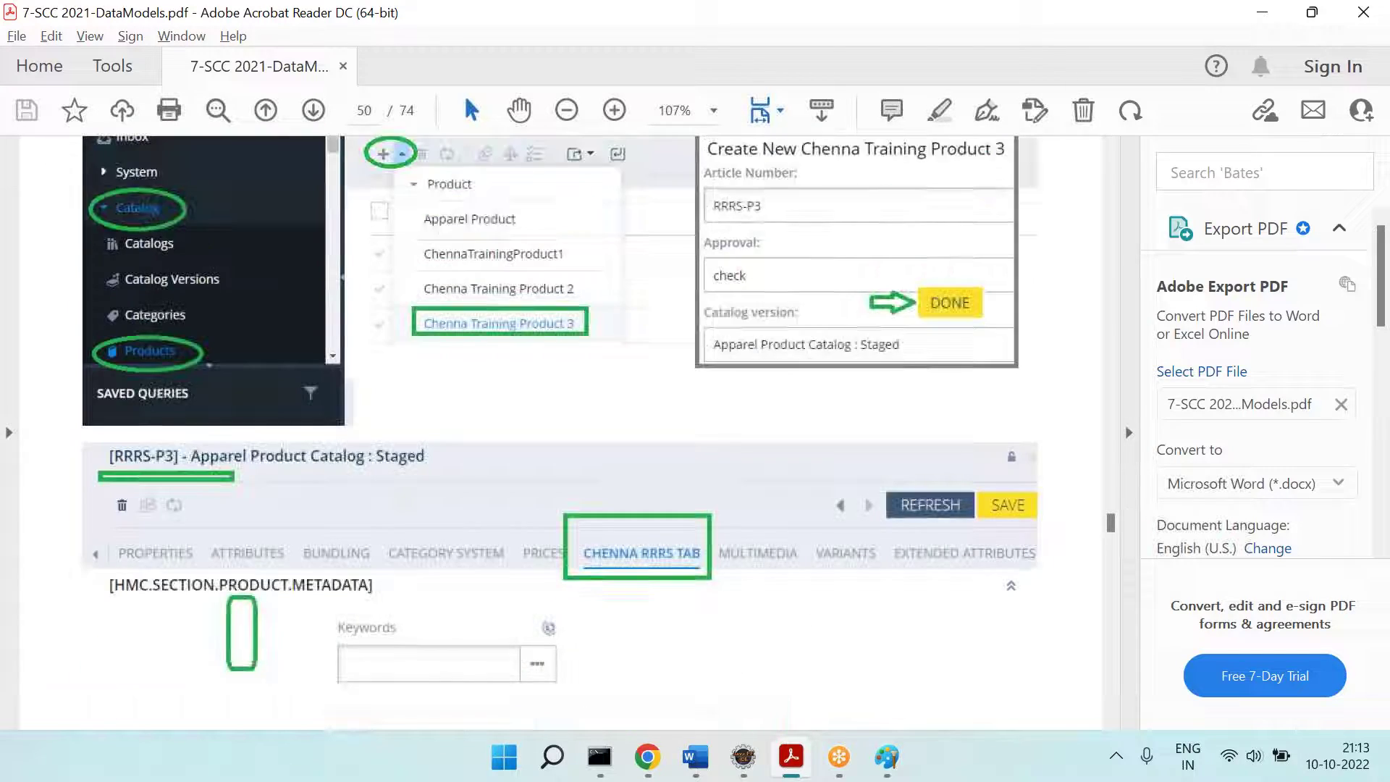
{"action": "scroll", "coordinate": [558, 435], "scroll_direction": "down", "scroll_amount": 15}
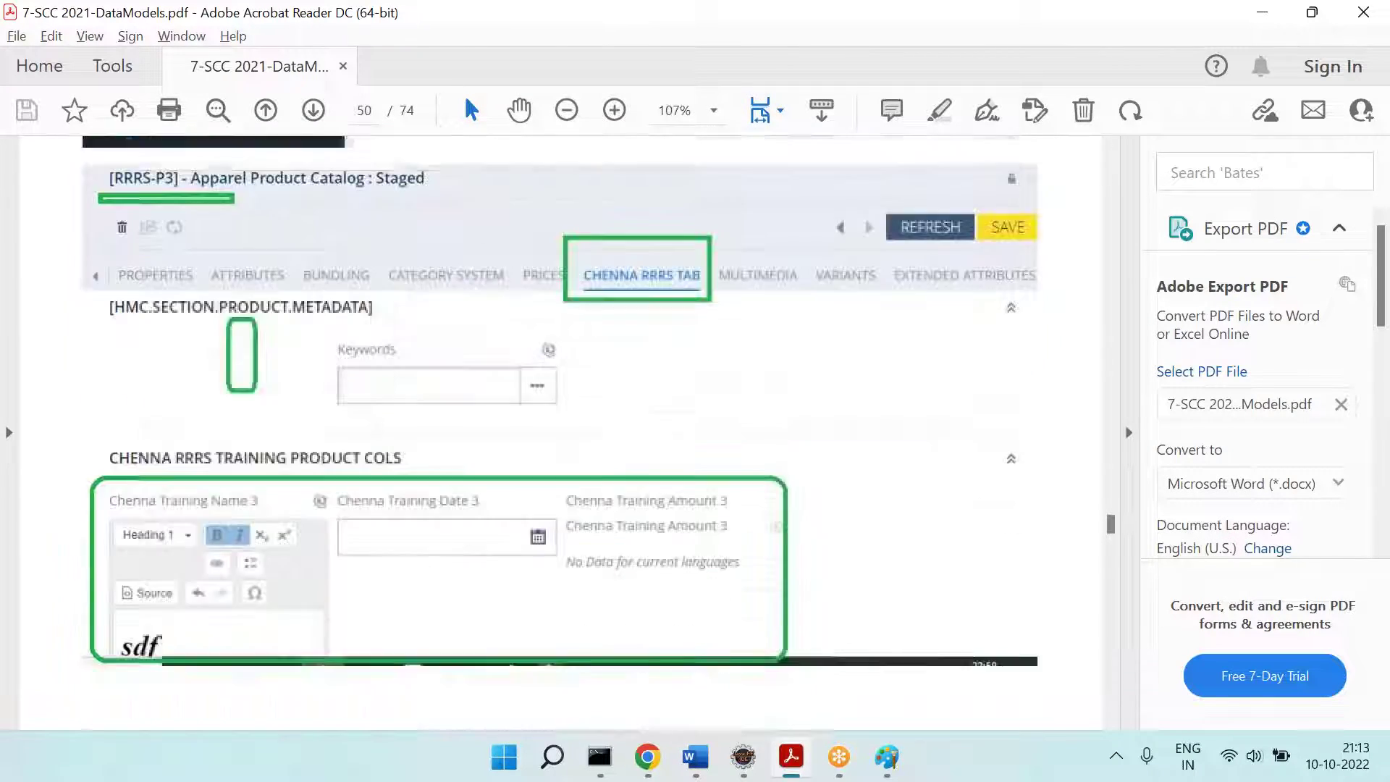
{"action": "scroll", "coordinate": [558, 435], "scroll_direction": "down", "scroll_amount": 3}
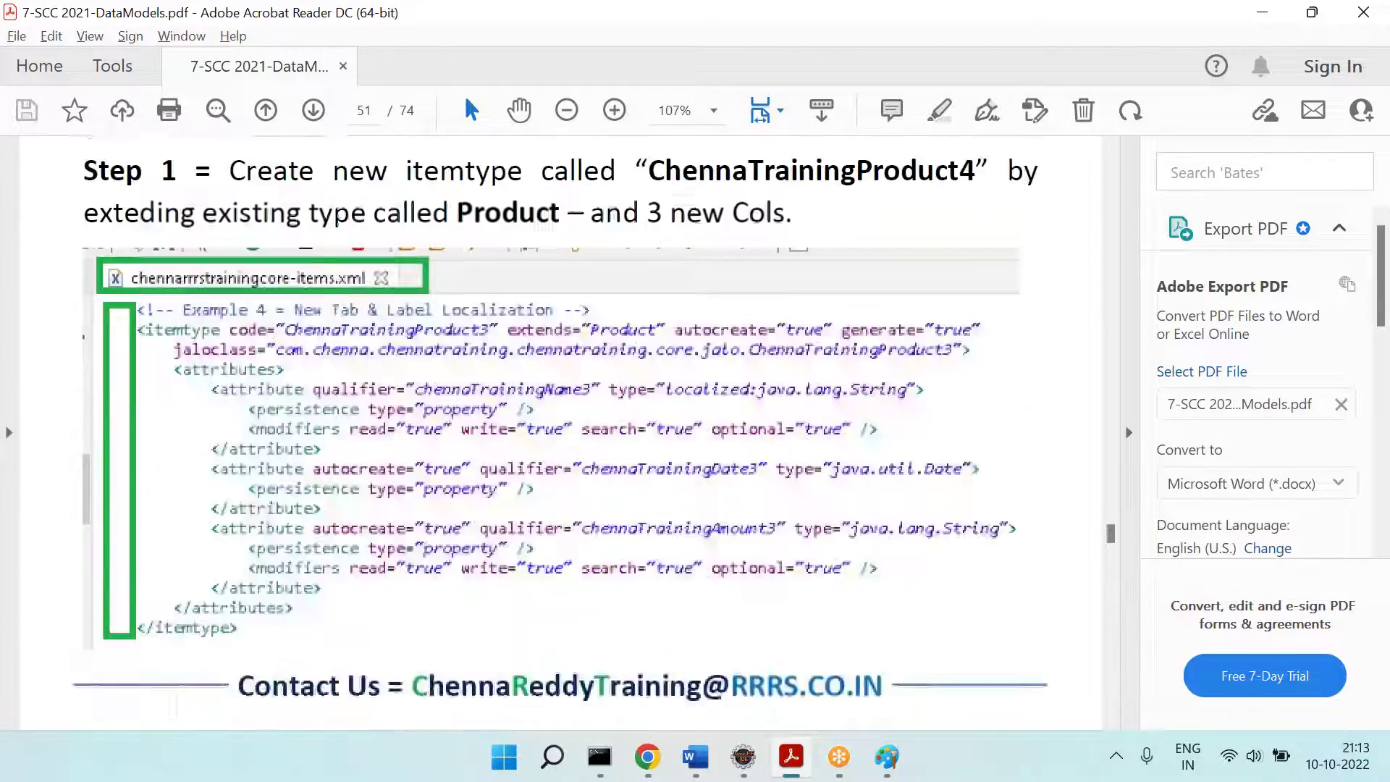
{"action": "scroll", "coordinate": [558, 434], "scroll_direction": "down", "scroll_amount": 12}
{"action": "scroll", "coordinate": [558, 434], "scroll_direction": "down", "scroll_amount": 10}
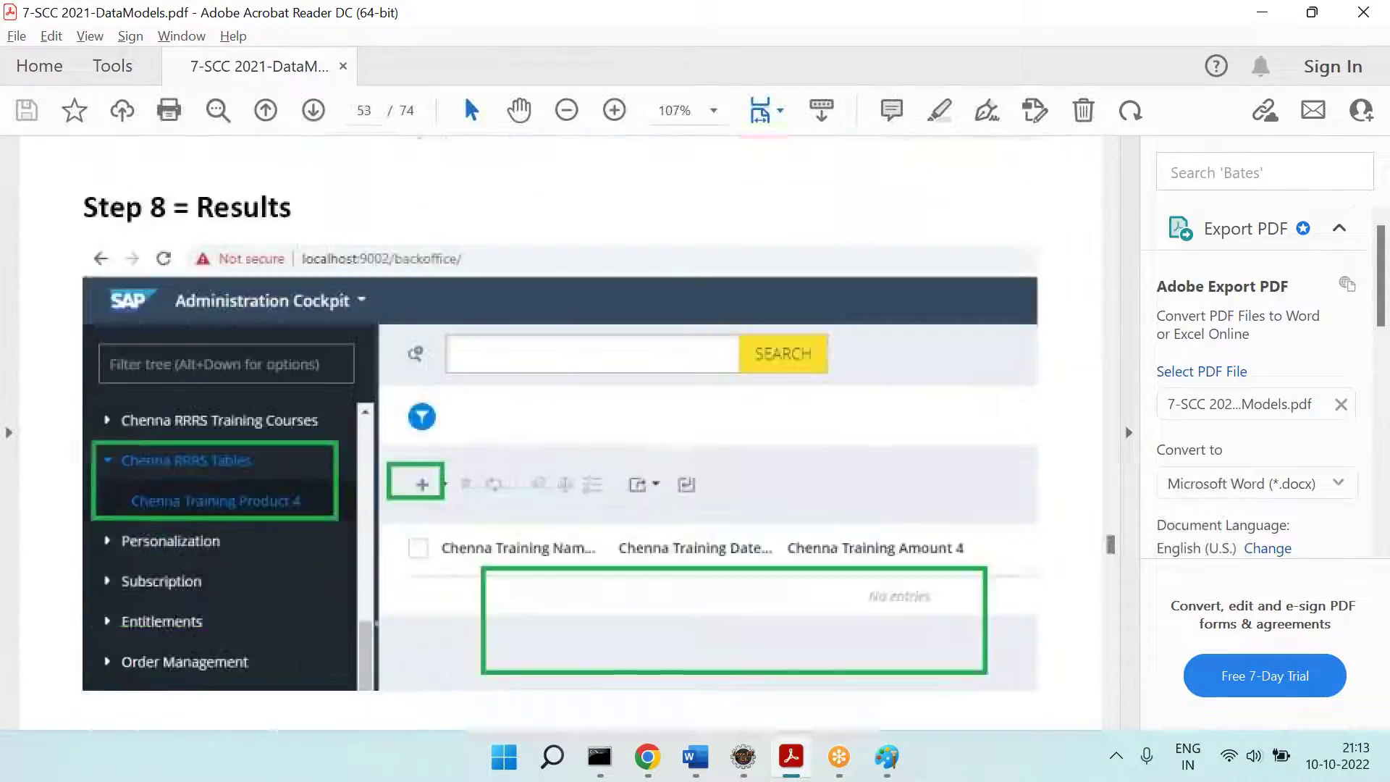
{"action": "scroll", "coordinate": [725, 410], "scroll_direction": "down", "scroll_amount": 15}
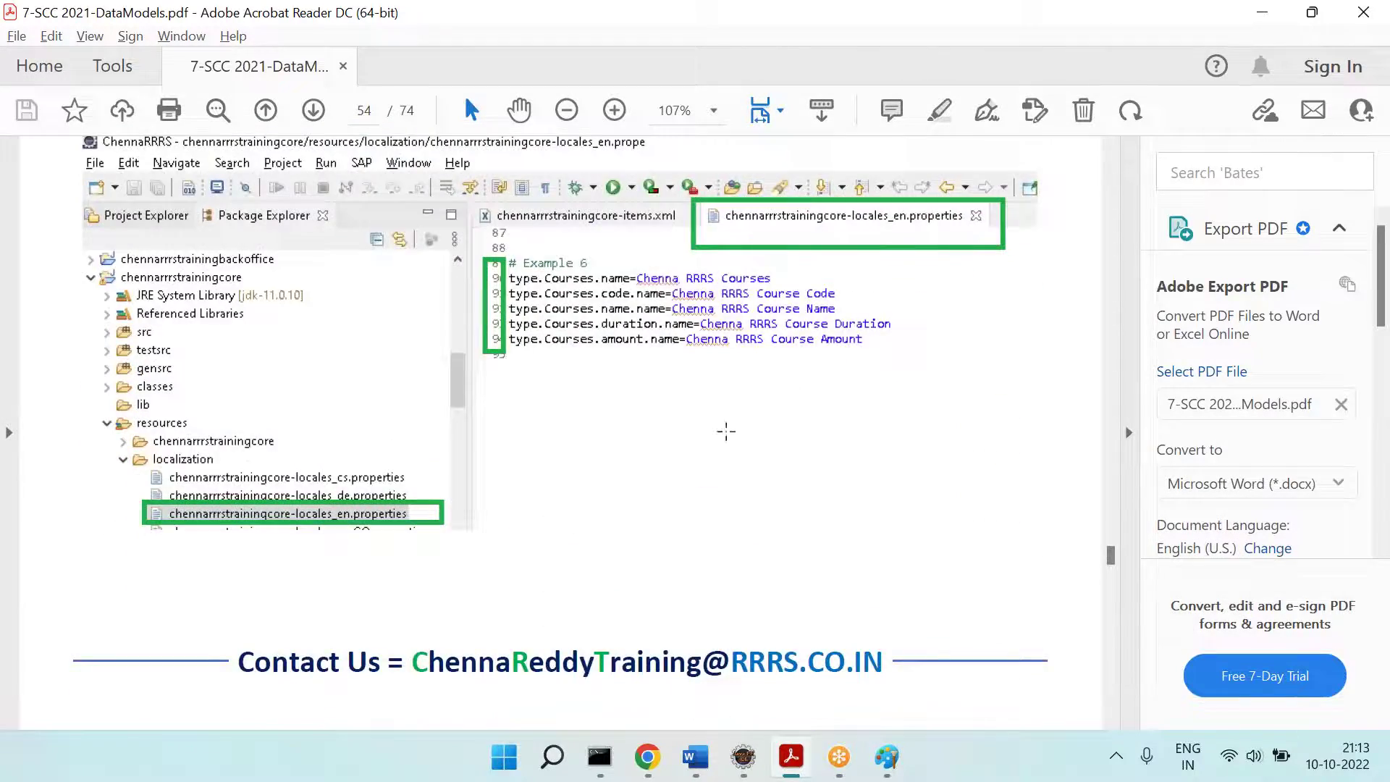
{"action": "scroll", "coordinate": [726, 432], "scroll_direction": "down", "scroll_amount": 20}
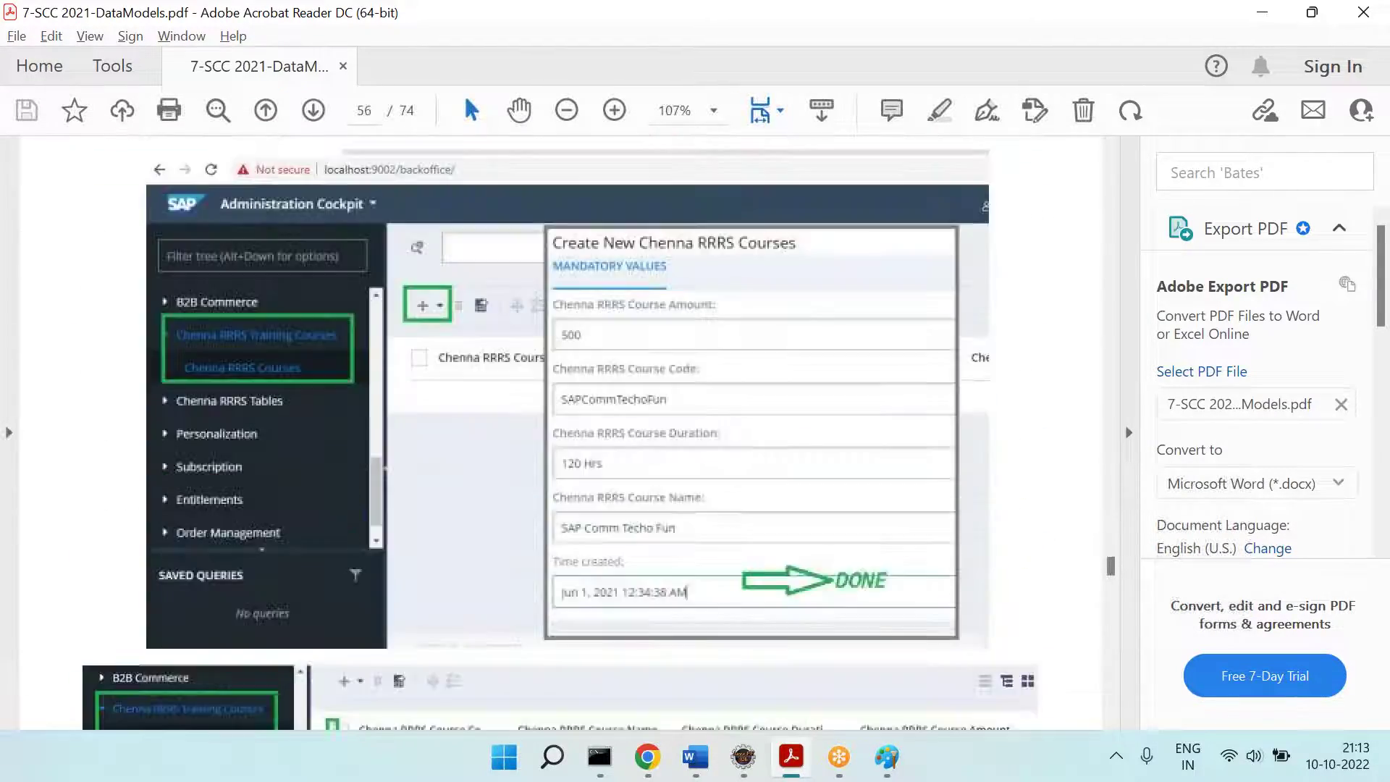
{"action": "scroll", "coordinate": [659, 368], "scroll_direction": "down", "scroll_amount": 20}
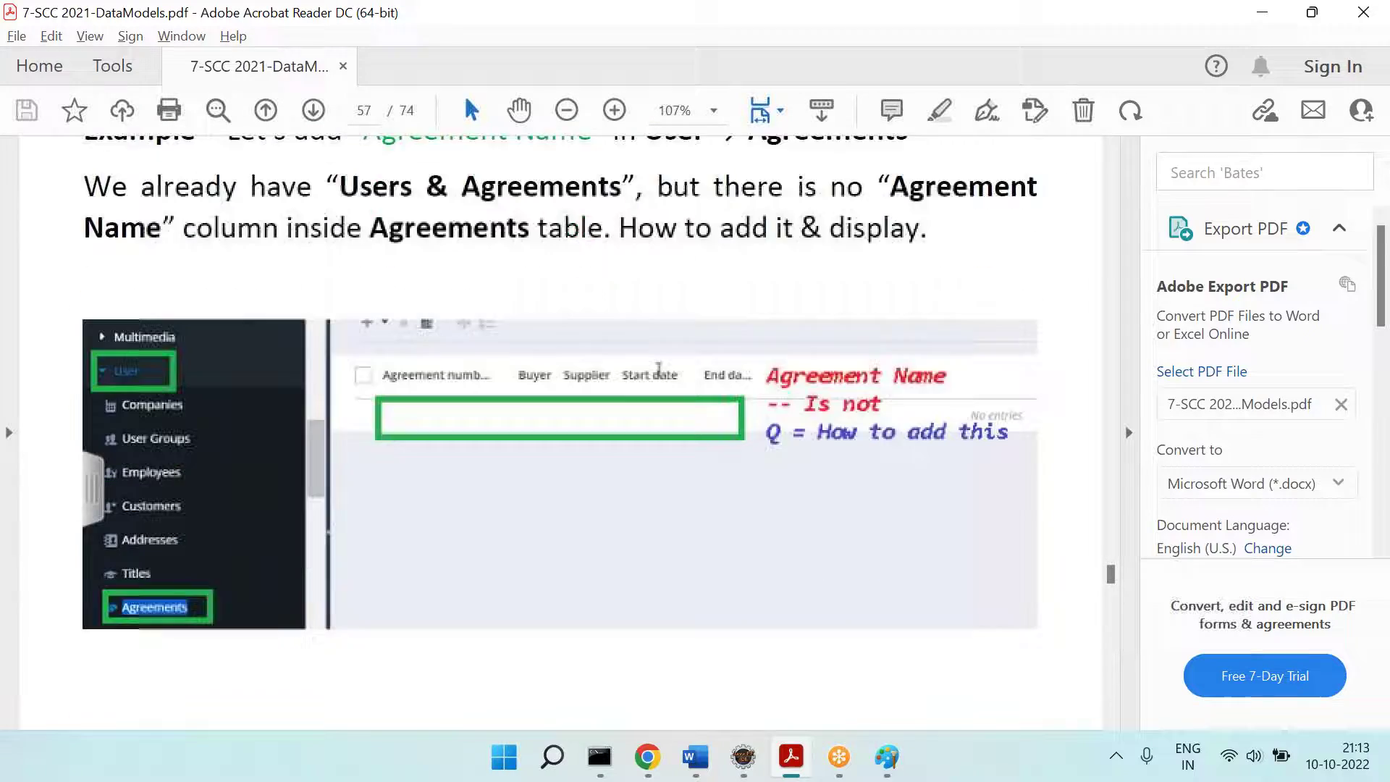
{"action": "scroll", "coordinate": [751, 395], "scroll_direction": "down", "scroll_amount": 3}
{"action": "scroll", "coordinate": [876, 329], "scroll_direction": "down", "scroll_amount": 20}
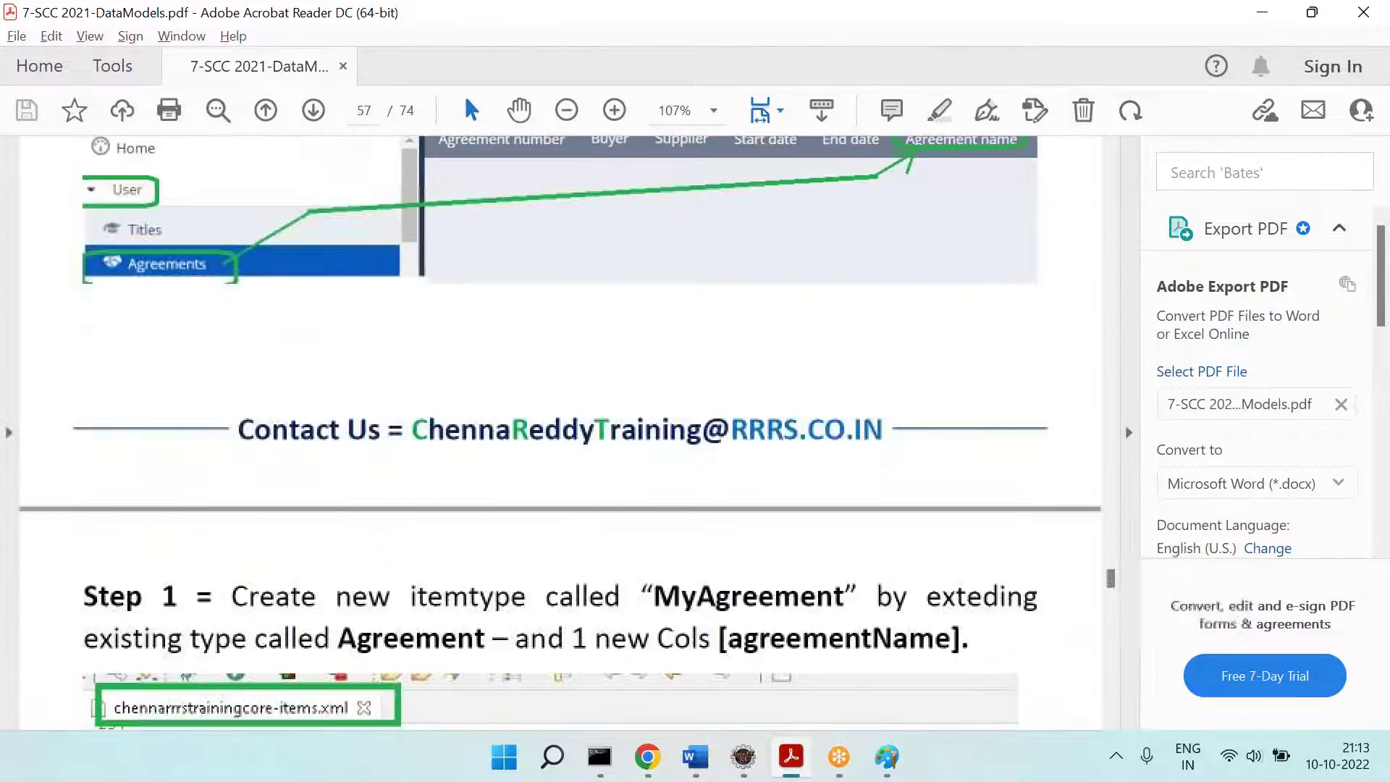
{"action": "scroll", "coordinate": [558, 434], "scroll_direction": "down", "scroll_amount": 7}
{"action": "scroll", "coordinate": [558, 434], "scroll_direction": "up", "scroll_amount": 3}
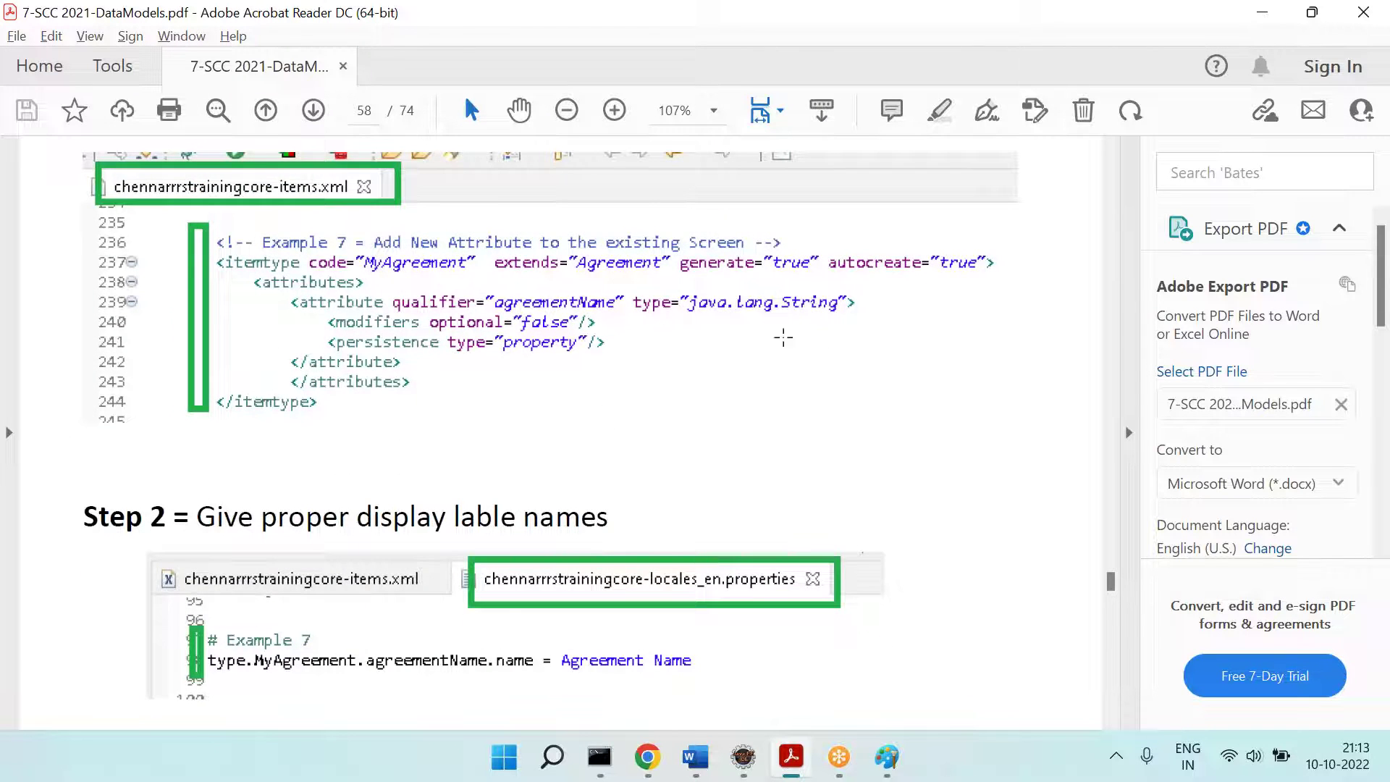
{"action": "scroll", "coordinate": [783, 337], "scroll_direction": "down", "scroll_amount": 20}
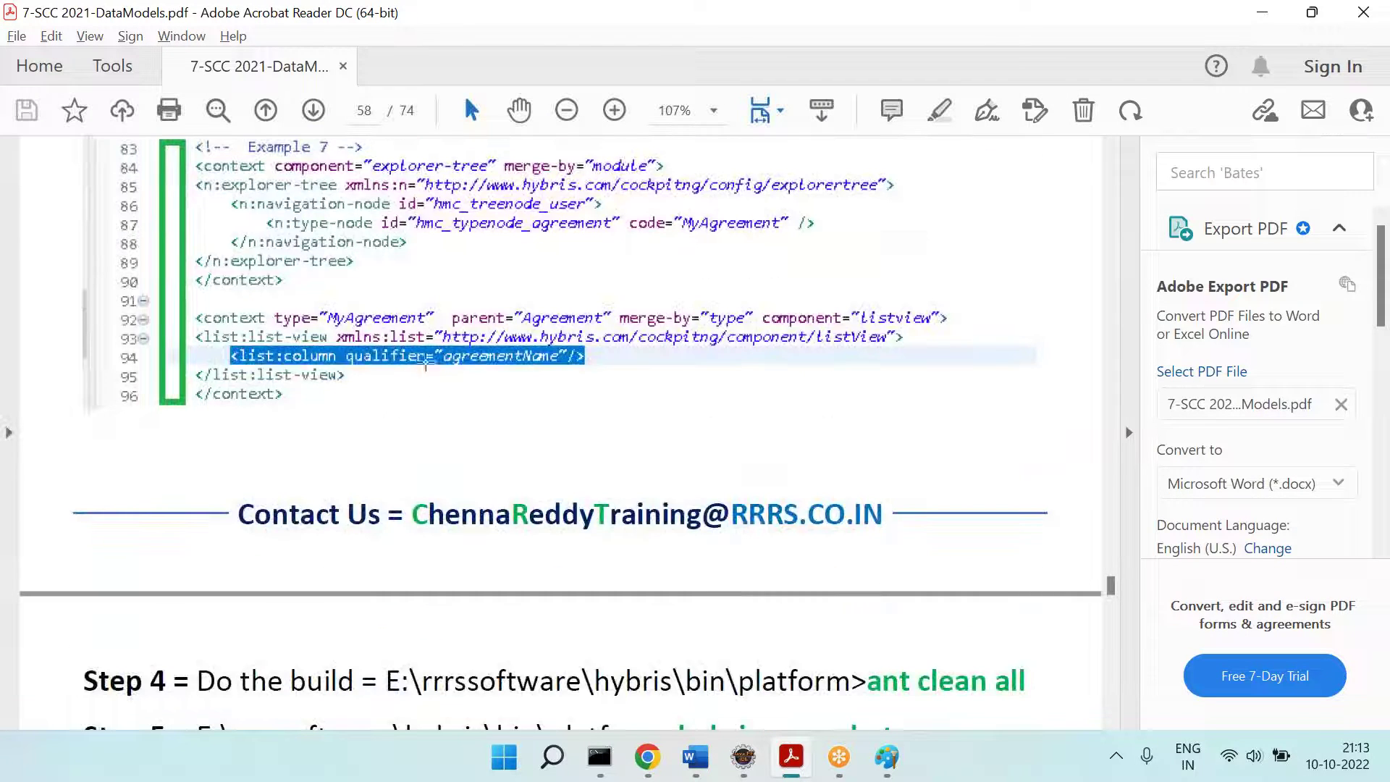
{"action": "scroll", "coordinate": [593, 386], "scroll_direction": "down", "scroll_amount": 4}
{"action": "scroll", "coordinate": [485, 317], "scroll_direction": "up", "scroll_amount": 6}
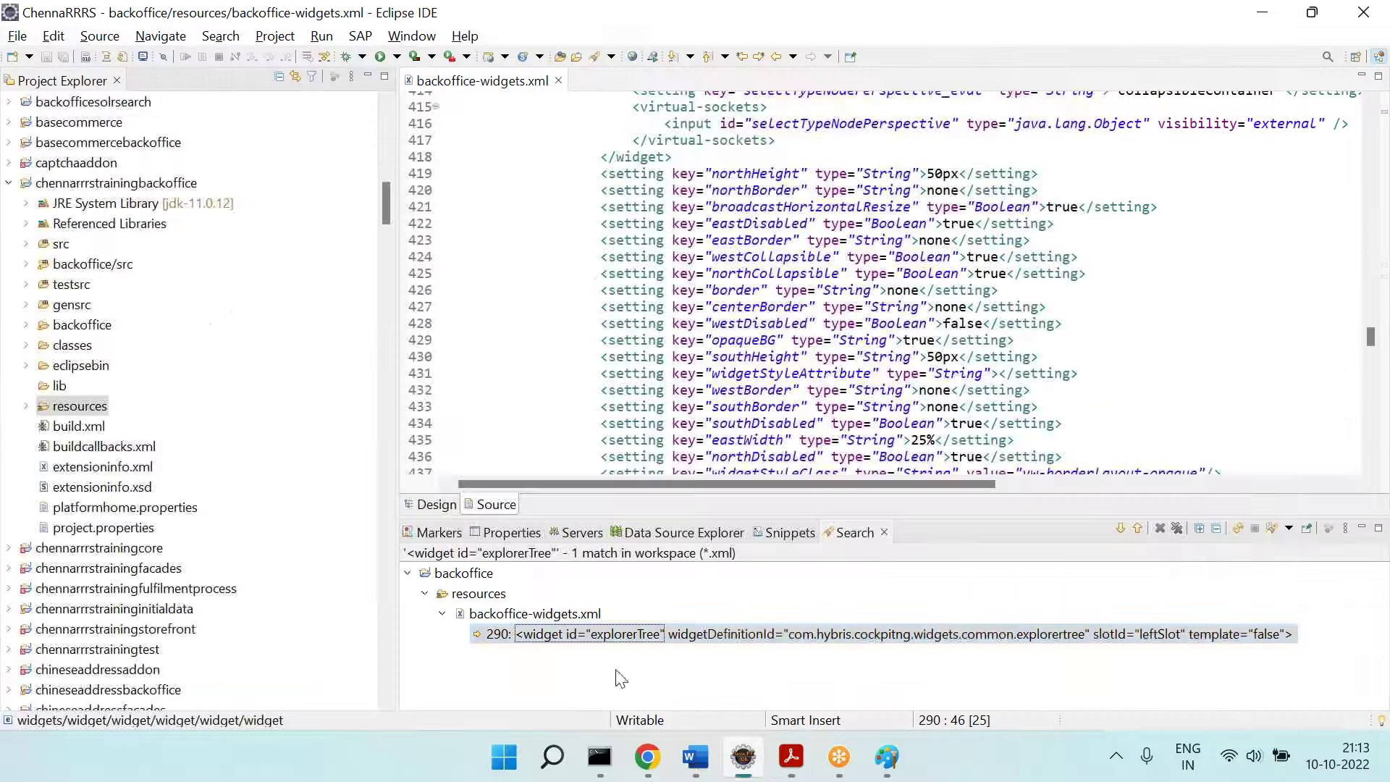
Step: Close backoffice-widgets.xml and search *.xml files for hmc_treenode_user, finding 3 matches
{"action": "left_click", "coordinate": [743, 756]}
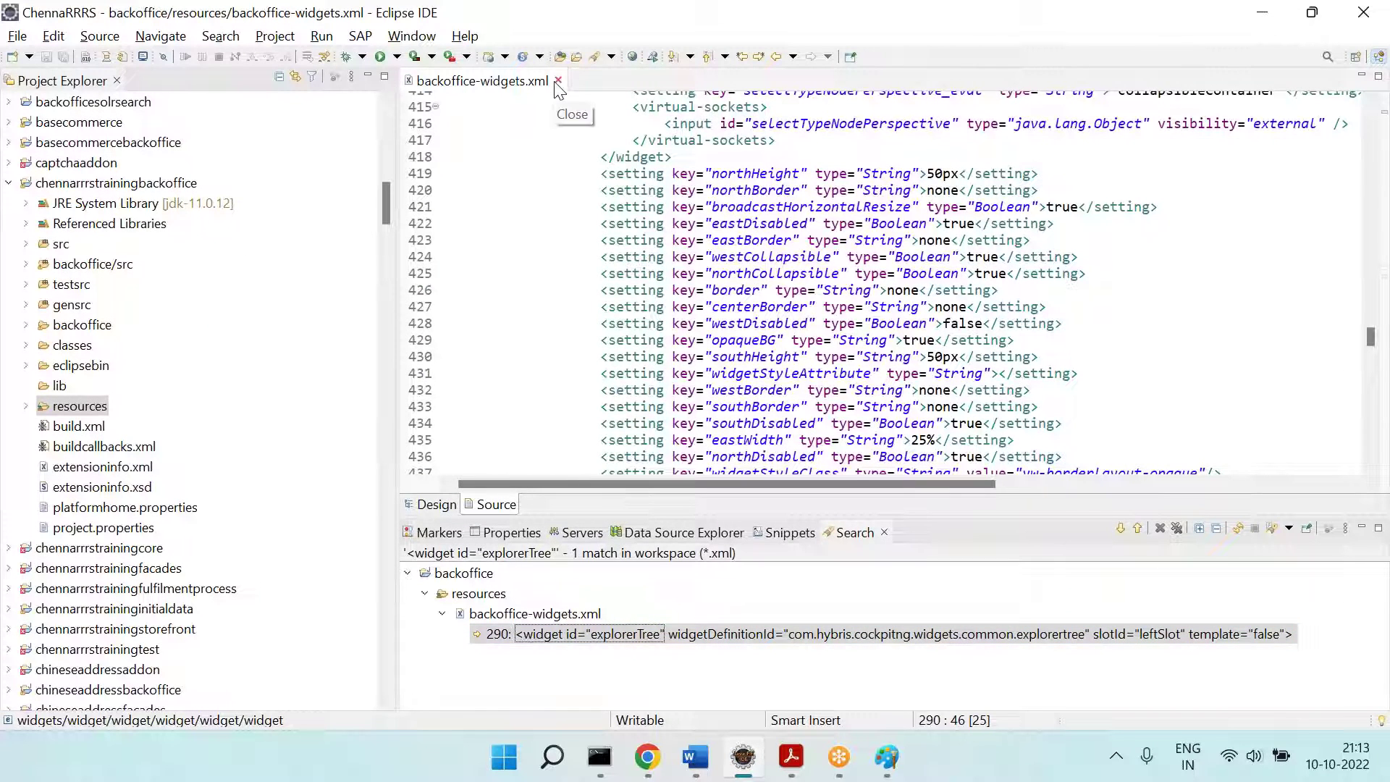
{"action": "left_click", "coordinate": [558, 80]}
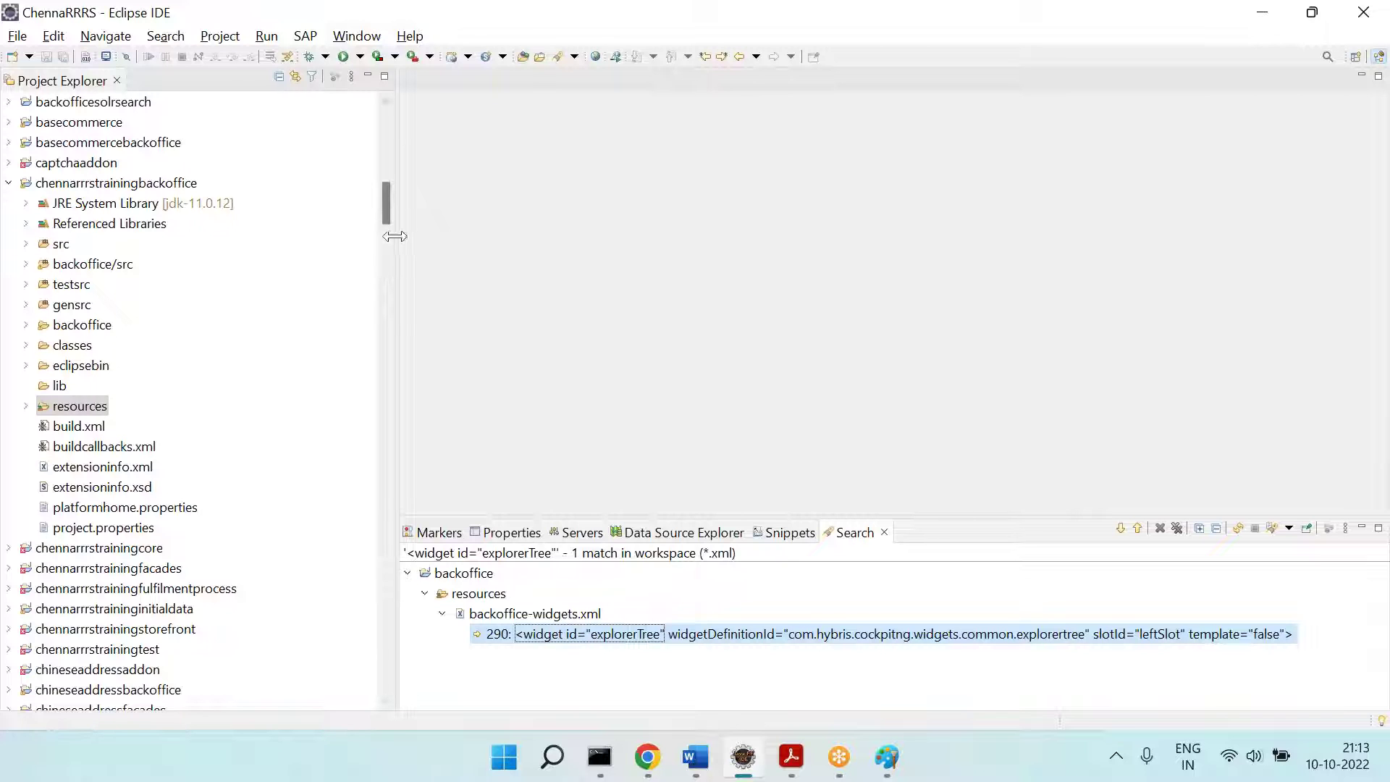
{"action": "left_click_drag", "start_coordinate": [395, 236], "coordinate": [316, 237]}
{"action": "left_click", "coordinate": [166, 37]}
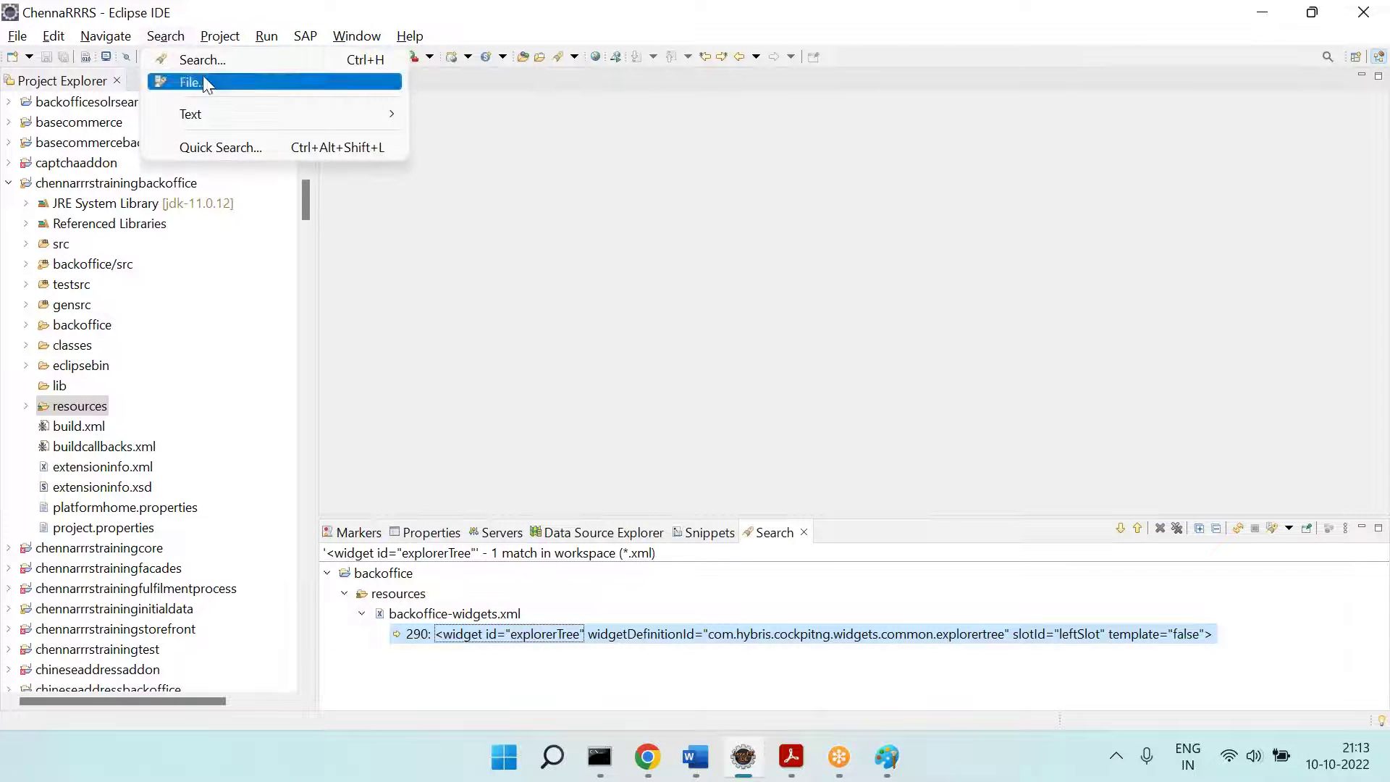
{"action": "left_click", "coordinate": [205, 83]}
{"action": "type", "text": "hmc_treenode_user"}
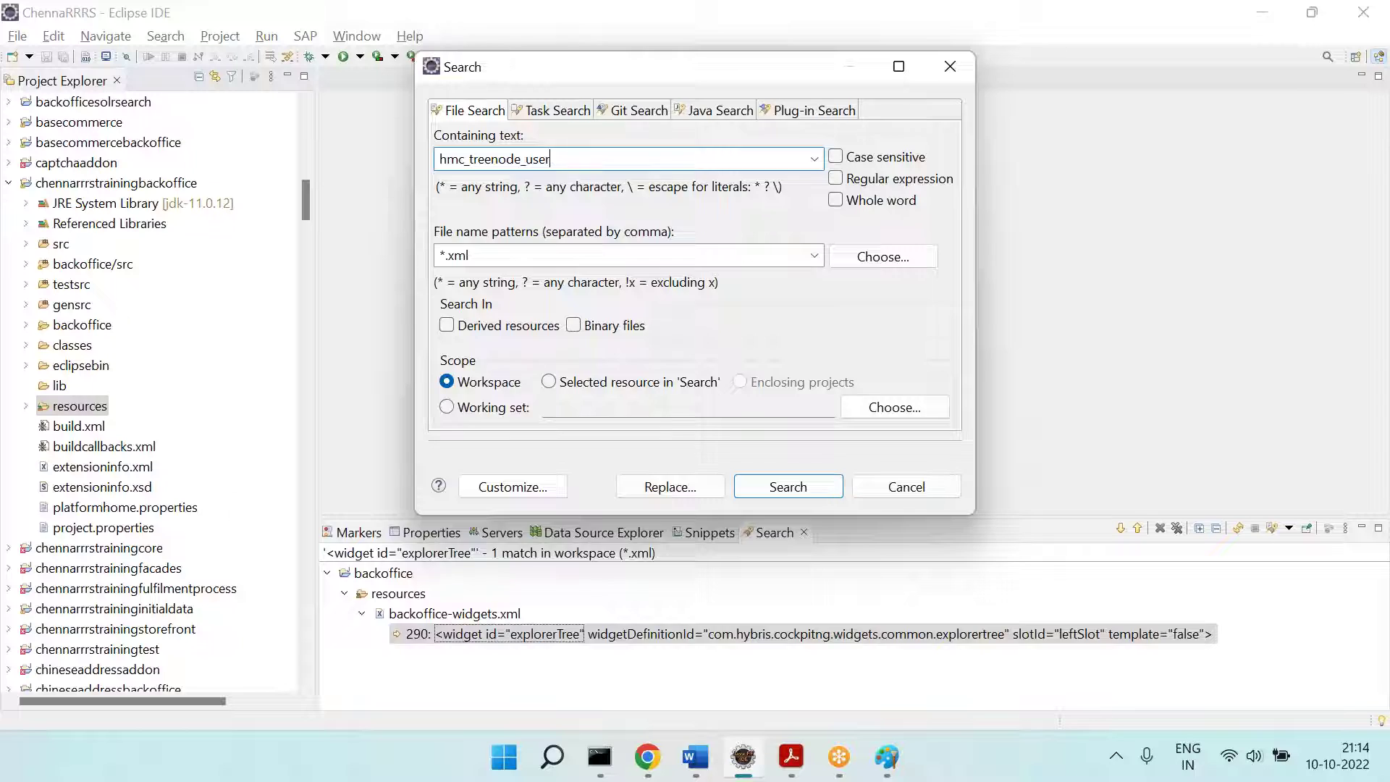
{"action": "key", "text": "Return"}
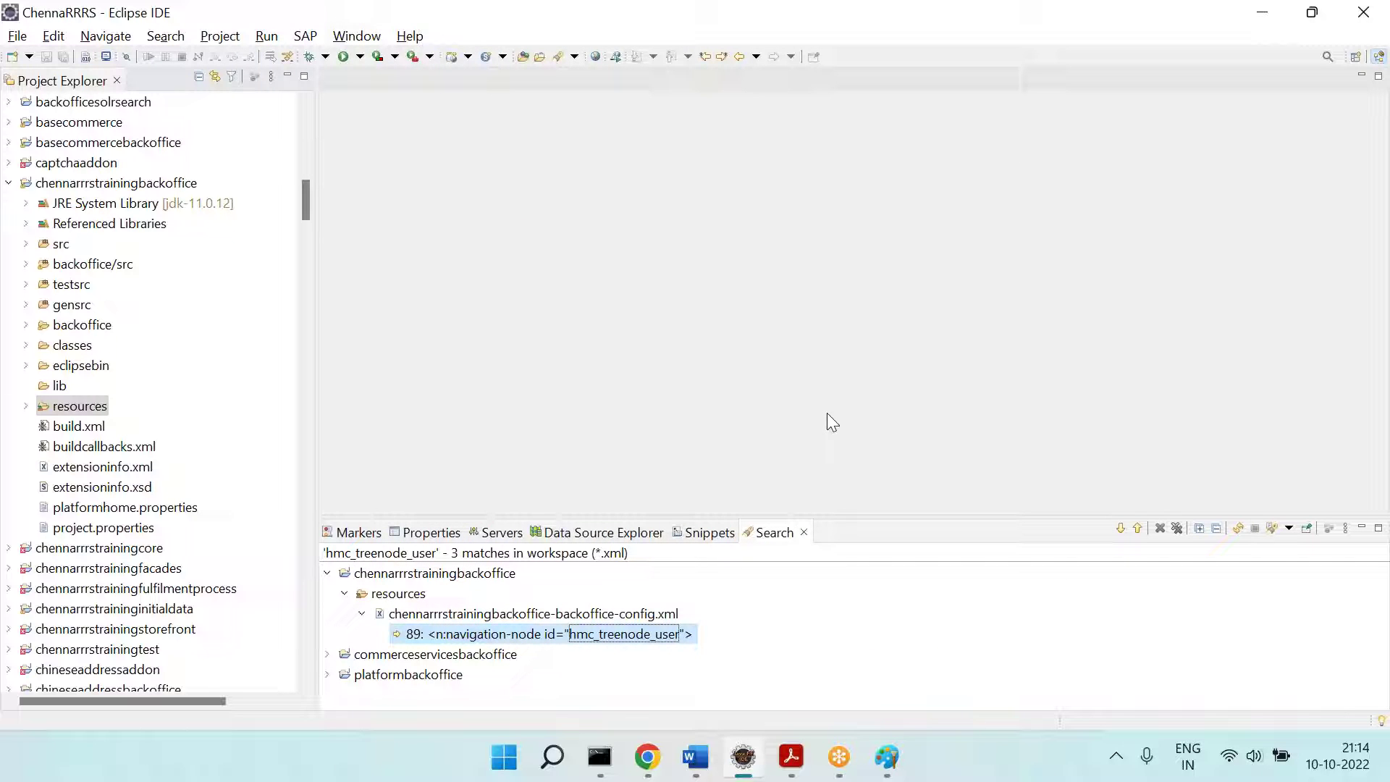
Step: Open the platformbackoffice-backoffice-config.xml match from the Eclipse search results
{"action": "left_click", "coordinate": [328, 573]}
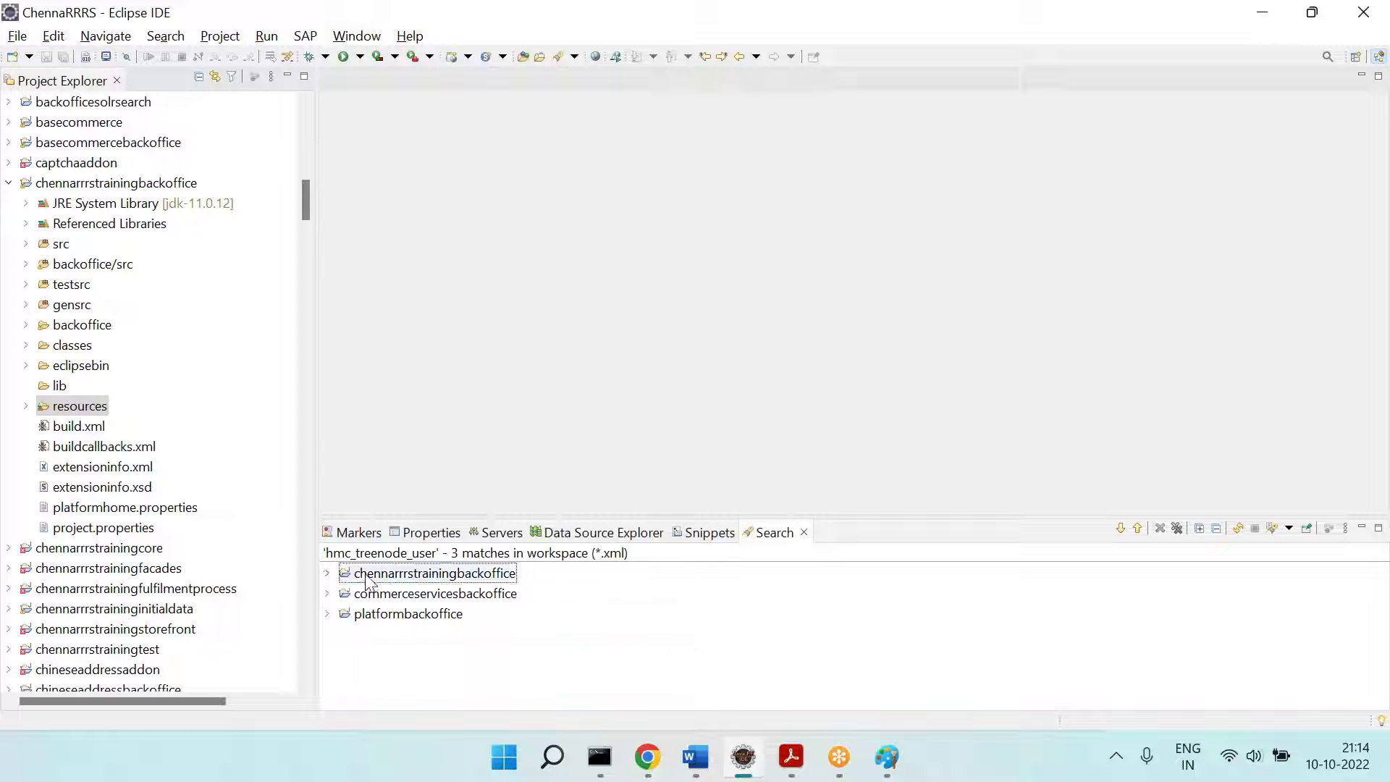
{"action": "left_click", "coordinate": [435, 614]}
{"action": "left_click", "coordinate": [1121, 529]}
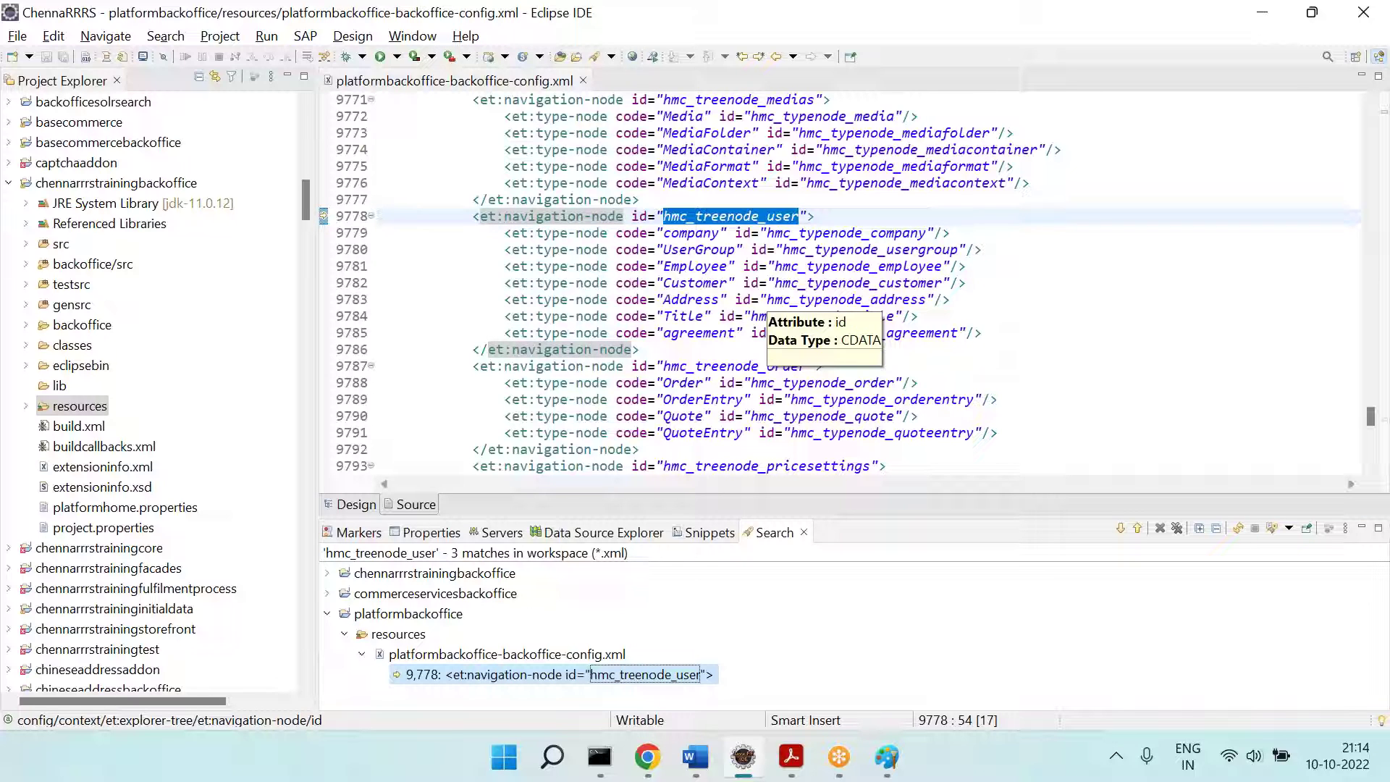
Step: Inspect the hmc_treenode_user type-nodes and the context block ending at line 9583
{"action": "left_click", "coordinate": [1060, 316]}
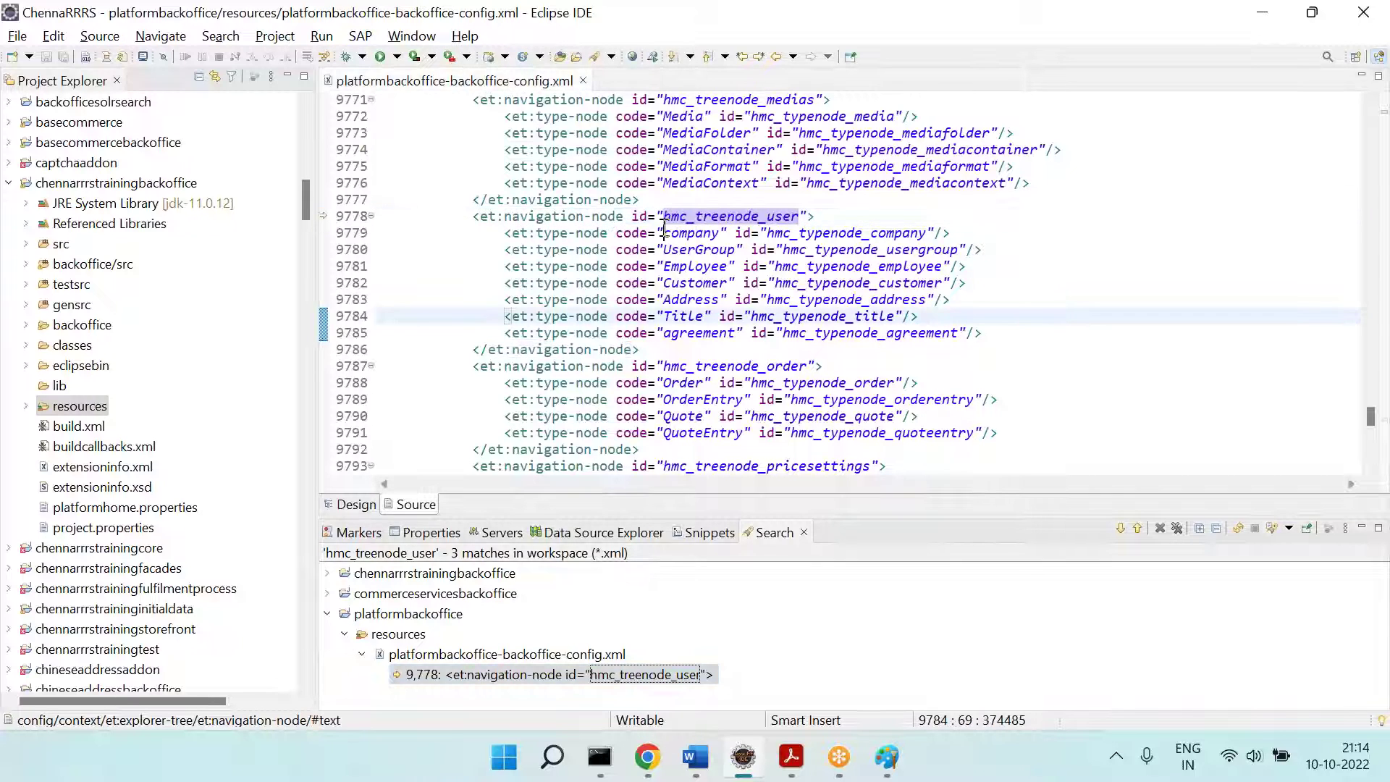
{"action": "left_click", "coordinate": [664, 232]}
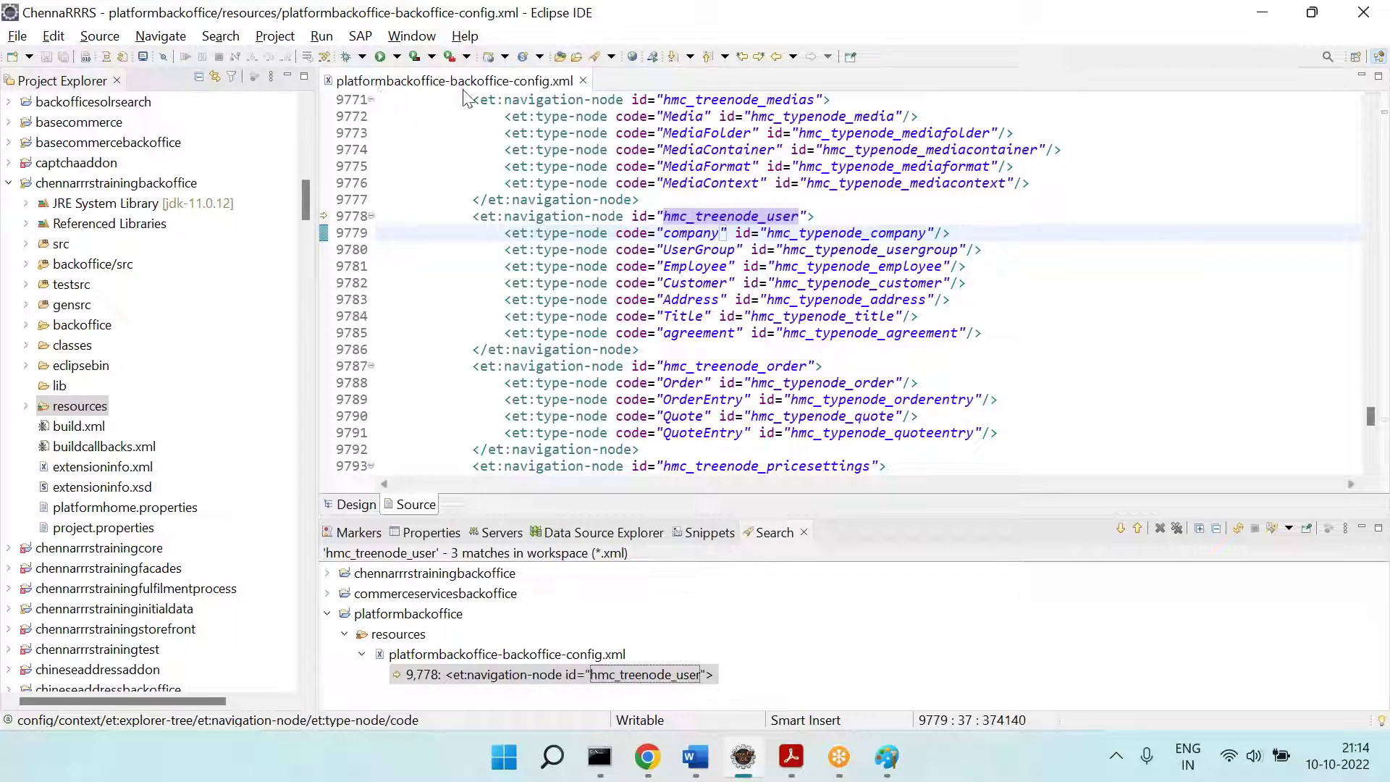
{"action": "scroll", "coordinate": [910, 195], "scroll_direction": "up", "scroll_amount": 17}
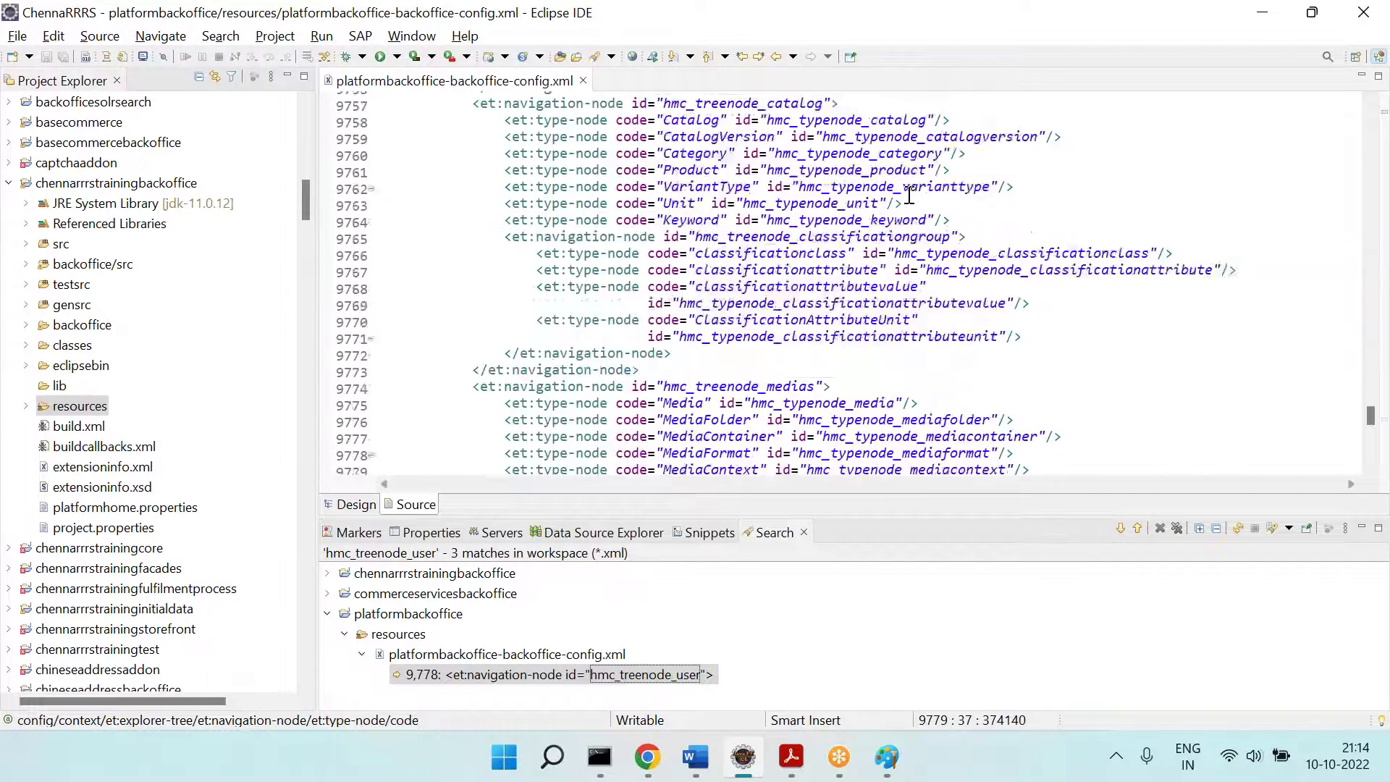
{"action": "scroll", "coordinate": [909, 196], "scroll_direction": "up", "scroll_amount": 20}
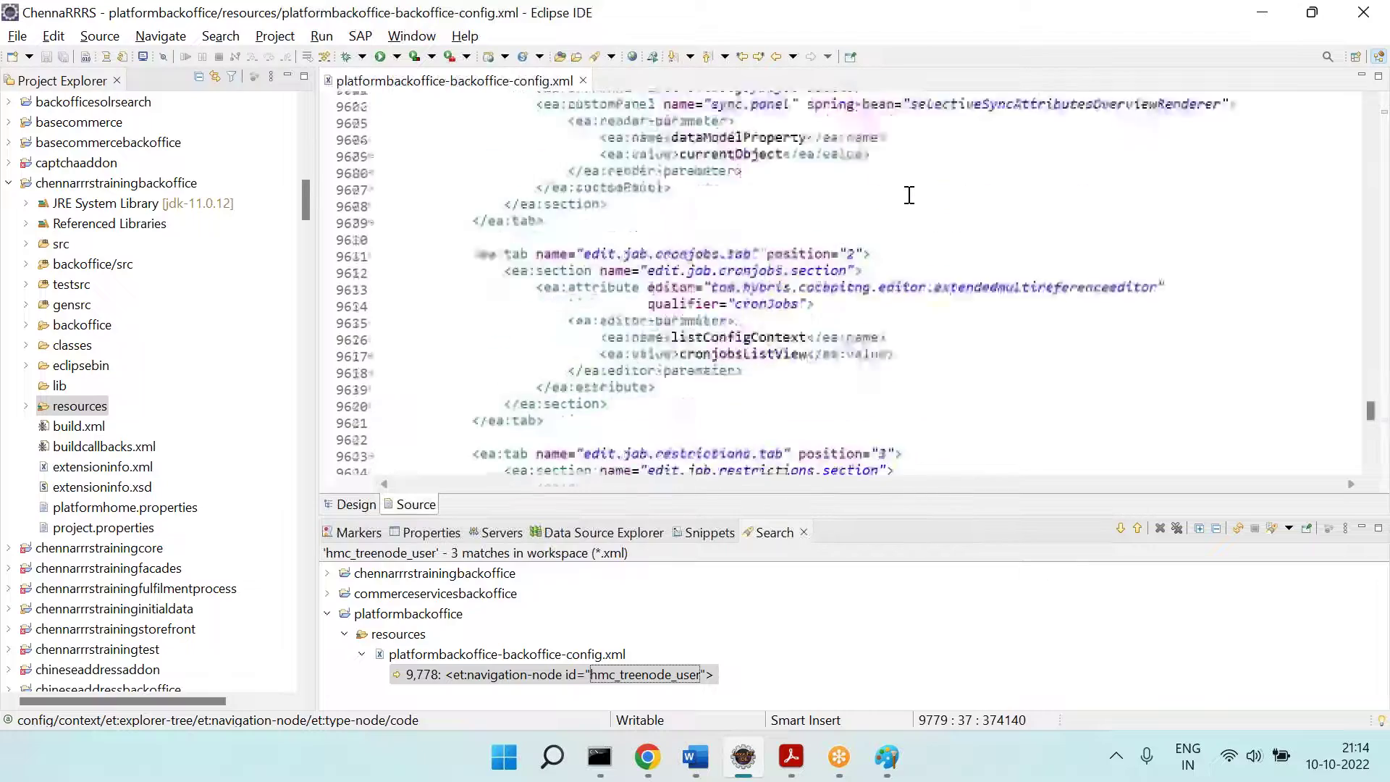
{"action": "left_click", "coordinate": [687, 268]}
{"action": "scroll", "coordinate": [687, 268], "scroll_direction": "up", "scroll_amount": 20}
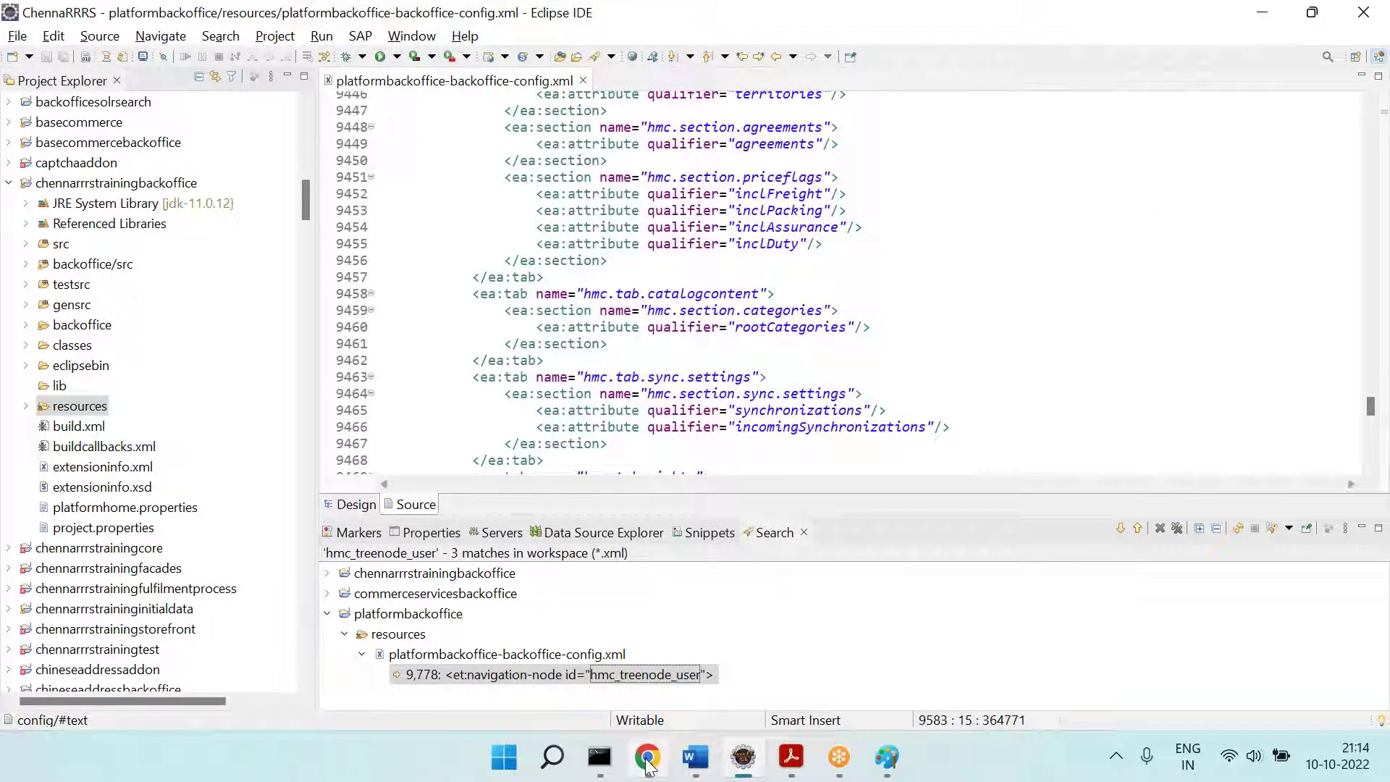
Step: Collapse the User node in the Backoffice explorer tree
{"action": "left_click", "coordinate": [648, 757]}
{"action": "scroll", "coordinate": [157, 284], "scroll_direction": "up", "scroll_amount": 3}
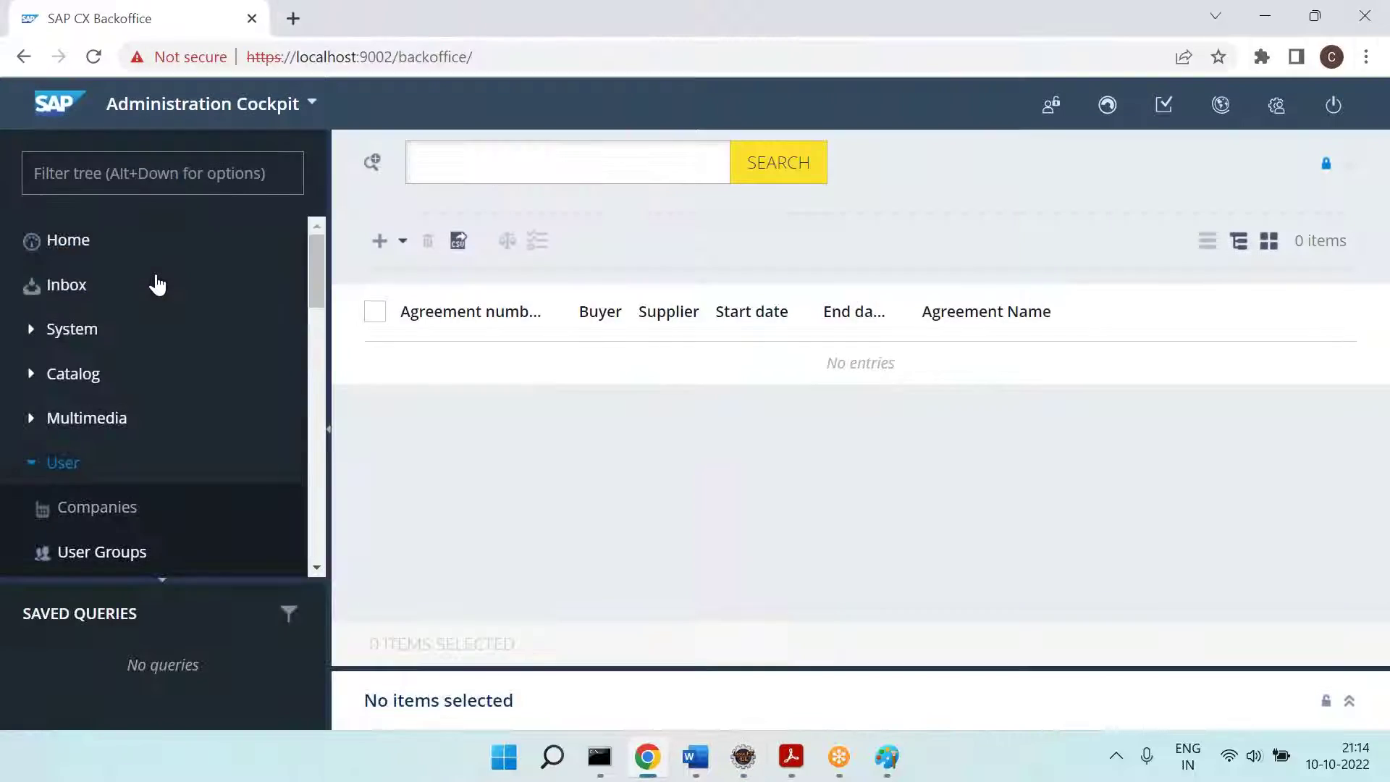
{"action": "left_click", "coordinate": [43, 466]}
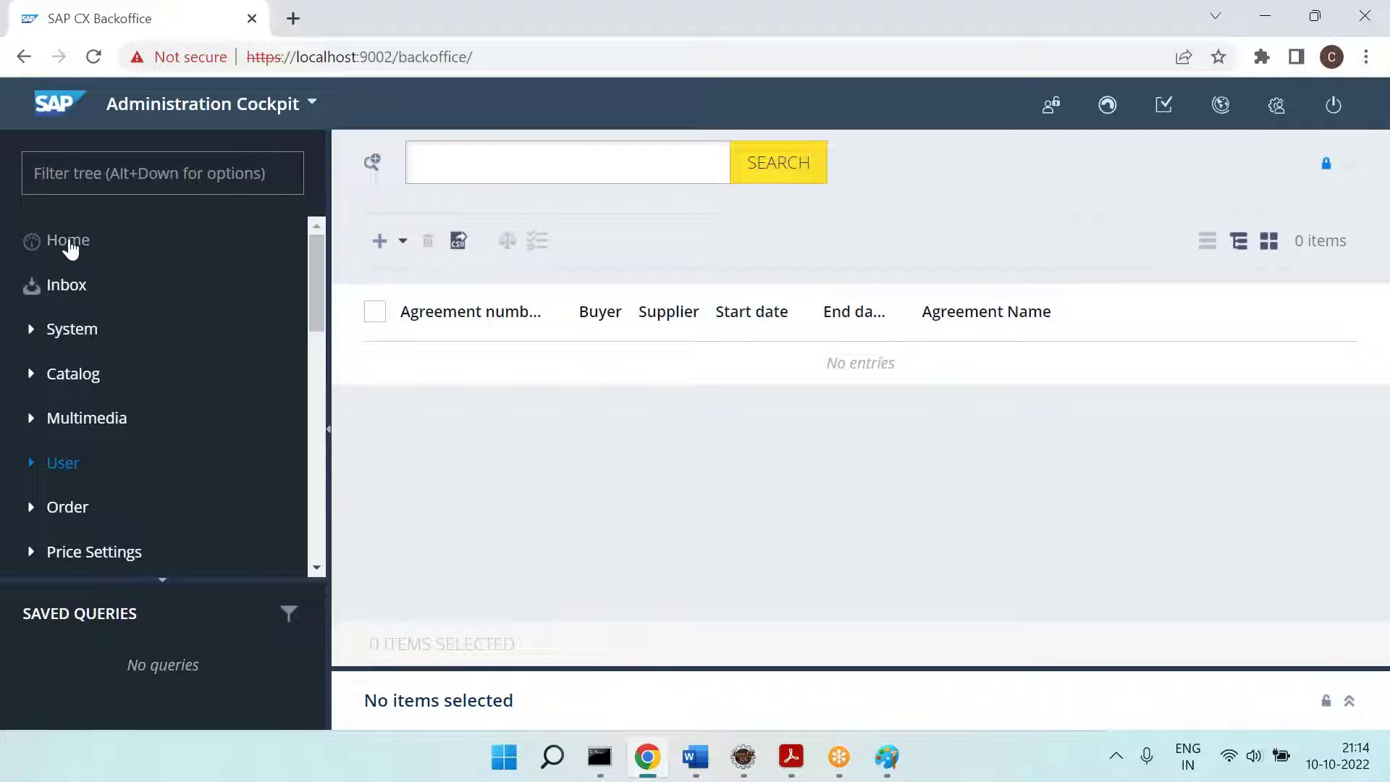
{"action": "left_click", "coordinate": [33, 331]}
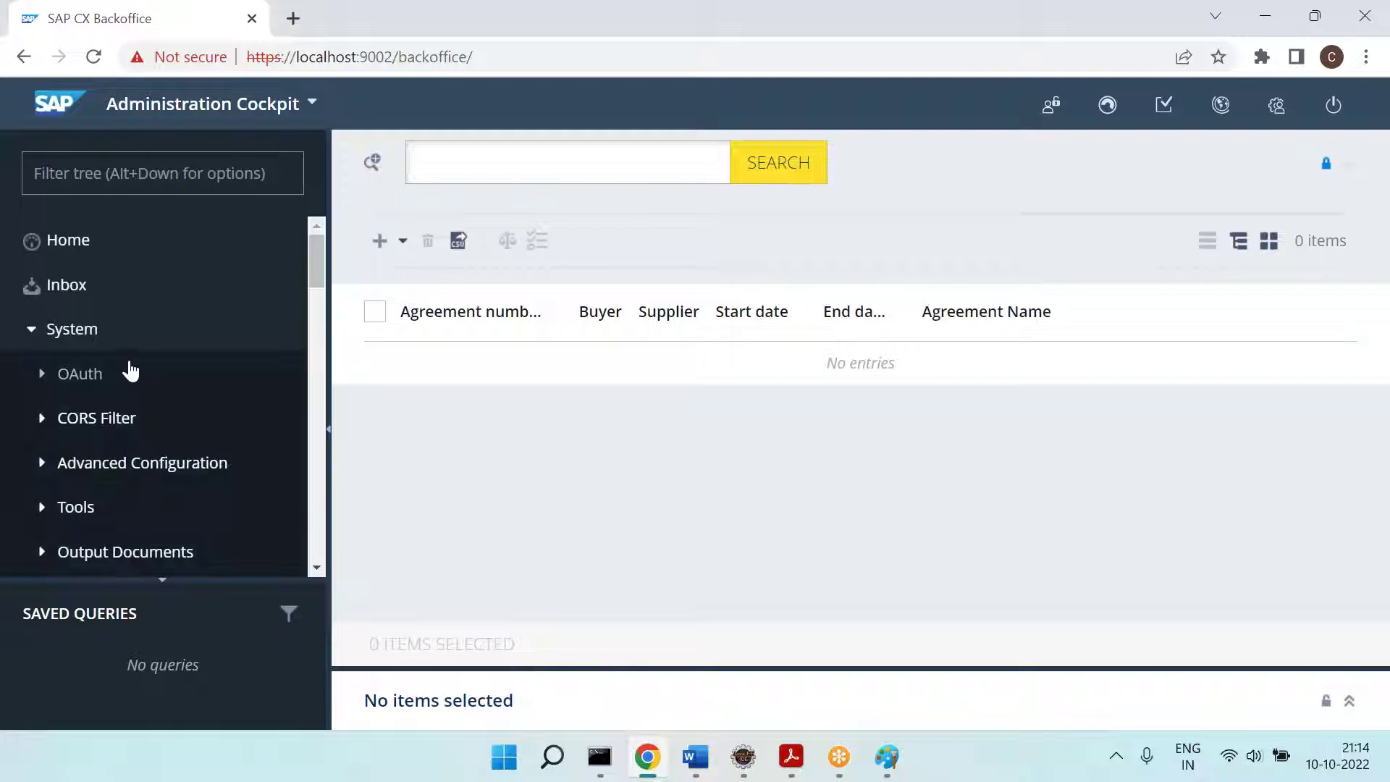
{"action": "left_click", "coordinate": [749, 736]}
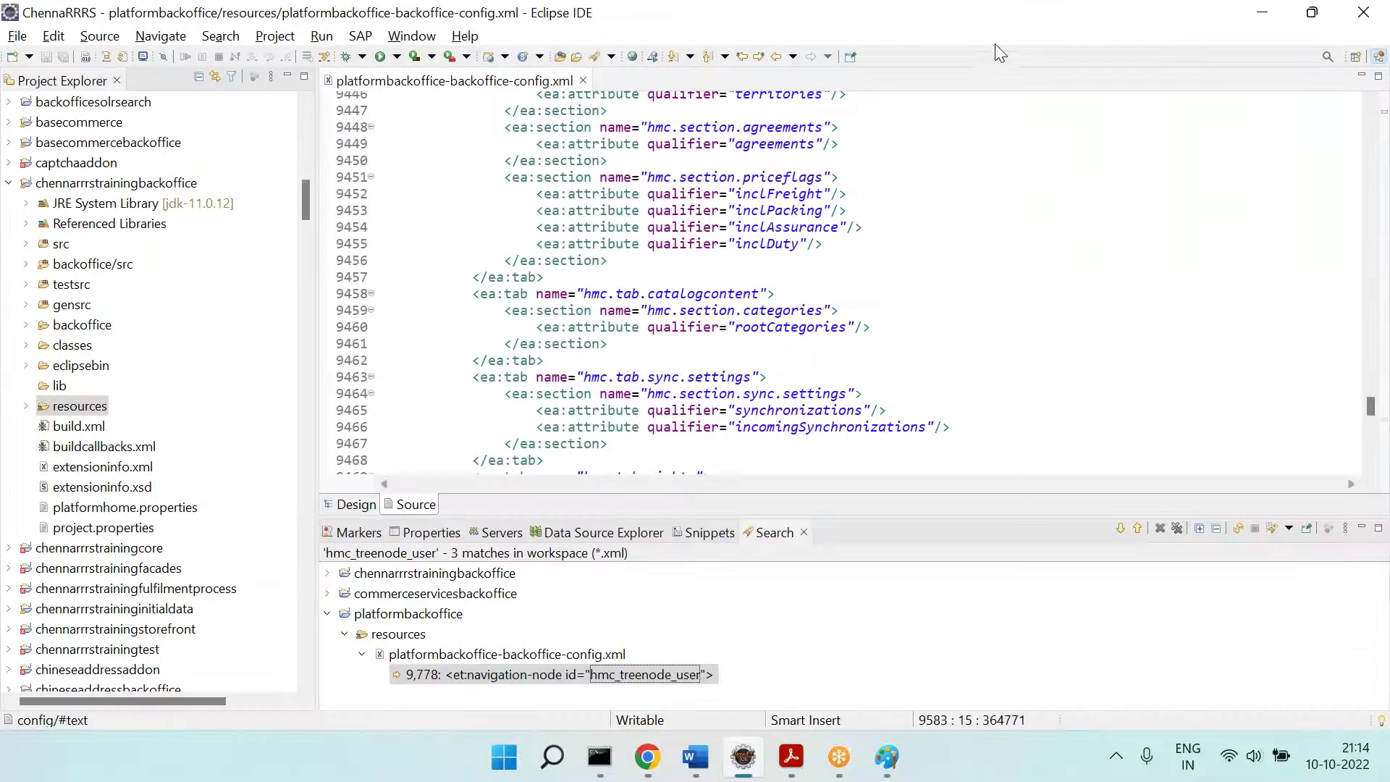
{"action": "left_click", "coordinate": [997, 63]}
{"action": "scroll", "coordinate": [595, 336], "scroll_direction": "down", "scroll_amount": 19}
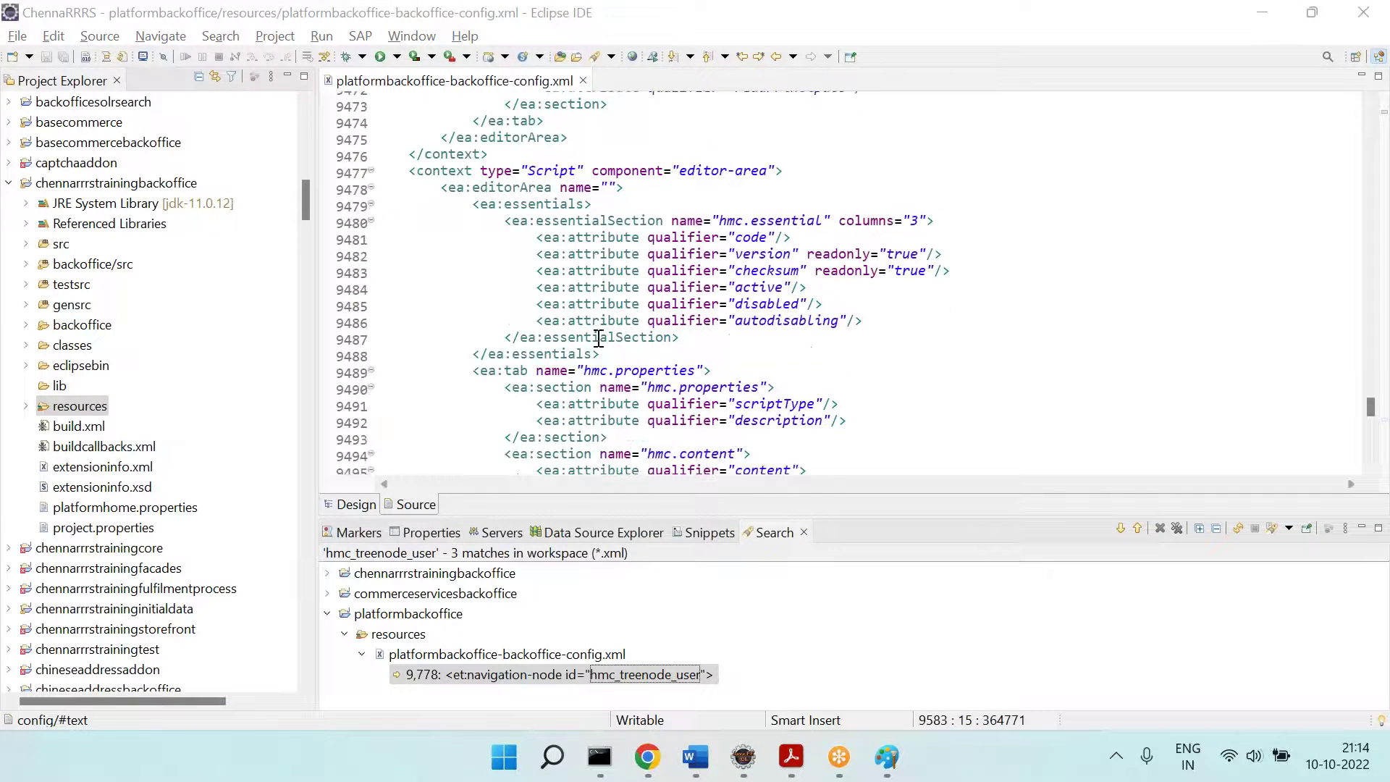
{"action": "scroll", "coordinate": [595, 336], "scroll_direction": "down", "scroll_amount": 18}
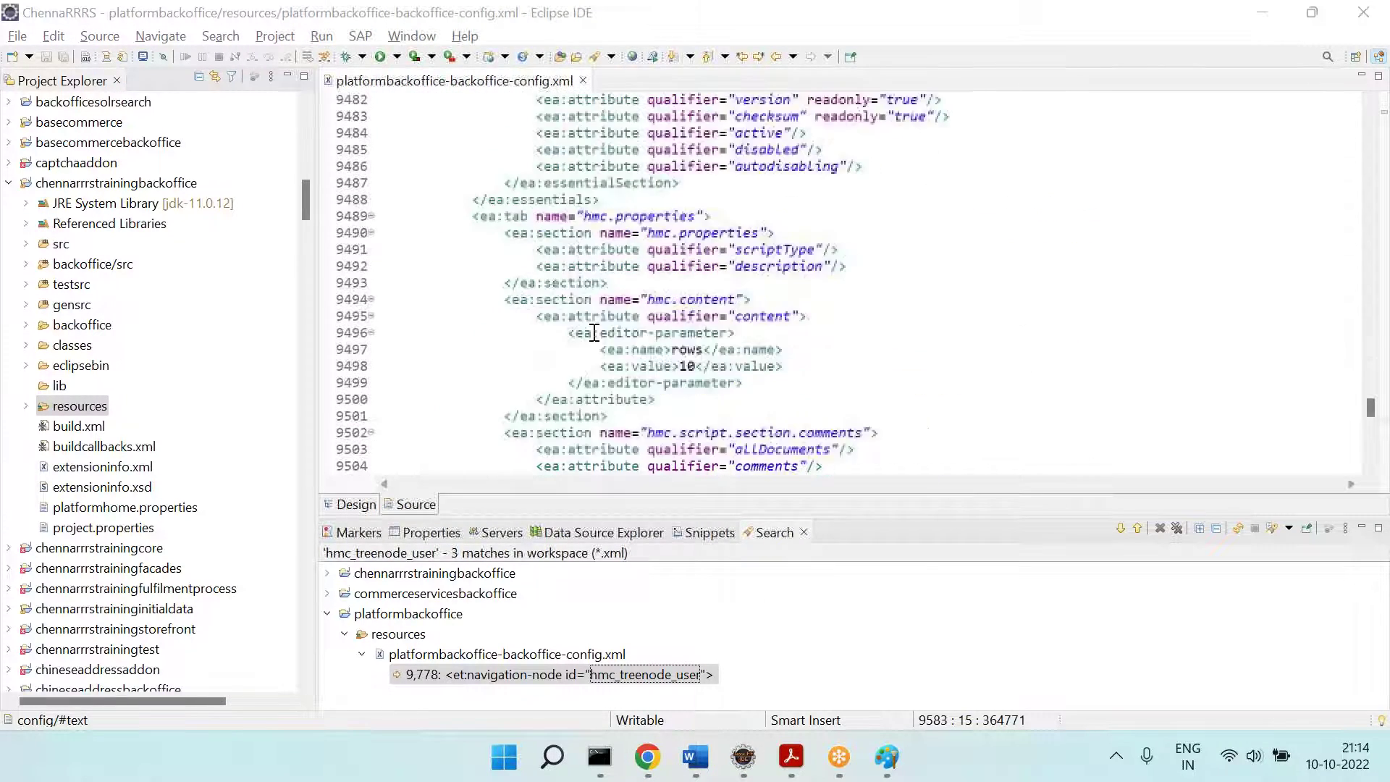
{"action": "scroll", "coordinate": [595, 333], "scroll_direction": "down", "scroll_amount": 16}
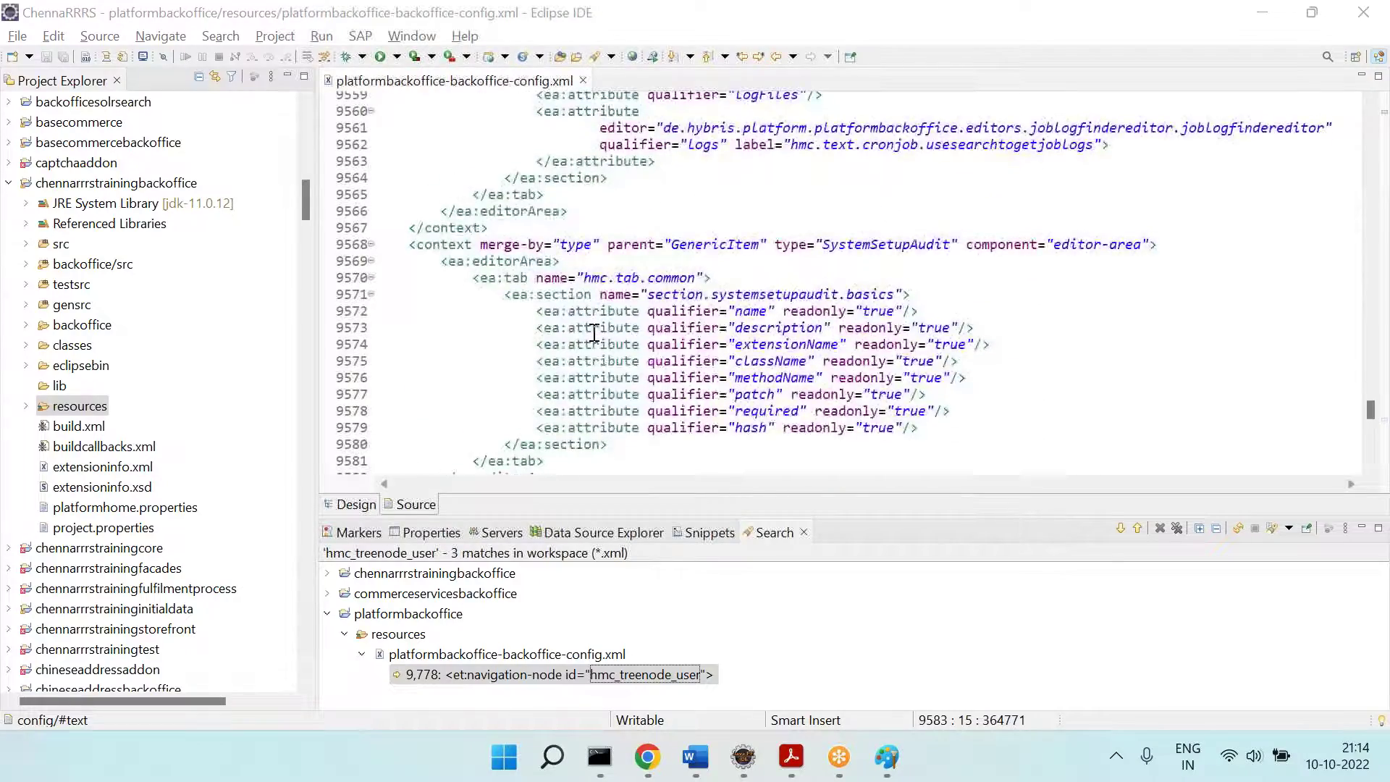
{"action": "scroll", "coordinate": [595, 333], "scroll_direction": "down", "scroll_amount": 14}
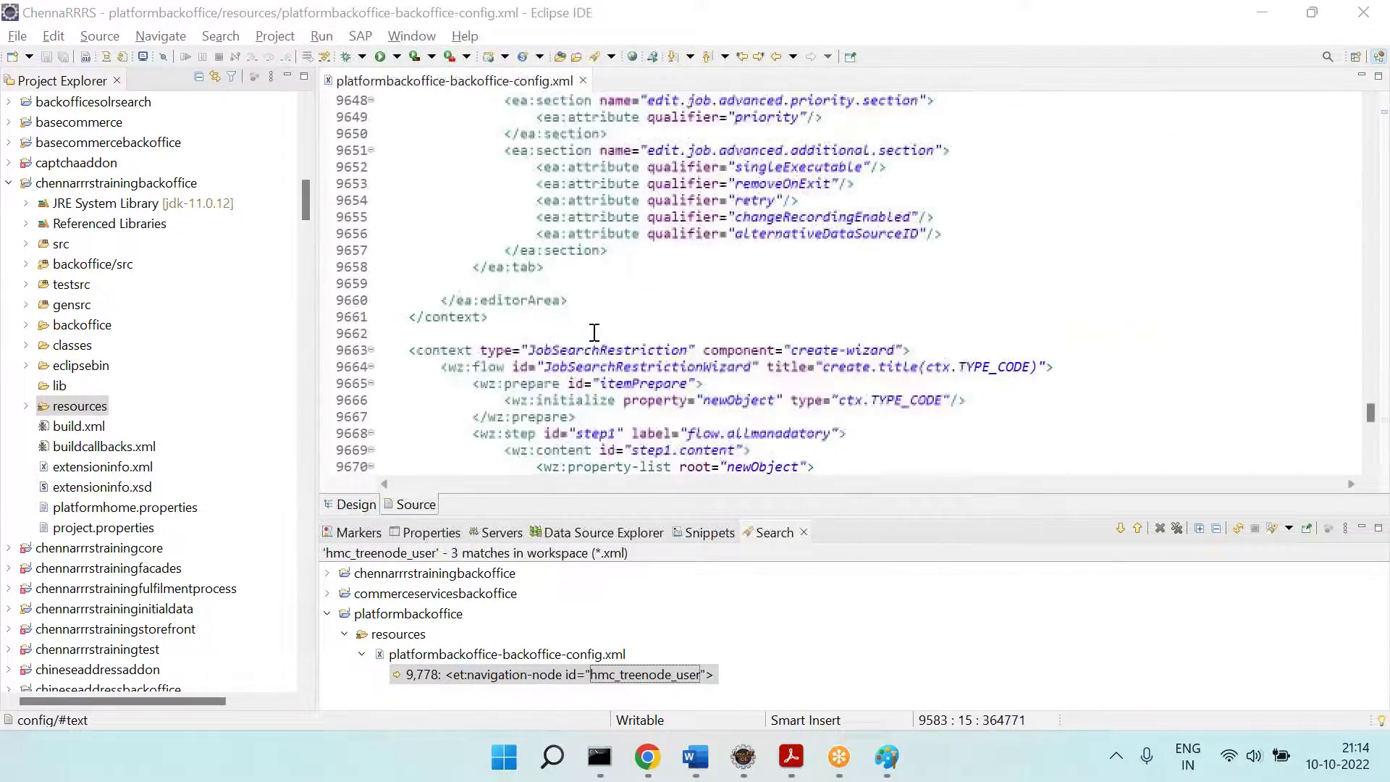
{"action": "double_click", "coordinate": [618, 682]}
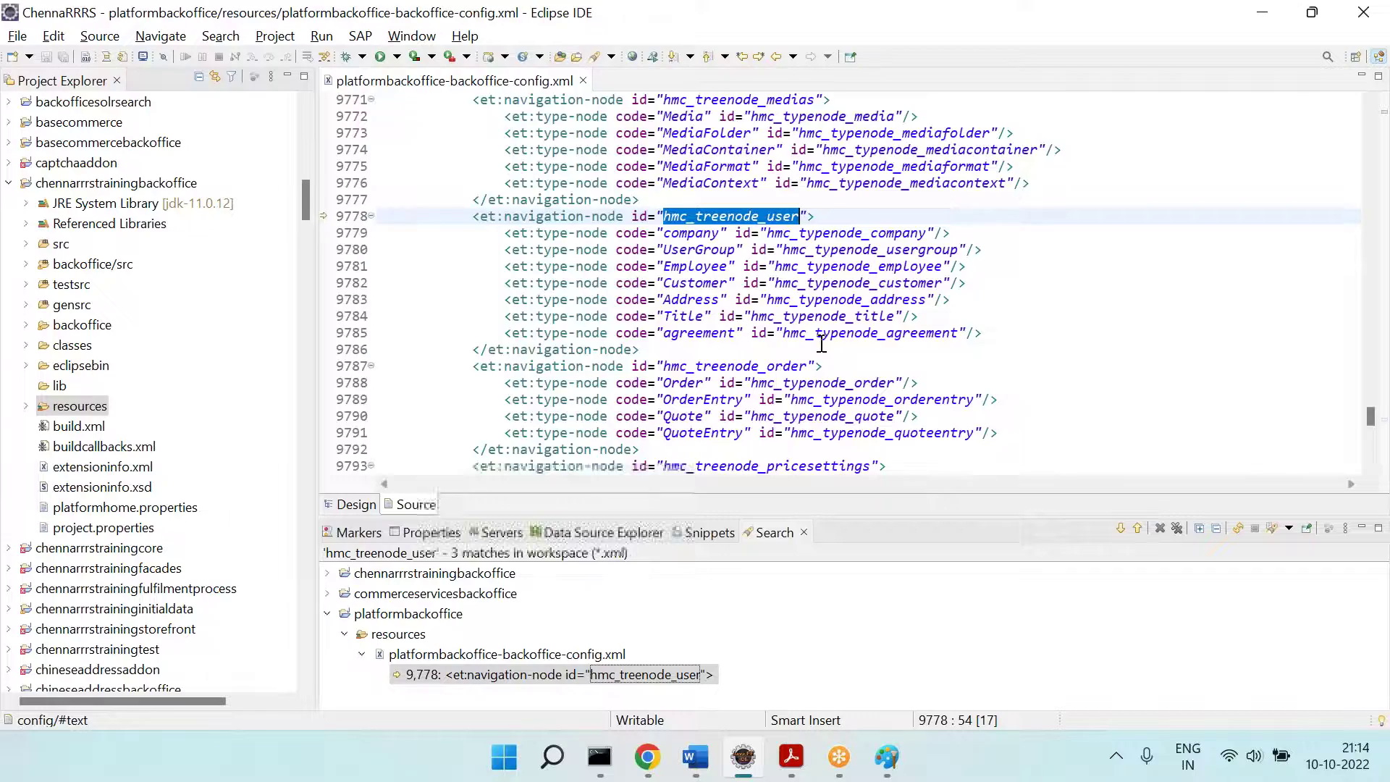
{"action": "scroll", "coordinate": [822, 342], "scroll_direction": "up", "scroll_amount": 20}
{"action": "scroll", "coordinate": [822, 342], "scroll_direction": "up", "scroll_amount": 12}
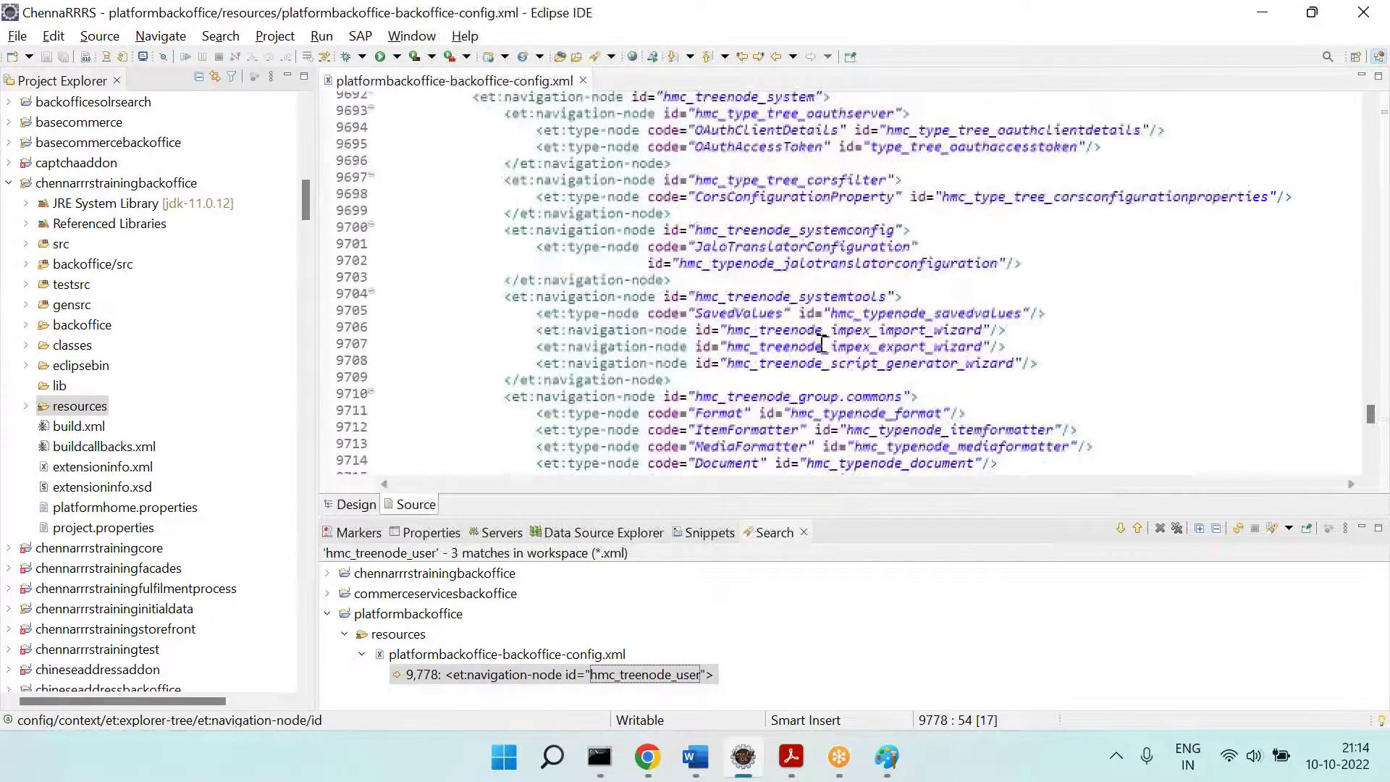
{"action": "left_click_drag", "start_coordinate": [408, 272], "coordinate": [680, 262]}
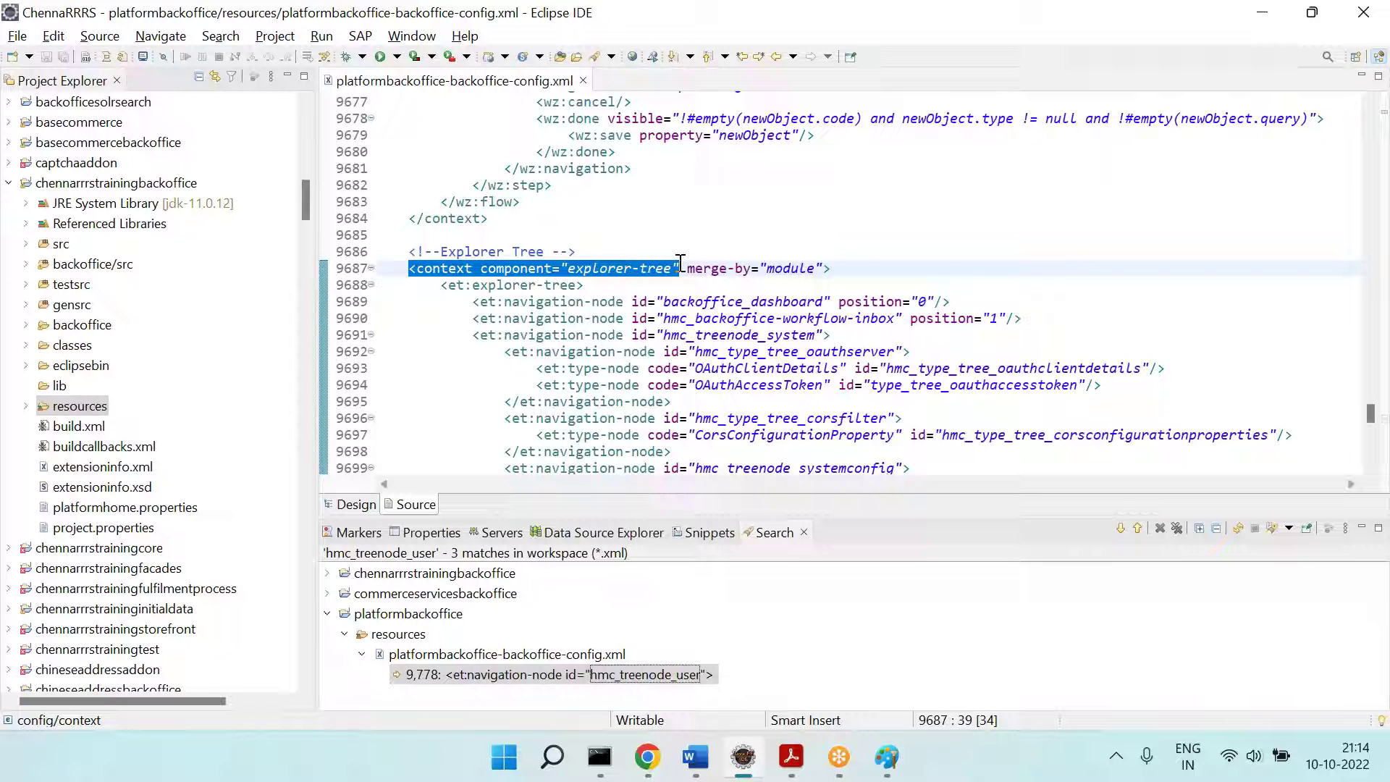
{"action": "left_click", "coordinate": [593, 340]}
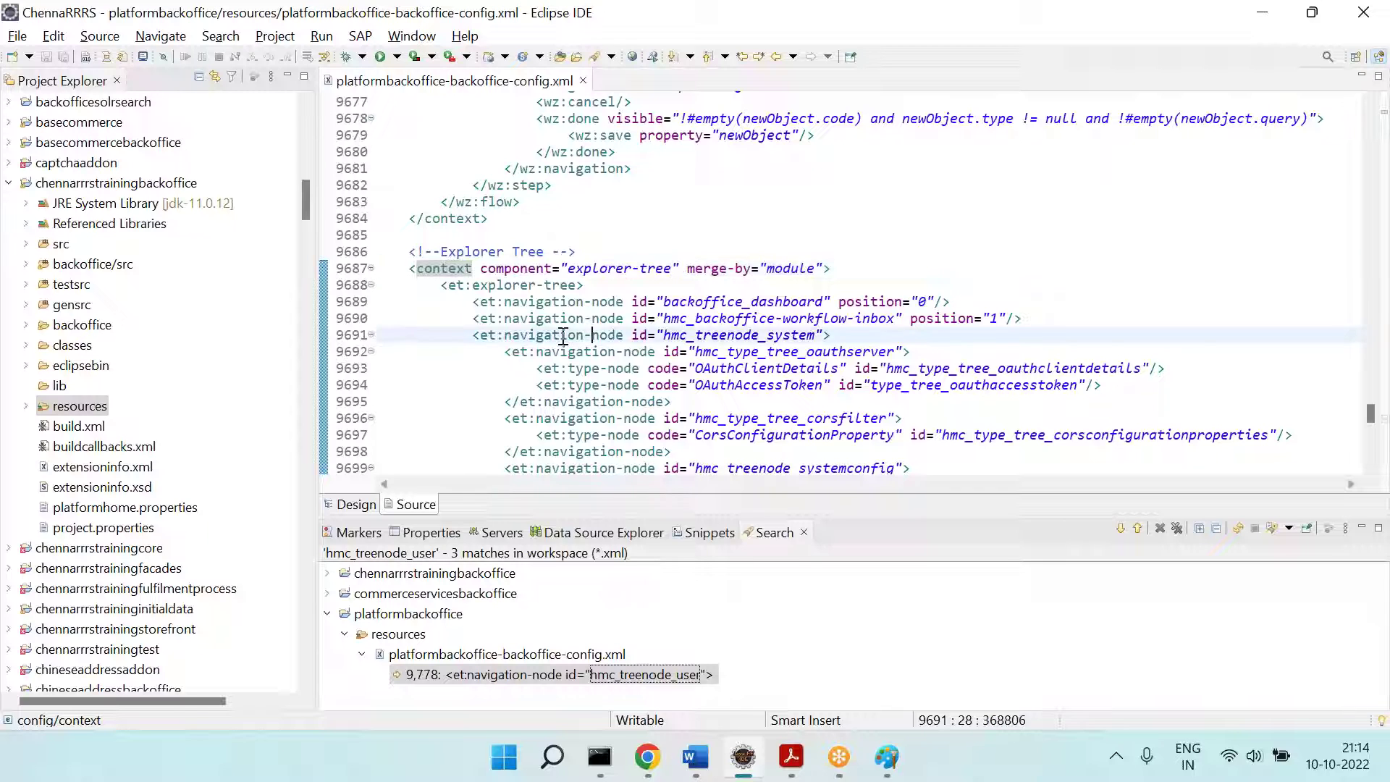
Step: Open the Home dashboard and mark the backoffice_dashboard node (position 0) on line 9689
{"action": "key", "text": "alt+Tab"}
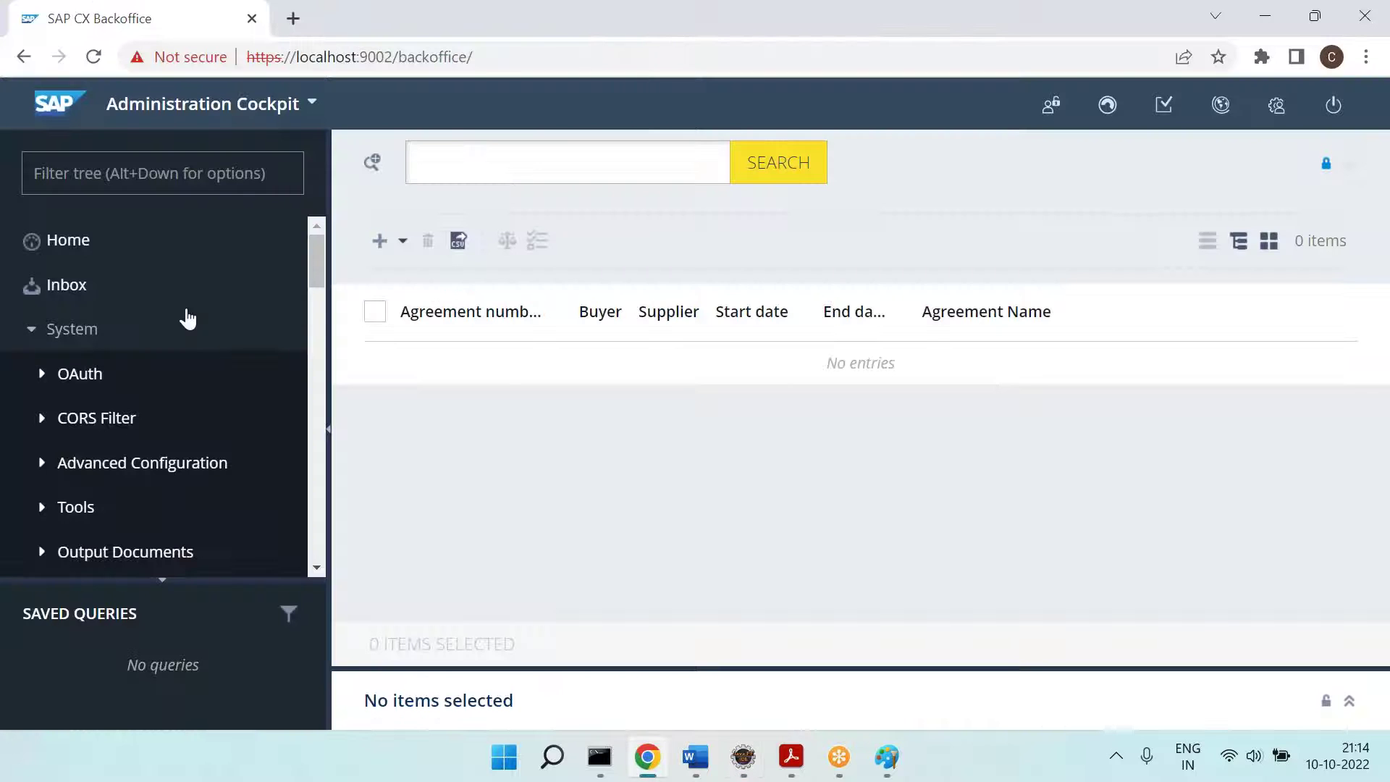
{"action": "left_click", "coordinate": [75, 253]}
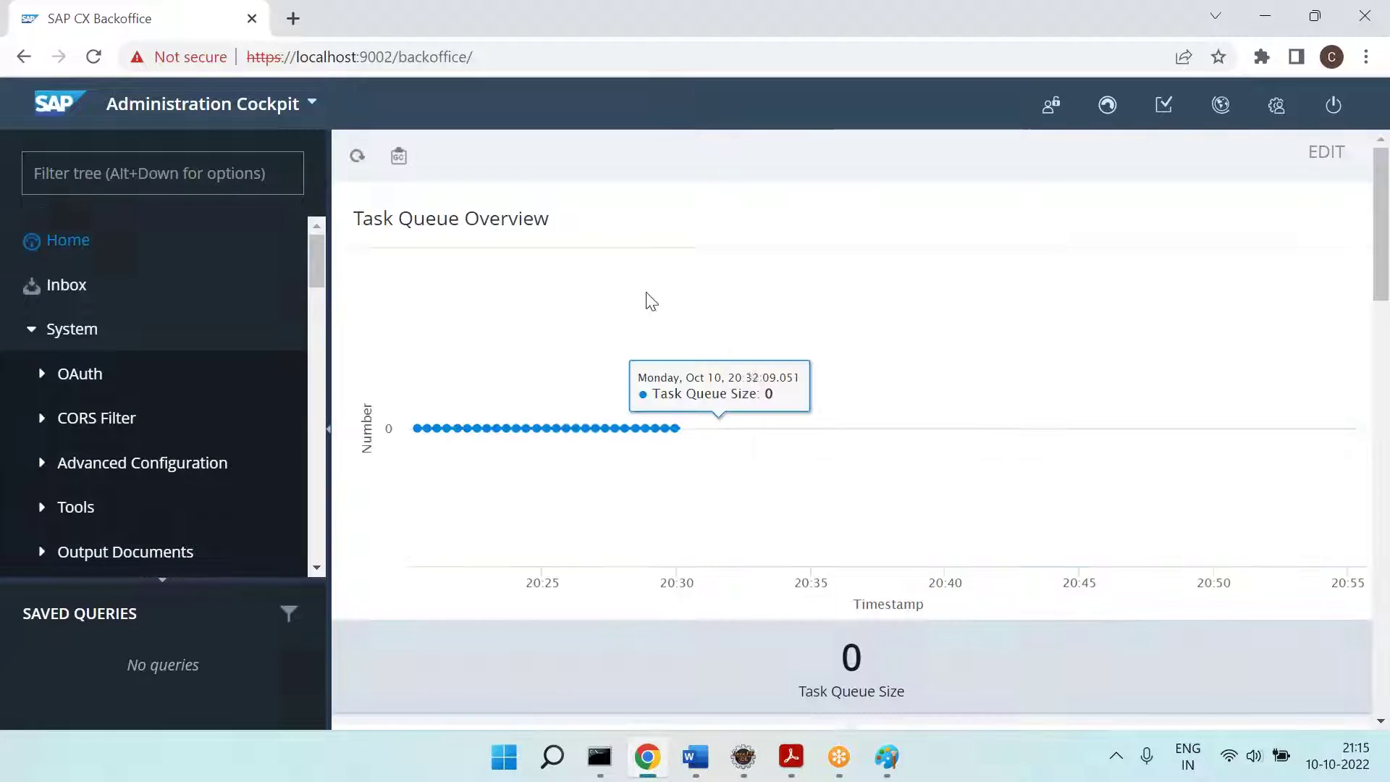
{"action": "key", "text": "alt+Tab"}
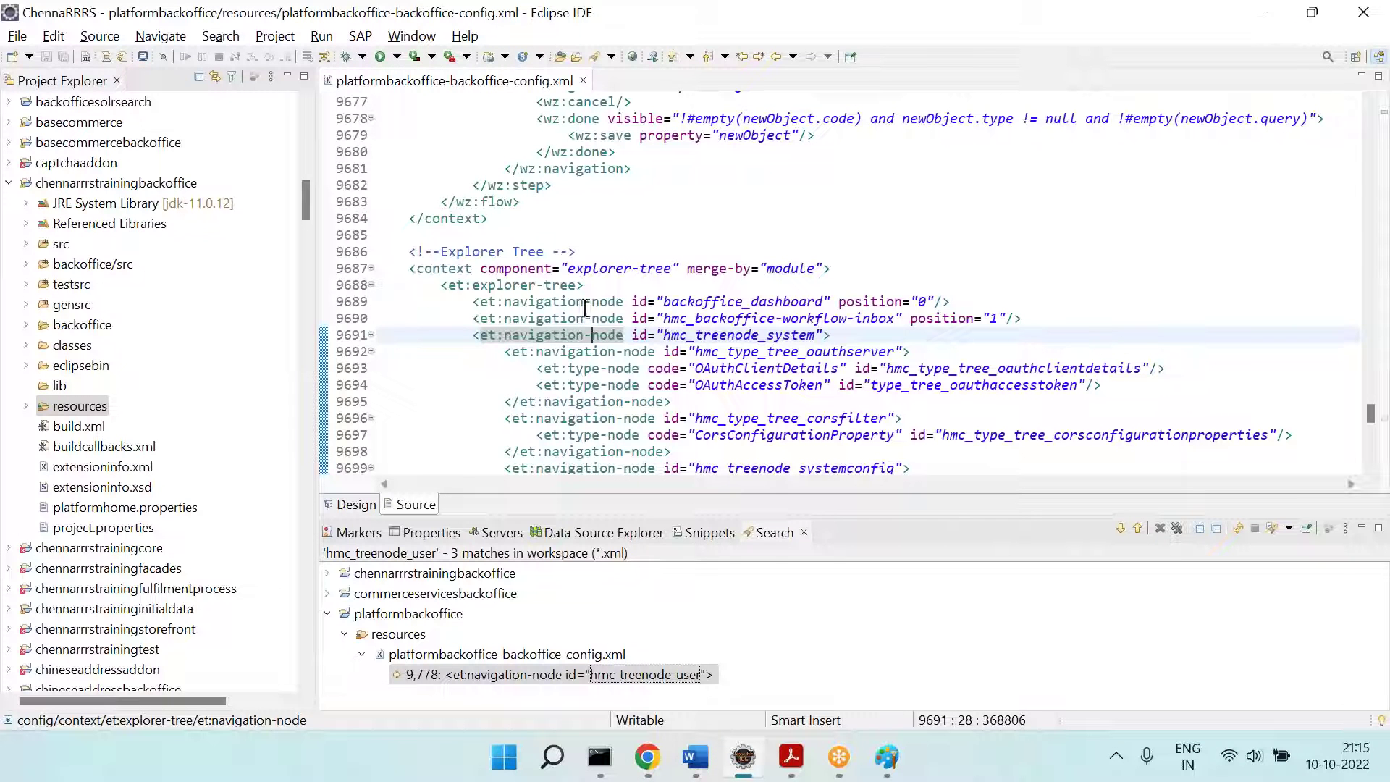
{"action": "left_click_drag", "start_coordinate": [469, 303], "coordinate": [964, 301]}
{"action": "double_click", "coordinate": [922, 302]}
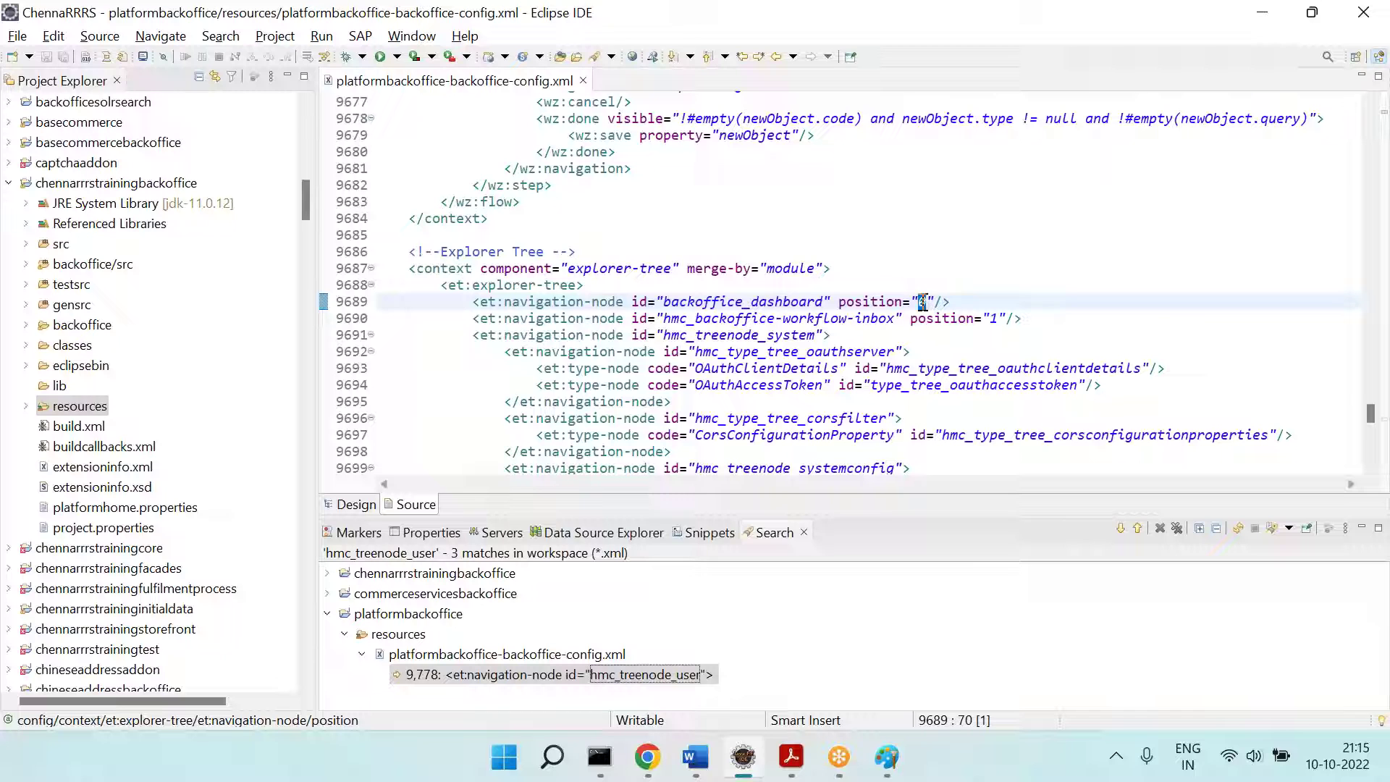
Step: Mark the hmc_backoffice-workflow-inbox node on line 9690
{"action": "key", "text": "alt+Tab"}
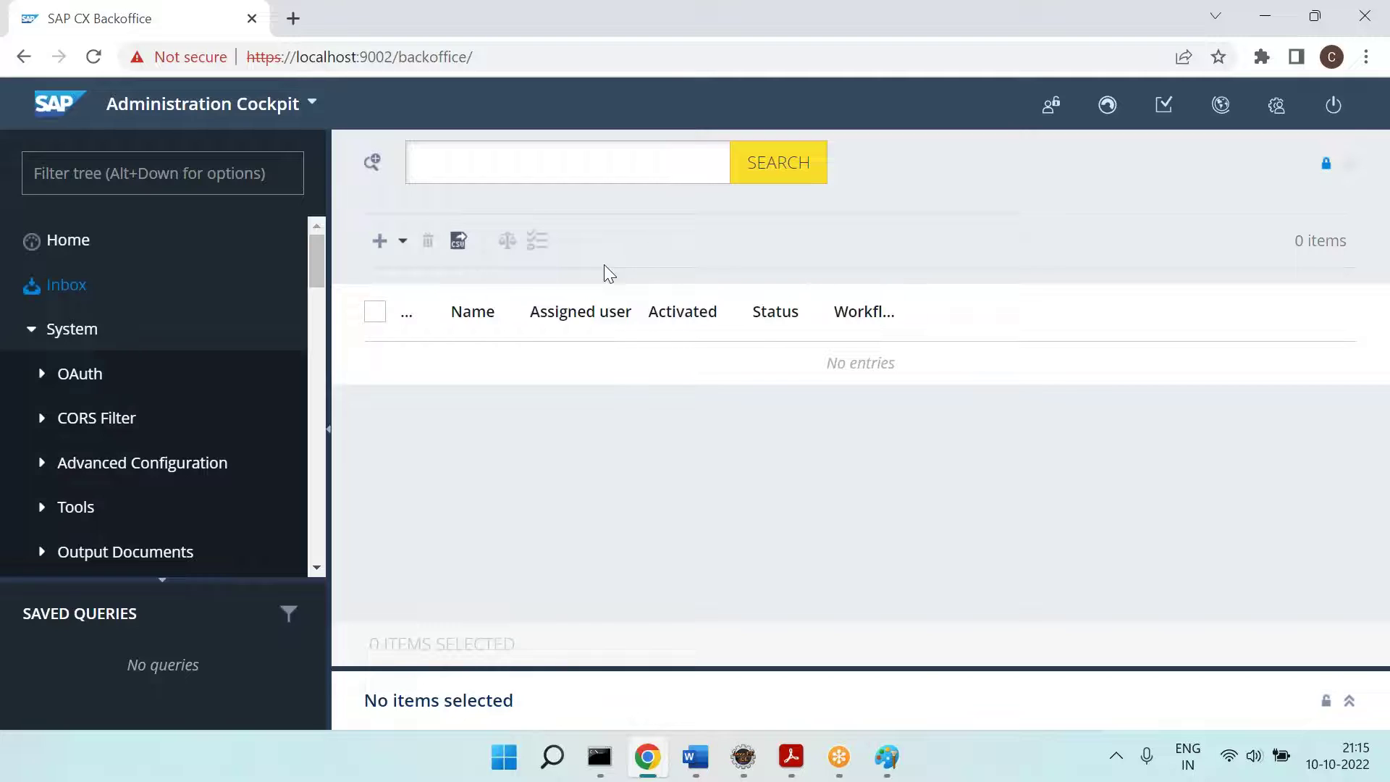
{"action": "key", "text": "alt+Tab"}
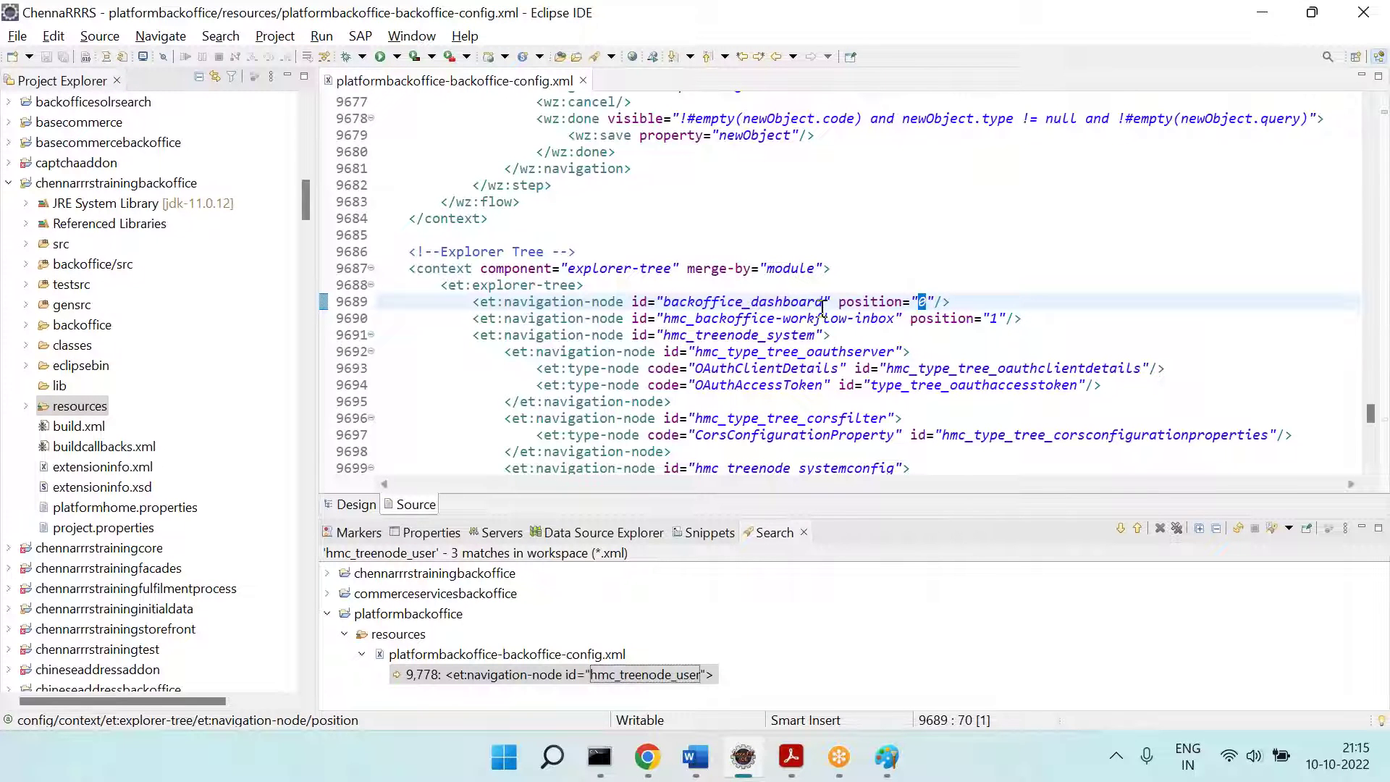
{"action": "left_click", "coordinate": [838, 316]}
{"action": "left_click_drag", "start_coordinate": [509, 313], "coordinate": [1065, 320]}
Step: Expand OAuth in Backoffice and mark the system, OAuth server and OAuthClientDetails nodes (lines 9691–9693)
{"action": "key", "text": "alt+Tab"}
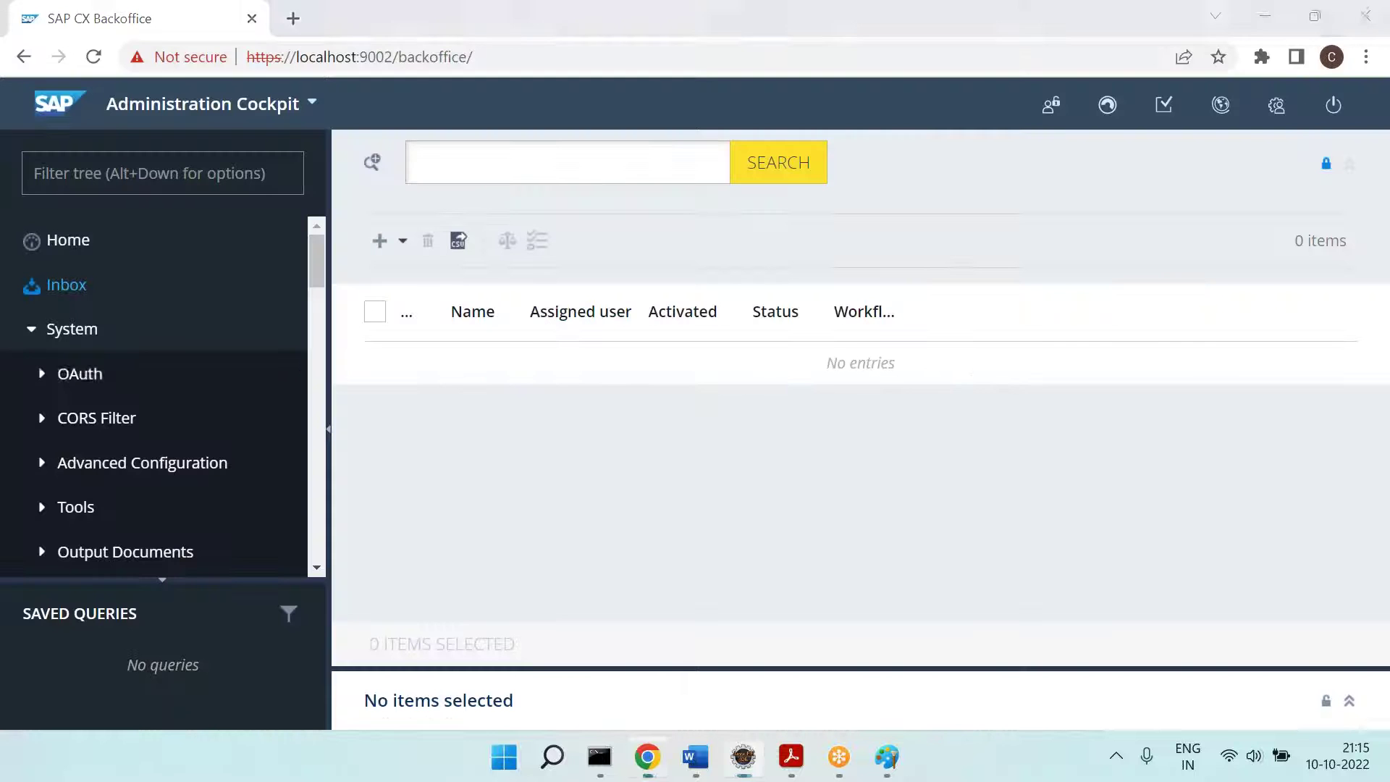
{"action": "left_click", "coordinate": [42, 383]}
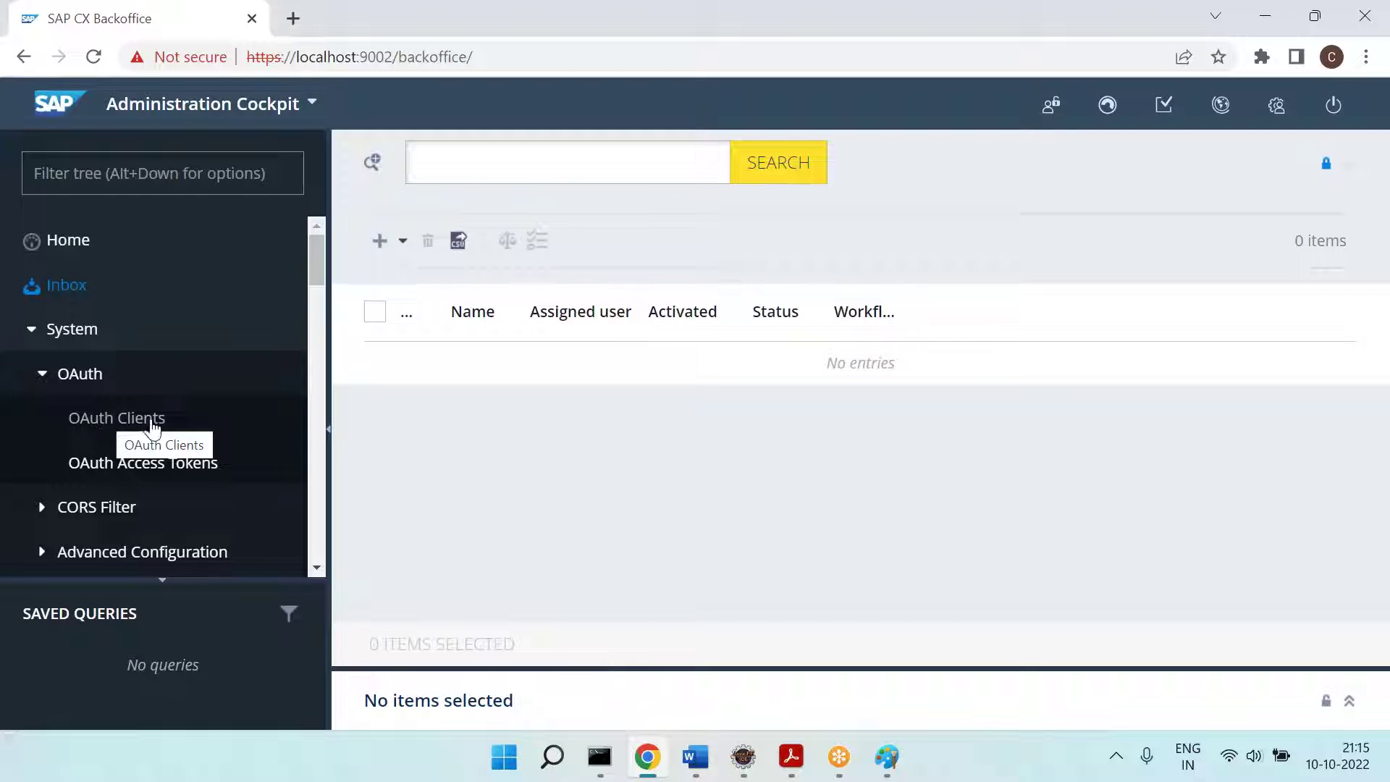
{"action": "key", "text": "alt+Tab"}
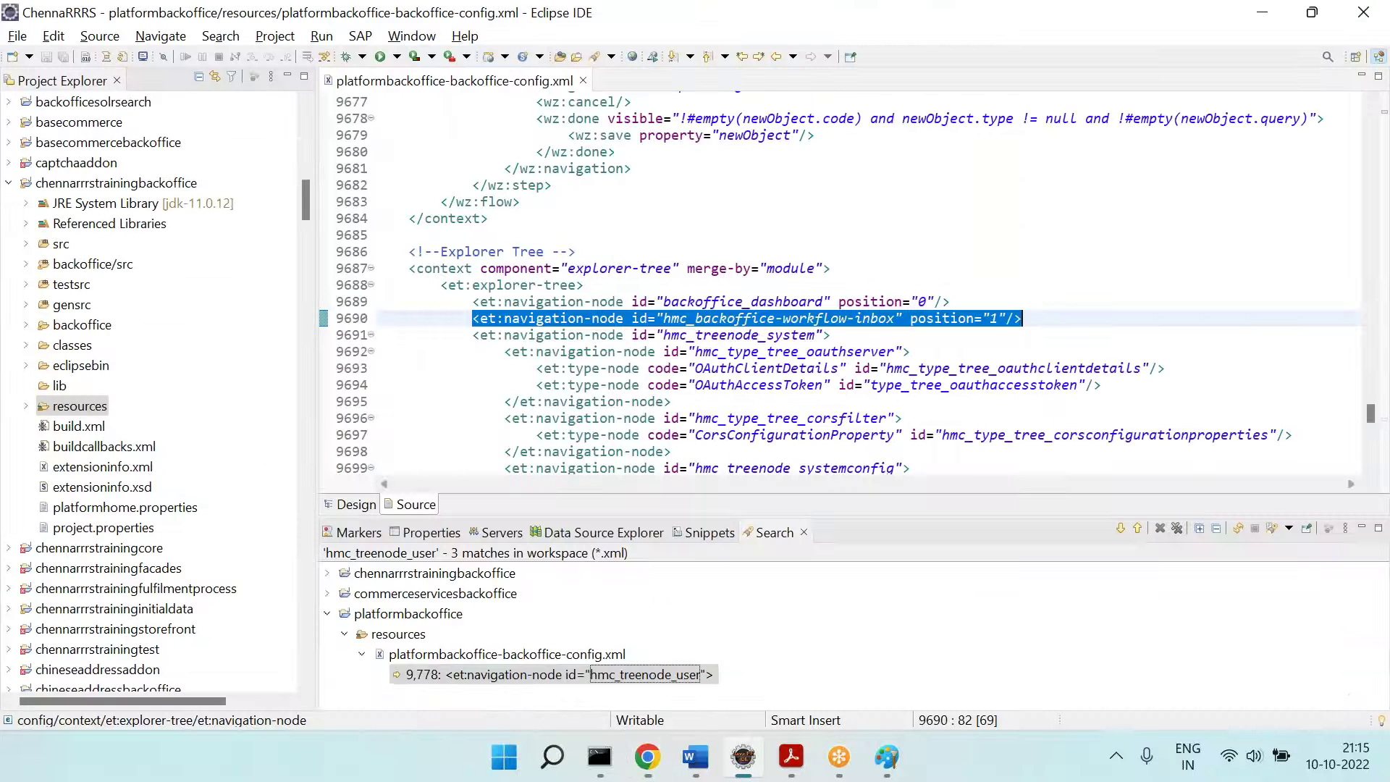
{"action": "left_click_drag", "start_coordinate": [472, 335], "coordinate": [865, 337]}
{"action": "left_click_drag", "start_coordinate": [504, 352], "coordinate": [953, 352]}
{"action": "left_click_drag", "start_coordinate": [536, 368], "coordinate": [1133, 388]}
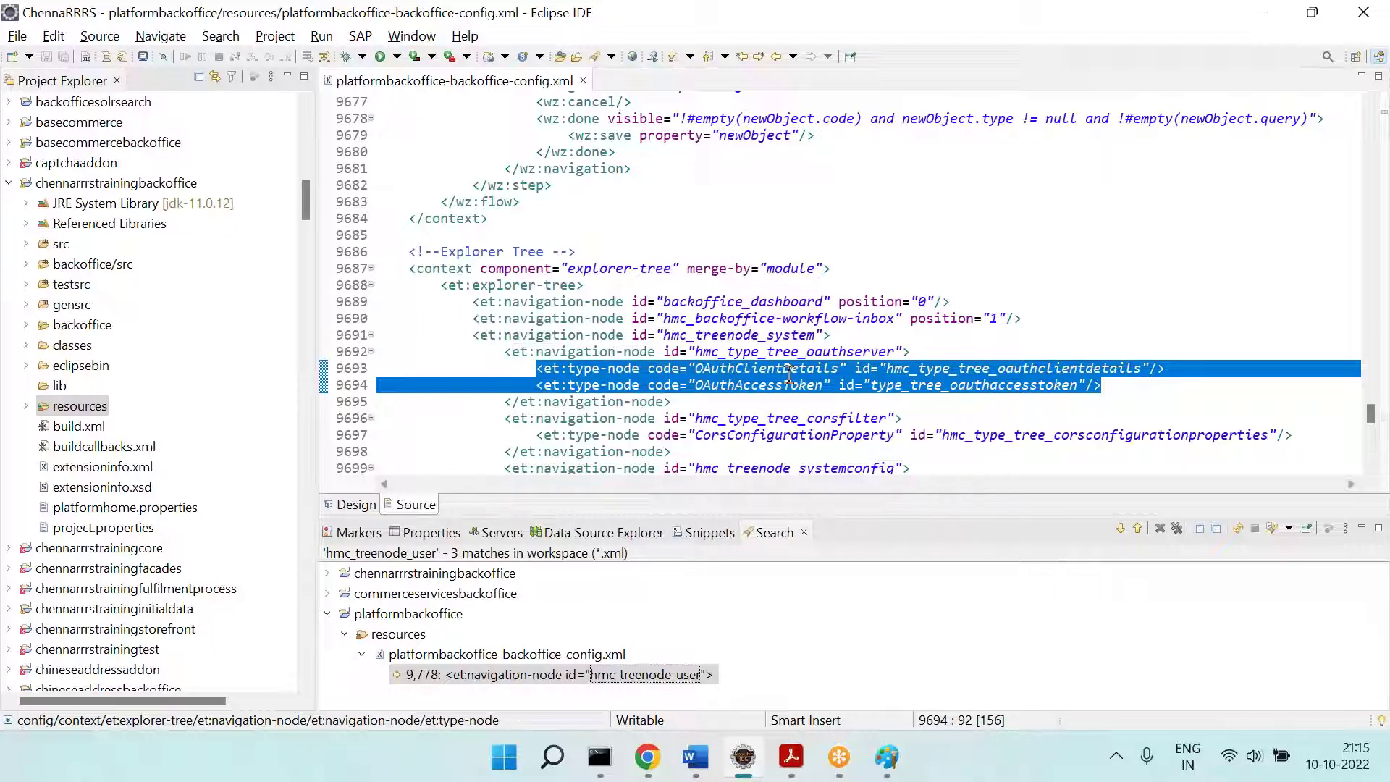
Step: Collapse System and expand User in the Backoffice explorer tree
{"action": "scroll", "coordinate": [788, 373], "scroll_direction": "down", "scroll_amount": 17}
{"action": "scroll", "coordinate": [789, 373], "scroll_direction": "down", "scroll_amount": 11}
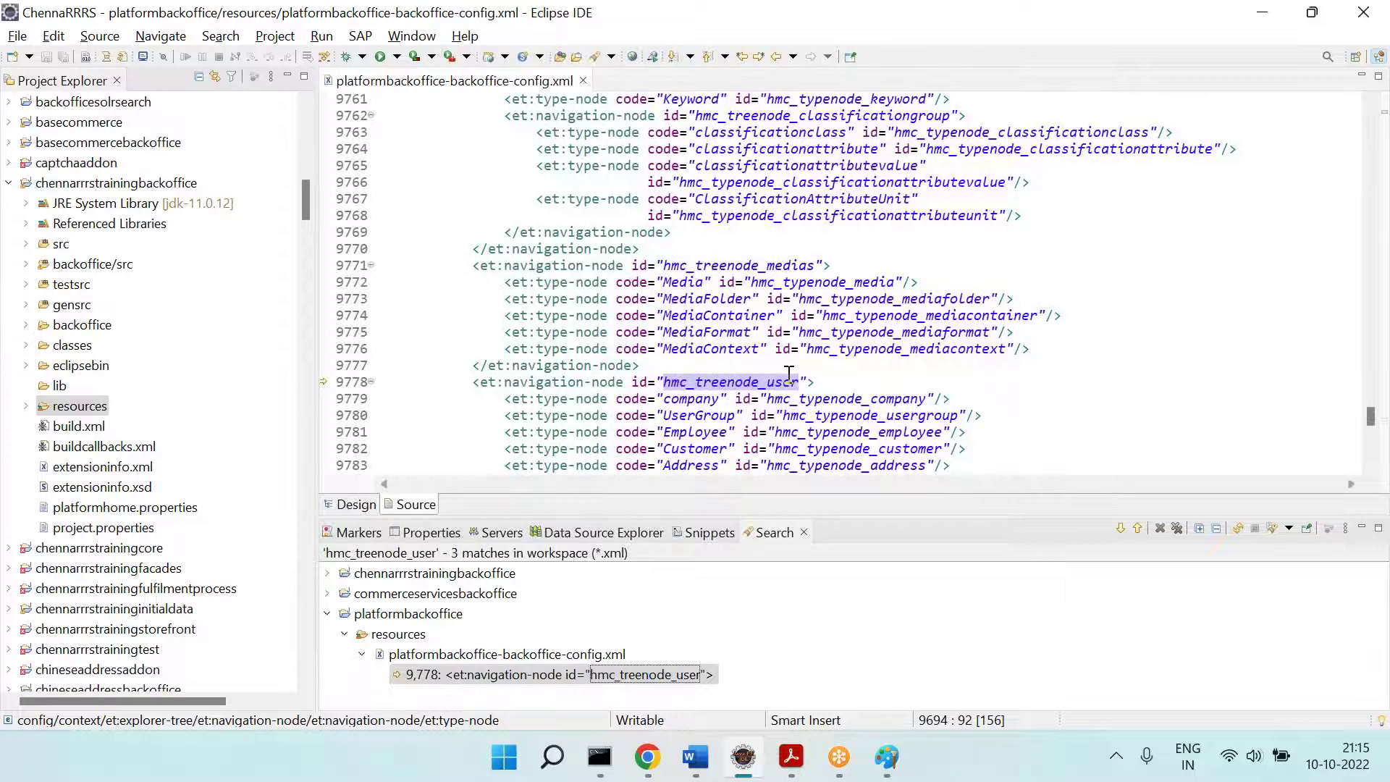
{"action": "scroll", "coordinate": [789, 373], "scroll_direction": "down", "scroll_amount": 13}
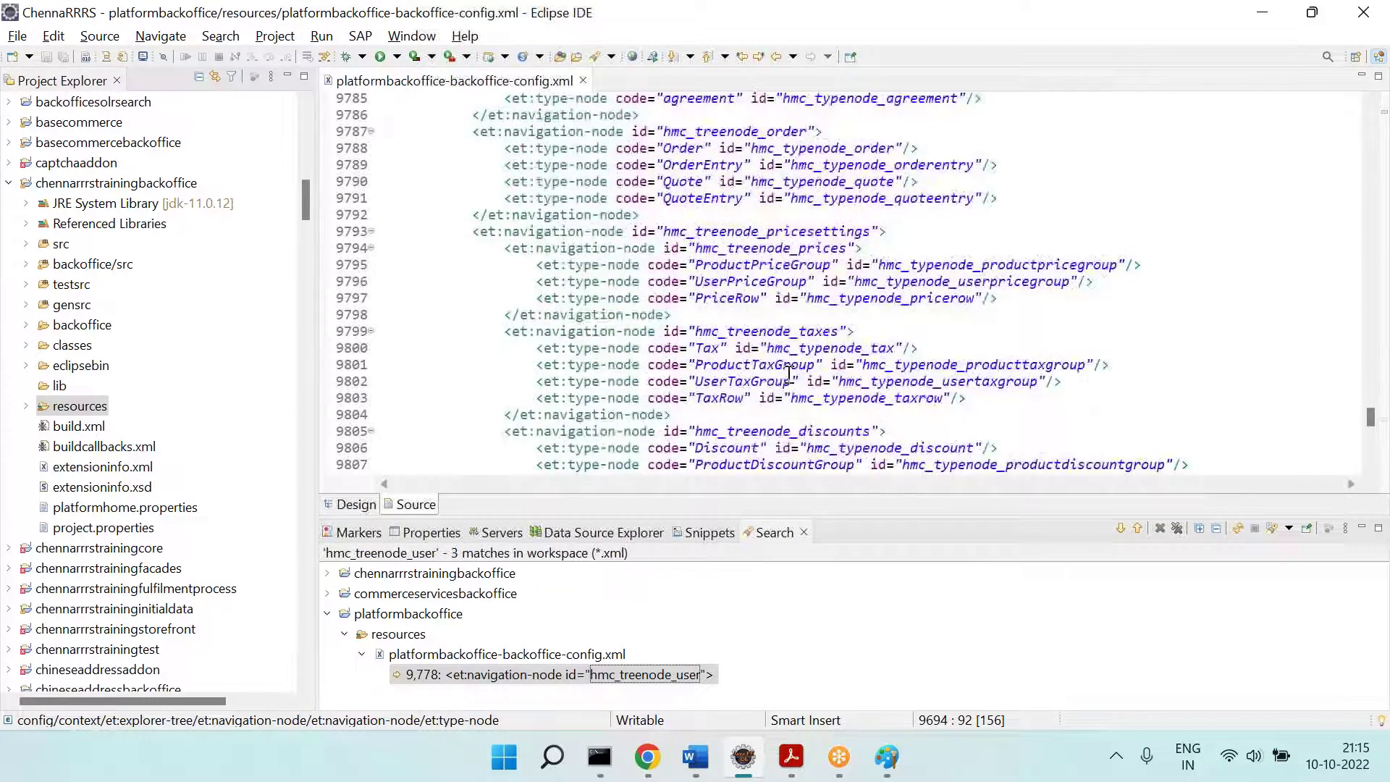
{"action": "key", "text": "alt+Tab"}
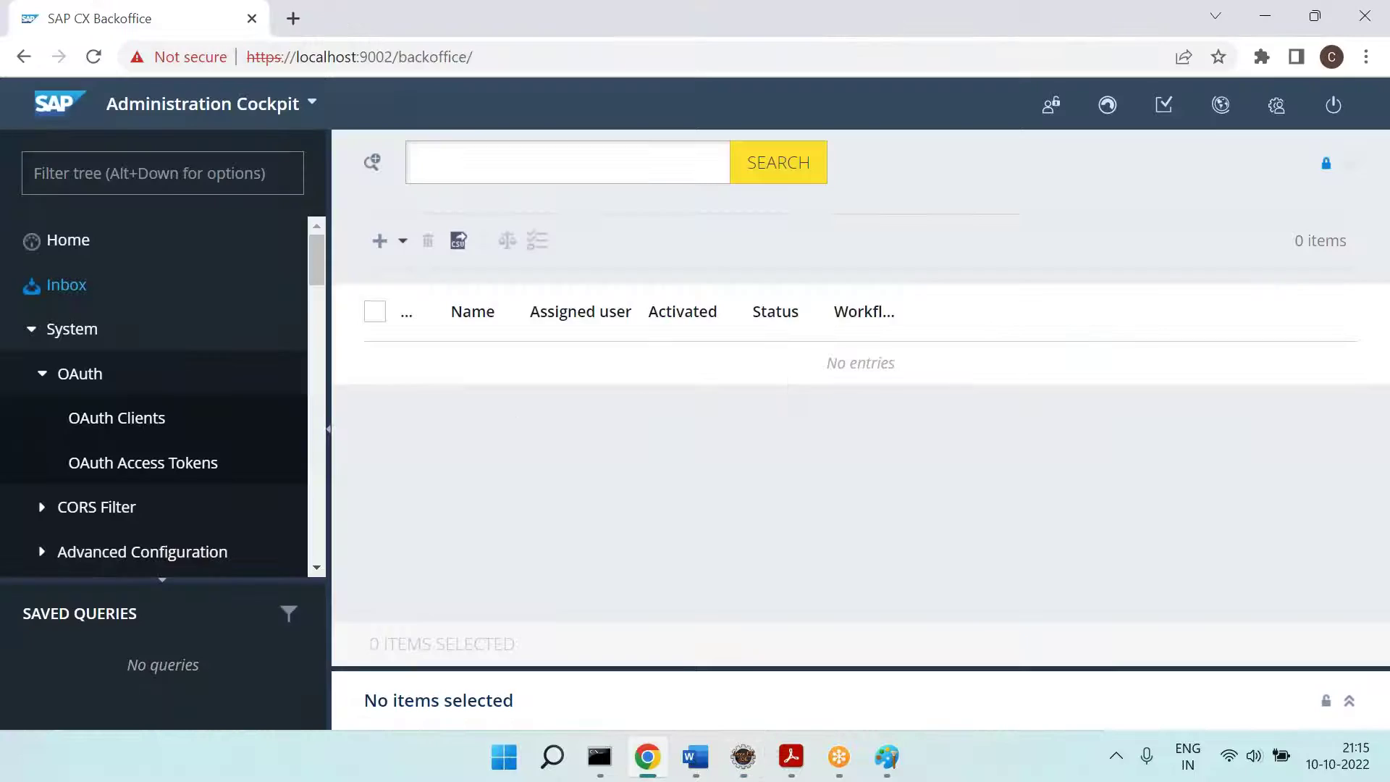
{"action": "left_click", "coordinate": [43, 332]}
{"action": "scroll", "coordinate": [130, 377], "scroll_direction": "down", "scroll_amount": 3}
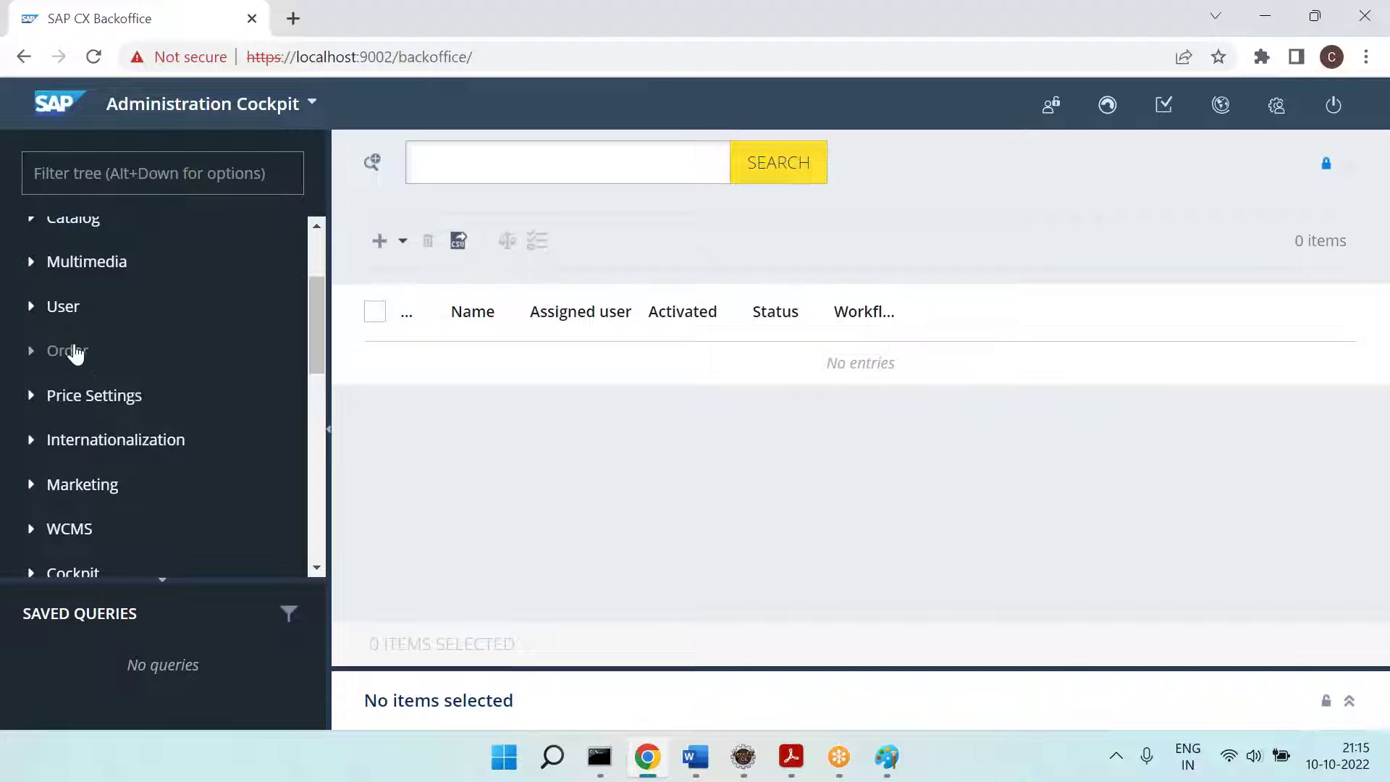
{"action": "left_click", "coordinate": [42, 309]}
{"action": "scroll", "coordinate": [204, 348], "scroll_direction": "down", "scroll_amount": 1}
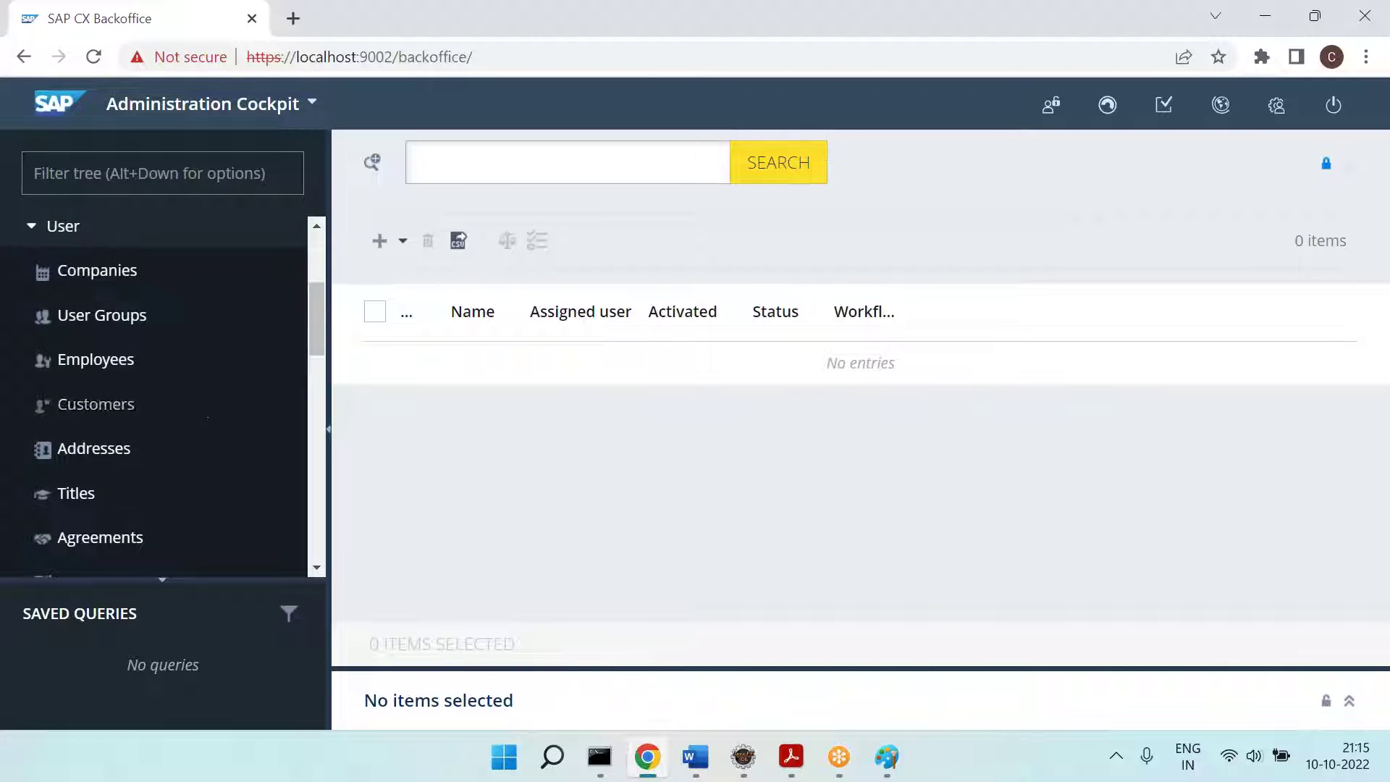
Step: Select the hmc_treenode_user node id in the config file and compare it with Backoffice
{"action": "key", "text": "alt+Tab"}
{"action": "scroll", "coordinate": [783, 365], "scroll_direction": "down", "scroll_amount": 12}
{"action": "scroll", "coordinate": [783, 365], "scroll_direction": "up", "scroll_amount": 12}
{"action": "scroll", "coordinate": [783, 364], "scroll_direction": "up", "scroll_amount": 1}
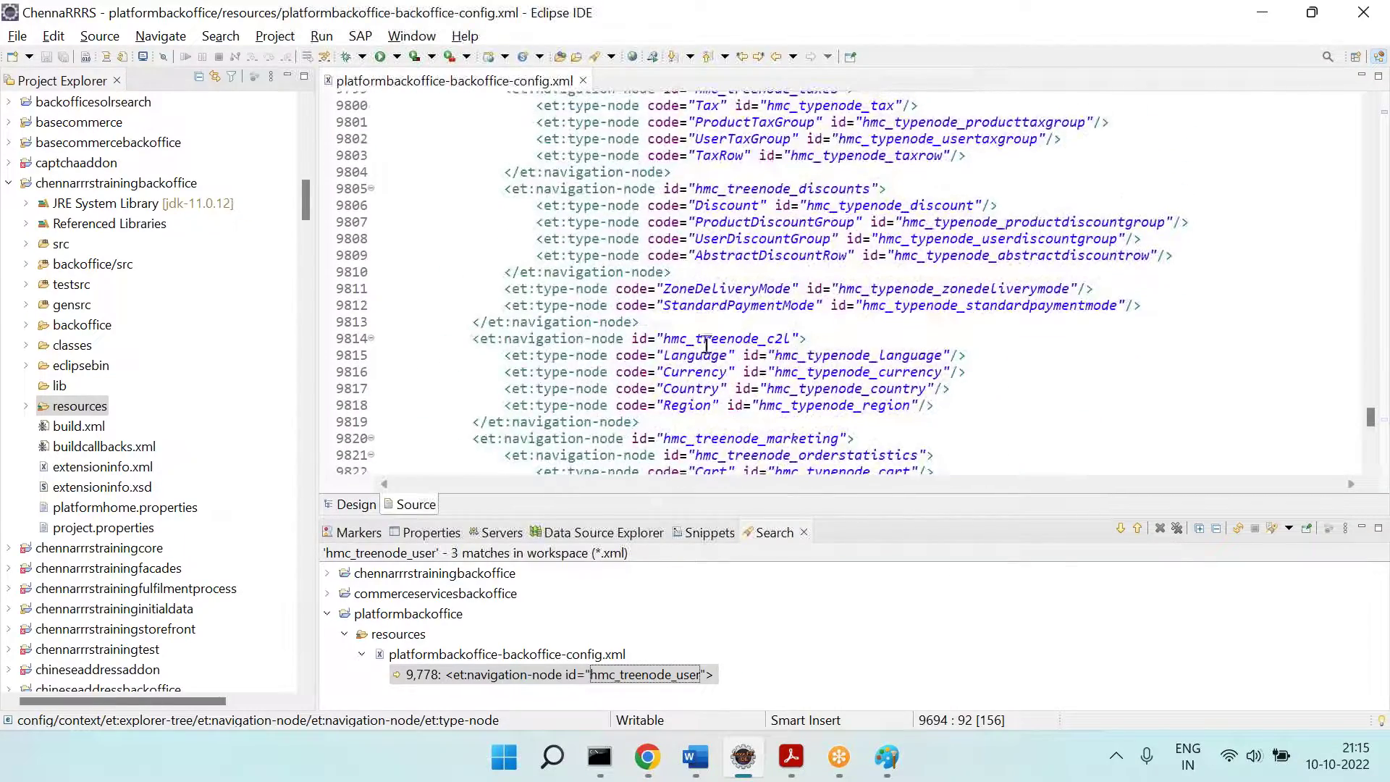
{"action": "scroll", "coordinate": [753, 257], "scroll_direction": "up", "scroll_amount": 6}
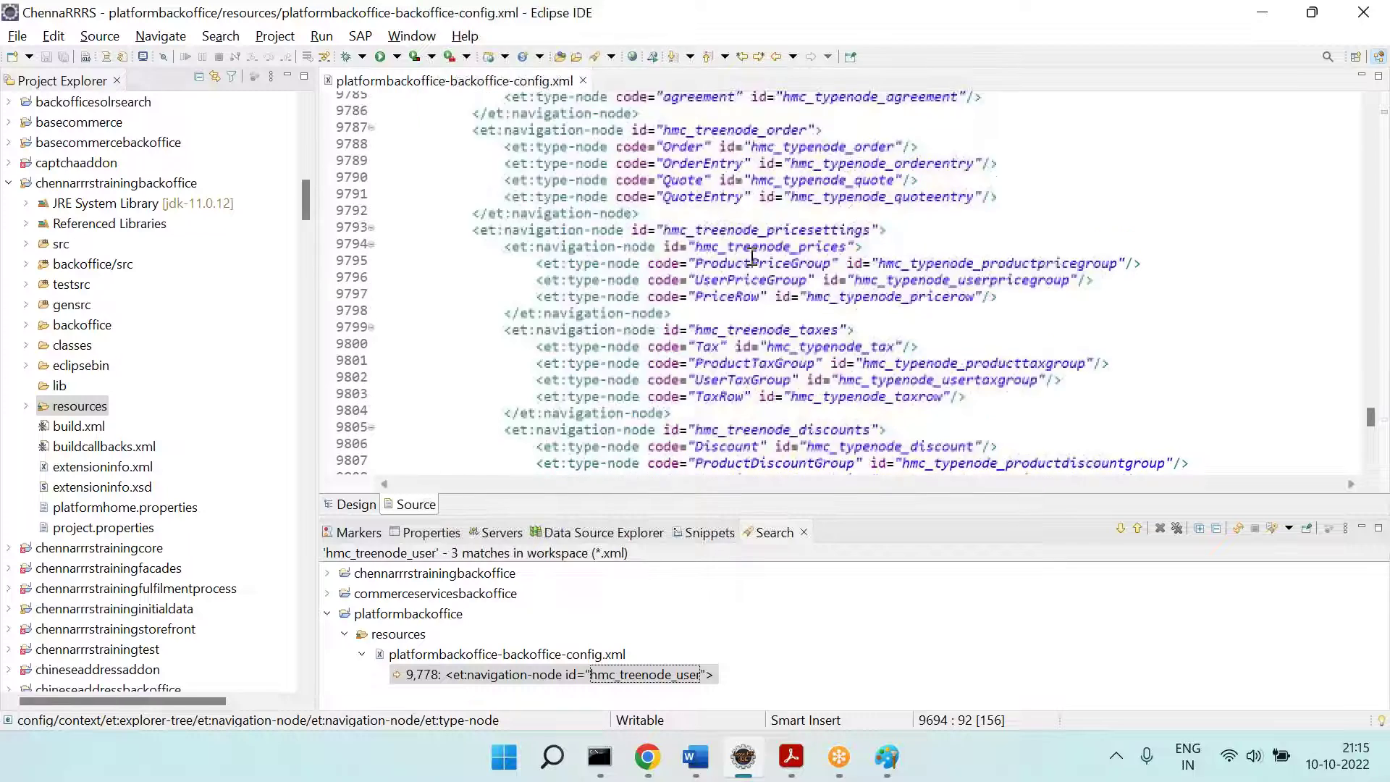
{"action": "scroll", "coordinate": [753, 257], "scroll_direction": "up", "scroll_amount": 2}
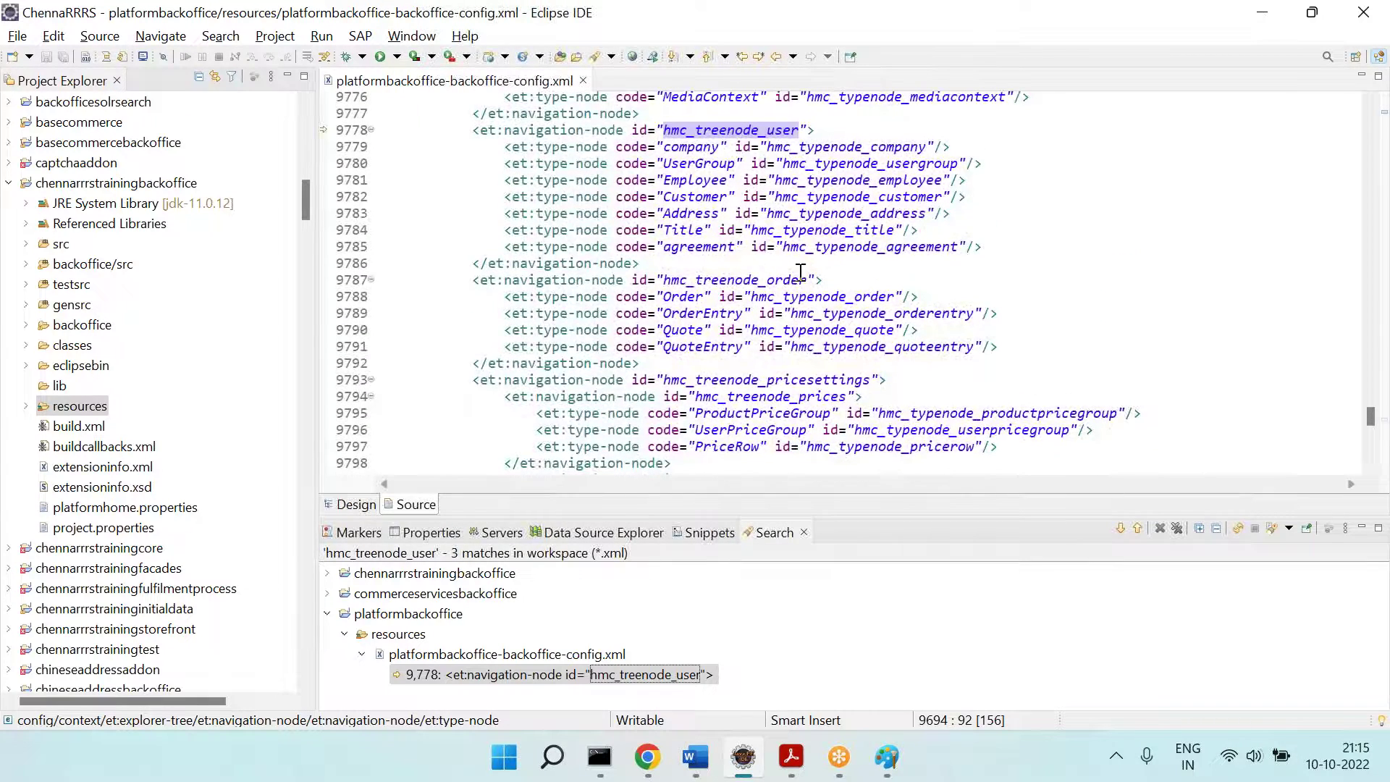
{"action": "double_click", "coordinate": [708, 128]}
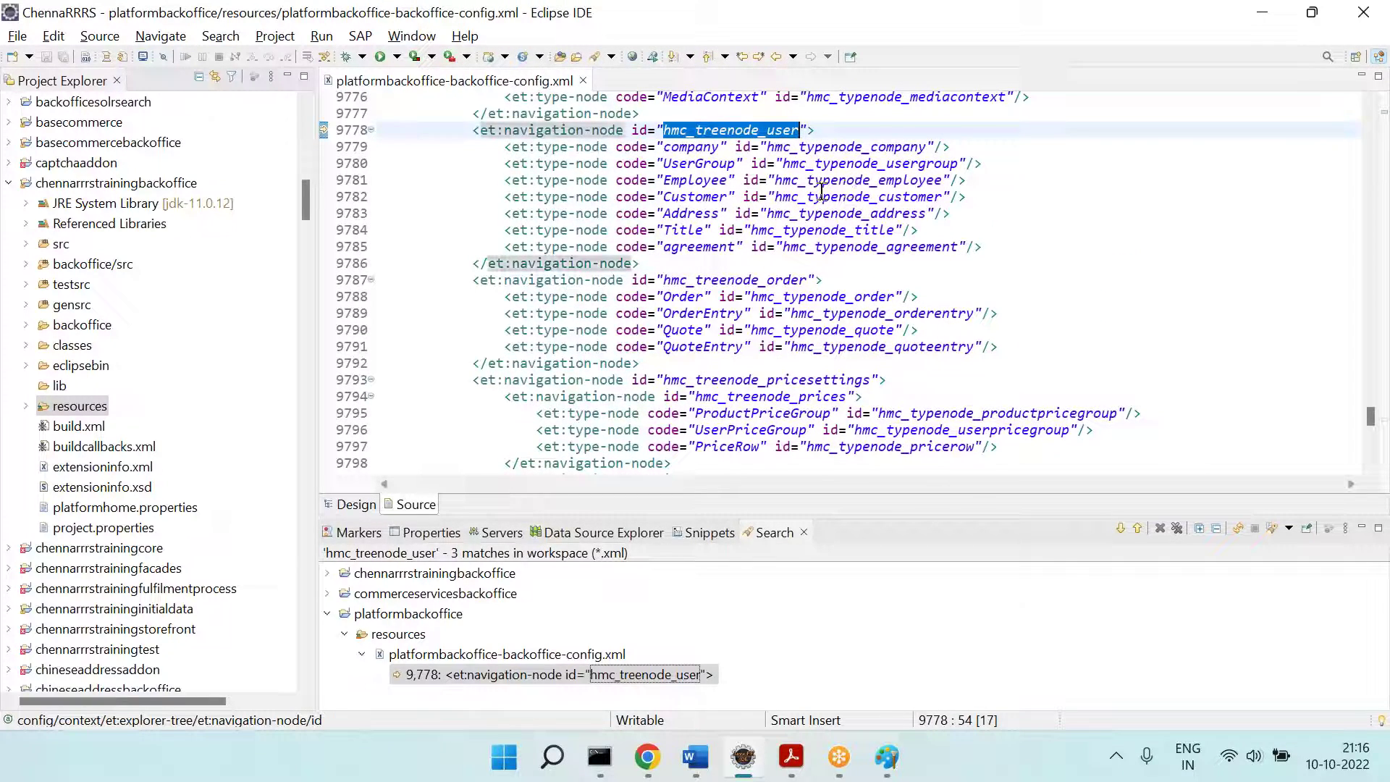
{"action": "key", "text": "alt+Tab"}
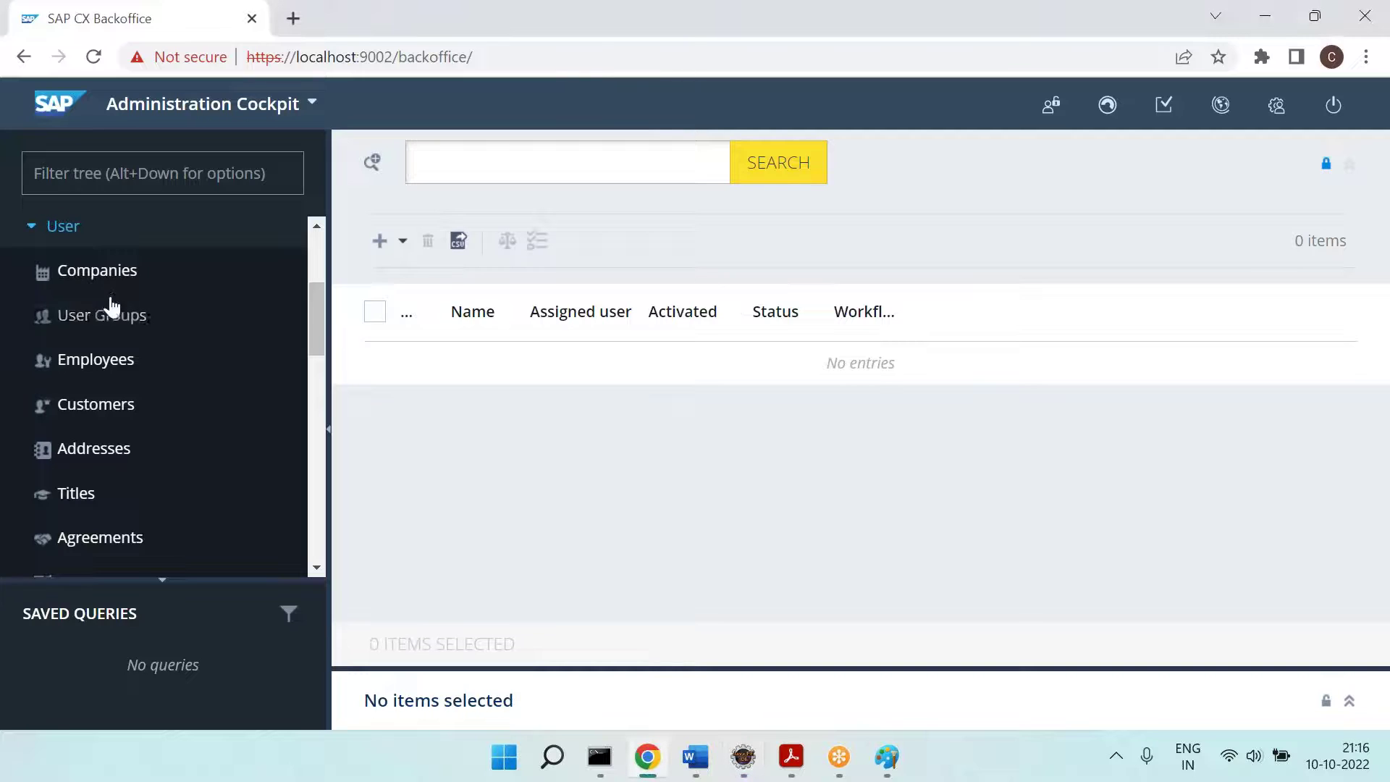
{"action": "key", "text": "alt+Tab"}
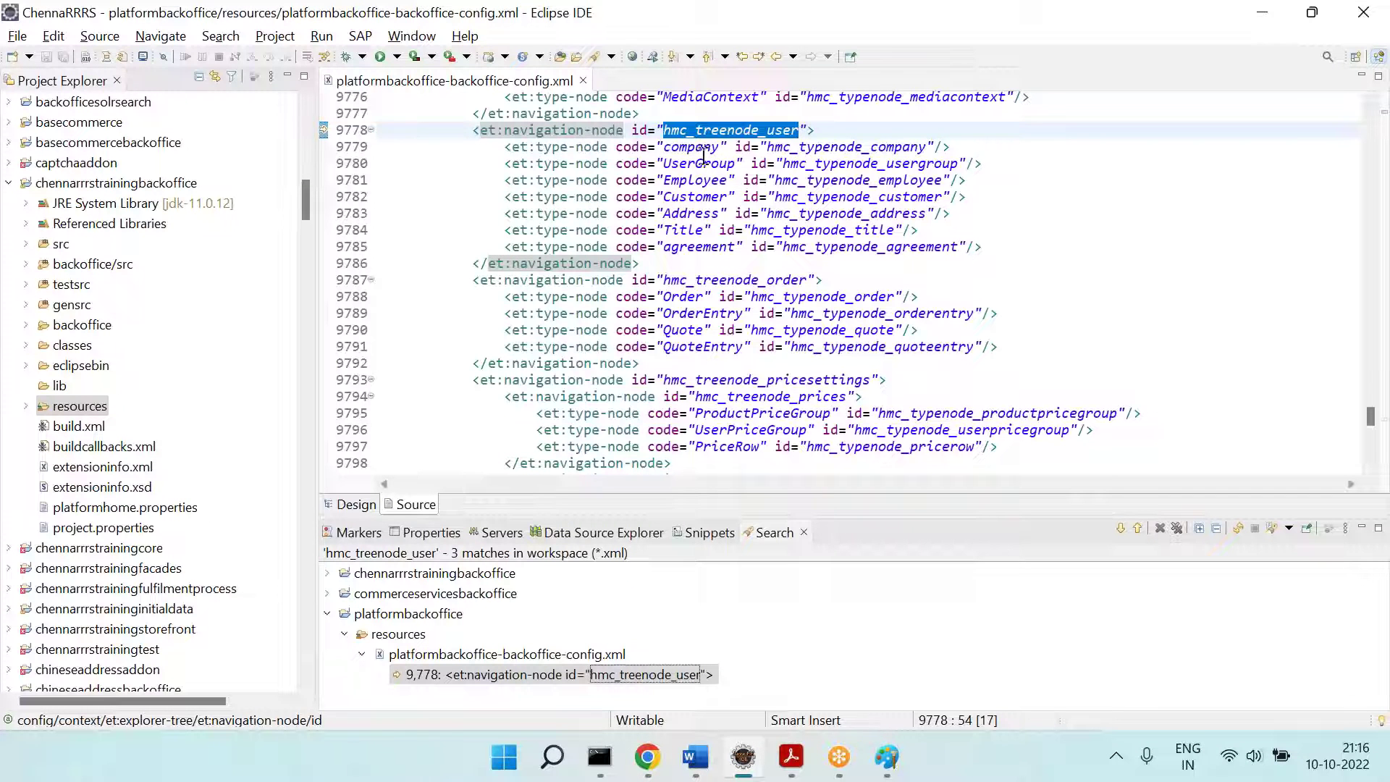
Step: Step down the User type-nodes to the agreement code, then open Agreements in Backoffice
{"action": "left_click", "coordinate": [697, 152]}
{"action": "left_click", "coordinate": [705, 166]}
{"action": "left_click", "coordinate": [714, 180]}
{"action": "left_click", "coordinate": [713, 197]}
{"action": "left_click", "coordinate": [704, 215]}
{"action": "left_click", "coordinate": [710, 246]}
{"action": "double_click", "coordinate": [710, 246]}
{"action": "key", "text": "alt+Tab"}
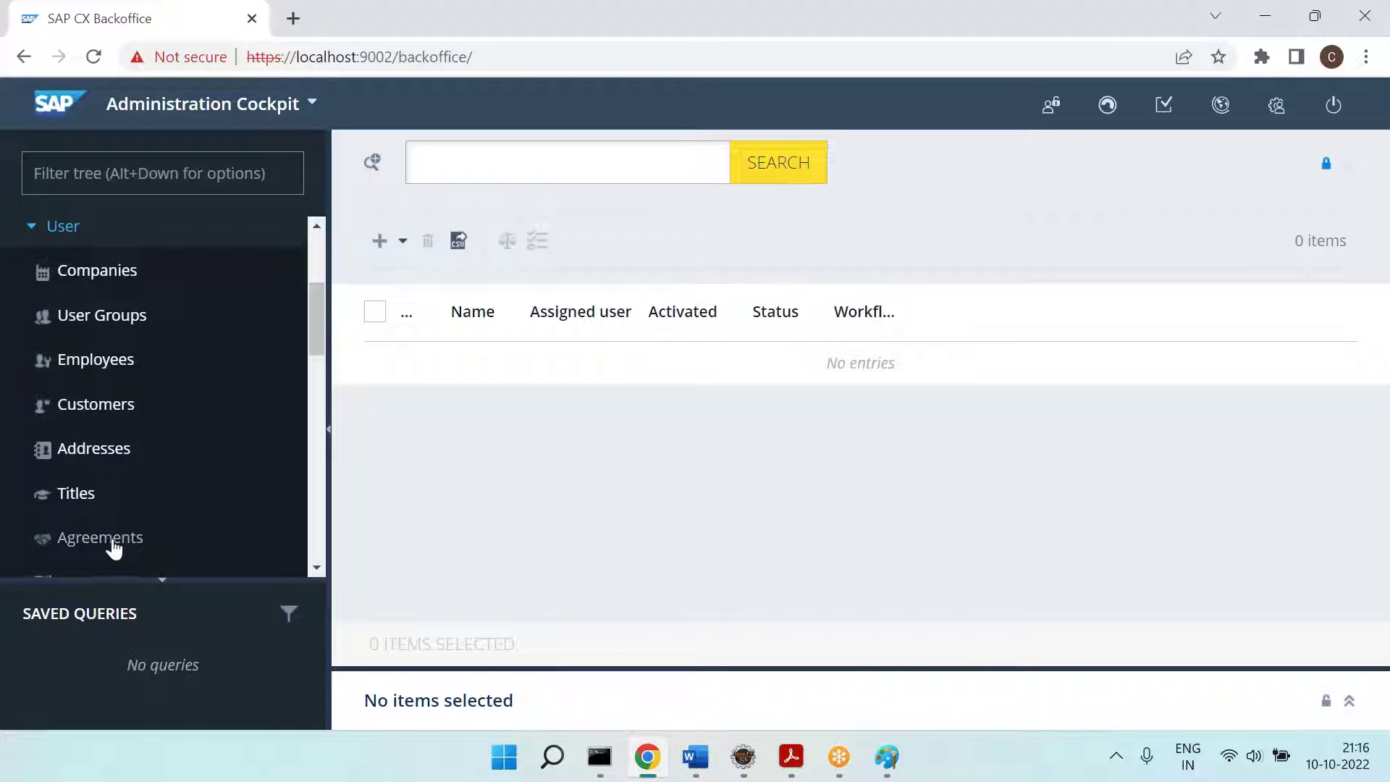
{"action": "left_click", "coordinate": [112, 544]}
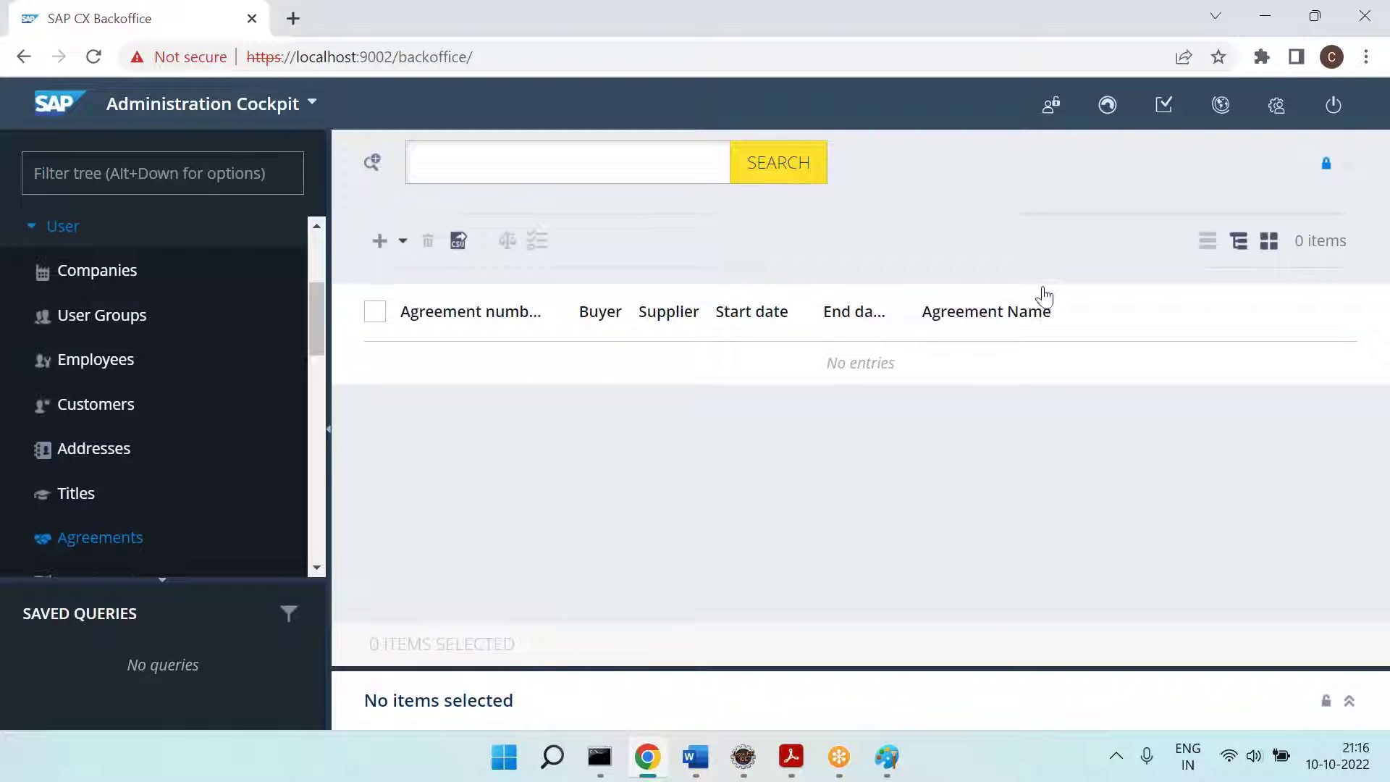
Step: Draw a yellow rounded box around Agreement Name and a green one around the other columns
{"action": "left_click", "coordinate": [887, 756]}
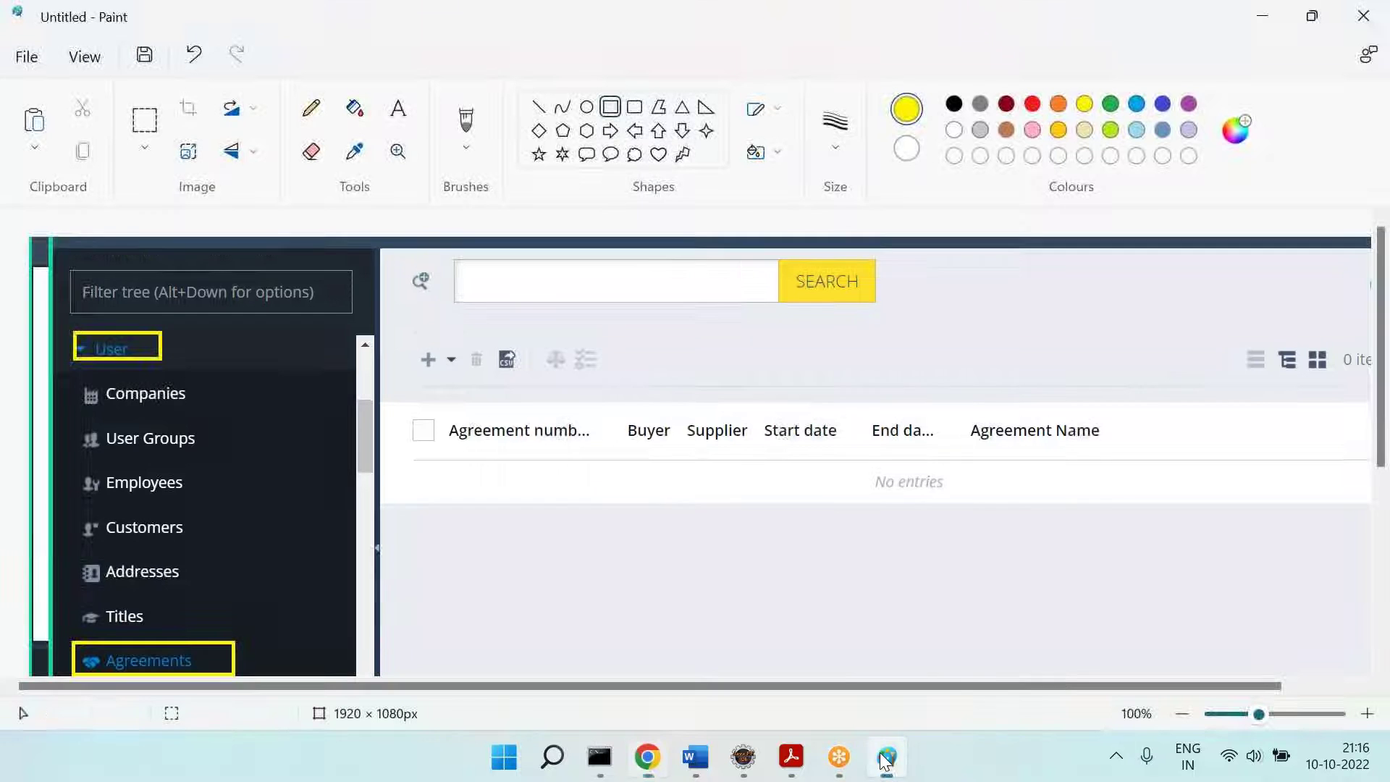
{"action": "left_click", "coordinate": [636, 109]}
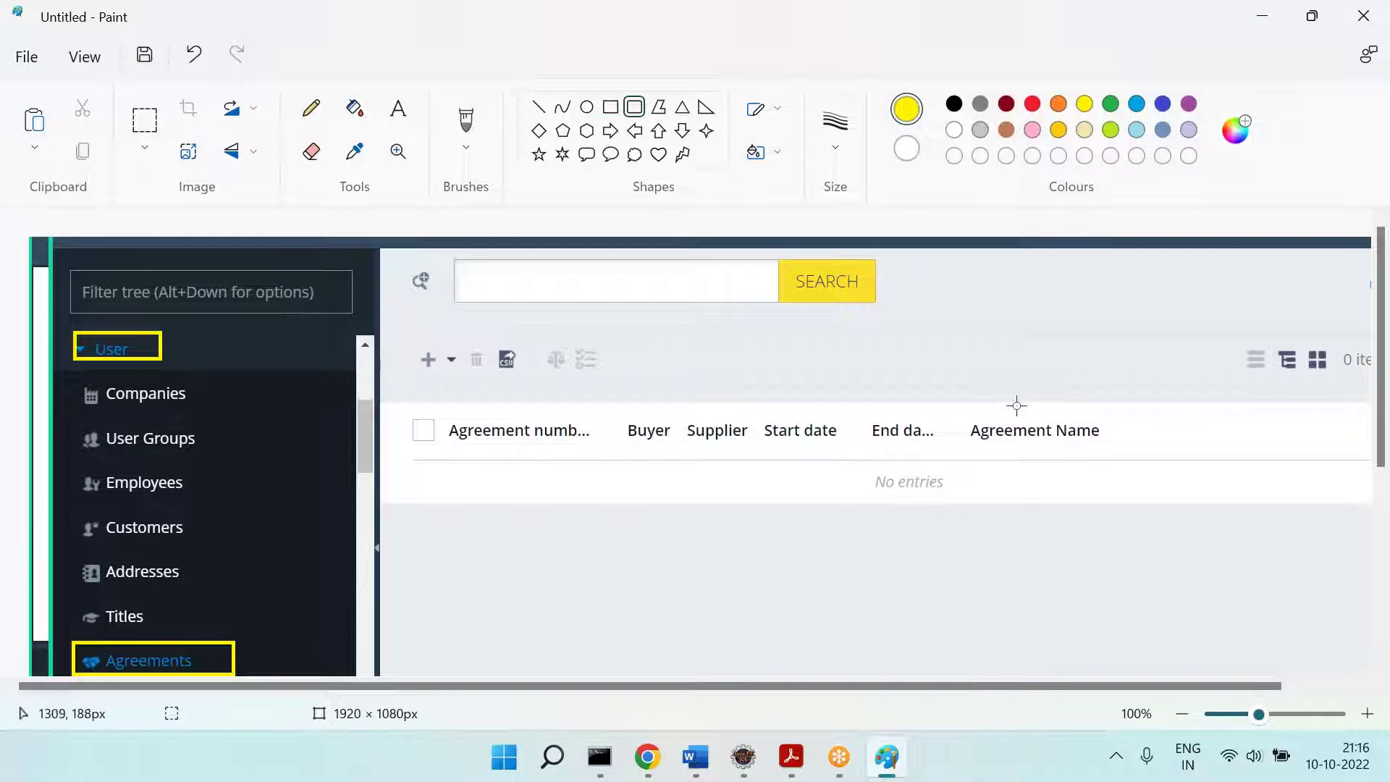
{"action": "left_click_drag", "start_coordinate": [963, 362], "coordinate": [1111, 640]}
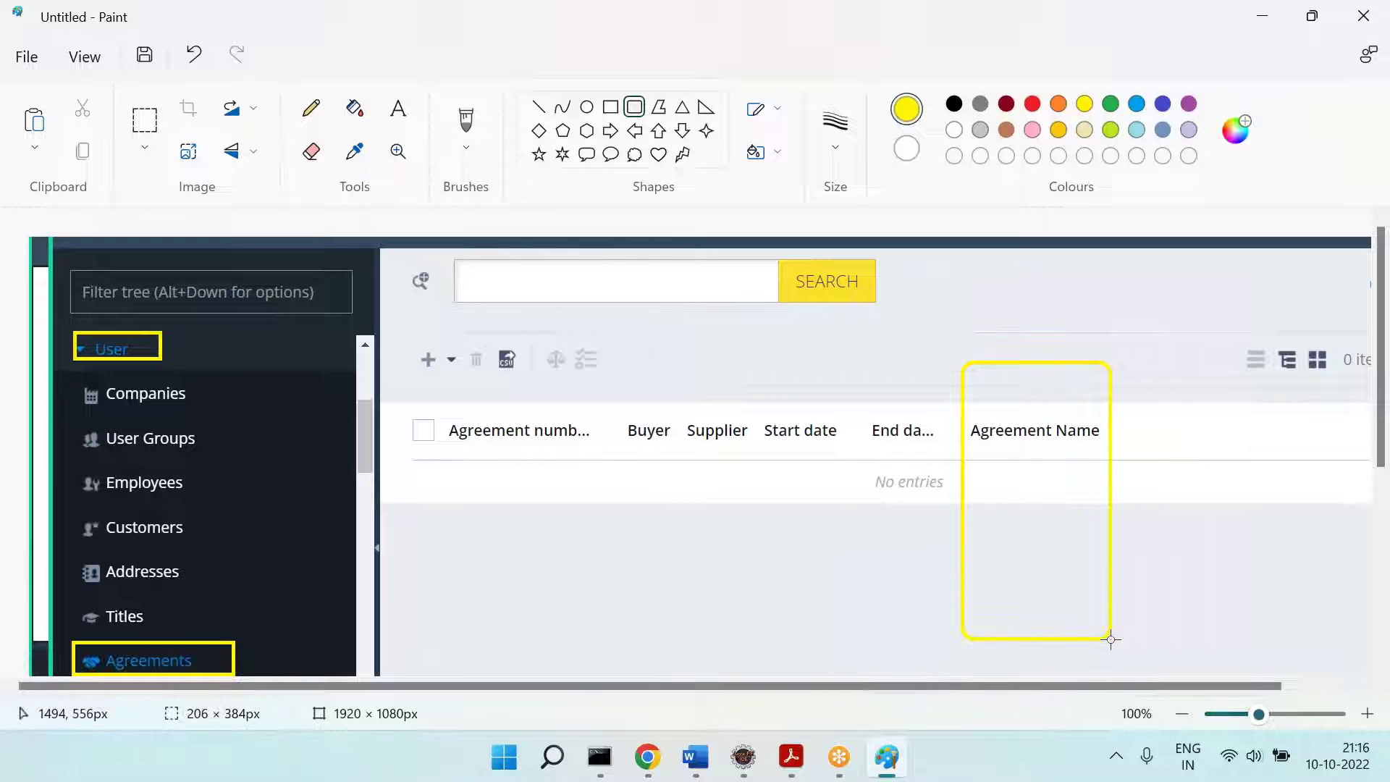
{"action": "left_click", "coordinate": [903, 302]}
{"action": "left_click", "coordinate": [1033, 104]}
{"action": "left_click_drag", "start_coordinate": [394, 379], "coordinate": [945, 643]}
{"action": "left_click", "coordinate": [1111, 103]}
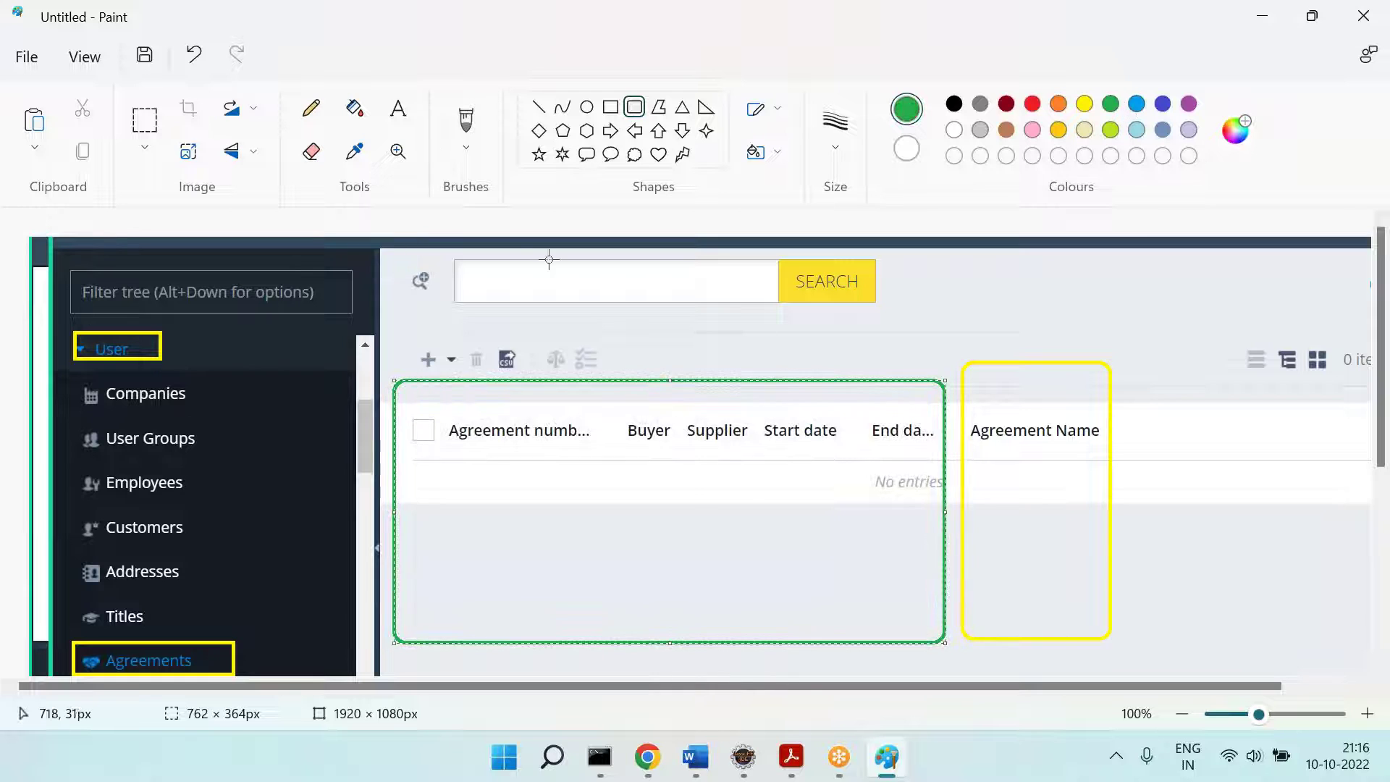
Step: Add a 'Code -=>' text label above the green box
{"action": "left_click", "coordinate": [399, 107]}
{"action": "left_click_drag", "start_coordinate": [625, 332], "coordinate": [777, 376]}
{"action": "type", "text": "Code -"}
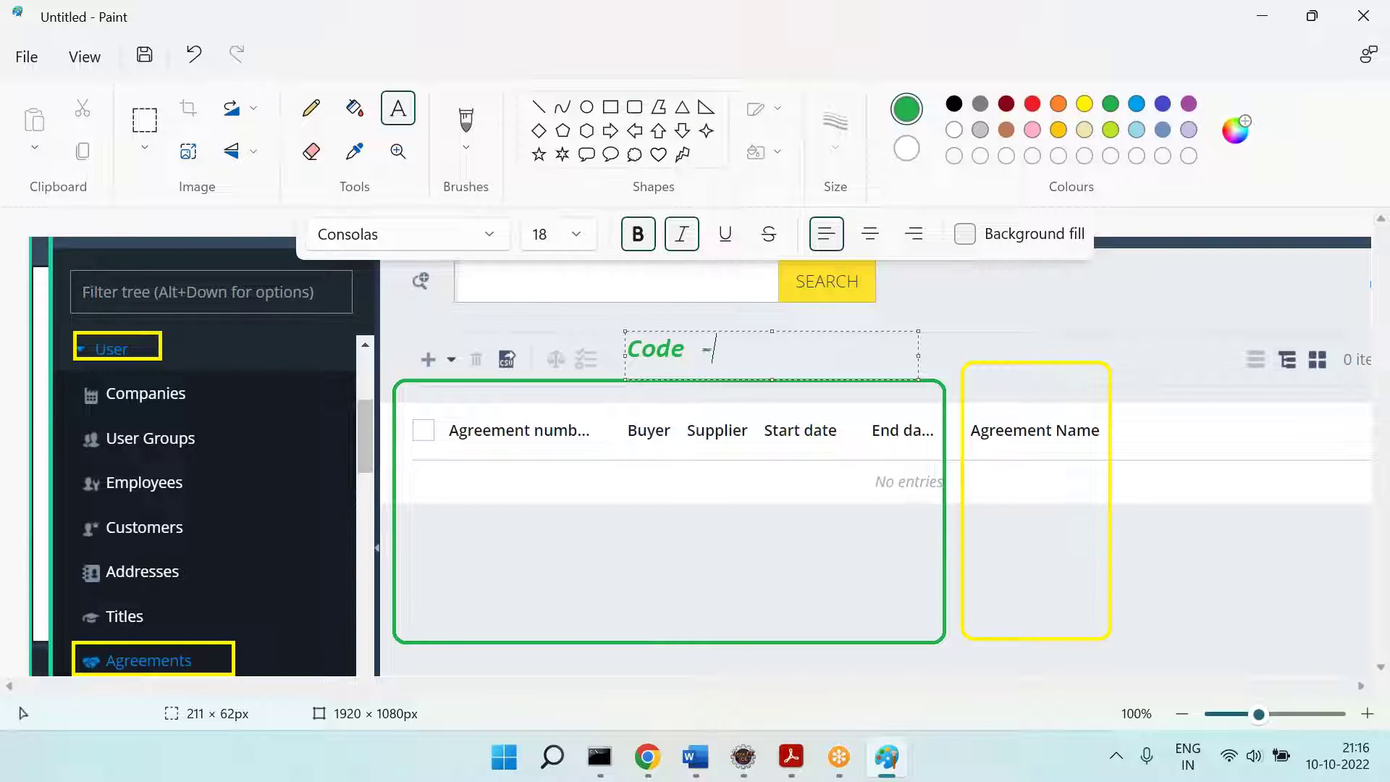
{"action": "type", "text": "=>"}
{"action": "key", "text": "alt+Tab"}
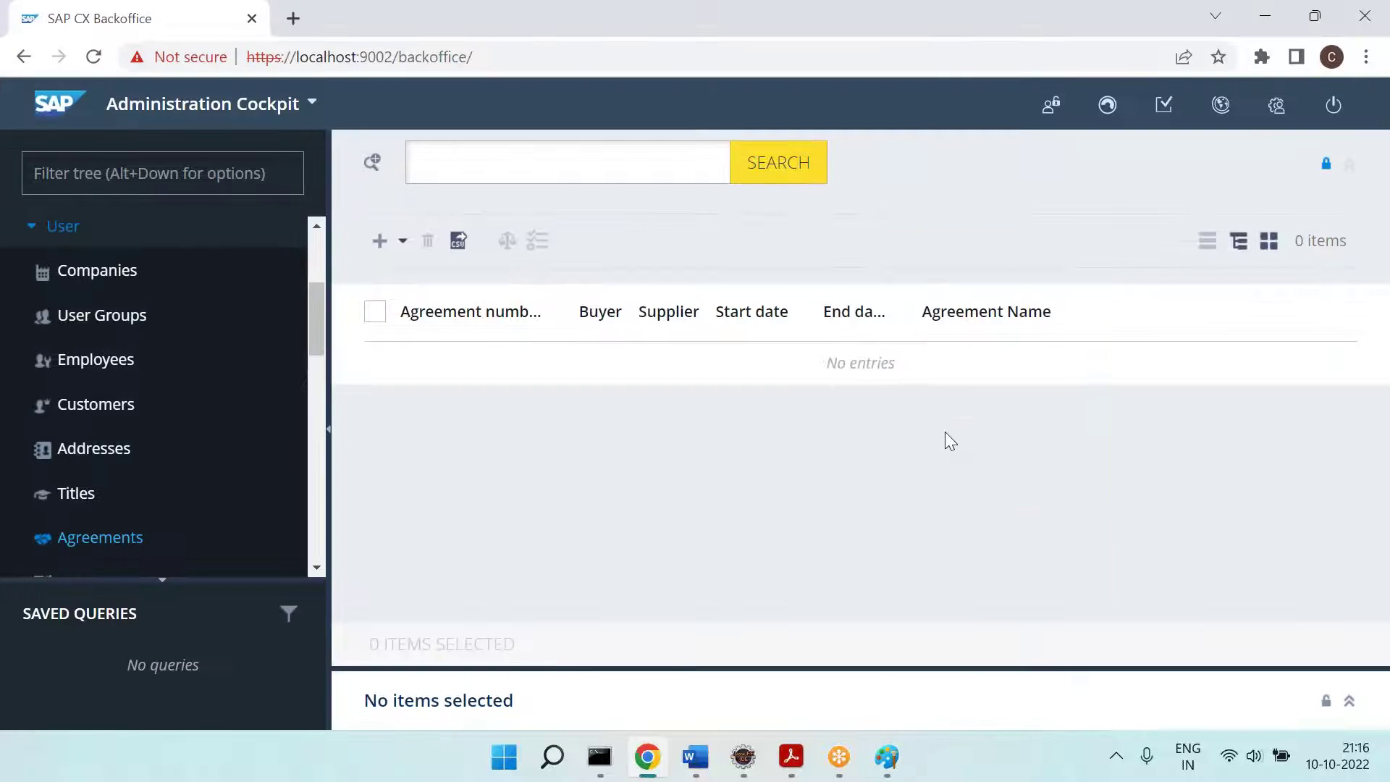
Step: Select the agreement type code on line 9785 of the config file
{"action": "left_click", "coordinate": [888, 758]}
{"action": "left_click", "coordinate": [743, 758]}
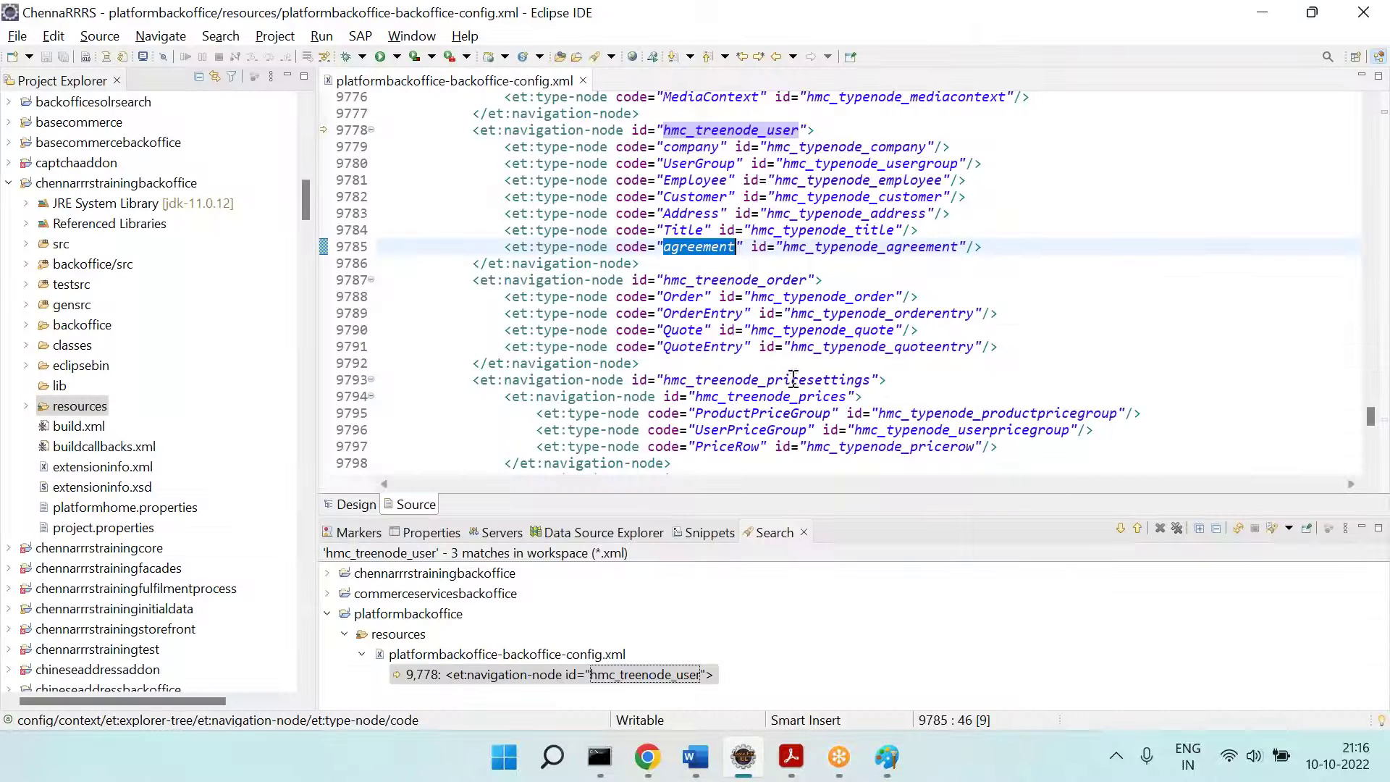
{"action": "left_click", "coordinate": [842, 356]}
{"action": "double_click", "coordinate": [688, 246]}
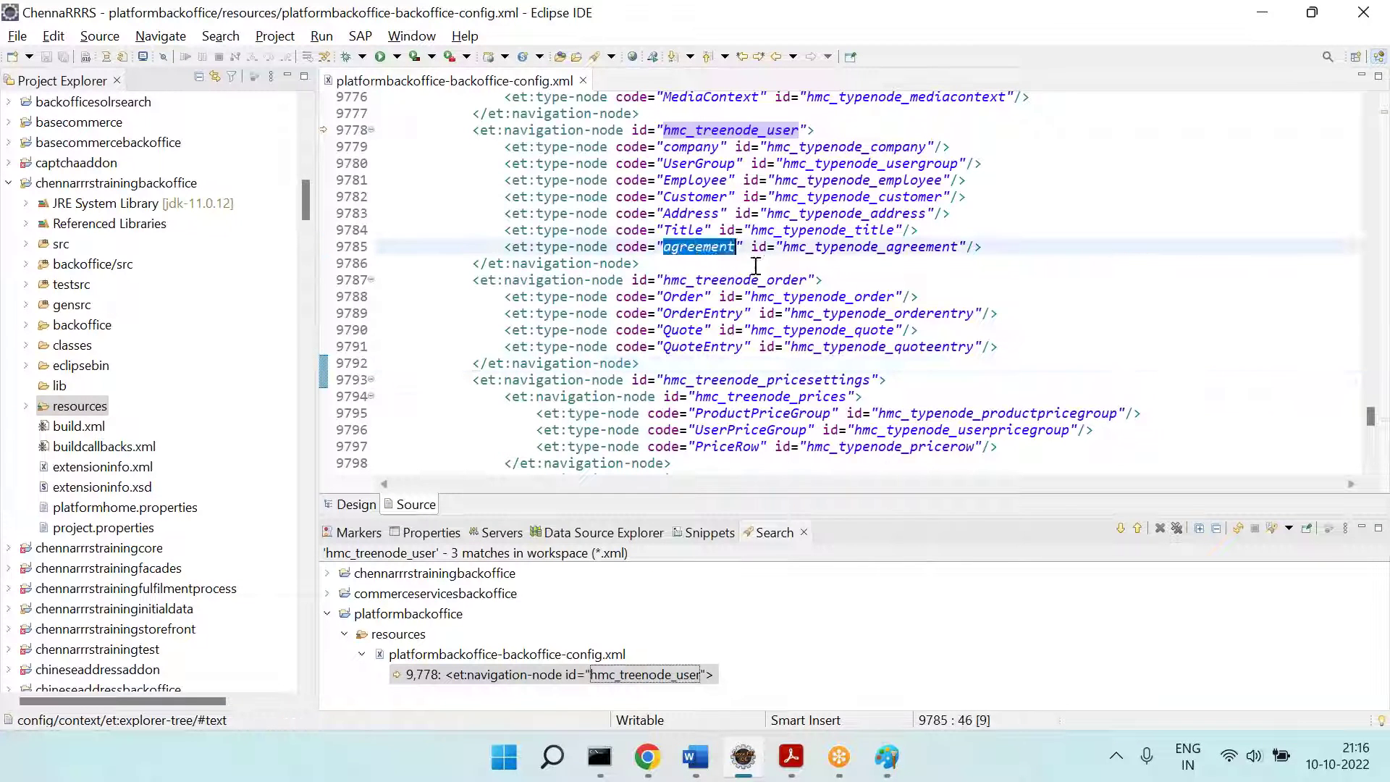
{"action": "double_click", "coordinate": [626, 250]}
{"action": "double_click", "coordinate": [695, 249]}
Step: Search for 'agreement' through to the Agreement simple-search context at line 3295
{"action": "key", "text": "ctrl+f"}
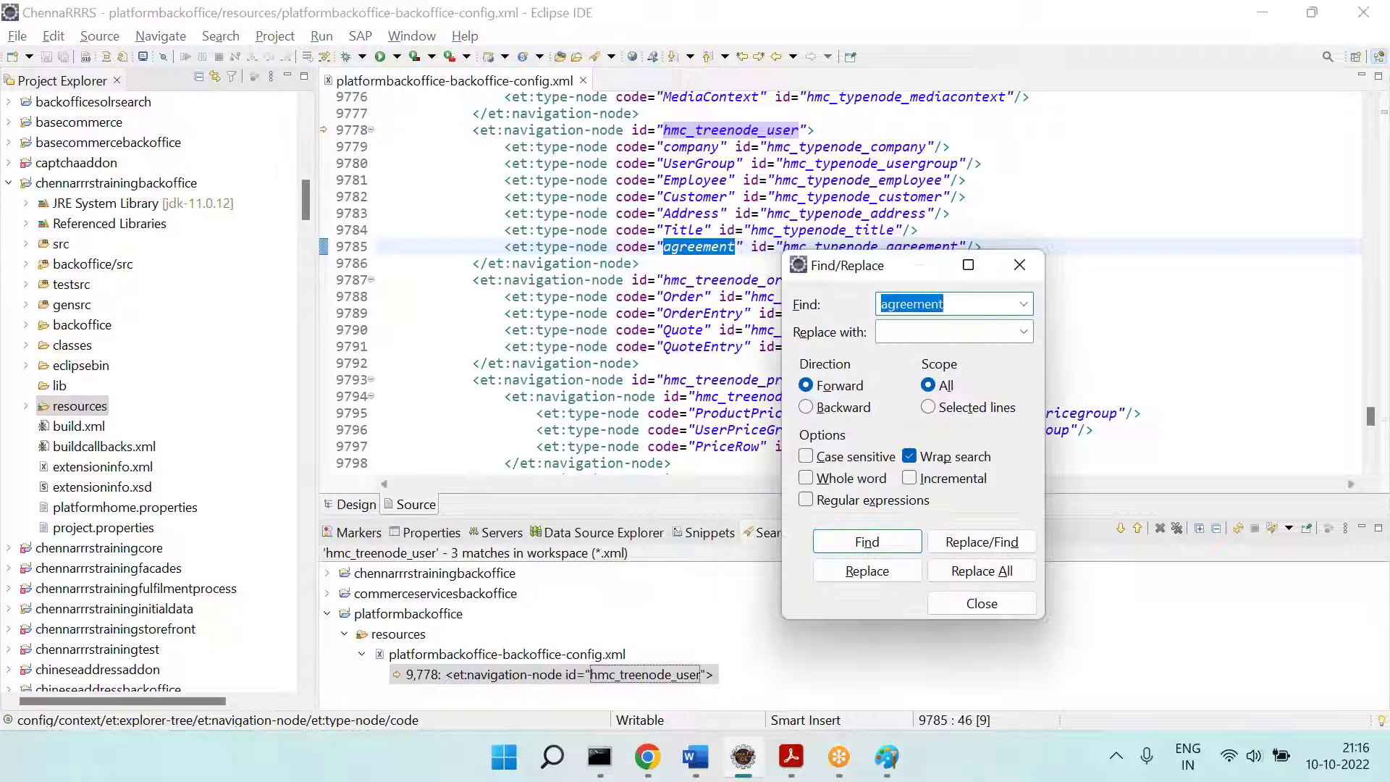
{"action": "key", "text": "Return"}
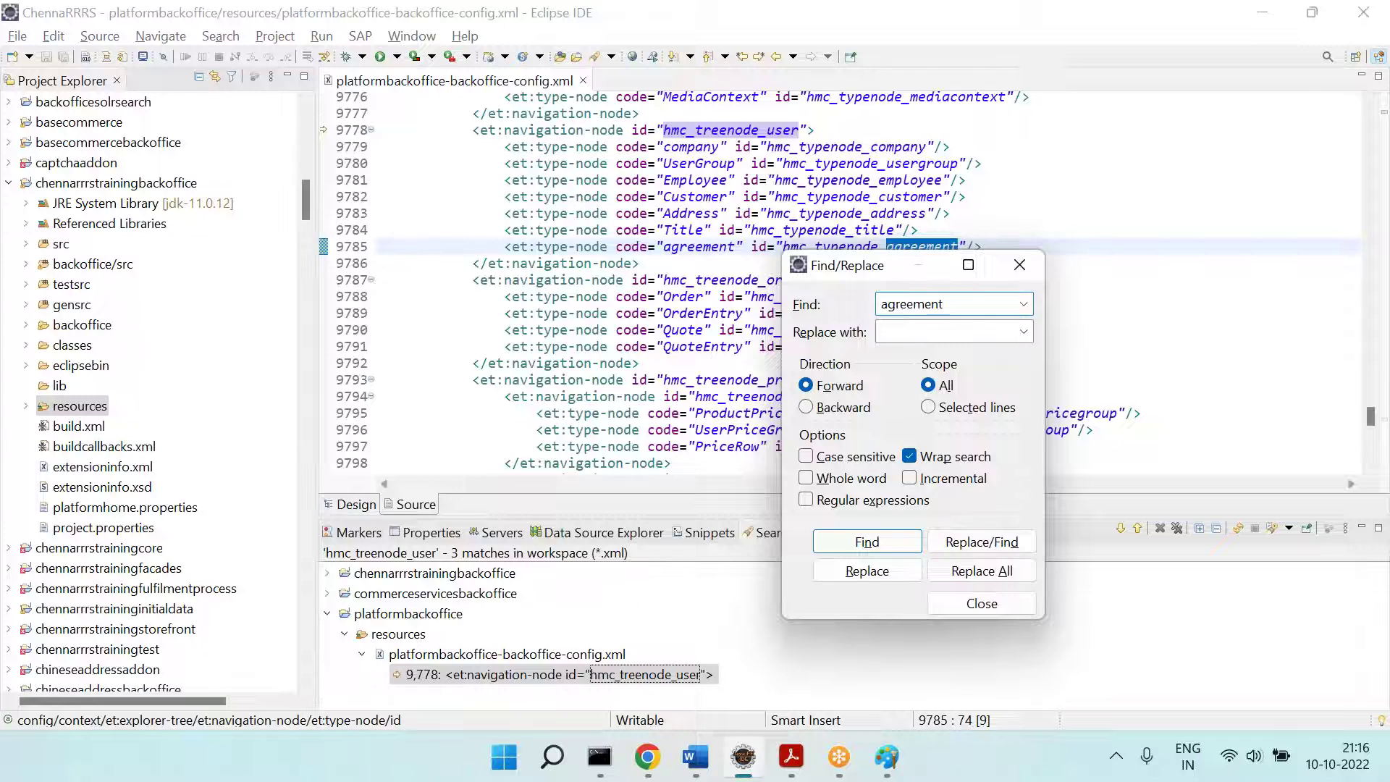
{"action": "key", "text": "Return"}
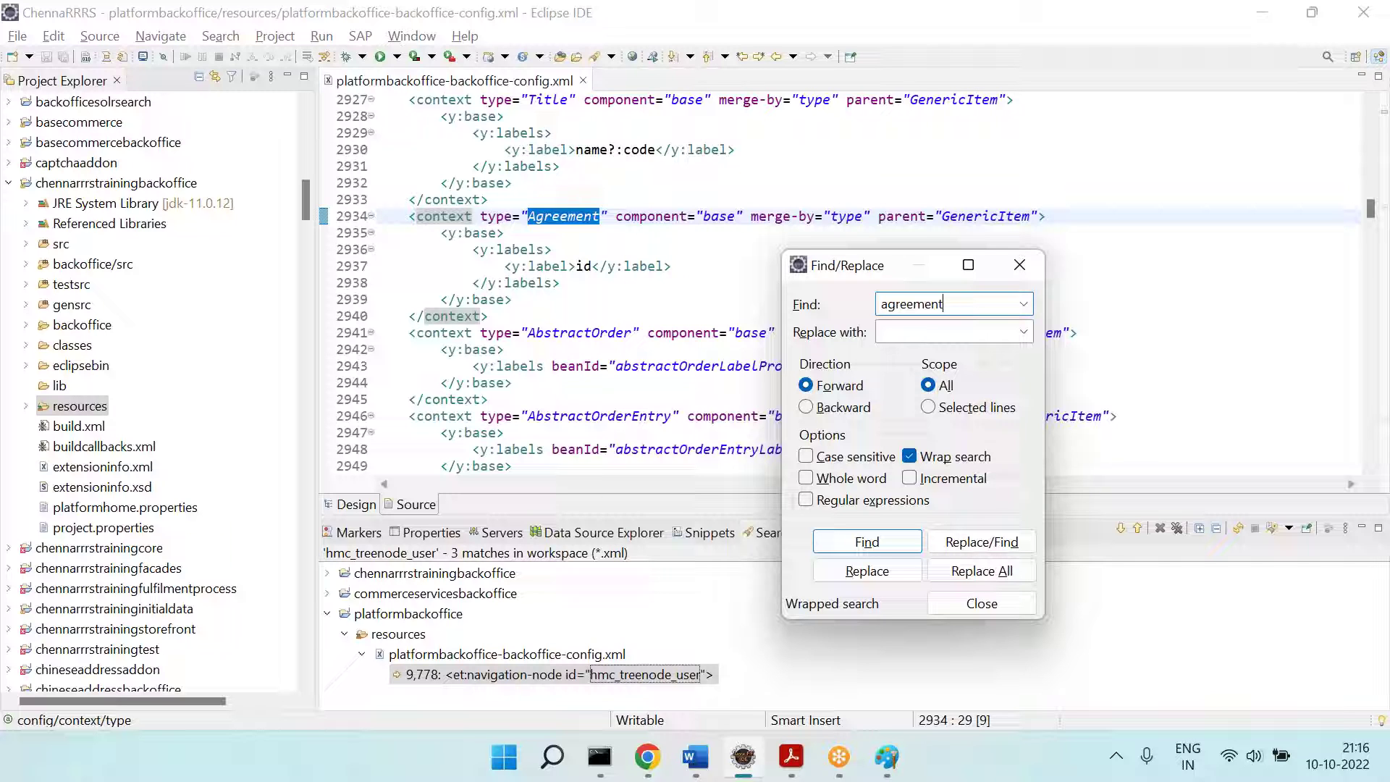
{"action": "key", "text": "Return"}
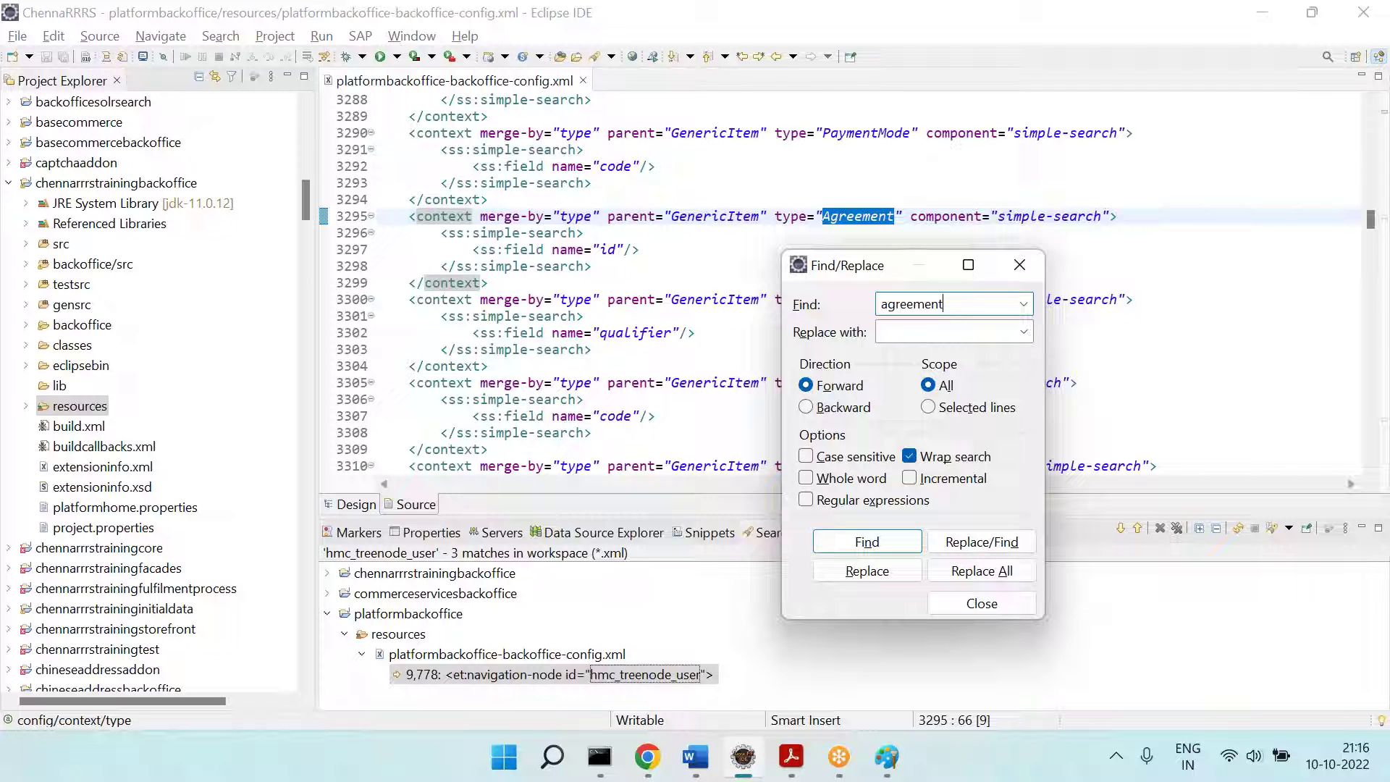
{"action": "key", "text": "Escape"}
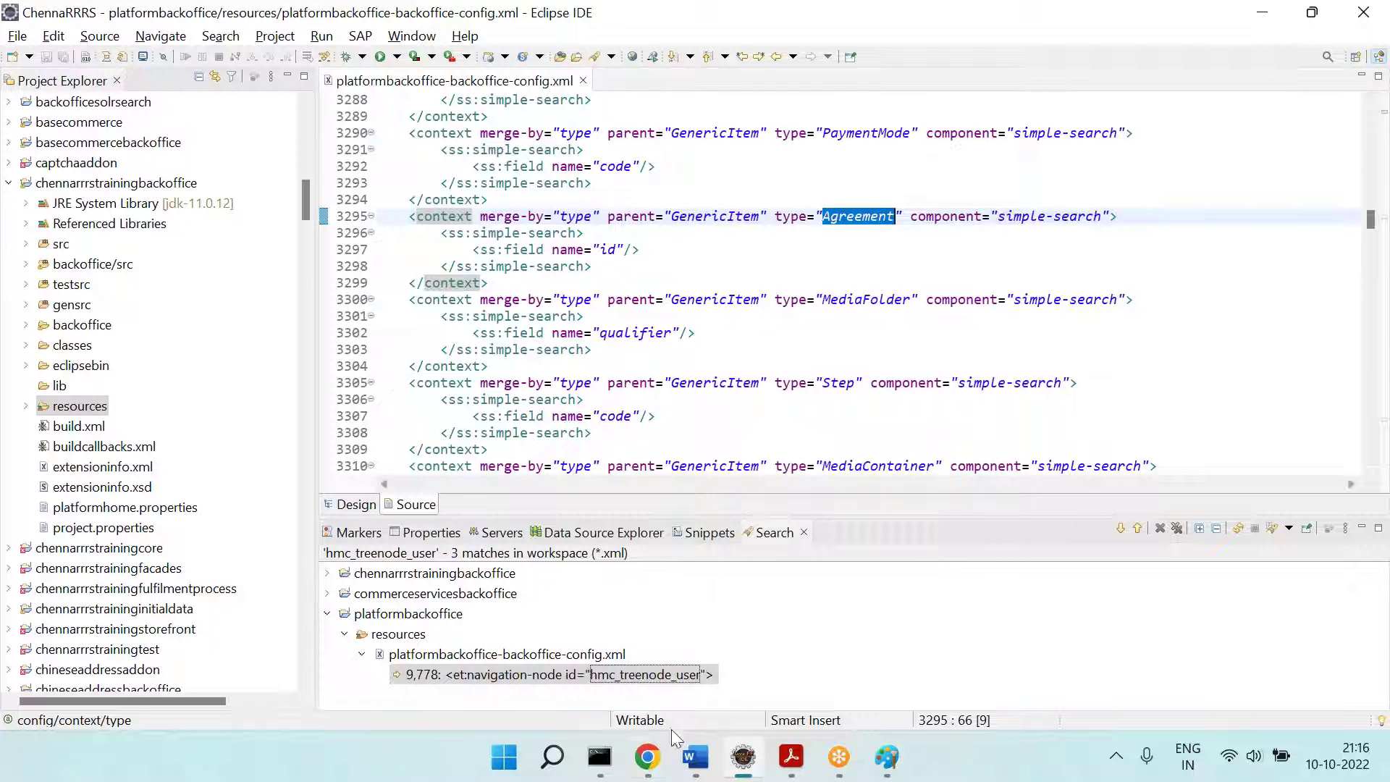
{"action": "left_click", "coordinate": [647, 757]}
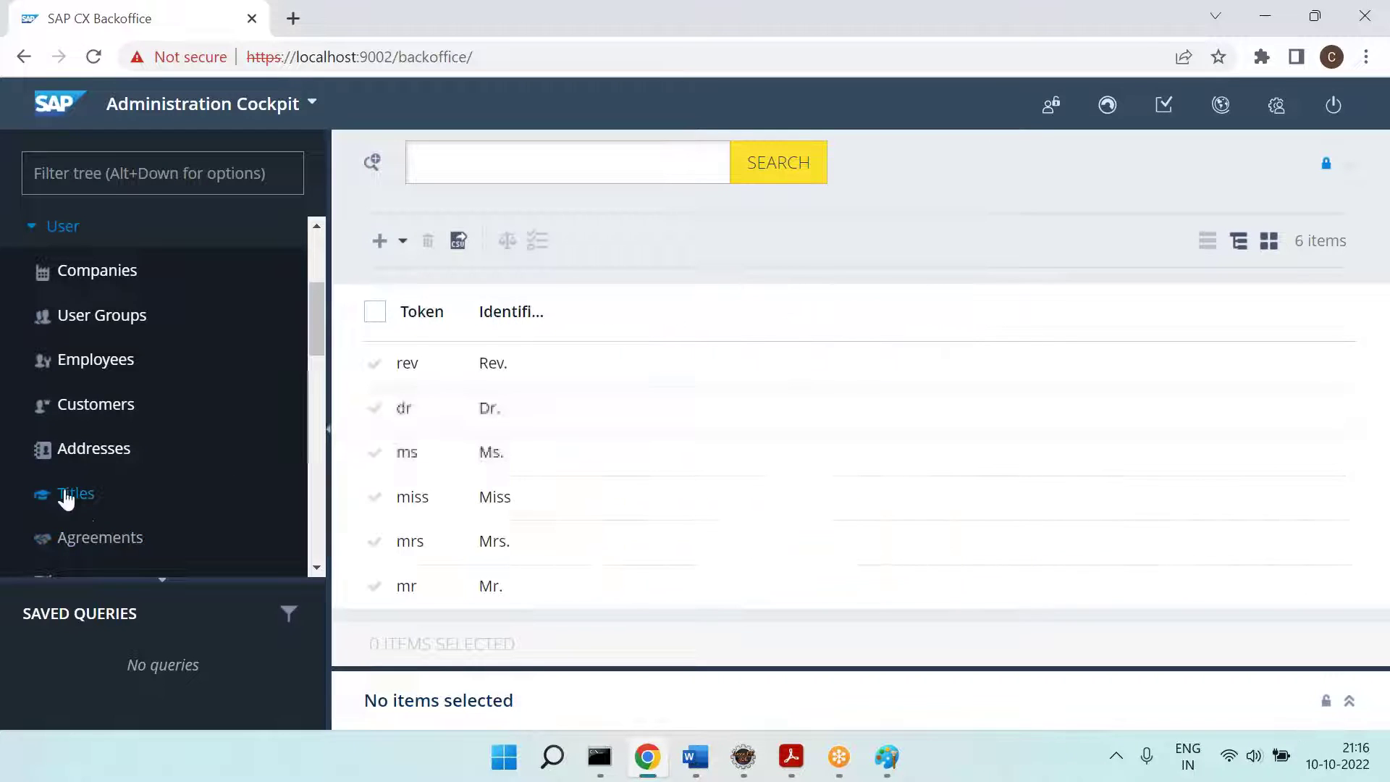
{"action": "left_click", "coordinate": [82, 454]}
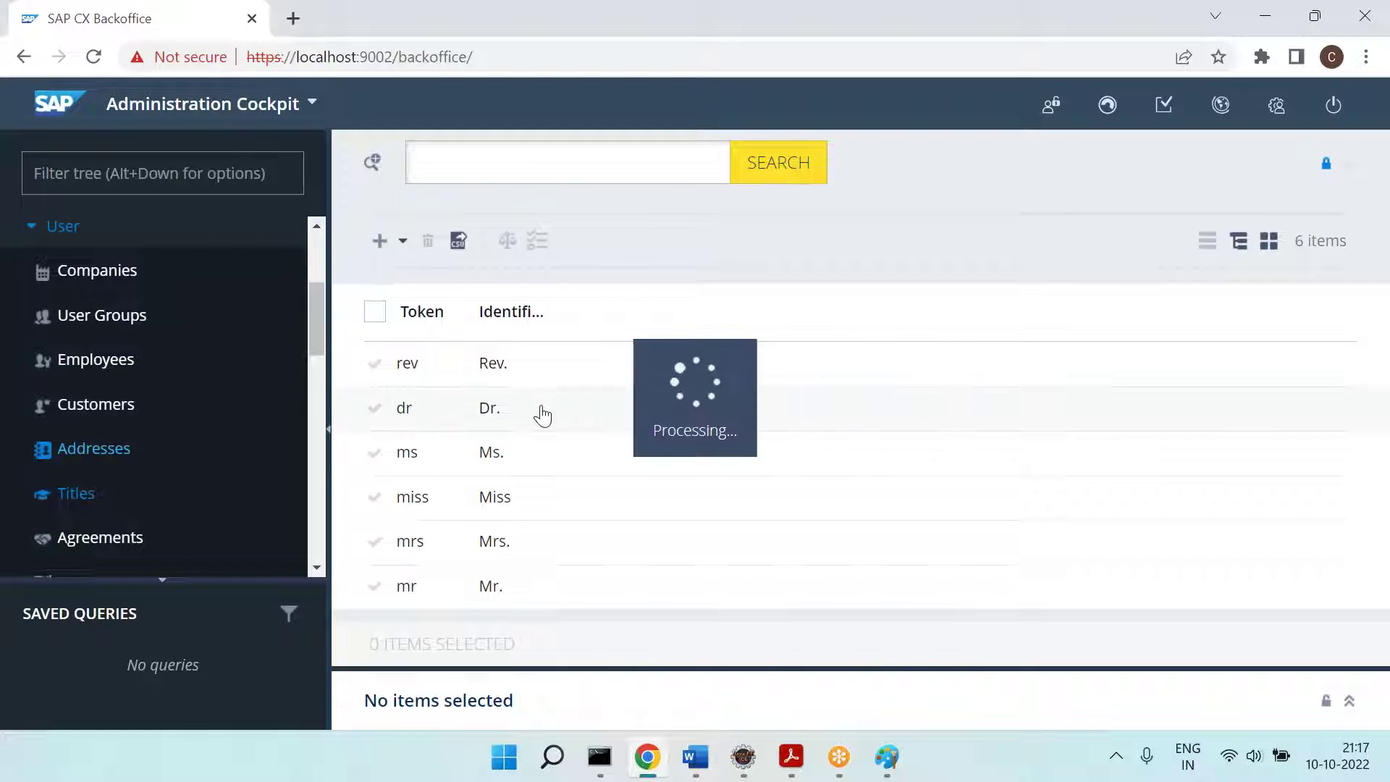
{"action": "left_click", "coordinate": [372, 161]}
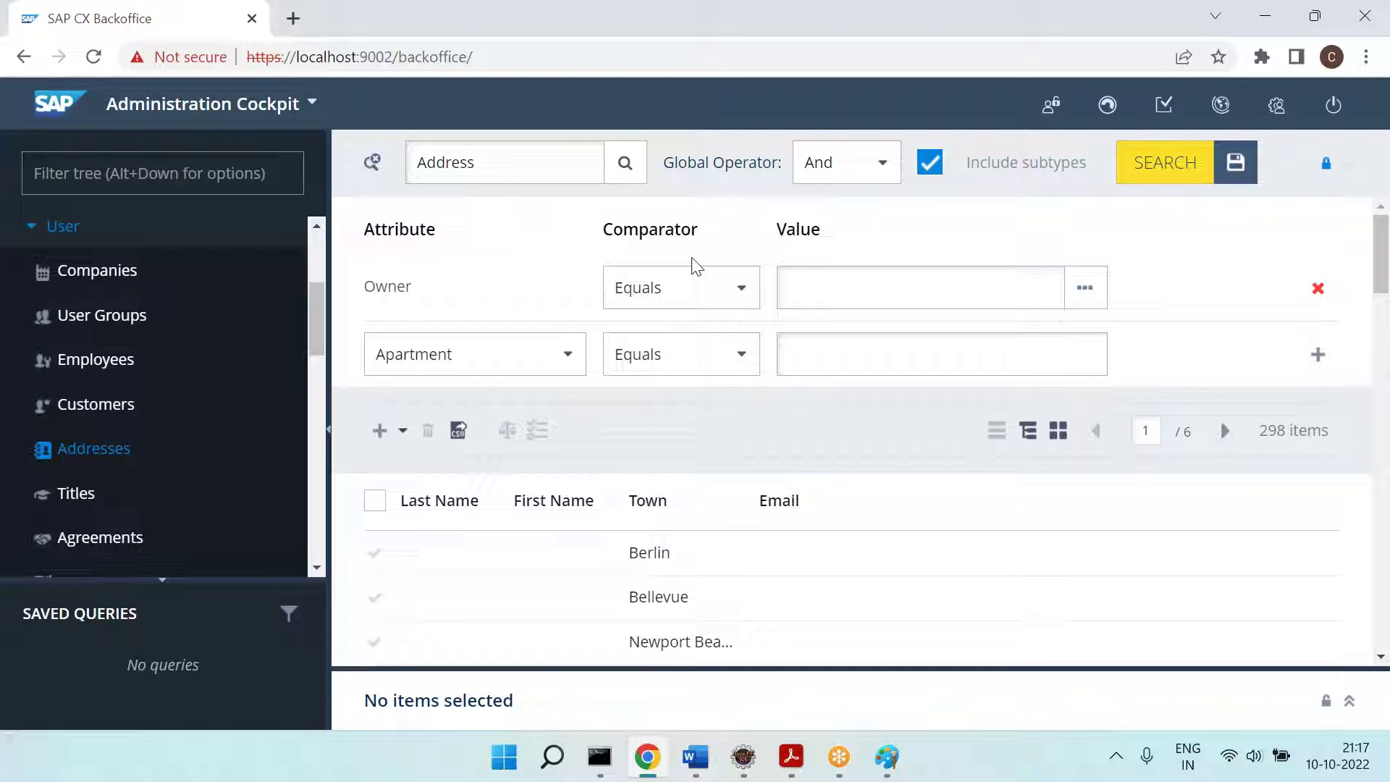
{"action": "left_click", "coordinate": [373, 163]}
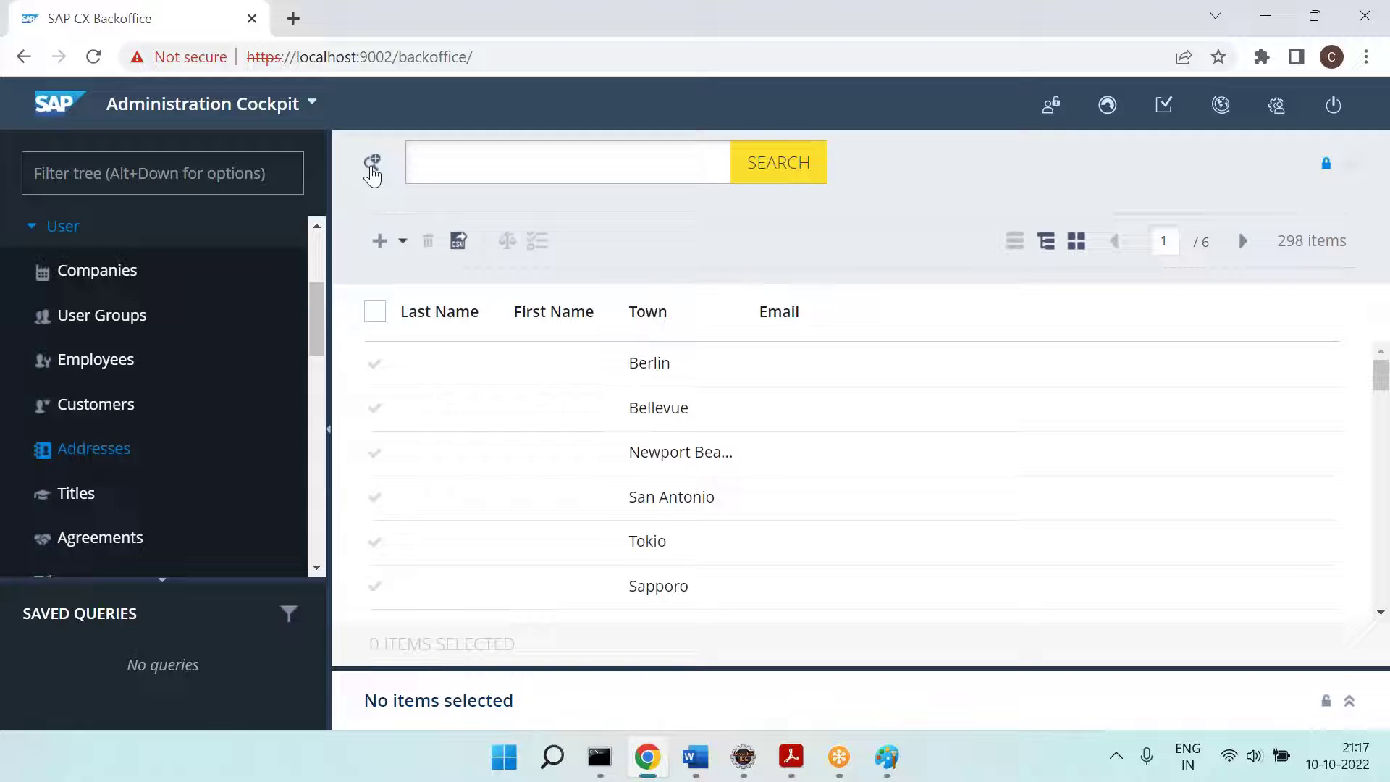
{"action": "left_click", "coordinate": [107, 547]}
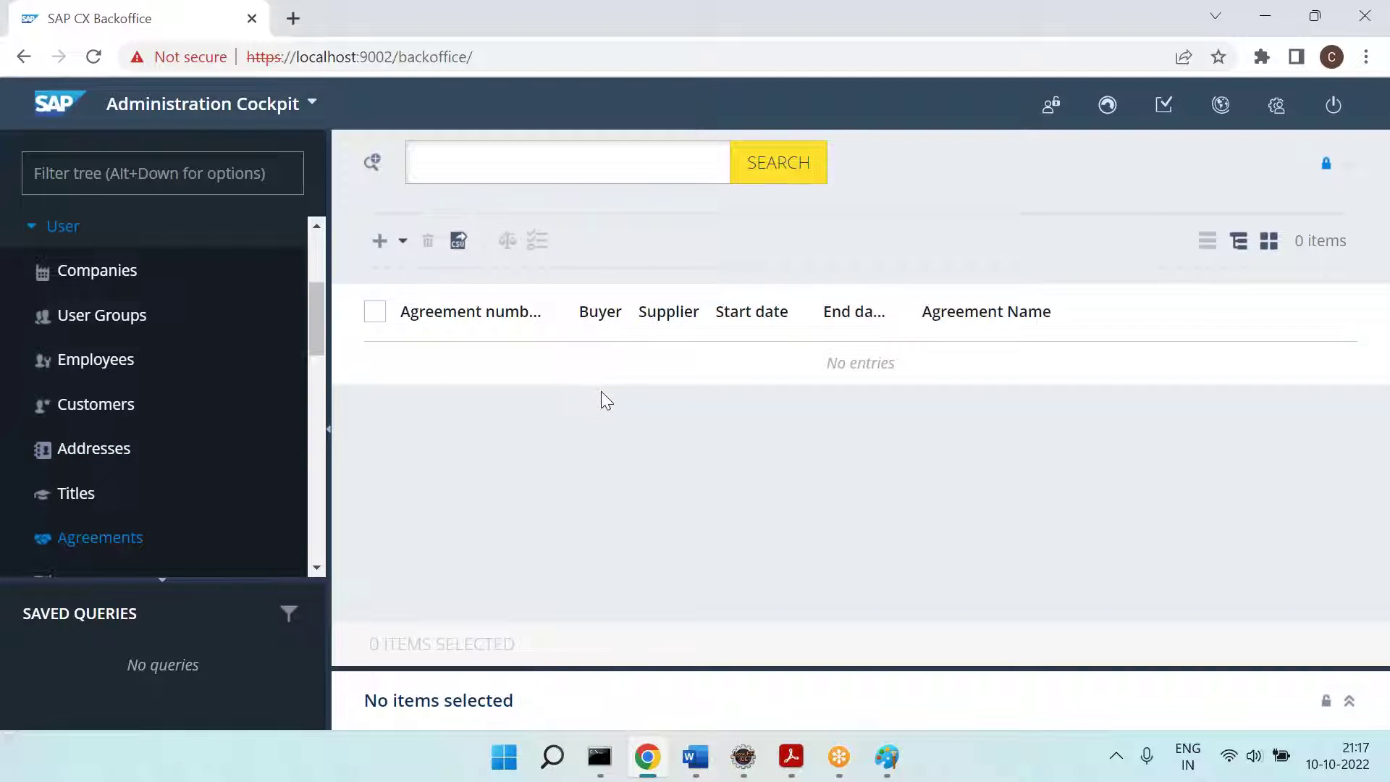
Step: Select the simple-search id field block, then open the Titles and Agreements lists in Backoffice
{"action": "key", "text": "alt+Tab"}
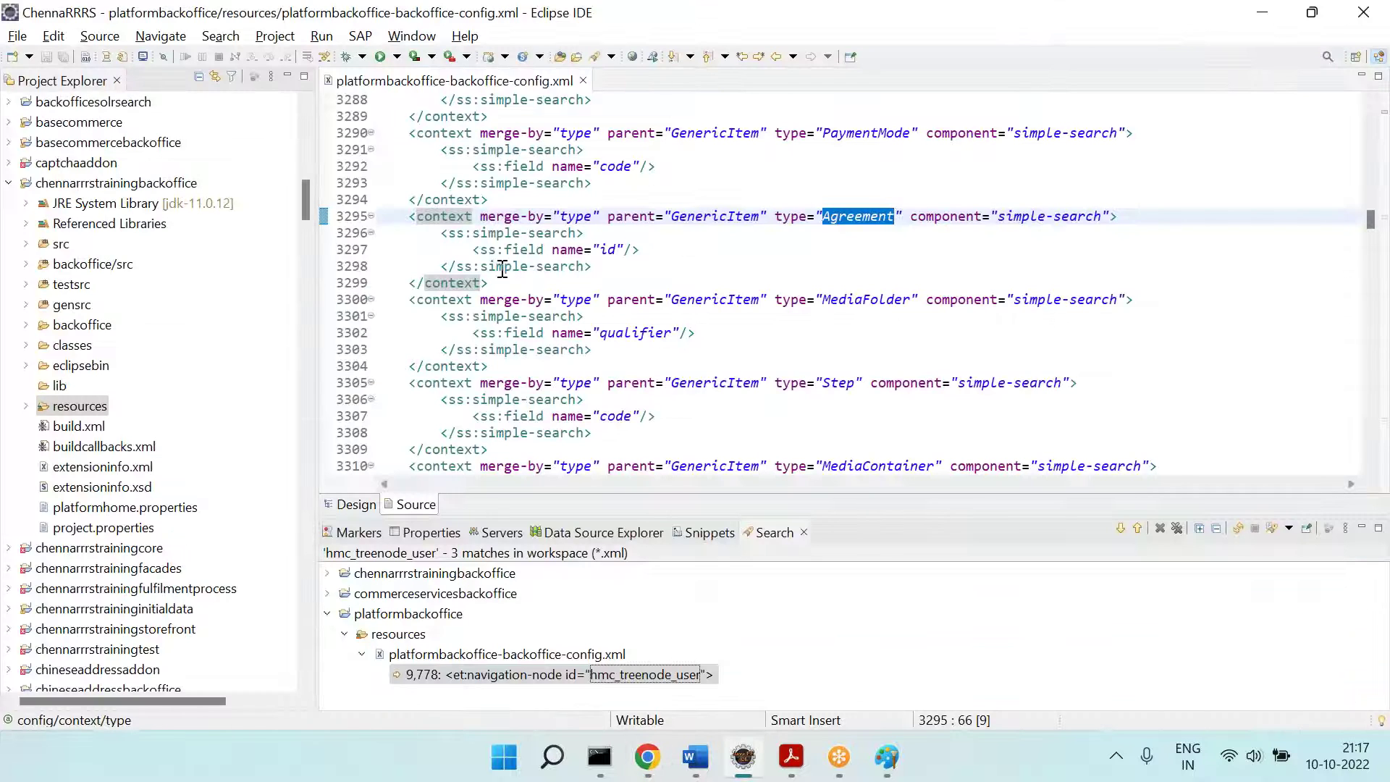
{"action": "left_click_drag", "start_coordinate": [440, 233], "coordinate": [604, 268]}
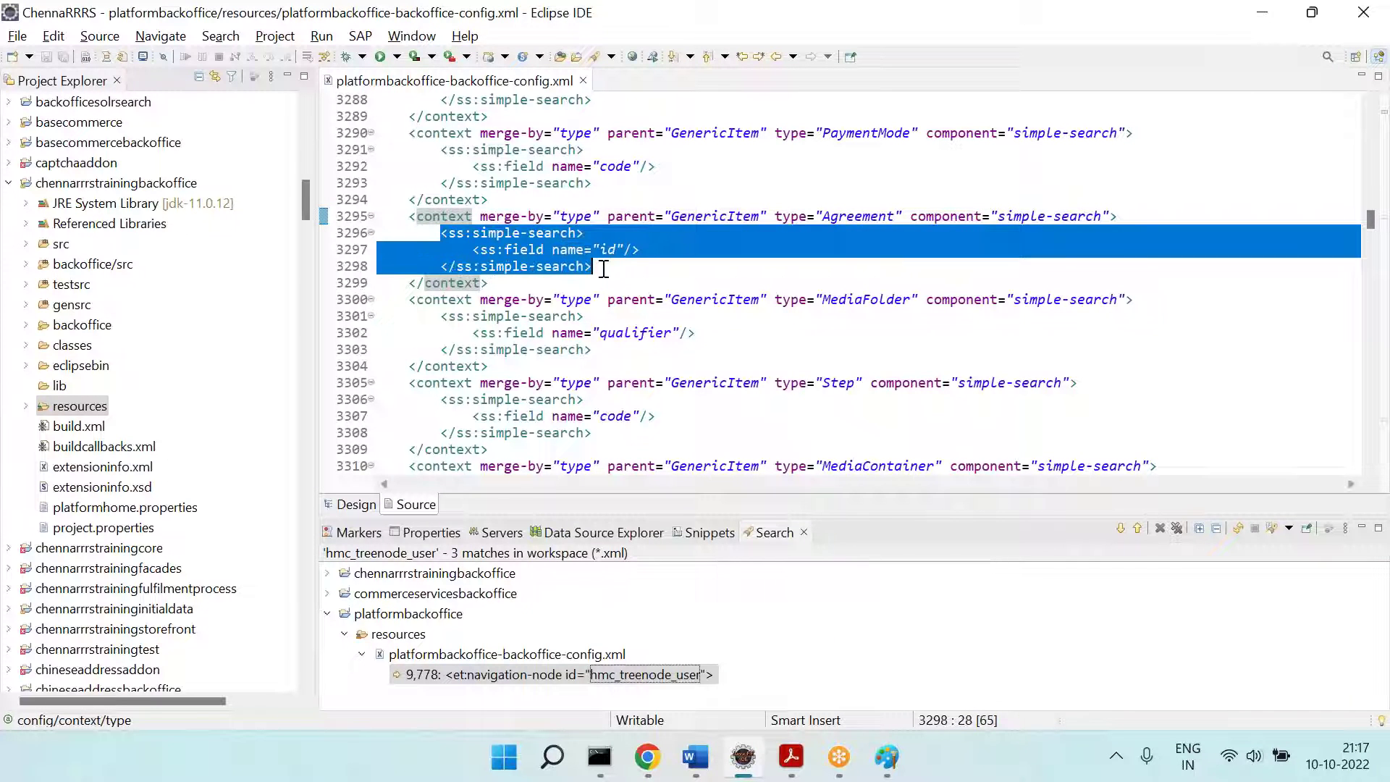
{"action": "key", "text": "alt+Tab"}
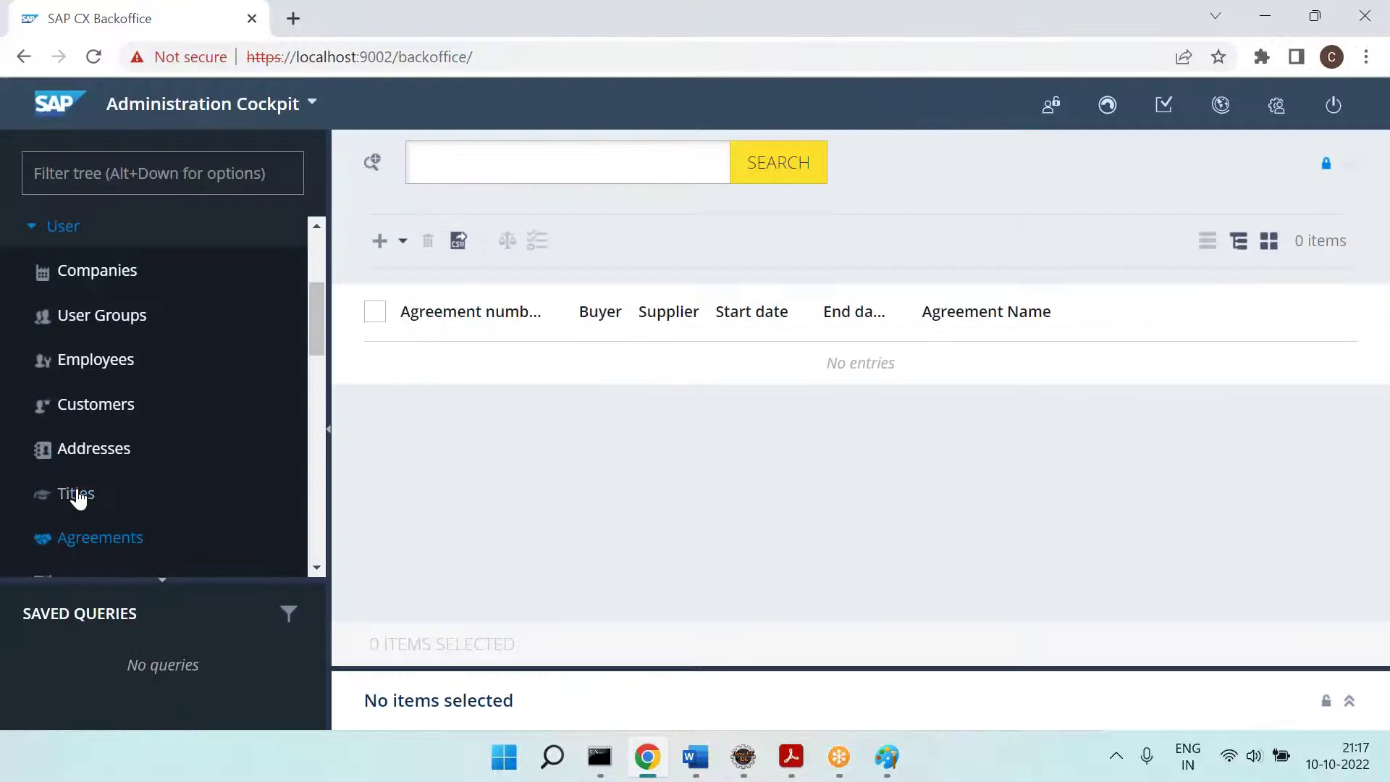
{"action": "left_click", "coordinate": [72, 493]}
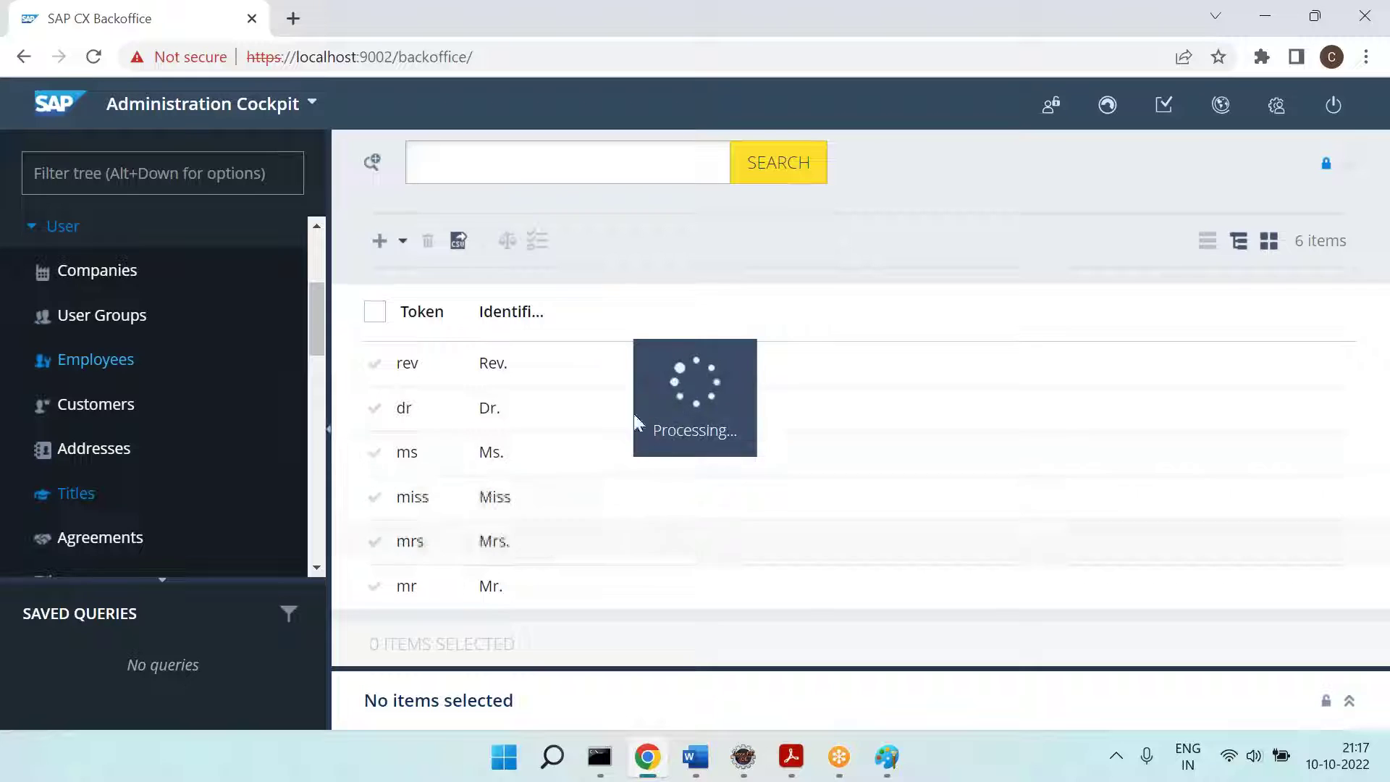
{"action": "left_click", "coordinate": [113, 538]}
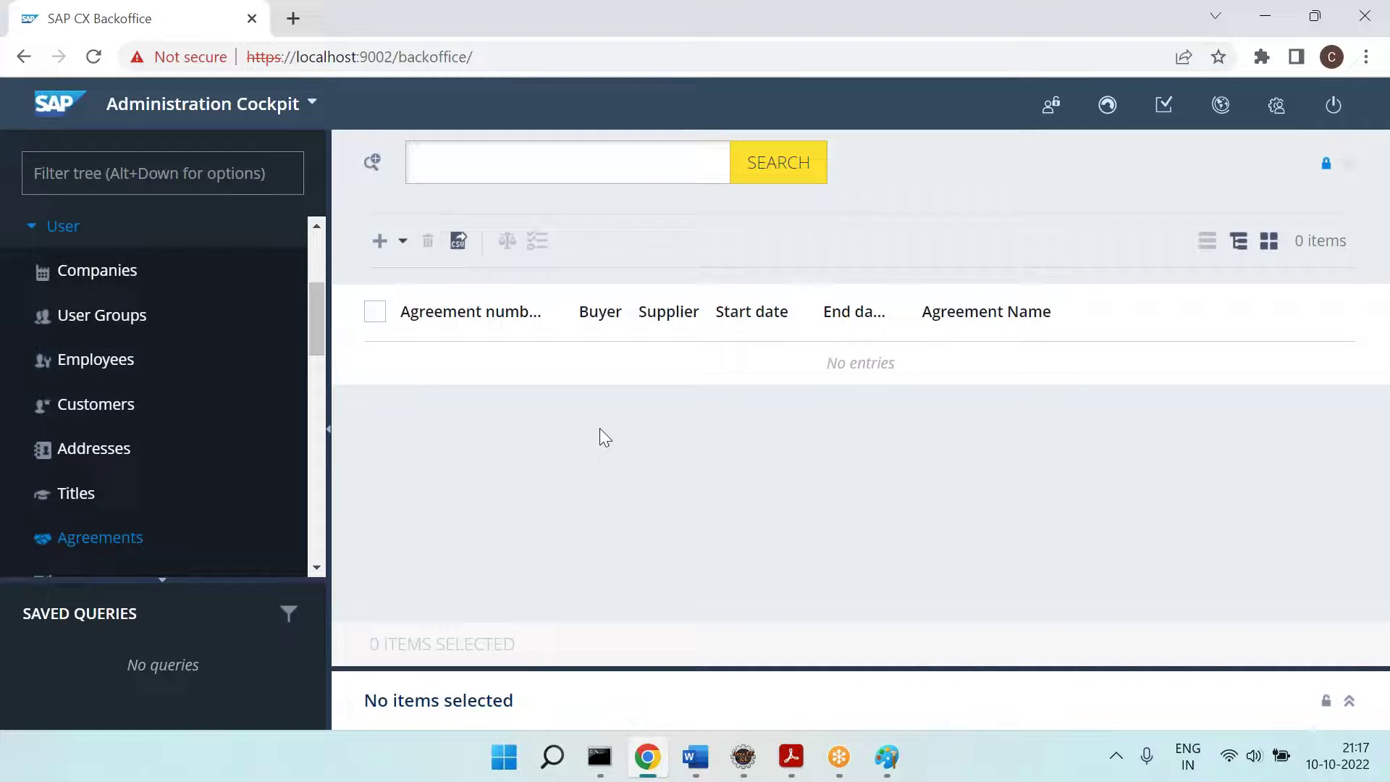
Step: Examine the Agreement simple-search context: its type, simple-search component and id field definition
{"action": "key", "text": "alt+Tab"}
{"action": "left_click", "coordinate": [592, 299]}
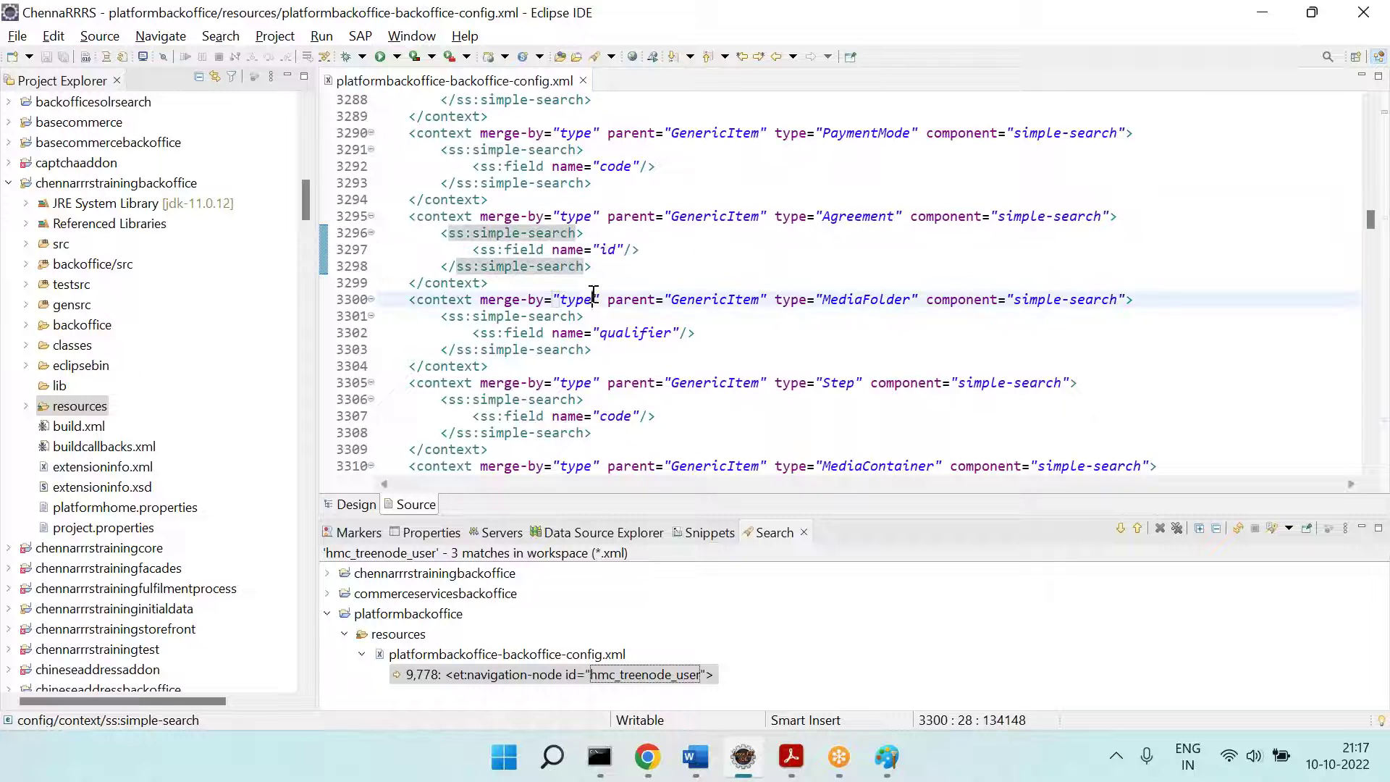
{"action": "left_click_drag", "start_coordinate": [405, 217], "coordinate": [483, 282]}
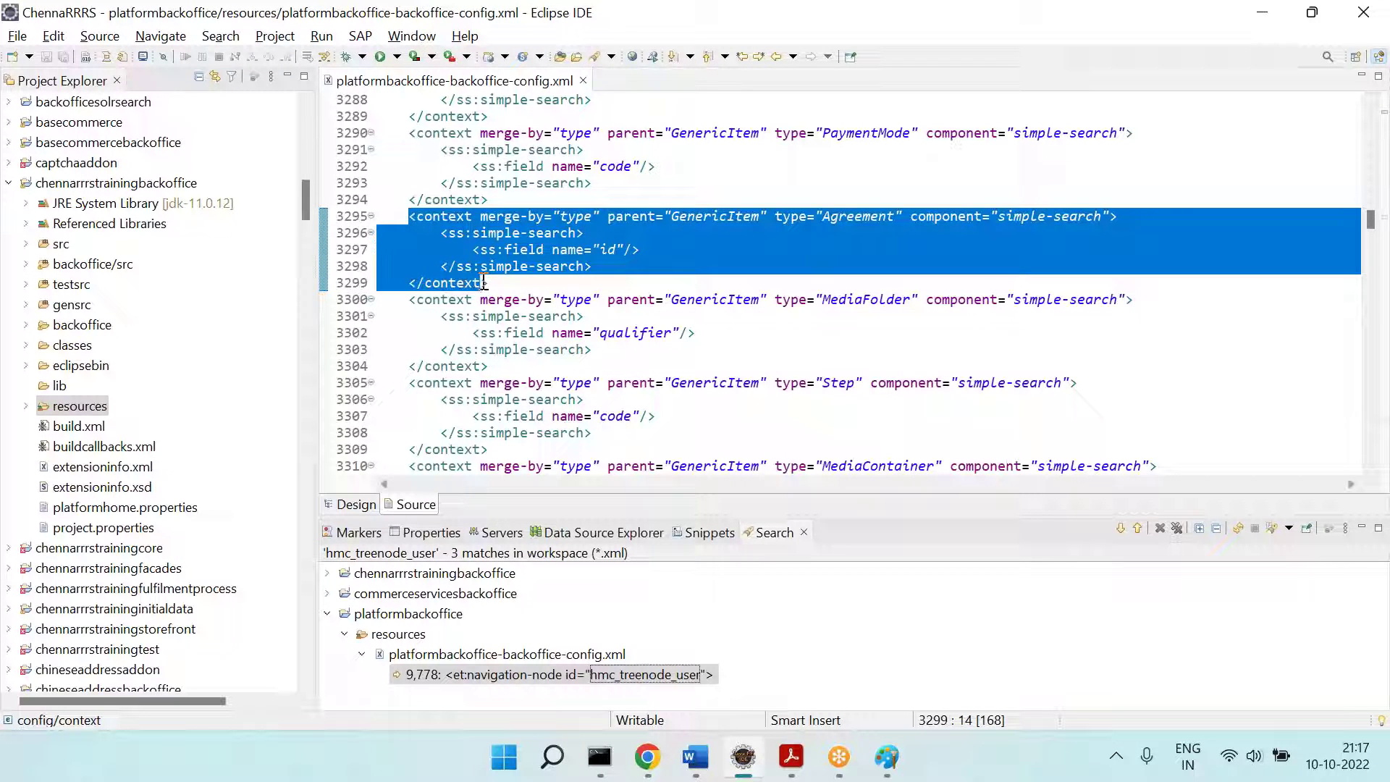
{"action": "left_click", "coordinate": [631, 290]}
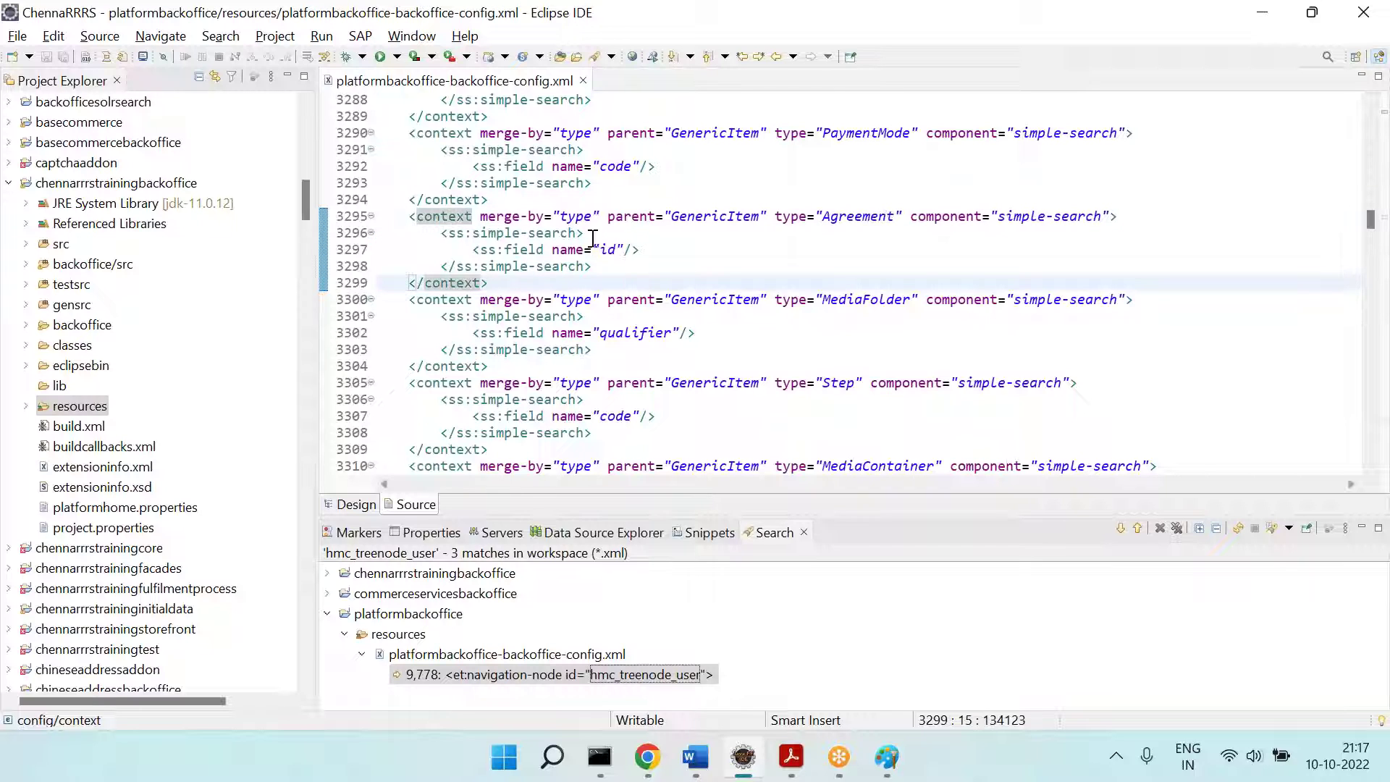
{"action": "double_click", "coordinate": [850, 216]}
{"action": "left_click", "coordinate": [1057, 214]}
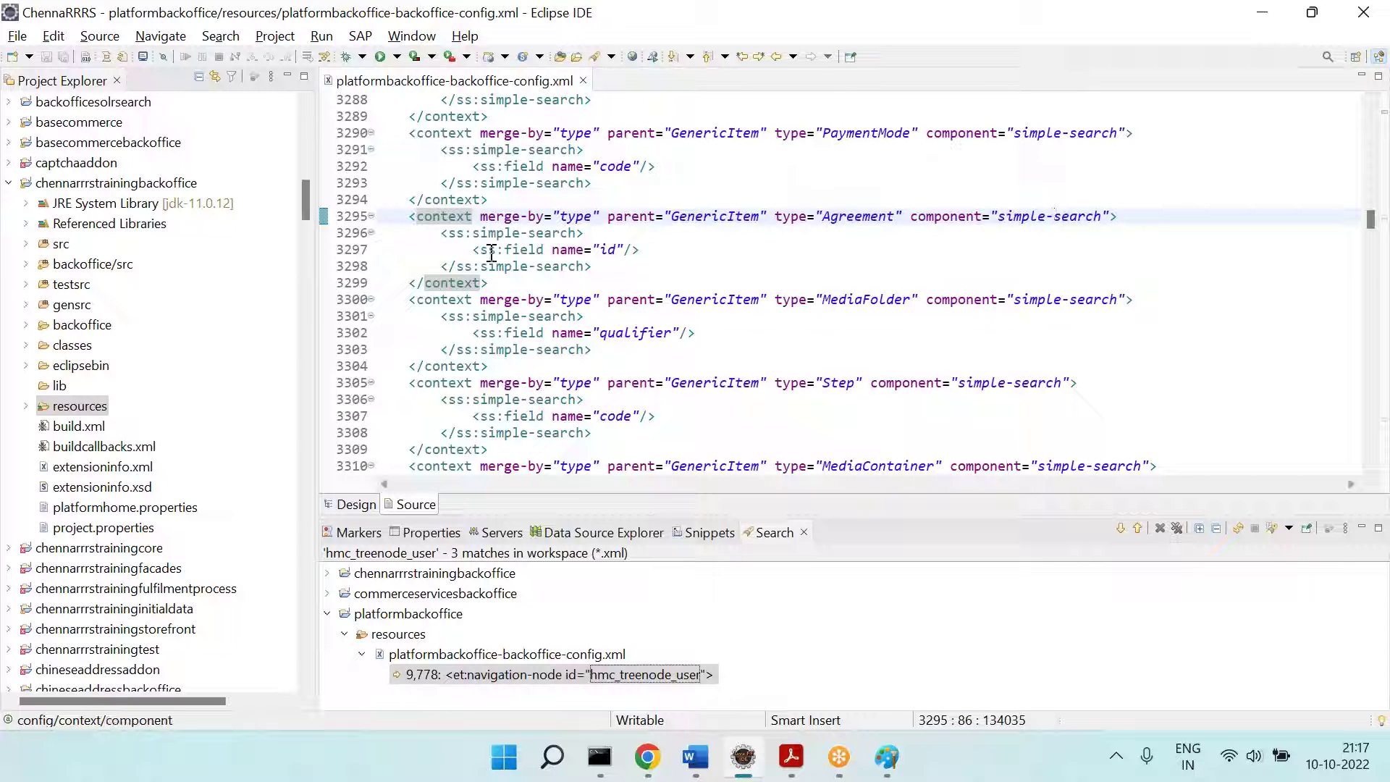
{"action": "left_click_drag", "start_coordinate": [439, 239], "coordinate": [605, 266]}
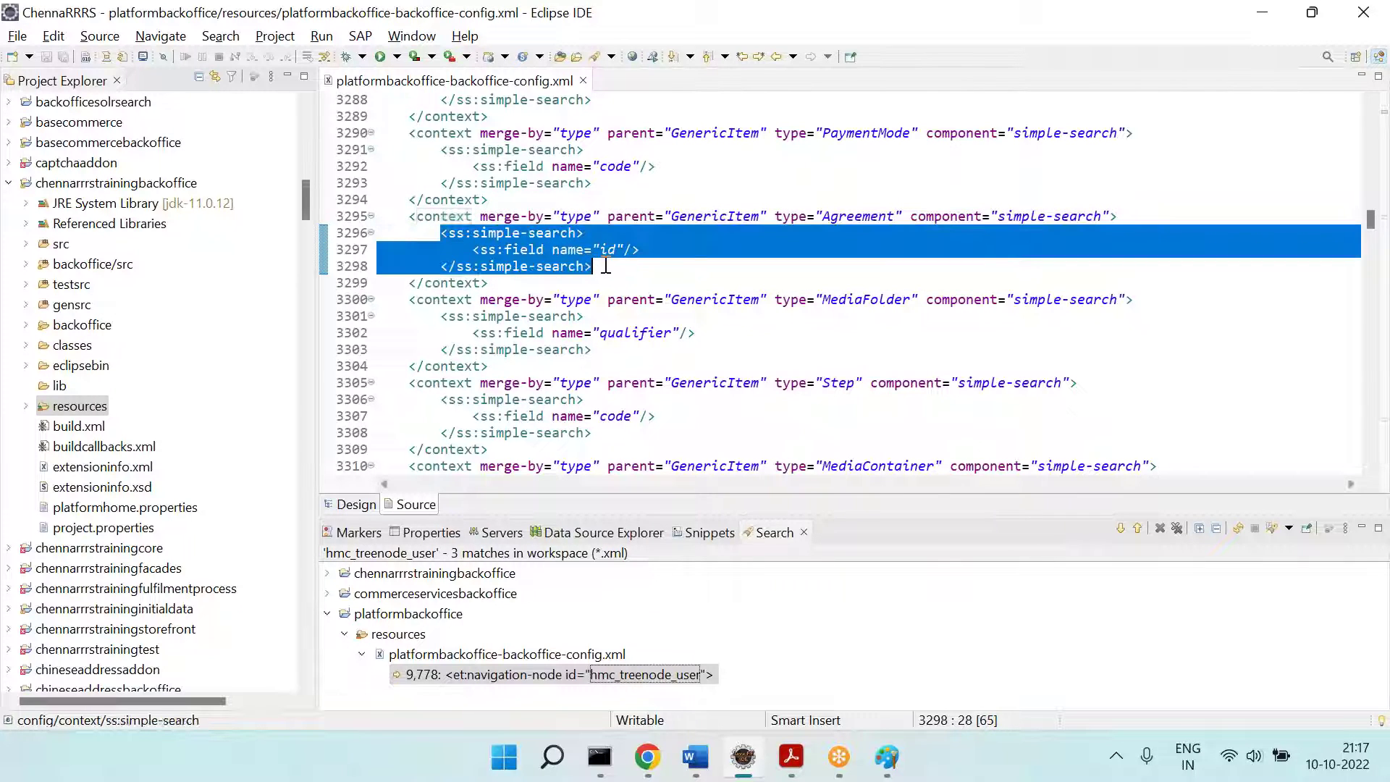
{"action": "left_click", "coordinate": [747, 279]}
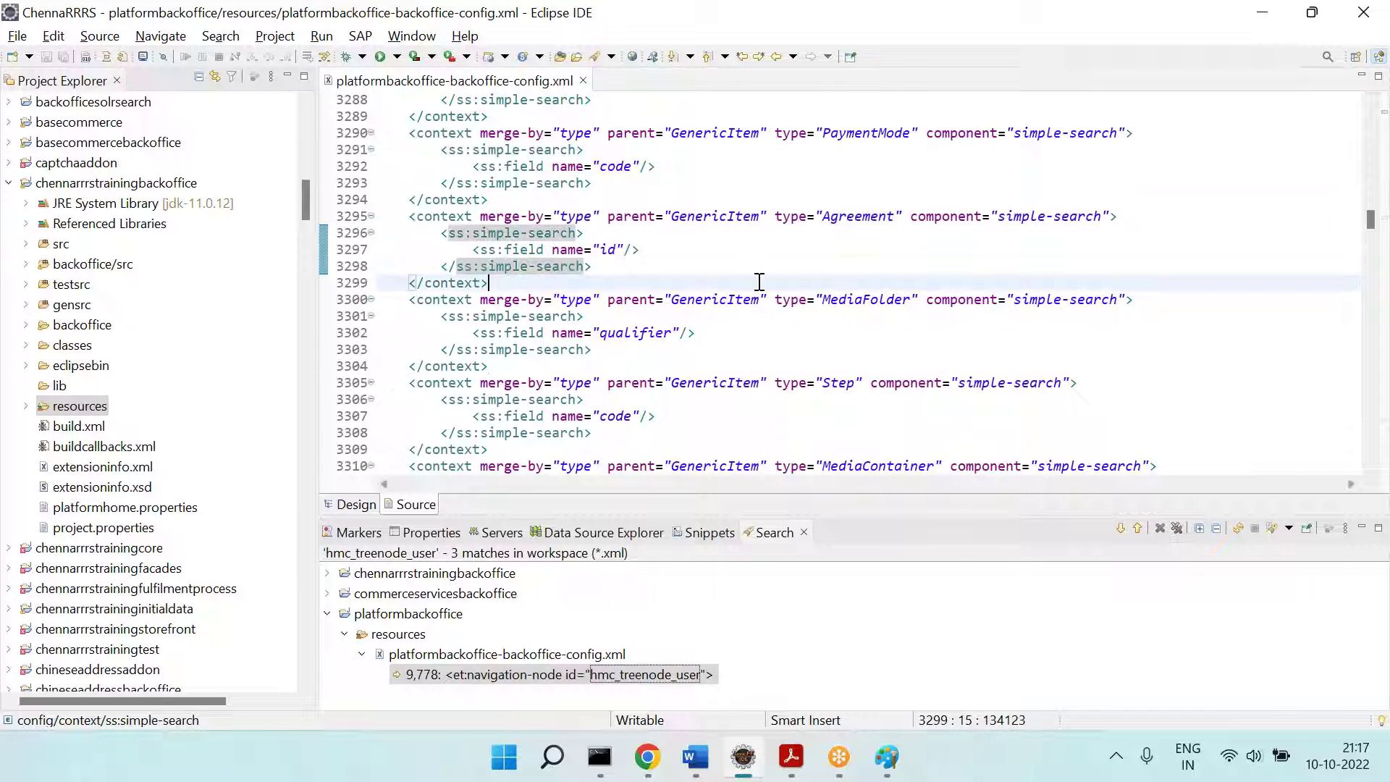
{"action": "key", "text": "ctrl+f"}
Step: Jump to the next 'agreement' match and open Backoffice's advanced search for Agreements
{"action": "key", "text": "Return"}
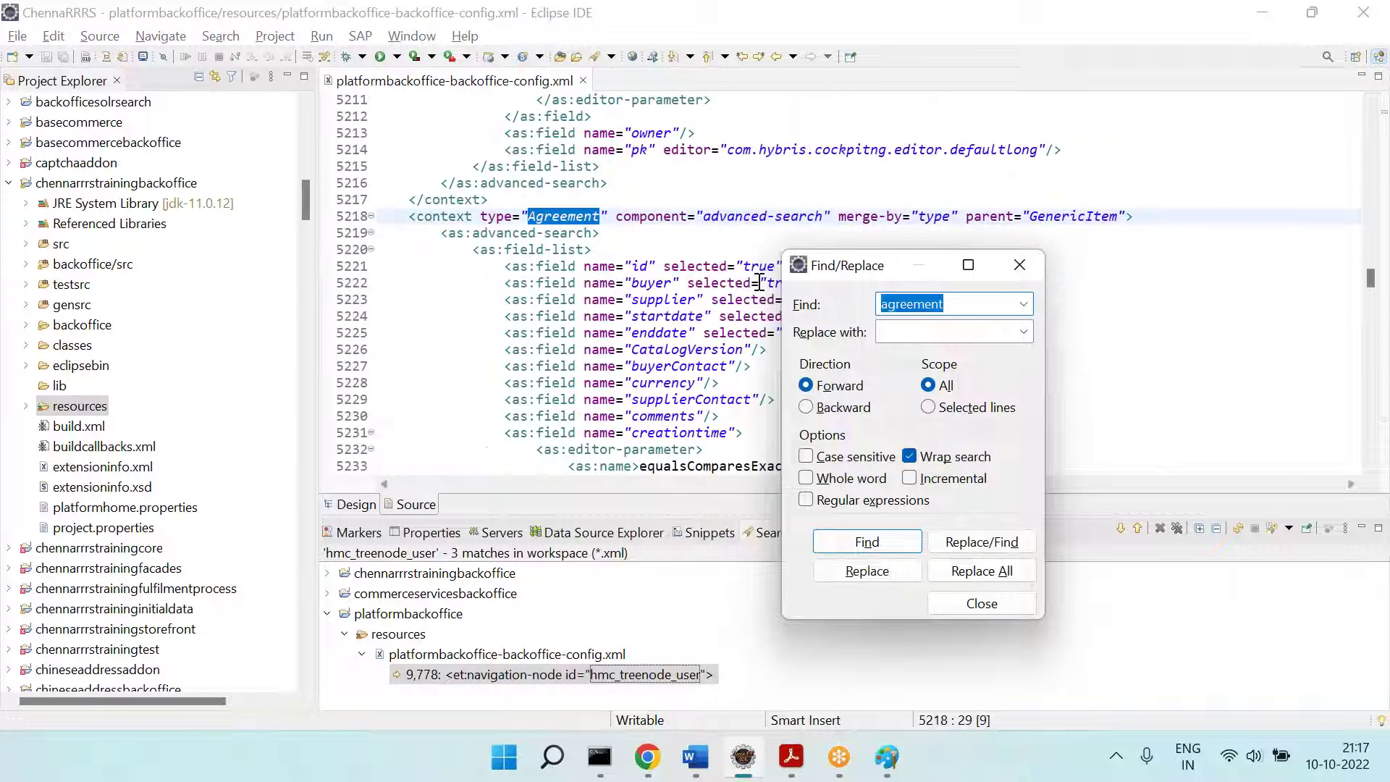
{"action": "key", "text": "Escape"}
{"action": "key", "text": "alt+Tab"}
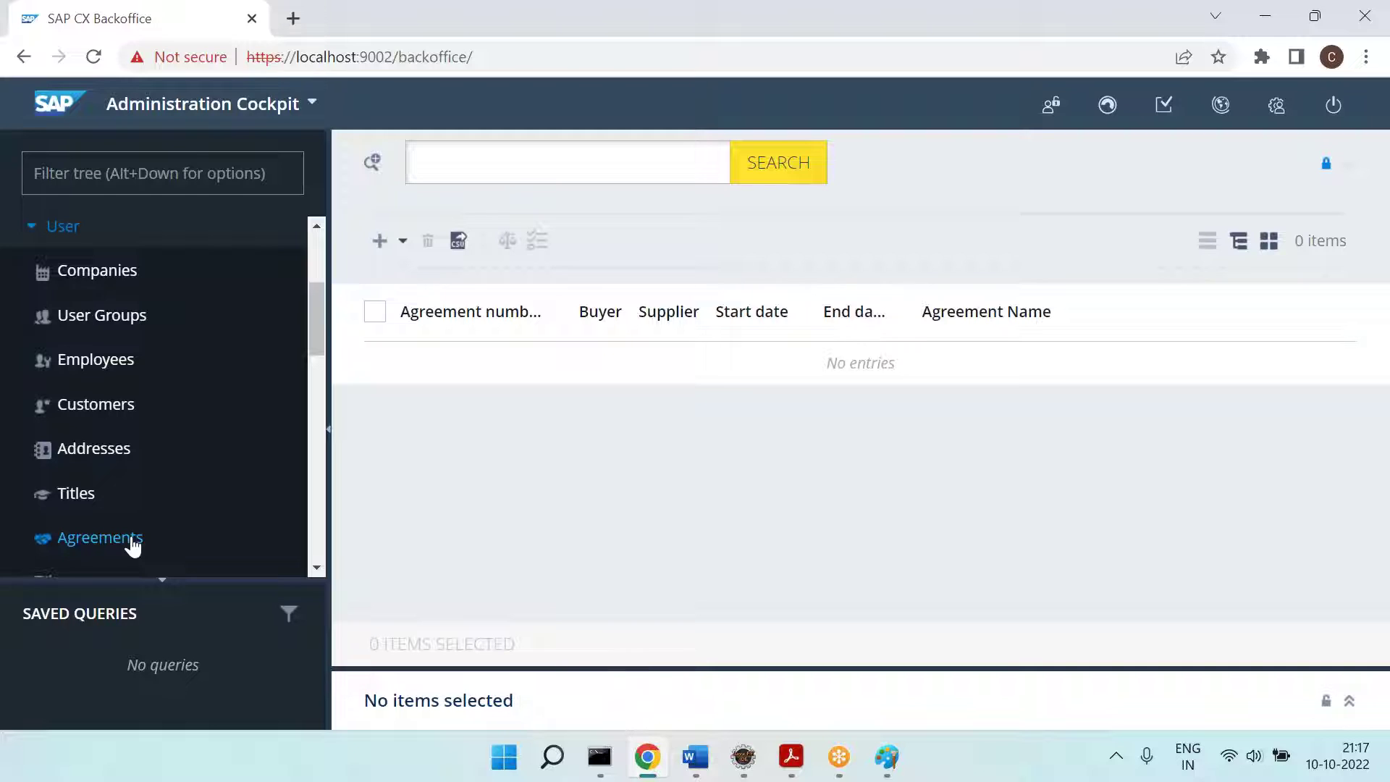
{"action": "left_click", "coordinate": [374, 165]}
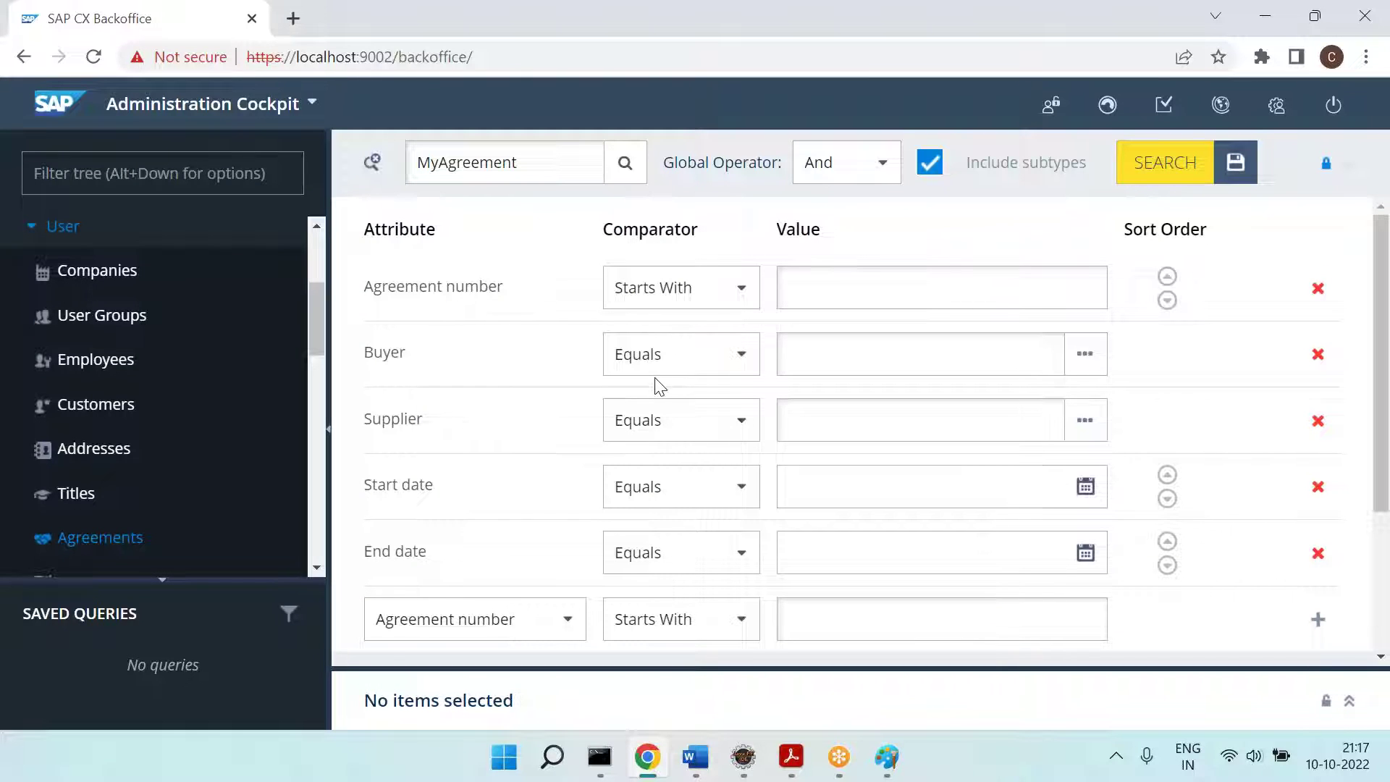
{"action": "key", "text": "alt+Tab"}
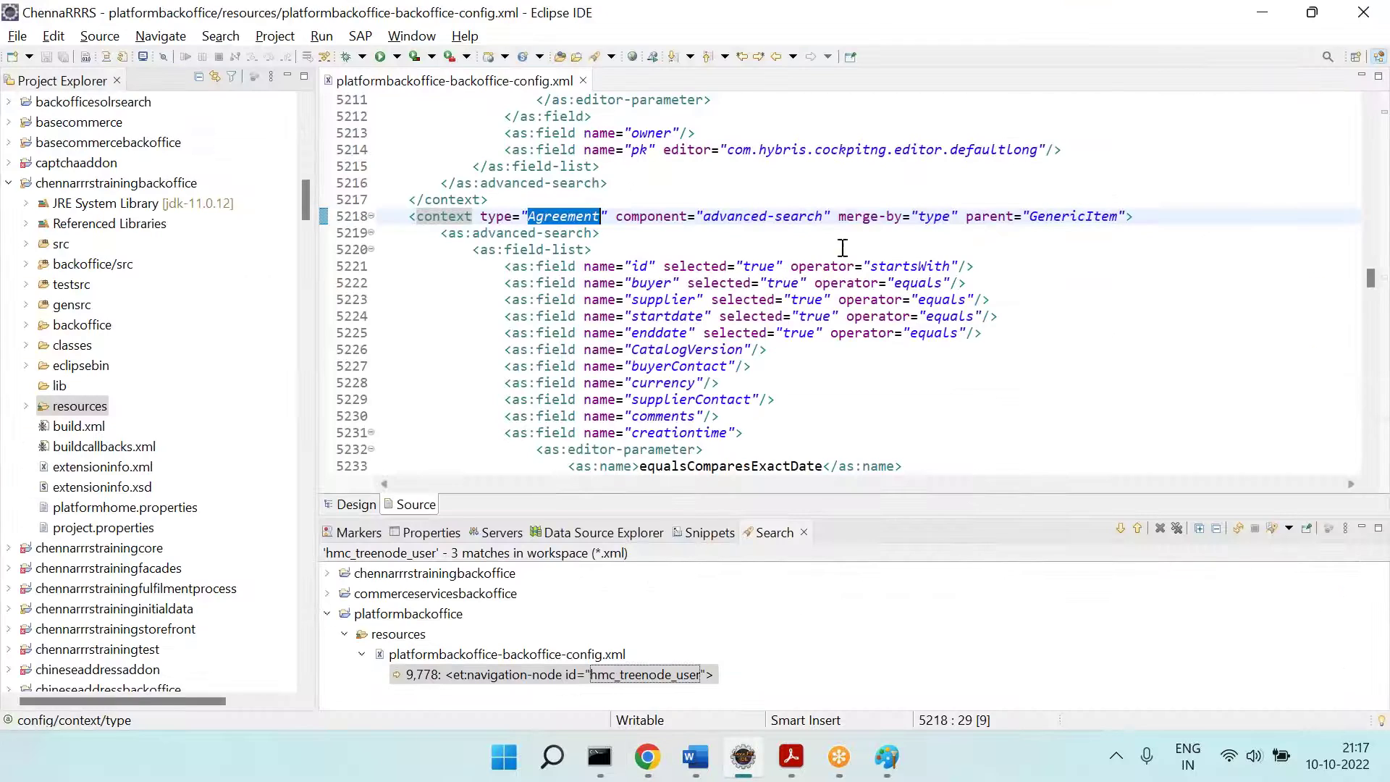
Step: Match the advanced-search id field to the Agreement number attribute in Backoffice
{"action": "left_click", "coordinate": [714, 226]}
{"action": "left_click_drag", "start_coordinate": [409, 216], "coordinate": [839, 221]}
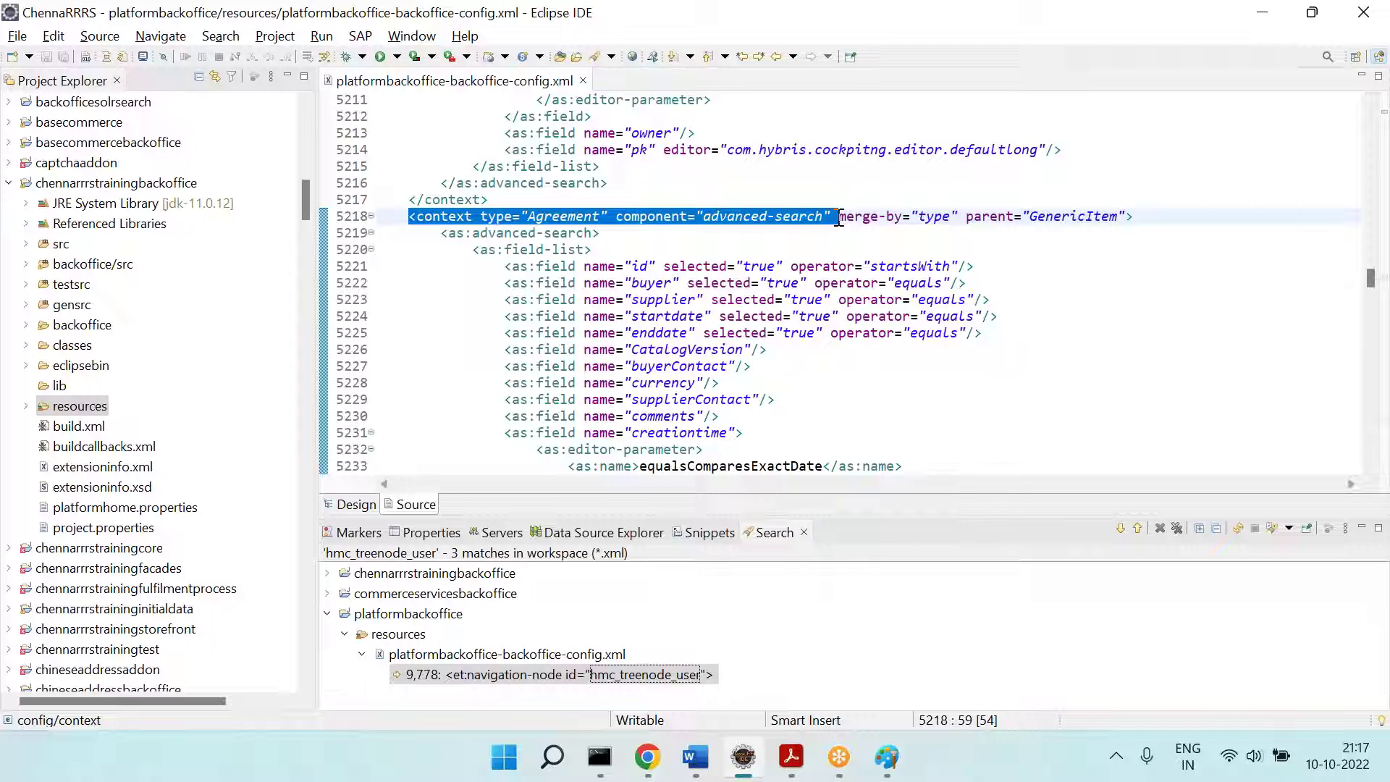
{"action": "scroll", "coordinate": [838, 219], "scroll_direction": "down", "scroll_amount": 2}
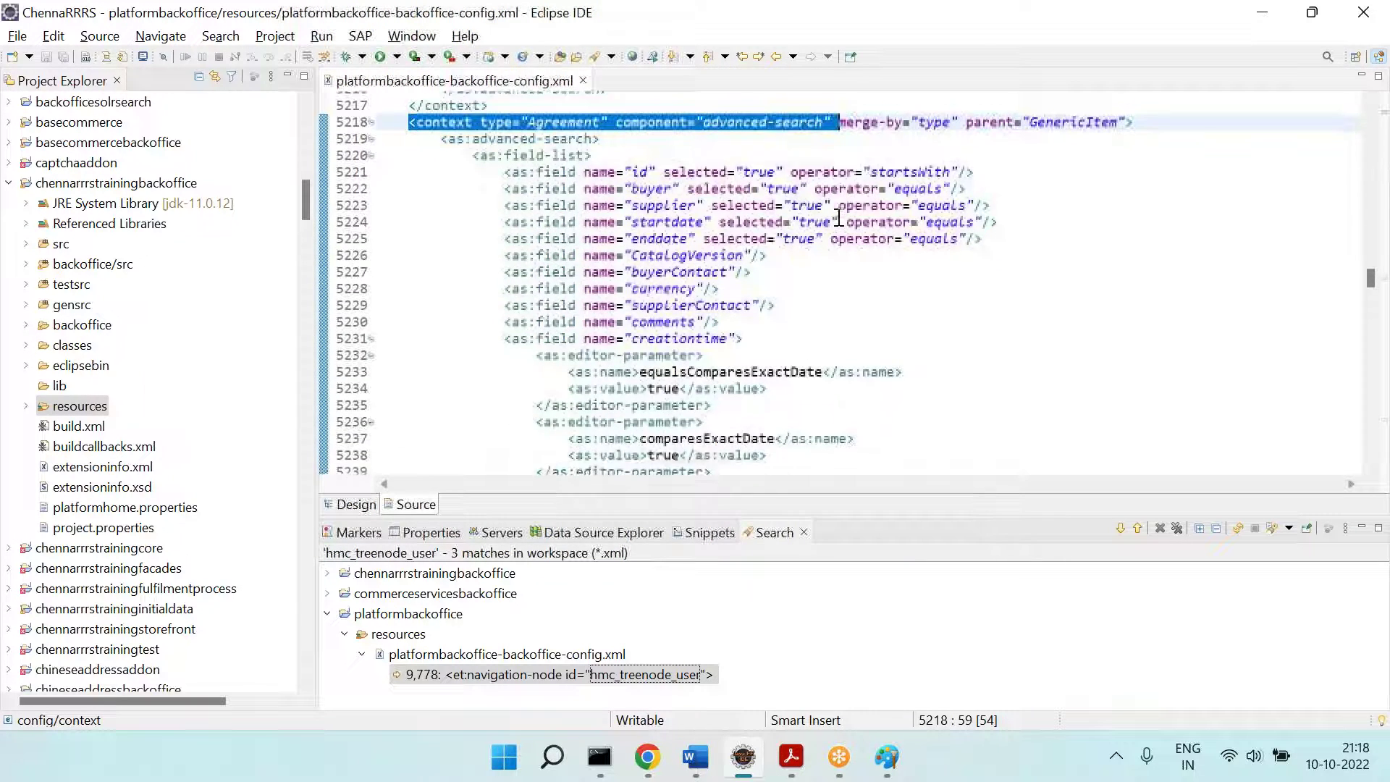
{"action": "double_click", "coordinate": [640, 158]}
{"action": "key", "text": "alt+Tab"}
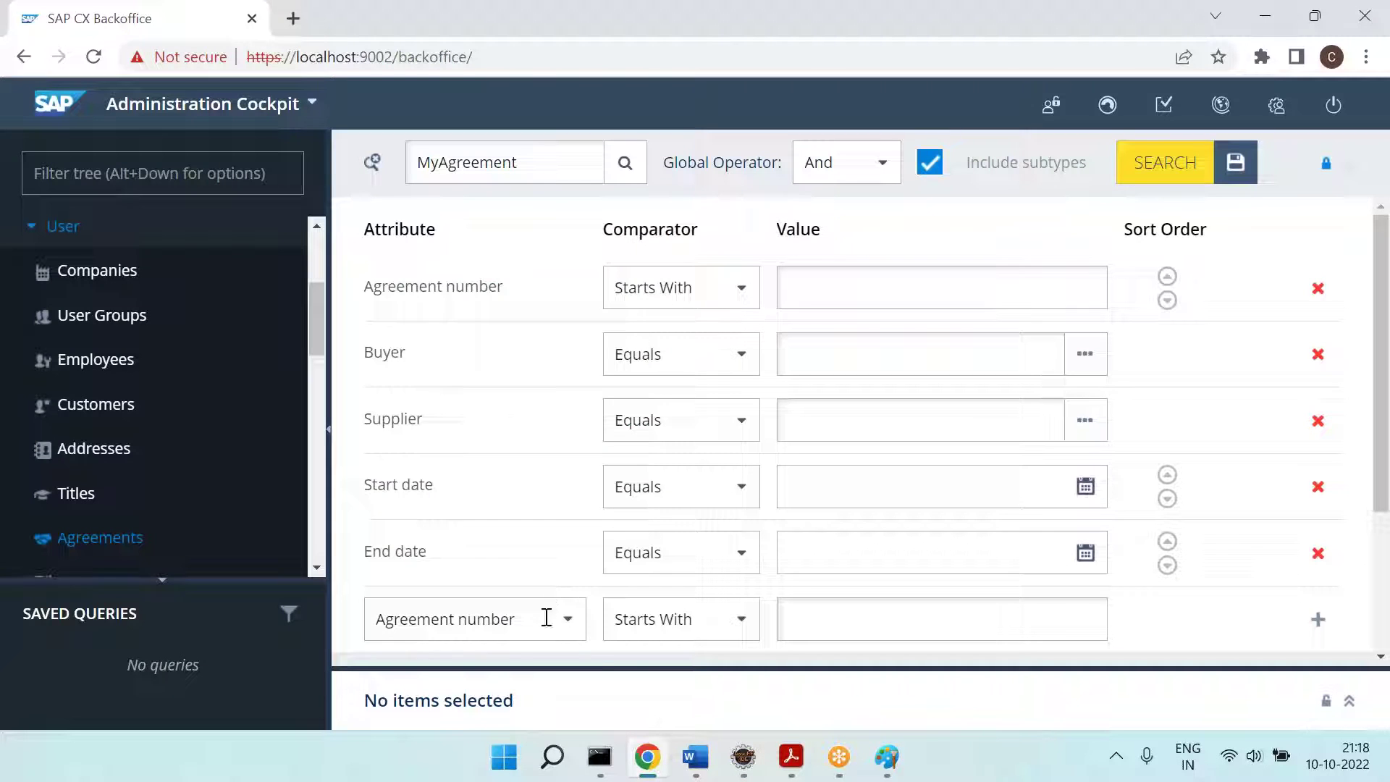
{"action": "left_click", "coordinate": [547, 619]}
{"action": "scroll", "coordinate": [450, 434], "scroll_direction": "down", "scroll_amount": 3}
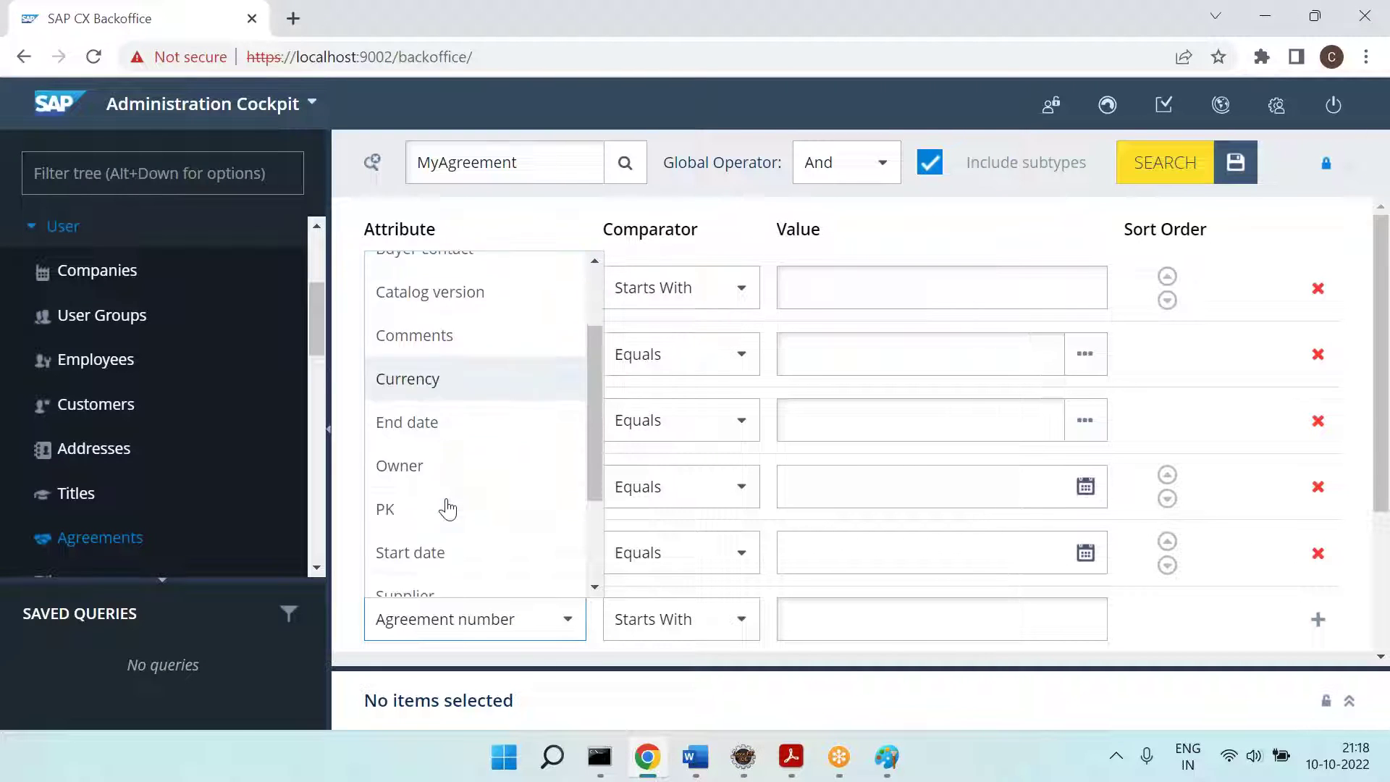
{"action": "scroll", "coordinate": [412, 289], "scroll_direction": "up", "scroll_amount": 3}
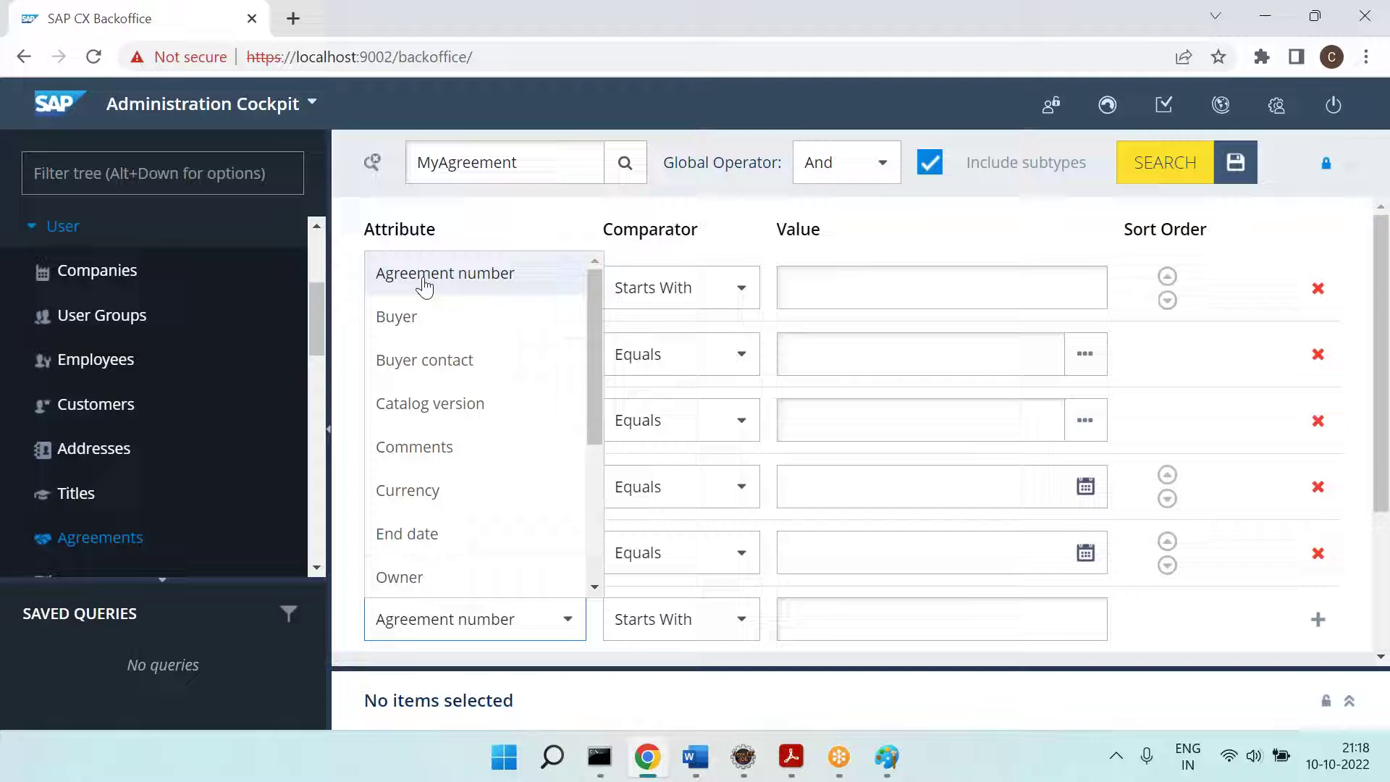
{"action": "left_click", "coordinate": [434, 280]}
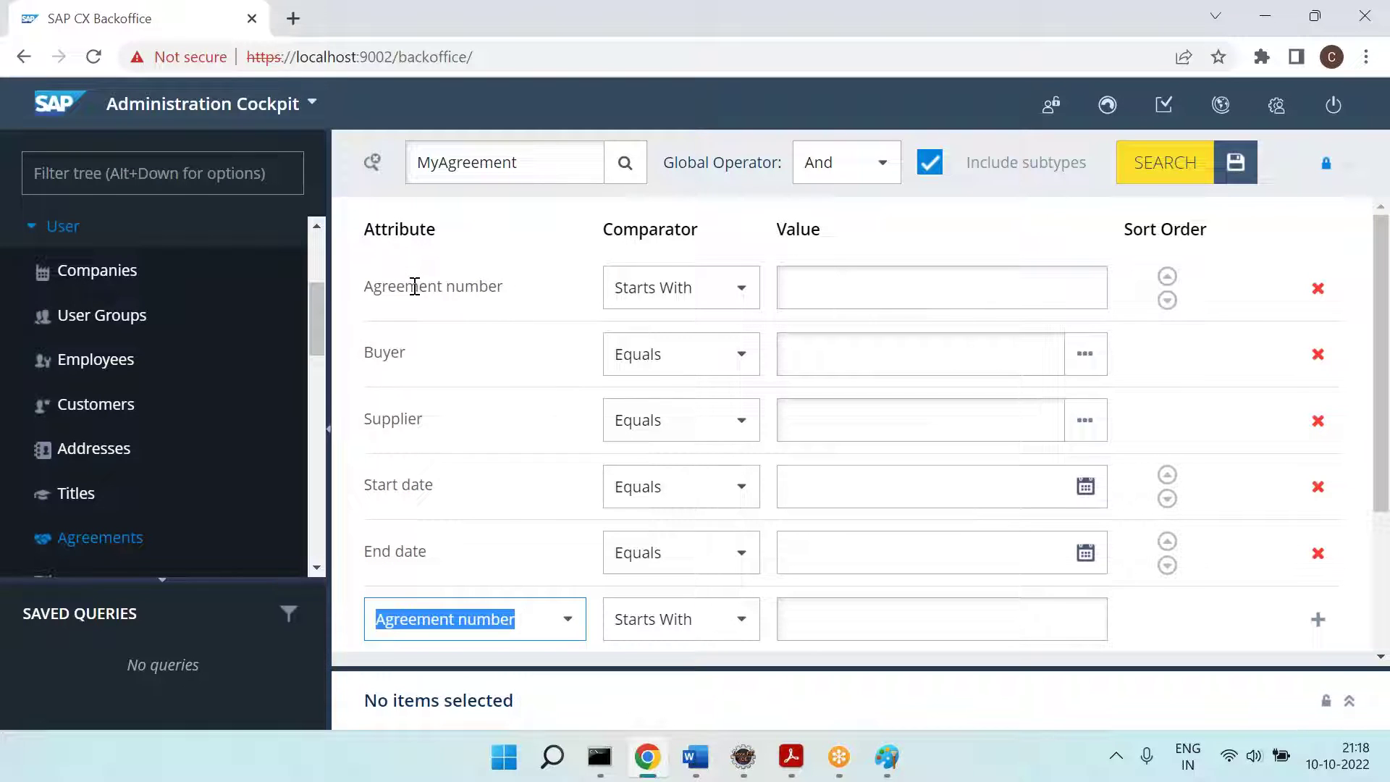
Step: Compare the CatalogVersion field entry against Backoffice's searchable attributes list
{"action": "key", "text": "alt+Tab"}
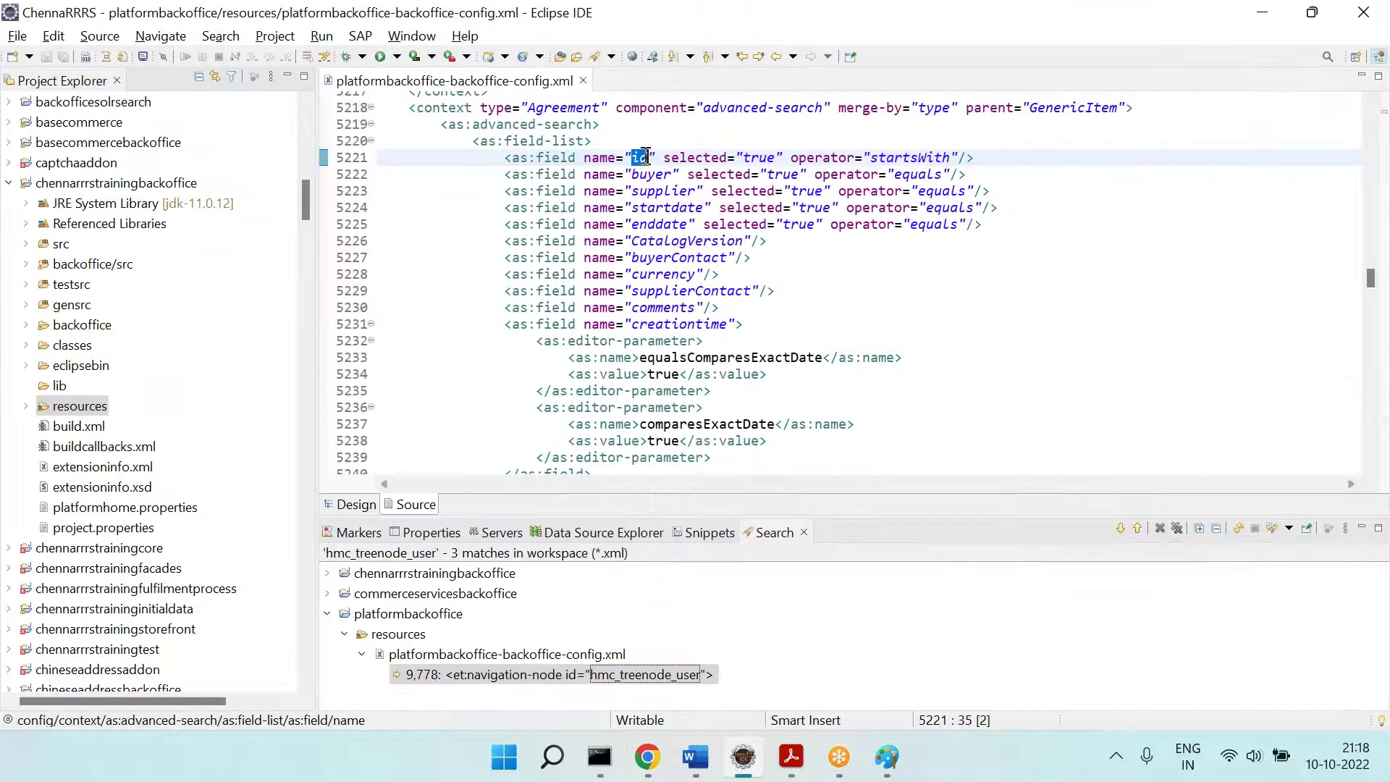
{"action": "key", "text": "alt+Tab"}
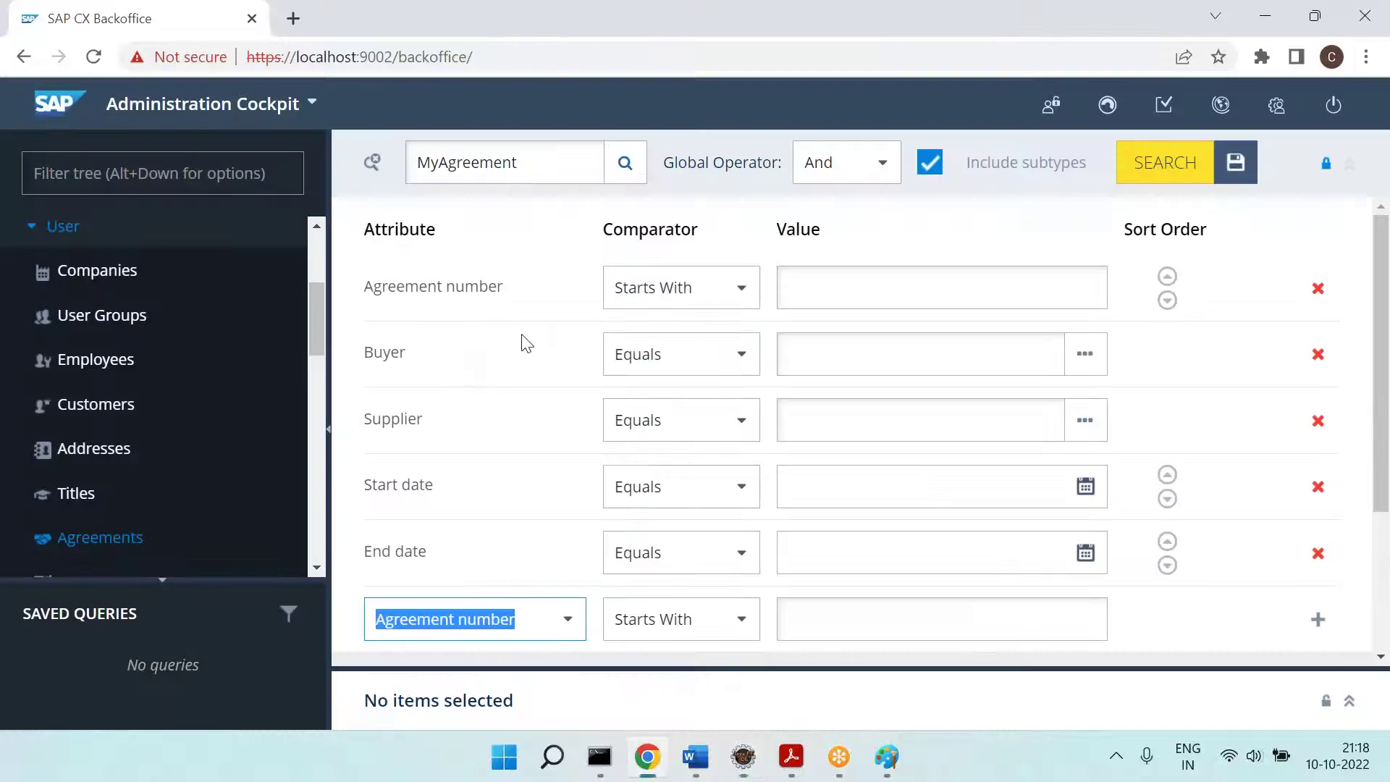
{"action": "key", "text": "alt+Tab"}
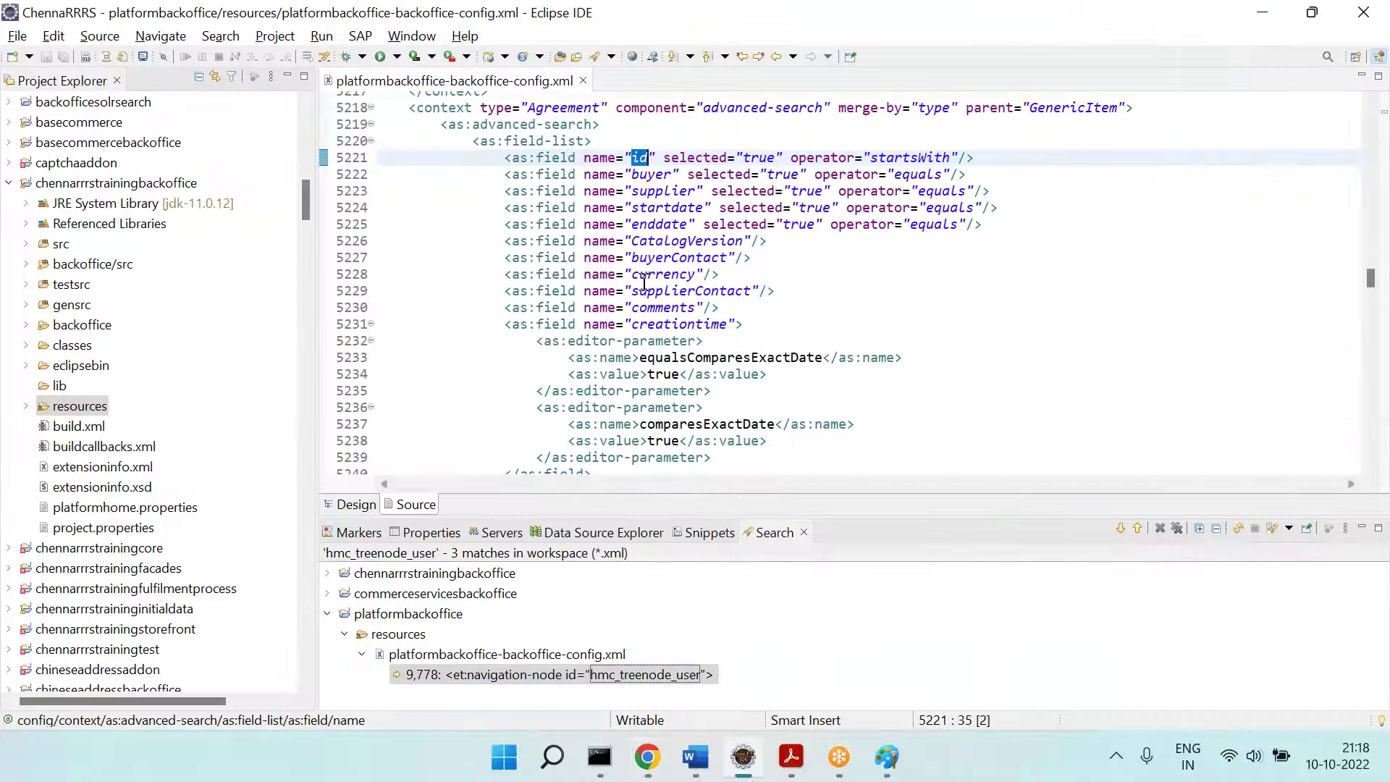
{"action": "left_click", "coordinate": [776, 248]}
{"action": "key", "text": "alt+Tab"}
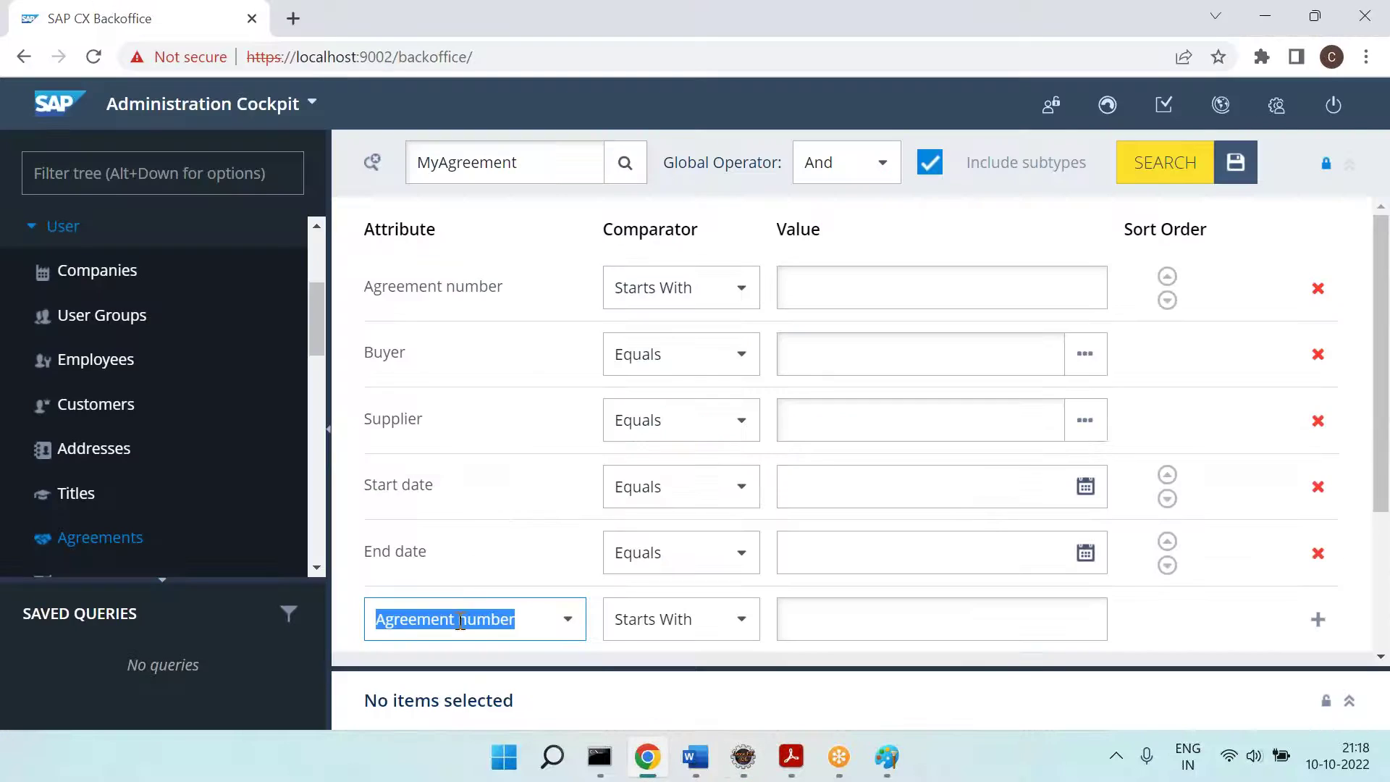
{"action": "left_click", "coordinate": [470, 619]}
{"action": "scroll", "coordinate": [454, 437], "scroll_direction": "down", "scroll_amount": 1}
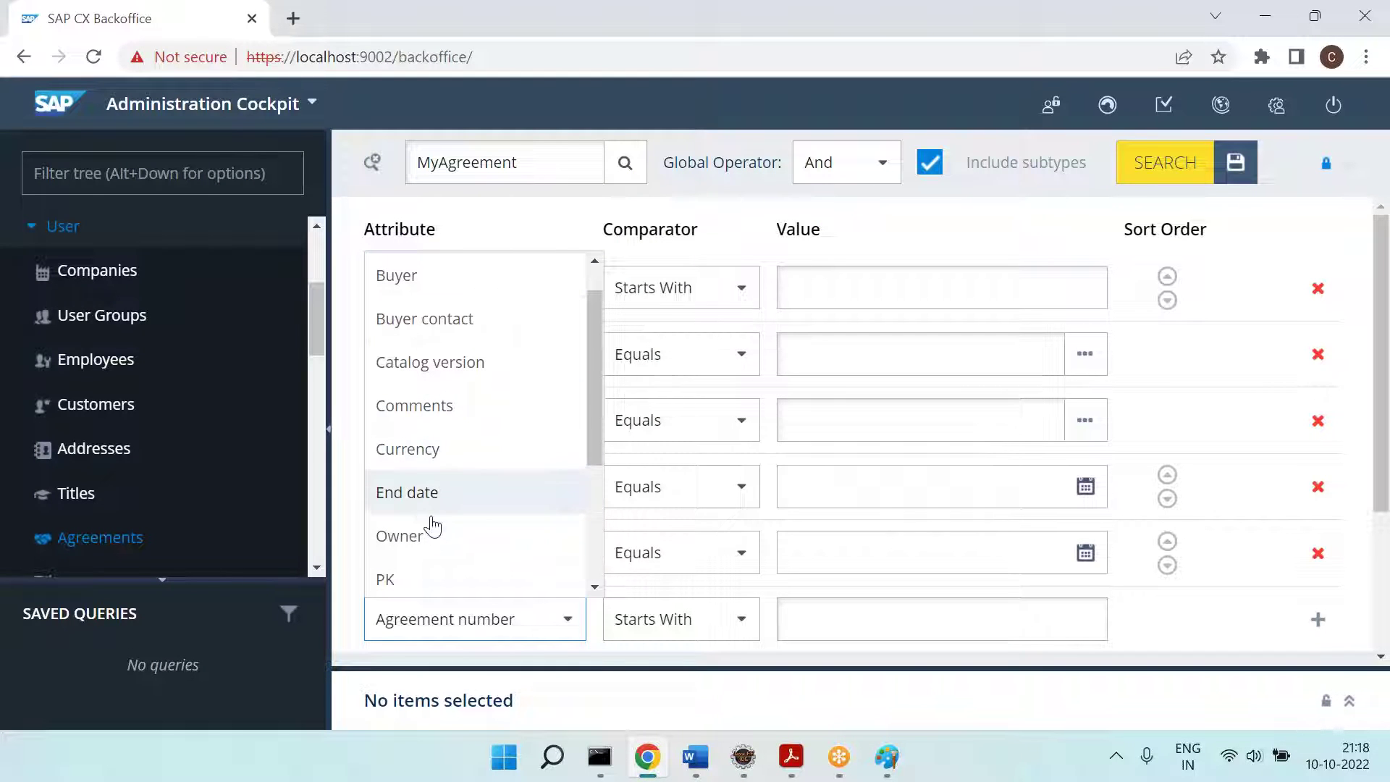
{"action": "scroll", "coordinate": [433, 525], "scroll_direction": "down", "scroll_amount": 5}
Step: Select the whole Agreement advanced-search context block at line 5218
{"action": "key", "text": "alt+Tab"}
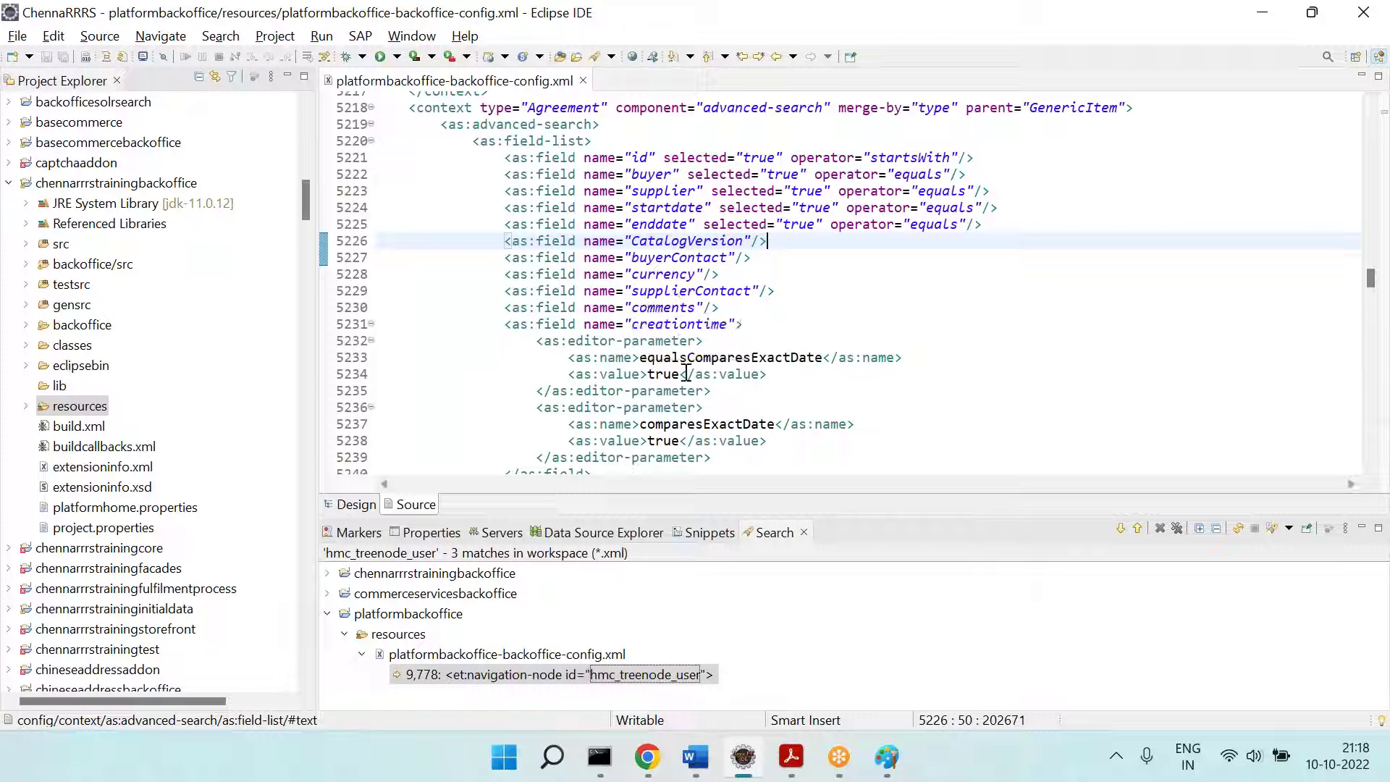
{"action": "scroll", "coordinate": [683, 393], "scroll_direction": "down", "scroll_amount": 6}
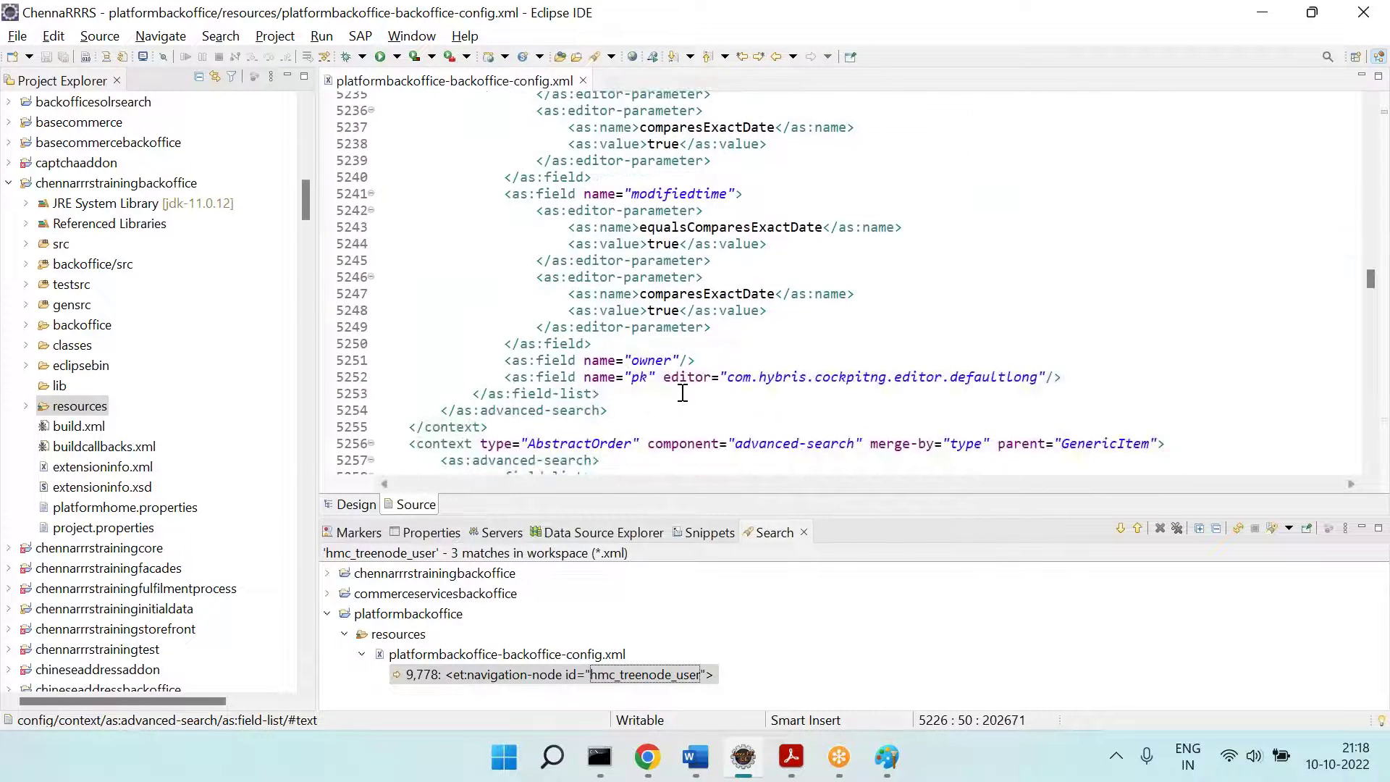
{"action": "scroll", "coordinate": [683, 394], "scroll_direction": "up", "scroll_amount": 5}
{"action": "scroll", "coordinate": [648, 277], "scroll_direction": "down", "scroll_amount": 8}
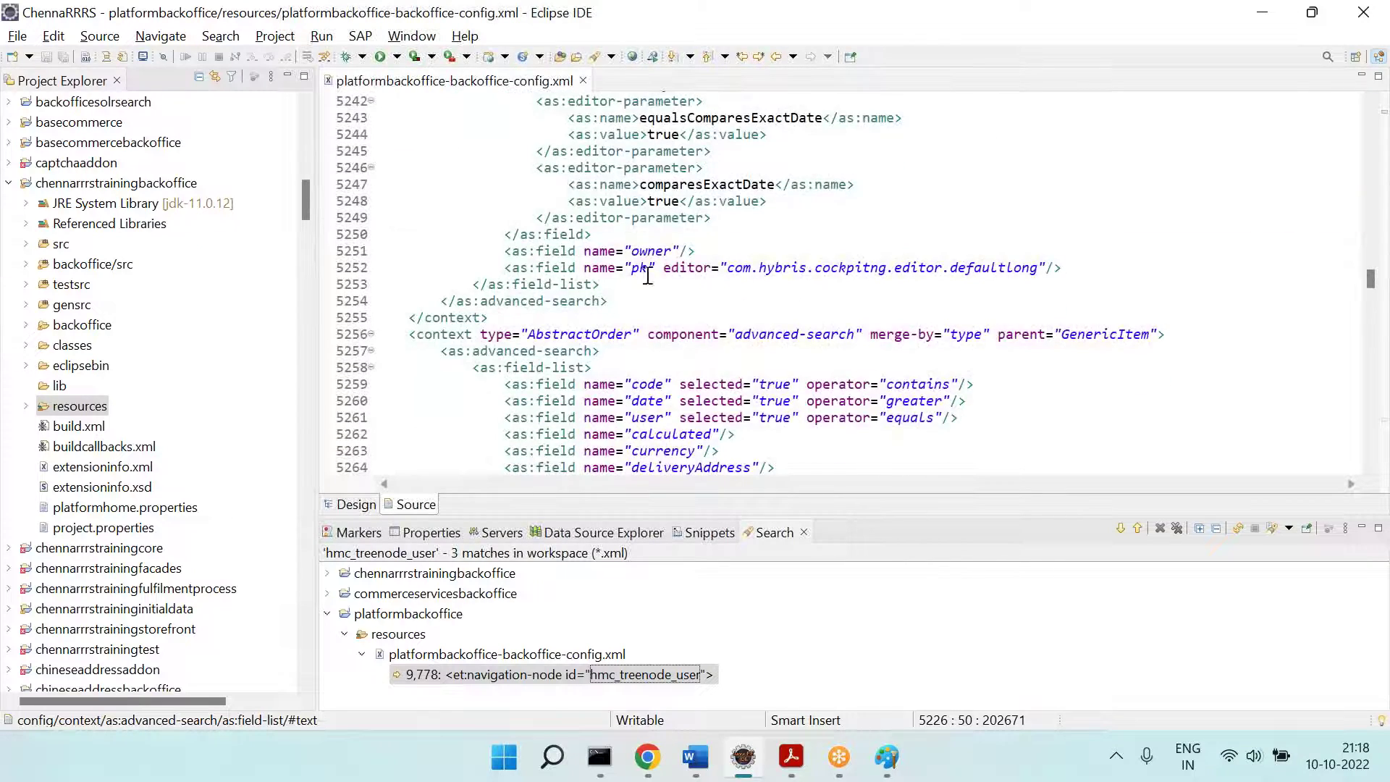
{"action": "left_click_drag", "start_coordinate": [559, 313], "coordinate": [410, 217]}
{"action": "scroll", "coordinate": [424, 214], "scroll_direction": "up", "scroll_amount": 8}
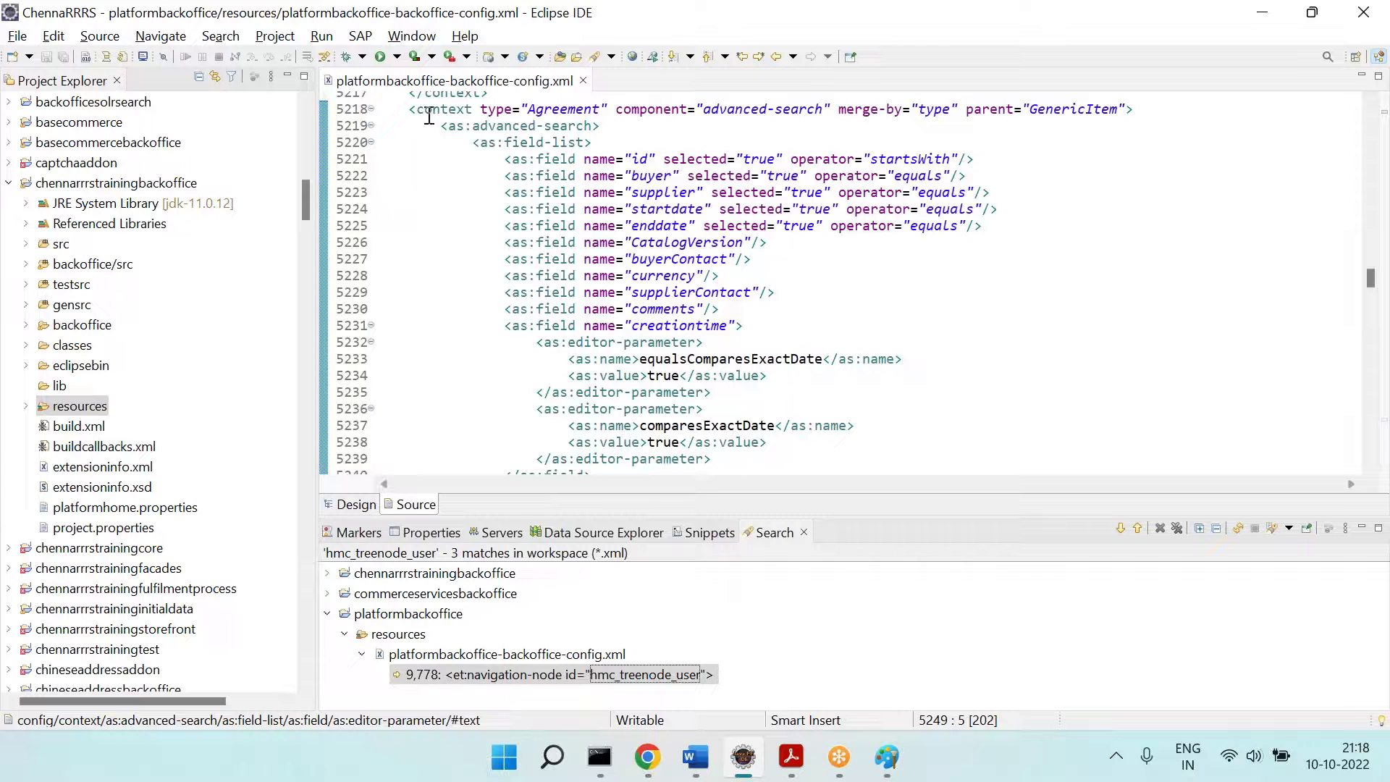
{"action": "left_click", "coordinate": [409, 110], "text": "shift"}
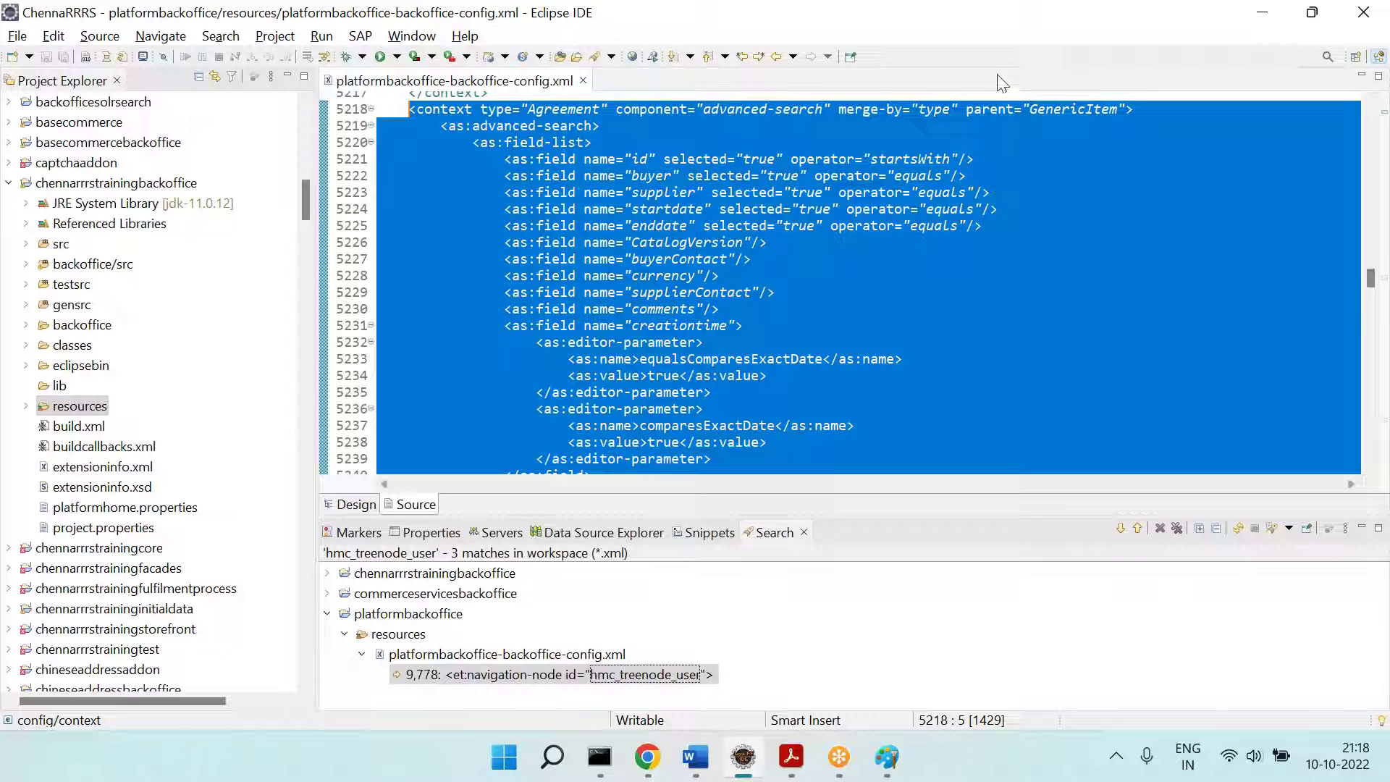
Step: Change the Agreement type value in the advanced-search context to ChennaRRRSTable
{"action": "left_click", "coordinate": [976, 194]}
{"action": "scroll", "coordinate": [976, 193], "scroll_direction": "up", "scroll_amount": 3}
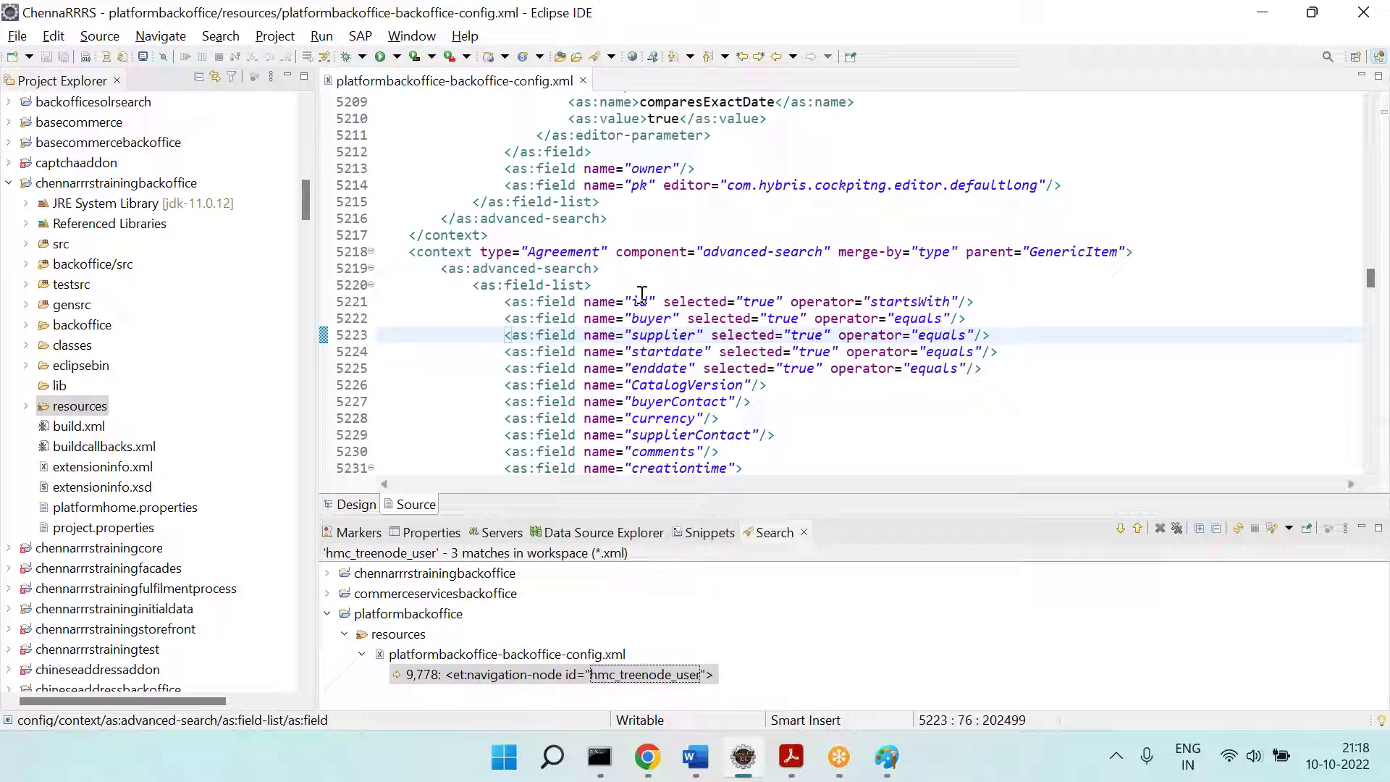
{"action": "left_click", "coordinate": [409, 252]}
{"action": "left_click", "coordinate": [531, 252]}
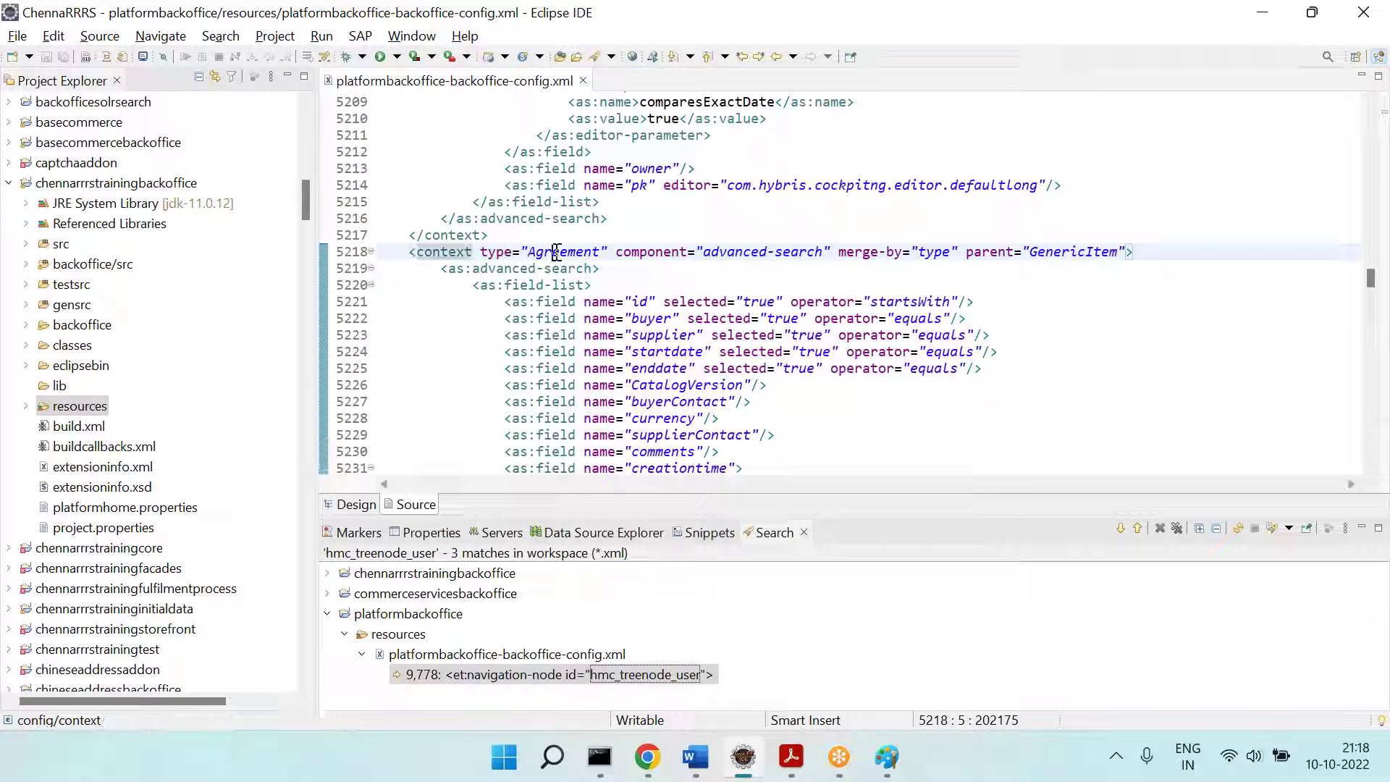
{"action": "double_click", "coordinate": [550, 251]}
{"action": "key", "text": "Left"}
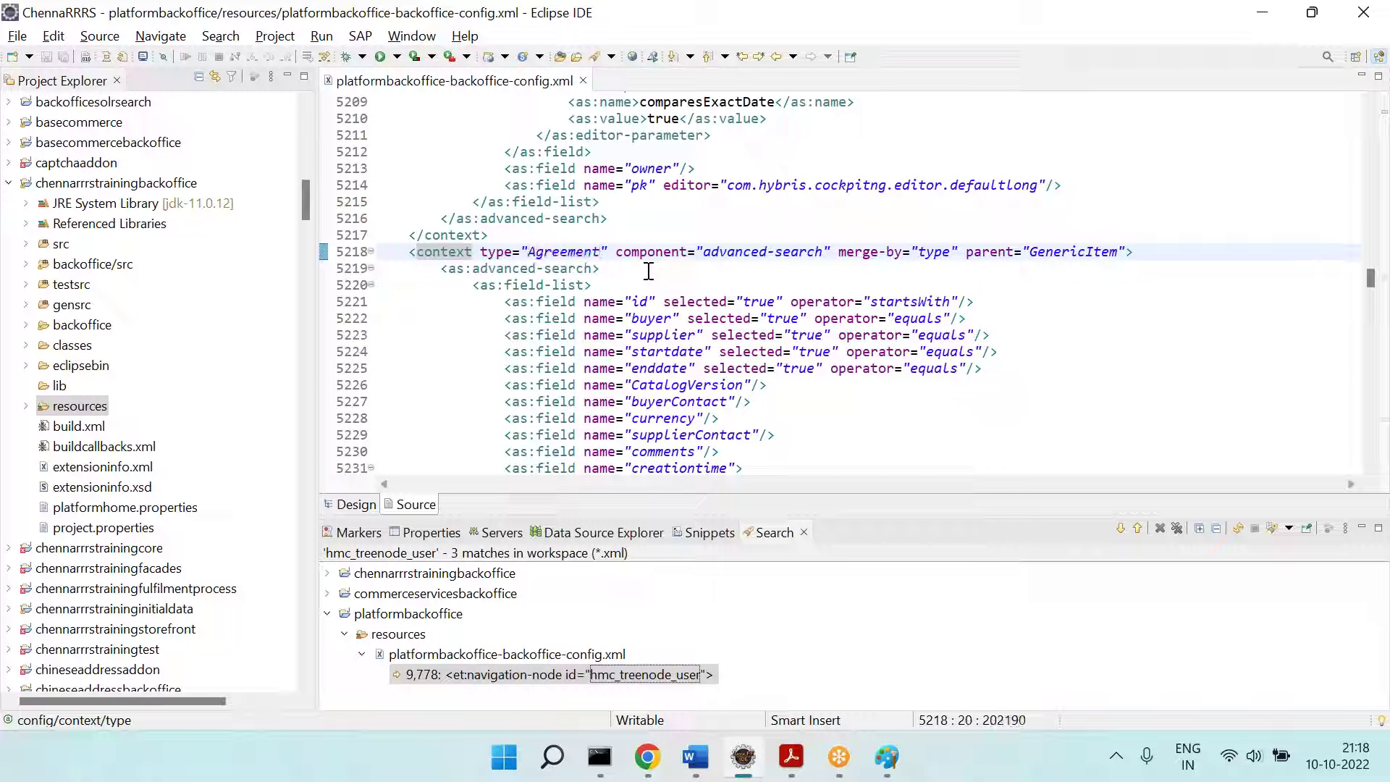
{"action": "key", "text": "shift+Right"}
{"action": "key", "text": "shift+Right"}
{"action": "key", "text": "shift+Right"}
{"action": "key", "text": "shift+Right"}
{"action": "key", "text": "shift+Right"}
{"action": "key", "text": "shift+Right"}
{"action": "key", "text": "shift+Right"}
{"action": "key", "text": "shift+Right"}
{"action": "key", "text": "shift+Right"}
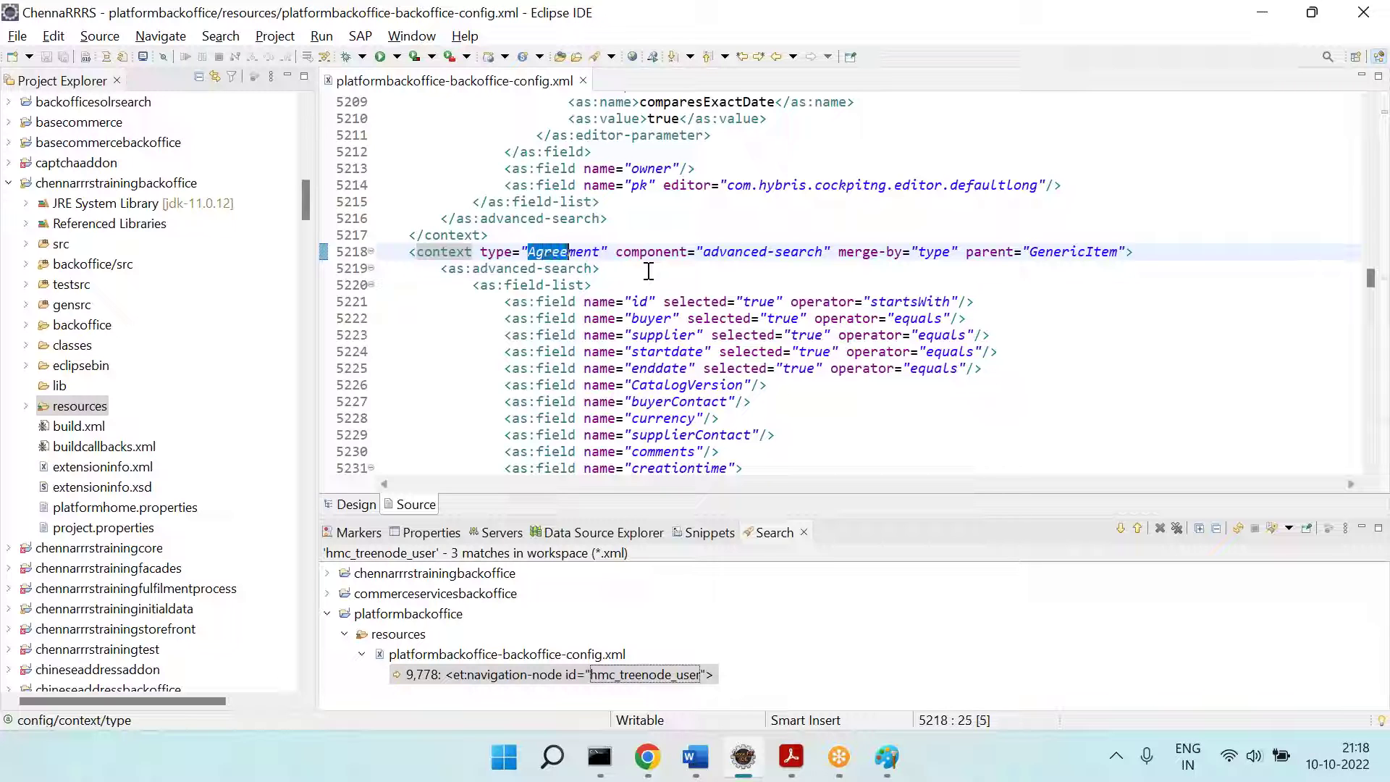
{"action": "type", "text": "ChennaRRRSTa"}
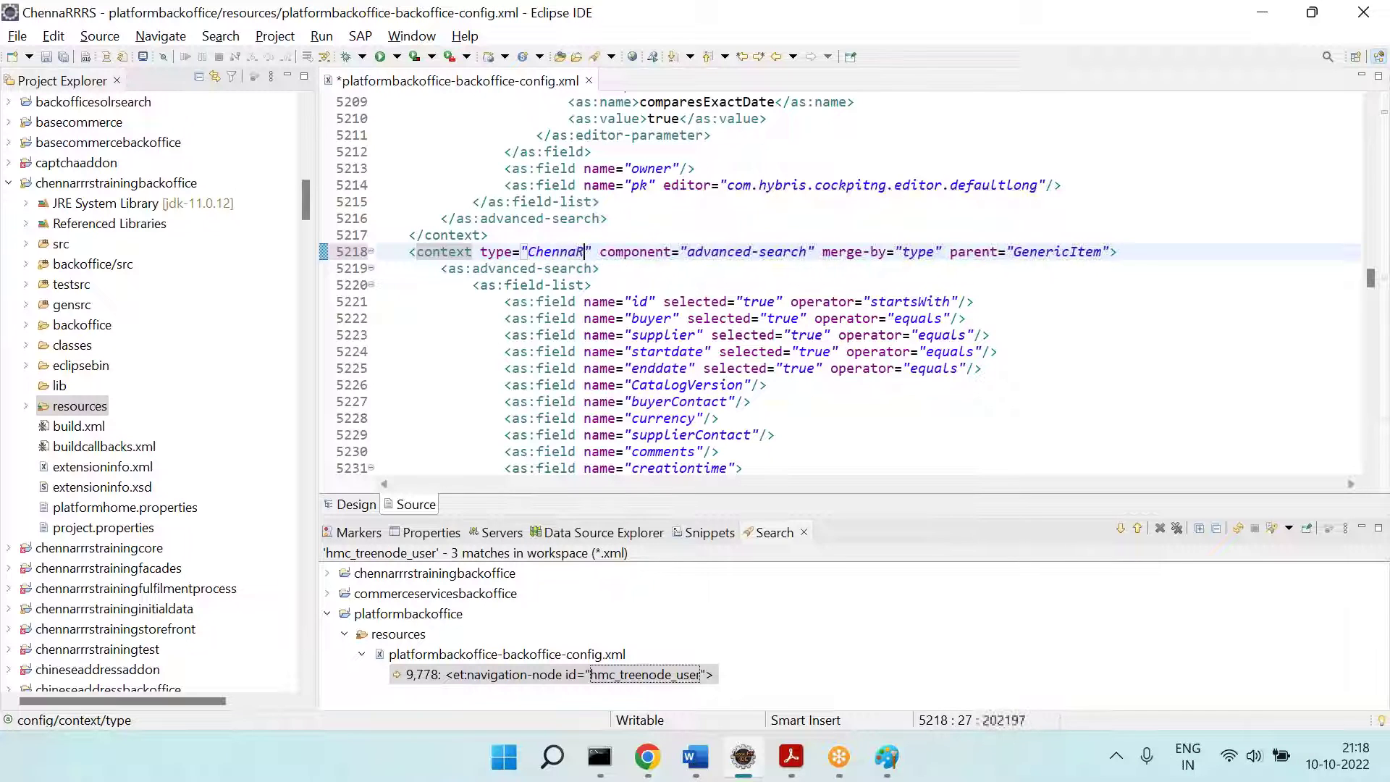
{"action": "type", "text": "ble"}
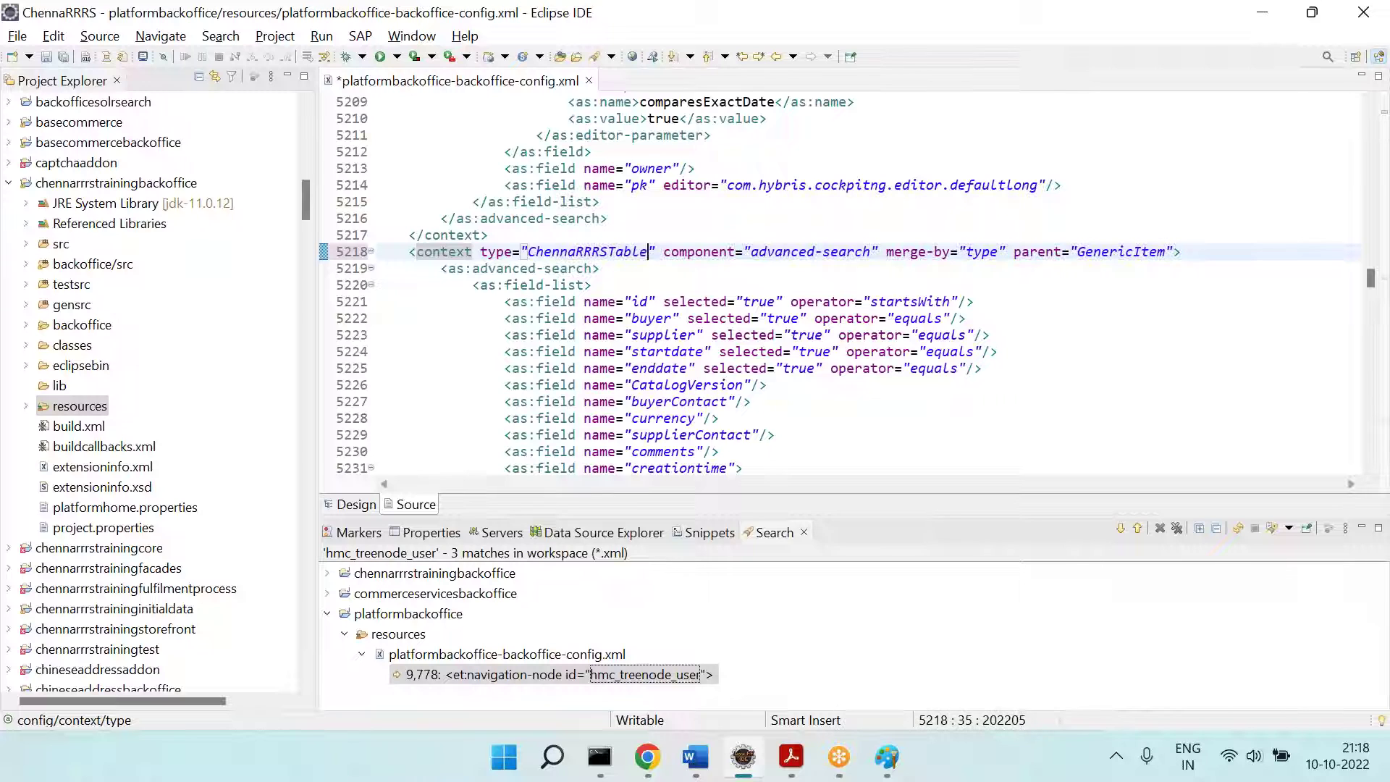
Step: Review the component and field definitions, then undo the rename back to Agreement and save
{"action": "double_click", "coordinate": [826, 250]}
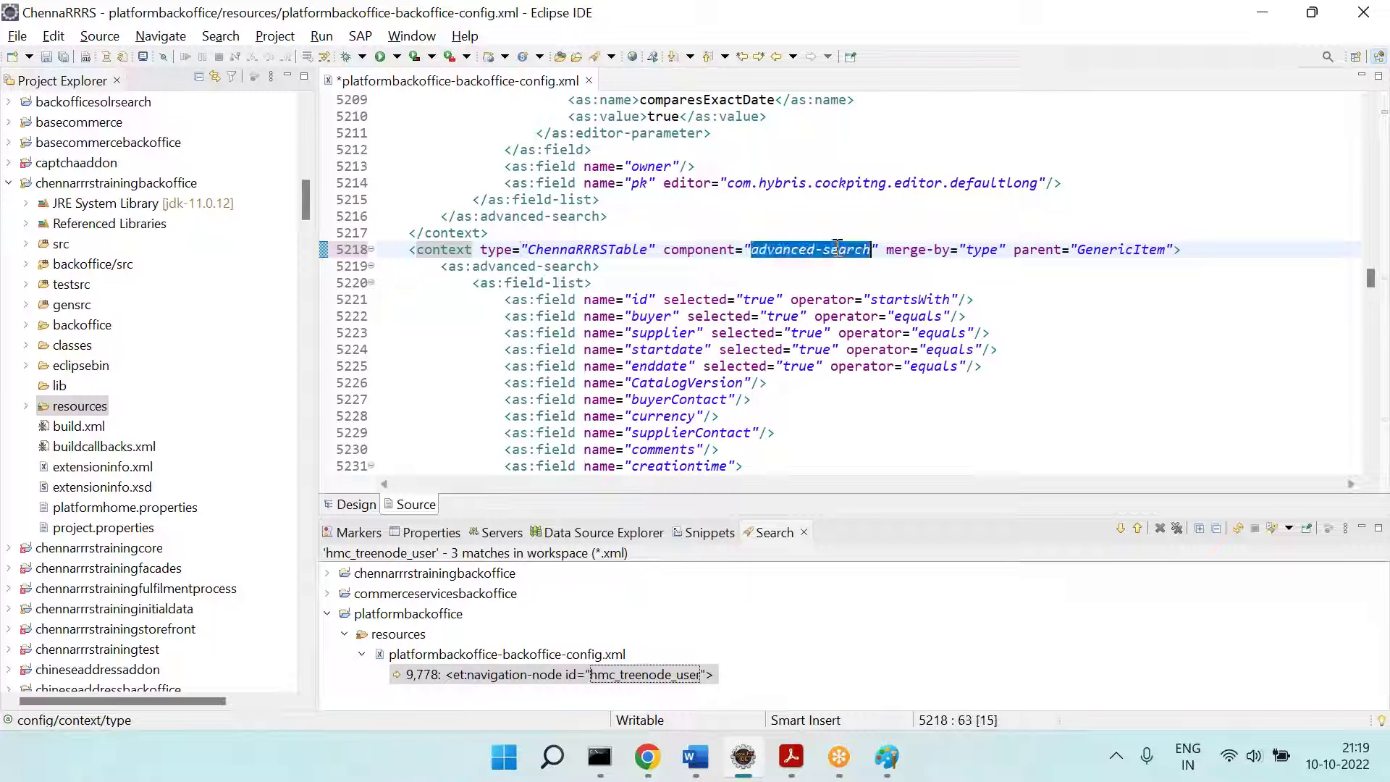
{"action": "double_click", "coordinate": [983, 249]}
{"action": "left_click", "coordinate": [1141, 262]}
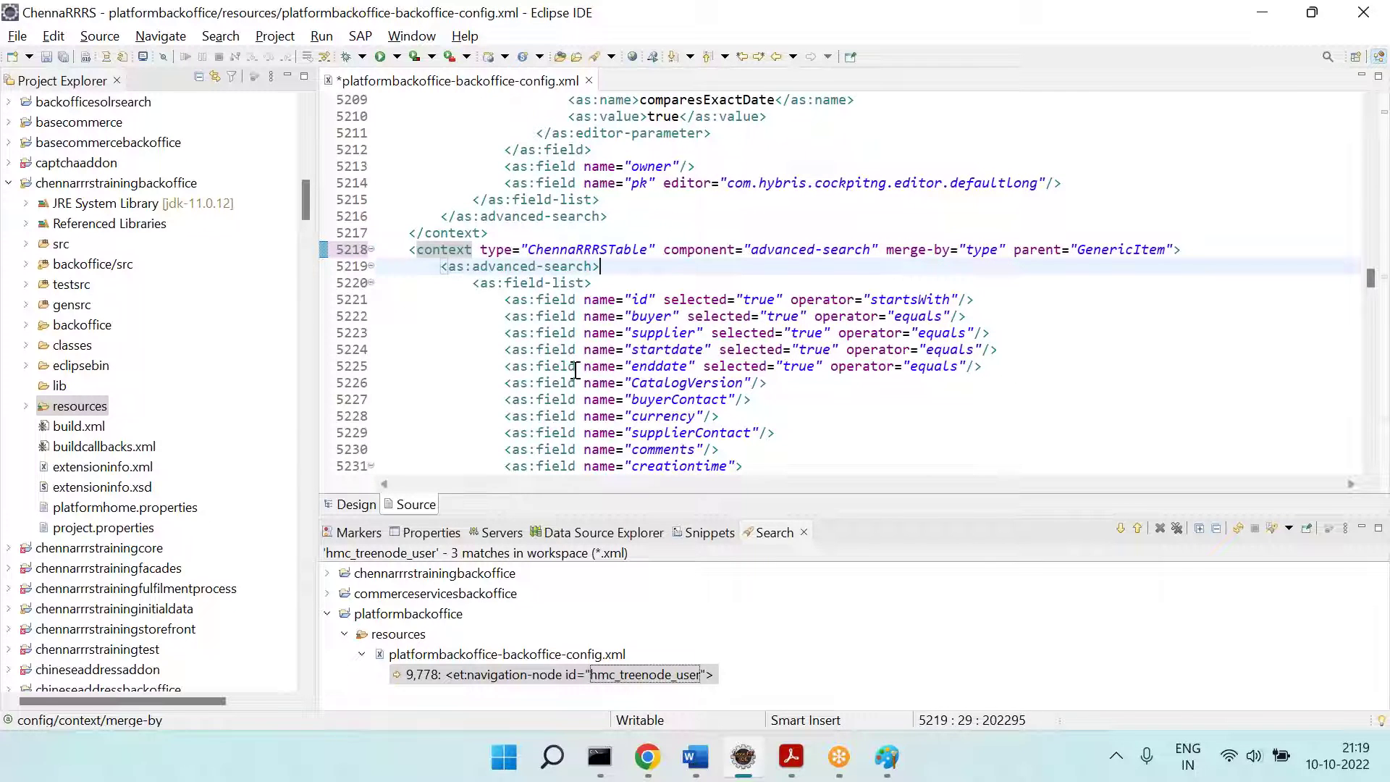
{"action": "scroll", "coordinate": [521, 253], "scroll_direction": "down", "scroll_amount": 2}
{"action": "left_click_drag", "start_coordinate": [502, 216], "coordinate": [816, 417]}
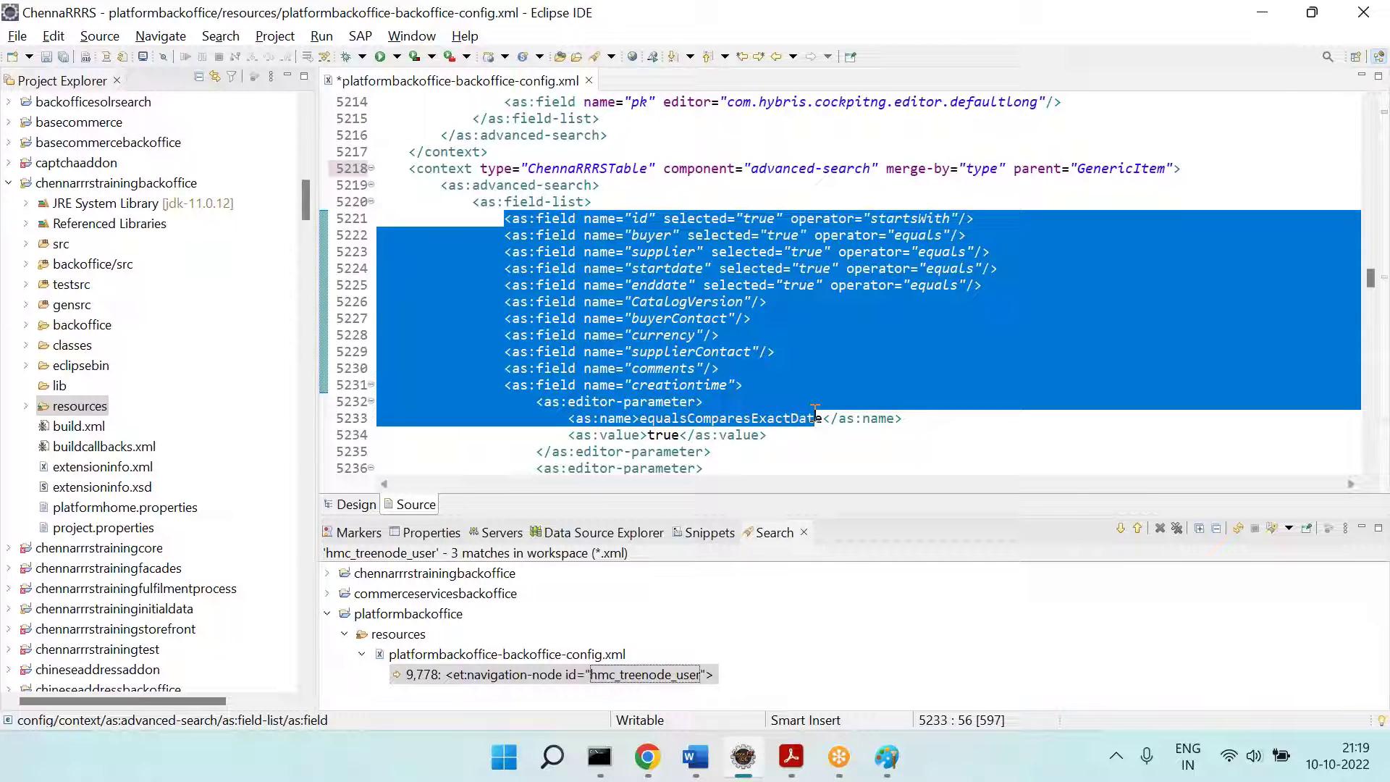
{"action": "left_click", "coordinate": [853, 318]}
{"action": "key", "text": "ctrl+z"}
{"action": "key", "text": "ctrl+s"}
{"action": "key", "text": "alt+Tab"}
Step: Collapse the Agreements advanced search and select the advanced-search component name in the config XML
{"action": "left_click", "coordinate": [384, 178]}
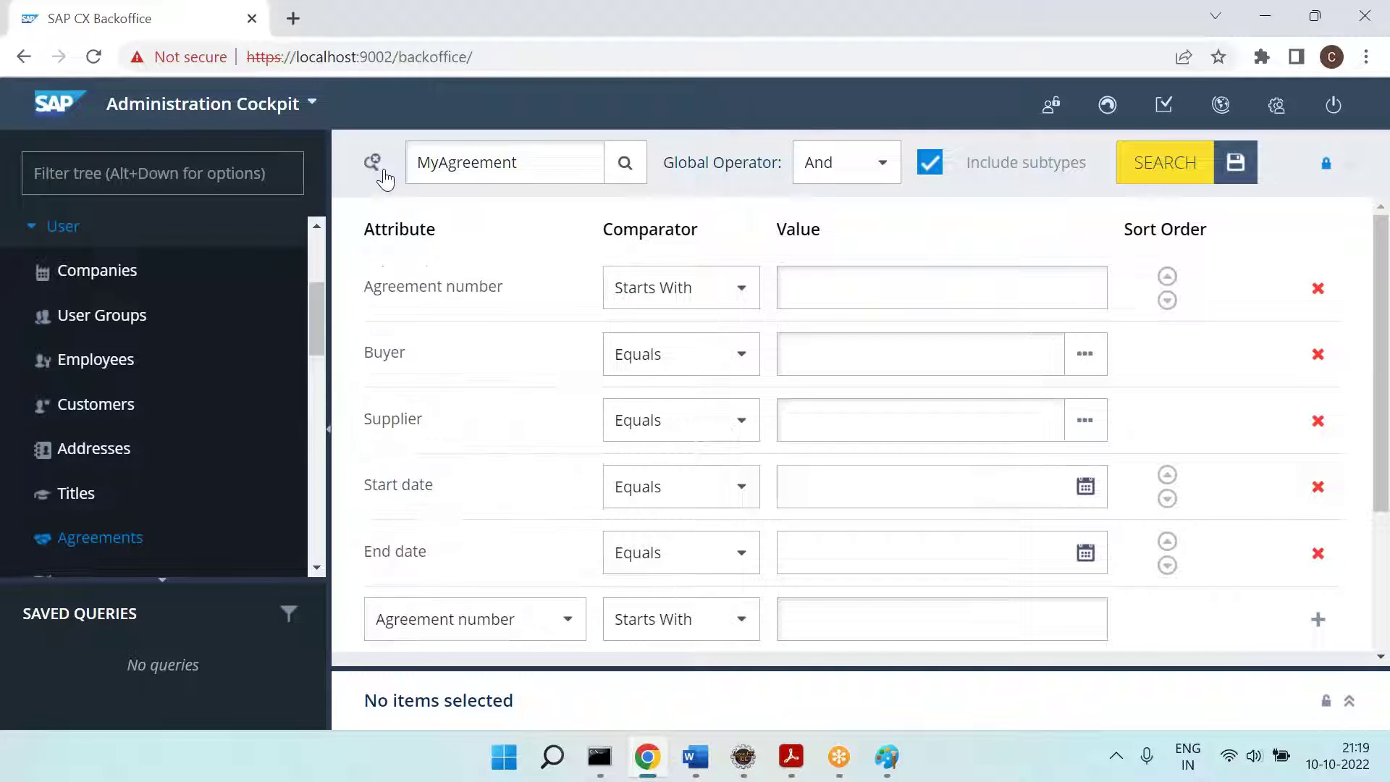
{"action": "left_click", "coordinate": [385, 178]}
{"action": "key", "text": "alt+Tab"}
{"action": "left_click", "coordinate": [880, 216]}
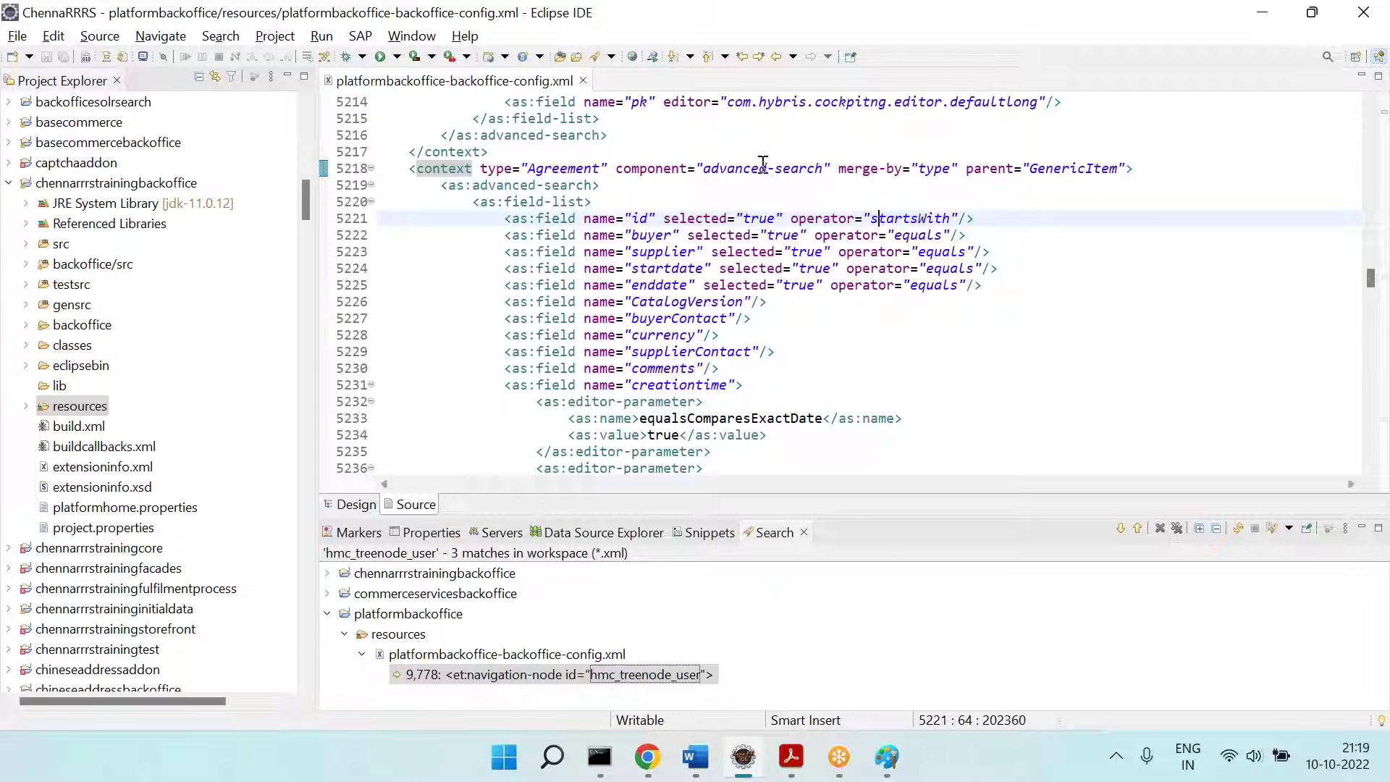
{"action": "double_click", "coordinate": [783, 171]}
Step: Recheck the Agreements advanced search panel in Backoffice, then start a Find in the config XML
{"action": "key", "text": "alt+Tab"}
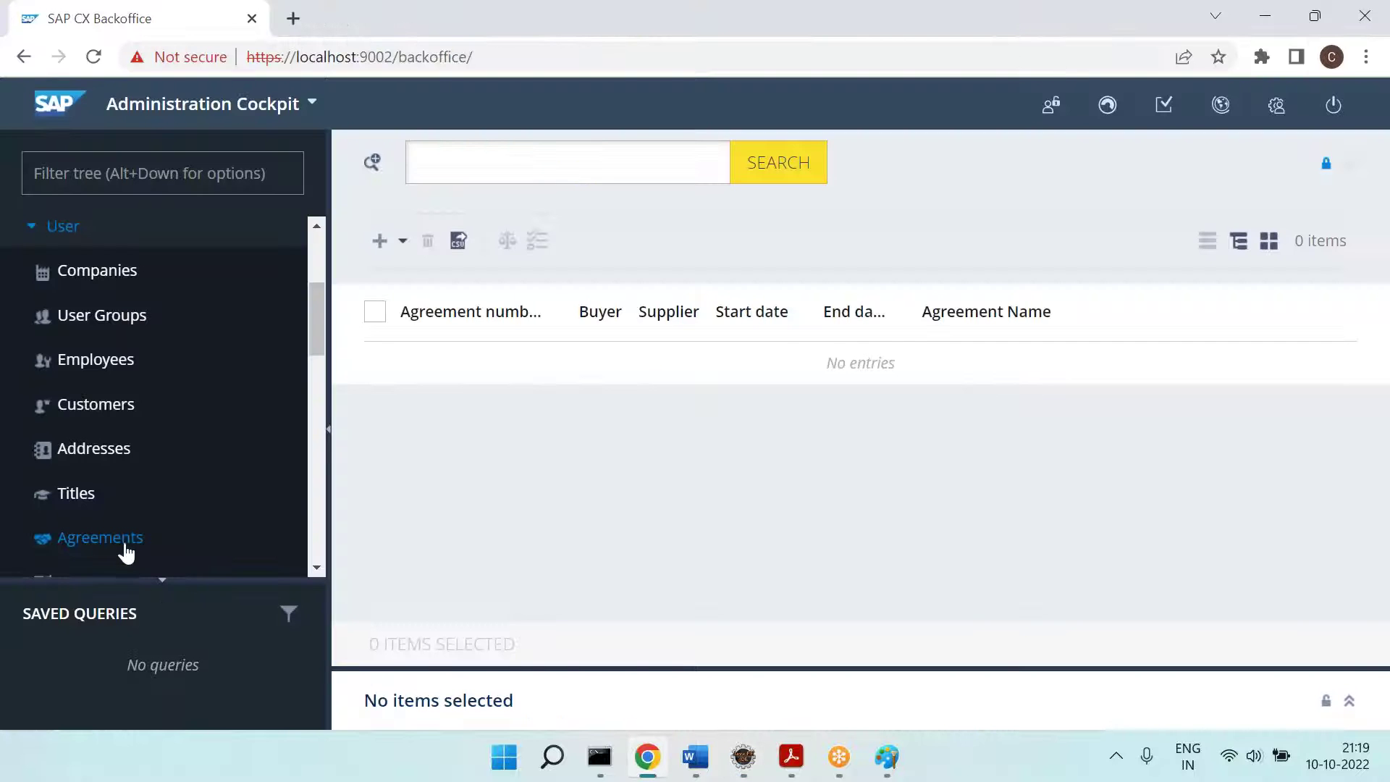
{"action": "left_click", "coordinate": [372, 163]}
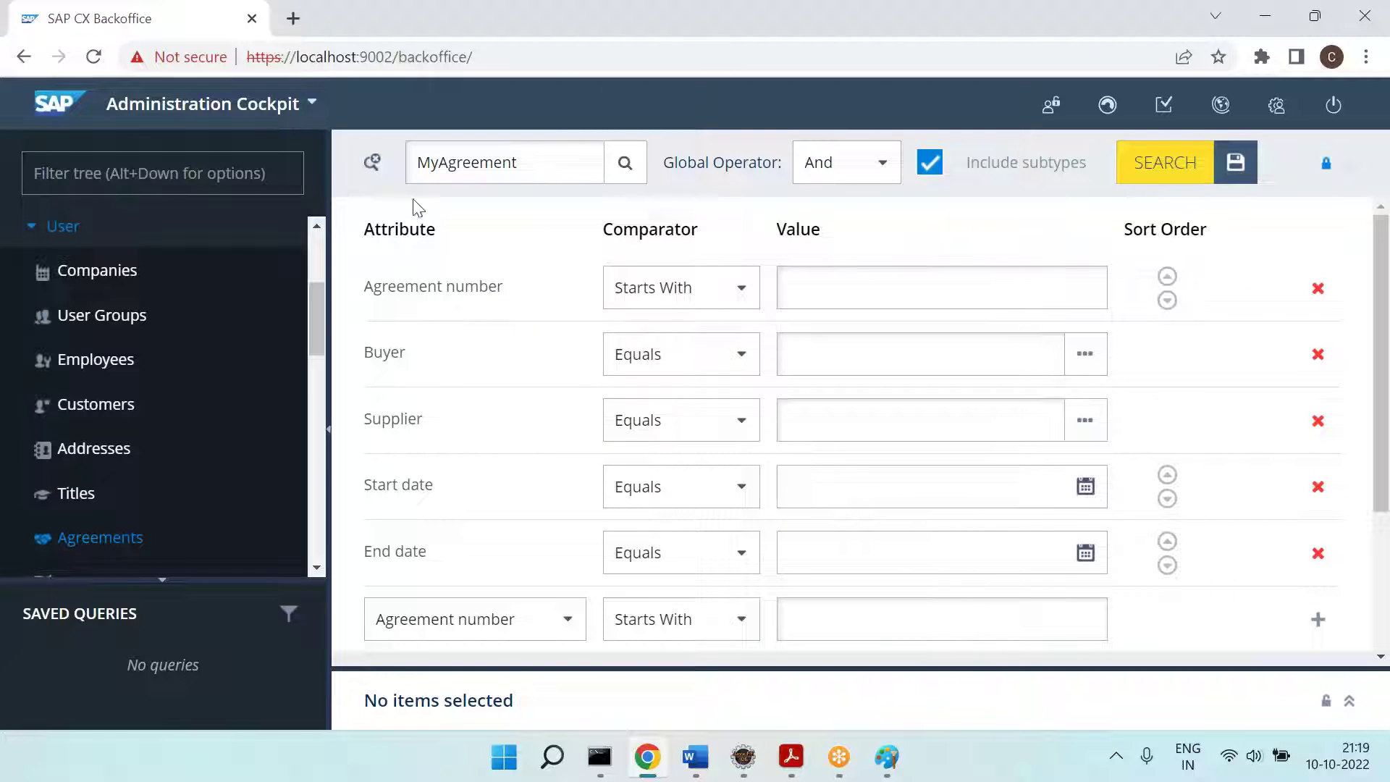
{"action": "left_click", "coordinate": [372, 165]}
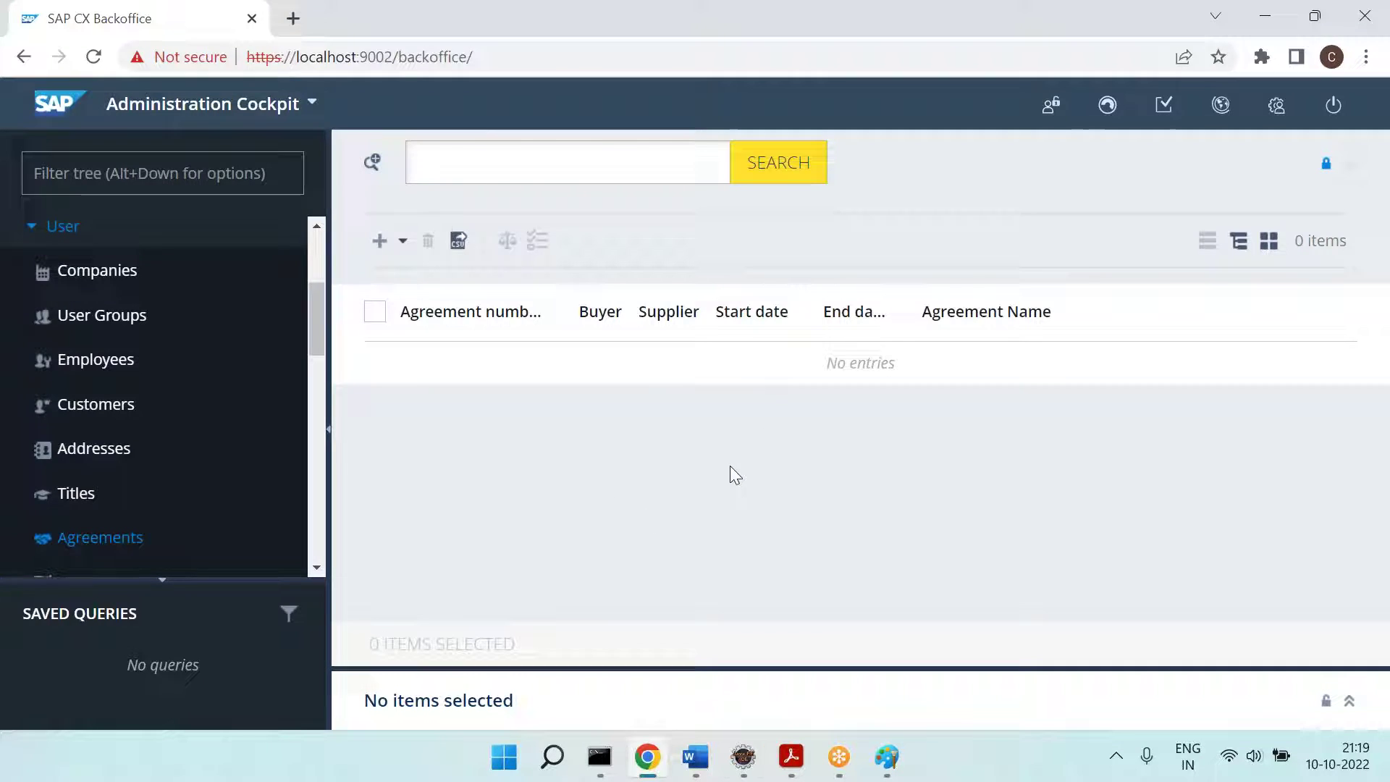
{"action": "key", "text": "alt+Tab"}
{"action": "key", "text": "ctrl+f"}
Step: Find and select the Agreement listview context line 6336, comparing it with the Backoffice list
{"action": "key", "text": "Return"}
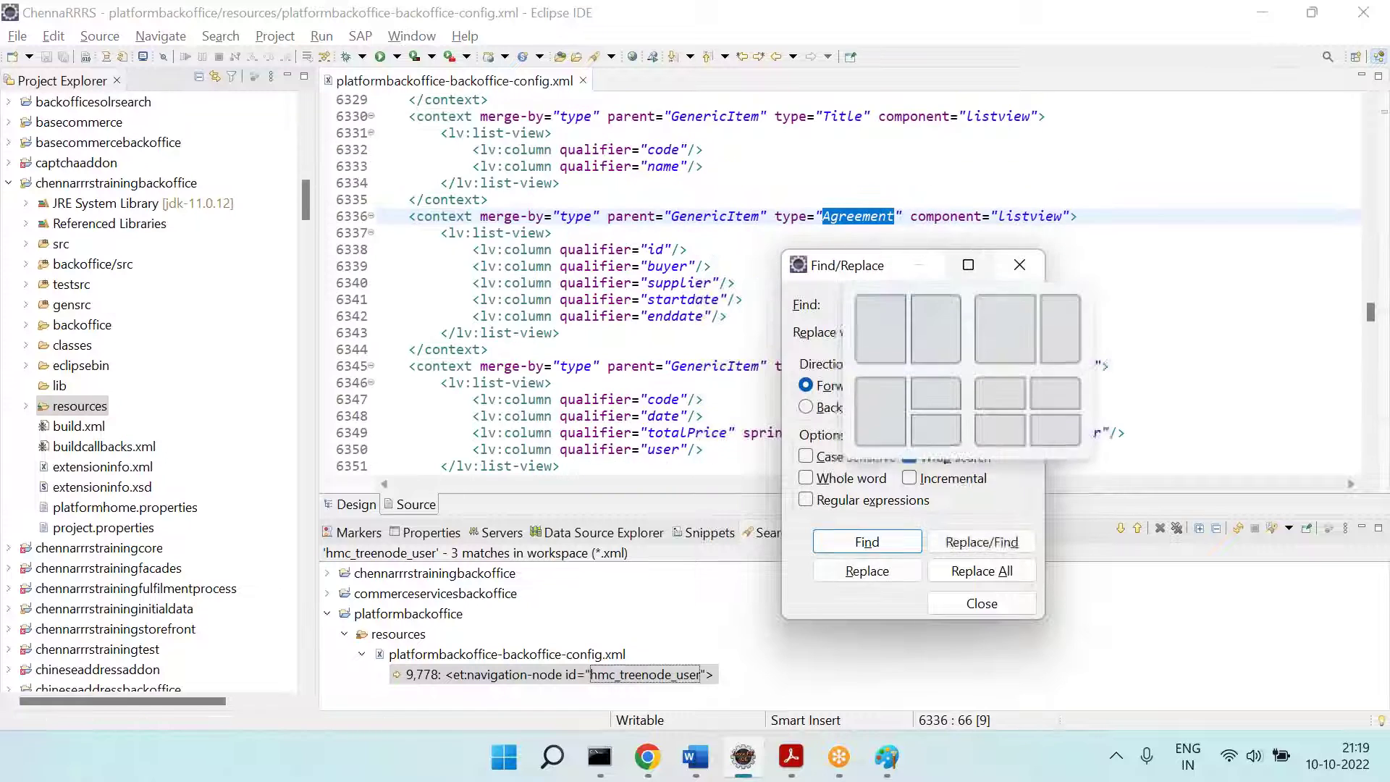
{"action": "key", "text": "Escape"}
{"action": "left_click_drag", "start_coordinate": [410, 216], "coordinate": [1085, 222]}
{"action": "key", "text": "alt+Tab"}
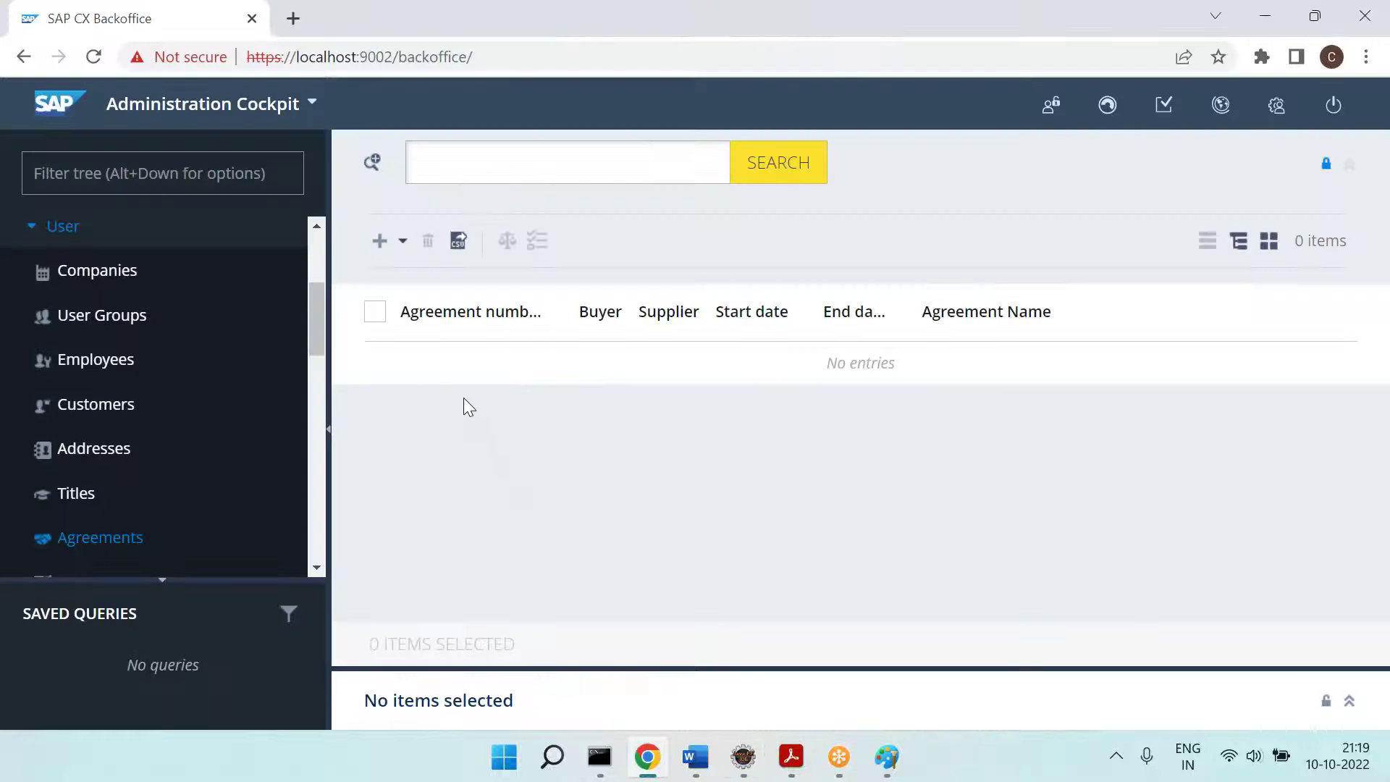
{"action": "key", "text": "alt+Tab"}
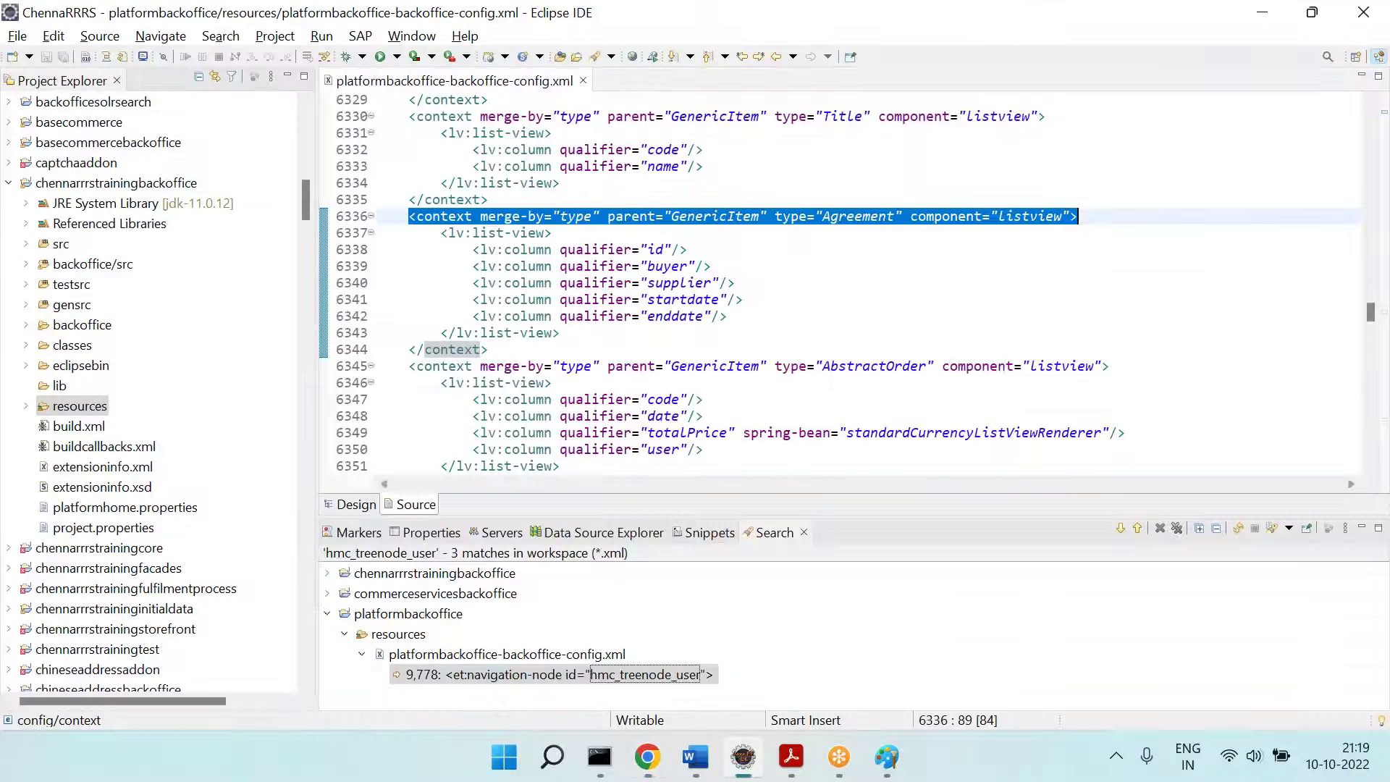
{"action": "key", "text": "alt+Tab"}
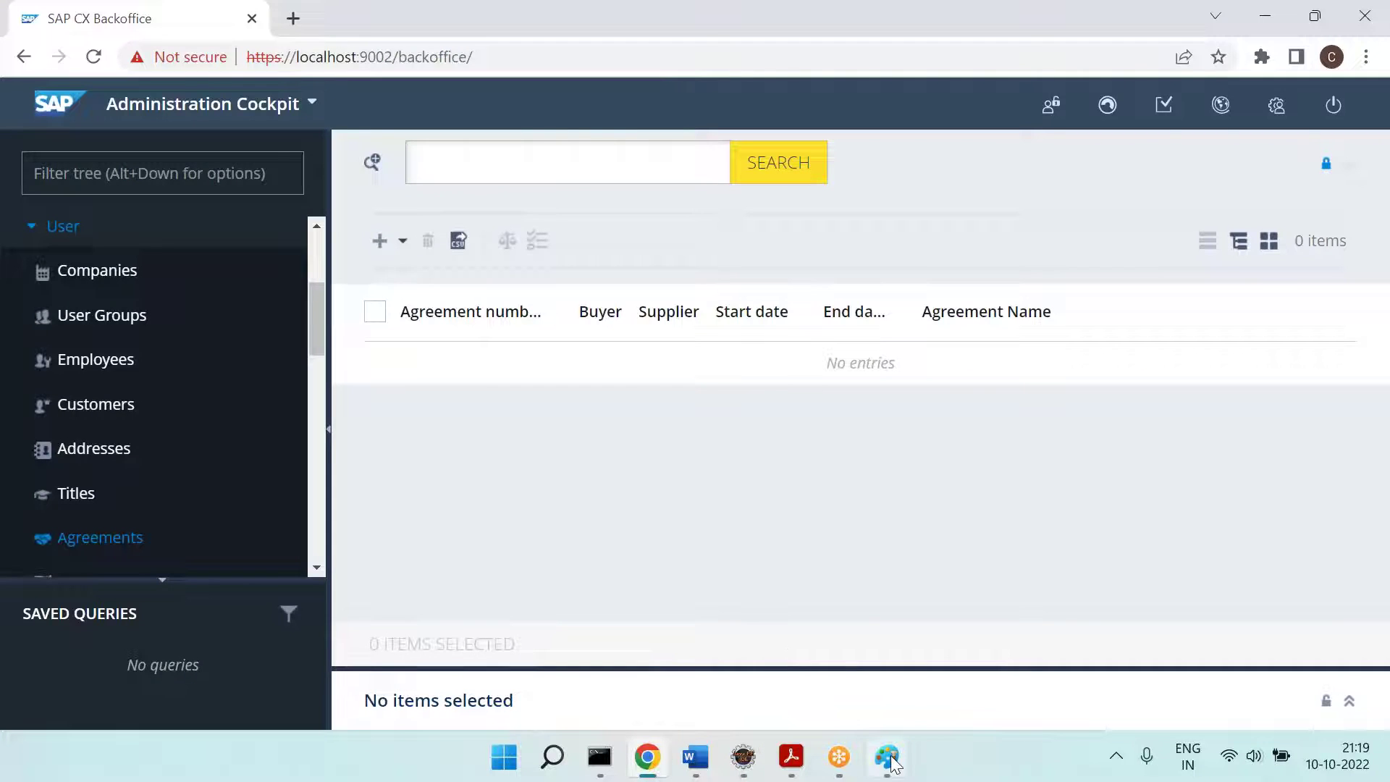
Step: Review the annotated Paint screenshot and commit its 'Code ===' note
{"action": "left_click", "coordinate": [887, 757]}
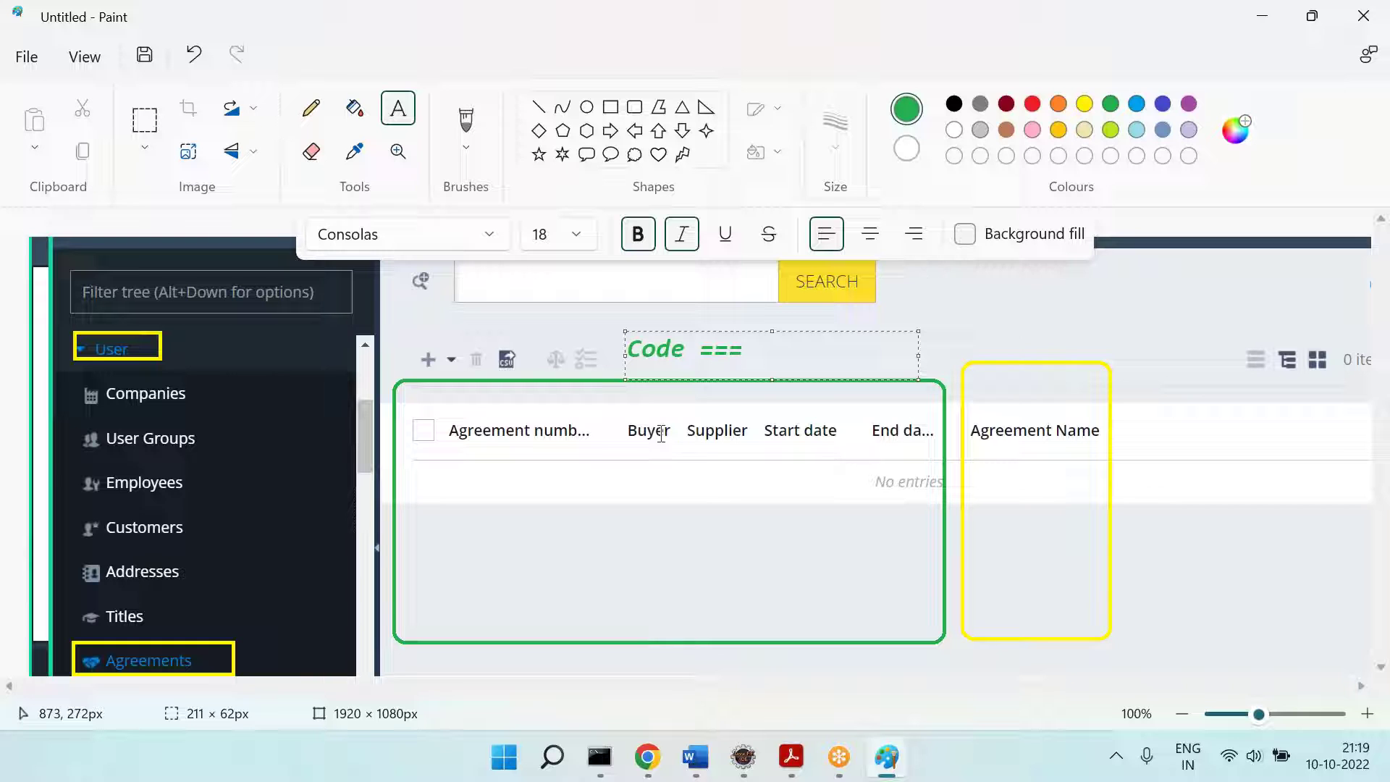
{"action": "left_click", "coordinate": [894, 435]}
{"action": "key", "text": "alt+Tab"}
Step: Trace the buyer, supplier, startdate and enddate columns and select listview lines 6336–6344
{"action": "left_click", "coordinate": [744, 757]}
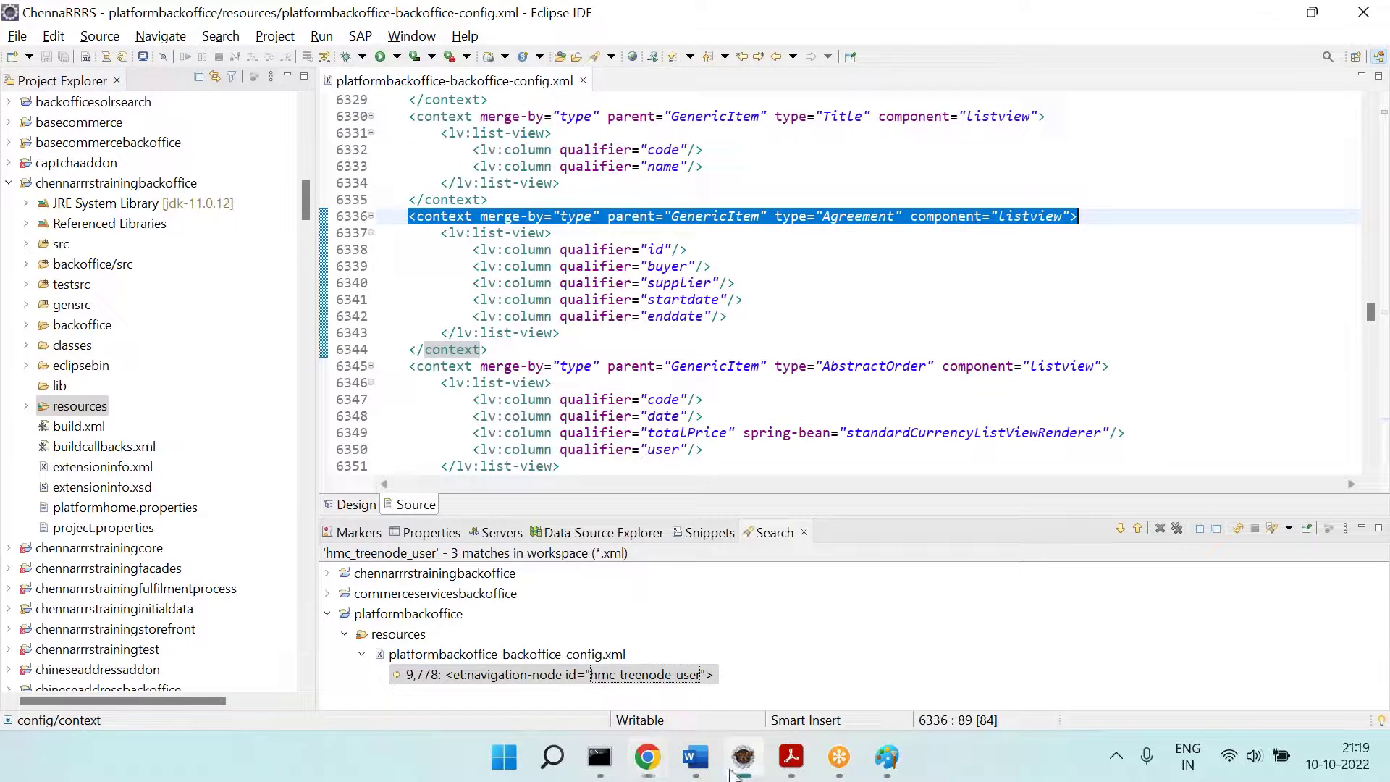
{"action": "left_click", "coordinate": [667, 266]}
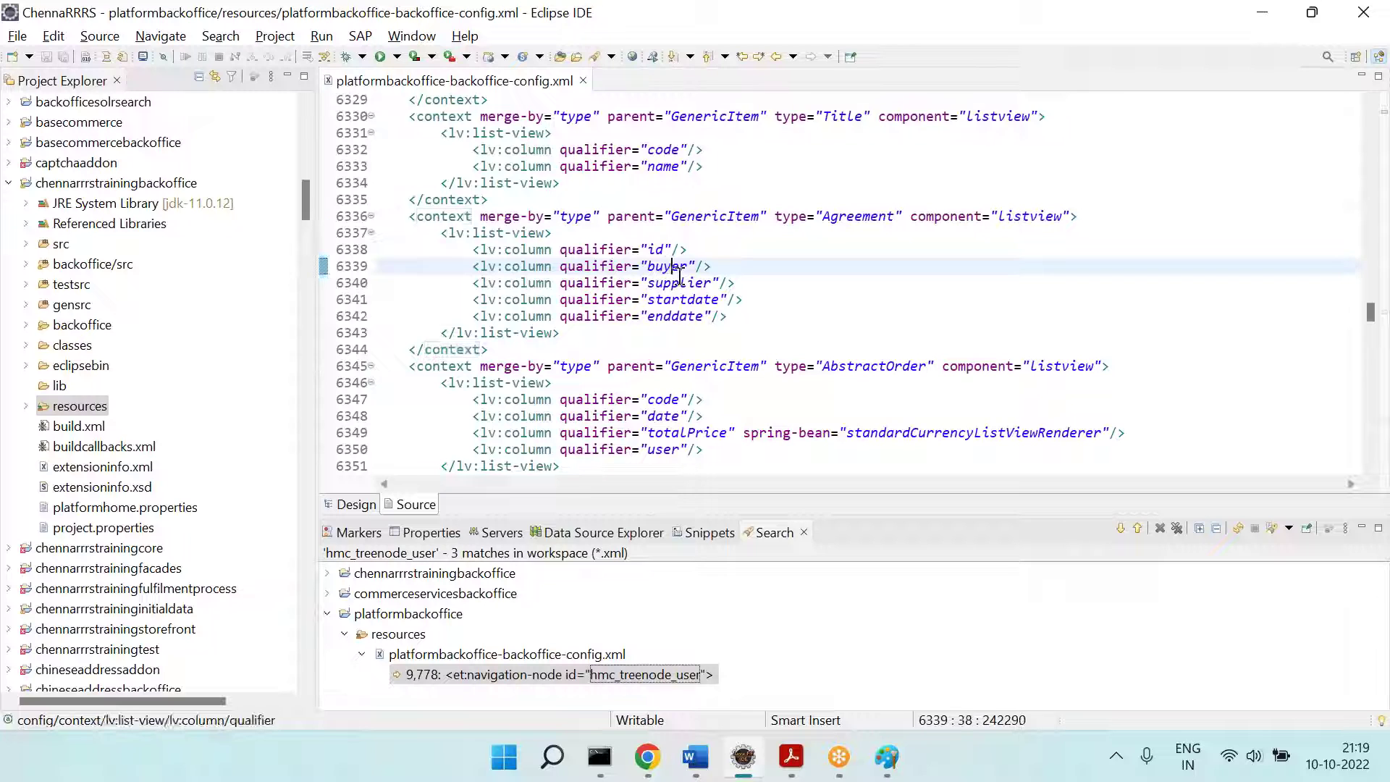
{"action": "left_click", "coordinate": [683, 282]}
{"action": "left_click", "coordinate": [697, 299]}
{"action": "left_click", "coordinate": [713, 316]}
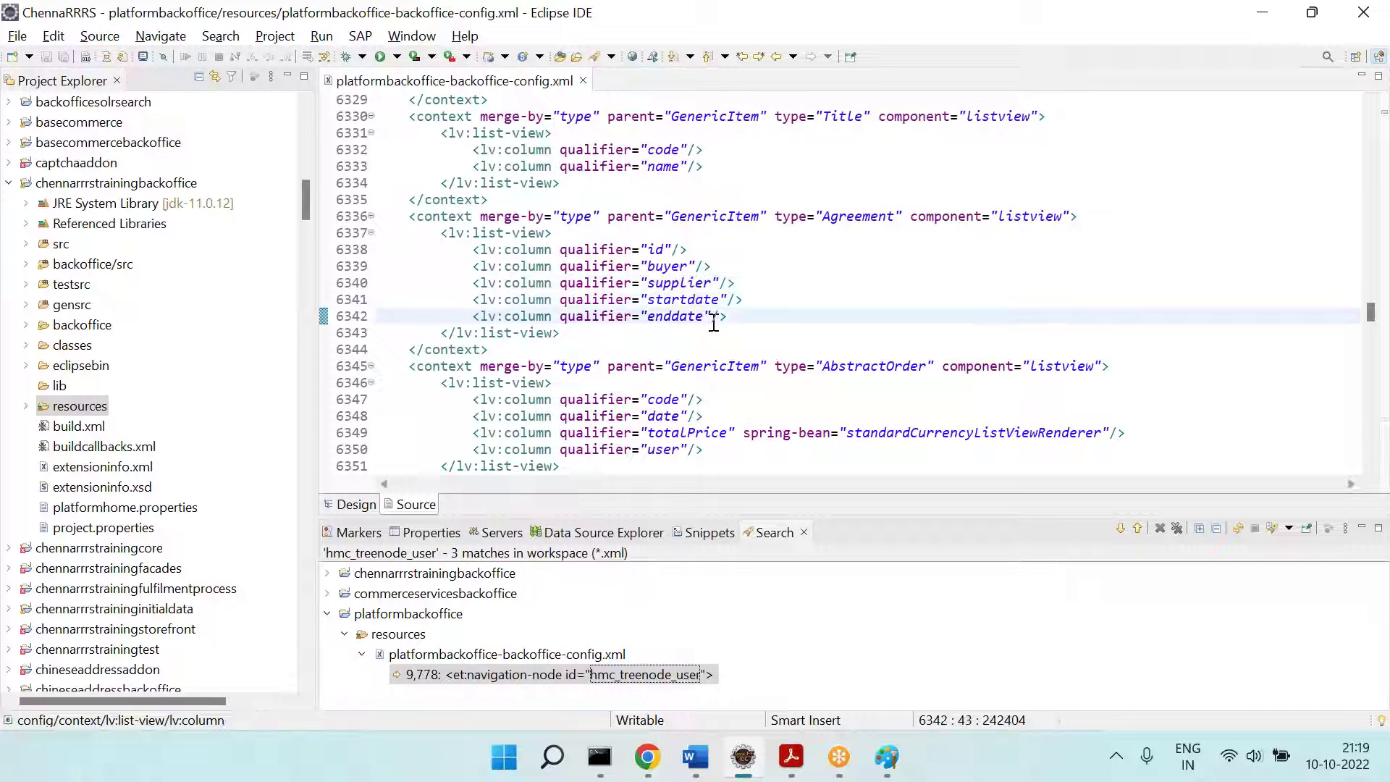
{"action": "left_click_drag", "start_coordinate": [408, 216], "coordinate": [512, 342]}
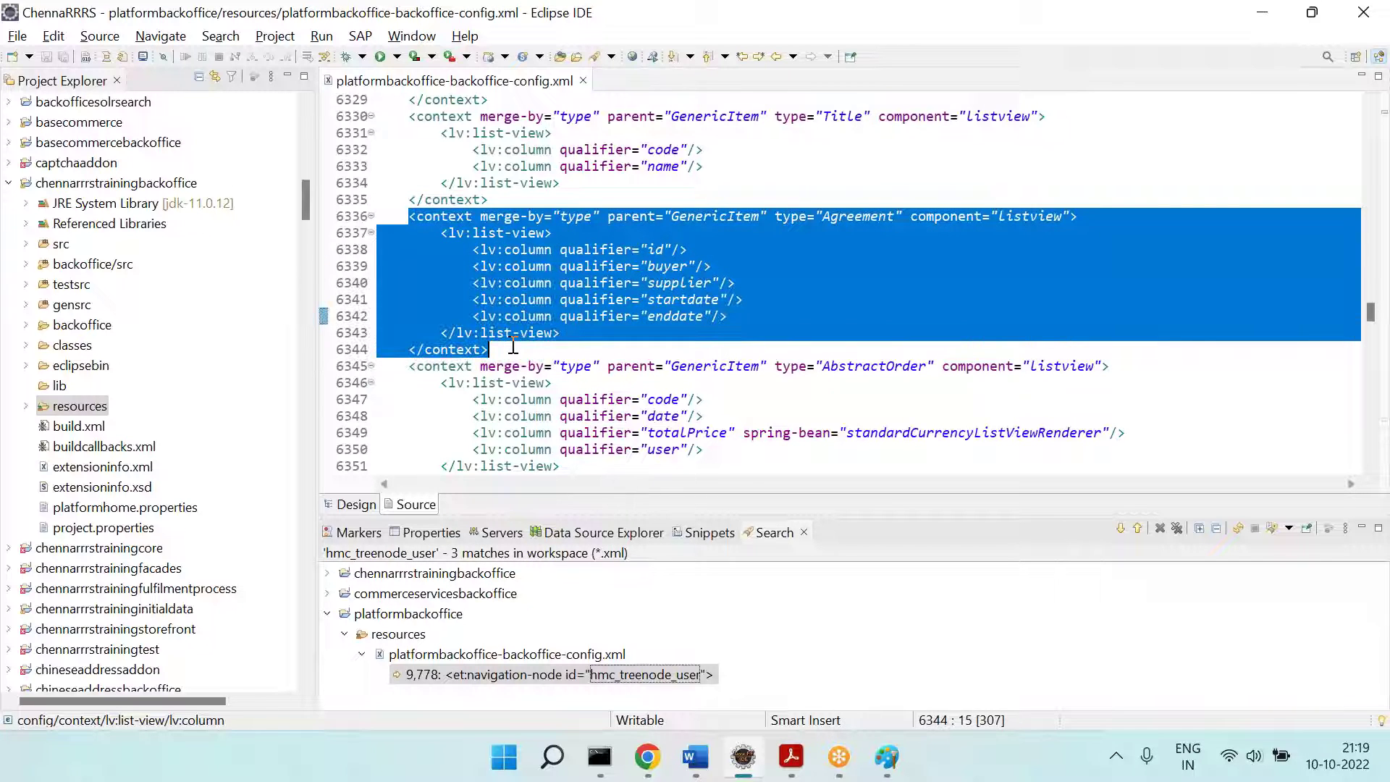
{"action": "scroll", "coordinate": [513, 342], "scroll_direction": "up", "scroll_amount": 3}
{"action": "key", "text": "alt+Tab"}
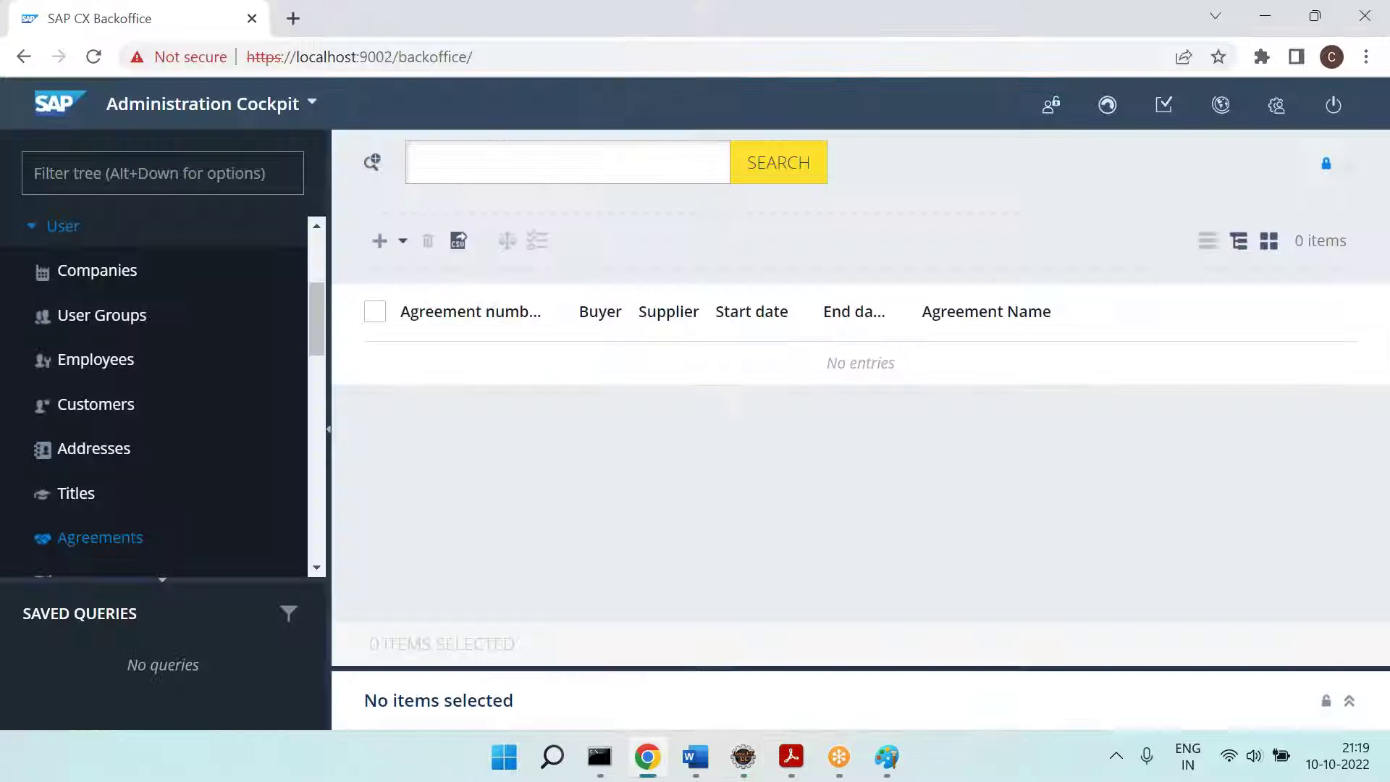
{"action": "left_click", "coordinate": [372, 162]}
Step: Type a === separator line below the screenshot in the Word notes, undoing the automatic border
{"action": "left_click", "coordinate": [374, 168]}
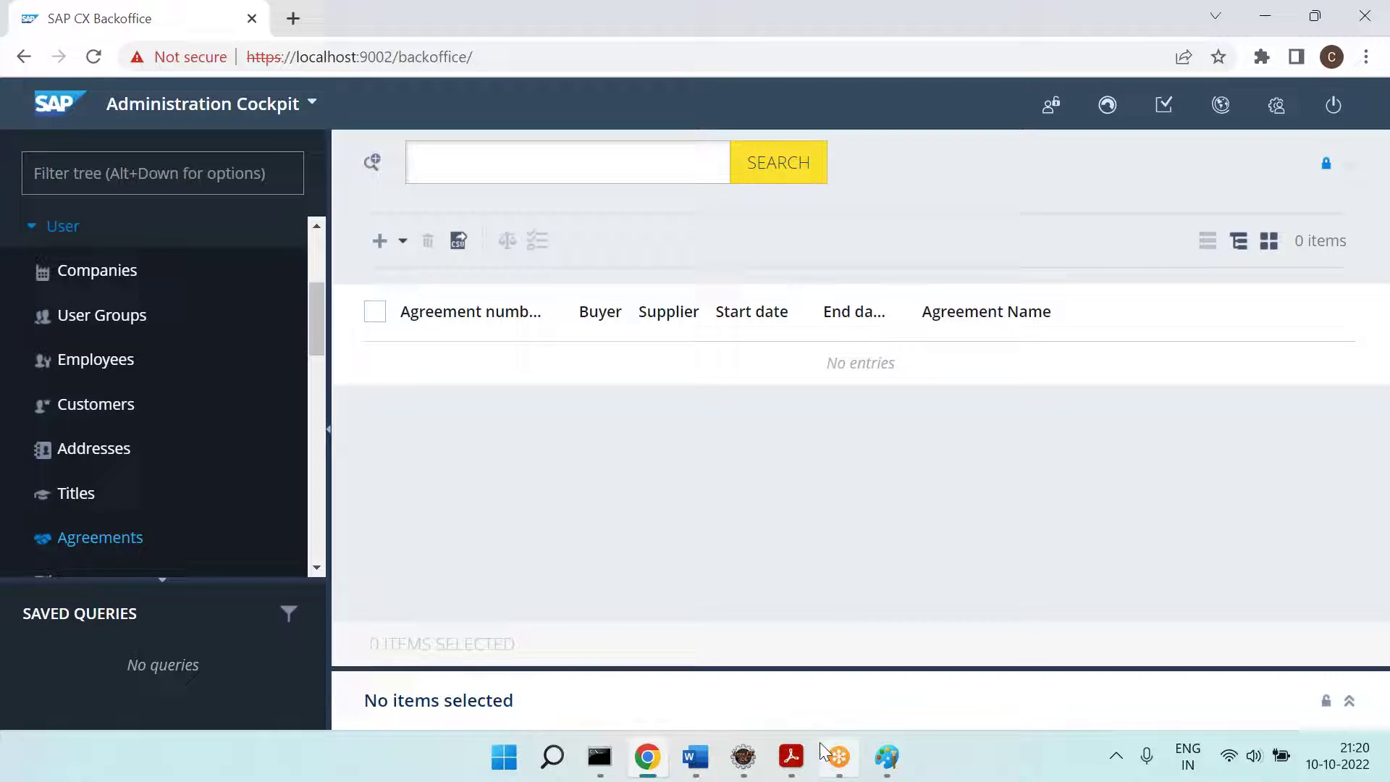
{"action": "left_click", "coordinate": [693, 769]}
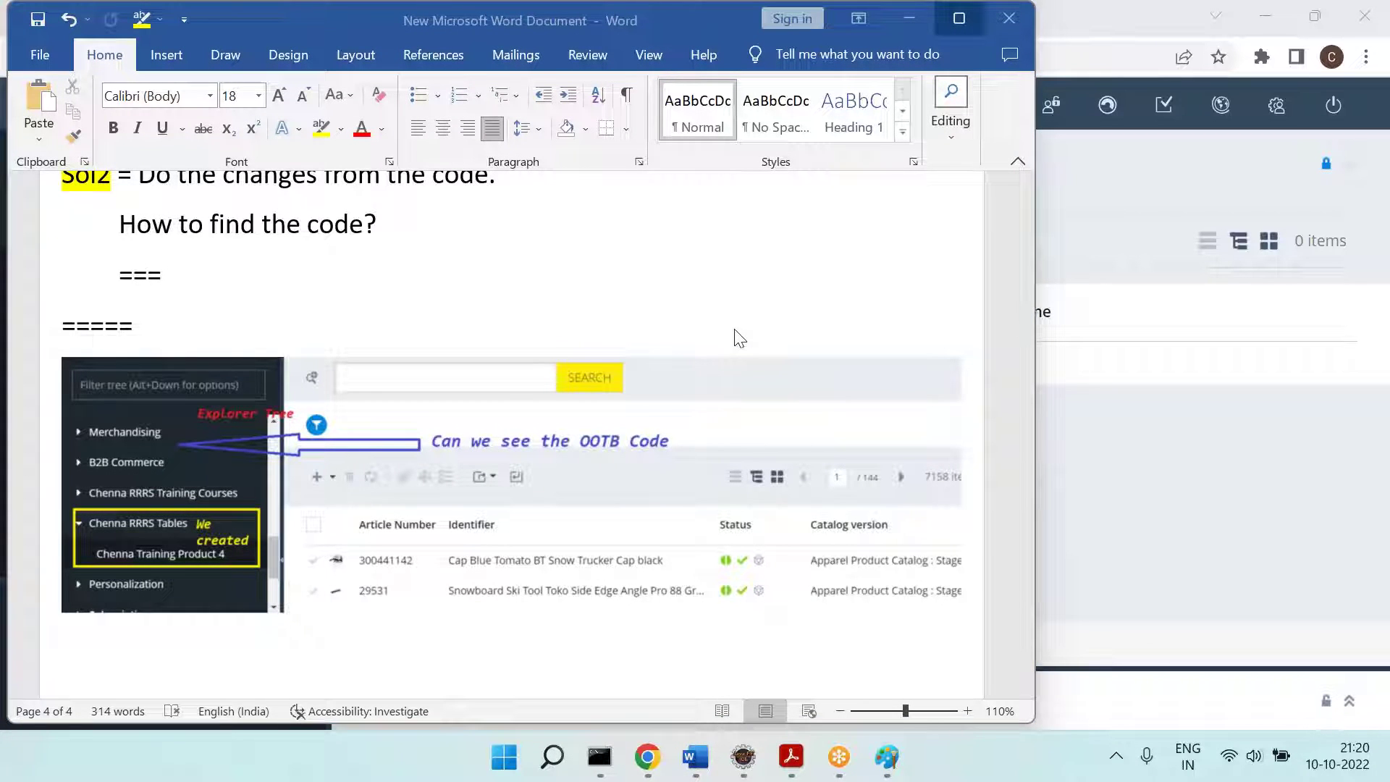
{"action": "scroll", "coordinate": [550, 398], "scroll_direction": "down", "scroll_amount": 3}
{"action": "left_click", "coordinate": [397, 455]}
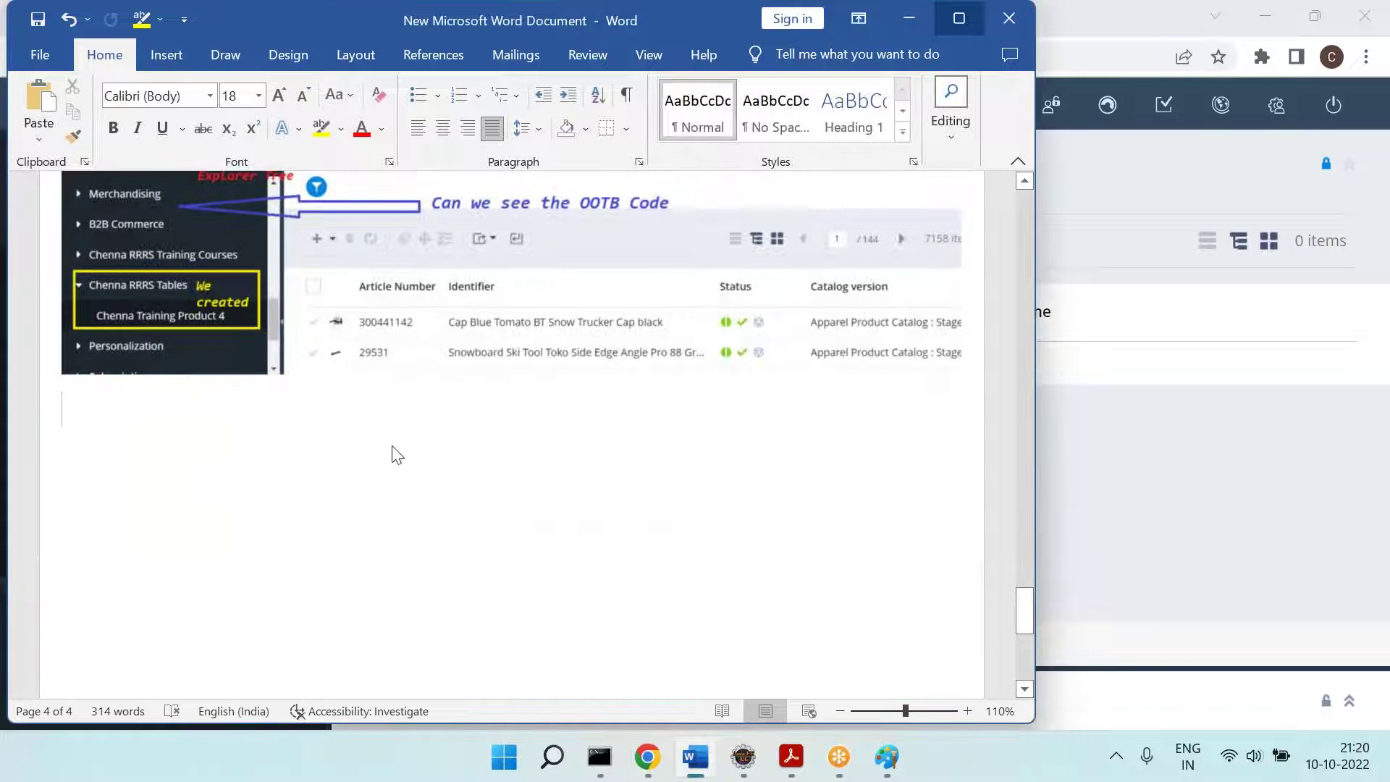
{"action": "type", "text": "==="}
{"action": "key", "text": "Return"}
{"action": "key", "text": "ctrl+z"}
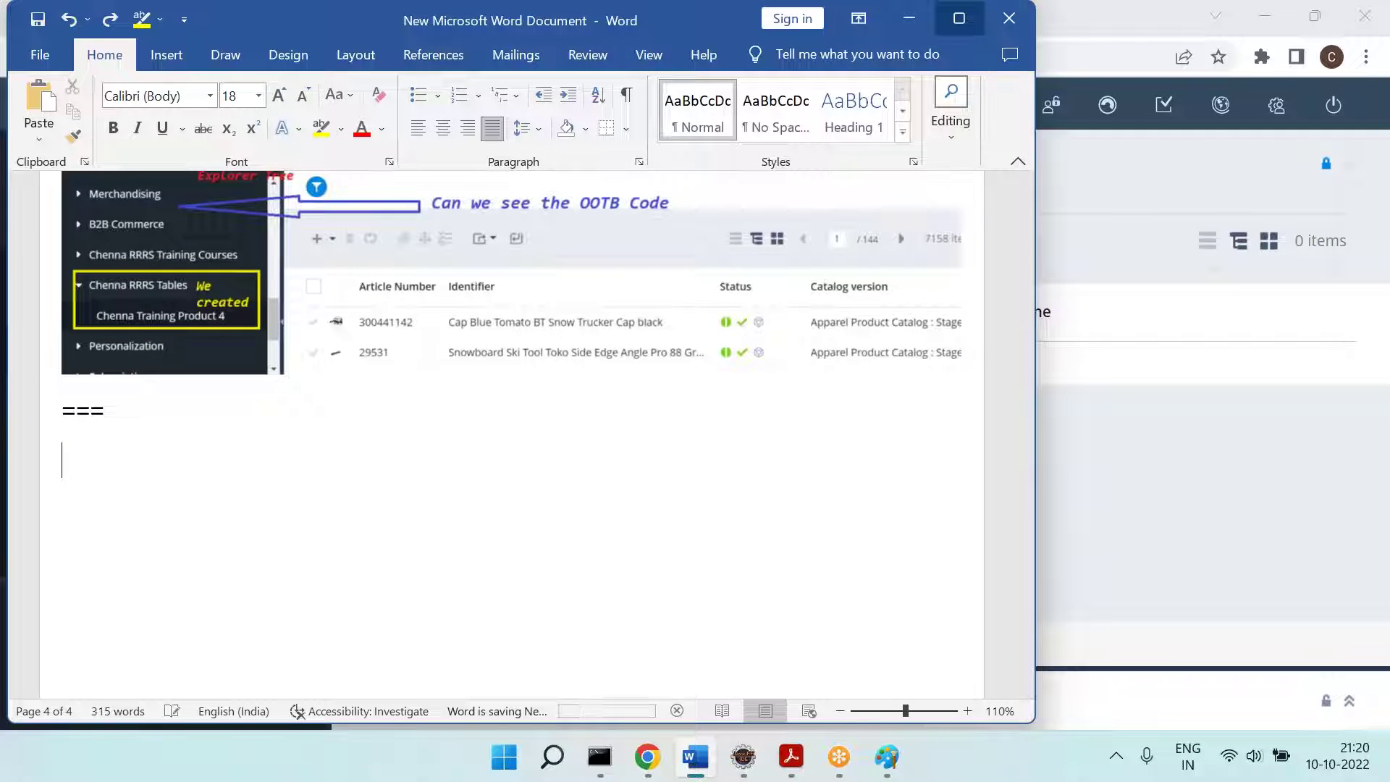
{"action": "key", "text": "alt+Tab"}
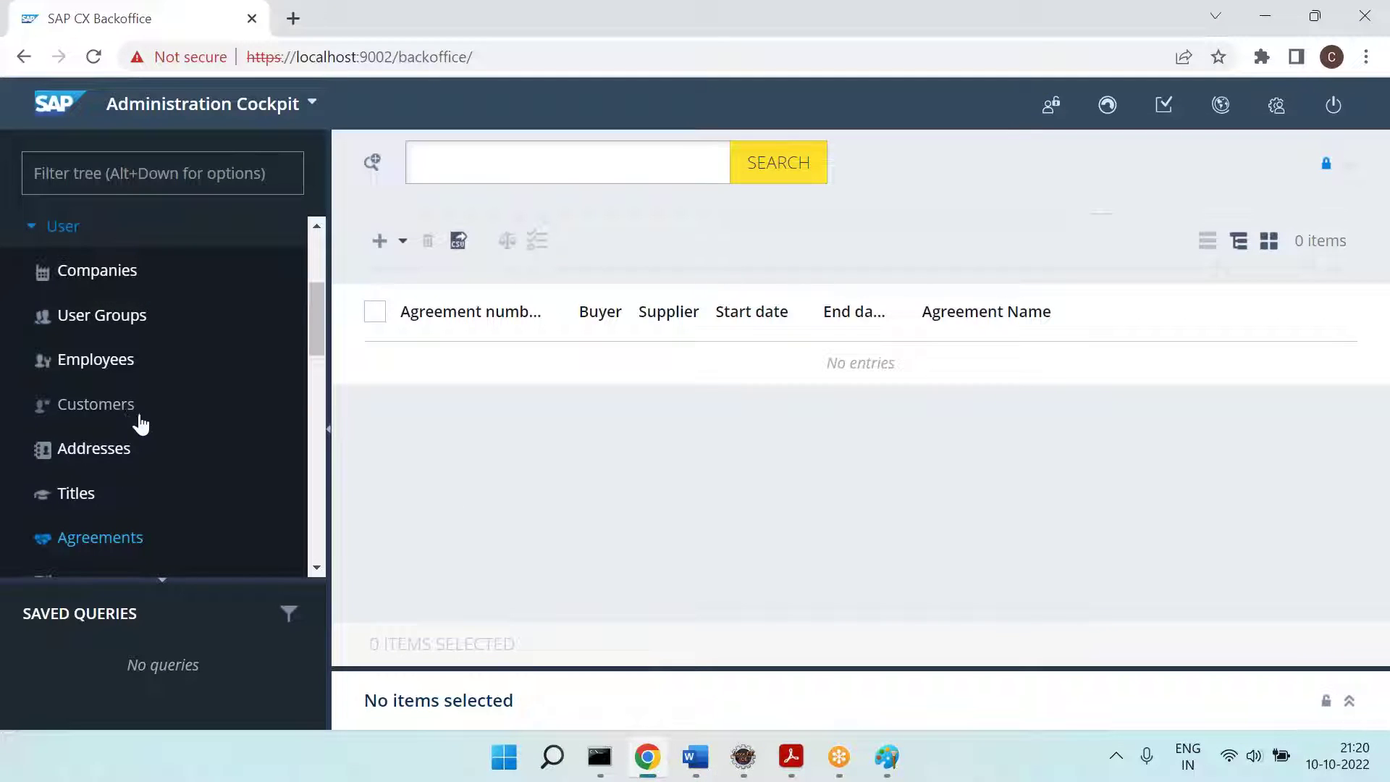
Step: Open the Backoffice Addresses list and search the config XML for 'address'
{"action": "left_click", "coordinate": [98, 450]}
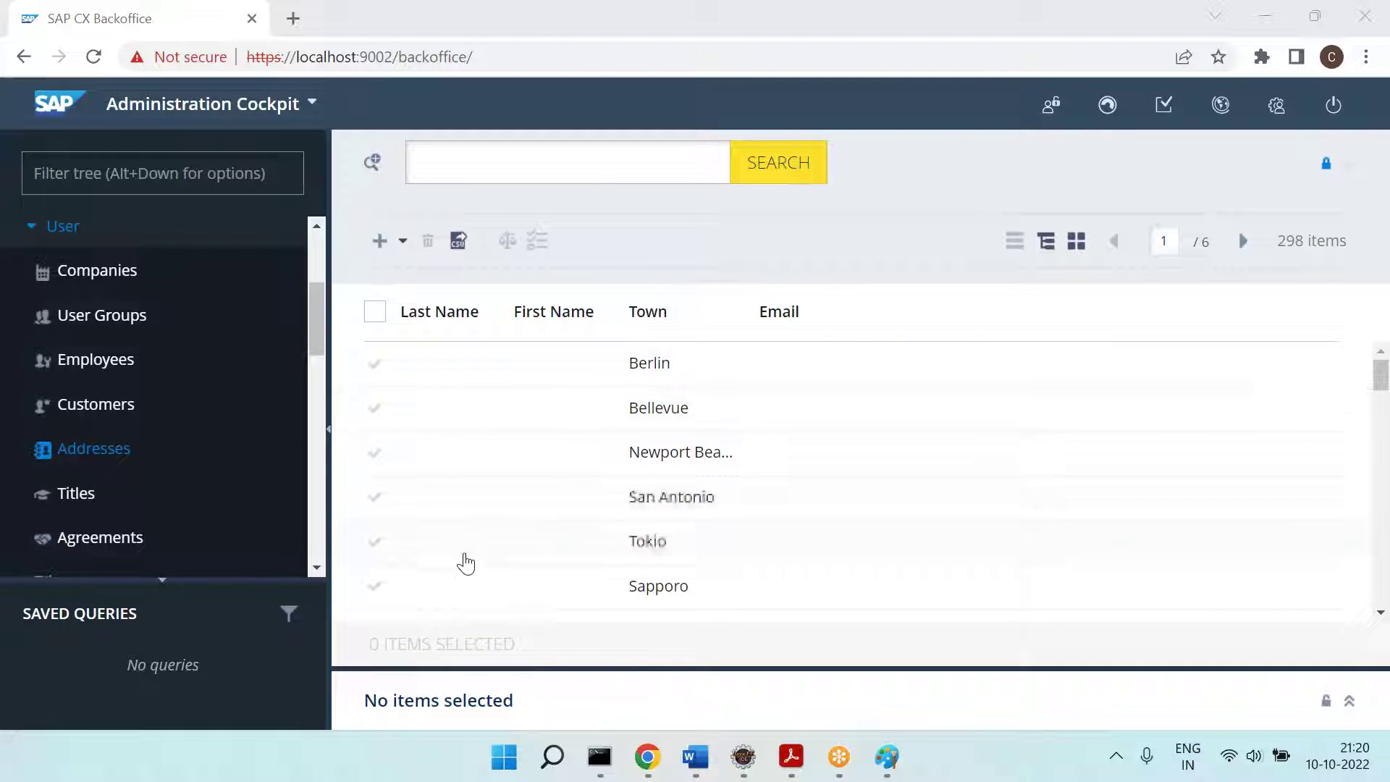
{"action": "left_click", "coordinate": [744, 767]}
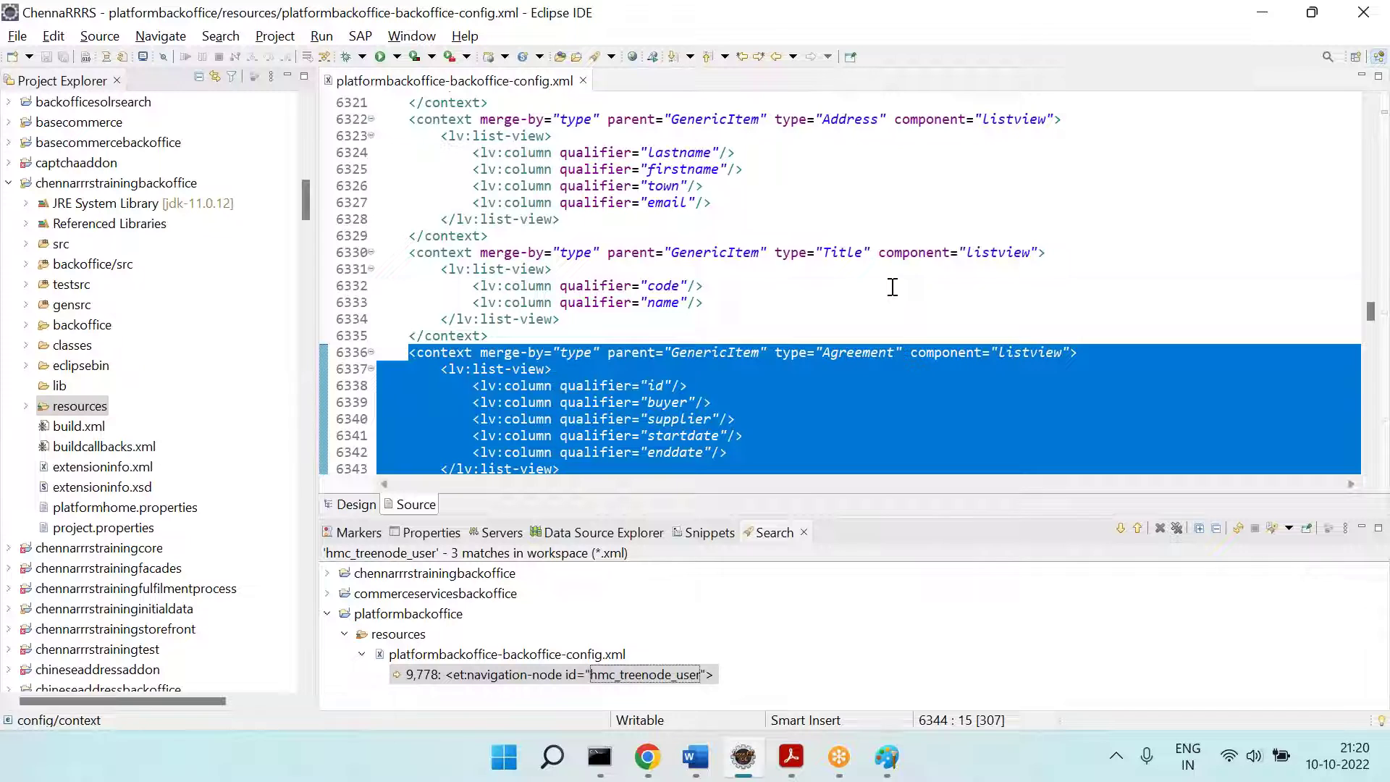
{"action": "left_click", "coordinate": [832, 285]}
{"action": "key", "text": "ctrl+f"}
{"action": "type", "text": "\"address\""}
{"action": "key", "text": "Return"}
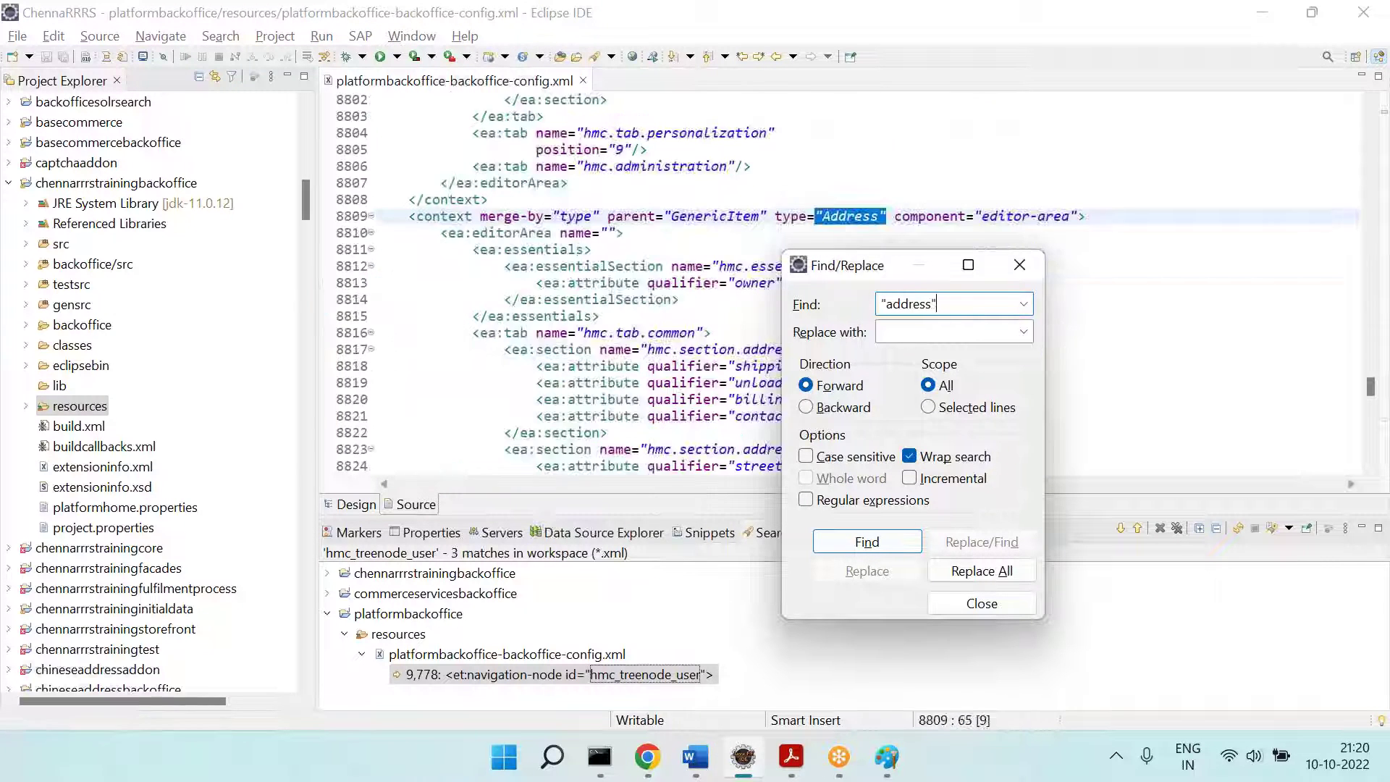
{"action": "key", "text": "Return"}
{"action": "key", "text": "Escape"}
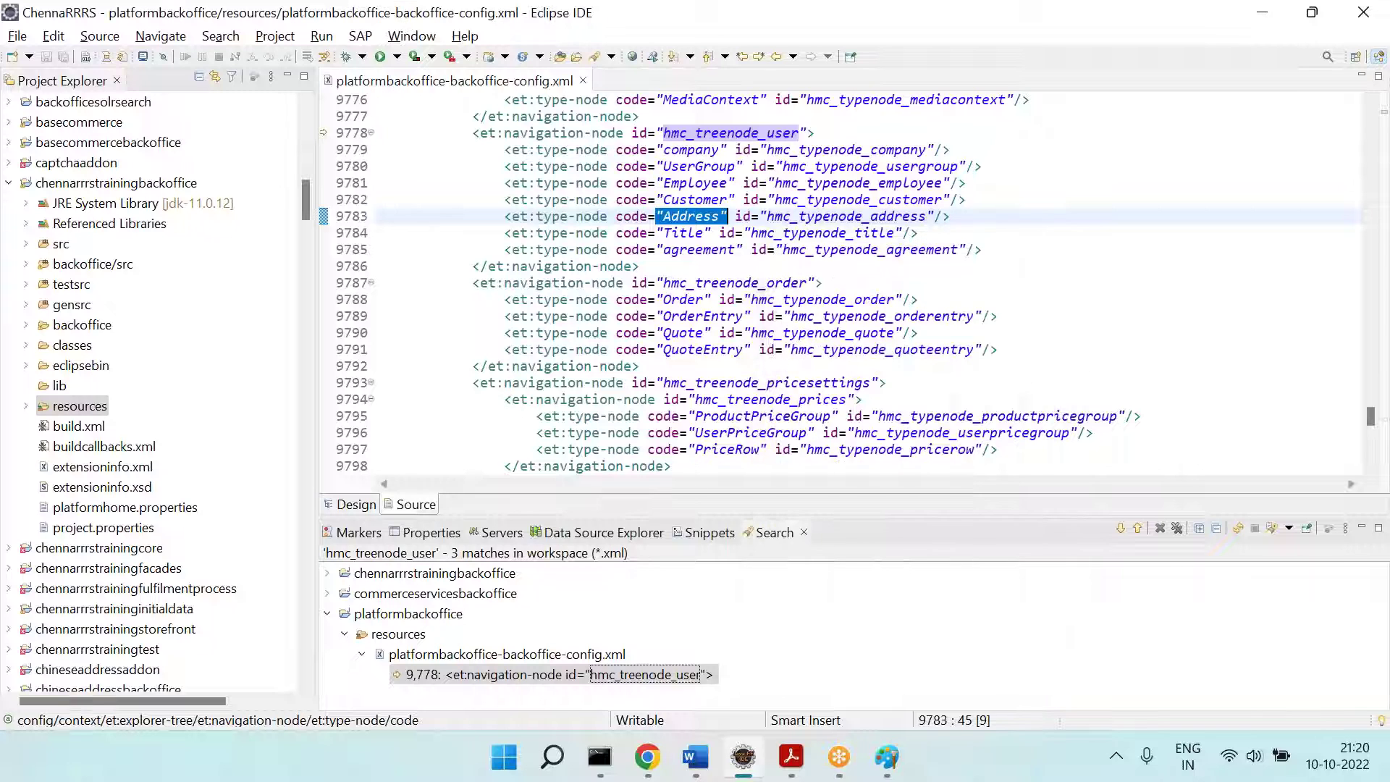
Step: Select the Address type-node on line 9783 and compare it with the Addresses advanced search
{"action": "left_click", "coordinate": [776, 134]}
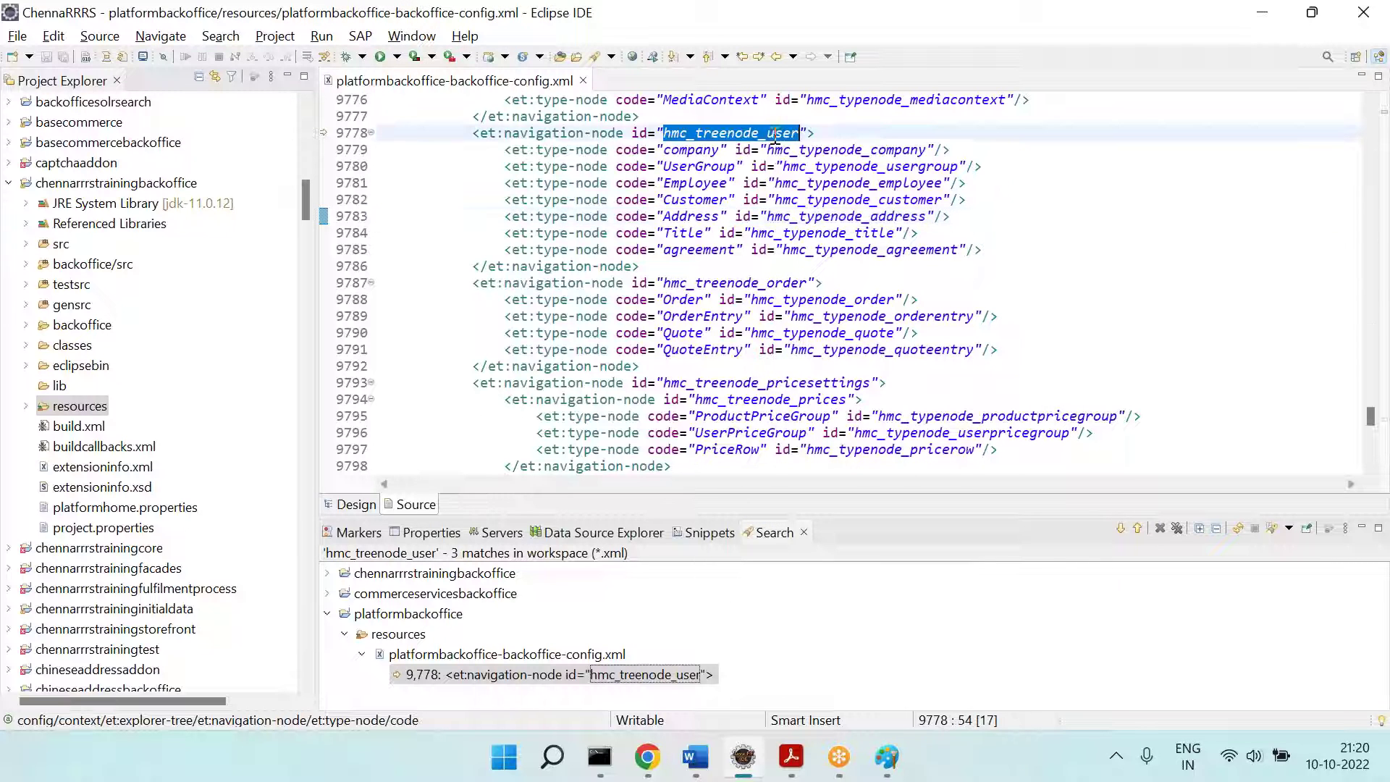
{"action": "left_click", "coordinate": [501, 215]}
{"action": "left_click_drag", "start_coordinate": [501, 215], "coordinate": [999, 211]}
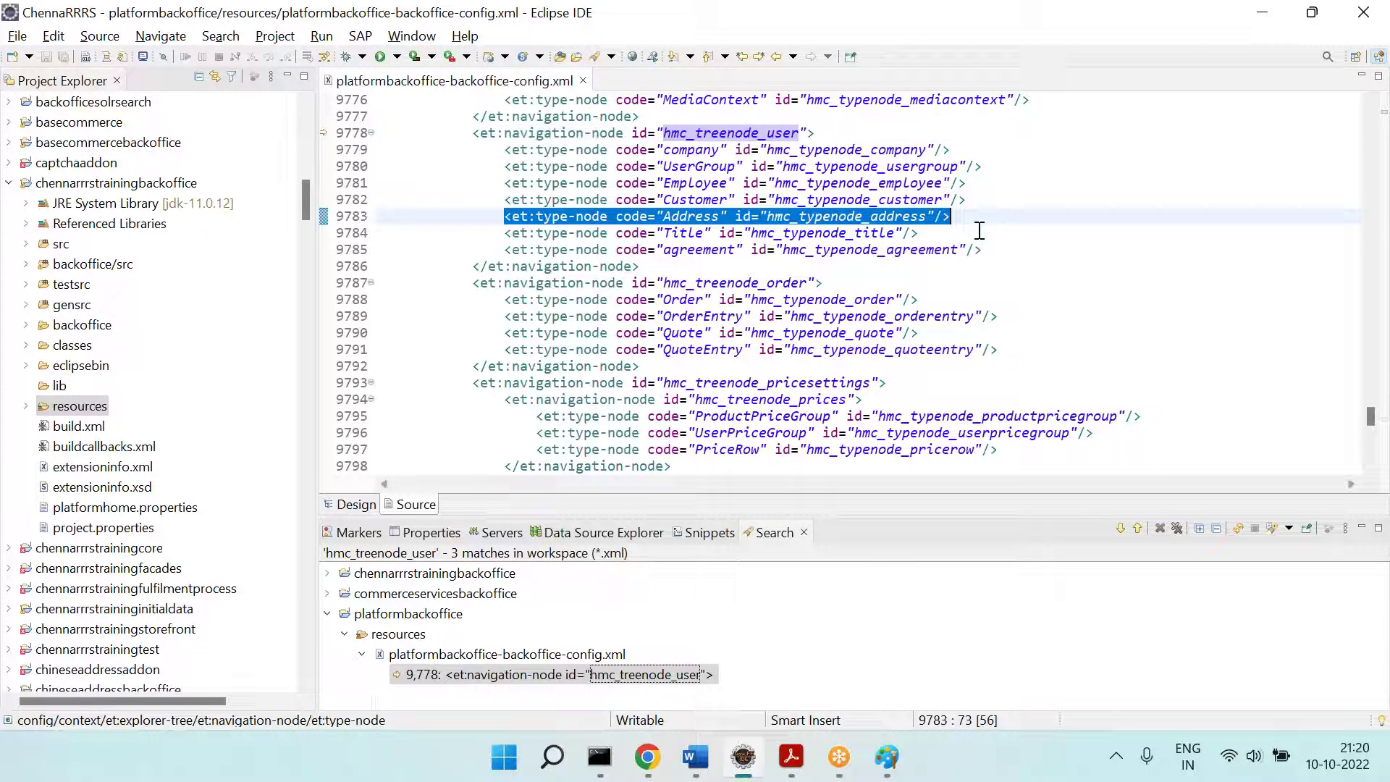
{"action": "key", "text": "alt+Tab"}
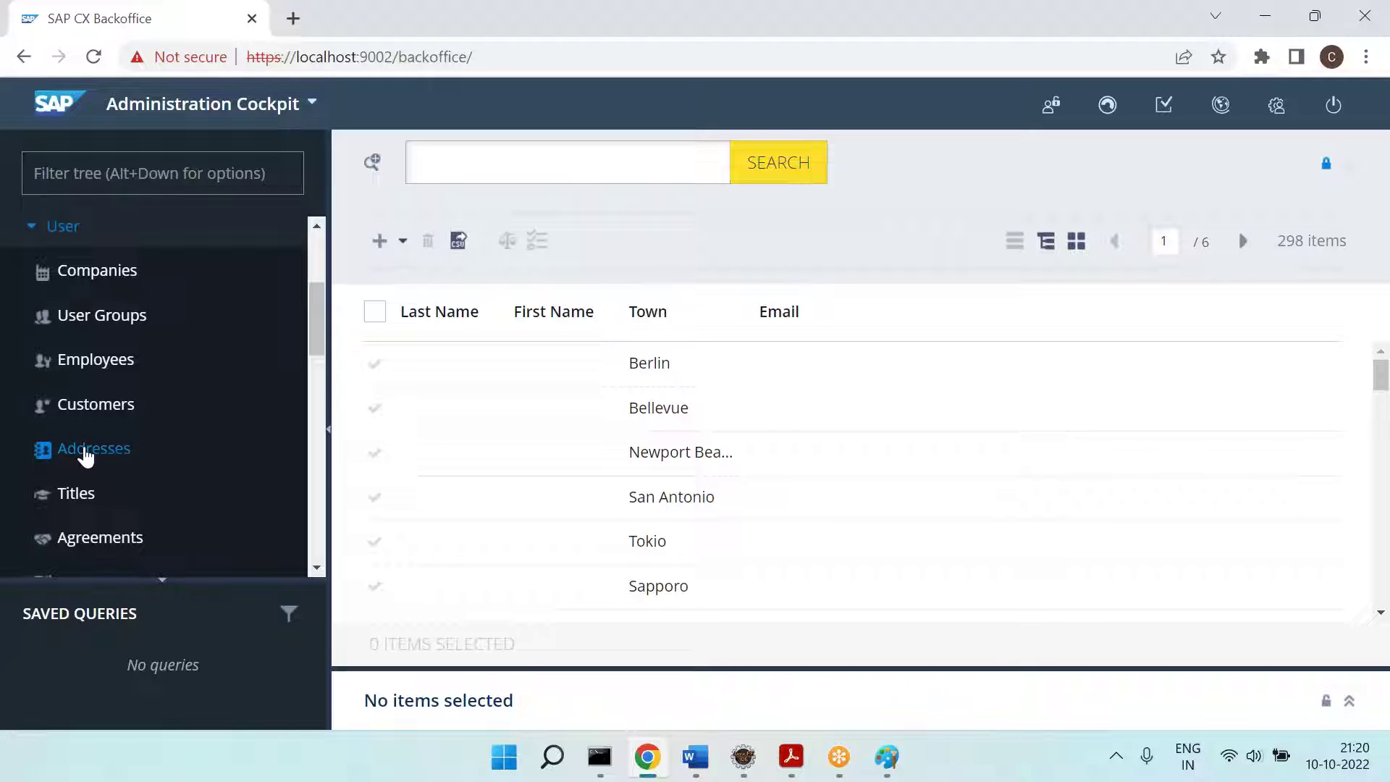
{"action": "left_click", "coordinate": [372, 168]}
{"action": "left_click", "coordinate": [371, 168]}
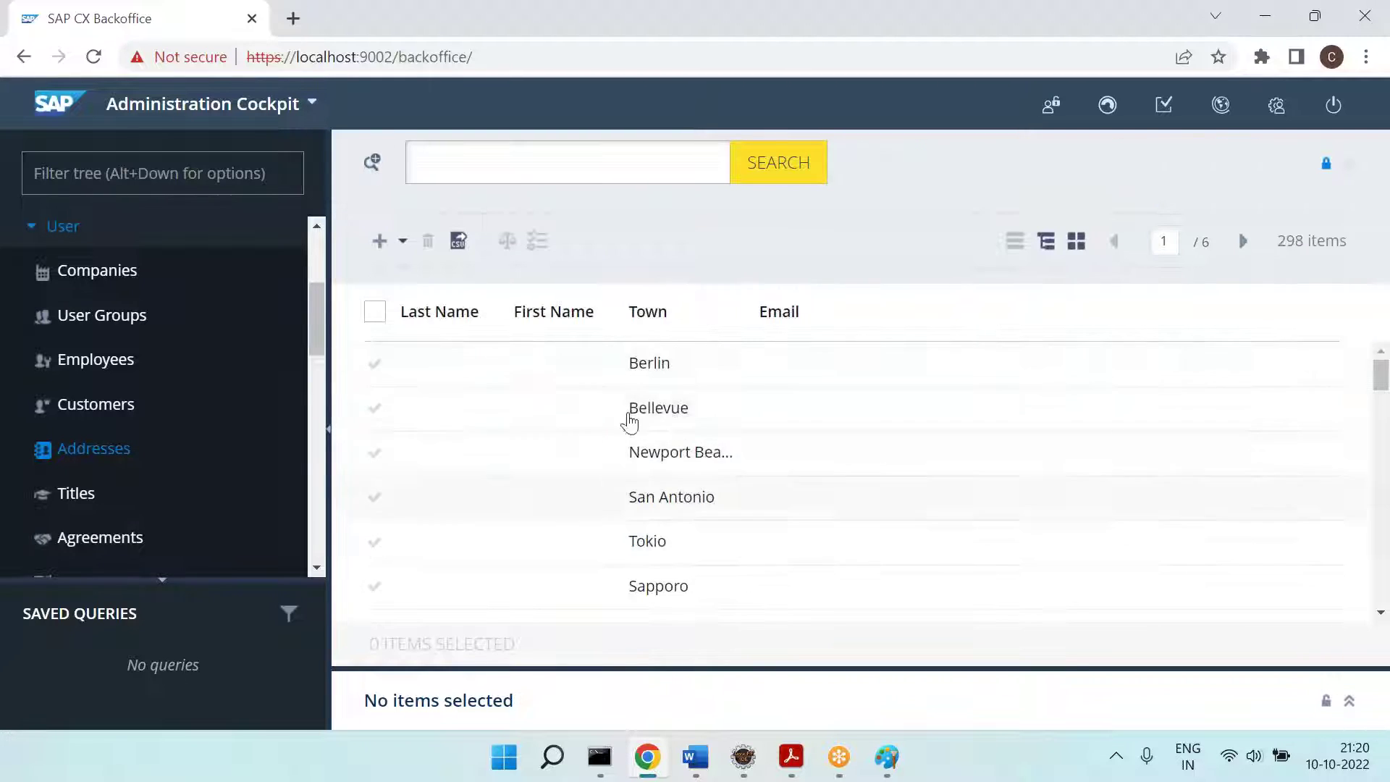
{"action": "key", "text": "alt+Tab"}
{"action": "left_click", "coordinate": [768, 284]}
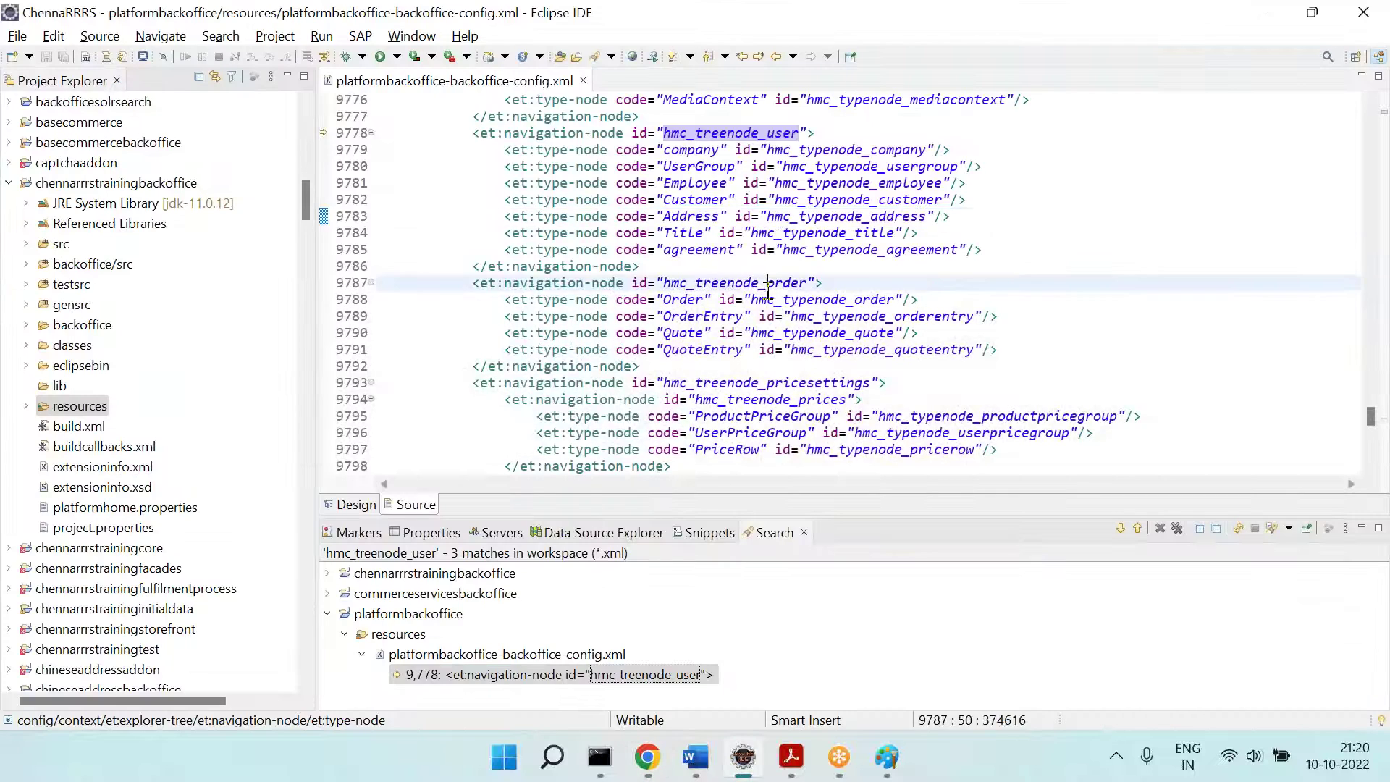
Step: Search 'Address' from line 9783, stepping through matches at lines 1293 and 1314 to the create-wizard context
{"action": "double_click", "coordinate": [691, 216]}
{"action": "key", "text": "ctrl+f"}
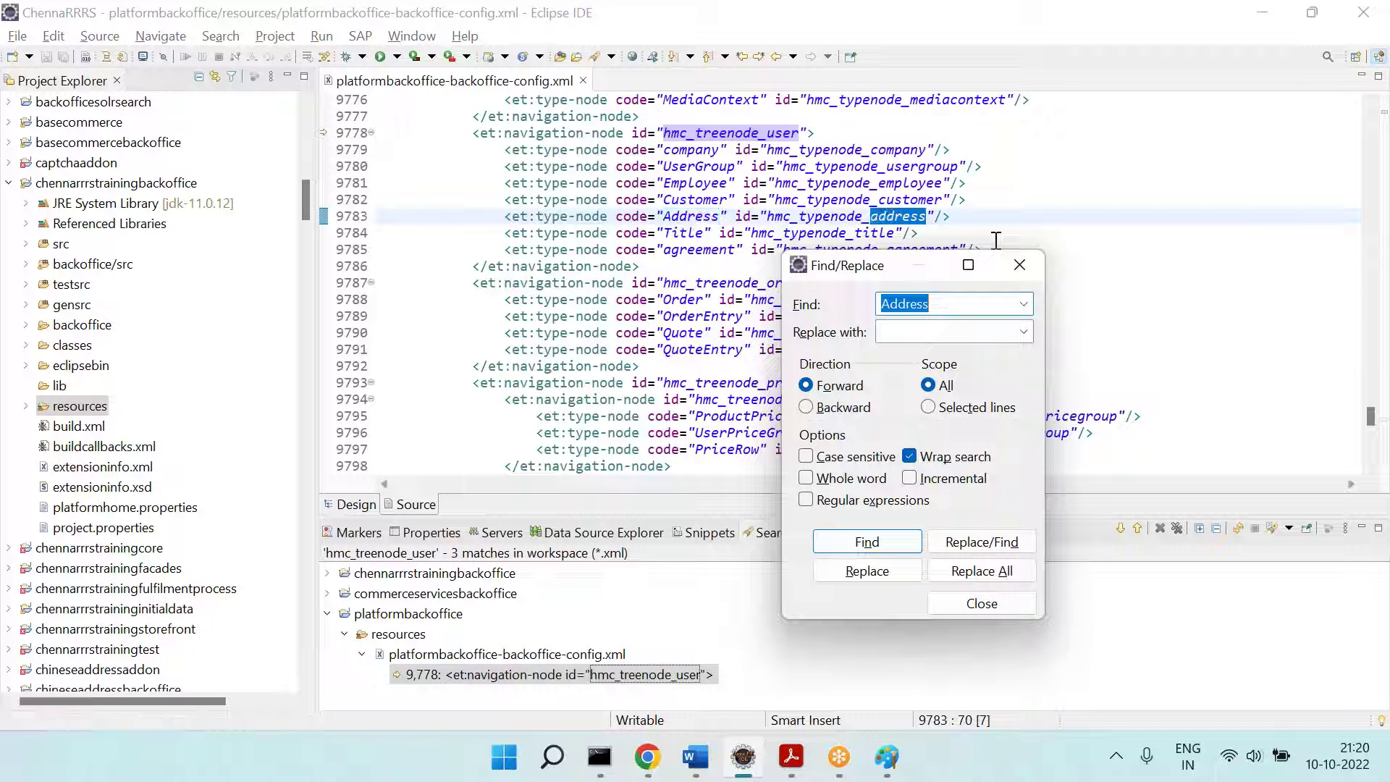
{"action": "key", "text": "Return"}
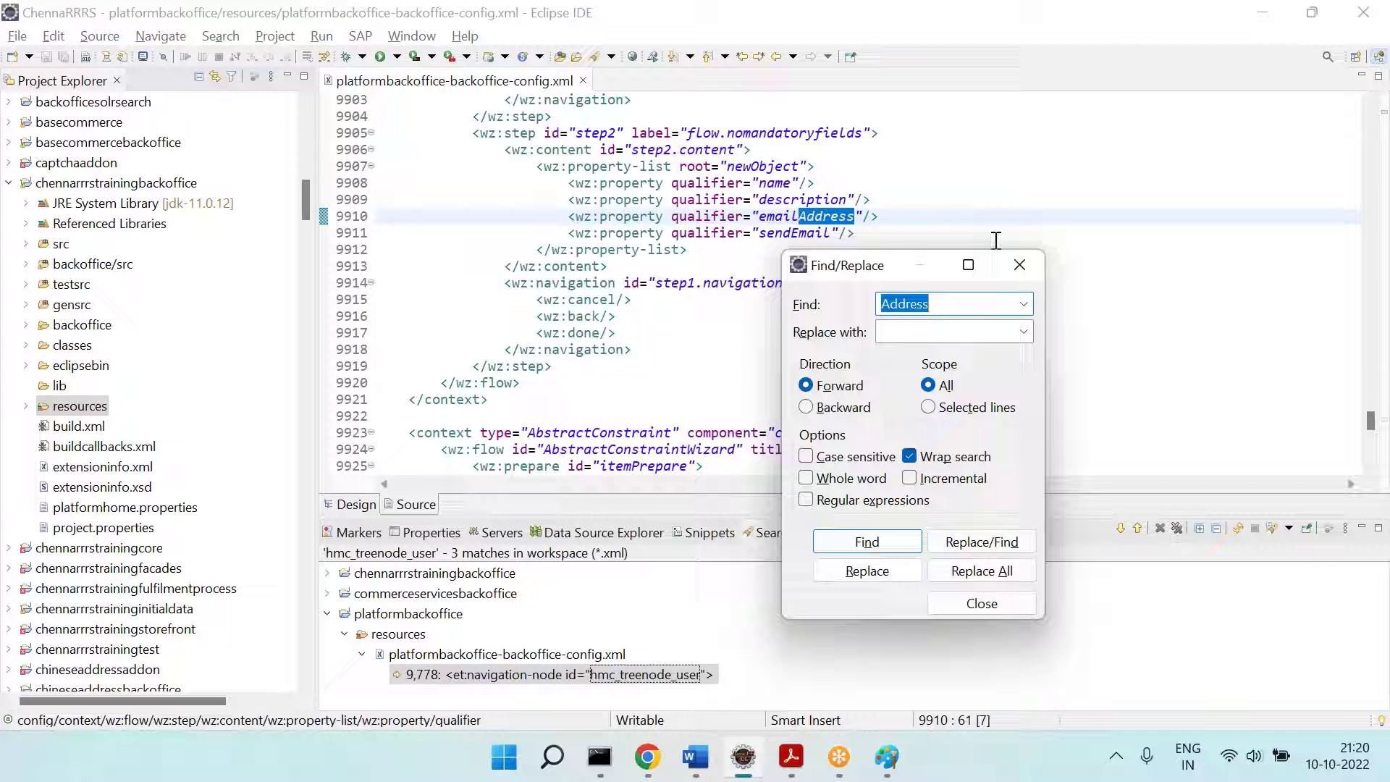
{"action": "key", "text": "Return"}
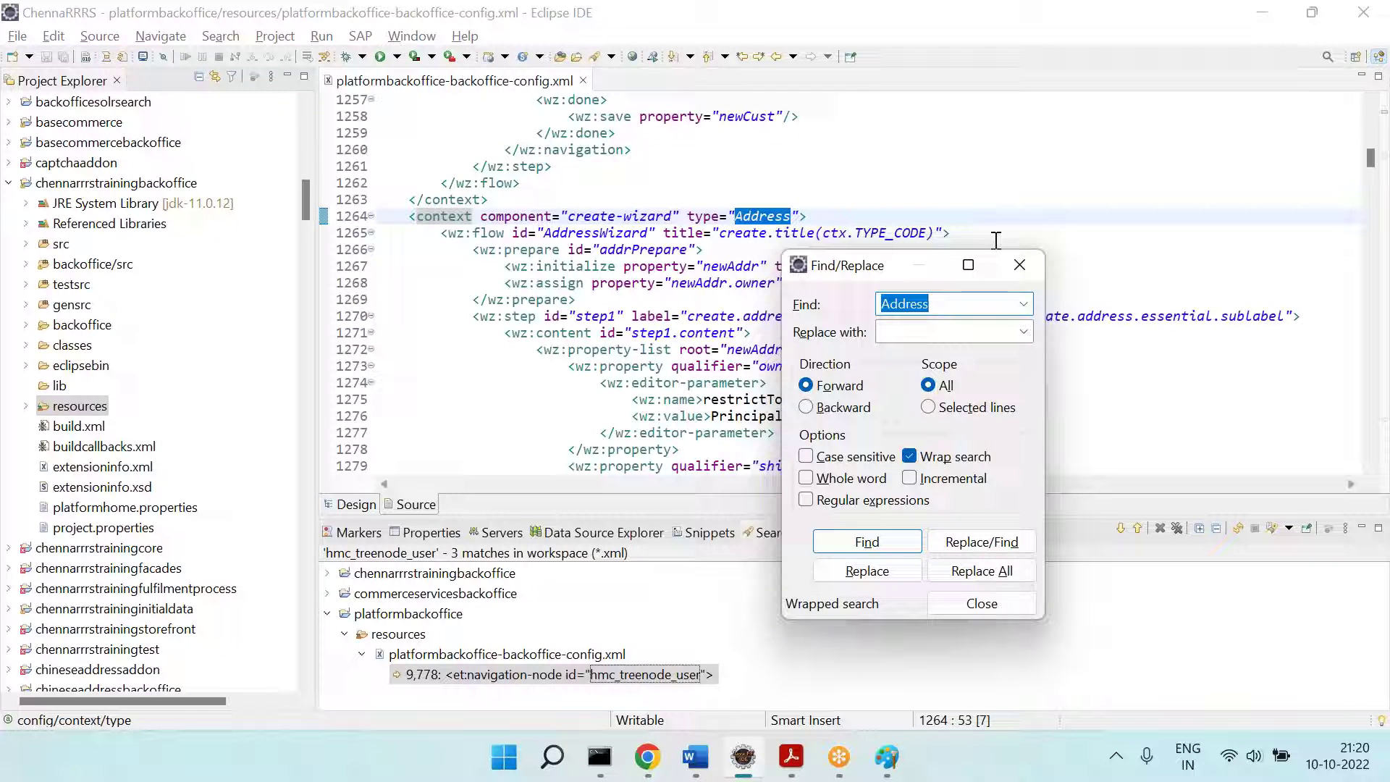
{"action": "key", "text": "Return"}
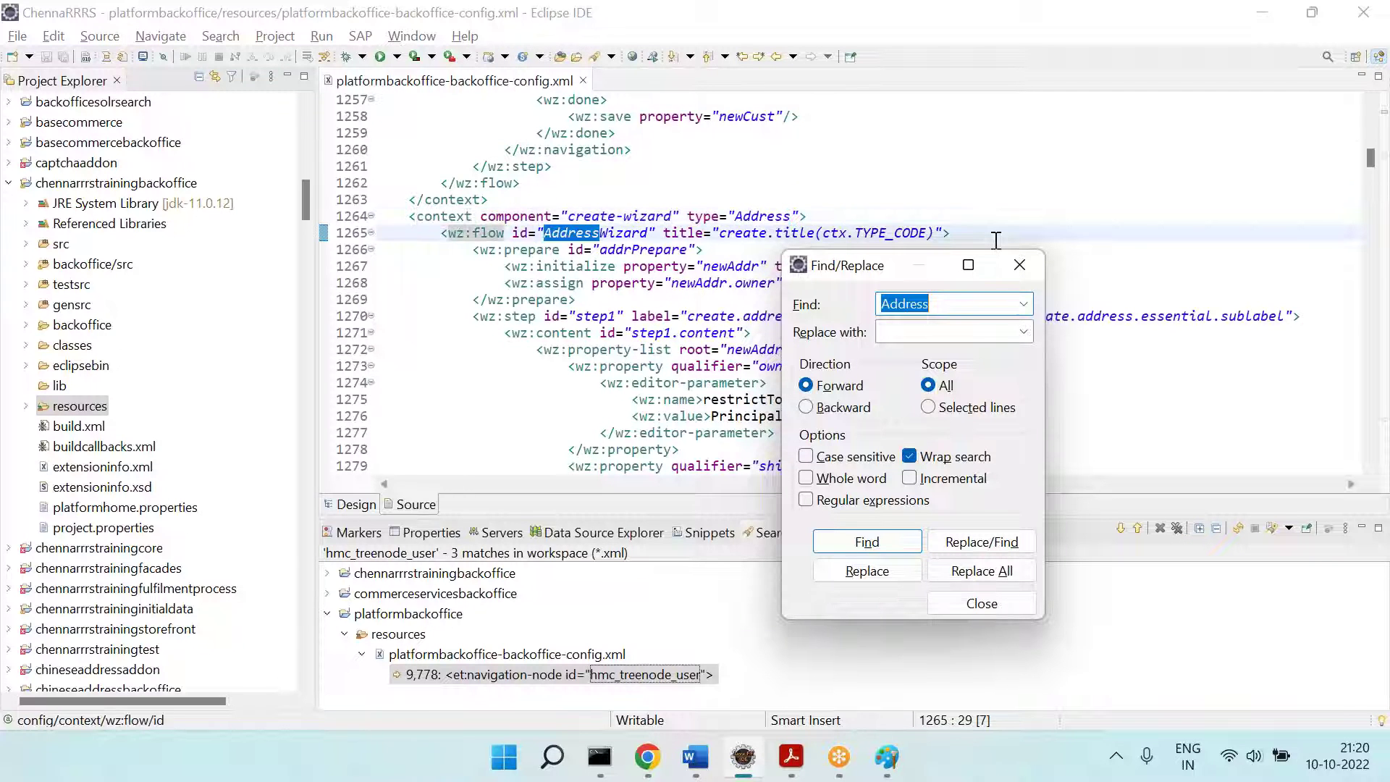
{"action": "key", "text": "Return"}
{"action": "key", "text": "Return"}
{"action": "key", "text": "Return"}
{"action": "key", "text": "Return"}
{"action": "key", "text": "Return"}
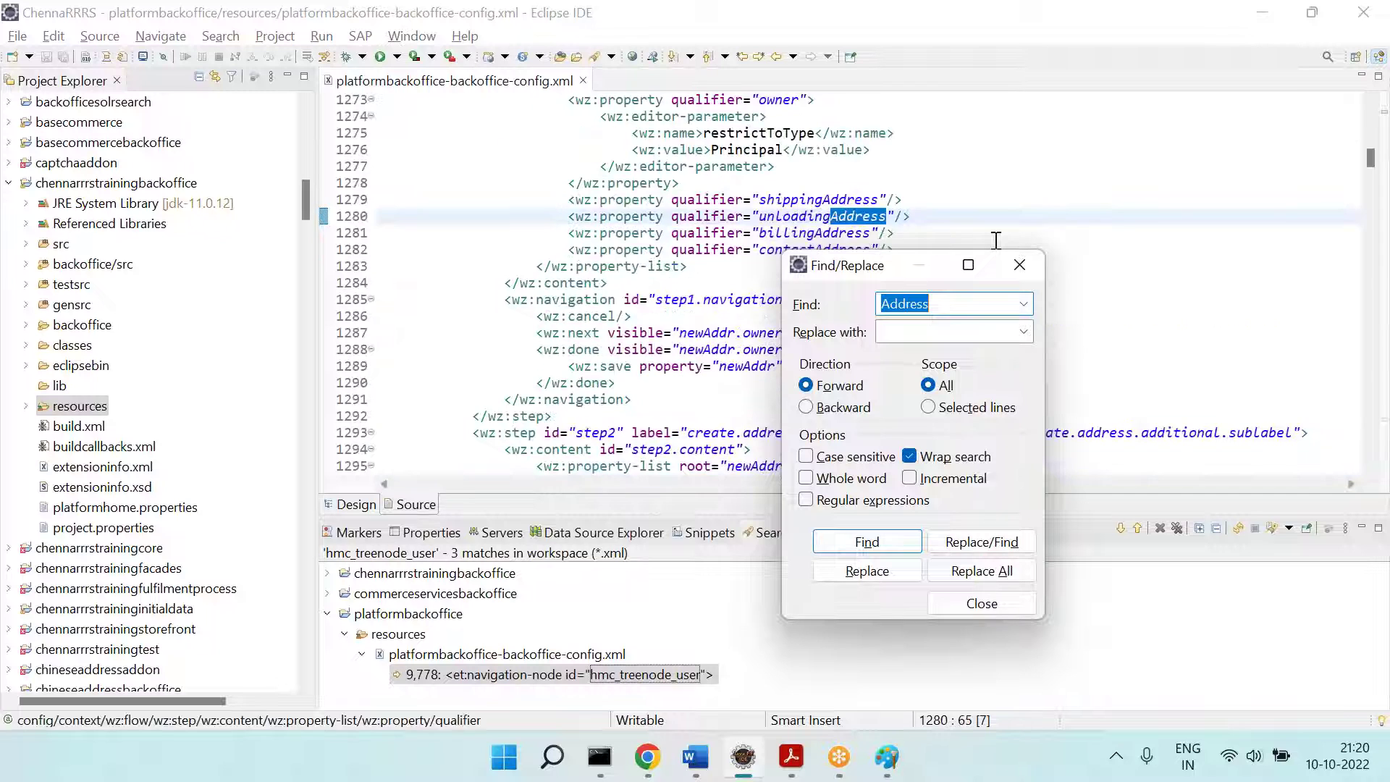
{"action": "key", "text": "Return"}
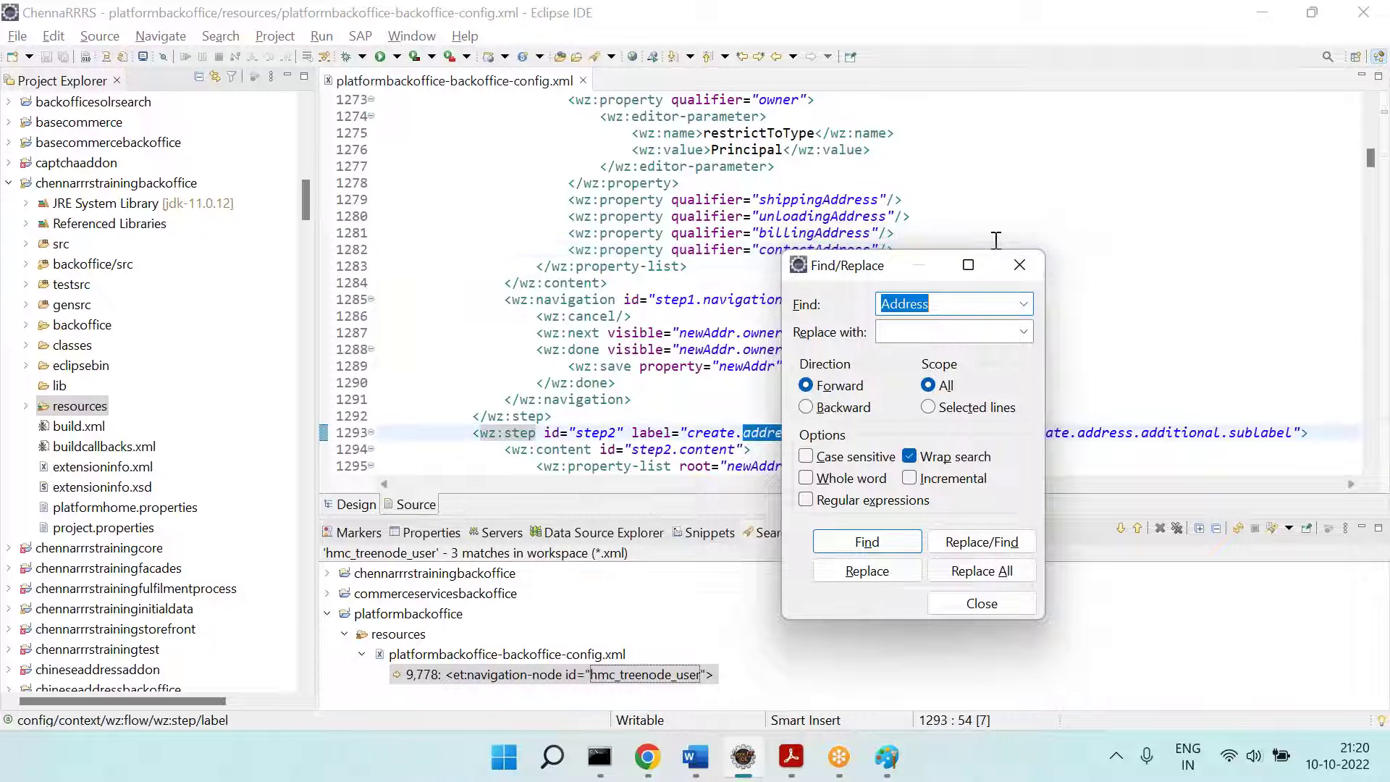
{"action": "key", "text": "Return"}
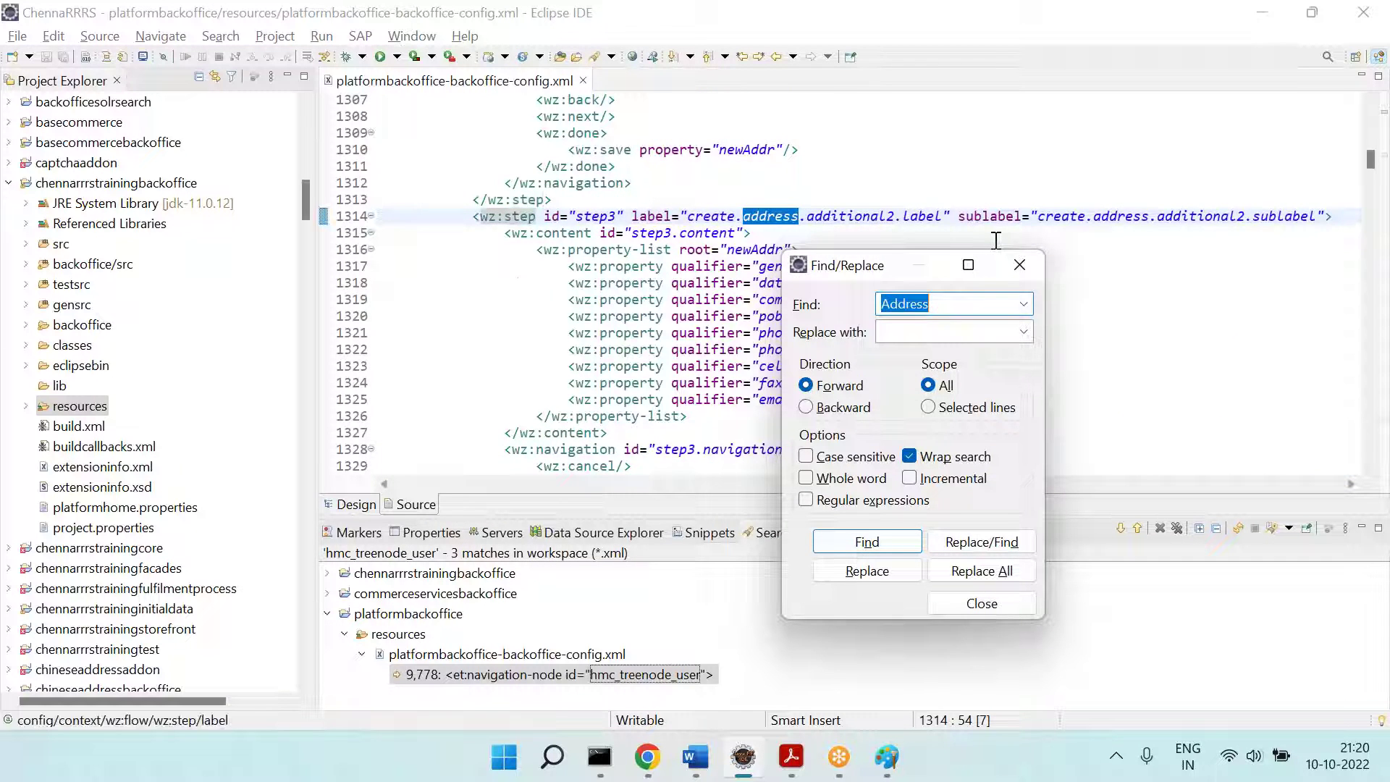
{"action": "key", "text": "Return"}
{"action": "key", "text": "Return"}
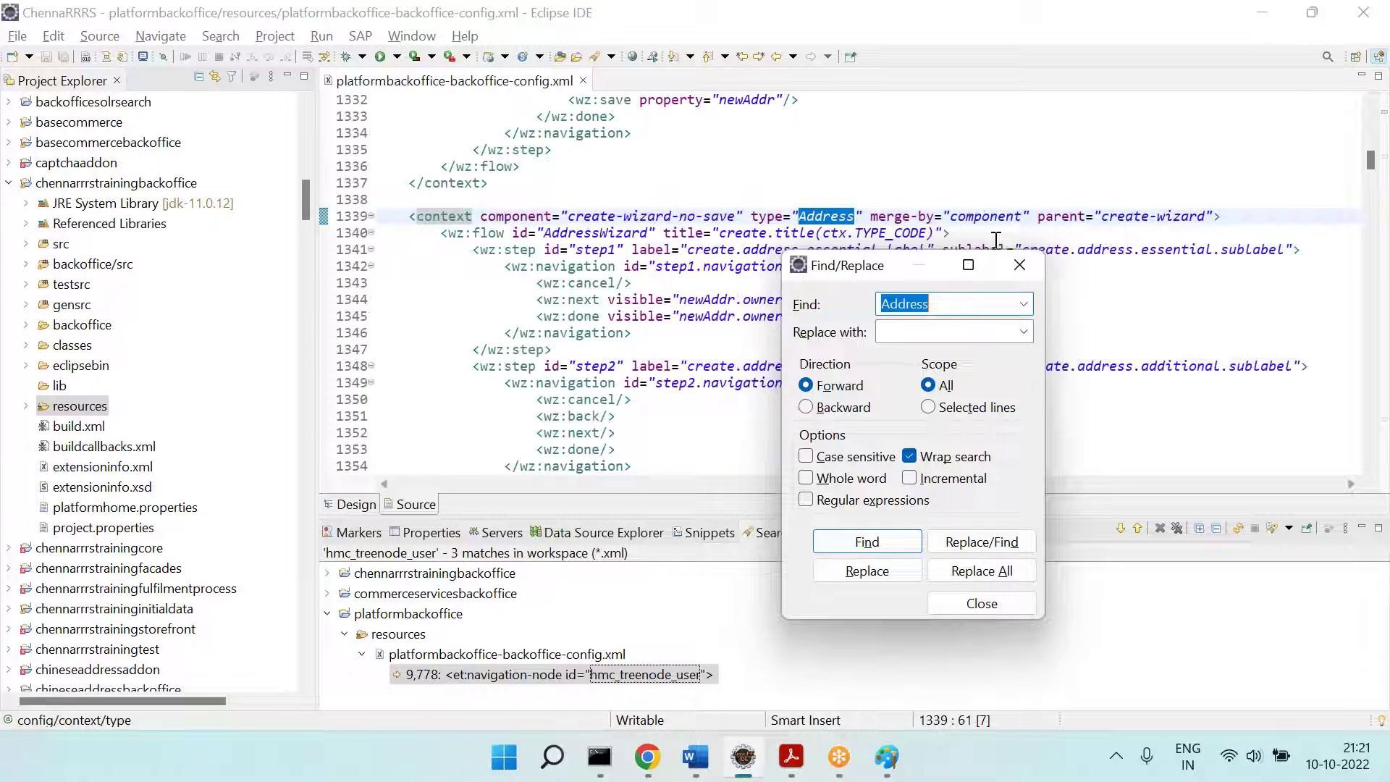
{"action": "key", "text": "Escape"}
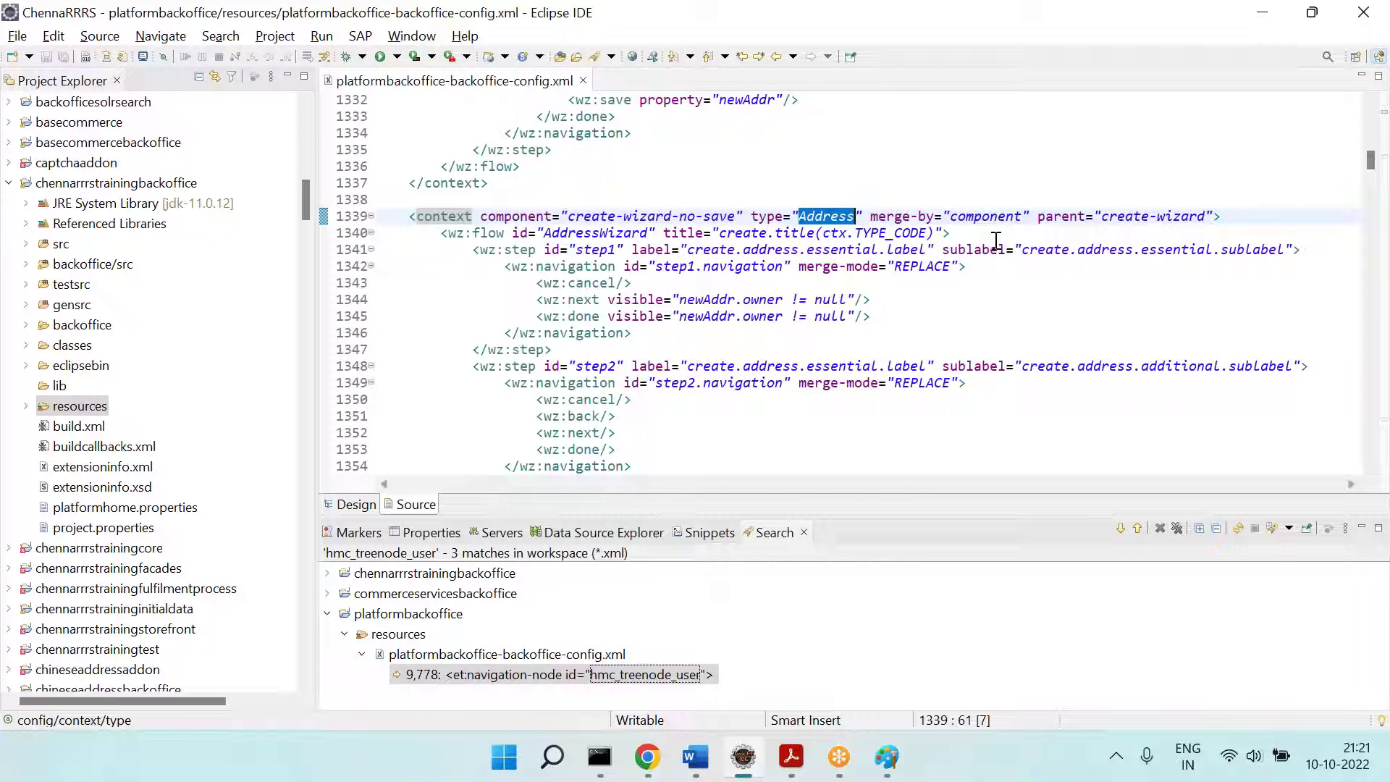
{"action": "key", "text": "alt+Tab"}
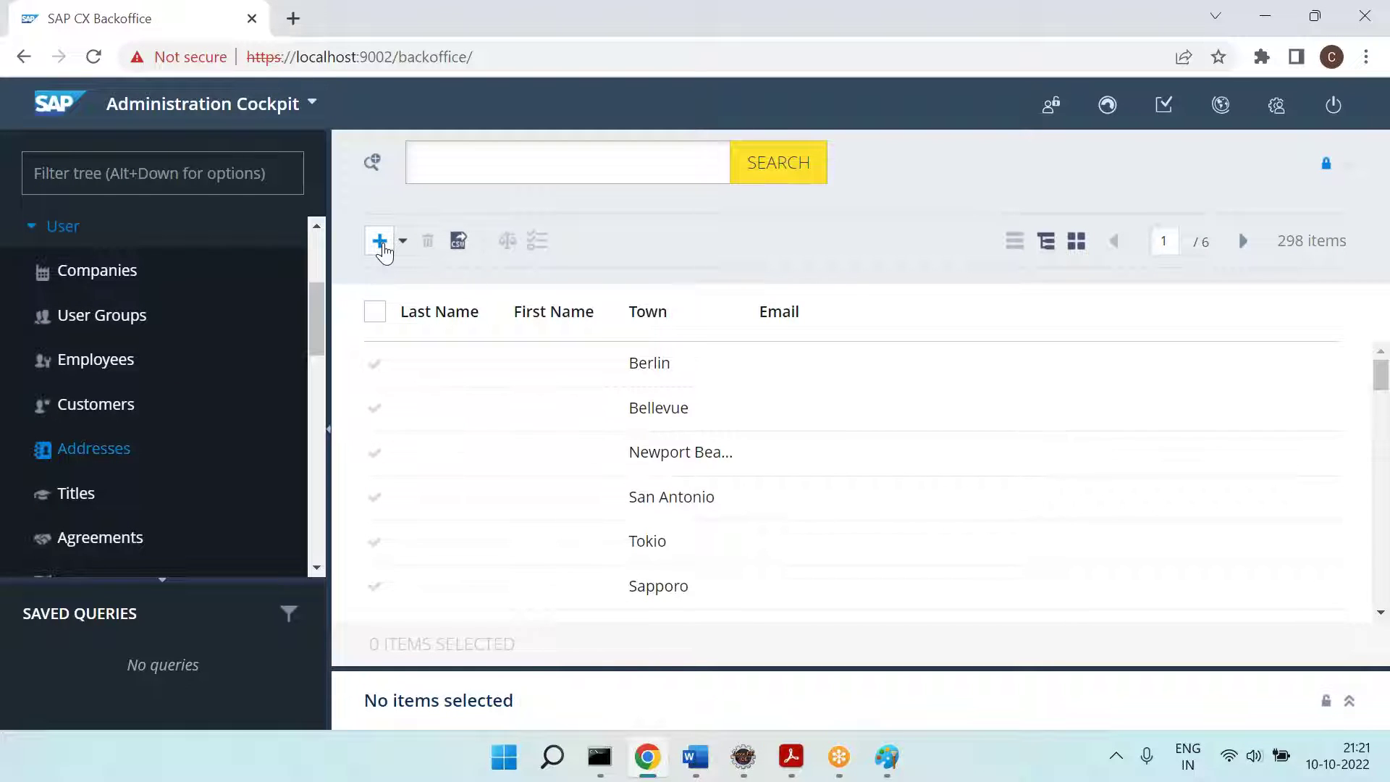
Step: Start a new address and choose Translator as its owner
{"action": "left_click", "coordinate": [380, 242]}
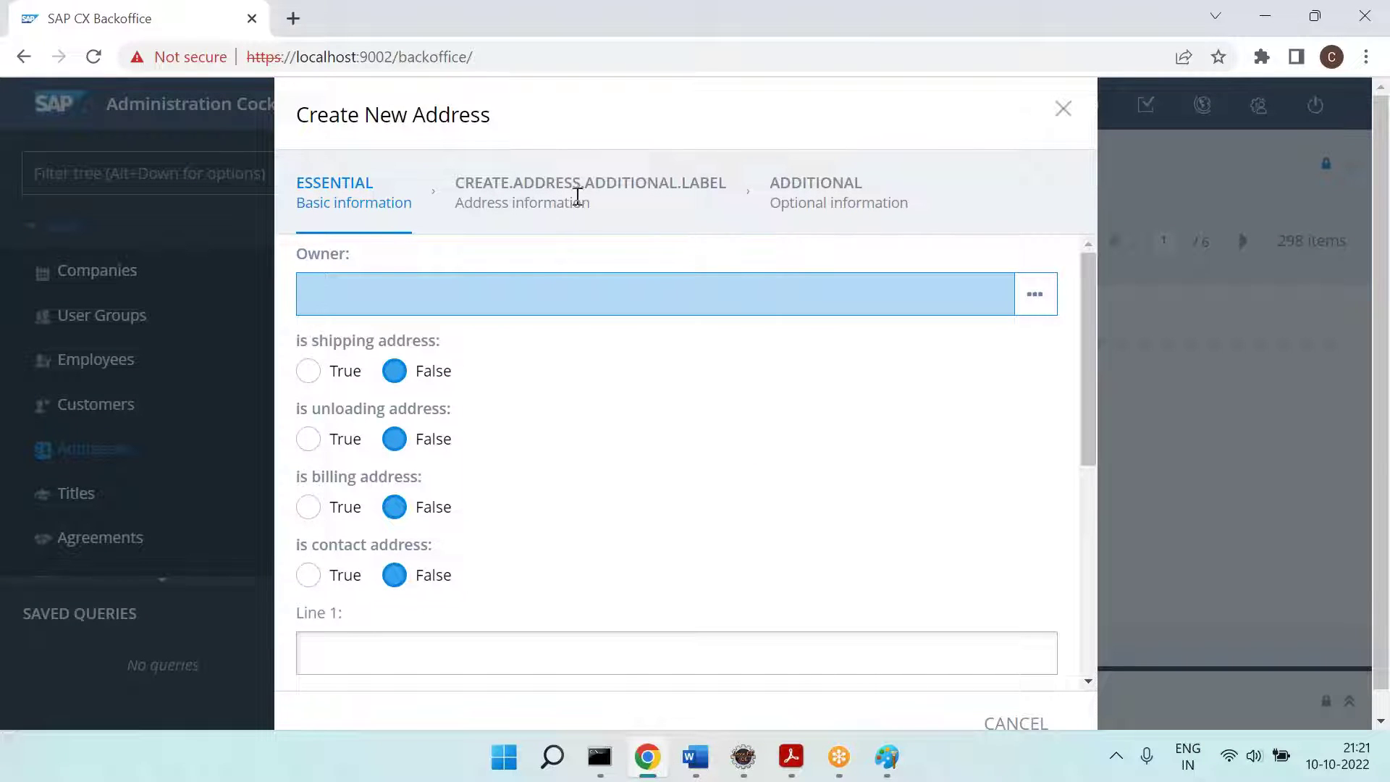
{"action": "left_click", "coordinate": [706, 275]}
{"action": "left_click", "coordinate": [698, 480]}
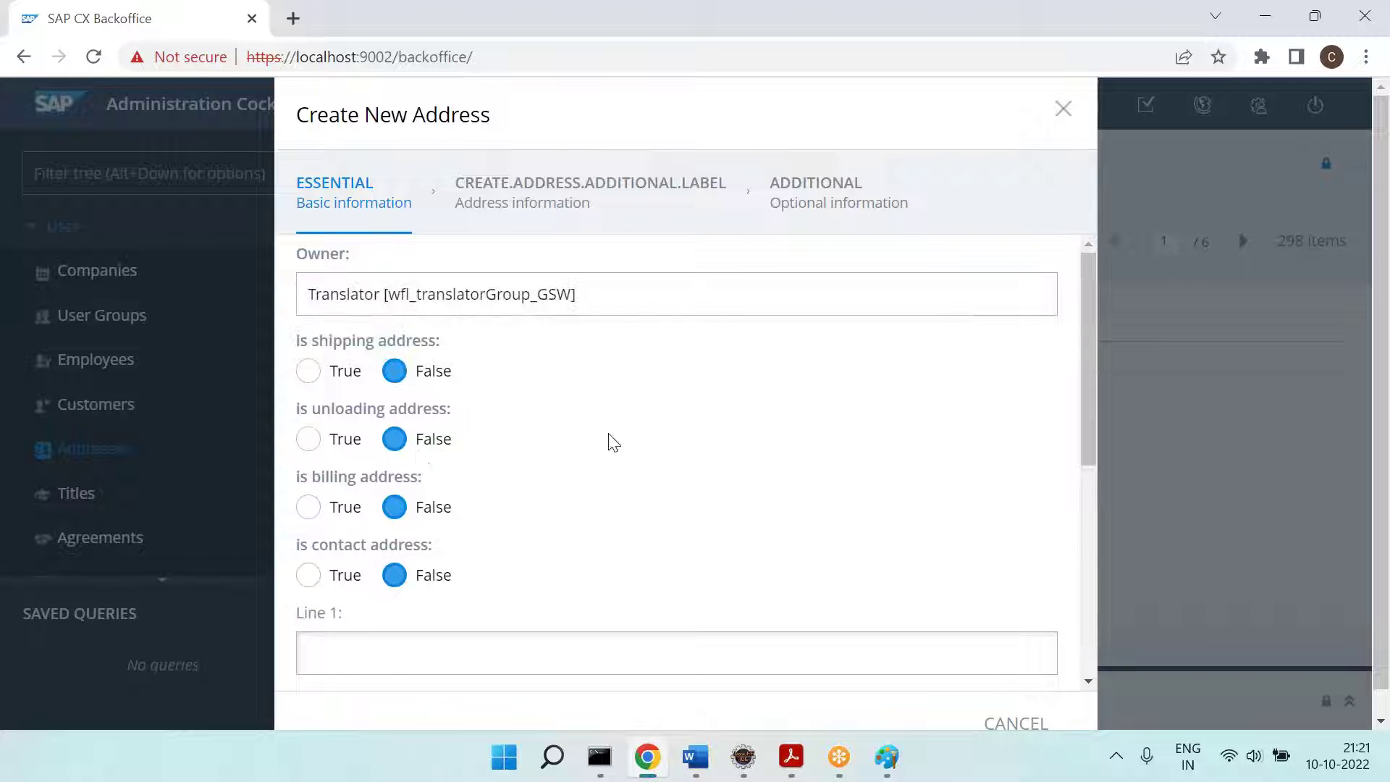
{"action": "scroll", "coordinate": [362, 406], "scroll_direction": "down", "scroll_amount": 5}
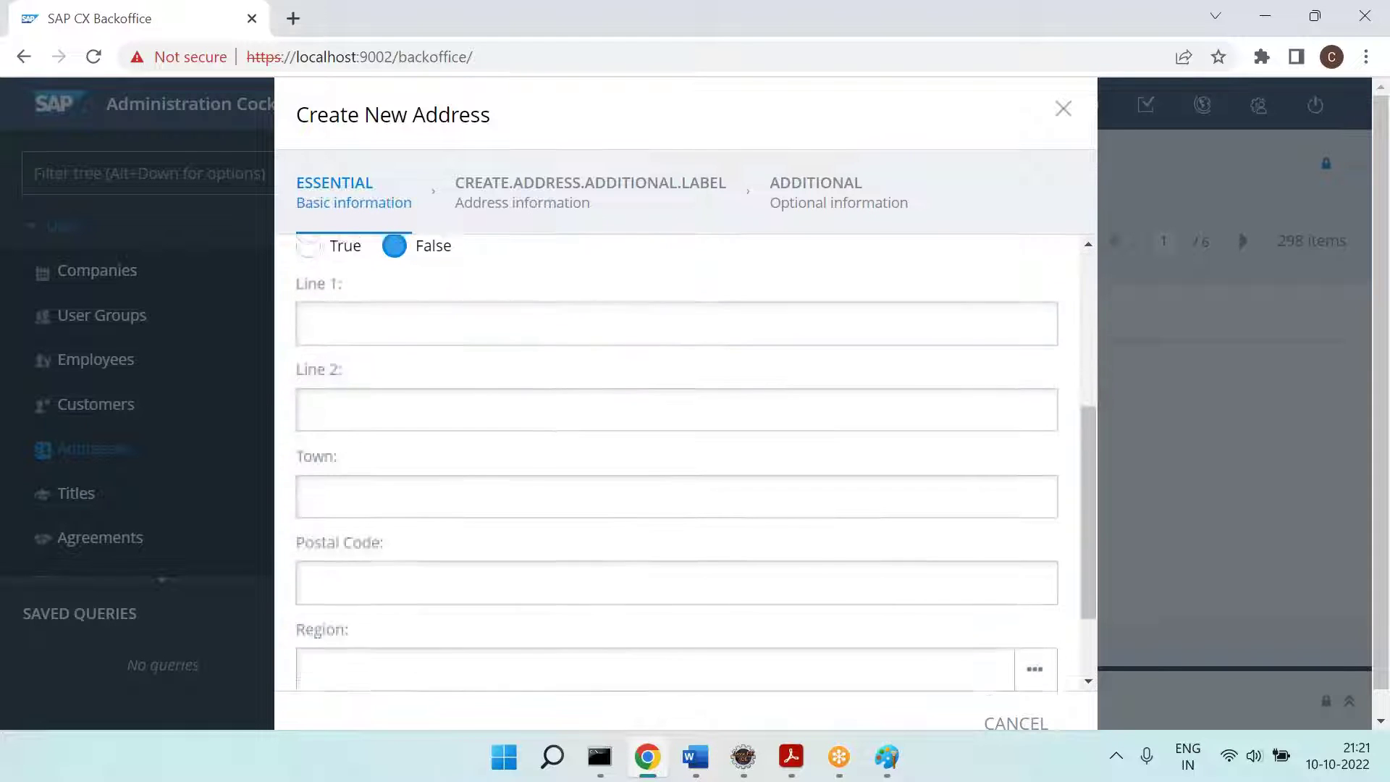
{"action": "scroll", "coordinate": [435, 313], "scroll_direction": "up", "scroll_amount": 1}
Step: Enter Line 2 'Tow', town 'Three', postal code 1234, region Wakayama and country South Africa
{"action": "left_click", "coordinate": [357, 404]}
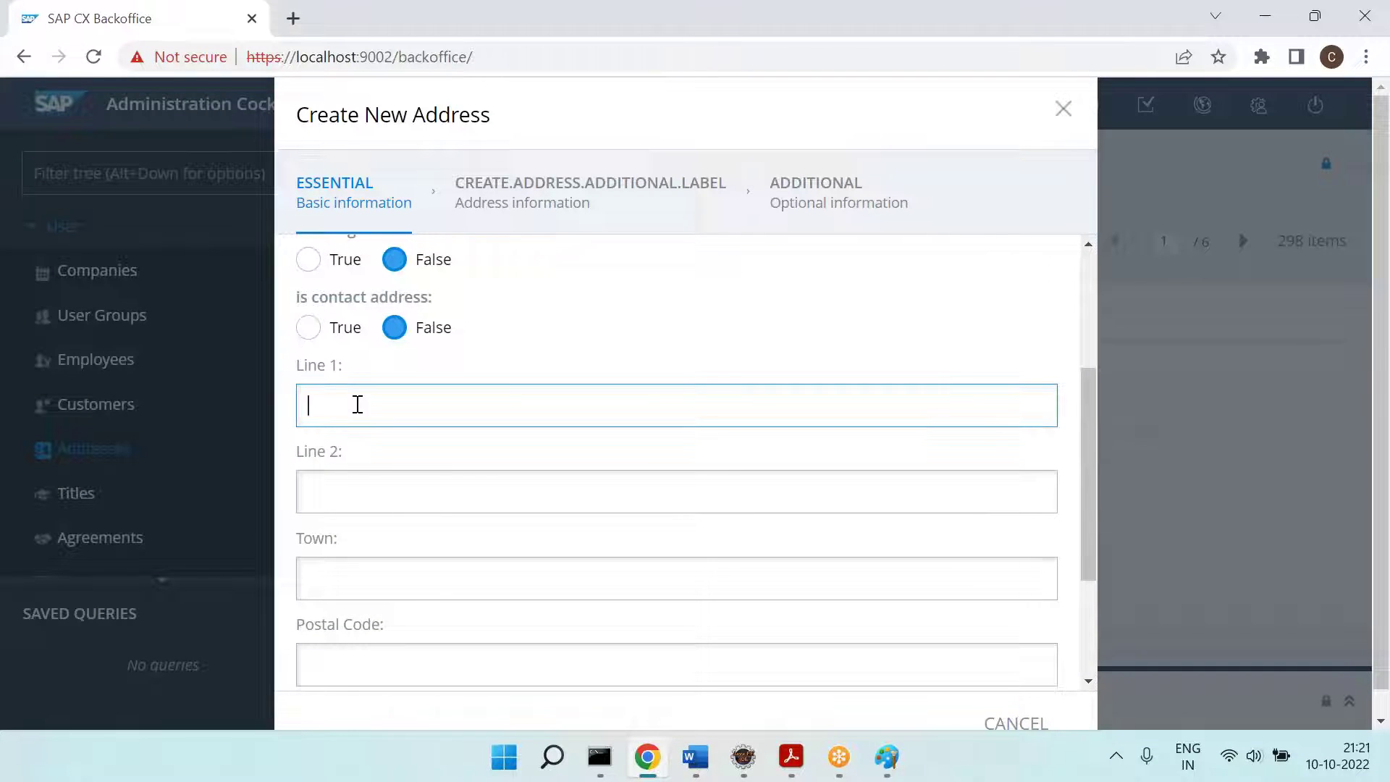
{"action": "key", "text": "Tab"}
{"action": "type", "text": "Tow"}
{"action": "key", "text": "Tab"}
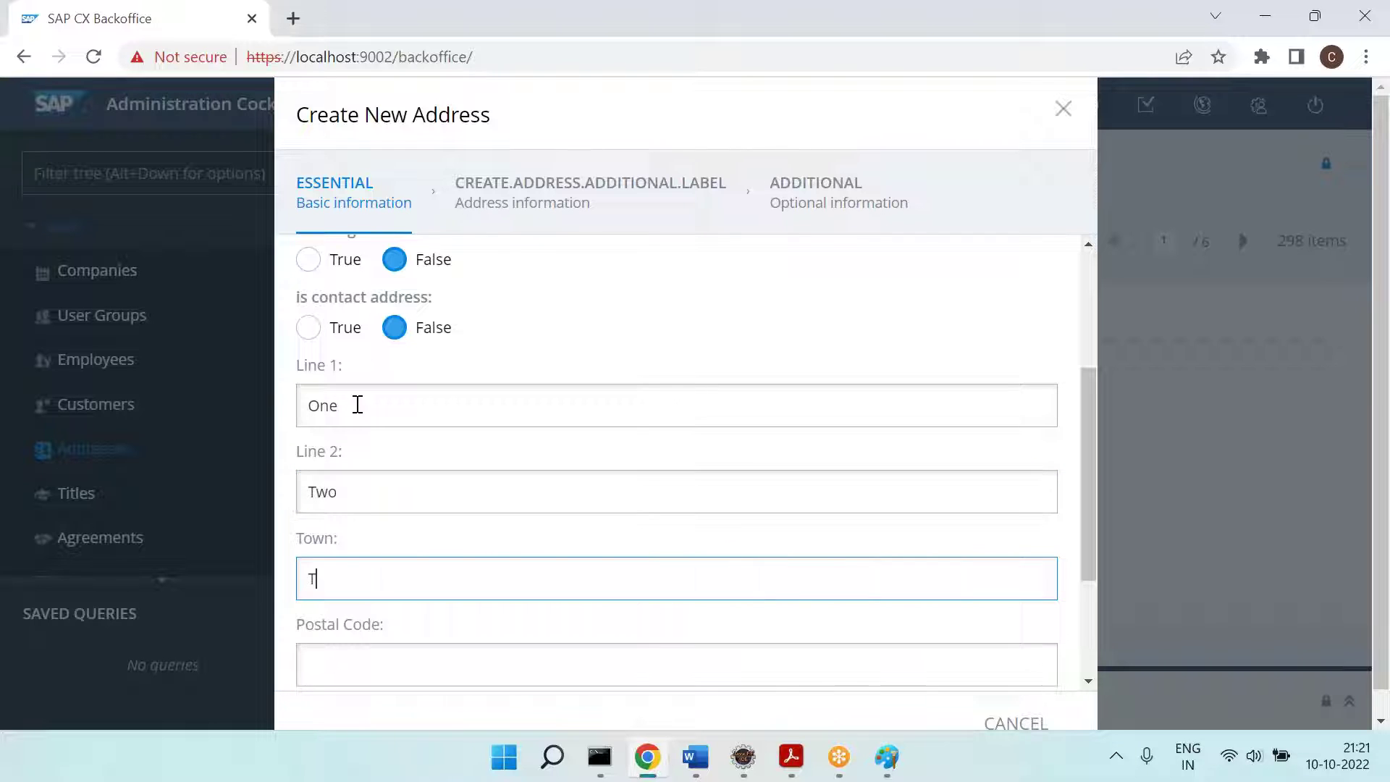
{"action": "type", "text": "Three"}
{"action": "key", "text": "Tab"}
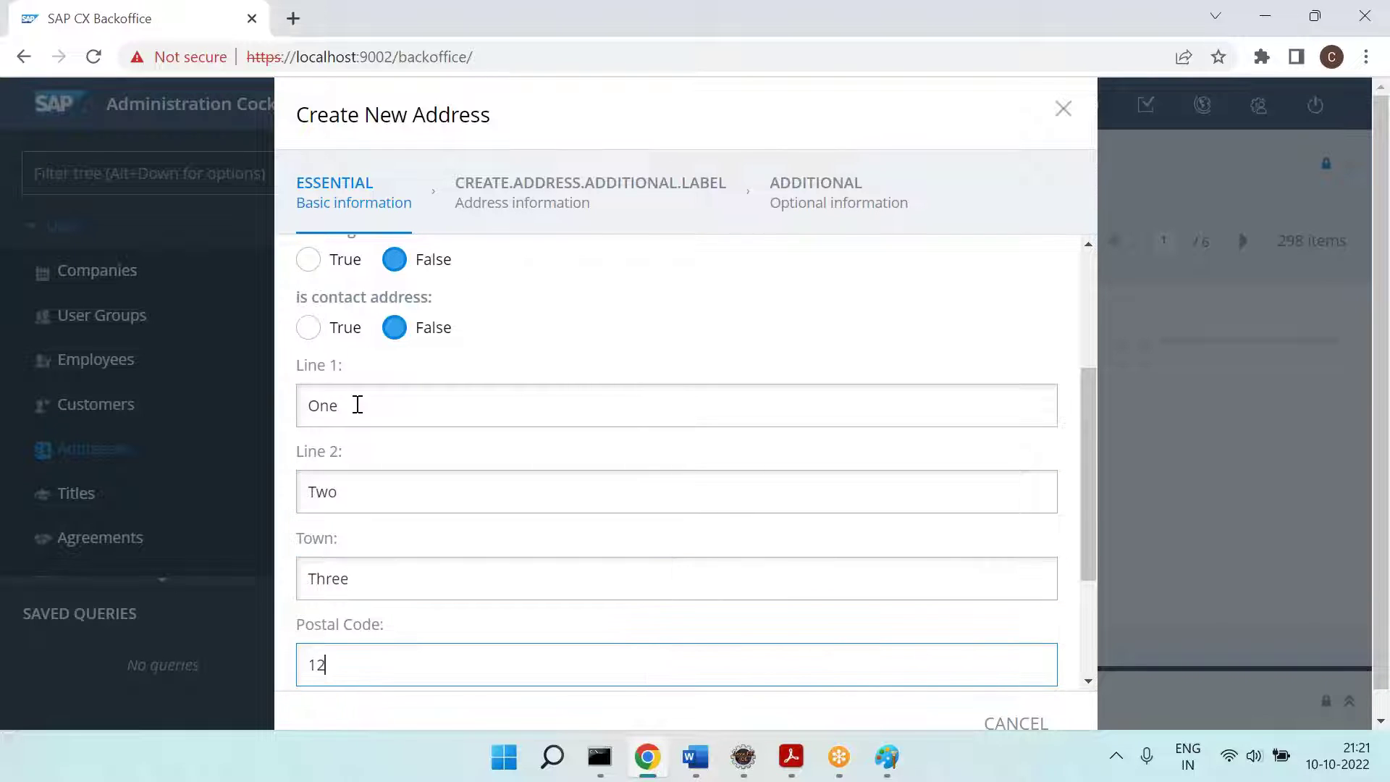
{"action": "type", "text": "1234"}
{"action": "scroll", "coordinate": [357, 405], "scroll_direction": "down", "scroll_amount": 3}
{"action": "left_click", "coordinate": [391, 552]}
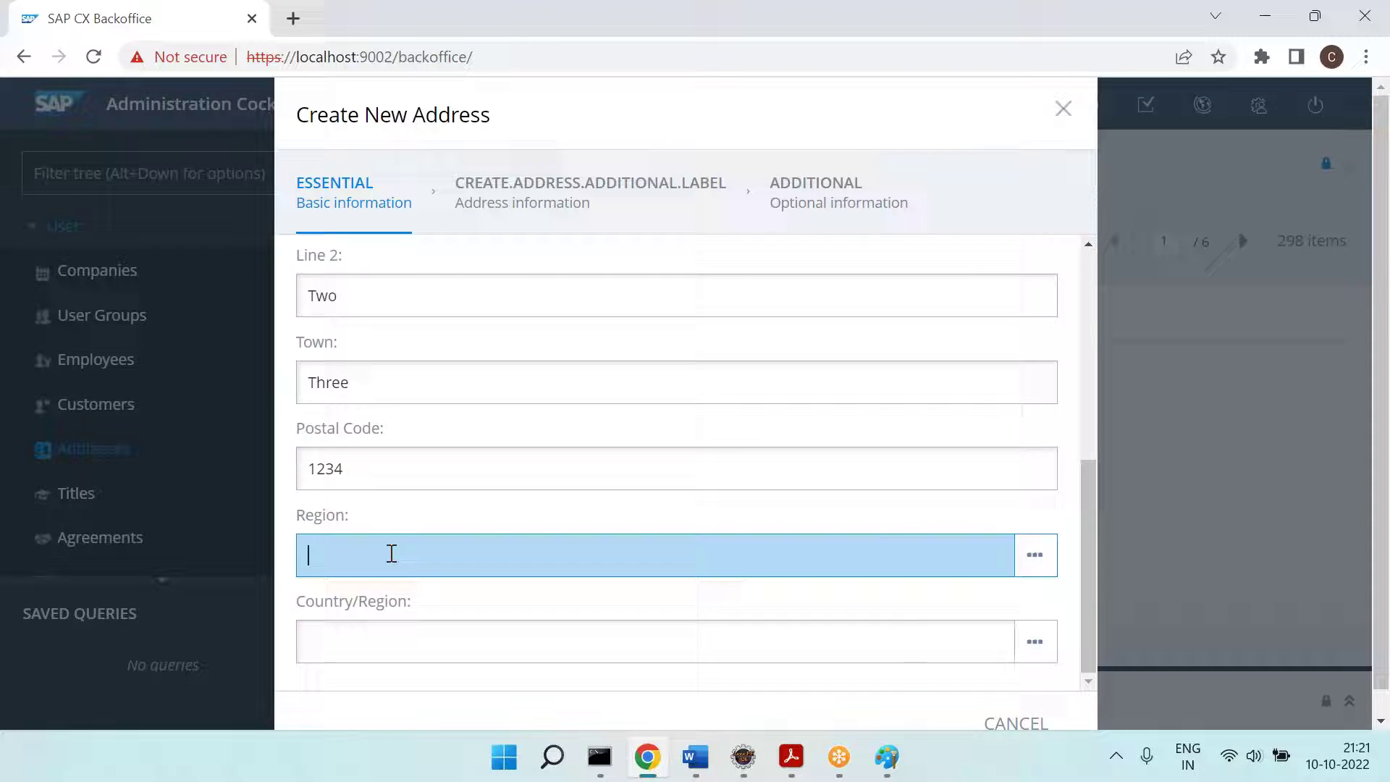
{"action": "left_click", "coordinate": [382, 401]}
{"action": "left_click", "coordinate": [388, 640]}
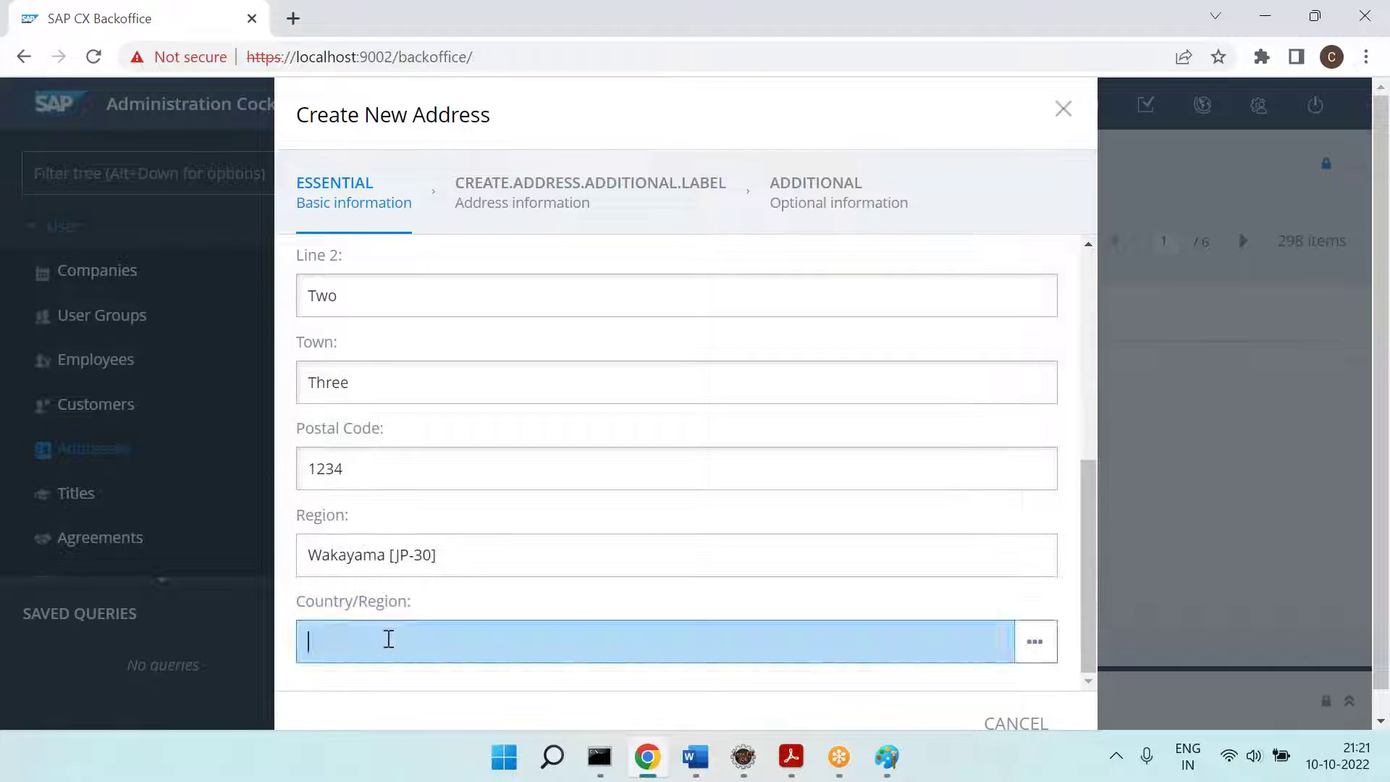
{"action": "left_click", "coordinate": [414, 459]}
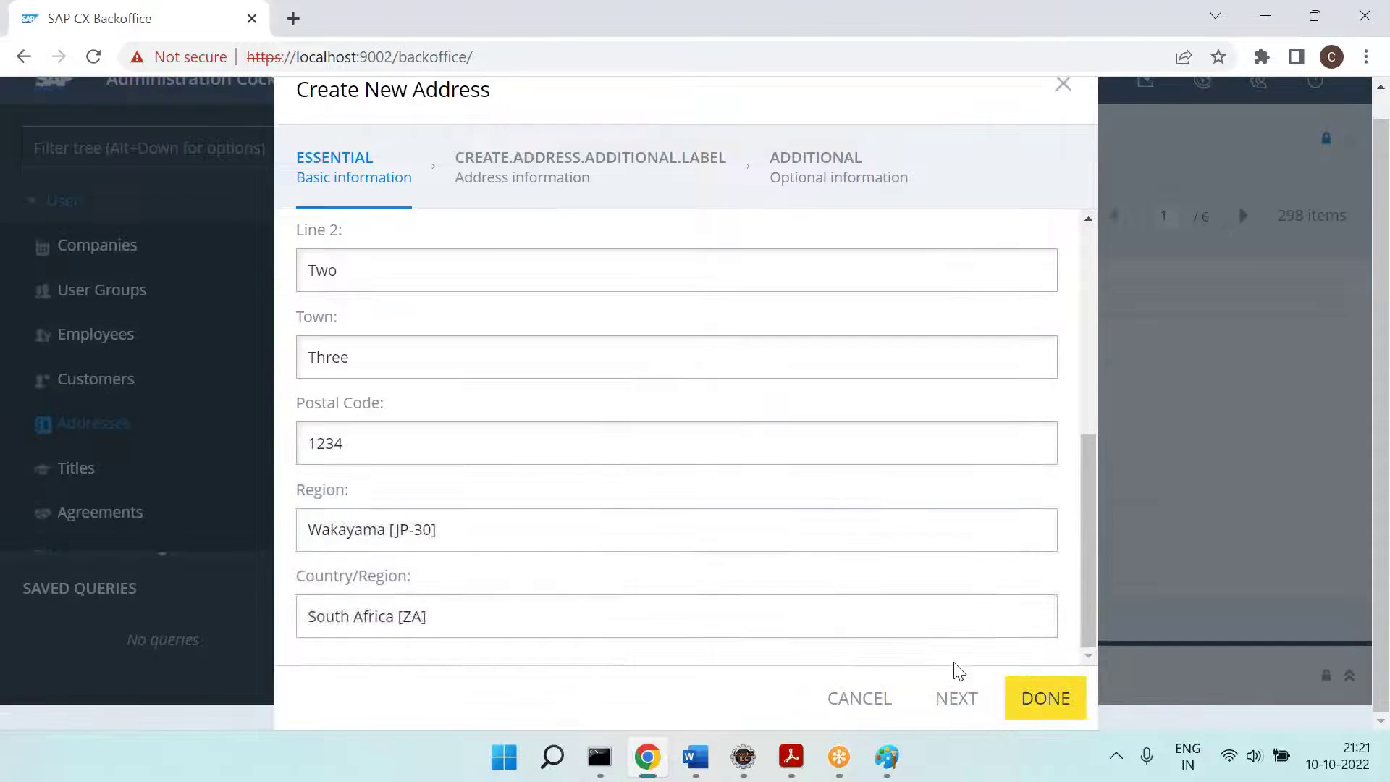
Step: On the names step, enter a contact last name and advance to the Additional step
{"action": "left_click", "coordinate": [957, 699]}
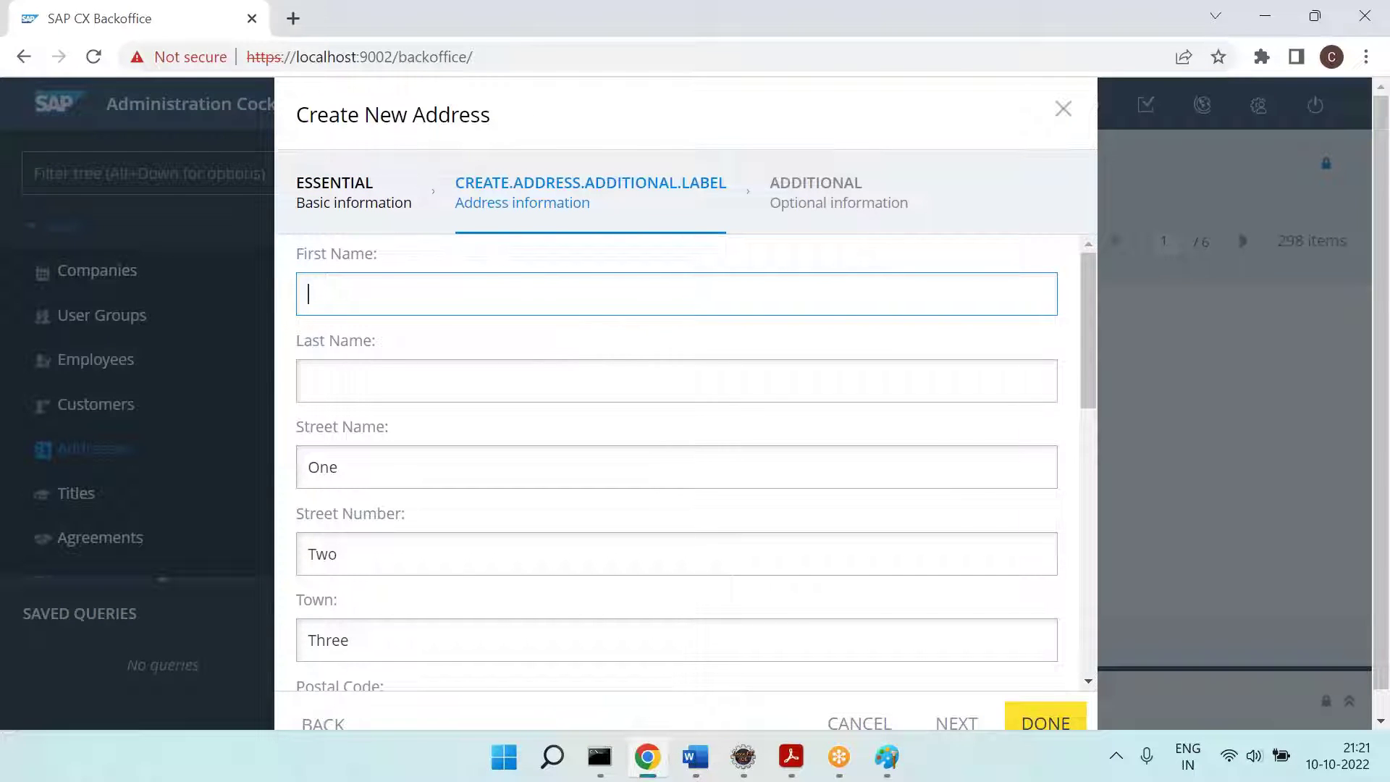
{"action": "key", "text": "Tab"}
{"action": "type", "text": "rrrs"}
{"action": "key", "text": "Tab"}
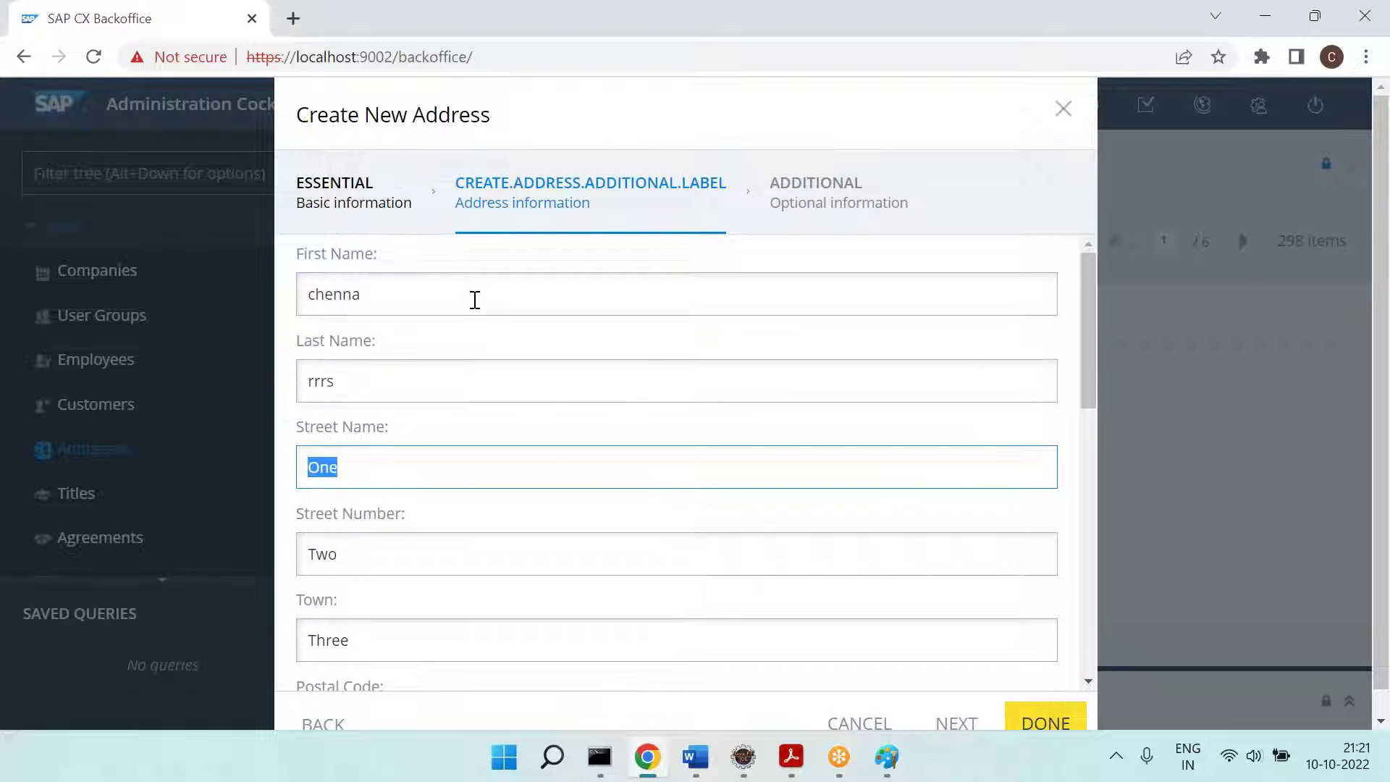
{"action": "scroll", "coordinate": [474, 300], "scroll_direction": "down", "scroll_amount": 6}
{"action": "scroll", "coordinate": [825, 478], "scroll_direction": "down", "scroll_amount": 3}
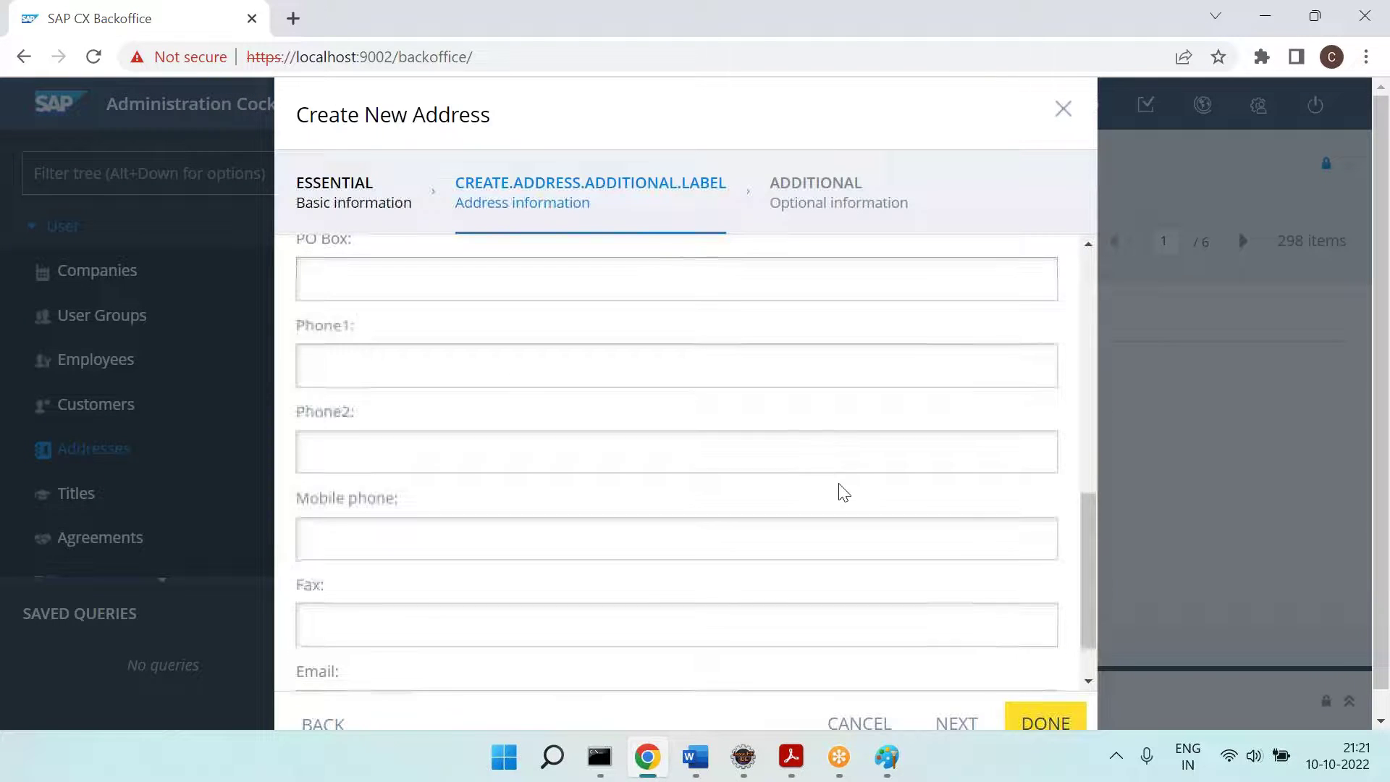
{"action": "left_click", "coordinate": [953, 720]}
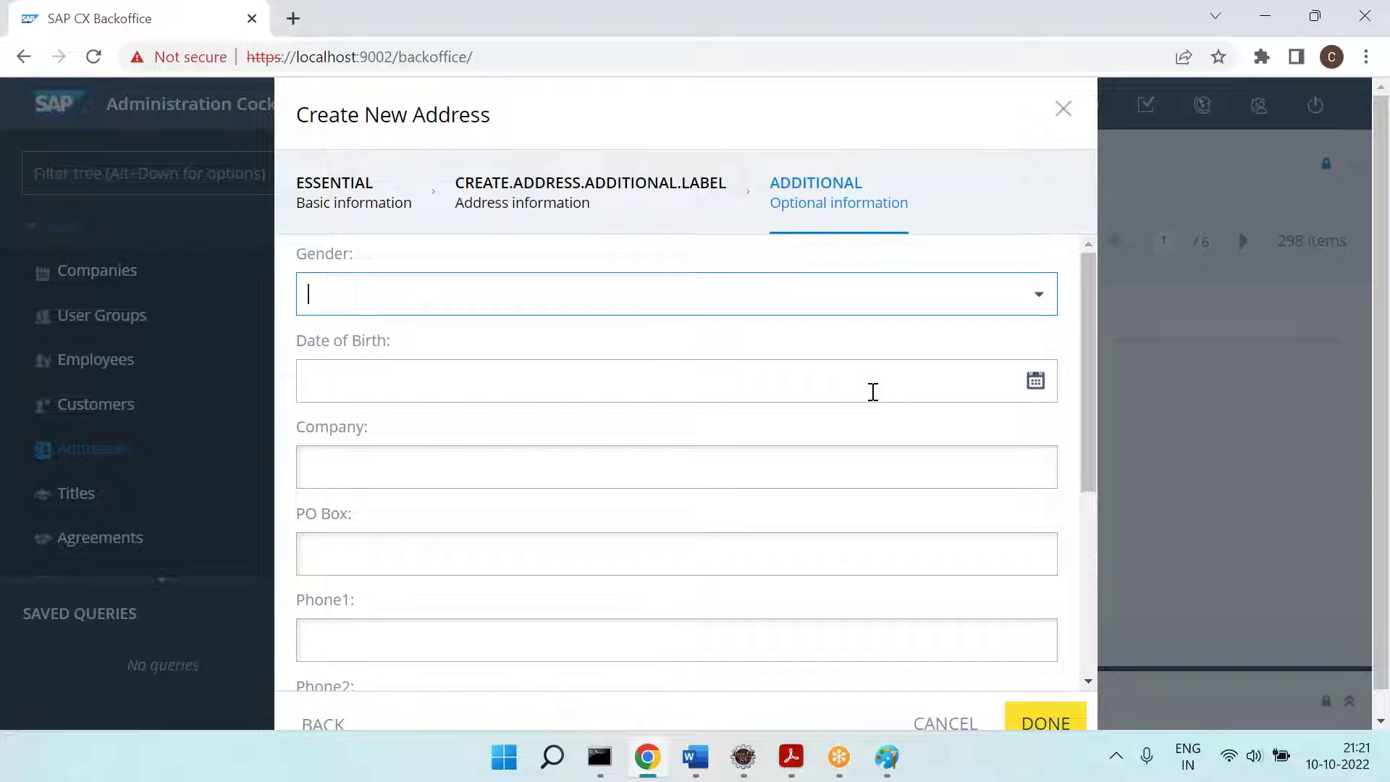
Step: Search the backoffice config file for 'Address' and step through its matches
{"action": "key", "text": "alt+Tab"}
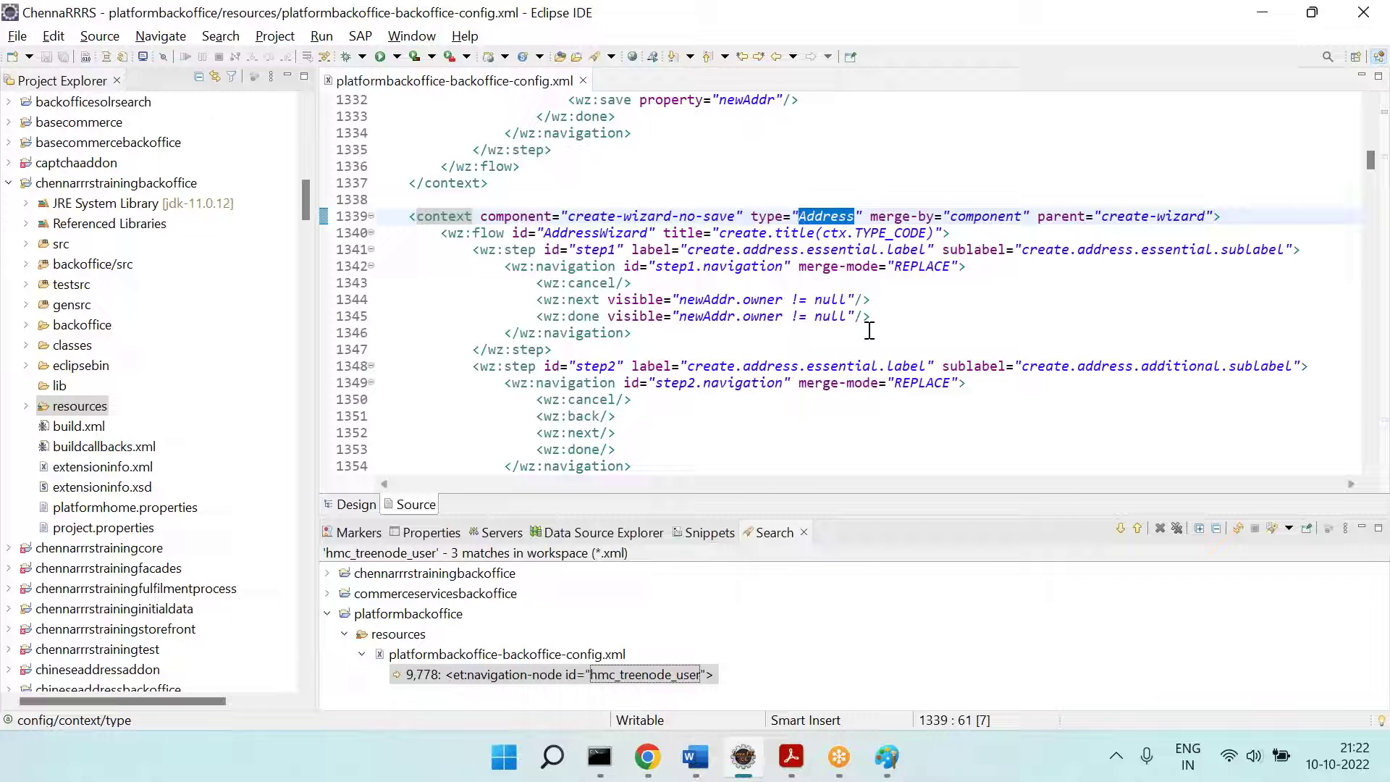
{"action": "key", "text": "ctrl+f"}
{"action": "key", "text": "Return"}
{"action": "key", "text": "Return"}
{"action": "key", "text": "Return"}
{"action": "key", "text": "Return"}
{"action": "key", "text": "Return"}
{"action": "key", "text": "Return"}
{"action": "key", "text": "Return"}
{"action": "key", "text": "Return"}
{"action": "key", "text": "Return"}
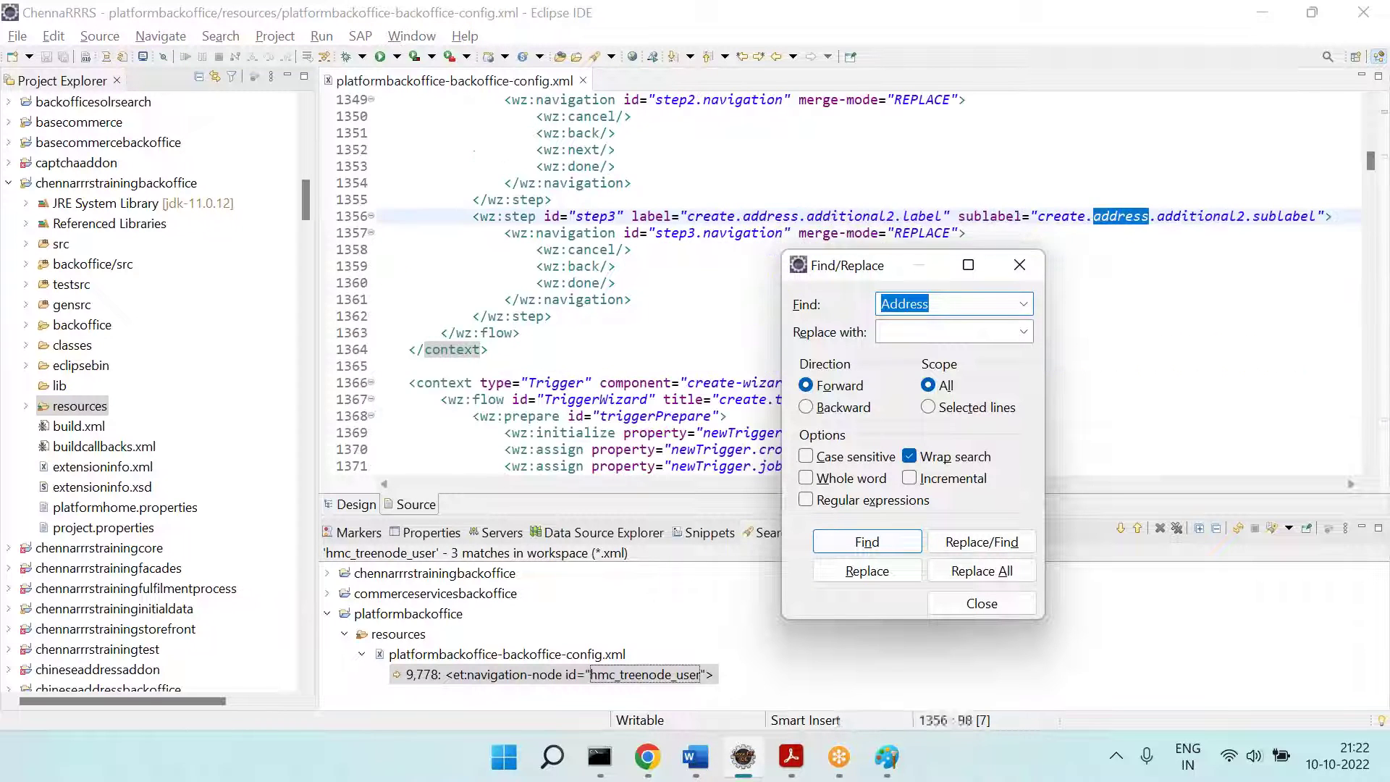
{"action": "key", "text": "Return"}
{"action": "key", "text": "Return"}
{"action": "key", "text": "Return"}
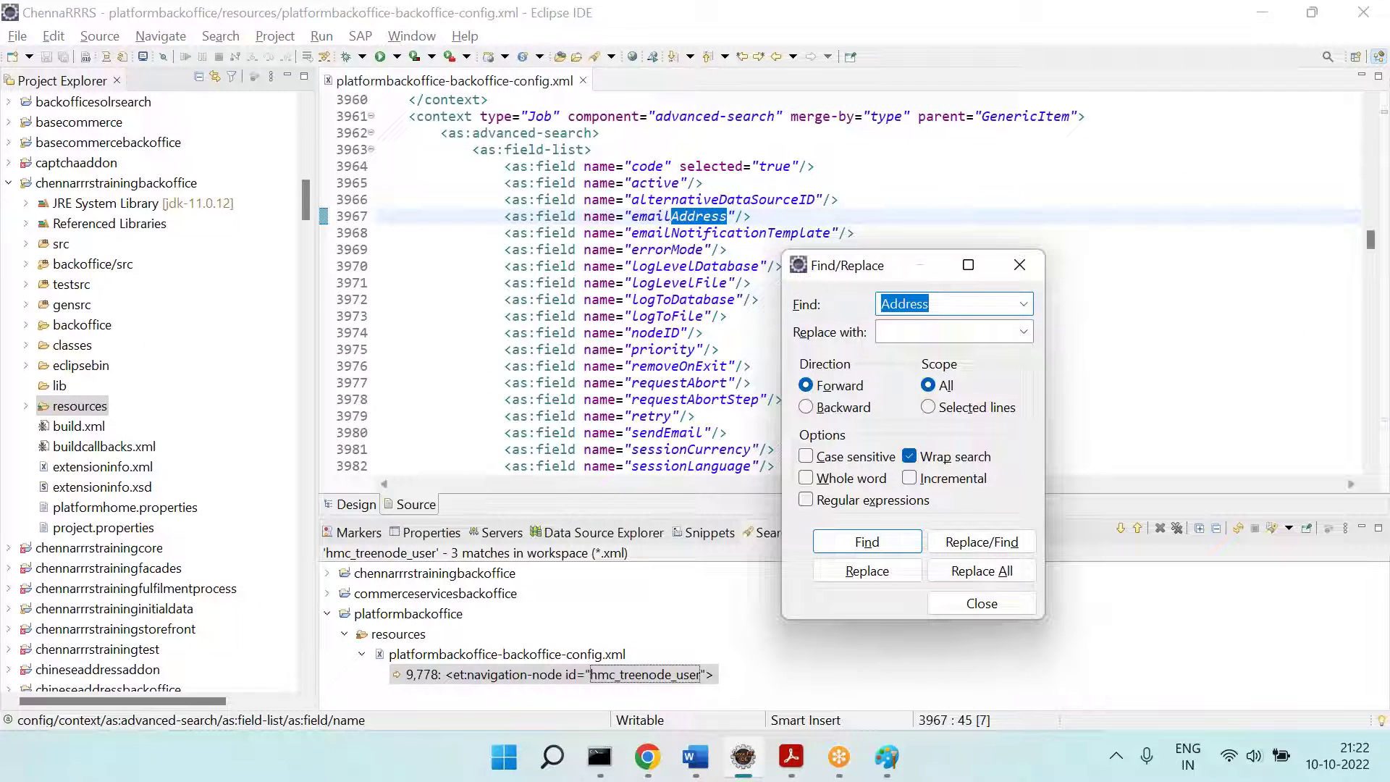
{"action": "key", "text": "Return"}
{"action": "key", "text": "Return"}
{"action": "key", "text": "Return"}
{"action": "key", "text": "Return"}
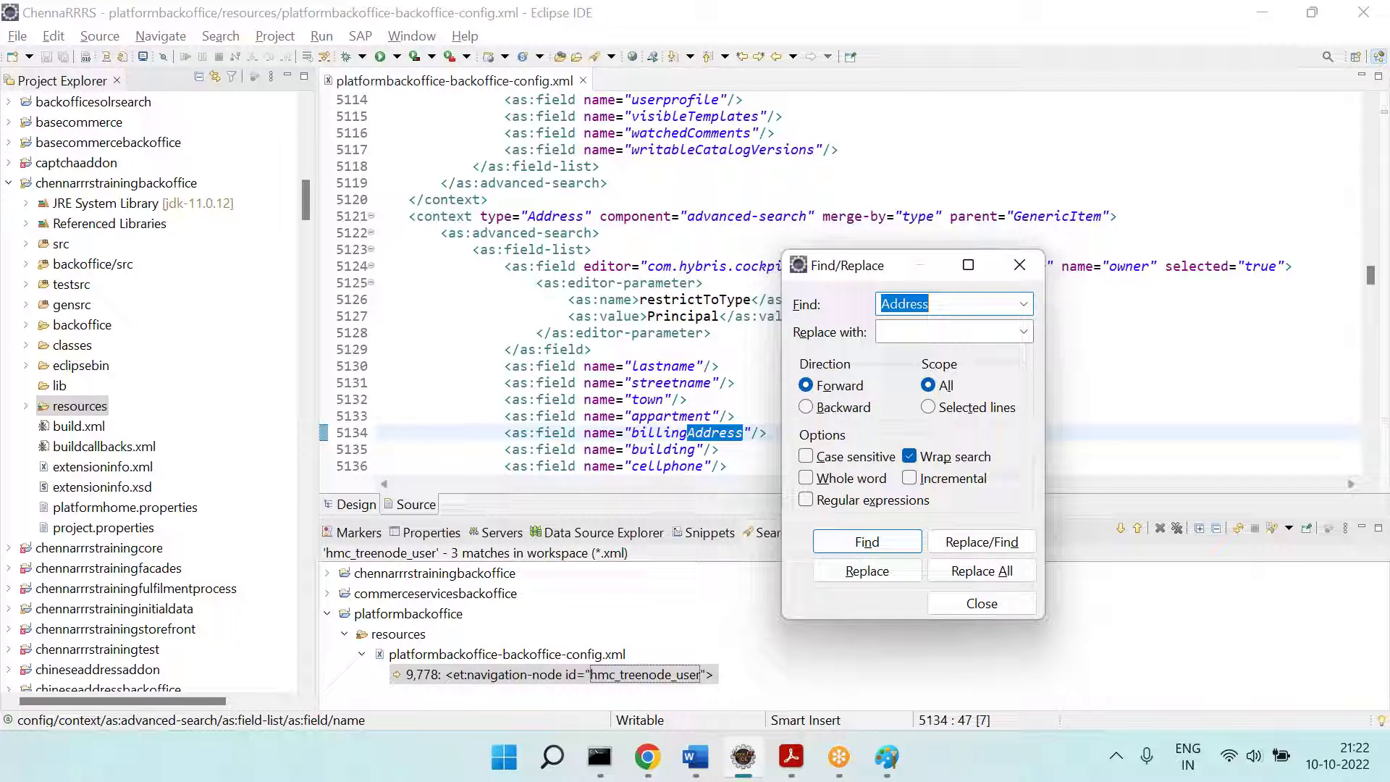
{"action": "key", "text": "Escape"}
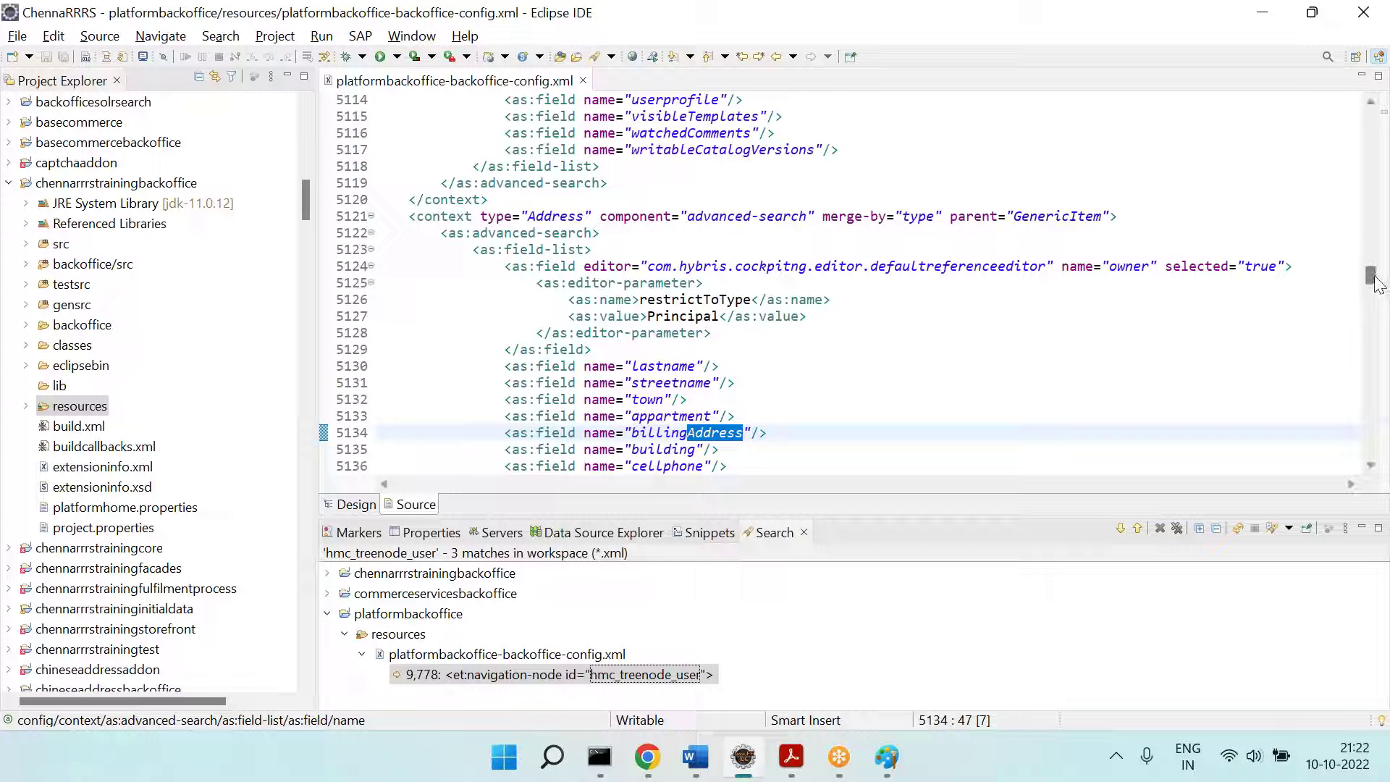
{"action": "left_click_drag", "start_coordinate": [1371, 274], "coordinate": [1371, 102]}
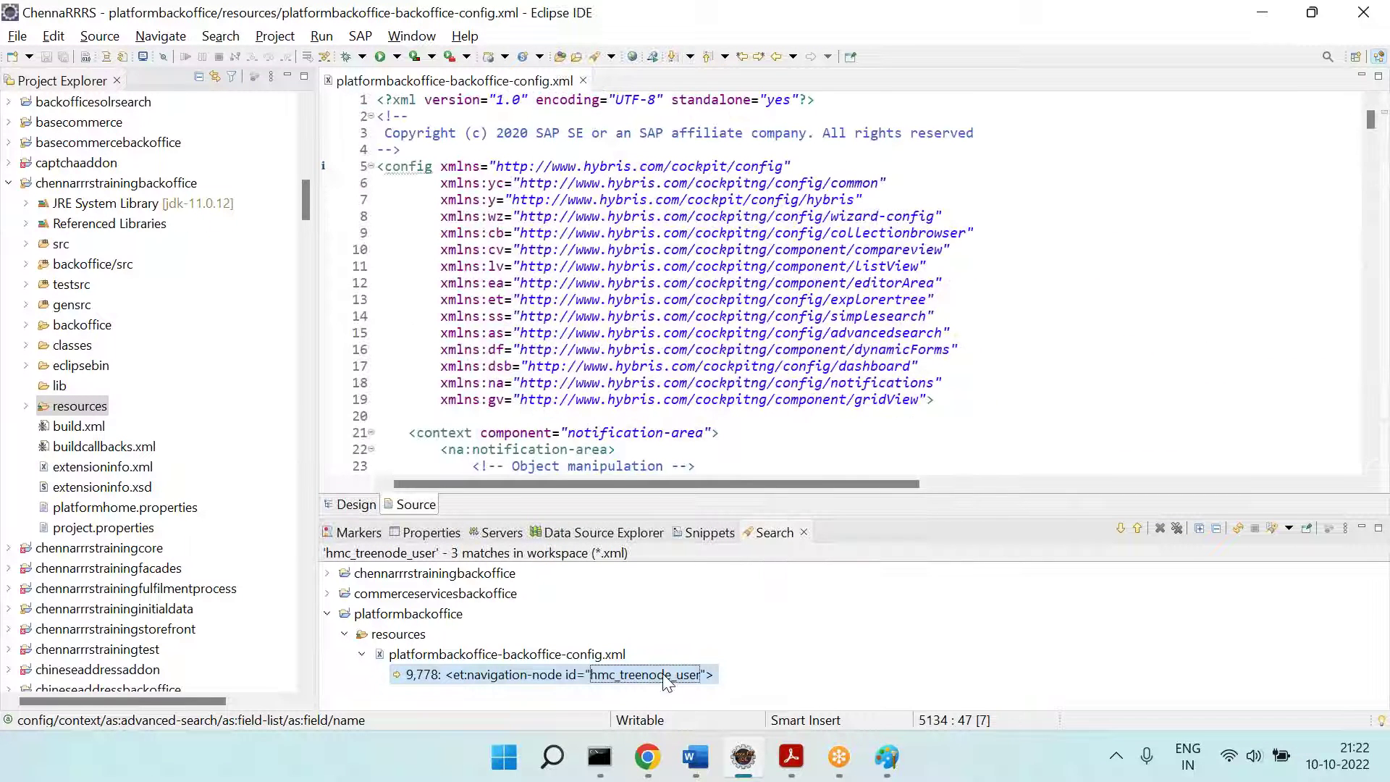
Step: From the hmc_treenode_user match, find the Address create-wizard context at line 1264
{"action": "double_click", "coordinate": [680, 674]}
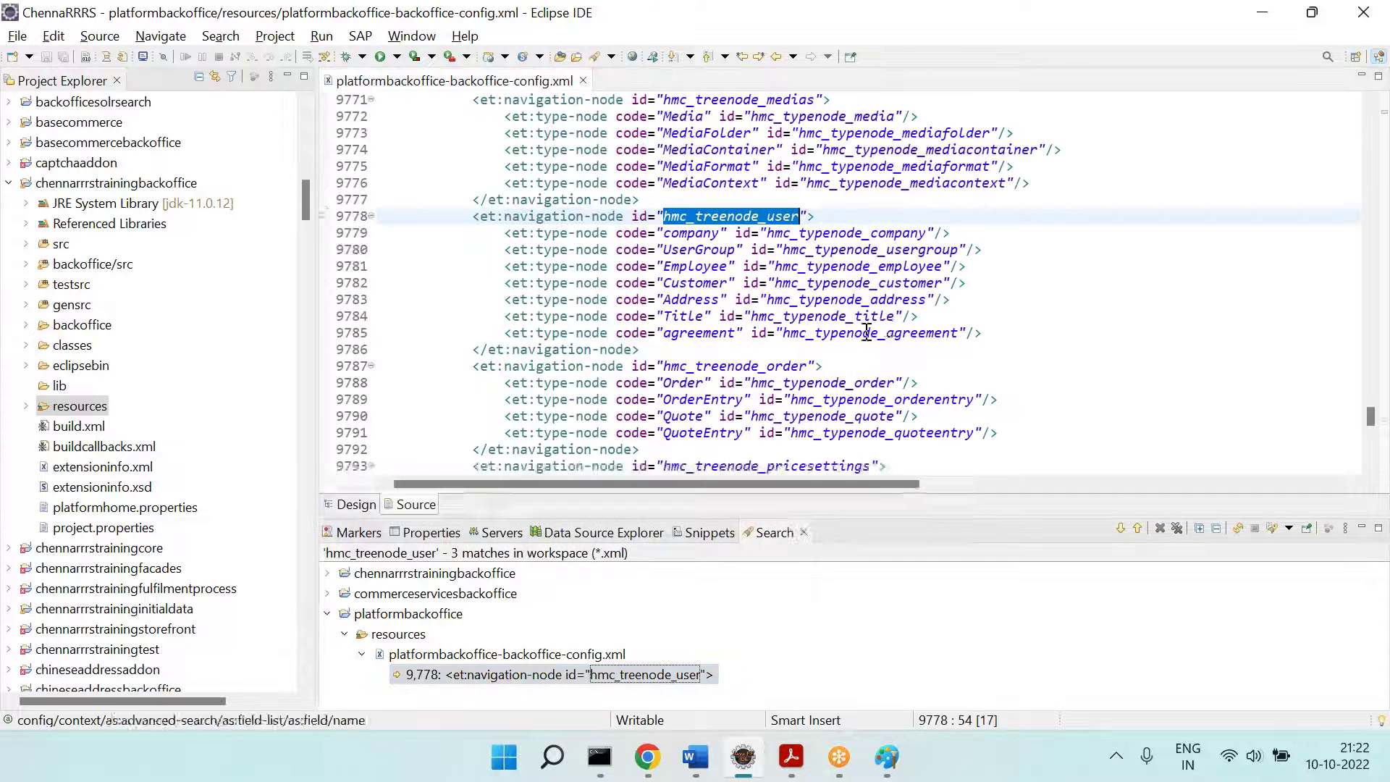
{"action": "double_click", "coordinate": [691, 299]}
{"action": "key", "text": "ctrl+f"}
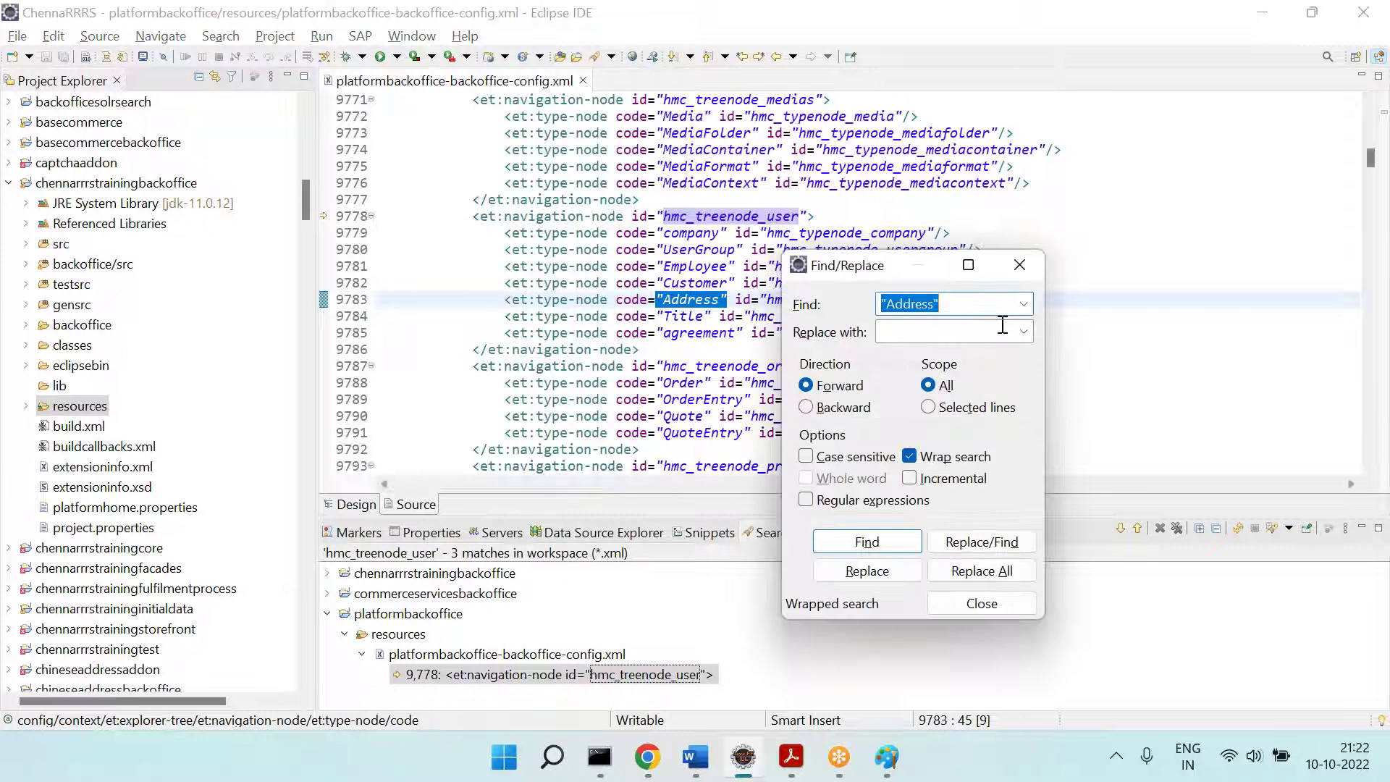
{"action": "key", "text": "Return"}
{"action": "key", "text": "Escape"}
{"action": "left_click_drag", "start_coordinate": [405, 216], "coordinate": [676, 213]}
Step: Step the browser's Create New Address wizard back to the Essential step, then return to Eclipse
{"action": "key", "text": "alt+Tab"}
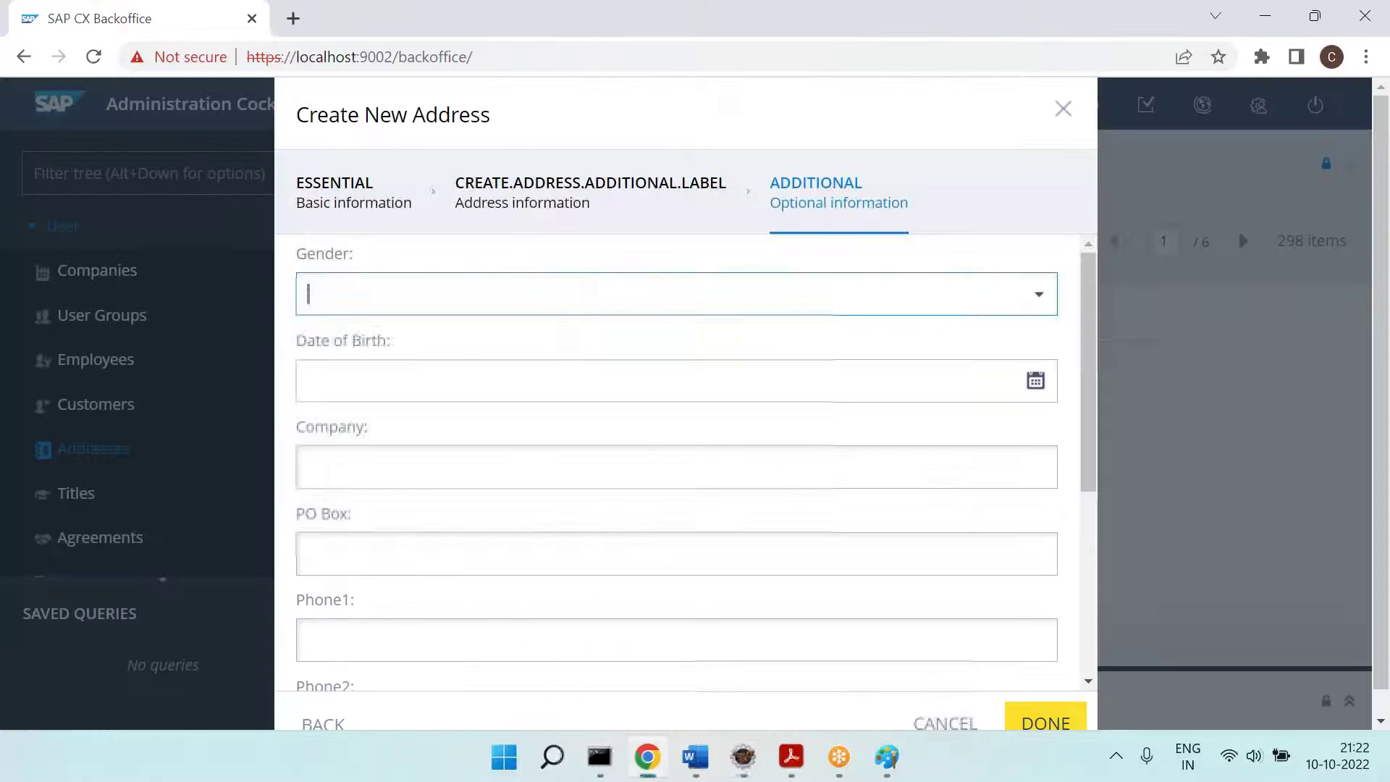
{"action": "scroll", "coordinate": [478, 263], "scroll_direction": "down", "scroll_amount": 2}
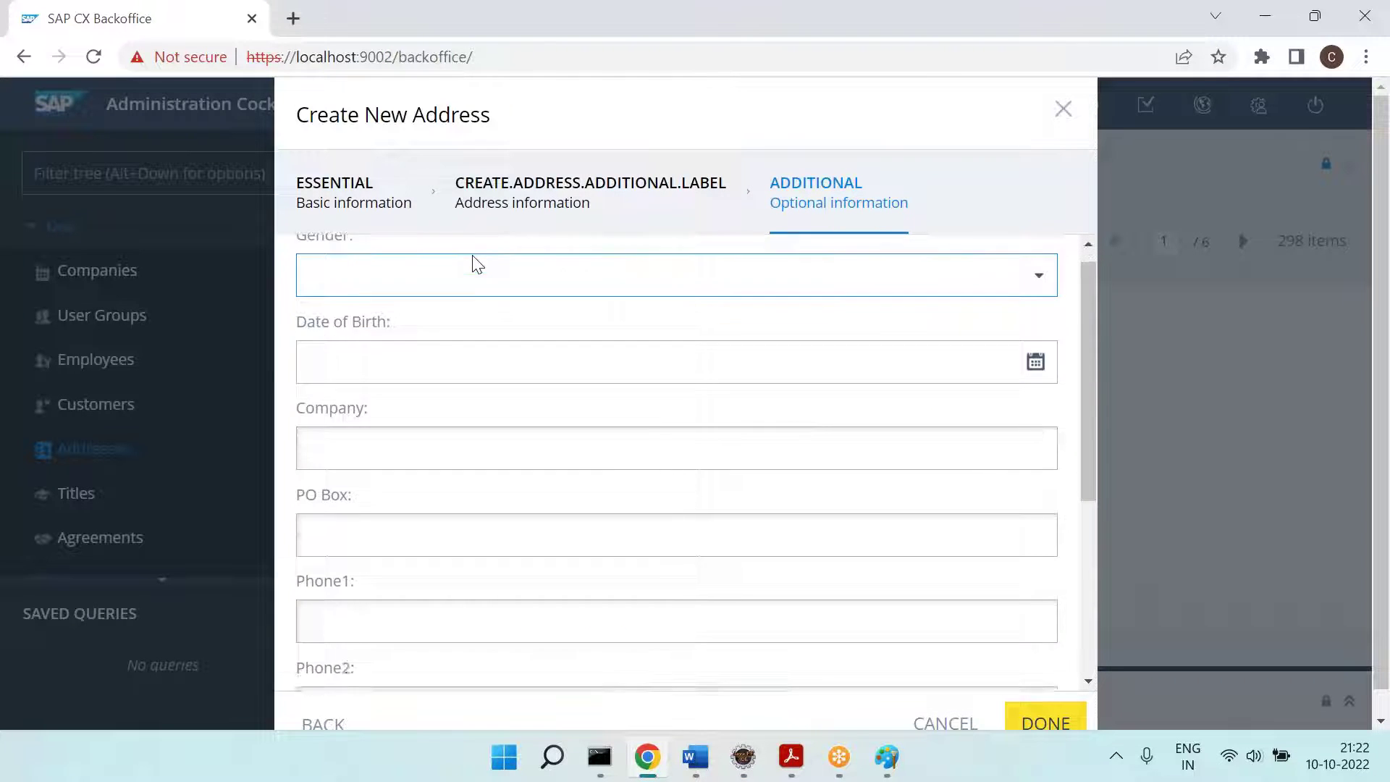
{"action": "scroll", "coordinate": [941, 427], "scroll_direction": "down", "scroll_amount": 2}
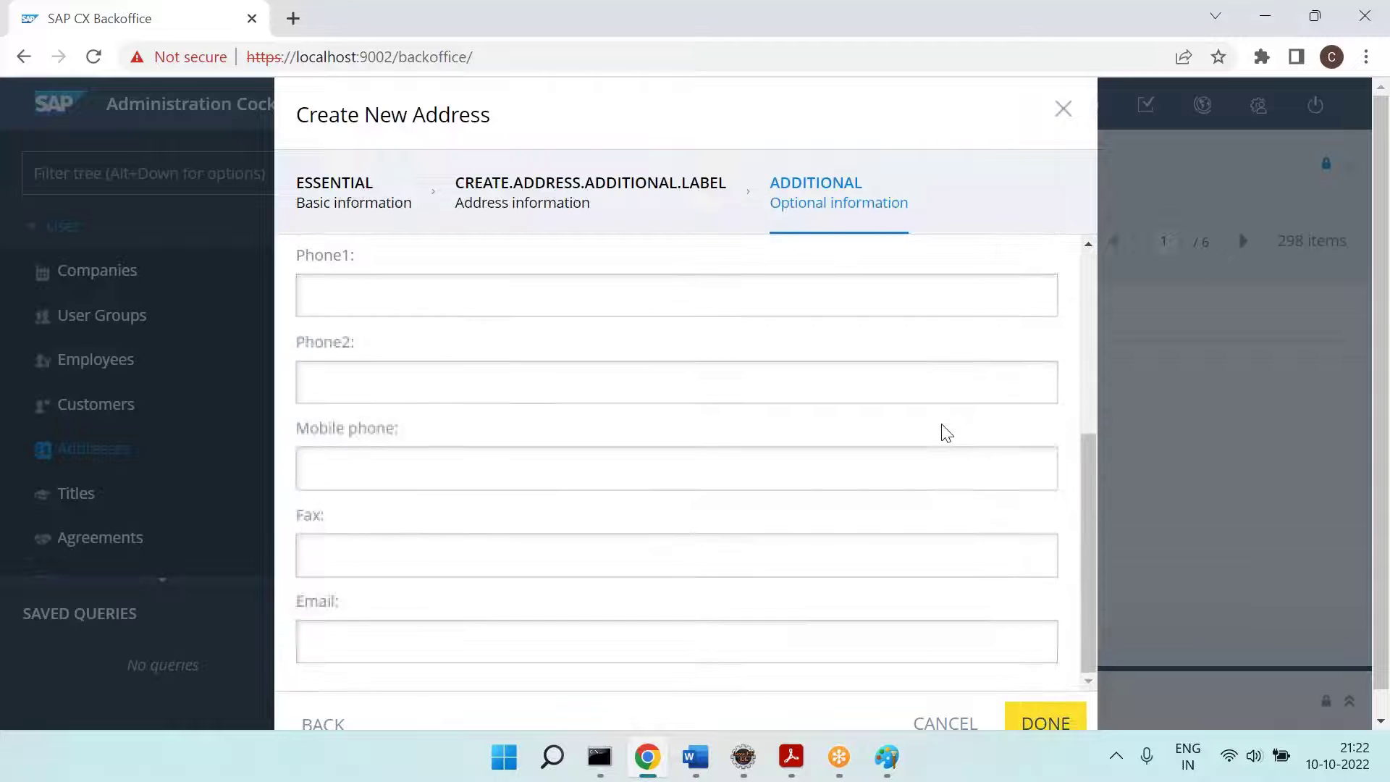
{"action": "left_click_drag", "start_coordinate": [1386, 376], "coordinate": [1389, 441]}
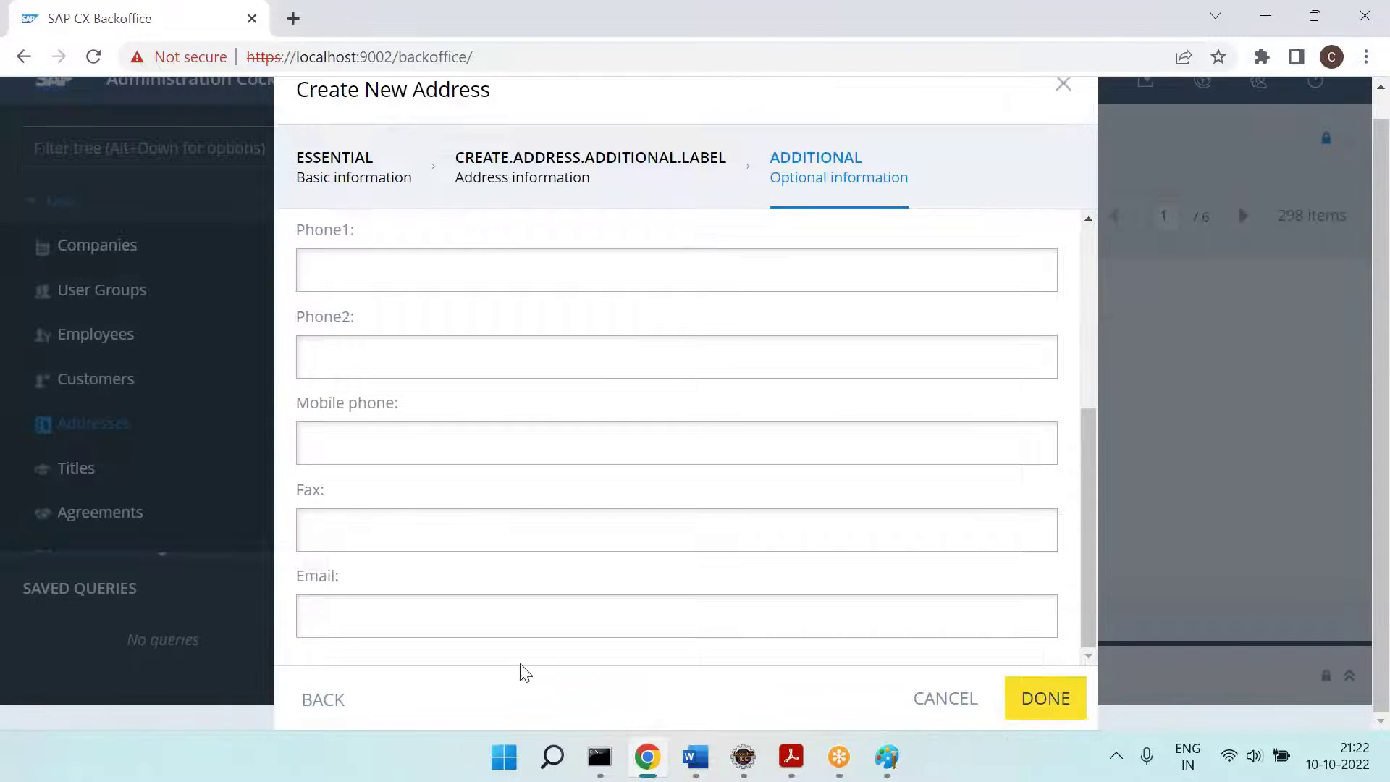
{"action": "left_click", "coordinate": [323, 700]}
{"action": "left_click", "coordinate": [323, 722]}
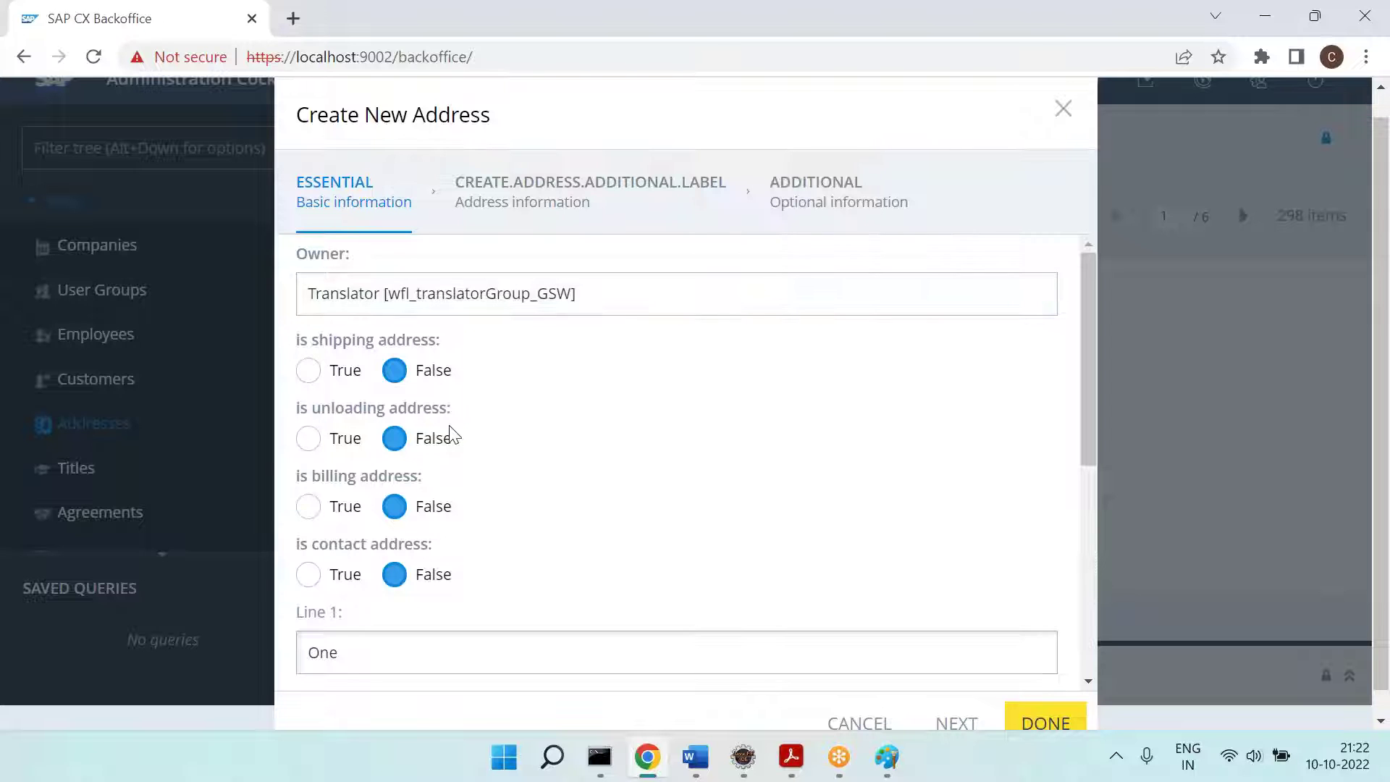
{"action": "key", "text": "alt+Tab"}
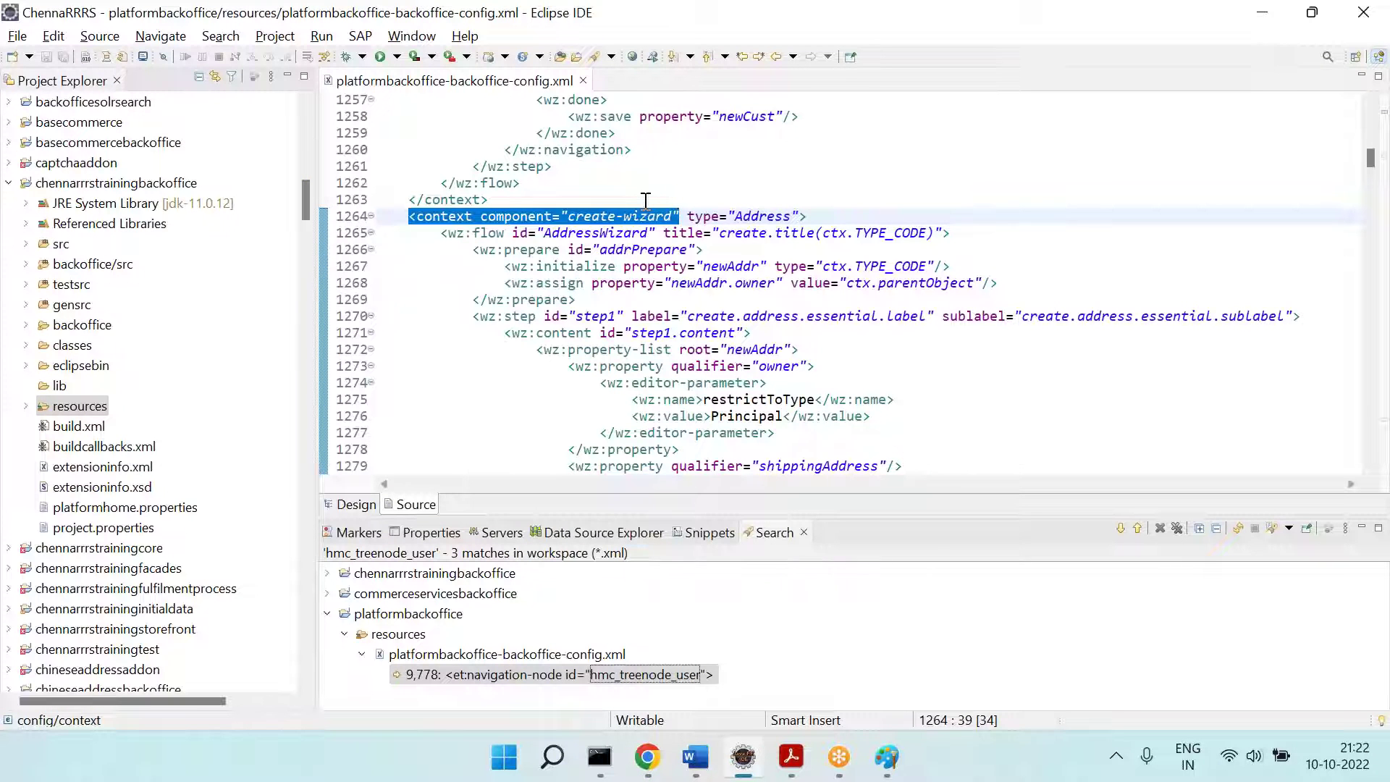
{"action": "double_click", "coordinate": [601, 317]}
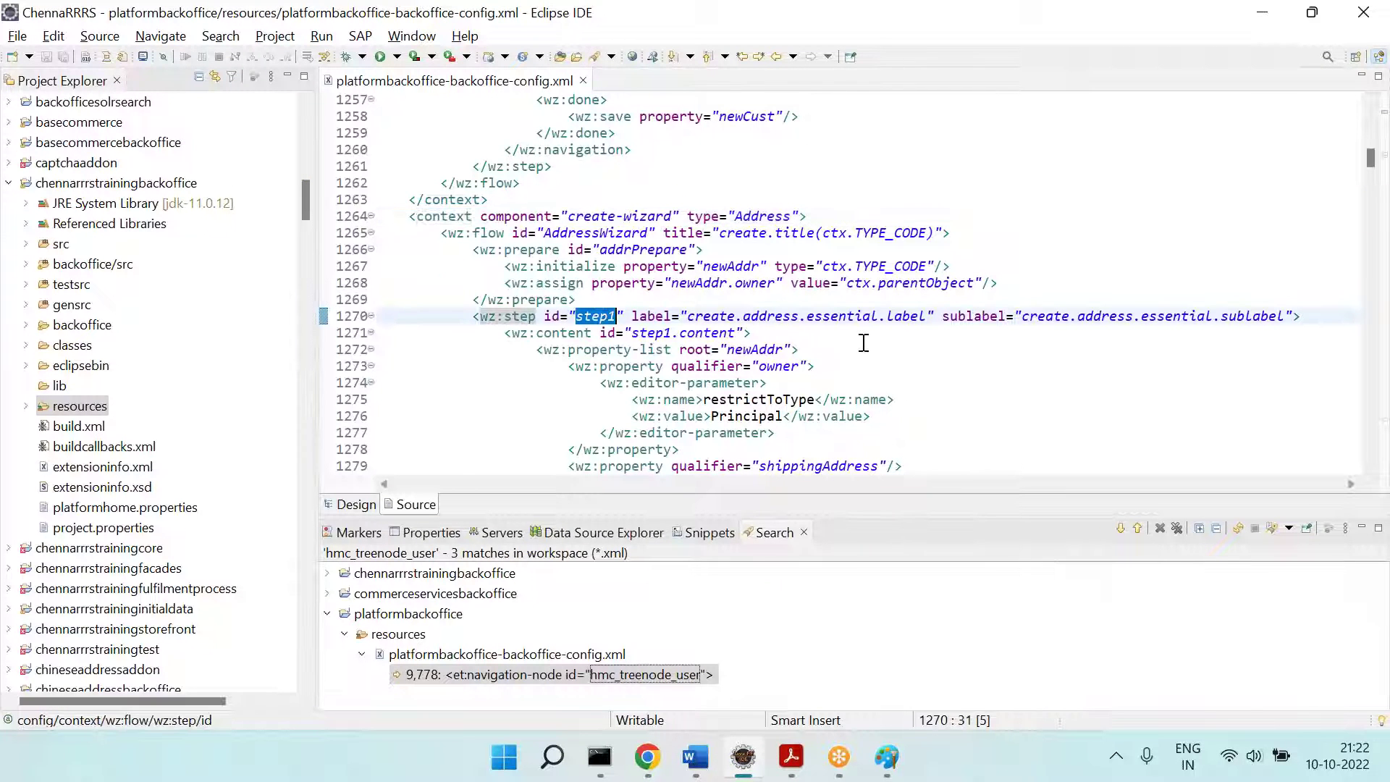
{"action": "scroll", "coordinate": [864, 343], "scroll_direction": "down", "scroll_amount": 3}
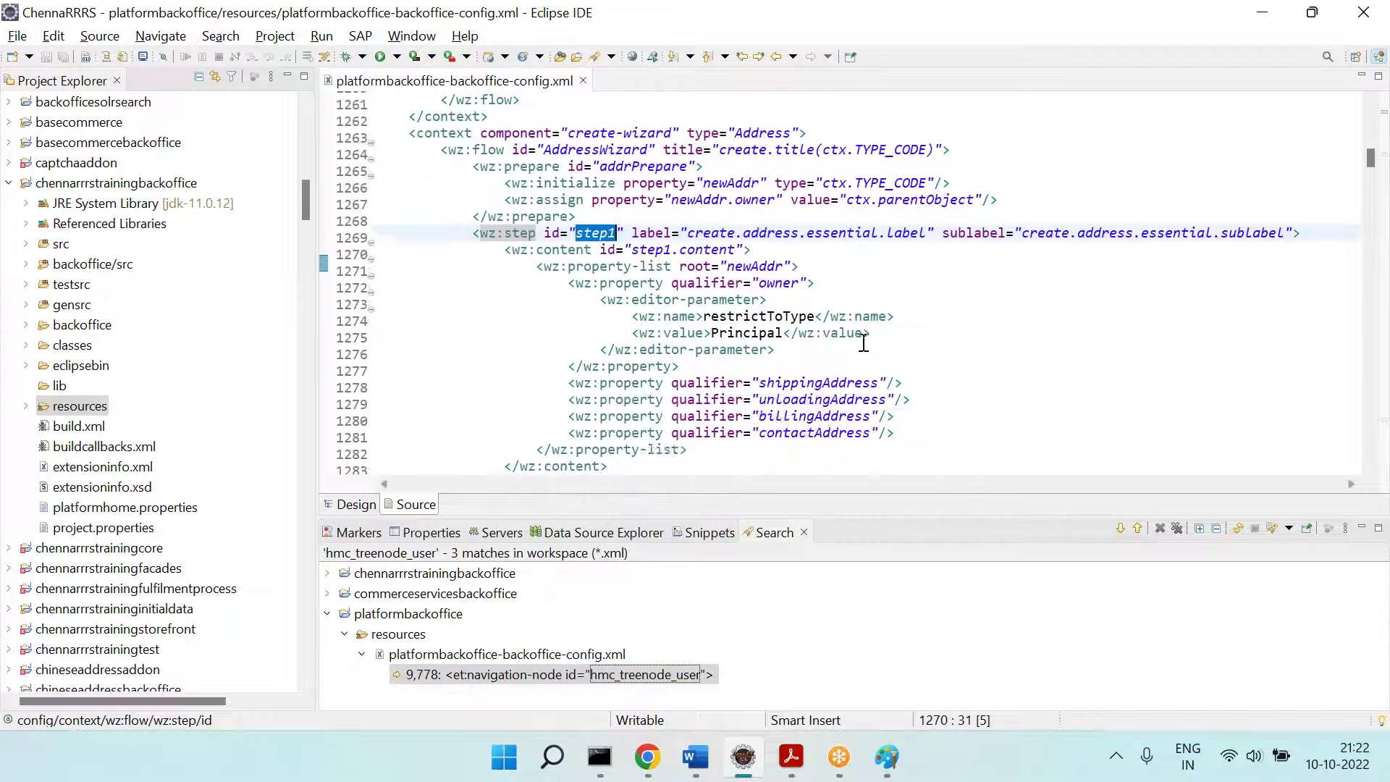
{"action": "scroll", "coordinate": [864, 343], "scroll_direction": "down", "scroll_amount": 2}
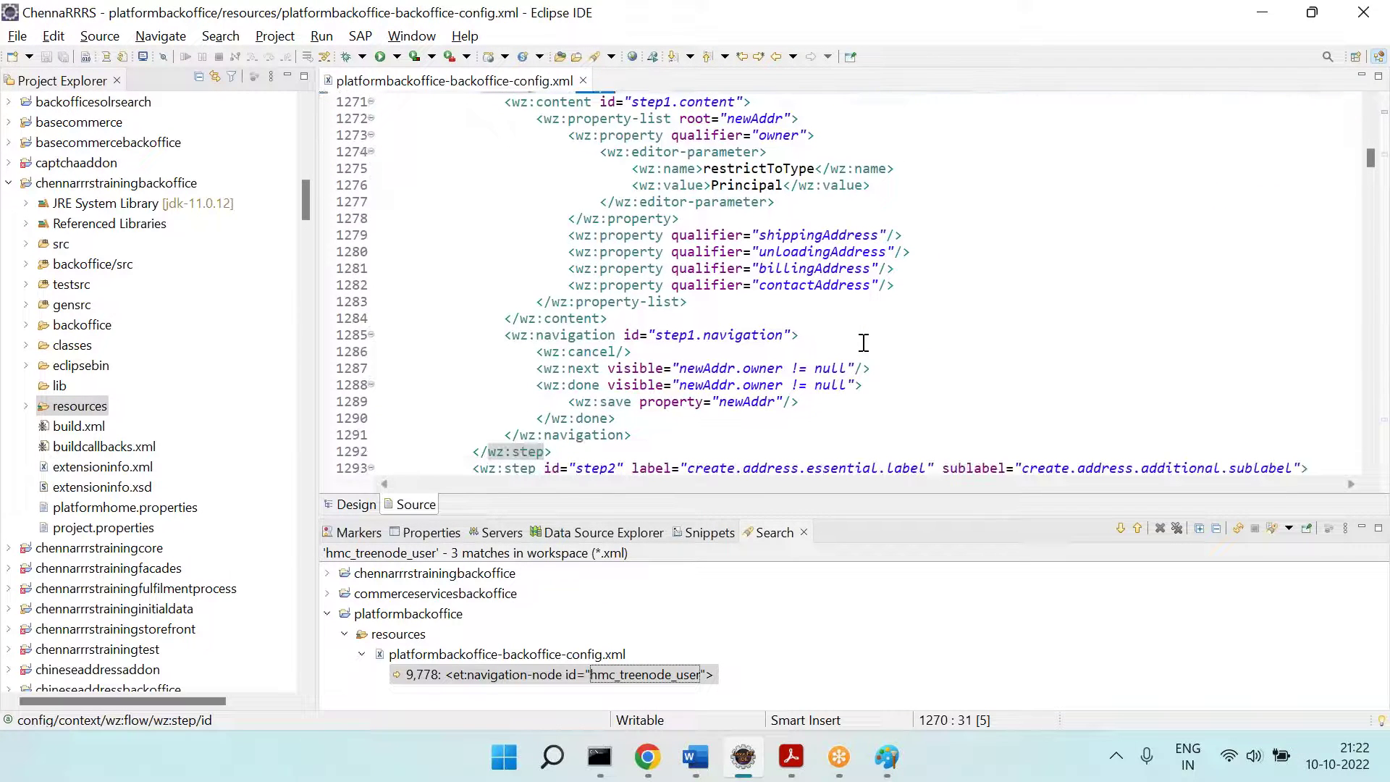
{"action": "scroll", "coordinate": [864, 343], "scroll_direction": "up", "scroll_amount": 1}
{"action": "key", "text": "alt+Tab"}
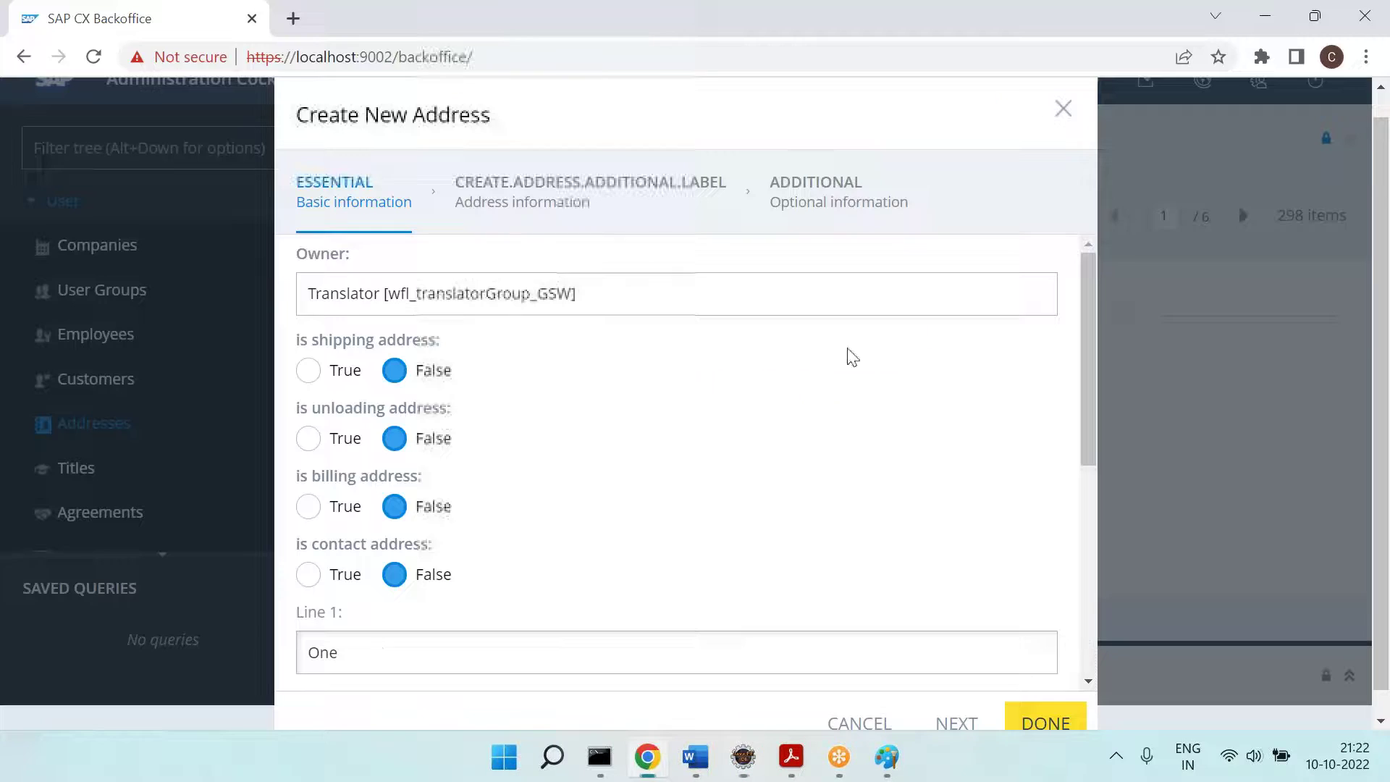
{"action": "scroll", "coordinate": [847, 357], "scroll_direction": "down", "scroll_amount": 2}
{"action": "key", "text": "alt+Tab"}
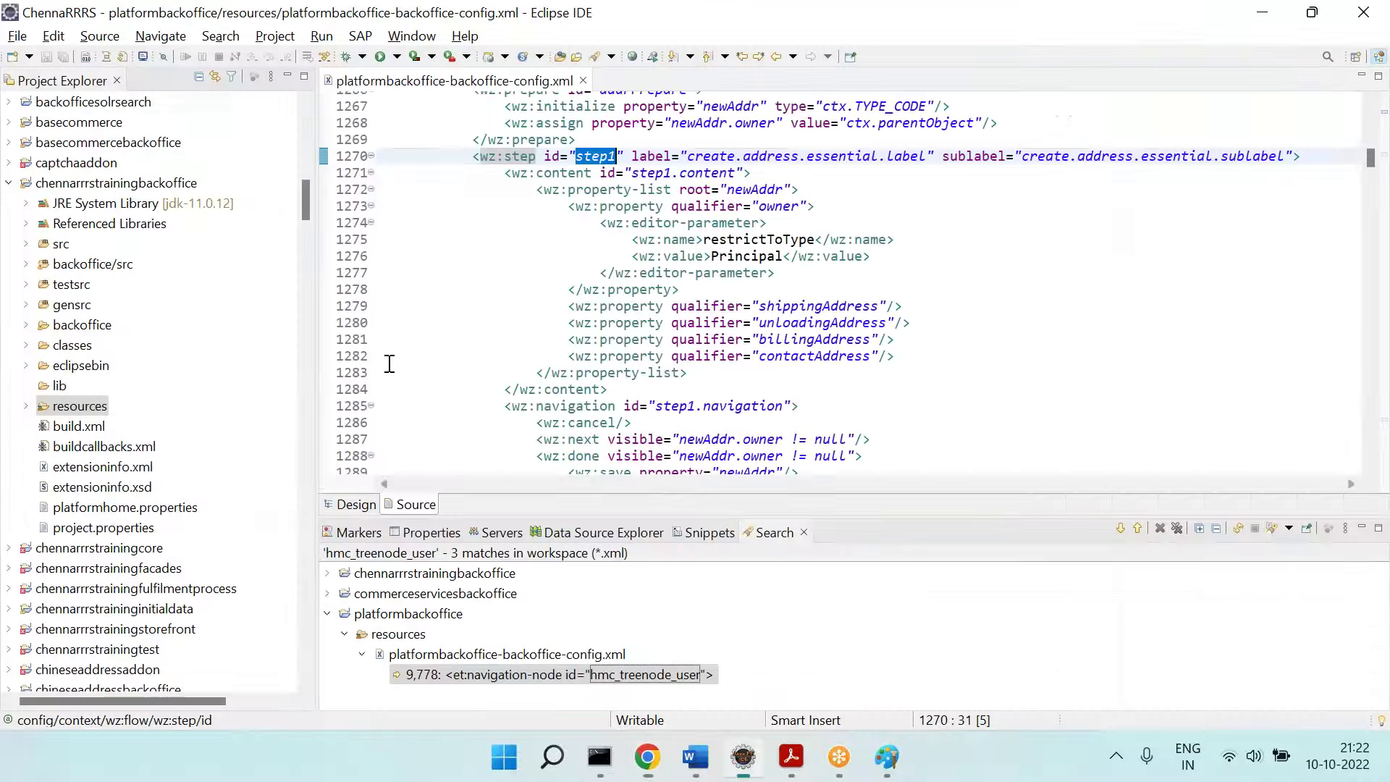
{"action": "double_click", "coordinate": [818, 307]}
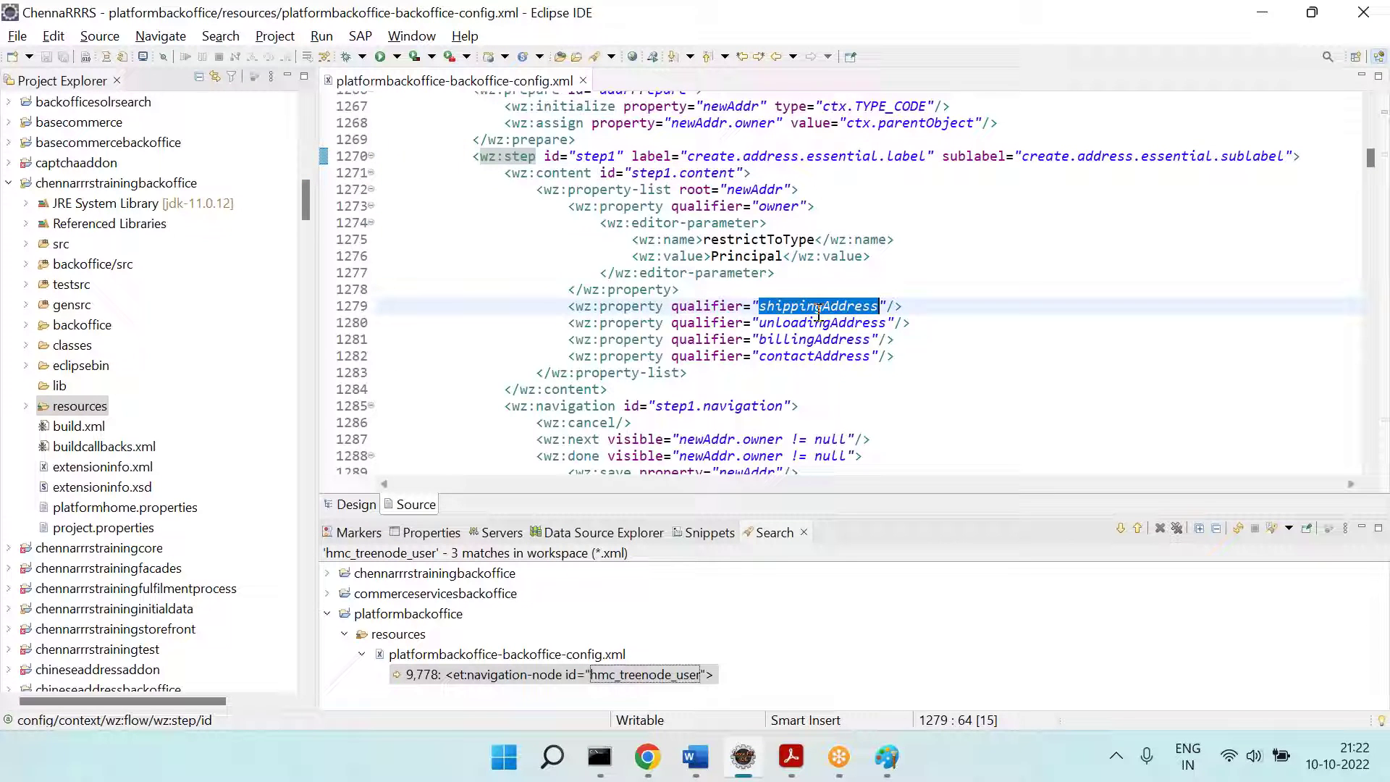
{"action": "double_click", "coordinate": [840, 323]}
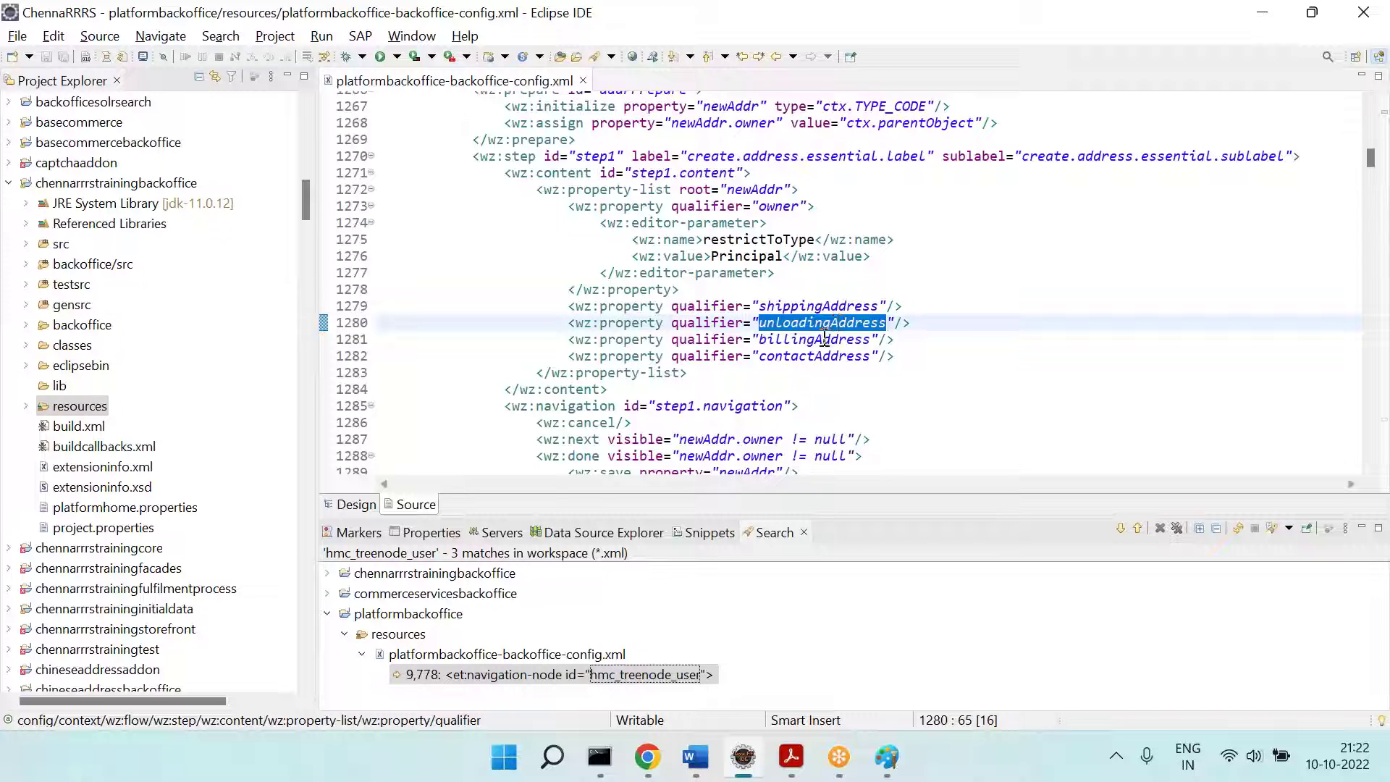
{"action": "double_click", "coordinate": [833, 339]}
{"action": "key", "text": "alt+Tab"}
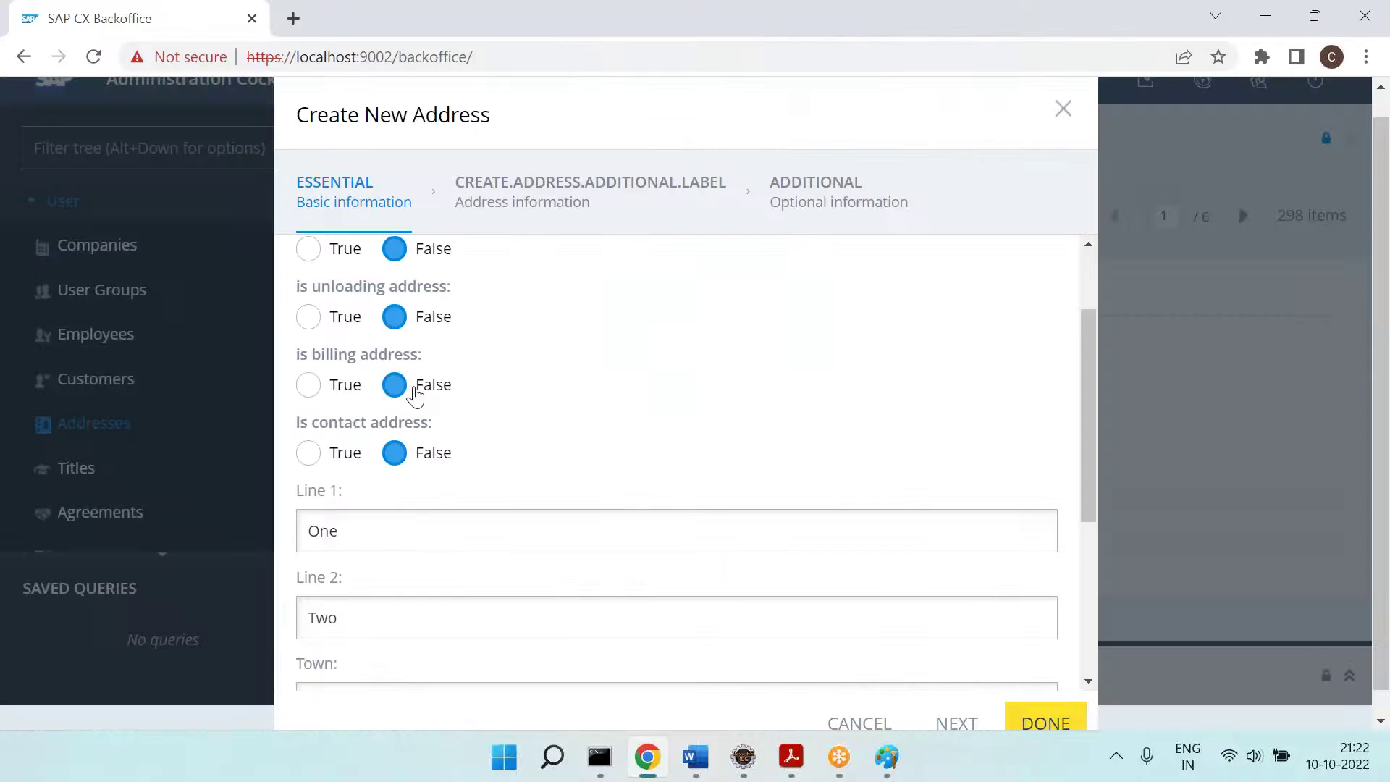
{"action": "scroll", "coordinate": [374, 336], "scroll_direction": "up", "scroll_amount": 1}
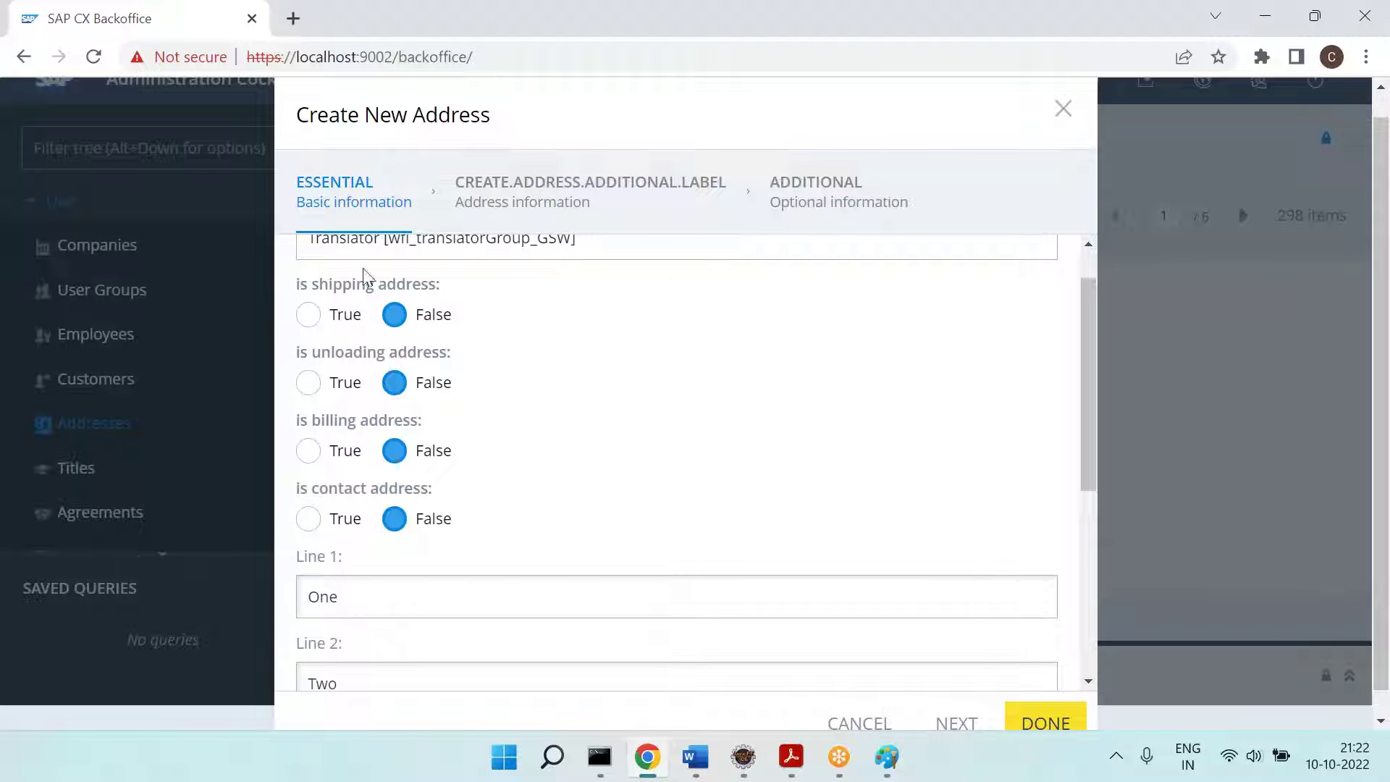
{"action": "scroll", "coordinate": [367, 297], "scroll_direction": "up", "scroll_amount": 1}
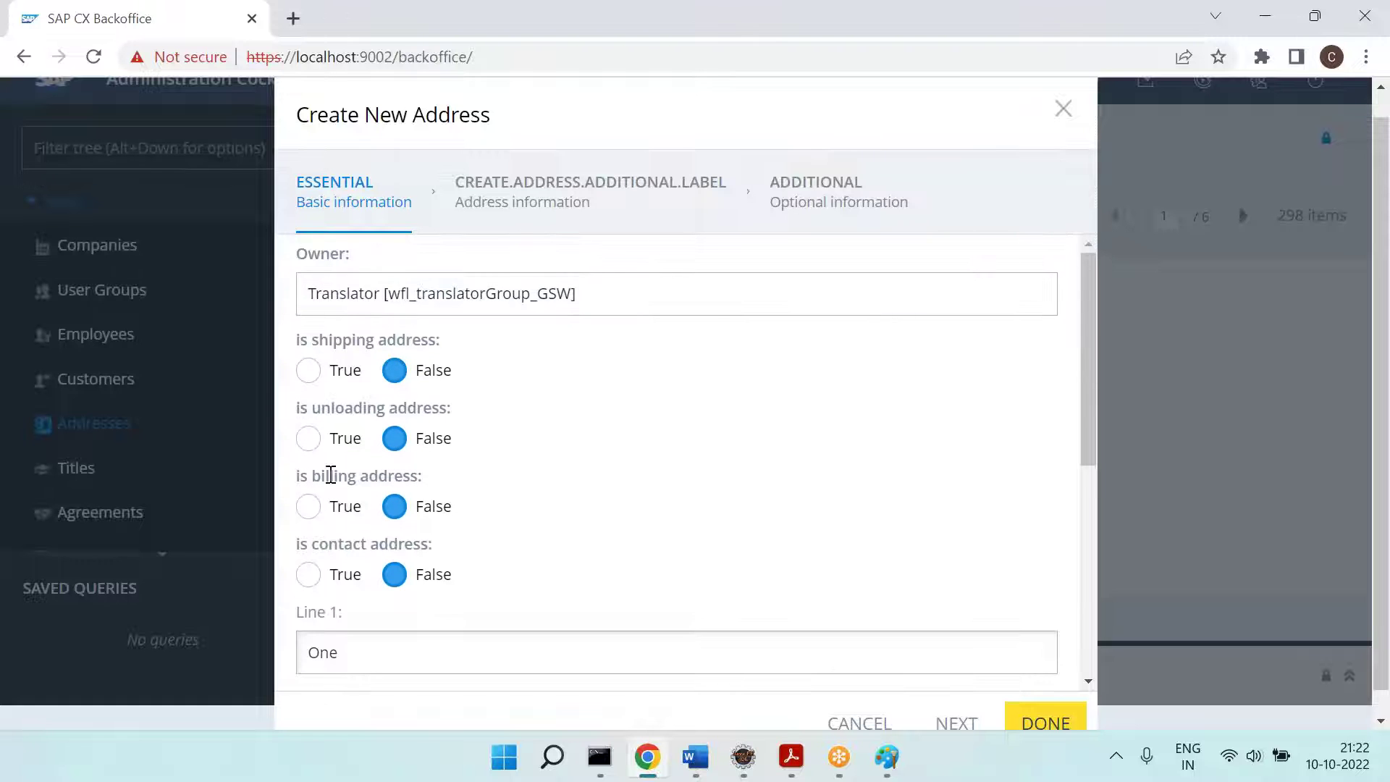
{"action": "key", "text": "alt+Tab"}
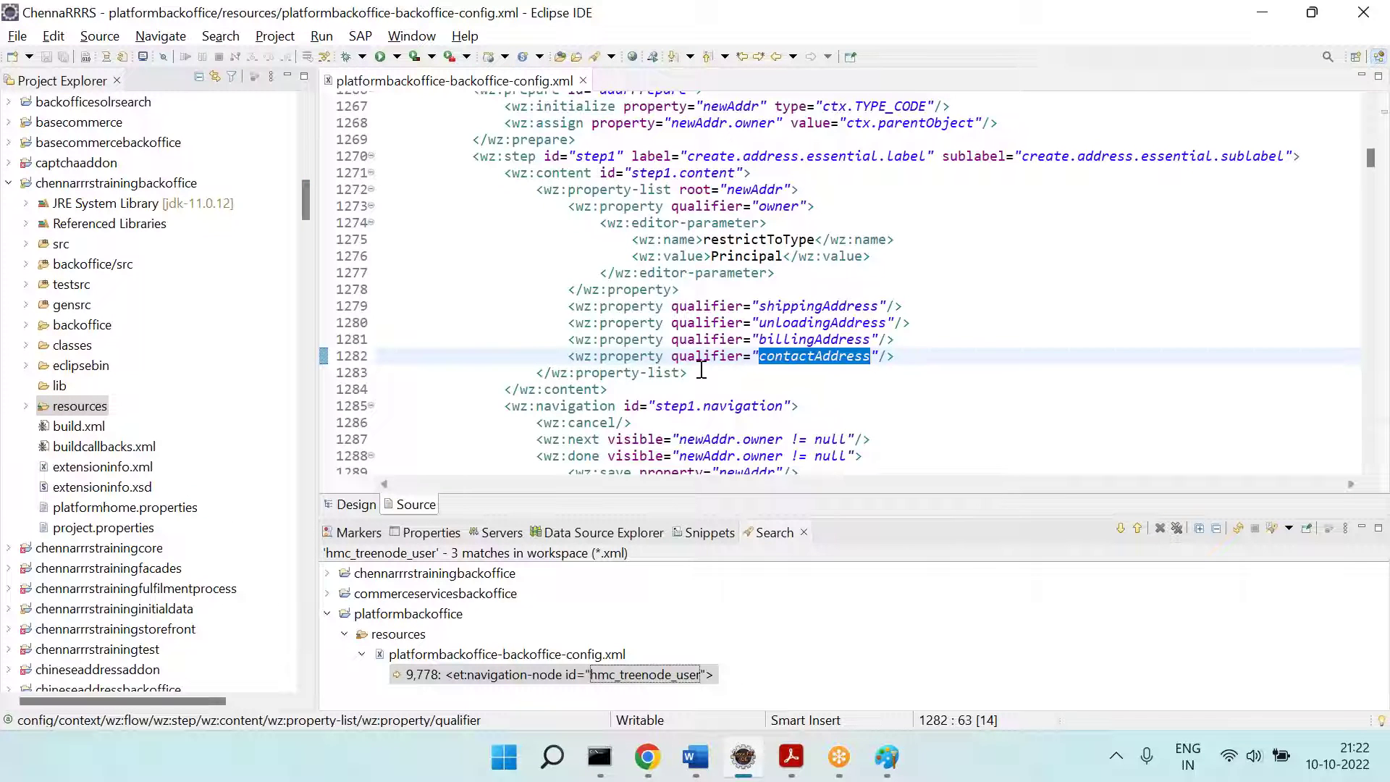
{"action": "scroll", "coordinate": [702, 370], "scroll_direction": "down", "scroll_amount": 2}
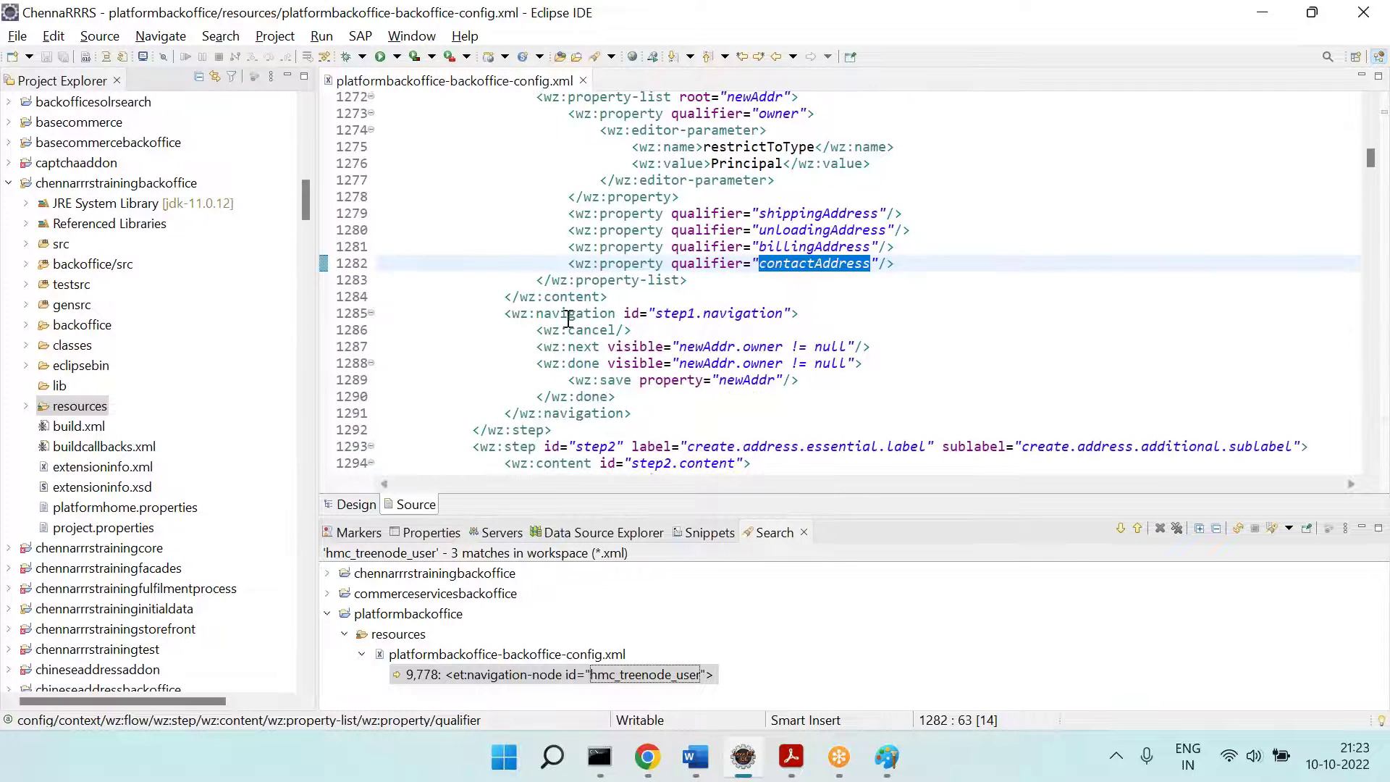
{"action": "left_click_drag", "start_coordinate": [506, 314], "coordinate": [818, 315]}
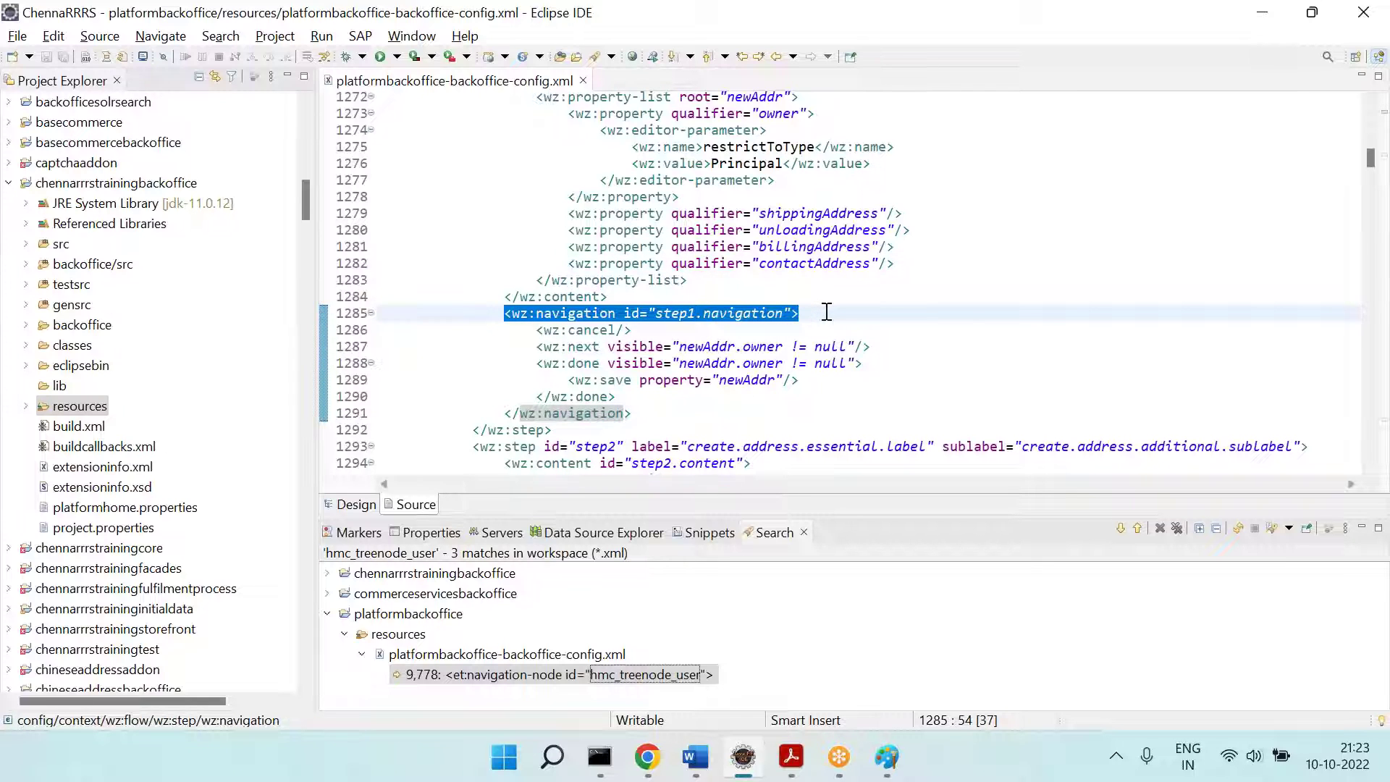
{"action": "left_click", "coordinate": [592, 332]}
{"action": "key", "text": "alt+Tab"}
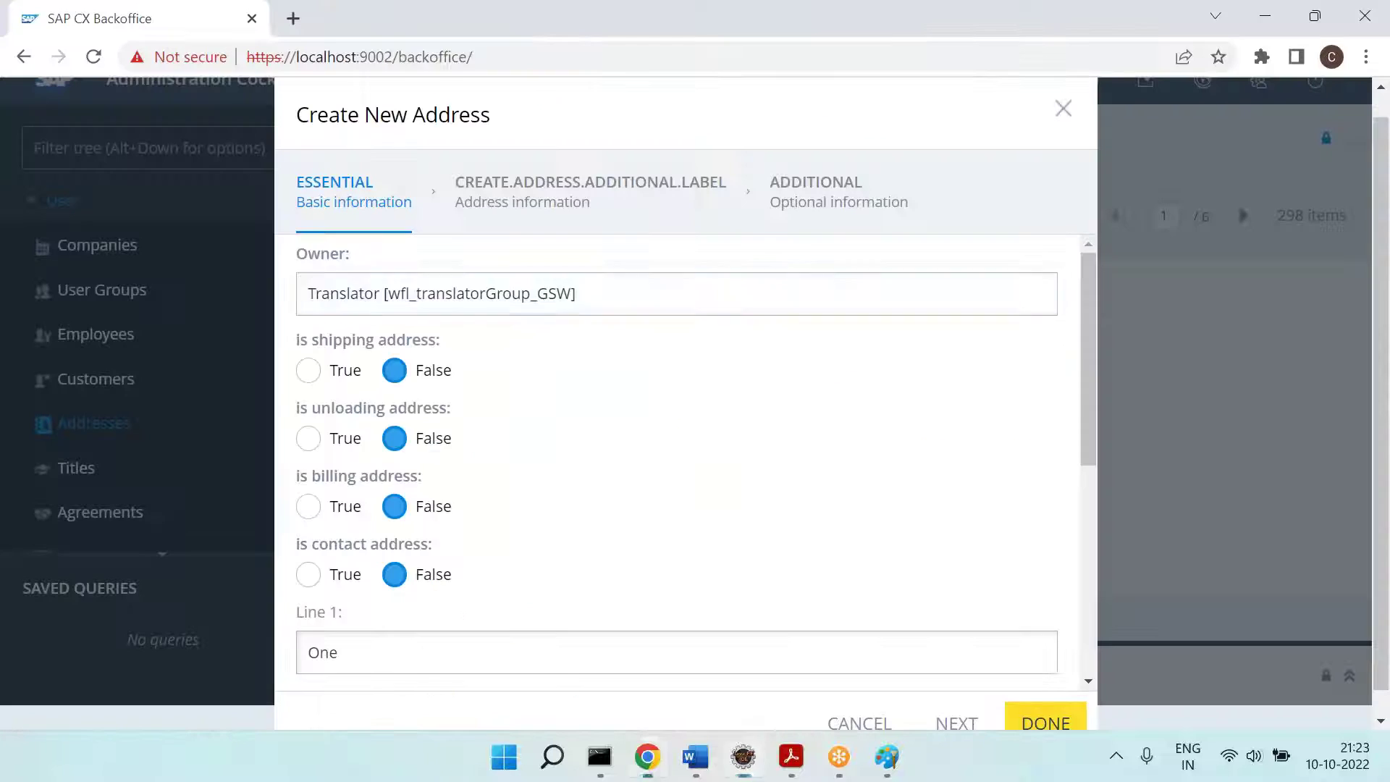
{"action": "scroll", "coordinate": [1058, 447], "scroll_direction": "down", "scroll_amount": 2}
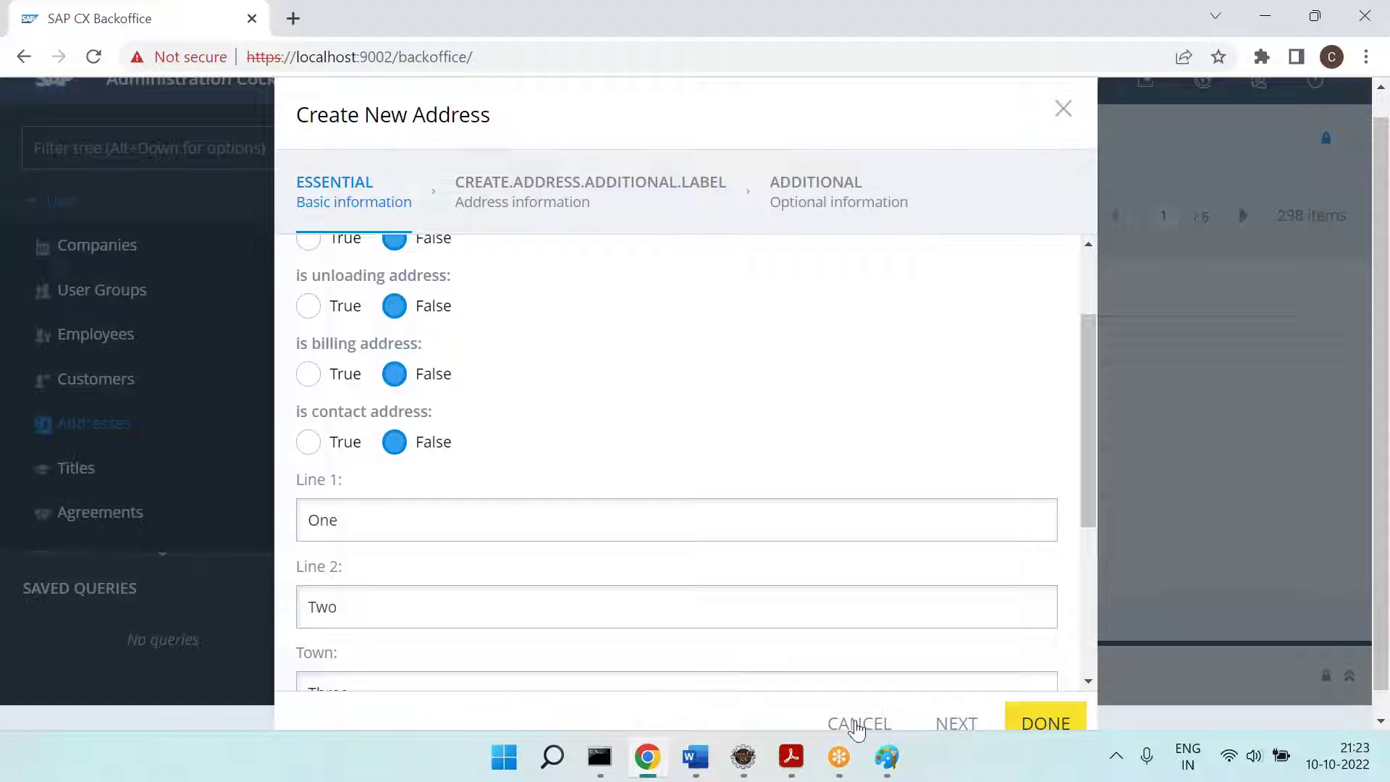
{"action": "scroll", "coordinate": [1348, 515], "scroll_direction": "down", "scroll_amount": 1}
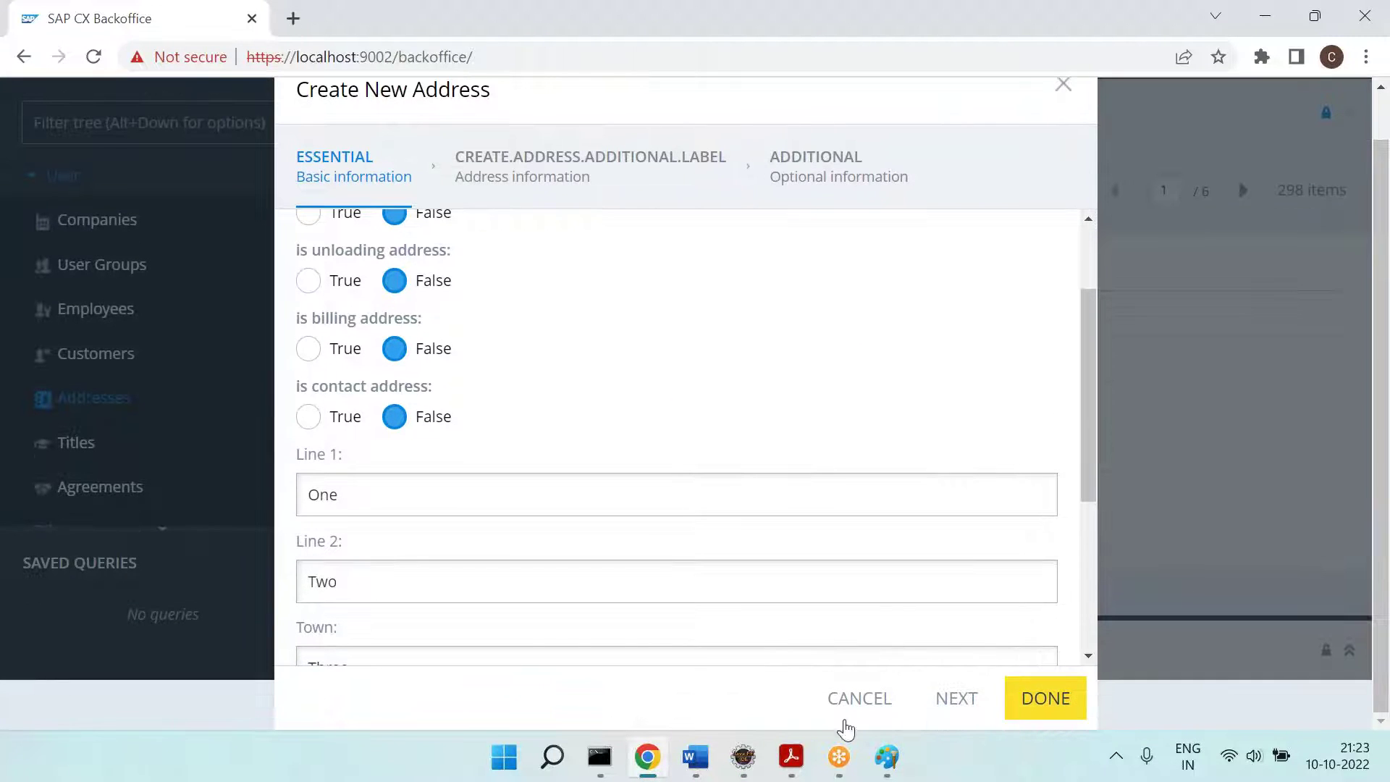
{"action": "key", "text": "alt+Tab"}
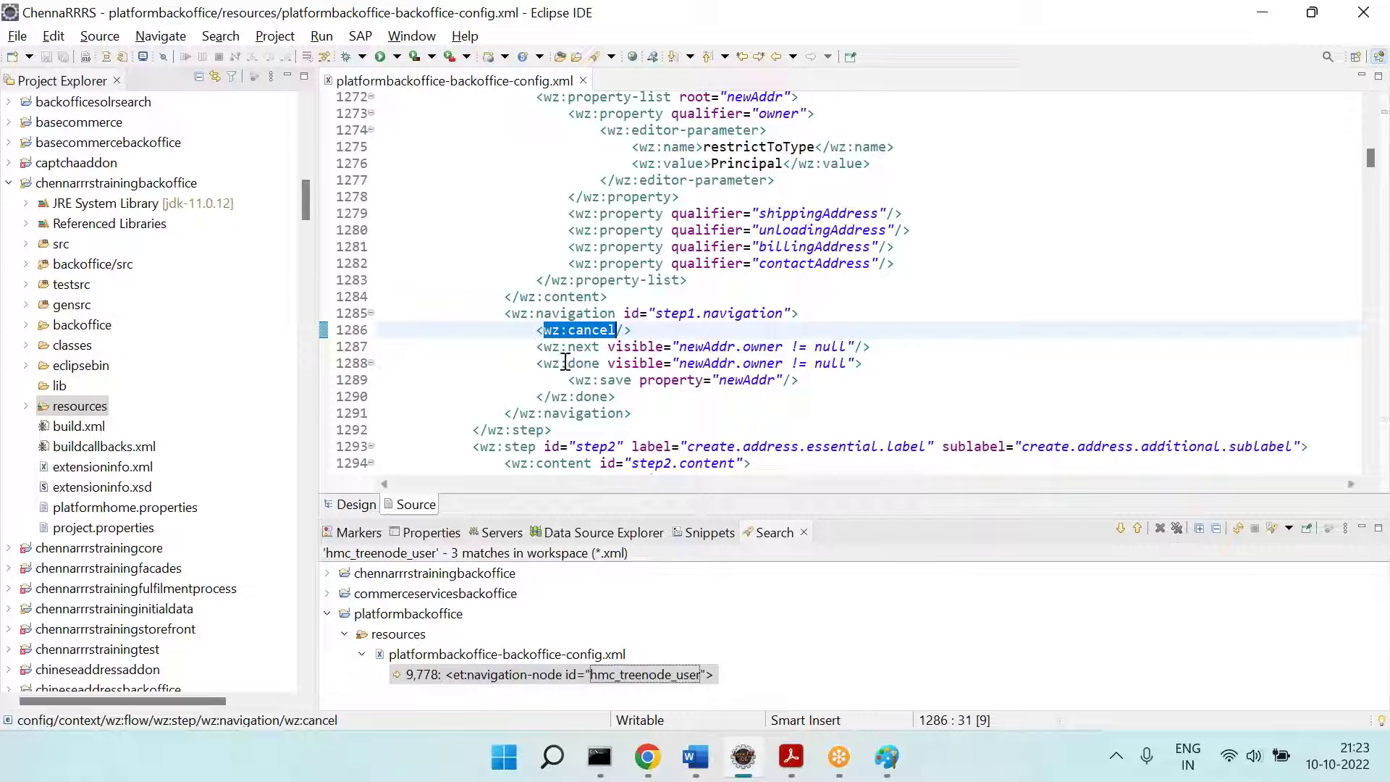
{"action": "double_click", "coordinate": [590, 347]}
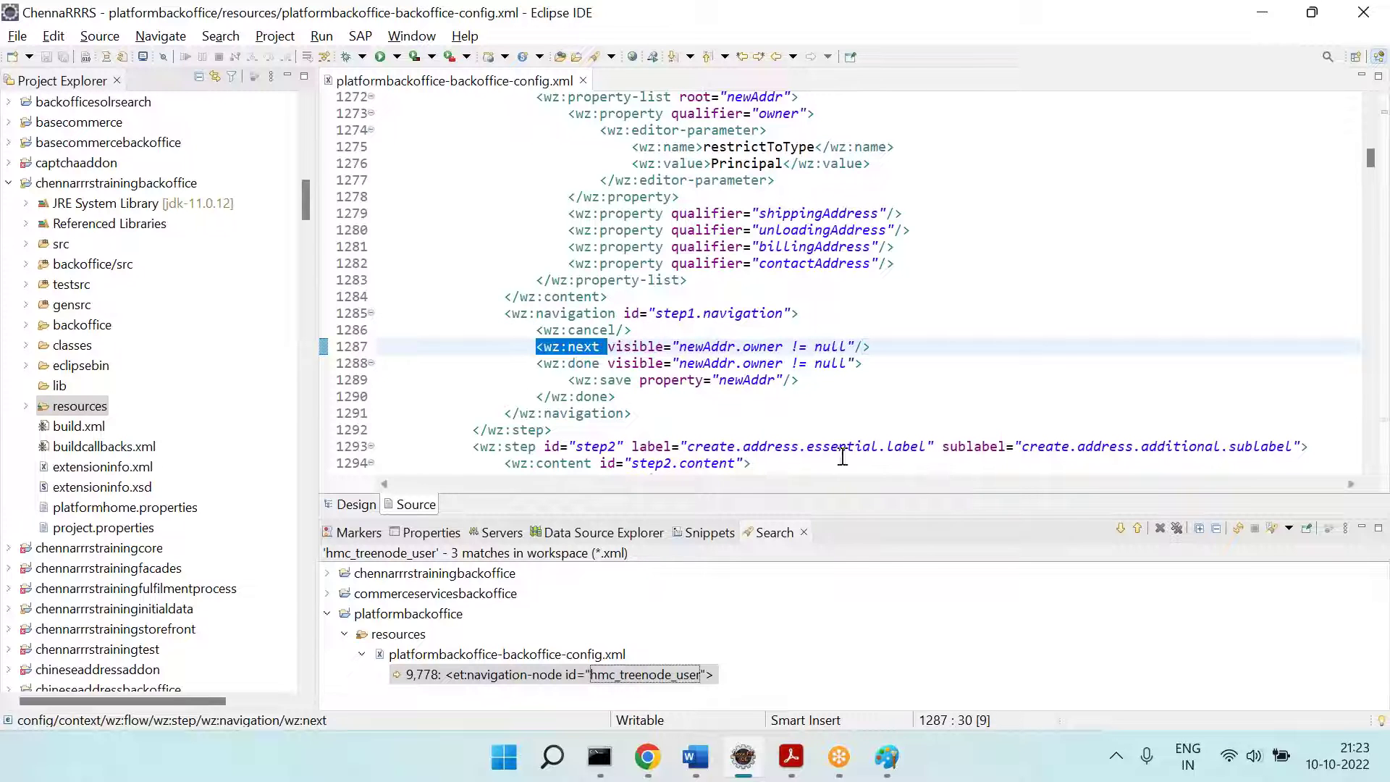
{"action": "key", "text": "alt+Tab"}
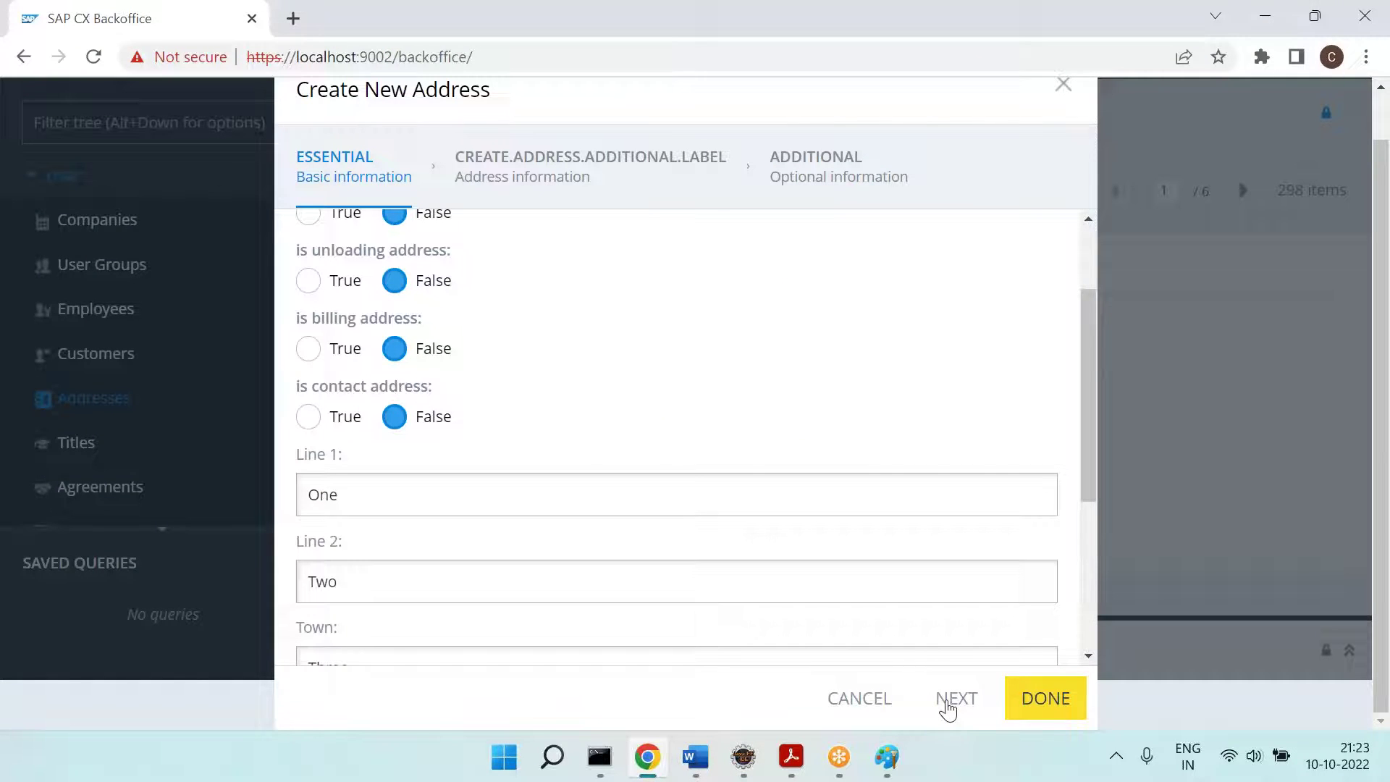
{"action": "key", "text": "alt+Tab"}
{"action": "left_click_drag", "start_coordinate": [535, 364], "coordinate": [876, 348]}
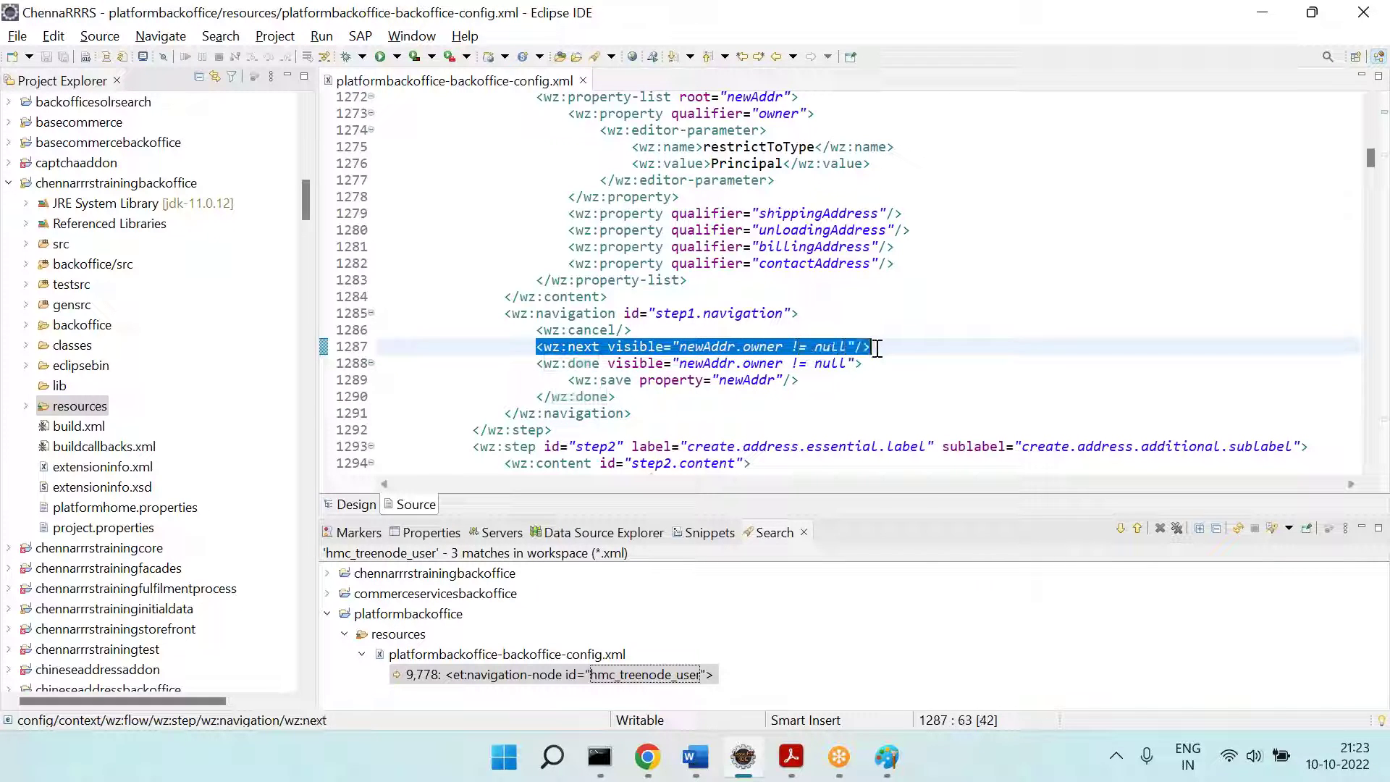
{"action": "left_click_drag", "start_coordinate": [537, 363], "coordinate": [848, 401]}
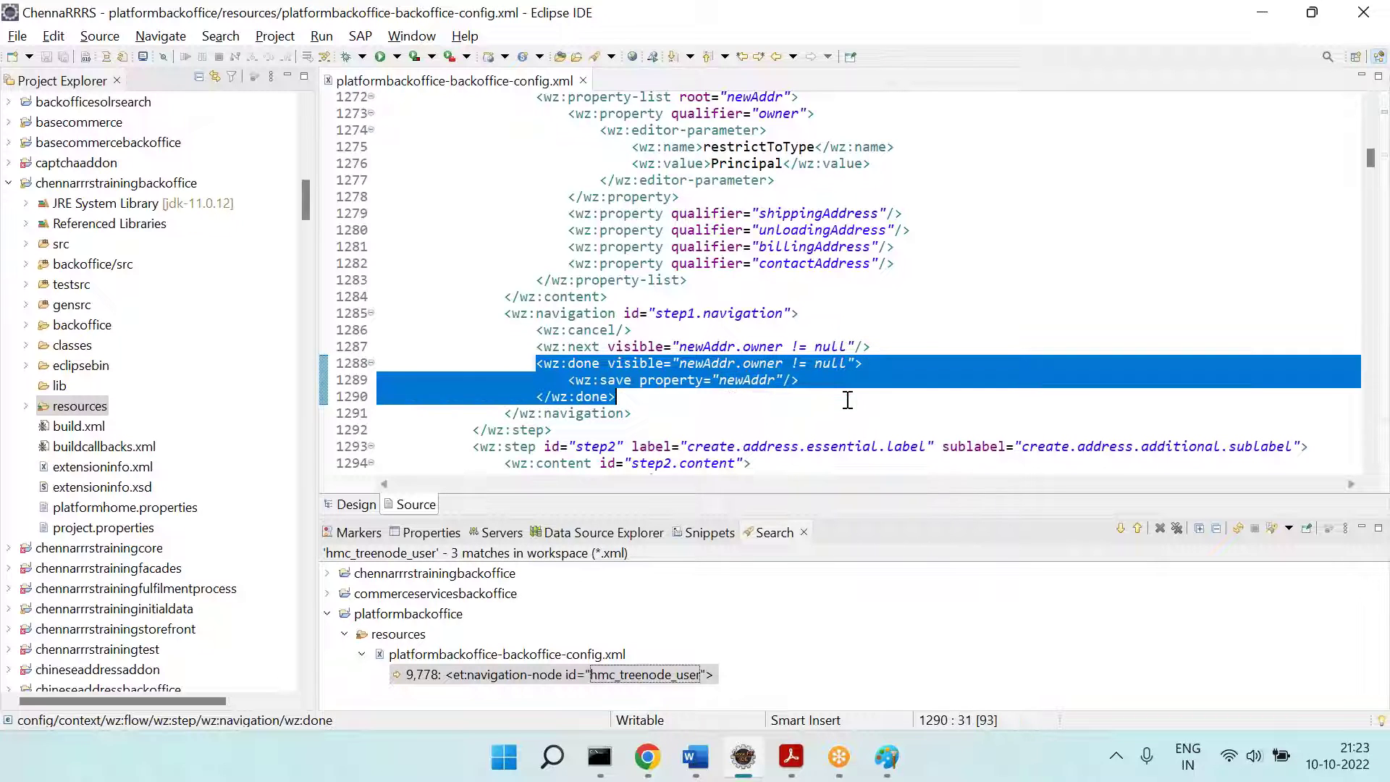
{"action": "left_click", "coordinate": [657, 391]}
{"action": "double_click", "coordinate": [604, 380]}
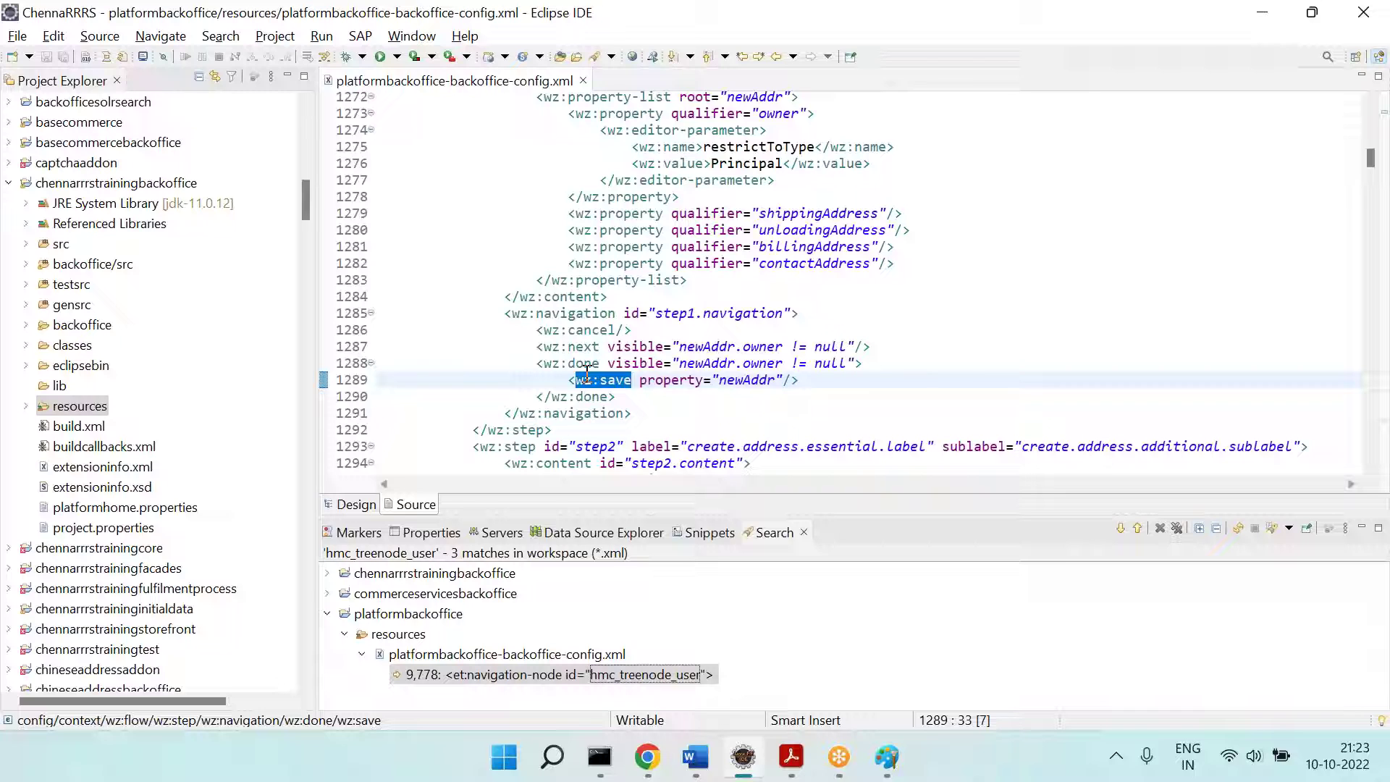
{"action": "triple_click", "coordinate": [590, 331]}
{"action": "double_click", "coordinate": [714, 348]}
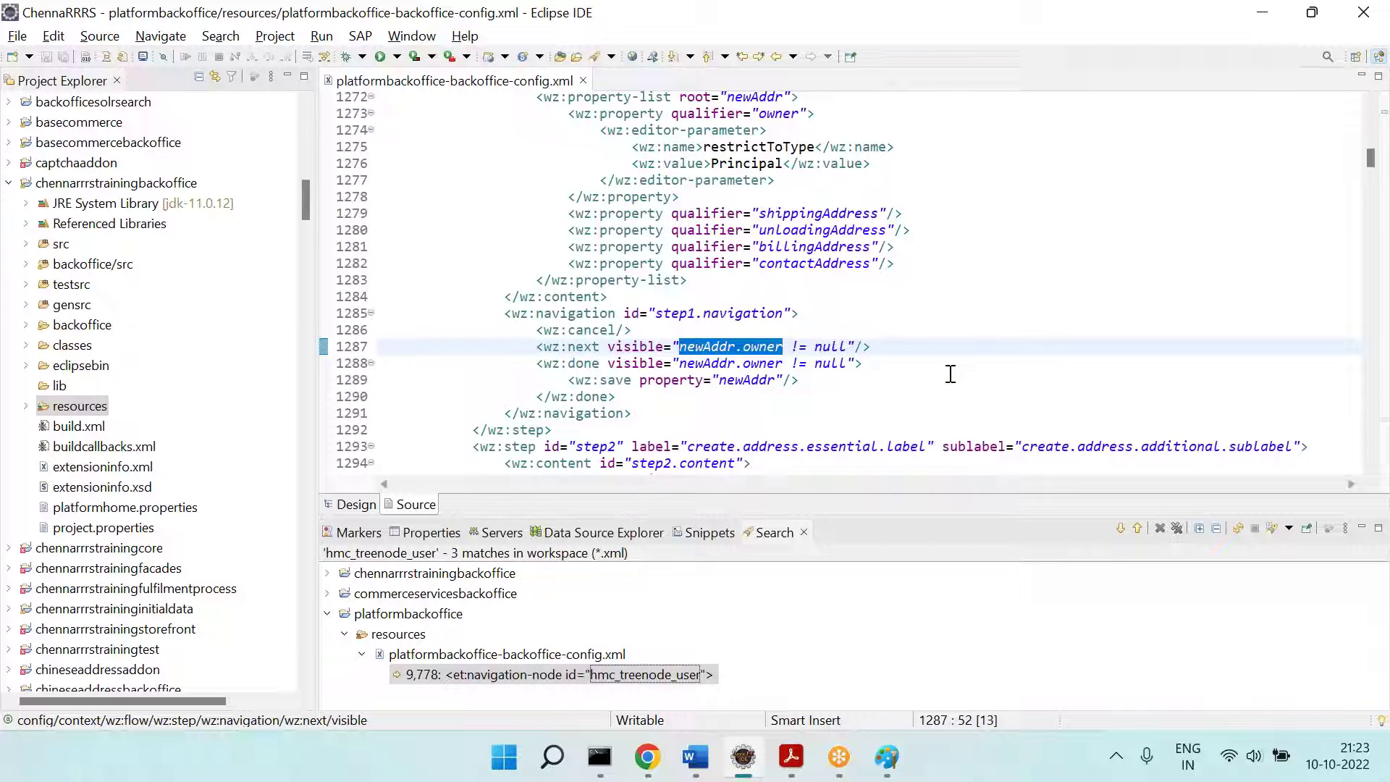
{"action": "key", "text": "alt+Tab"}
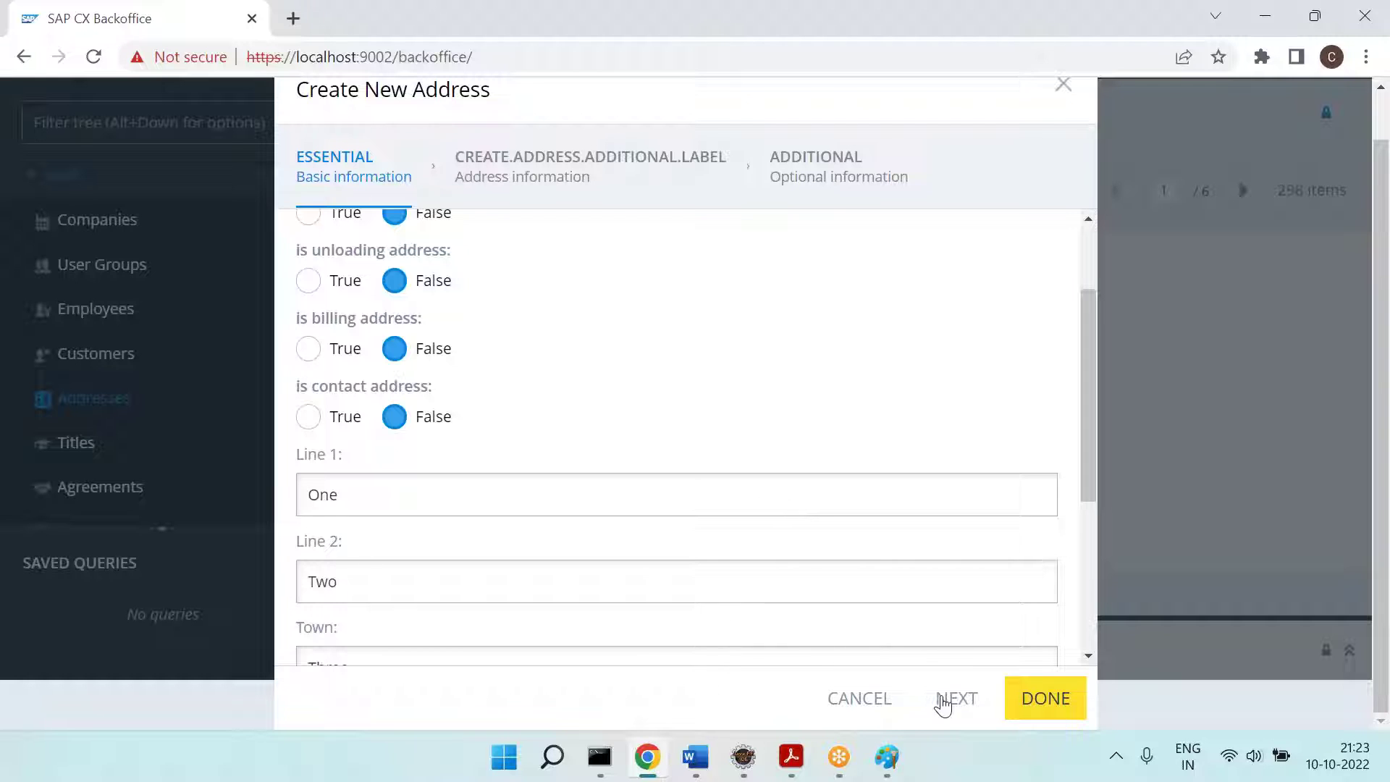
{"action": "left_click", "coordinate": [941, 700]}
{"action": "key", "text": "alt+Tab"}
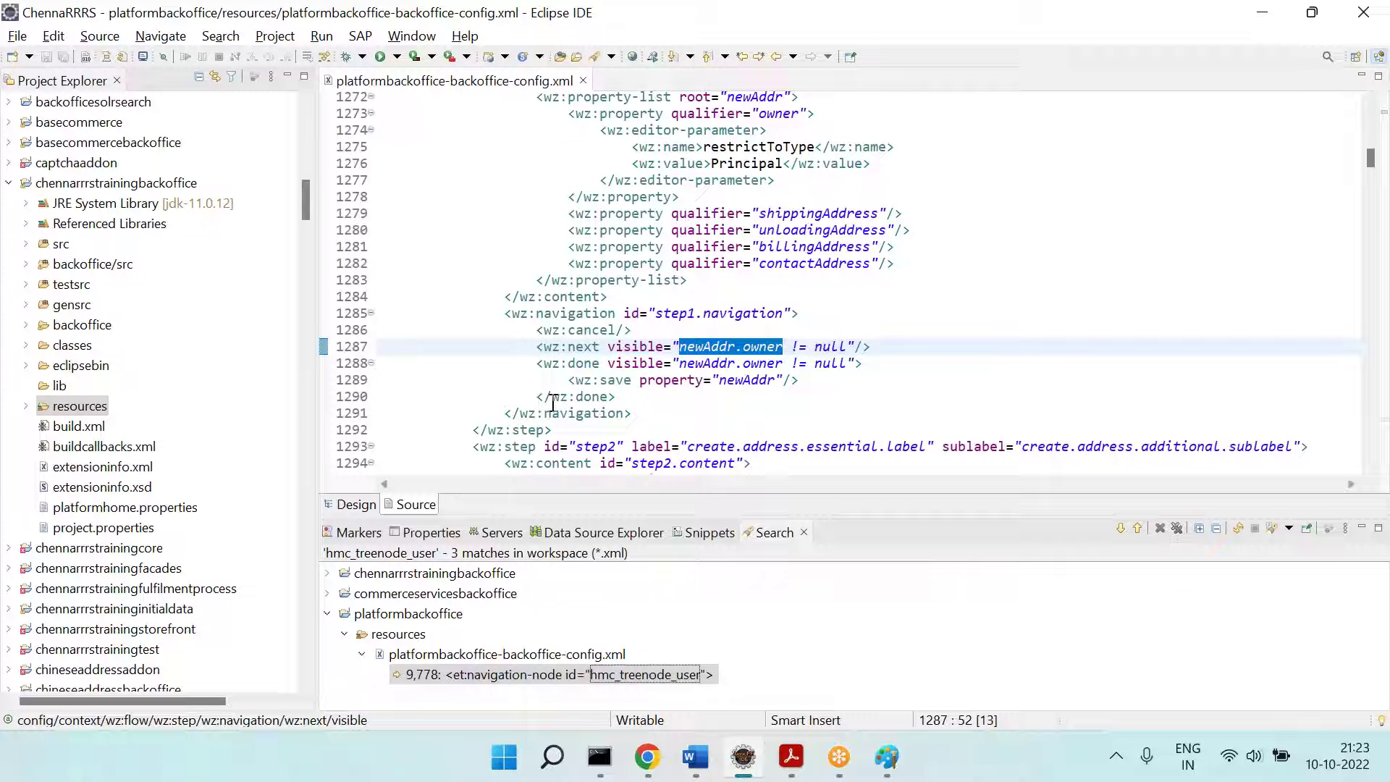
{"action": "double_click", "coordinate": [553, 400]}
{"action": "scroll", "coordinate": [553, 400], "scroll_direction": "down", "scroll_amount": 4}
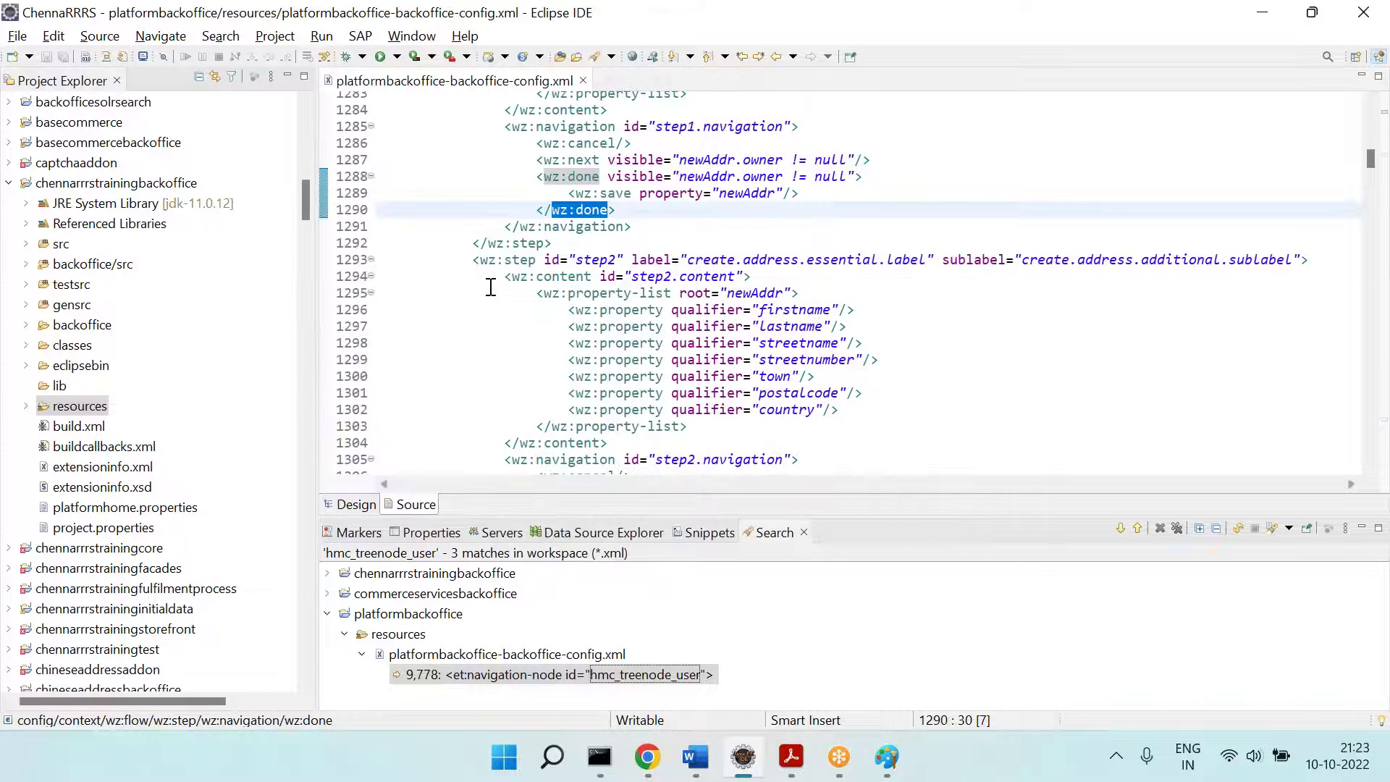
{"action": "left_click_drag", "start_coordinate": [474, 265], "coordinate": [632, 264]}
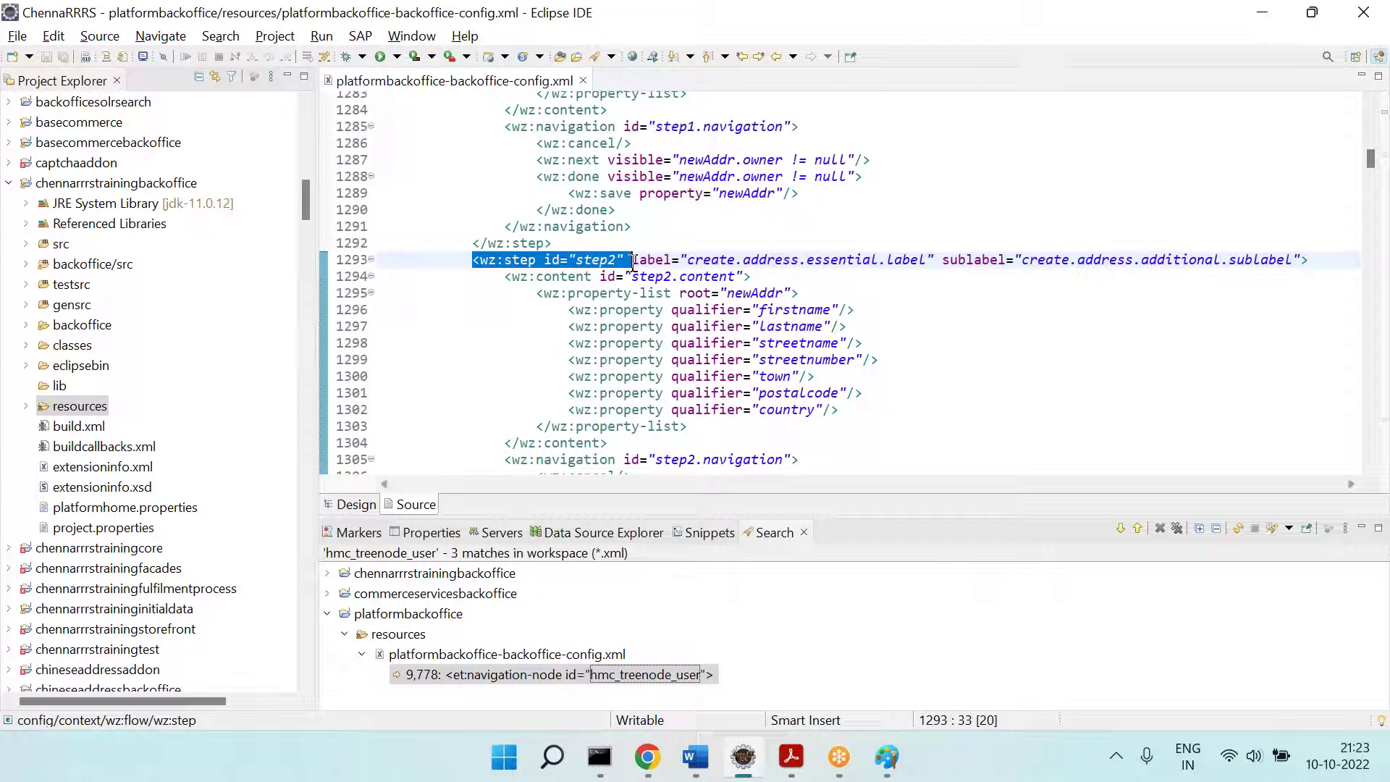
{"action": "scroll", "coordinate": [632, 262], "scroll_direction": "down", "scroll_amount": 2}
{"action": "key", "text": "alt+Tab"}
{"action": "scroll", "coordinate": [466, 367], "scroll_direction": "down", "scroll_amount": 1}
{"action": "scroll", "coordinate": [401, 307], "scroll_direction": "up", "scroll_amount": 1}
{"action": "scroll", "coordinate": [344, 546], "scroll_direction": "down", "scroll_amount": 2}
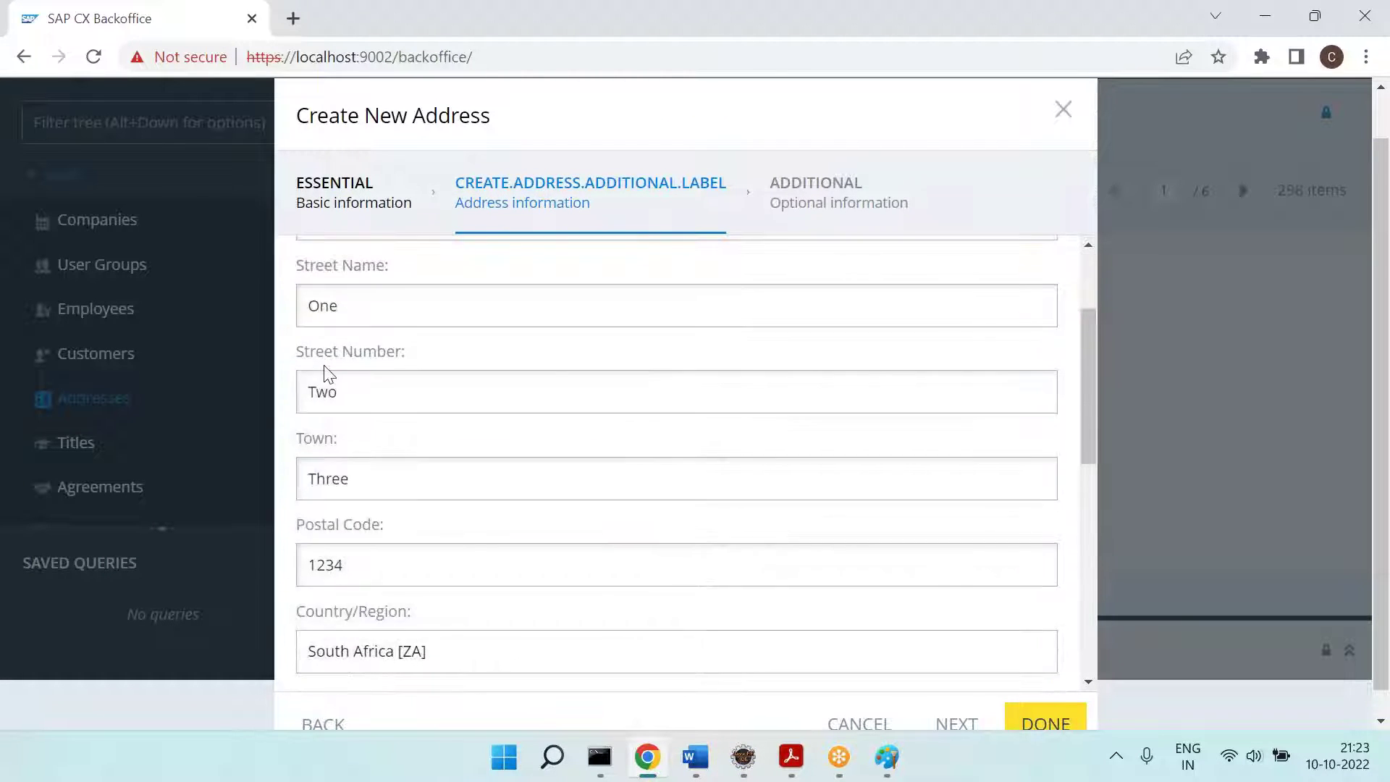
{"action": "scroll", "coordinate": [334, 544], "scroll_direction": "down", "scroll_amount": 4}
{"action": "key", "text": "alt+Tab"}
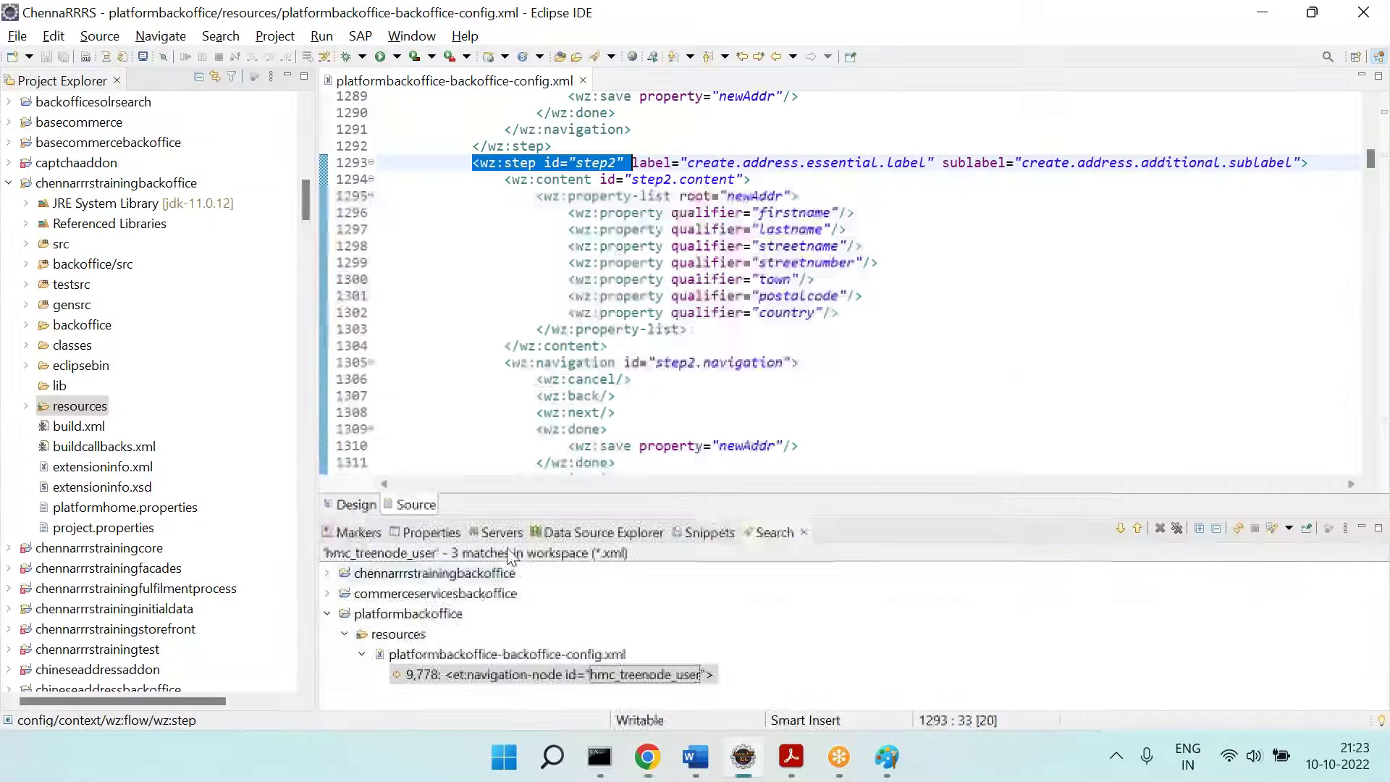
{"action": "left_click", "coordinate": [808, 213]}
{"action": "left_click", "coordinate": [813, 247]}
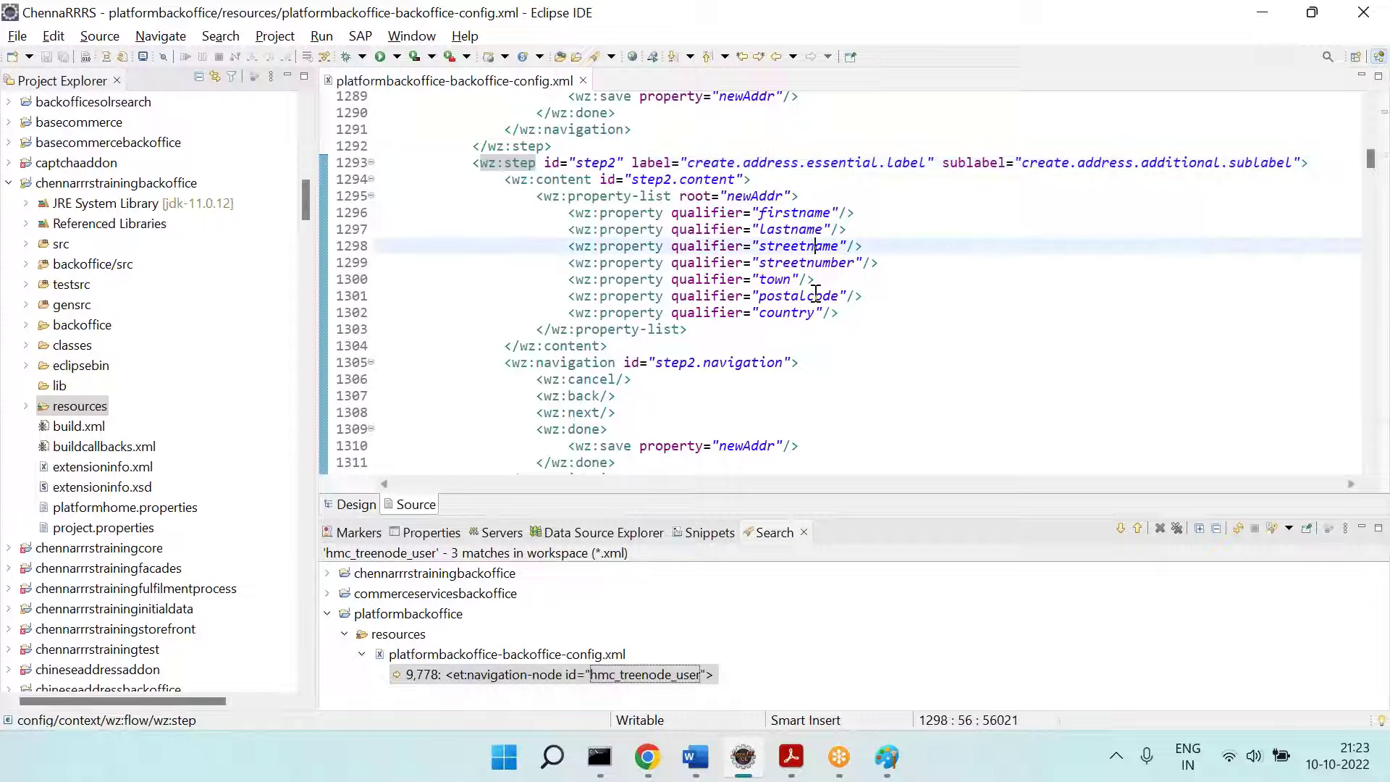
{"action": "left_click", "coordinate": [815, 295]}
{"action": "double_click", "coordinate": [816, 297]}
{"action": "scroll", "coordinate": [817, 303], "scroll_direction": "down", "scroll_amount": 2}
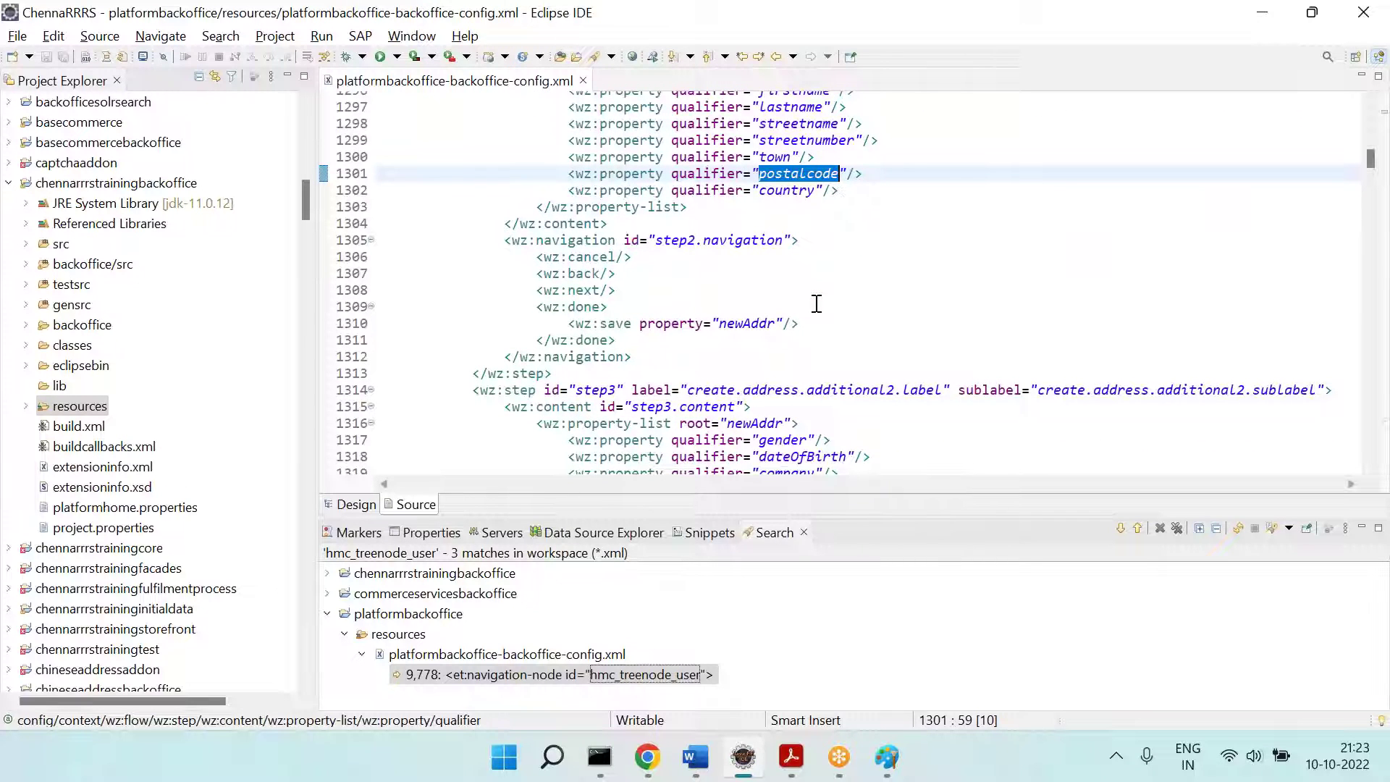
{"action": "left_click", "coordinate": [648, 757]}
{"action": "scroll", "coordinate": [681, 507], "scroll_direction": "down", "scroll_amount": 4}
{"action": "left_click_drag", "start_coordinate": [1385, 329], "coordinate": [1388, 376]}
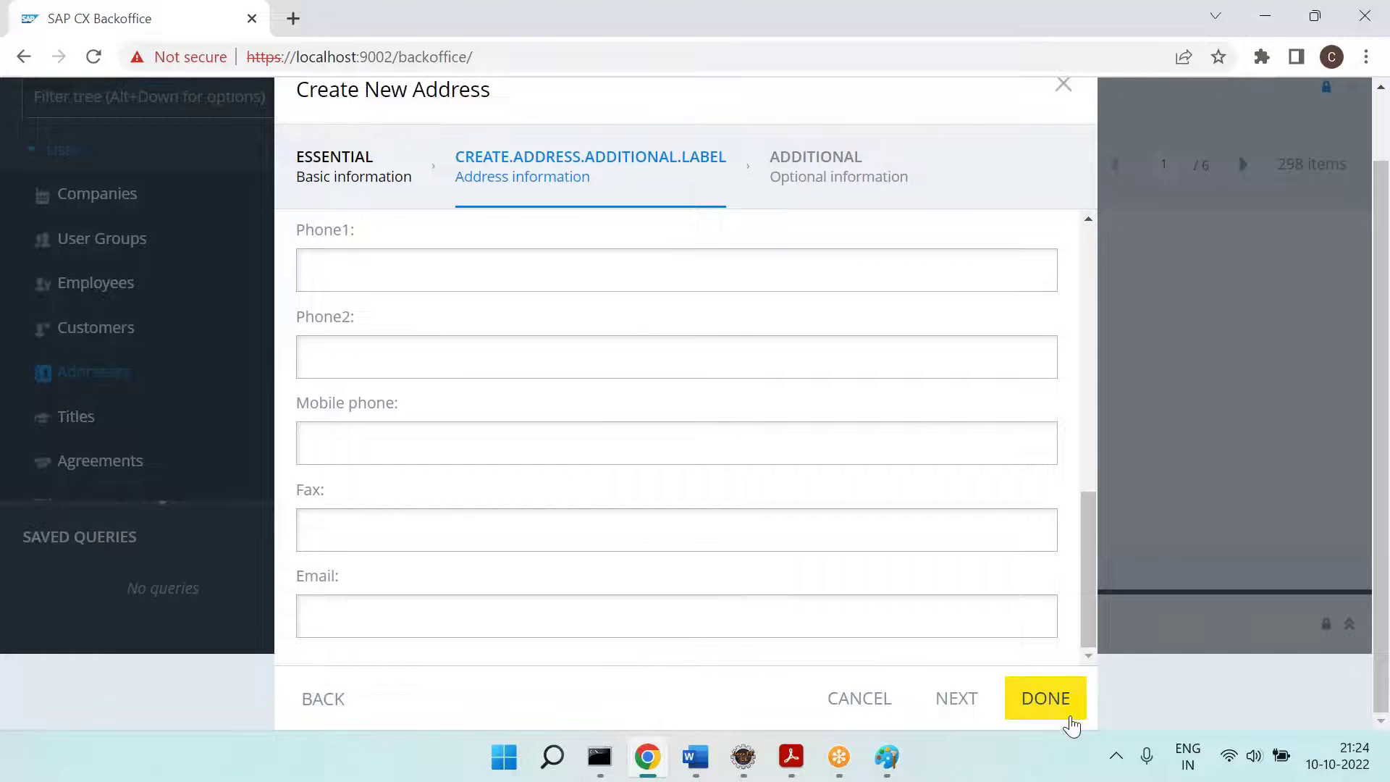
{"action": "key", "text": "alt+Tab"}
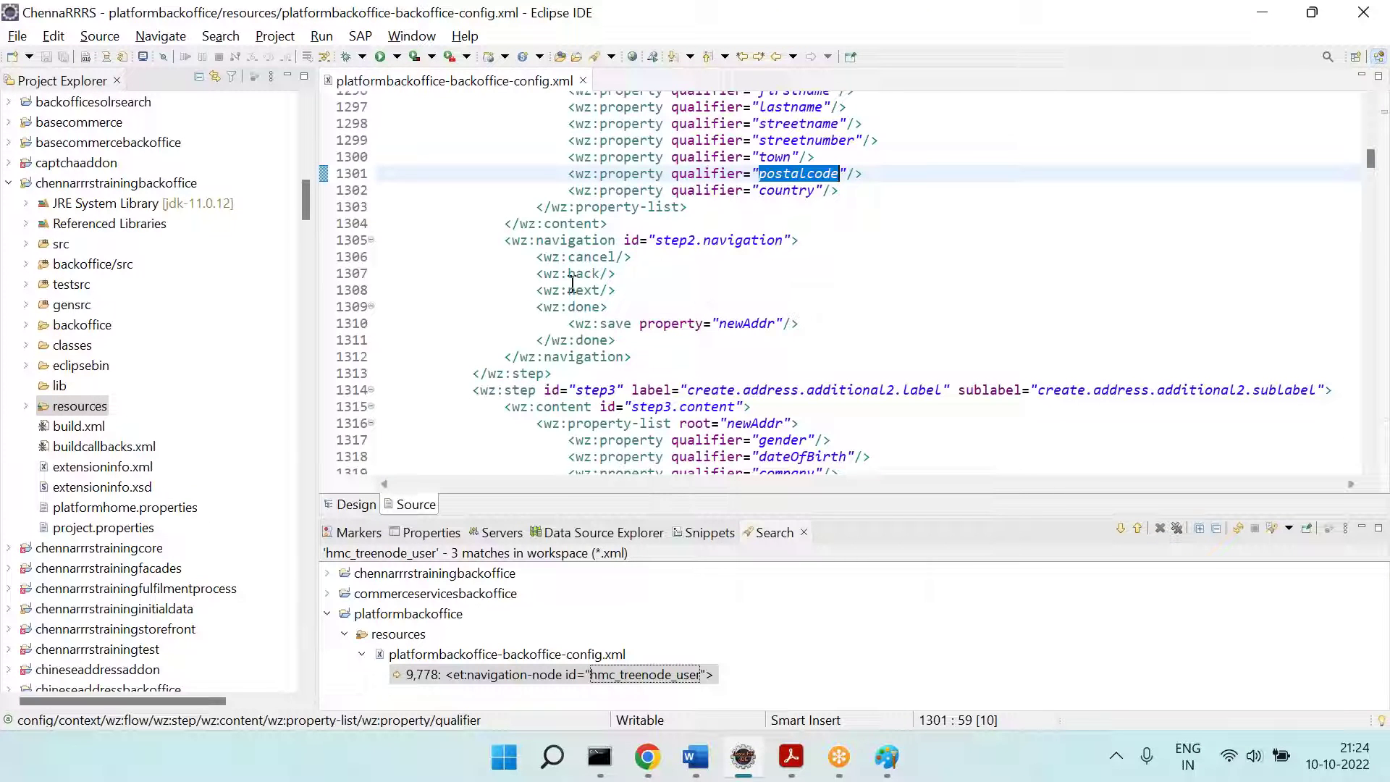
{"action": "double_click", "coordinate": [569, 273]}
{"action": "double_click", "coordinate": [583, 291]}
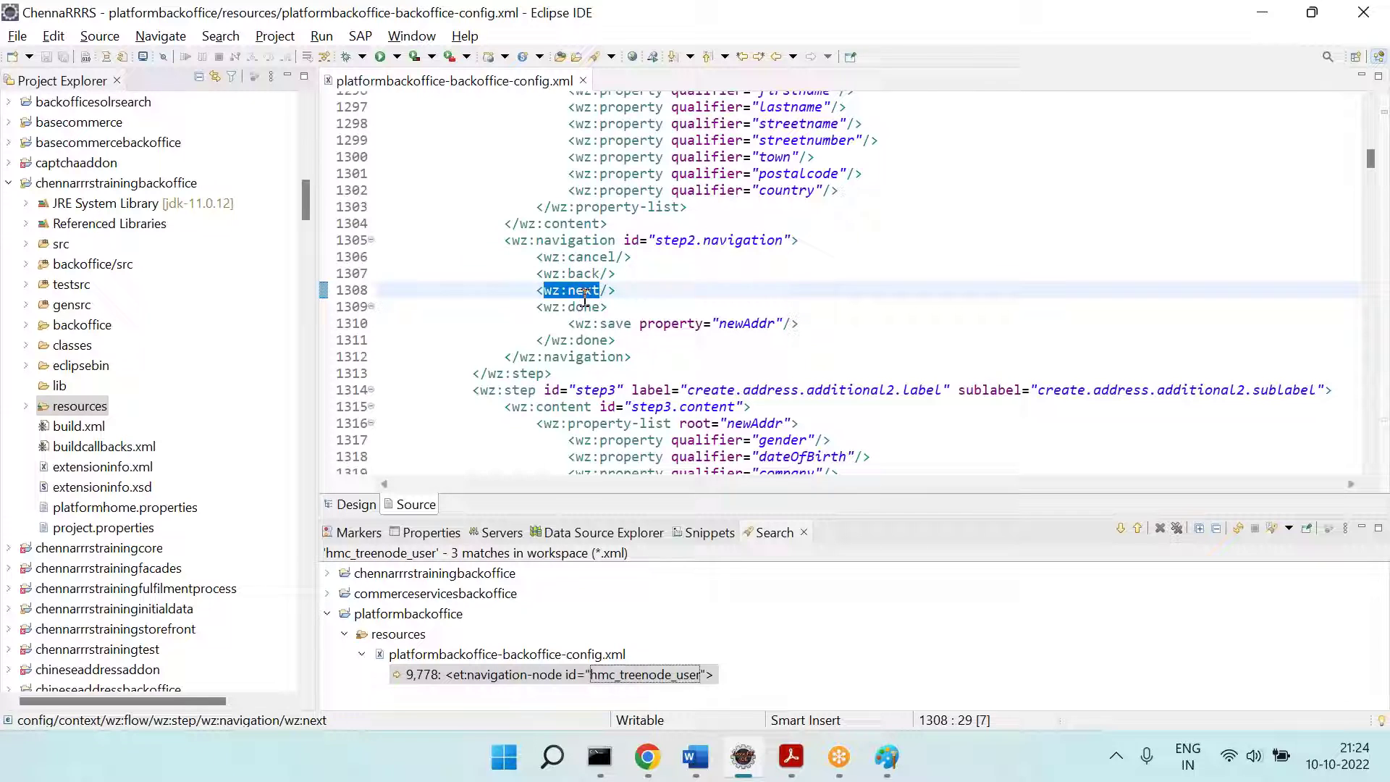
{"action": "left_click_drag", "start_coordinate": [569, 323], "coordinate": [836, 326]}
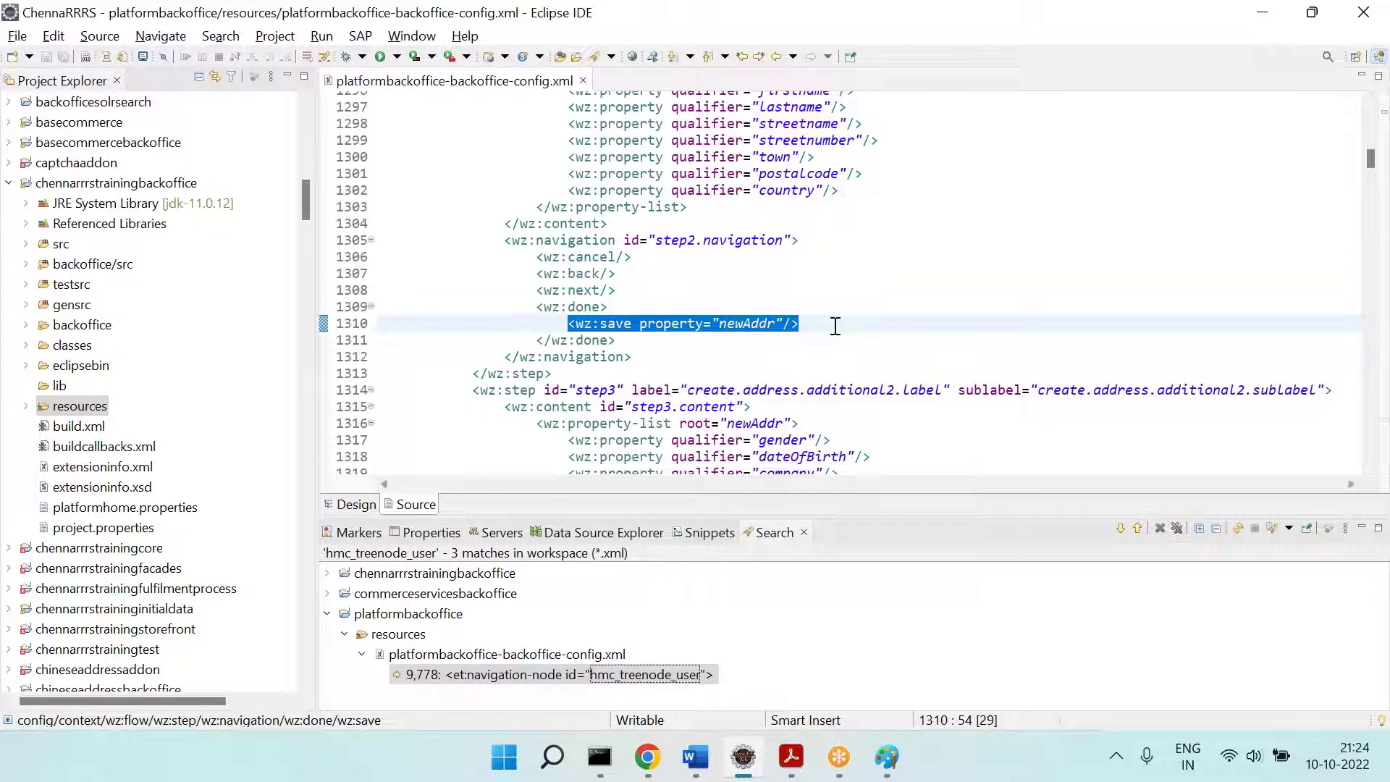
{"action": "double_click", "coordinate": [592, 269]}
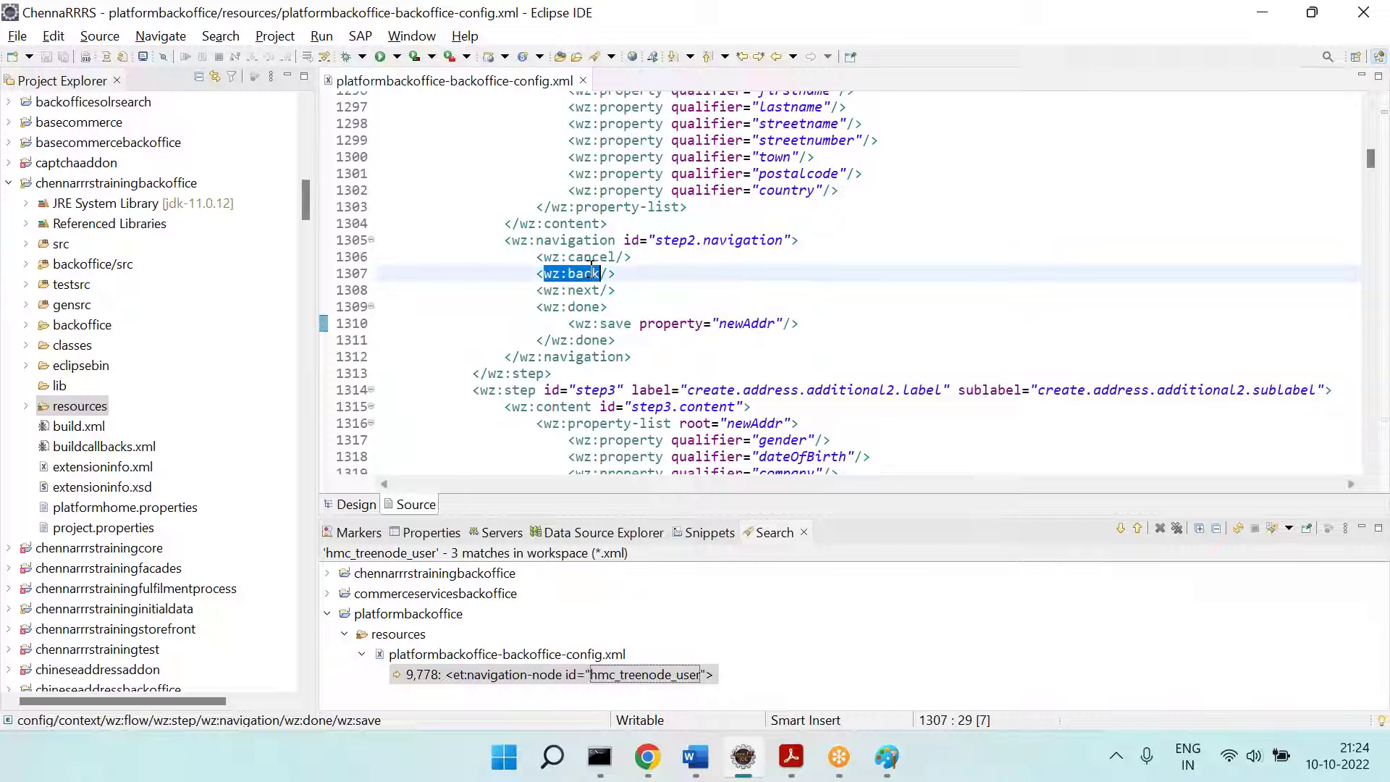
{"action": "left_click_drag", "start_coordinate": [505, 240], "coordinate": [601, 375]}
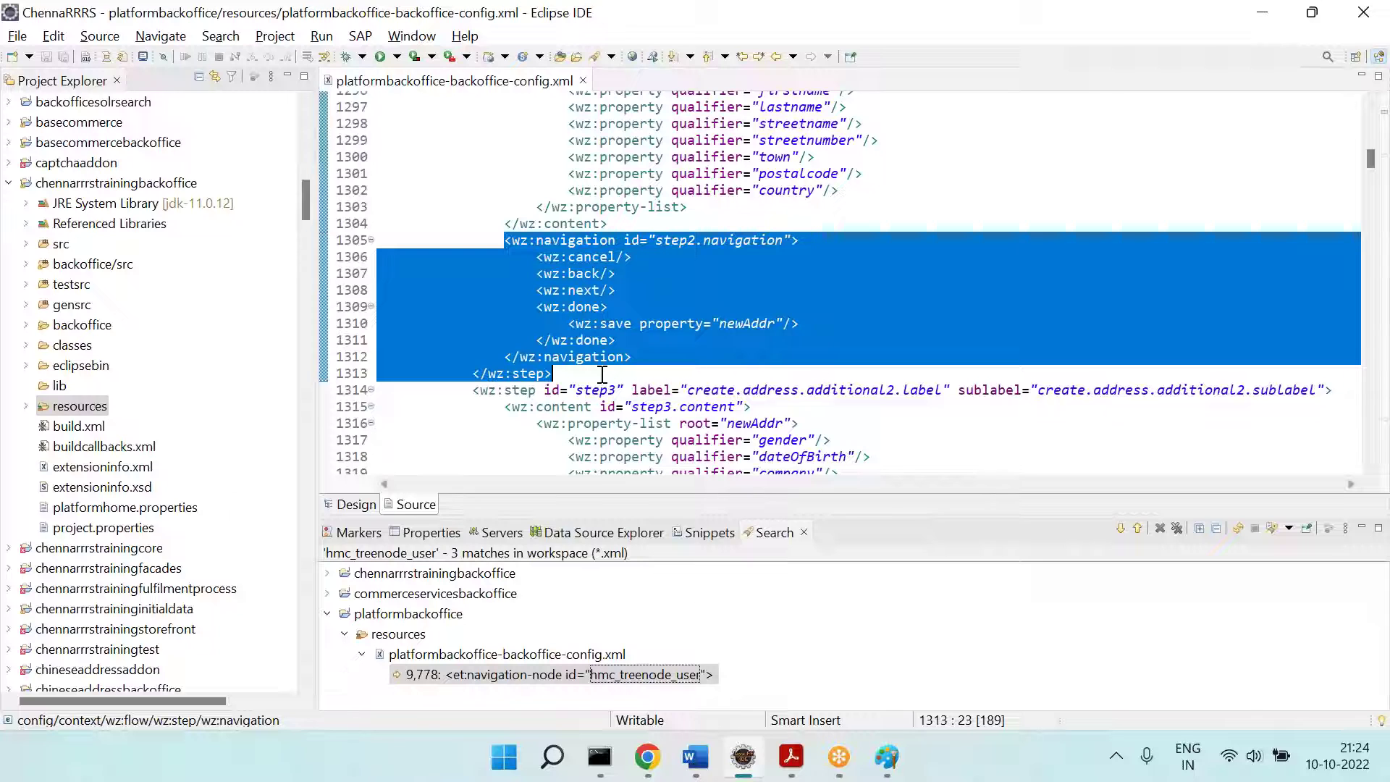
{"action": "left_click", "coordinate": [811, 319]}
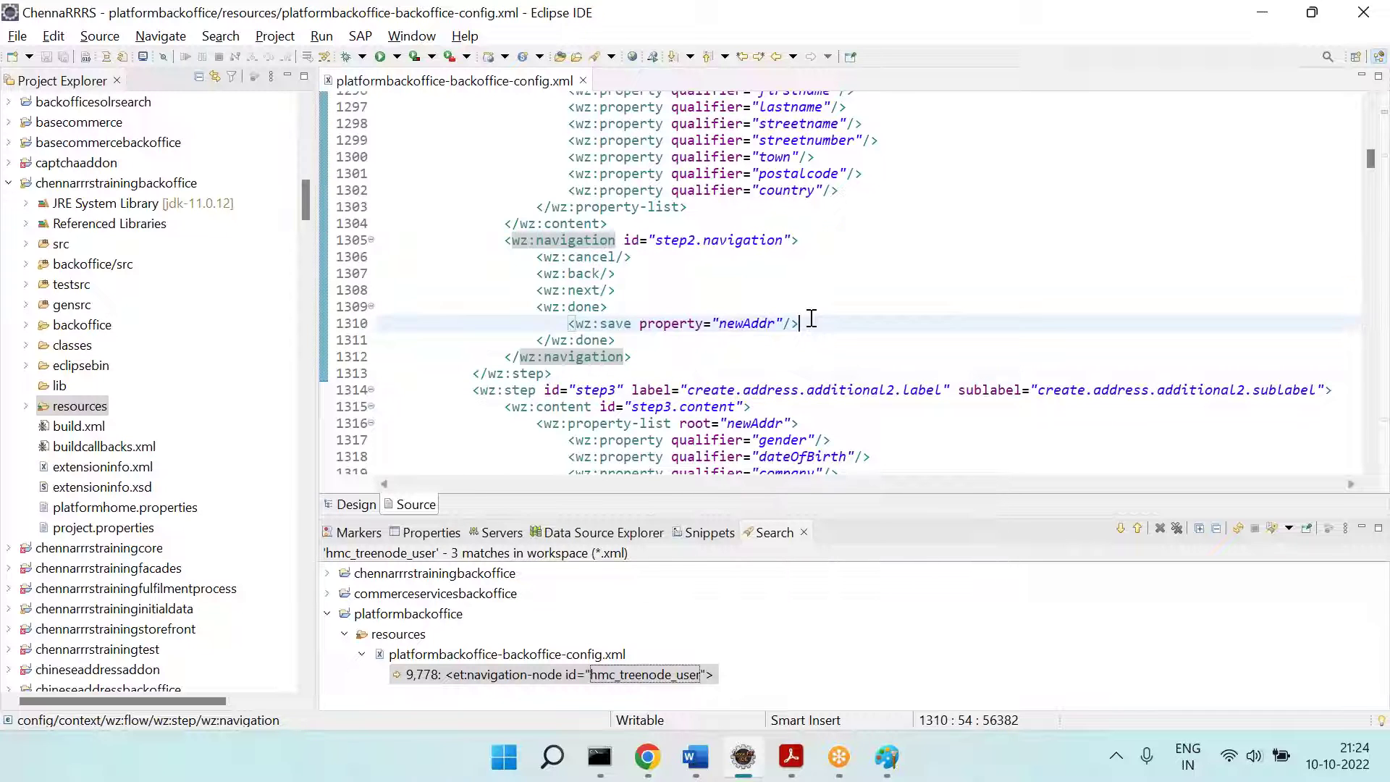
{"action": "key", "text": "alt+Tab"}
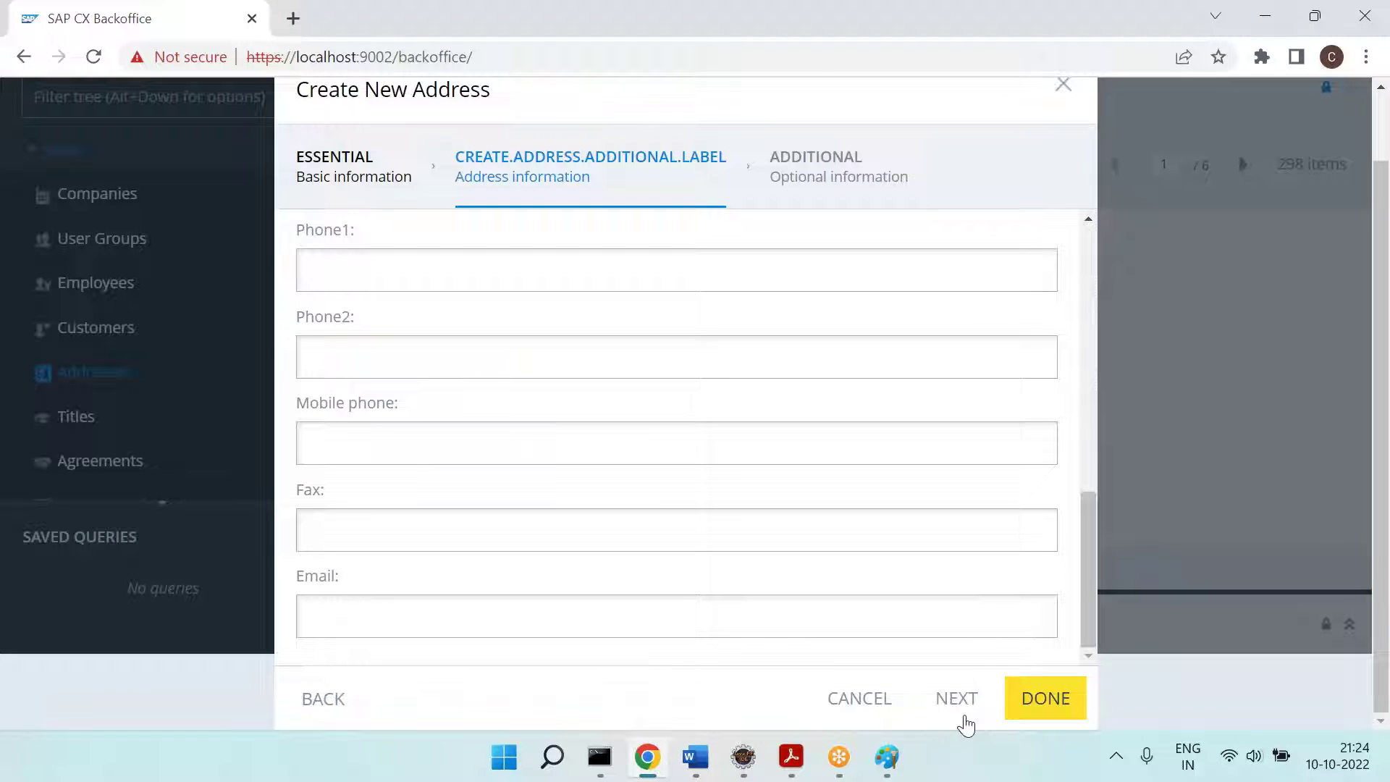
{"action": "left_click", "coordinate": [958, 714]}
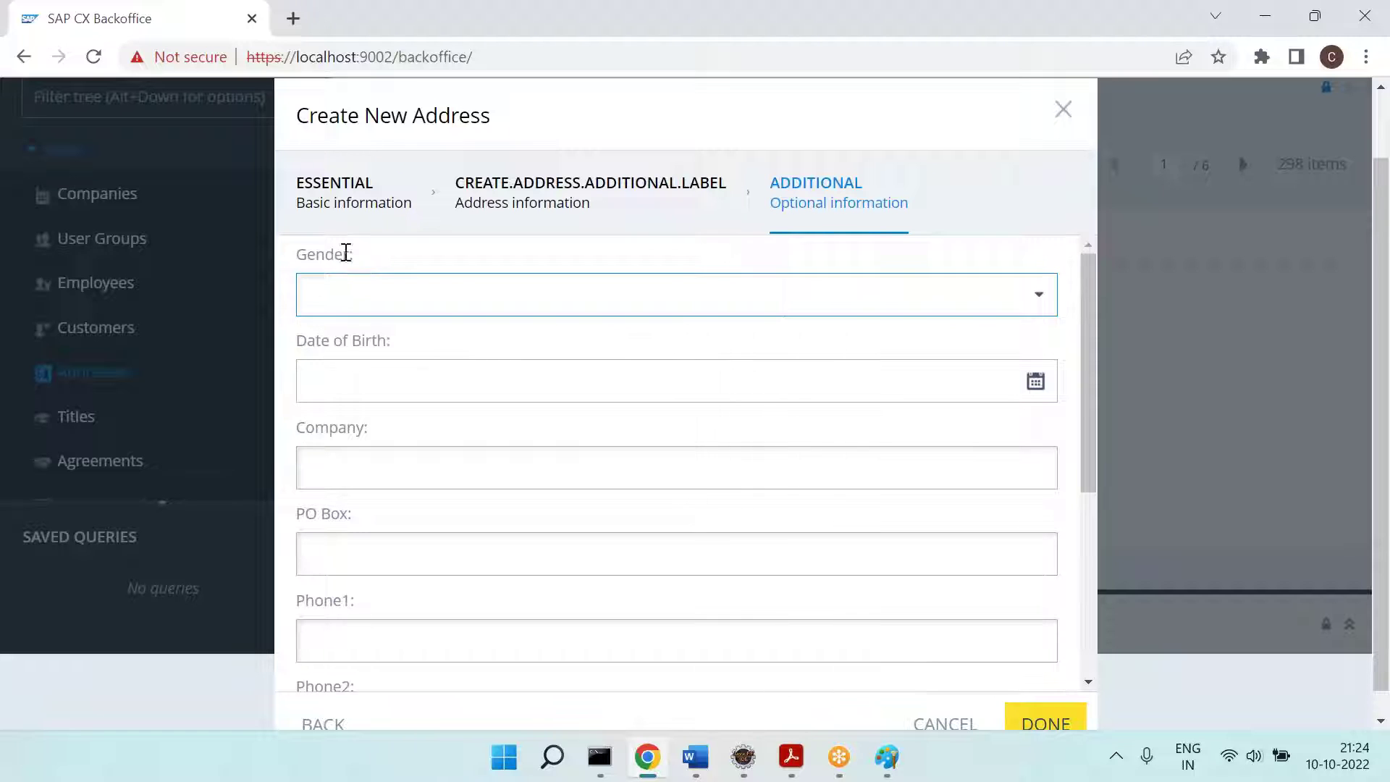
{"action": "key", "text": "alt+Tab"}
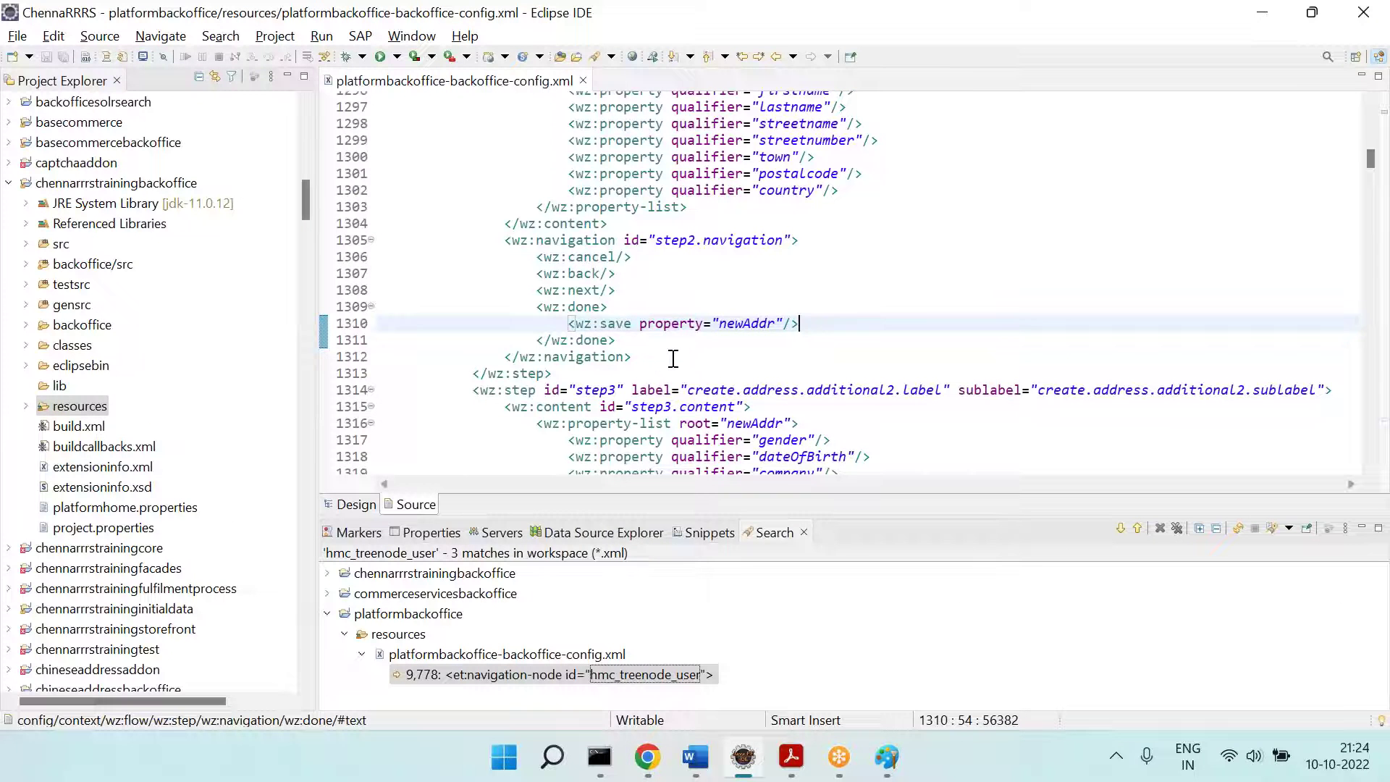
Step: Review the step3 property list: gender, dateOfBirth, pobox and cellphone
{"action": "scroll", "coordinate": [670, 352], "scroll_direction": "down", "scroll_amount": 7}
{"action": "left_click", "coordinate": [601, 213]}
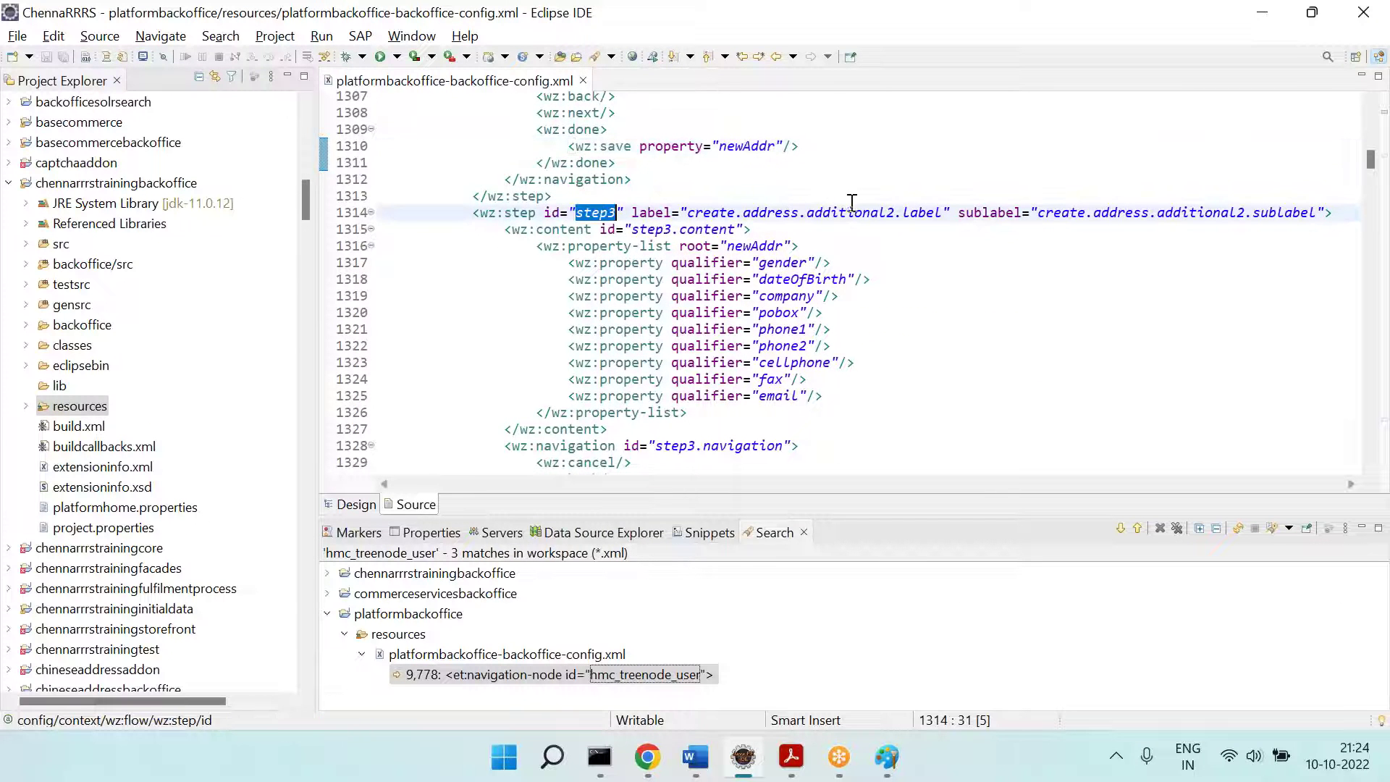
{"action": "left_click", "coordinate": [544, 196]}
{"action": "left_click", "coordinate": [751, 246]}
{"action": "left_click", "coordinate": [771, 262]}
{"action": "left_click", "coordinate": [789, 279]}
{"action": "left_click", "coordinate": [794, 312]}
{"action": "left_click", "coordinate": [810, 362]}
{"action": "left_click", "coordinate": [868, 409]}
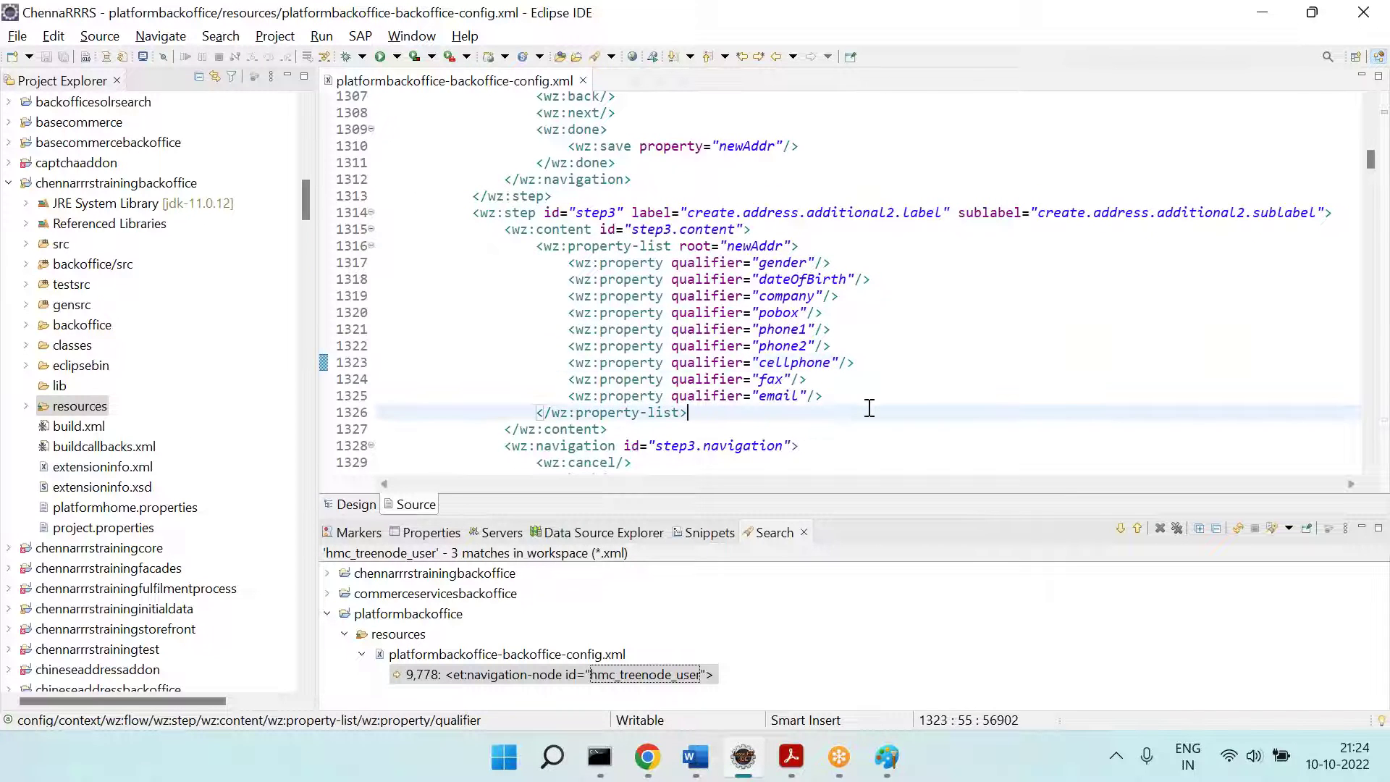
{"action": "scroll", "coordinate": [869, 409], "scroll_direction": "down", "scroll_amount": 5}
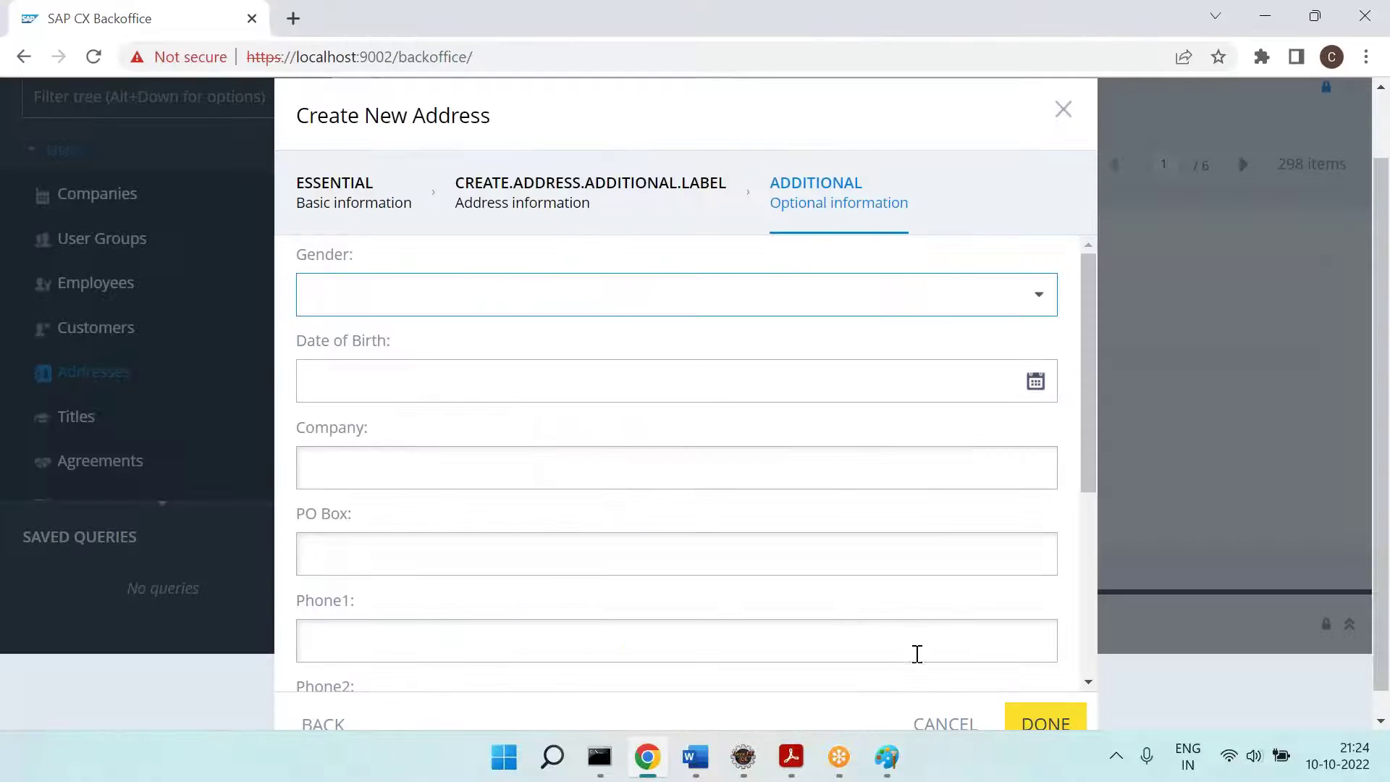
{"action": "scroll", "coordinate": [674, 599], "scroll_direction": "down", "scroll_amount": 3}
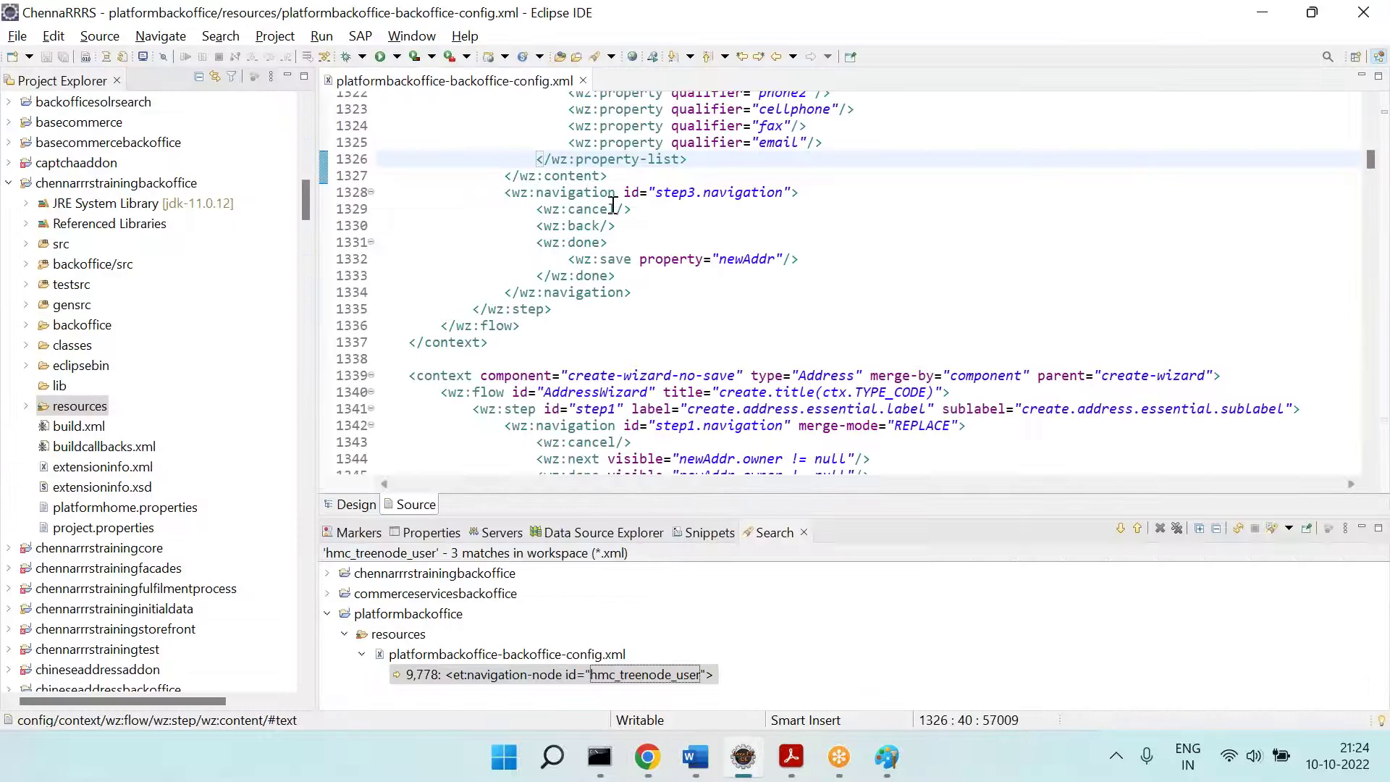
Step: Highlight step3's cancel, back and done elements and the whole Address create-wizard context
{"action": "double_click", "coordinate": [608, 209]}
{"action": "double_click", "coordinate": [576, 226]}
{"action": "double_click", "coordinate": [587, 242]}
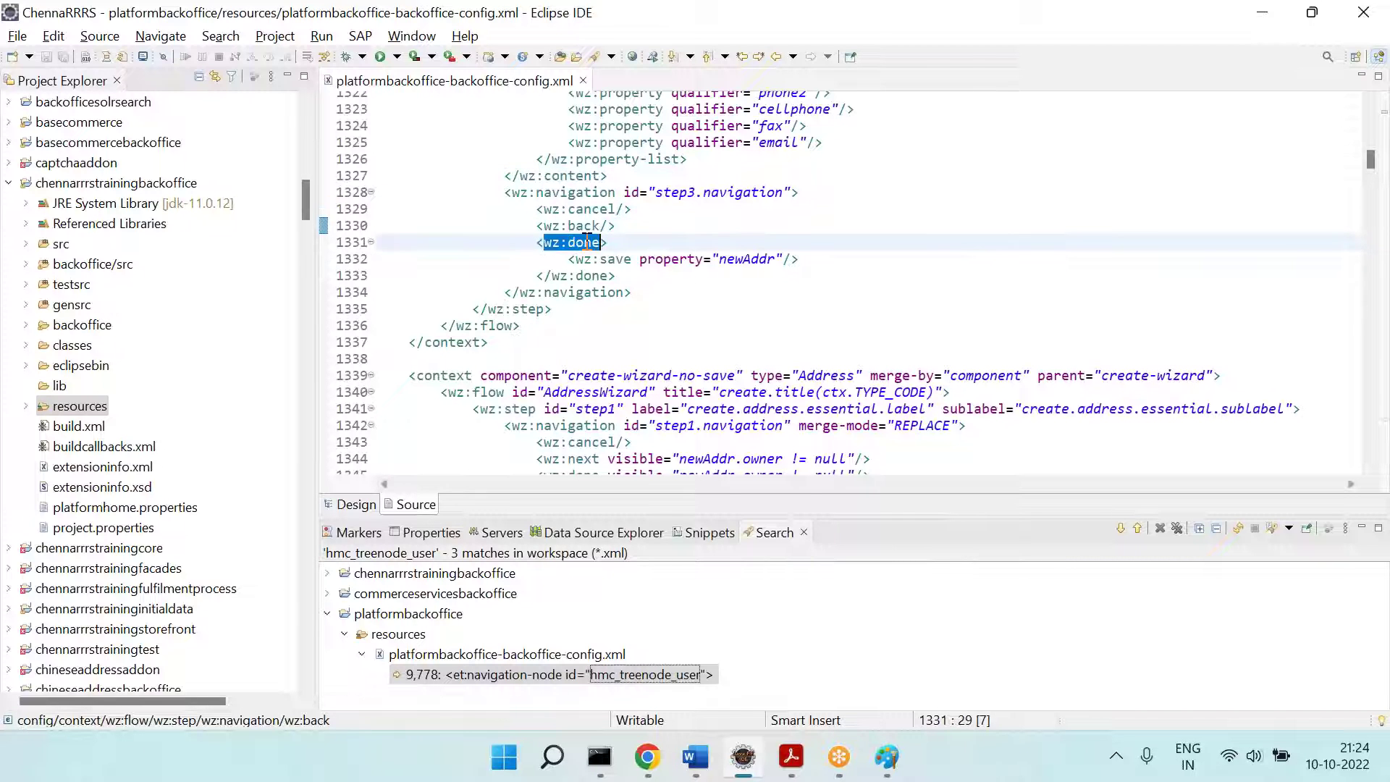
{"action": "left_click_drag", "start_coordinate": [593, 360], "coordinate": [297, 185]}
{"action": "scroll", "coordinate": [217, 217], "scroll_direction": "up", "scroll_amount": 10}
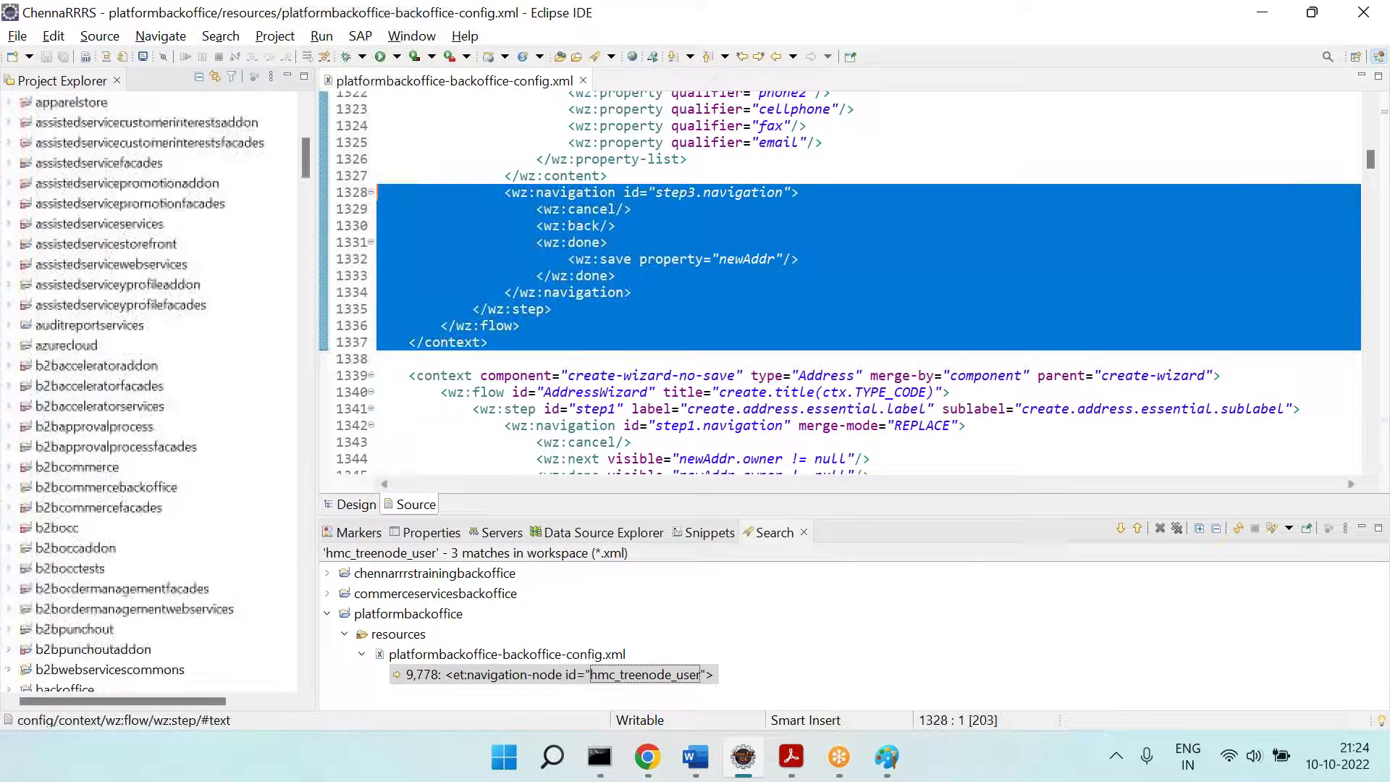
{"action": "scroll", "coordinate": [592, 259], "scroll_direction": "up", "scroll_amount": 14}
{"action": "scroll", "coordinate": [592, 259], "scroll_direction": "up", "scroll_amount": 10}
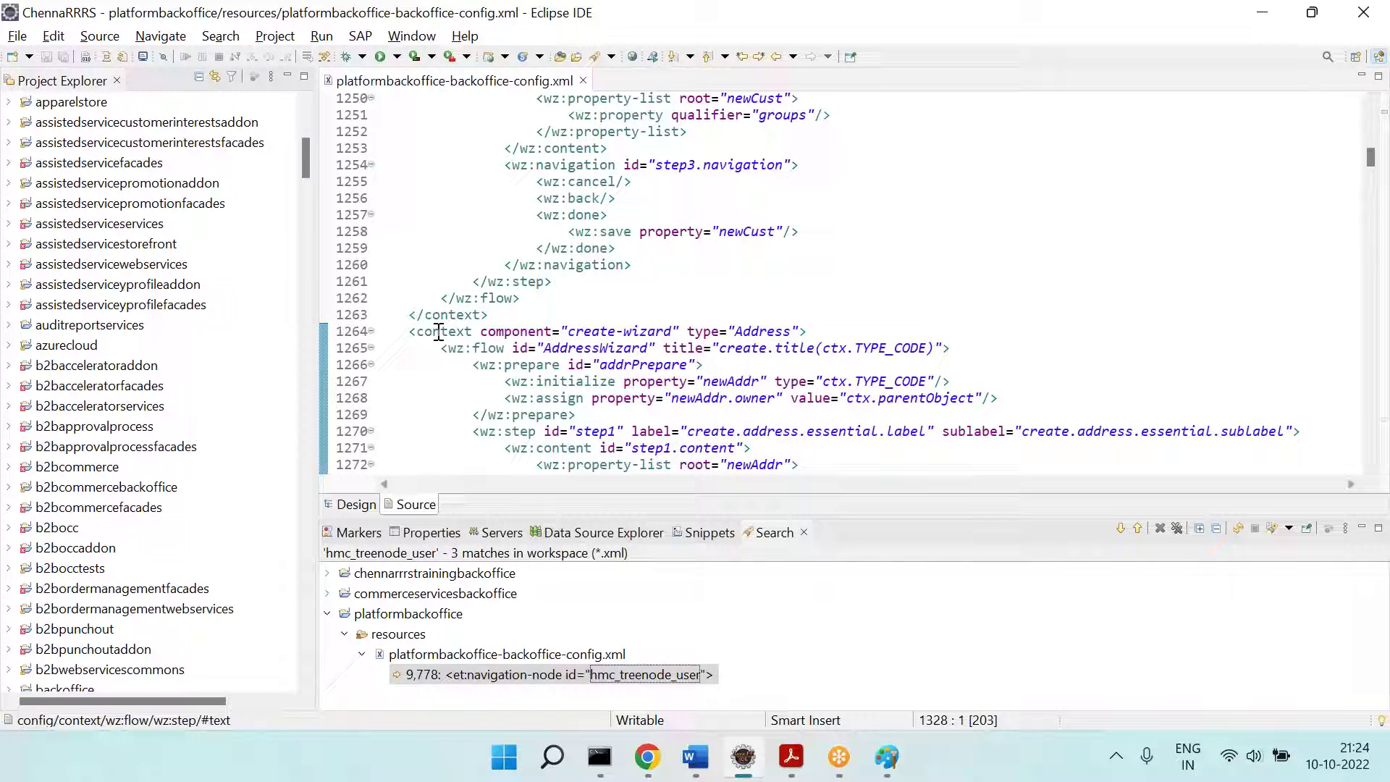
{"action": "double_click", "coordinate": [411, 331]}
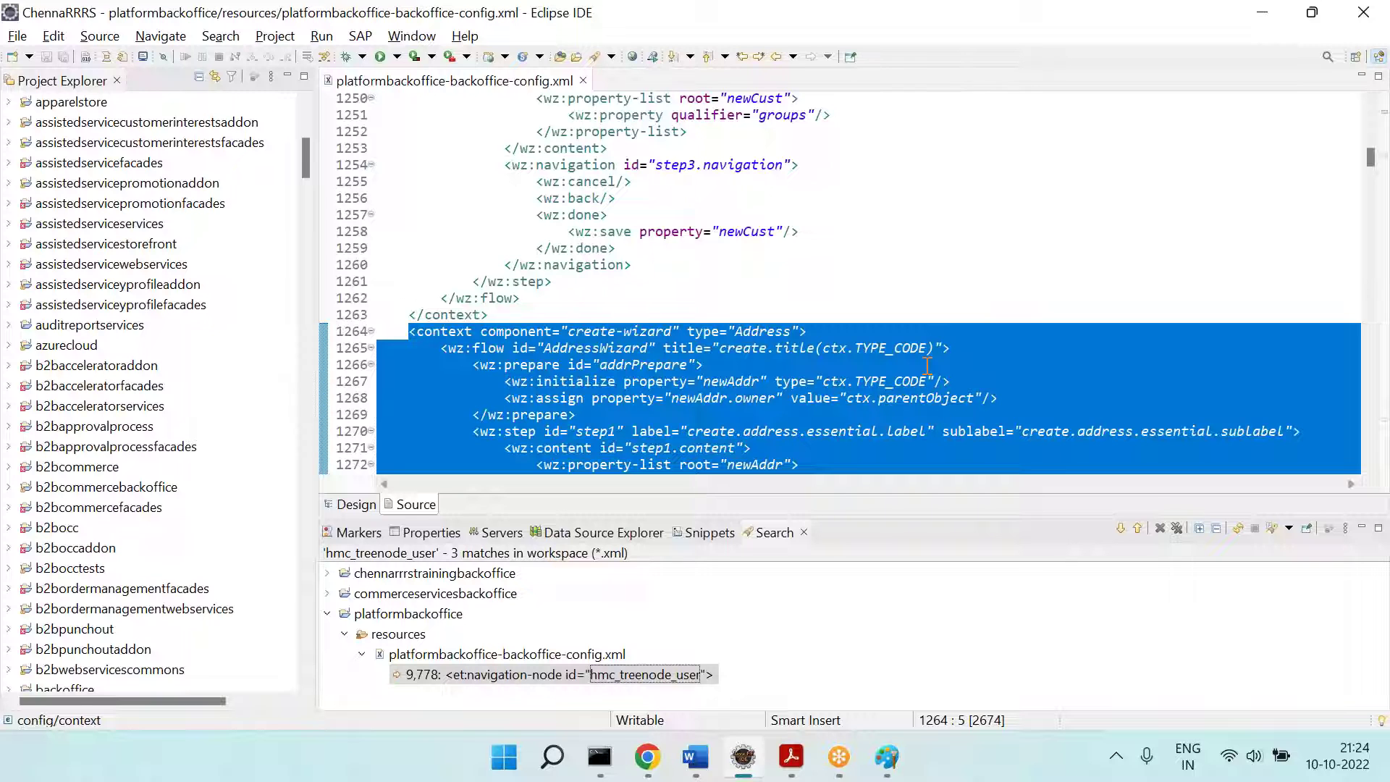
Step: Cancel the Create New Address wizard in Backoffice and return to the config XML
{"action": "key", "text": "alt+Tab"}
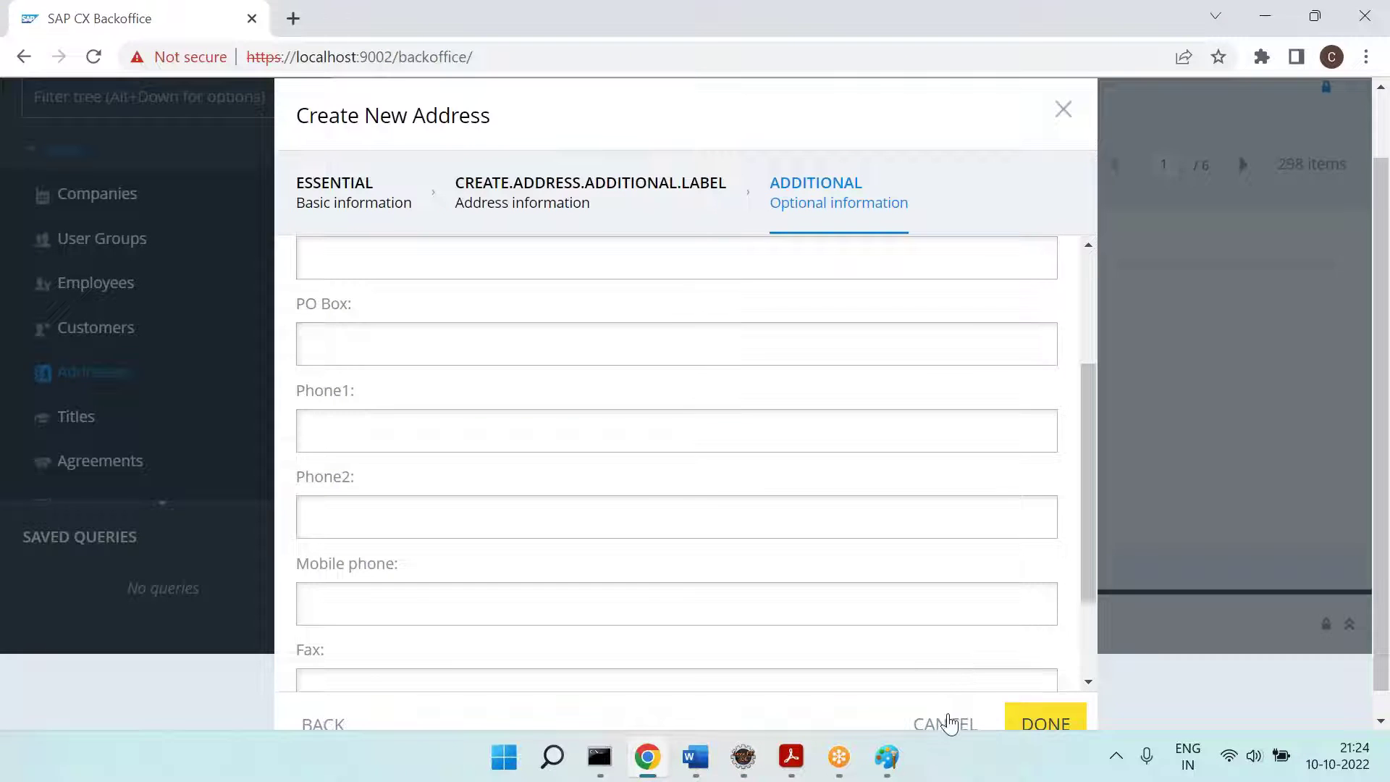
{"action": "left_click", "coordinate": [947, 724]}
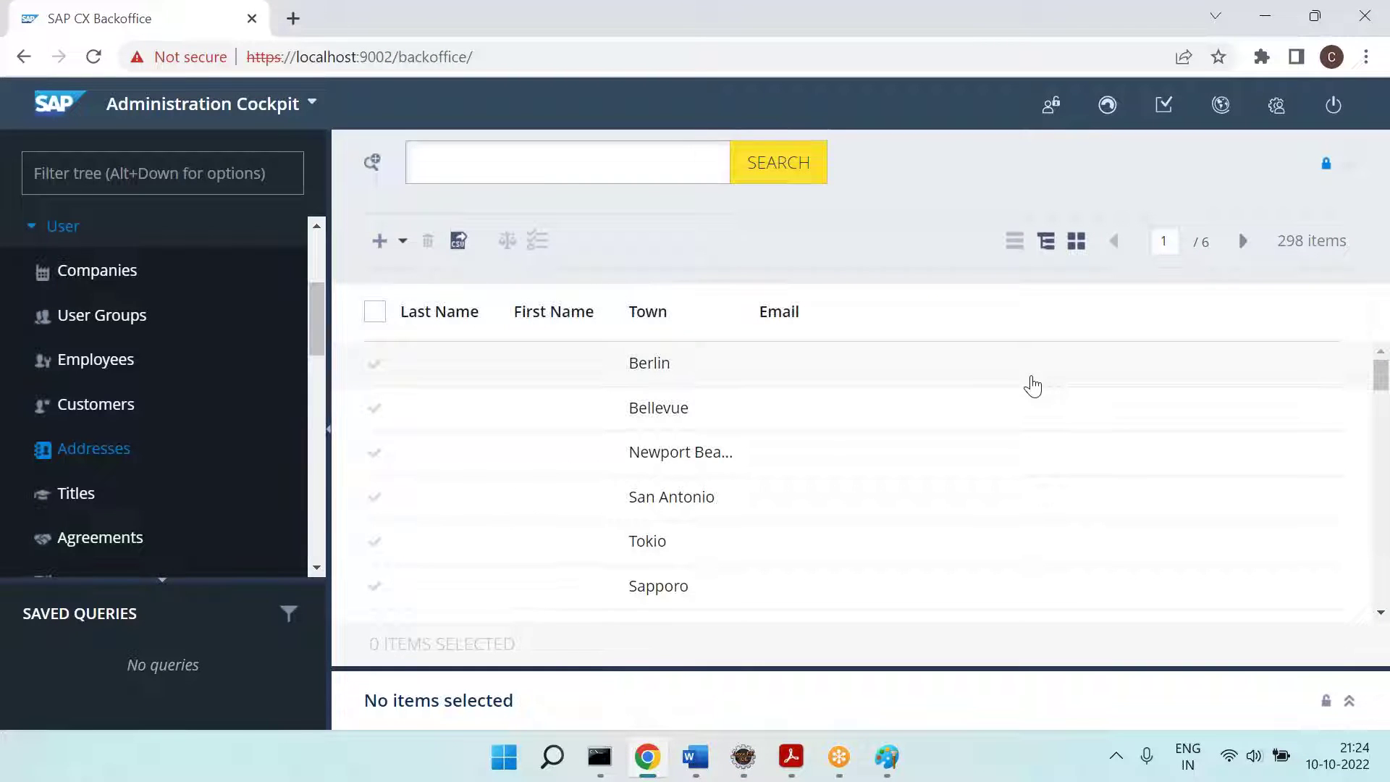
{"action": "key", "text": "alt+Tab"}
Step: Search on for 'Address' to reach the simple-search context on line 3405
{"action": "left_click", "coordinate": [968, 276]}
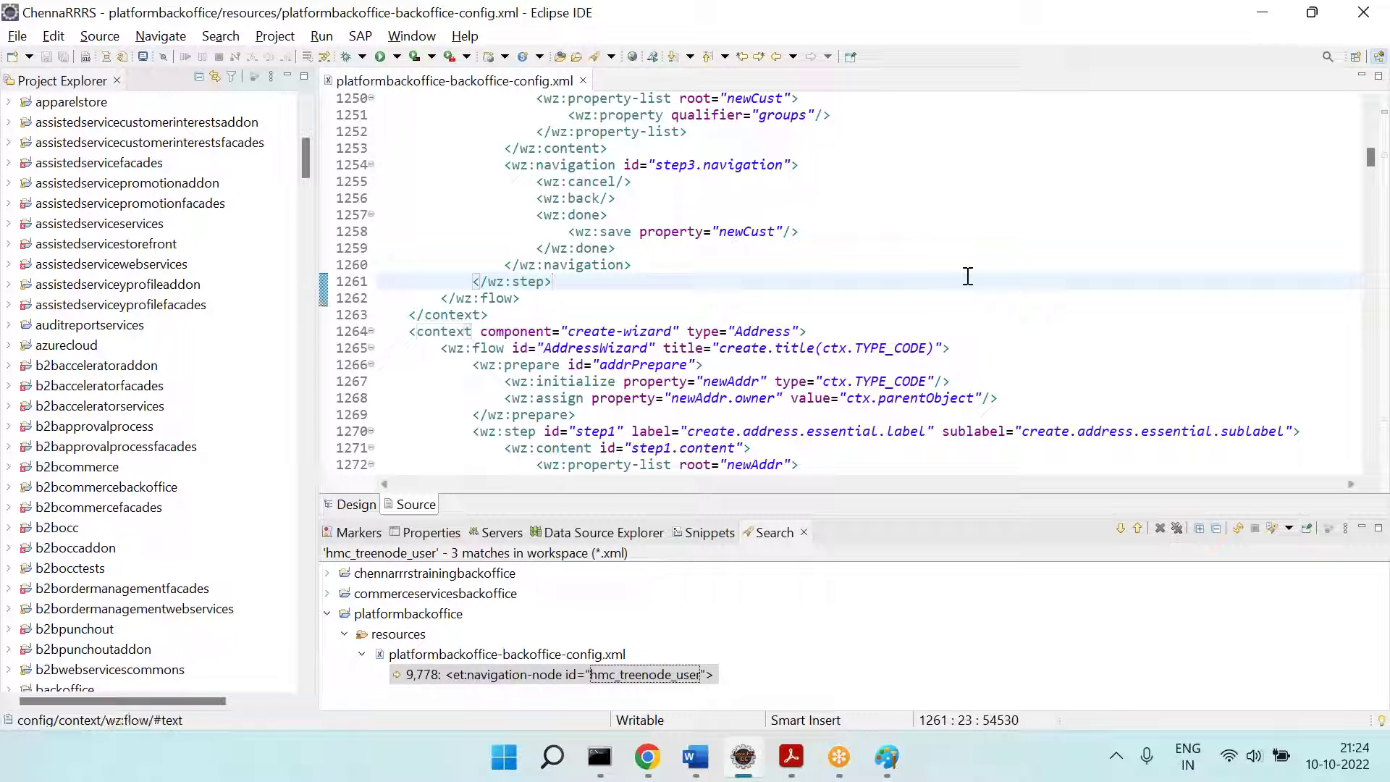
{"action": "key", "text": "ctrl+f"}
{"action": "mouse_move", "coordinate": [968, 267]}
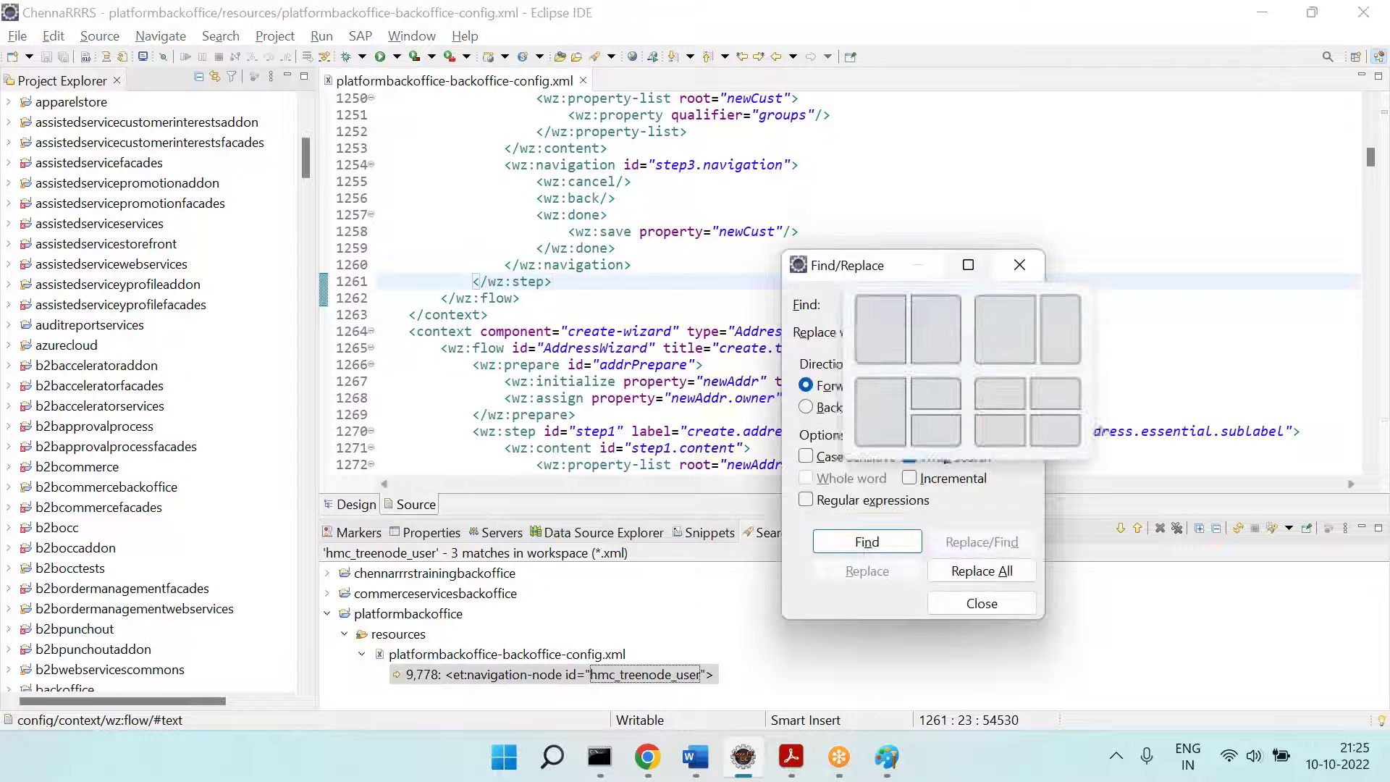
{"action": "key", "text": "Return"}
{"action": "key", "text": "Return"}
{"action": "key", "text": "Return"}
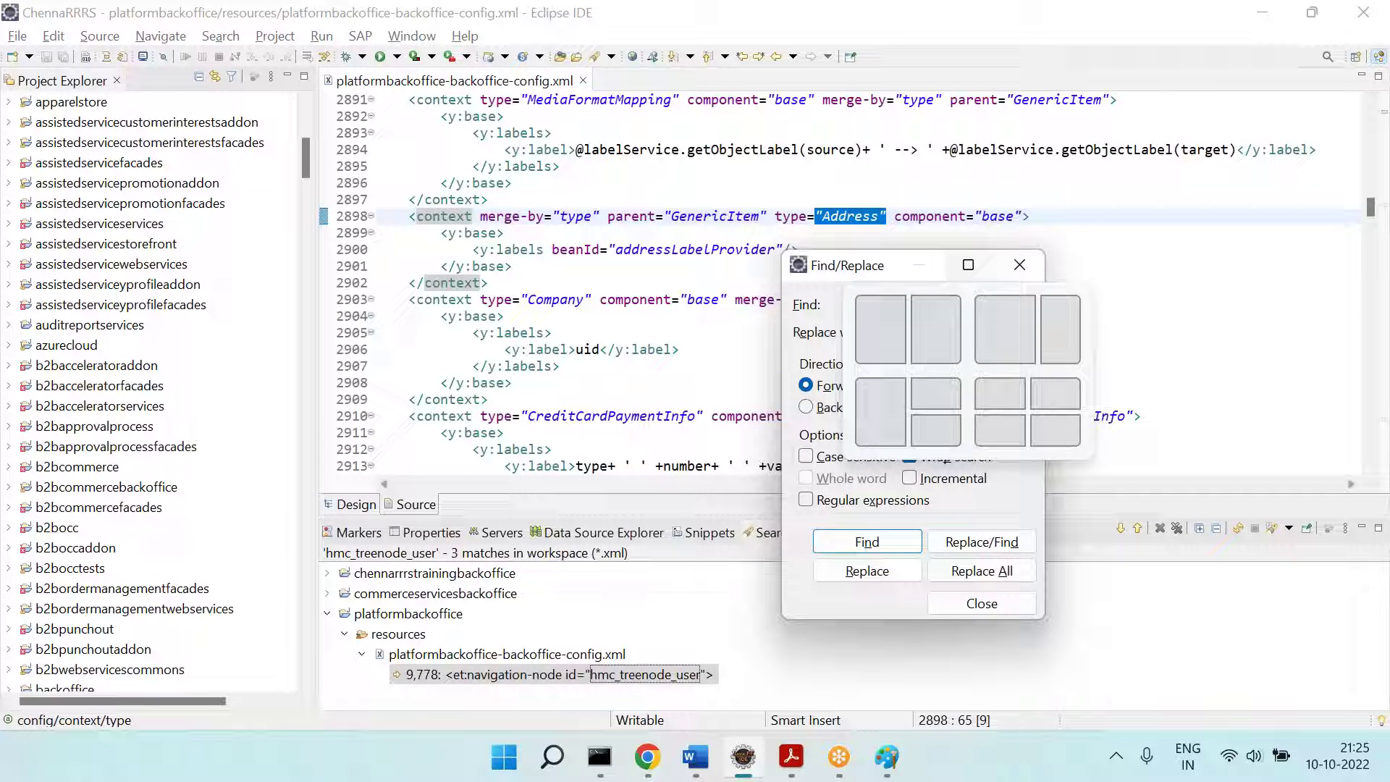
{"action": "key", "text": "Return"}
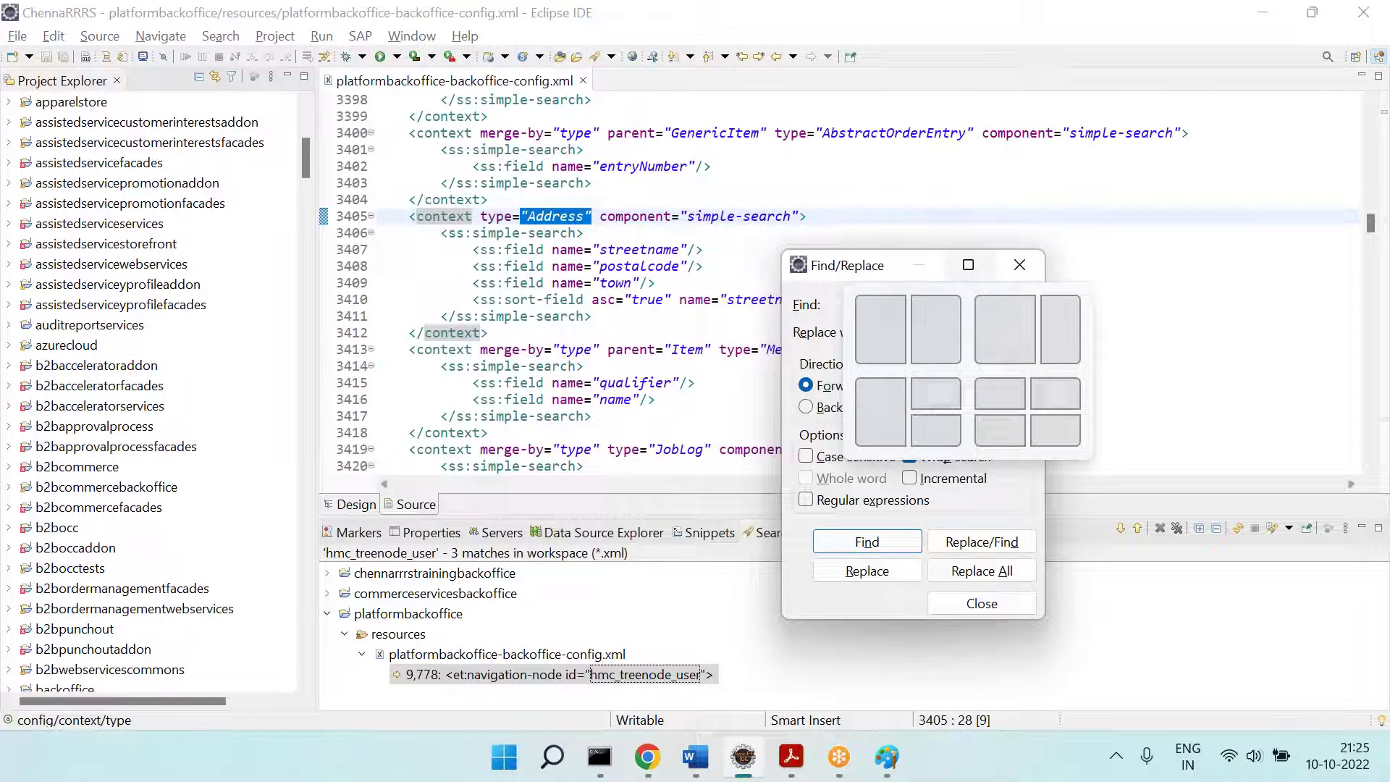
{"action": "key", "text": "Escape"}
{"action": "left_click_drag", "start_coordinate": [409, 216], "coordinate": [829, 216]}
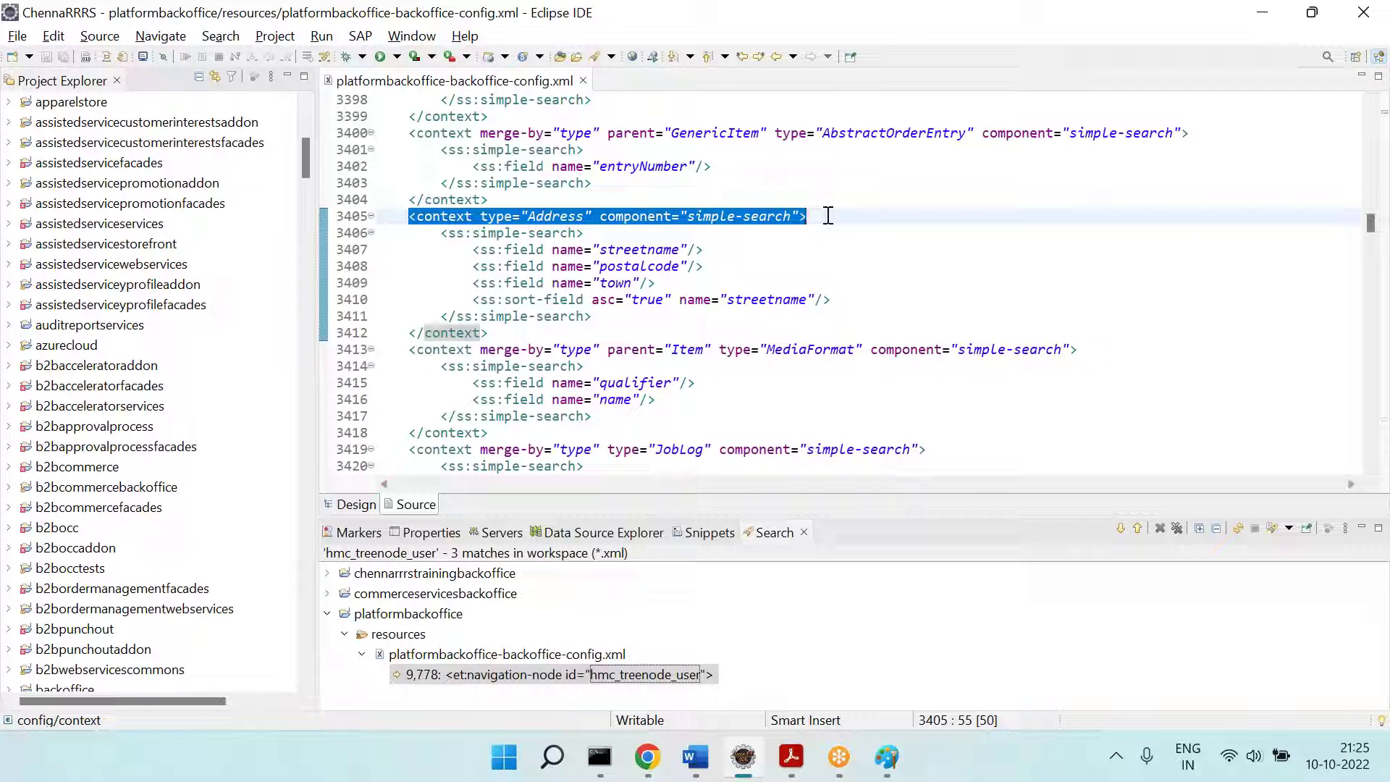
Step: Select the Berlin address in the Backoffice Addresses list
{"action": "left_click", "coordinate": [648, 768]}
{"action": "left_click", "coordinate": [93, 456]}
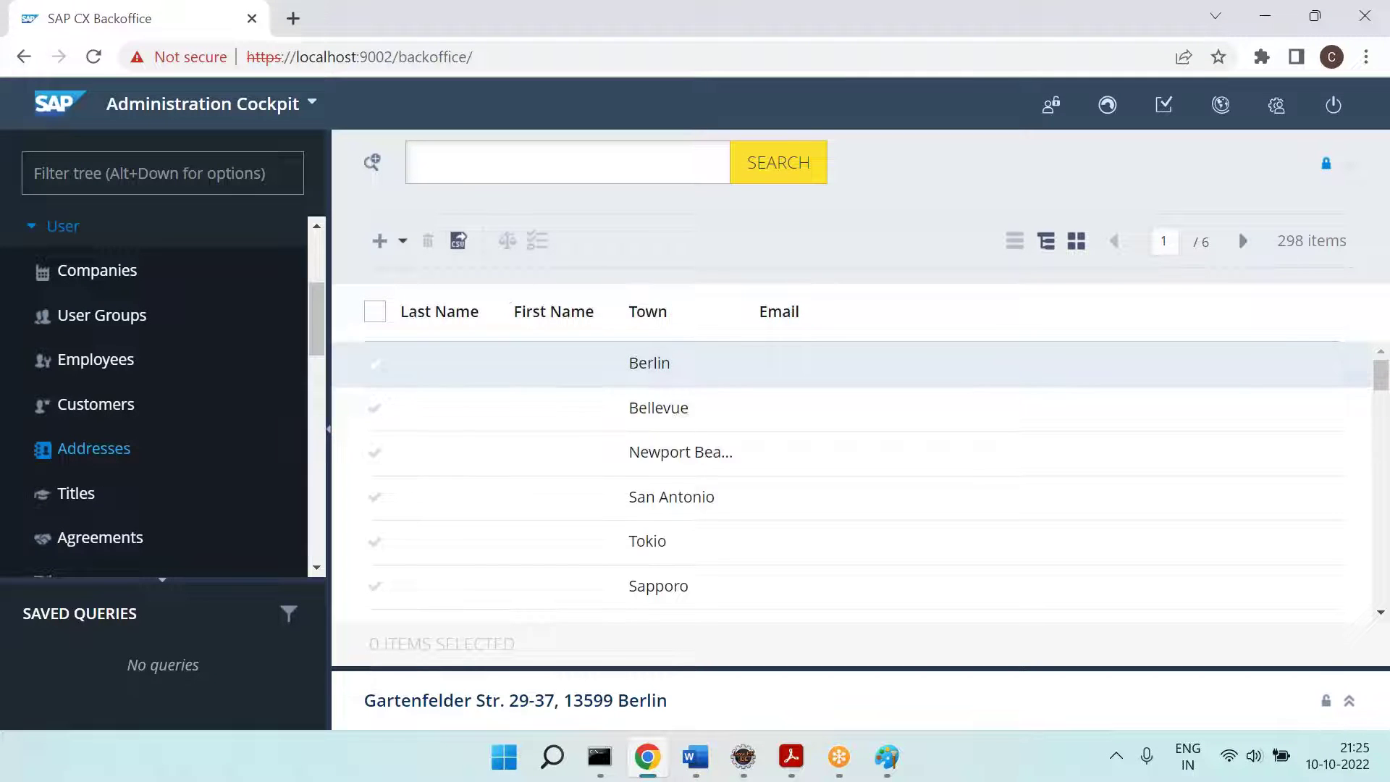
{"action": "key", "text": "alt+Tab"}
Step: Check the streetname, postalcode and town search fields, then jump to the advanced-search context
{"action": "left_click", "coordinate": [634, 250]}
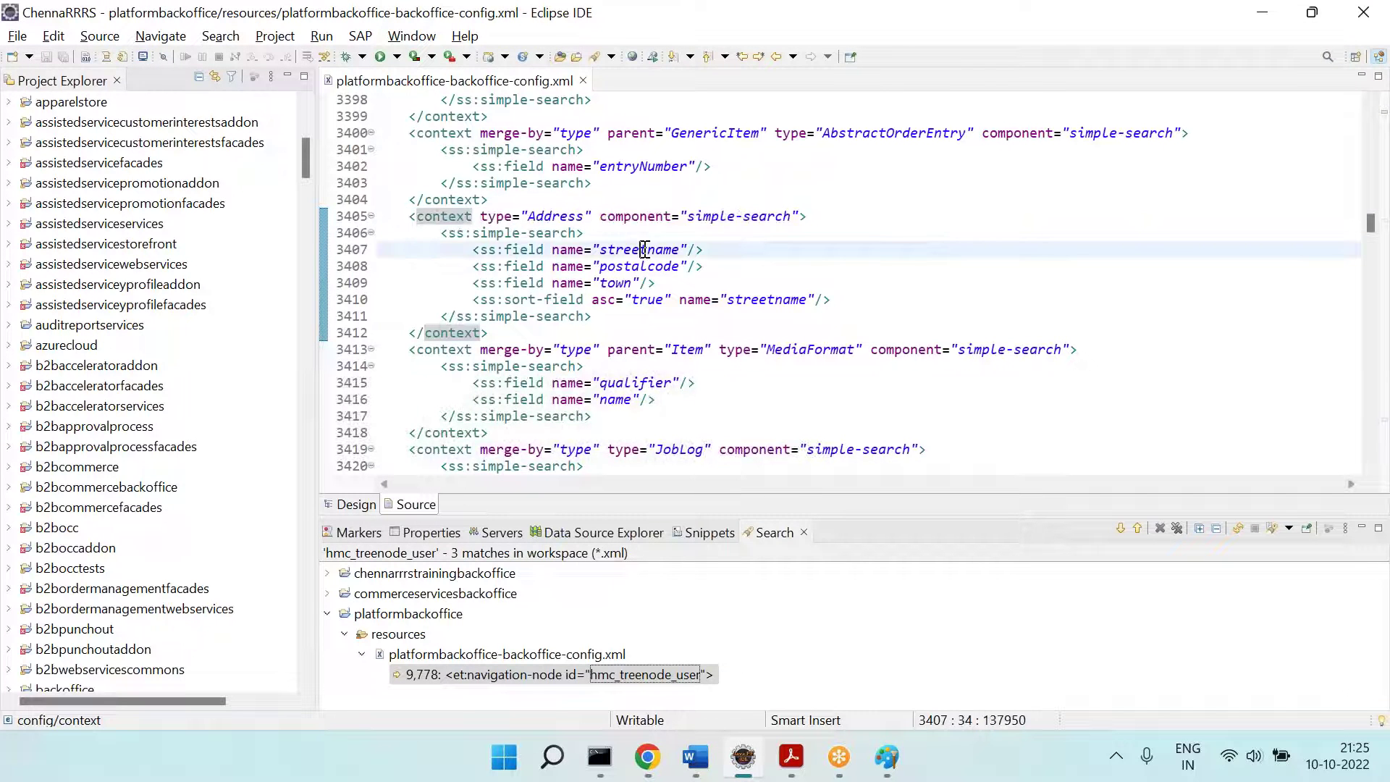
{"action": "left_click", "coordinate": [658, 266]}
{"action": "left_click", "coordinate": [624, 284]}
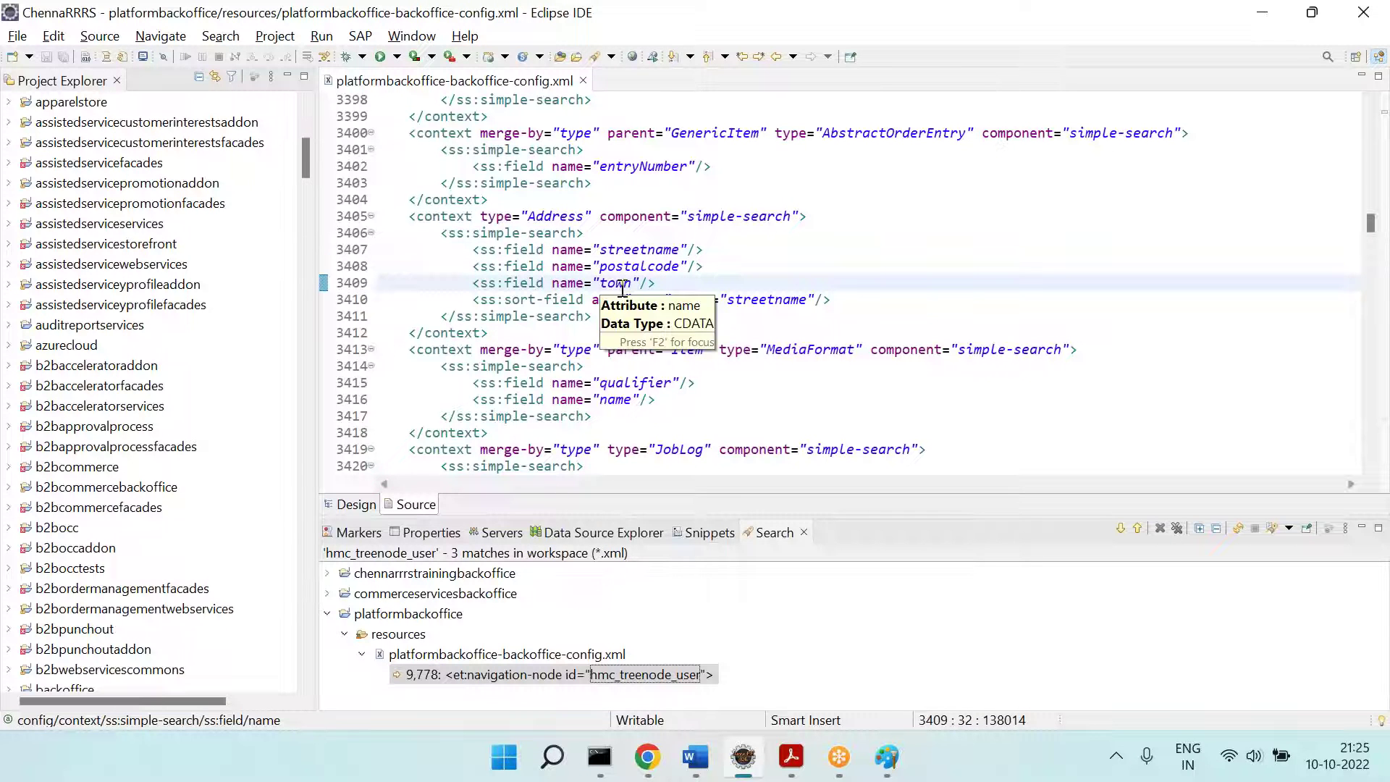
{"action": "left_click", "coordinate": [862, 330]}
{"action": "key", "text": "ctrl+f"}
{"action": "key", "text": "Return"}
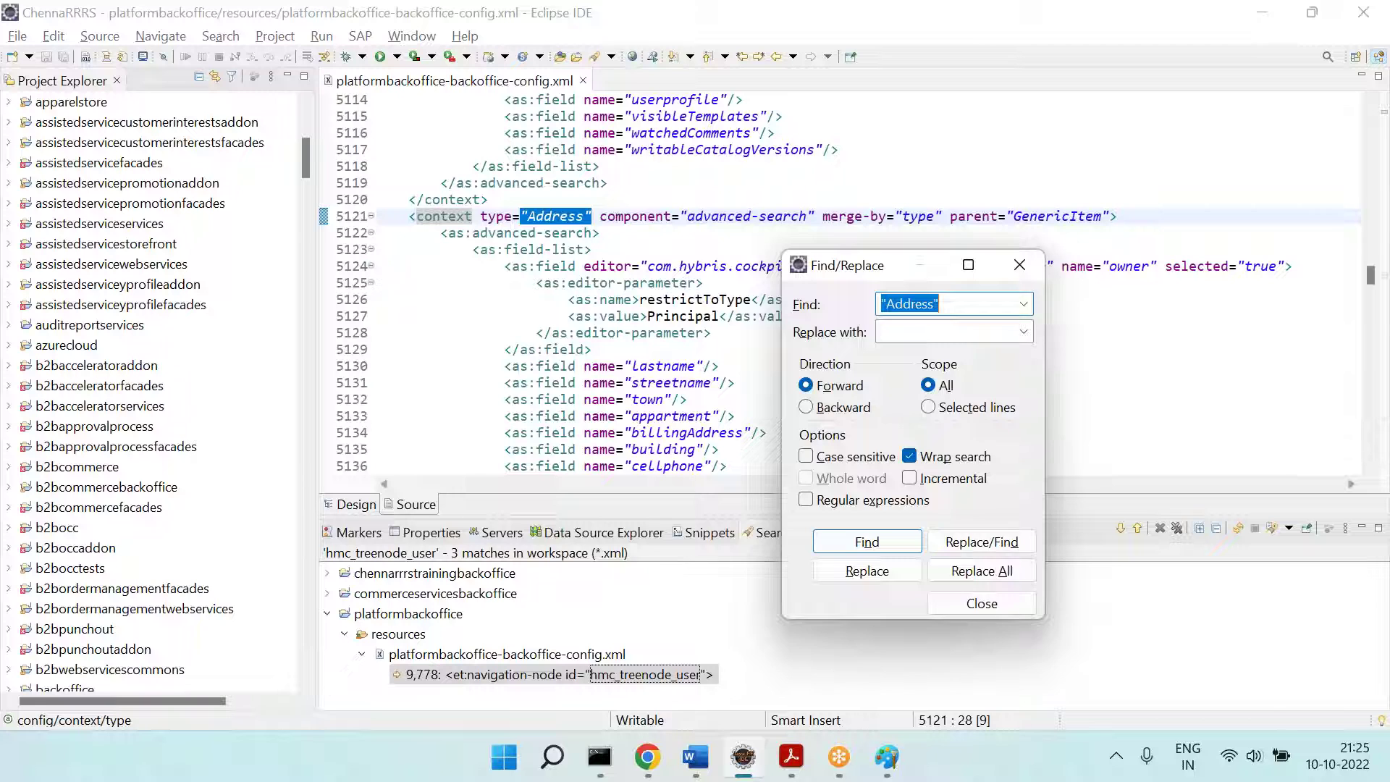
Step: Open Backoffice's advanced address search and browse its Attribute list
{"action": "key", "text": "Escape"}
{"action": "double_click", "coordinate": [711, 215]}
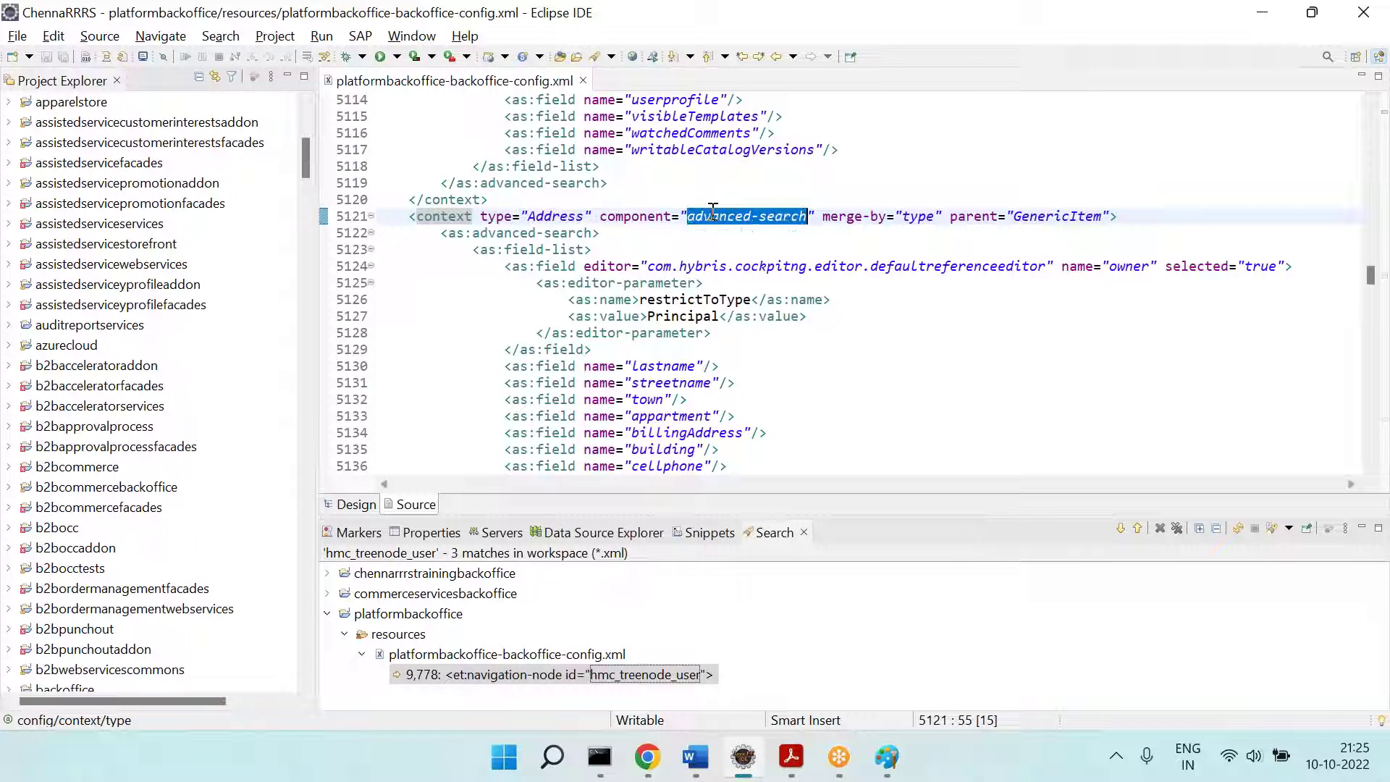
{"action": "key", "text": "alt+Tab"}
{"action": "left_click", "coordinate": [371, 162]}
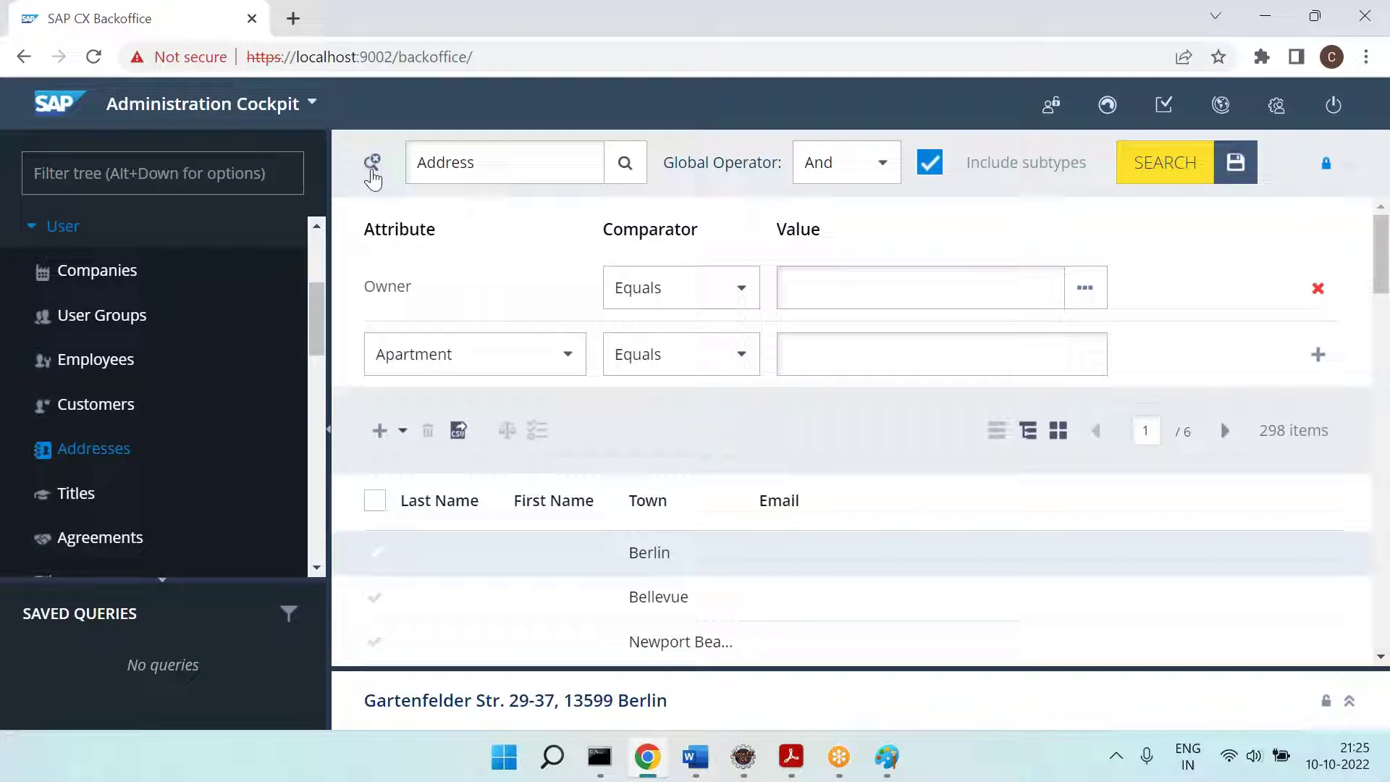
{"action": "left_click", "coordinate": [510, 354]}
{"action": "scroll", "coordinate": [509, 577], "scroll_direction": "down", "scroll_amount": 1}
{"action": "scroll", "coordinate": [509, 577], "scroll_direction": "up", "scroll_amount": 1}
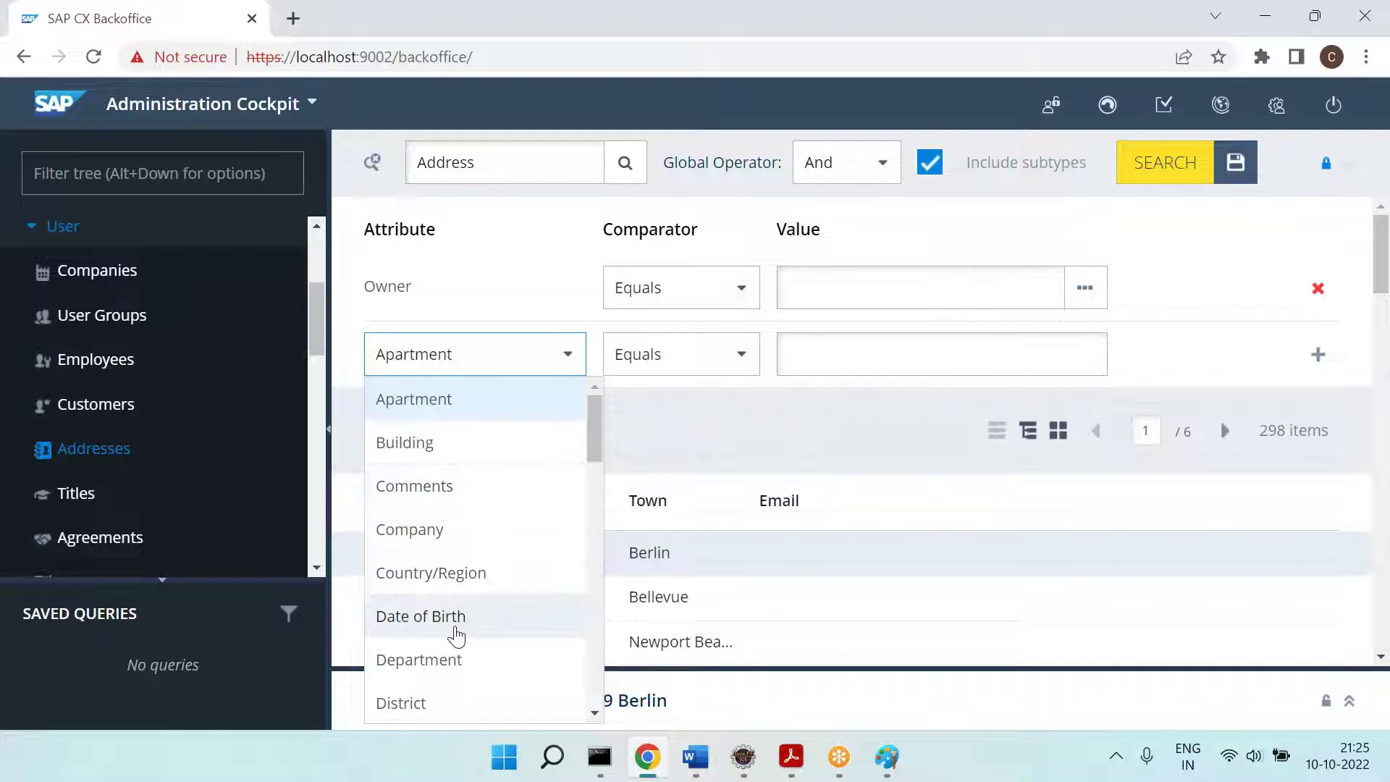
{"action": "scroll", "coordinate": [453, 633], "scroll_direction": "down", "scroll_amount": 3}
{"action": "key", "text": "alt+Tab"}
Step: Compare the appartment and billingAddress fields, then return Backoffice to simple search
{"action": "scroll", "coordinate": [771, 301], "scroll_direction": "down", "scroll_amount": 4}
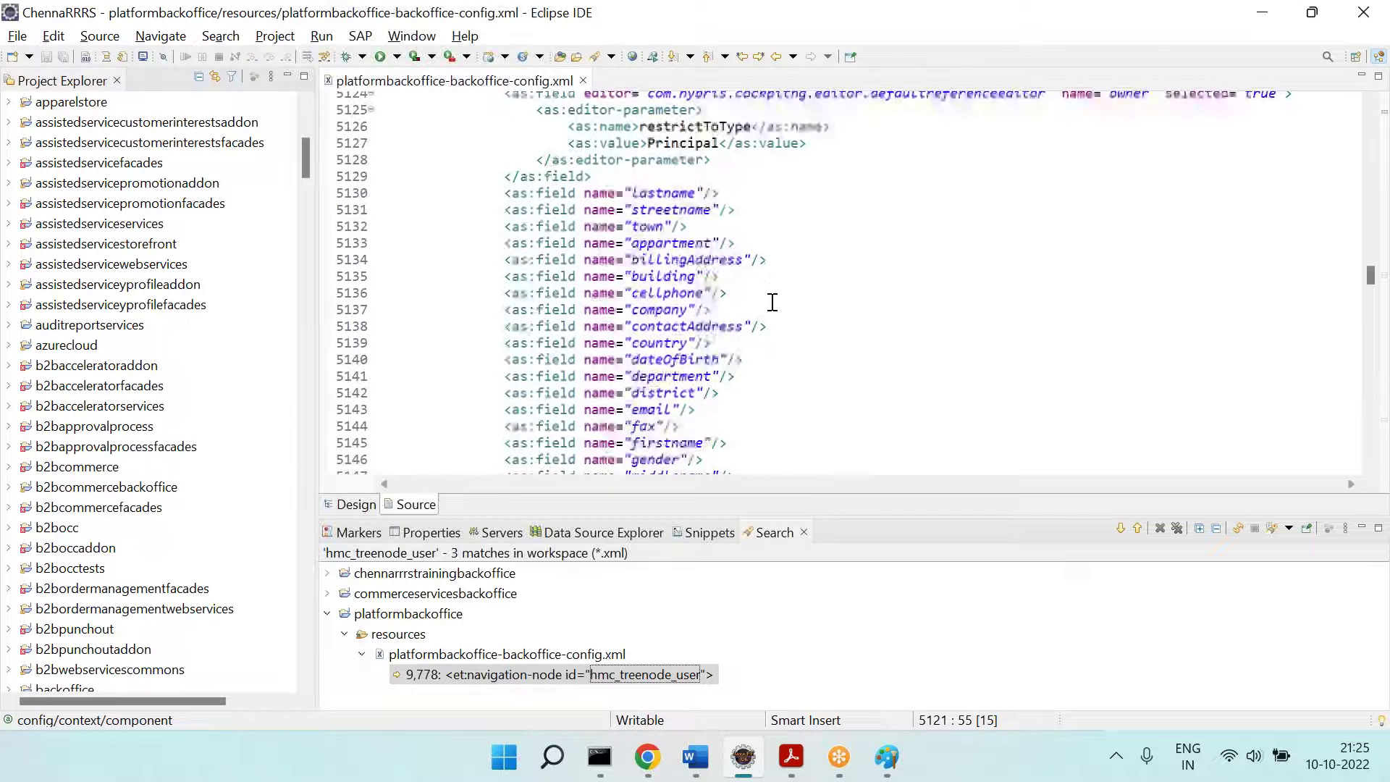
{"action": "left_click", "coordinate": [712, 243]}
{"action": "double_click", "coordinate": [664, 242]}
{"action": "double_click", "coordinate": [683, 260]}
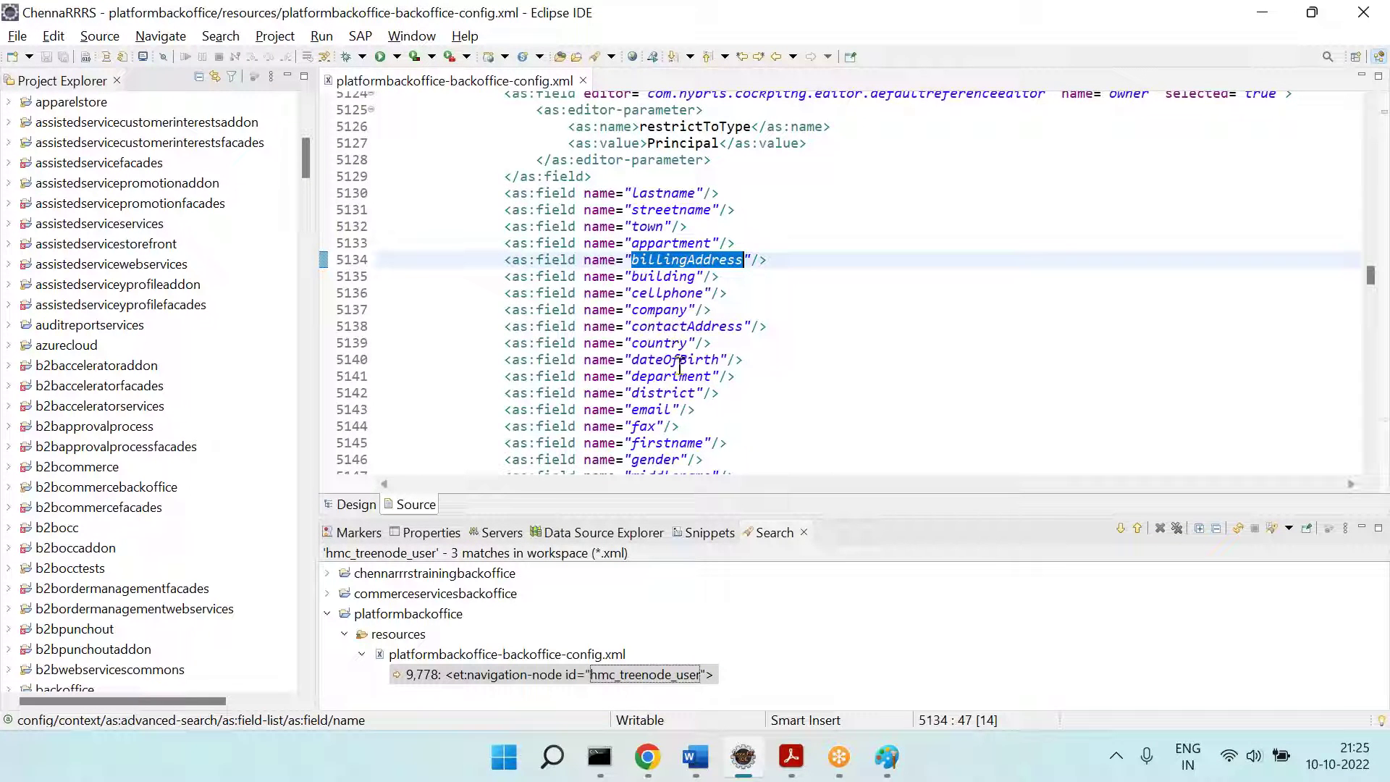
{"action": "scroll", "coordinate": [679, 368], "scroll_direction": "up", "scroll_amount": 7}
{"action": "scroll", "coordinate": [673, 305], "scroll_direction": "down", "scroll_amount": 2}
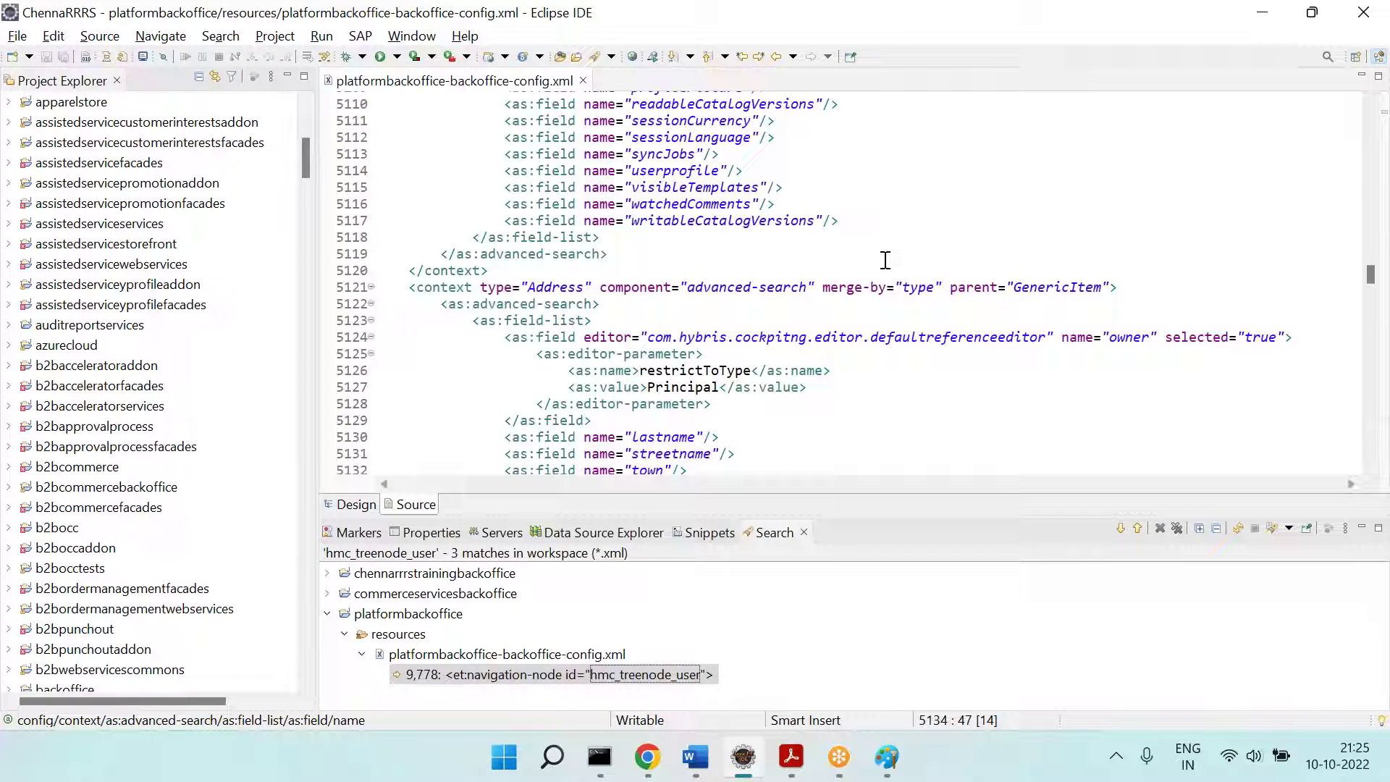
{"action": "scroll", "coordinate": [885, 259], "scroll_direction": "down", "scroll_amount": 5}
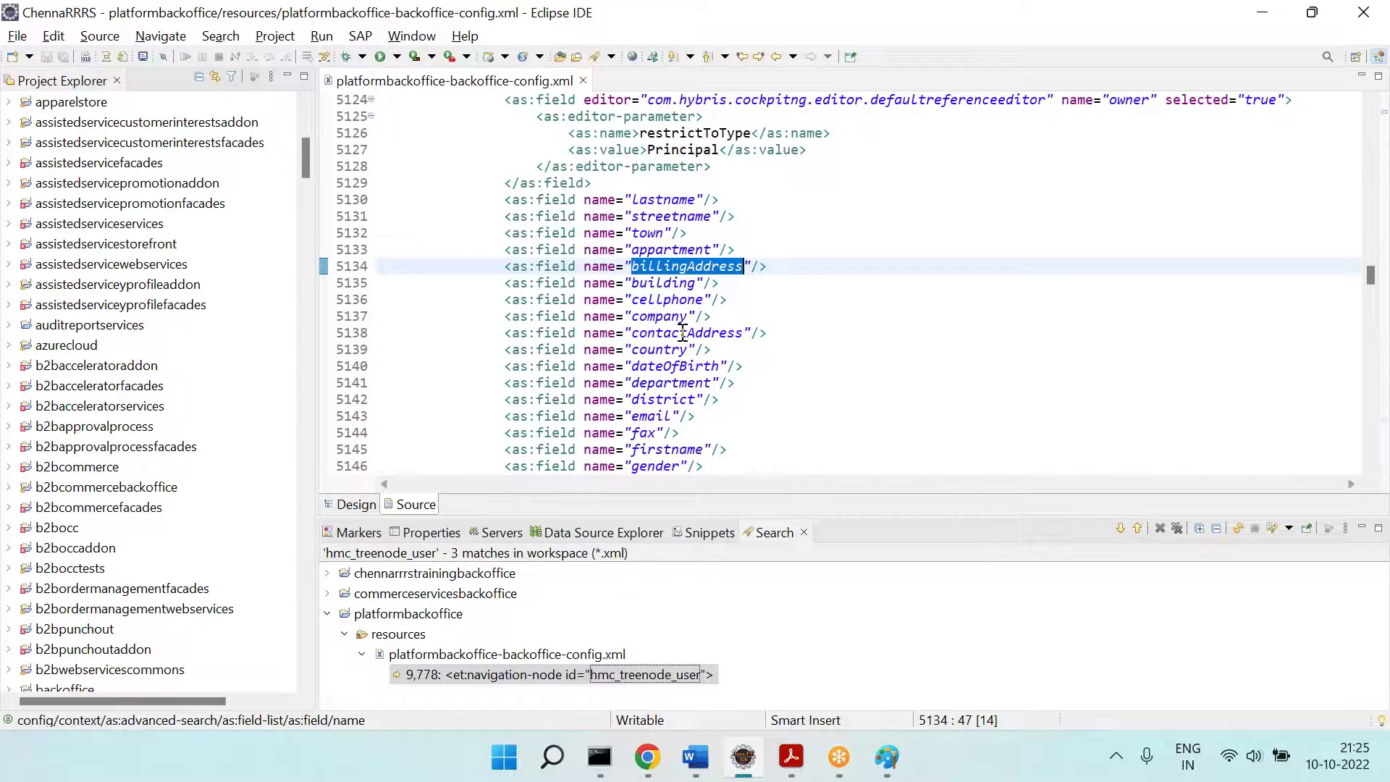
{"action": "scroll", "coordinate": [683, 333], "scroll_direction": "down", "scroll_amount": 12}
{"action": "key", "text": "alt+Tab"}
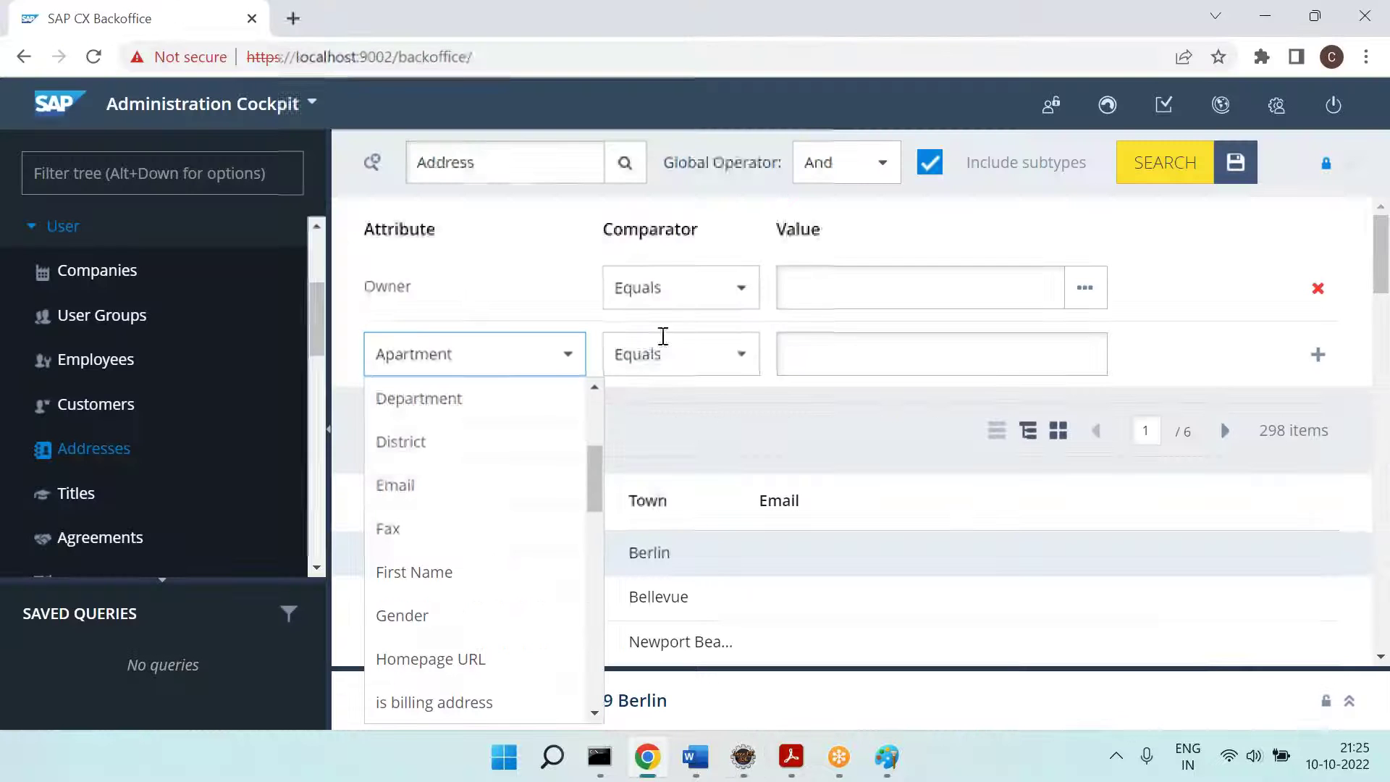
{"action": "left_click", "coordinate": [372, 163]}
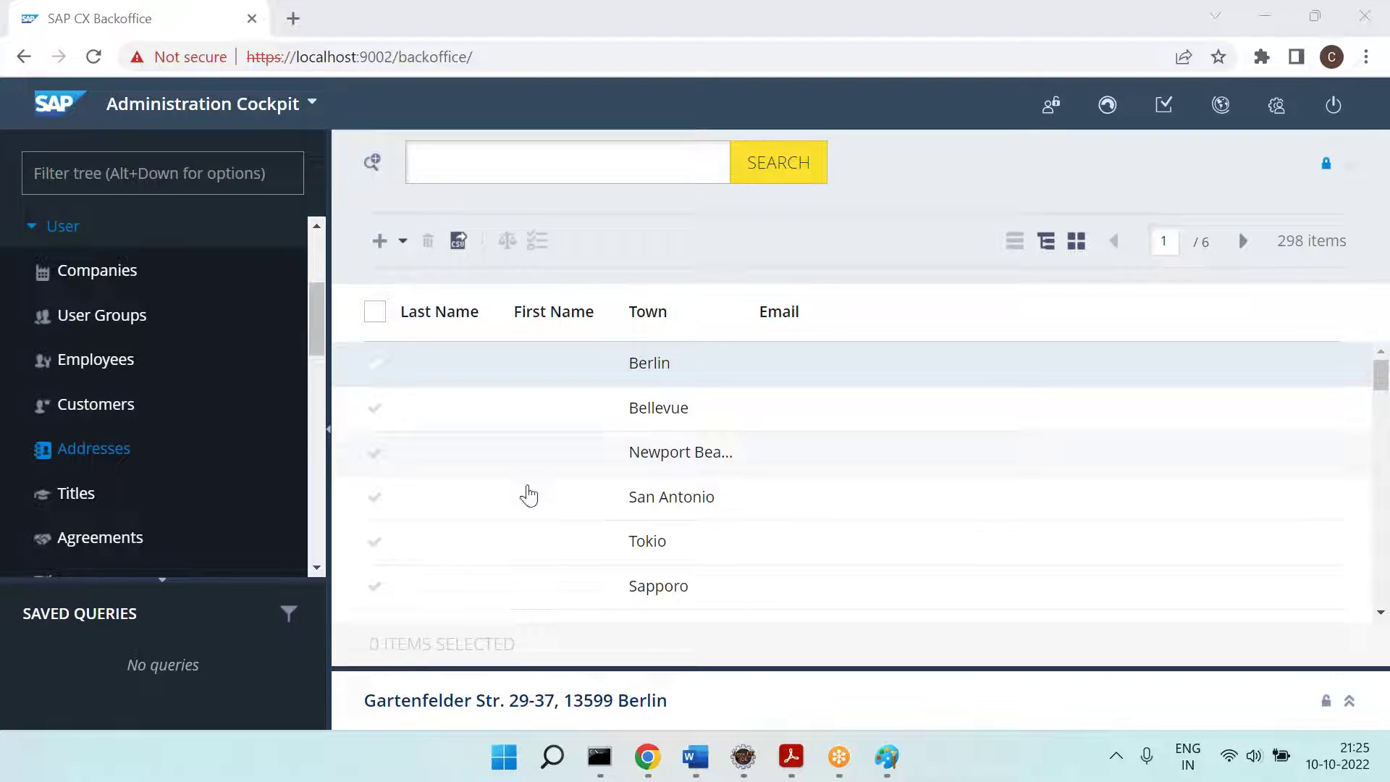
Step: Widen the Project Explorer and select the modifiedtime field definition, lines 5173–5182
{"action": "left_click", "coordinate": [699, 763]}
{"action": "left_click", "coordinate": [749, 763]}
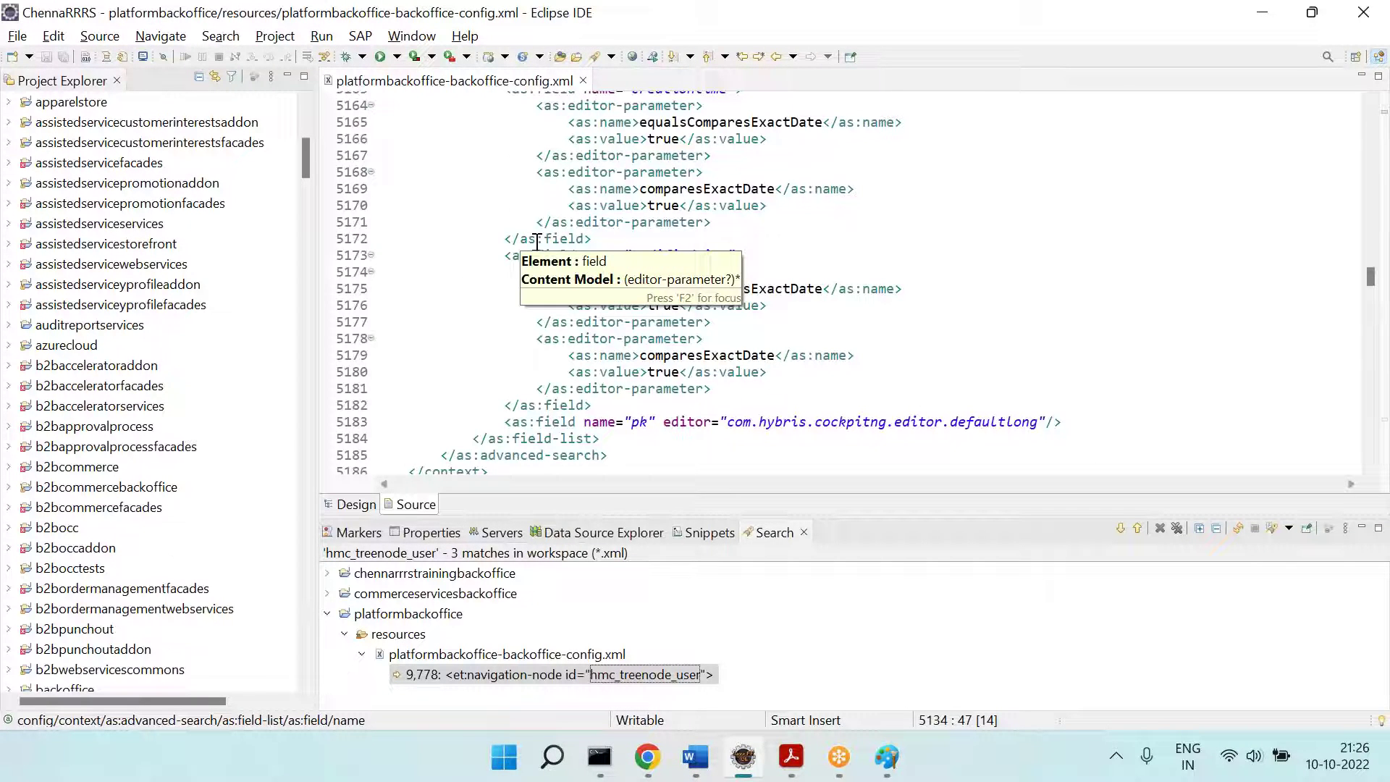
{"action": "left_click_drag", "start_coordinate": [319, 347], "coordinate": [469, 348]}
{"action": "left_click_drag", "start_coordinate": [672, 258], "coordinate": [774, 408]}
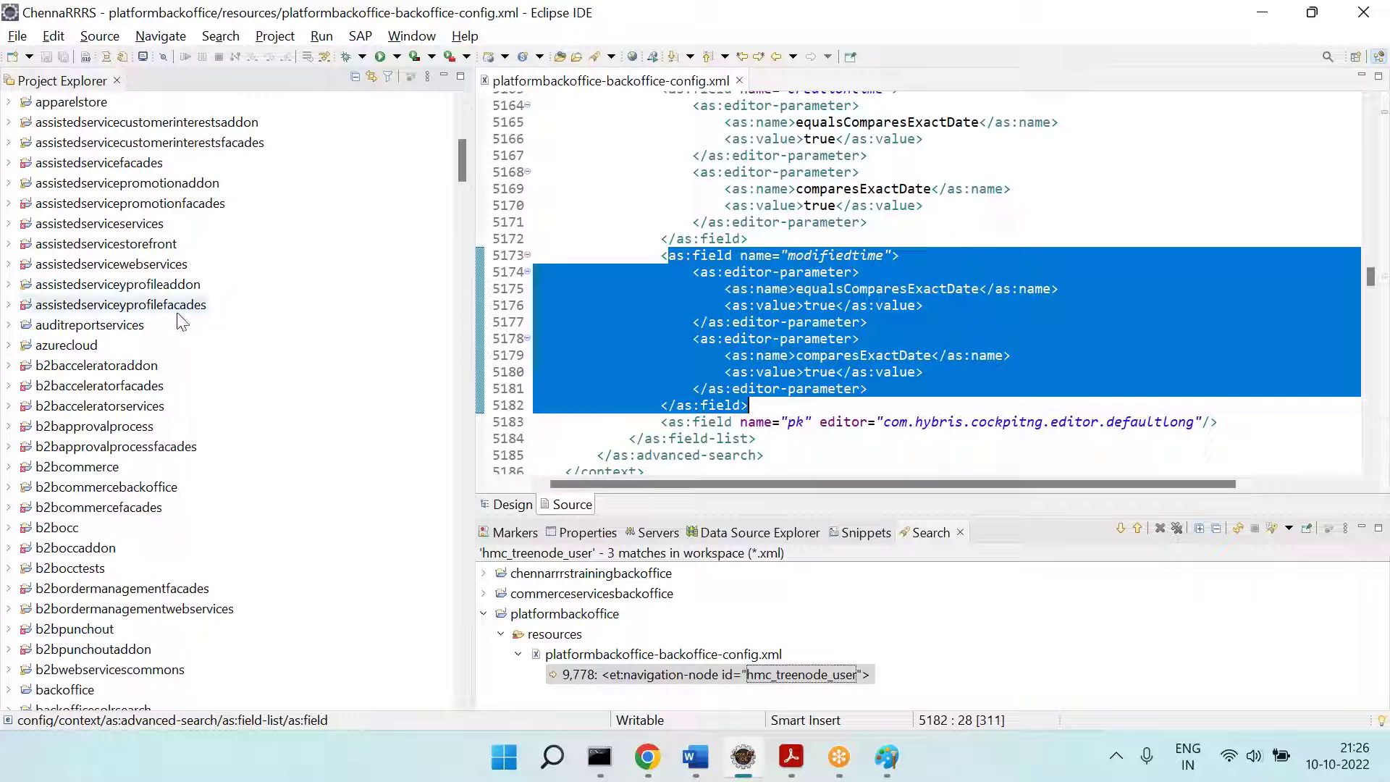
{"action": "scroll", "coordinate": [181, 322], "scroll_direction": "up", "scroll_amount": 7}
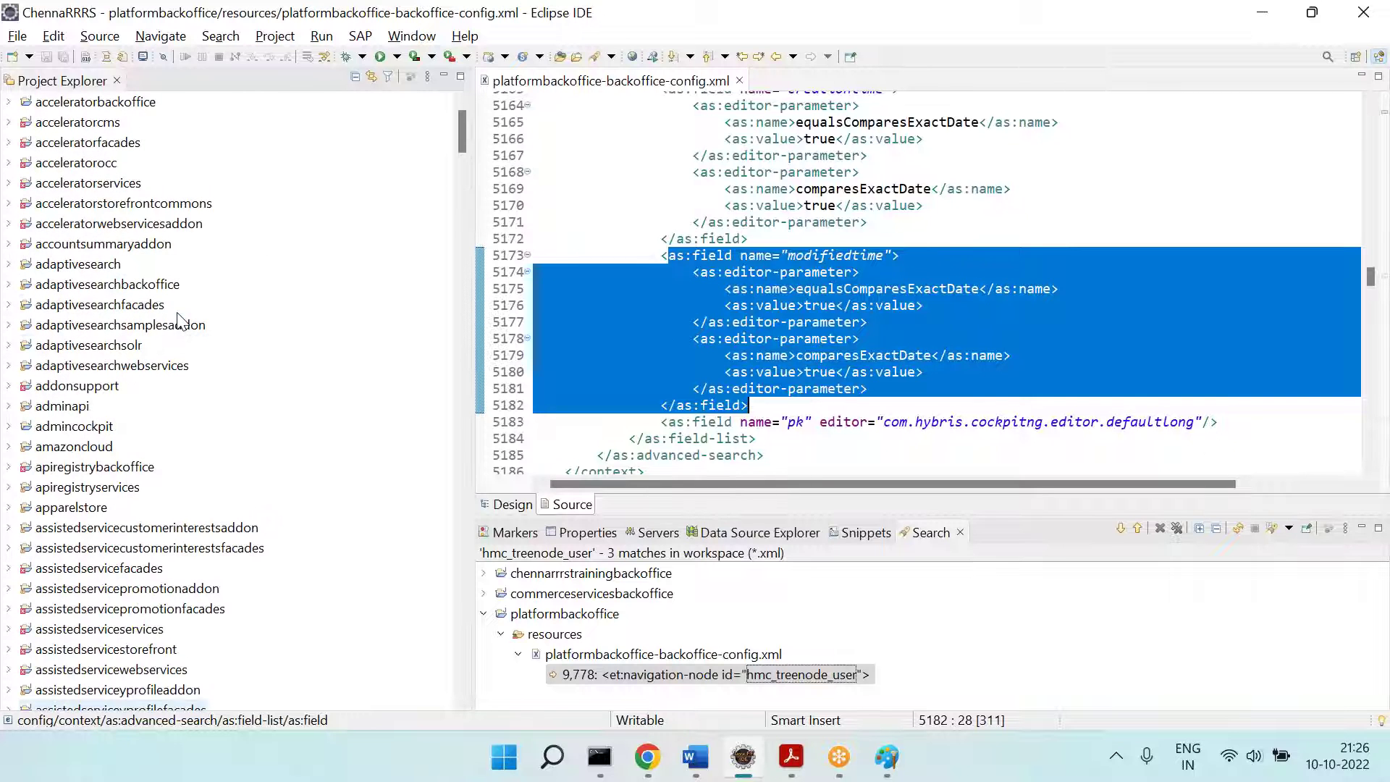
{"action": "scroll", "coordinate": [177, 326], "scroll_direction": "down", "scroll_amount": 8}
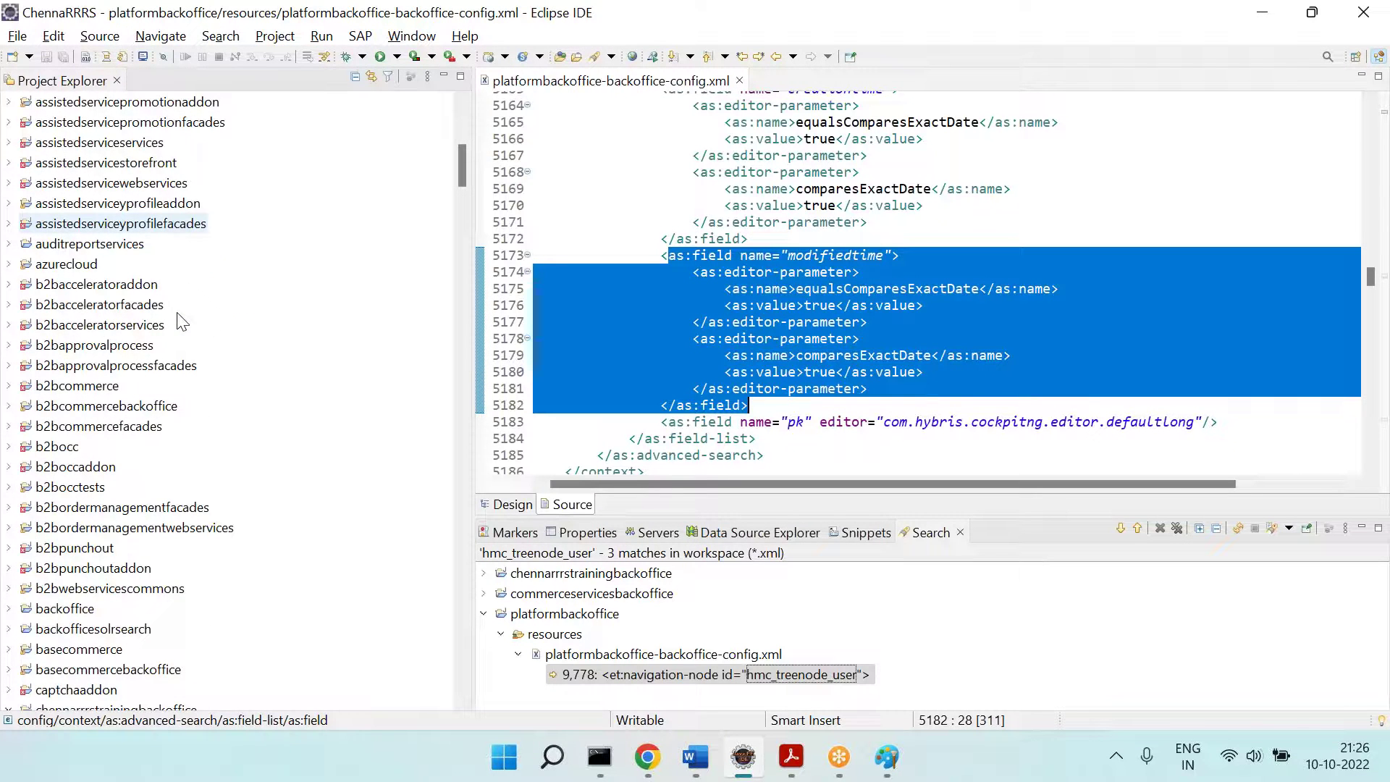
{"action": "scroll", "coordinate": [166, 333], "scroll_direction": "down", "scroll_amount": 9}
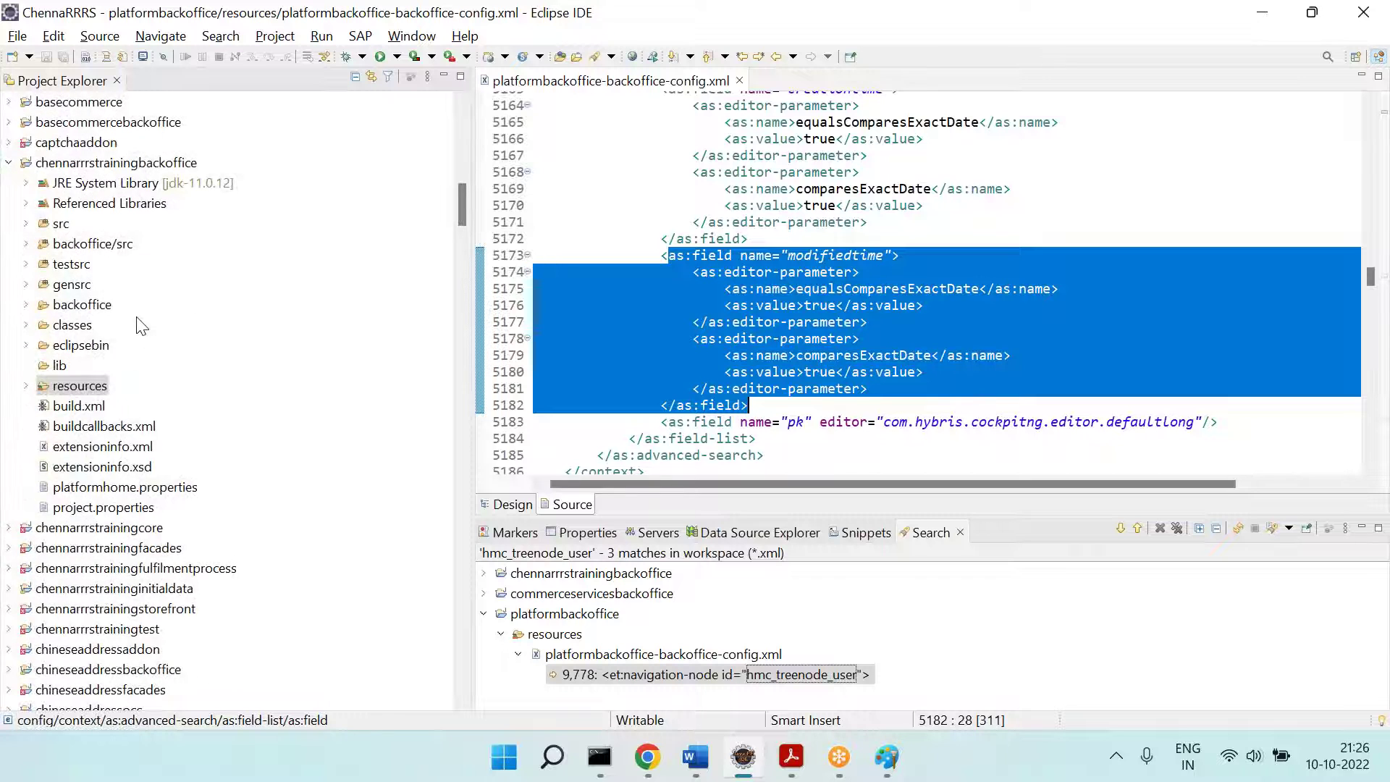
Step: Open chennarrrstrainingbackoffice-backoffice-config.xml from the extension's resources folder
{"action": "left_click", "coordinate": [26, 385]}
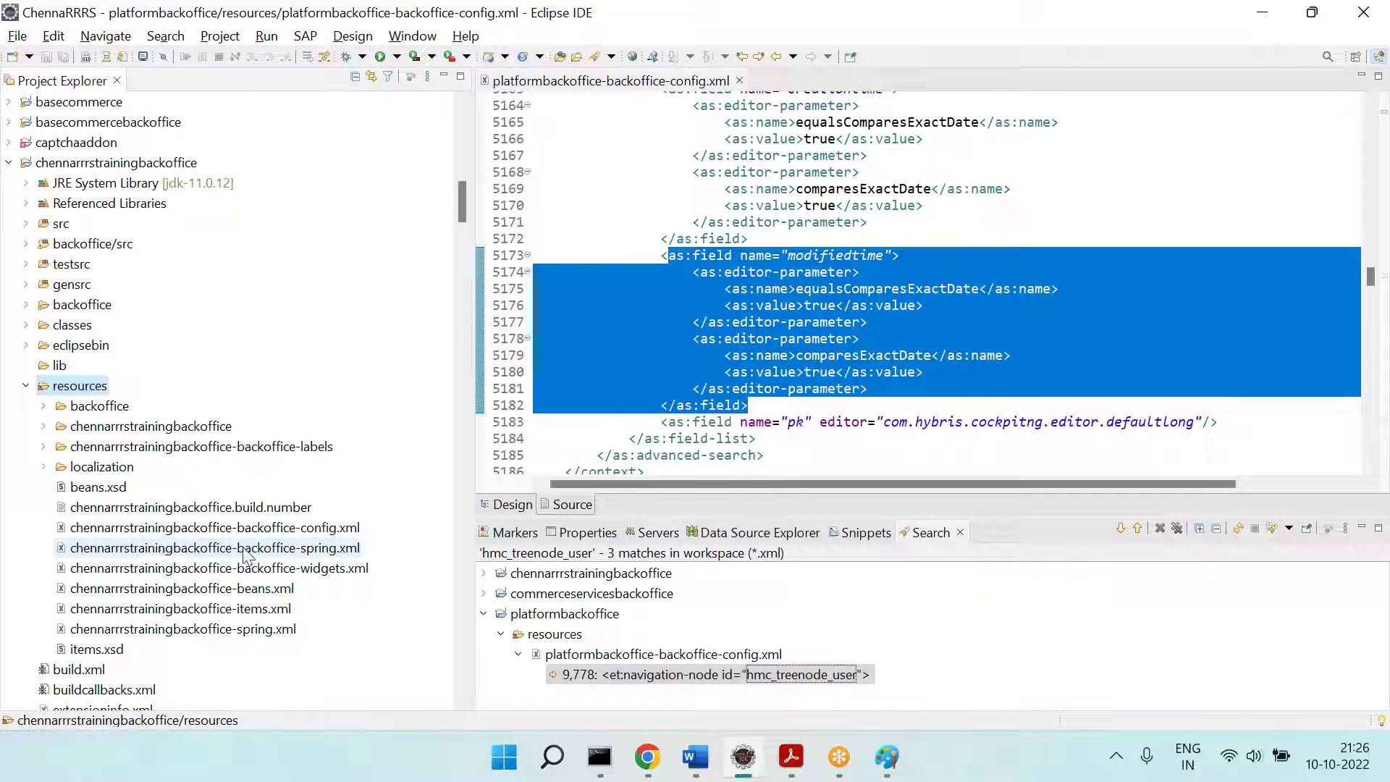
{"action": "left_click", "coordinate": [344, 528]}
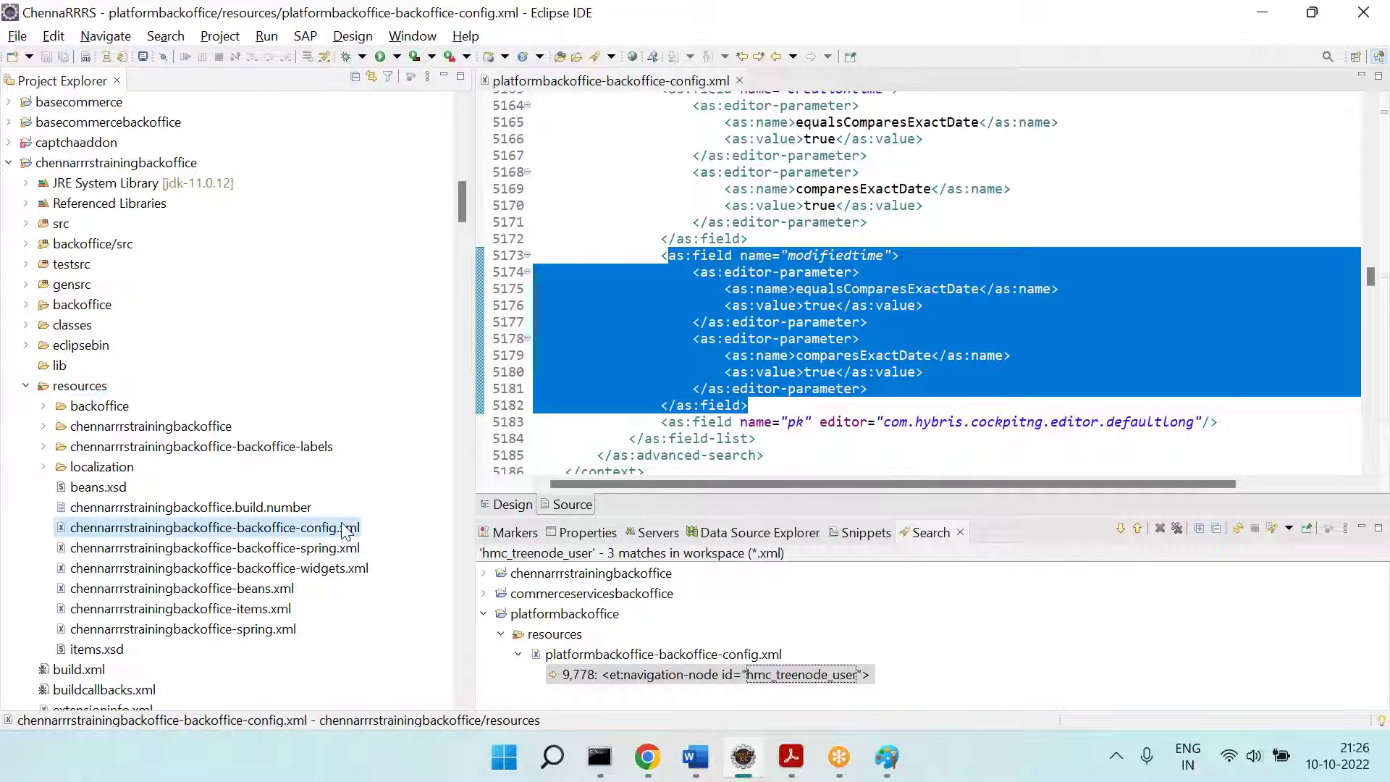
{"action": "double_click", "coordinate": [343, 528]}
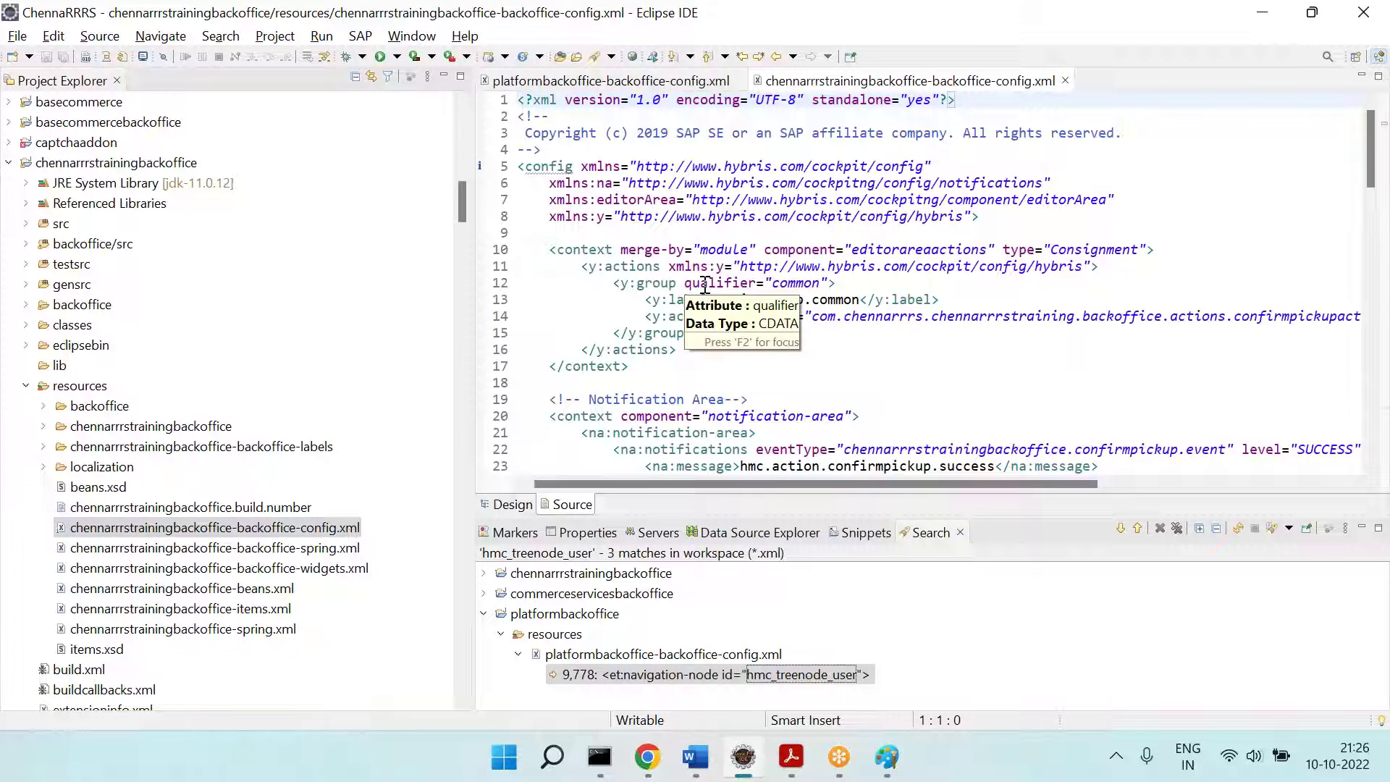
{"action": "left_click_drag", "start_coordinate": [469, 373], "coordinate": [287, 388]}
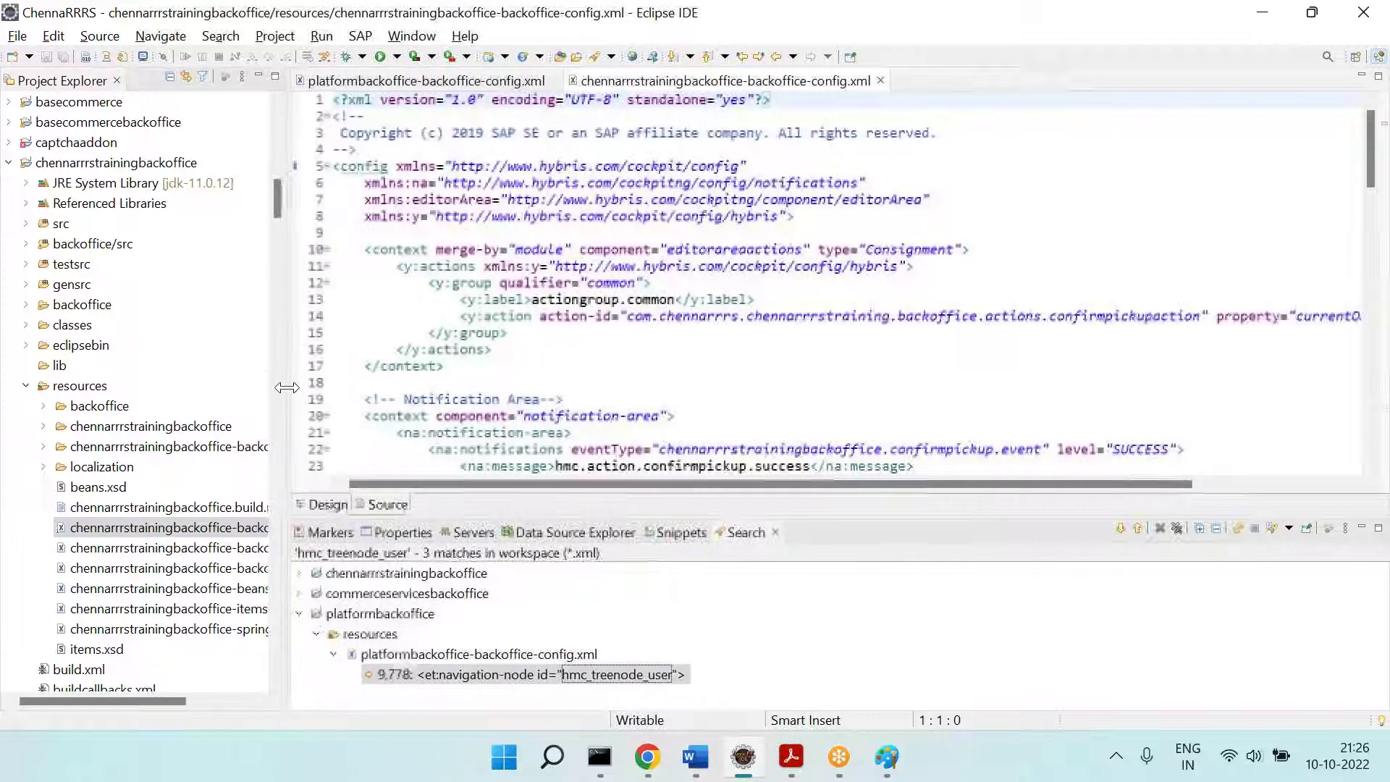
Step: Close both config tabs, reopen the platform config at hmc_treenode_user, and return to Backoffice
{"action": "left_click", "coordinate": [556, 80]}
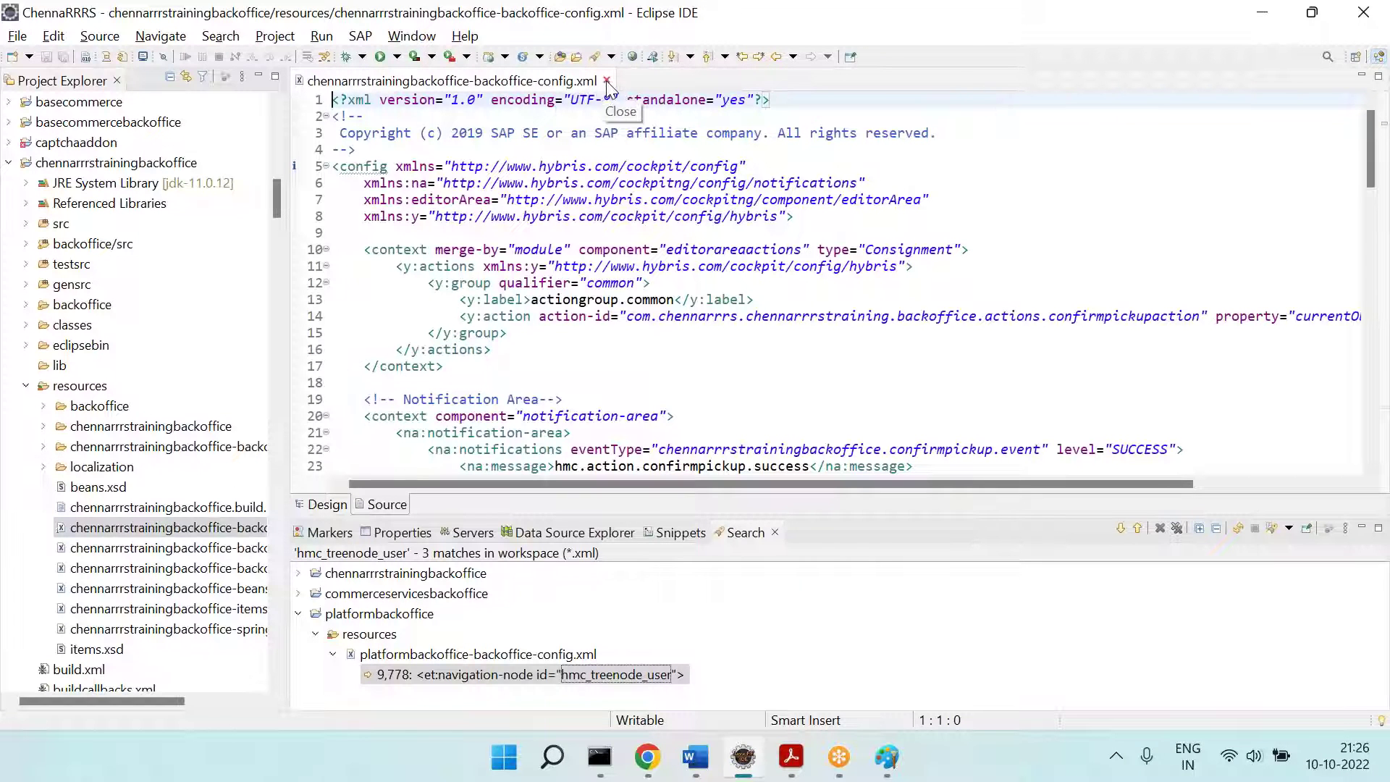
{"action": "left_click", "coordinate": [606, 81]}
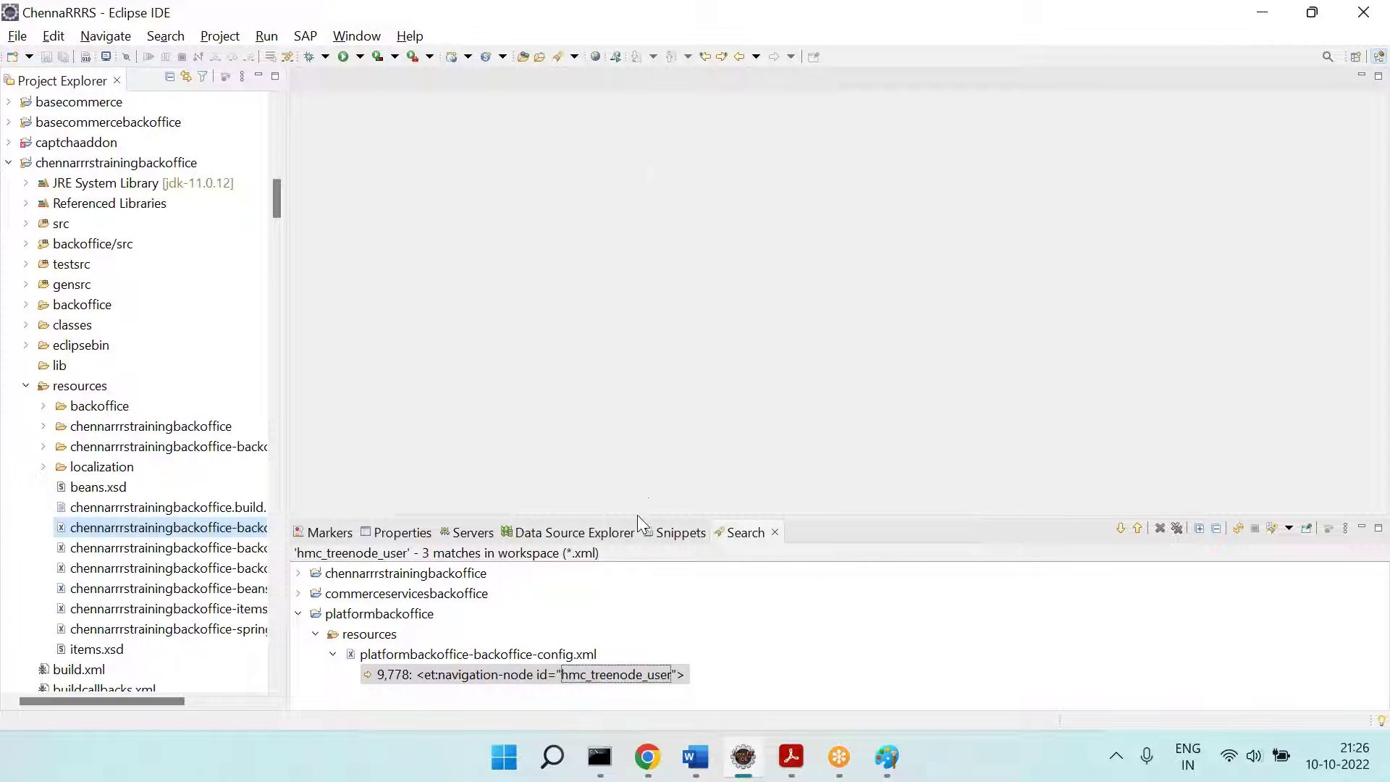
{"action": "double_click", "coordinate": [542, 681]}
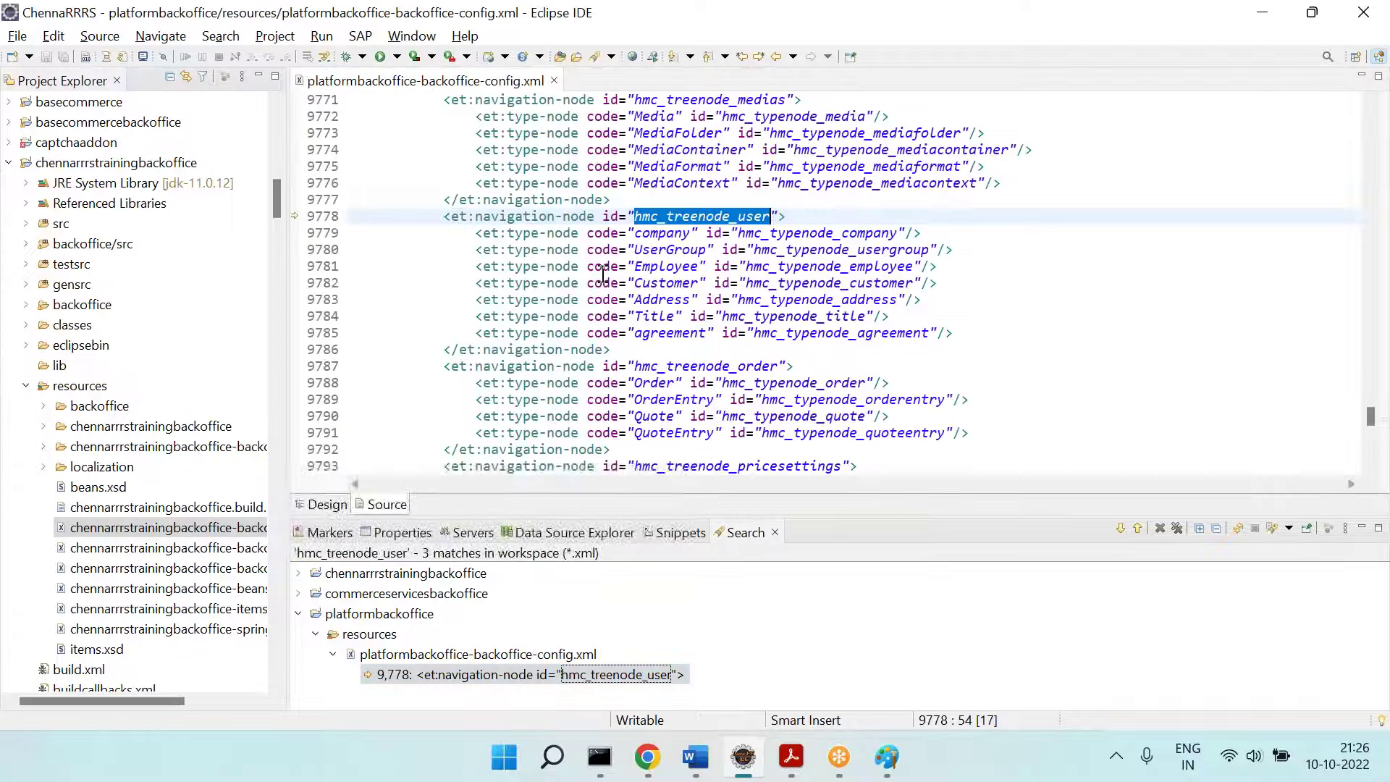
{"action": "left_click", "coordinate": [648, 757]}
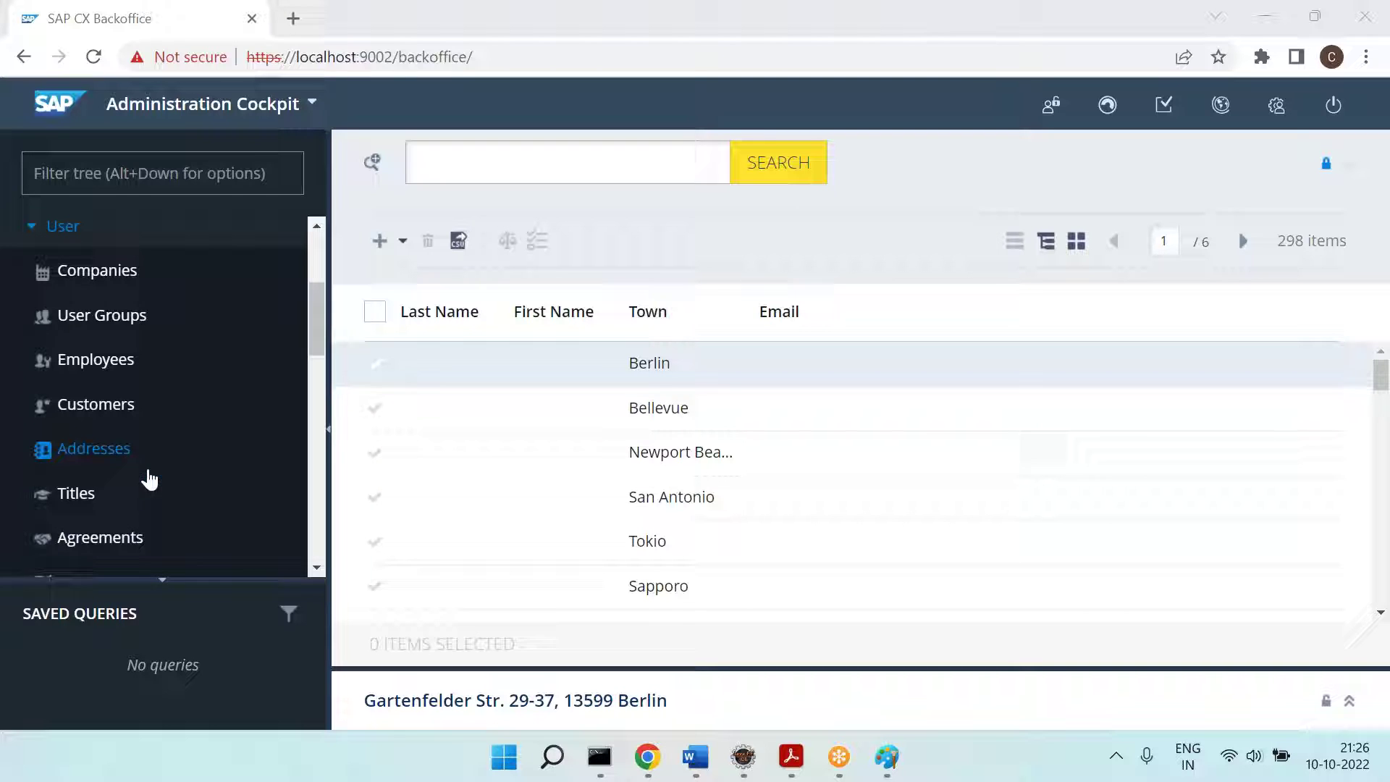
Step: Open the advanced address search and add a Comments condition, viewing its comparison options
{"action": "left_click", "coordinate": [375, 180]}
{"action": "left_click", "coordinate": [373, 162]}
{"action": "left_click", "coordinate": [373, 174]}
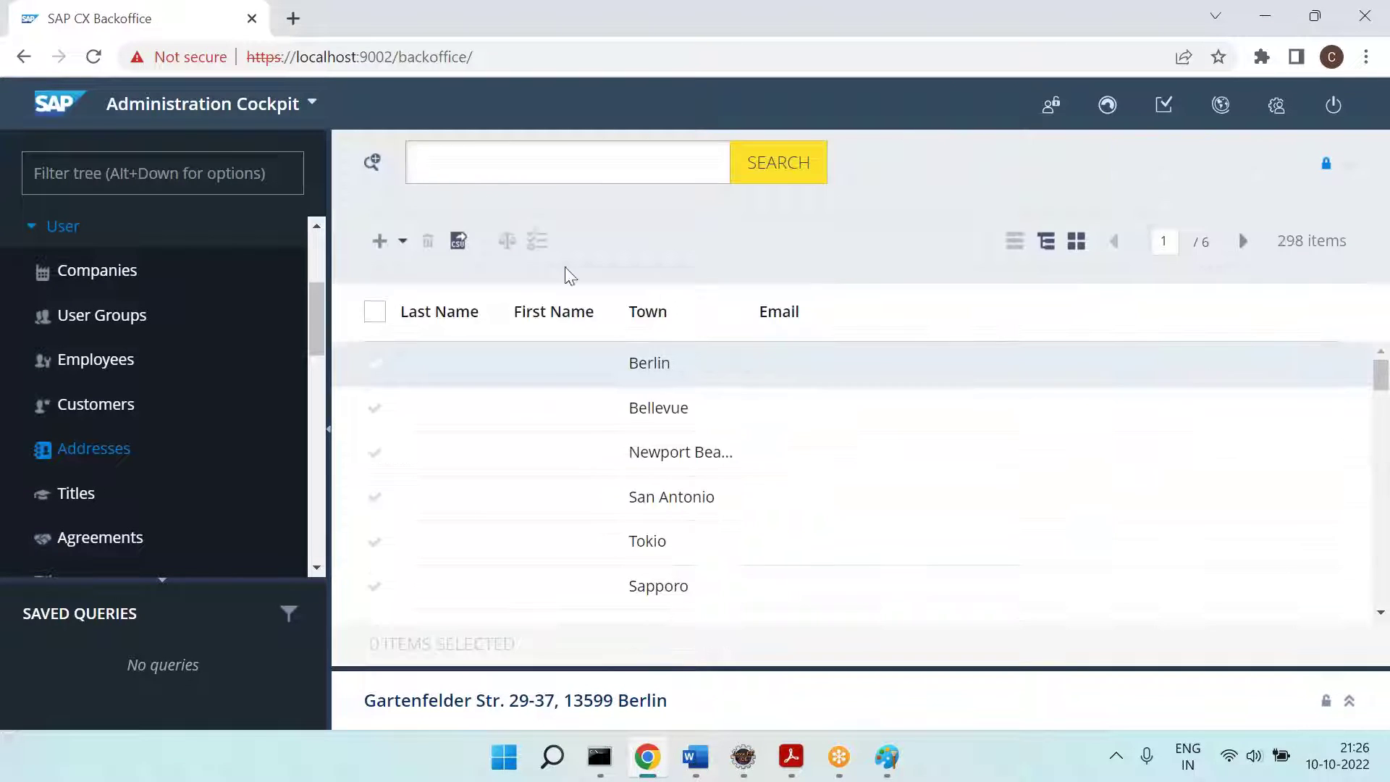
{"action": "left_click", "coordinate": [377, 166]}
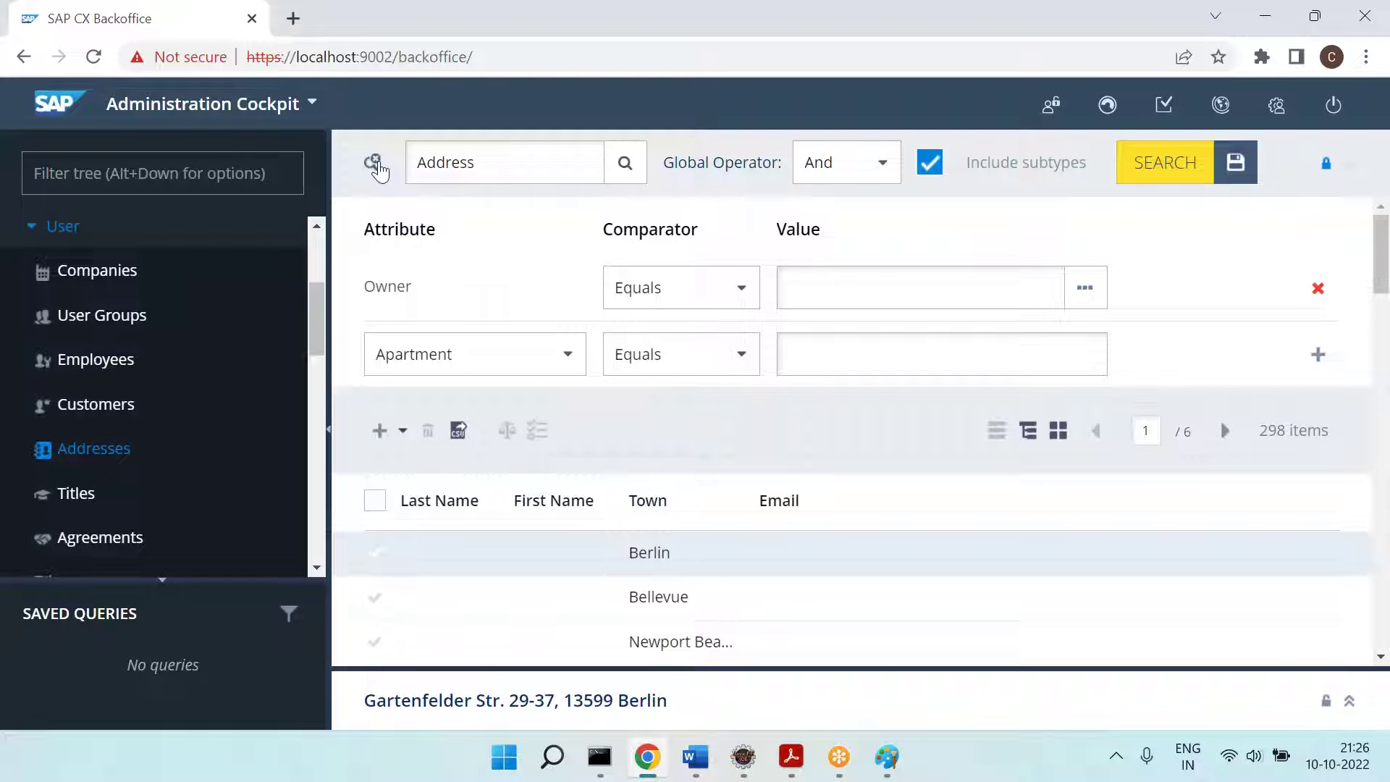
{"action": "left_click", "coordinate": [563, 369]}
{"action": "left_click", "coordinate": [500, 485]}
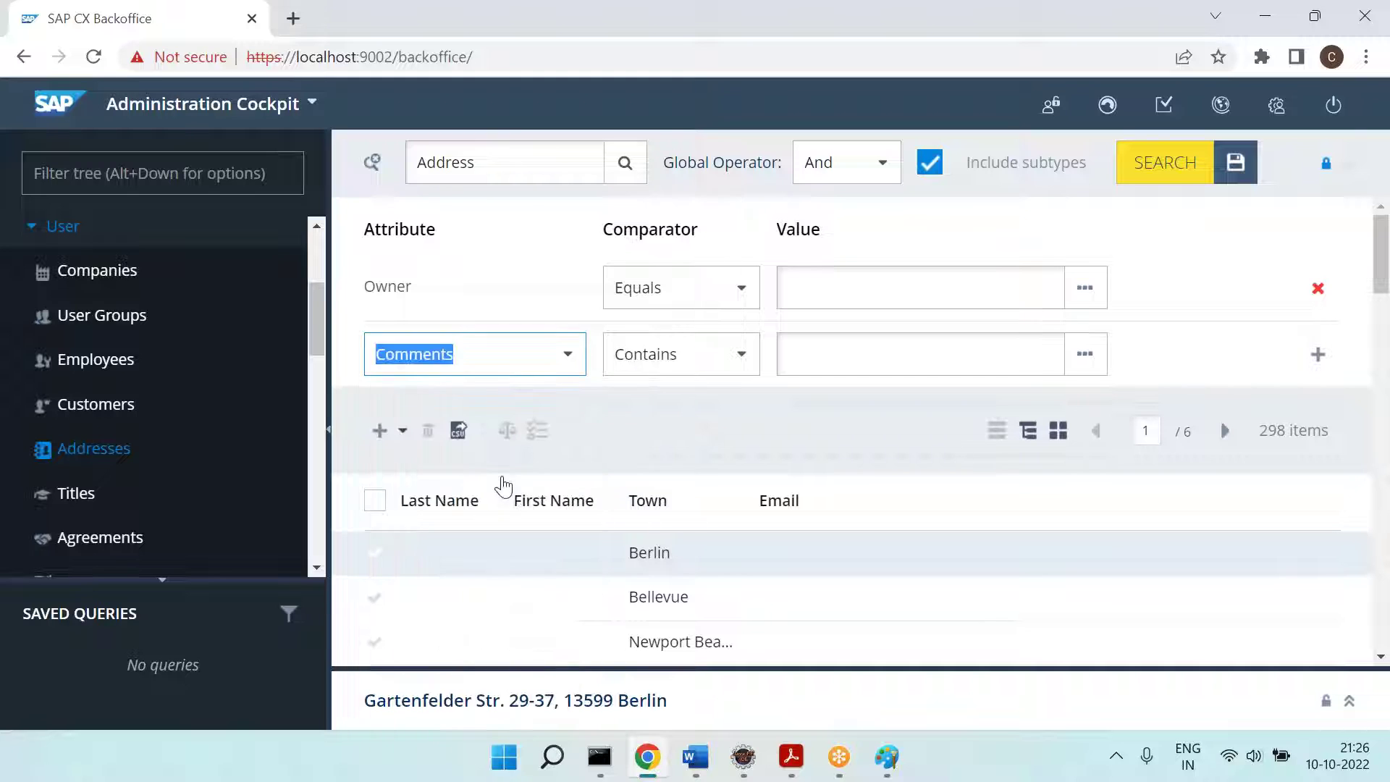
{"action": "left_click", "coordinate": [1317, 356]}
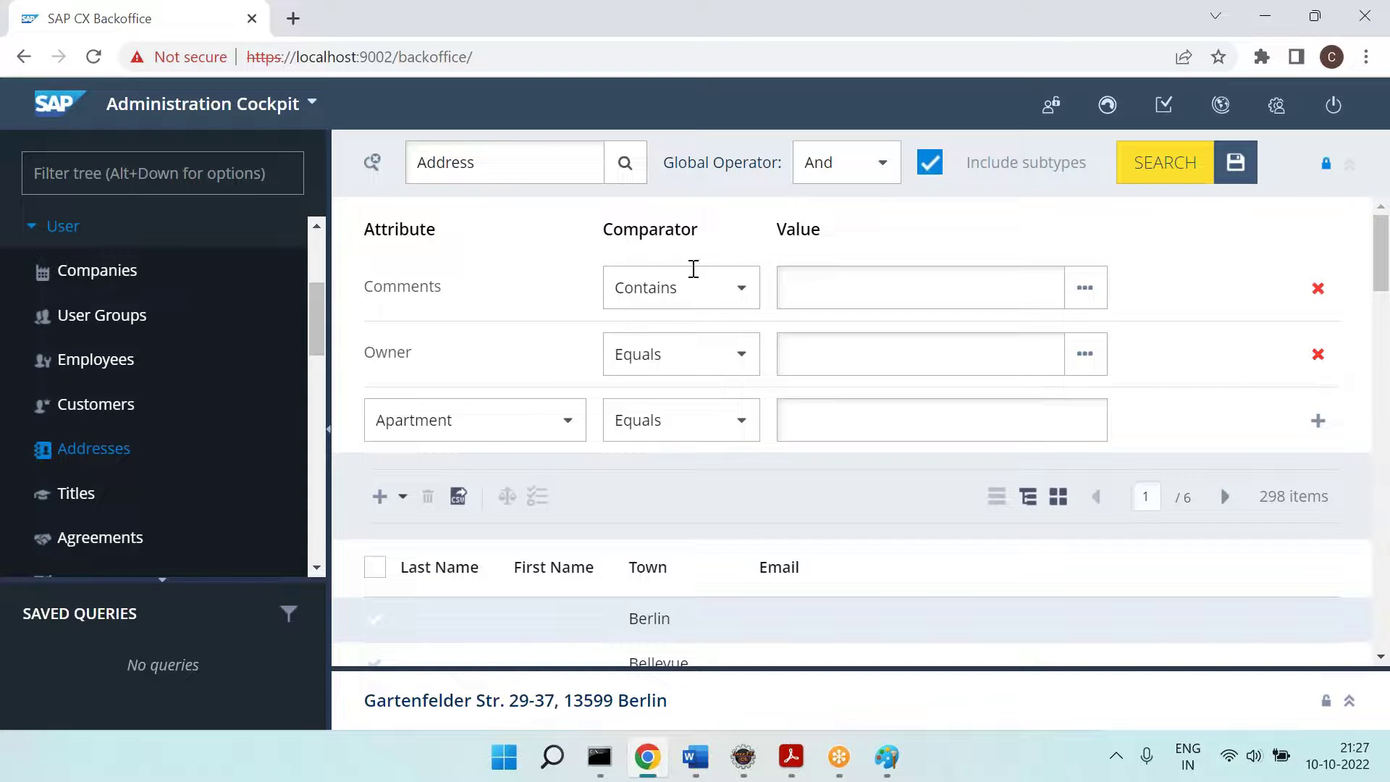
{"action": "left_click", "coordinate": [727, 286]}
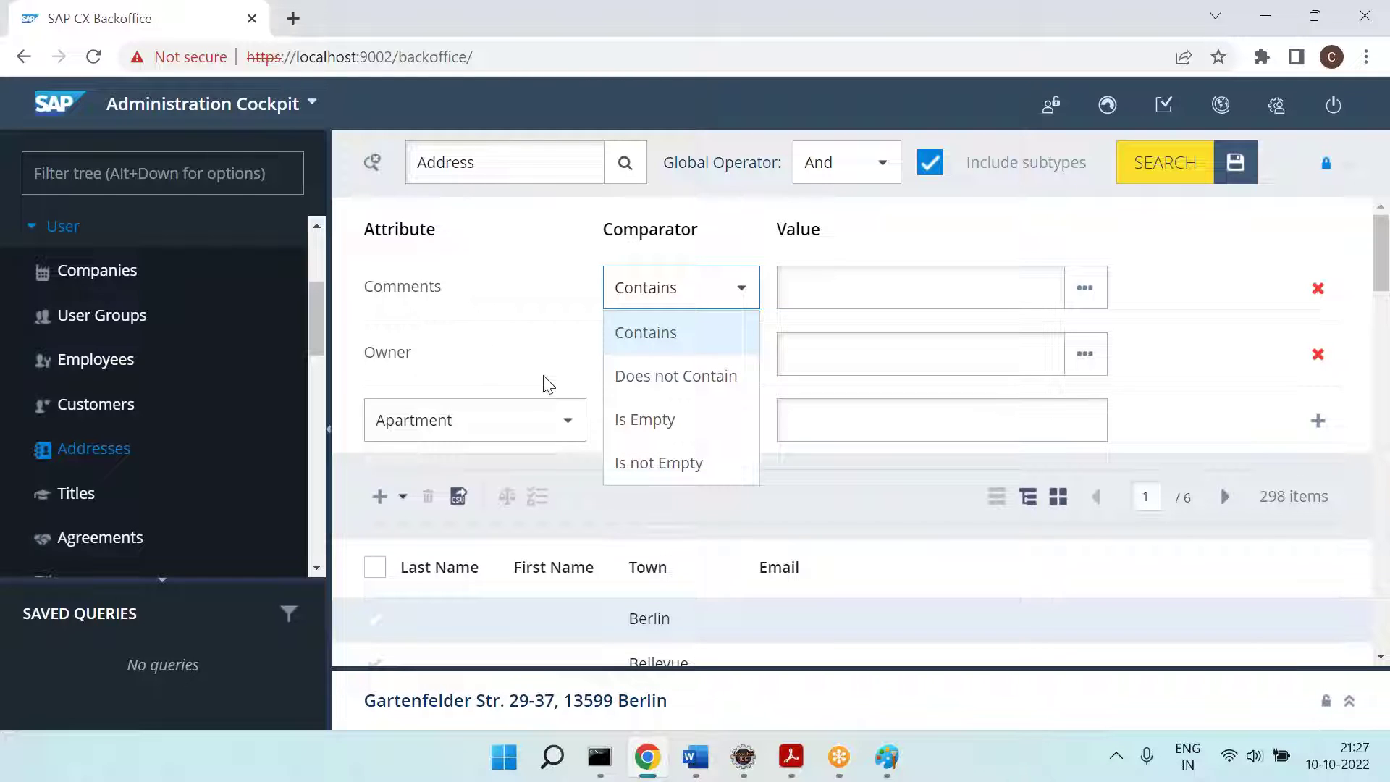
Step: Choose Phone1 as the attribute for the next search condition
{"action": "left_click", "coordinate": [519, 433]}
{"action": "scroll", "coordinate": [459, 579], "scroll_direction": "down", "scroll_amount": 4}
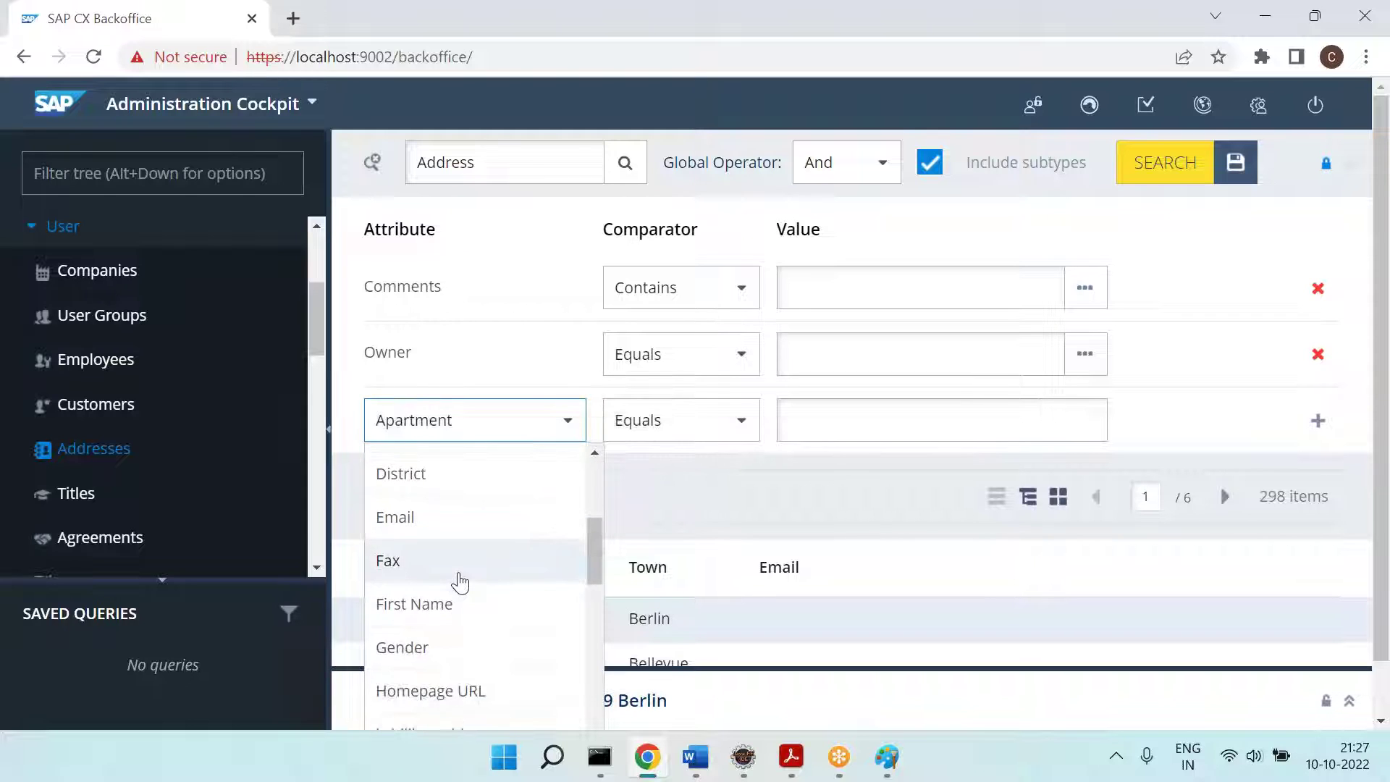
{"action": "scroll", "coordinate": [459, 580], "scroll_direction": "down", "scroll_amount": 1}
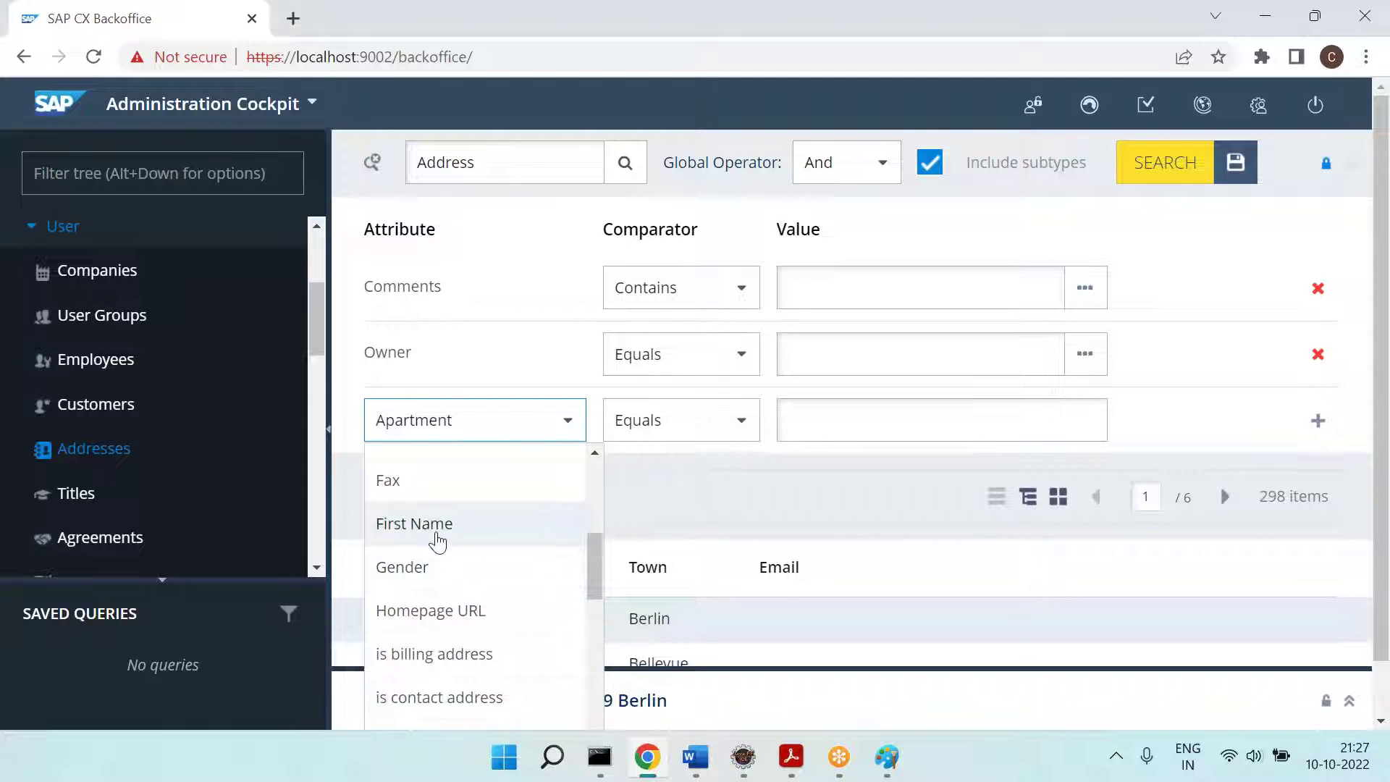
{"action": "left_click", "coordinate": [434, 534]}
{"action": "left_click", "coordinate": [568, 427]}
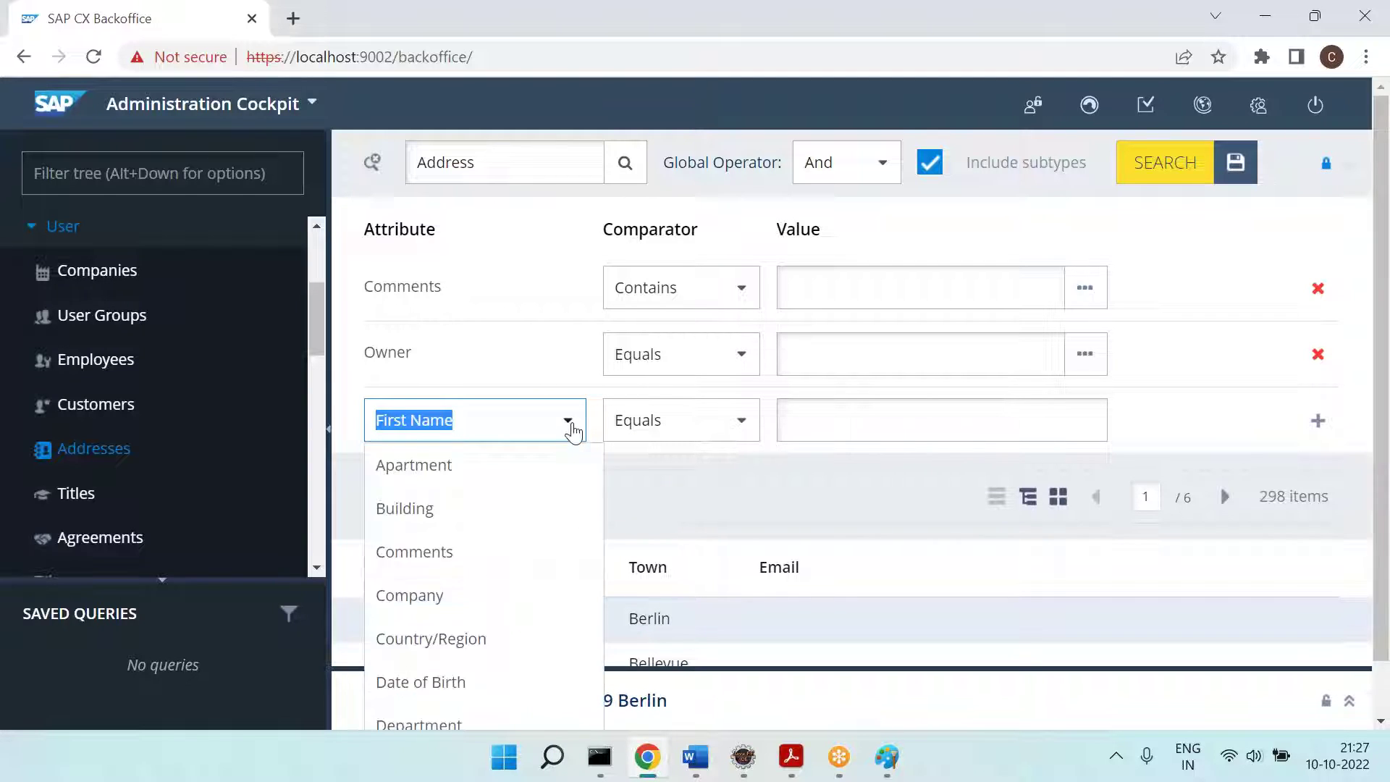
{"action": "scroll", "coordinate": [497, 584], "scroll_direction": "down", "scroll_amount": 4}
{"action": "scroll", "coordinate": [497, 583], "scroll_direction": "down", "scroll_amount": 5}
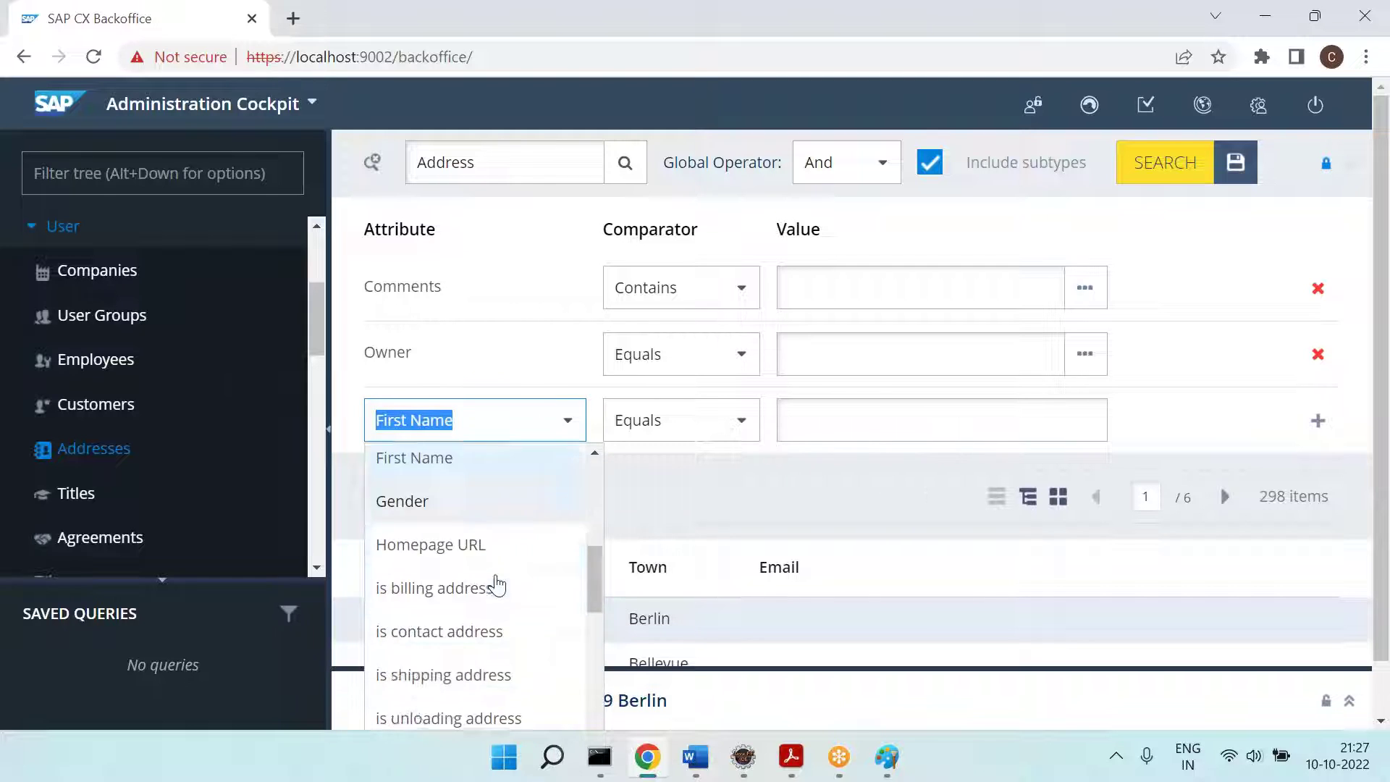
{"action": "scroll", "coordinate": [497, 583], "scroll_direction": "down", "scroll_amount": 2}
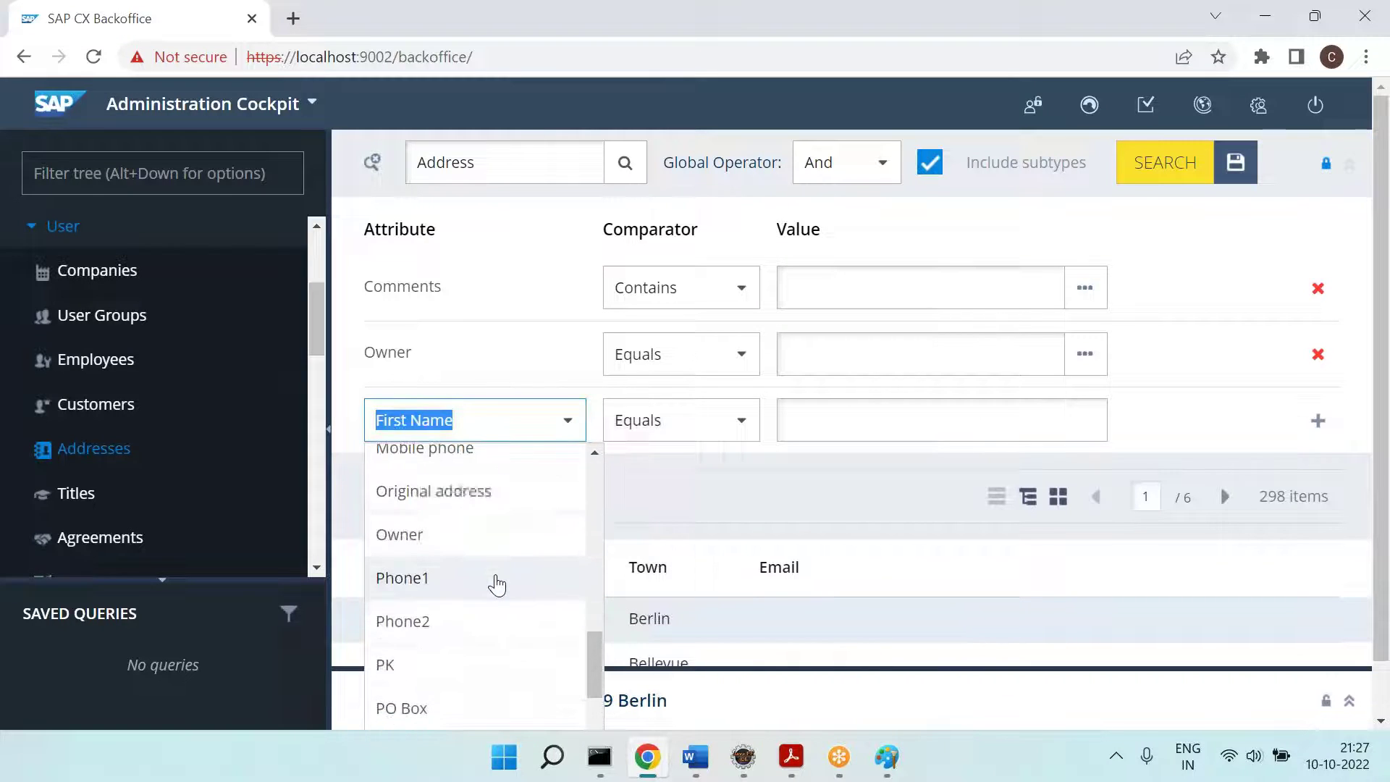
{"action": "left_click", "coordinate": [454, 579]}
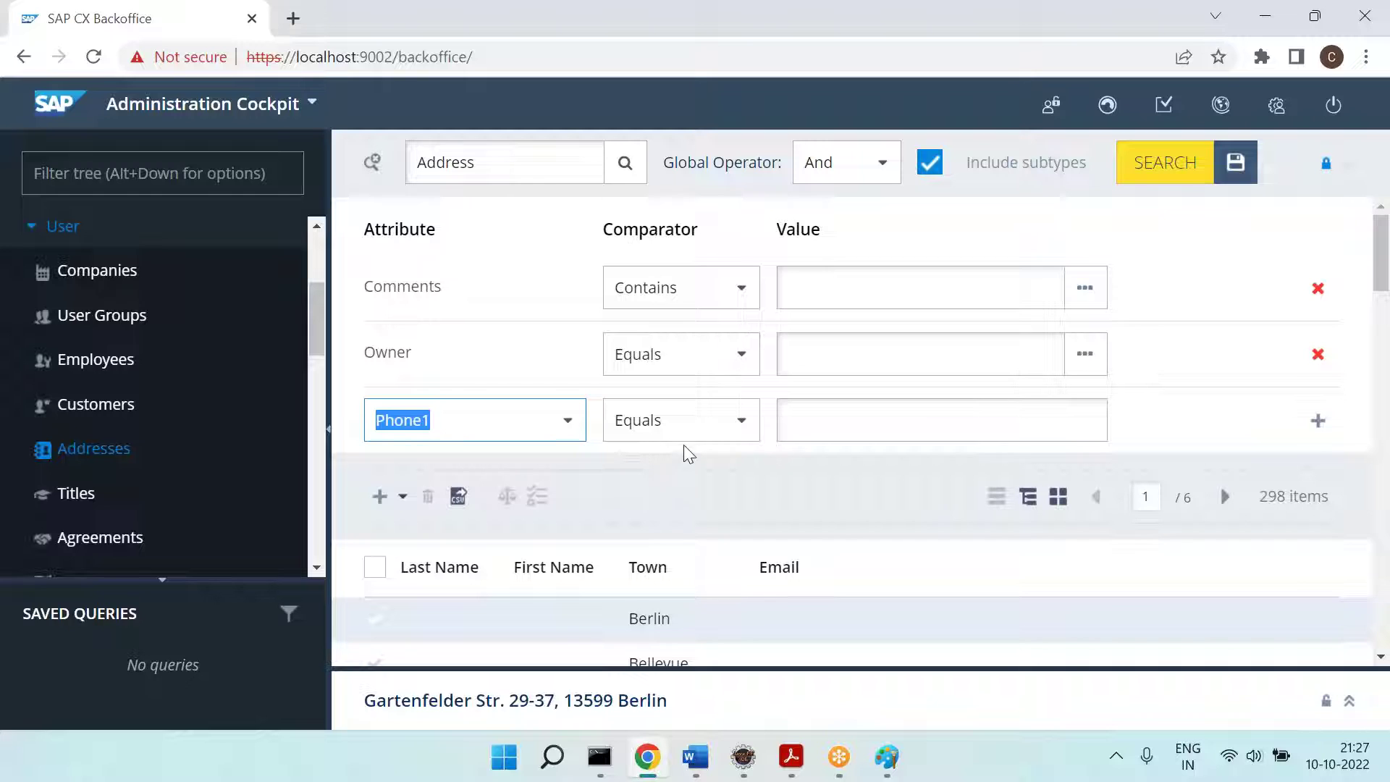
Step: Add the Phone1 condition and display its comparators, Equals through Is not Empty
{"action": "left_click", "coordinate": [1319, 427]}
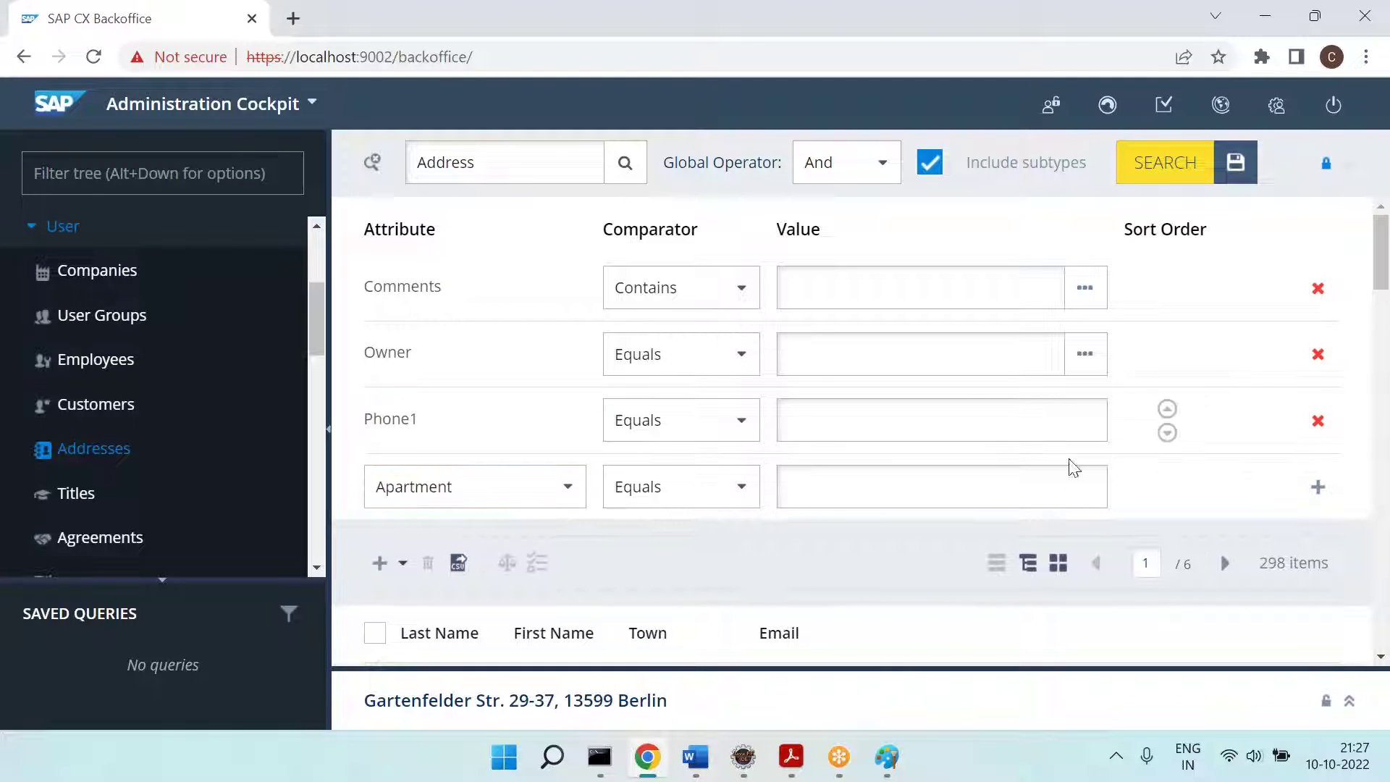
{"action": "left_click", "coordinate": [744, 439]}
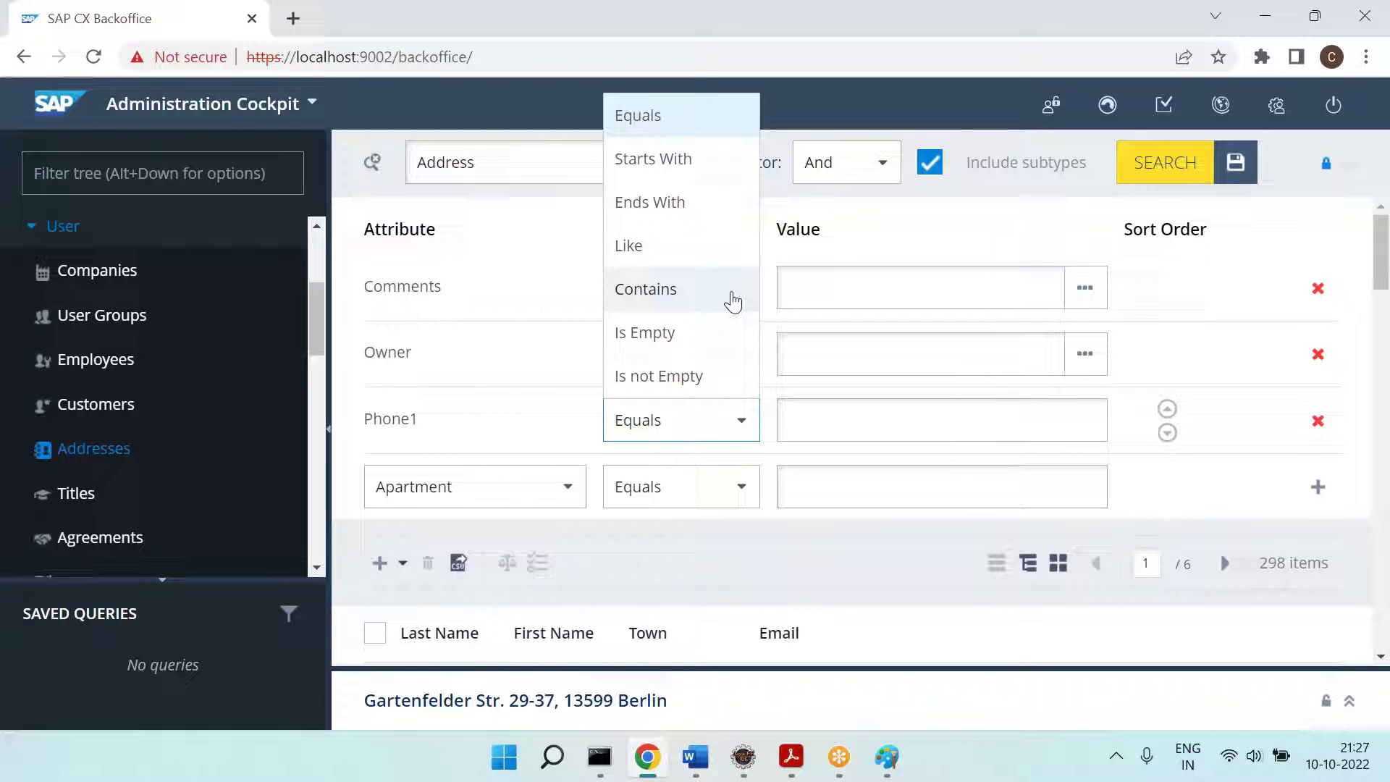
{"action": "left_click_drag", "start_coordinate": [428, 417], "coordinate": [364, 419]}
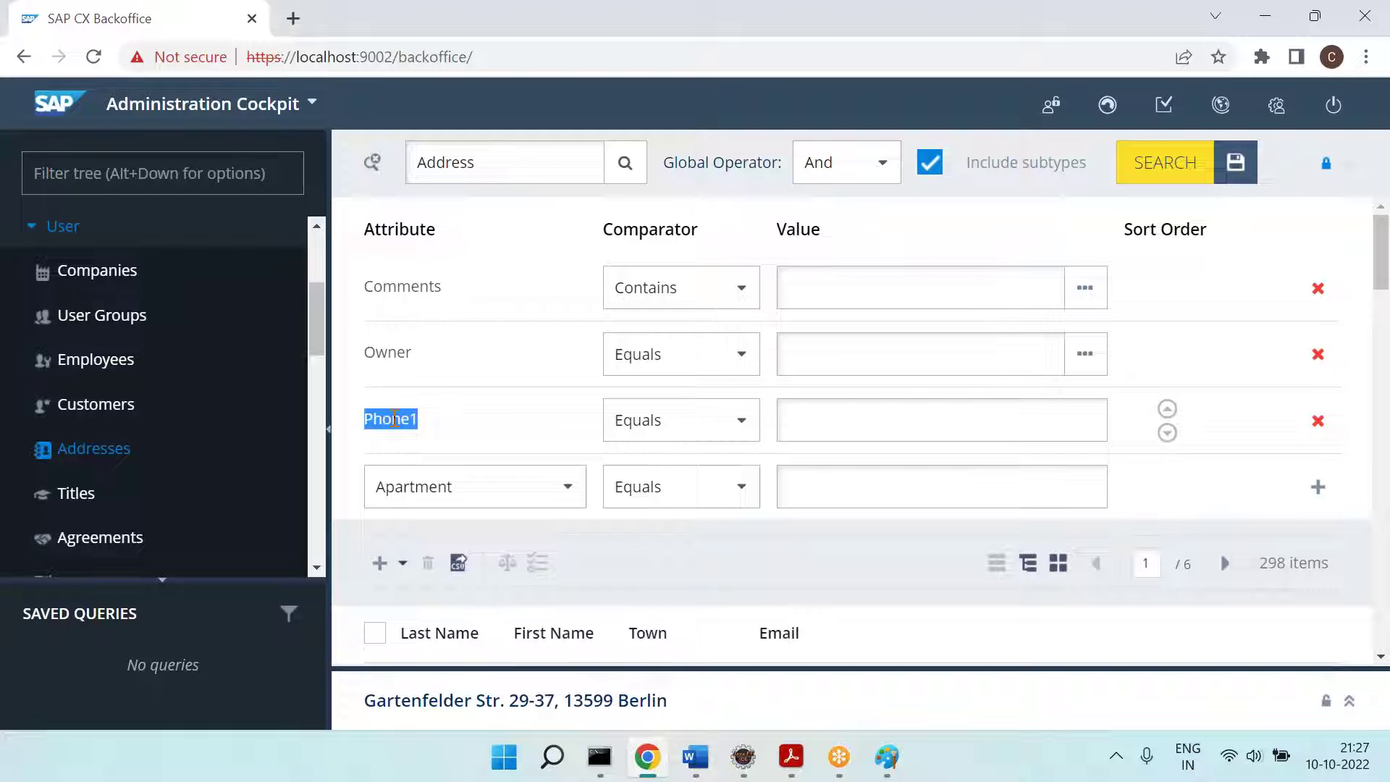
{"action": "left_click", "coordinate": [711, 423]}
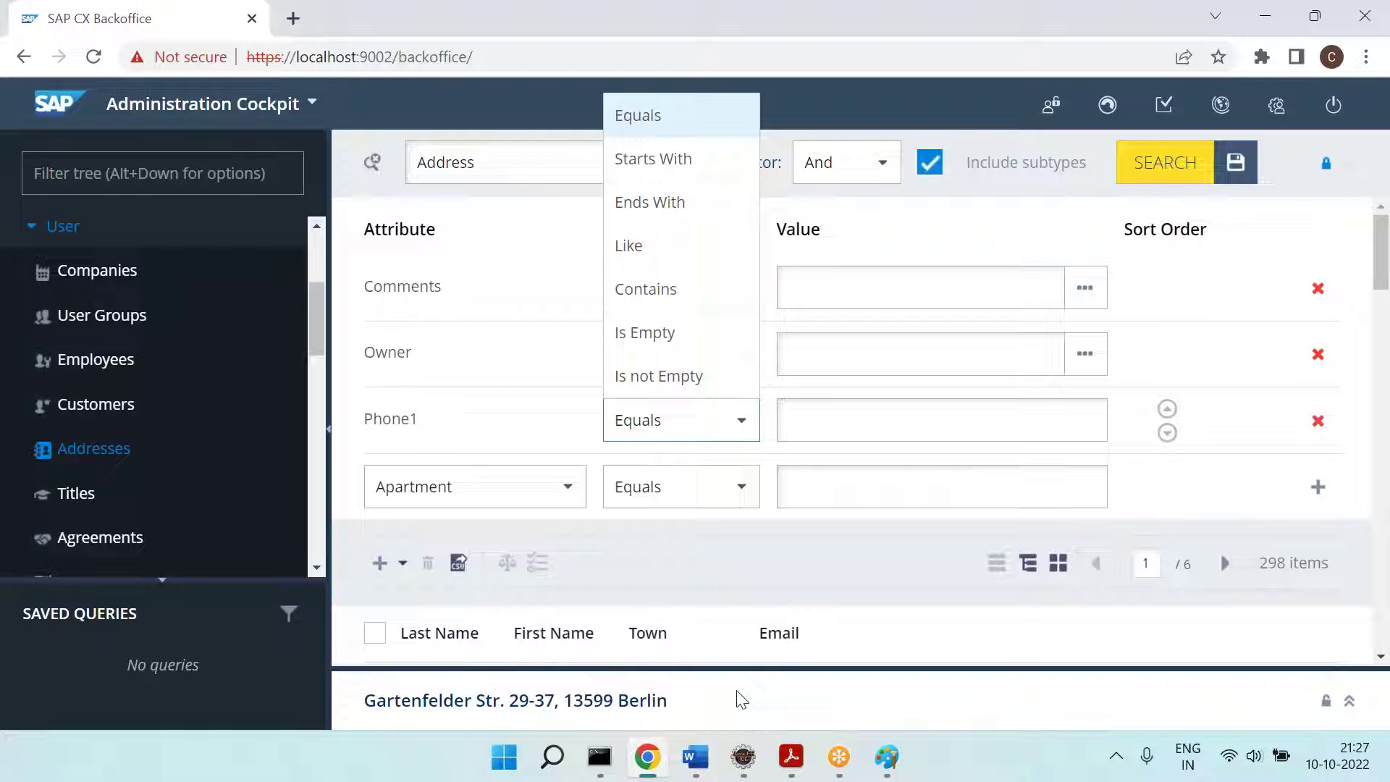
Step: Paste the advanced-search screenshot into Paint and draw green rectangles around the comparator list and Phone1 row
{"action": "left_click", "coordinate": [887, 756]}
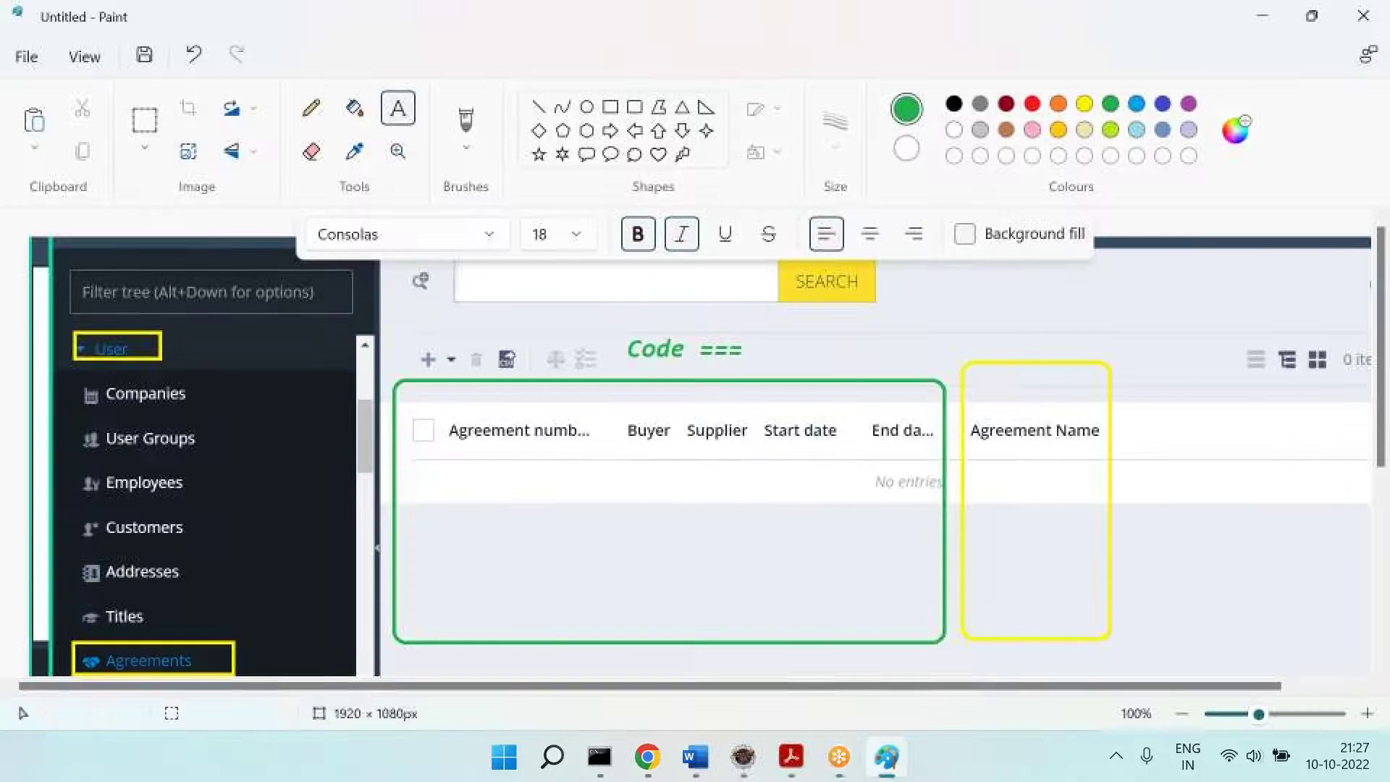
{"action": "key", "text": "ctrl+v"}
{"action": "mouse_move", "coordinate": [881, 496]}
{"action": "left_mouse_down"}
{"action": "mouse_move", "coordinate": [872, 329]}
{"action": "mouse_move", "coordinate": [872, 355]}
{"action": "left_mouse_up"}
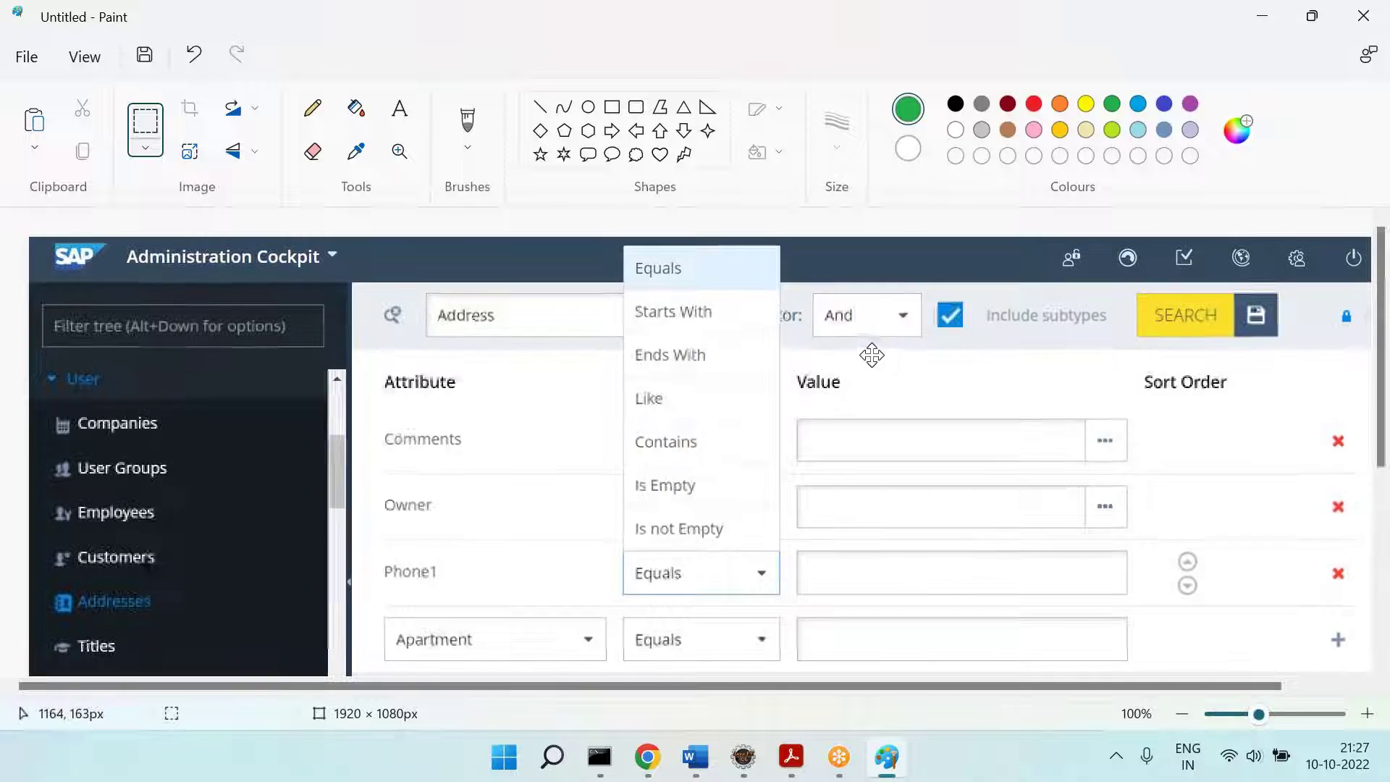
{"action": "left_click", "coordinate": [610, 107]}
{"action": "left_click_drag", "start_coordinate": [743, 255], "coordinate": [759, 579]}
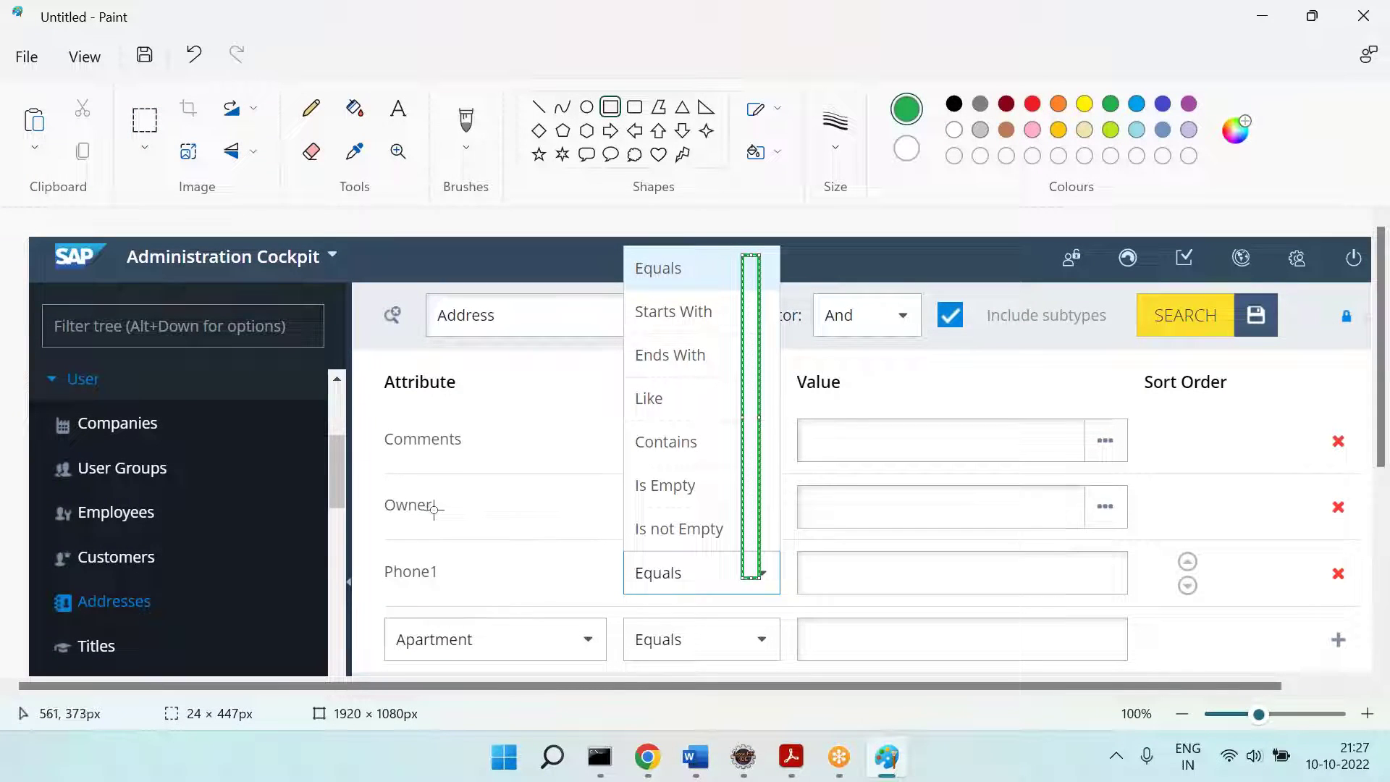
{"action": "left_click_drag", "start_coordinate": [477, 555], "coordinate": [612, 577]}
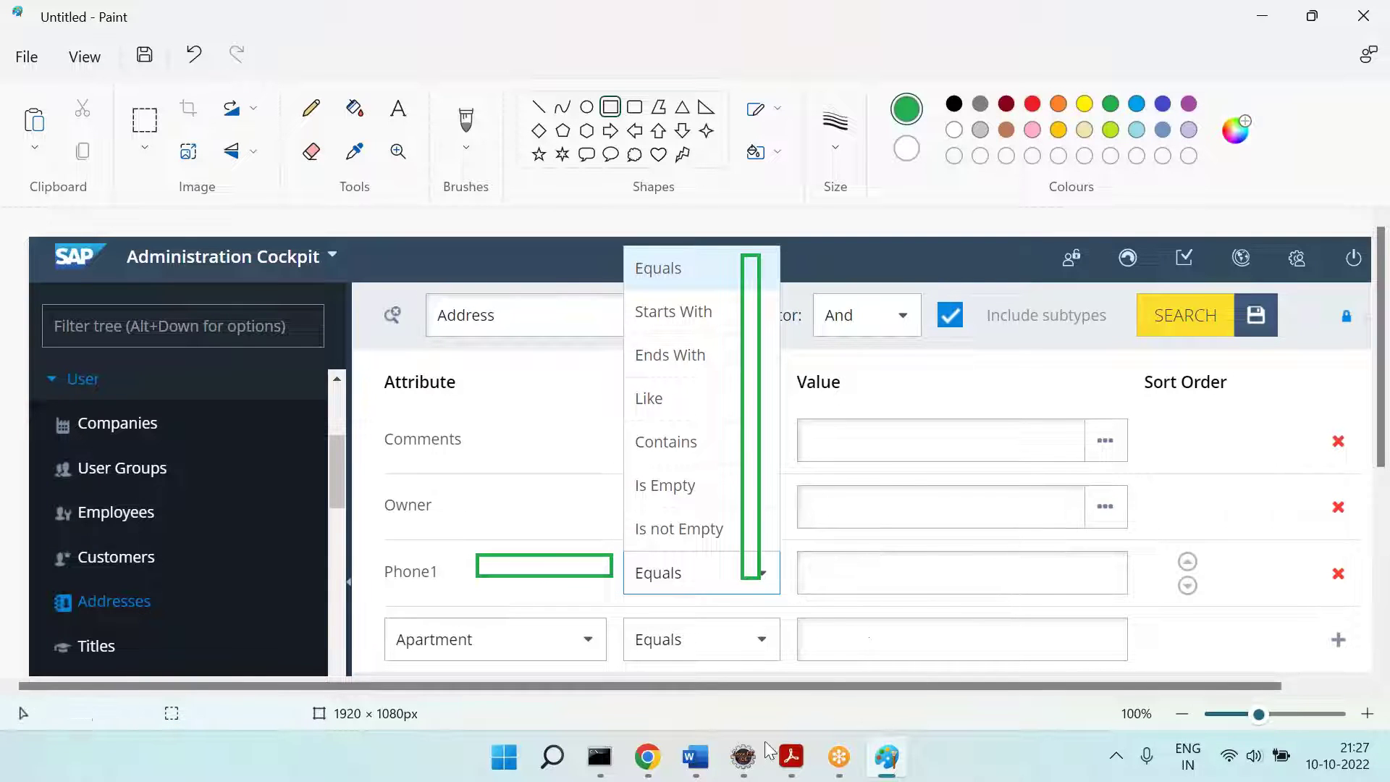
{"action": "left_click", "coordinate": [742, 757]}
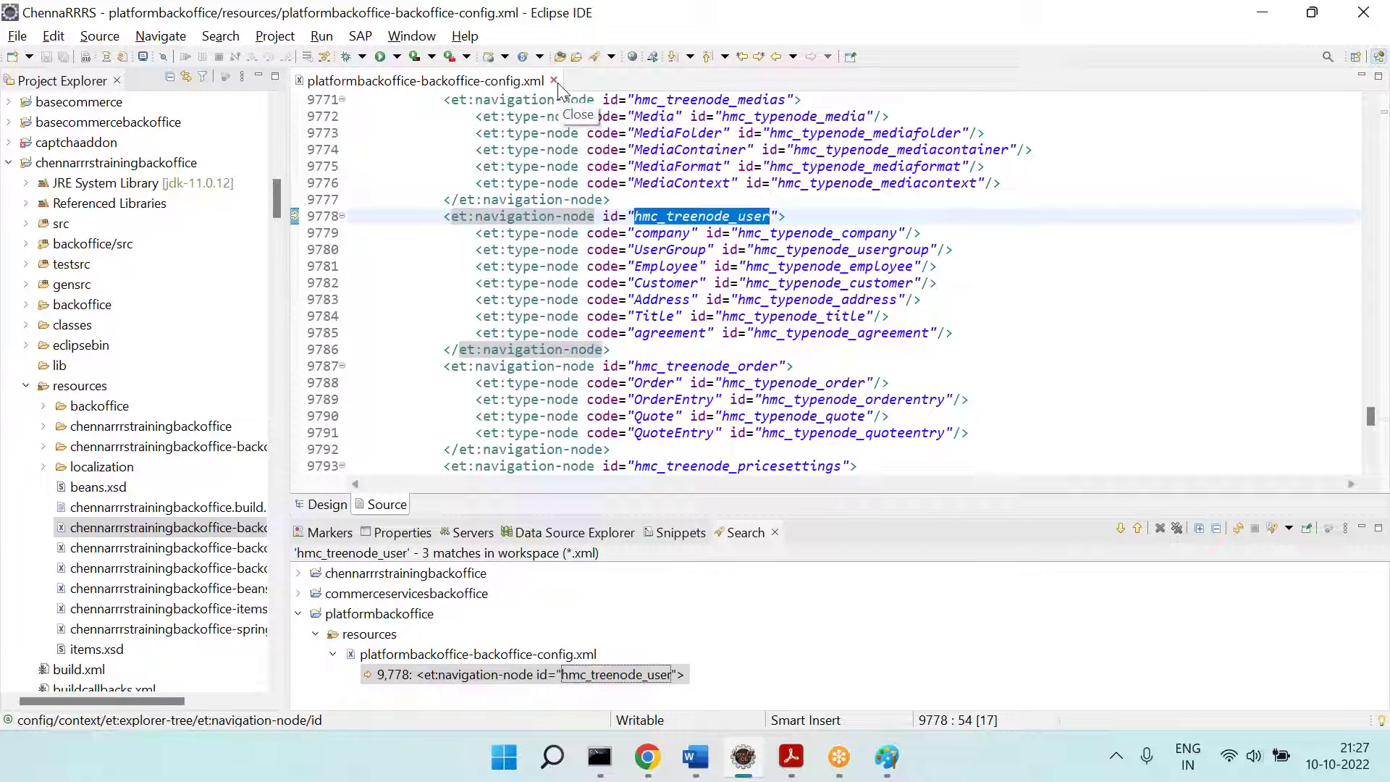
Step: Close the backoffice config XML and search workspace *.java files for GREATOR_OR_EQUAL
{"action": "left_click", "coordinate": [555, 81]}
{"action": "left_click", "coordinate": [173, 38]}
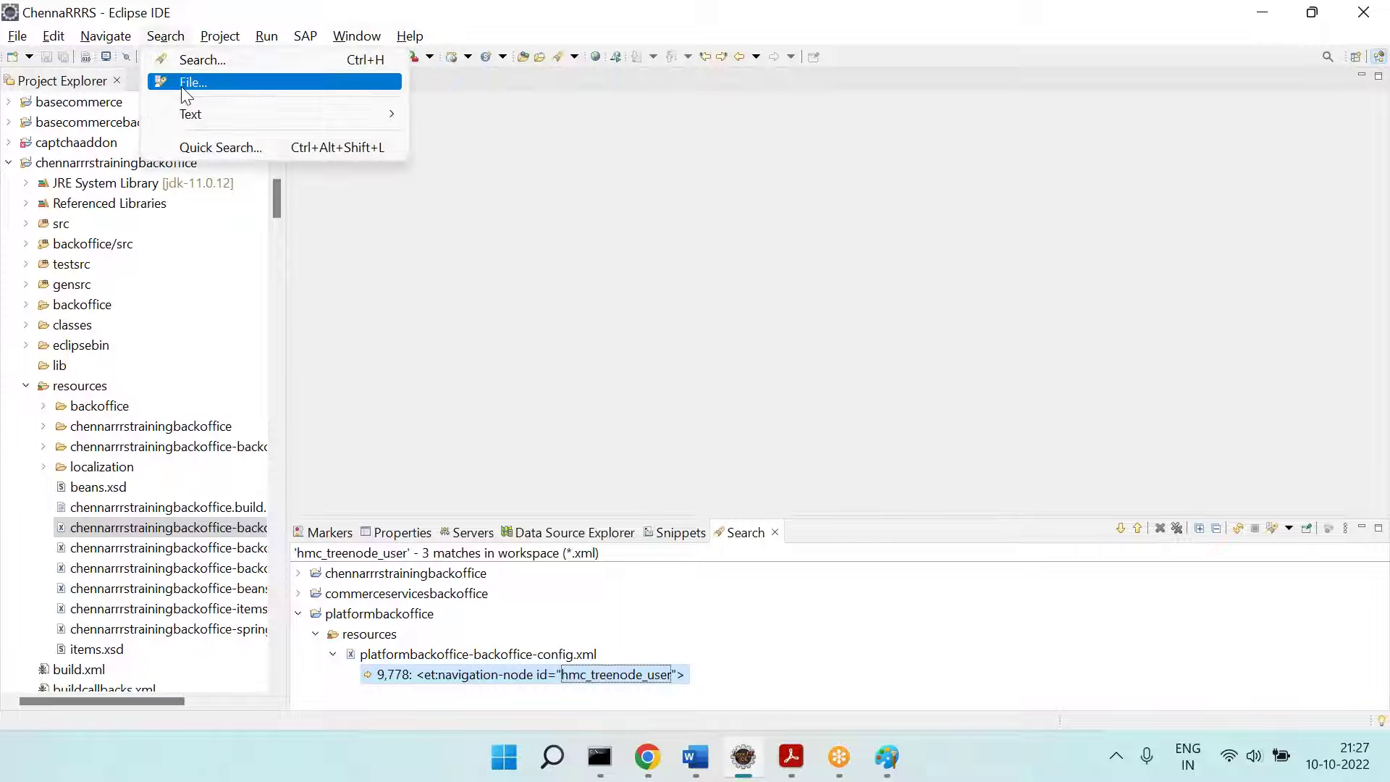
{"action": "left_click", "coordinate": [181, 84]}
{"action": "type", "text": "GR"}
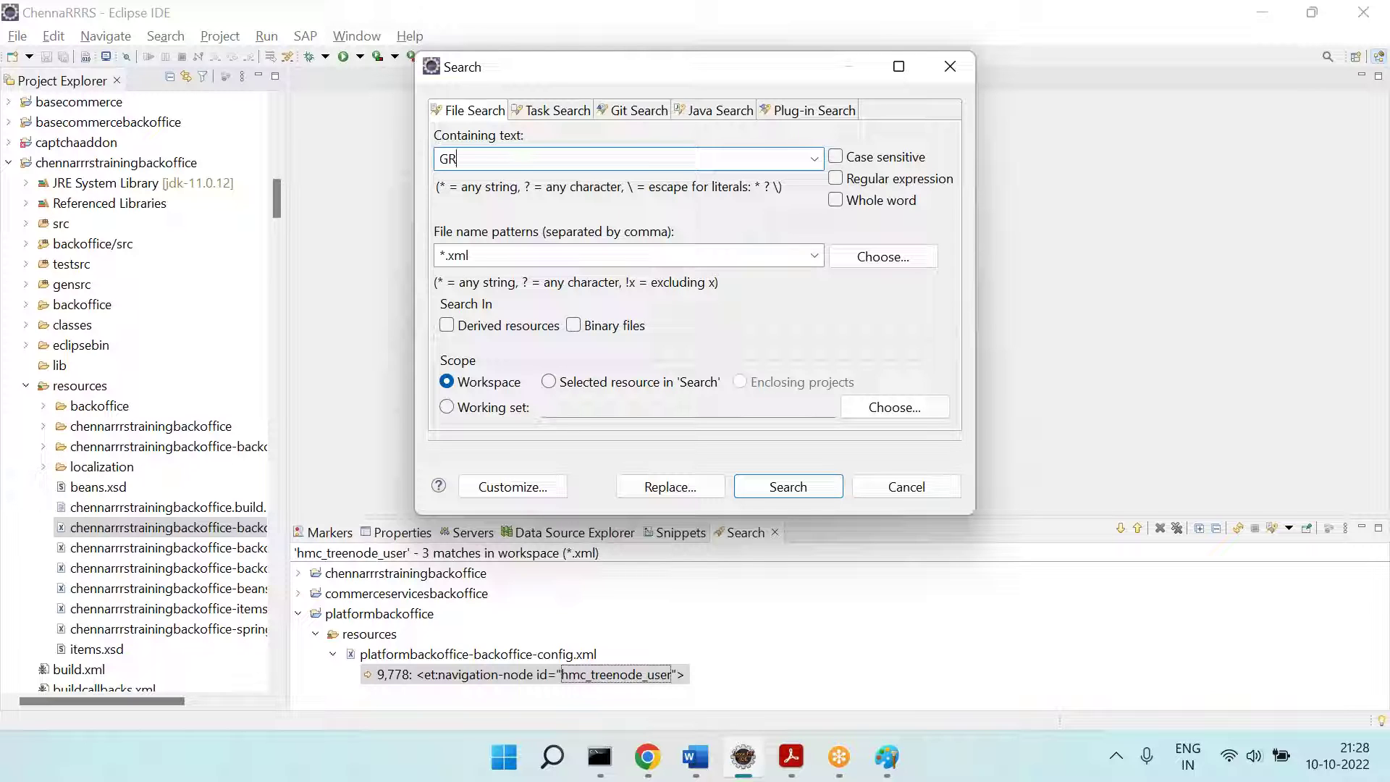
{"action": "type", "text": "EATOR_OR_RQUAL"}
{"action": "double_click", "coordinate": [496, 252]}
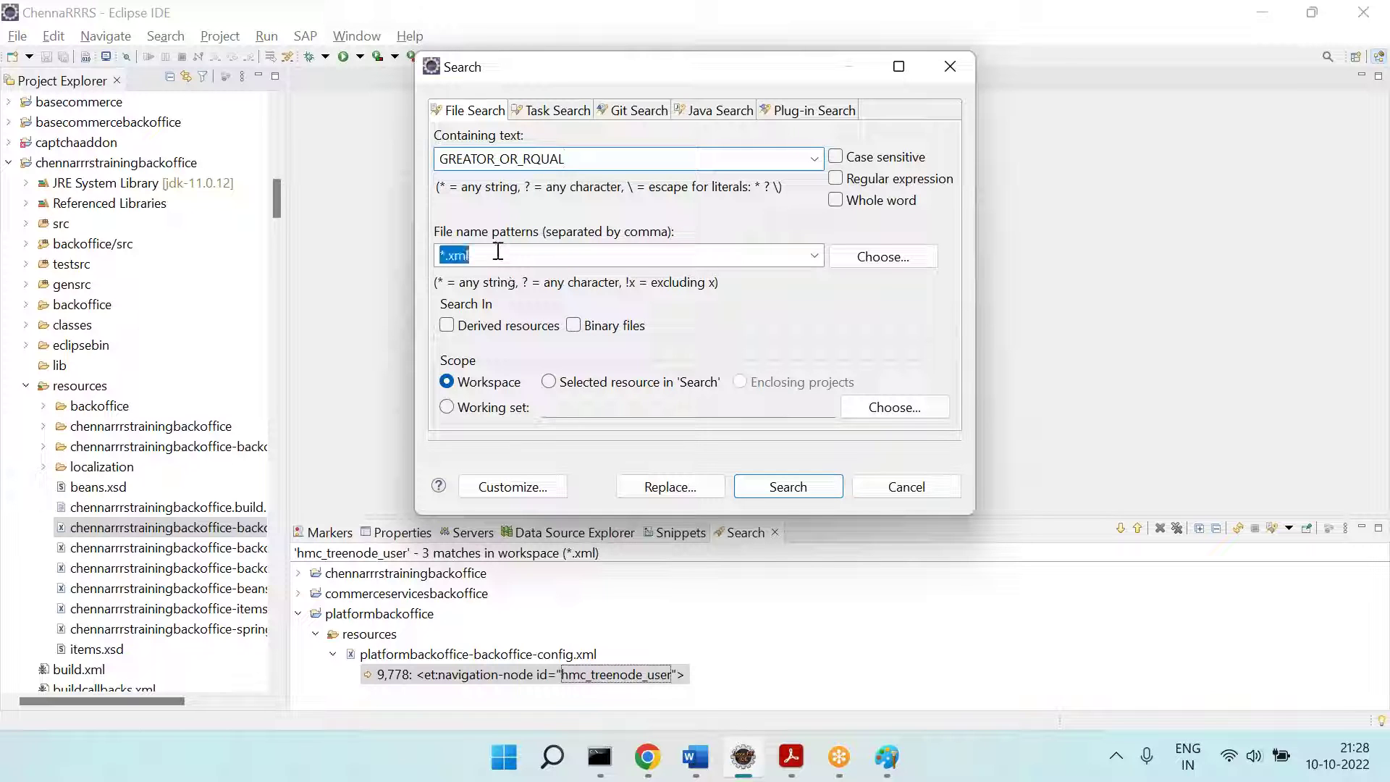
{"action": "type", "text": "*.java"}
{"action": "key", "text": "Return"}
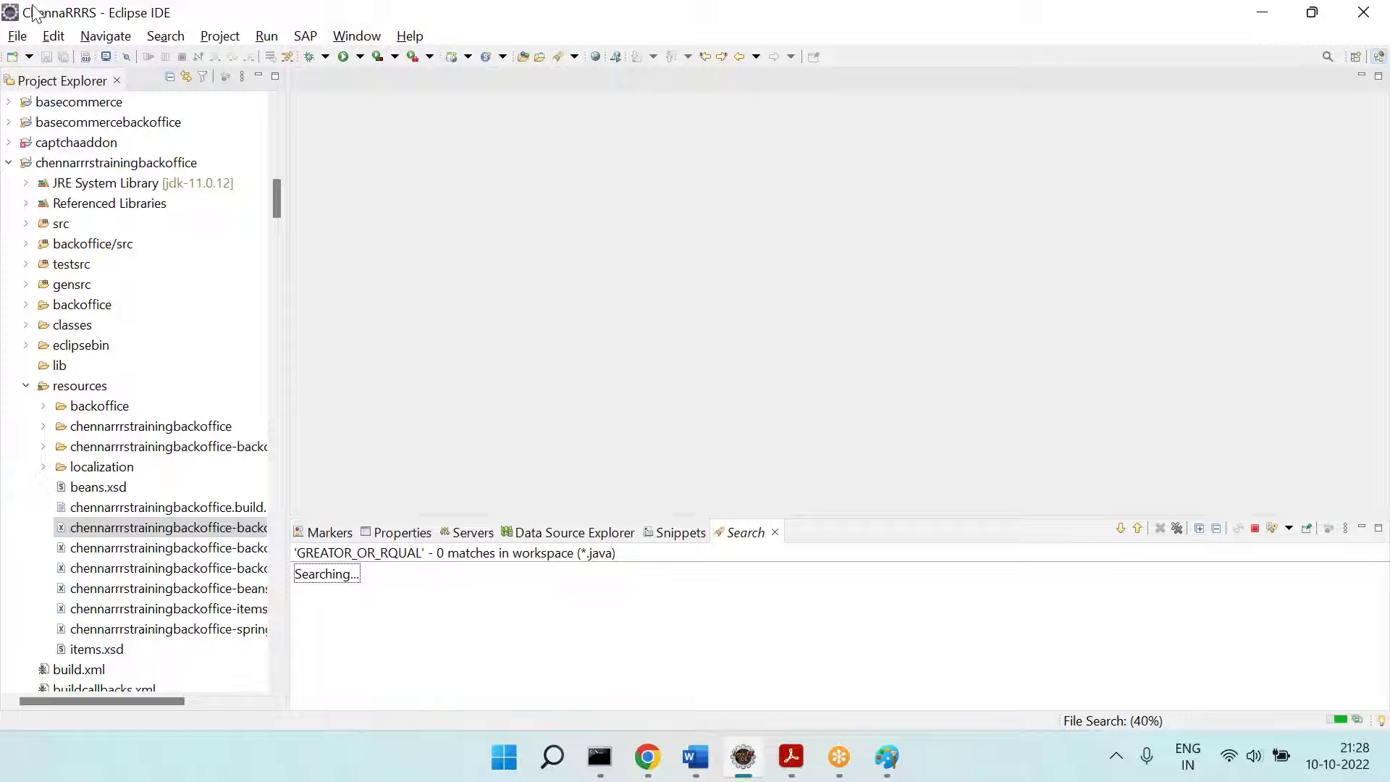
Step: Reopen the File Search dialog, correct the end of the search text, and rerun the search
{"action": "left_click", "coordinate": [191, 37]}
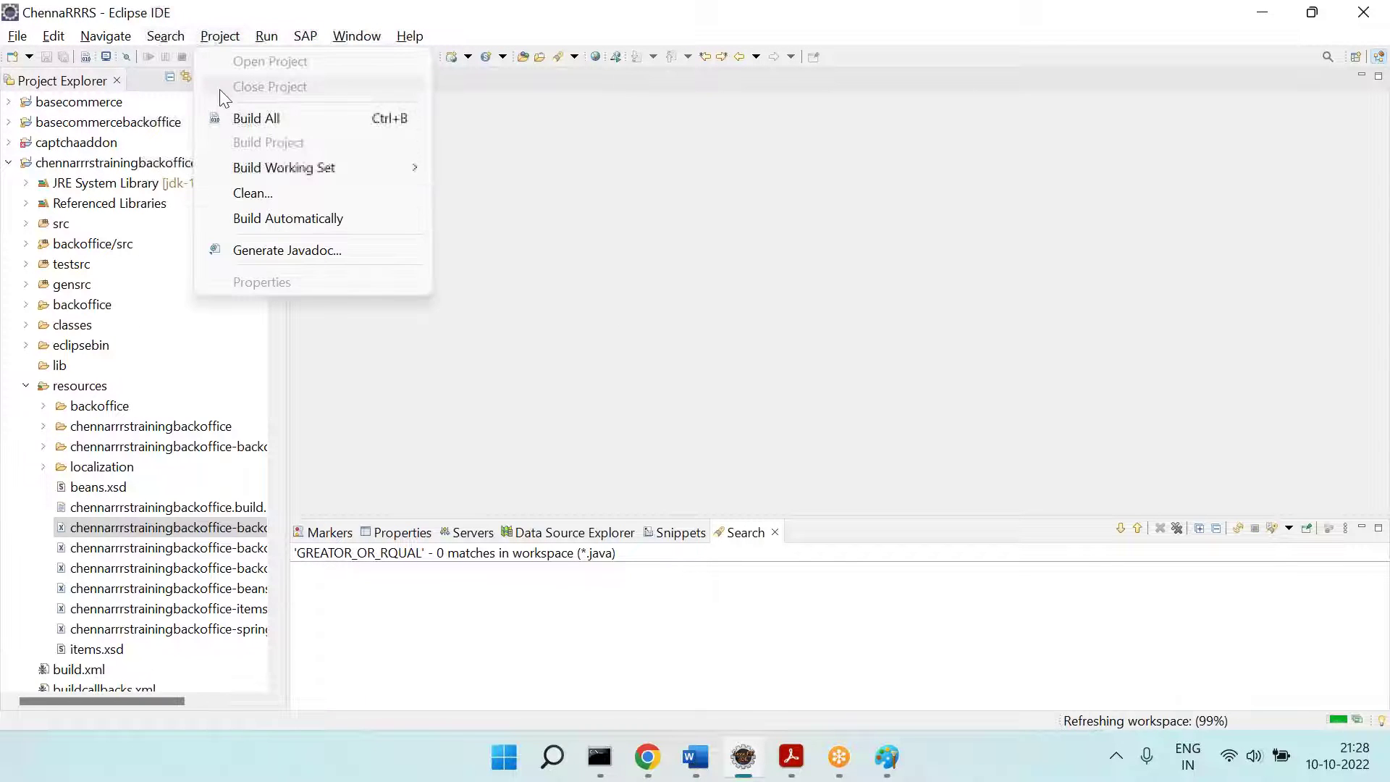
{"action": "left_click", "coordinate": [165, 41]}
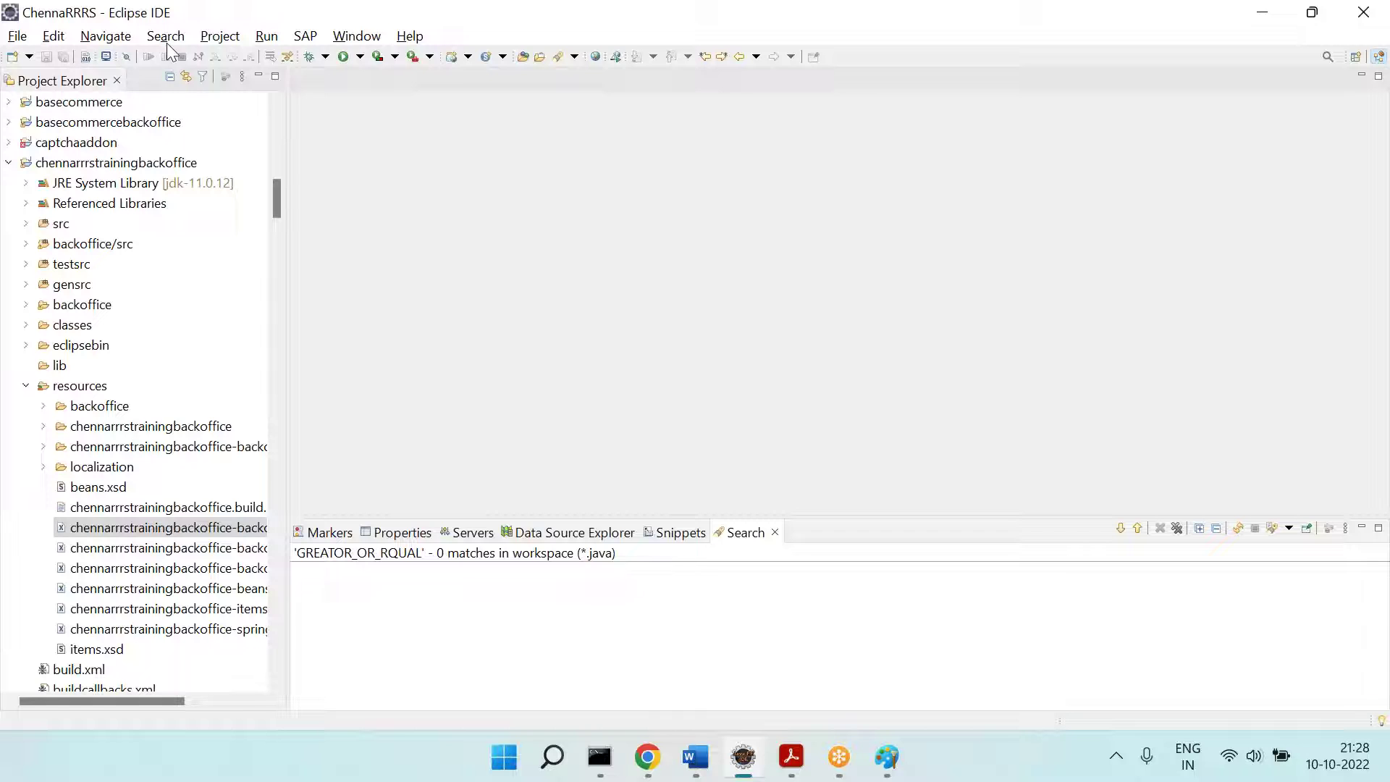
{"action": "left_click", "coordinate": [167, 38]}
{"action": "left_click", "coordinate": [207, 81]}
{"action": "left_click", "coordinate": [622, 154]}
{"action": "key", "text": "ctrl+a"}
{"action": "key", "text": "BackSpace"}
{"action": "key", "text": "ctrl+z"}
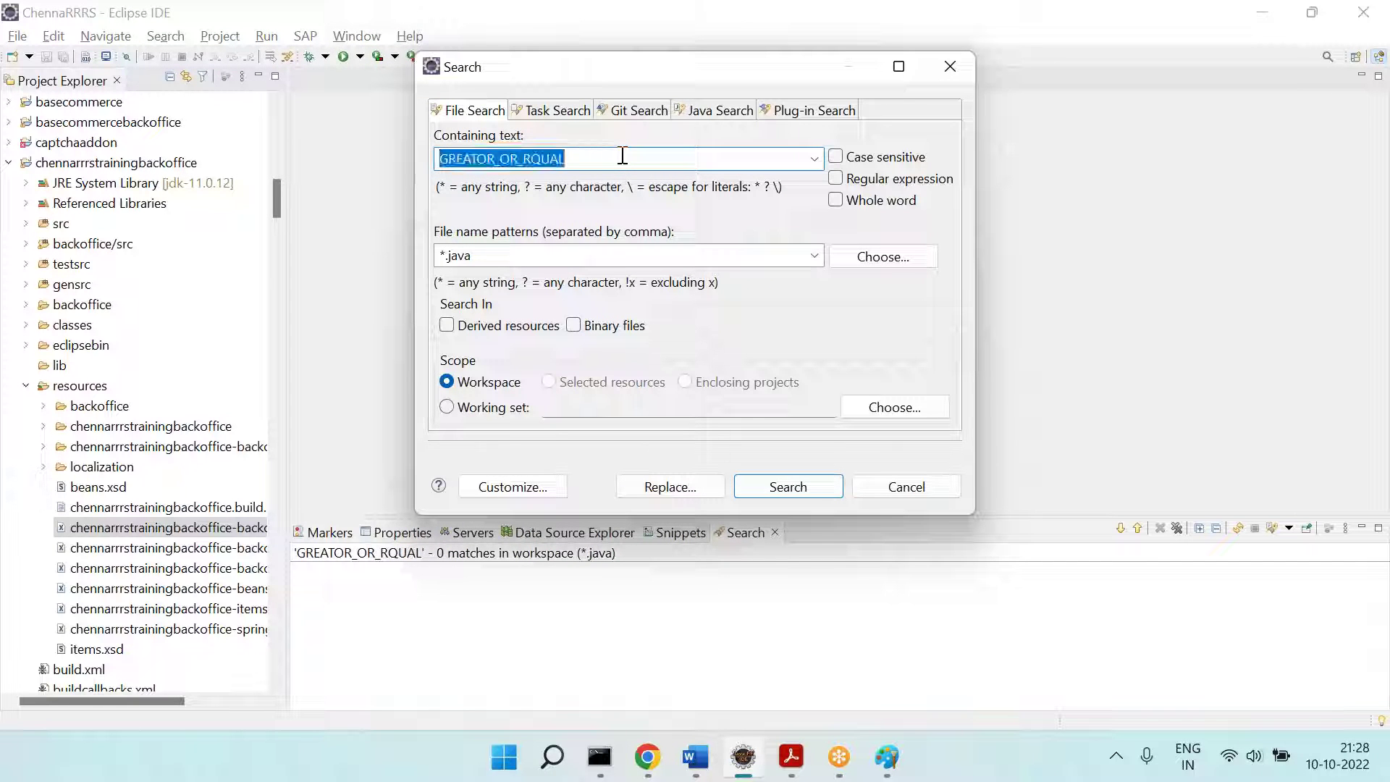
{"action": "left_click", "coordinate": [623, 155]}
{"action": "key", "text": "BackSpace"}
{"action": "key", "text": "BackSpace"}
{"action": "key", "text": "BackSpace"}
{"action": "key", "text": "BackSpace"}
{"action": "key", "text": "BackSpace"}
{"action": "type", "text": "E"}
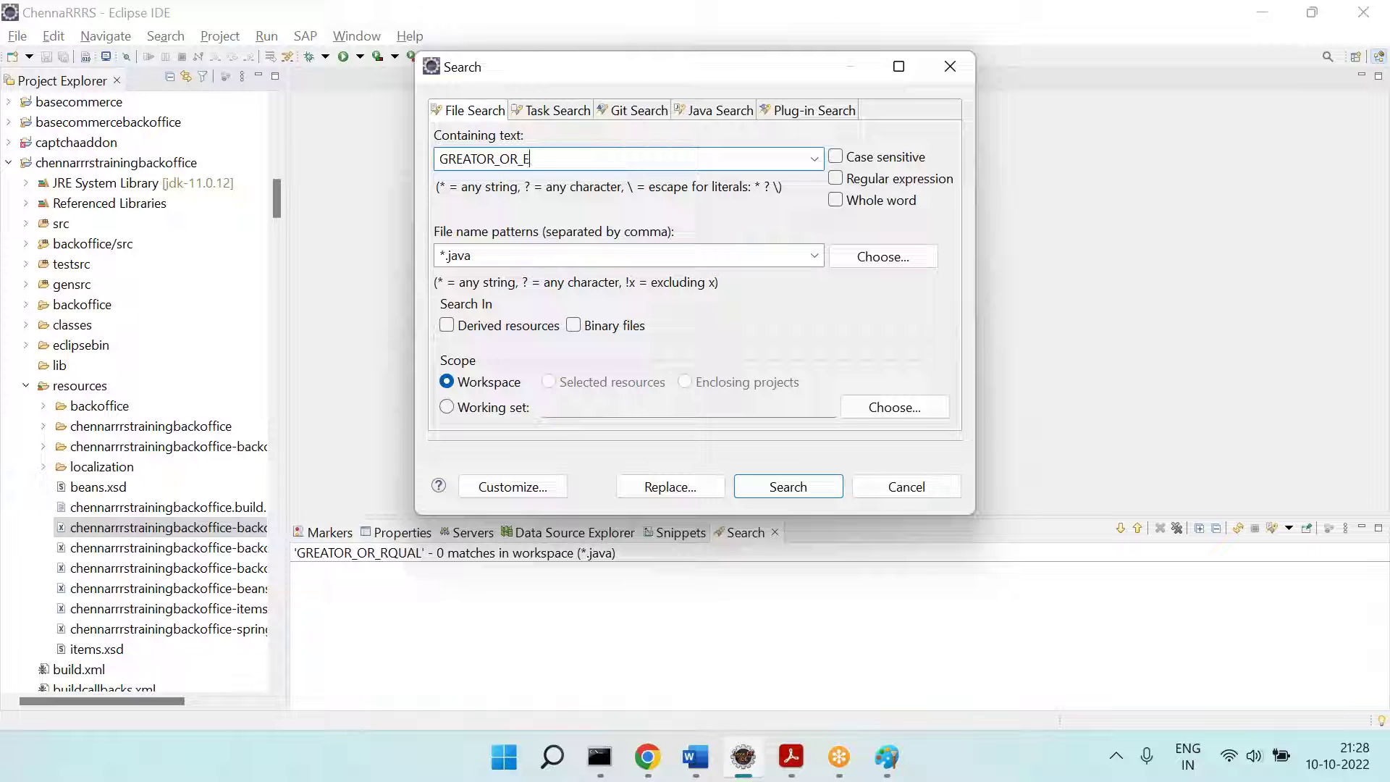
{"action": "key", "text": "Return"}
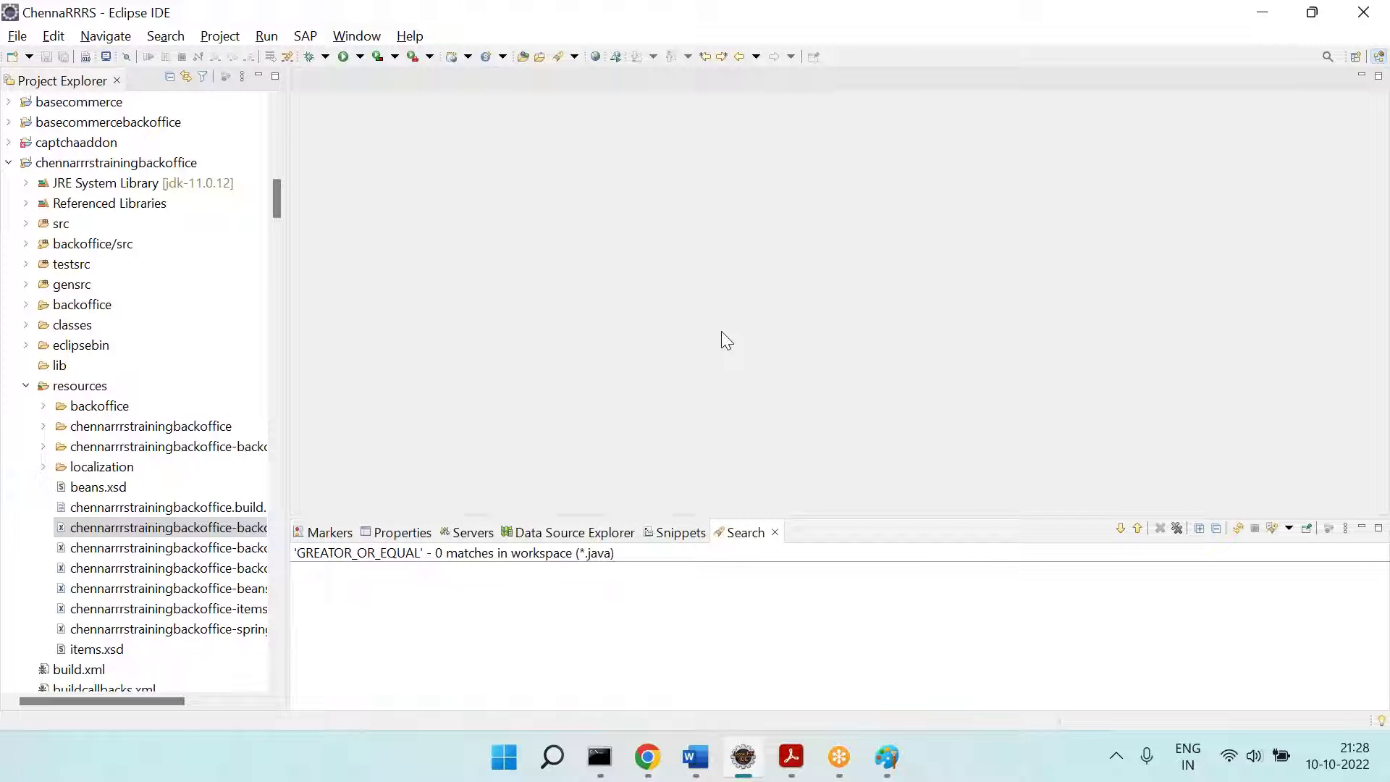
Step: Return to the Backoffice browser and close the comparator list, leaving Phone1 at Equals
{"action": "left_click", "coordinate": [649, 755]}
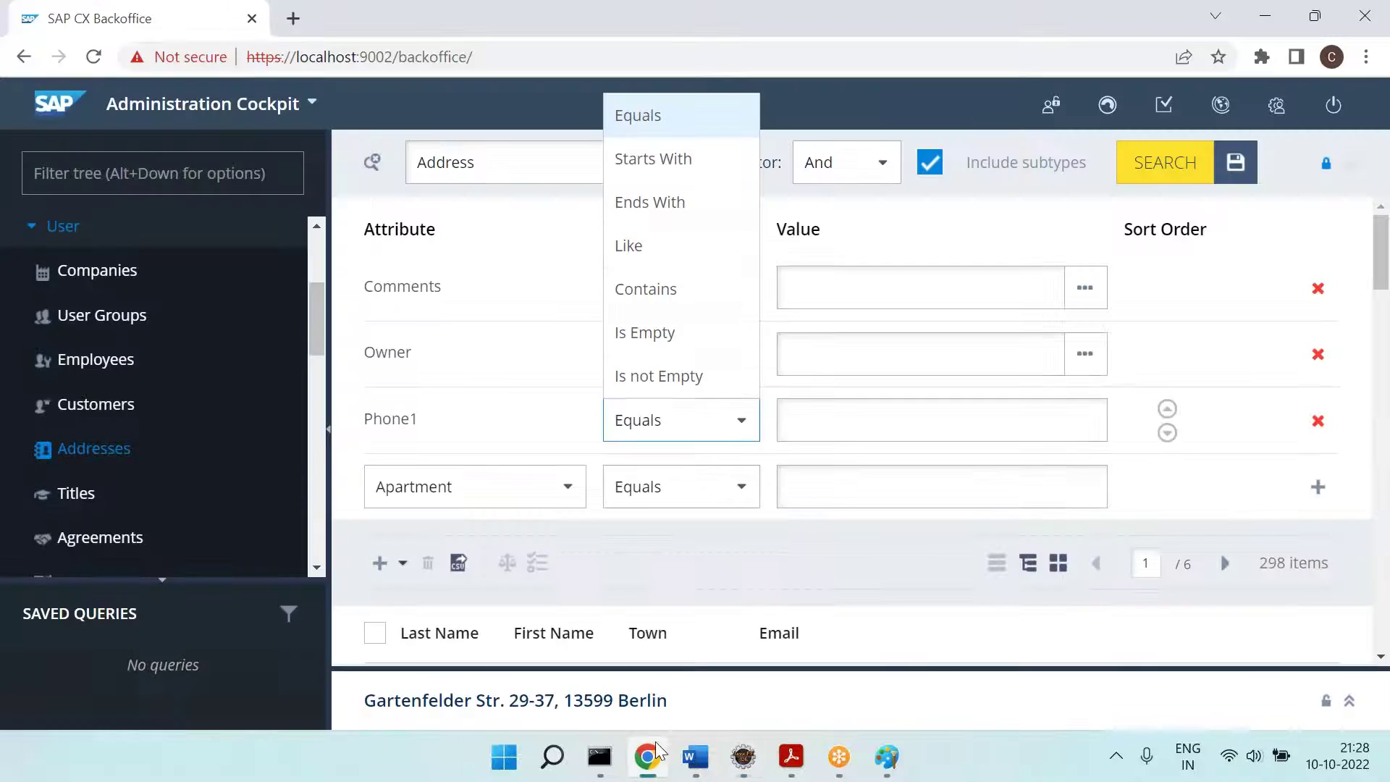
{"action": "left_click", "coordinate": [473, 324]}
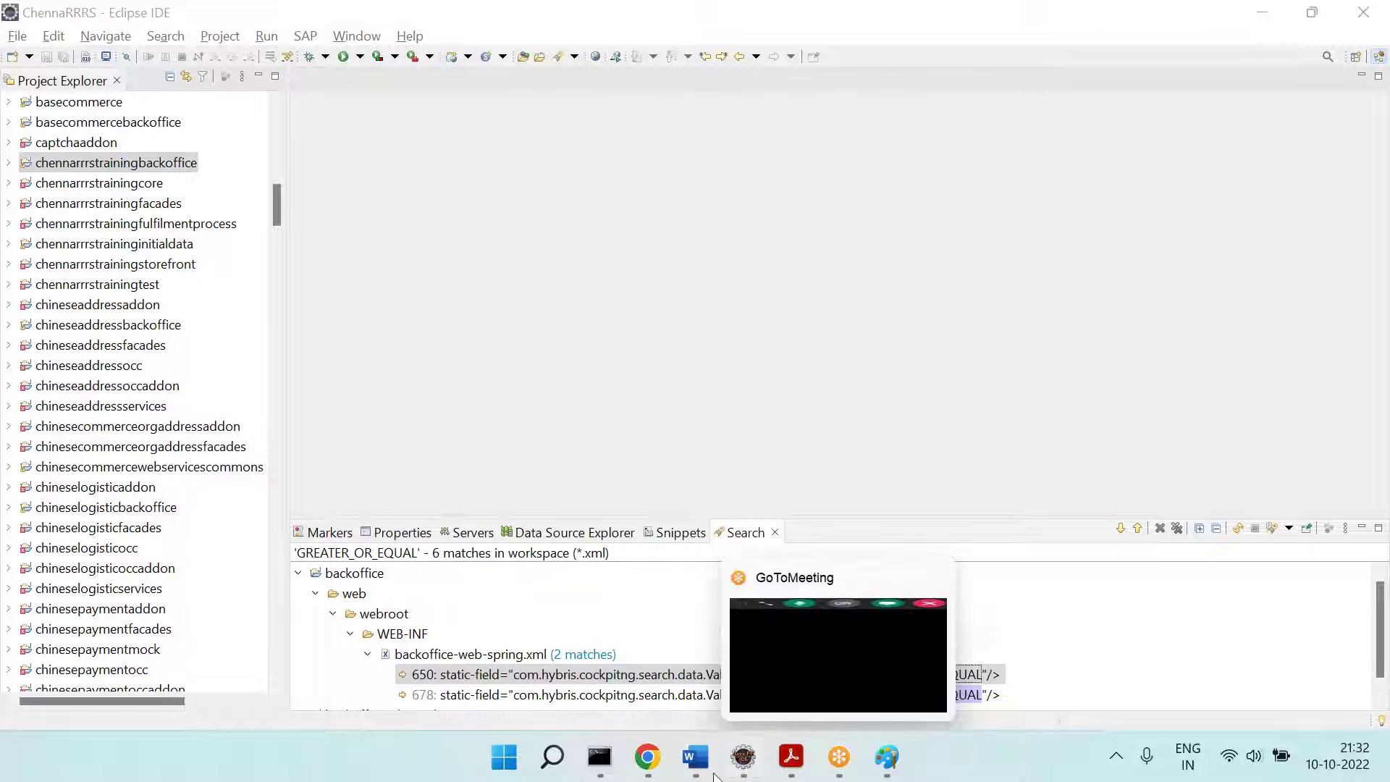
Step: Switch past the Word document to bring the Paint screenshot window forward
{"action": "left_click", "coordinate": [695, 756]}
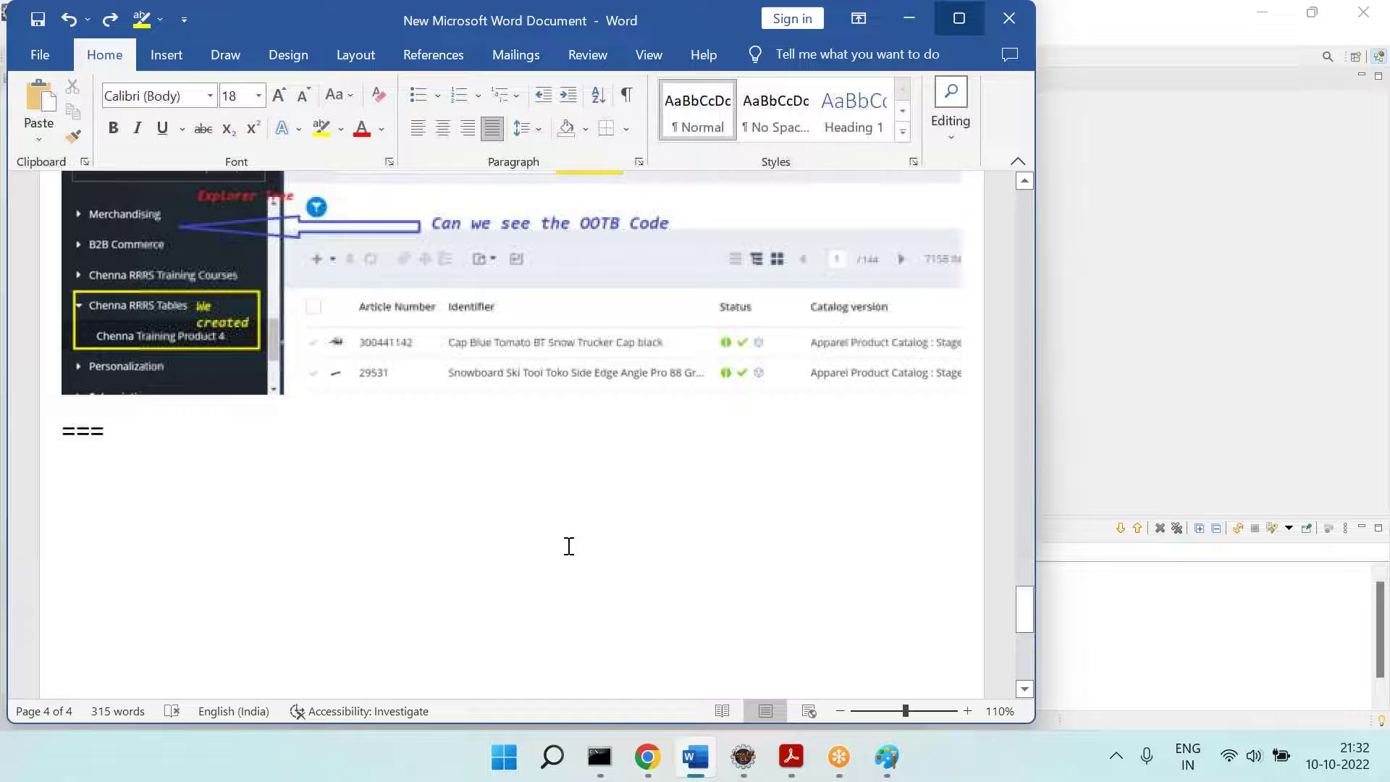
{"action": "key", "text": "alt+Tab"}
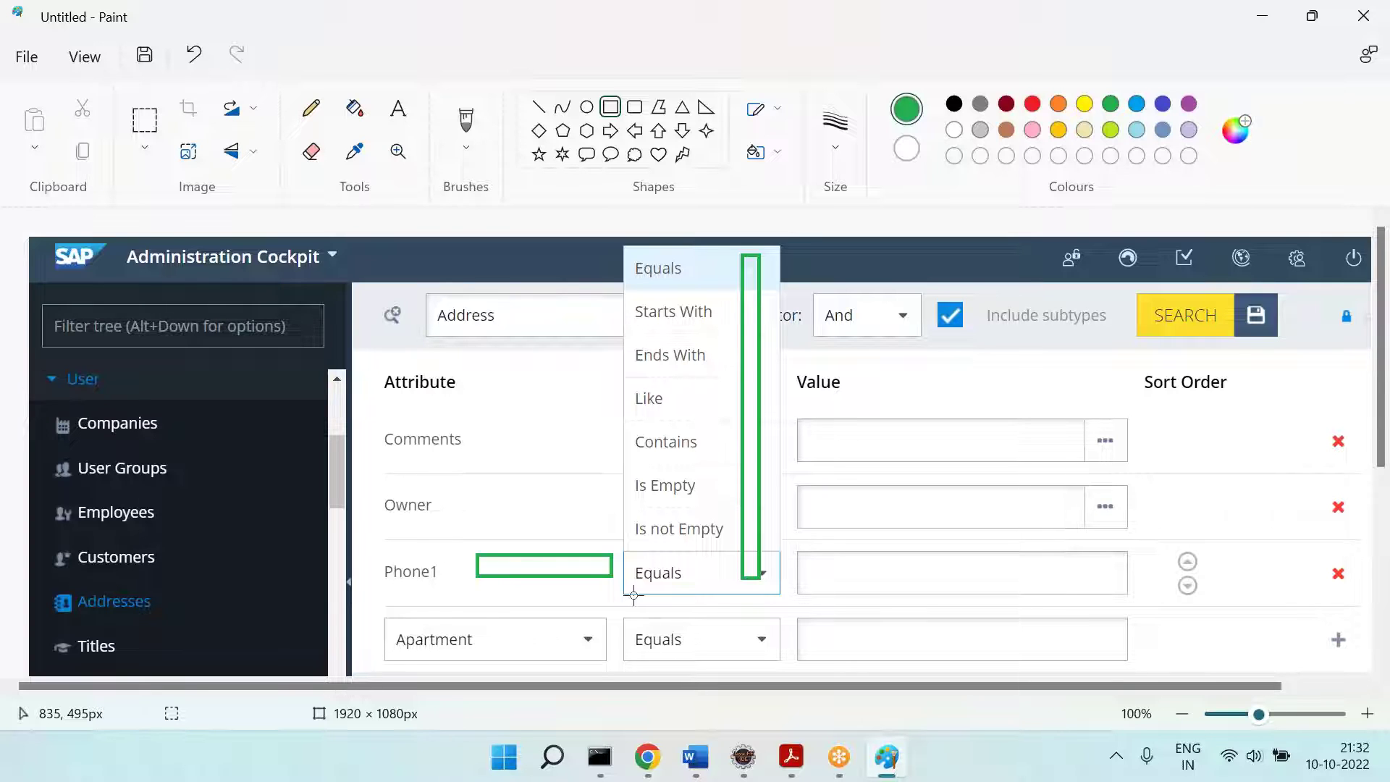
Step: Add a 'String -- Op' text note over the Value fields, then go back to Chrome
{"action": "left_click", "coordinate": [397, 108]}
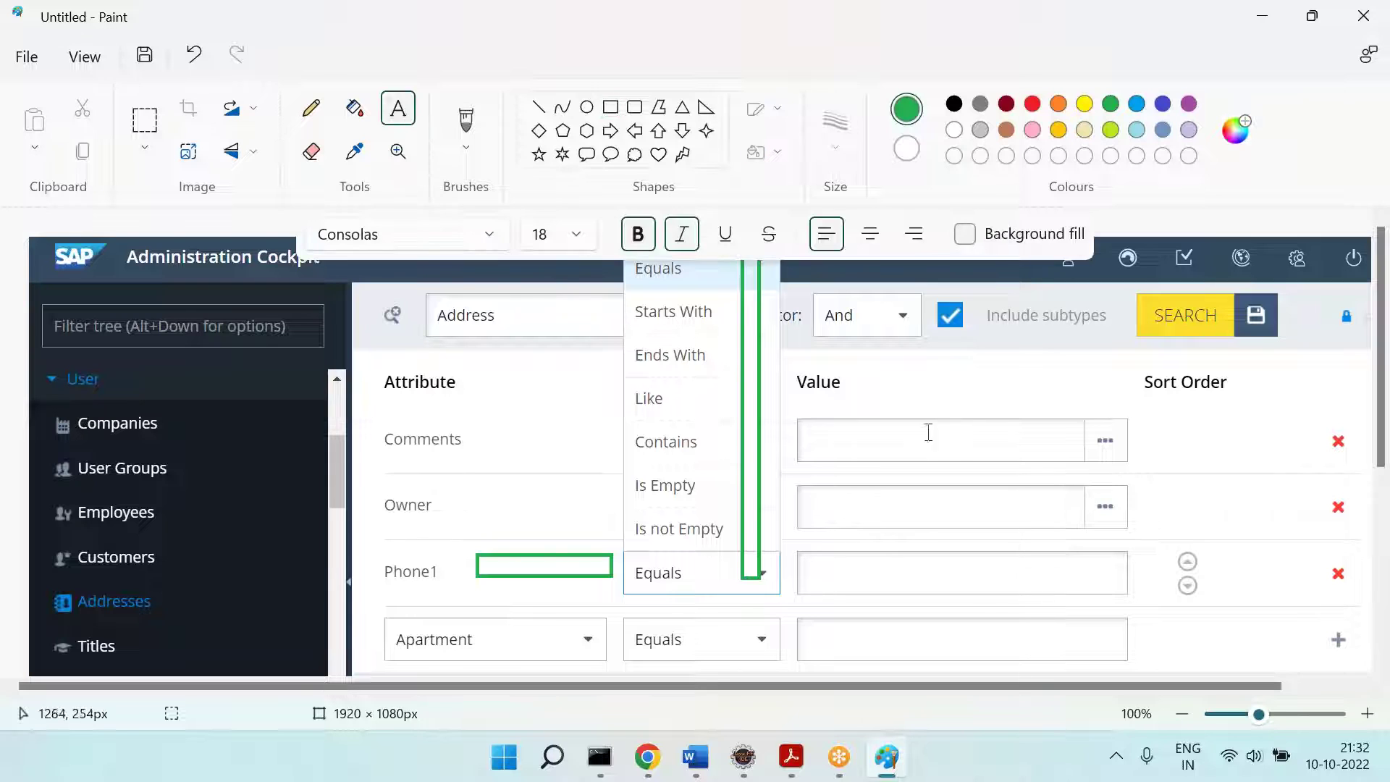
{"action": "left_click_drag", "start_coordinate": [851, 475], "coordinate": [1248, 606]}
{"action": "type", "text": "String -- Op"}
{"action": "key", "text": "Return"}
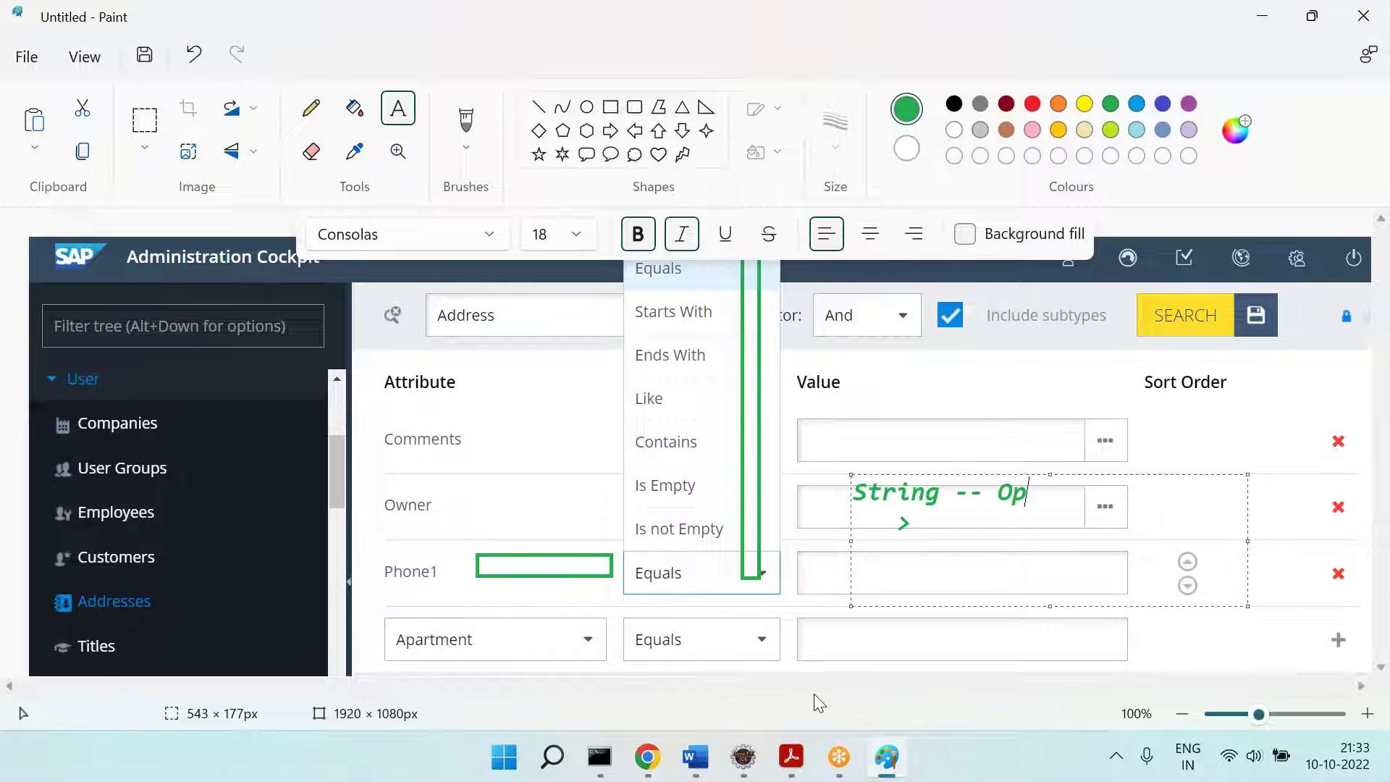
{"action": "left_click", "coordinate": [647, 756]}
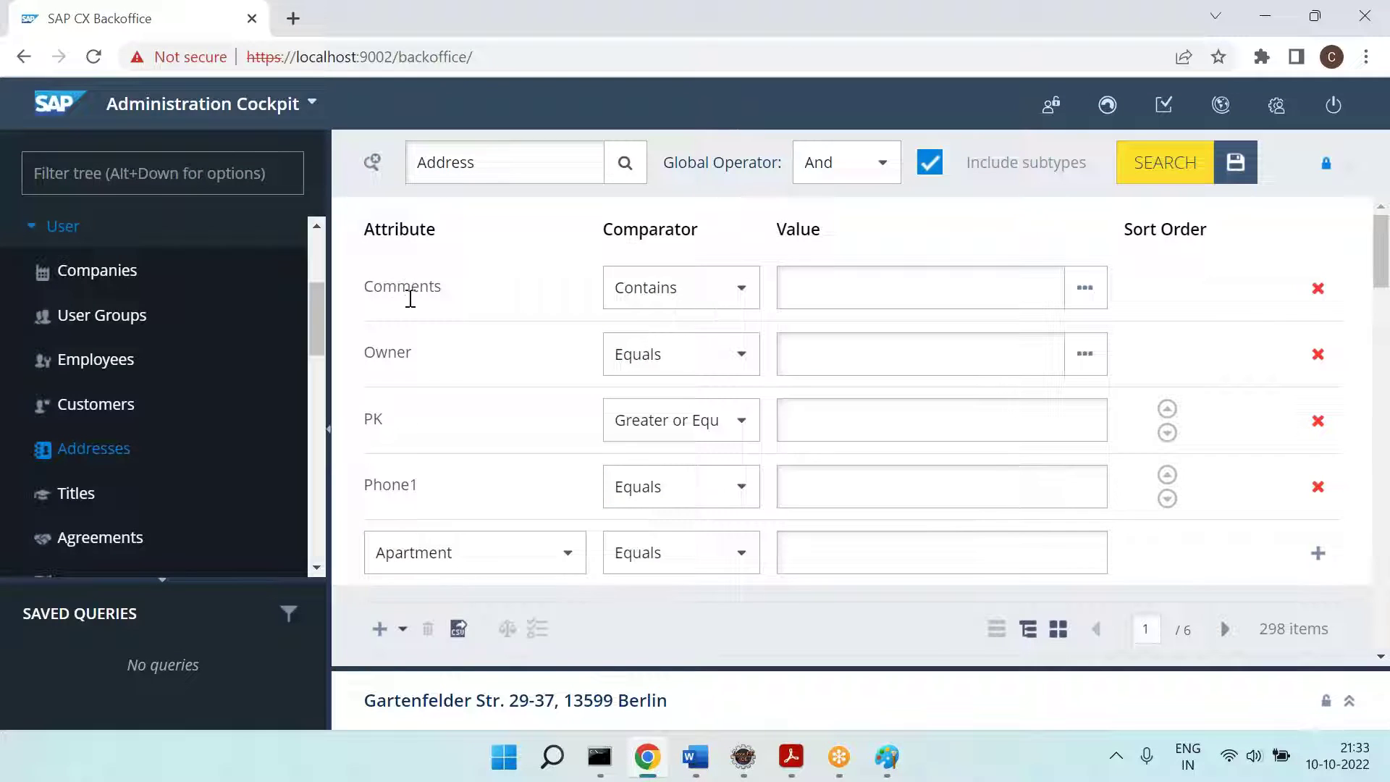
Step: Check the Comments comparators, then set the new condition to Time created and review its comparators
{"action": "double_click", "coordinate": [413, 289]}
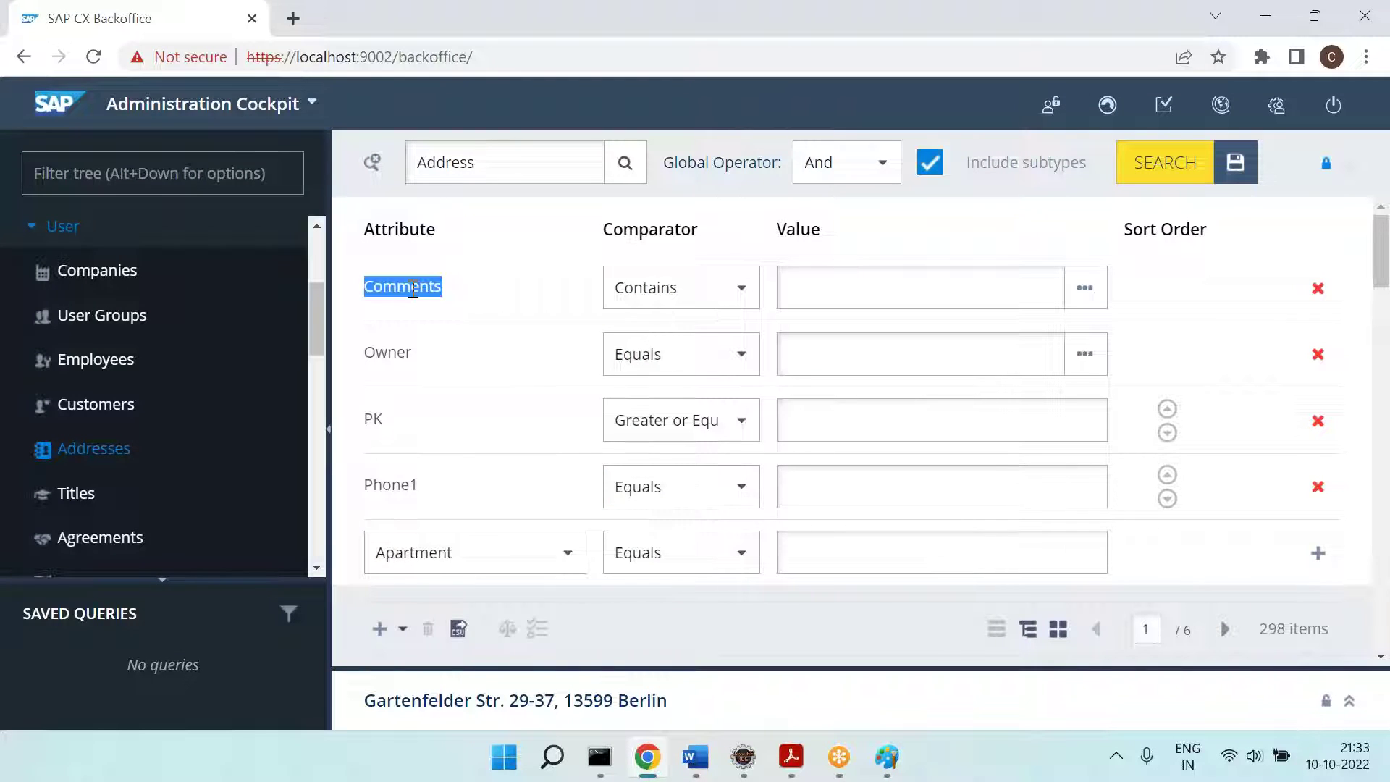
{"action": "left_click", "coordinate": [731, 293]}
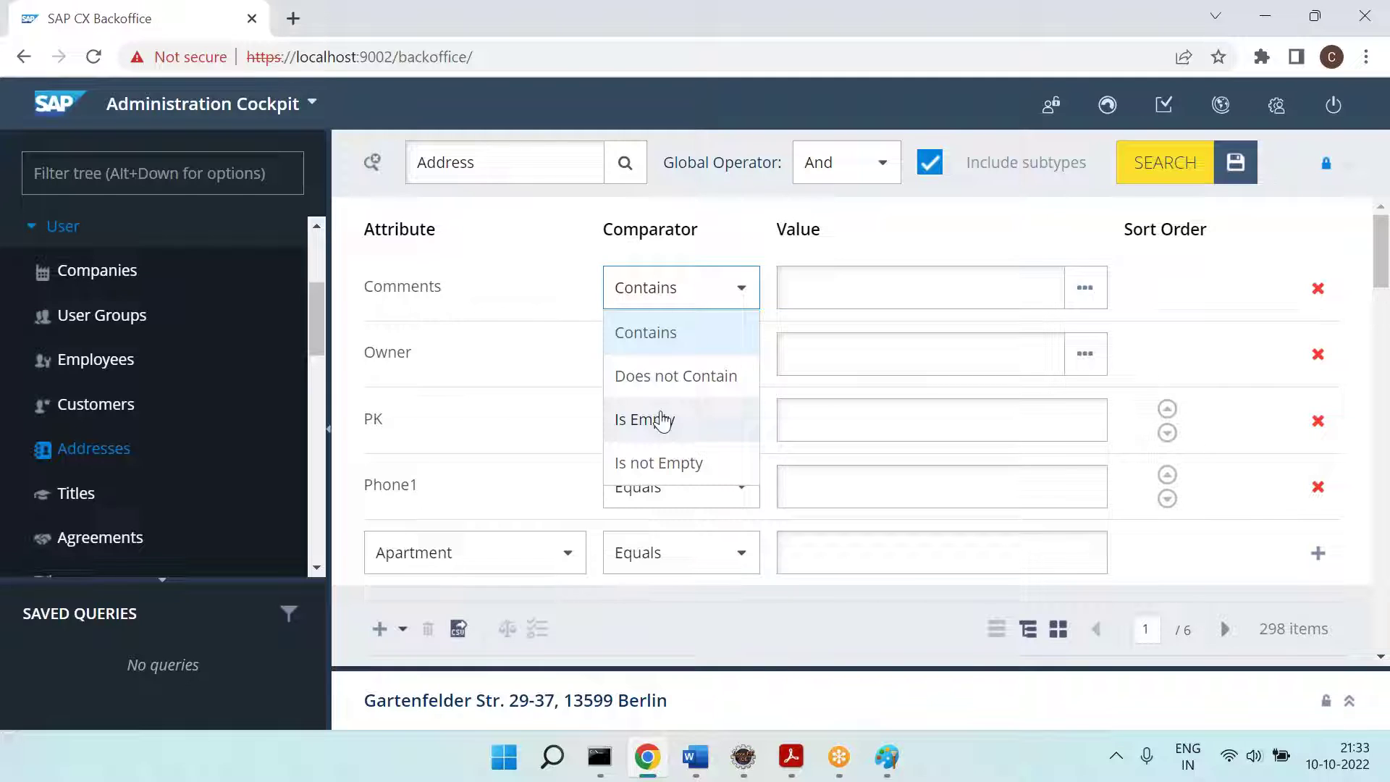
{"action": "left_click", "coordinate": [481, 540]}
{"action": "scroll", "coordinate": [486, 490], "scroll_direction": "down", "scroll_amount": 4}
{"action": "scroll", "coordinate": [489, 493], "scroll_direction": "down", "scroll_amount": 8}
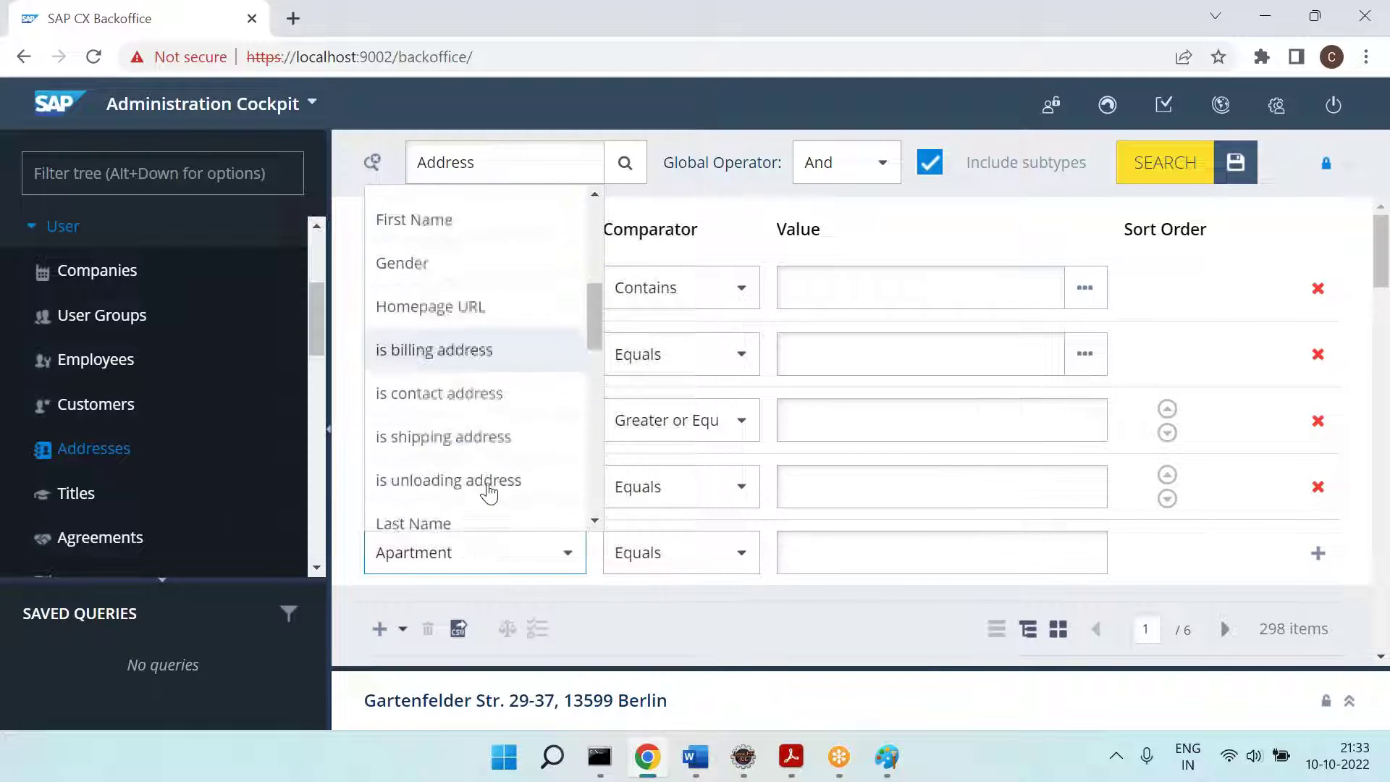
{"action": "scroll", "coordinate": [488, 493], "scroll_direction": "down", "scroll_amount": 8}
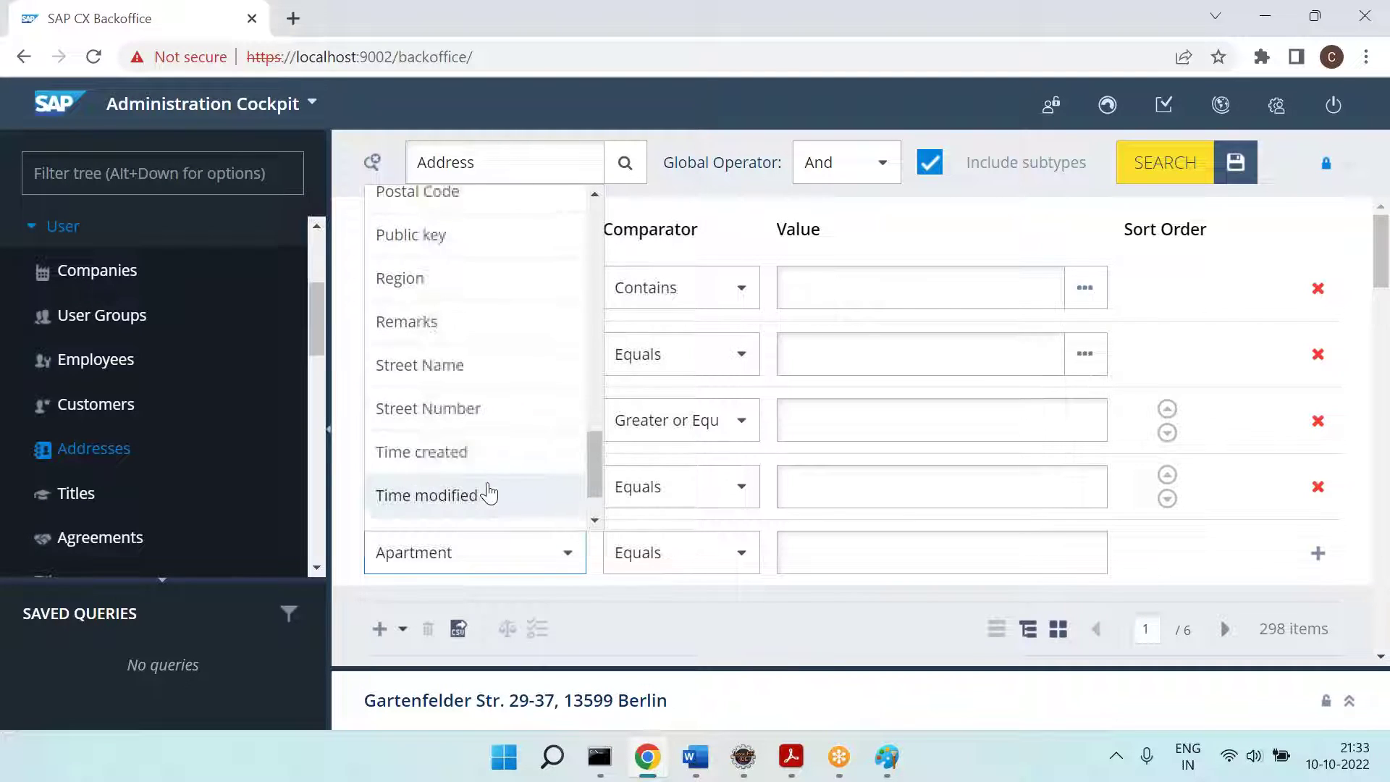
{"action": "left_click", "coordinate": [487, 481]}
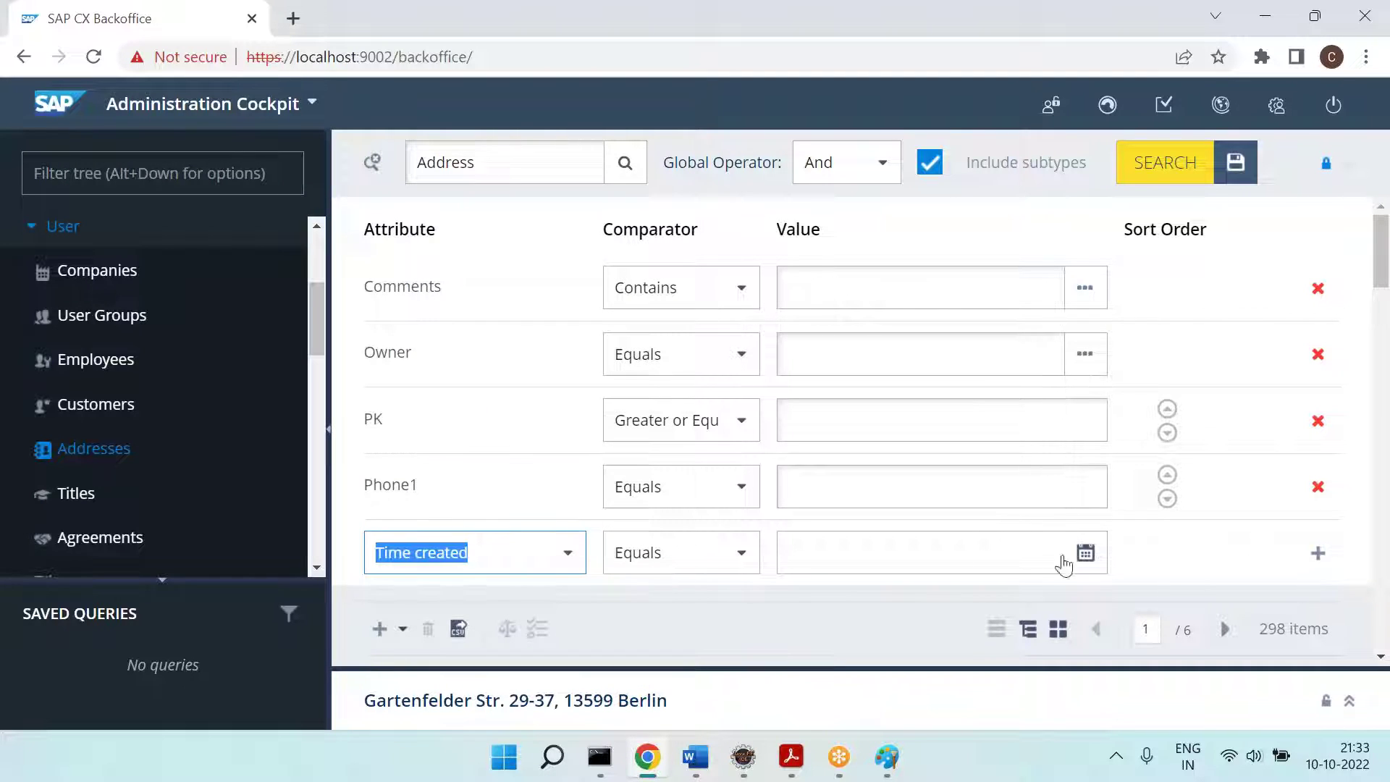
{"action": "left_click", "coordinate": [732, 557]}
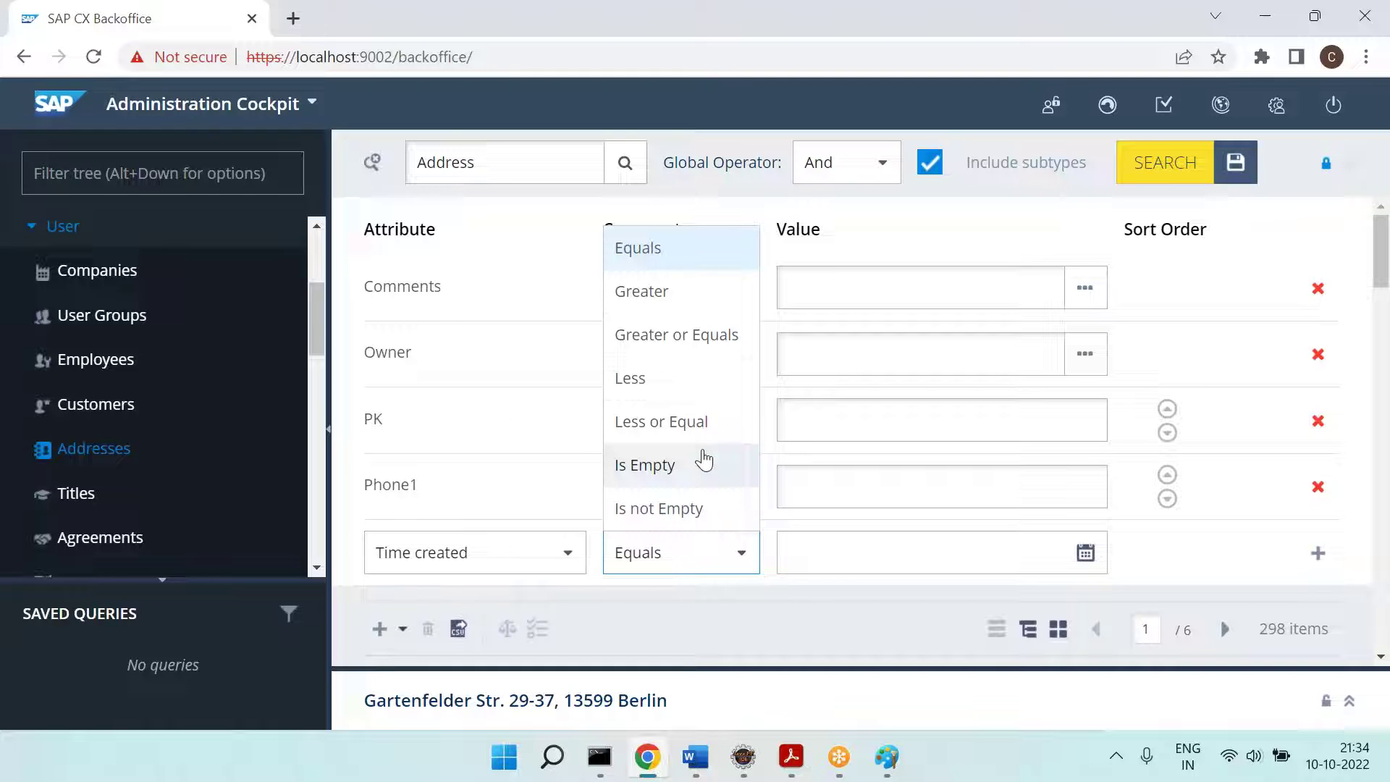
{"action": "left_click", "coordinate": [519, 431]}
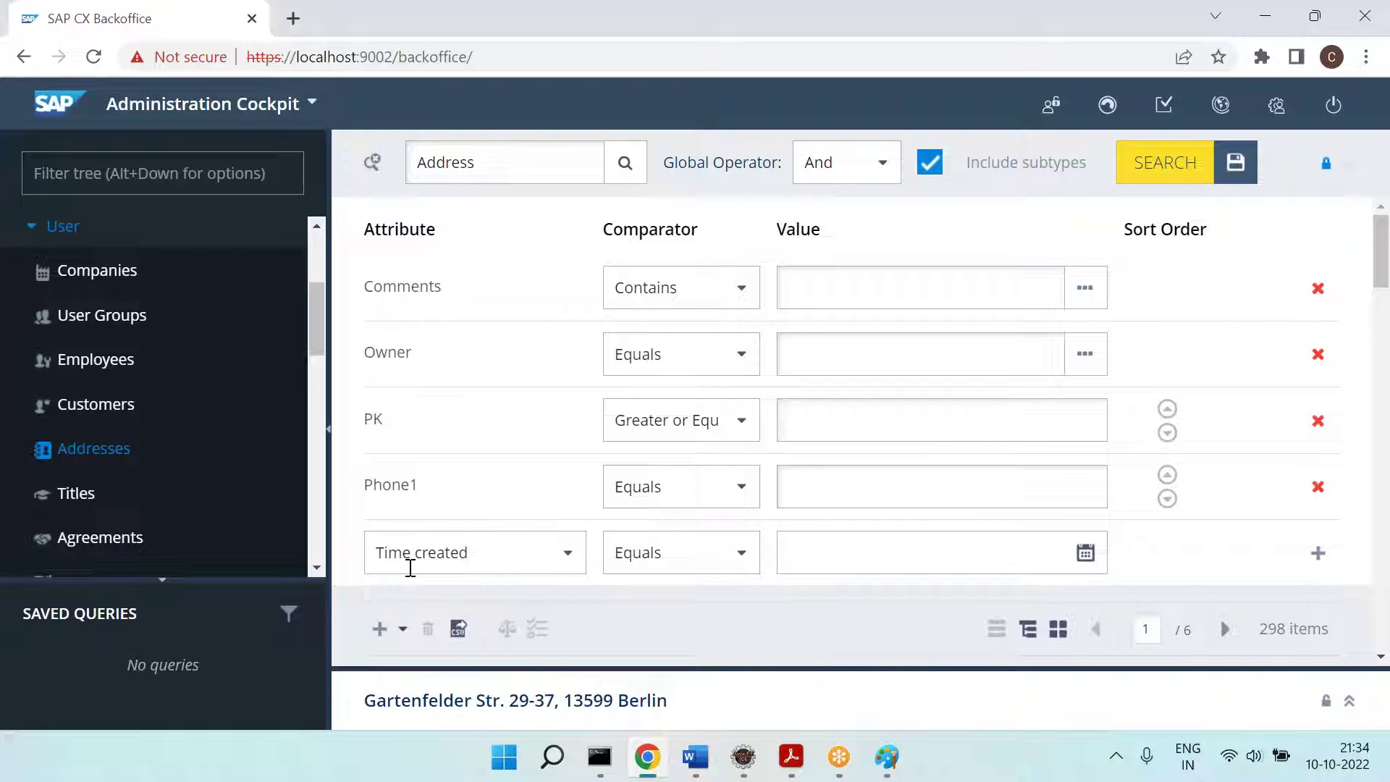
Step: Open the GREATER_OR_EQUAL search match in backoffice-web-spring.xml
{"action": "left_click", "coordinate": [743, 756]}
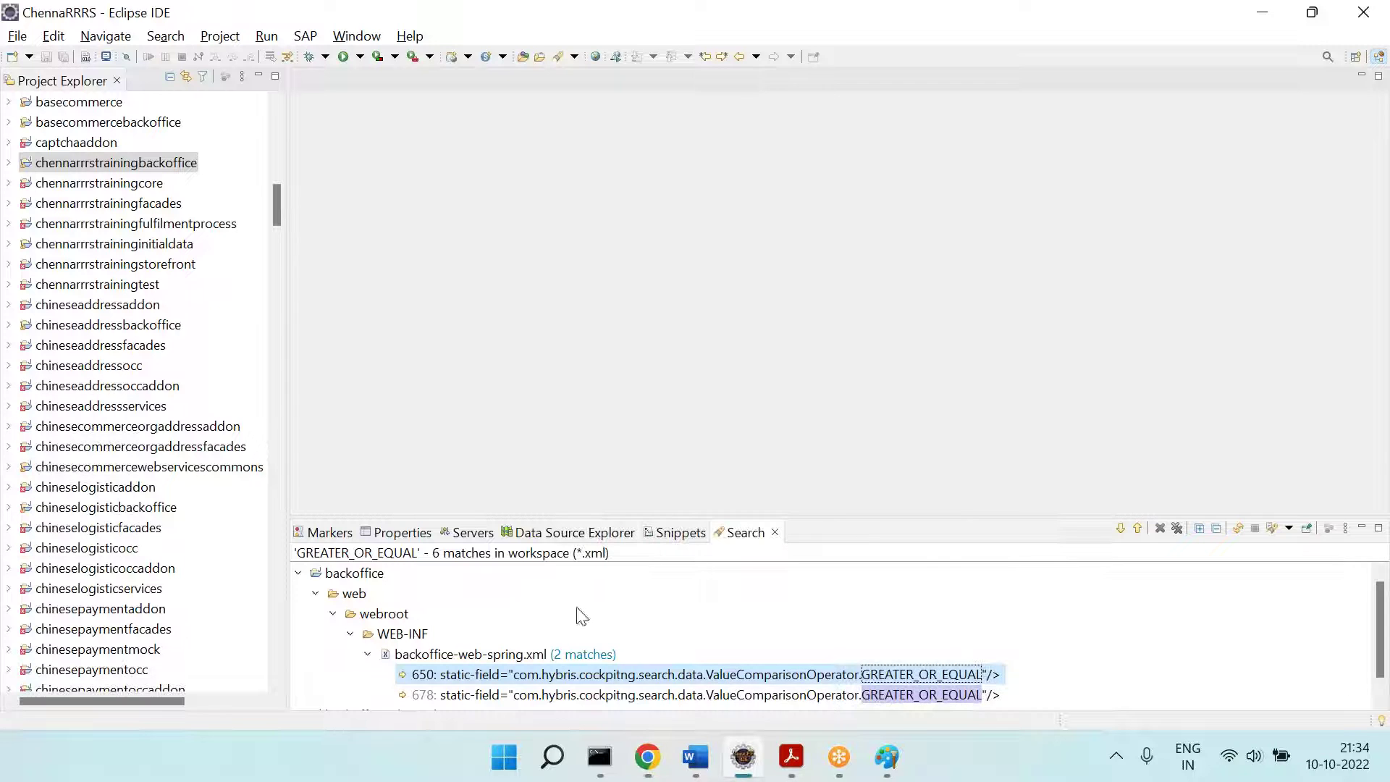
{"action": "scroll", "coordinate": [736, 624], "scroll_direction": "down", "scroll_amount": 1}
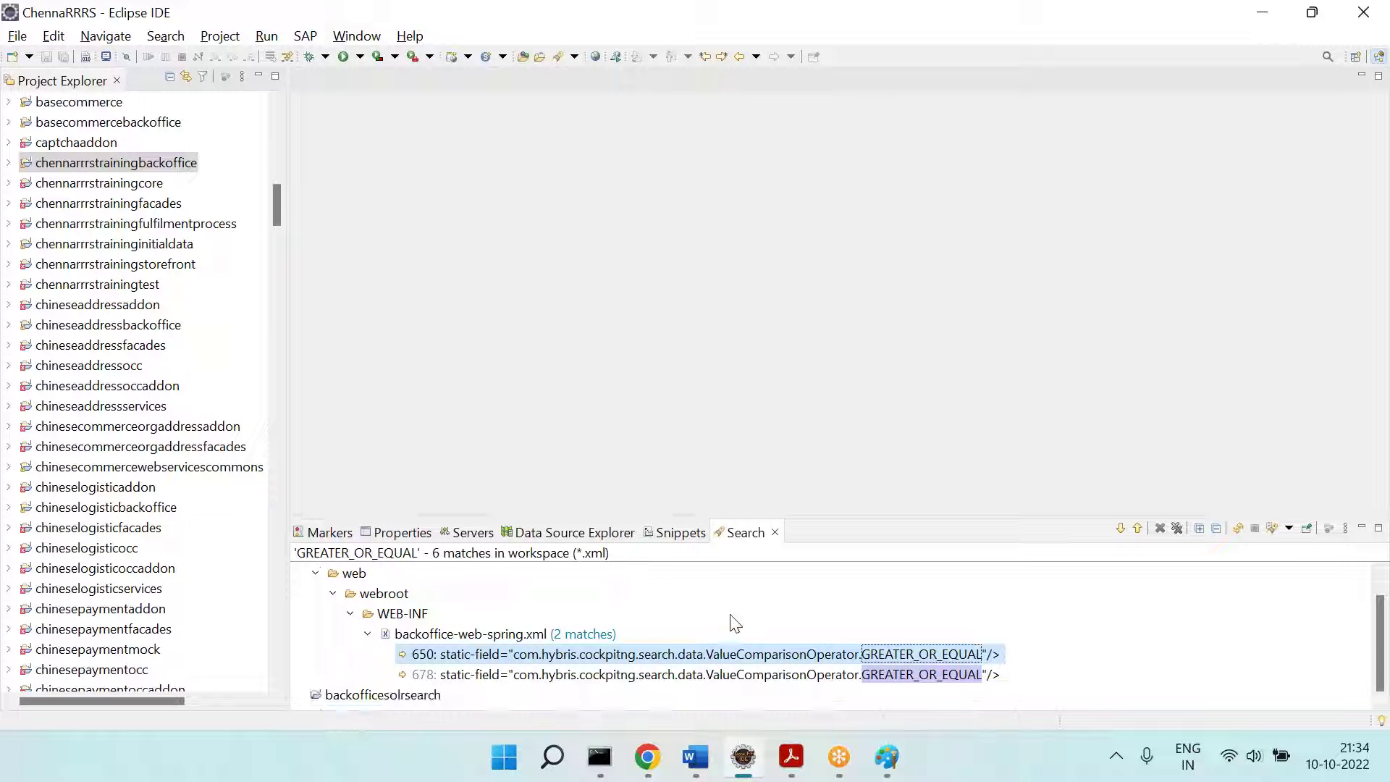
{"action": "left_click", "coordinate": [1120, 529]}
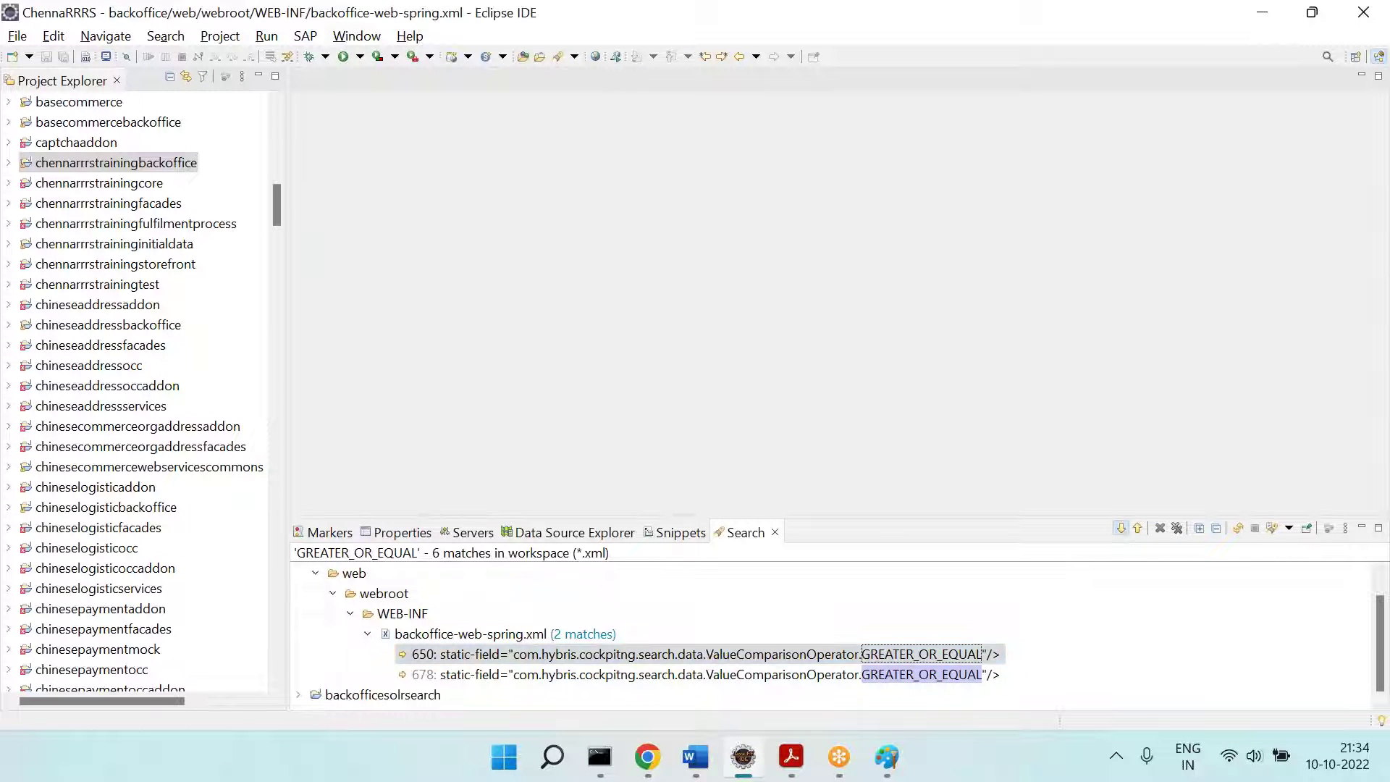
{"action": "scroll", "coordinate": [728, 297], "scroll_direction": "up", "scroll_amount": 12}
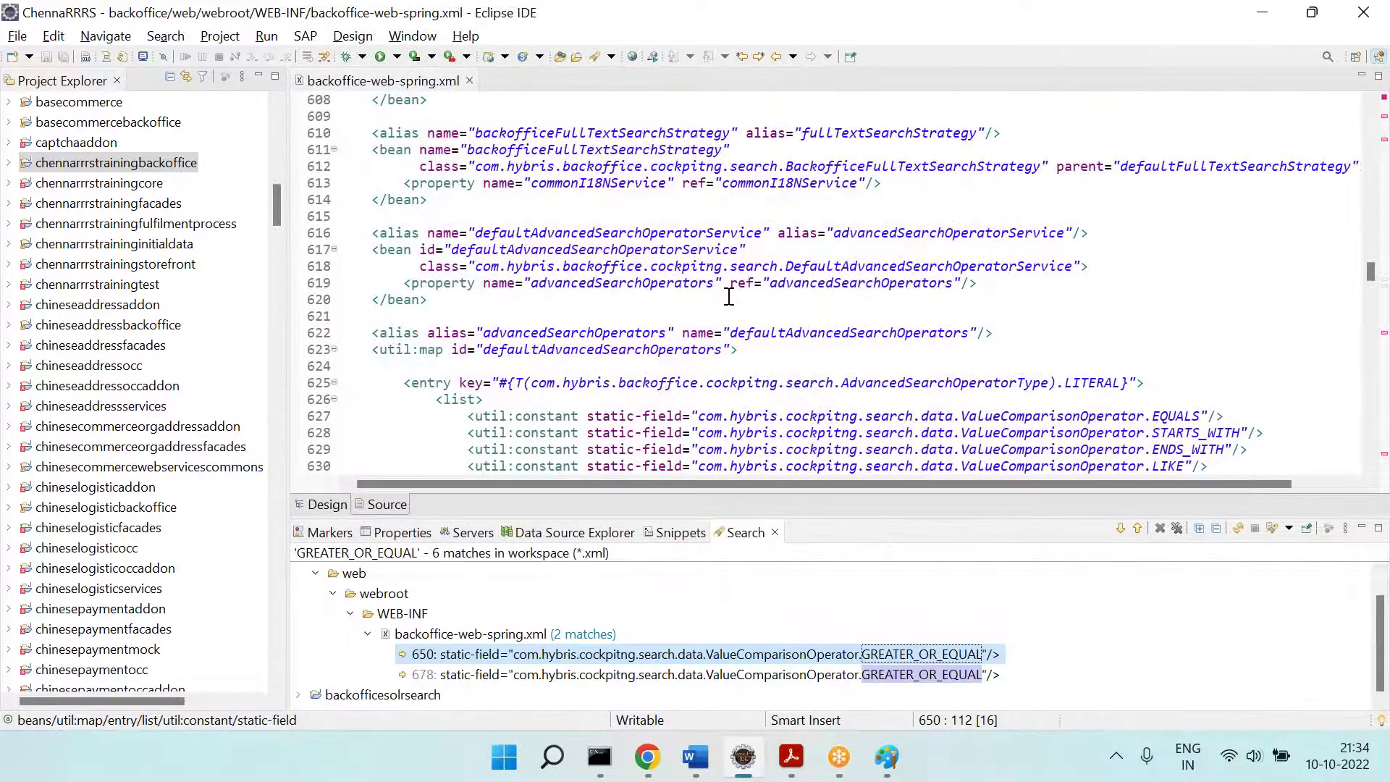
{"action": "scroll", "coordinate": [728, 297], "scroll_direction": "up", "scroll_amount": 3}
{"action": "scroll", "coordinate": [728, 296], "scroll_direction": "down", "scroll_amount": 5}
{"action": "scroll", "coordinate": [729, 297], "scroll_direction": "down", "scroll_amount": 2}
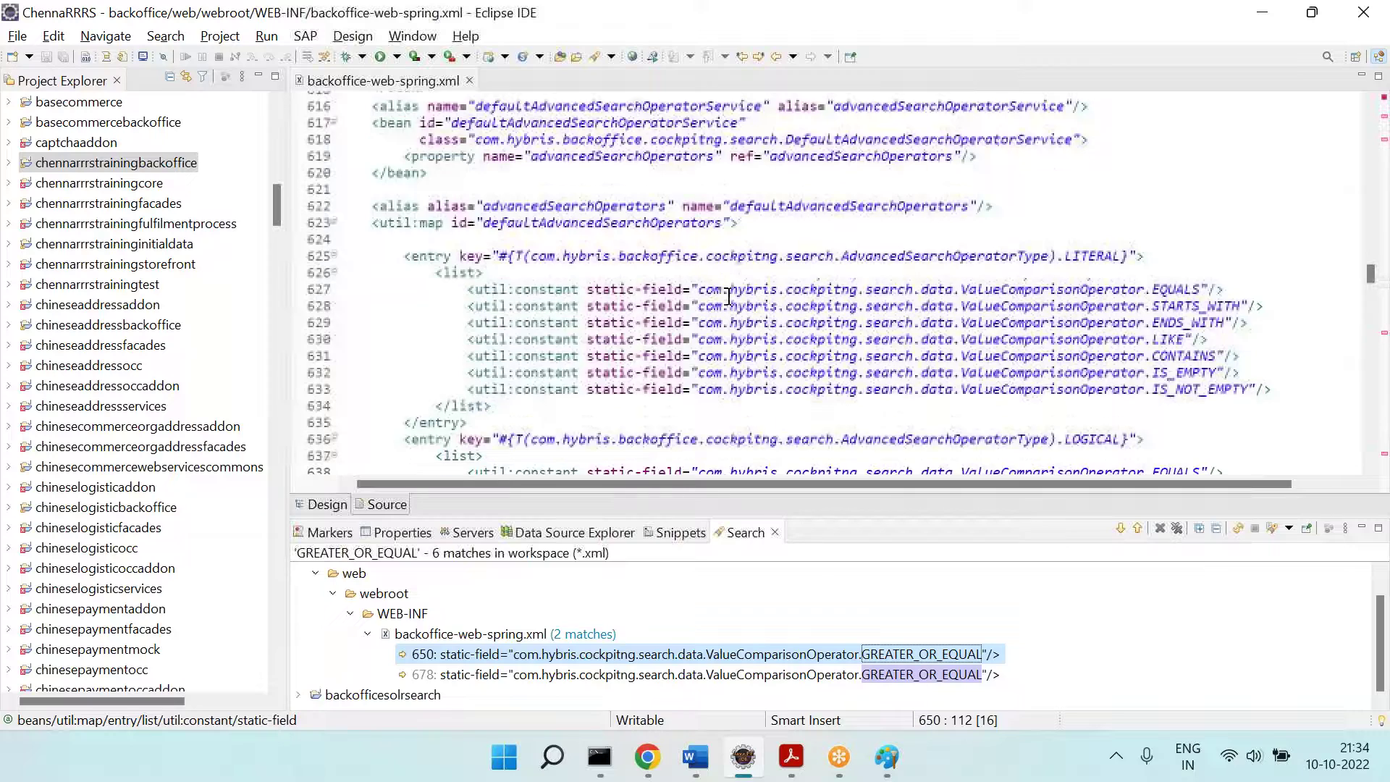
Step: Inspect the LITERAL, LOGICAL and NUMERIC operator entries and their operator lists
{"action": "double_click", "coordinate": [983, 256]}
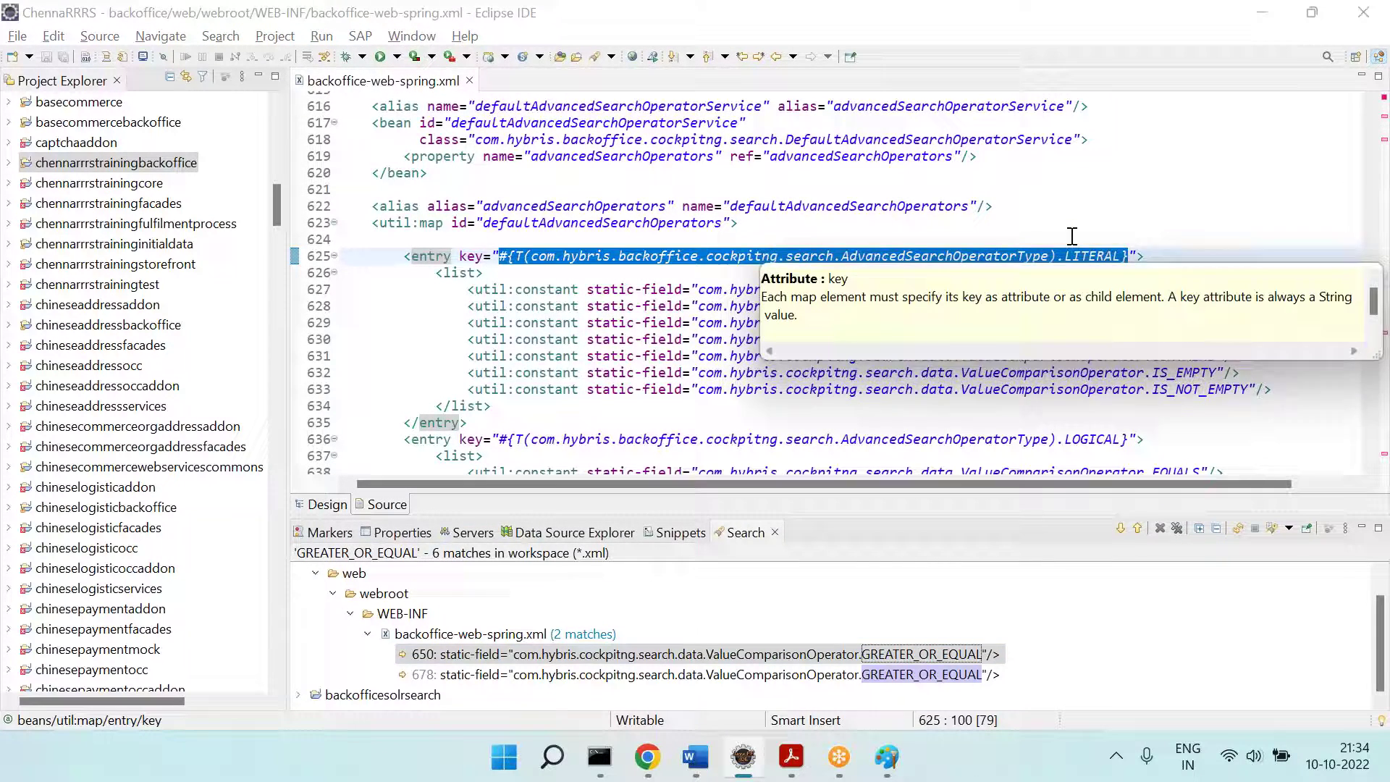
{"action": "key", "text": "Up"}
{"action": "left_click_drag", "start_coordinate": [1151, 304], "coordinate": [1191, 389]}
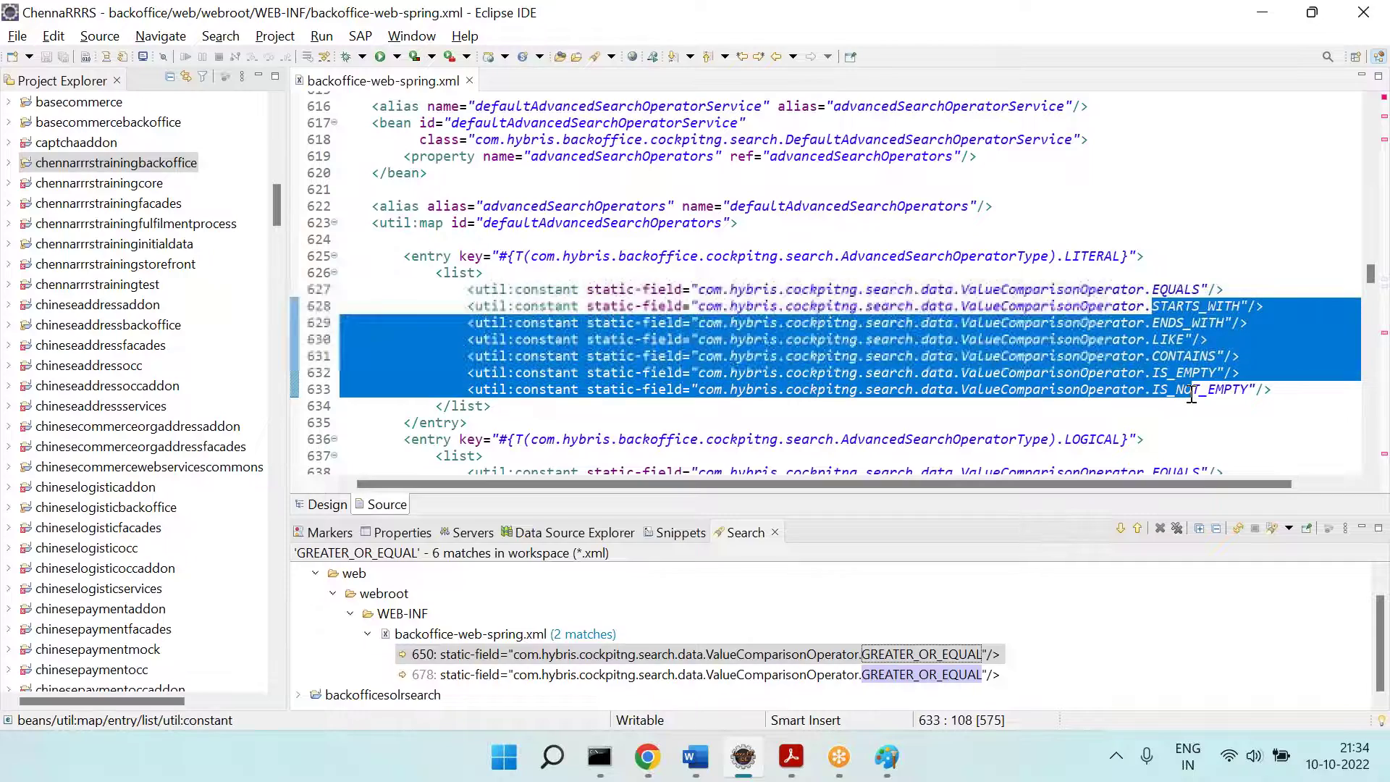
{"action": "scroll", "coordinate": [1191, 391], "scroll_direction": "down", "scroll_amount": 4}
{"action": "left_click", "coordinate": [1090, 246]}
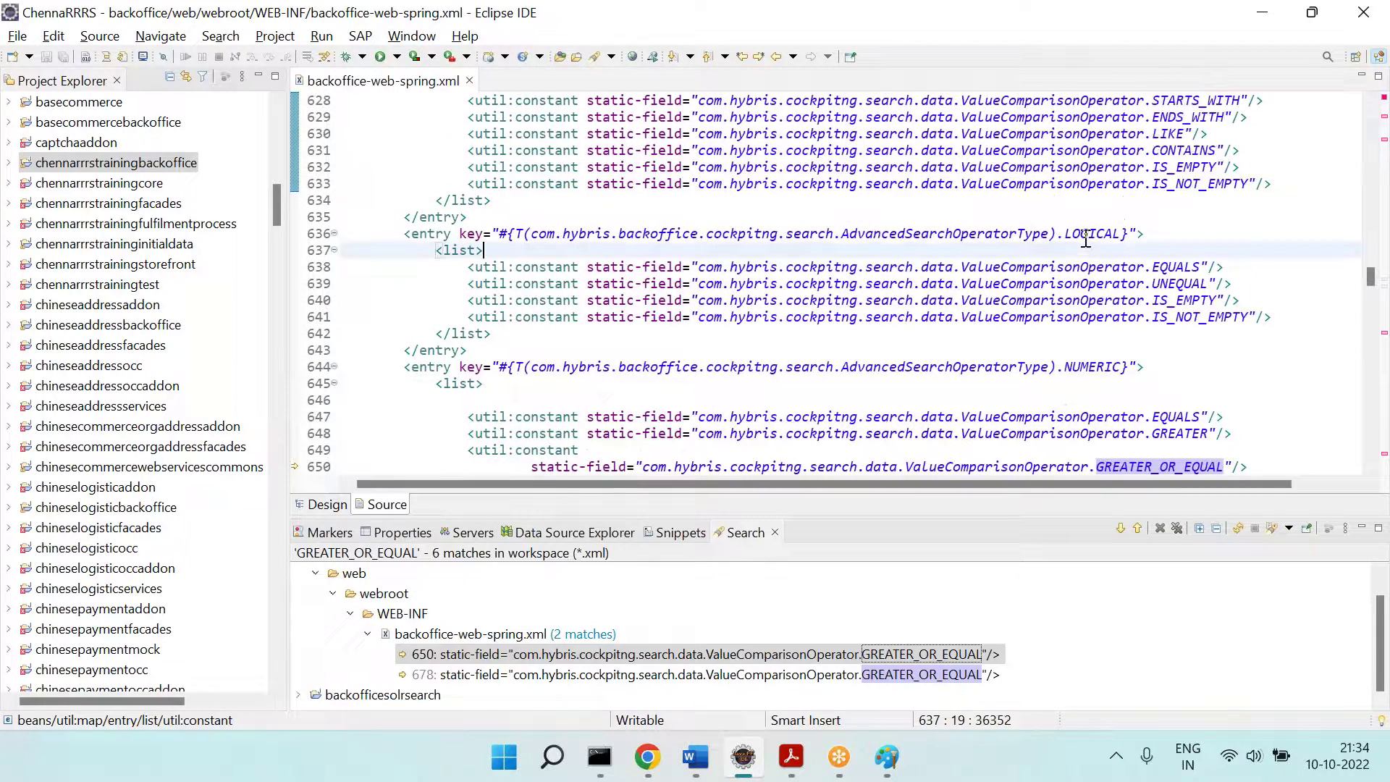
{"action": "double_click", "coordinate": [1089, 235]}
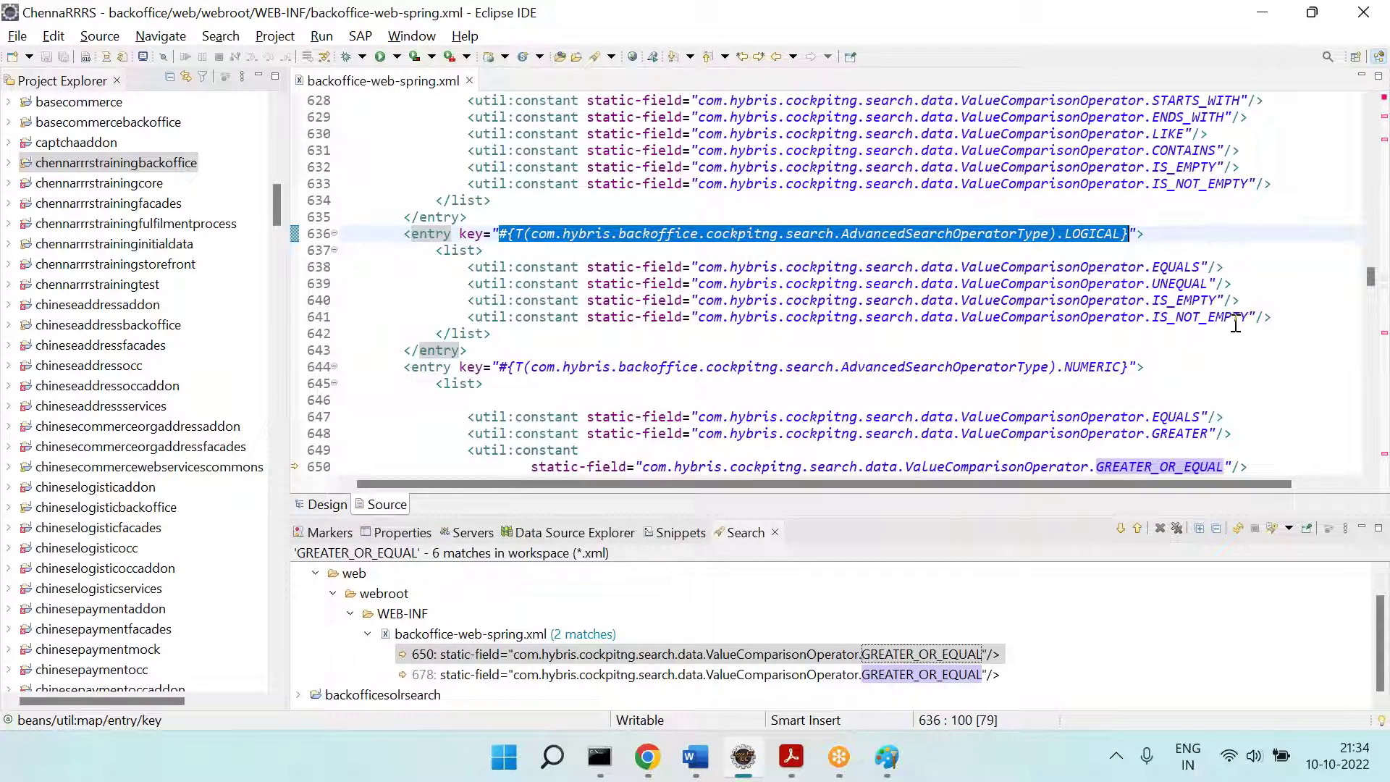
{"action": "left_click", "coordinate": [1174, 270]}
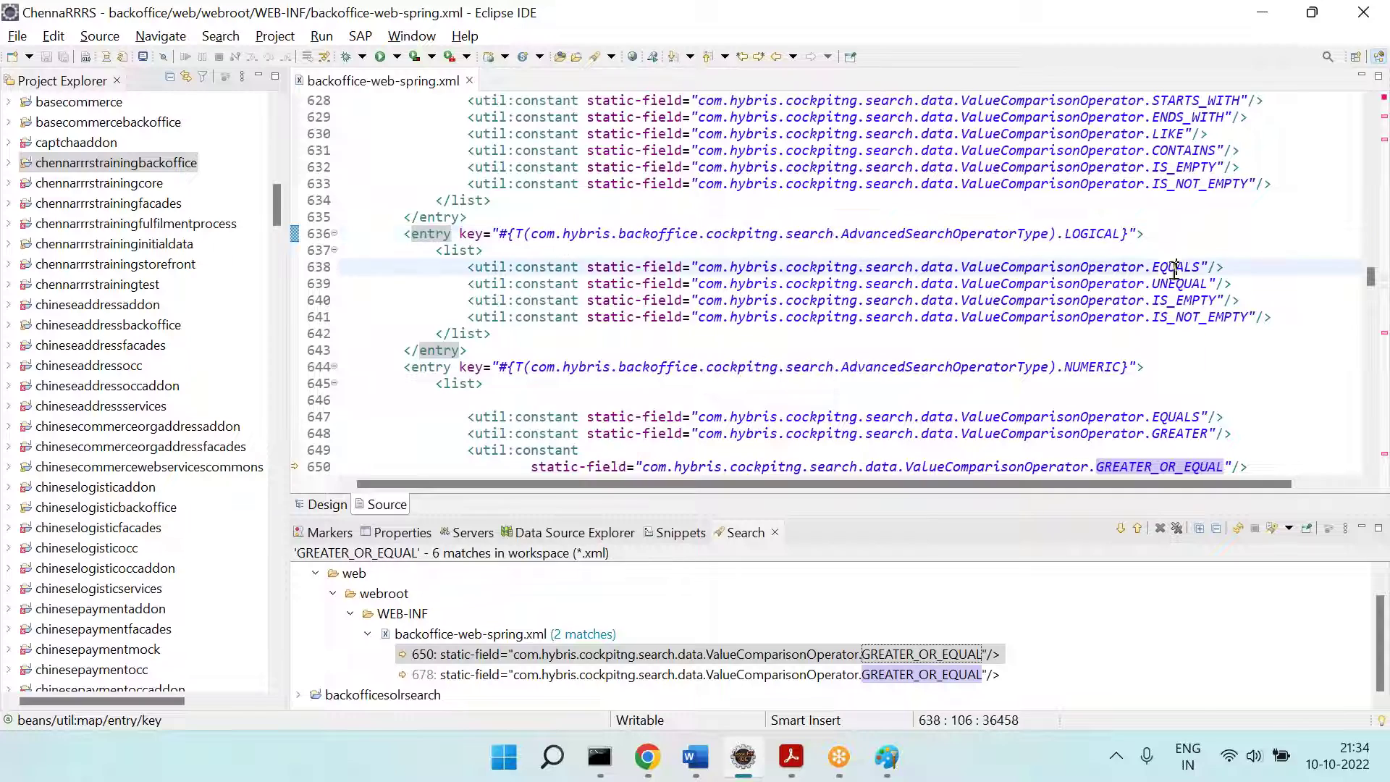
{"action": "double_click", "coordinate": [1179, 283]}
{"action": "scroll", "coordinate": [1130, 290], "scroll_direction": "down", "scroll_amount": 2}
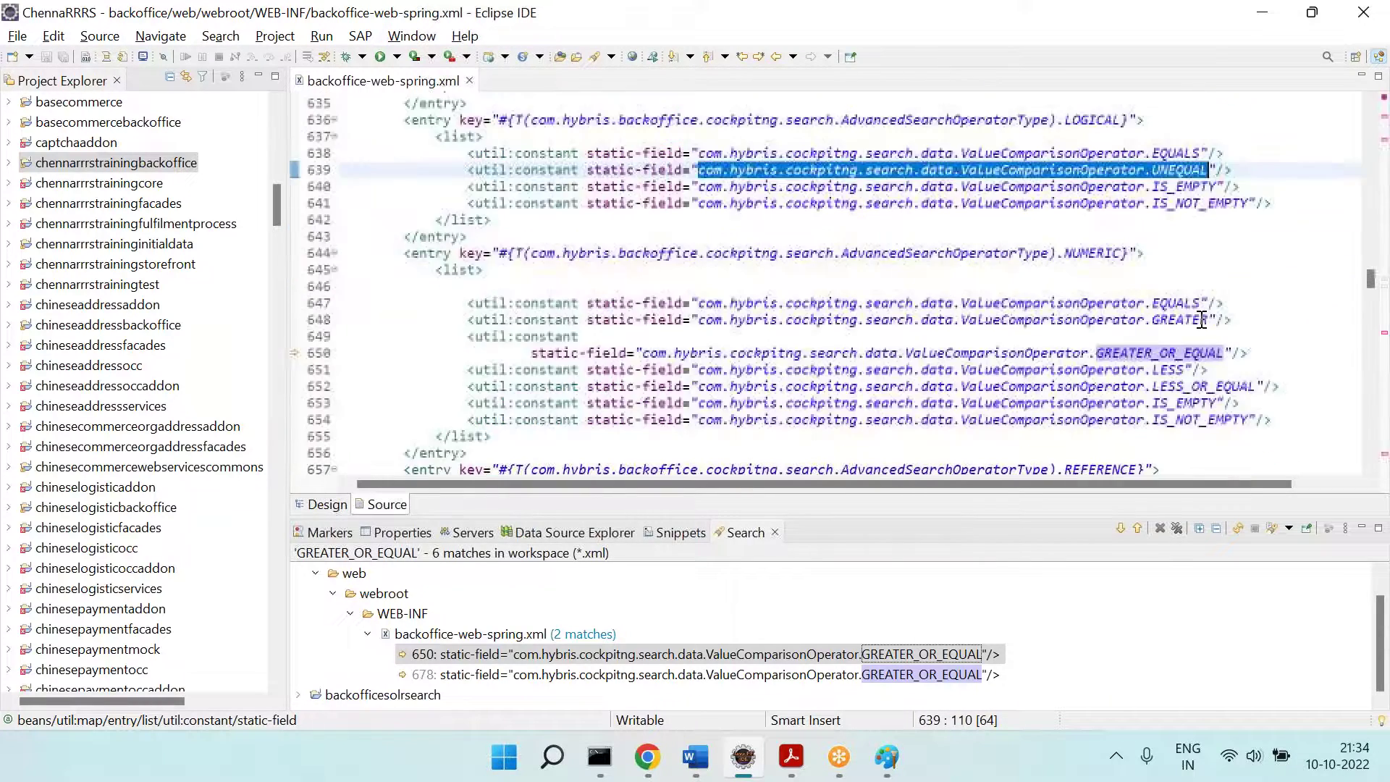
{"action": "double_click", "coordinate": [1108, 254]}
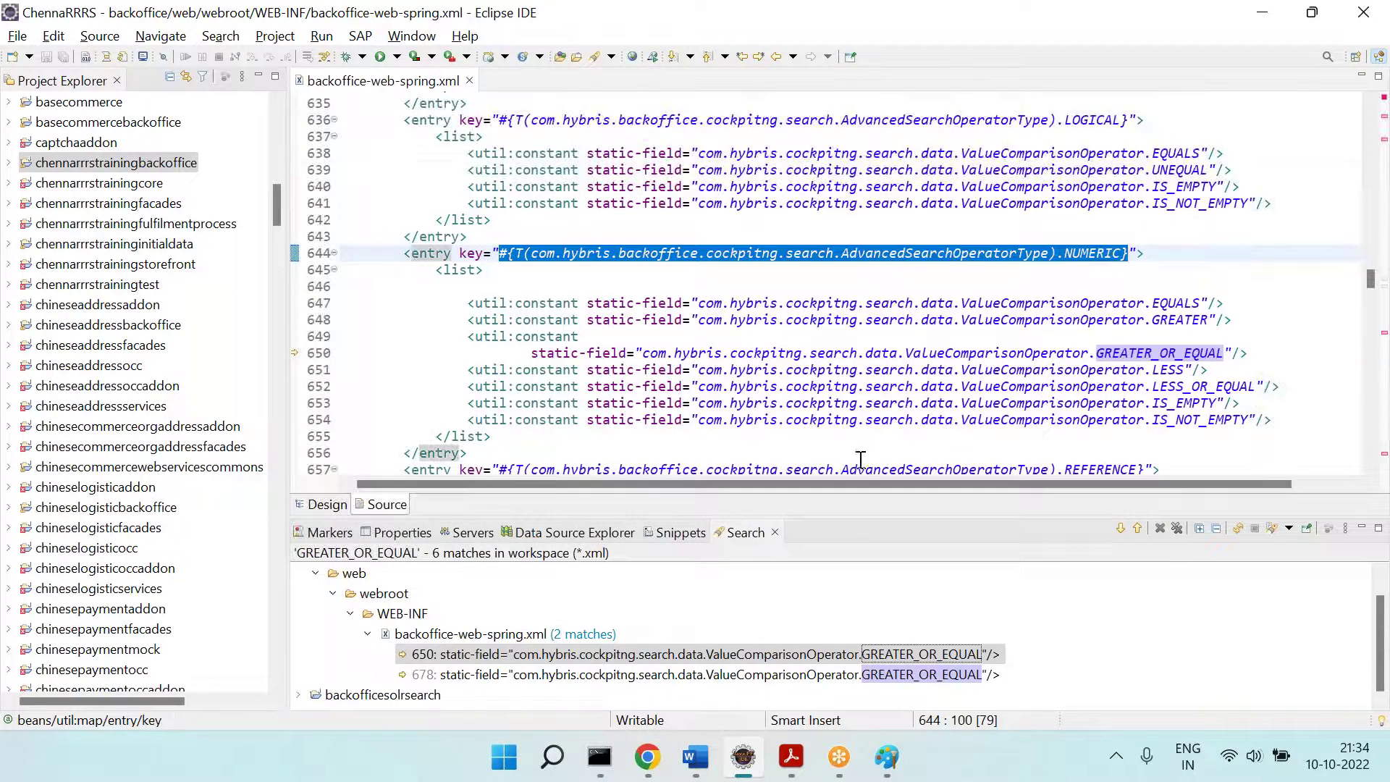
{"action": "scroll", "coordinate": [981, 382], "scroll_direction": "down", "scroll_amount": 1}
{"action": "scroll", "coordinate": [983, 373], "scroll_direction": "down", "scroll_amount": 2}
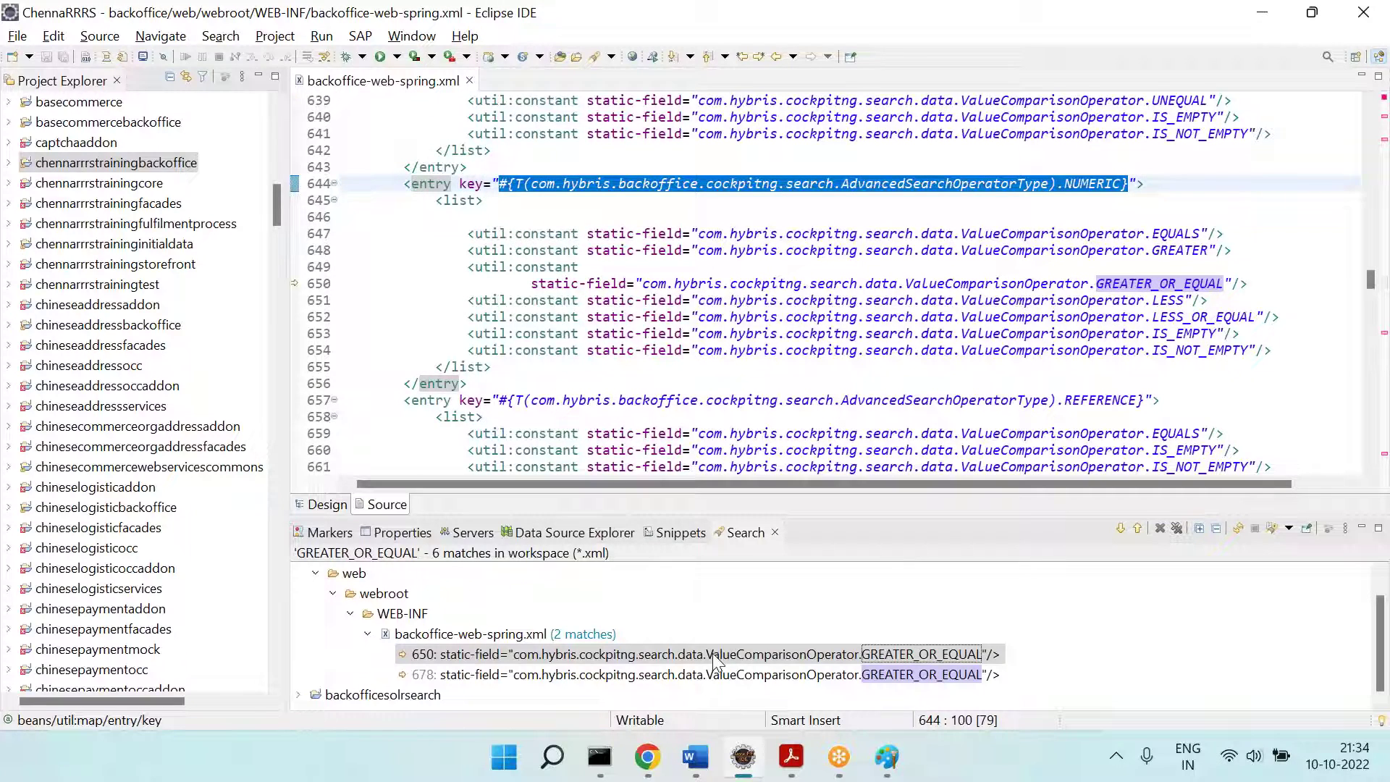
Step: Add a PK condition to the Address search and list its comparators
{"action": "left_click", "coordinate": [648, 756]}
{"action": "left_click", "coordinate": [558, 552]}
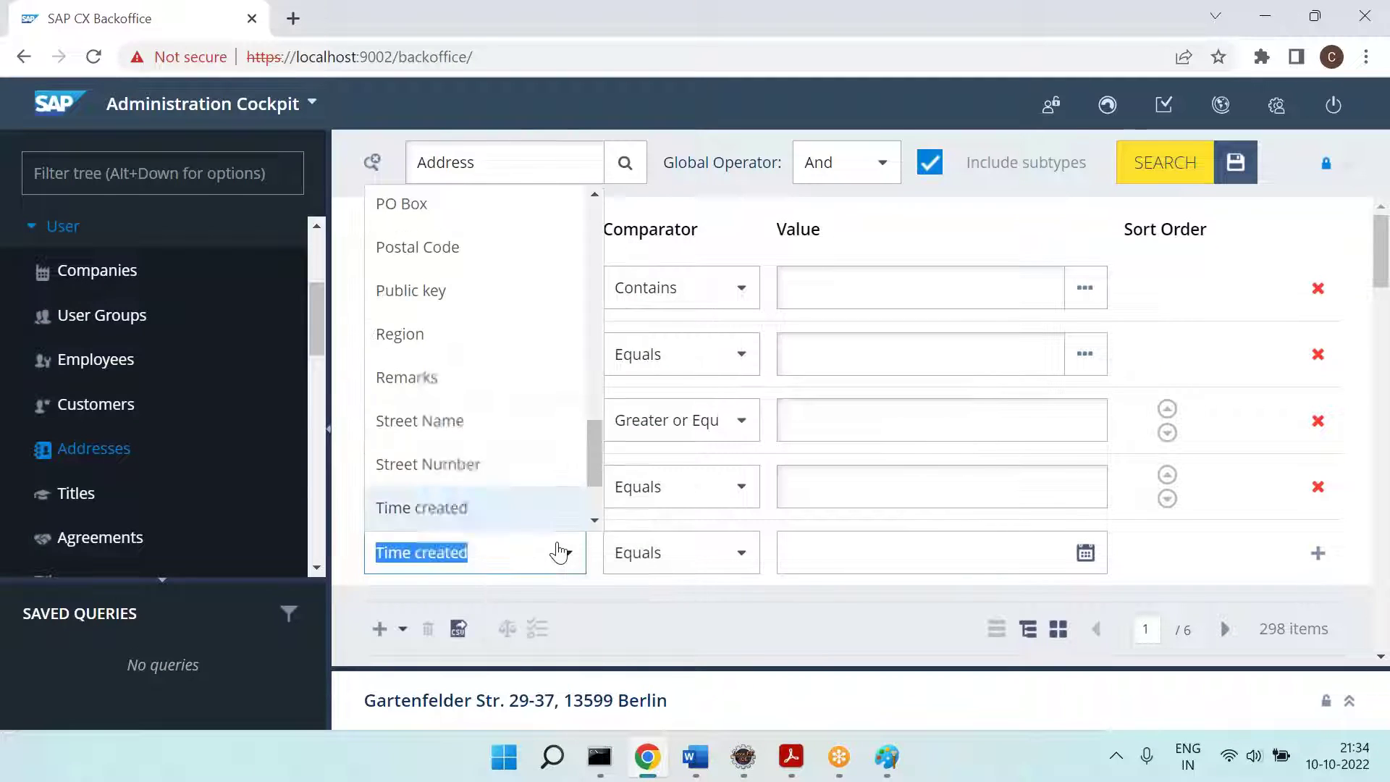
{"action": "scroll", "coordinate": [488, 451], "scroll_direction": "down", "scroll_amount": 2}
{"action": "scroll", "coordinate": [487, 451], "scroll_direction": "down", "scroll_amount": 1}
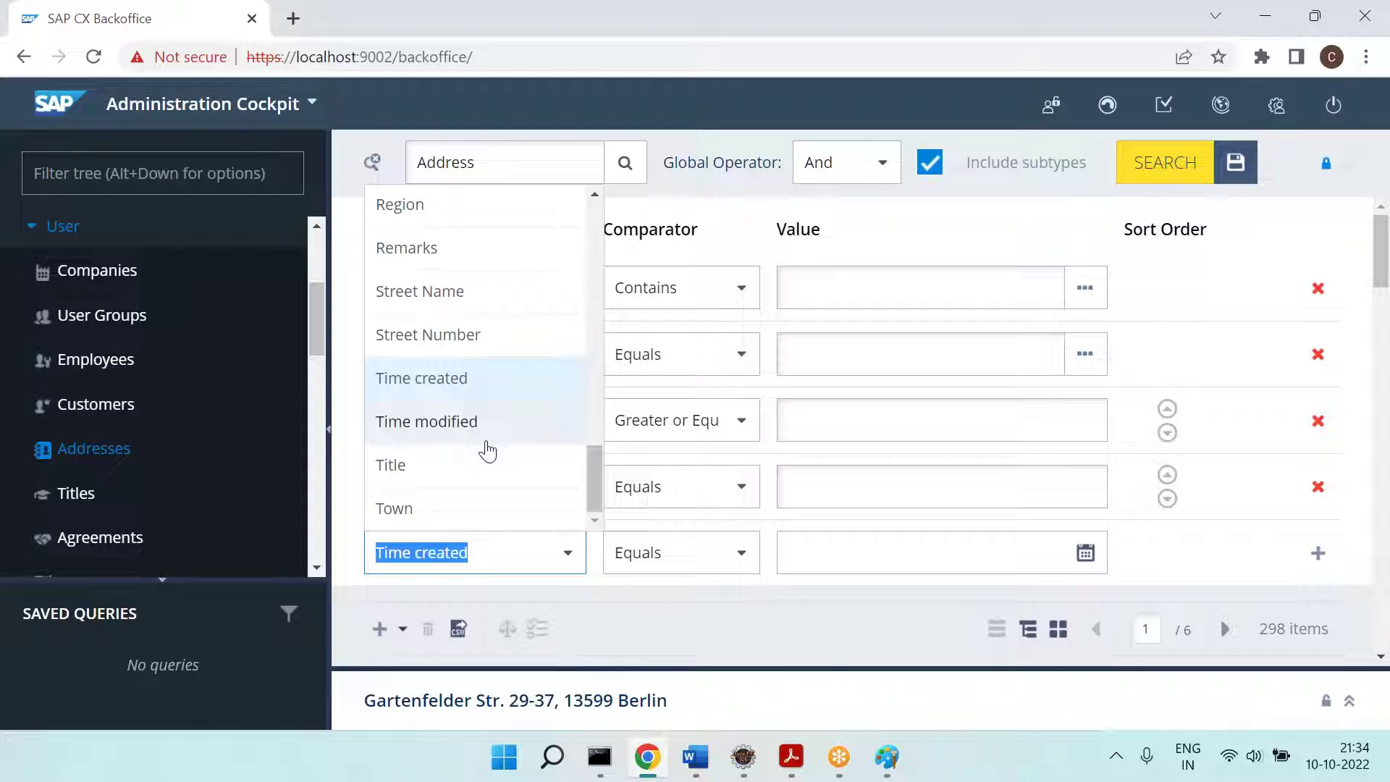
{"action": "scroll", "coordinate": [488, 450], "scroll_direction": "up", "scroll_amount": 3}
{"action": "scroll", "coordinate": [487, 450], "scroll_direction": "up", "scroll_amount": 2}
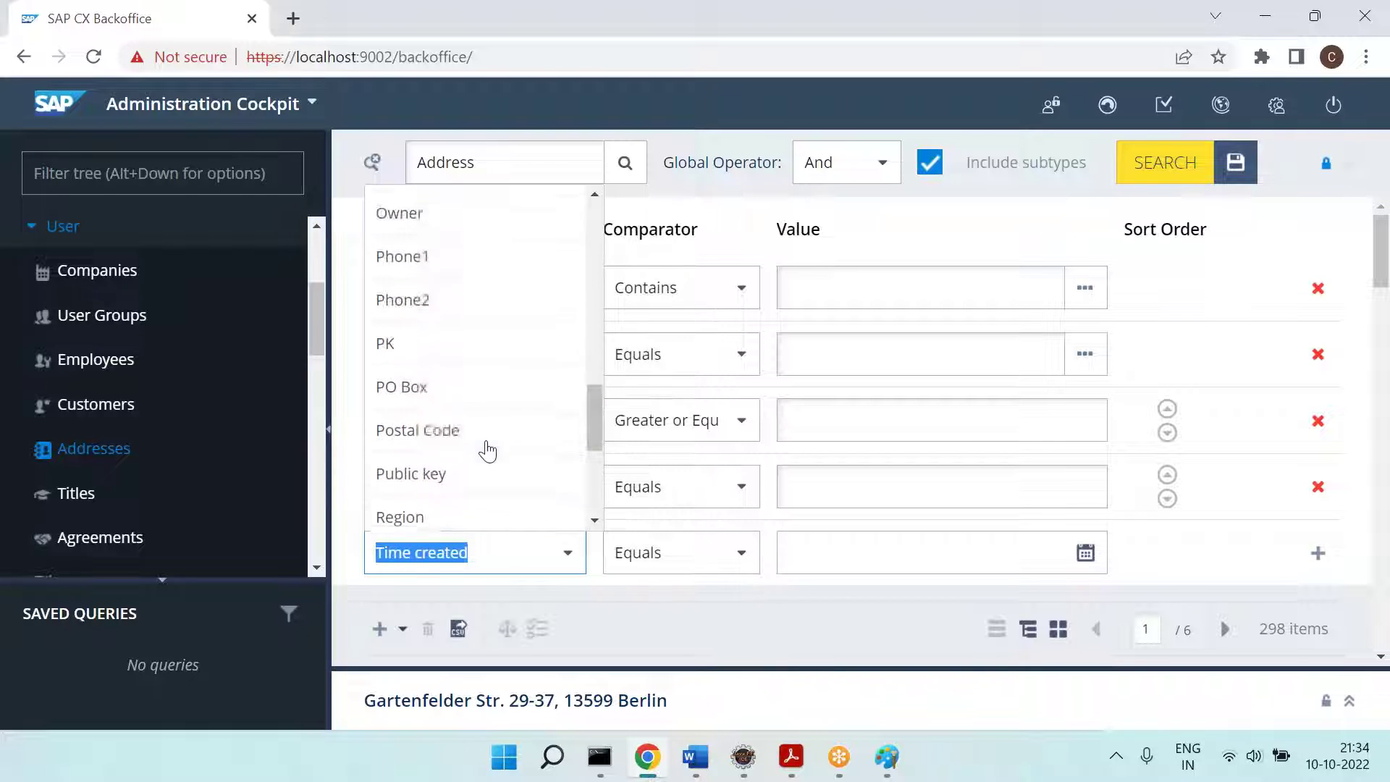
{"action": "left_click", "coordinate": [403, 355]}
{"action": "left_click", "coordinate": [1317, 552]}
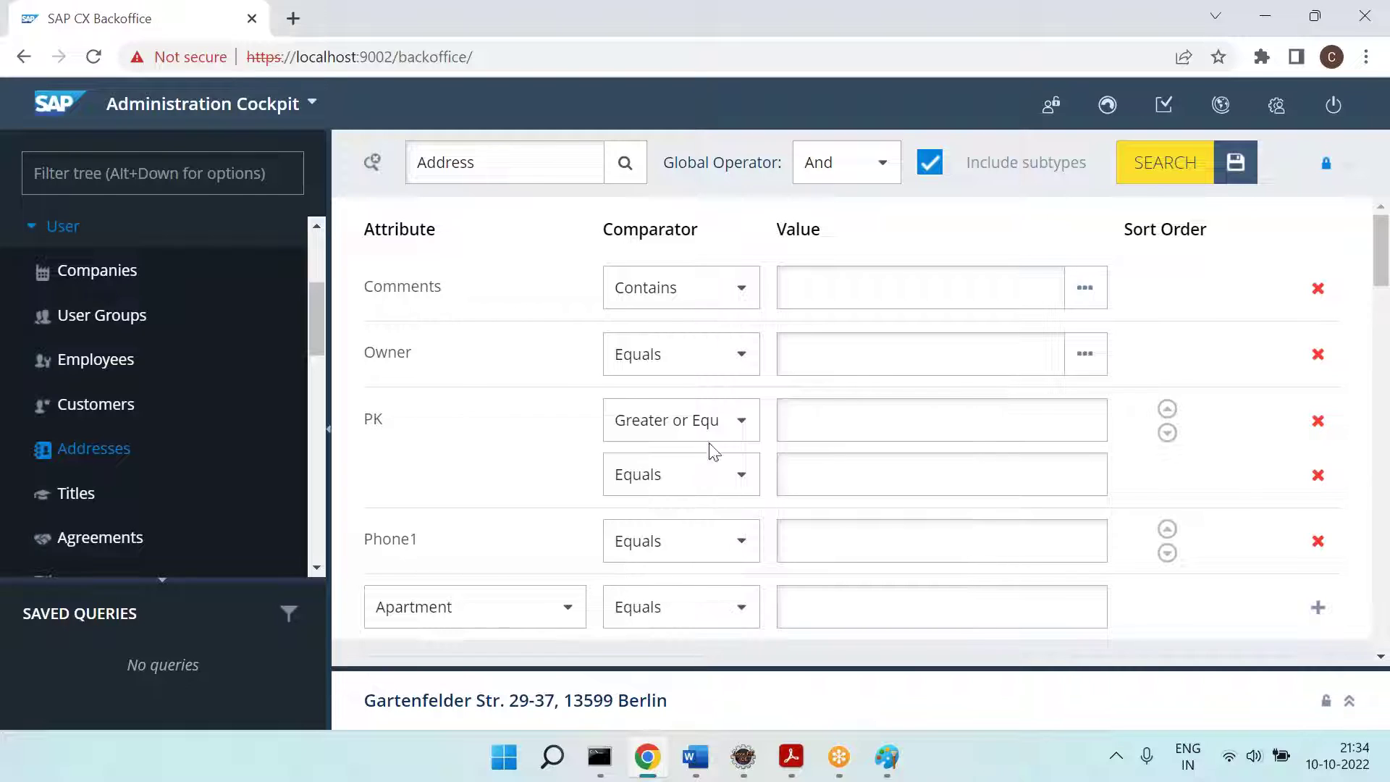
{"action": "left_click", "coordinate": [735, 445]}
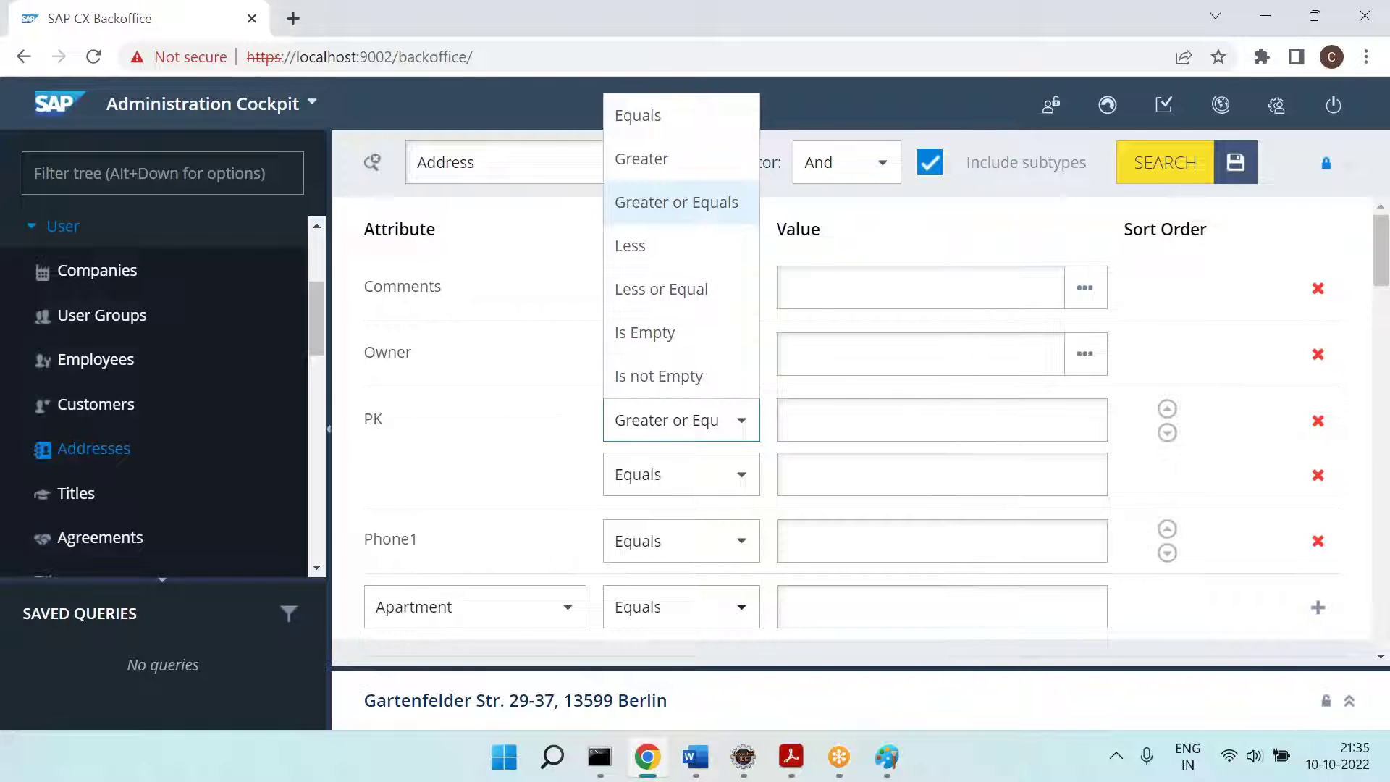
{"action": "left_click", "coordinate": [743, 756]}
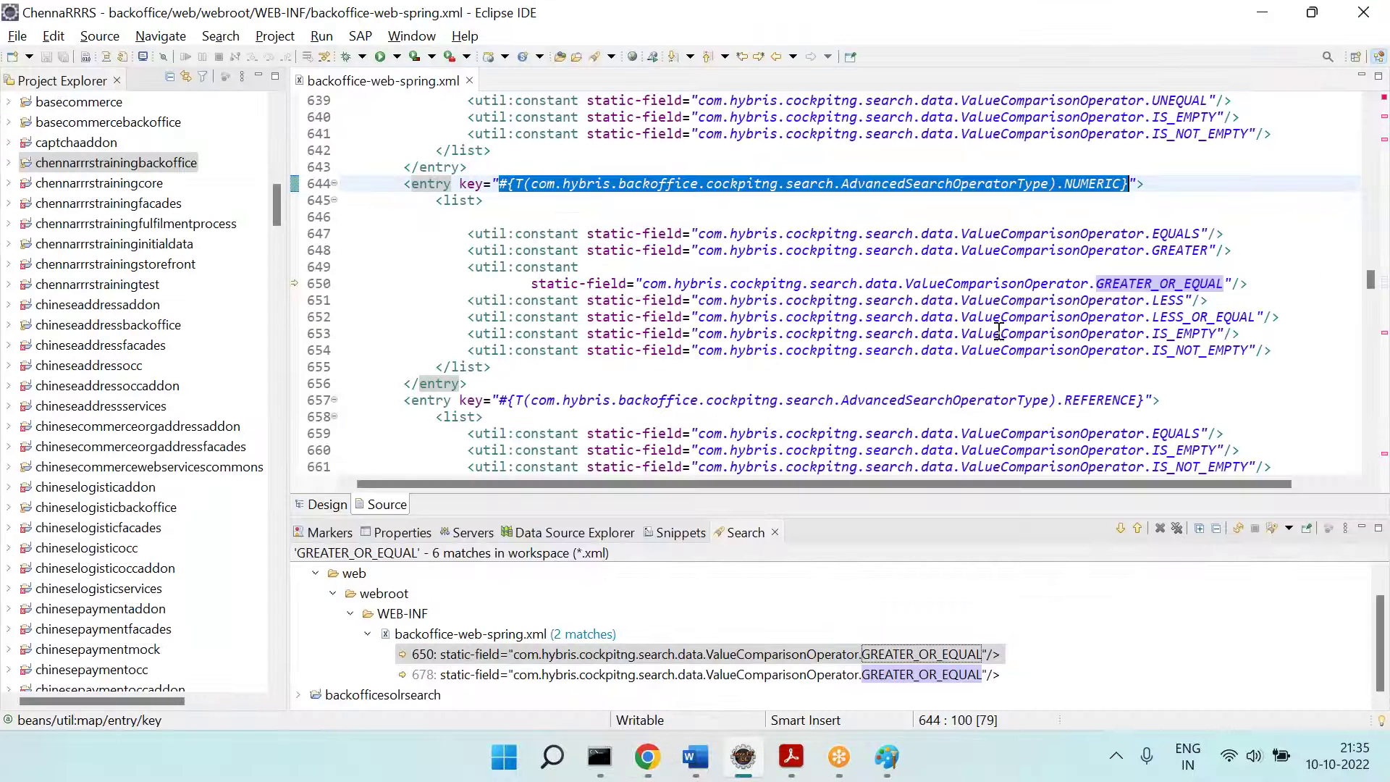
Step: Delete and restore the LESS_OR_EQUAL line, remove a temporary marker, and save backoffice-web-spring.xml
{"action": "left_click", "coordinate": [1177, 233]}
{"action": "key", "text": "Down"}
{"action": "key", "text": "Down"}
{"action": "key", "text": "Down"}
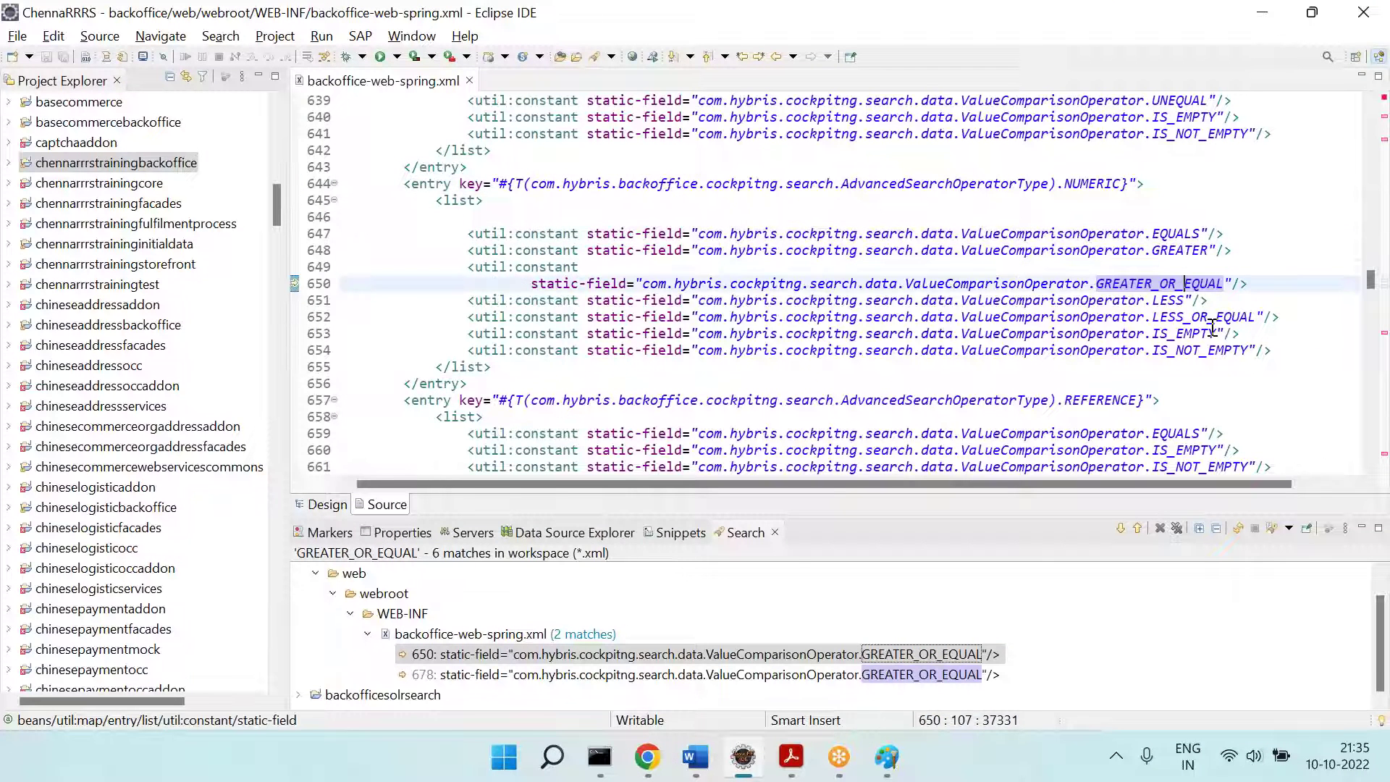
{"action": "left_click", "coordinate": [1212, 330]}
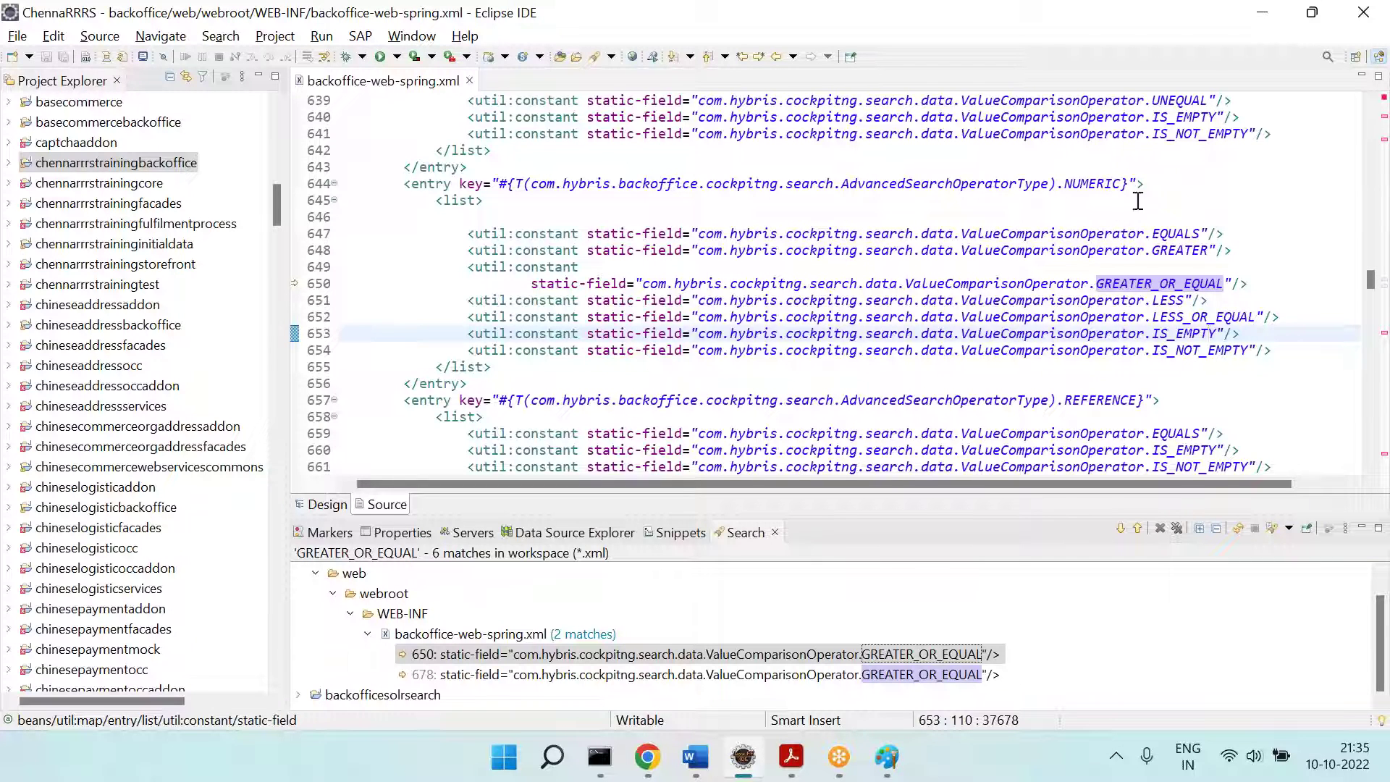
{"action": "triple_click", "coordinate": [1254, 310]}
{"action": "key", "text": "Delete"}
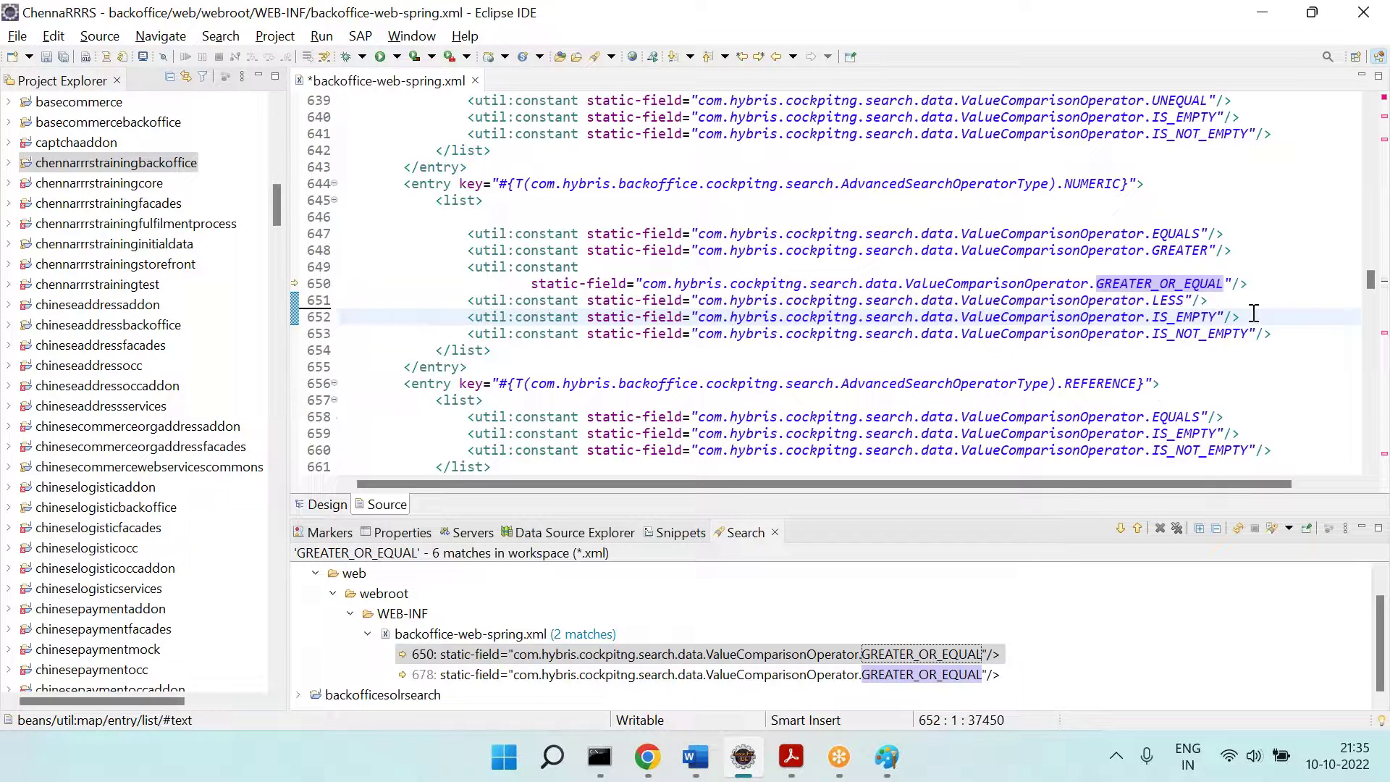
{"action": "key", "text": "ctrl+z"}
{"action": "left_click", "coordinate": [1309, 317]}
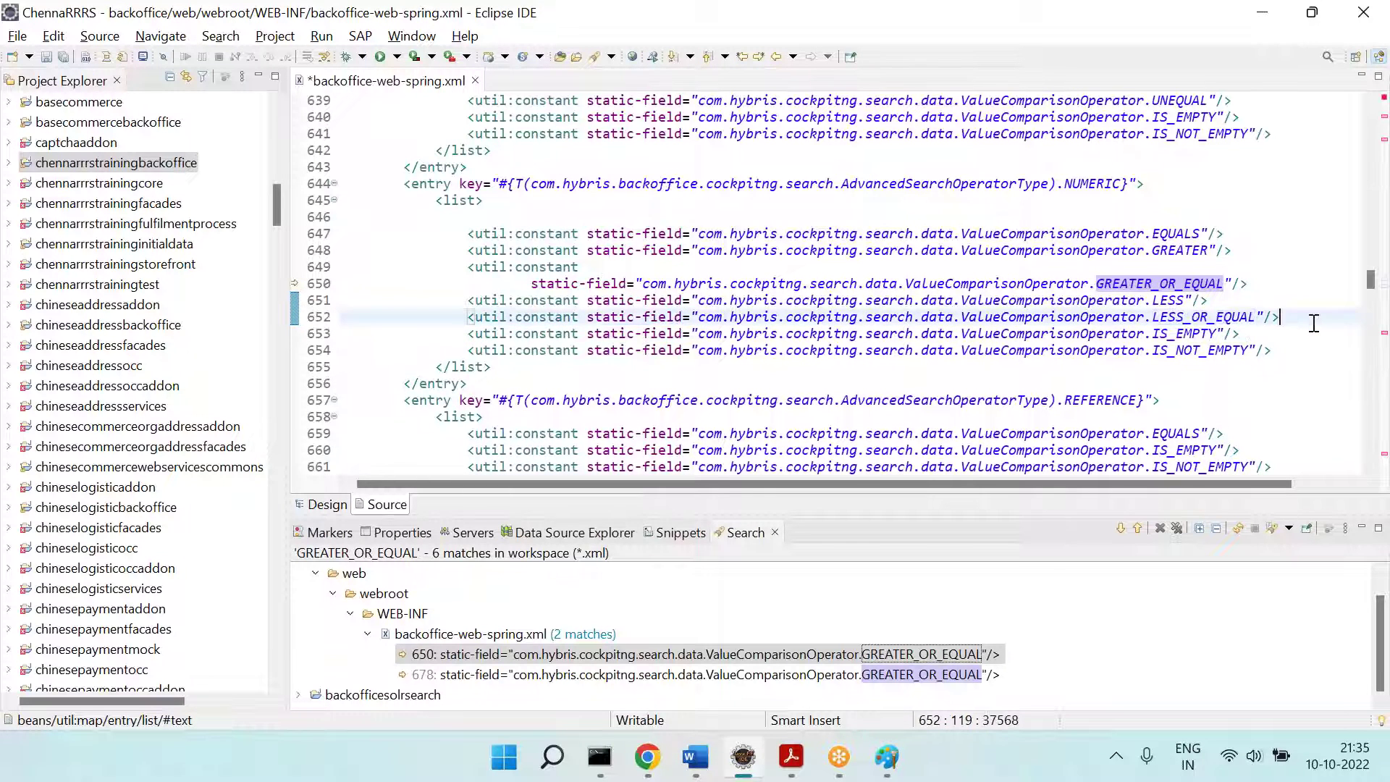
{"action": "key", "text": "Return"}
{"action": "type", "text": "<"}
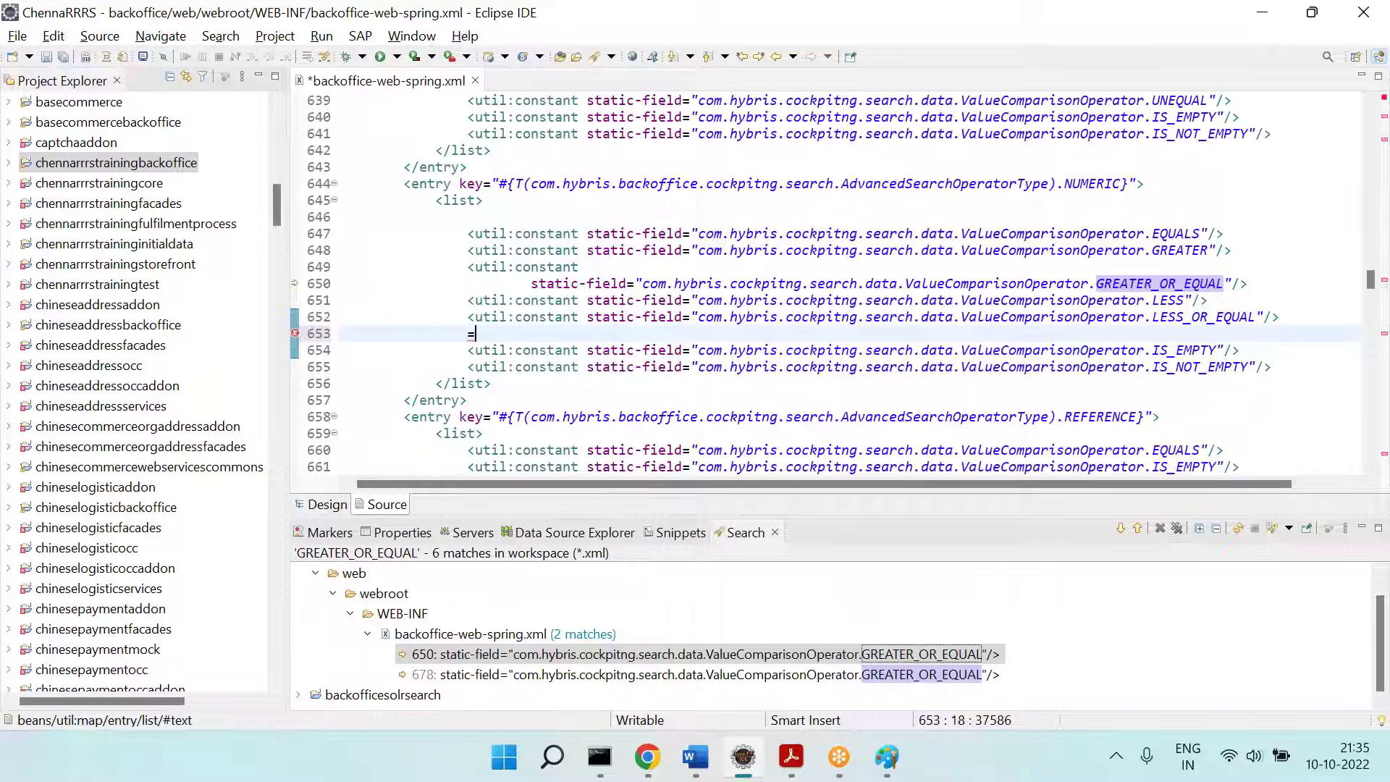
{"action": "type", "text": "=========="}
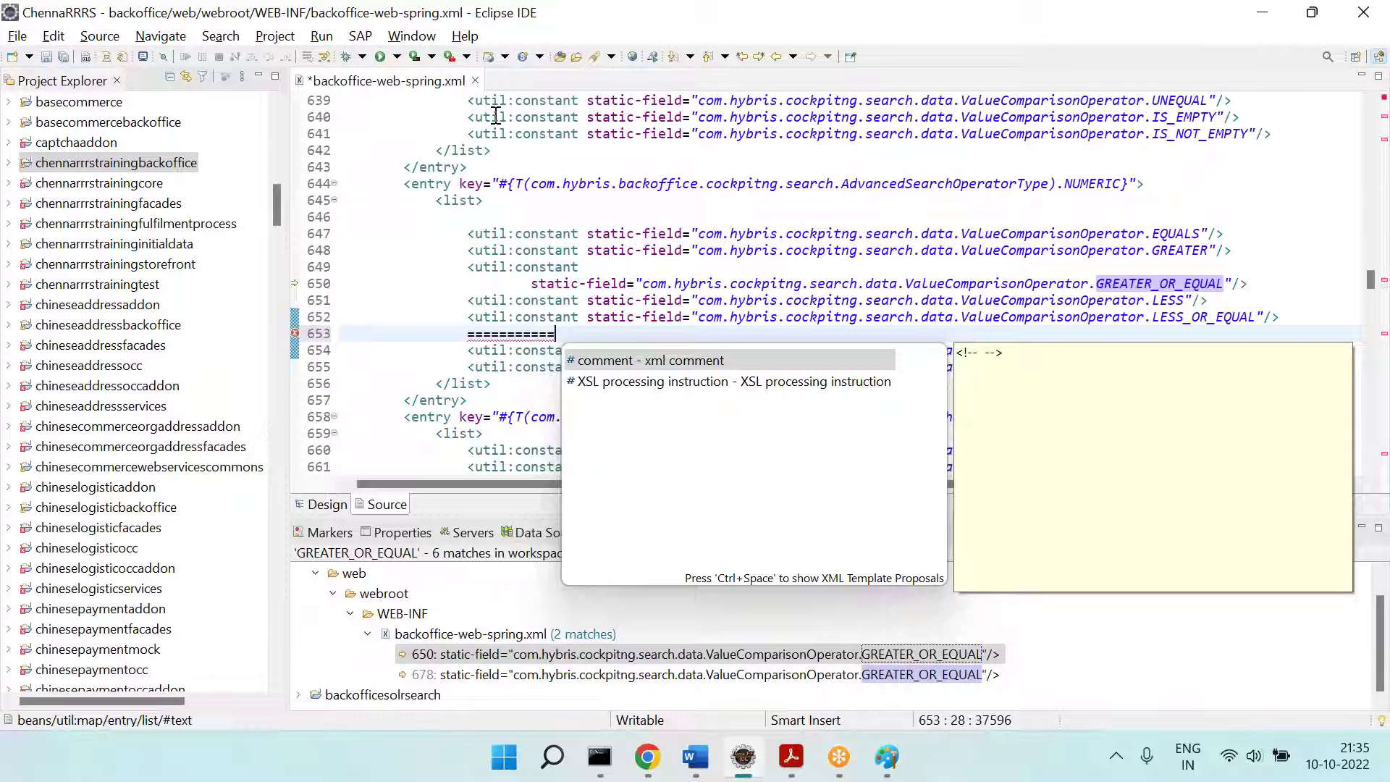
{"action": "key", "text": "ctrl+z"}
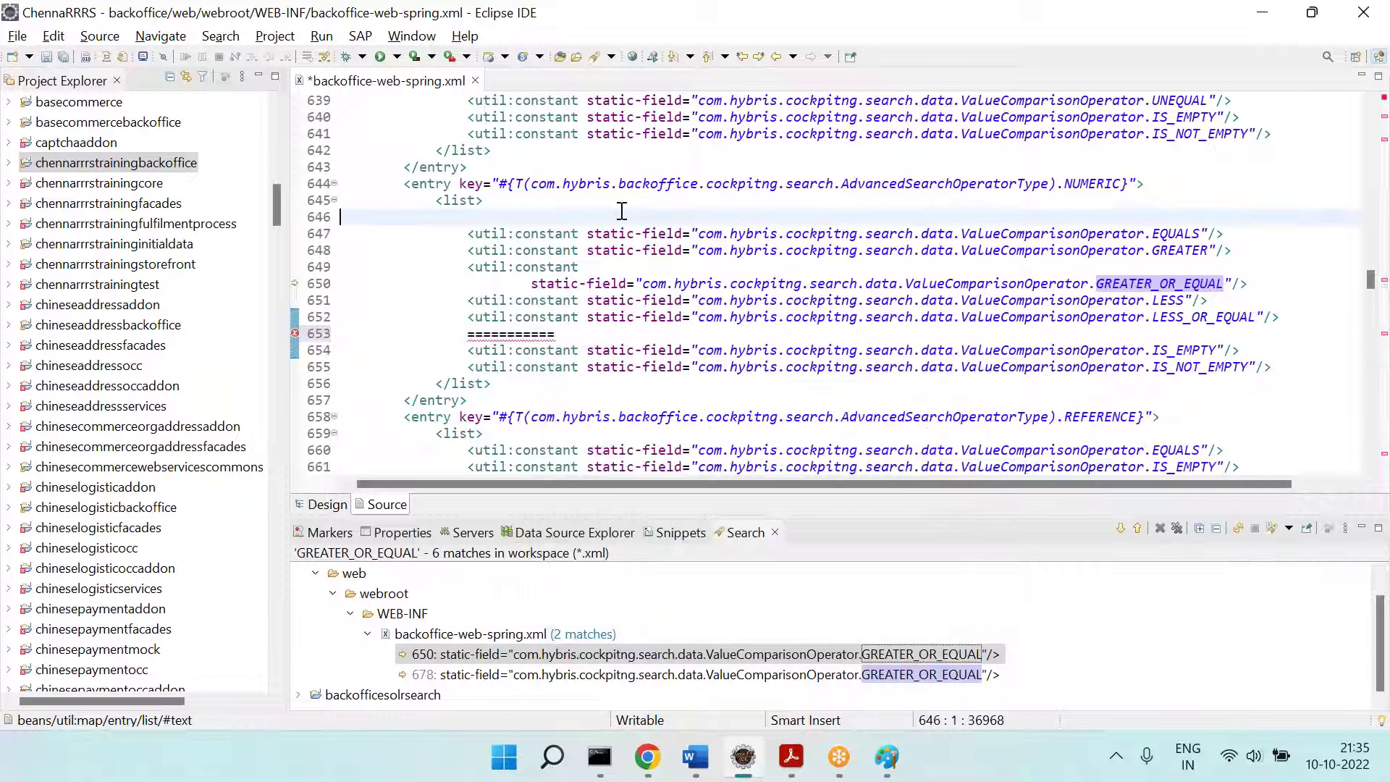
{"action": "key", "text": "ctrl+s"}
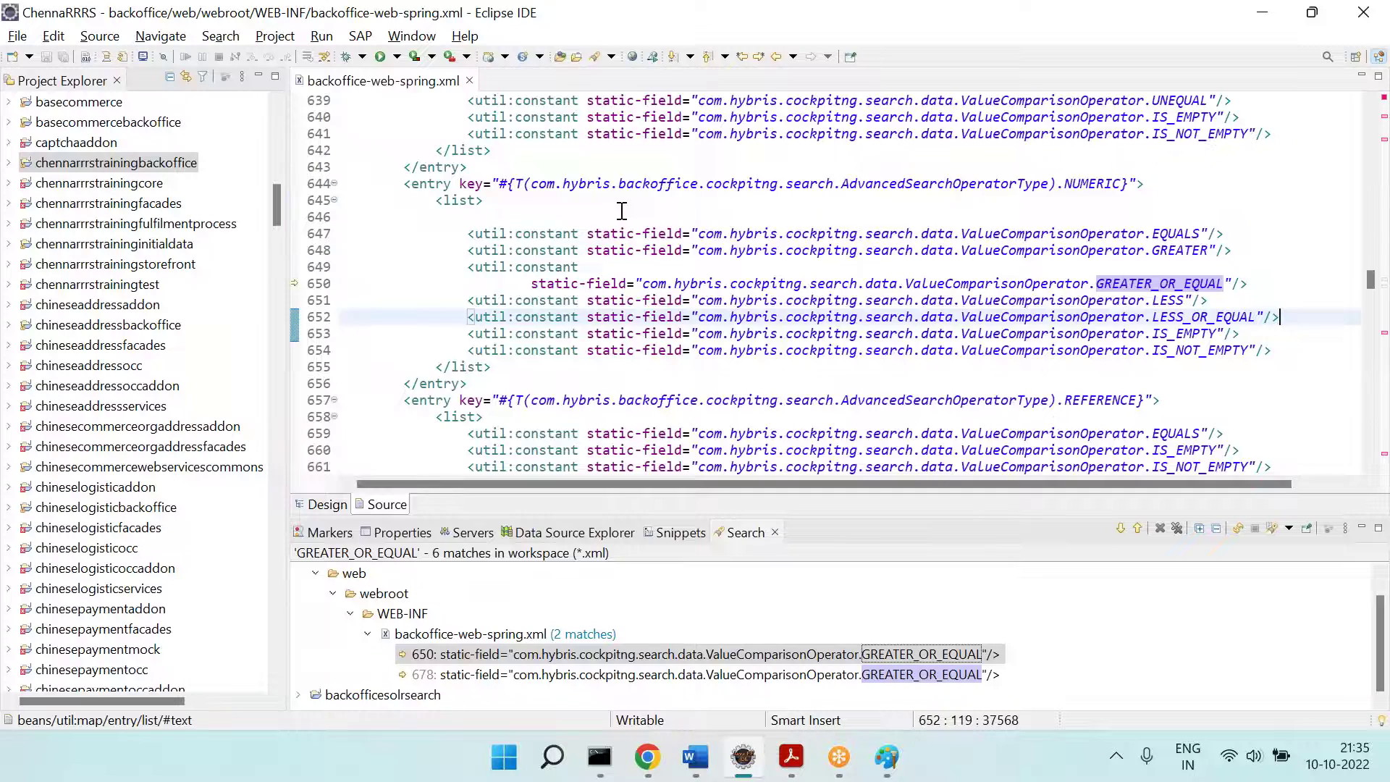
Step: Review the REFERENCE and DATE entries' operators, then return to the Backoffice search
{"action": "scroll", "coordinate": [1068, 211], "scroll_direction": "down", "scroll_amount": 4}
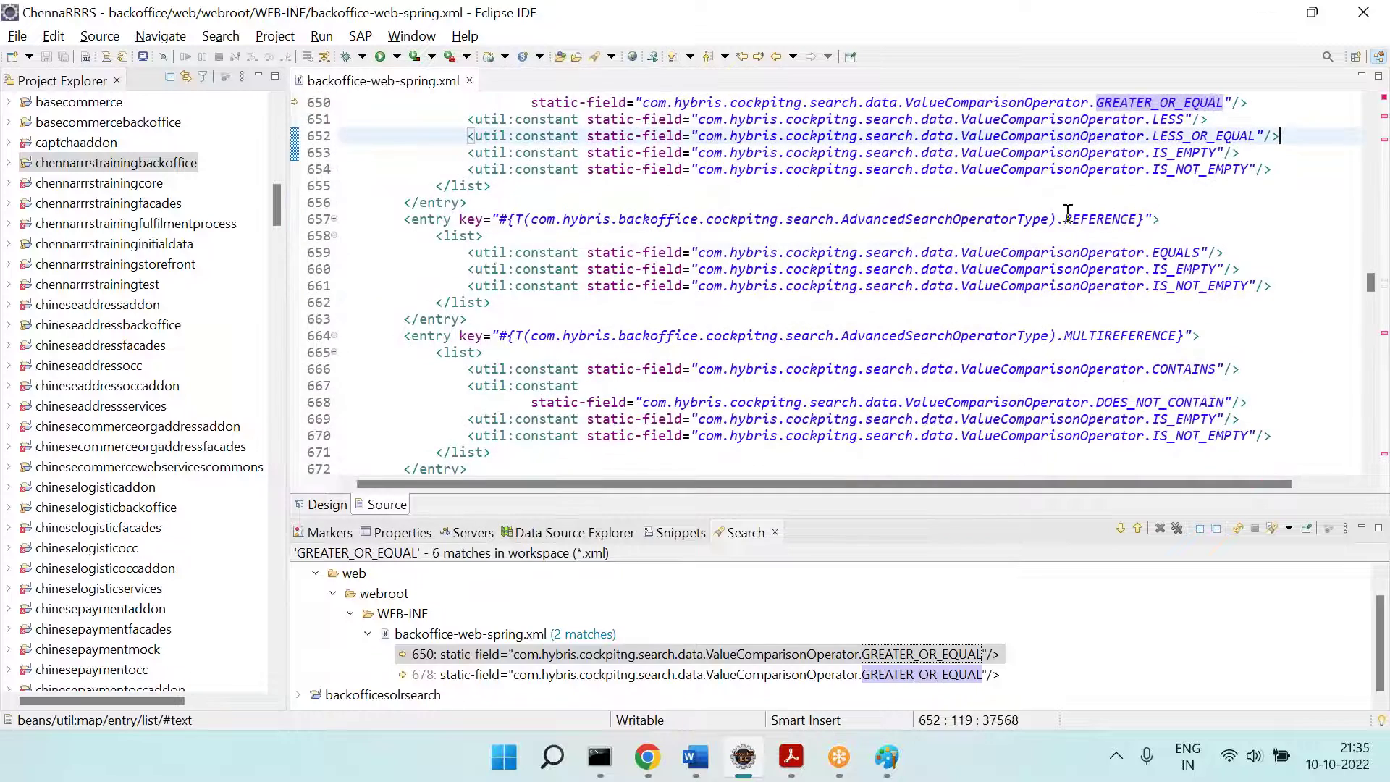
{"action": "double_click", "coordinate": [1104, 217]}
{"action": "left_click", "coordinate": [1174, 246]}
{"action": "left_click", "coordinate": [1193, 270]}
{"action": "left_click", "coordinate": [1206, 298]}
{"action": "scroll", "coordinate": [1208, 296], "scroll_direction": "down", "scroll_amount": 1}
{"action": "scroll", "coordinate": [1209, 296], "scroll_direction": "down", "scroll_amount": 5}
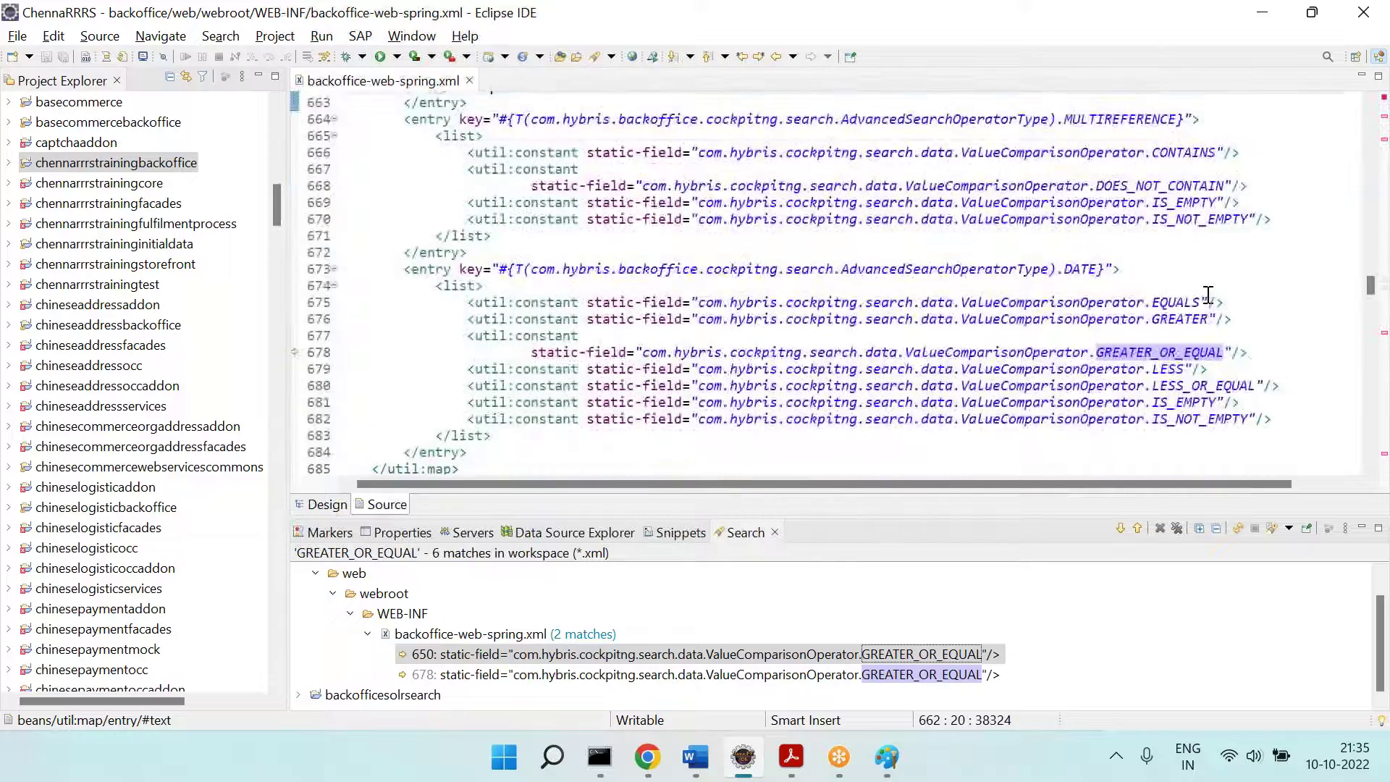
{"action": "left_click", "coordinate": [1079, 225]}
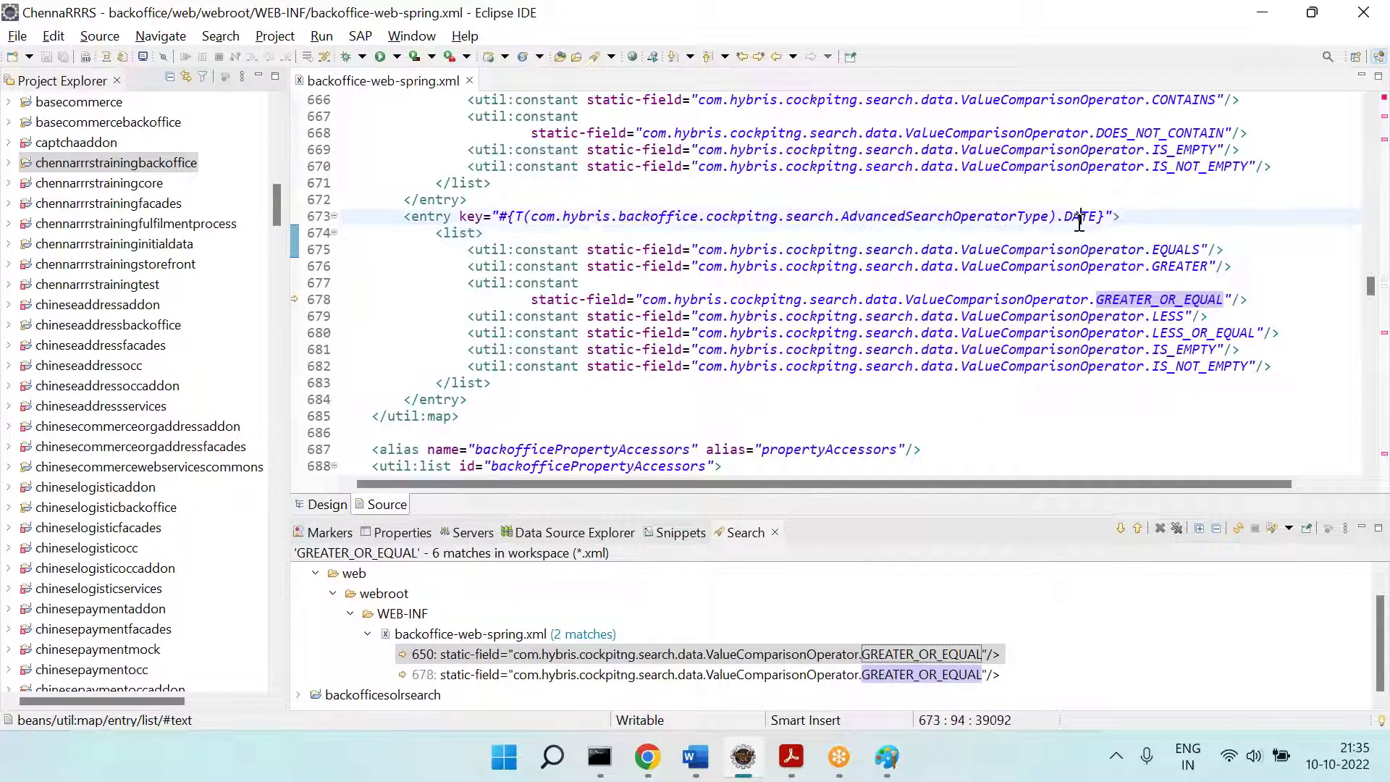
{"action": "double_click", "coordinate": [1079, 215]}
{"action": "left_click", "coordinate": [648, 756]}
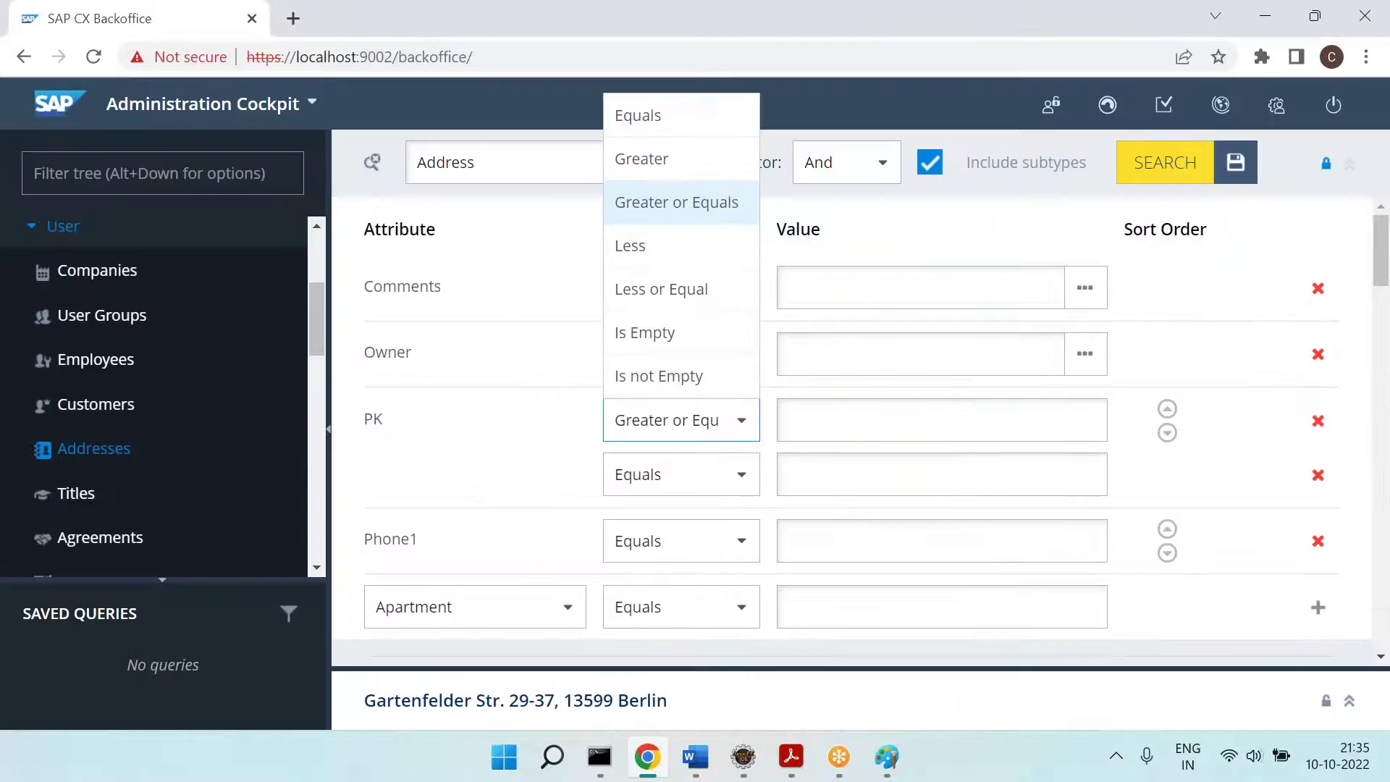
Step: Add a Time created condition, view its comparators, and select Eclipse's DATE operator list
{"action": "left_click", "coordinate": [558, 616]}
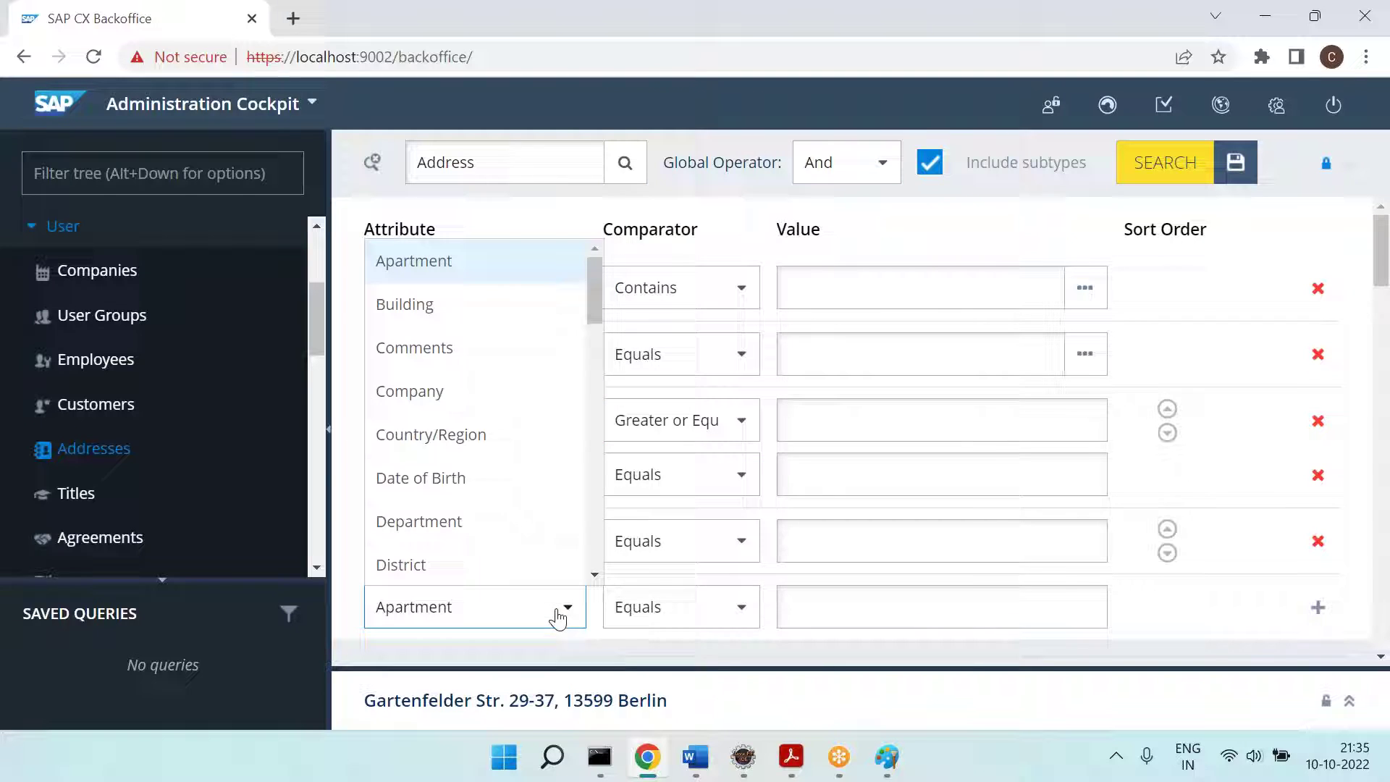
{"action": "scroll", "coordinate": [465, 490], "scroll_direction": "down", "scroll_amount": 8}
{"action": "scroll", "coordinate": [466, 490], "scroll_direction": "down", "scroll_amount": 5}
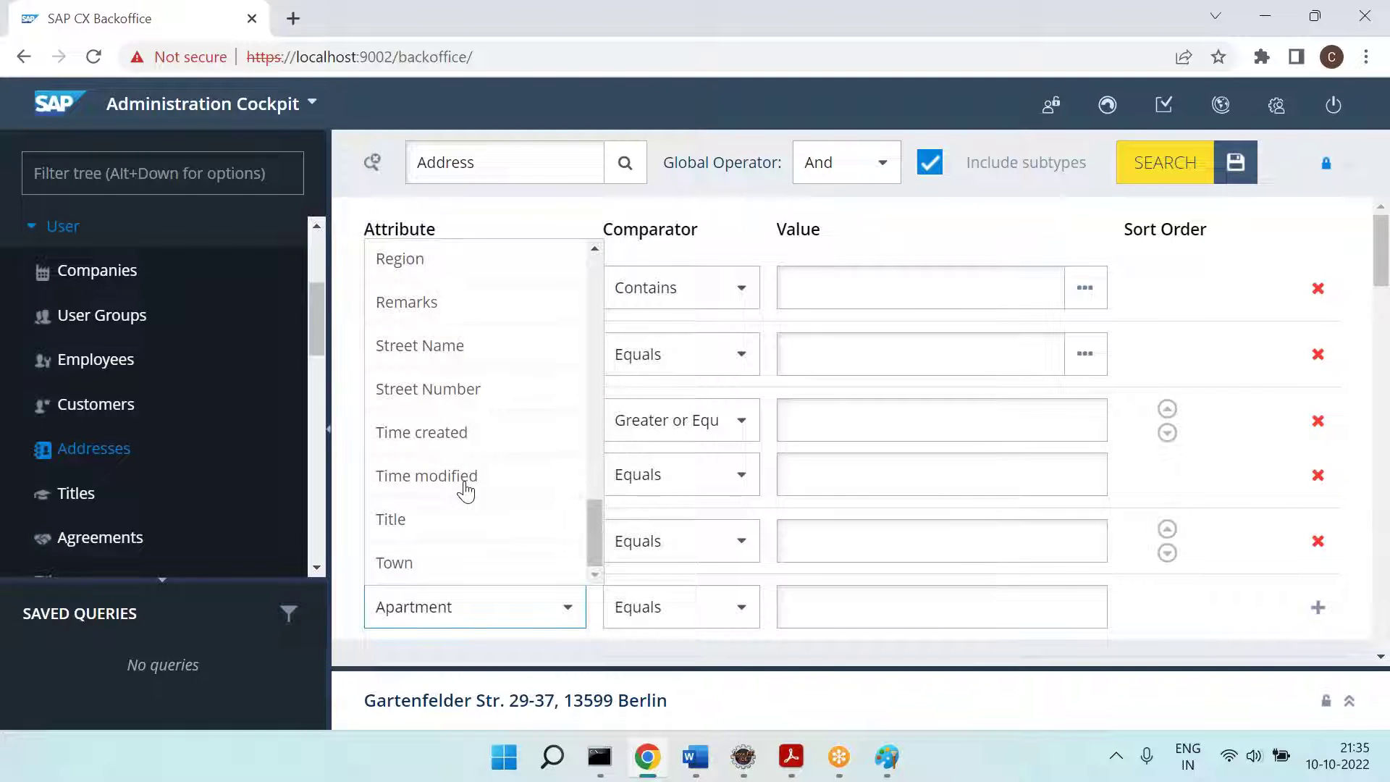
{"action": "left_click", "coordinate": [428, 434]}
{"action": "left_click", "coordinate": [1316, 608]}
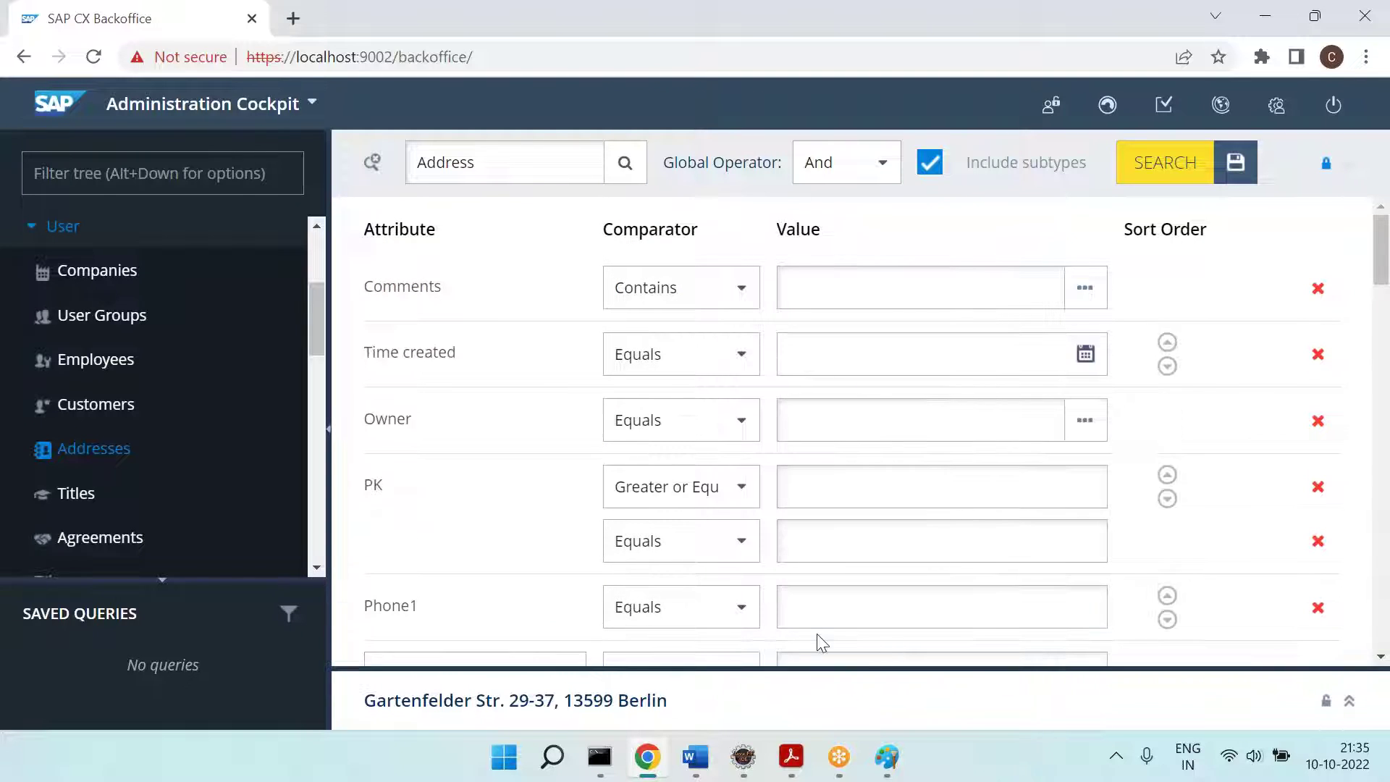
{"action": "scroll", "coordinate": [602, 518], "scroll_direction": "down", "scroll_amount": 1}
{"action": "scroll", "coordinate": [751, 431], "scroll_direction": "down", "scroll_amount": 3}
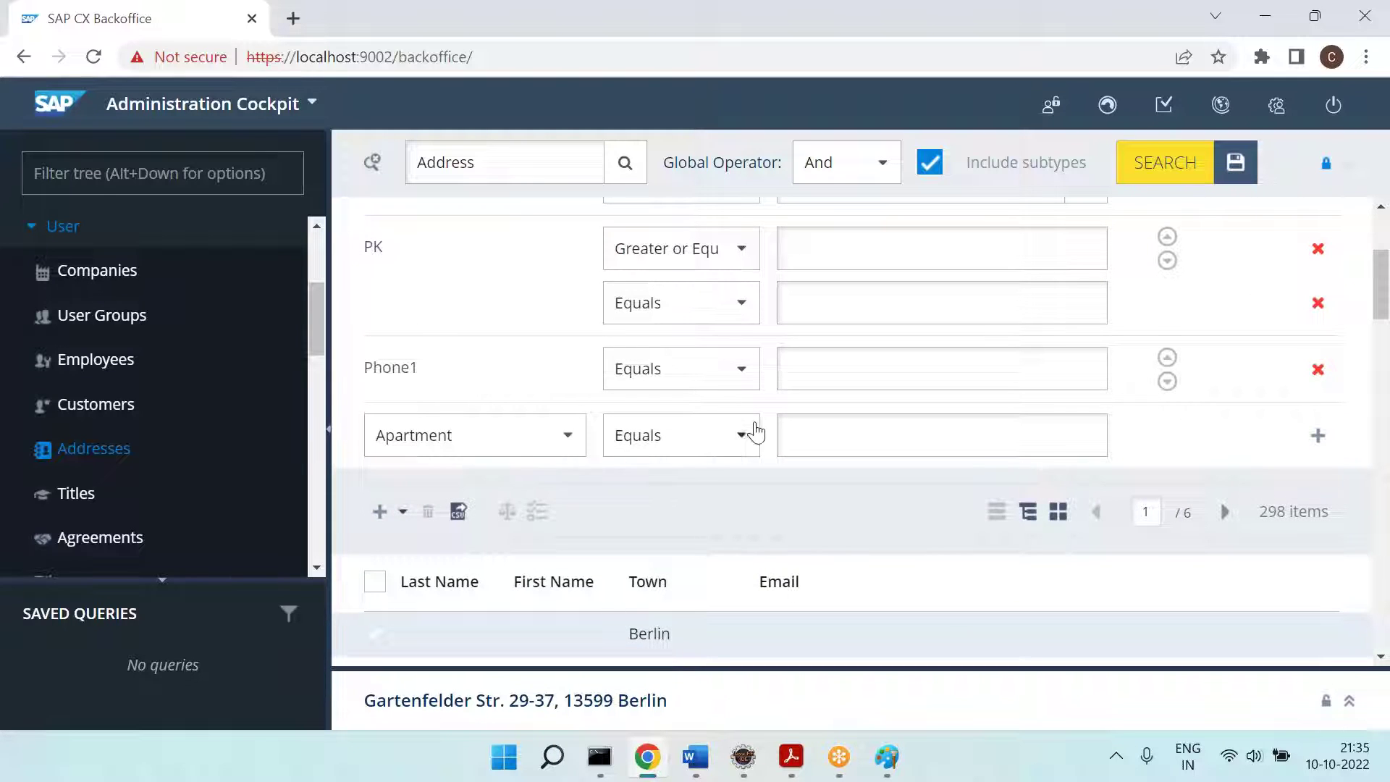
{"action": "scroll", "coordinate": [751, 447], "scroll_direction": "up", "scroll_amount": 4}
{"action": "left_click", "coordinate": [740, 357]}
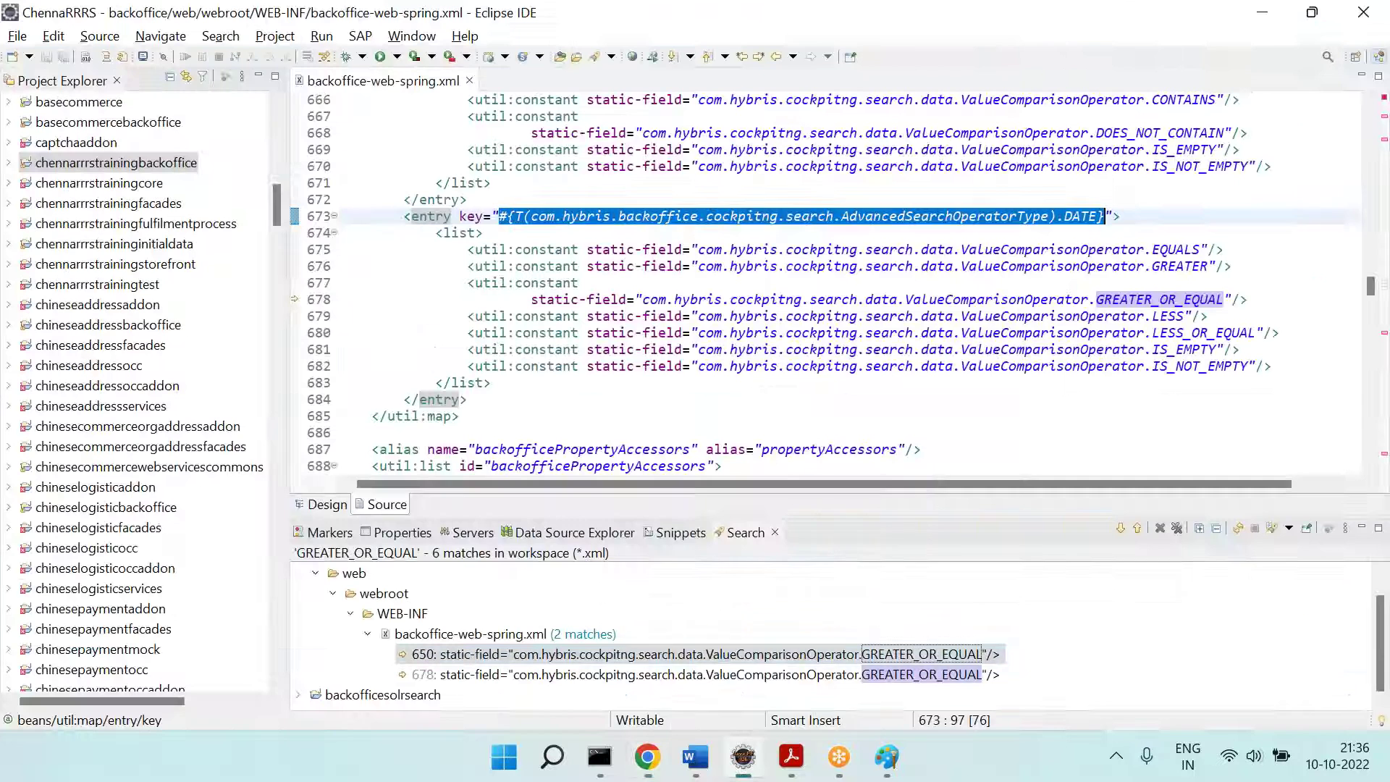
{"action": "left_click_drag", "start_coordinate": [1113, 249], "coordinate": [1168, 378]}
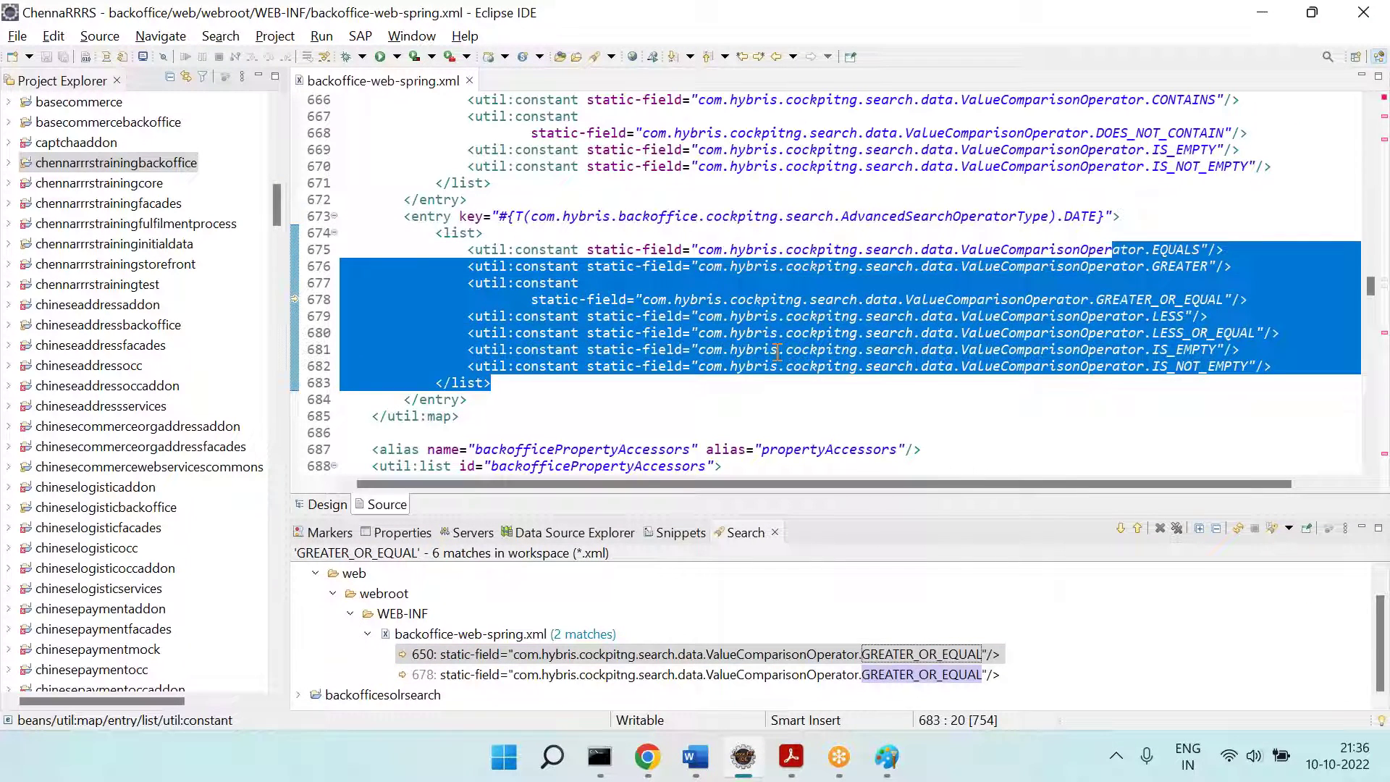
{"action": "left_click", "coordinate": [1141, 349]}
{"action": "double_click", "coordinate": [1094, 218]}
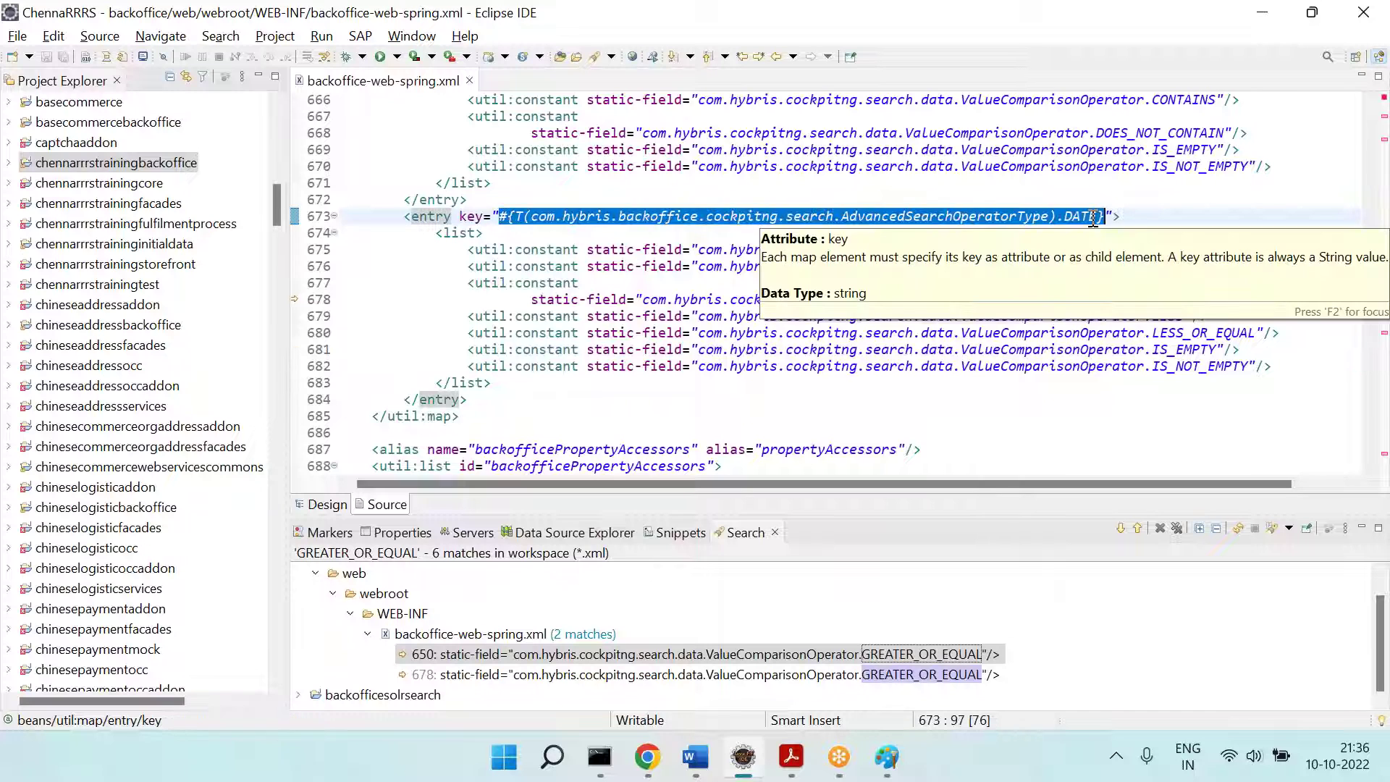
{"action": "left_click_drag", "start_coordinate": [1033, 249], "coordinate": [1043, 370]}
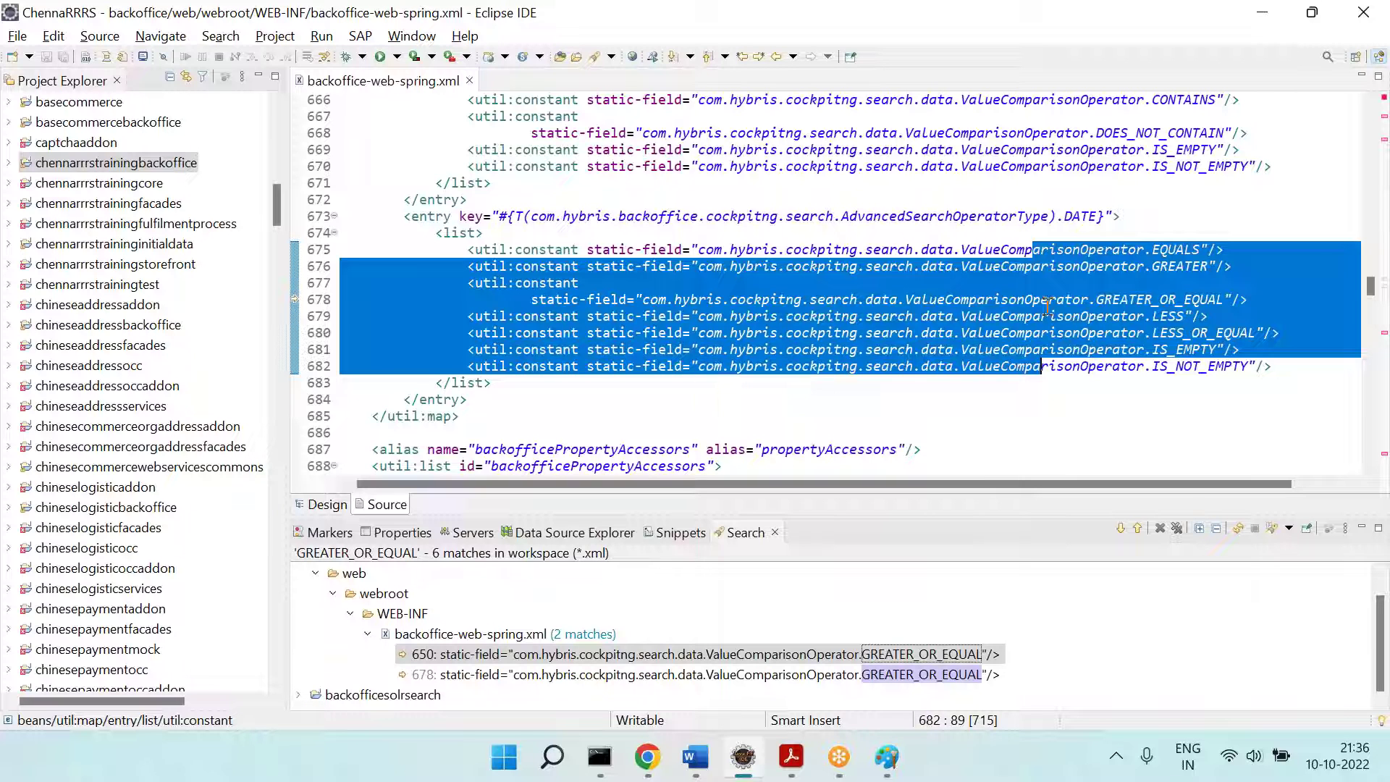
{"action": "scroll", "coordinate": [1046, 337], "scroll_direction": "up", "scroll_amount": 3}
{"action": "scroll", "coordinate": [1049, 341], "scroll_direction": "up", "scroll_amount": 1}
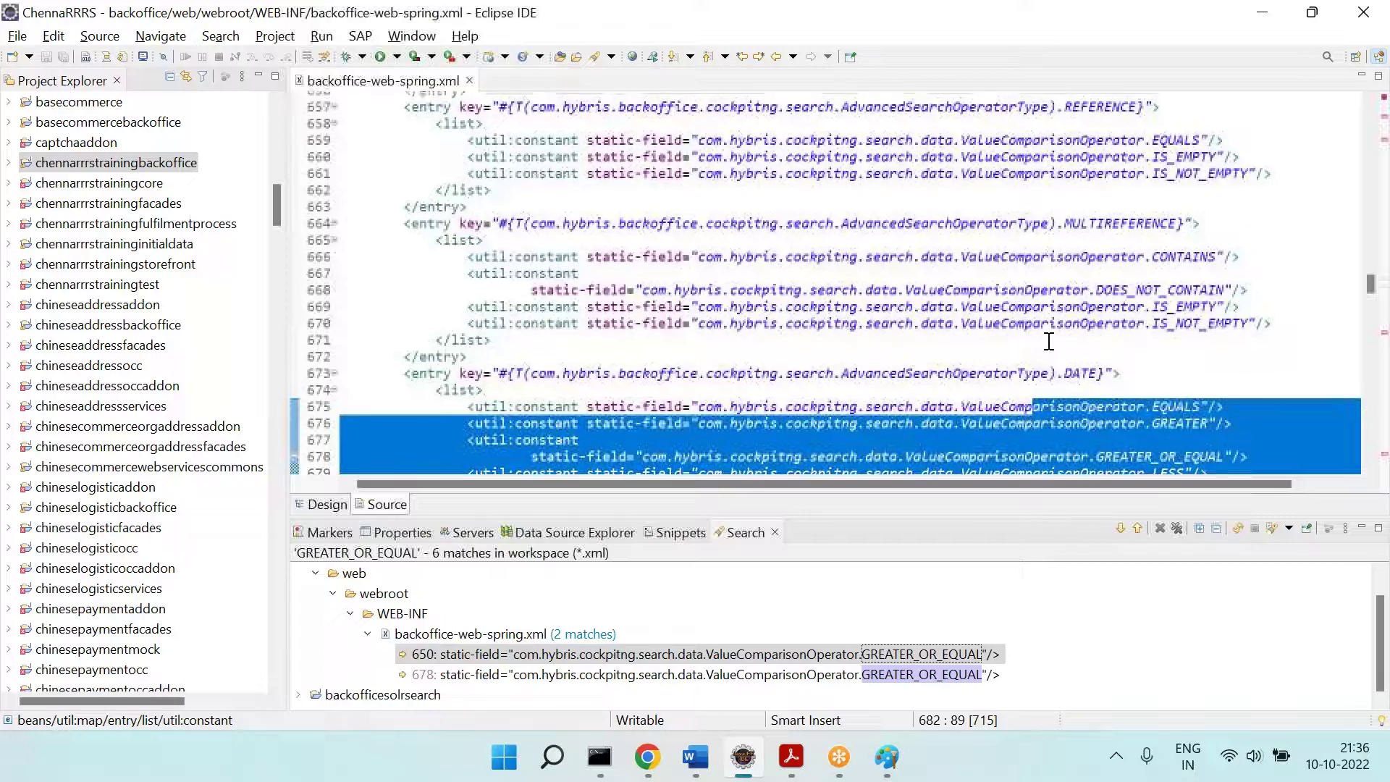
{"action": "scroll", "coordinate": [980, 225], "scroll_direction": "up", "scroll_amount": 2}
{"action": "left_click_drag", "start_coordinate": [953, 196], "coordinate": [983, 262]}
{"action": "scroll", "coordinate": [978, 246], "scroll_direction": "up", "scroll_amount": 3}
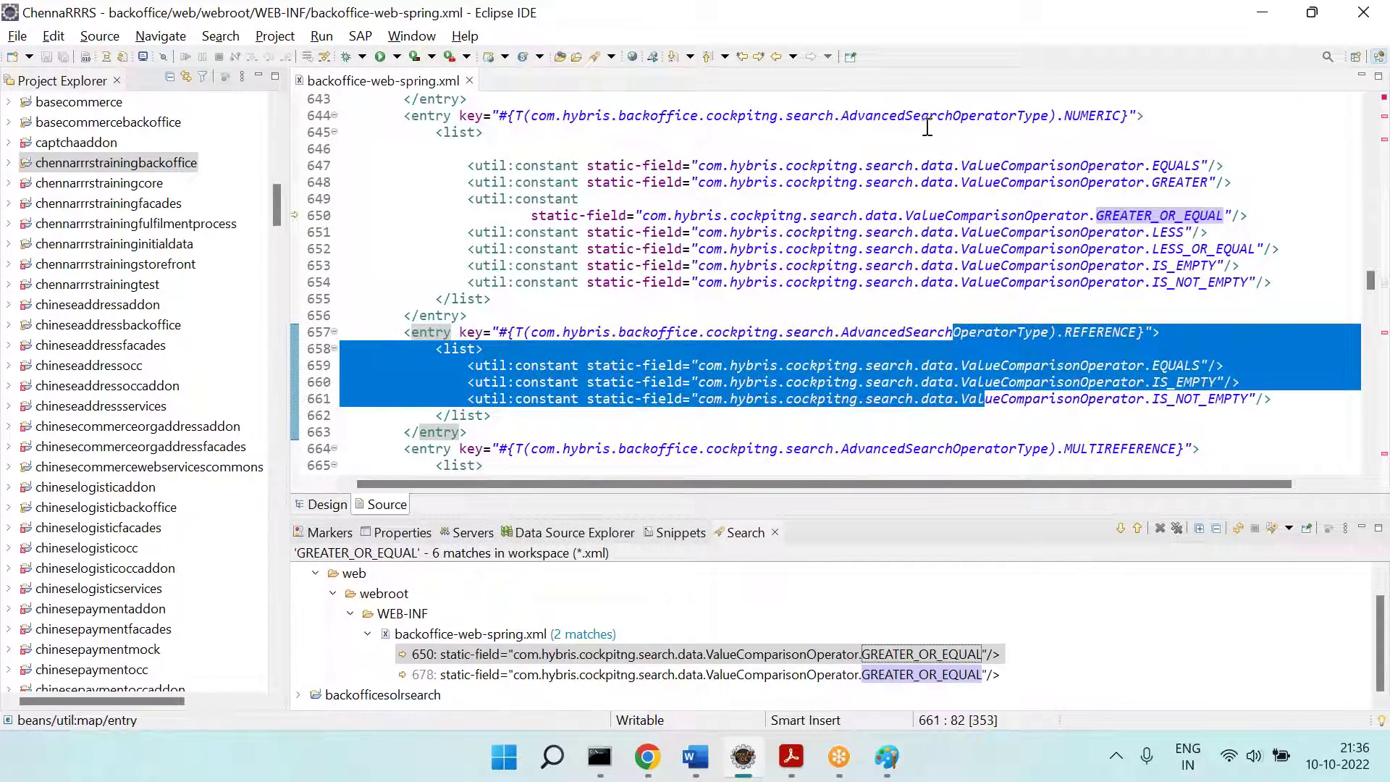
{"action": "left_click_drag", "start_coordinate": [927, 114], "coordinate": [923, 339]}
{"action": "scroll", "coordinate": [934, 276], "scroll_direction": "up", "scroll_amount": 5}
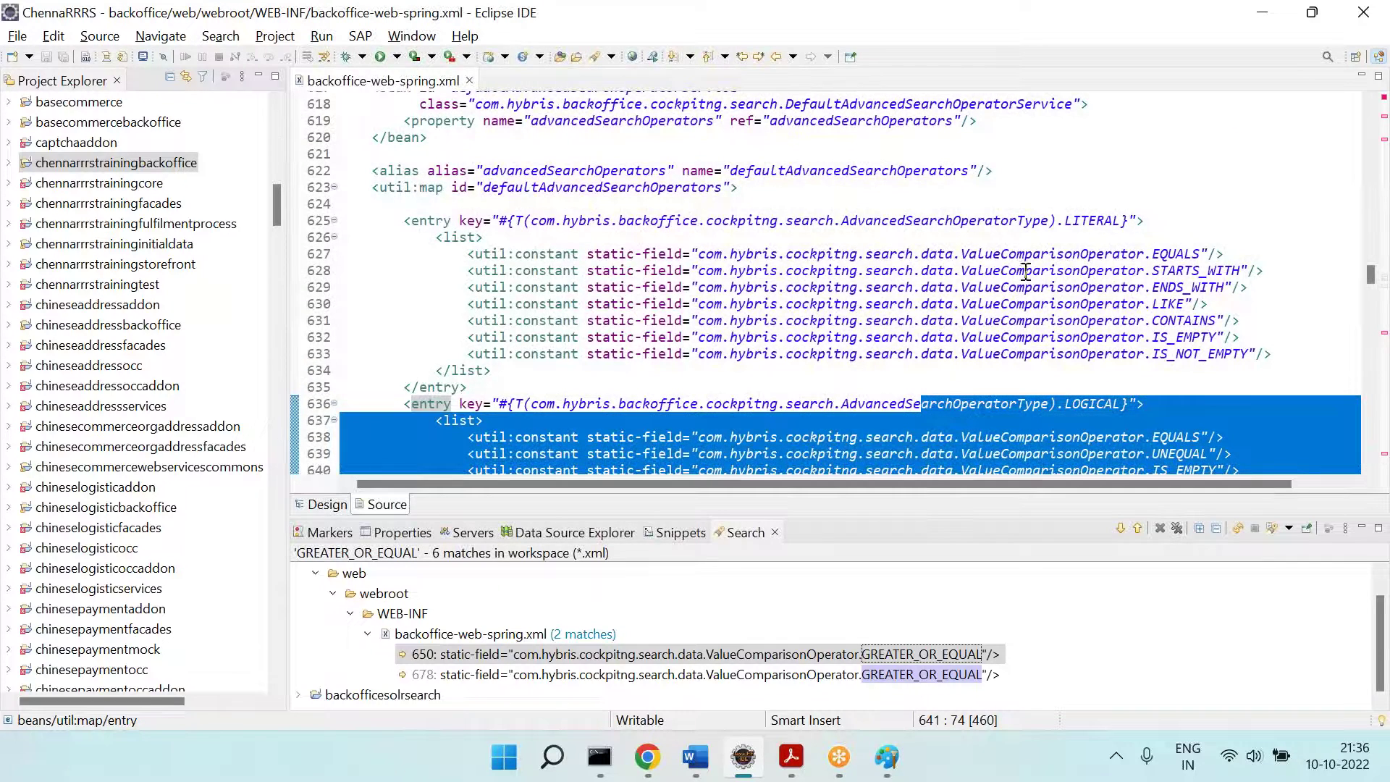
{"action": "left_click_drag", "start_coordinate": [898, 354], "coordinate": [890, 230]}
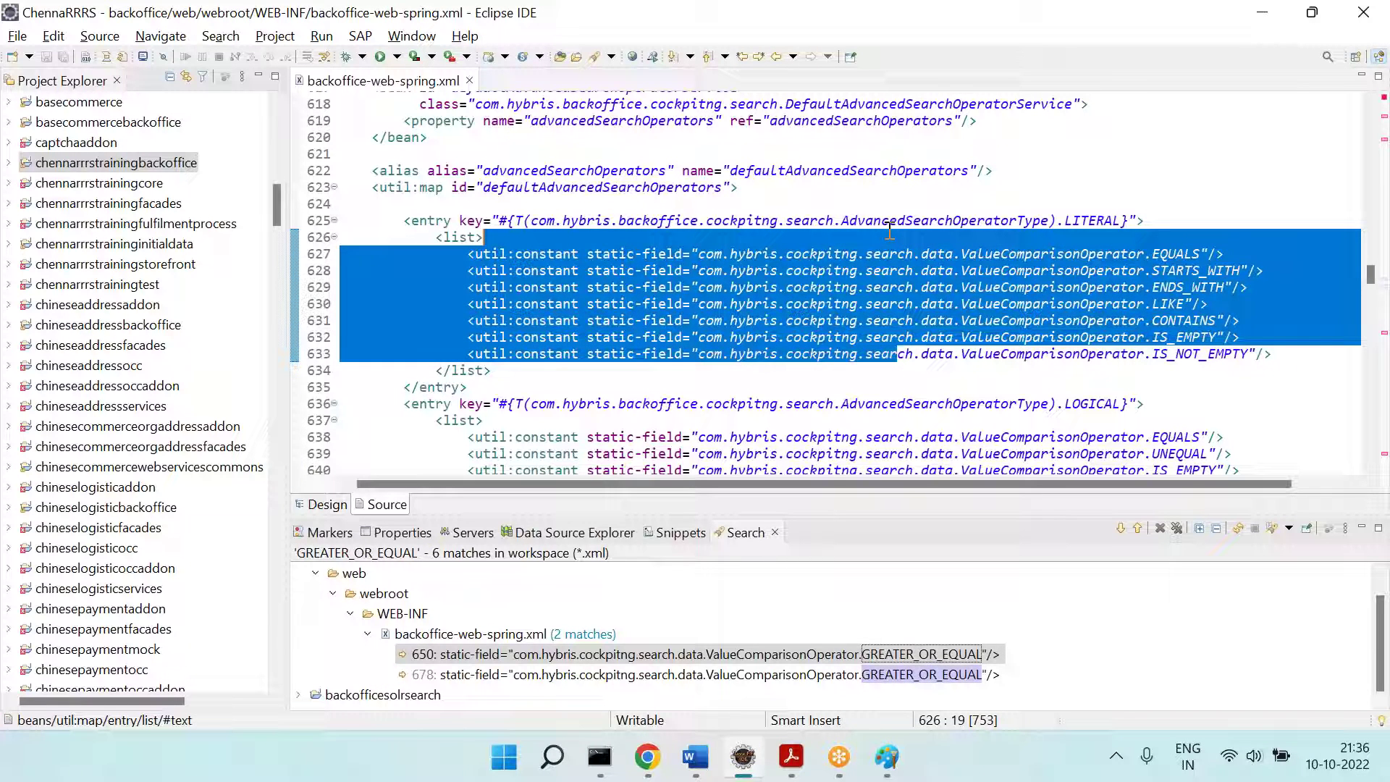
{"action": "left_click", "coordinate": [890, 230]}
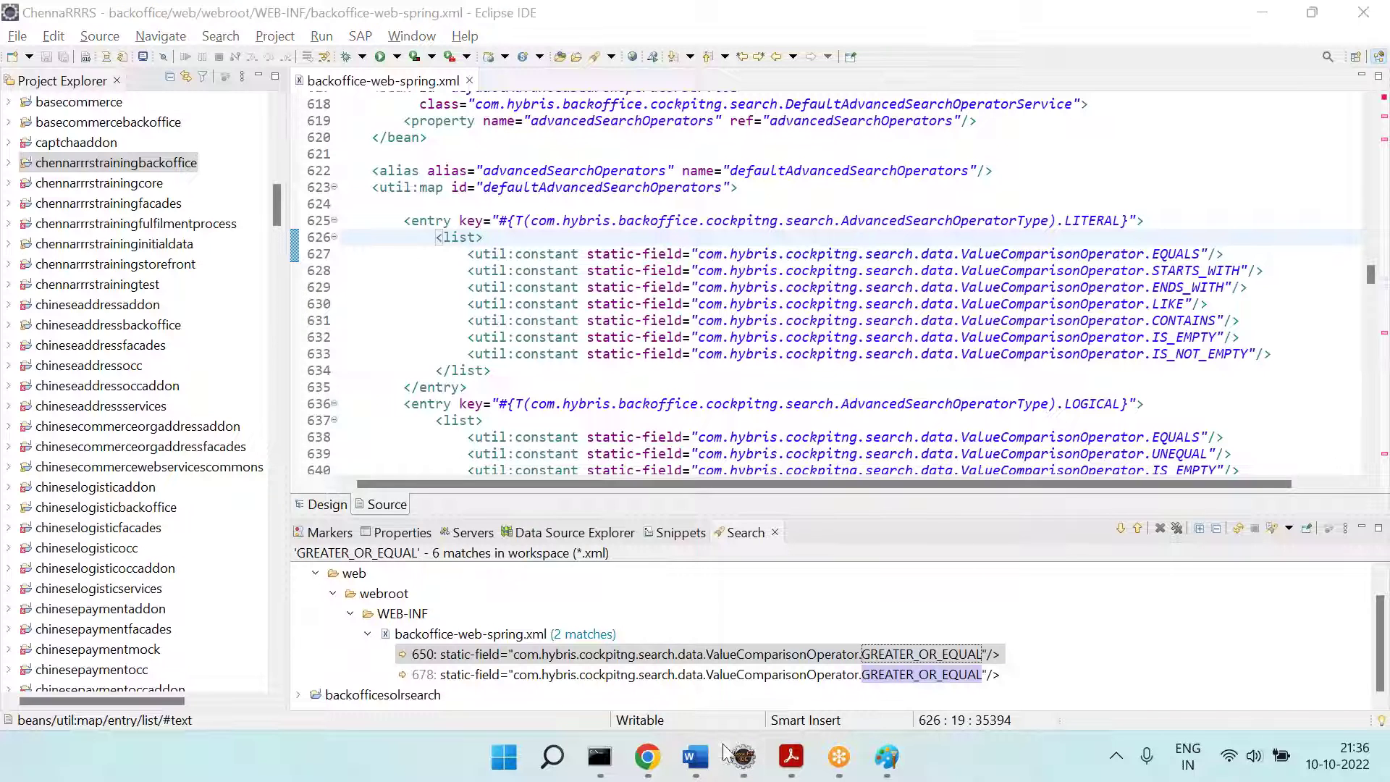
Step: After glancing at the Word notes, close the backoffice-web-spring.xml tab in Eclipse
{"action": "left_click", "coordinate": [695, 756]}
{"action": "scroll", "coordinate": [599, 503], "scroll_direction": "down", "scroll_amount": 5}
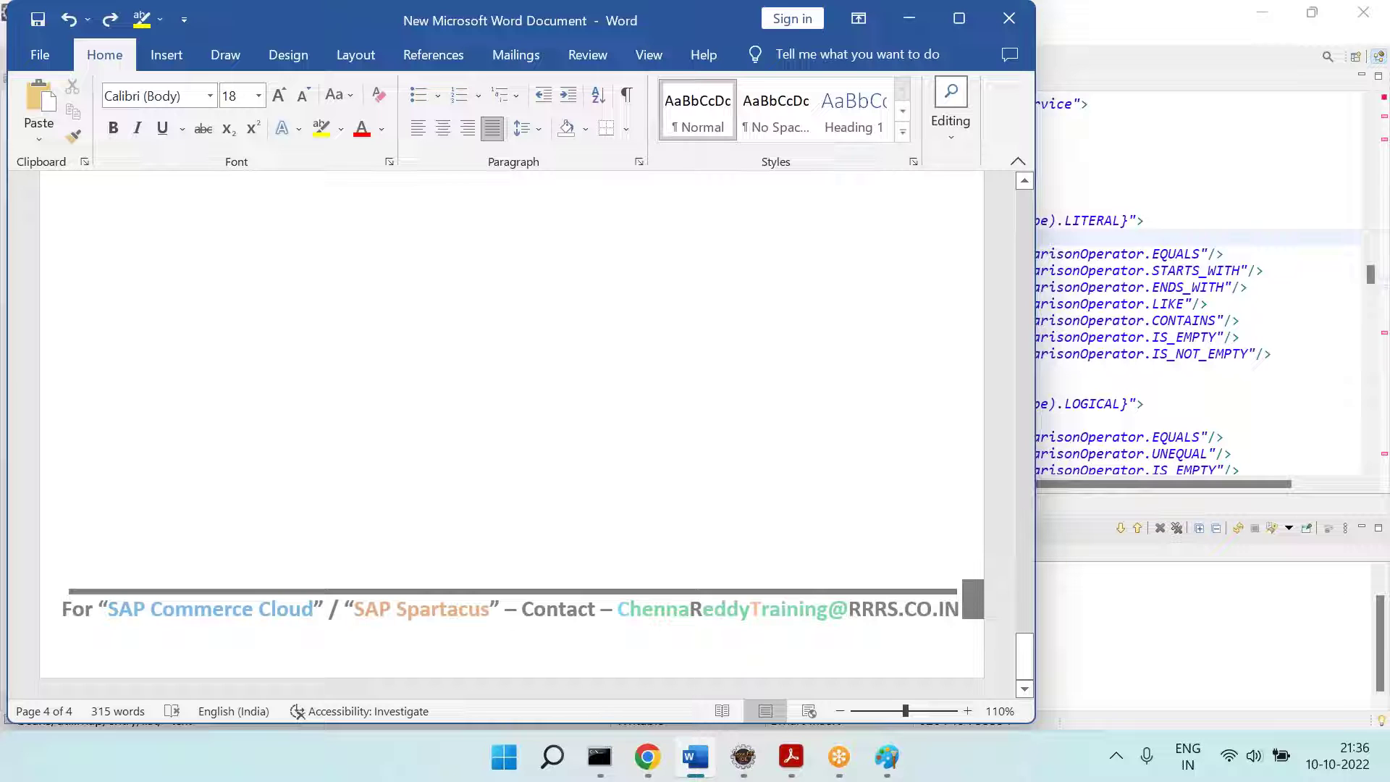
{"action": "left_click", "coordinate": [743, 756]}
{"action": "left_click", "coordinate": [655, 270]}
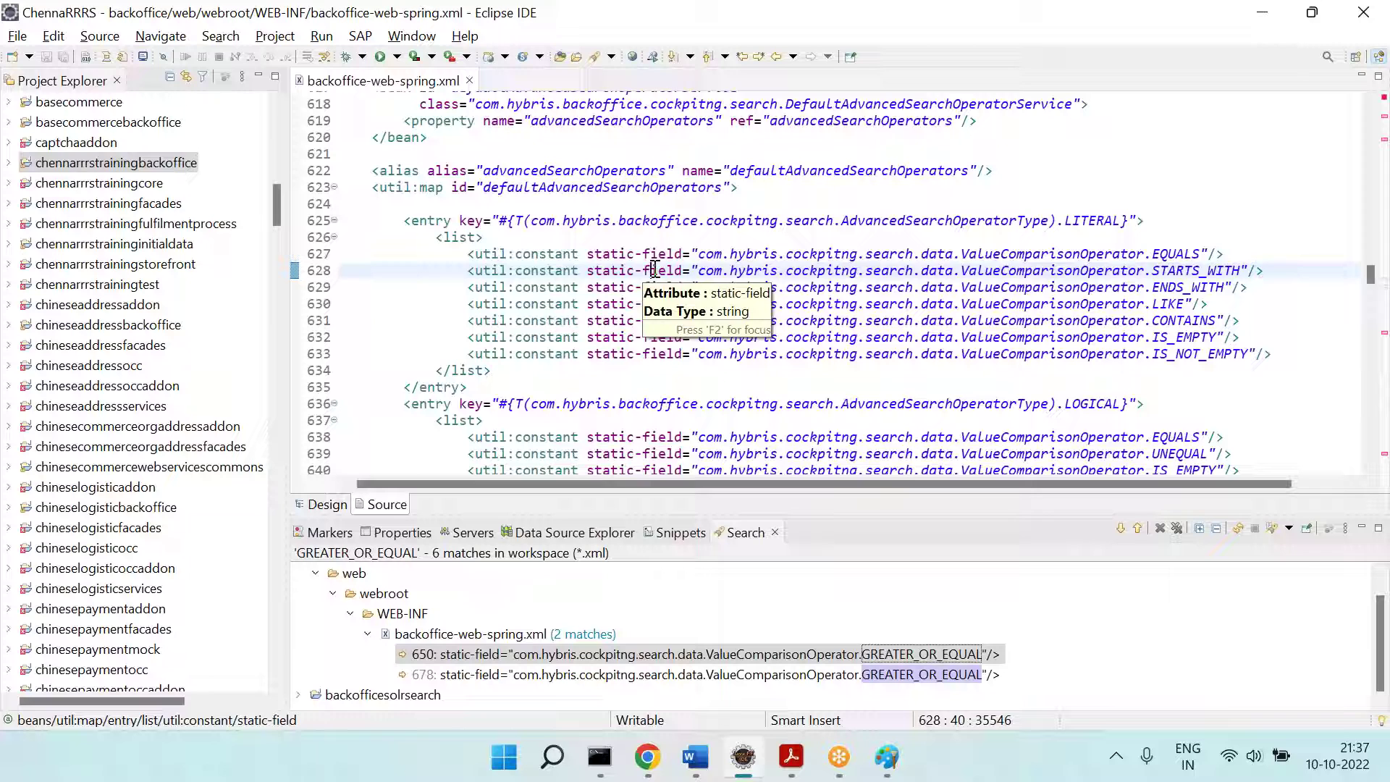
{"action": "left_click", "coordinate": [520, 270]}
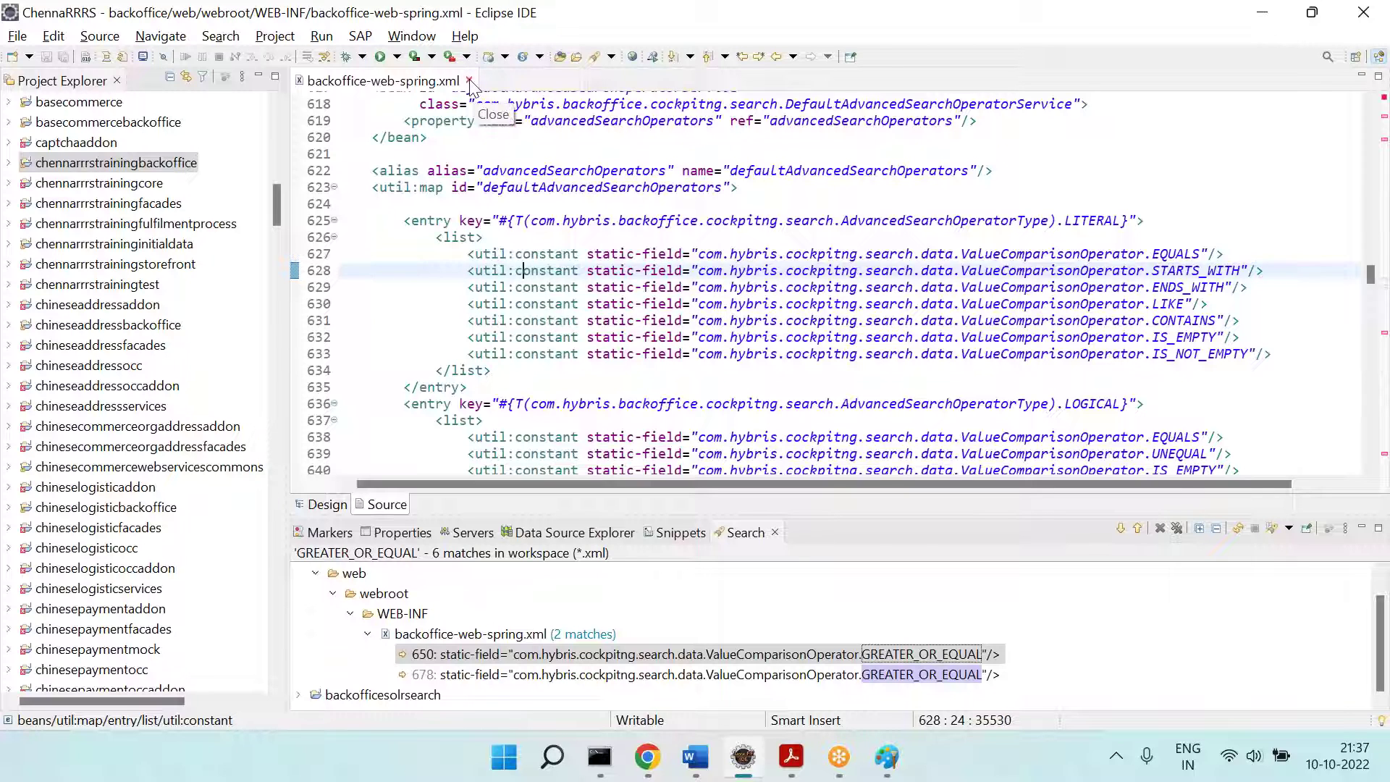
{"action": "left_click", "coordinate": [469, 80]}
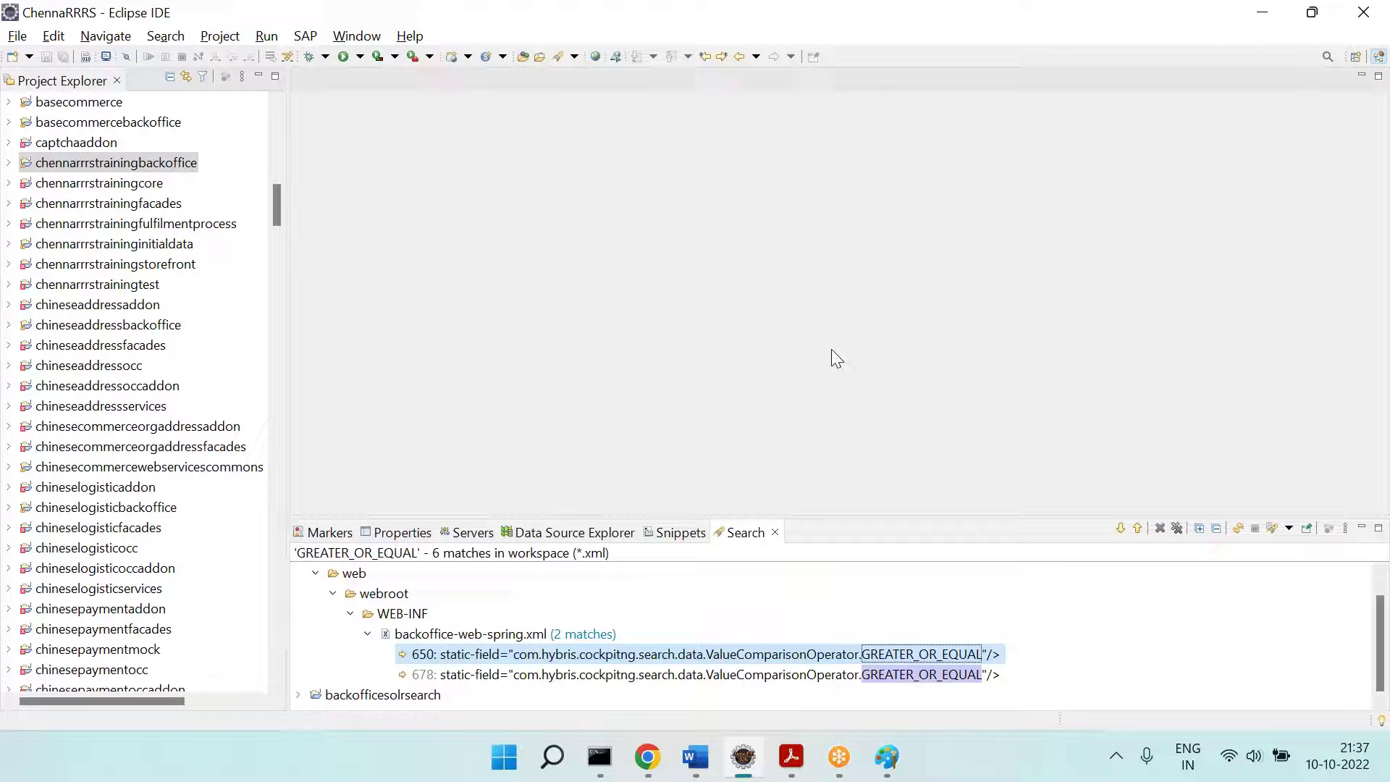
{"action": "key", "text": "alt+Tab"}
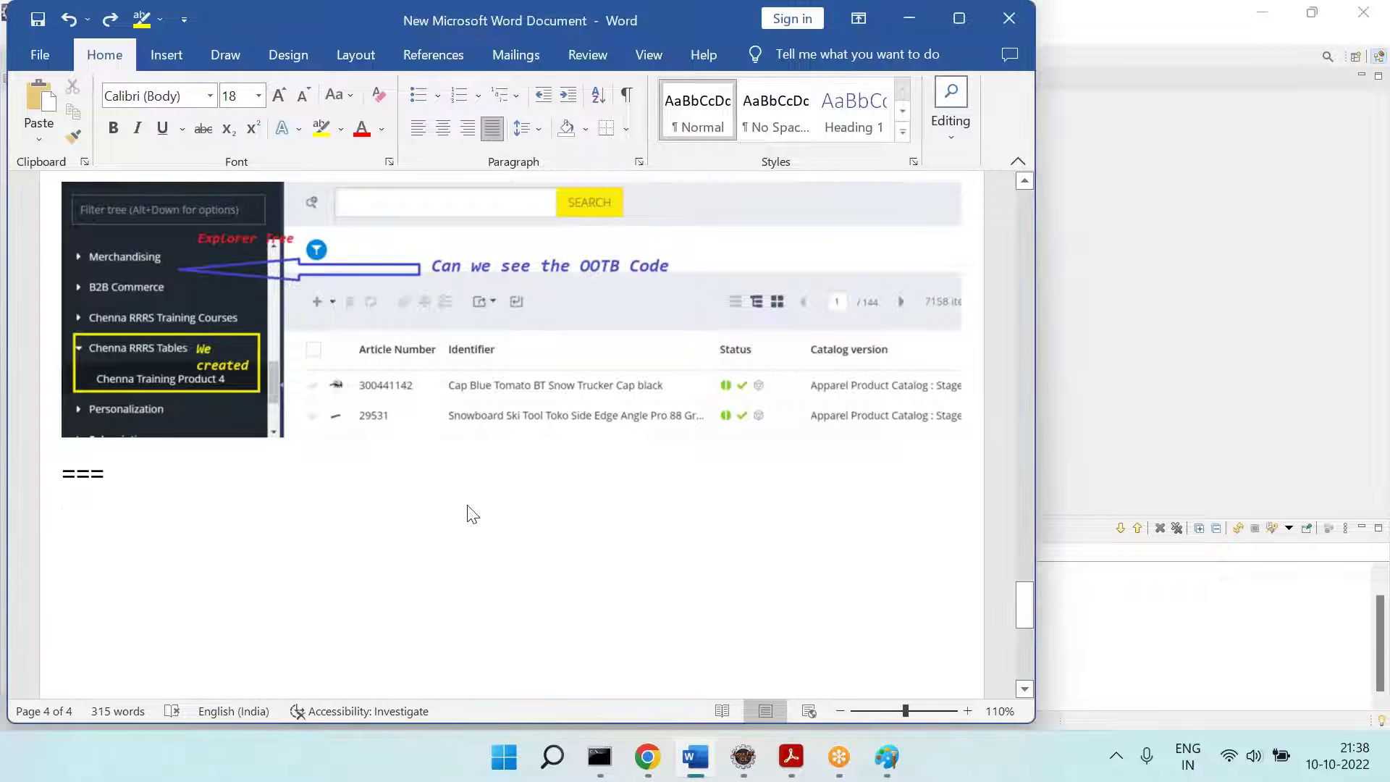
Step: Under 'From last few days --', add the line 'We have done the data model changes ==='
{"action": "scroll", "coordinate": [472, 512], "scroll_direction": "down", "scroll_amount": 2}
{"action": "left_click", "coordinate": [62, 392]}
{"action": "type", "text": "f"}
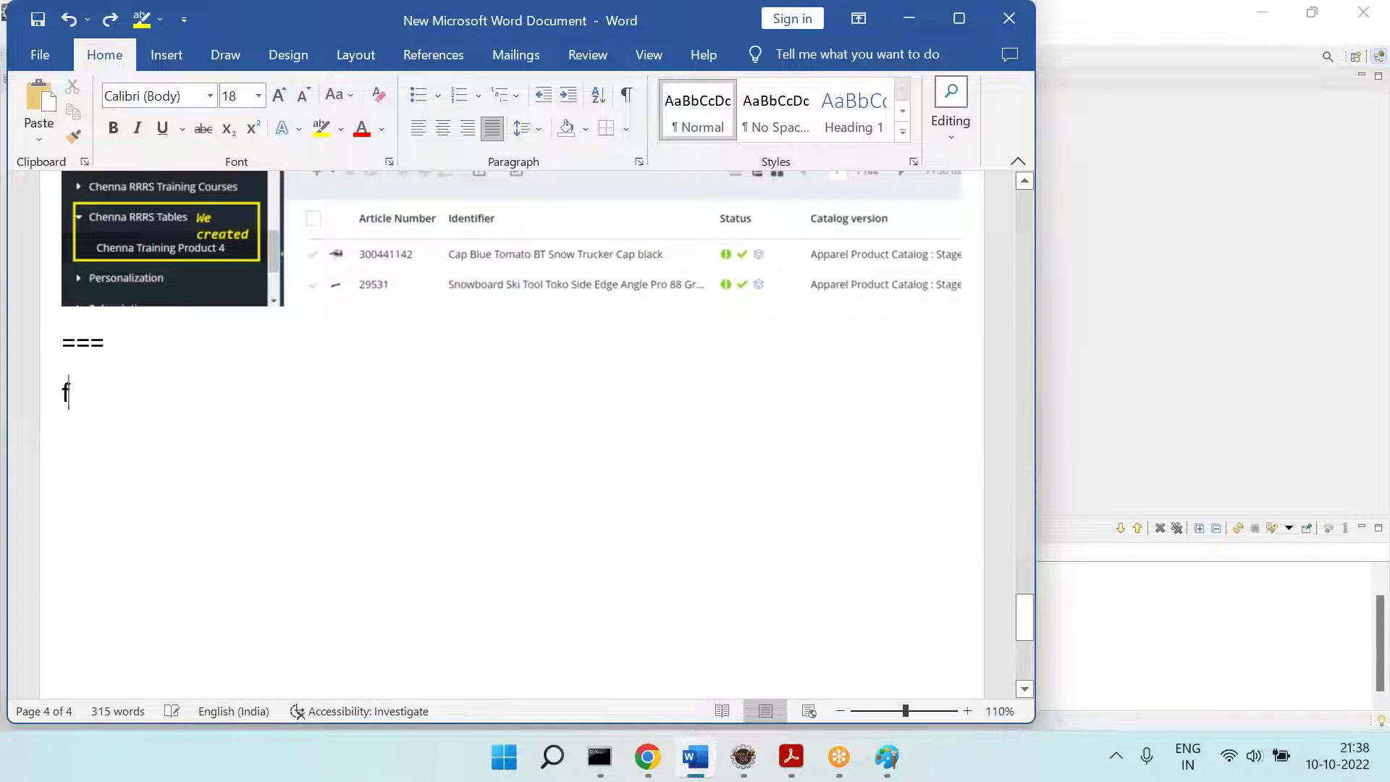
{"action": "type", "text": "rom last few days --"}
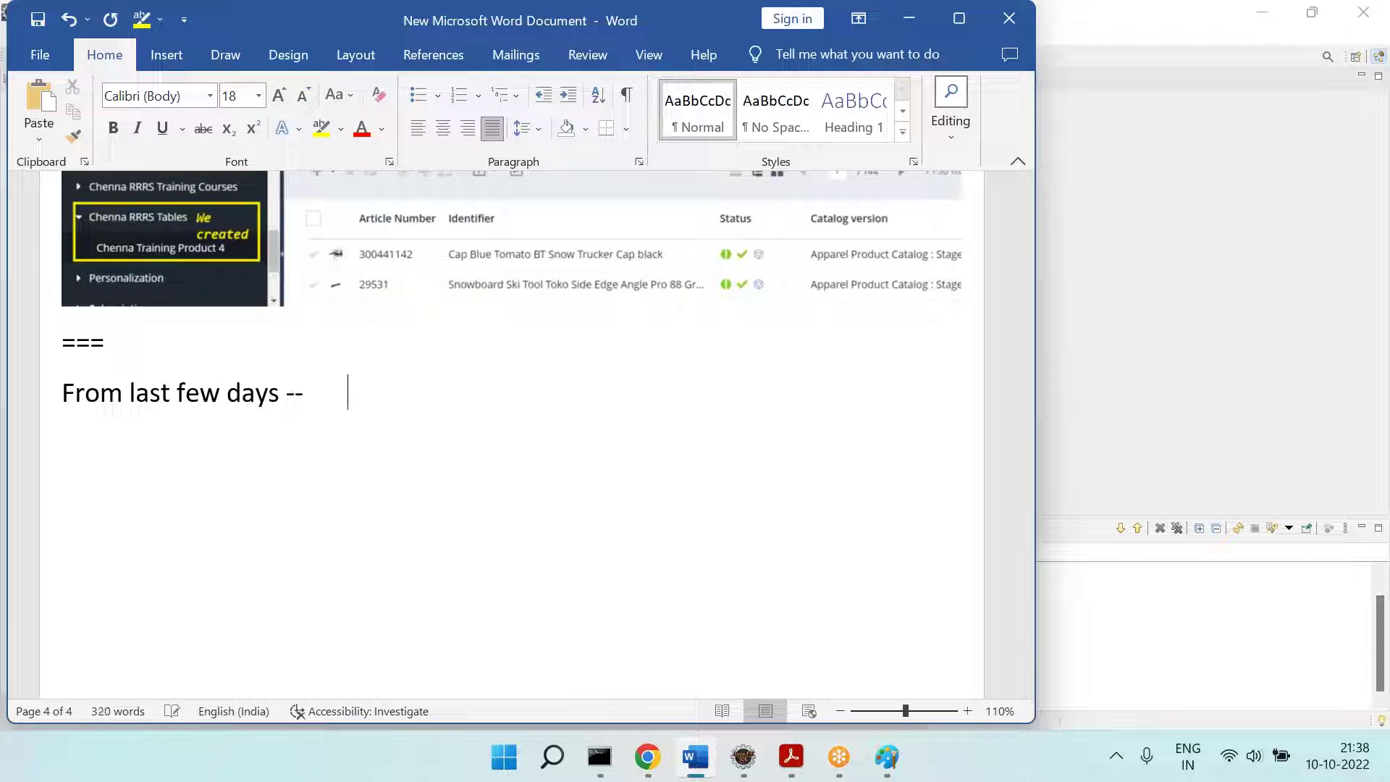
{"action": "type", "text": "We have "}
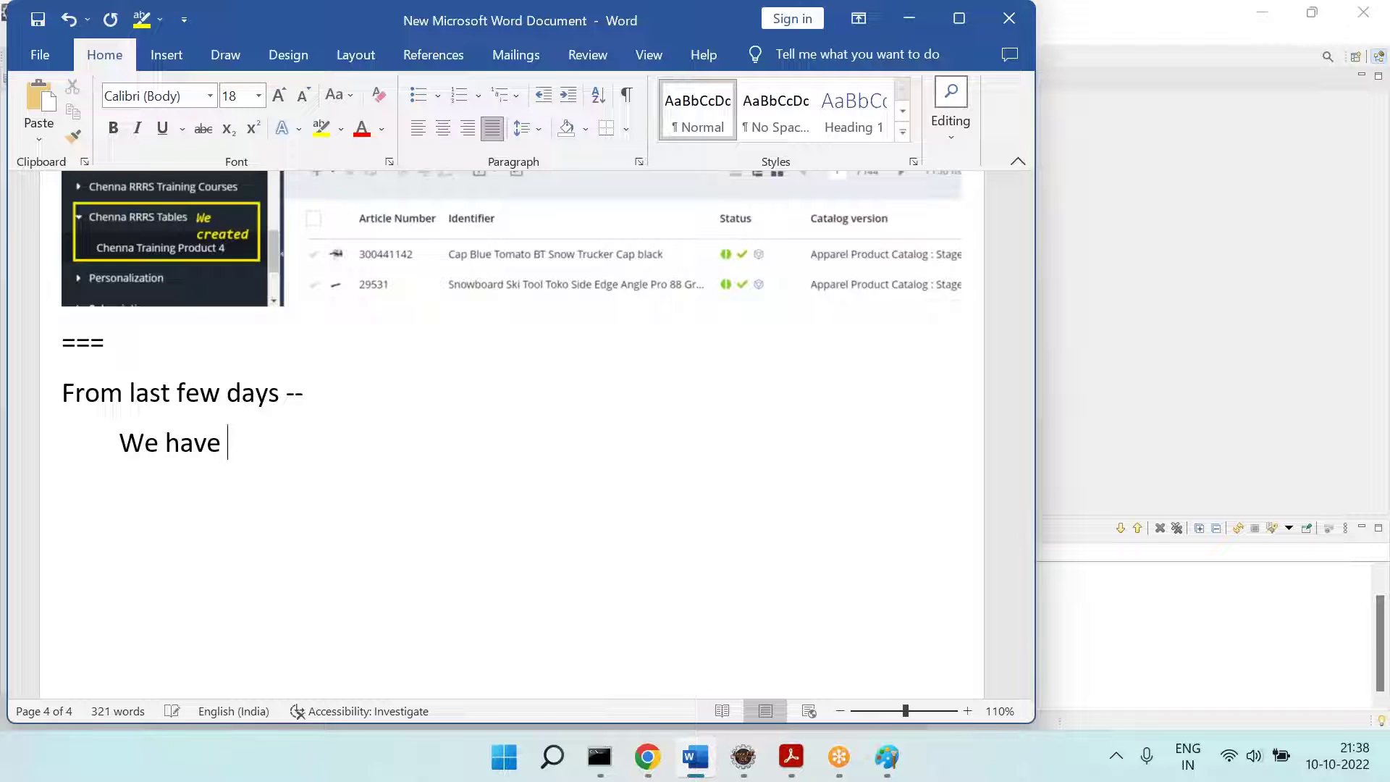
{"action": "type", "text": "doen the"}
{"action": "key", "text": "BackSpace"}
{"action": "key", "text": "BackSpace"}
{"action": "key", "text": "BackSpace"}
{"action": "key", "text": "BackSpace"}
{"action": "key", "text": "BackSpace"}
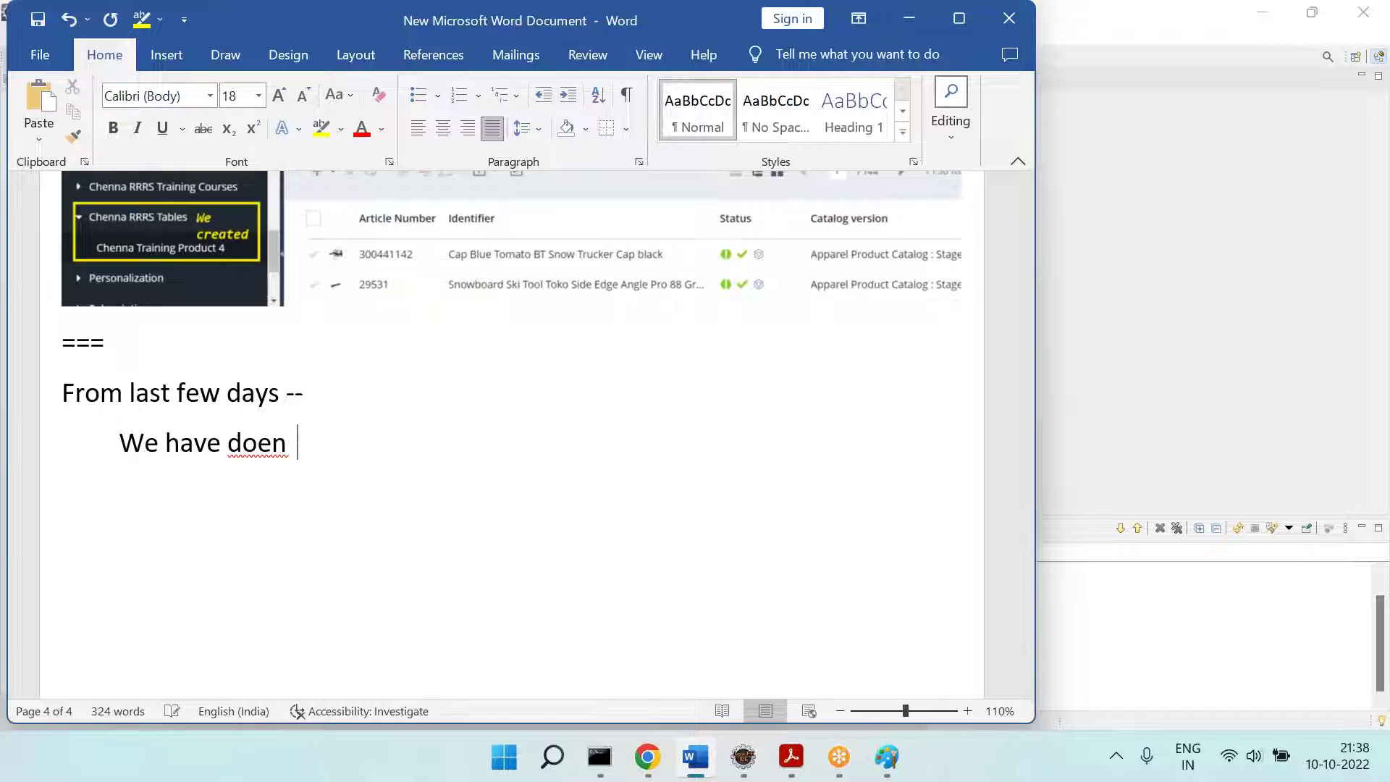
{"action": "key", "text": "BackSpace"}
{"action": "type", "text": "ne the data "}
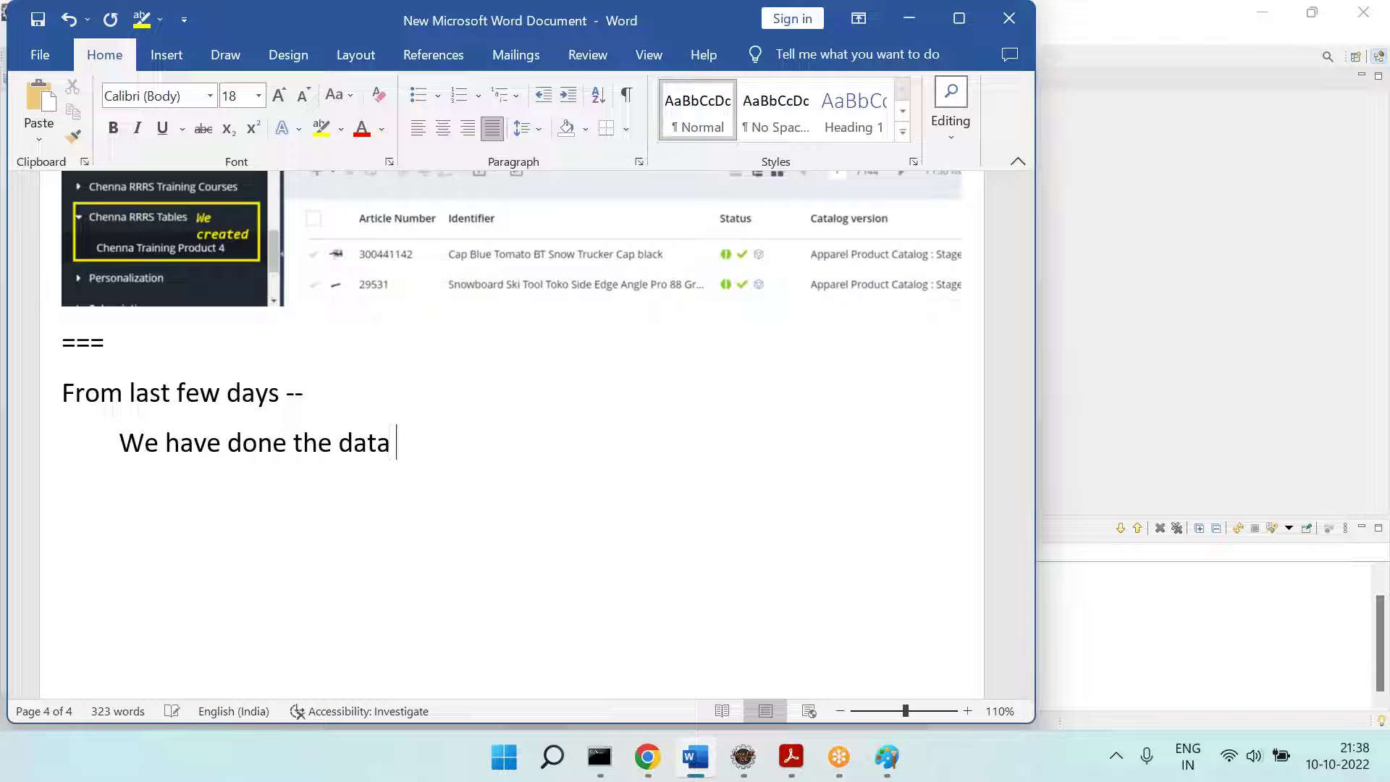
{"action": "type", "text": "modellin"}
{"action": "key", "text": "BackSpace"}
{"action": "key", "text": "BackSpace"}
{"action": "key", "text": "BackSpace"}
{"action": "type", "text": "chagnes "}
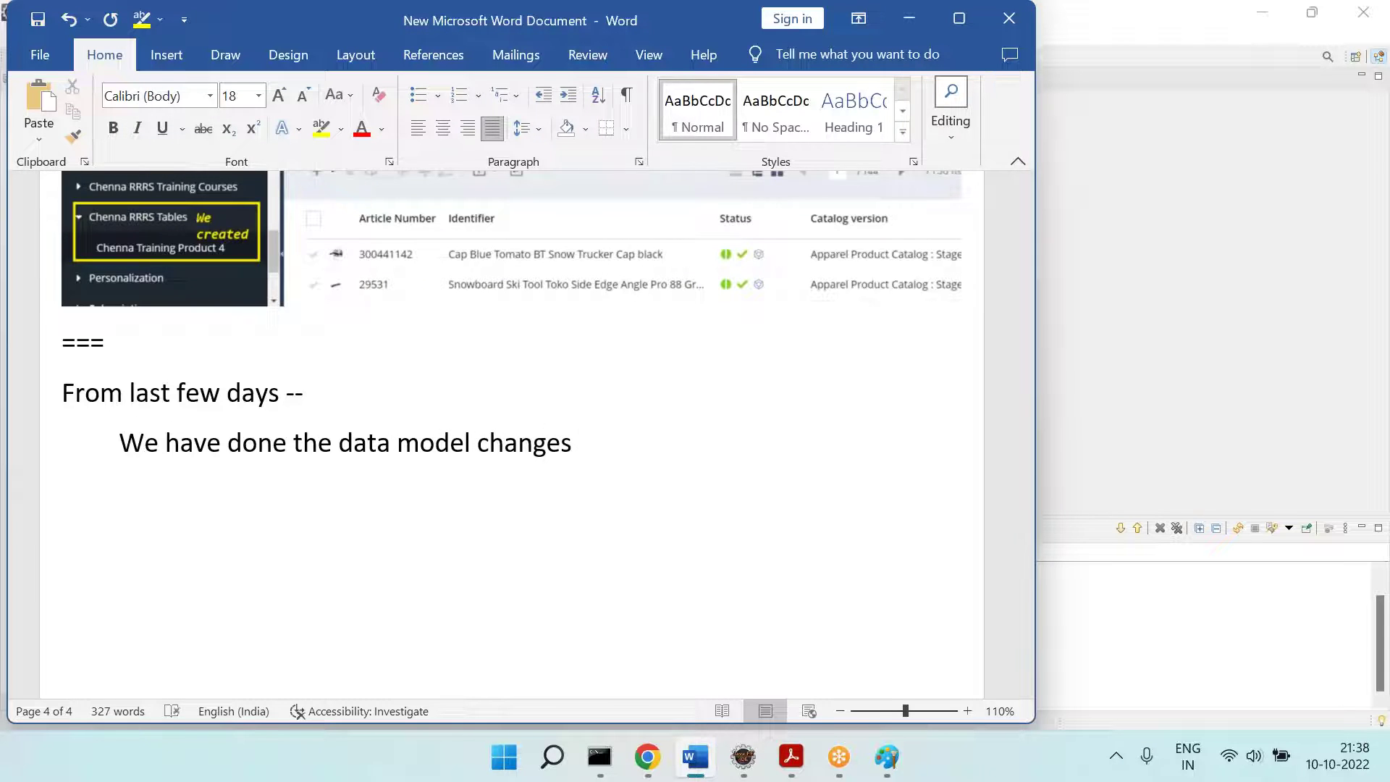
{"action": "type", "text": "==="}
{"action": "key", "text": "Return"}
Step: List 'Created types', 'Created Cols / modified cols /' and 'Created relation ....' as further-indented sub-items
{"action": "key", "text": "Tab"}
{"action": "type", "text": "Created t"}
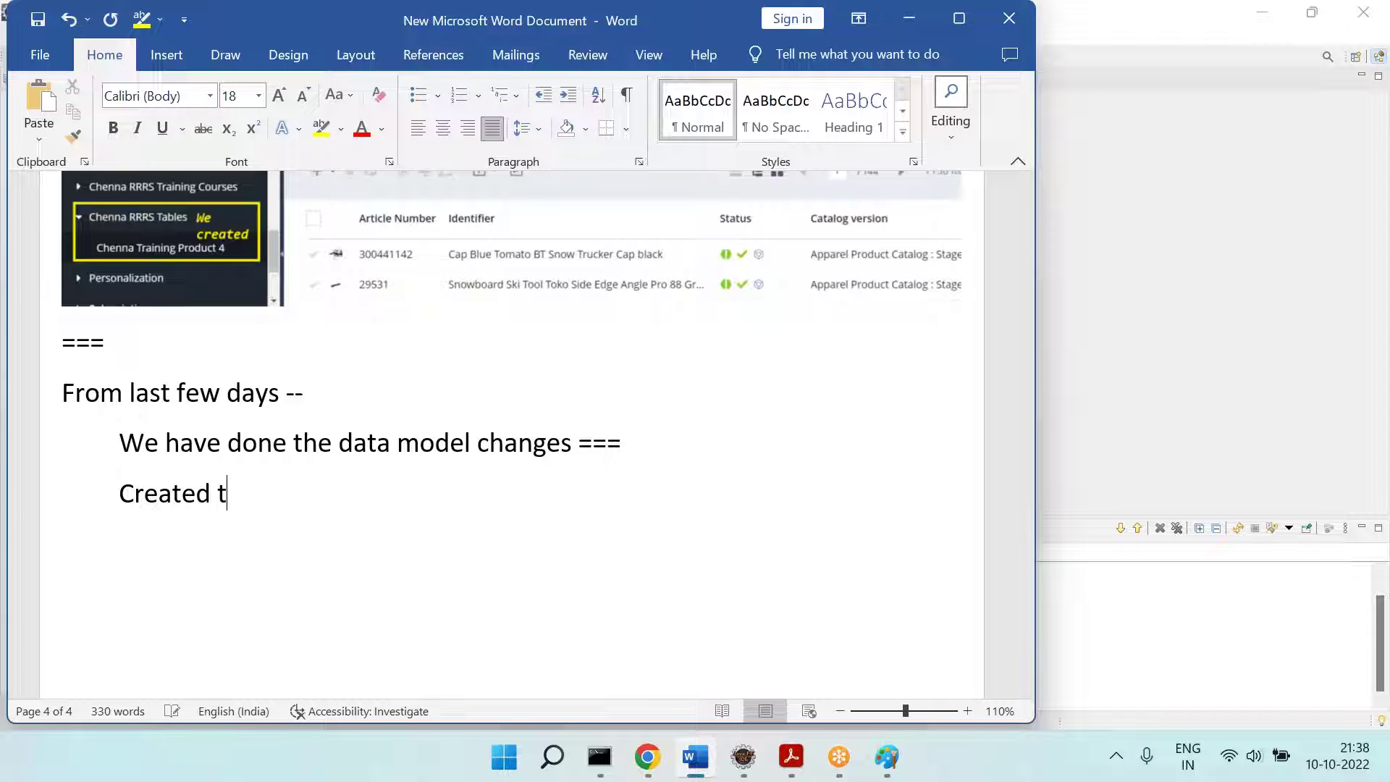
{"action": "type", "text": "ypes / cols / mo"}
{"action": "type", "text": "dif"}
{"action": "key", "text": "BackSpace"}
{"action": "key", "text": "BackSpace"}
{"action": "key", "text": "BackSpace"}
{"action": "key", "text": "BackSpace"}
{"action": "key", "text": "BackSpace"}
{"action": "key", "text": "BackSpace"}
{"action": "key", "text": "BackSpace"}
{"action": "key", "text": "BackSpace"}
{"action": "key", "text": "BackSpace"}
{"action": "key", "text": "BackSpace"}
{"action": "key", "text": "BackSpace"}
{"action": "key", "text": "BackSpace"}
{"action": "key", "text": "BackSpace"}
{"action": "type", "text": "Created Cols / modifed co"}
{"action": "key", "text": "BackSpace"}
{"action": "key", "text": "BackSpace"}
{"action": "key", "text": "BackSpace"}
{"action": "key", "text": "BackSpace"}
{"action": "key", "text": "BackSpace"}
{"action": "type", "text": "ied cols / ..."}
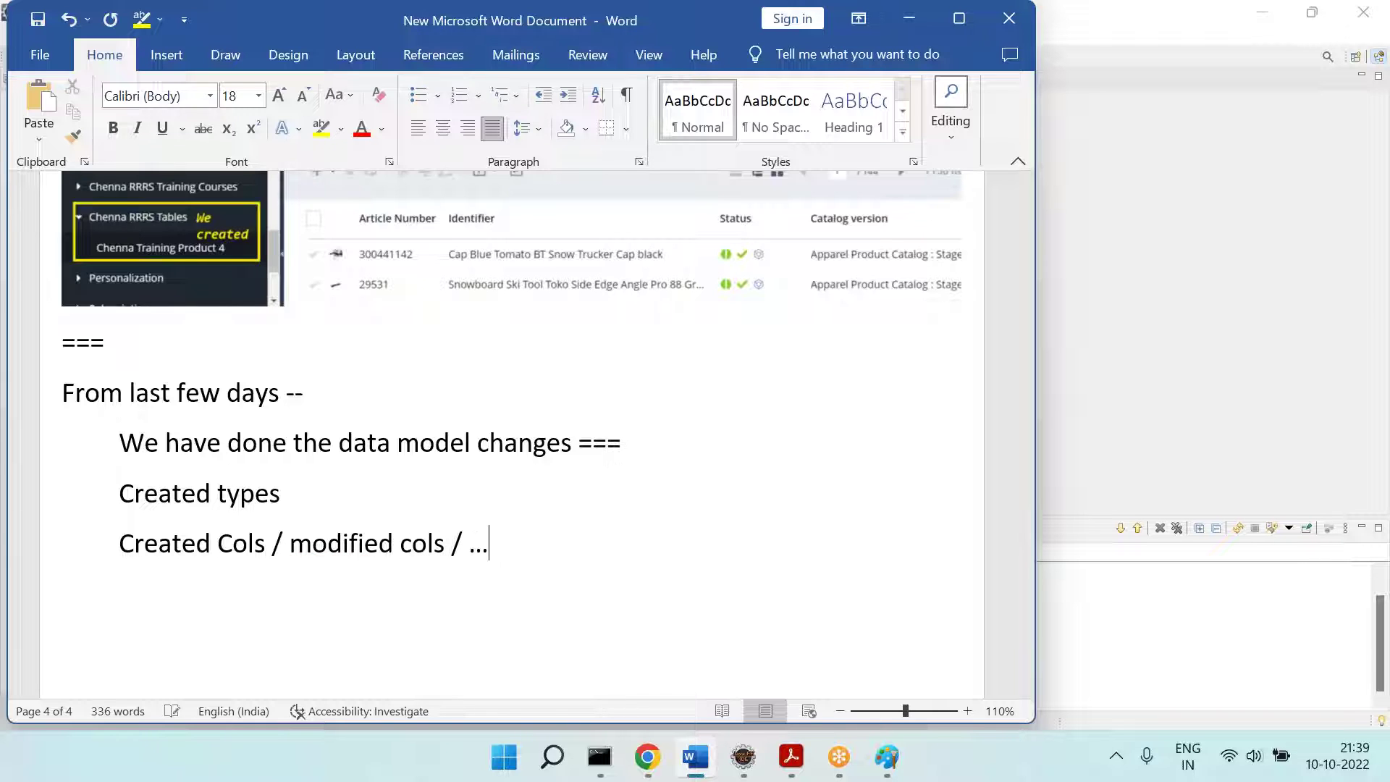
{"action": "type", "text": "Created rela"}
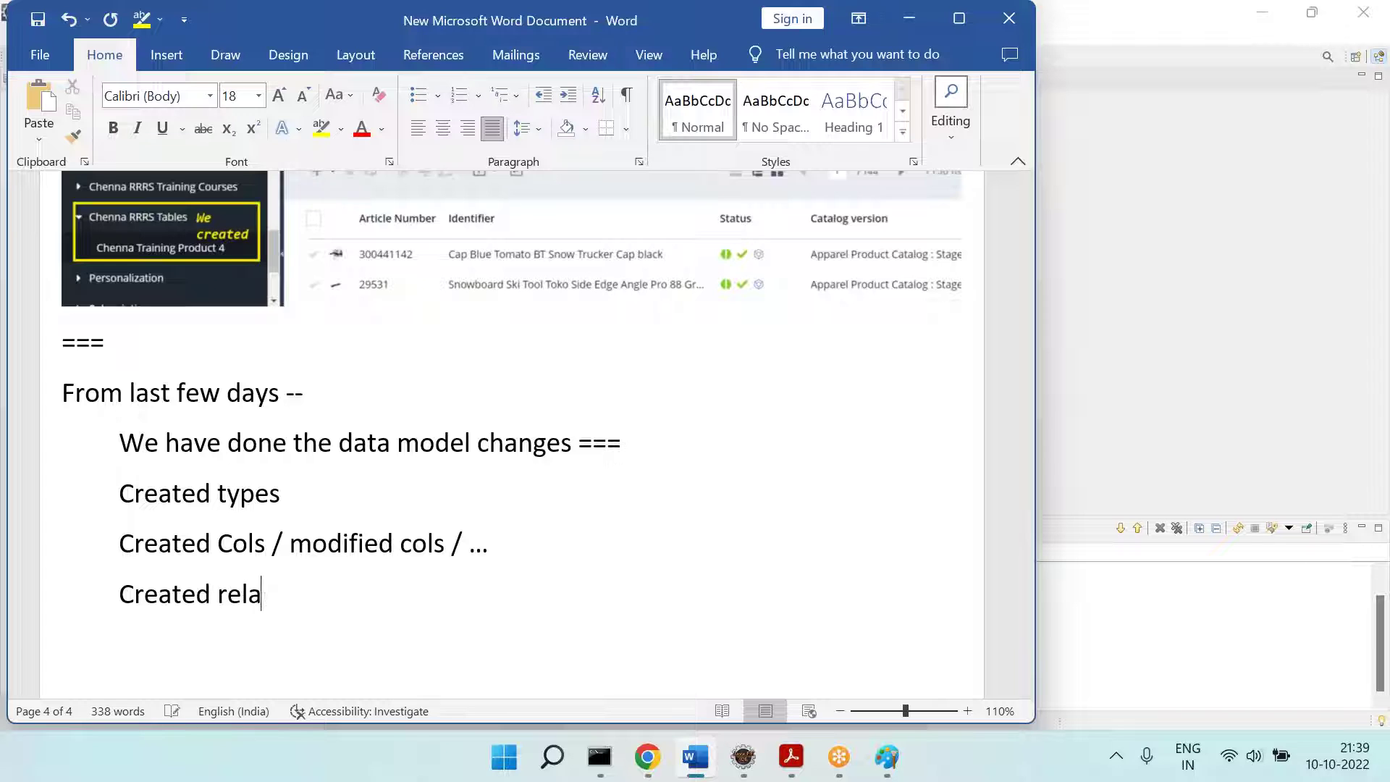
{"action": "type", "text": "tion . ..."}
{"action": "key", "text": "Return"}
{"action": "key", "text": "BackSpace"}
{"action": "key", "text": "BackSpace"}
{"action": "key", "text": "BackSpace"}
{"action": "key", "text": "BackSpace"}
{"action": "key", "text": "BackSpace"}
{"action": "key", "text": "Return"}
{"action": "left_click", "coordinate": [60, 492], "text": "shift"}
{"action": "key", "text": "Tab"}
{"action": "key", "text": "Down"}
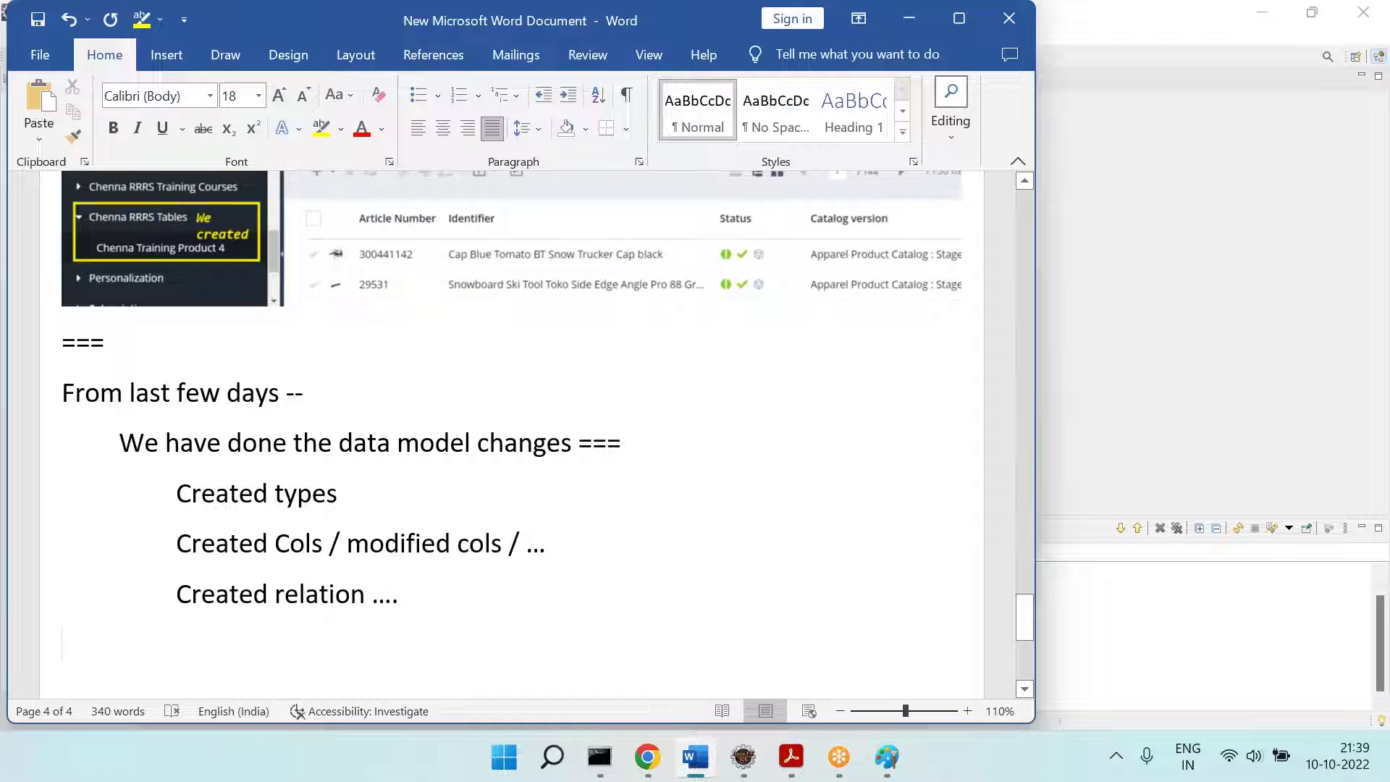
Step: Tag the 'Created types' line with '[Tables]'
{"action": "scroll", "coordinate": [341, 419], "scroll_direction": "down", "scroll_amount": 1}
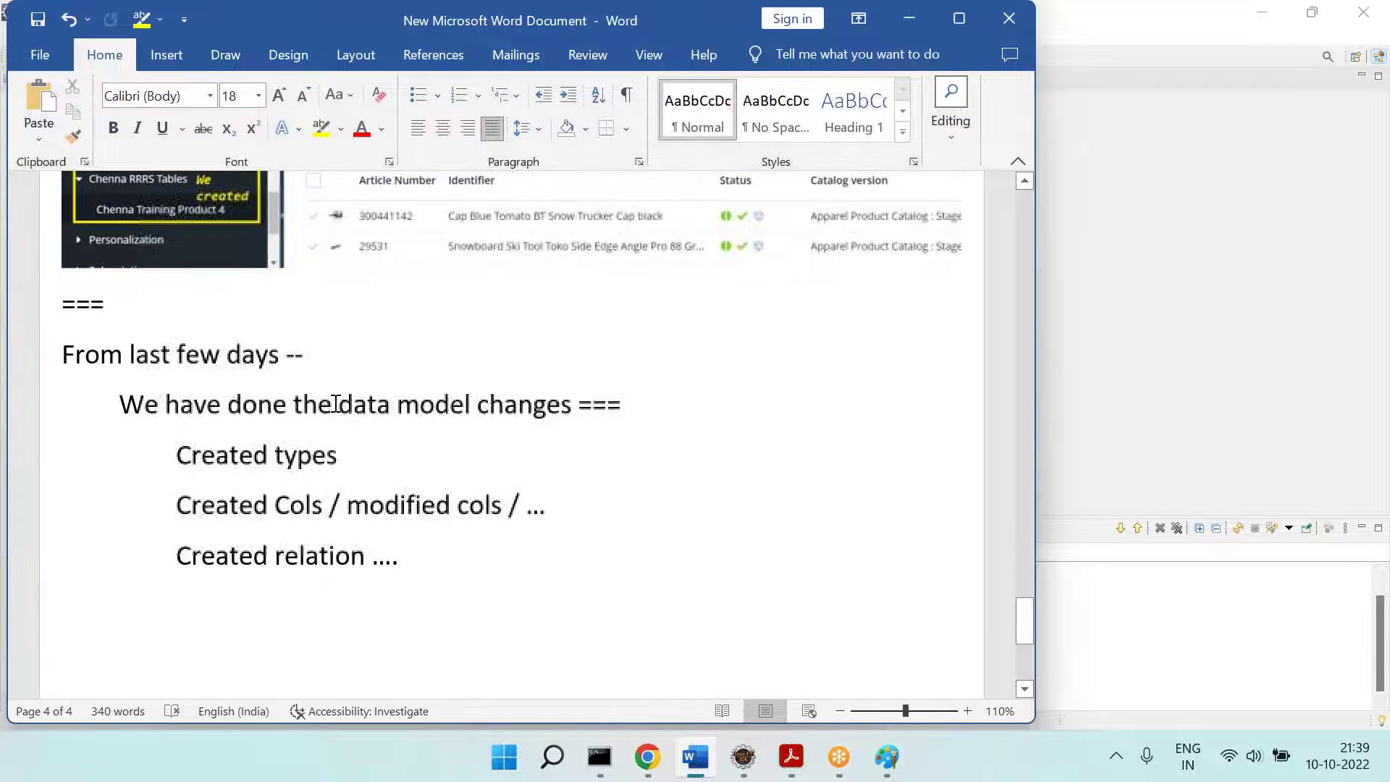
{"action": "scroll", "coordinate": [409, 411], "scroll_direction": "down", "scroll_amount": 3}
{"action": "left_click", "coordinate": [331, 373]}
{"action": "type", "text": "[Tables]"}
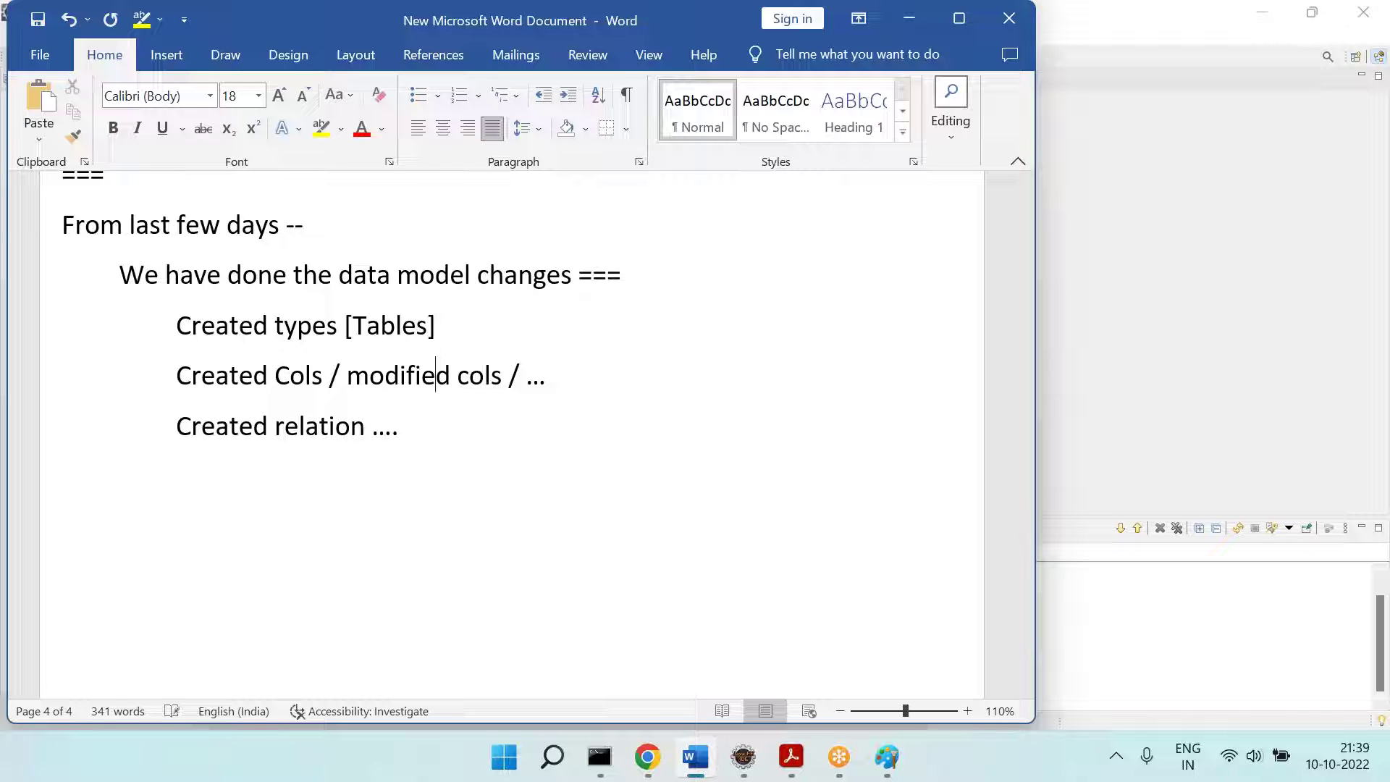
Step: Add 'Whenever we do "Data Modell" changes What steps we are doing' with steps 1] Build, 2] Start the Server, 3] "hAC - Update"
{"action": "type", "text": "Whenever we do \"Data Modell"}
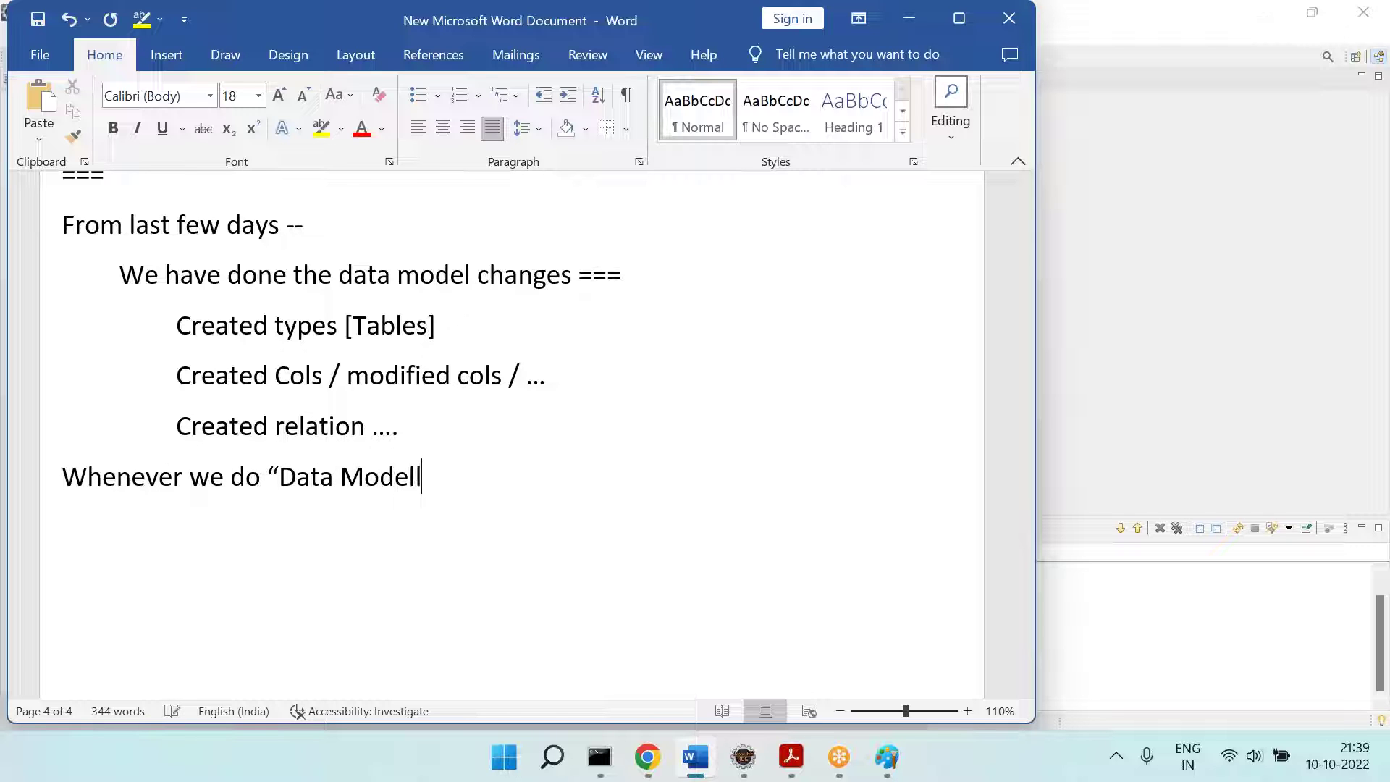
{"action": "type", "text": "\" changes --"}
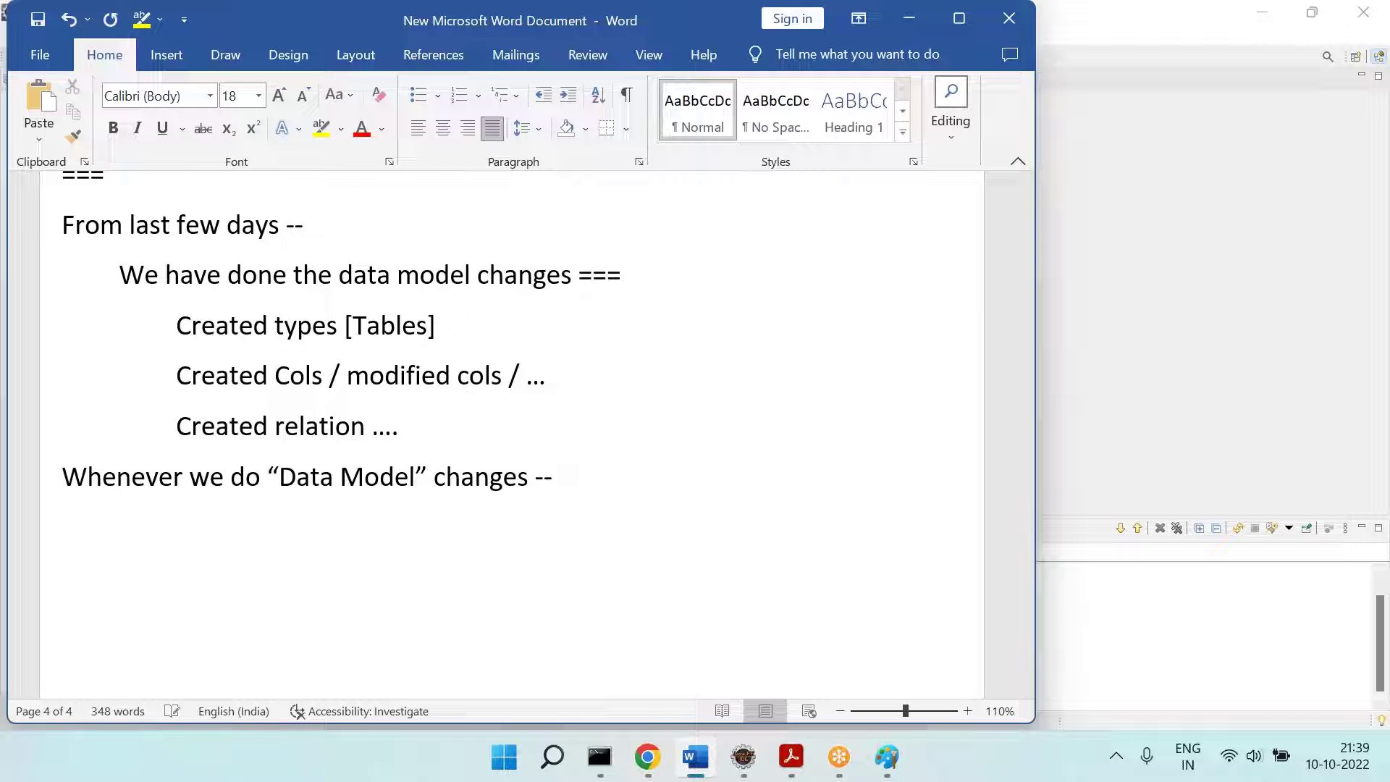
{"action": "type", "text": "1] Buld"}
{"action": "left_click", "coordinate": [580, 459]}
{"action": "type", "text": "What steps are"}
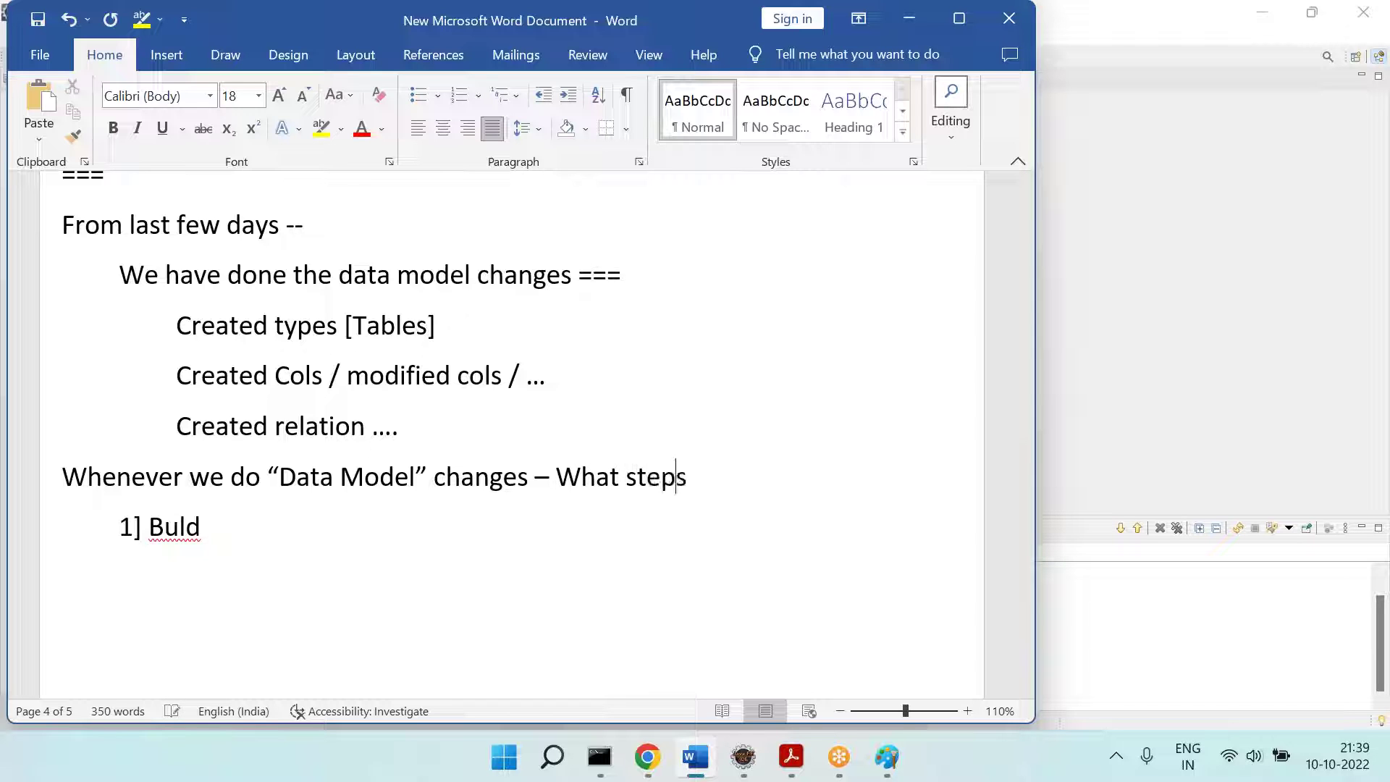
{"action": "key", "text": "BackSpace"}
{"action": "key", "text": "BackSpace"}
{"action": "key", "text": "BackSpace"}
{"action": "key", "text": "BackSpace"}
{"action": "type", "text": "we are doing"}
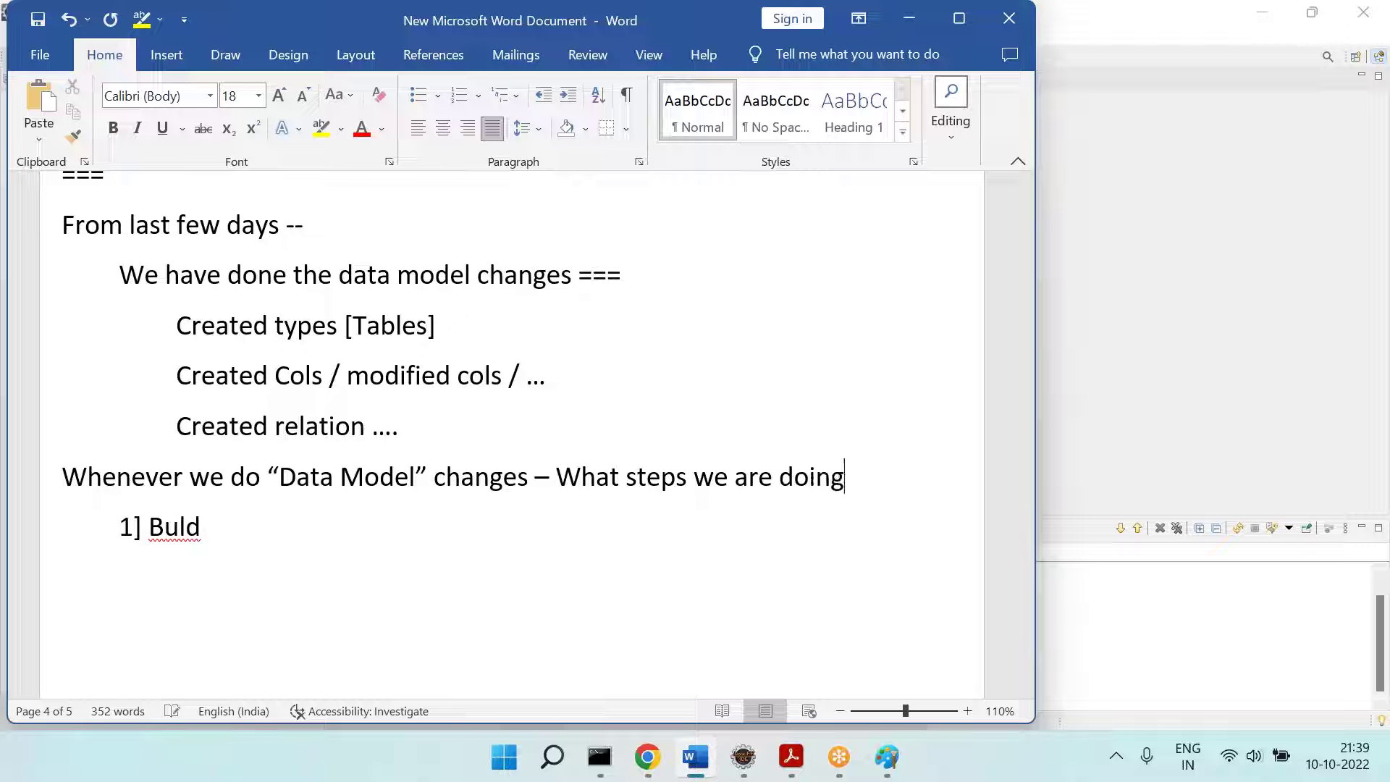
{"action": "key", "text": "BackSpace"}
{"action": "key", "text": "BackSpace"}
{"action": "key", "text": "BackSpace"}
{"action": "key", "text": "BackSpace"}
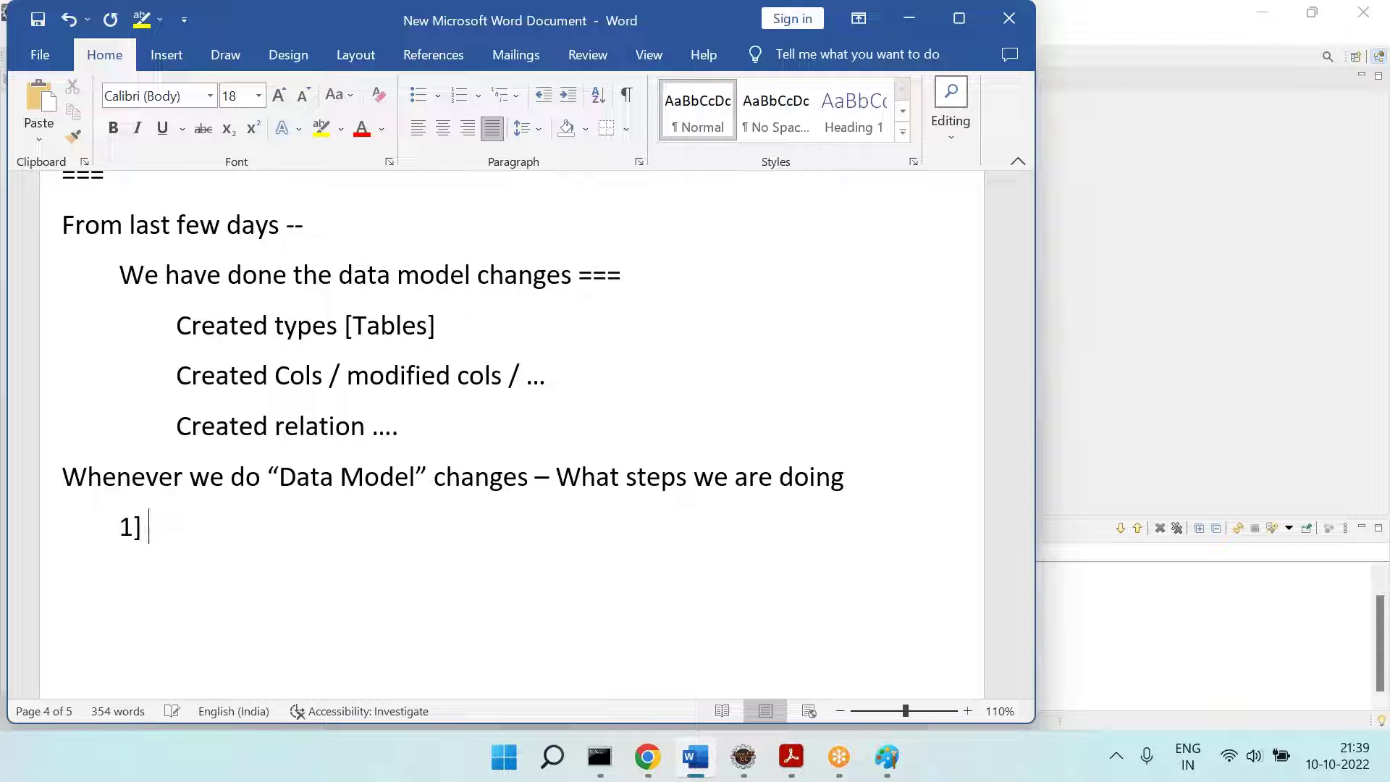
{"action": "type", "text": "Build "}
{"action": "type", "text": "2] Start"}
{"action": "type", "text": " the Server"}
{"action": "key", "text": "Return"}
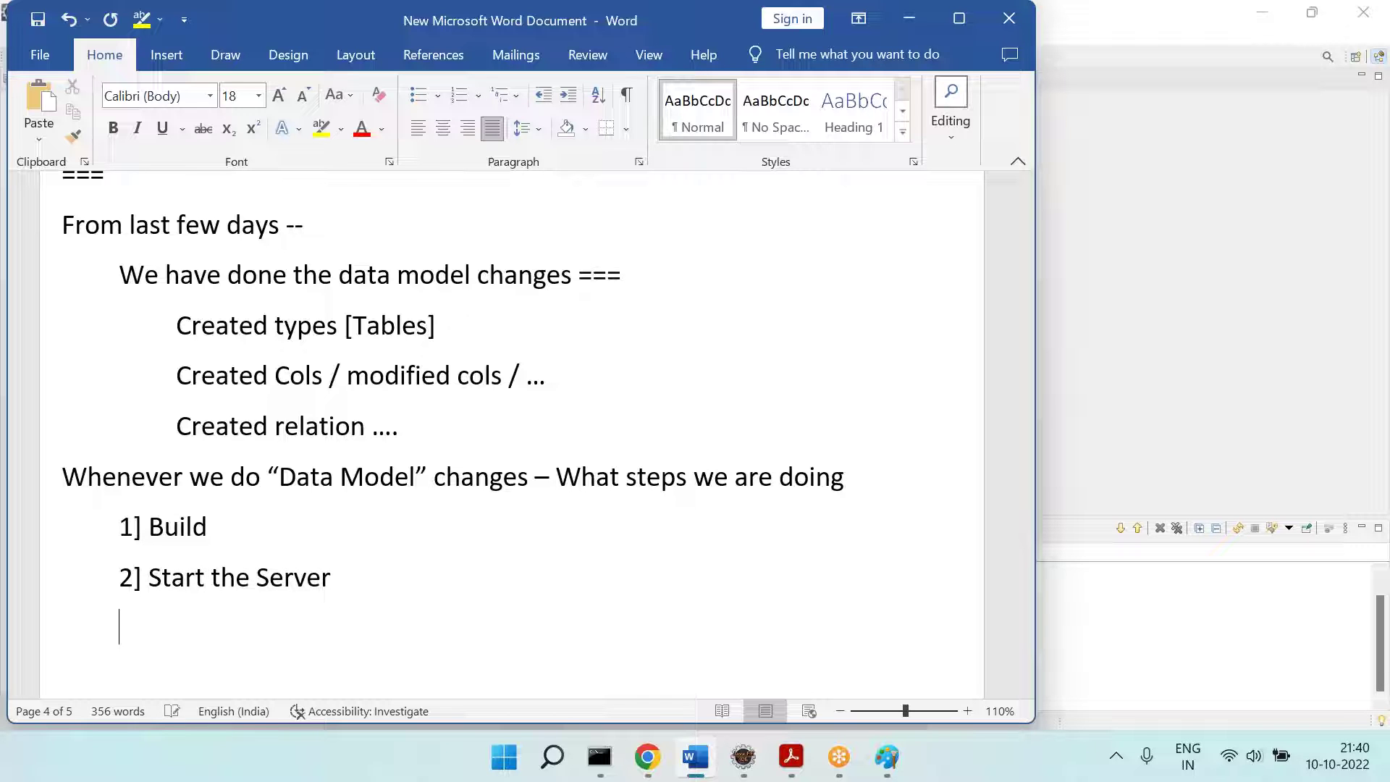
{"action": "type", "text": "3] “hAC"}
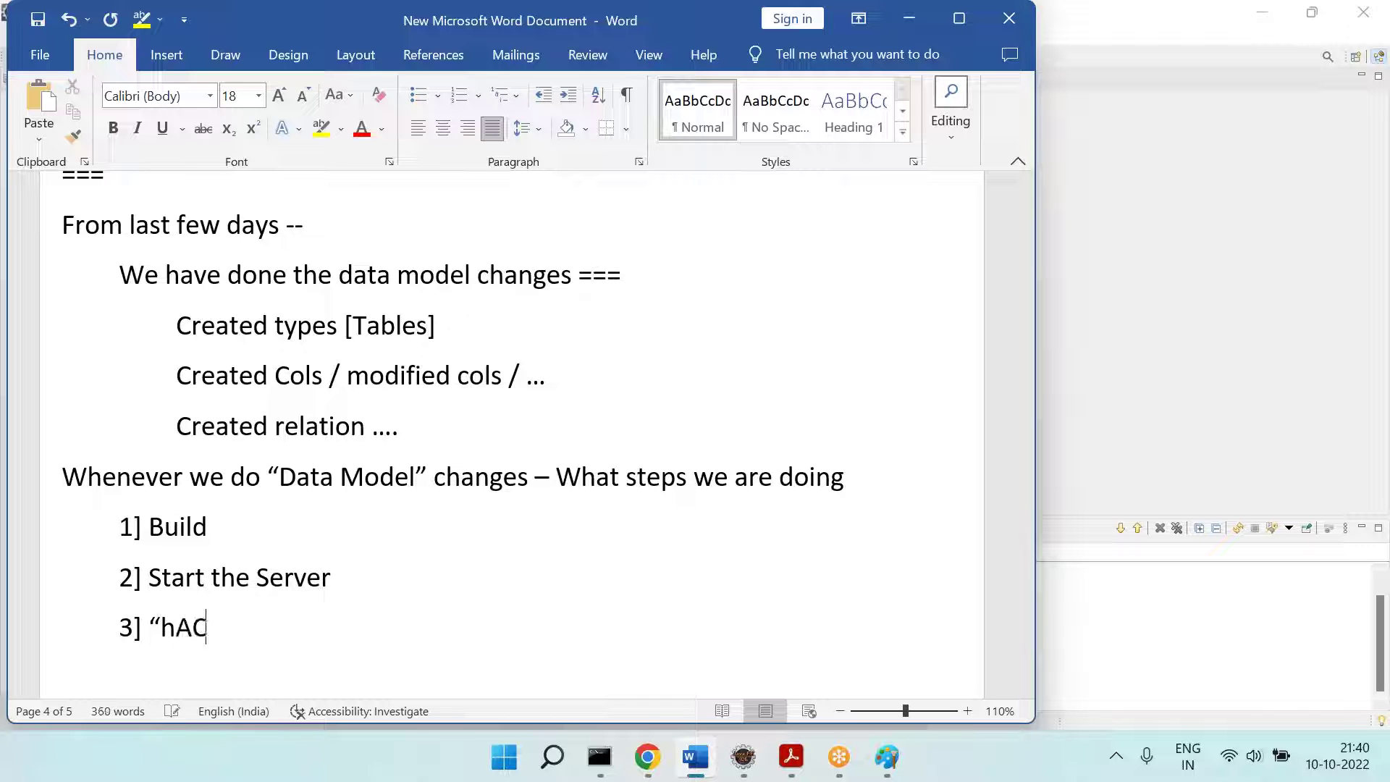
{"action": "type", "text": " - Update\""}
{"action": "key", "text": "Return"}
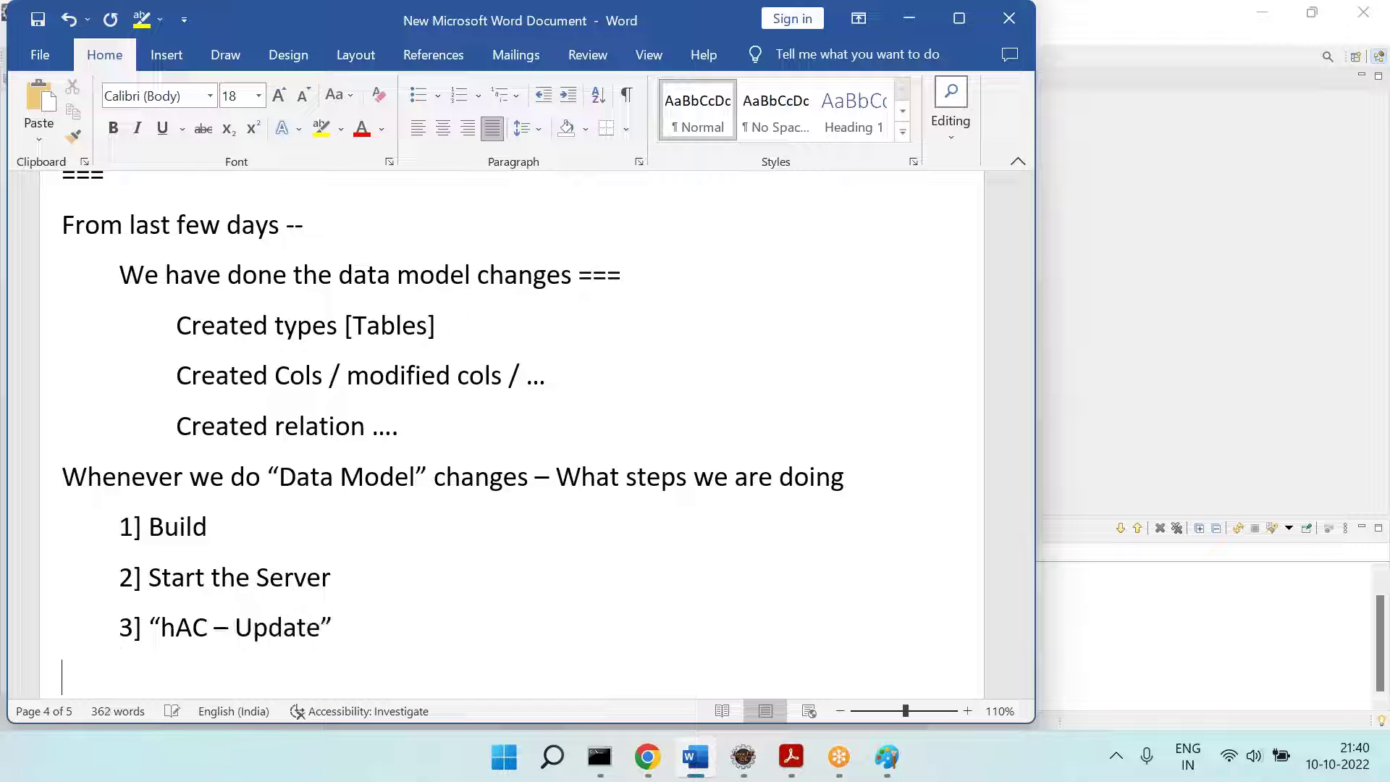
Step: Highlight step 3 'hAC - Update' in yellow and save the document
{"action": "scroll", "coordinate": [425, 475], "scroll_direction": "down", "scroll_amount": 3}
{"action": "left_click_drag", "start_coordinate": [425, 475], "coordinate": [118, 464]}
{"action": "left_click", "coordinate": [320, 139]}
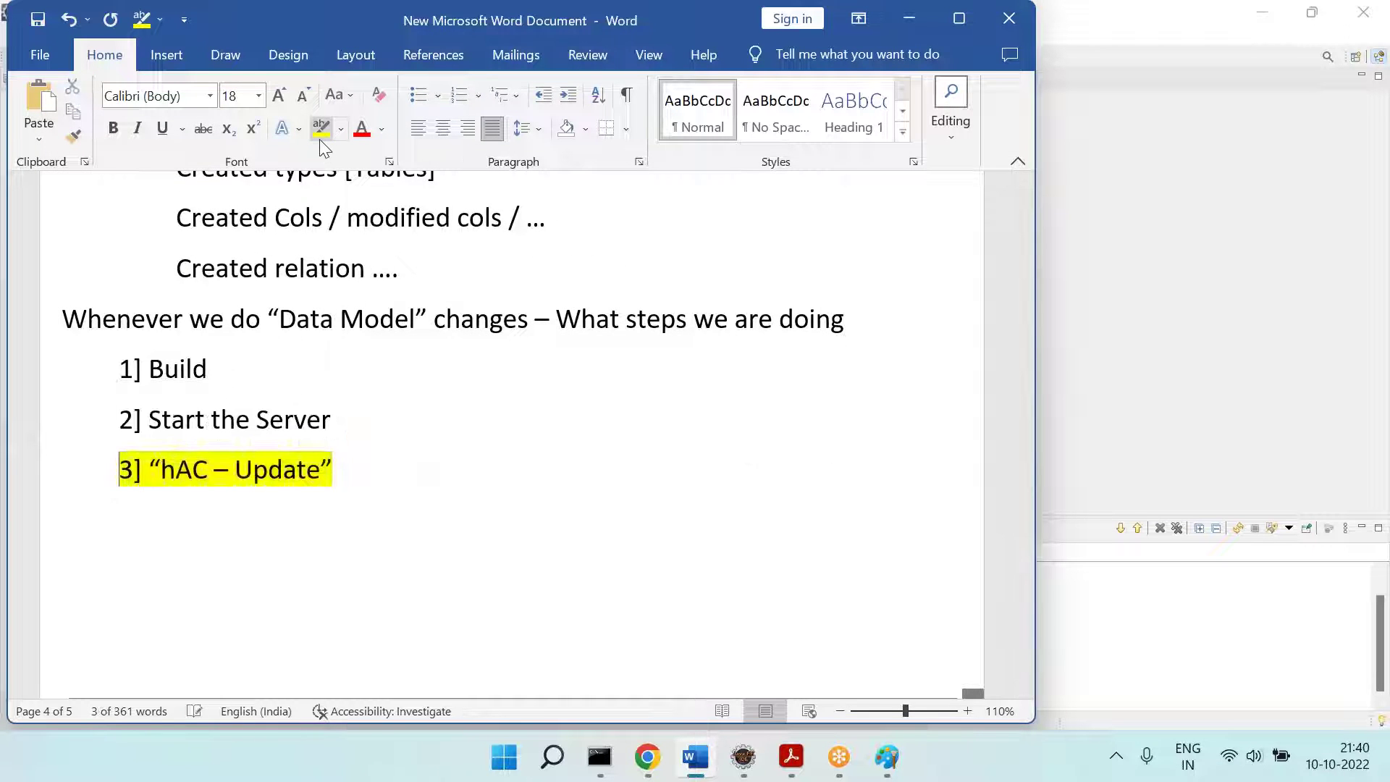
{"action": "key", "text": "Down"}
{"action": "key", "text": "ctrl+s"}
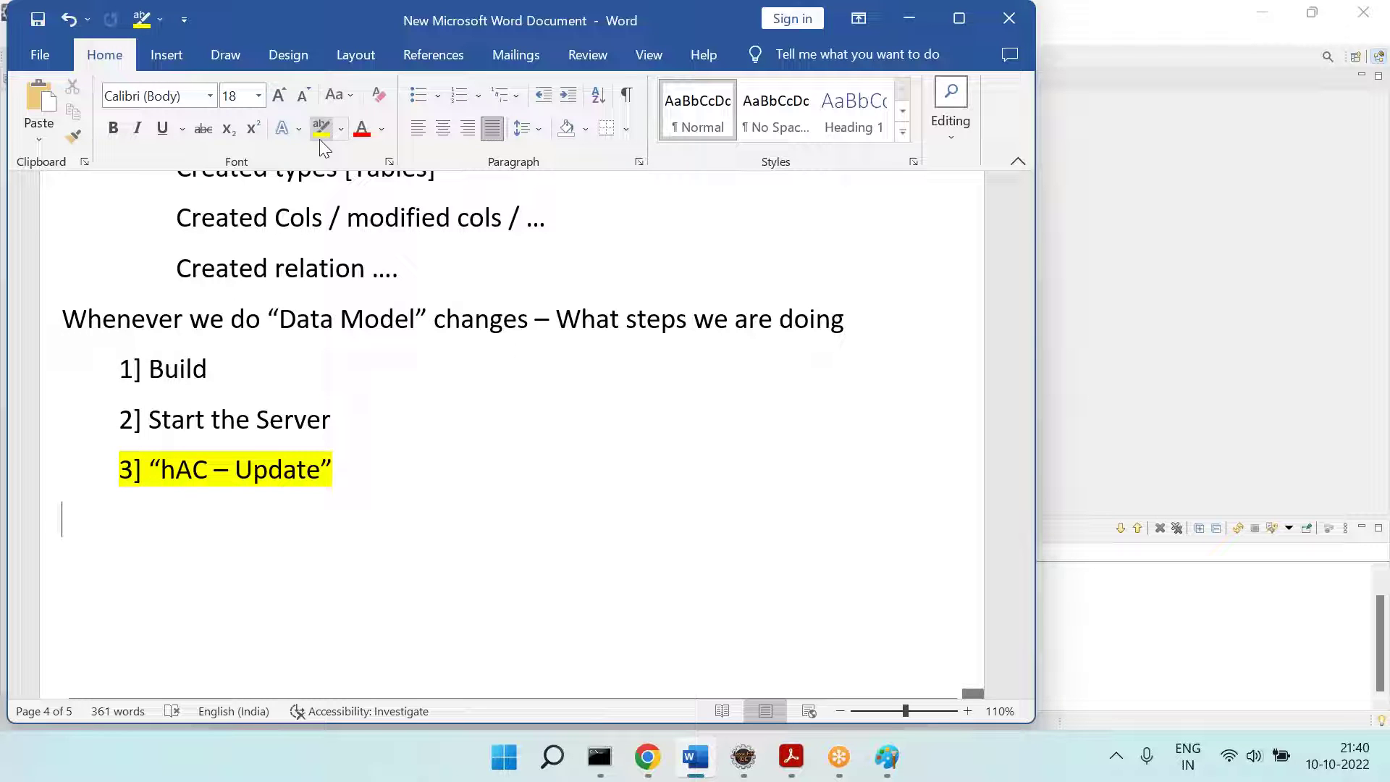
{"action": "scroll", "coordinate": [319, 139], "scroll_direction": "down", "scroll_amount": 3}
{"action": "left_click", "coordinate": [99, 64]}
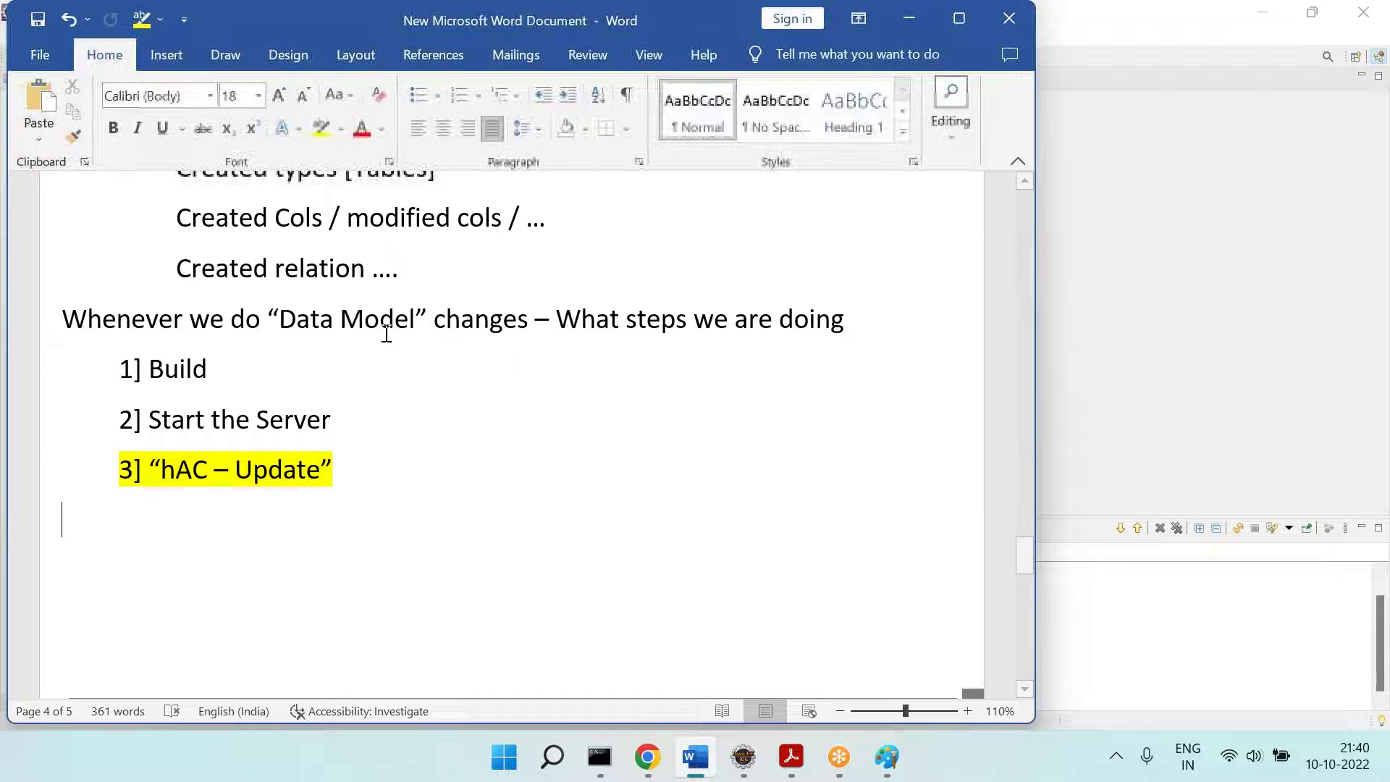
{"action": "scroll", "coordinate": [387, 334], "scroll_direction": "down", "scroll_amount": 4}
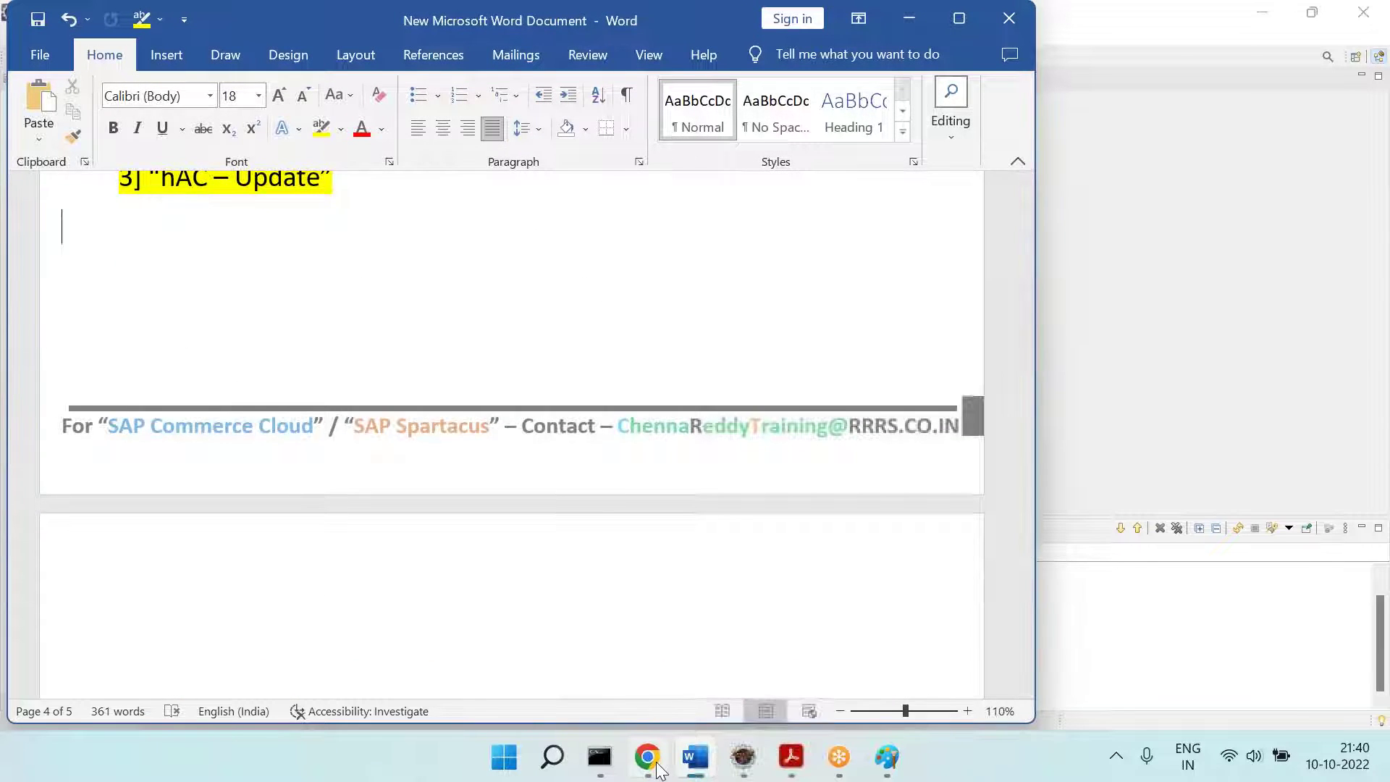
{"action": "left_click", "coordinate": [647, 757]}
Step: In a new Chrome tab, go to localhost:9002 and log in as admin with the account password
{"action": "left_click", "coordinate": [293, 18]}
{"action": "type", "text": "lo"}
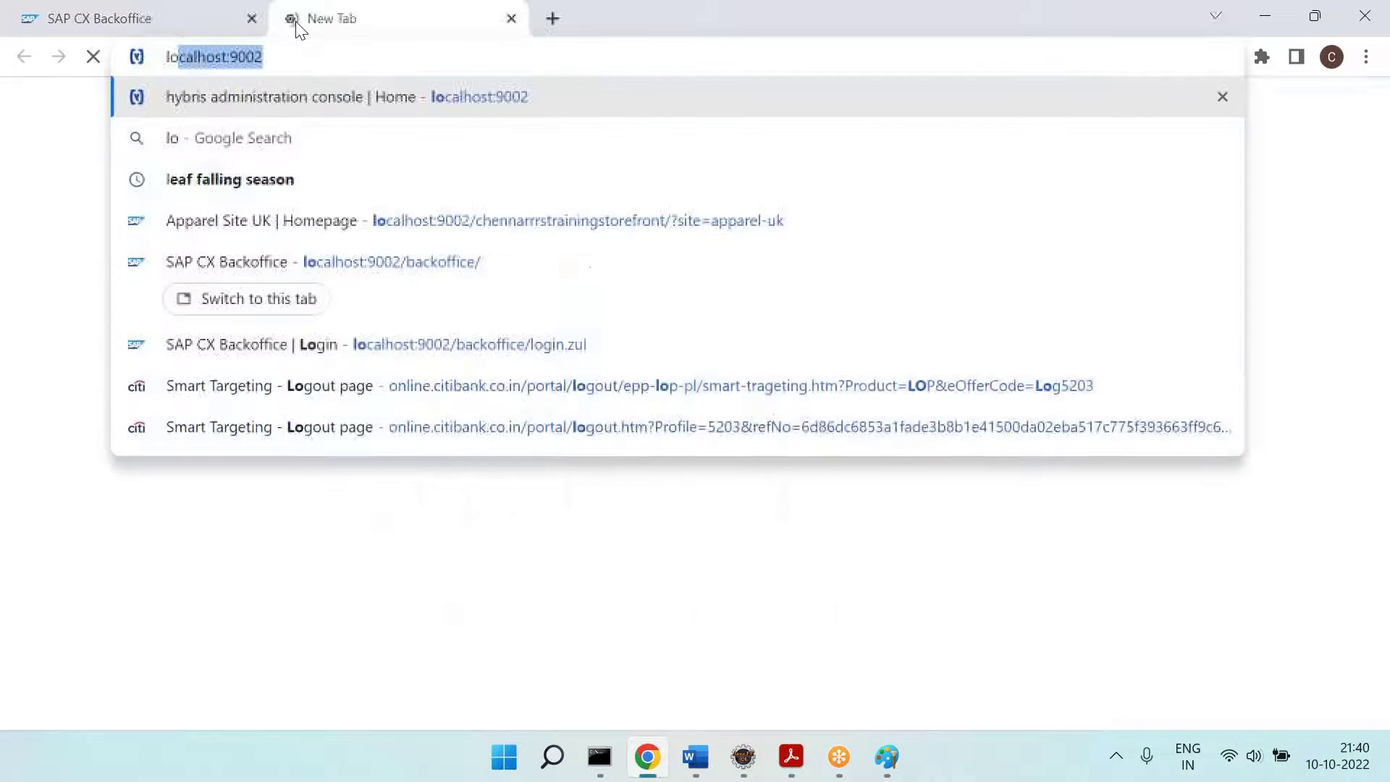
{"action": "key", "text": "Return"}
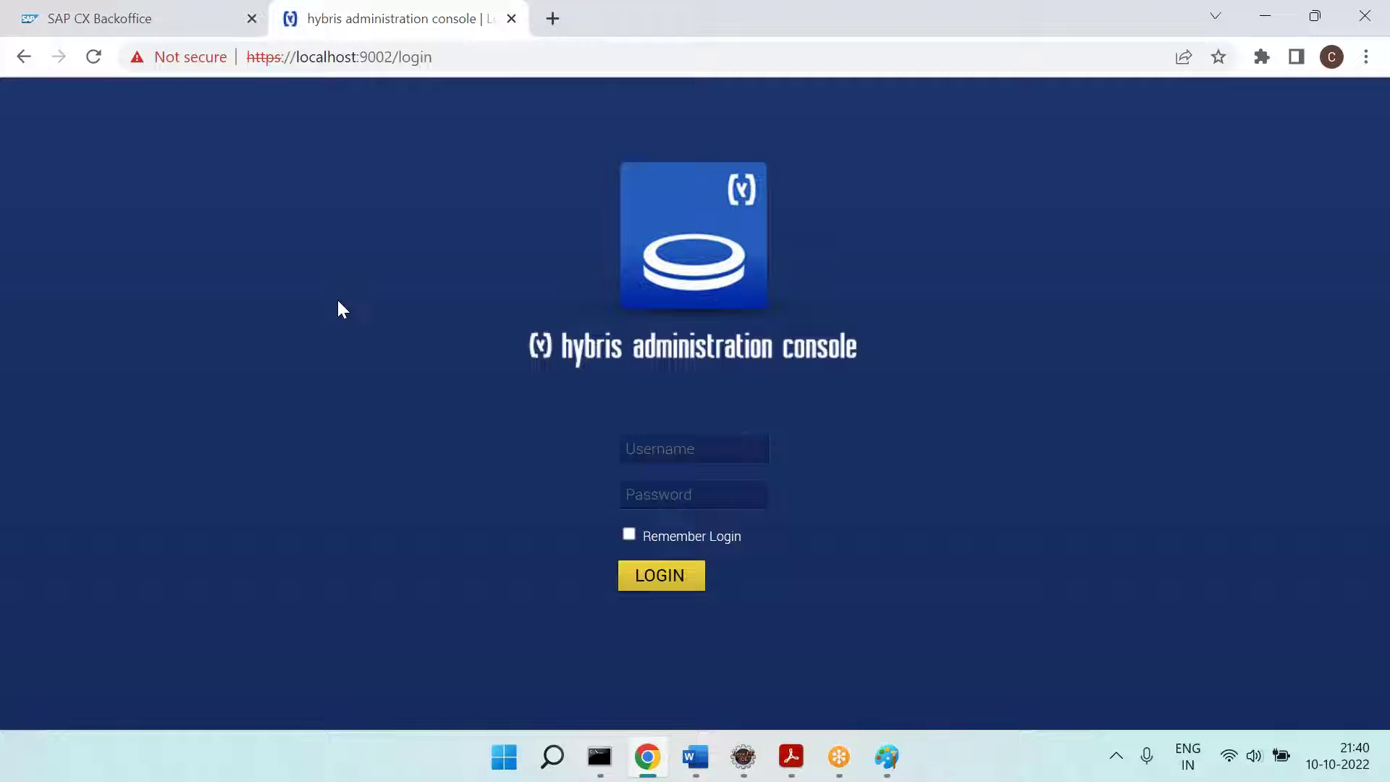
{"action": "left_click", "coordinate": [722, 434]}
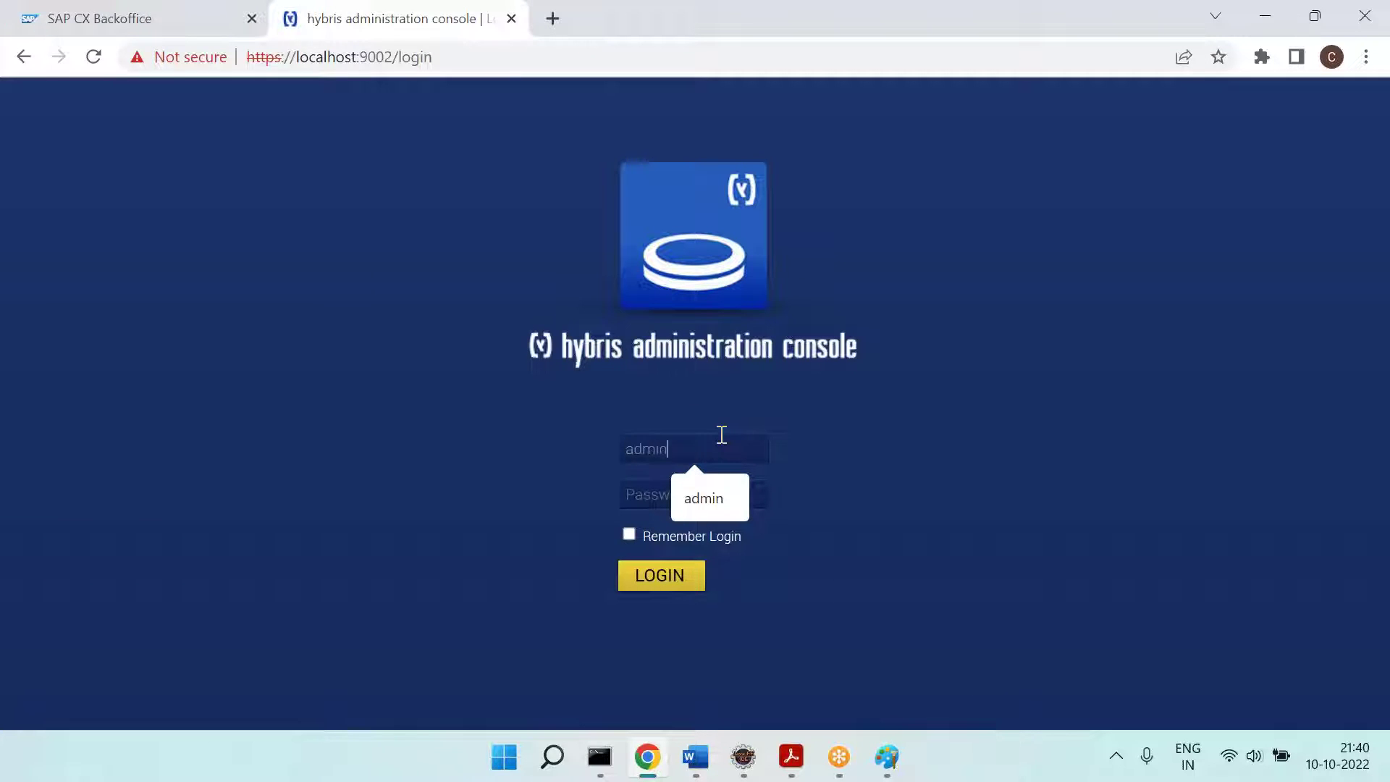
{"action": "key", "text": "Tab"}
{"action": "key", "text": "Return"}
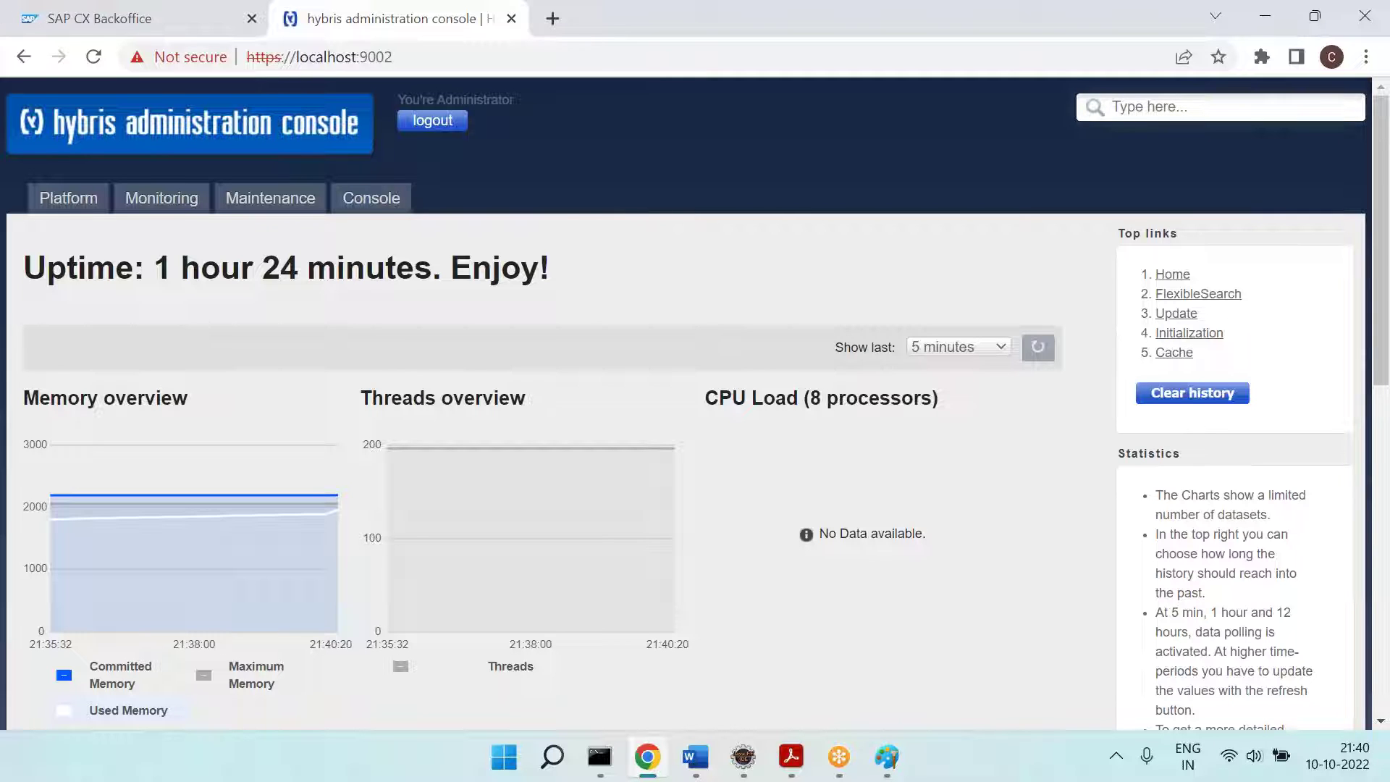
Step: Open the Platform > Update page, glancing back at the Word notes before returning
{"action": "mouse_move", "coordinate": [48, 187]}
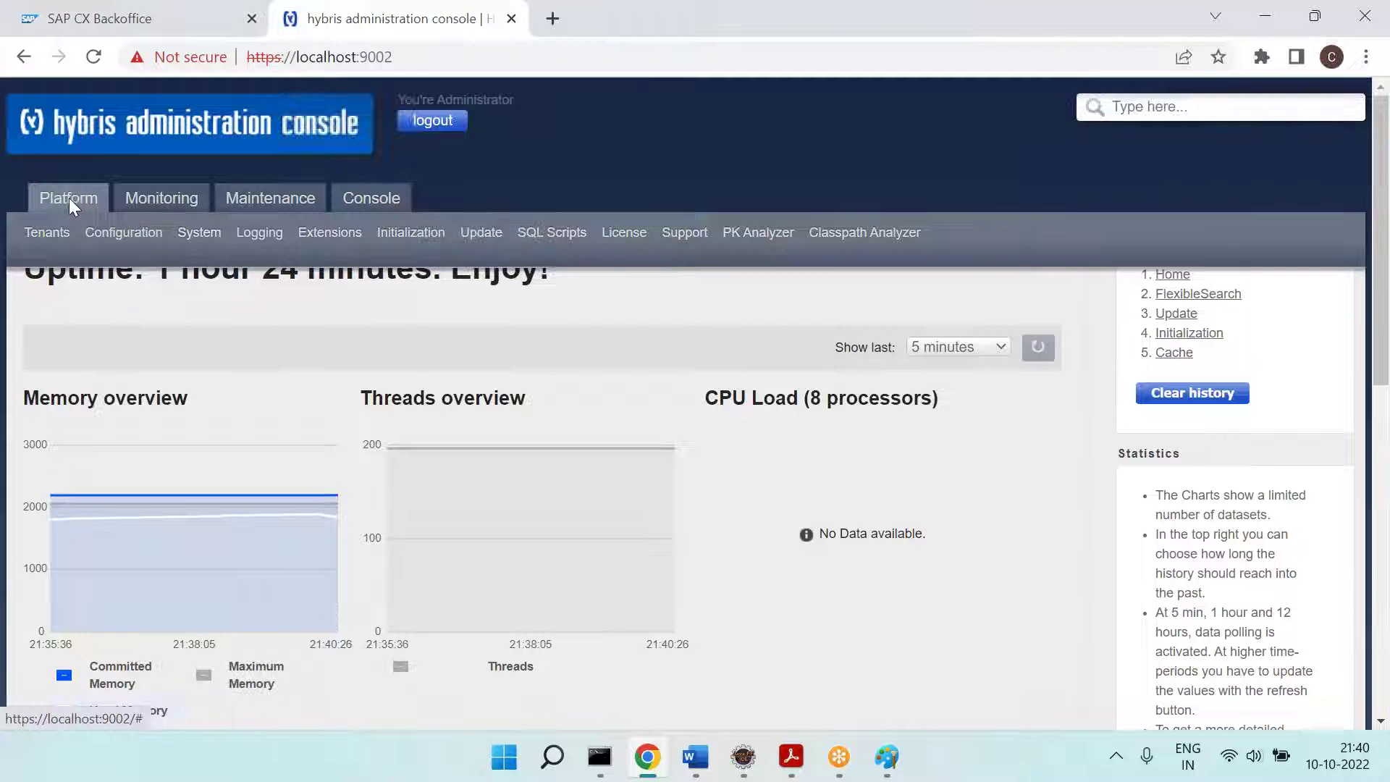
{"action": "left_click", "coordinate": [481, 232]}
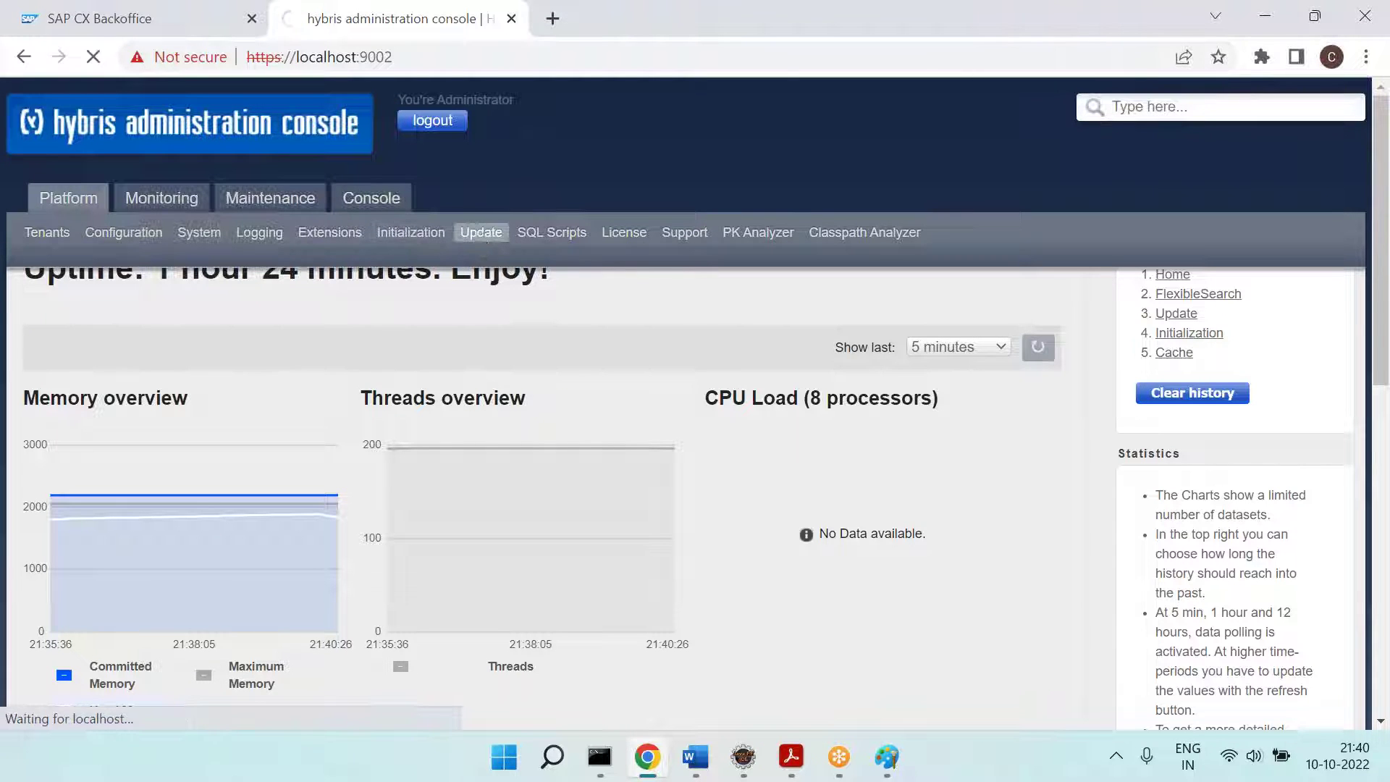
{"action": "mouse_move", "coordinate": [64, 209]}
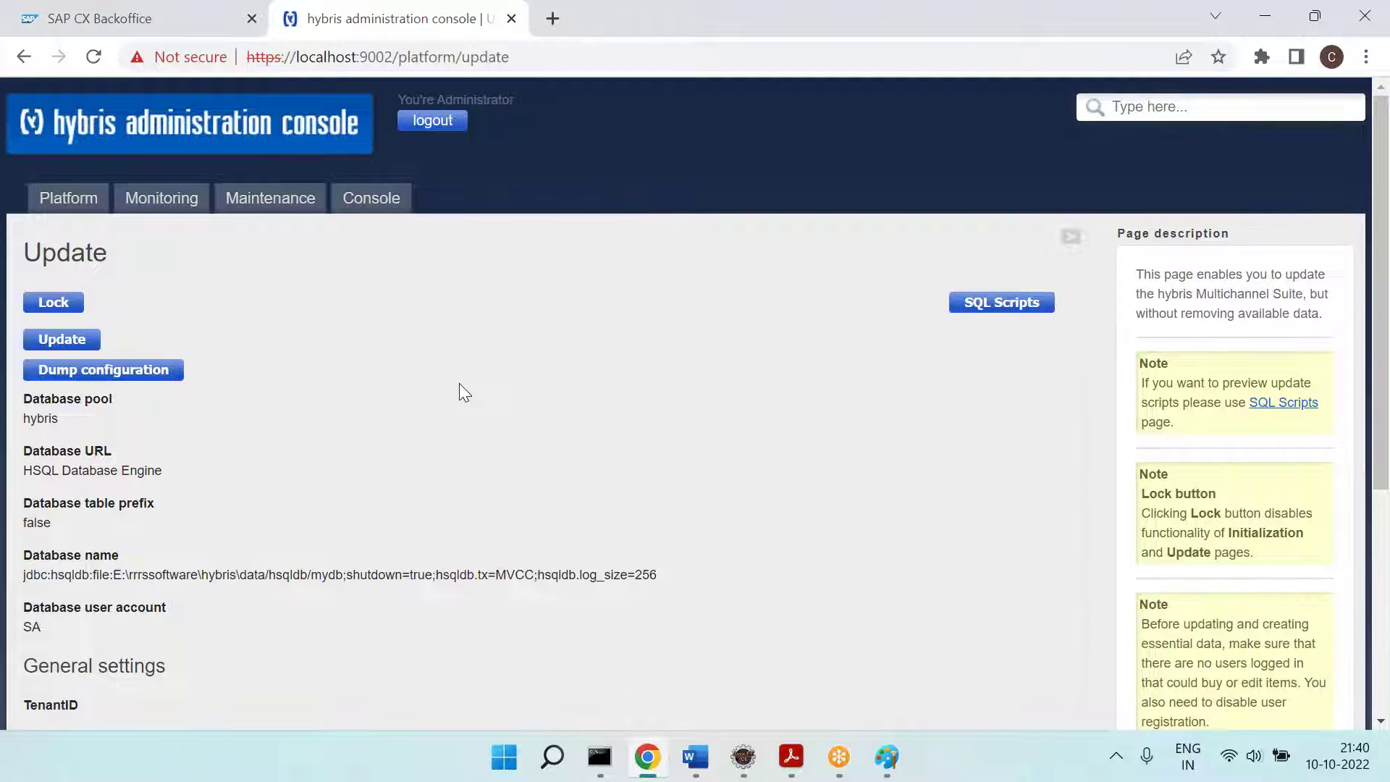
{"action": "key", "text": "alt+Tab"}
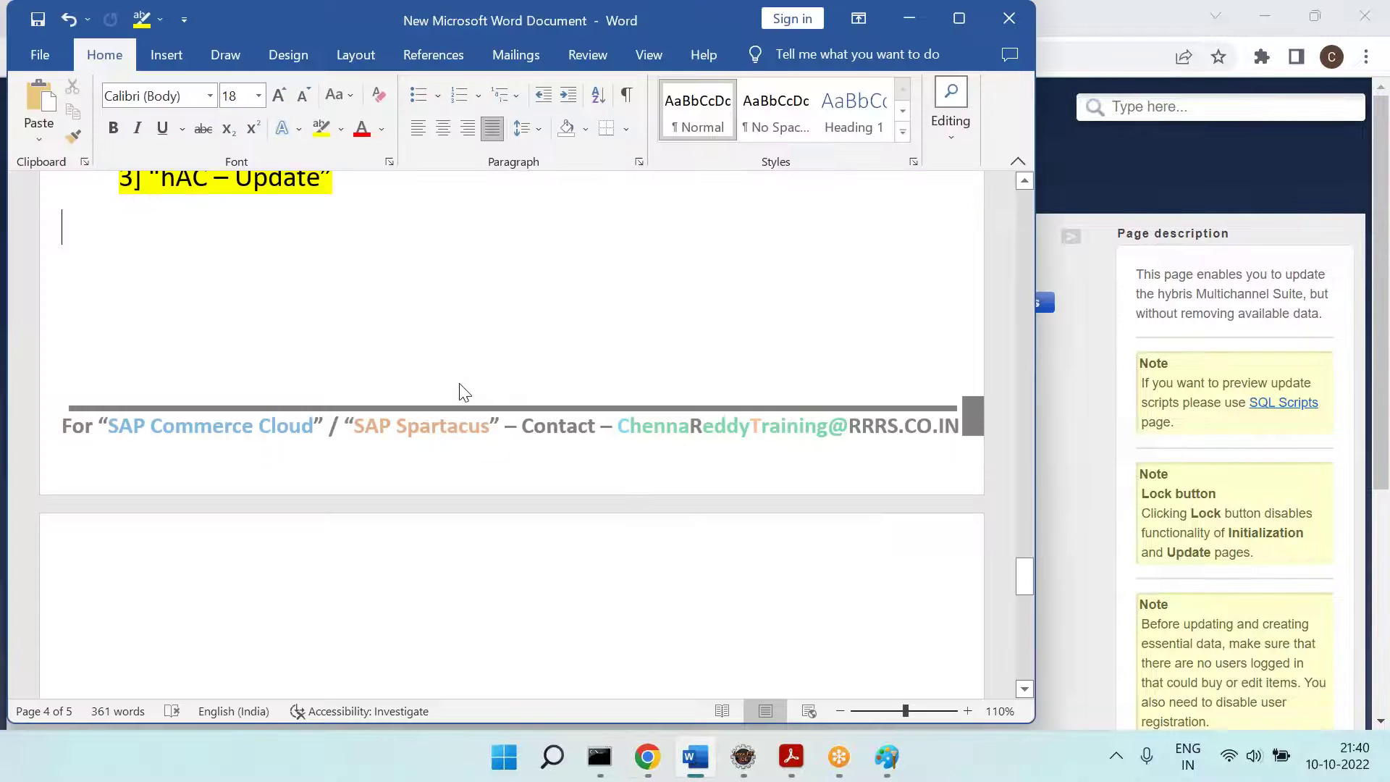
{"action": "scroll", "coordinate": [596, 387], "scroll_direction": "up", "scroll_amount": 3}
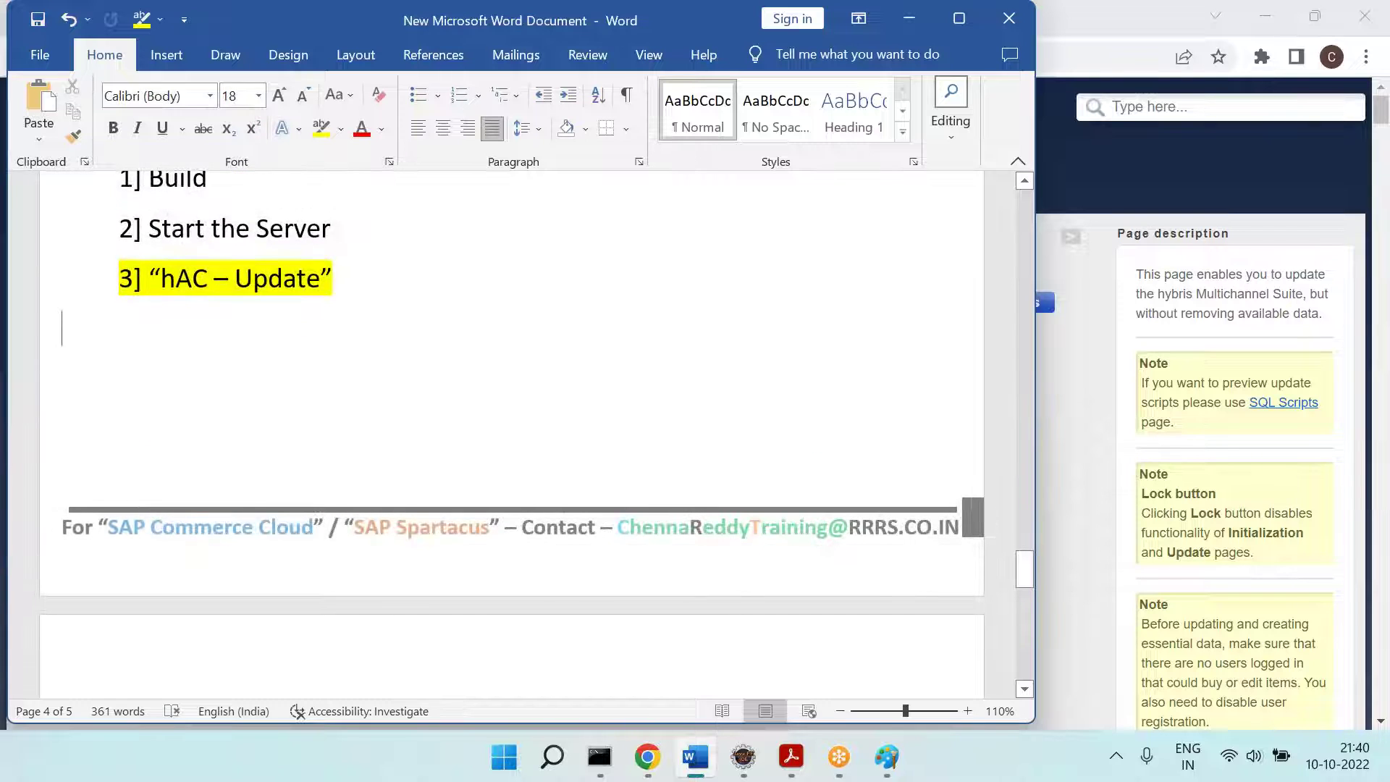
{"action": "key", "text": "alt+Tab"}
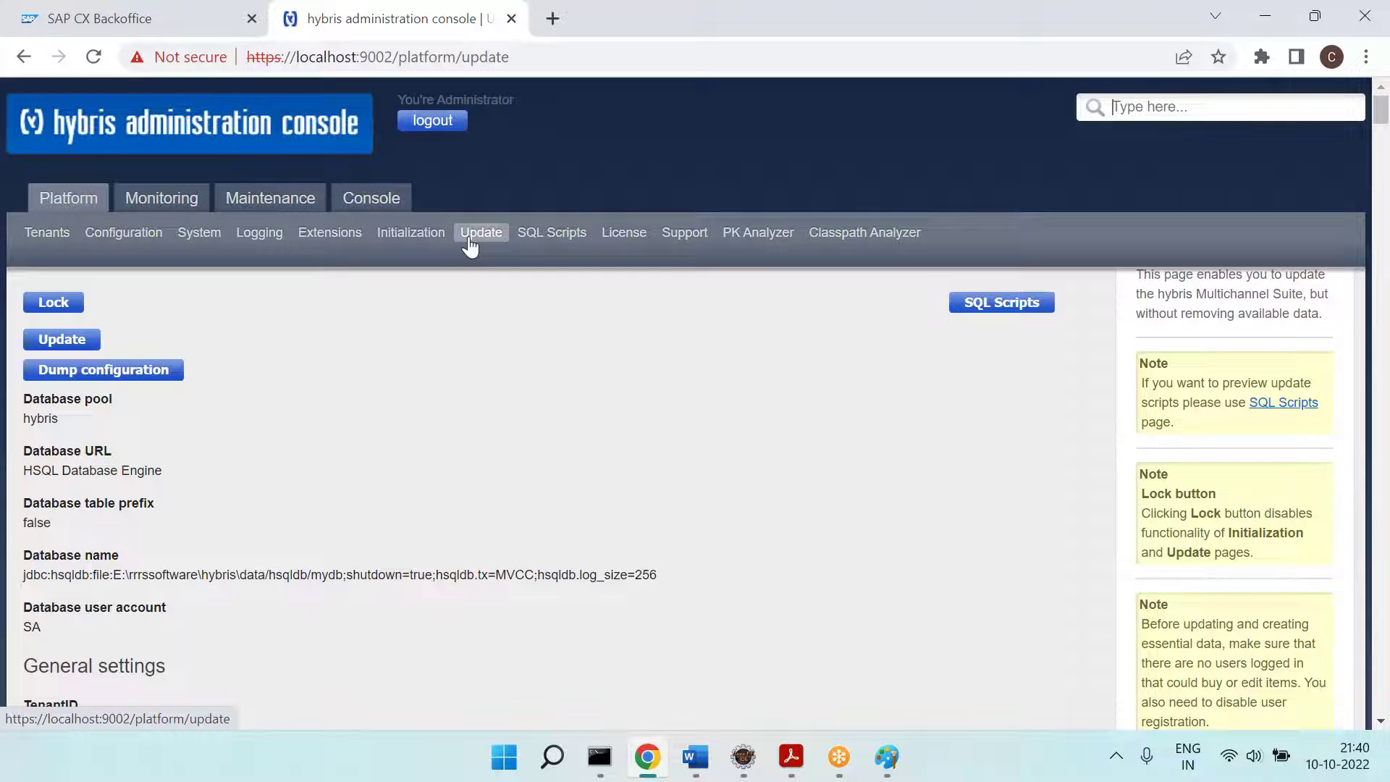
Step: Paste the hybris Update page screenshot into Paint and box the Update button with a green rectangle
{"action": "left_click", "coordinate": [889, 757]}
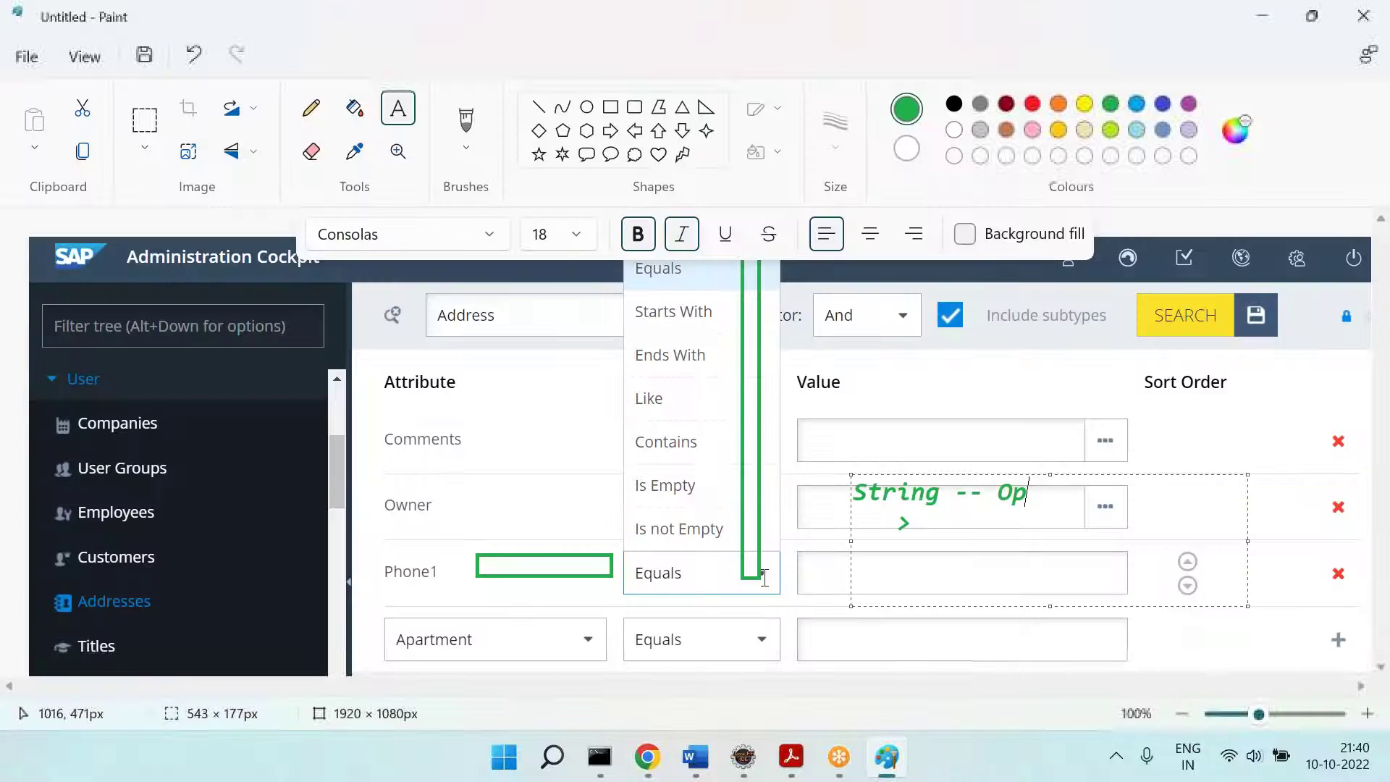
{"action": "key", "text": "ctrl+v"}
{"action": "left_click", "coordinate": [646, 527]}
{"action": "key", "text": "ctrl+v"}
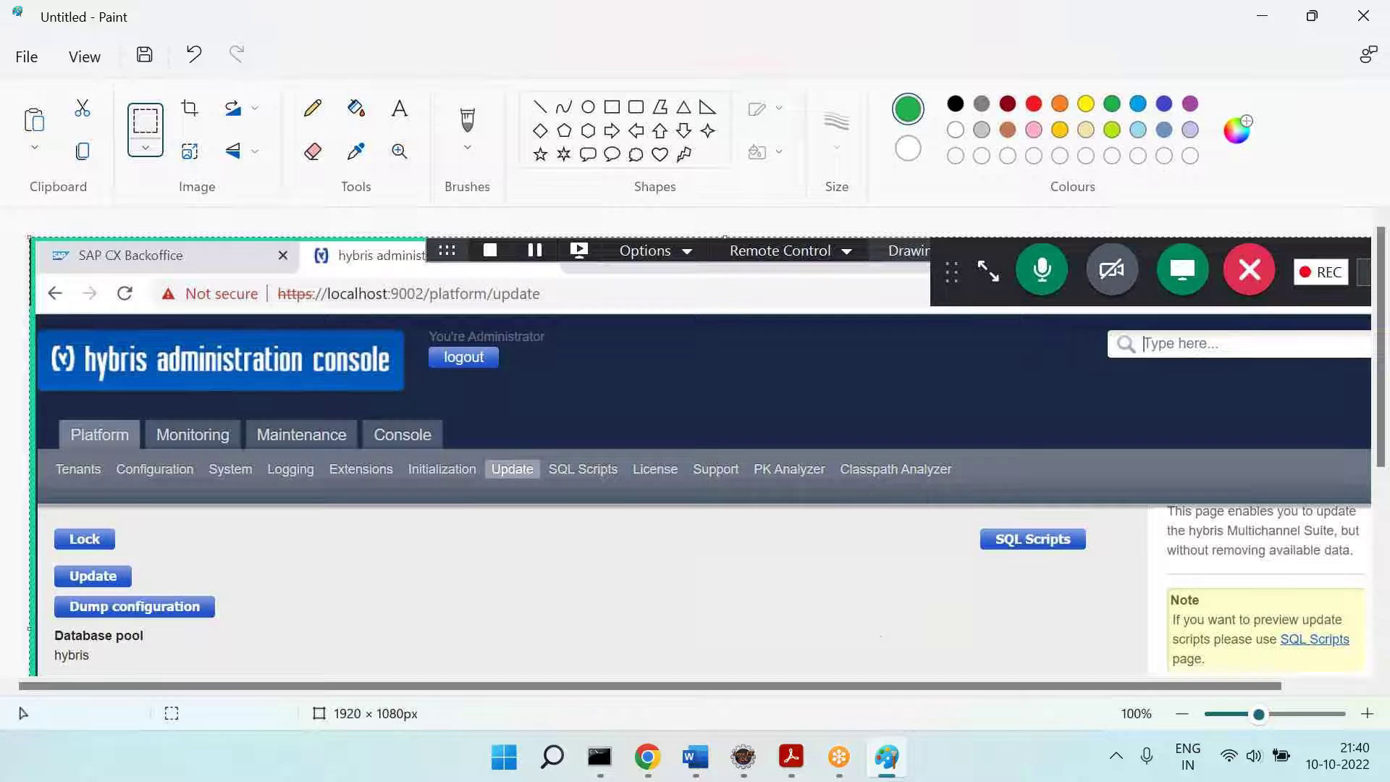
{"action": "left_click_drag", "start_coordinate": [622, 484], "coordinate": [624, 353]}
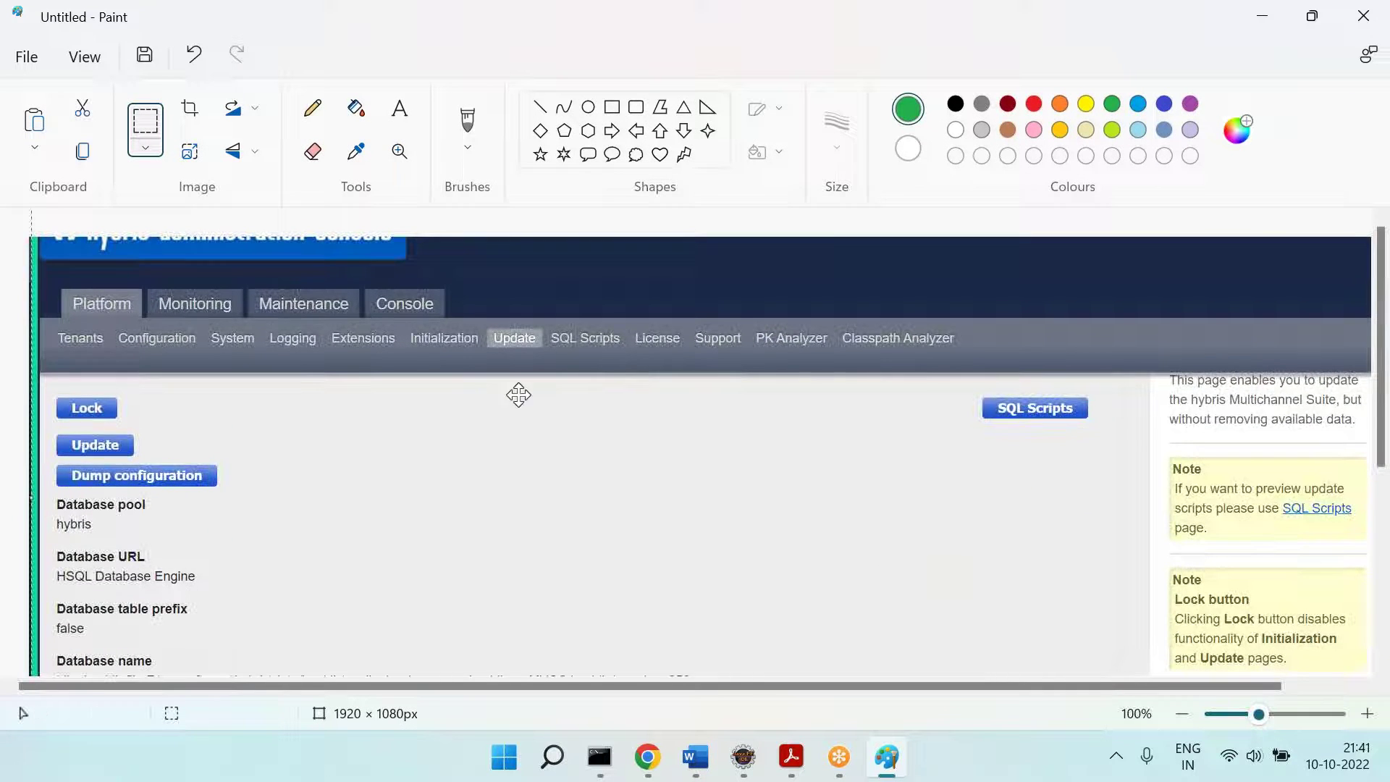
{"action": "left_click", "coordinate": [610, 106]}
{"action": "left_click_drag", "start_coordinate": [51, 427], "coordinate": [145, 464]}
Step: Capture the scrolled page and place its three update option checkboxes beside the Lock and Update buttons
{"action": "key", "text": "alt+Tab"}
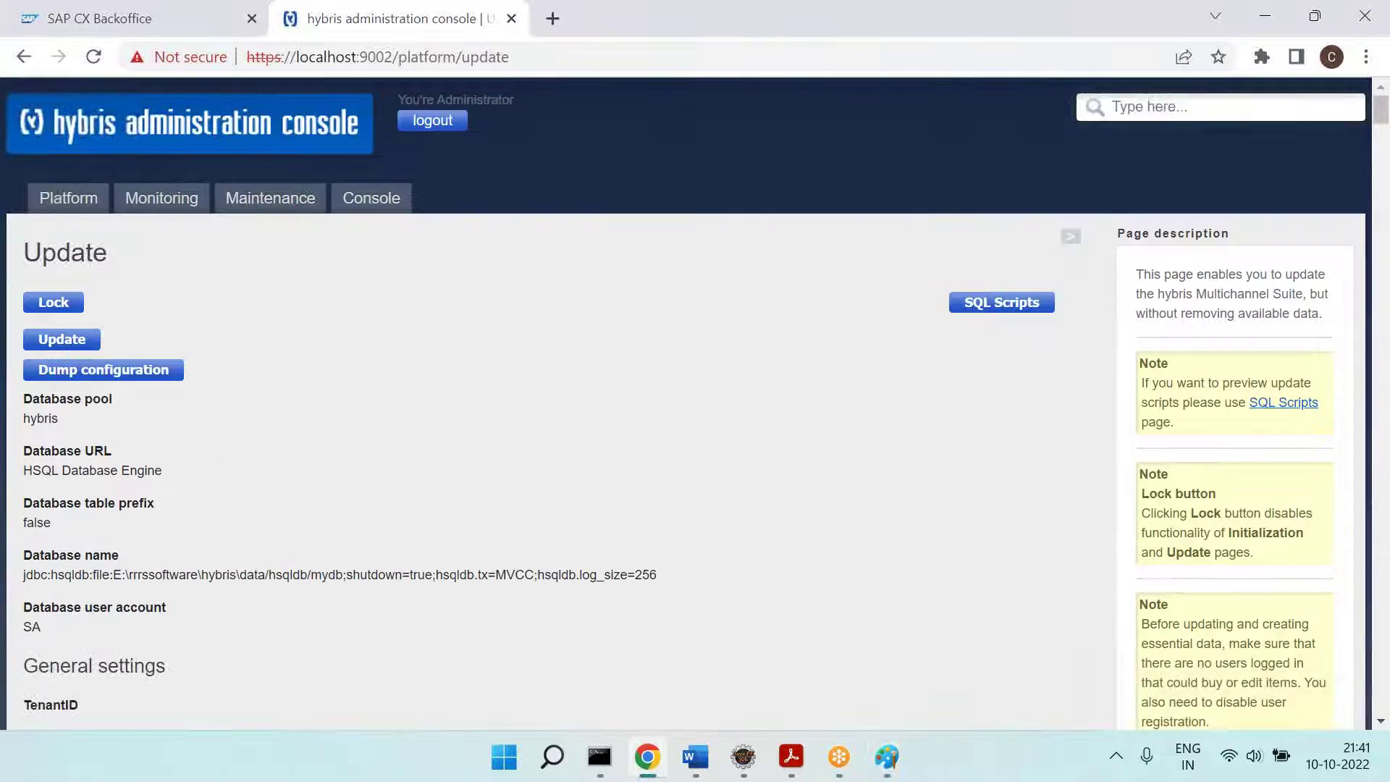
{"action": "scroll", "coordinate": [688, 402], "scroll_direction": "down", "scroll_amount": 2}
{"action": "scroll", "coordinate": [688, 402], "scroll_direction": "down", "scroll_amount": 1}
{"action": "key", "text": "alt+Tab"}
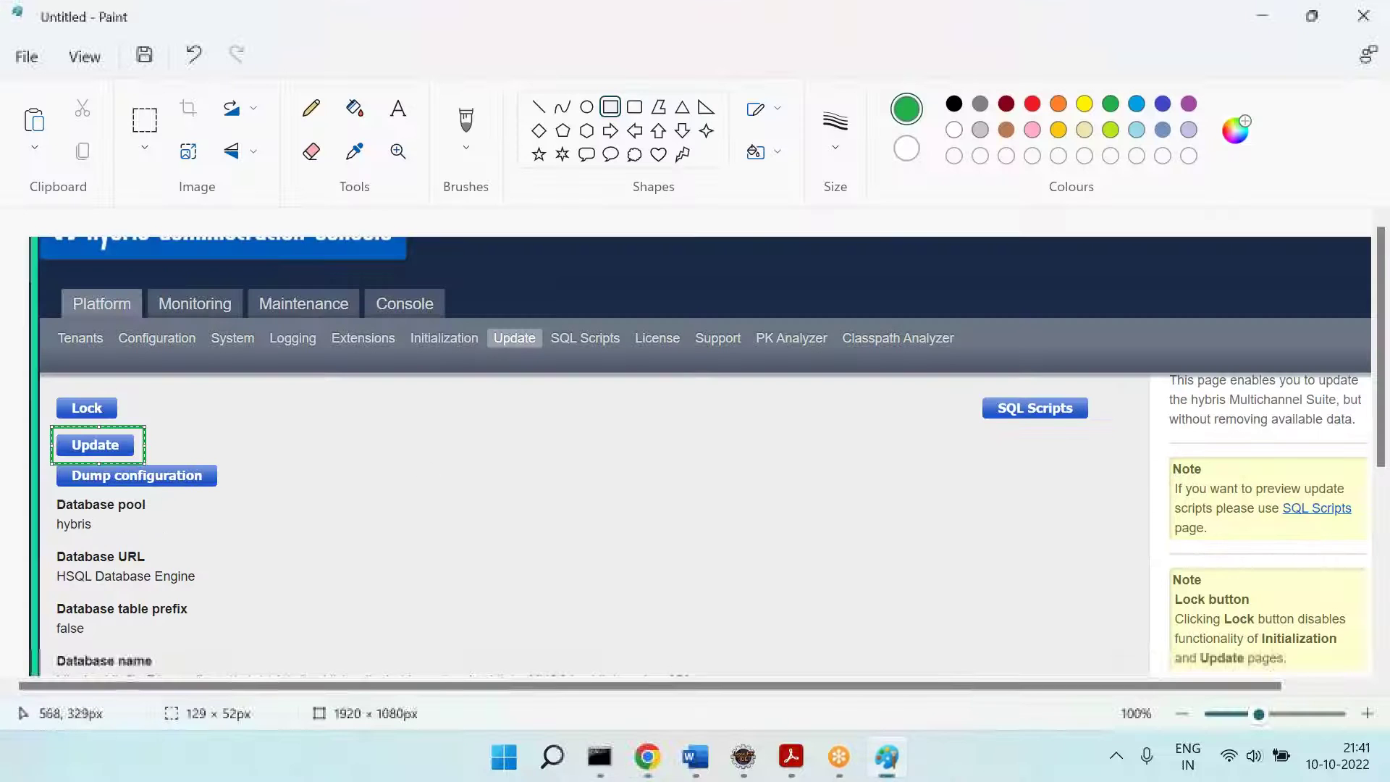
{"action": "key", "text": "ctrl+v"}
{"action": "left_click_drag", "start_coordinate": [413, 481], "coordinate": [409, 278]}
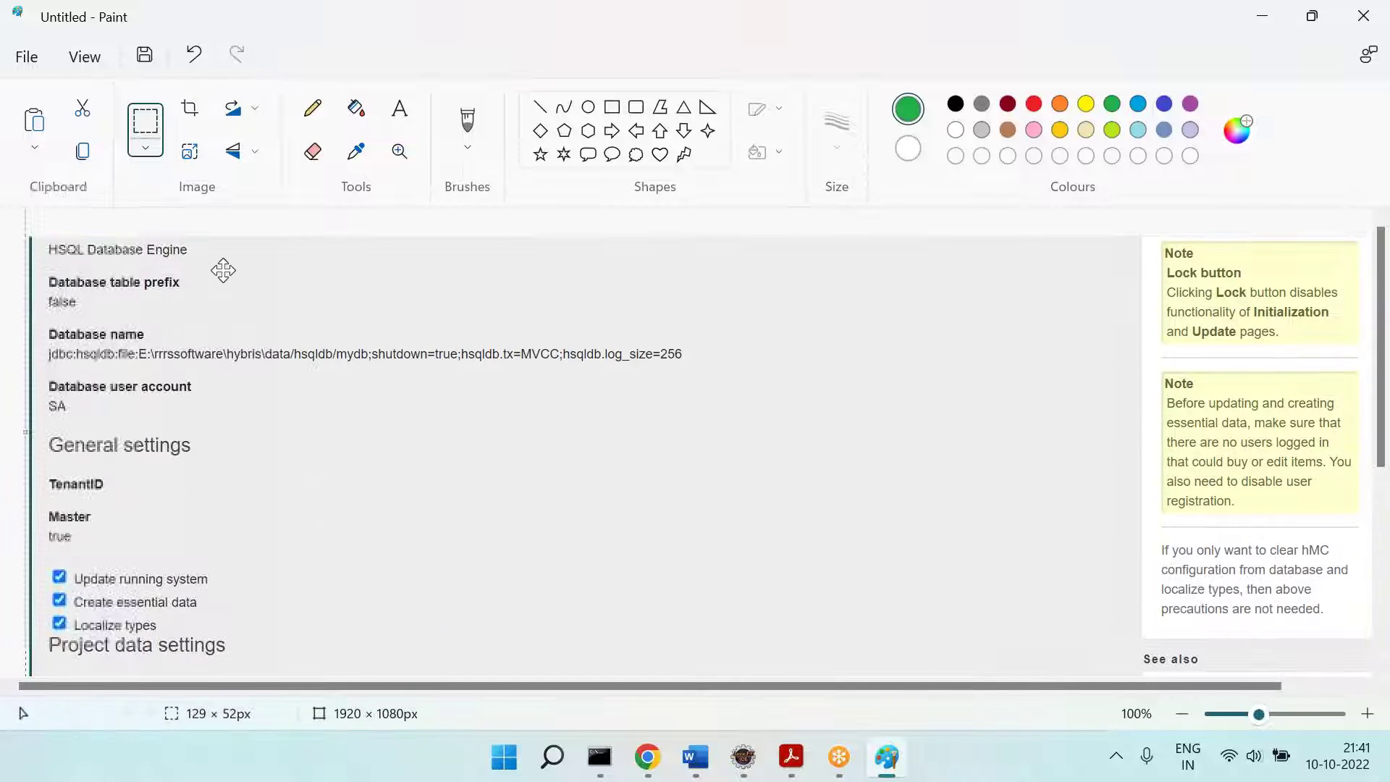
{"action": "left_click", "coordinate": [144, 565]}
{"action": "left_click_drag", "start_coordinate": [38, 564], "coordinate": [226, 637]}
{"action": "key", "text": "ctrl+x"}
{"action": "key", "text": "ctrl+z"}
{"action": "key", "text": "ctrl+z"}
{"action": "key", "text": "ctrl+v"}
{"action": "left_click_drag", "start_coordinate": [109, 271], "coordinate": [258, 416]}
{"action": "left_click", "coordinate": [460, 459]}
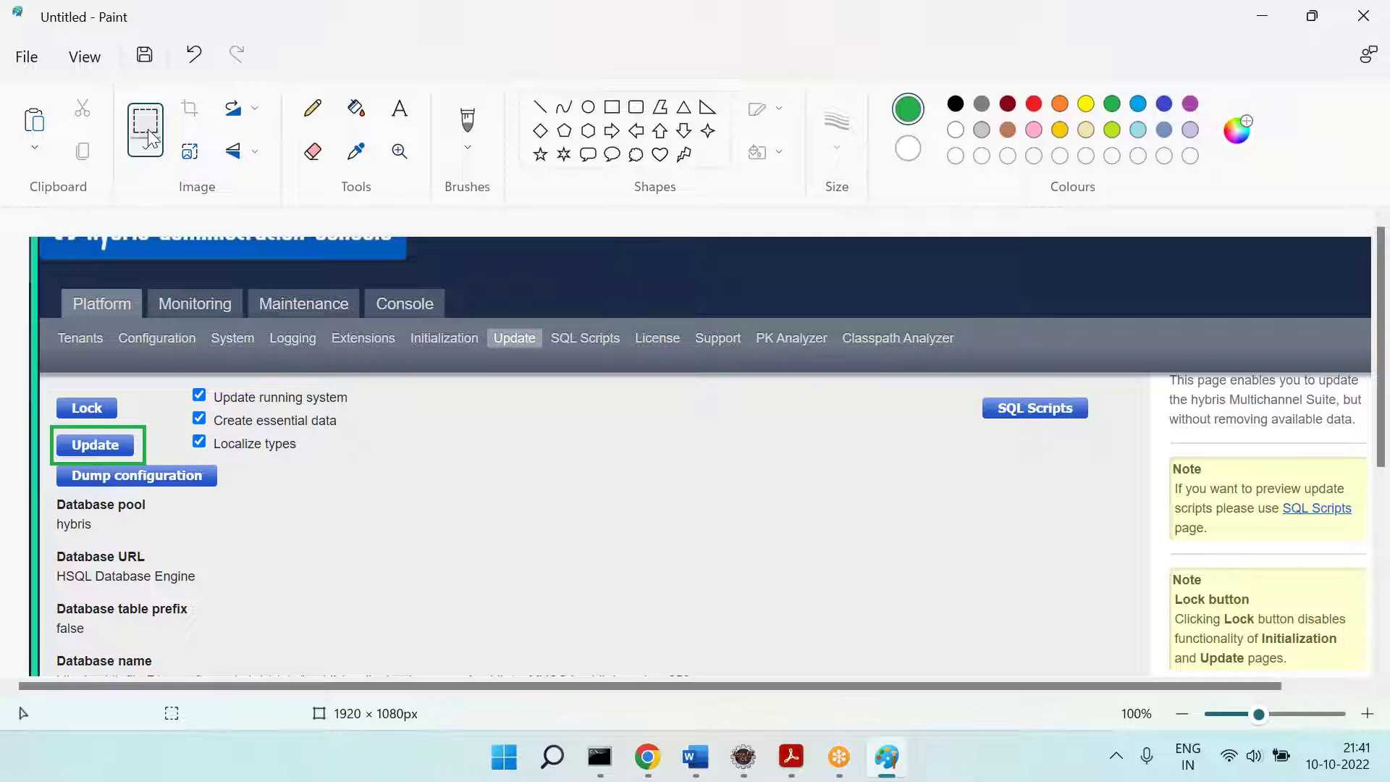
Step: Crop out the buttons-and-checkboxes area and paste it onto a fresh, unsaved blank canvas
{"action": "mouse_move", "coordinate": [45, 265]}
{"action": "left_mouse_down"}
{"action": "mouse_move", "coordinate": [300, 455]}
{"action": "mouse_move", "coordinate": [388, 493]}
{"action": "mouse_move", "coordinate": [366, 495]}
{"action": "left_mouse_up"}
{"action": "key", "text": "Delete"}
{"action": "key", "text": "alt+F4"}
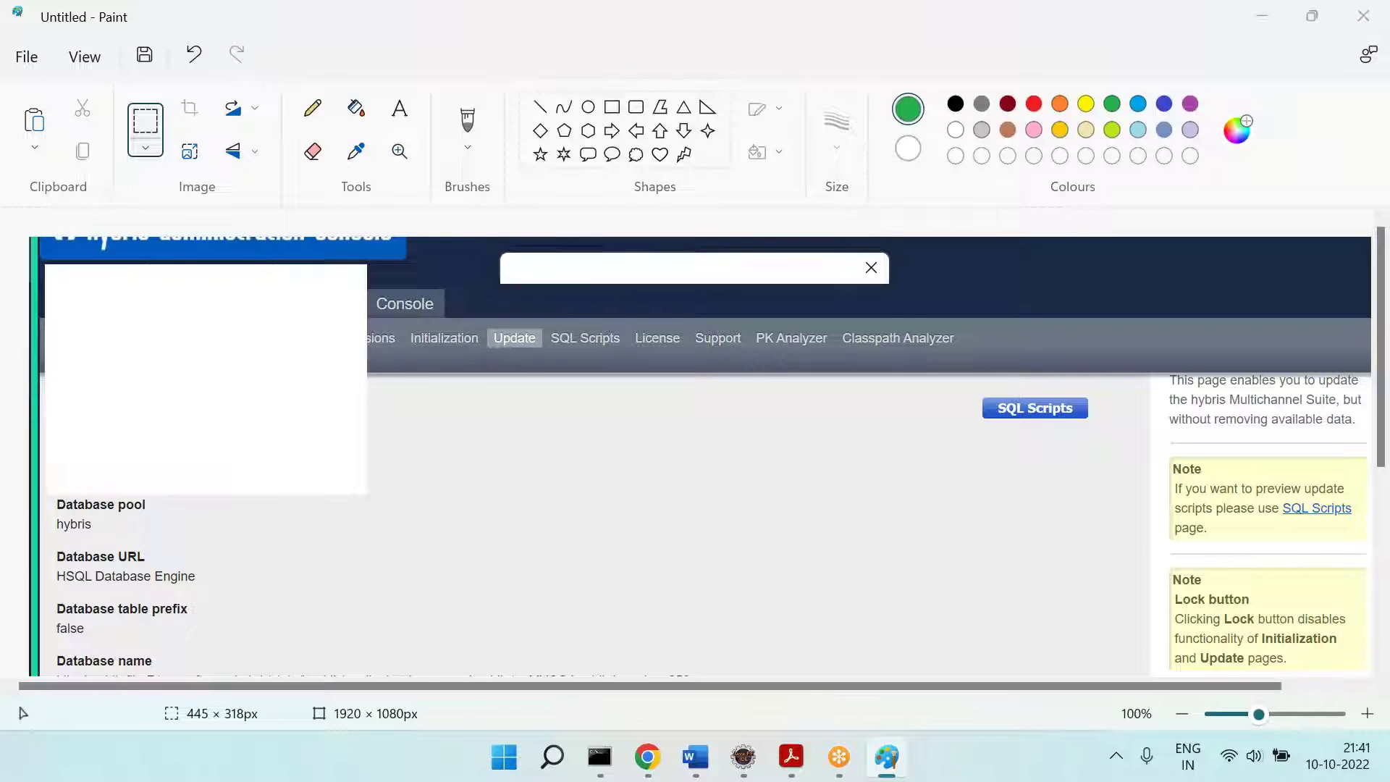
{"action": "left_click", "coordinate": [661, 415]}
{"action": "key", "text": "ctrl+v"}
{"action": "left_click_drag", "start_coordinate": [311, 337], "coordinate": [342, 368]}
{"action": "left_click", "coordinate": [611, 403]}
Step: Label the clip 'Sol1' and paste a second copy to its right
{"action": "left_click", "coordinate": [399, 109]}
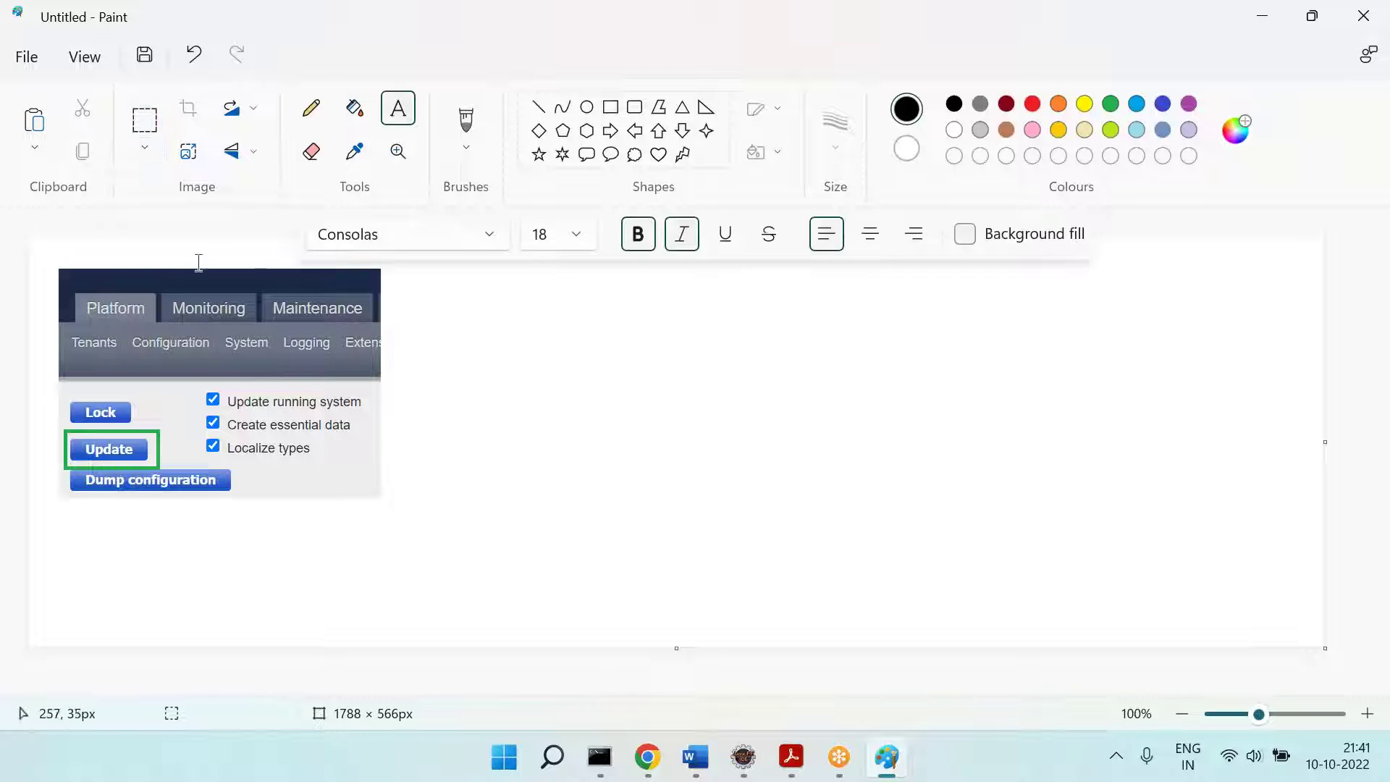
{"action": "left_click", "coordinate": [136, 246]}
{"action": "type", "text": "Sol1"}
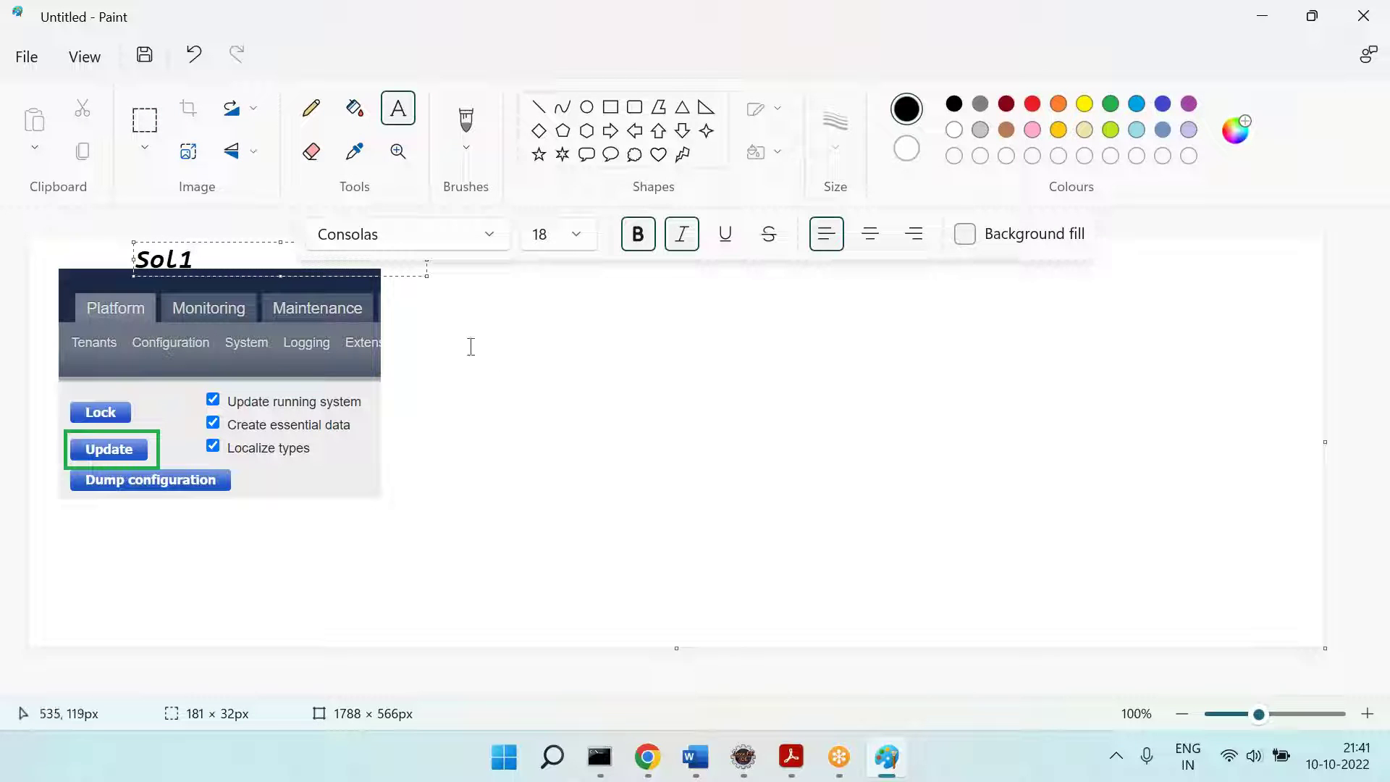
{"action": "left_click", "coordinate": [531, 379]}
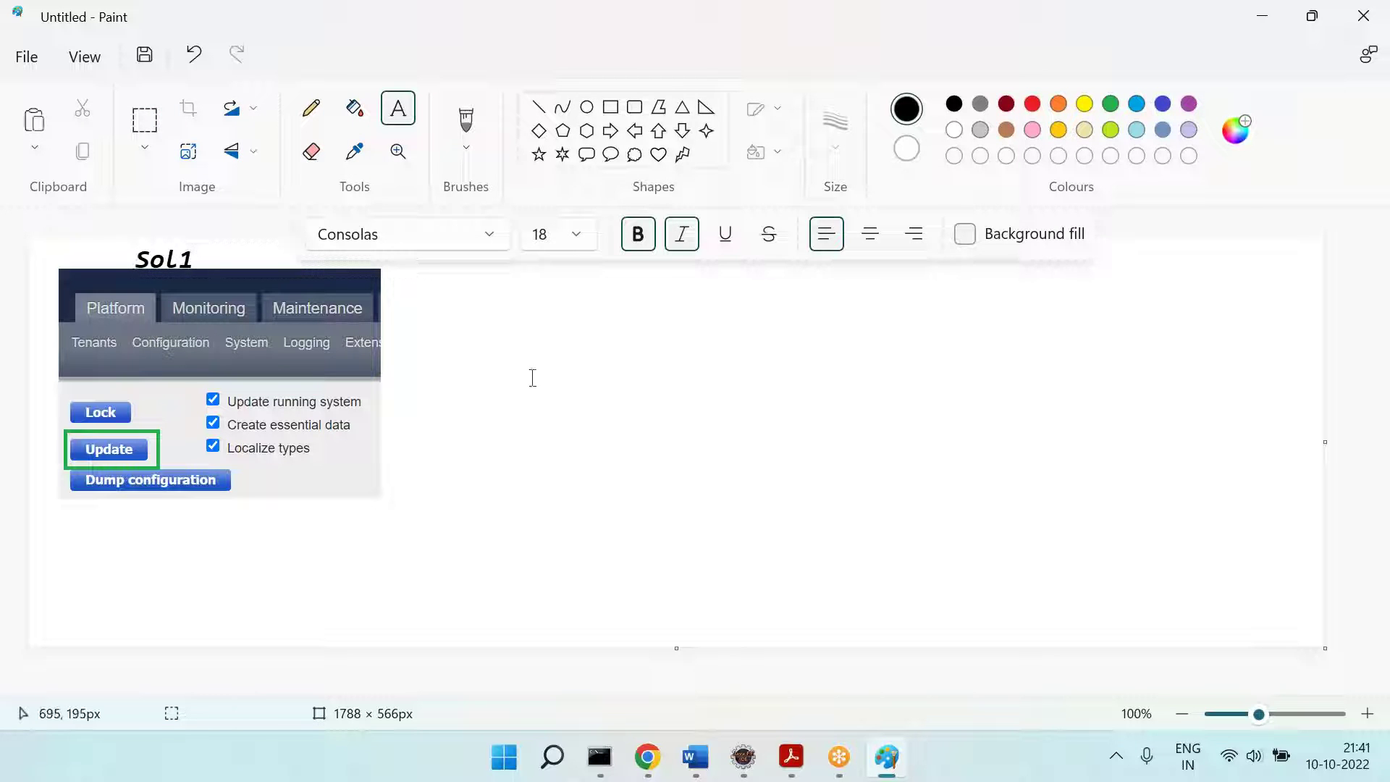
{"action": "left_click", "coordinate": [630, 463]}
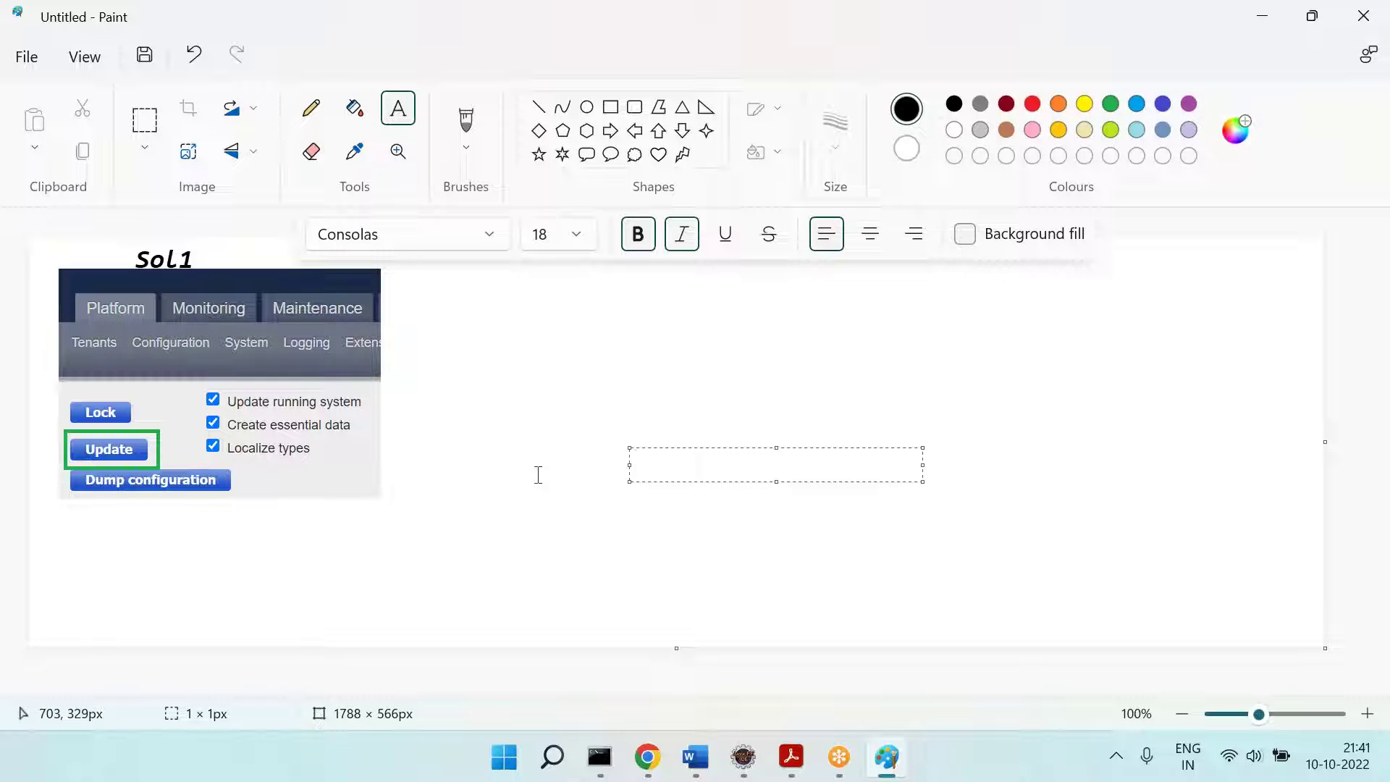
{"action": "key", "text": "ctrl+v"}
{"action": "left_click_drag", "start_coordinate": [280, 323], "coordinate": [616, 349]}
{"action": "left_click", "coordinate": [1020, 449]}
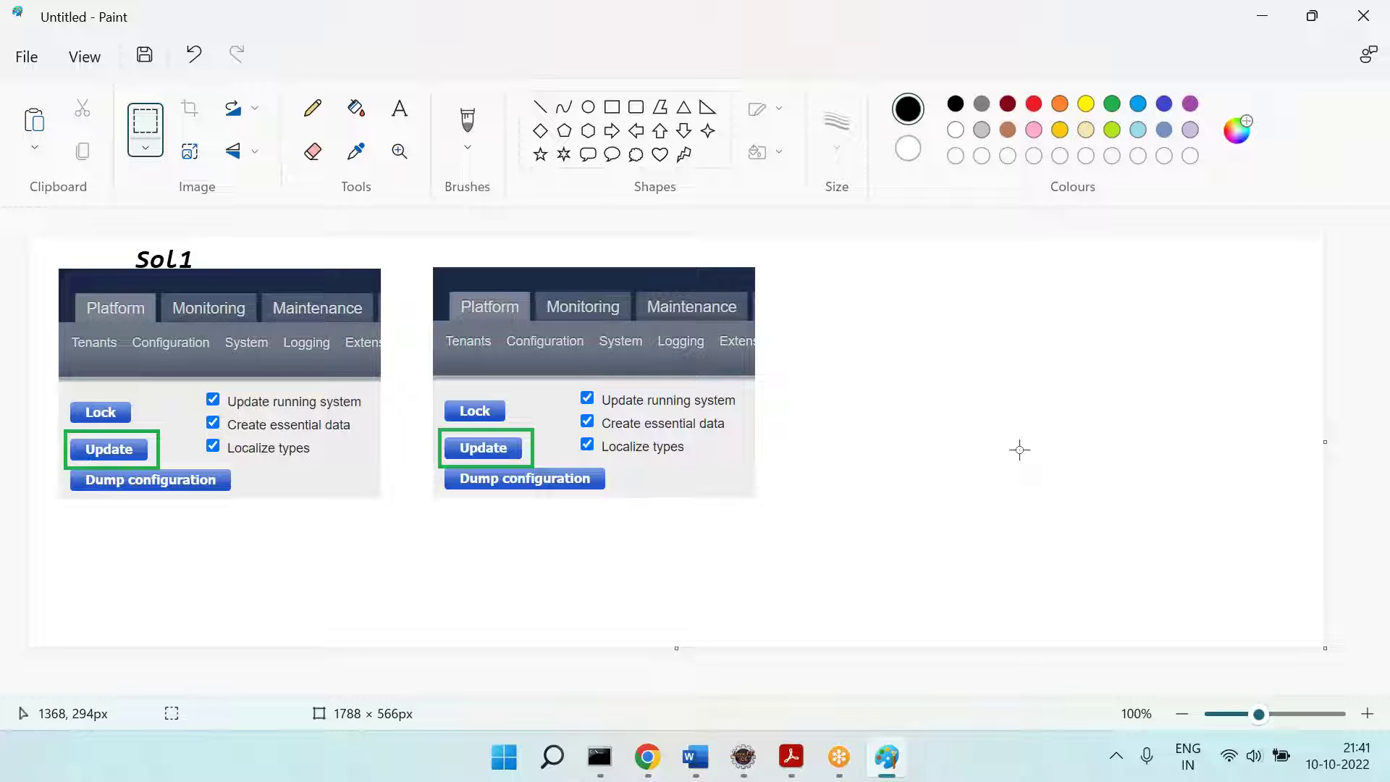
{"action": "key", "text": "alt+Tab"}
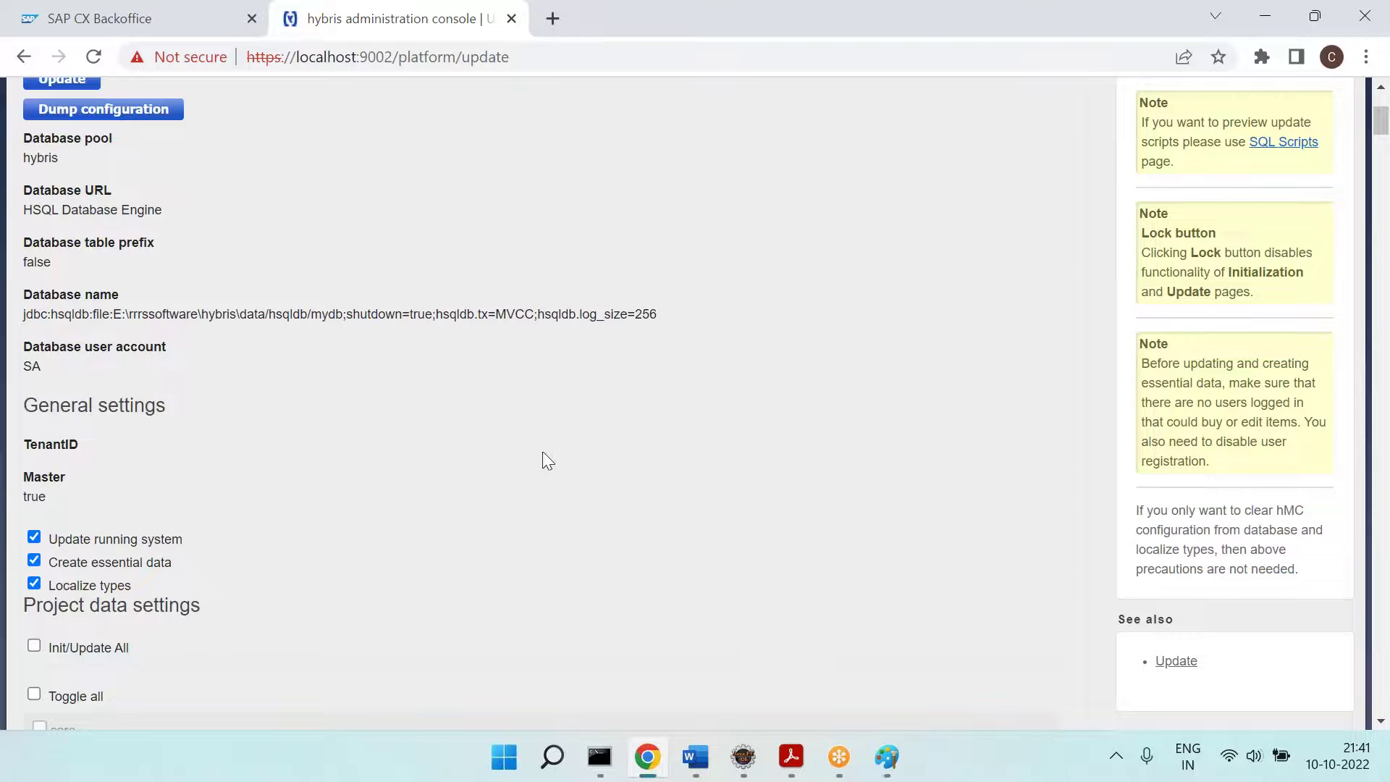
Step: Untick Create essential data in hybris and paste the new checkboxes over the second clip's checkboxes in Paint
{"action": "scroll", "coordinate": [542, 453], "scroll_direction": "down", "scroll_amount": 2}
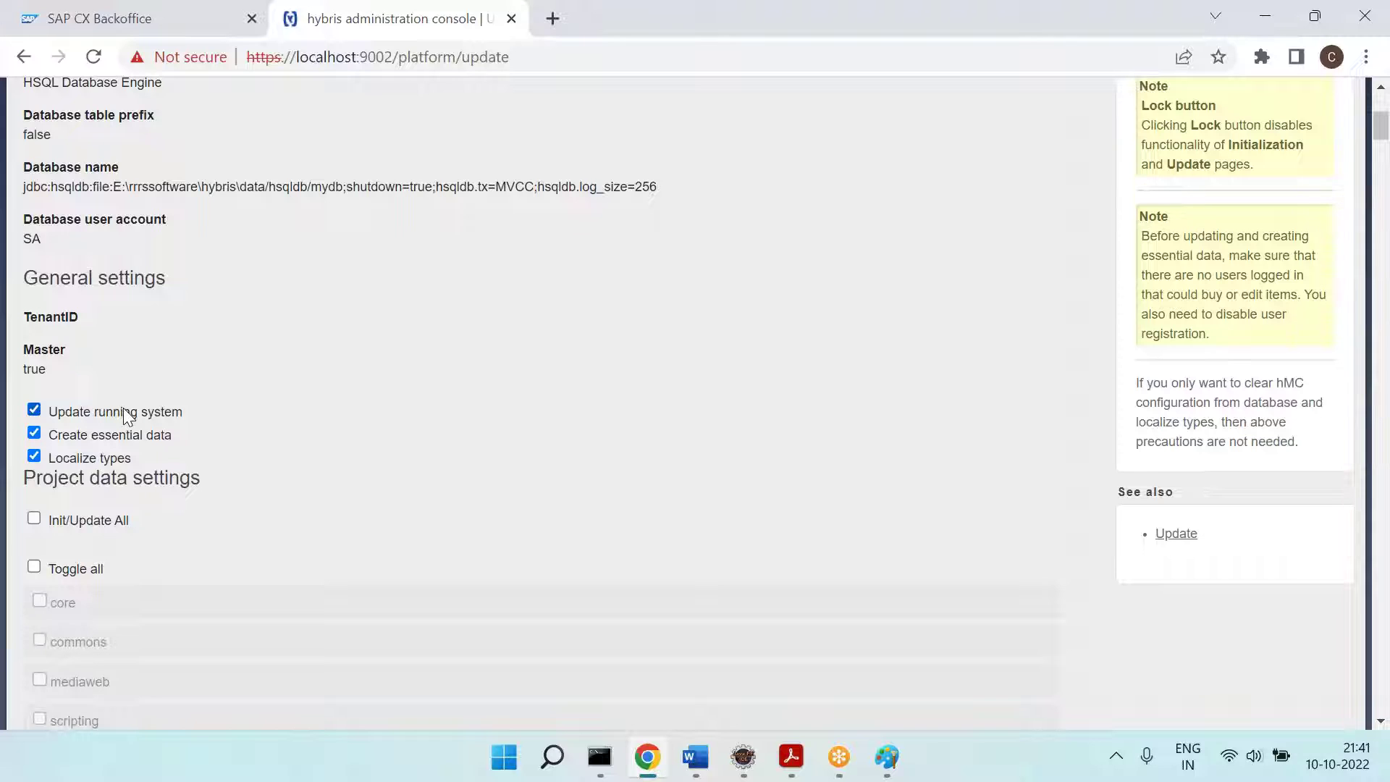
{"action": "left_click", "coordinate": [137, 433]}
{"action": "key", "text": "alt+Tab"}
{"action": "key", "text": "ctrl+v"}
{"action": "left_click_drag", "start_coordinate": [667, 459], "coordinate": [685, 305]}
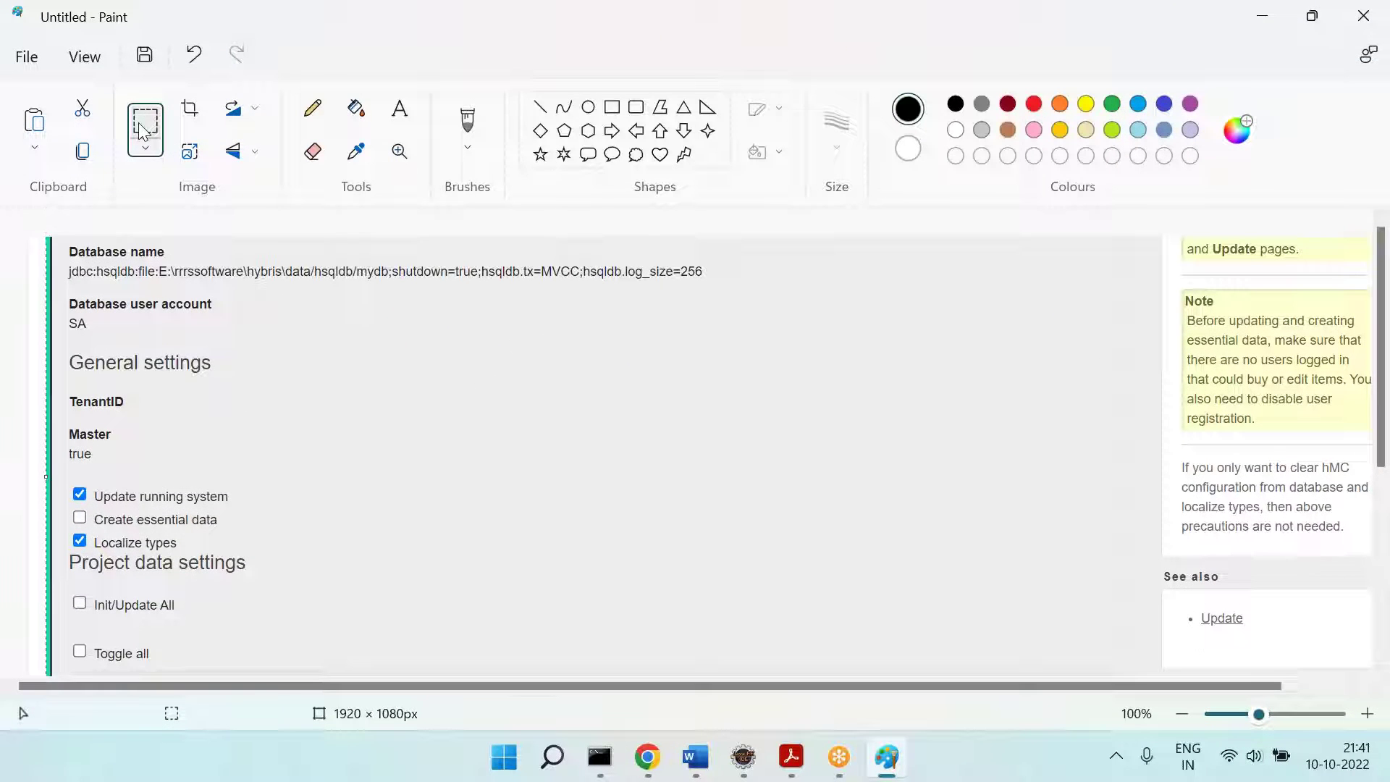
{"action": "left_click_drag", "start_coordinate": [62, 479], "coordinate": [230, 551]}
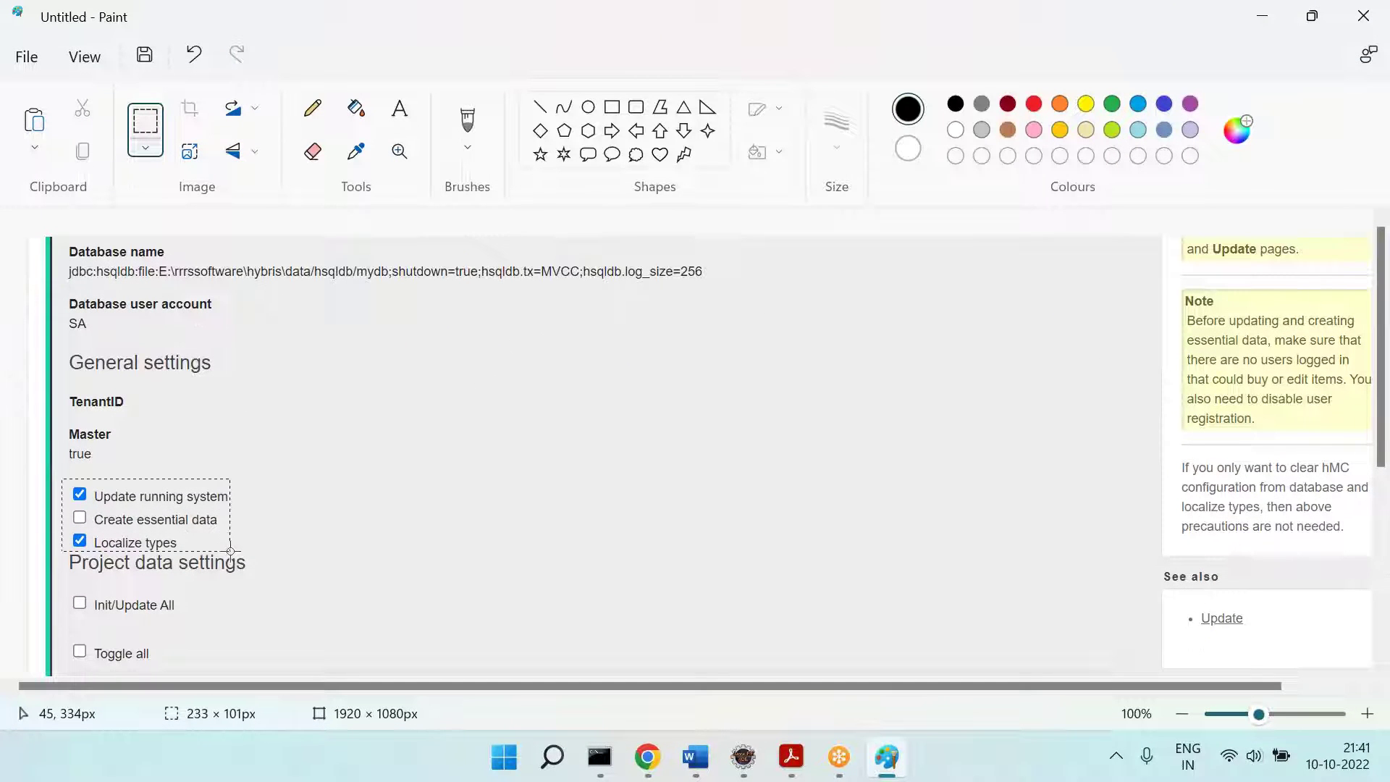
{"action": "key", "text": "ctrl+x"}
{"action": "key", "text": "ctrl+z"}
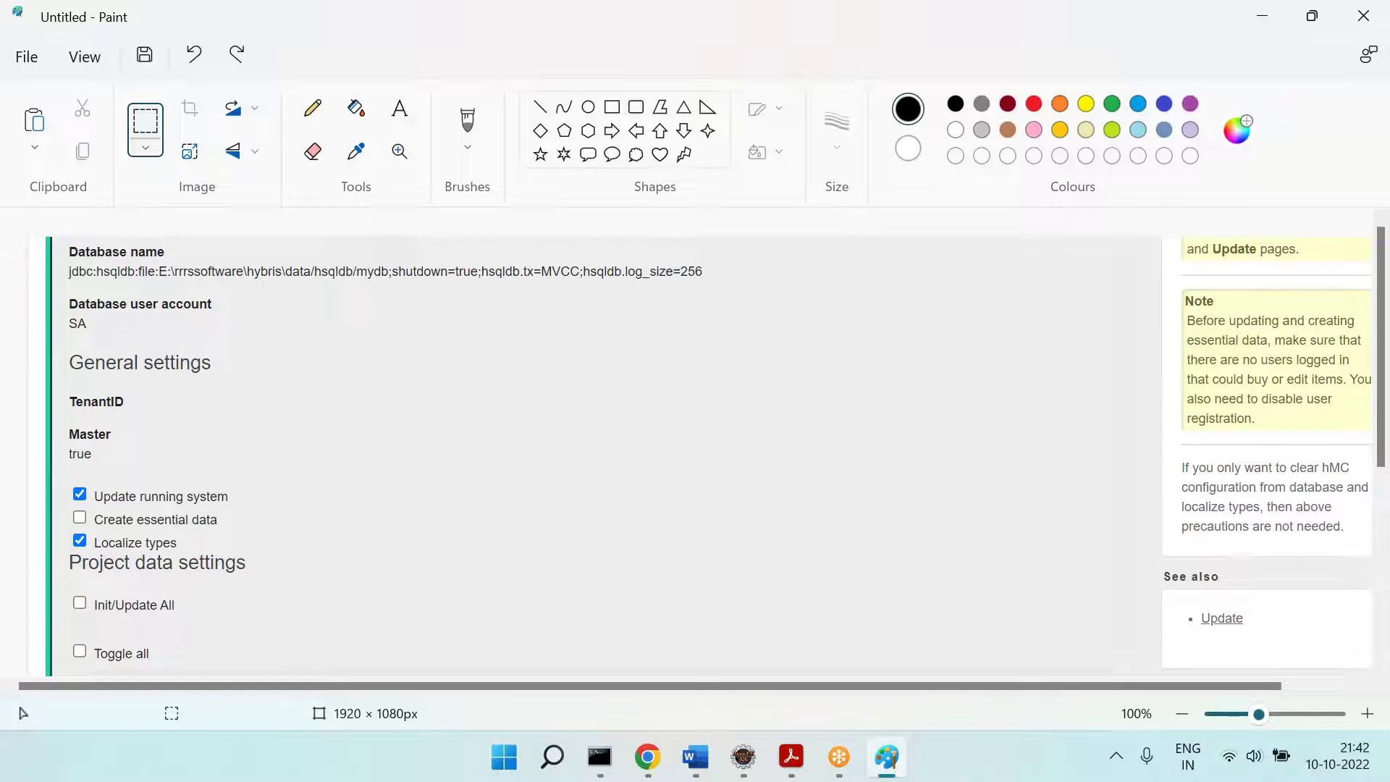
{"action": "key", "text": "ctrl+z"}
{"action": "key", "text": "ctrl+v"}
{"action": "left_click_drag", "start_coordinate": [120, 282], "coordinate": [664, 431]}
{"action": "left_click", "coordinate": [981, 507]}
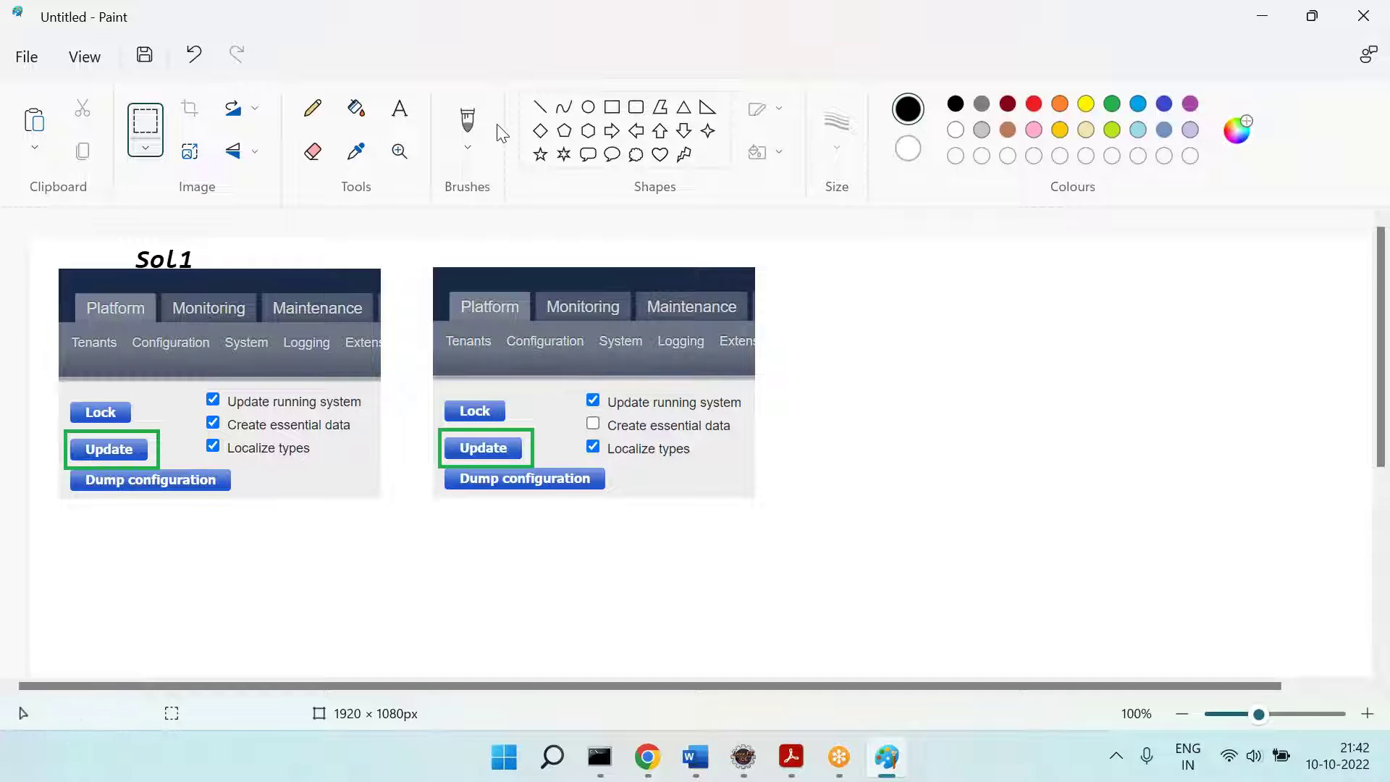
Step: Add an orange 'Sol2' label above the second screenshot
{"action": "left_click", "coordinate": [402, 107]}
{"action": "left_click_drag", "start_coordinate": [515, 275], "coordinate": [661, 278]}
{"action": "left_click", "coordinate": [1059, 105]}
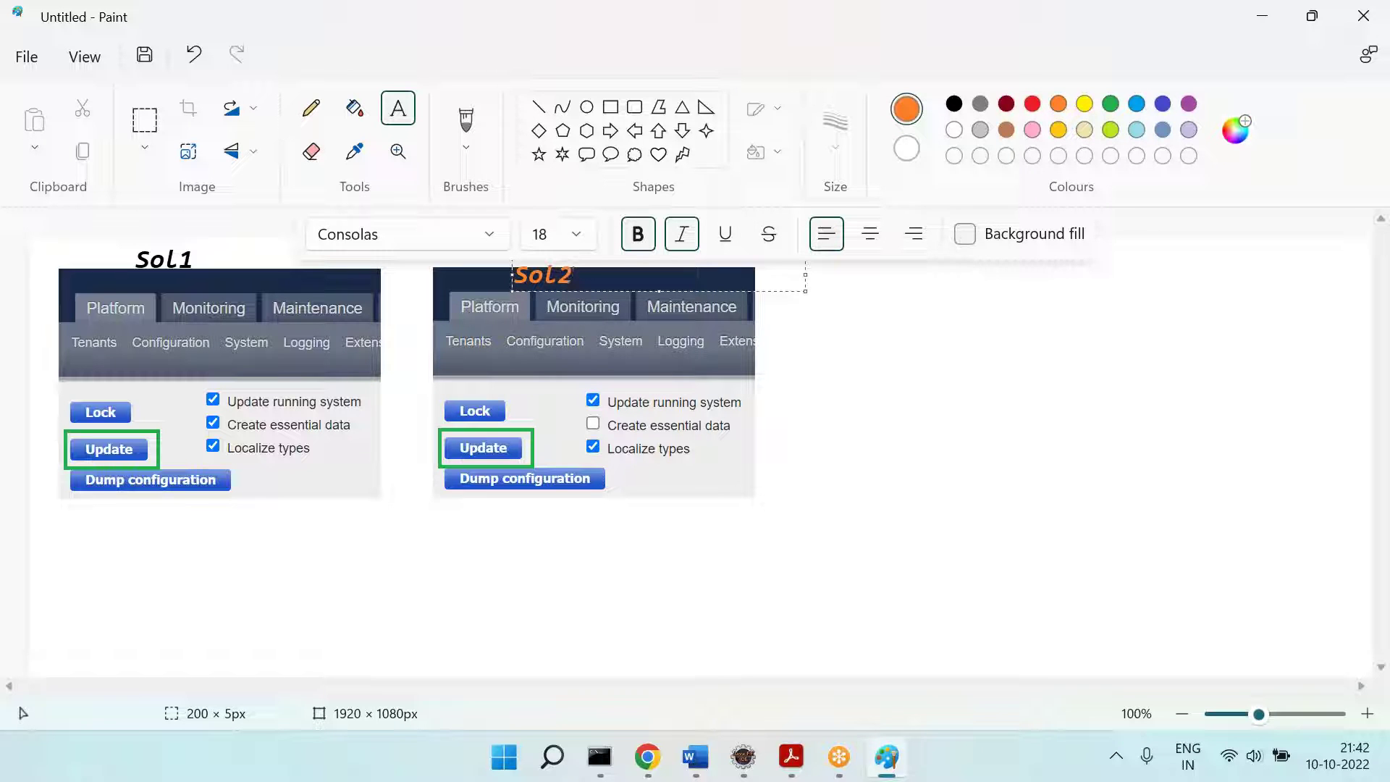
{"action": "left_click", "coordinate": [1004, 483]}
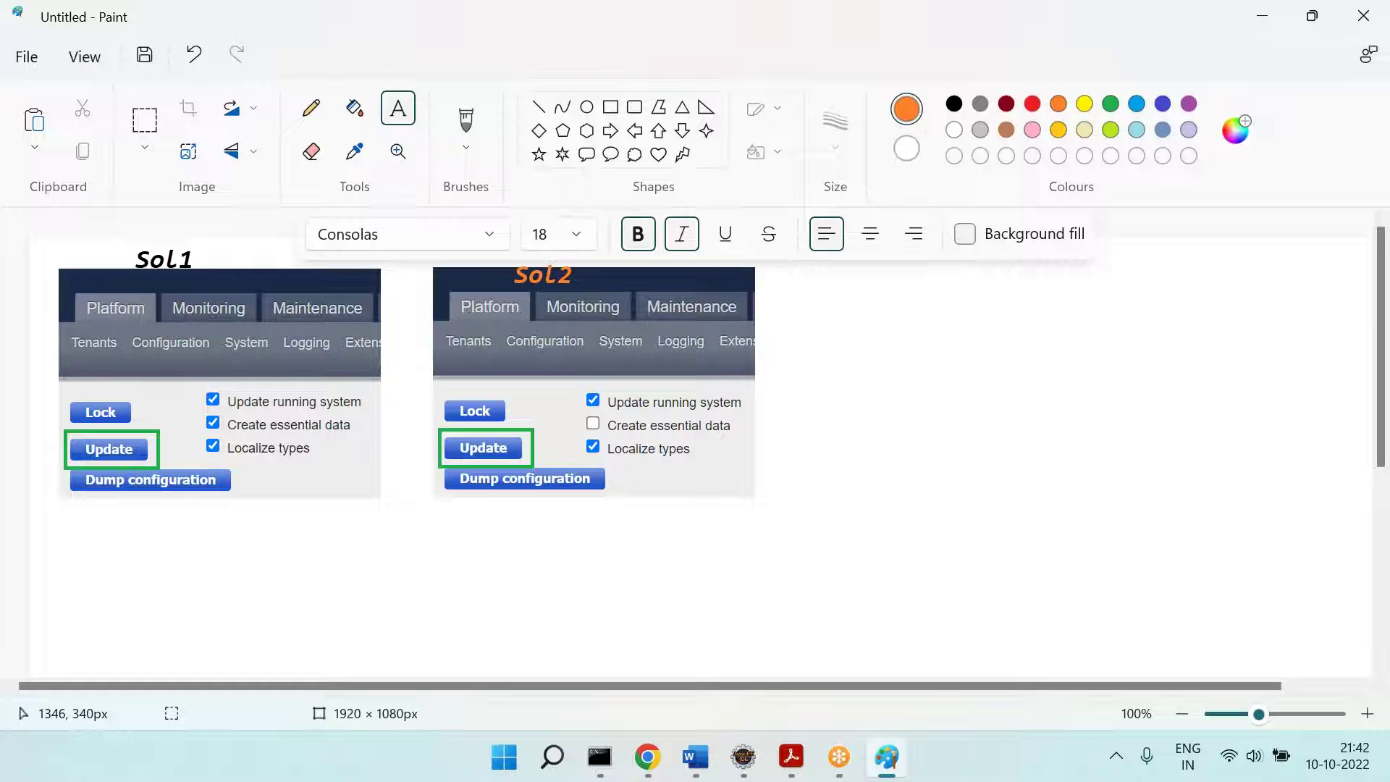
{"action": "key", "text": "ctrl+v"}
{"action": "key", "text": "ctrl+z"}
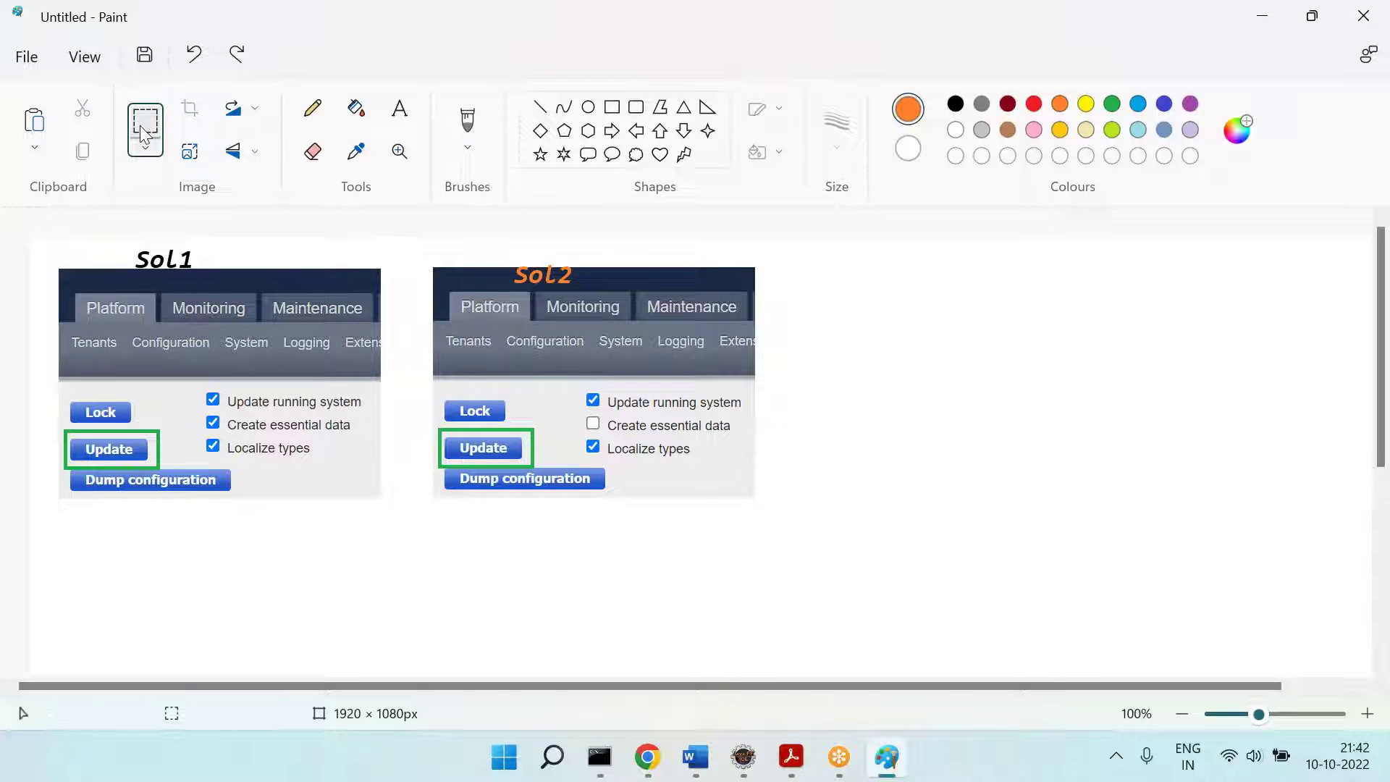
Step: Copy the Sol1 clip as a third screenshot to the right and overlay Sol2's checkbox block onto it
{"action": "left_click_drag", "start_coordinate": [56, 270], "coordinate": [382, 496]}
{"action": "key", "text": "ctrl+c"}
{"action": "key", "text": "ctrl+v"}
{"action": "left_click_drag", "start_coordinate": [175, 312], "coordinate": [953, 346]}
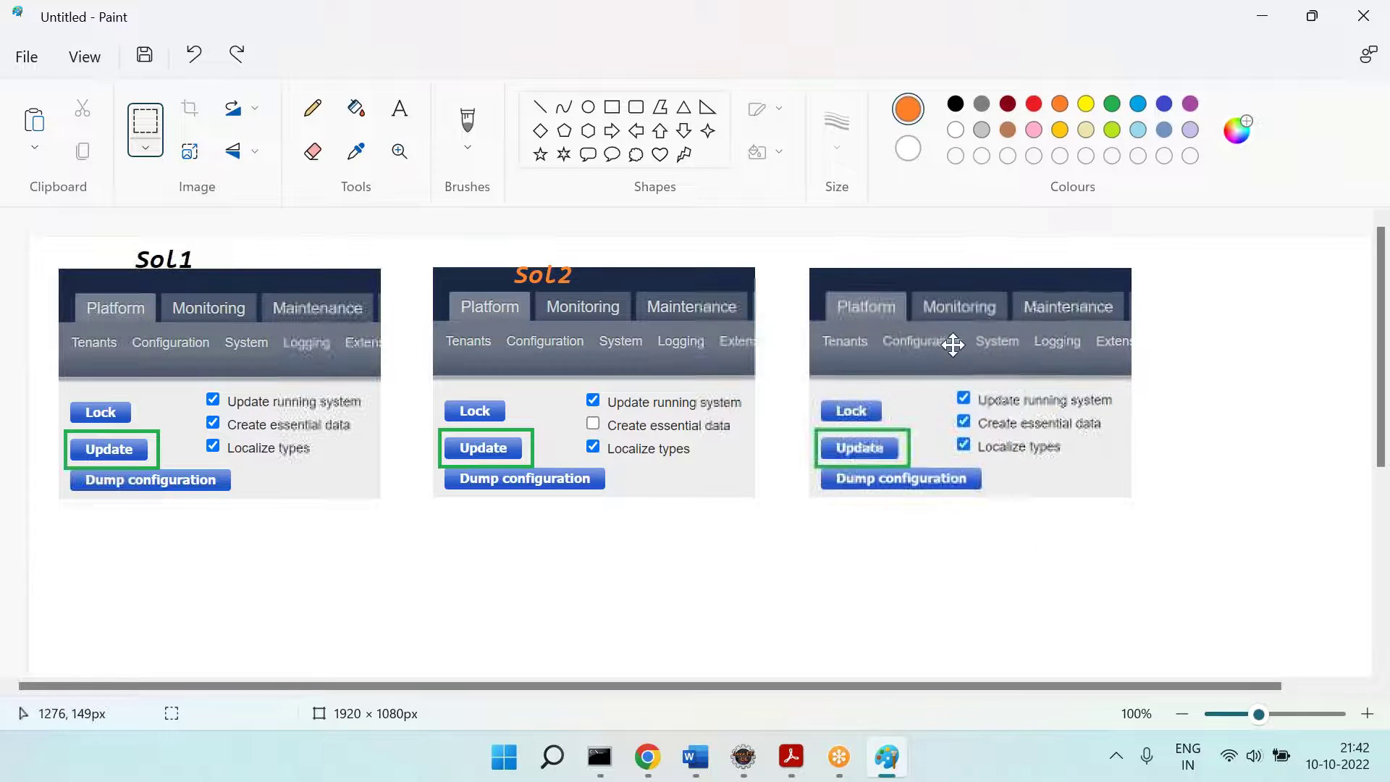
{"action": "left_click", "coordinate": [1226, 481]}
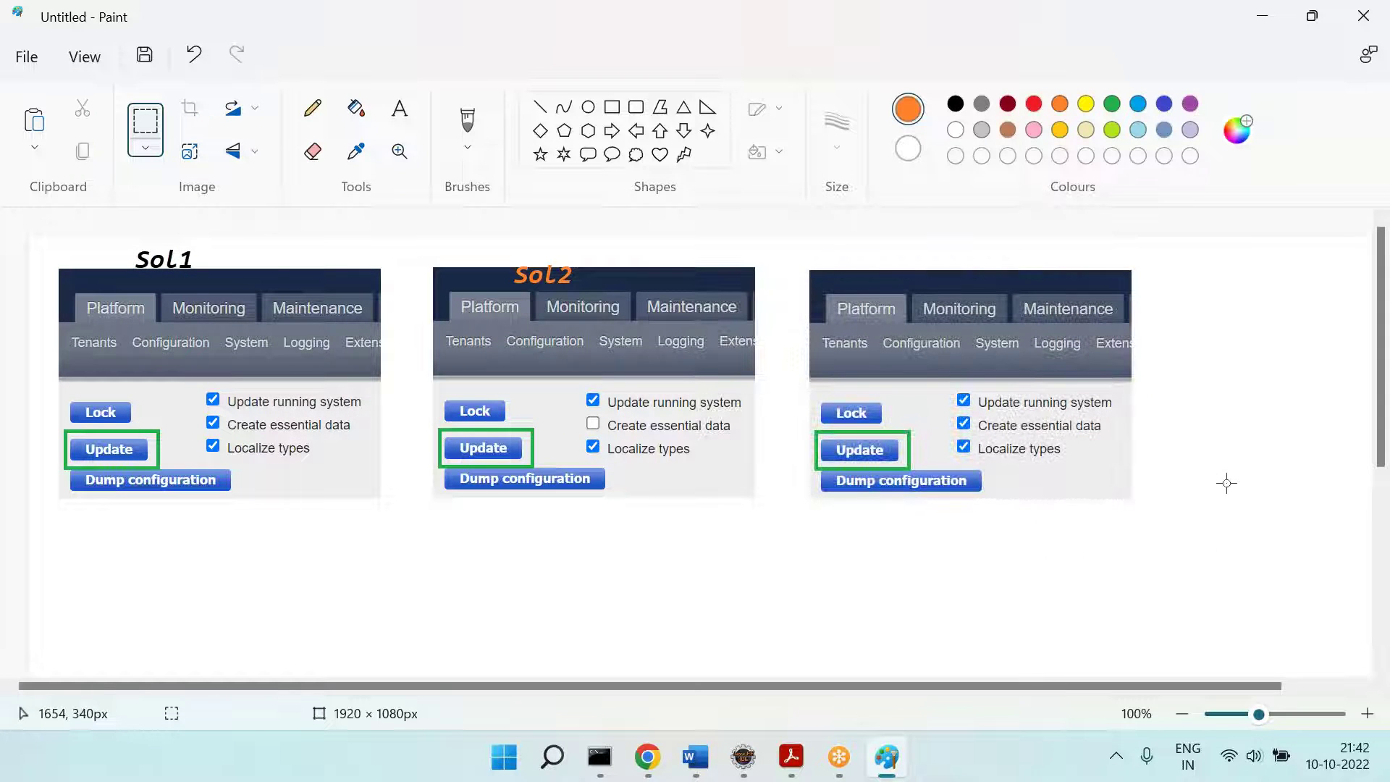
{"action": "left_click_drag", "start_coordinate": [583, 389], "coordinate": [742, 458]}
{"action": "key", "text": "ctrl+x"}
{"action": "key", "text": "ctrl+z"}
{"action": "key", "text": "ctrl+v"}
{"action": "left_click_drag", "start_coordinate": [140, 271], "coordinate": [1057, 425]}
{"action": "left_click", "coordinate": [1241, 519]}
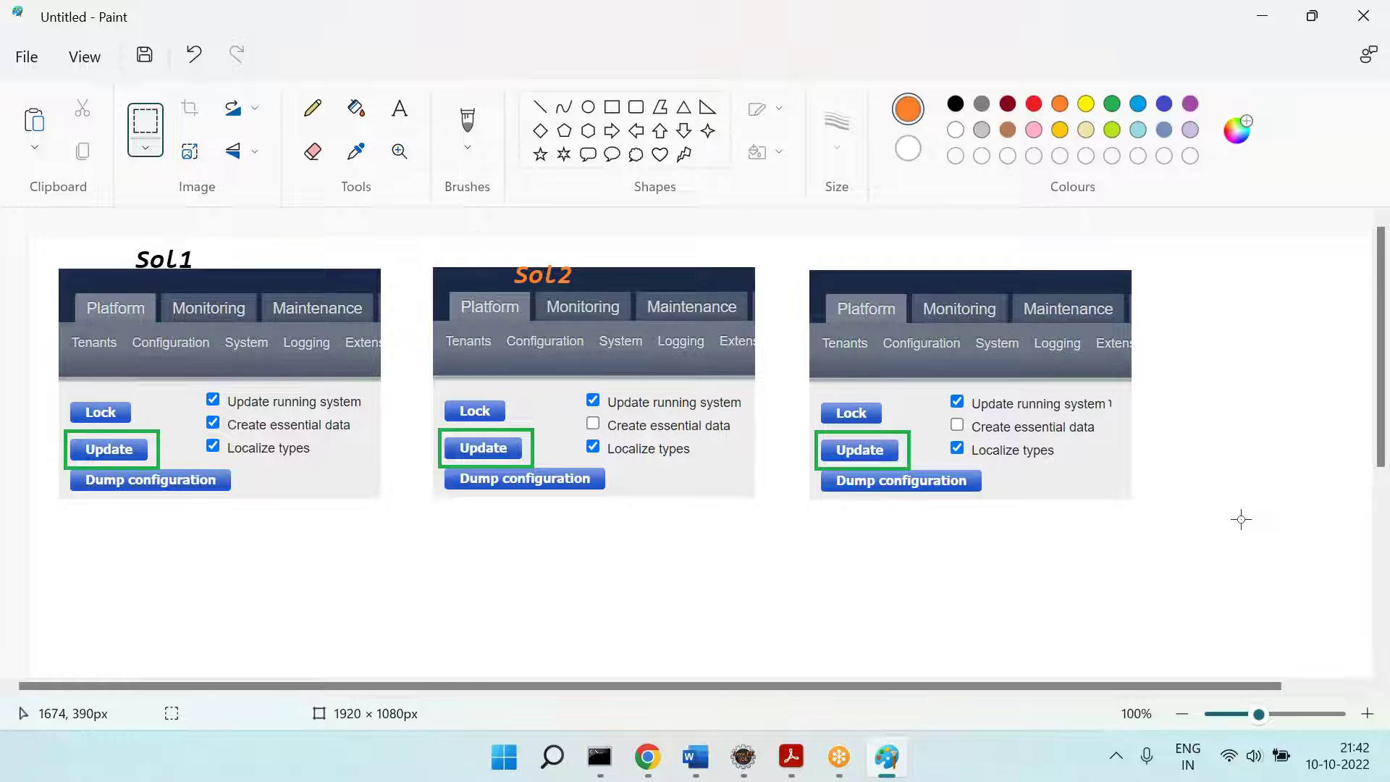
{"action": "key", "text": "alt+Tab"}
{"action": "scroll", "coordinate": [779, 455], "scroll_direction": "down", "scroll_amount": 15}
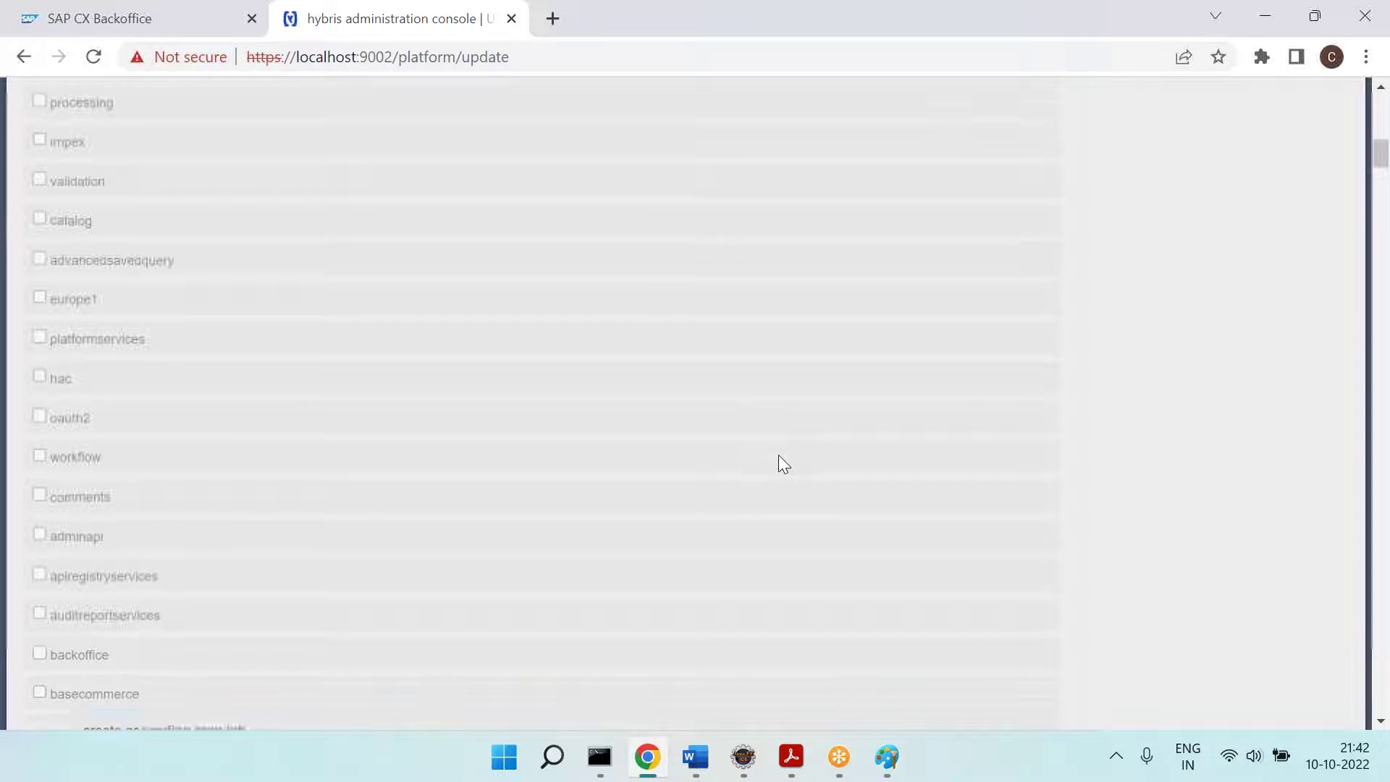
{"action": "left_click", "coordinate": [788, 760]}
{"action": "left_click", "coordinate": [744, 757]}
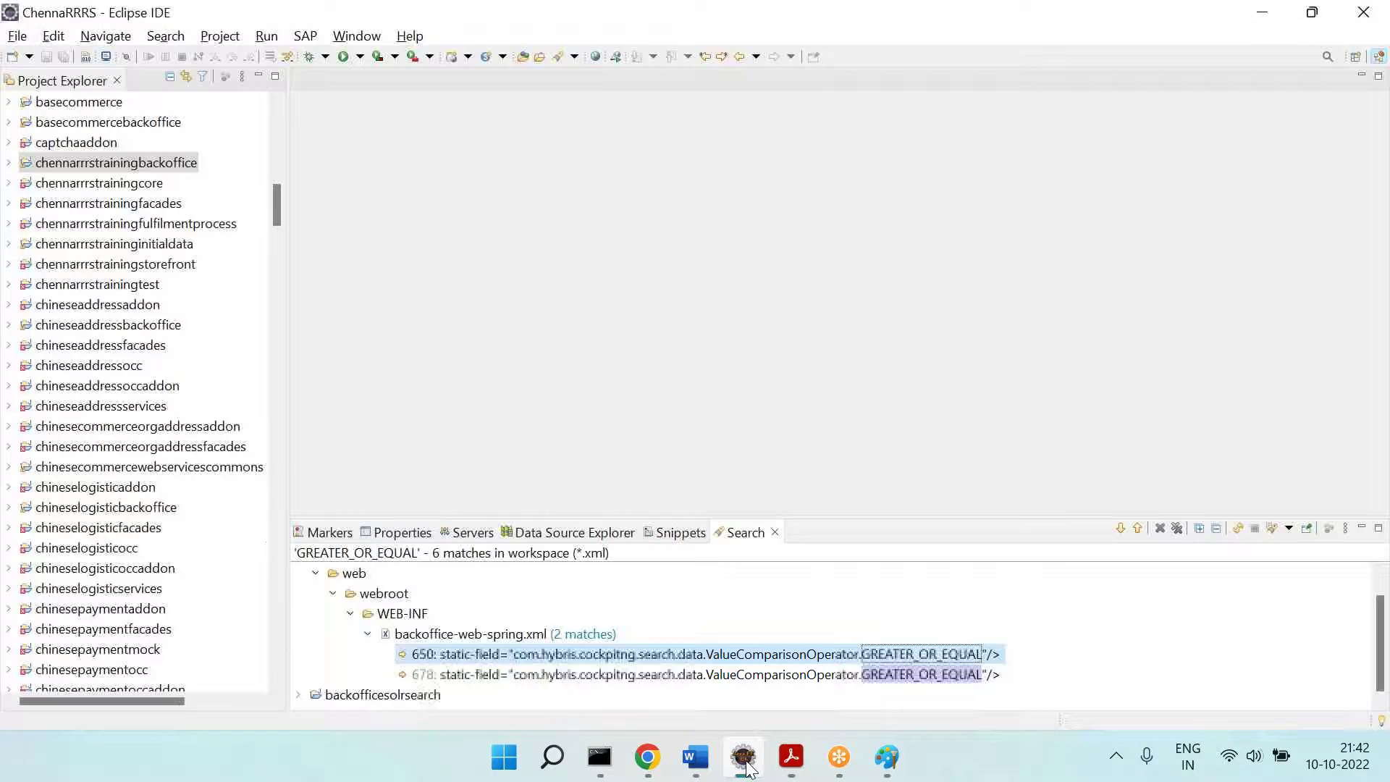
{"action": "left_click", "coordinate": [102, 410]}
{"action": "scroll", "coordinate": [102, 411], "scroll_direction": "down", "scroll_amount": 20}
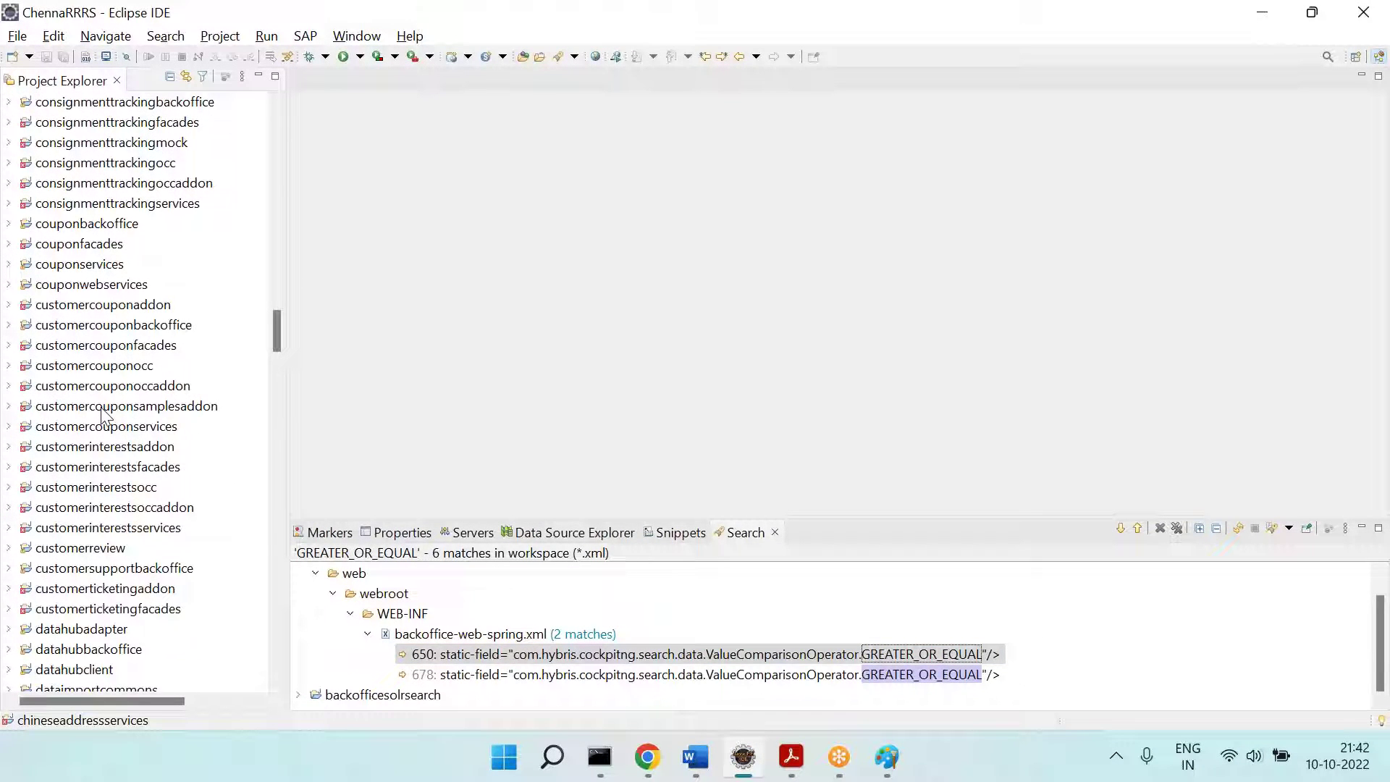
{"action": "scroll", "coordinate": [102, 412], "scroll_direction": "up", "scroll_amount": 5}
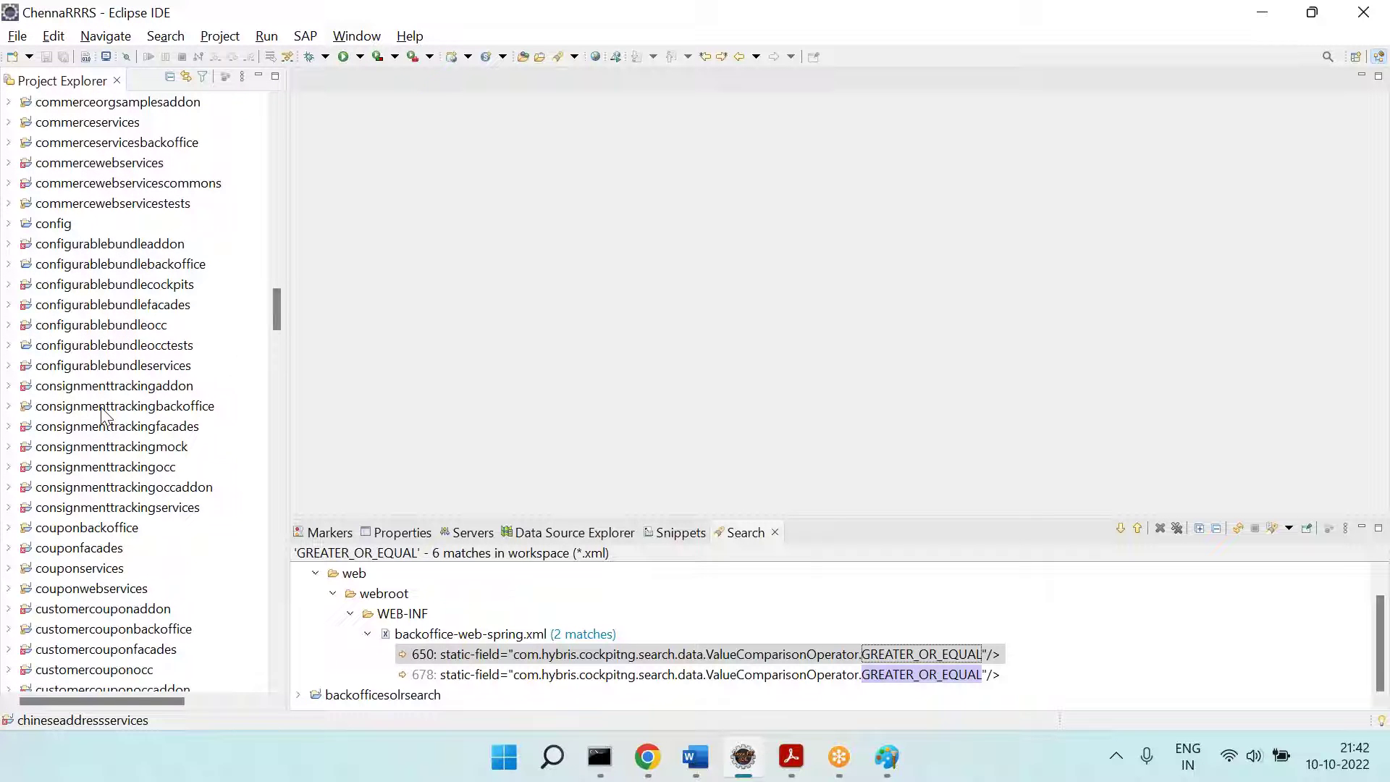
{"action": "scroll", "coordinate": [102, 413], "scroll_direction": "up", "scroll_amount": 6}
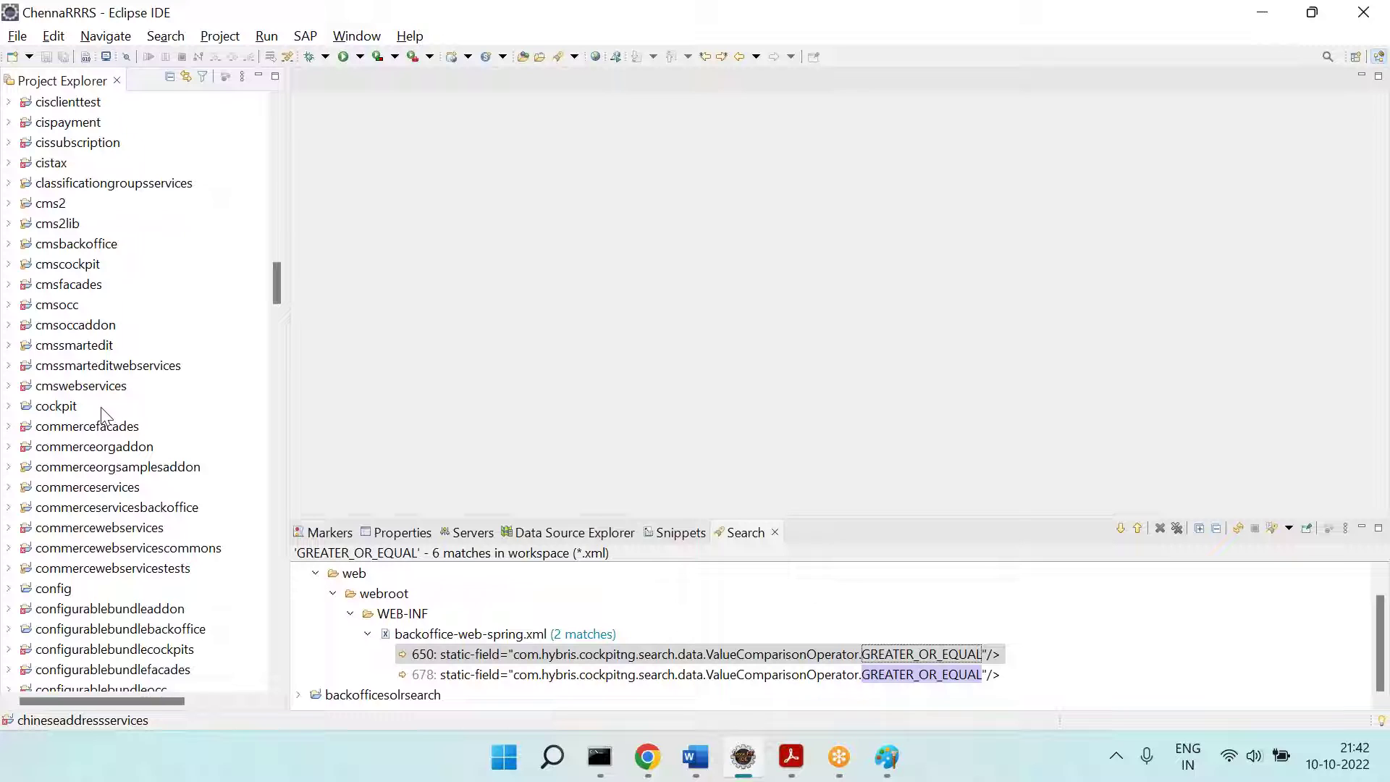
{"action": "scroll", "coordinate": [58, 284], "scroll_direction": "down", "scroll_amount": 6}
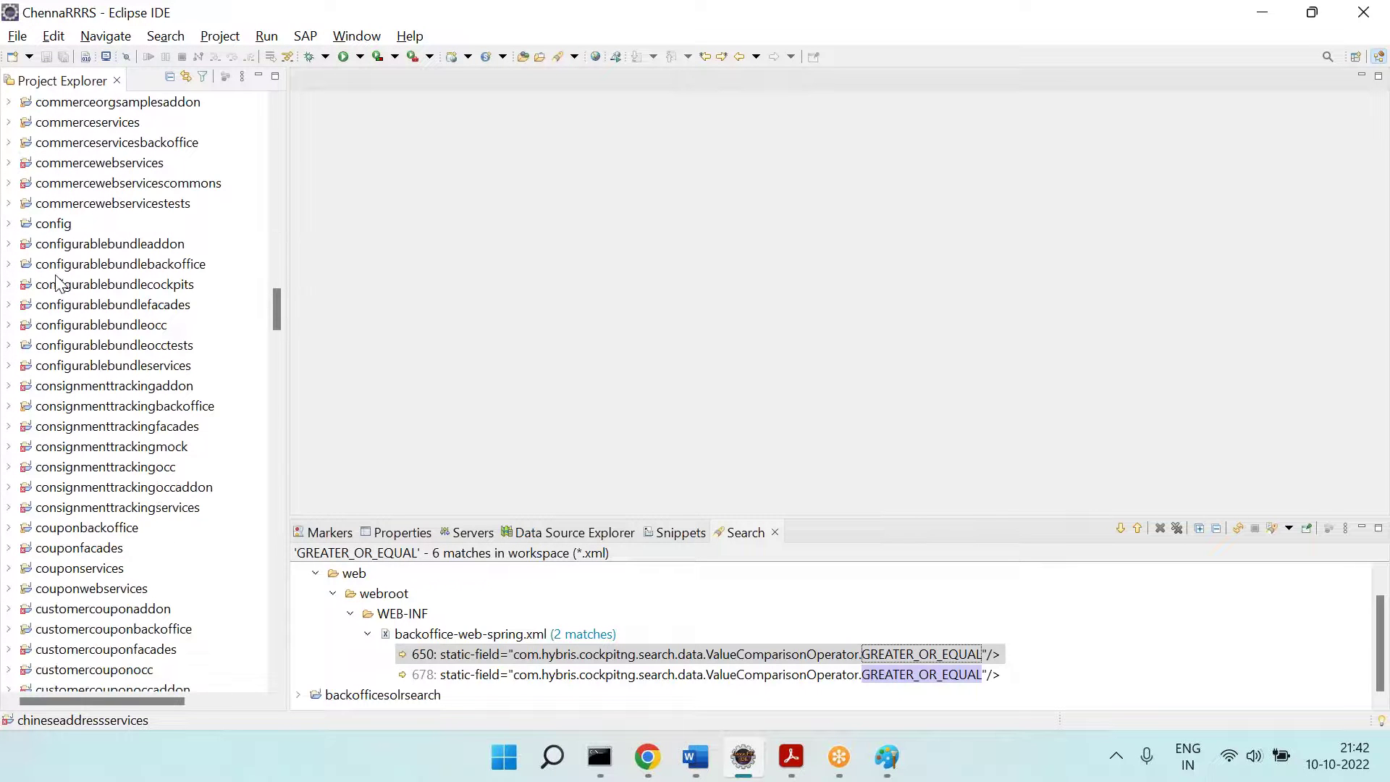
{"action": "left_click", "coordinate": [648, 758]}
Step: Find the chennarrrstrainingcore extension on the Update page and tick it for update
{"action": "key", "text": "ctrl+f"}
{"action": "type", "text": "chen"}
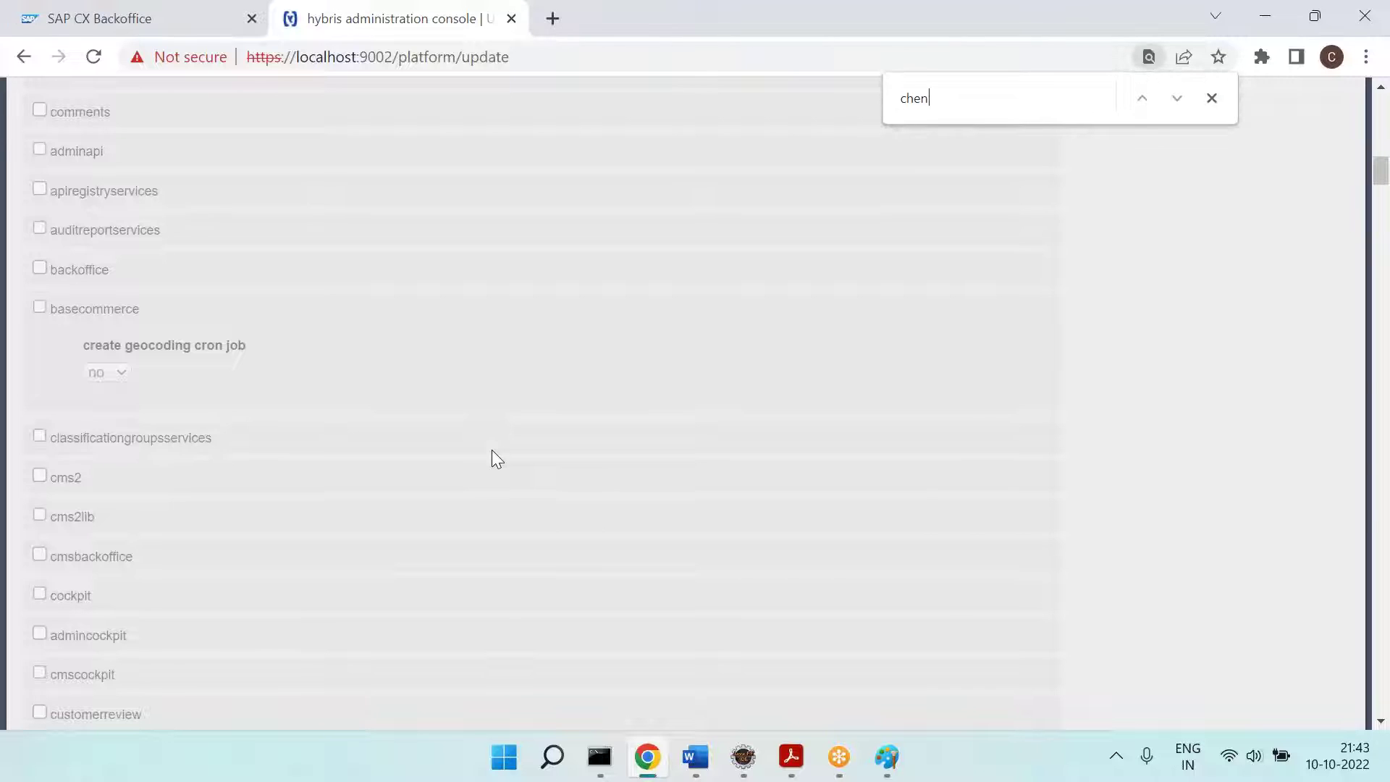
{"action": "type", "text": "na"}
{"action": "scroll", "coordinate": [345, 476], "scroll_direction": "down", "scroll_amount": 4}
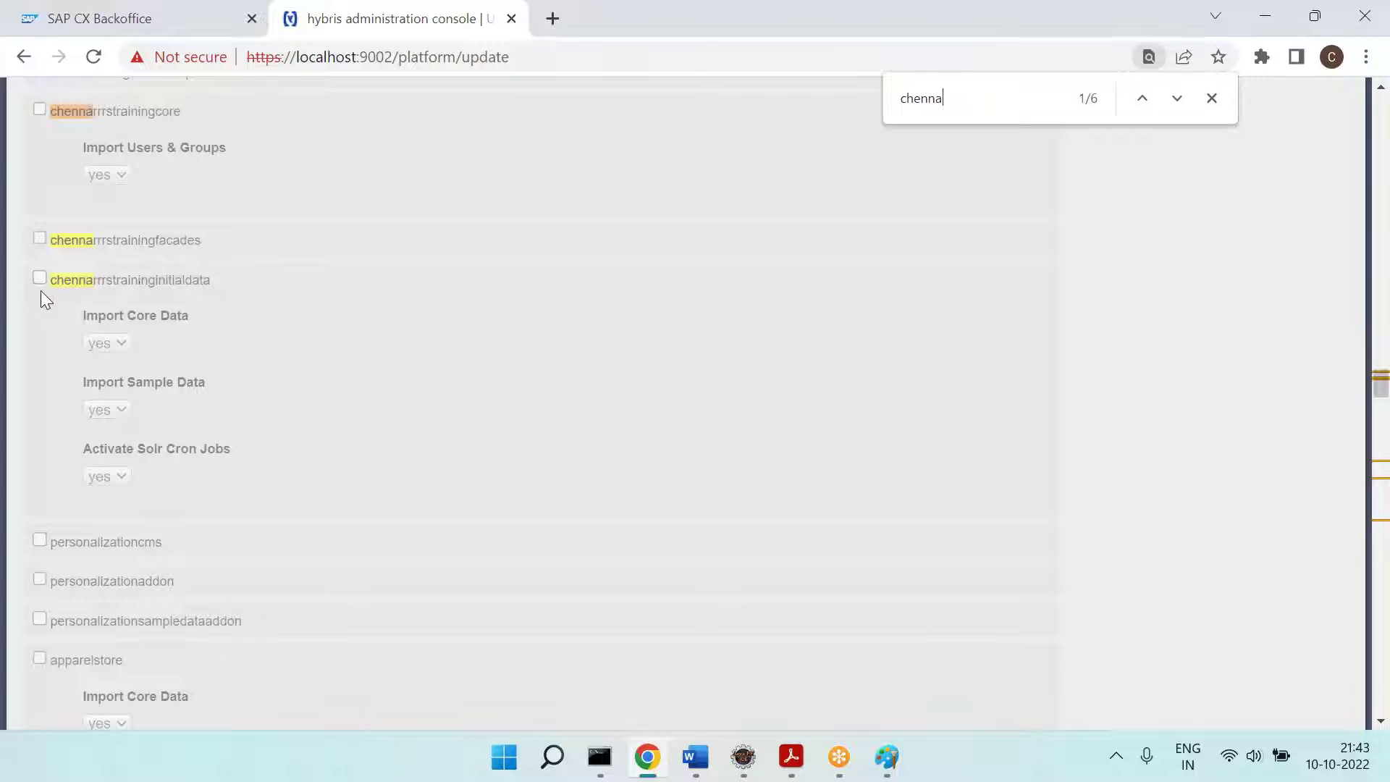
{"action": "left_click", "coordinate": [40, 109]}
Step: Leave Import Users & Groups set to yes and bring Paint to the front
{"action": "left_click", "coordinate": [121, 177]}
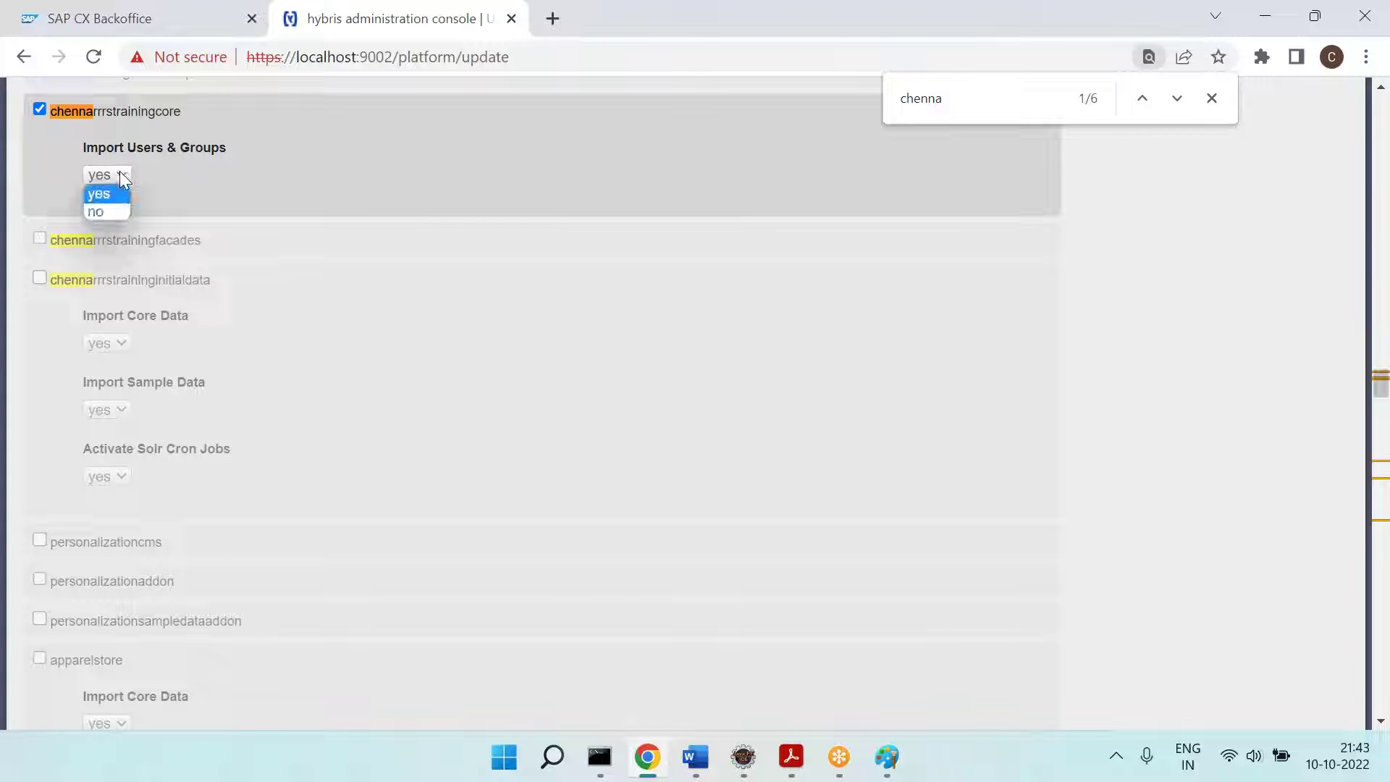
{"action": "left_click", "coordinate": [121, 177]}
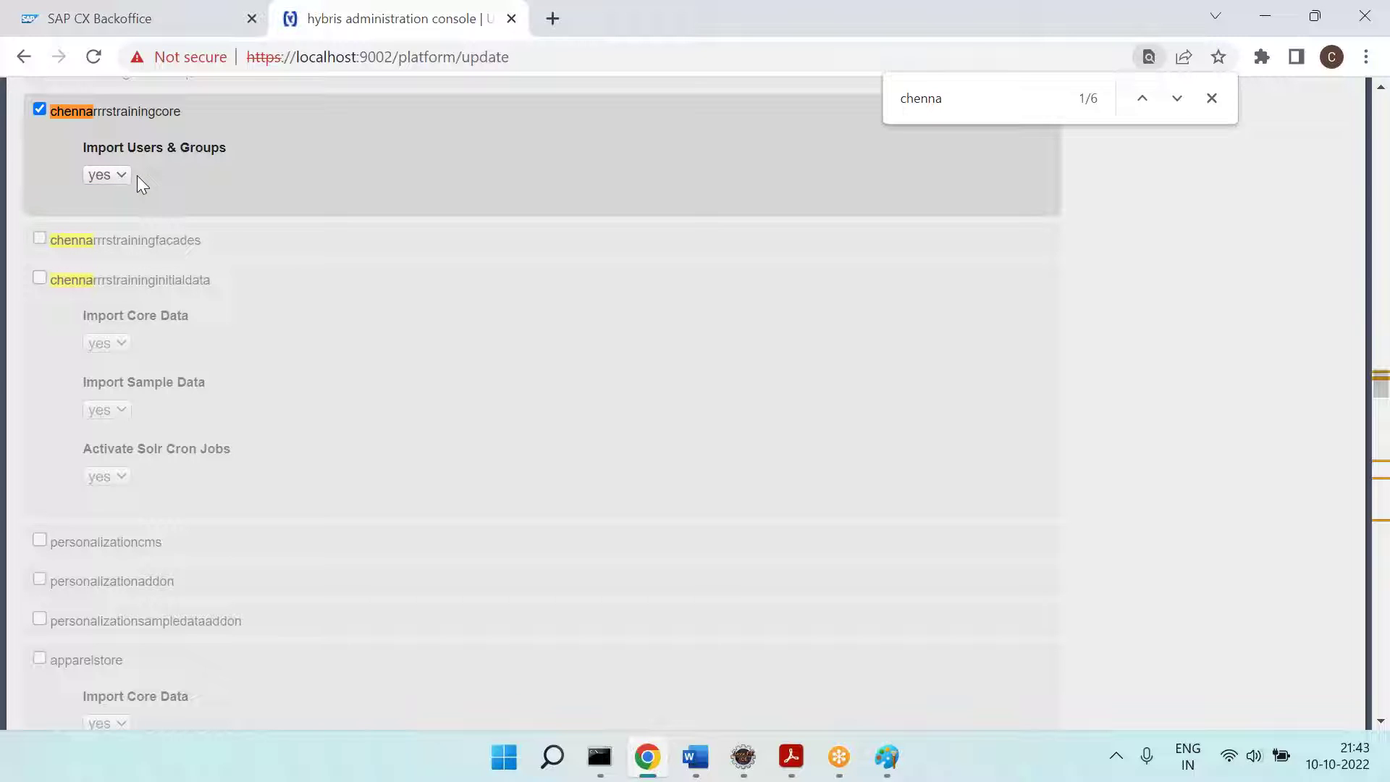
{"action": "left_click", "coordinate": [125, 175]}
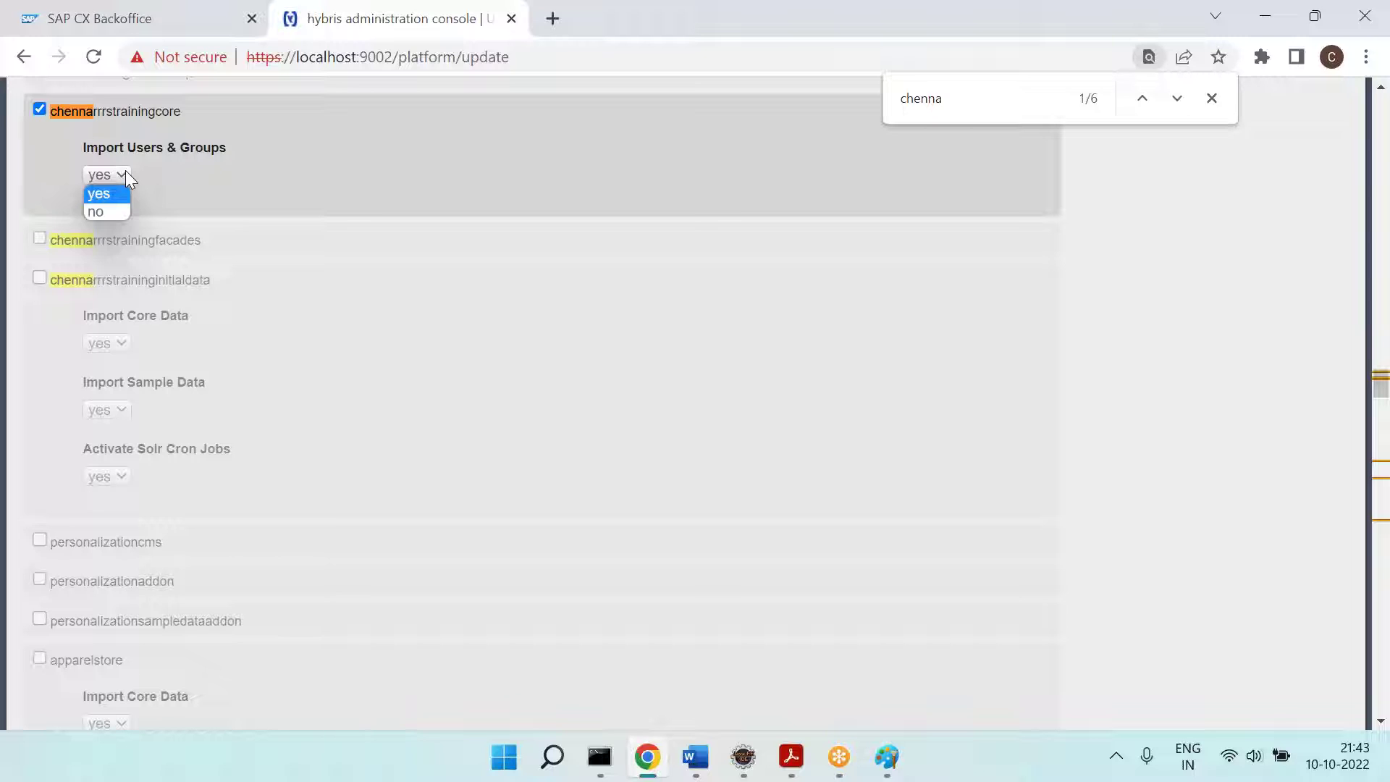
{"action": "left_click", "coordinate": [165, 178]}
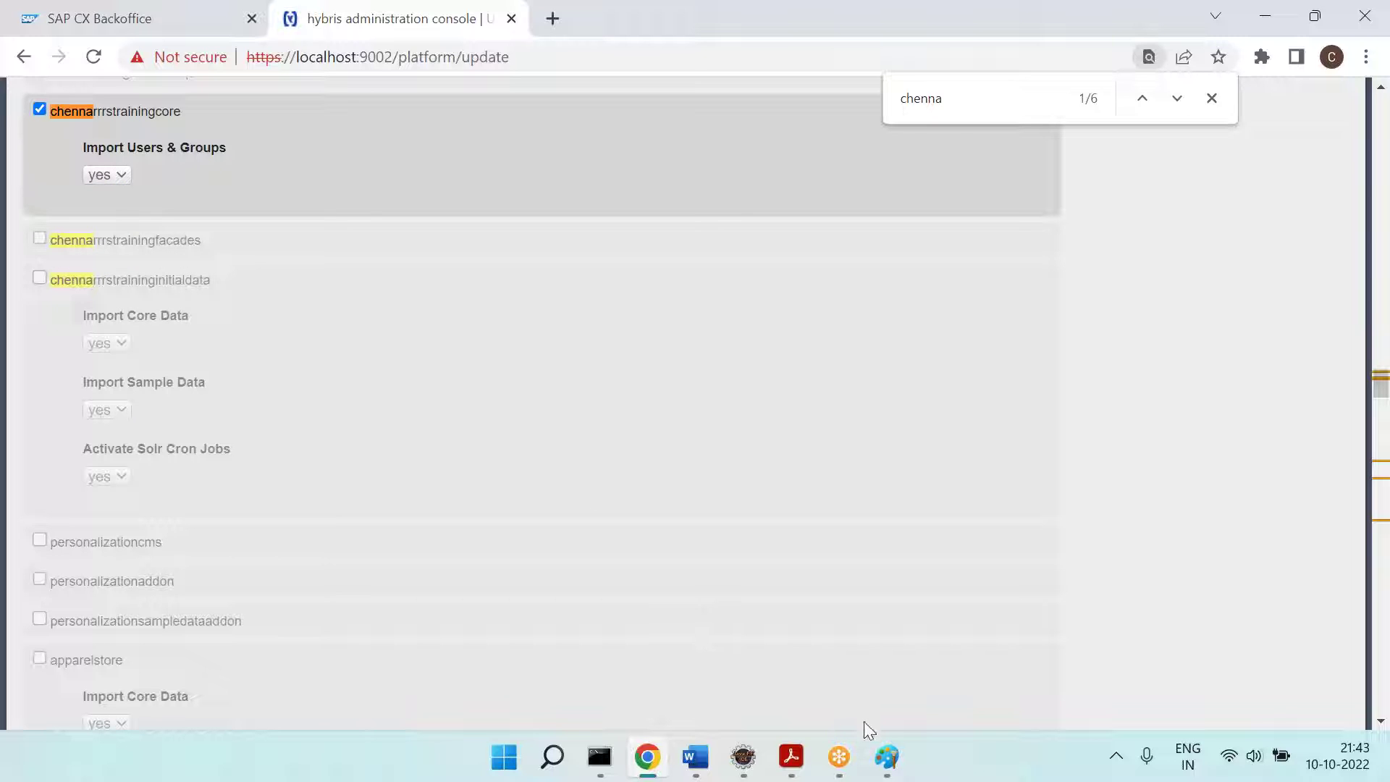
{"action": "left_click", "coordinate": [887, 757]}
Step: Paste a cropped snippet of the chennarrrstrainingcore setting to the right of the third screenshot
{"action": "key", "text": "ctrl+v"}
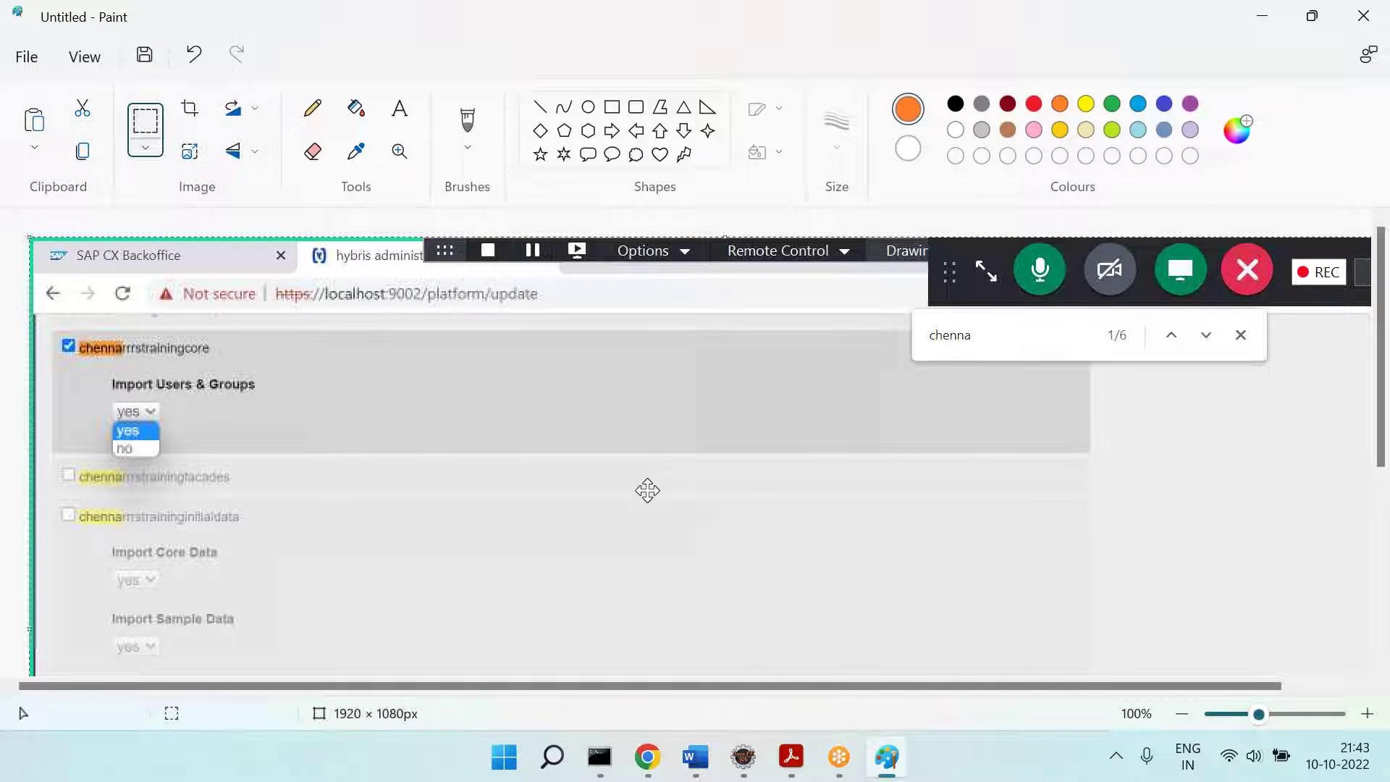
{"action": "left_click", "coordinate": [142, 119]}
{"action": "left_click_drag", "start_coordinate": [53, 325], "coordinate": [284, 423]}
{"action": "key", "text": "ctrl+c"}
{"action": "key", "text": "ctrl+z"}
{"action": "key", "text": "ctrl+z"}
{"action": "key", "text": "ctrl+v"}
{"action": "left_click_drag", "start_coordinate": [122, 257], "coordinate": [1215, 407]}
{"action": "left_click", "coordinate": [1204, 562]}
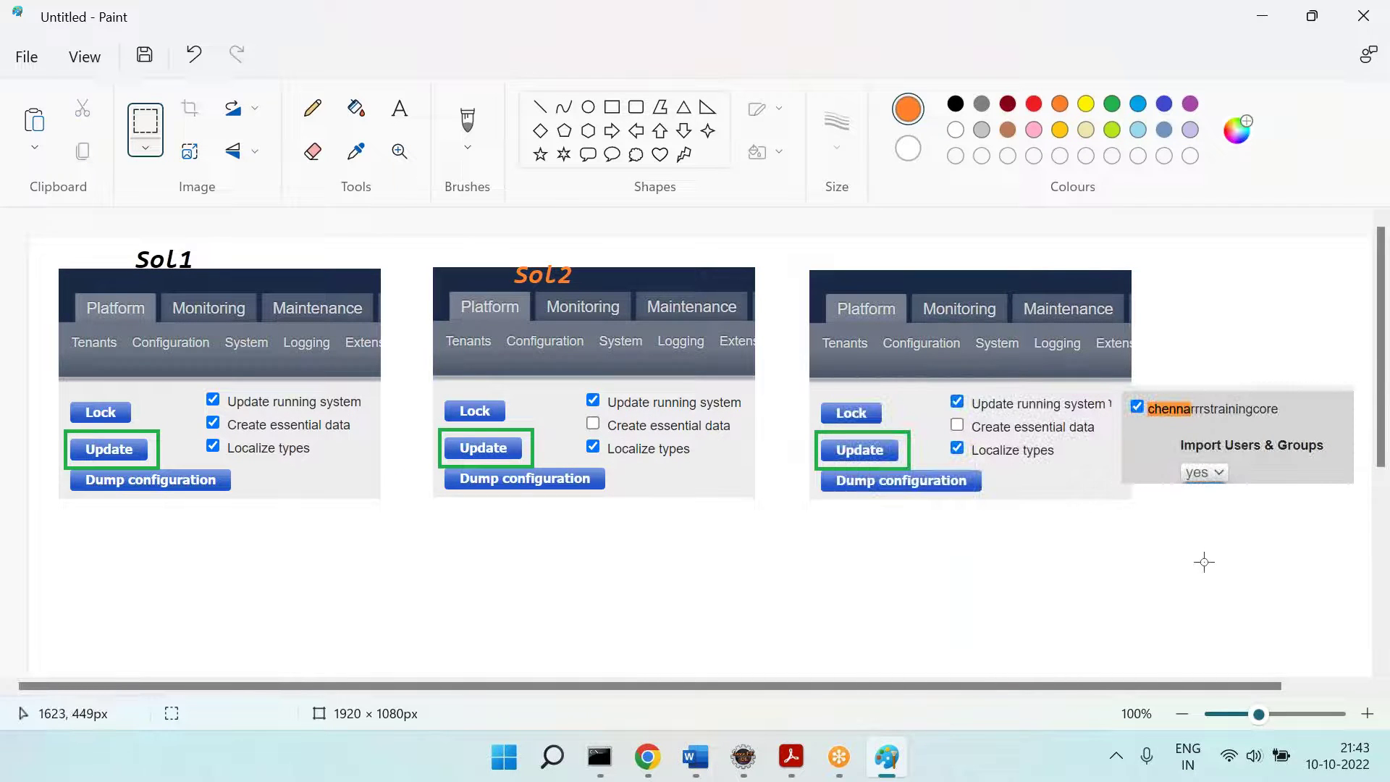
Step: Label the third screenshot 'Sol3' in green text above it
{"action": "left_click", "coordinate": [398, 108]}
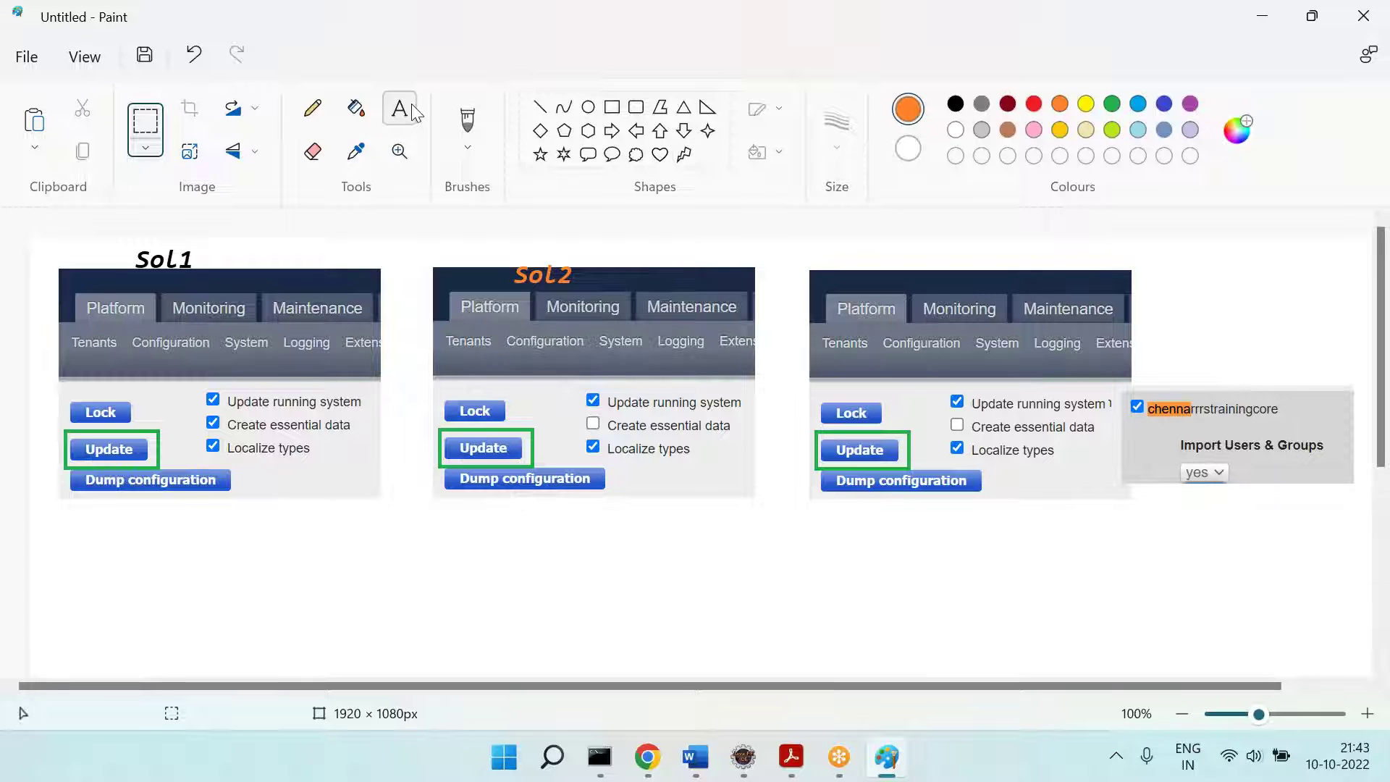
{"action": "left_click", "coordinate": [1113, 107]}
{"action": "left_click_drag", "start_coordinate": [931, 270], "coordinate": [1055, 291]}
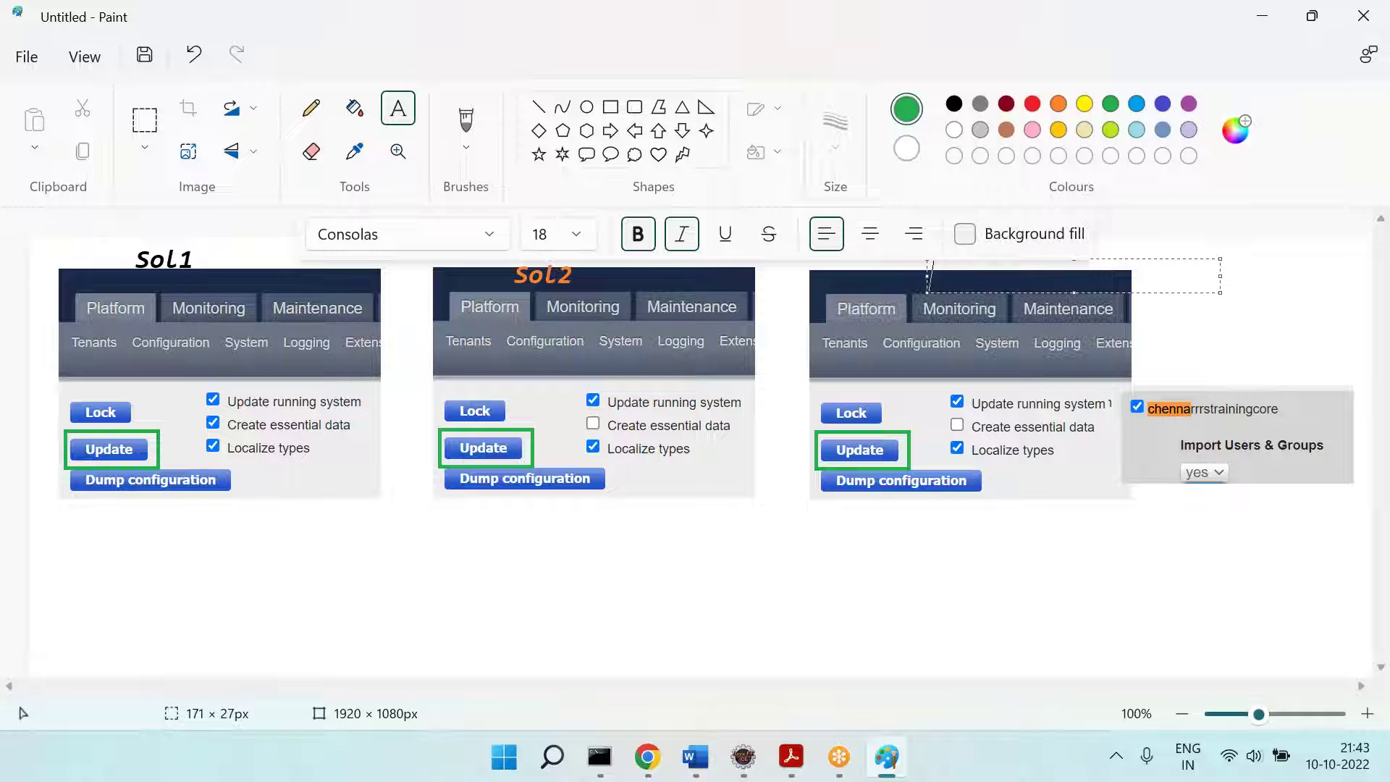
{"action": "left_click", "coordinate": [904, 526]}
{"action": "left_click", "coordinate": [829, 592]}
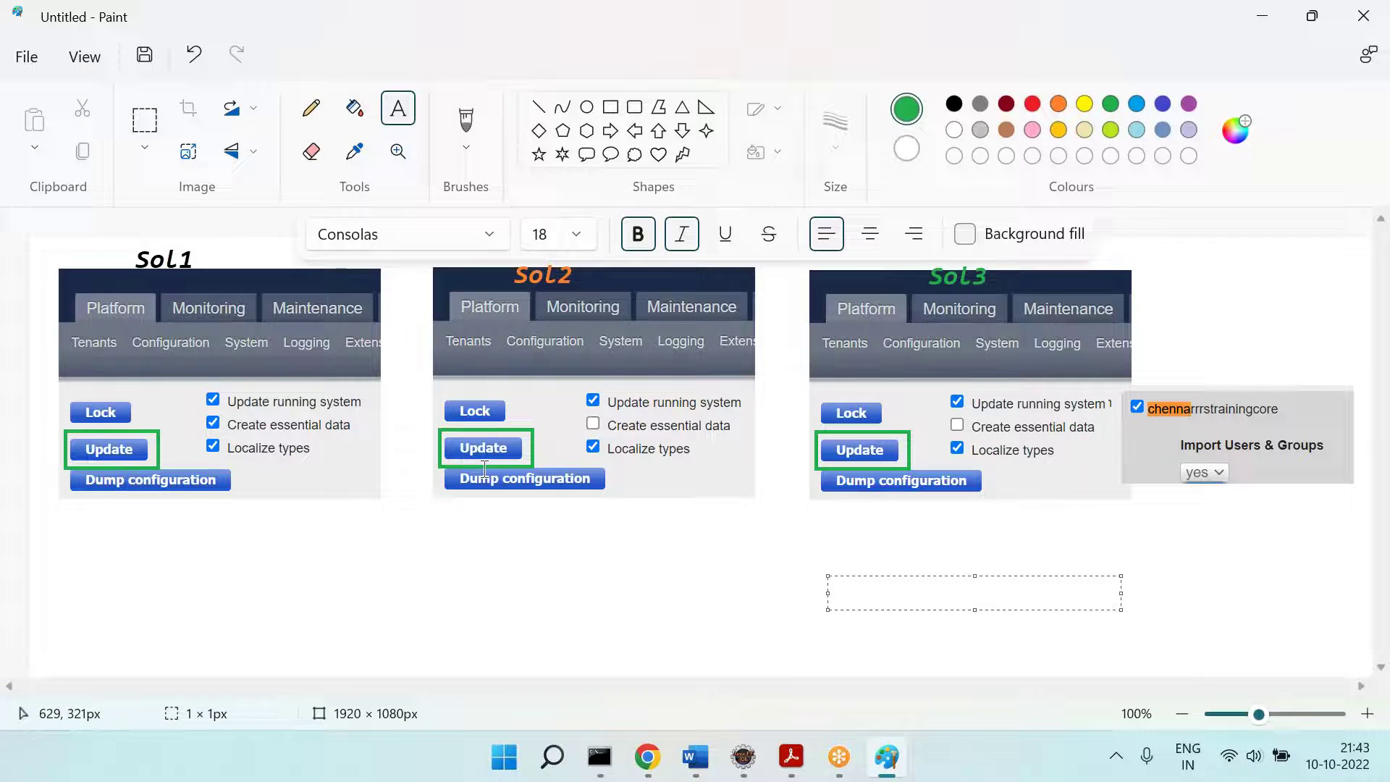
Step: Reopen Platform > Update from the hAC console home page, then return to Paint
{"action": "left_click", "coordinate": [648, 756]}
{"action": "scroll", "coordinate": [492, 435], "scroll_direction": "up", "scroll_amount": 5}
{"action": "scroll", "coordinate": [180, 250], "scroll_direction": "up", "scroll_amount": 20}
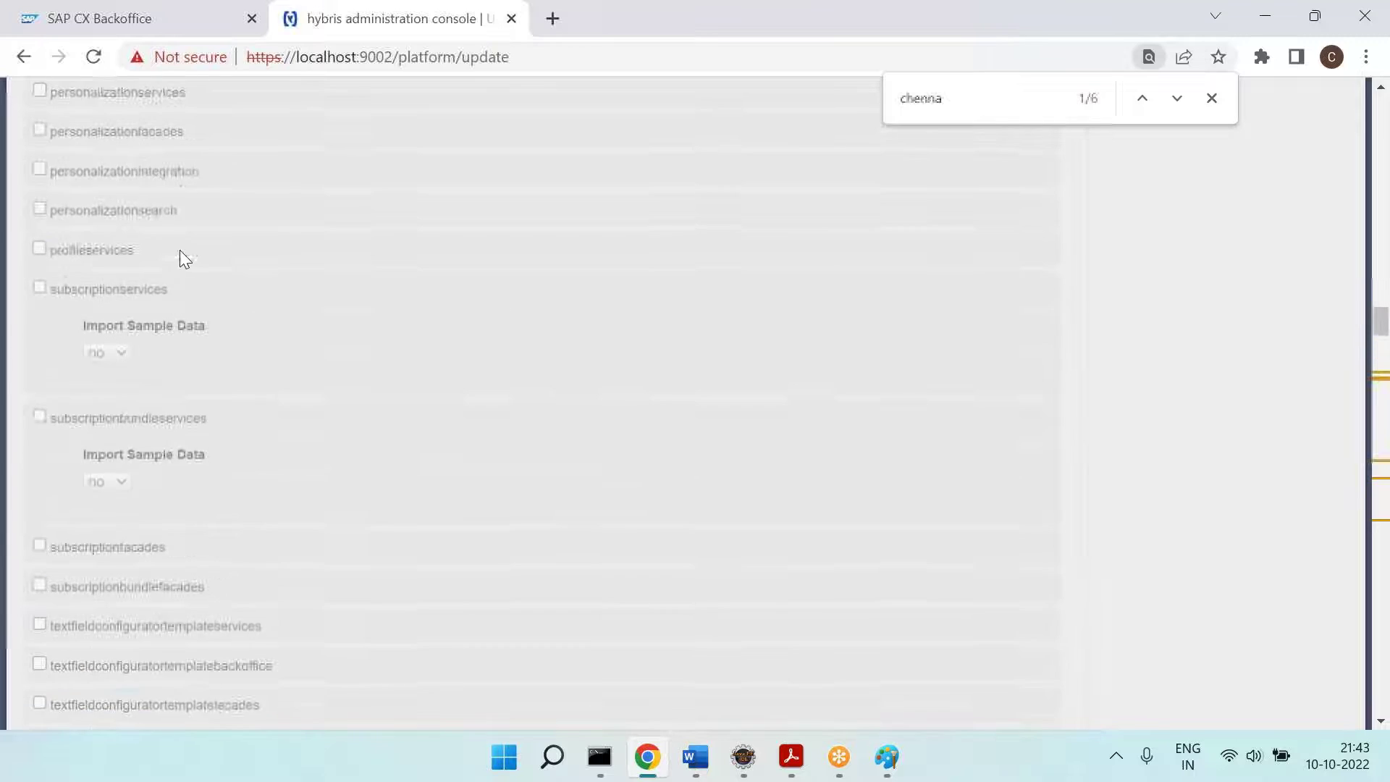
{"action": "scroll", "coordinate": [180, 250], "scroll_direction": "up", "scroll_amount": 5}
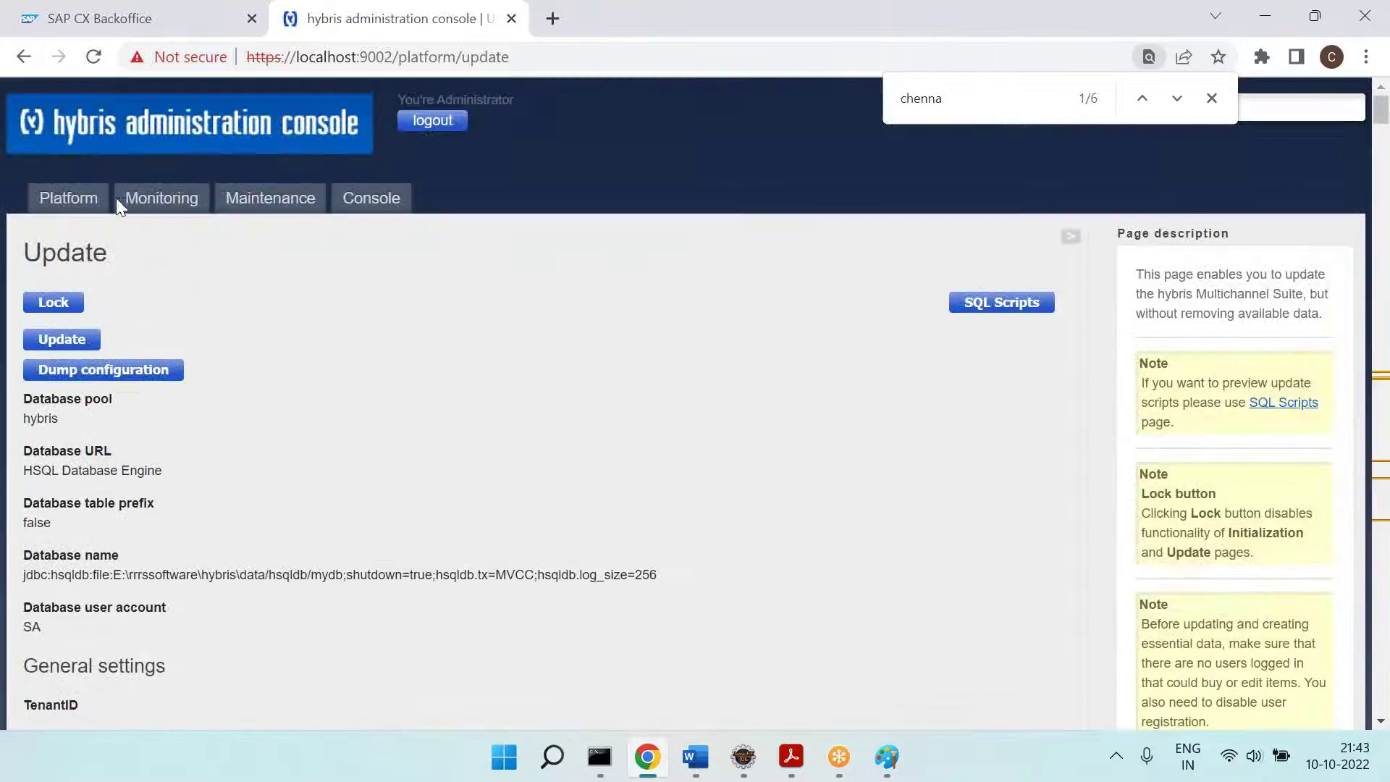
{"action": "left_click", "coordinate": [93, 143]}
{"action": "mouse_move", "coordinate": [265, 199]}
{"action": "mouse_move", "coordinate": [68, 198]}
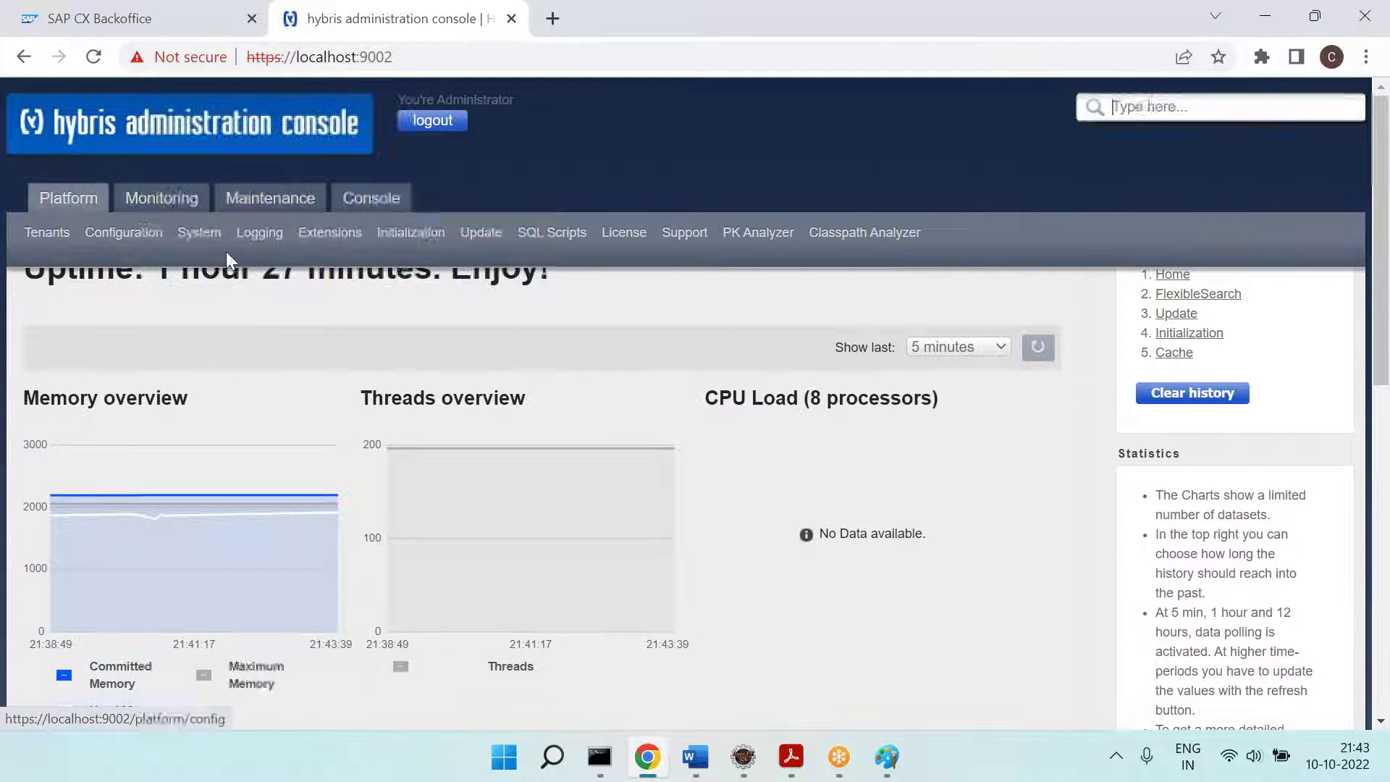
{"action": "left_click", "coordinate": [502, 237]}
{"action": "left_click", "coordinate": [71, 345]}
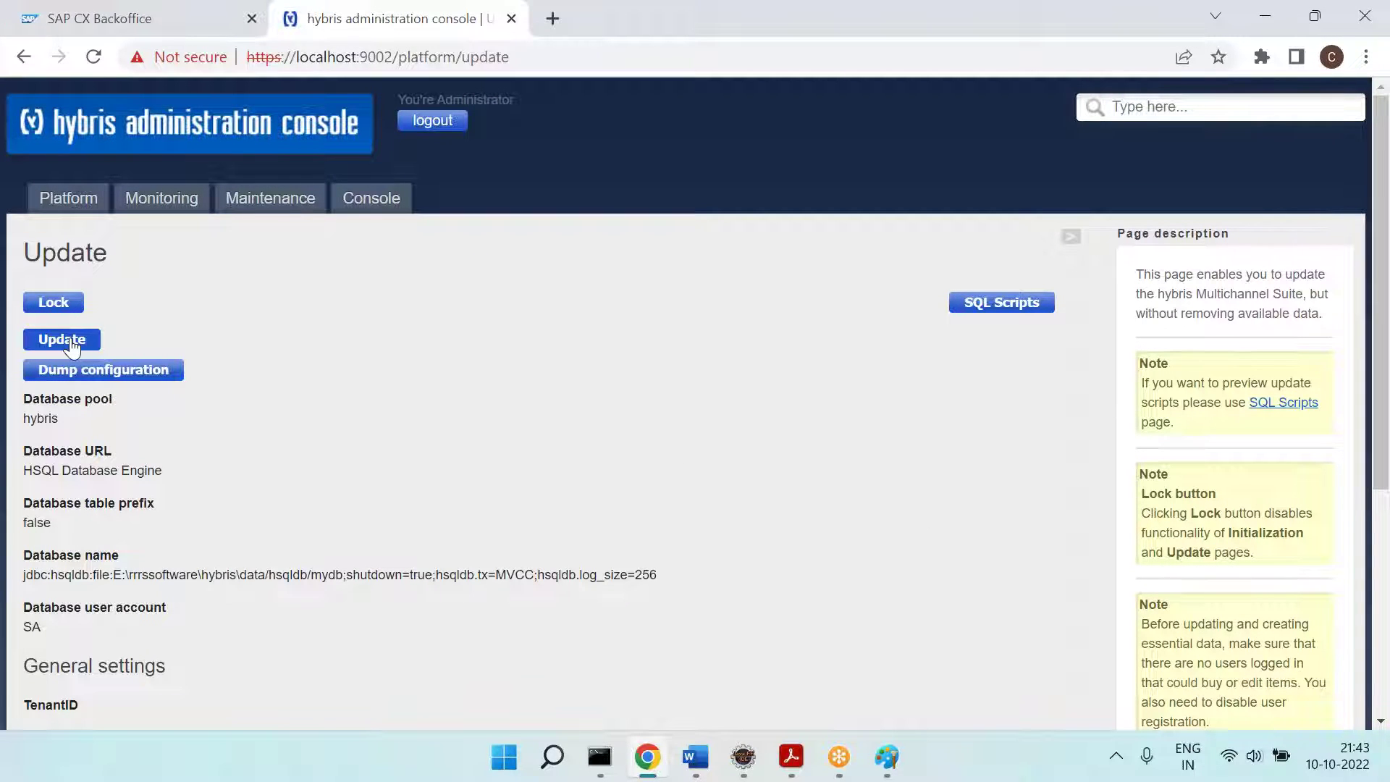
{"action": "left_click", "coordinate": [887, 772]}
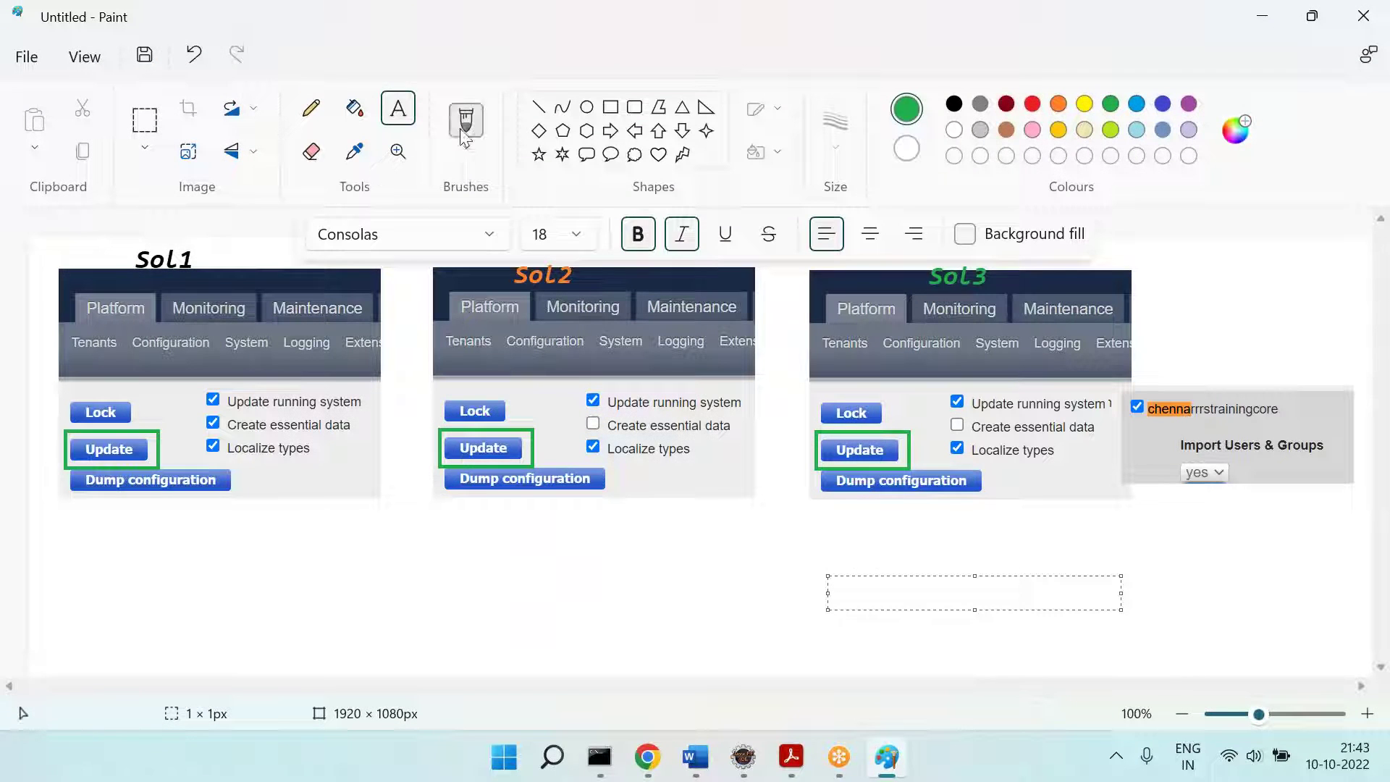
Step: Begin a green '1]' note below the Sol1 screenshot at font size 14, then switch to the console
{"action": "left_click_drag", "start_coordinate": [50, 522], "coordinate": [390, 633]}
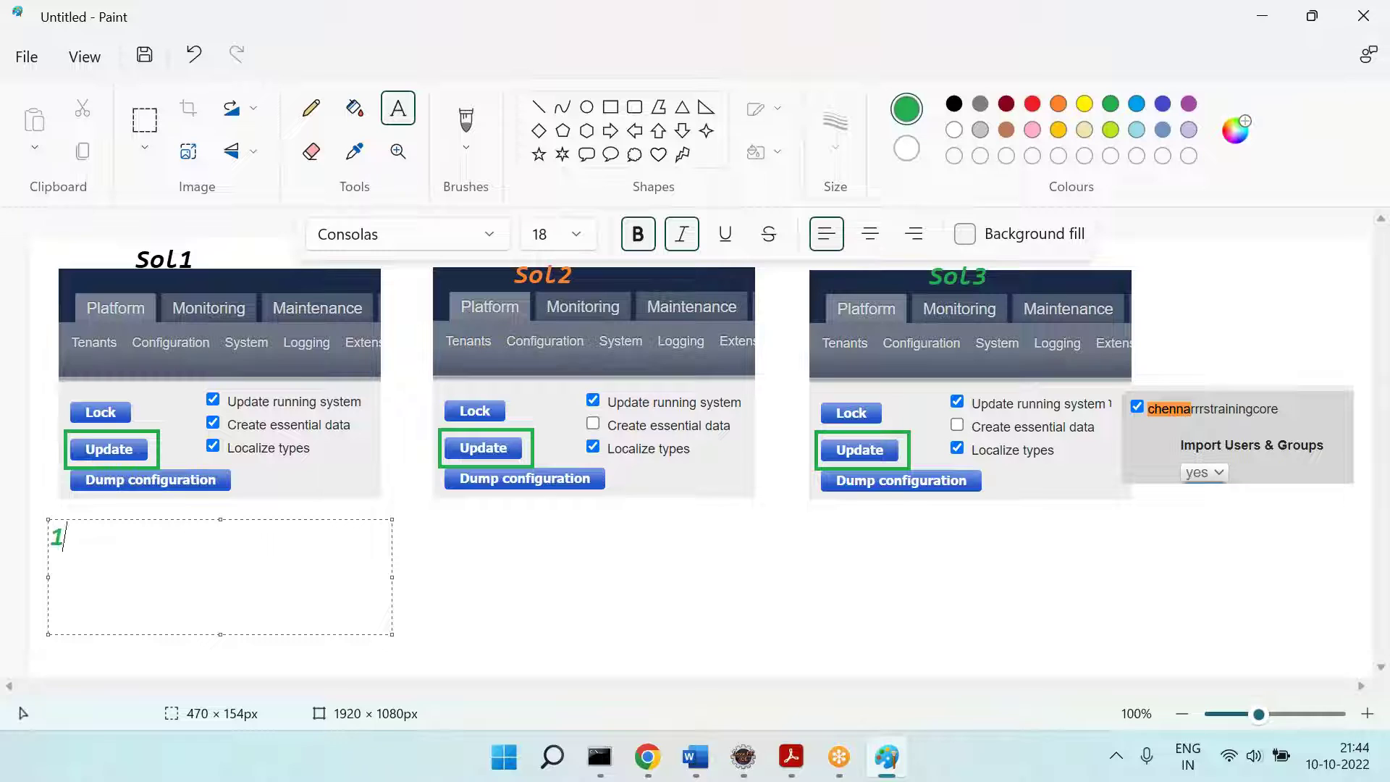
{"action": "key", "text": "ctrl+a"}
{"action": "key", "text": "ctrl+shift+period"}
{"action": "key", "text": "ctrl+shift+period"}
{"action": "key", "text": "ctrl+shift+period"}
{"action": "key", "text": "ctrl+shift+comma"}
{"action": "key", "text": "ctrl+shift+comma"}
{"action": "key", "text": "ctrl+shift+comma"}
{"action": "key", "text": "ctrl+shift+comma"}
{"action": "key", "text": "ctrl+shift+comma"}
{"action": "key", "text": "Right"}
{"action": "key", "text": "alt+Tab"}
{"action": "key", "text": "alt+Tab"}
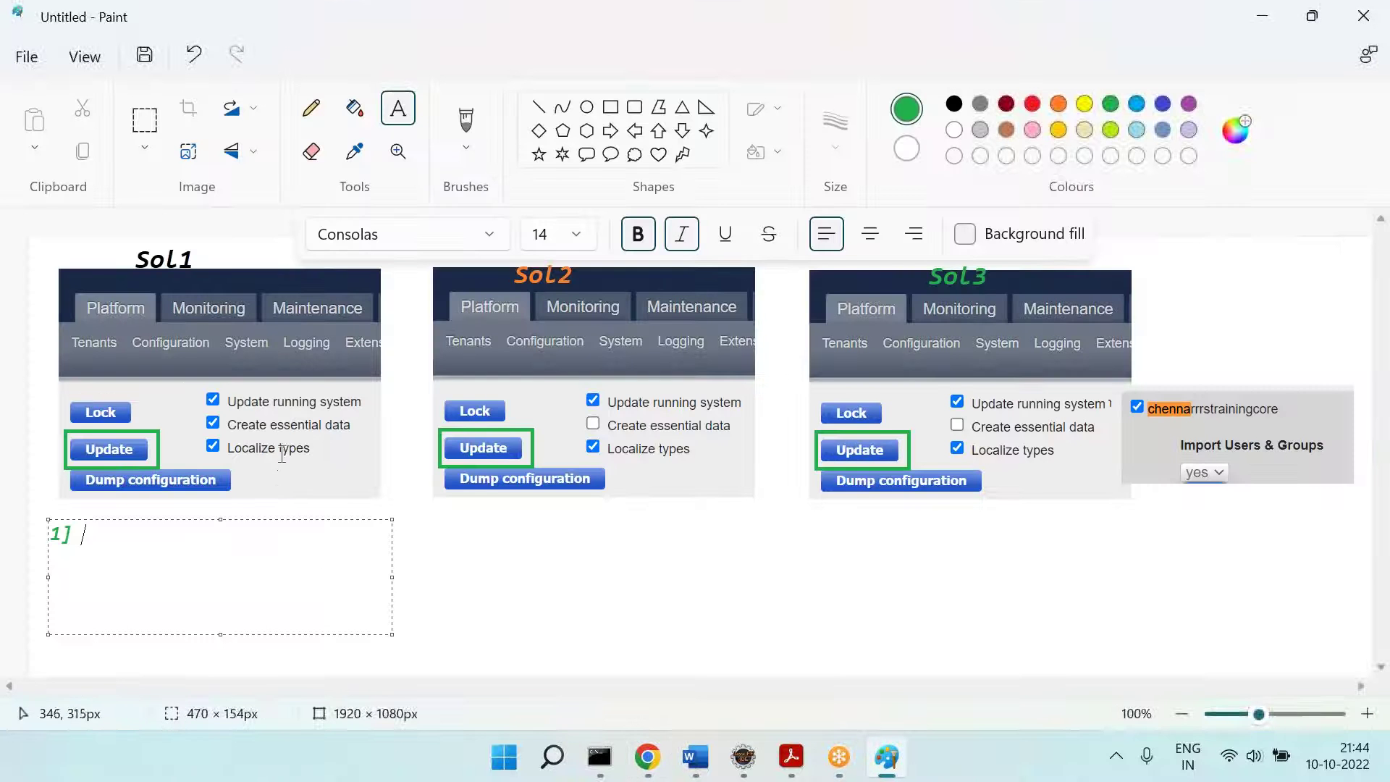
{"action": "key", "text": "alt+Tab"}
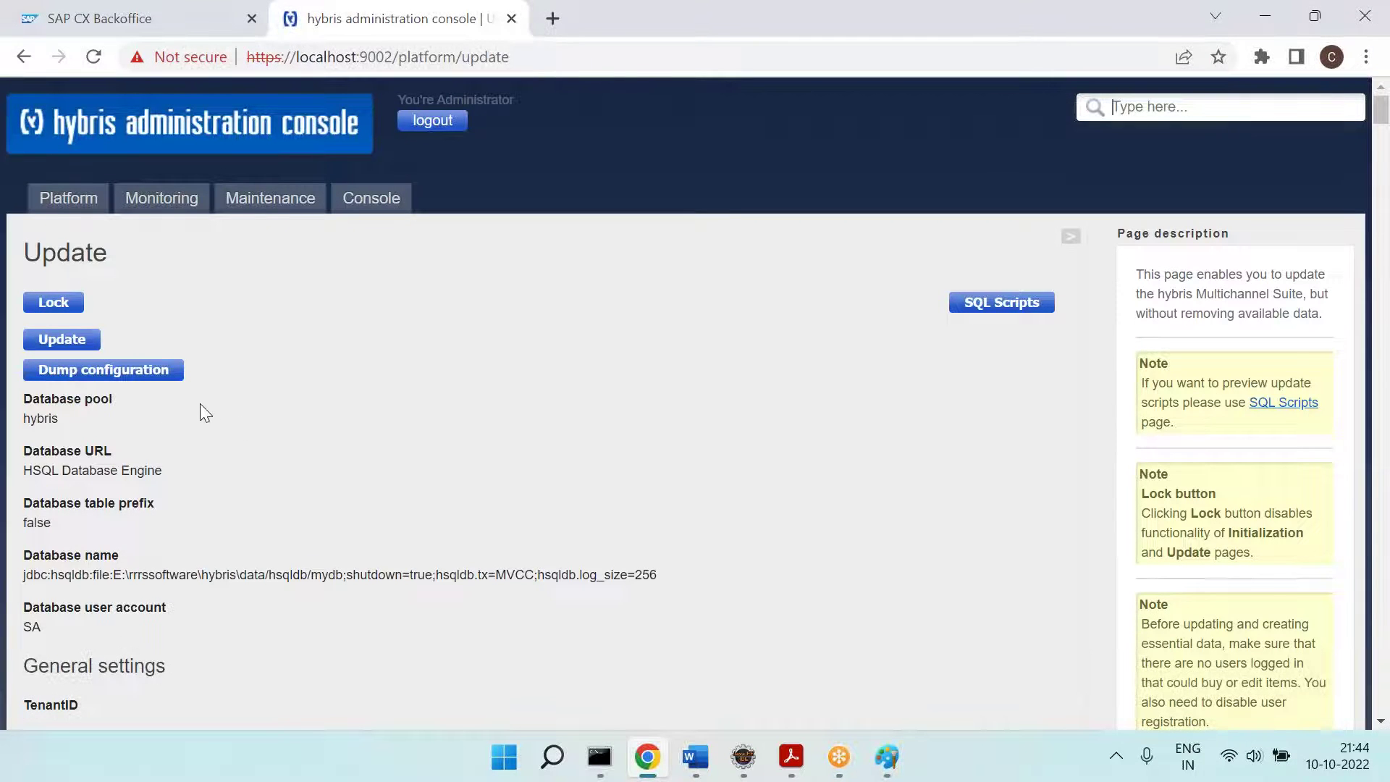
Step: Compare the extension list with configurablebundlebackoffice, consignmenttrackingocc and customercouponbackoffice in Eclipse's Project Explorer
{"action": "scroll", "coordinate": [107, 550], "scroll_direction": "down", "scroll_amount": 3}
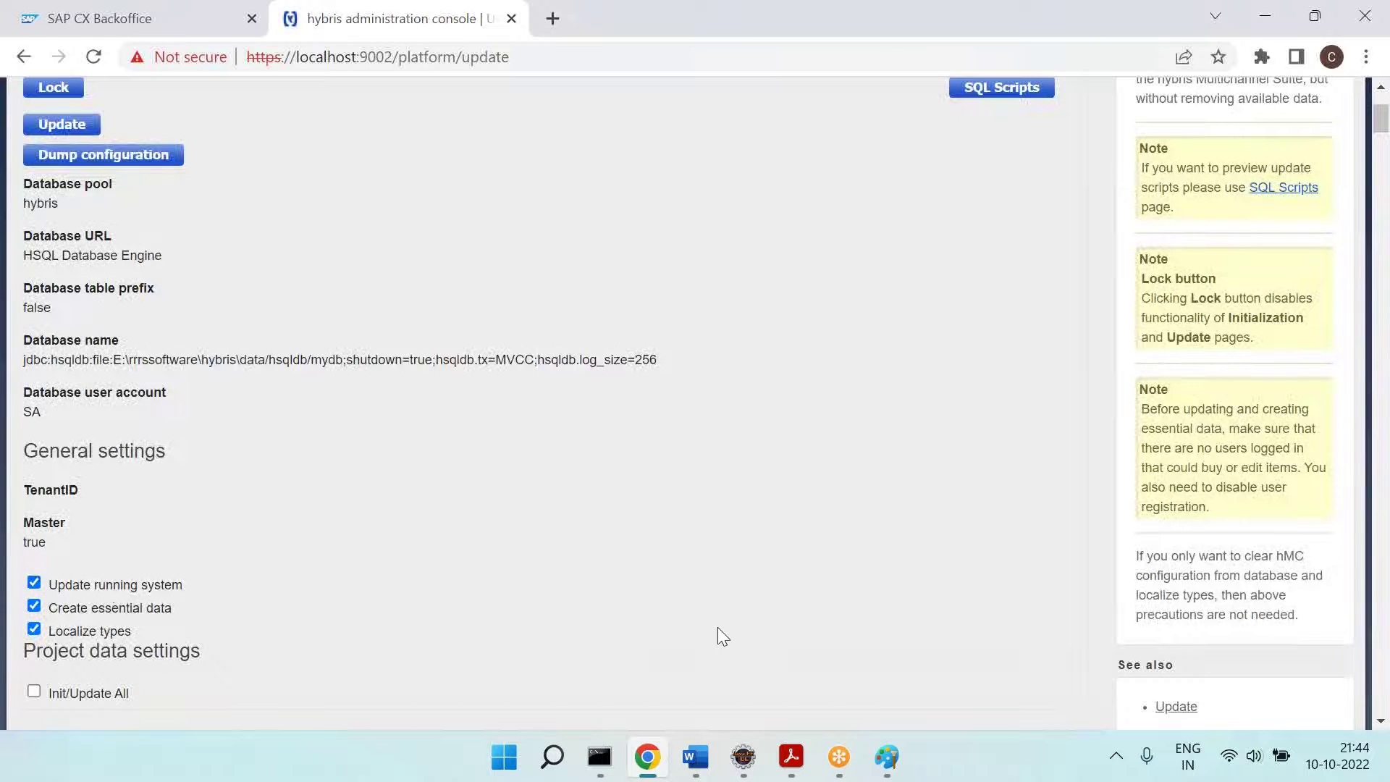
{"action": "scroll", "coordinate": [487, 517], "scroll_direction": "down", "scroll_amount": 6}
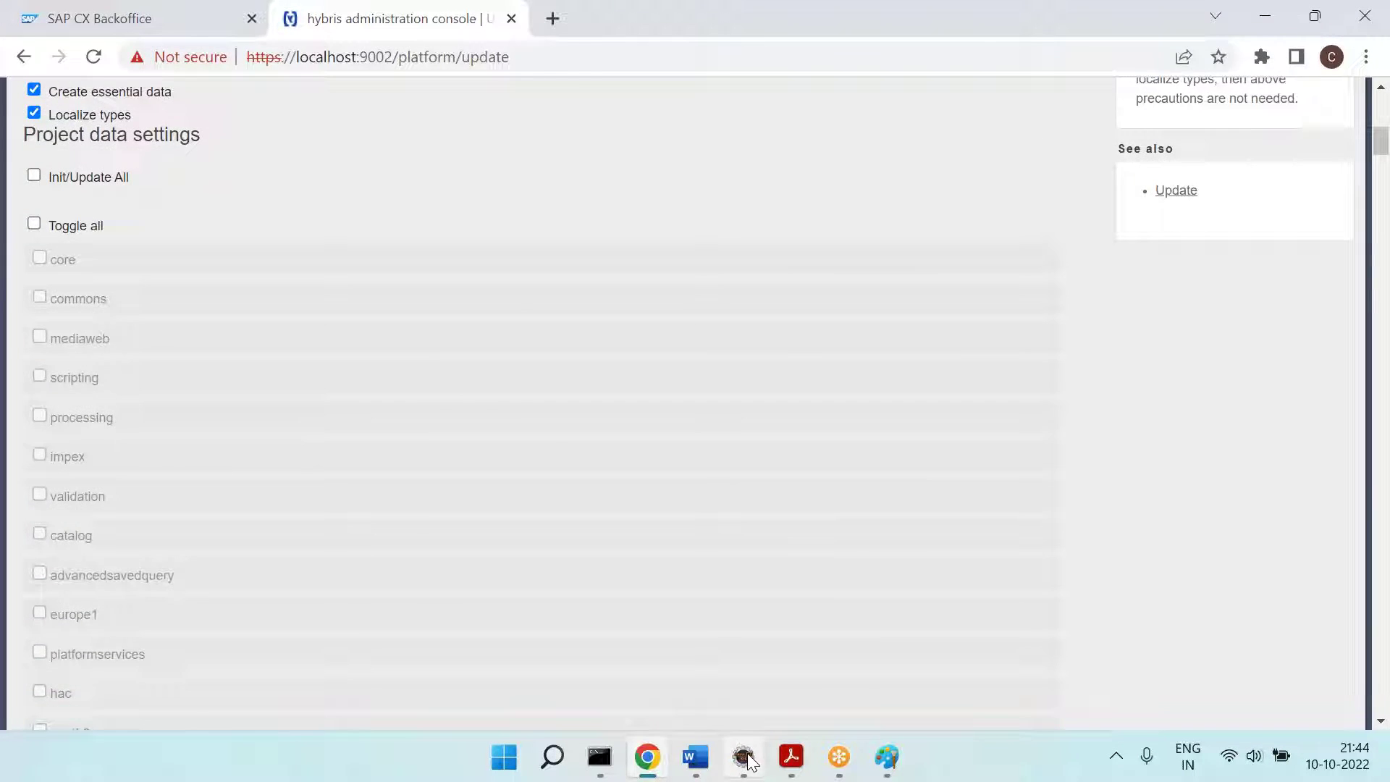
{"action": "left_click", "coordinate": [744, 757]}
{"action": "left_click", "coordinate": [51, 269]}
{"action": "left_click", "coordinate": [108, 467]}
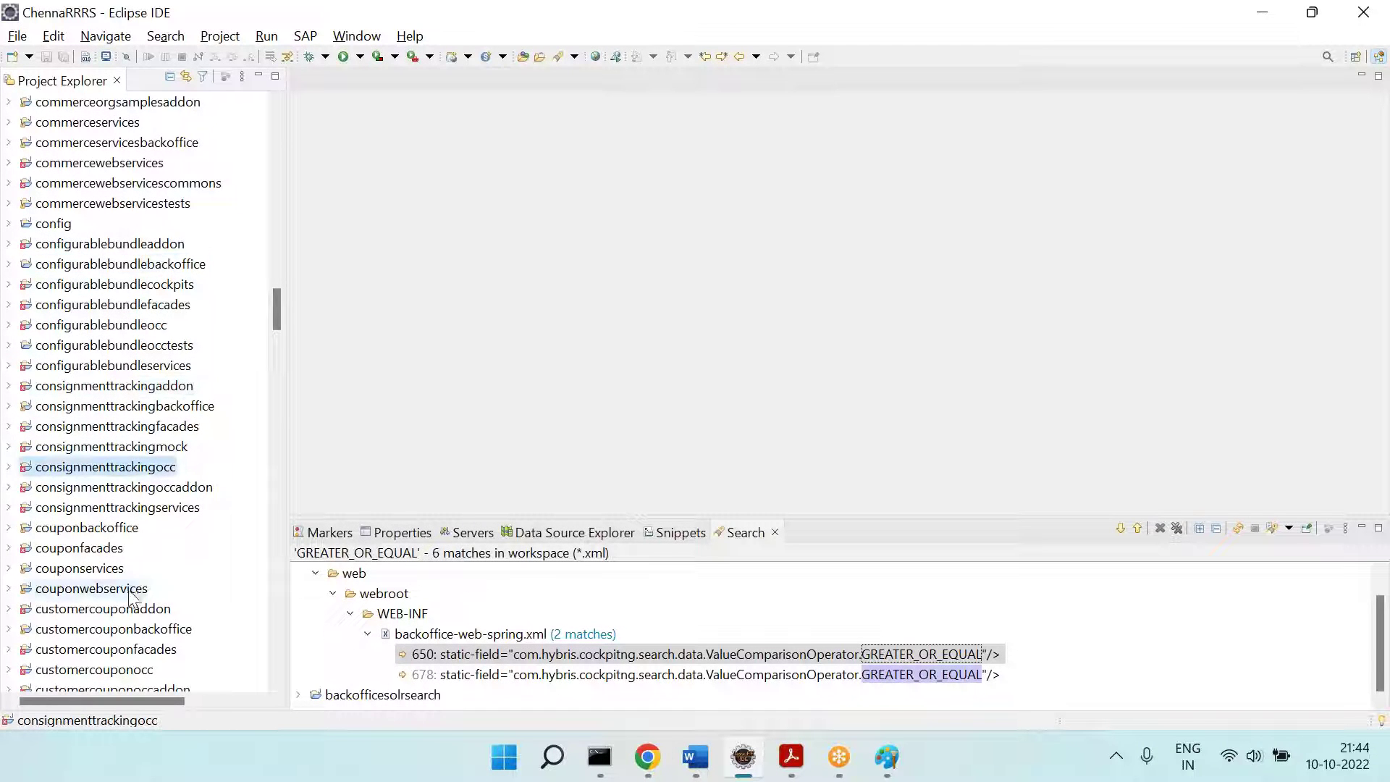
{"action": "left_click", "coordinate": [116, 630]}
{"action": "key", "text": "alt+Tab"}
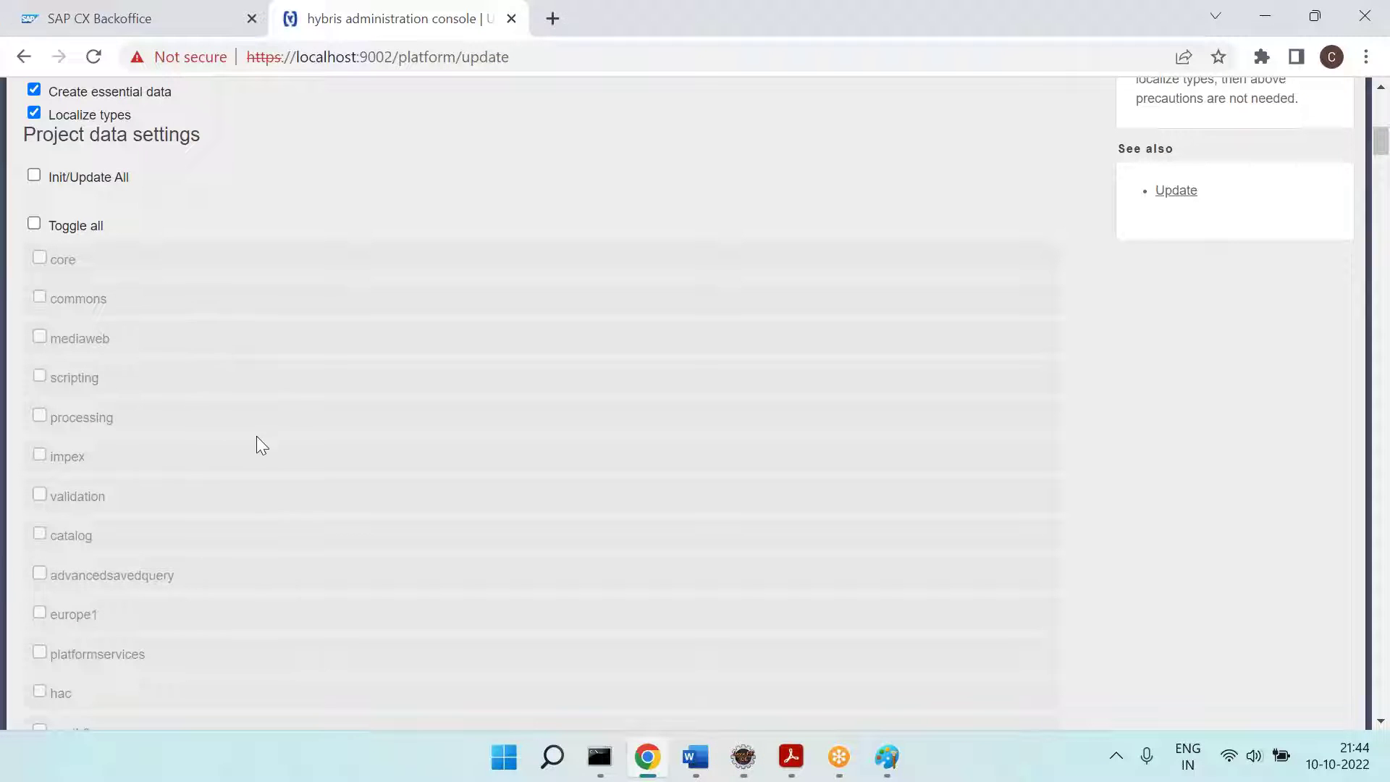
Step: Scroll through the Update page's extension checkboxes again, then go back to Paint
{"action": "scroll", "coordinate": [97, 380], "scroll_direction": "down", "scroll_amount": 5}
{"action": "scroll", "coordinate": [97, 381], "scroll_direction": "up", "scroll_amount": 3}
{"action": "scroll", "coordinate": [97, 381], "scroll_direction": "down", "scroll_amount": 20}
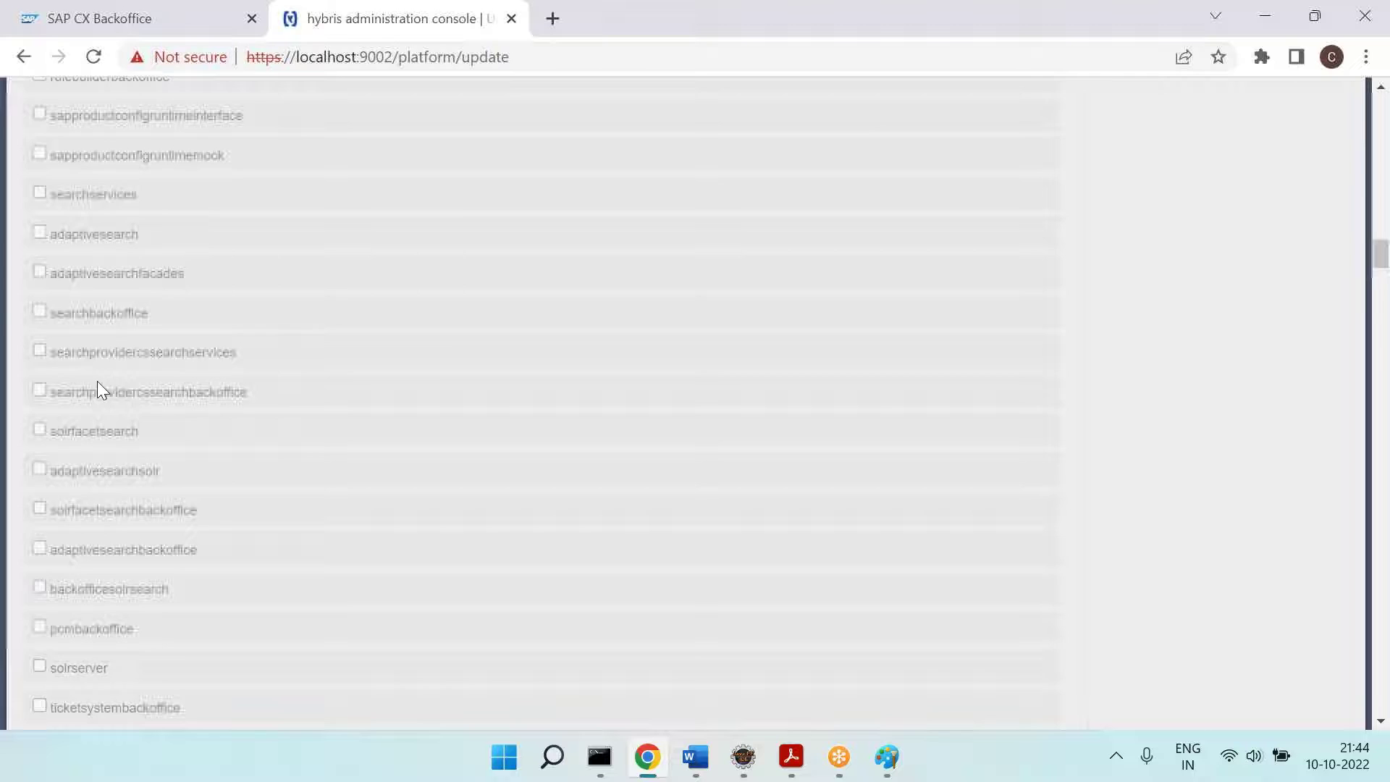
{"action": "scroll", "coordinate": [99, 384], "scroll_direction": "down", "scroll_amount": 4}
{"action": "key", "text": "alt+Tab"}
{"action": "key", "text": "alt+Tab"}
{"action": "key", "text": "Tab"}
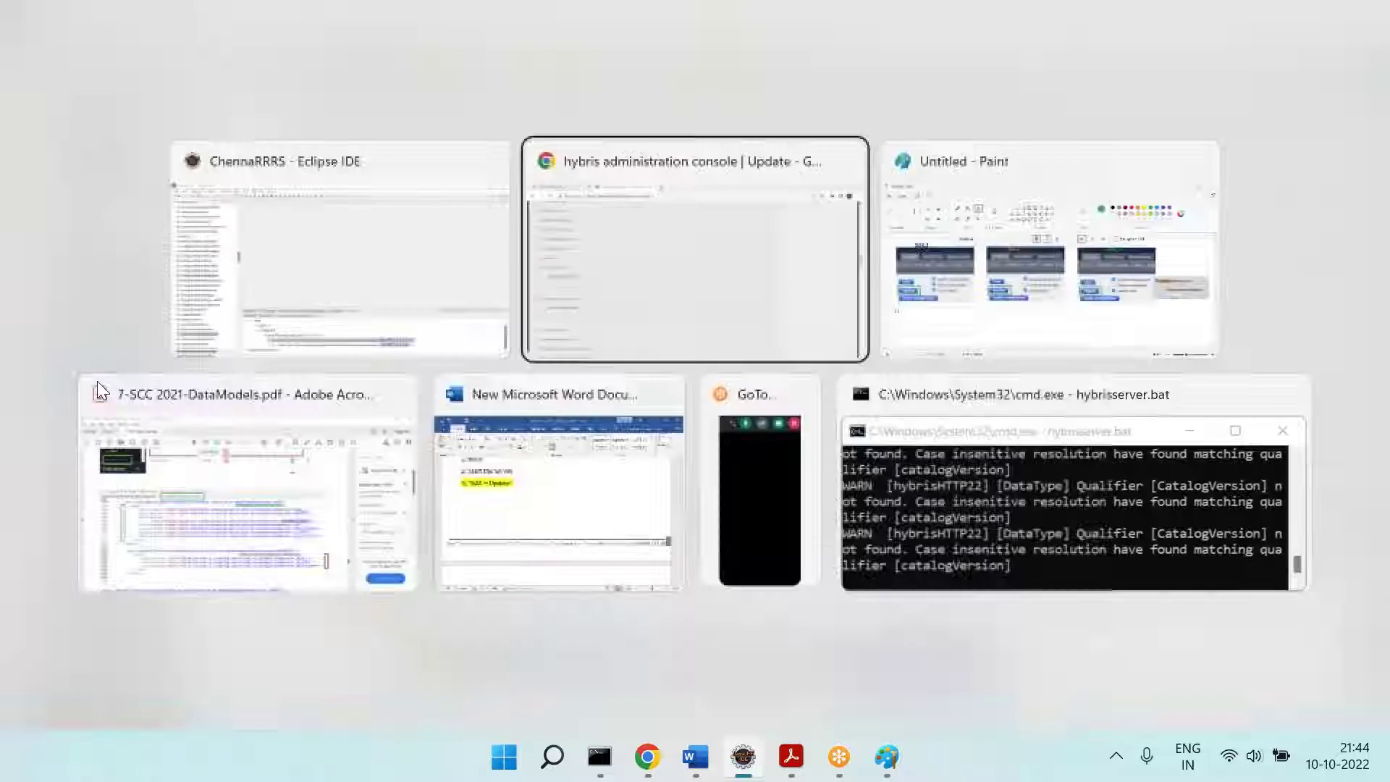
Step: Complete the note '1] Check for the data model changes in All Exts.' and reduce its text size
{"action": "type", "text": "or th"}
{"action": "type", "text": "model chagnes in"}
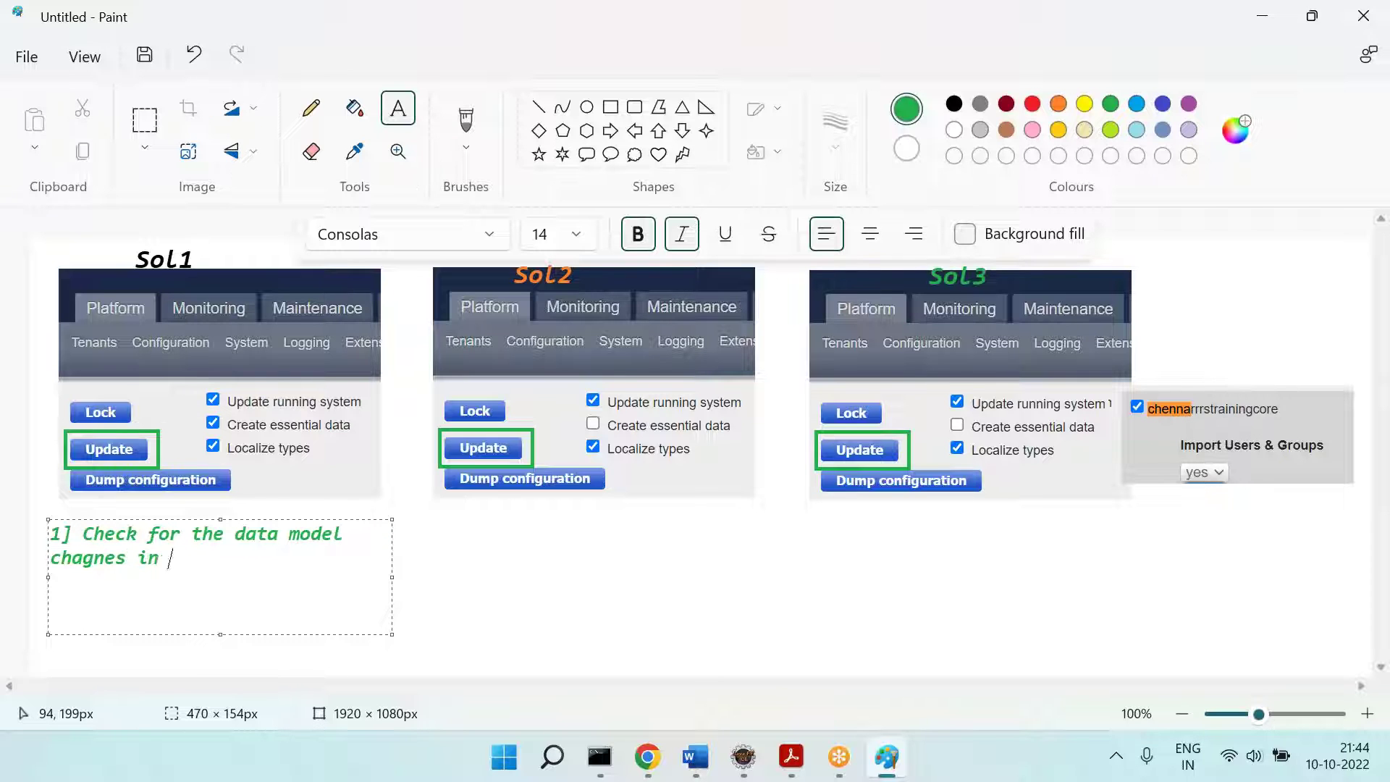
{"action": "key", "text": "BackSpace"}
{"action": "key", "text": "BackSpace"}
{"action": "key", "text": "BackSpace"}
{"action": "key", "text": "BackSpace"}
{"action": "key", "text": "BackSpace"}
{"action": "type", "text": "anges in All Exts."}
{"action": "key", "text": "ctrl+a"}
{"action": "key", "text": "ctrl+shift+comma"}
{"action": "key", "text": "ctrl+shift+comma"}
{"action": "key", "text": "End"}
Step: Add a second note line '2] Lang .. Curr ... Title' at font size 12
{"action": "key", "text": "Return"}
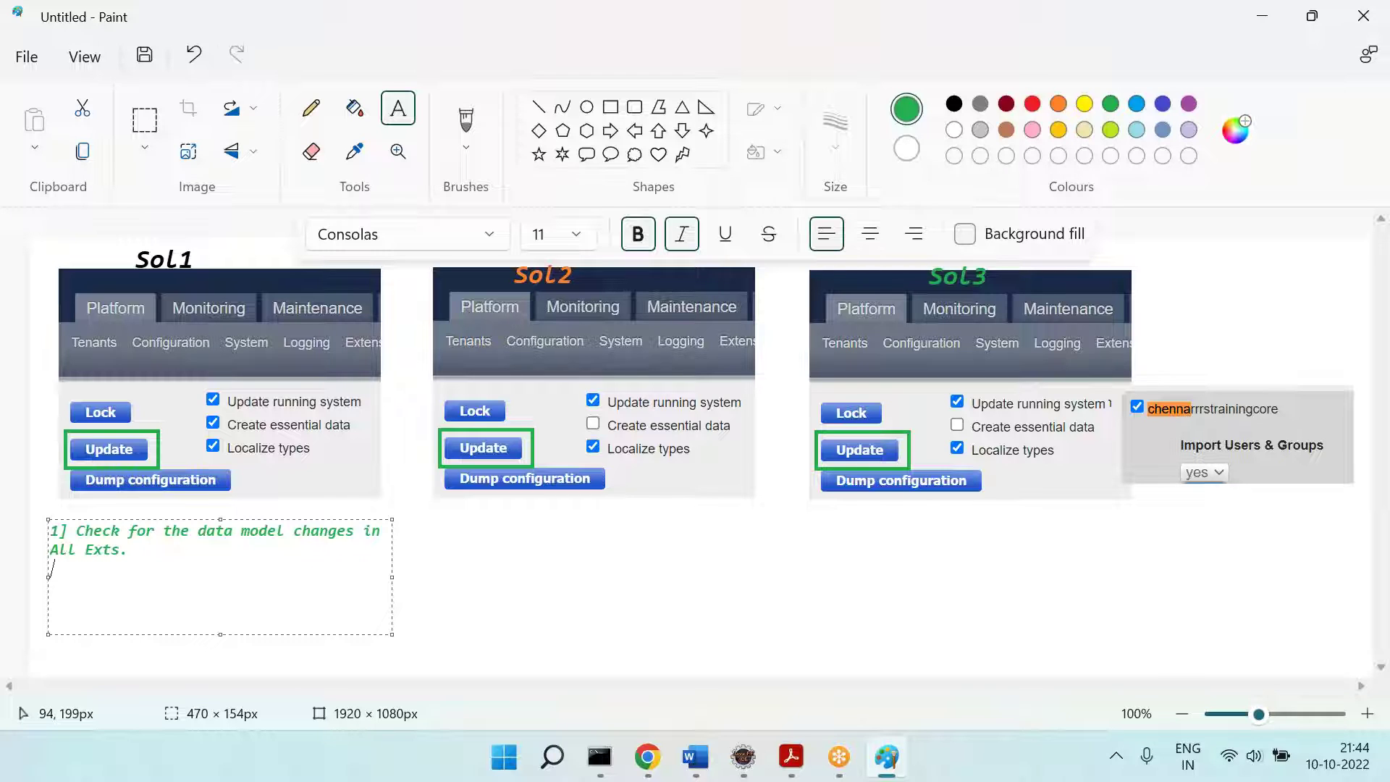
{"action": "key", "text": "ctrl+a"}
{"action": "key", "text": "ctrl+shift+period"}
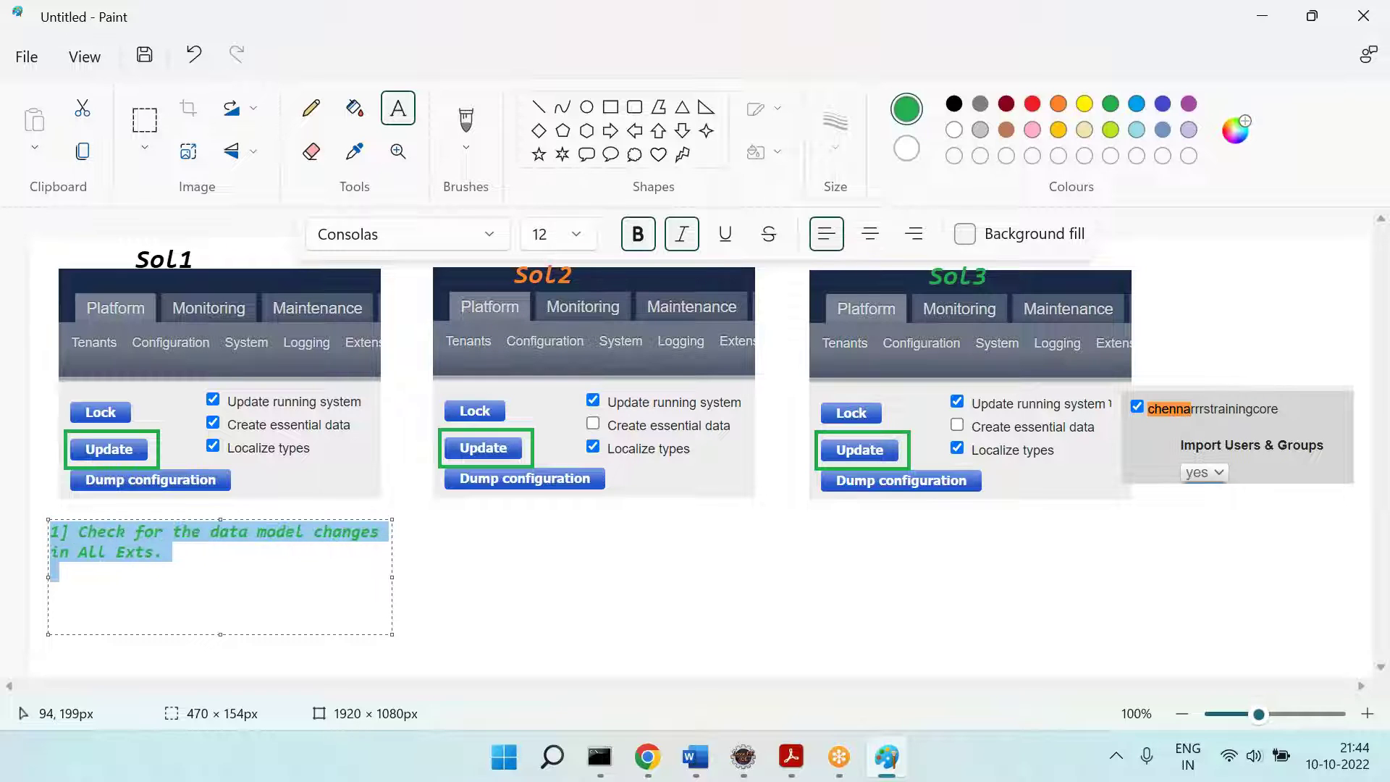
{"action": "key", "text": "End"}
{"action": "type", "text": "2]"}
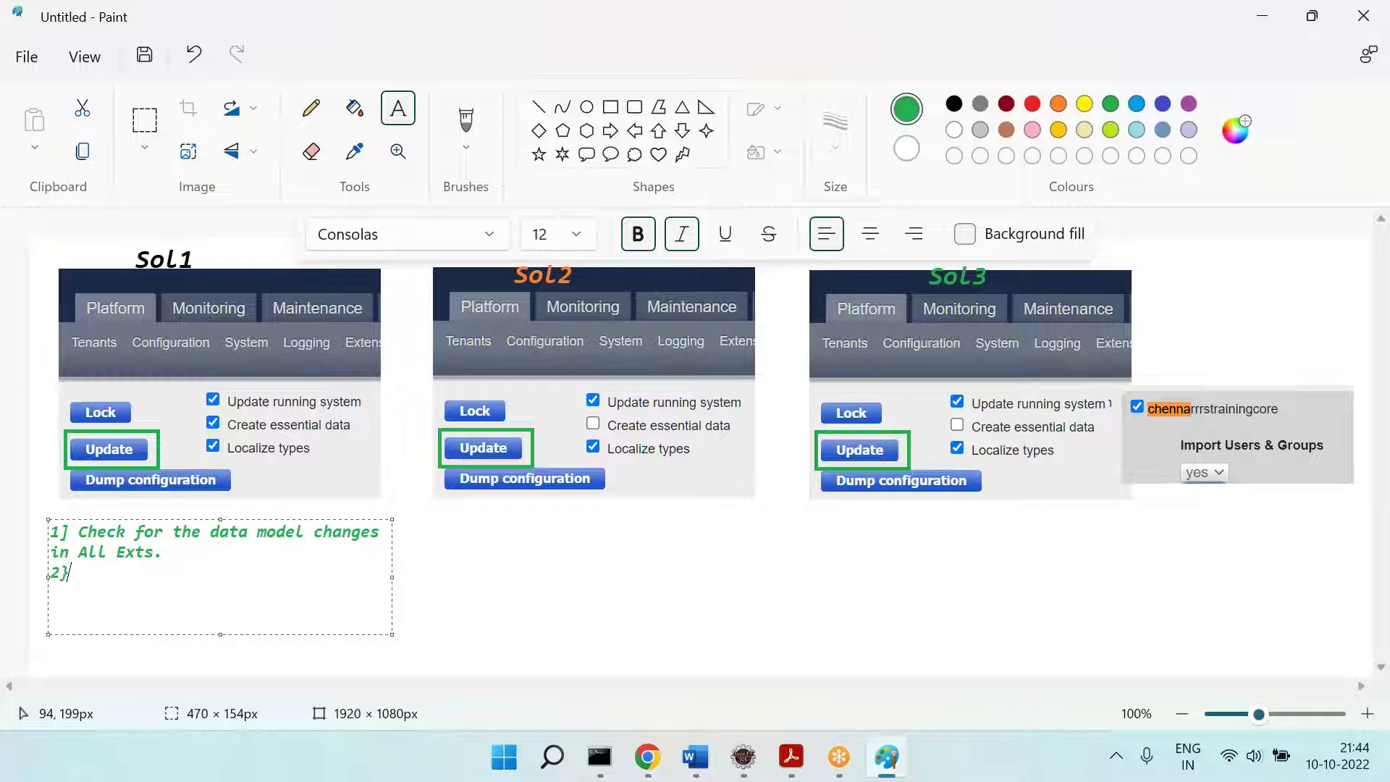
{"action": "type", "text": "]"}
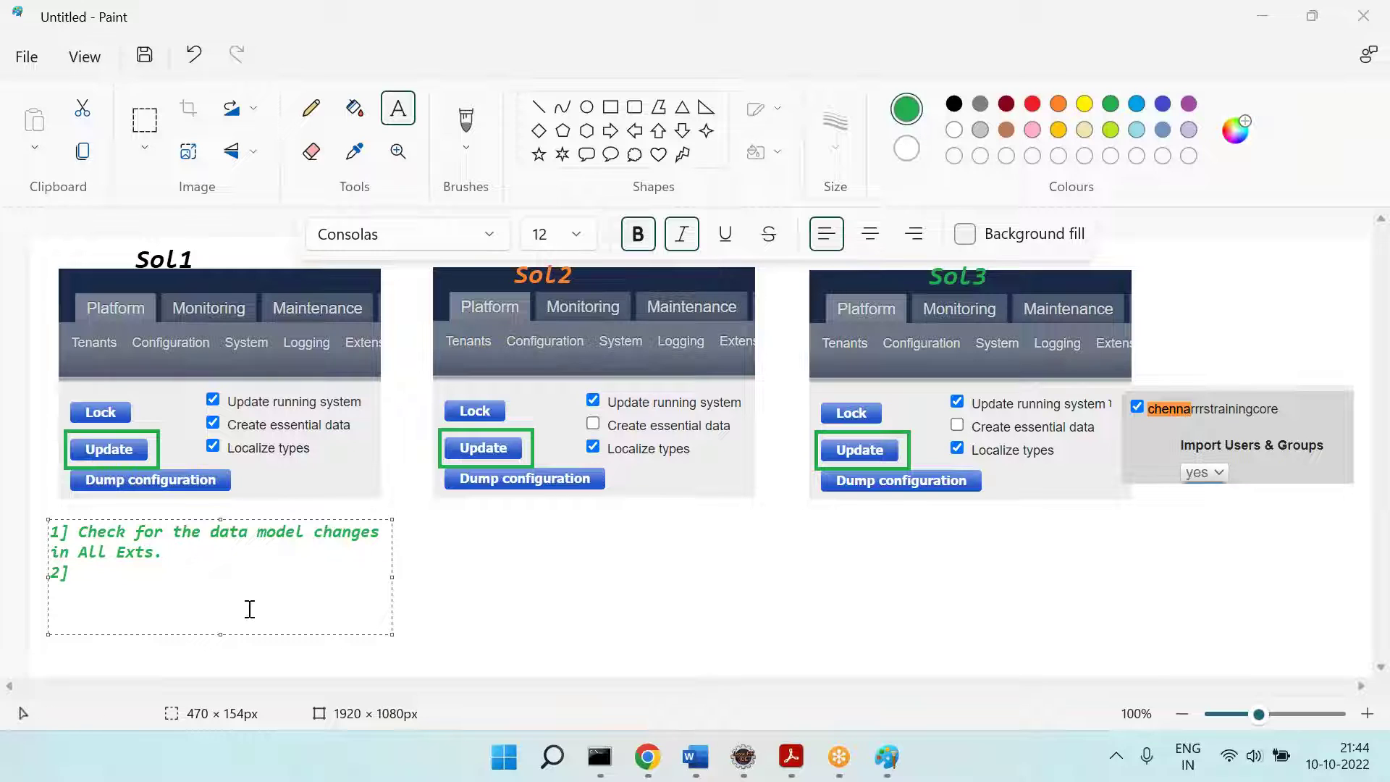
{"action": "left_click", "coordinate": [206, 588]}
{"action": "type", "text": "Lang .. Curr ."}
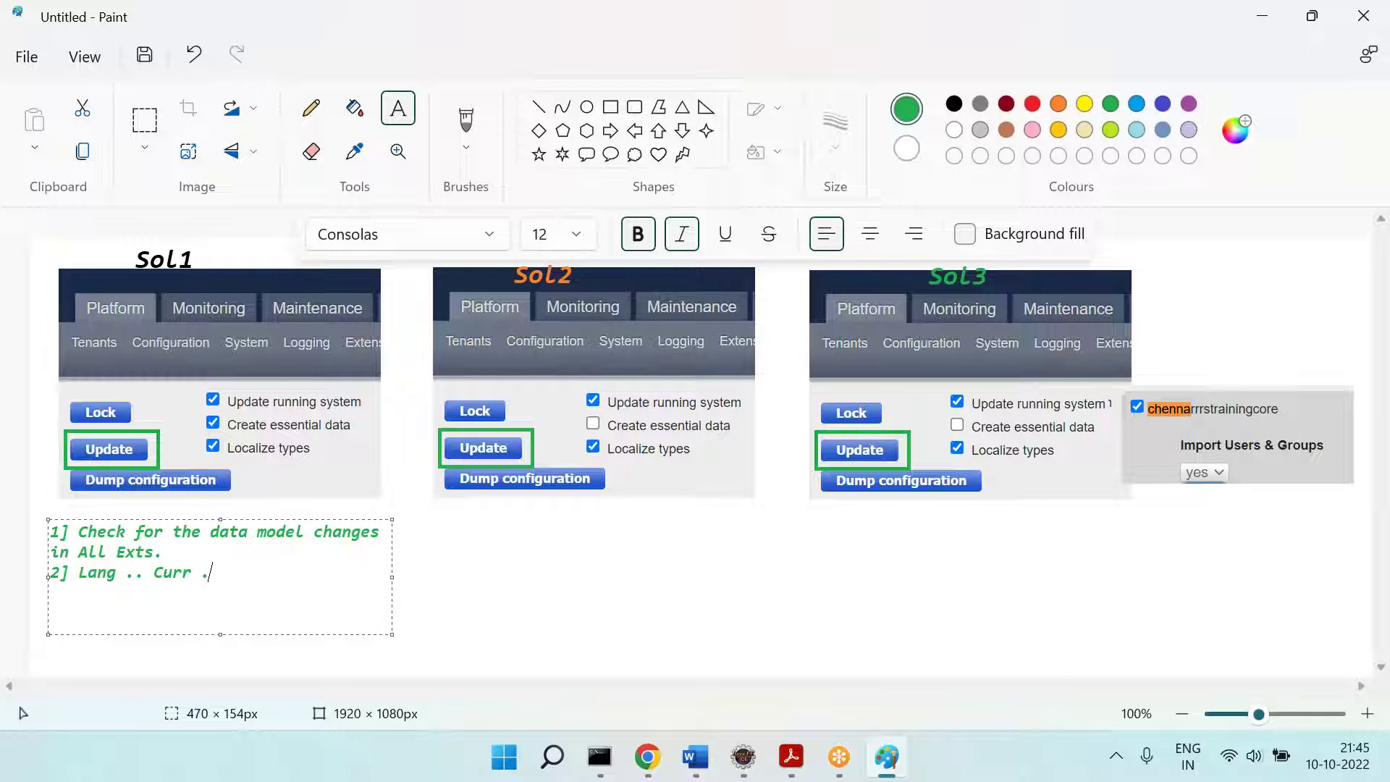
{"action": "type", "text": ".. Title ..."}
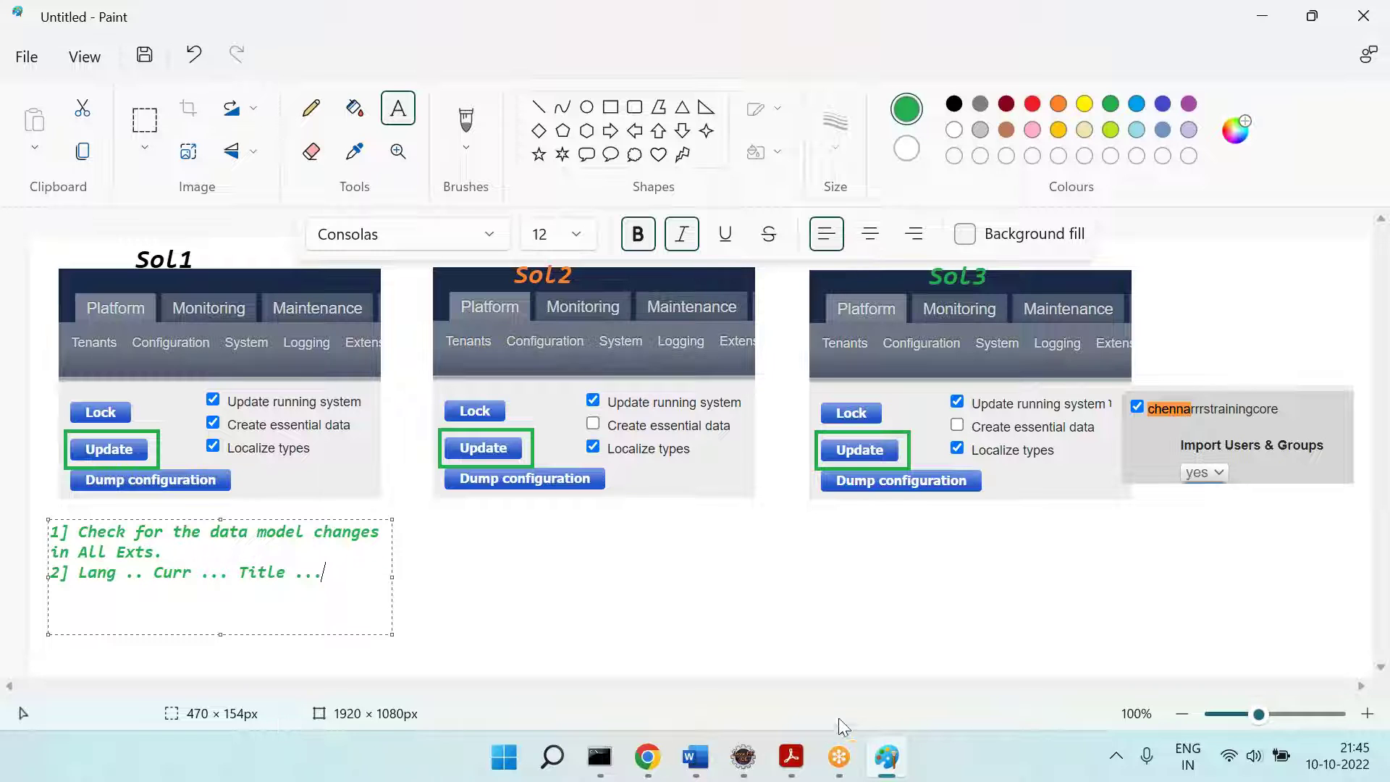
Step: Bring Eclipse forward and scroll Project Explorer to the chennarrrstraining projects
{"action": "left_click", "coordinate": [742, 757]}
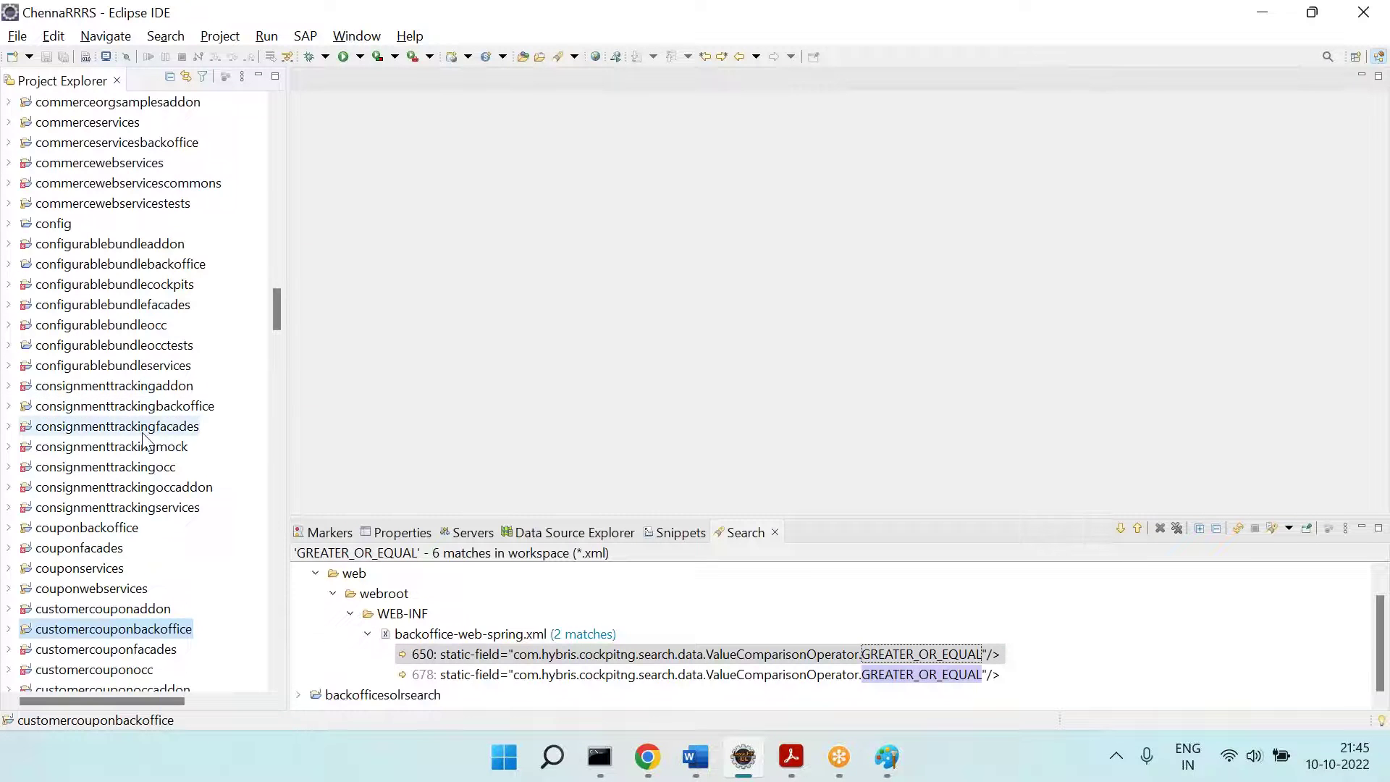
{"action": "scroll", "coordinate": [148, 442], "scroll_direction": "down", "scroll_amount": 13}
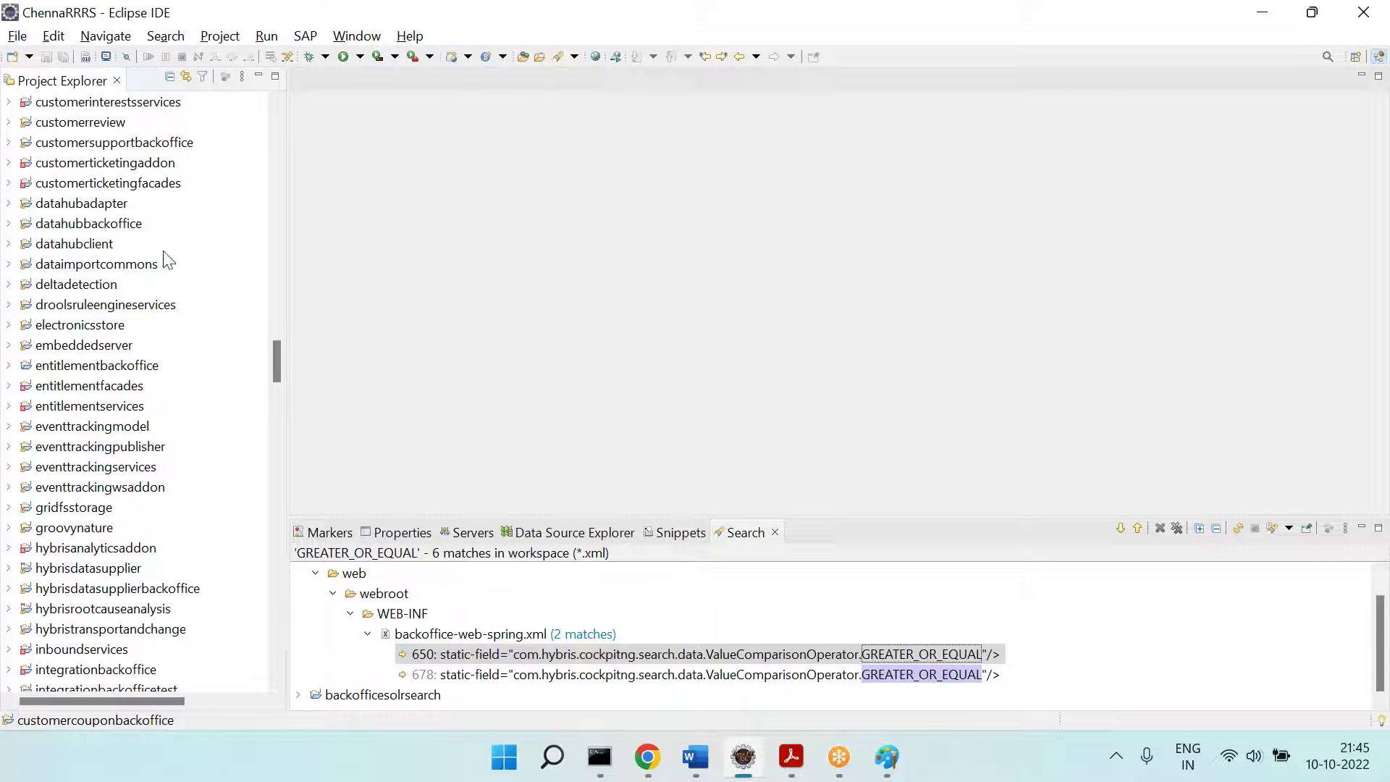
{"action": "scroll", "coordinate": [191, 262], "scroll_direction": "up", "scroll_amount": 6}
{"action": "scroll", "coordinate": [192, 262], "scroll_direction": "up", "scroll_amount": 9}
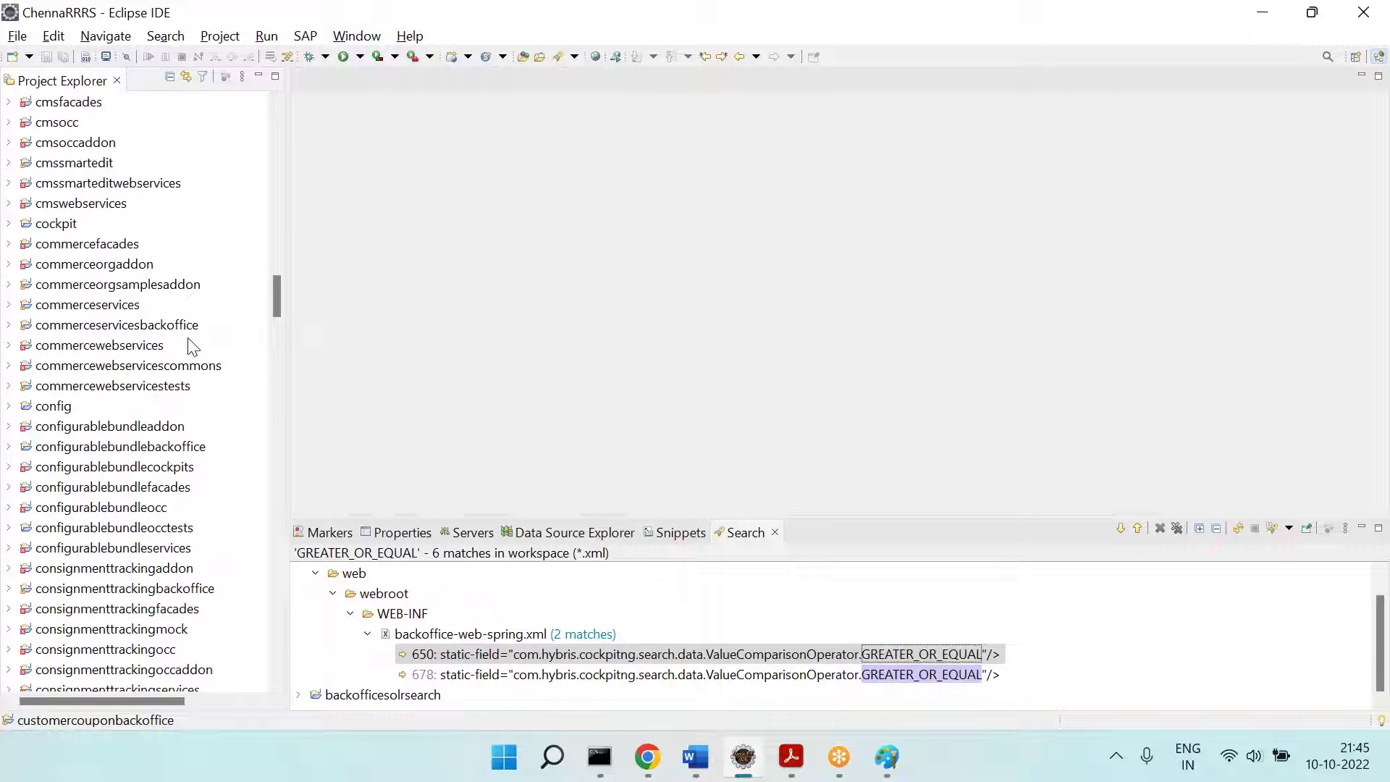
{"action": "scroll", "coordinate": [191, 346], "scroll_direction": "up", "scroll_amount": 1}
{"action": "scroll", "coordinate": [191, 346], "scroll_direction": "down", "scroll_amount": 1}
{"action": "scroll", "coordinate": [193, 346], "scroll_direction": "down", "scroll_amount": 6}
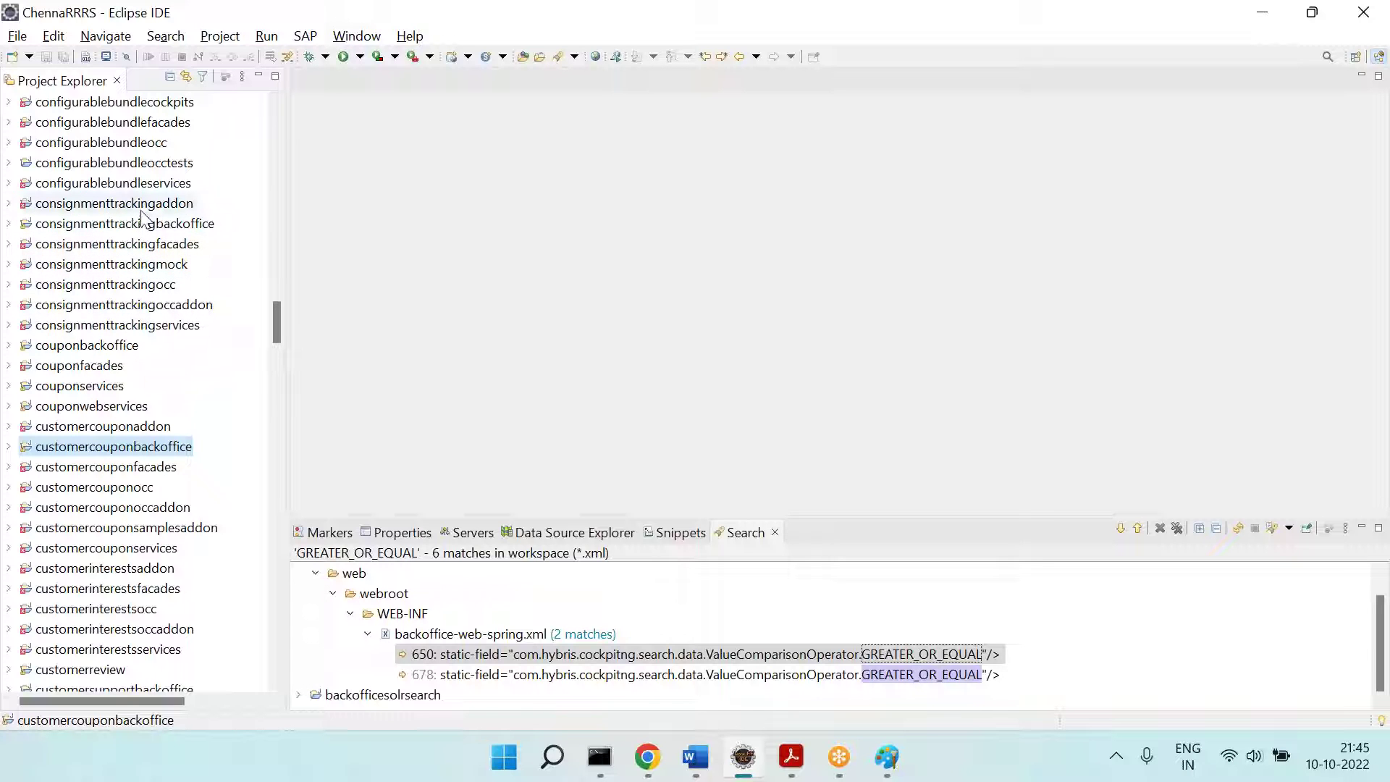
{"action": "scroll", "coordinate": [142, 217], "scroll_direction": "down", "scroll_amount": 3}
{"action": "scroll", "coordinate": [143, 217], "scroll_direction": "down", "scroll_amount": 3}
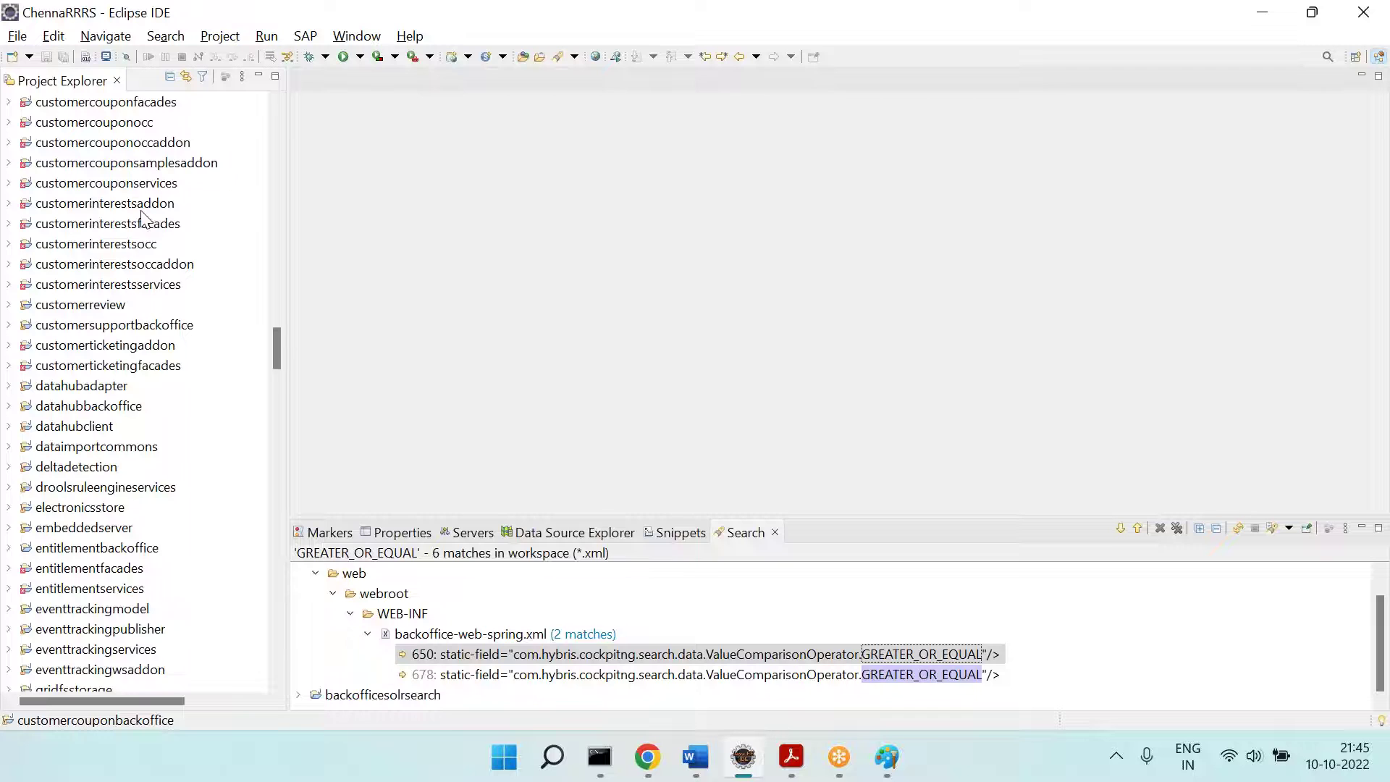
{"action": "scroll", "coordinate": [142, 217], "scroll_direction": "down", "scroll_amount": 5}
{"action": "scroll", "coordinate": [142, 217], "scroll_direction": "up", "scroll_amount": 9}
{"action": "scroll", "coordinate": [143, 218], "scroll_direction": "up", "scroll_amount": 15}
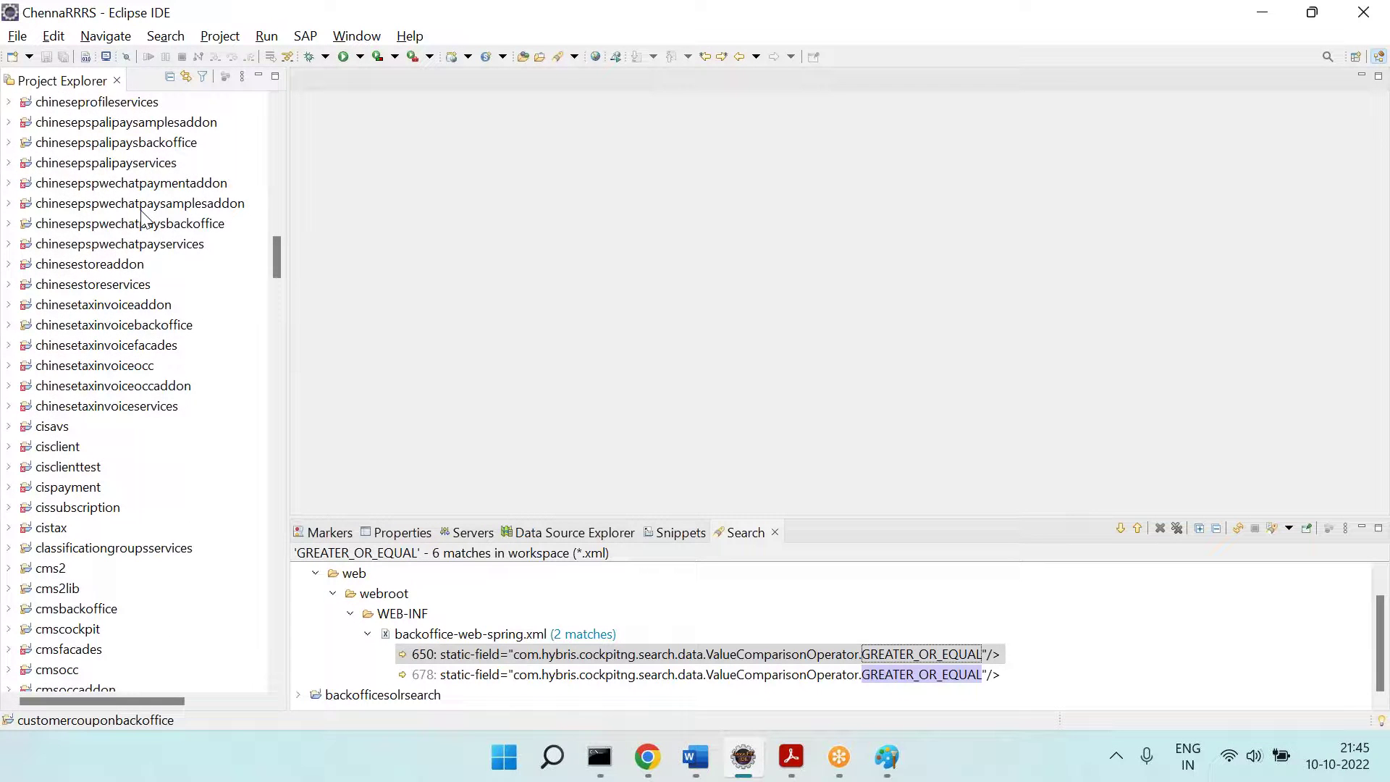
{"action": "scroll", "coordinate": [191, 323], "scroll_direction": "up", "scroll_amount": 2}
{"action": "scroll", "coordinate": [192, 324], "scroll_direction": "up", "scroll_amount": 13}
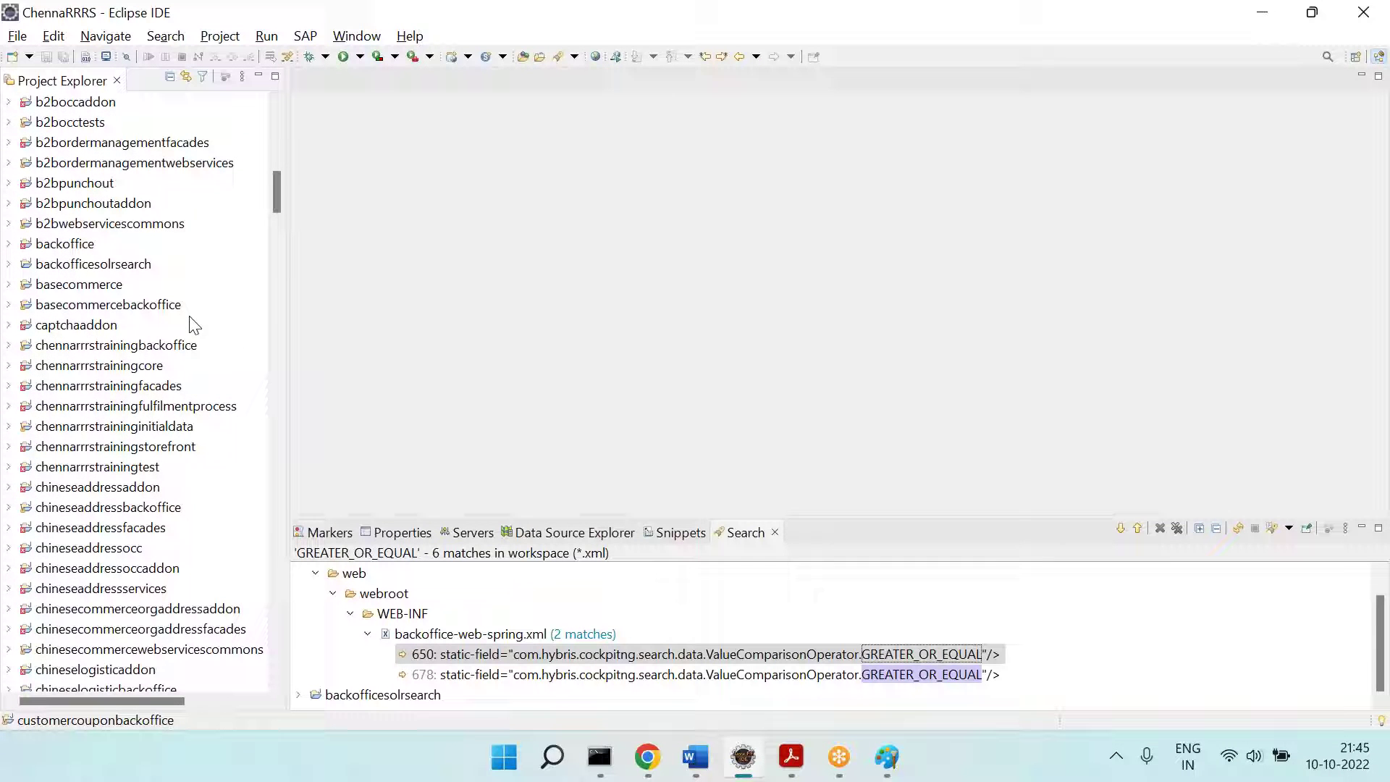
Step: Expand chennarrrstraininginitialdata > resources > import to show coredata and sampledata, then return to Paint
{"action": "left_click", "coordinate": [187, 426]}
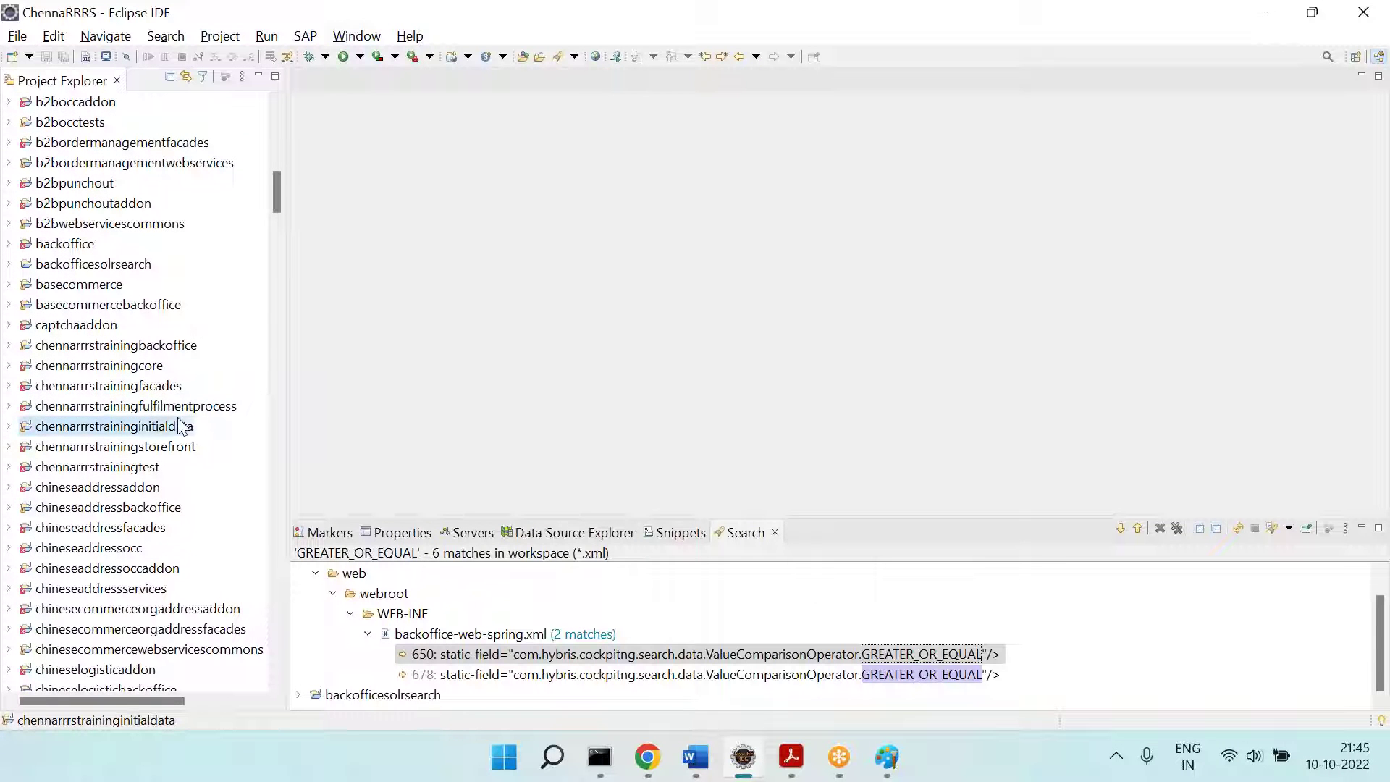
{"action": "left_click", "coordinate": [9, 426]}
{"action": "scroll", "coordinate": [18, 420], "scroll_direction": "down", "scroll_amount": 3}
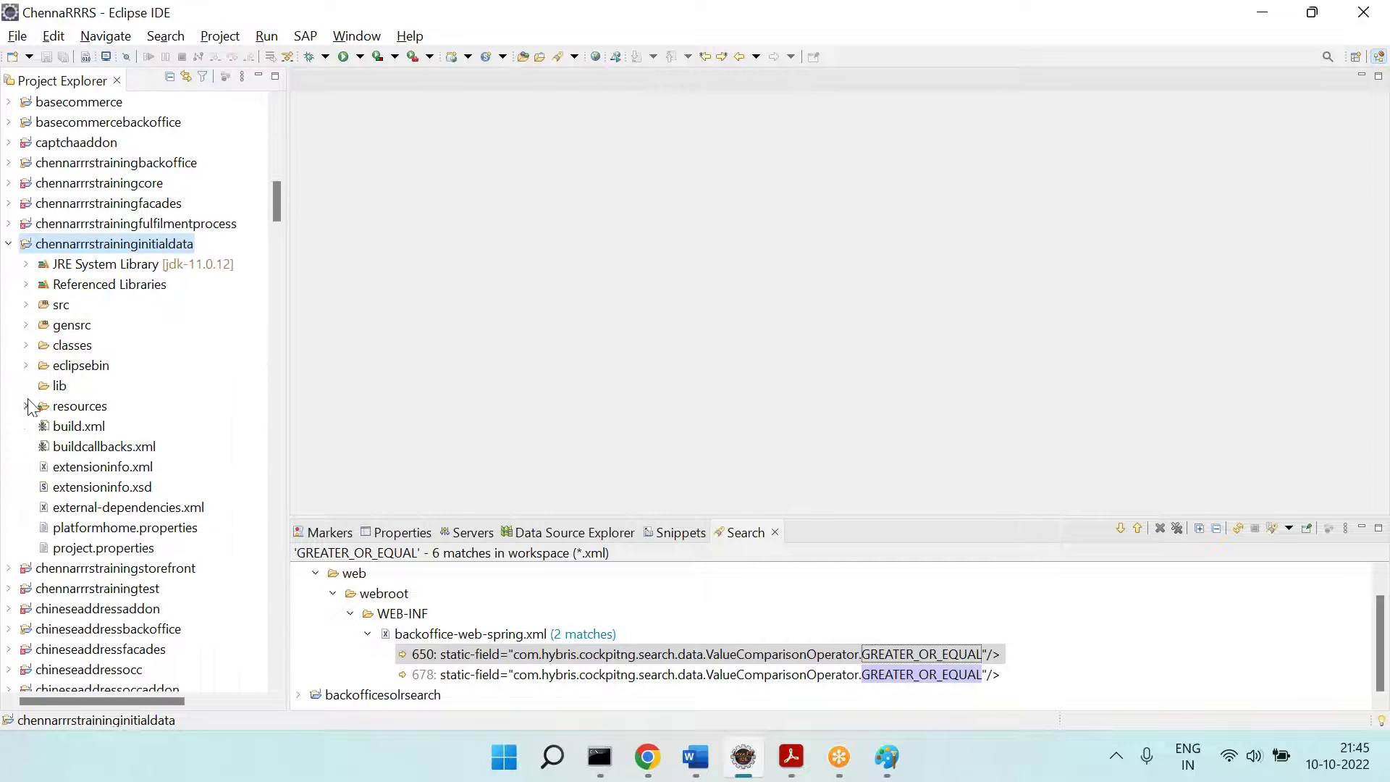
{"action": "left_click", "coordinate": [27, 407]}
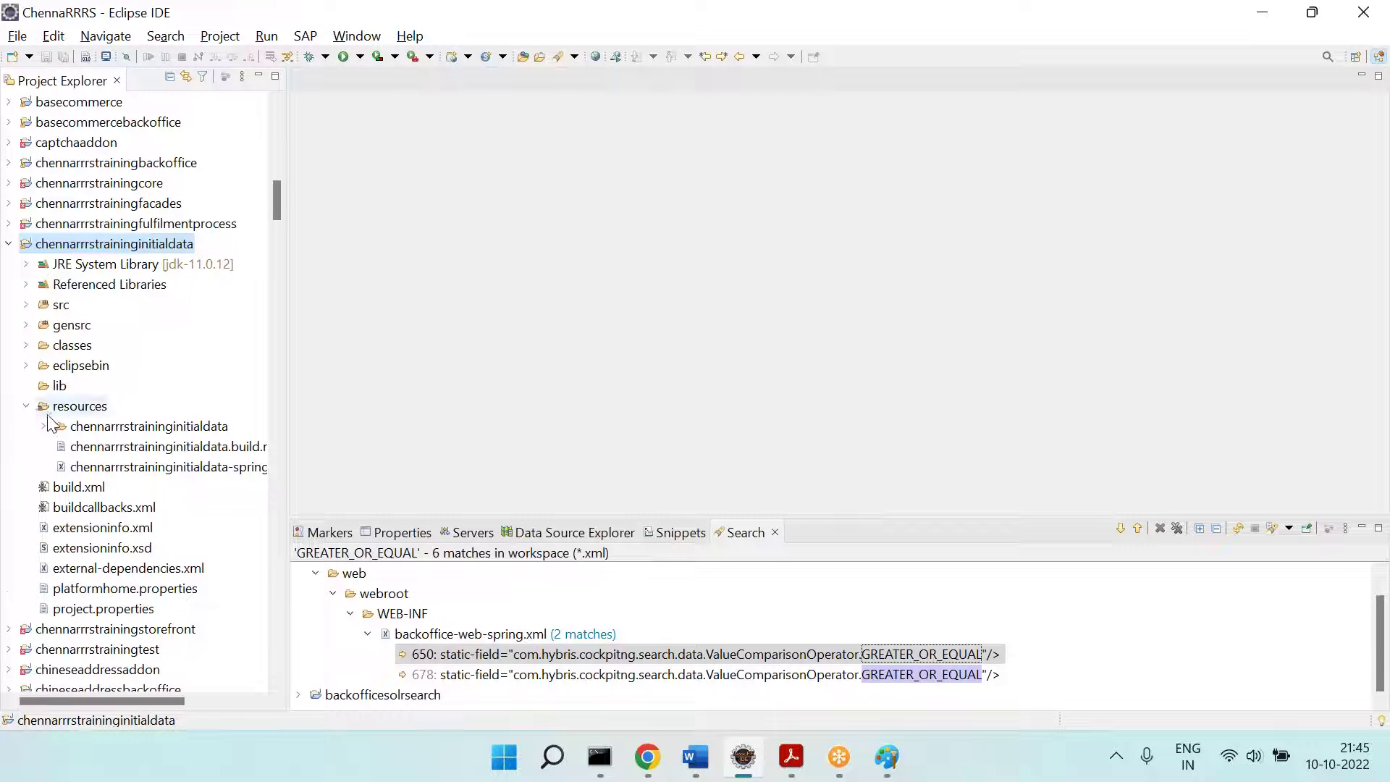
{"action": "left_click", "coordinate": [44, 426]}
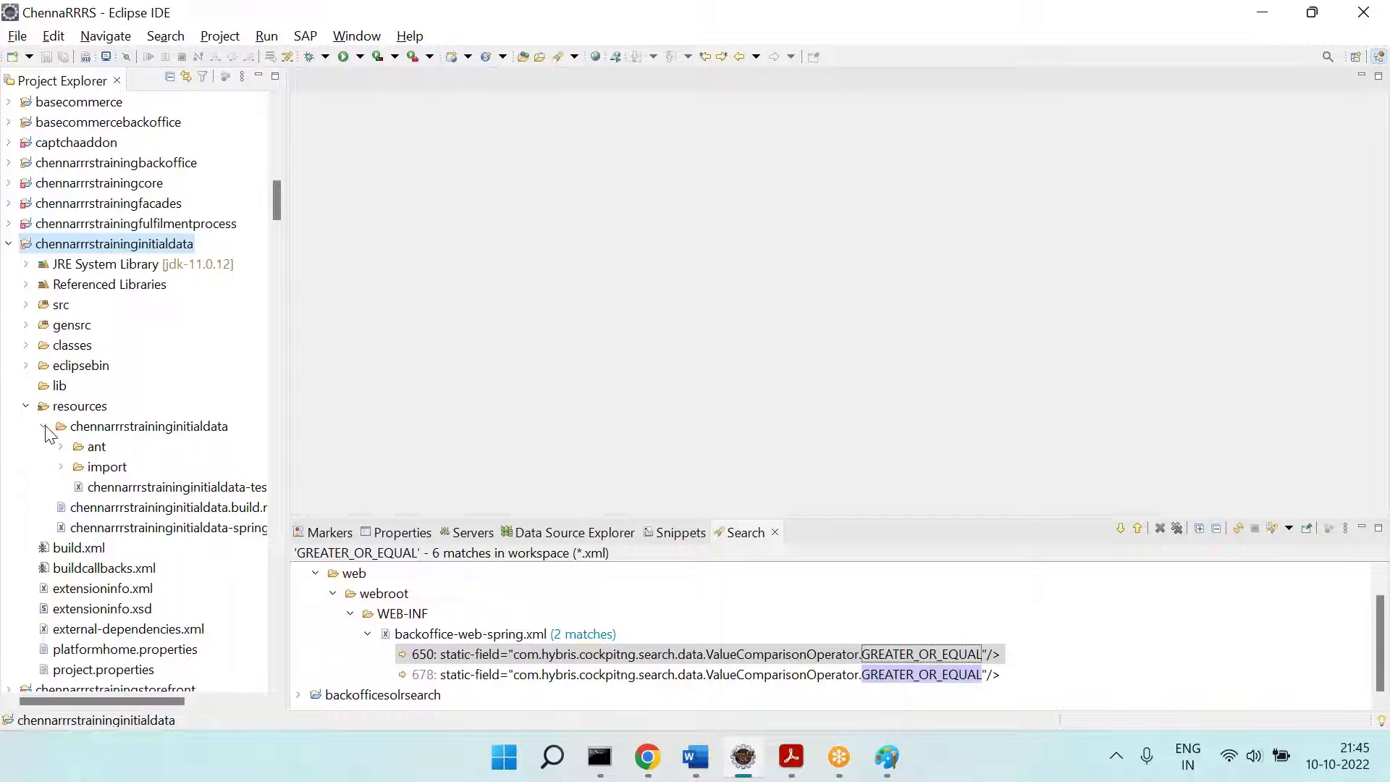
{"action": "left_click", "coordinate": [62, 467]}
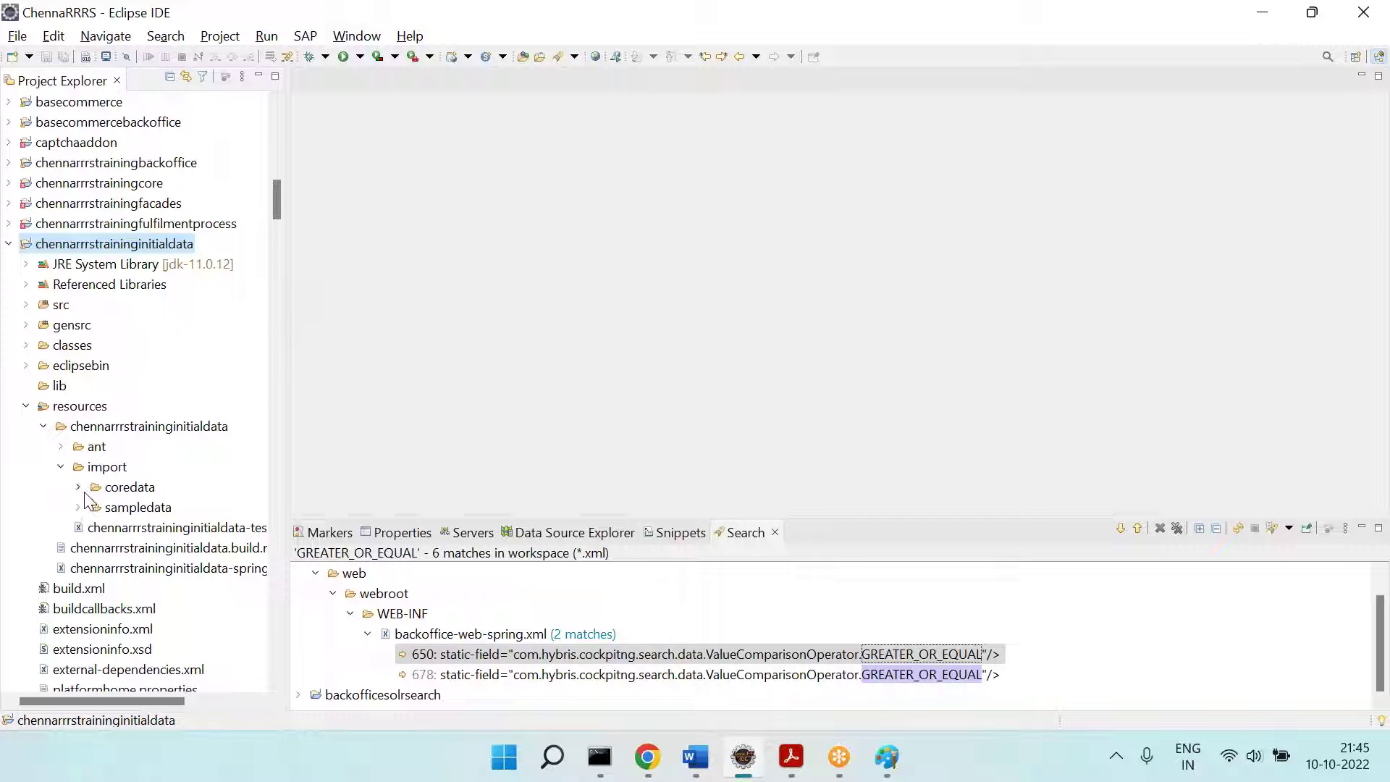
{"action": "left_click", "coordinate": [79, 488]}
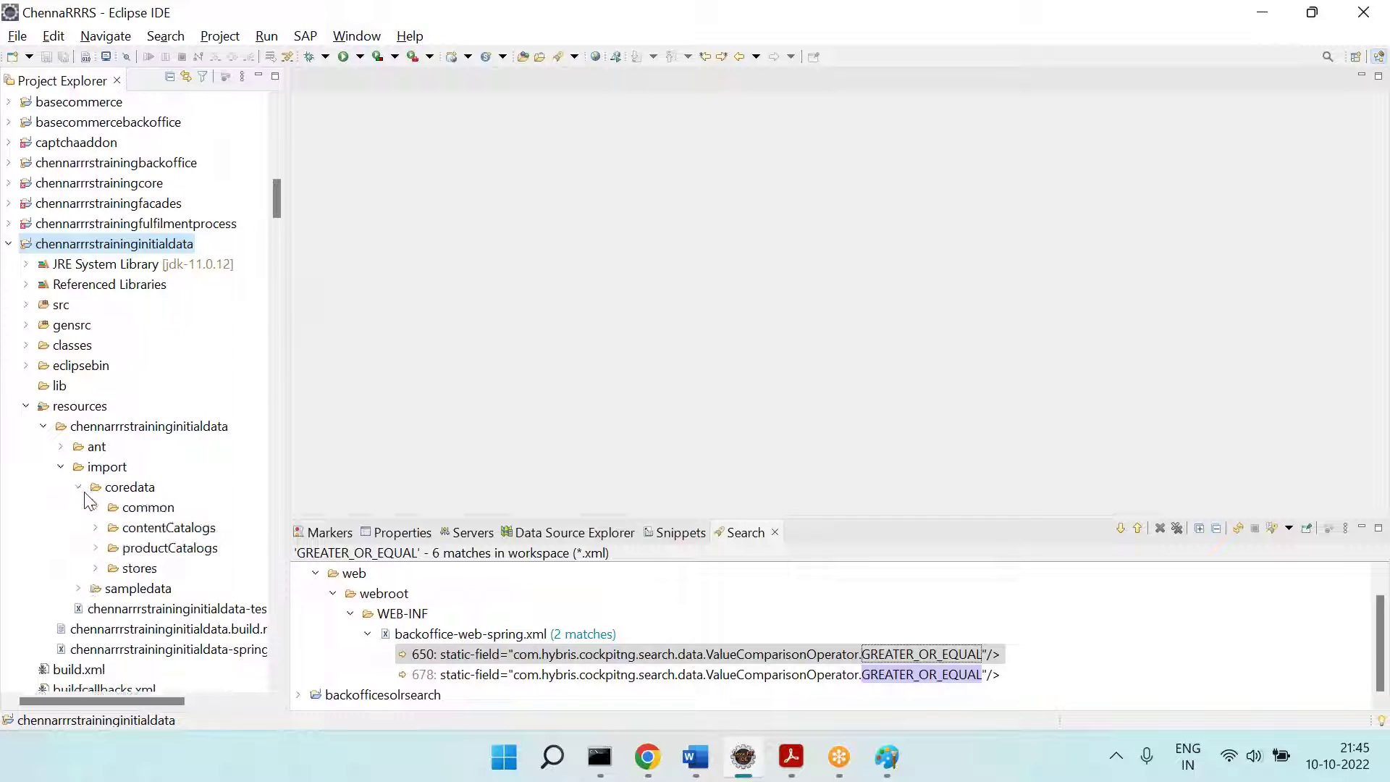
{"action": "left_click", "coordinate": [79, 590]}
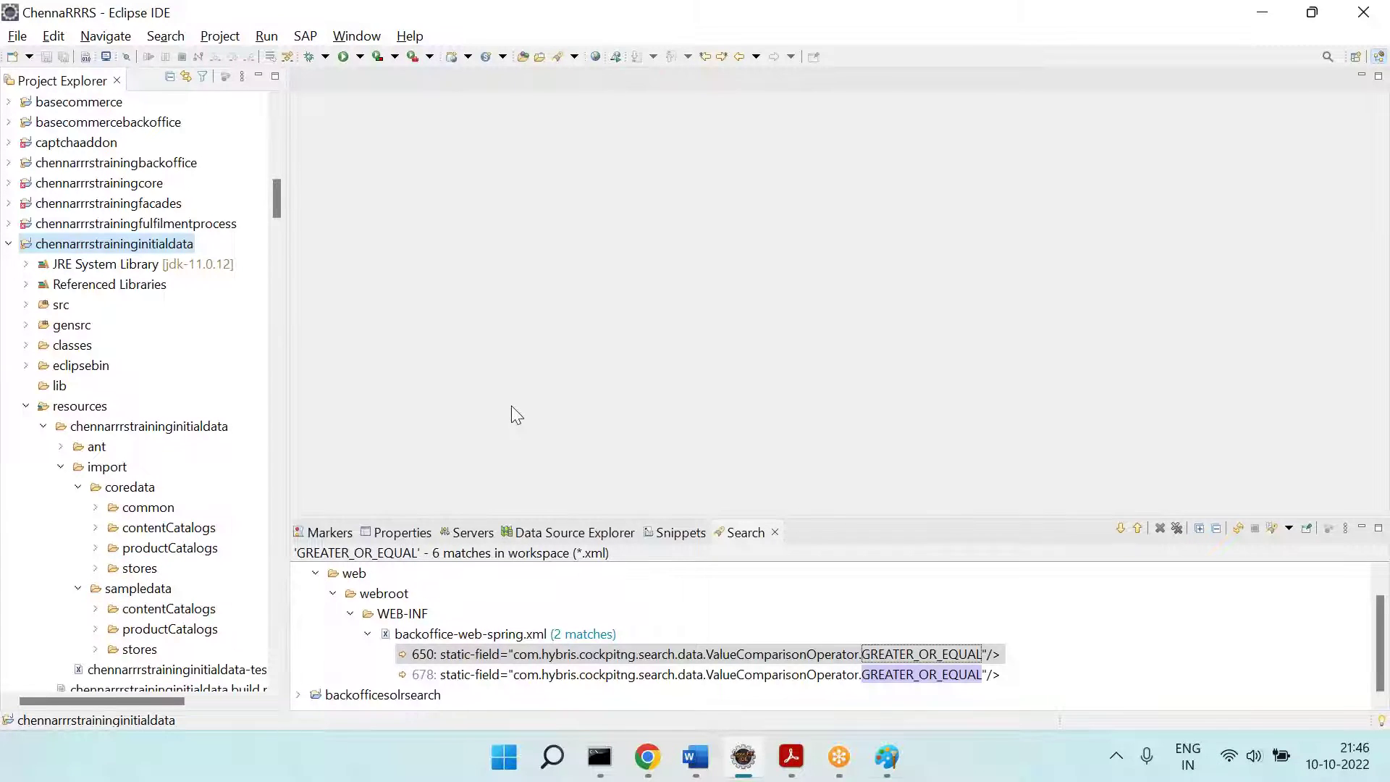
{"action": "key", "text": "alt+Tab"}
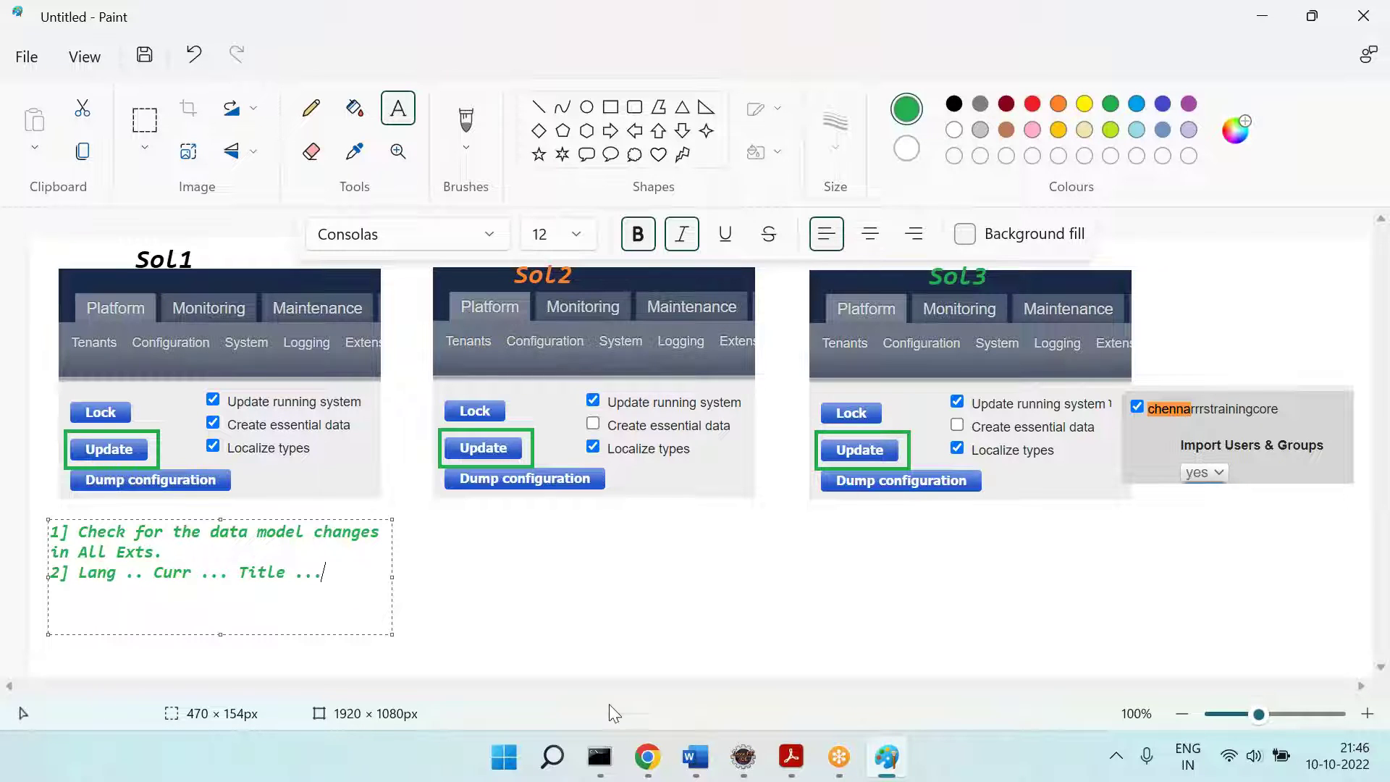
Step: After a glance at the hybris console, turn the '2] Lang .. Curr ... Title ...' line black
{"action": "left_click", "coordinate": [641, 755]}
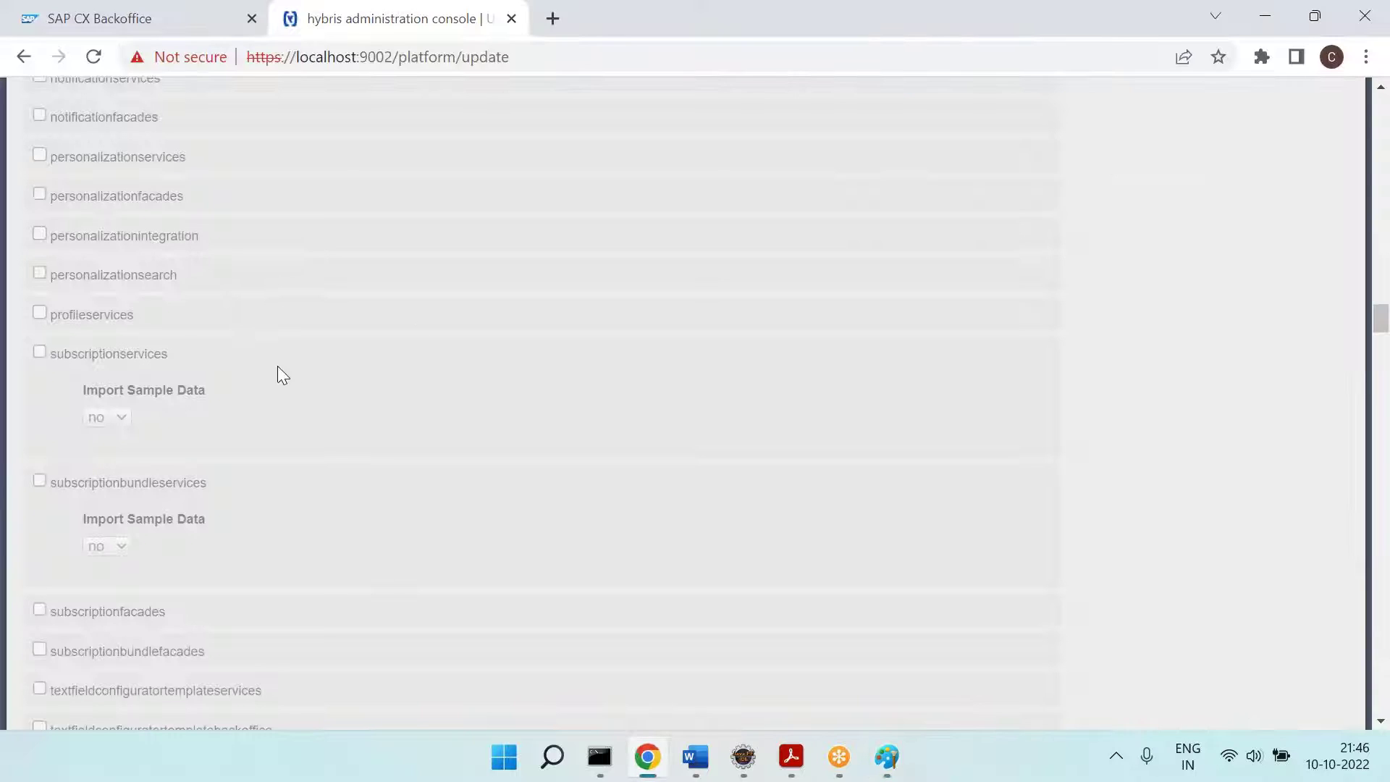
{"action": "key", "text": "alt+Tab"}
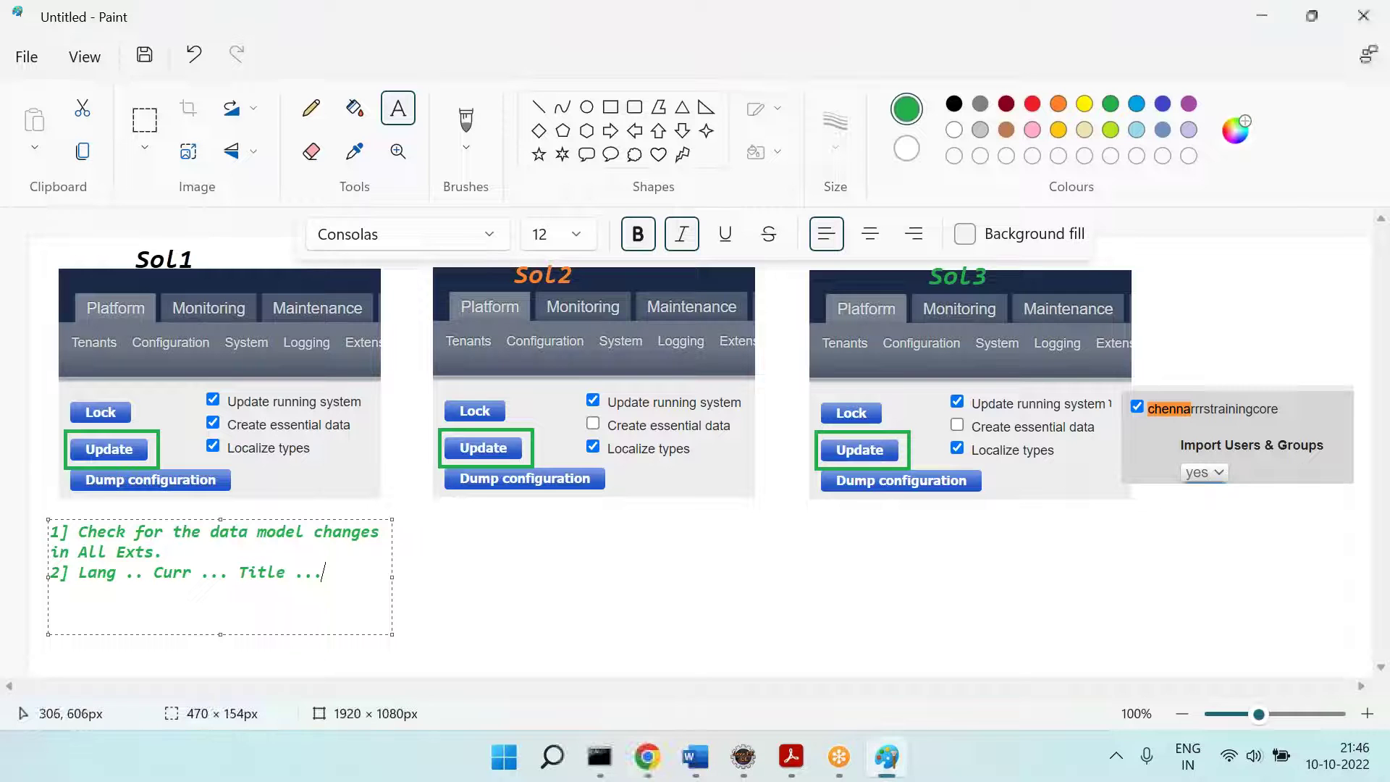
{"action": "triple_click", "coordinate": [266, 572]}
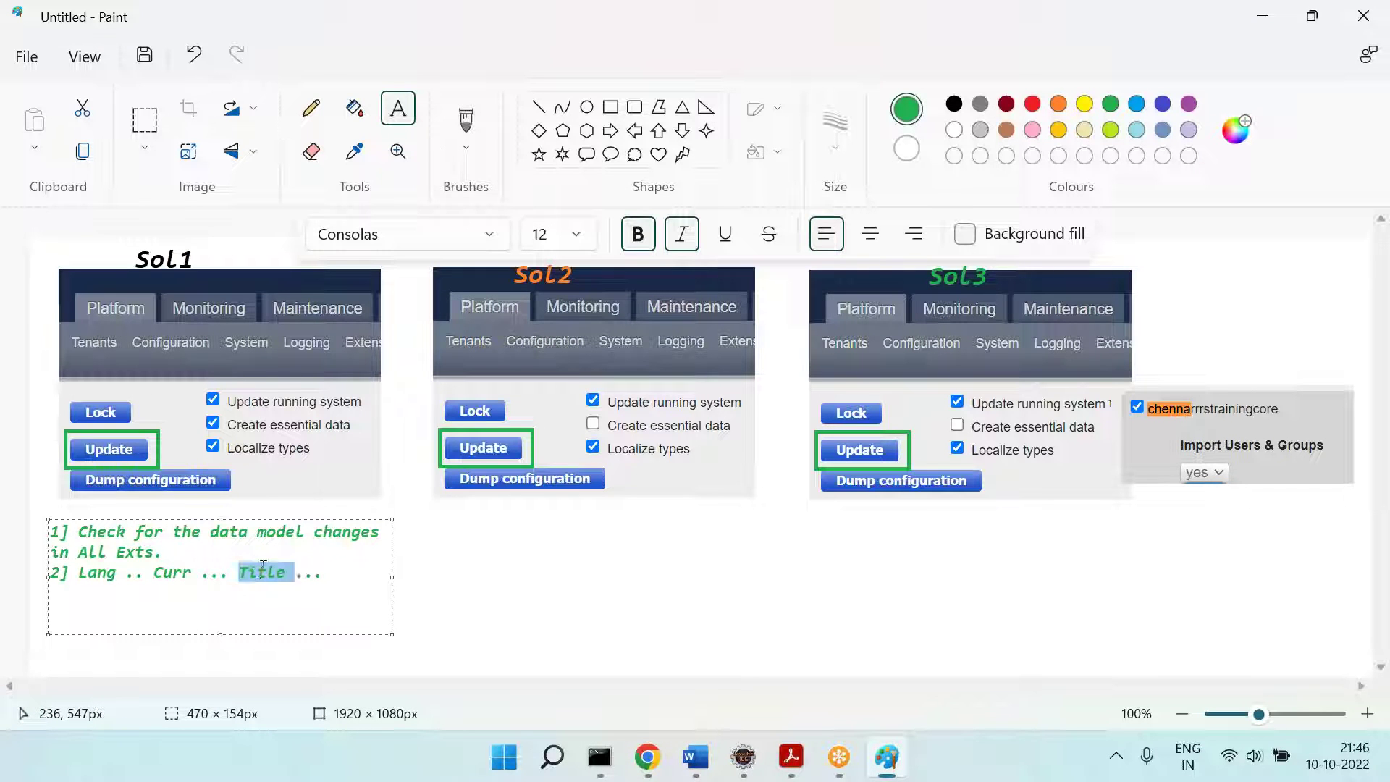
{"action": "triple_click", "coordinate": [266, 572]}
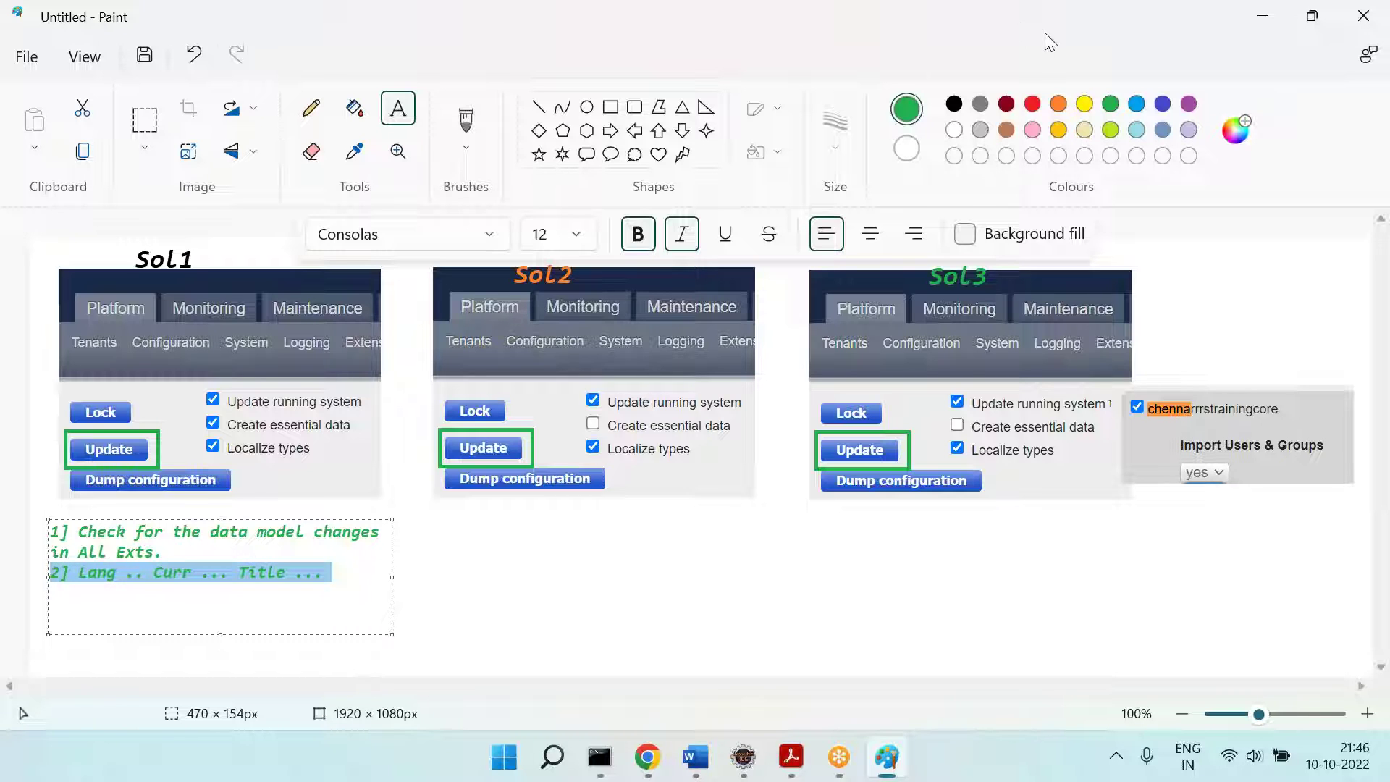
{"action": "key", "text": "alt+Tab"}
{"action": "left_click", "coordinate": [963, 103]}
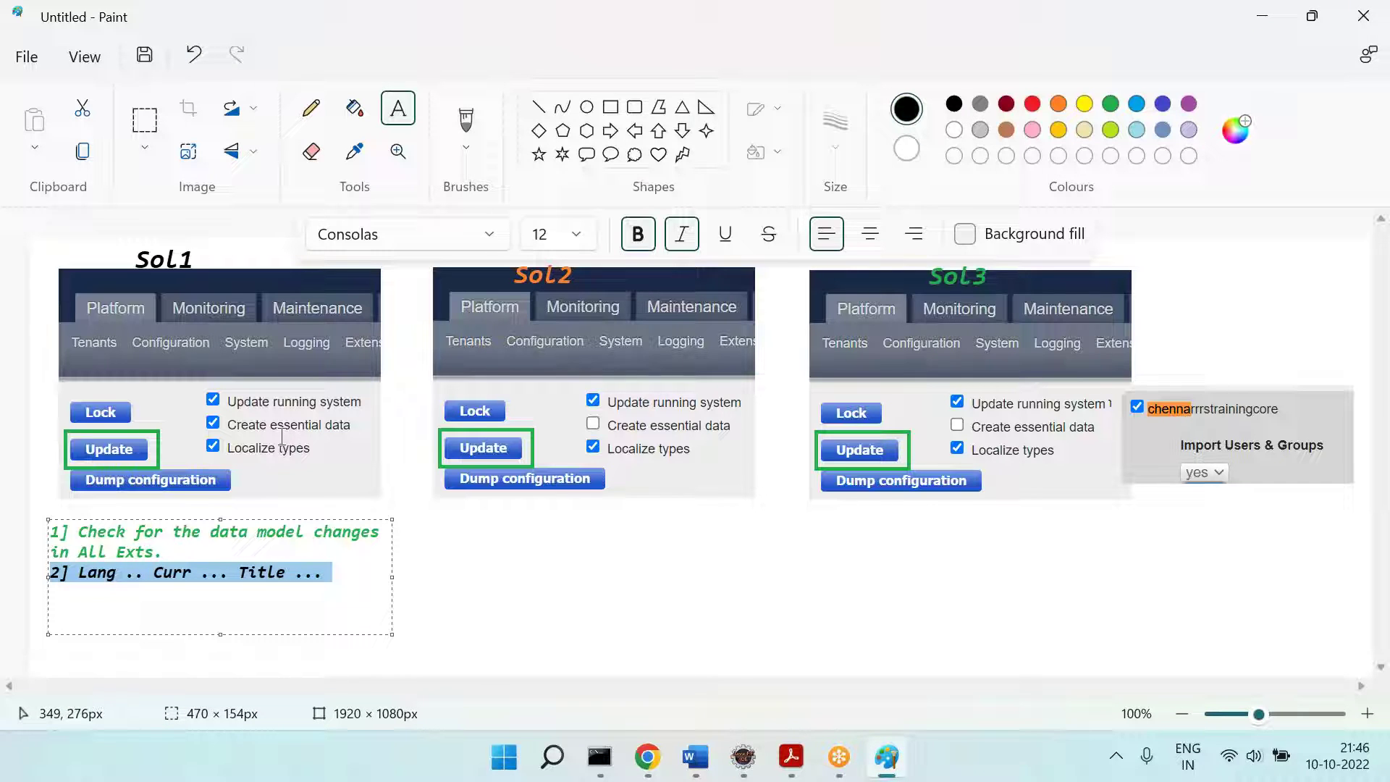
{"action": "left_click", "coordinate": [429, 558]}
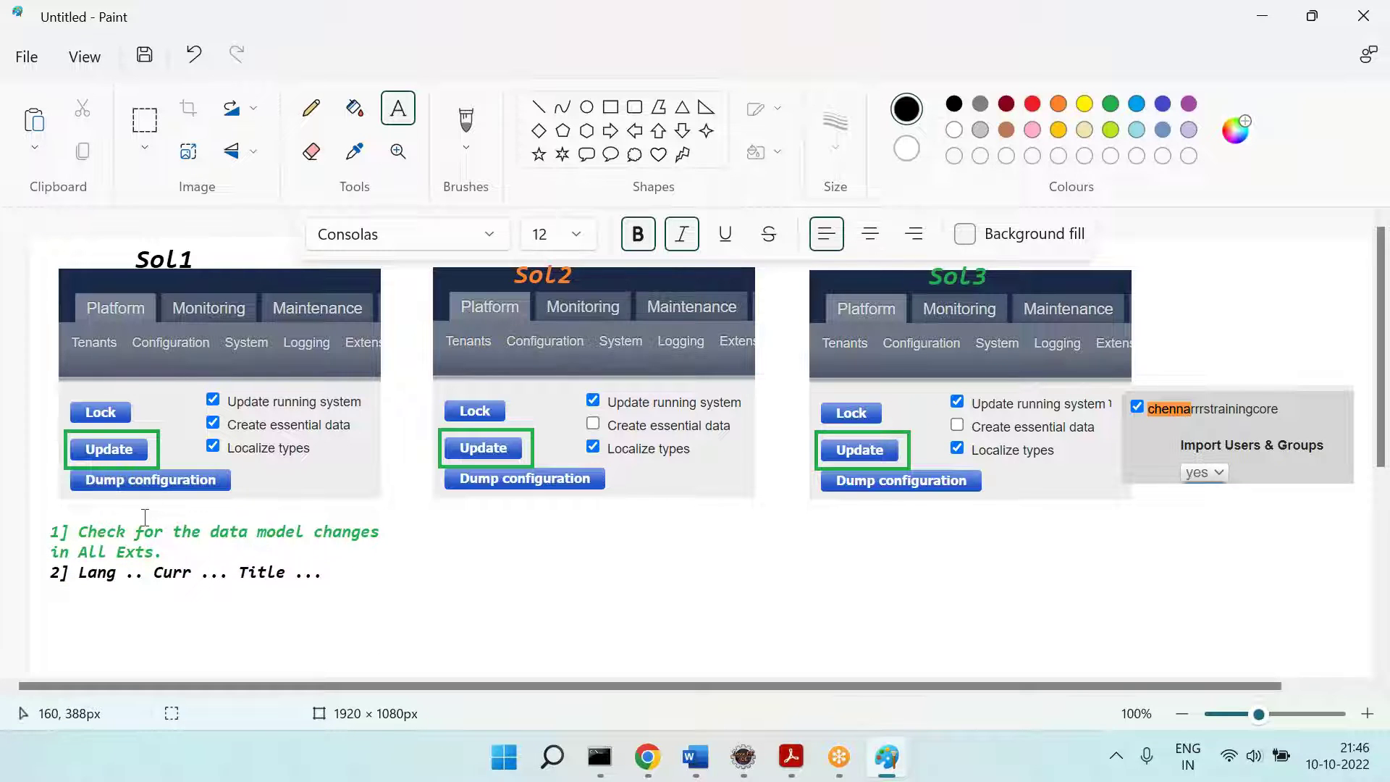
Step: Add a red two-line note '=== Generally we don't do this in real time.' under line 2
{"action": "left_click", "coordinate": [1032, 104]}
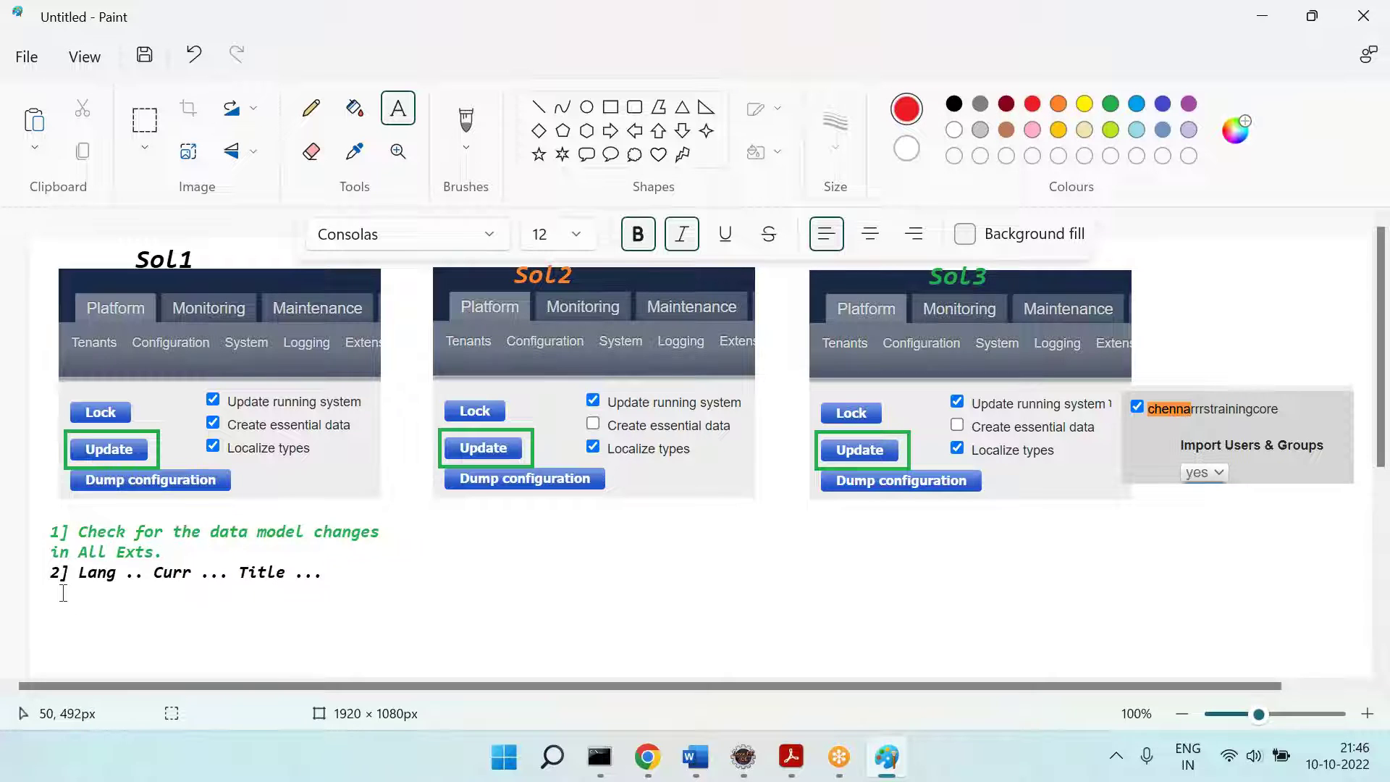
{"action": "left_click_drag", "start_coordinate": [51, 593], "coordinate": [439, 647]}
{"action": "type", "text": "=== Generall"}
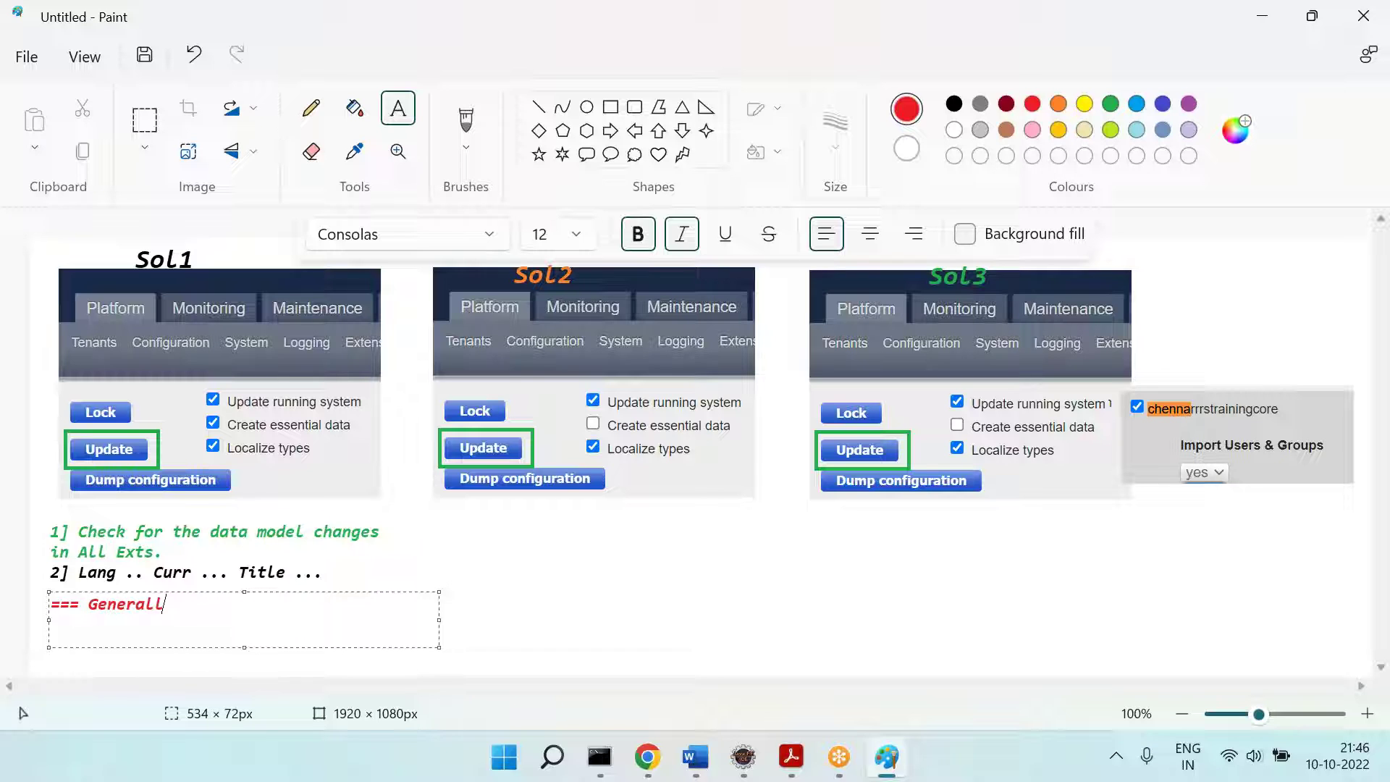
{"action": "type", "text": "y we don'"}
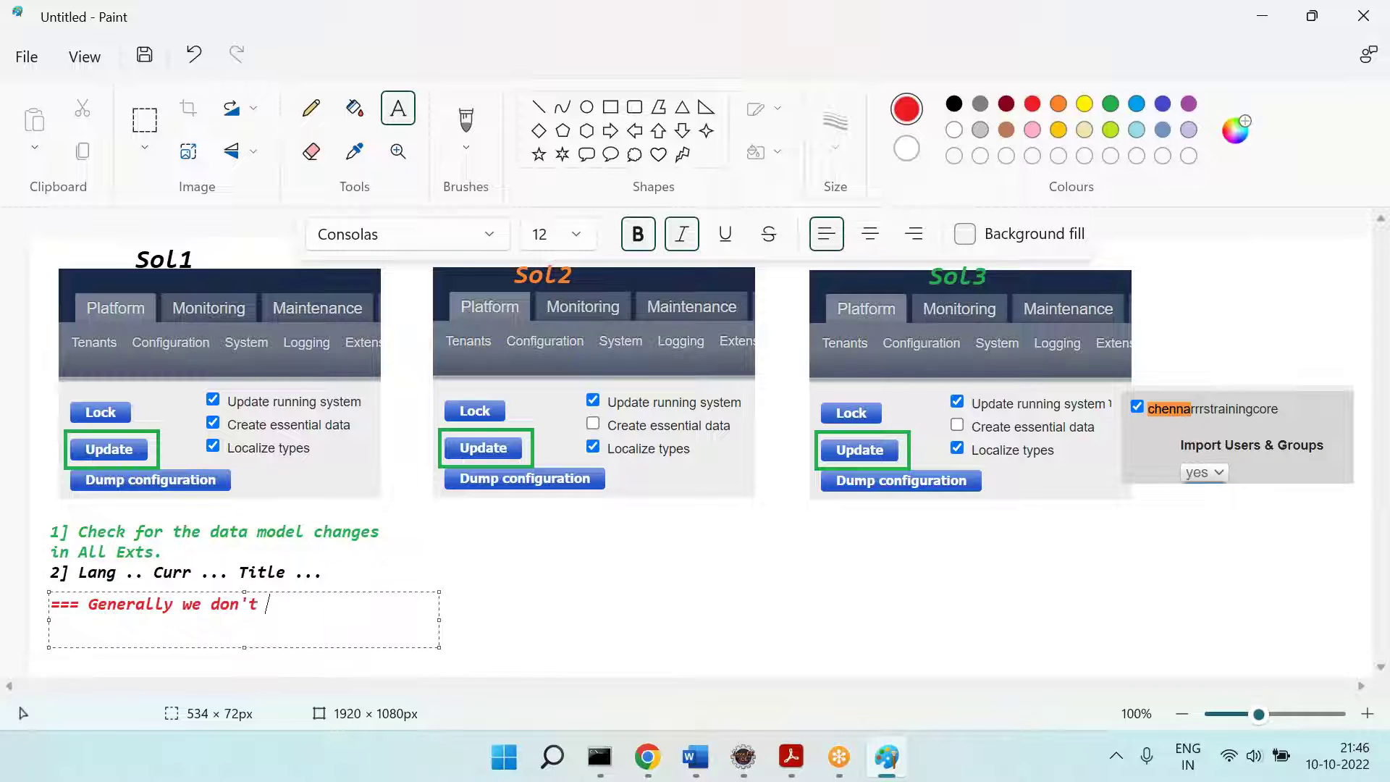
{"action": "type", "text": "t do this"}
{"action": "key", "text": "Return"}
{"action": "type", "text": "in real time."}
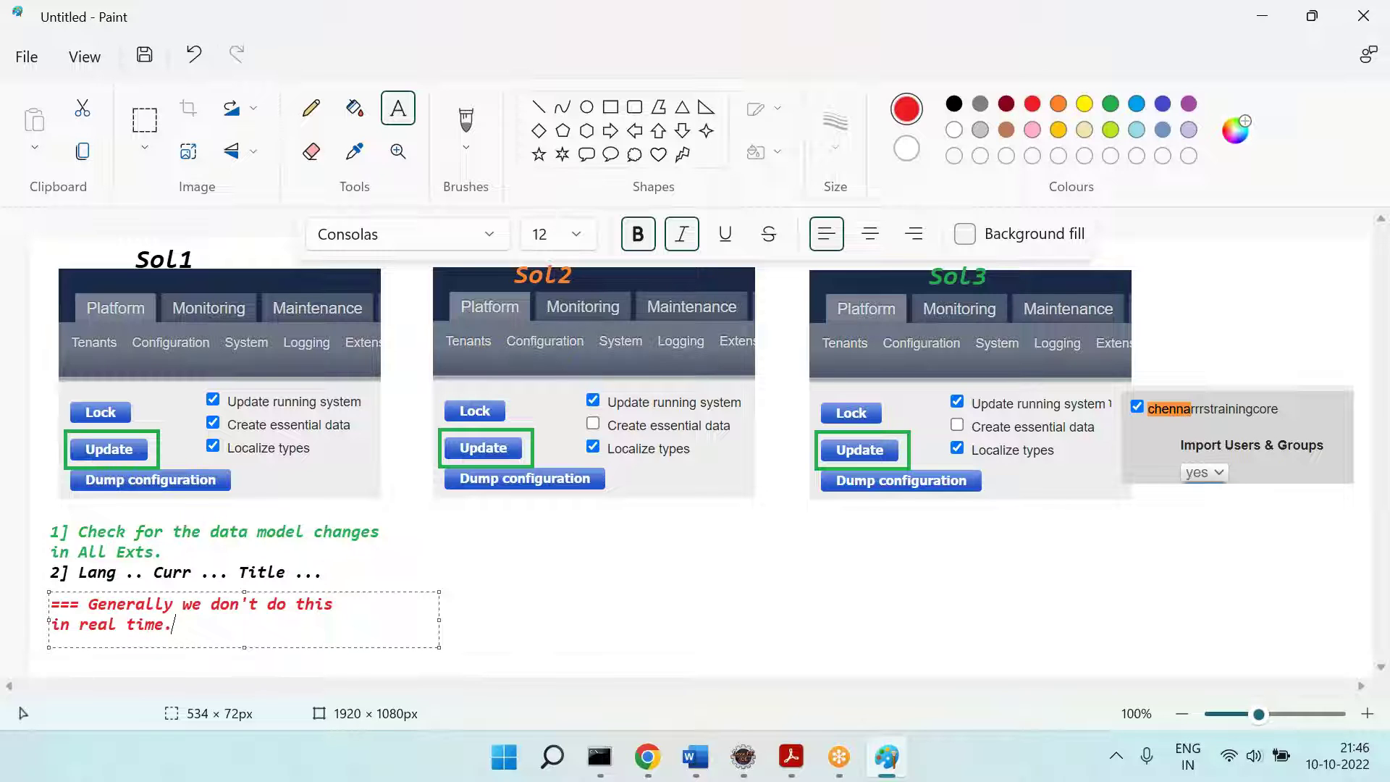
{"action": "left_click", "coordinate": [656, 589]}
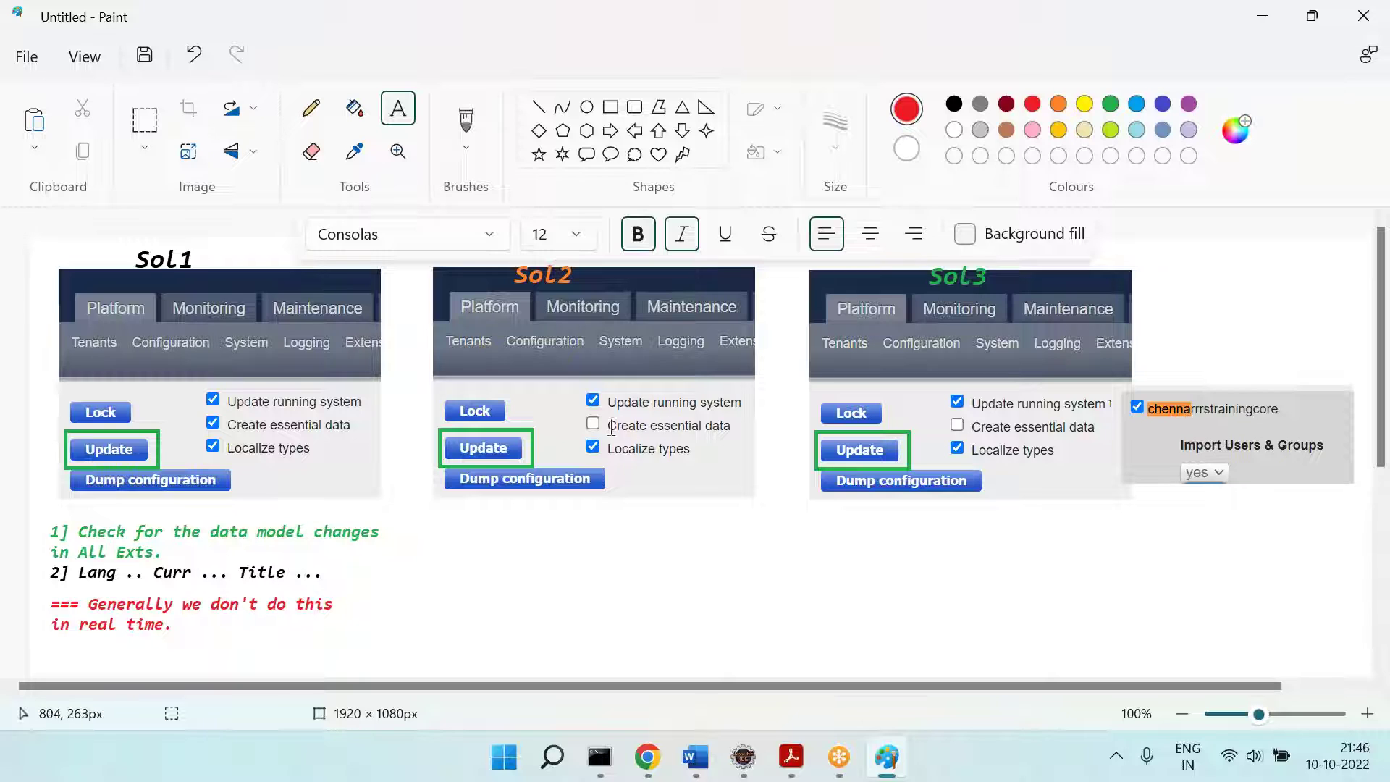
Step: Draw a dark blue left arrow pointing at 'Create essential data' in the Sol2 screenshot
{"action": "left_click", "coordinate": [634, 131]}
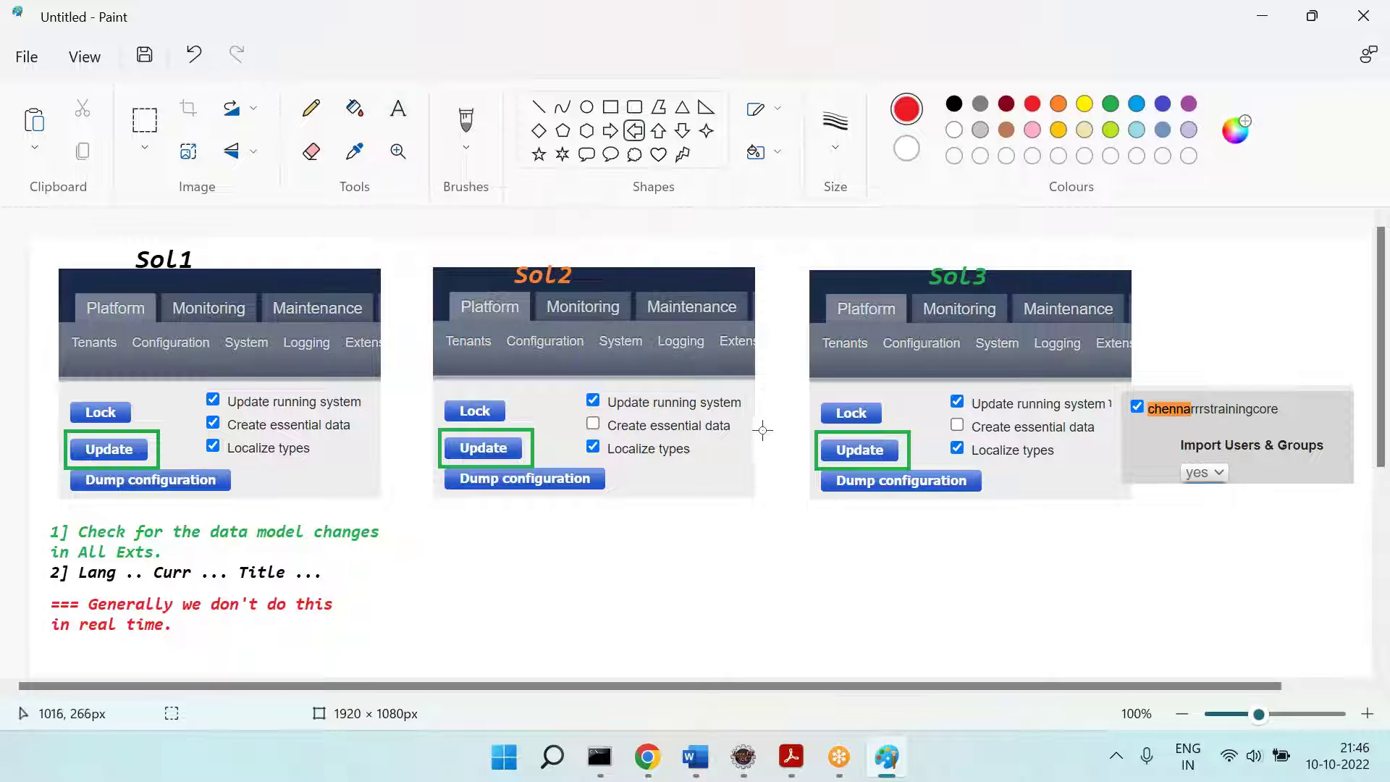
{"action": "left_click_drag", "start_coordinate": [735, 418], "coordinate": [764, 433]}
{"action": "left_click", "coordinate": [1163, 105]}
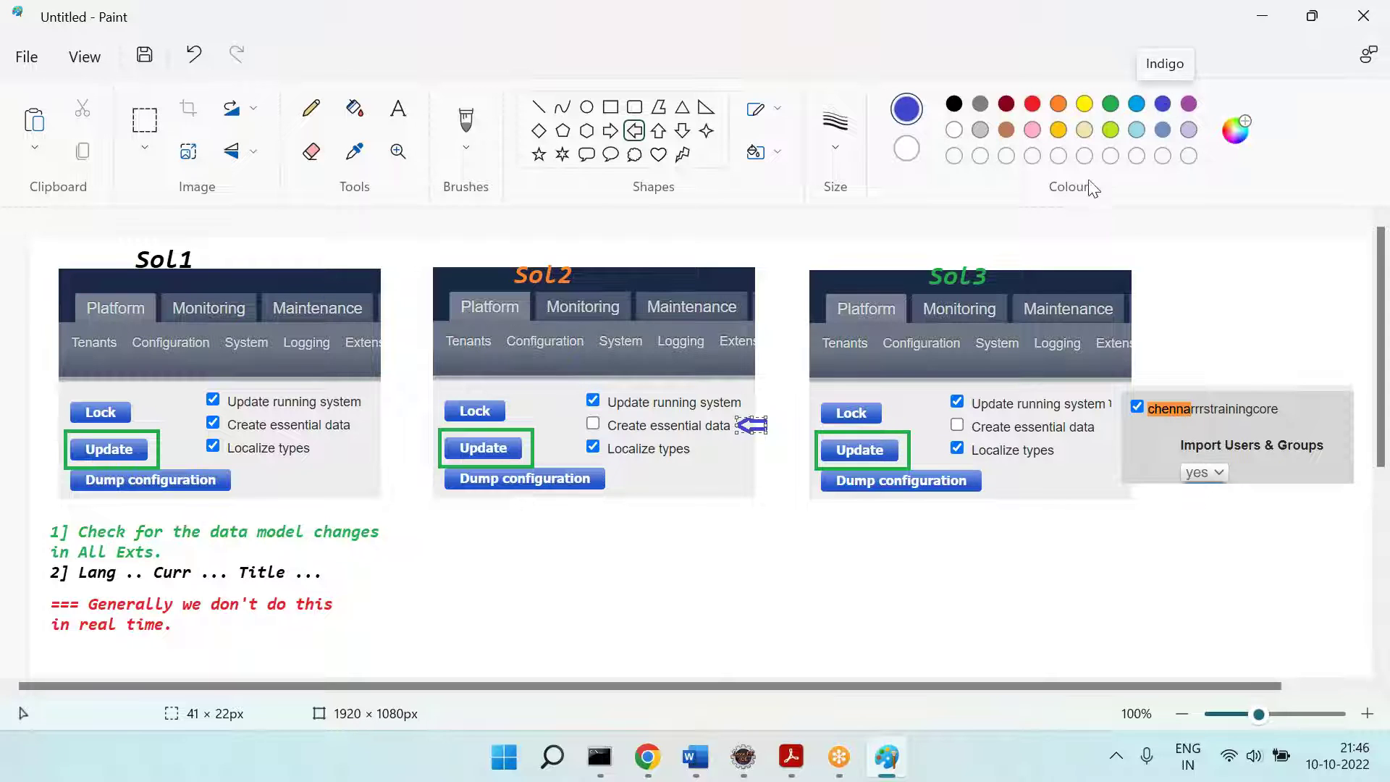
{"action": "left_click", "coordinate": [628, 540]}
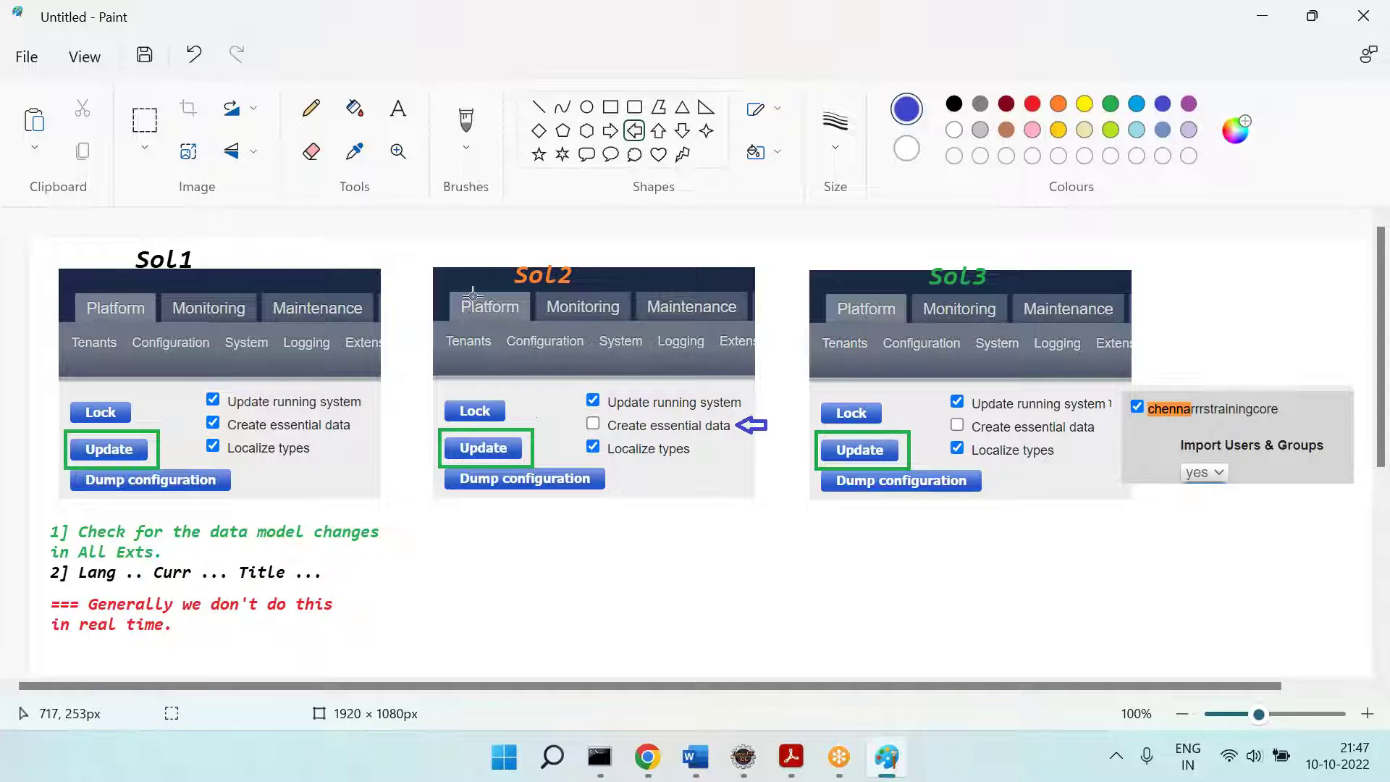
{"action": "left_click", "coordinate": [399, 109]}
{"action": "left_click", "coordinate": [1006, 103]}
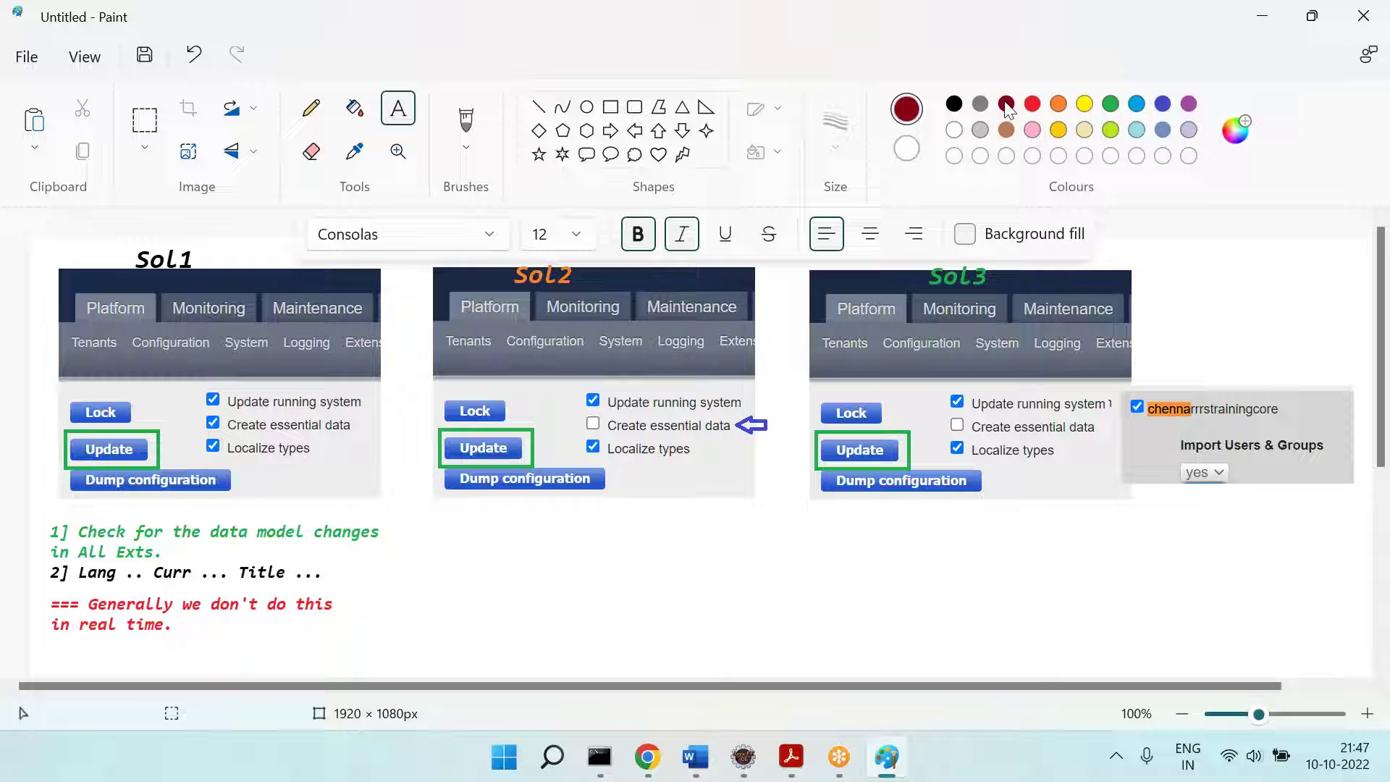
Step: Type the dark red note 'Check for the data model changes in all the exts' under Sol2
{"action": "left_click_drag", "start_coordinate": [449, 522], "coordinate": [749, 636]}
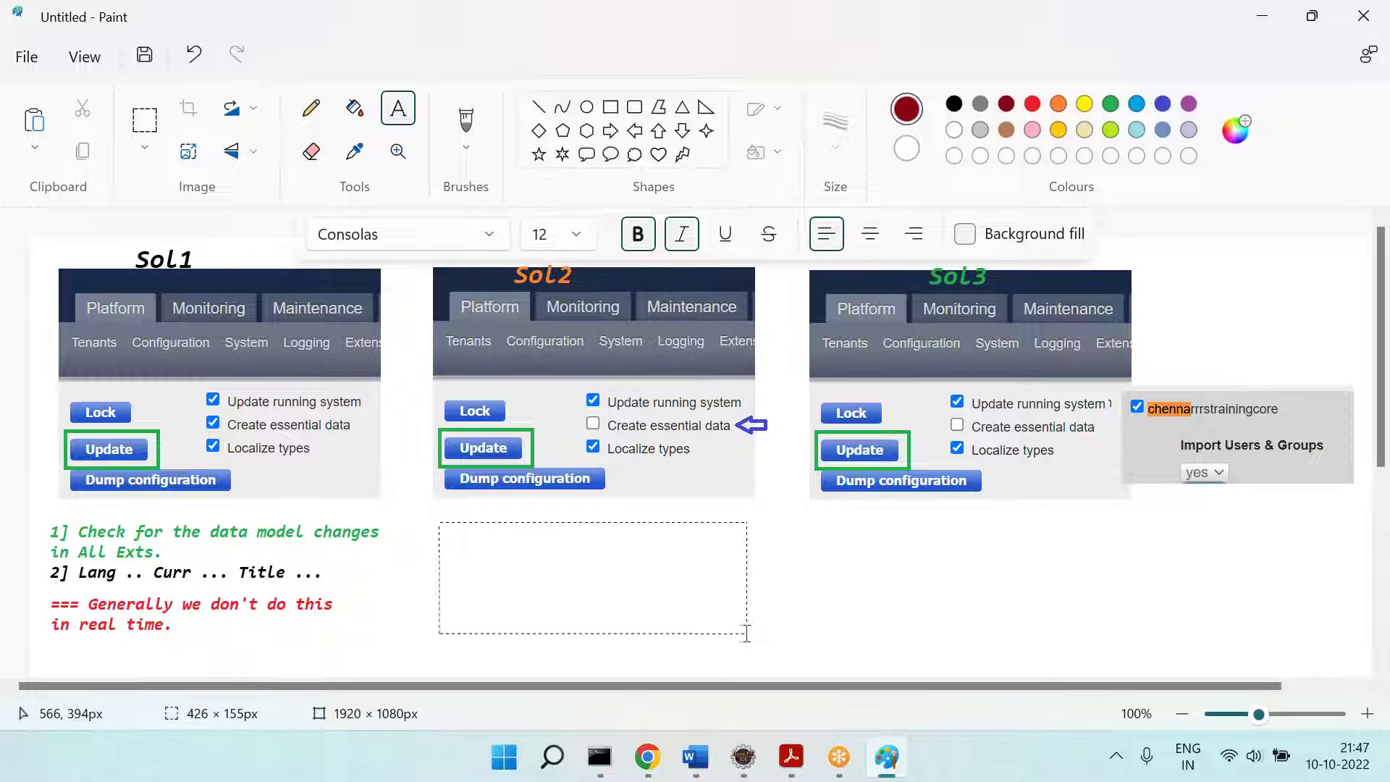
{"action": "type", "text": "Check"}
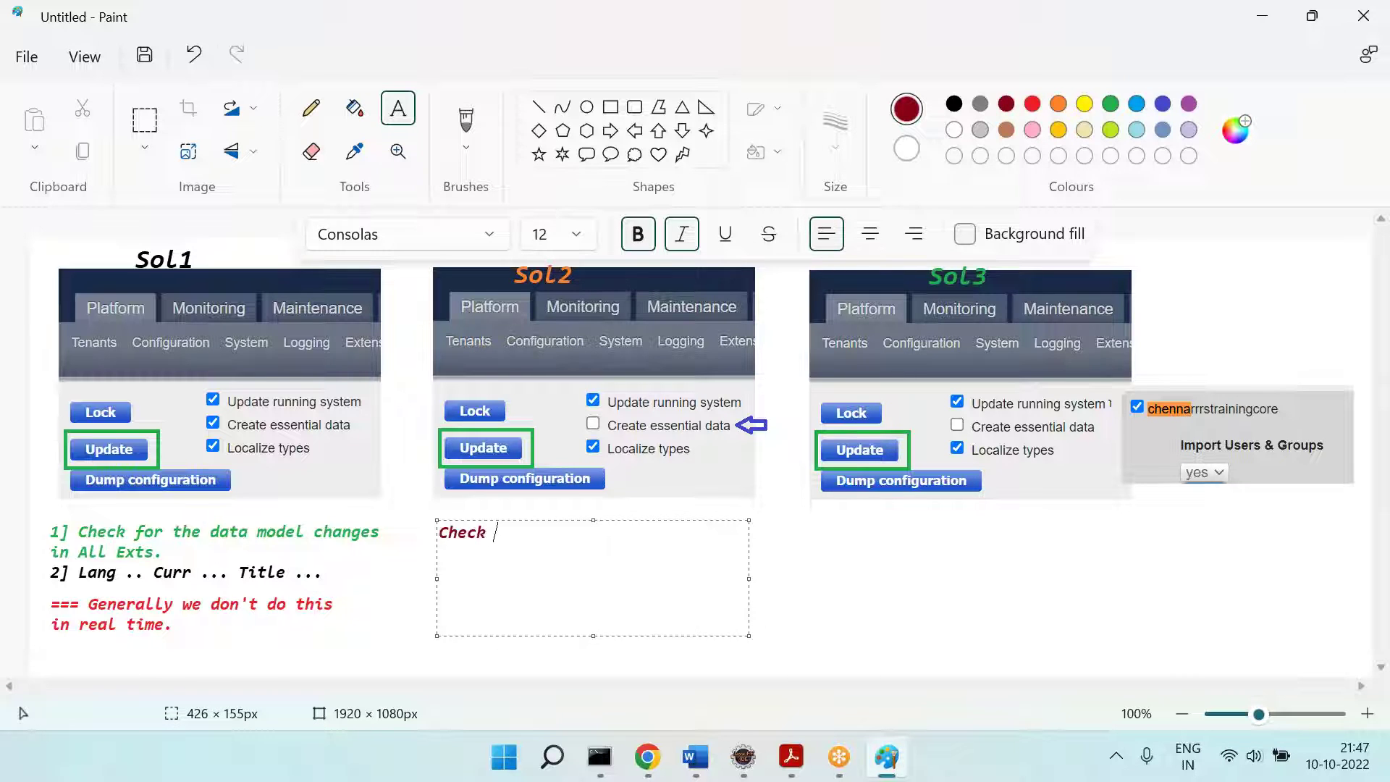
{"action": "type", "text": " for the data m"}
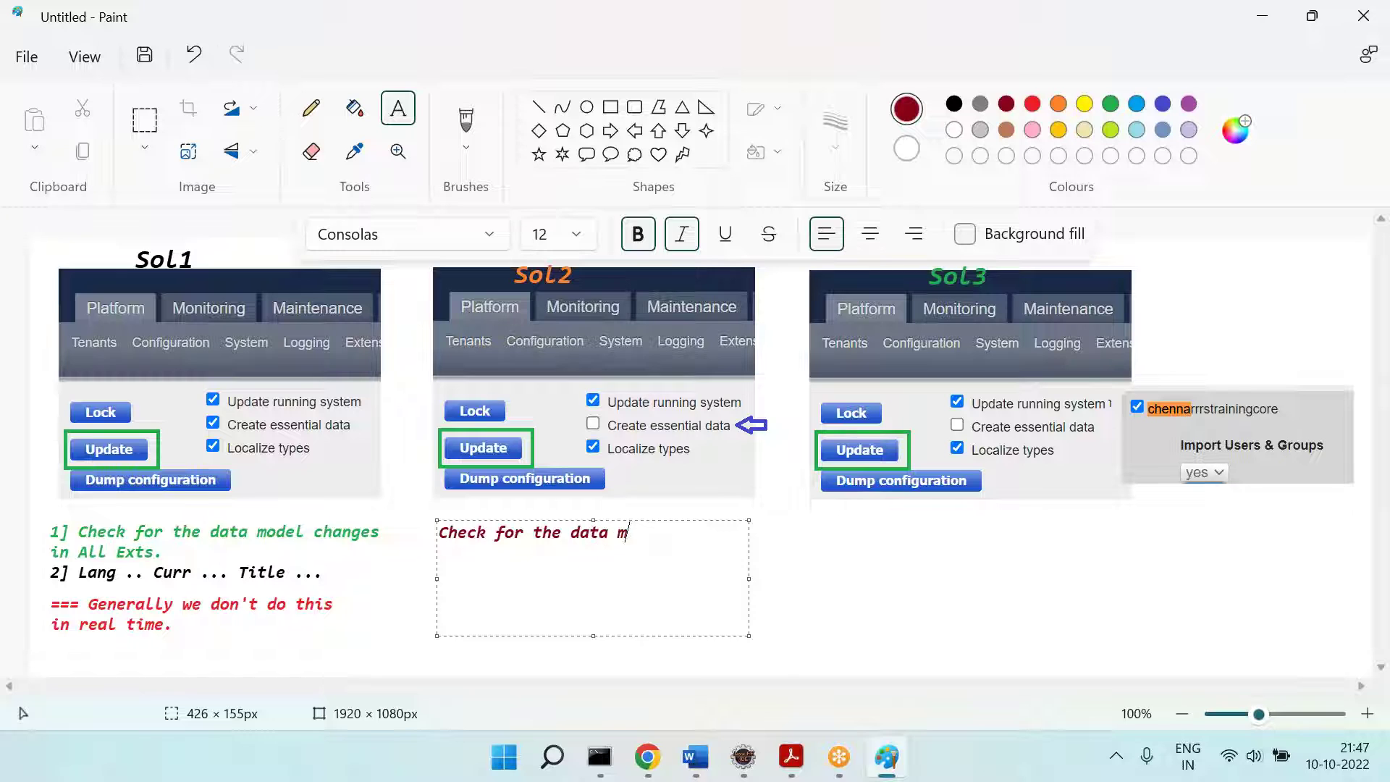
{"action": "type", "text": "odel chagnes"}
{"action": "key", "text": "BackSpace"}
{"action": "key", "text": "BackSpace"}
{"action": "key", "text": "BackSpace"}
{"action": "type", "text": "nges all"}
{"action": "key", "text": "BackSpace"}
{"action": "key", "text": "BackSpace"}
{"action": "key", "text": "BackSpace"}
{"action": "key", "text": "BackSpace"}
{"action": "type", "text": "in all the exts."}
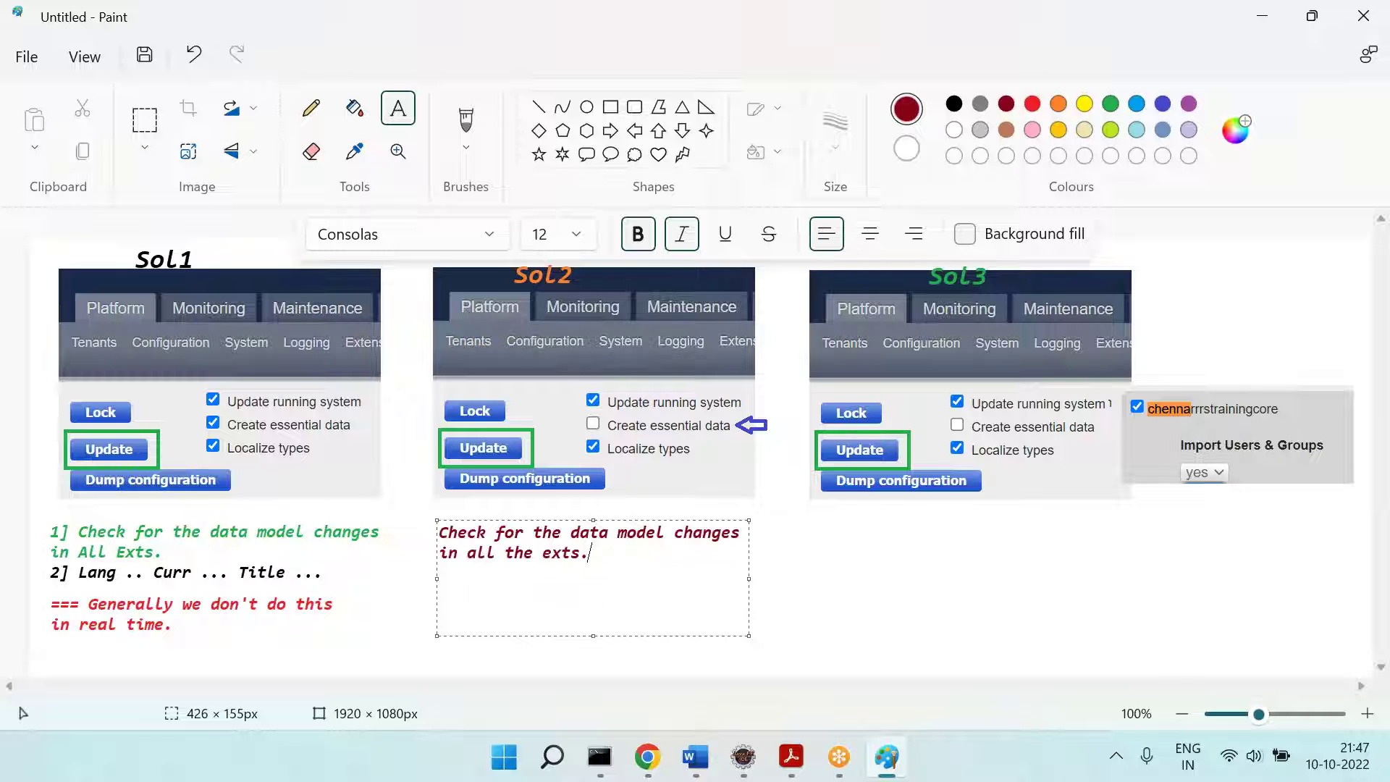
Step: Add a '==== Ok solution' line beneath it, coloured orange
{"action": "key", "text": "Return"}
{"action": "key", "text": "Return"}
{"action": "type", "text": "==== Ok solution"}
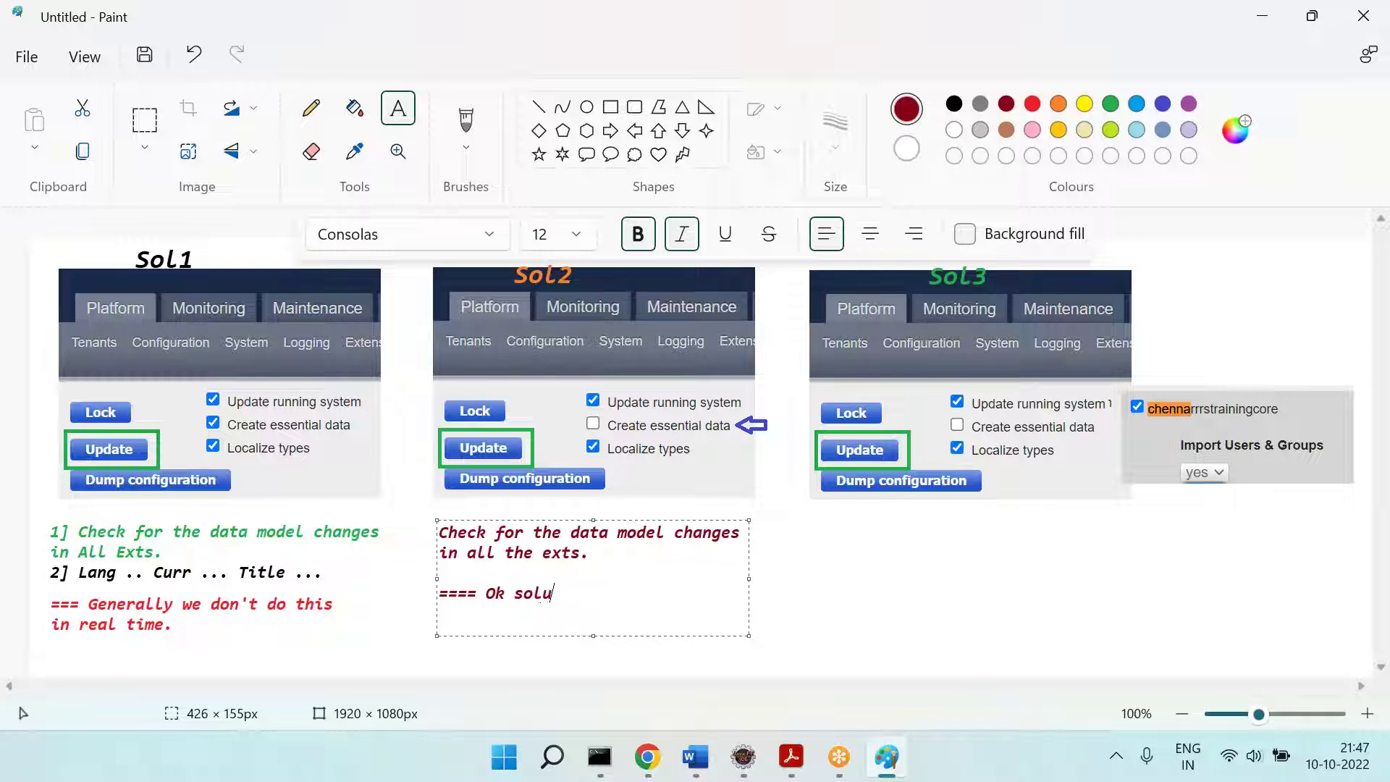
{"action": "left_click_drag", "start_coordinate": [590, 594], "coordinate": [394, 586]}
{"action": "left_click", "coordinate": [1058, 107]}
{"action": "left_click", "coordinate": [871, 577]}
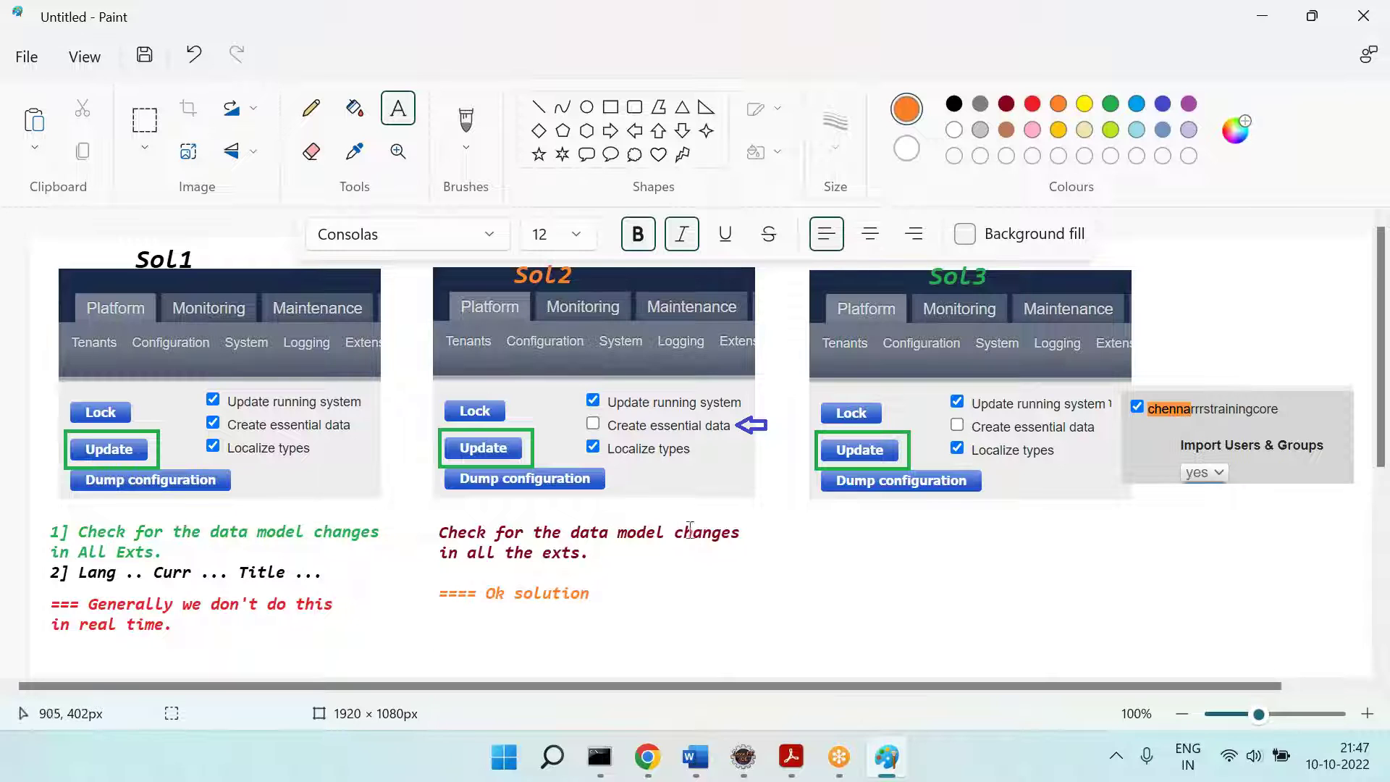
Step: In Eclipse, collapse chennarrrstraininginitialdata and select chennarrrstrainingcore, then return to Paint
{"action": "left_click", "coordinate": [743, 756]}
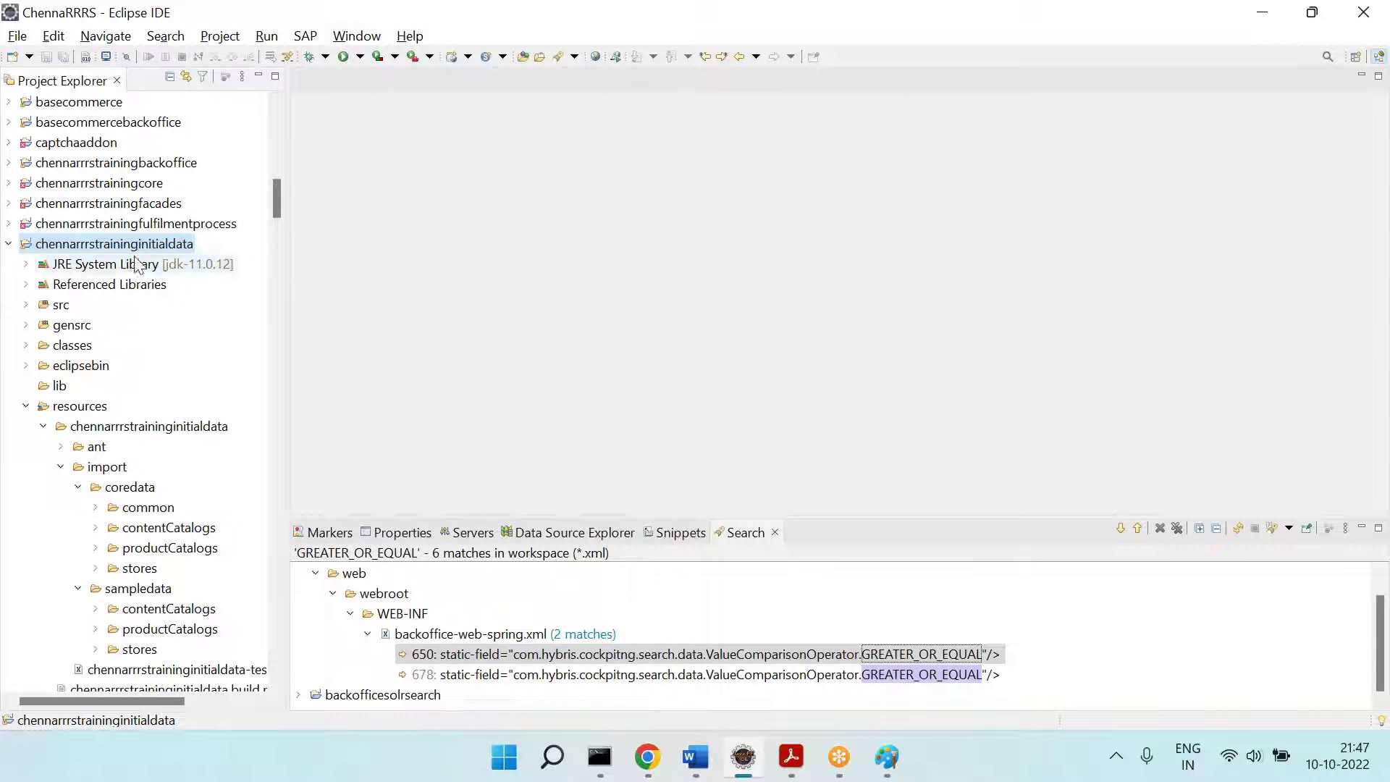
{"action": "left_click", "coordinate": [10, 244]}
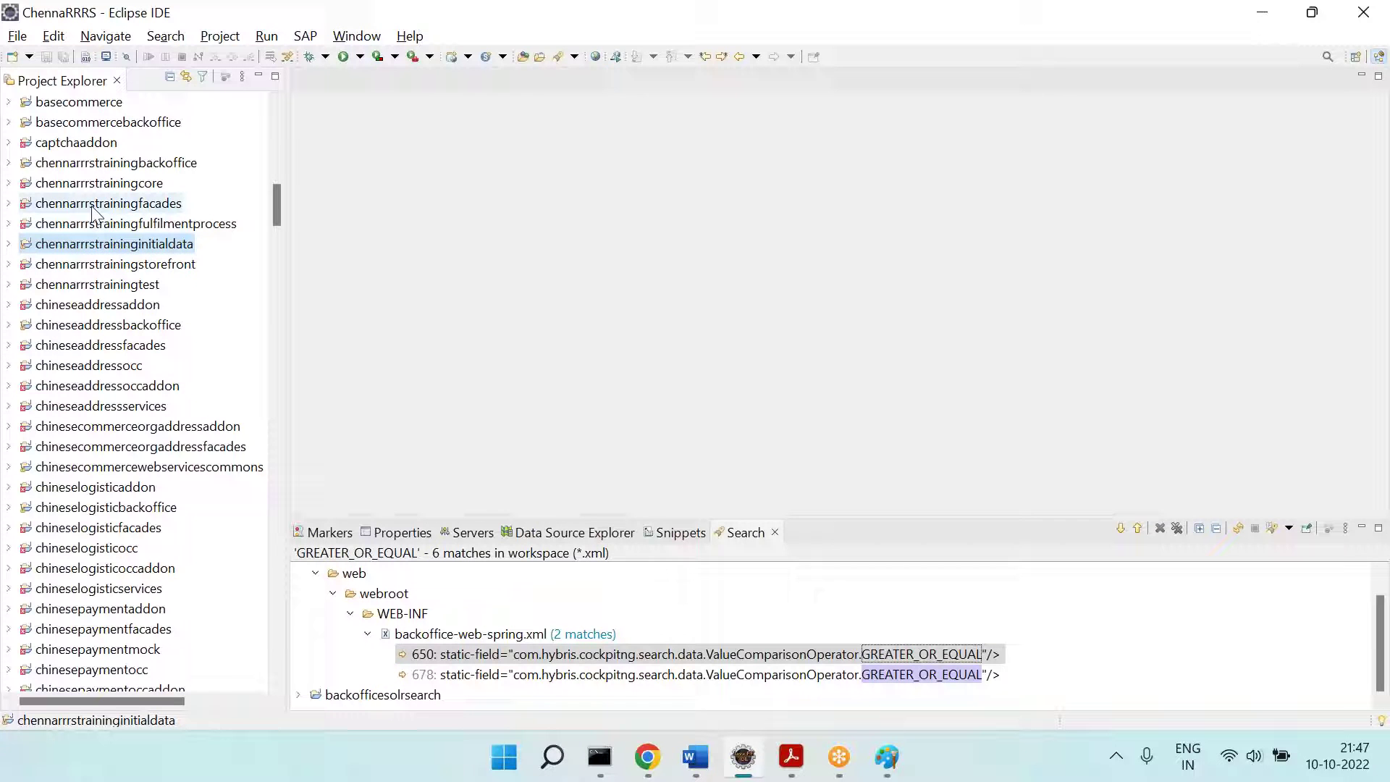
{"action": "left_click", "coordinate": [120, 187]}
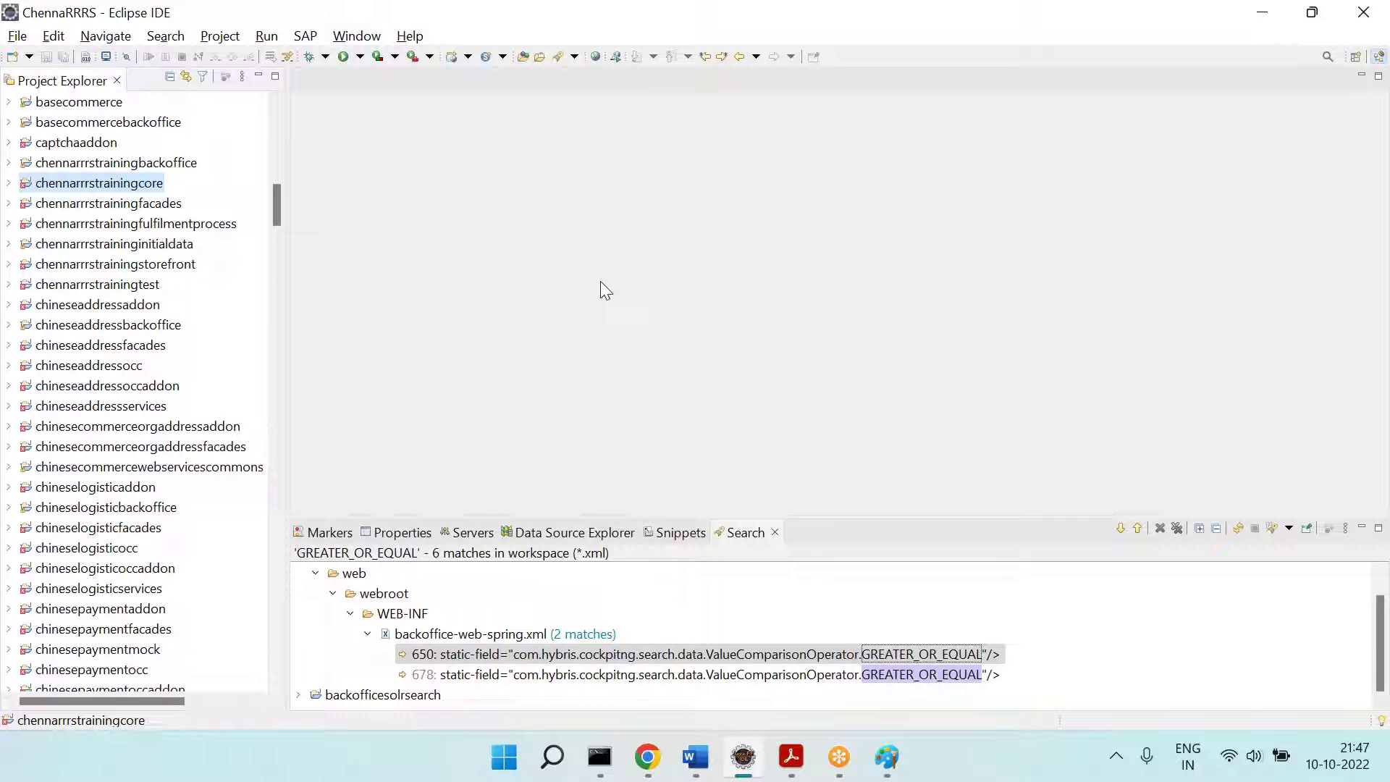
{"action": "key", "text": "alt+Tab"}
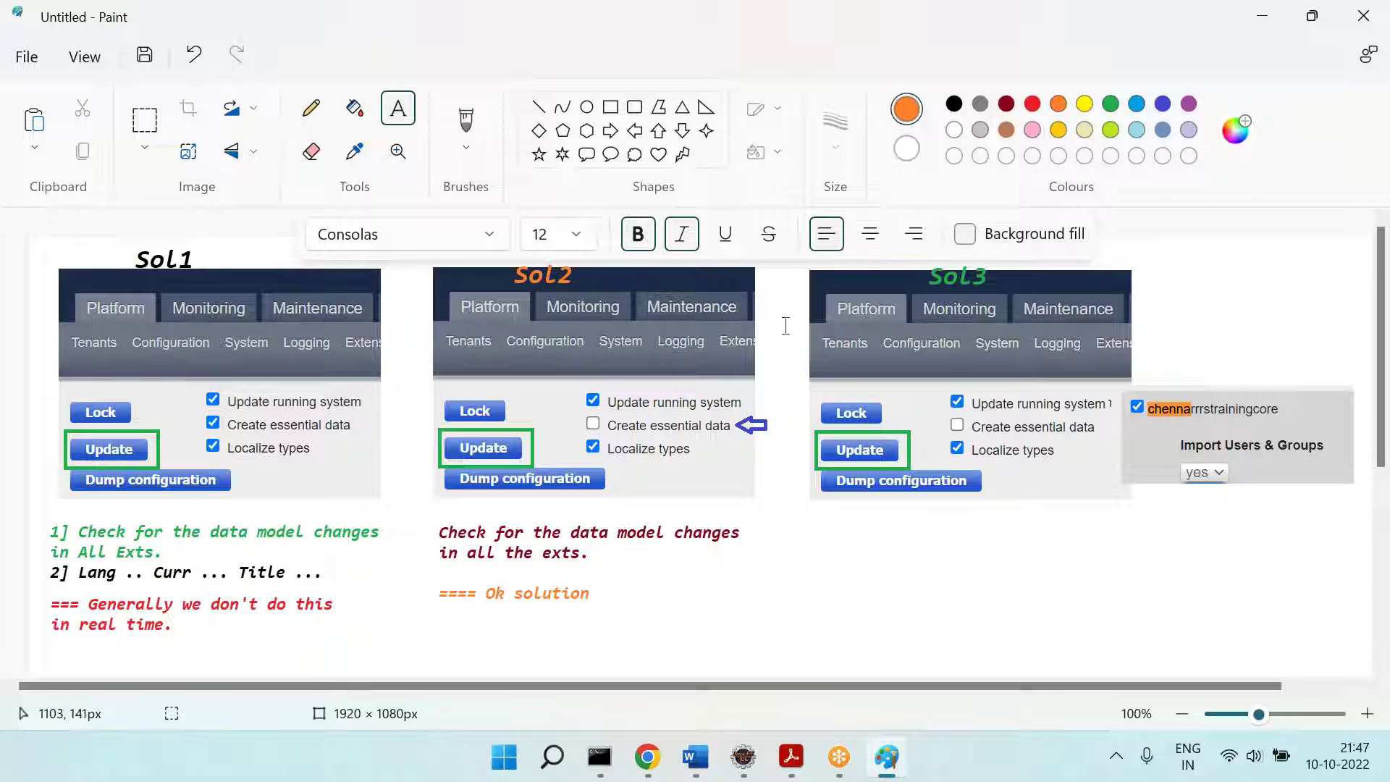
Step: Draw an orange up arrow above the core extension clip
{"action": "left_click", "coordinate": [1197, 341]}
{"action": "left_click", "coordinate": [661, 132]}
{"action": "left_click_drag", "start_coordinate": [1239, 344], "coordinate": [1264, 392]}
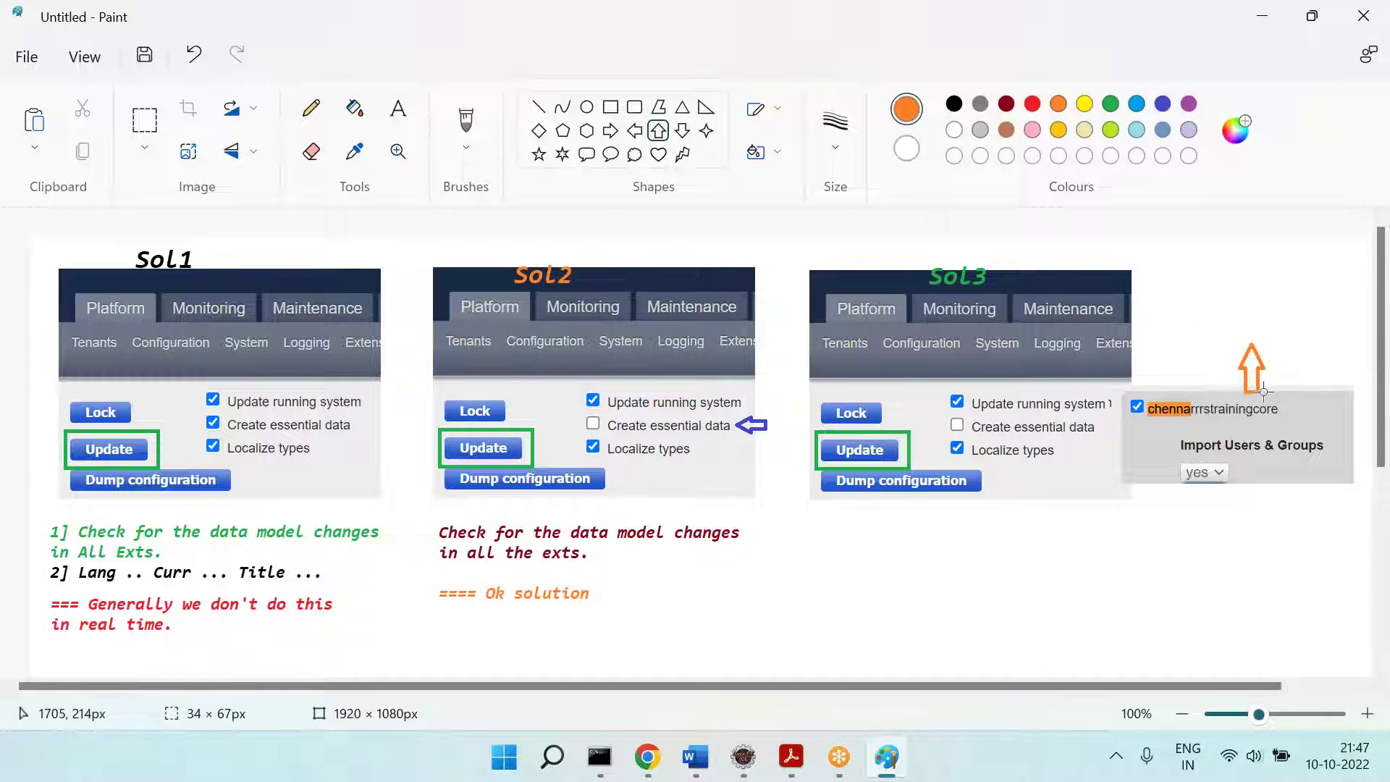
Step: Add the green Sol3 note 'check for the data model changes in *core exts' at size 14
{"action": "left_click", "coordinate": [399, 109]}
{"action": "left_click", "coordinate": [1111, 104]}
{"action": "left_click_drag", "start_coordinate": [823, 522], "coordinate": [1371, 621]}
{"action": "type", "text": "check for the dat"}
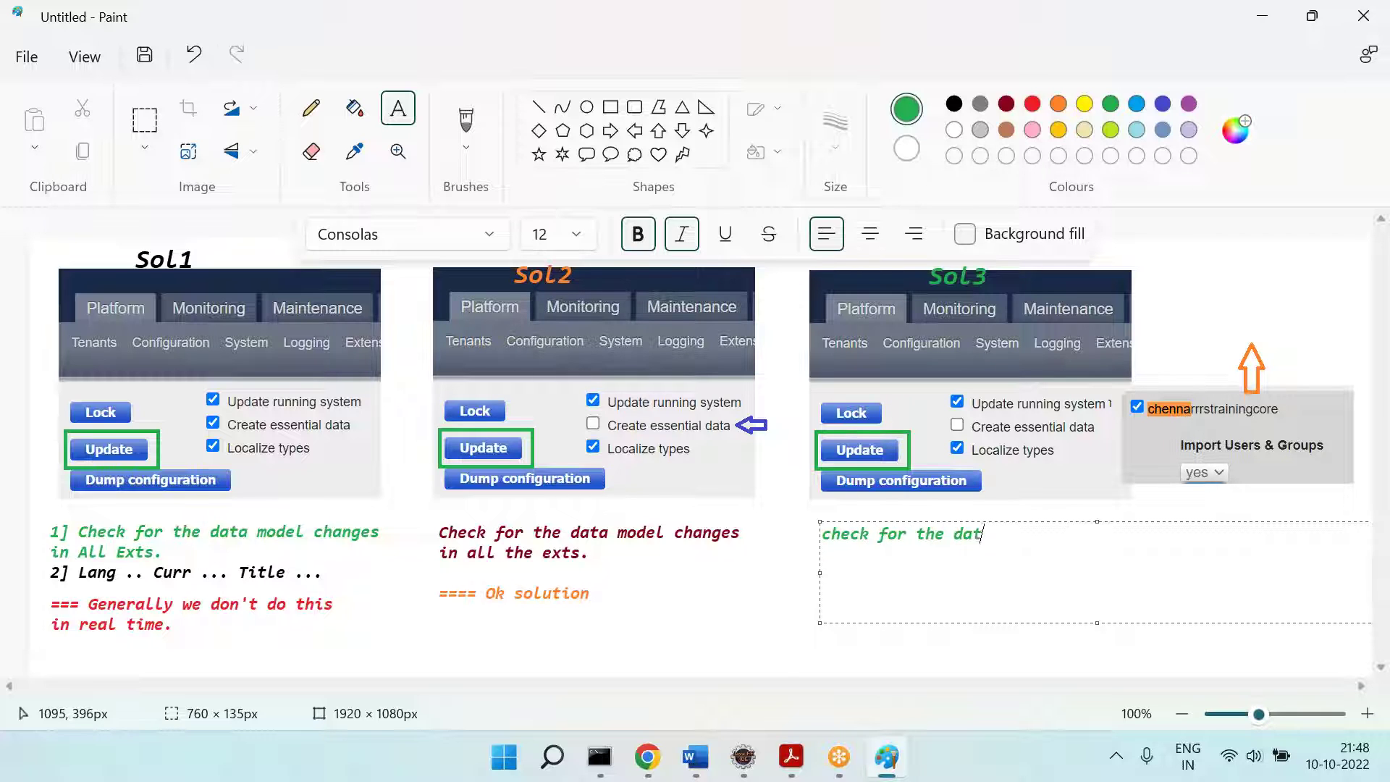
{"action": "type", "text": "a model c hanges i"}
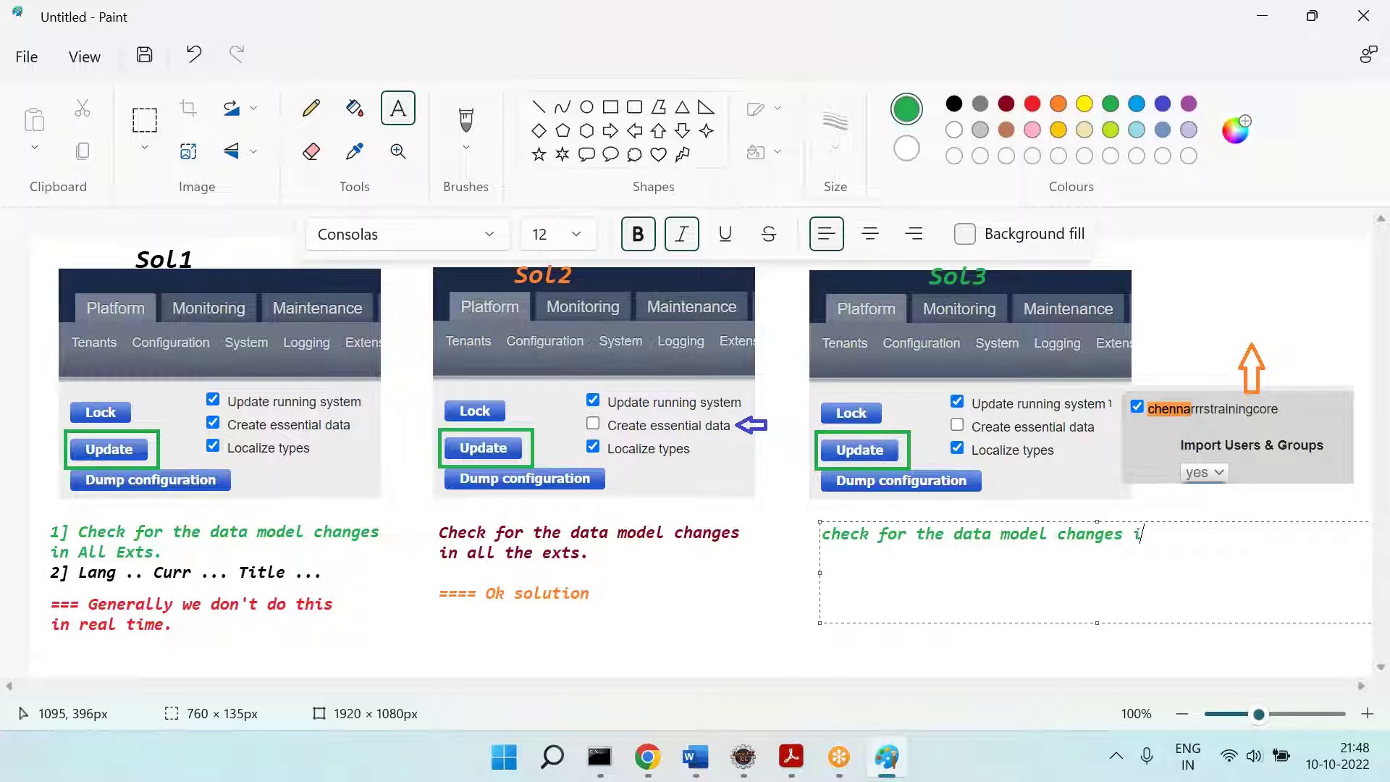
{"action": "type", "text": "n *core exts"}
{"action": "key", "text": "Return"}
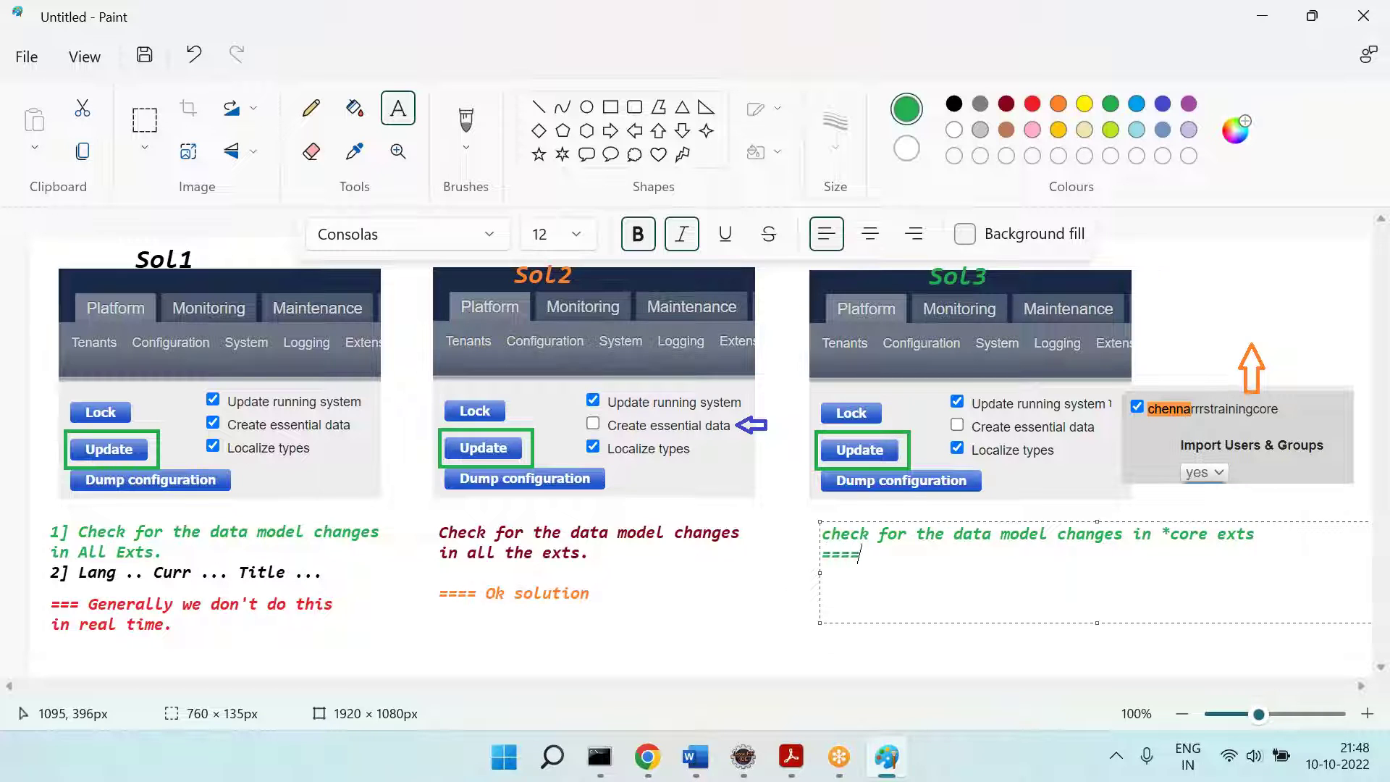
{"action": "key", "text": "ctrl+a"}
{"action": "key", "text": "ctrl+shift+period"}
{"action": "key", "text": "ctrl+shift+period"}
{"action": "key", "text": "ctrl+shift+period"}
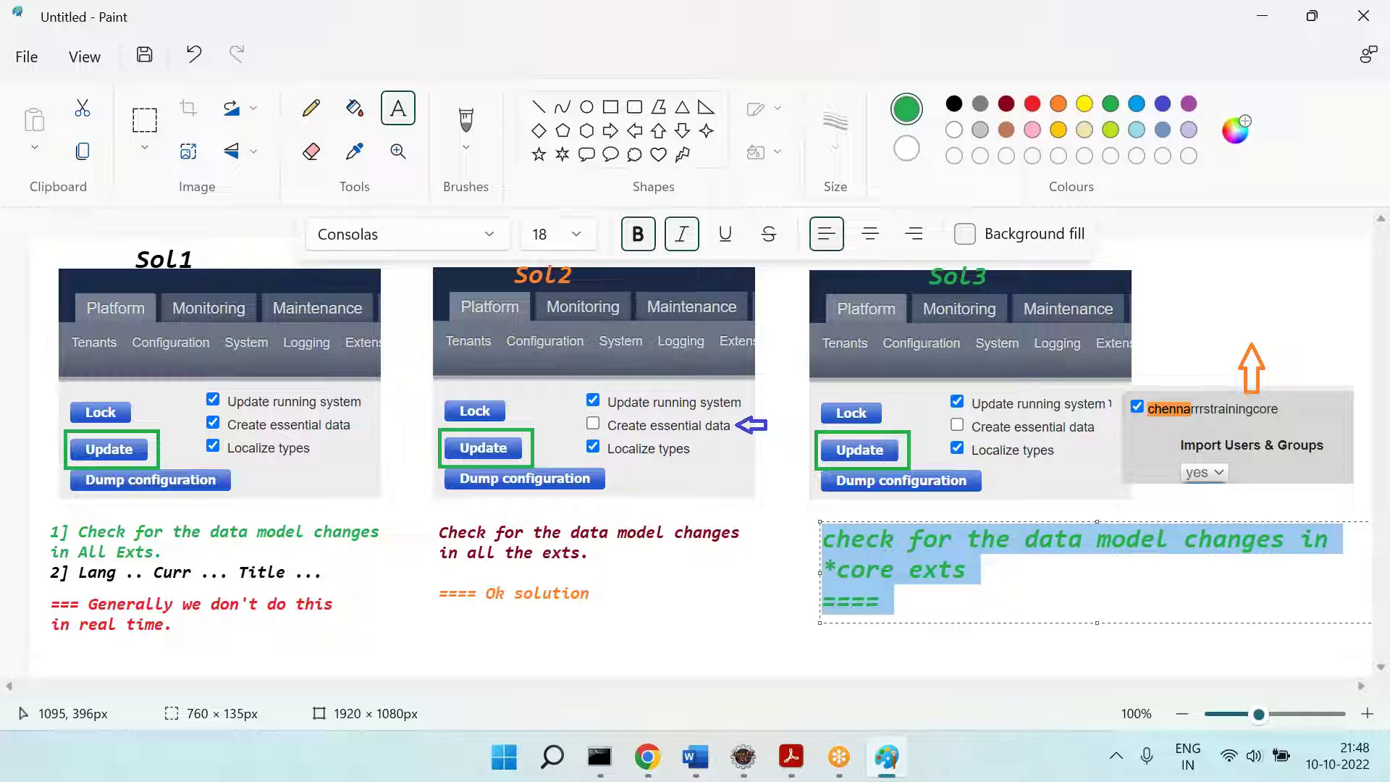
{"action": "key", "text": "ctrl+shift+comma"}
{"action": "key", "text": "ctrl+shift+comma"}
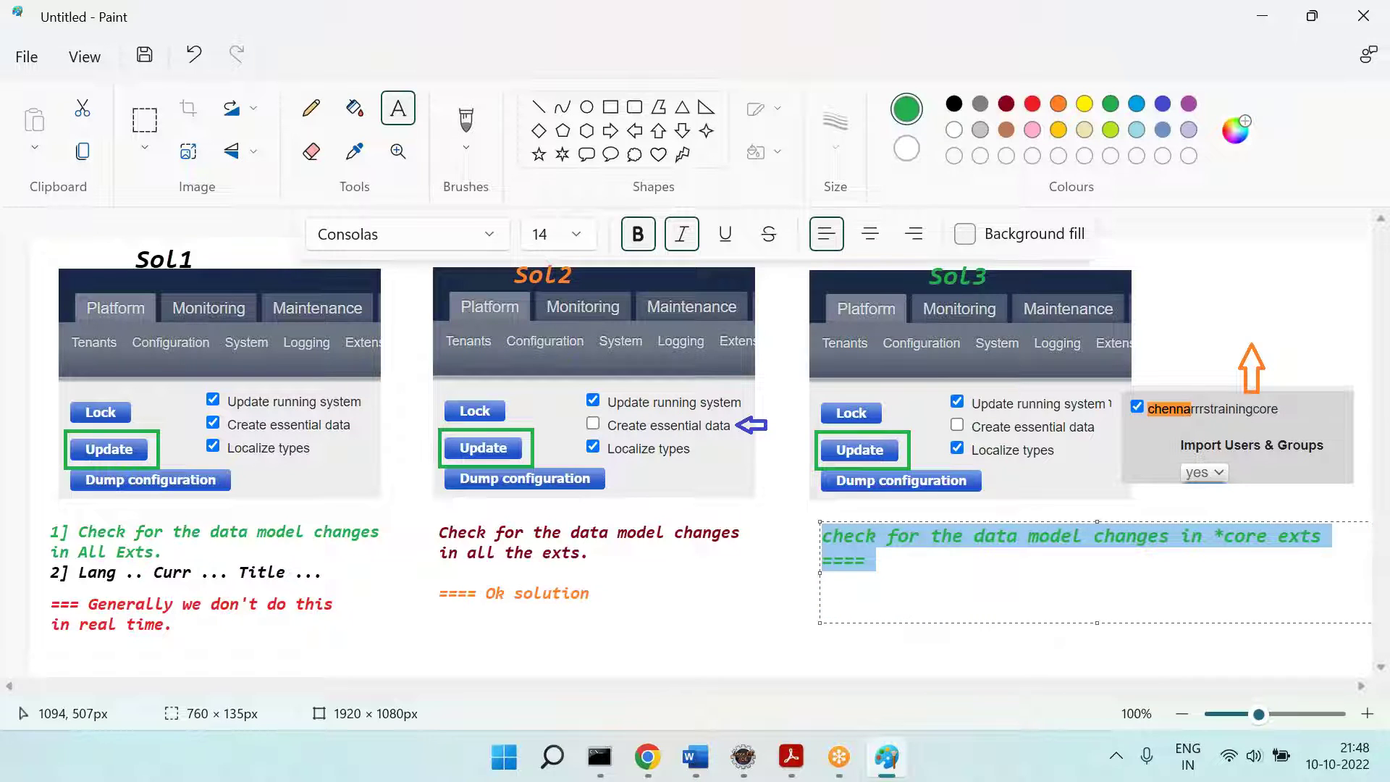
{"action": "left_click", "coordinate": [595, 547]}
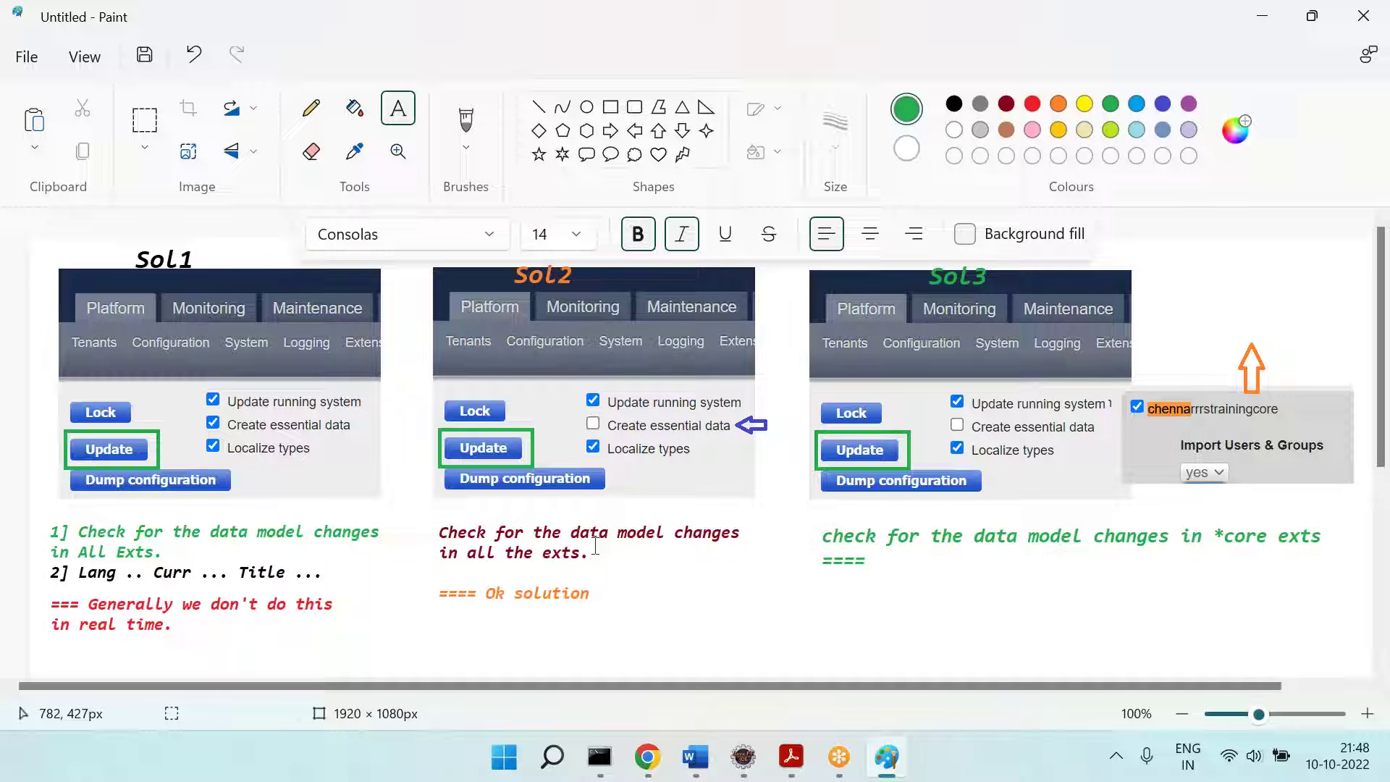
{"action": "left_click", "coordinate": [647, 757]}
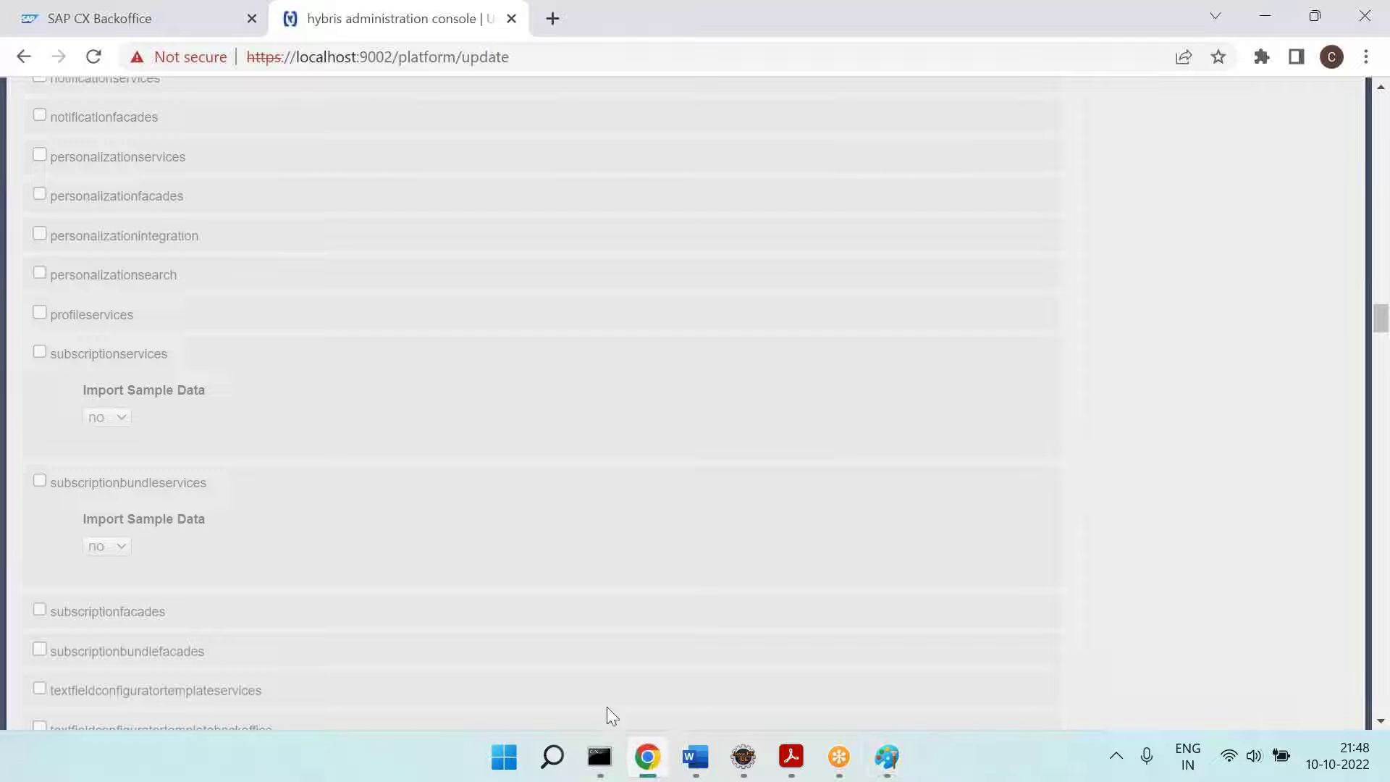
Step: Find 'chenna' on the update page and tick chennarrrstrainingcore, then return to Paint
{"action": "key", "text": "ctrl+f"}
{"action": "type", "text": "chenna"}
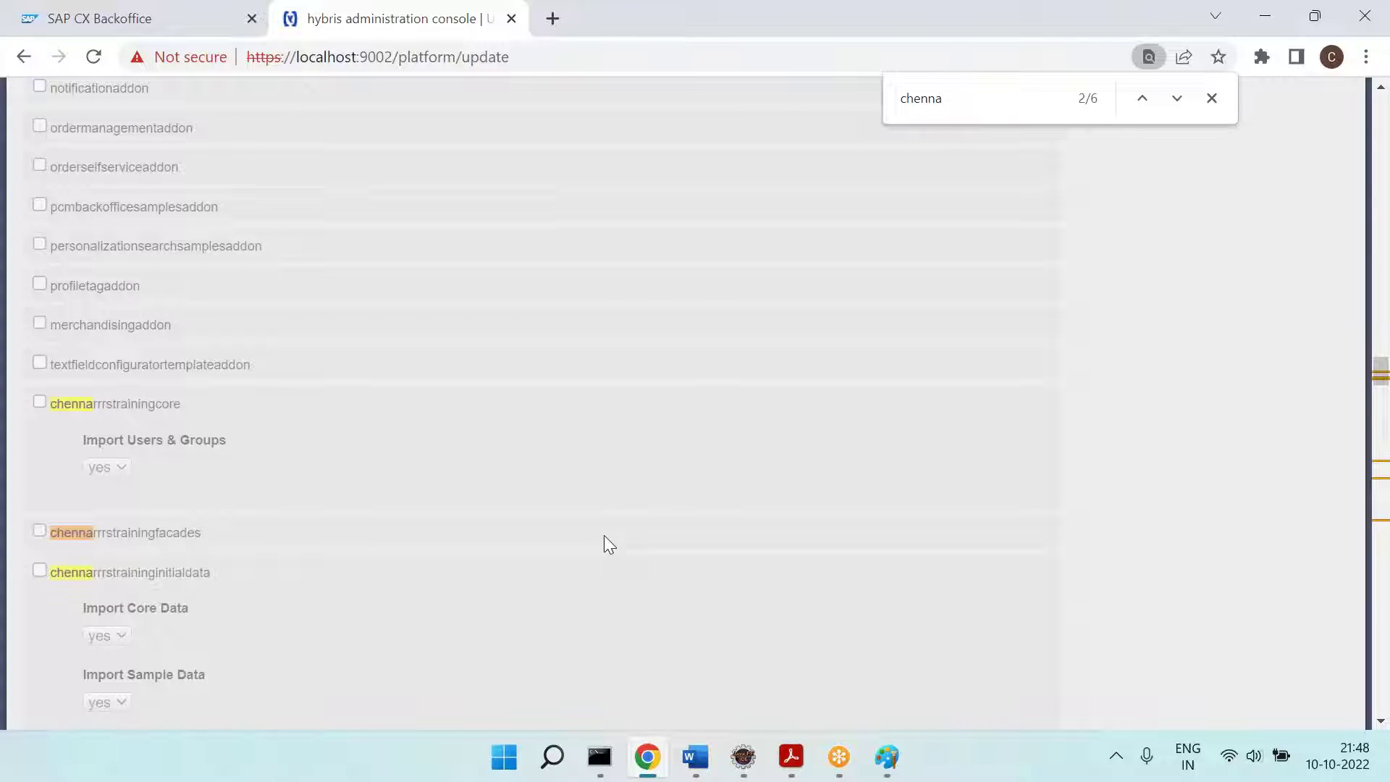
{"action": "left_click", "coordinate": [40, 401]}
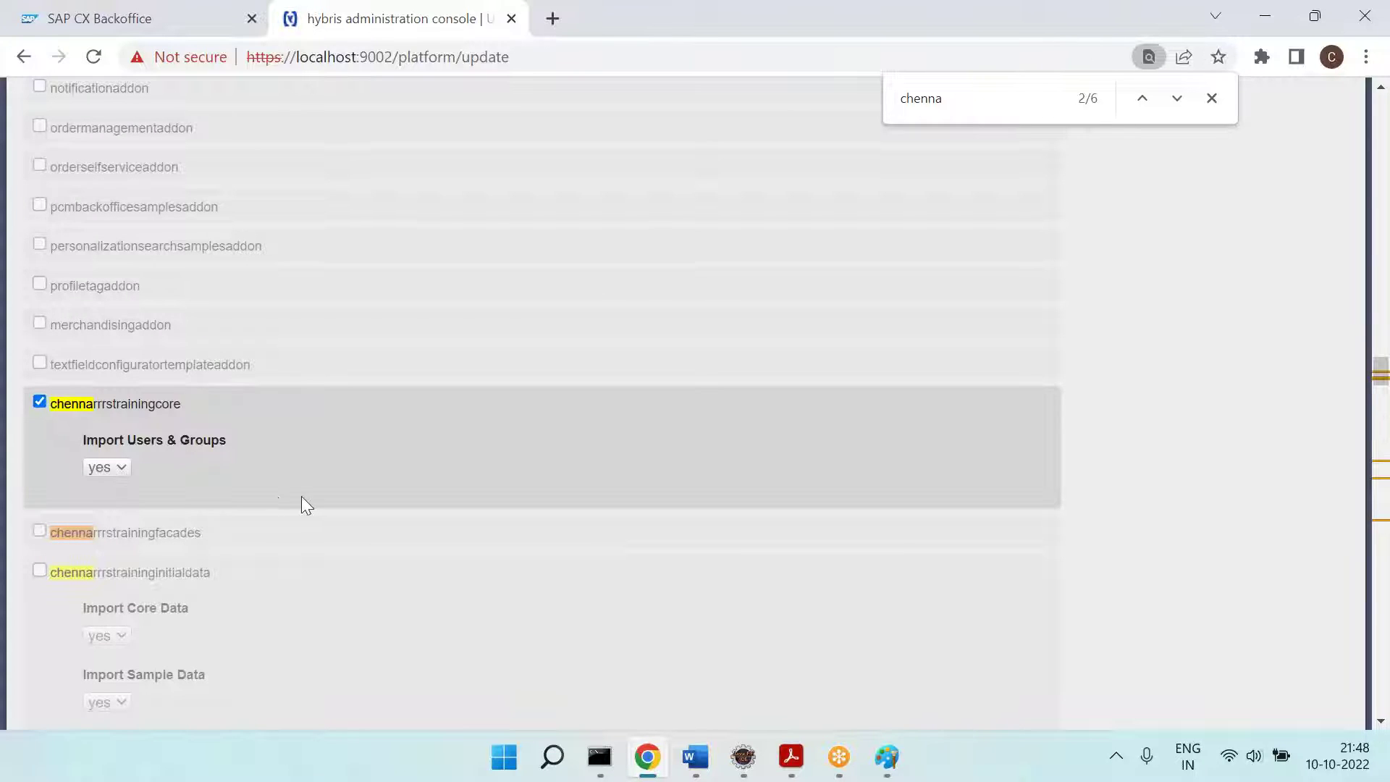
{"action": "scroll", "coordinate": [303, 497], "scroll_direction": "down", "scroll_amount": 1}
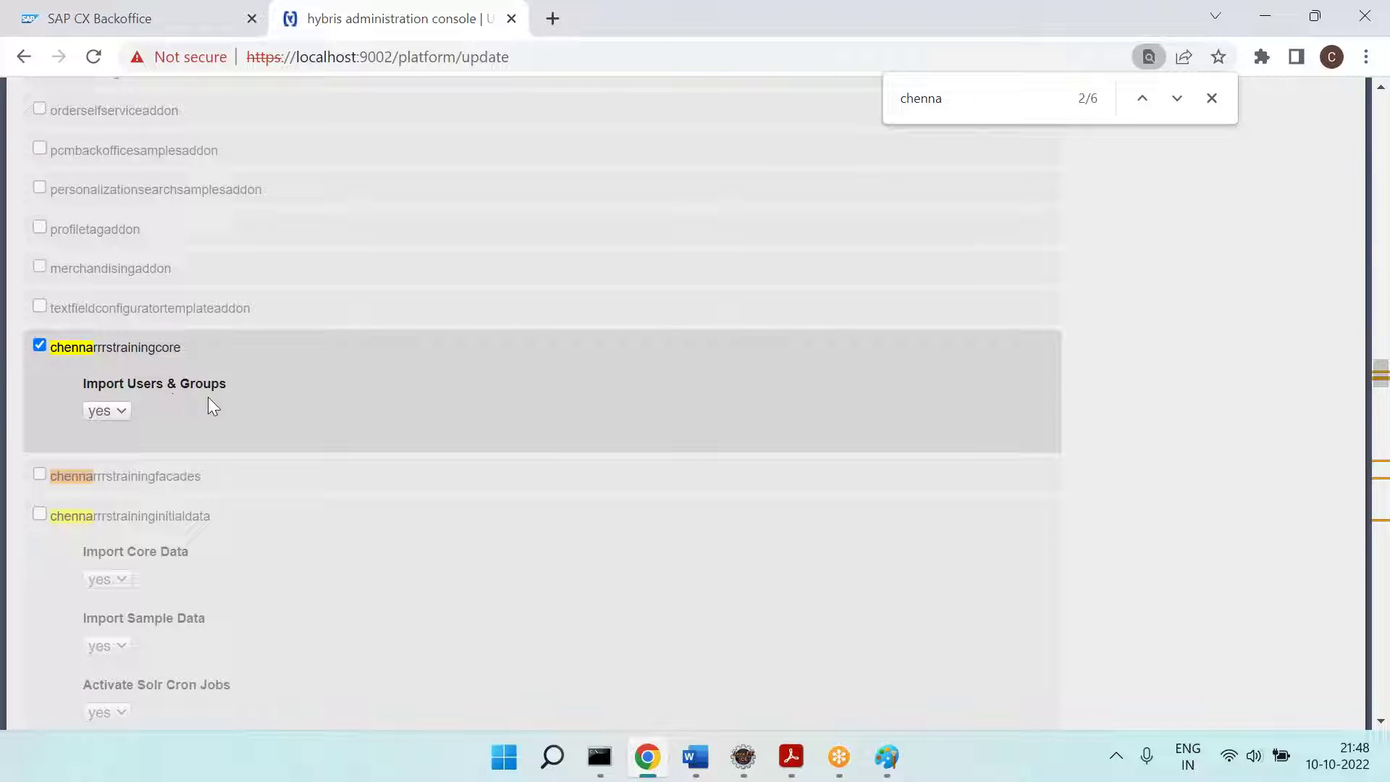
{"action": "key", "text": "alt+Tab"}
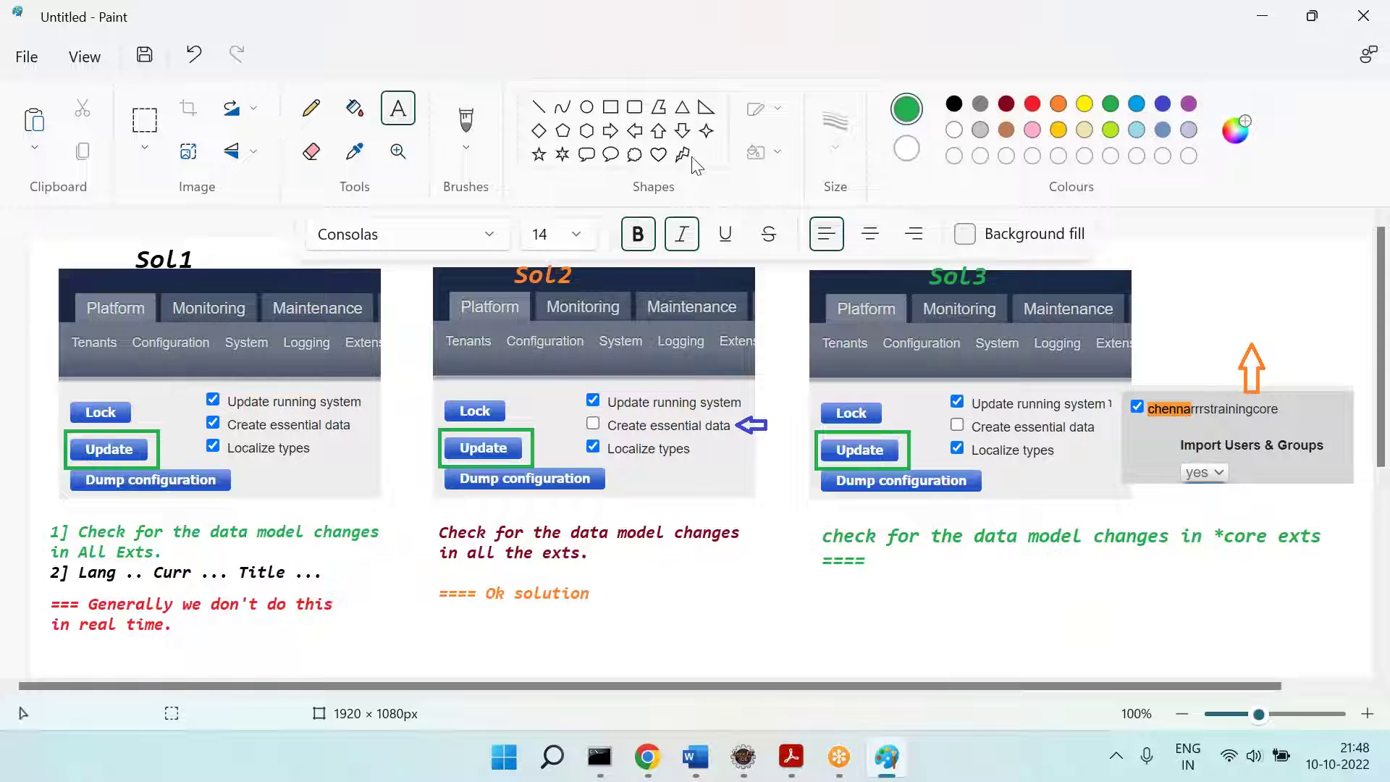
Step: Draw a dark red bent line arrow from the 'yes' dropdown down into the empty space
{"action": "left_click", "coordinate": [682, 131]}
{"action": "left_click", "coordinate": [1007, 104]}
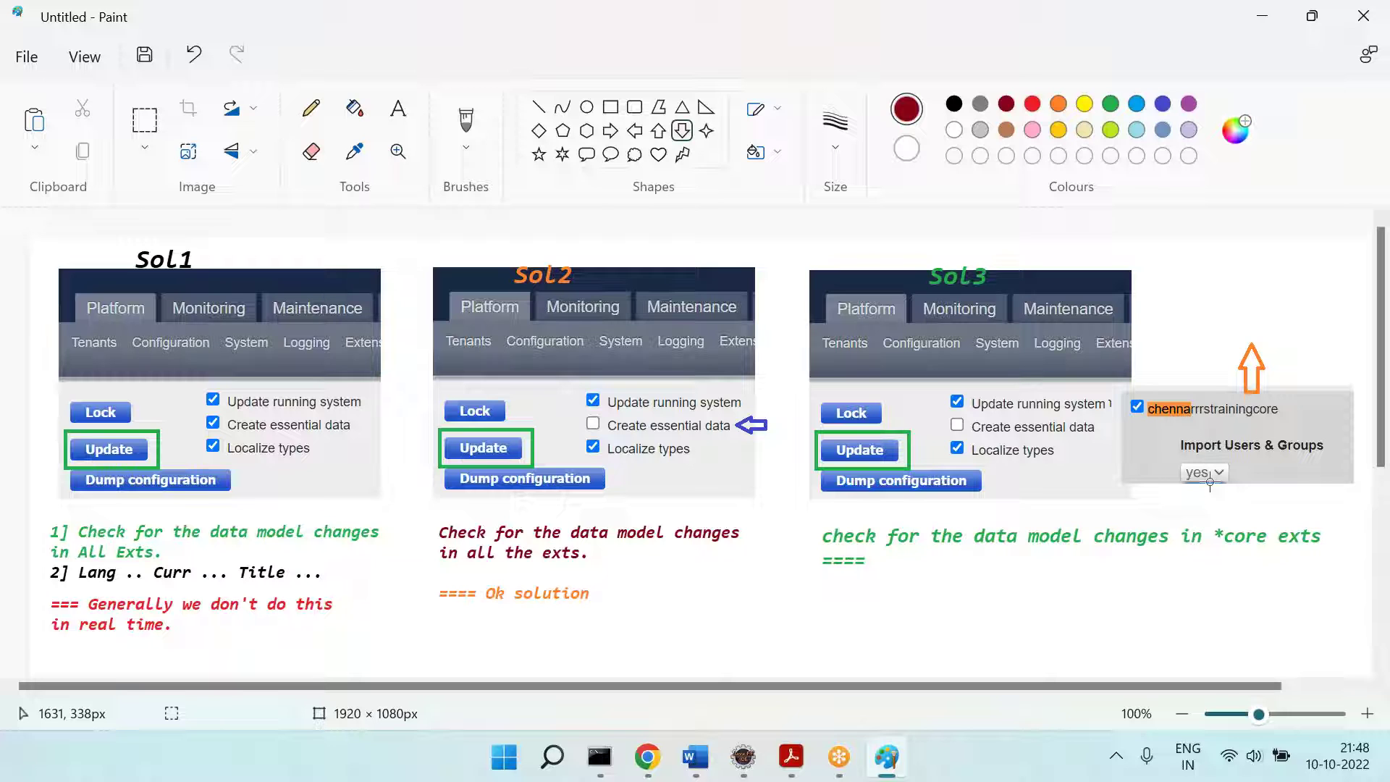
{"action": "left_click", "coordinate": [538, 106]}
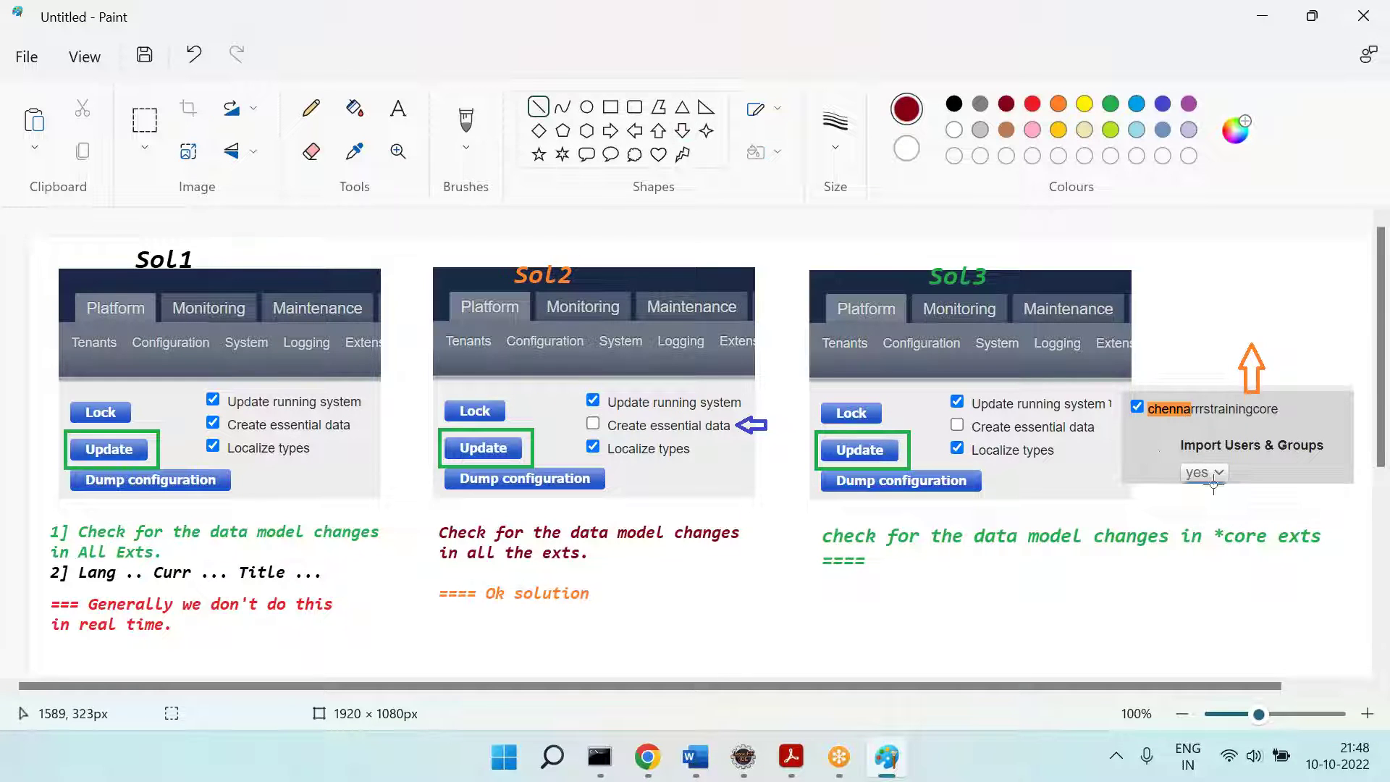
{"action": "left_click_drag", "start_coordinate": [1222, 475], "coordinate": [1343, 523]}
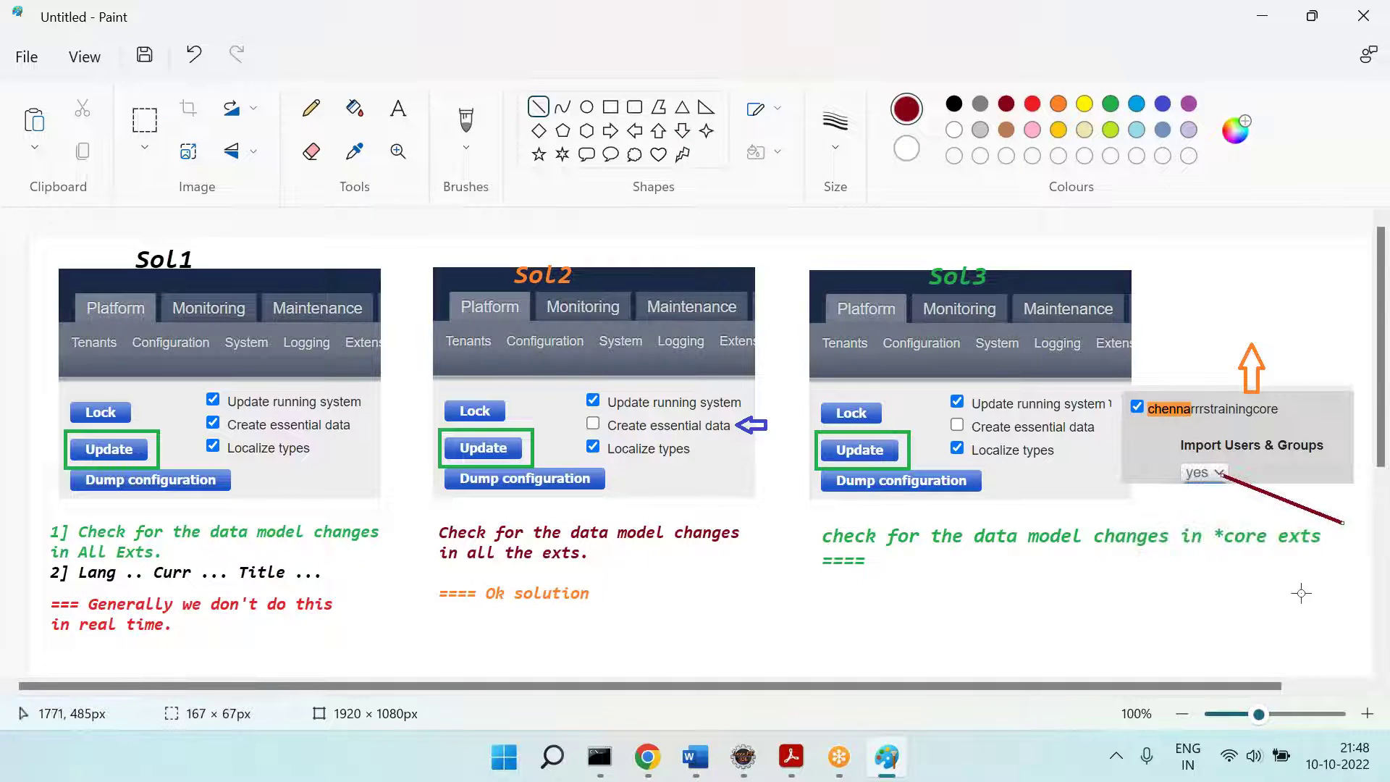
{"action": "left_click_drag", "start_coordinate": [1253, 607], "coordinate": [1342, 529]}
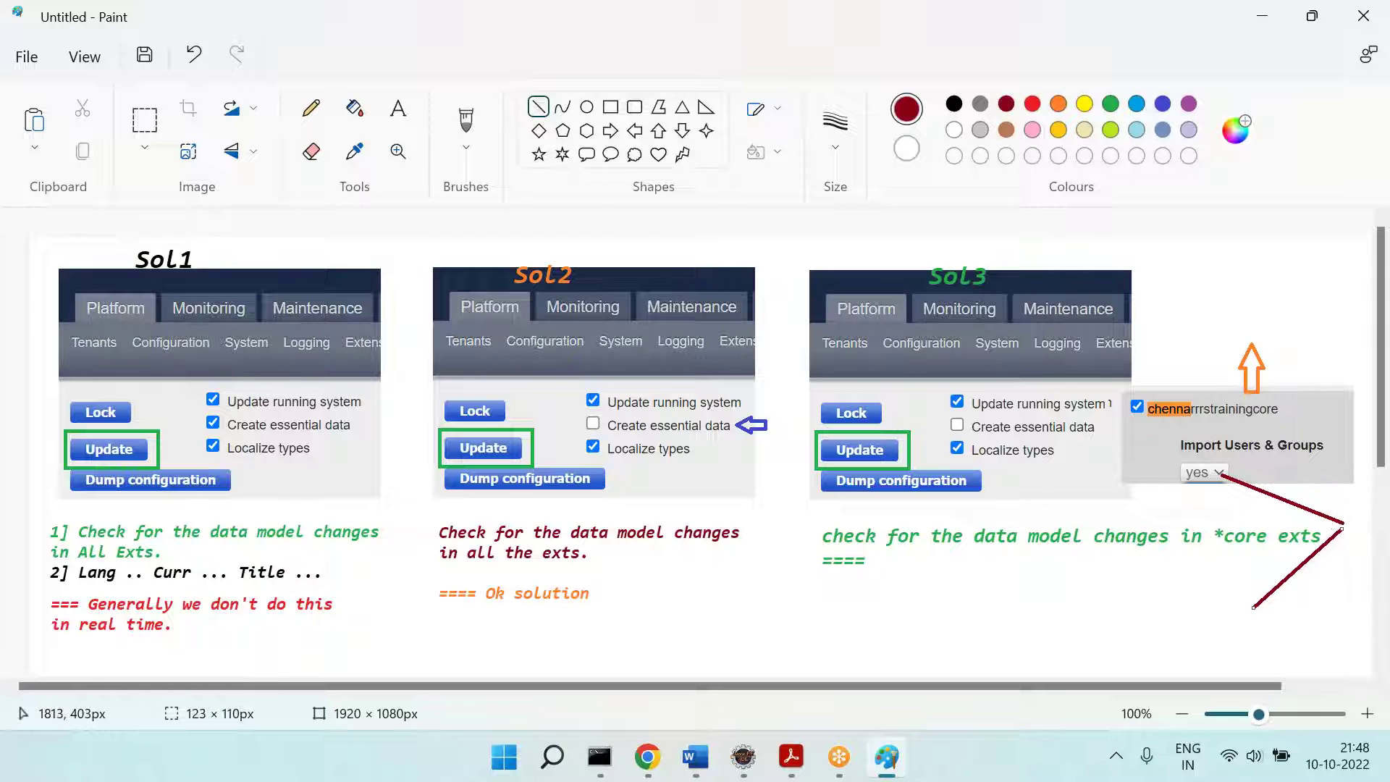
{"action": "left_click_drag", "start_coordinate": [1282, 564], "coordinate": [1290, 578]}
{"action": "left_click", "coordinate": [1312, 582]}
{"action": "left_click", "coordinate": [1317, 625]}
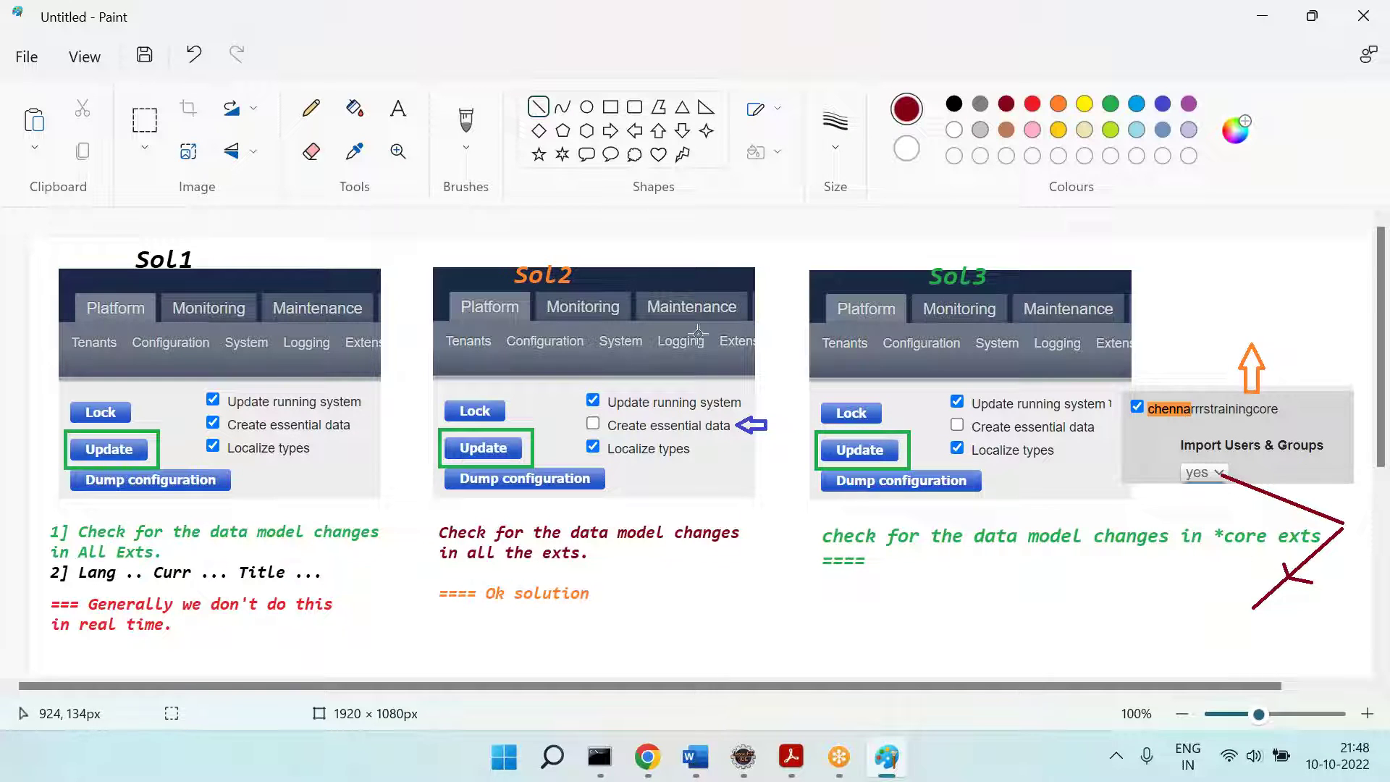
{"action": "left_click", "coordinate": [399, 108]}
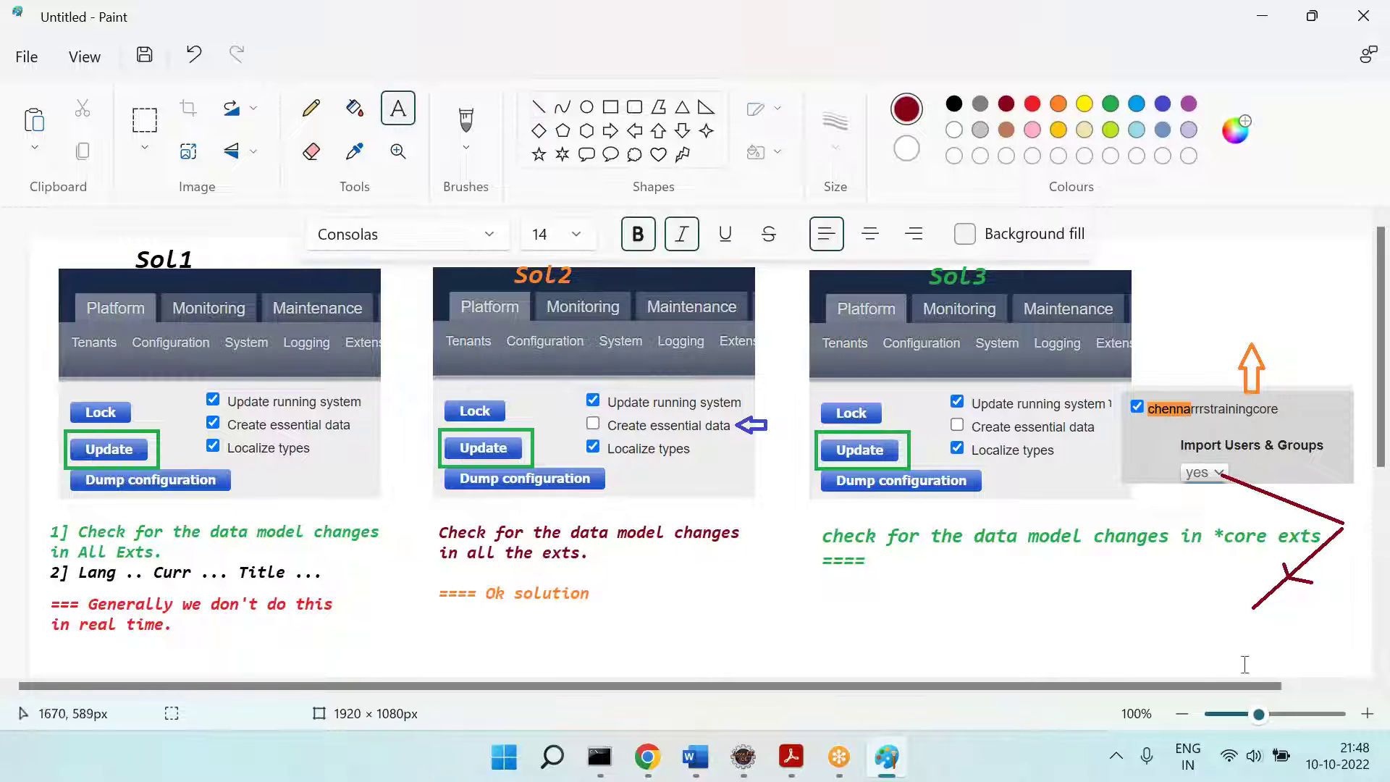
{"action": "left_click", "coordinate": [647, 758]}
Step: Choose 'no' for chennarrrstrainingcore's Import Users & Groups in the hybris console, then return to Paint
{"action": "left_click", "coordinate": [119, 411]}
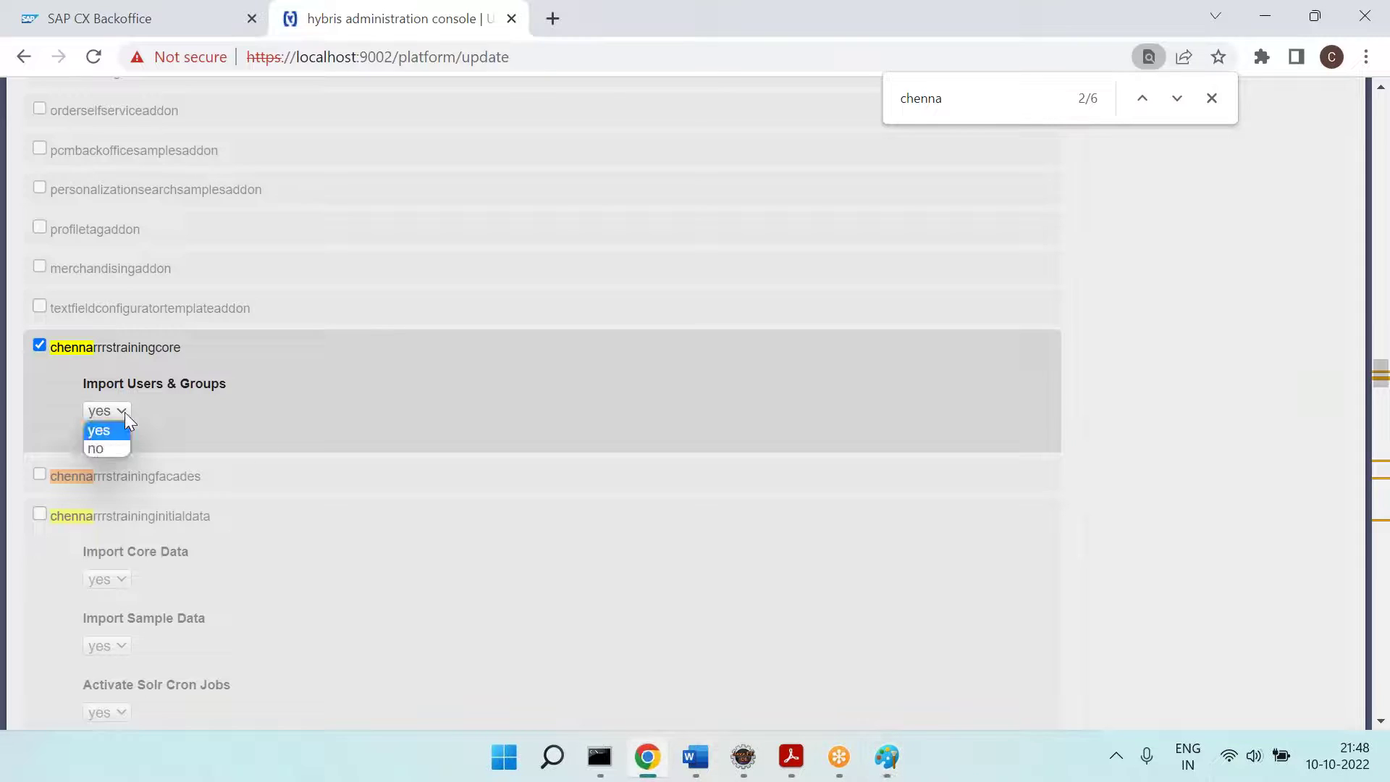
{"action": "left_click", "coordinate": [97, 450]}
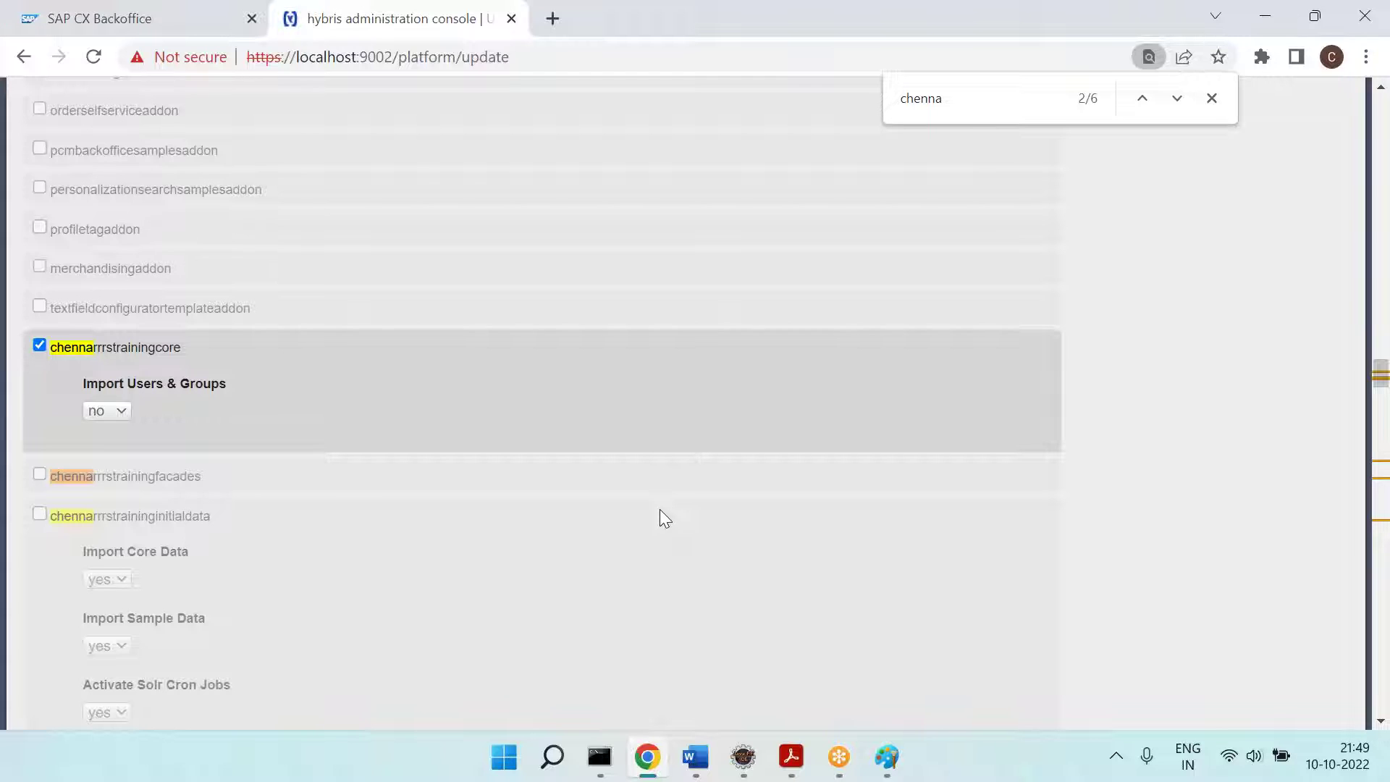
{"action": "key", "text": "alt+Tab"}
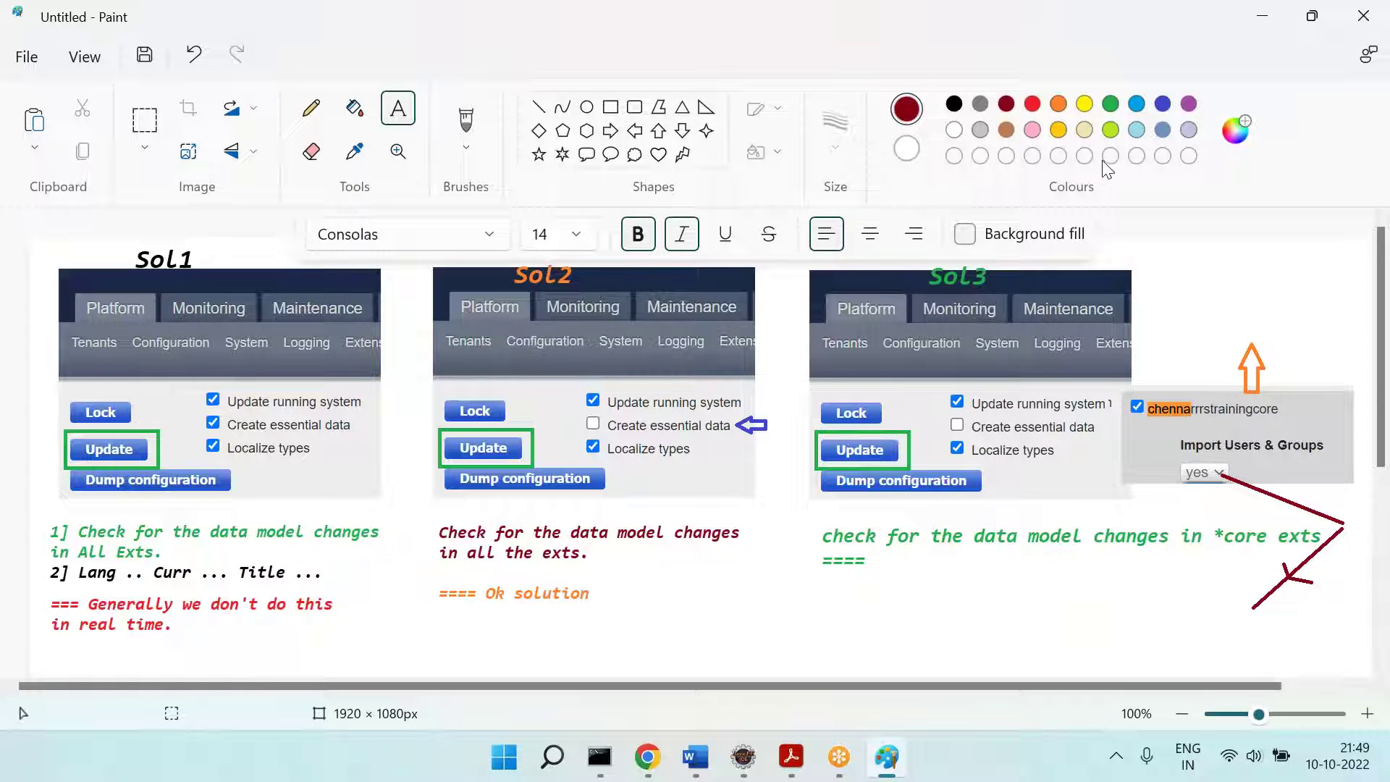
Step: Write red notes questioning default 'no' for Import Users & Groups, plus a blue 'How to make default value = no' line
{"action": "left_click", "coordinate": [1037, 107]}
{"action": "left_click_drag", "start_coordinate": [785, 590], "coordinate": [1367, 674]}
{"action": "type", "text": "Ever"}
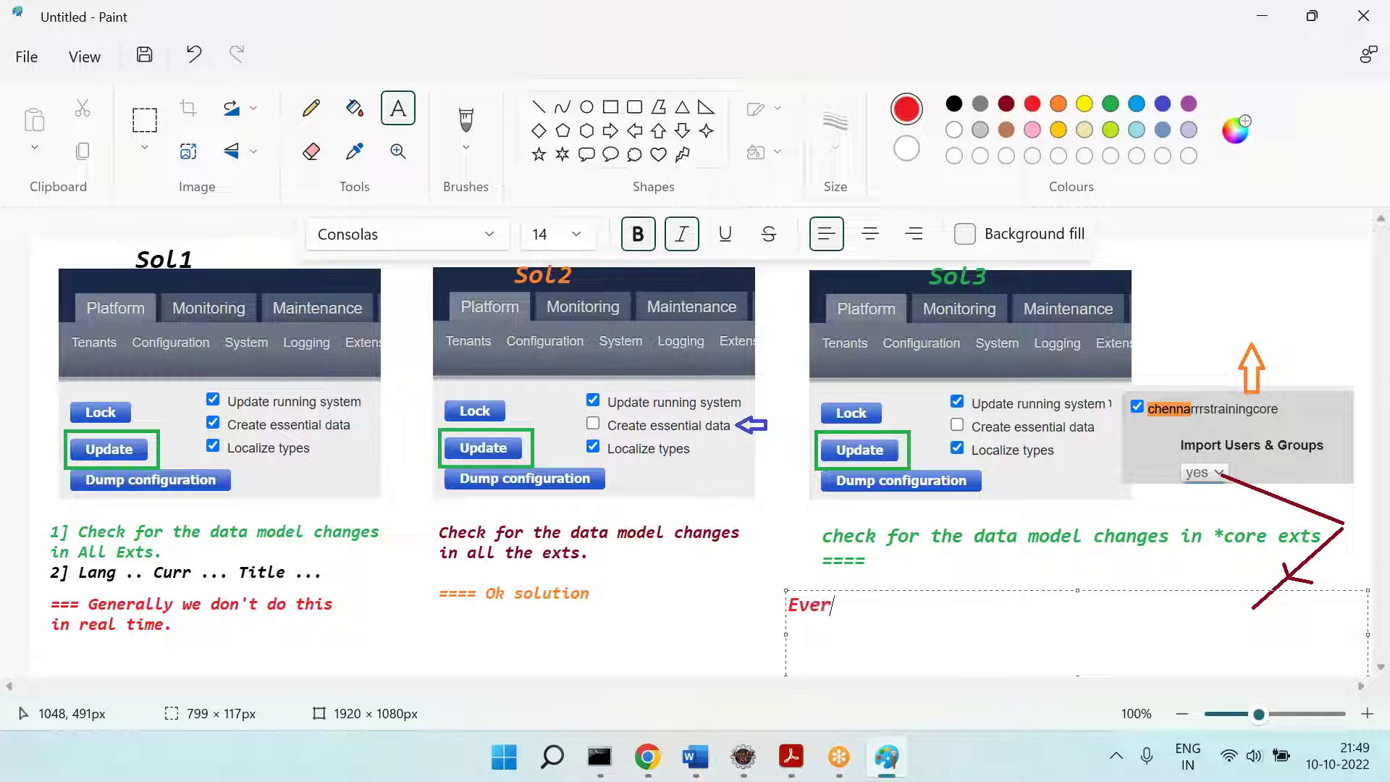
{"action": "type", "text": "y time we do"}
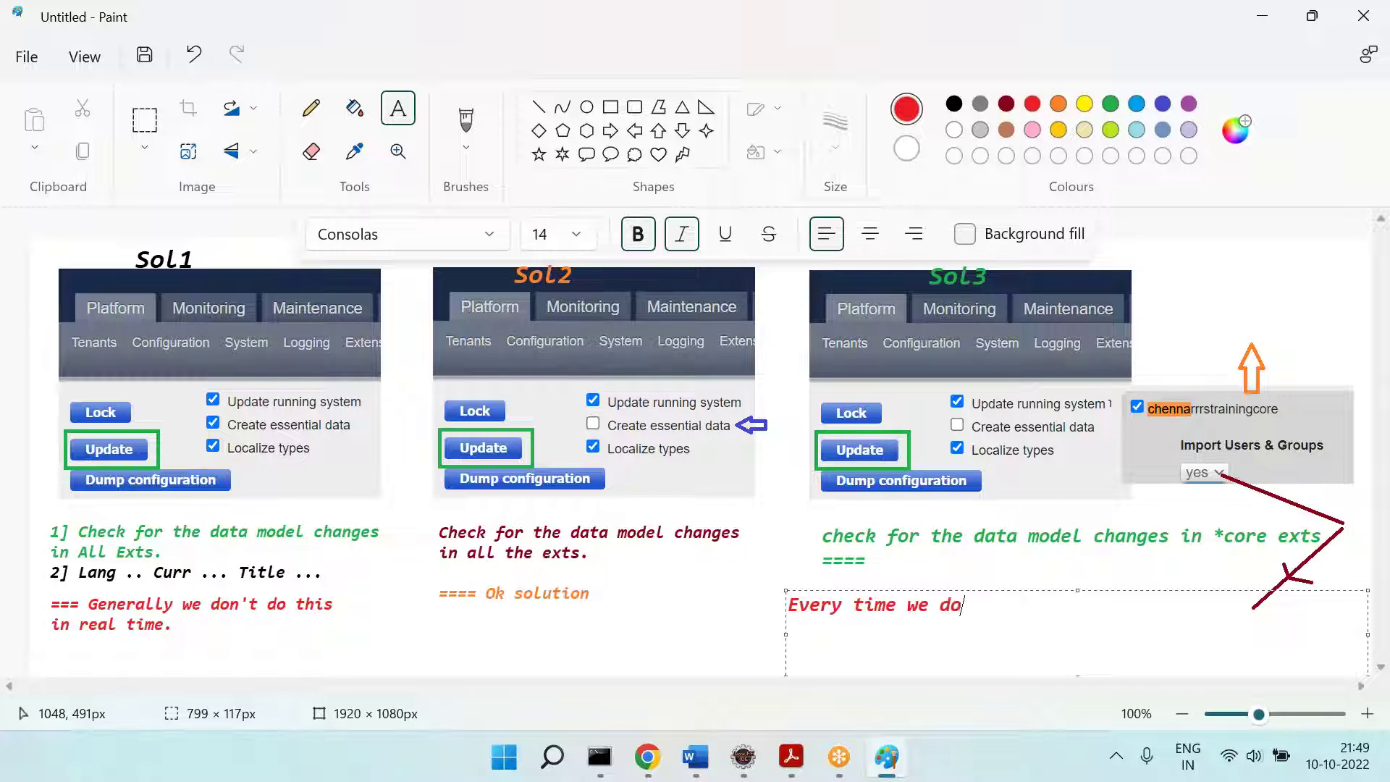
{"action": "type", "text": "nt' import"}
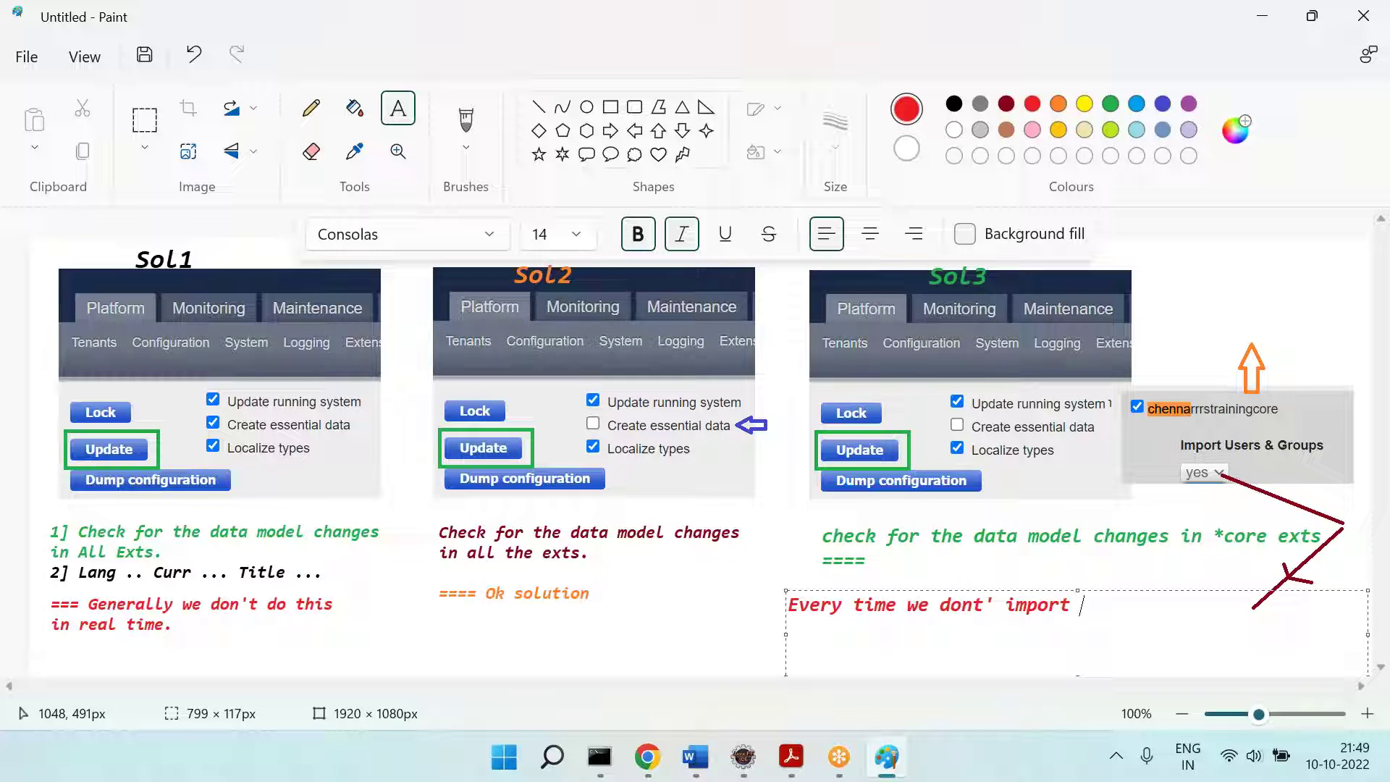
{"action": "type", "text": " Users & Gr"}
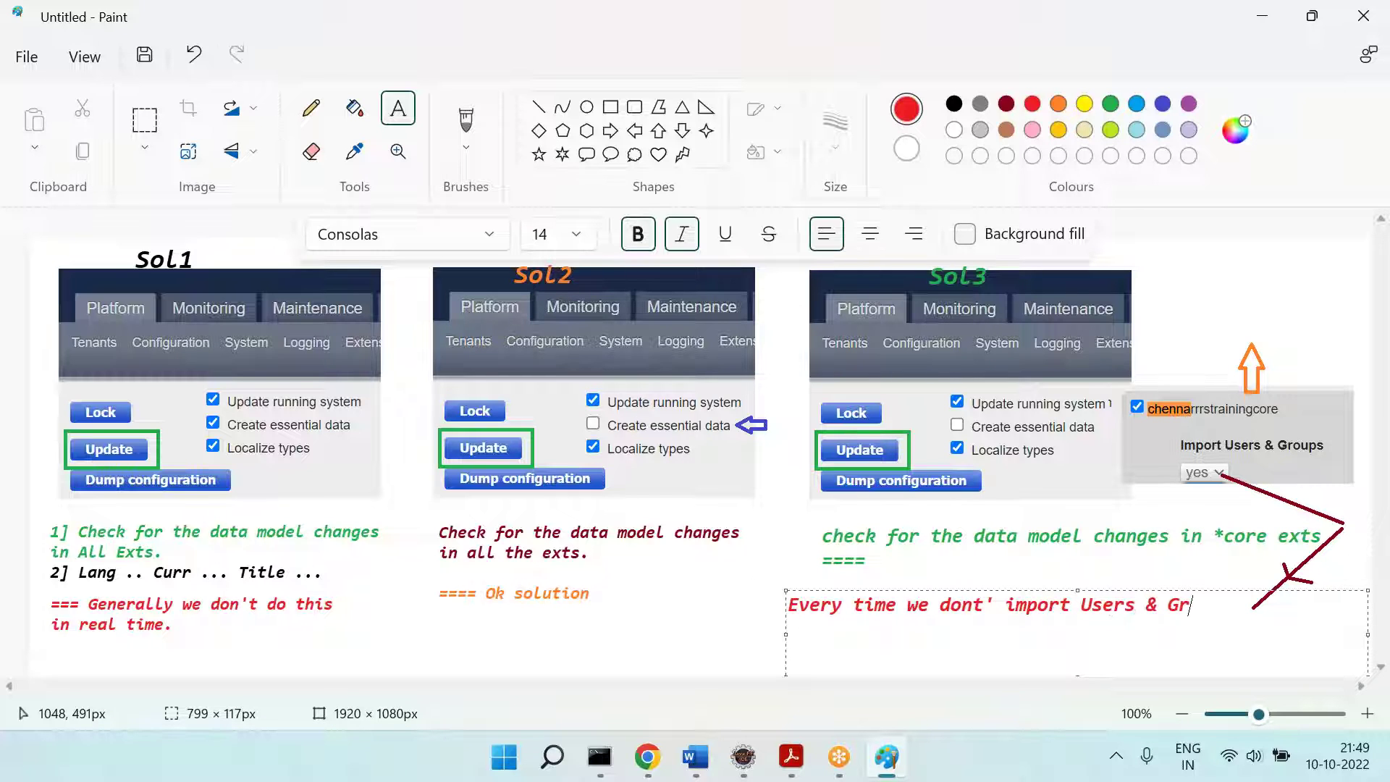
{"action": "type", "text": "oups."}
{"action": "key", "text": "Return"}
{"action": "type", "text": "=== Is it good to "}
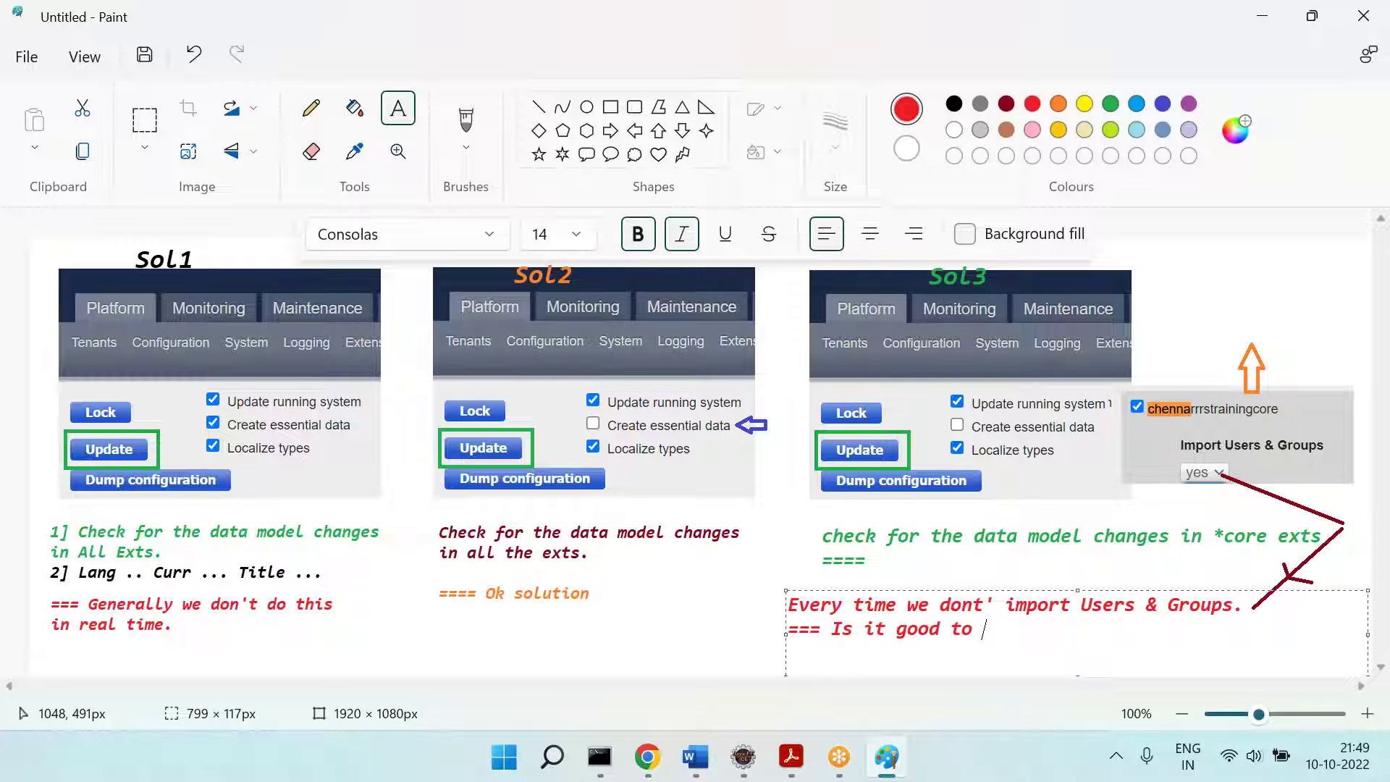
{"action": "type", "text": "have default v"}
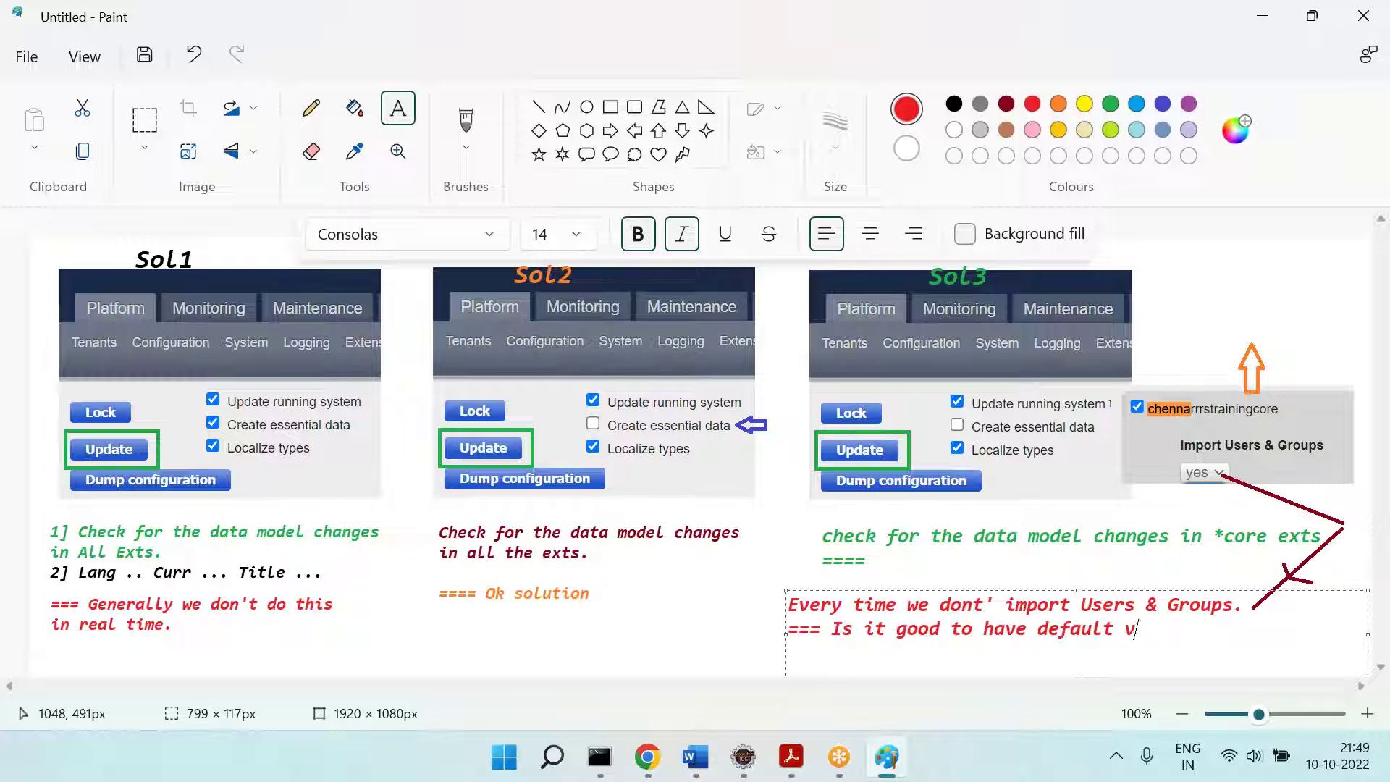
{"action": "type", "text": "alue = no"}
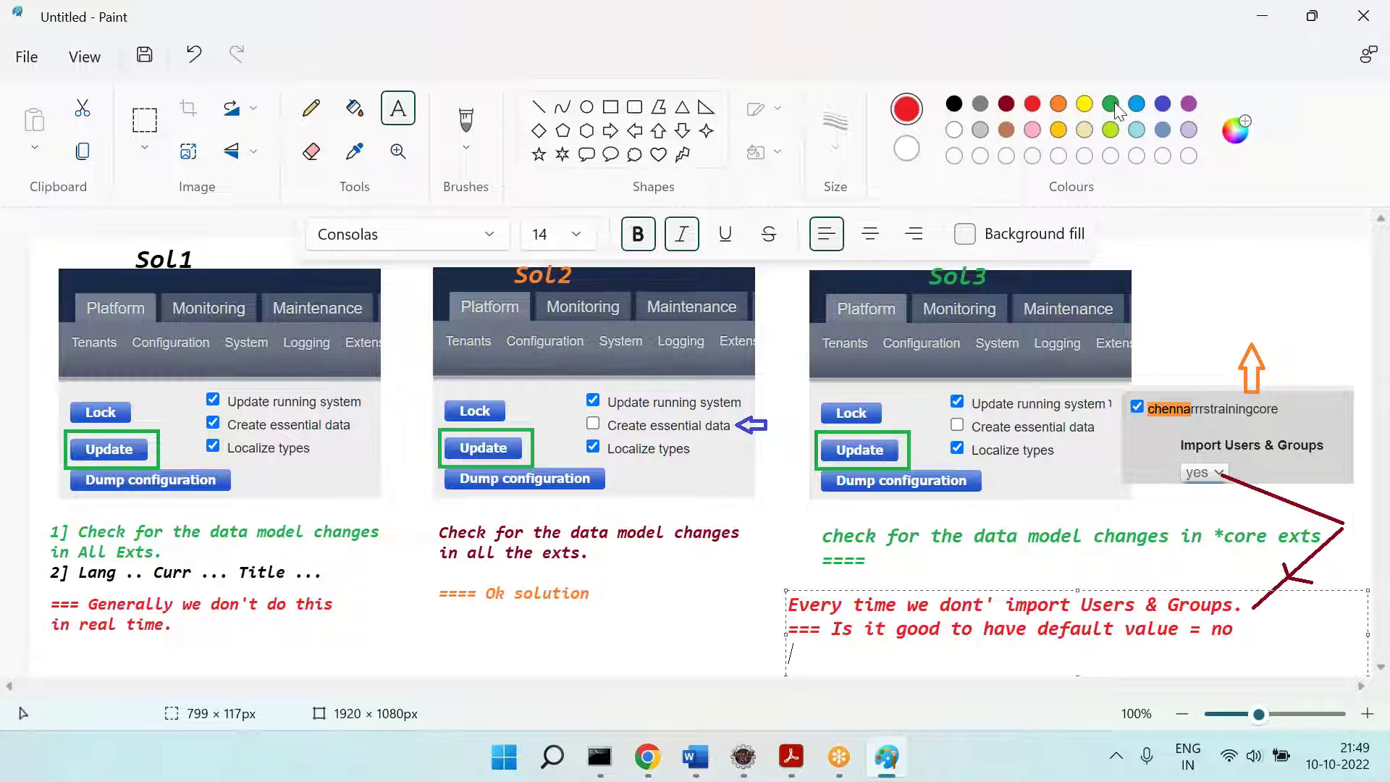
{"action": "left_click", "coordinate": [1137, 105]}
{"action": "type", "text": "=== How to mak"}
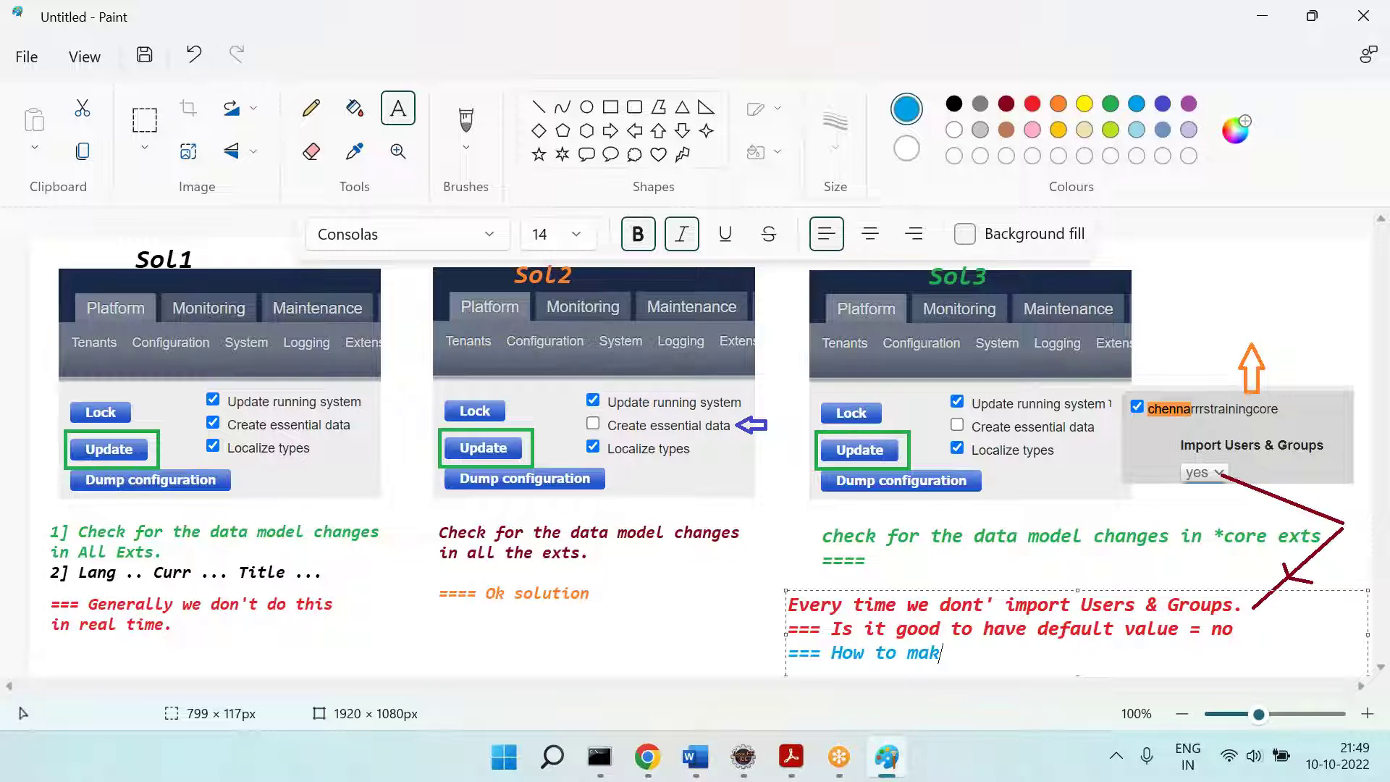
{"action": "type", "text": "e default value"}
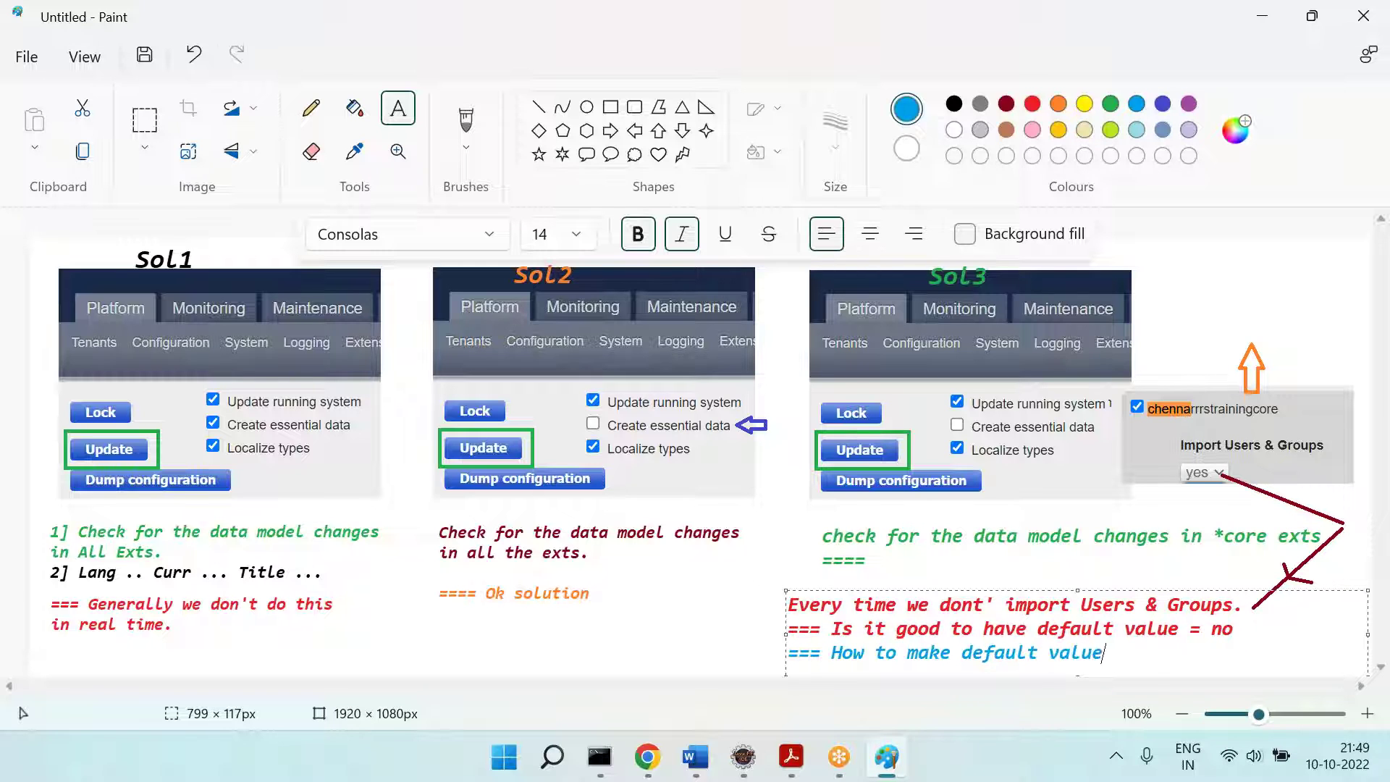
{"action": "type", "text": " = no"}
{"action": "left_click", "coordinate": [362, 621]}
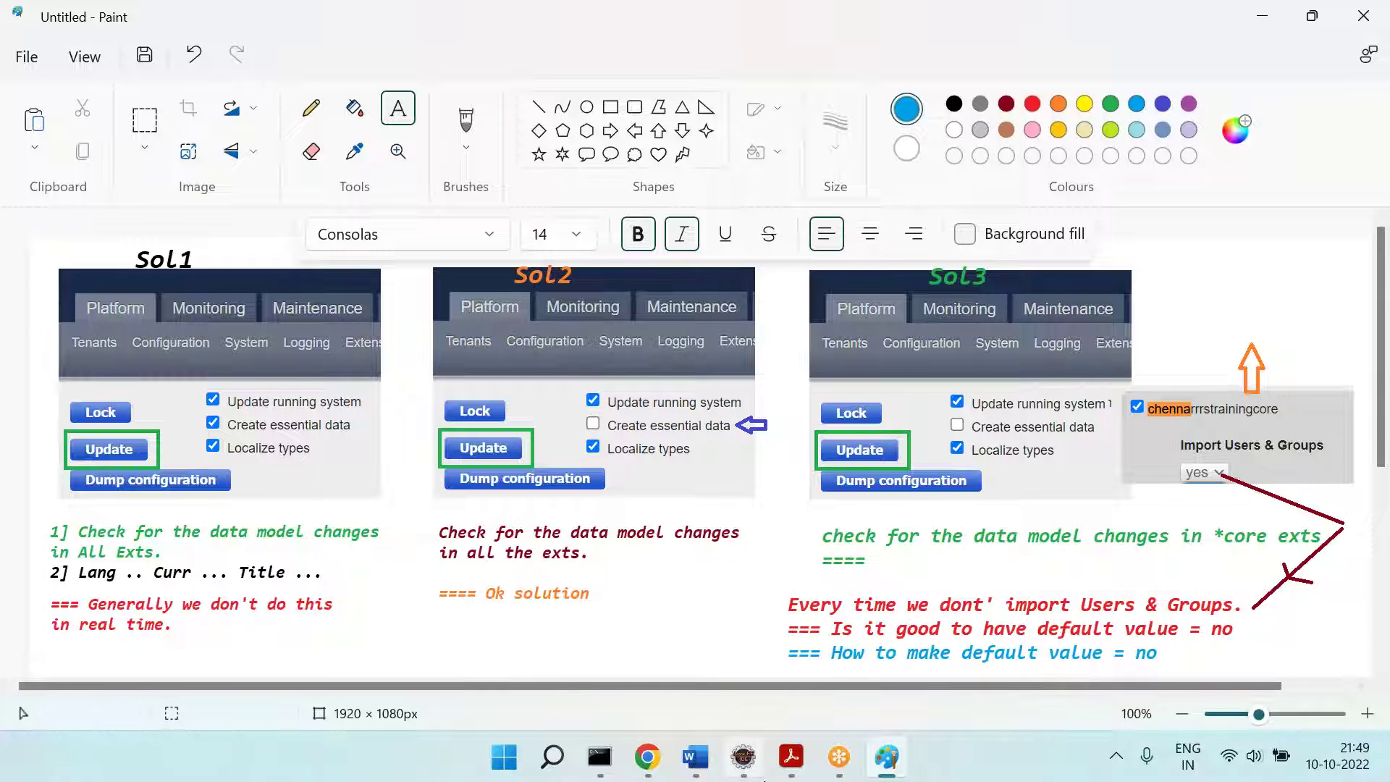
Step: Select the Import Users & Groups label text on the hybris update page
{"action": "left_click", "coordinate": [744, 757]}
{"action": "left_click", "coordinate": [648, 757]}
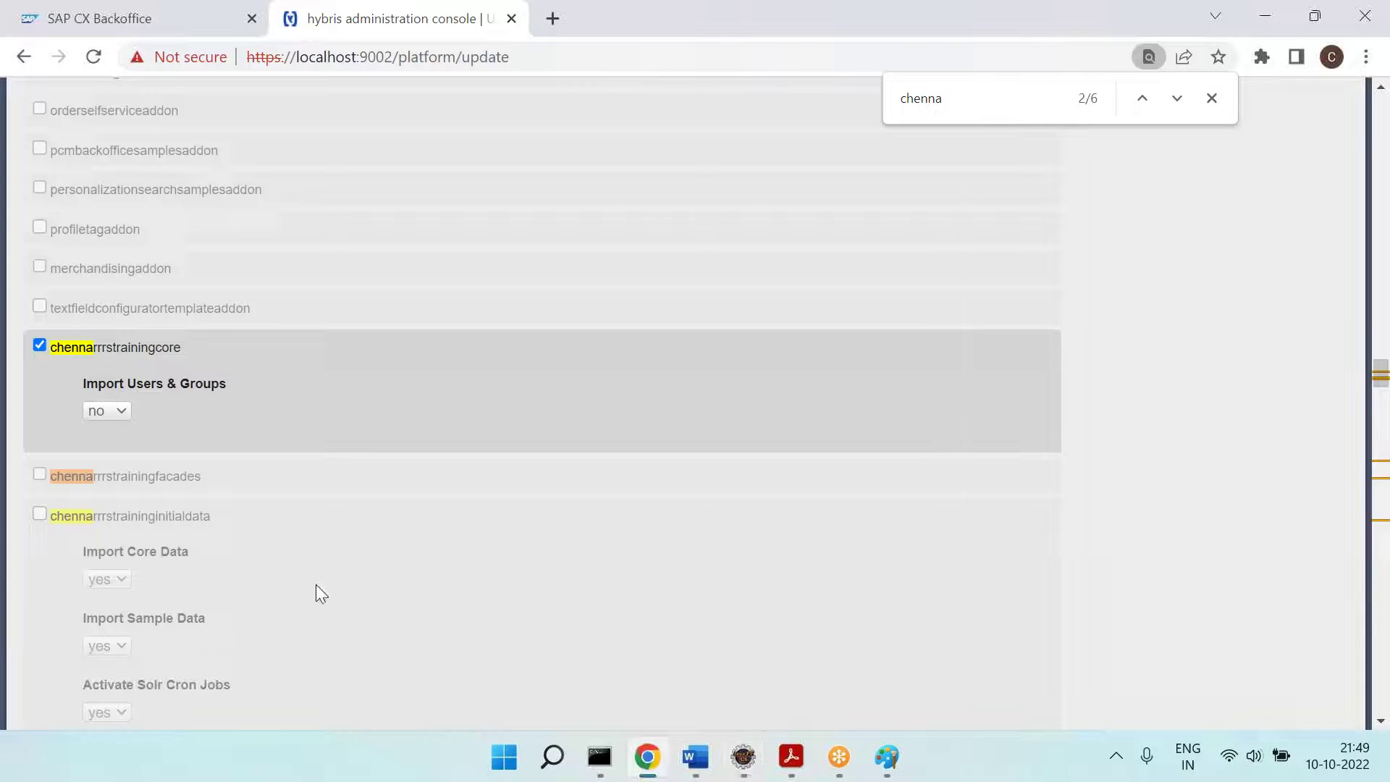
{"action": "left_click_drag", "start_coordinate": [226, 377], "coordinate": [85, 370]}
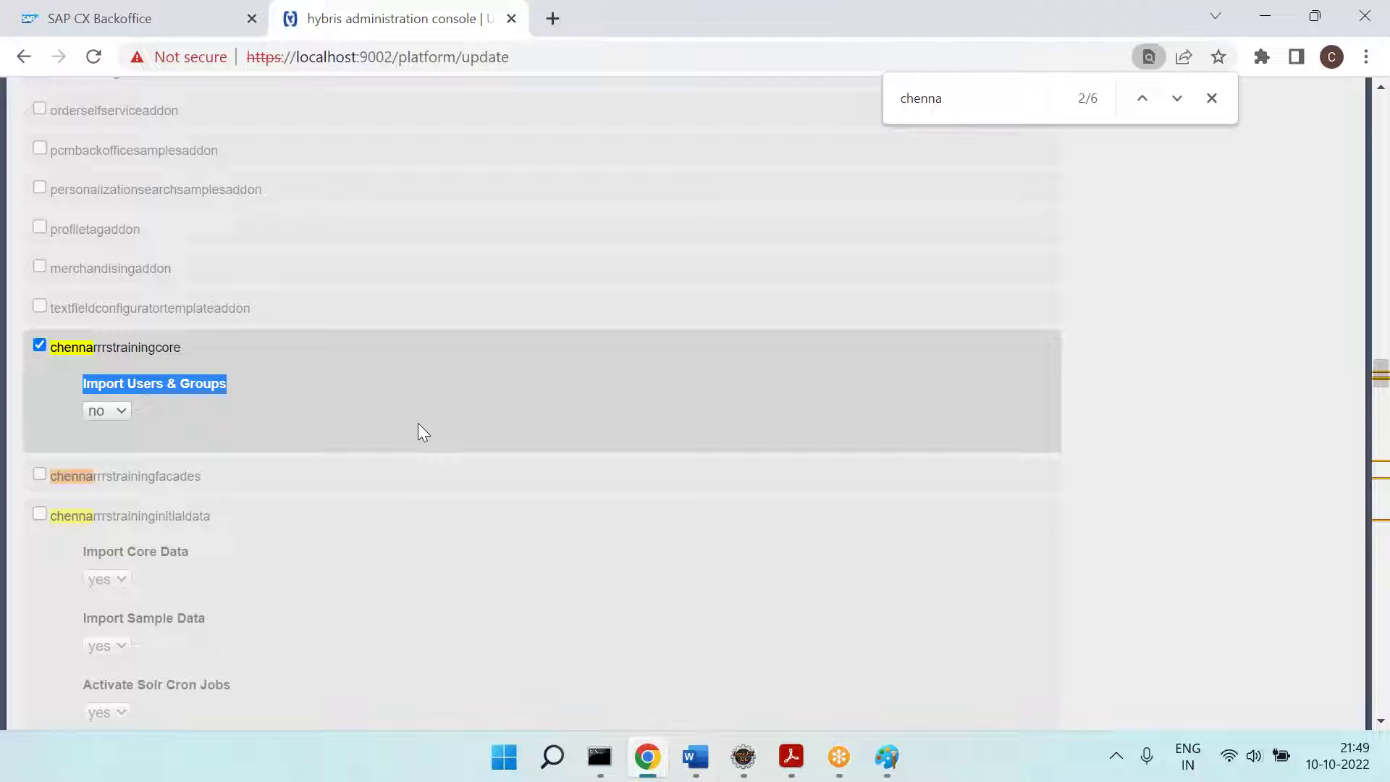
Step: Search the Eclipse workspace's *.java files for 'Import Users & Groups'
{"action": "left_click", "coordinate": [744, 756]}
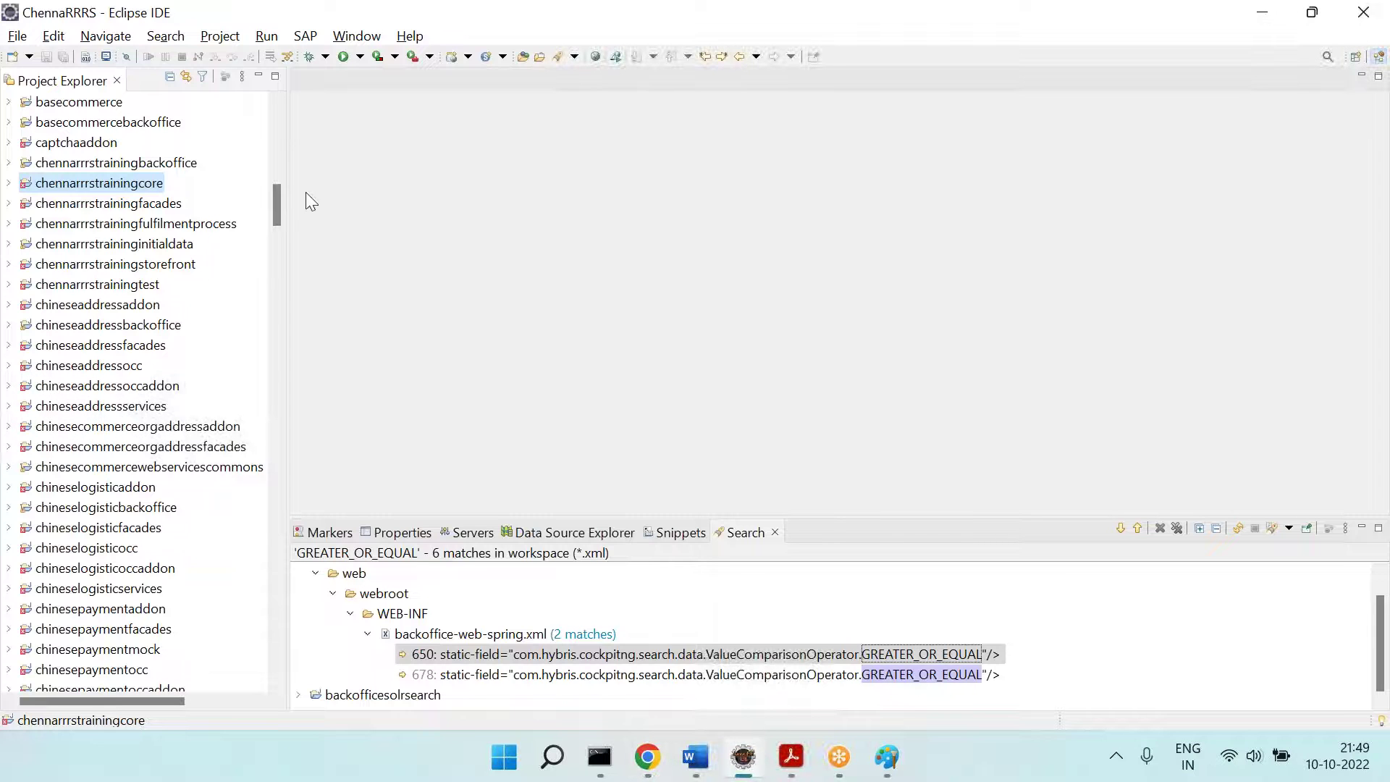
{"action": "left_click", "coordinate": [165, 35]}
{"action": "left_click", "coordinate": [186, 78]}
{"action": "type", "text": "Import Users & Groups"}
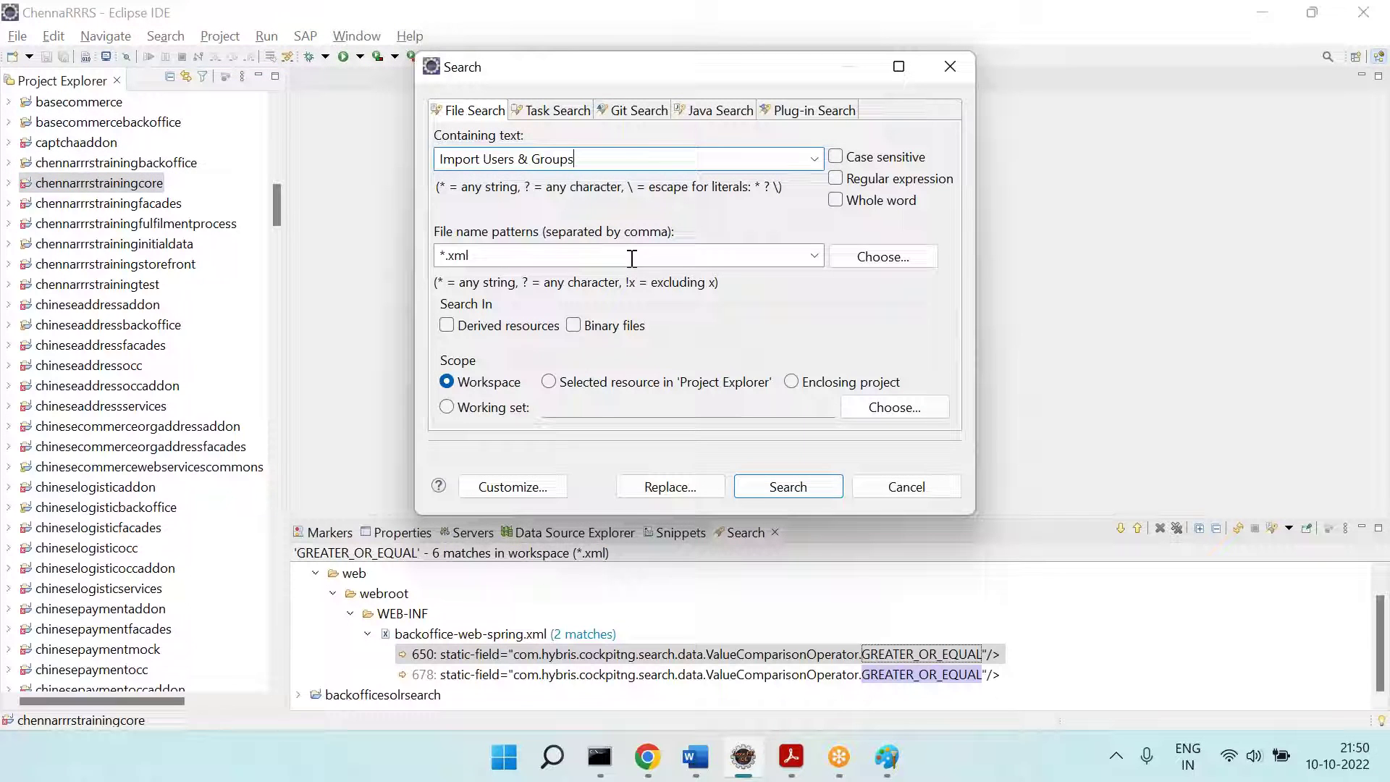
{"action": "triple_click", "coordinate": [559, 255]}
{"action": "type", "text": "*.java"}
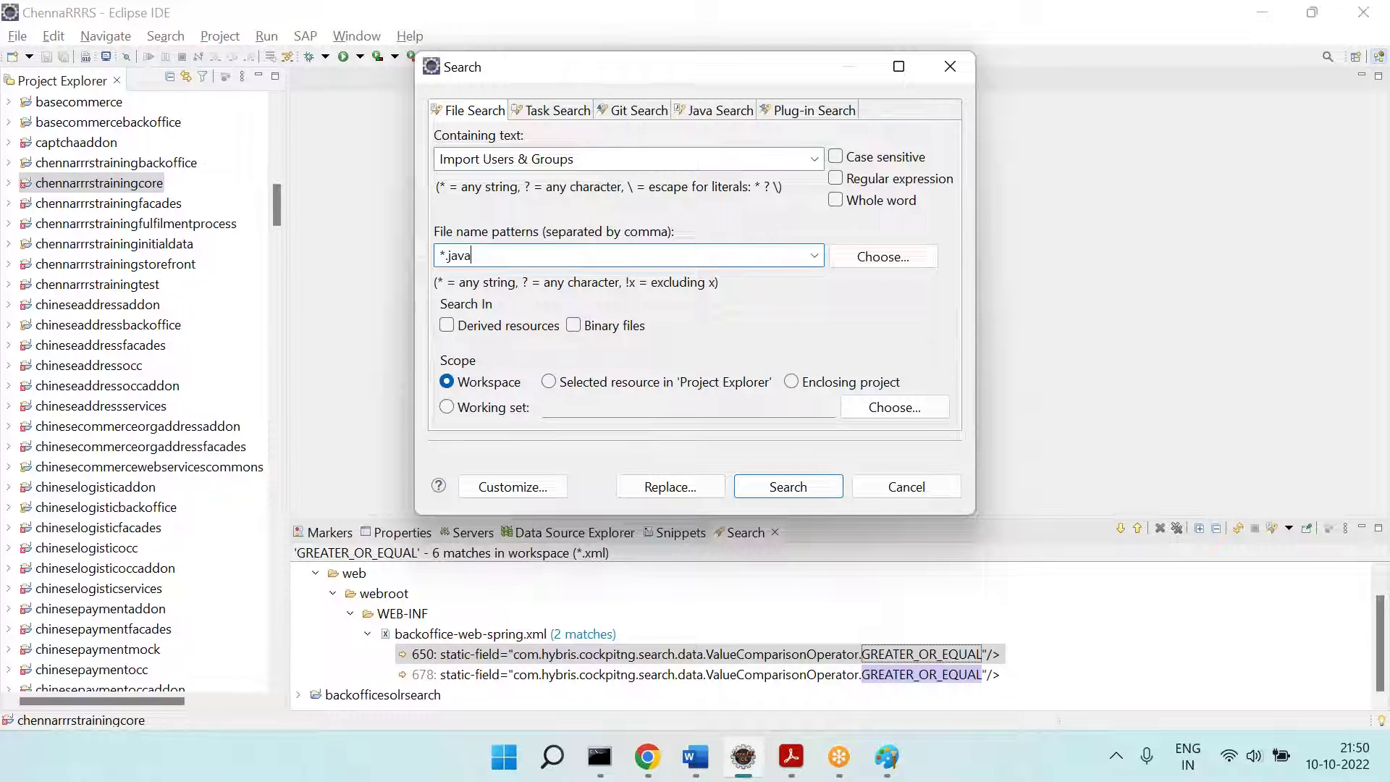
{"action": "key", "text": "Return"}
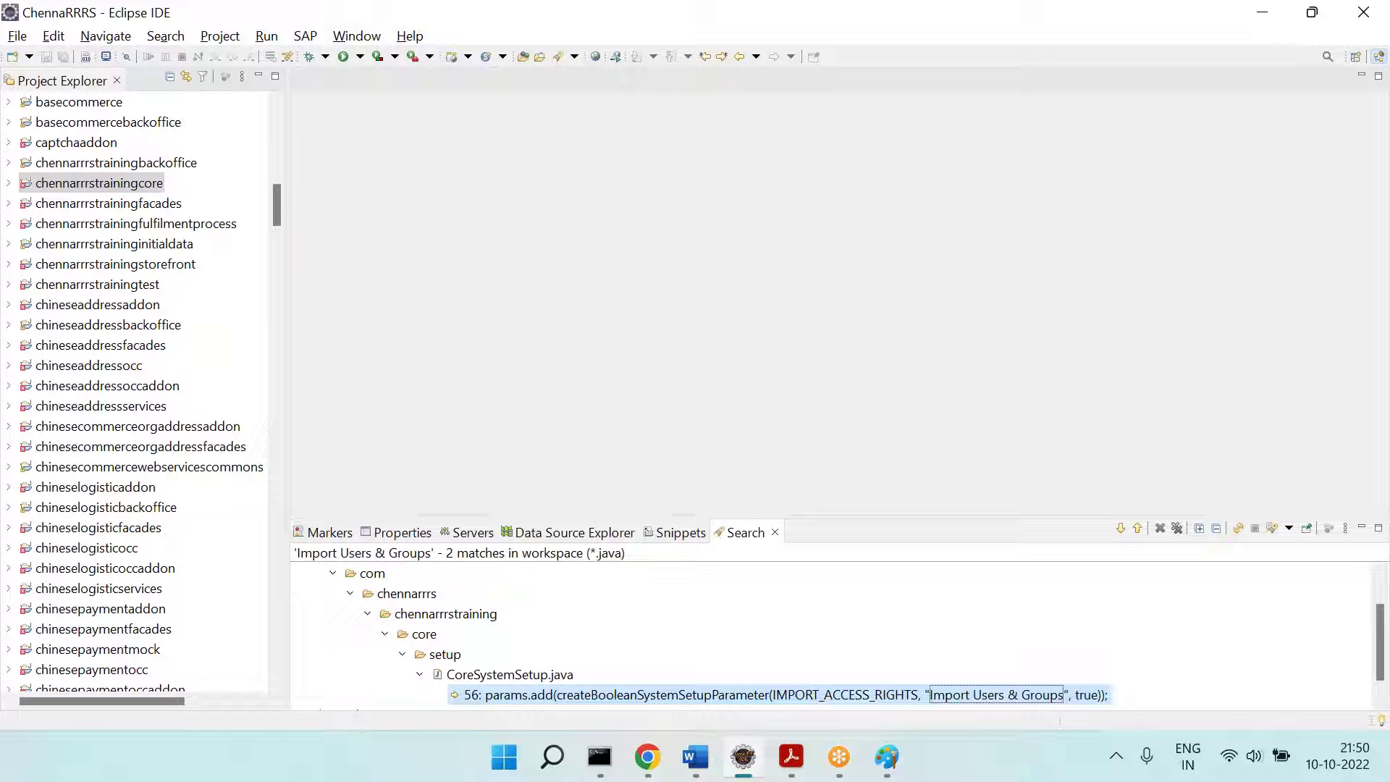
Step: Collapse the results and open the chennarrrstrainingcore match in CoreSystemSetup.java
{"action": "scroll", "coordinate": [680, 608], "scroll_direction": "up", "scroll_amount": 1}
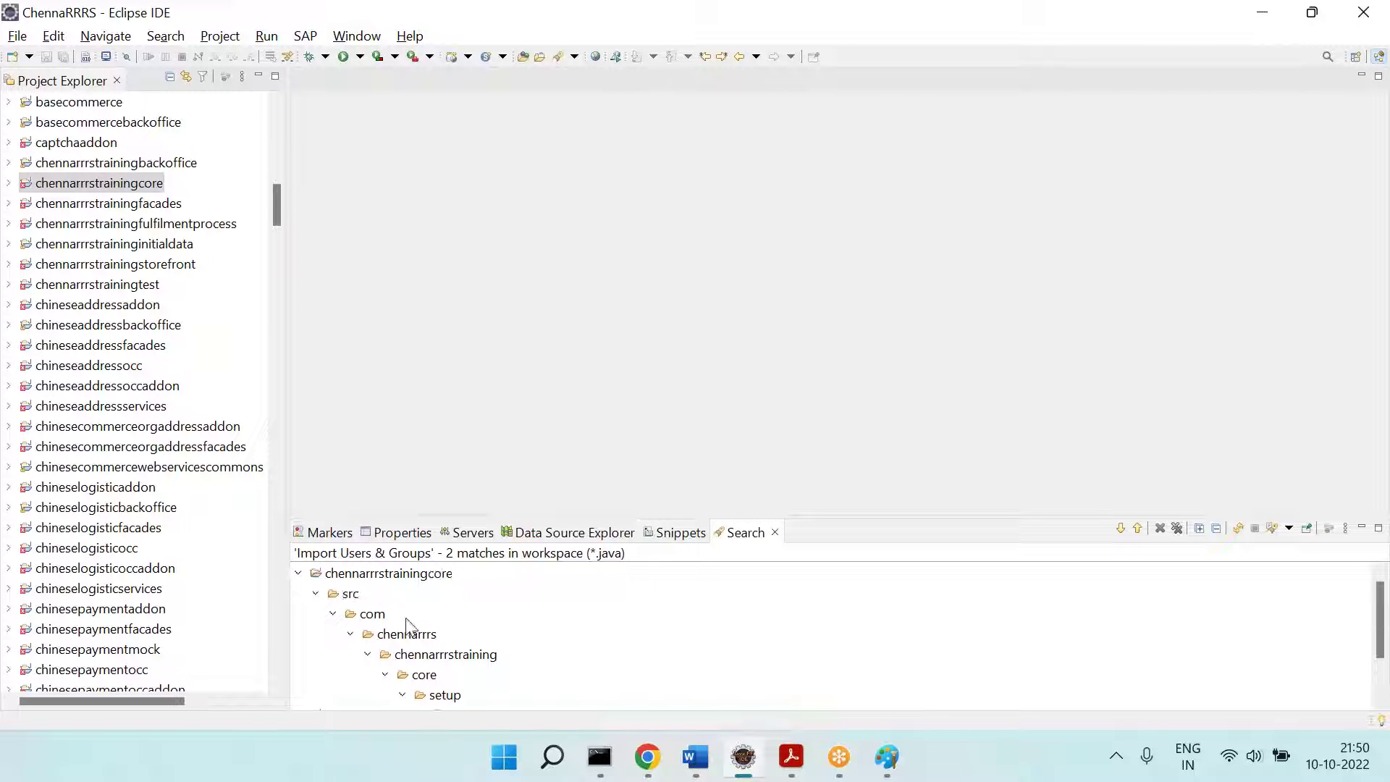
{"action": "left_click", "coordinate": [299, 574]}
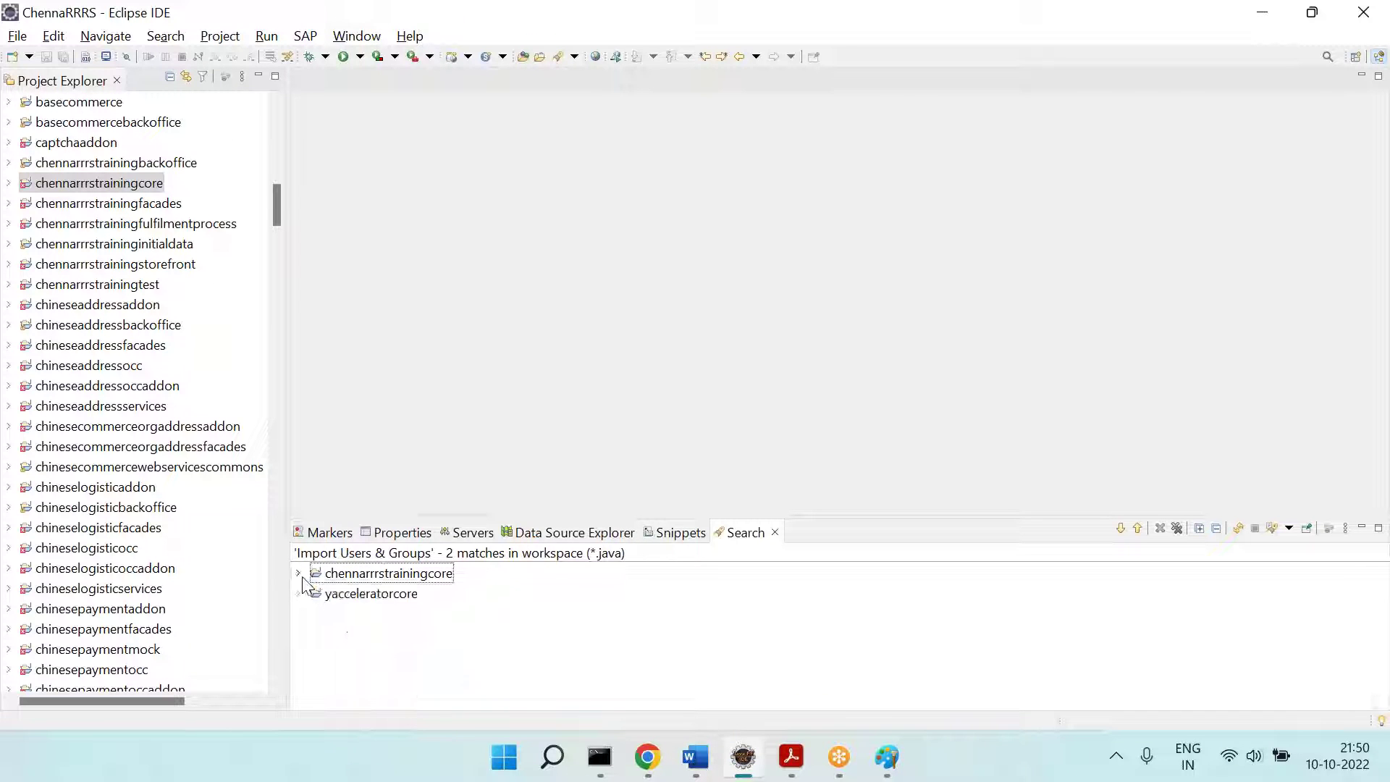
{"action": "left_click", "coordinate": [391, 573]}
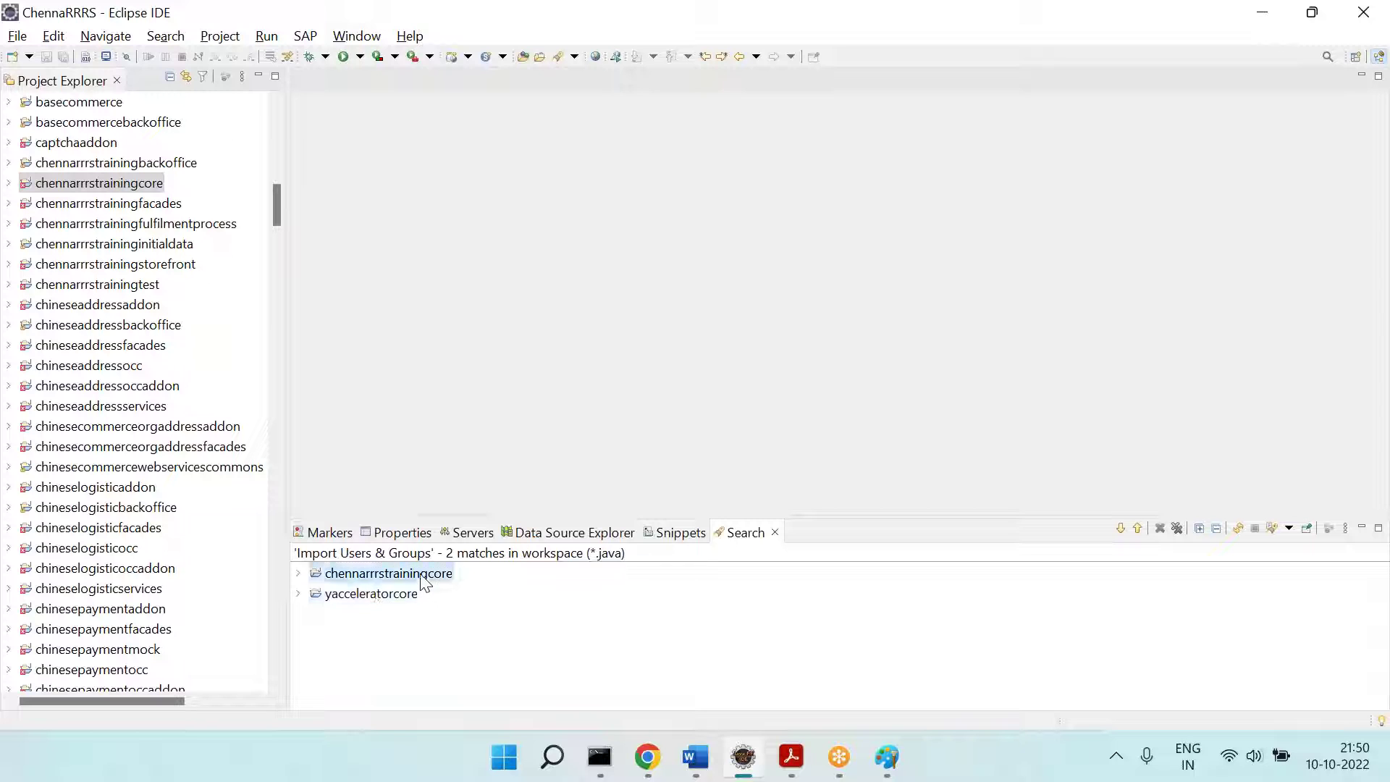
{"action": "left_click", "coordinate": [1121, 528]}
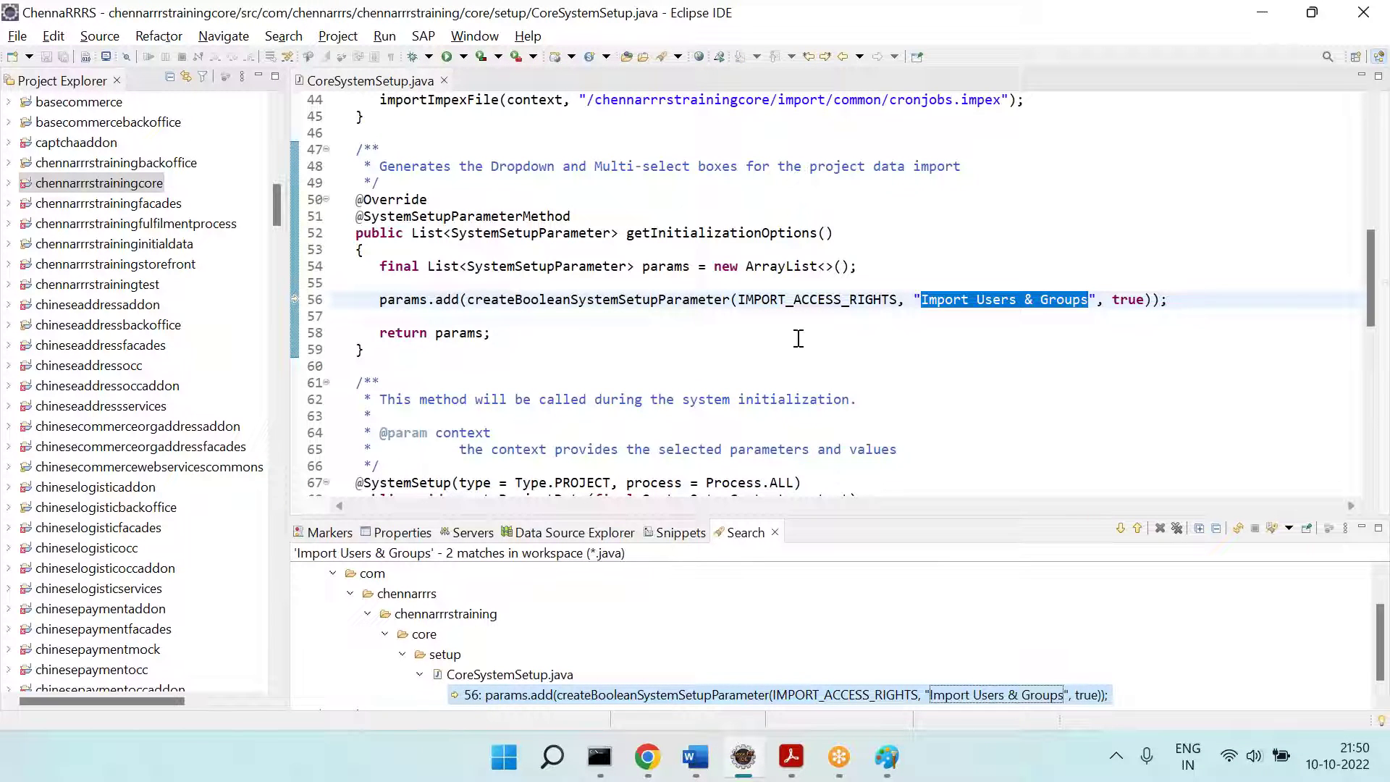
Step: Try changing line 56's default from true to no, then false, and undo back to true
{"action": "left_click", "coordinate": [799, 338]}
{"action": "left_click_drag", "start_coordinate": [378, 299], "coordinate": [1171, 300]}
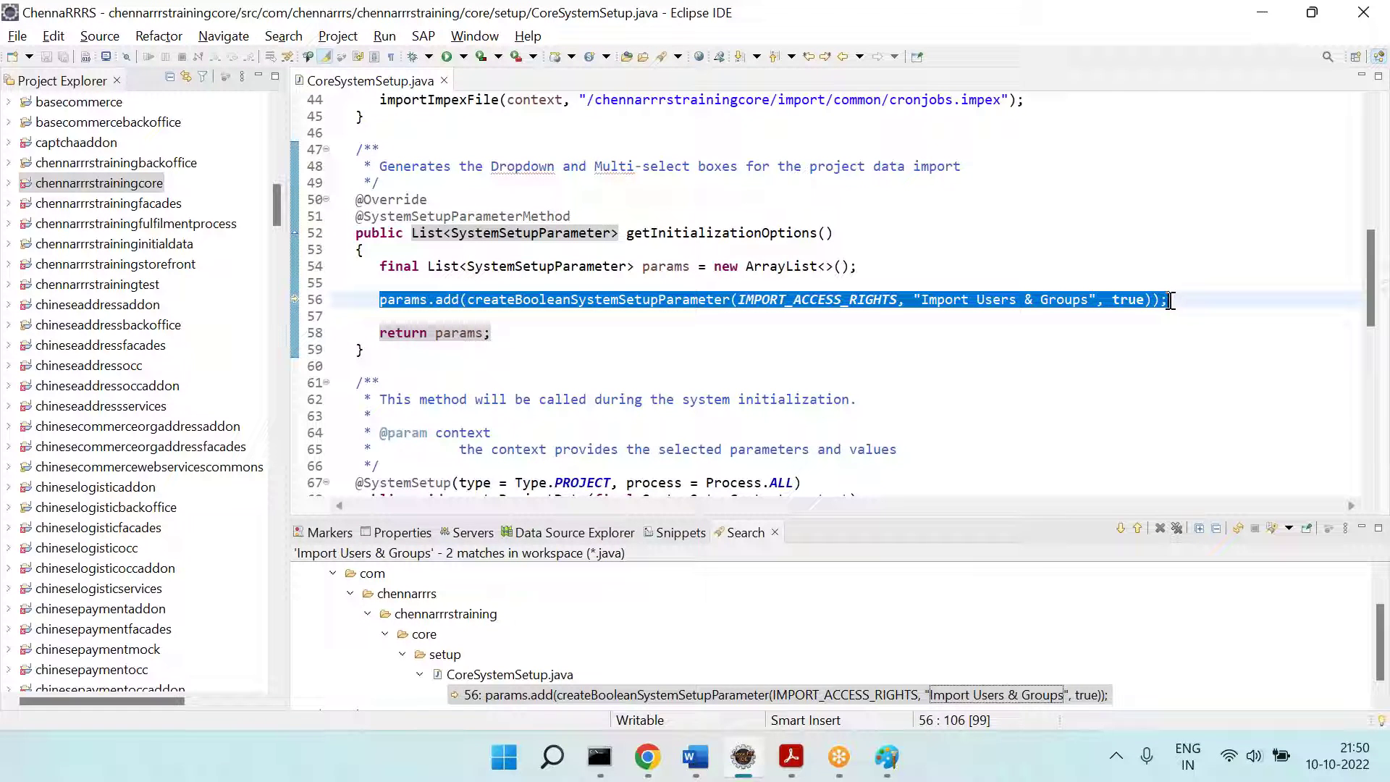
{"action": "double_click", "coordinate": [1134, 298]}
{"action": "type", "text": "no"}
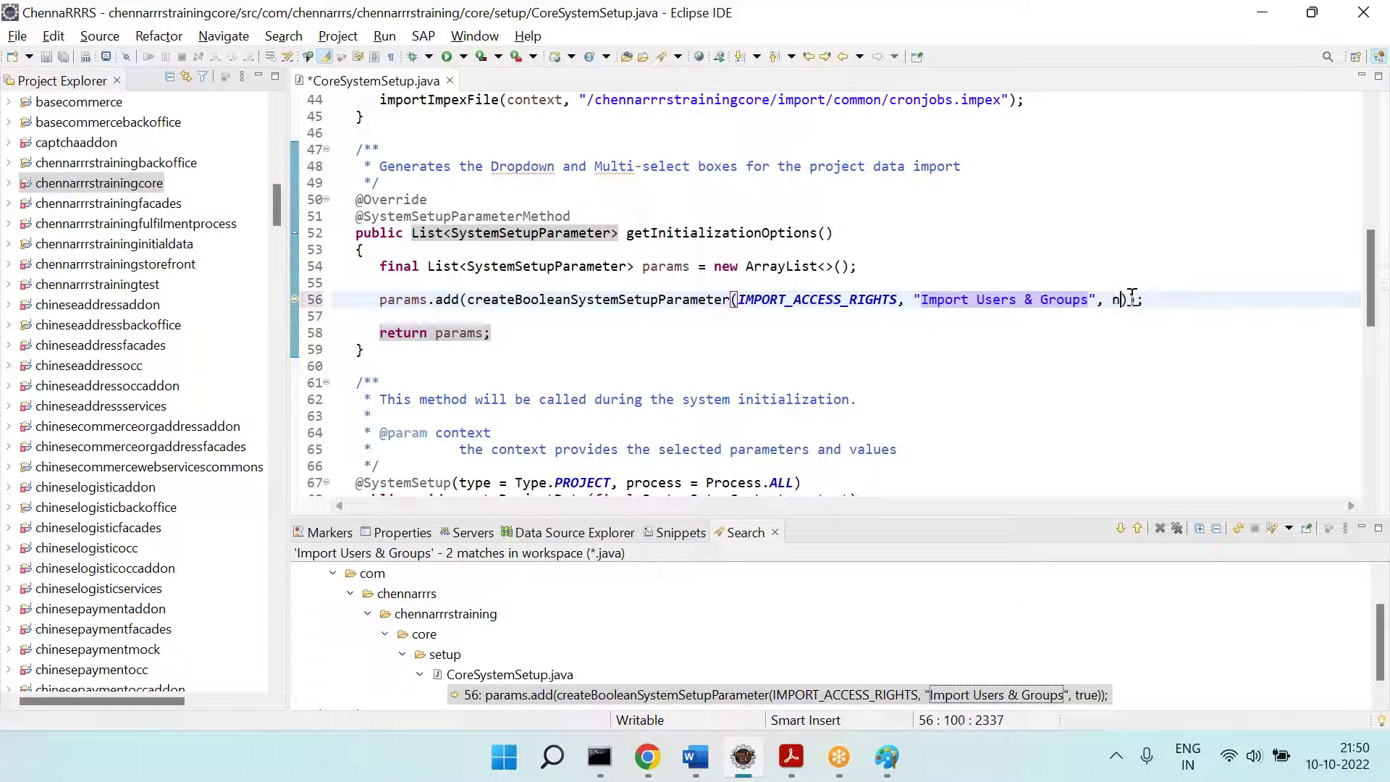
{"action": "double_click", "coordinate": [1121, 299]}
{"action": "type", "text": "fals"}
{"action": "type", "text": "e"}
{"action": "key", "text": "ctrl+z"}
{"action": "key", "text": "ctrl+z"}
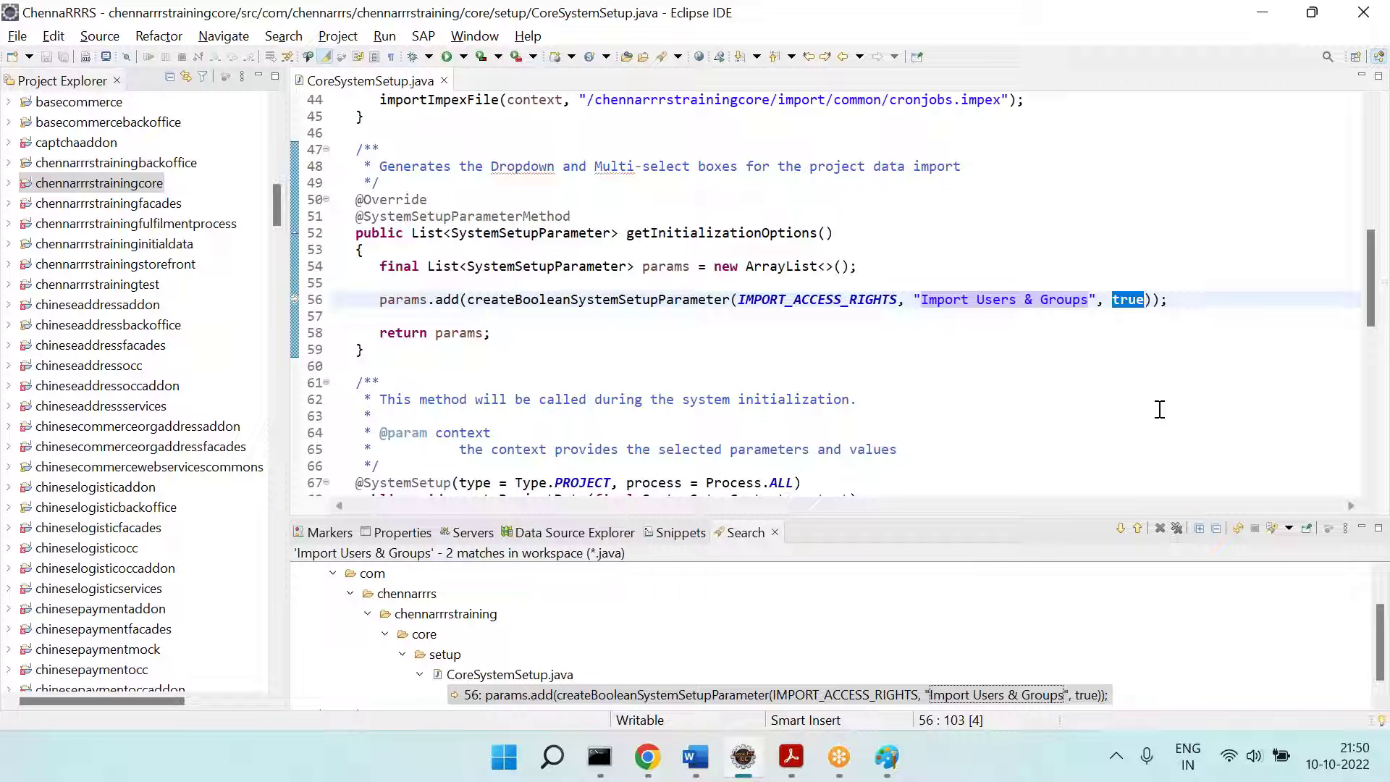
Step: Compare both CoreSystemSetup.java matches, ending on yacceleratorcore's line 56 default of true
{"action": "left_click", "coordinate": [1121, 528]}
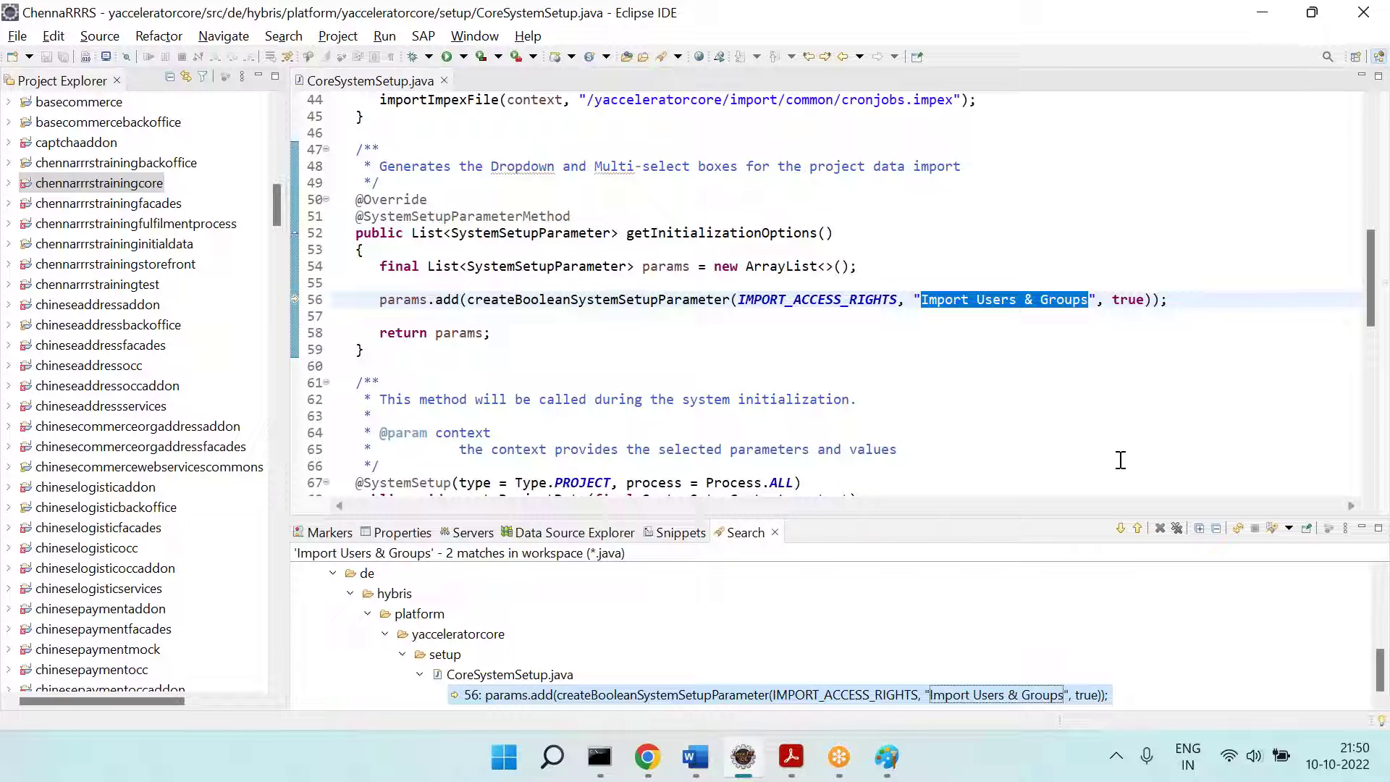
{"action": "left_click", "coordinate": [1122, 528]}
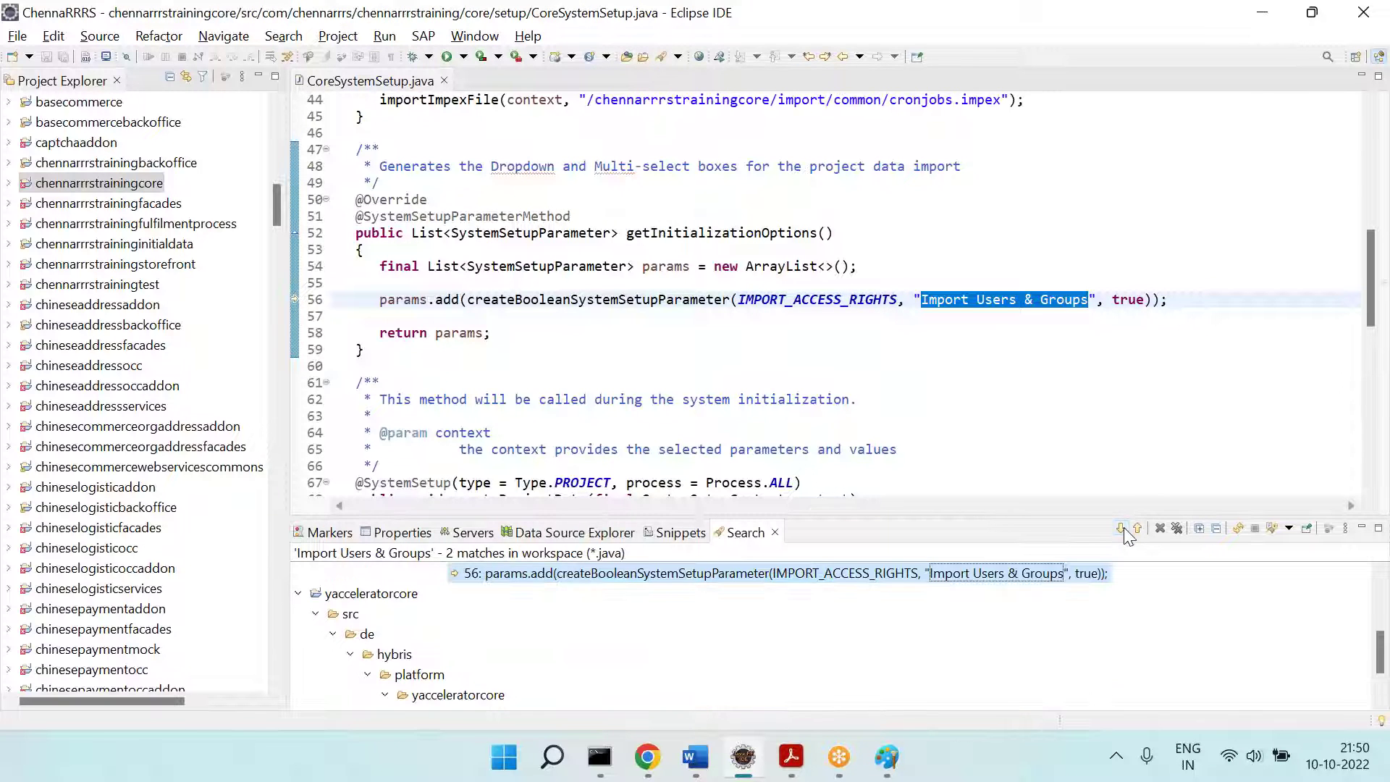
{"action": "left_click", "coordinate": [1122, 527]}
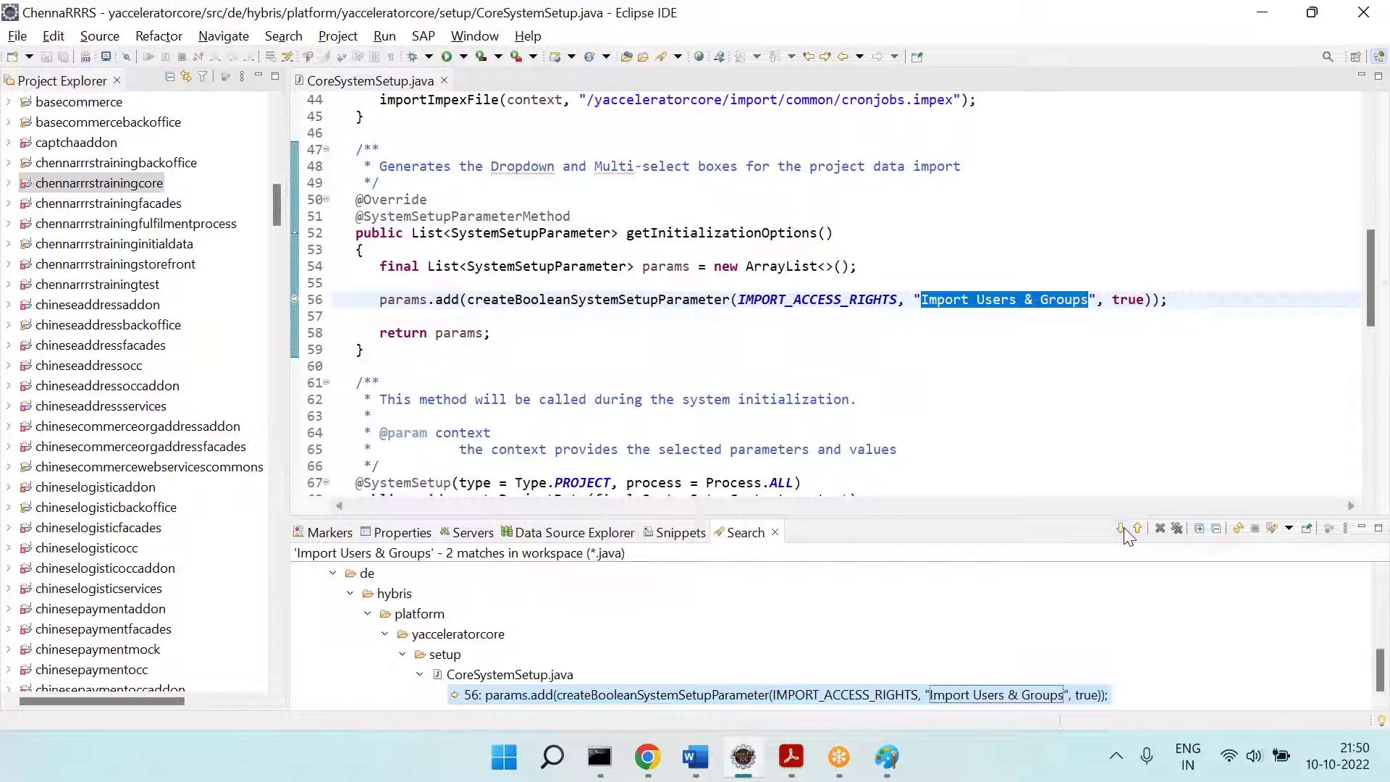
{"action": "left_click", "coordinate": [1121, 528]}
{"action": "left_click", "coordinate": [1121, 527]}
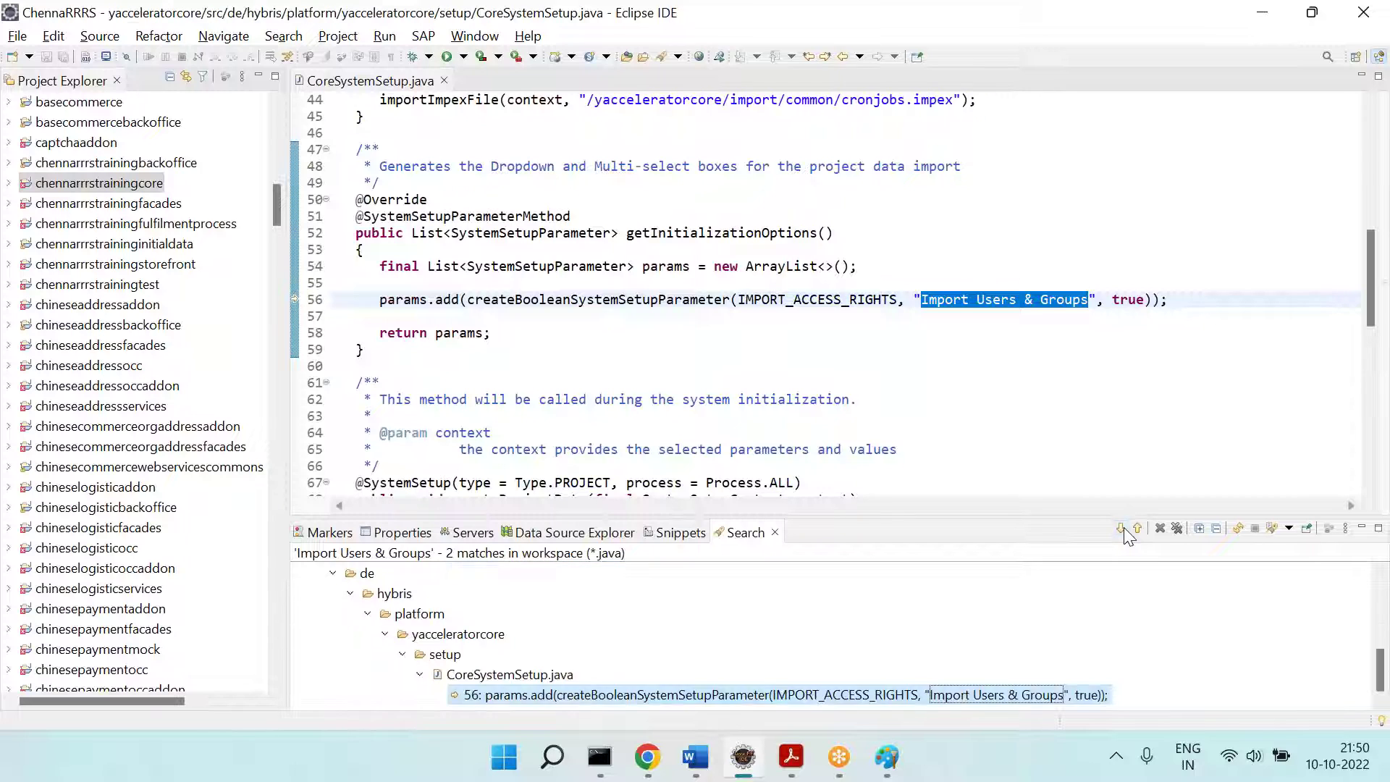
{"action": "left_click", "coordinate": [1124, 528]}
{"action": "left_click", "coordinate": [1124, 527]}
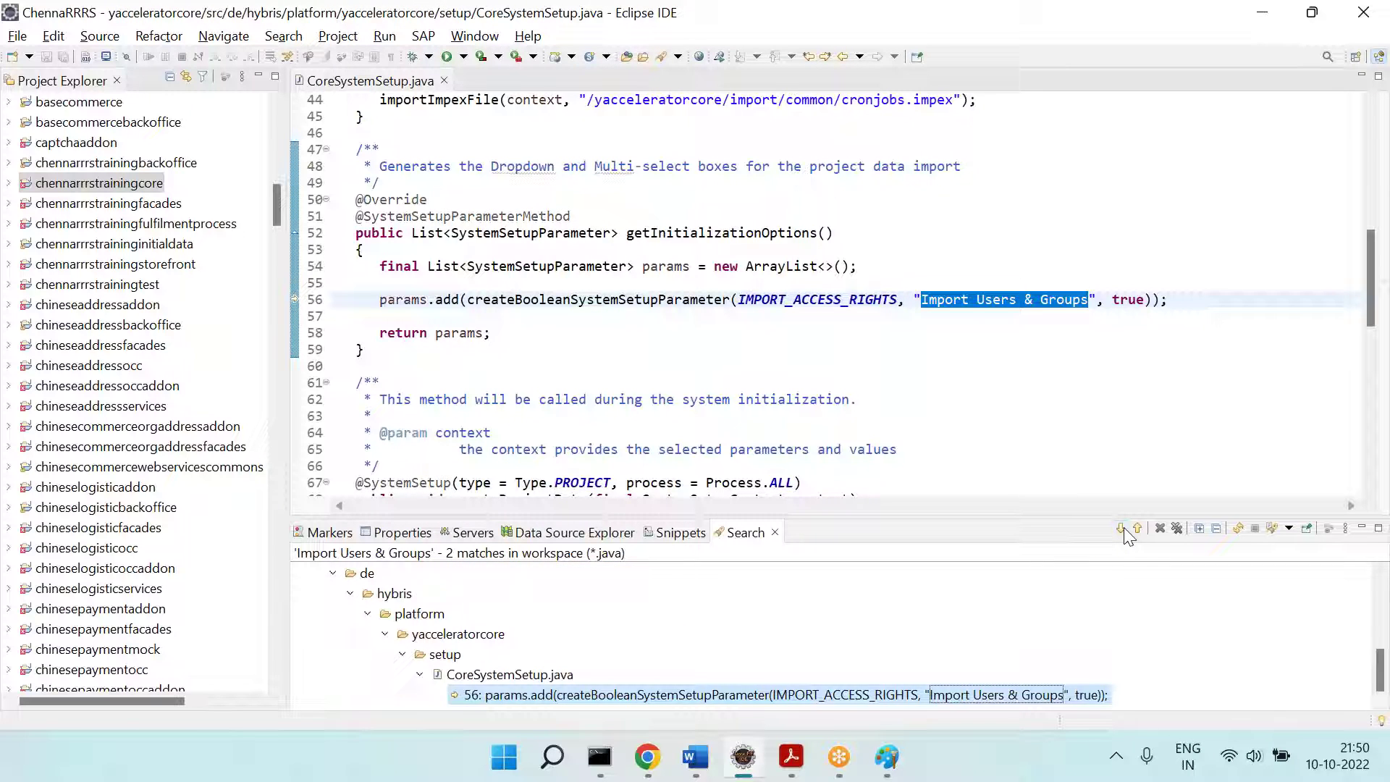
{"action": "left_click", "coordinate": [1124, 527]}
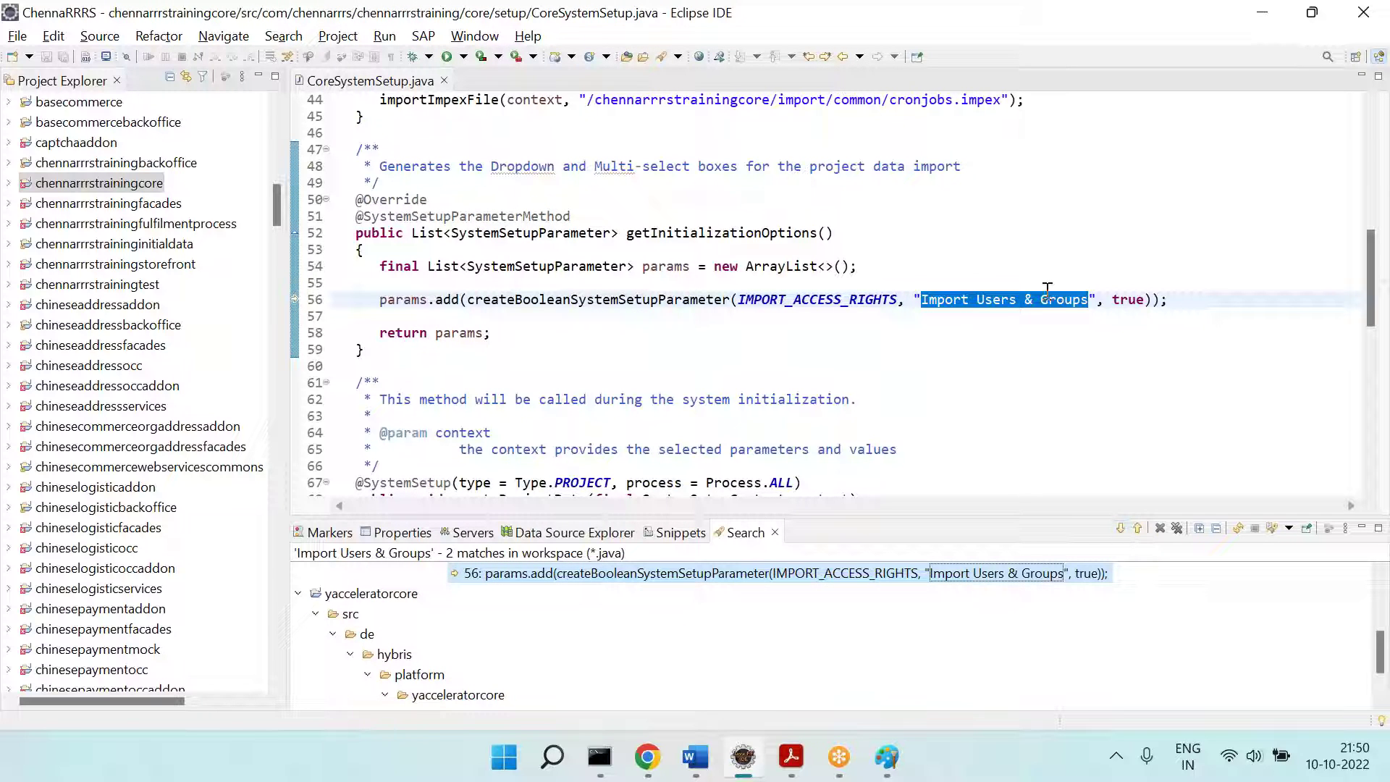
{"action": "left_click", "coordinate": [1122, 528]}
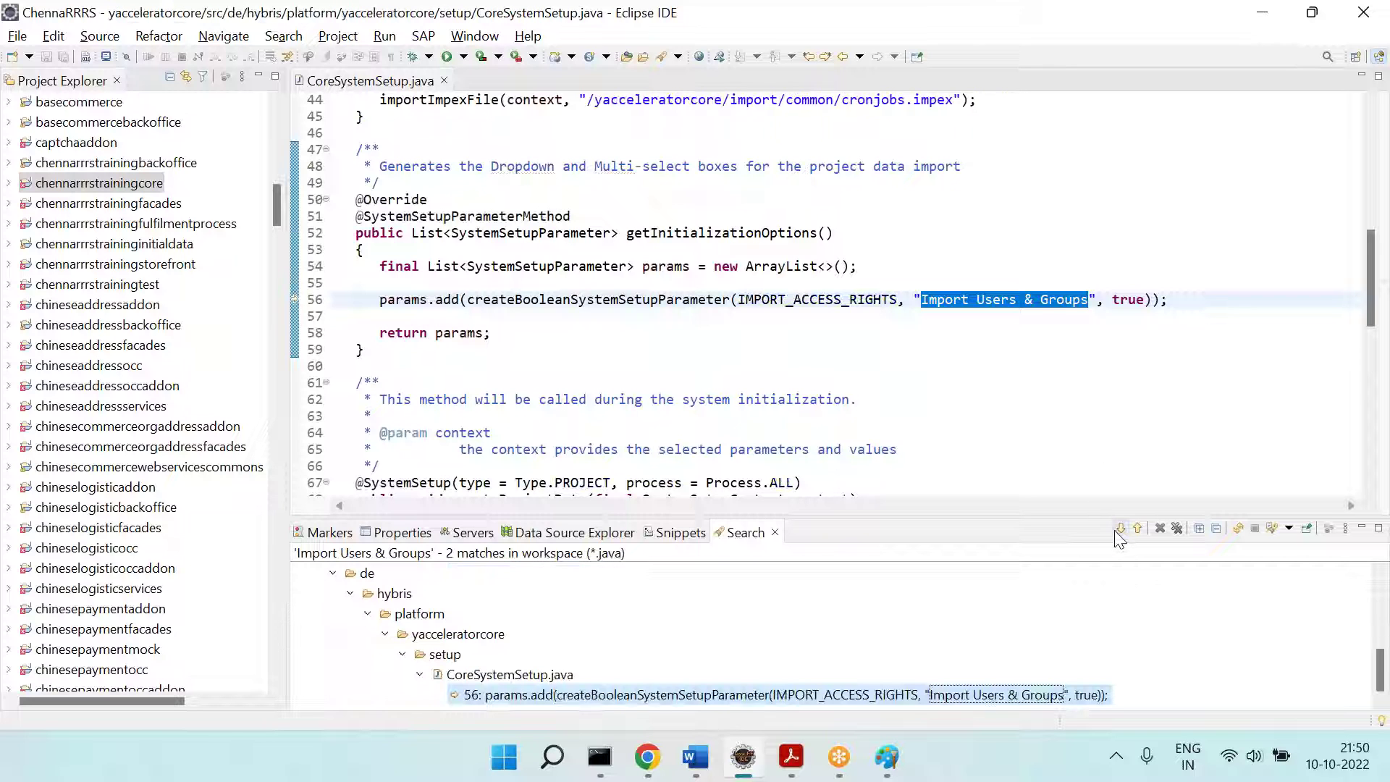
{"action": "left_click", "coordinate": [1133, 359]}
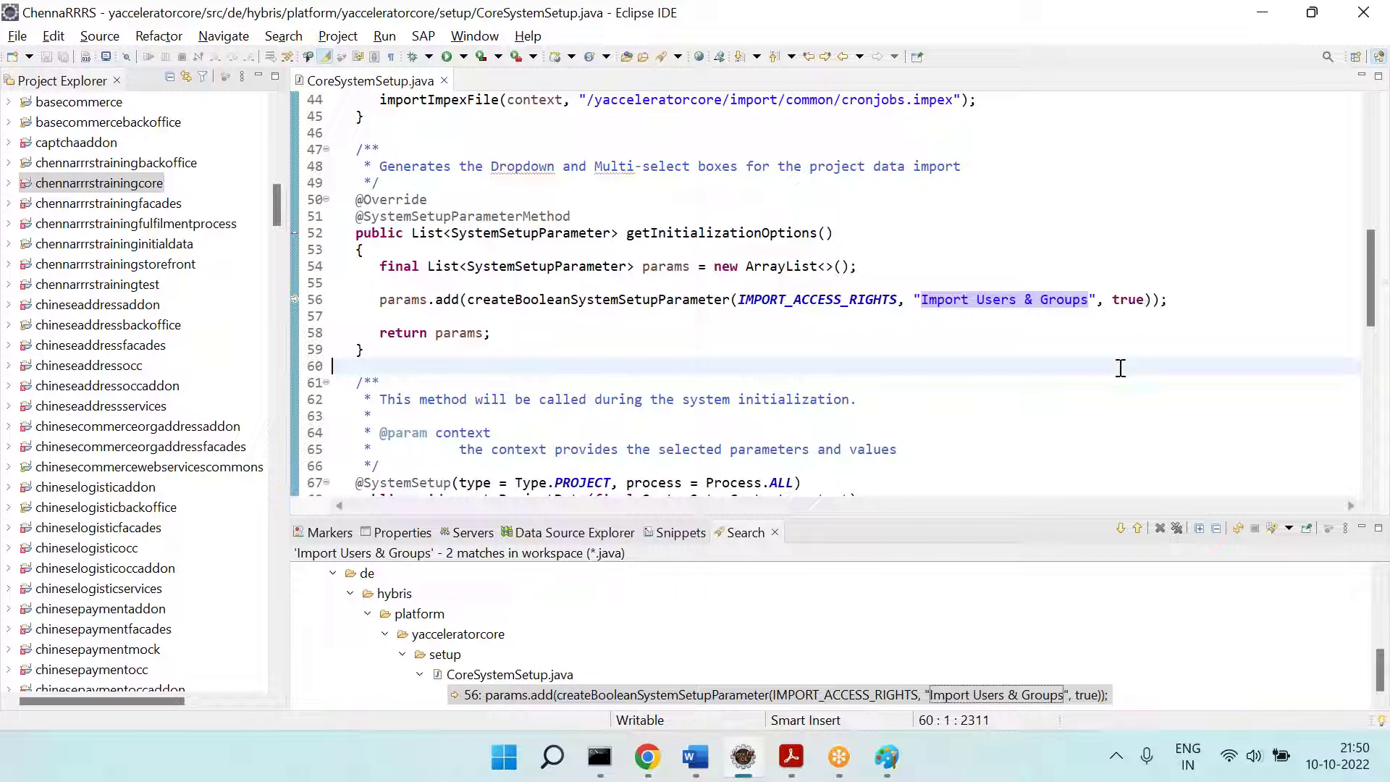
{"action": "left_click", "coordinate": [648, 757]}
Step: Reselect 'no' in chennarrrstrainingcore's Import Users & Groups dropdown, then go back to the Paint notes
{"action": "left_click", "coordinate": [98, 410]}
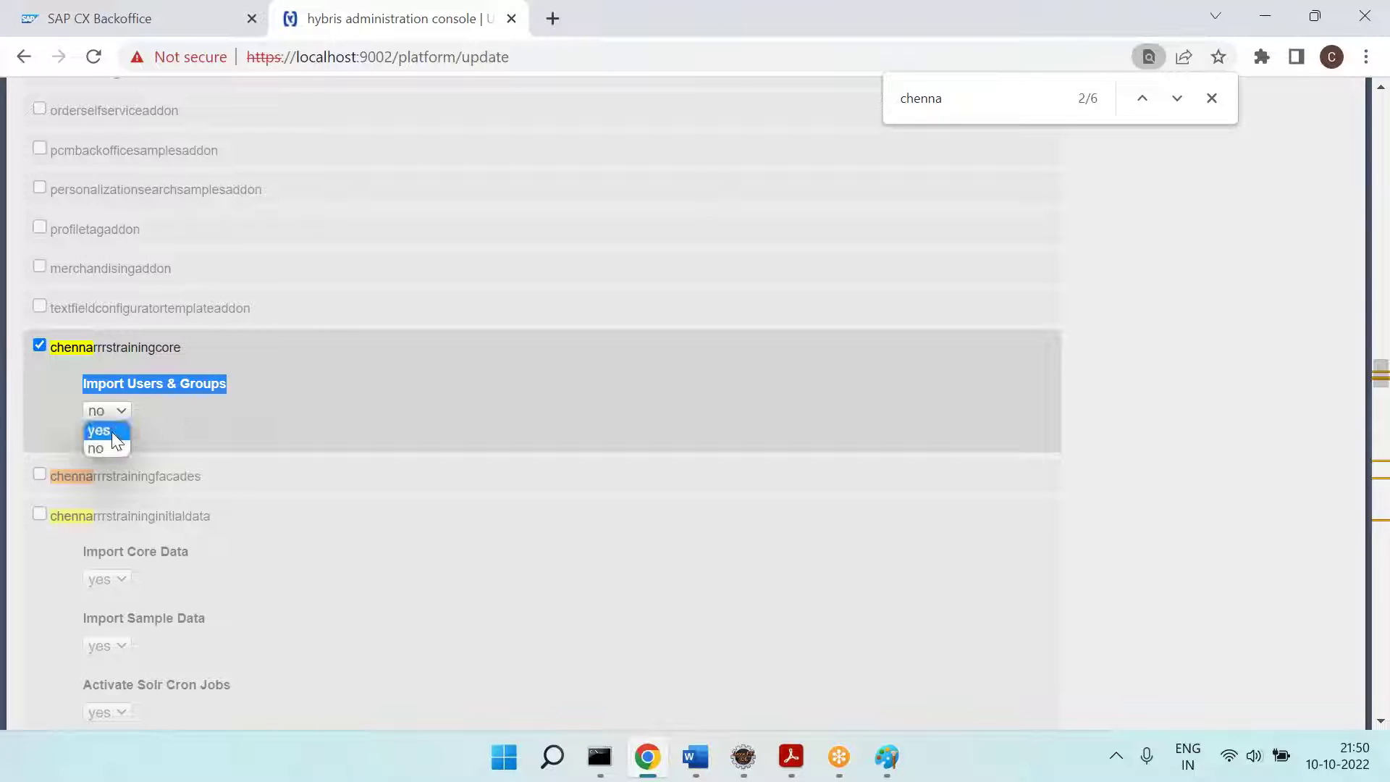
{"action": "left_click", "coordinate": [110, 443]}
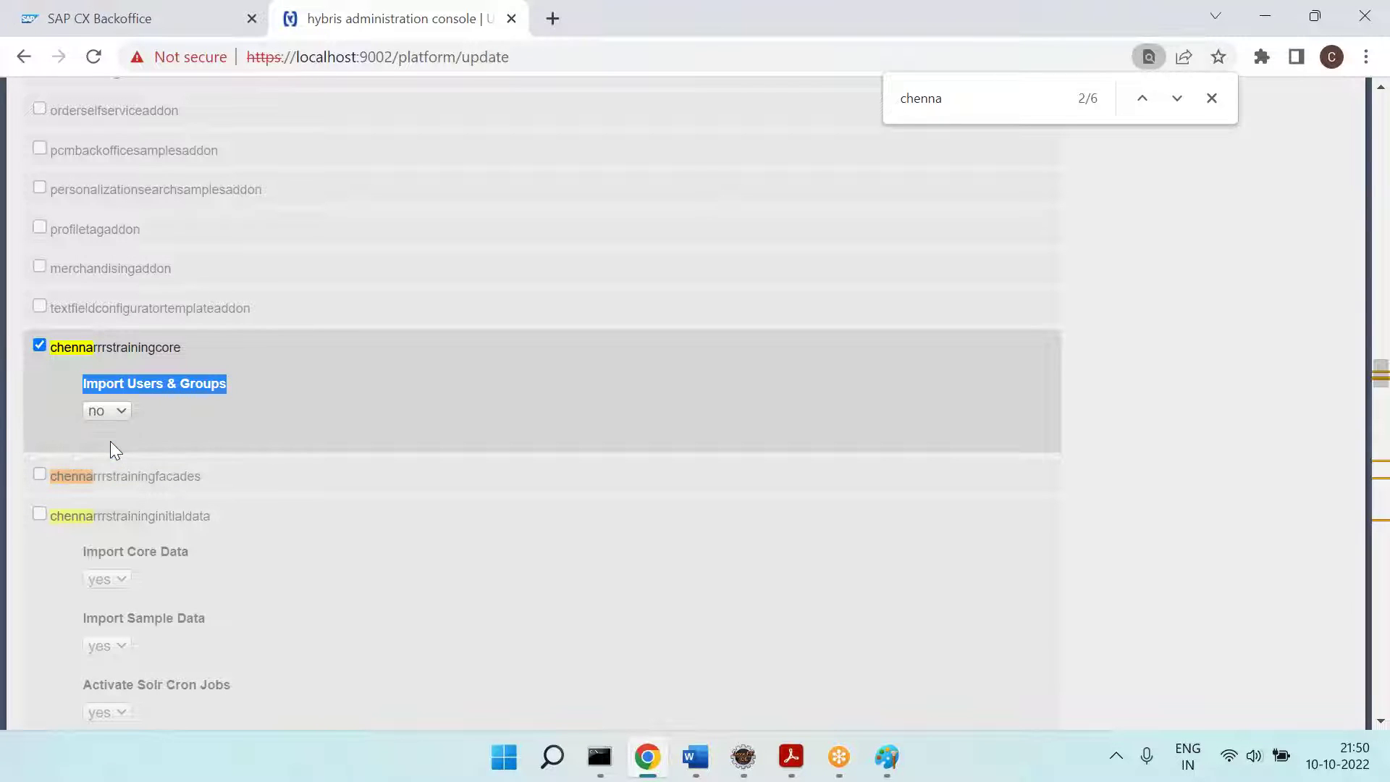
{"action": "left_click", "coordinate": [190, 433]}
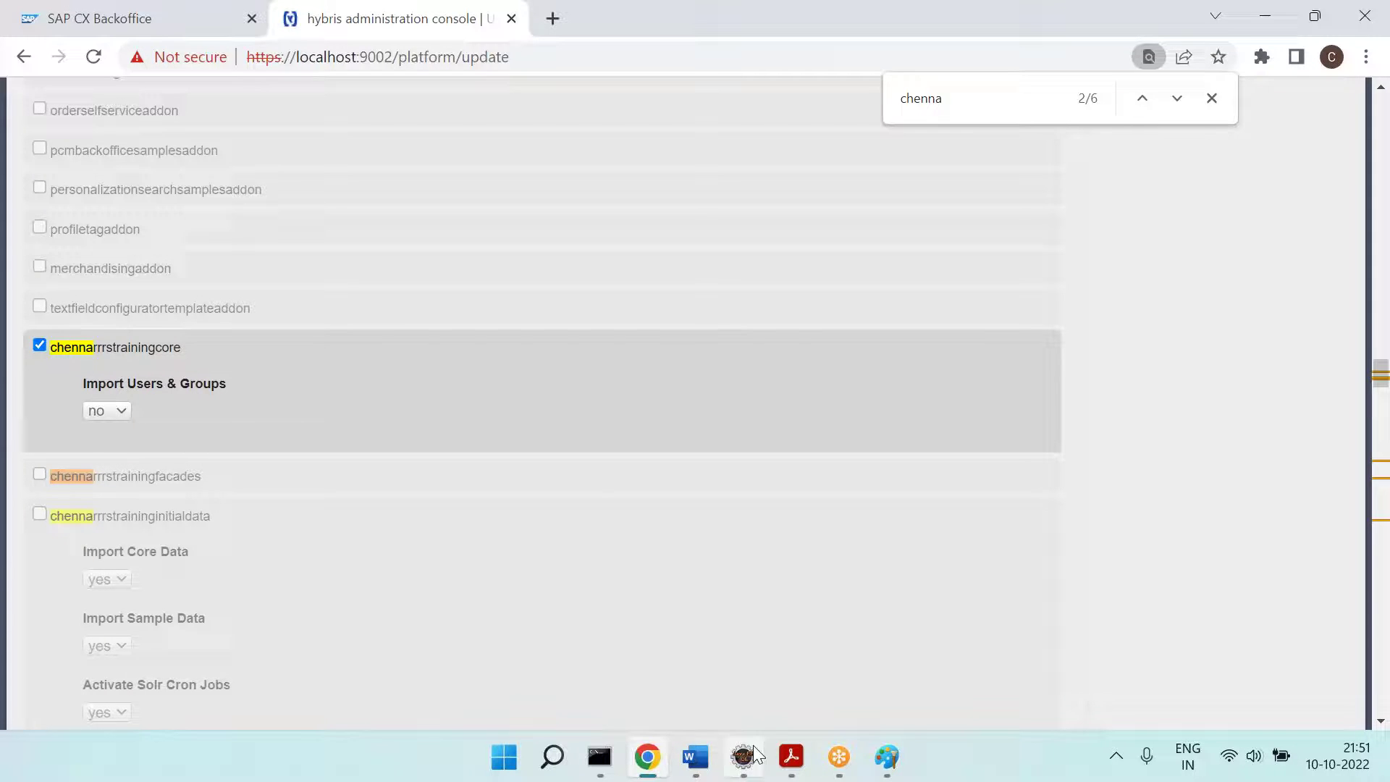
{"action": "left_click", "coordinate": [886, 757]}
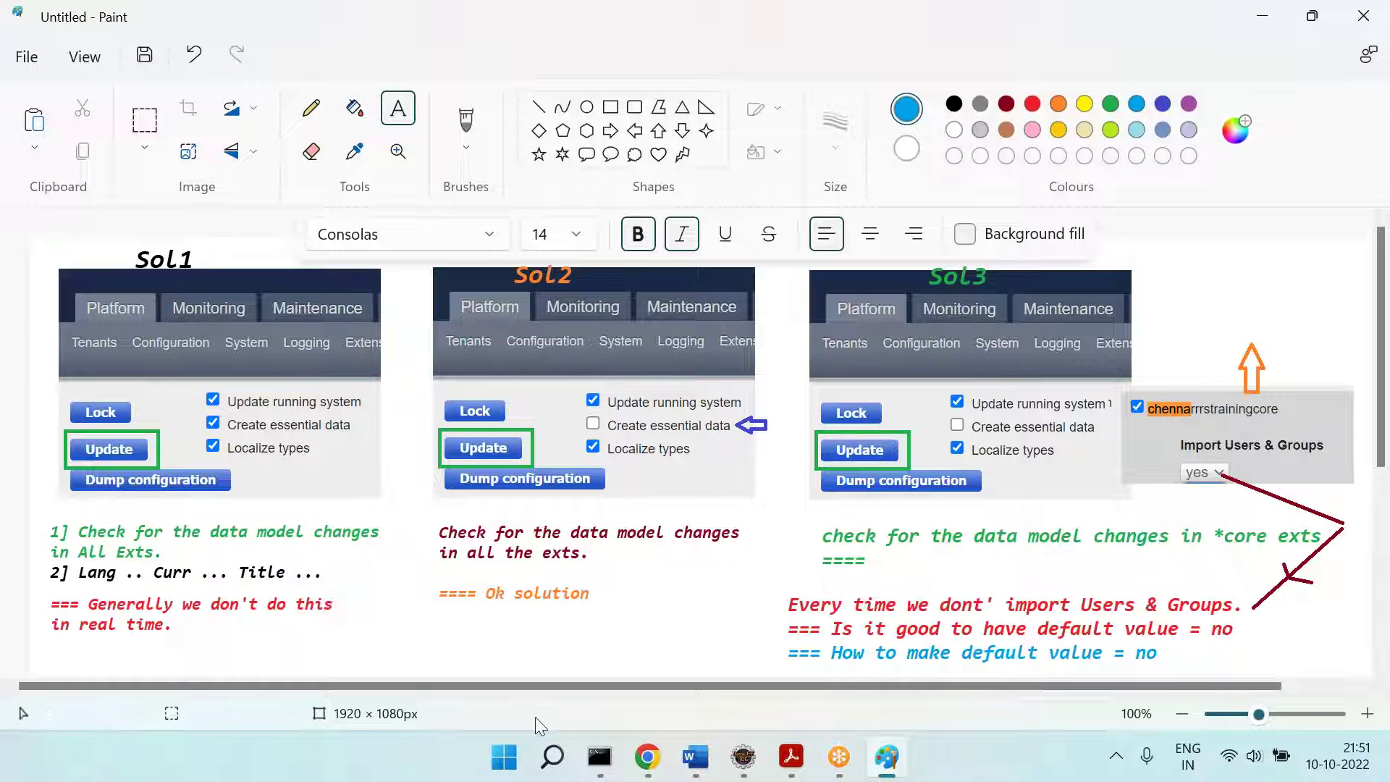
Step: Launch a new Paint window and paste the Import Users & Groups screenshot, shifted up
{"action": "left_click", "coordinate": [504, 756]}
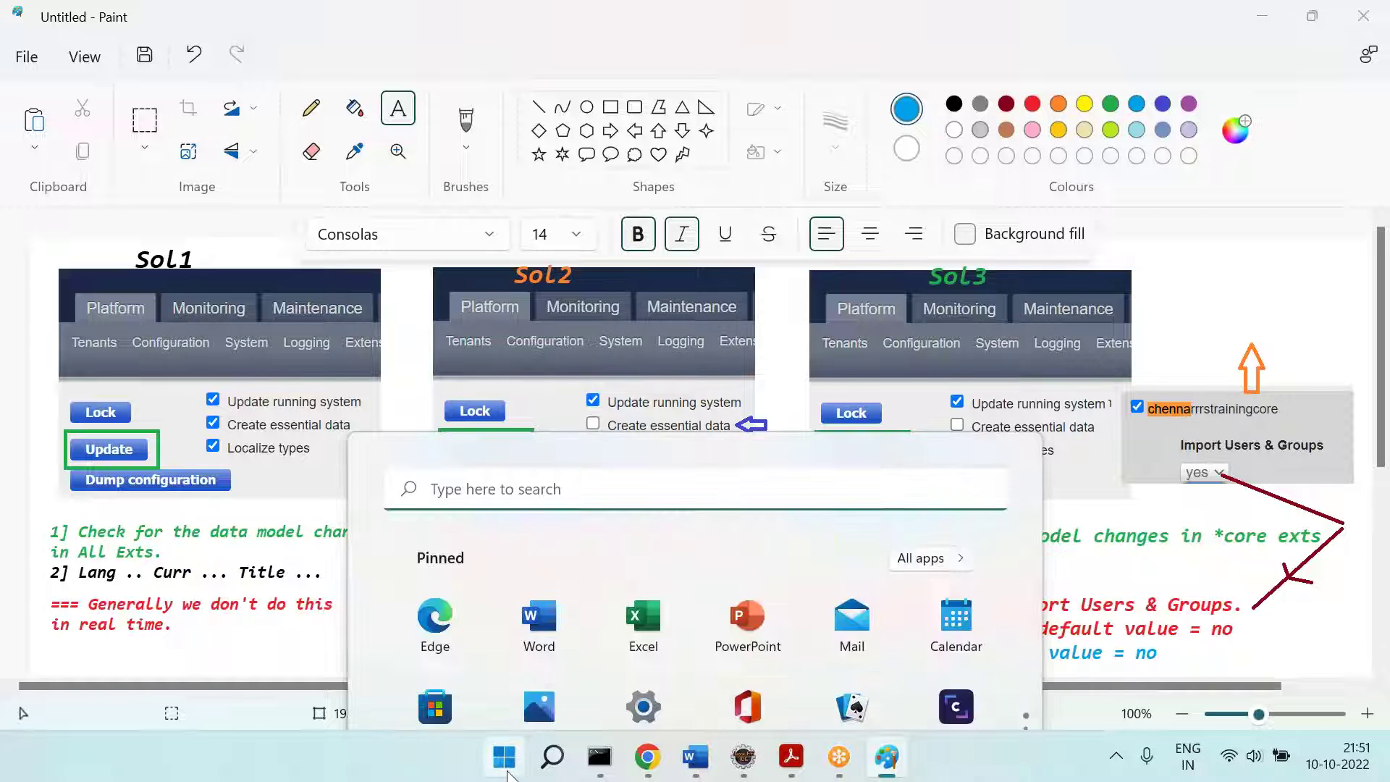
{"action": "type", "text": "pa"}
{"action": "key", "text": "Return"}
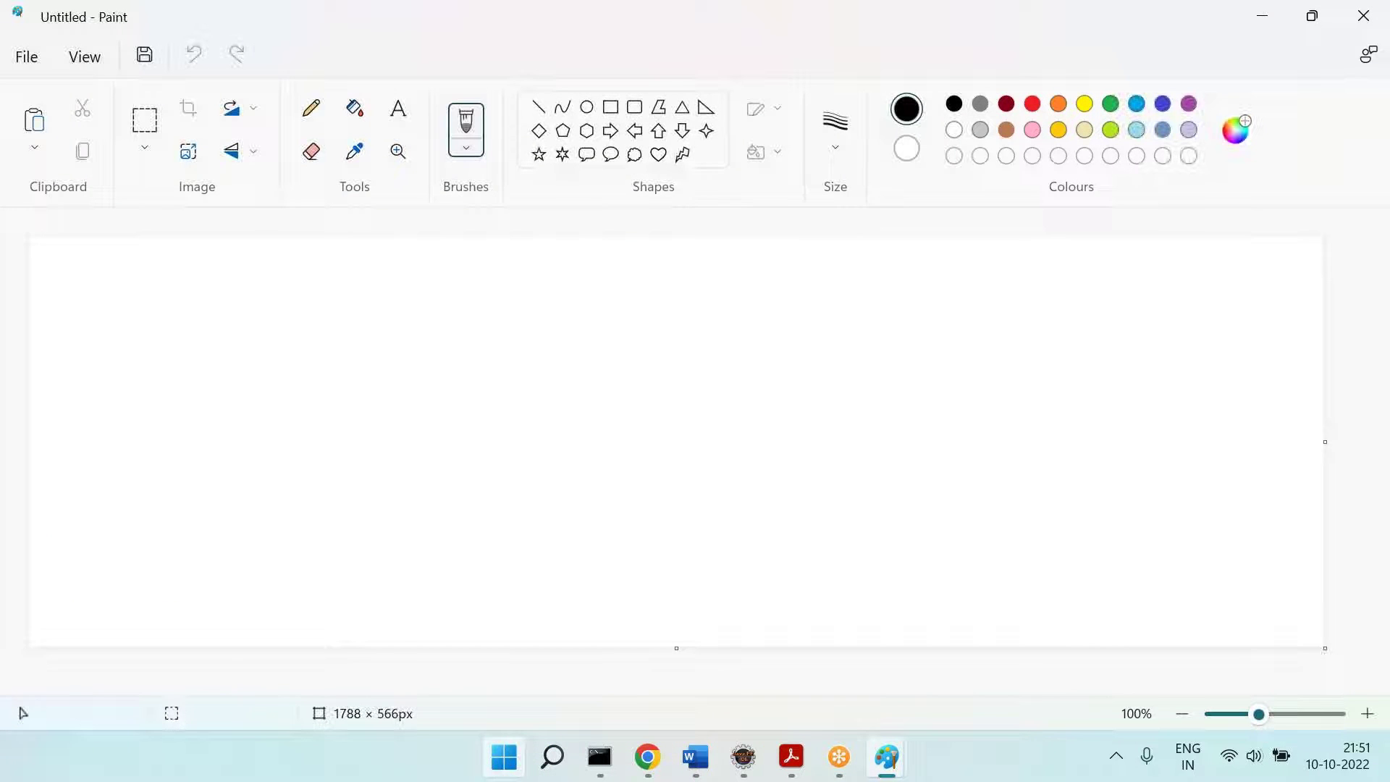
{"action": "key", "text": "ctrl+v"}
{"action": "left_click_drag", "start_coordinate": [467, 536], "coordinate": [463, 384]}
Step: Erase the lower part of the canvas to white below the screenshot
{"action": "left_click", "coordinate": [145, 147]}
{"action": "left_click", "coordinate": [149, 217]}
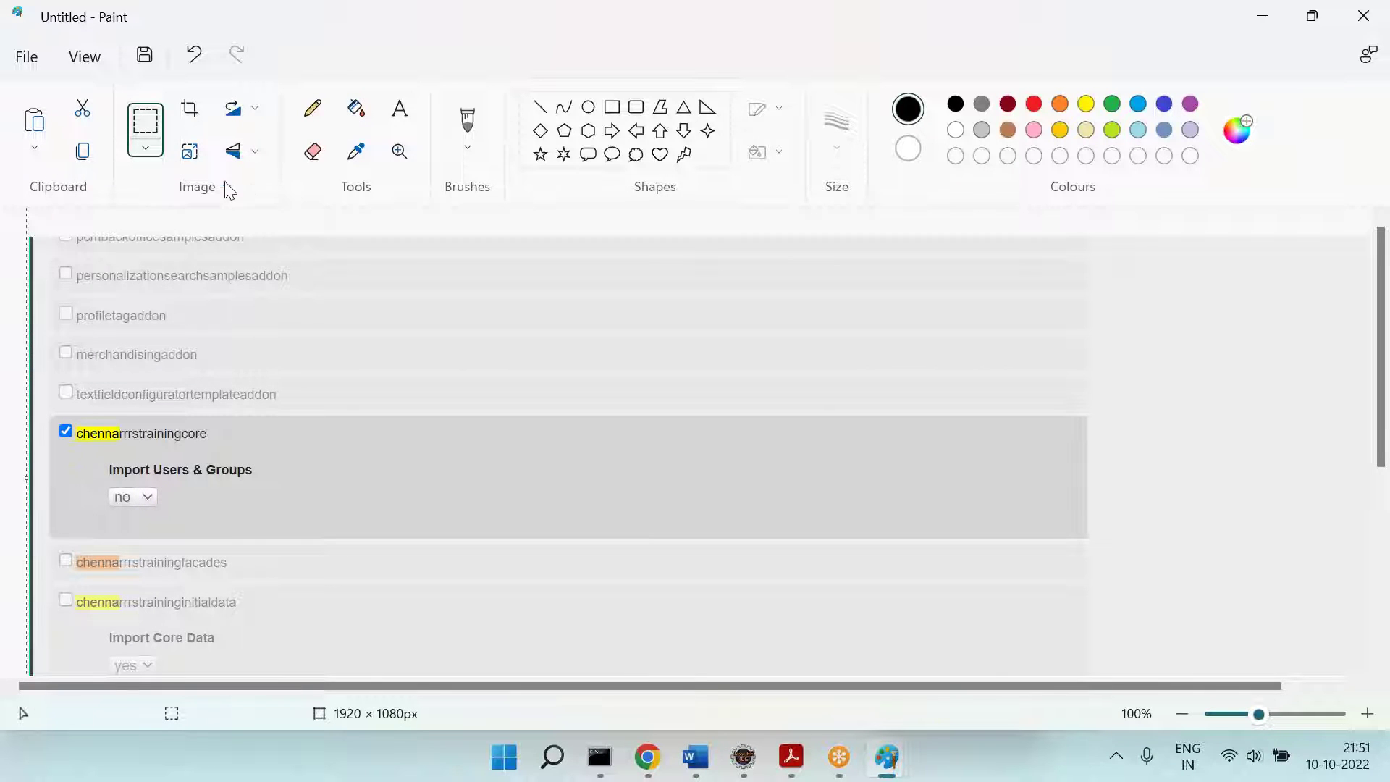
{"action": "left_click", "coordinate": [145, 121]}
{"action": "left_click_drag", "start_coordinate": [45, 529], "coordinate": [1283, 681]}
{"action": "key", "text": "Delete"}
{"action": "left_click", "coordinate": [398, 109]}
{"action": "left_click", "coordinate": [317, 484]}
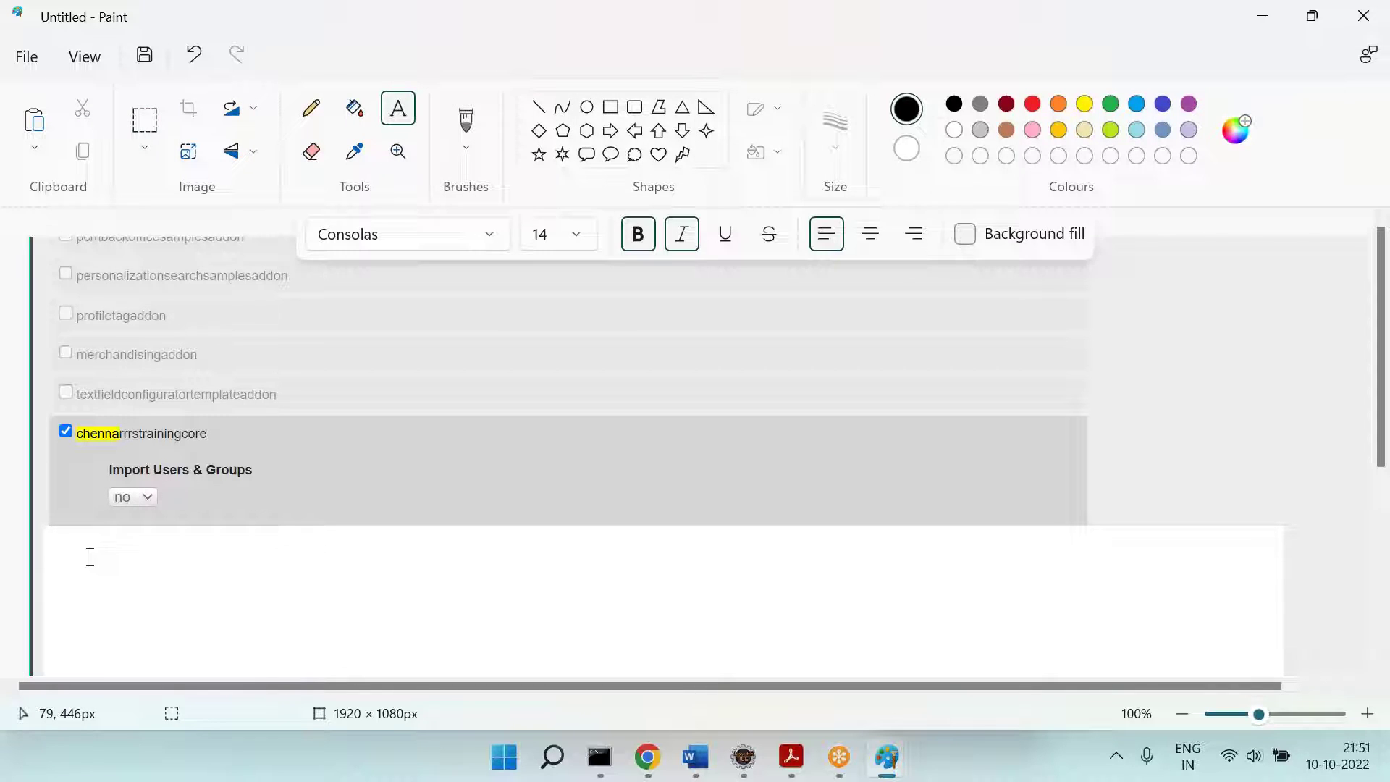
Step: Type the label 'Import Croma Site Data' below the screenshot
{"action": "left_click_drag", "start_coordinate": [102, 534], "coordinate": [596, 612]}
{"action": "type", "text": "Che"}
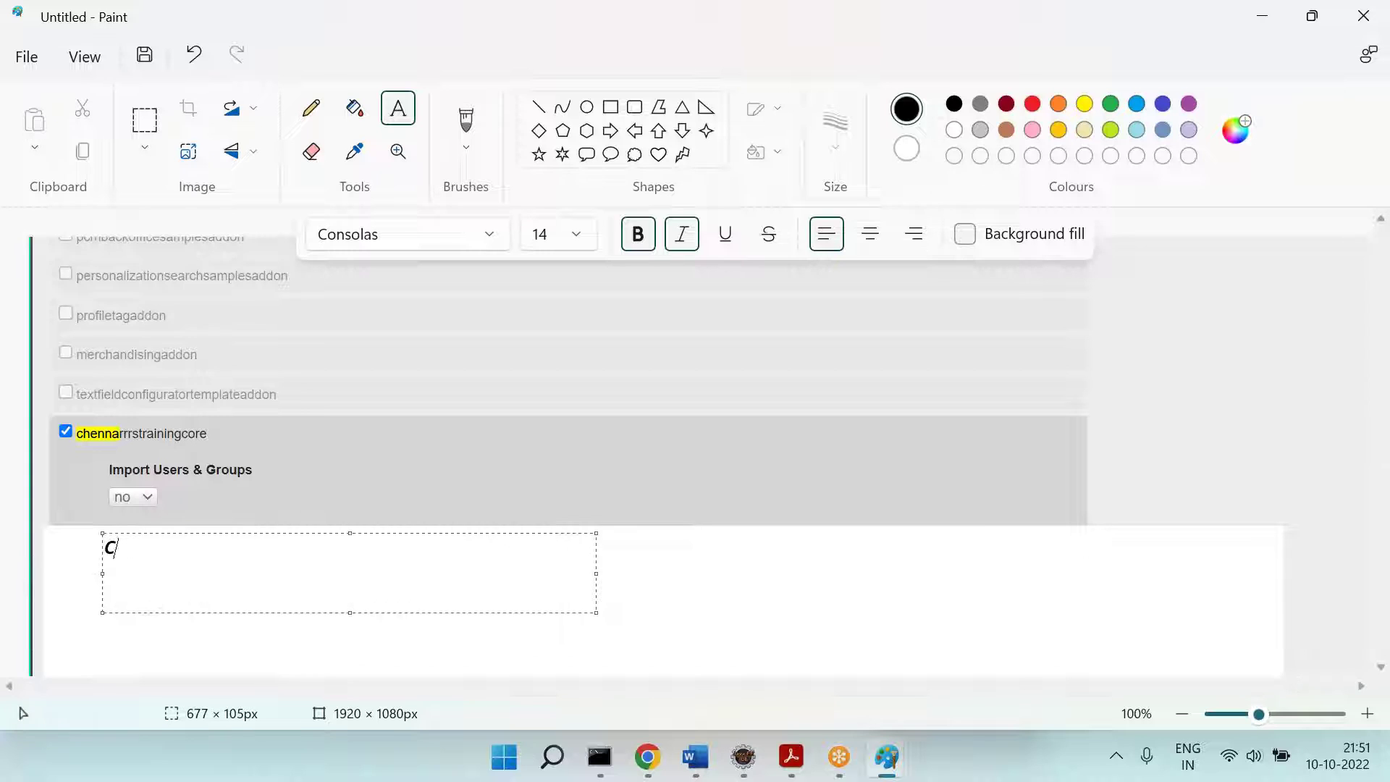
{"action": "key", "text": "BackSpace"}
{"action": "key", "text": "BackSpace"}
{"action": "key", "text": "BackSpace"}
{"action": "type", "text": "Import Ch"}
{"action": "key", "text": "BackSpace"}
{"action": "key", "text": "BackSpace"}
{"action": "type", "text": "Croma Site Data"}
{"action": "key", "text": "Return"}
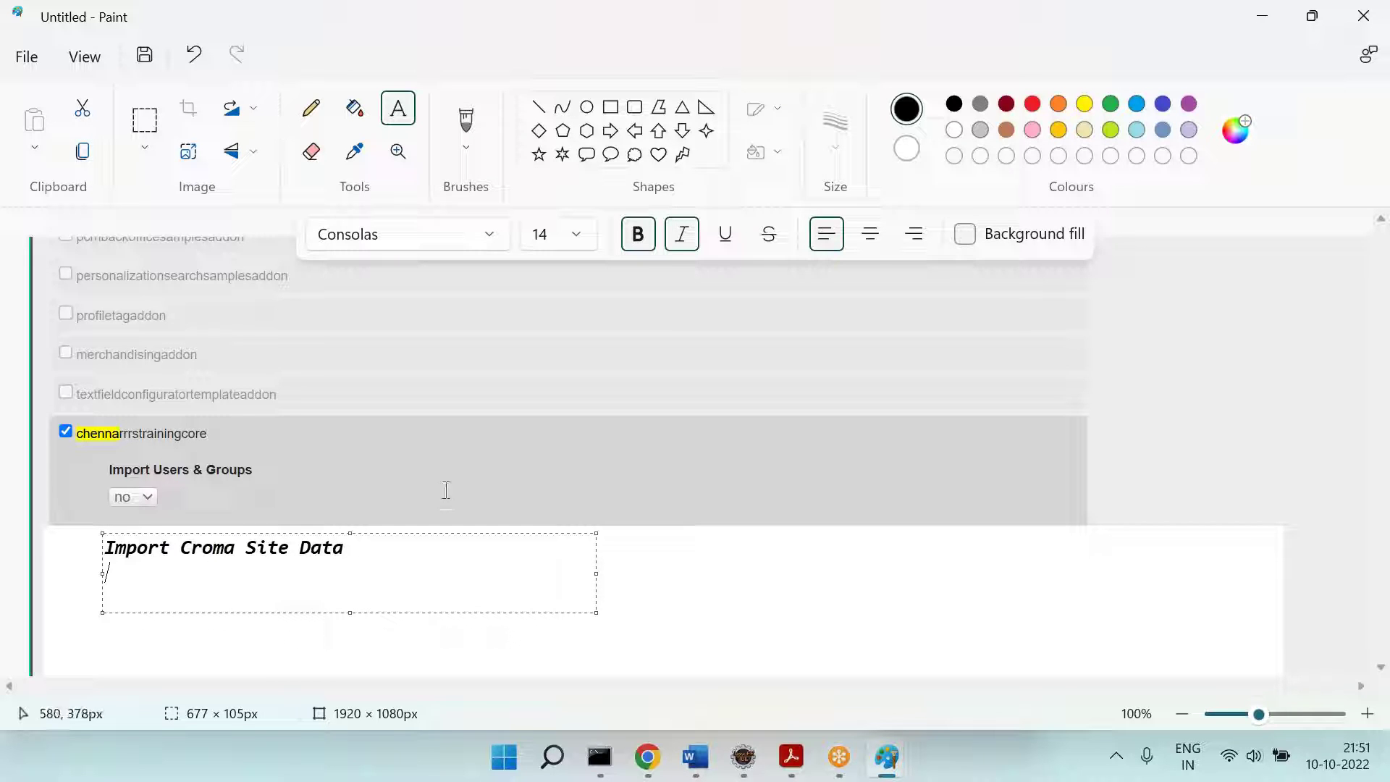
Step: Copy the screenshot's 'no' dropdown and place the copy below the new label
{"action": "left_click", "coordinate": [144, 119]}
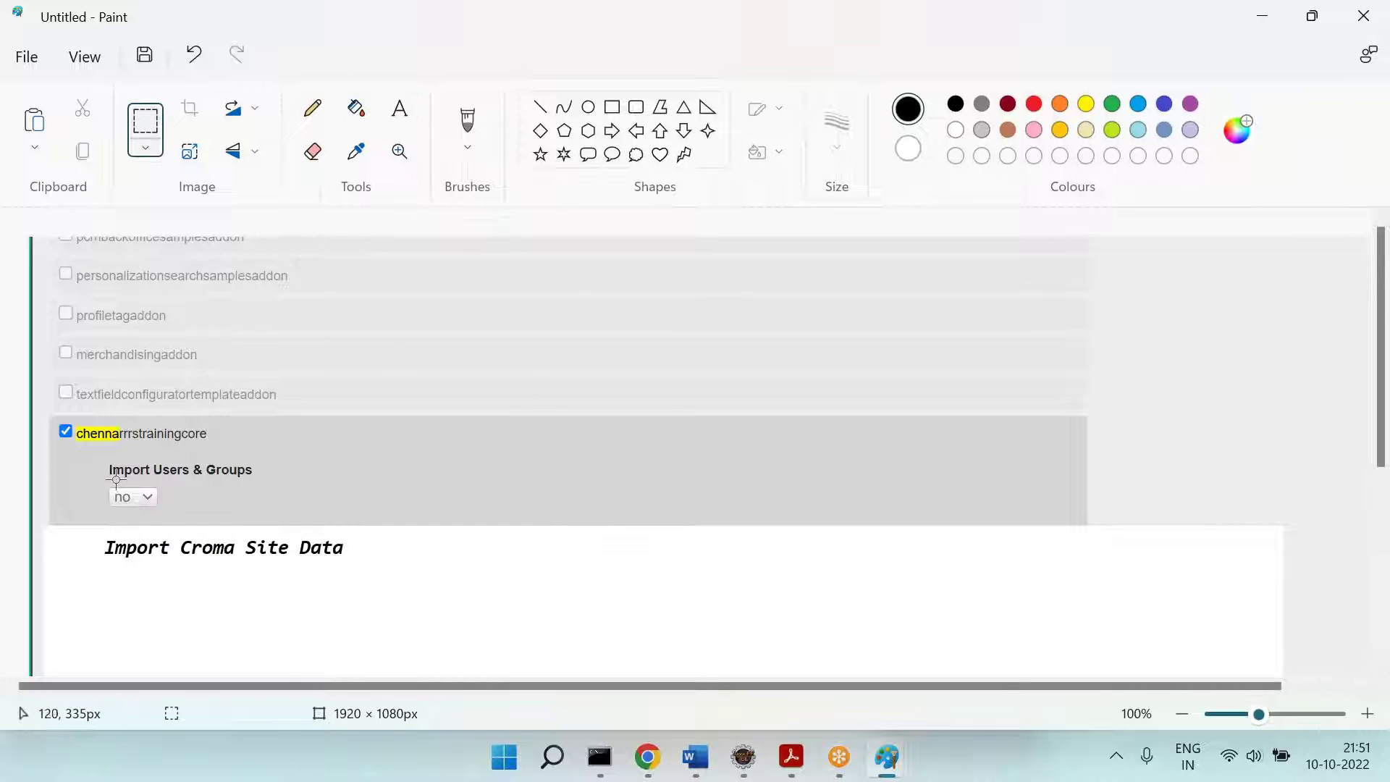
{"action": "left_click_drag", "start_coordinate": [107, 483], "coordinate": [158, 509]}
{"action": "key", "text": "ctrl+c"}
{"action": "key", "text": "ctrl+z"}
{"action": "key", "text": "ctrl+v"}
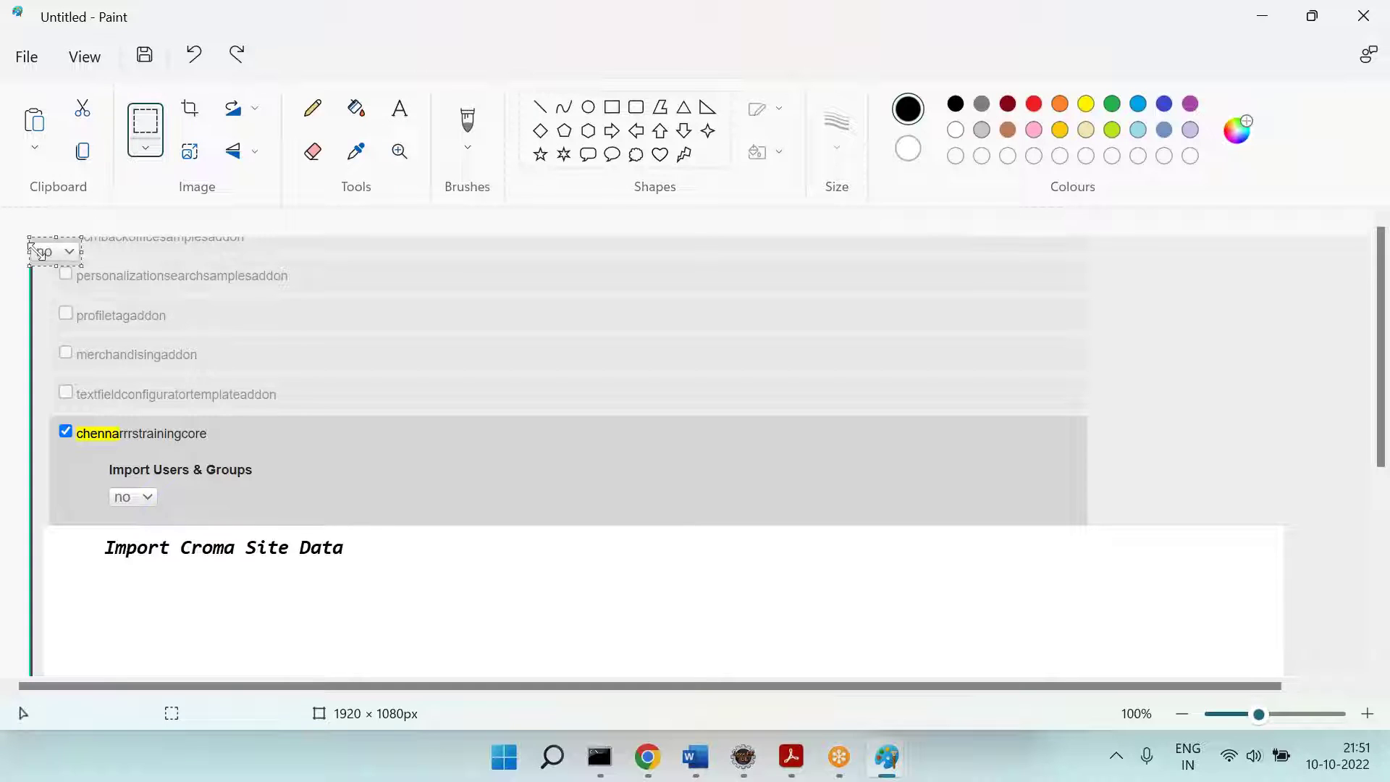
{"action": "left_click_drag", "start_coordinate": [51, 247], "coordinate": [121, 573]}
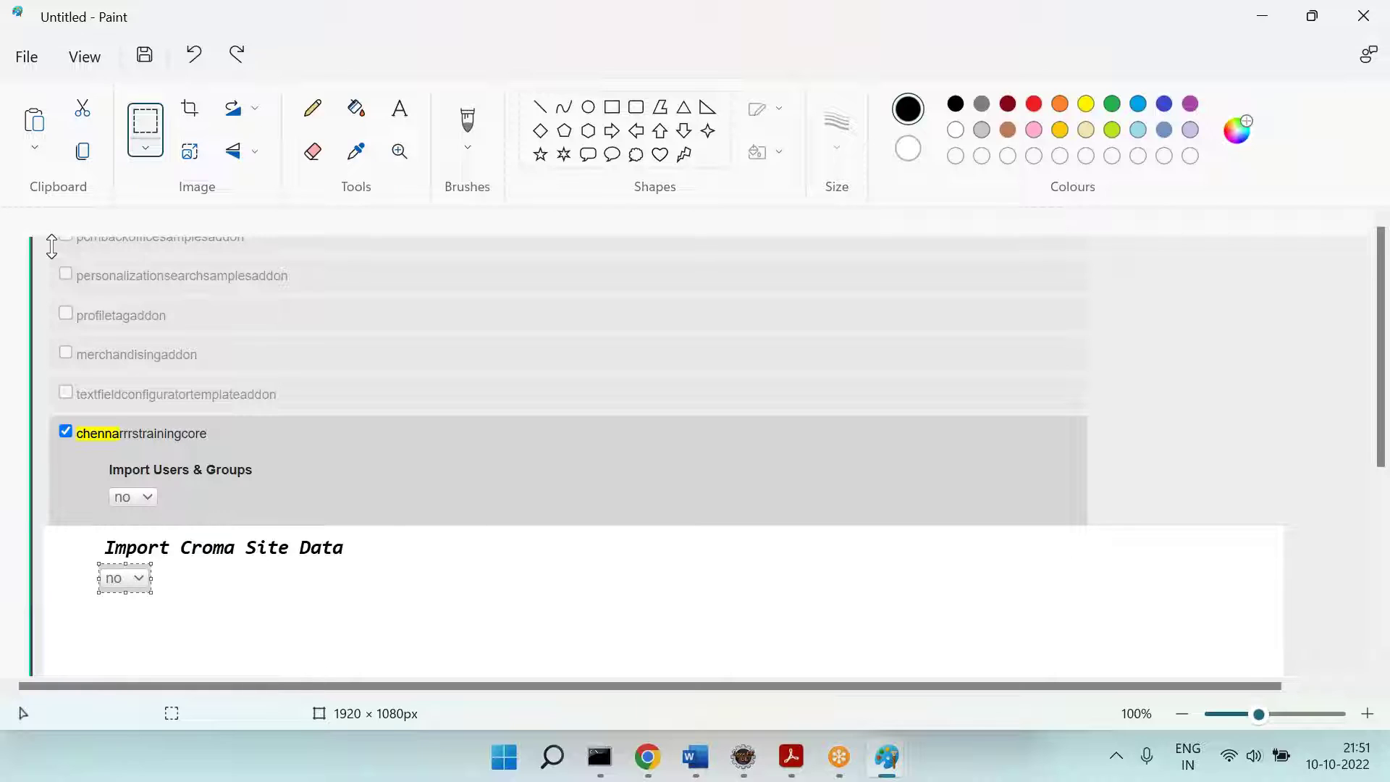
{"action": "key", "text": "Right"}
{"action": "key", "text": "Right"}
{"action": "key", "text": "Right"}
{"action": "key", "text": "Right"}
{"action": "key", "text": "Right"}
{"action": "key", "text": "Right"}
{"action": "key", "text": "Right"}
{"action": "key", "text": "Right"}
{"action": "key", "text": "Right"}
{"action": "key", "text": "Right"}
{"action": "left_click", "coordinate": [200, 509]}
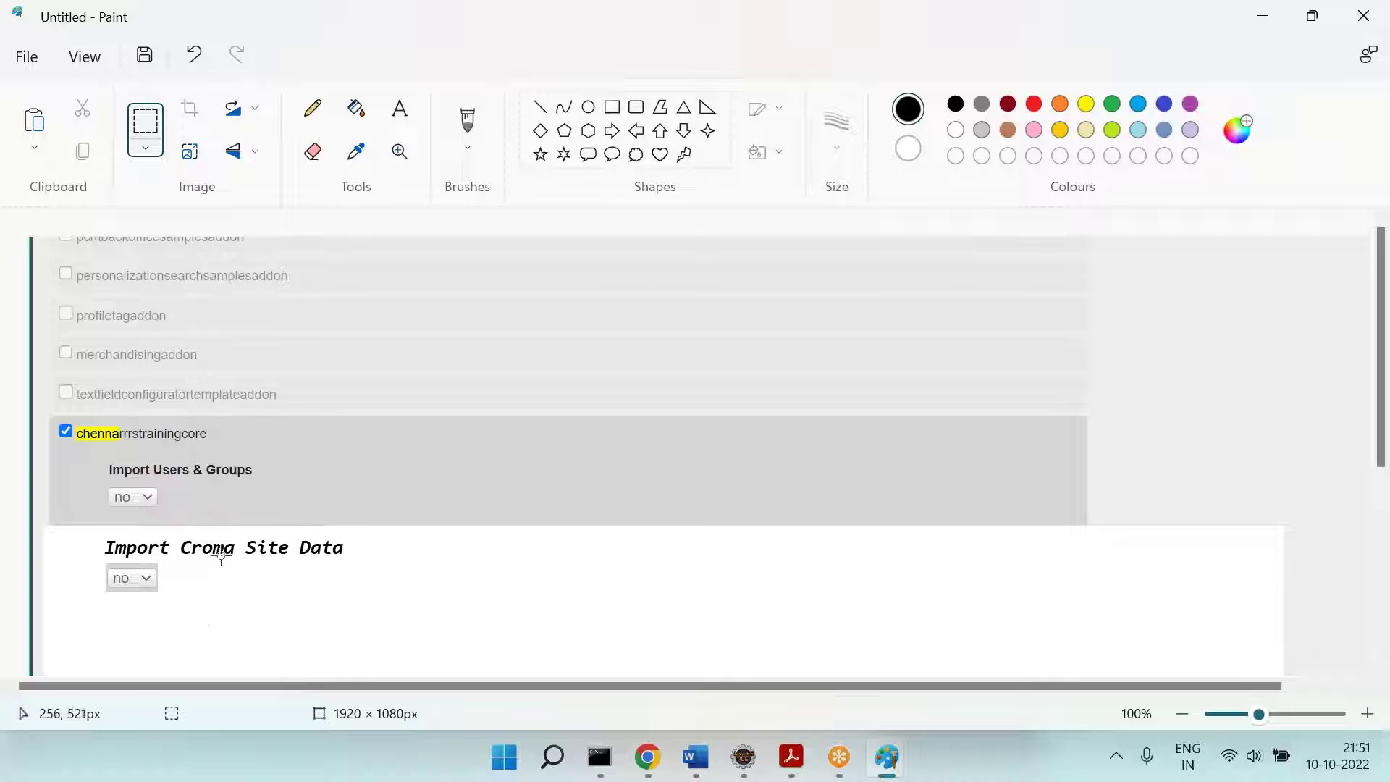
Step: Duplicate the params.add line 56 in CoreSystemSetup.java as a new line 57
{"action": "left_click", "coordinate": [743, 757]}
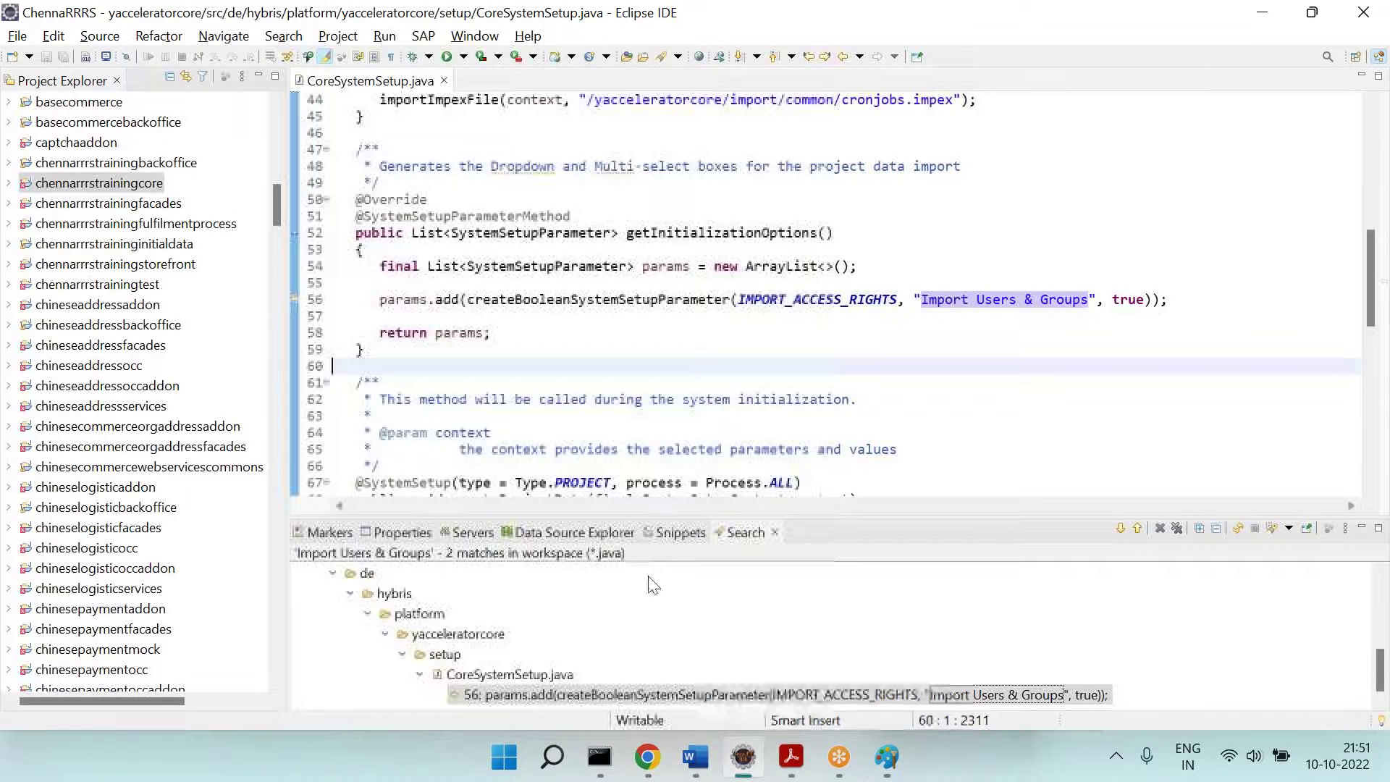
{"action": "left_click", "coordinate": [693, 329]}
{"action": "scroll", "coordinate": [610, 340], "scroll_direction": "up", "scroll_amount": 1}
{"action": "scroll", "coordinate": [610, 341], "scroll_direction": "up", "scroll_amount": 3}
{"action": "scroll", "coordinate": [610, 340], "scroll_direction": "down", "scroll_amount": 2}
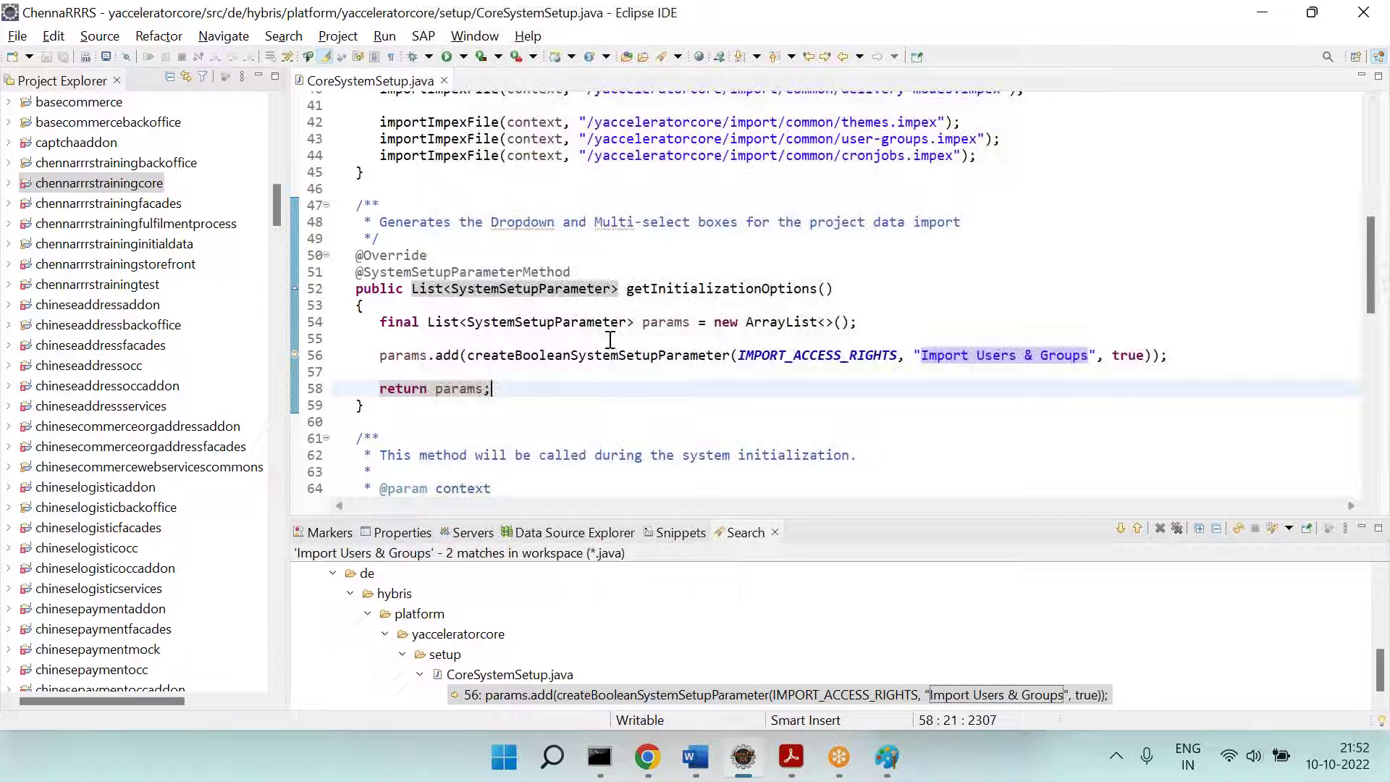
{"action": "left_click", "coordinate": [384, 366]}
{"action": "left_click_drag", "start_coordinate": [384, 364], "coordinate": [746, 357]}
{"action": "left_click", "coordinate": [753, 360]}
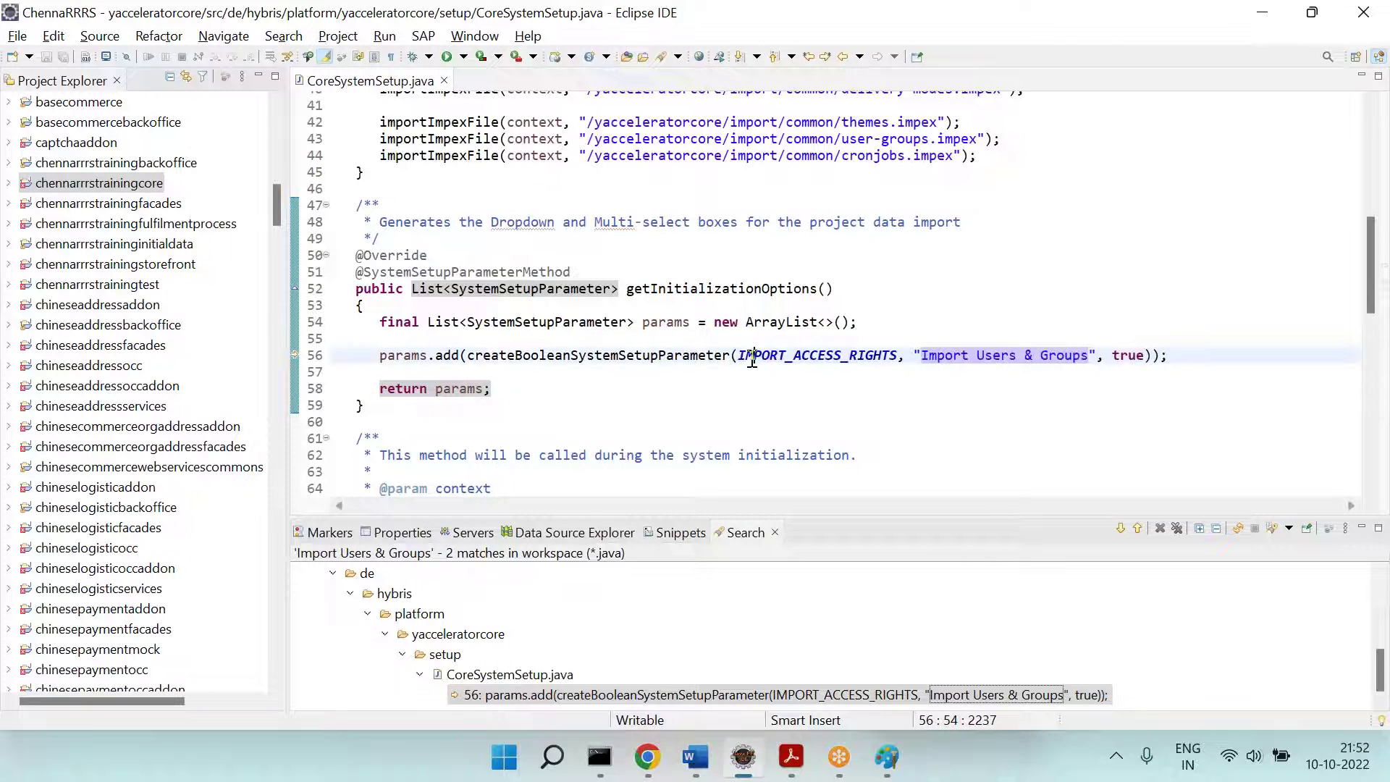
{"action": "left_click_drag", "start_coordinate": [375, 361], "coordinate": [1185, 361]}
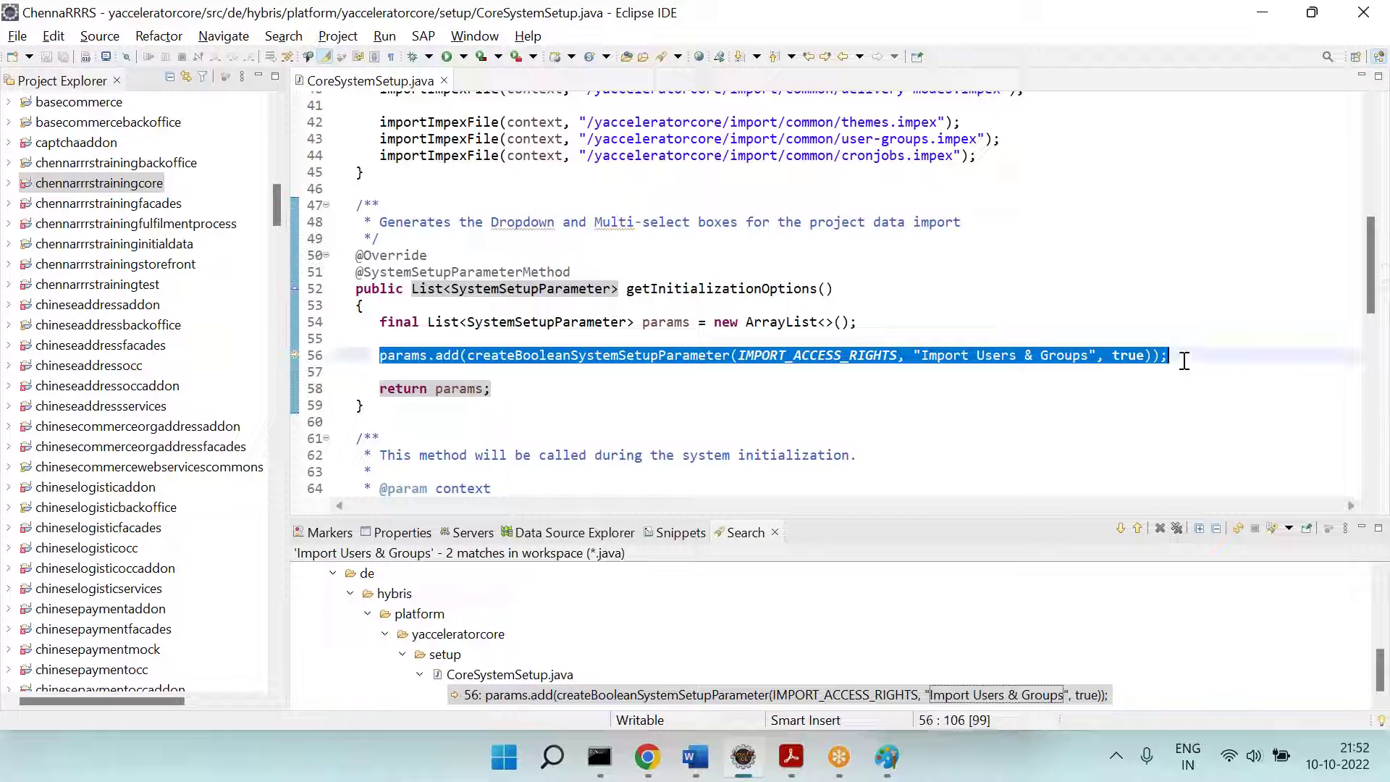
{"action": "key", "text": "ctrl+c"}
{"action": "left_click", "coordinate": [1185, 361]}
{"action": "key", "text": "Return"}
{"action": "key", "text": "ctrl+v"}
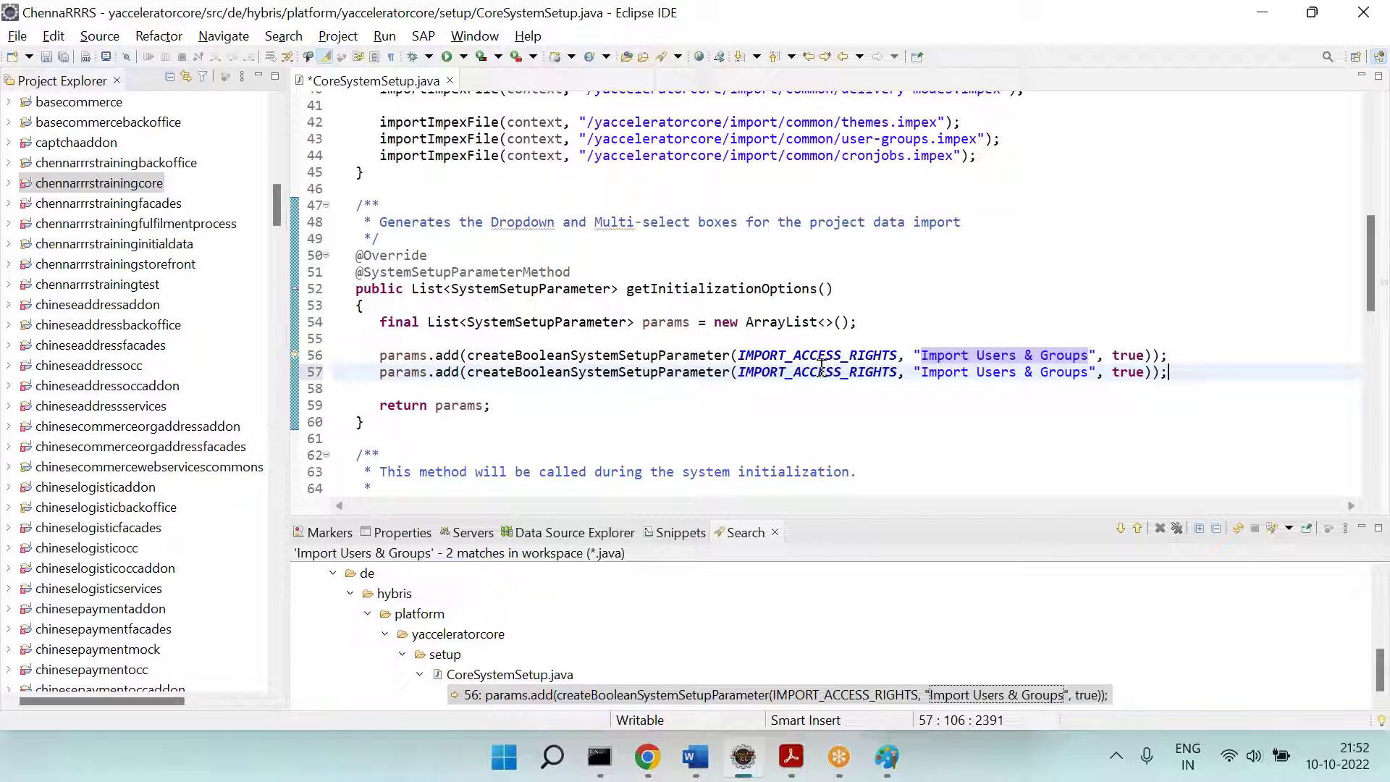
Step: Rename the copy's constant to IMPORT_CROMA_DATA and its label to 'Import Croma Data'
{"action": "double_click", "coordinate": [822, 372]}
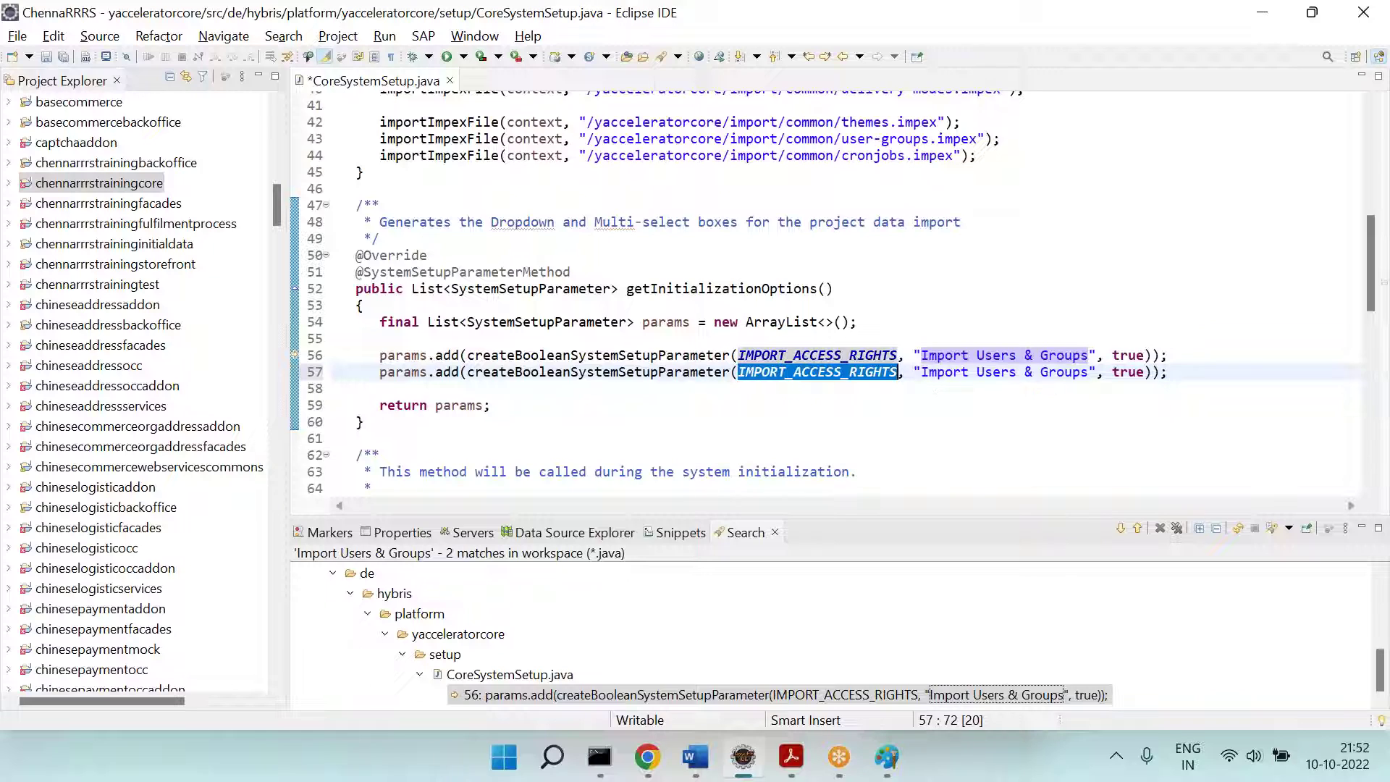
{"action": "left_click", "coordinate": [818, 372]}
{"action": "left_click_drag", "start_coordinate": [799, 374], "coordinate": [900, 372]}
{"action": "type", "text": "CROMA"}
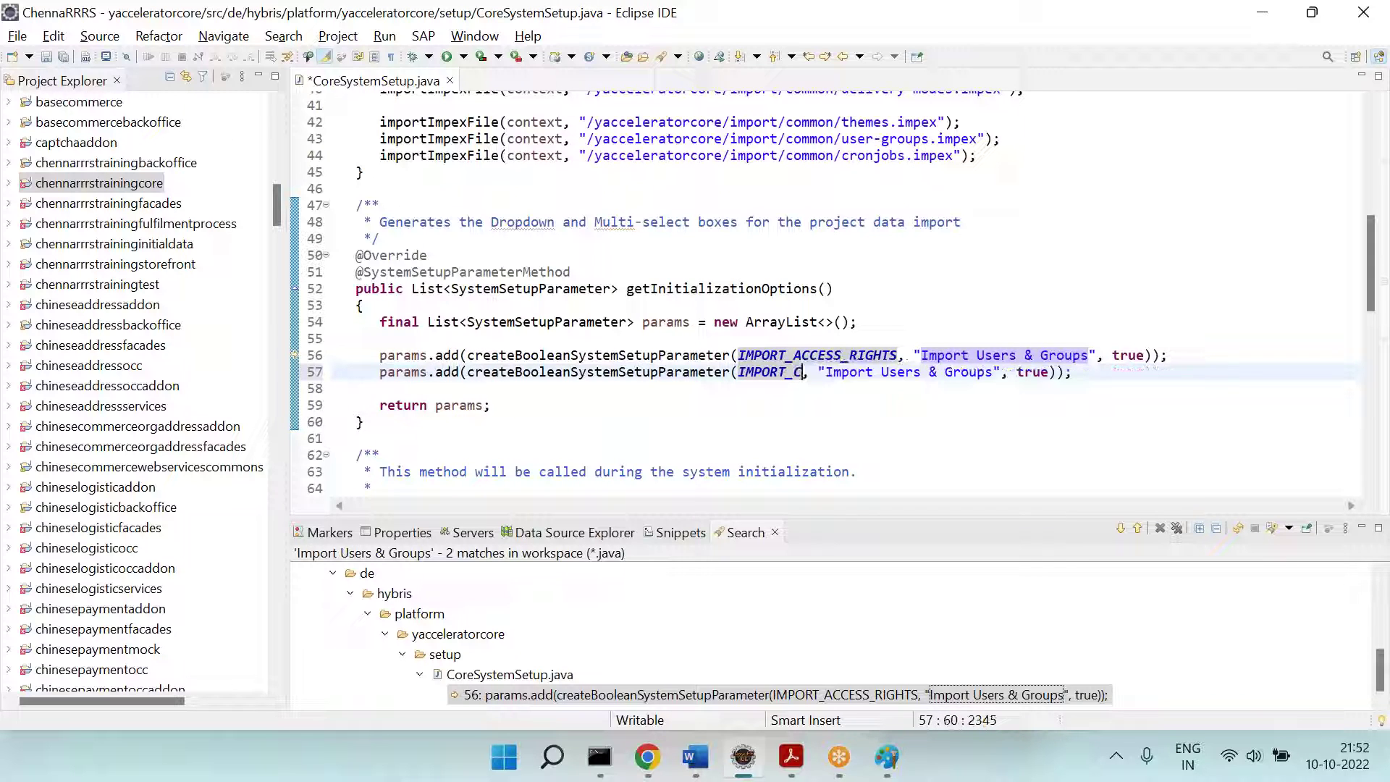
{"action": "type", "text": "_DATA"}
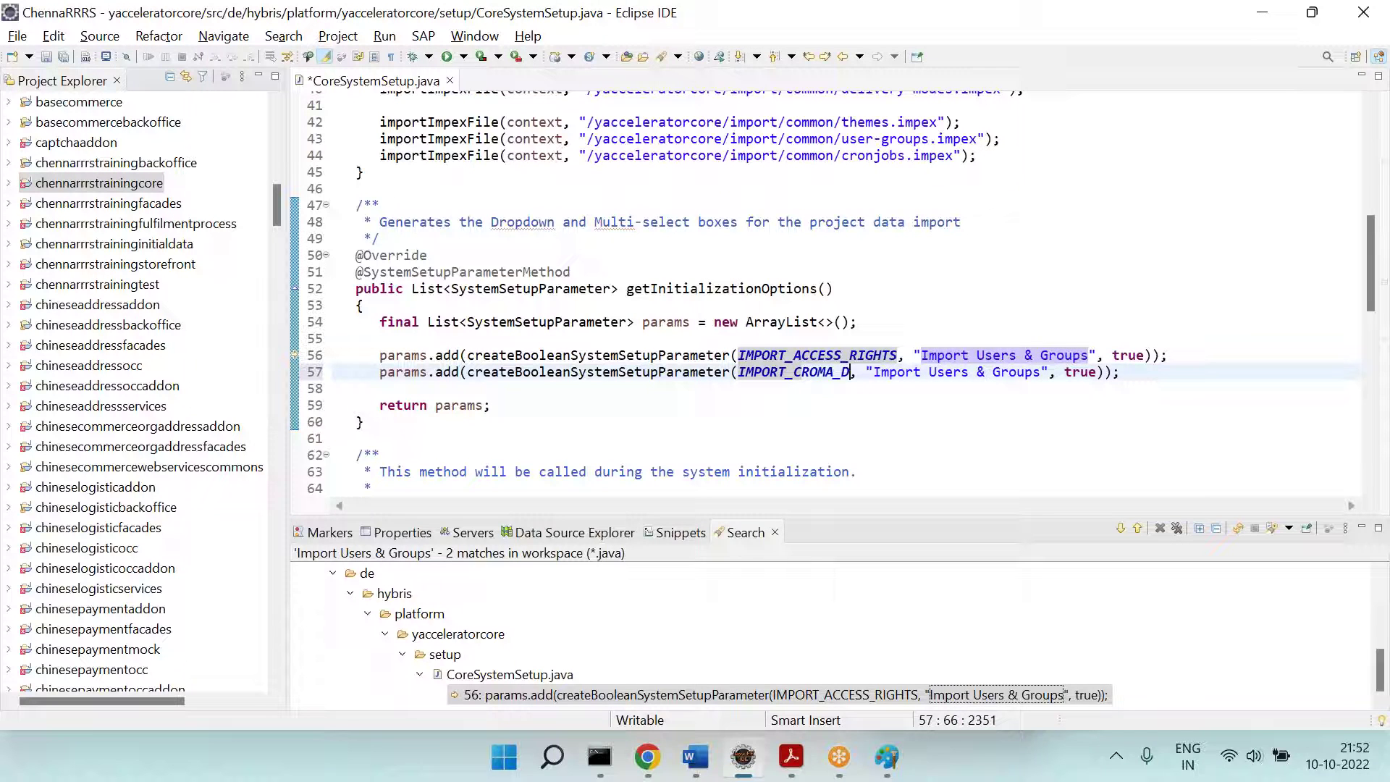
{"action": "double_click", "coordinate": [964, 372]}
{"action": "type", "text": "CR"}
{"action": "key", "text": "BackSpace"}
{"action": "type", "text": "roma"}
{"action": "key", "text": "Right"}
{"action": "key", "text": "Delete"}
{"action": "key", "text": "Delete"}
{"action": "key", "text": "Delete"}
{"action": "key", "text": "Delete"}
{"action": "key", "text": "Delete"}
{"action": "key", "text": "Delete"}
{"action": "key", "text": "Delete"}
{"action": "key", "text": "Delete"}
{"action": "type", "text": "Data"}
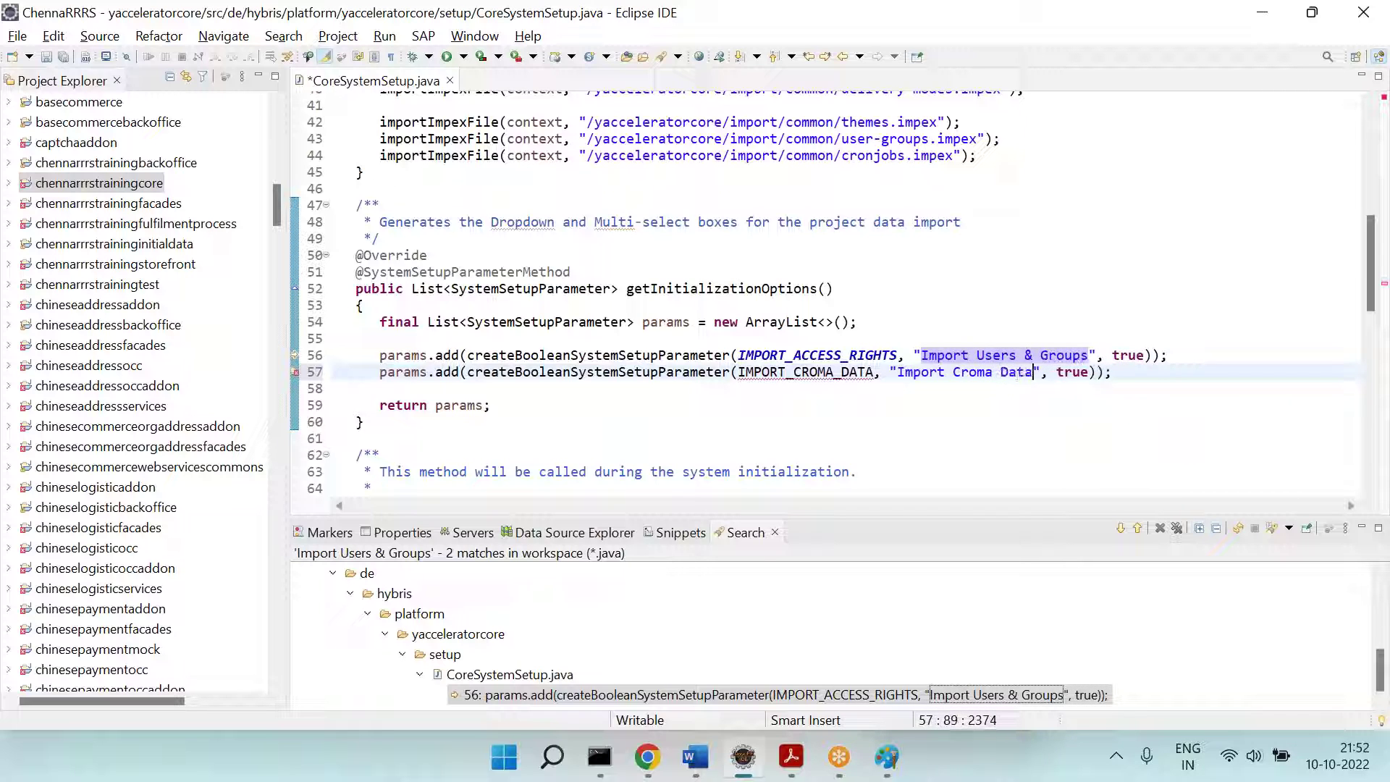
{"action": "key", "text": "Down"}
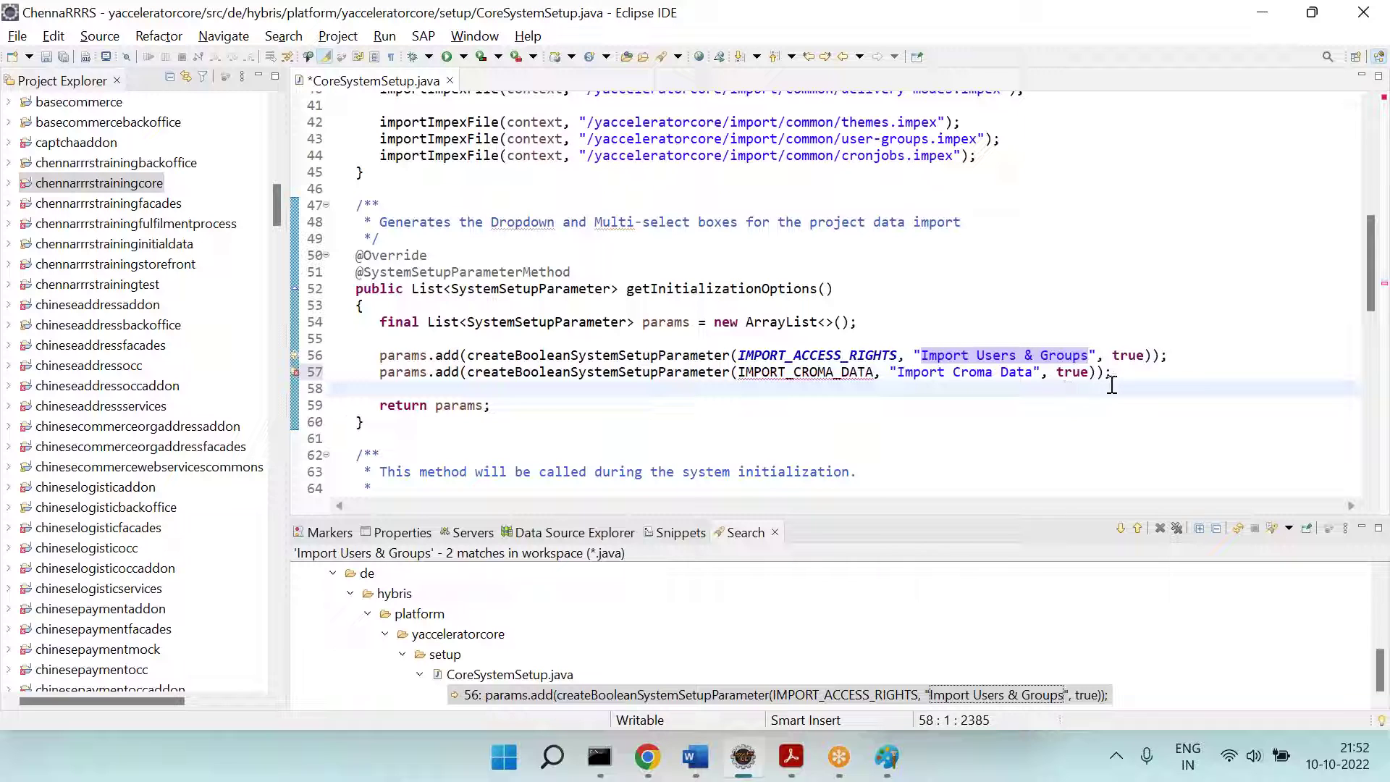
Step: Find IMPORT_ACCESS_RIGHTS's declaration and its uses in CoreSystemSetup.java
{"action": "double_click", "coordinate": [874, 355]}
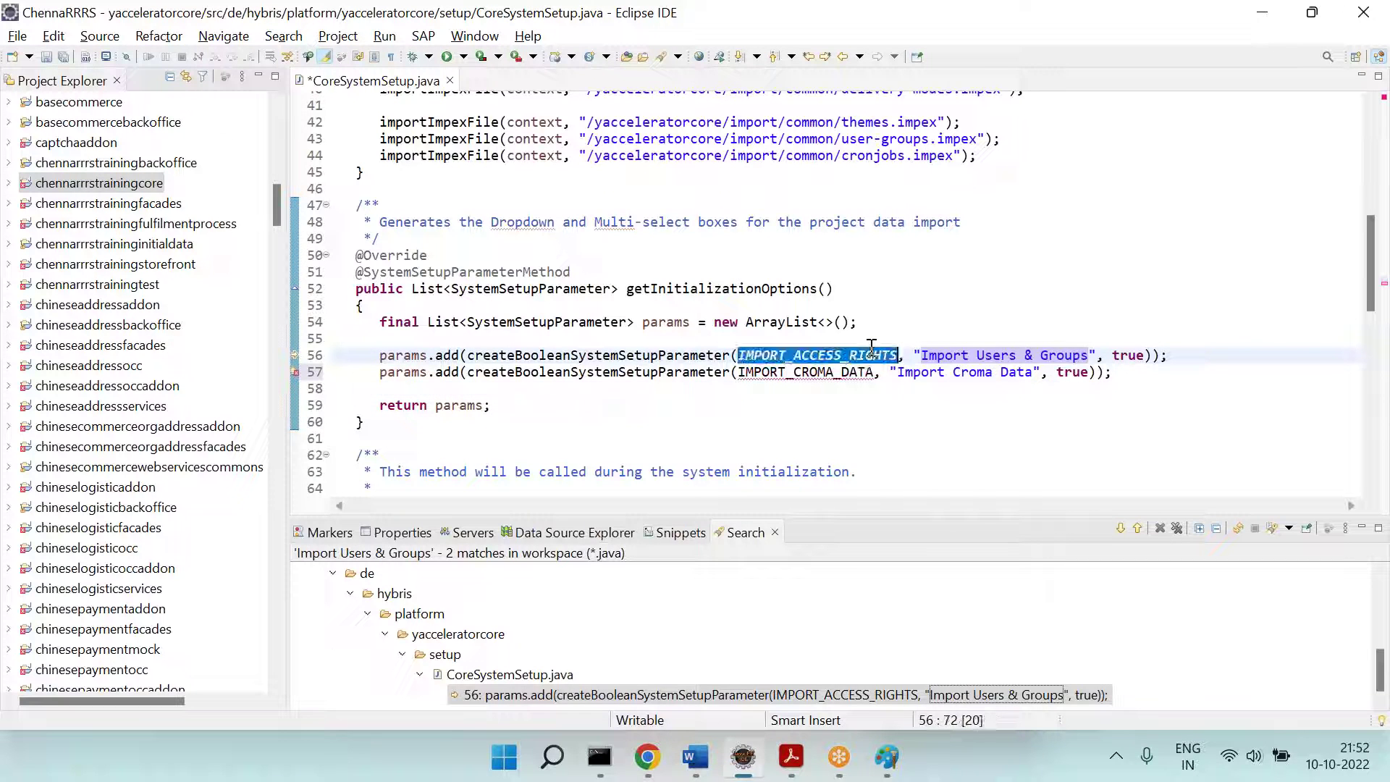
{"action": "left_click", "coordinate": [824, 356], "text": "ctrl"}
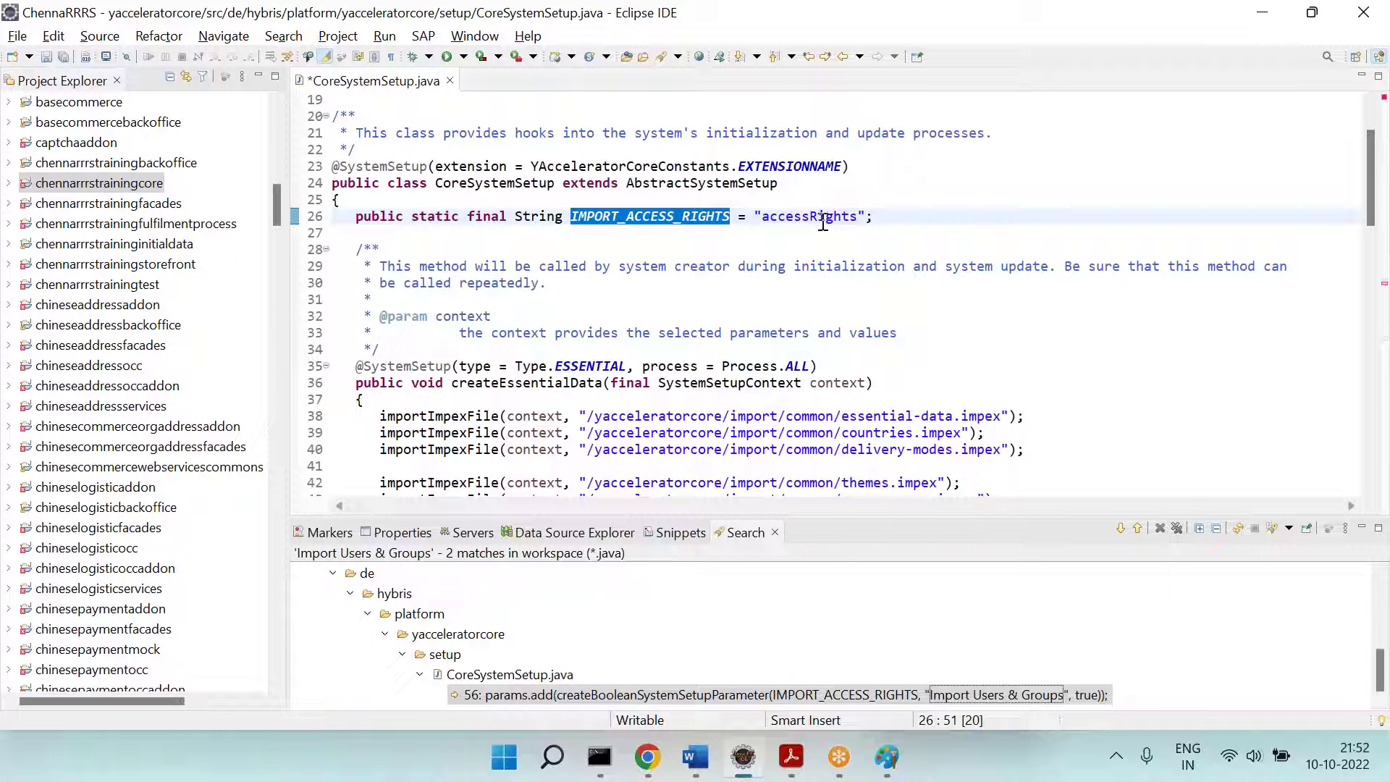
{"action": "double_click", "coordinate": [801, 214]}
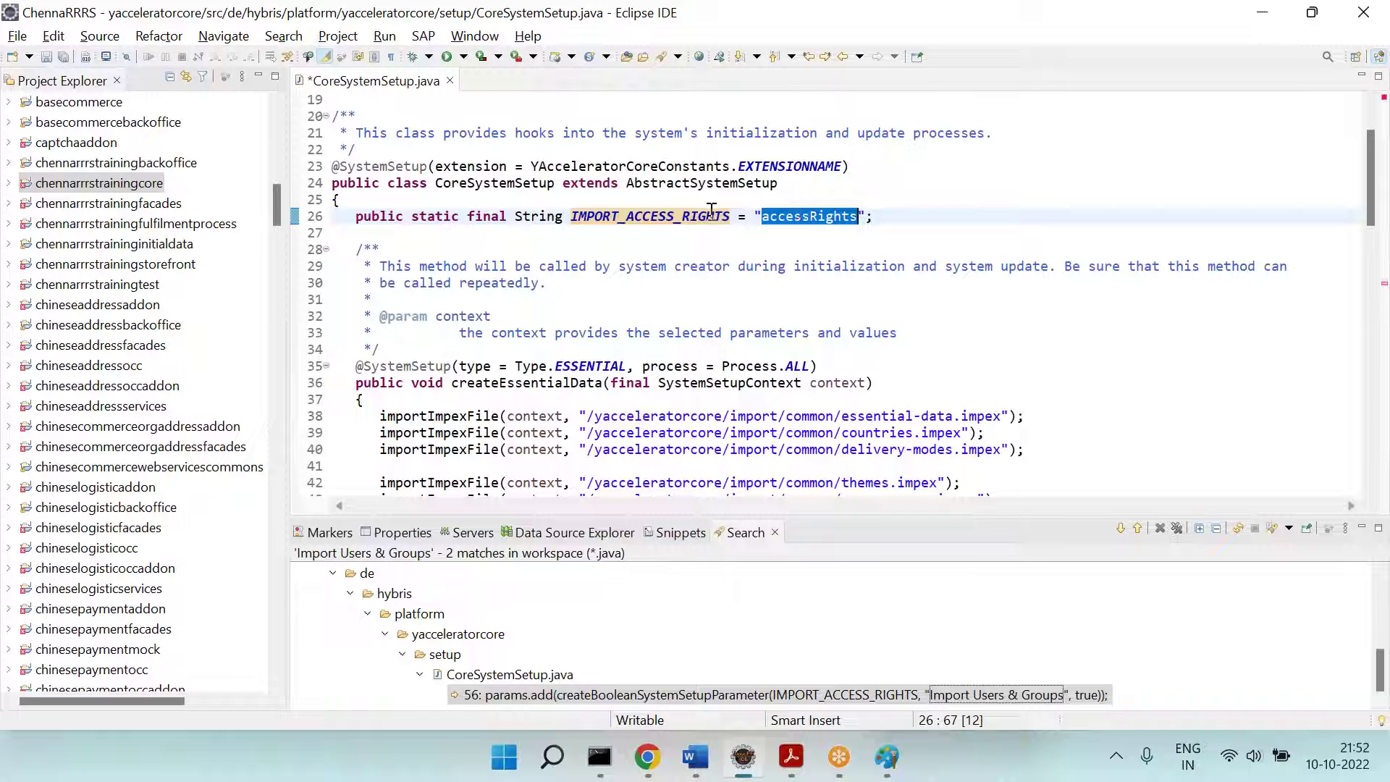
{"action": "double_click", "coordinate": [679, 214]}
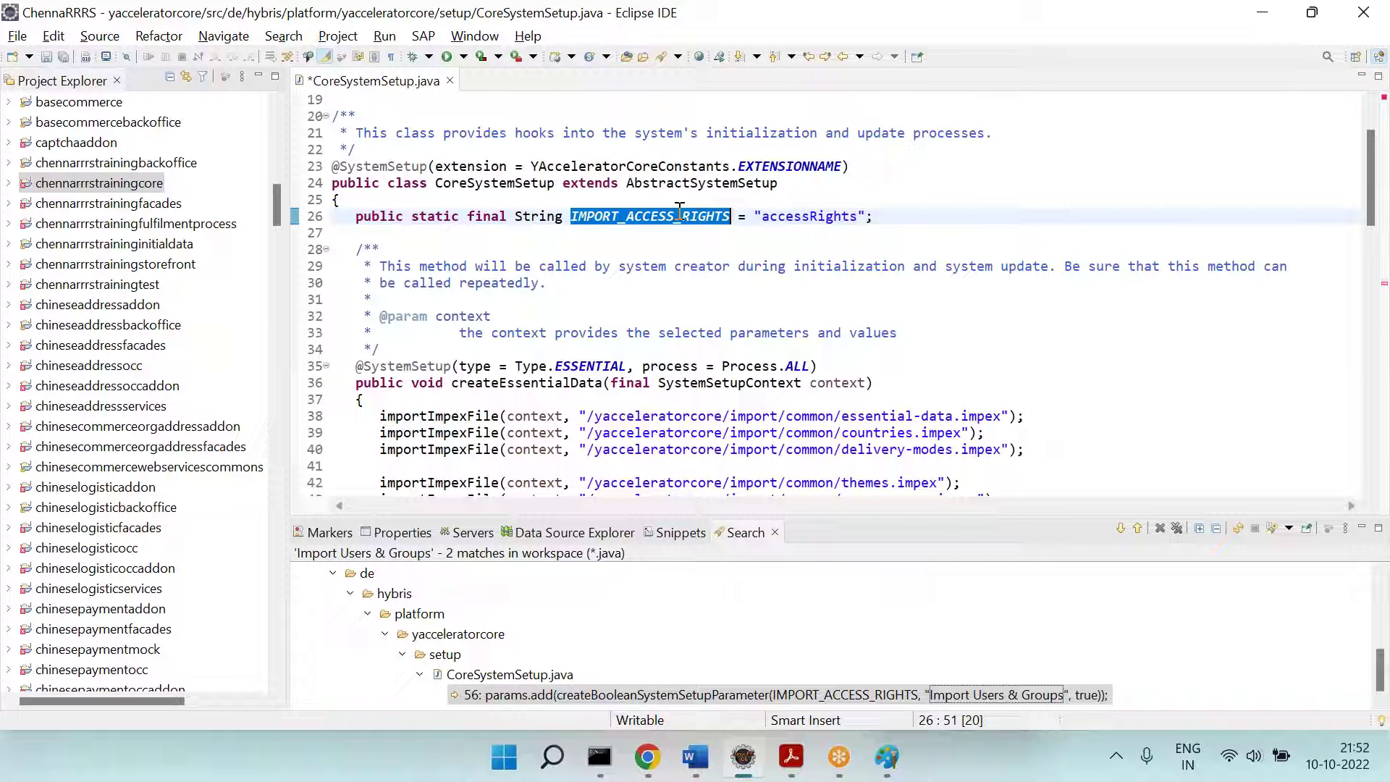
{"action": "key", "text": "ctrl+f"}
{"action": "key", "text": "Return"}
{"action": "key", "text": "Return"}
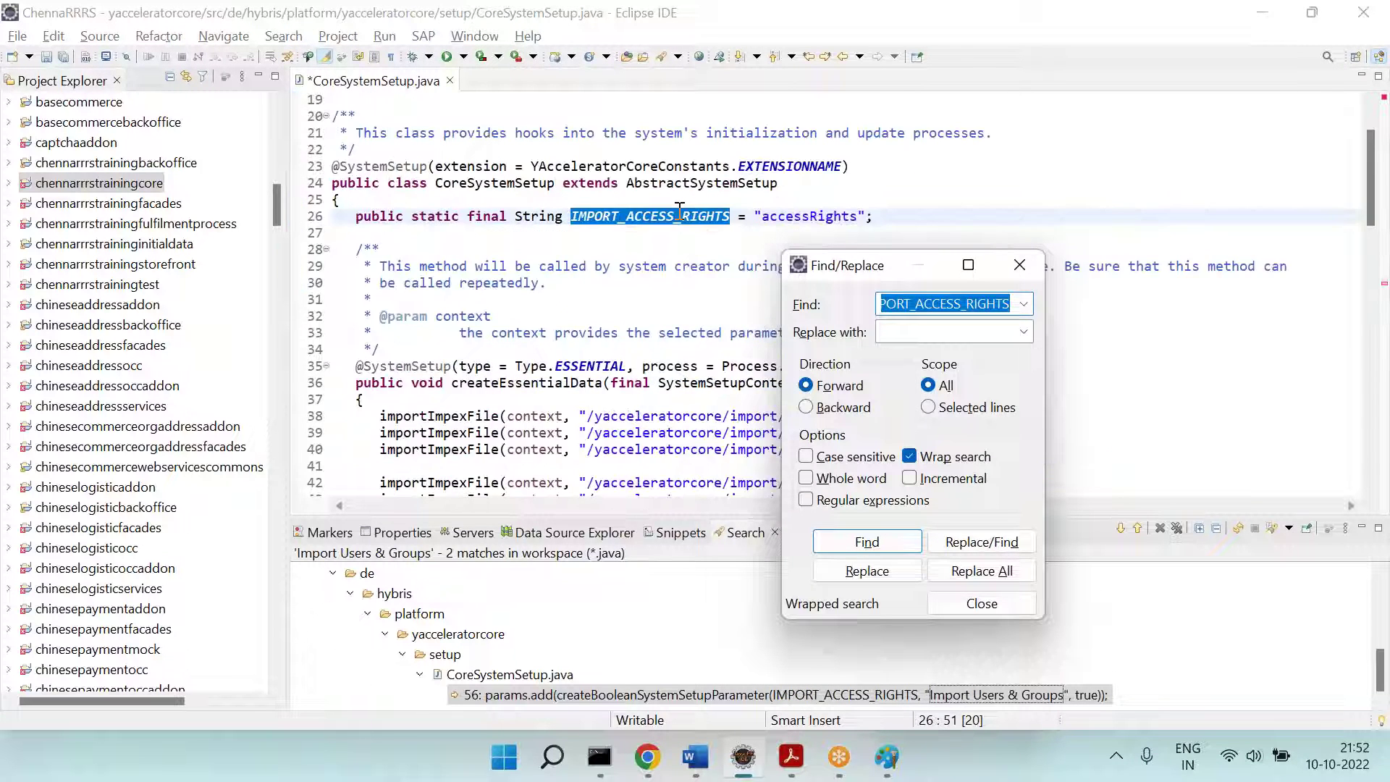
{"action": "key", "text": "Return"}
{"action": "key", "text": "Escape"}
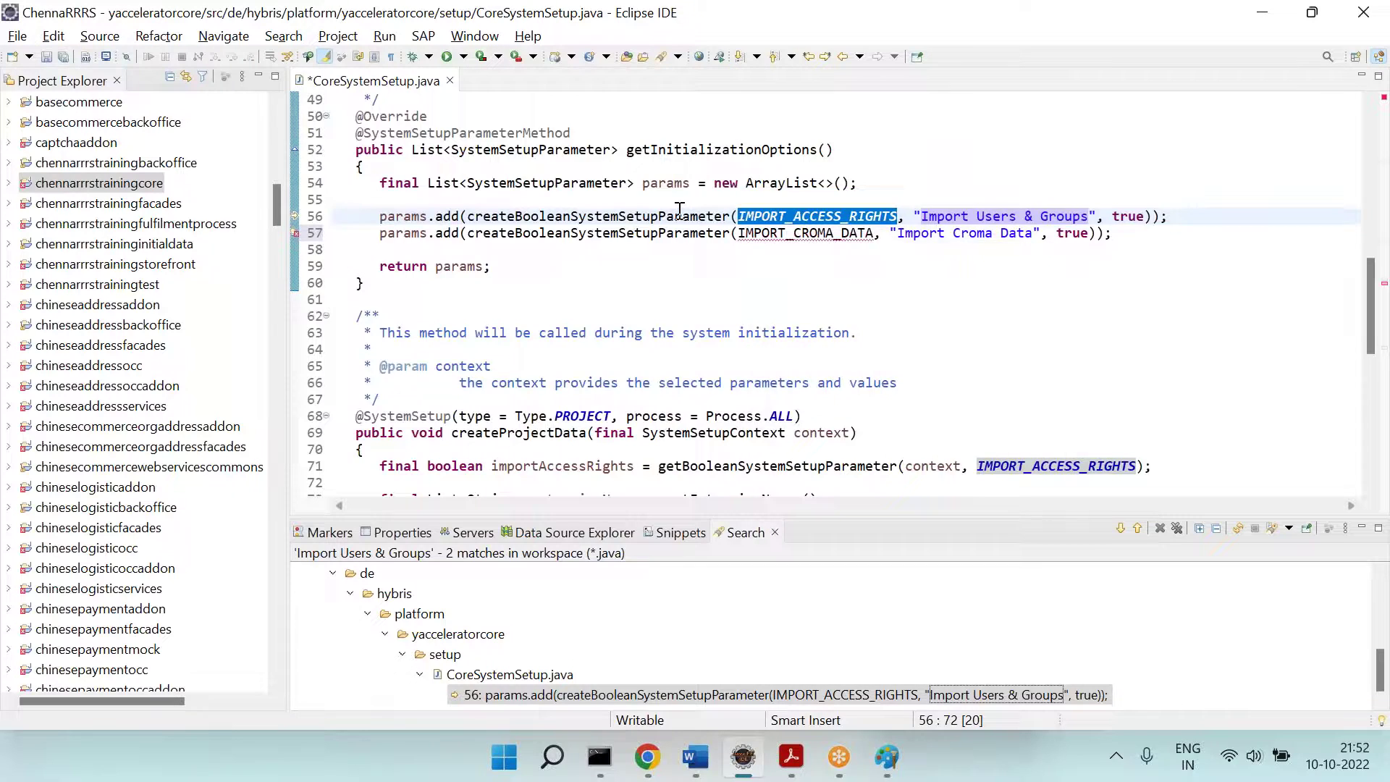
Step: Search the file for uses of the accessRights value
{"action": "scroll", "coordinate": [680, 209], "scroll_direction": "down", "scroll_amount": 5}
{"action": "scroll", "coordinate": [680, 209], "scroll_direction": "up", "scroll_amount": 7}
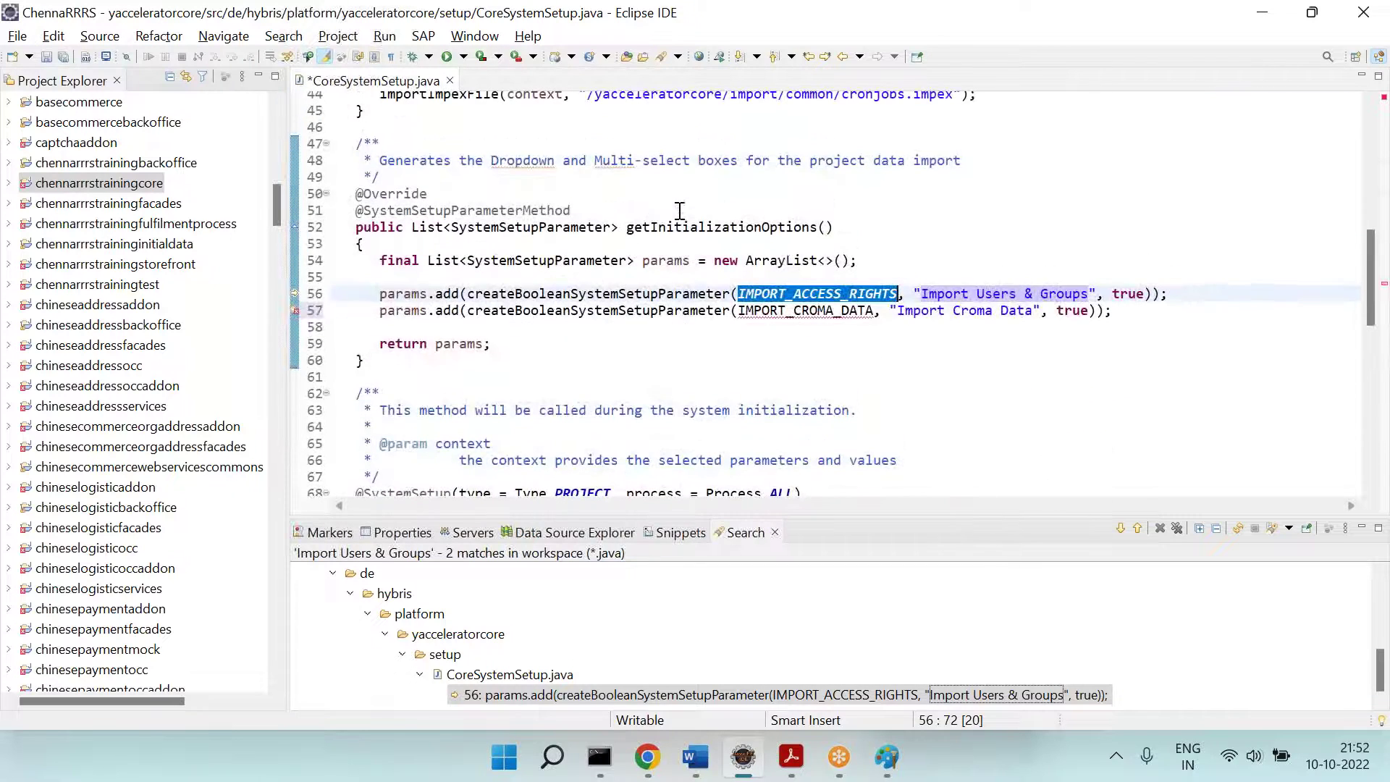
{"action": "left_click", "coordinate": [849, 297], "text": "ctrl"}
{"action": "left_click", "coordinate": [807, 226]}
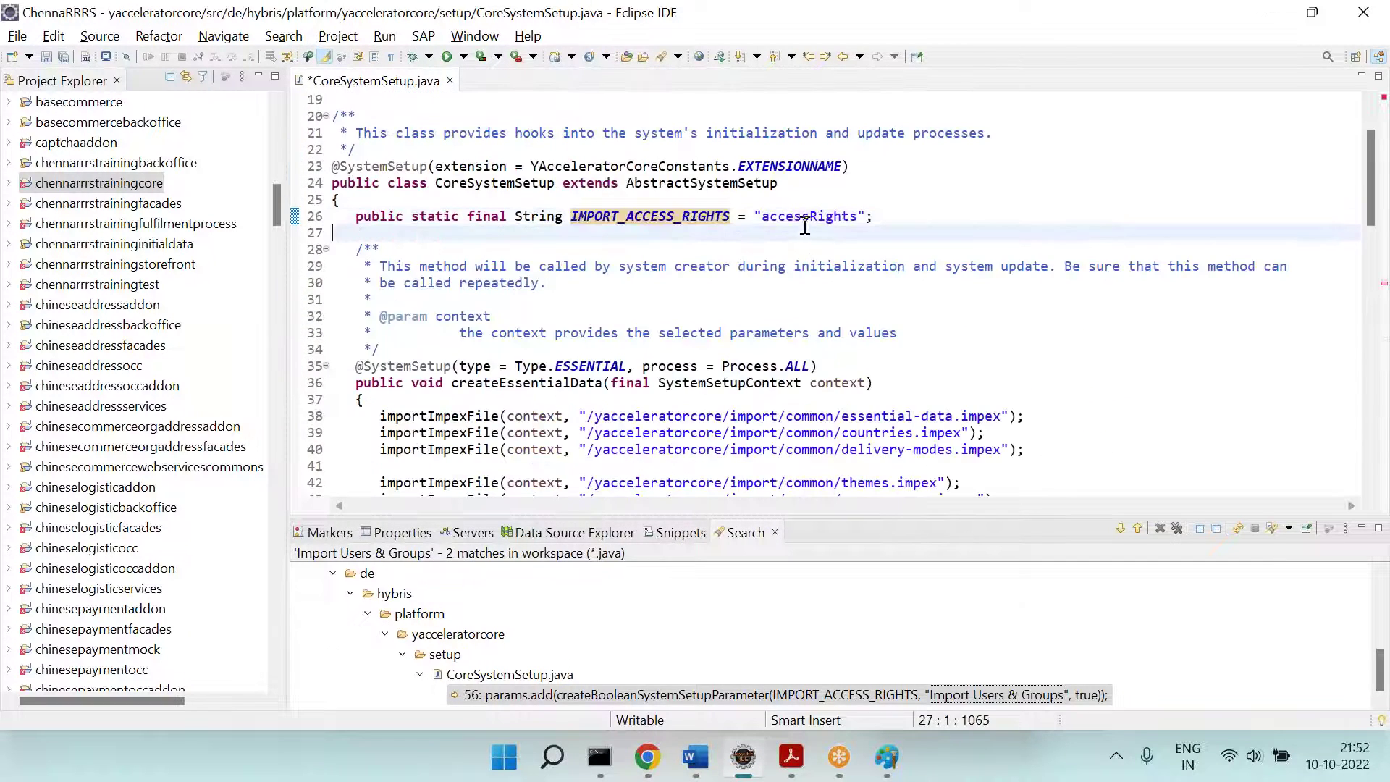
{"action": "double_click", "coordinate": [785, 216]}
{"action": "key", "text": "ctrl+f"}
{"action": "key", "text": "Return"}
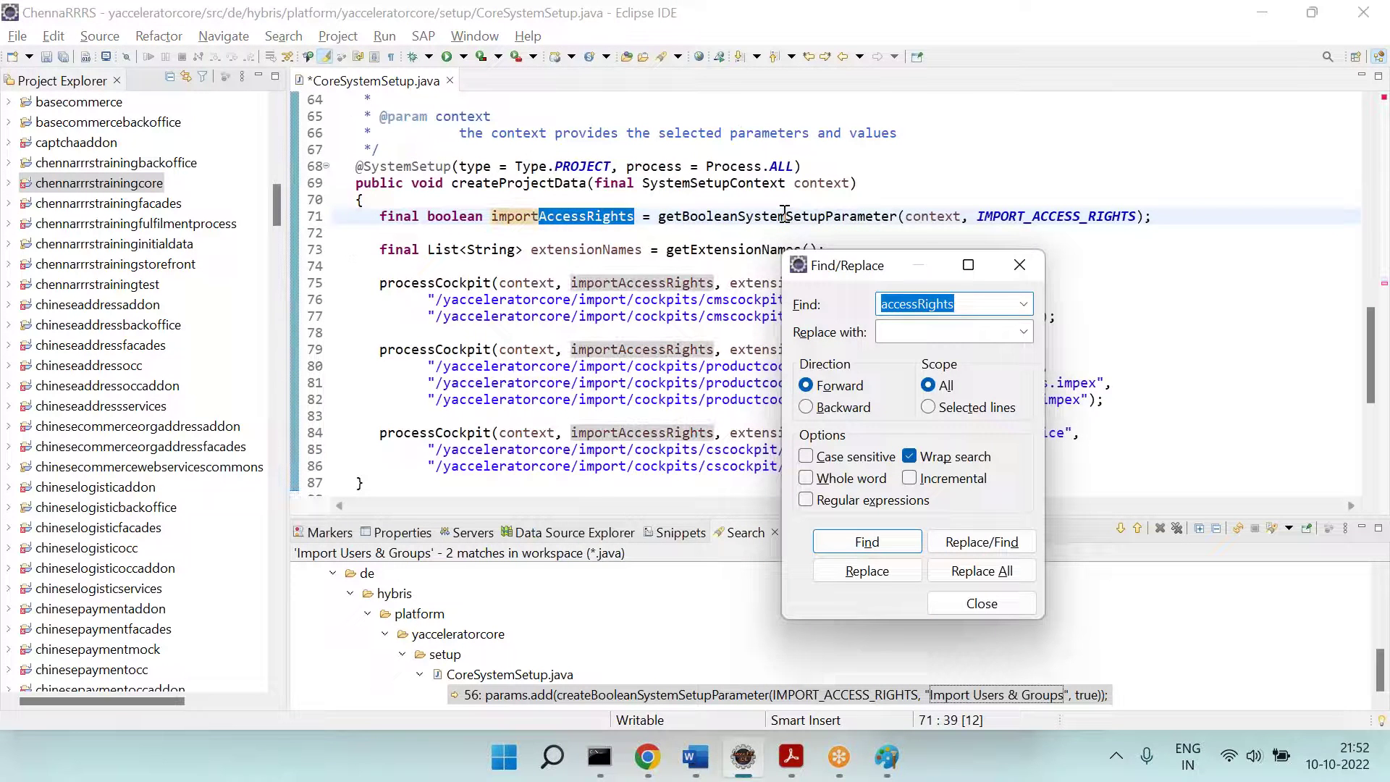
{"action": "key", "text": "Return"}
{"action": "key", "text": "Escape"}
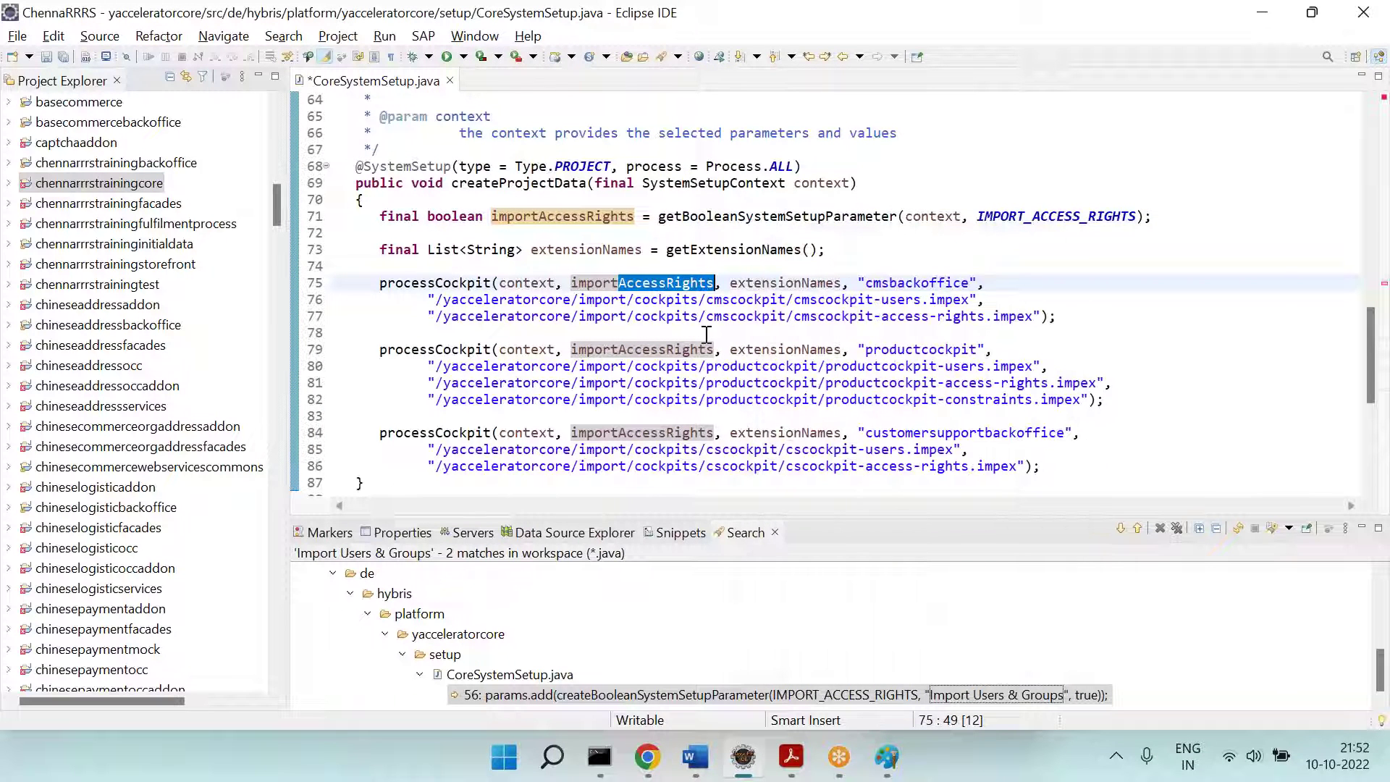
{"action": "left_click", "coordinate": [530, 297]}
{"action": "scroll", "coordinate": [651, 275], "scroll_direction": "down", "scroll_amount": 3}
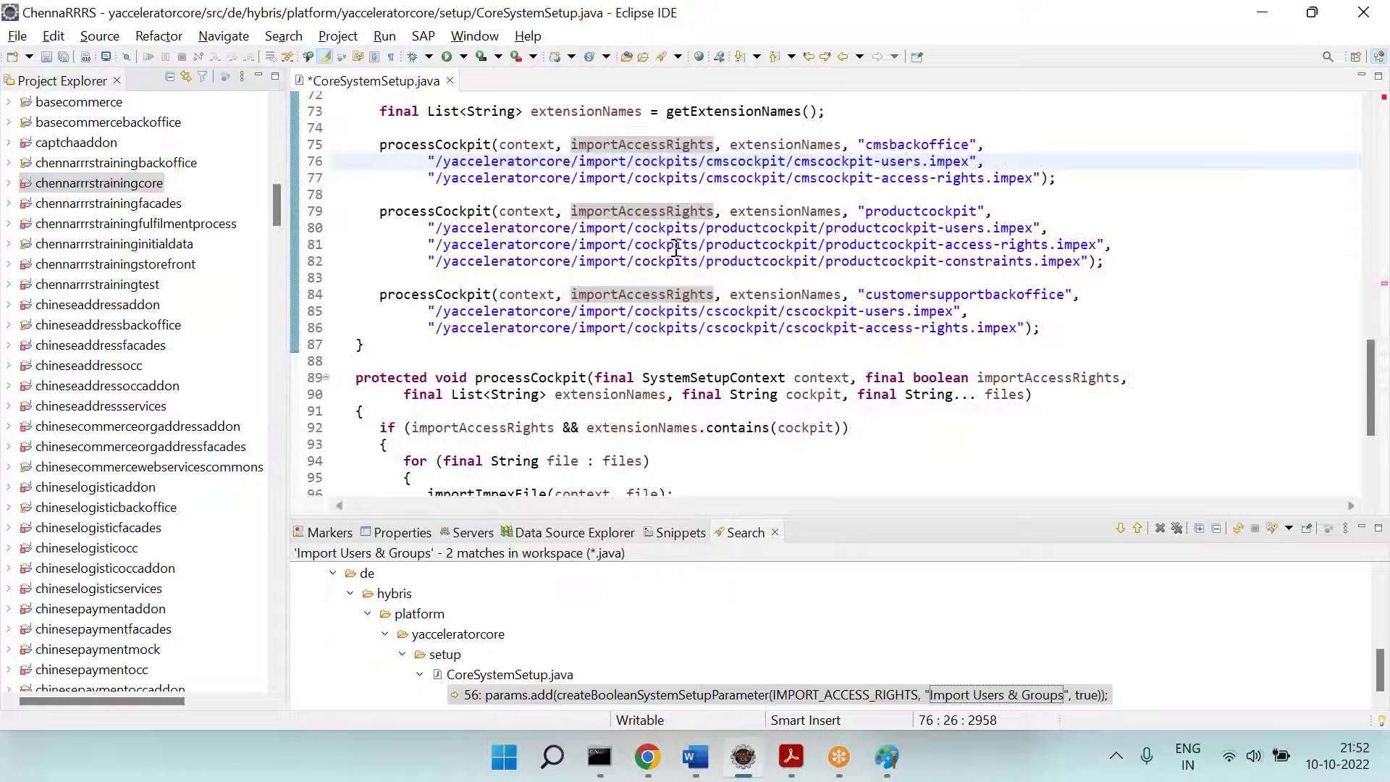
Step: Undo the added Import Croma parameter line and return to the Paint sketch
{"action": "key", "text": "ctrl+q"}
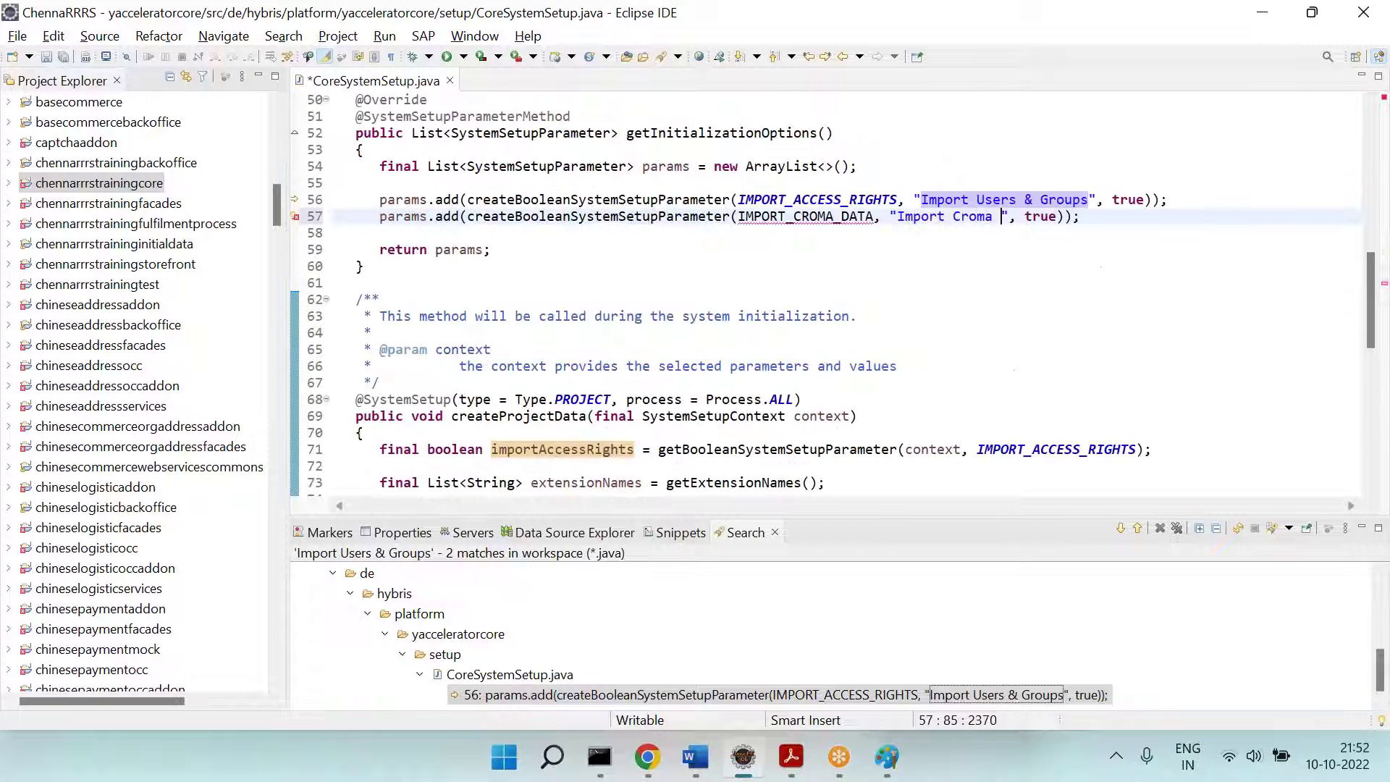
{"action": "left_click_drag", "start_coordinate": [794, 215], "coordinate": [984, 225]}
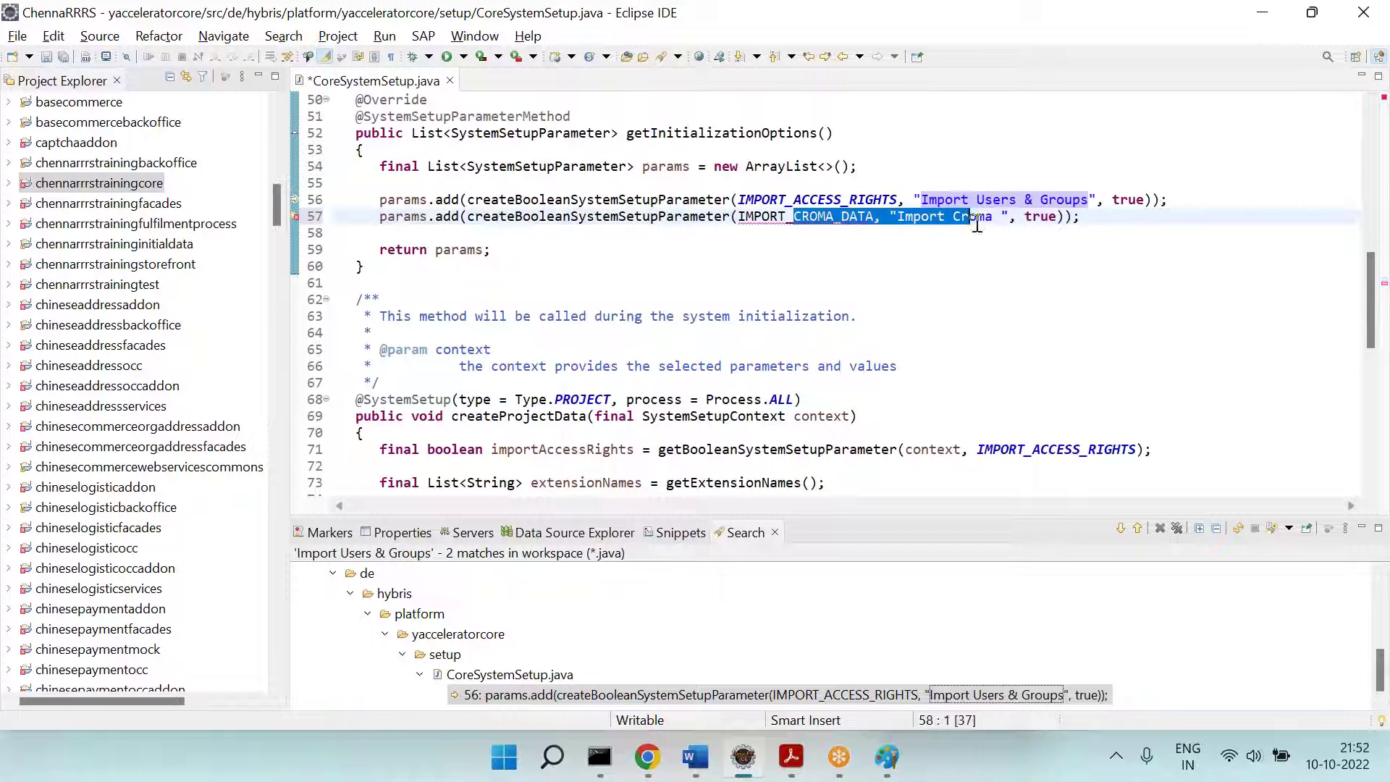
{"action": "left_click", "coordinate": [1076, 253]}
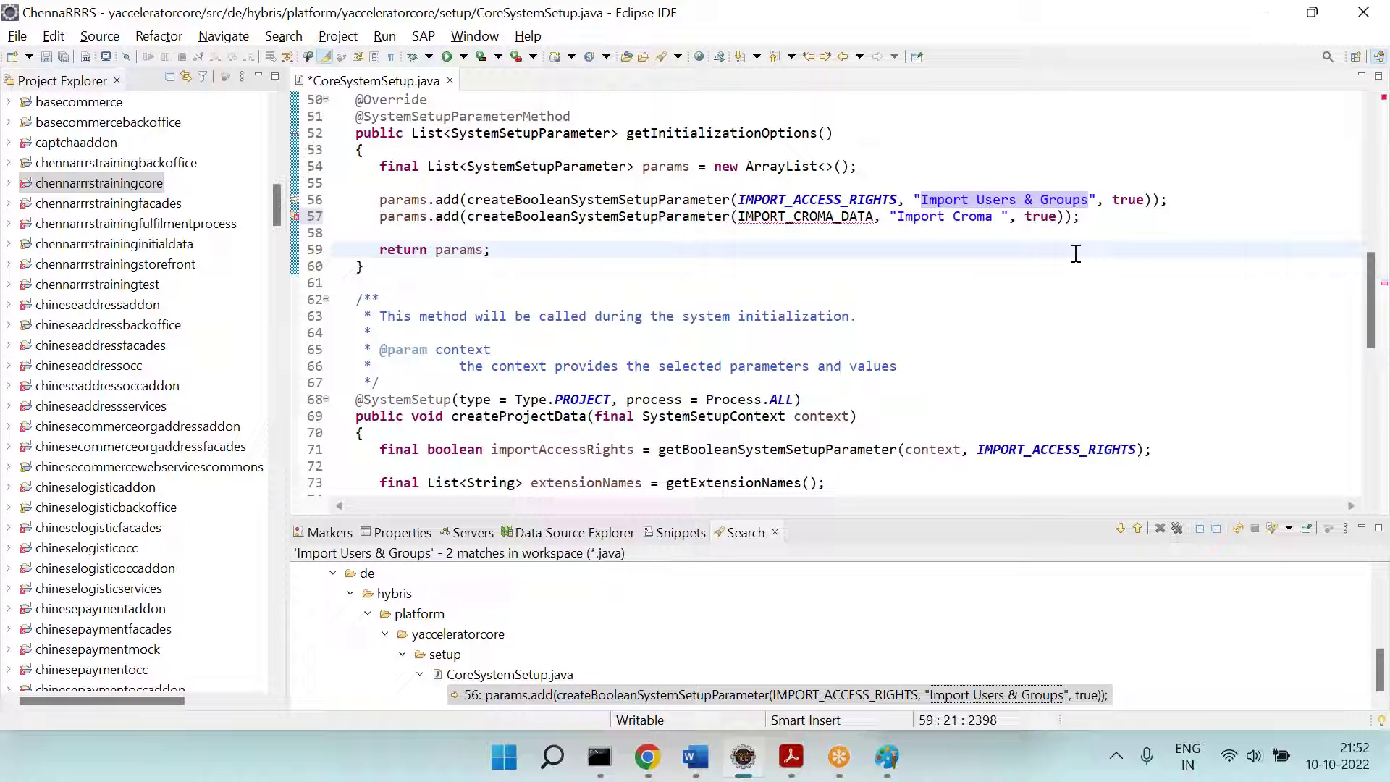
{"action": "key", "text": "ctrl+z"}
{"action": "key", "text": "ctrl+z"}
{"action": "key", "text": "ctrl+z"}
{"action": "key", "text": "ctrl+z"}
{"action": "key", "text": "ctrl+z"}
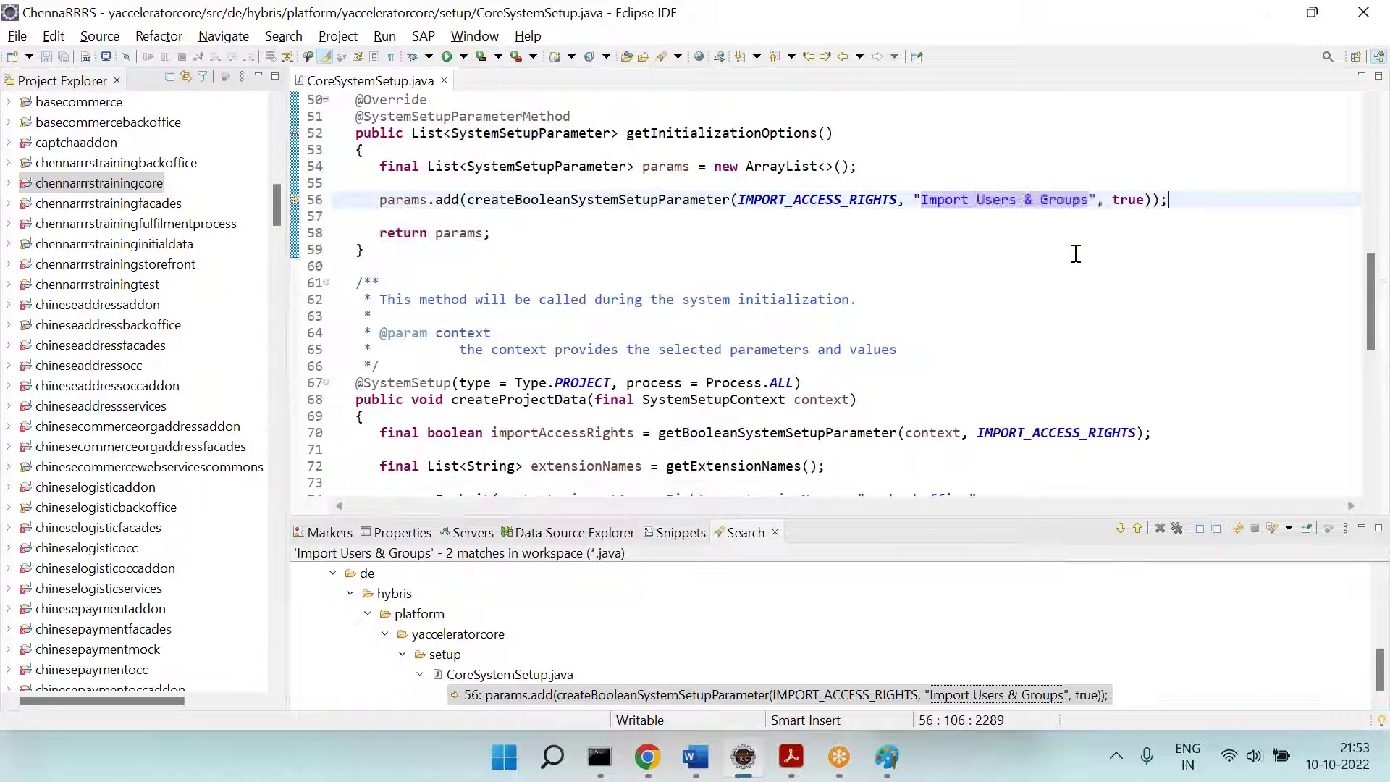
{"action": "key", "text": "alt+Tab"}
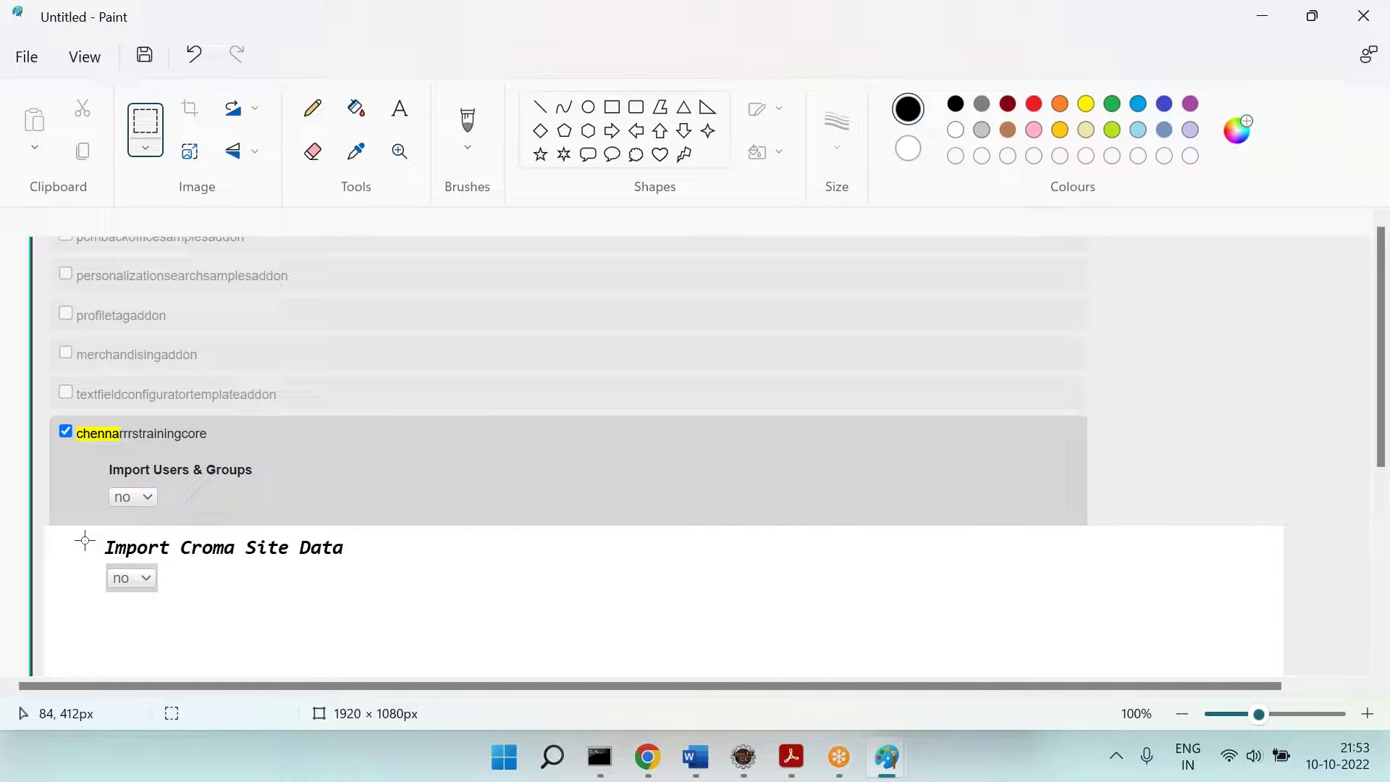
Step: Type '=== Data ImpEx ===' beside the copied 'no' dropdown in the mock-up
{"action": "left_click", "coordinate": [399, 106]}
{"action": "left_click_drag", "start_coordinate": [168, 564], "coordinate": [627, 590]}
{"action": "type", "text": "=== Data ImpEx ==="}
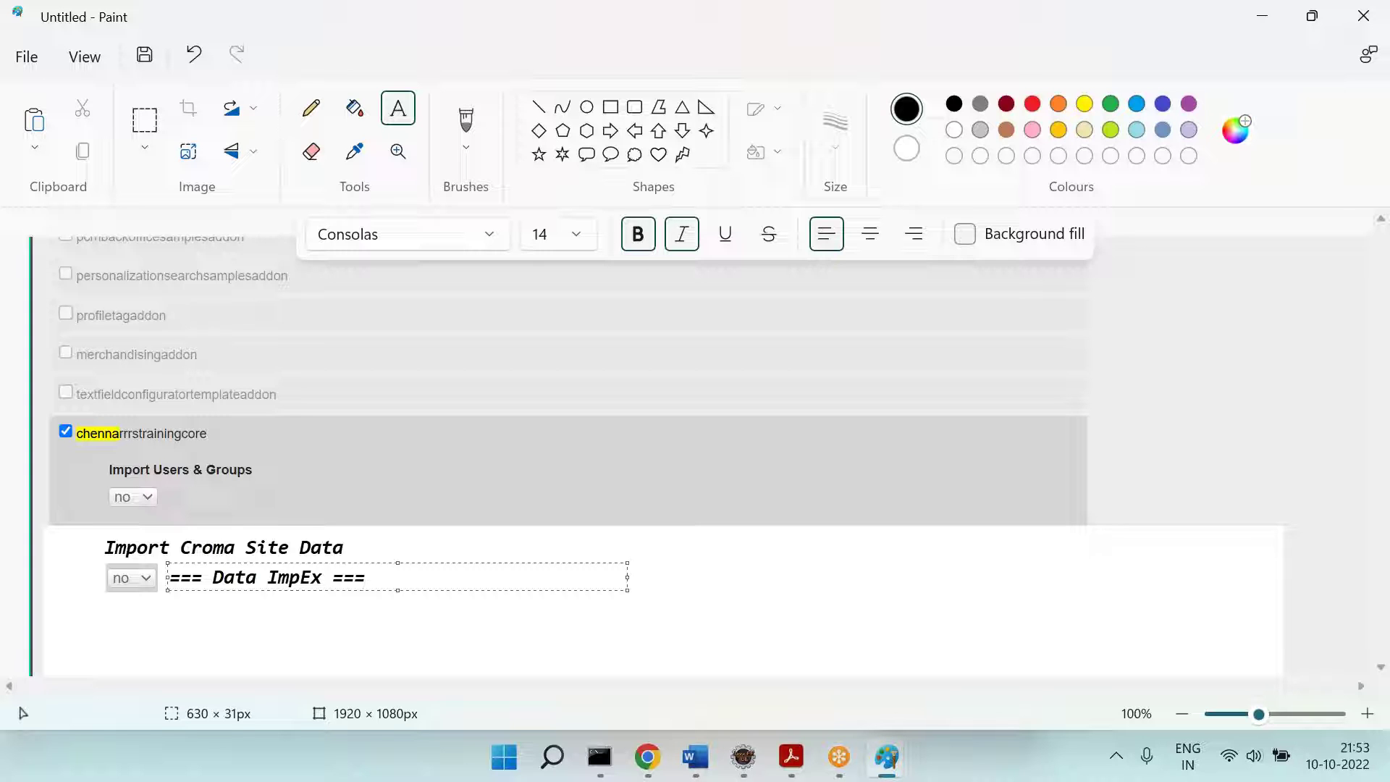
{"action": "left_click", "coordinate": [647, 757]}
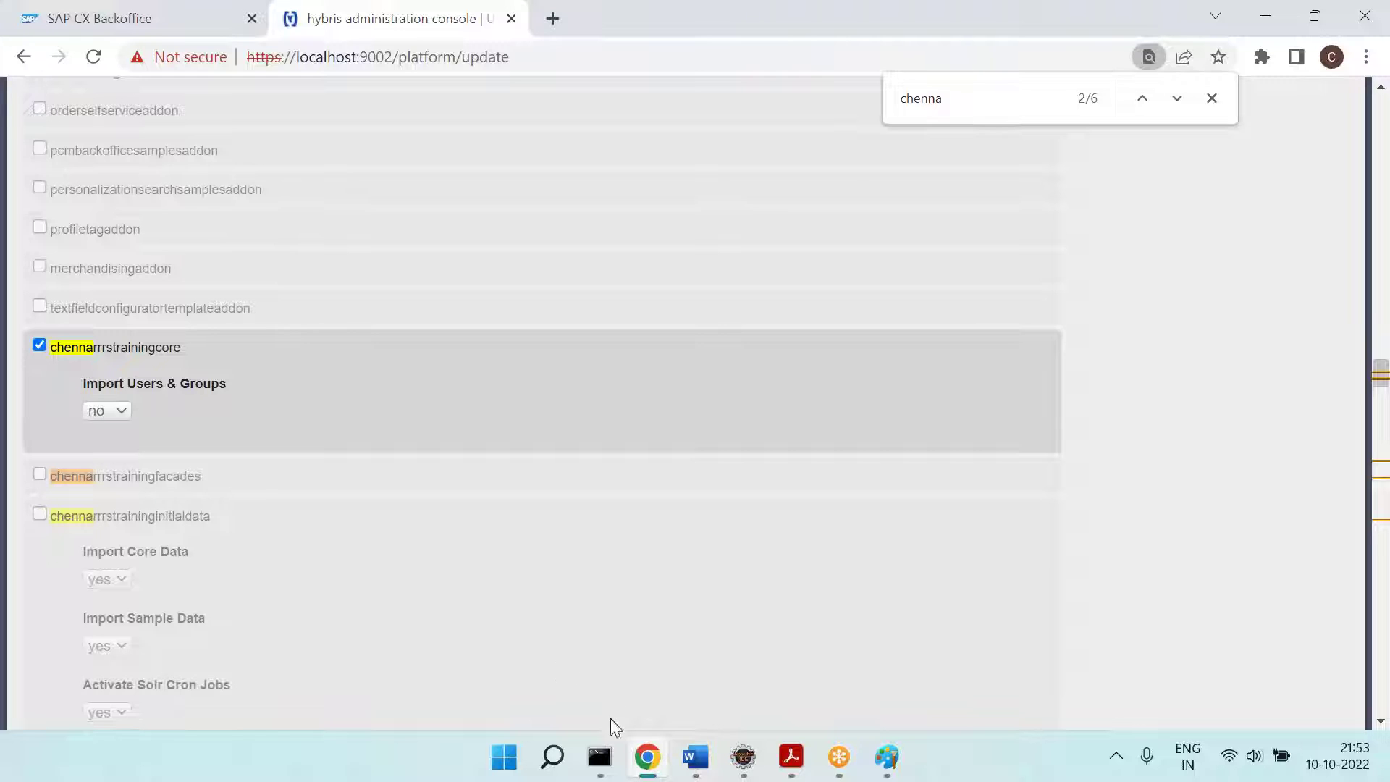
{"action": "left_click", "coordinate": [647, 762]}
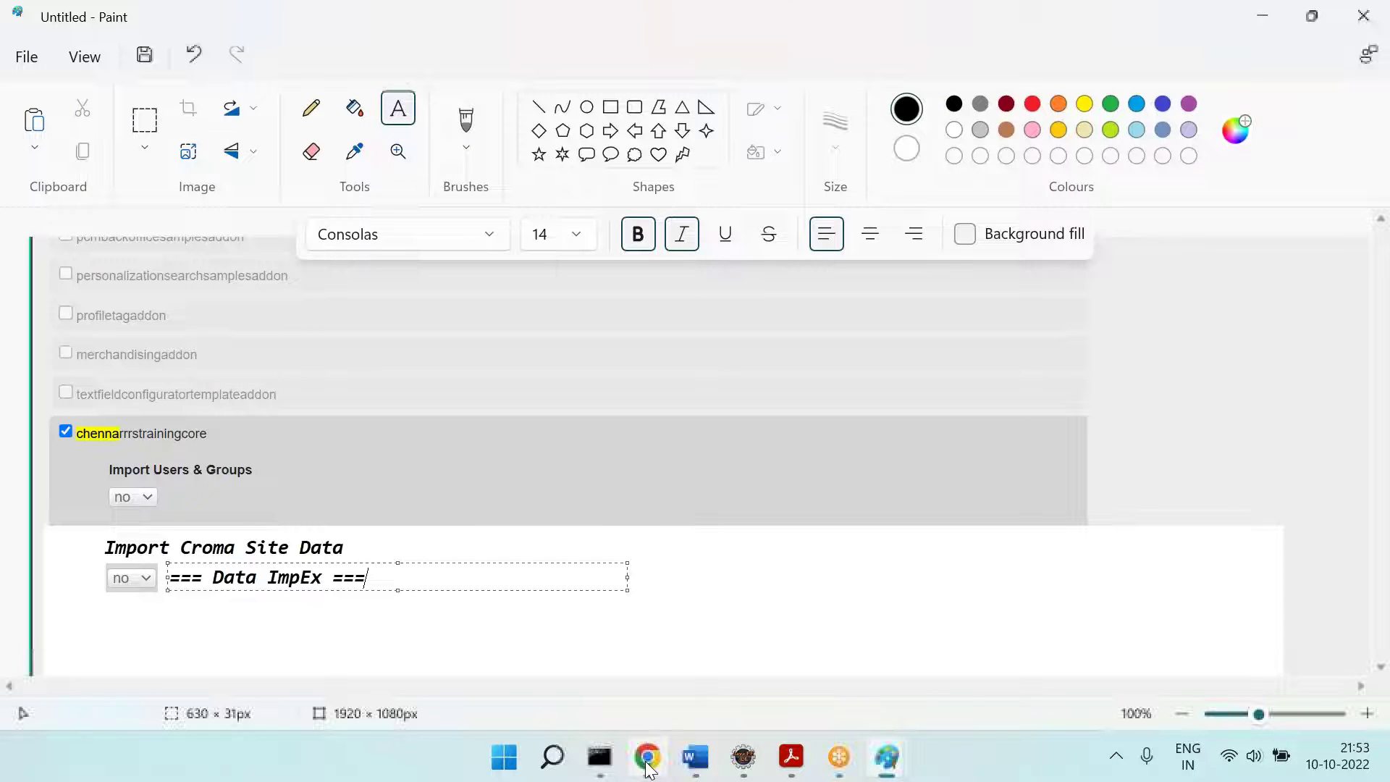
{"action": "left_click", "coordinate": [742, 757]}
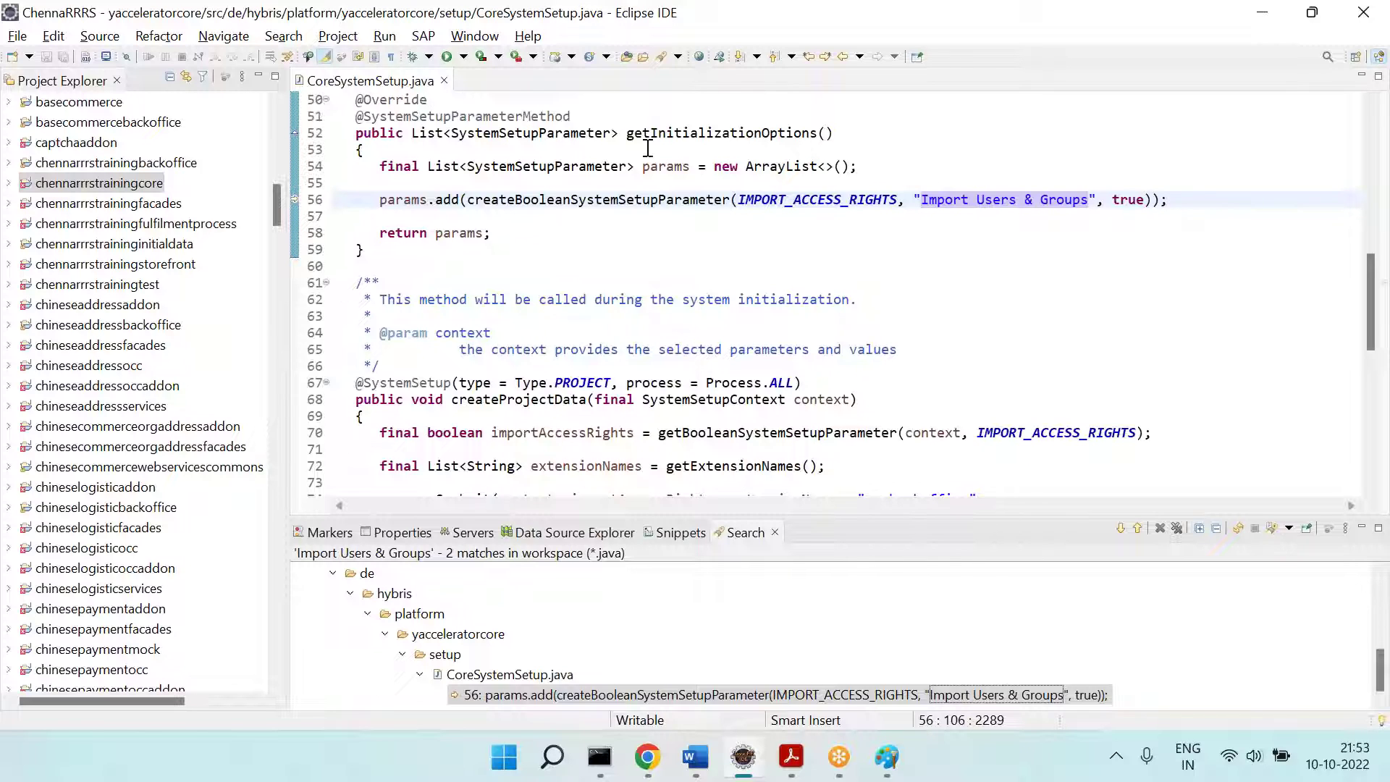
{"action": "left_click", "coordinate": [959, 38]}
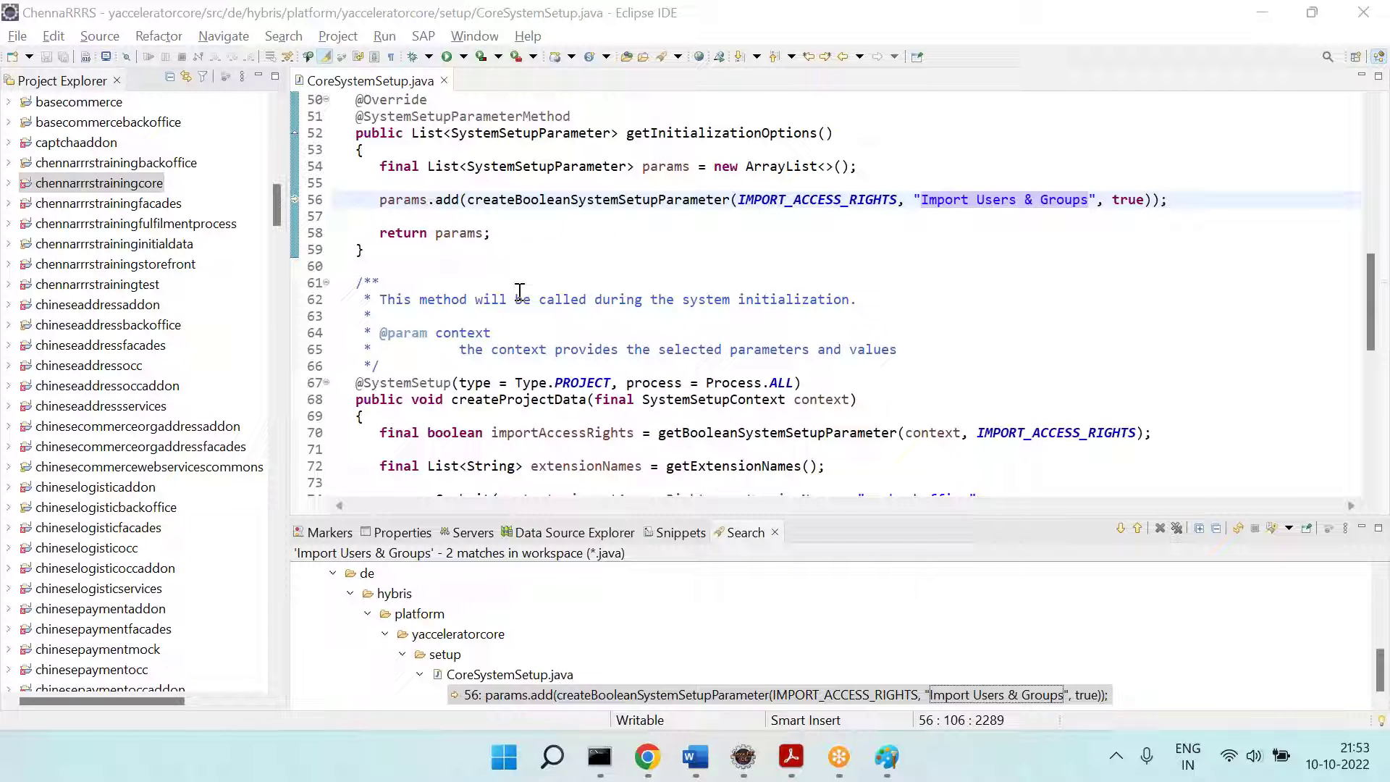
{"action": "left_click", "coordinate": [648, 757]}
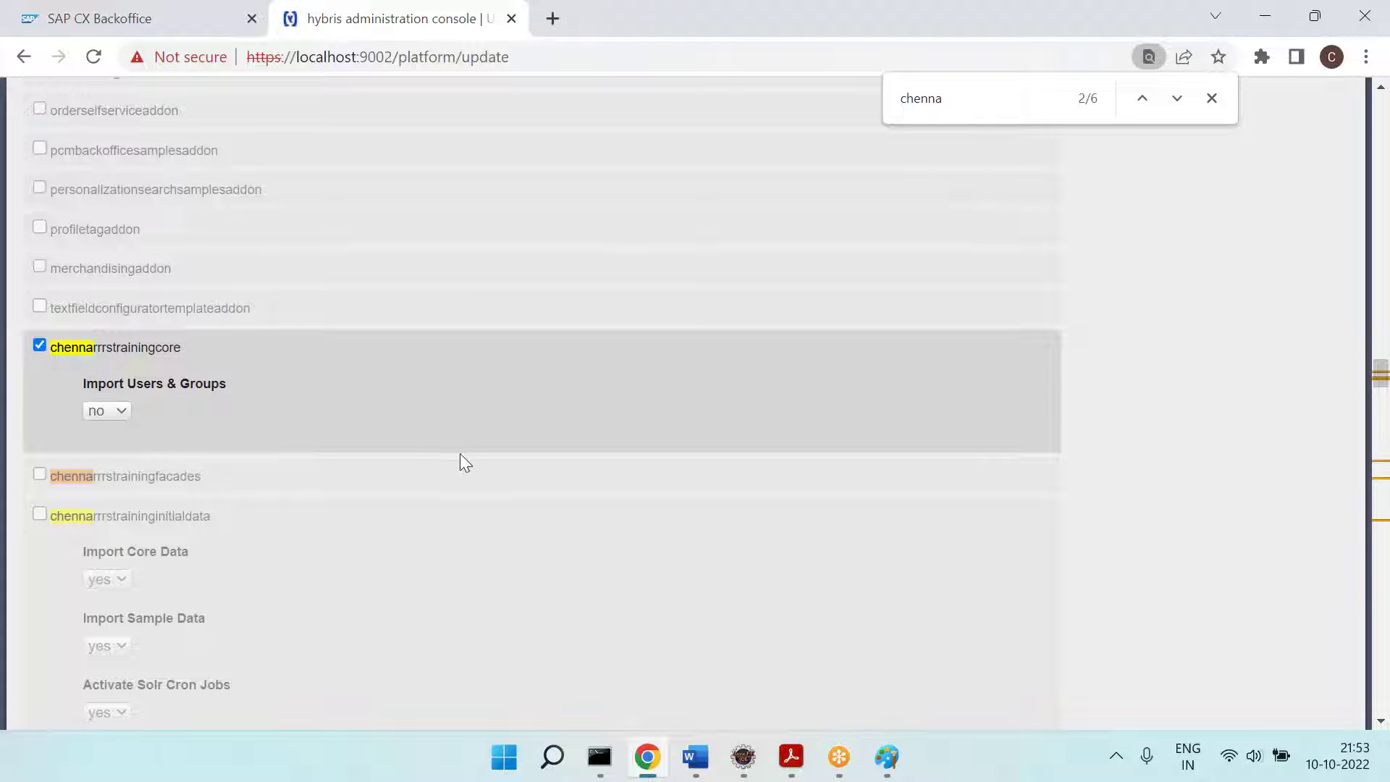
Step: Return the hybris administration console to its home dashboard
{"action": "scroll", "coordinate": [461, 455], "scroll_direction": "up", "scroll_amount": 15}
{"action": "scroll", "coordinate": [465, 462], "scroll_direction": "up", "scroll_amount": 20}
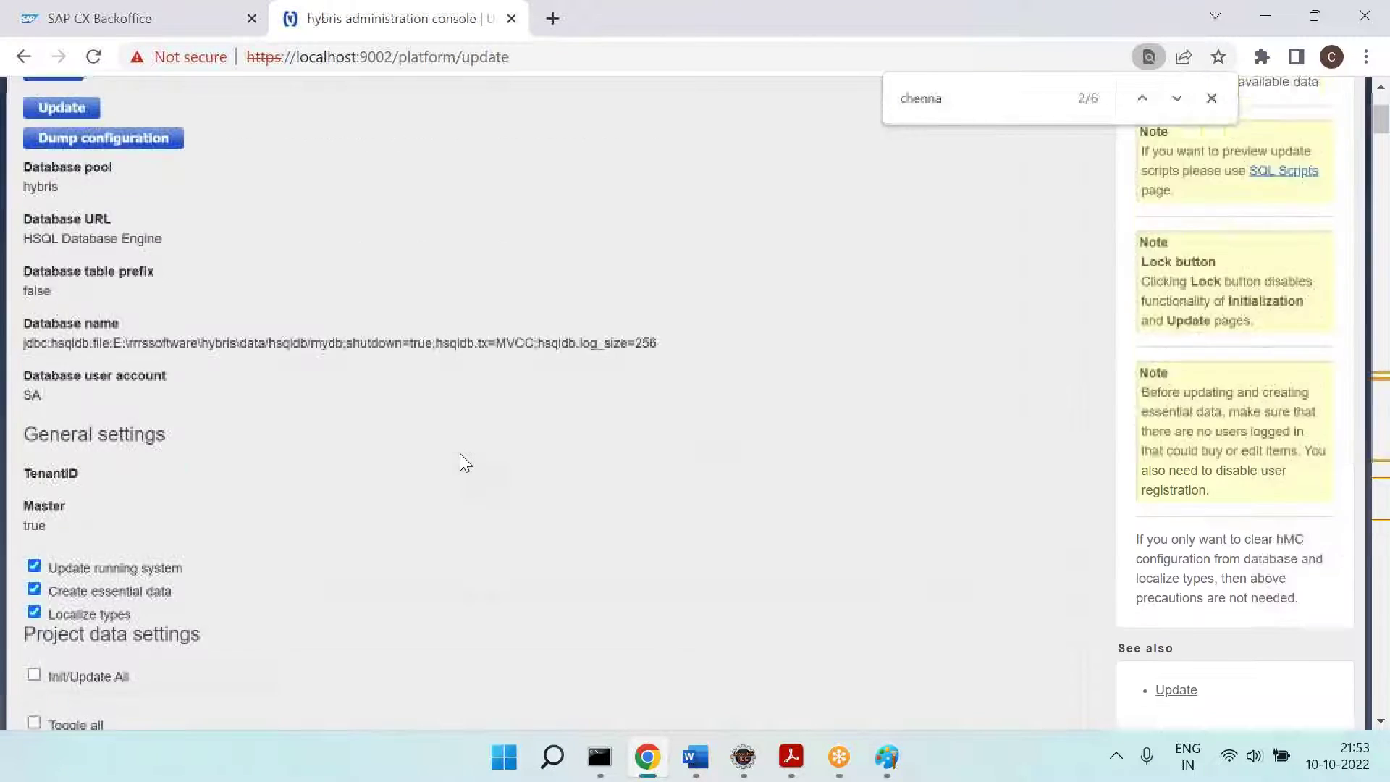
{"action": "scroll", "coordinate": [465, 464], "scroll_direction": "up", "scroll_amount": 3}
{"action": "left_click", "coordinate": [189, 125]}
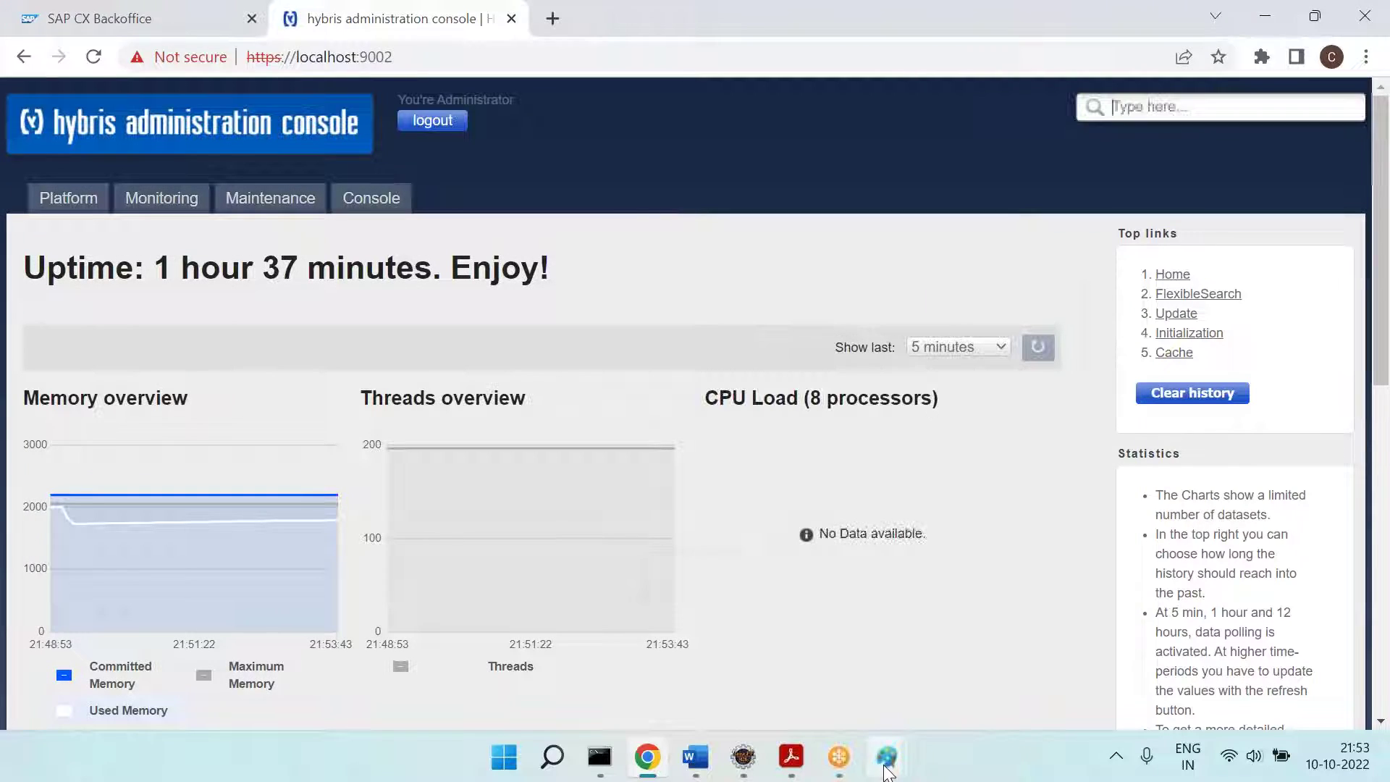
Step: Close the update-solutions Paint sketch without saving and bring up the other Paint sketch
{"action": "mouse_move", "coordinate": [887, 757]}
{"action": "left_click", "coordinate": [760, 655]}
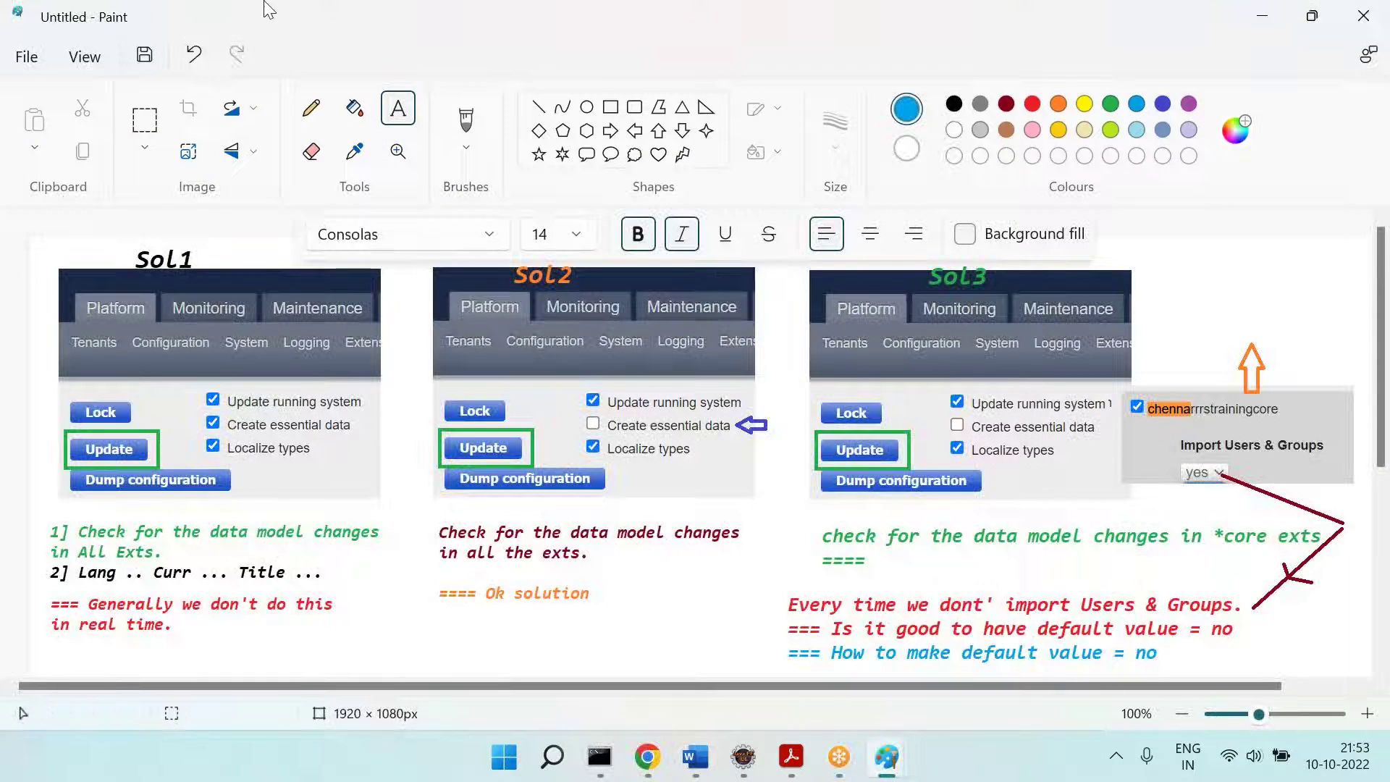
{"action": "left_click_drag", "start_coordinate": [279, 19], "coordinate": [147, 171]}
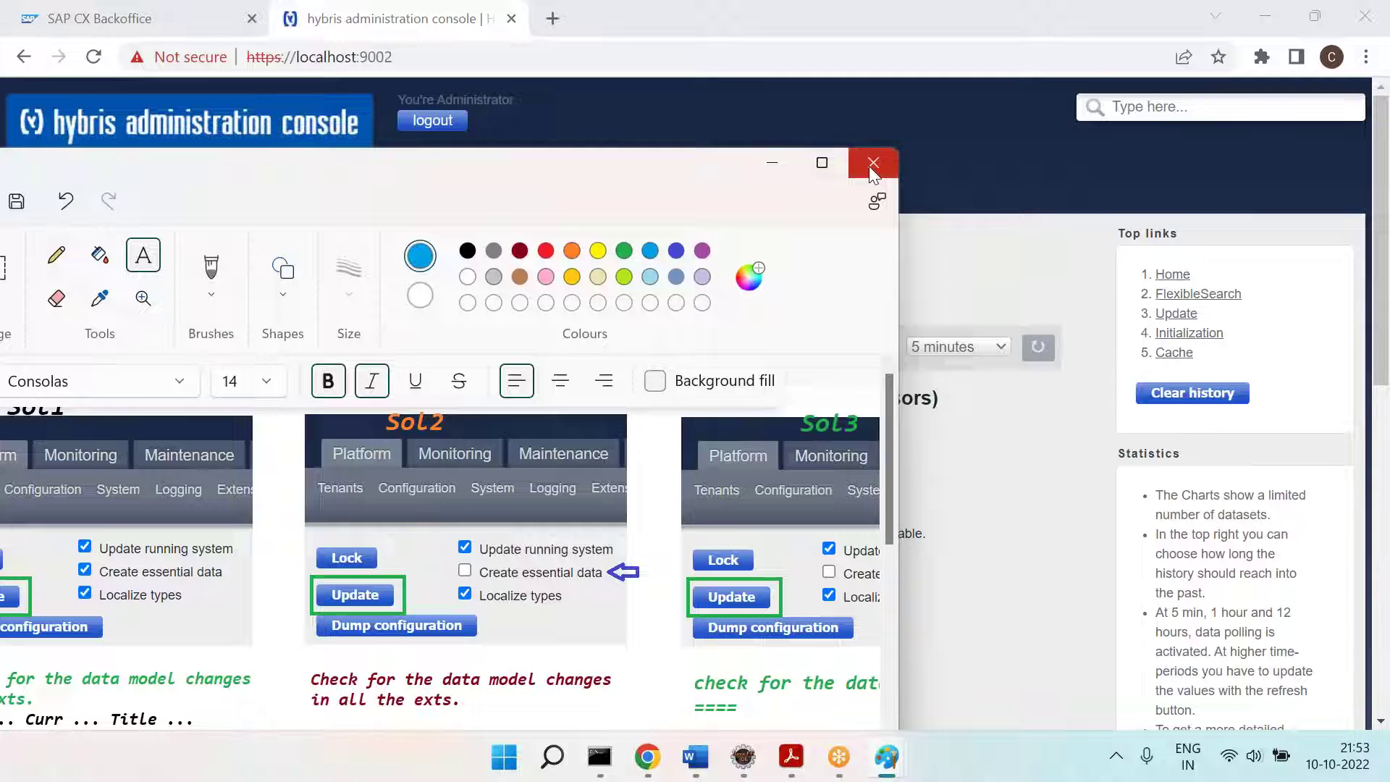
{"action": "left_click", "coordinate": [873, 164]}
{"action": "left_click", "coordinate": [407, 543]}
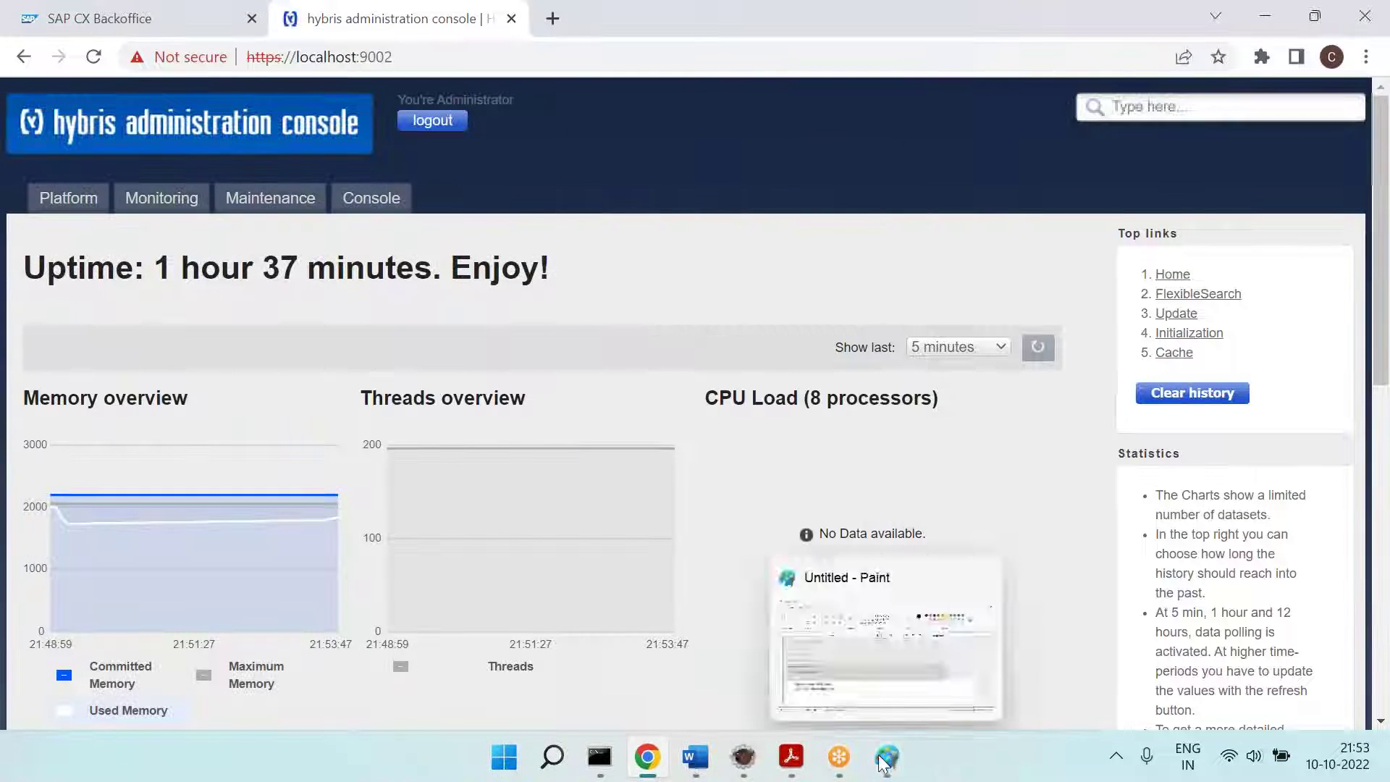
{"action": "left_click", "coordinate": [884, 761]}
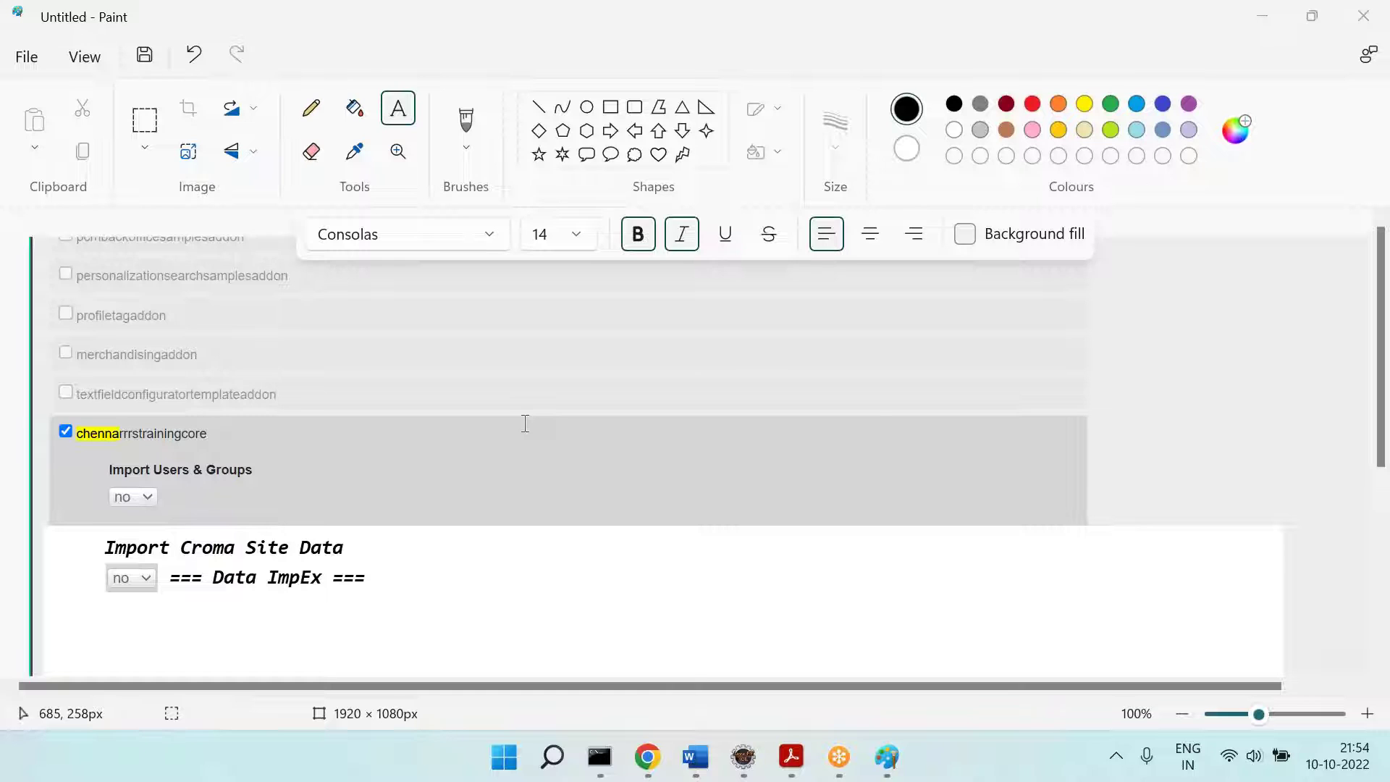
Step: Append a '====' divider and the line 'Next Topic = Layers' after the hAC – Update step
{"action": "left_click", "coordinate": [695, 757]}
{"action": "scroll", "coordinate": [576, 493], "scroll_direction": "down", "scroll_amount": 1}
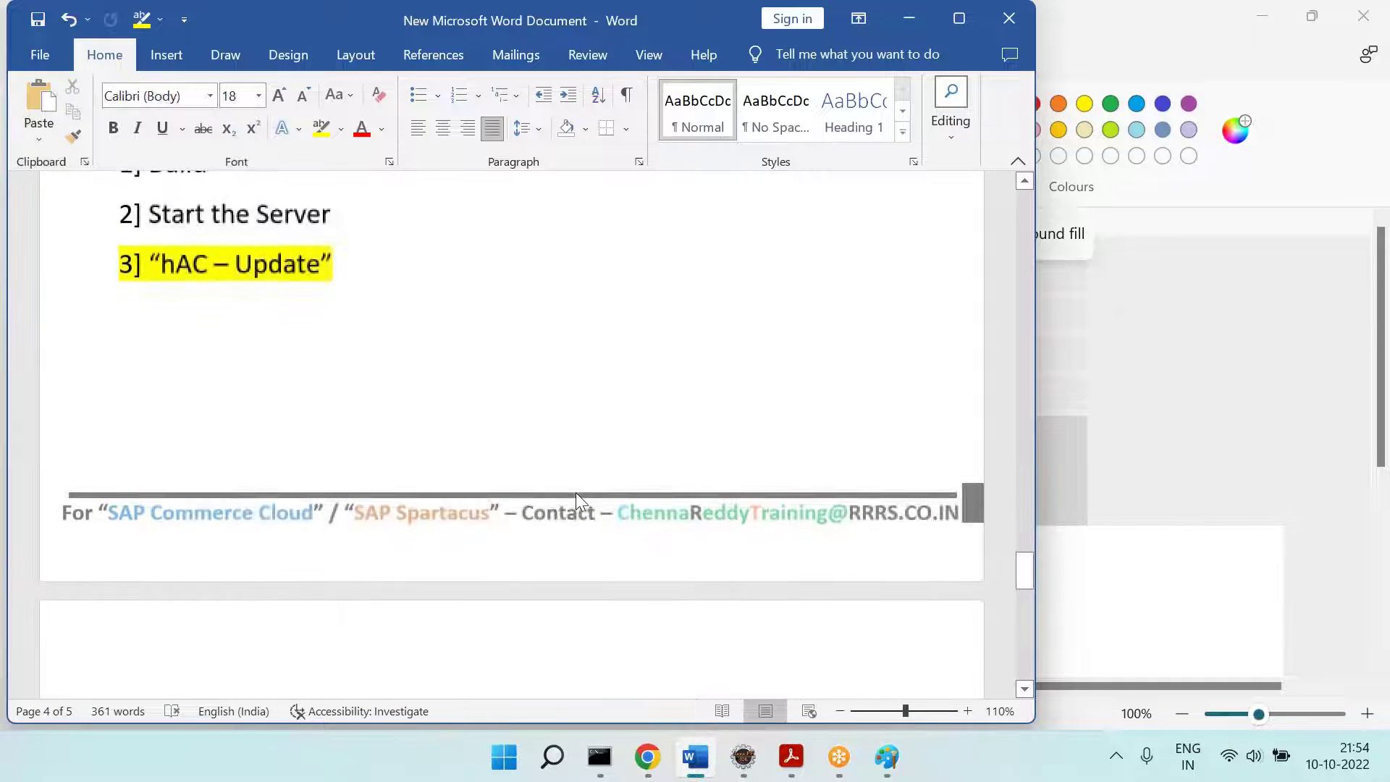
{"action": "type", "text": "===="}
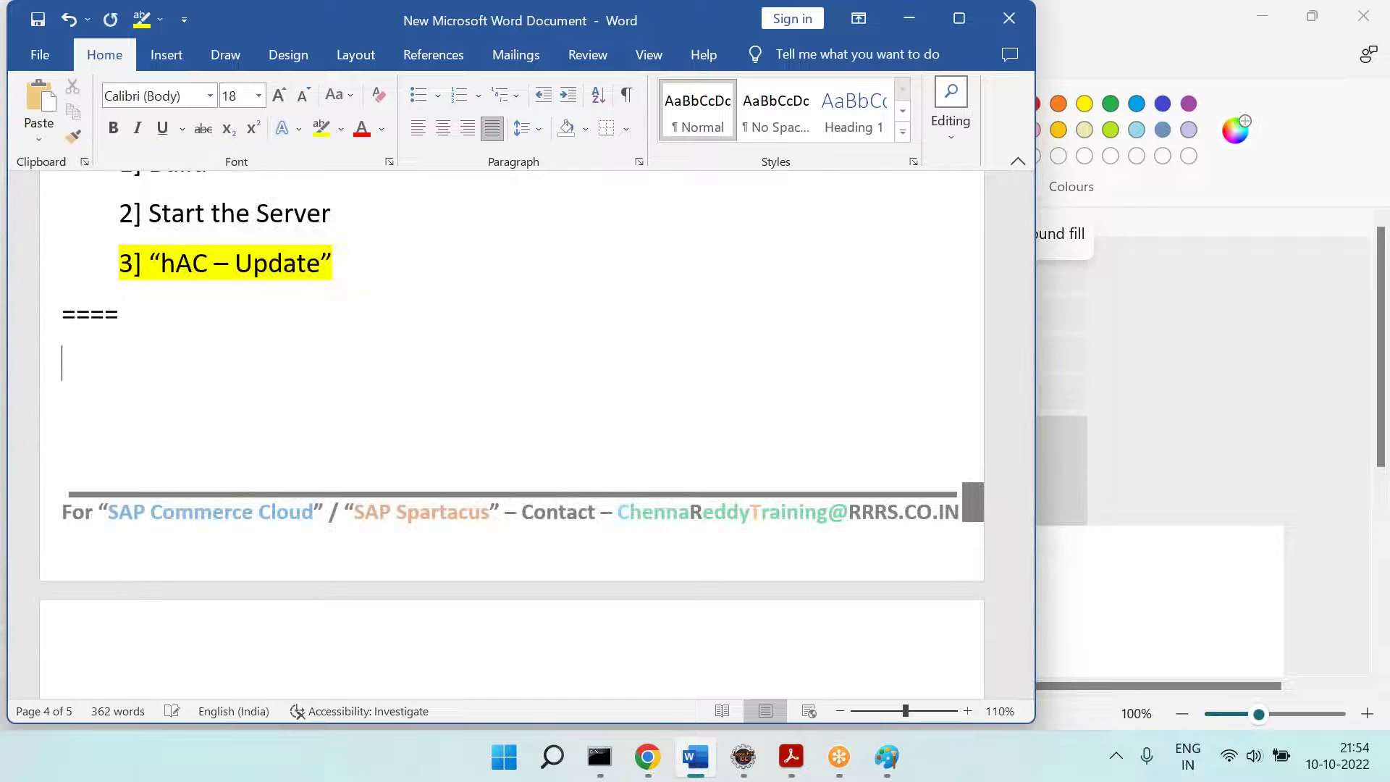
{"action": "key", "text": "Return"}
{"action": "type", "text": "Next Topoic"}
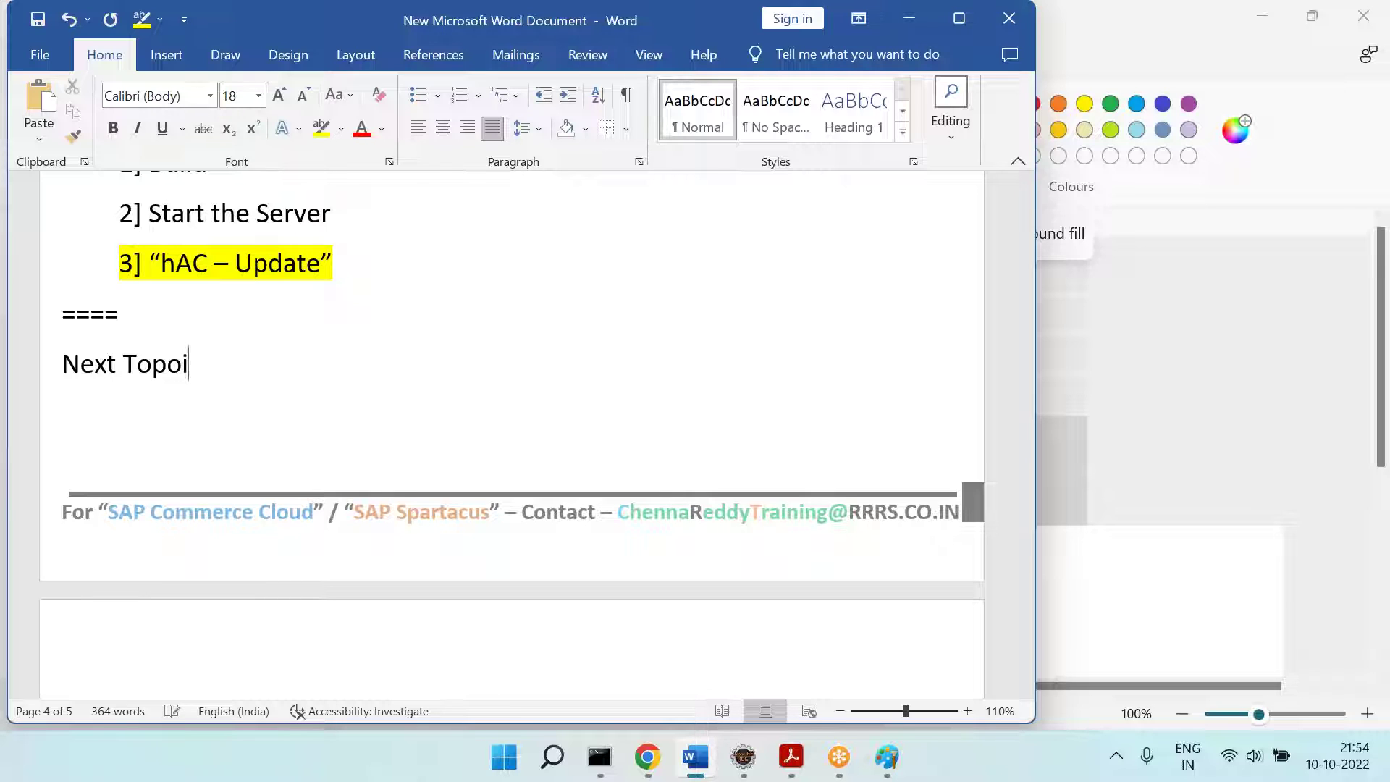
{"action": "key", "text": "BackSpace"}
{"action": "key", "text": "BackSpace"}
{"action": "key", "text": "BackSpace"}
{"action": "type", "text": "ic = Layers"}
{"action": "key", "text": "Return"}
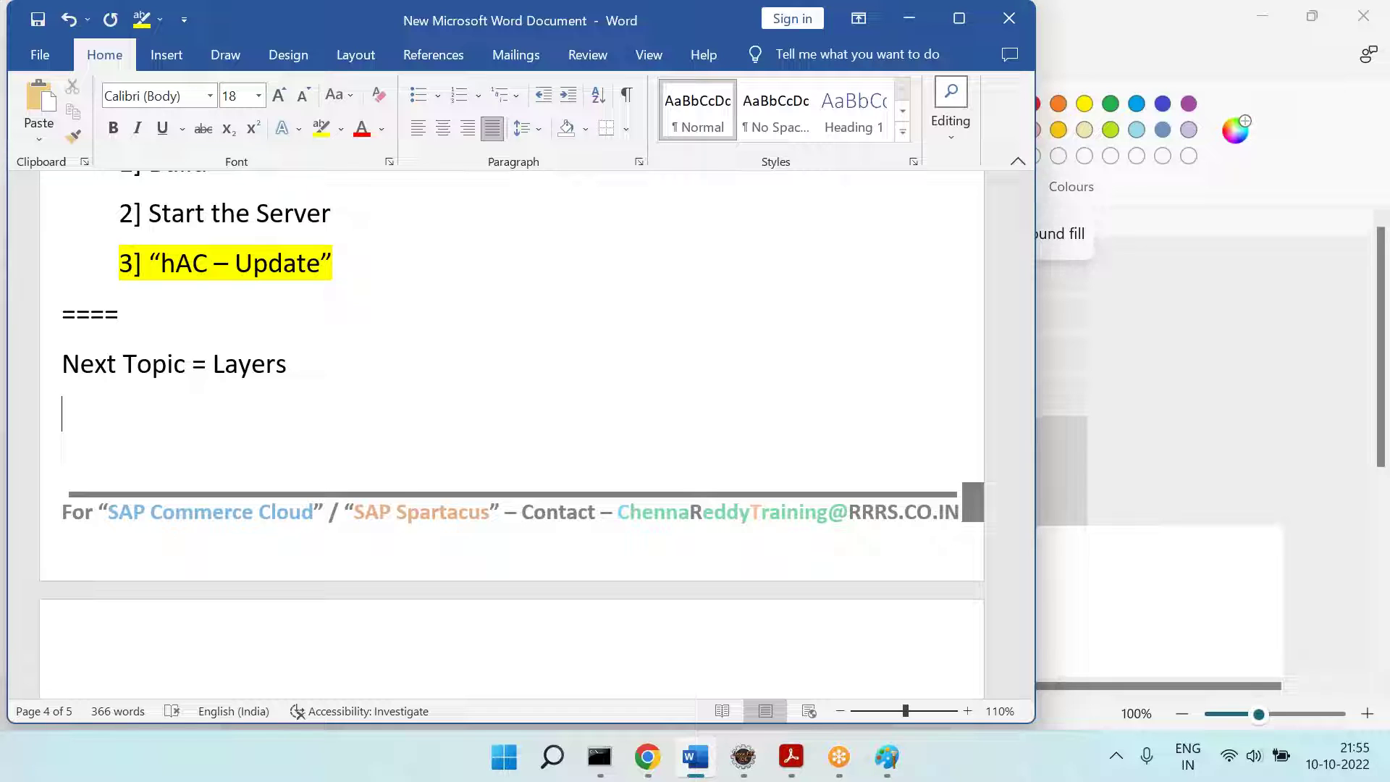
{"action": "left_click", "coordinate": [483, 769]}
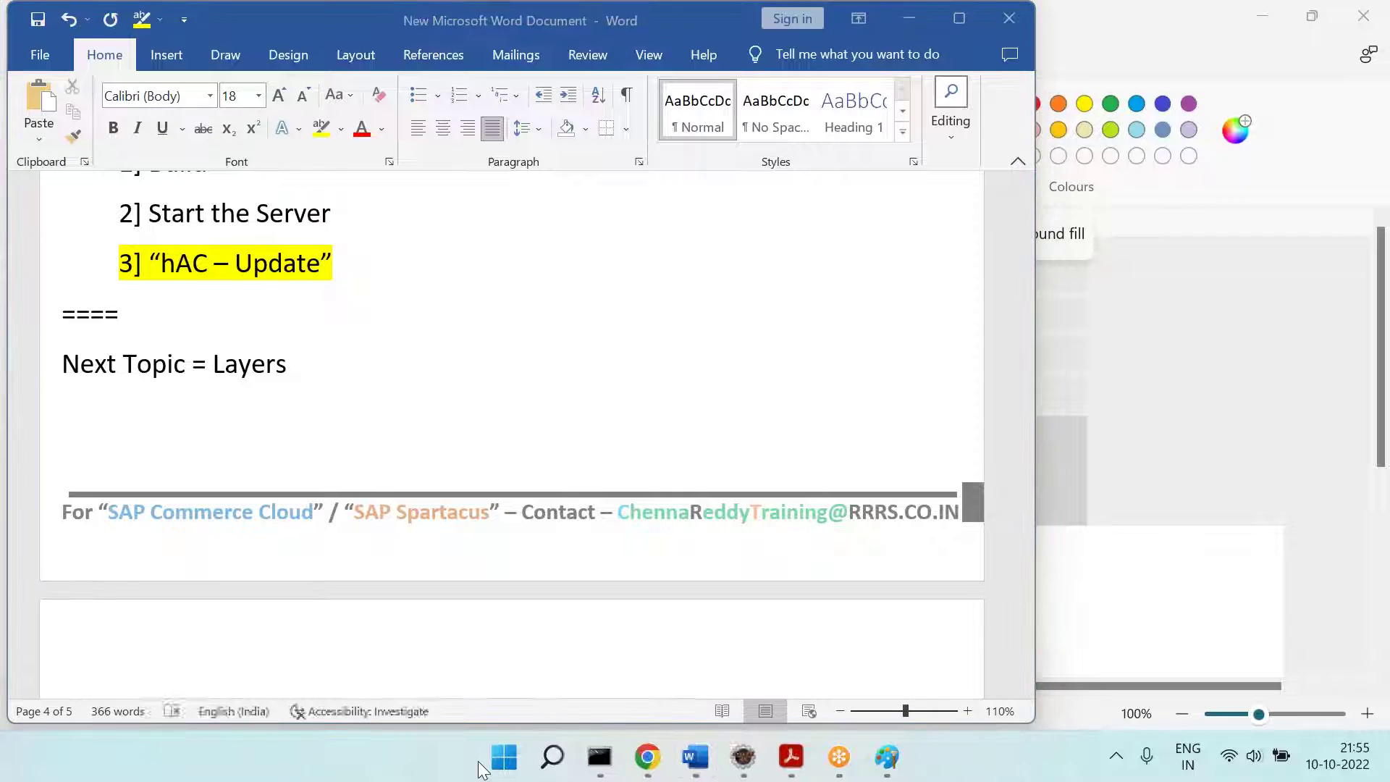
Step: Launch File Explorer and navigate to E:\rrrssoftware\hybris\bin\custom\chennarrrstraining
{"action": "left_click", "coordinate": [505, 758]}
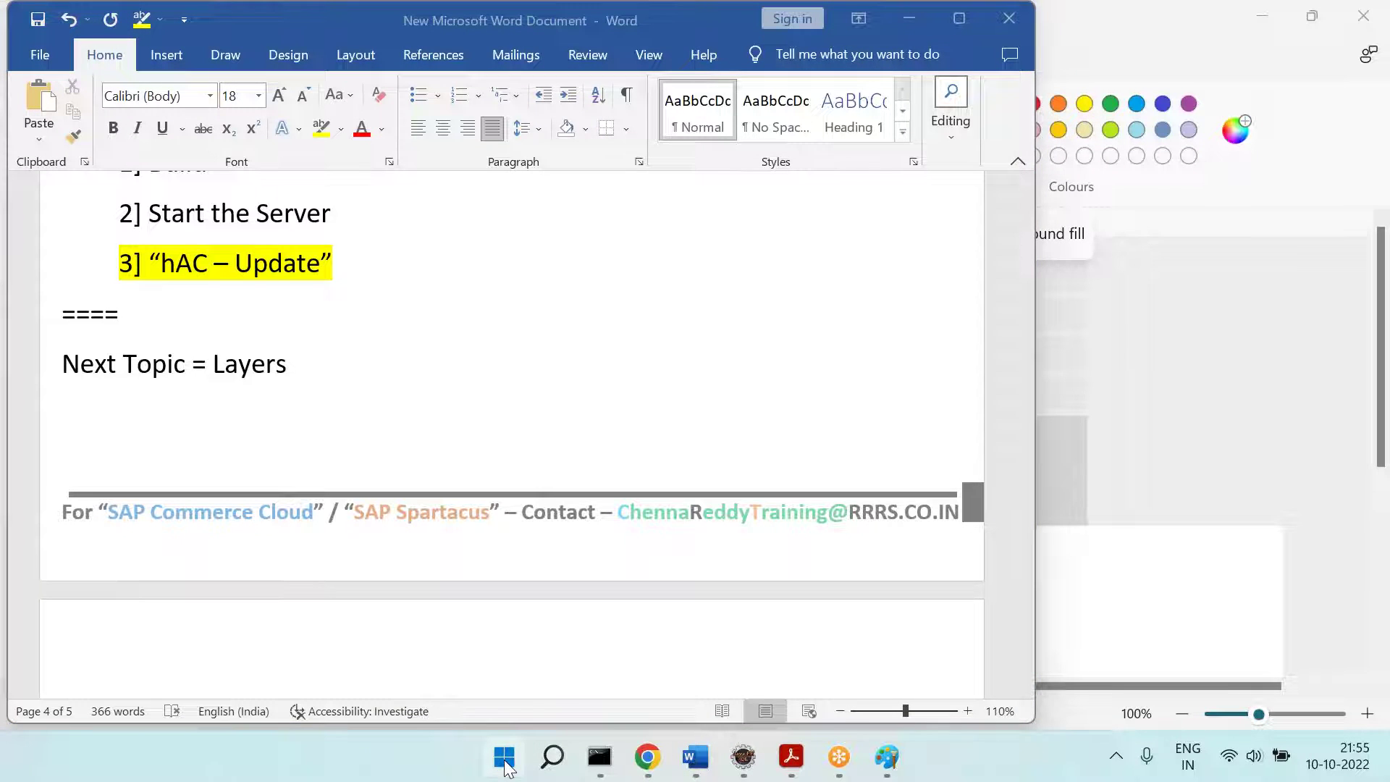
{"action": "type", "text": "e"}
{"action": "key", "text": "Return"}
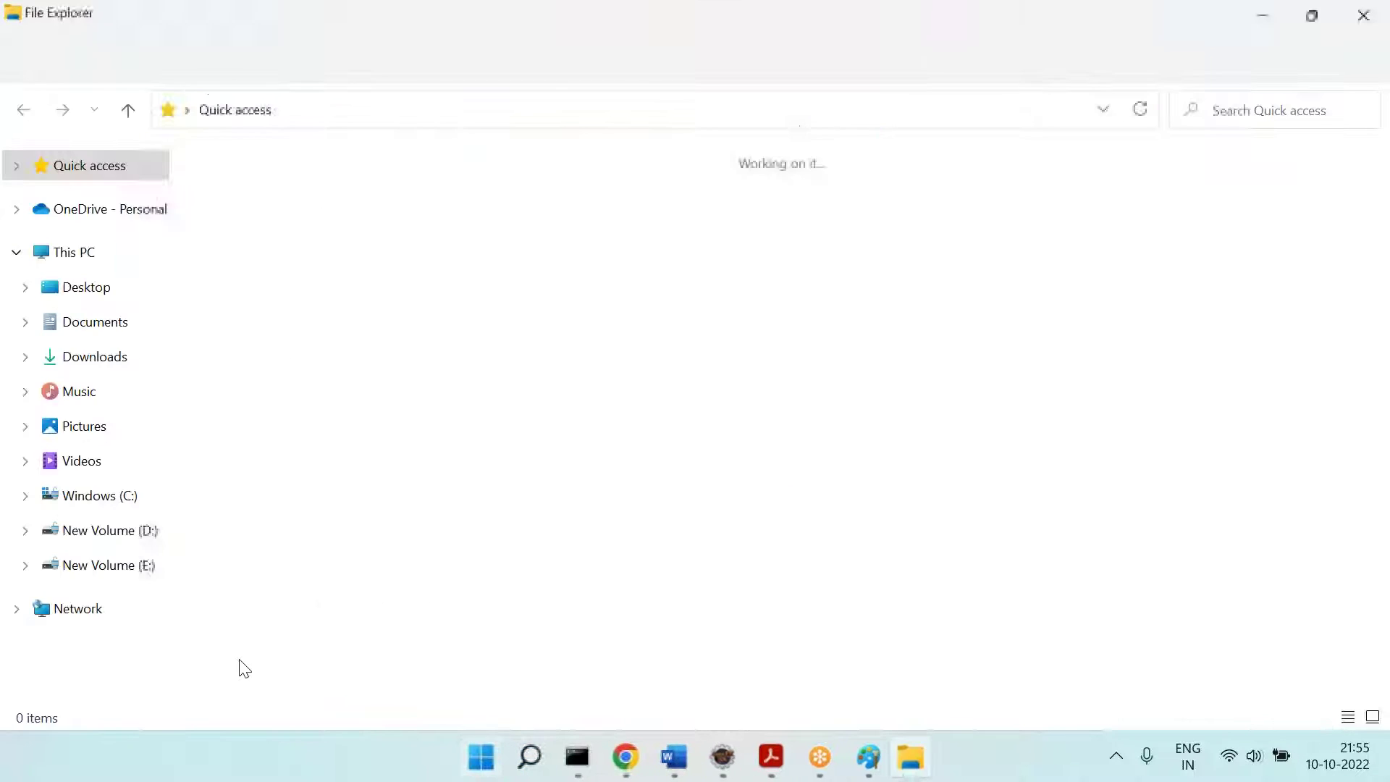
{"action": "left_click", "coordinate": [136, 568]}
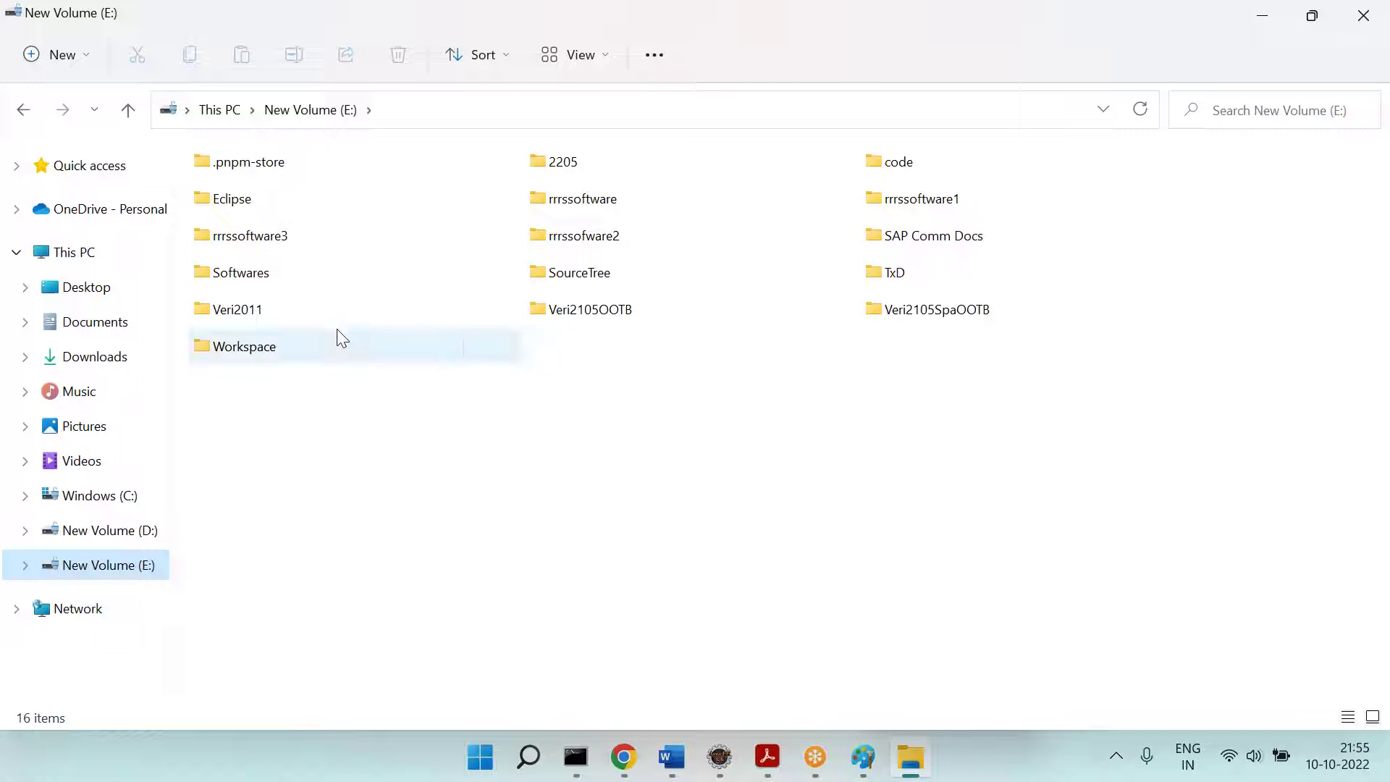
{"action": "left_click", "coordinate": [559, 210]}
{"action": "double_click", "coordinate": [559, 210]}
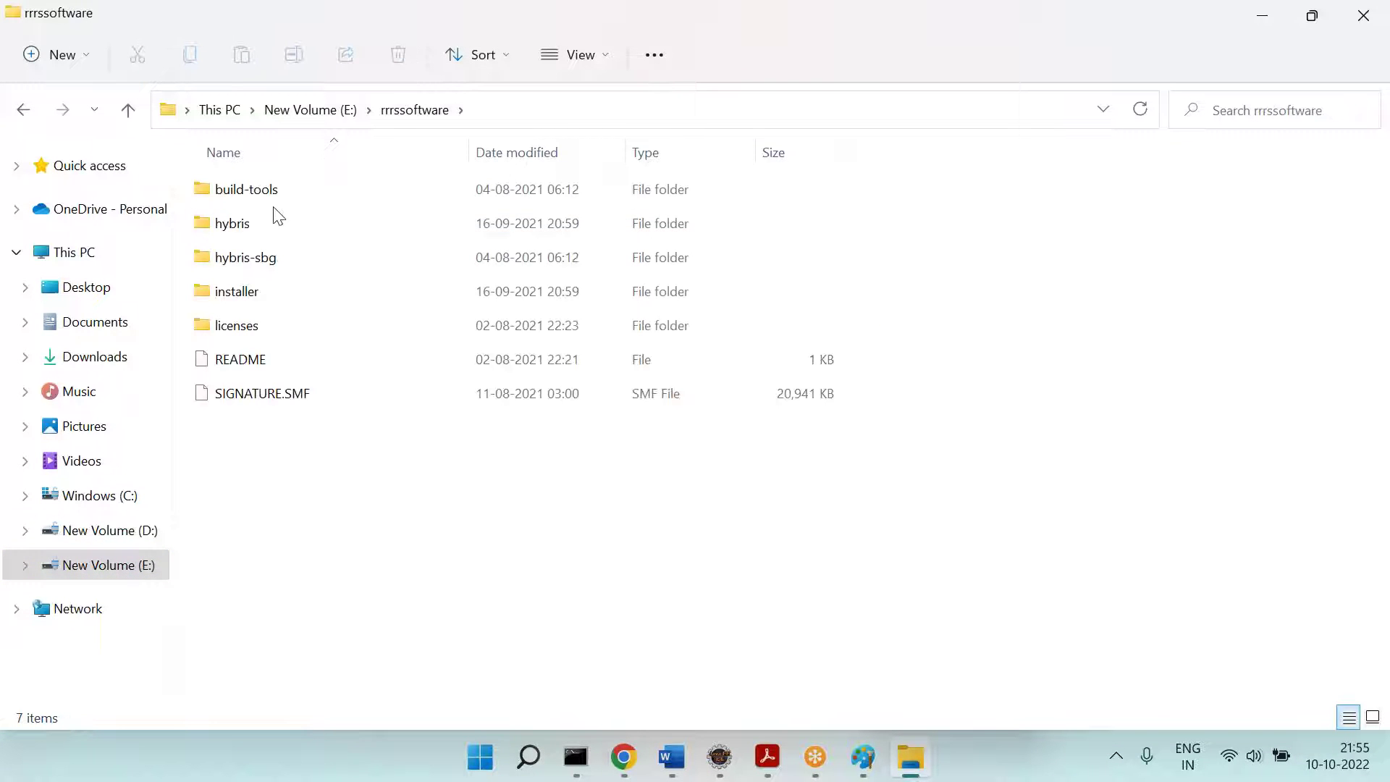
{"action": "double_click", "coordinate": [226, 220]}
{"action": "double_click", "coordinate": [221, 190]}
{"action": "double_click", "coordinate": [218, 188]}
{"action": "double_click", "coordinate": [217, 187]}
Step: Select all seven extension folders, then single out chennarrrstrainingcore
{"action": "left_click", "coordinate": [255, 190]}
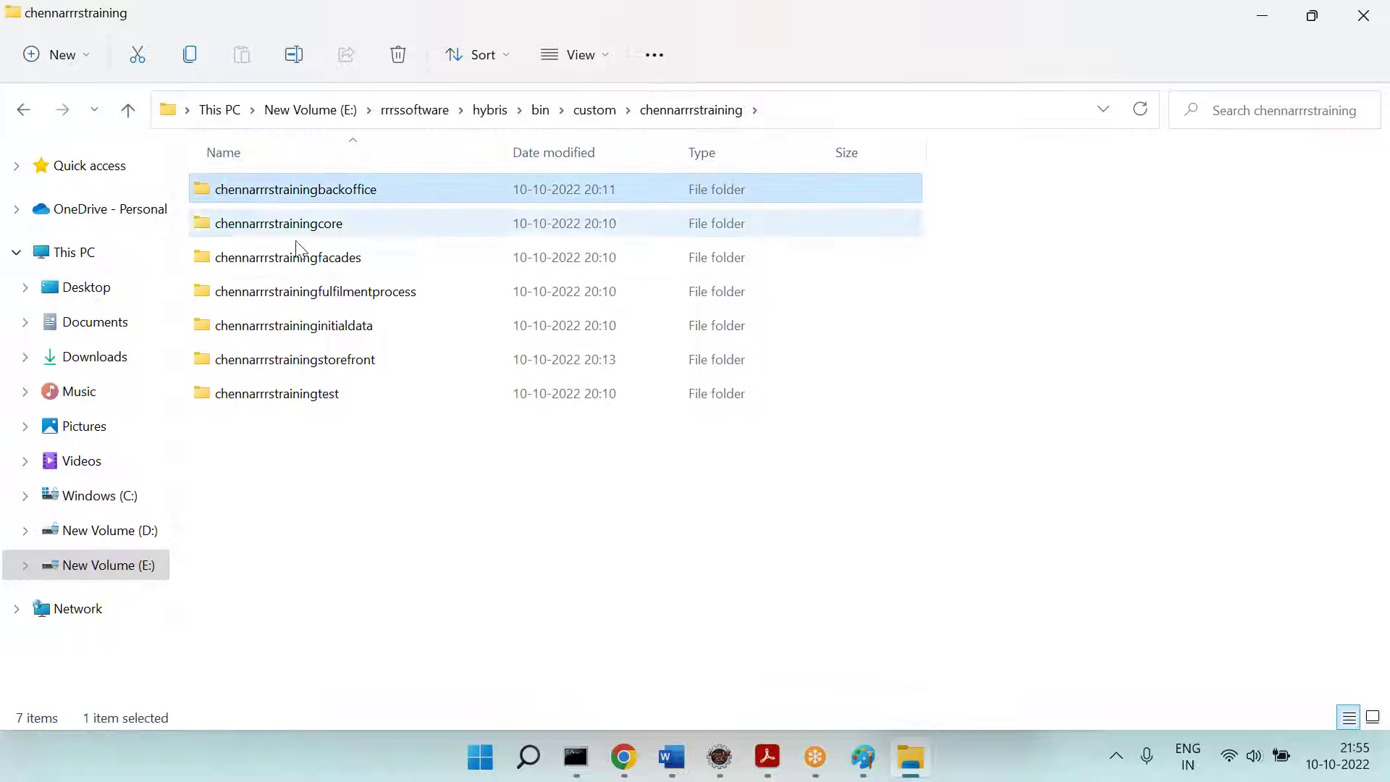
{"action": "left_click", "coordinate": [316, 392], "text": "shift"}
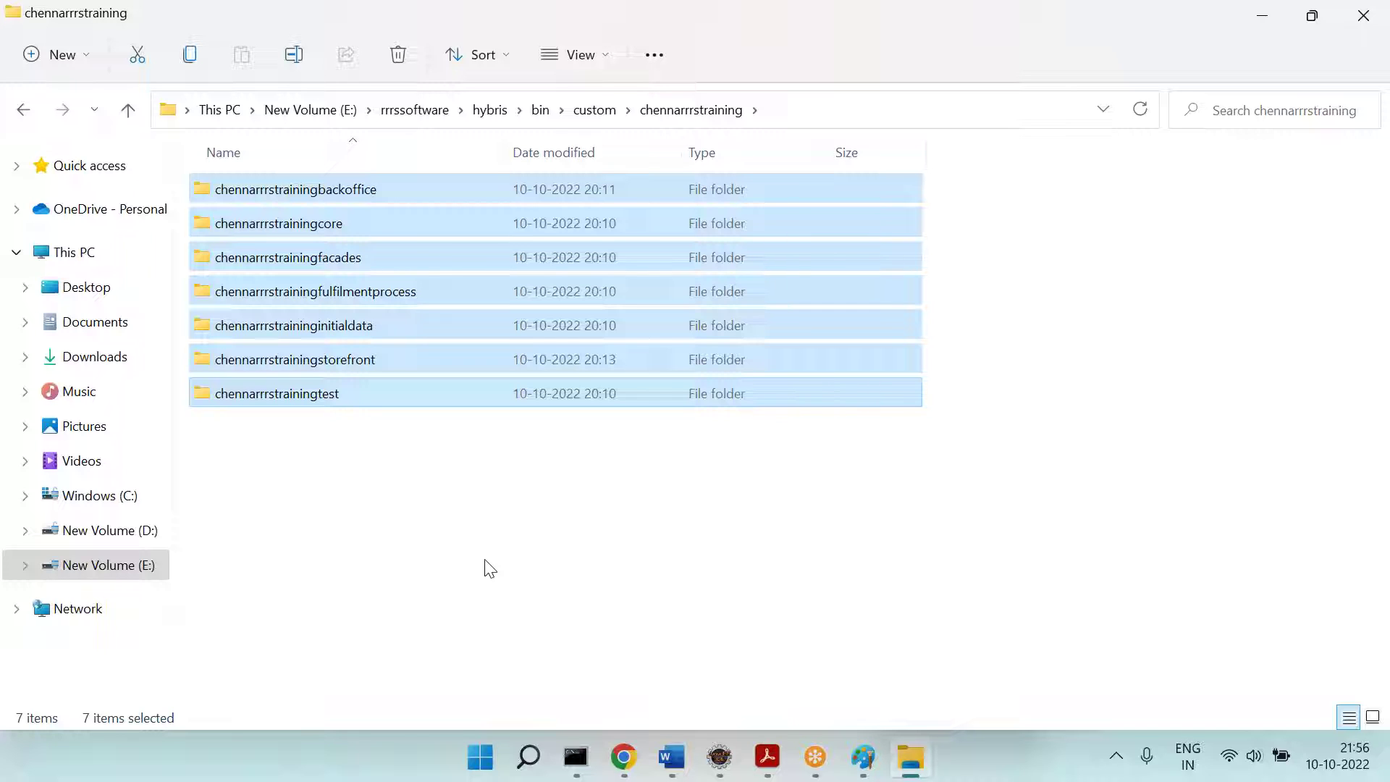
{"action": "left_click", "coordinate": [440, 469]}
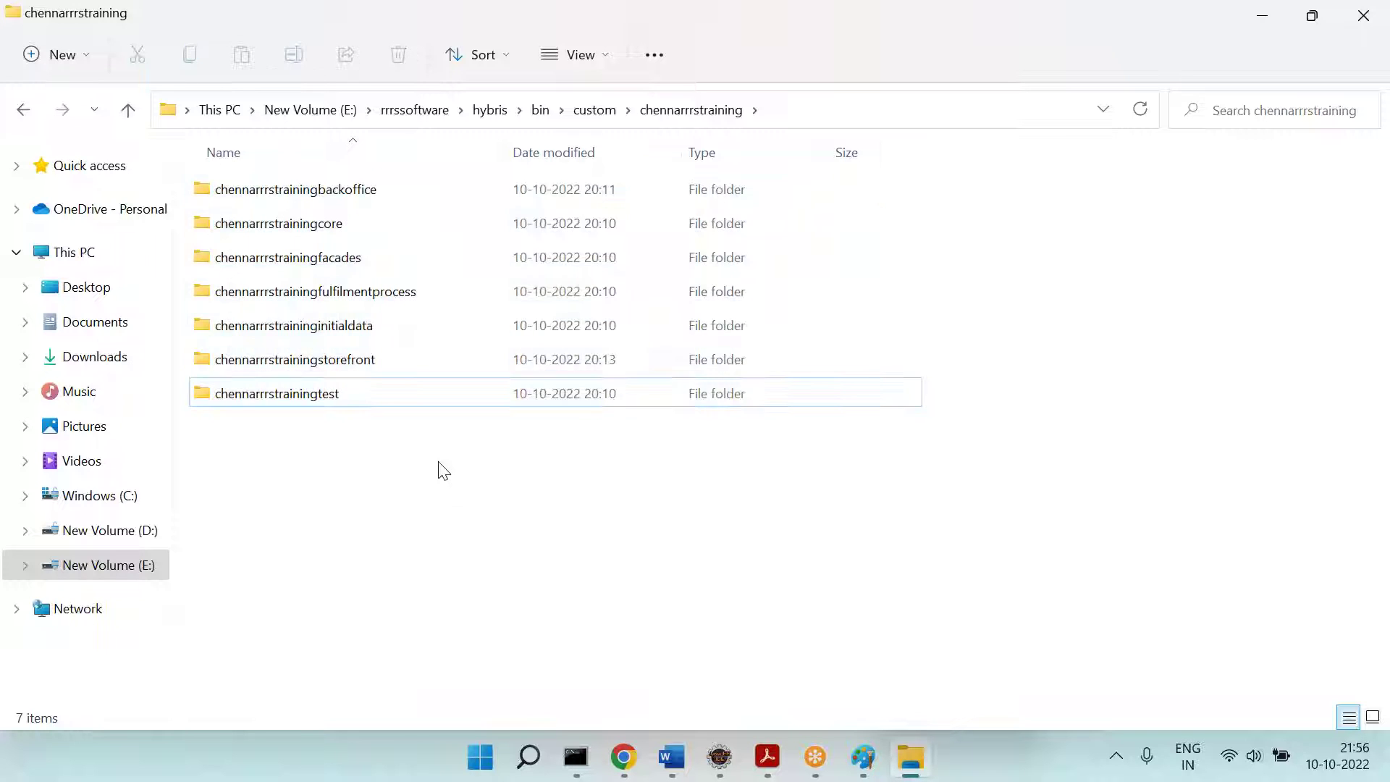
{"action": "left_click", "coordinate": [295, 226]}
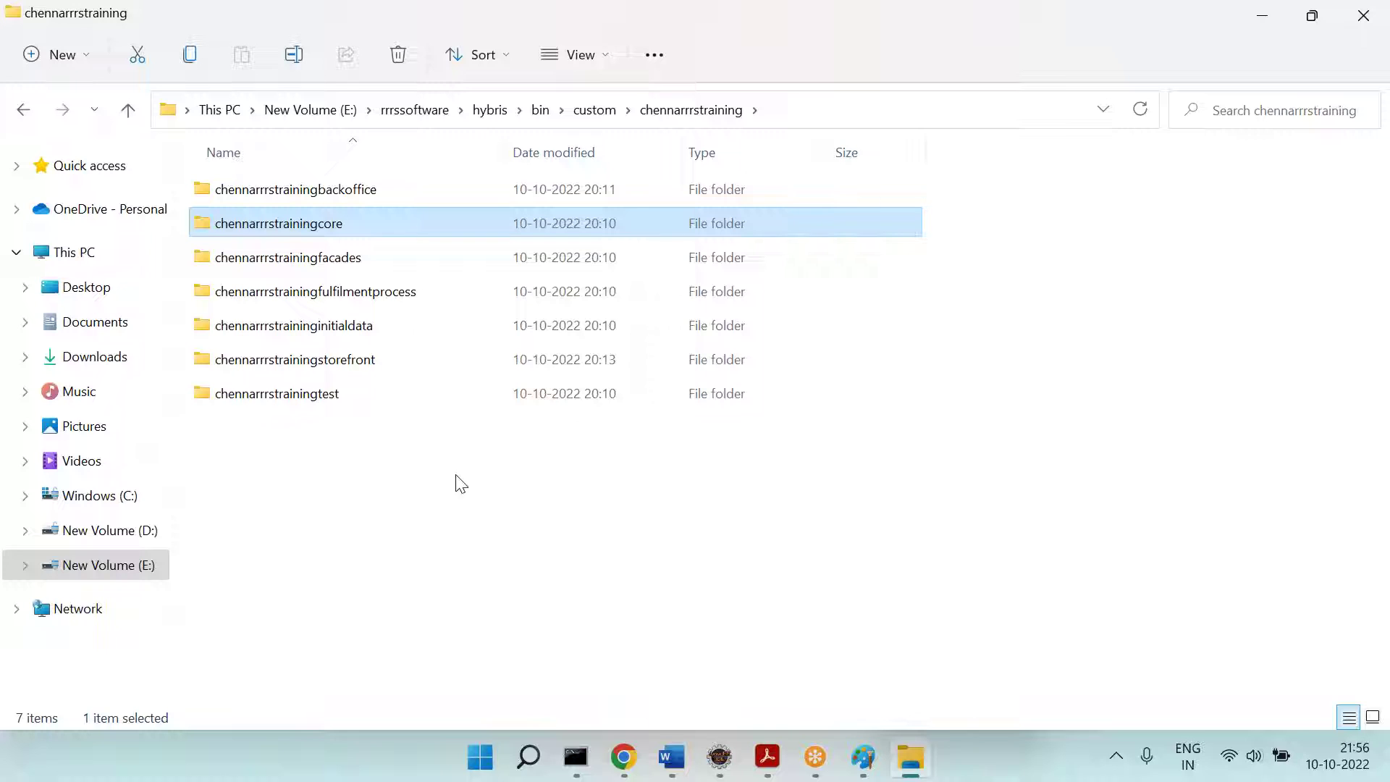
{"action": "left_click", "coordinate": [338, 771]}
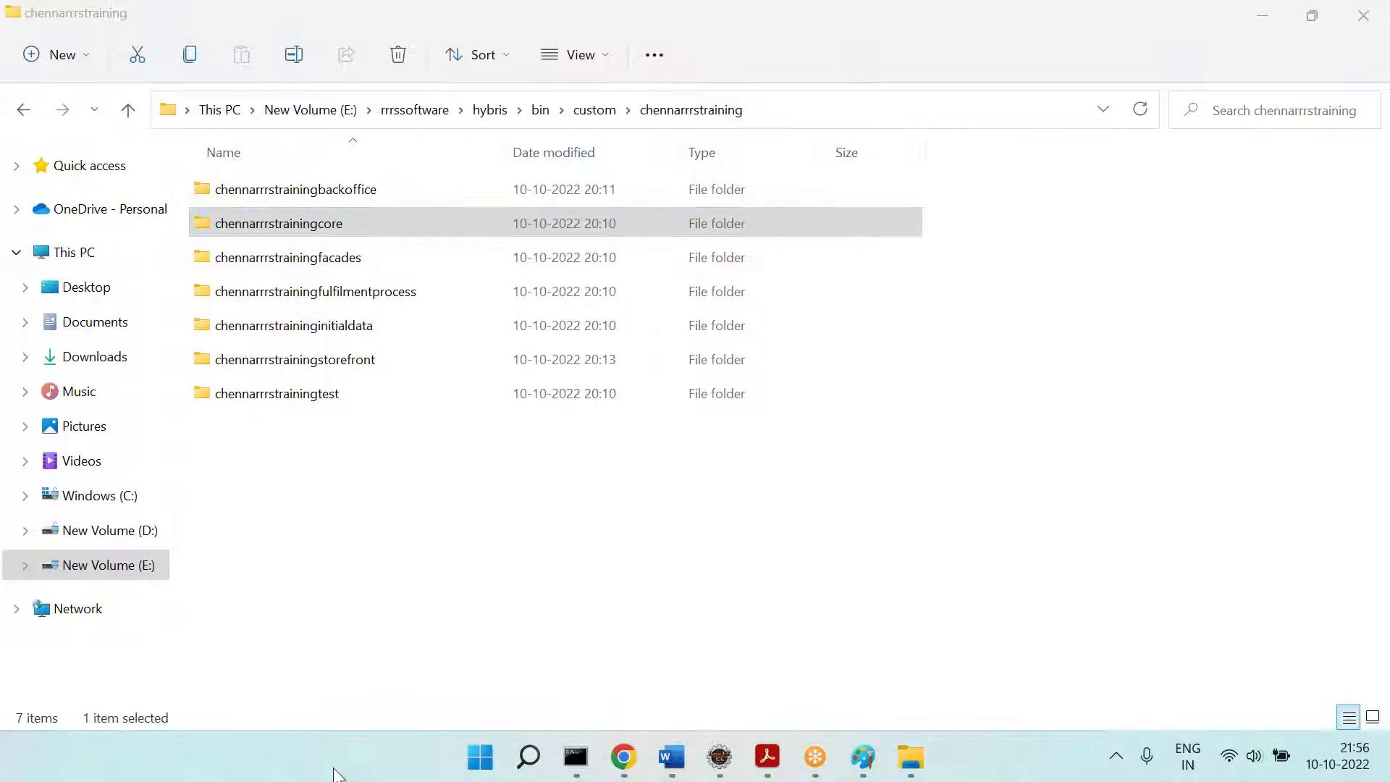
{"action": "left_click", "coordinate": [317, 234]}
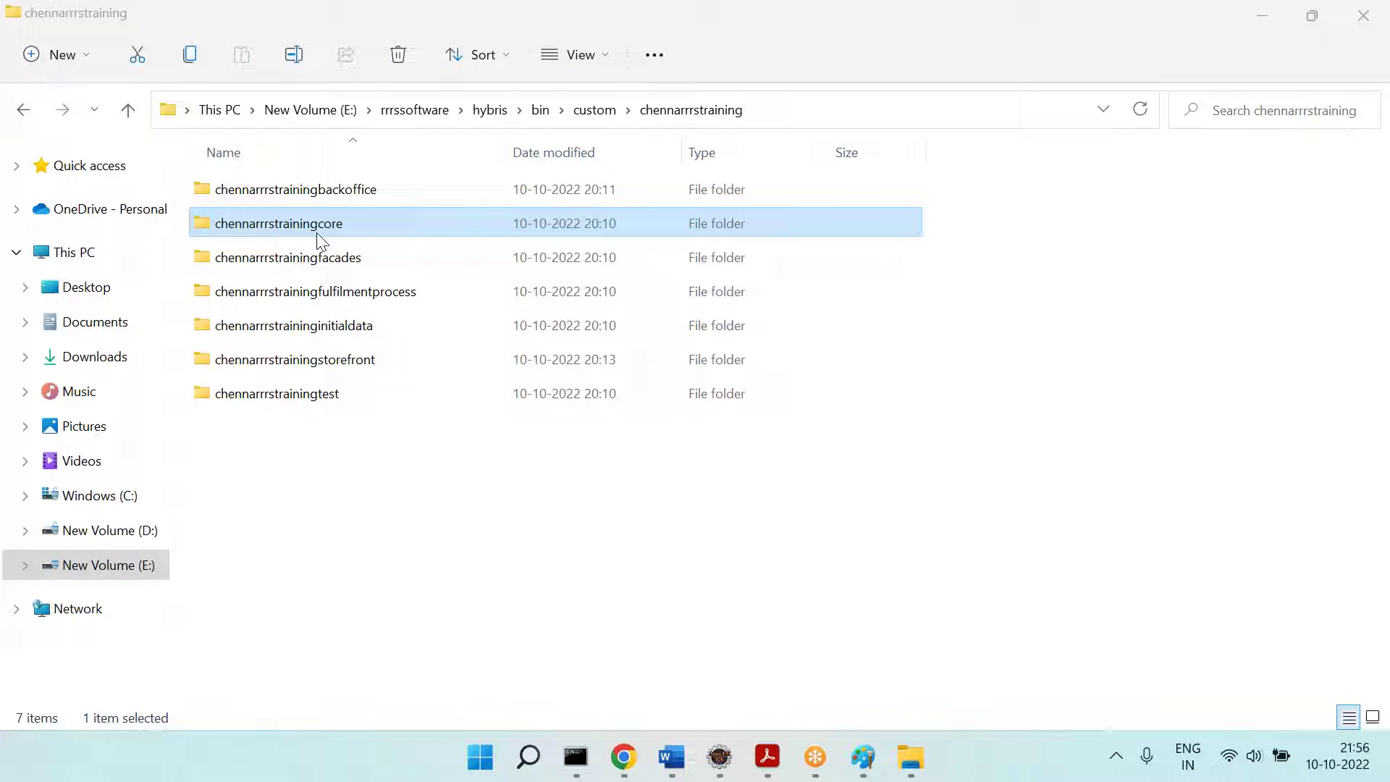
Step: Open chennarrrstrainingcore, go back to chennarrrstraining, and highlight the backoffice extension folder
{"action": "double_click", "coordinate": [317, 234]}
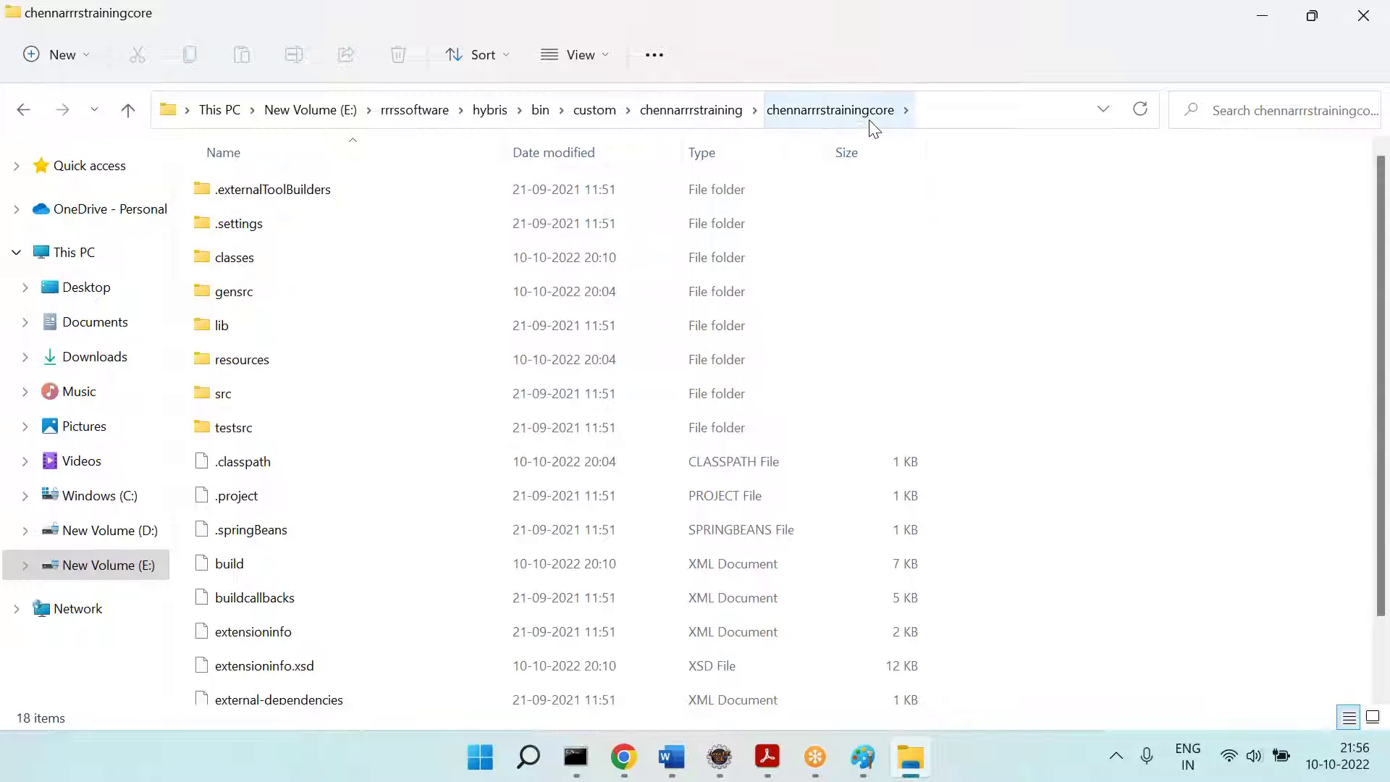
{"action": "left_click", "coordinate": [24, 109]}
{"action": "left_click", "coordinate": [284, 195]}
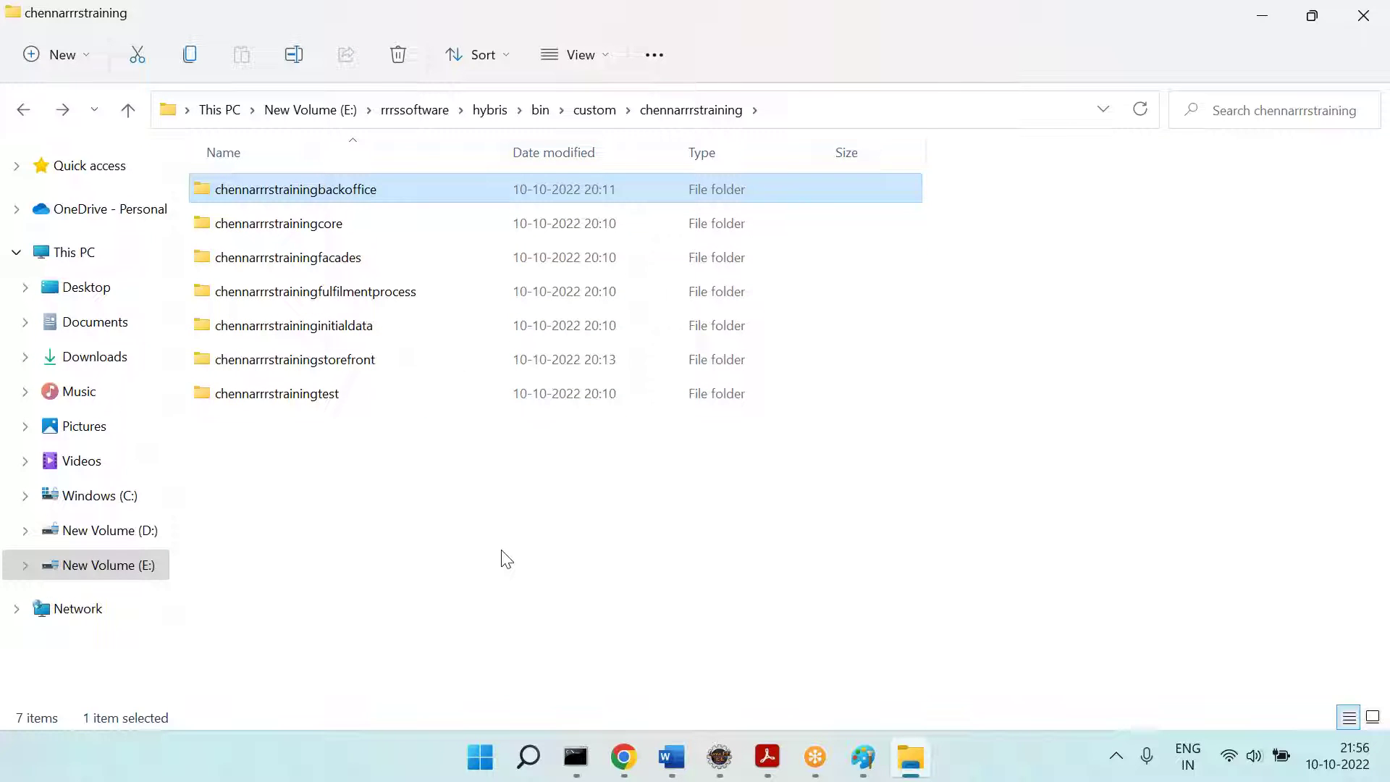
Step: Highlight the facades through test folders, then single out chennarrrstrainingstorefront
{"action": "left_click", "coordinate": [312, 266]}
{"action": "left_click", "coordinate": [336, 397], "text": "shift"}
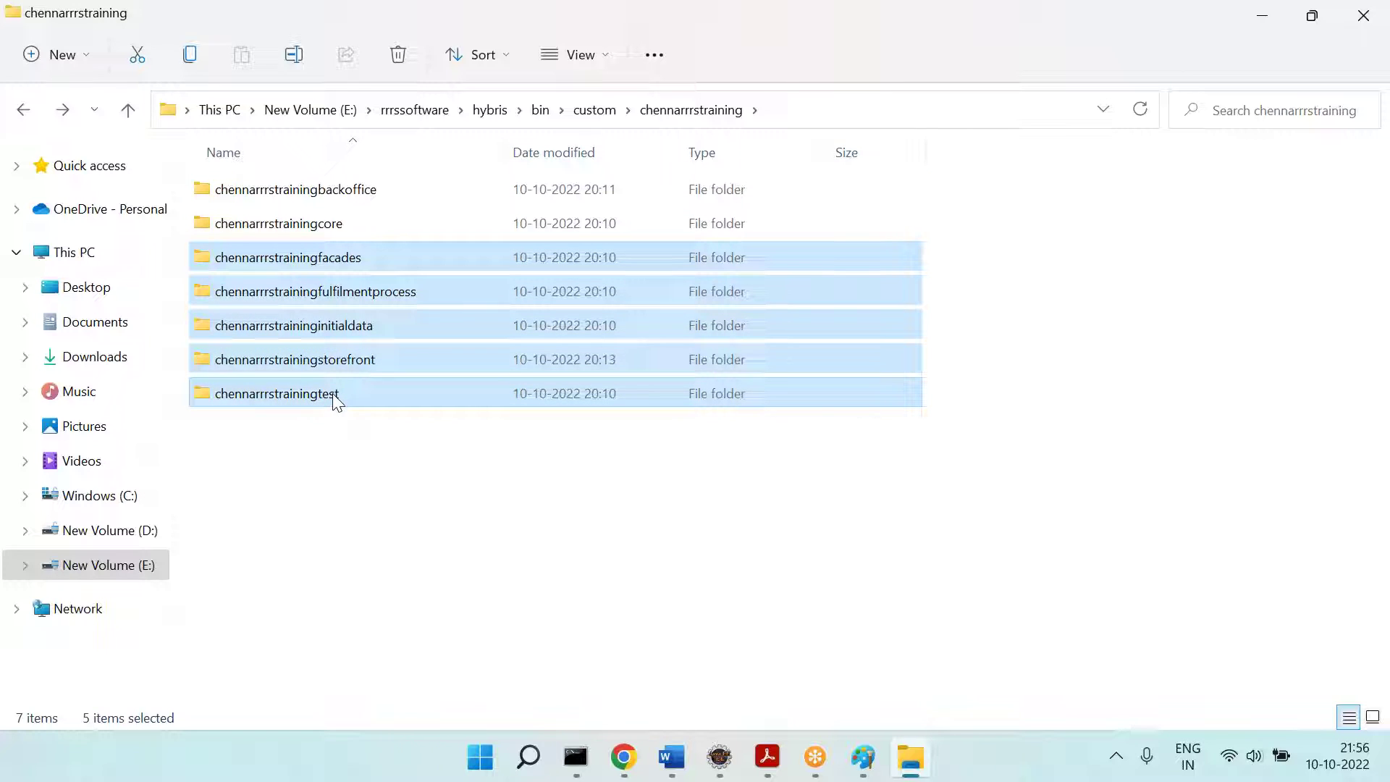
{"action": "left_click", "coordinate": [332, 368]}
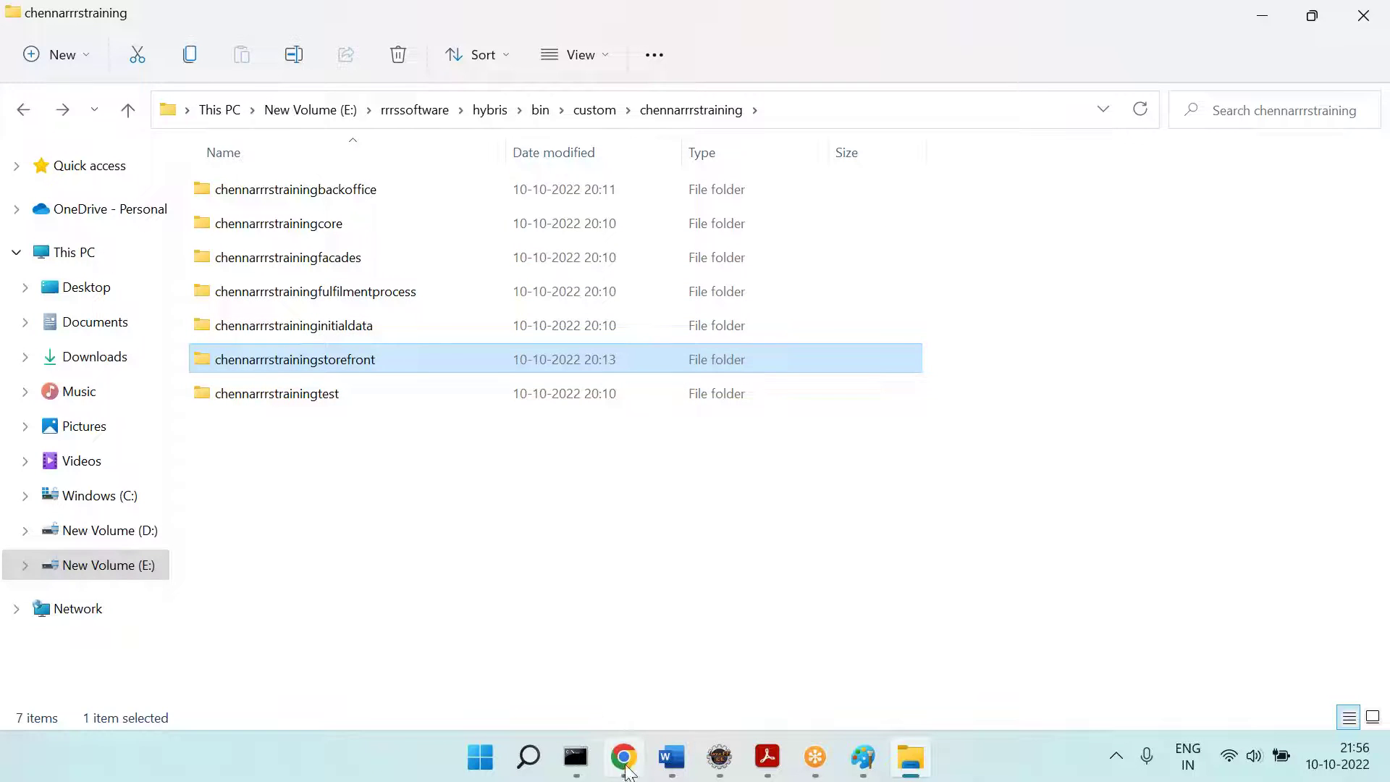
{"action": "left_click", "coordinate": [625, 759]}
Step: Load the Apparel Site UK login page in Chrome using the 'lo' address suggestion
{"action": "left_click", "coordinate": [217, 18]}
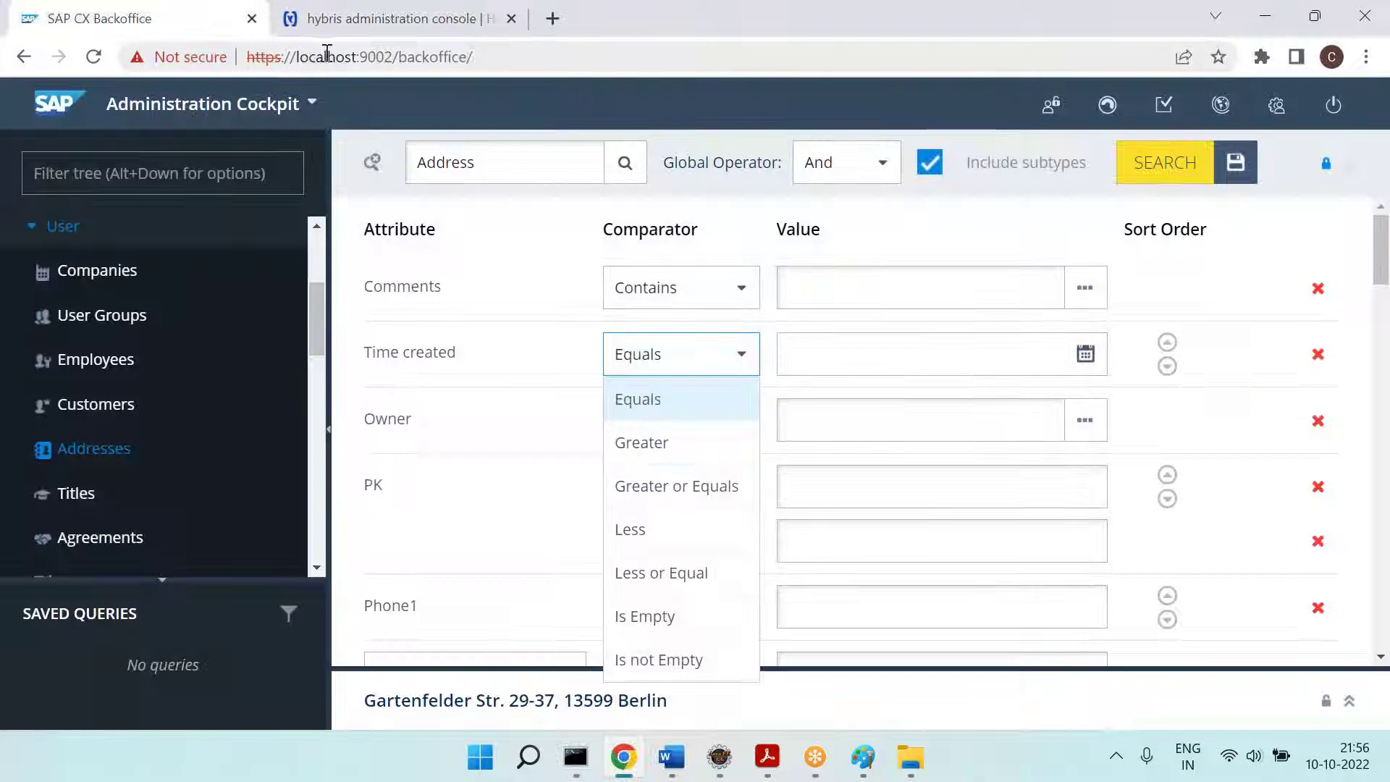
{"action": "left_click", "coordinate": [327, 54]}
{"action": "type", "text": "lo"}
{"action": "key", "text": "Down"}
{"action": "key", "text": "Down"}
{"action": "key", "text": "Down"}
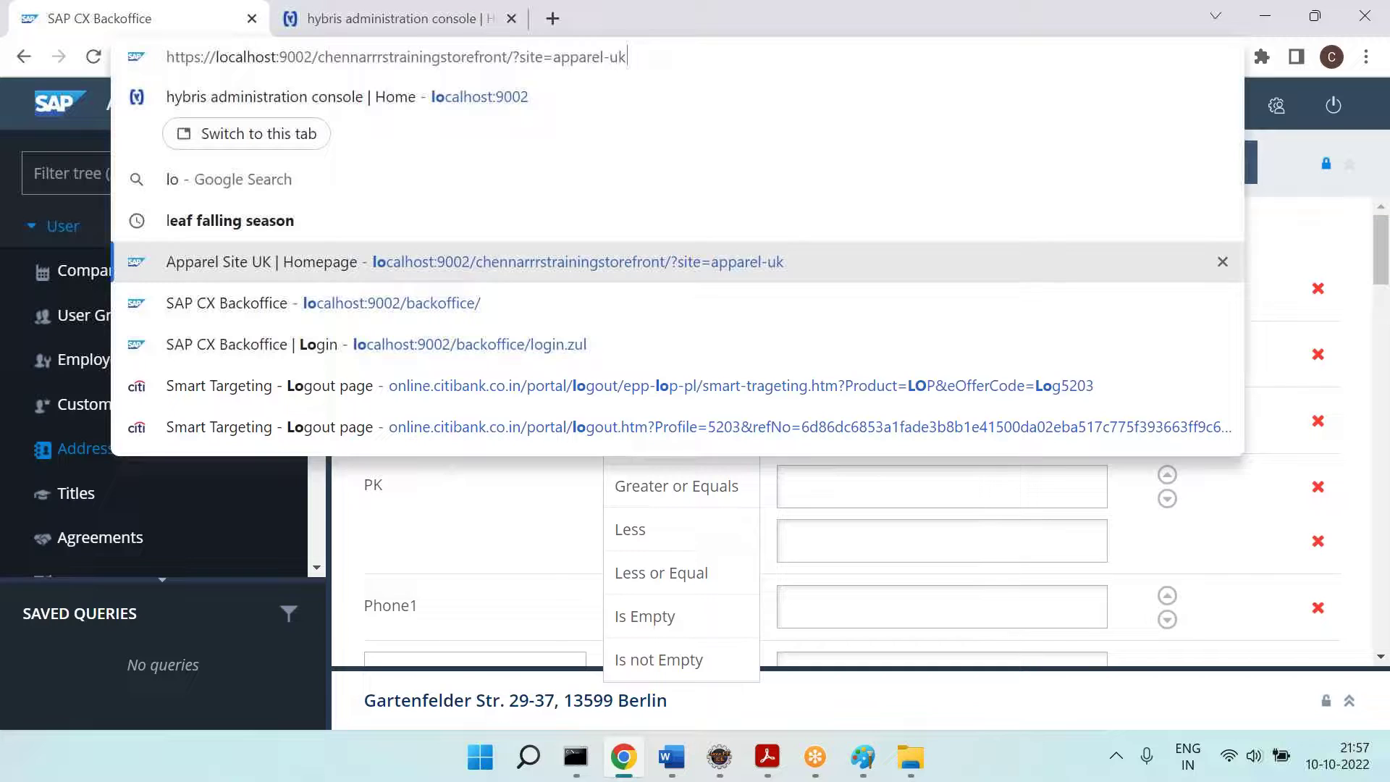
{"action": "key", "text": "Return"}
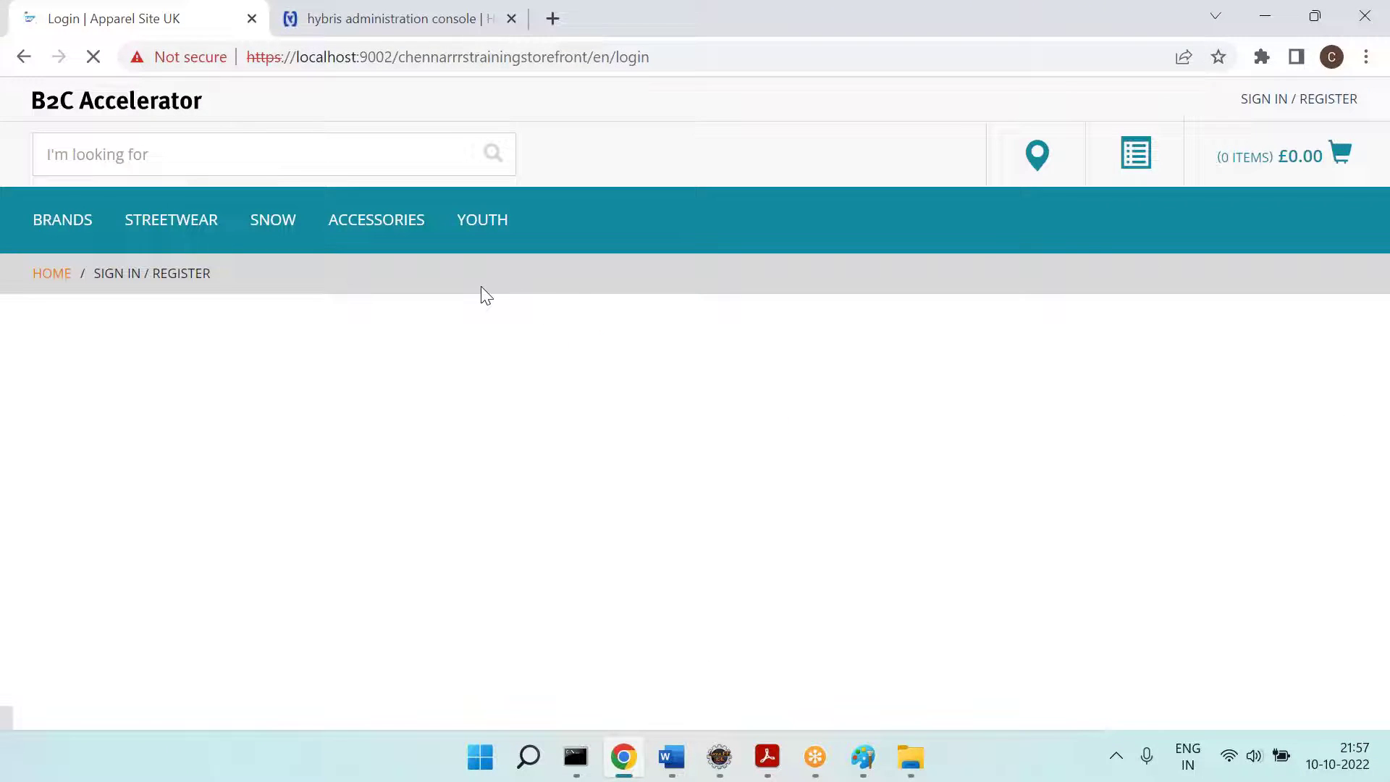
{"action": "key", "text": "alt+Tab"}
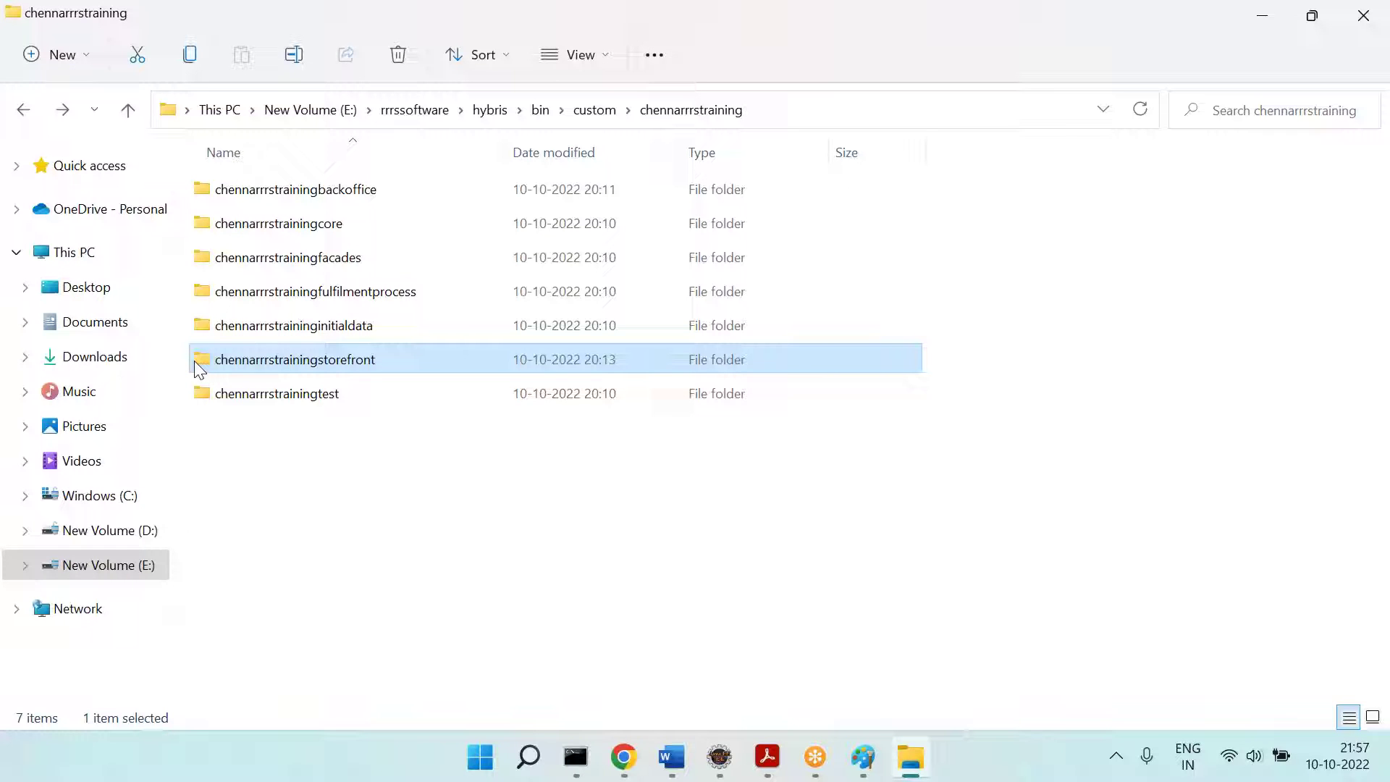
{"action": "key", "text": "alt+Tab"}
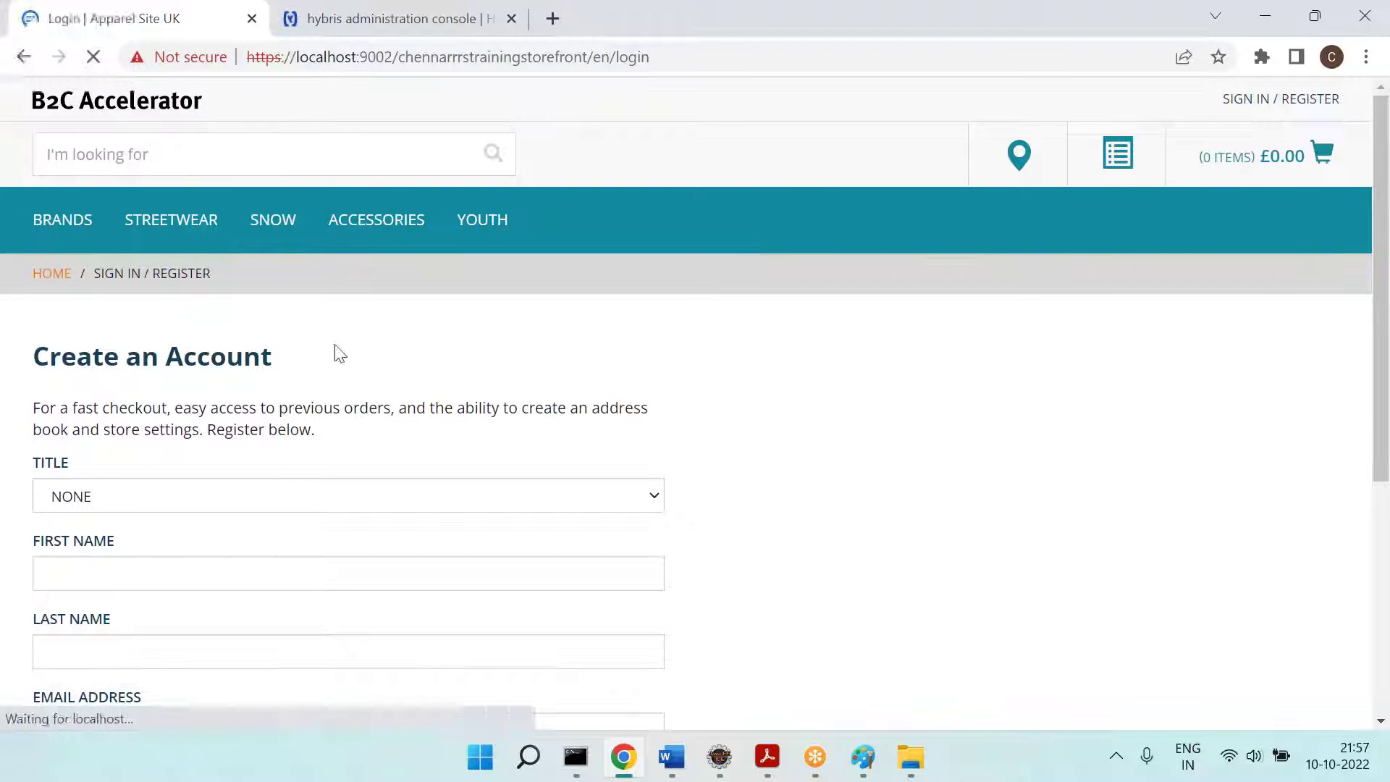
{"action": "key", "text": "alt+Tab"}
{"action": "left_click", "coordinate": [337, 327]}
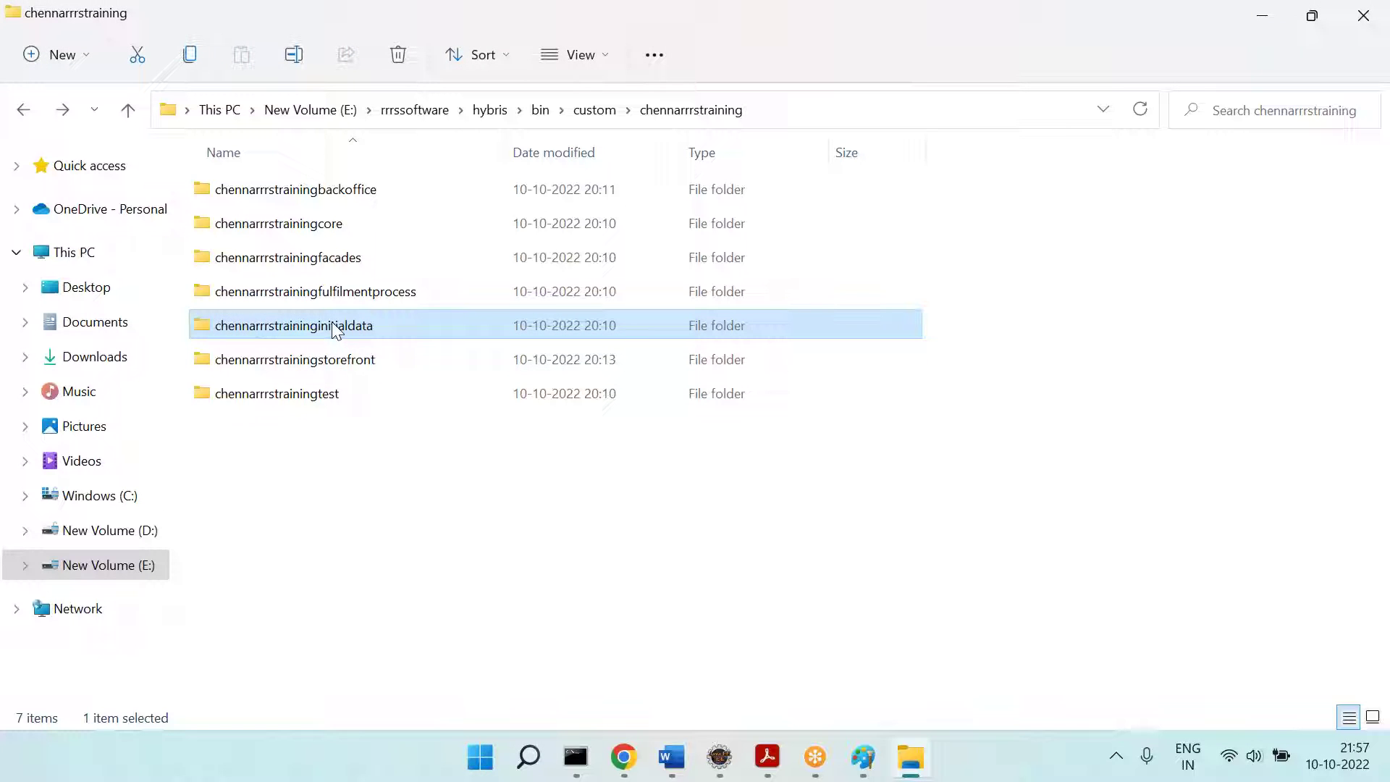
{"action": "key", "text": "alt+Tab"}
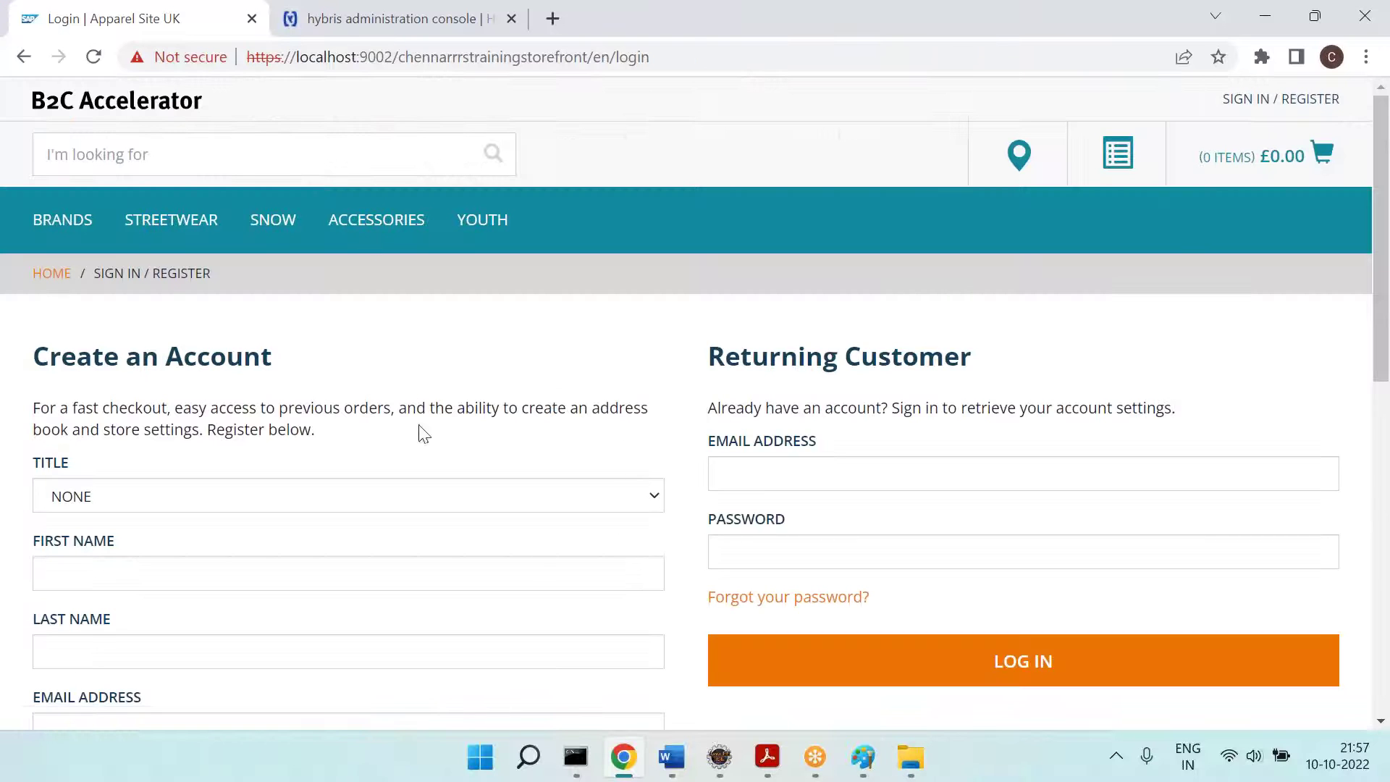
{"action": "key", "text": "alt+Tab"}
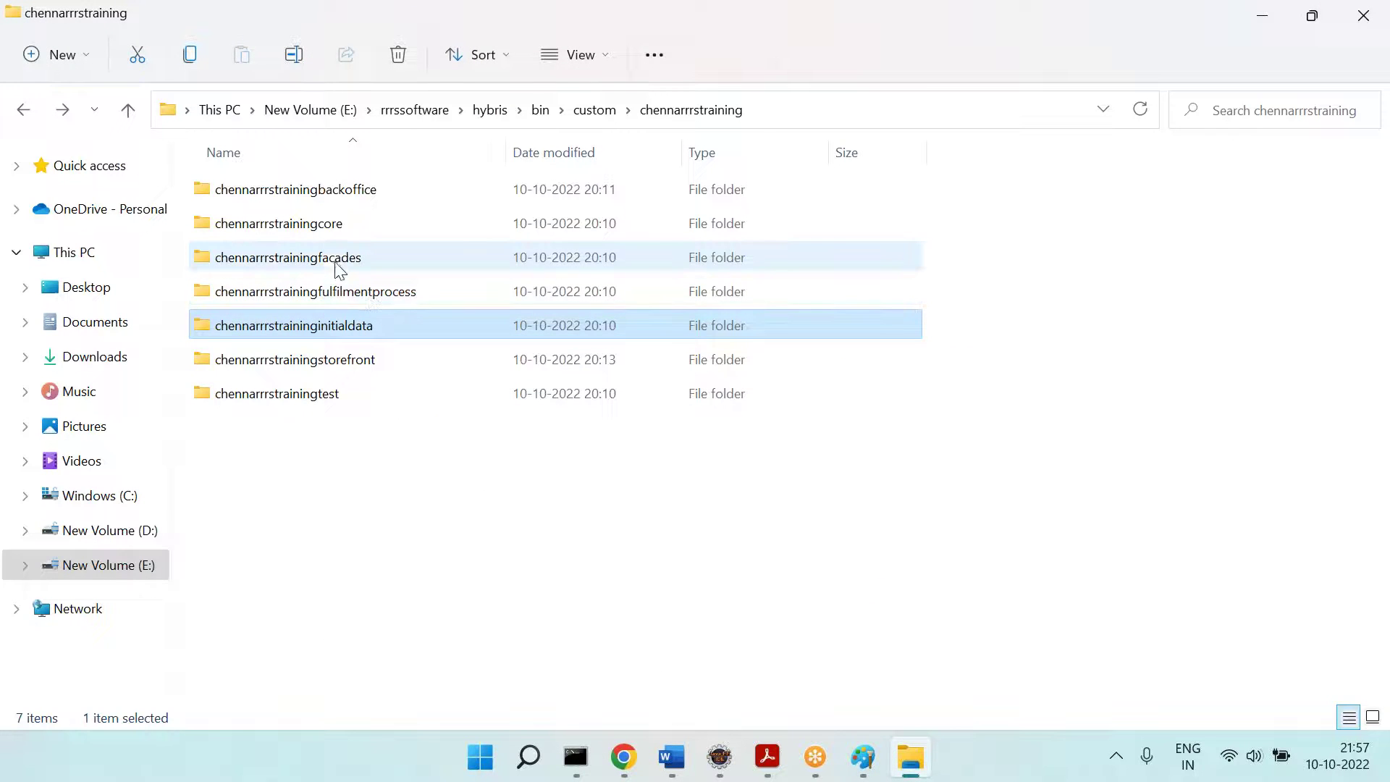
{"action": "left_click", "coordinate": [333, 261]}
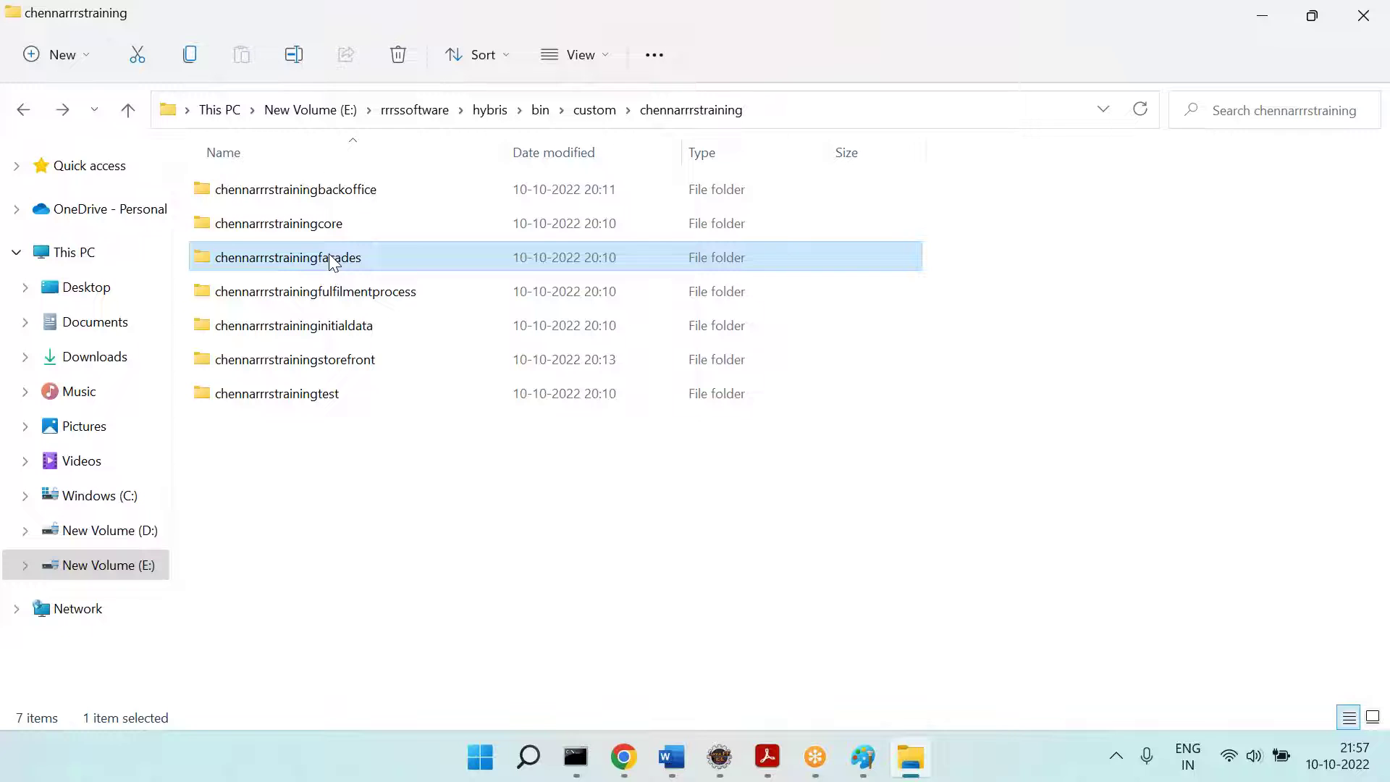
{"action": "key", "text": "alt+Tab"}
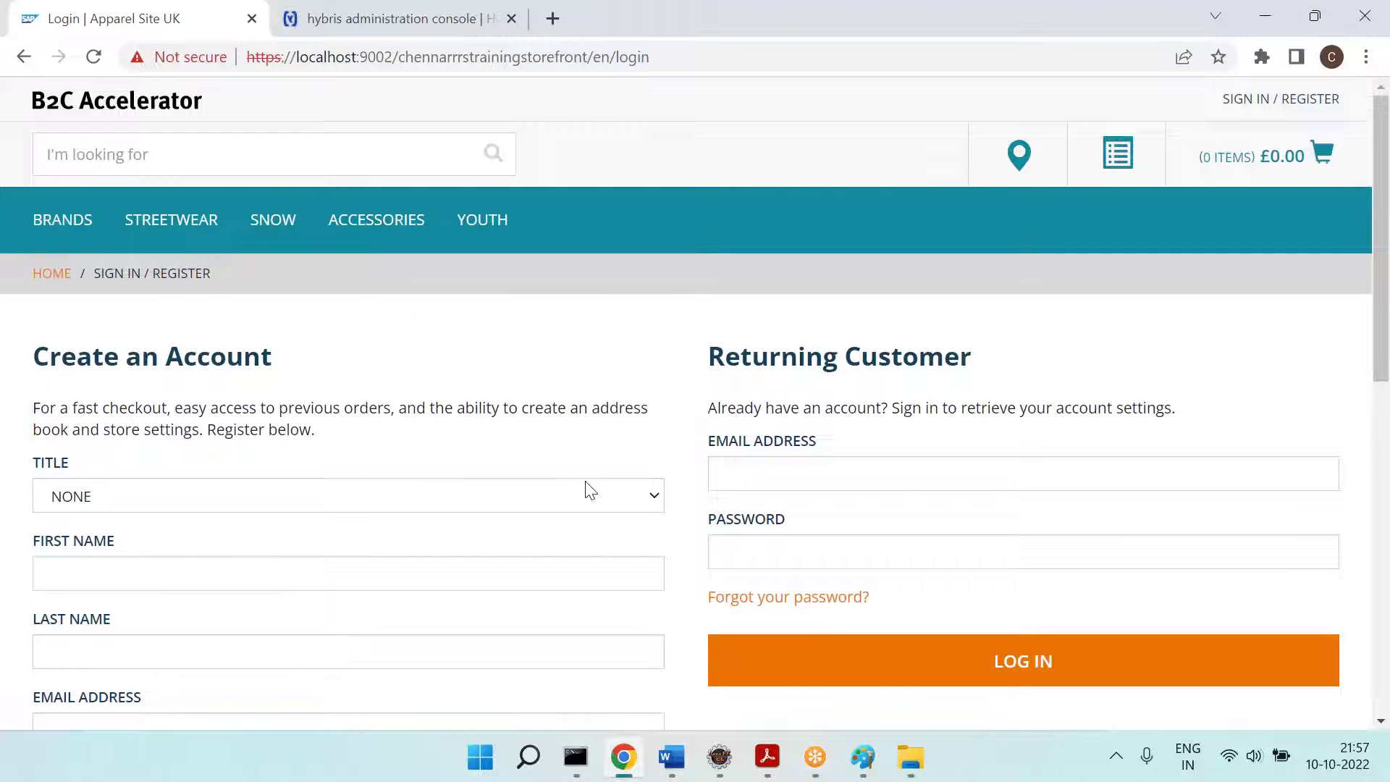
{"action": "key", "text": "alt+Tab"}
{"action": "left_click", "coordinate": [346, 297]}
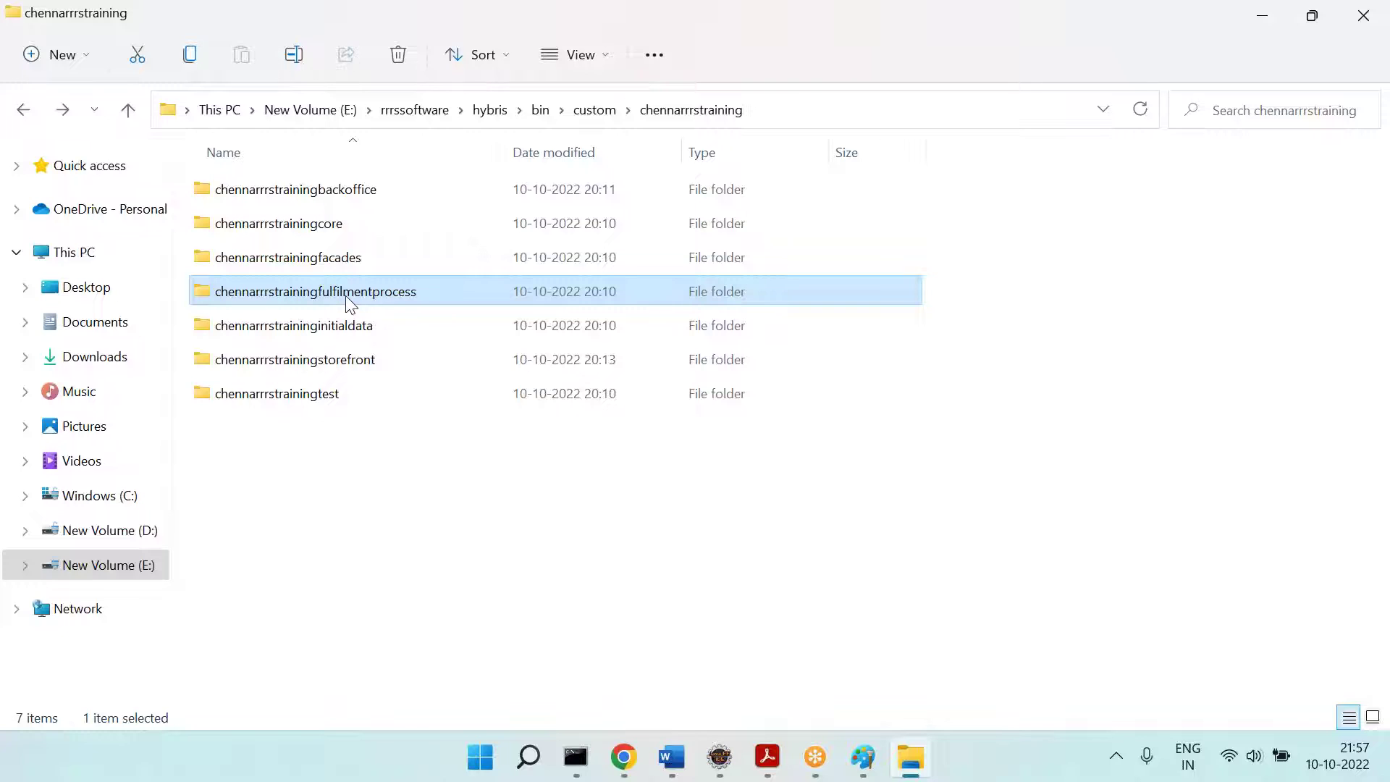
{"action": "key", "text": "alt+Tab"}
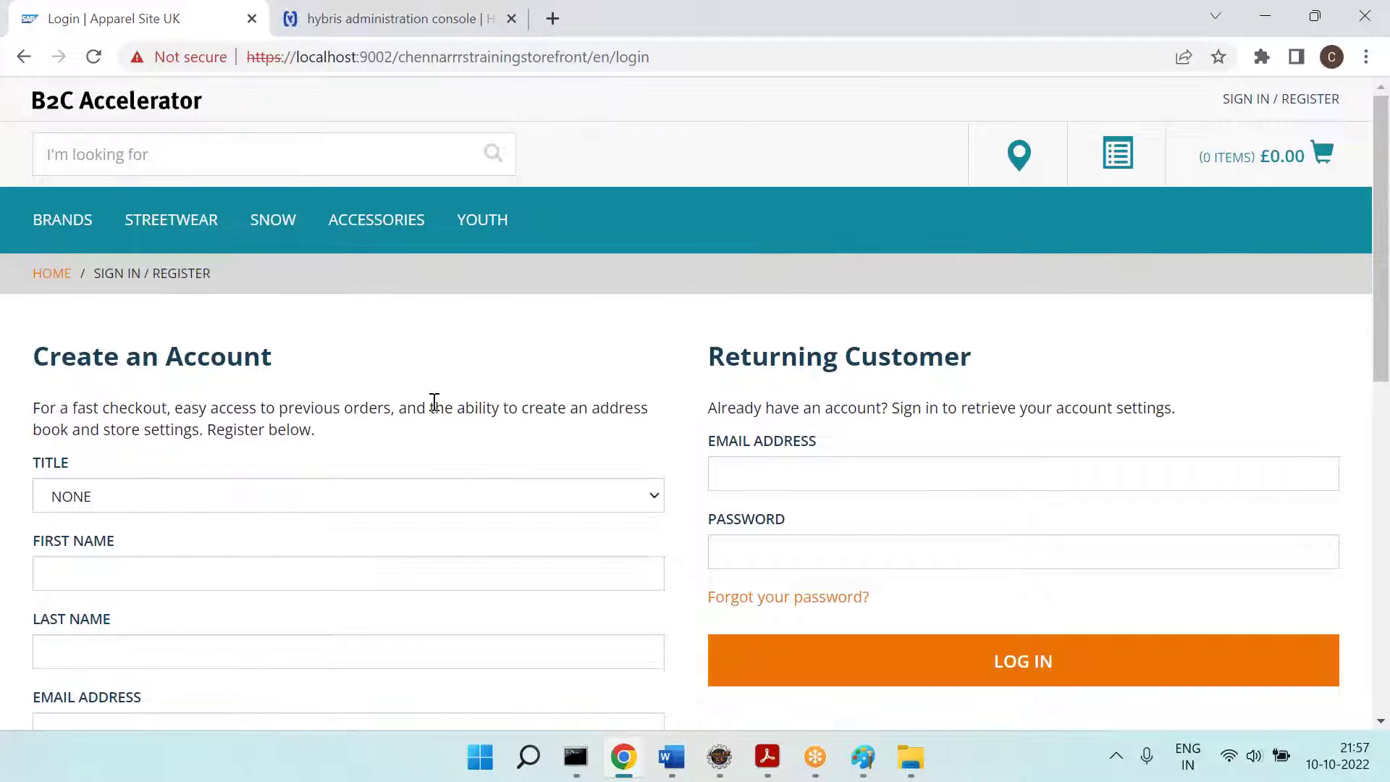
{"action": "key", "text": "alt+Tab"}
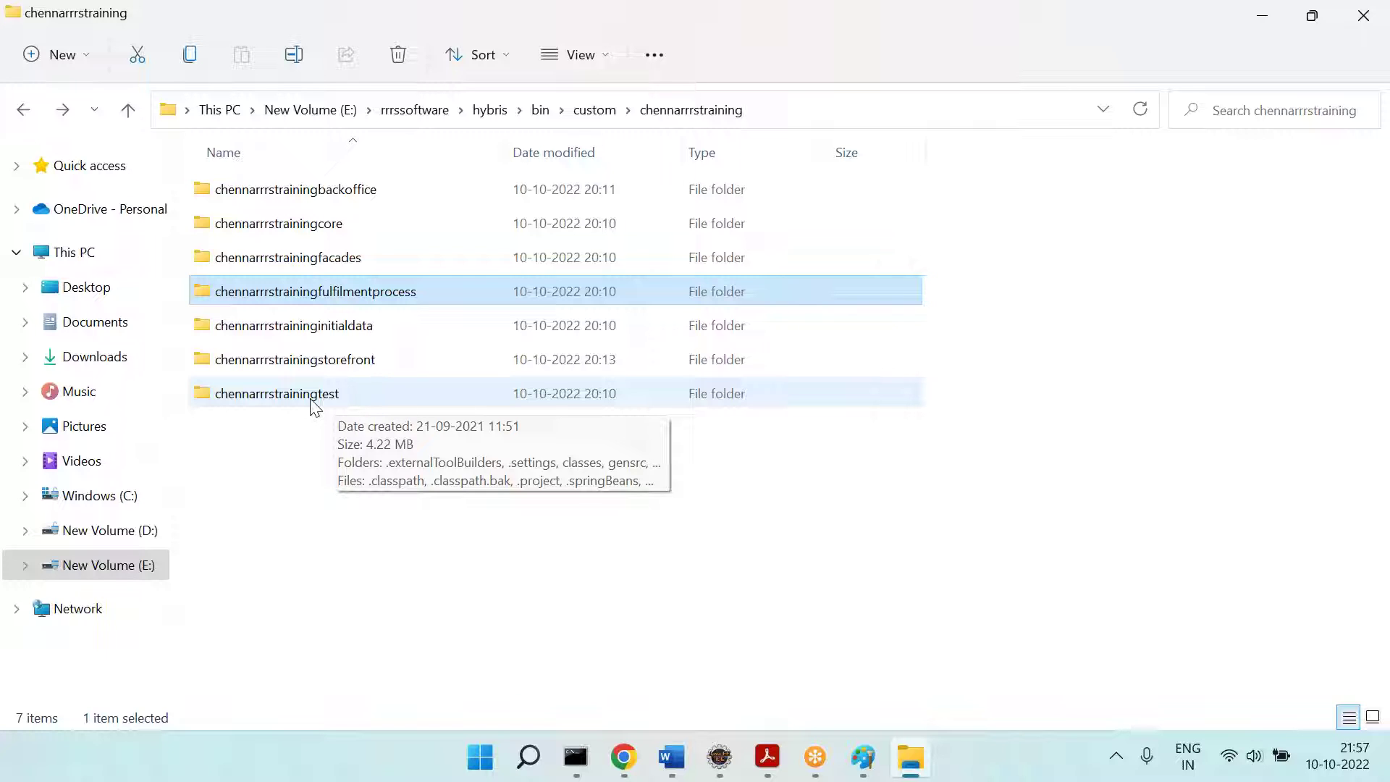
{"action": "left_click", "coordinate": [313, 397]}
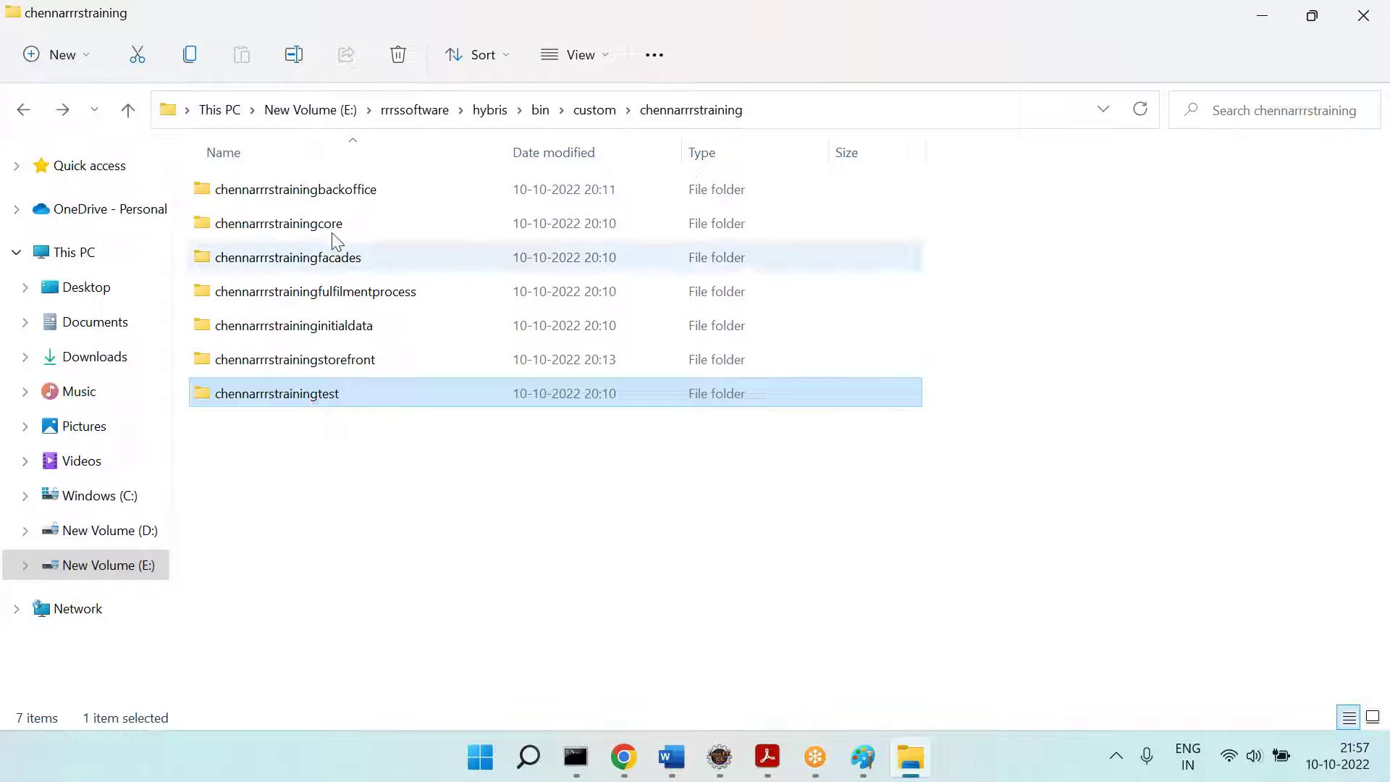
{"action": "left_click", "coordinate": [333, 202]}
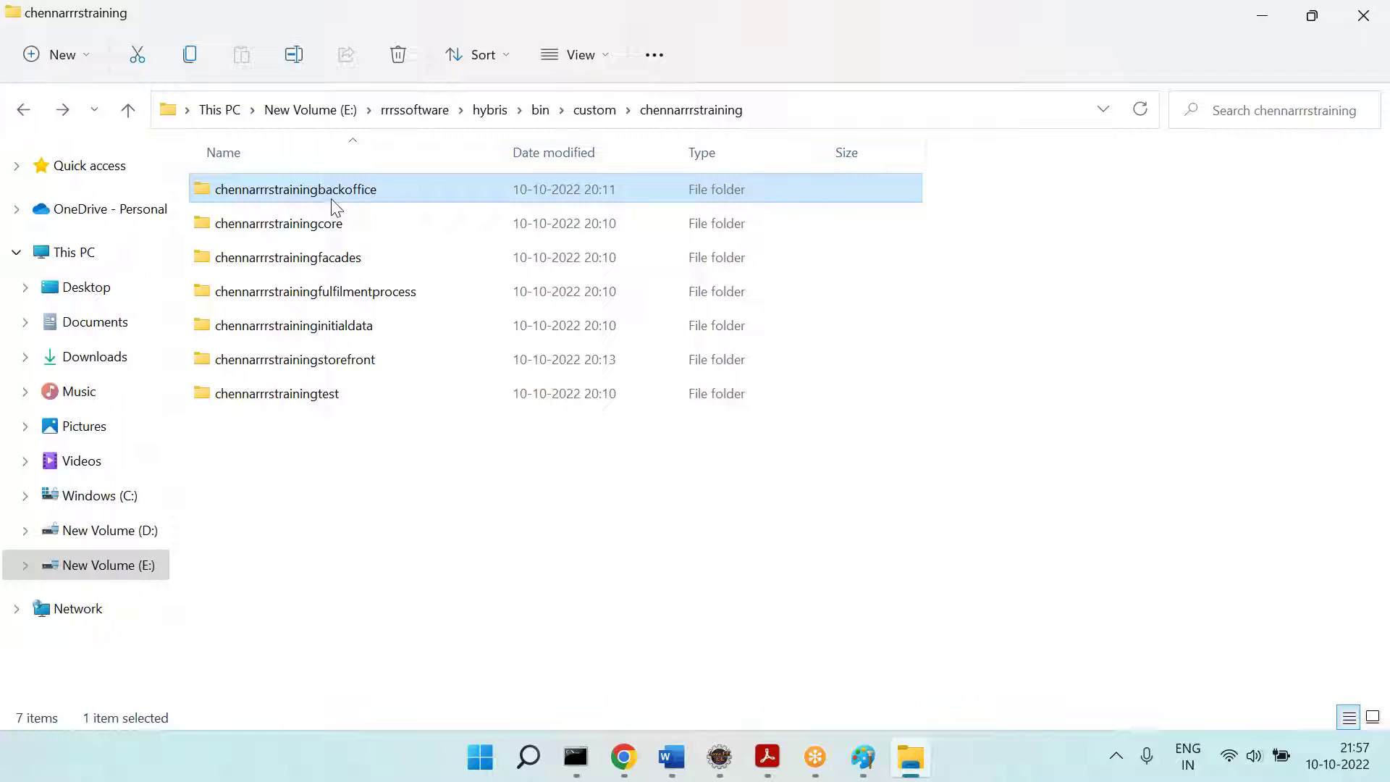
{"action": "left_click", "coordinate": [333, 231]}
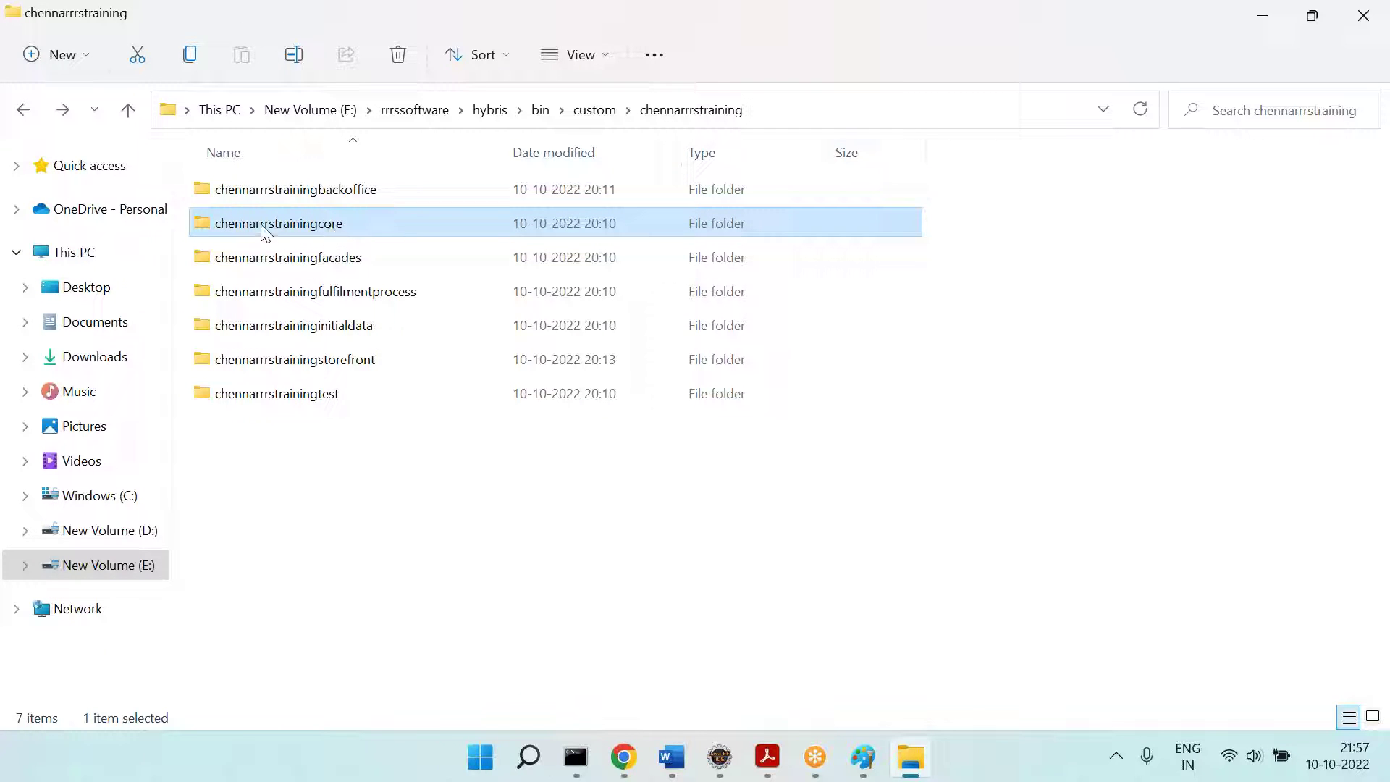
{"action": "left_click", "coordinate": [337, 370]}
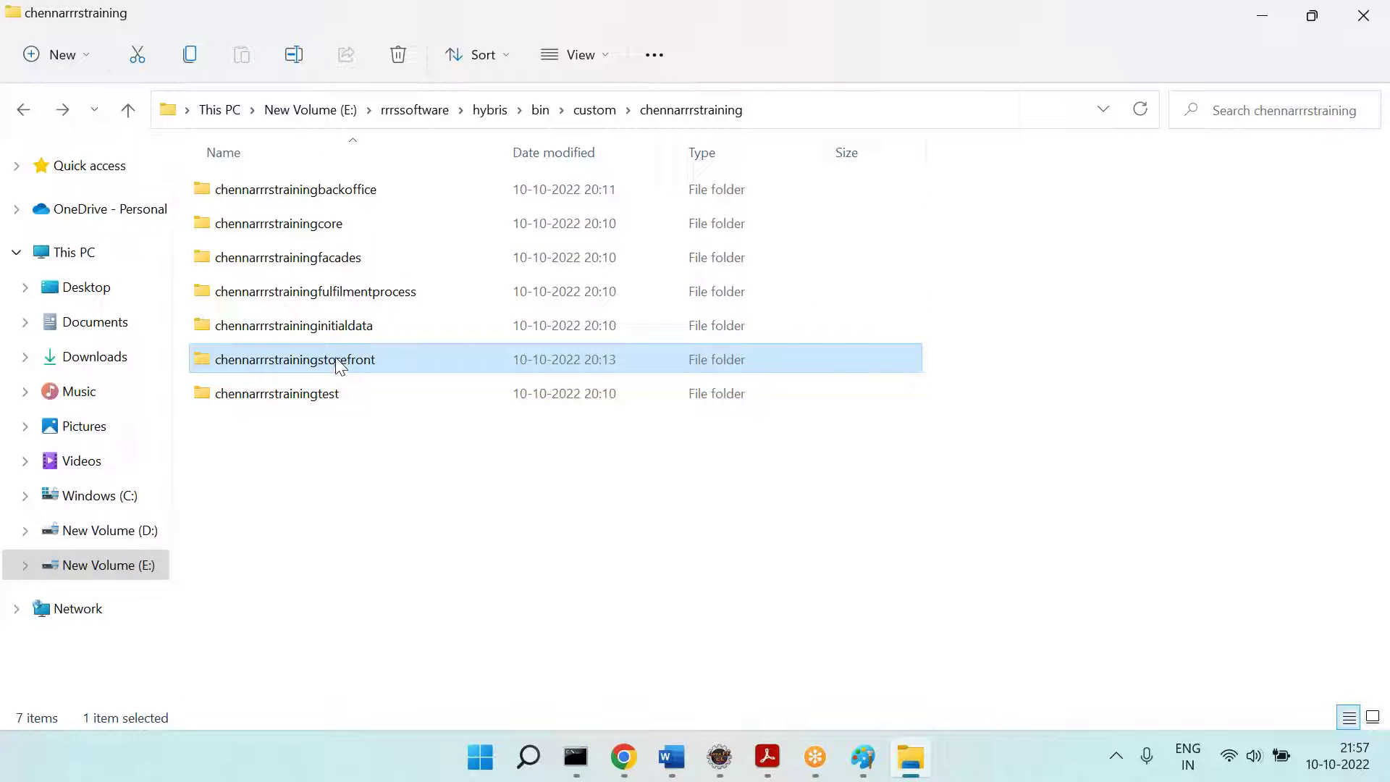
{"action": "left_click", "coordinate": [349, 334]}
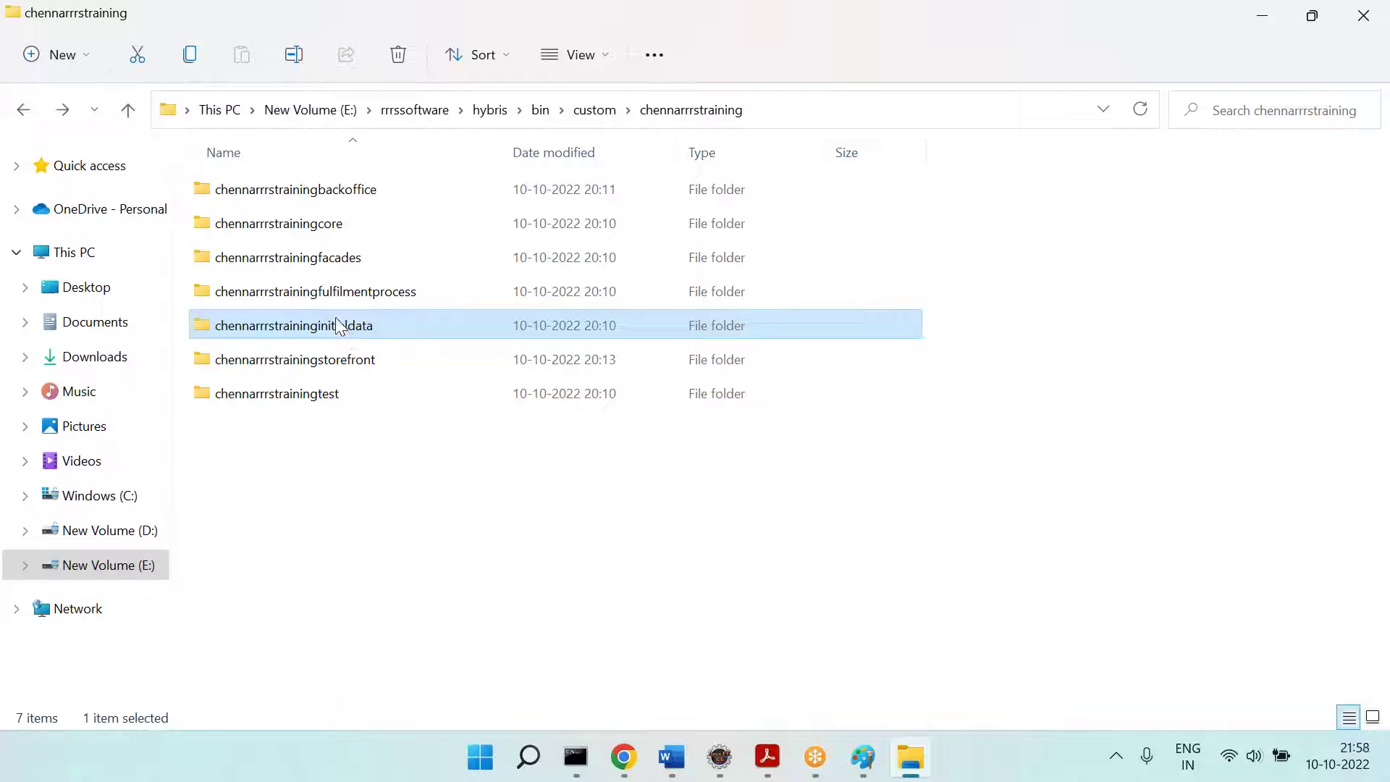
{"action": "left_click", "coordinate": [320, 293]}
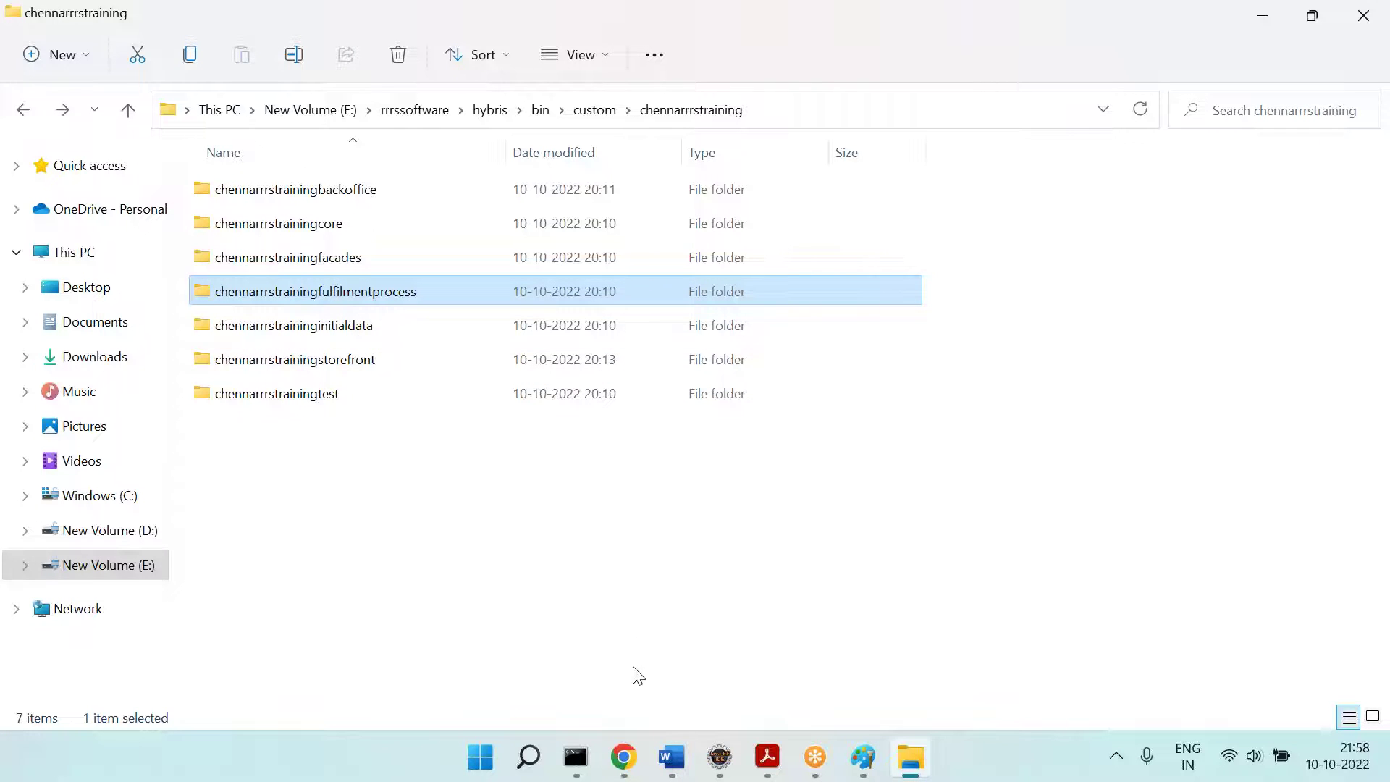
{"action": "left_click", "coordinate": [626, 759]}
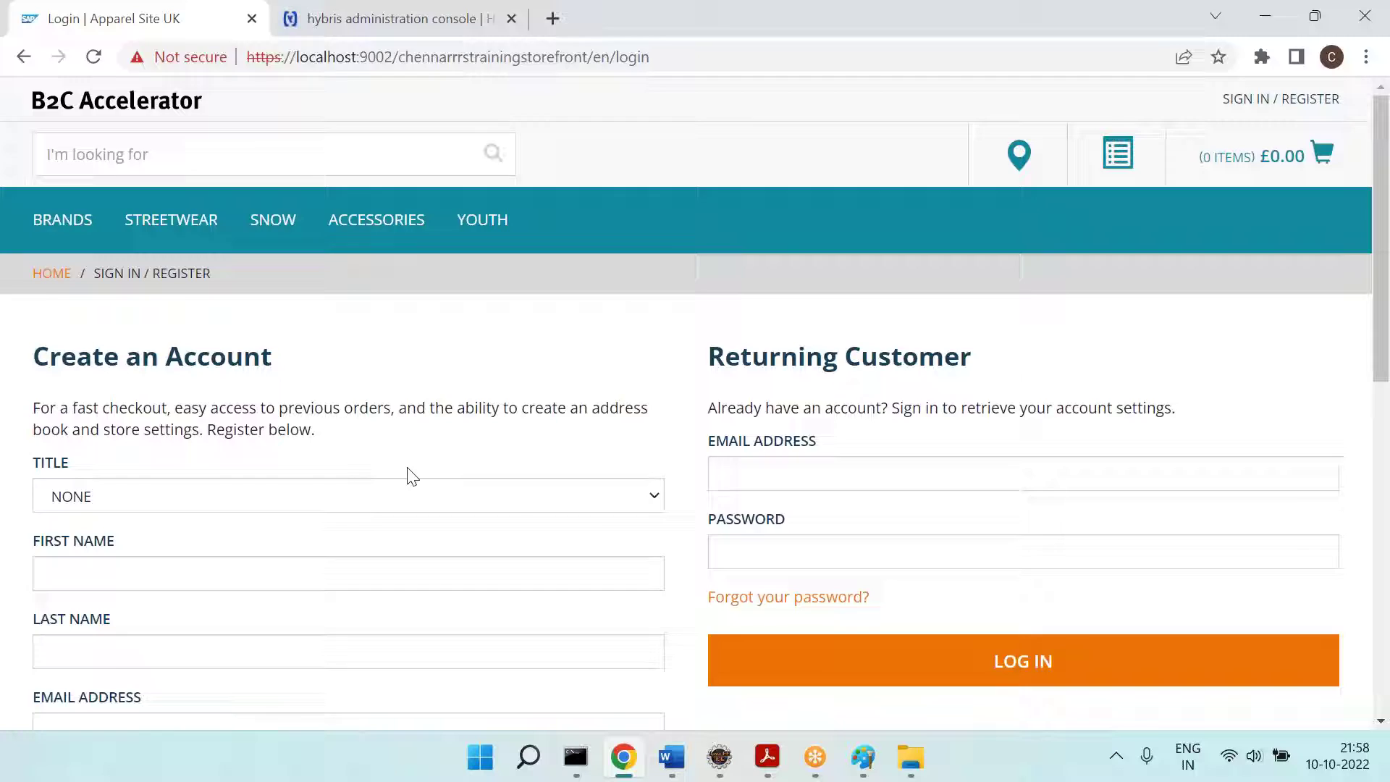
{"action": "key", "text": "alt+Tab"}
{"action": "left_click", "coordinate": [304, 262]}
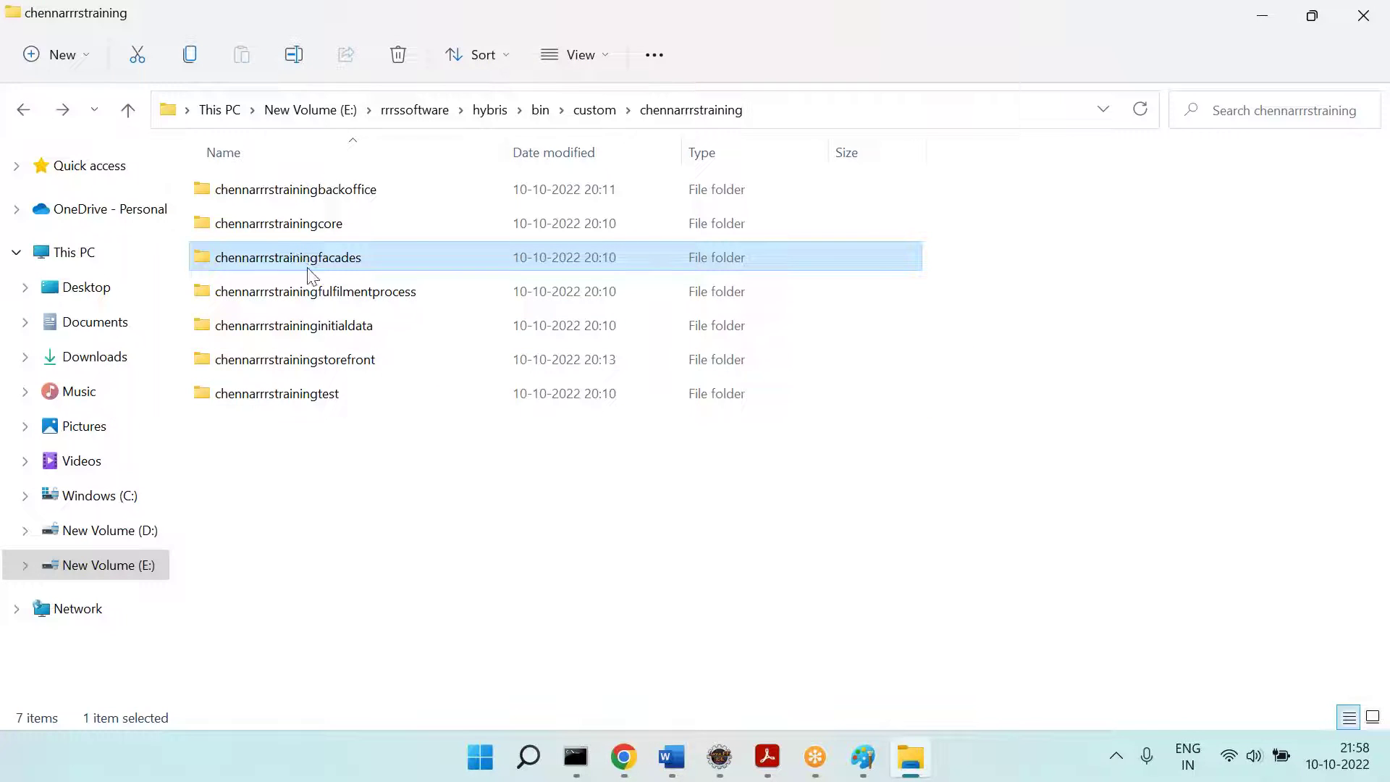
{"action": "key", "text": "alt+Tab"}
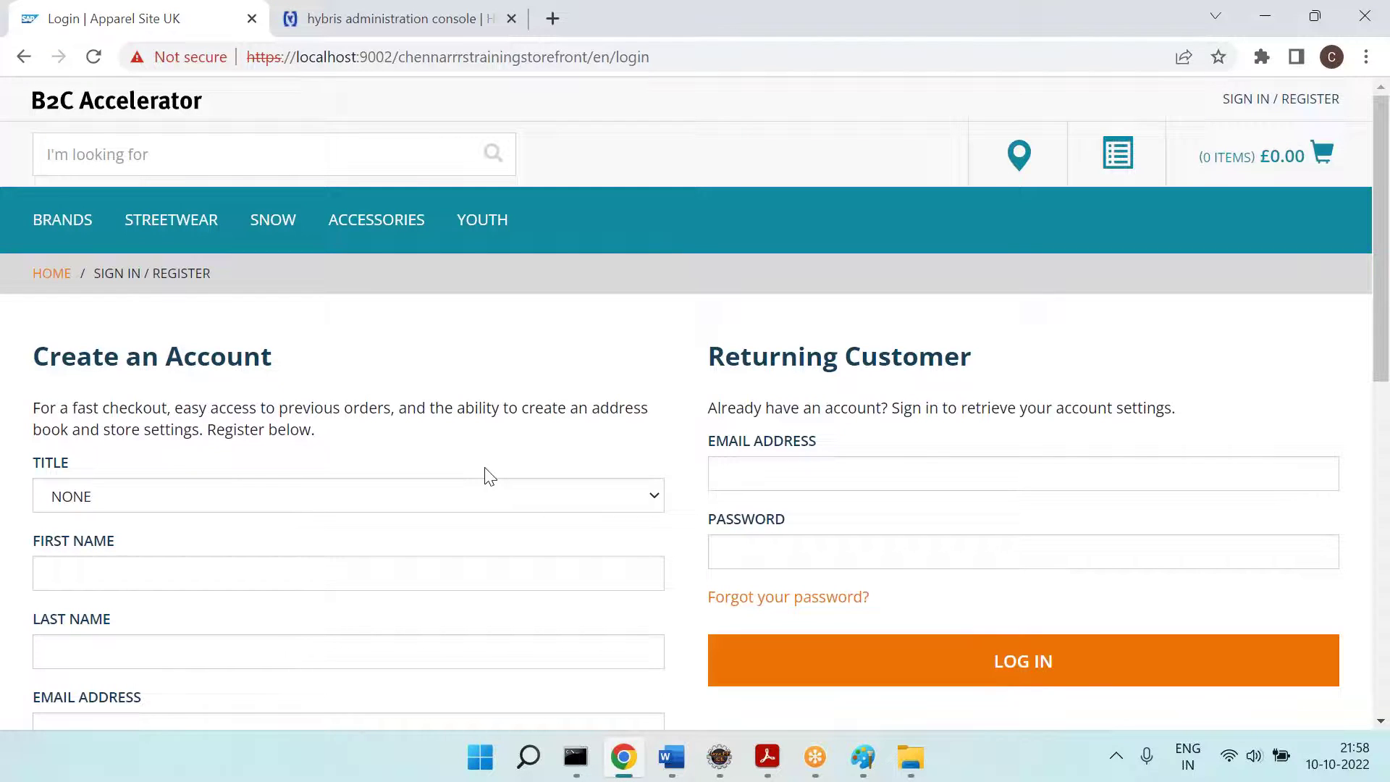
{"action": "key", "text": "alt+Tab"}
{"action": "left_click", "coordinate": [319, 398]}
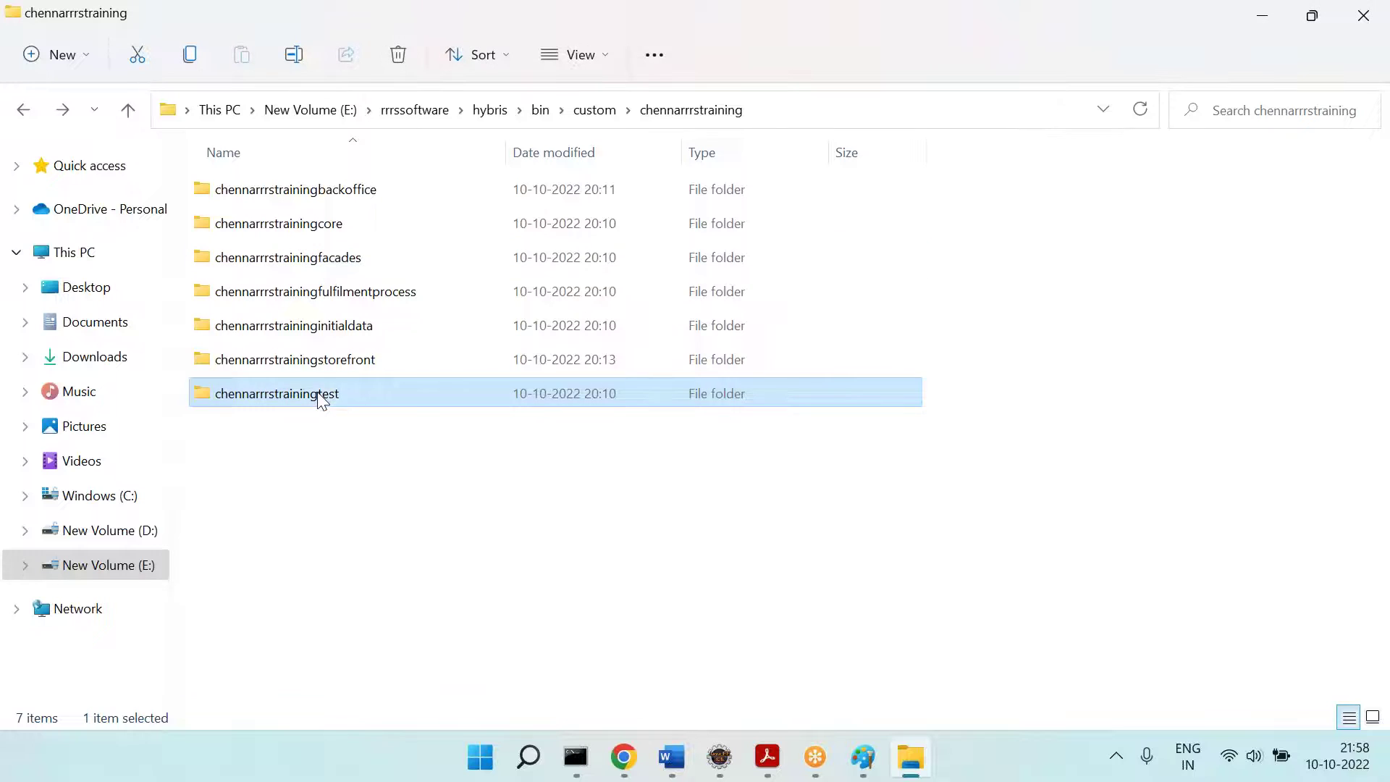
{"action": "left_click", "coordinate": [367, 444]}
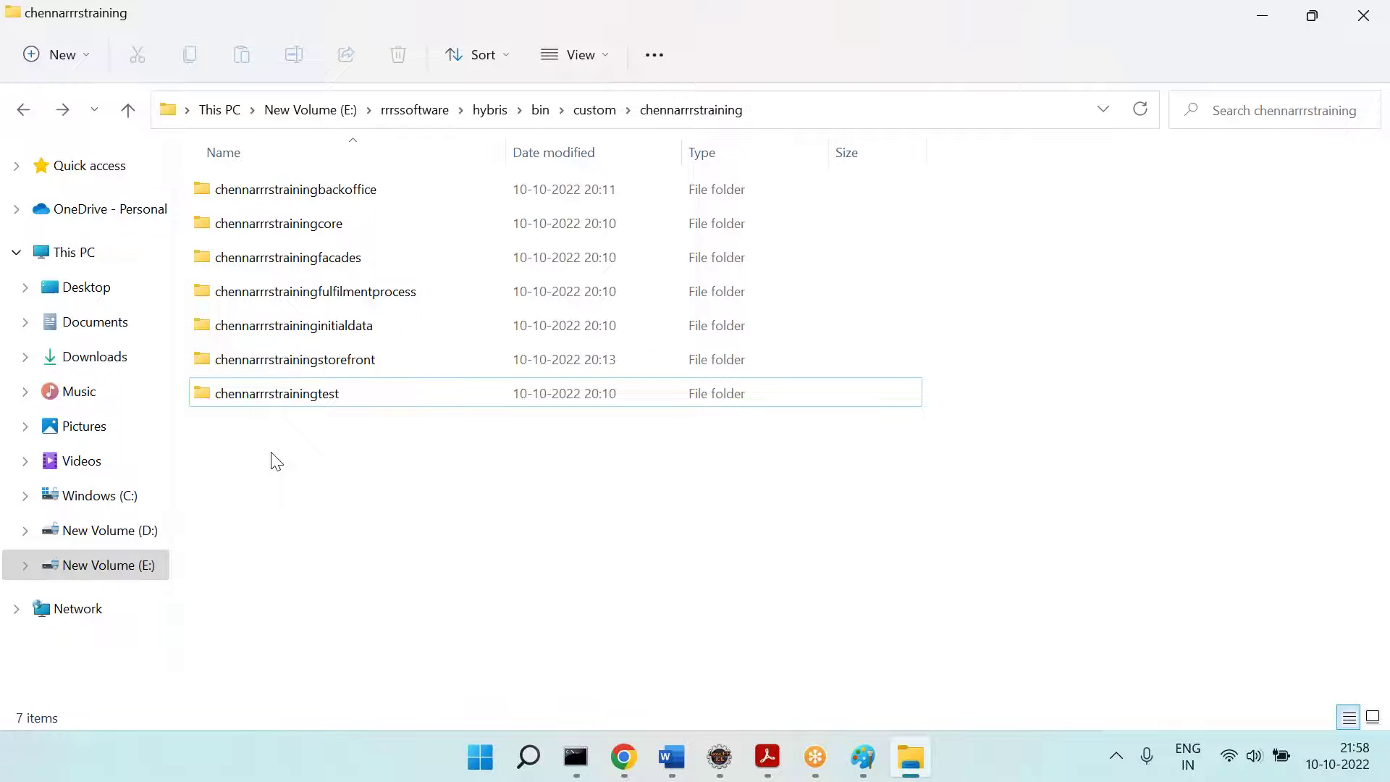
{"action": "left_click", "coordinate": [303, 232]}
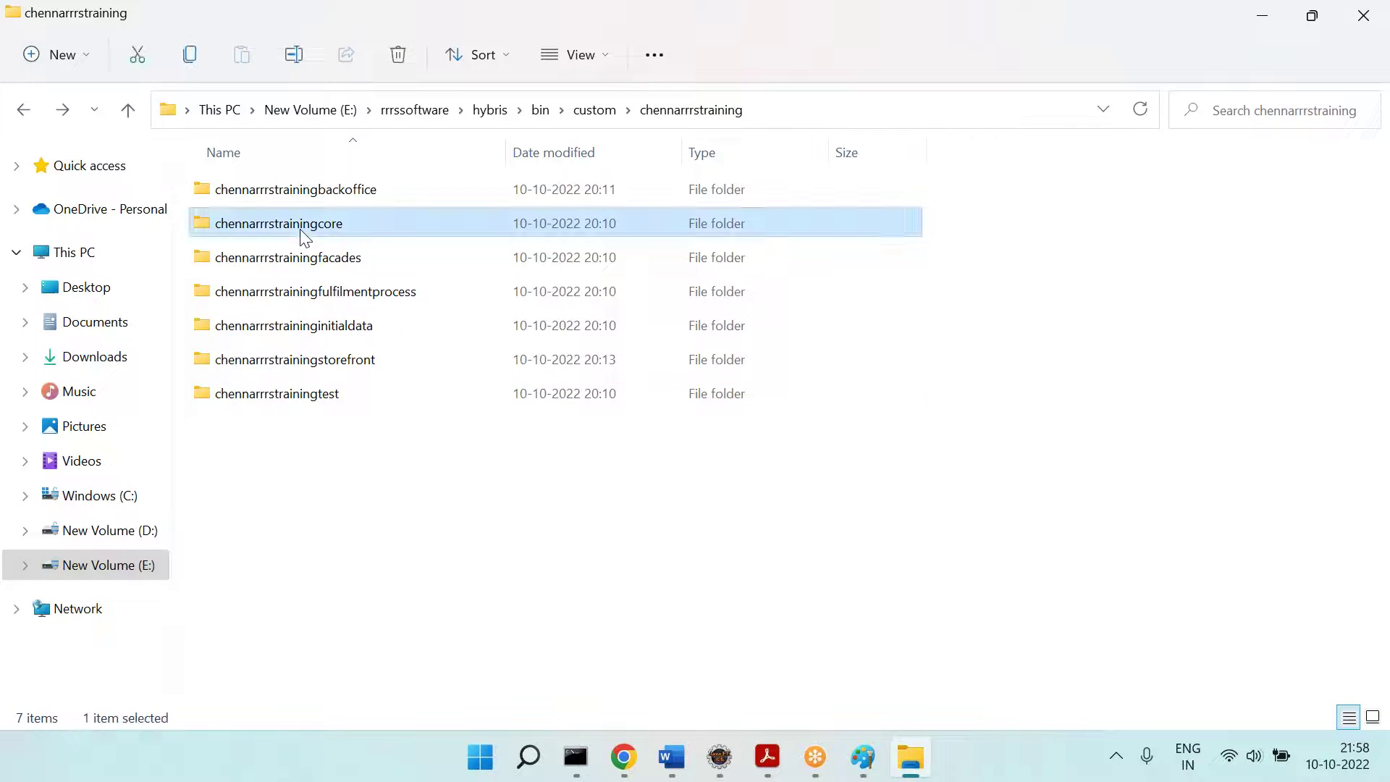